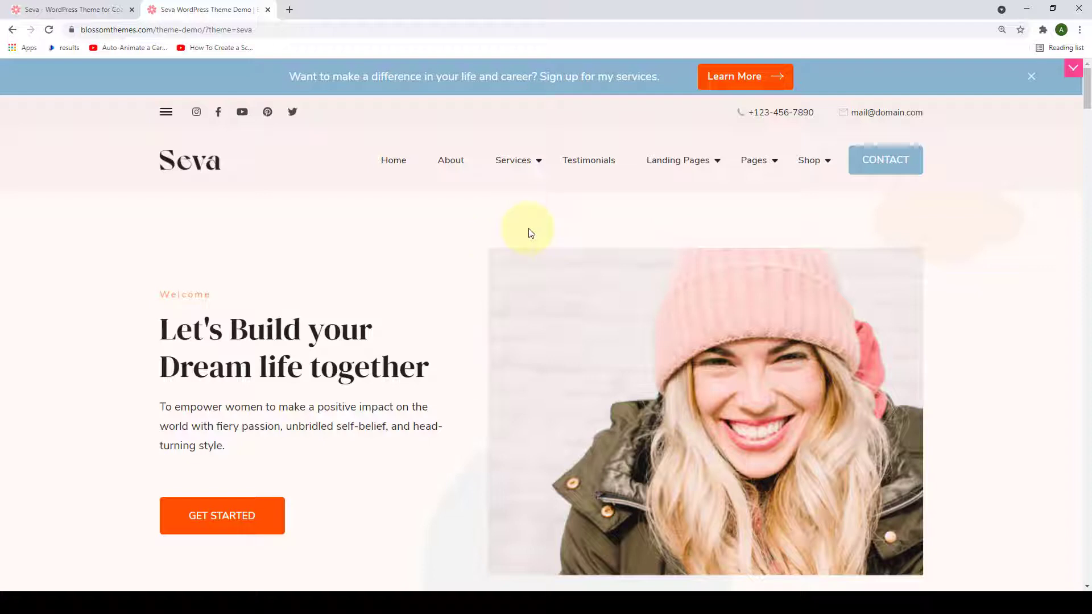
Load blossomthemes.com in a new browser tab.
left_click(289, 9)
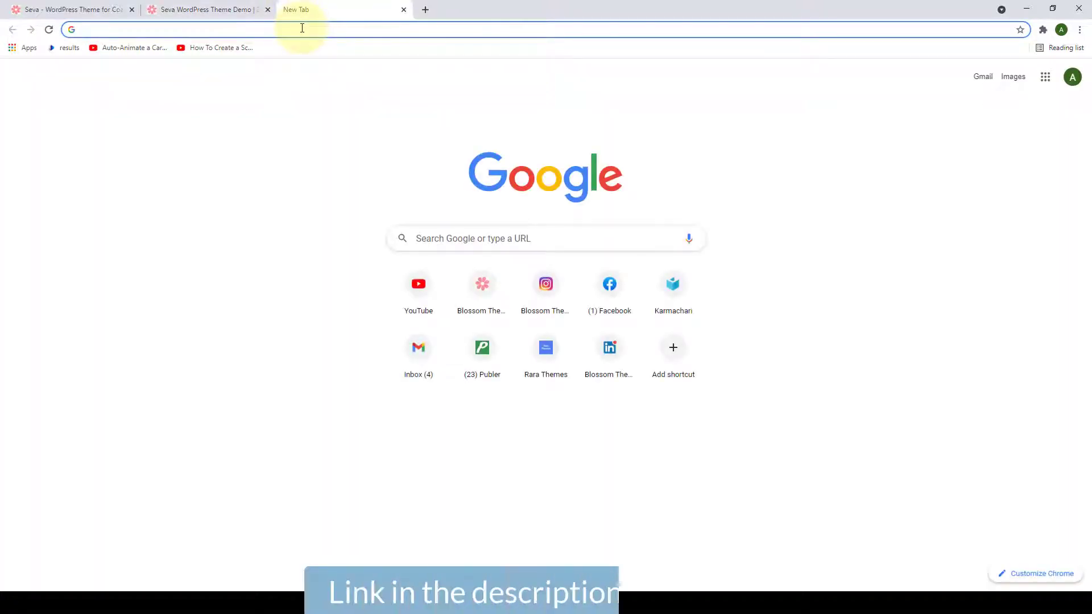
left_click(302, 28)
type("blossomthemes.com")
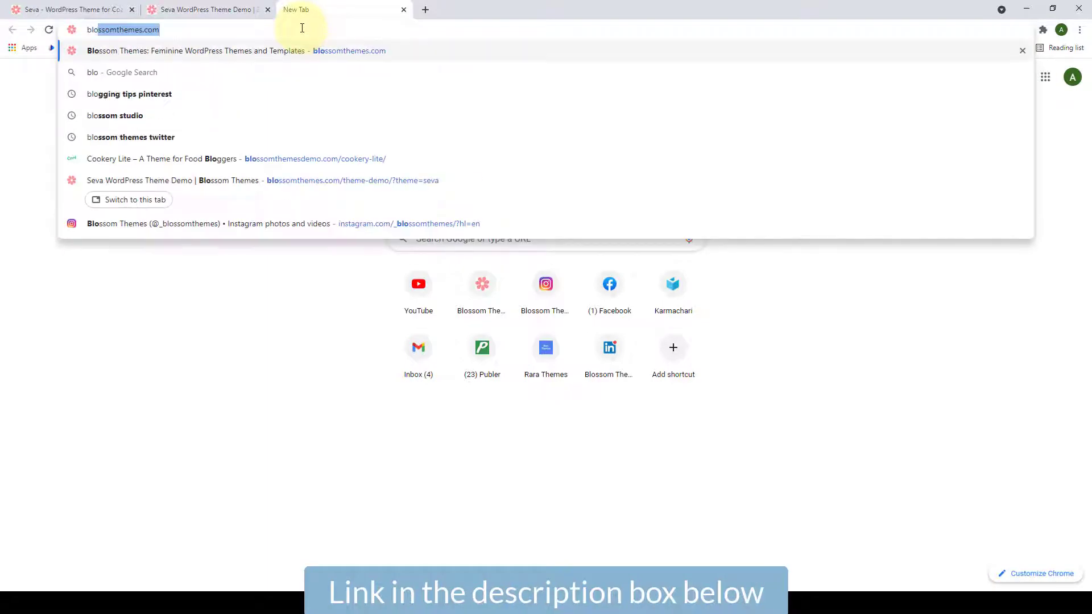
key("Return")
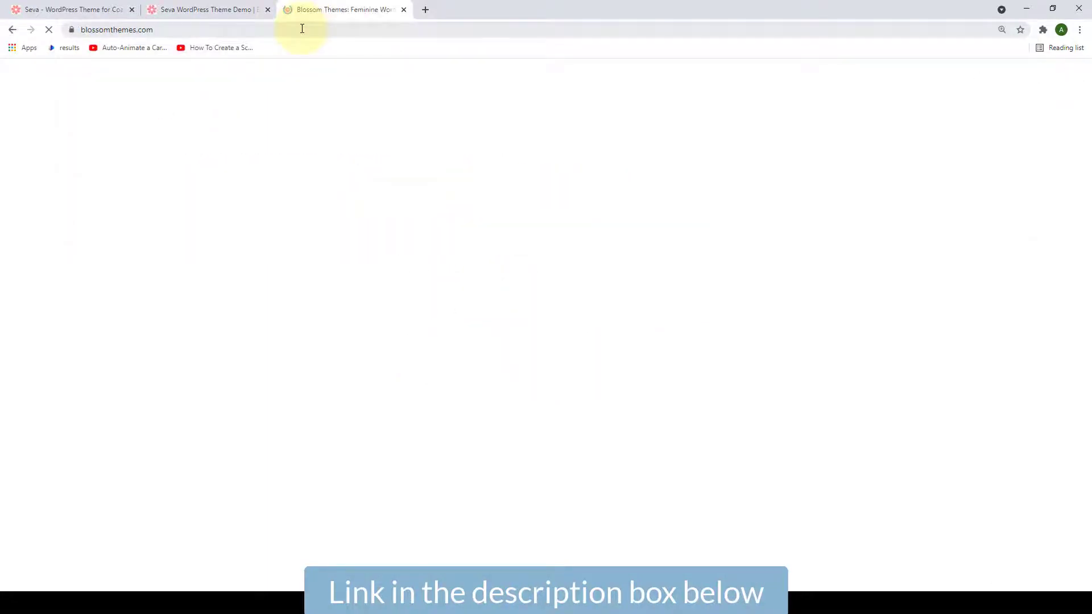
Open the Seva (Pro) product page from Shop > Premium Themes.
mouse_move(371, 109)
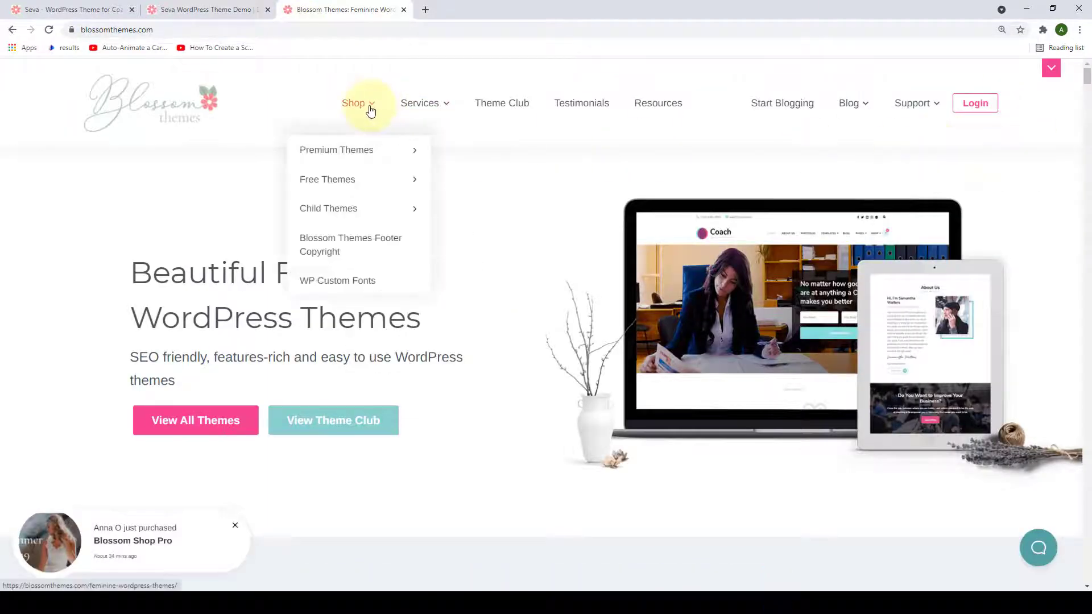
mouse_move(373, 157)
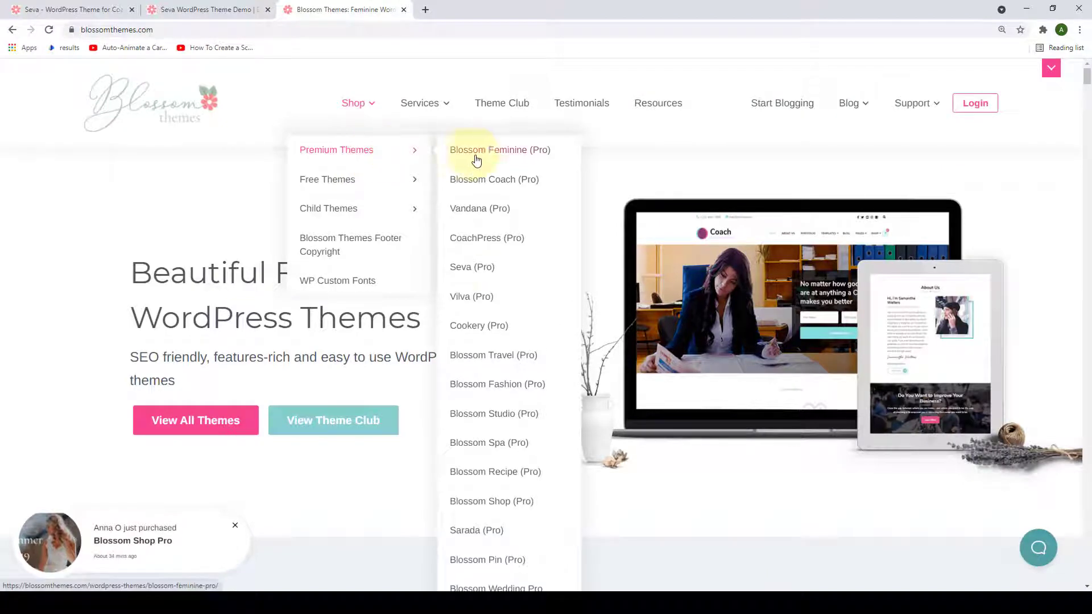
left_click(467, 268)
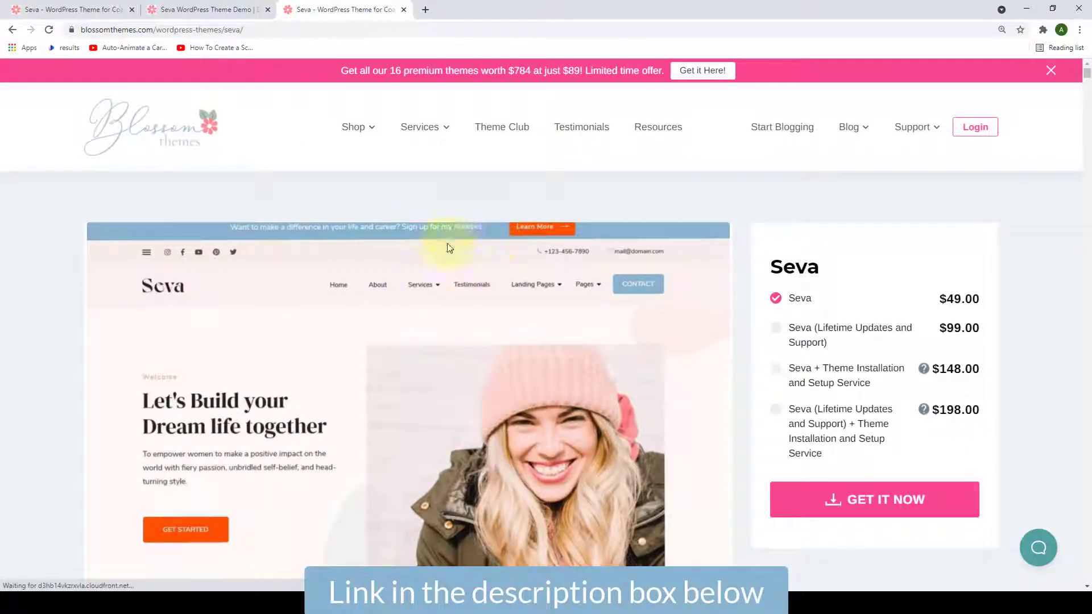
Scroll down the Seva product page and open its Live Demo.
scroll(465, 226, "down", 3)
scroll(466, 225, "down", 5)
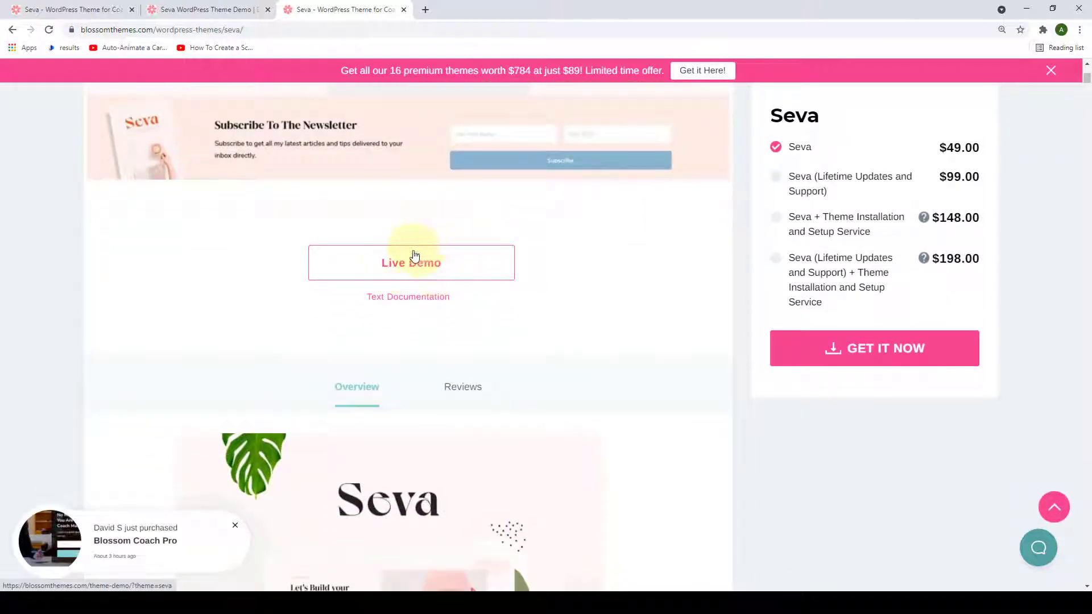
left_click(403, 9)
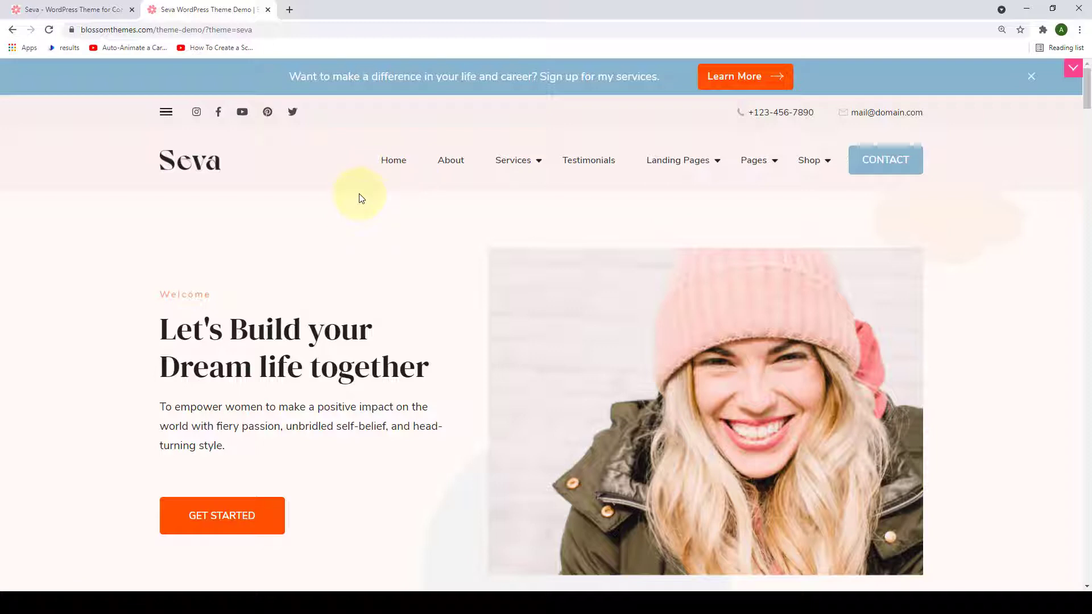
left_click(166, 113)
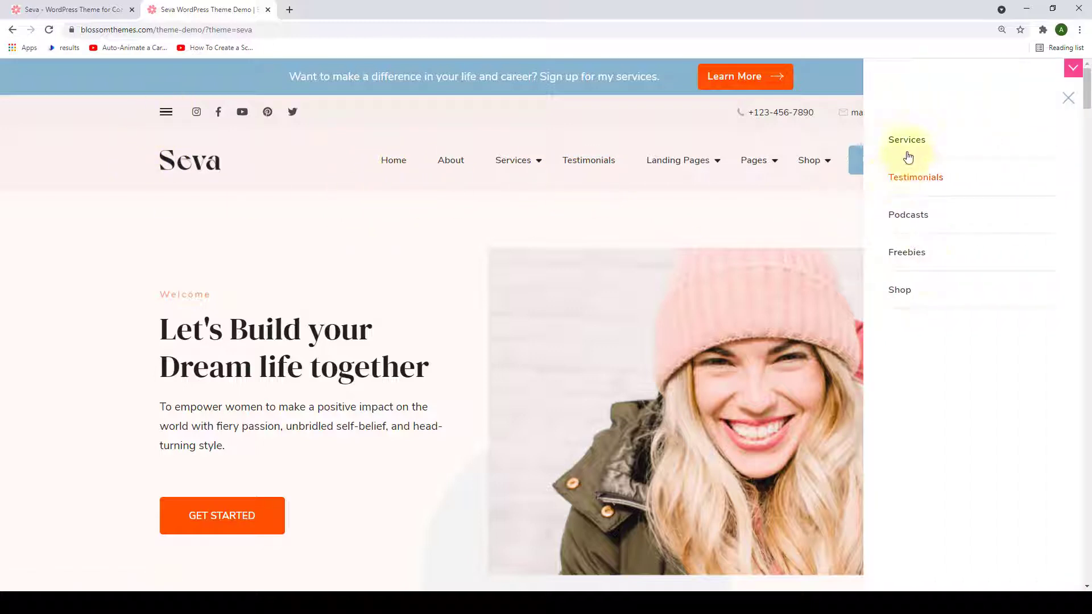
left_click(1076, 100)
left_click_drag(1087, 83, 1088, 571)
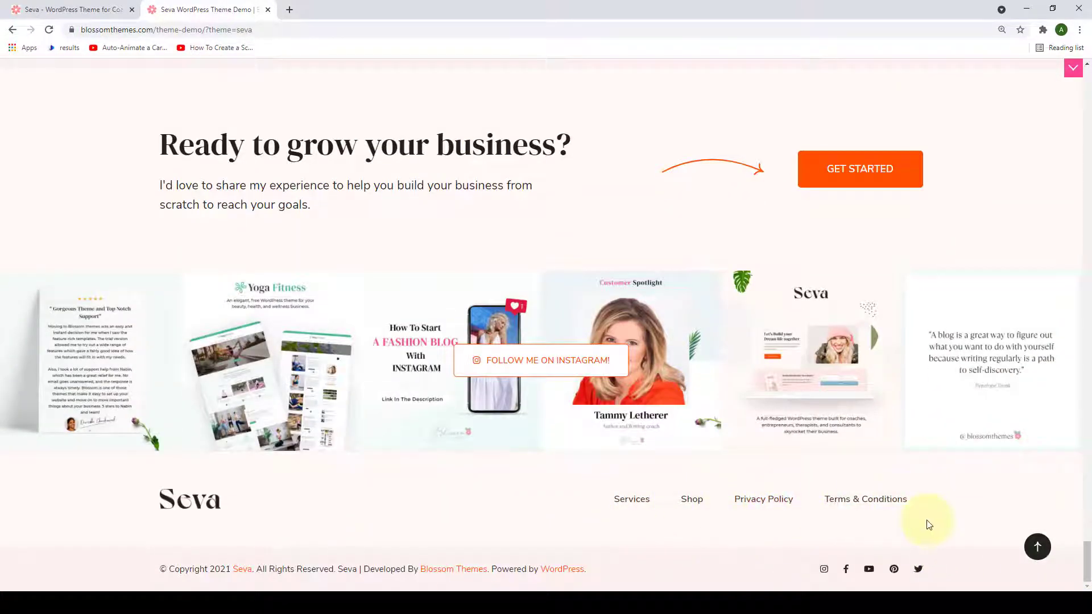
left_click(1045, 550)
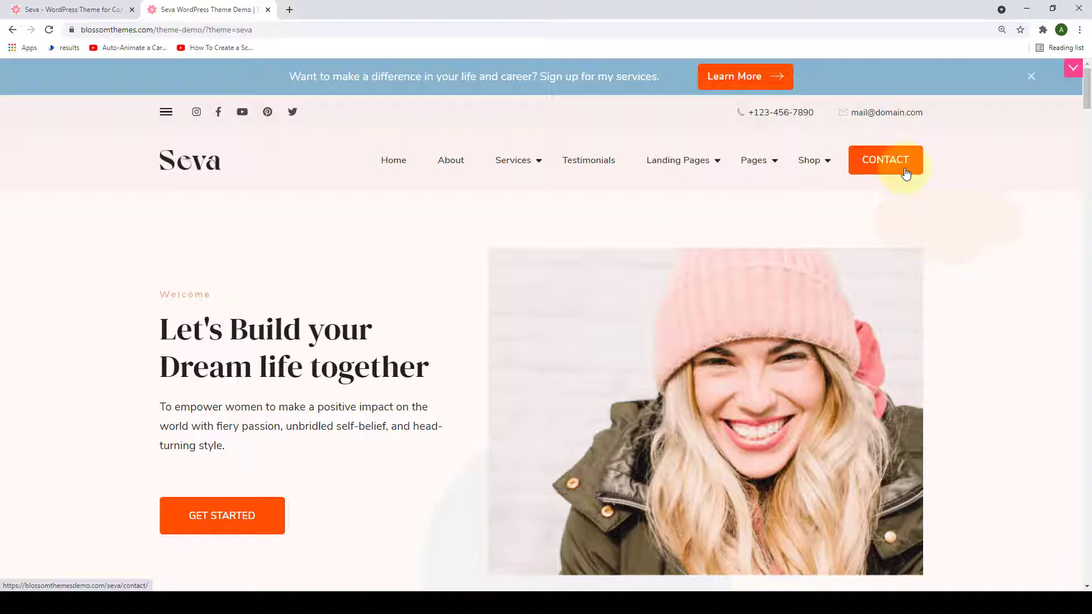
Scroll the demo homepage past newsletter, About, Featured On and 'Discover the Services' to Work With Me.
scroll(906, 174, "down", 2)
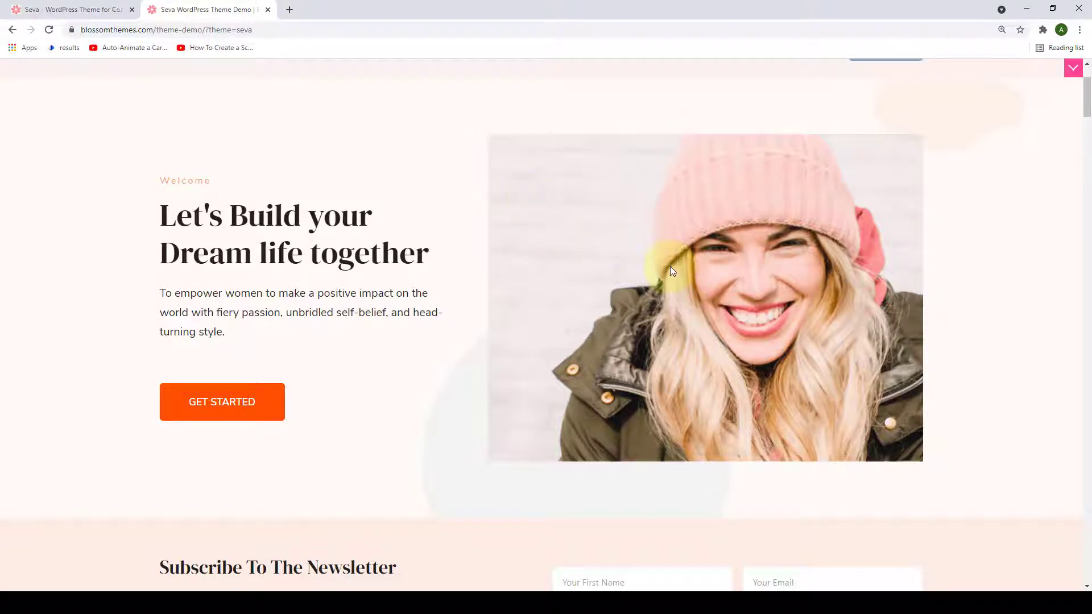
scroll(671, 270, "down", 6)
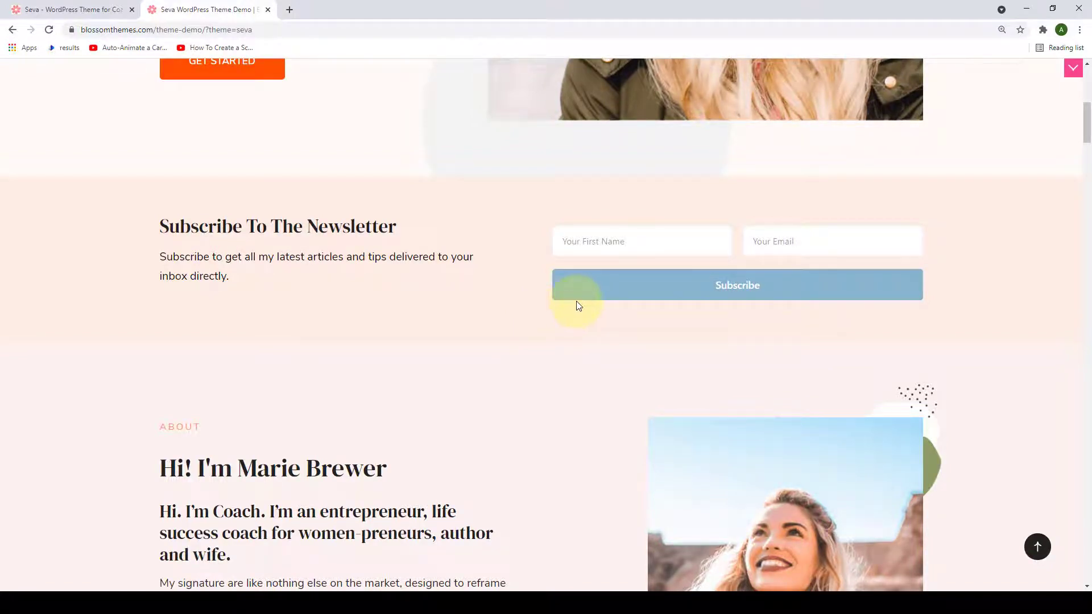
scroll(639, 295, "down", 7)
scroll(639, 295, "up", 1)
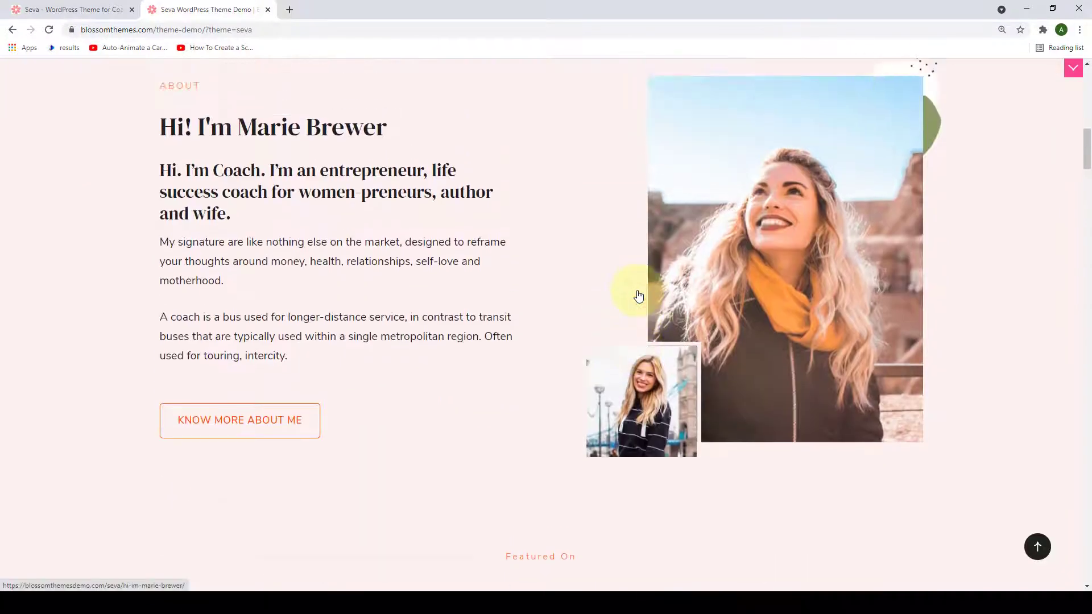
scroll(575, 434, "down", 7)
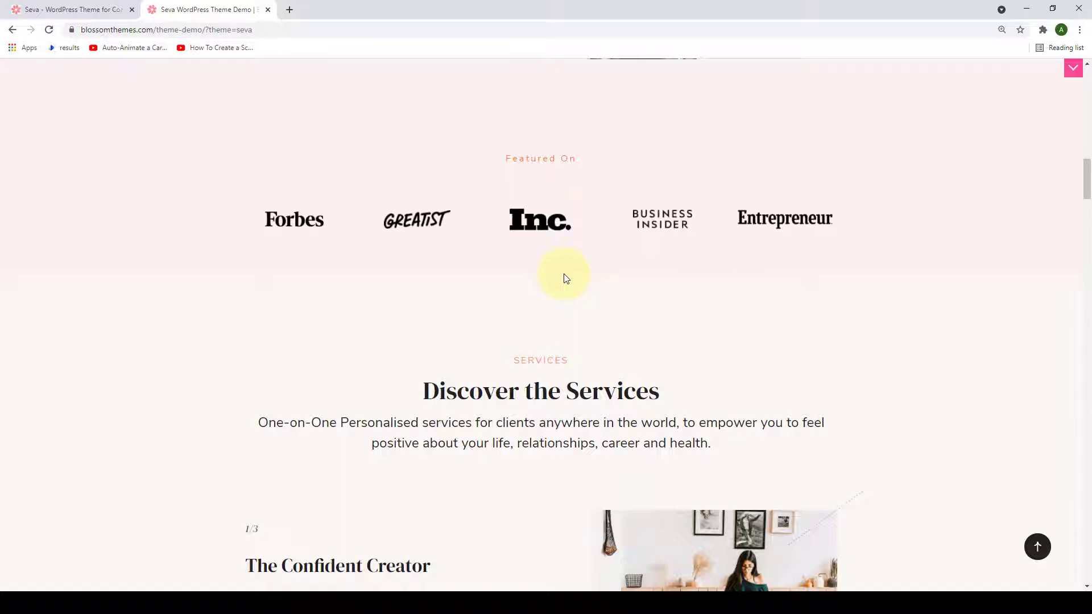
scroll(566, 279, "down", 4)
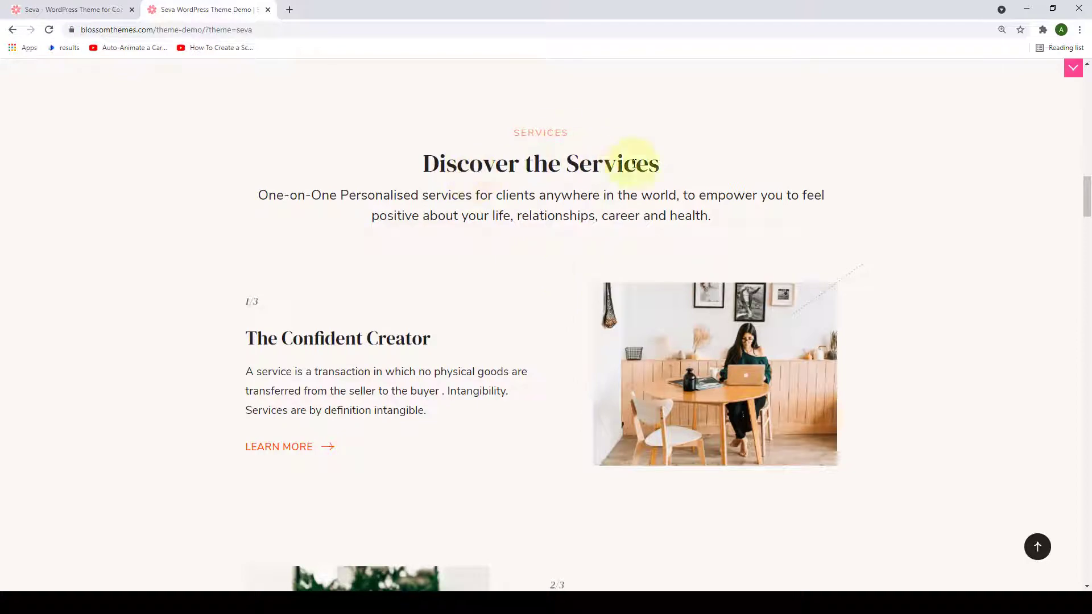
scroll(759, 206, "down", 4)
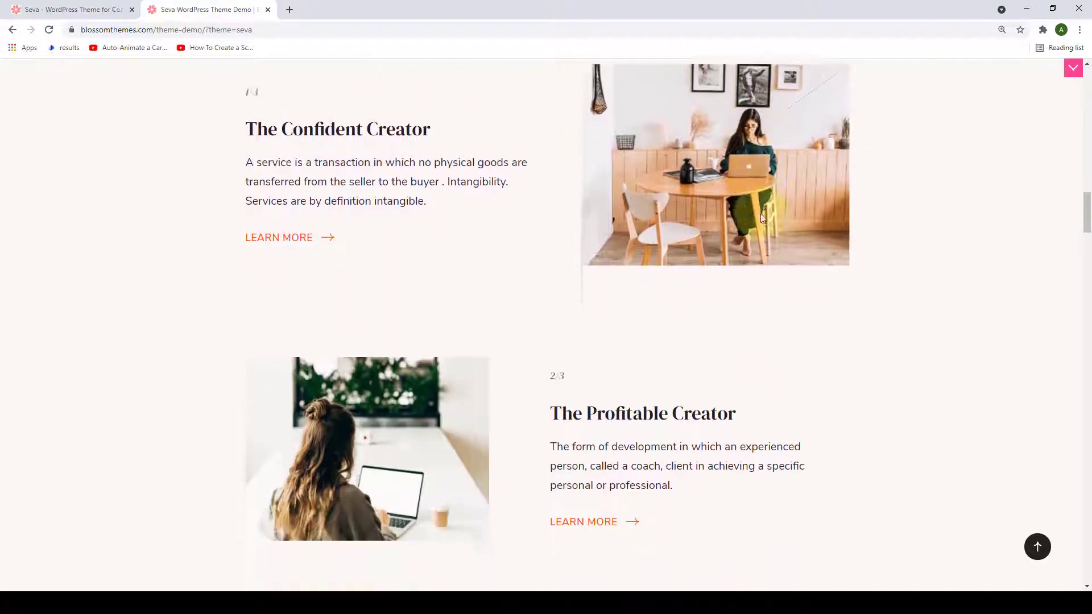
scroll(739, 267, "down", 2)
scroll(378, 321, "down", 6)
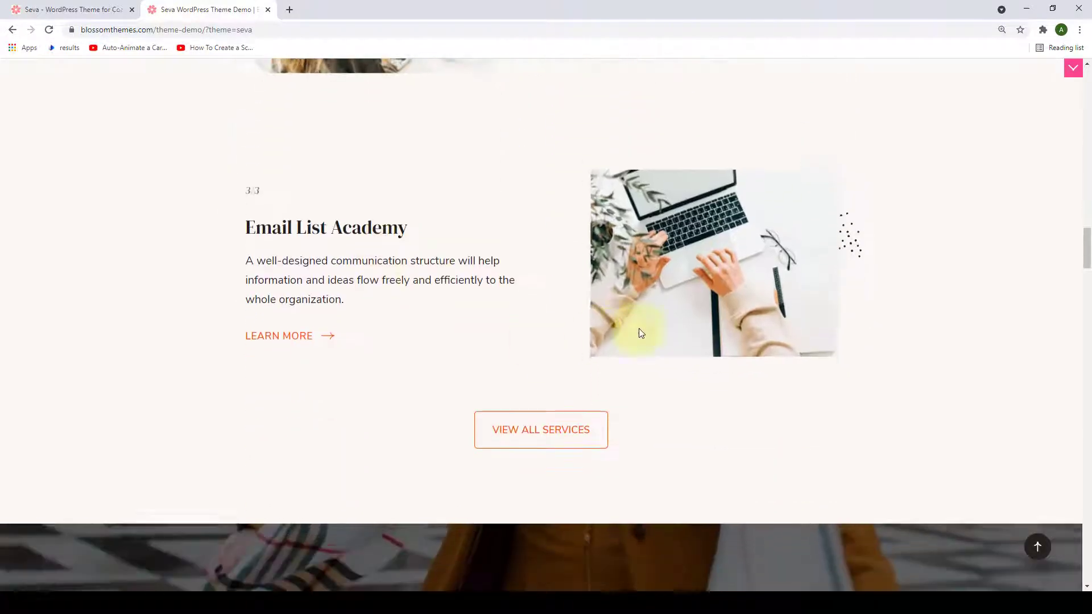
scroll(682, 316, "down", 8)
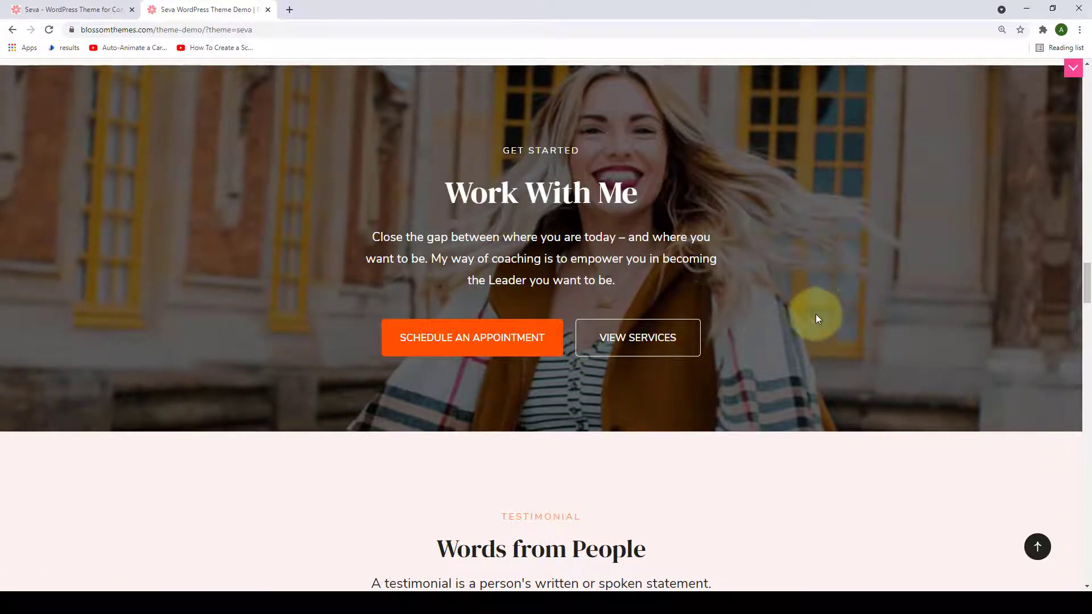
Scroll past Testimonials, My Processes, Latest Articles, Resources and Contact Me to the copyright footer.
scroll(822, 310, "down", 7)
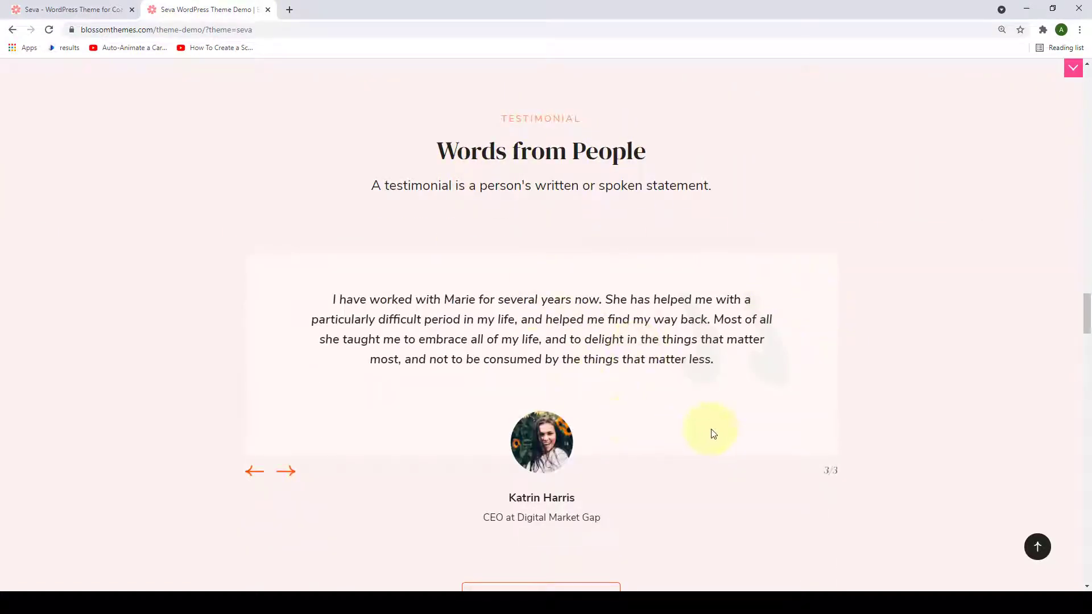
scroll(683, 438, "down", 2)
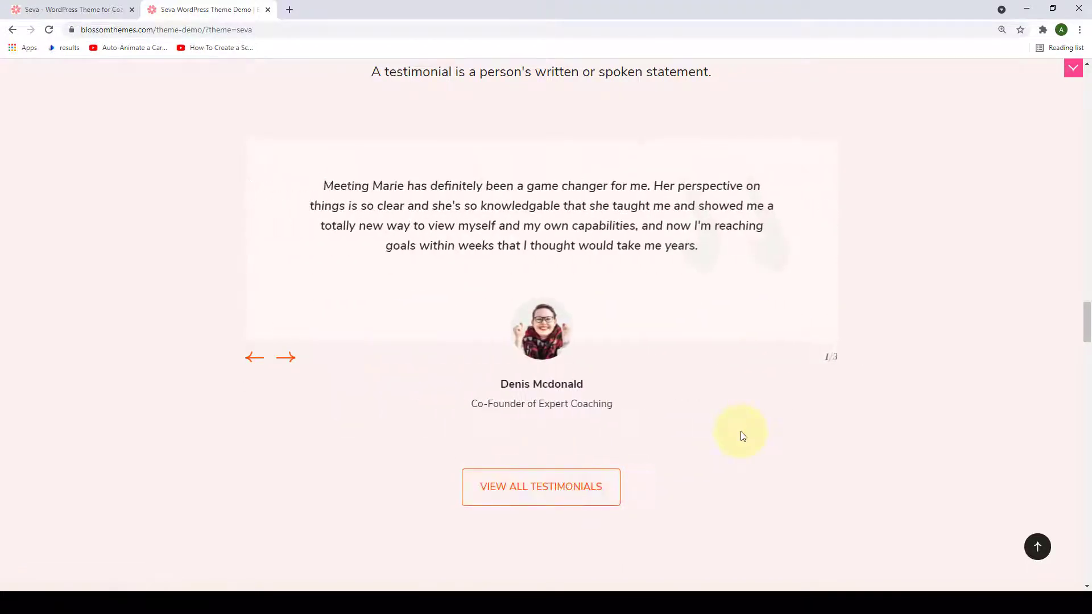
scroll(741, 436, "down", 8)
scroll(740, 436, "down", 2)
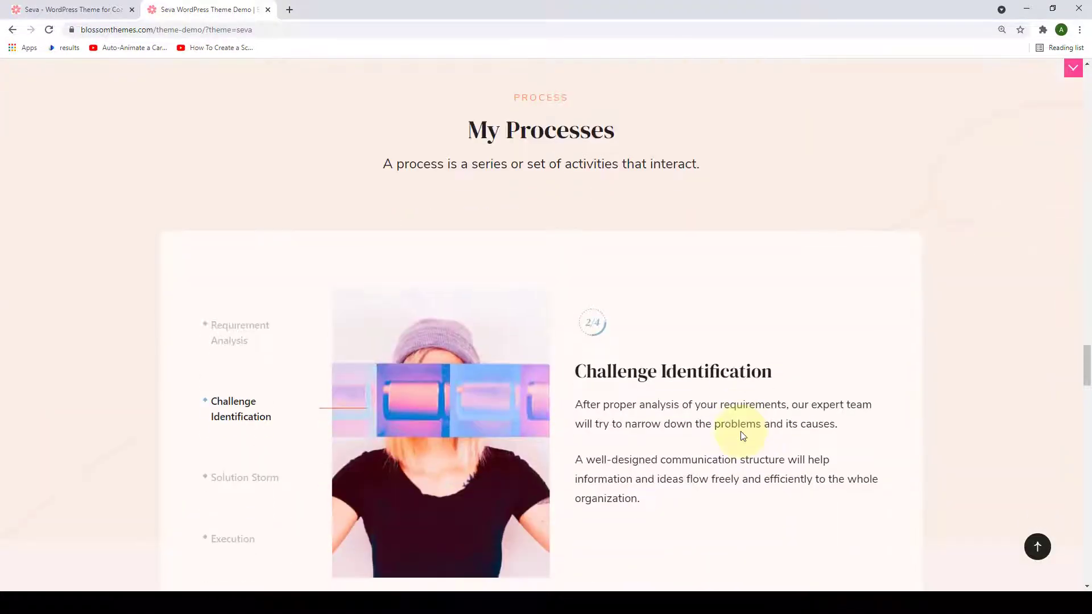
scroll(742, 433, "down", 1)
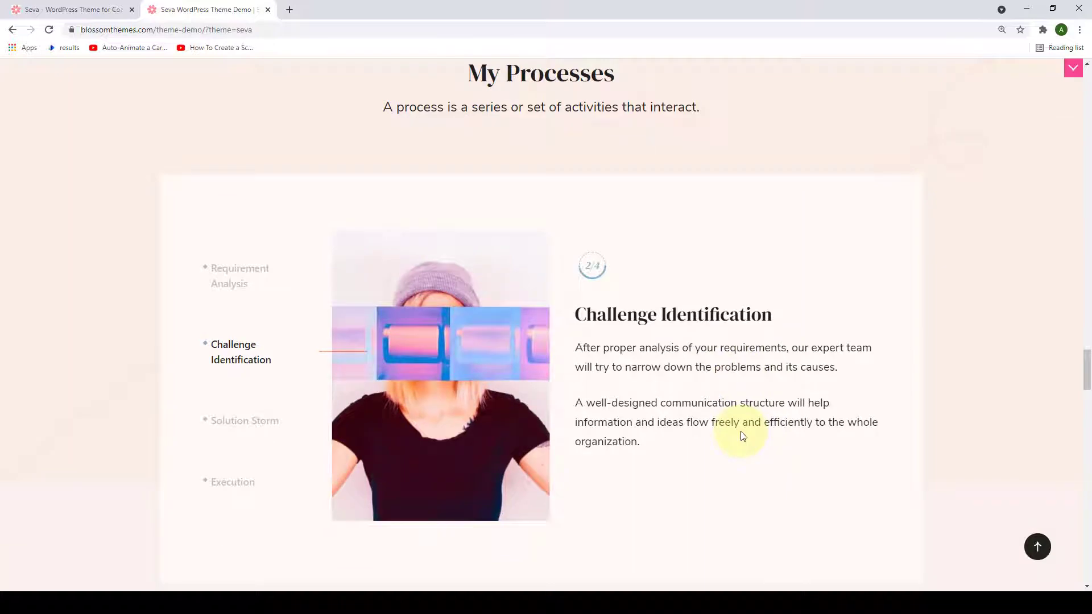
scroll(741, 434, "down", 11)
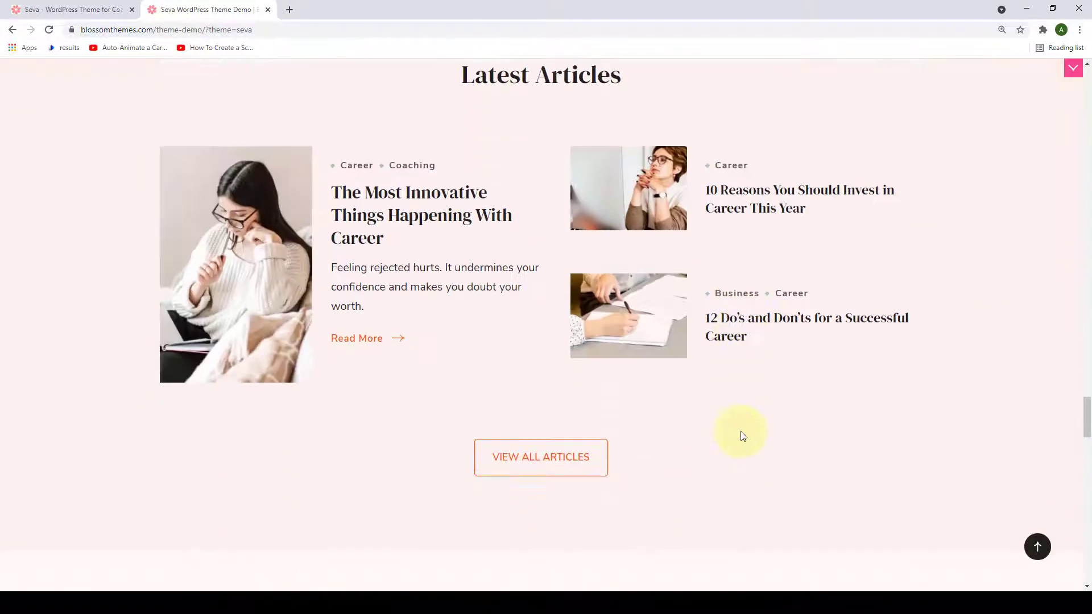
scroll(743, 435, "up", 2)
scroll(609, 170, "down", 1)
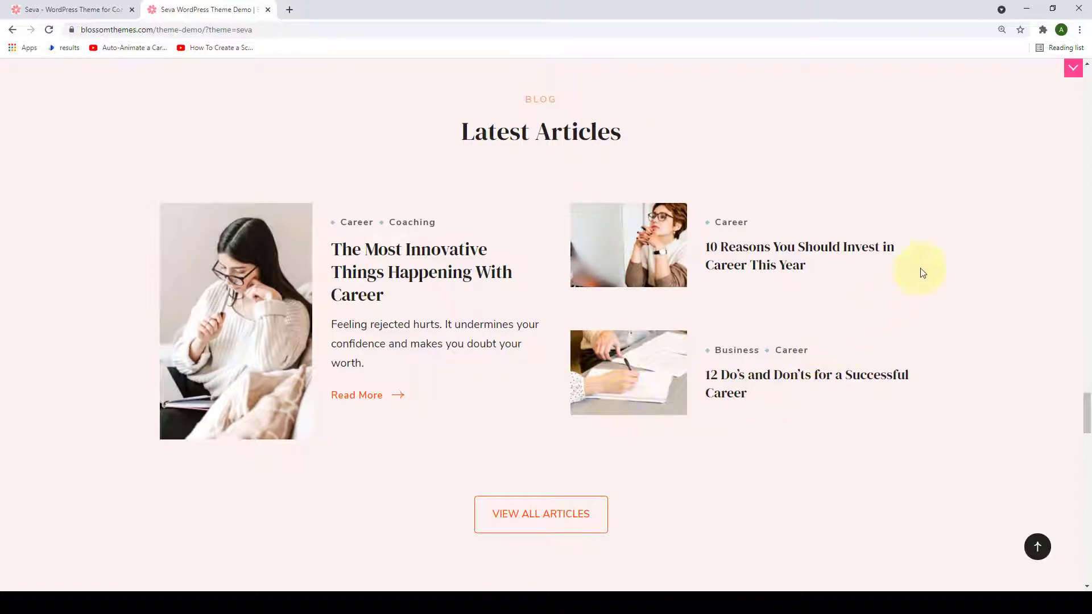
scroll(888, 307, "down", 1)
scroll(565, 473, "down", 9)
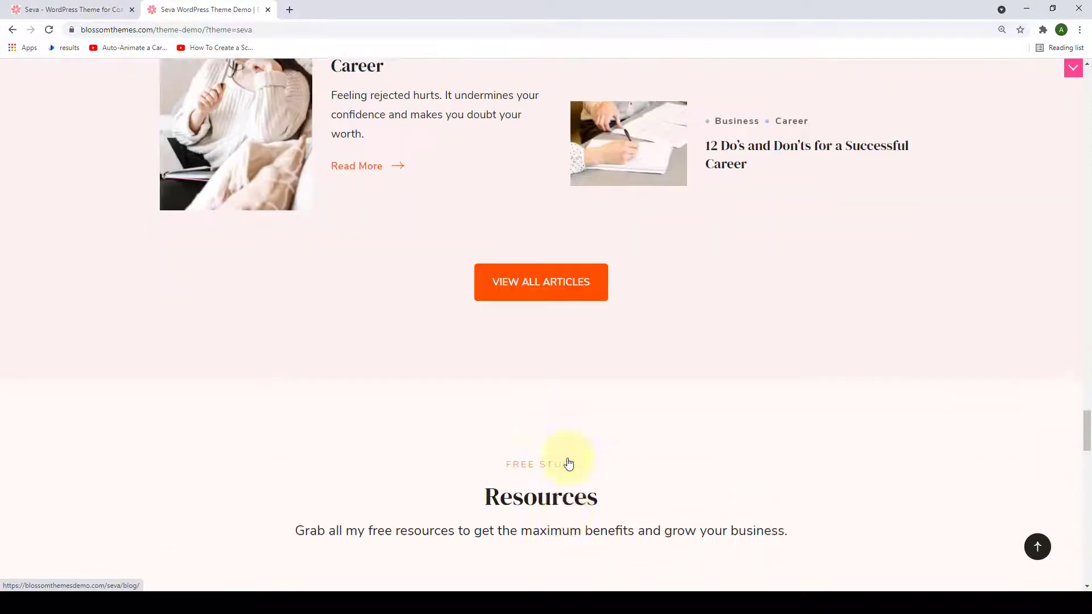
scroll(569, 464, "down", 1)
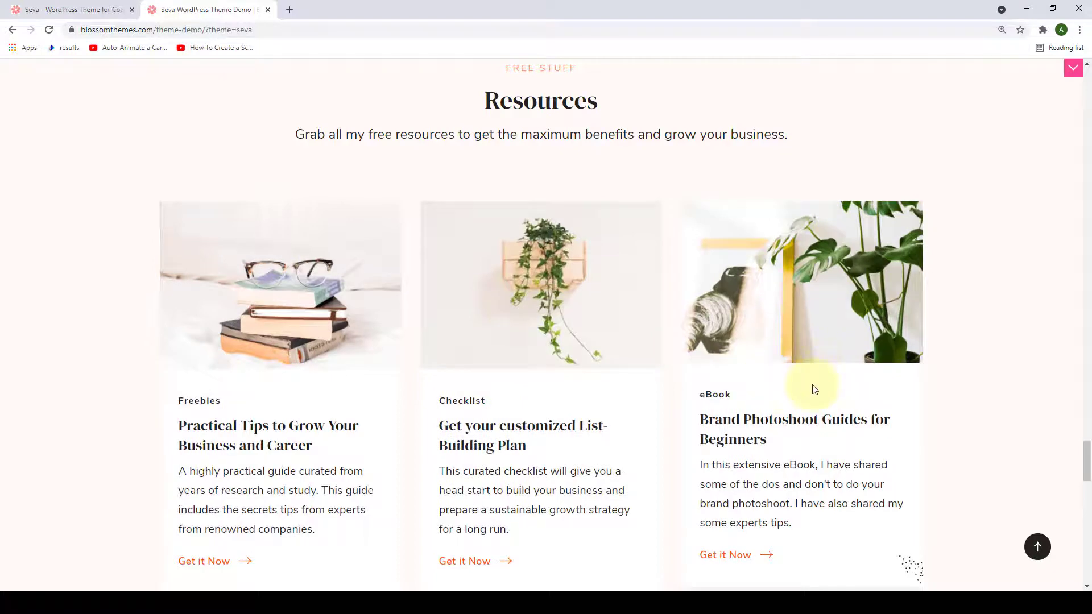
scroll(814, 342, "down", 8)
scroll(813, 386, "down", 6)
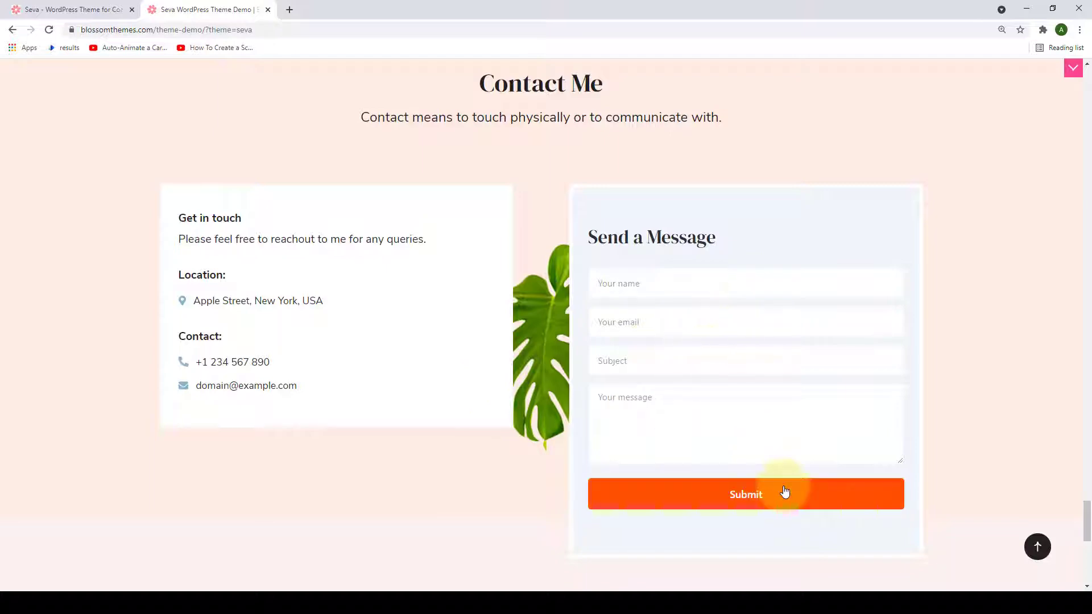
scroll(784, 491, "down", 8)
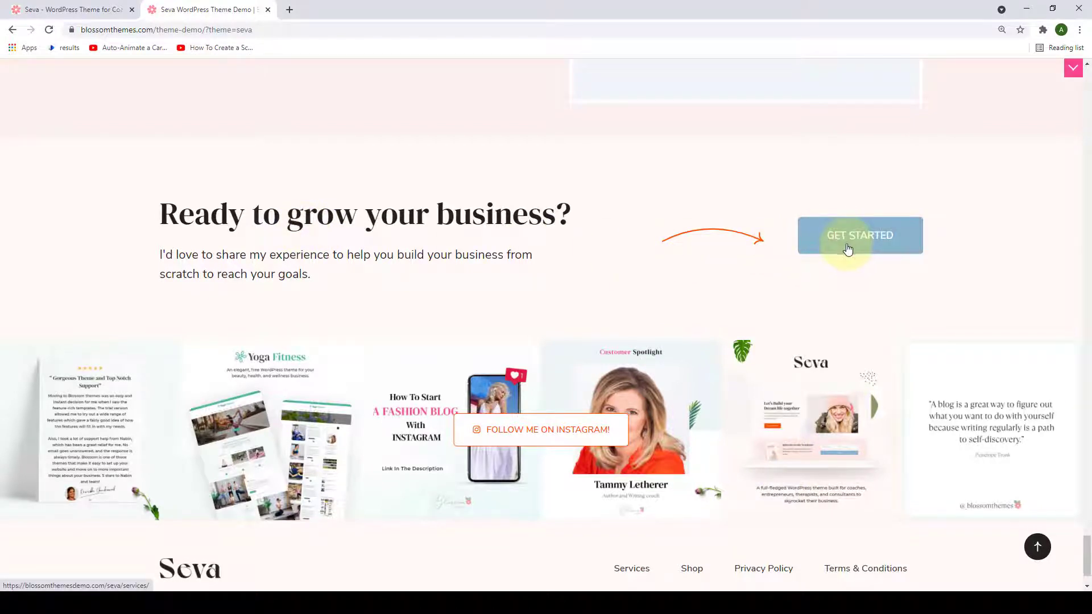
scroll(846, 256, "down", 2)
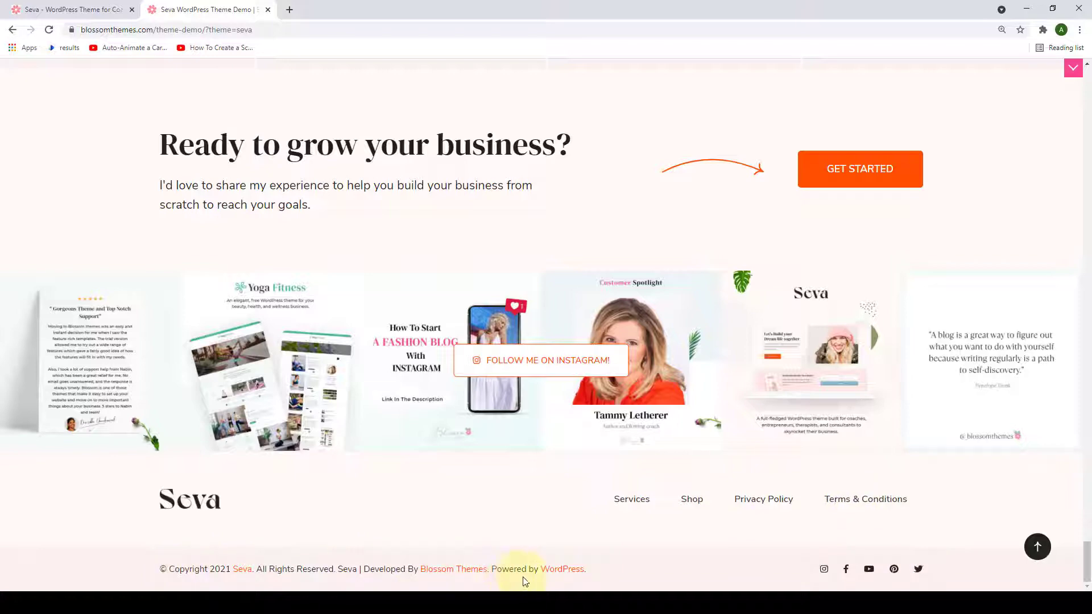
Jump back to the top of the homepage and open the About page.
left_click(1037, 548)
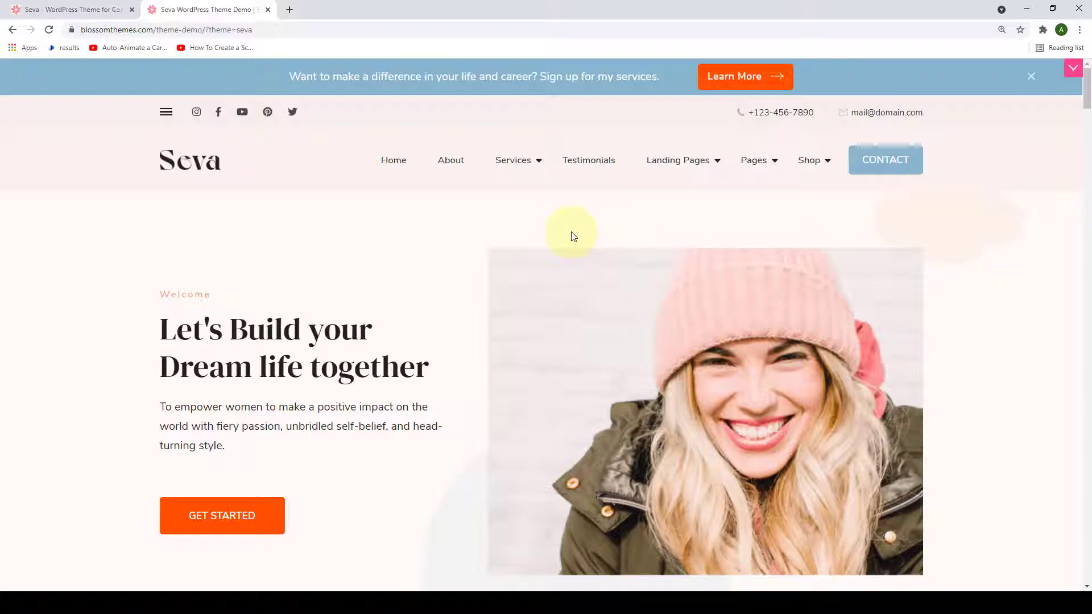
left_click(461, 165)
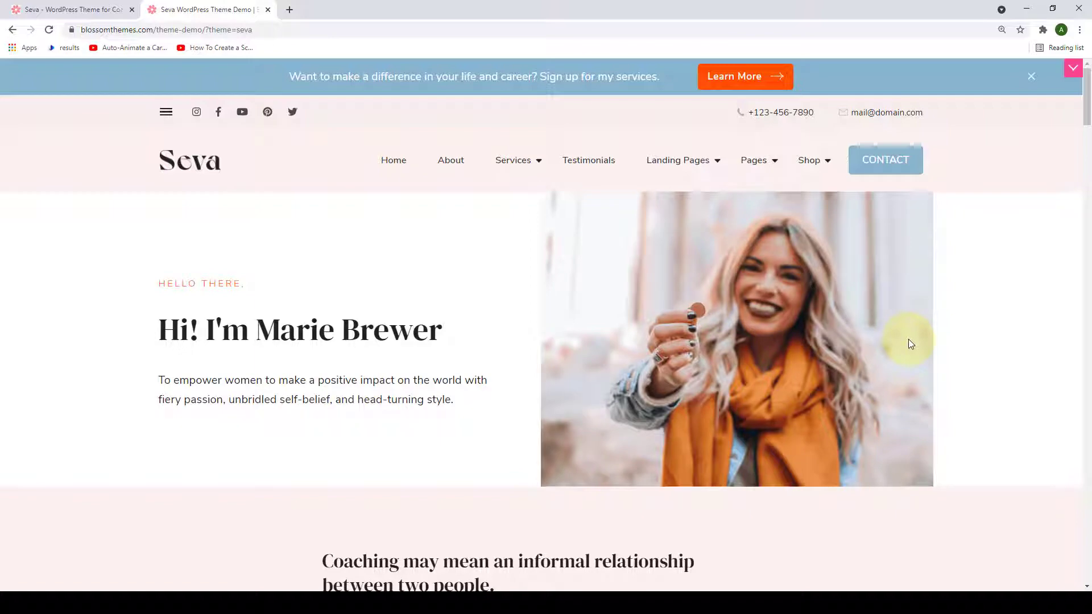
scroll(909, 340, "down", 3)
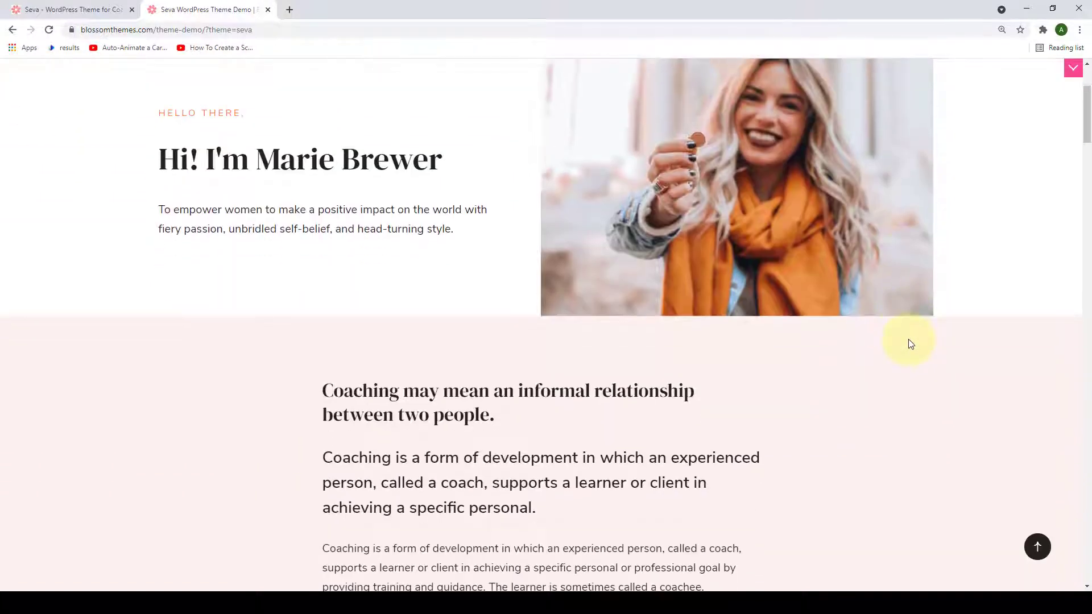
scroll(909, 344, "down", 6)
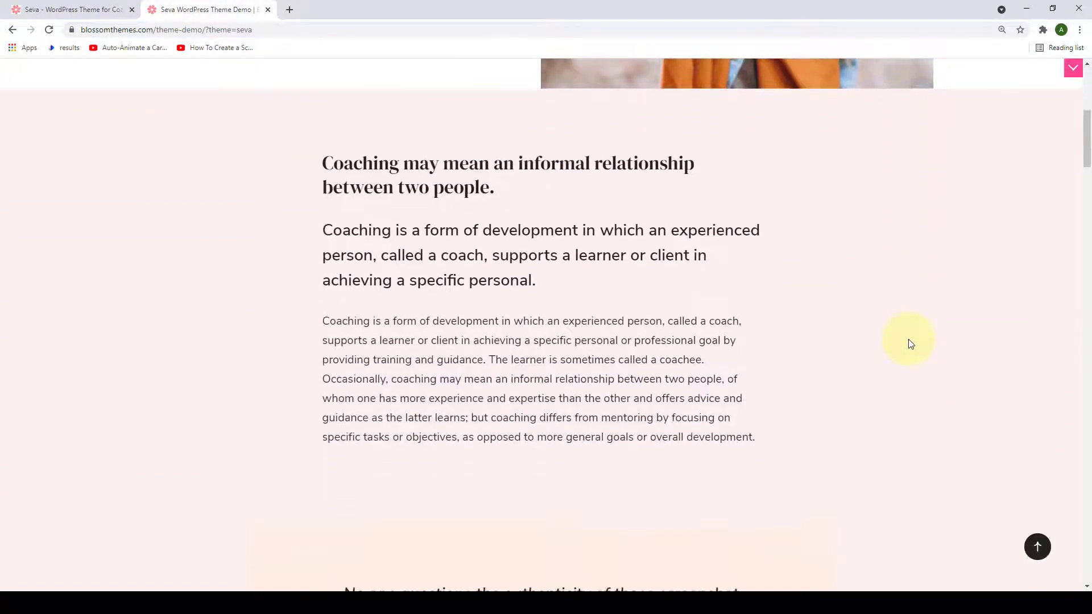
scroll(910, 343, "down", 1)
scroll(910, 343, "down", 10)
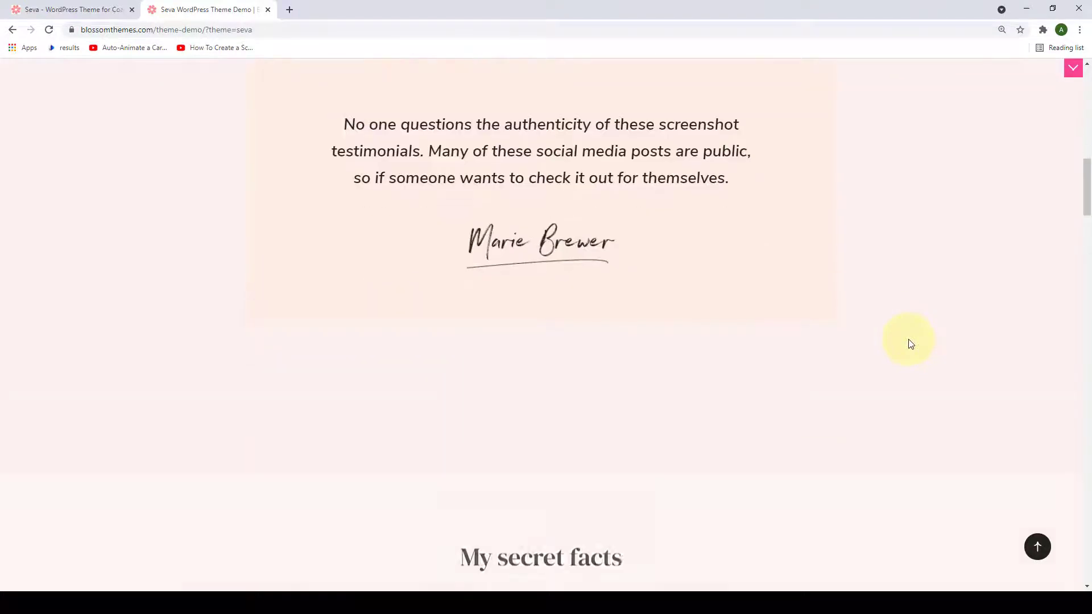
scroll(910, 343, "down", 9)
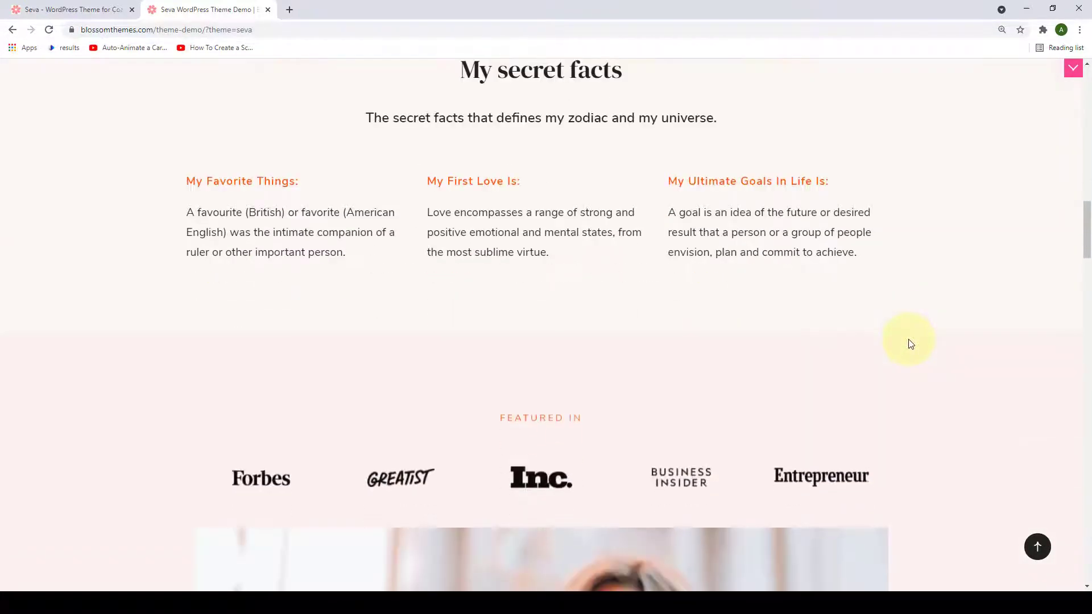
scroll(910, 344, "down", 5)
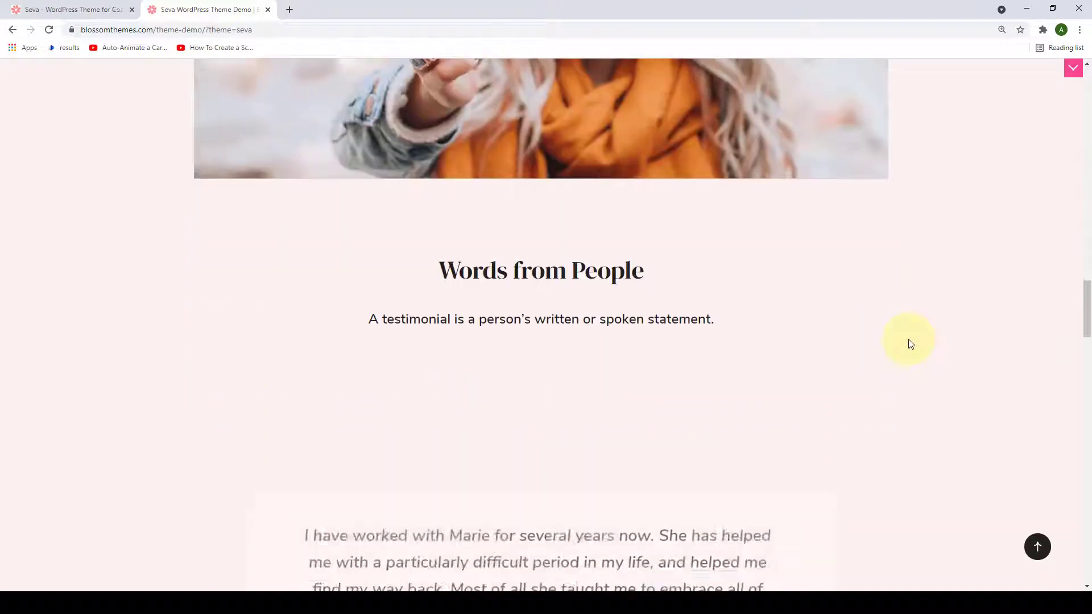
scroll(910, 343, "down", 10)
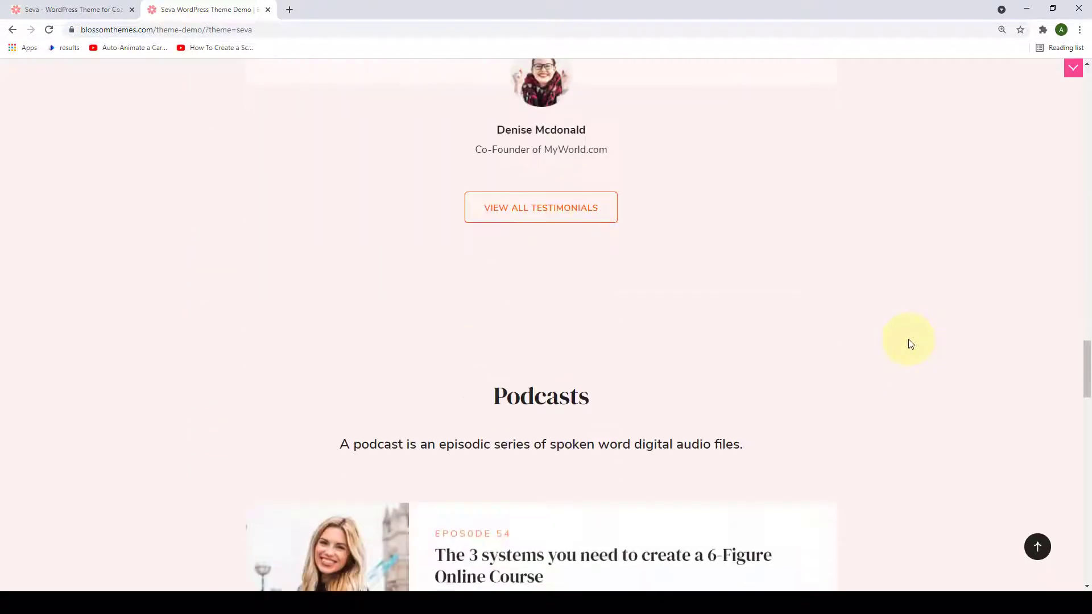
scroll(911, 344, "down", 8)
scroll(910, 344, "down", 4)
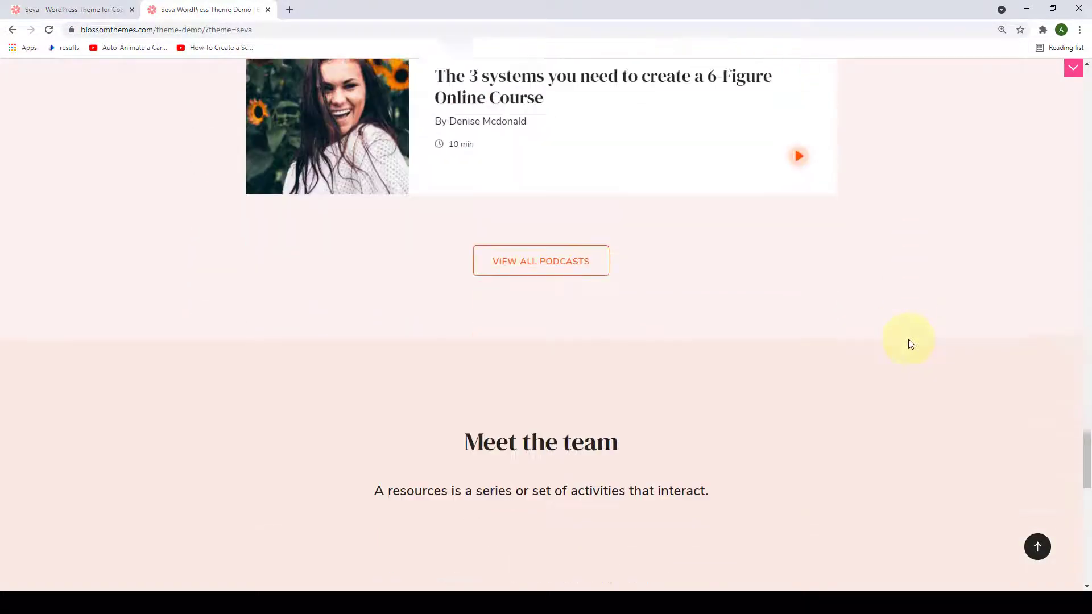
scroll(560, 271, "down", 4)
scroll(582, 318, "down", 10)
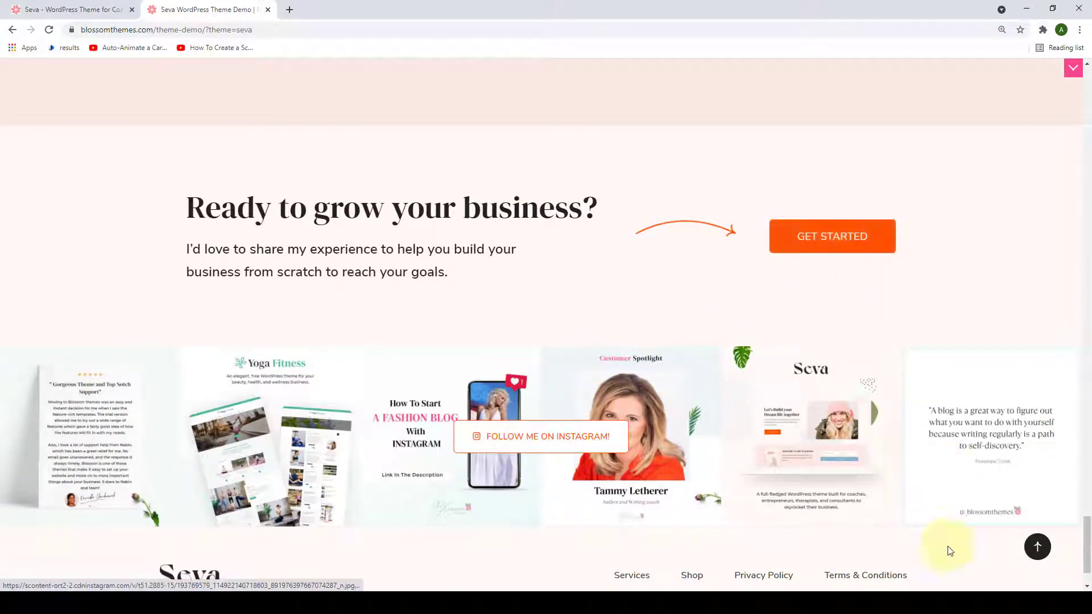
left_click(1037, 548)
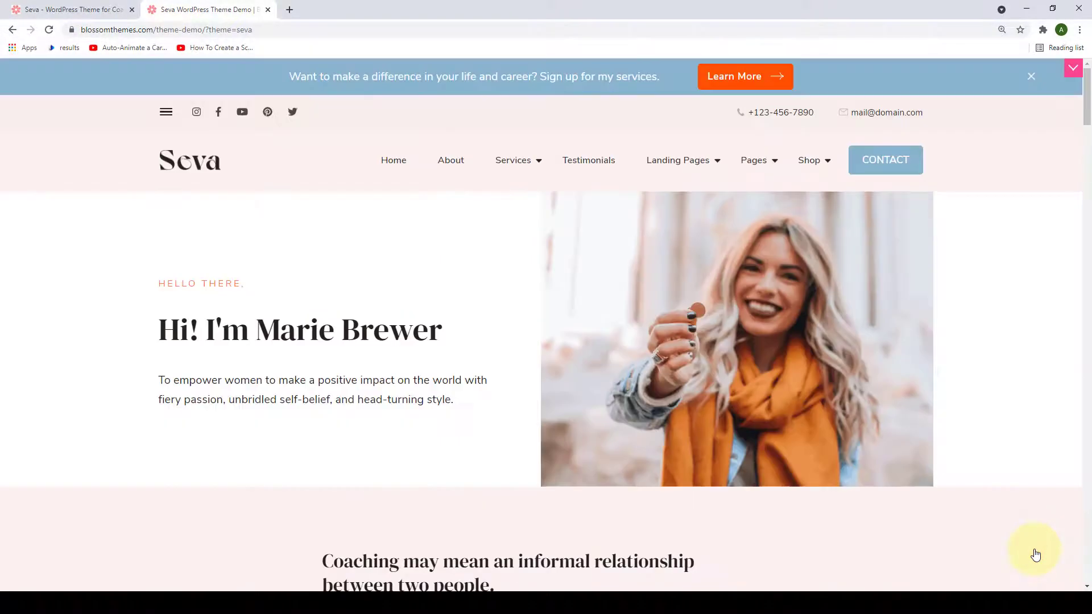
Open The Confident Creator from the Services menu, scroll through it, then return to the top.
mouse_move(515, 173)
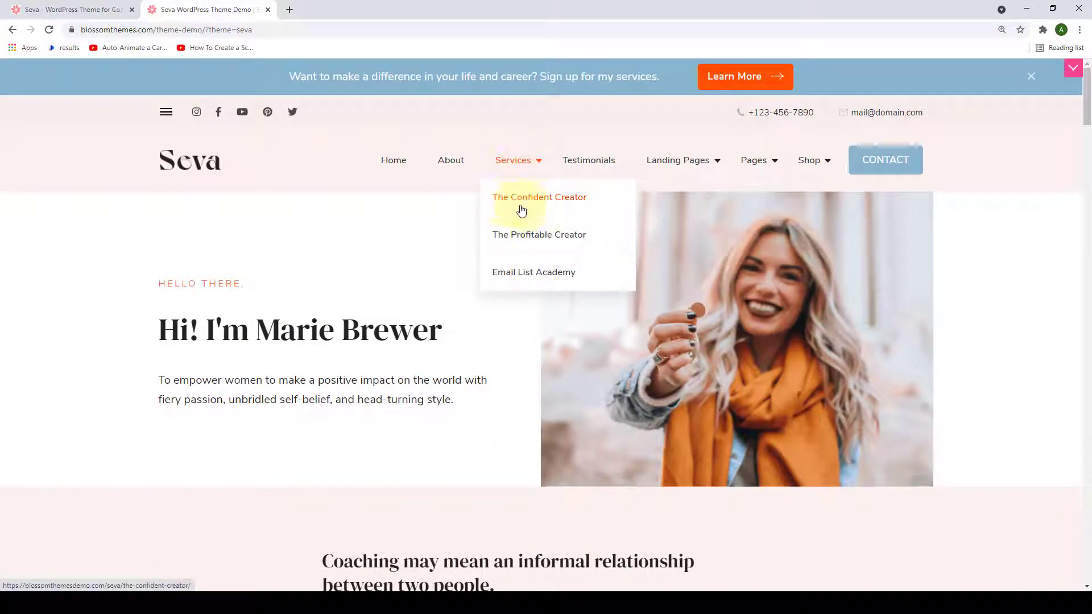
left_click(564, 199)
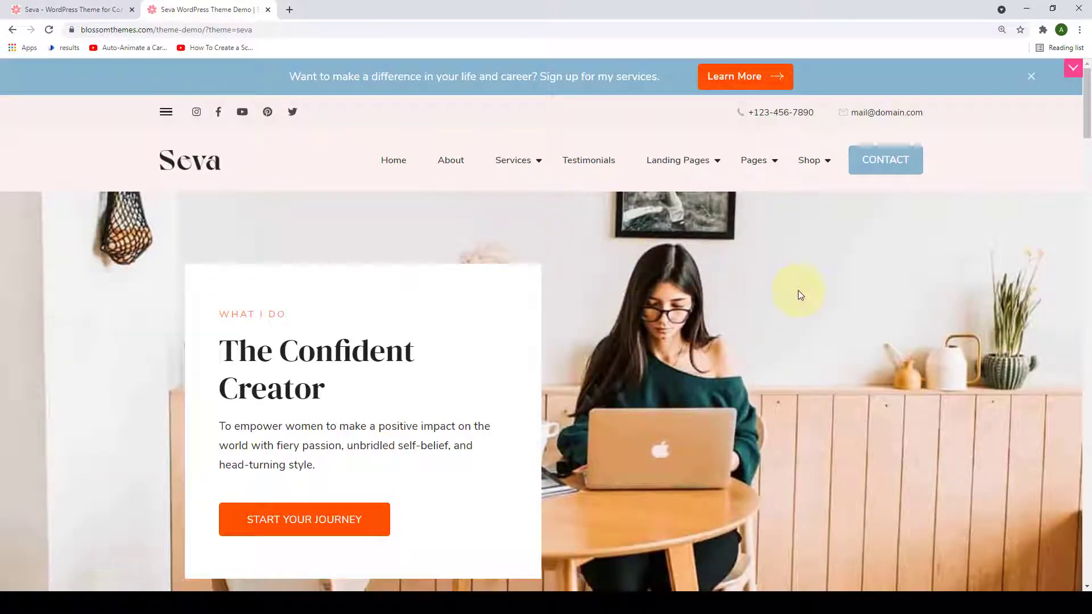
scroll(799, 295, "down", 1)
scroll(799, 294, "down", 10)
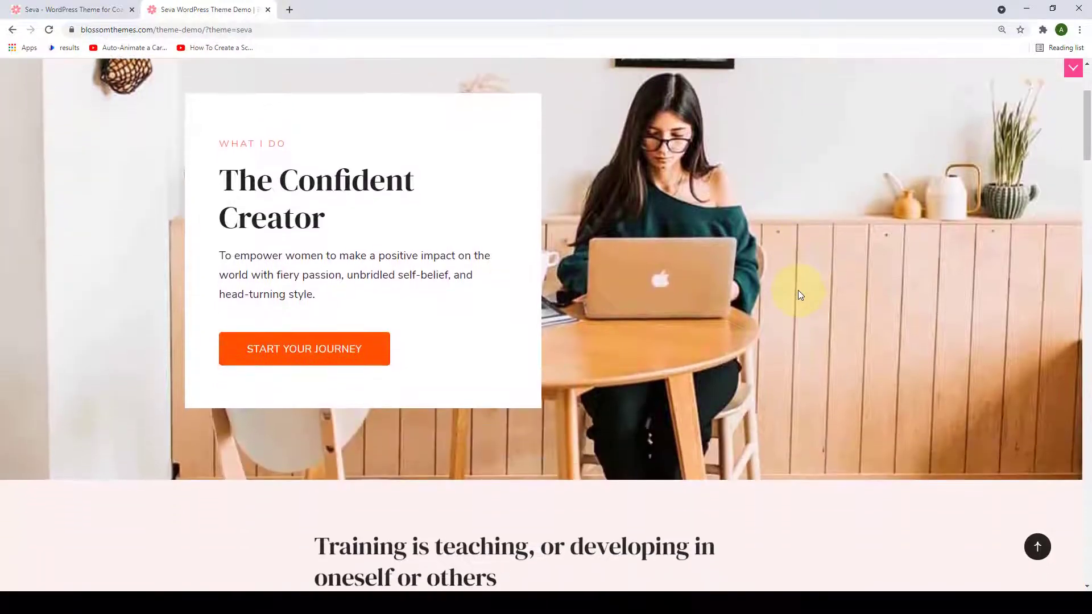
scroll(799, 294, "down", 9)
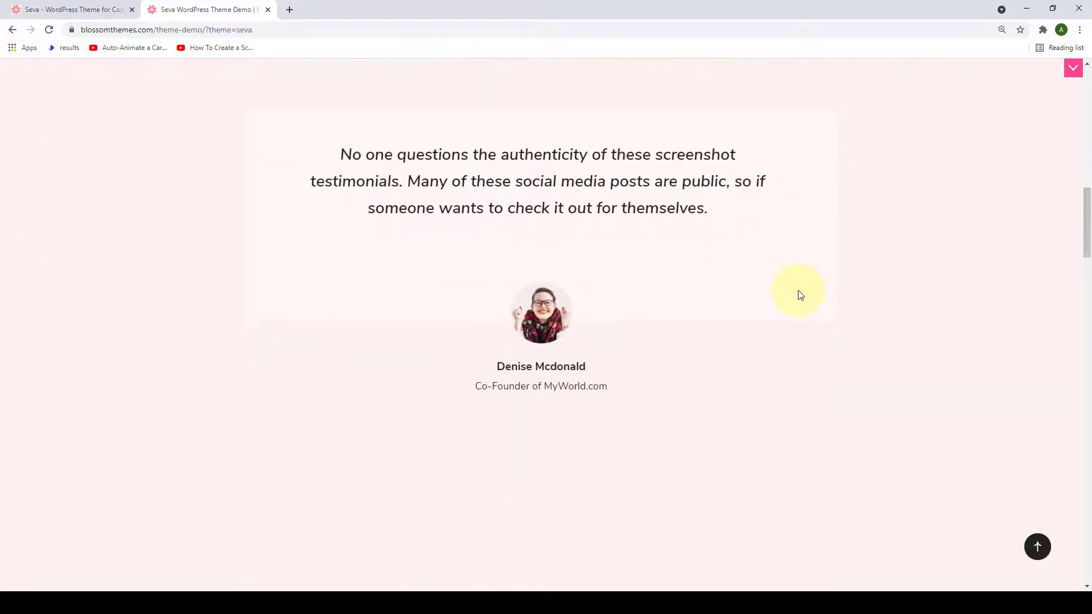
scroll(799, 294, "down", 9)
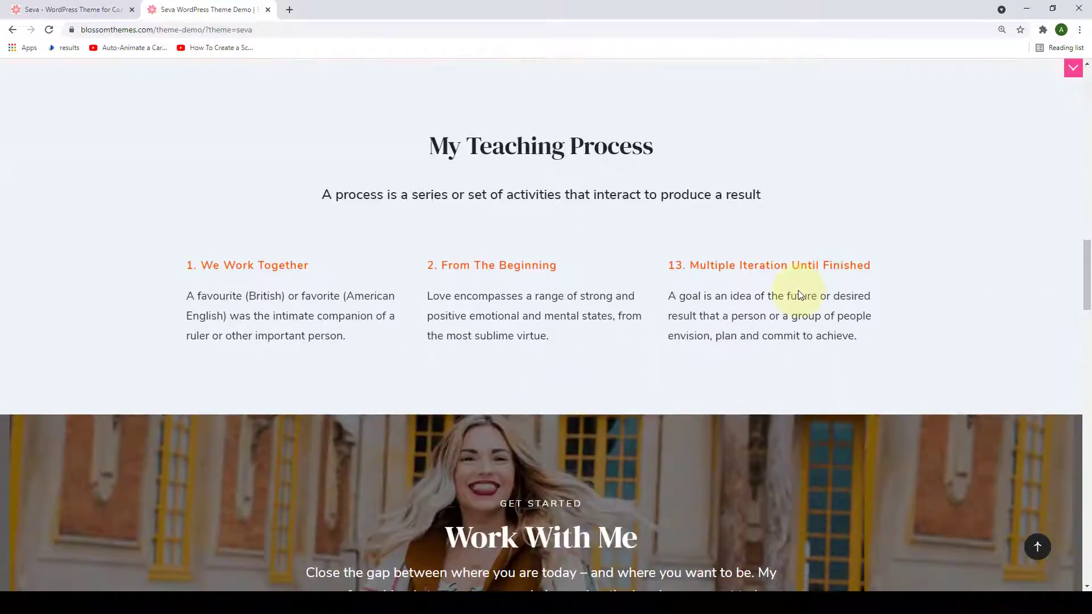
scroll(799, 294, "down", 7)
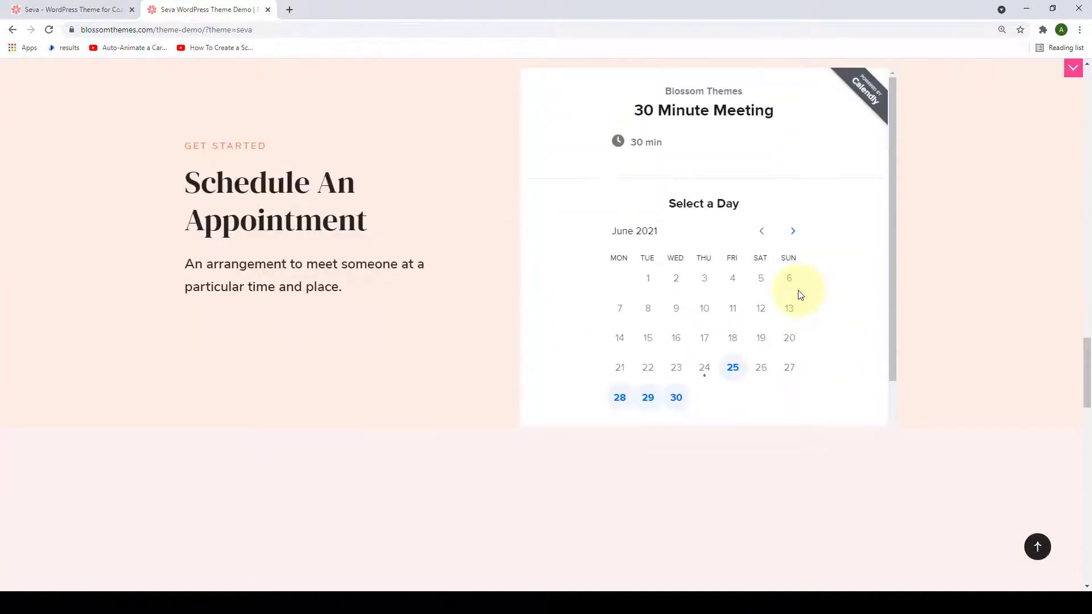
scroll(905, 421, "down", 13)
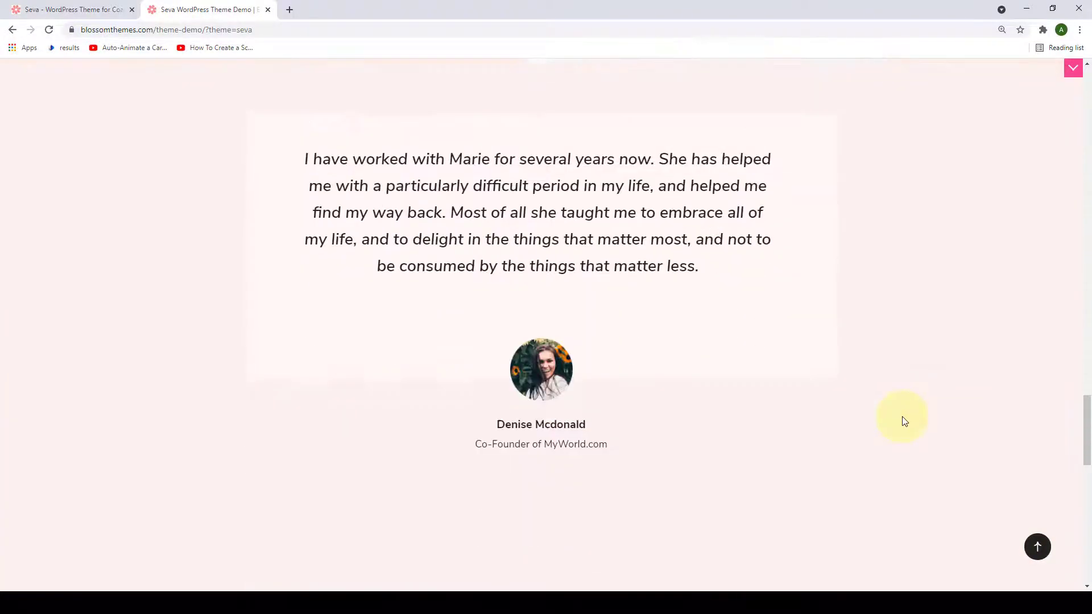
scroll(904, 421, "down", 11)
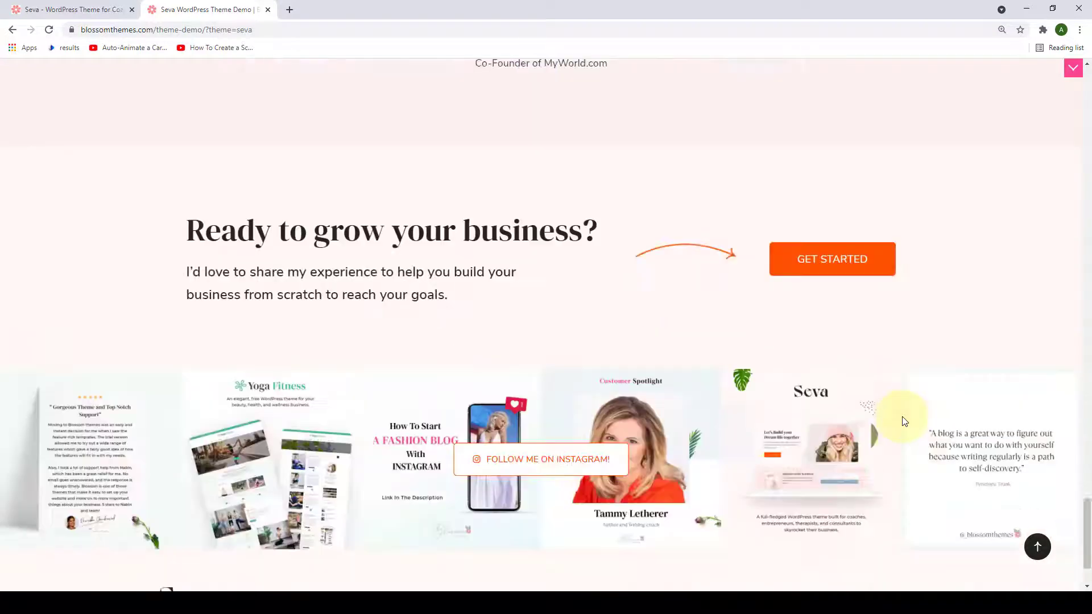
left_click(1038, 548)
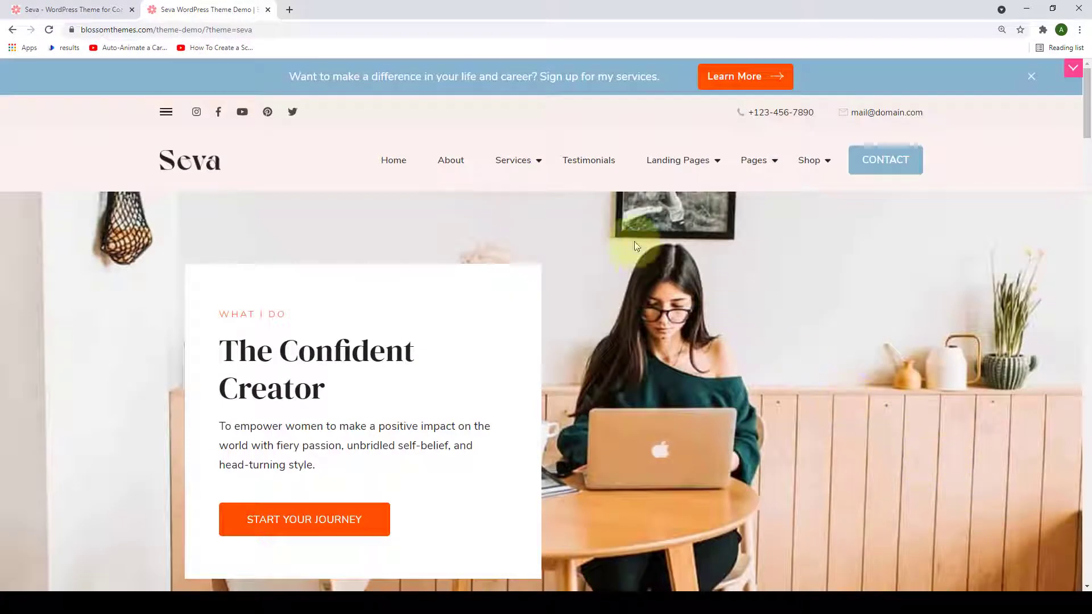
Open Testimonials, scroll through its written and video testimonials, then return to the top.
left_click(592, 169)
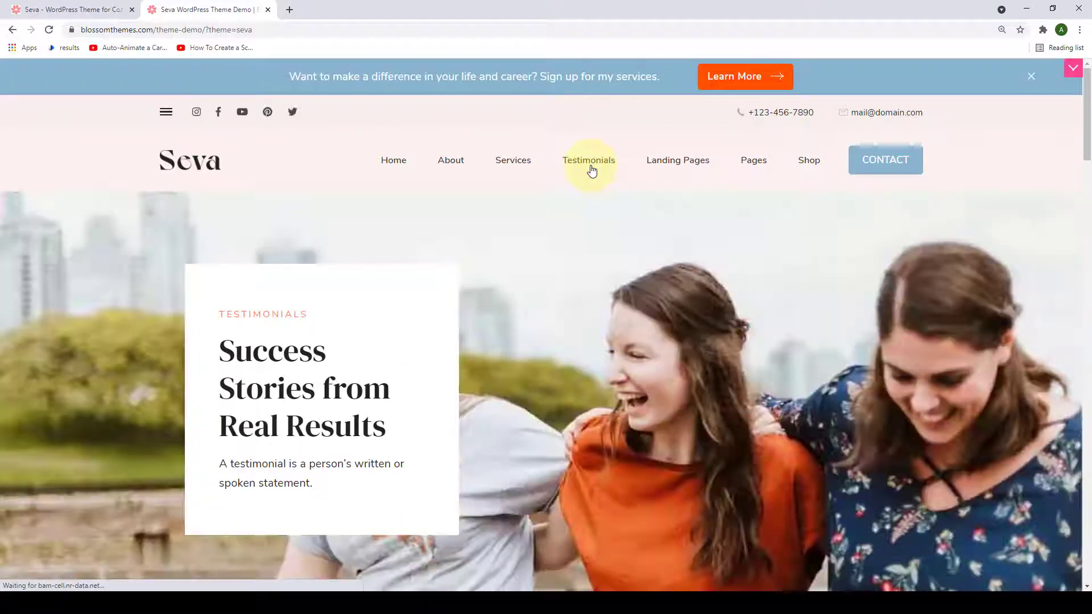
scroll(857, 228, "down", 7)
scroll(856, 228, "down", 9)
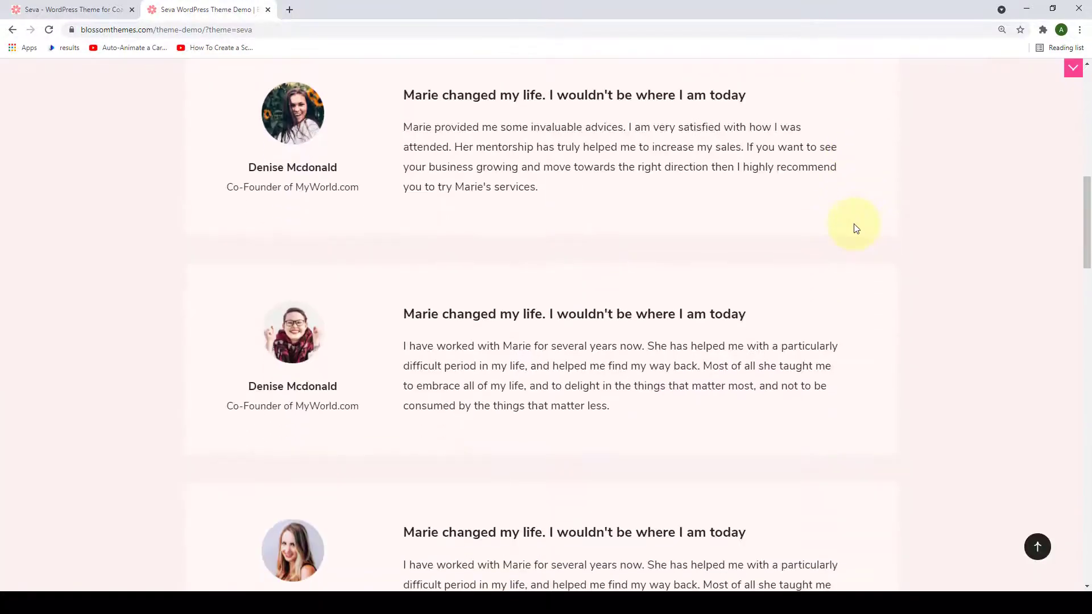
scroll(856, 228, "down", 4)
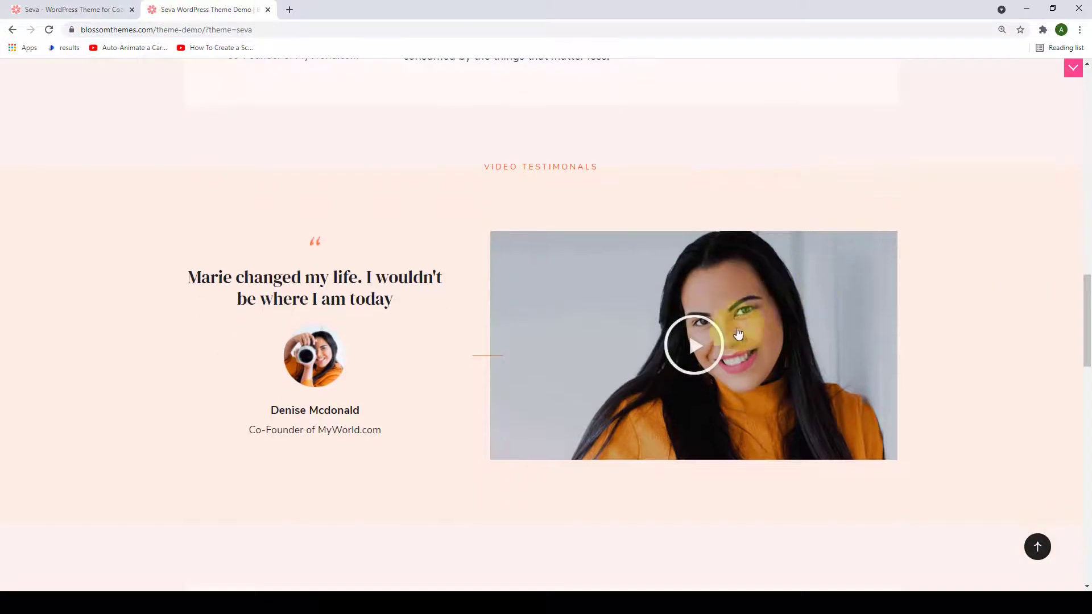
scroll(376, 417, "down", 9)
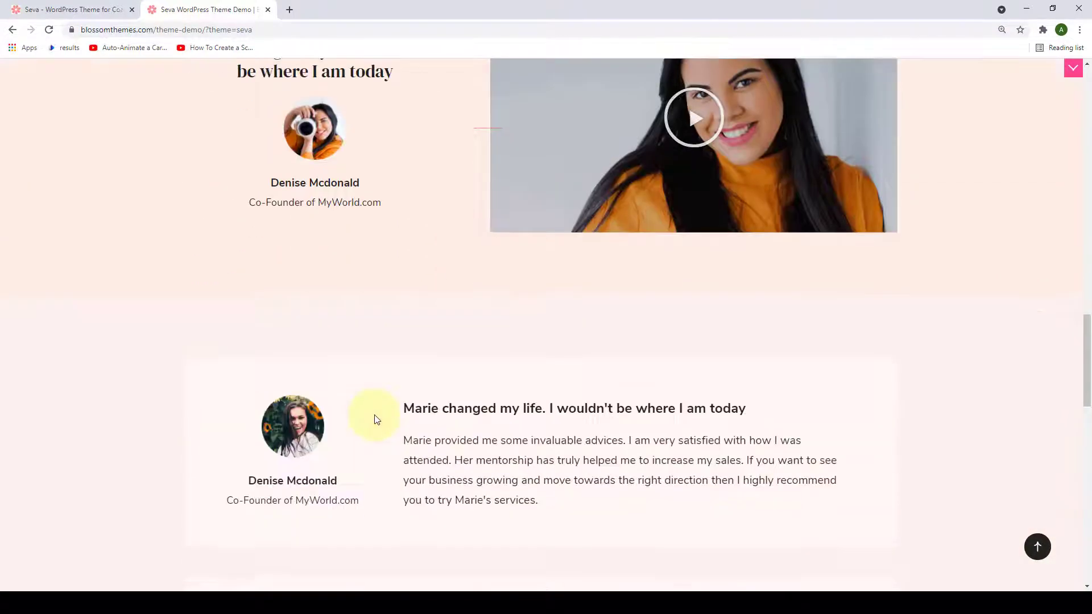
scroll(375, 418, "down", 8)
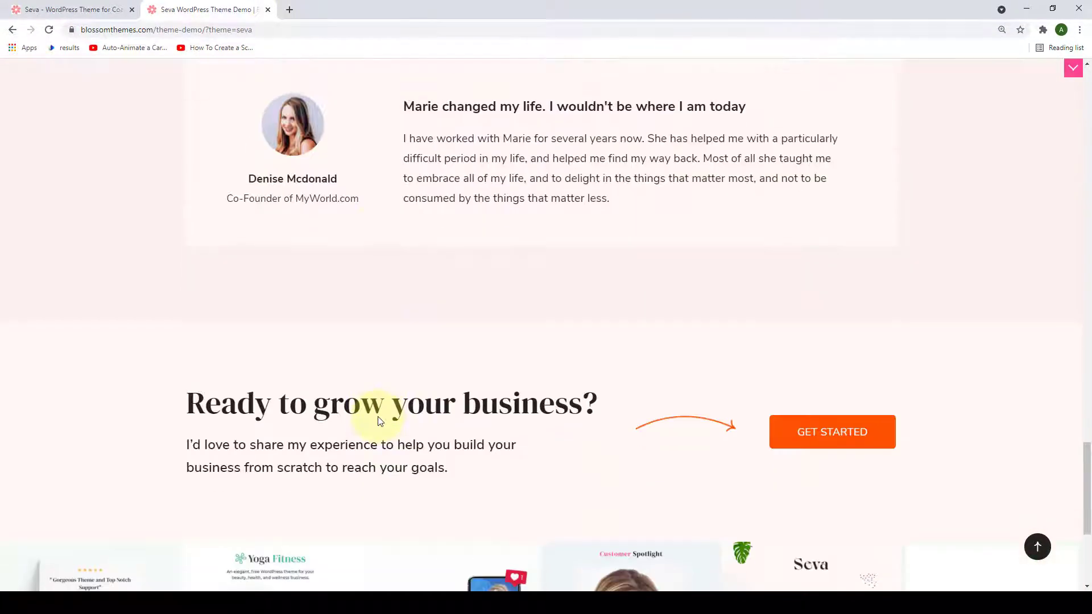
left_click(1036, 546)
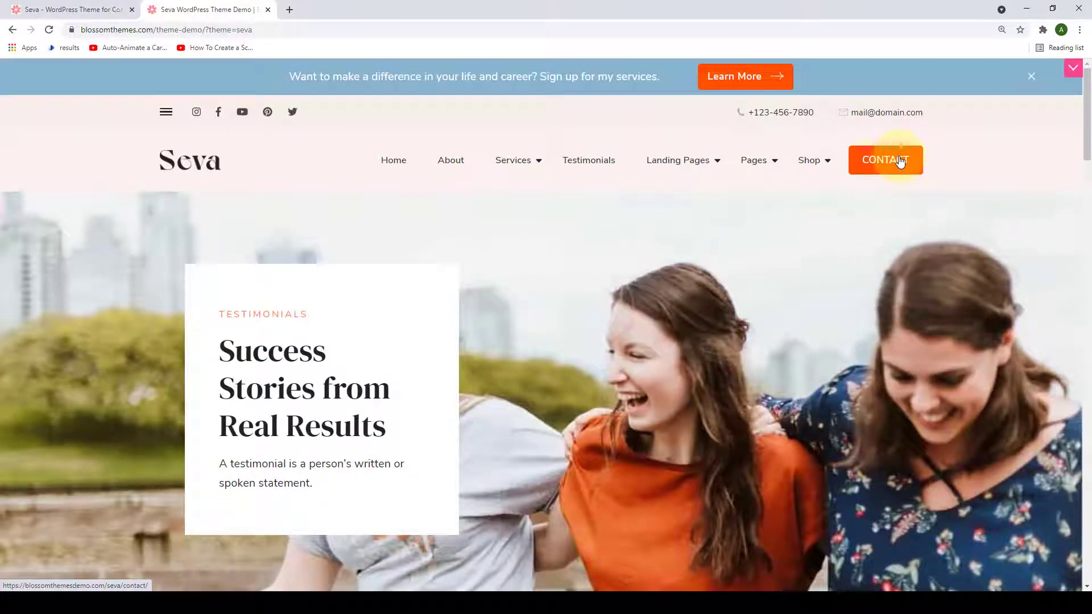
Open the Contact page and scroll through its form, newsletter signup, FAQ and 'Featured In' logos.
left_click(900, 162)
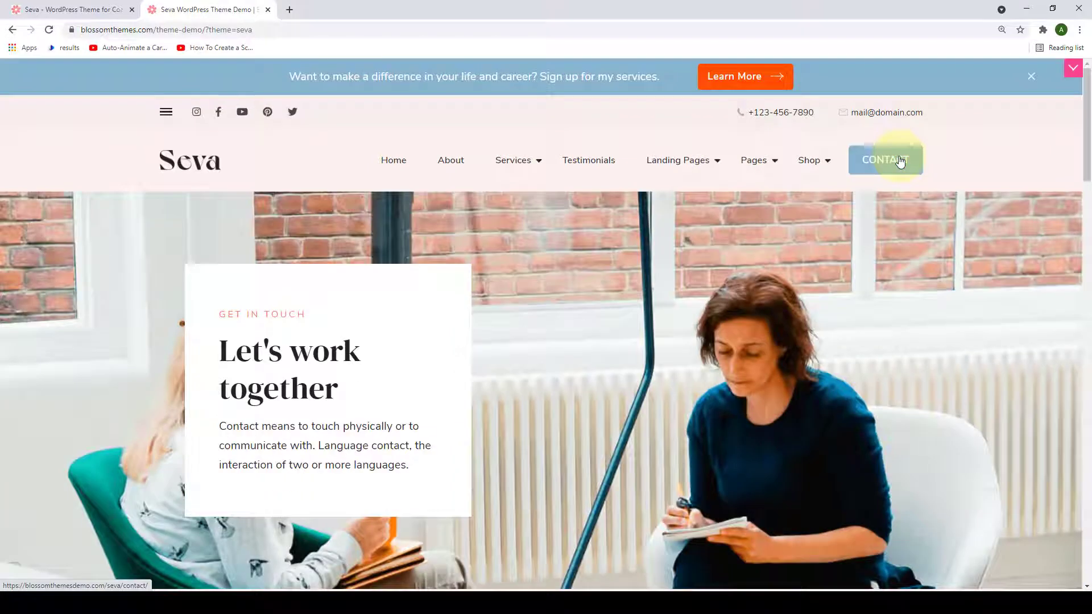
scroll(918, 213, "down", 3)
scroll(917, 213, "down", 6)
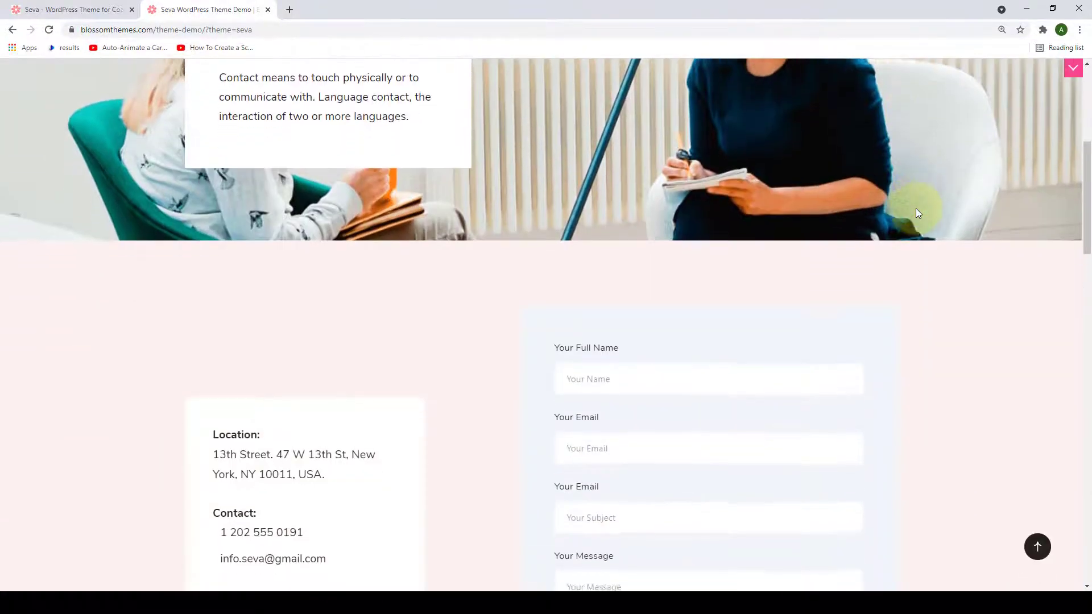
scroll(918, 213, "down", 5)
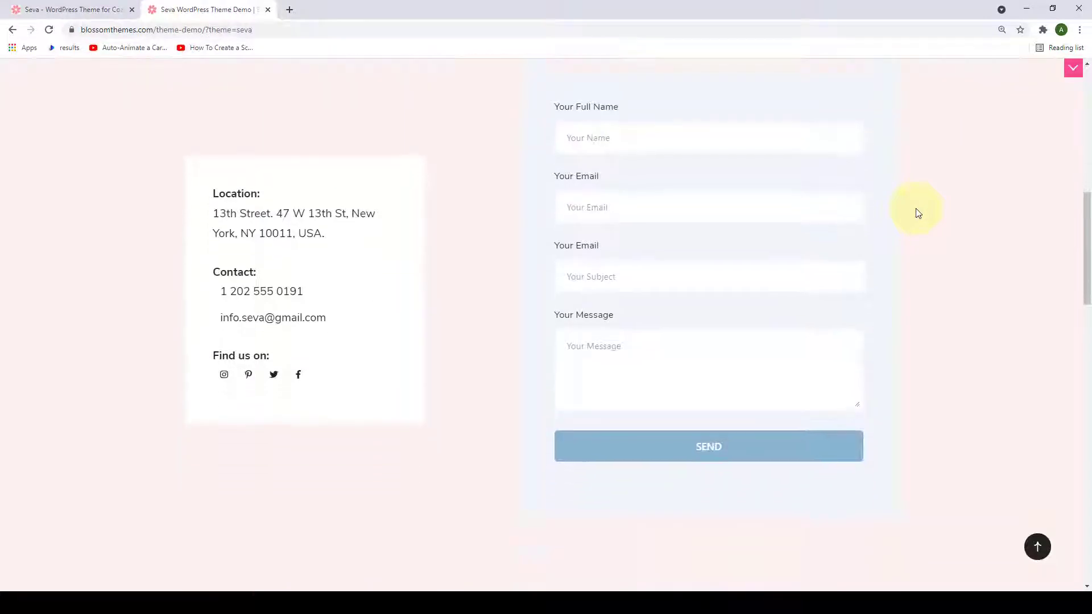
scroll(917, 213, "down", 8)
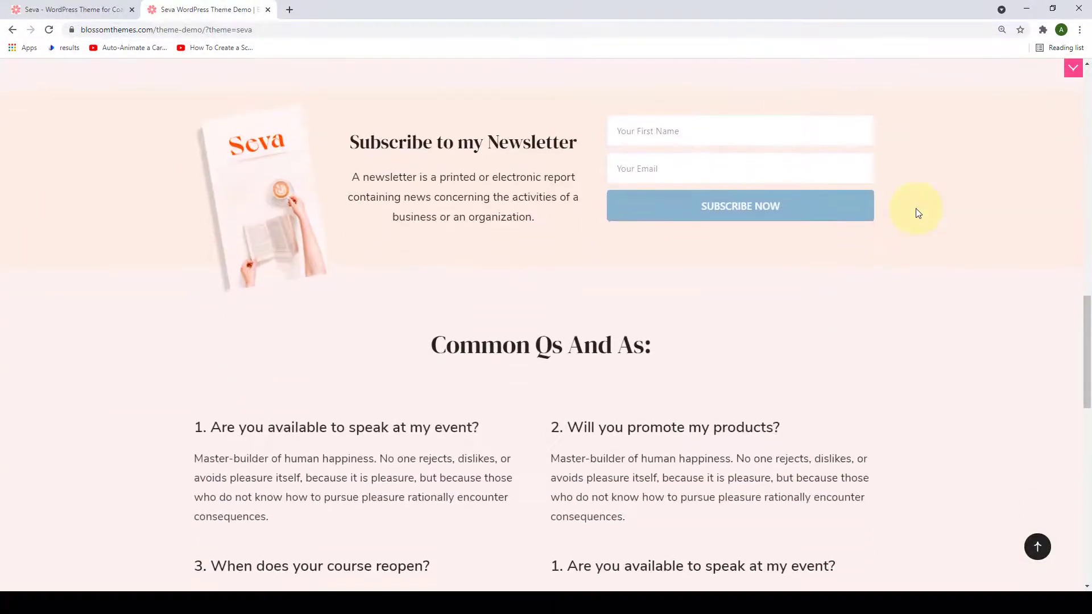
scroll(917, 213, "down", 6)
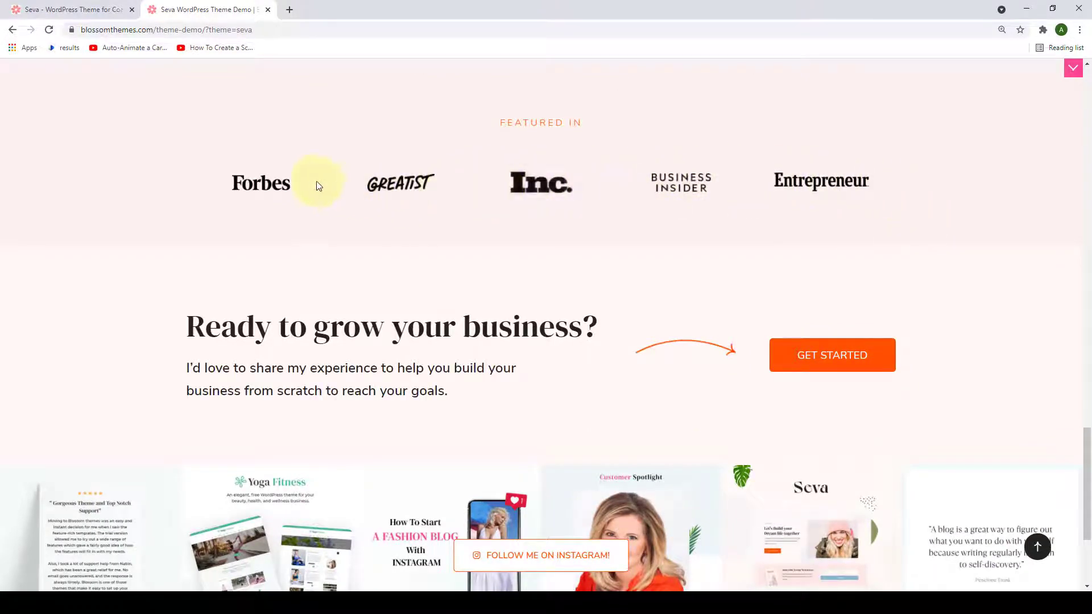
scroll(952, 446, "down", 2)
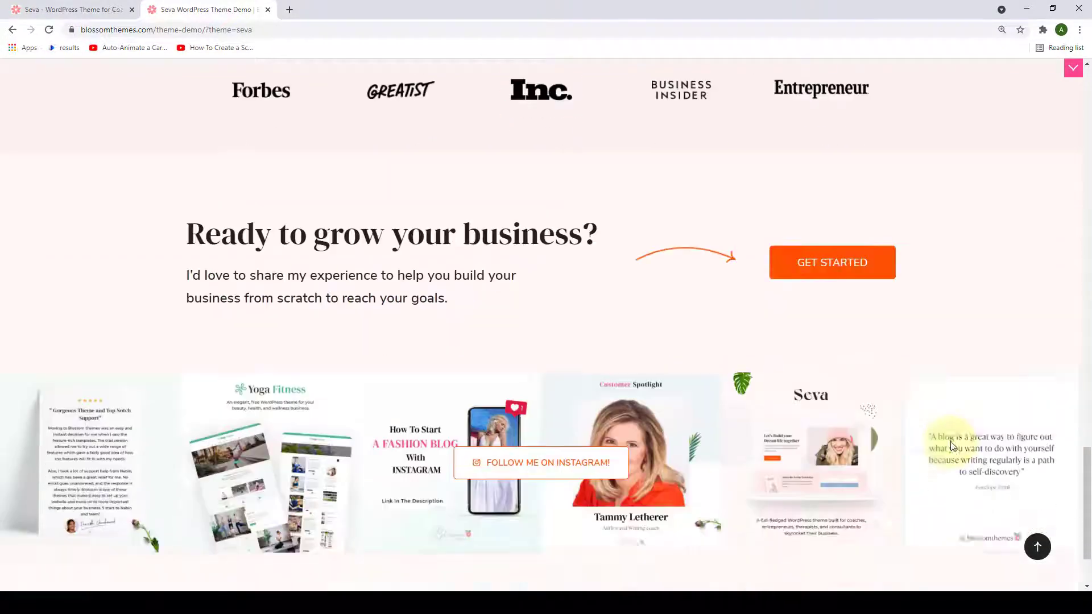
scroll(962, 464, "down", 2)
scroll(1041, 510, "up", 4)
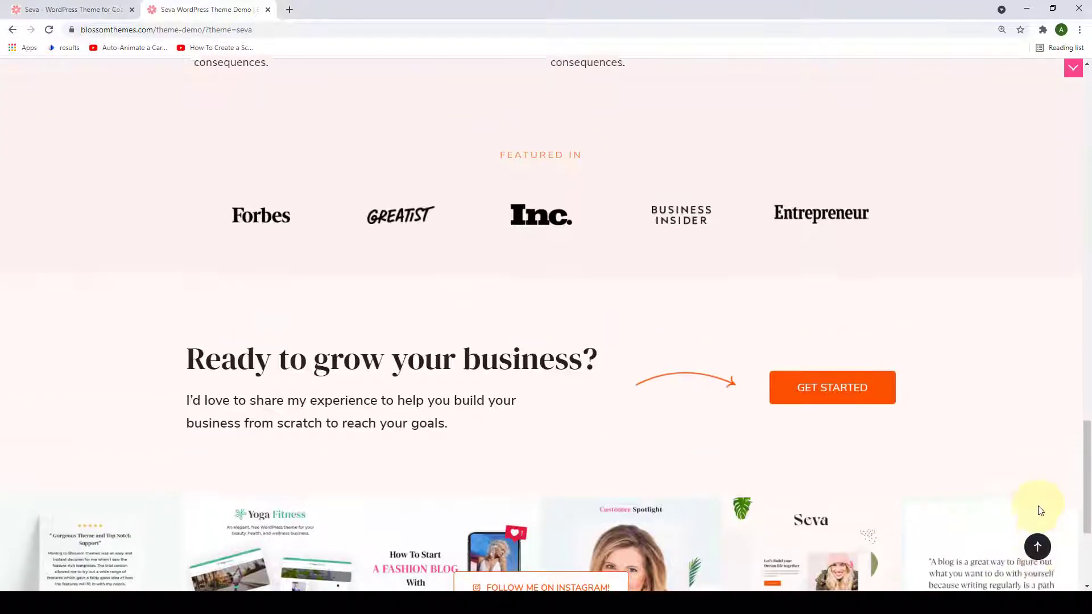
scroll(1040, 511, "up", 12)
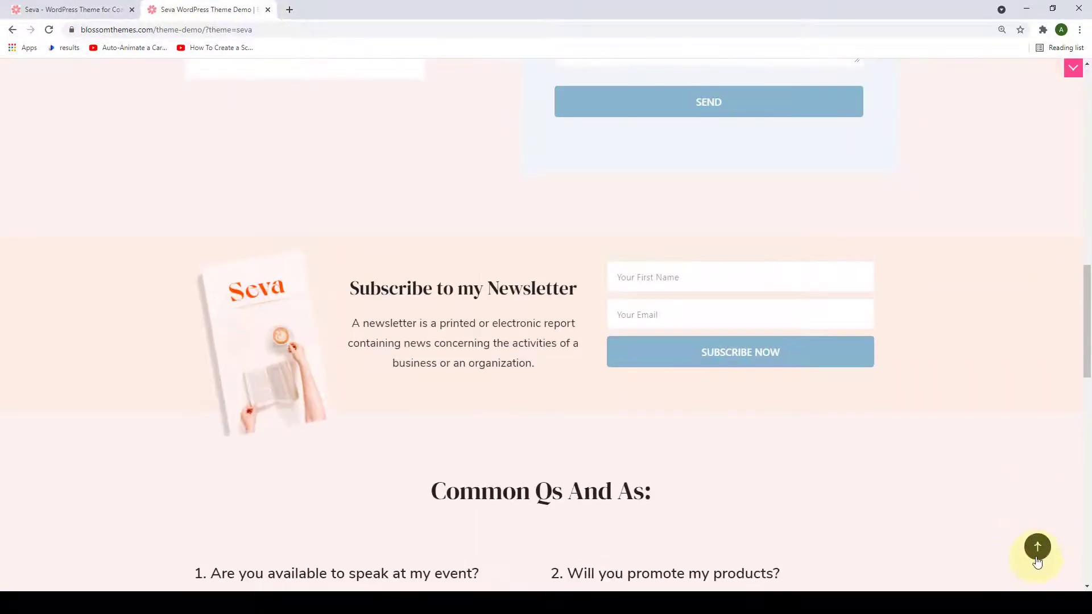
Return to the top of the demo's Contact page with the back-to-top button.
left_click(1036, 559)
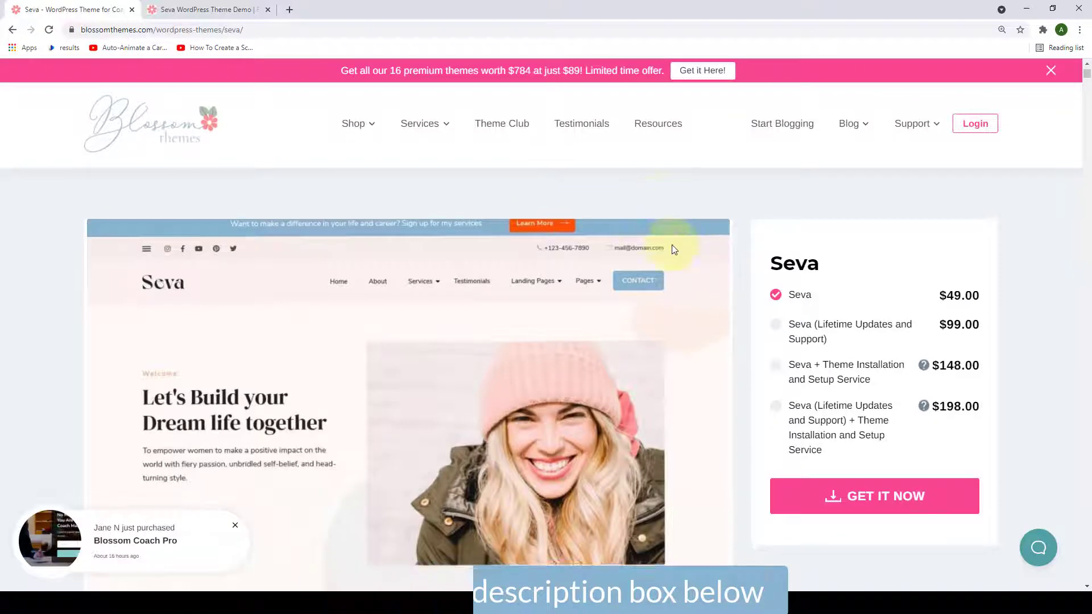
Start buying the $49 basic Seva theme and scroll through the checkout page.
scroll(682, 244, "down", 3)
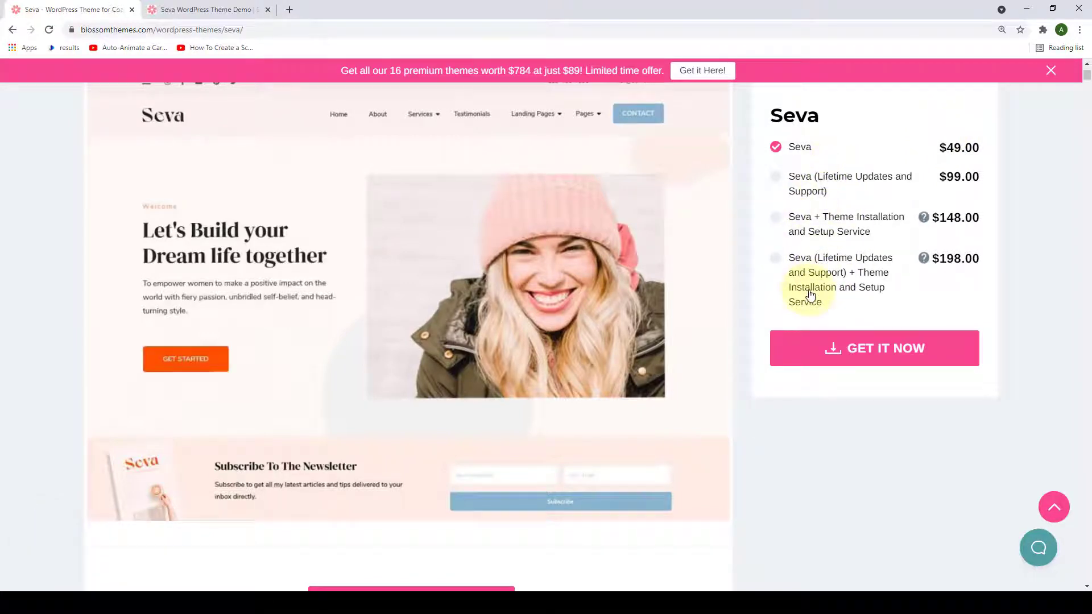
left_click(902, 358)
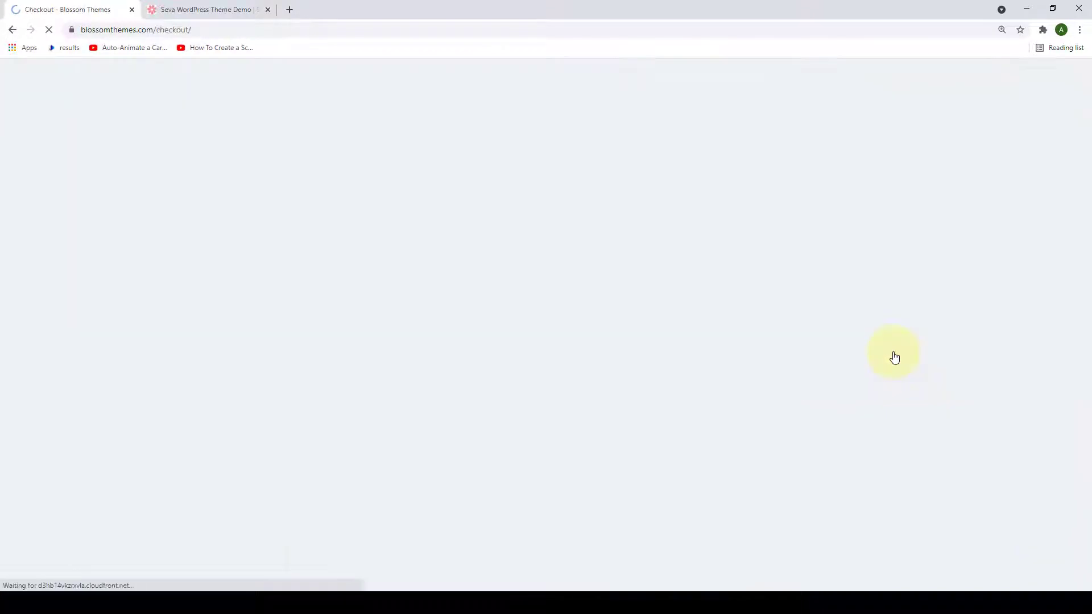
scroll(576, 354, "down", 5)
scroll(577, 354, "down", 15)
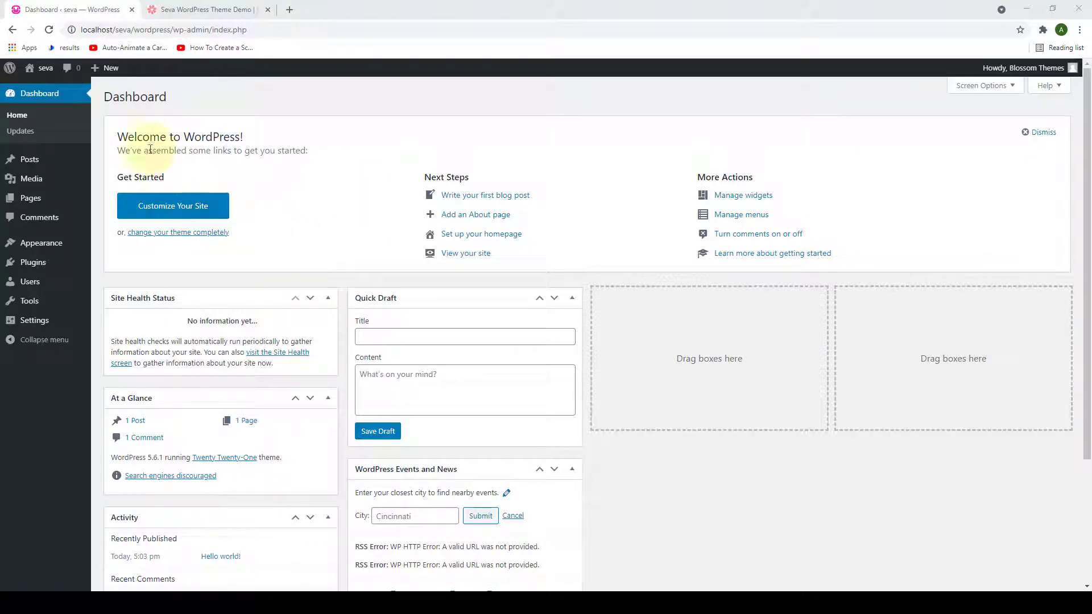
Open the local 'seva' site's front end in a new tab, view it, then return to Dashboard.
mouse_move(29, 73)
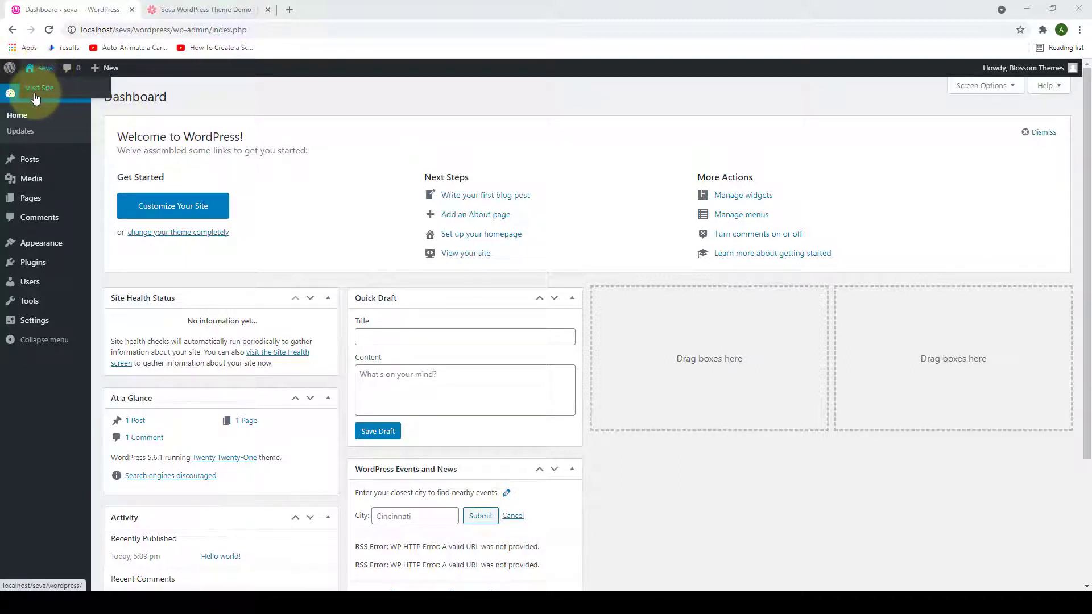
right_click(47, 91)
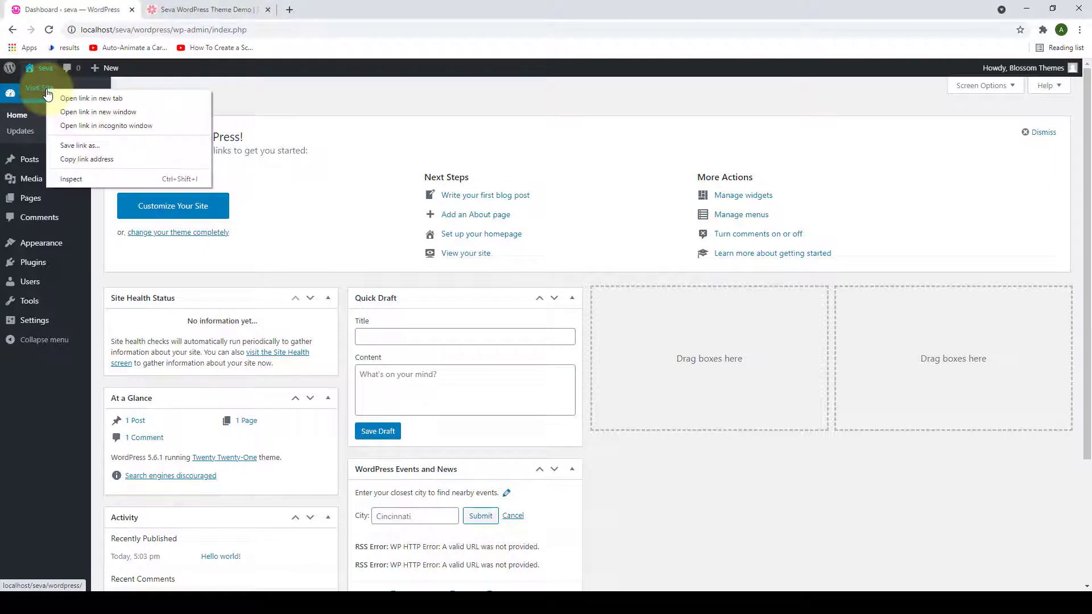
left_click(93, 100)
left_click(188, 9)
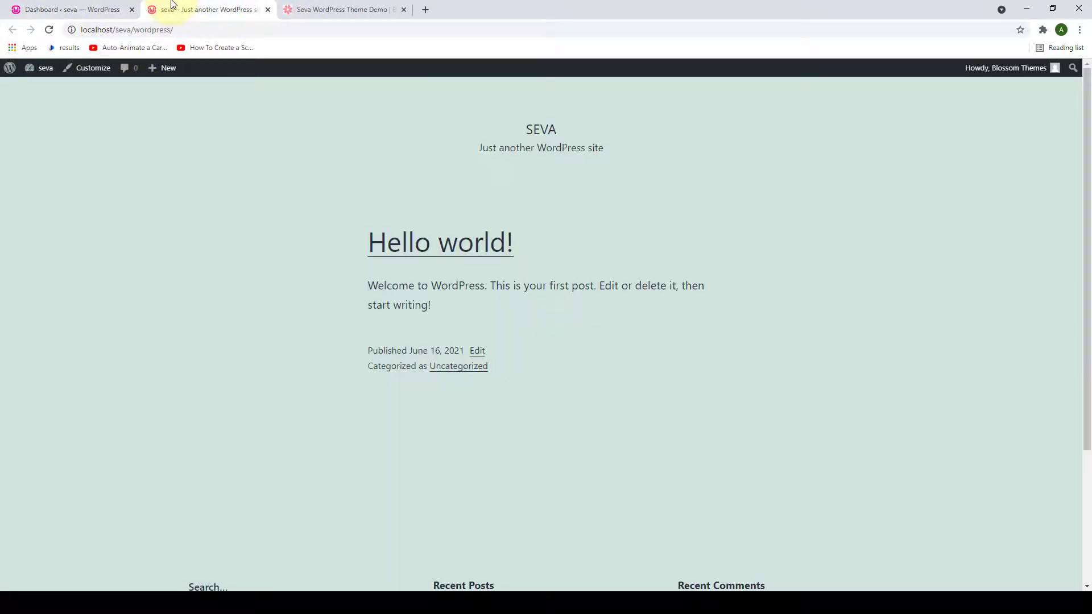
scroll(503, 334, "down", 2)
scroll(504, 336, "up", 3)
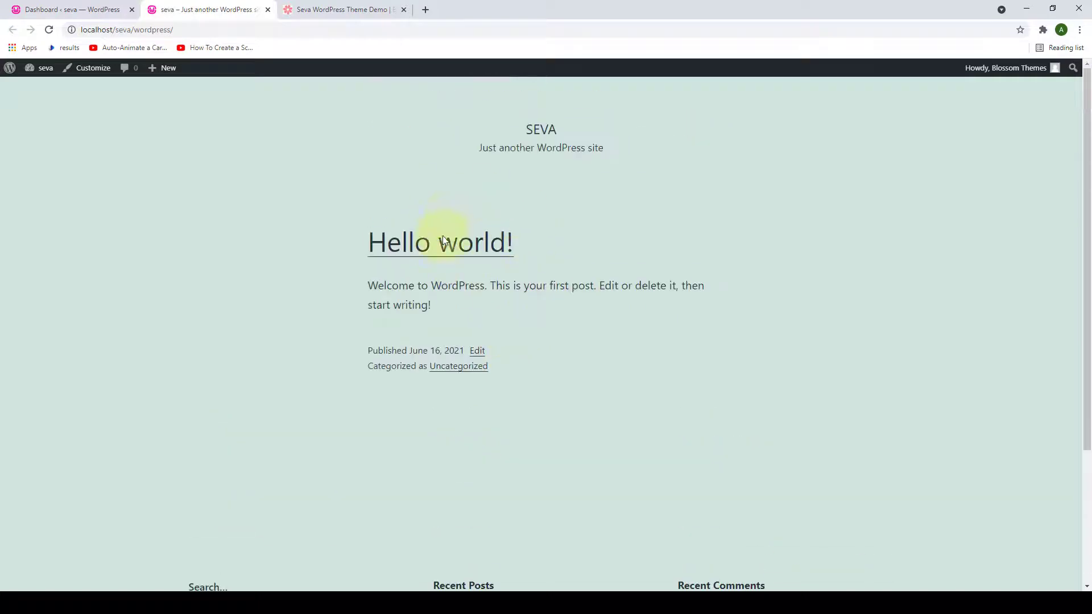
left_click(78, 7)
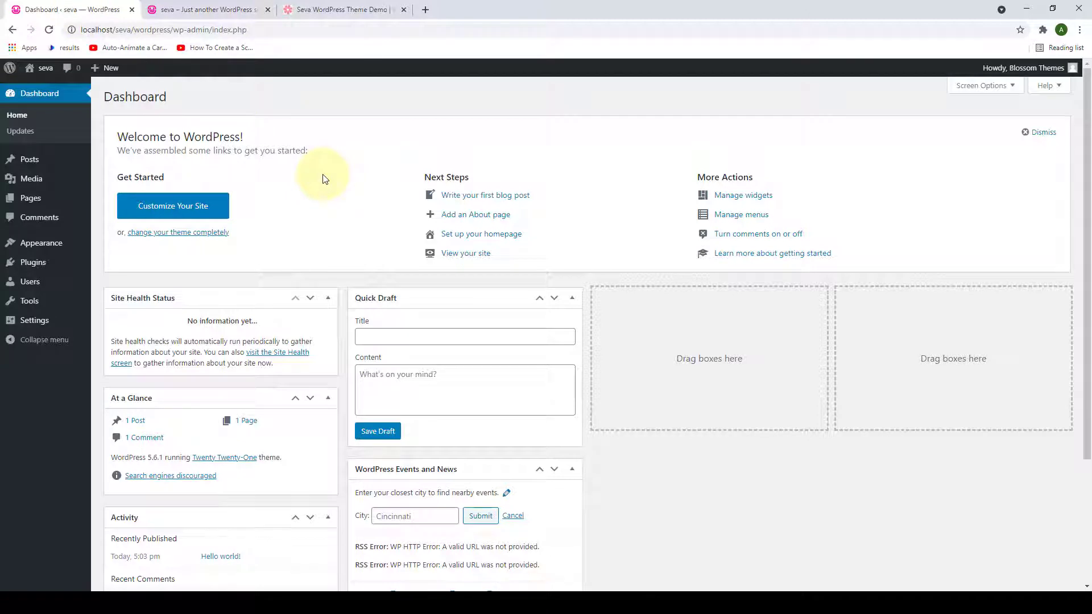
Upload the seva_2.0.0.zip archive as a new theme and install it.
mouse_move(57, 244)
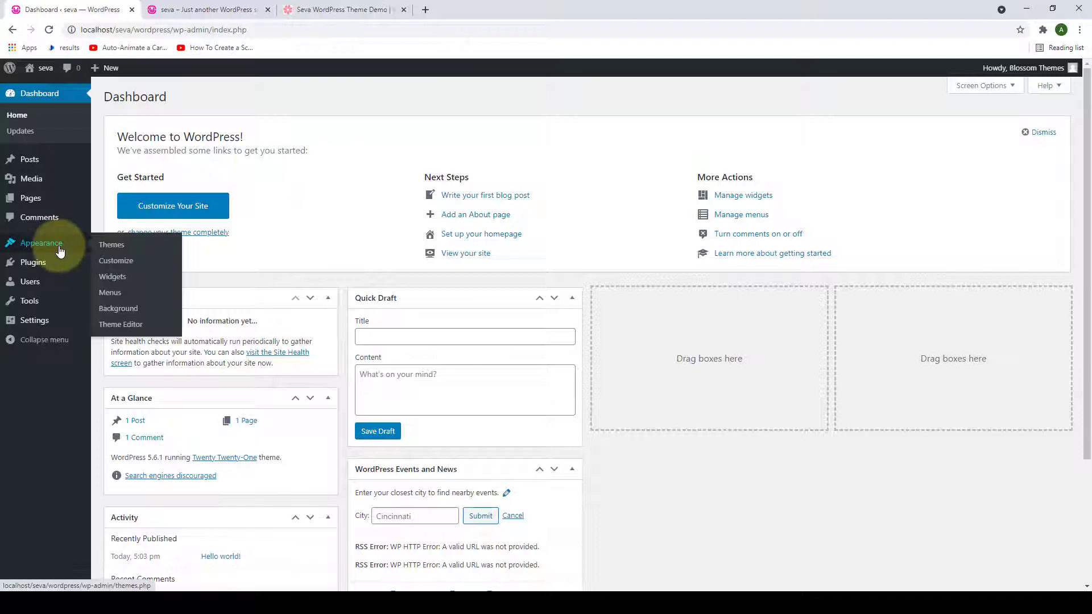
left_click(119, 252)
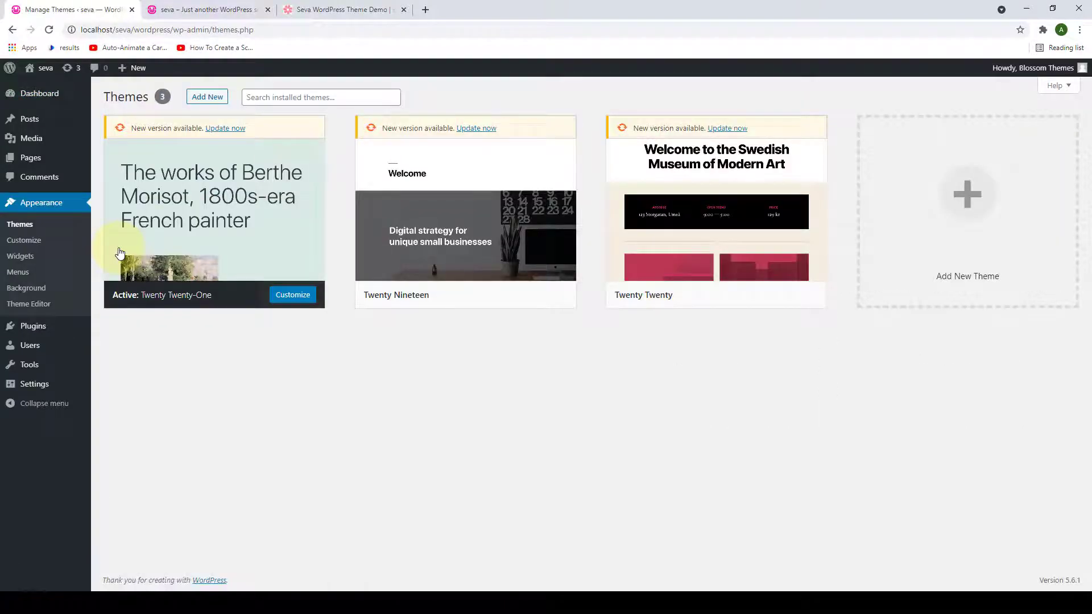
left_click(219, 105)
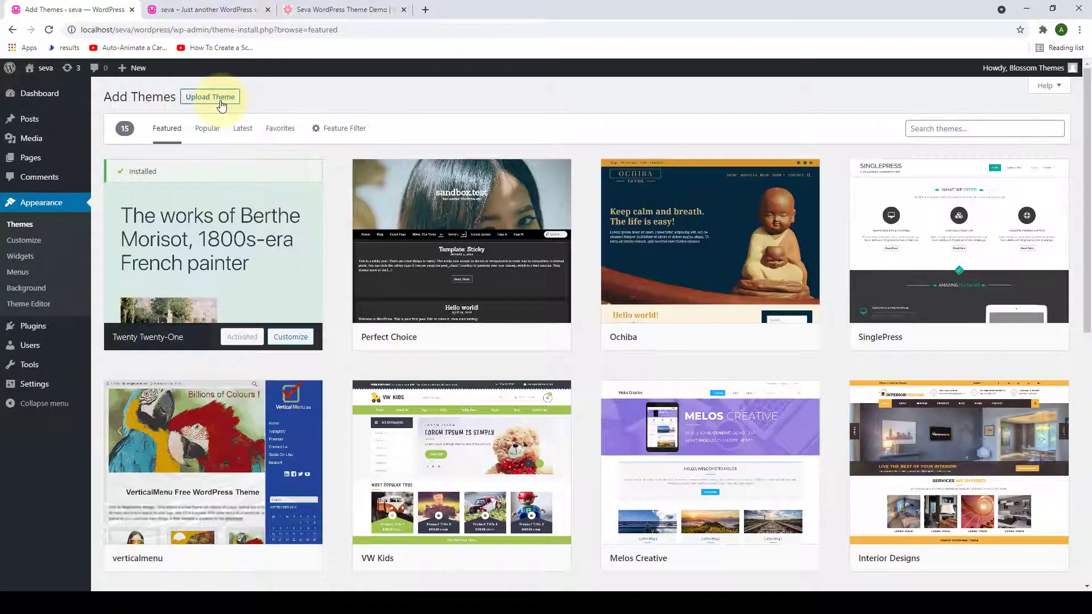
left_click(222, 106)
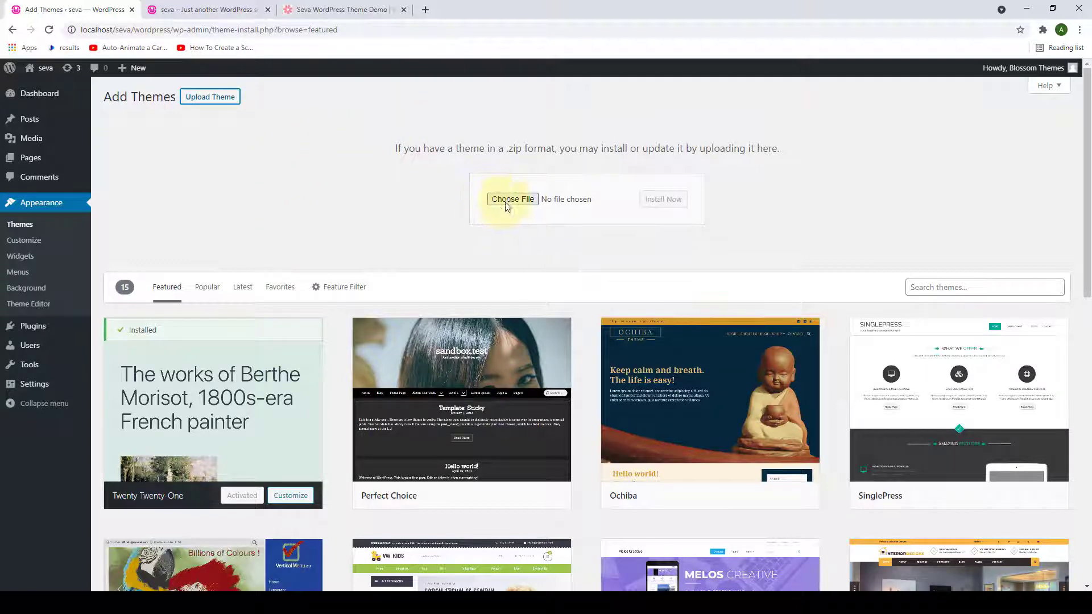
left_click(535, 199)
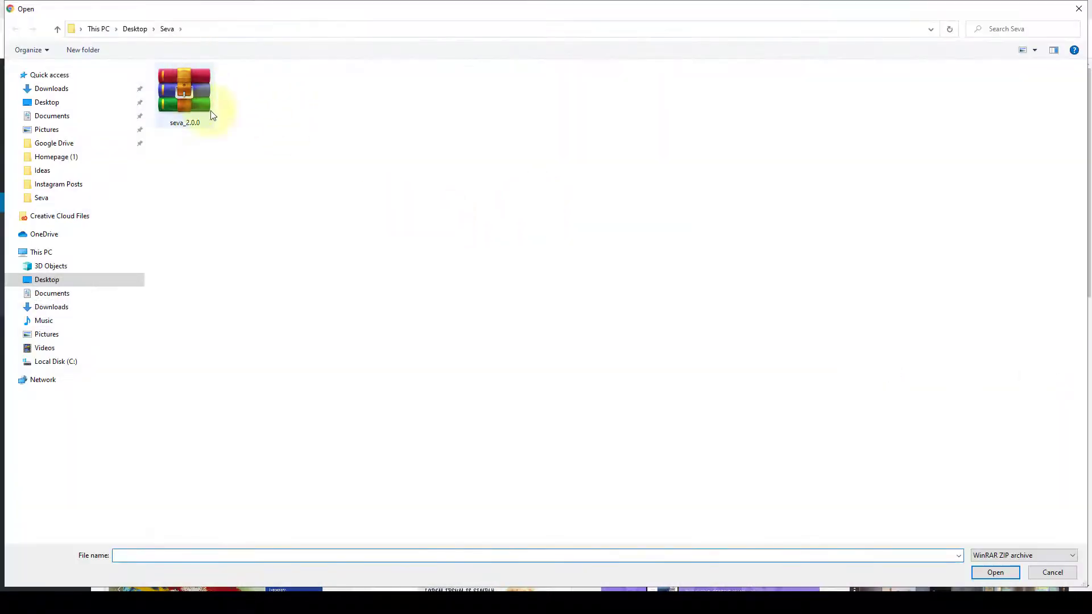
left_click(195, 97)
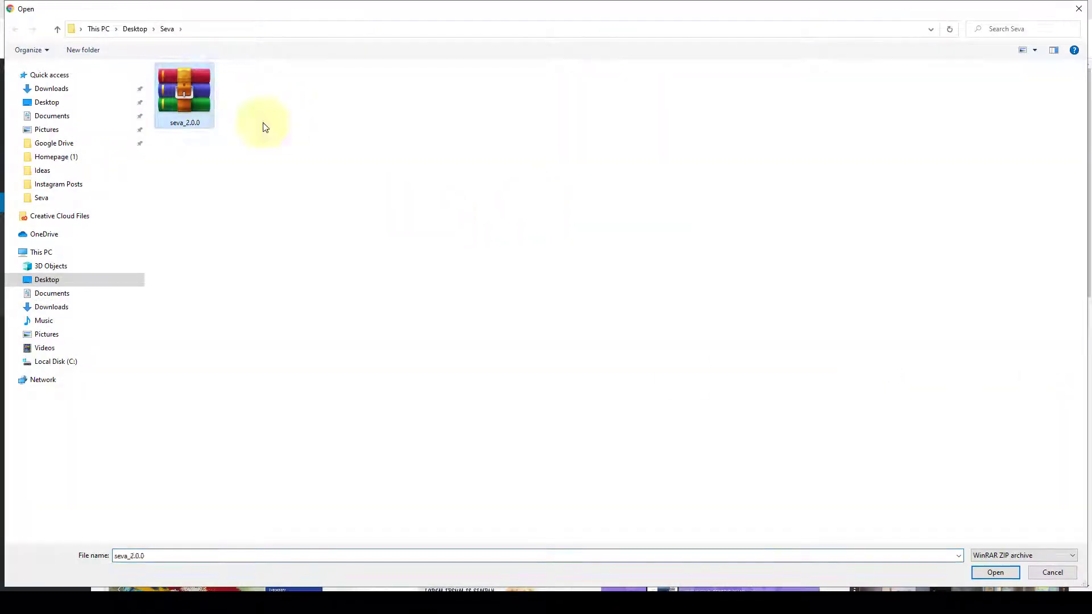
left_click(996, 573)
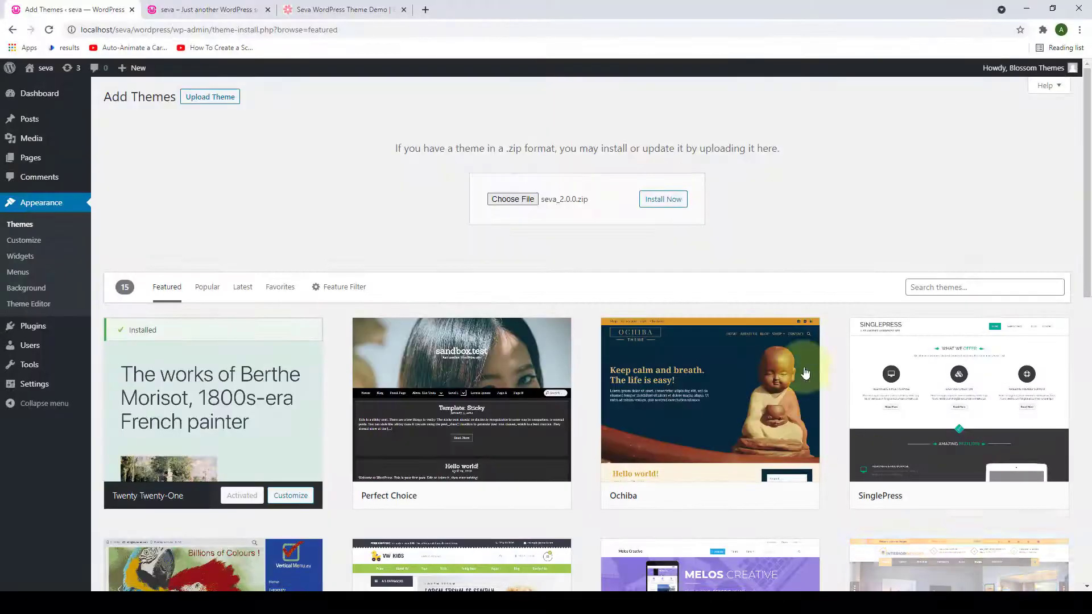
left_click(680, 204)
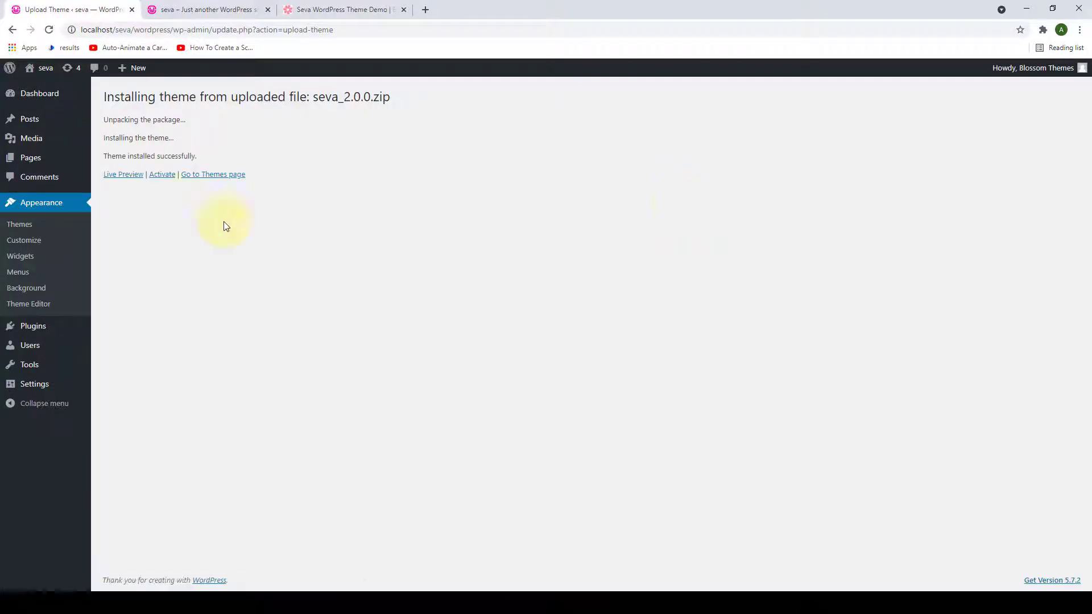
Activate Seva and paste the theme license key into the Getting Started page's License Key field.
left_click(171, 177)
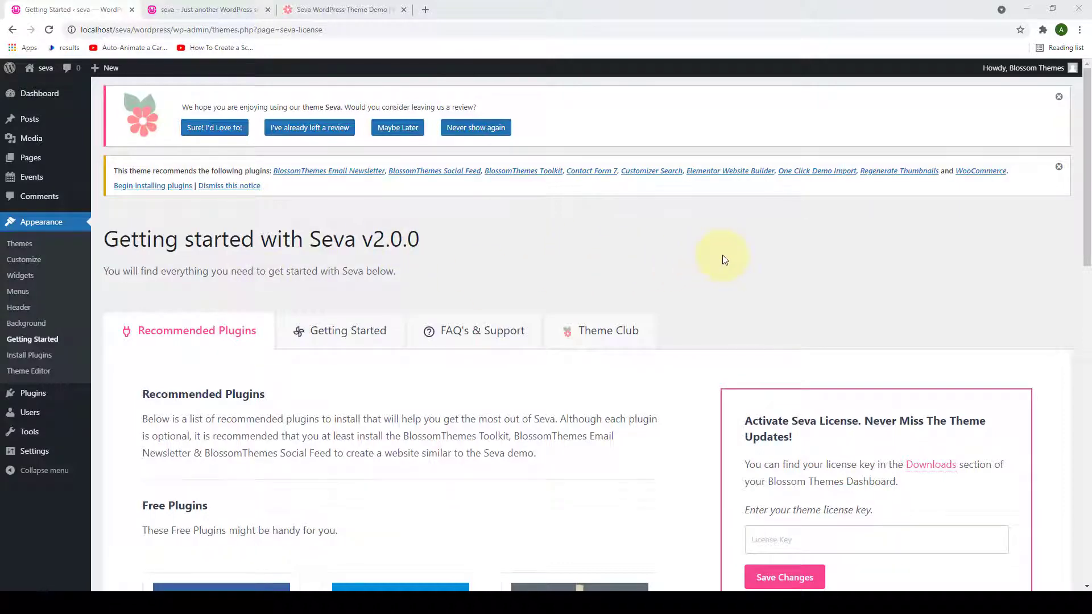
scroll(724, 259, "down", 5)
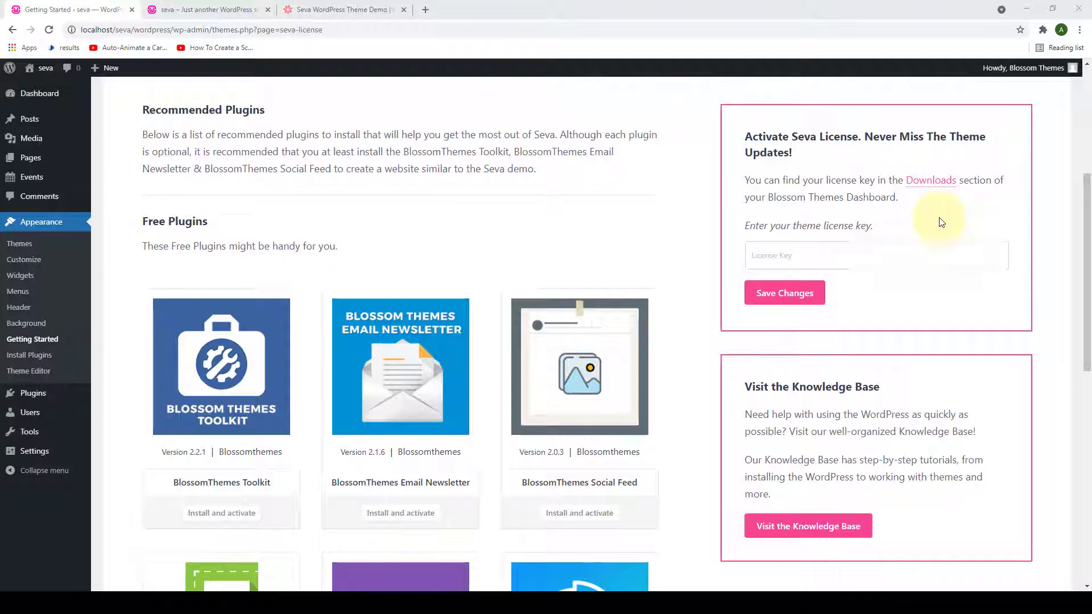
left_click(873, 257)
key("ctrl+v")
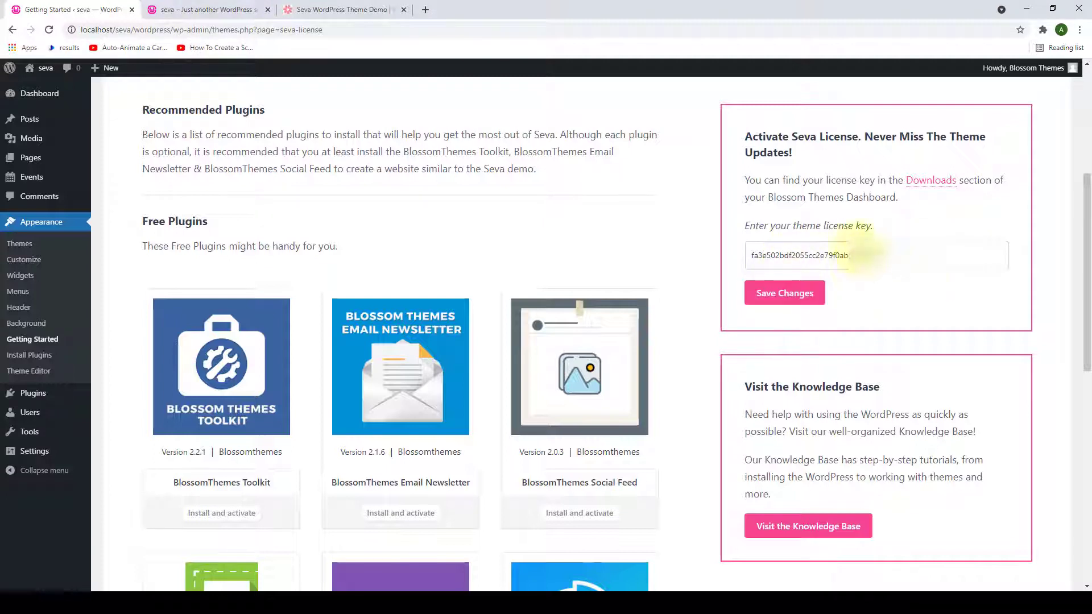
Save the entered license key and activate the Seva license, valid until September 7, 2021.
left_click(807, 301)
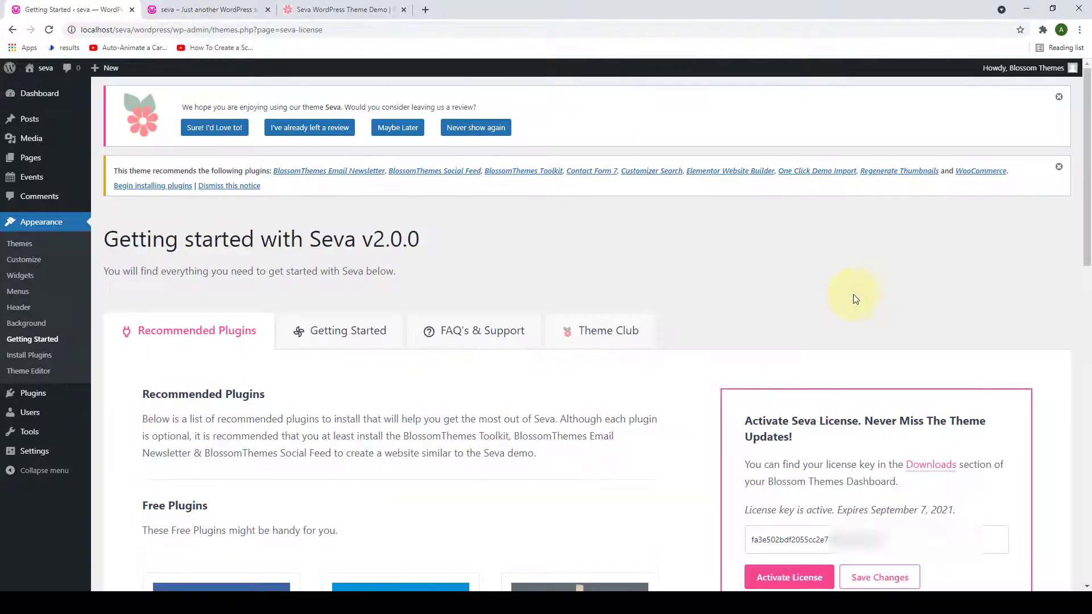
scroll(875, 300, "down", 5)
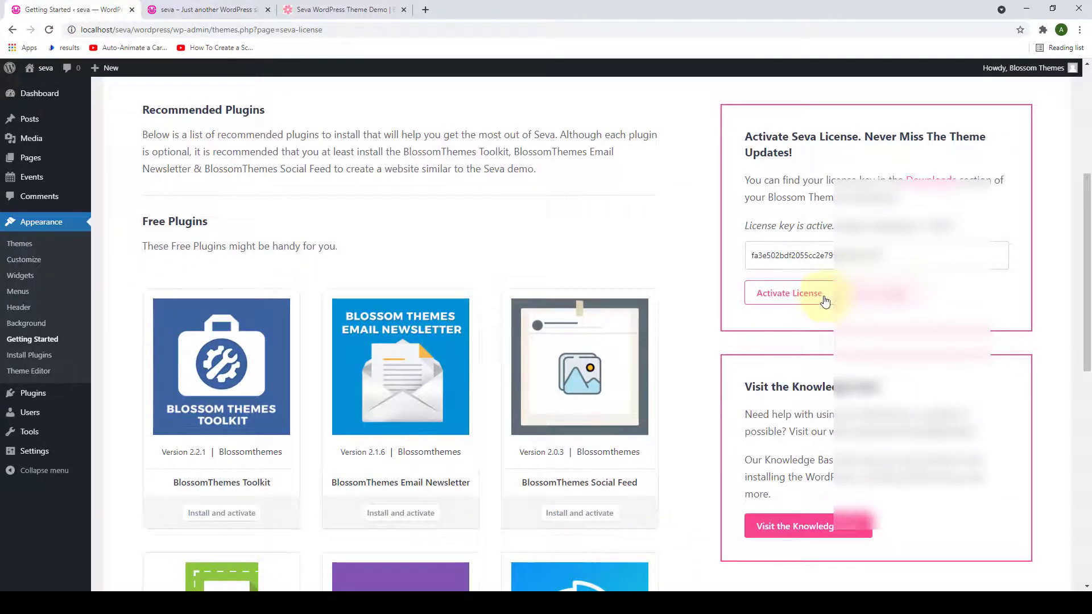
left_click(826, 301)
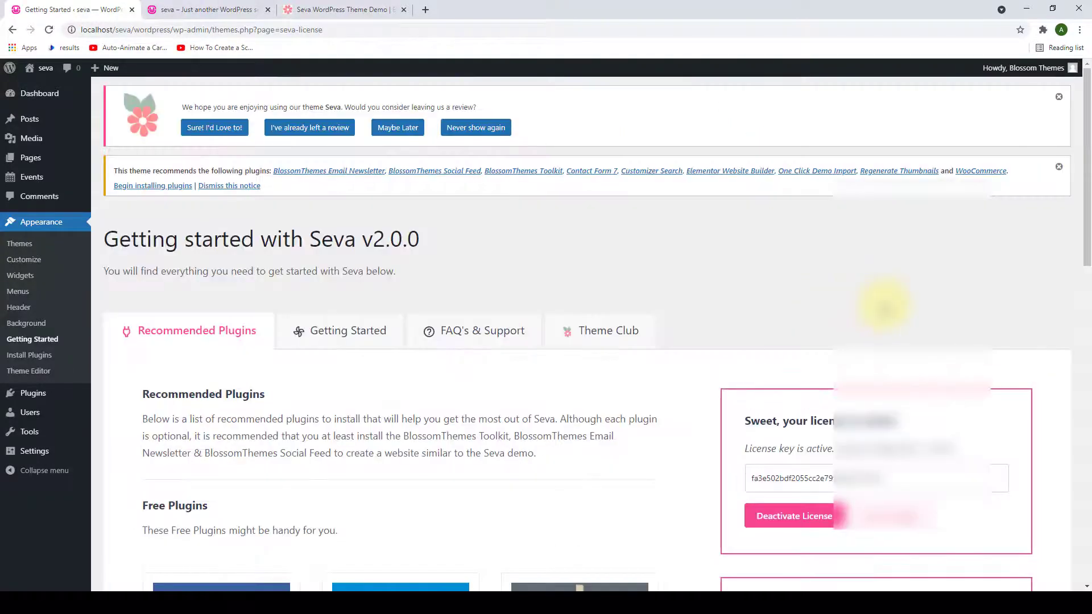
scroll(841, 313, "down", 2)
scroll(885, 306, "down", 1)
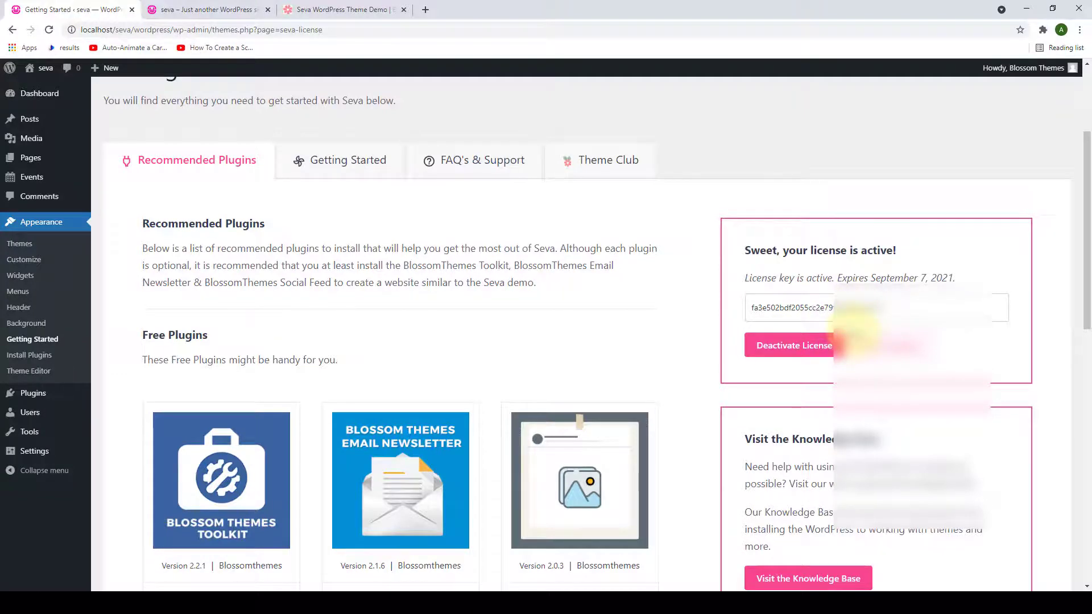
scroll(856, 323, "up", 3)
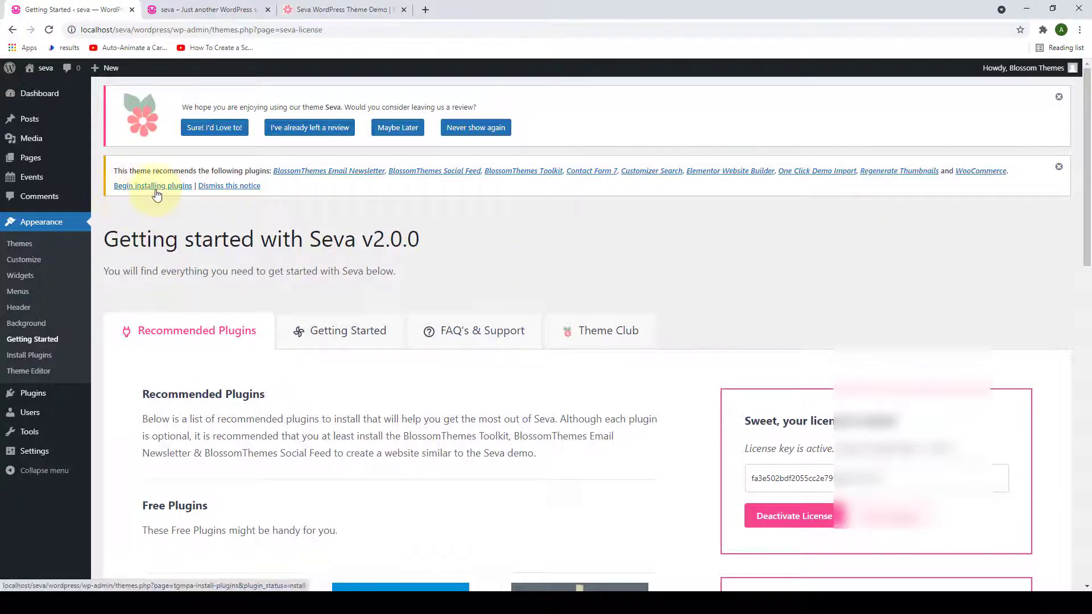
Bulk-install all nine recommended Seva plugins, BlossomThemes Email Newsletter through WooCommerce.
left_click(174, 192)
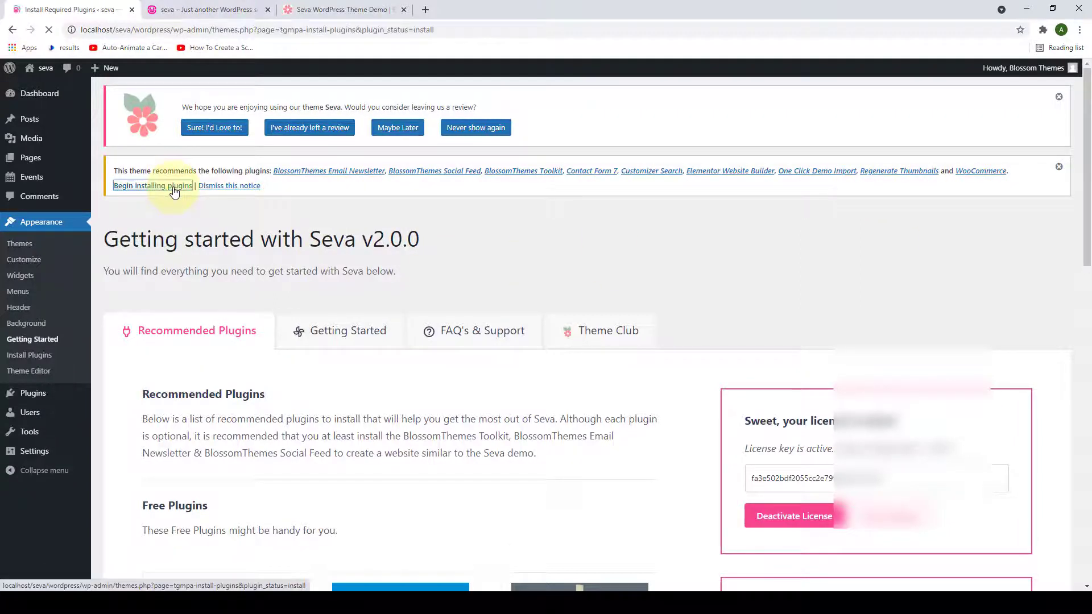
scroll(148, 210, "down", 1)
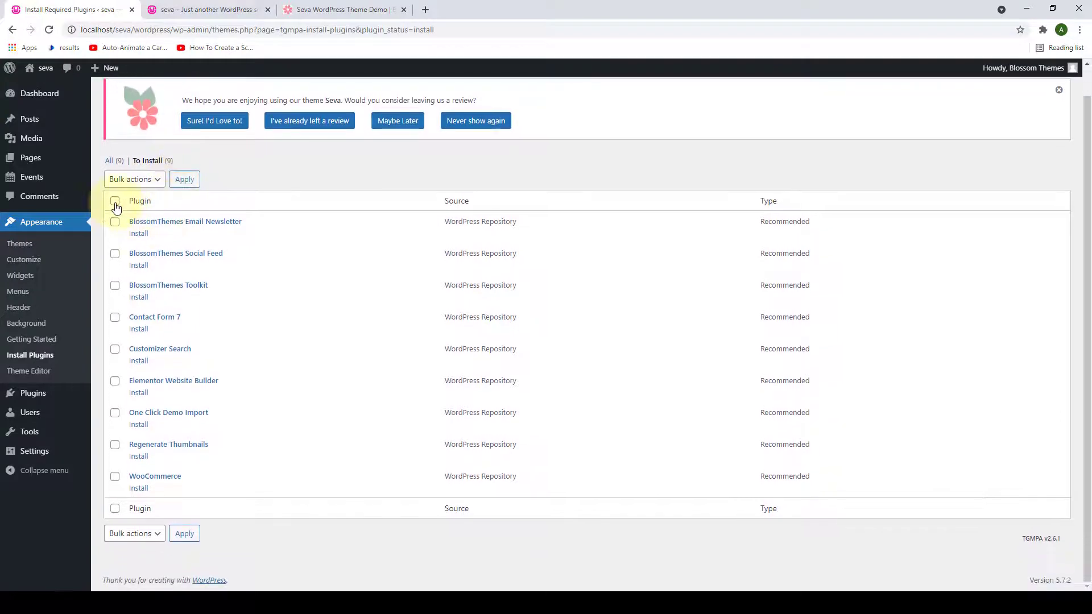
left_click(115, 201)
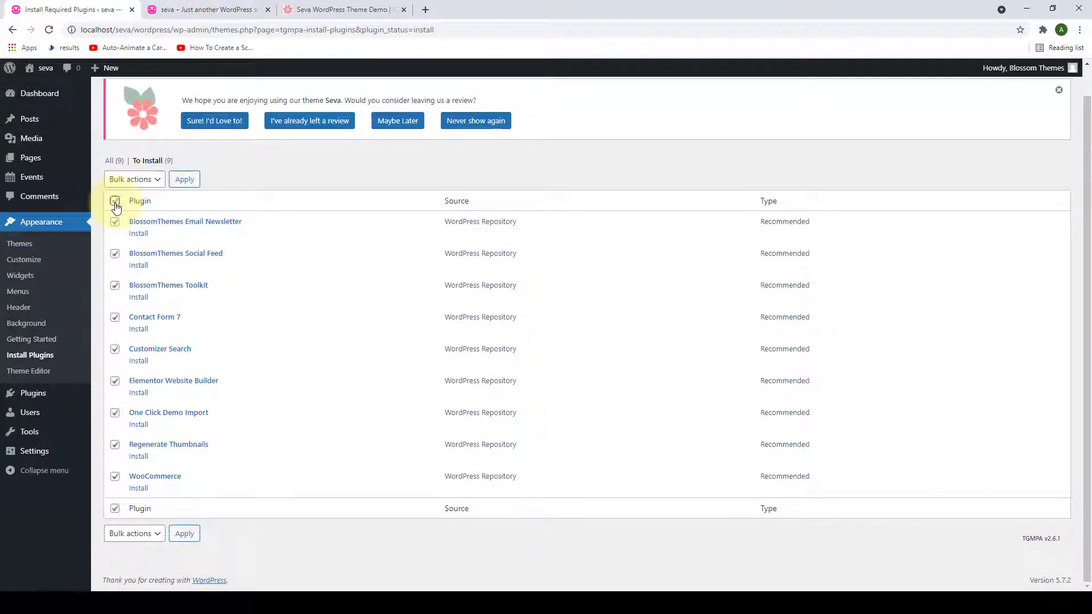
left_click(152, 180)
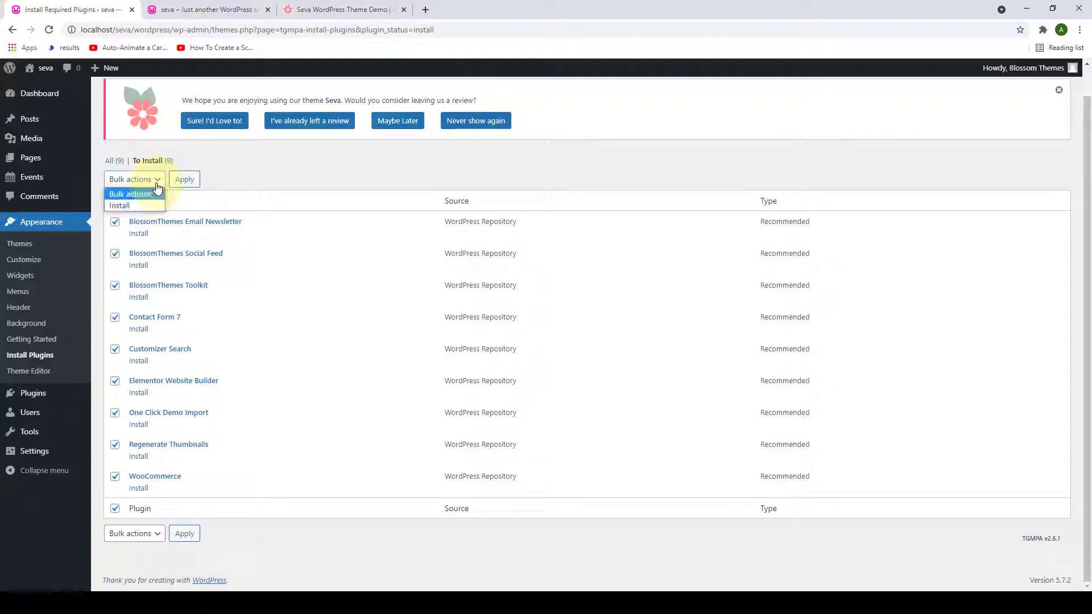
left_click(121, 207)
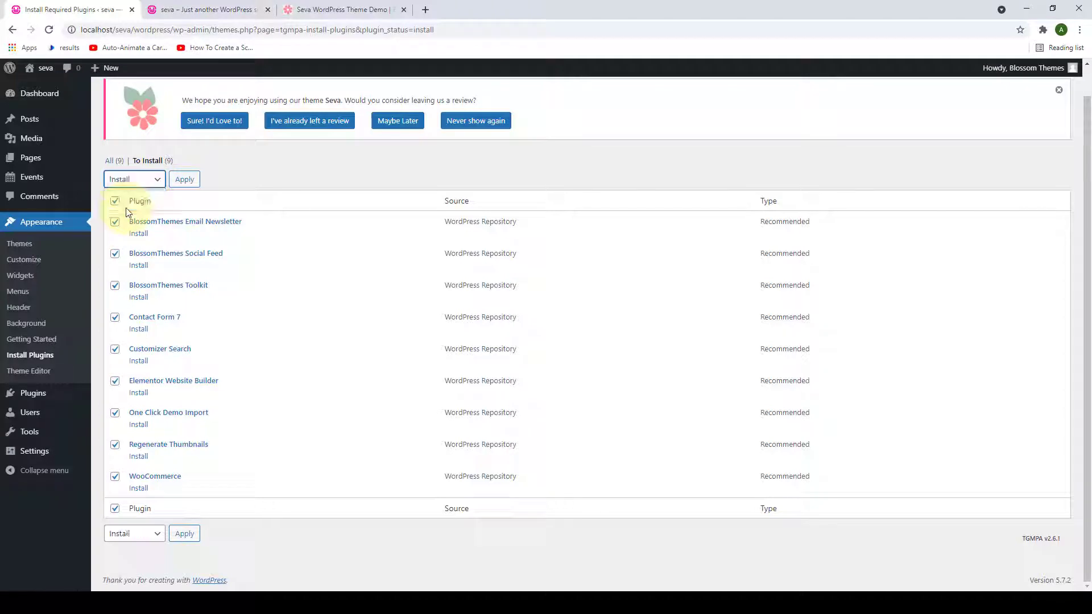
left_click(185, 181)
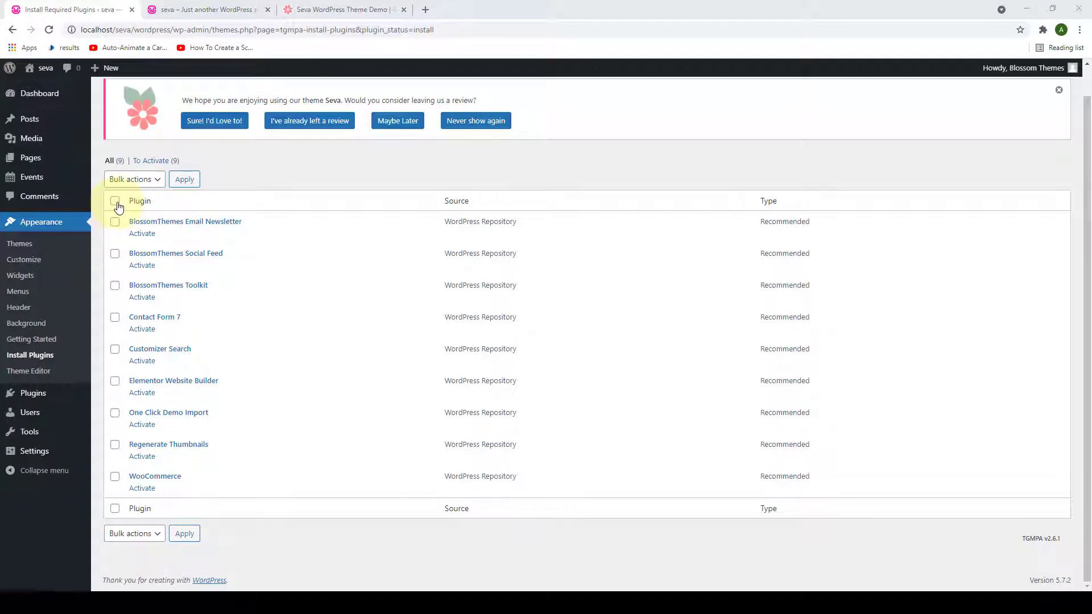
Bulk-activate all nine newly installed plugins.
left_click(115, 202)
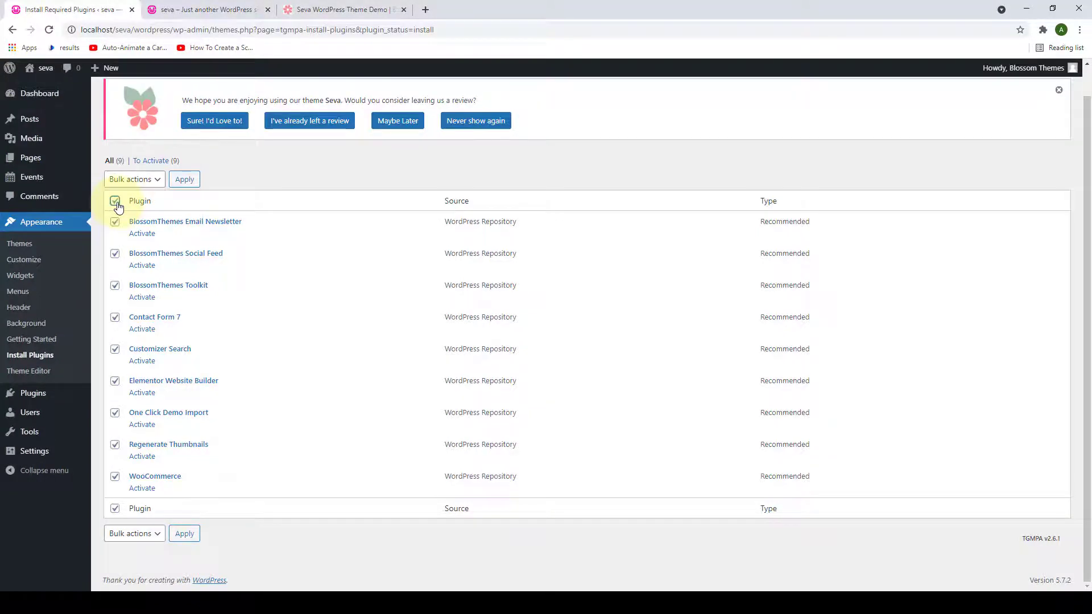
left_click(151, 182)
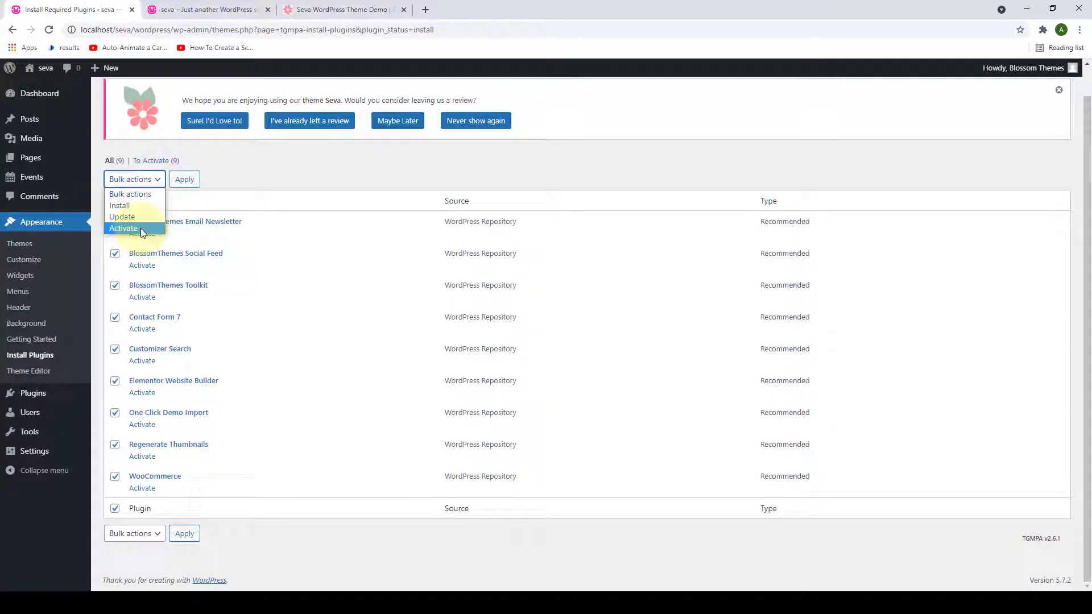
left_click(142, 229)
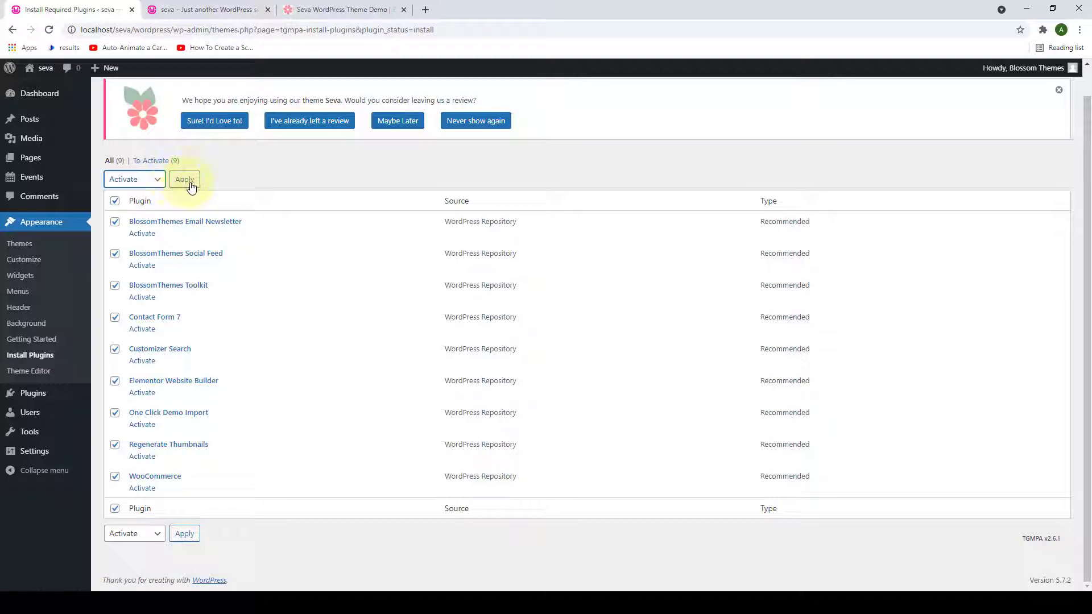
left_click(190, 184)
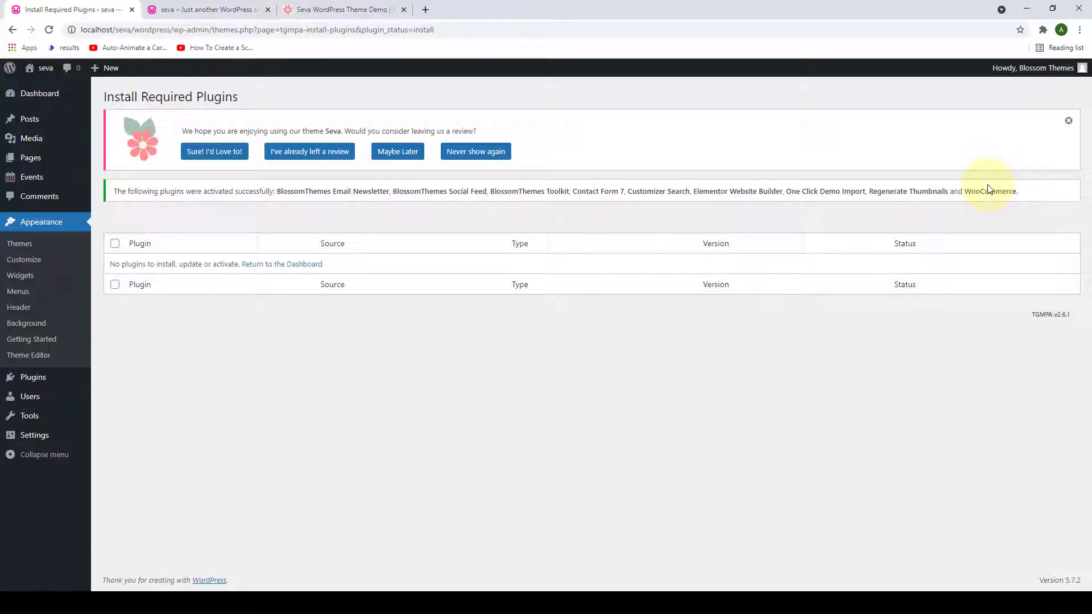
Dismiss the theme review notice and return to the Dashboard home.
left_click(1069, 121)
mouse_move(36, 97)
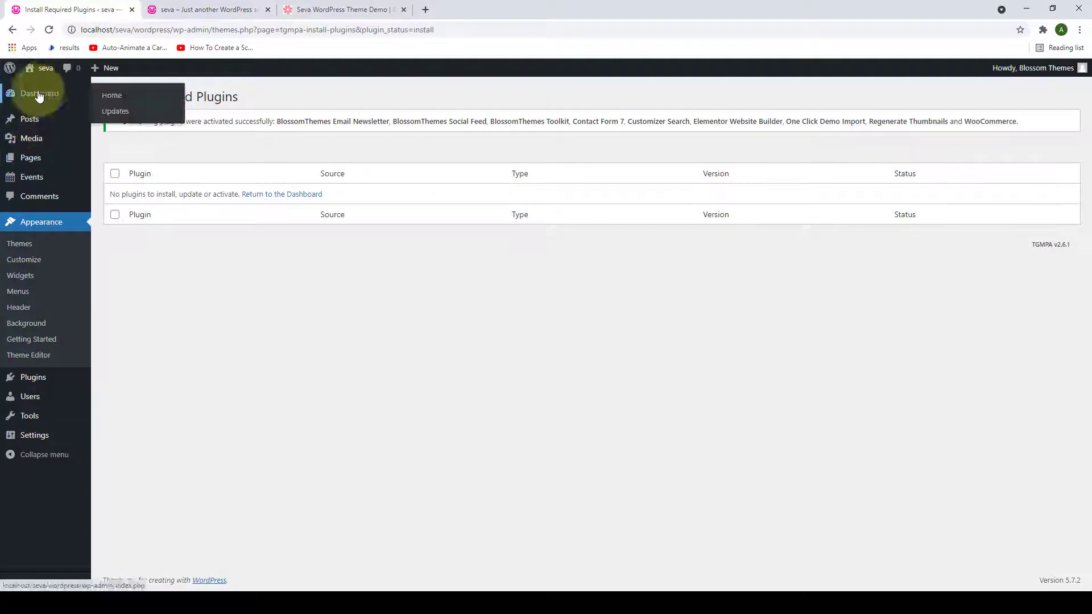
left_click(135, 102)
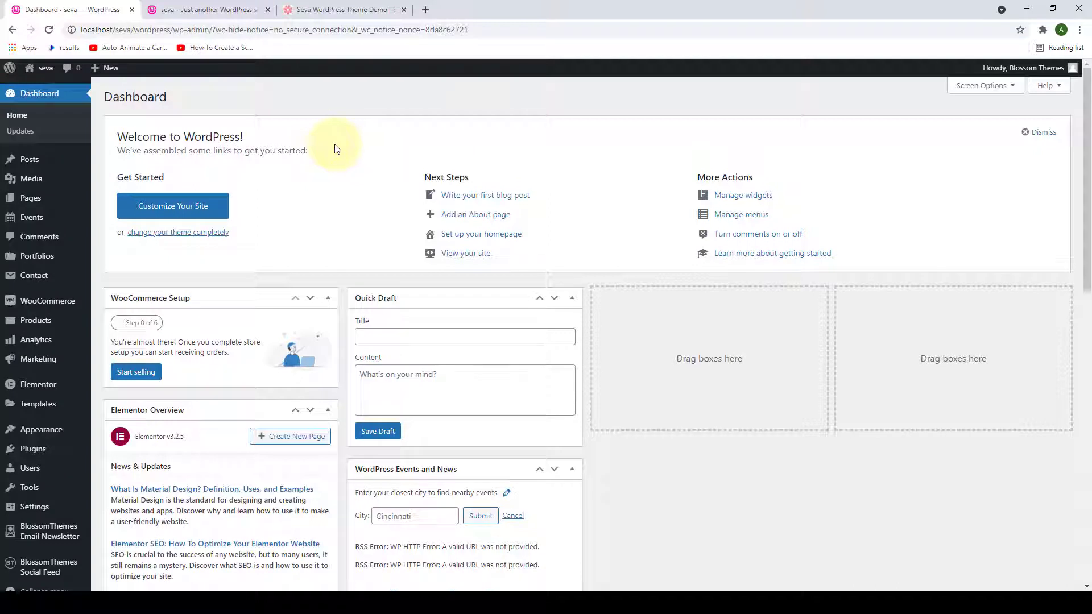
Open Appearance > Customize in a new browser tab and switch to it.
mouse_move(44, 435)
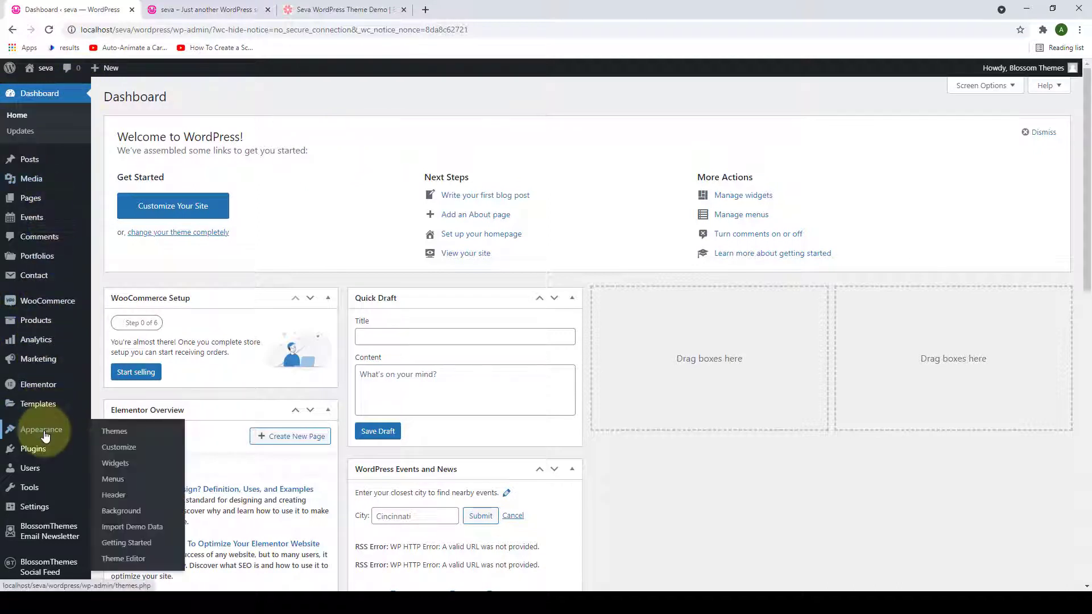
right_click(126, 451)
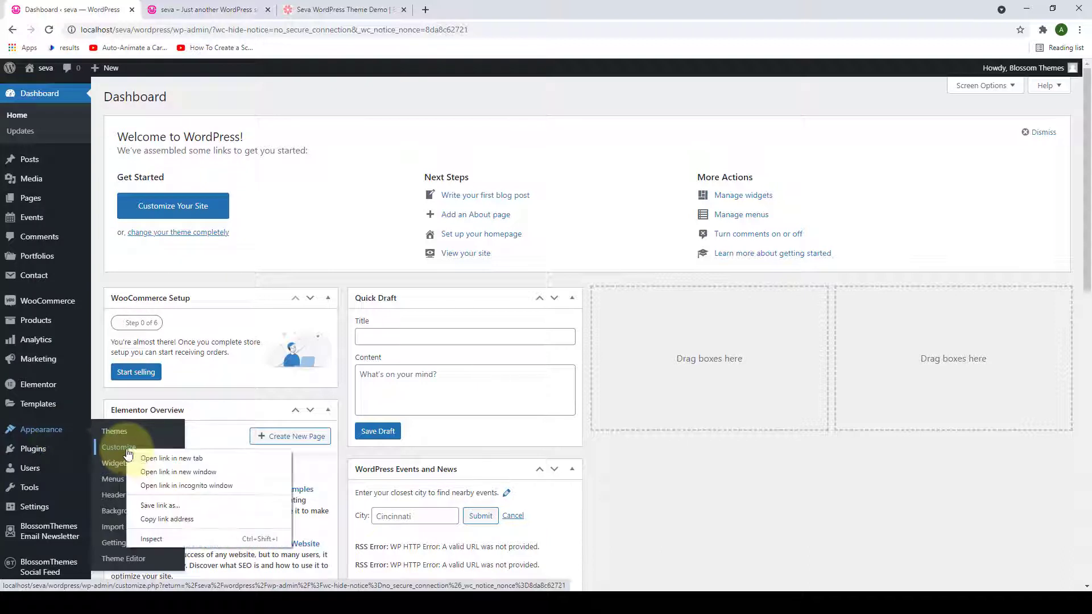
left_click(170, 458)
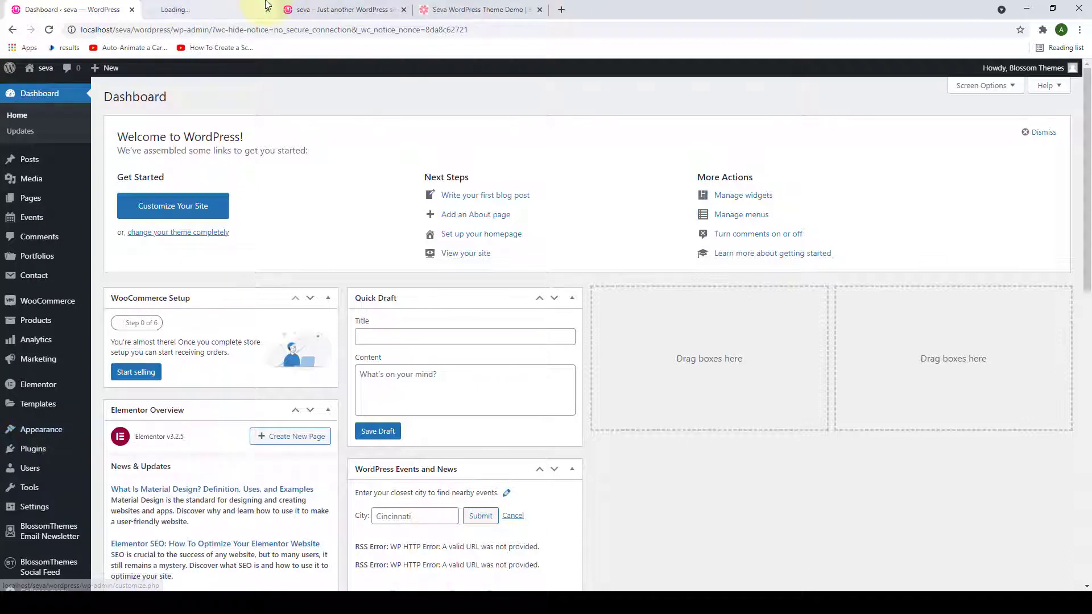
left_click(265, 4)
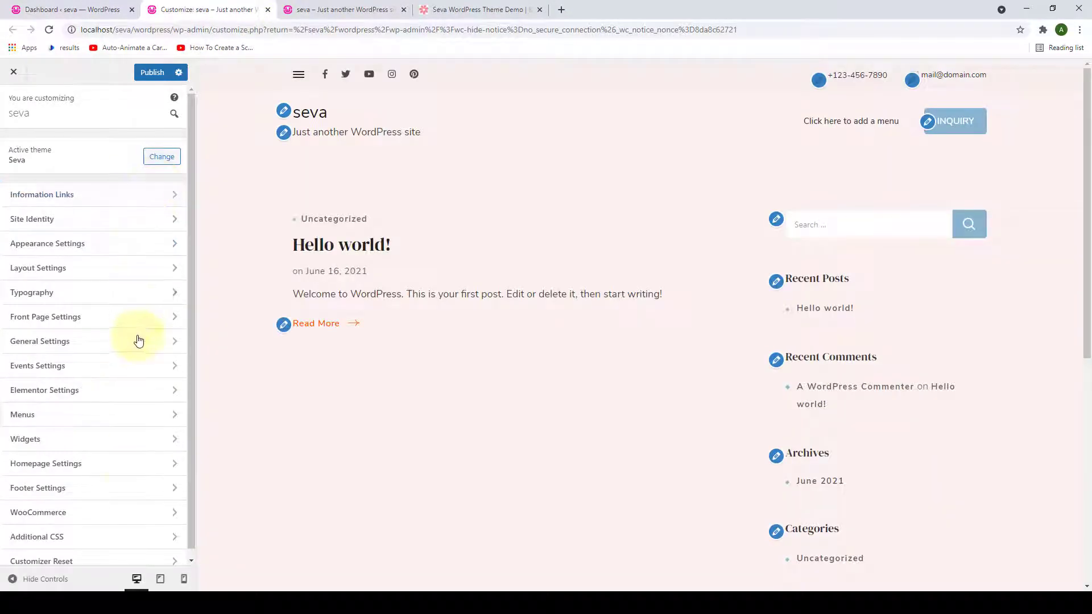
scroll(139, 341, "down", 1)
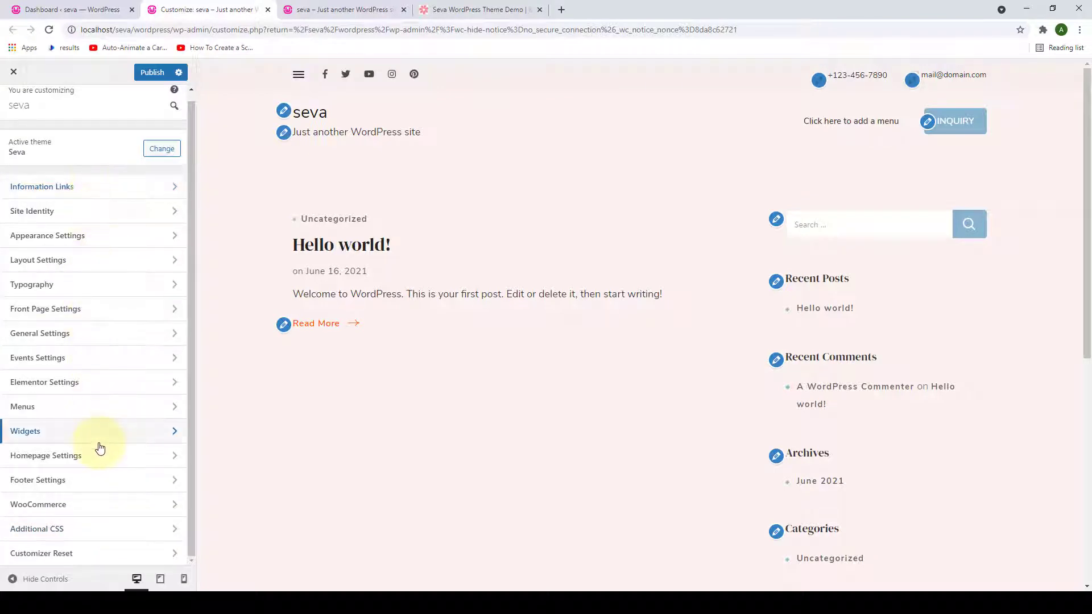
left_click(90, 196)
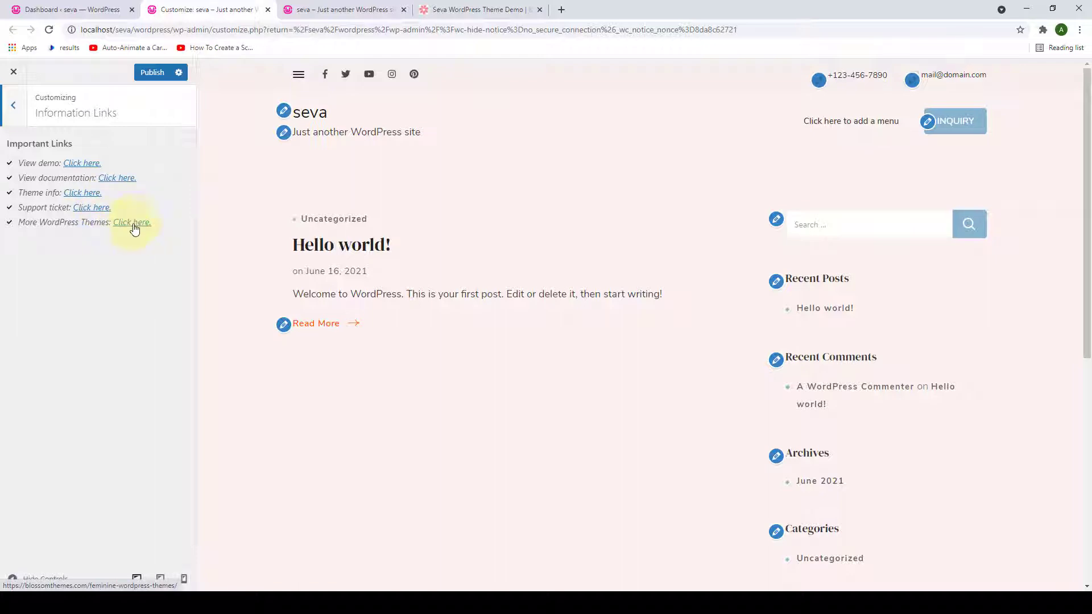
left_click(14, 105)
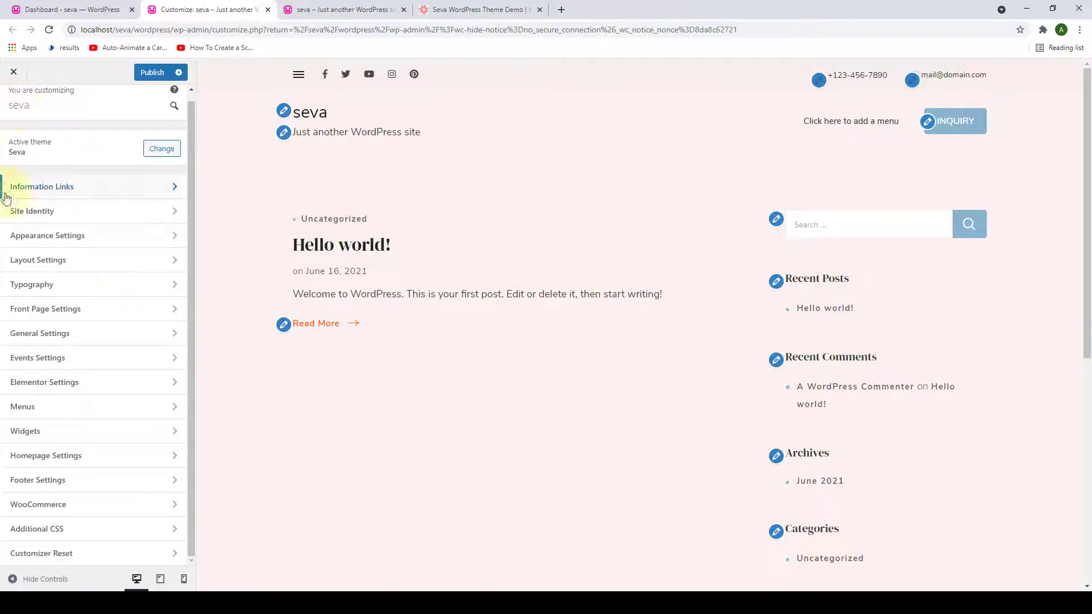
Look over the Site Identity section and the Appearance Settings Colors options.
left_click(60, 216)
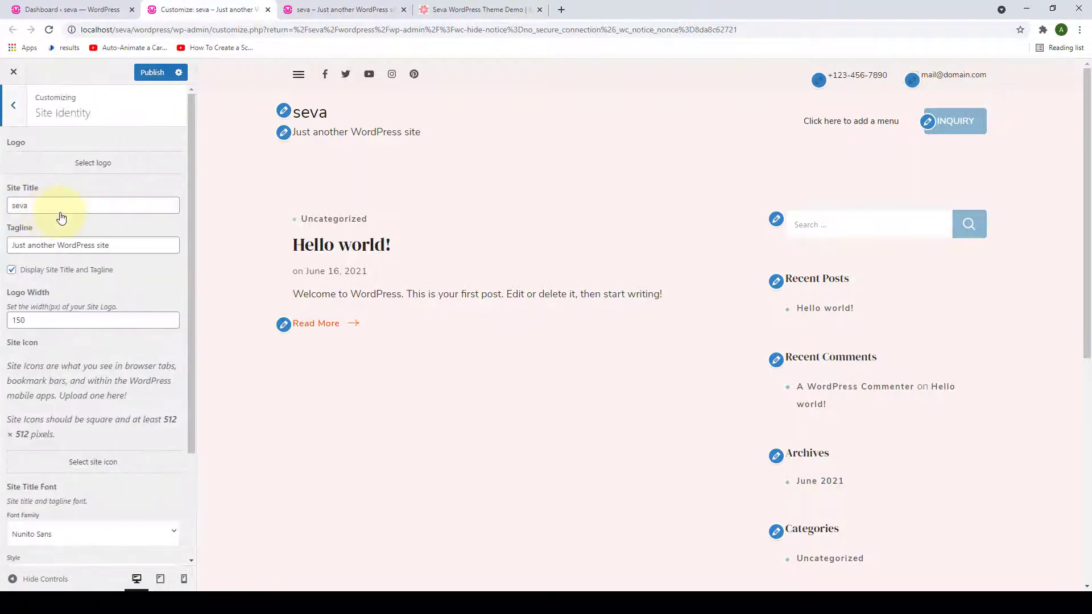
scroll(101, 336, "down", 1)
scroll(101, 335, "down", 1)
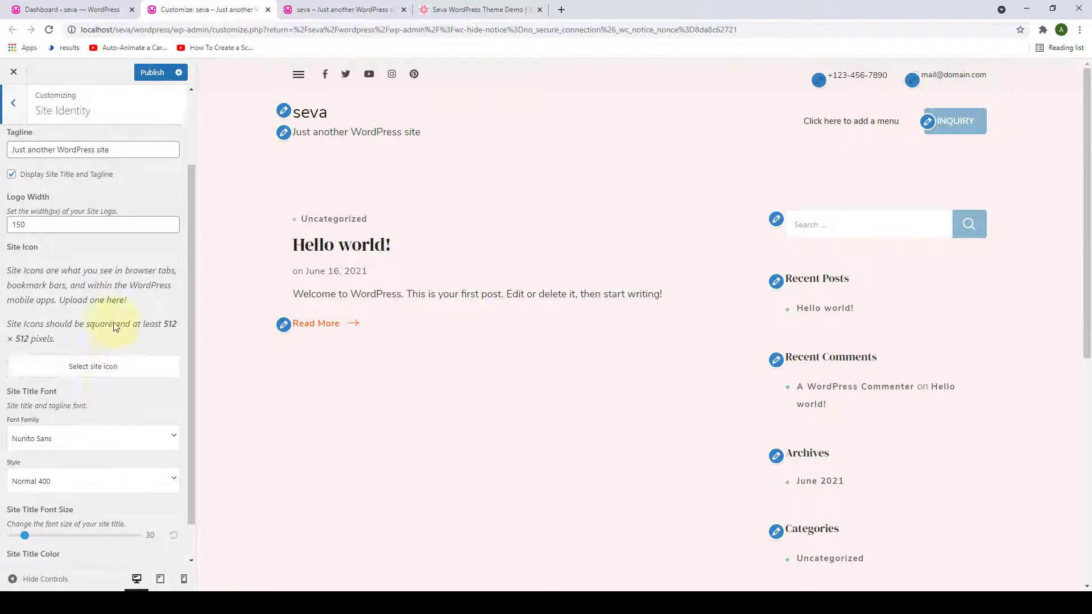
scroll(110, 378, "up", 3)
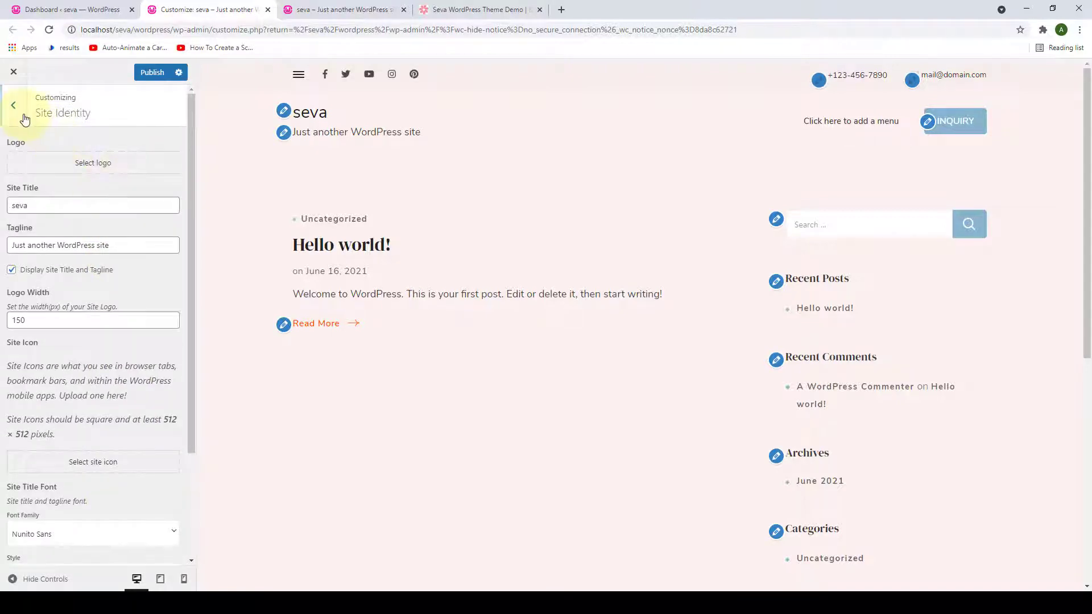
left_click(5, 118)
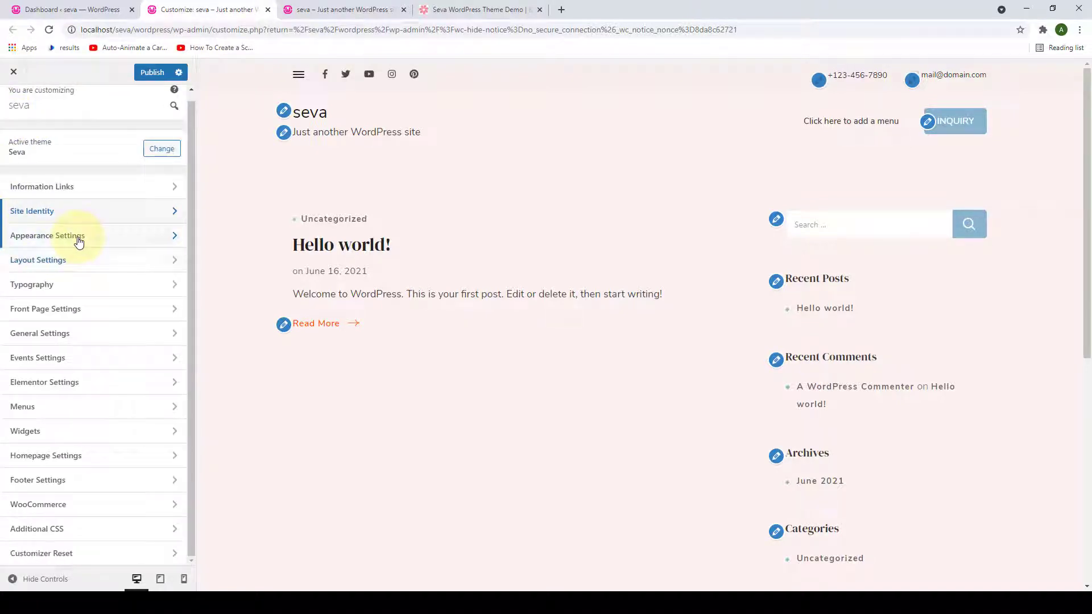
left_click(78, 237)
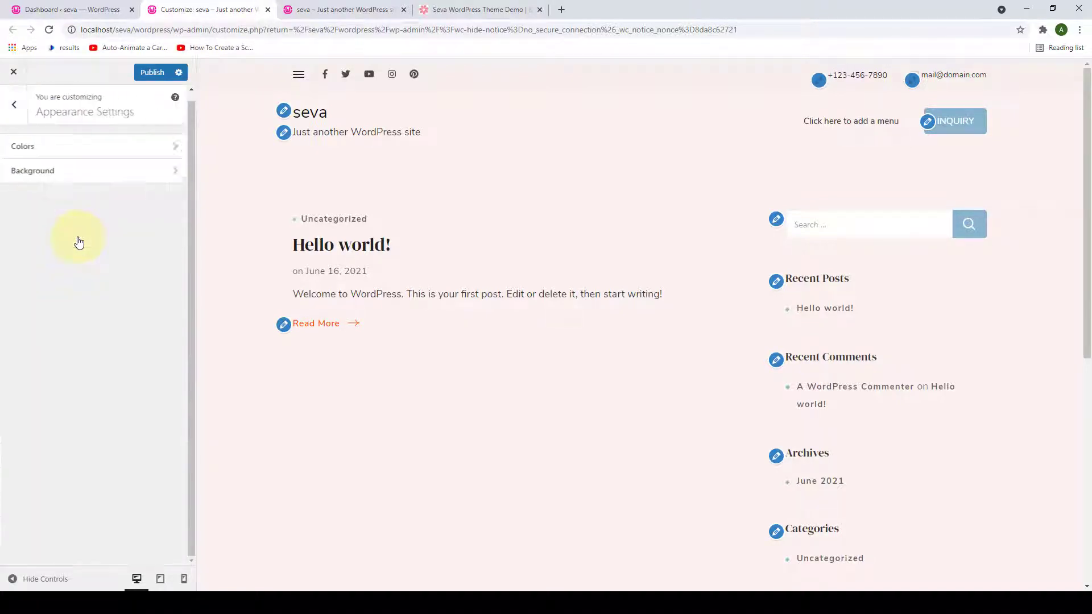
left_click(85, 155)
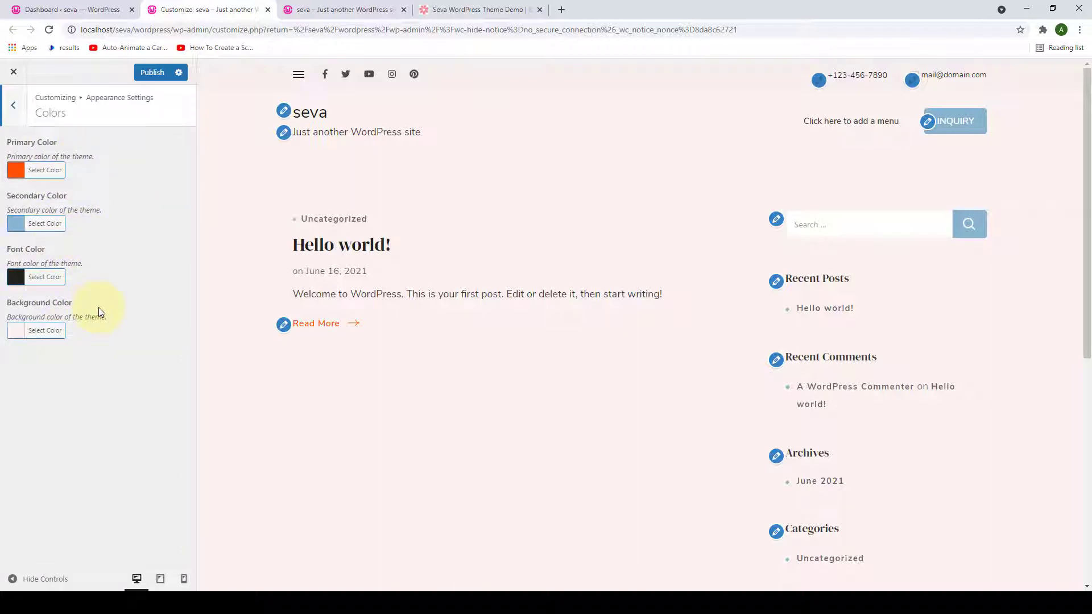
left_click(13, 106)
Switch the body background to Pattern and return to the main Customizer section list.
left_click(57, 180)
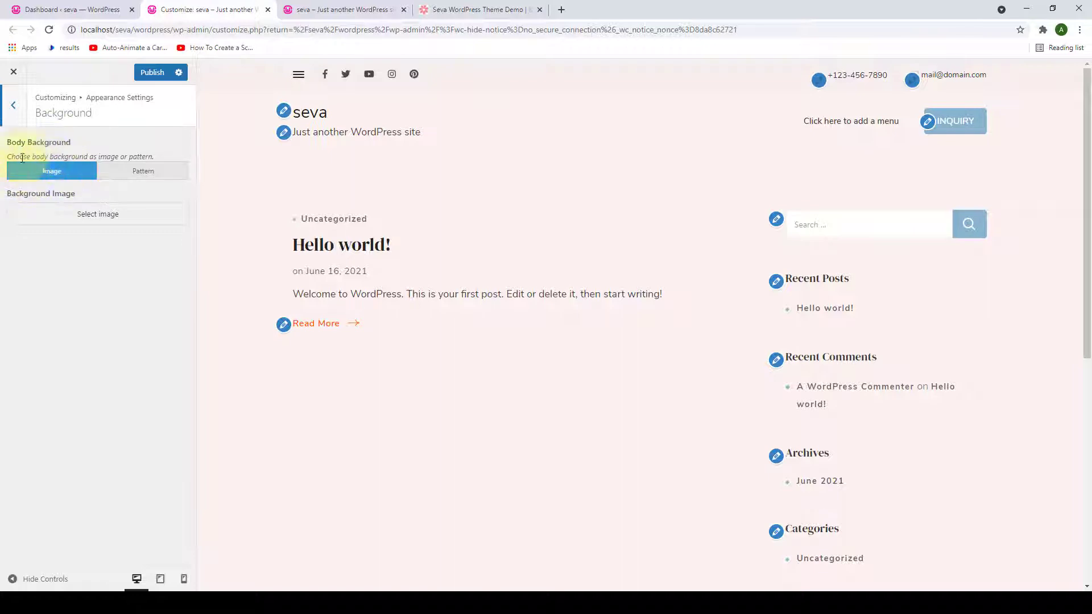
left_click(153, 179)
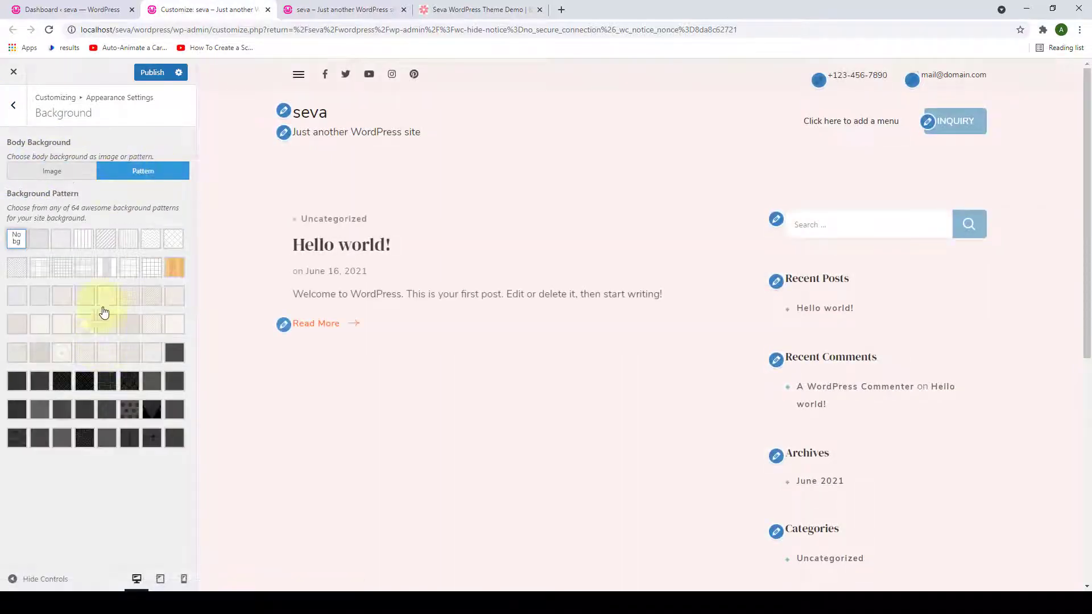
left_click(16, 108)
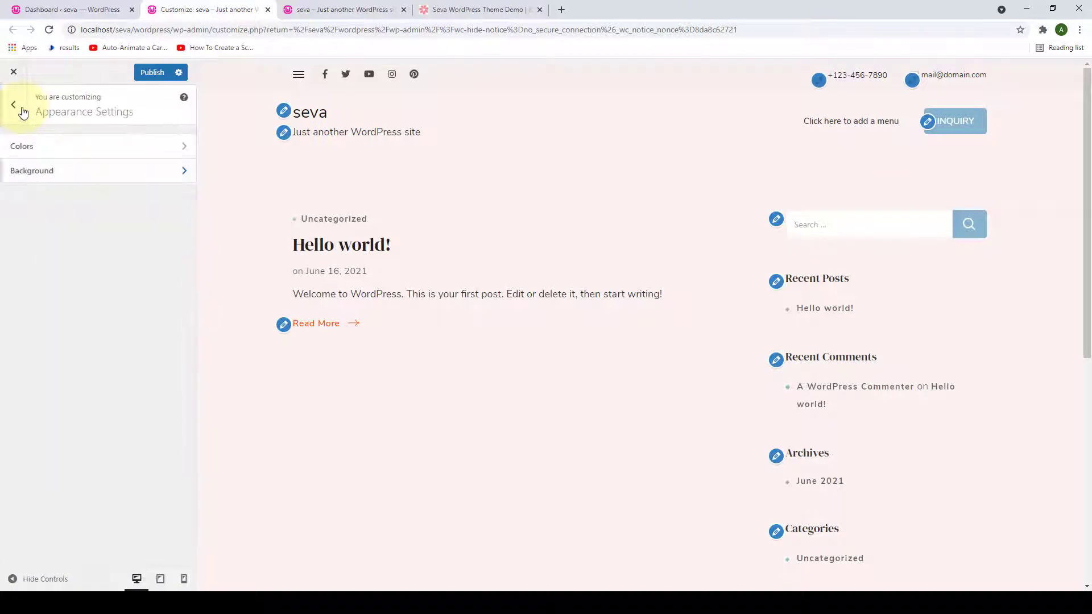
left_click(16, 108)
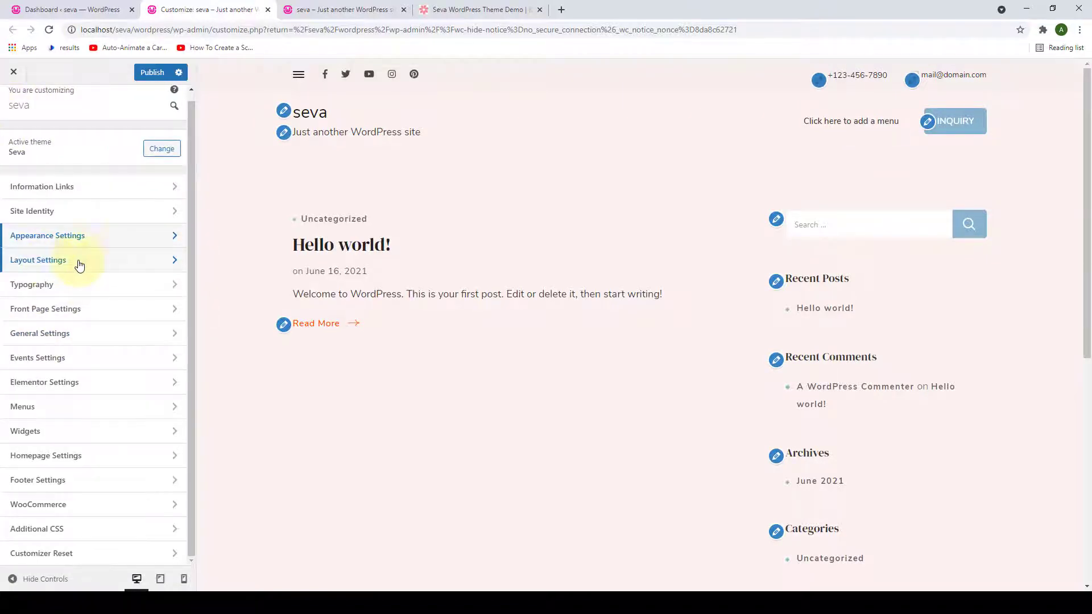
left_click(100, 262)
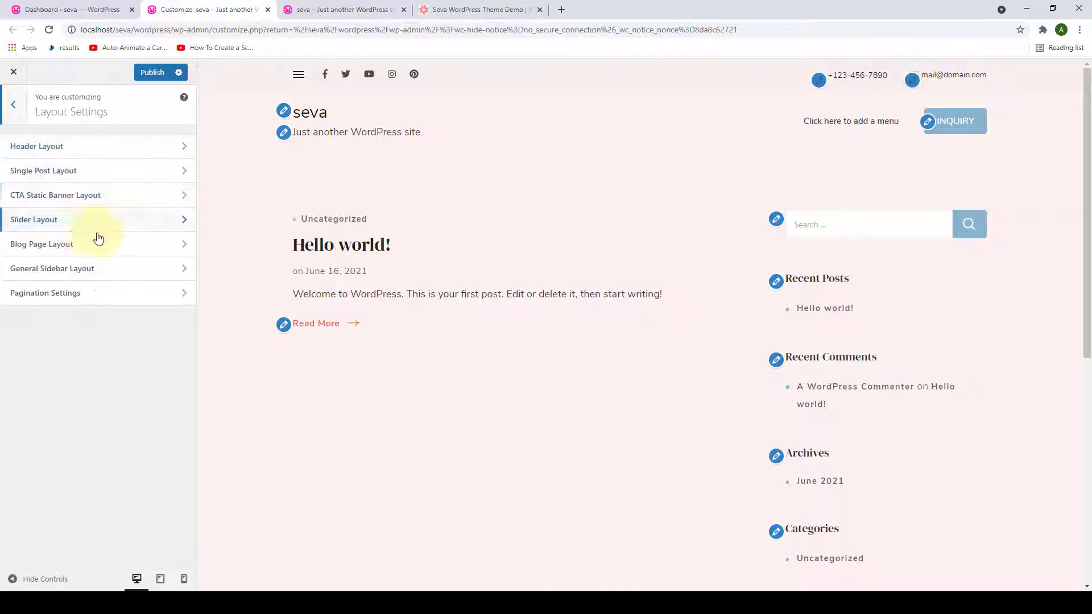
left_click(34, 297)
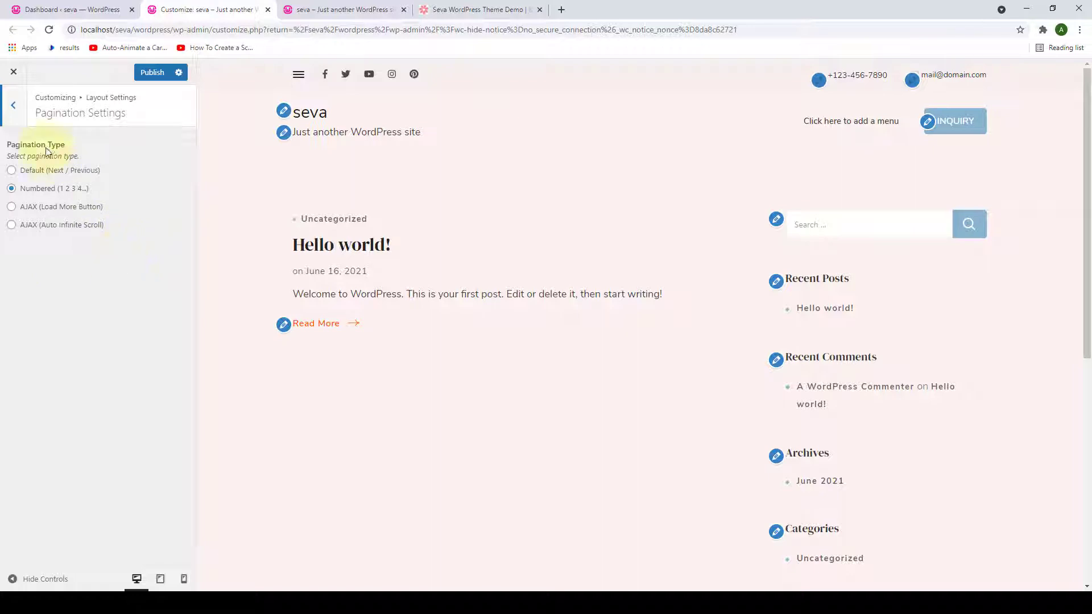
left_click(11, 109)
left_click(12, 112)
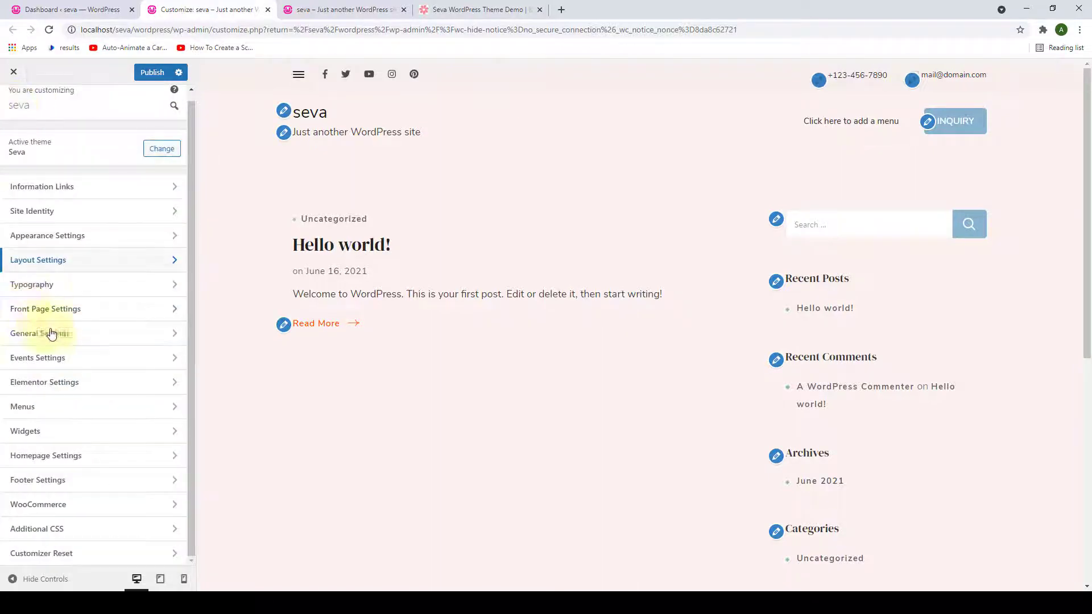
left_click(98, 284)
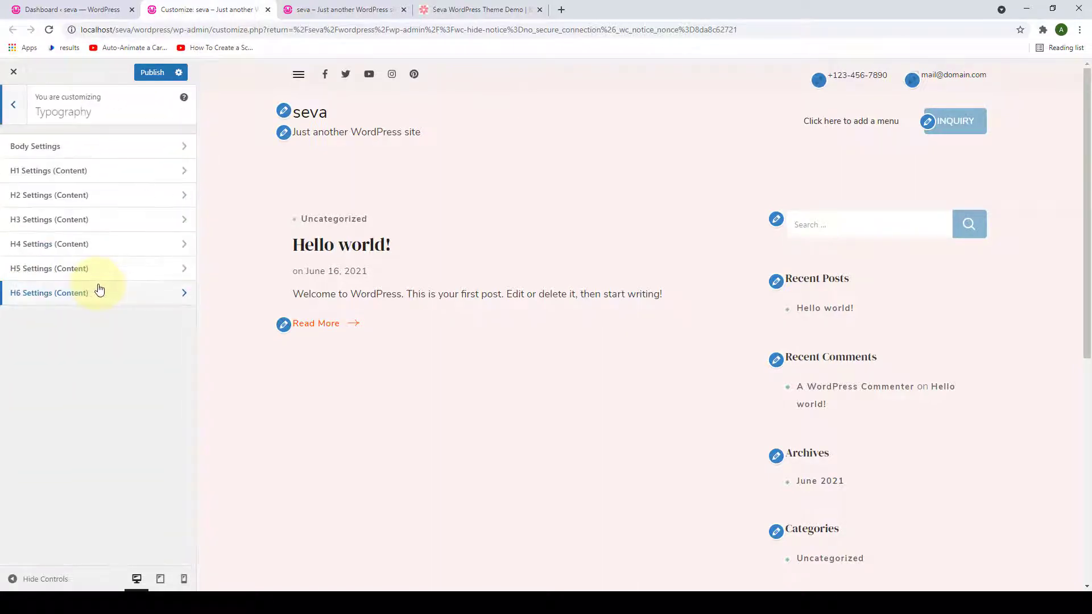
left_click(137, 151)
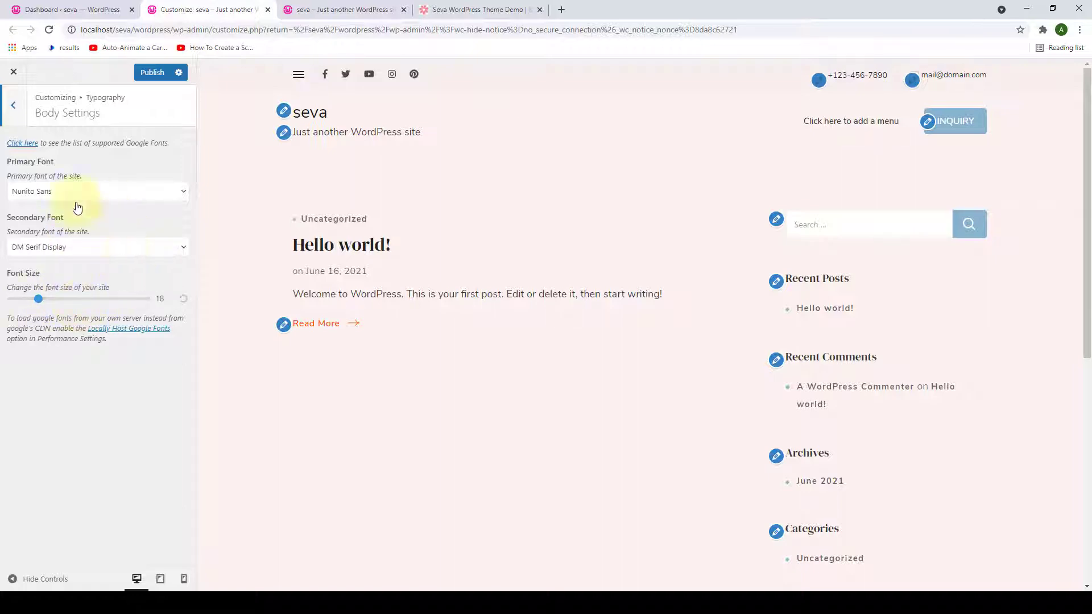
left_click(14, 106)
left_click(14, 107)
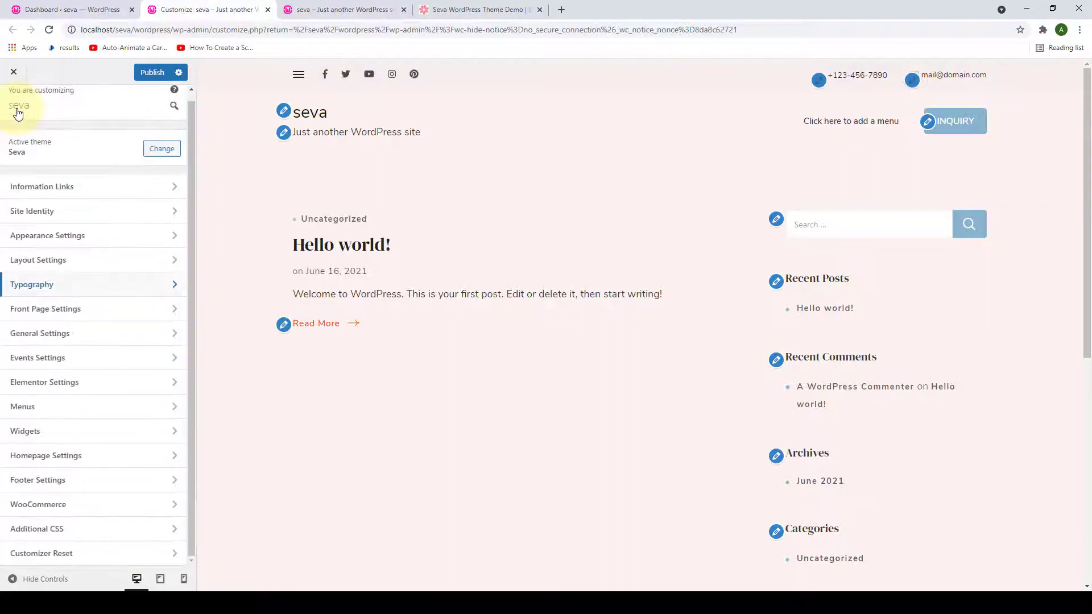
Glance at Front Page Settings, then open the General Settings group listing Top Bar through Google Analytics.
left_click(86, 305)
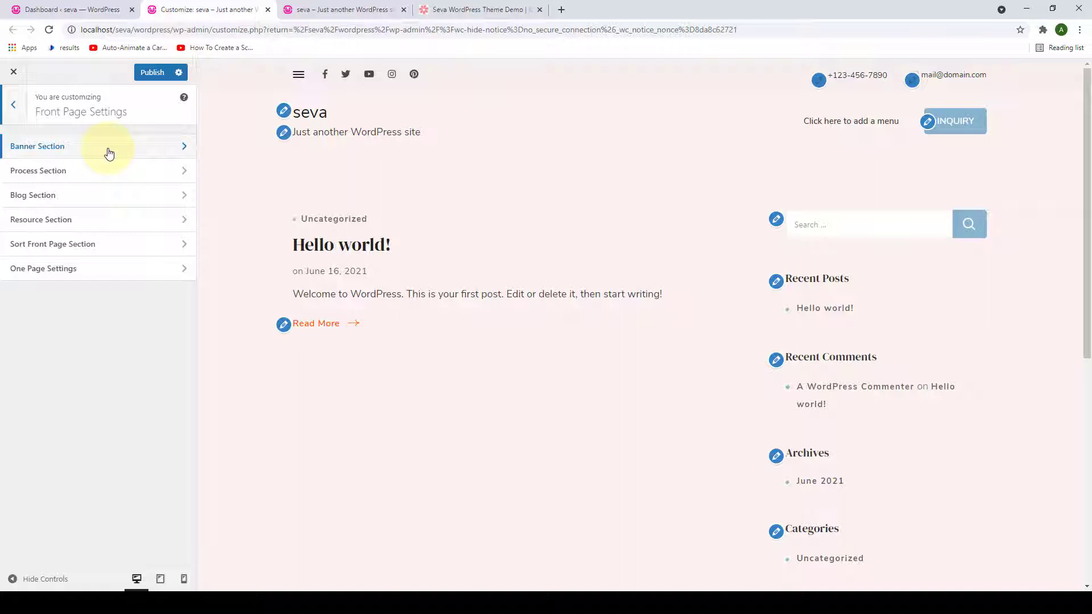
left_click(13, 104)
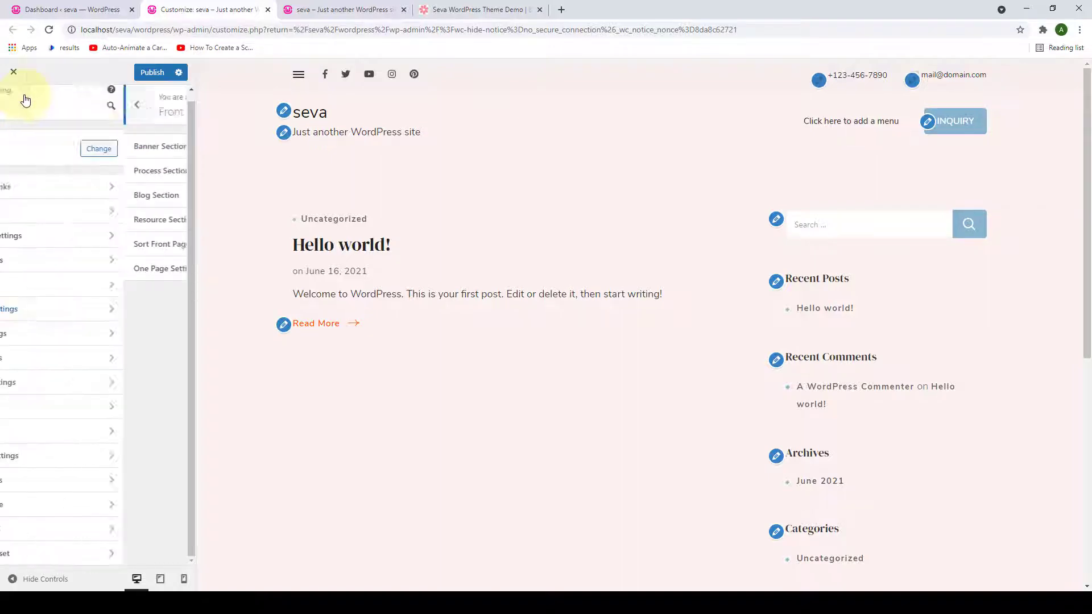
left_click(58, 340)
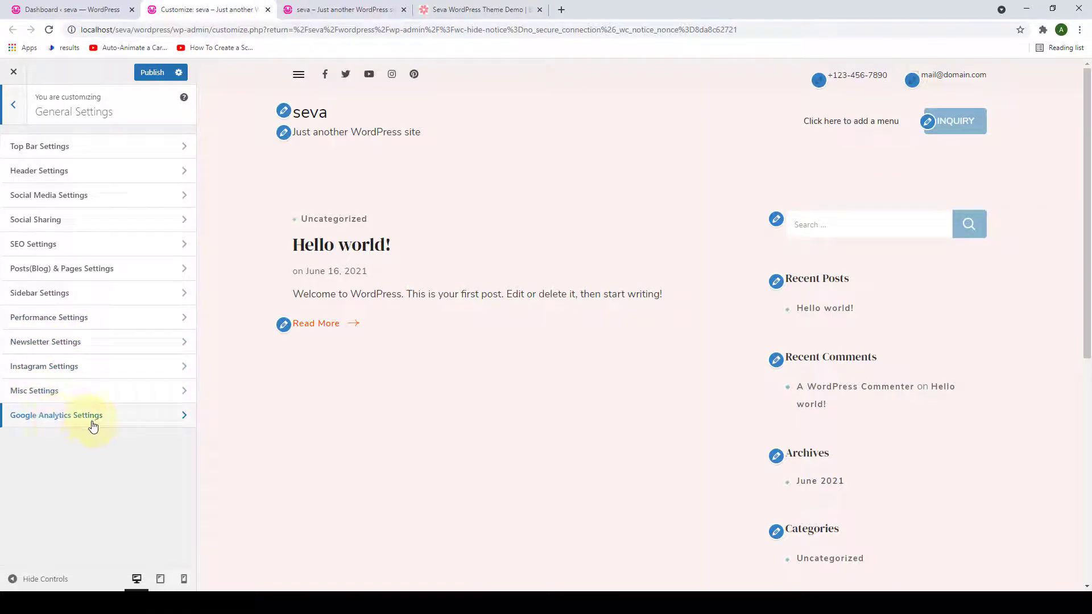
Look through the Menus, Widgets, Homepage Settings and Footer Settings sections.
left_click(12, 117)
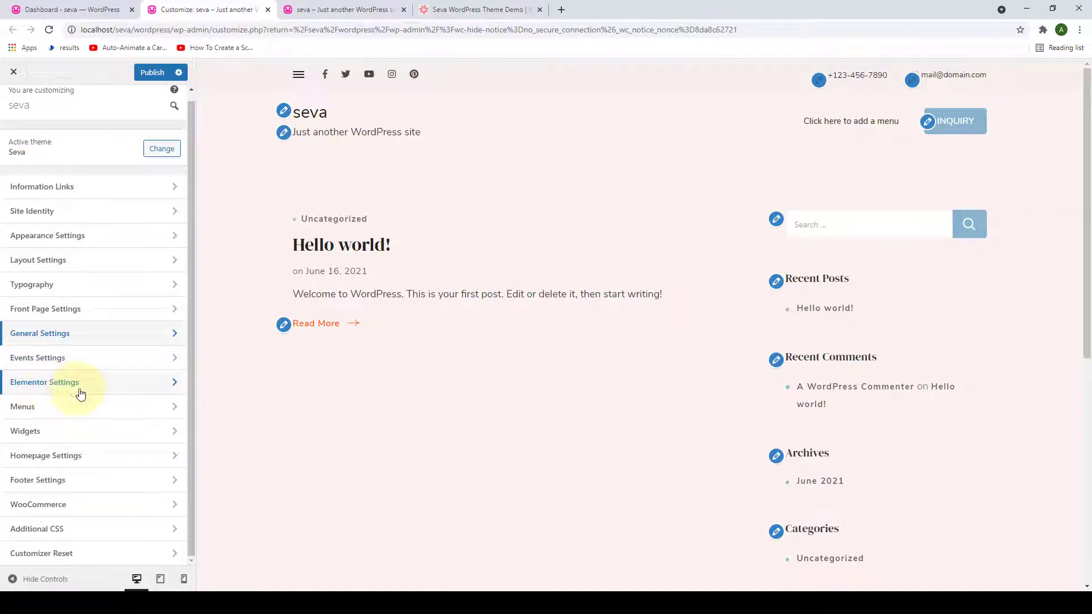
left_click(83, 413)
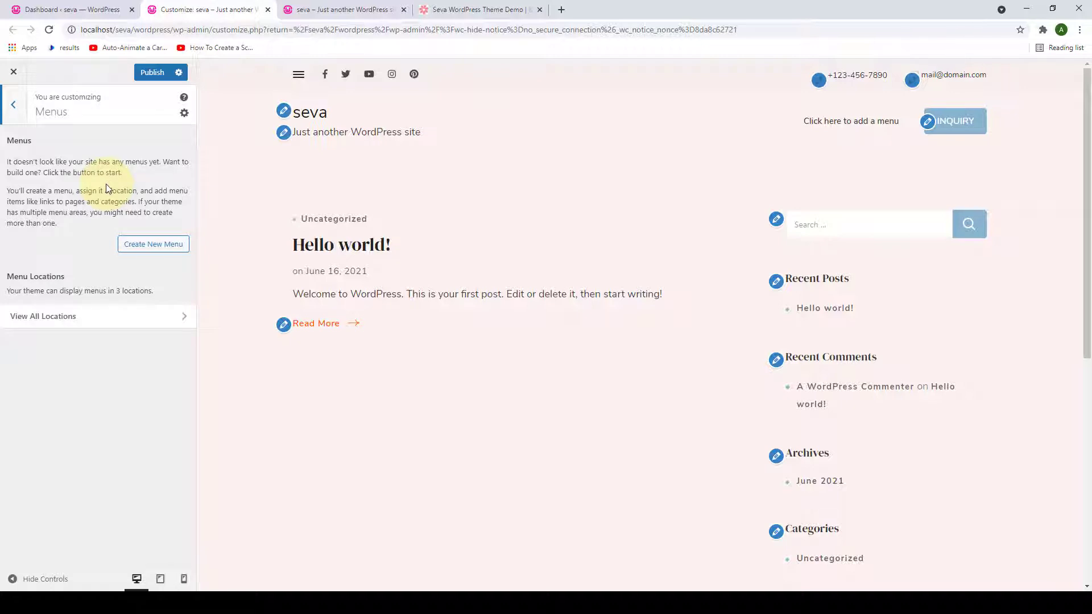
left_click(13, 104)
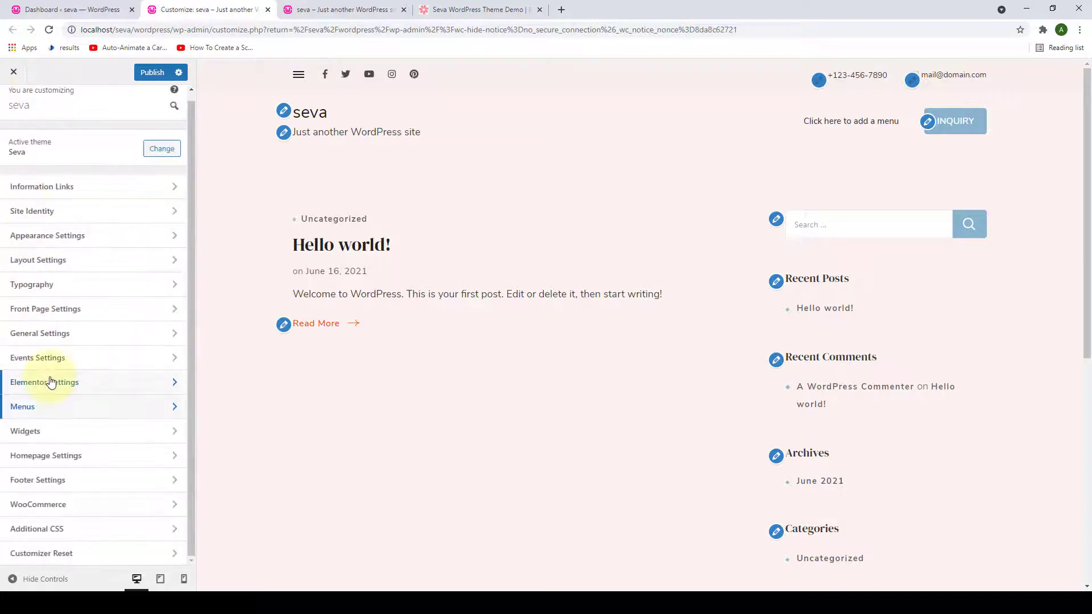
left_click(61, 436)
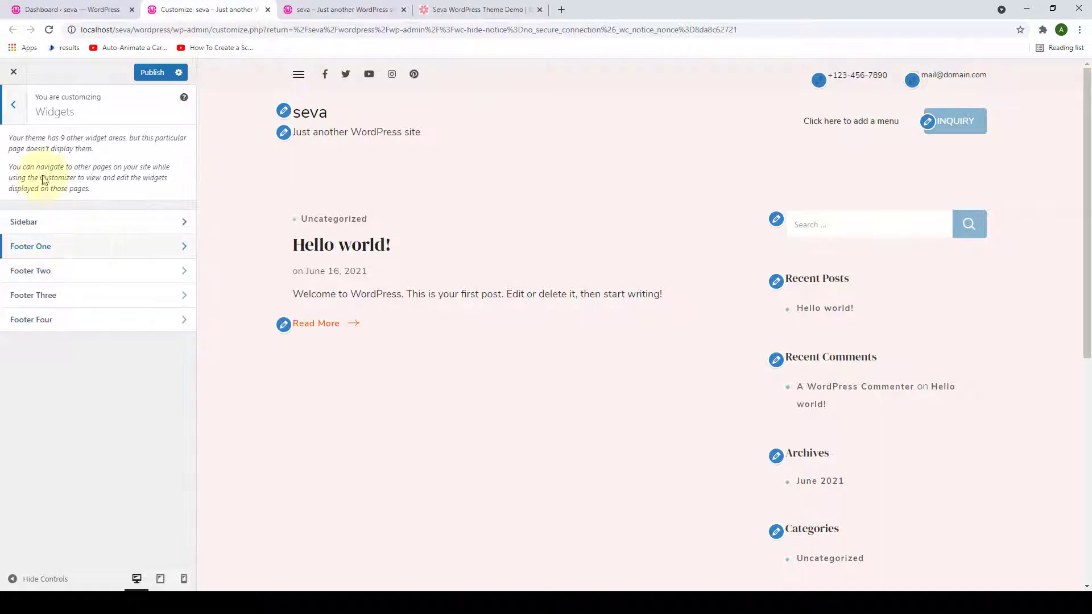
left_click(14, 105)
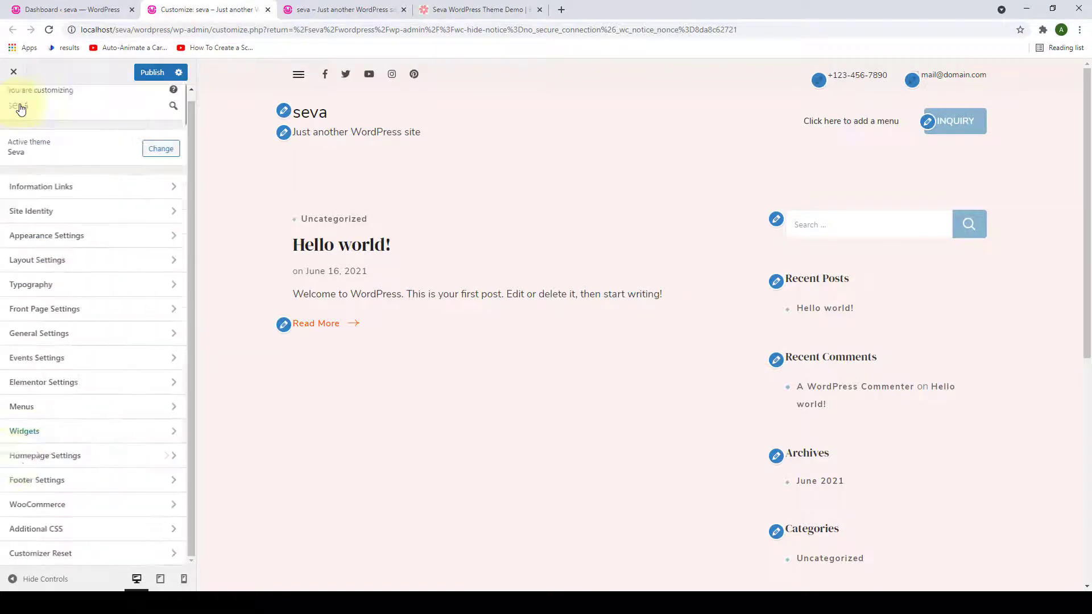
left_click(82, 459)
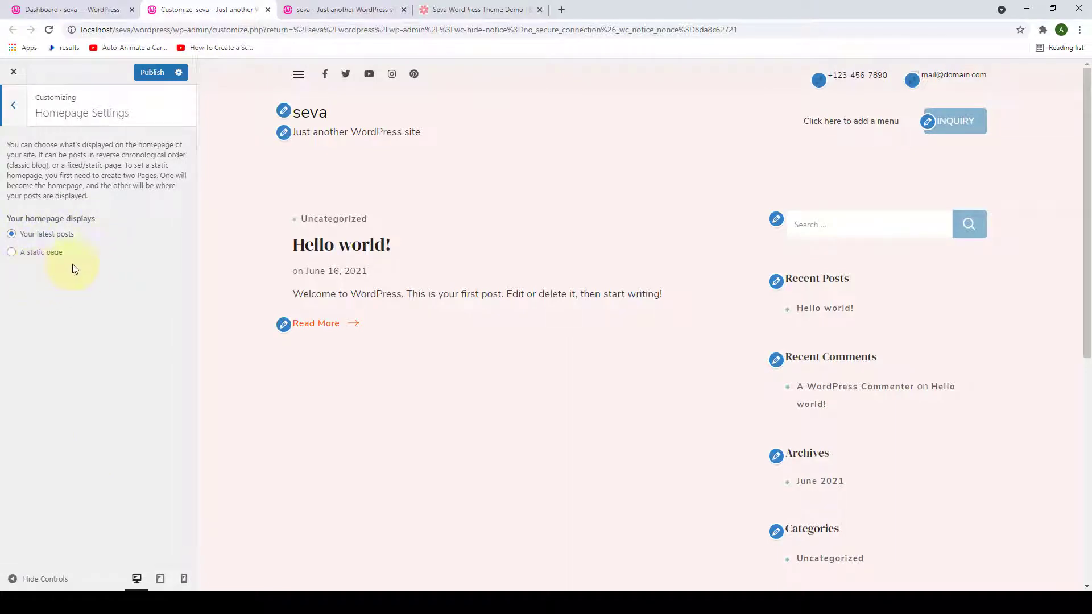
left_click(12, 122)
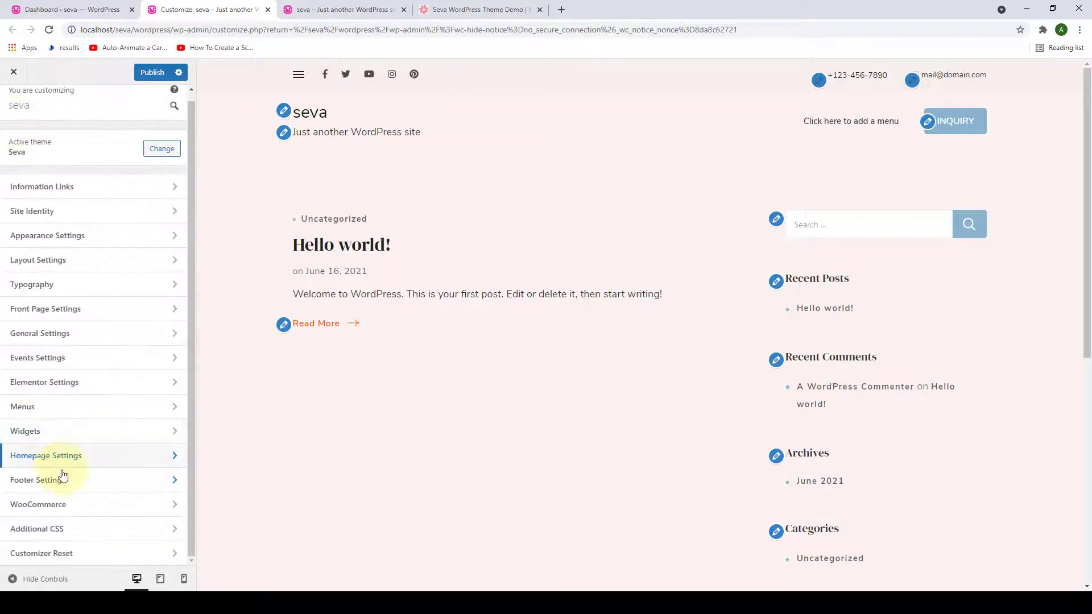
left_click(65, 488)
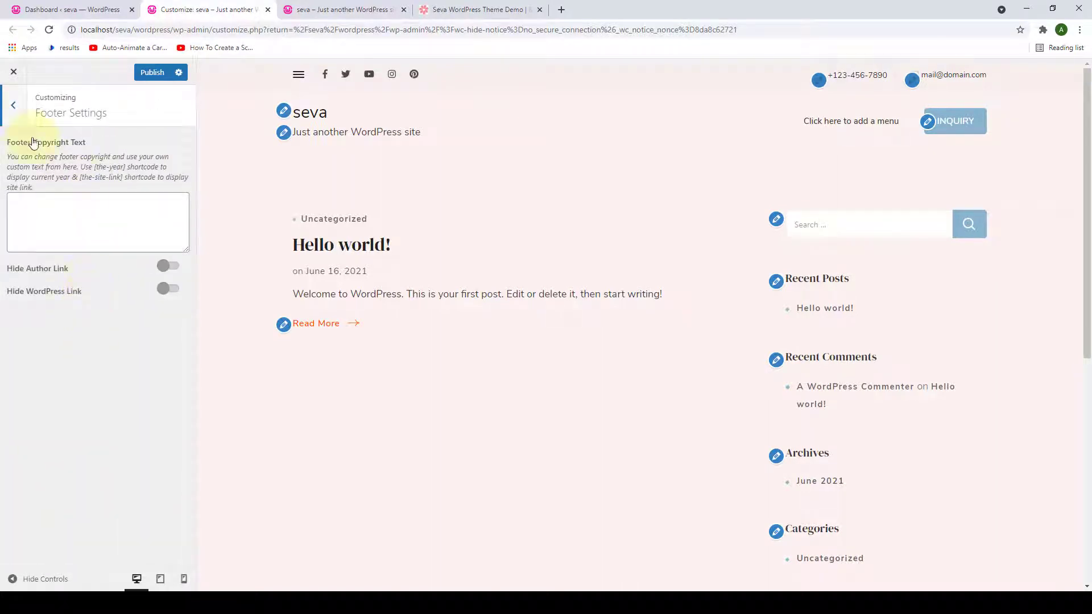
left_click(20, 124)
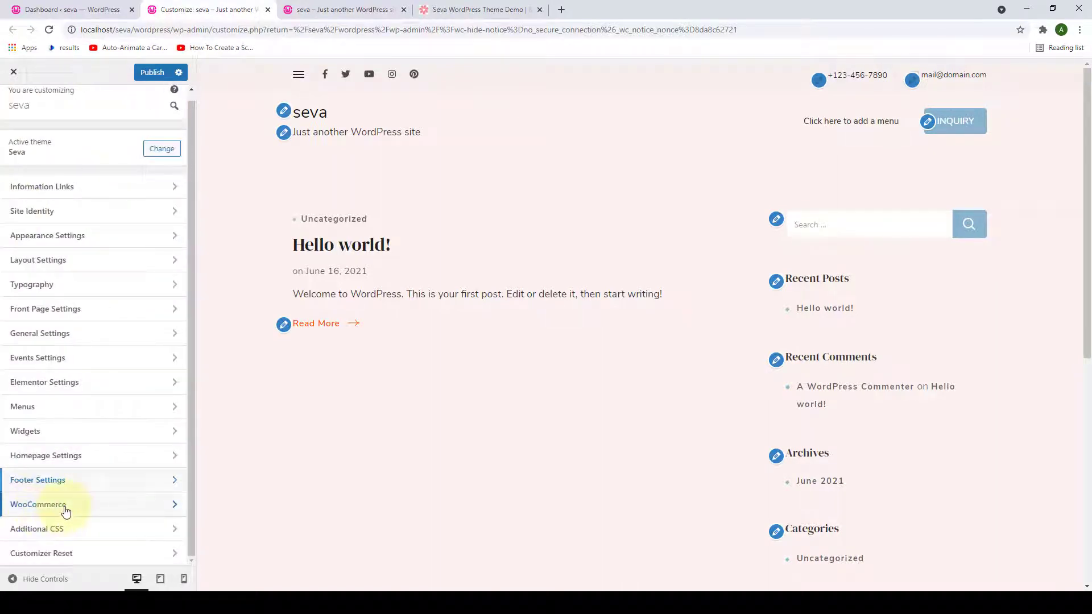
Look through WooCommerce, Additional CSS and Customizer Reset, then open Site Identity.
left_click(65, 512)
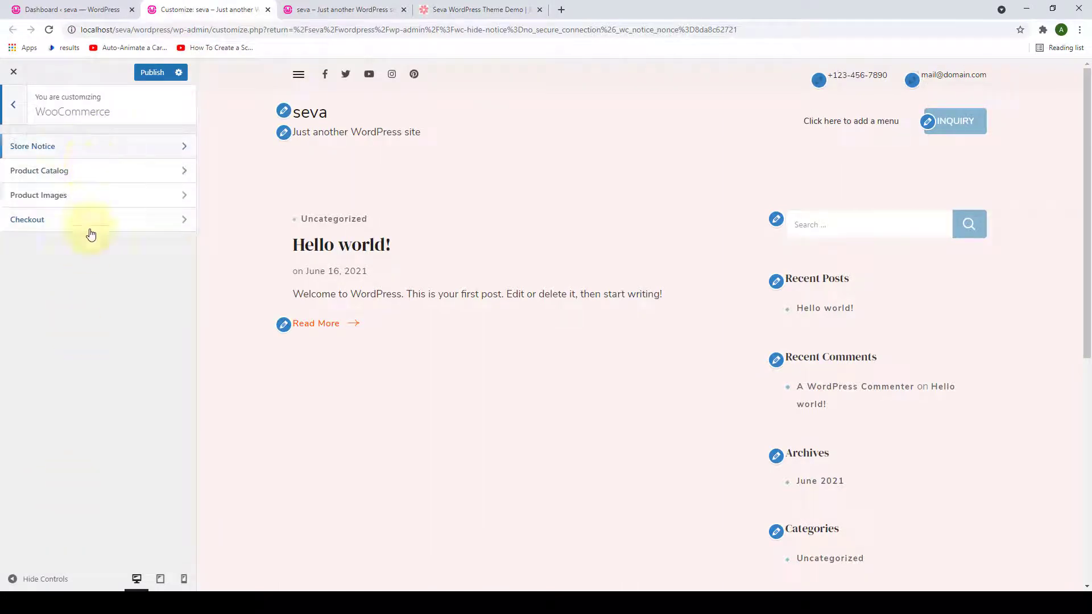
left_click(12, 109)
left_click(66, 528)
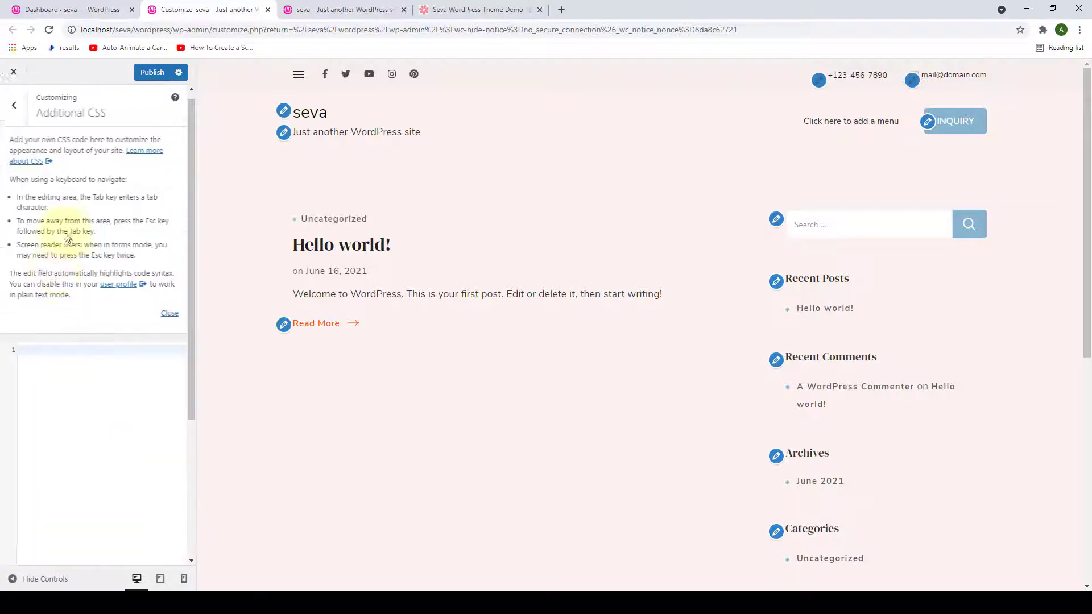
left_click(14, 105)
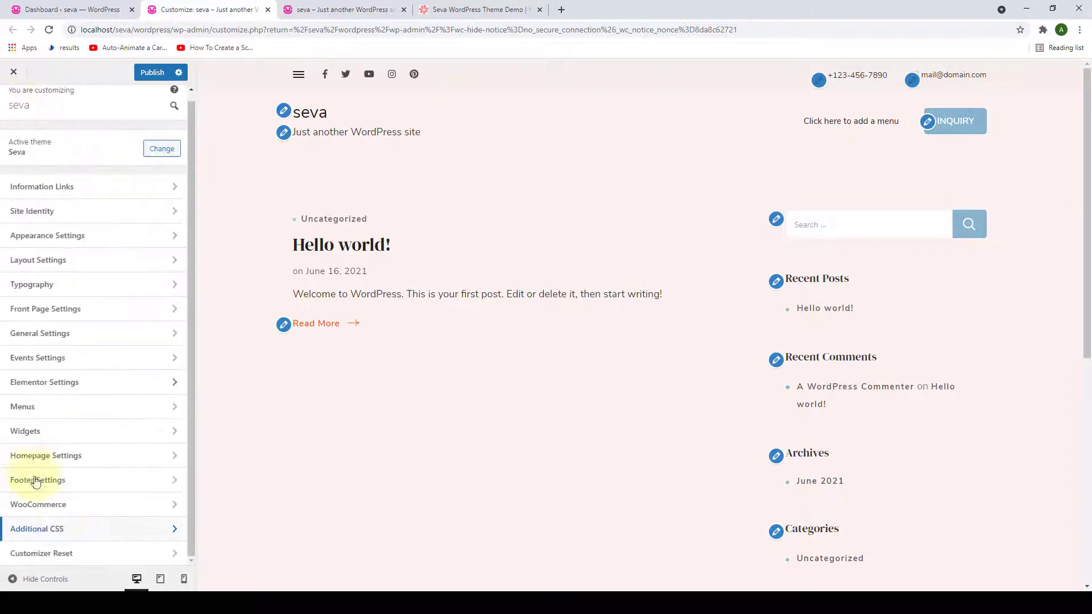
left_click(79, 559)
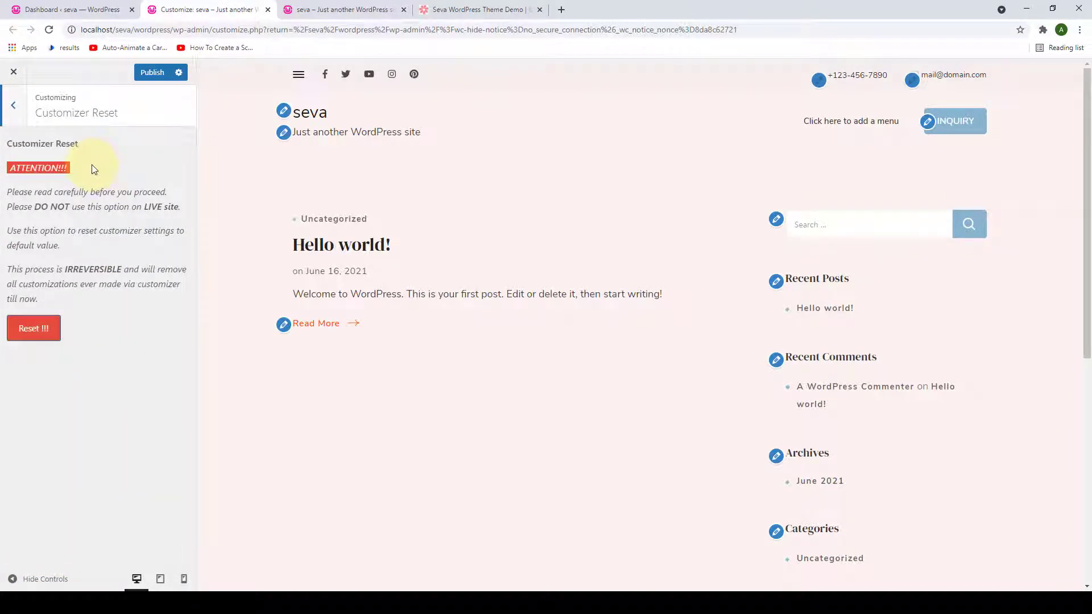
left_click(14, 105)
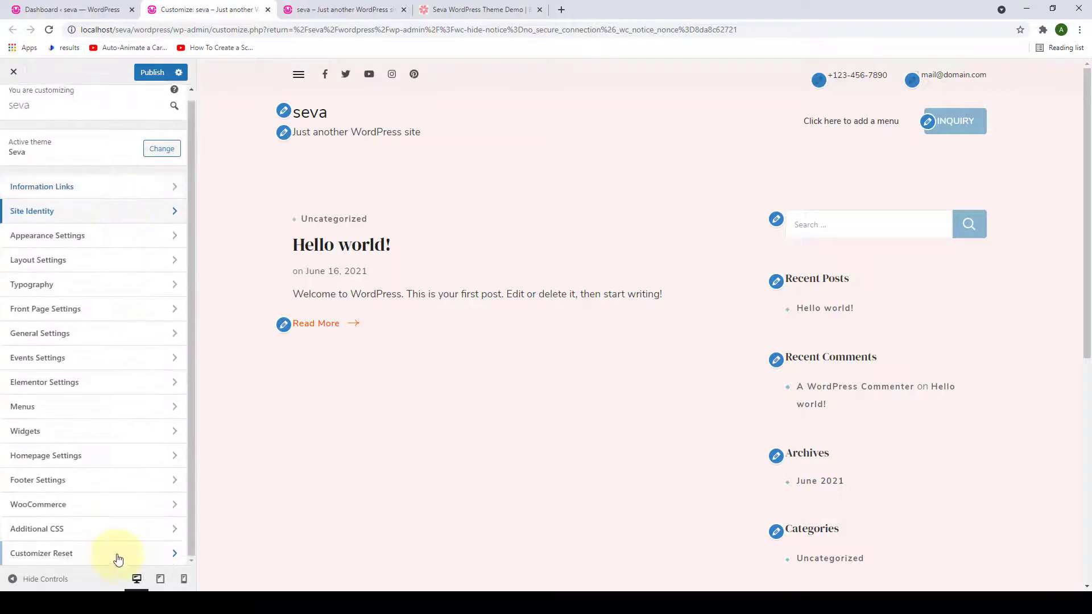
scroll(135, 200, "up", 1)
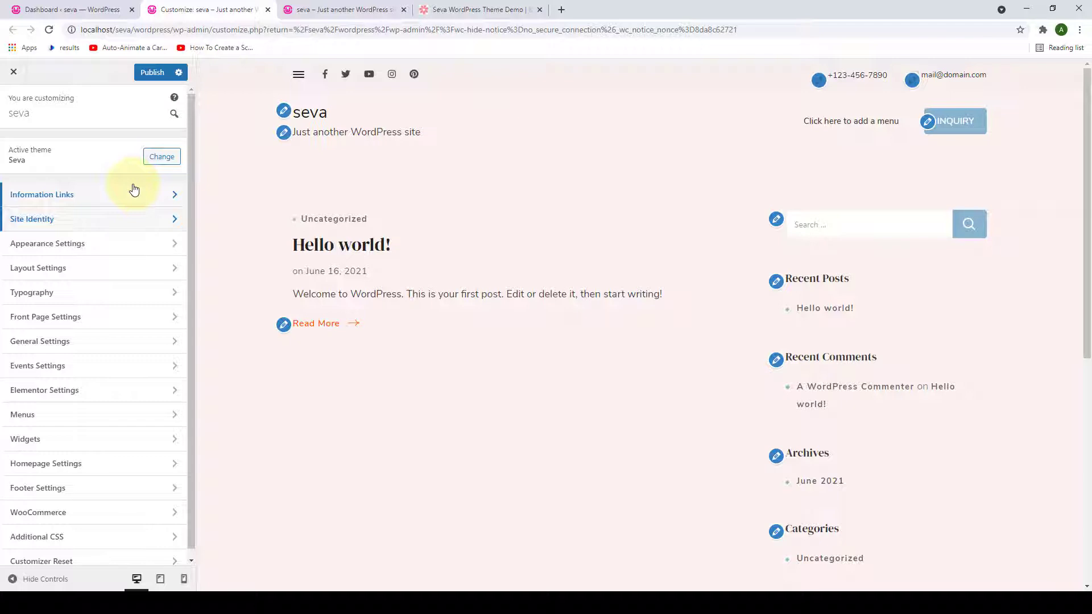
left_click(134, 227)
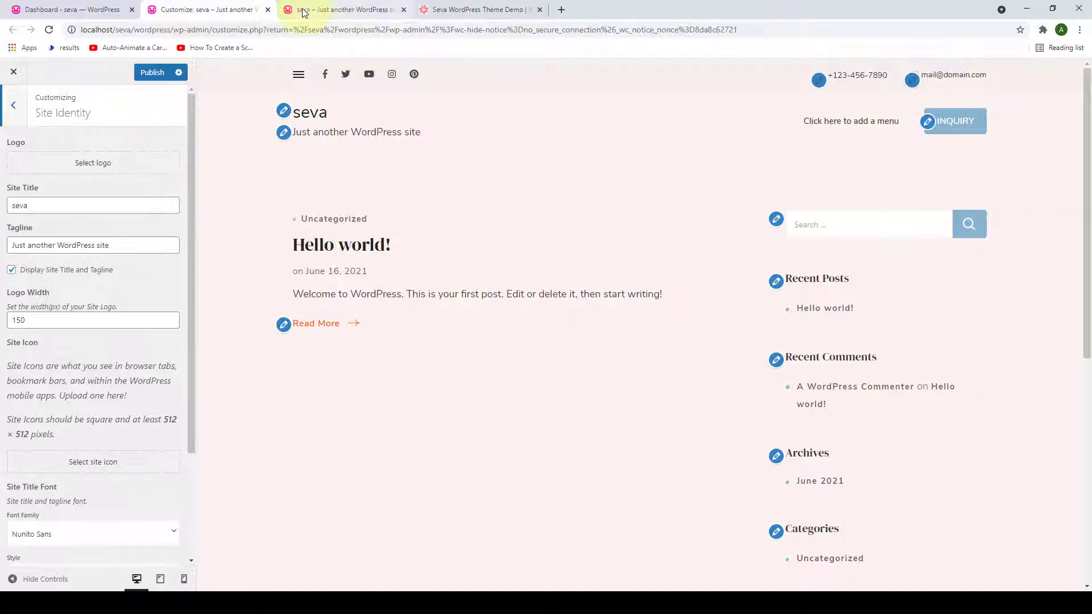
left_click(356, 8)
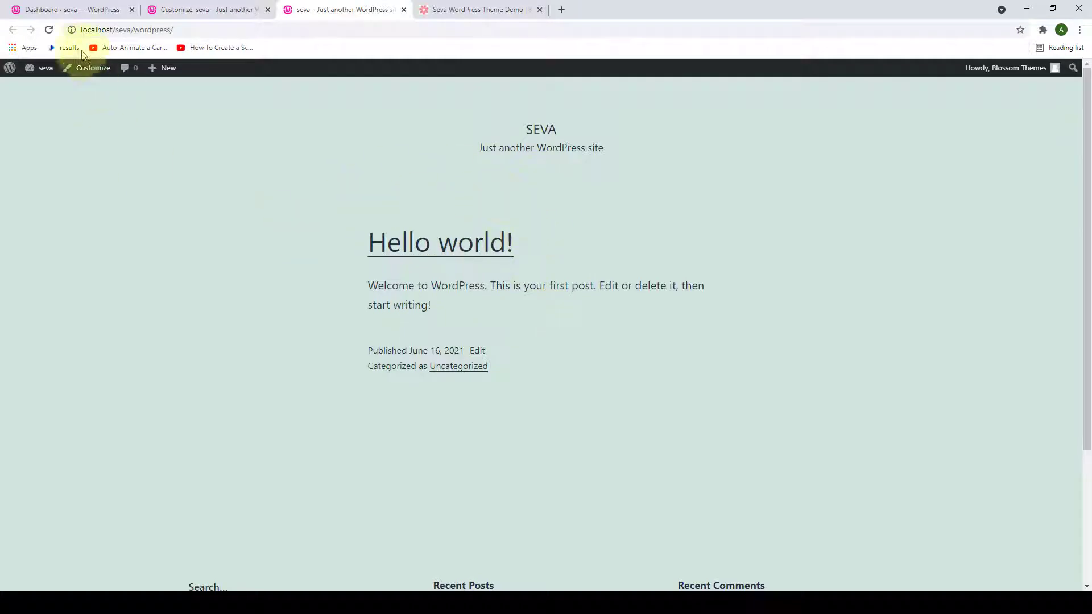
left_click(49, 32)
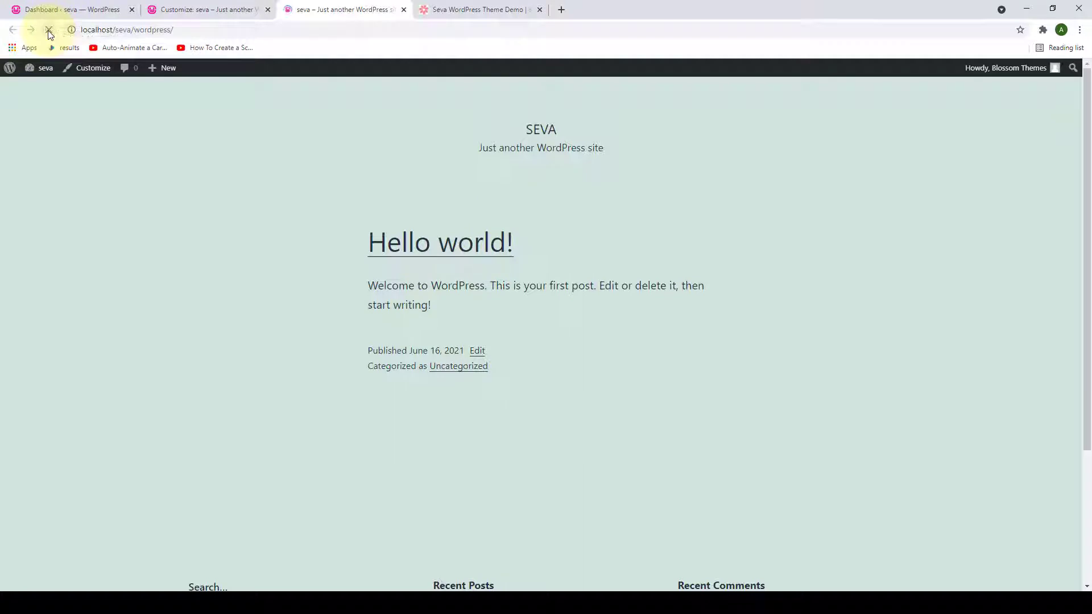
scroll(529, 304, "down", 2)
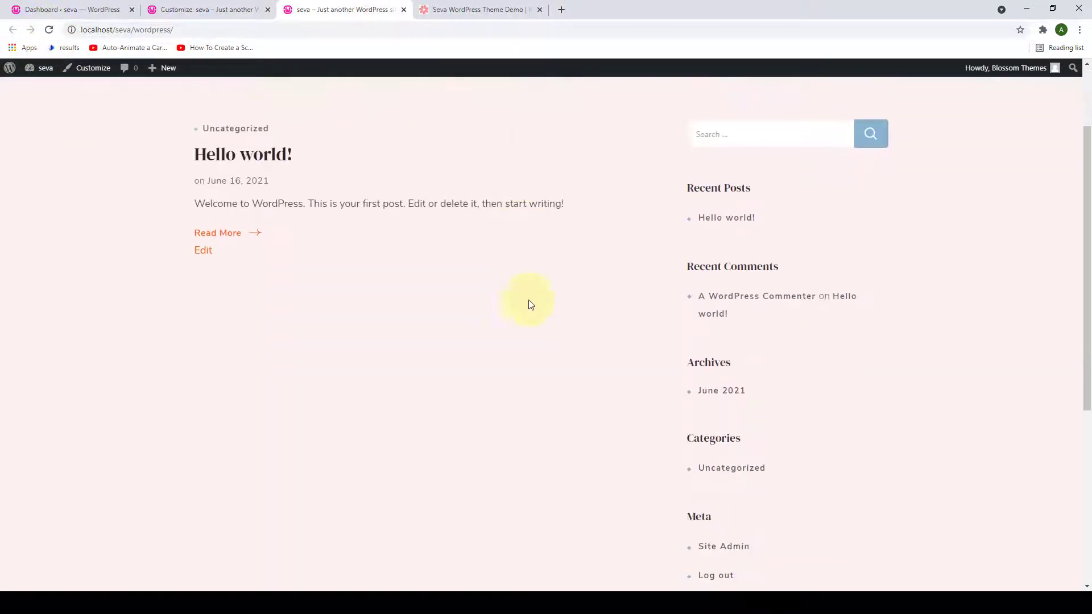
scroll(548, 163, "up", 2)
left_click(172, 9)
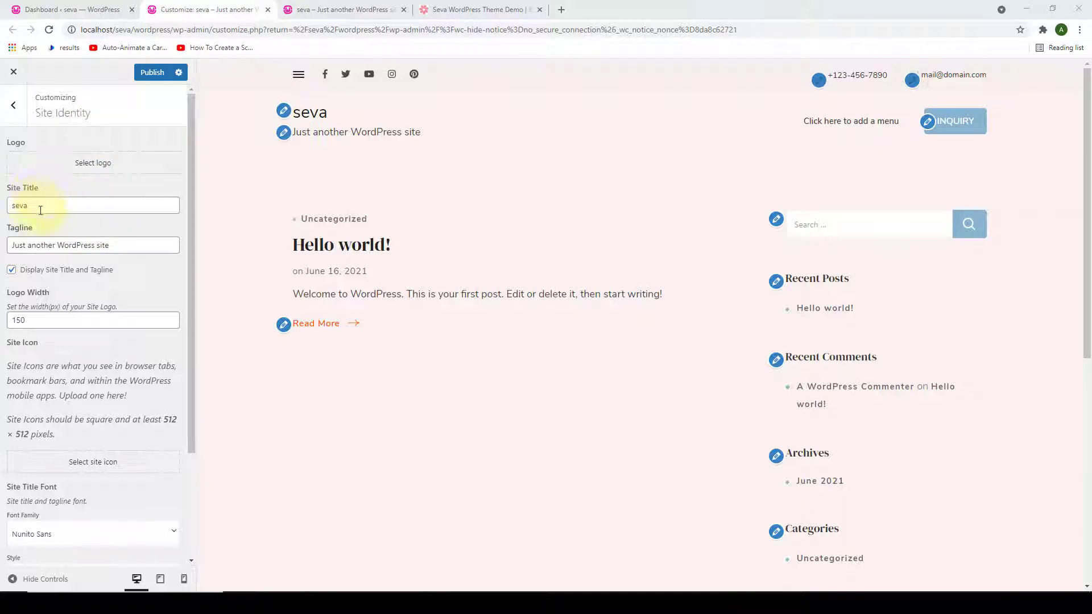
Replace the site title 'seva' with 'service', leaving the tagline unchanged.
left_click_drag(30, 206, 10, 212)
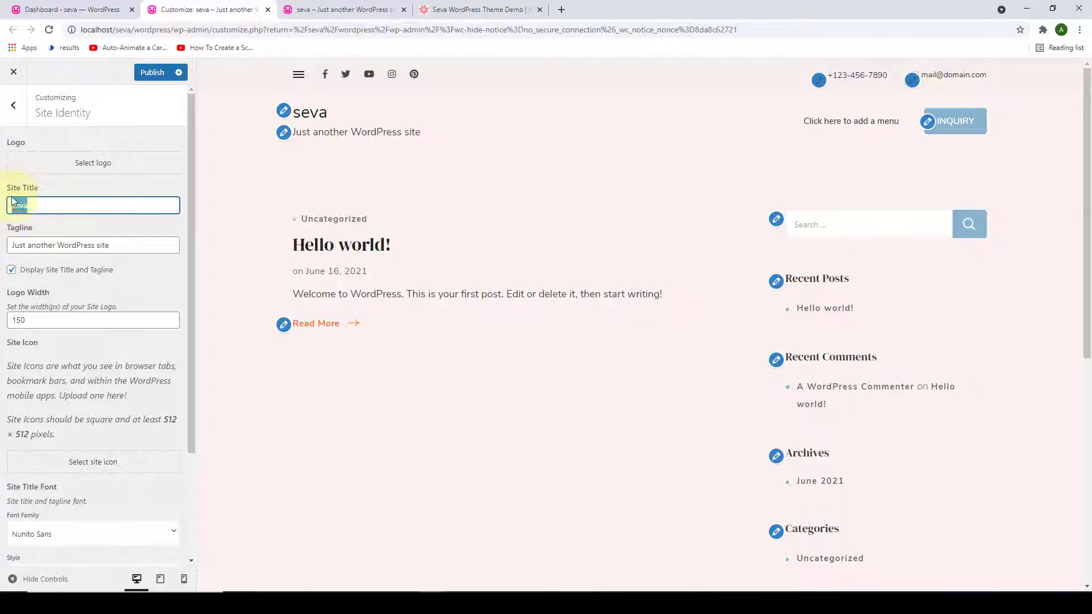
type("servi")
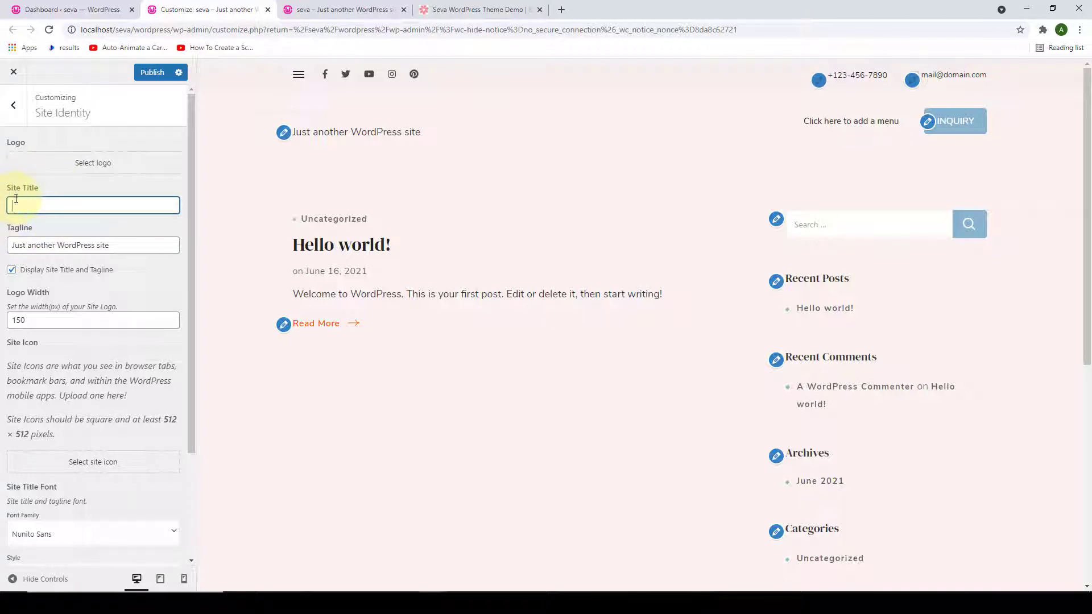
type("ce")
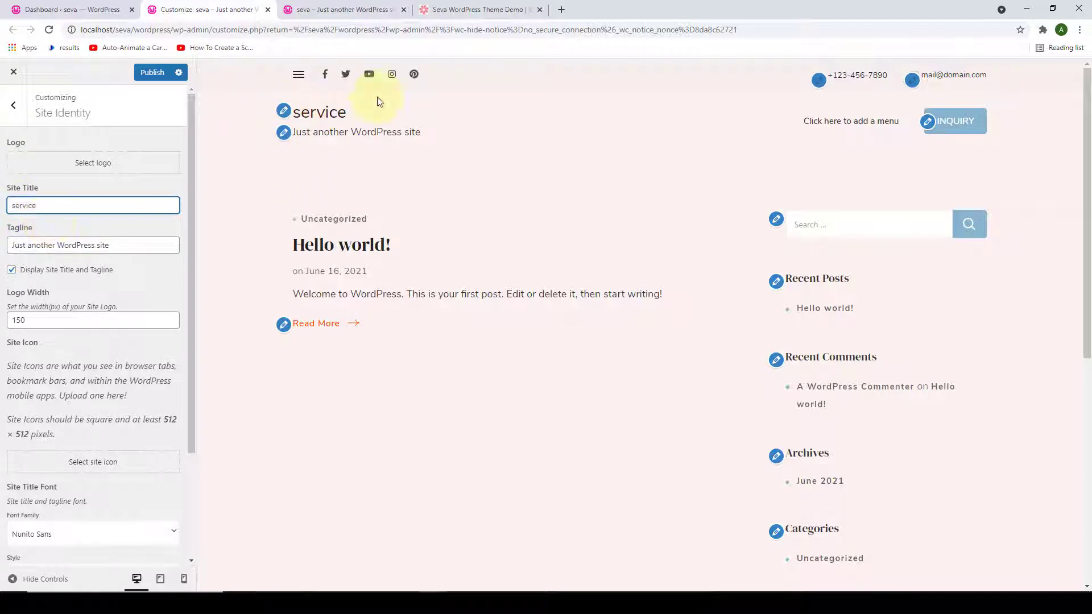
left_click(147, 247)
left_click_drag(147, 247, 23, 247)
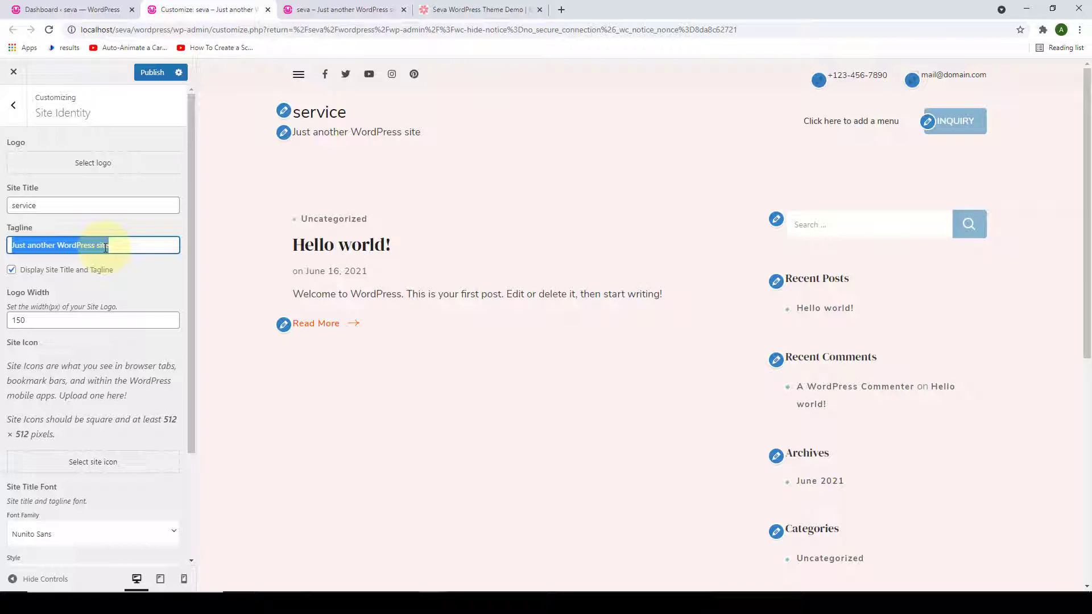
left_click(163, 275)
Choose Passion One as the Site Title Font family, keeping the Normal 400 style.
scroll(163, 274, "down", 3)
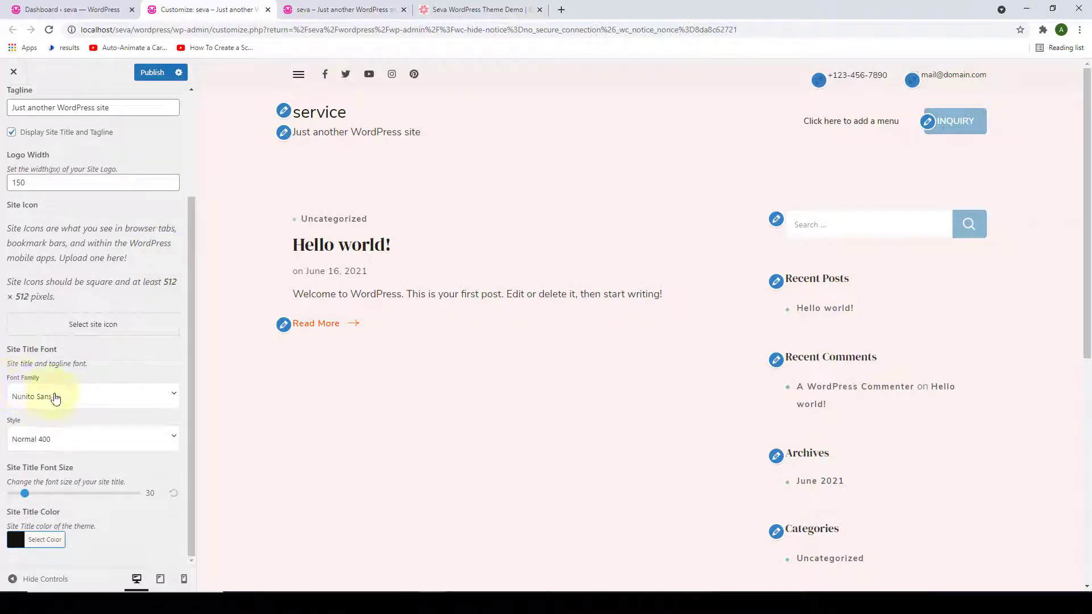
left_click(175, 398)
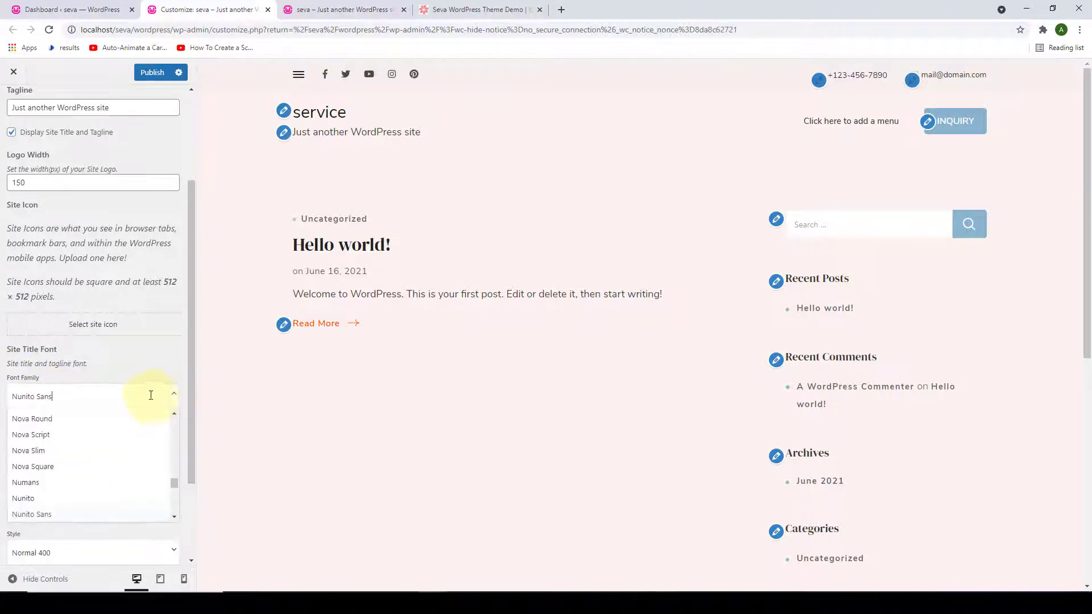
scroll(108, 455, "down", 5)
scroll(111, 473, "down", 4)
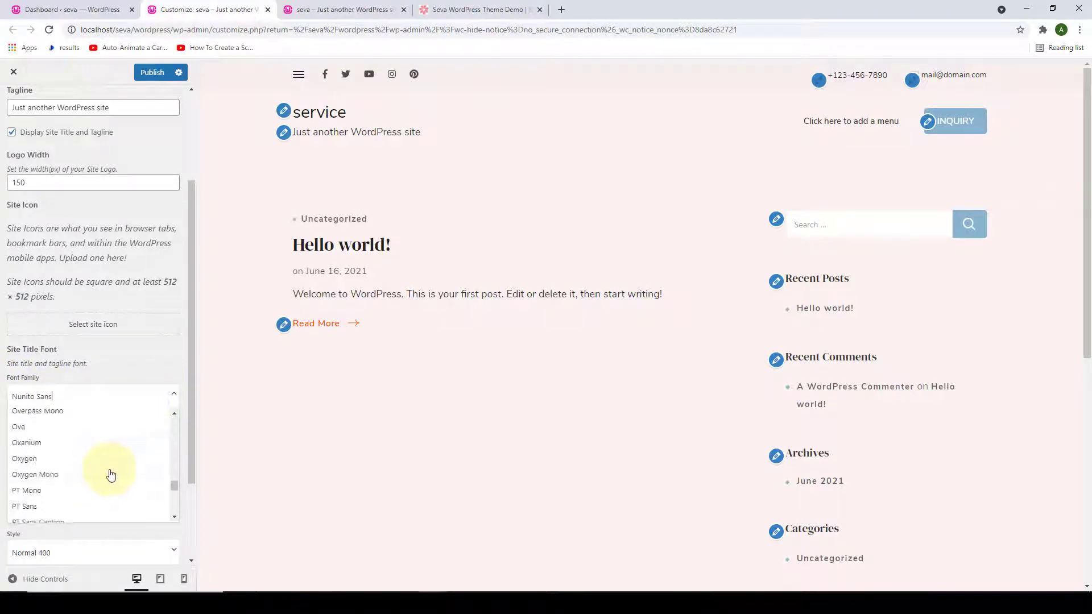
scroll(111, 476, "down", 6)
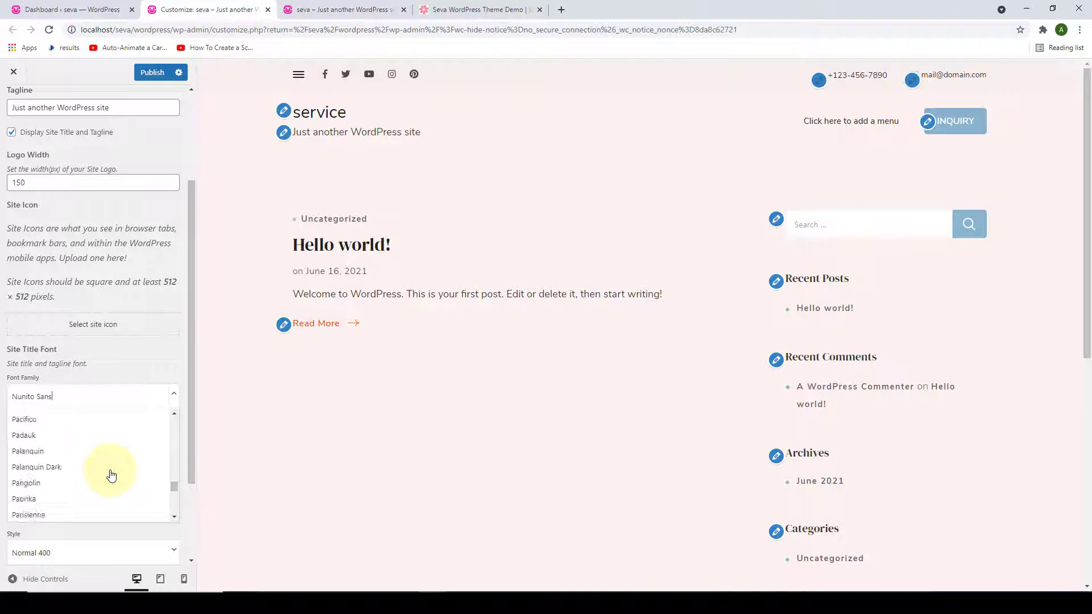
scroll(109, 472, "up", 1)
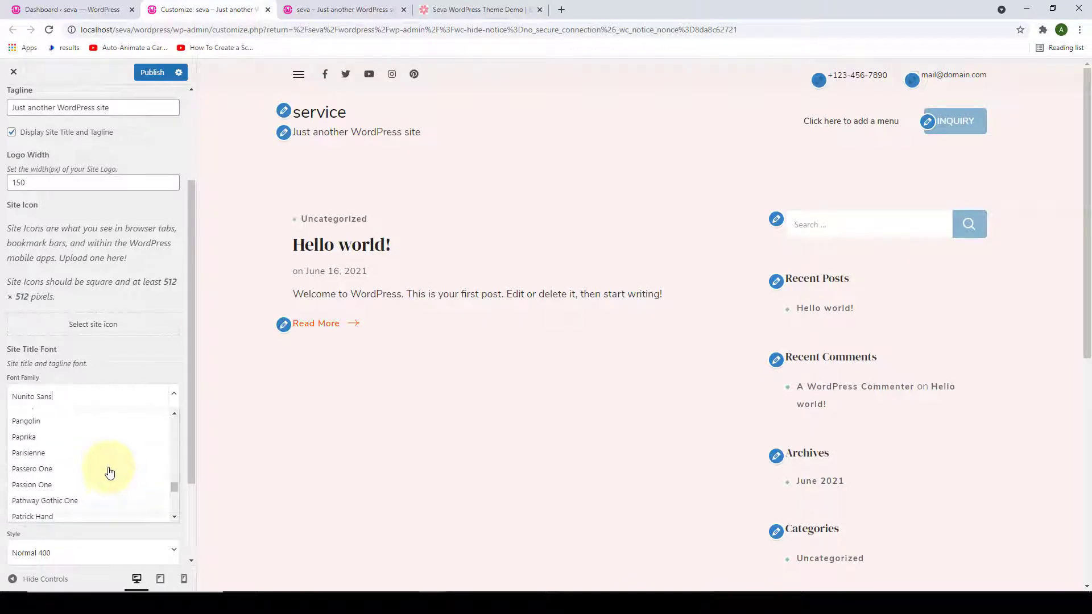
left_click(79, 487)
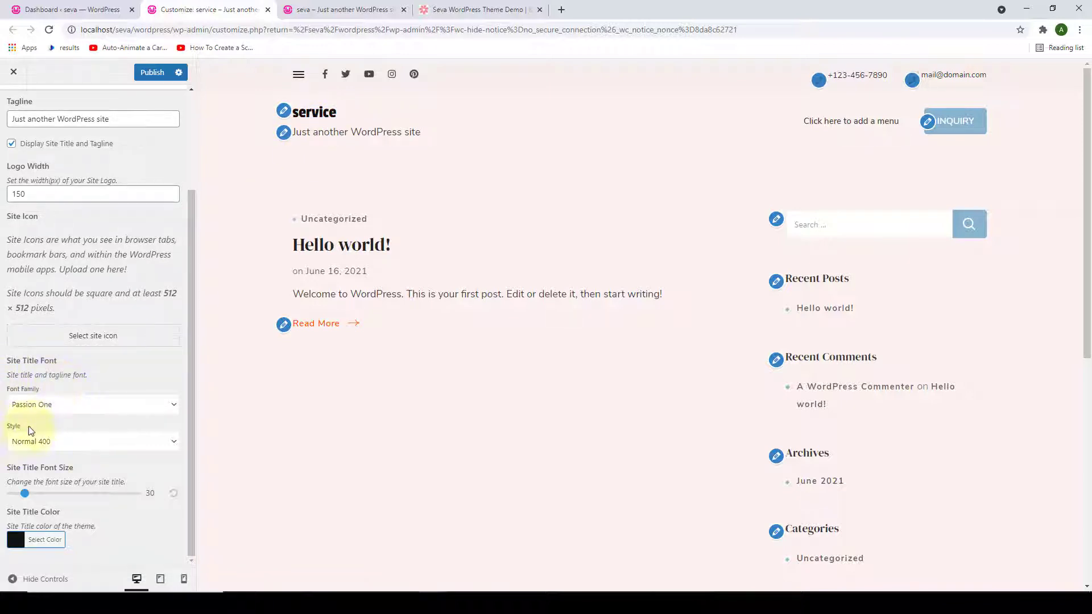
left_click(173, 447)
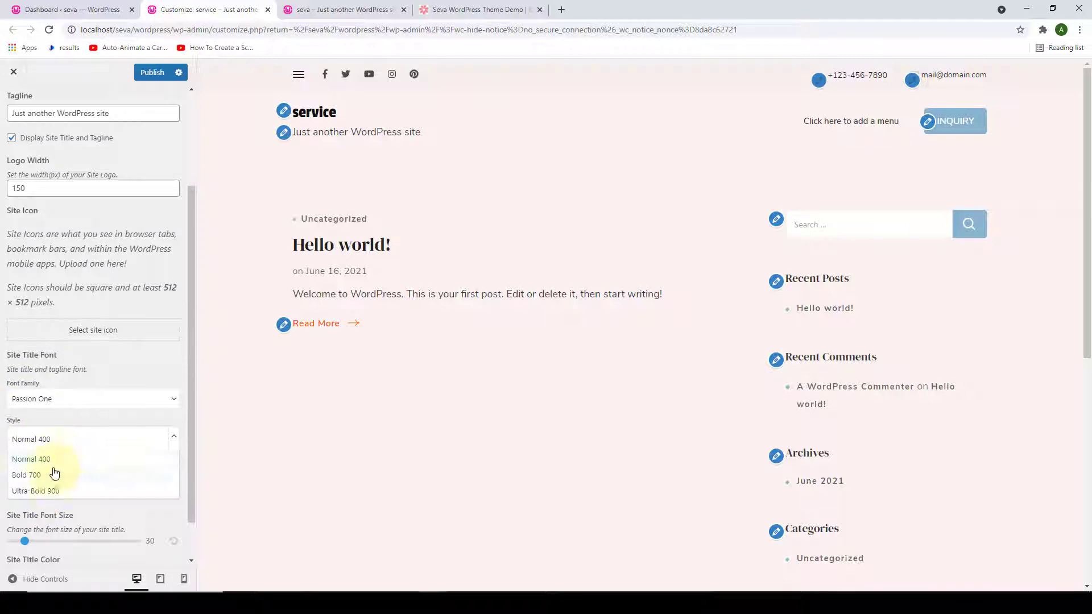
left_click(81, 427)
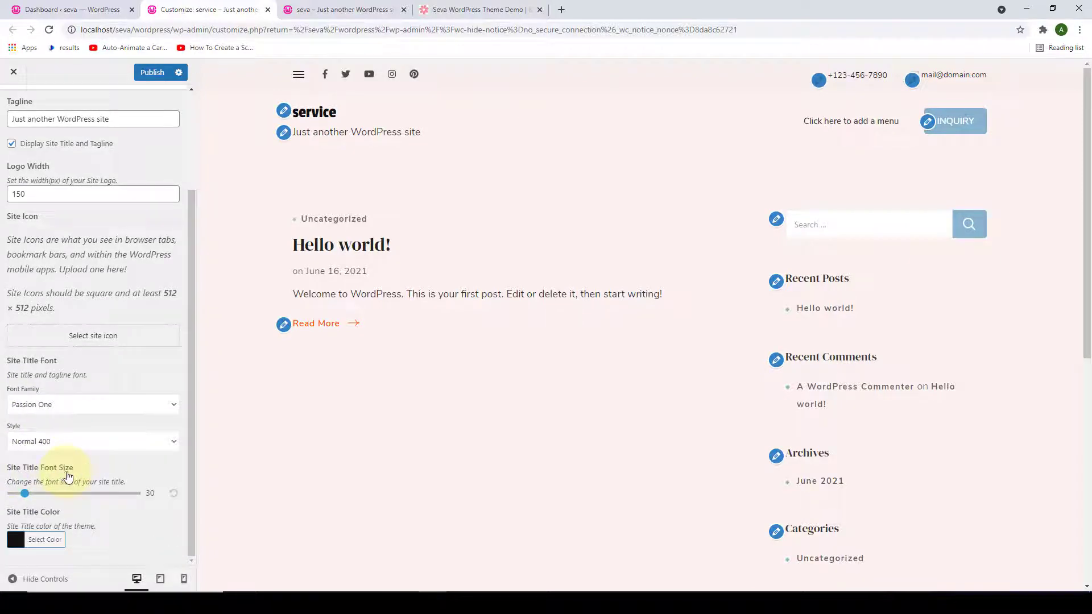
Set the site title size to 98, try red shades, then restore the default #111111 colour.
left_click_drag(24, 494, 71, 494)
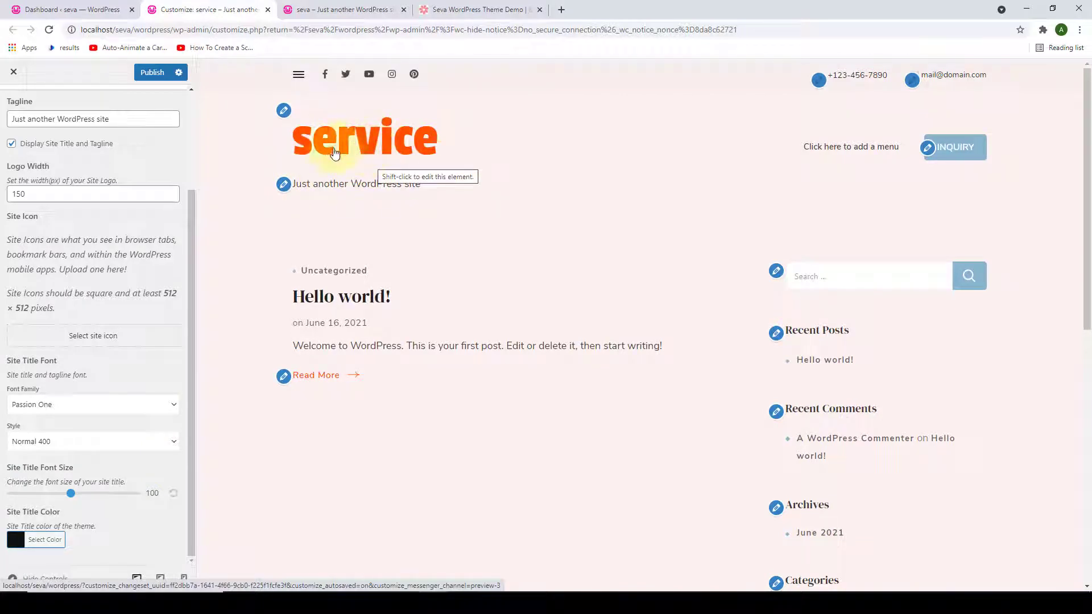
left_click_drag(71, 493, 38, 498)
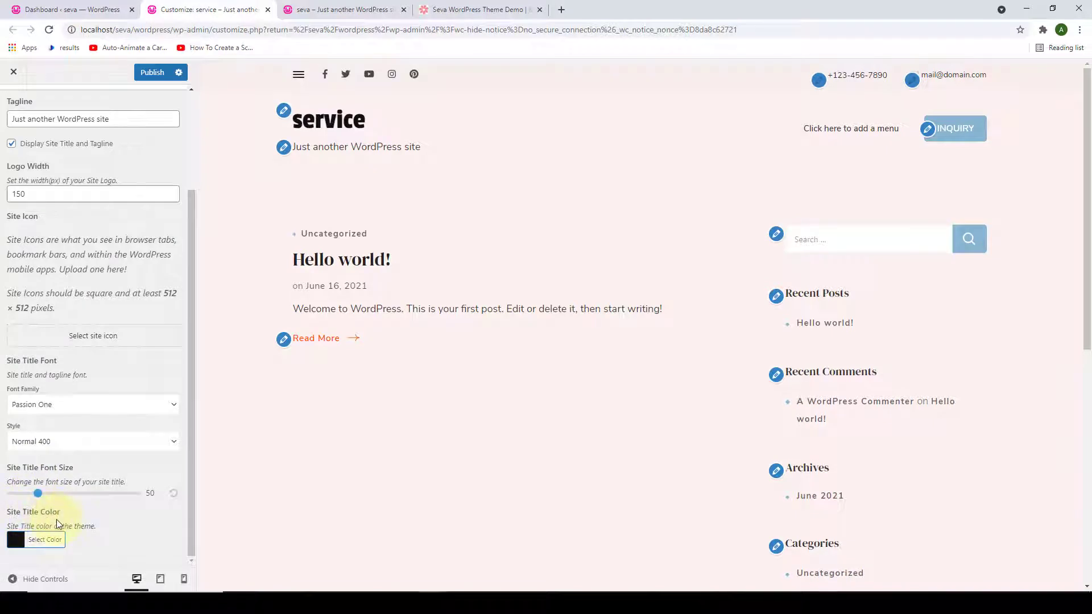
left_click(16, 545)
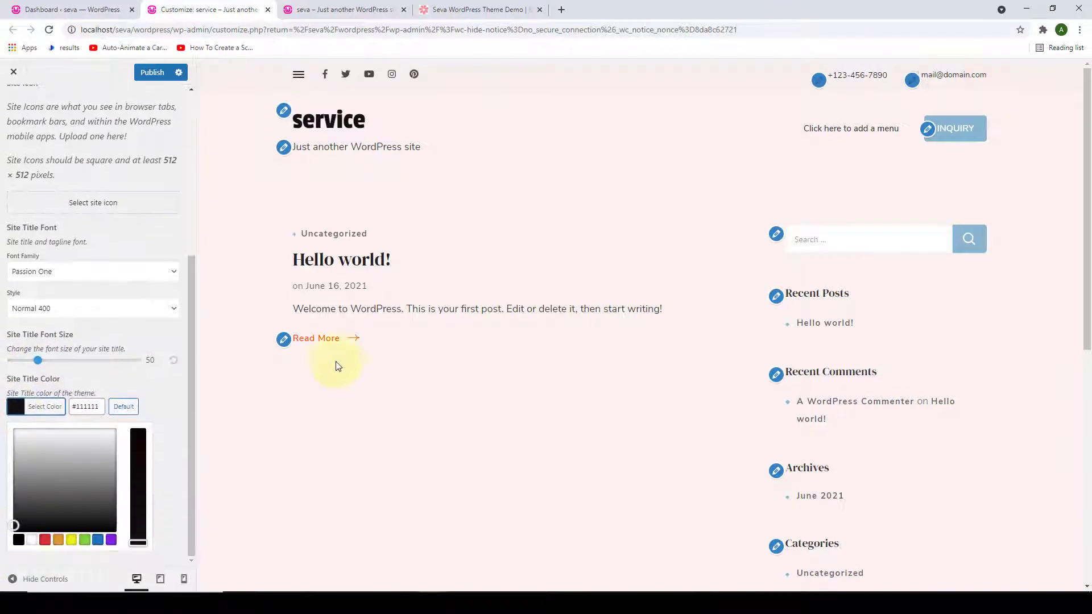
left_click(46, 542)
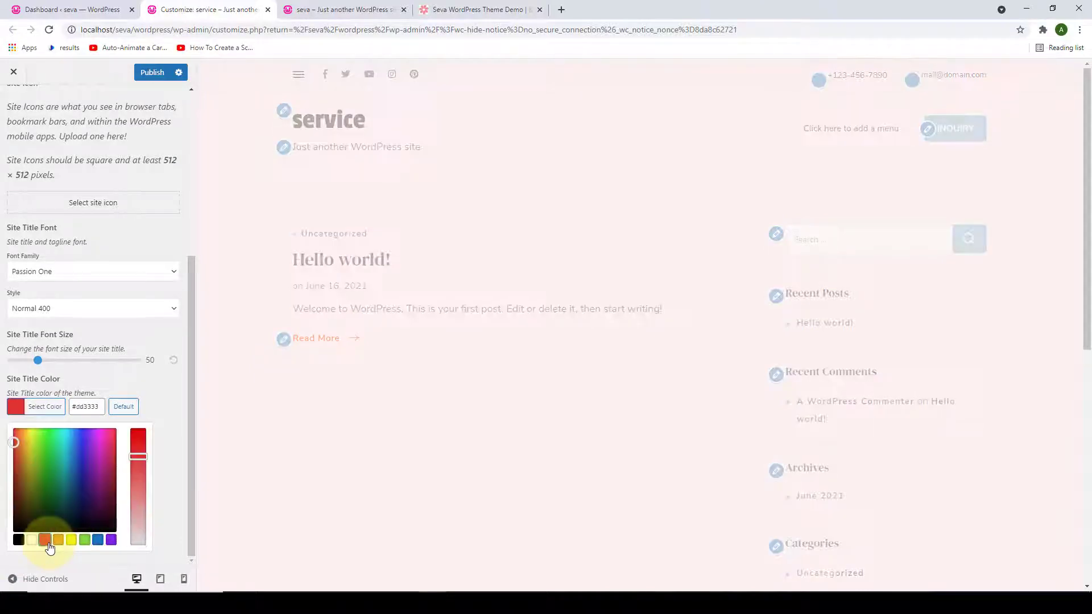
left_click_drag(20, 452, 14, 456)
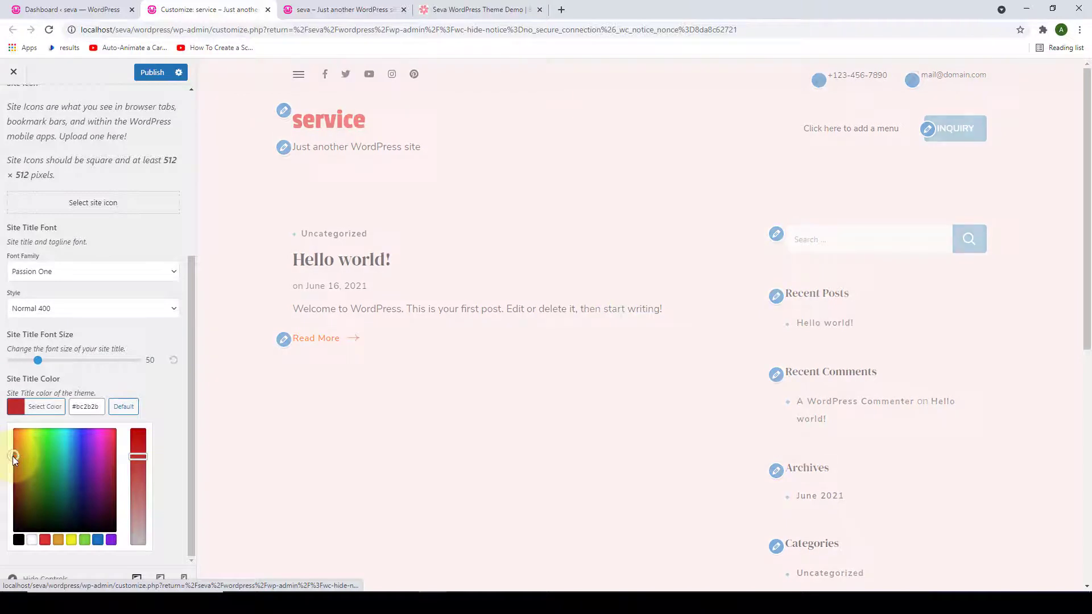
left_click_drag(139, 460, 138, 476)
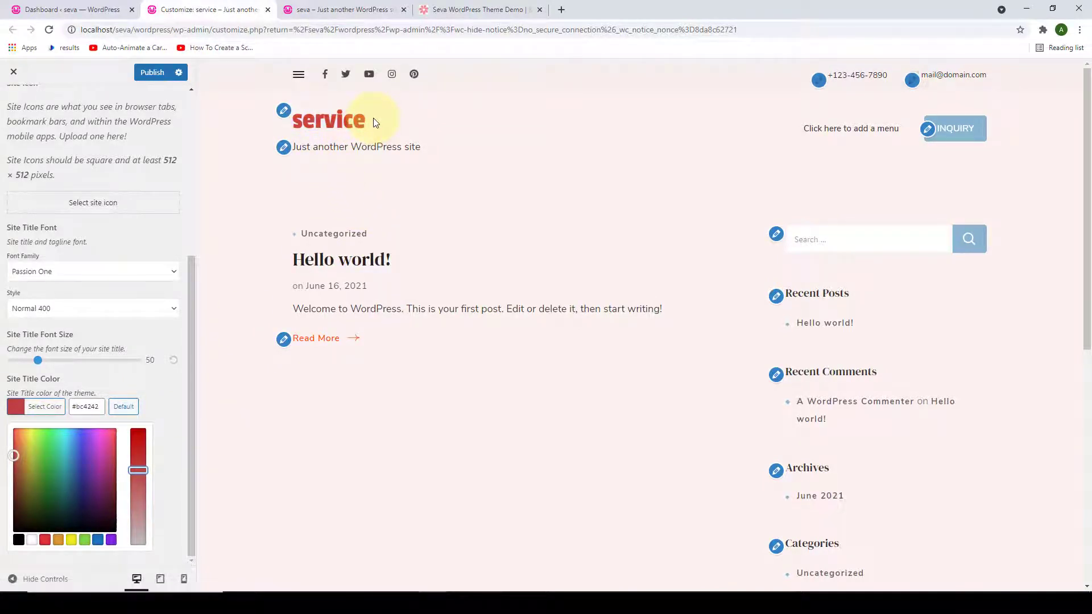
left_click(114, 411)
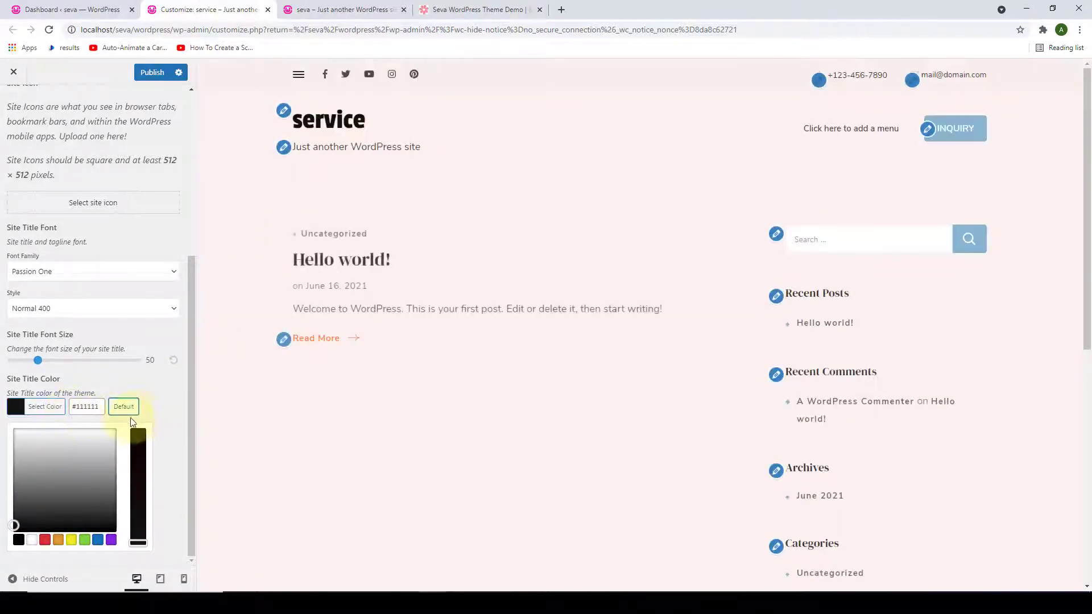
left_click(151, 390)
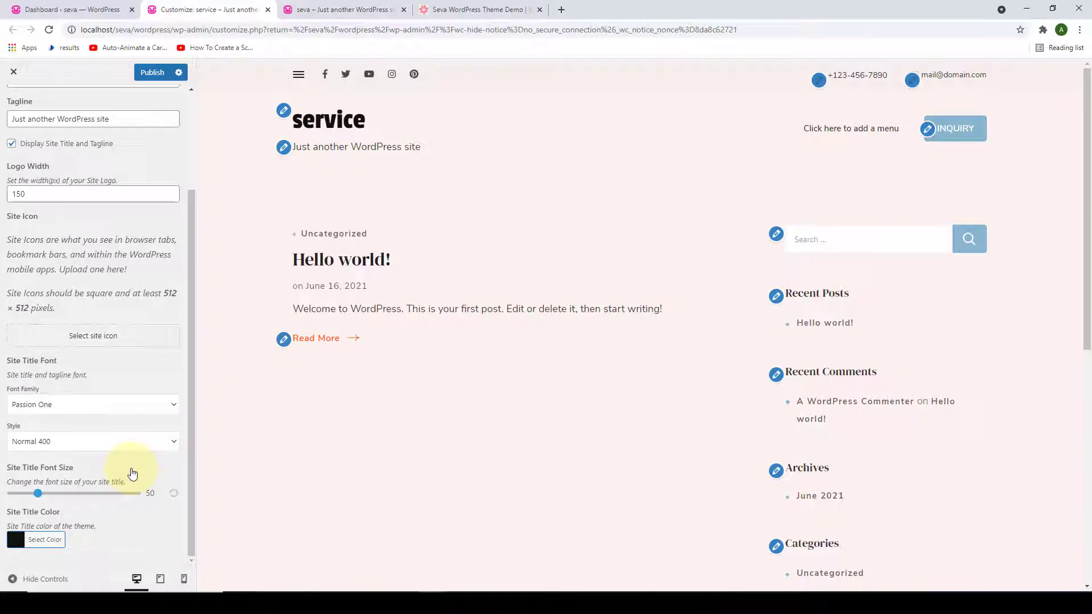
scroll(132, 474, "up", 3)
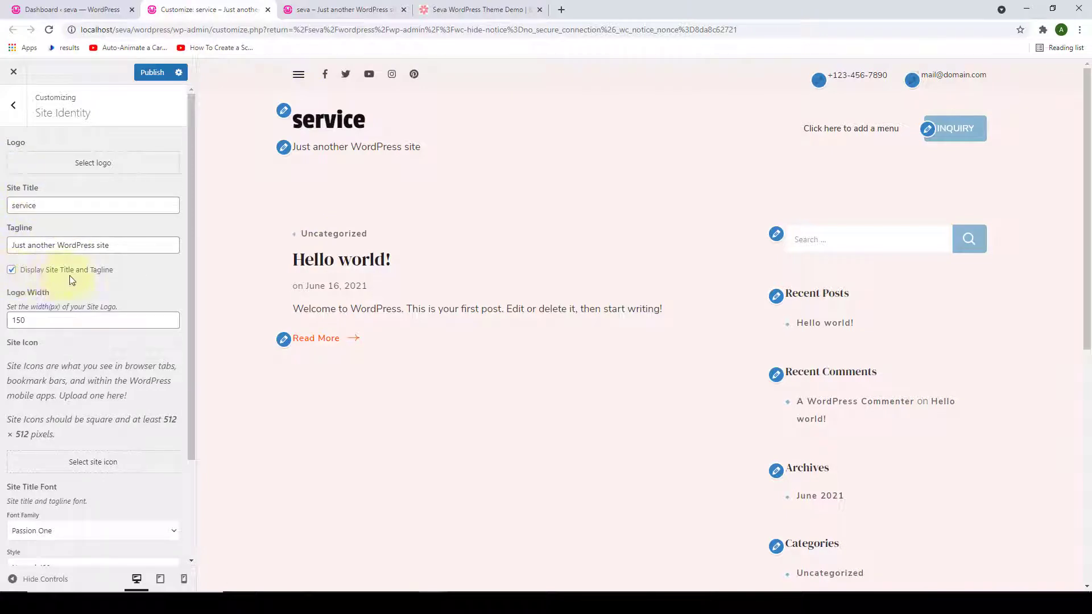
Hide the site title and tagline, then upload seva-theme-logo and crop it as the site logo.
left_click(11, 270)
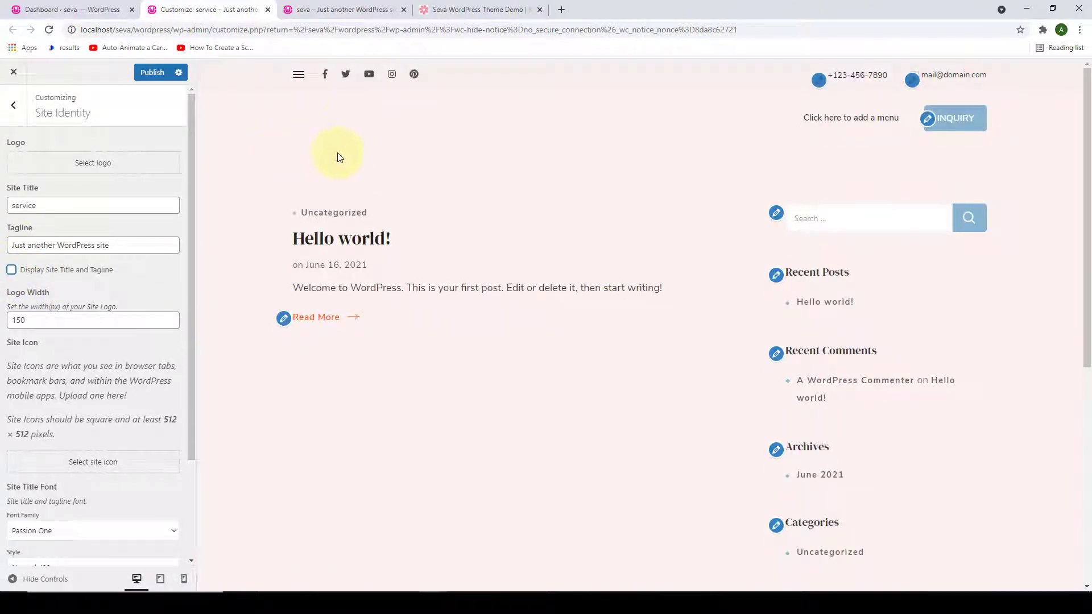
left_click(120, 173)
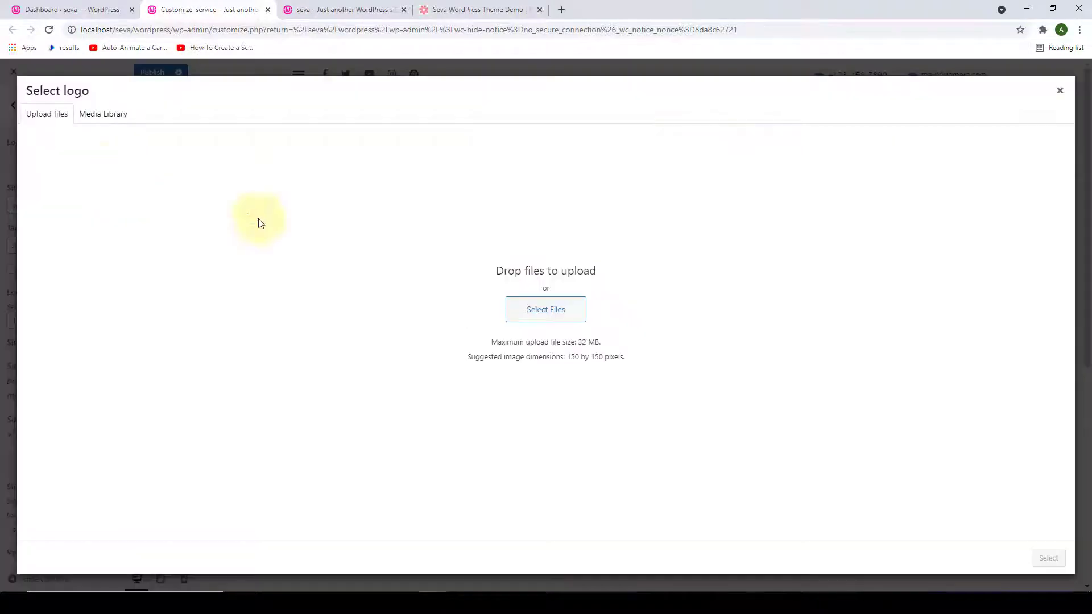
left_click(560, 314)
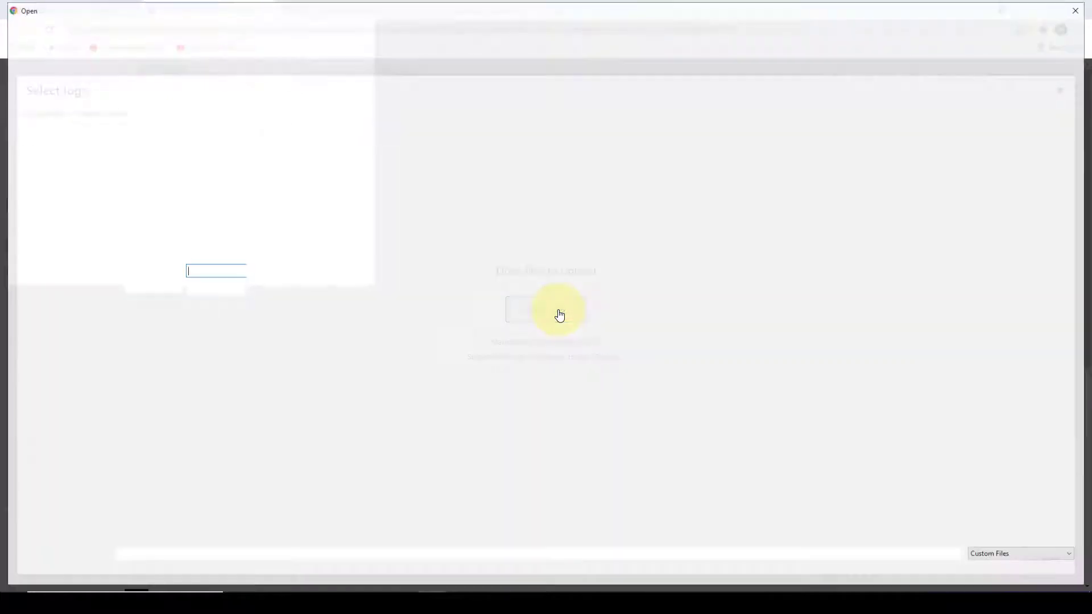
scroll(660, 314, "down", 6)
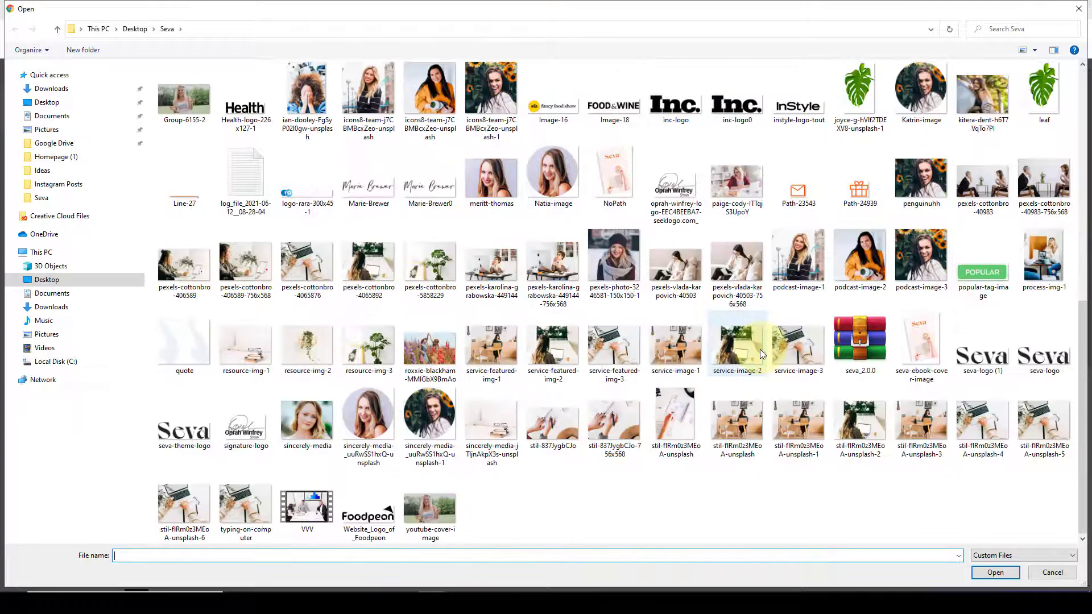
left_click(194, 442)
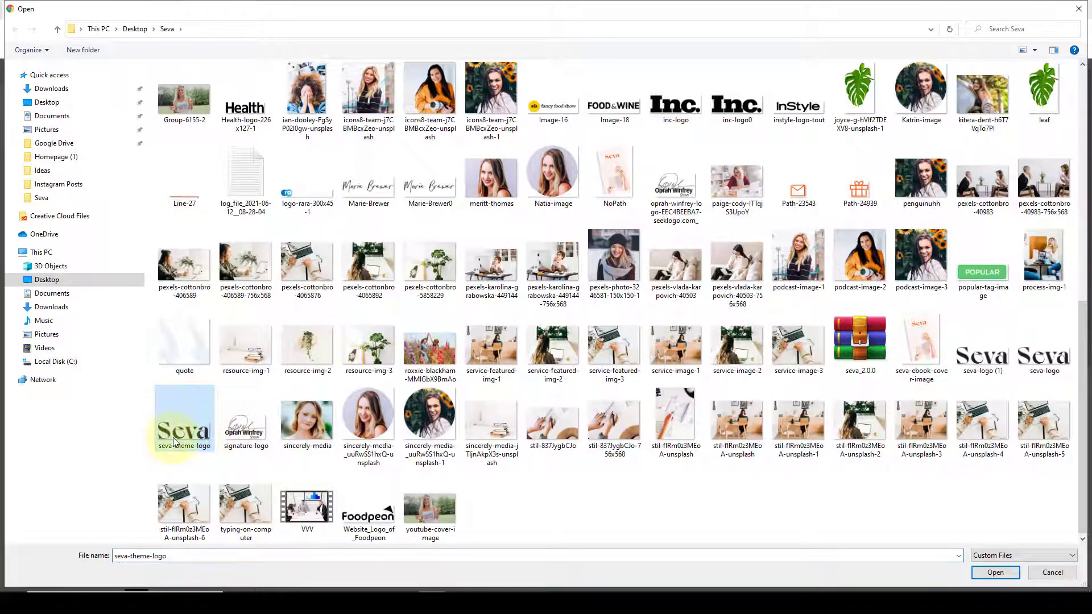
left_click(995, 573)
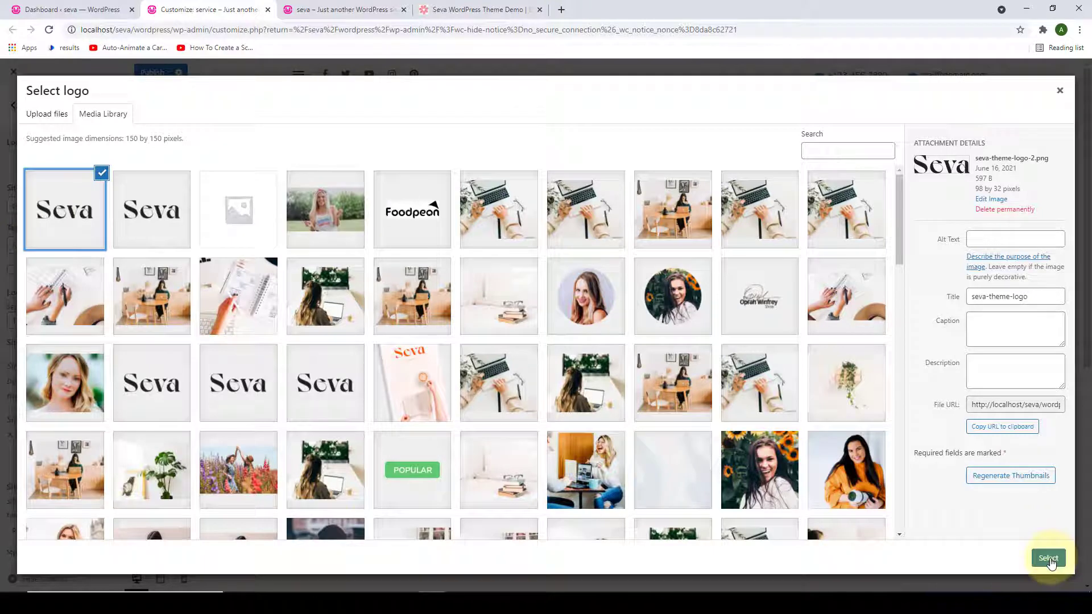
left_click(59, 117)
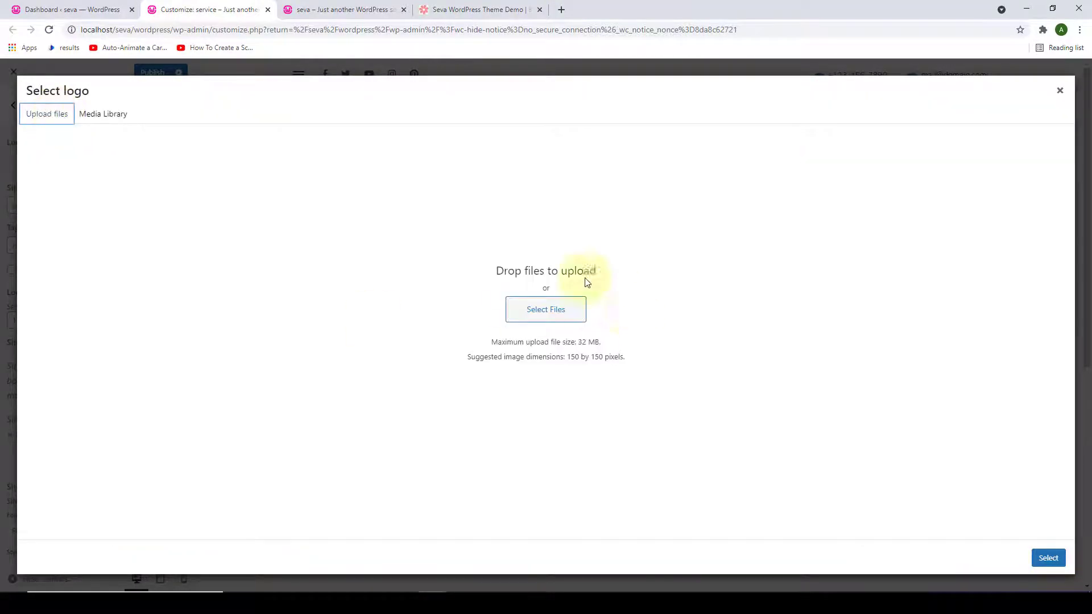
left_click(120, 115)
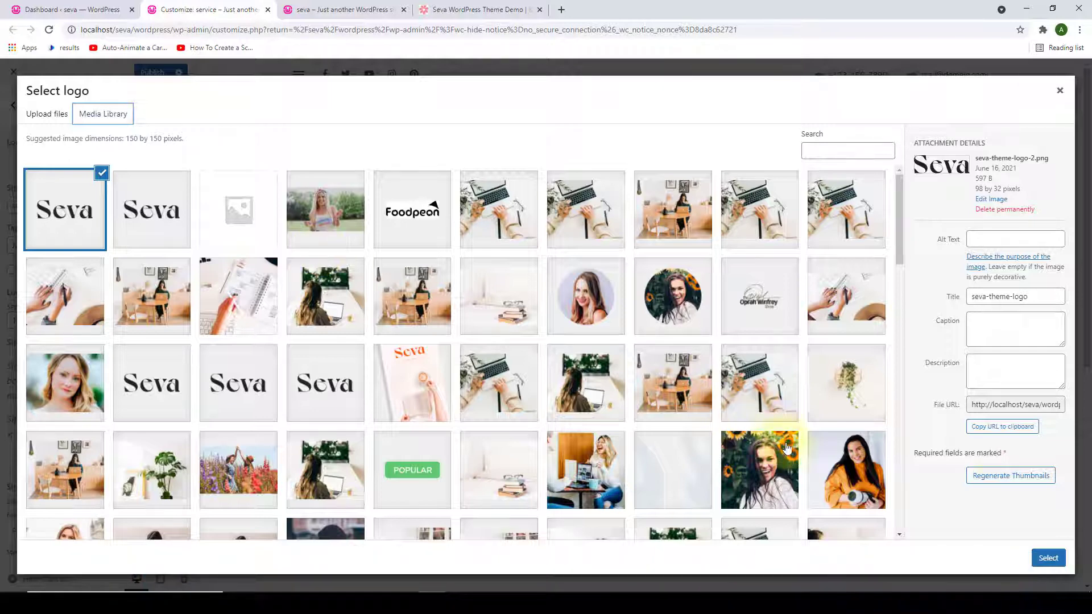
left_click(1059, 560)
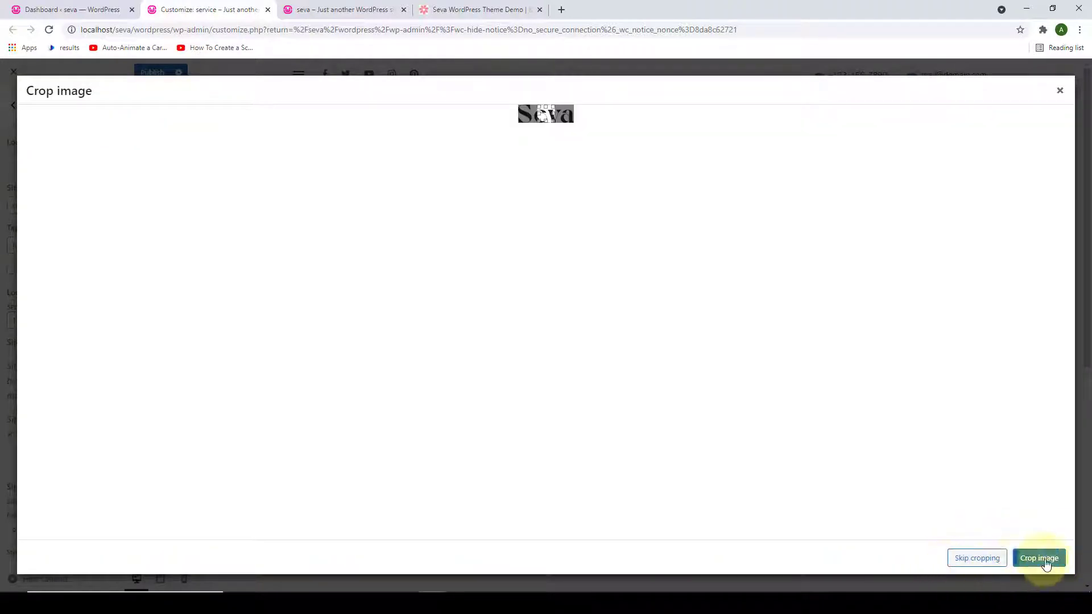
left_click(978, 558)
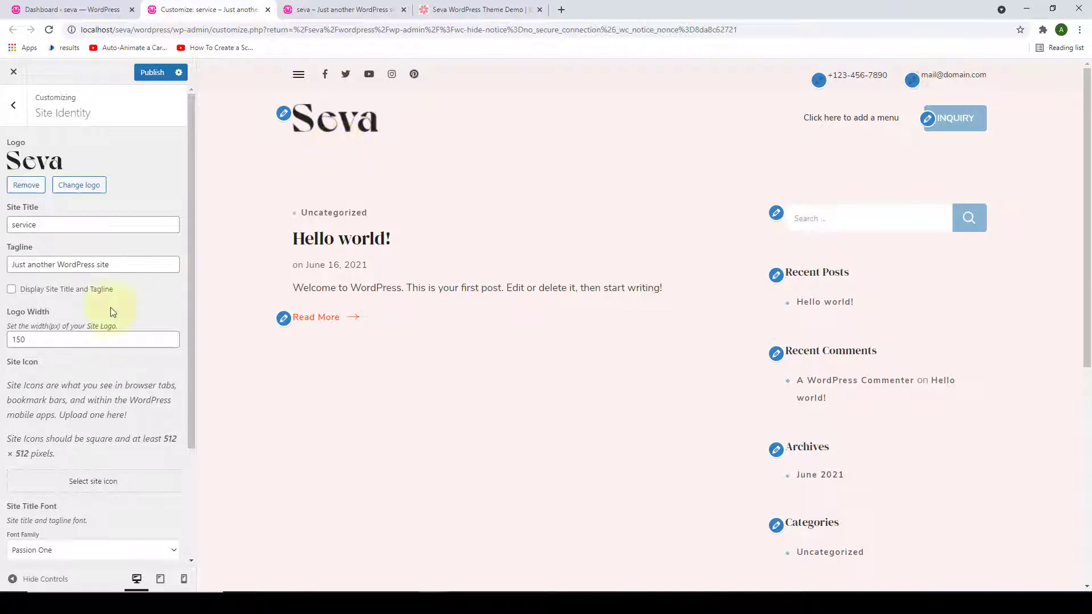
Change the Logo Width from 150 to 200, then settle on 120.
left_click_drag(42, 340, 10, 342)
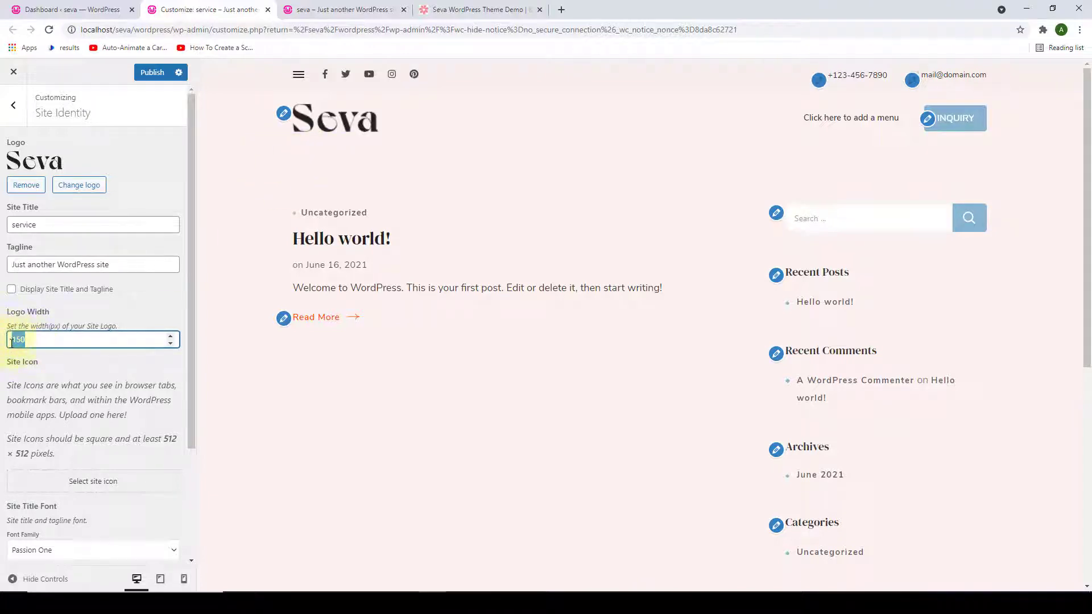
type("20")
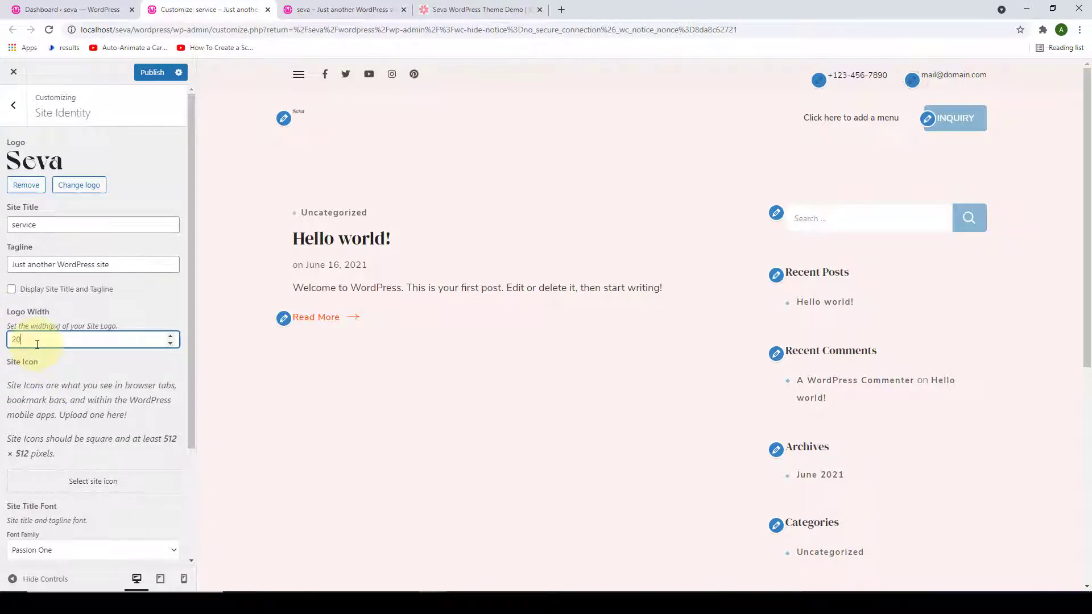
type("0")
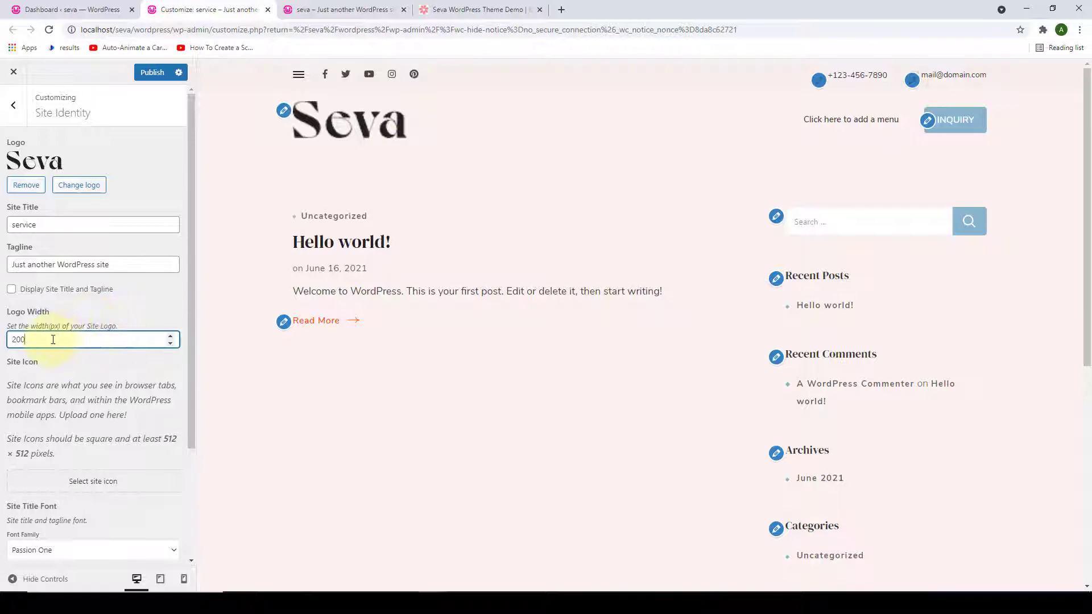
left_click_drag(53, 340, 7, 350)
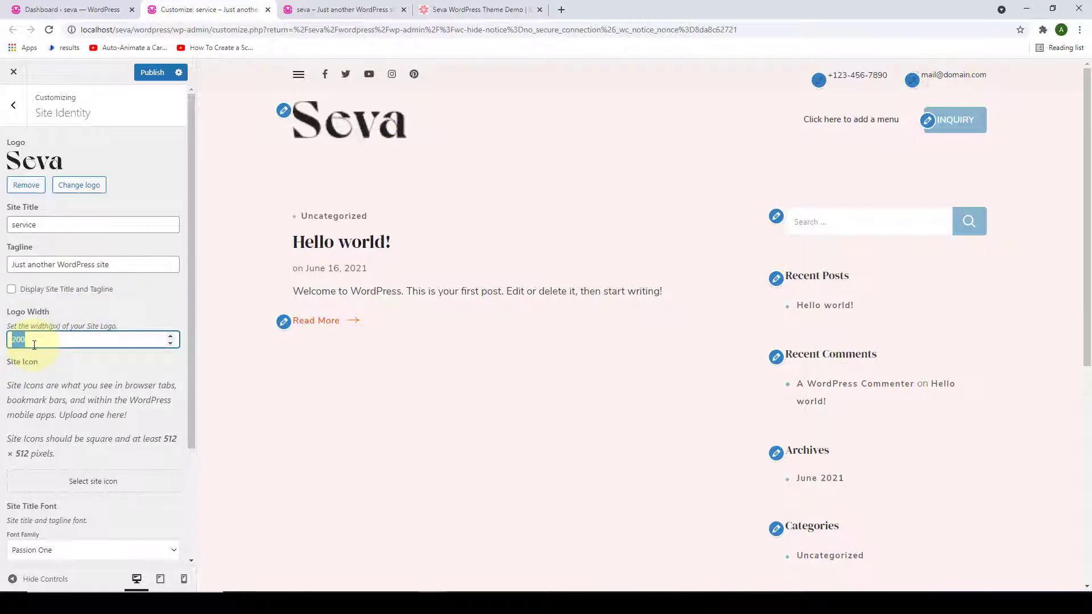
type("120")
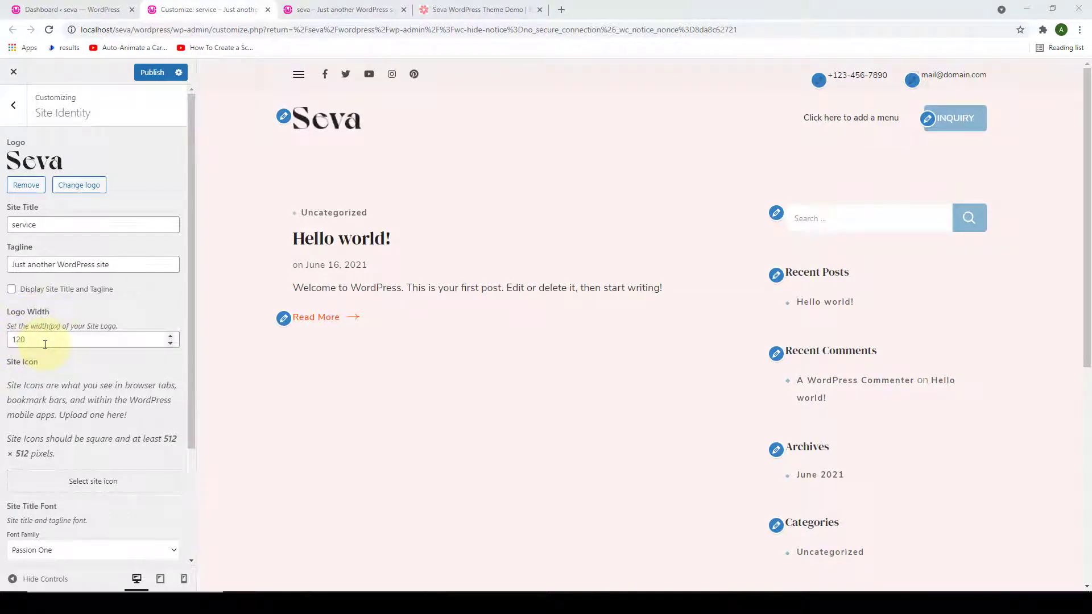
scroll(151, 373, "down", 2)
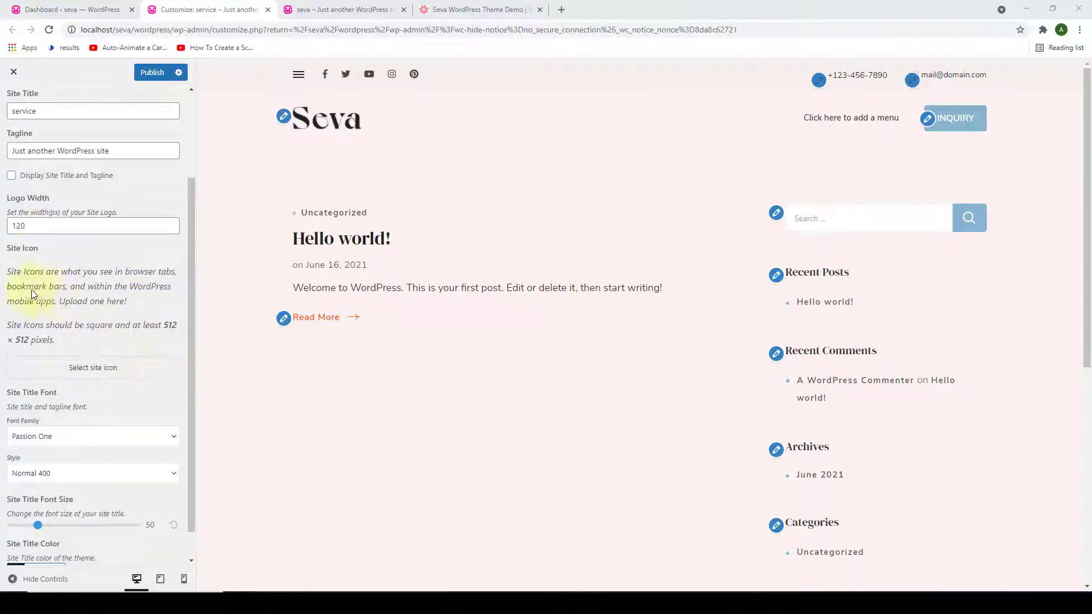
Pick the orange headphones image from the Media Library and crop it as the site icon.
left_click(106, 373)
scroll(407, 299, "down", 10)
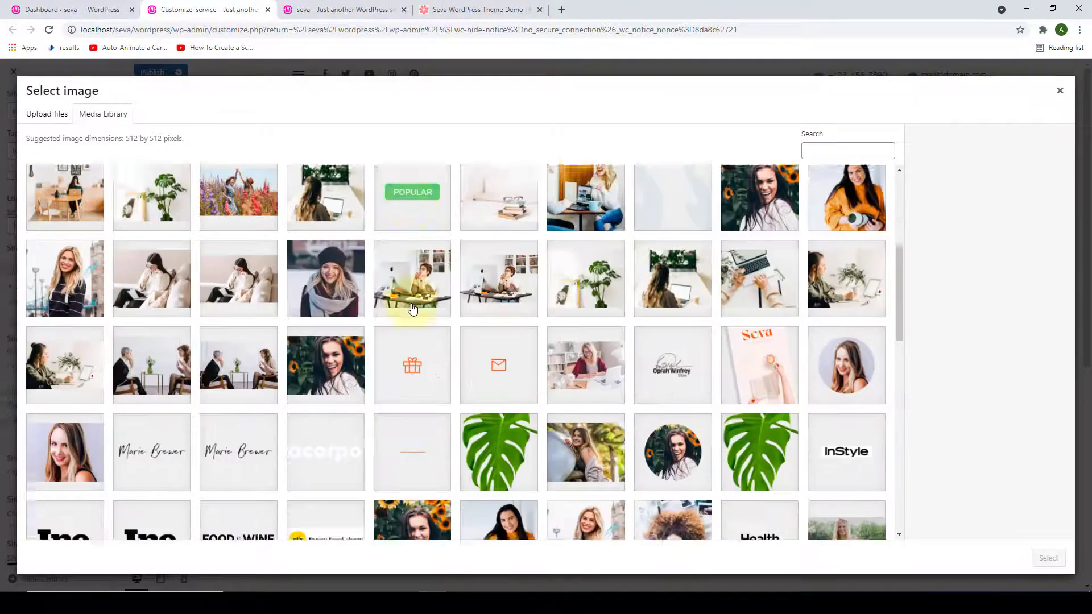
scroll(413, 309, "down", 4)
scroll(438, 317, "up", 2)
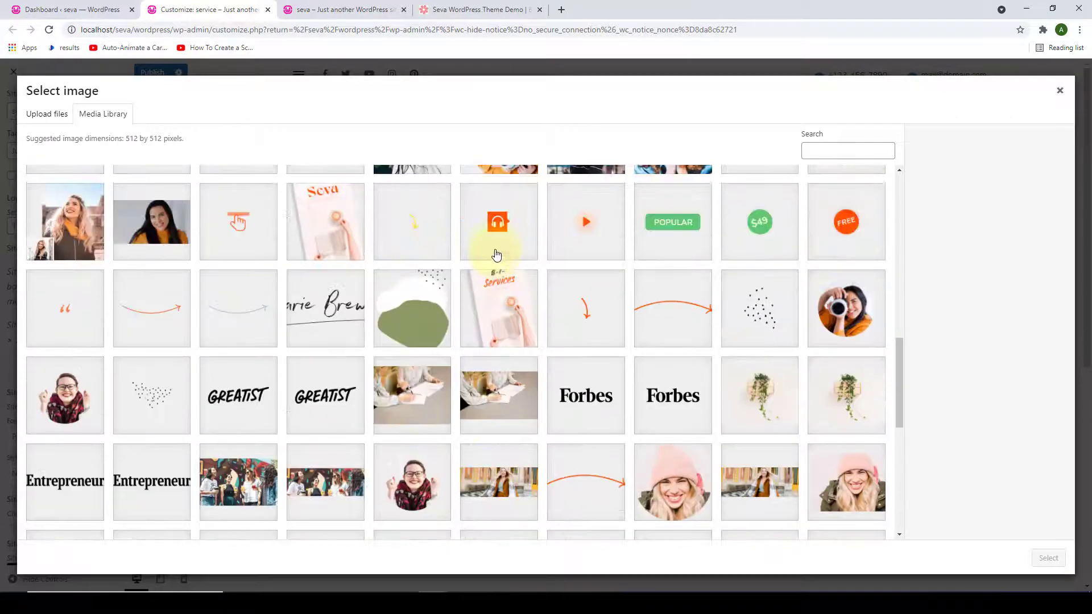
left_click(529, 217)
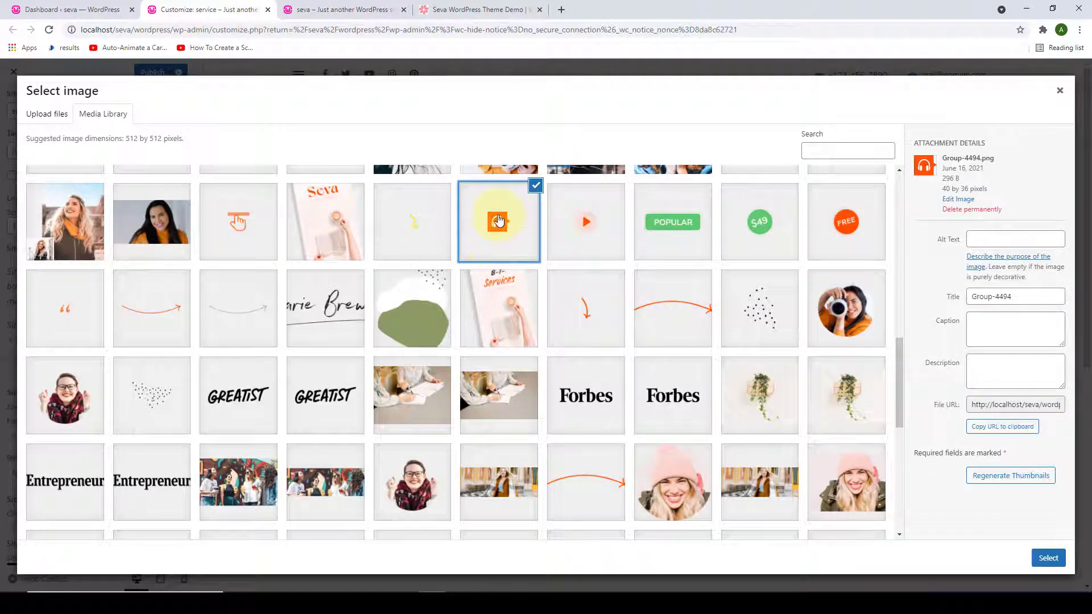
left_click(1049, 558)
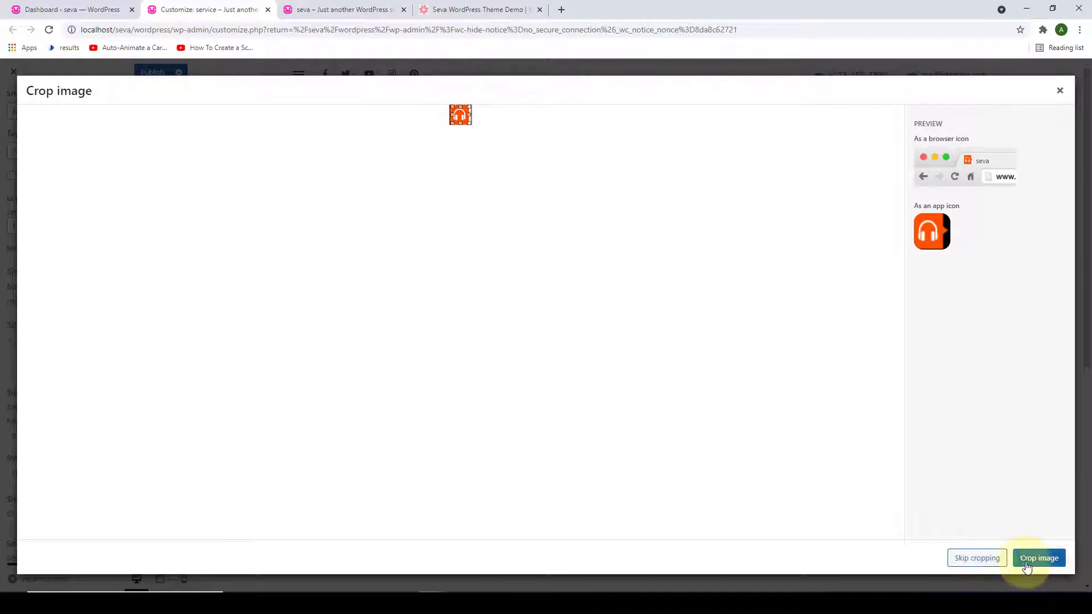
left_click(977, 560)
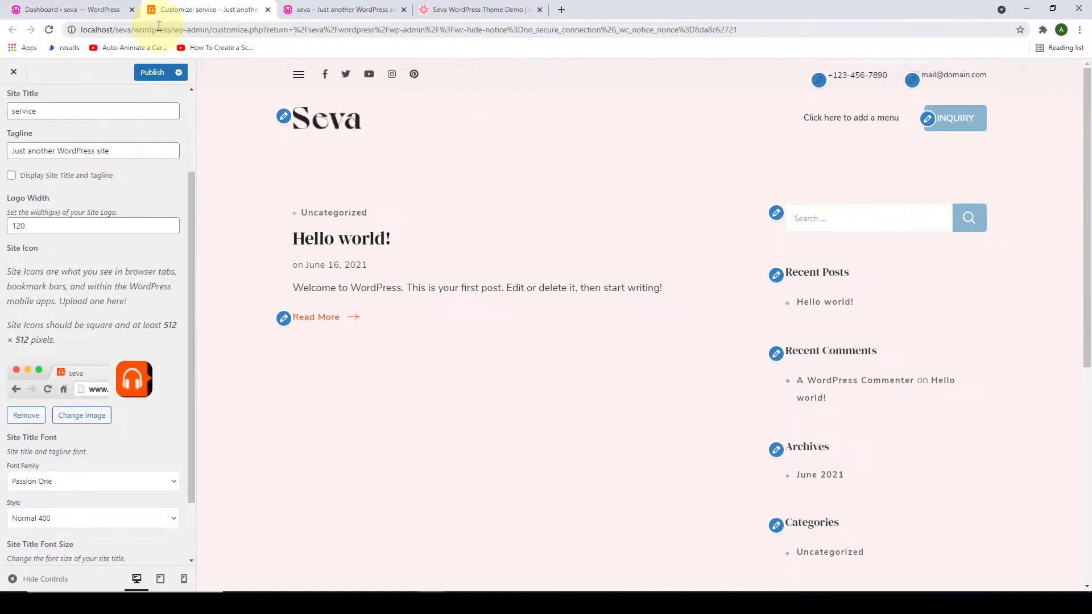
scroll(151, 383, "down", 1)
scroll(151, 383, "up", 3)
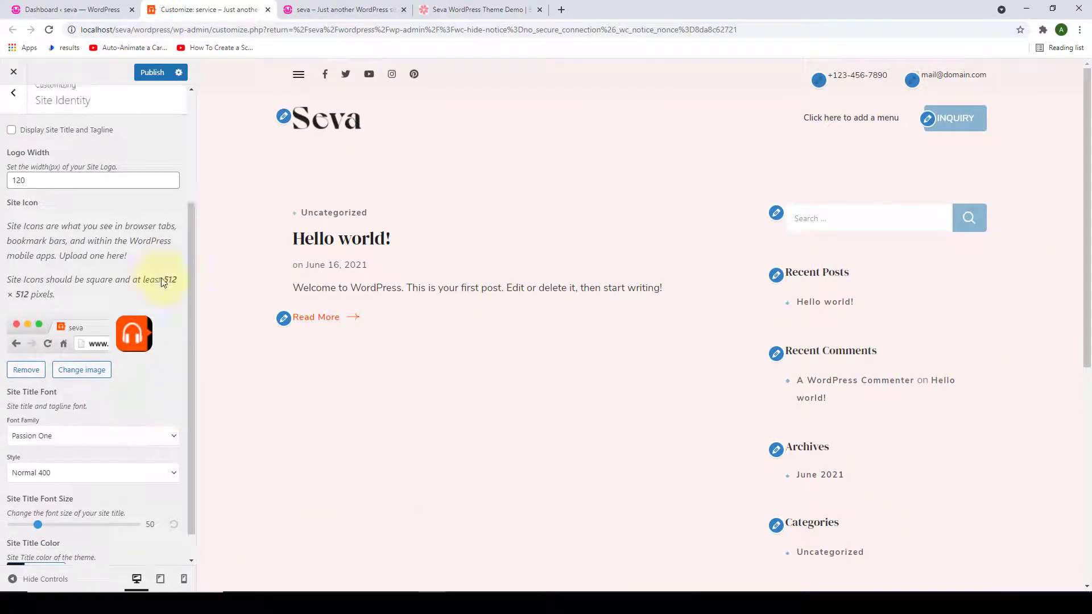
Publish, reload the live site to confirm the 'service' tab and orange icon, then go back in Customizer.
left_click(150, 74)
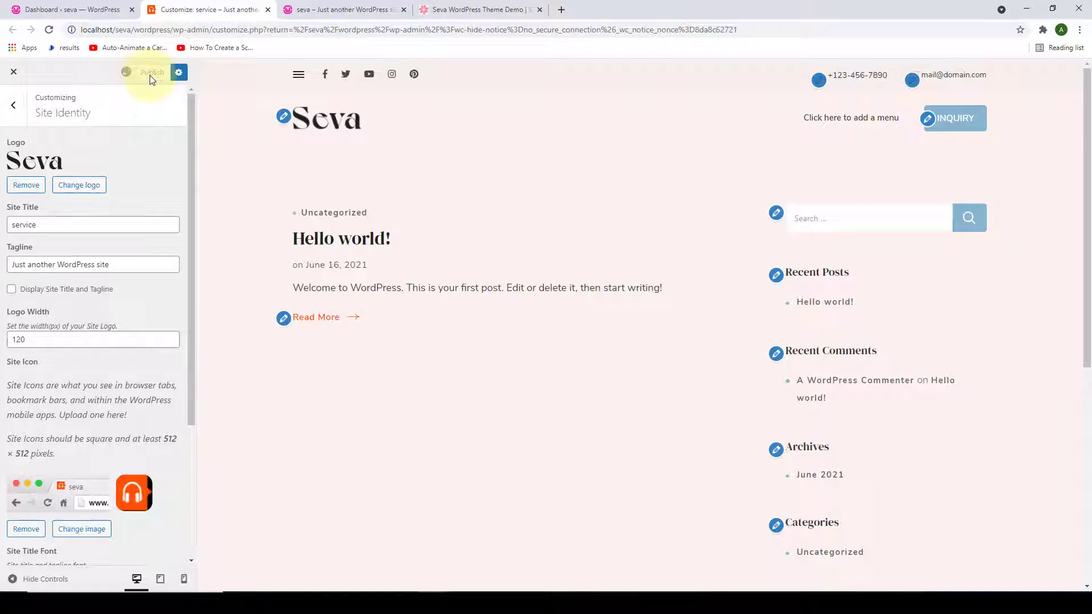
left_click(336, 7)
left_click(49, 30)
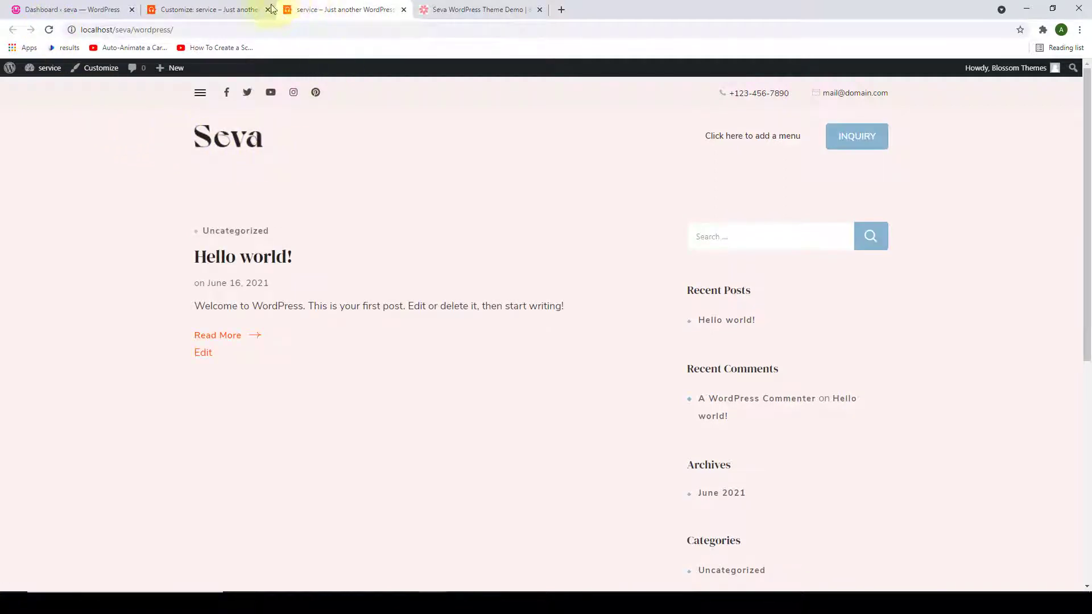
left_click(199, 9)
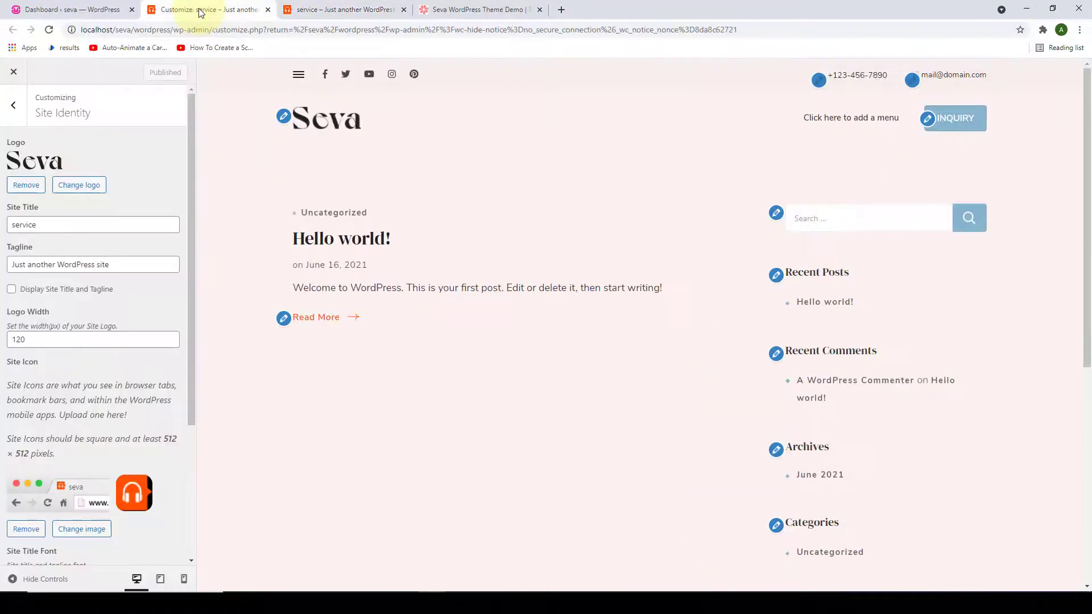
left_click(5, 113)
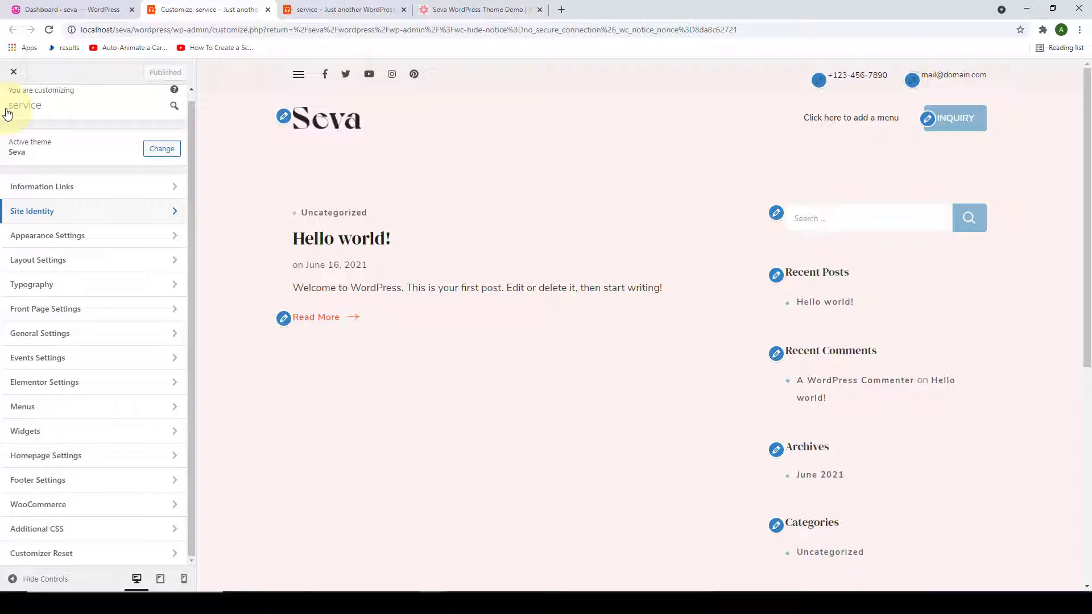
Open Social Media Settings under General Settings and remove three of the default social links.
left_click(101, 342)
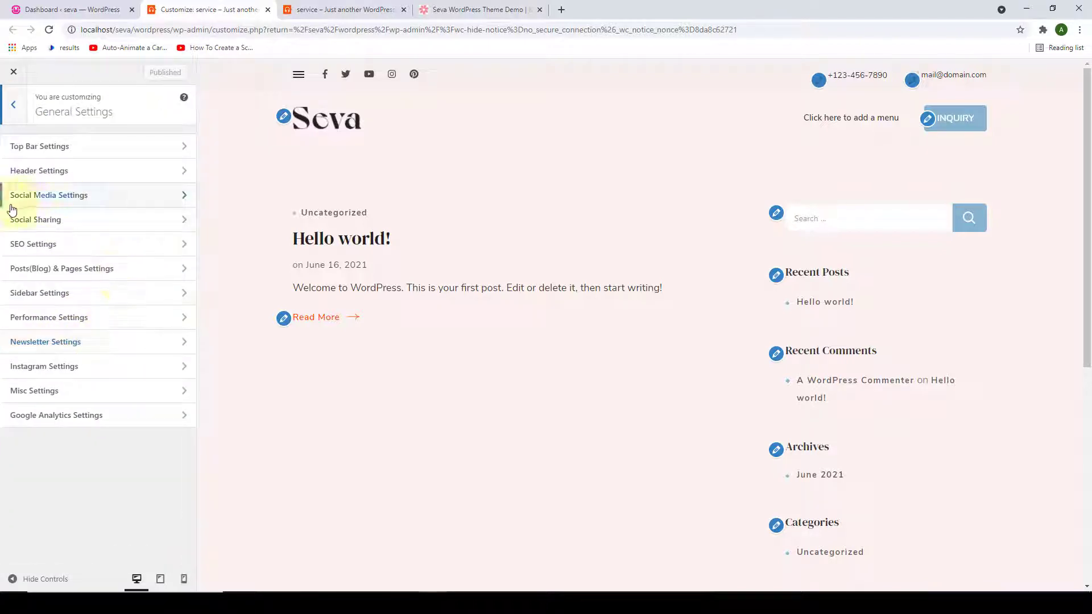
left_click(112, 197)
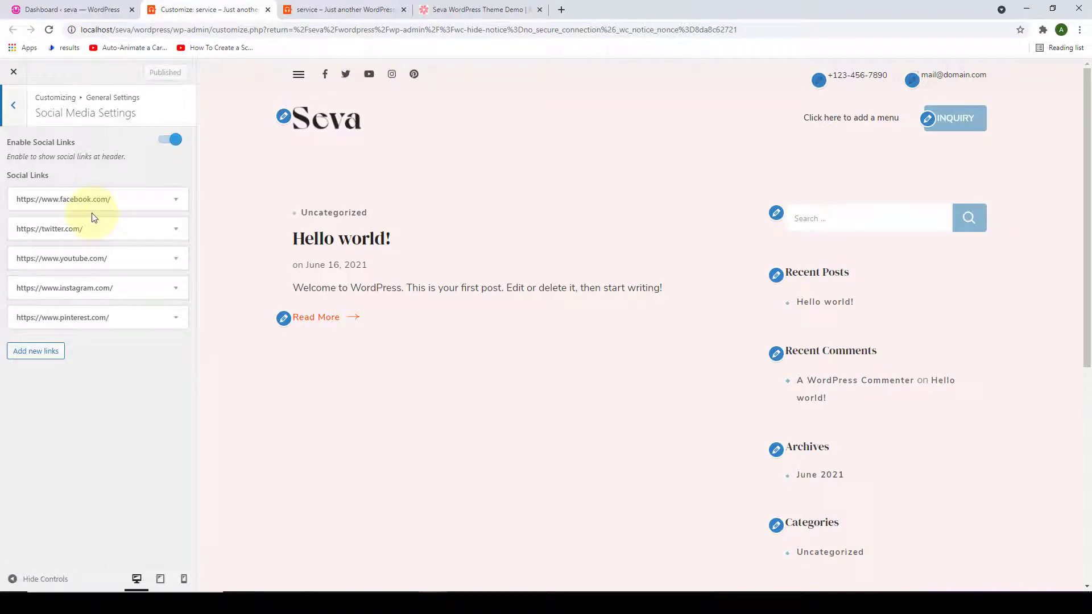
left_click(58, 317)
left_click(30, 441)
left_click(59, 288)
left_click(29, 412)
left_click(58, 258)
left_click(30, 382)
Remove the remaining default social links, then toggle Enable Social Links off and back on.
left_click(59, 228)
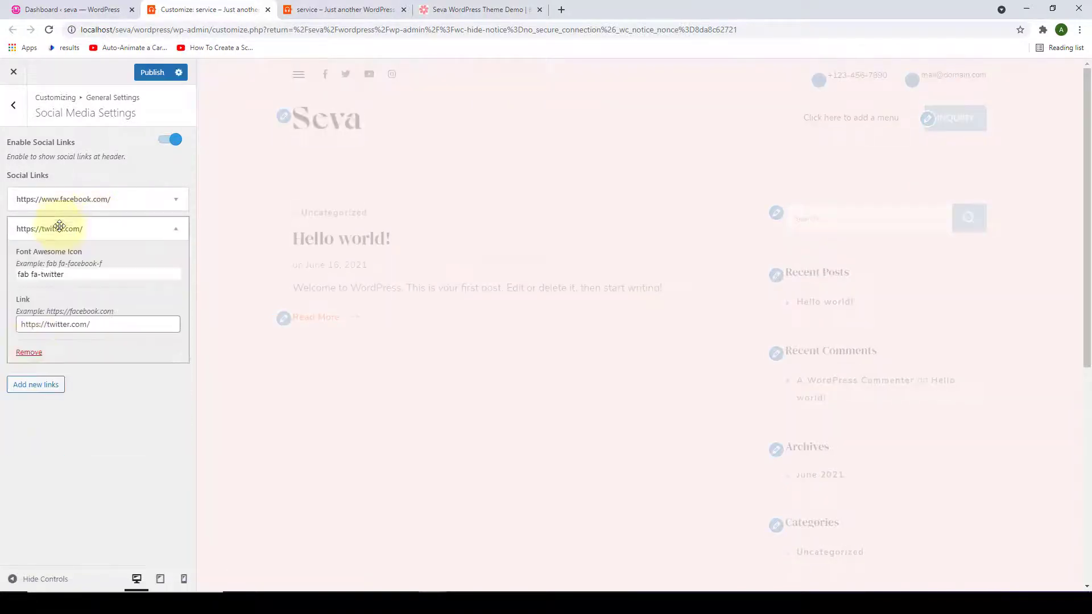
left_click(29, 352)
left_click(31, 325)
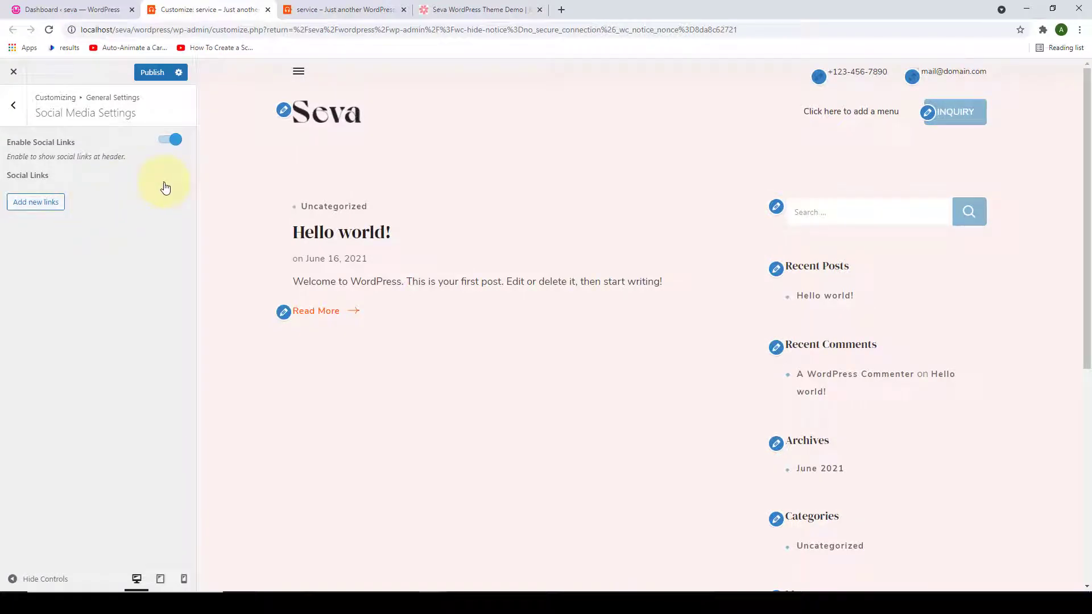
left_click(174, 143)
left_click(171, 140)
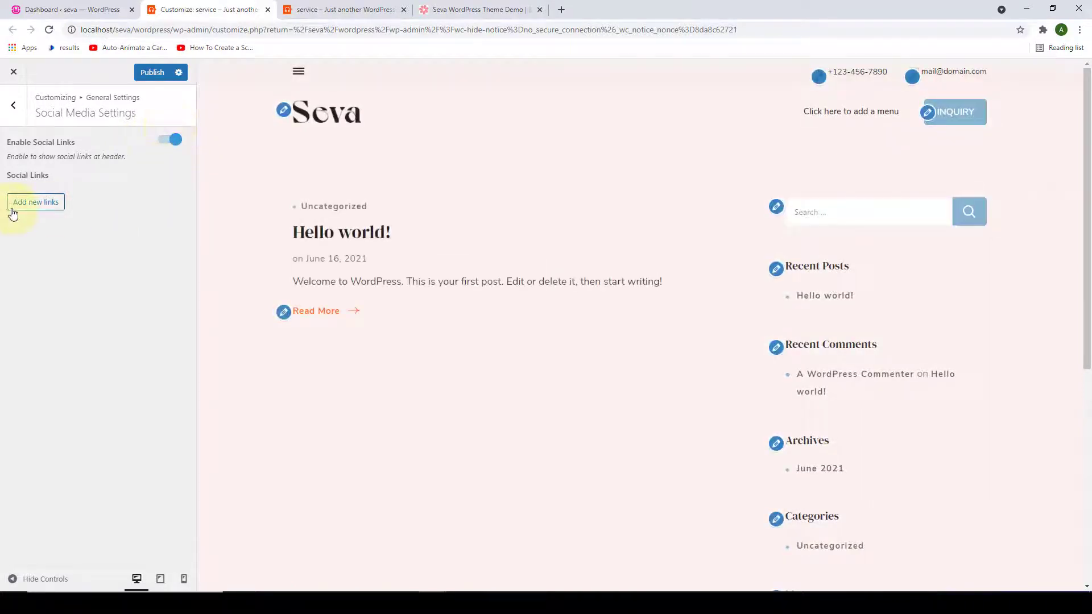
Add a social link with the Facebook icon and the pasted Facebook page URL, then add 'links 2'.
left_click(35, 203)
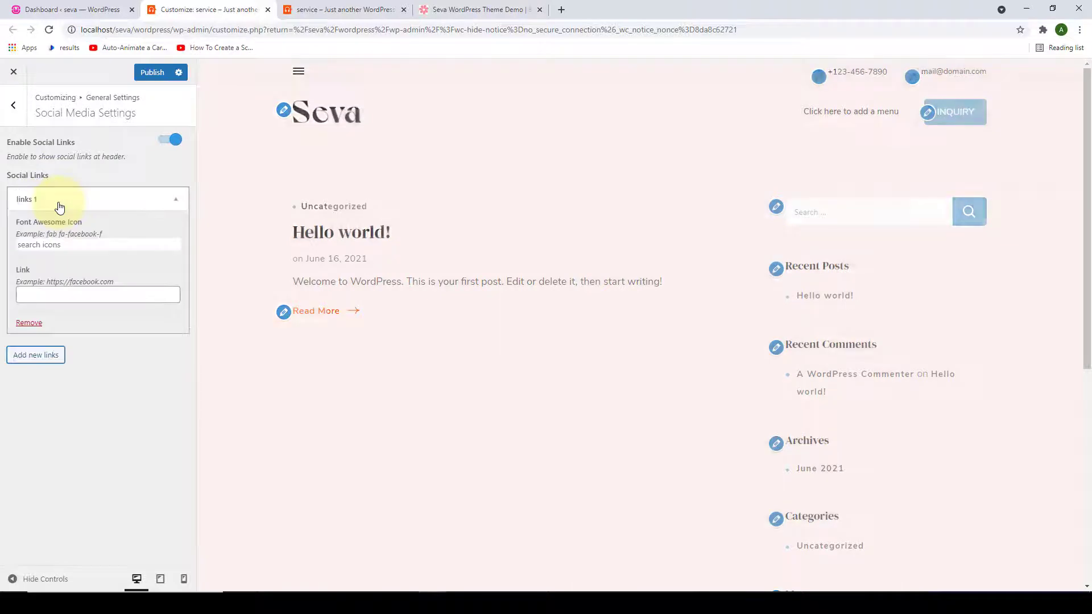
left_click(73, 247)
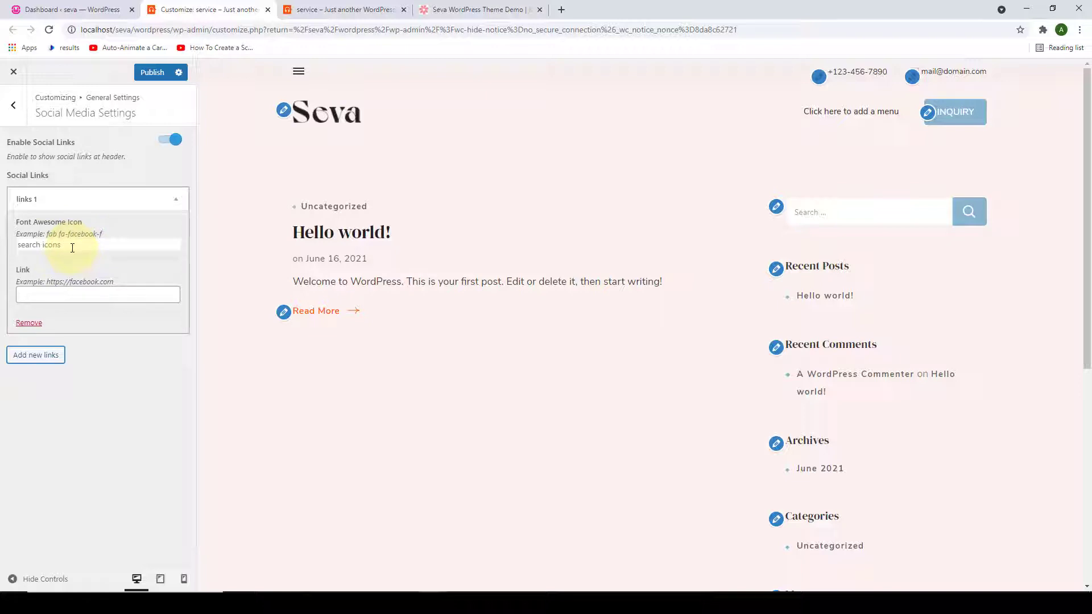
left_click(73, 247)
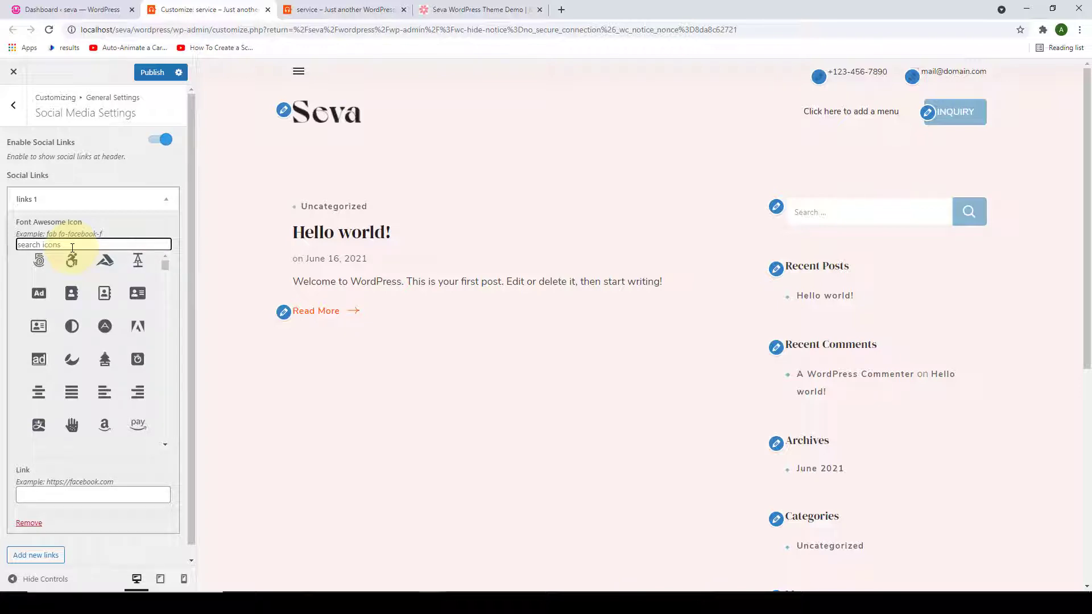
type("face")
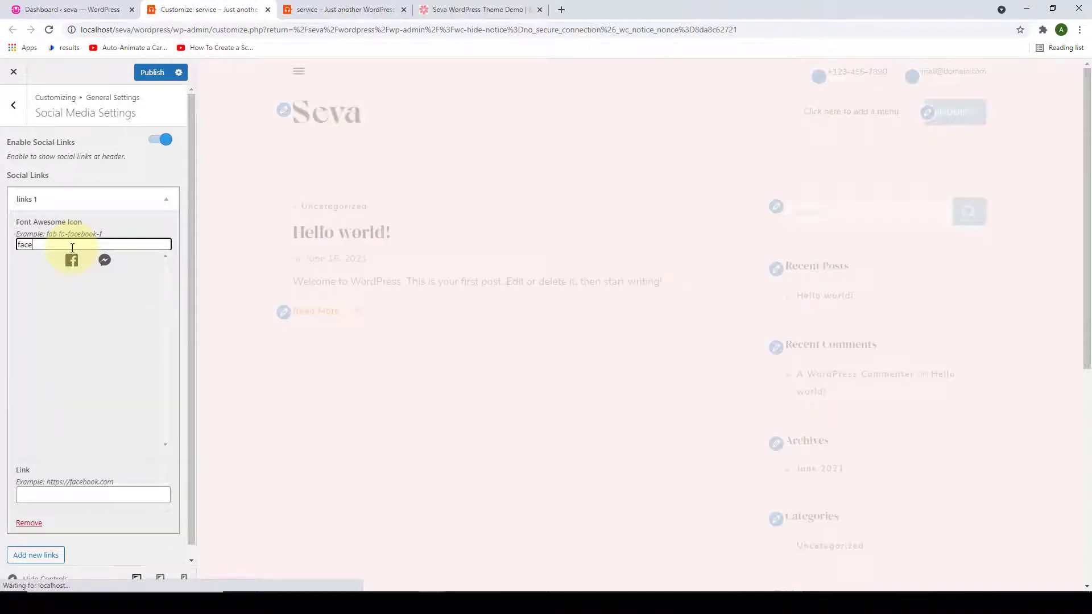
type("book")
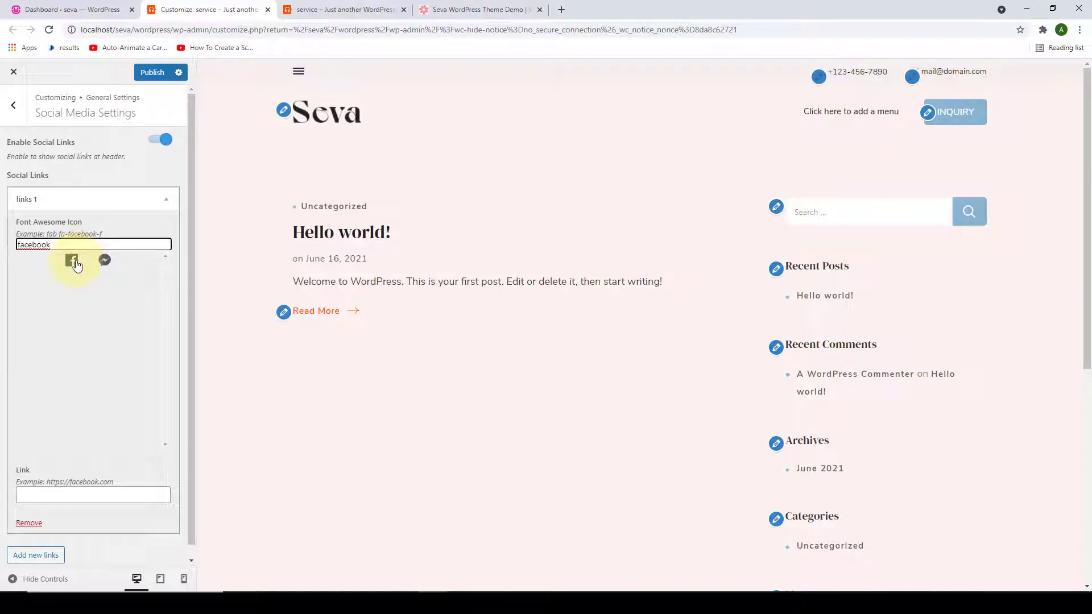
left_click(72, 262)
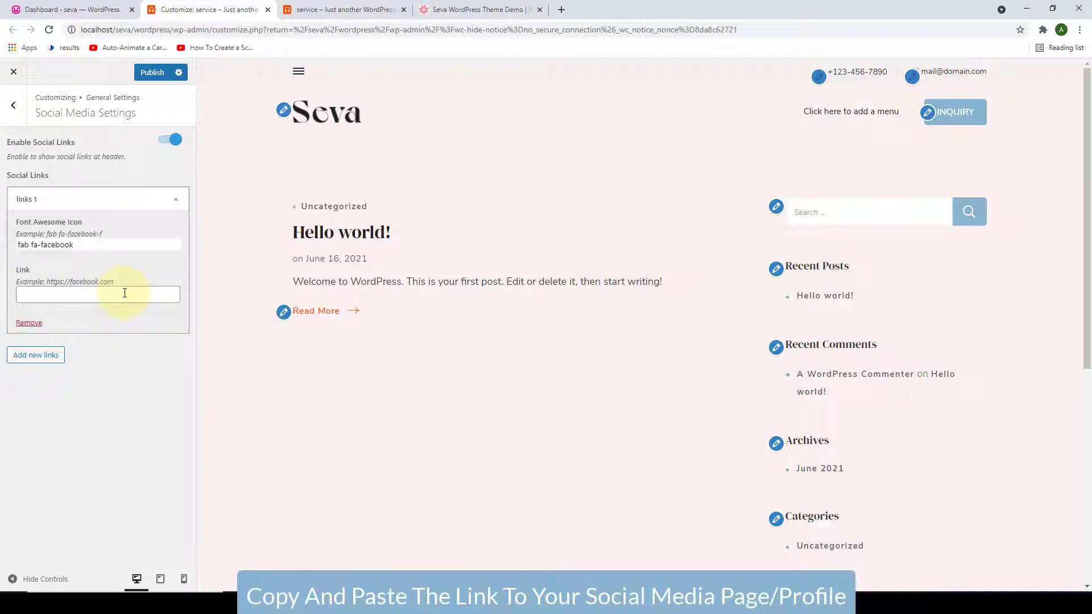
left_click(125, 293)
type("facebook.com/blossomthemesHQ")
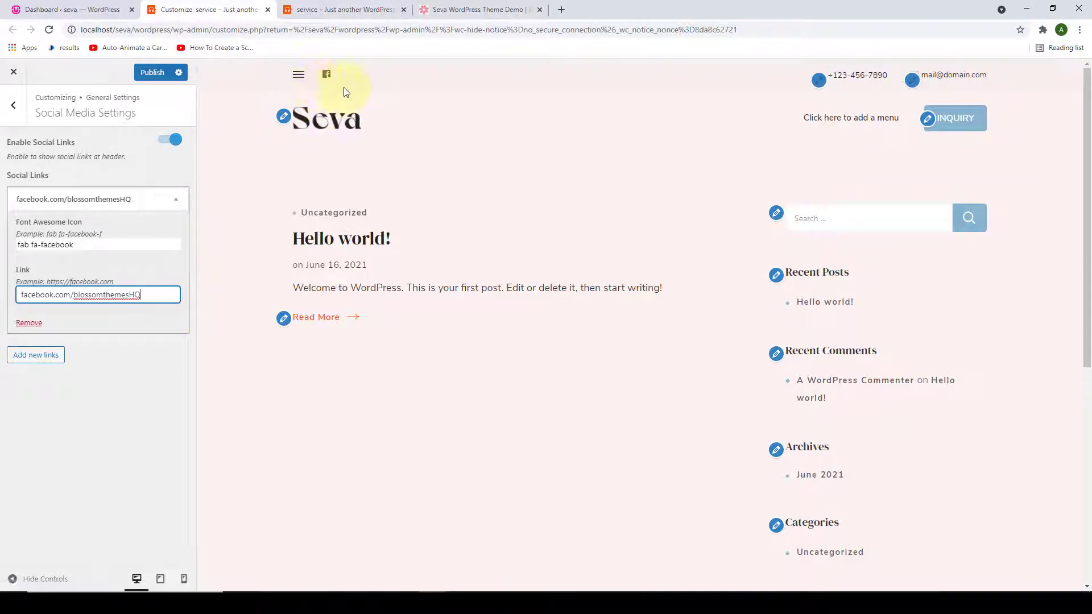
left_click(50, 363)
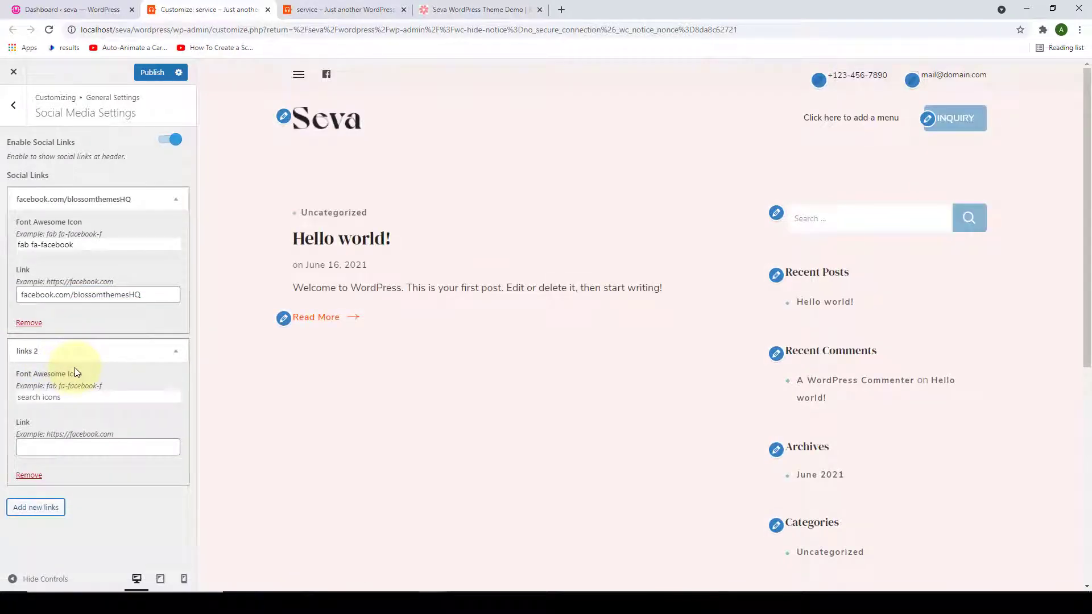
Give the second link the Instagram icon and the URL instagram.com.
left_click(81, 397)
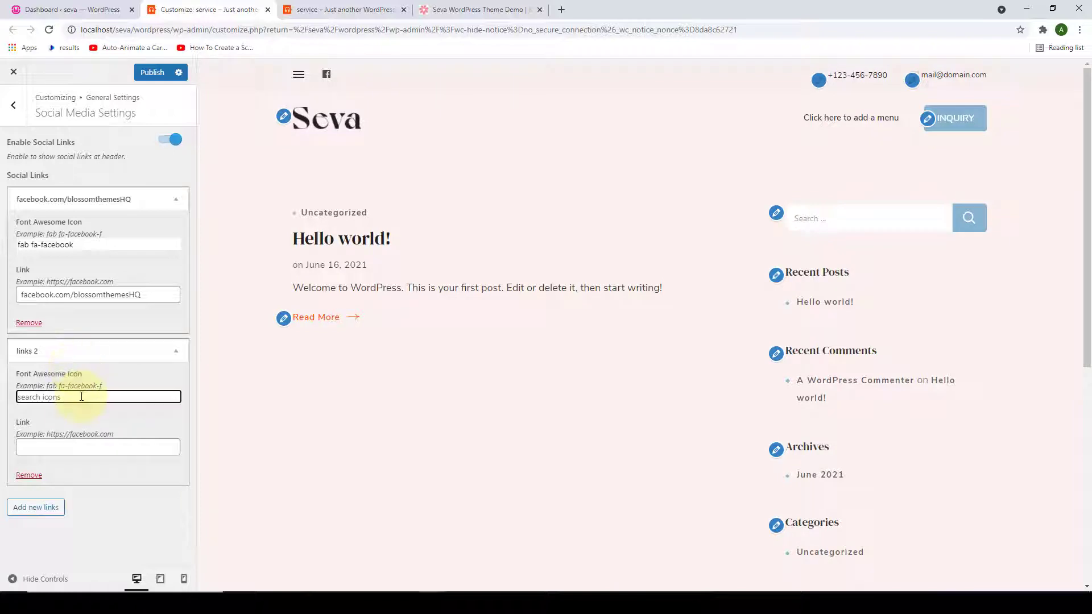
type("instagram")
left_click(88, 413)
left_click(91, 447)
type("instagram.com")
Add a third link with the LinkedIn icon and the URL linkedin.com.
left_click(50, 512)
scroll(50, 512, "down", 3)
left_click(76, 434)
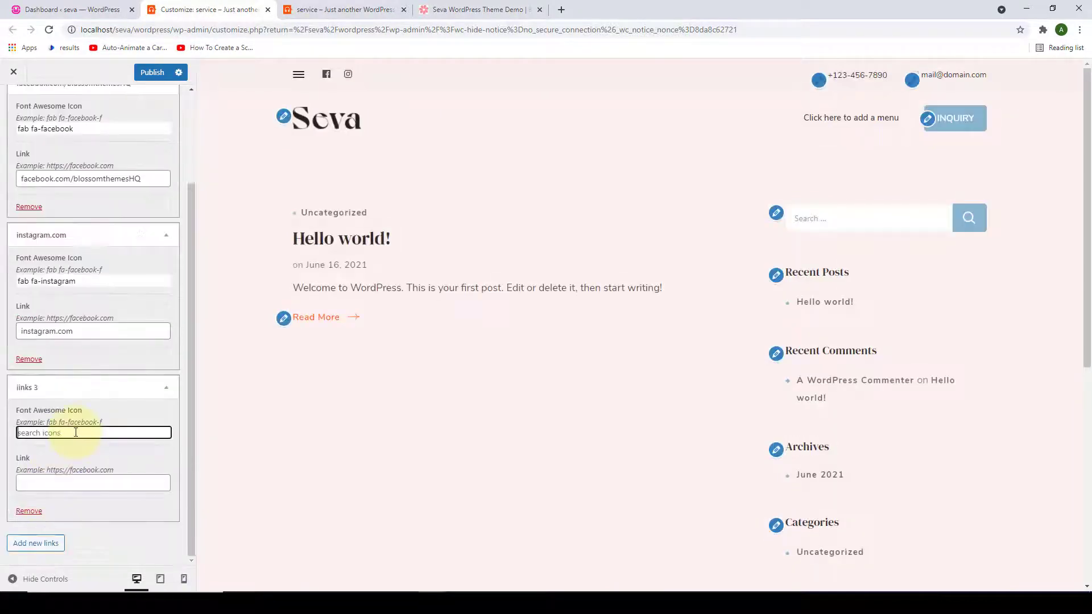
type("linkedin")
left_click(88, 448)
left_click(74, 483)
type("linkedin.com")
Add a fourth link with the YouTube icon and the URL youtube.com.
left_click(43, 540)
scroll(43, 539, "down", 3)
left_click(68, 433)
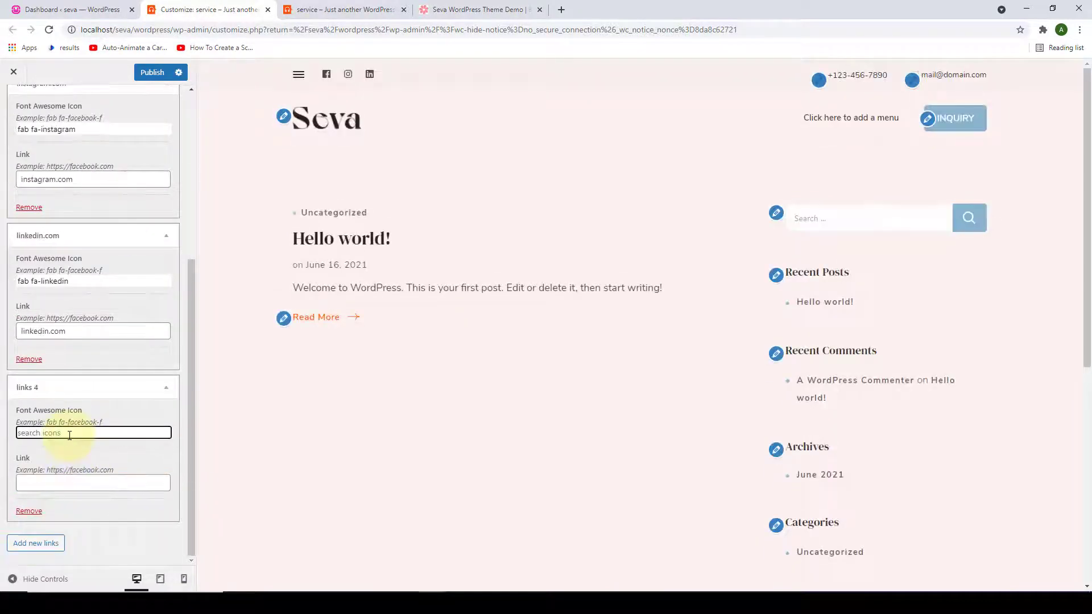
type("youtube")
left_click(86, 450)
left_click(92, 482)
type("youtube.com")
Add a fifth link with the Twitter icon and the URL twitter.com.
left_click(43, 547)
scroll(43, 547, "down", 3)
left_click(61, 434)
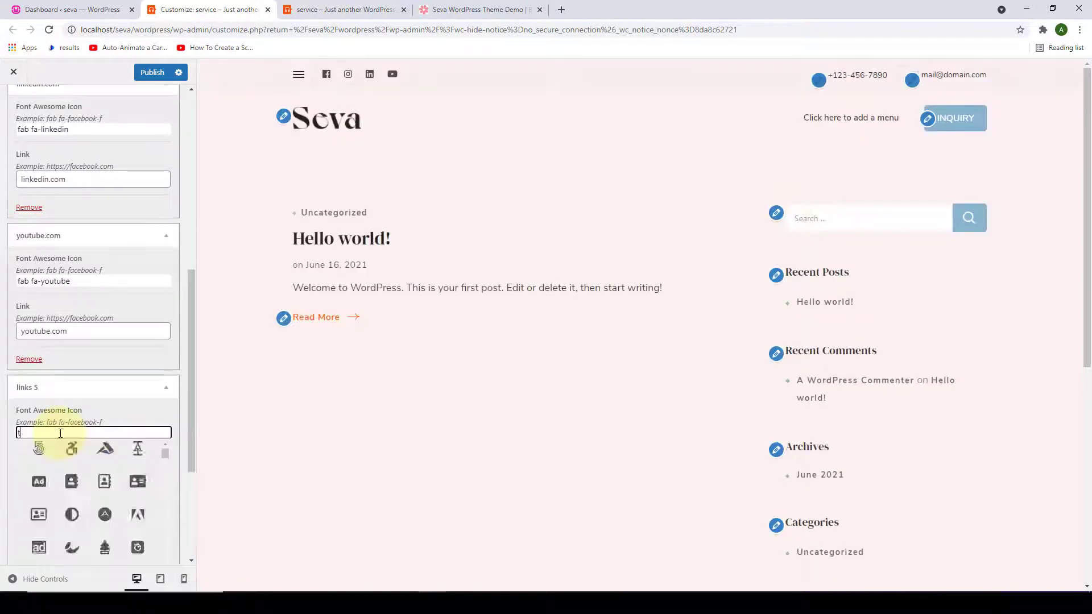
type("twitter")
left_click(73, 453)
left_click(48, 481)
type("twitter.com")
Add a sixth link with the Pinterest icon and the URL pinterest.com.
left_click(42, 544)
left_click(64, 432)
type("pinterest")
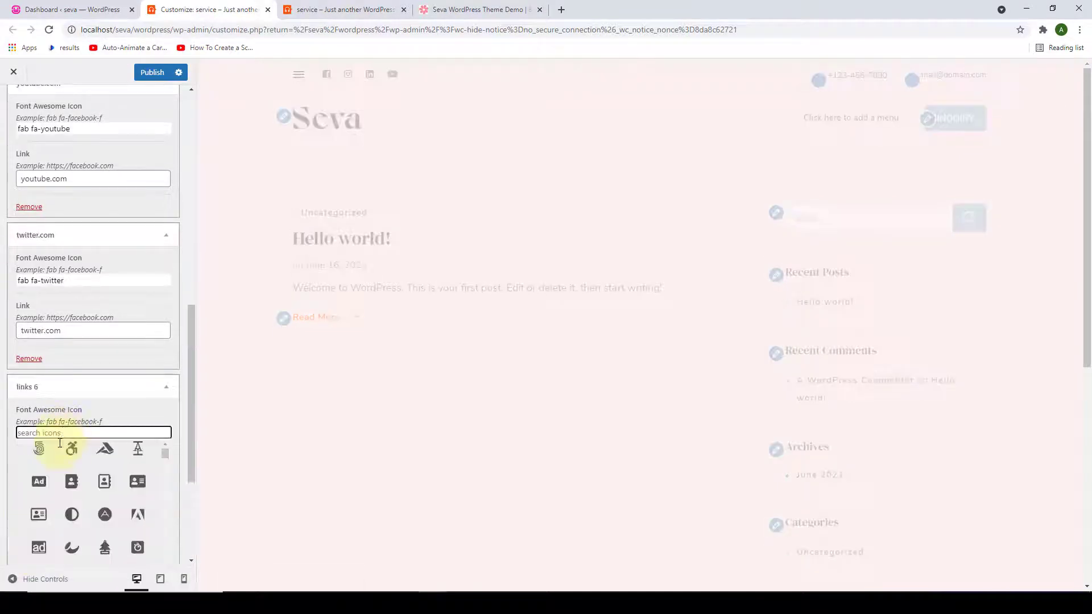
left_click(70, 448)
left_click(76, 482)
type("pinterest.com")
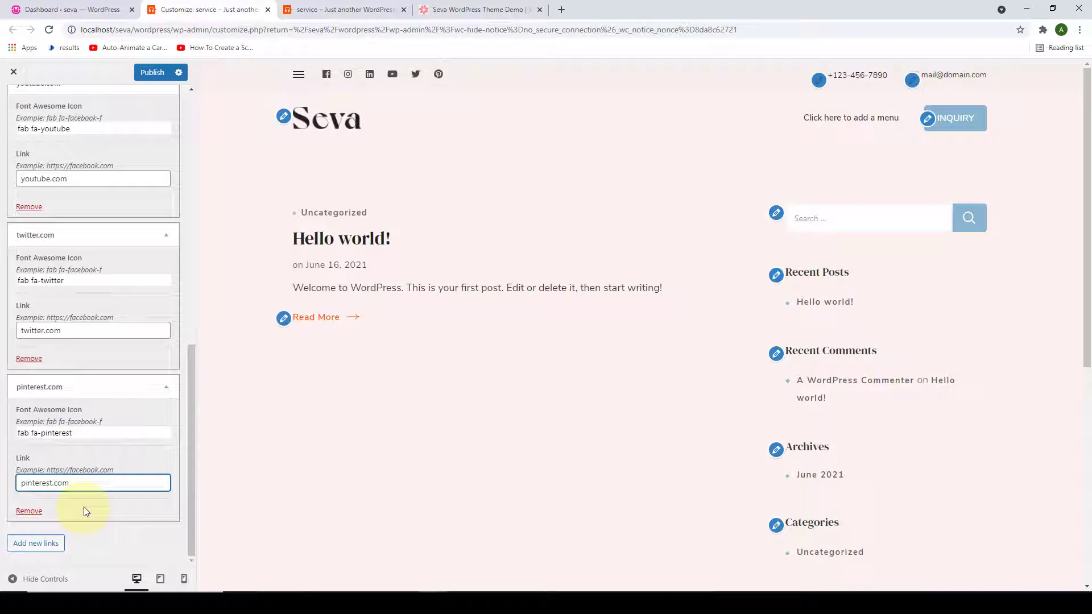
scroll(96, 455, "up", 5)
scroll(91, 298, "up", 5)
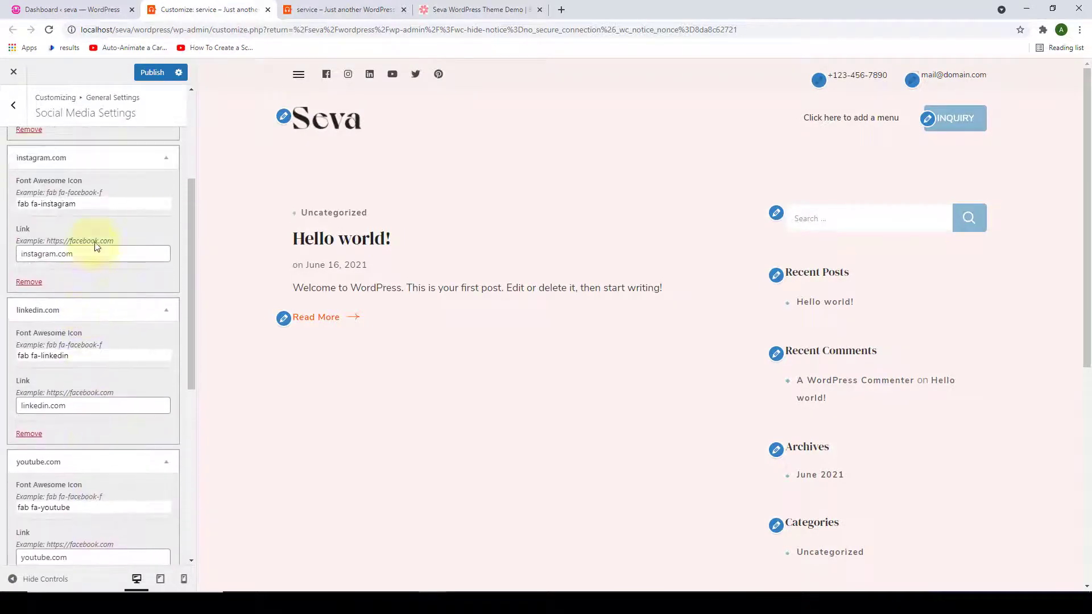
Publish, reload the live site to see all six header icons, then return to General Settings.
left_click(145, 74)
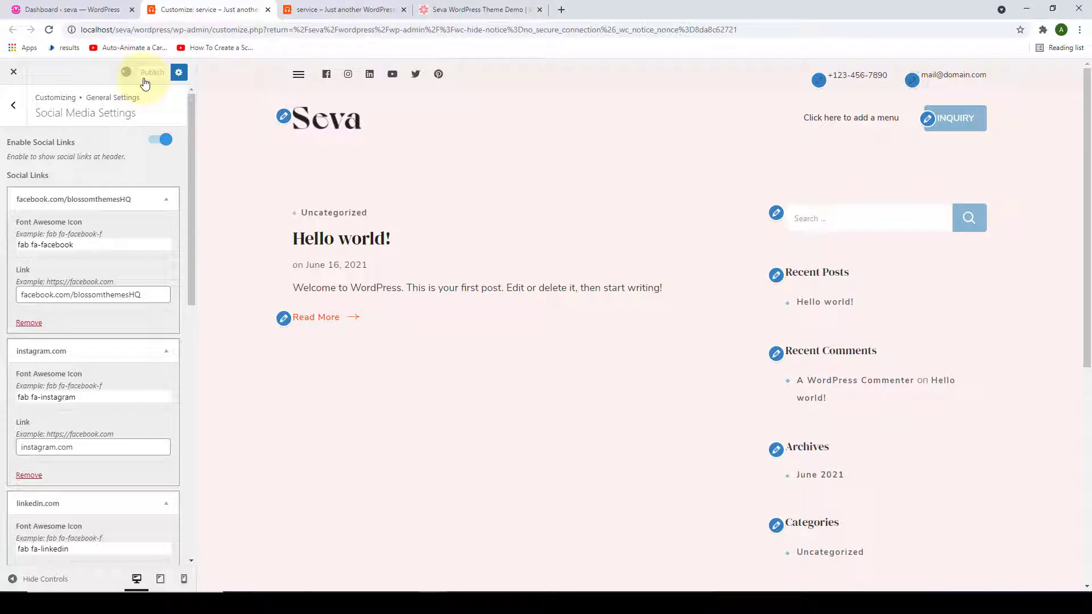
left_click(289, 6)
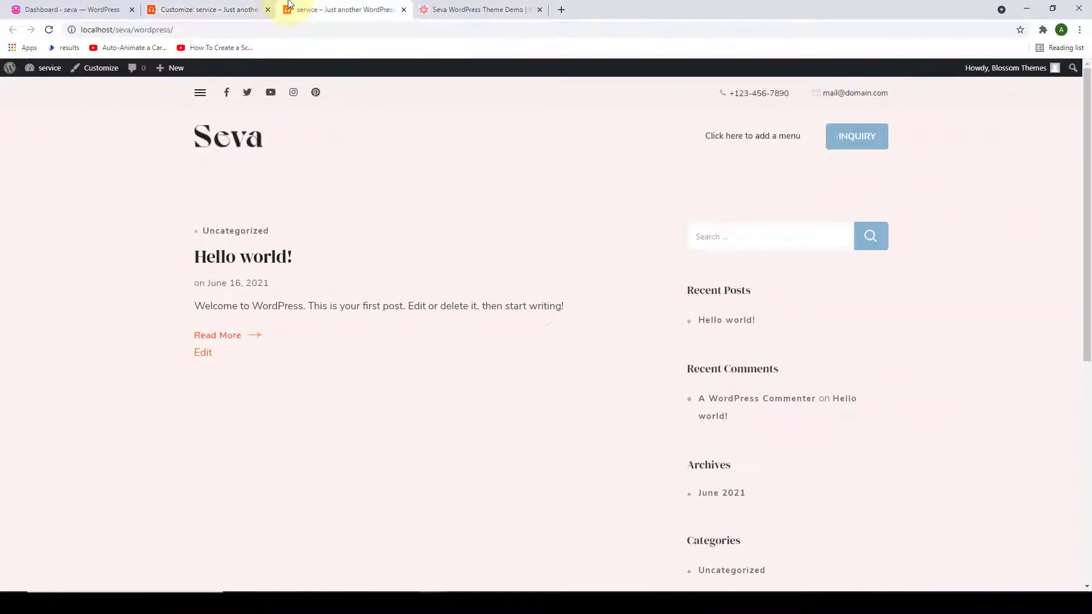
left_click(49, 29)
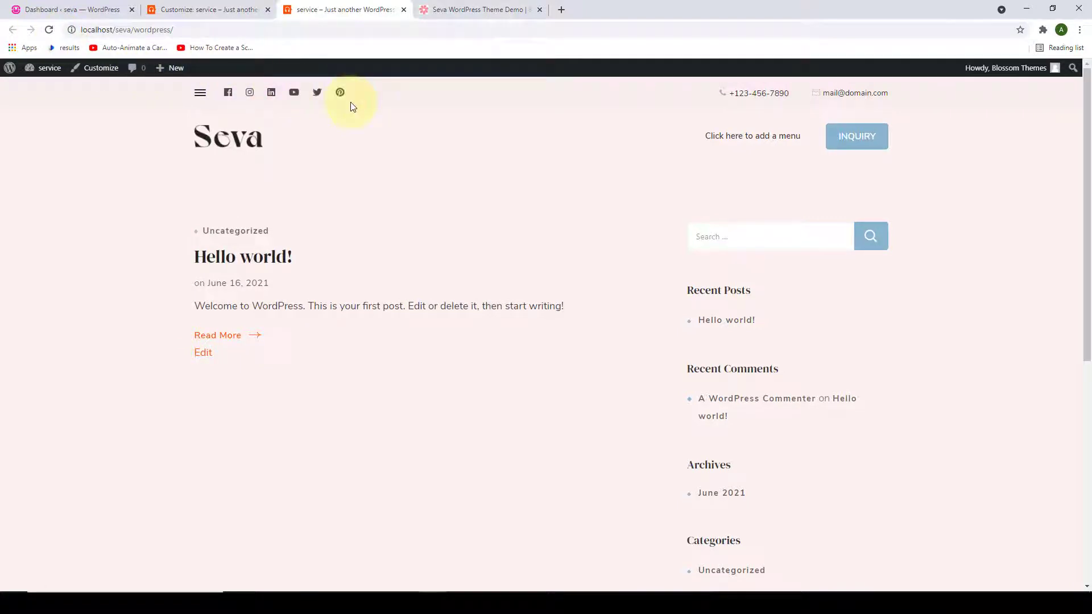
left_click(207, 11)
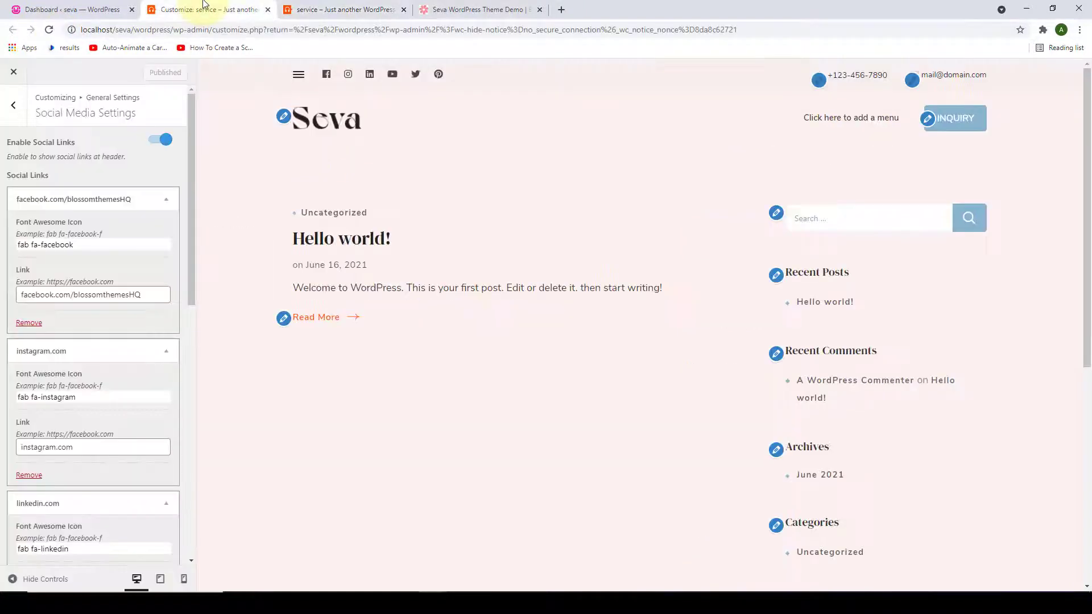
left_click(9, 106)
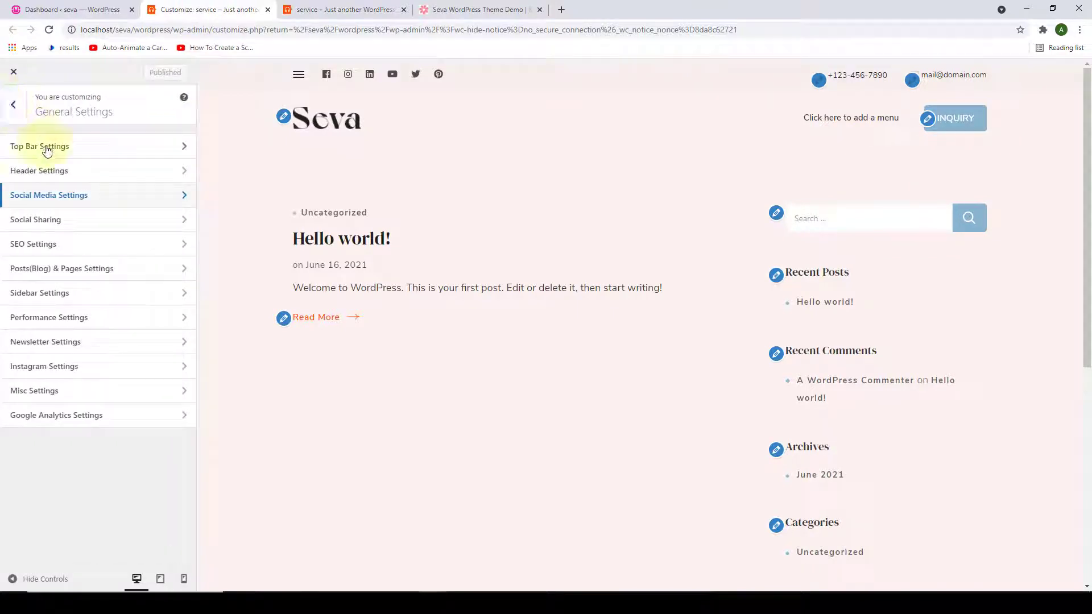
Enable the top bar with notification text 'Want to make a difference in your life and career? Sign up for my services.'.
left_click(97, 155)
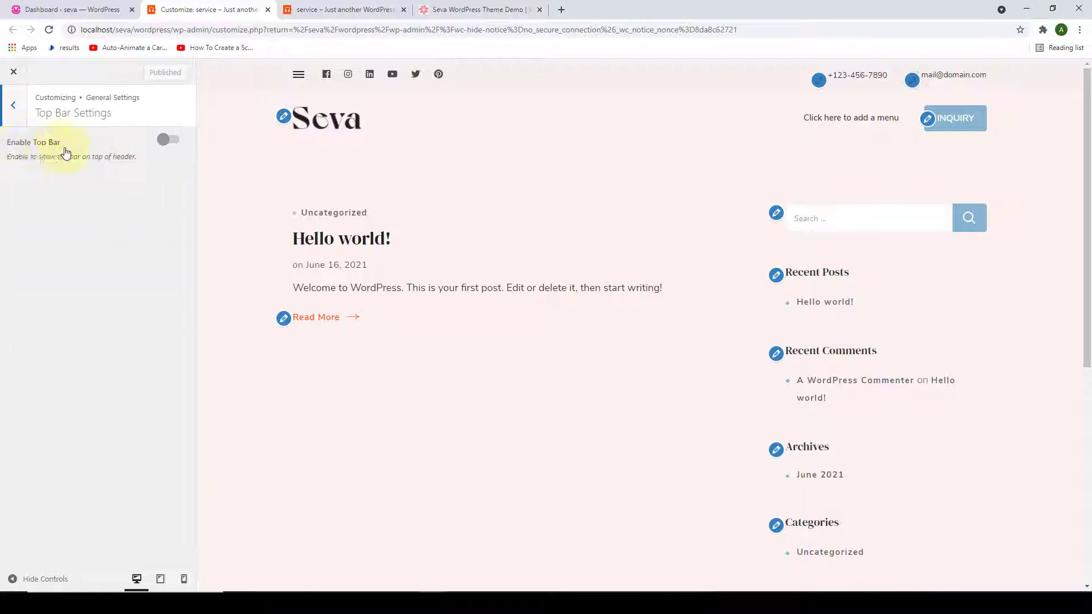
left_click(170, 141)
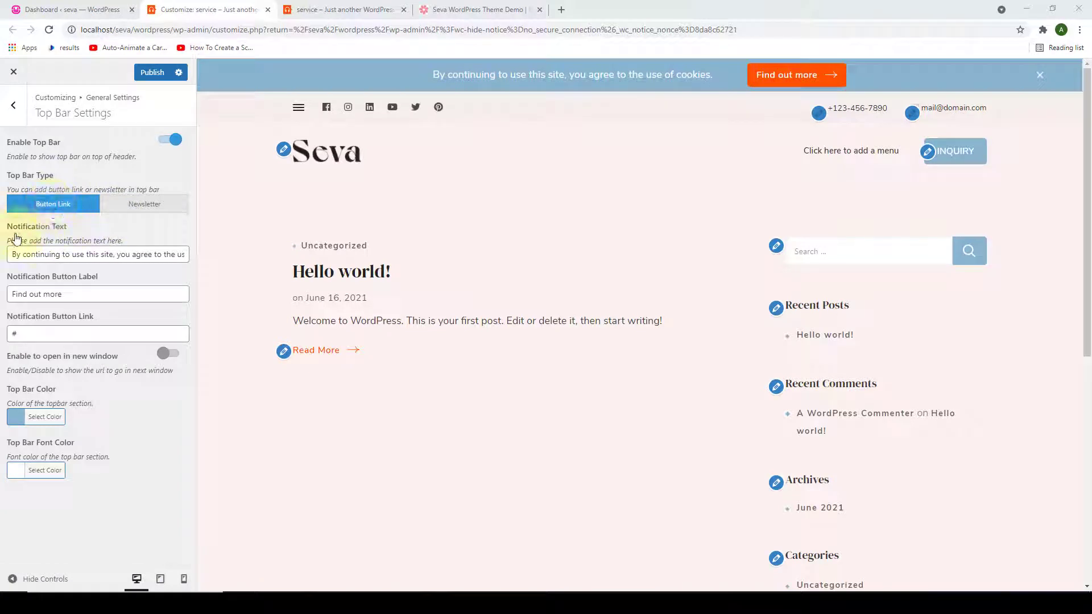
triple_click(42, 254)
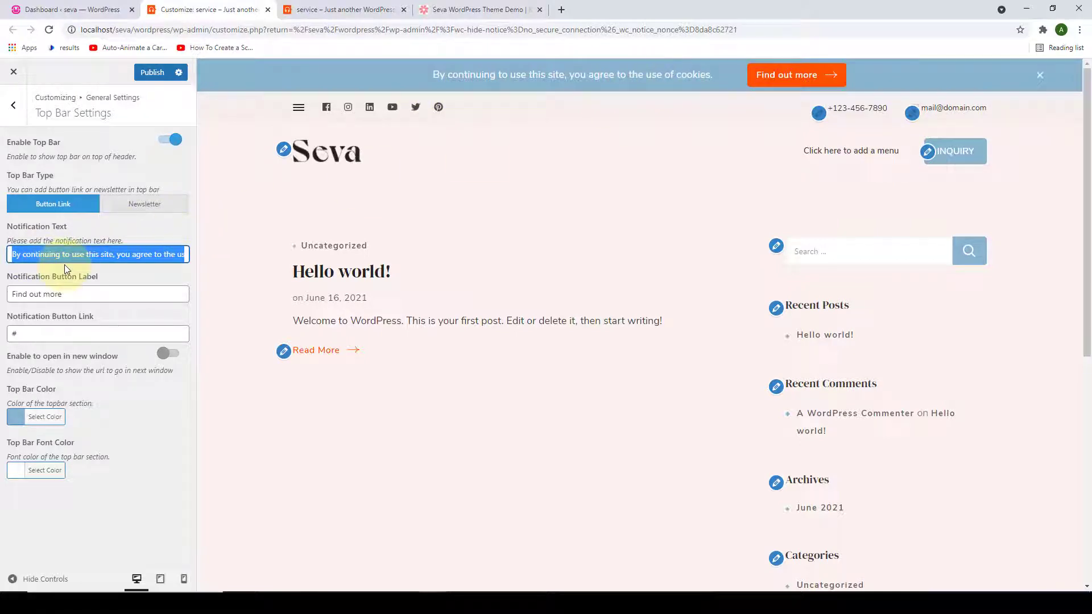
key("BackSpace")
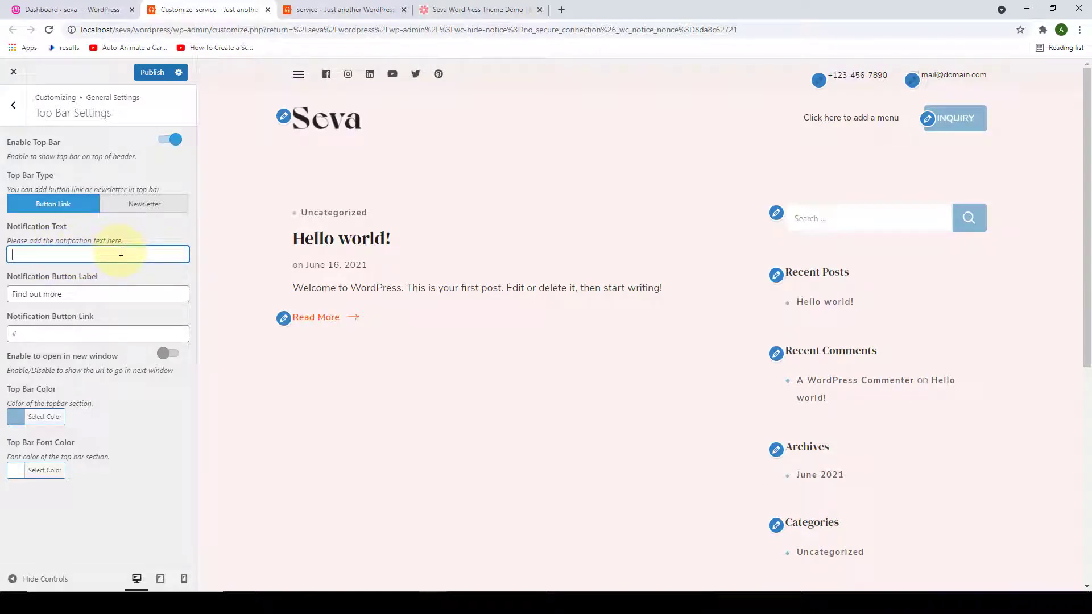
key("ctrl+v")
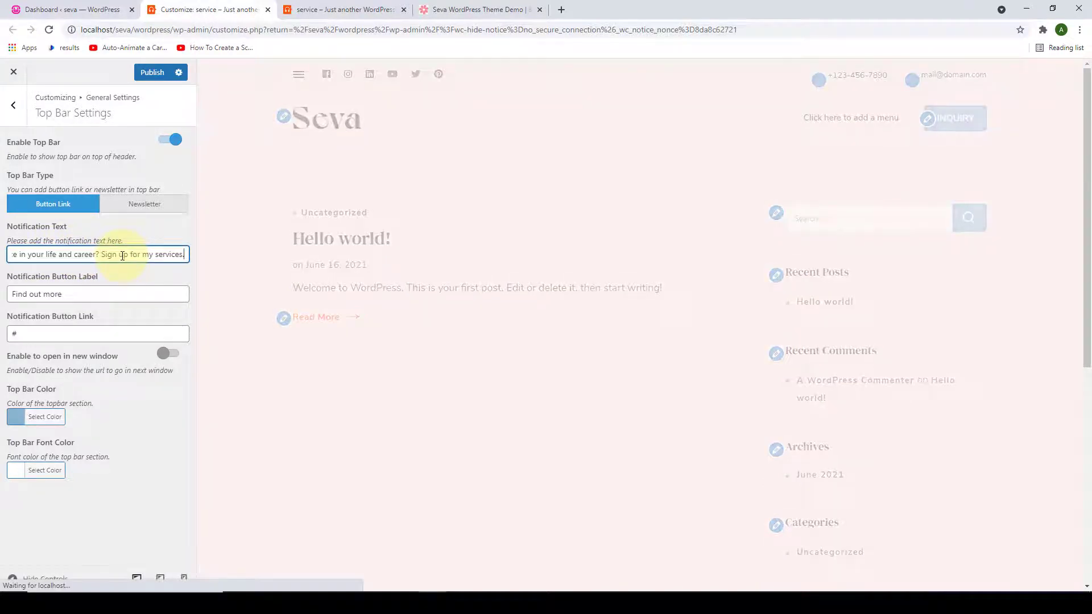
left_click(97, 294)
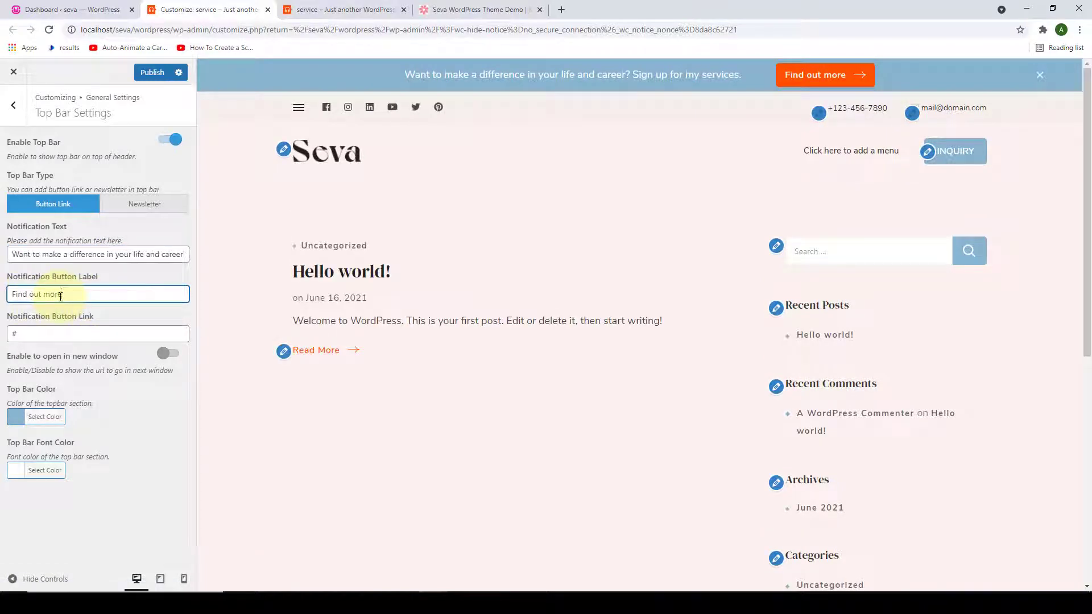
left_click(40, 338)
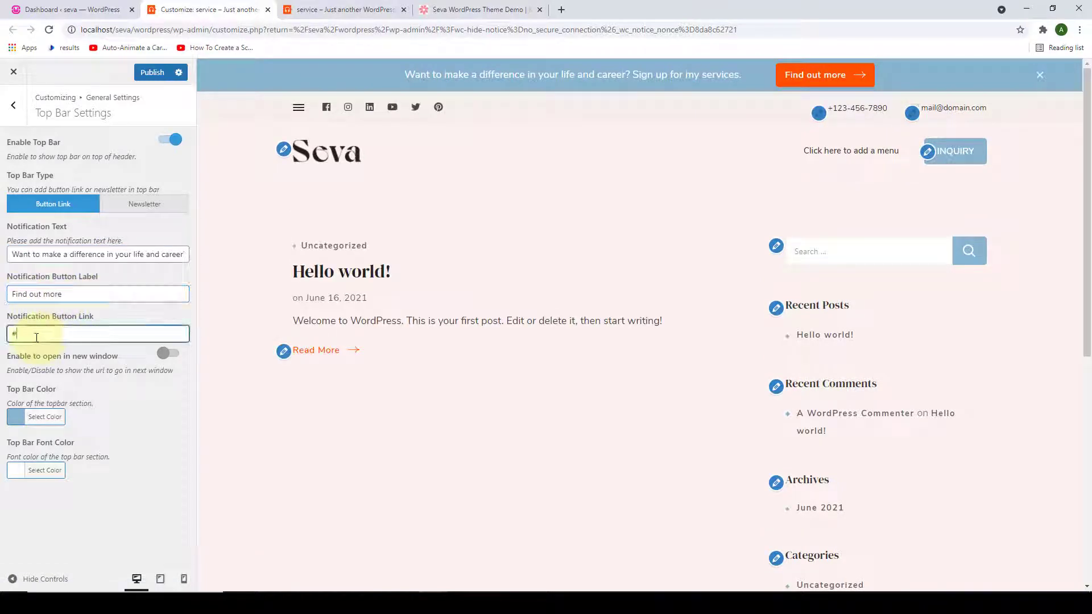
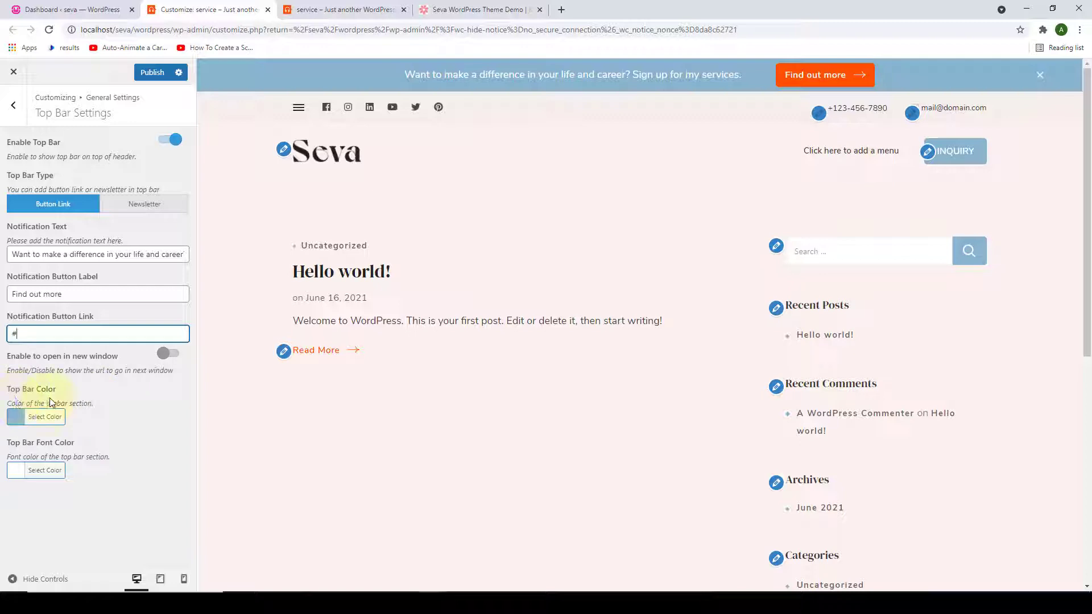
Try a paler red top bar with black text, then reset both colours to their defaults.
left_click(14, 421)
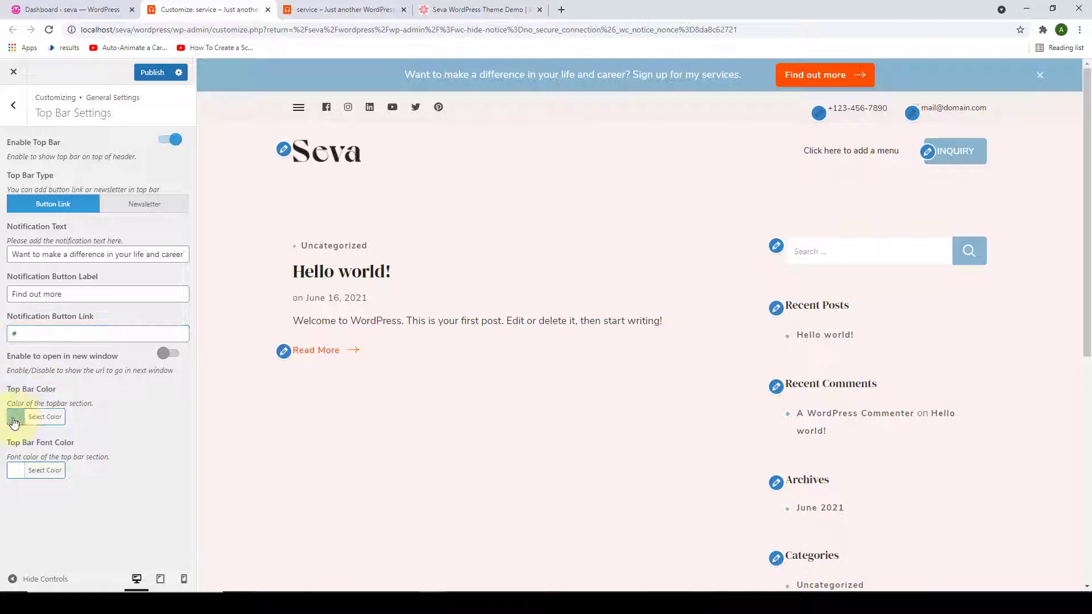
scroll(76, 452, "down", 2)
left_click(44, 487)
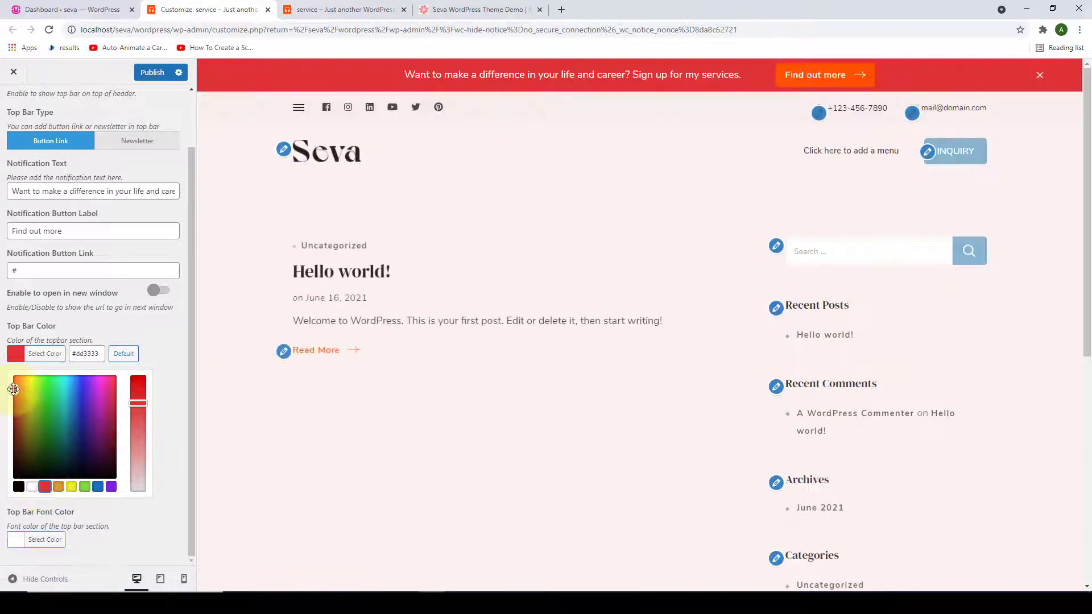
left_click_drag(14, 389, 14, 411)
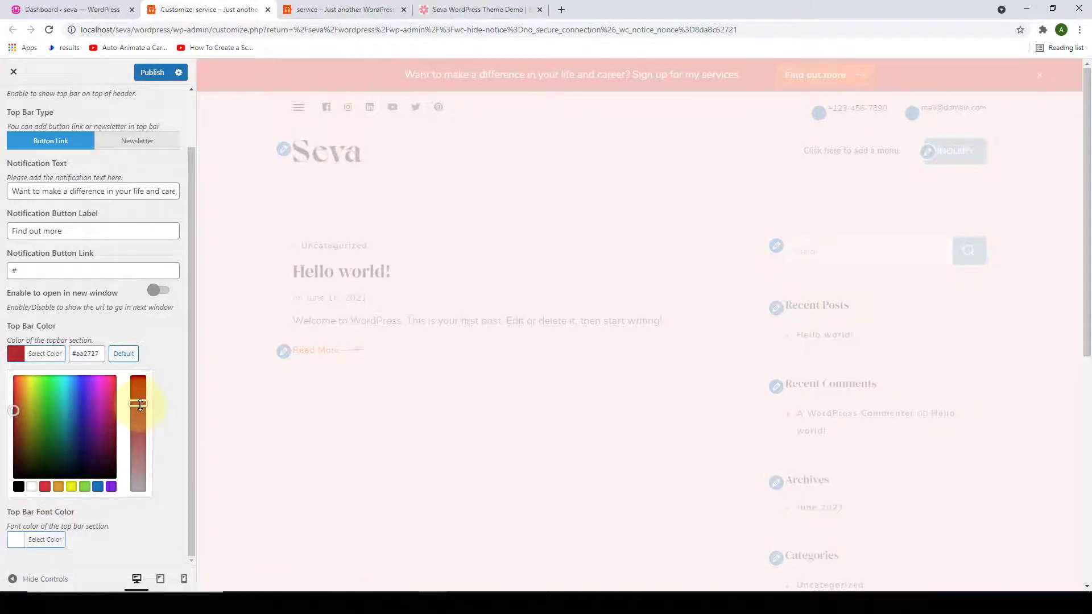
left_click_drag(140, 405, 141, 458)
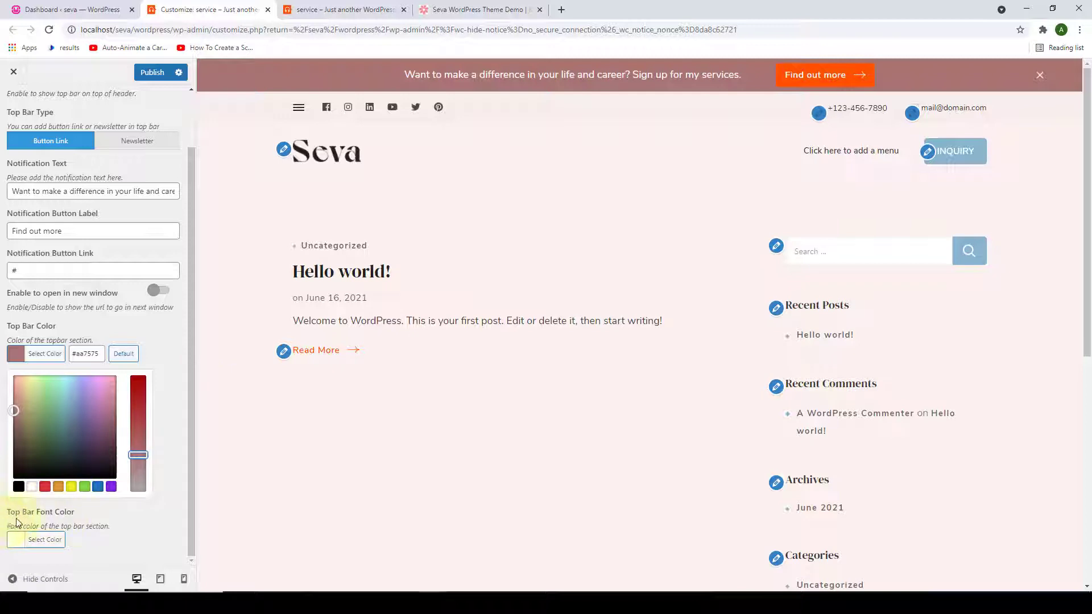
left_click(17, 540)
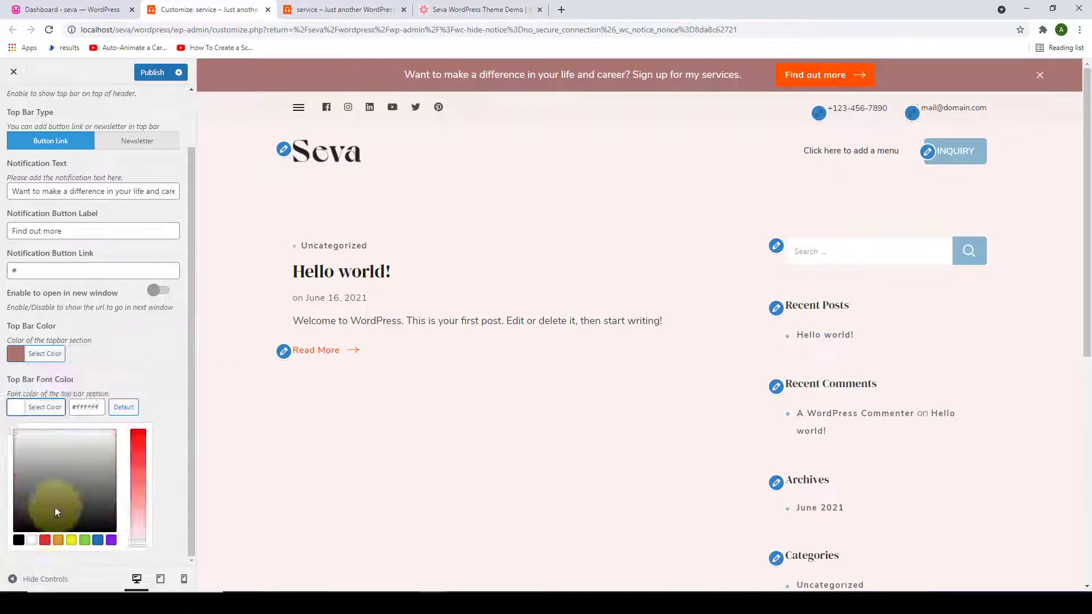
left_click(18, 540)
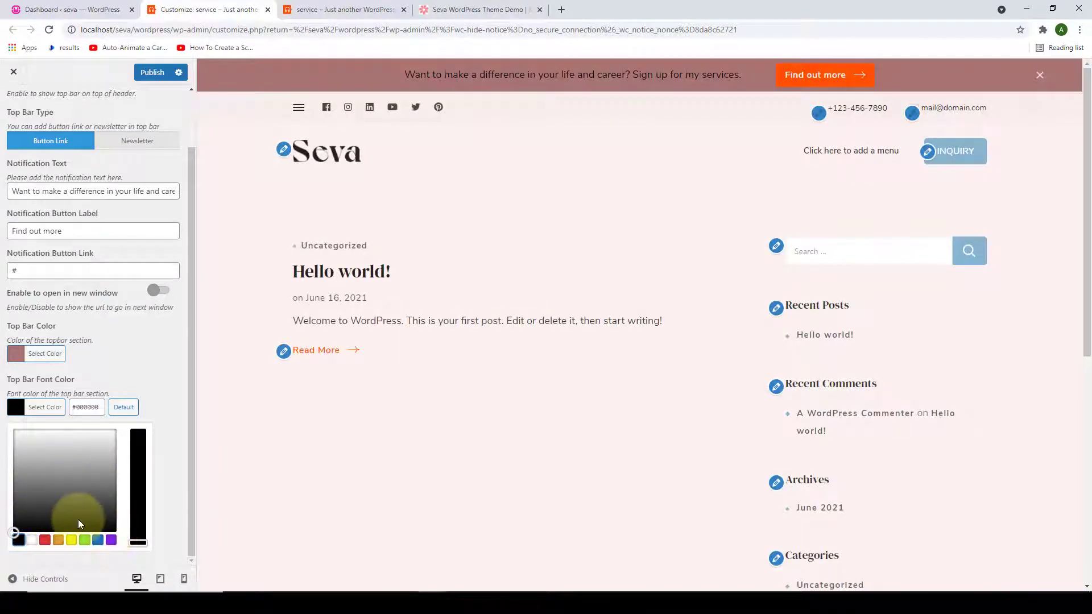
left_click(123, 408)
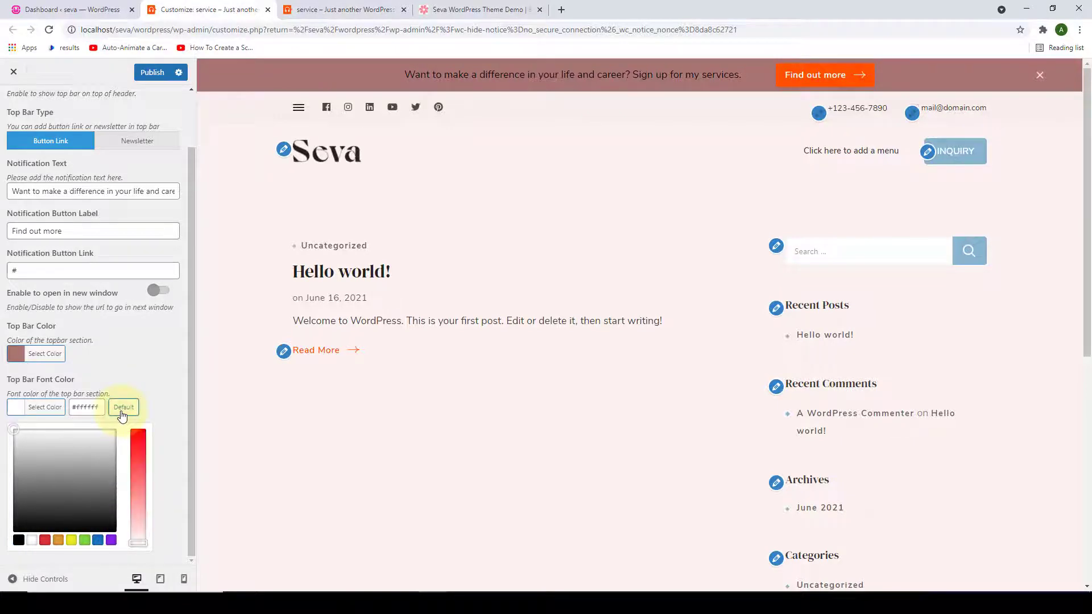
left_click(64, 357)
left_click(131, 358)
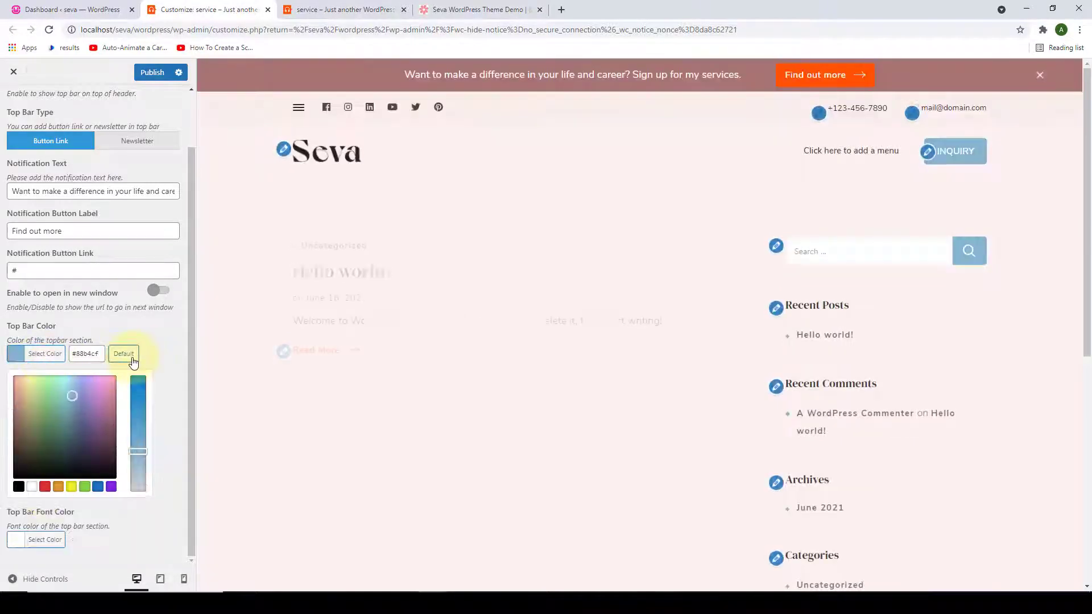
left_click(166, 358)
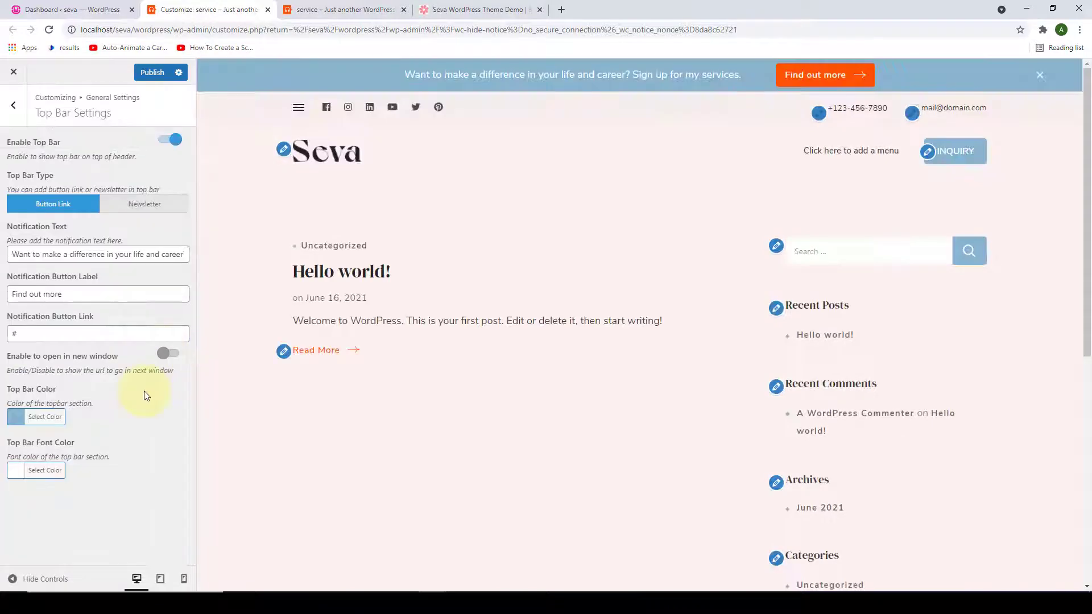
Try newsletter mode for the top bar, then switch it back to a button link.
left_click(147, 206)
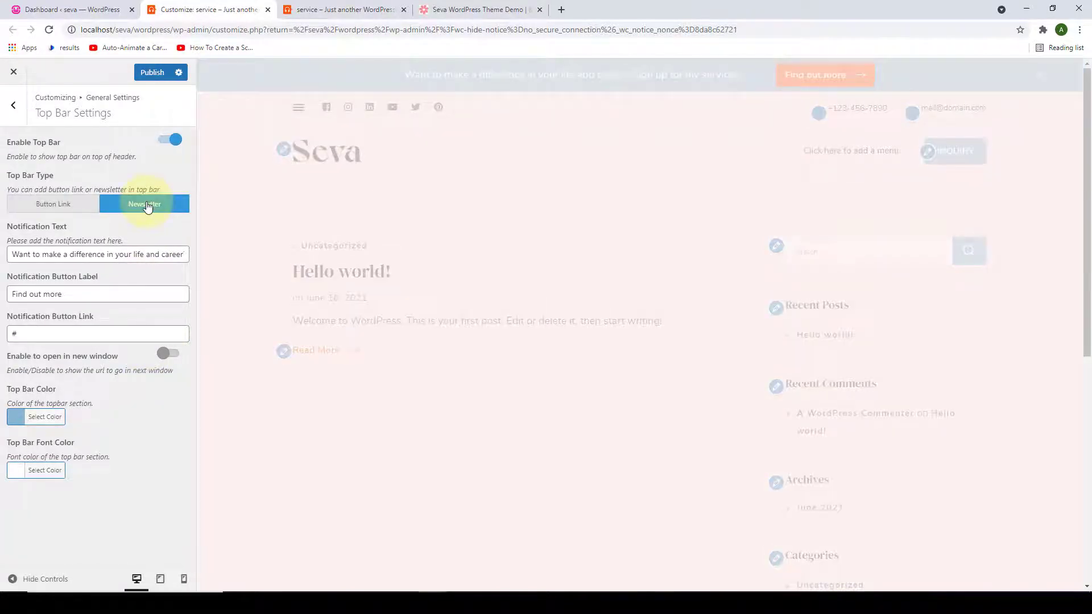
left_click(127, 253)
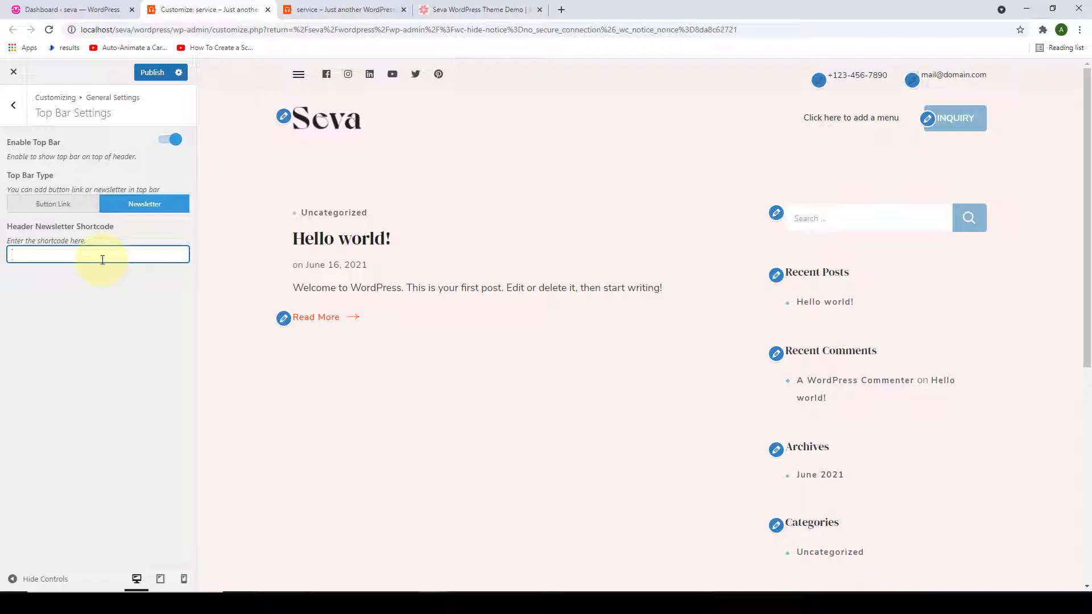
left_click(44, 211)
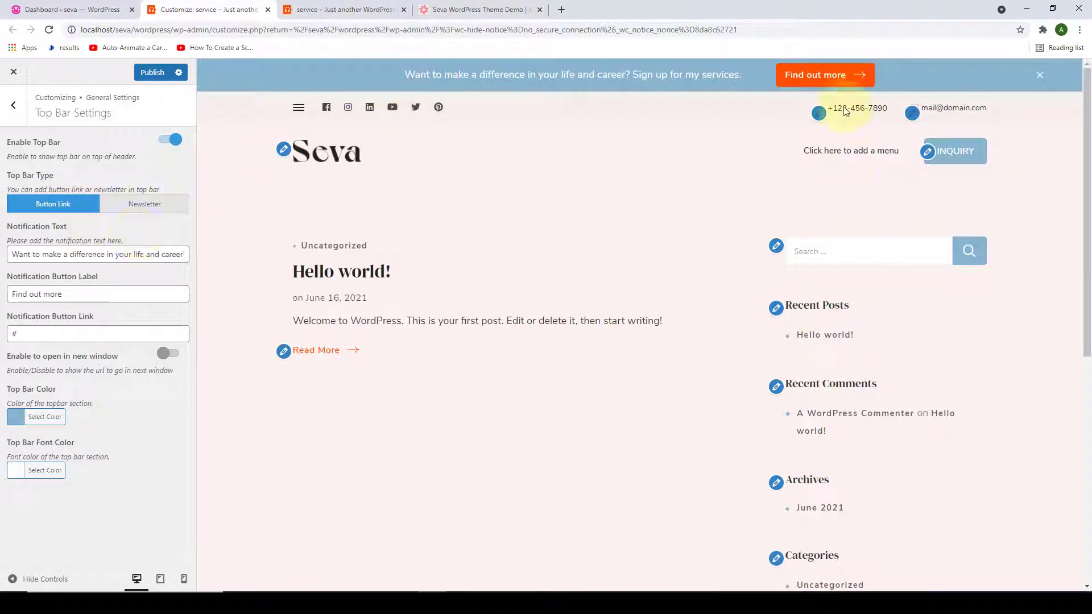
Publish the top bar settings, reload the live front page, and return to General Settings.
left_click(153, 73)
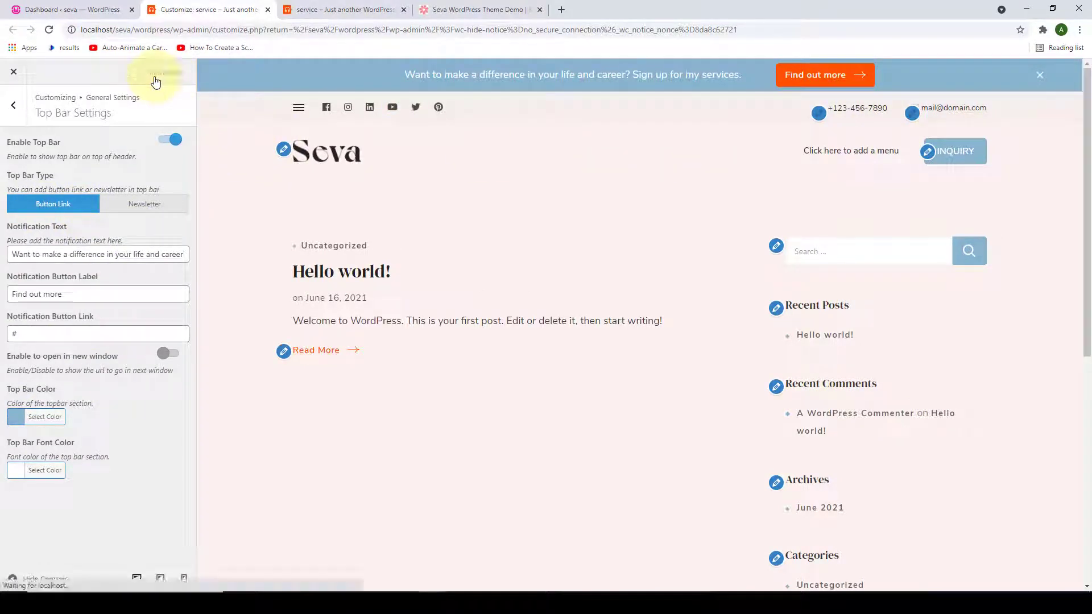
left_click(341, 10)
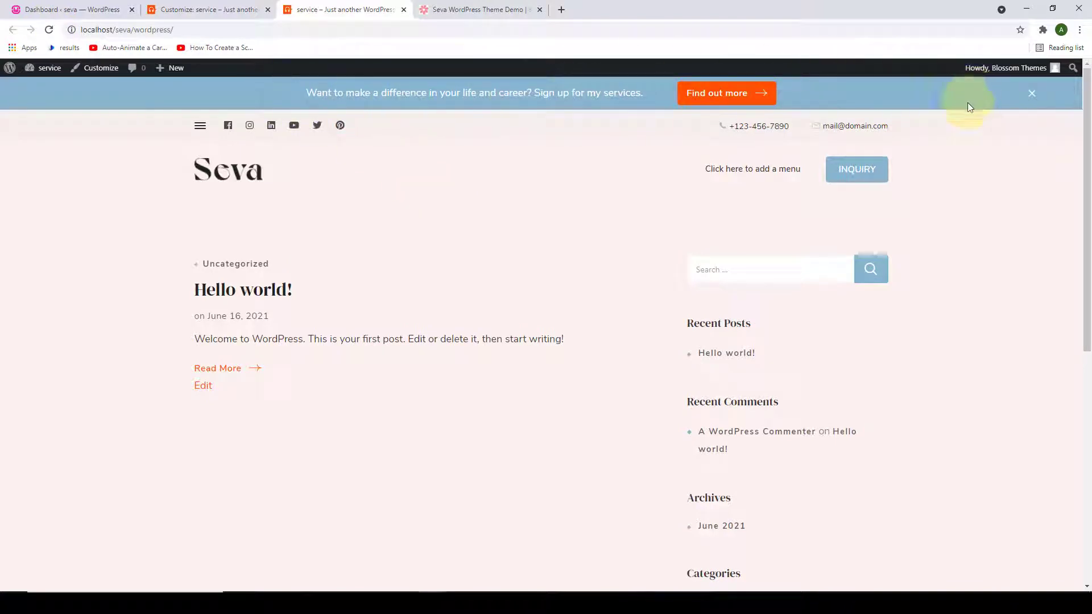
left_click(233, 9)
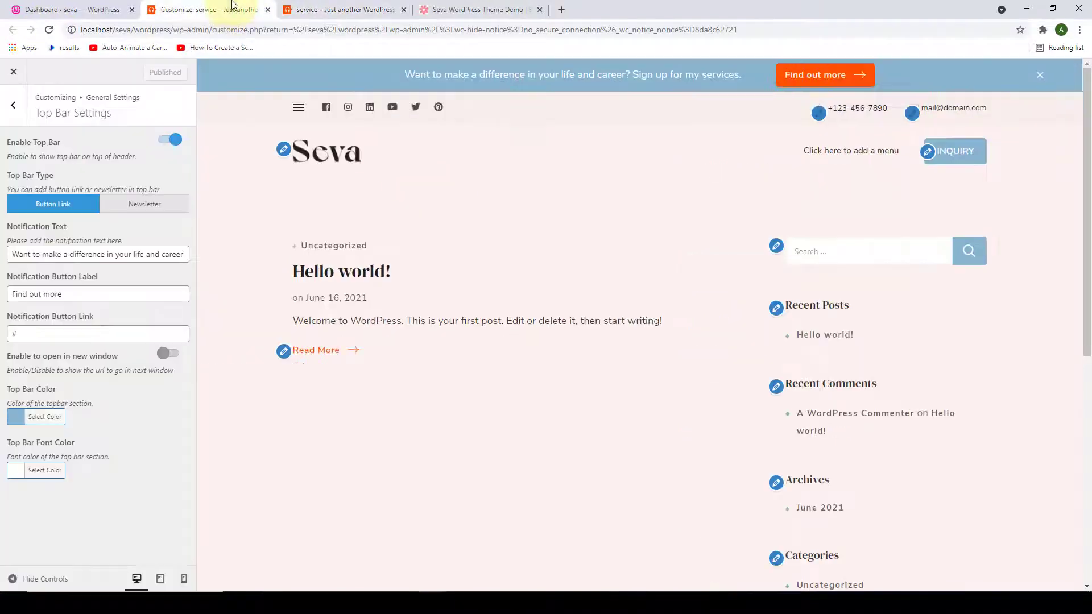
left_click(13, 106)
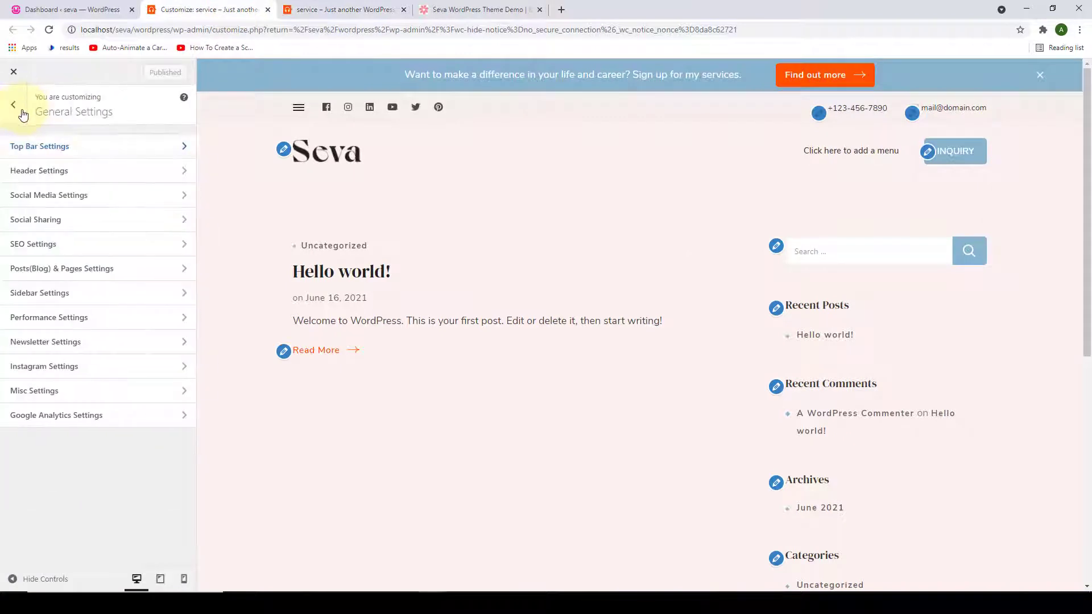
Turn on Sticky Header in Header Settings and scroll the preview to test it.
left_click(105, 173)
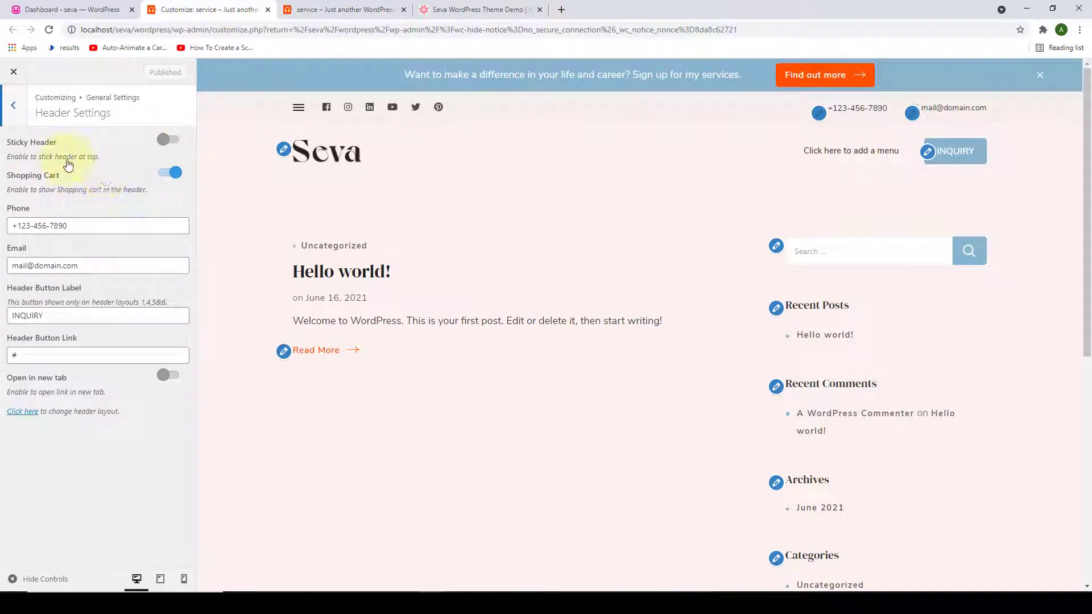
left_click(172, 142)
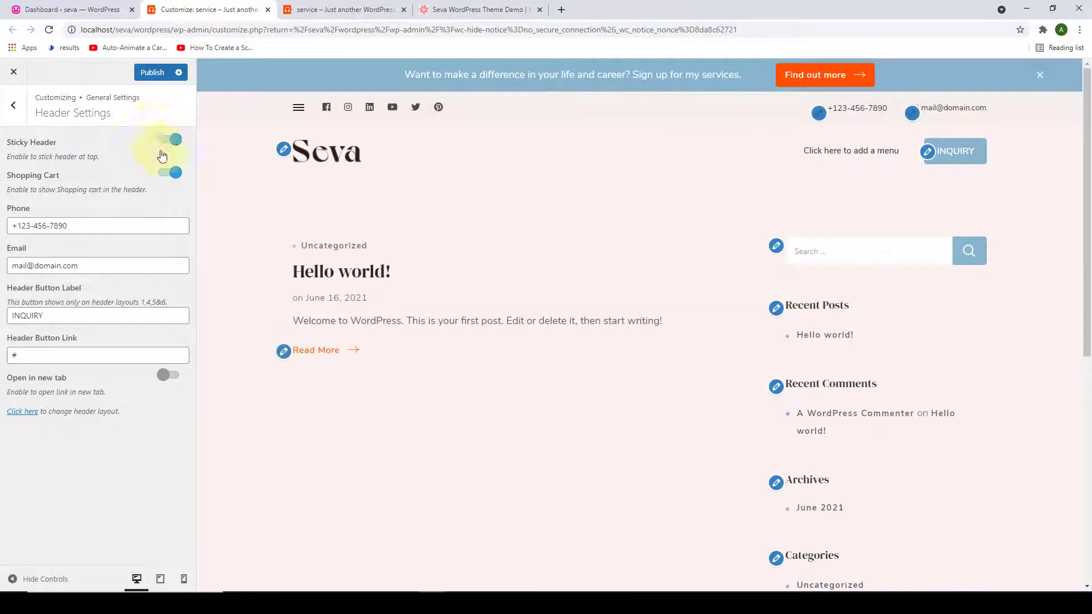
scroll(768, 227, "down", 5)
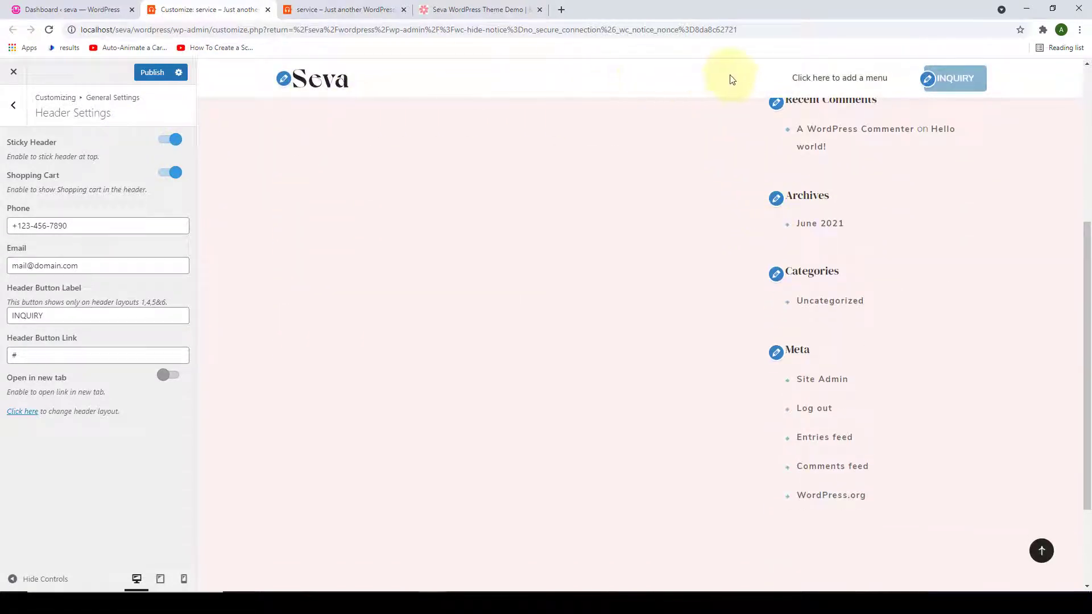
scroll(715, 280, "down", 2)
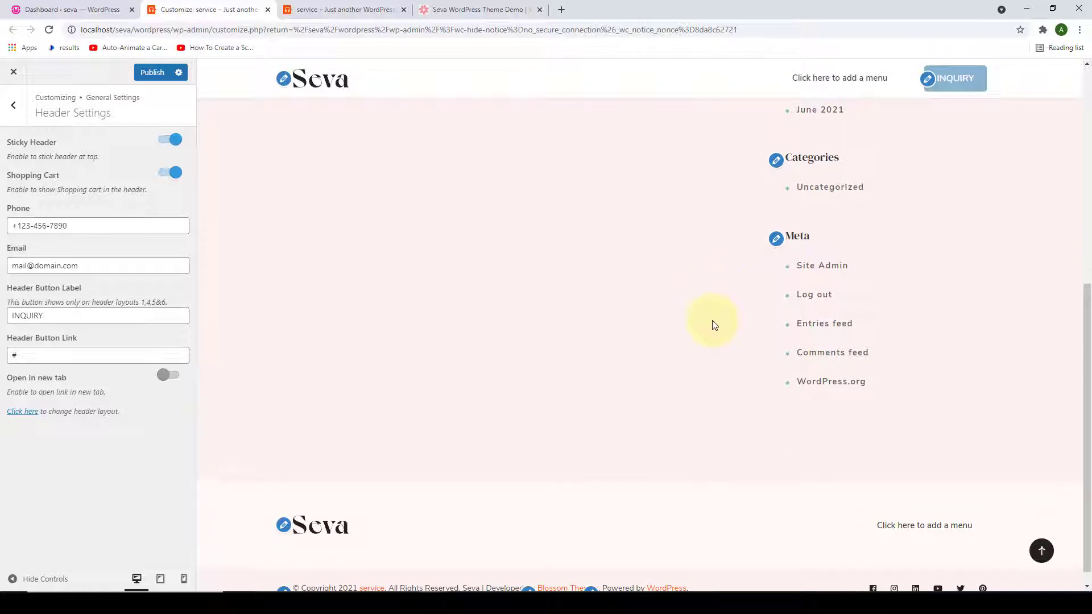
scroll(718, 254, "up", 10)
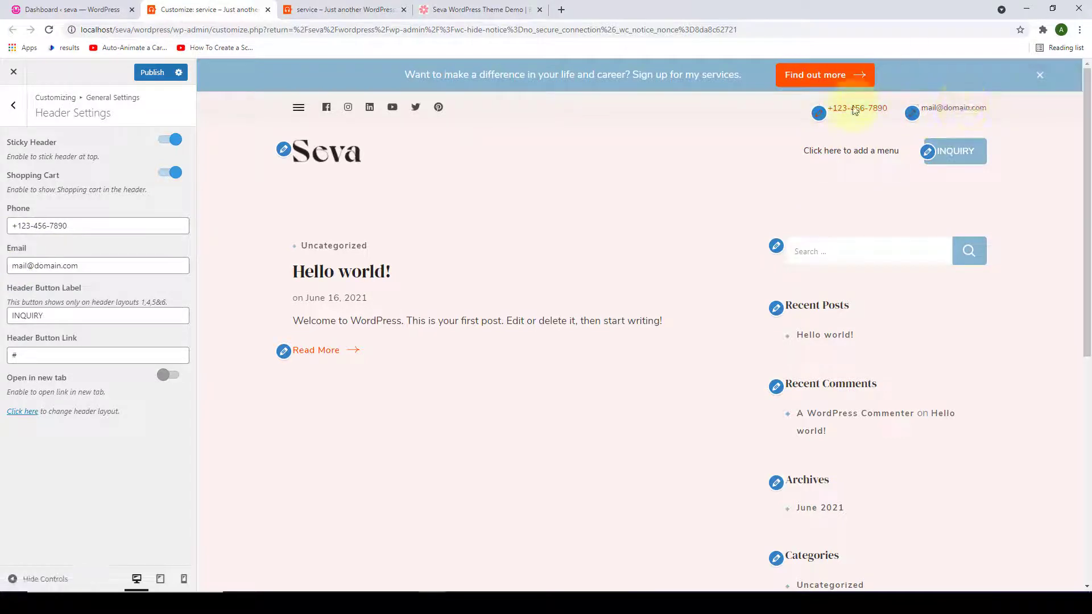
Inspect the header phone and e-mail values, leaving them unchanged.
left_click_drag(74, 226, 8, 226)
left_click(80, 265)
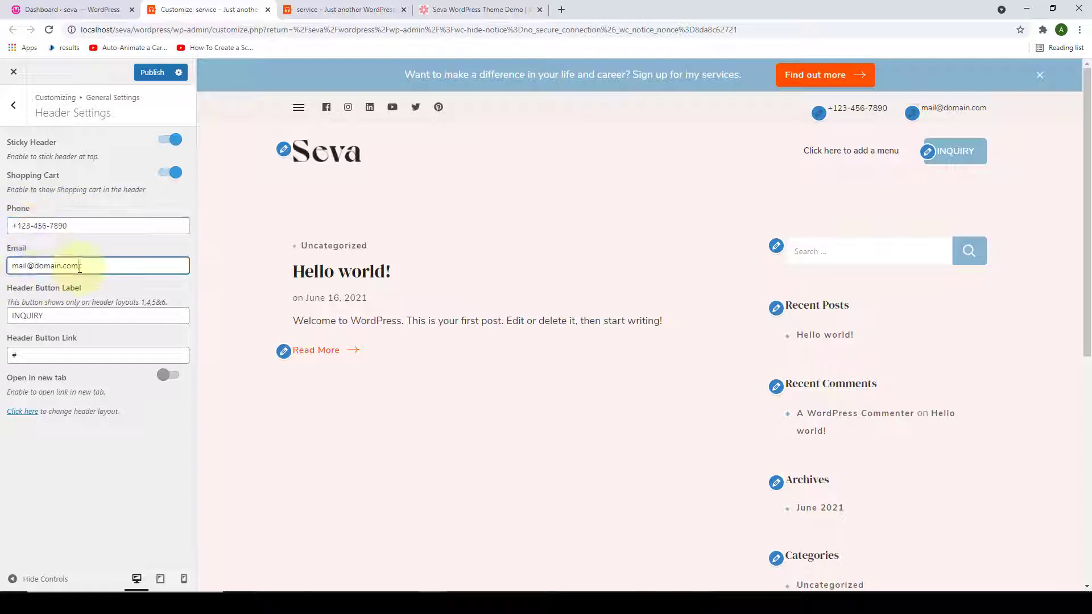
left_click_drag(80, 268, 9, 279)
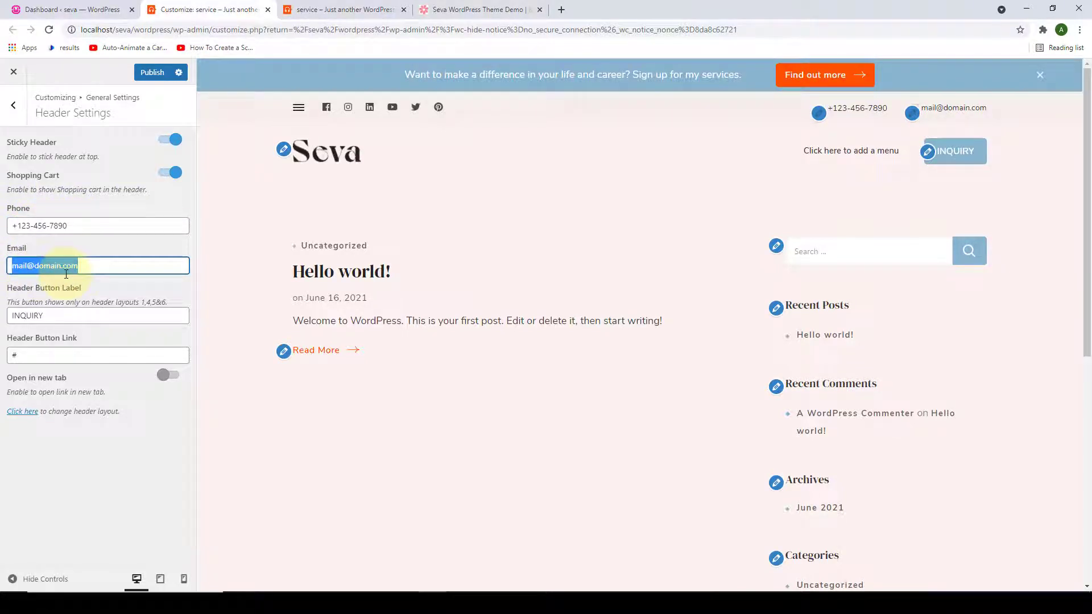
left_click(40, 223)
left_click_drag(87, 268, 8, 270)
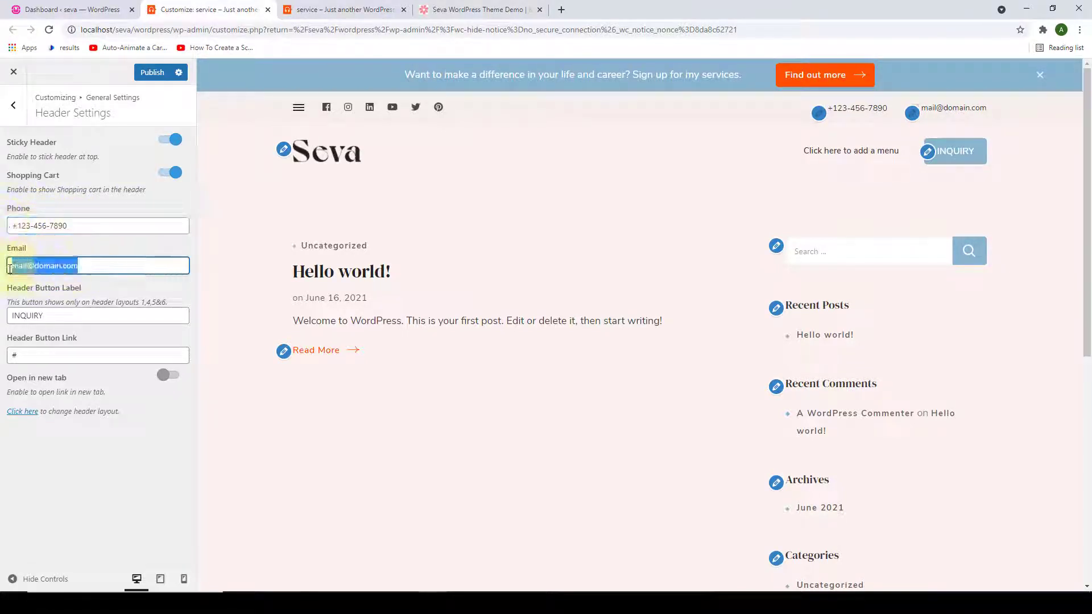
left_click(94, 268)
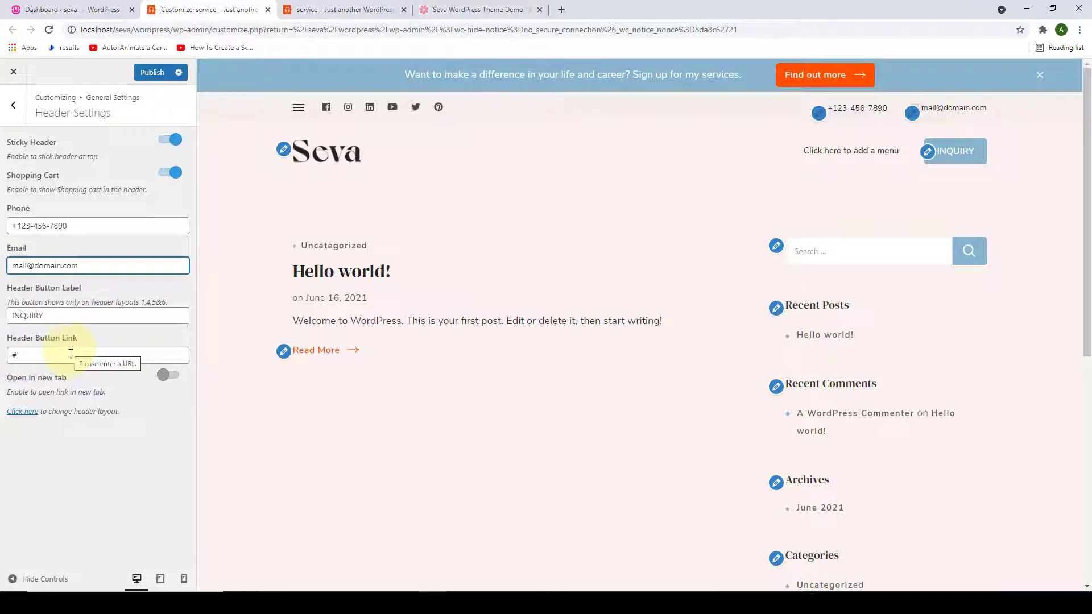
Relabel the header button CONTACT, link it to the pasted customizer address, and open header layouts.
double_click(48, 317)
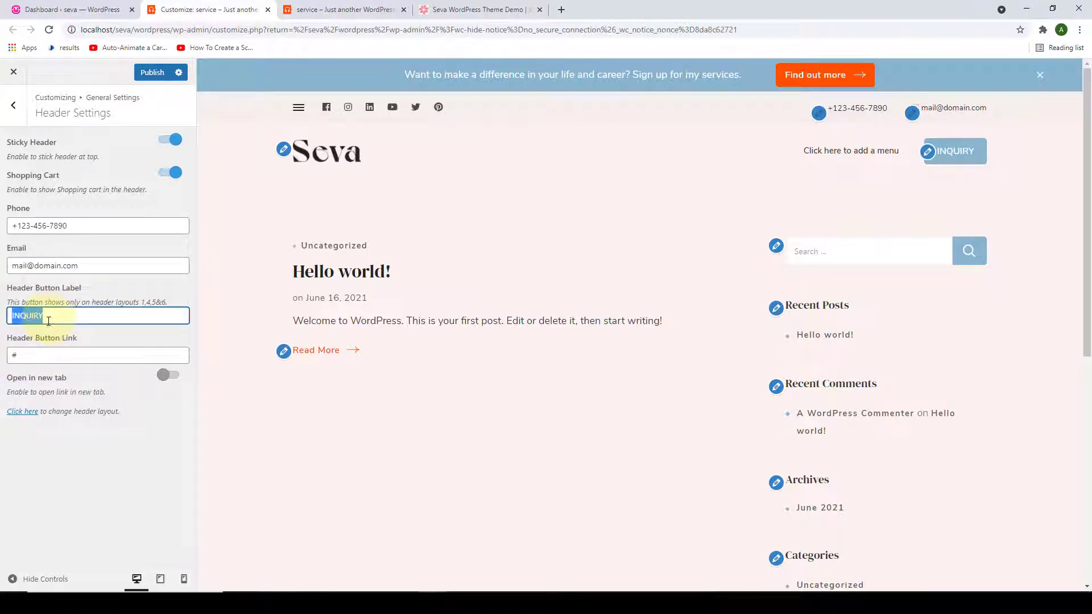
key("BackSpace")
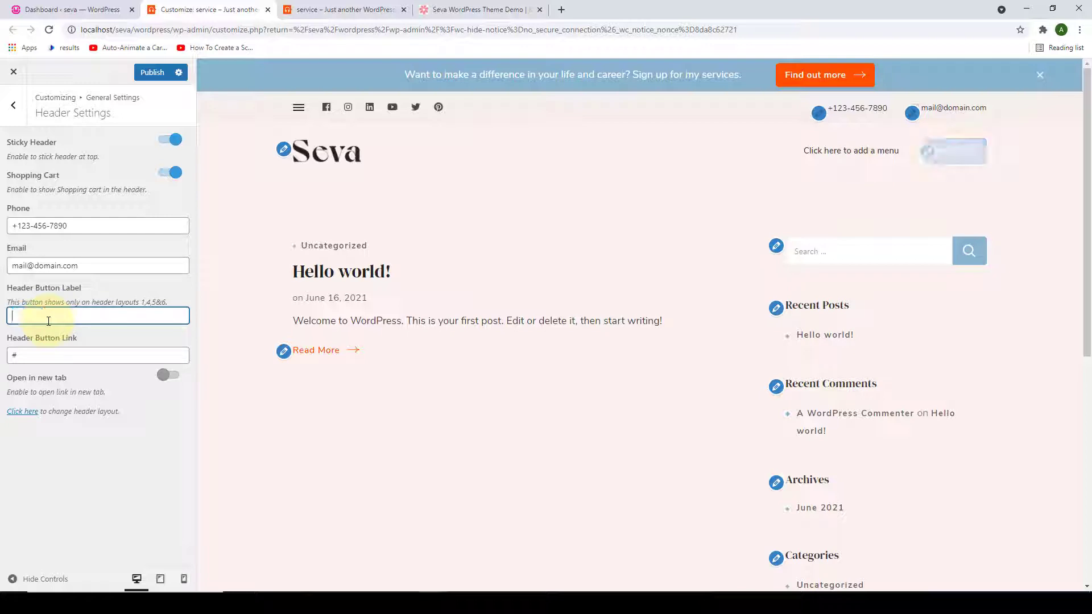
type("CONTACT")
left_click(42, 356)
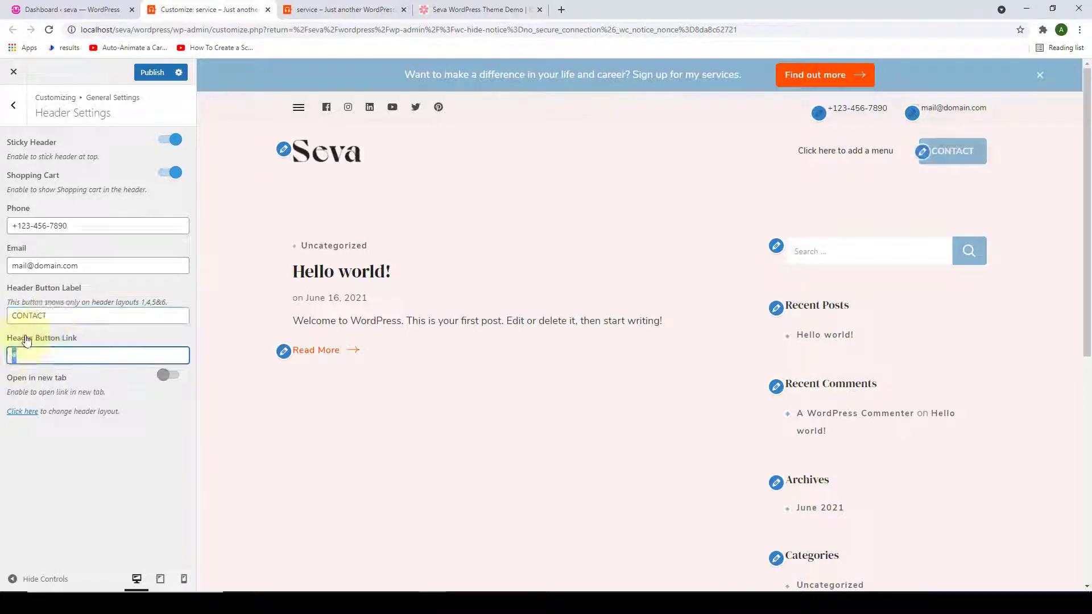
double_click(16, 354)
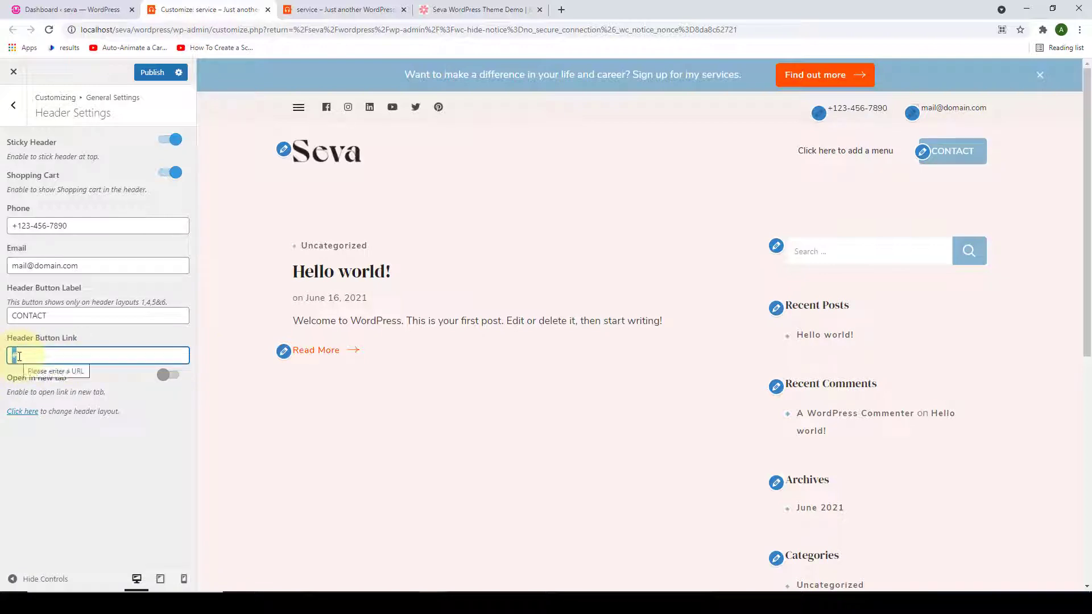
key("BackSpace")
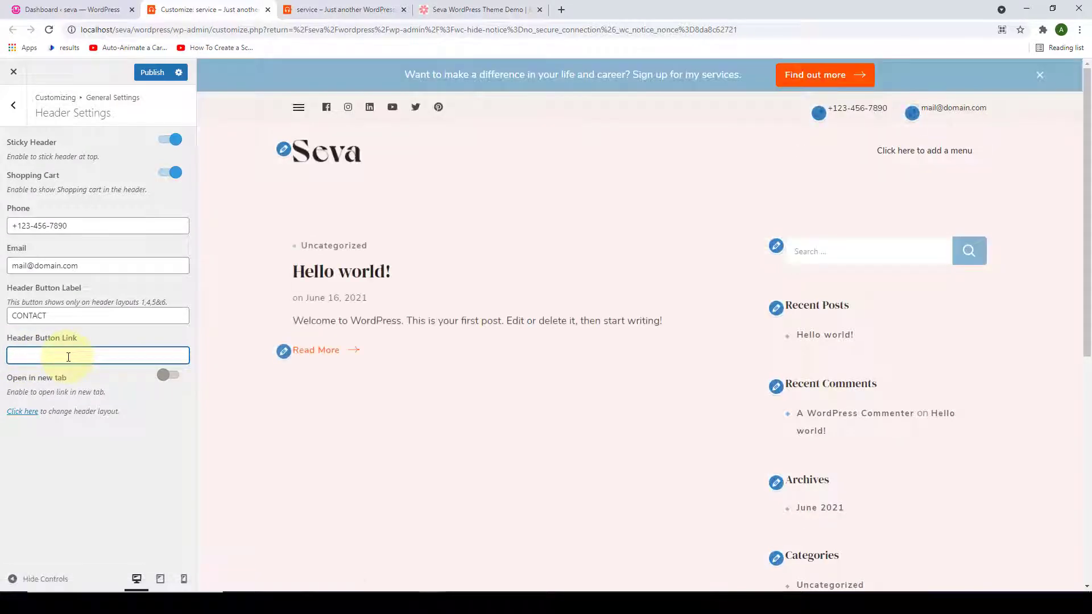
type("http://localhost/seva/wordpress/wp-admin/customize.php?return=%2Fseva%2Fwordpress%2Fwp-admin%2F%3Fwc-hide-notice%3Dno_secure_connection%26_wc_notice_nonce%3D8da8c62721")
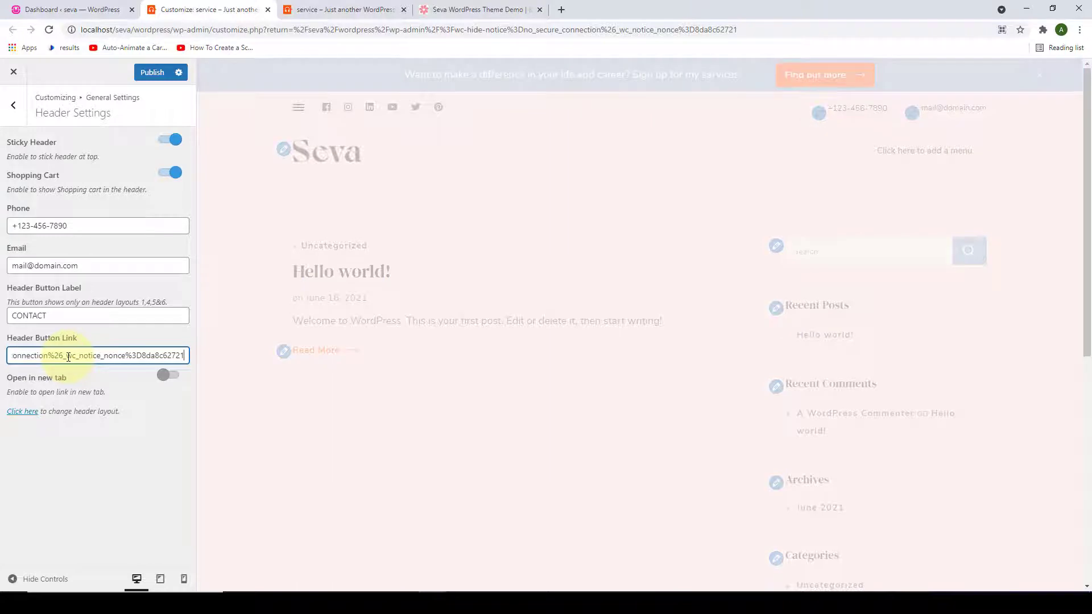
left_click(67, 413)
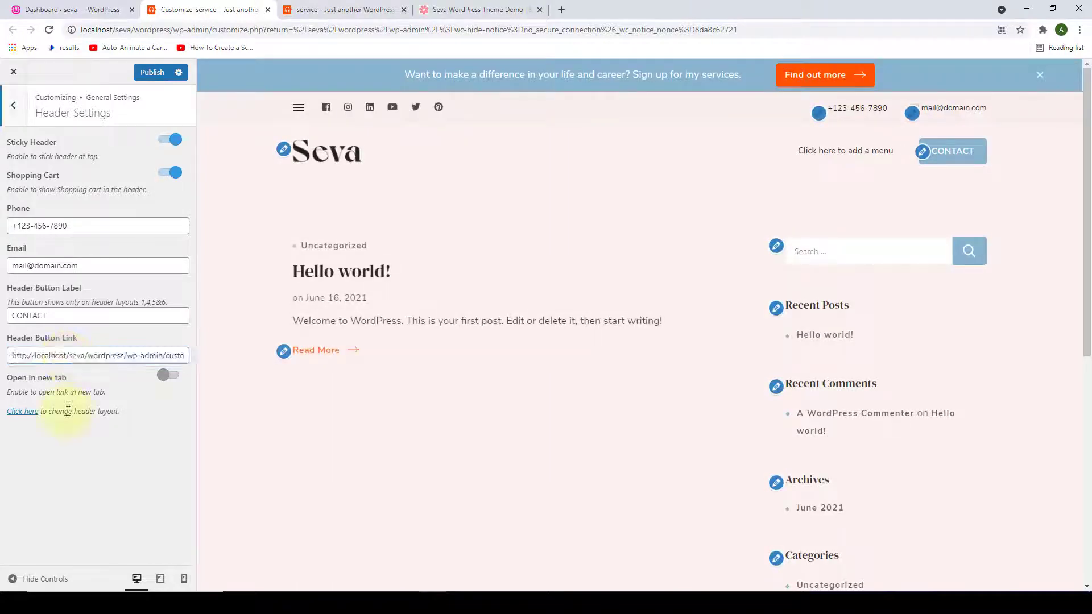
left_click(33, 415)
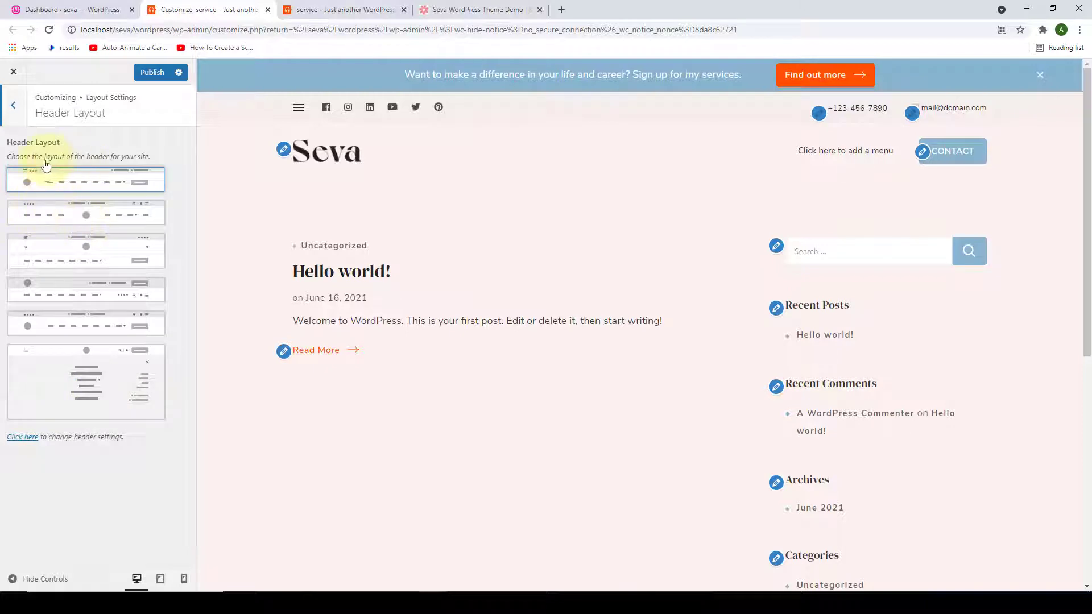
Leave the Header Layout panel and return to the Header Settings section.
left_click(36, 439)
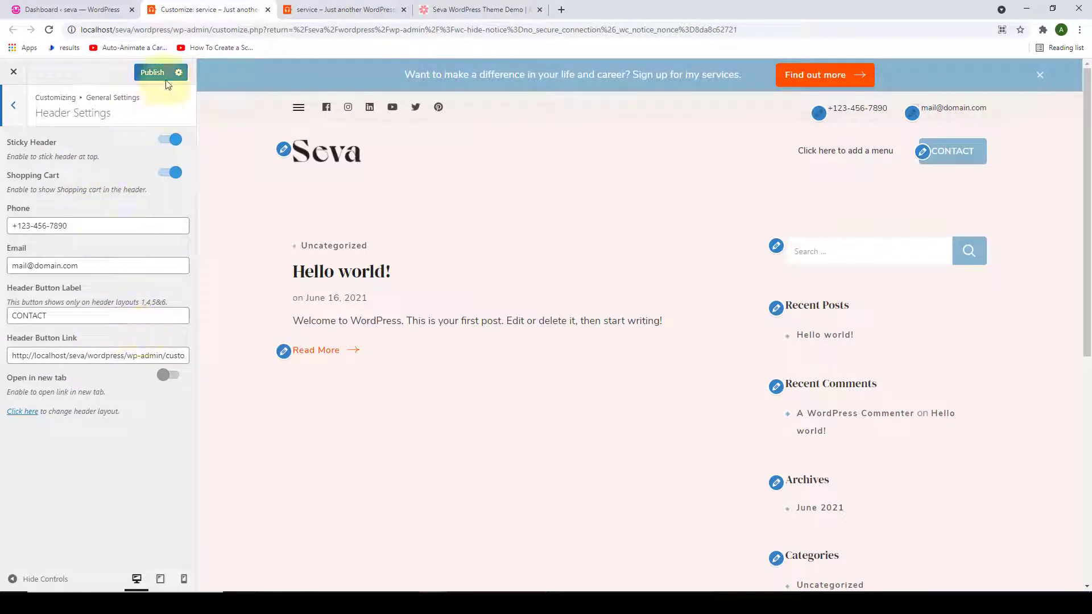
Publish the header changes, reload the live site, and return to the Customizer's main list.
left_click(147, 83)
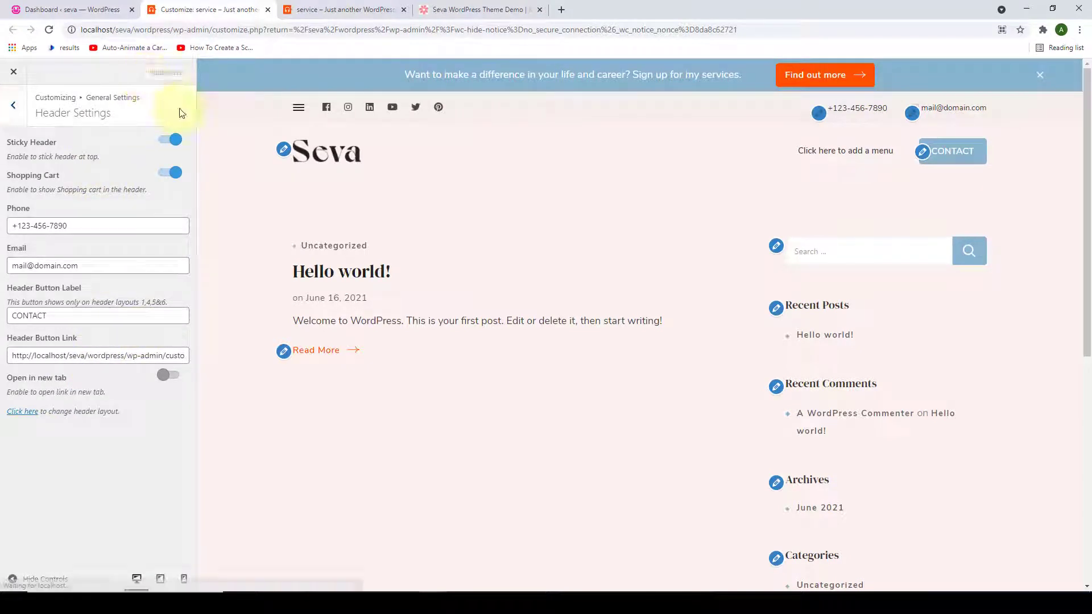
left_click(329, 4)
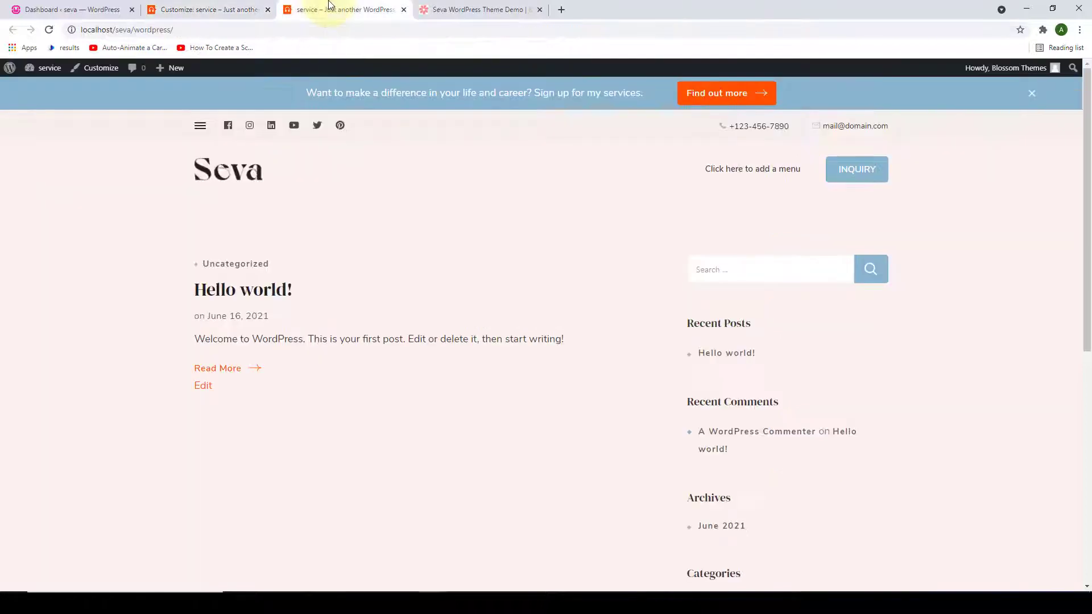
left_click(49, 29)
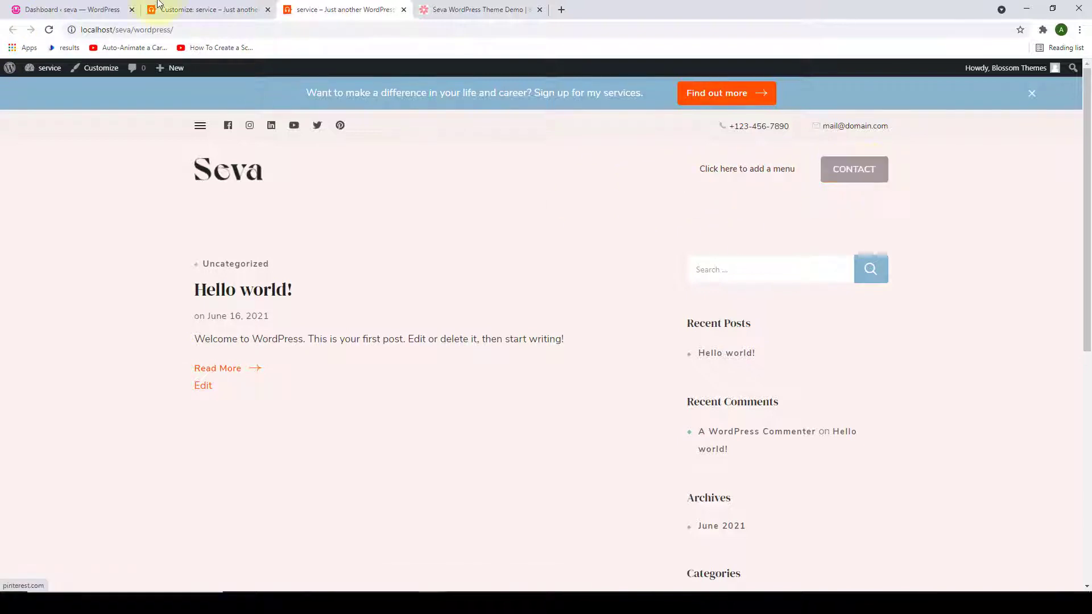
left_click(204, 9)
left_click(8, 108)
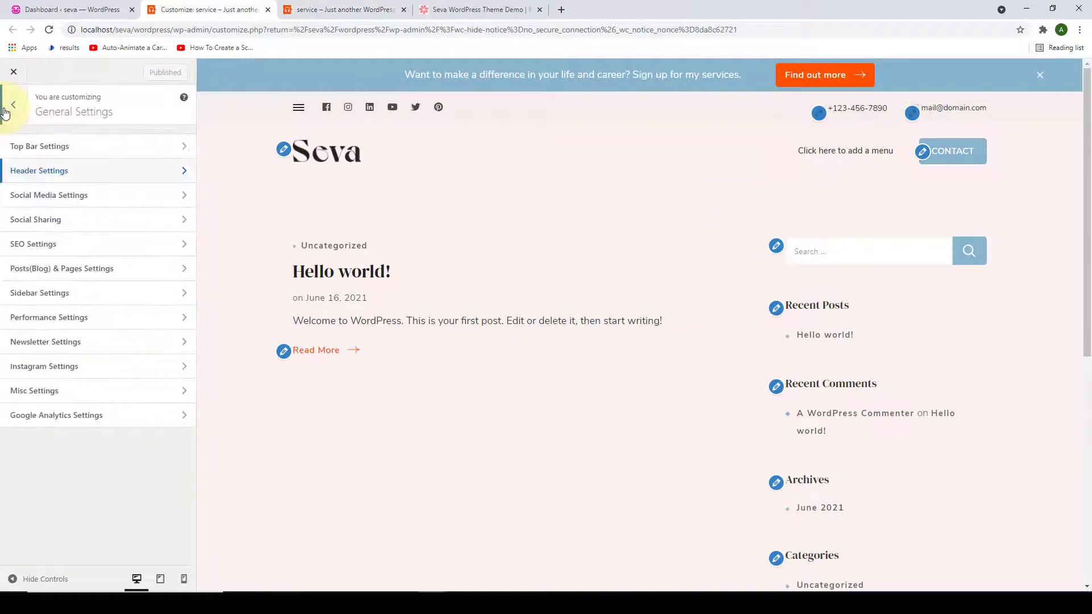
left_click(4, 108)
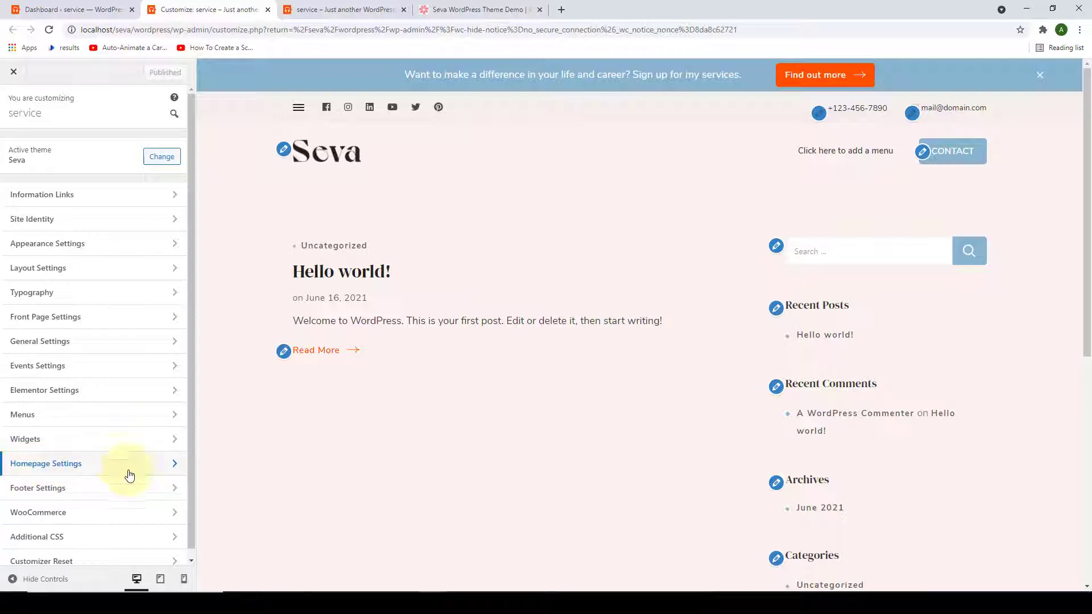
Start a new page from Pages > Add New in the dashboard.
left_click(62, 12)
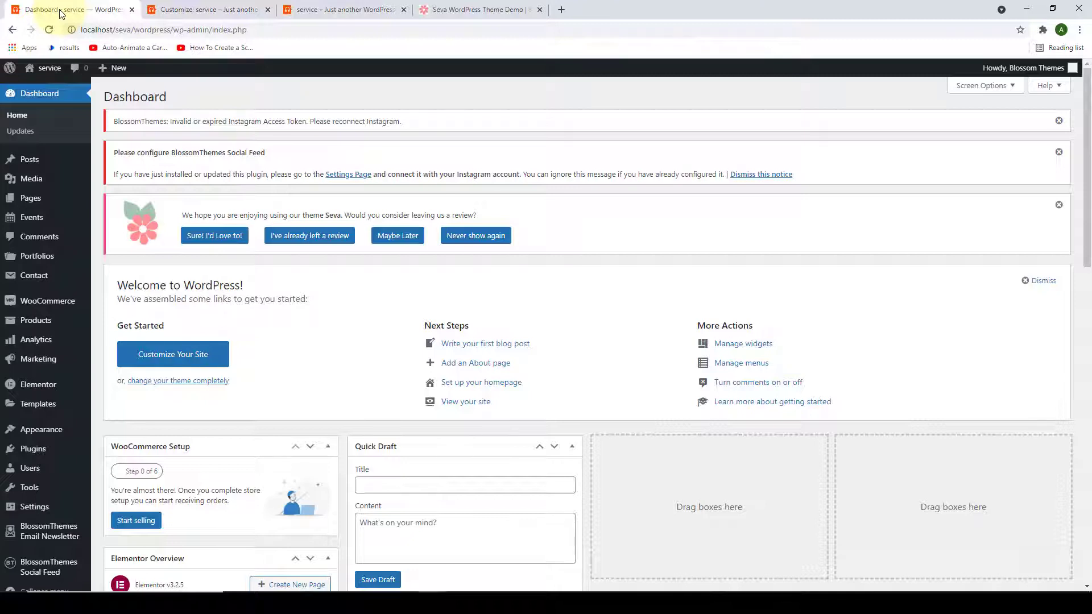
mouse_move(28, 199)
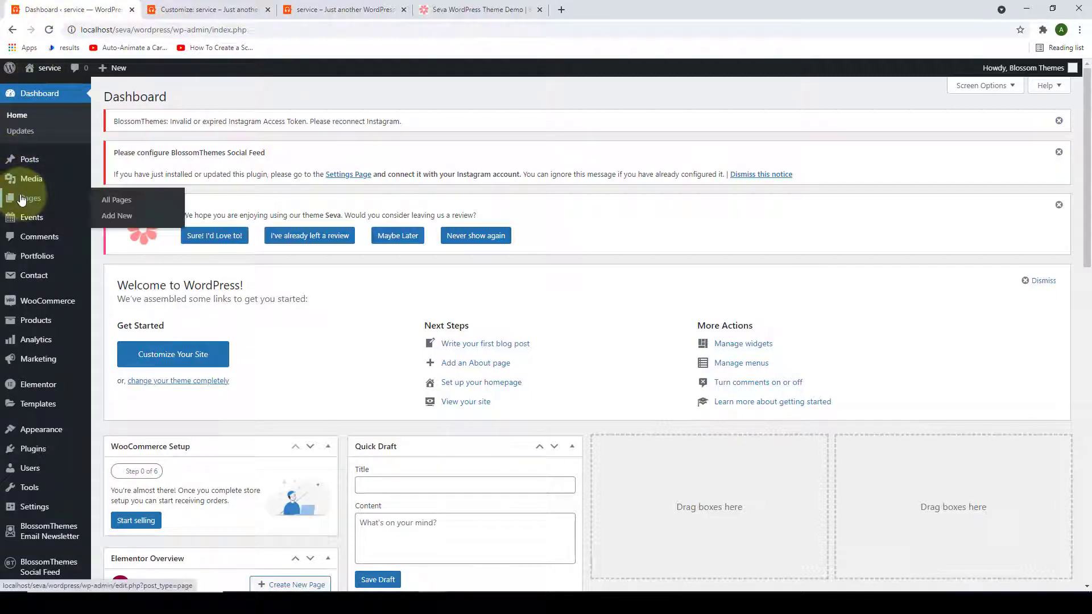
left_click(118, 217)
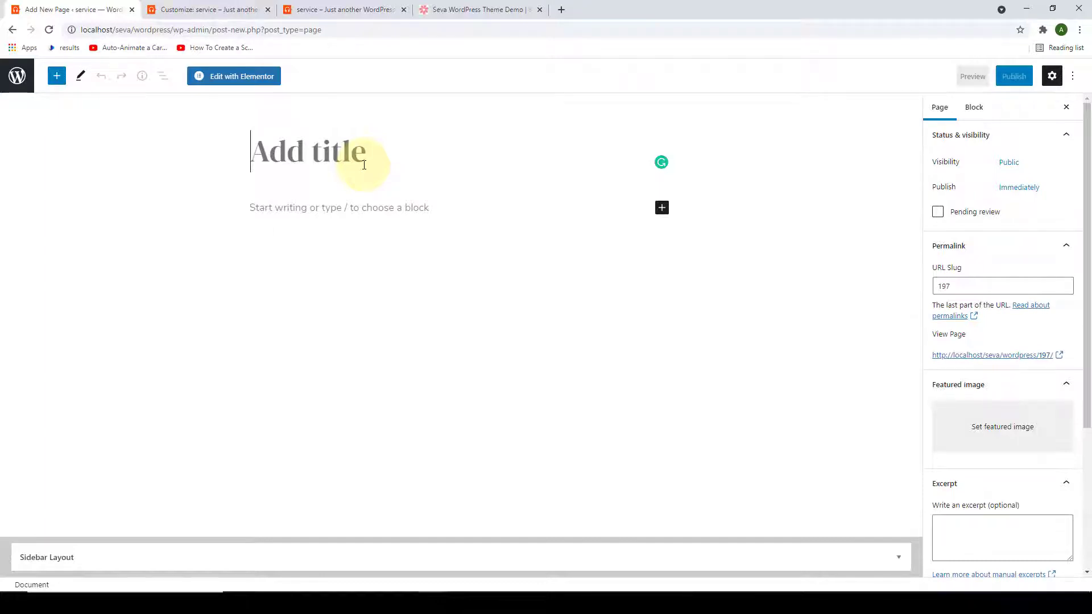
Publish an empty page titled 'Home'.
type("Home")
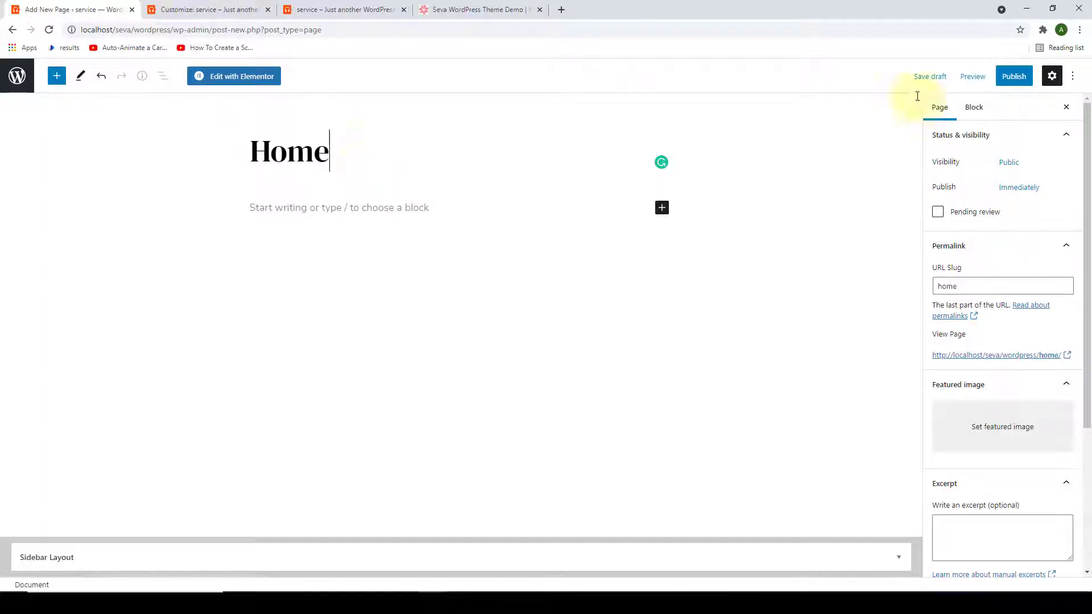
left_click(1003, 80)
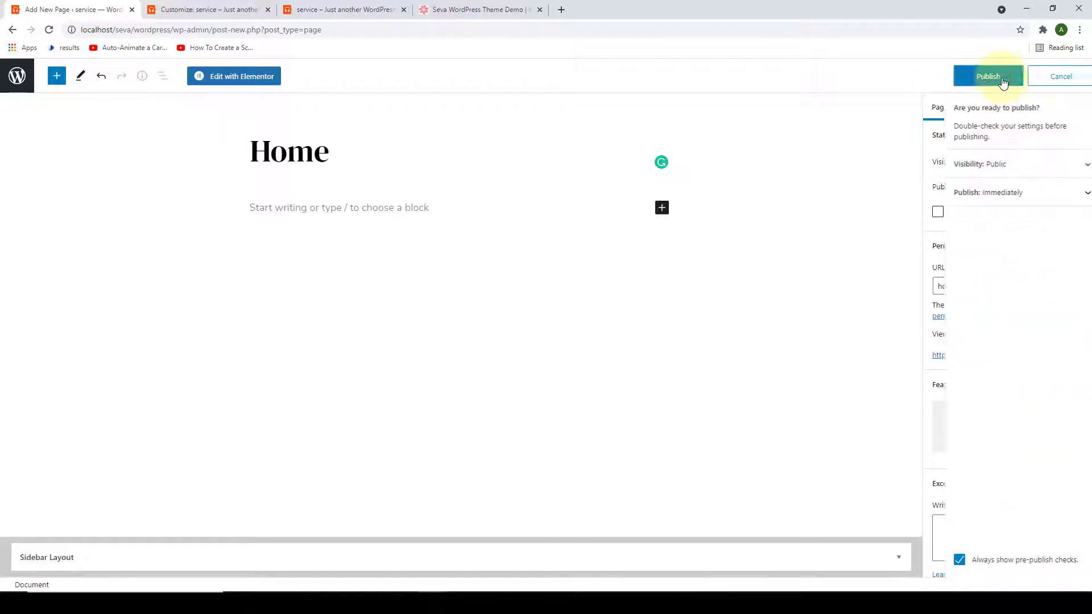
left_click(1003, 77)
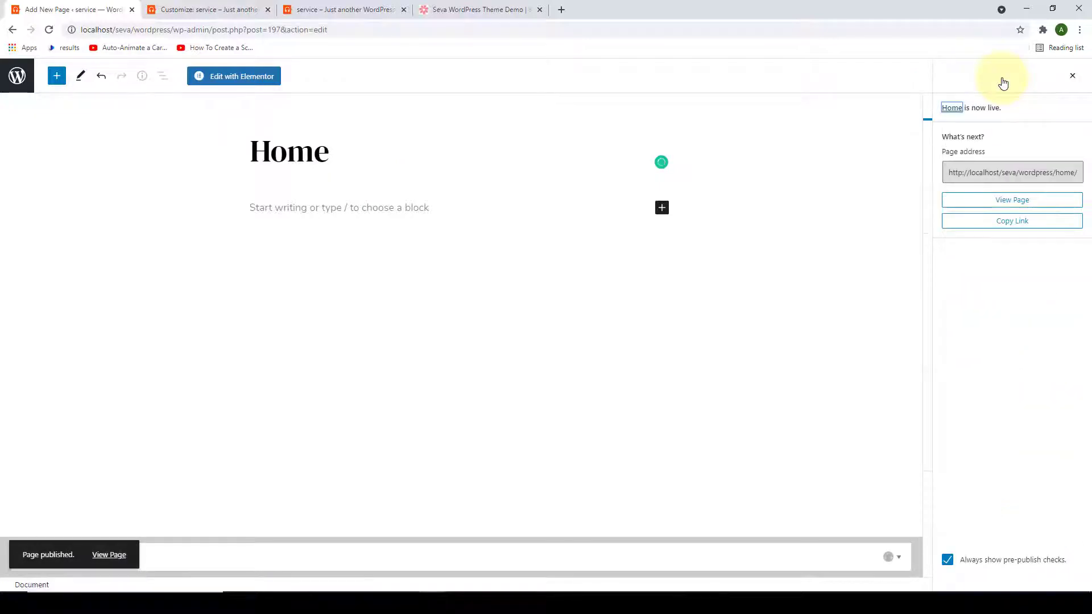
Add and publish an empty page titled 'Blog', then return to the pages list.
left_click(16, 78)
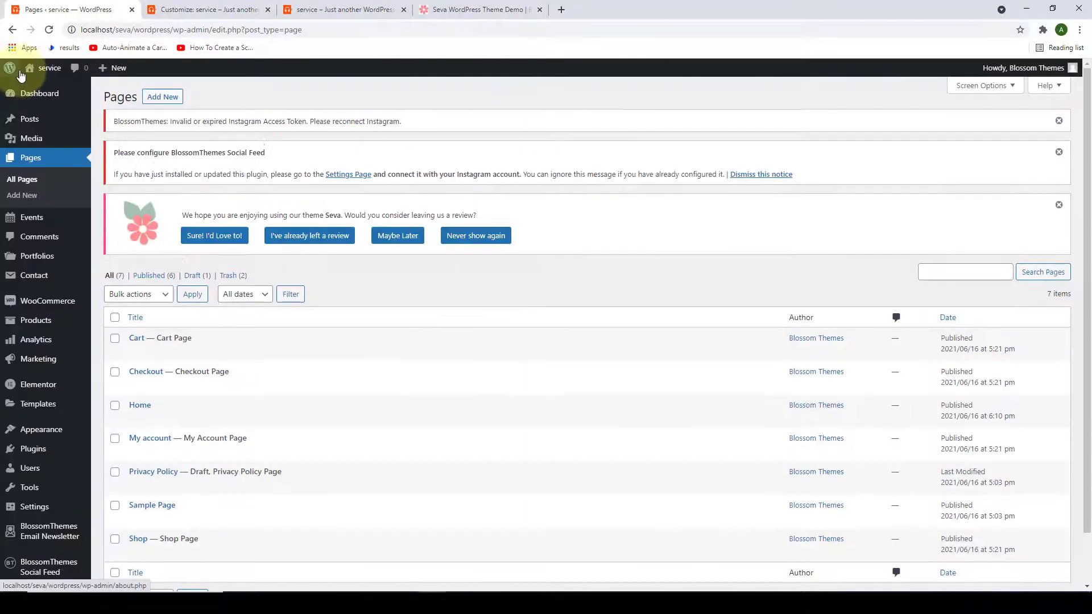
mouse_move(61, 99)
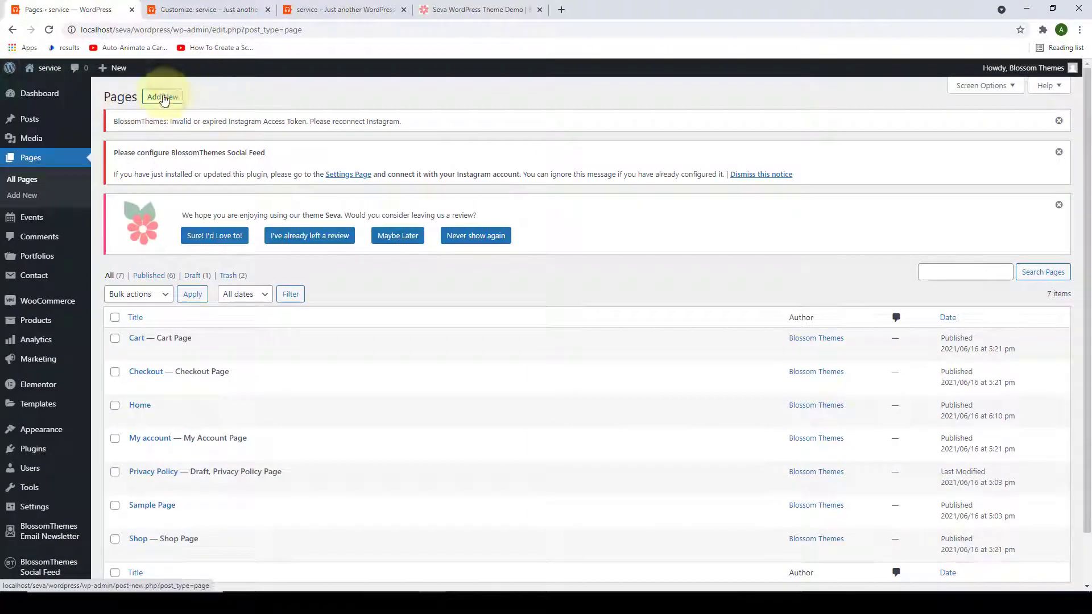
left_click(180, 102)
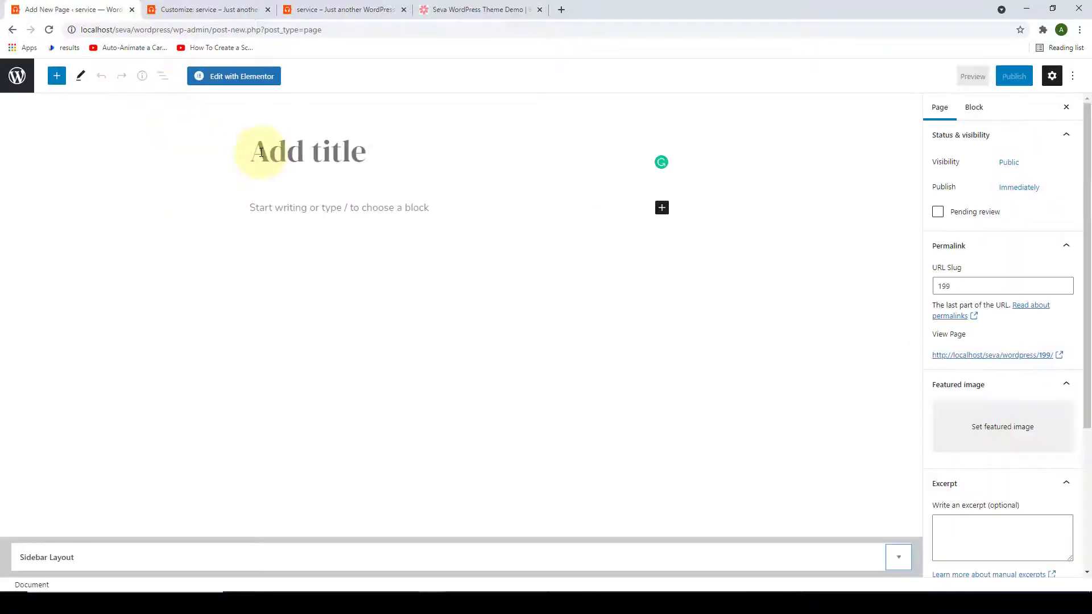
left_click(347, 161)
type("Blog")
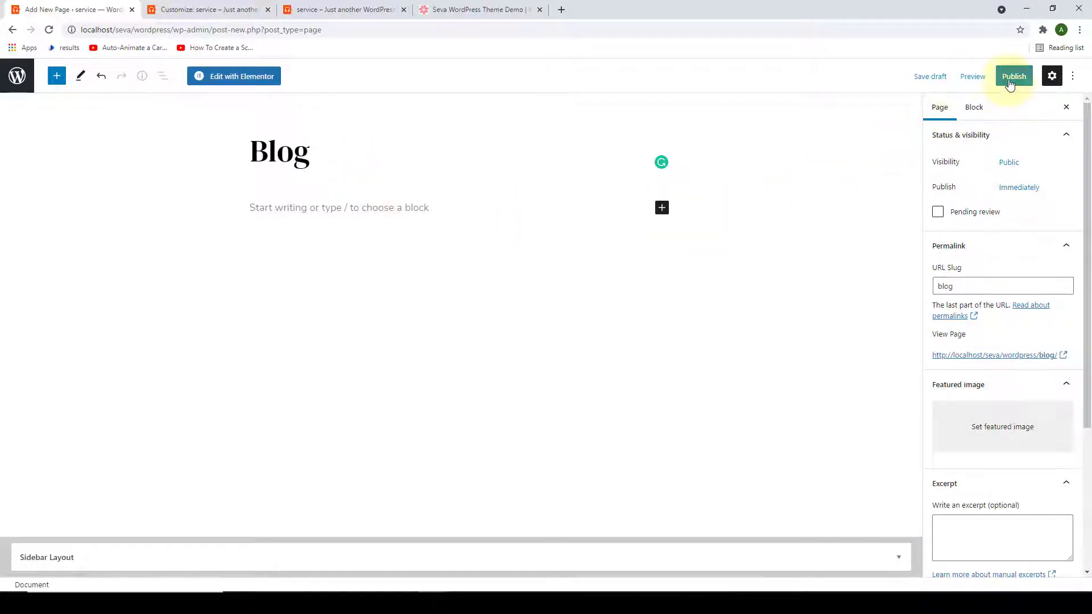
left_click(1011, 82)
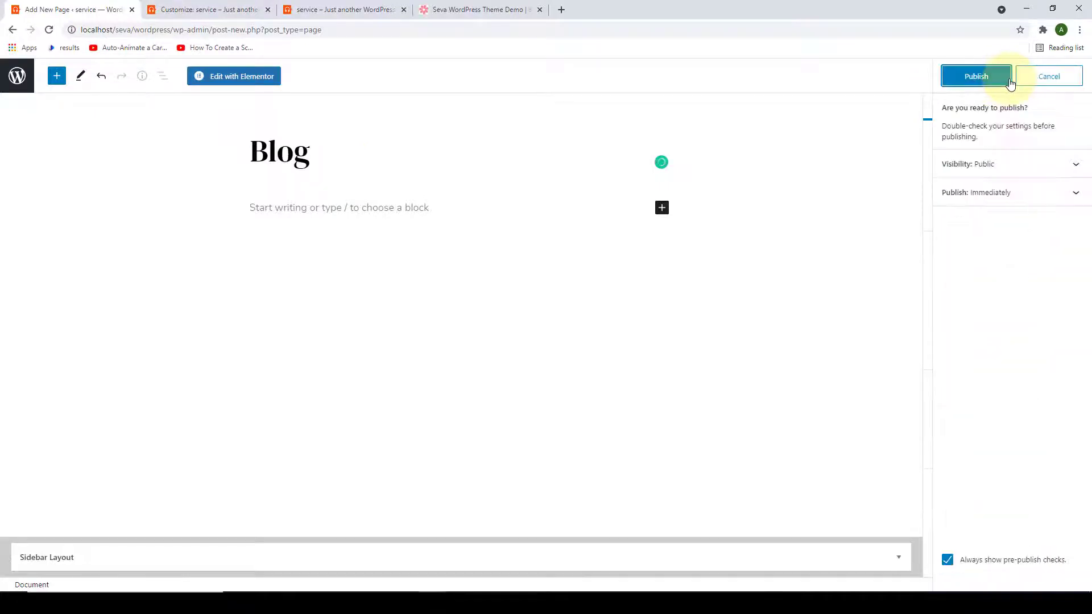
left_click(1009, 82)
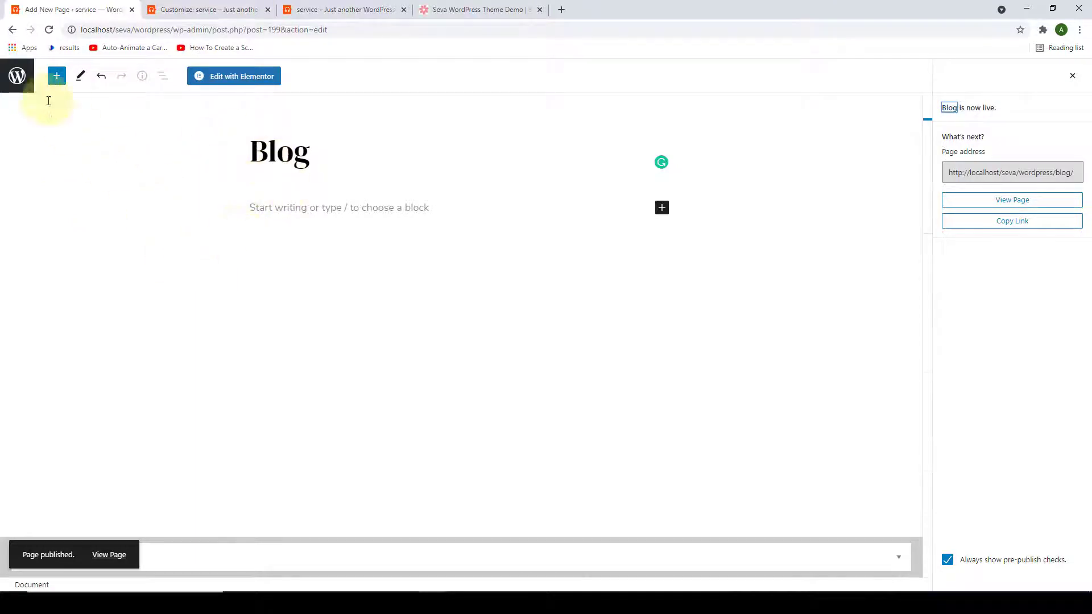
left_click(18, 78)
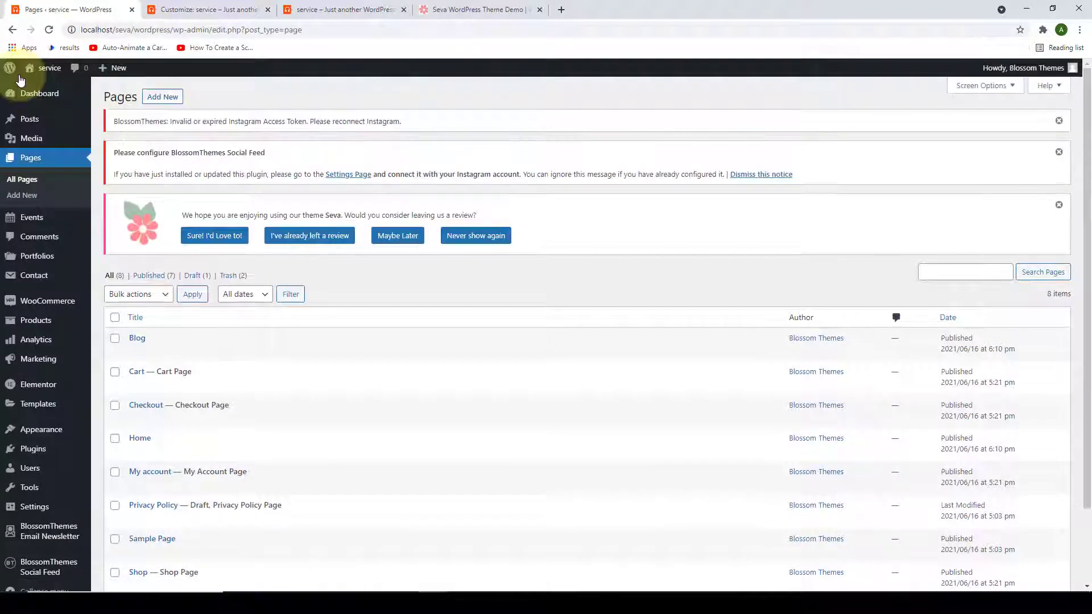
Open Appearance > Customize in a new tab, close the duplicate tab, and open Homepage Settings.
mouse_move(28, 81)
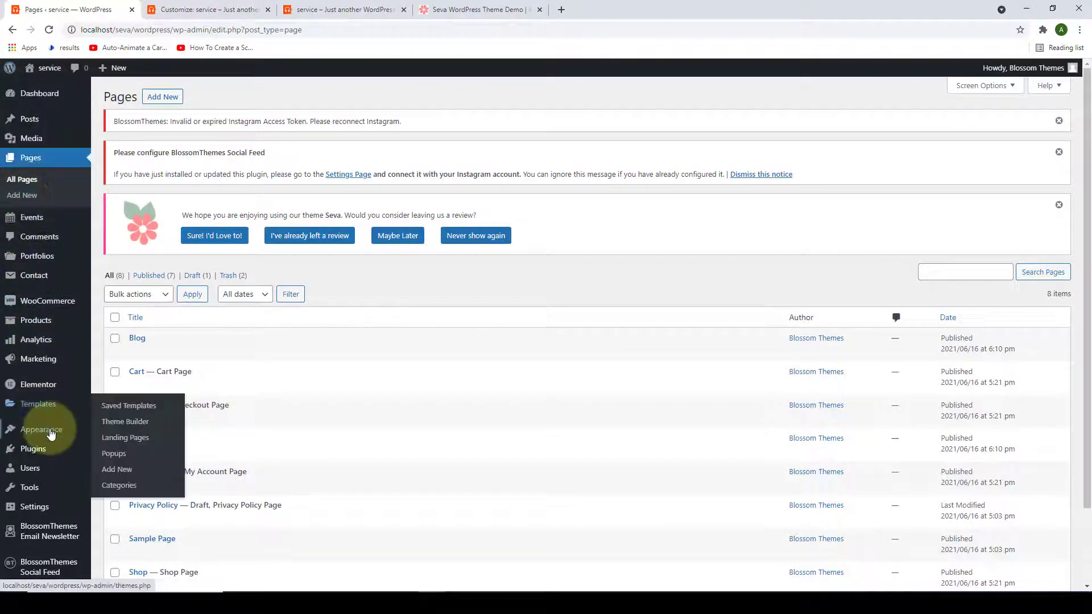
mouse_move(23, 431)
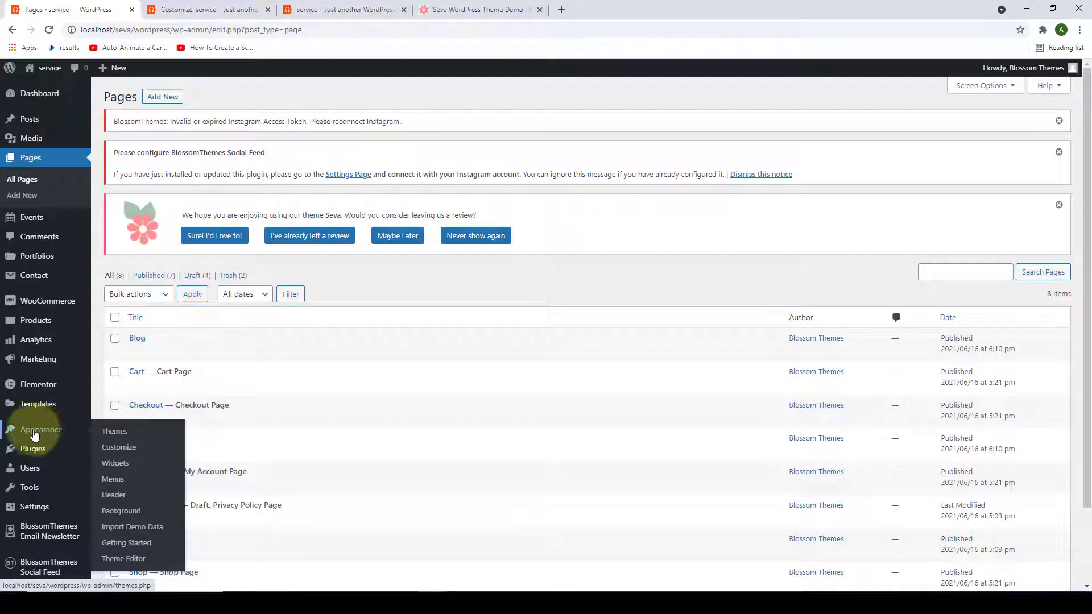
right_click(132, 450)
left_click(168, 458)
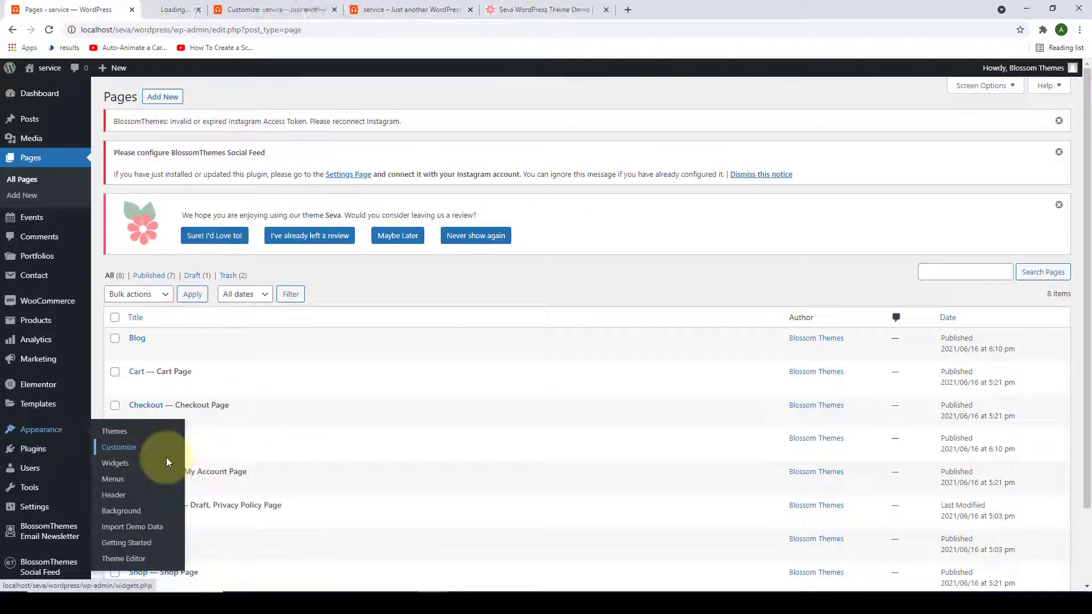
left_click(216, 9)
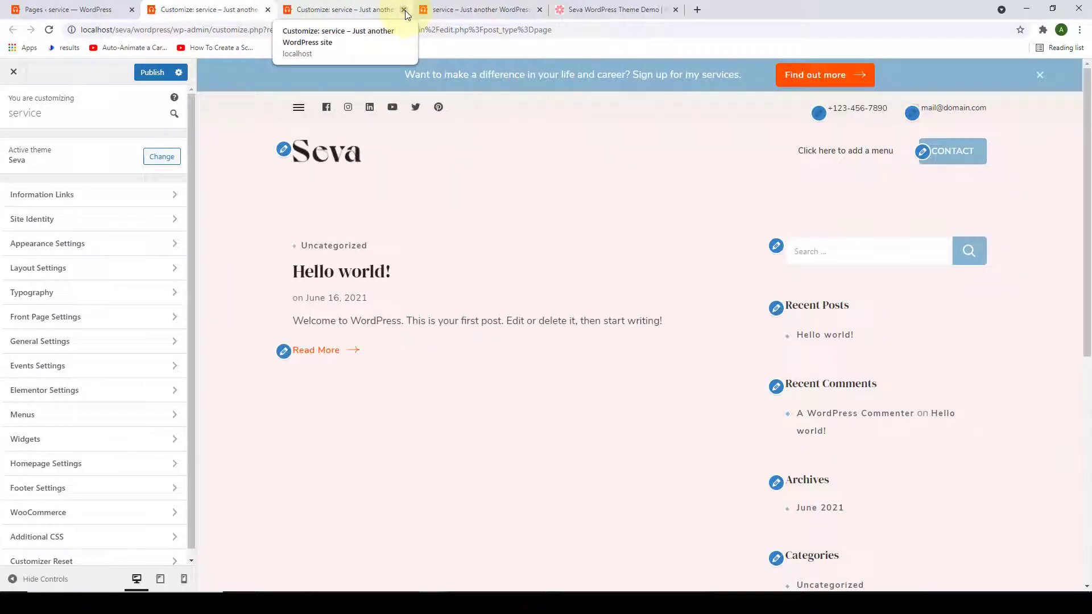
left_click(404, 10)
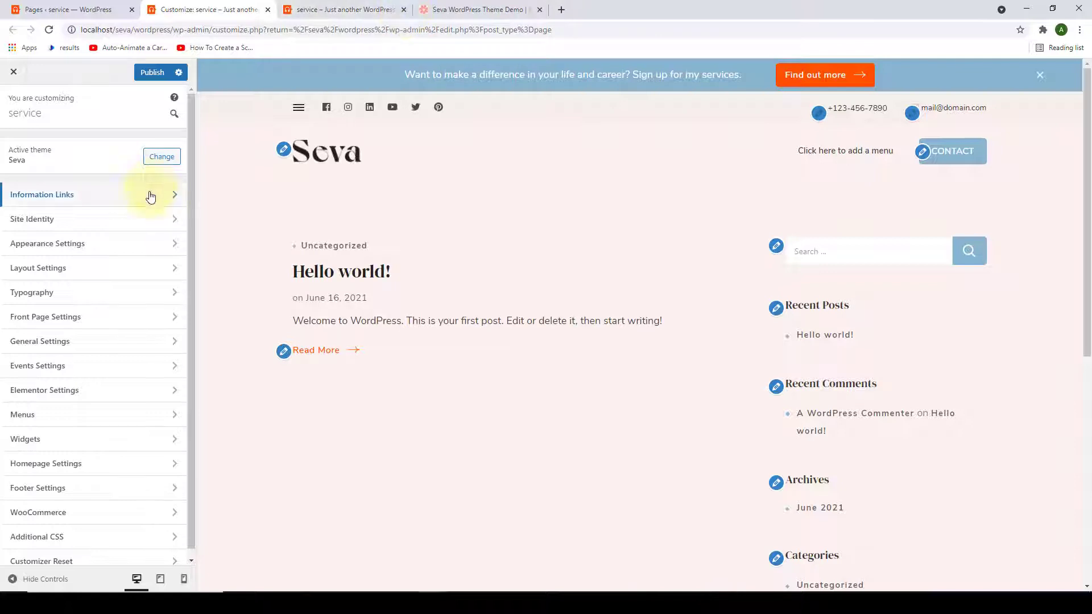
left_click(105, 465)
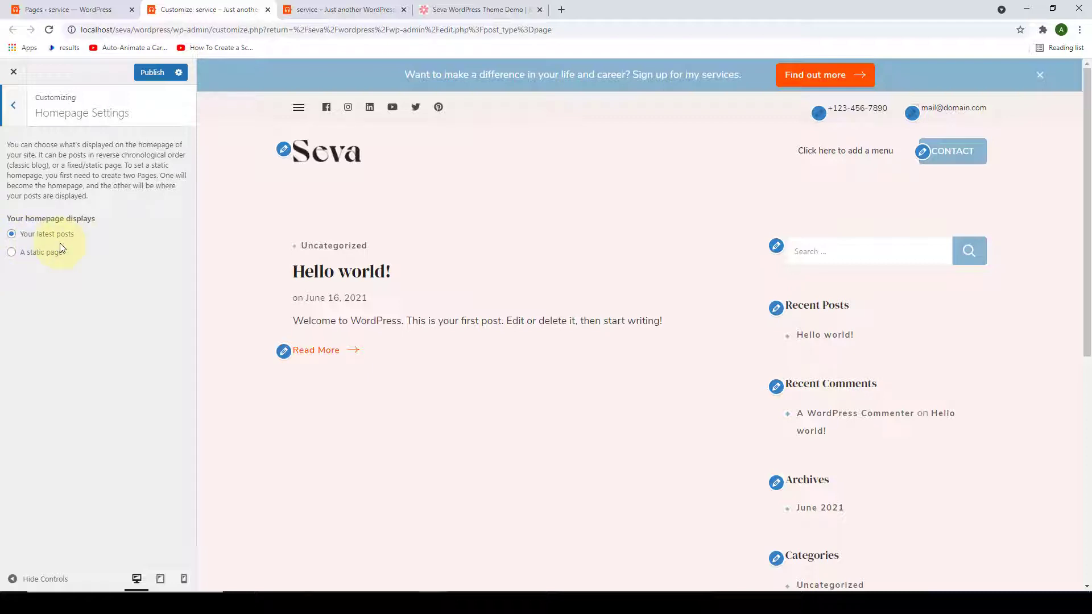
Set the homepage to the static page Home and the posts page to Blog, then publish.
scroll(527, 285, "down", 2)
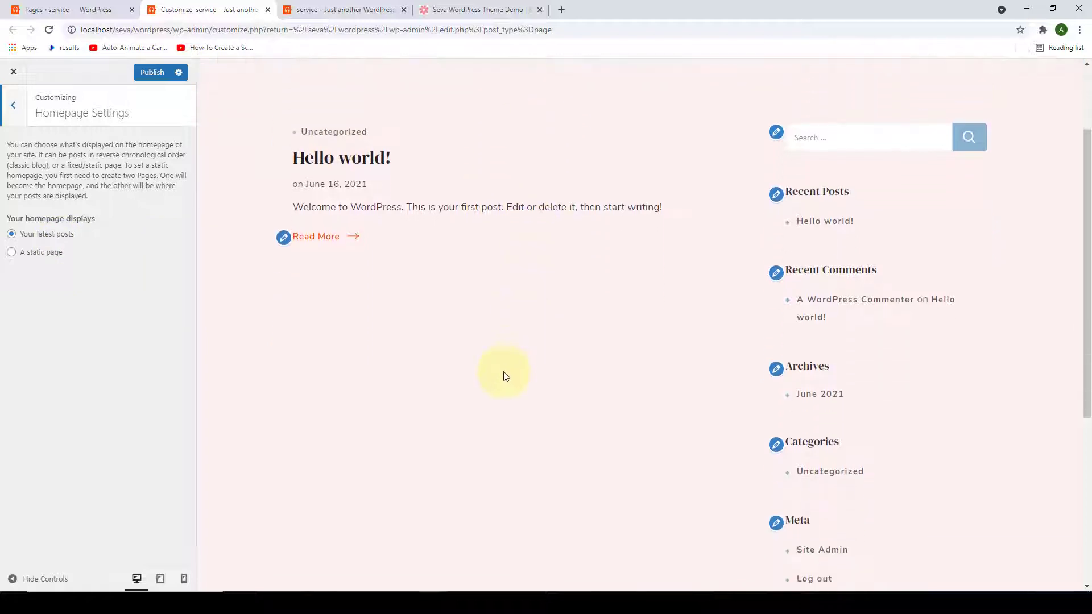
scroll(505, 344, "up", 2)
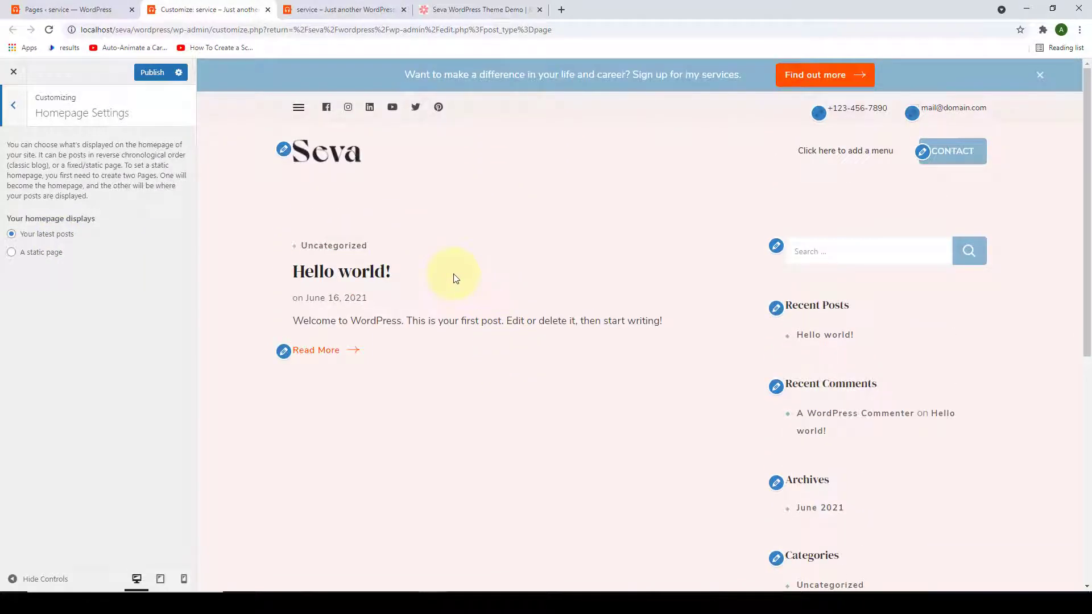
left_click(12, 253)
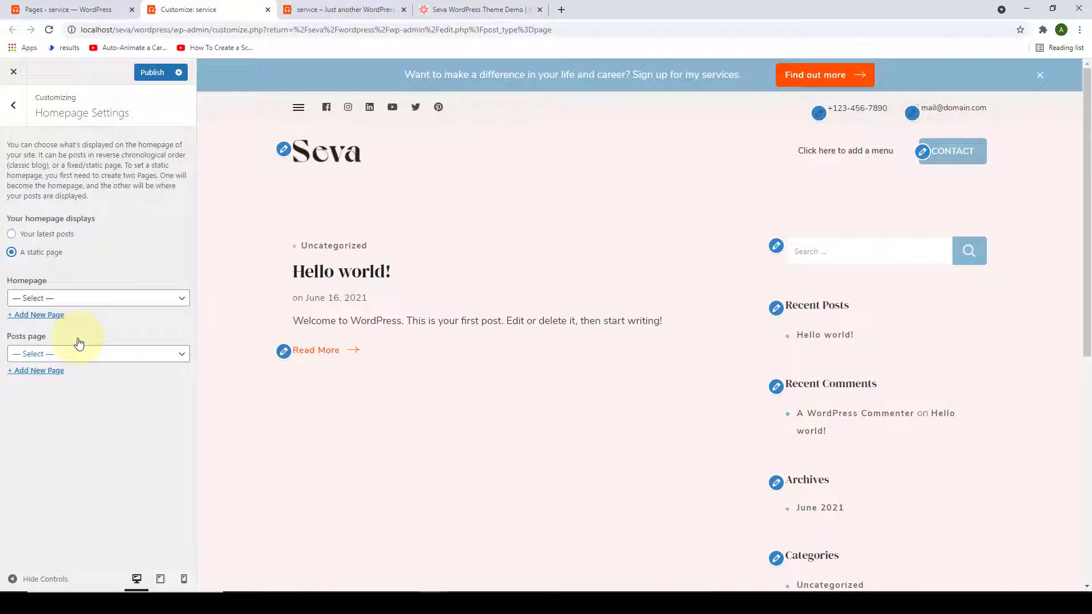
left_click(181, 301)
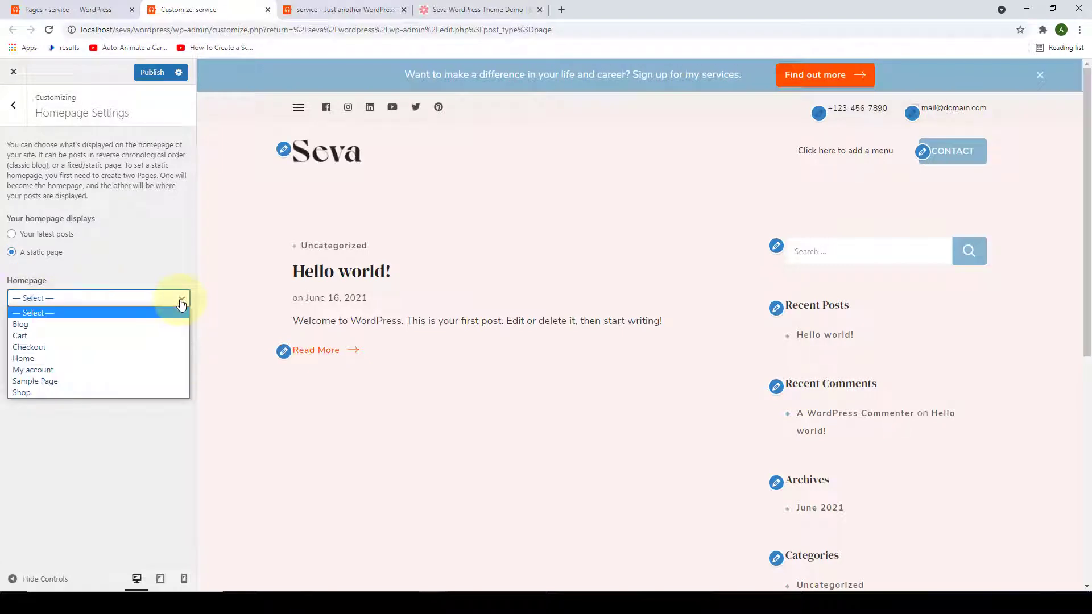
left_click(59, 358)
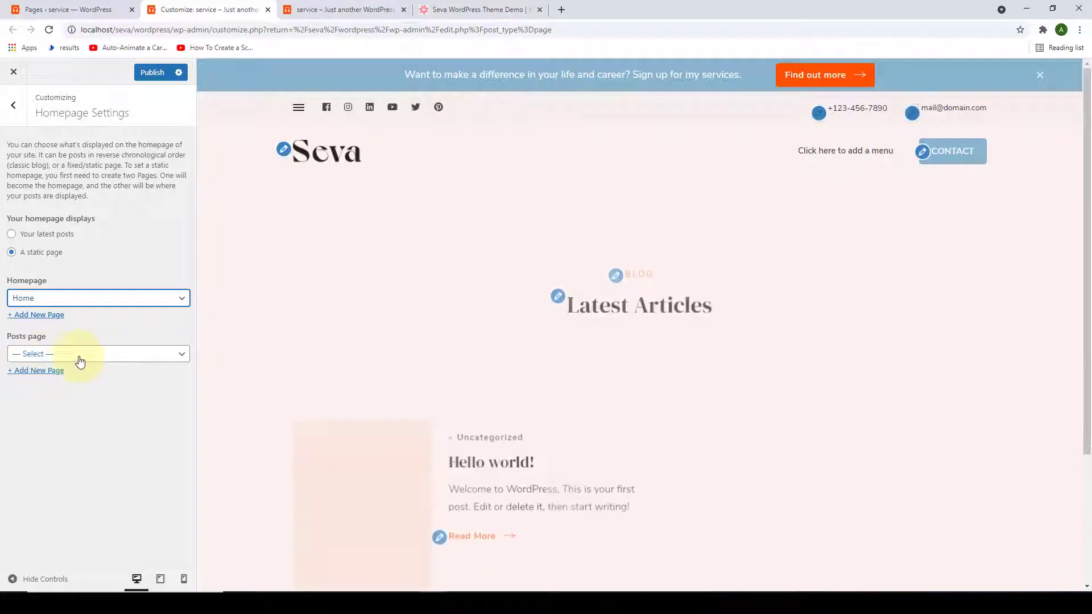
left_click(156, 360)
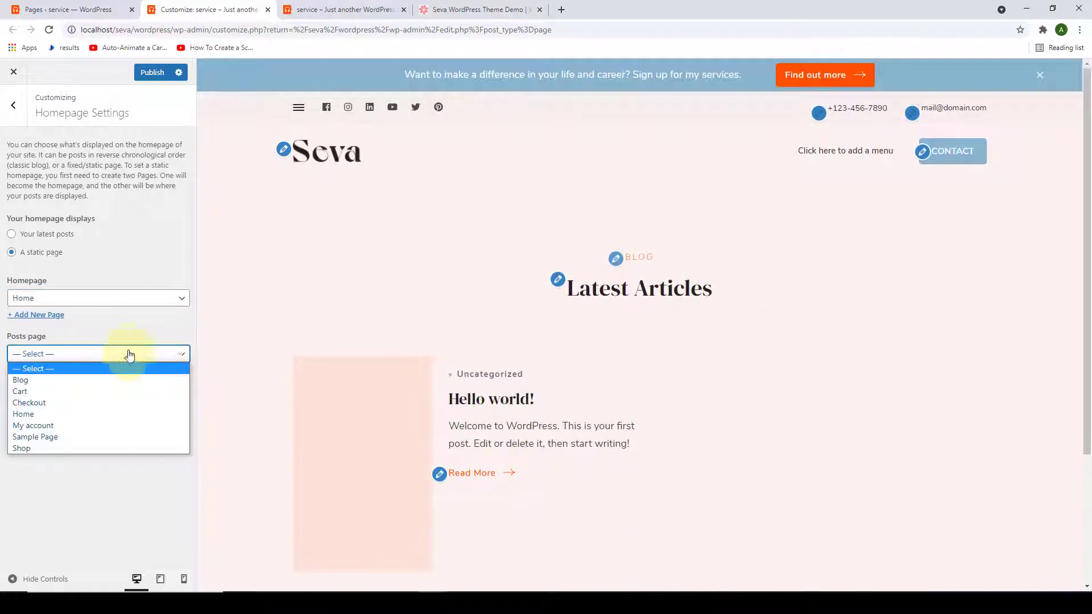
left_click(32, 381)
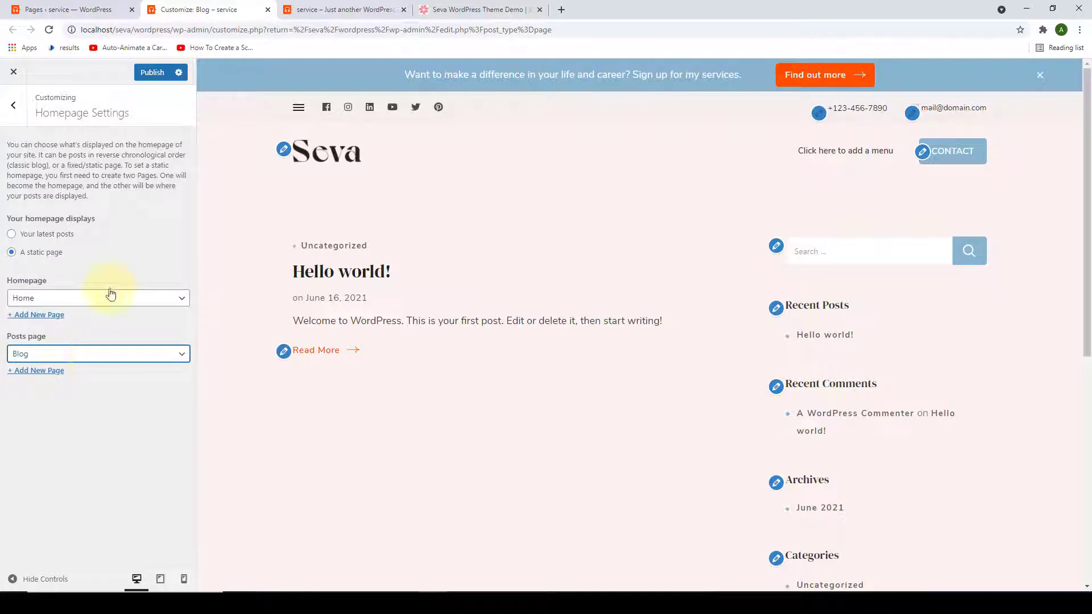
left_click(149, 80)
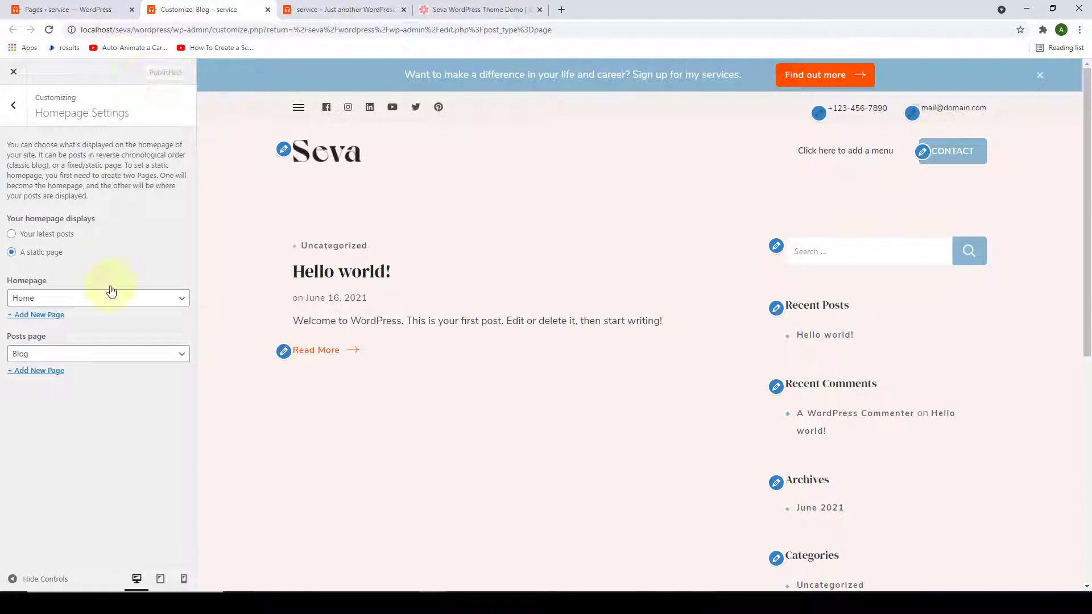
Load the homepage in the preview and follow View All Articles to the Blog listing.
left_click(353, 158)
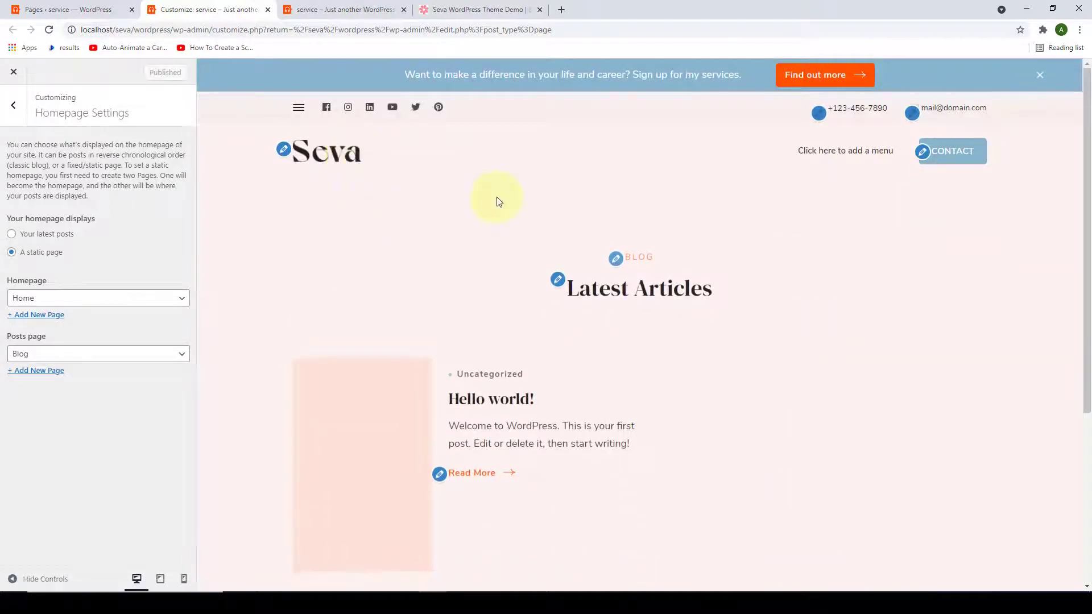
scroll(610, 292, "down", 1)
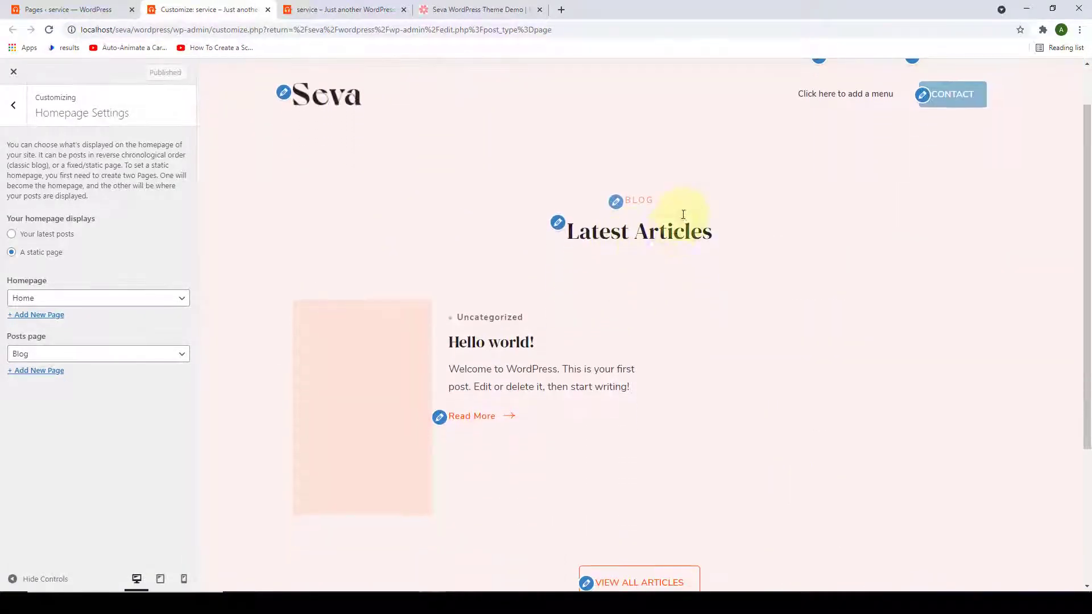
scroll(552, 344, "up", 2)
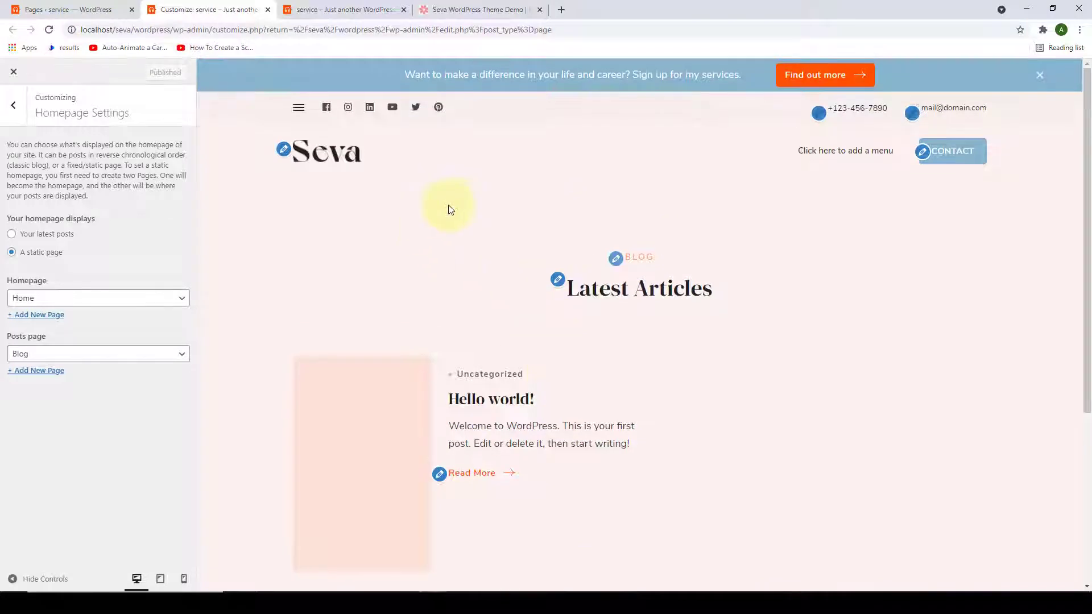
scroll(562, 367, "down", 5)
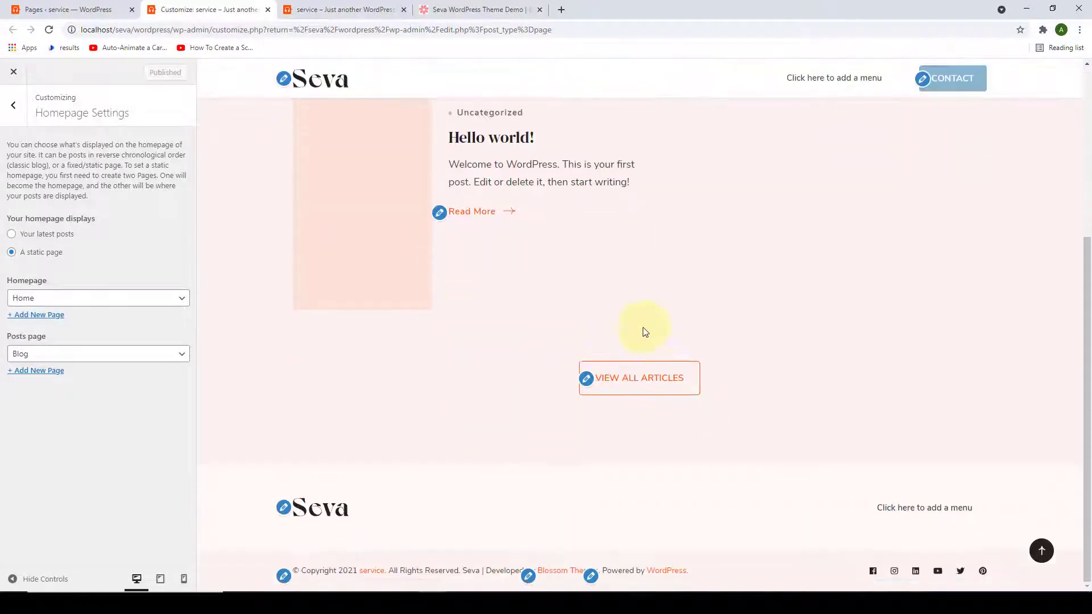
left_click(660, 380)
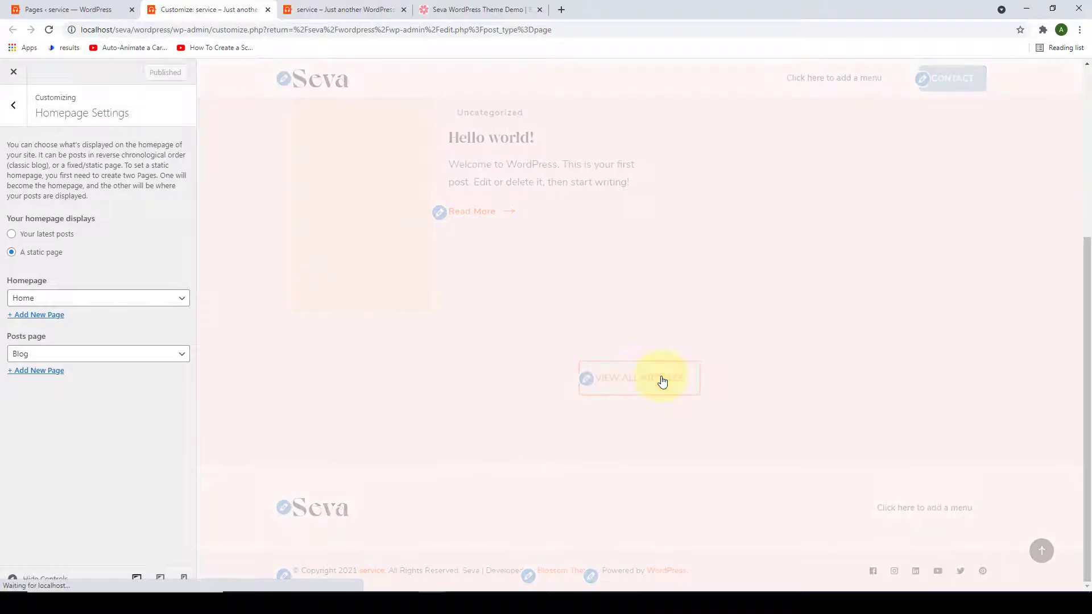
scroll(562, 378, "down", 2)
scroll(562, 353, "up", 2)
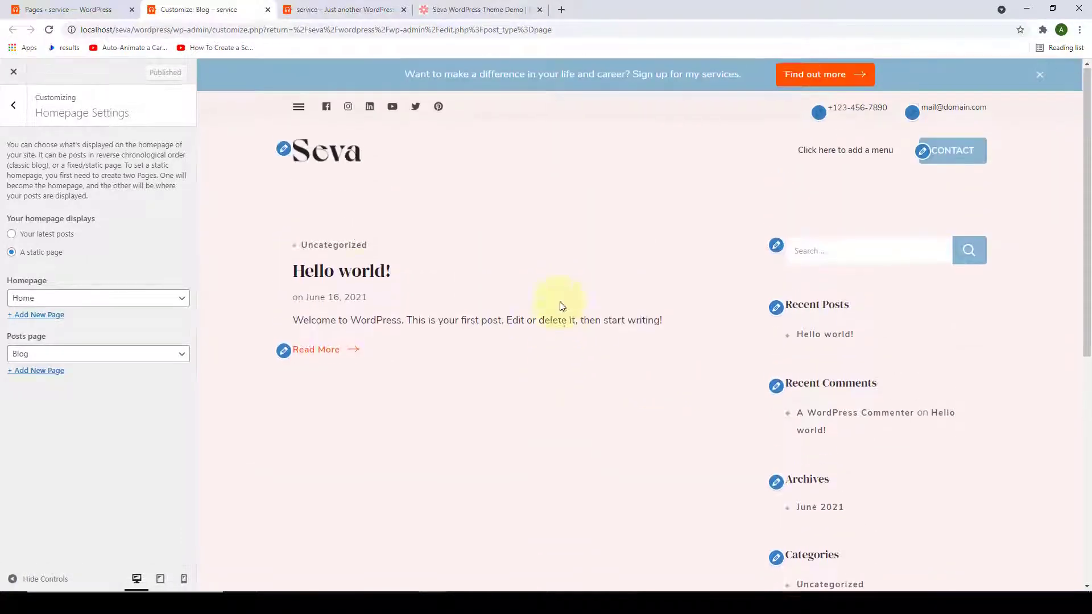
Go back to the main Customizer list, reload the homepage preview, and open Front Page Settings.
left_click(13, 105)
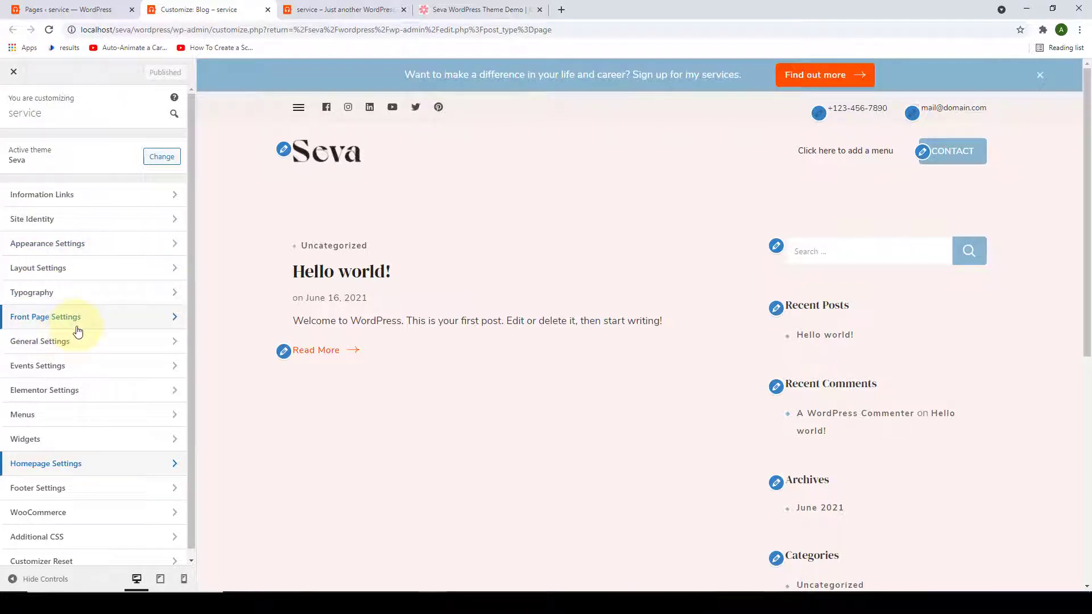
left_click(347, 157)
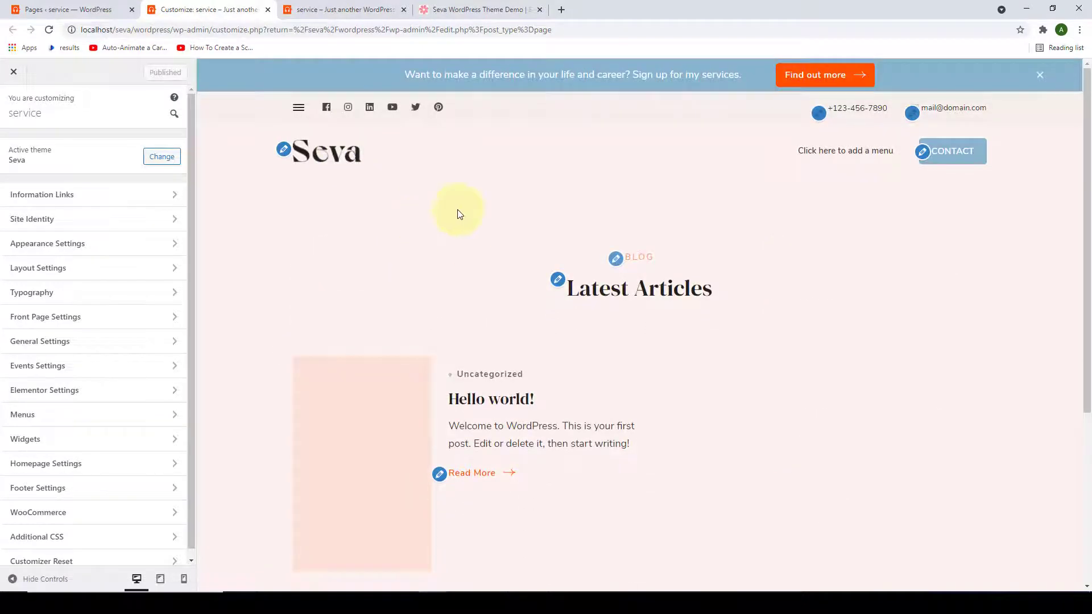
scroll(461, 228, "down", 2)
scroll(463, 364, "up", 2)
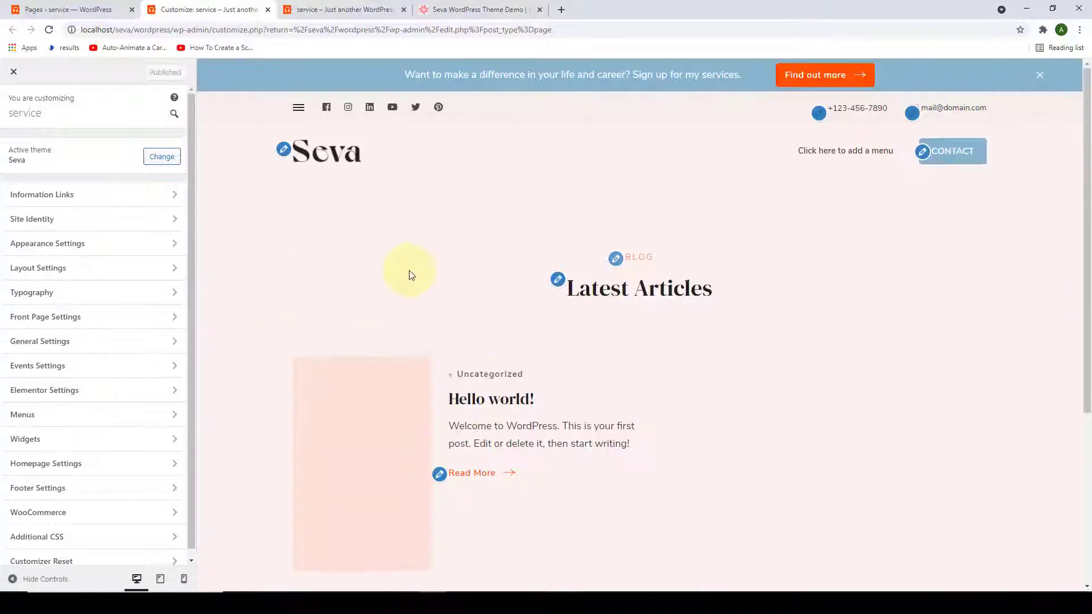
left_click(113, 320)
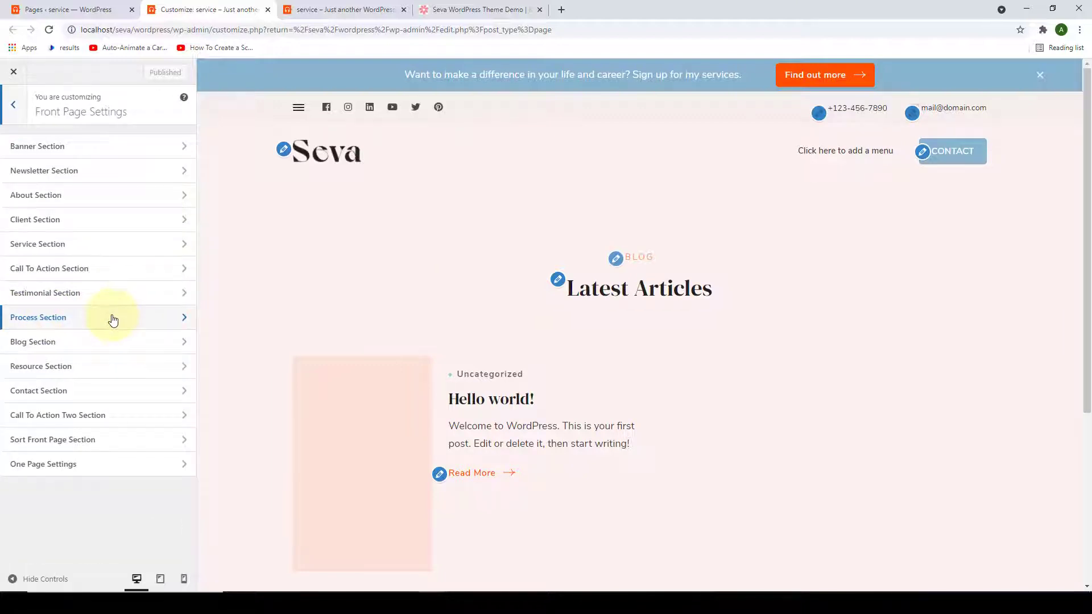
Open Banner Section and keep the Static/Video CTA Banner layout.
left_click(100, 158)
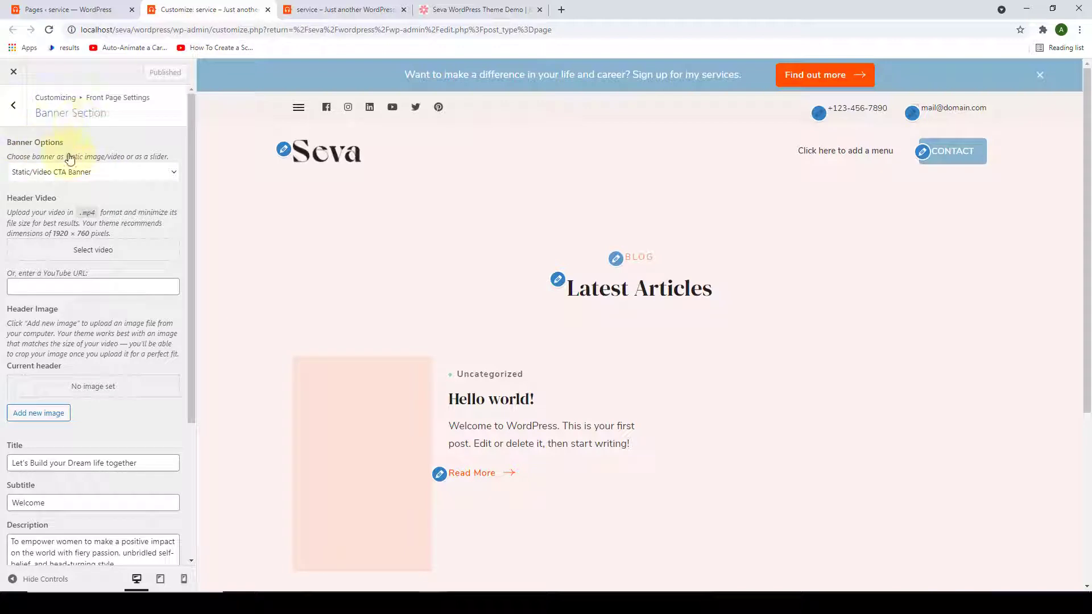
left_click(171, 172)
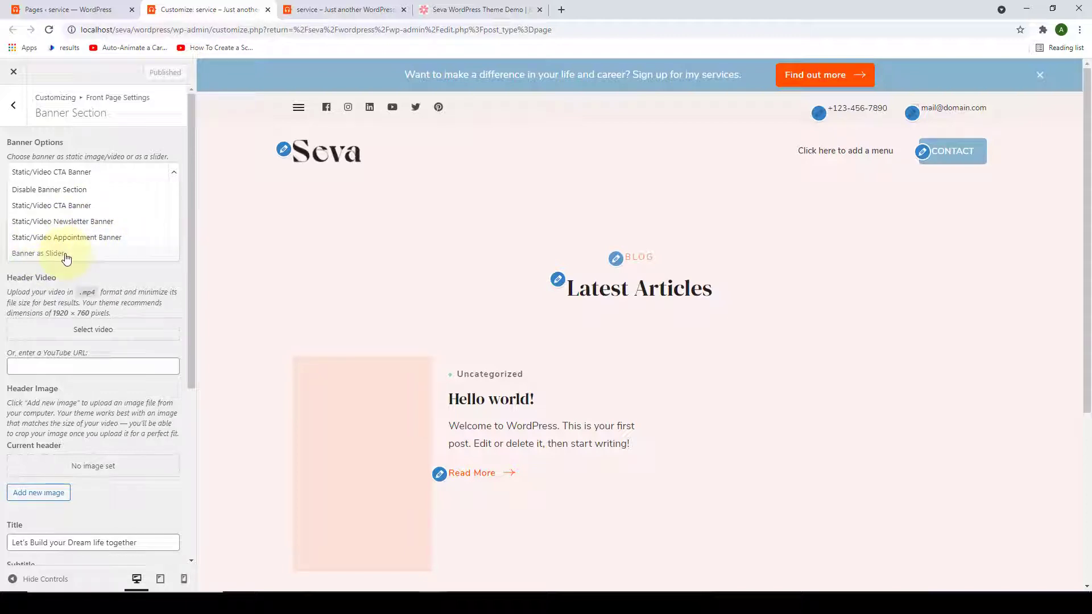
left_click(73, 209)
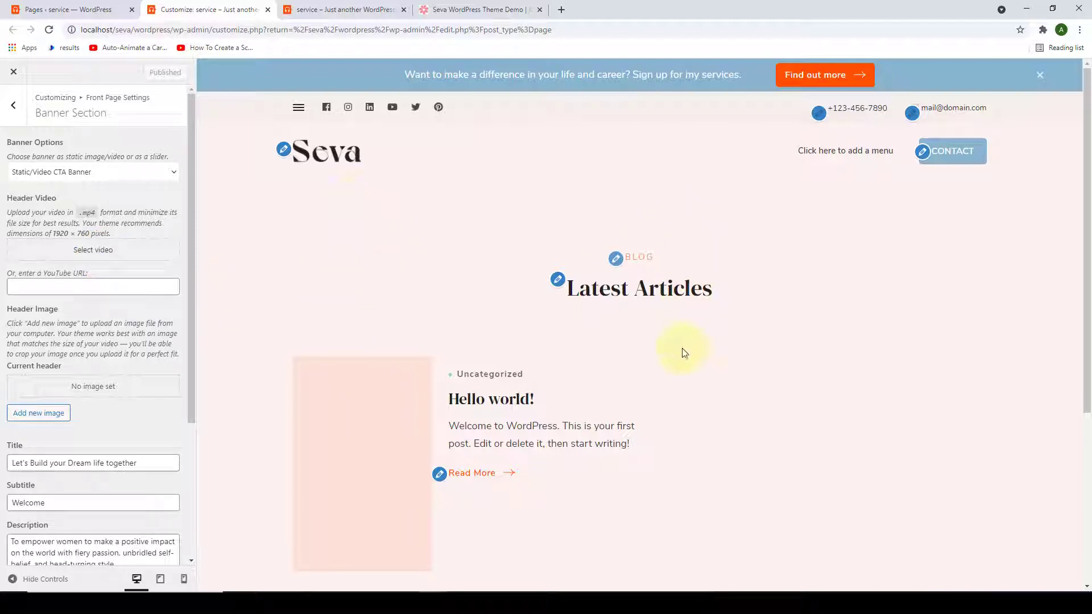
scroll(57, 309, "down", 1)
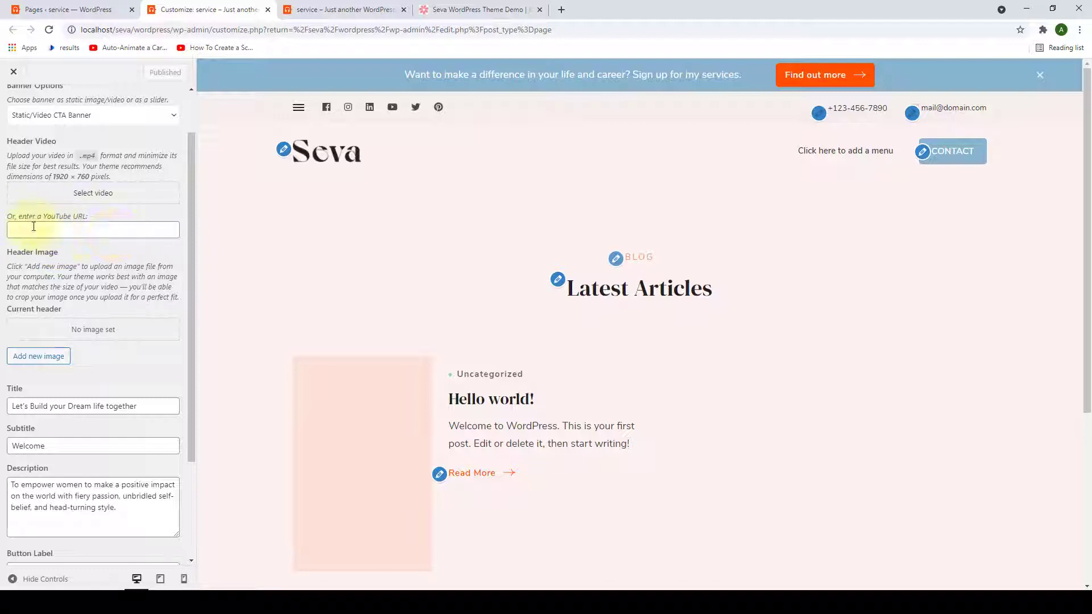
Paste a YouTube video link for the banner, preview it, then delete the link.
left_click(81, 230)
type("https://www.youtube.com/watch?v=8Ow9kaz1Vdc")
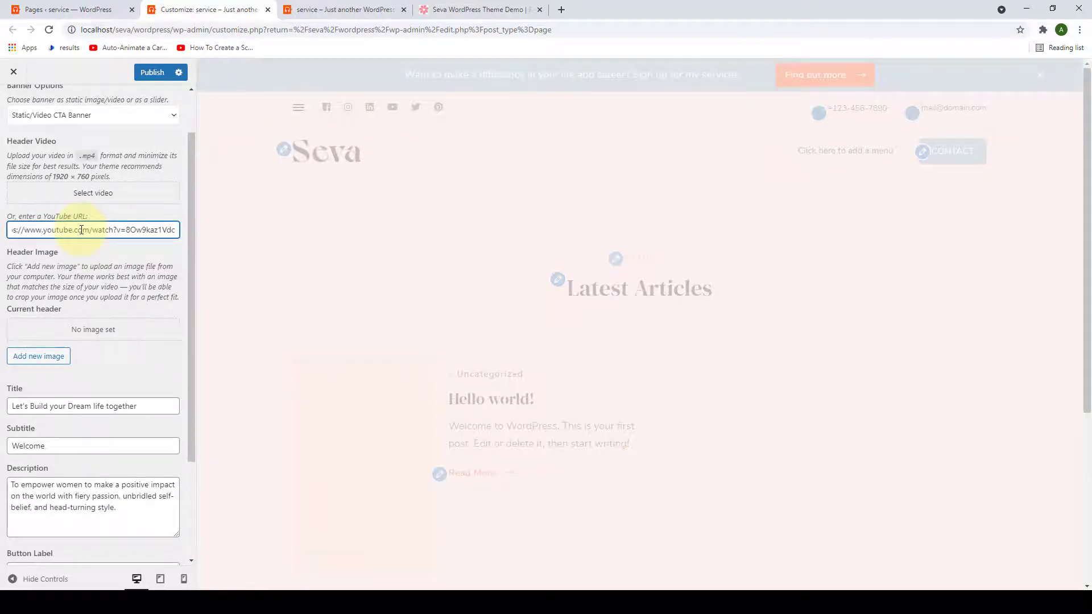
scroll(384, 312, "down", 2)
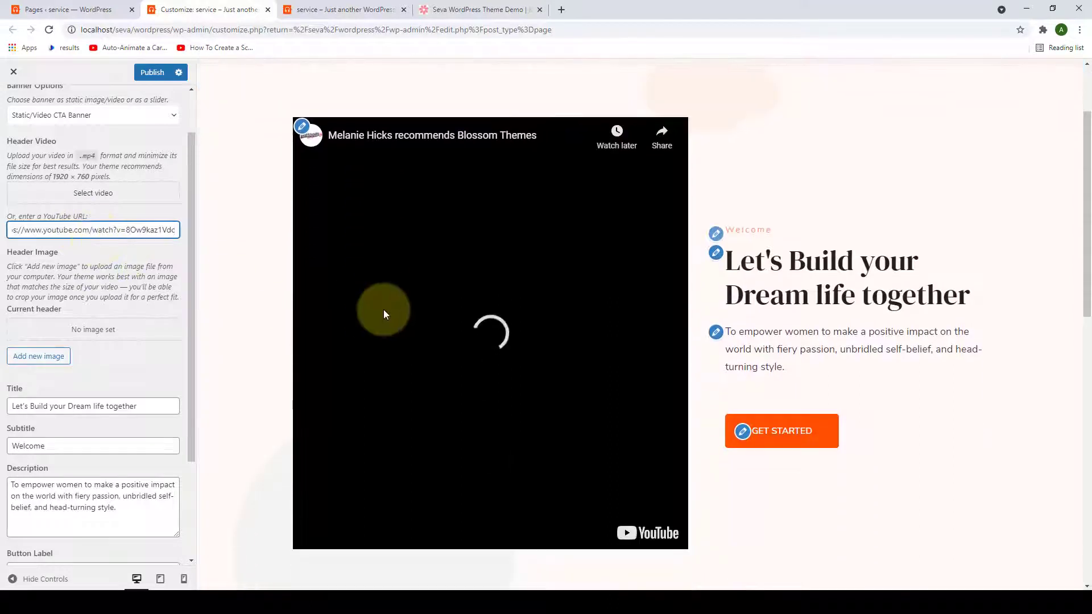
scroll(384, 311, "down", 1)
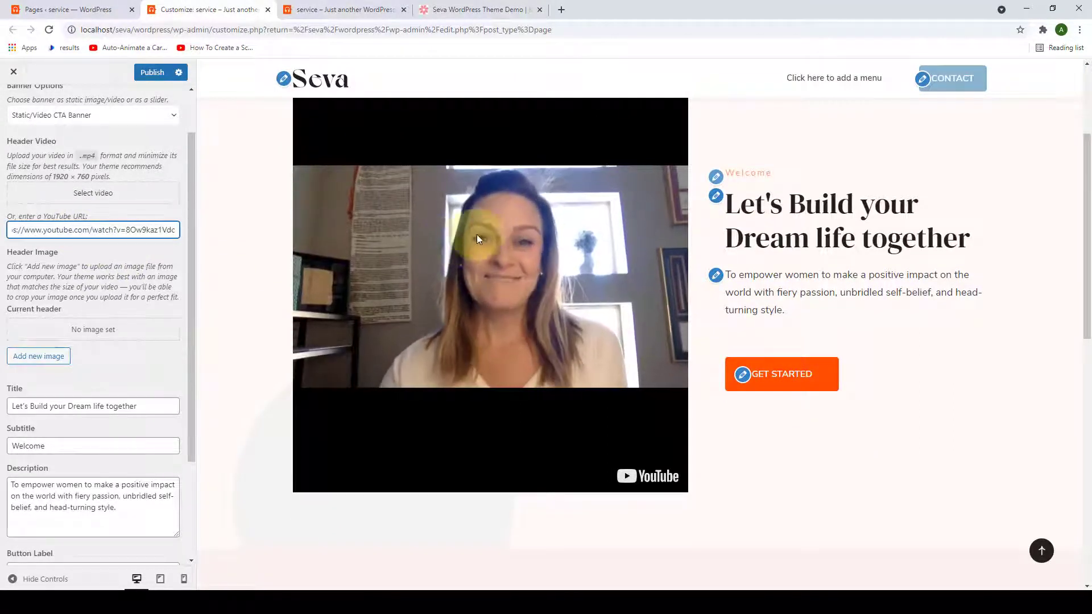
scroll(542, 369, "up", 1)
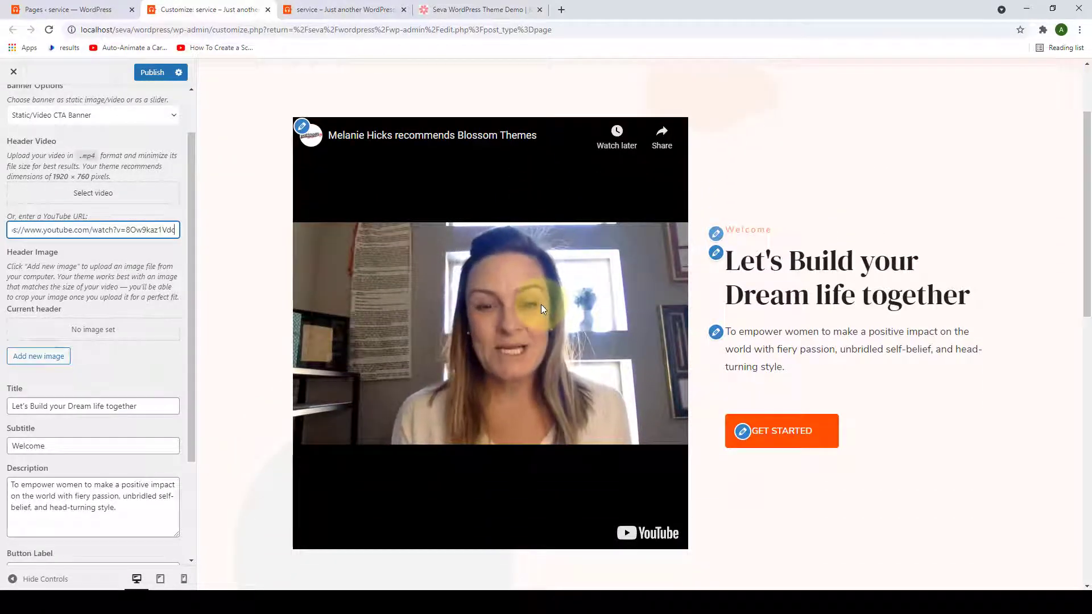
scroll(131, 334, "down", 1)
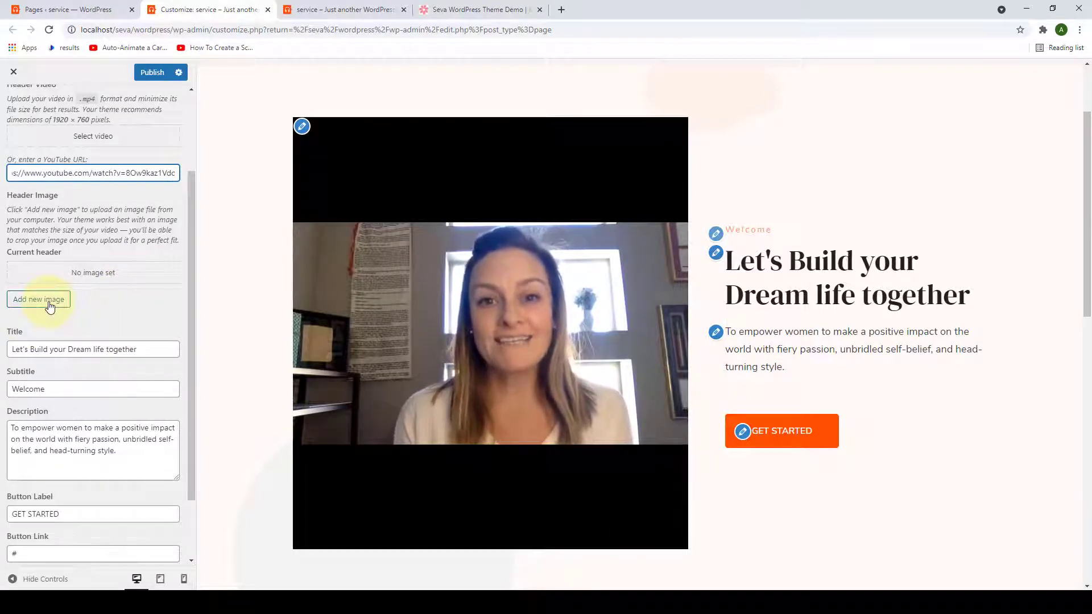
triple_click(131, 173)
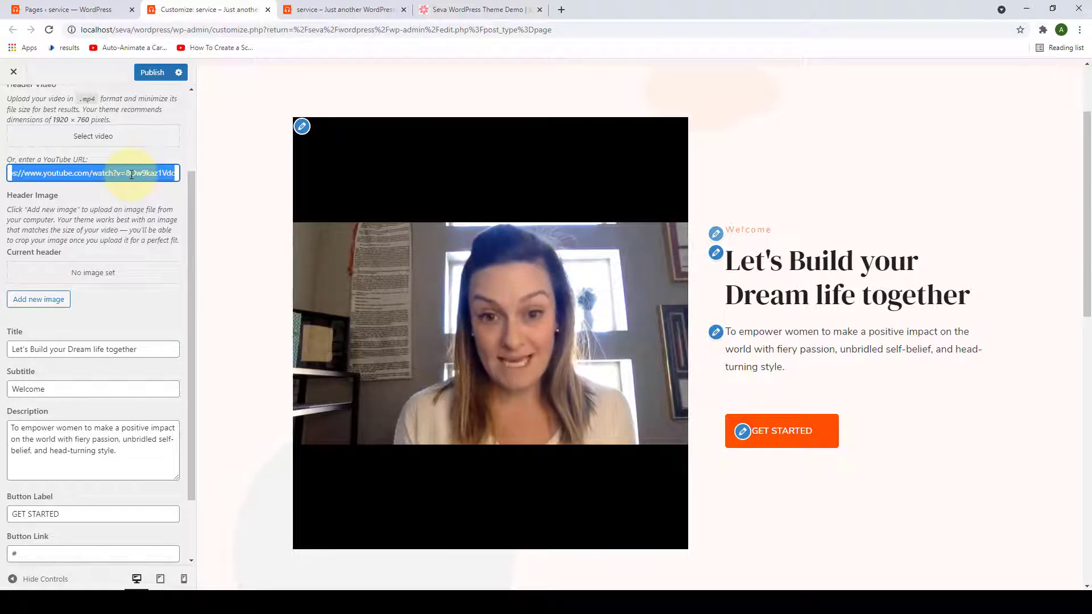
key("BackSpace")
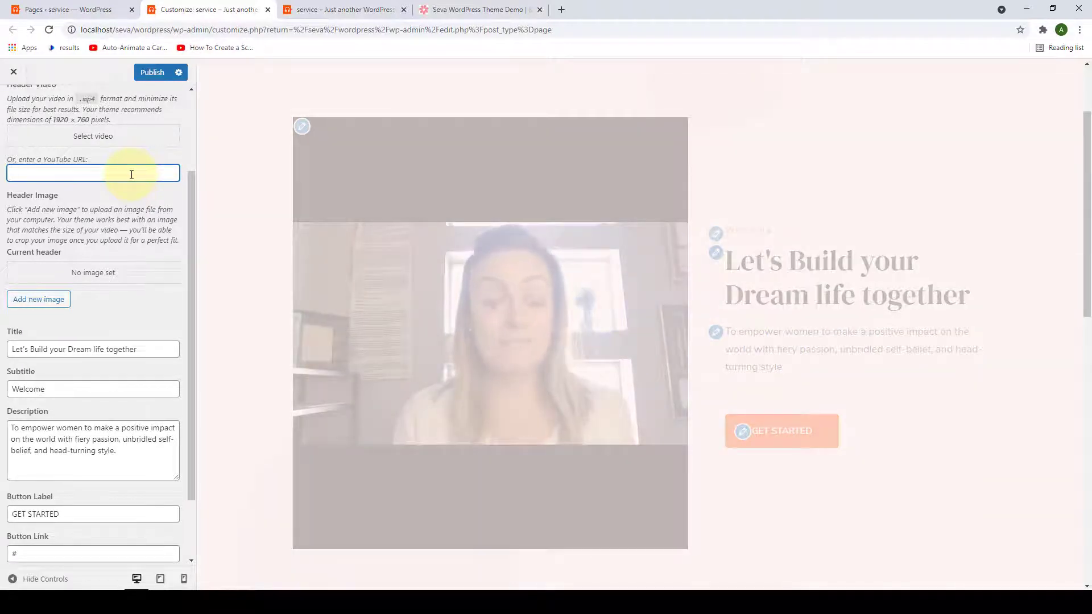
Set the pink-beanie portrait from the Media Library as the banner header image, without cropping.
left_click(61, 307)
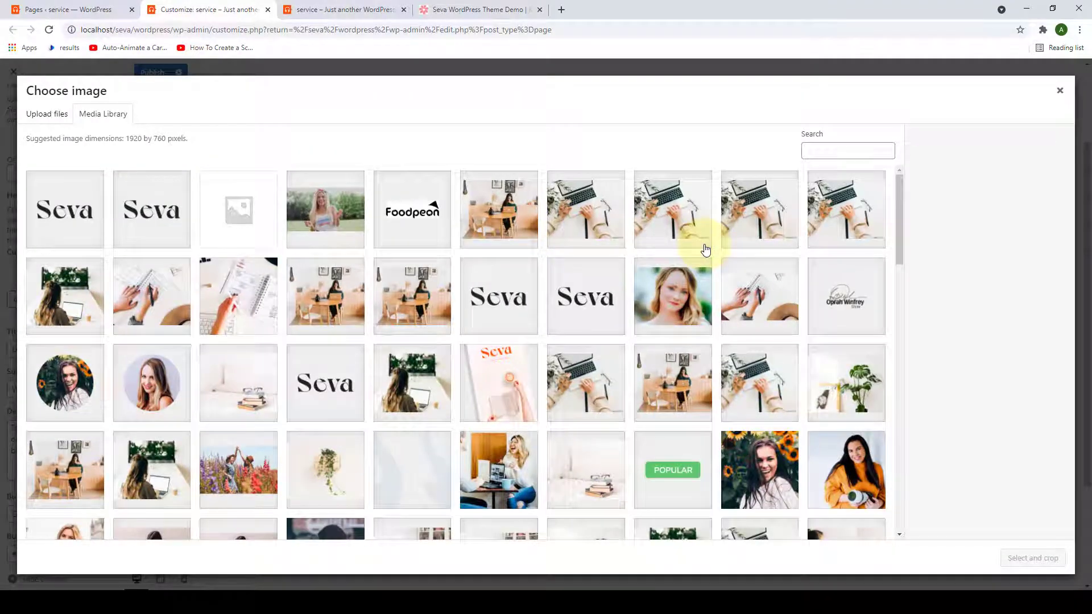
scroll(705, 249, "down", 15)
left_click(500, 256)
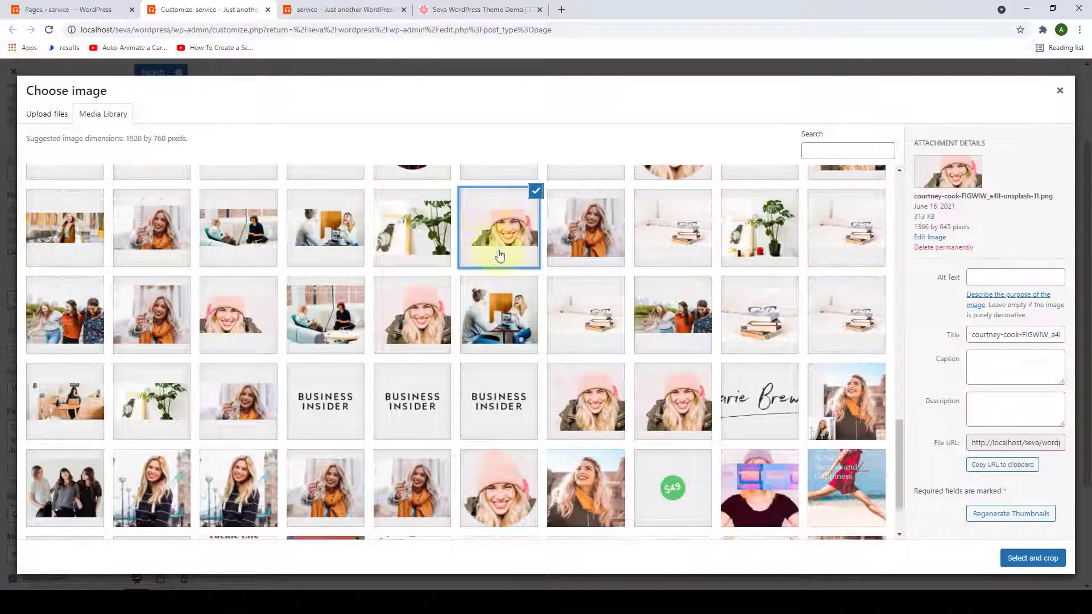
left_click(1035, 560)
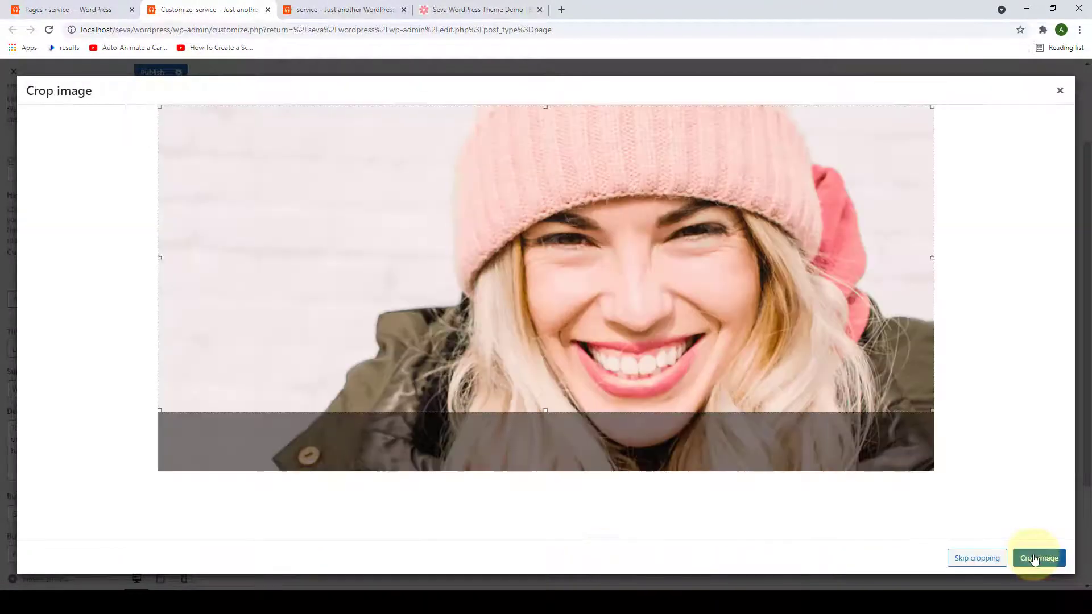
left_click(984, 566)
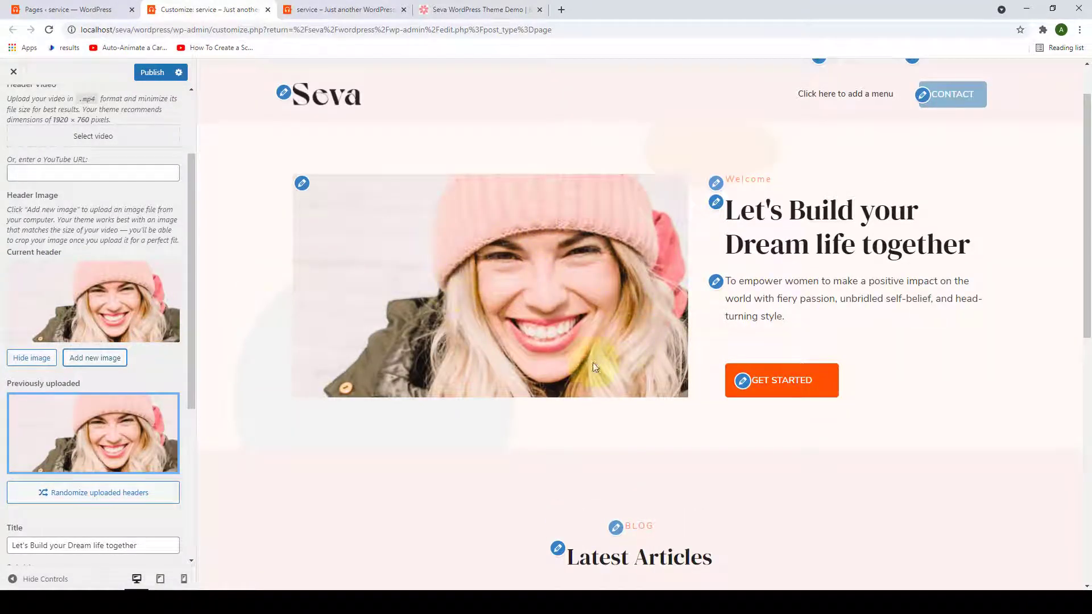
Replace the banner title with a longer pasted title and review the subtitle, description and GET STARTED label.
scroll(188, 341, "down", 3)
scroll(187, 410, "down", 2)
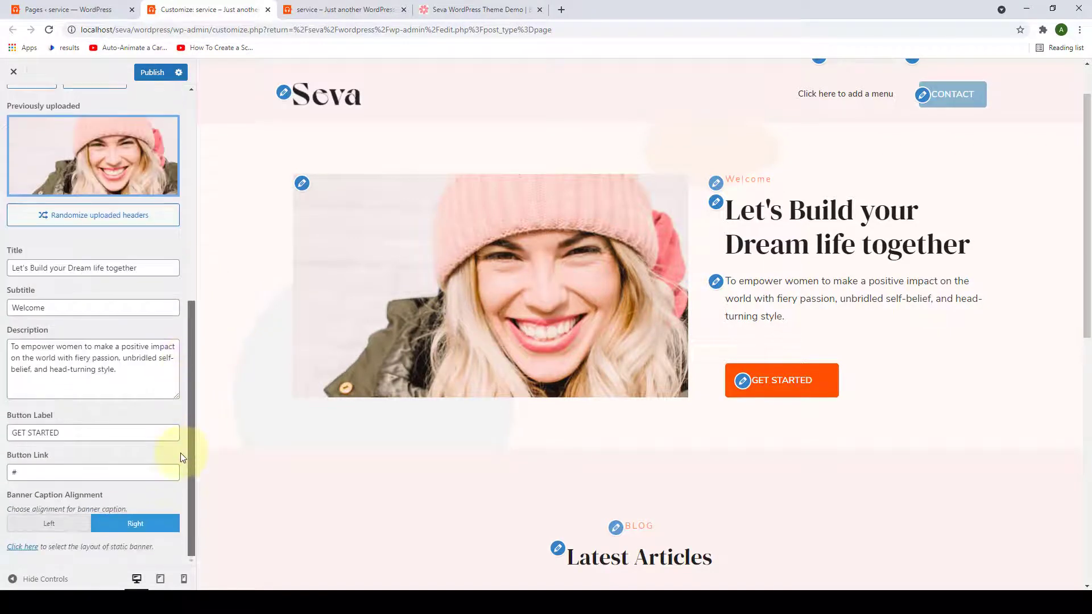
left_click_drag(160, 268, 3, 272)
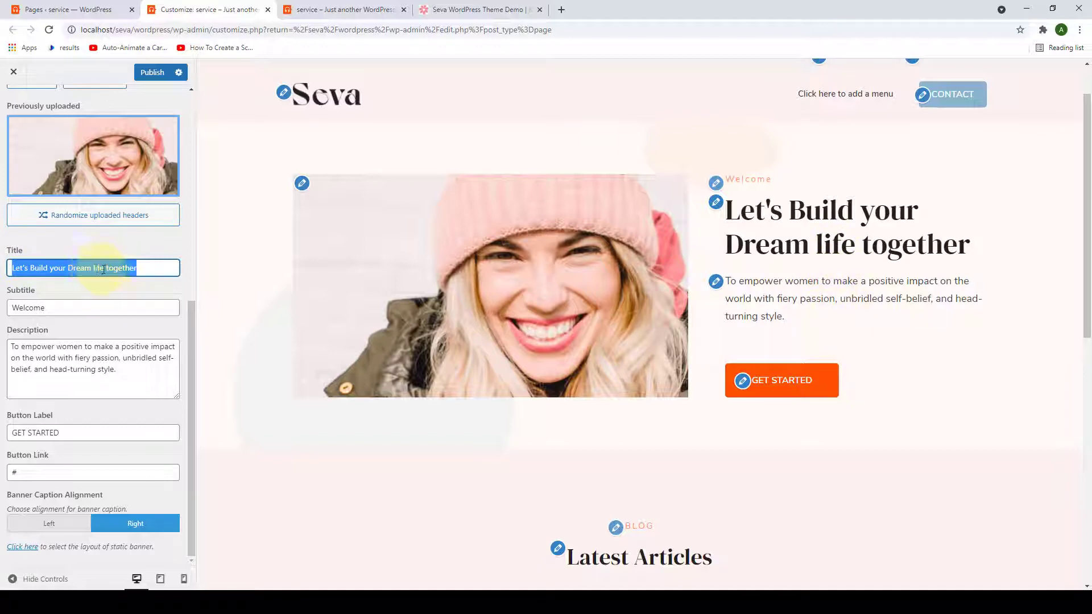
key("BackSpace")
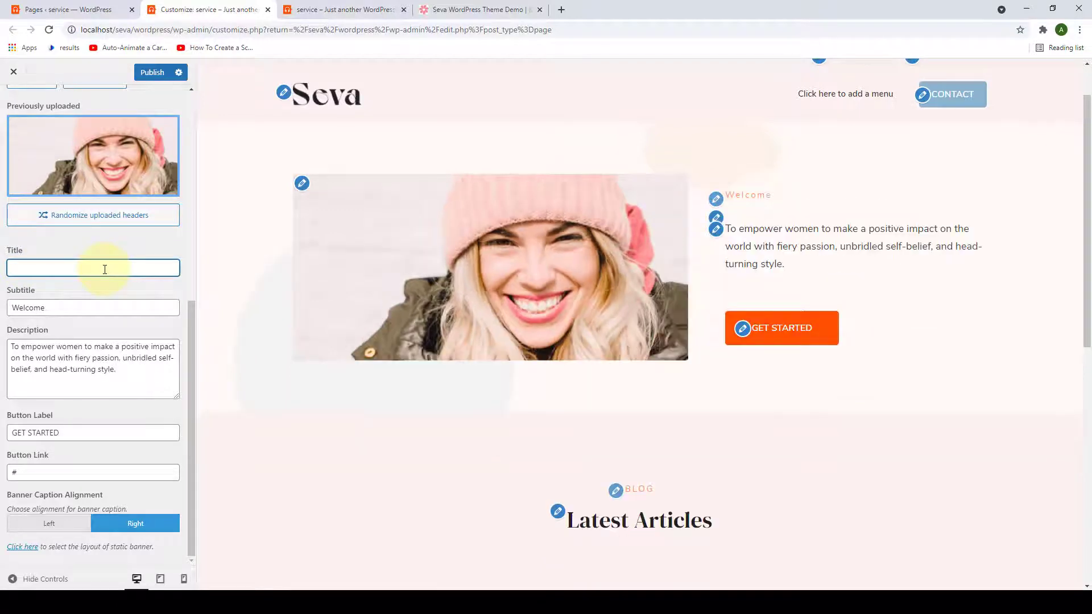
key("ctrl+v")
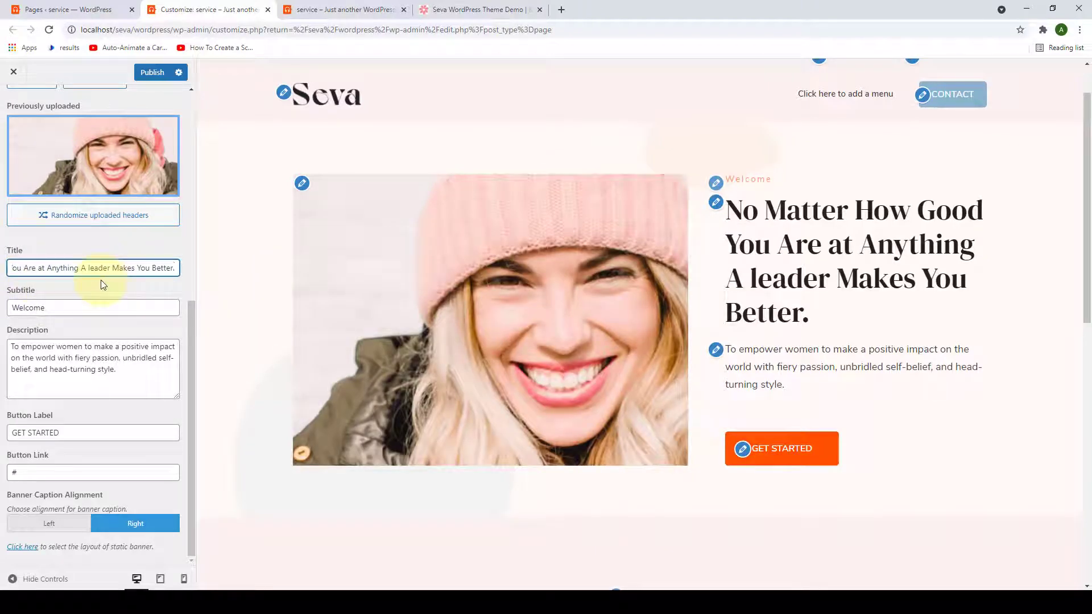
left_click_drag(71, 306, 12, 307)
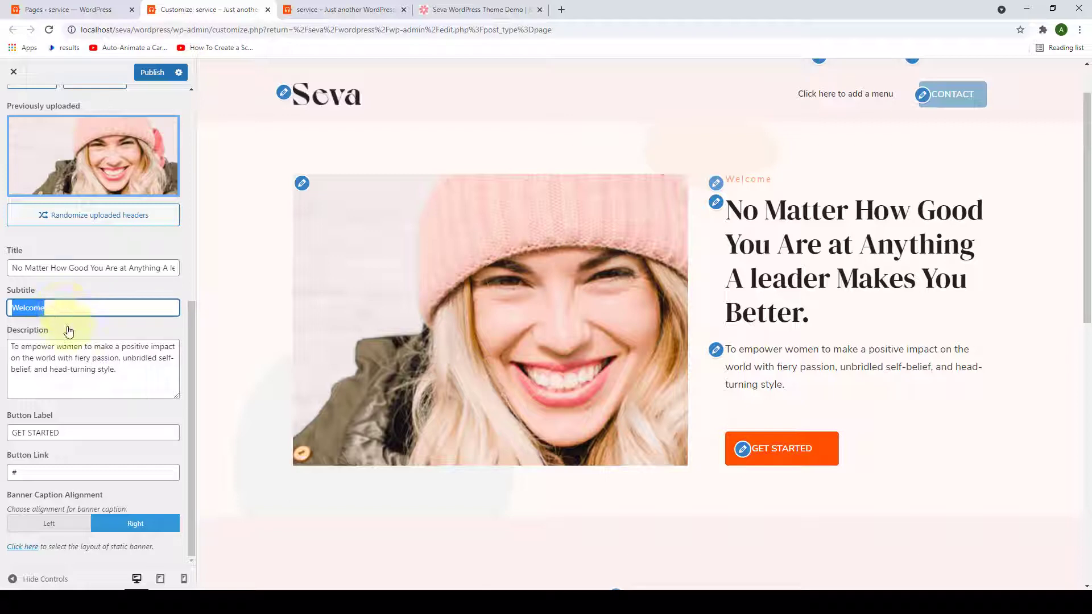
left_click_drag(117, 370, 8, 346)
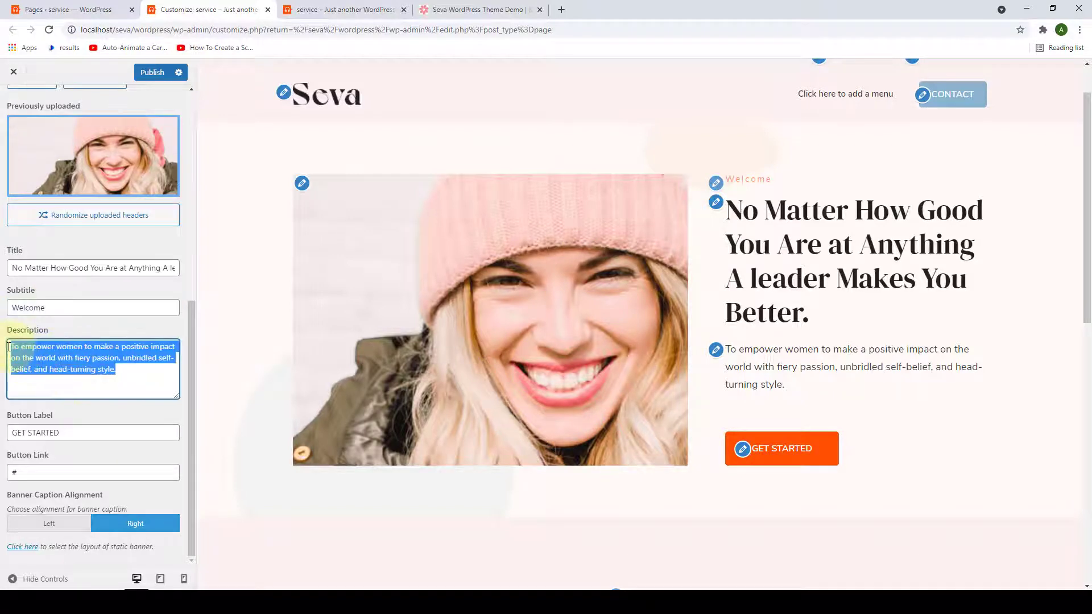
double_click(75, 436)
left_click_drag(75, 435, 11, 436)
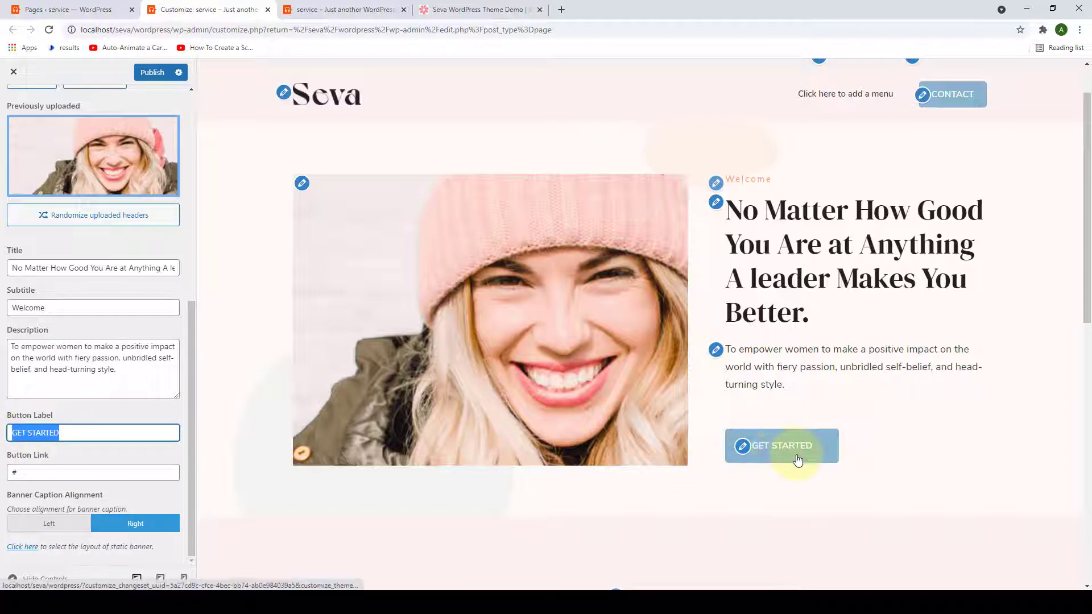
Replace the GET STARTED link '#' with the copied localhost address, keeping the caption right-aligned.
left_click(27, 477)
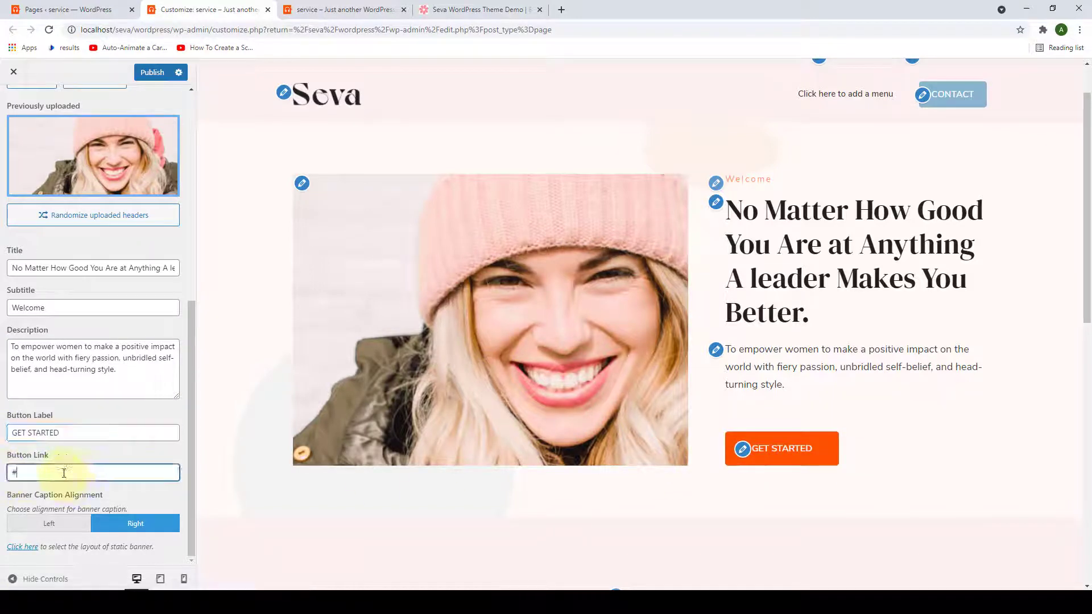
left_click_drag(67, 472, 9, 475)
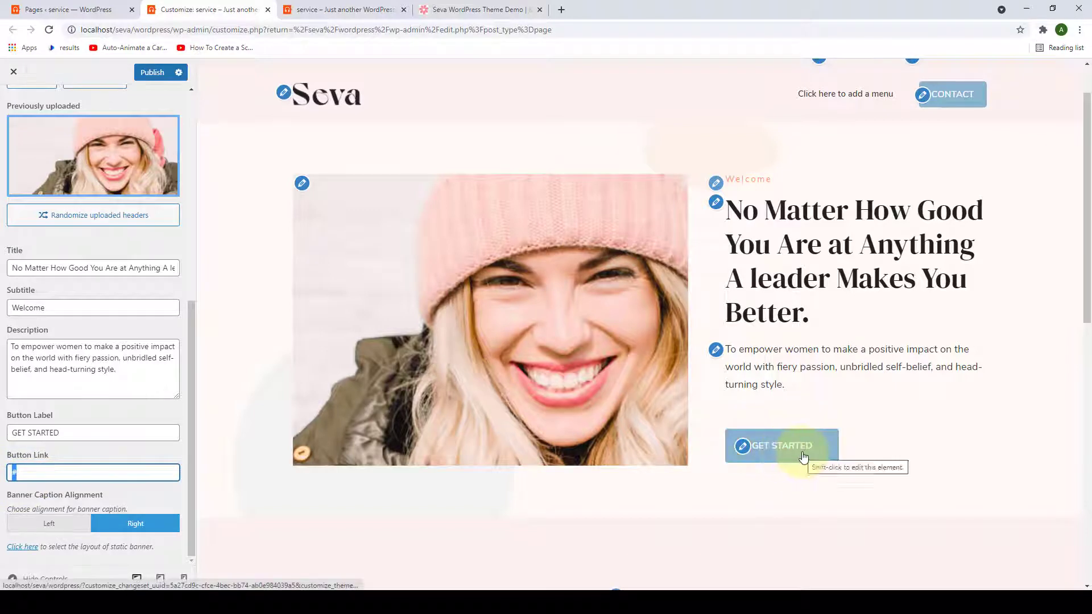
key("ctrl+v")
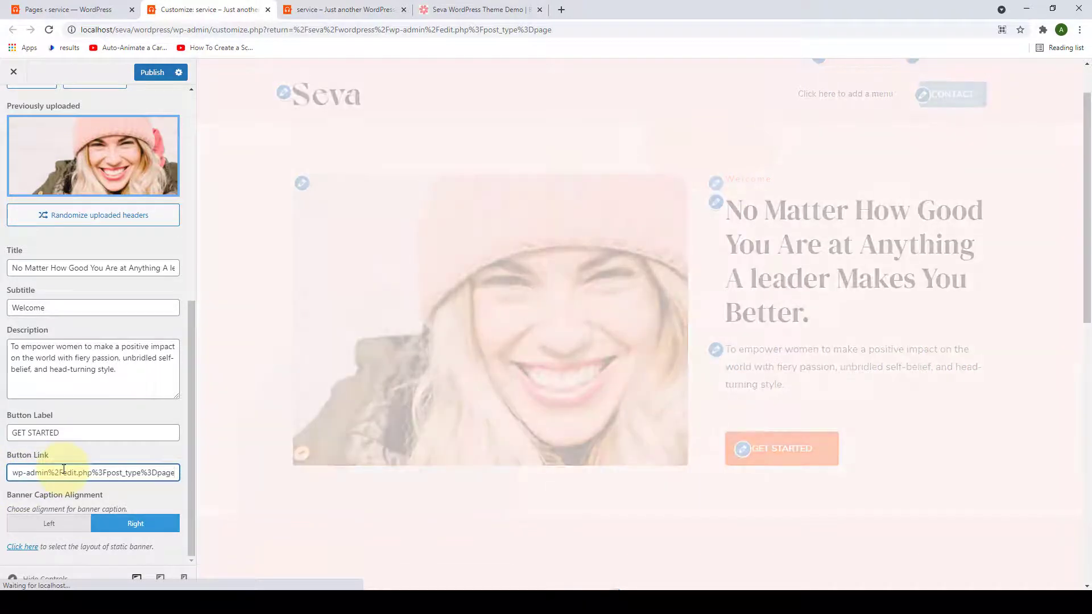
left_click(56, 525)
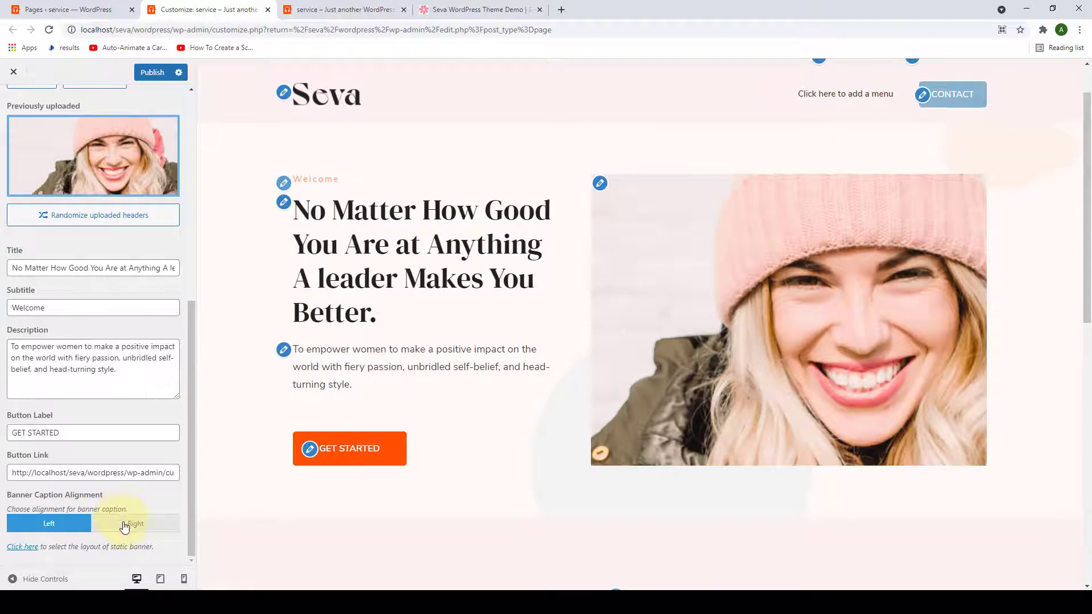
left_click(125, 525)
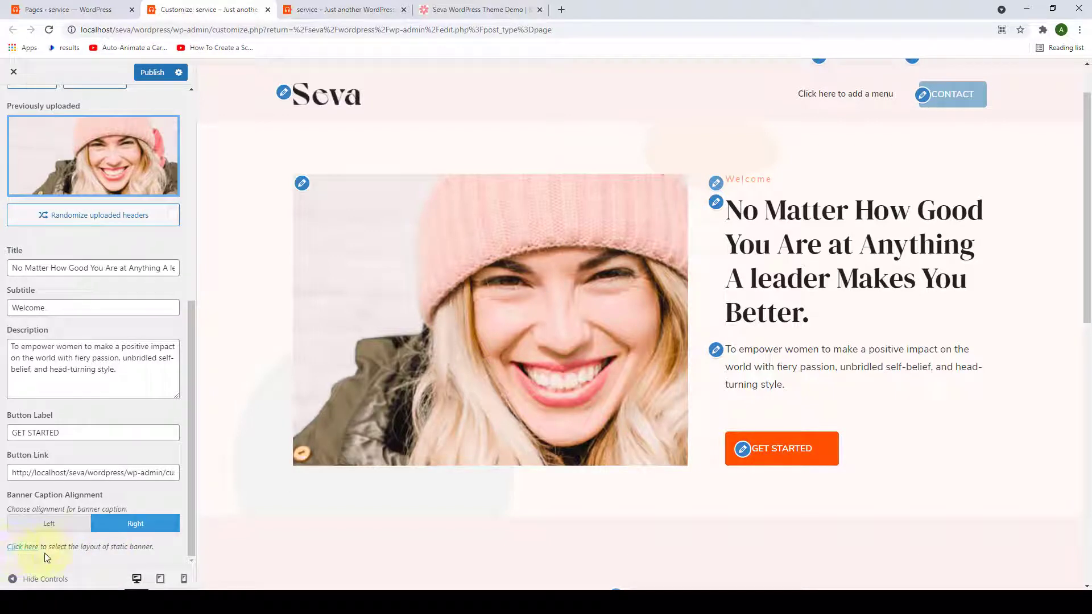
Make the banner title read 'Let's Build your Dream life together'.
left_click(112, 271)
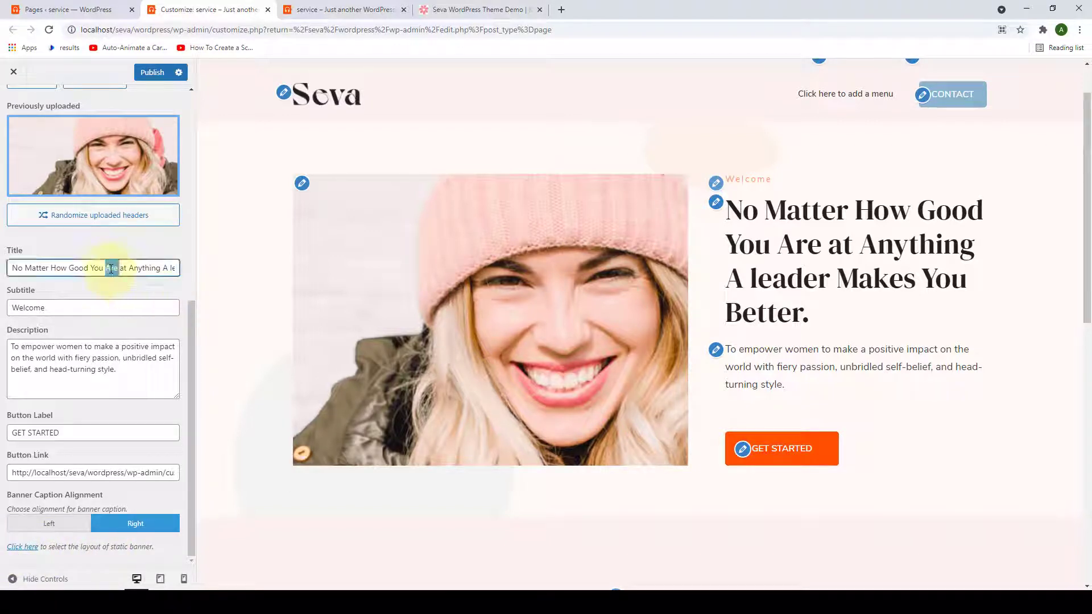
key("ctrl+a")
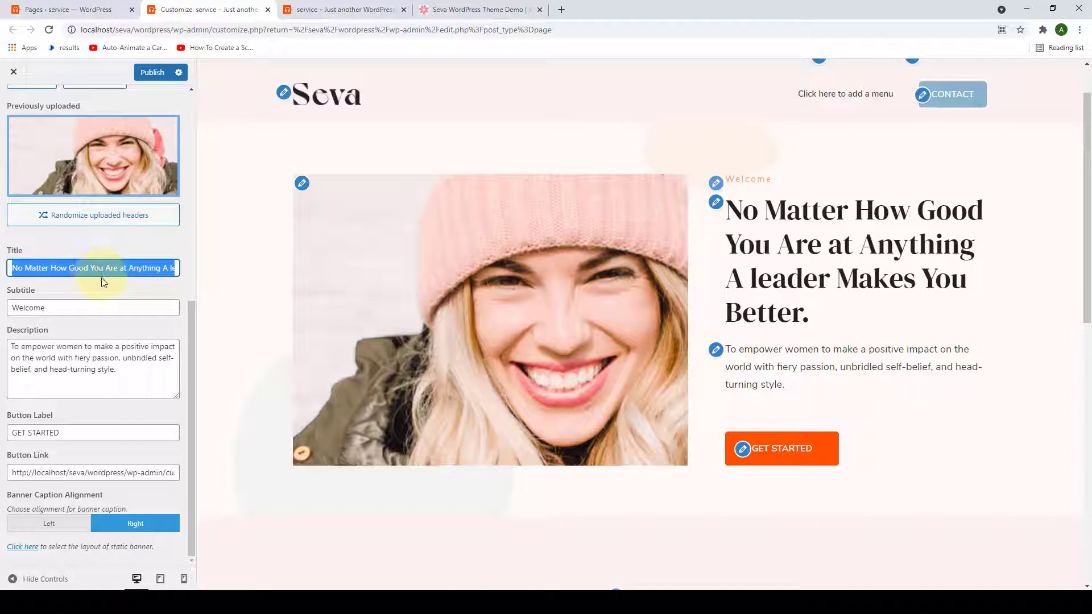
key("ctrl+z")
key("ctrl+z")
key("ctrl+z")
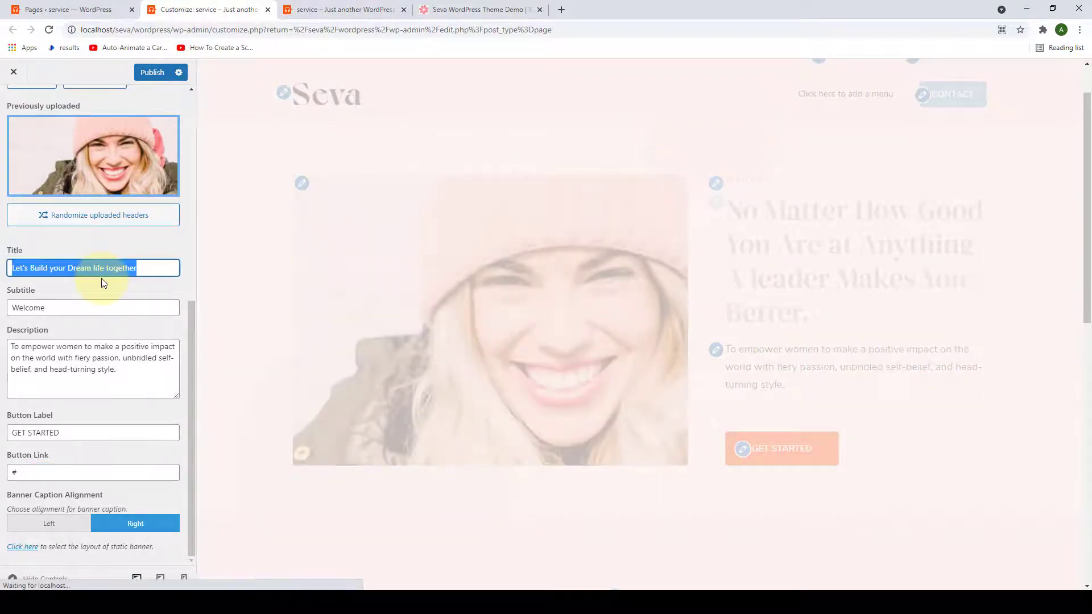
left_click(143, 269)
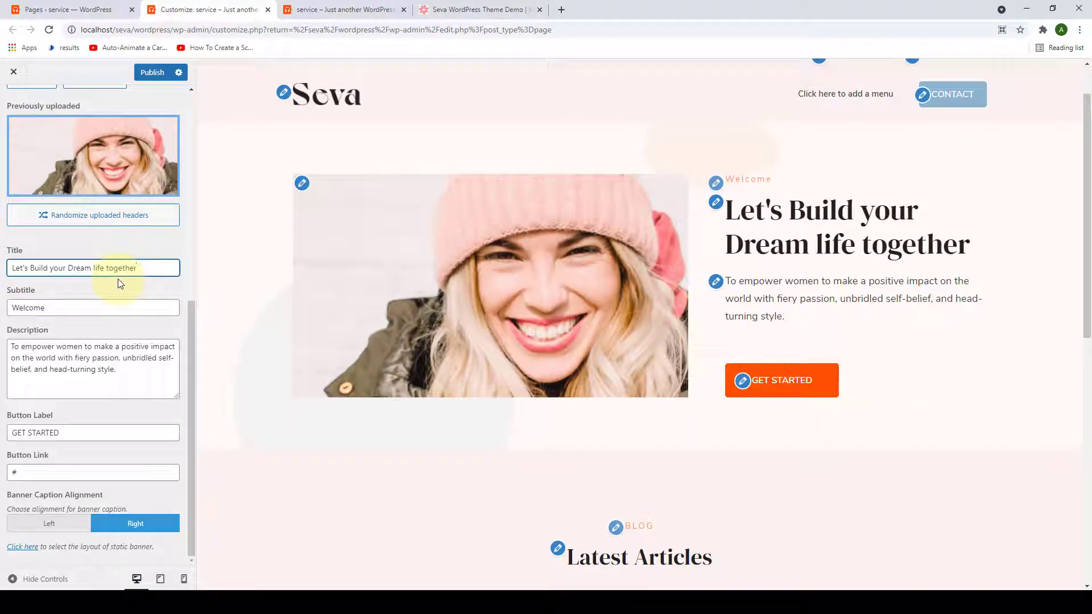
Switch the banner type to Static/Video Newsletter Banner and return to the Pages list.
scroll(130, 391, "up", 7)
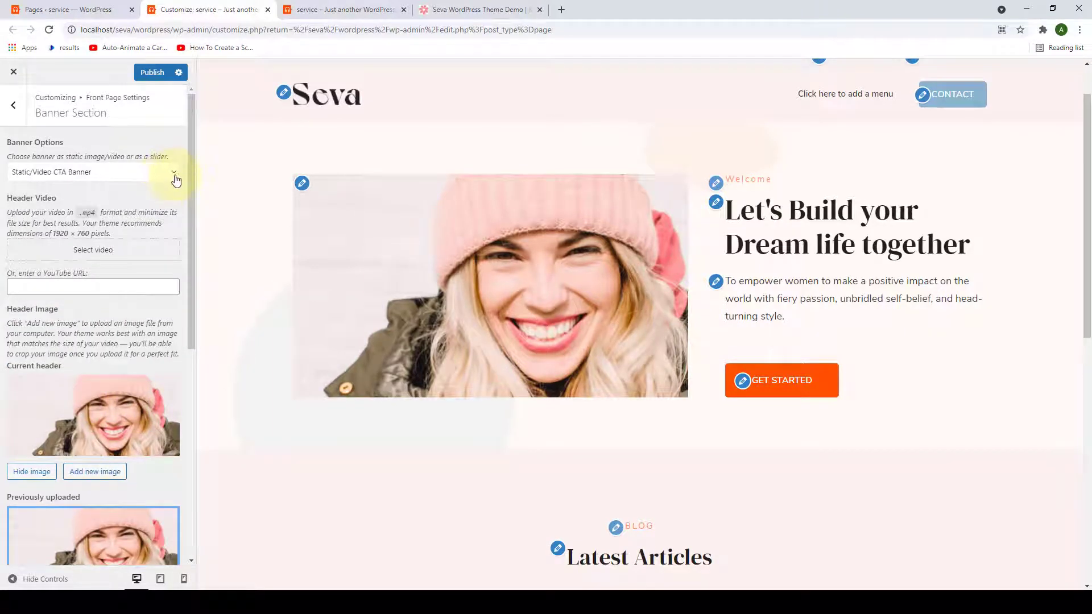
left_click(174, 173)
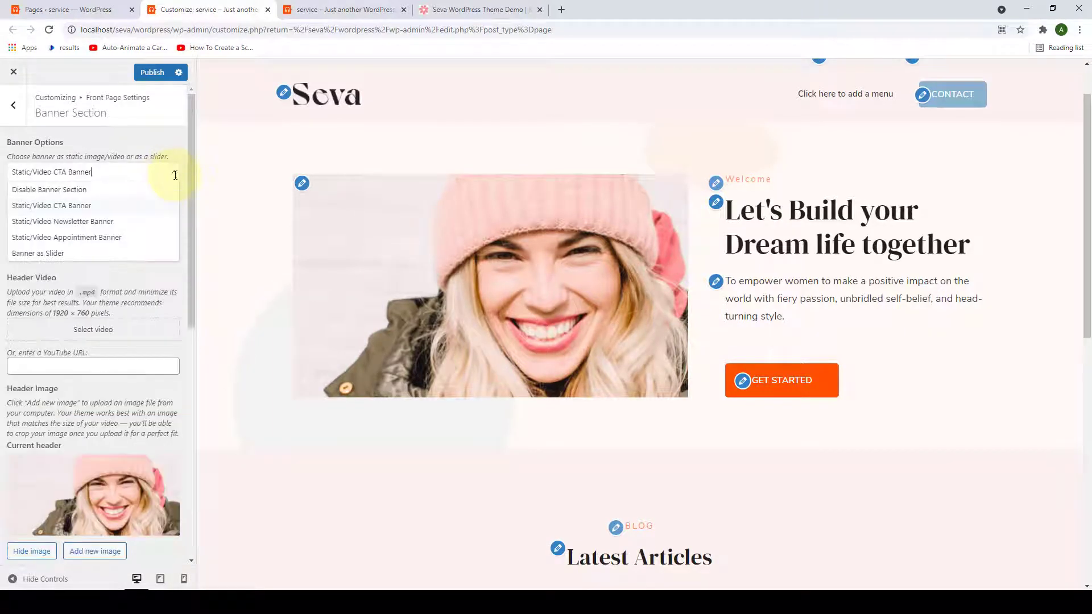
left_click(115, 223)
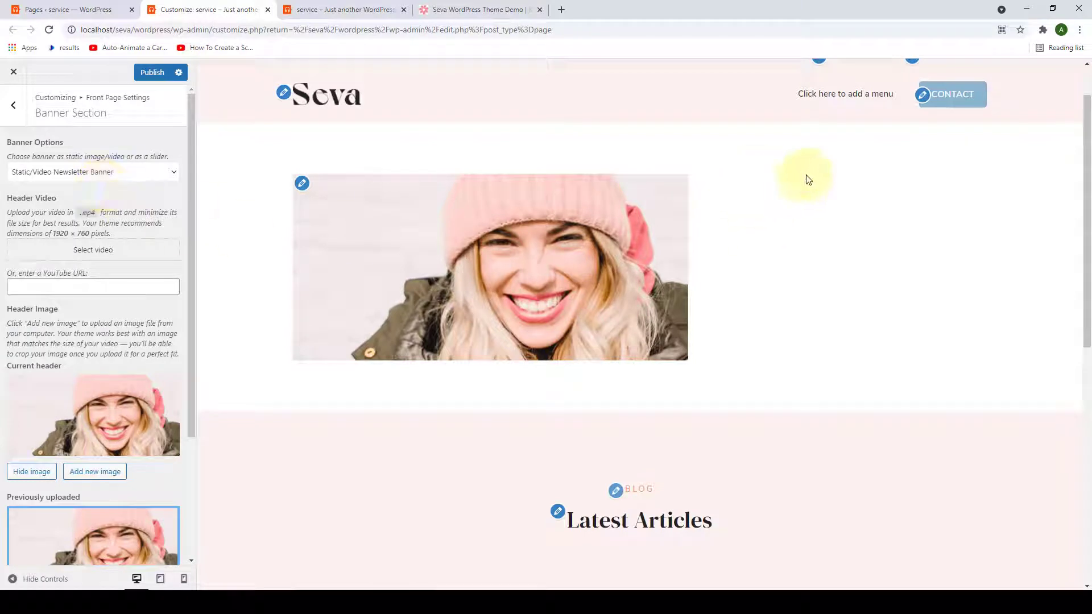
scroll(209, 188, "down", 1)
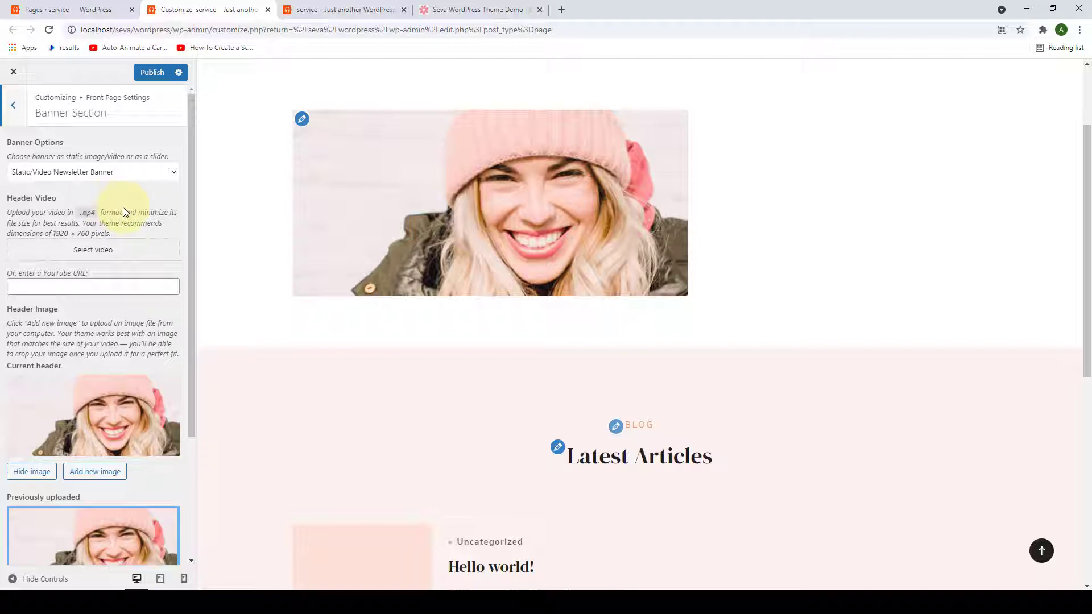
left_click(52, 6)
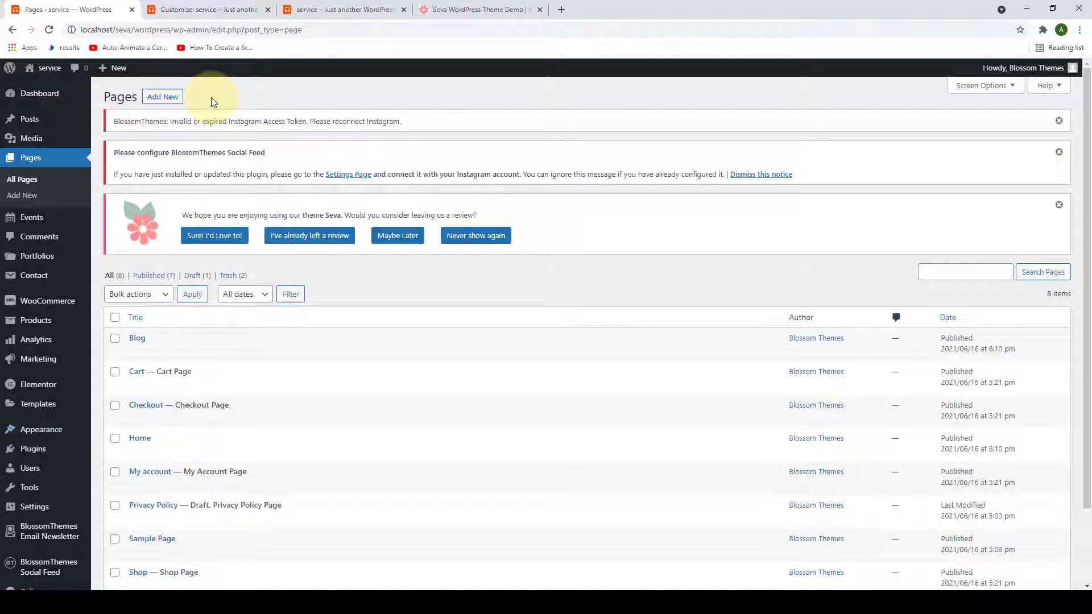
Create a new newsletter form titled 'Subscribe To The Newsletter'.
scroll(26, 510, "down", 1)
mouse_move(28, 512)
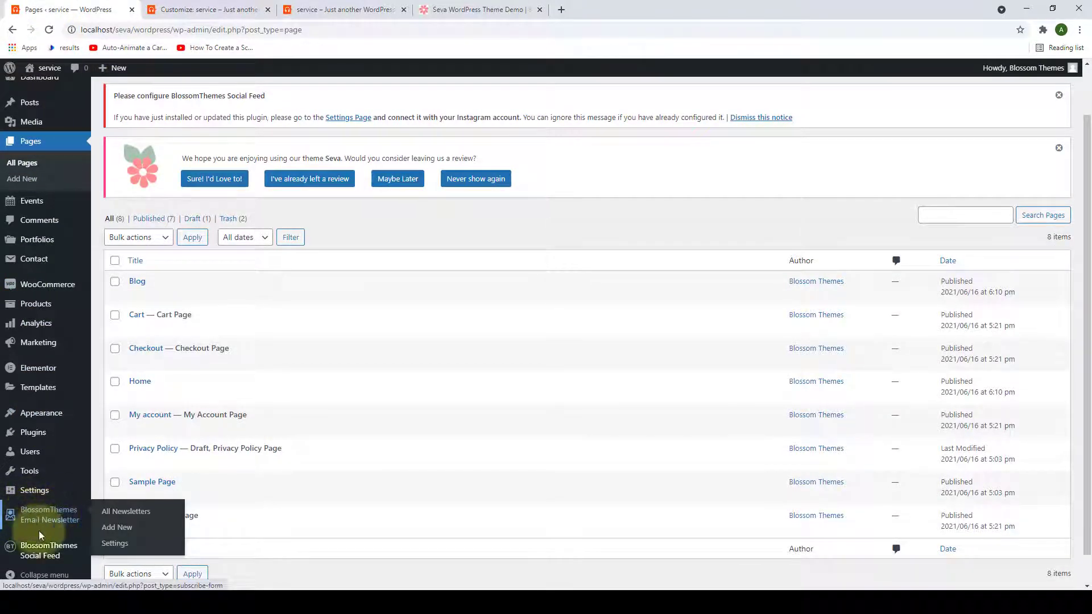
left_click(129, 535)
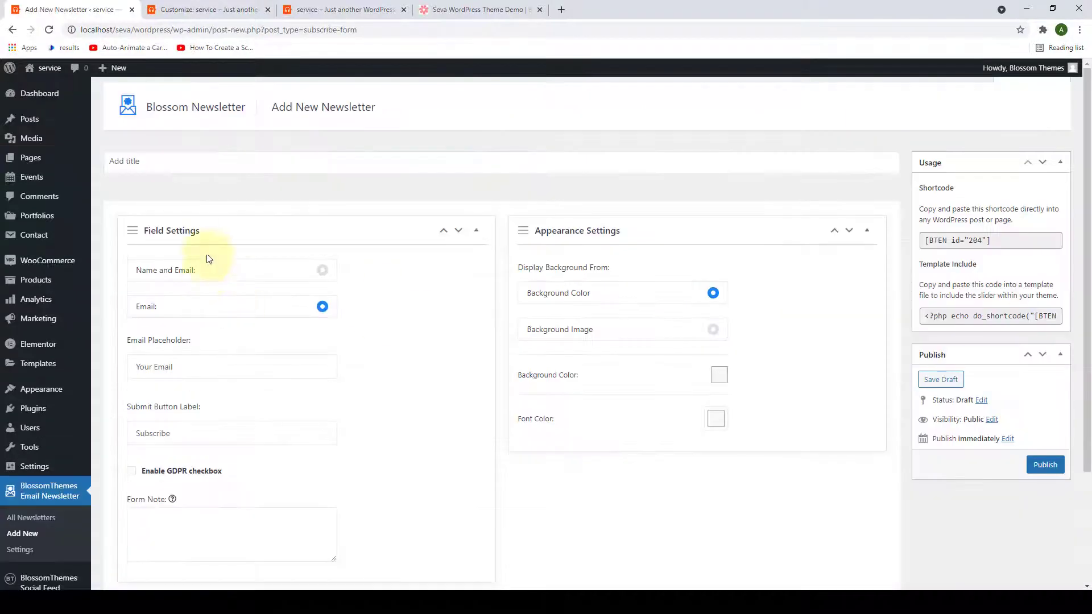
scroll(273, 476, "down", 2)
scroll(622, 378, "up", 2)
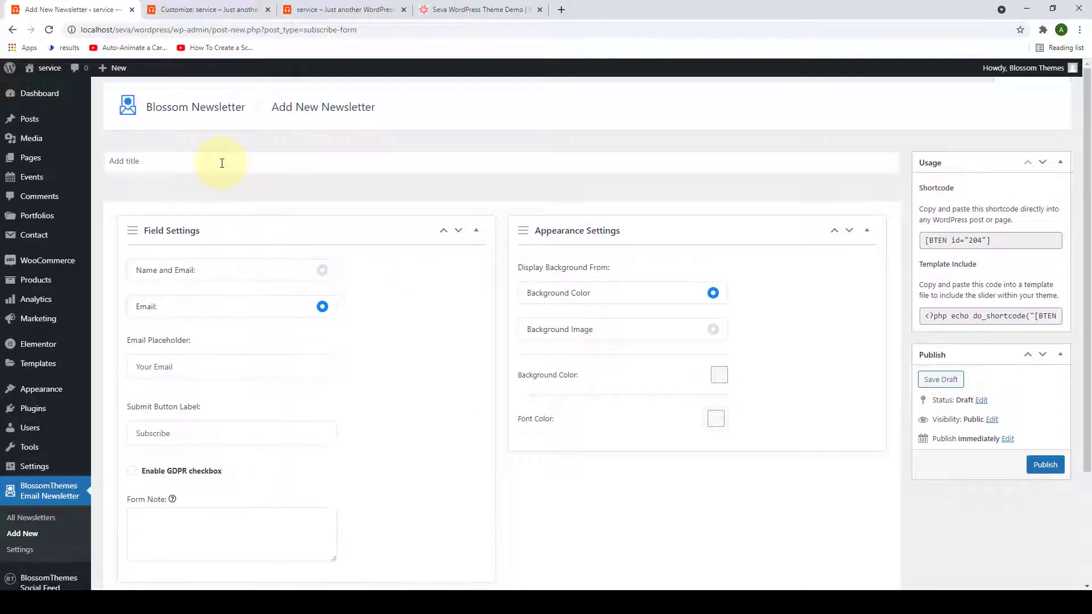
left_click(183, 161)
type("Subscribe To The Newsletter")
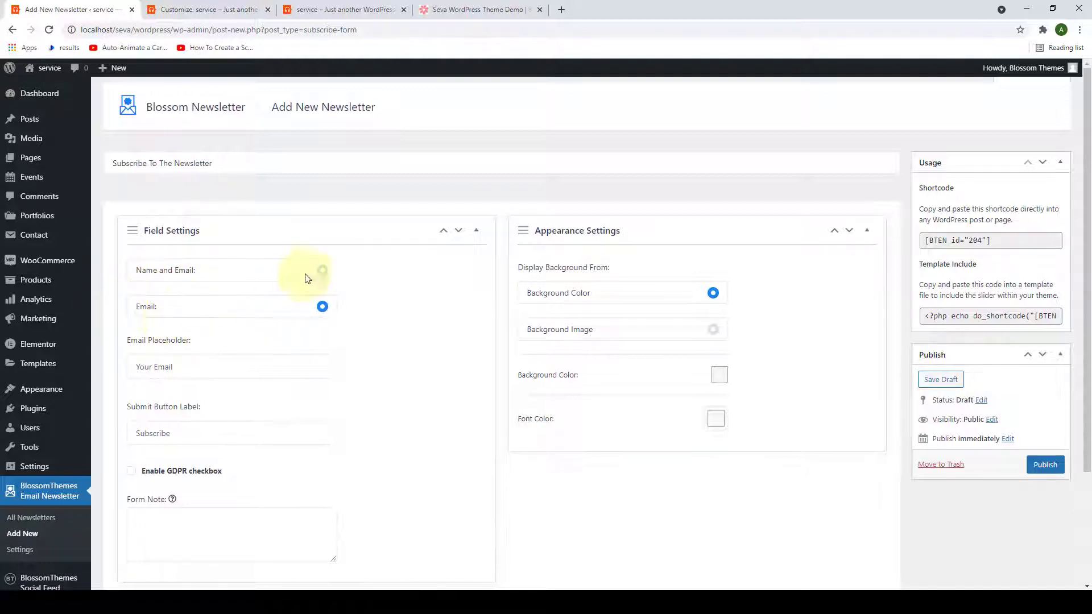
Collect name and email, enable the GDPR consent checkbox, and add the subscribe sentence as the form note.
left_click(323, 271)
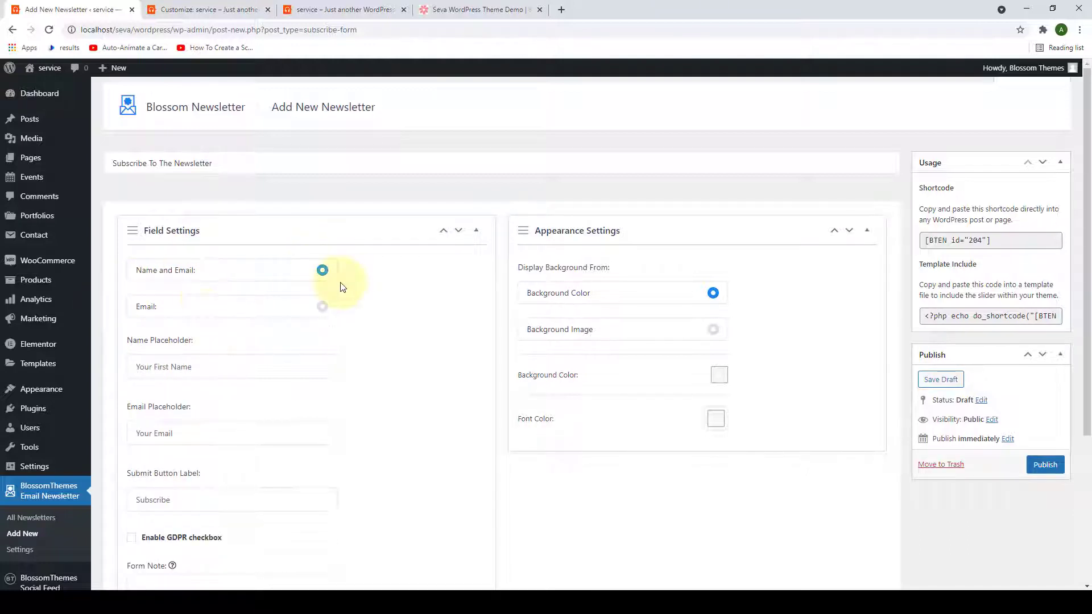
scroll(340, 283, "down", 2)
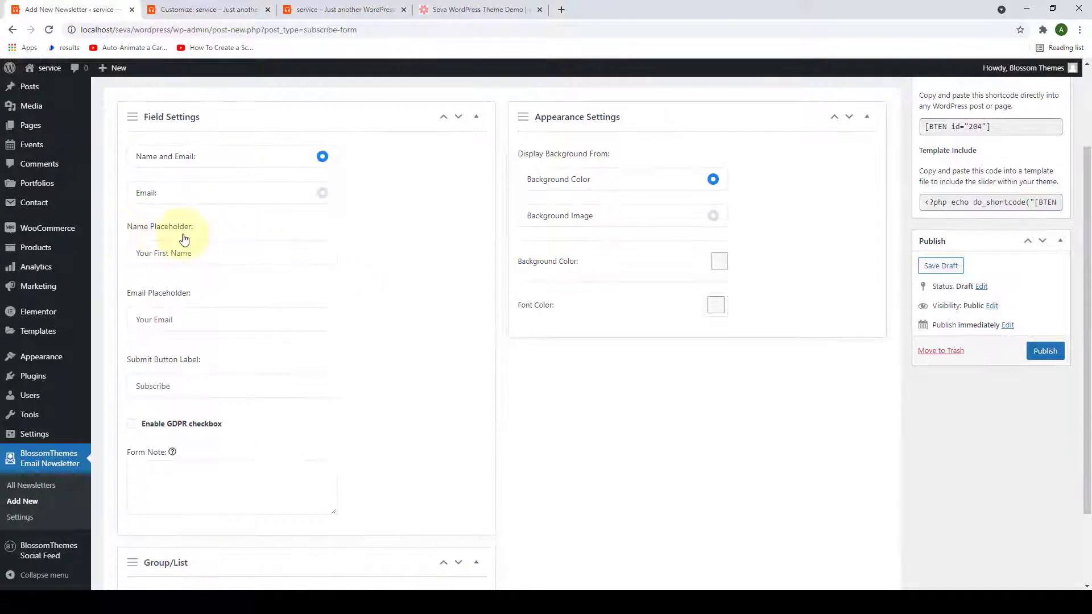
scroll(200, 309, "down", 1)
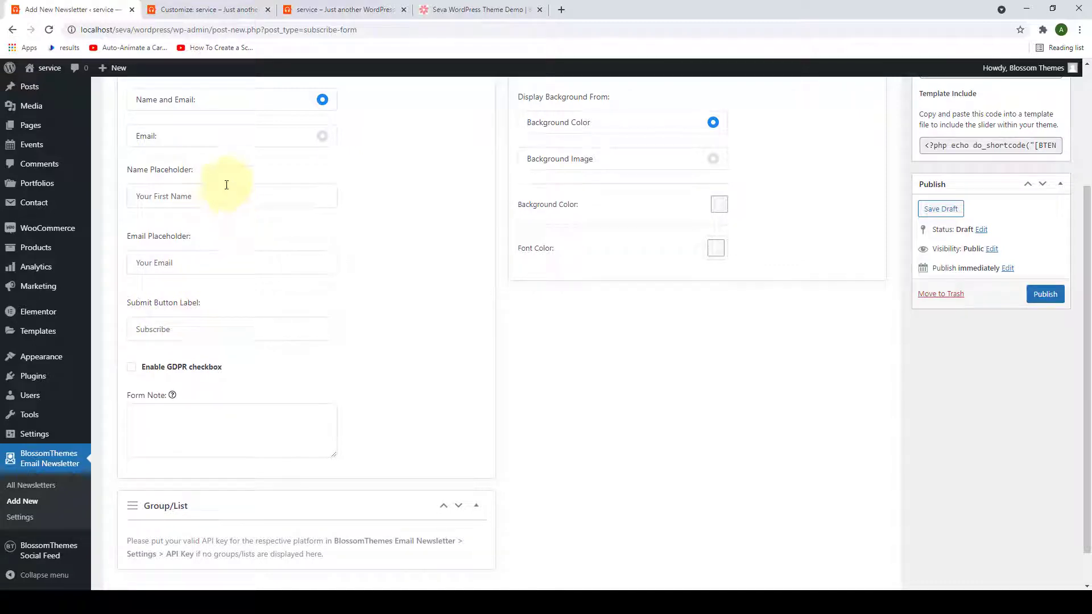
left_click(132, 367)
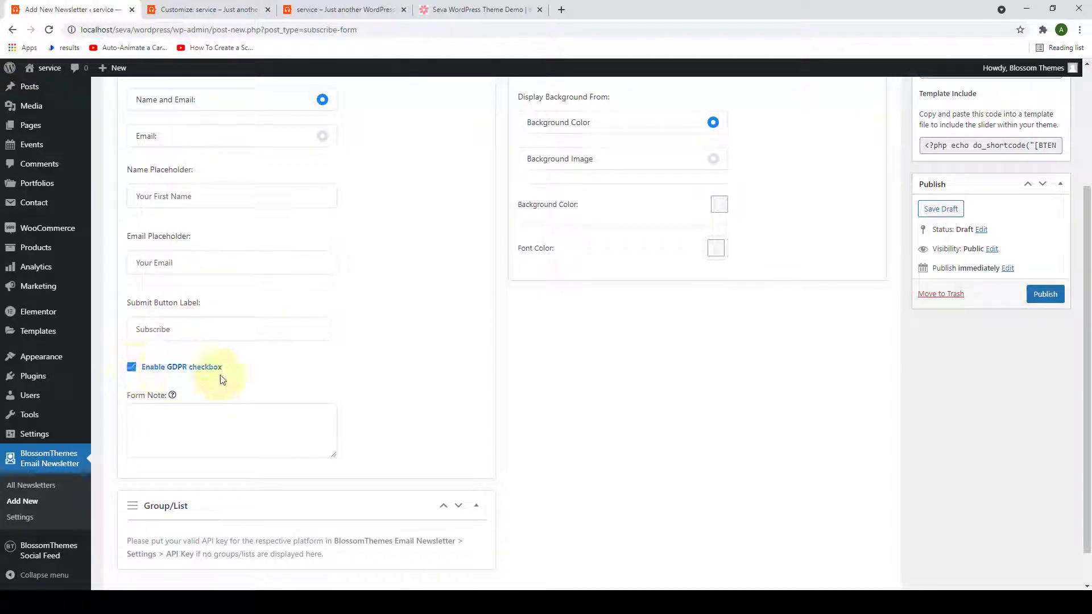
left_click(147, 418)
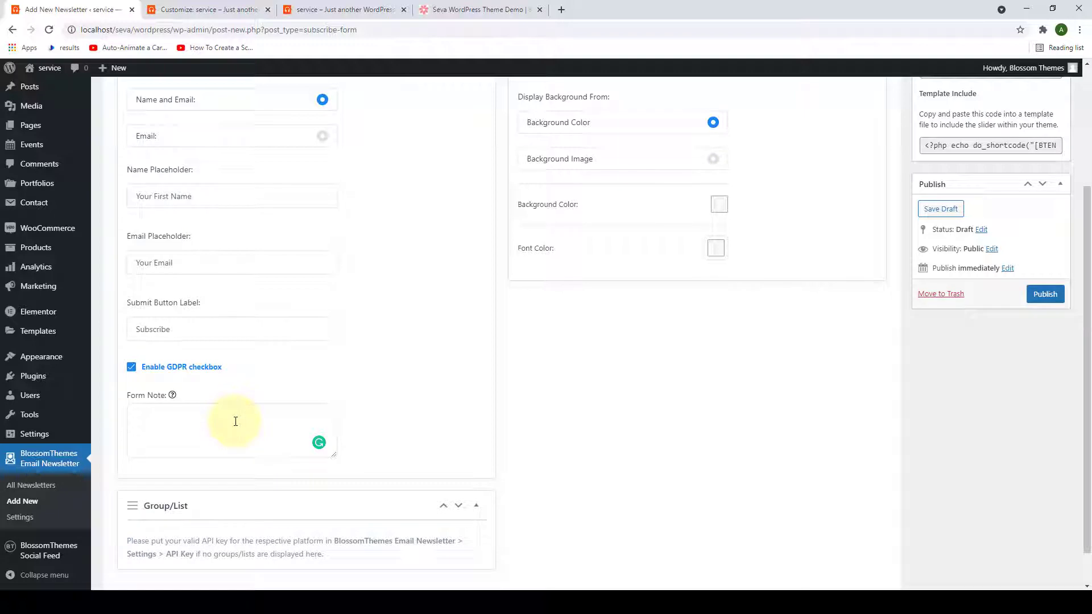
type("Subscribe to get all my latest articles and tips delivered to your inbox directly.")
Set the form background to pale pink #ffeae5 and the font colour to black.
scroll(630, 324, "up", 2)
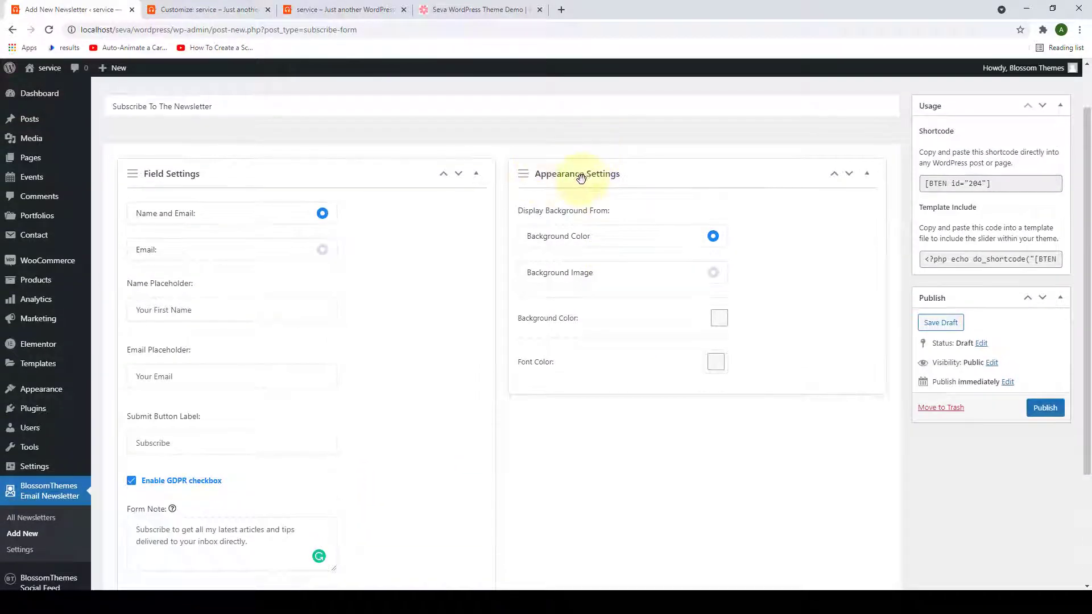
scroll(620, 177, "down", 2)
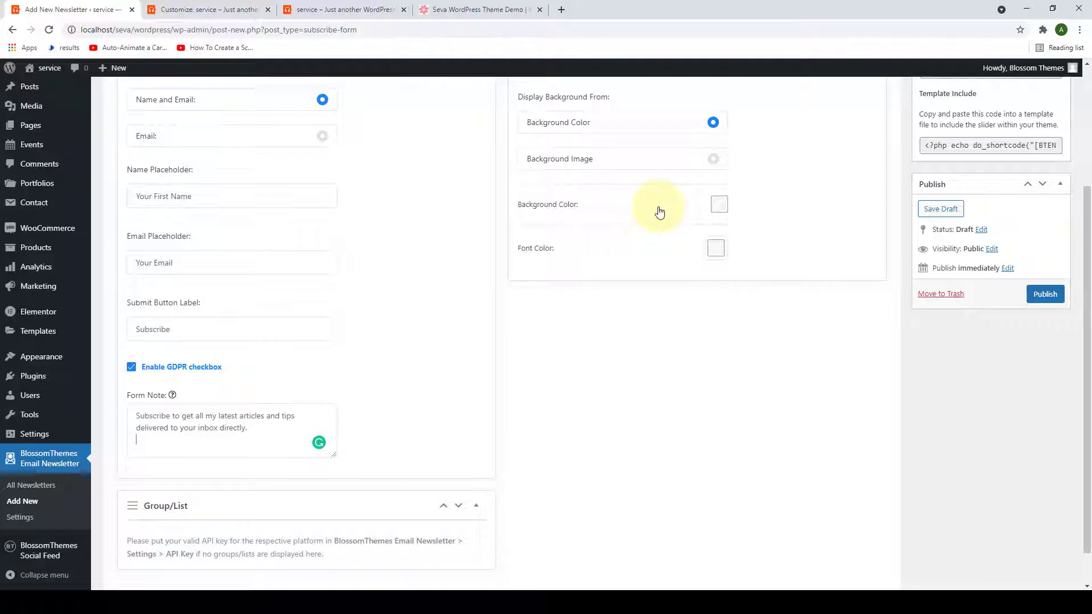
left_click(719, 206)
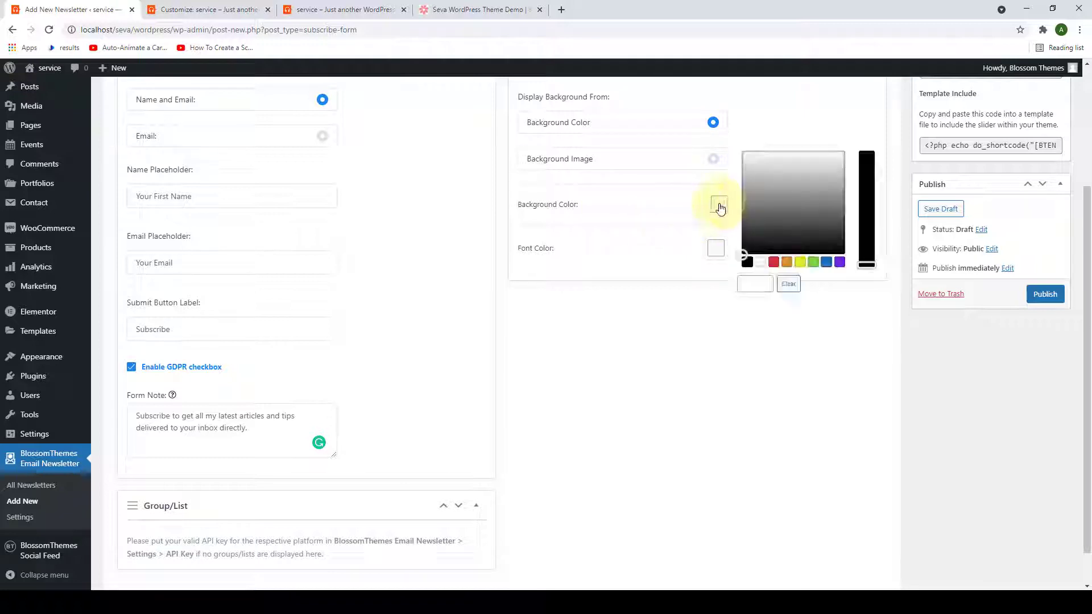
left_click(774, 262)
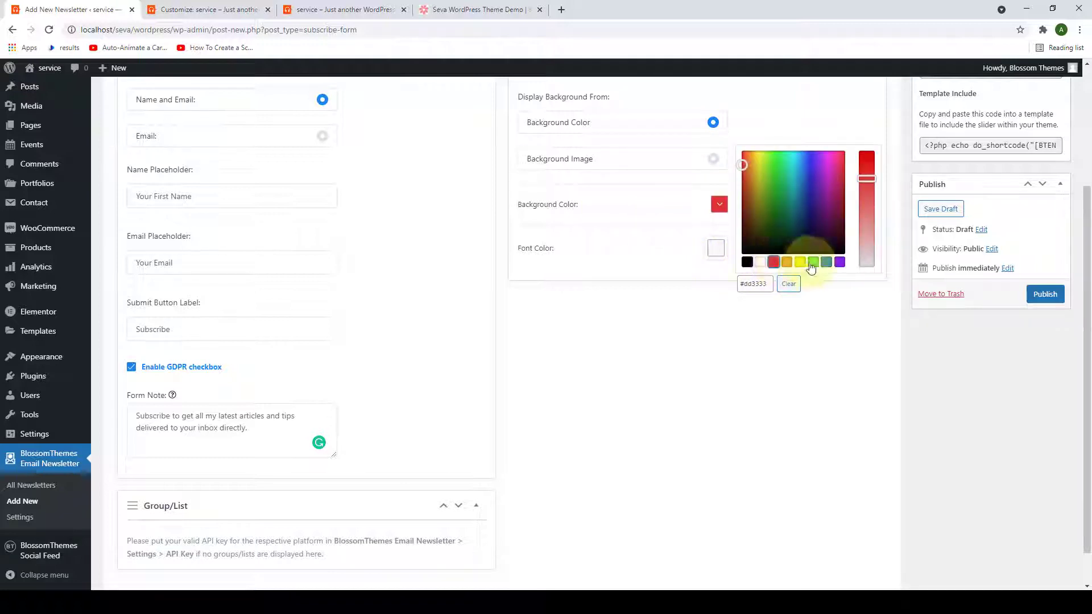
left_click(750, 167)
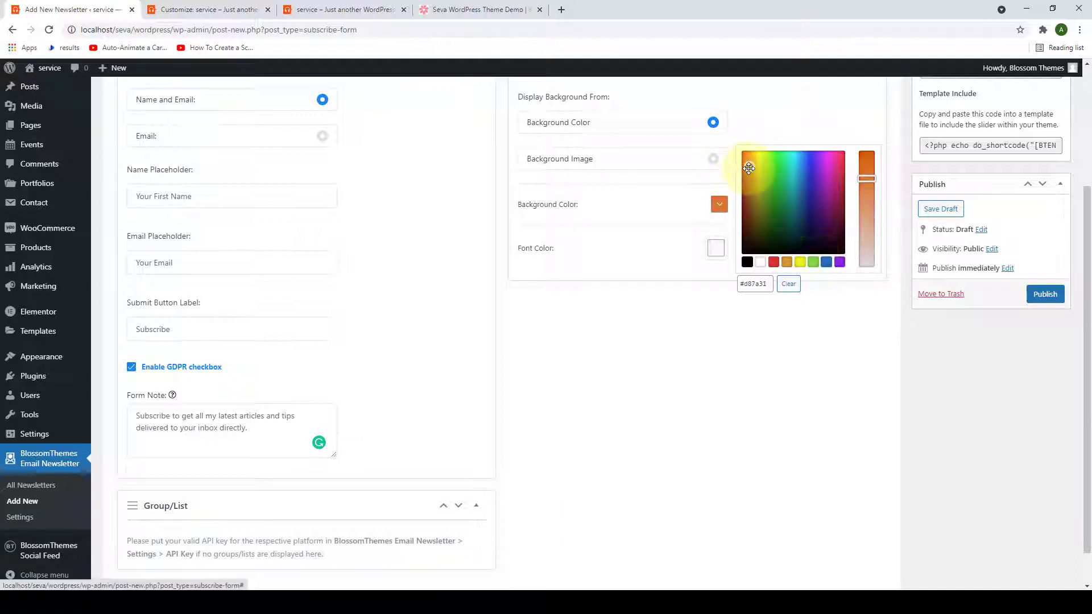
left_click_drag(867, 178, 865, 219)
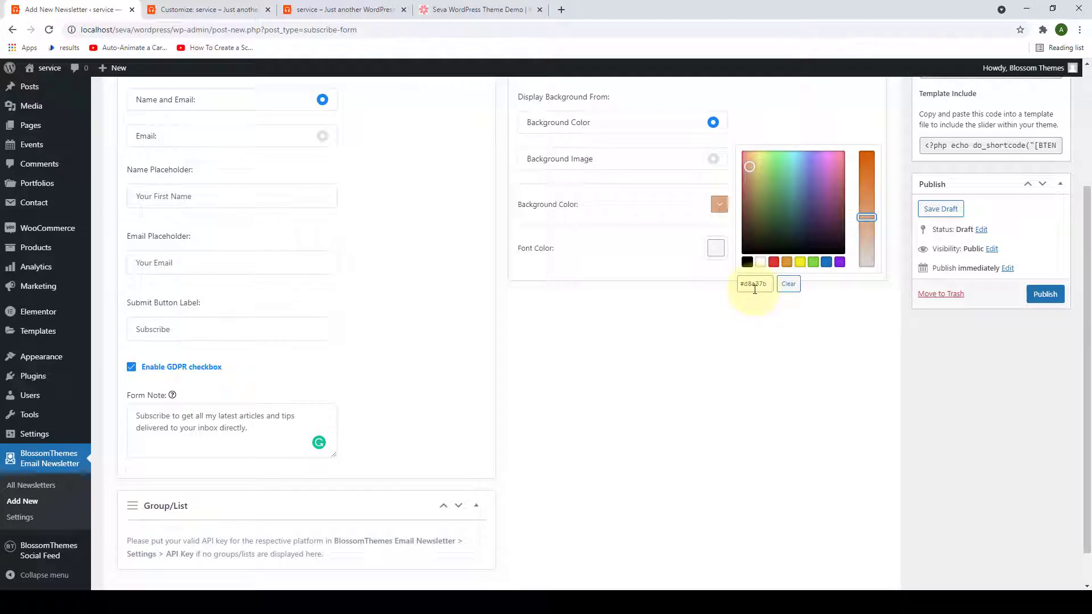
triple_click(755, 290)
type("#ffeae5")
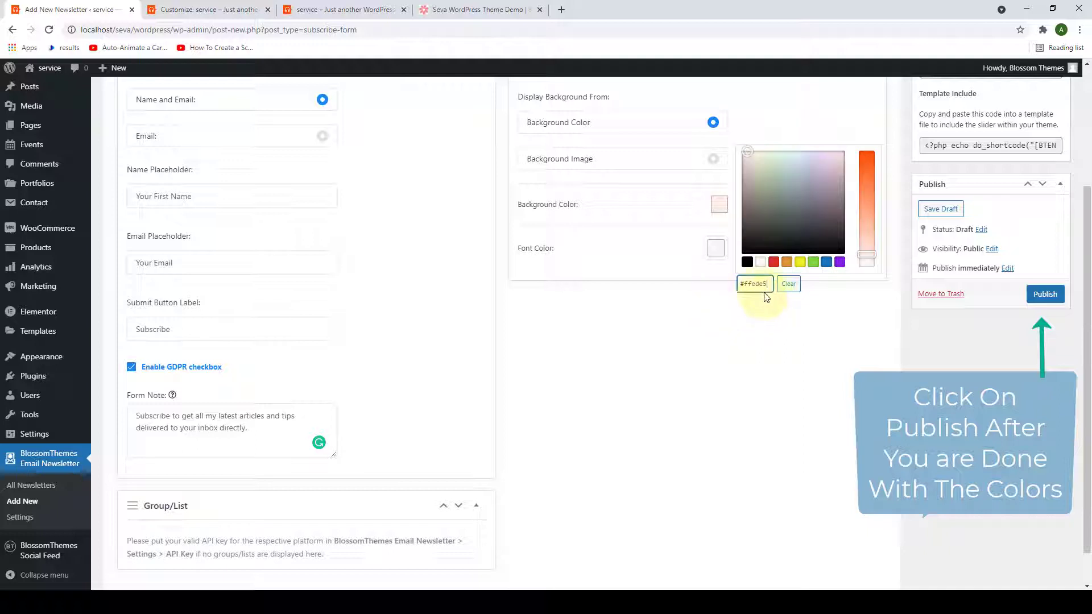
left_click(767, 306)
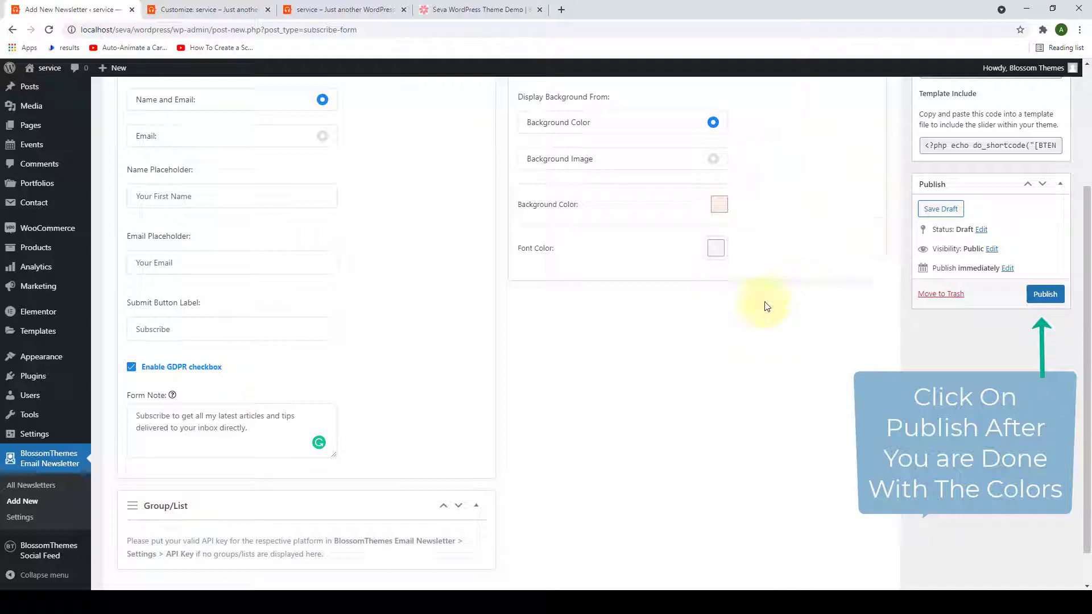
left_click(717, 248)
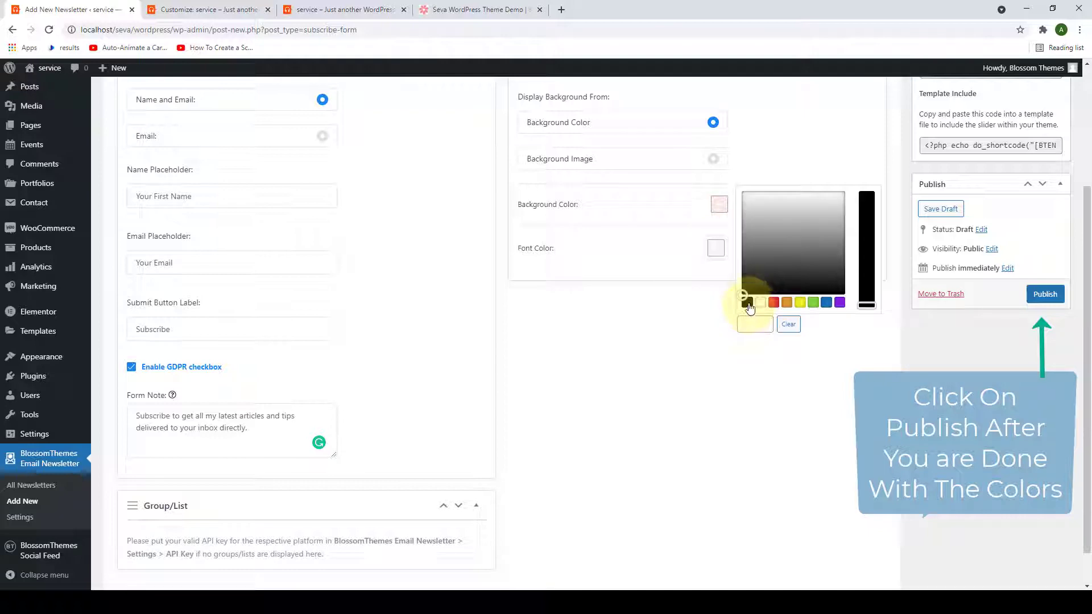
left_click(748, 303)
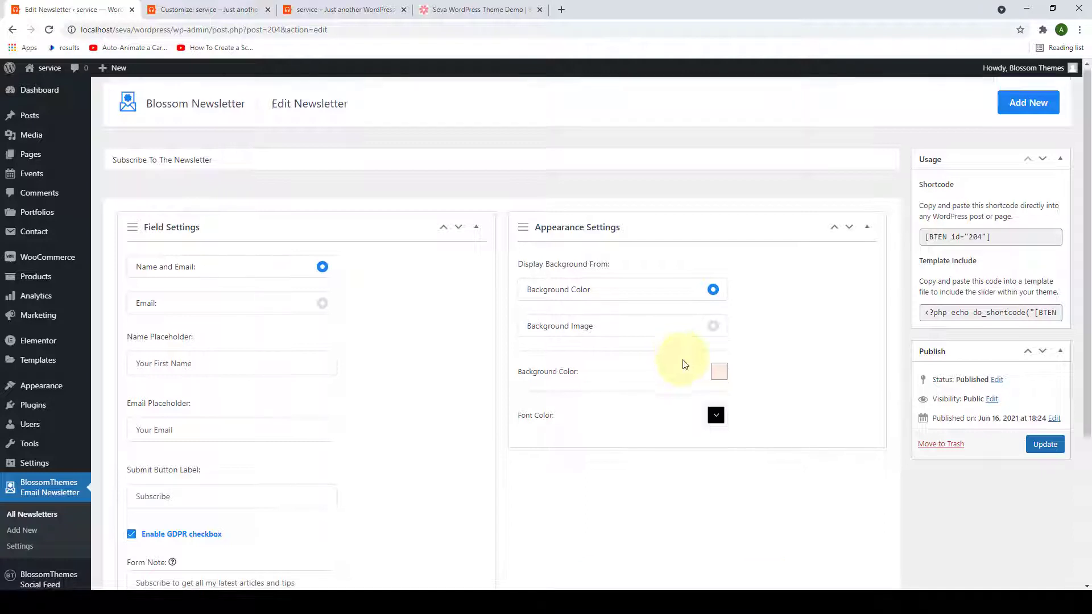
Copy the newsletter shortcode [BTEN id="204"].
scroll(689, 376, "down", 2)
scroll(695, 385, "up", 2)
left_click(968, 239)
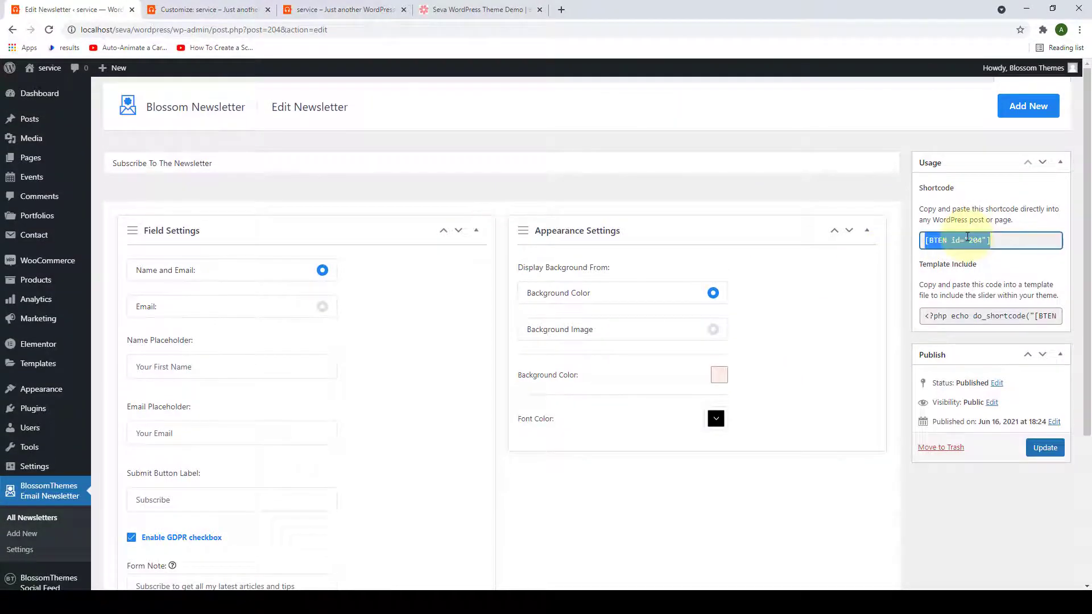
right_click(968, 241)
left_click(930, 251)
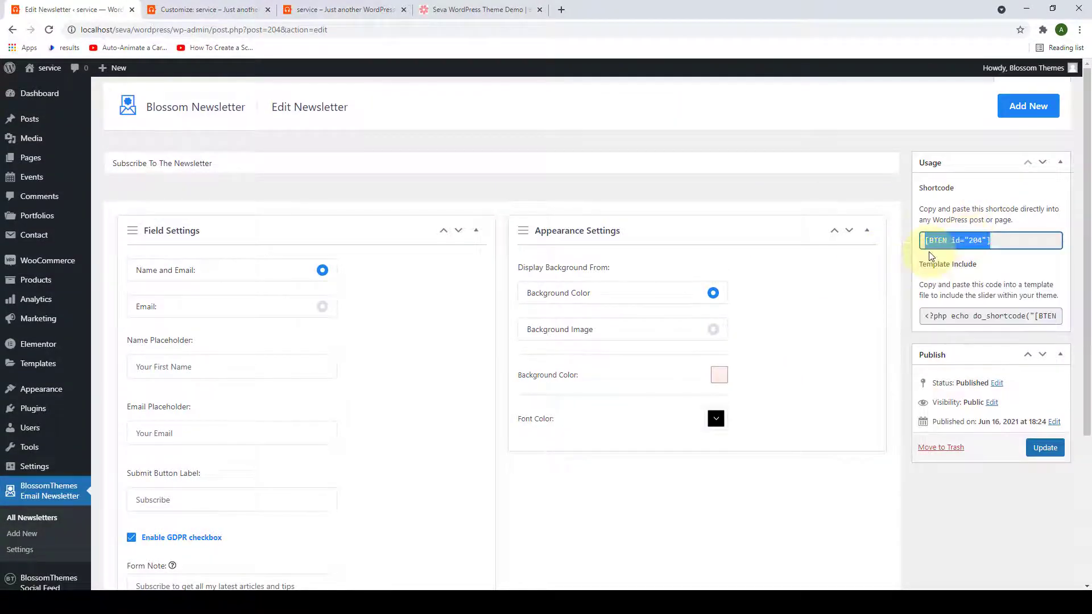
left_click(912, 222)
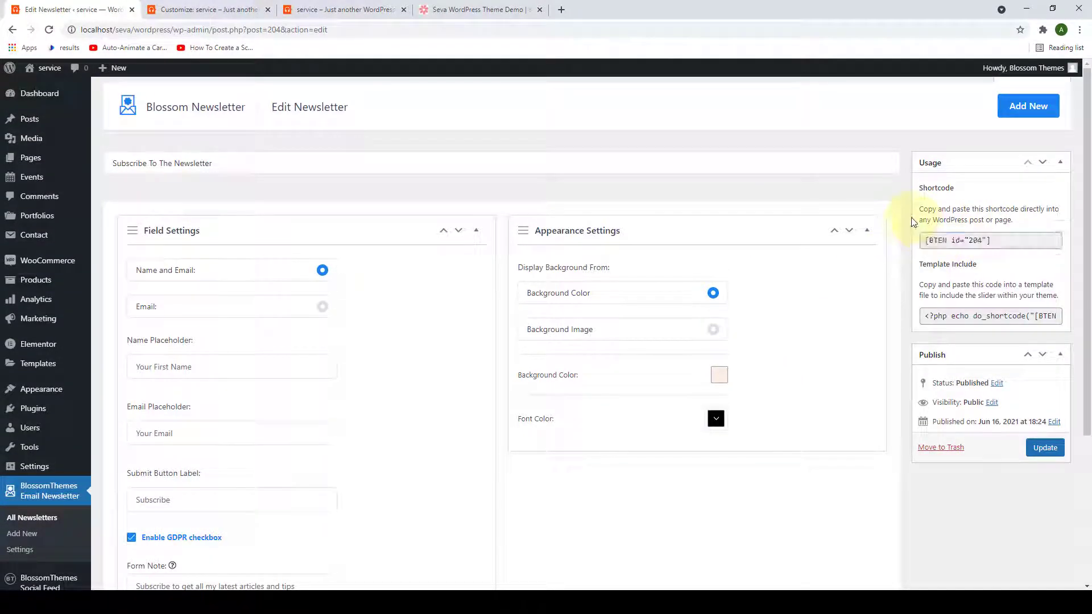
Paste the shortcode into Banner Newsletter and toggle caption alignment Left, then back to Right.
left_click(181, 6)
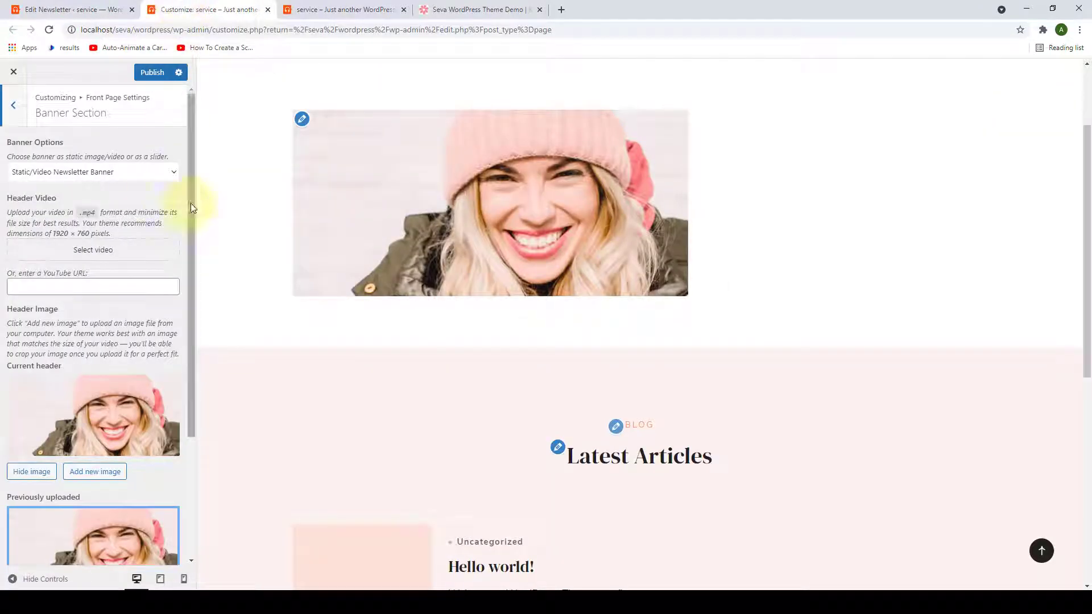
scroll(182, 415, "down", 3)
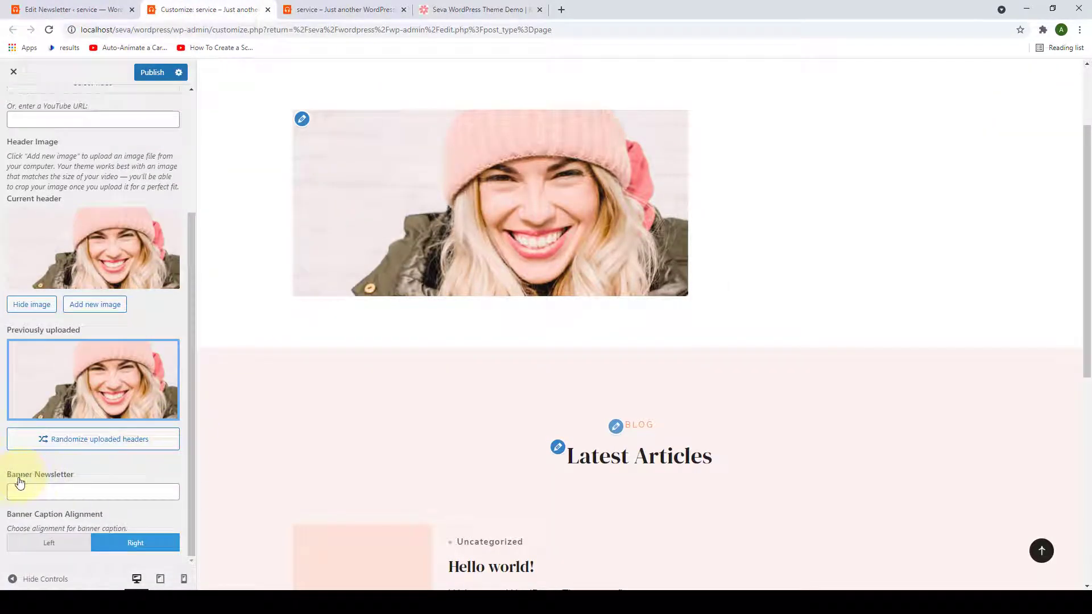
left_click(74, 495)
right_click(74, 496)
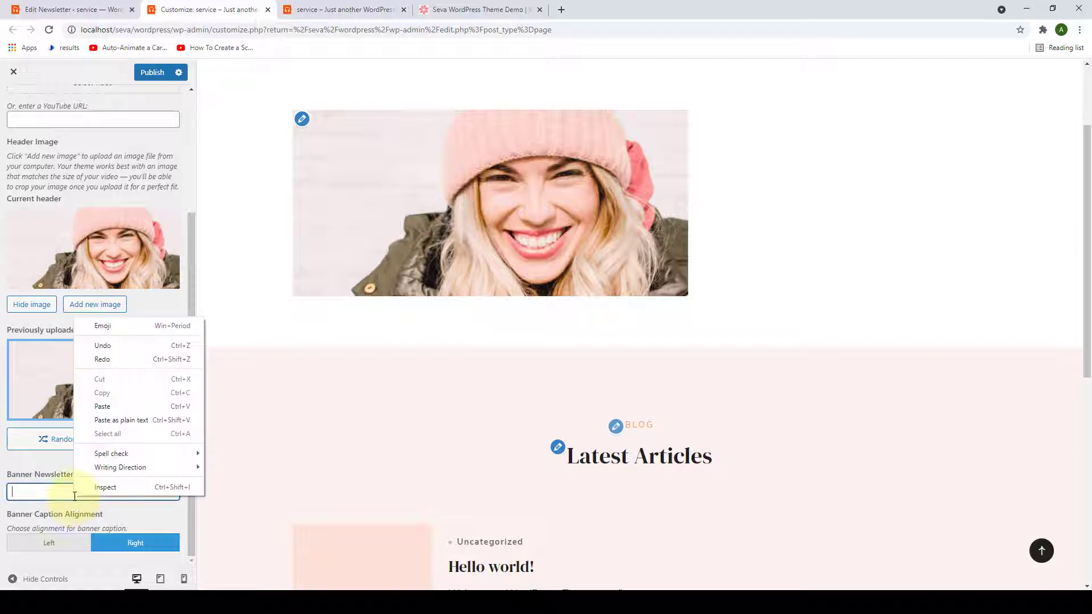
left_click(102, 407)
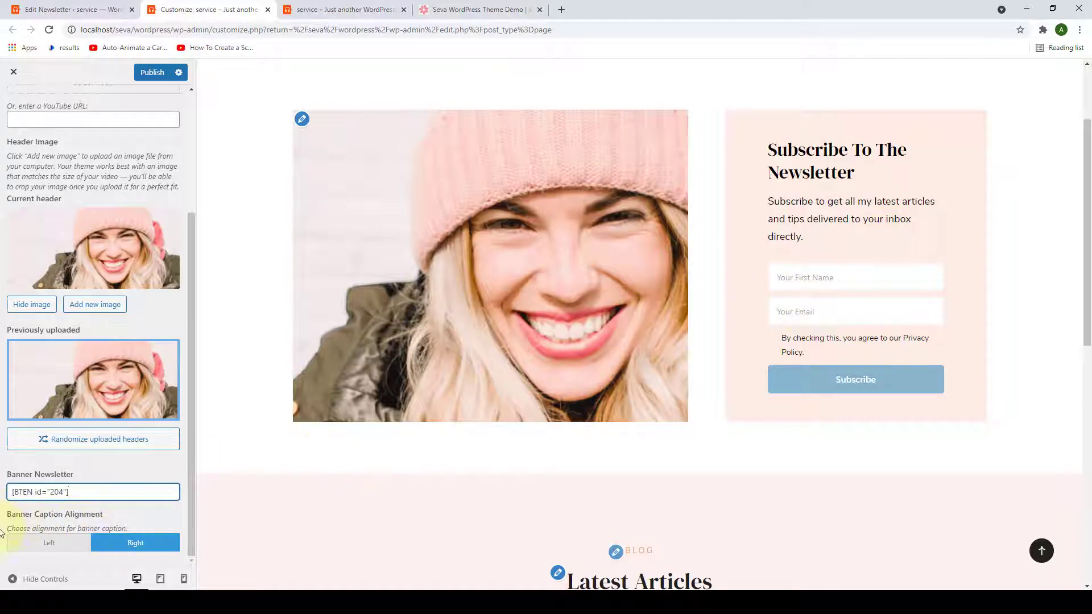
left_click(48, 546)
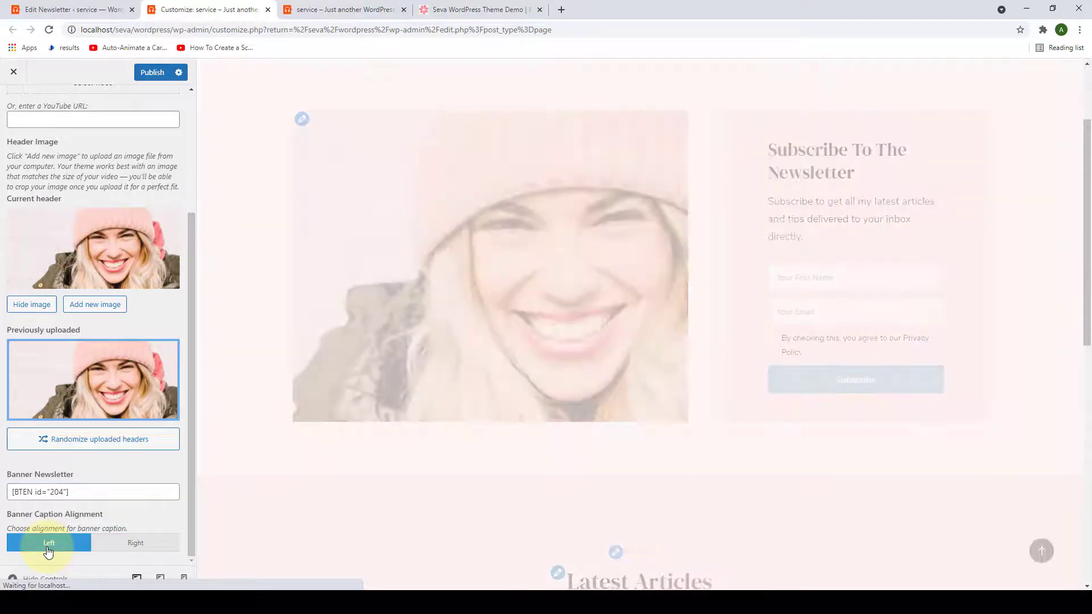
left_click(125, 546)
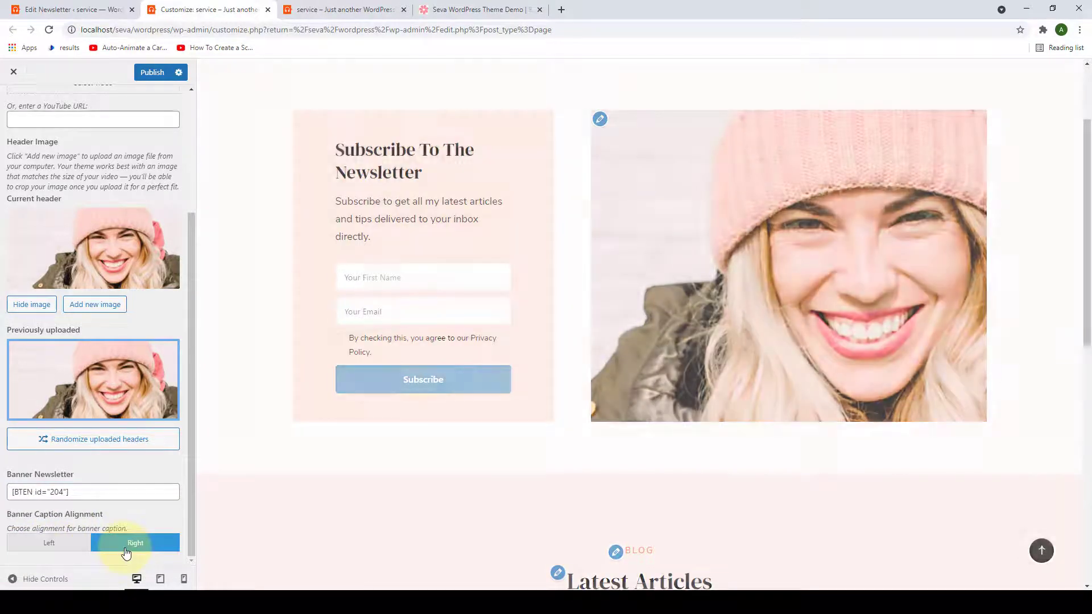
scroll(130, 446, "up", 3)
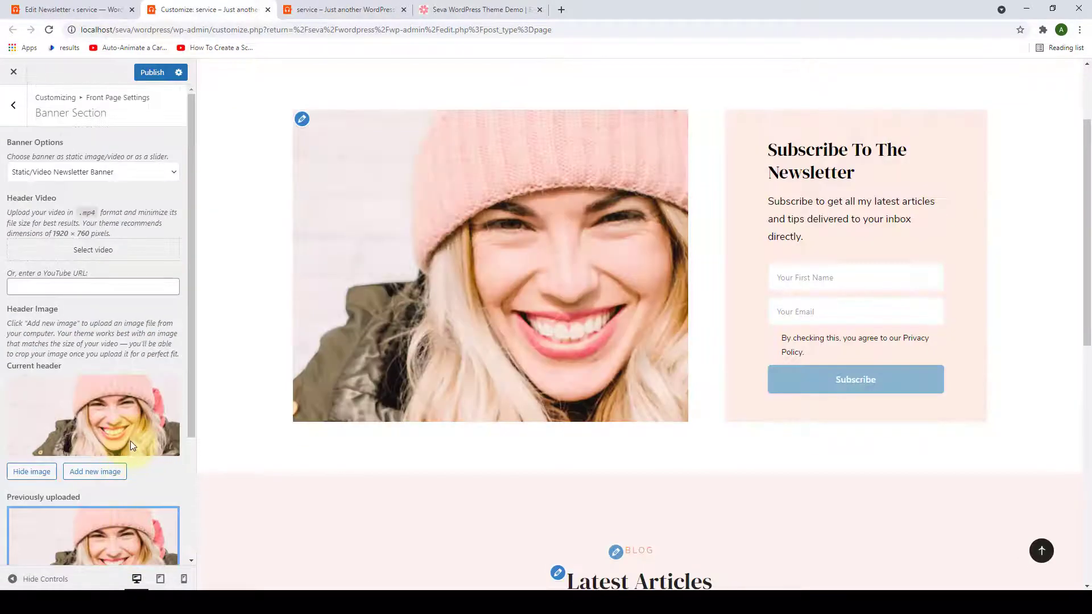
Try the Static/Video Appointment Banner with its Appointment Code, then switch to Banner as Slider.
left_click(174, 173)
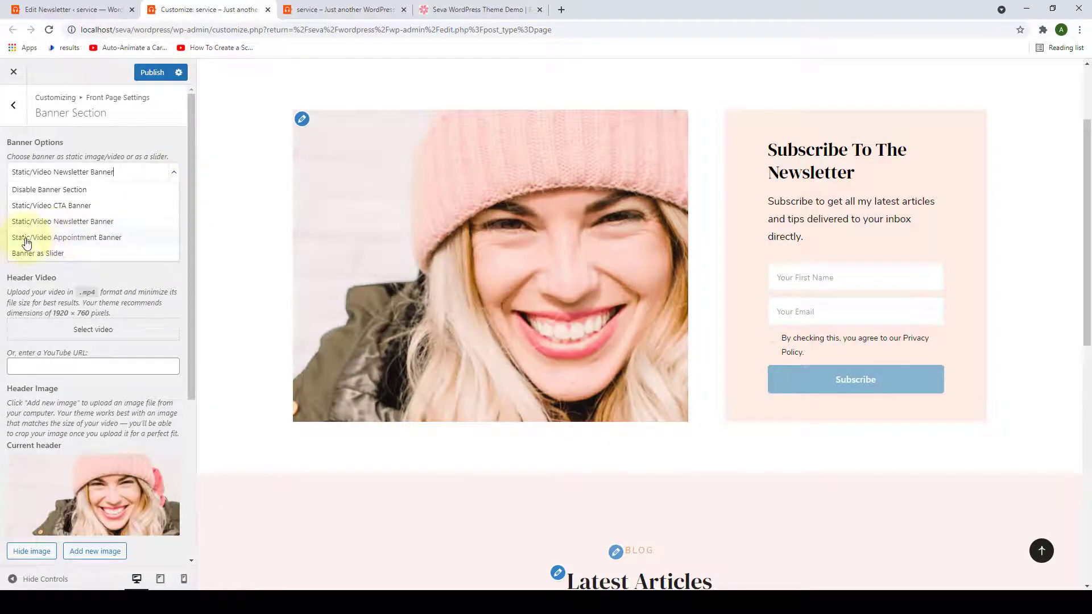
left_click(118, 238)
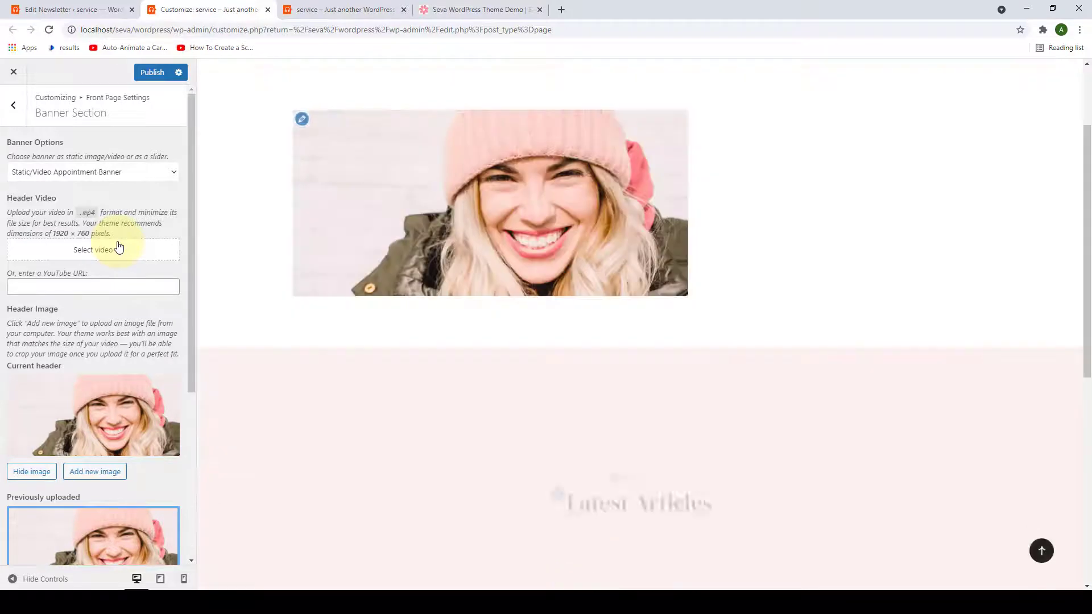
left_click_drag(187, 322, 181, 462)
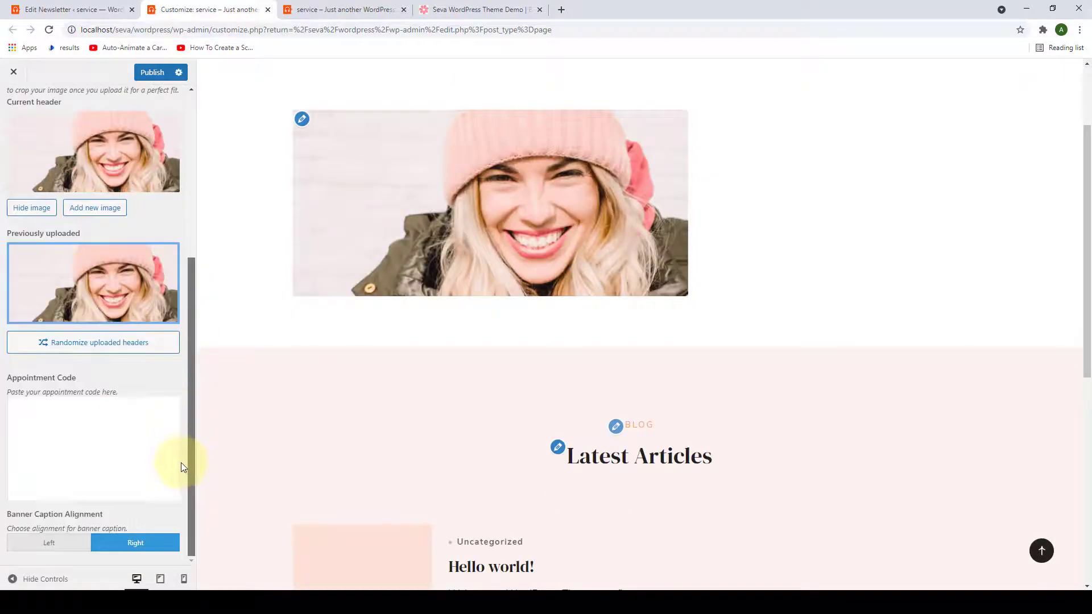
left_click(34, 402)
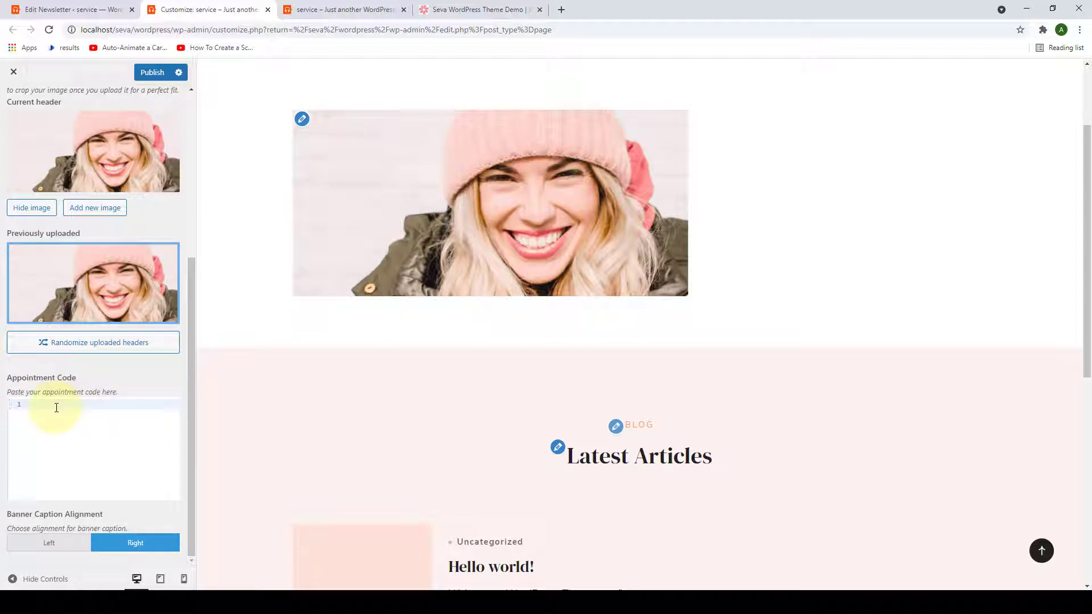
scroll(85, 431, "up", 5)
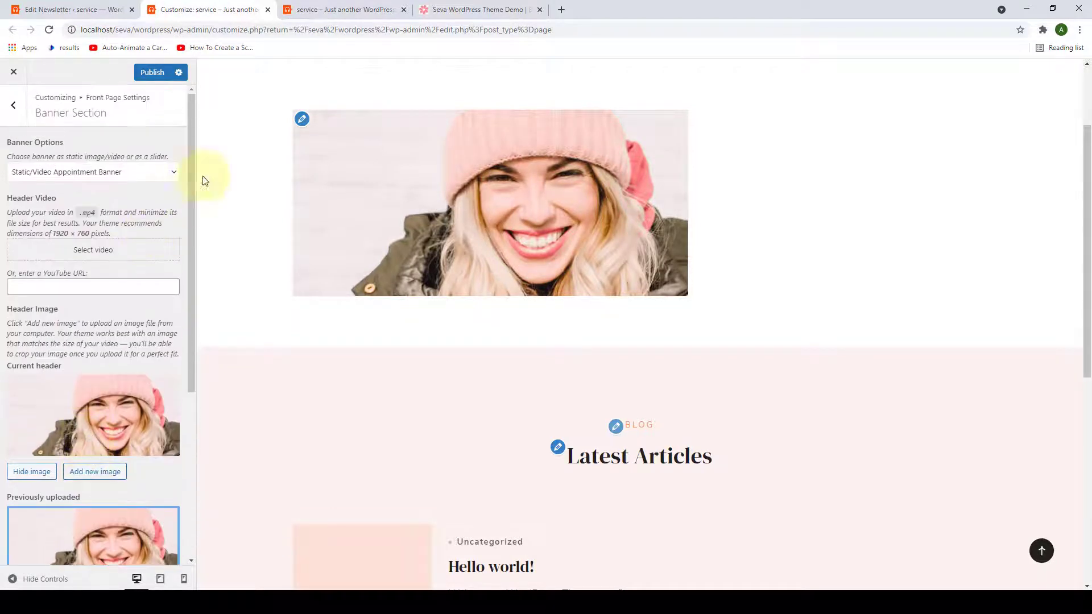
left_click(175, 173)
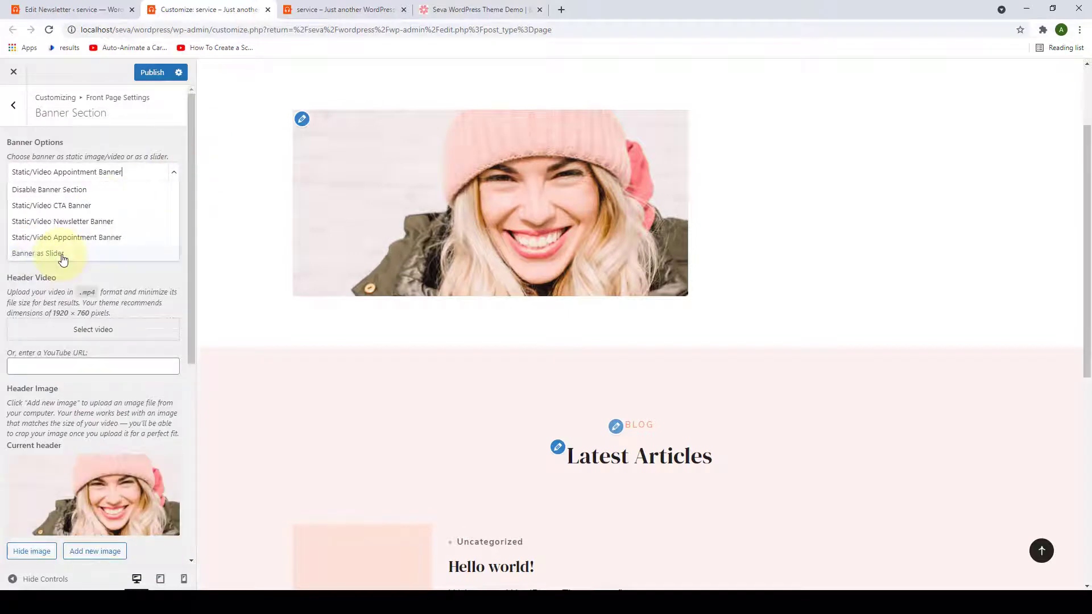
left_click(61, 254)
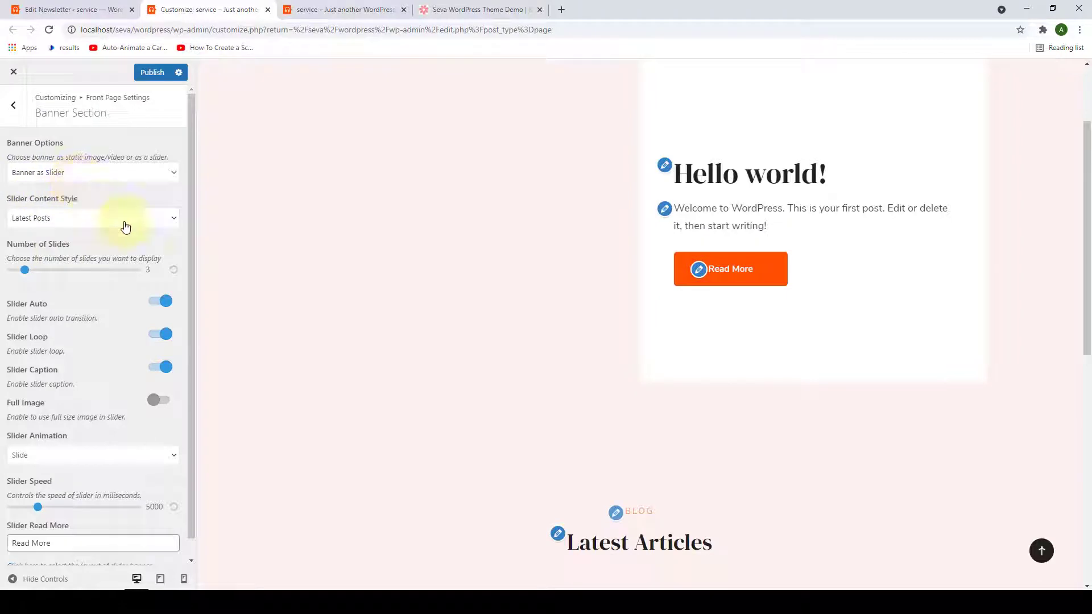
left_click(174, 220)
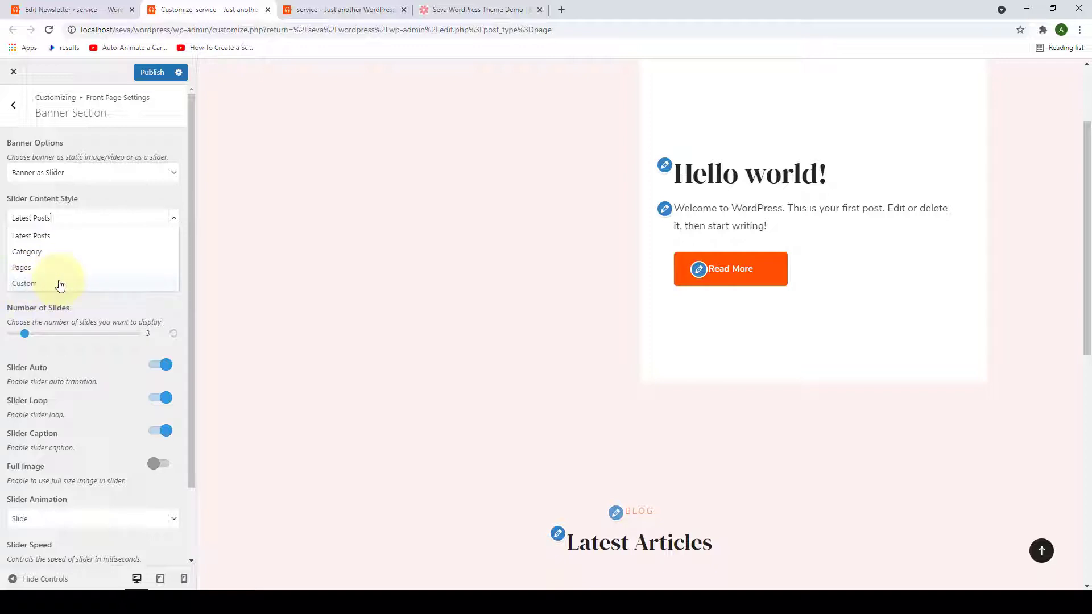
left_click(114, 306)
scroll(129, 445, "down", 1)
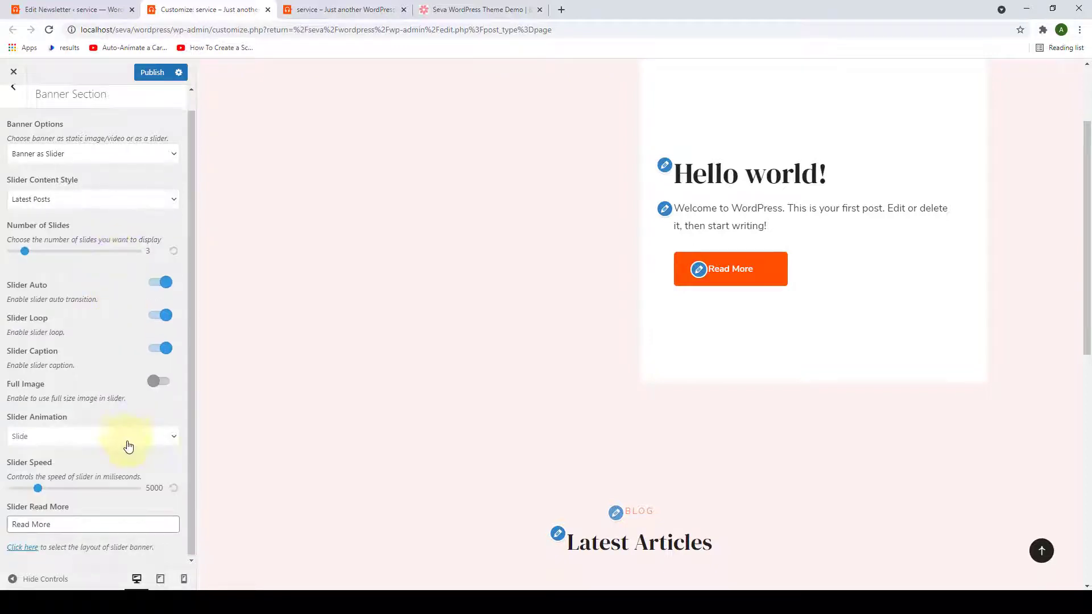
scroll(127, 446, "up", 1)
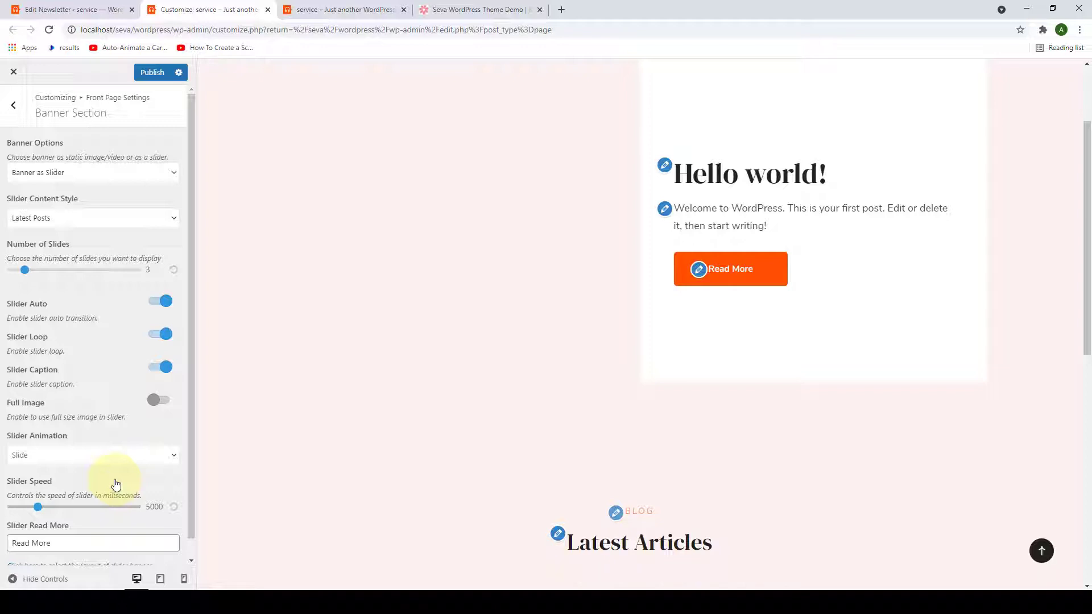
left_click(172, 172)
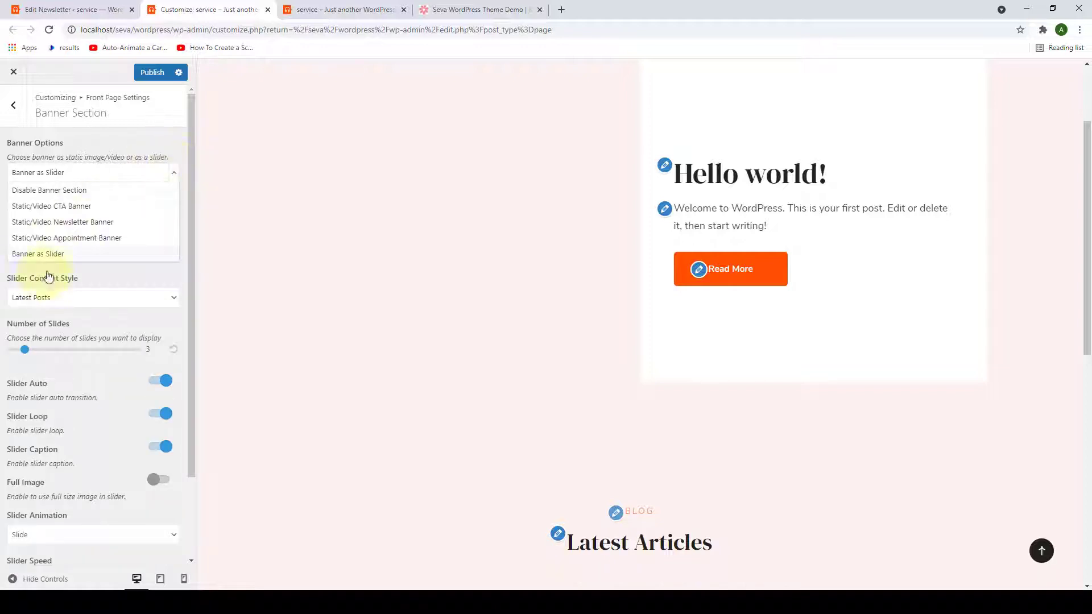
Set the banner back to Static/Video CTA Banner, publish, and reload the live front page.
left_click(100, 207)
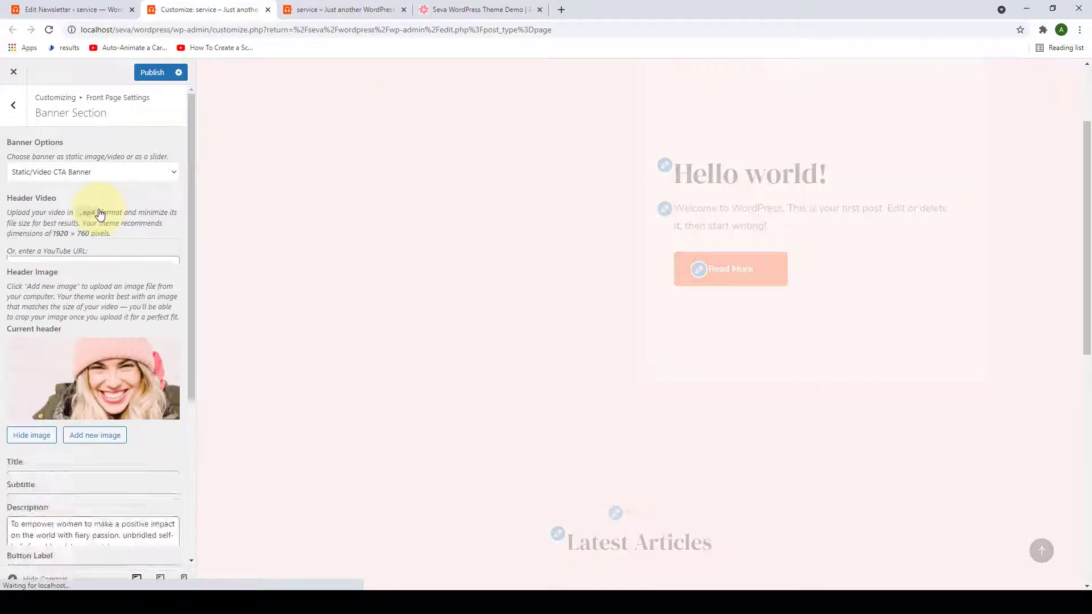
left_click(151, 78)
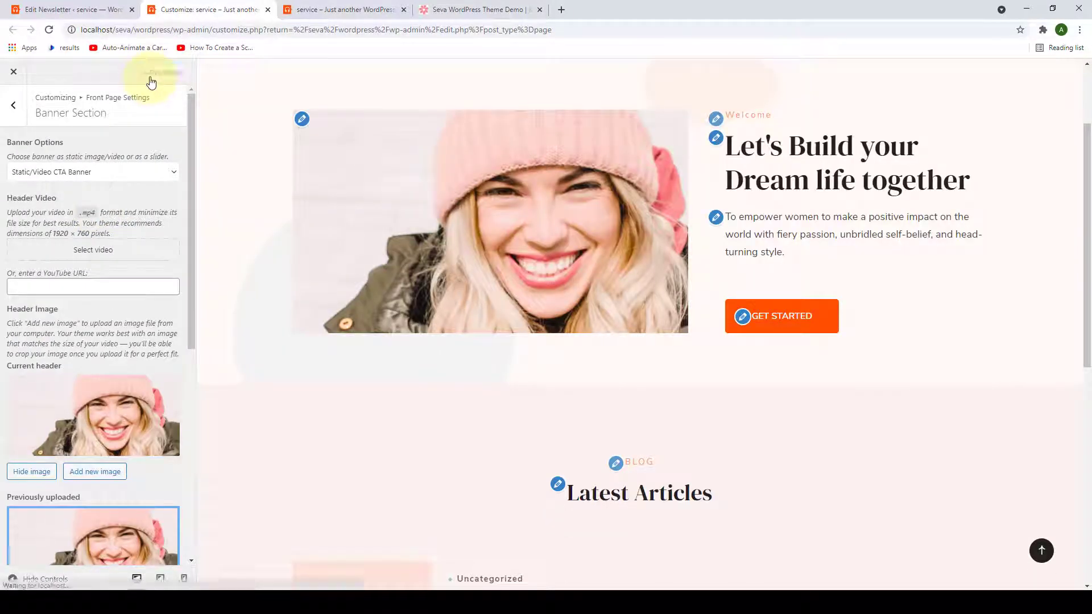
left_click(340, 14)
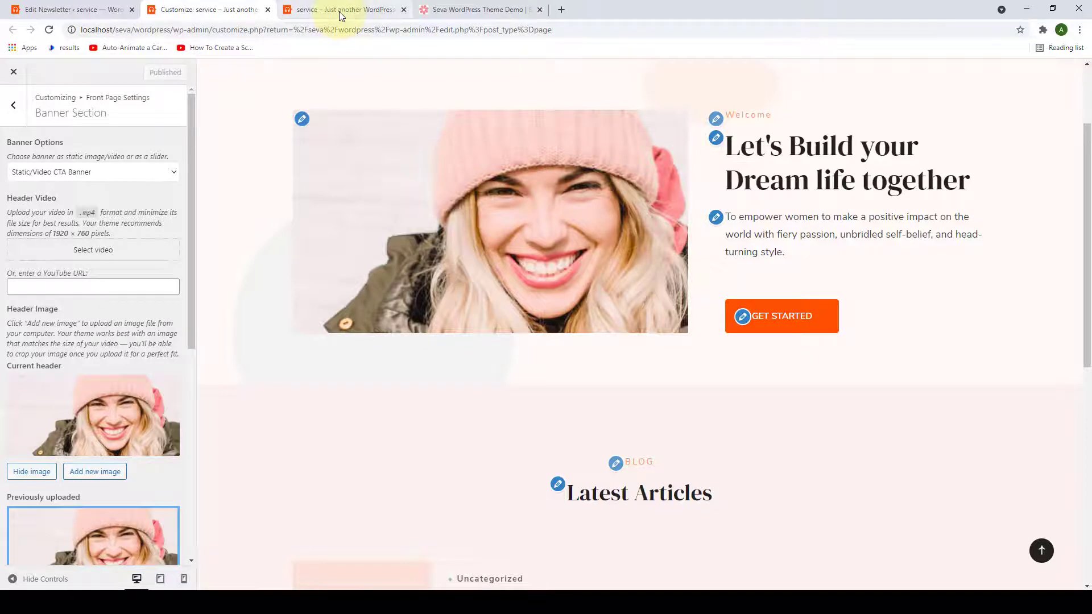
left_click(50, 32)
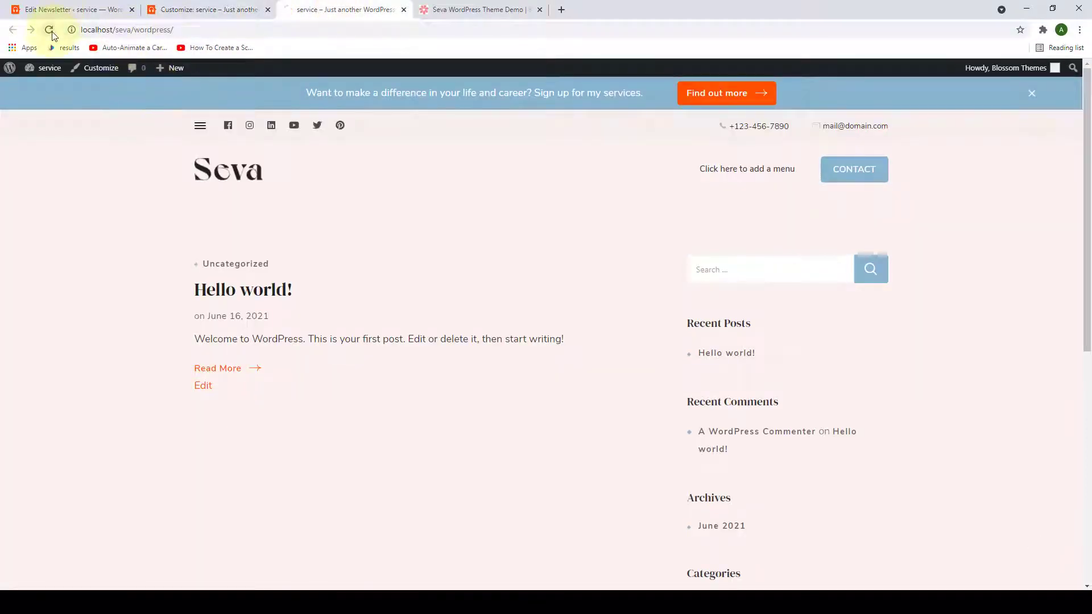
Check the live front page, then return to the customizer's list of front page sections.
scroll(300, 185, "down", 2)
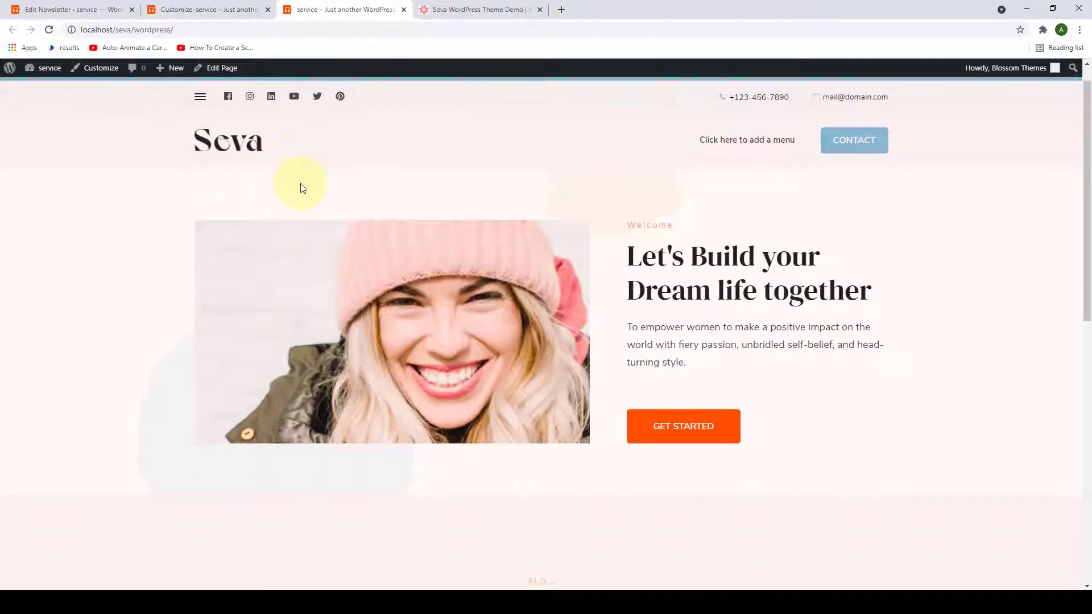
scroll(763, 262, "up", 1)
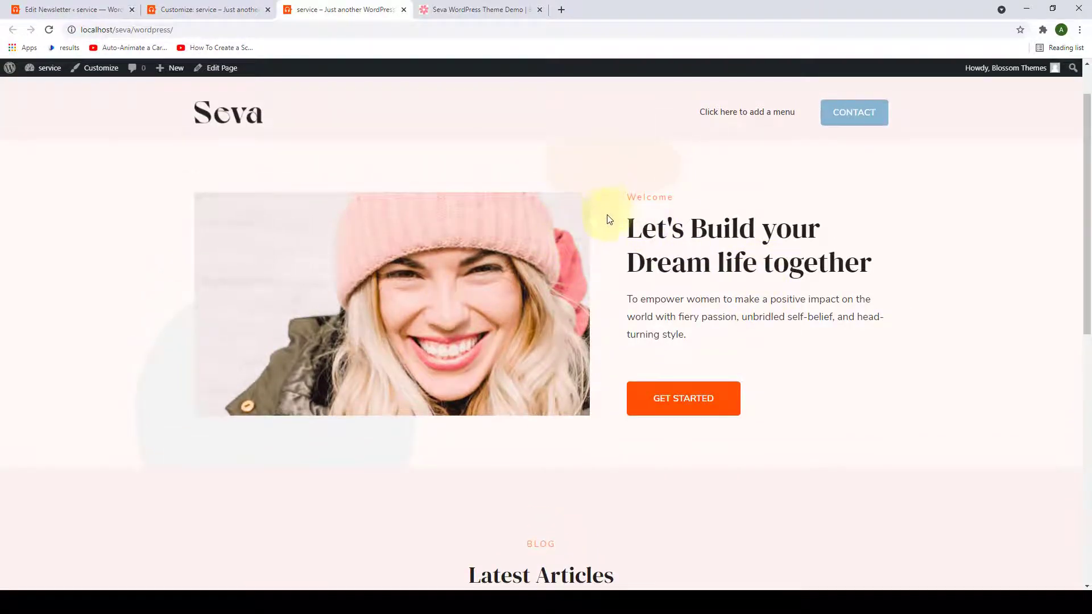
left_click(234, 9)
left_click(19, 110)
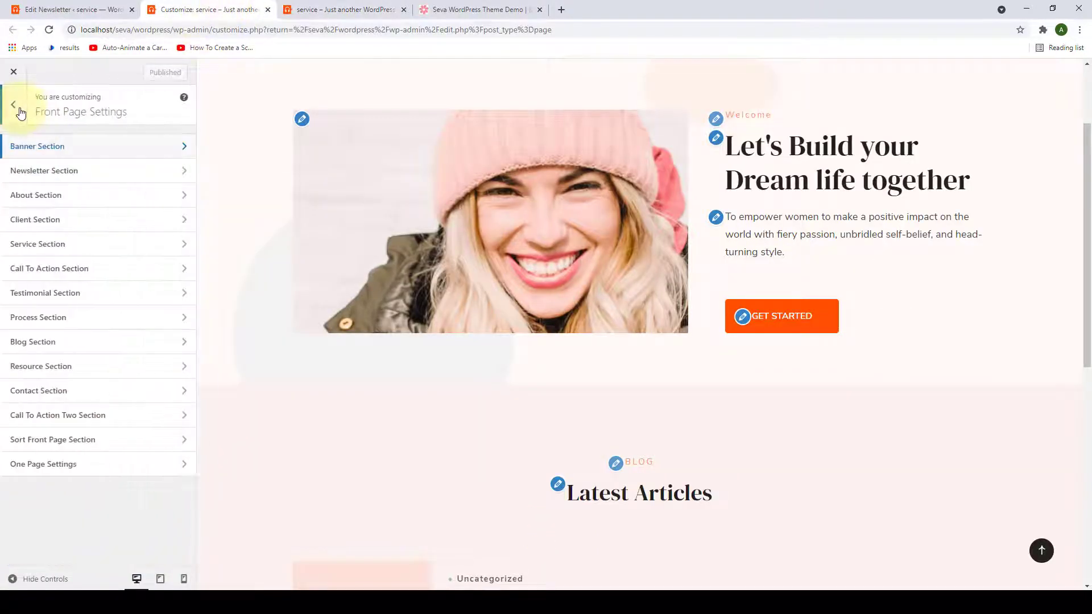
Add a BlossomThemes Email Newsletter widget to the Newsletter Section.
left_click(97, 178)
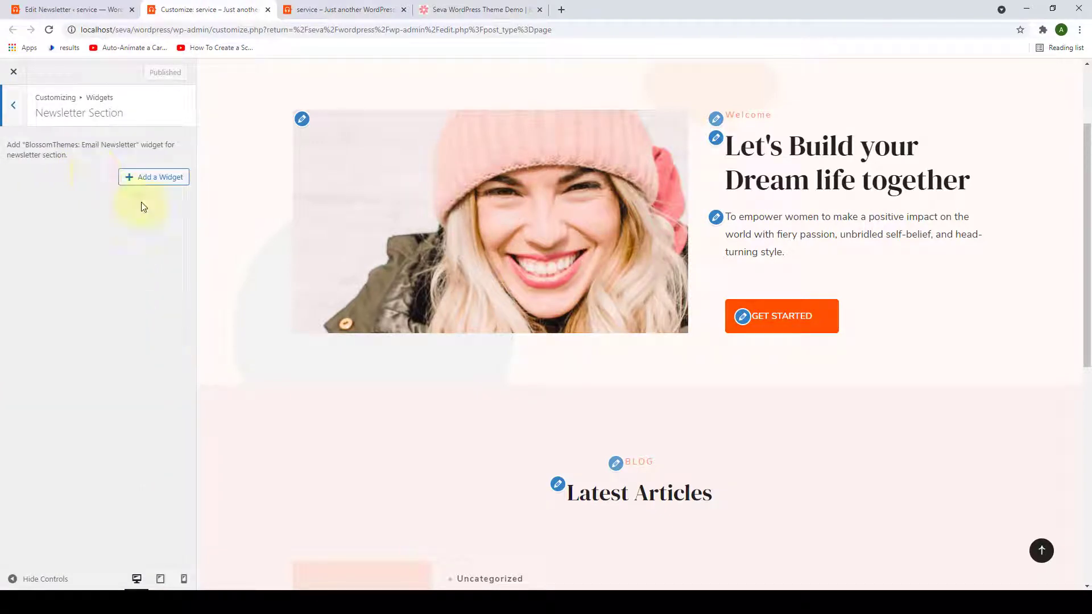
scroll(223, 227, "down", 2)
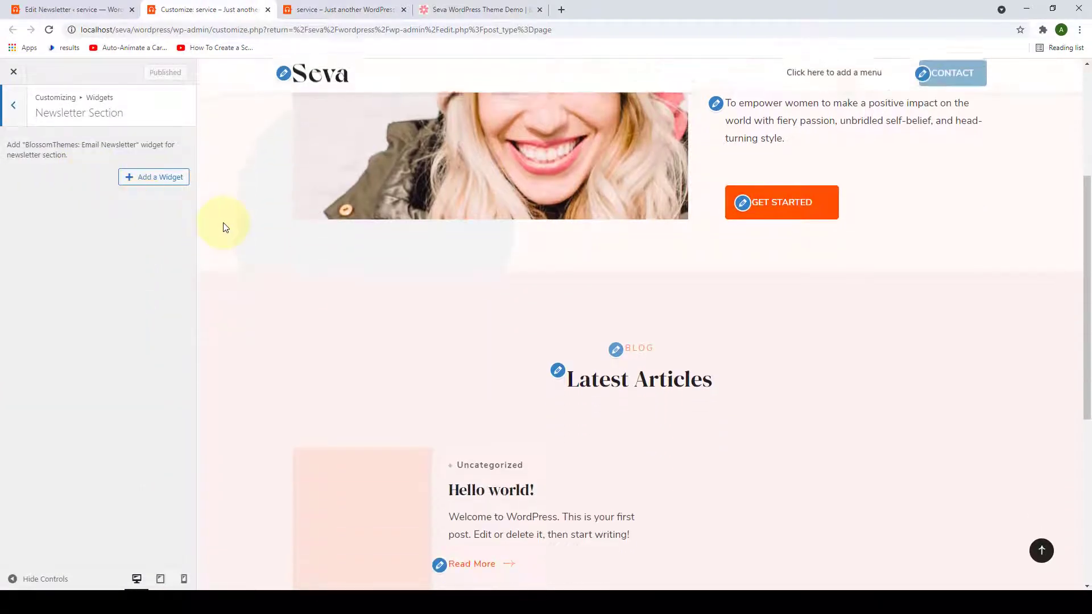
left_click(132, 183)
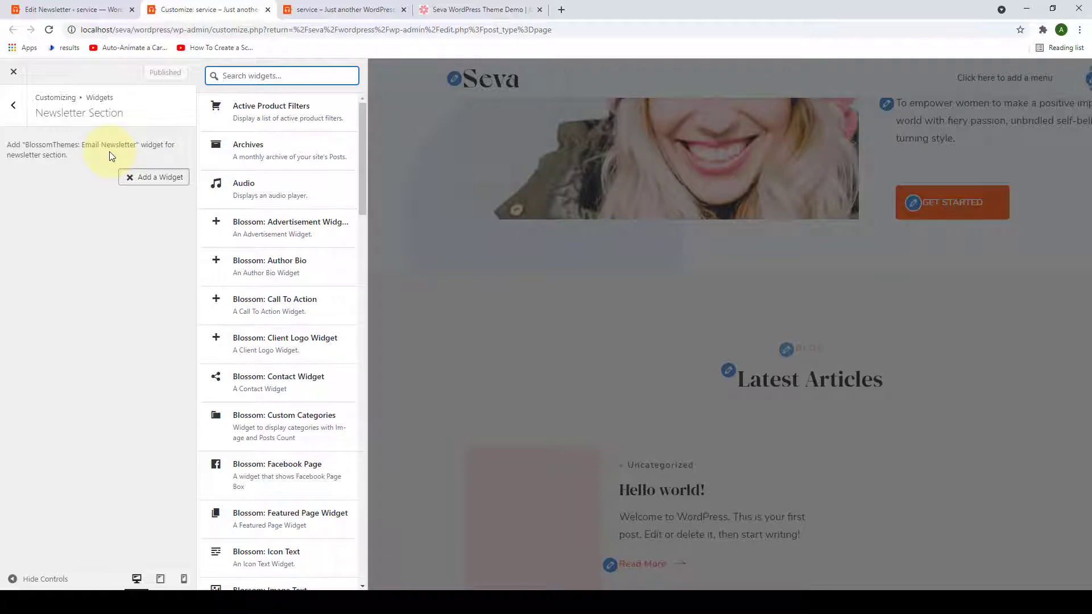
scroll(292, 359, "down", 5)
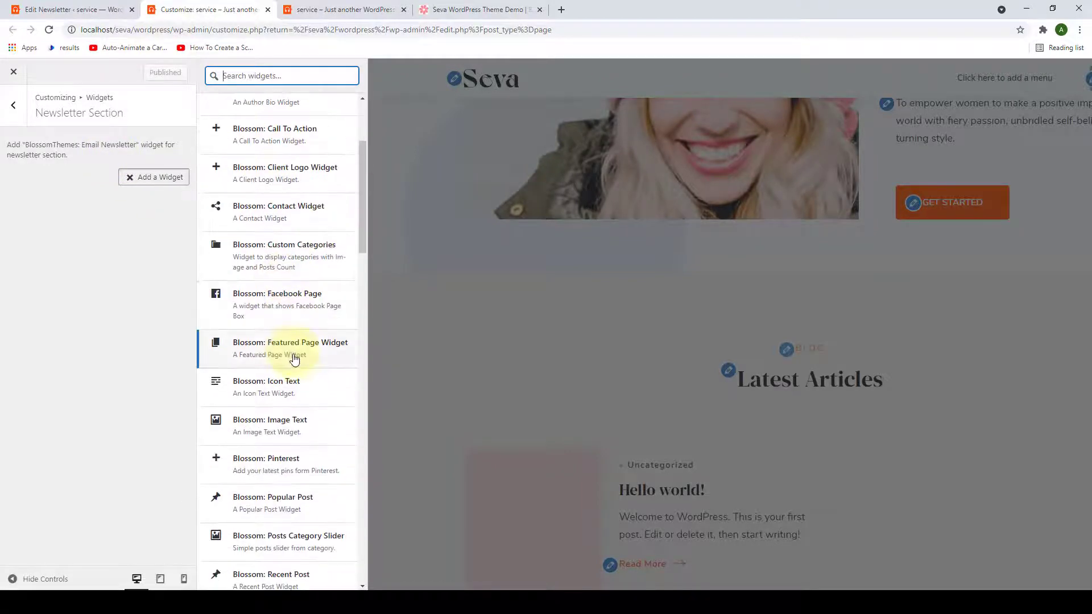
scroll(291, 341, "up", 5)
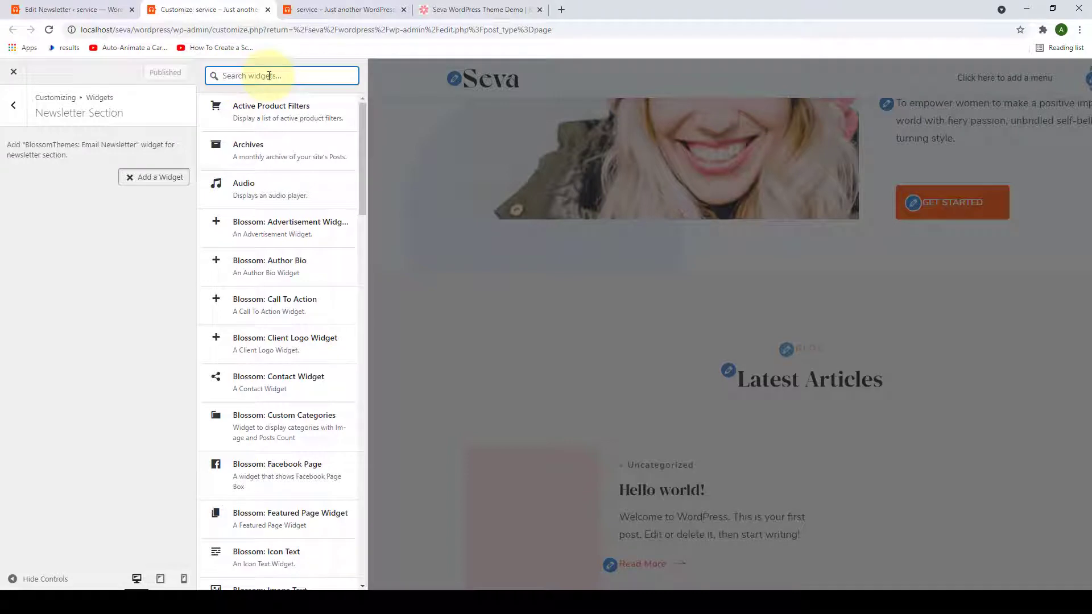
type("email newsletter")
left_click(261, 132)
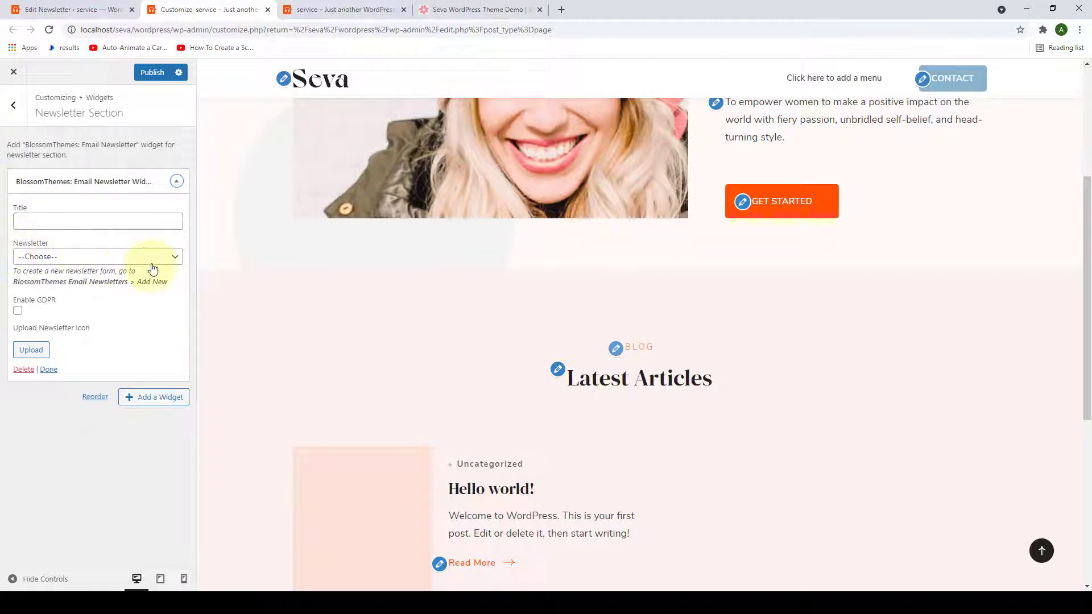
Choose the 'Subscribe To The Newsletter' form for the widget.
left_click(176, 259)
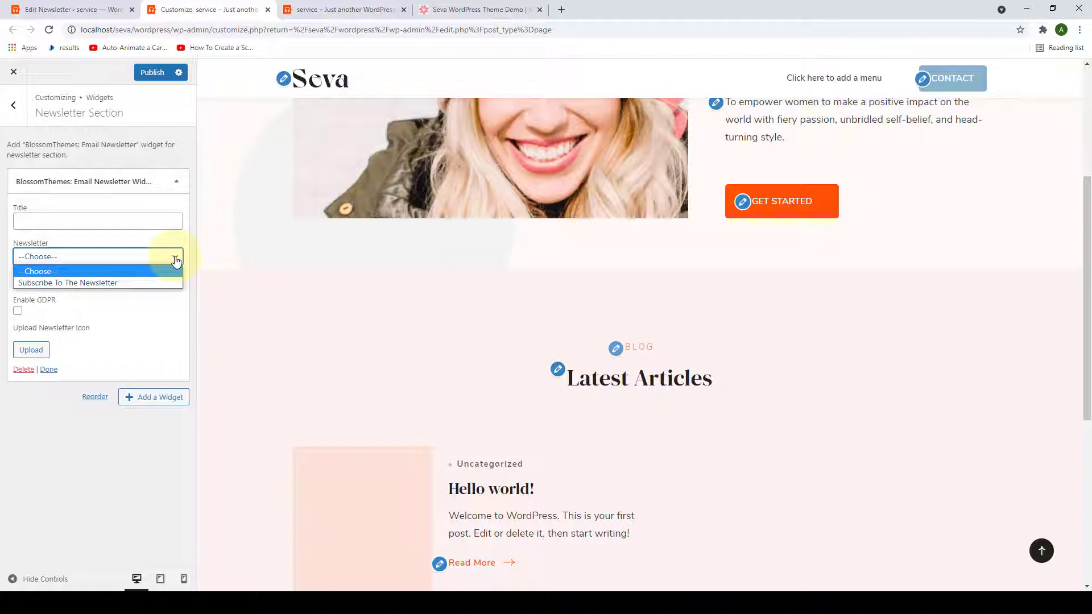
left_click(115, 284)
scroll(436, 306, "down", 1)
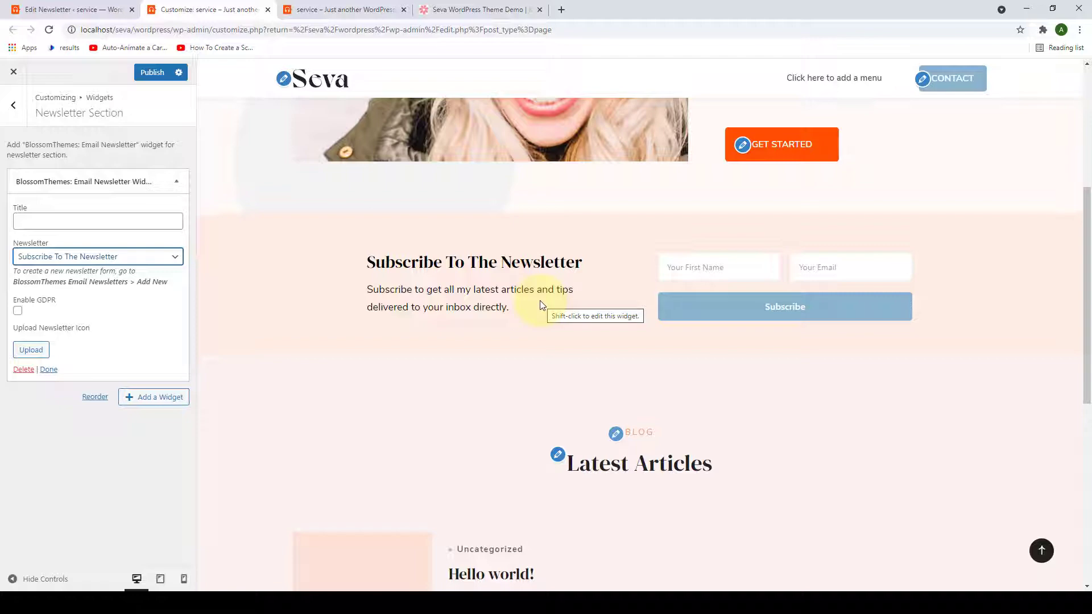
Set the Seva image as the newsletter icon and publish the customizer changes.
left_click(36, 351)
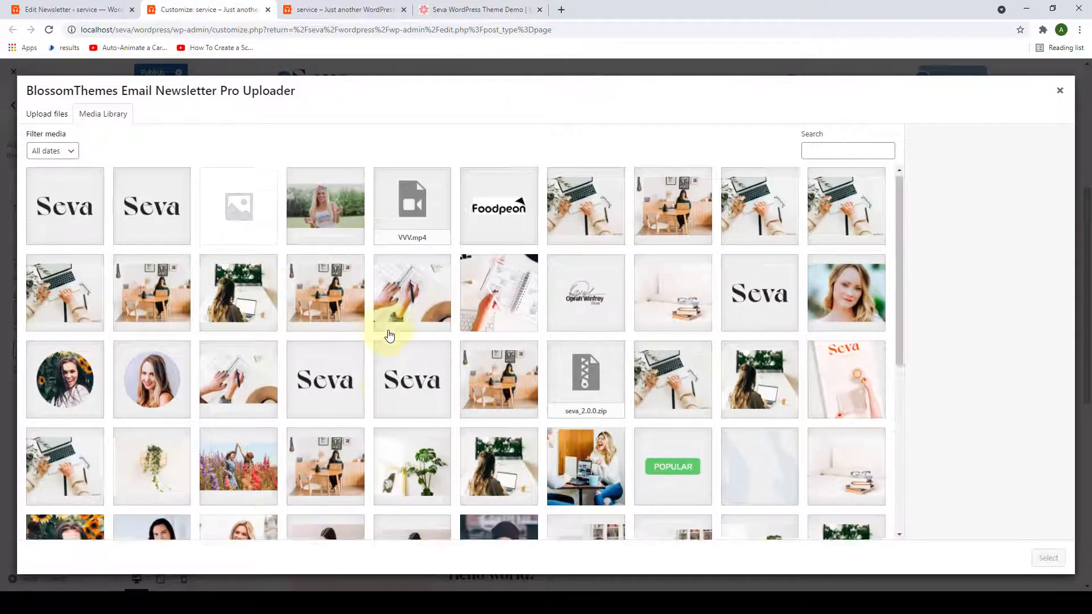
scroll(389, 337, "down", 15)
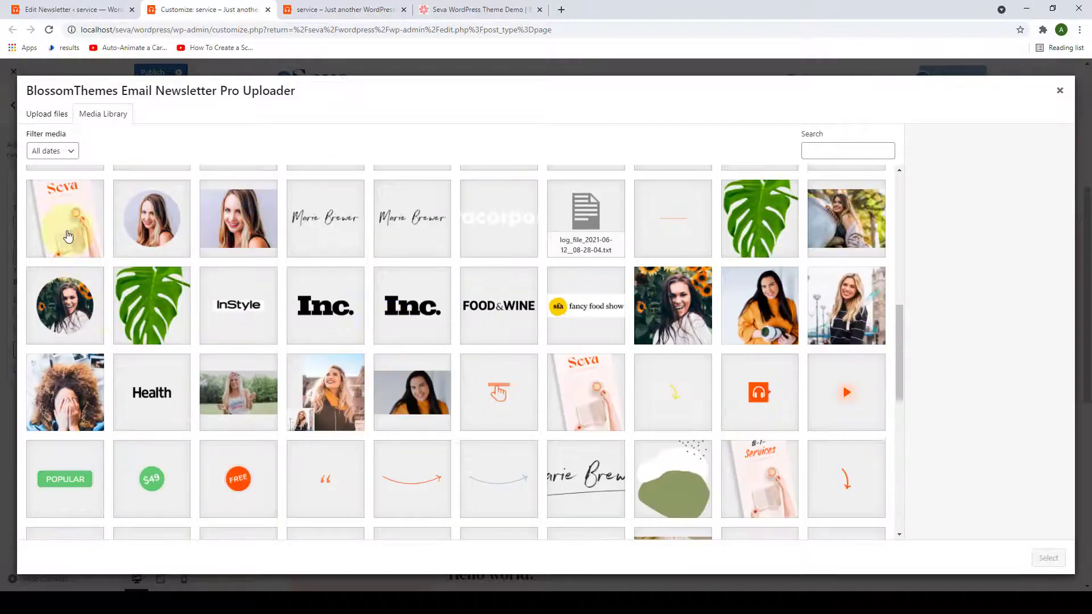
left_click(68, 235)
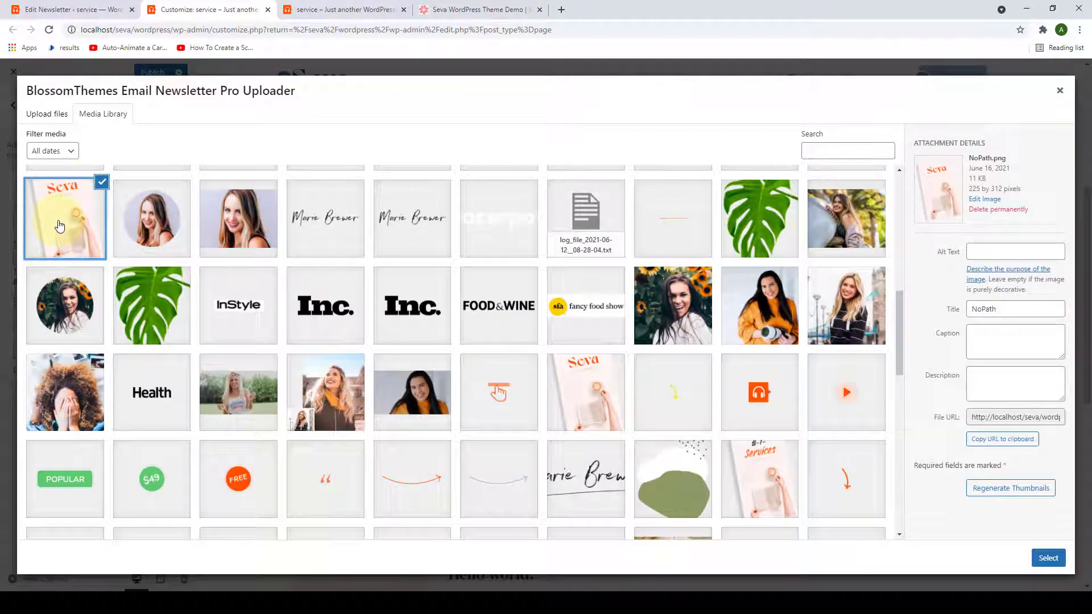
left_click(1049, 558)
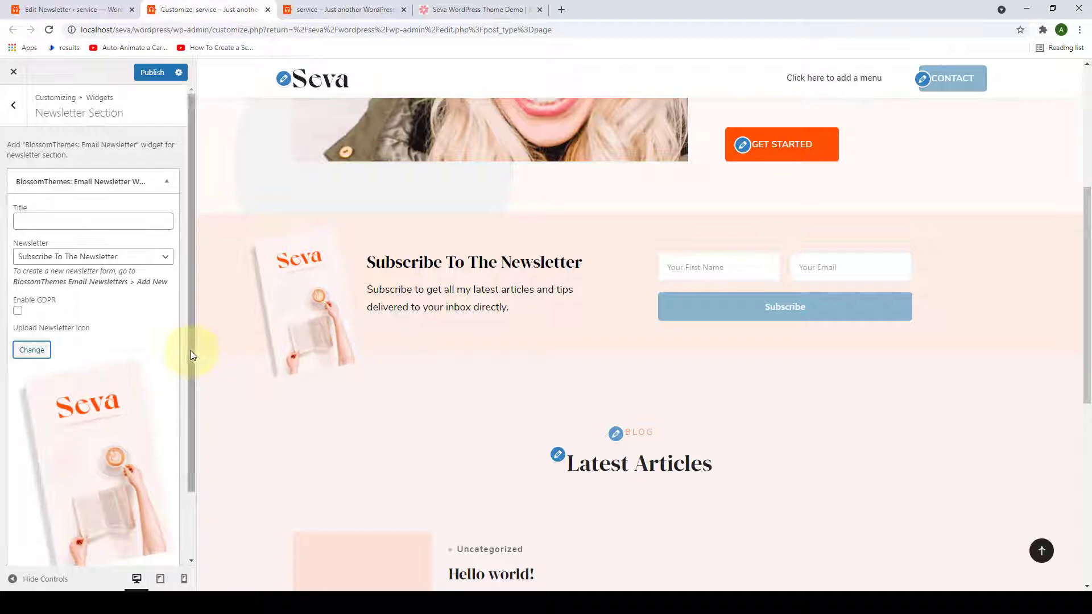
scroll(190, 351, "down", 2)
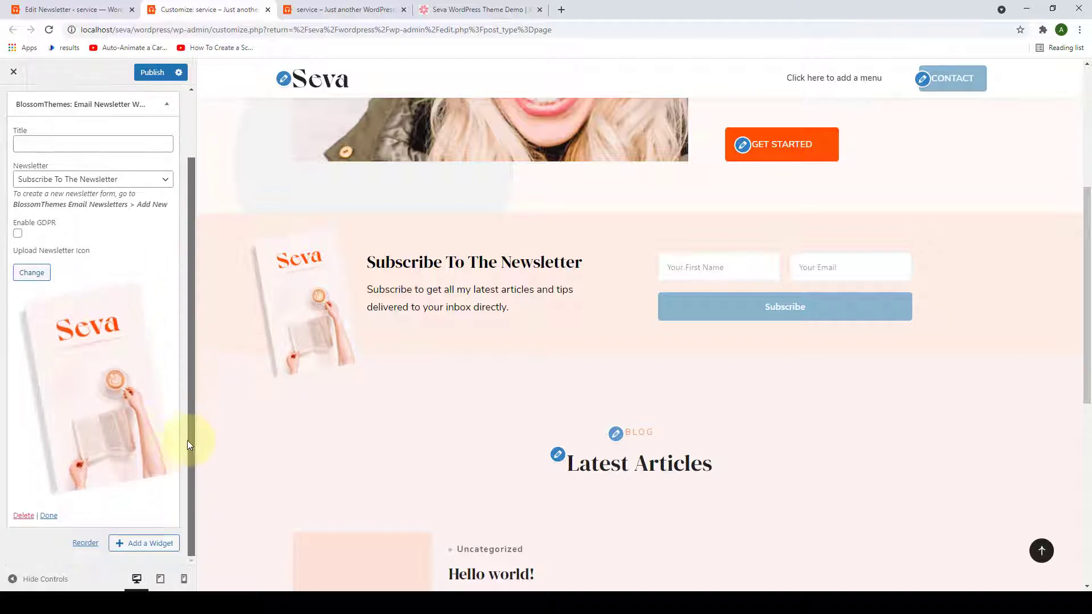
left_click(45, 516)
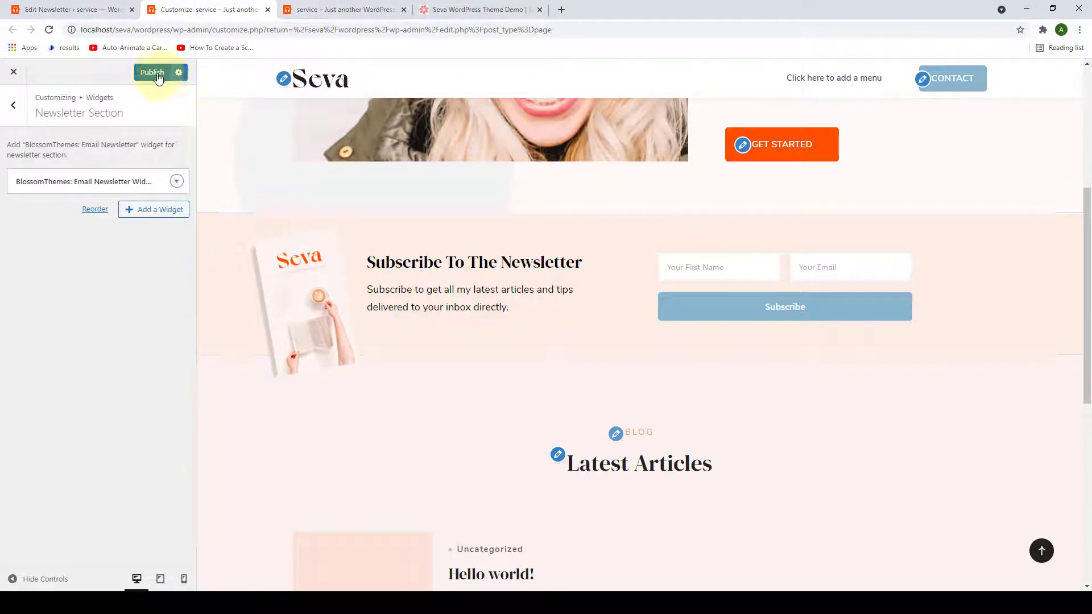
left_click(162, 80)
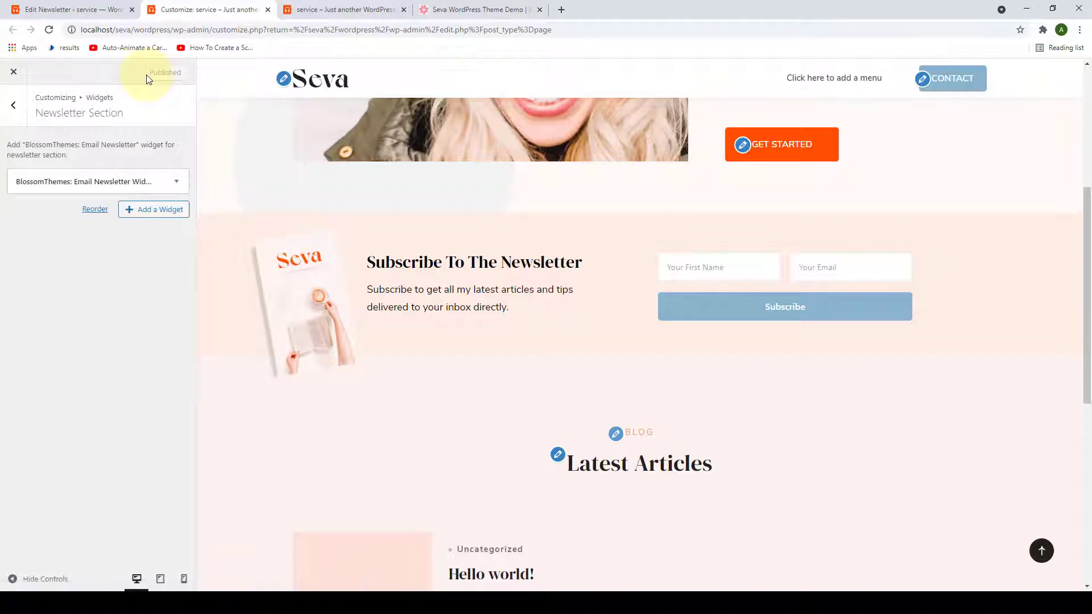
Reload the live front page and check the new newsletter section with its Seva image.
left_click(364, 9)
scroll(317, 121, "down", 3)
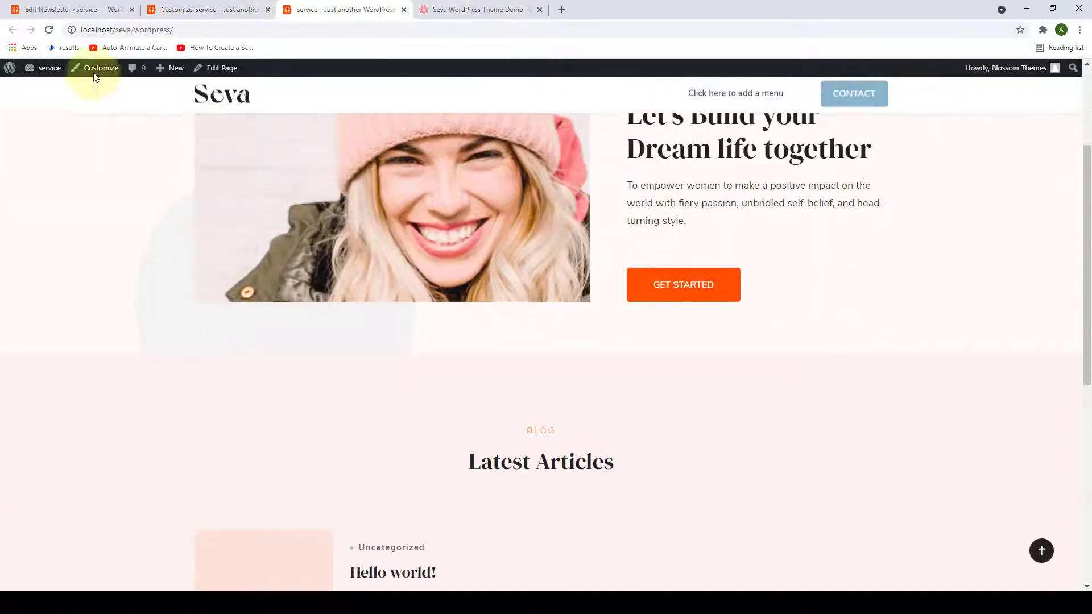
left_click(50, 30)
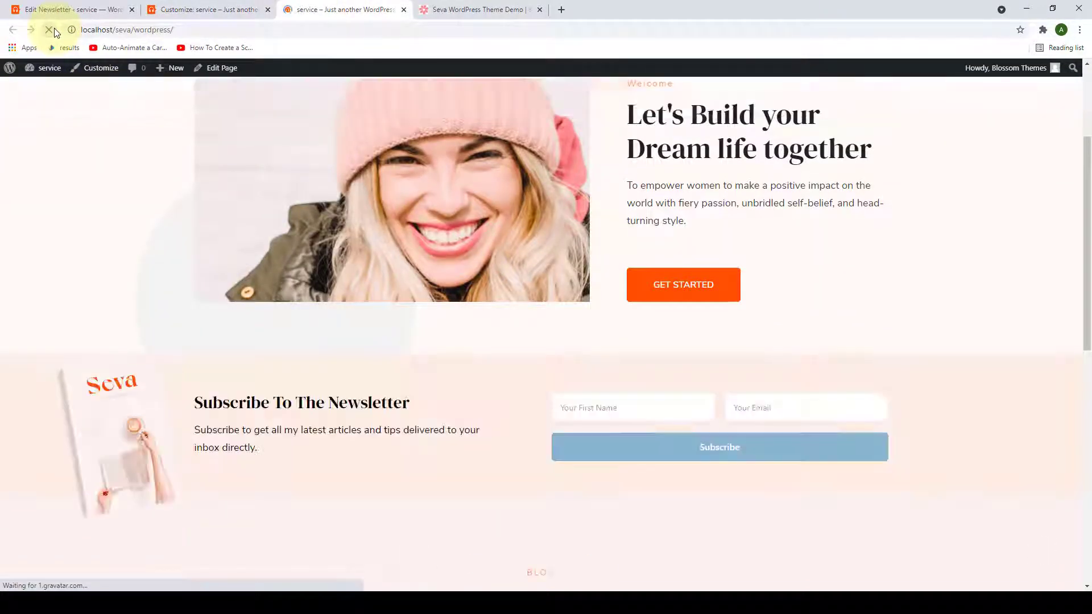
scroll(222, 316, "down", 2)
scroll(224, 312, "down", 2)
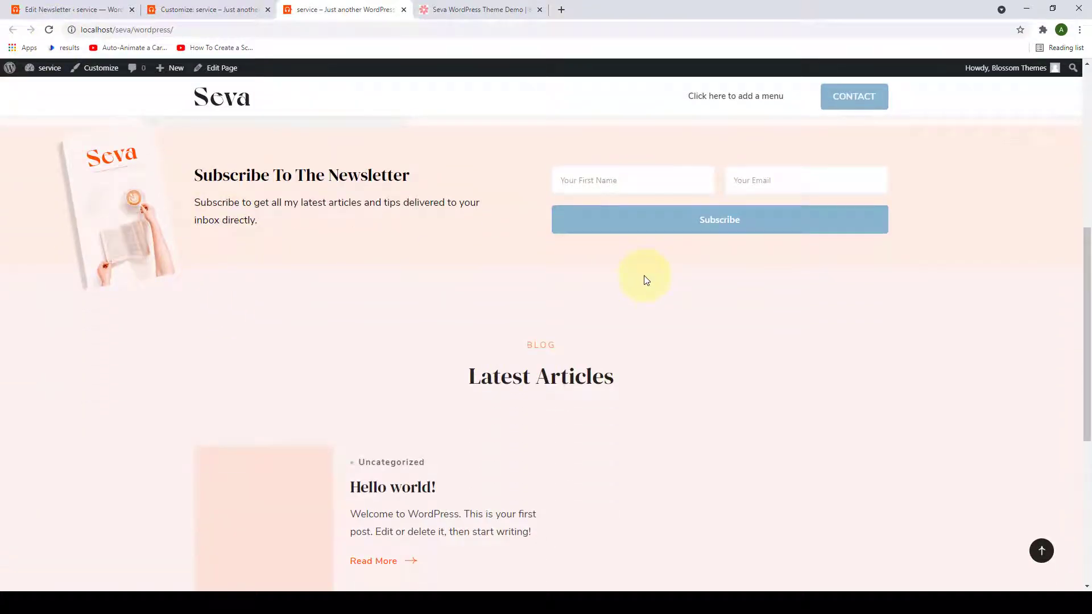
scroll(386, 188, "up", 1)
Open the About Section settings in the customizer.
left_click(185, 10)
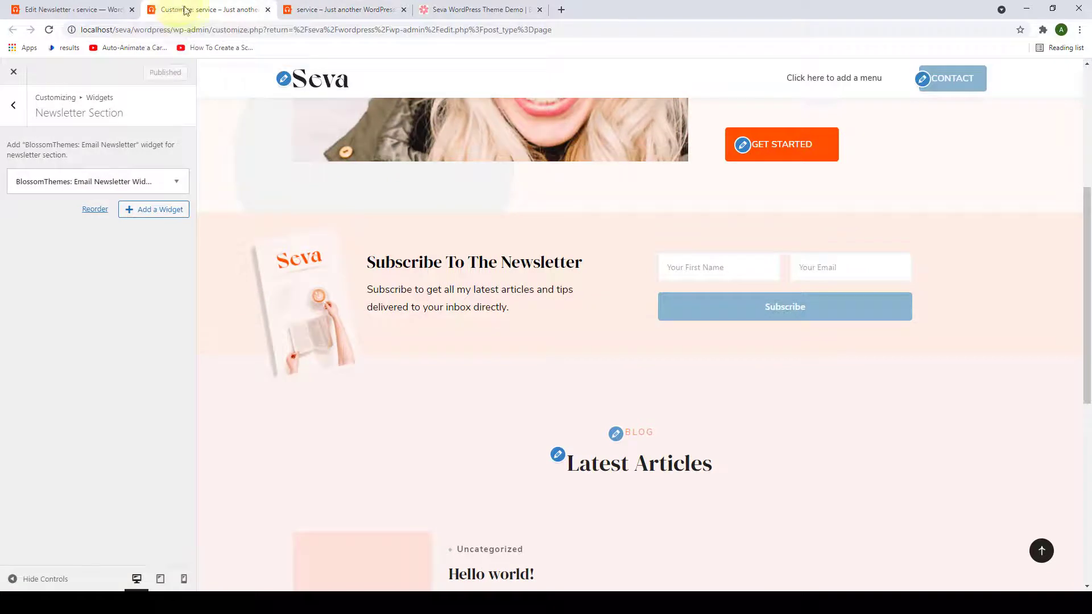
left_click(13, 104)
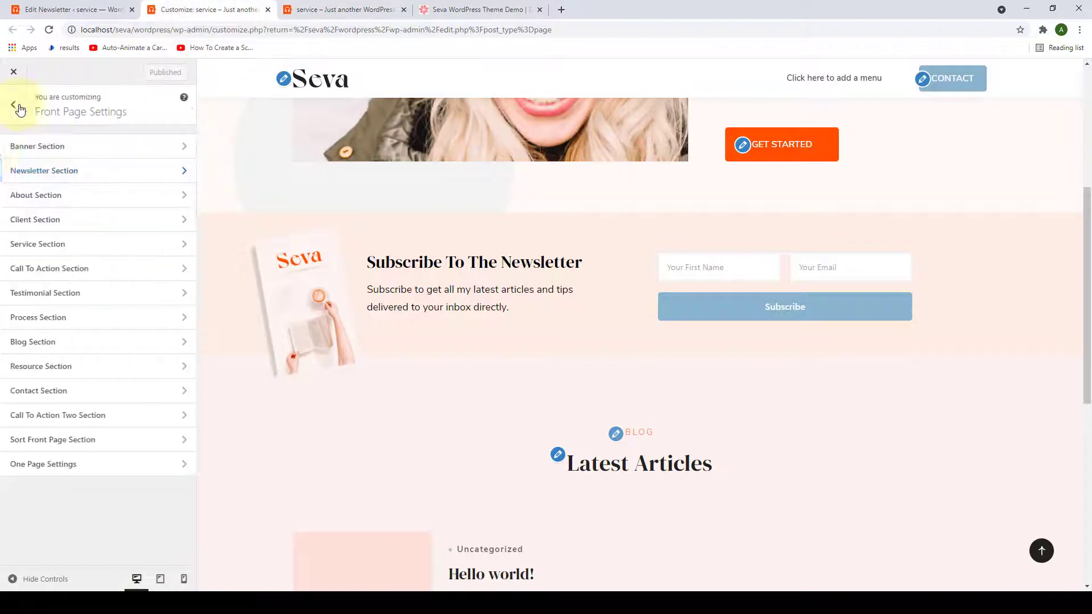
left_click(108, 195)
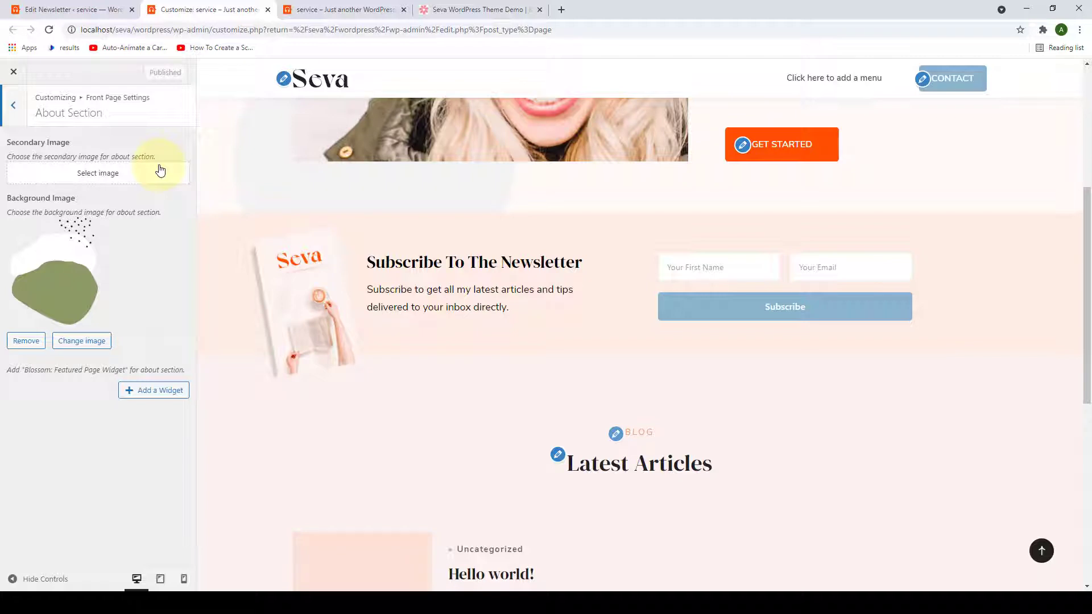
Start a new page from the admin Pages menu and collapse the Sidebar Layout box.
left_click(103, 7)
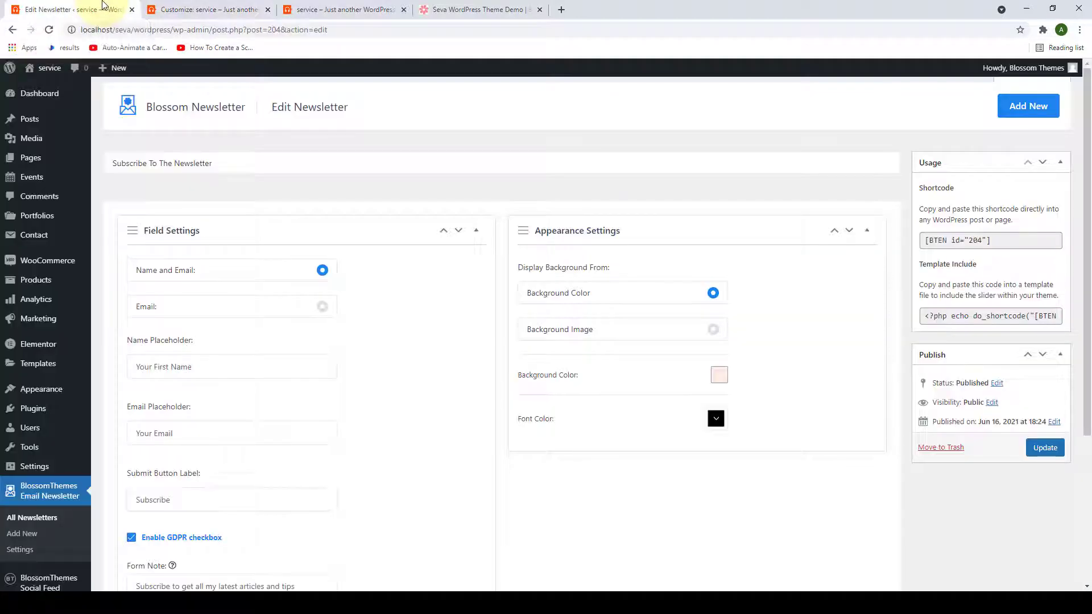
mouse_move(16, 162)
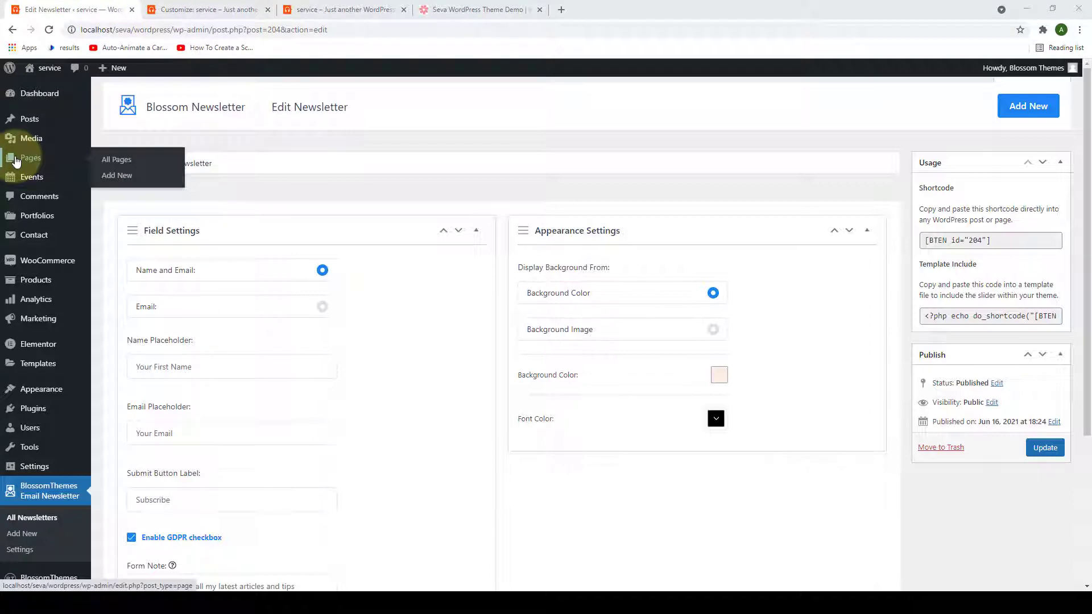
left_click(125, 176)
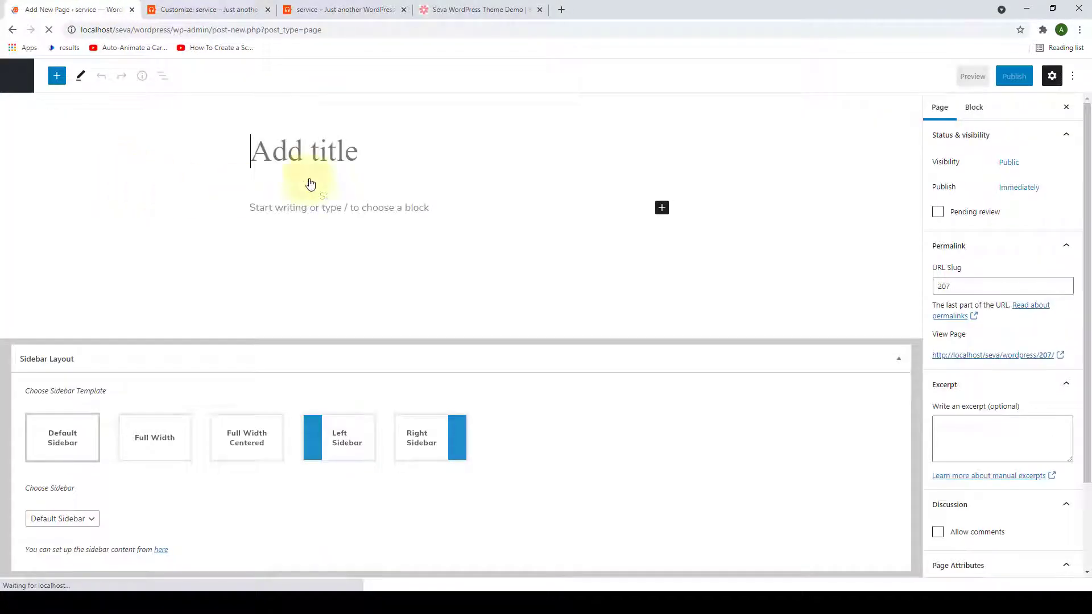
left_click(899, 358)
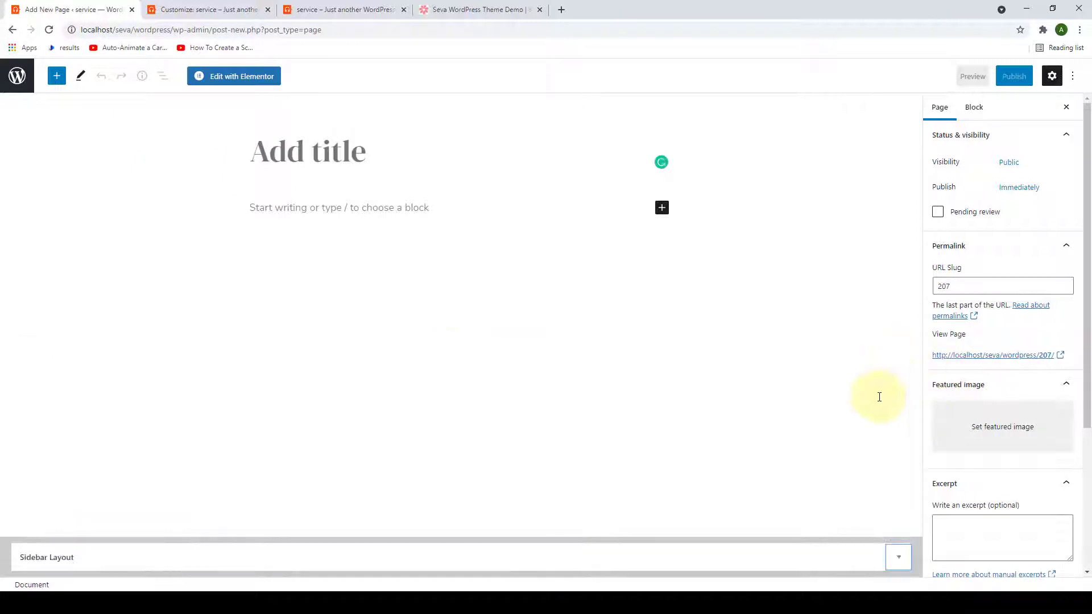
Title the page 'About' and paste the prepared heading and paragraphs into its body.
left_click(258, 166)
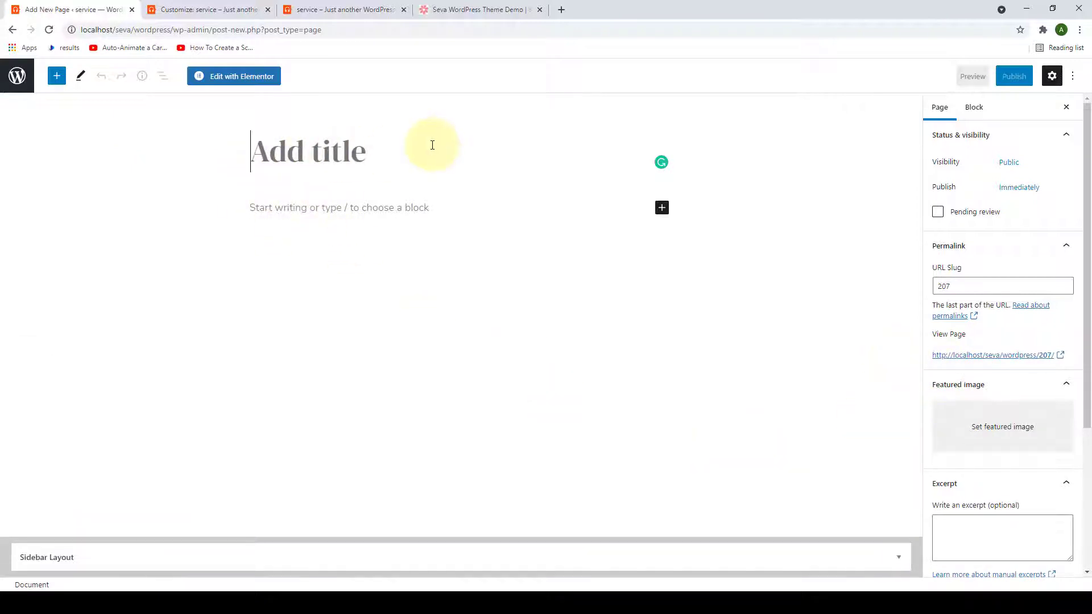
type("About")
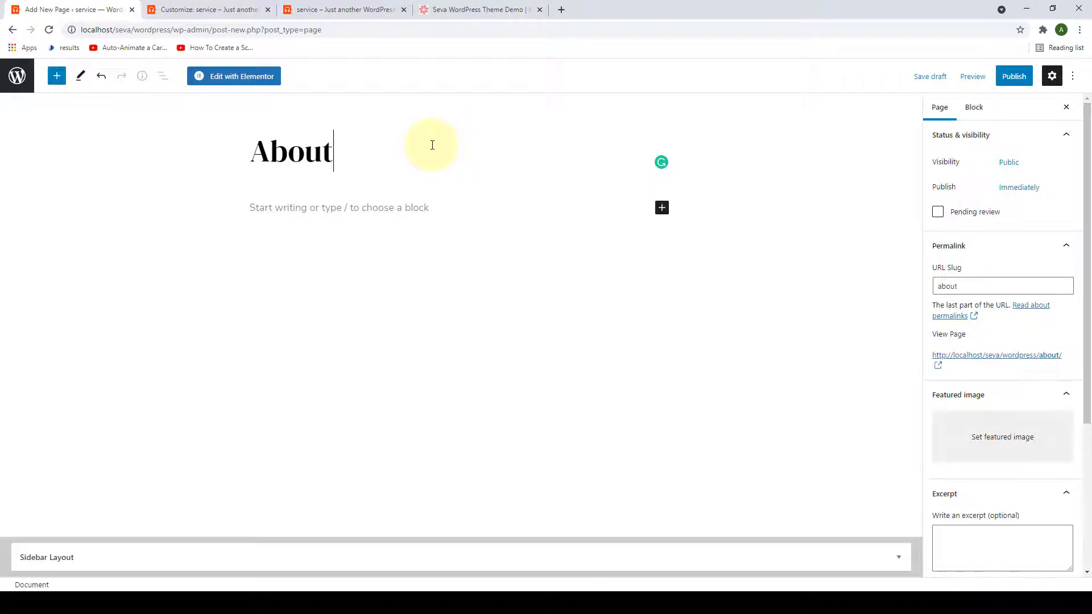
key("Return")
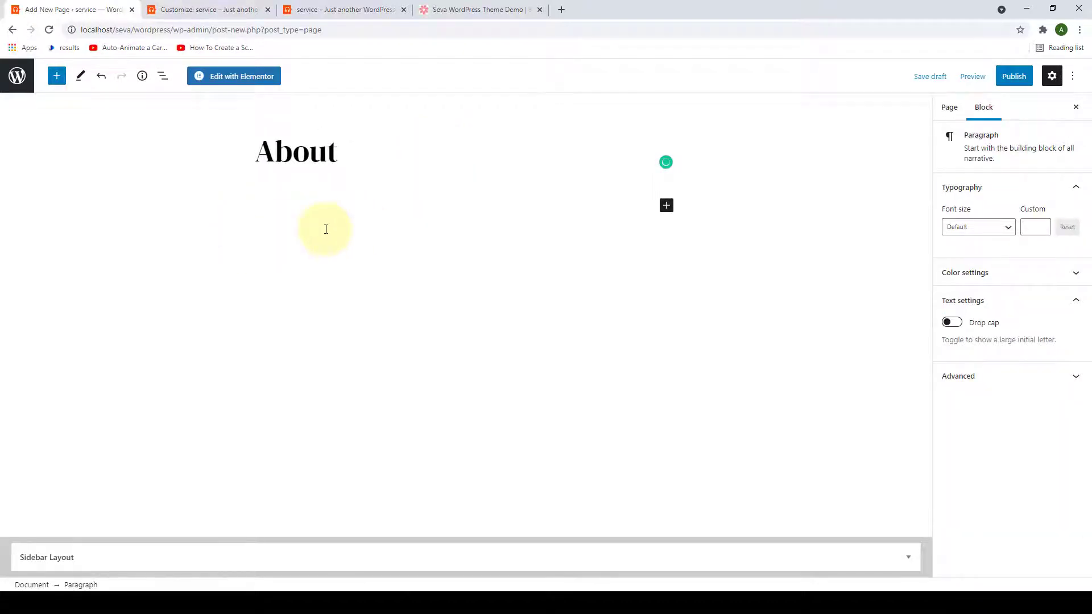
type("Hi! I'm Marie Brewer Hi. I'm Coach. I'm an entrepreneur, life success coach for women-preneurs, author and wife. My signature are like nothing else on the market, designed to reframe your thoughts around money, health, relationships, self-love and motherhood. A coach is a bus used for longer-distance service, in contrast to transit buses that are typically used within a single metropolitan region. Often used for touring, intercity.")
left_click(724, 338)
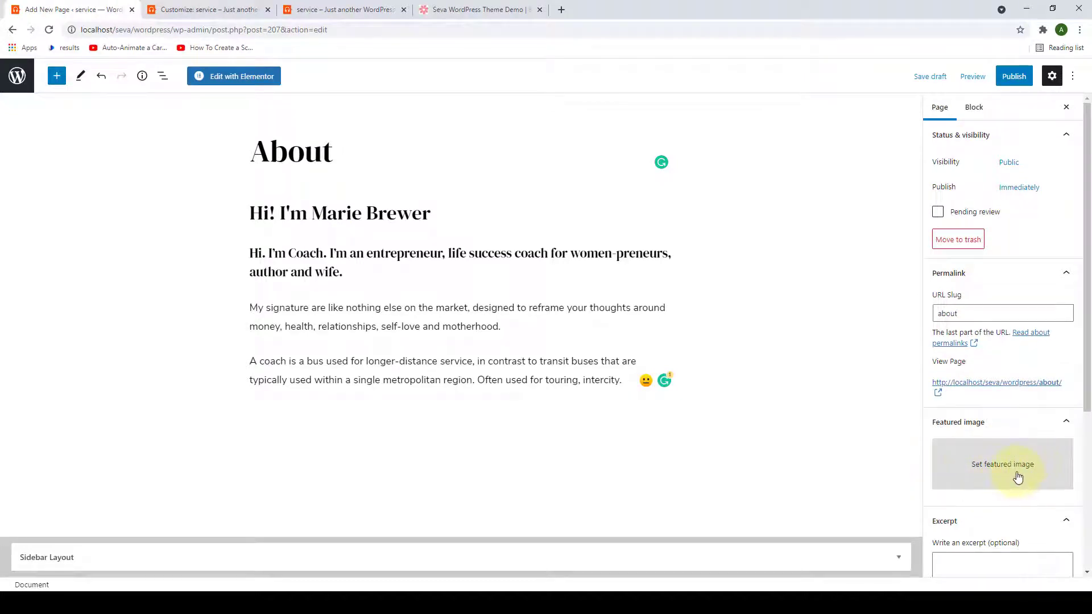
Set the smiling blonde woman photo as the About page's featured image.
left_click(1018, 478)
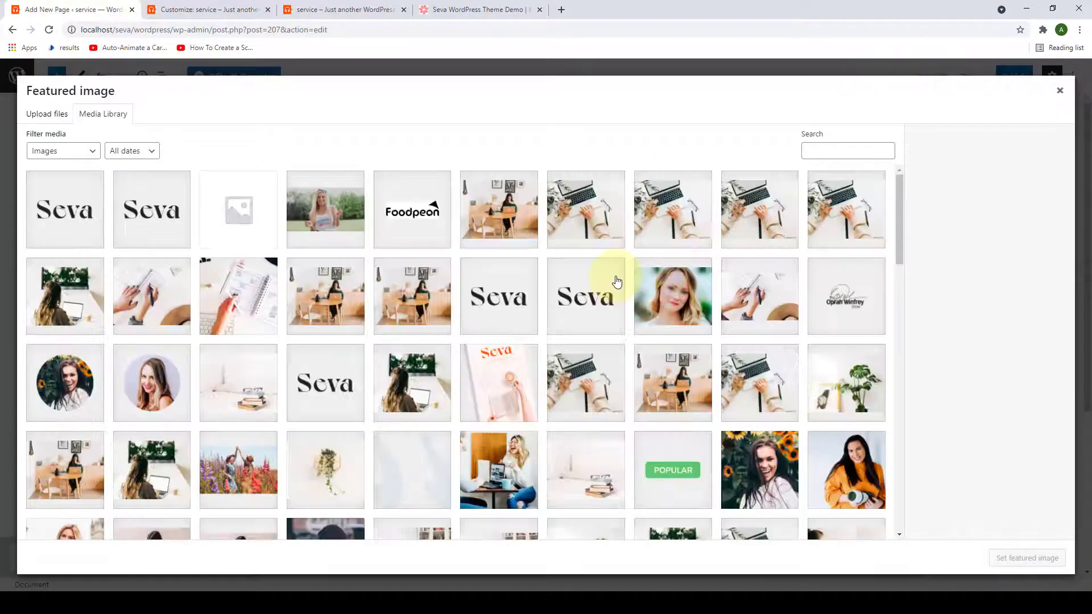
scroll(731, 284, "down", 5)
scroll(731, 292, "down", 12)
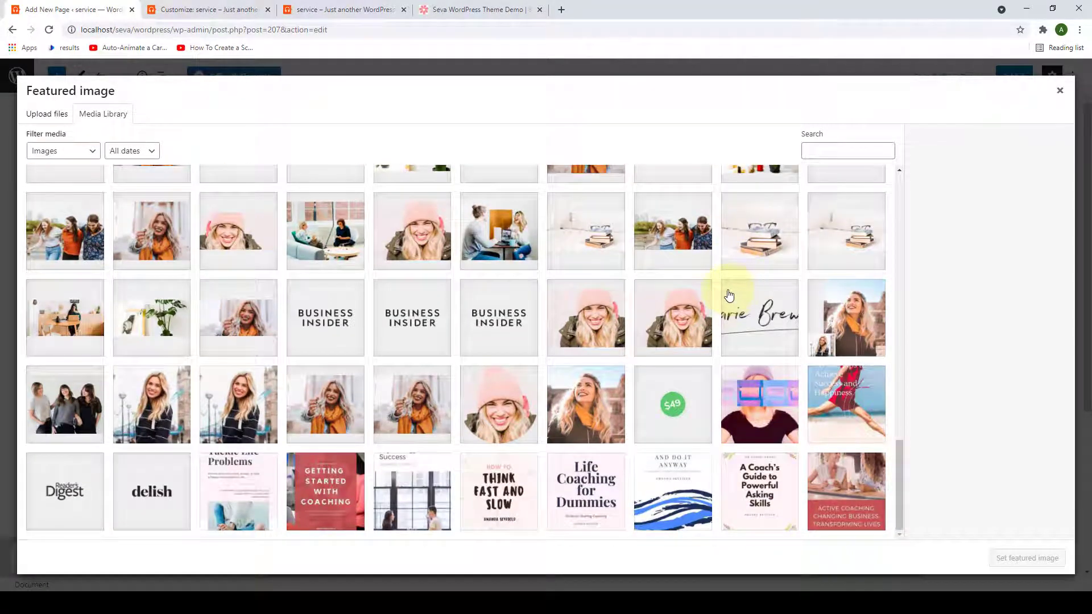
left_click(558, 402)
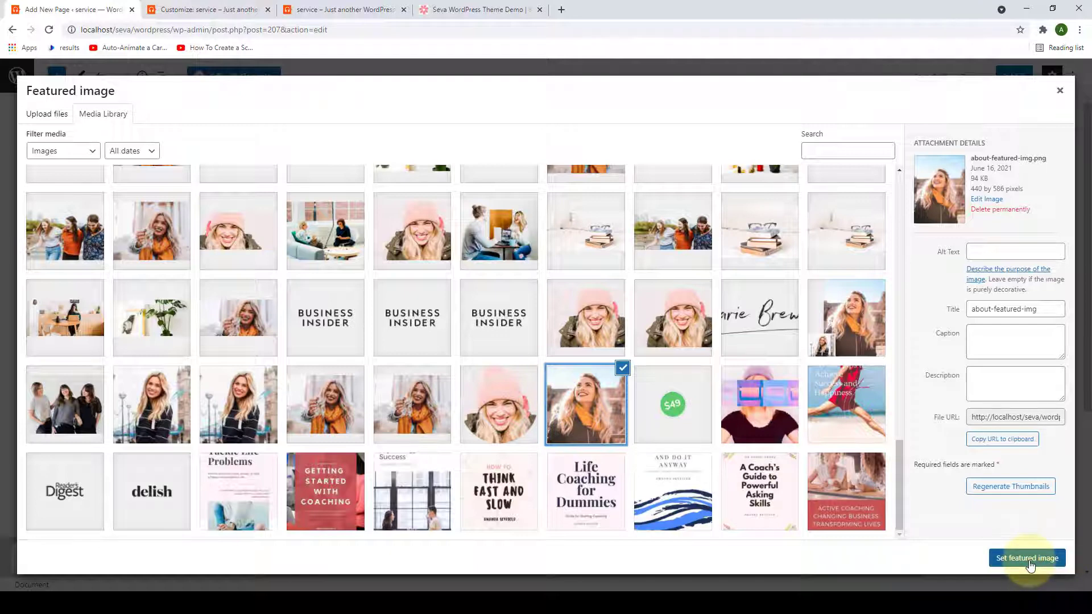
left_click(1031, 560)
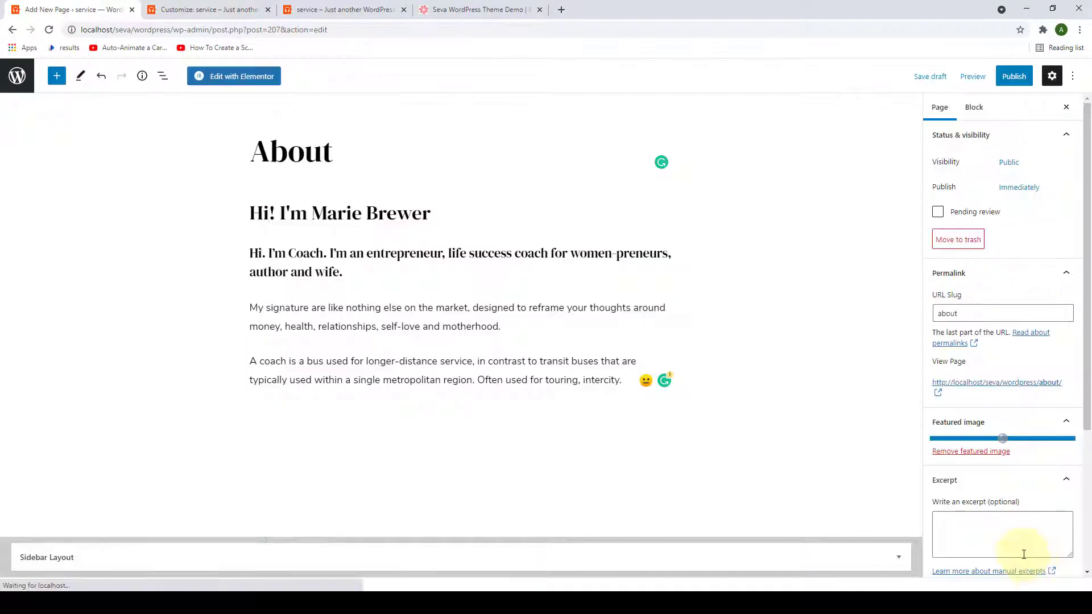
scroll(1017, 473, "down", 4)
left_click(980, 425)
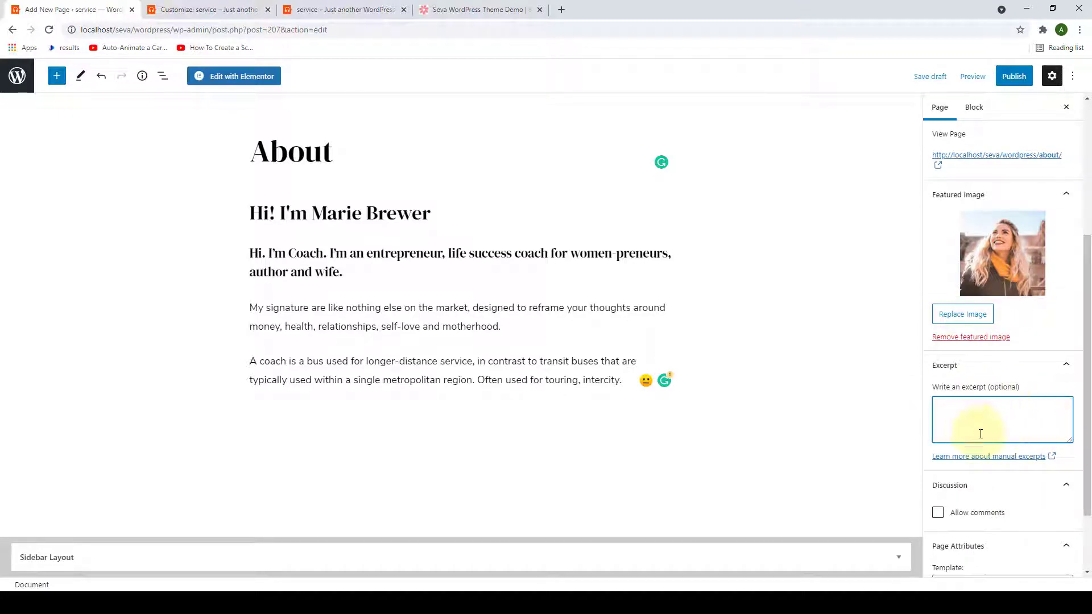
Publish the About page and return to the site customizer.
left_click(1014, 76)
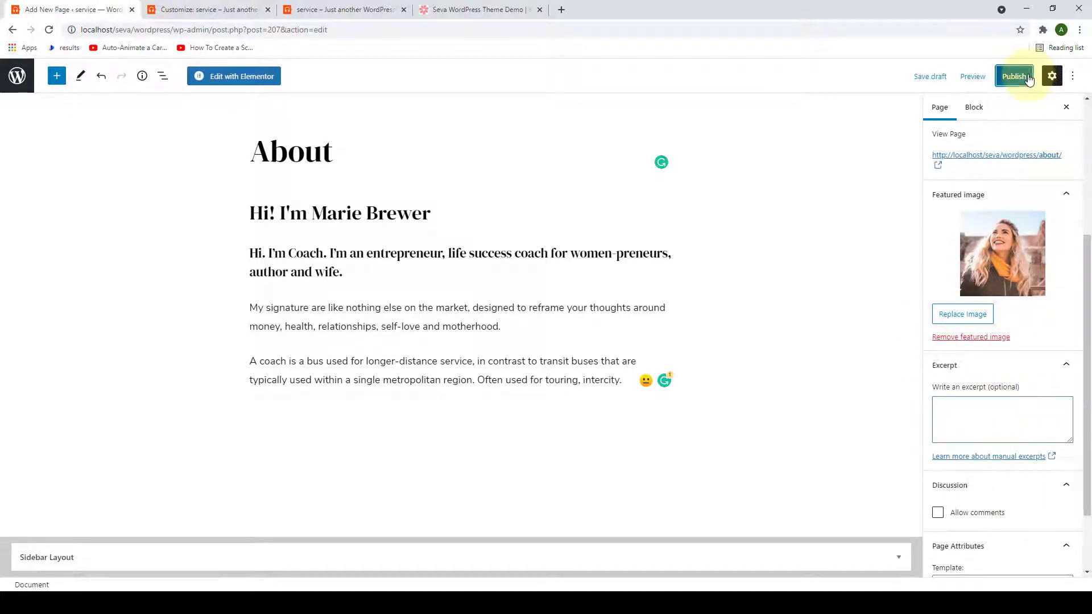
left_click(978, 77)
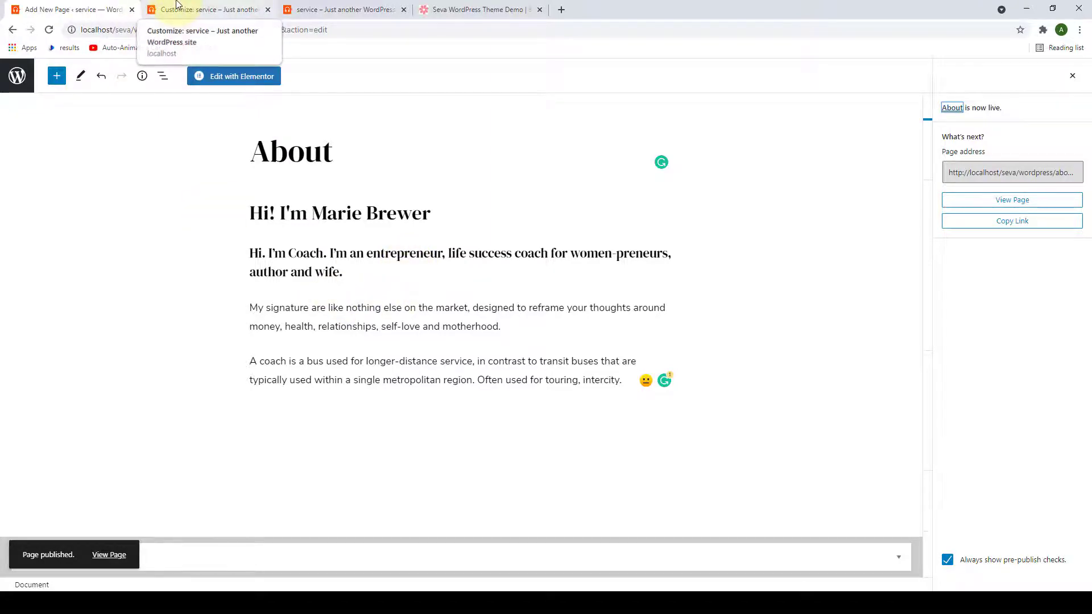
left_click(177, 7)
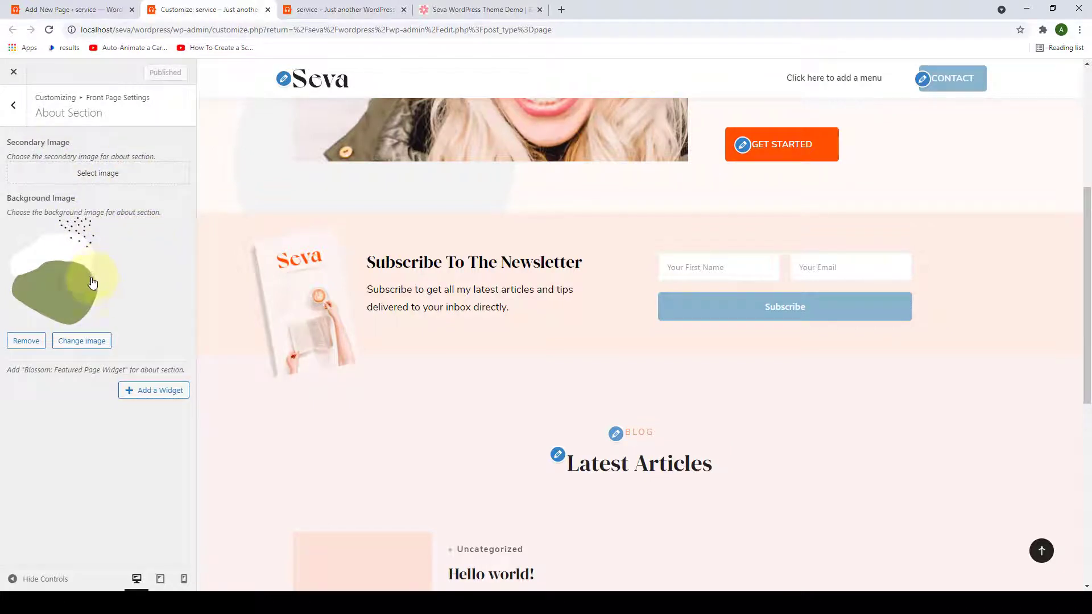
Add a Blossom: Featured Page Widget to the About section with About chosen as the page.
left_click(129, 392)
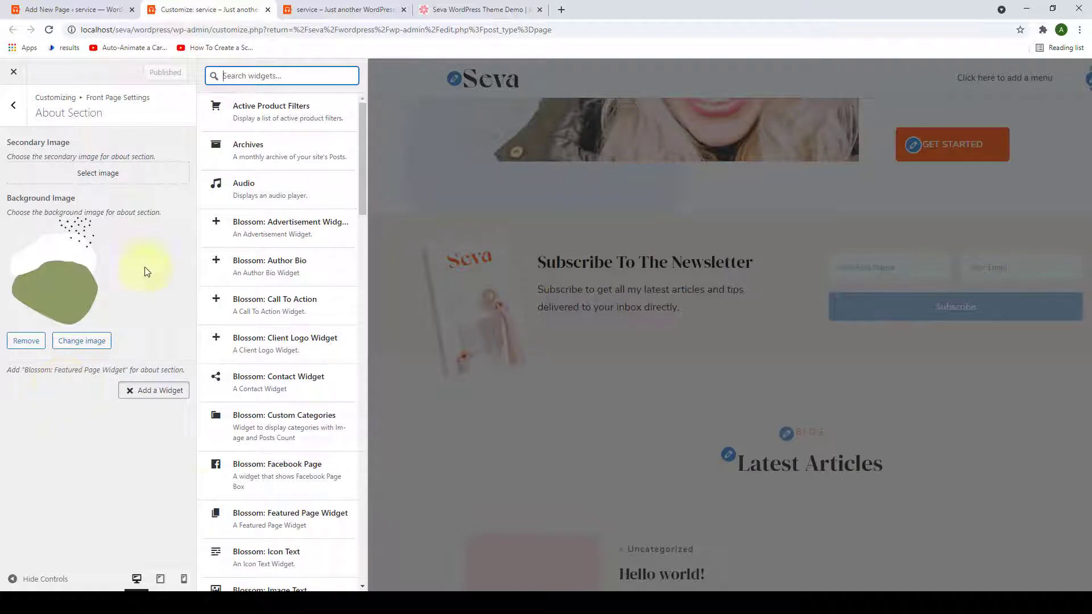
left_click(312, 526)
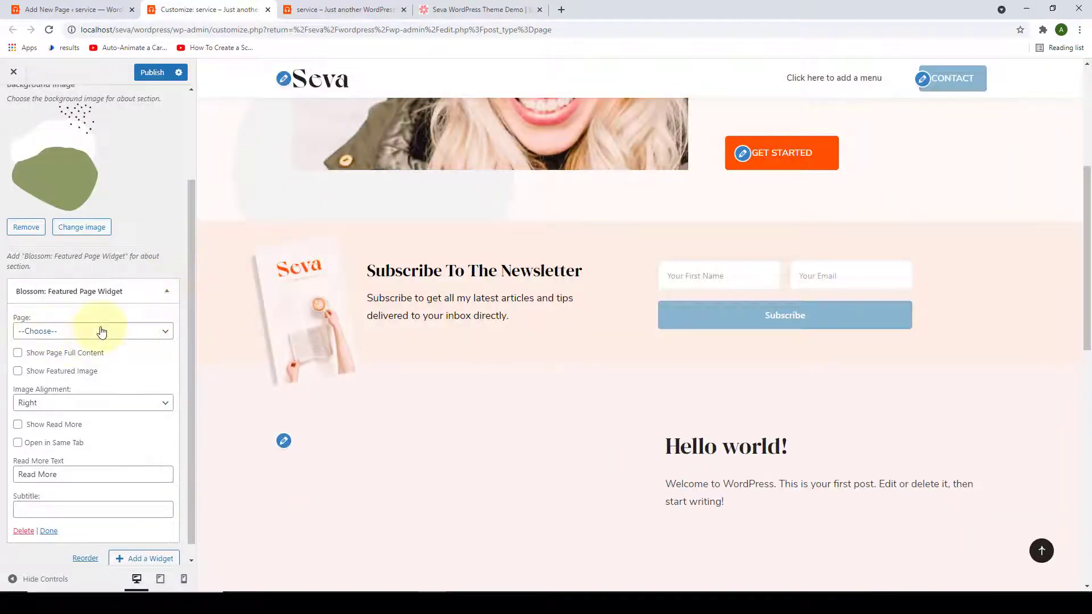
left_click(160, 331)
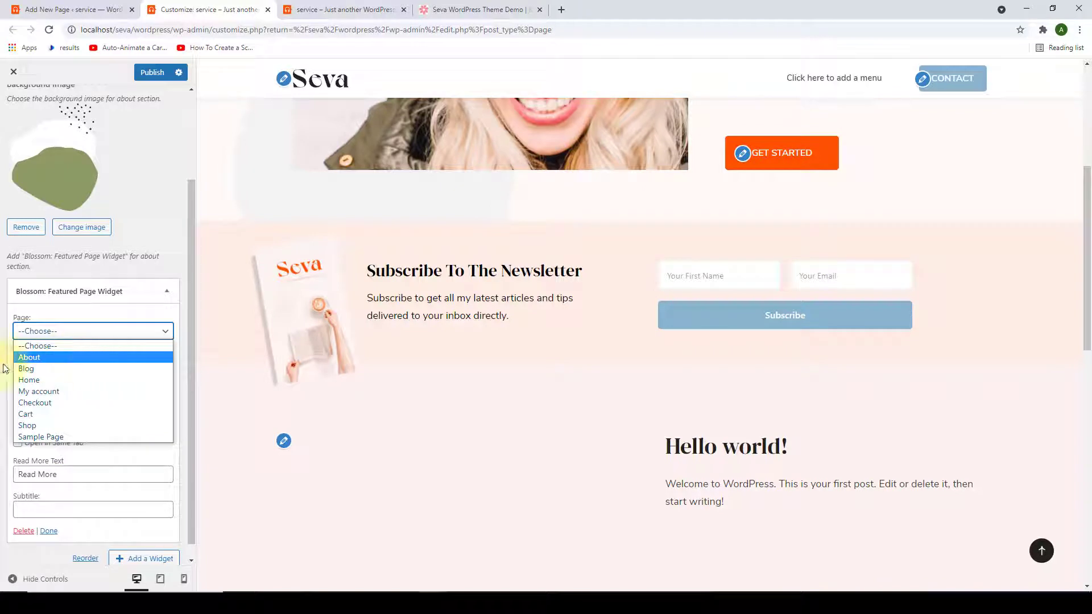
left_click(36, 359)
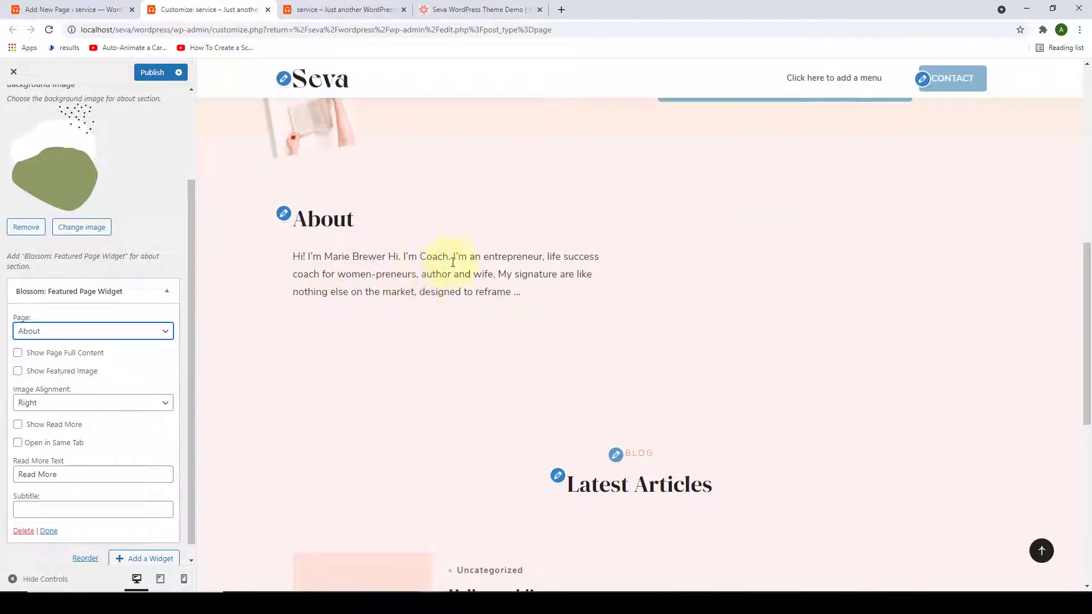
Tick Show Page Full Content and Show Featured Image, then briefly try an excerpt with Read More text.
left_click(19, 354)
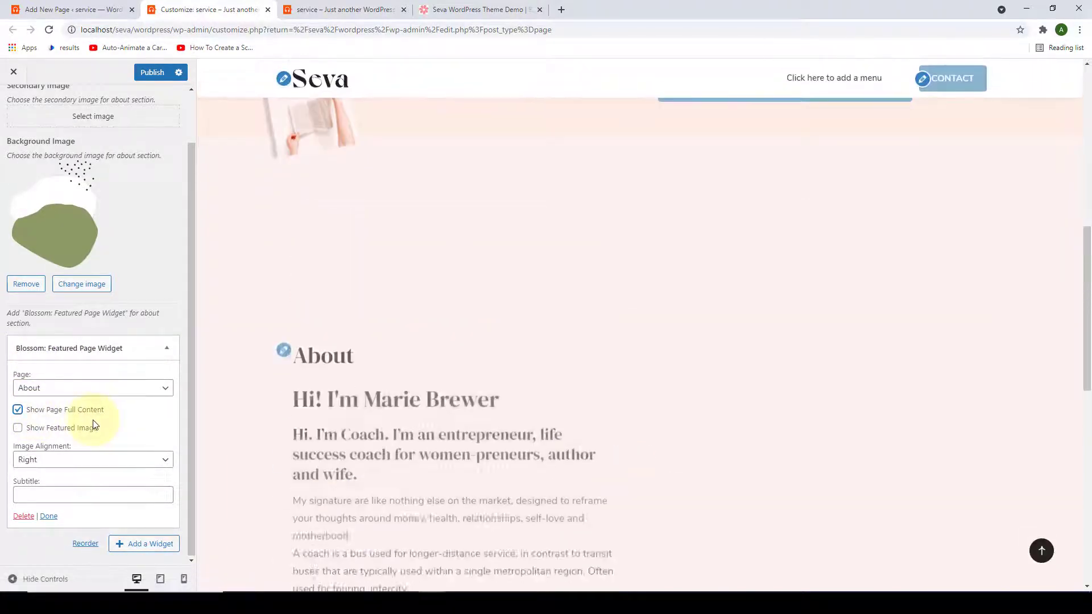
scroll(413, 369, "down", 2)
scroll(412, 369, "up", 1)
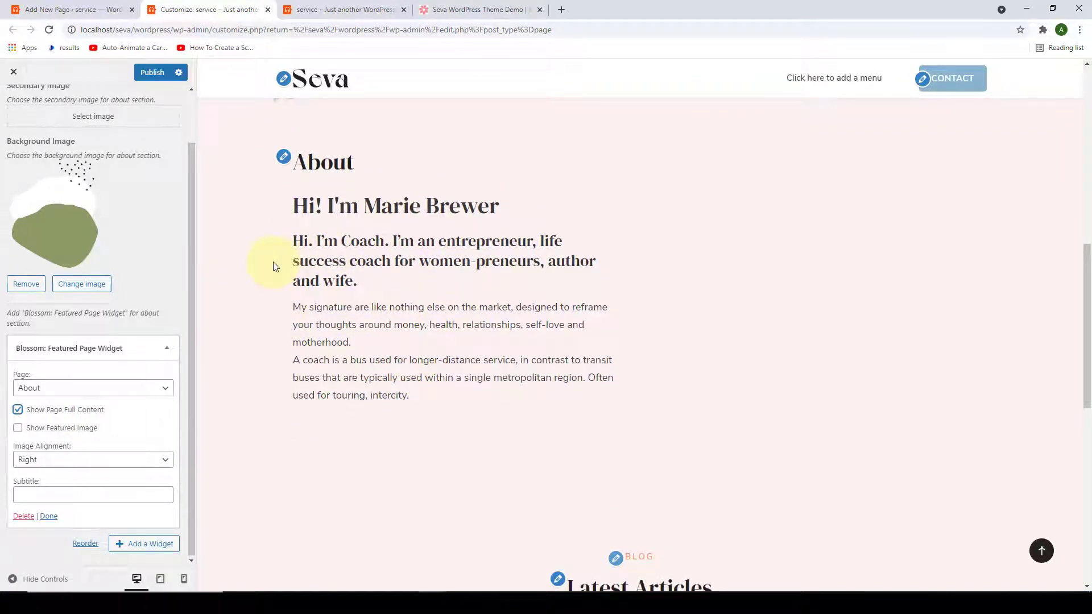
left_click(18, 432)
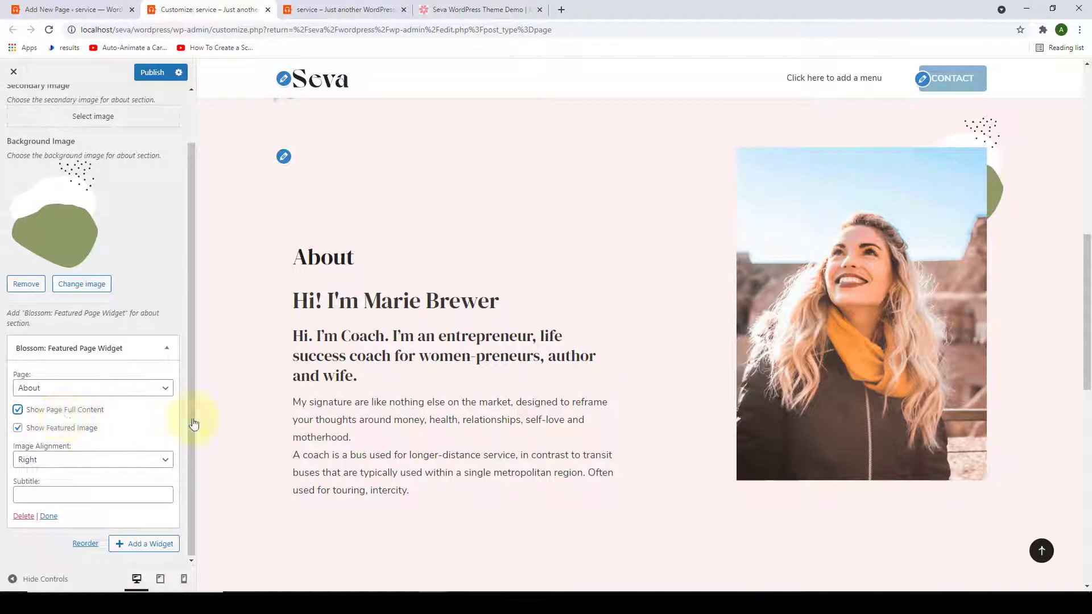
scroll(404, 393, "down", 2)
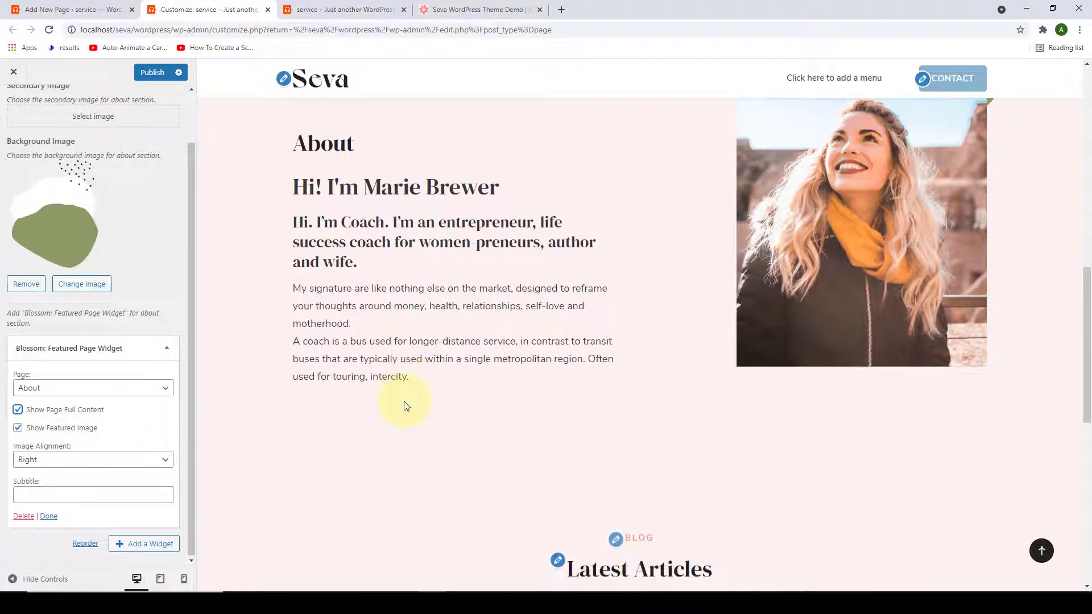
scroll(407, 405, "up", 1)
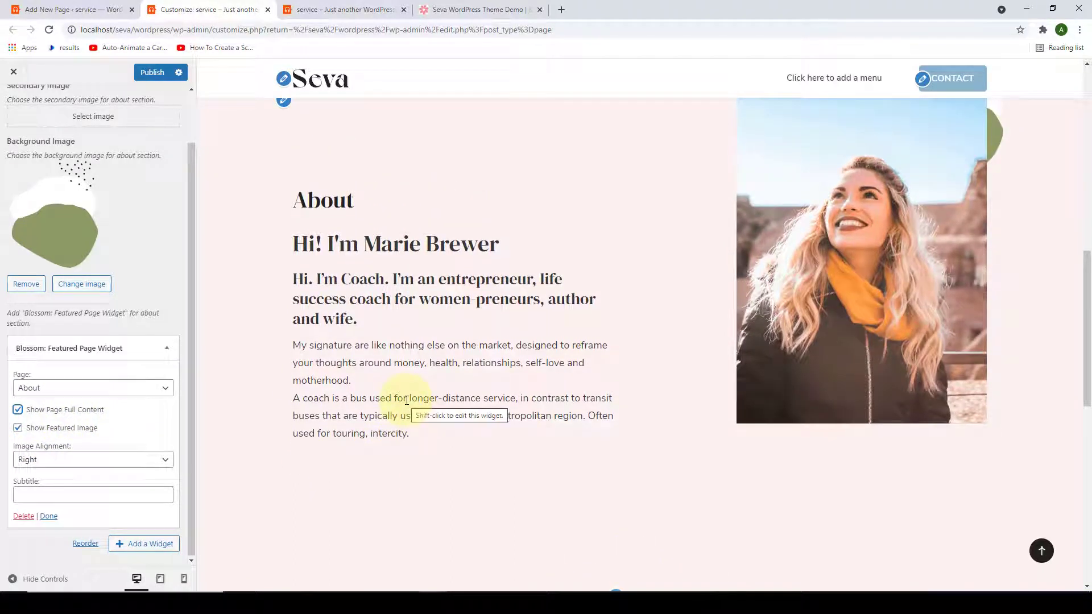
left_click(17, 411)
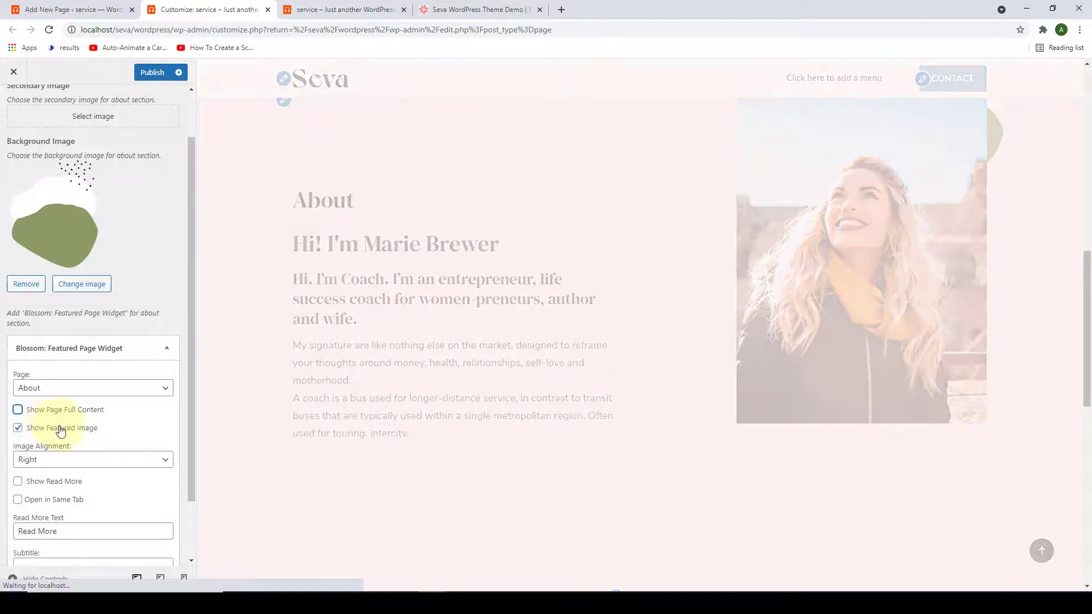
scroll(61, 432, "down", 1)
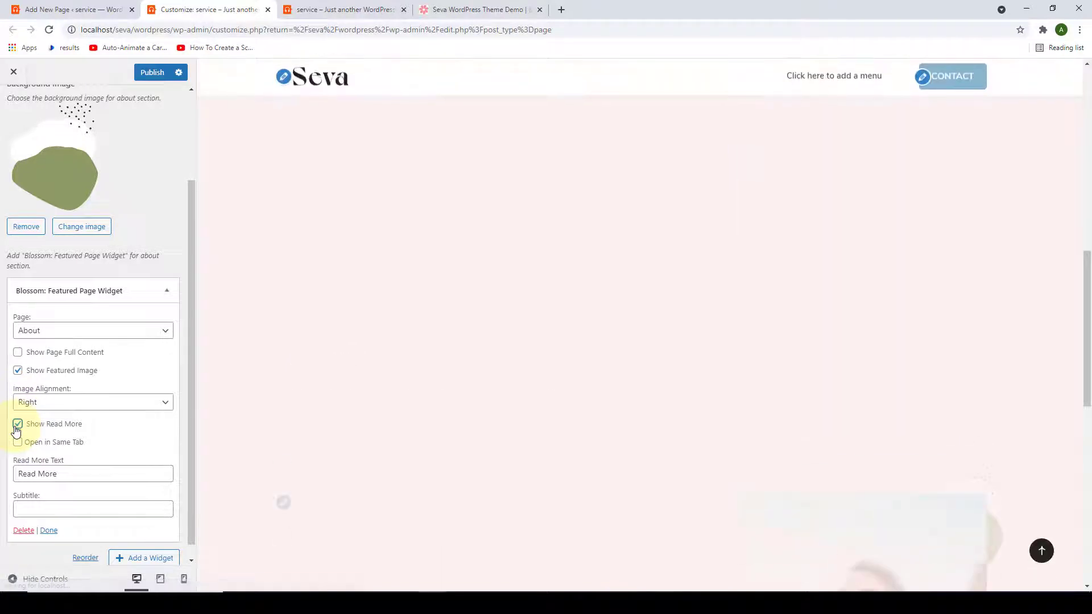
scroll(336, 389, "down", 2)
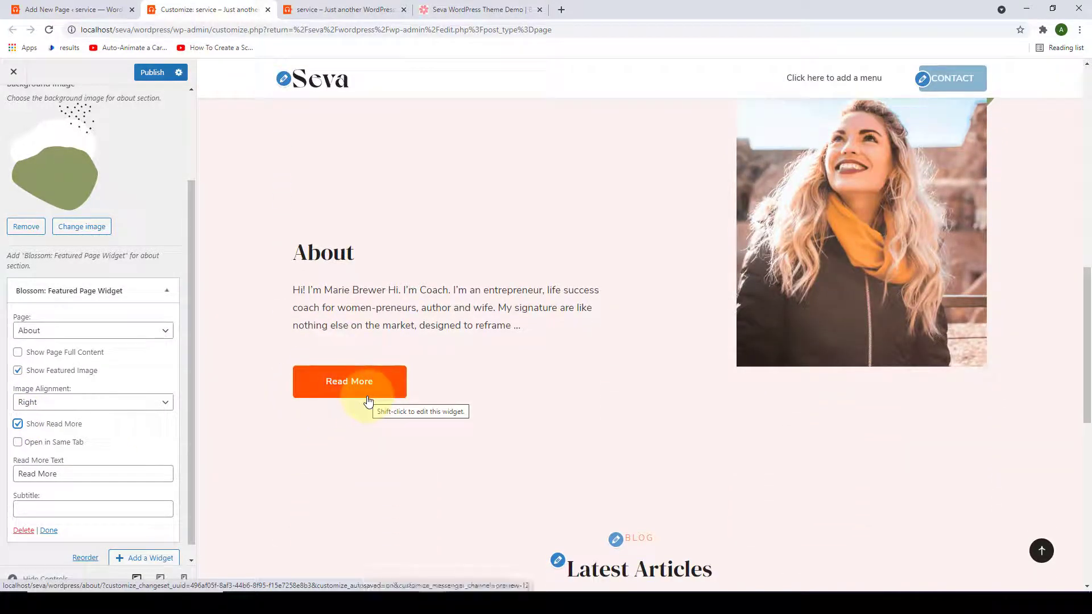
left_click(62, 473)
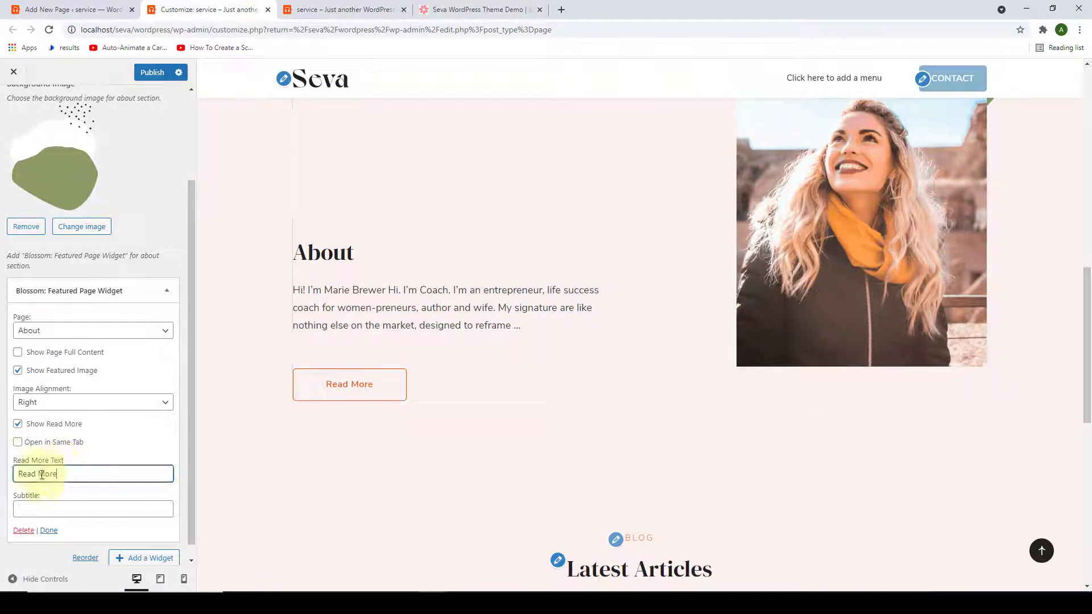
triple_click(37, 473)
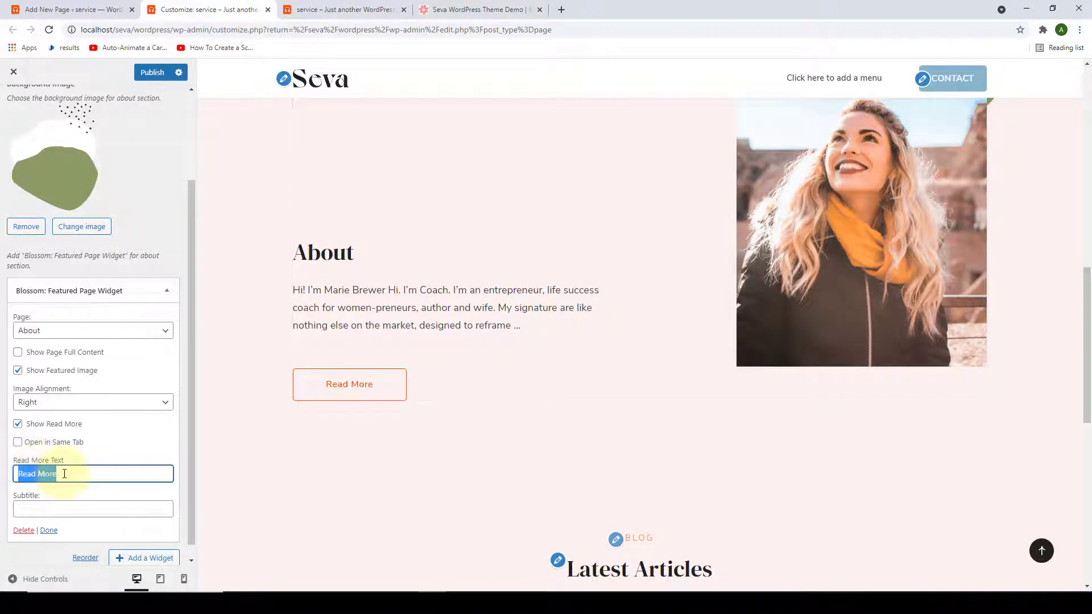
Try an 'About' subtitle, clear it again, and re-enable Show Page Full Content.
left_click(46, 508)
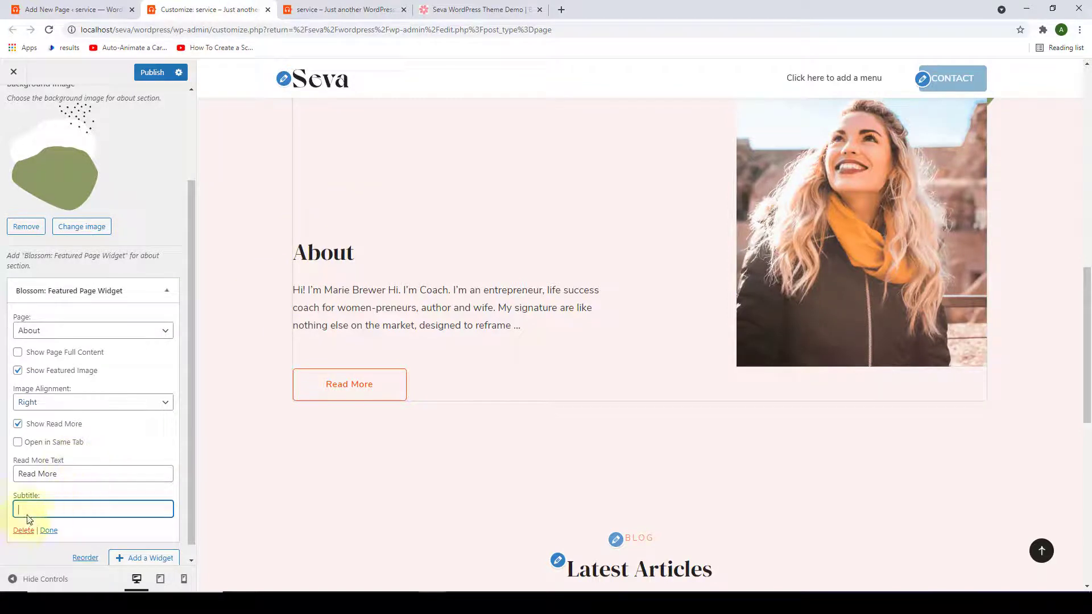
type("About")
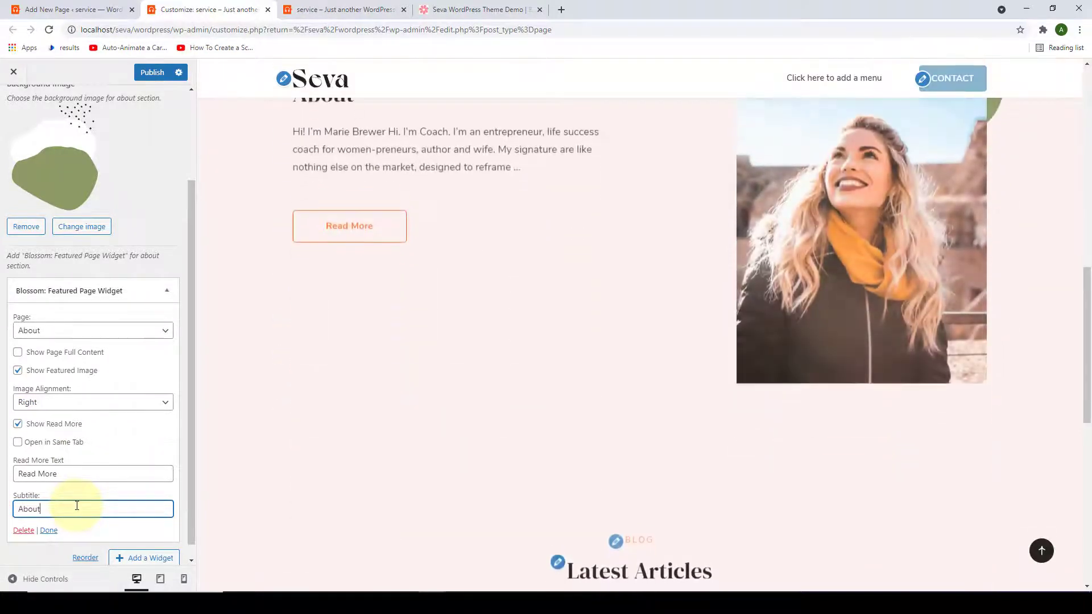
scroll(358, 419, "up", 3)
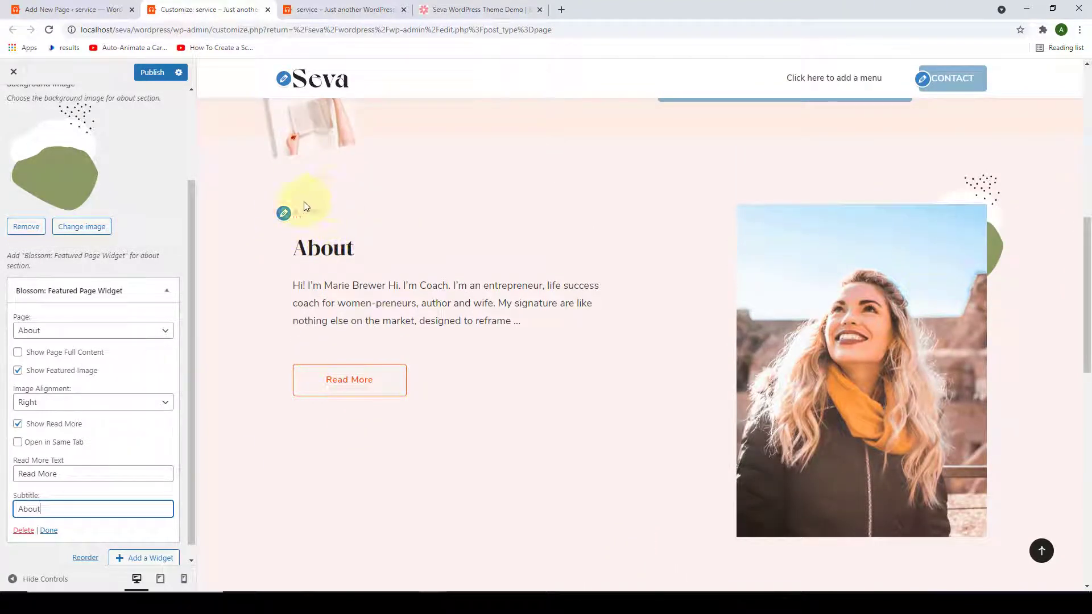
left_click_drag(69, 516, 15, 514)
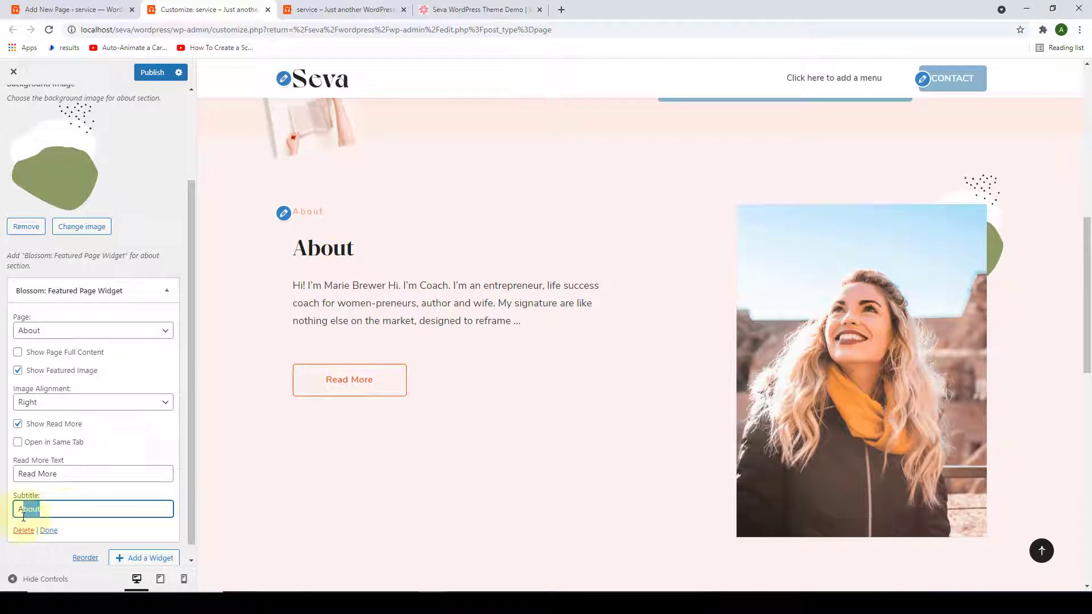
key("BackSpace")
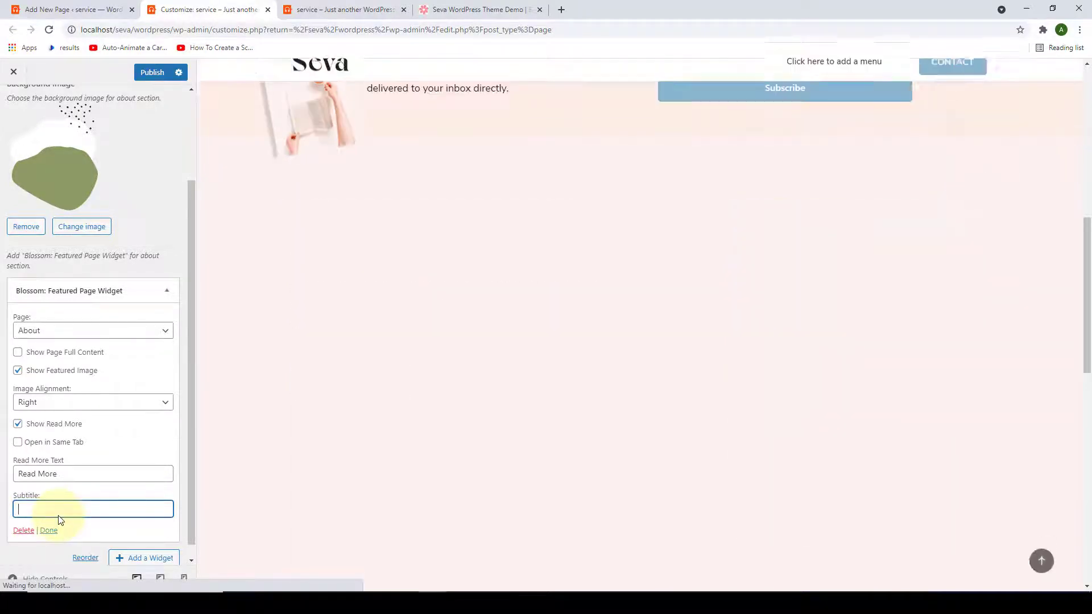
left_click(18, 353)
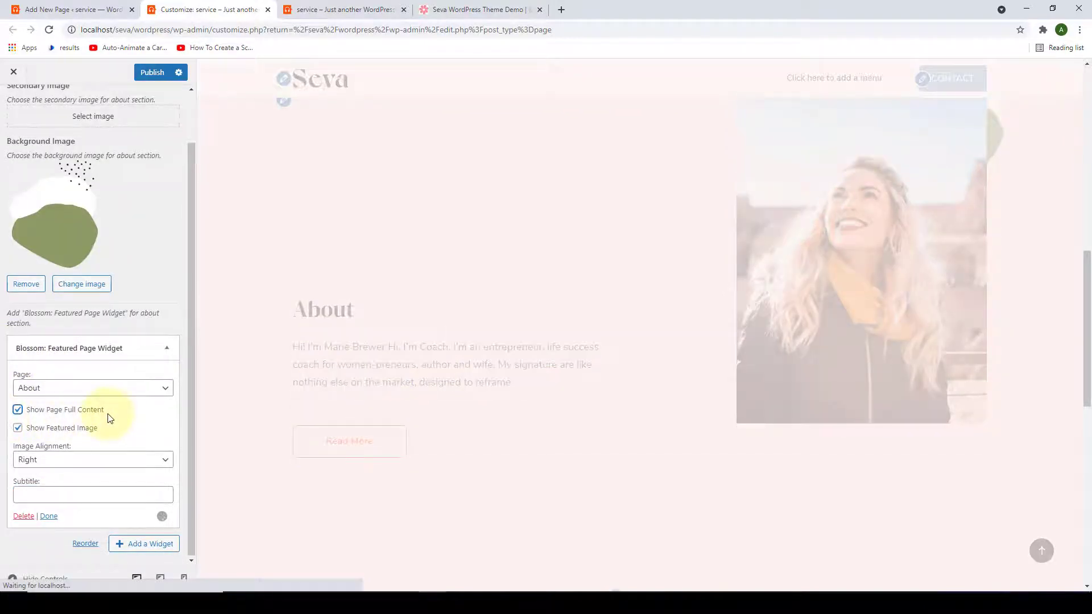
scroll(398, 303, "down", 3)
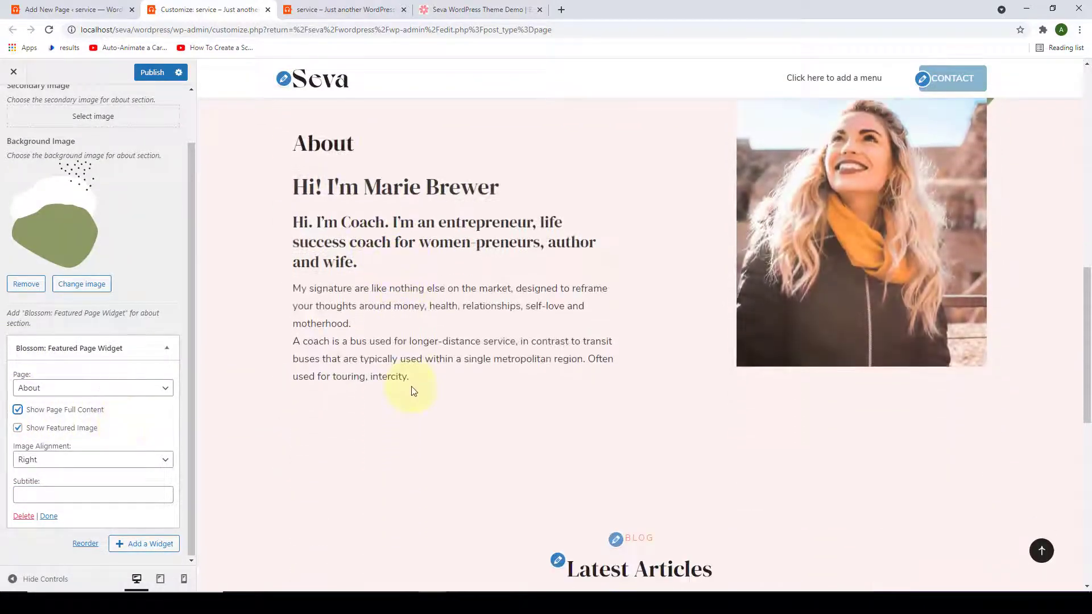
scroll(414, 391, "up", 1)
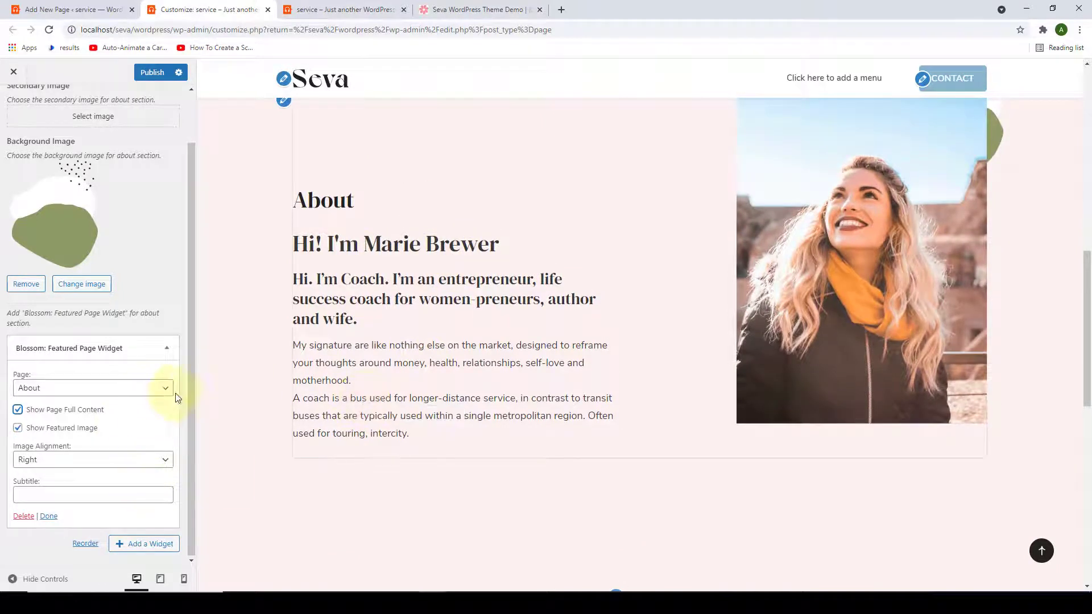
left_click_drag(187, 398, 197, 349)
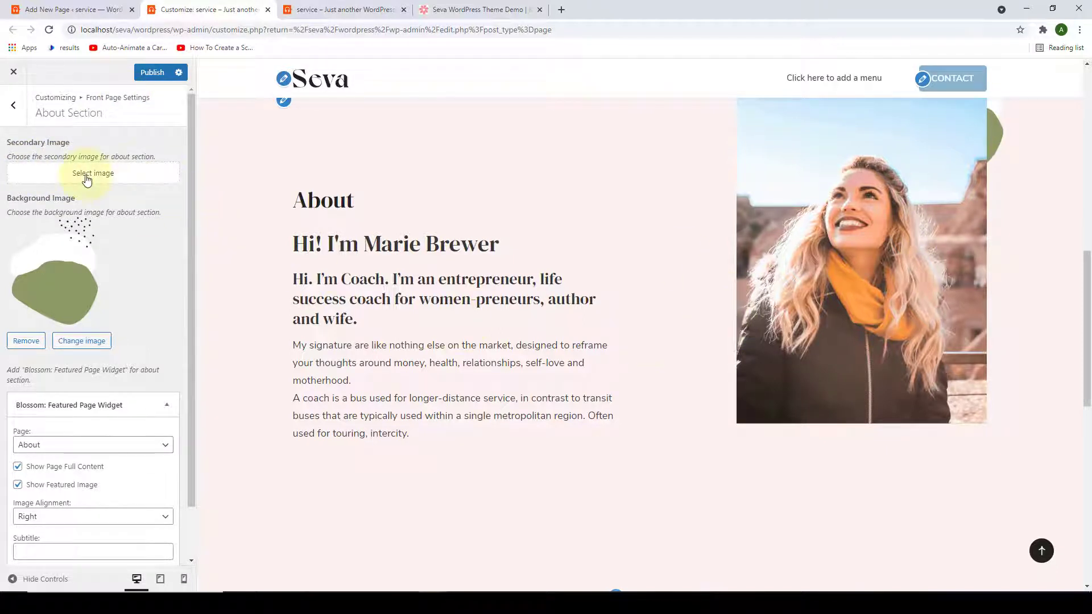
Set about-secondary-img as the About section's secondary image.
left_click(122, 183)
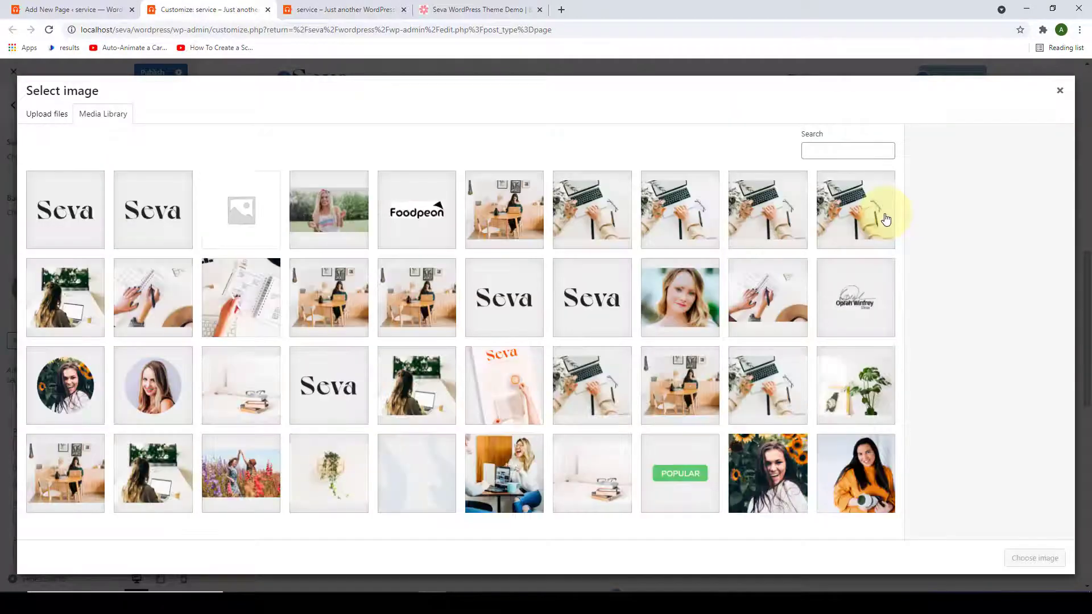
scroll(868, 324, "down", 10)
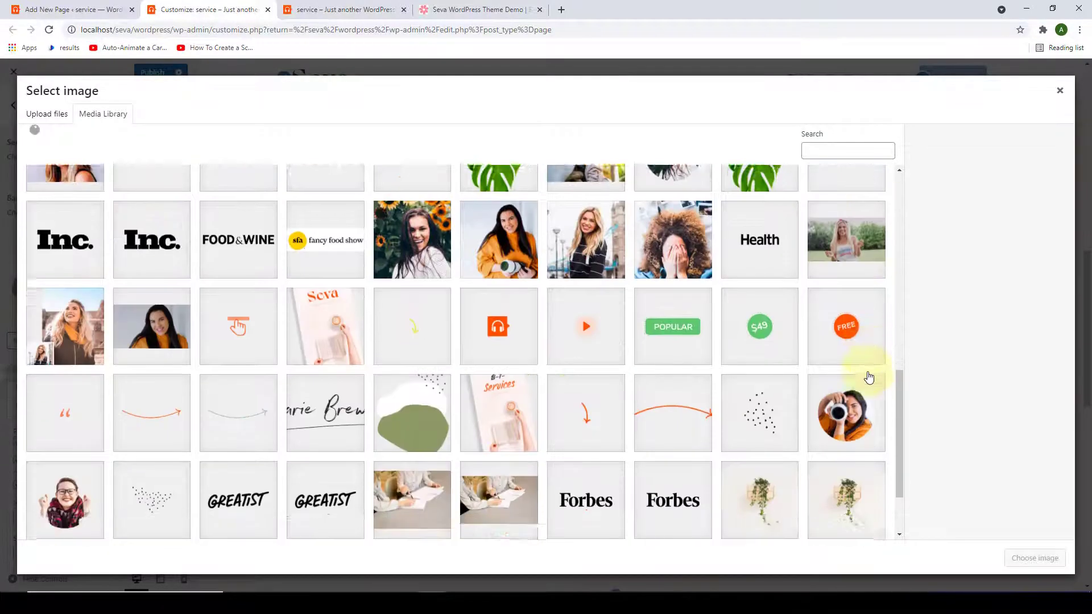
scroll(868, 377, "down", 15)
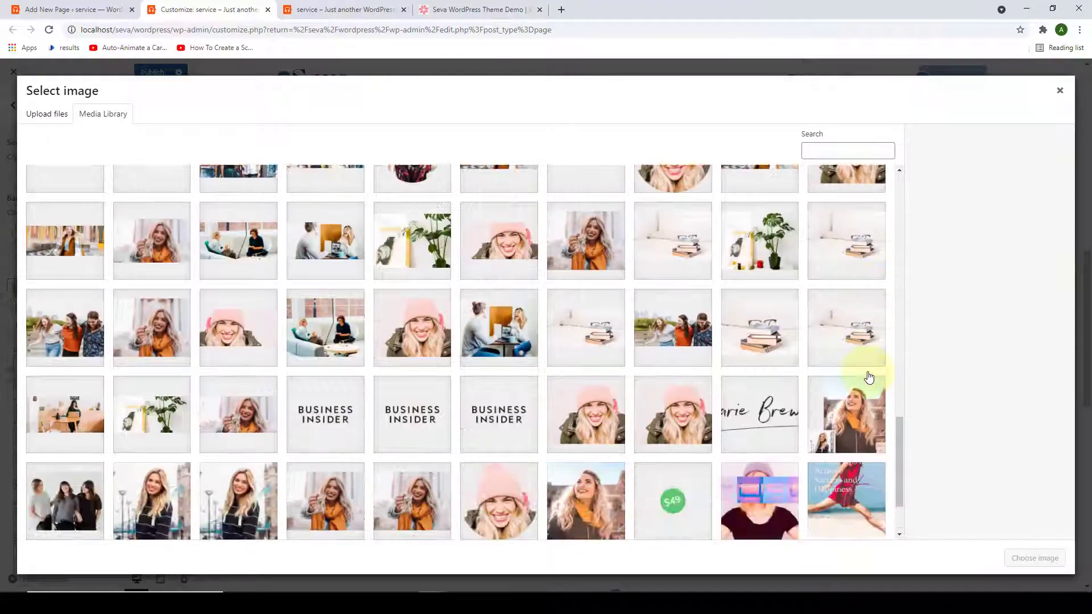
left_click(238, 426)
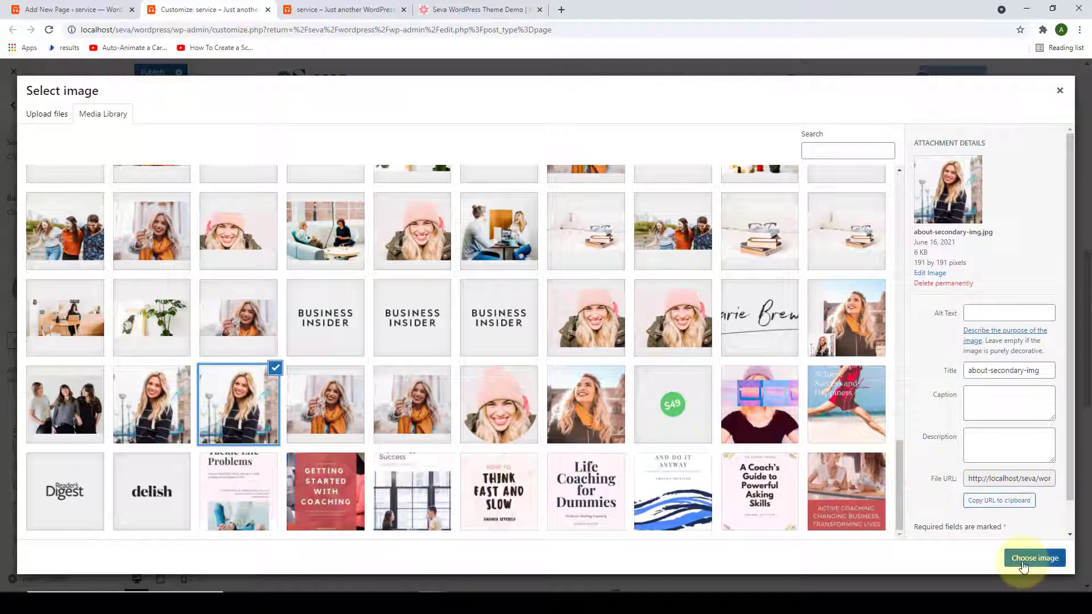
left_click(1058, 559)
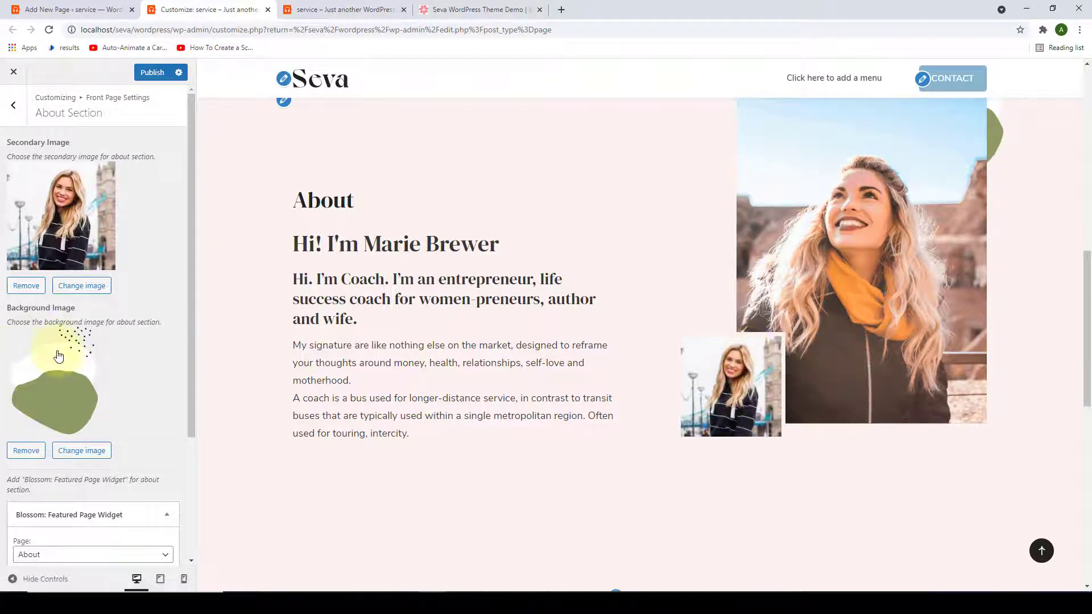
scroll(1034, 262, "up", 2)
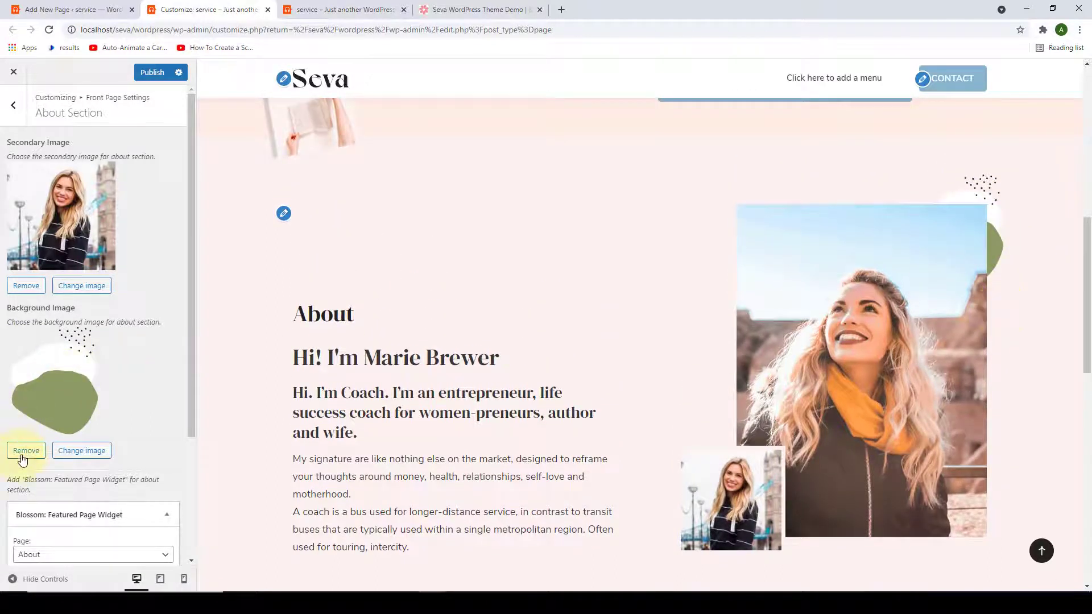
Leave the background image unchanged and collapse the Featured Page widget settings.
left_click(100, 452)
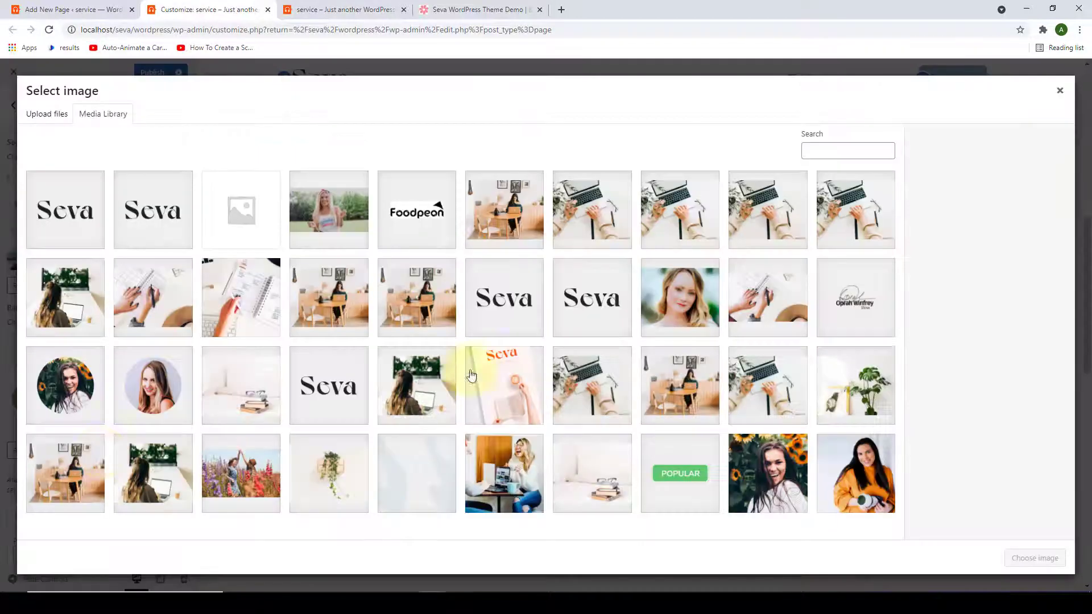
scroll(570, 305, "down", 5)
scroll(575, 296, "up", 2)
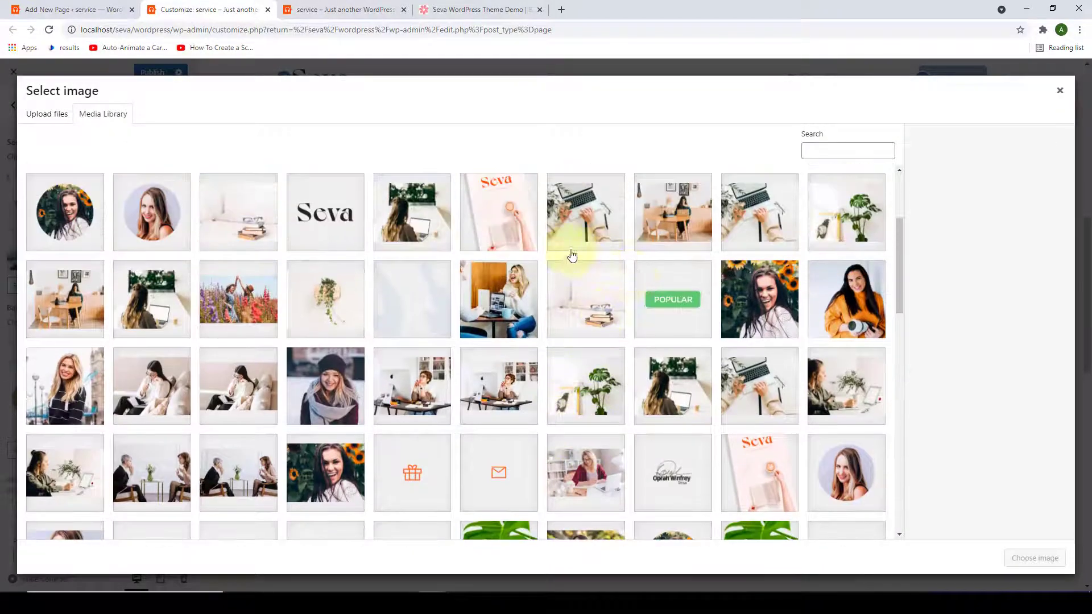
left_click(1061, 92)
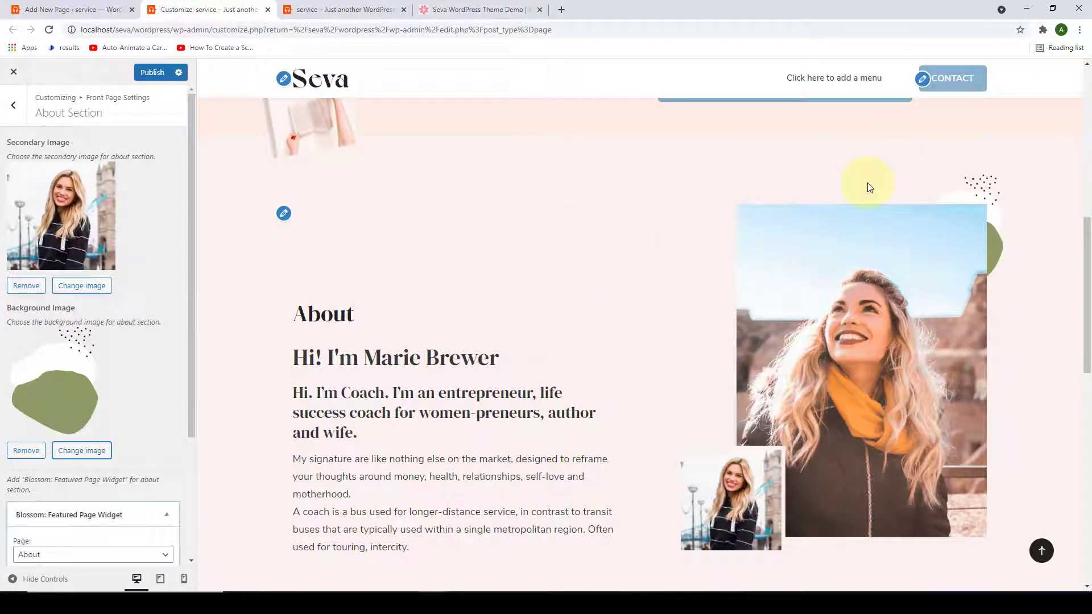
scroll(142, 350, "down", 3)
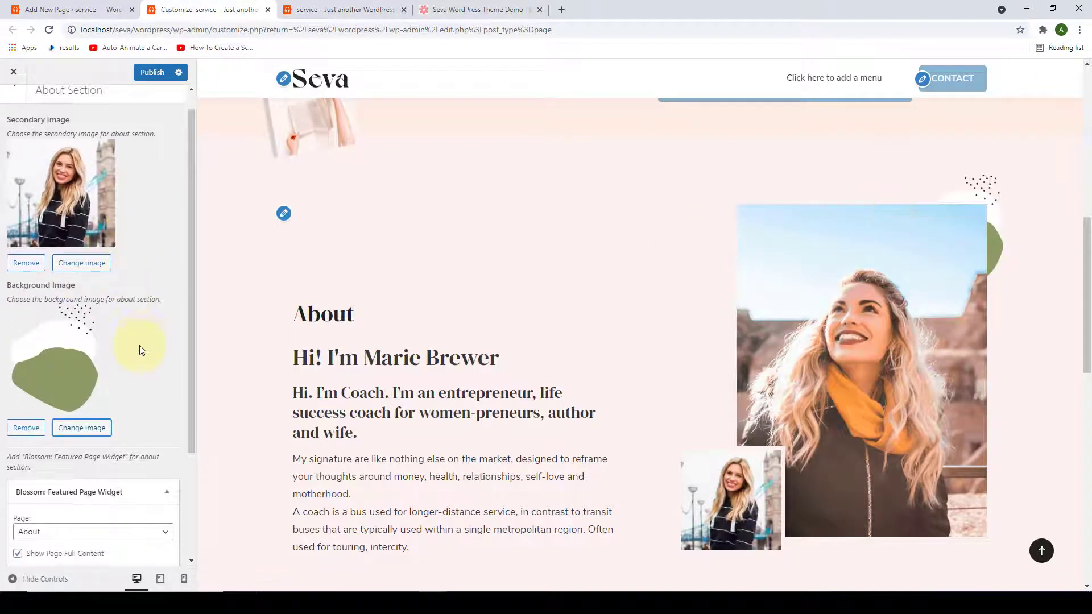
scroll(176, 280, "up", 3)
scroll(122, 419, "down", 3)
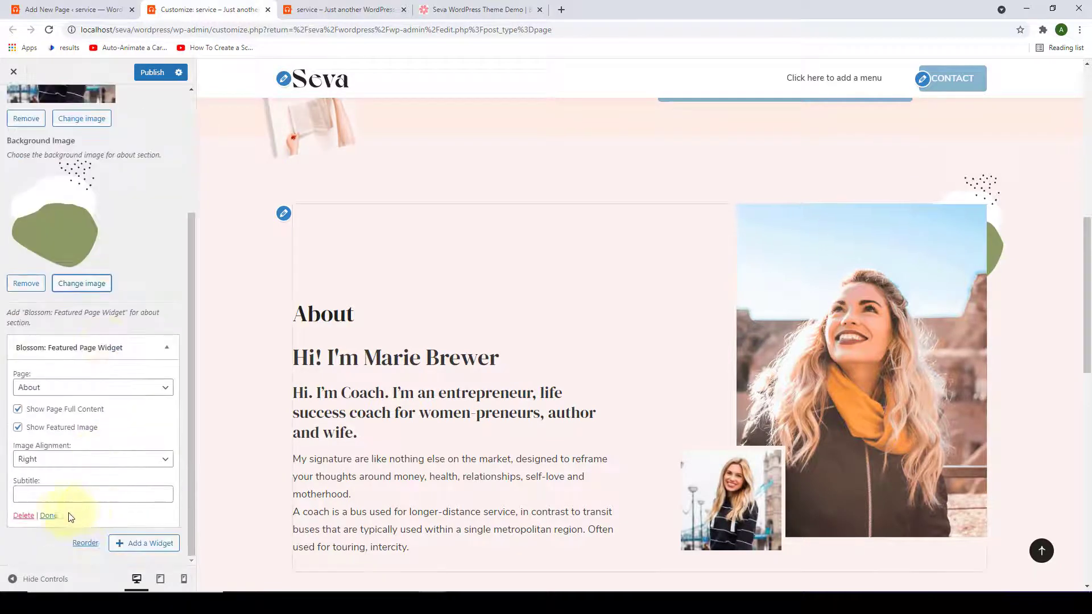
left_click(51, 518)
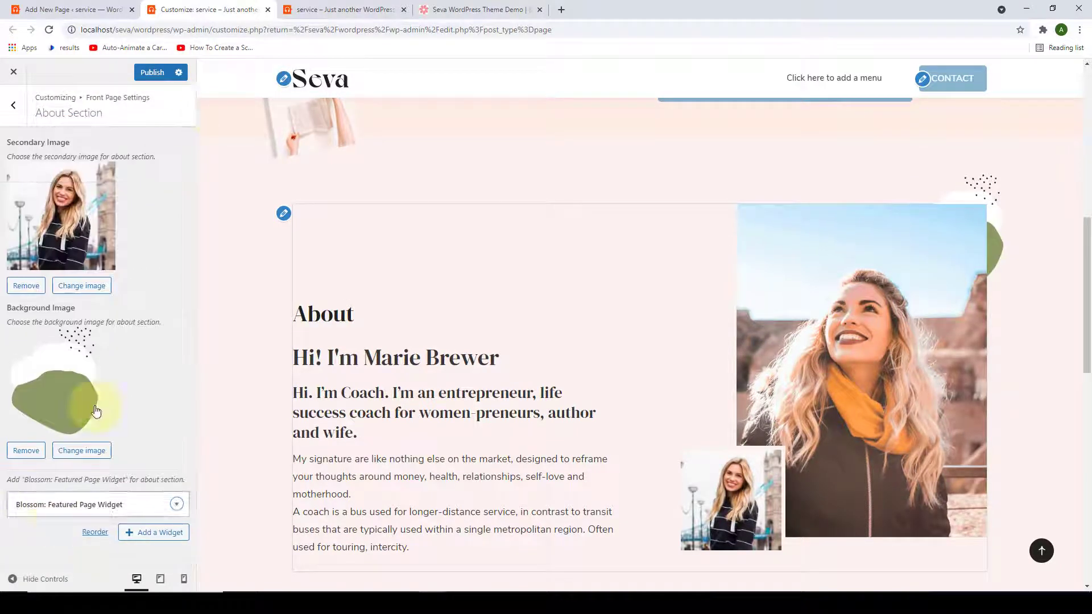
Publish the customizer changes, check the About section on the live homepage, then return to the front page sections list.
left_click(160, 77)
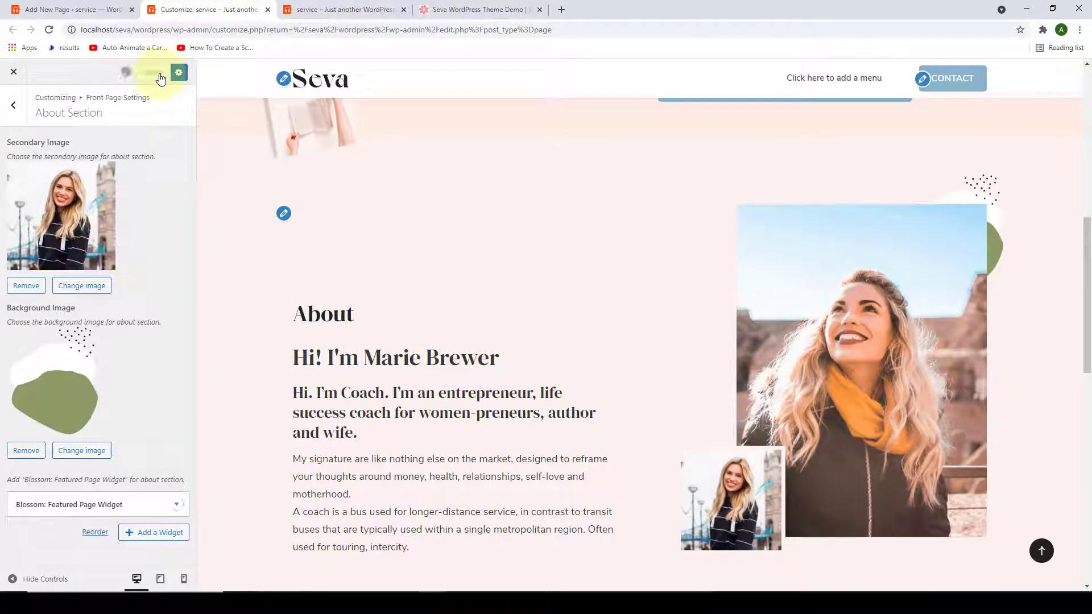
left_click(358, 5)
scroll(366, 256, "down", 1)
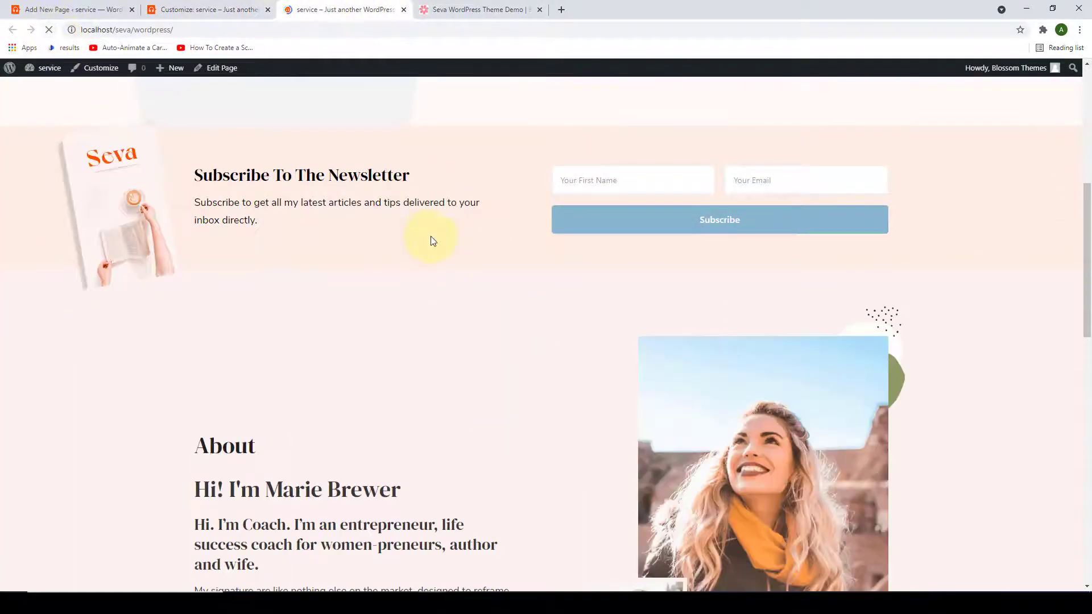
scroll(431, 237, "down", 1)
scroll(685, 214, "down", 5)
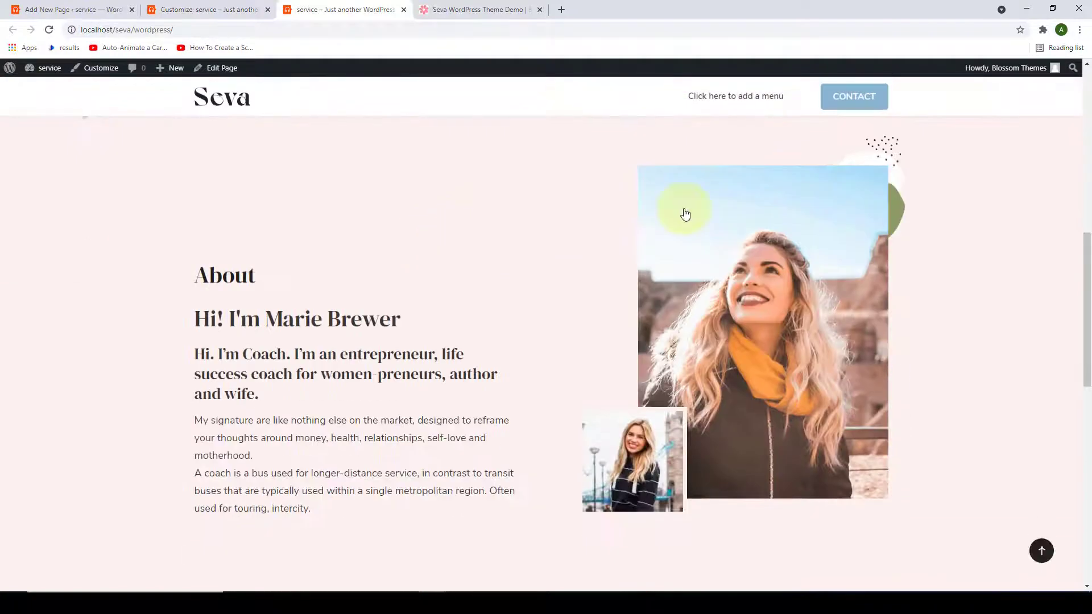
scroll(709, 259, "up", 3)
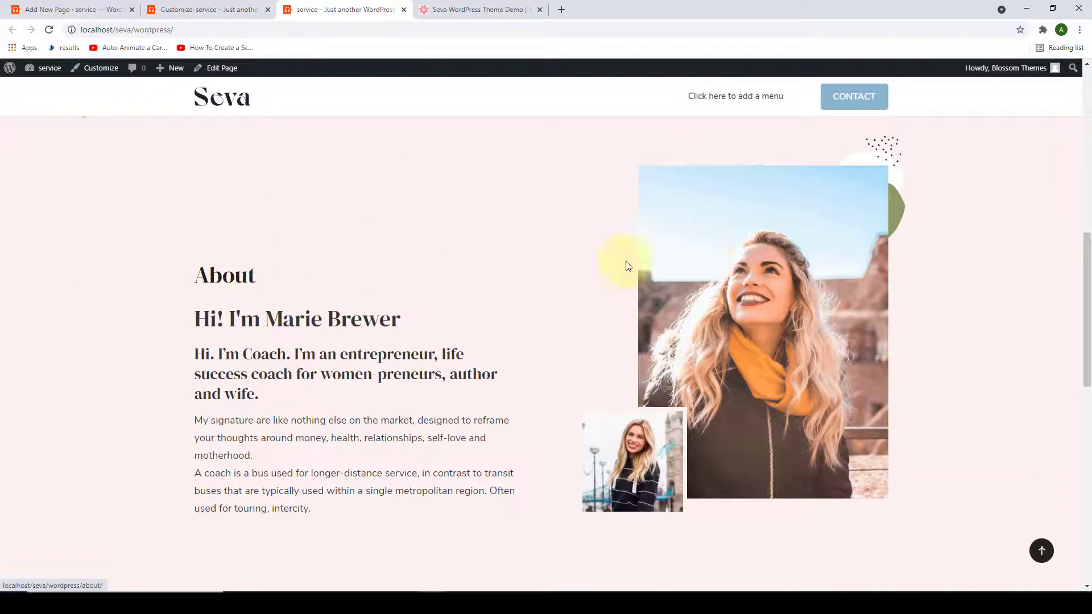
left_click(181, 9)
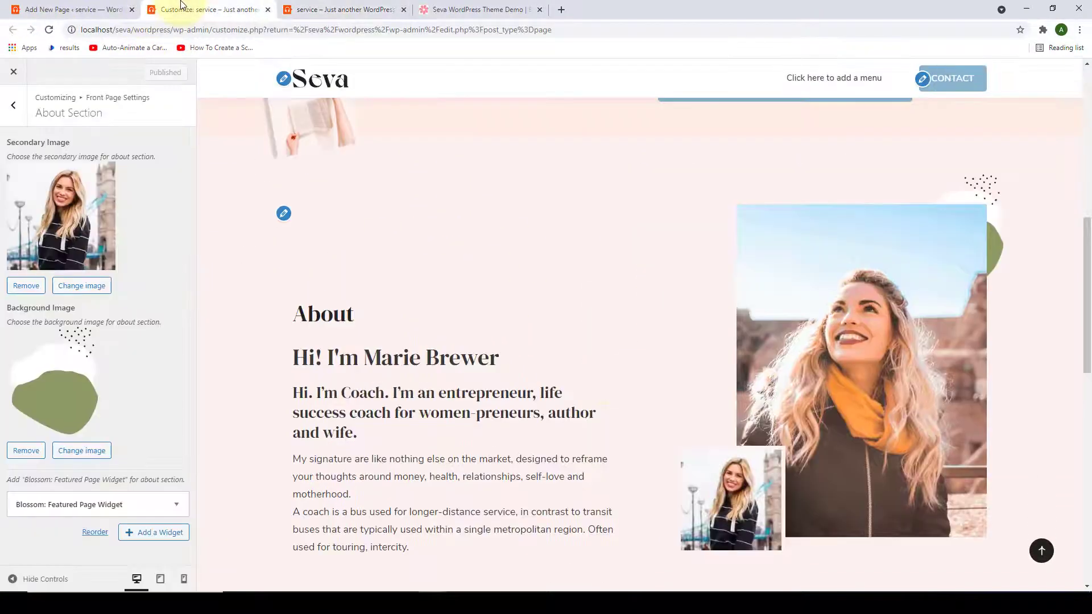
left_click(10, 114)
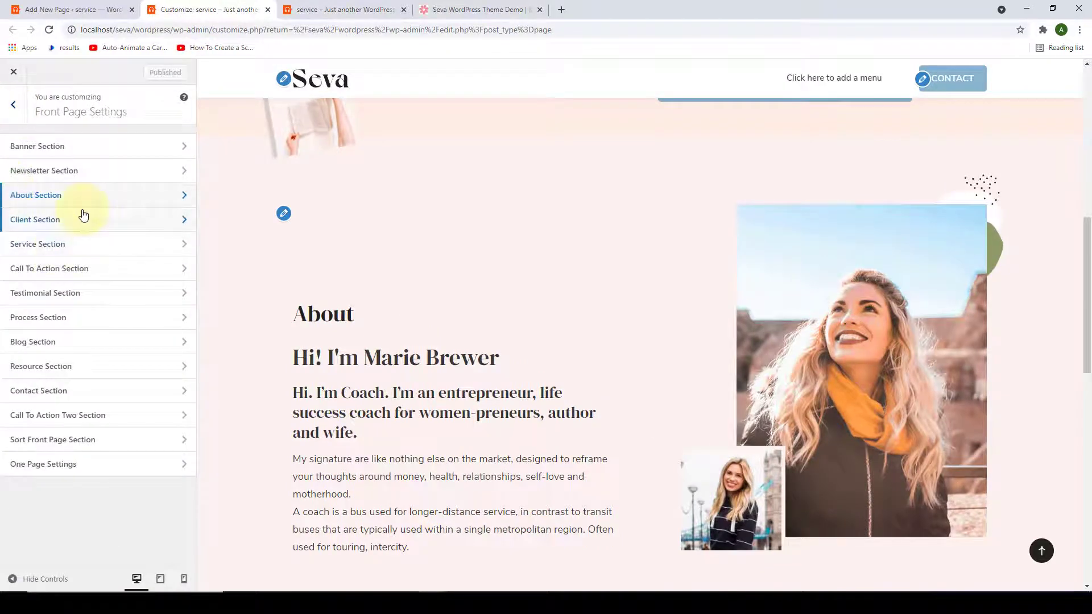
Add a Blossom: Client Logo Widget titled 'Featured On' to the Client Section.
left_click(116, 226)
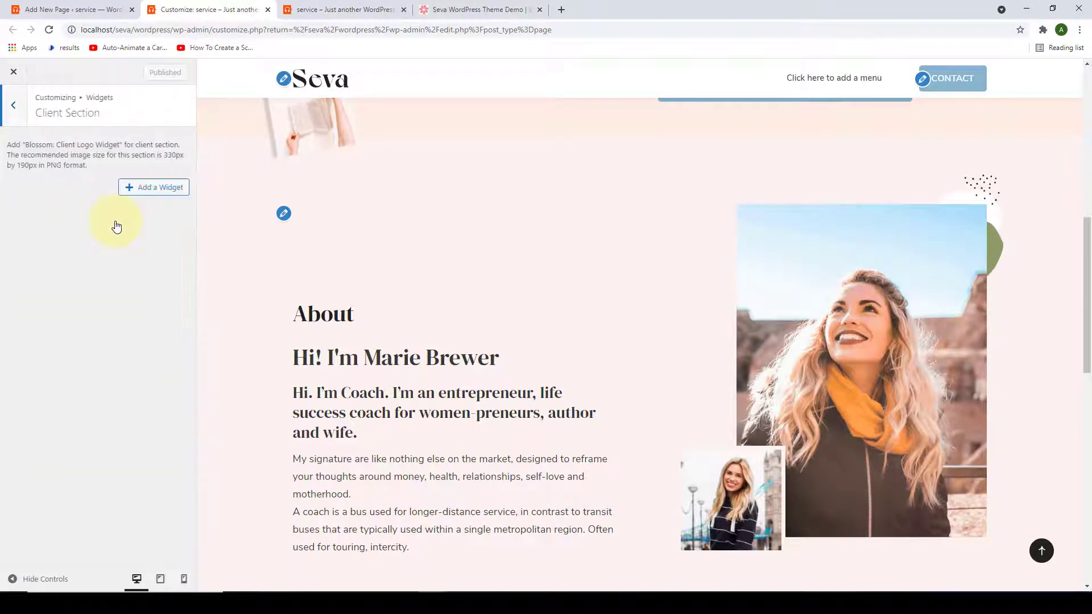
scroll(278, 197, "down", 8)
scroll(281, 204, "up", 2)
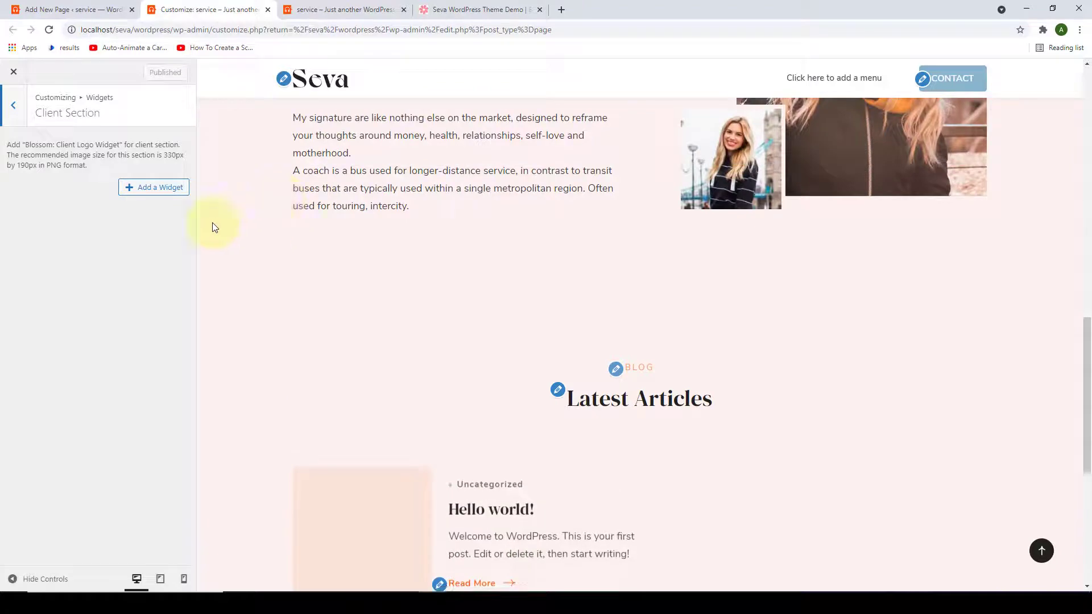
left_click(131, 191)
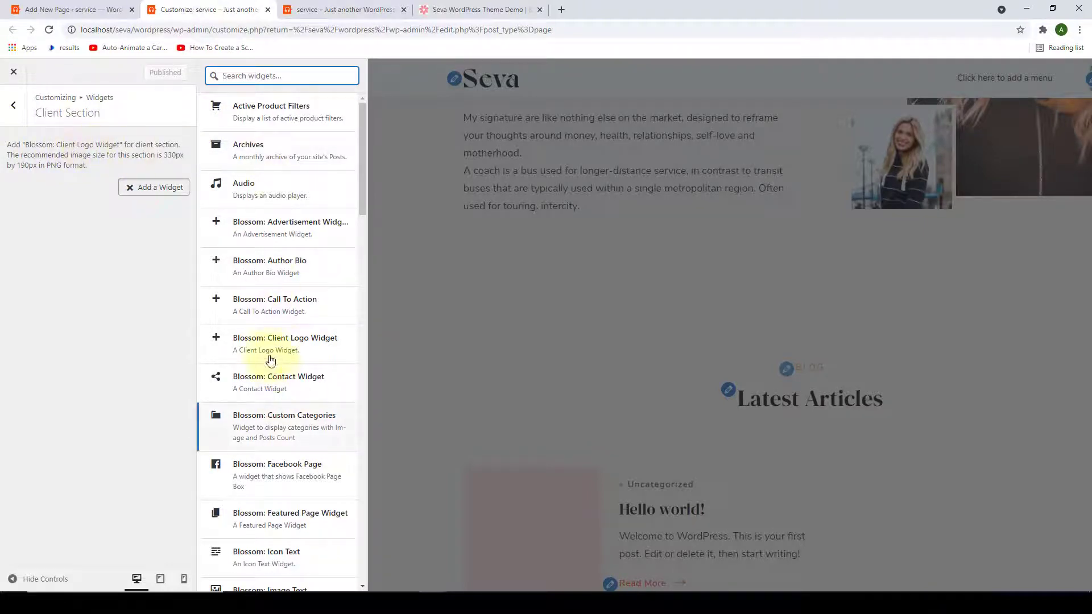
left_click(290, 348)
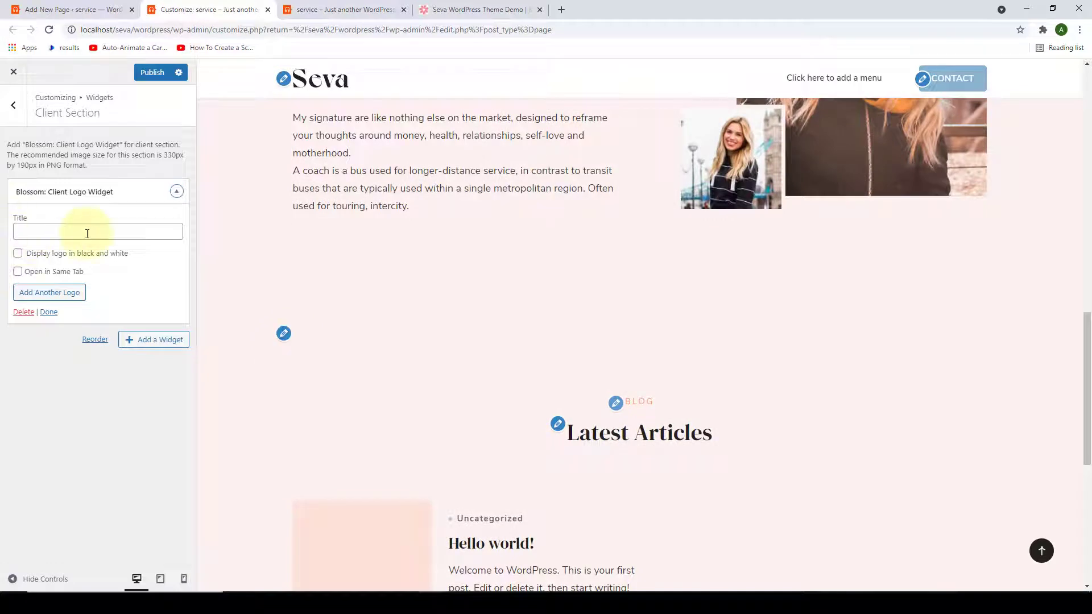
left_click(87, 234)
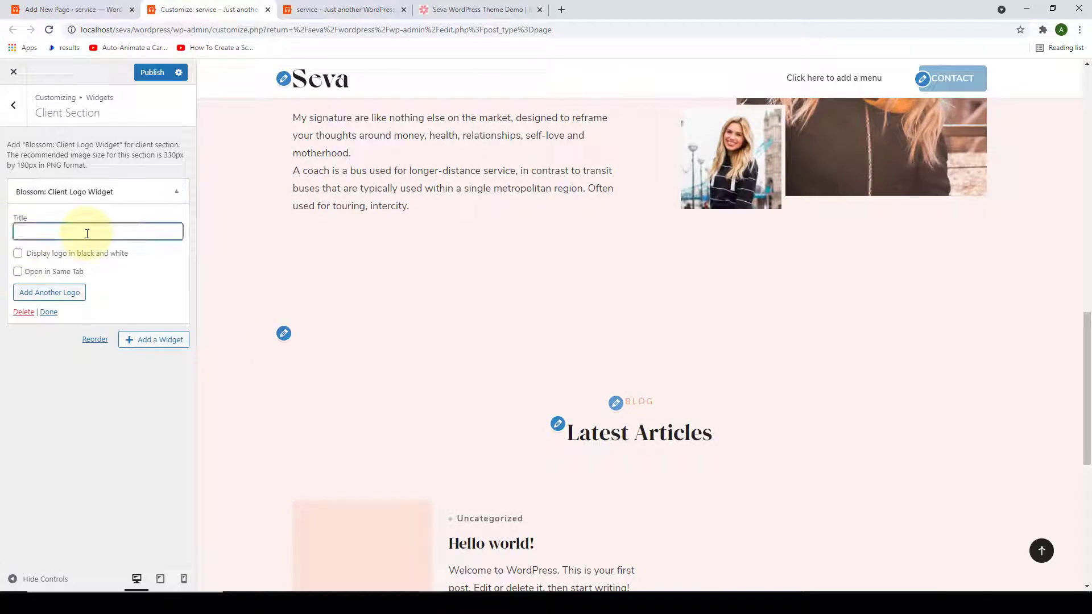
type("Featured On")
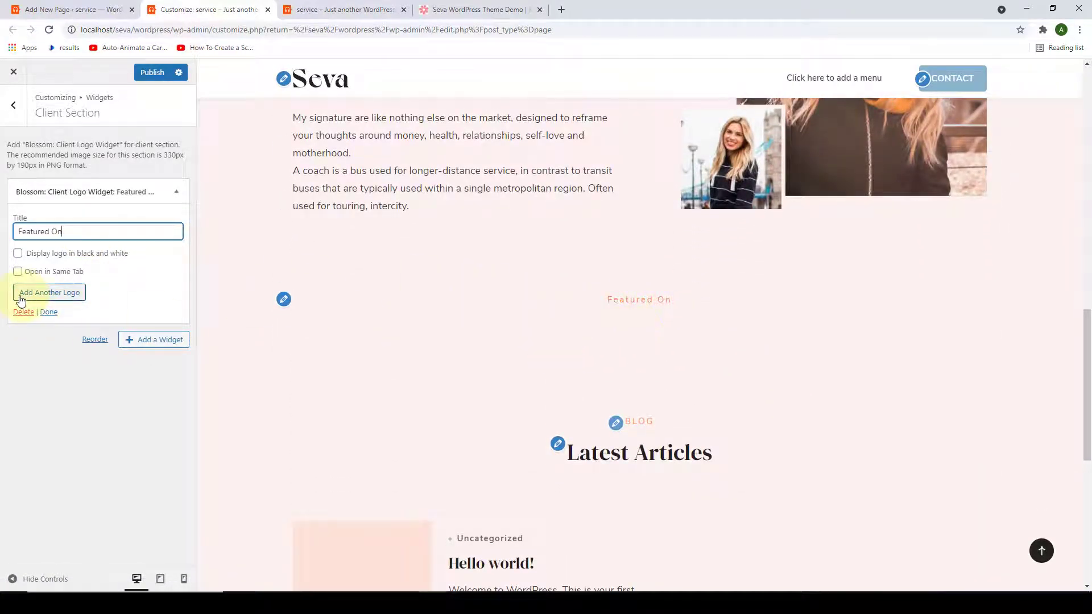
Add a first logo entry using the Foodpeon logo image.
left_click(75, 295)
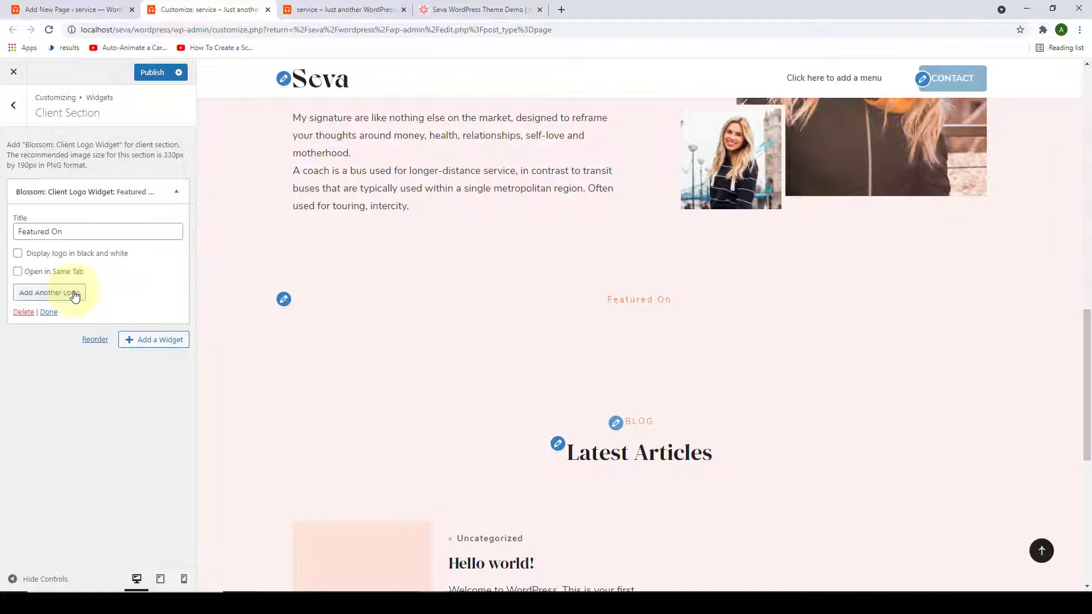
left_click(44, 323)
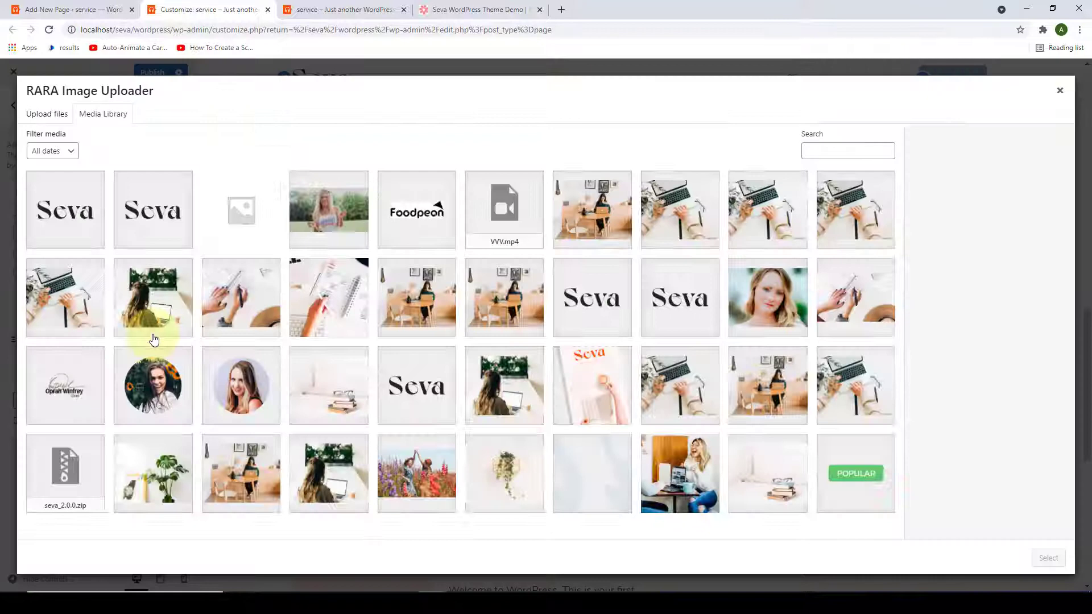
left_click(411, 215)
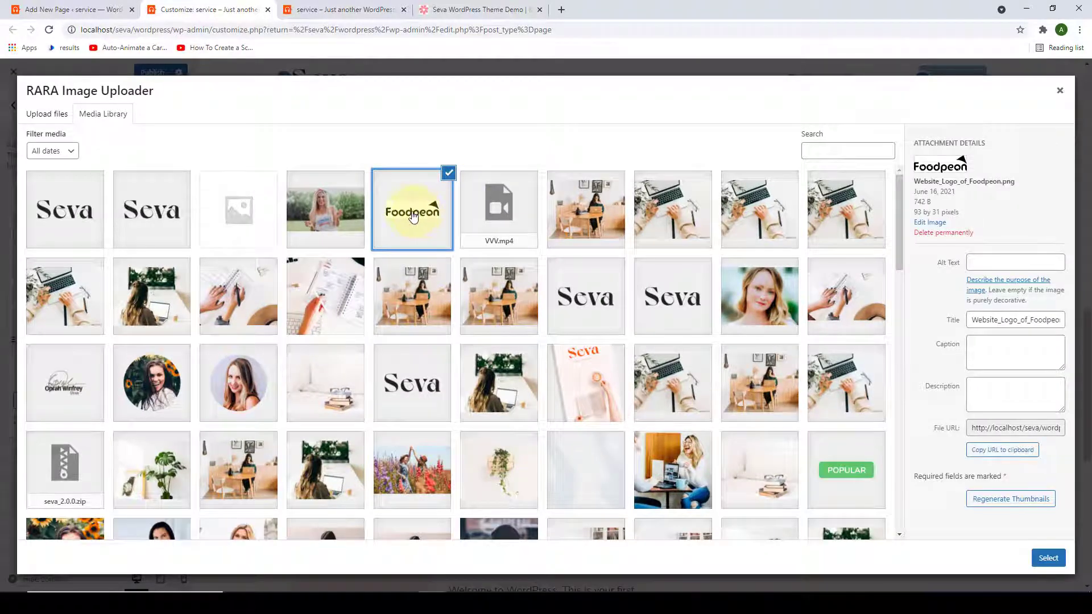
left_click(1051, 558)
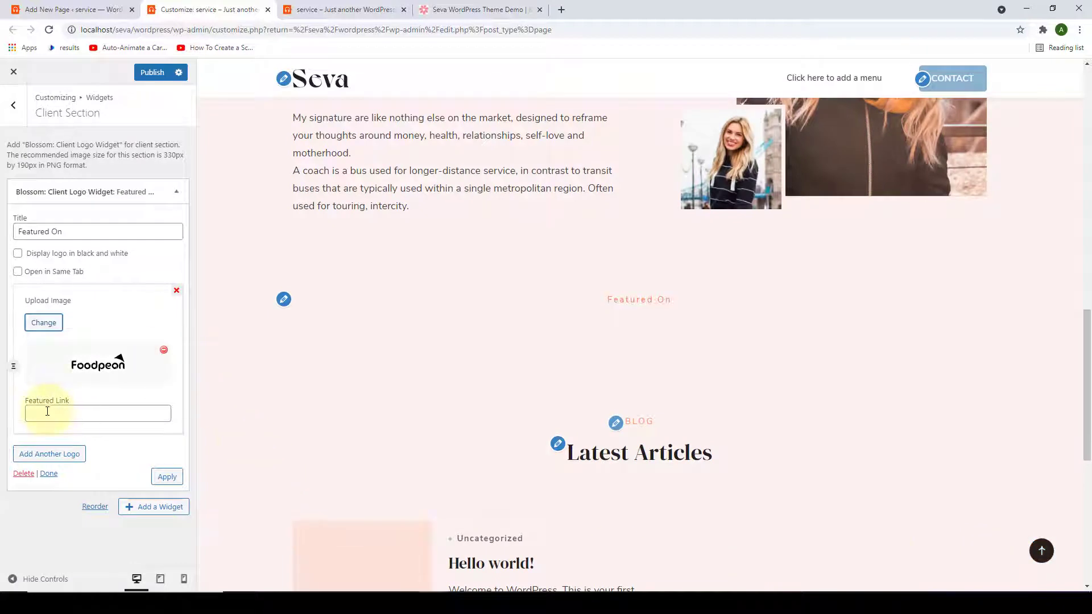
left_click(47, 412)
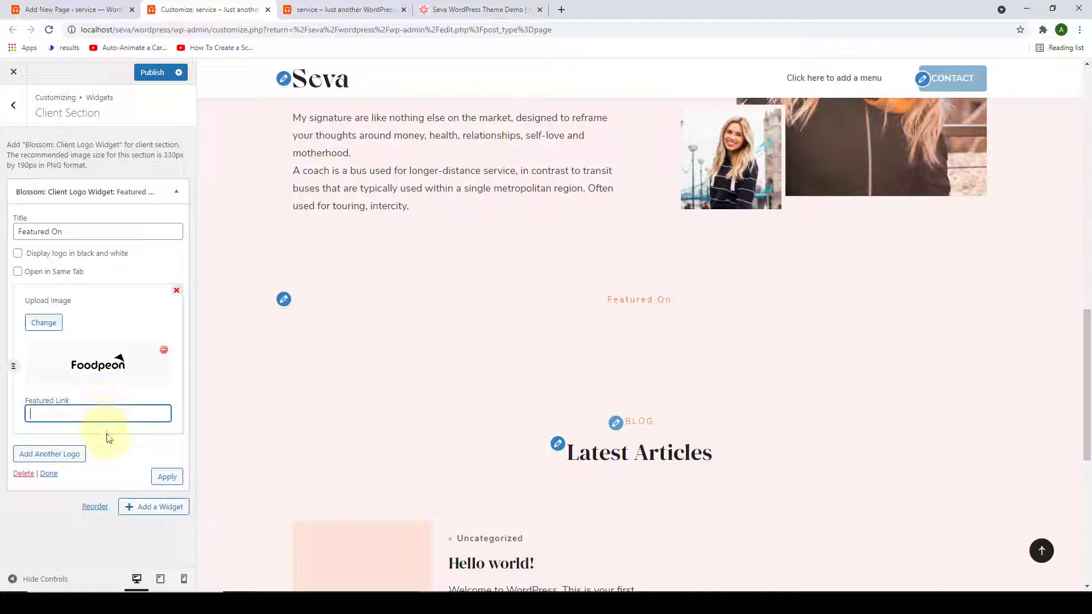
Add a second logo slot holding the signature logo image.
left_click(49, 454)
scroll(44, 463, "down", 1)
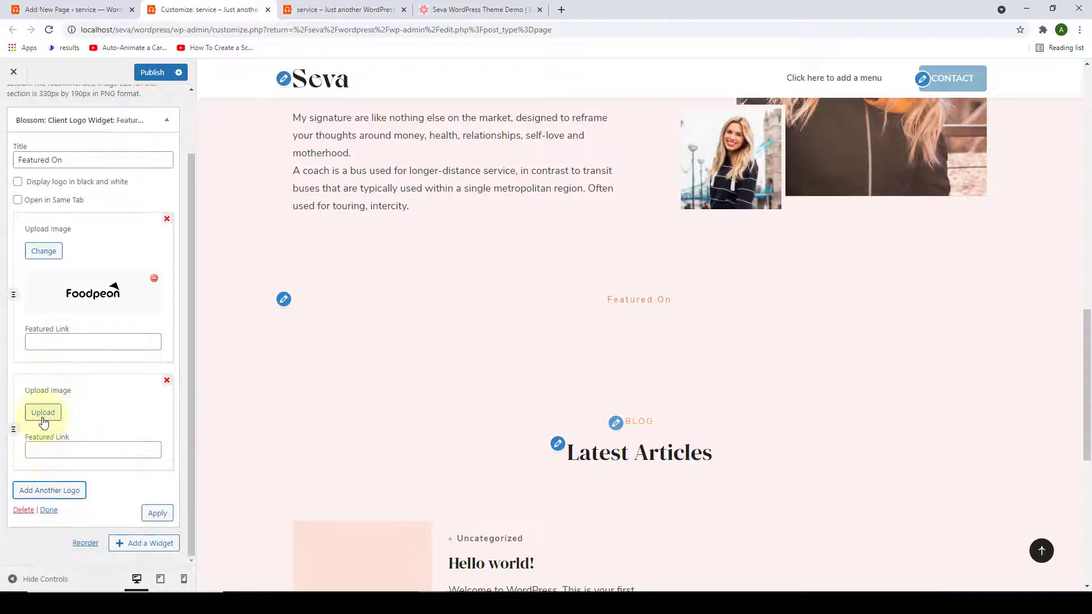
left_click(43, 413)
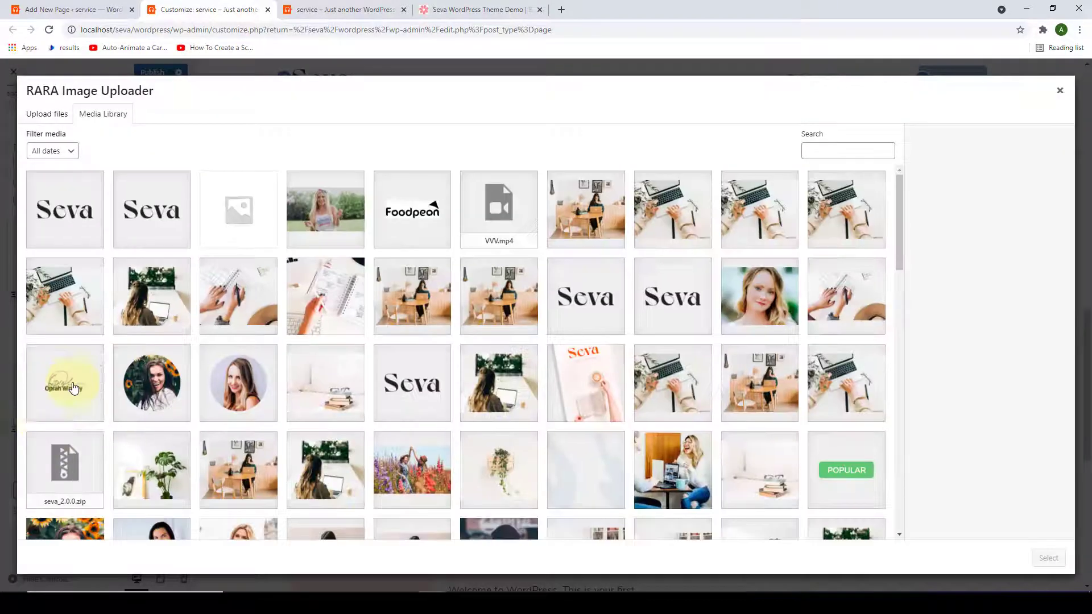
left_click(59, 391)
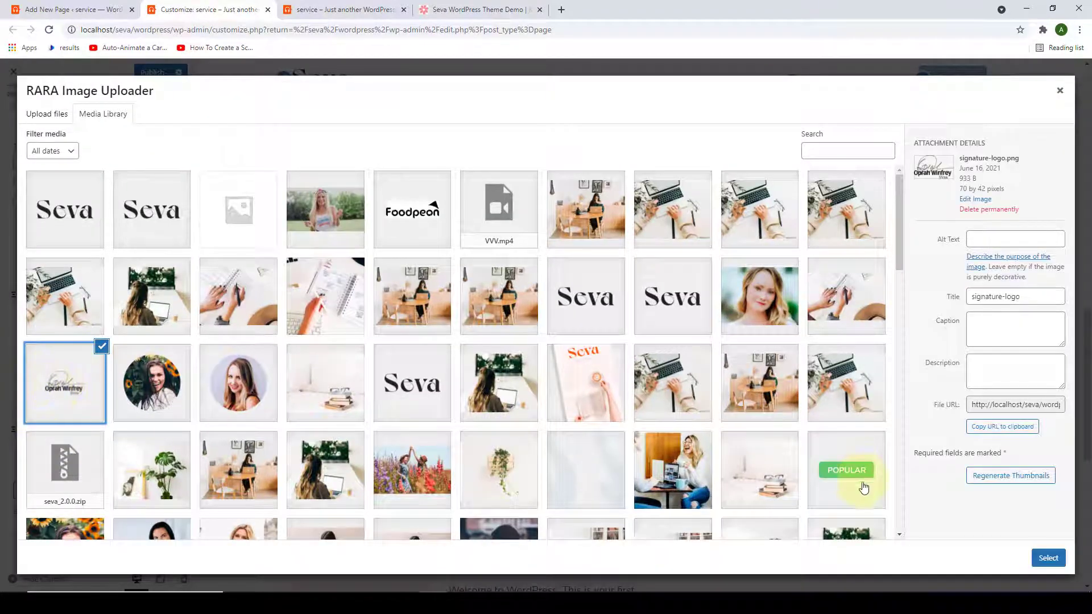
left_click(1049, 558)
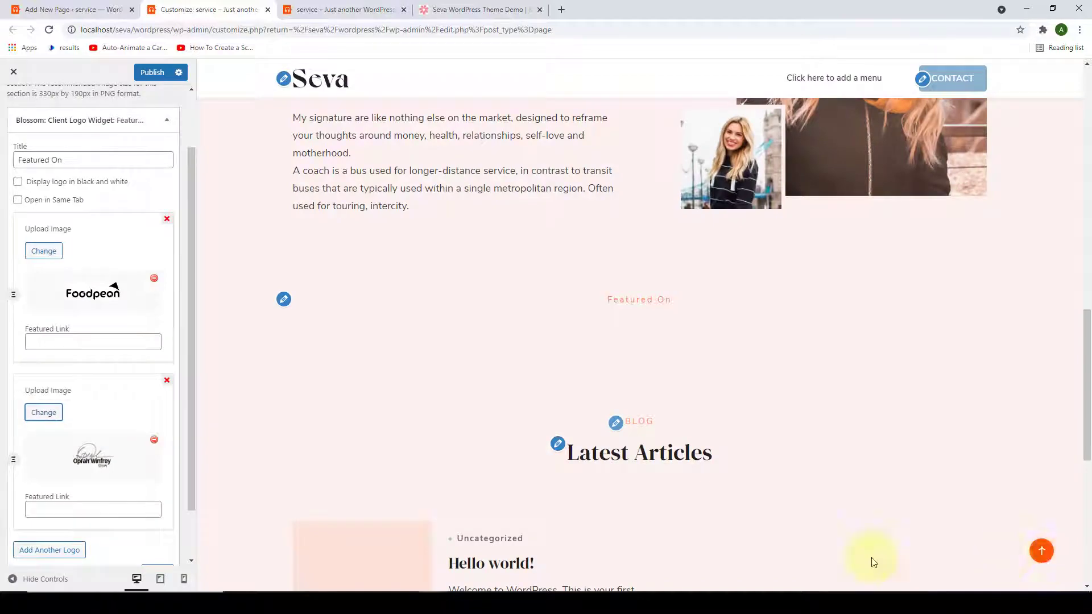
Add a third logo slot with the InStyle logo.
left_click(49, 550)
left_click(42, 409)
scroll(738, 418, "down", 5)
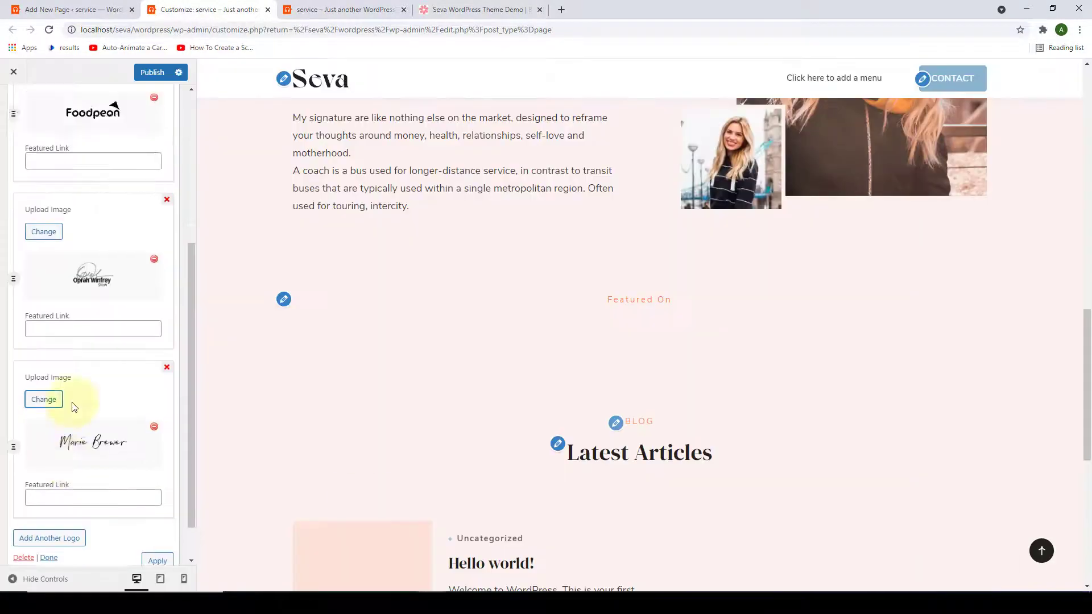
left_click(49, 536)
left_click(41, 410)
scroll(455, 353, "down", 5)
left_click(239, 248)
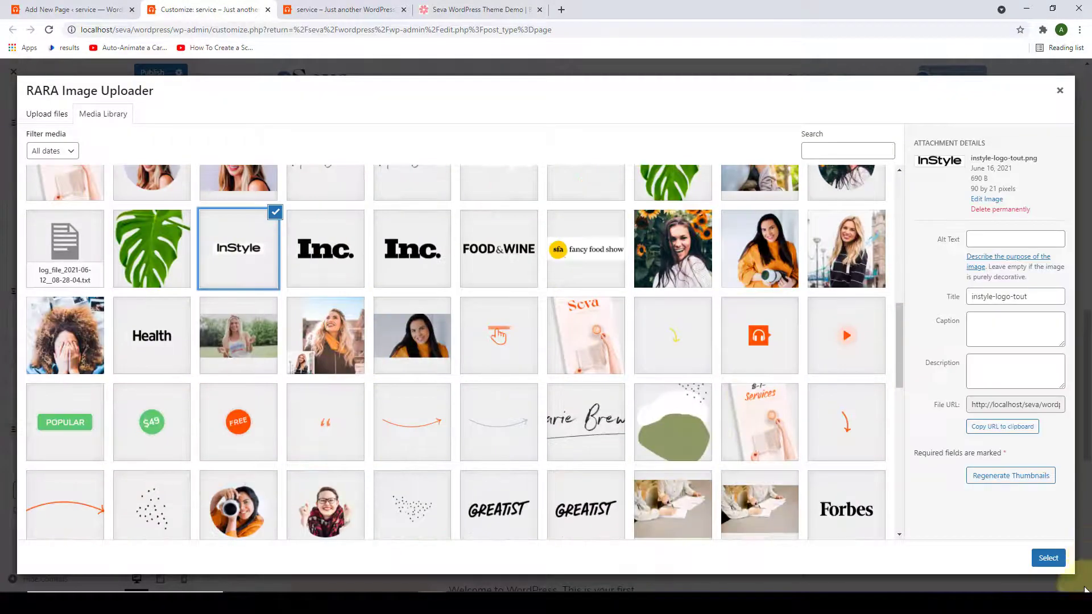
left_click(1048, 558)
Fill further slots with the Inc. and Food & Wine logos.
left_click(42, 417)
scroll(386, 402, "down", 5)
left_click(349, 287)
left_click(1048, 557)
left_click(48, 487)
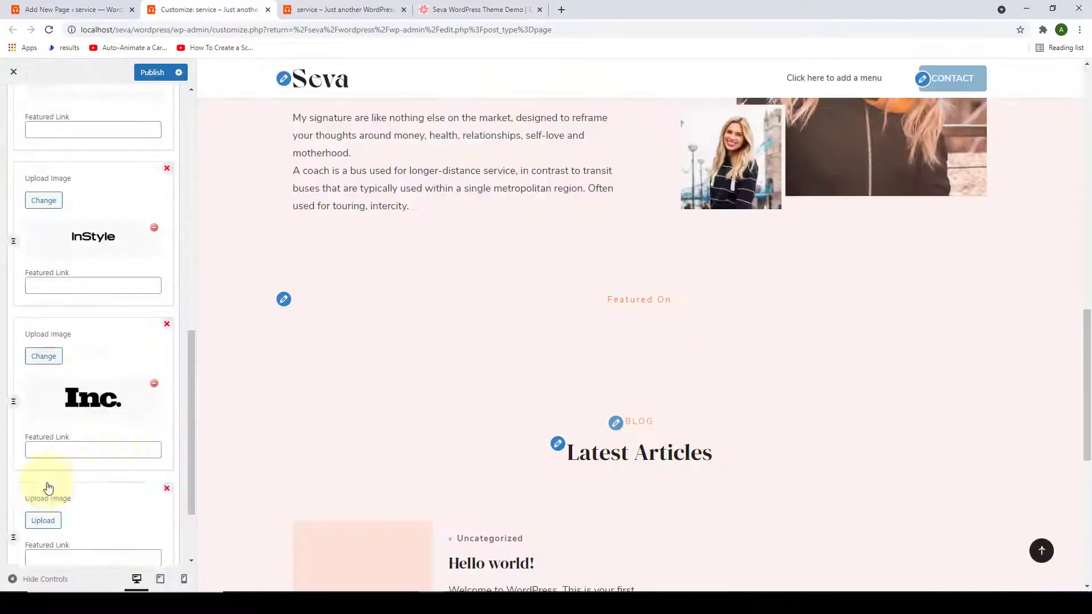
left_click(43, 521)
scroll(420, 349, "down", 5)
left_click(500, 243)
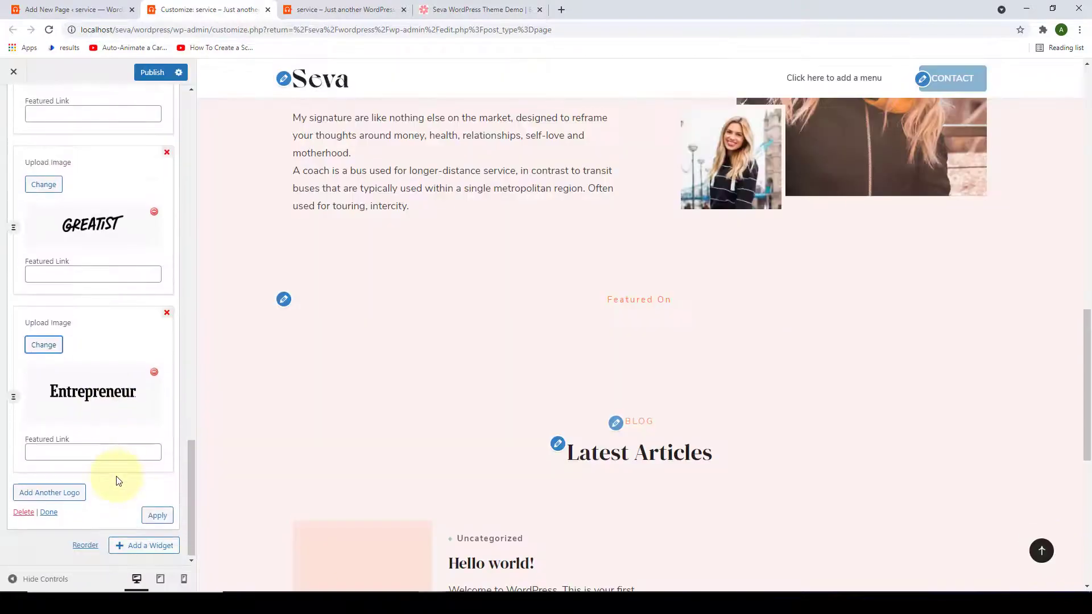
Apply the logo changes to the customizer preview.
scroll(121, 451, "up", 1)
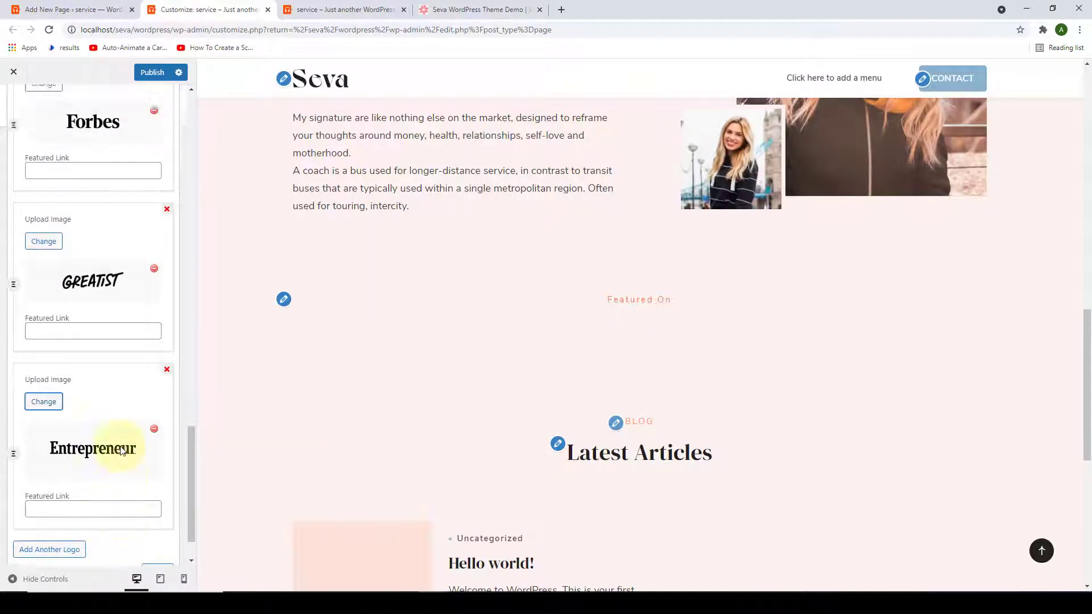
scroll(121, 451, "up", 12)
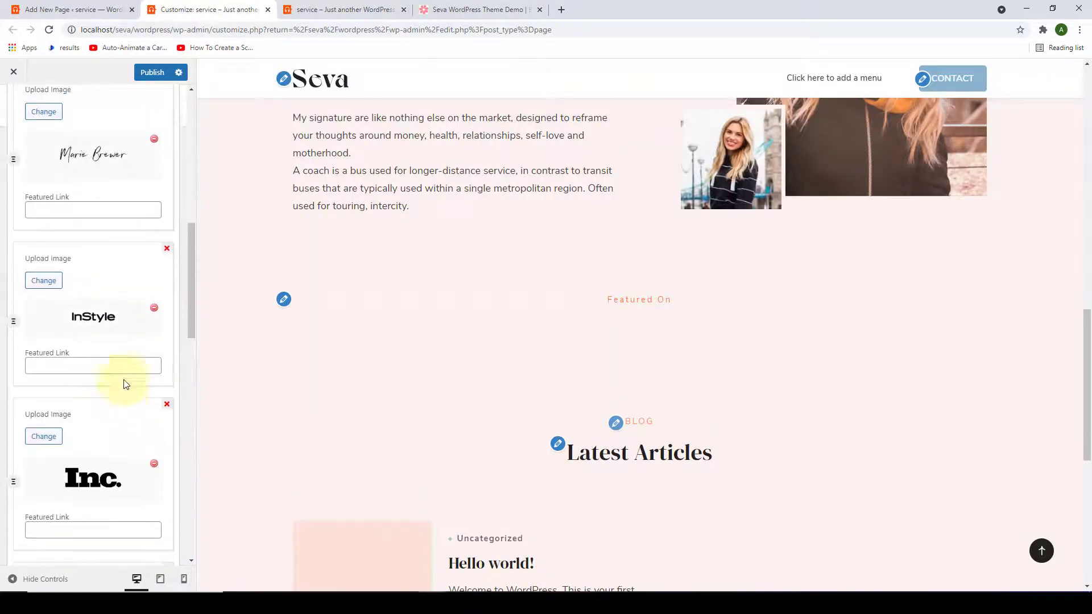
scroll(125, 375, "up", 3)
scroll(128, 370, "down", 15)
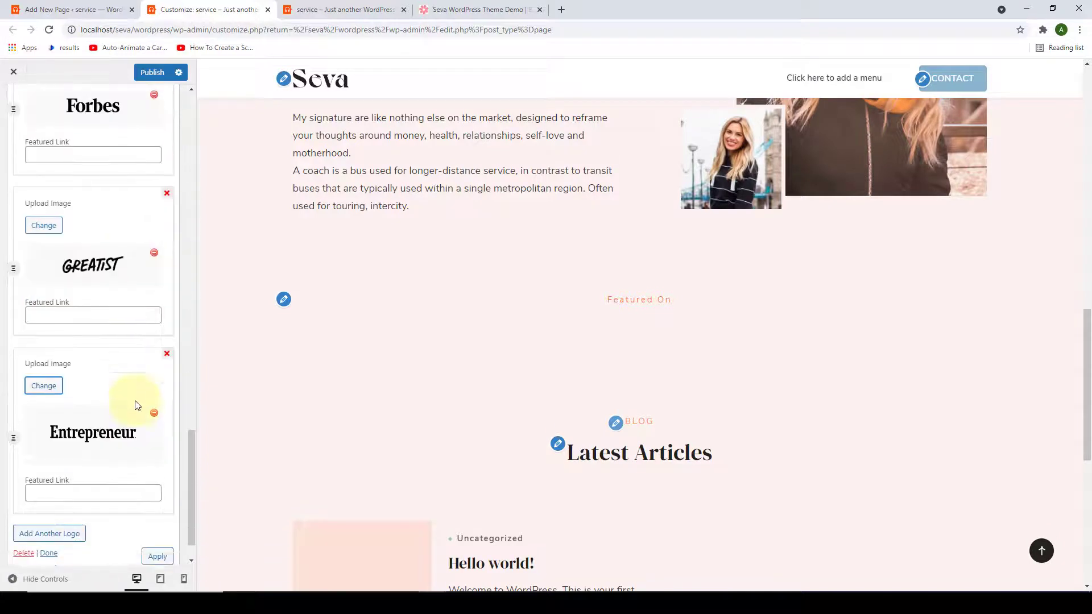
scroll(136, 405, "down", 1)
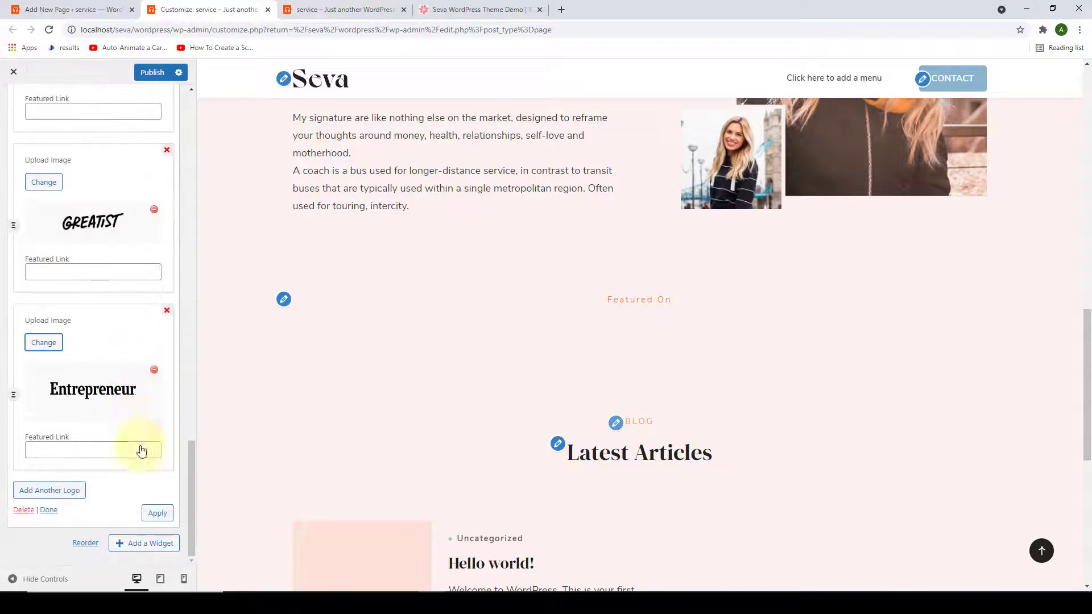
left_click(157, 514)
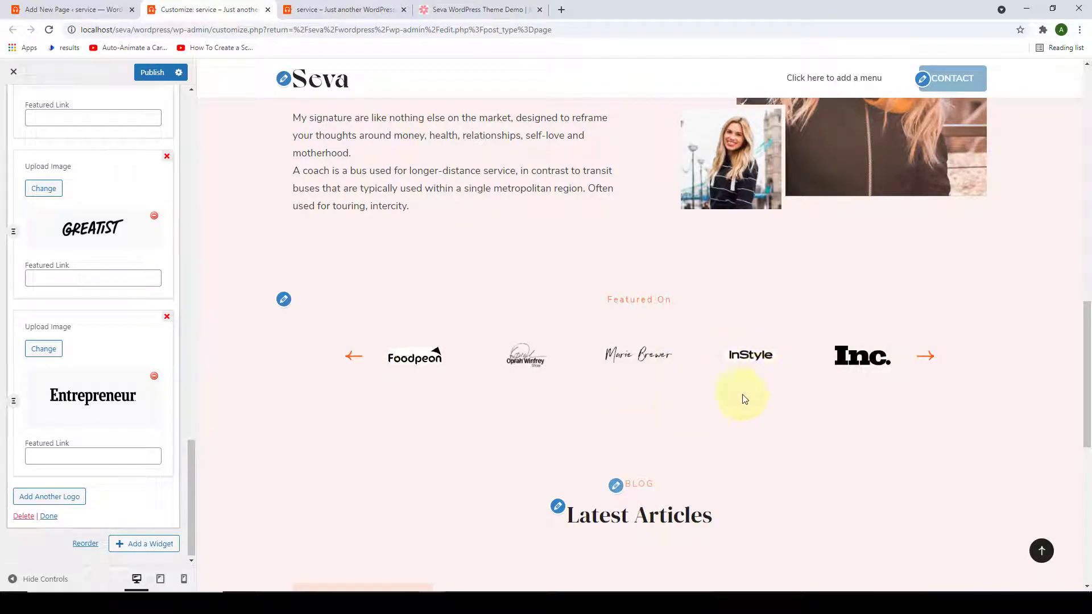
Publish the updated logos and check the Featured On carousel on the live site.
left_click(48, 516)
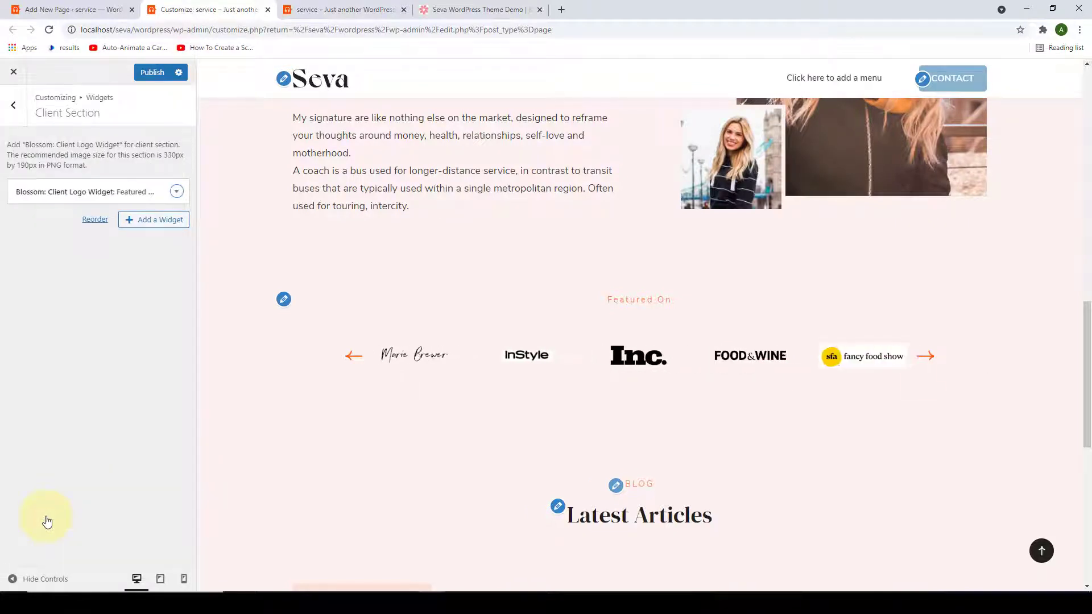
left_click(150, 74)
left_click(374, 7)
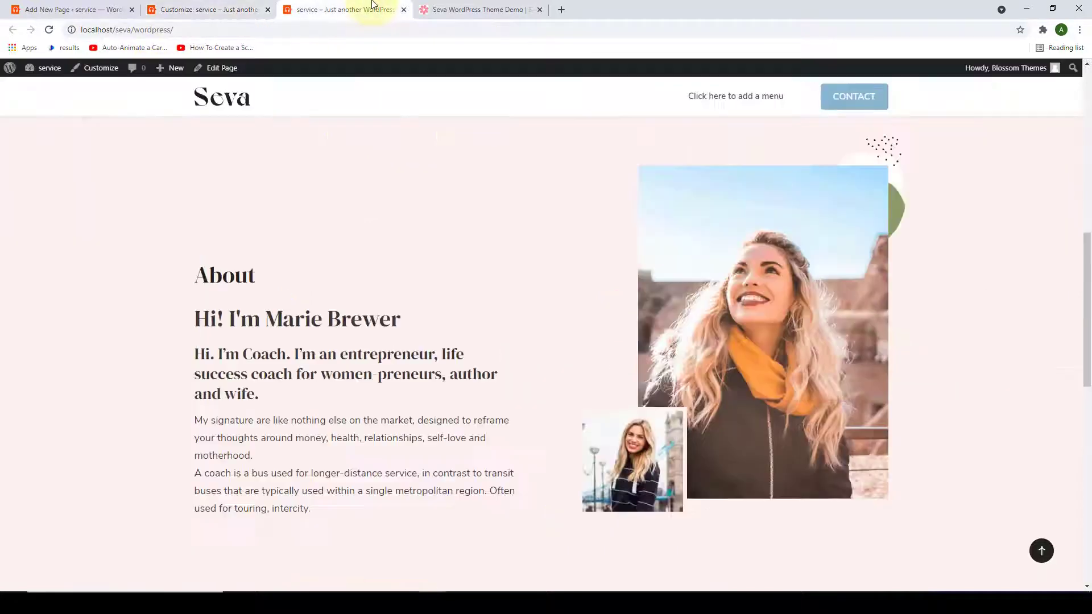
scroll(383, 260, "down", 6)
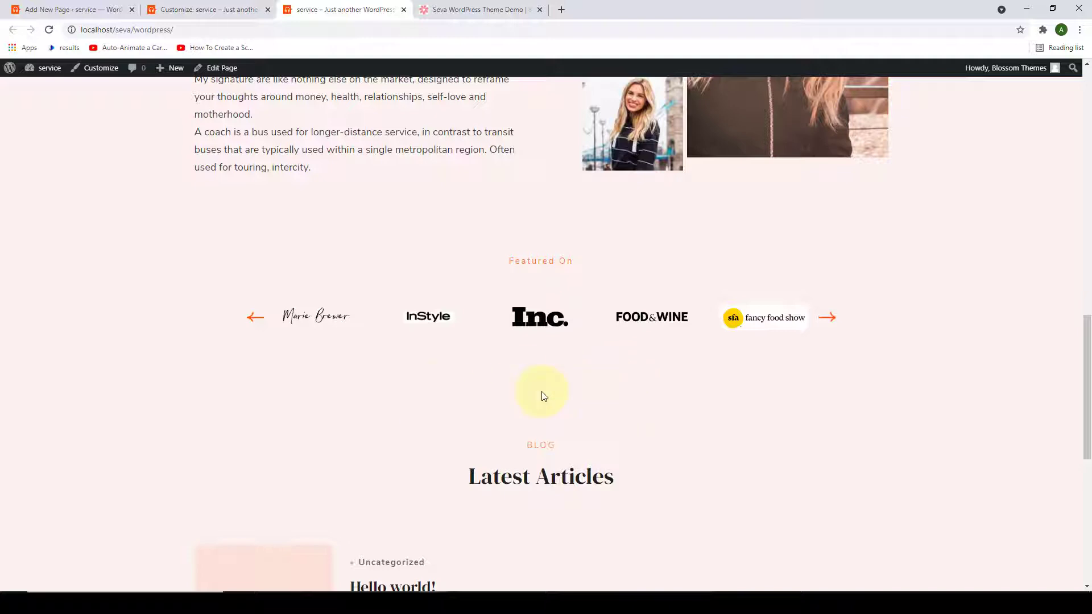
left_click(187, 4)
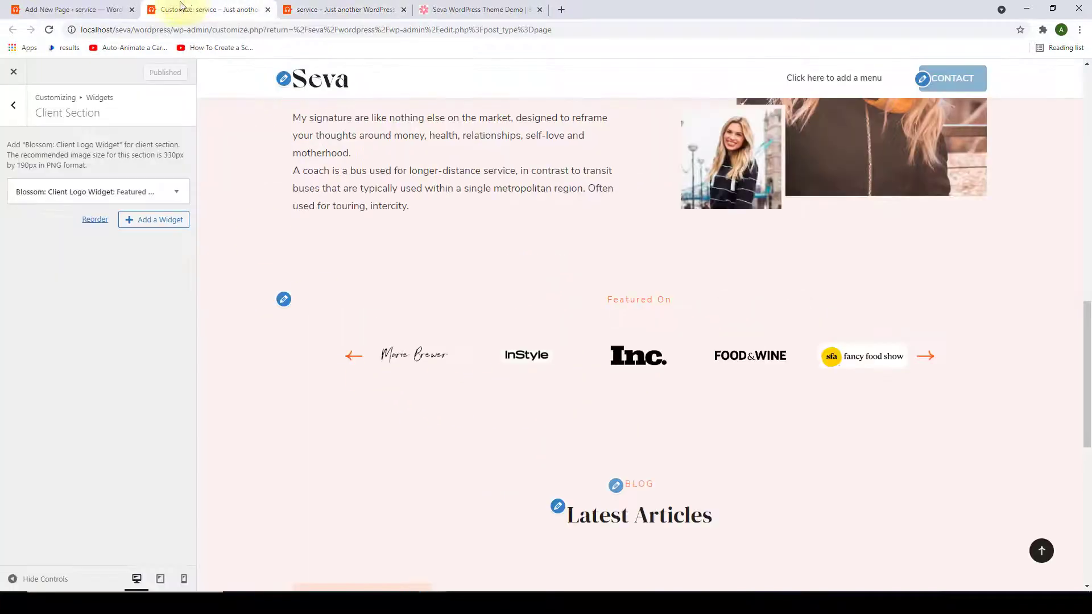
Add a Blossom: Icon Text widget to the front page Service Section.
left_click(9, 114)
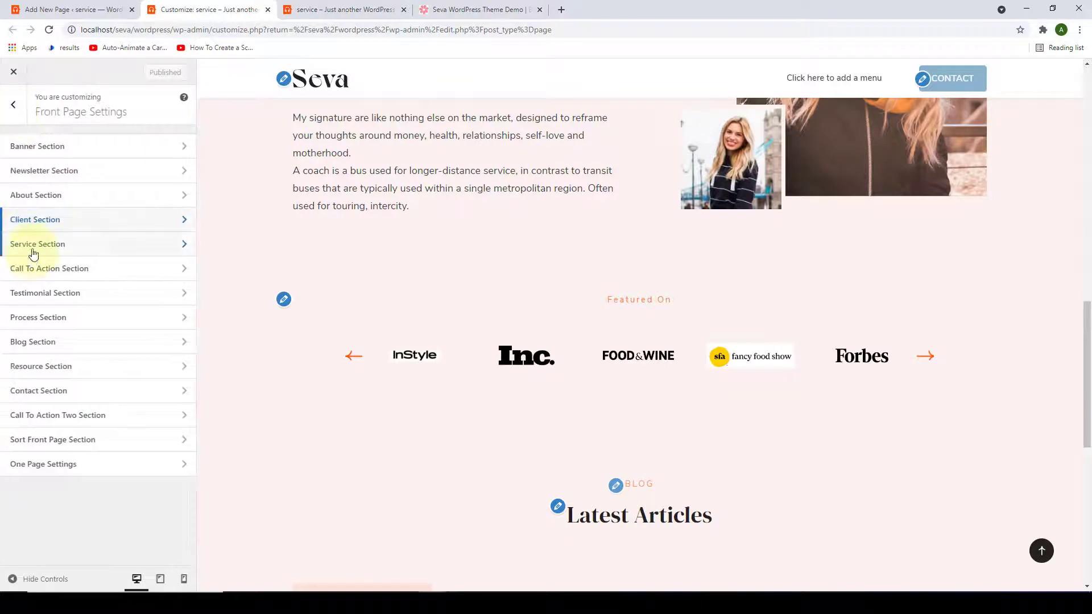
left_click(79, 251)
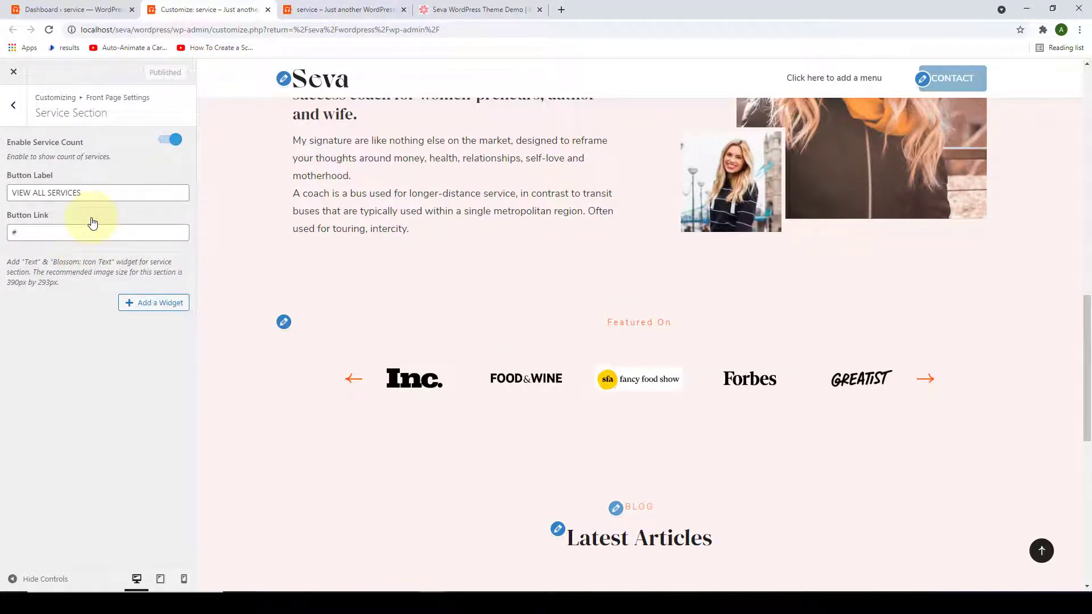
left_click(131, 305)
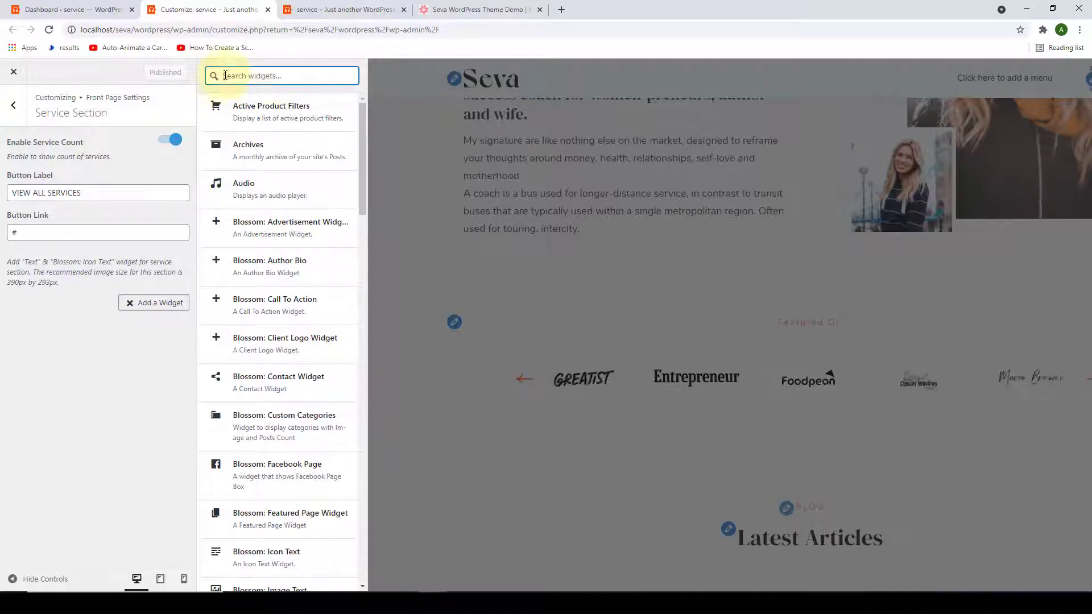
left_click(282, 556)
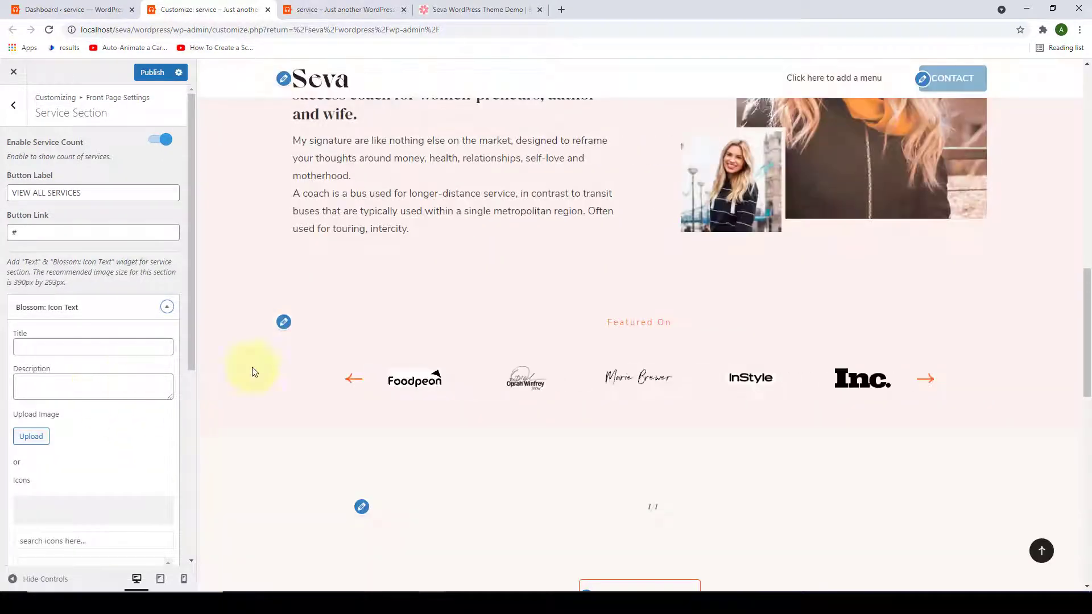
scroll(319, 360, "down", 3)
scroll(333, 376, "up", 1)
scroll(151, 390, "down", 2)
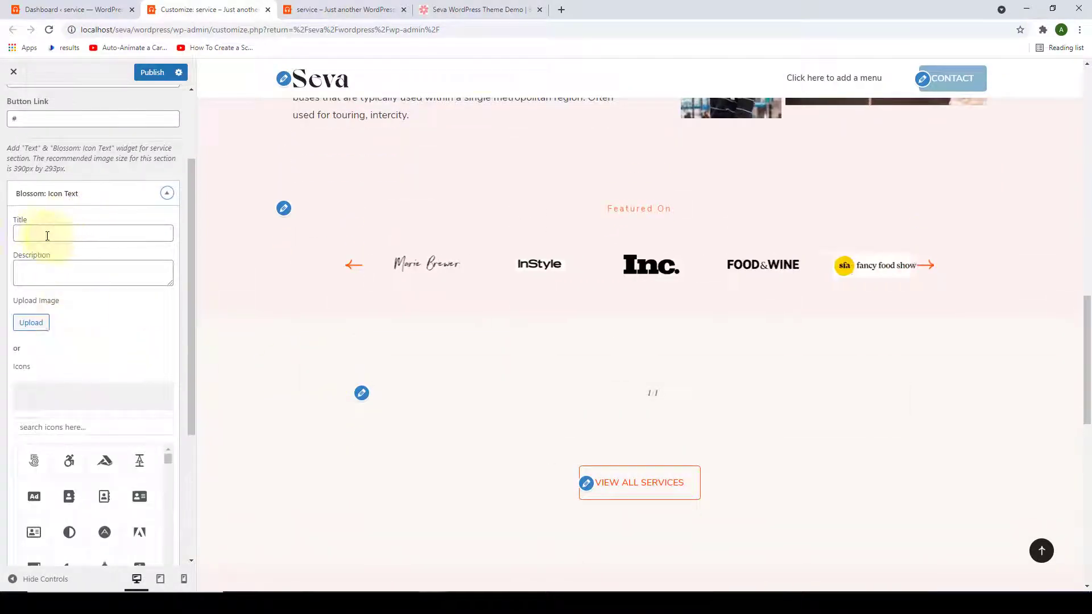
Title the widget 'The Confident Creator', paste its services description, and open the image uploader.
left_click(85, 231)
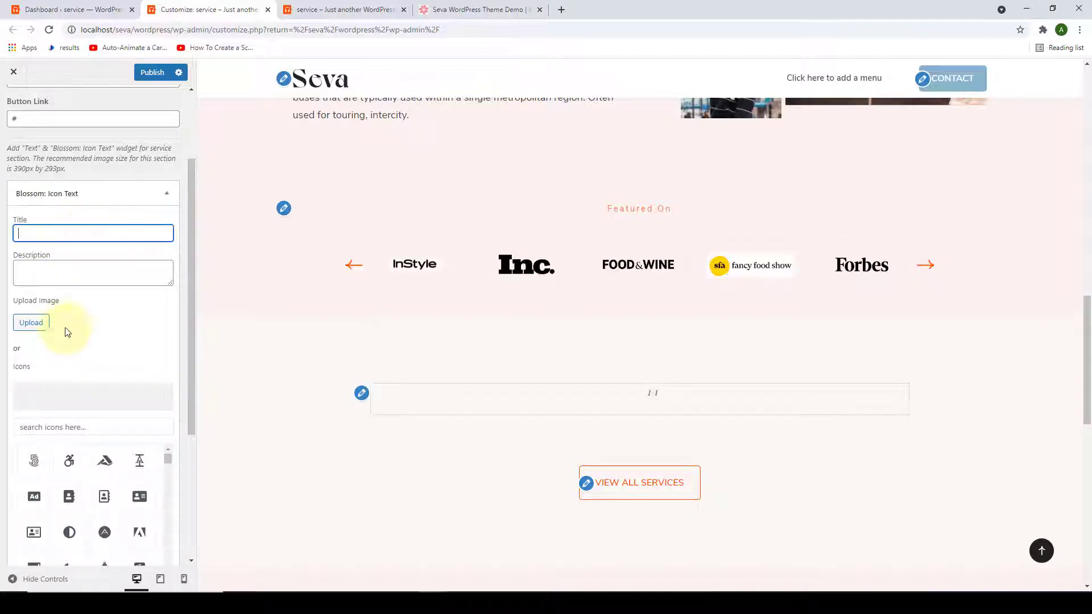
type("The Confident Creator")
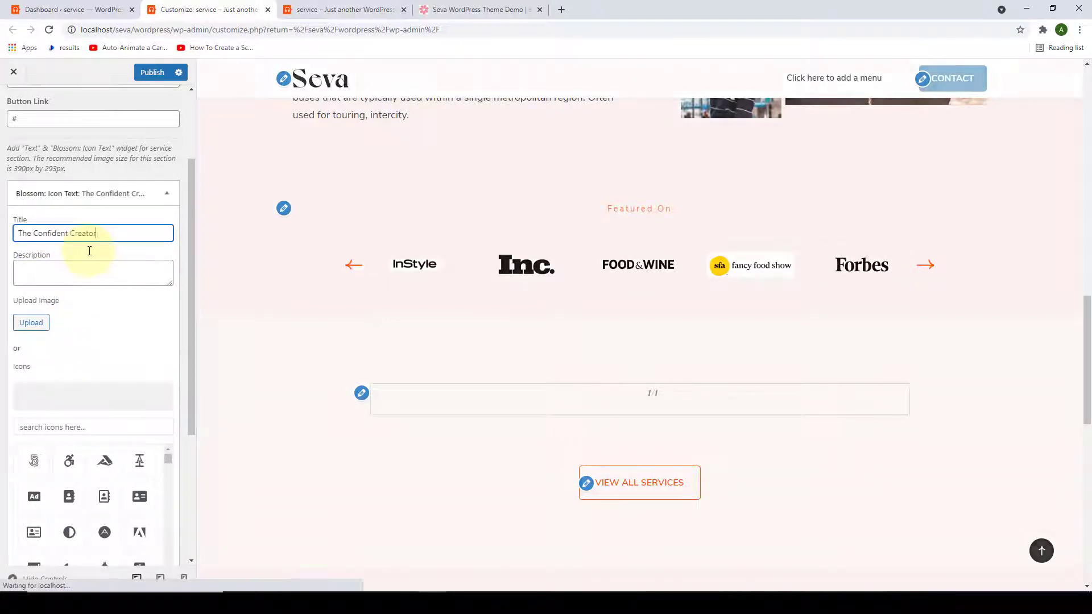
left_click_drag(171, 284, 165, 364)
left_click(124, 281)
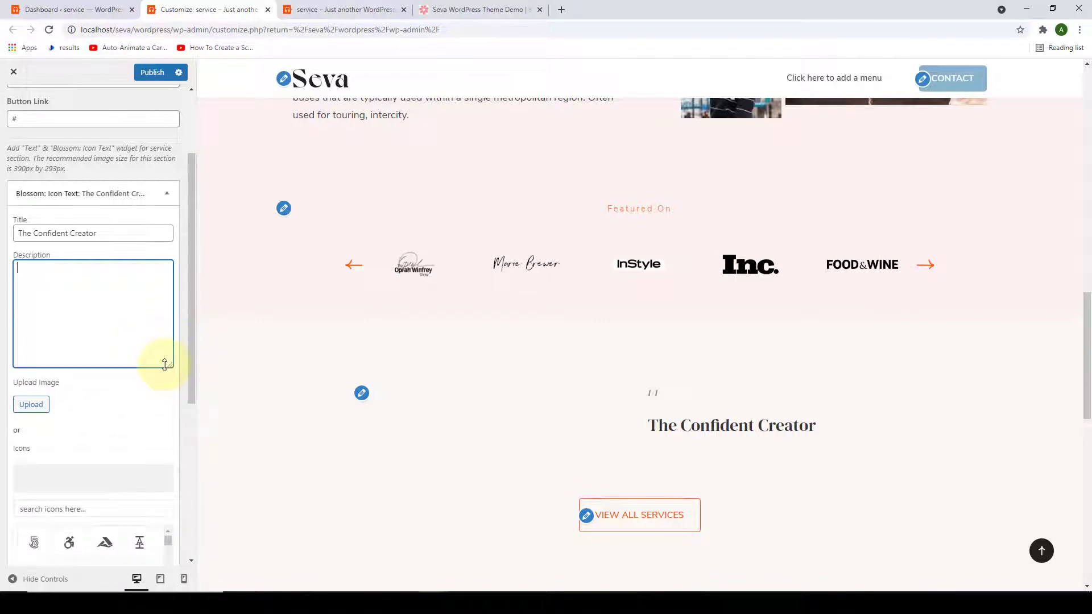
type("A service is a transaction in which no physical goods are transferred from the seller to the buyer . Intangibility. Services are by definition intangible.")
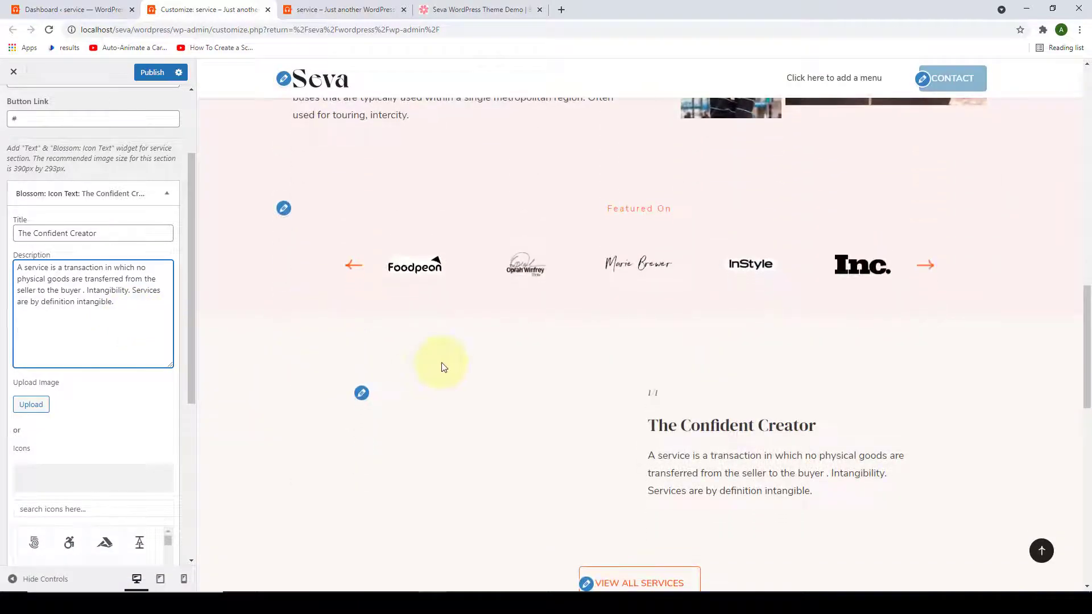
scroll(441, 367, "down", 1)
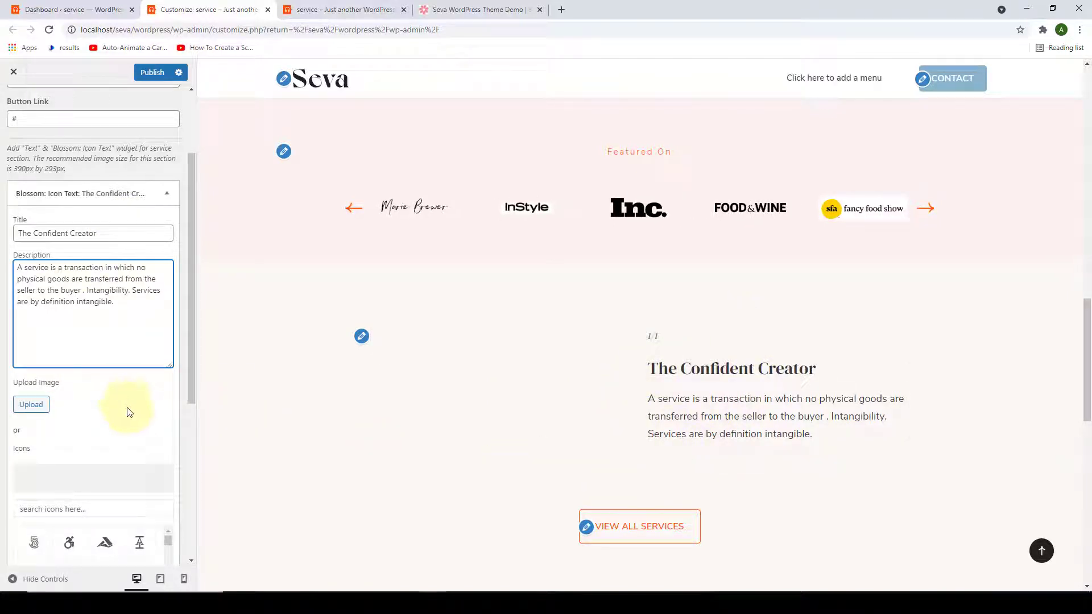
left_click(37, 408)
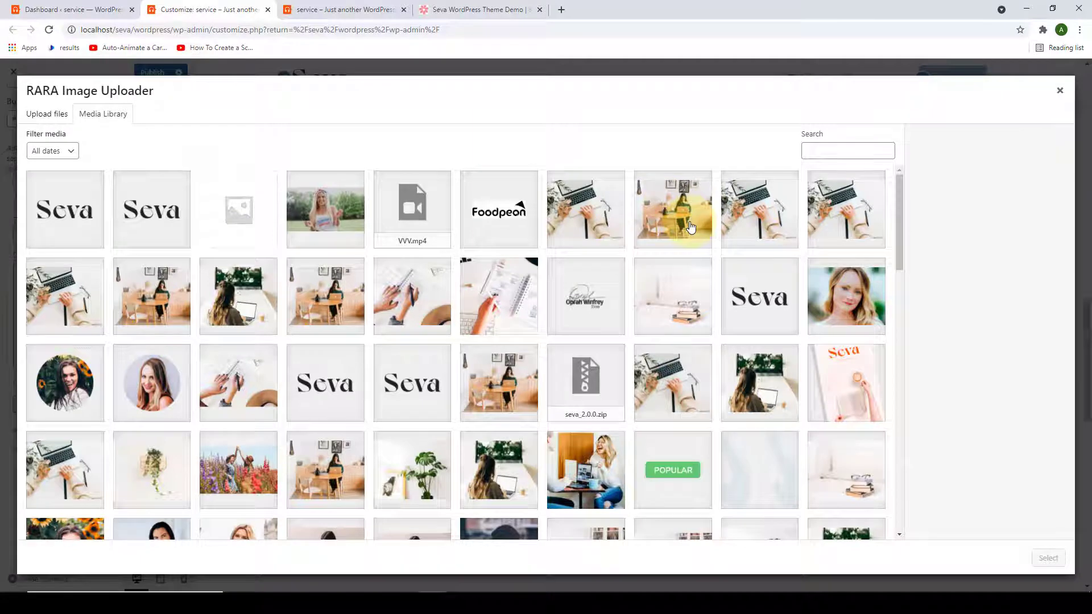
Use the photo of a woman at a desk as the service image.
left_click(691, 226)
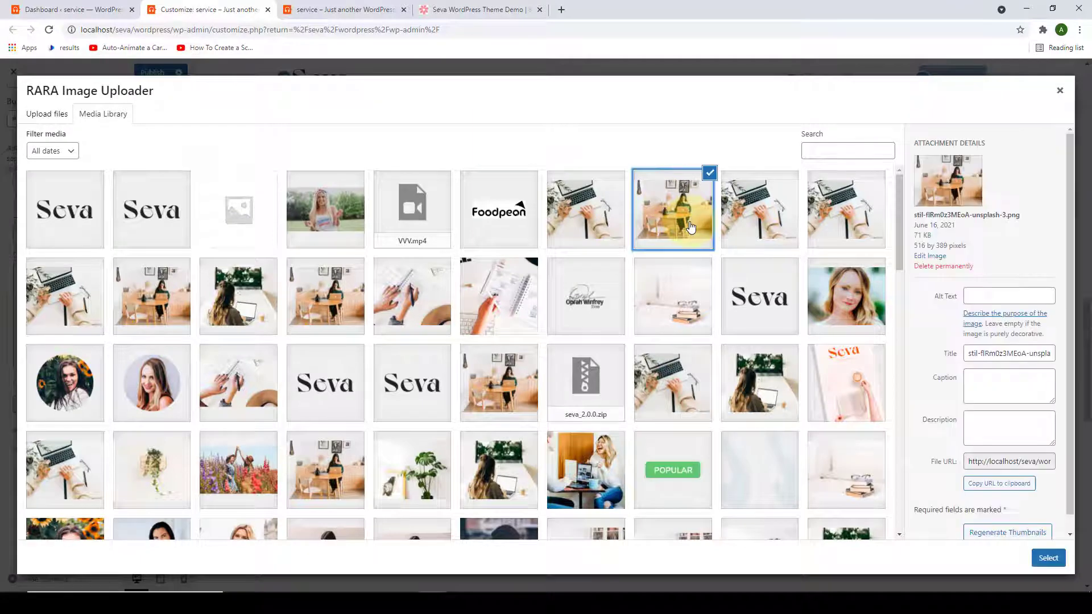
left_click(1048, 559)
scroll(168, 418, "down", 4)
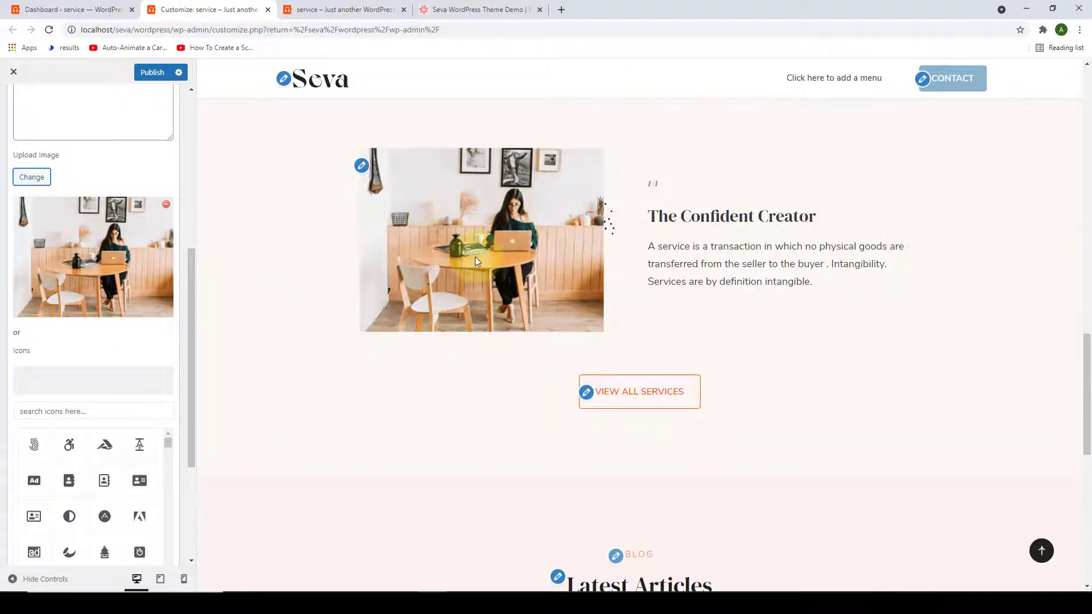
Add a 'Learn More' label with a pasted link and finish the widget.
left_click_drag(194, 358, 195, 439)
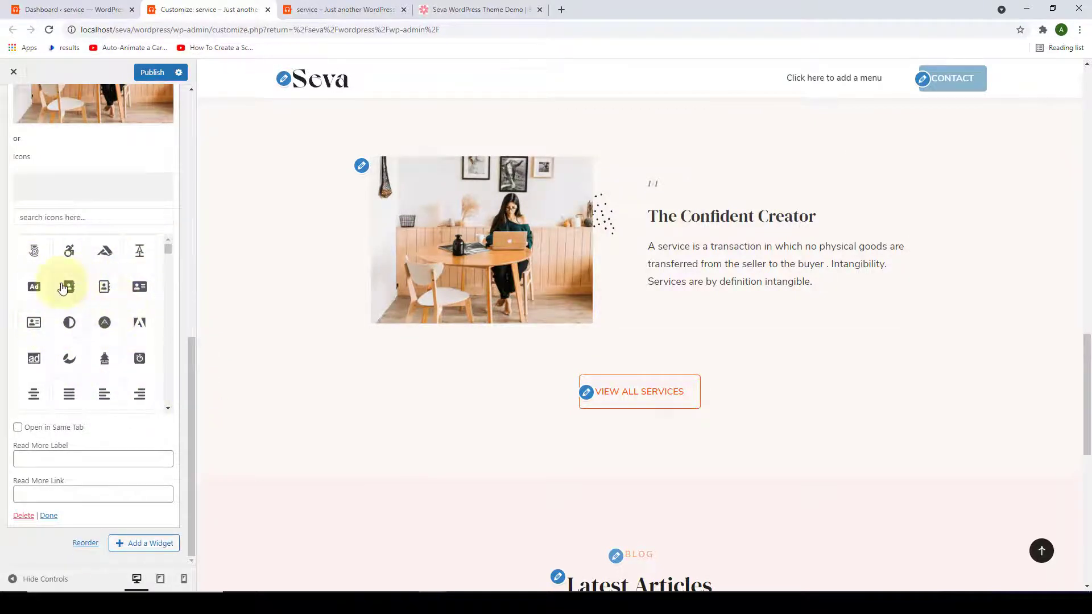
left_click(34, 458)
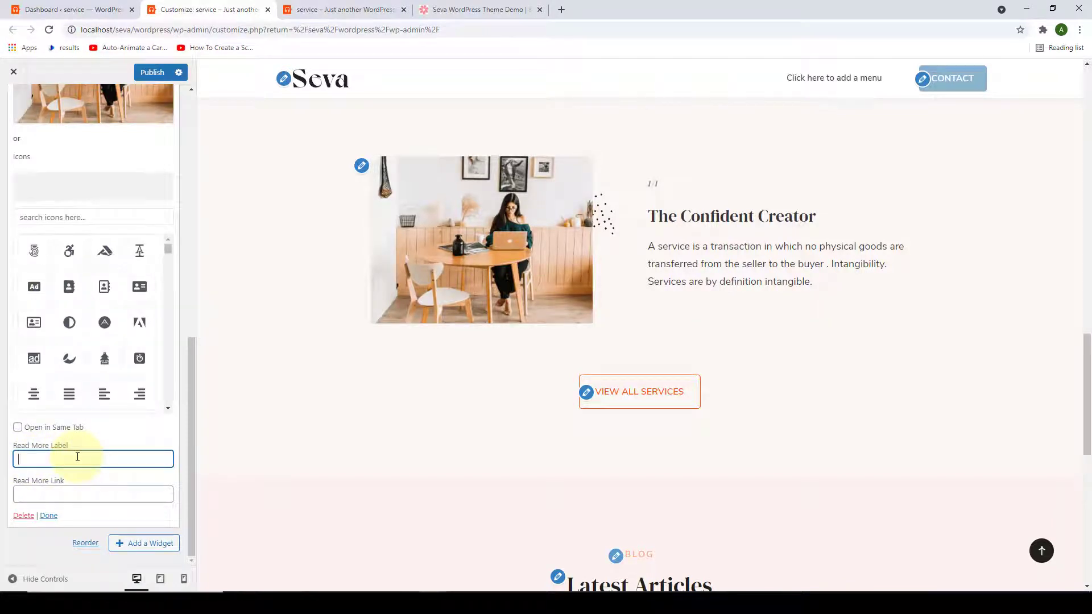
type("Learn More")
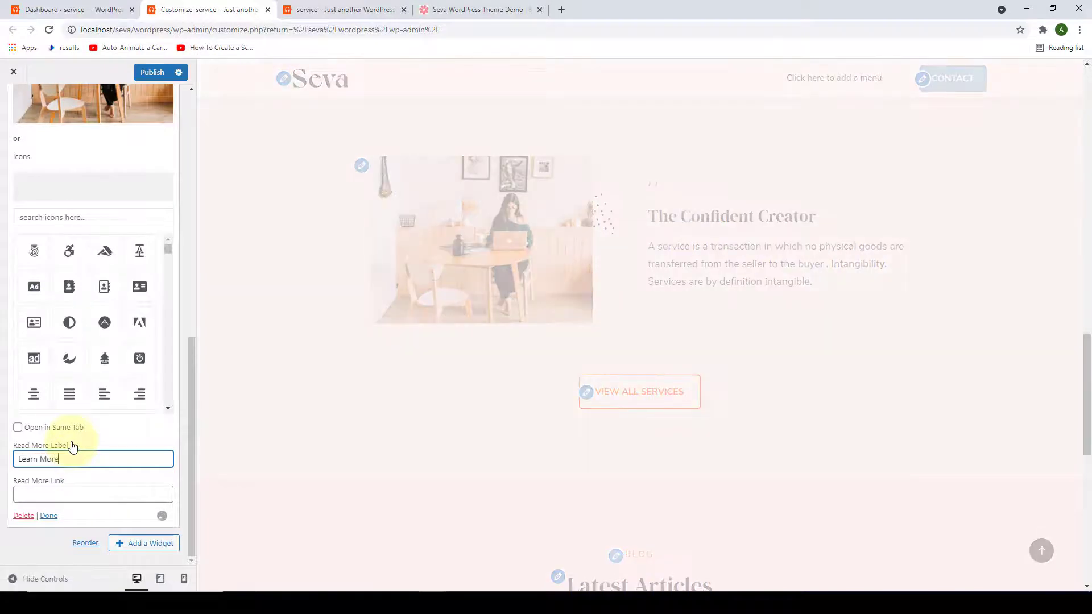
left_click(32, 495)
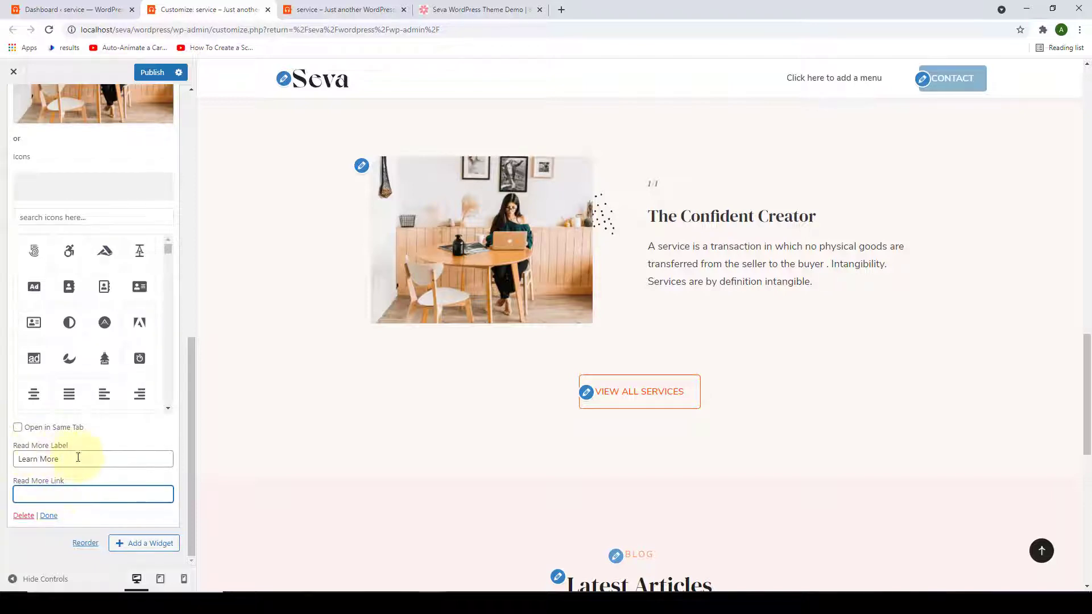
key("ctrl+v")
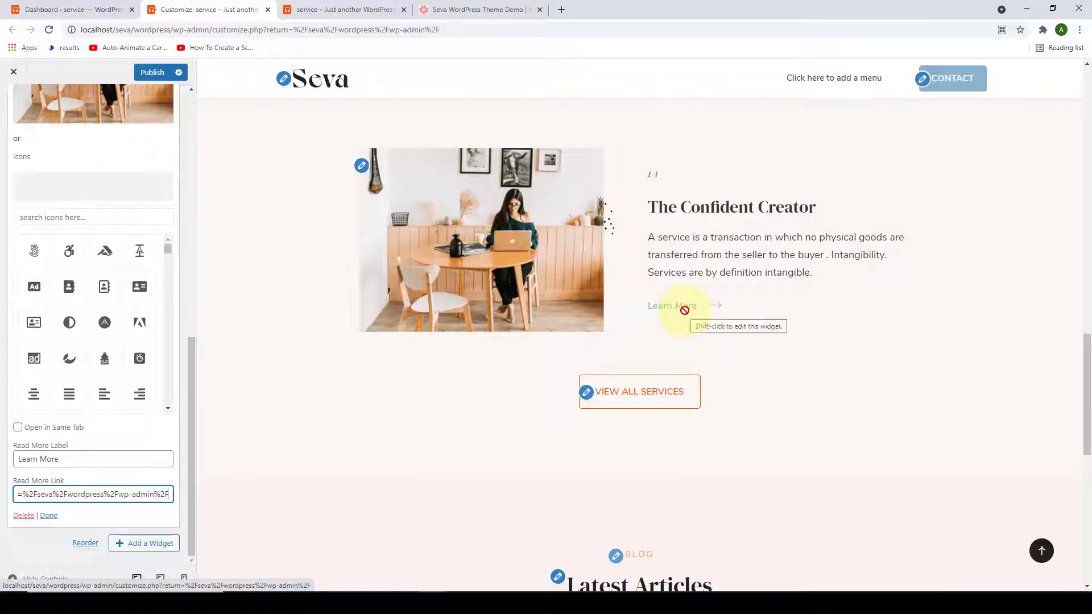
left_click(48, 516)
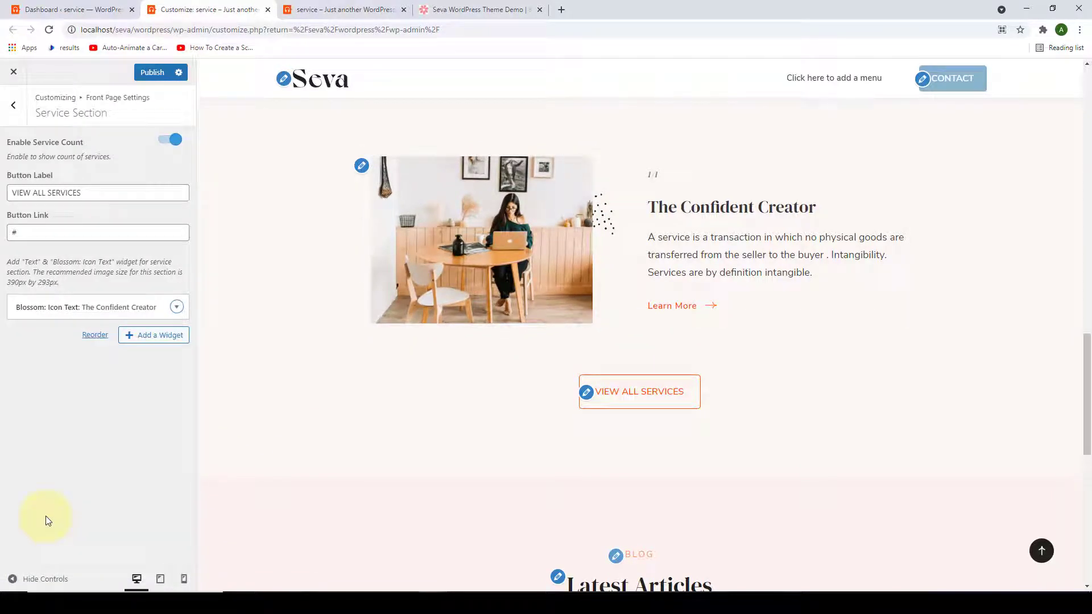
Add an Icon Text widget titled 'The Profitable Creator' with its description.
left_click(134, 337)
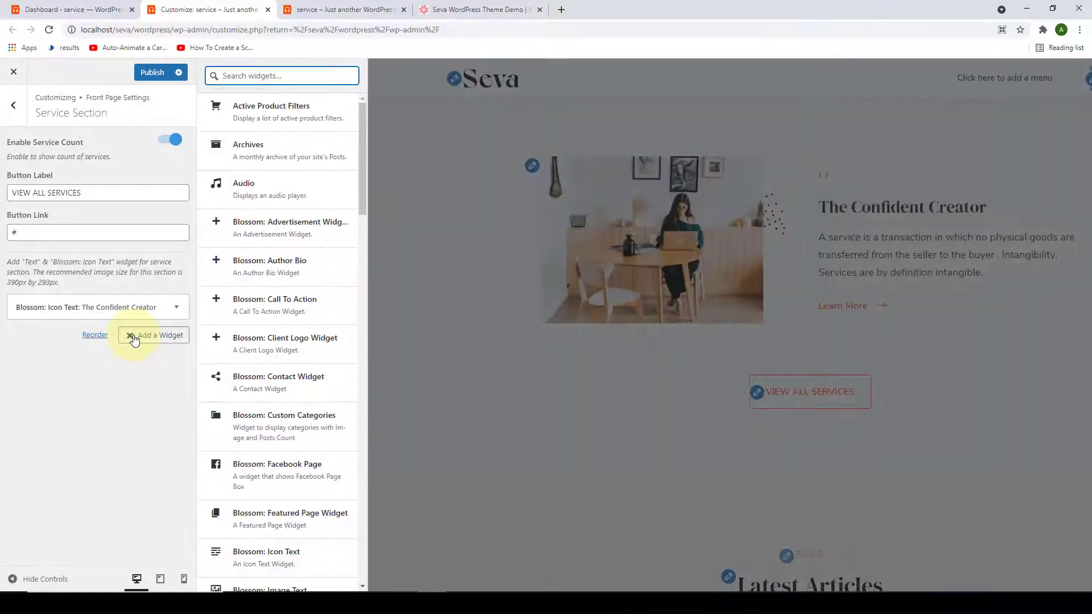
left_click(294, 560)
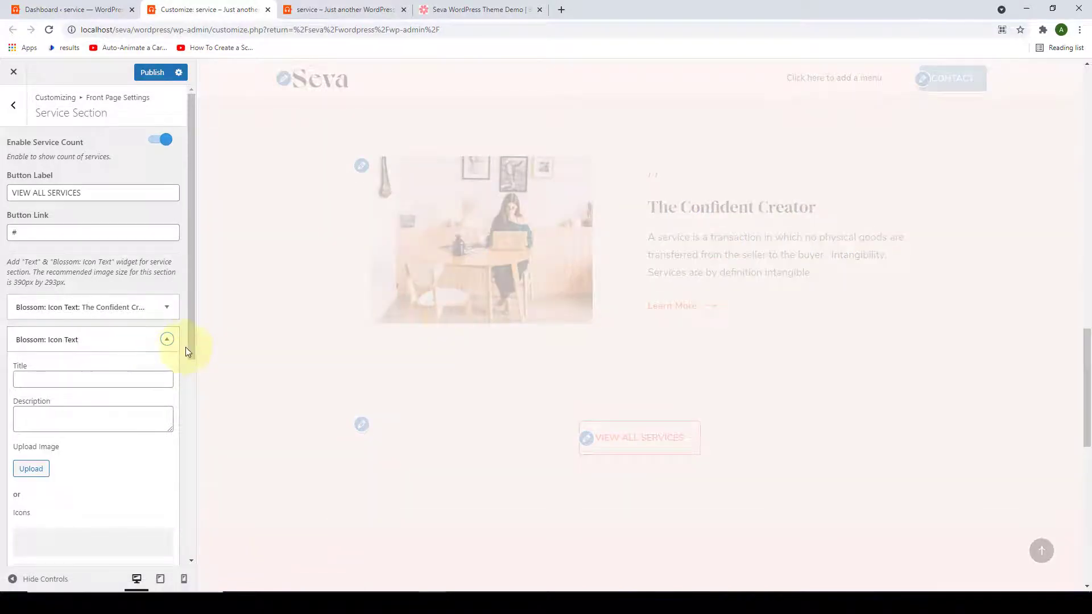
left_click_drag(193, 238, 186, 431)
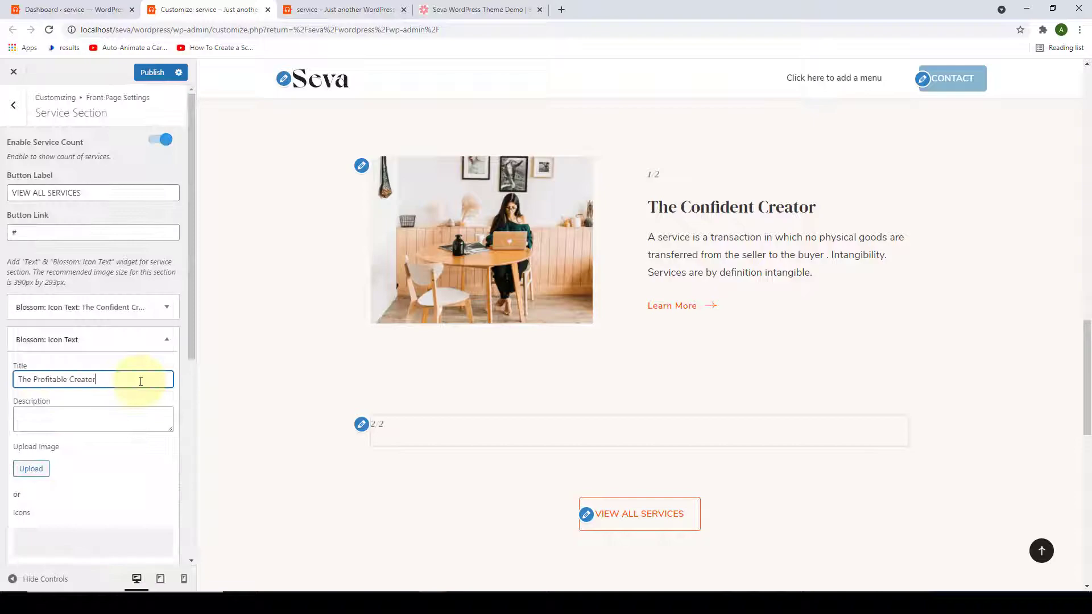
left_click(92, 434)
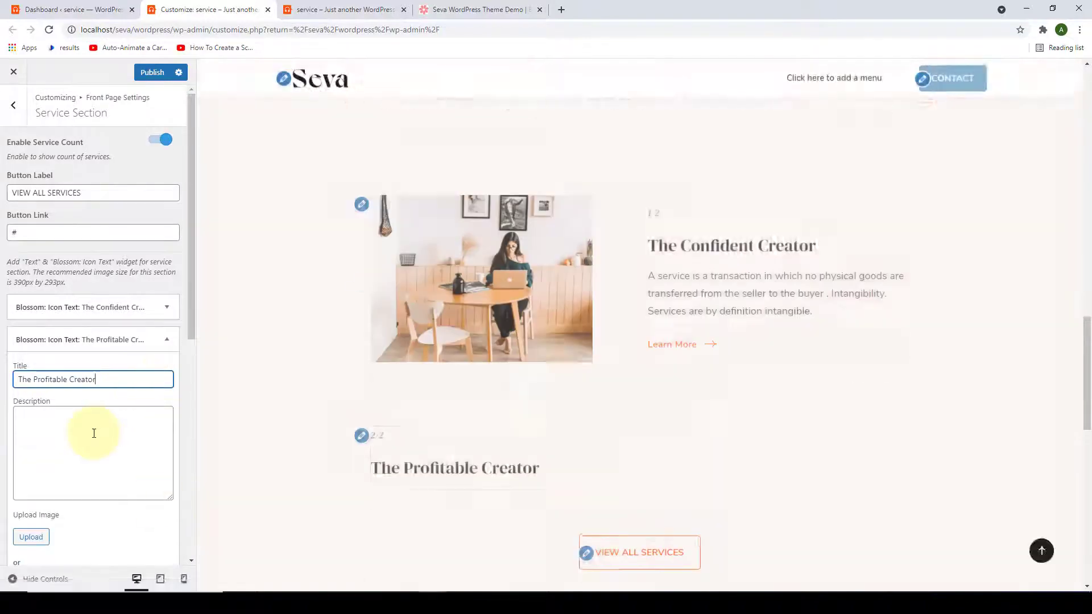
key("ctrl+v")
scroll(92, 434, "down", 3)
left_click(33, 423)
Give The Profitable Creator an image and a 'Learn More' link.
left_click(239, 296)
left_click(1049, 559)
scroll(134, 444, "down", 7)
left_click(134, 473)
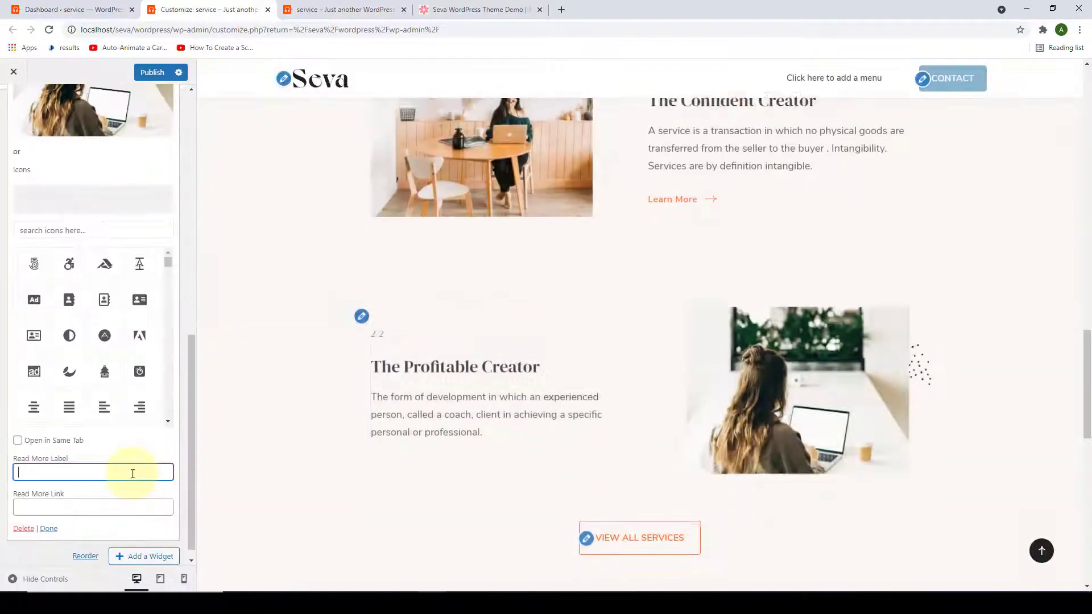
type("Learn More")
left_click(126, 509)
type("http://localhost/seva/wordpress/wp-admin/customize.php?return=%2Fseva%2Fwordpress%2Fwp-admin%2F")
left_click(48, 529)
Add another Icon Text widget titled 'Email List Academy' with its description.
left_click(153, 368)
left_click(268, 551)
type("Email List Academy")
left_click(110, 459)
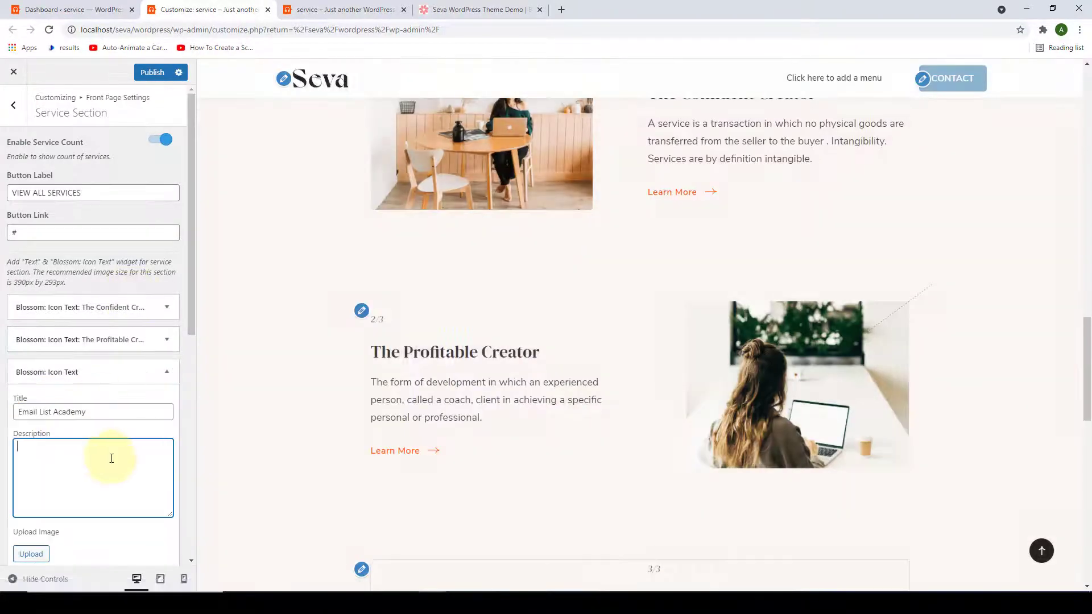
type("A well-designed communication structure will help information and ideas flow freely and efficiently to the whole organization")
scroll(91, 465, "down", 3)
Give Email List Academy the laptop picture and a 'Learn More' link.
left_click(32, 394)
left_click(65, 298)
left_click(1048, 558)
scroll(77, 471, "down", 7)
left_click(114, 457)
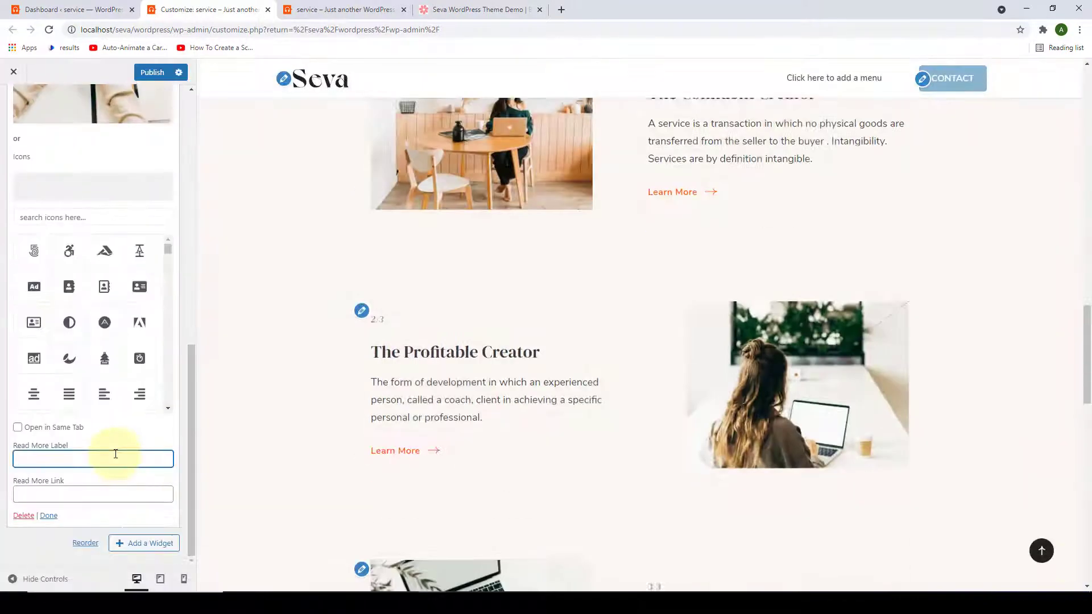
type("Learn More")
left_click(111, 498)
key("ctrl+v")
left_click(49, 516)
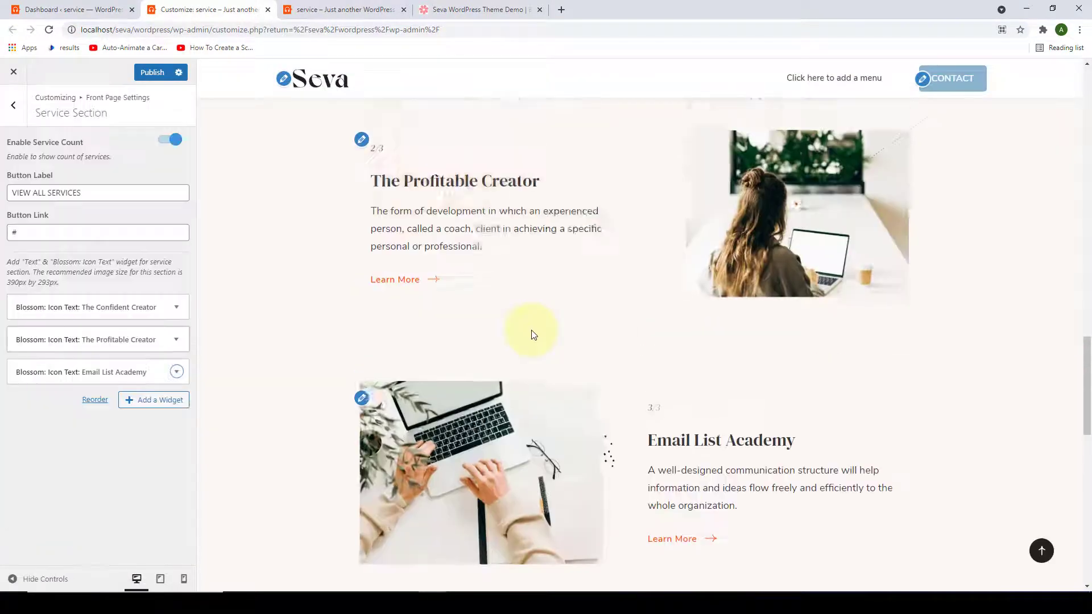
scroll(521, 330, "up", 7)
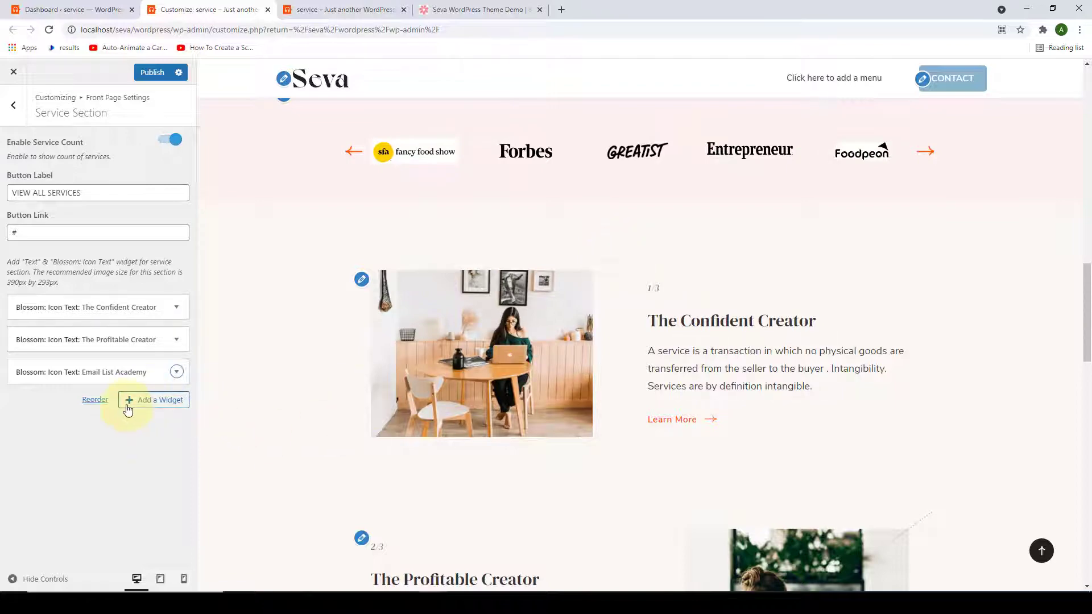
left_click(154, 400)
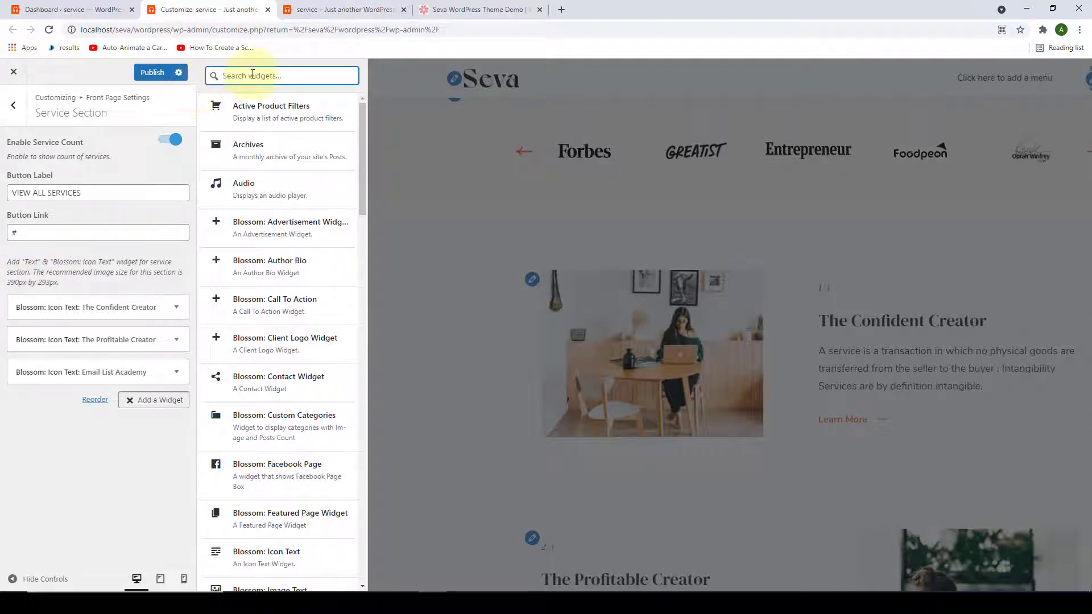
Add a Text widget found by searching 'text' and drag it above the three services.
type("text")
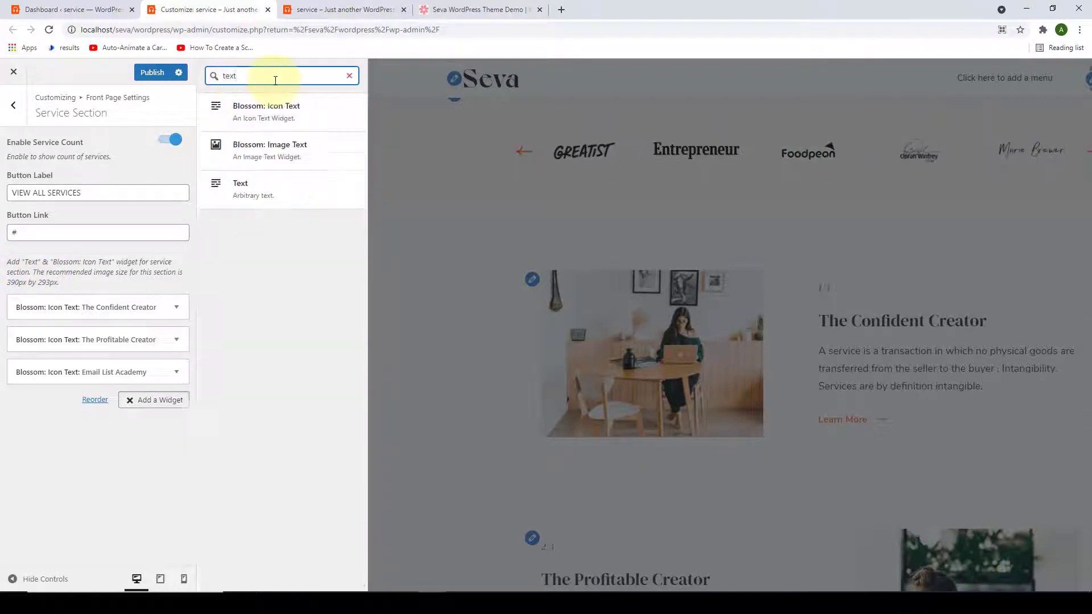
left_click(268, 196)
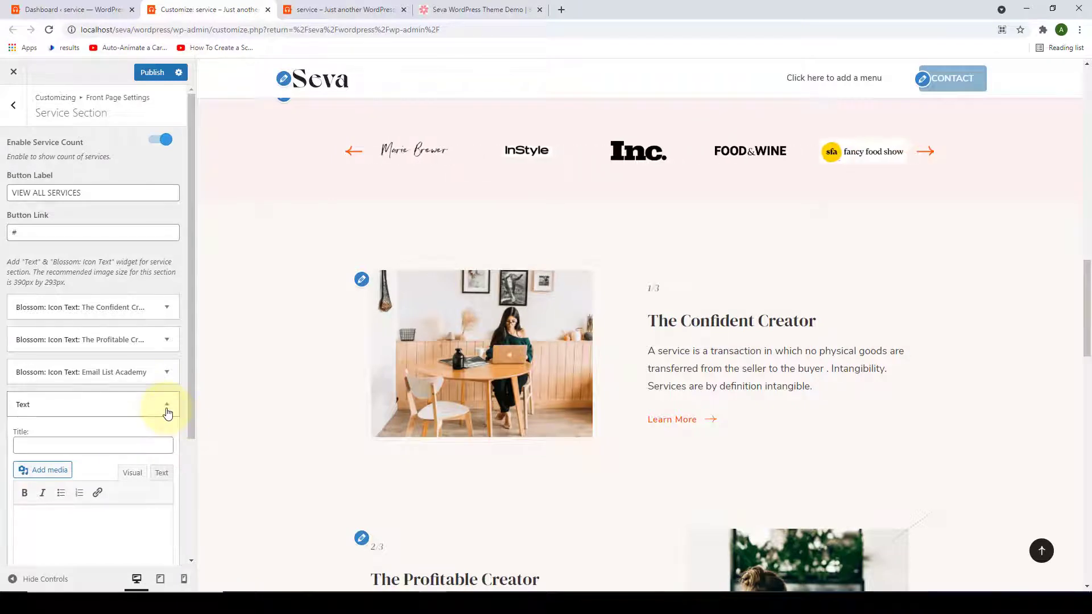
left_click(167, 411)
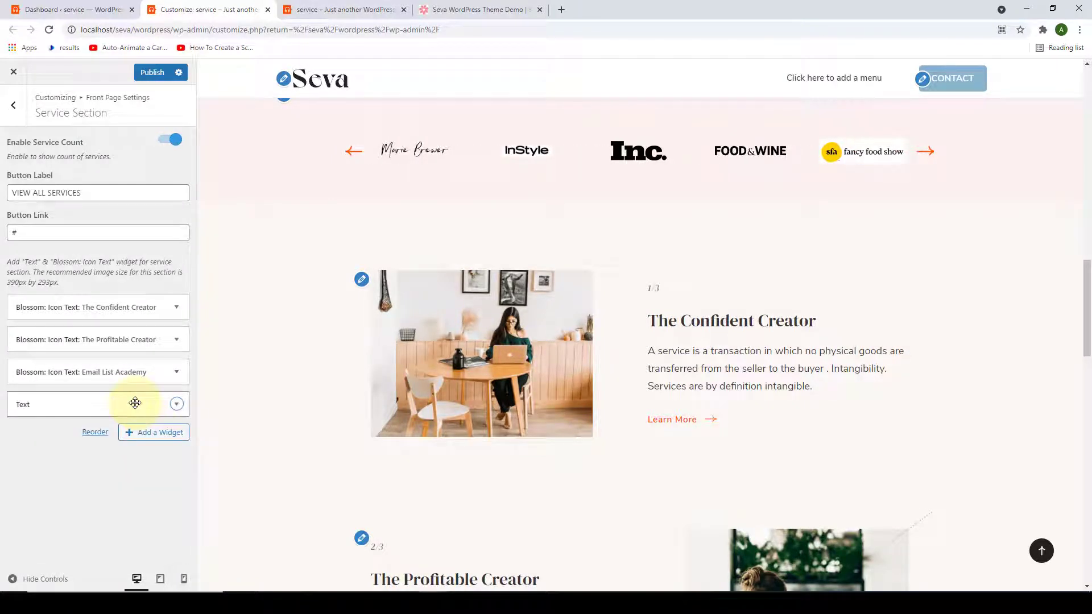
left_click_drag(136, 403, 135, 307)
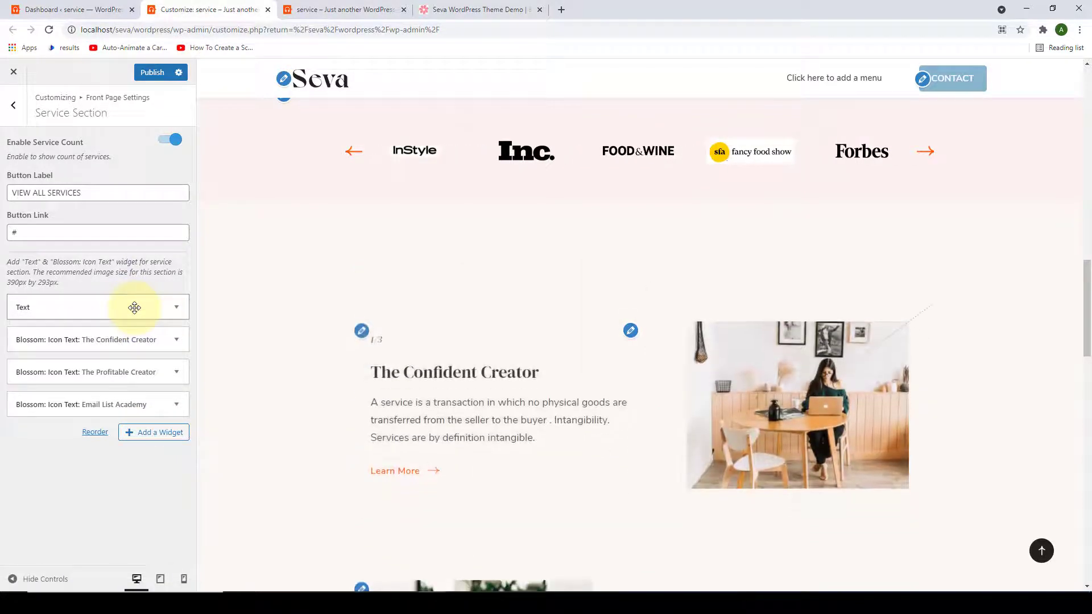
left_click(95, 312)
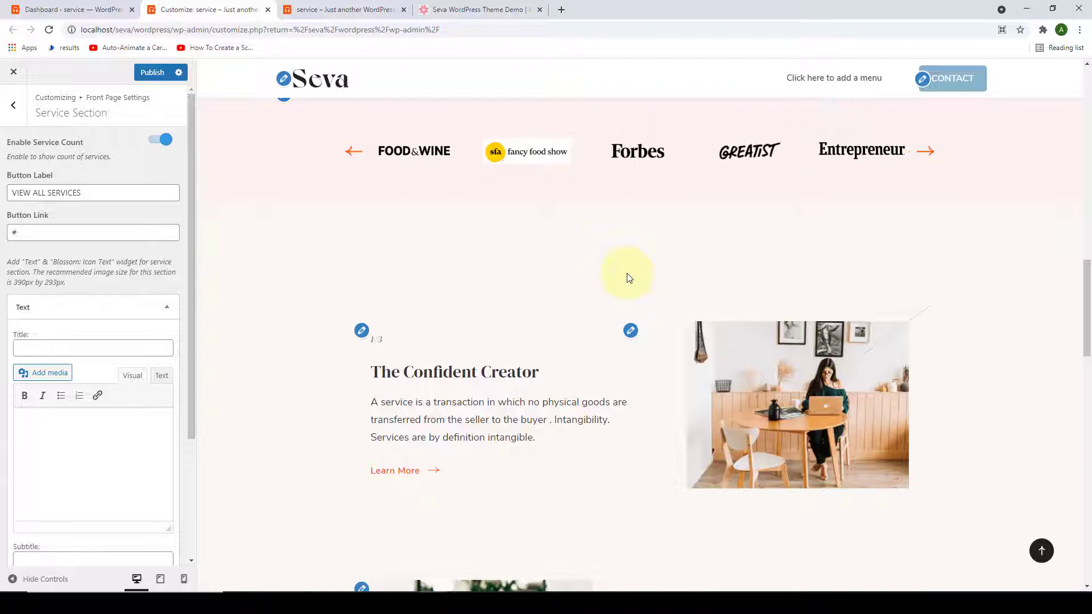
Fill the Text widget with title 'Discover the Services', the intro paragraph, and subtitle SERVICES.
left_click_drag(193, 316, 190, 408)
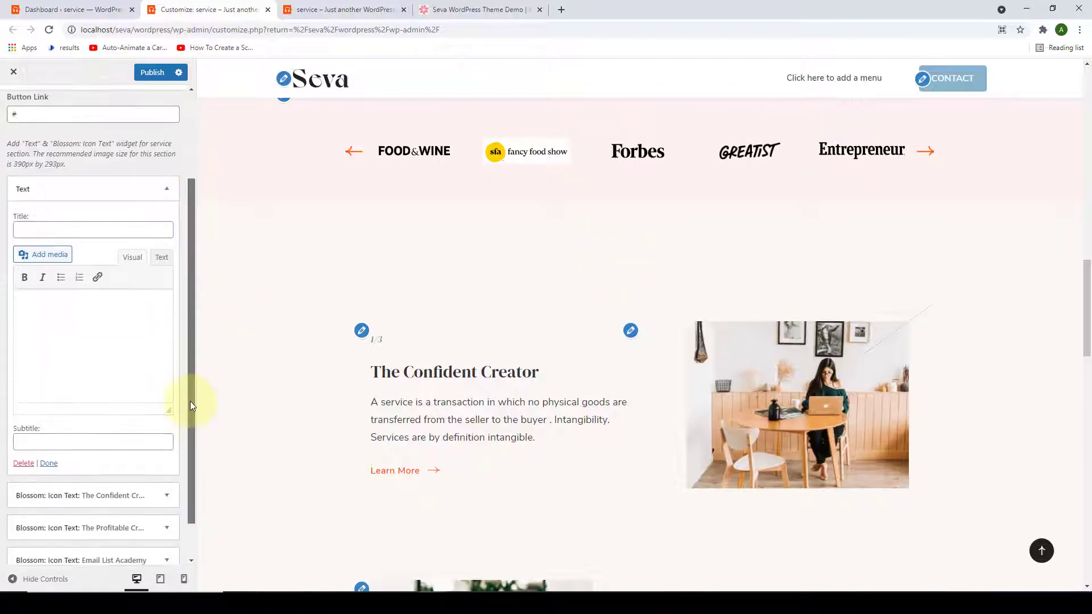
left_click(98, 237)
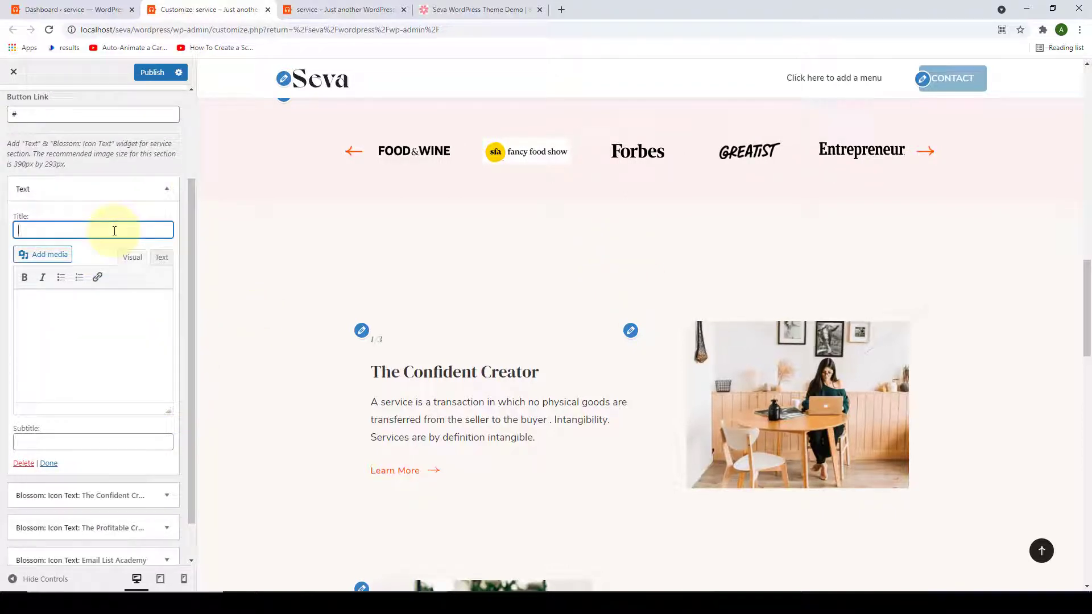
type("Discover the Services")
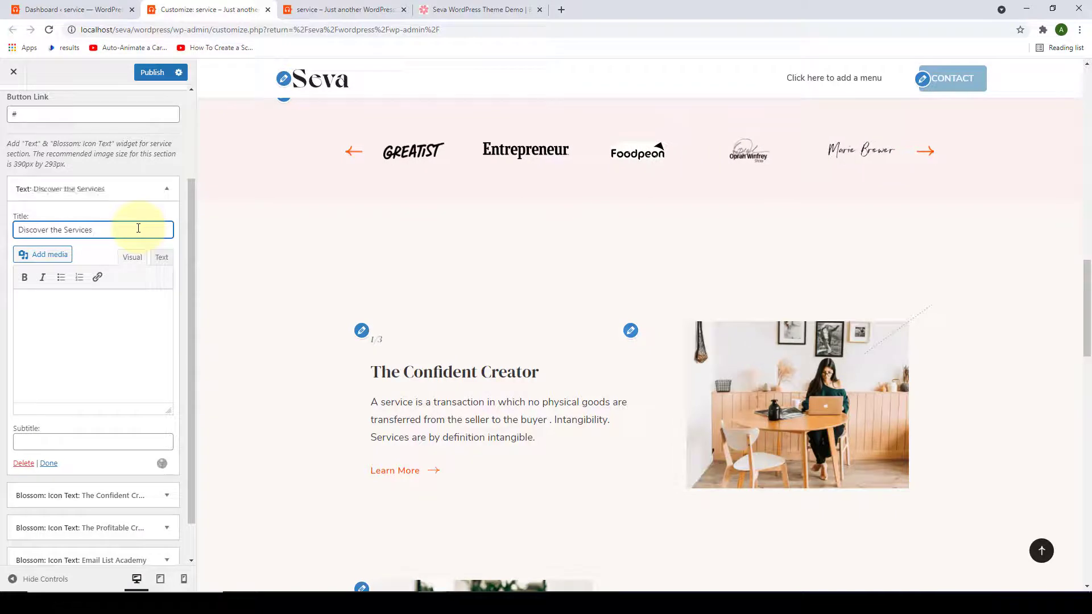
left_click(77, 312)
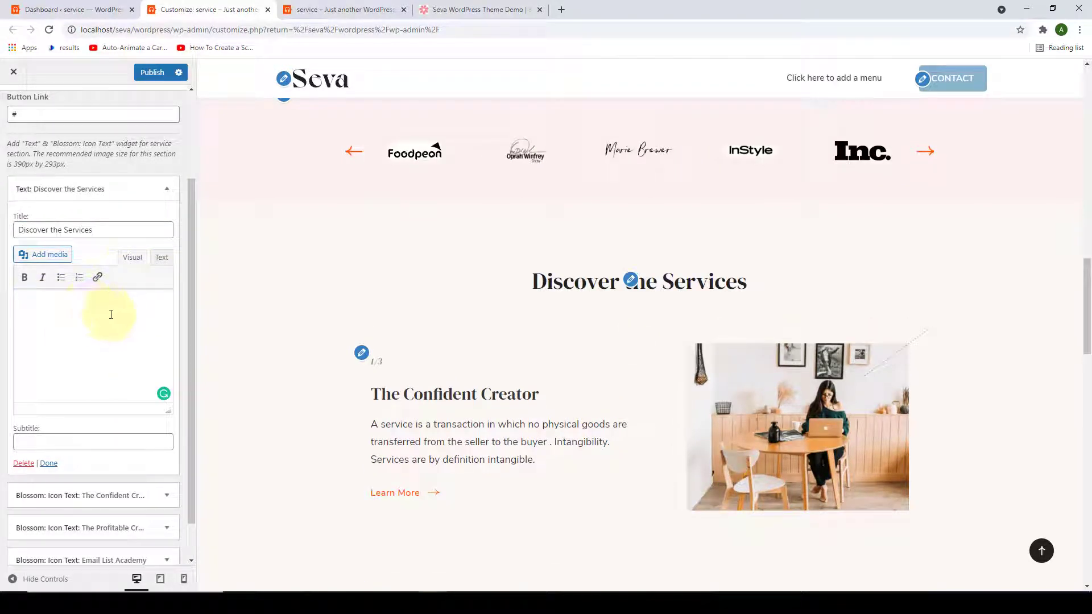
type("One-on-One Personalised services for clients anywhere in the world, to empower you to feel positive about your life, relationships, career and health.")
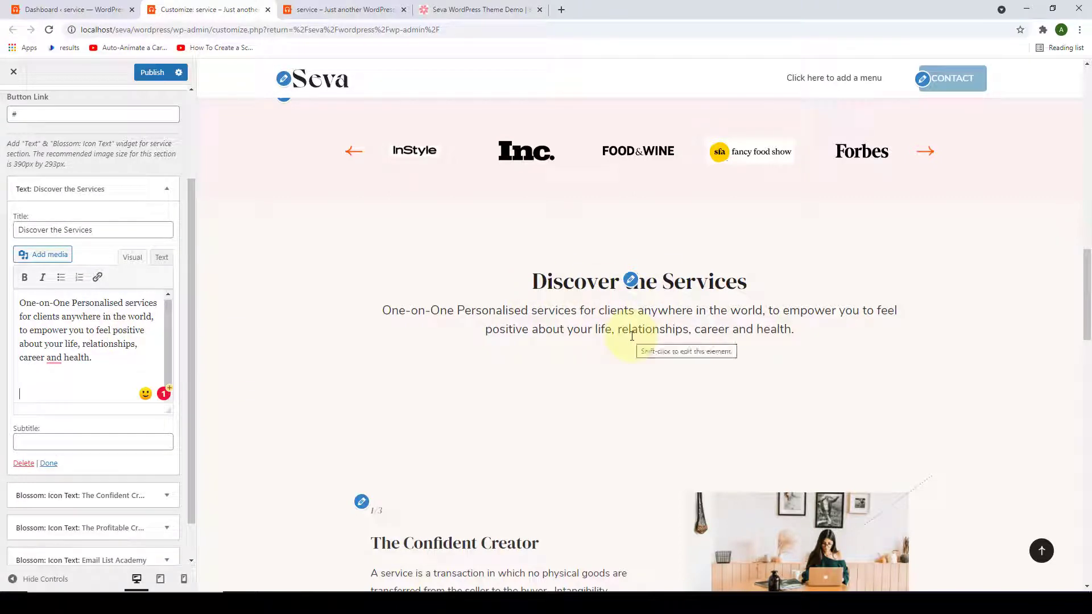
scroll(130, 412, "down", 1)
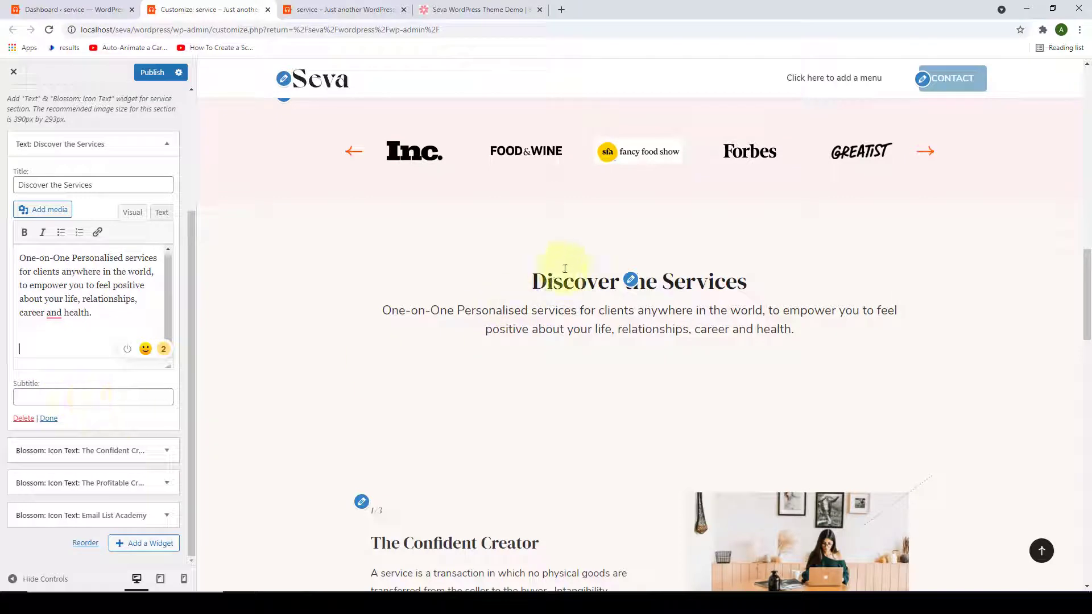
left_click(102, 397)
type("SERV")
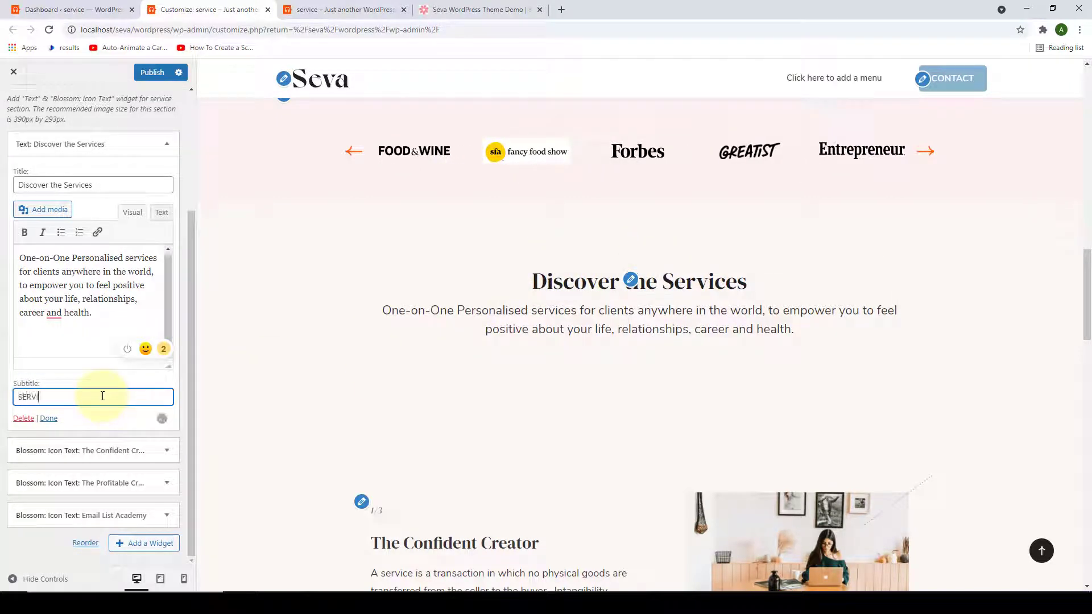
type("ICES")
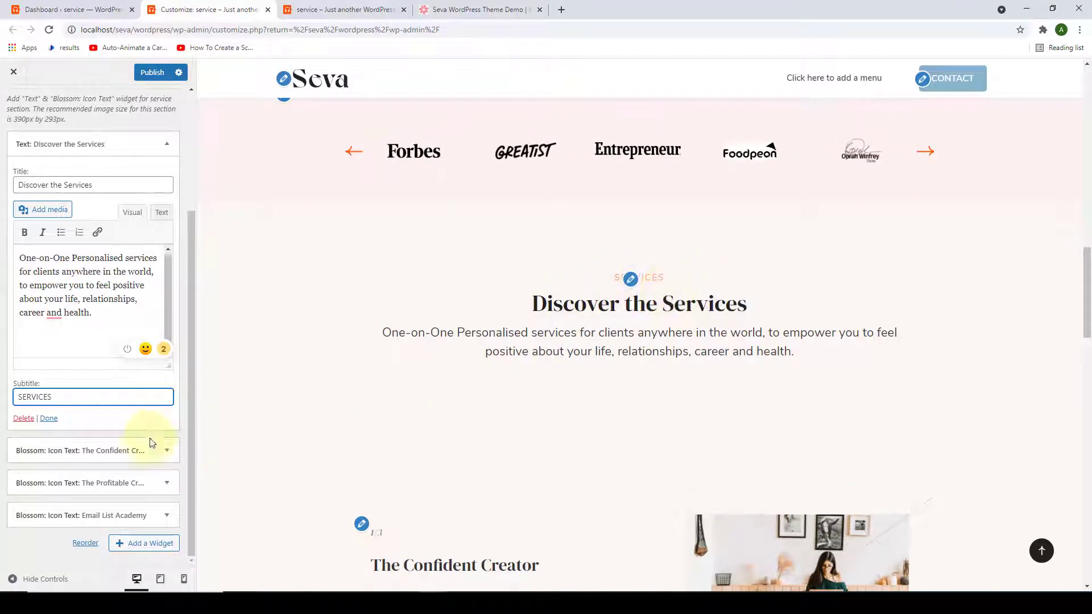
left_click(56, 420)
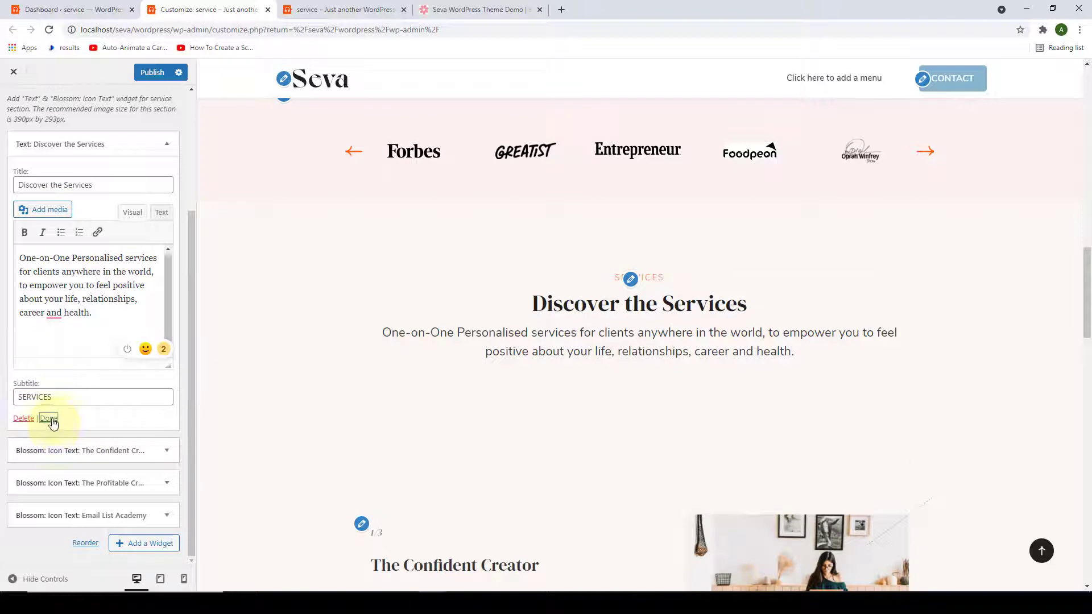
left_click(49, 419)
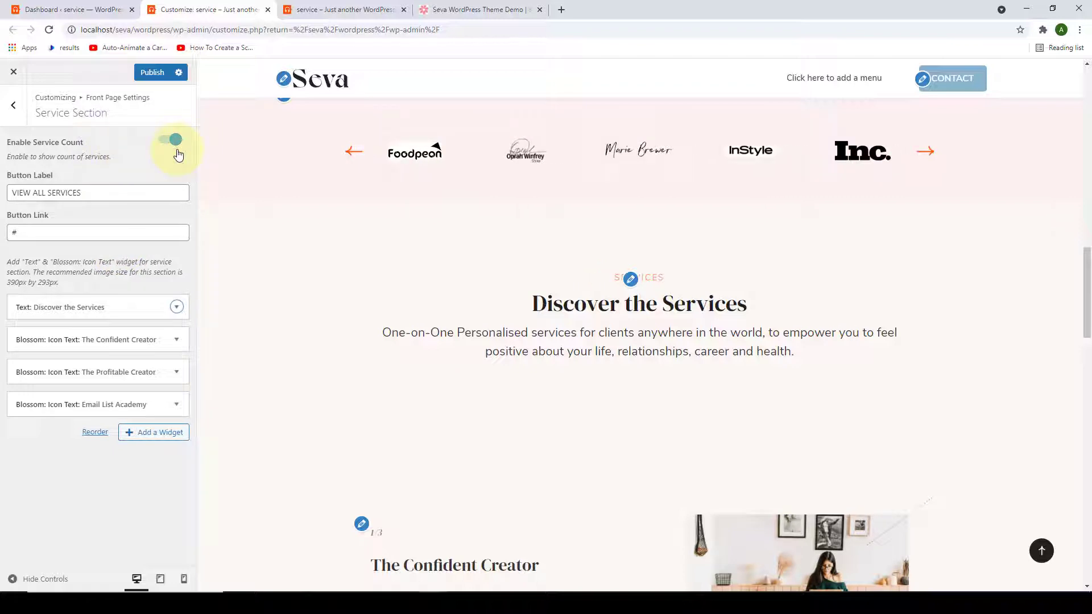
Turn on Enable Service Count so each service shows a number.
scroll(519, 314, "down", 5)
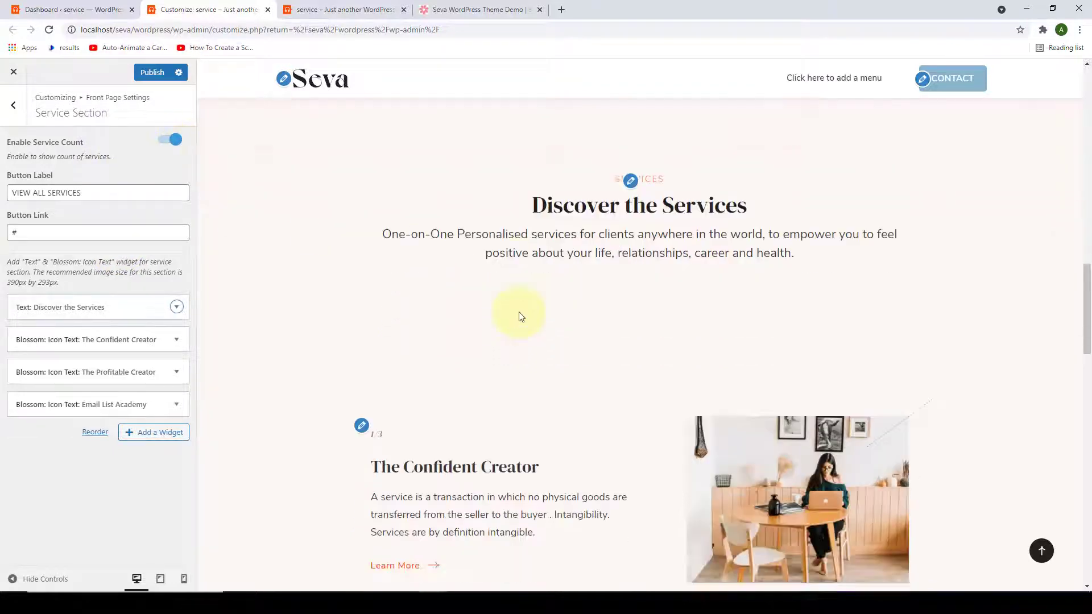
scroll(411, 293, "down", 4)
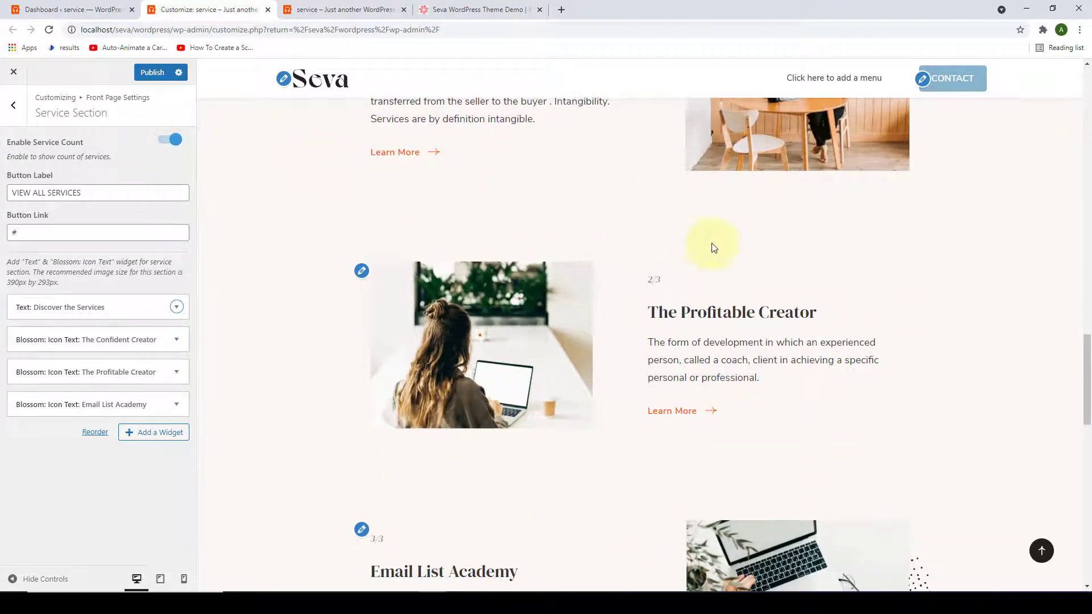
left_click(166, 145)
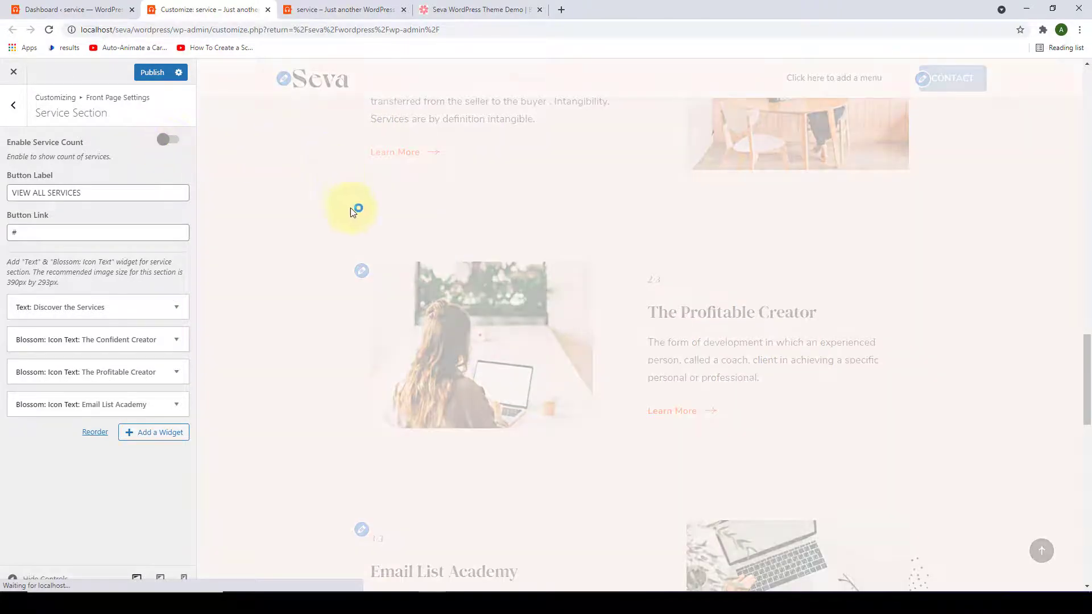
scroll(375, 232, "down", 4)
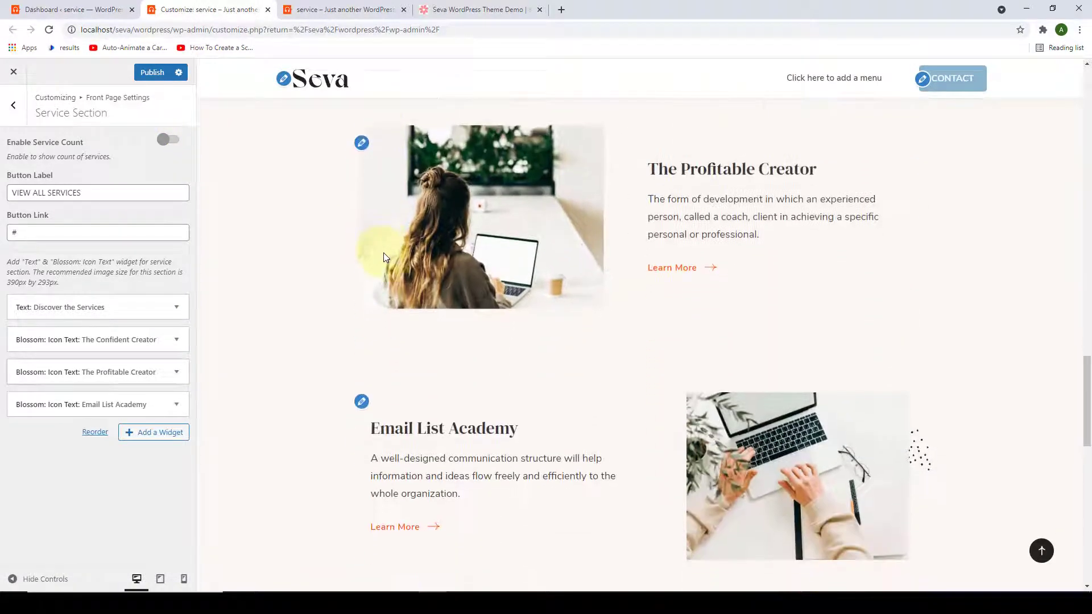
scroll(383, 254, "down", 2)
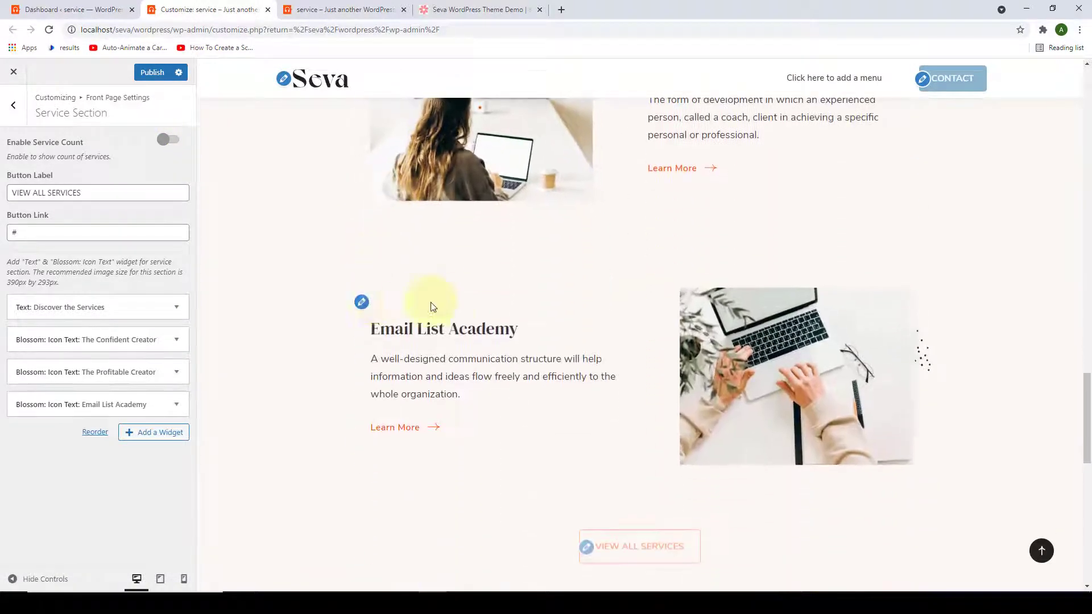
left_click(168, 142)
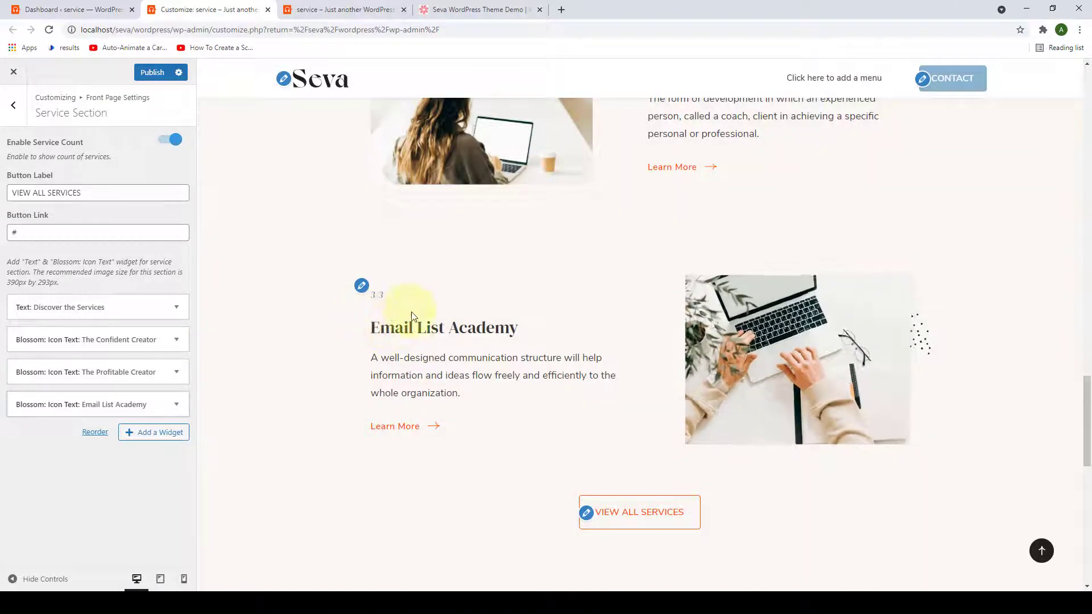
scroll(484, 296, "up", 2)
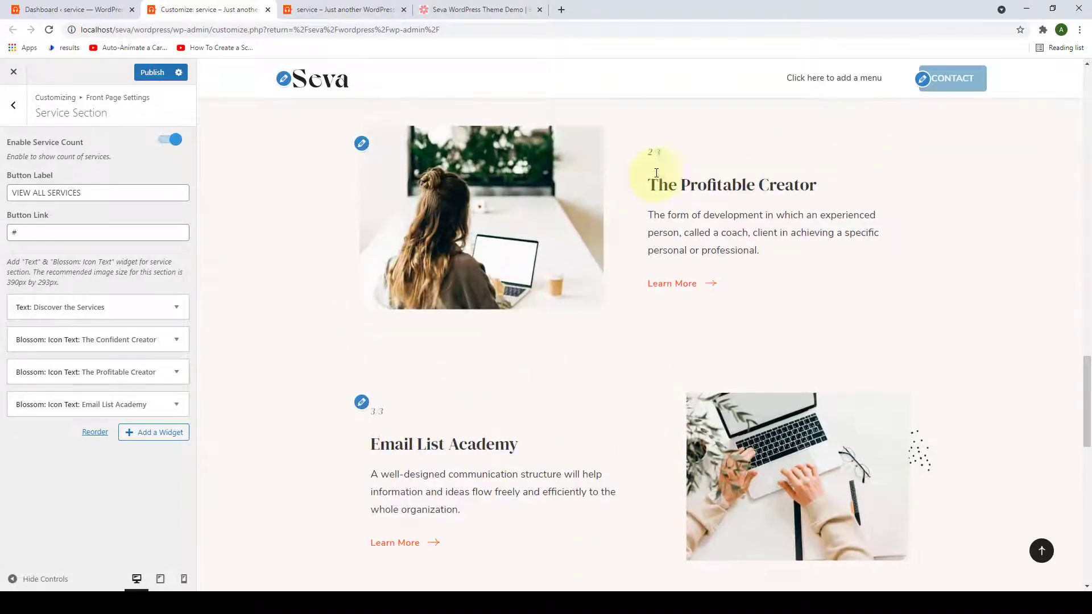
scroll(654, 176, "up", 5)
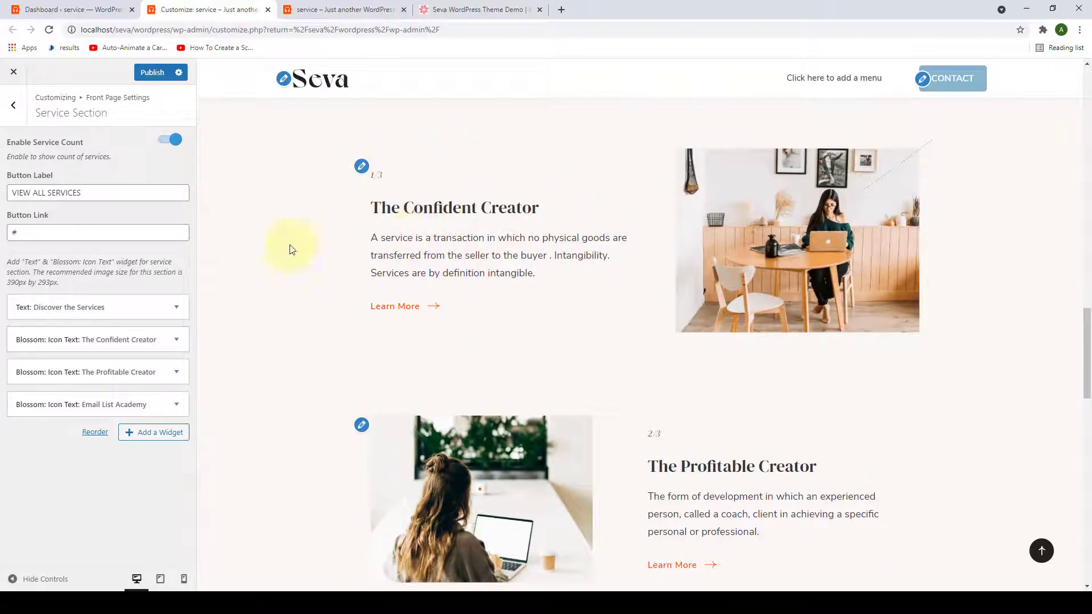
Set the View All Services button link to the localhost address and publish.
left_click_drag(85, 195, 7, 195)
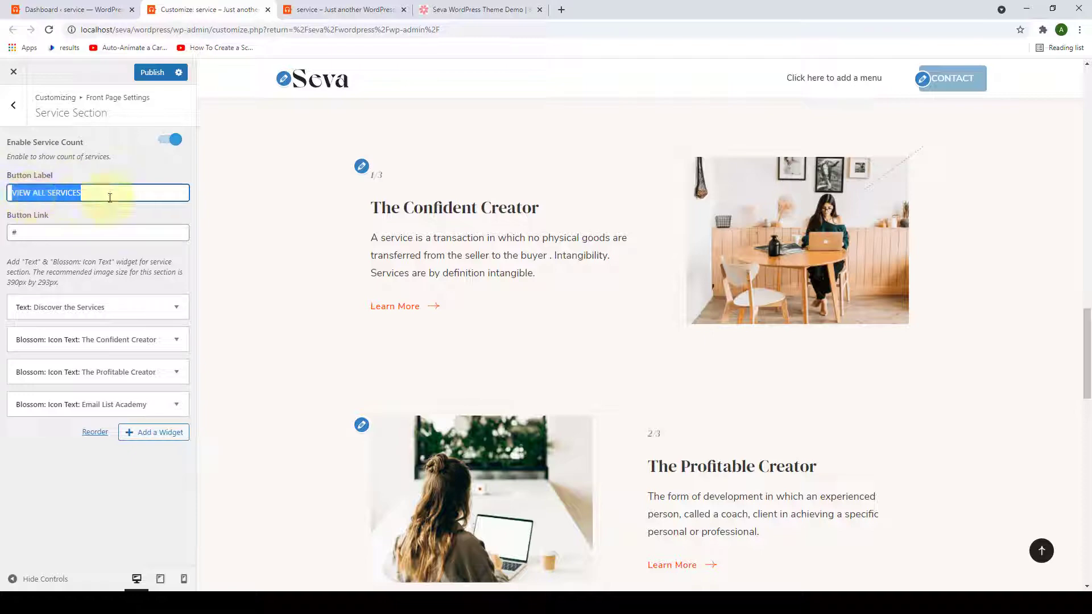
scroll(463, 285, "down", 10)
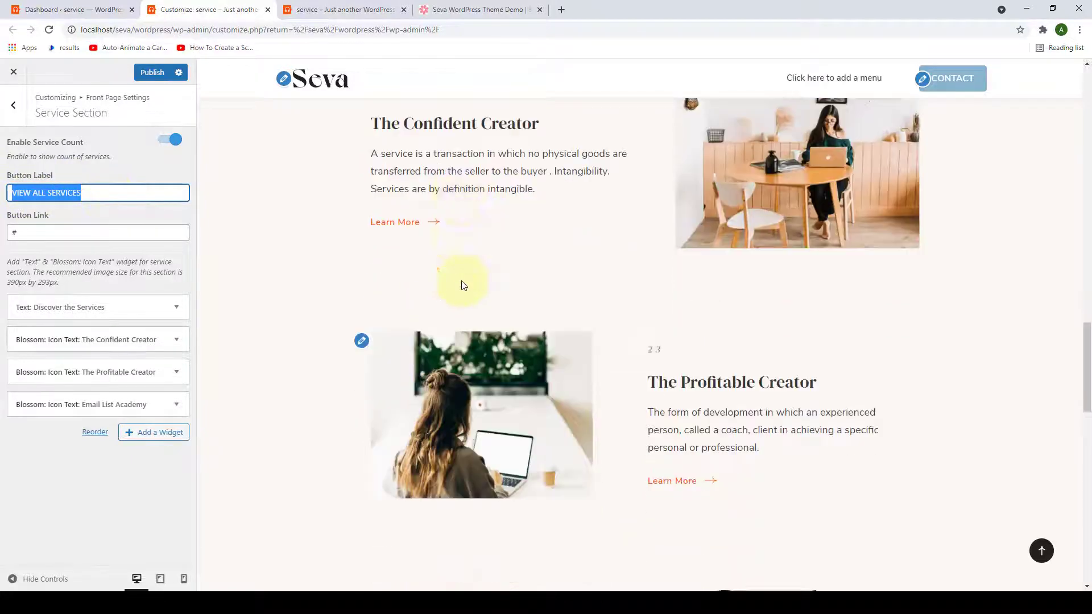
scroll(463, 285, "down", 2)
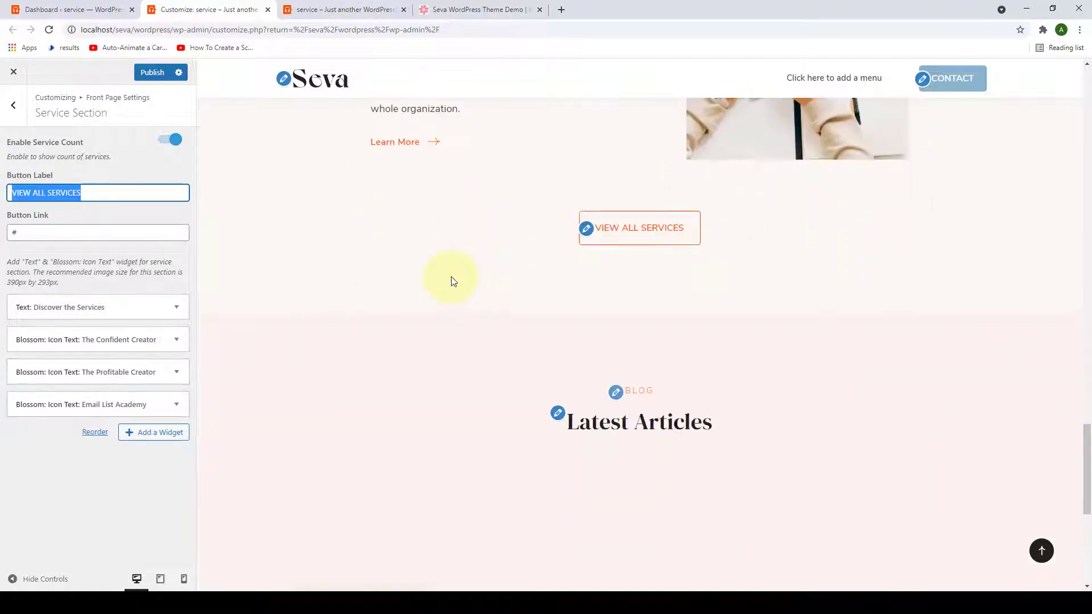
left_click(16, 231)
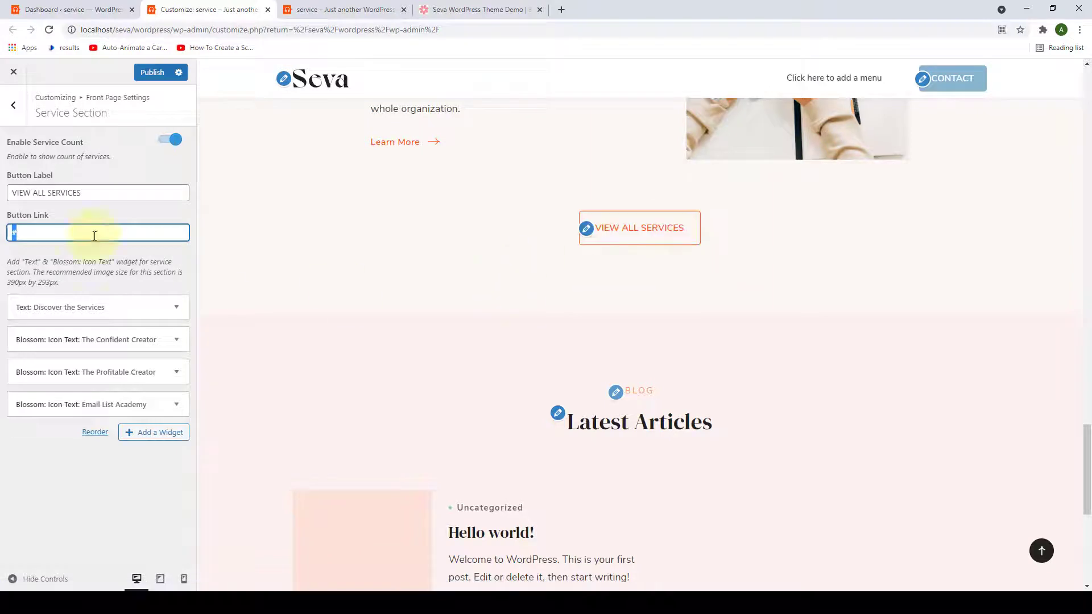
type("http://localhost/seva/wordpress/wp-admin/customize.php?return=%2Fseva%2Fwordpress%2Fwp-admin%2F")
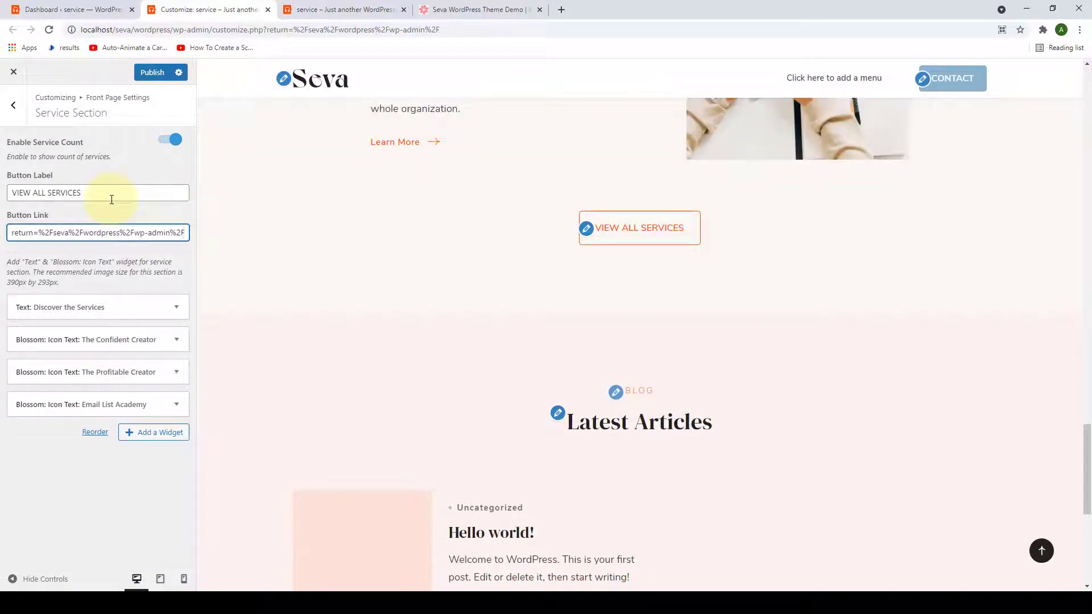
left_click(151, 74)
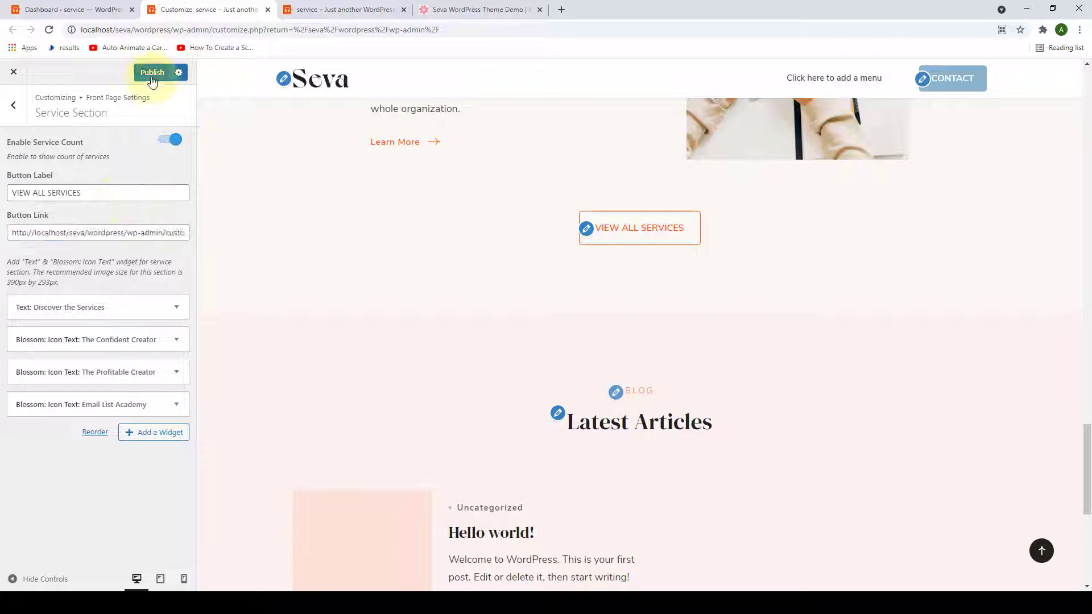
left_click(344, 8)
Reload the live site to review the numbered services, then return to Front Page Settings.
left_click(48, 30)
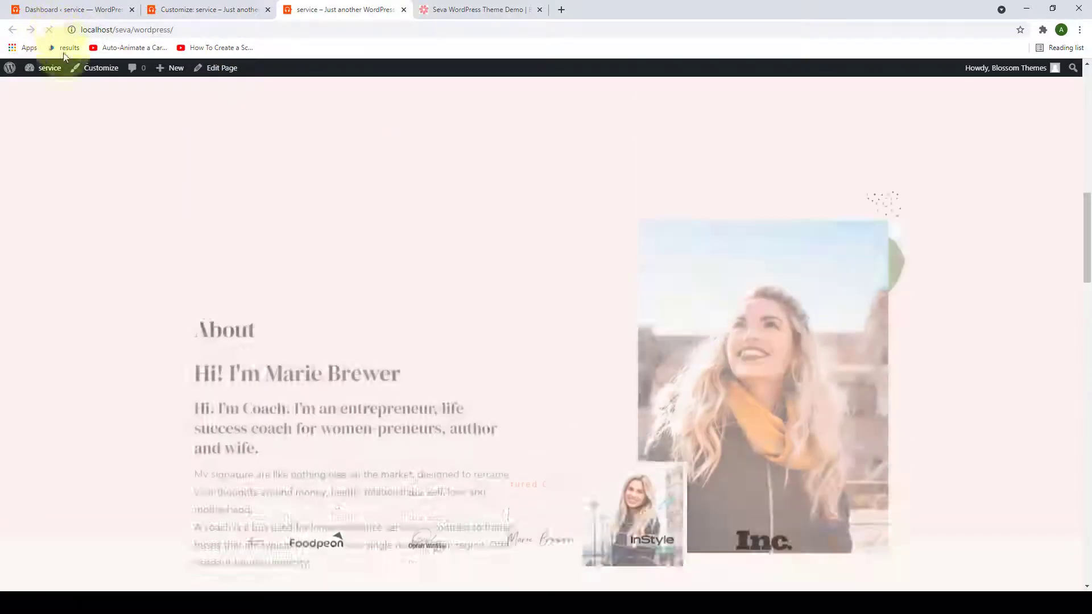
scroll(554, 254, "down", 4)
scroll(555, 266, "down", 9)
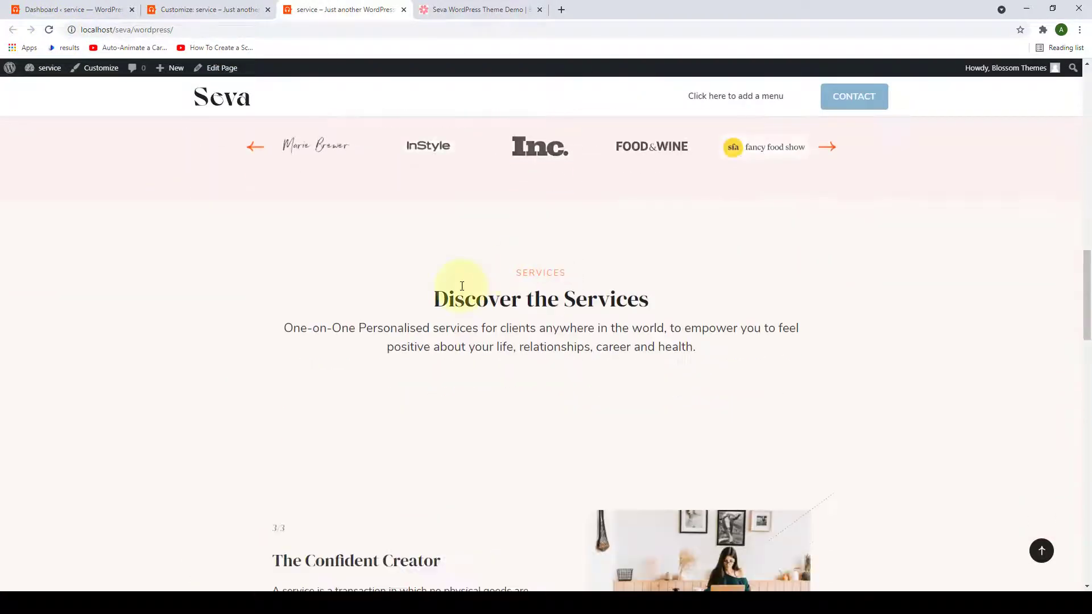
scroll(550, 307, "down", 7)
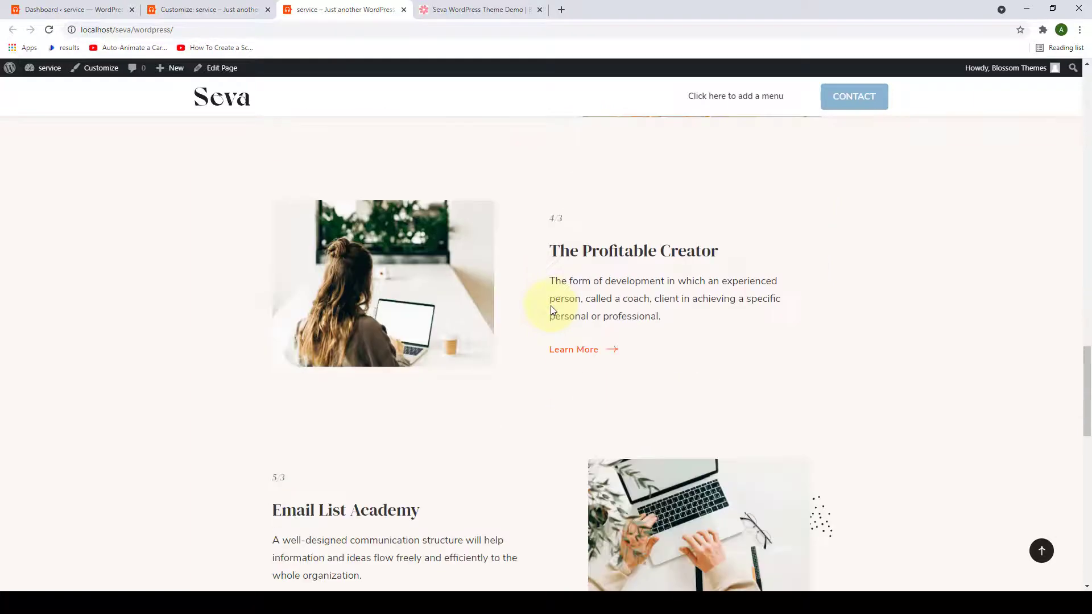
scroll(582, 318, "up", 2)
scroll(582, 316, "up", 11)
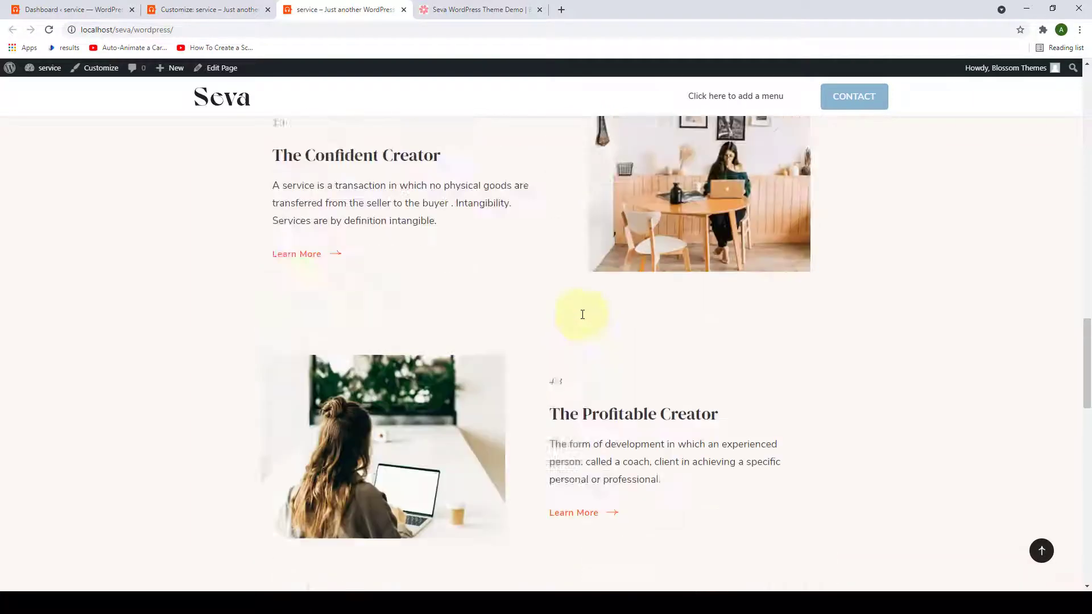
left_click(211, 9)
left_click(4, 106)
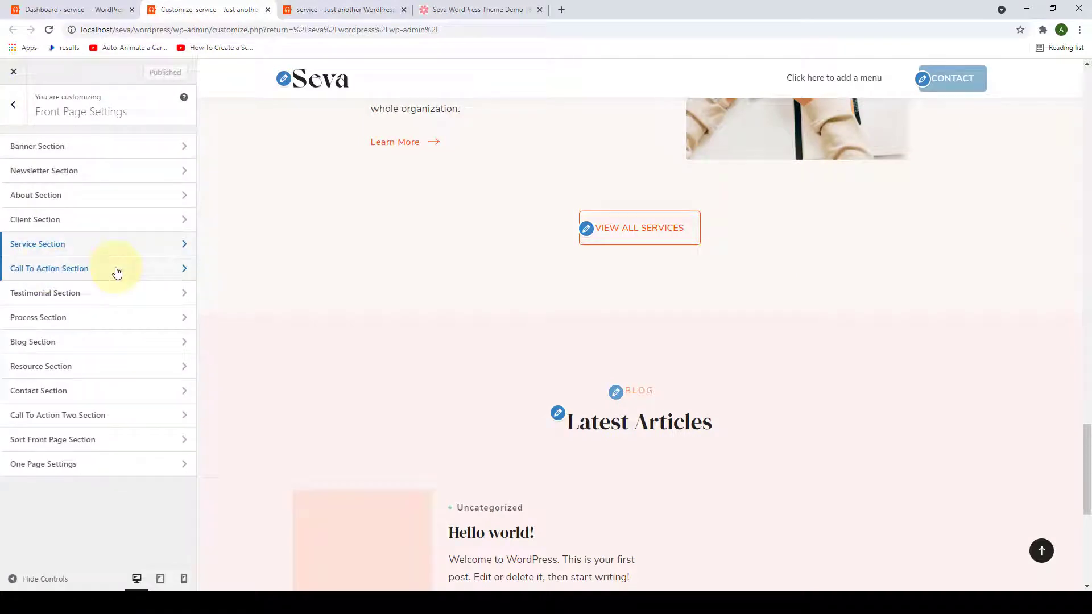
Add a Blossom: Call To Action widget to the Call To Action Section.
left_click(117, 273)
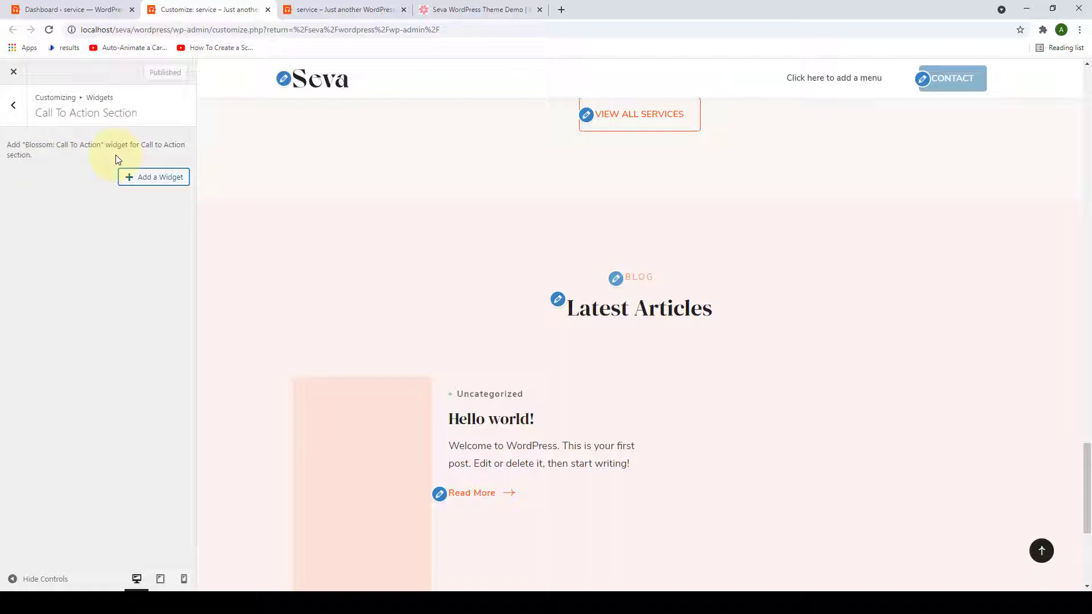
left_click(130, 181)
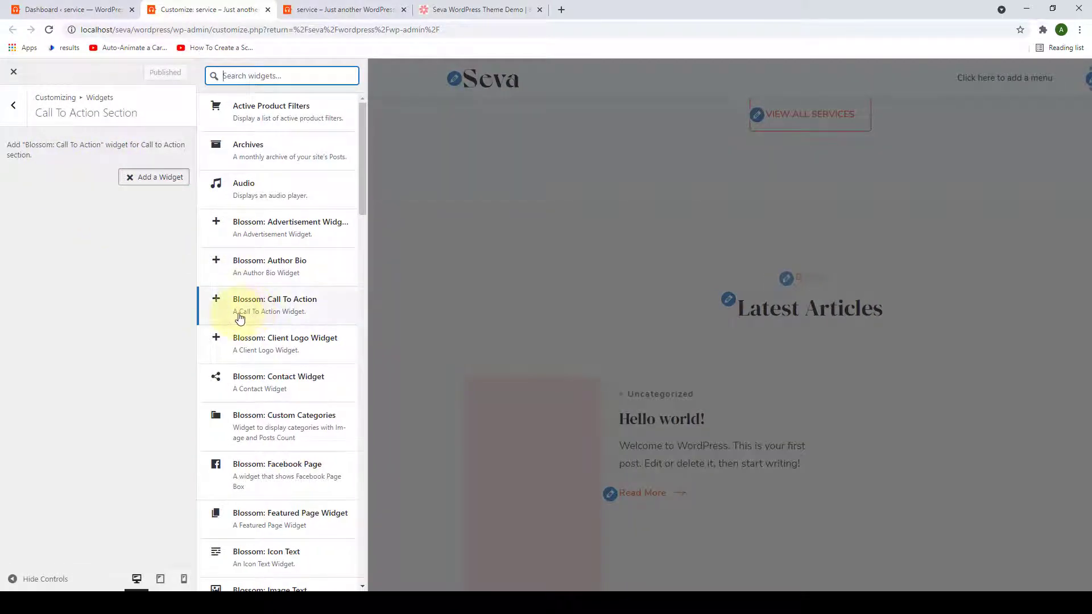
left_click(316, 310)
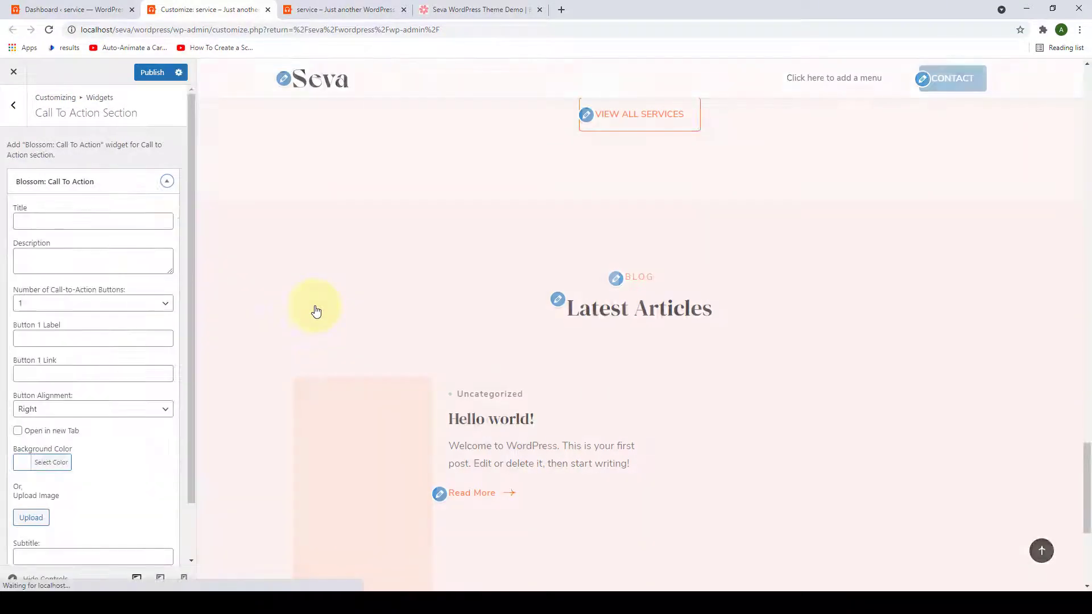
scroll(117, 312, "down", 2)
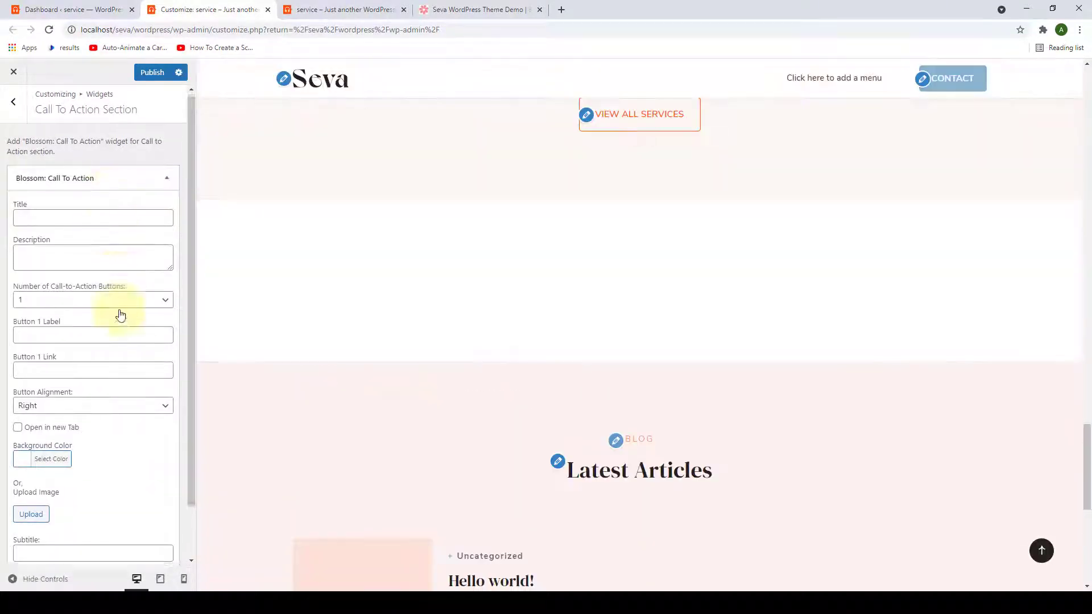
scroll(116, 436, "up", 2)
Title the widget 'Work With Me' and paste the coaching description.
left_click(83, 225)
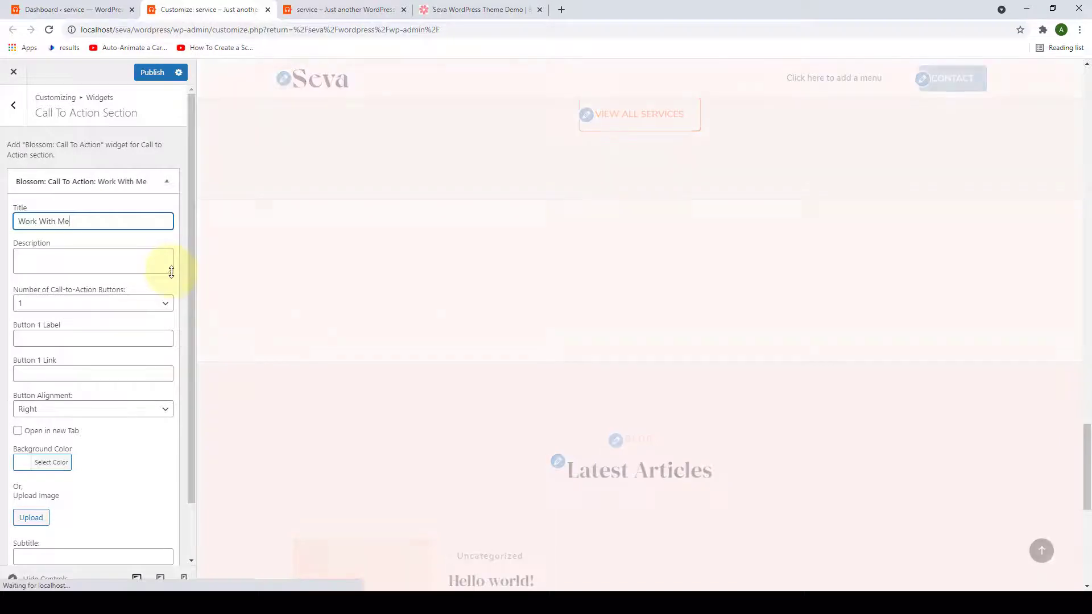
left_click_drag(172, 272, 170, 320)
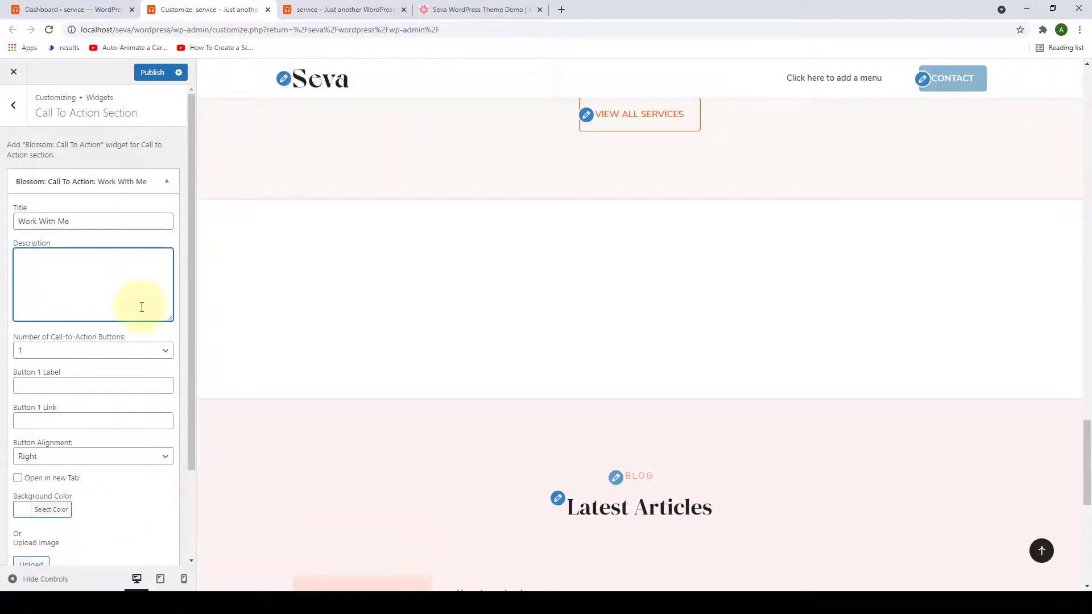
type("Close the gap between where you are today – and where you want to be. My way of coaching is to empower you in becoming the Leader you want to be.")
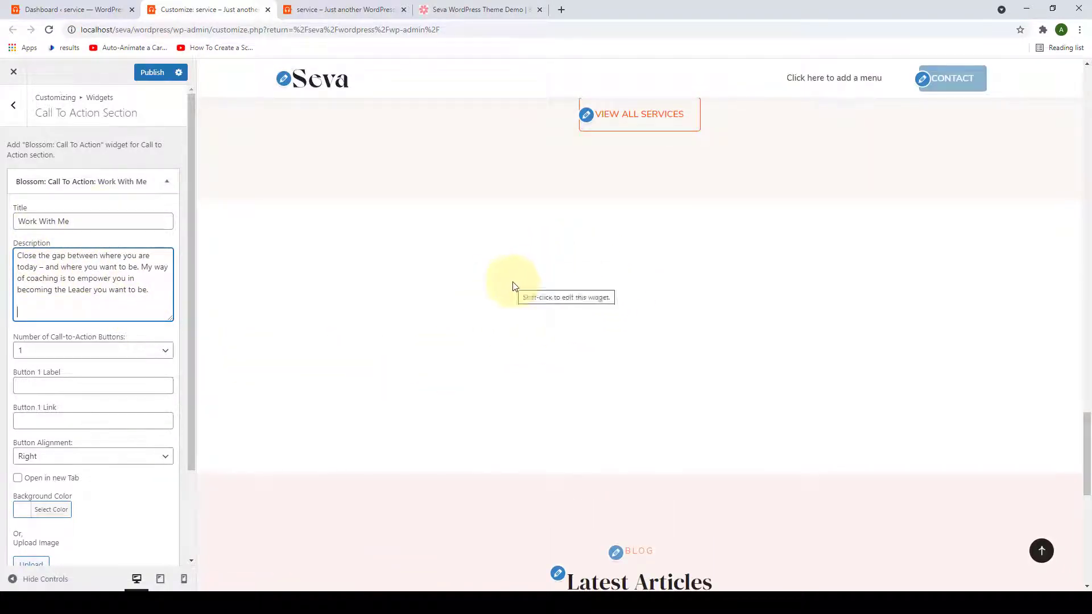
left_click_drag(193, 309, 193, 403)
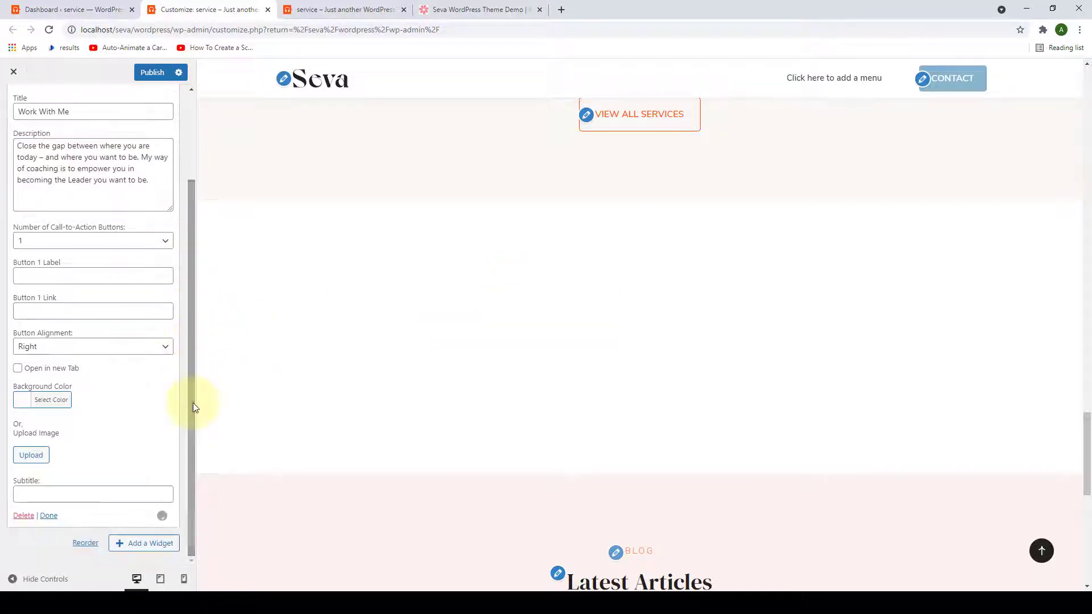
Set the call-to-action background colour to pink #ffafaf.
left_click(57, 405)
scroll(106, 428, "down", 1)
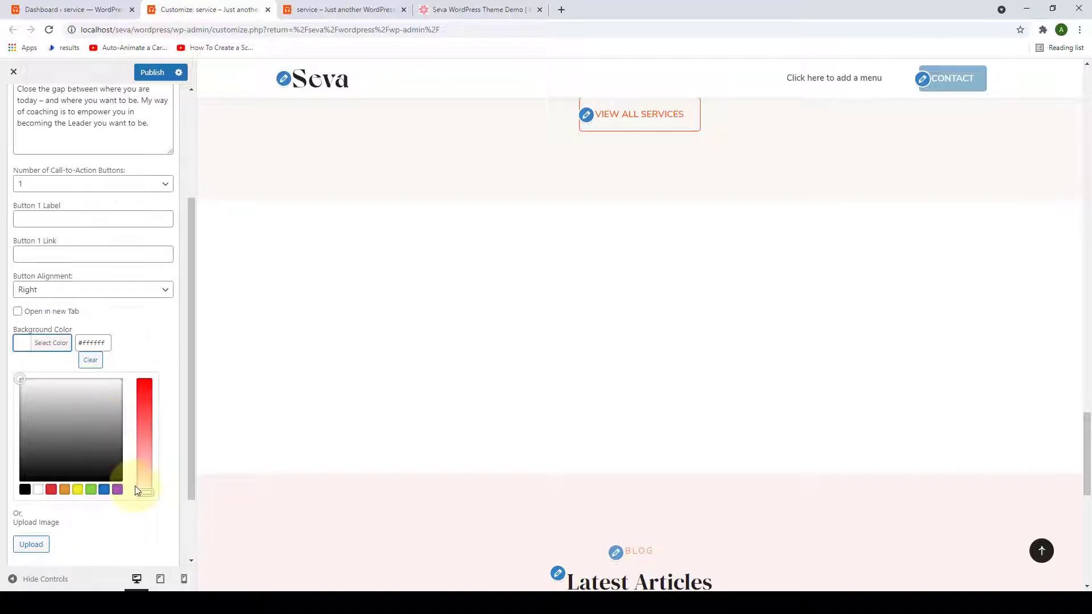
left_click_drag(144, 488, 144, 474)
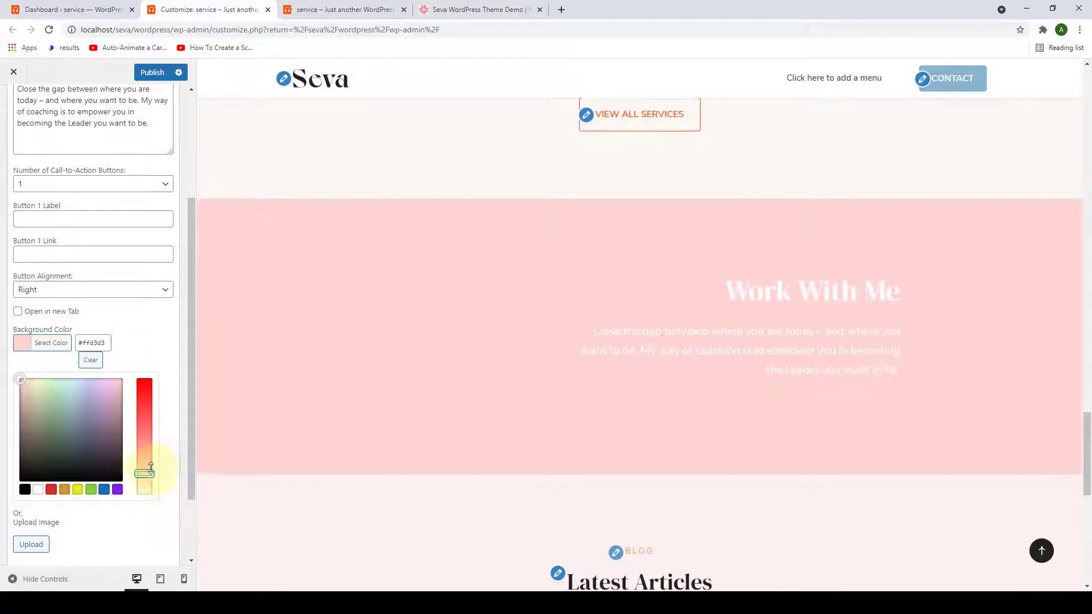
left_click_drag(148, 469, 144, 458)
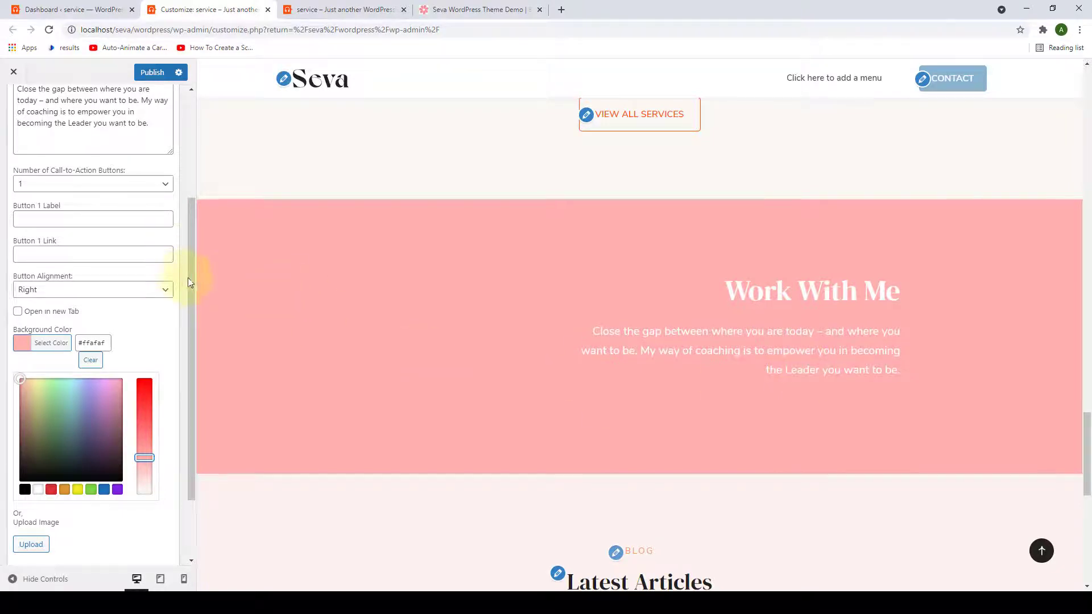
left_click_drag(195, 285, 198, 227)
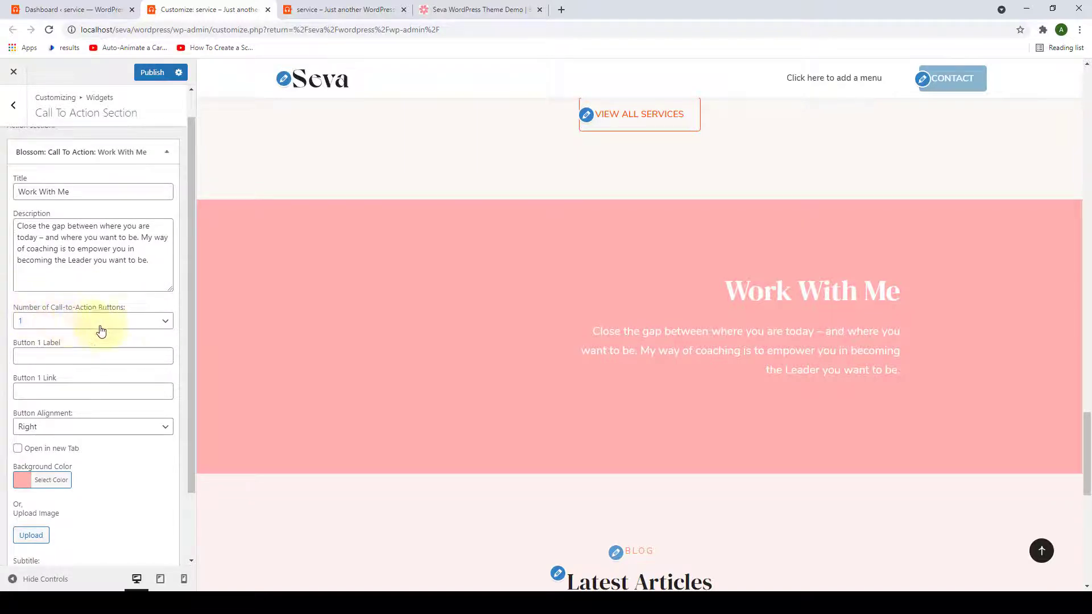
Use two buttons; label Button 1 SCHEDULE THE APPOINTMENT and link it to the admin URL.
left_click(155, 322)
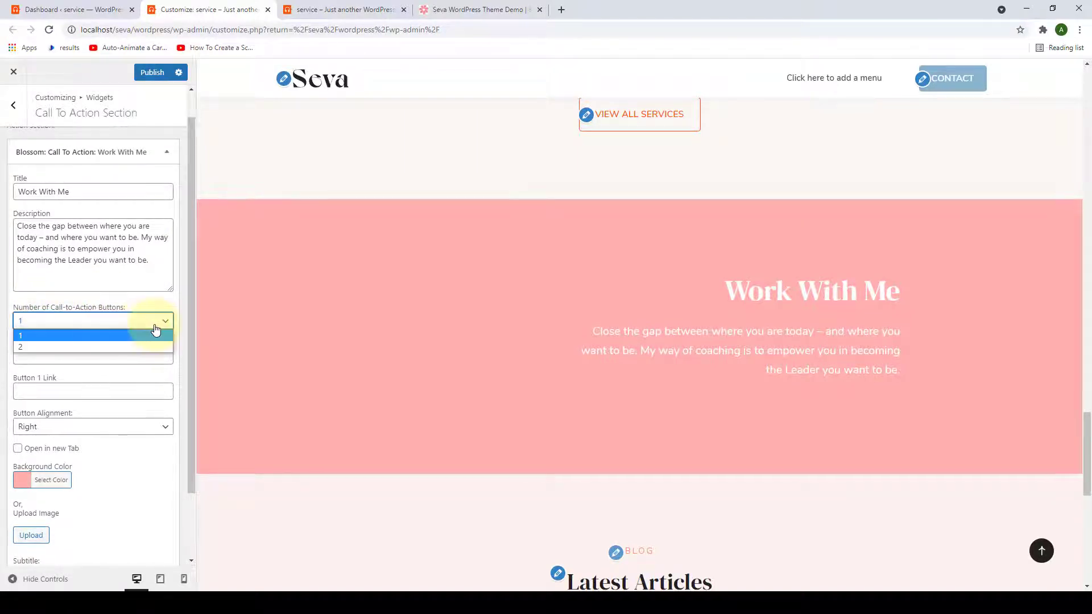
left_click(104, 347)
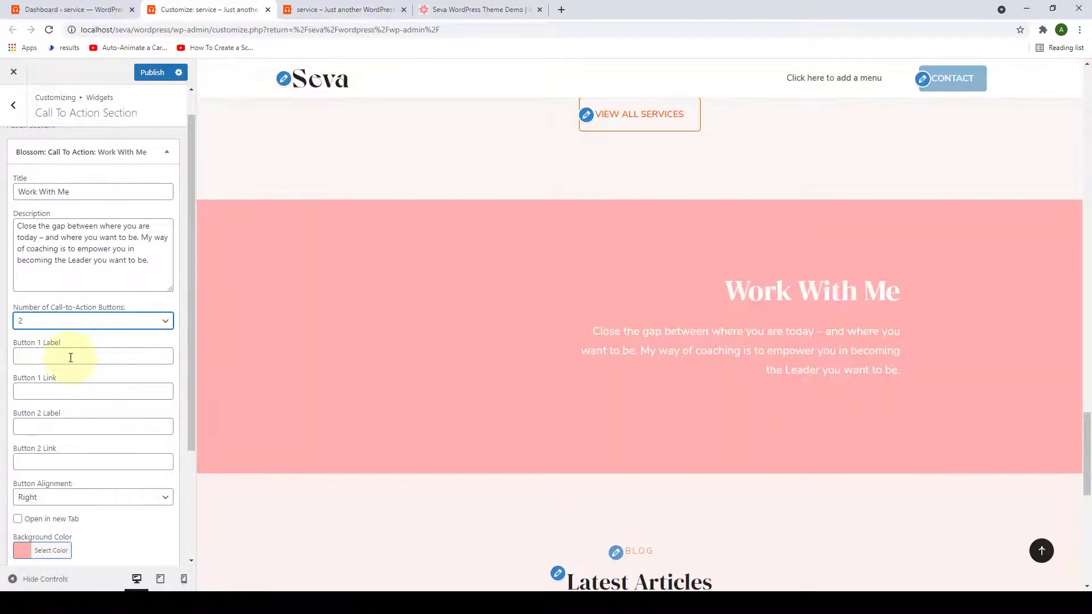
left_click(71, 358)
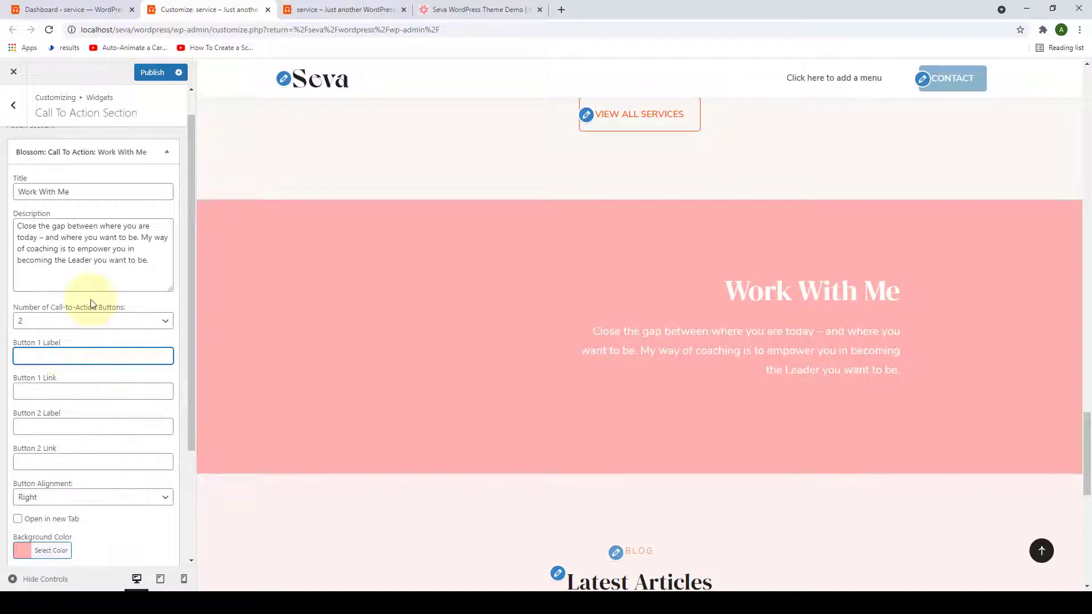
type("SCHEDULE THE APPOINTMENT")
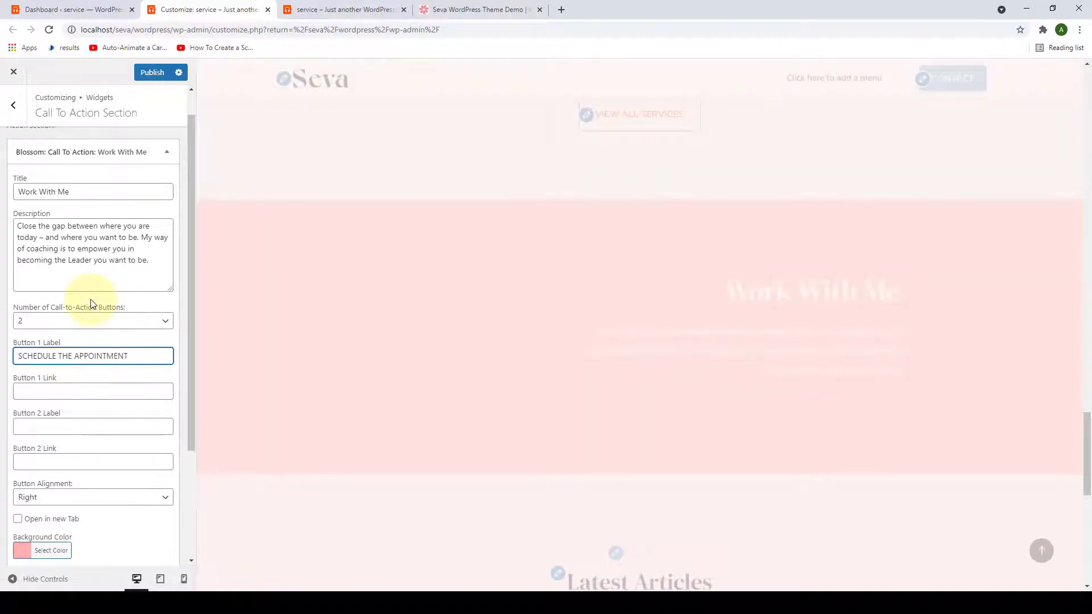
left_click(36, 390)
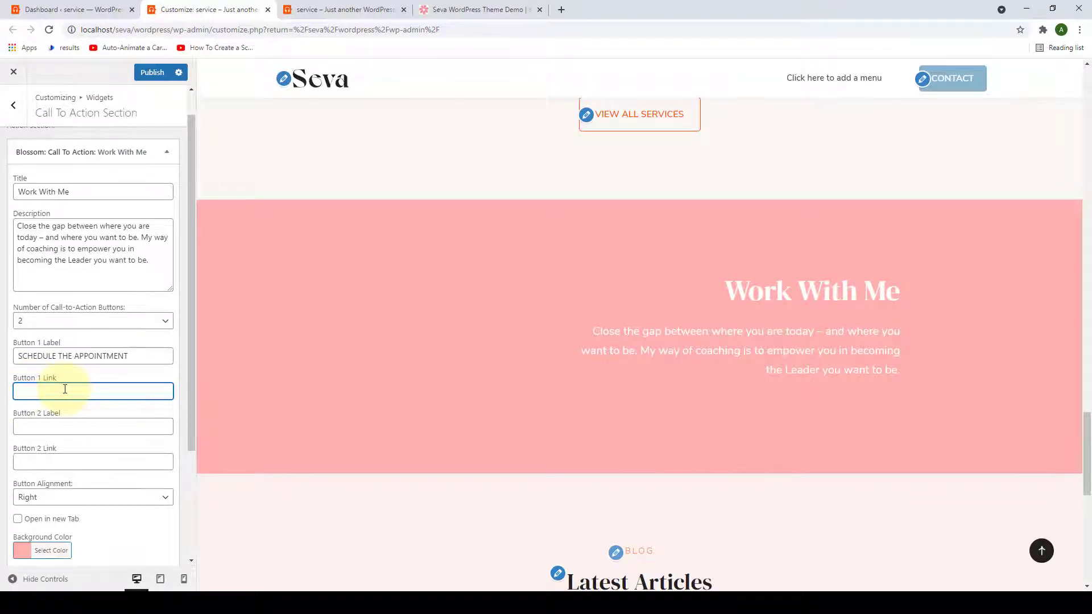
key("ctrl+v")
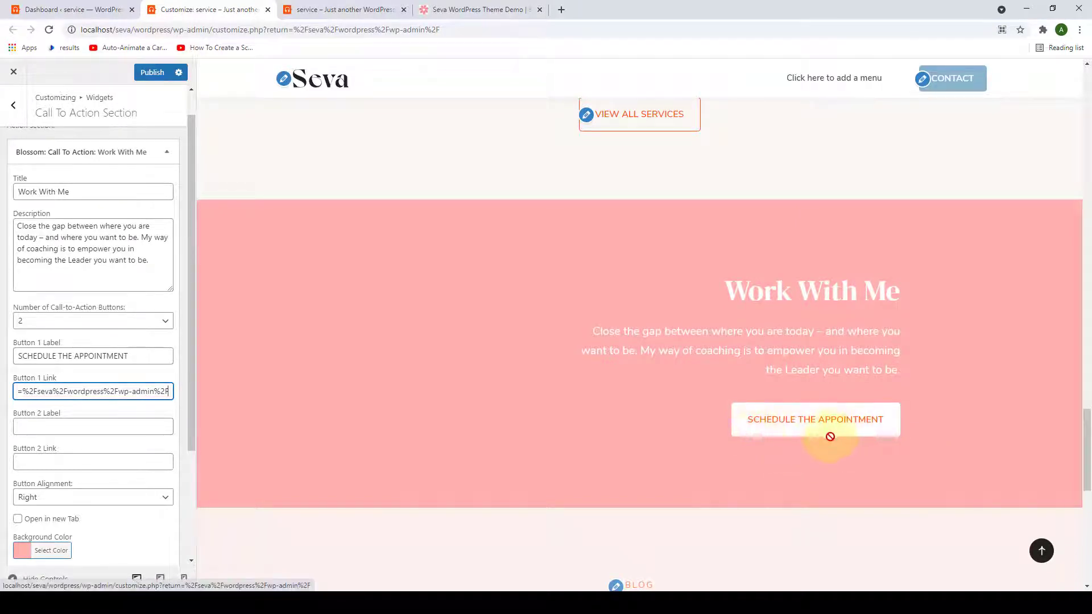
Label Button 2 VIEW SERVICES and link it to the admin URL.
scroll(80, 409, "down", 1)
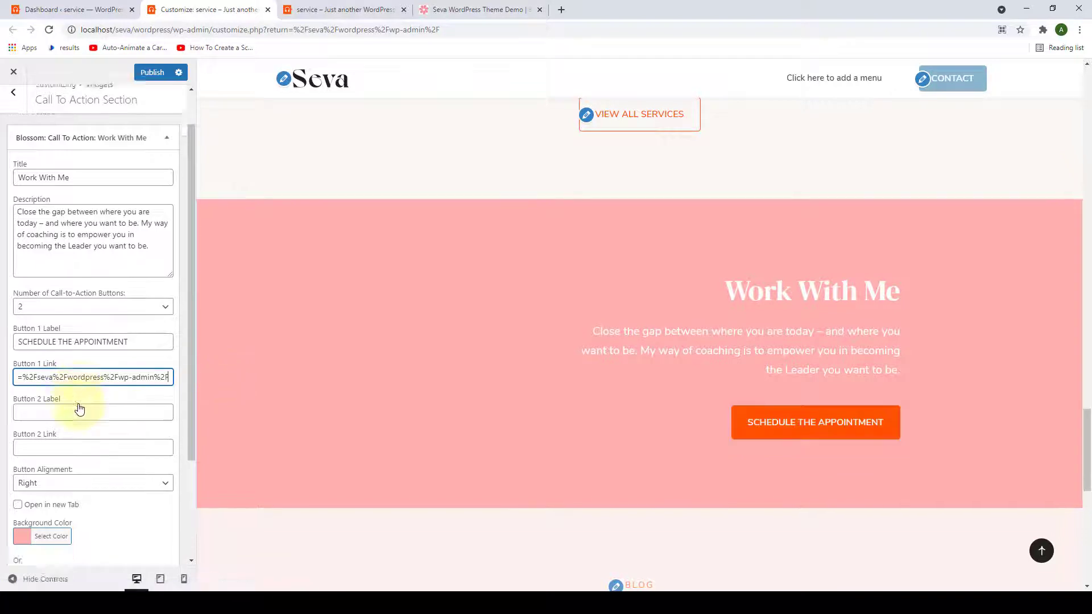
scroll(80, 410, "down", 2)
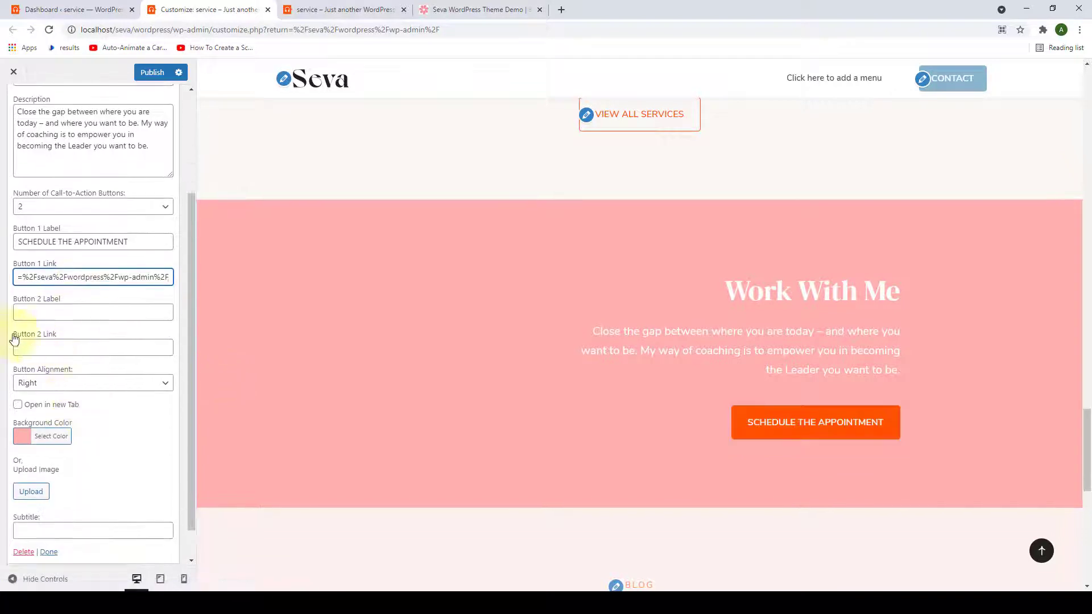
left_click(64, 313)
type("VIEW SERVICES")
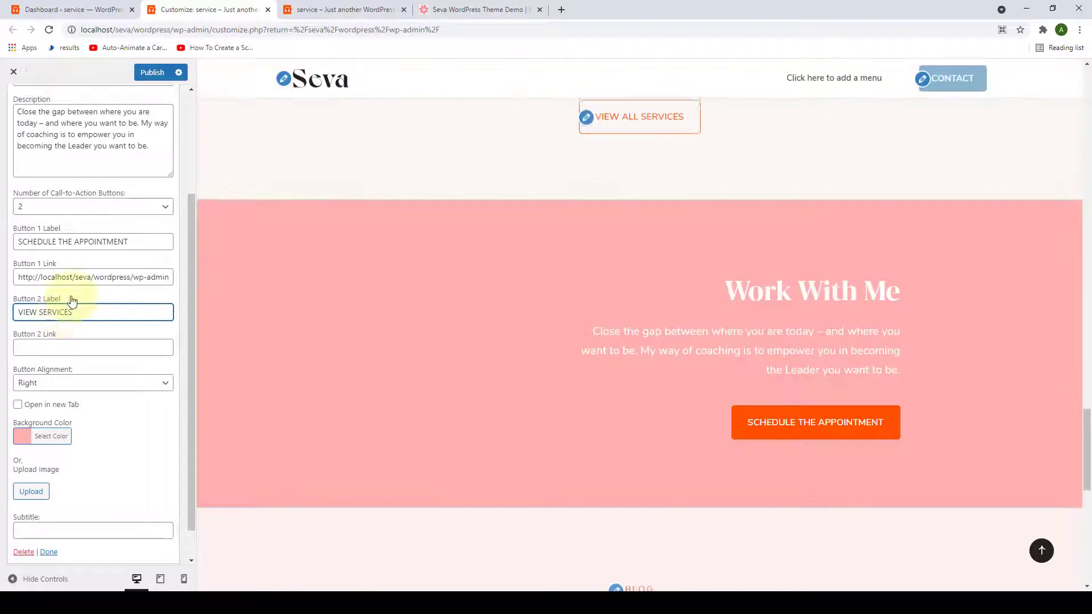
left_click(111, 348)
type("http://localhost/seva/wordpress/wp-admin/customize.php?return=%2Fseva%2Fwordpress%2Fwp-admin%2F")
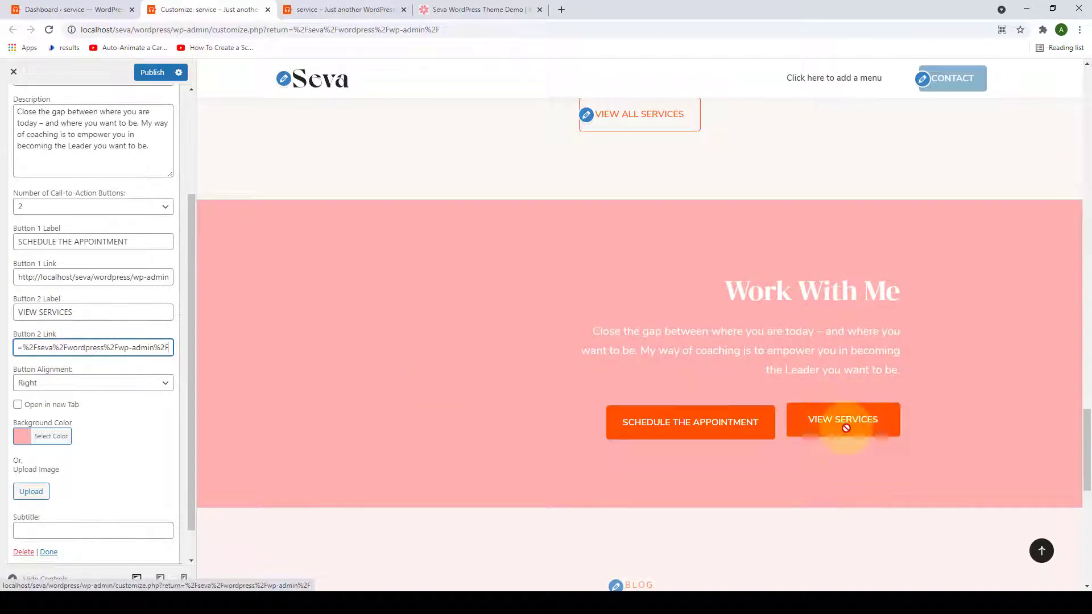
scroll(50, 389, "down", 1)
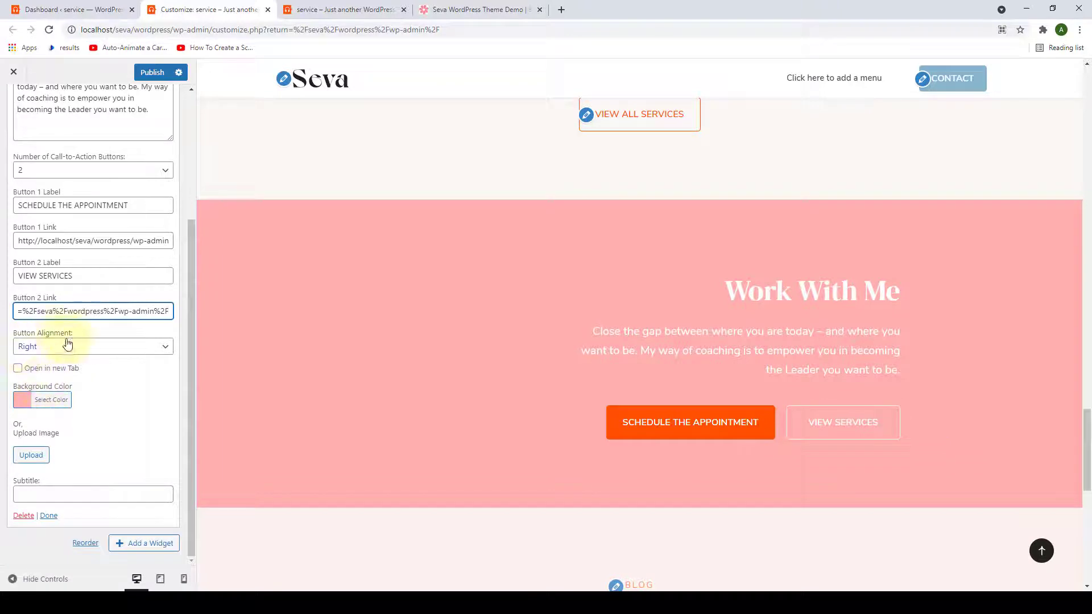
Change the button alignment from Left to Centered.
left_click(89, 346)
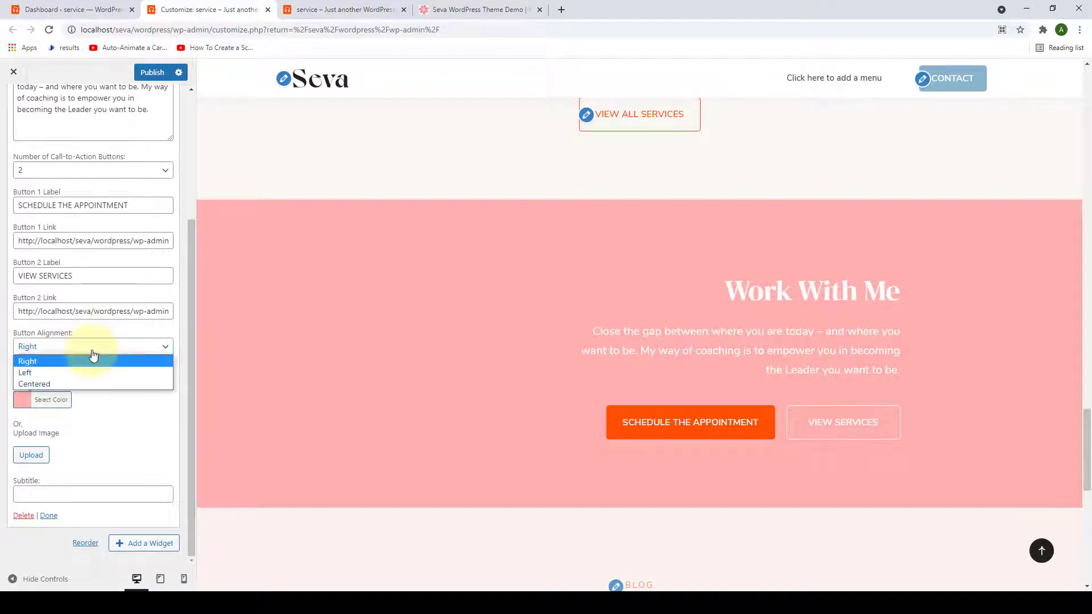
left_click(47, 371)
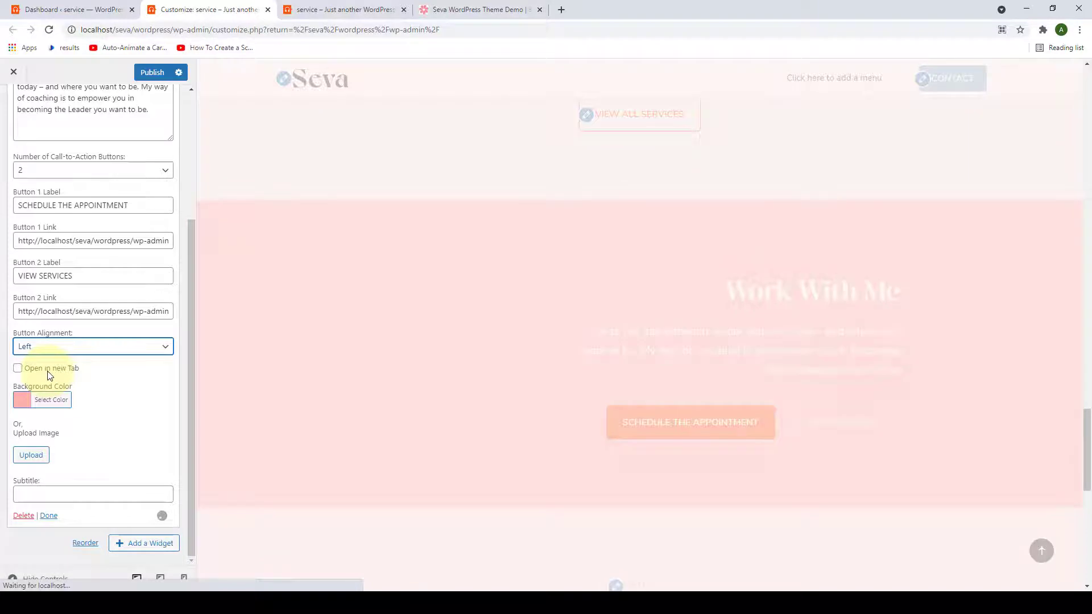
left_click(50, 347)
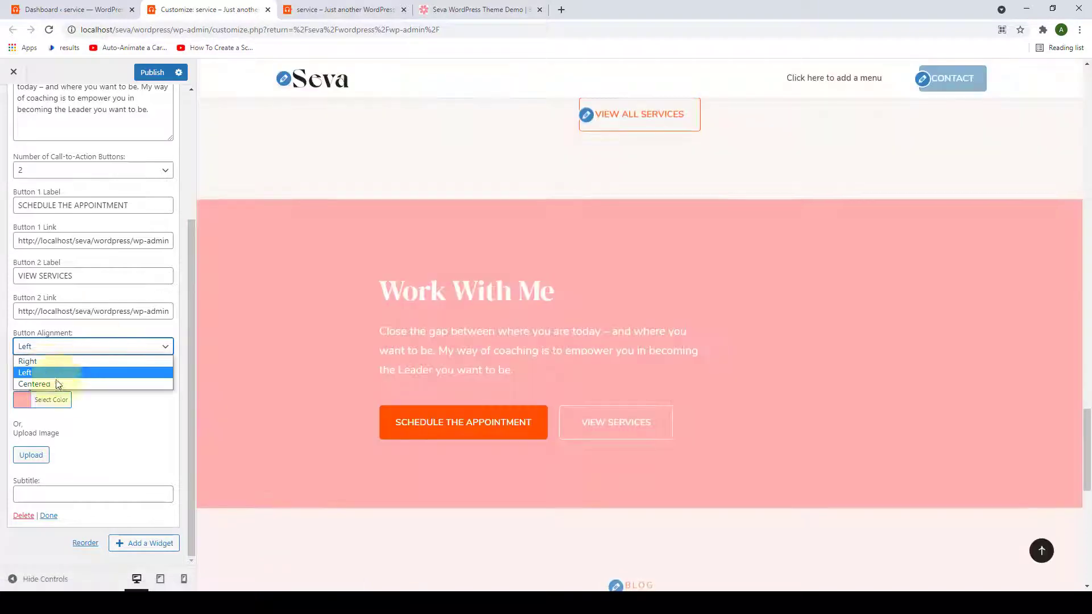
left_click(56, 385)
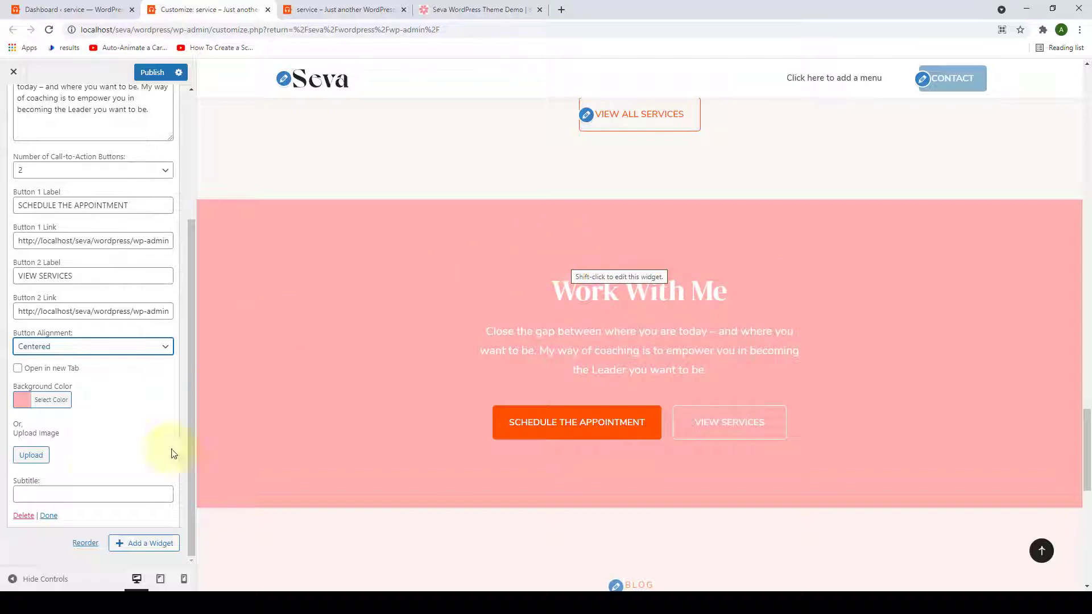
Set the photo of the woman in a scarf as the section background.
left_click(41, 459)
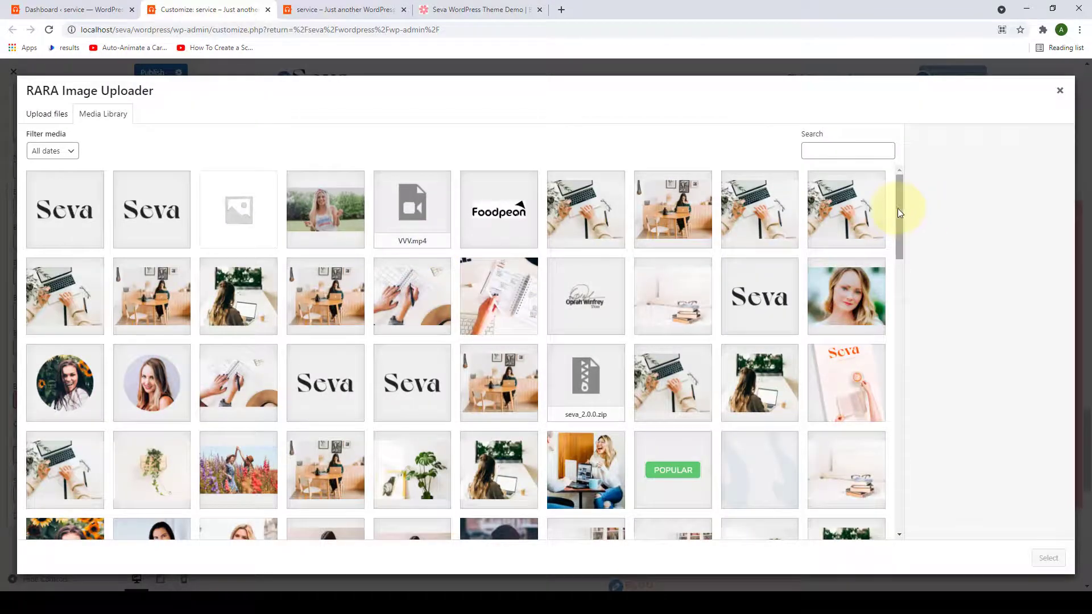
left_click_drag(902, 208, 892, 423)
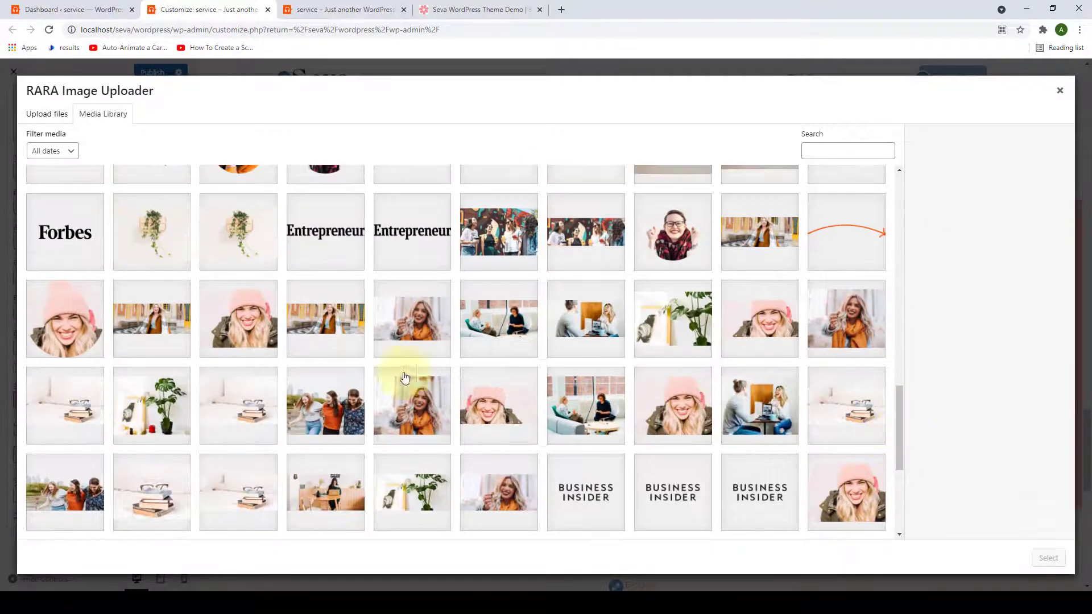
left_click(326, 310)
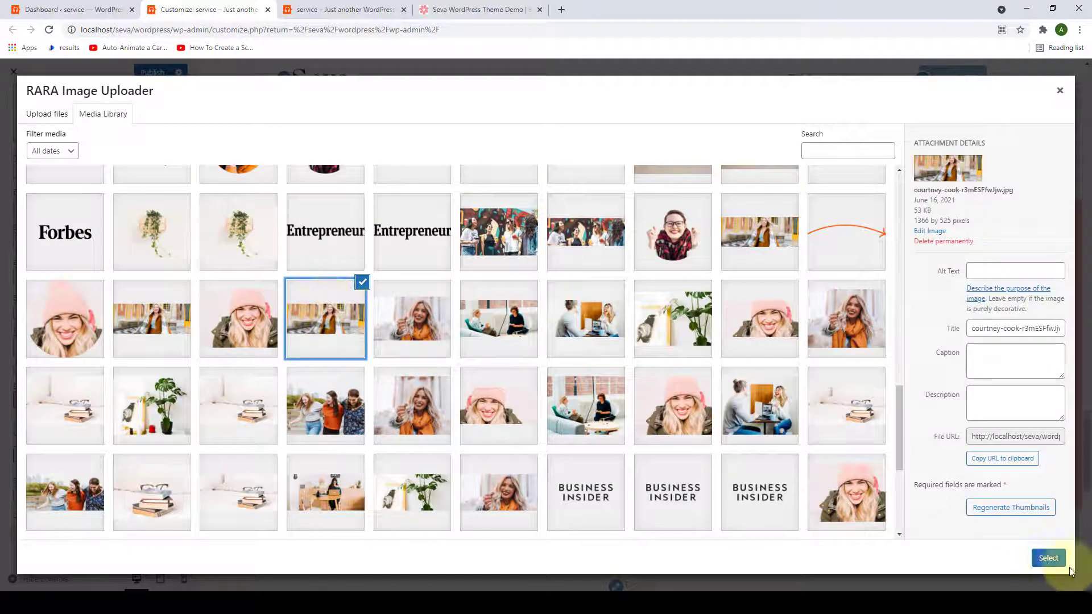
left_click(1047, 559)
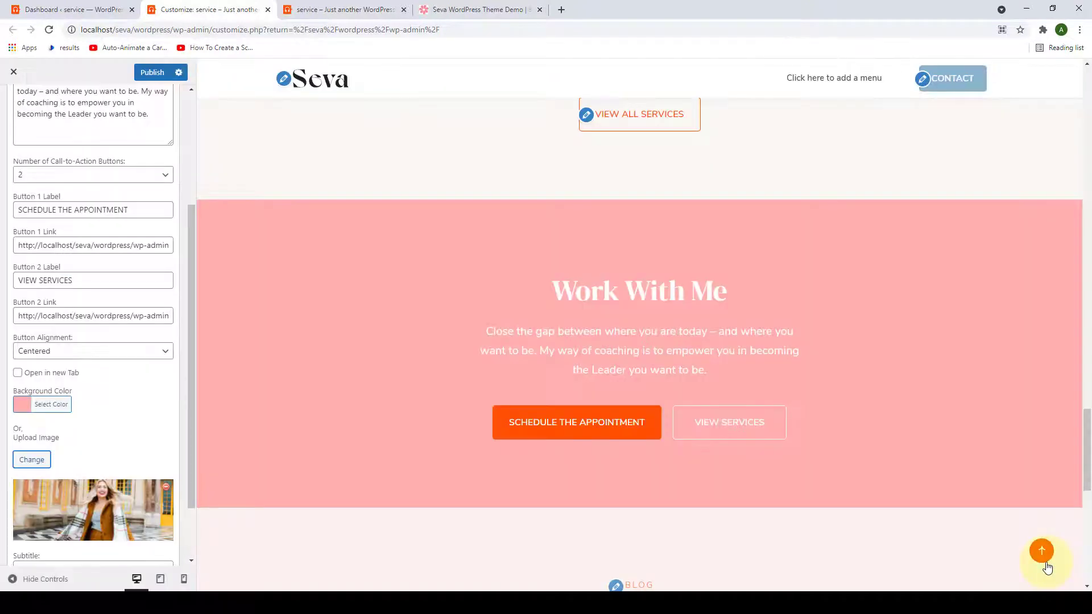
Enter GET STARTED as the subtitle and close the widget.
scroll(756, 230, "down", 1)
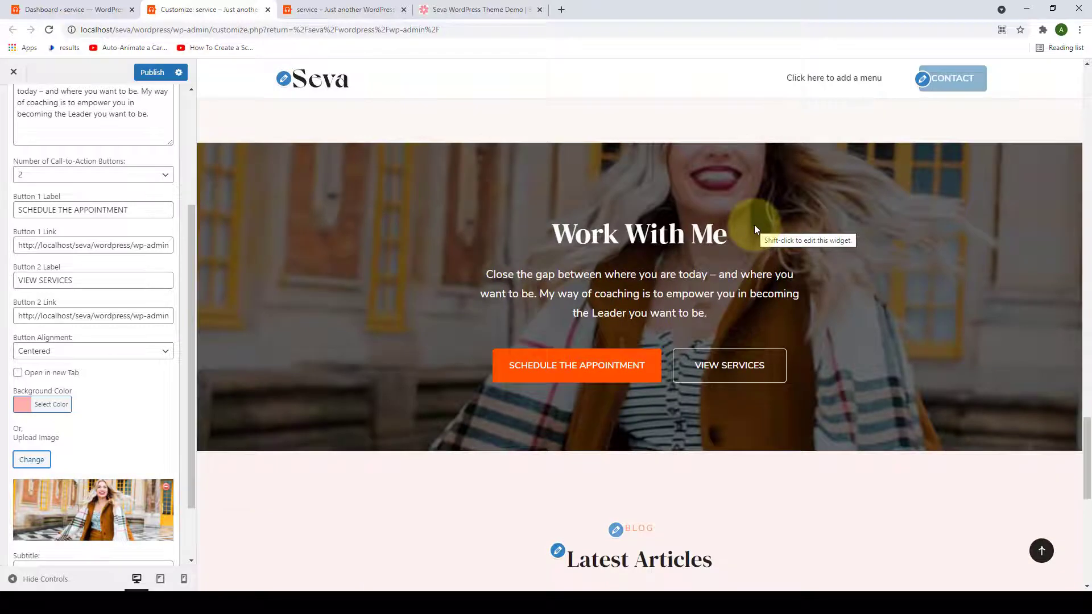
scroll(755, 229, "down", 2)
scroll(766, 254, "up", 1)
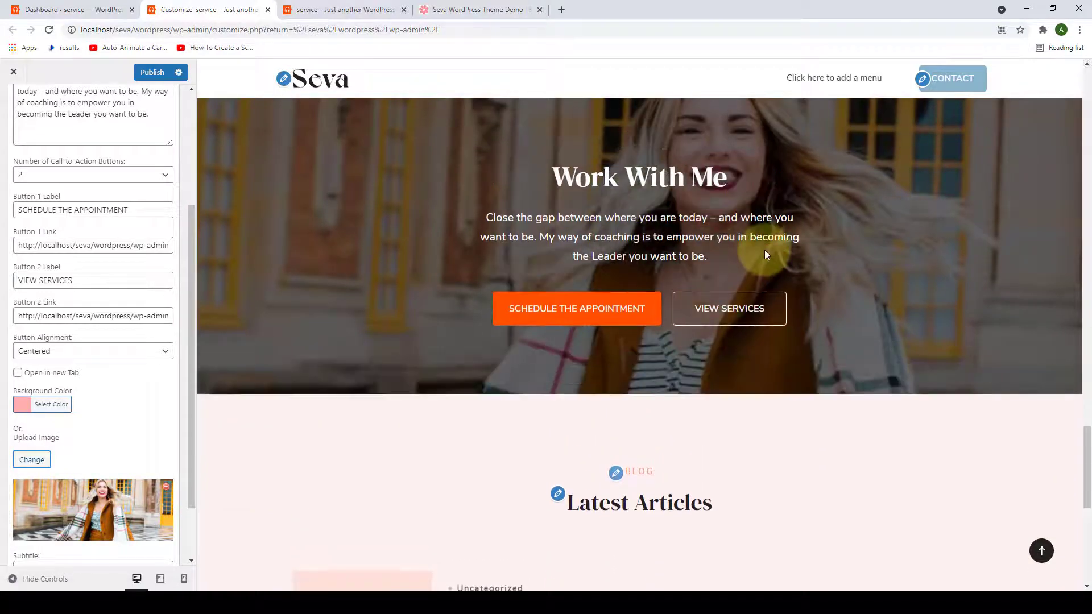
scroll(766, 254, "up", 1)
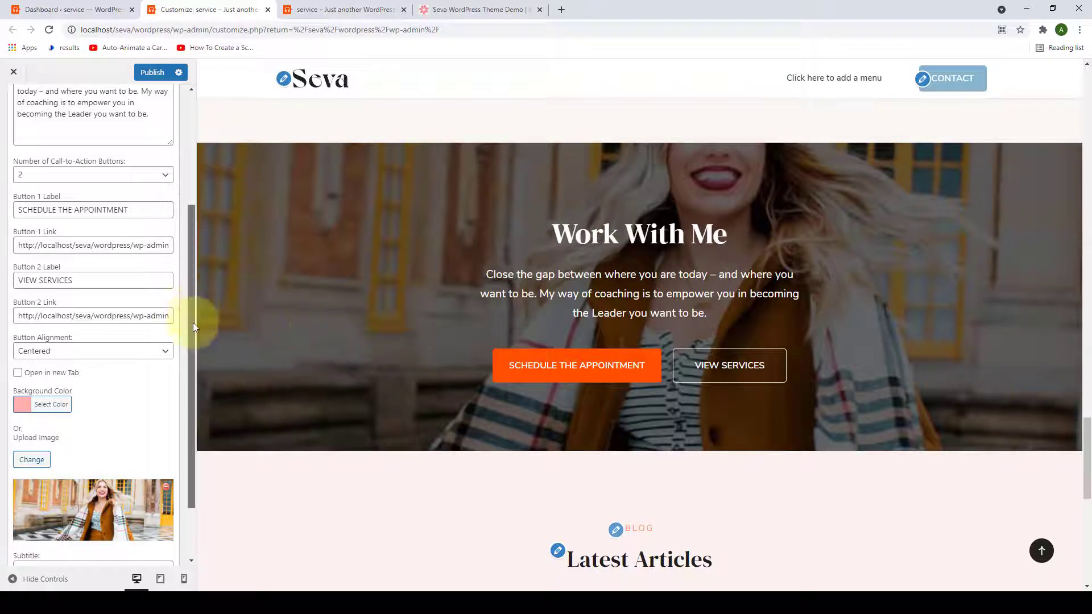
scroll(193, 323, "down", 2)
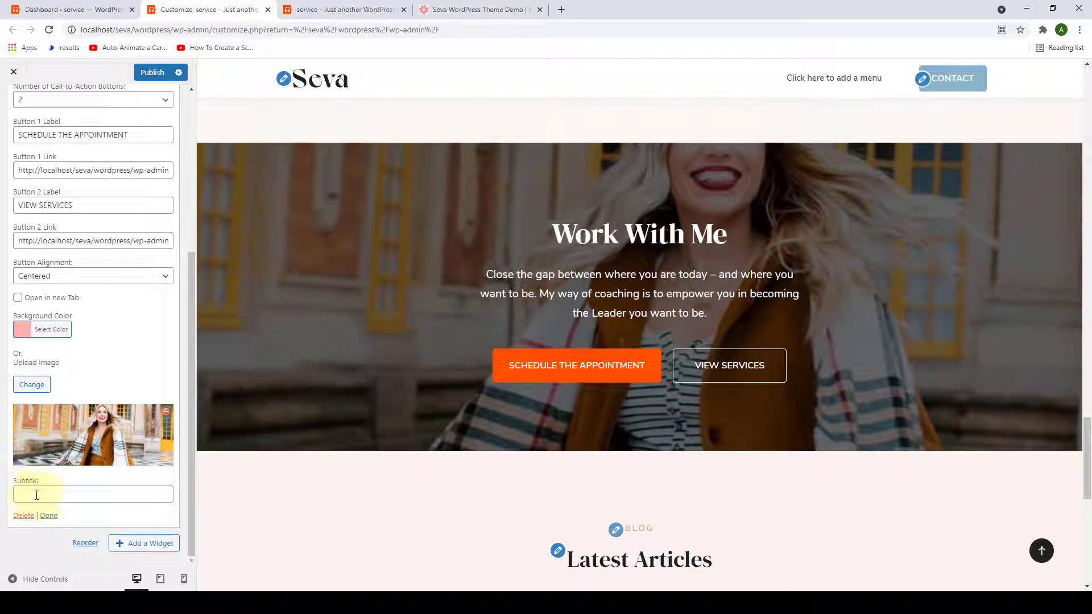
left_click(54, 494)
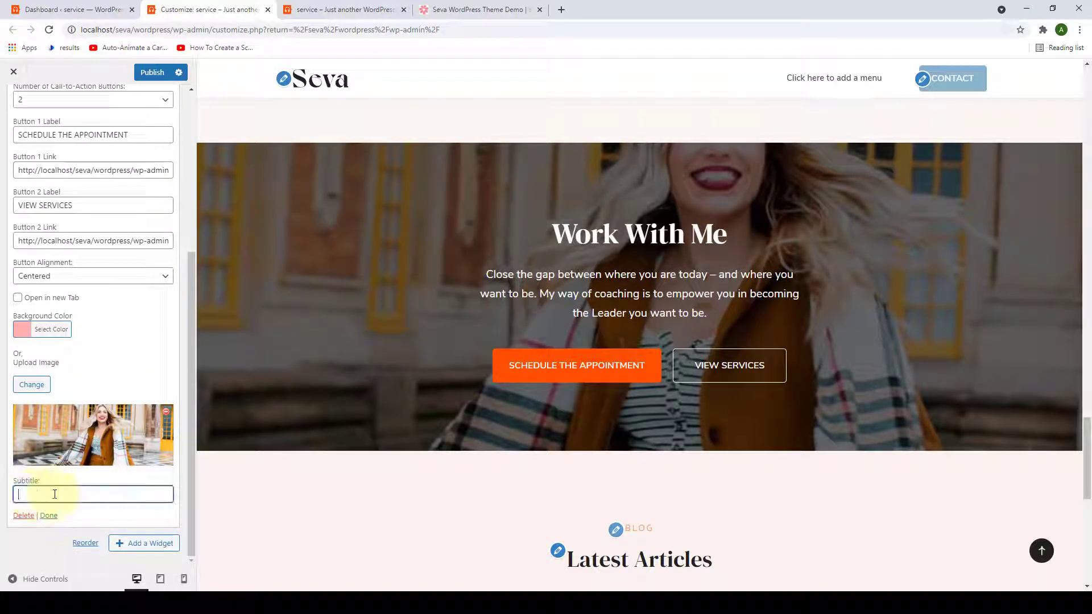
type("GET STARTED")
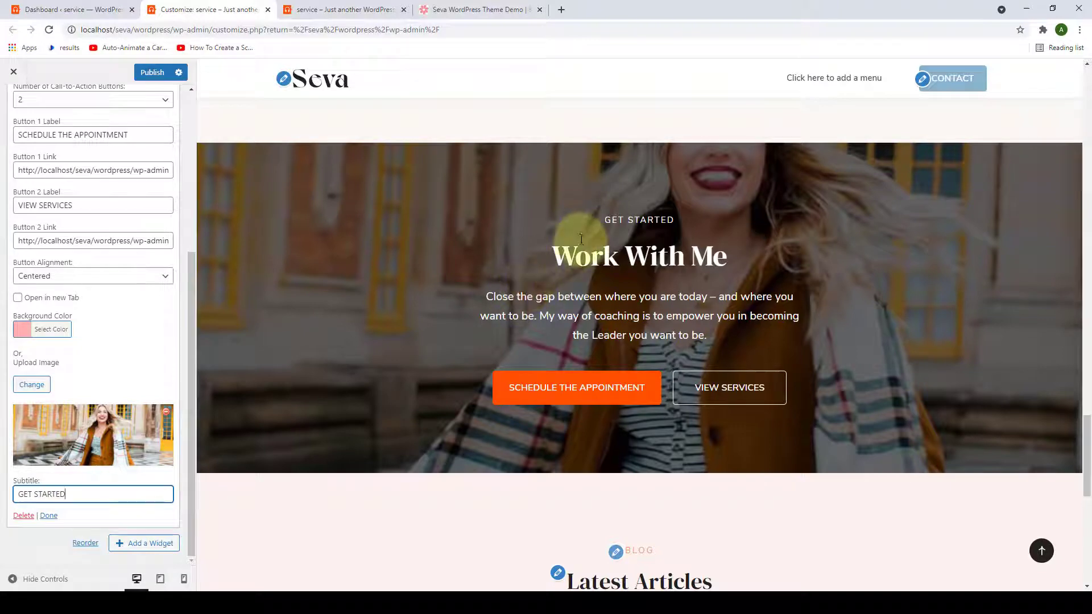
scroll(812, 302, "down", 1)
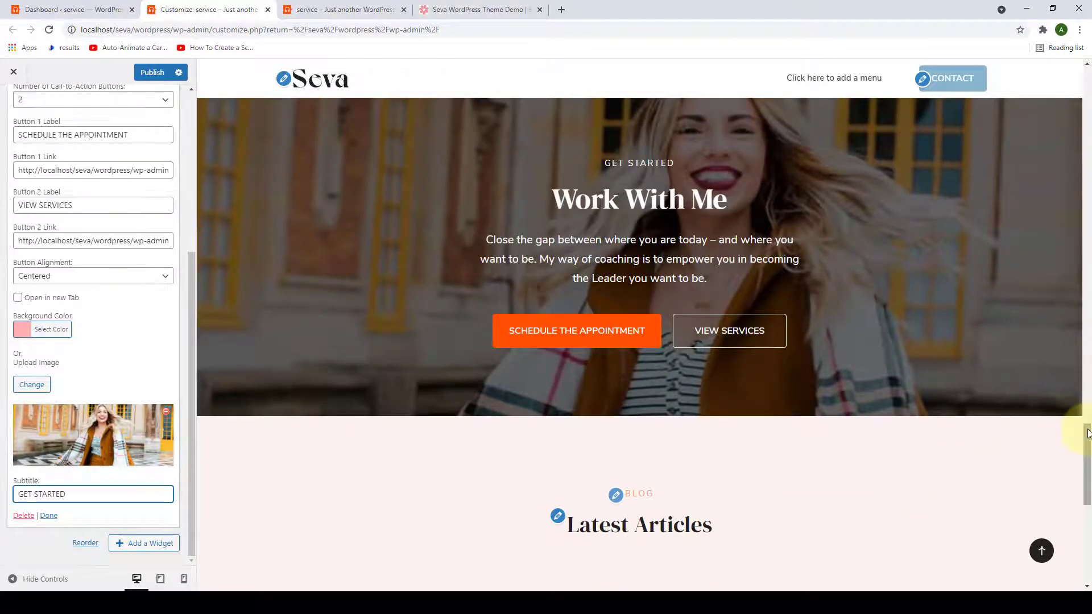
scroll(1081, 427, "up", 2)
scroll(1081, 427, "down", 4)
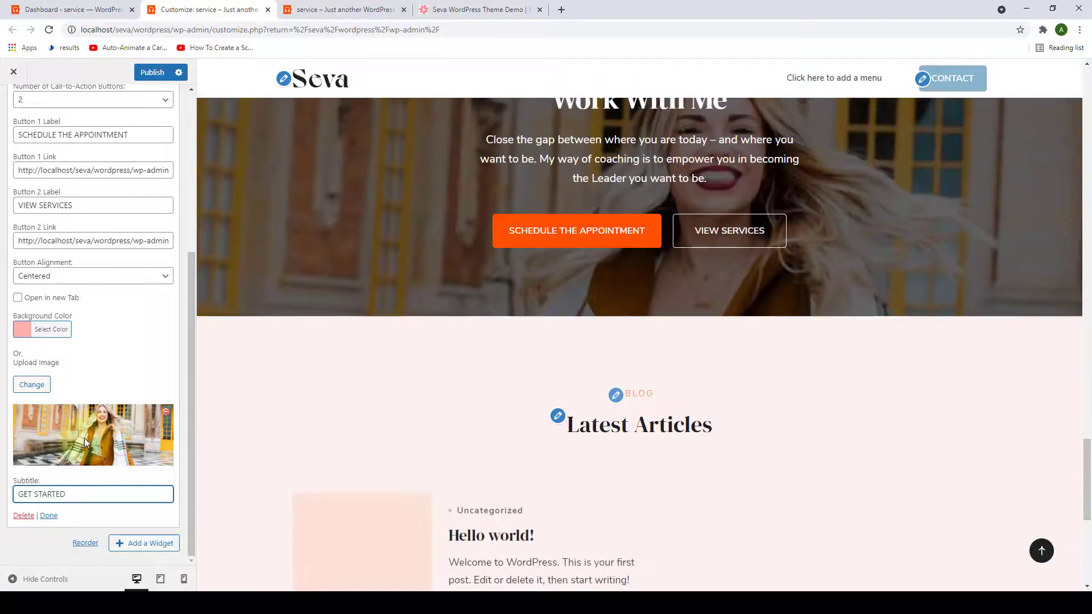
left_click(49, 518)
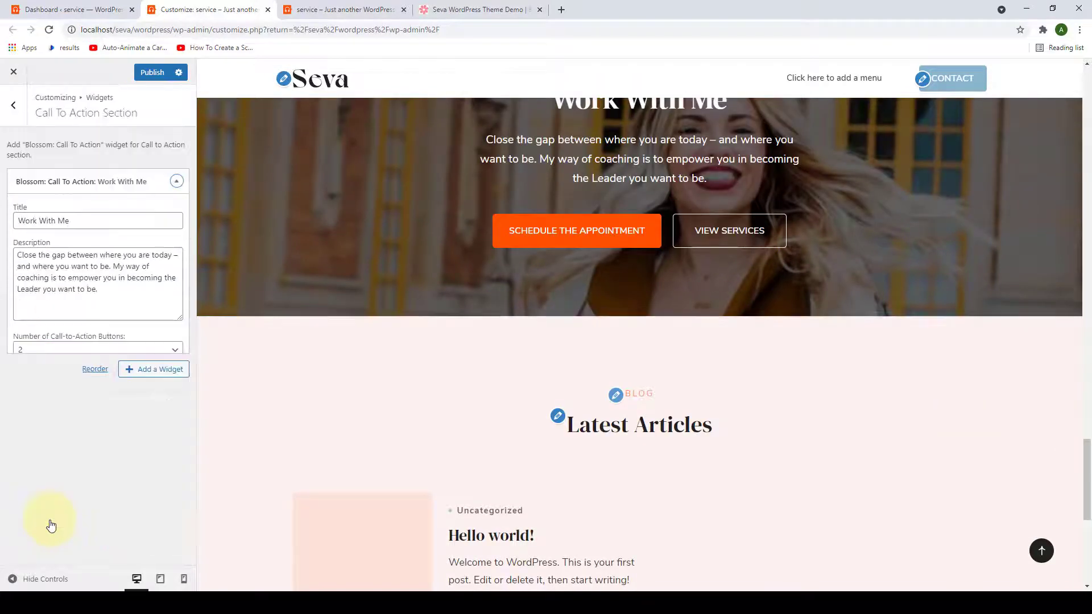
Publish, review the Work With Me section on the live front page, then return to the sections list.
left_click(154, 73)
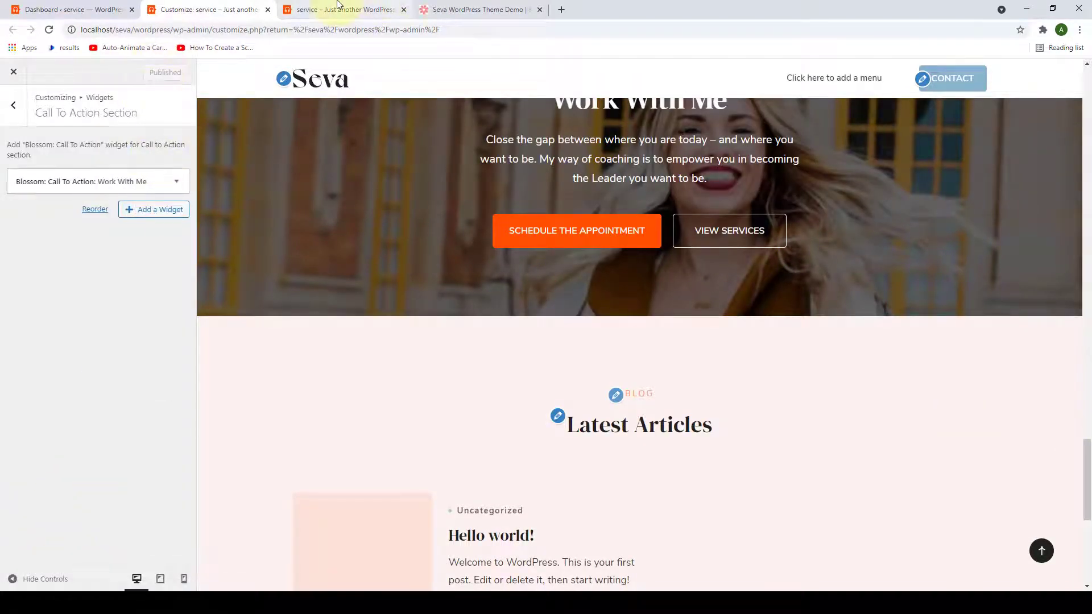
left_click(337, 7)
scroll(632, 258, "down", 13)
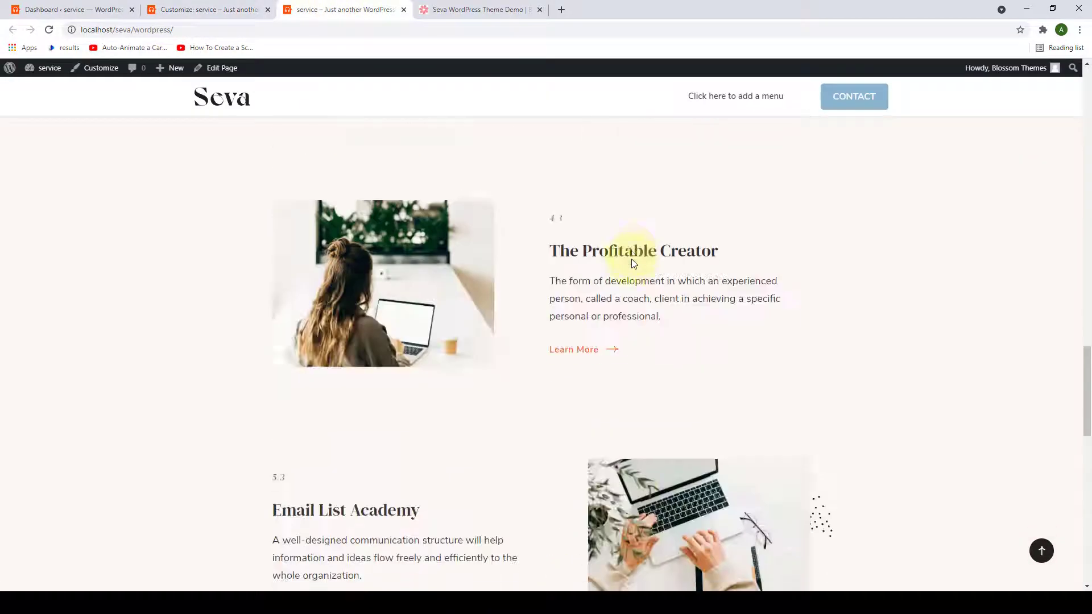
scroll(631, 263, "down", 4)
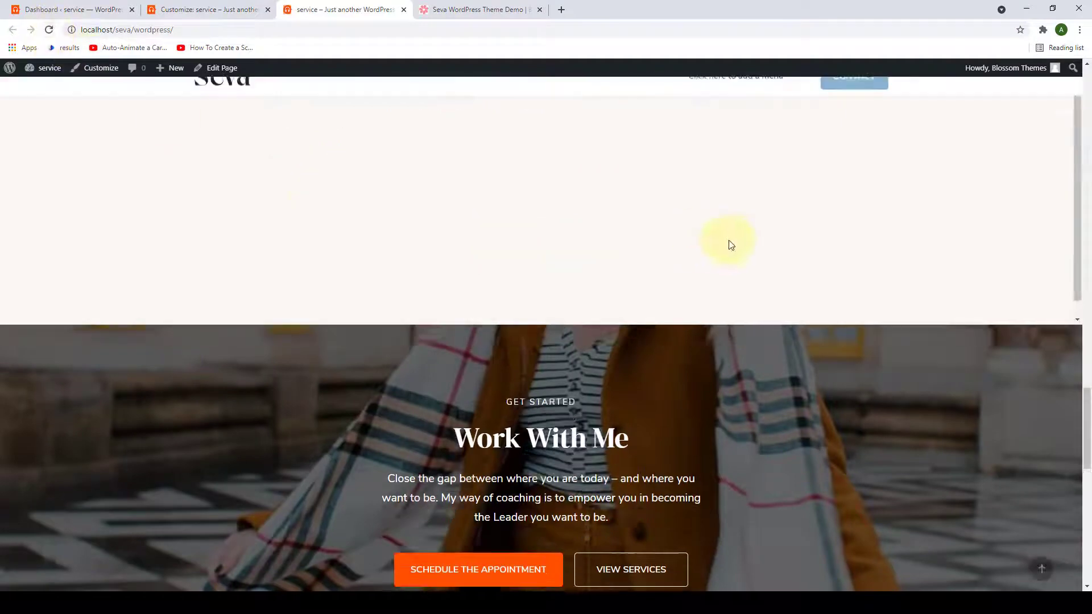
scroll(724, 229, "down", 3)
scroll(722, 226, "down", 2)
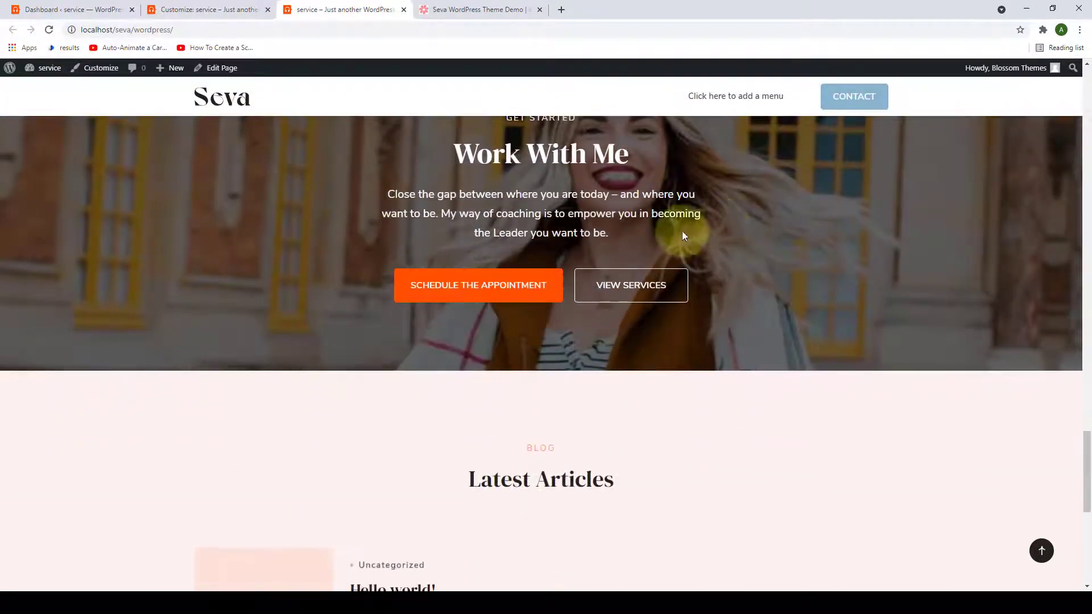
scroll(808, 277, "up", 1)
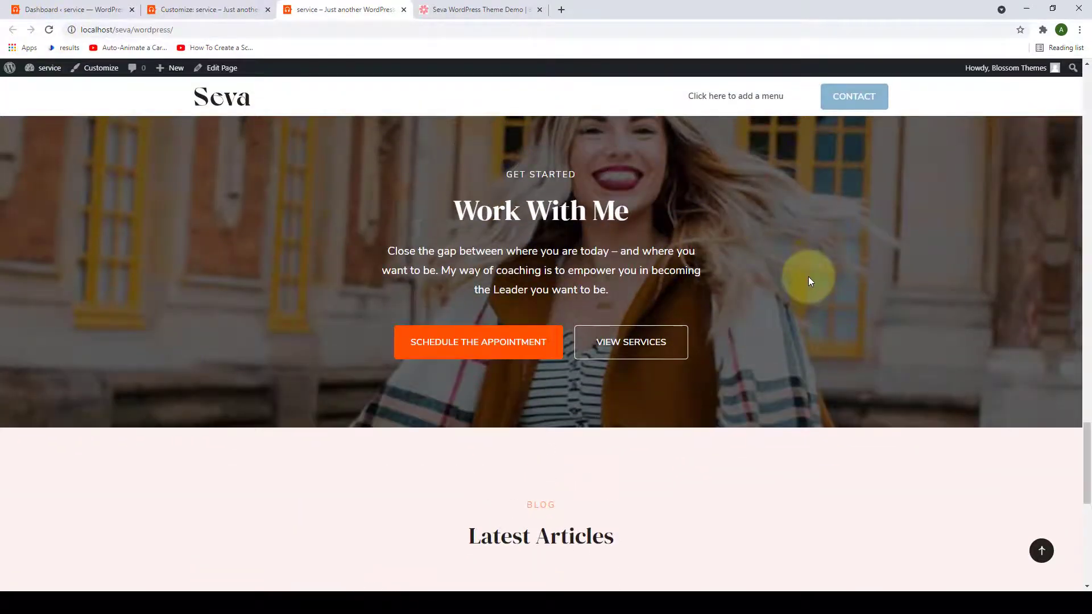
left_click(218, 4)
left_click(10, 107)
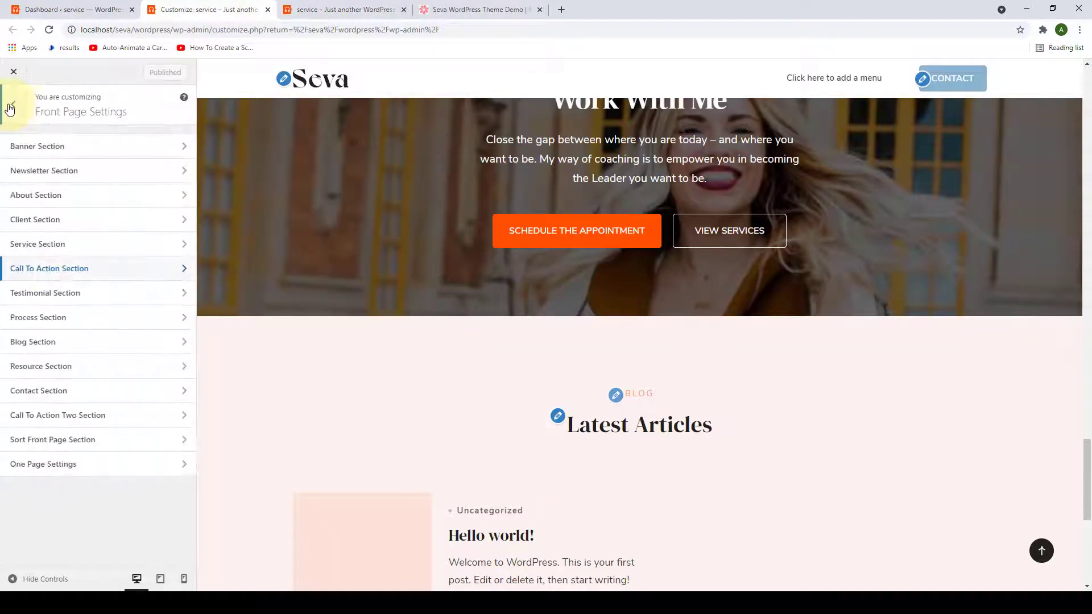
In the Testimonial Section, search the available widgets for TESTIMONIAL.
left_click(122, 300)
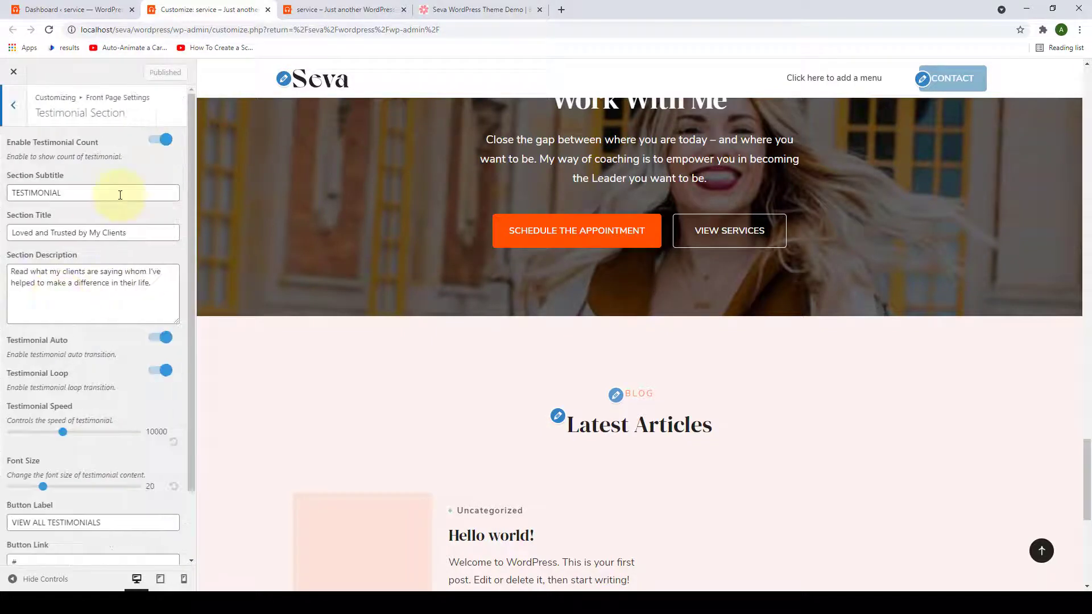
scroll(103, 378, "down", 3)
scroll(85, 342, "up", 3)
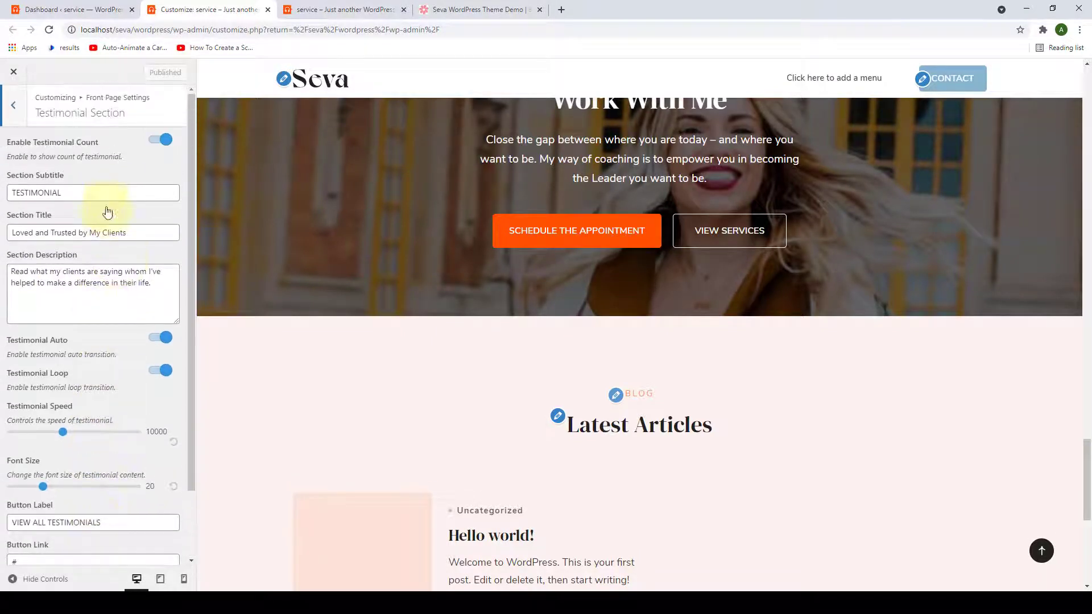
left_click_drag(190, 378, 180, 464)
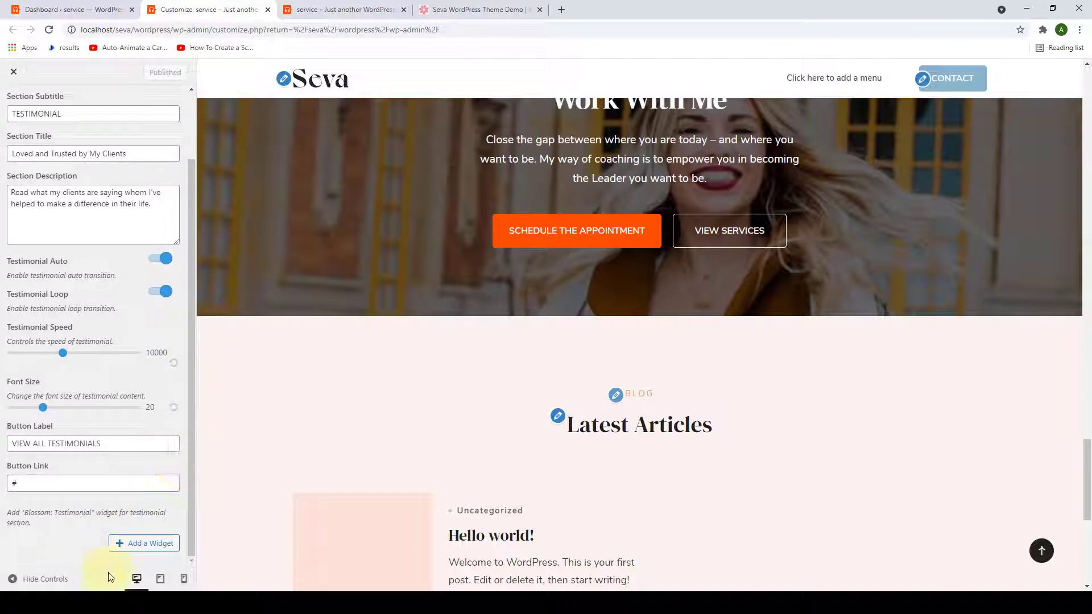
left_click(118, 550)
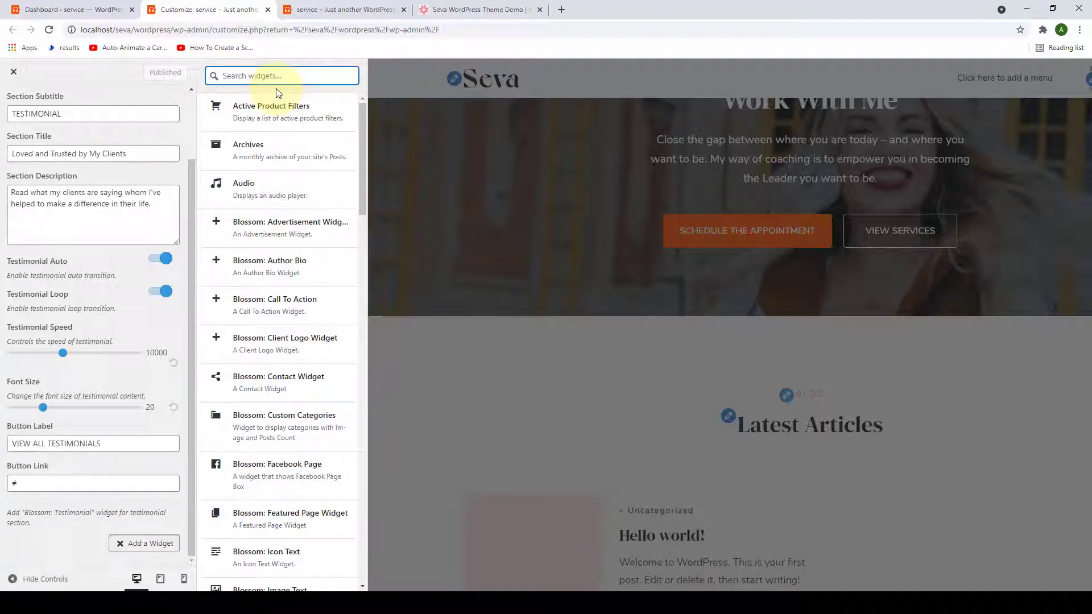
type("TESTIMONIAL")
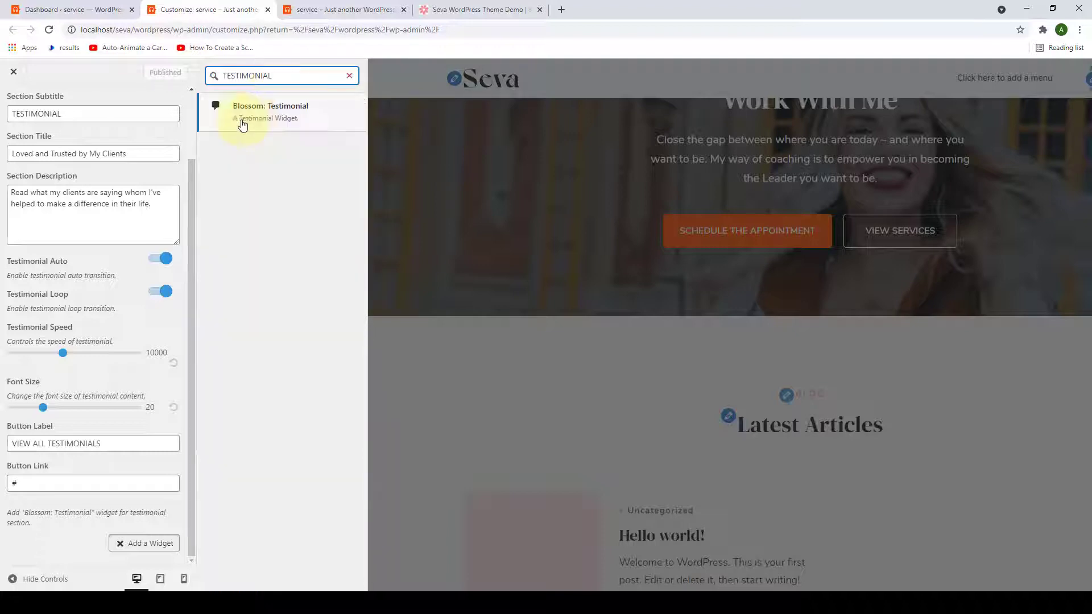
Add a Blossom: Testimonial with the client's name, Co-Founder of Expert Coaching designation, and quote.
left_click(278, 120)
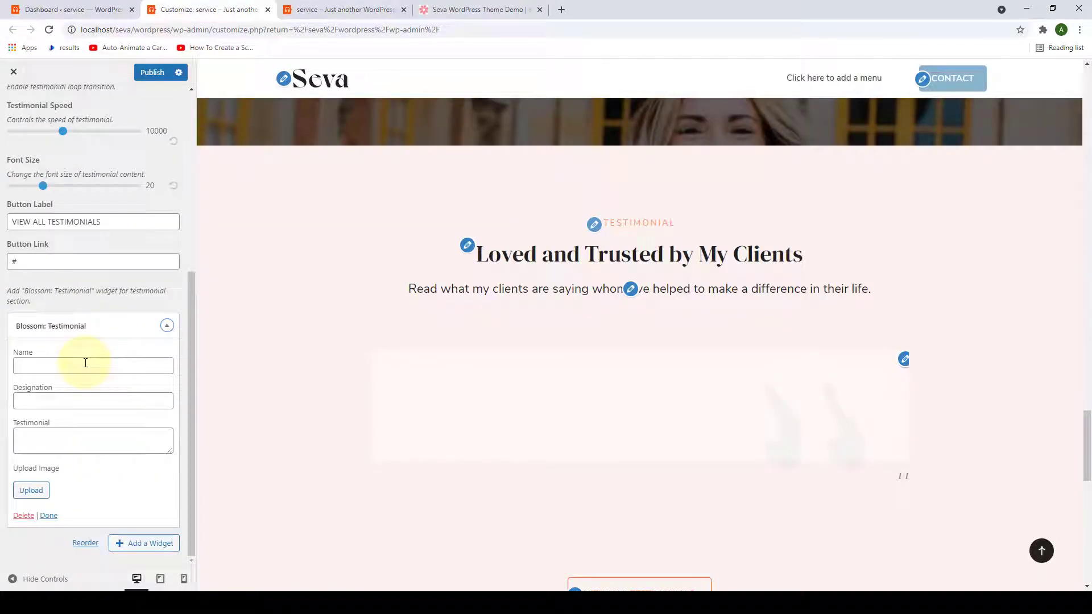
left_click(87, 364)
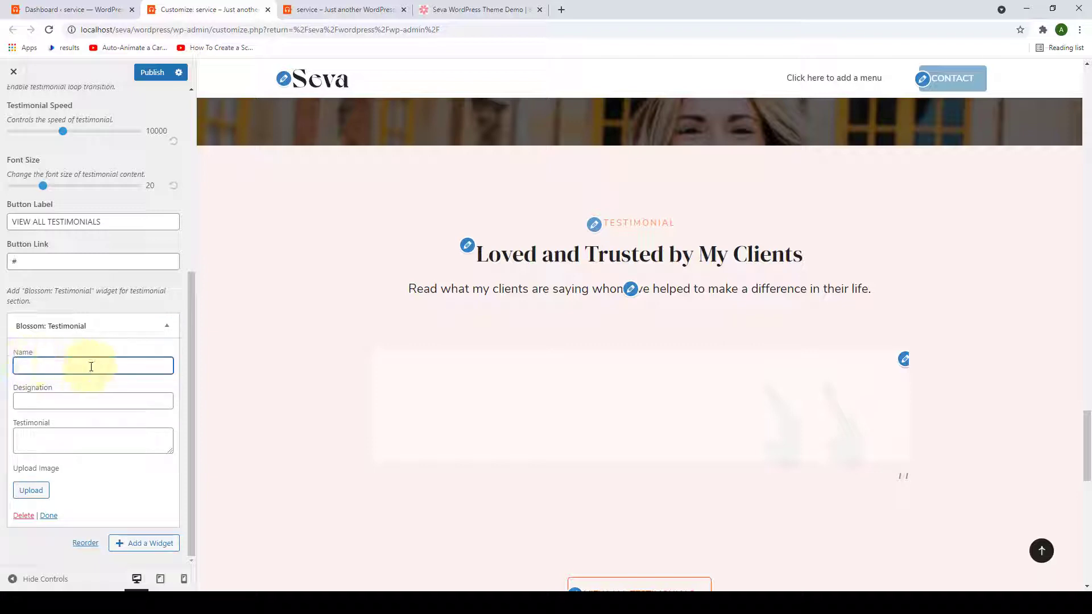
left_click(29, 400)
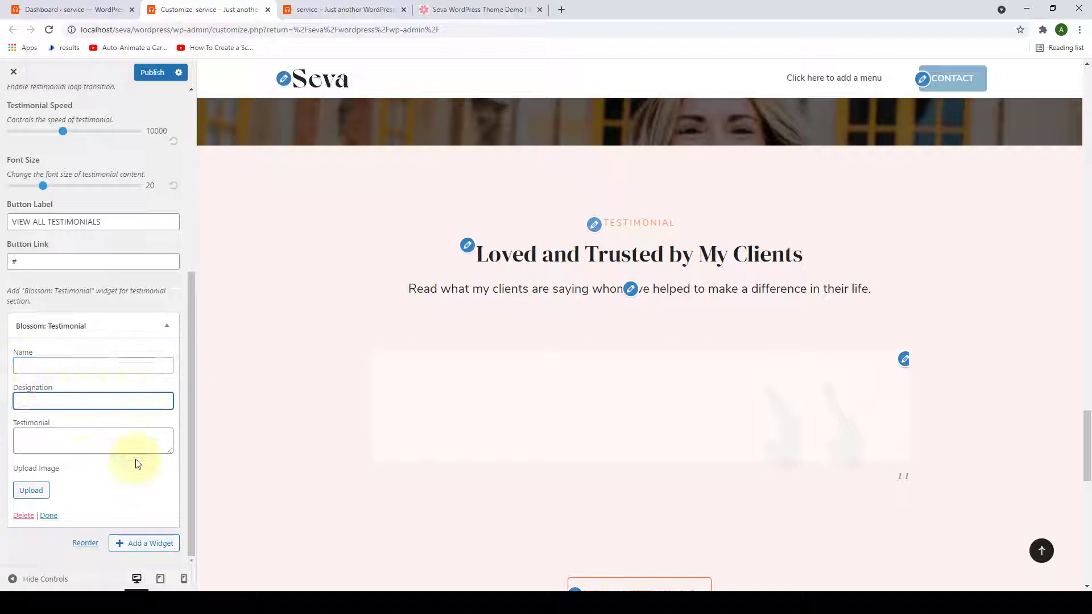
left_click_drag(164, 454, 165, 519)
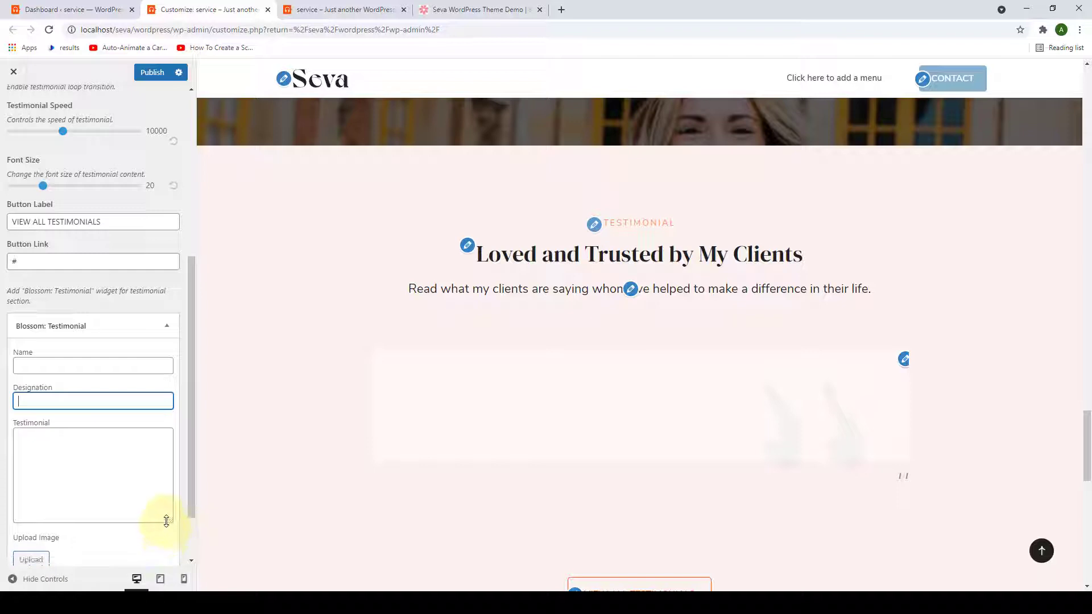
left_click(85, 450)
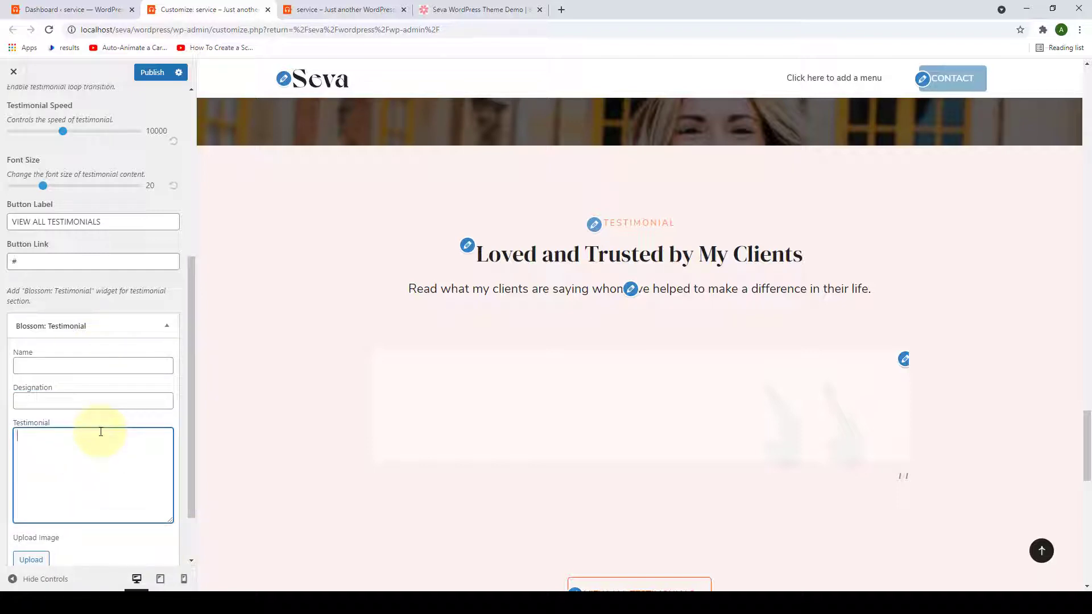
left_click(83, 367)
type("Denis Mcdonald")
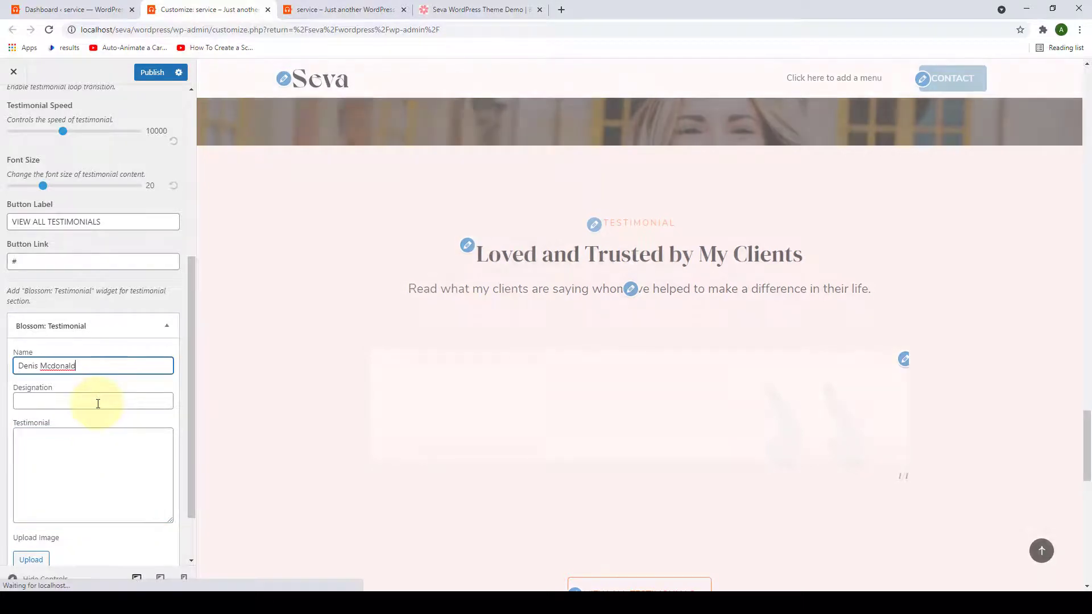
left_click(98, 404)
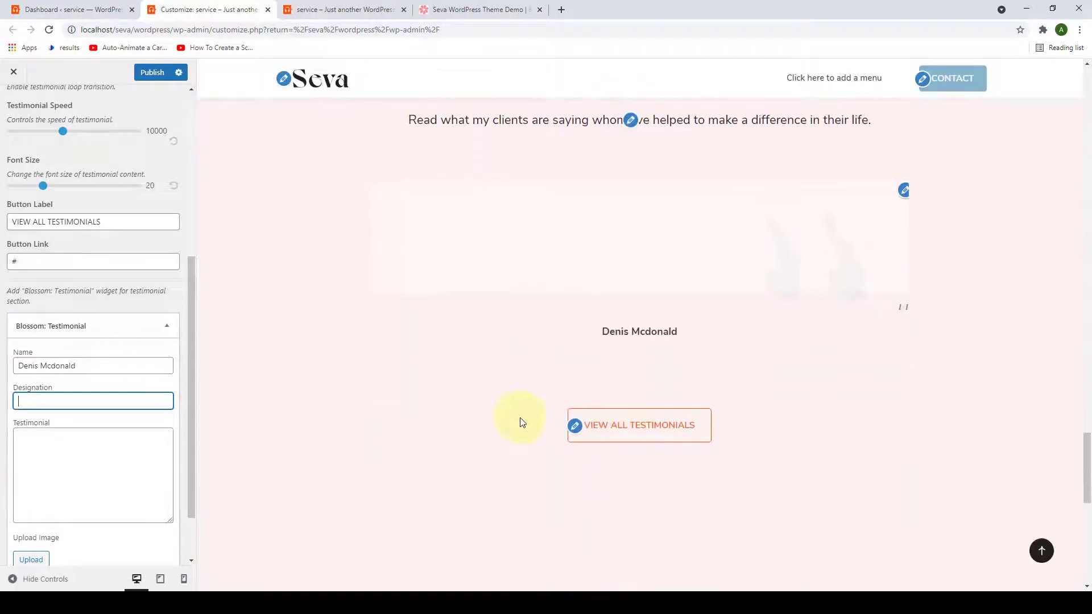
type("Co-Founder of Expert Coaching")
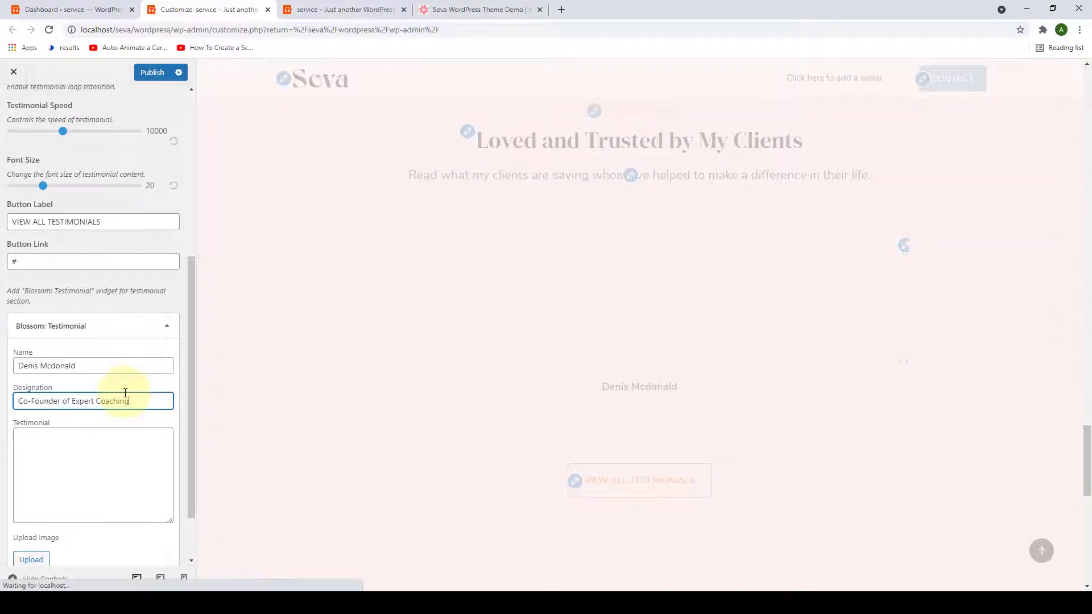
left_click(86, 451)
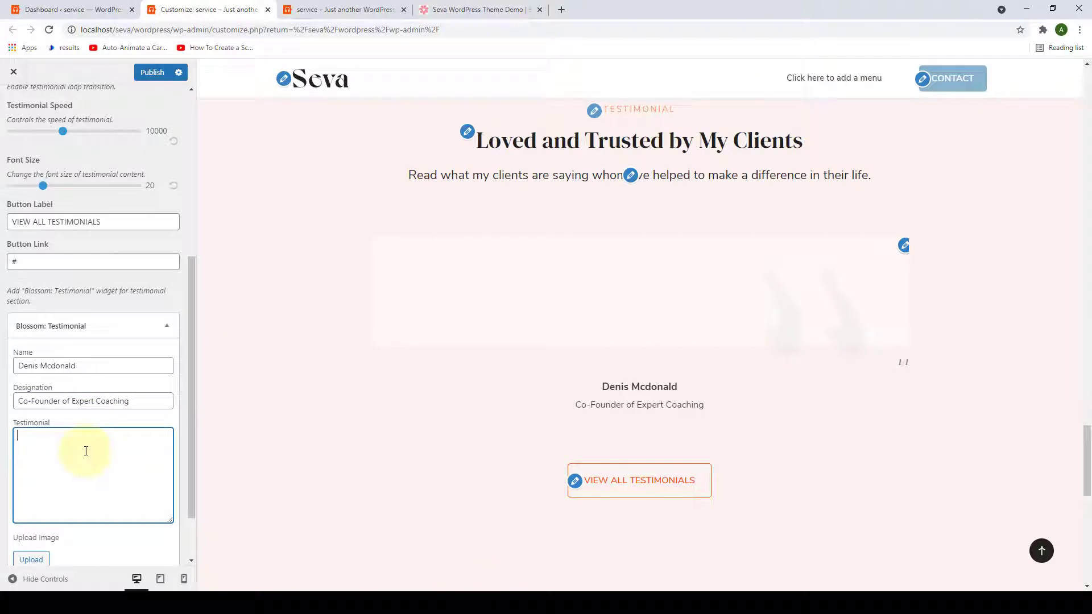
key("ctrl+v")
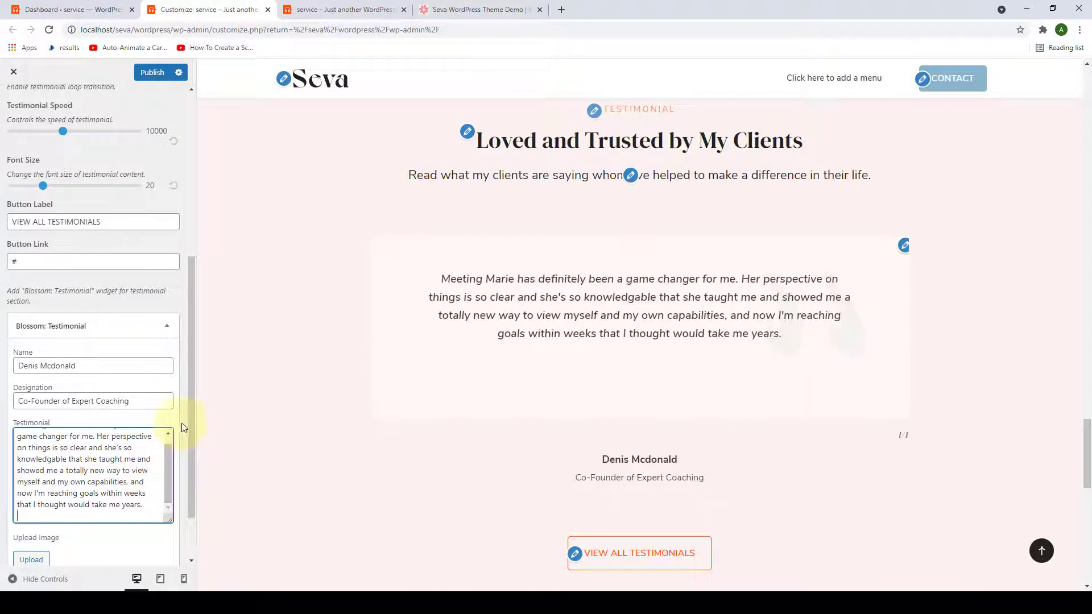
Attach the sunflower portrait as the testimonial photo and collapse the widget.
scroll(188, 421, "down", 2)
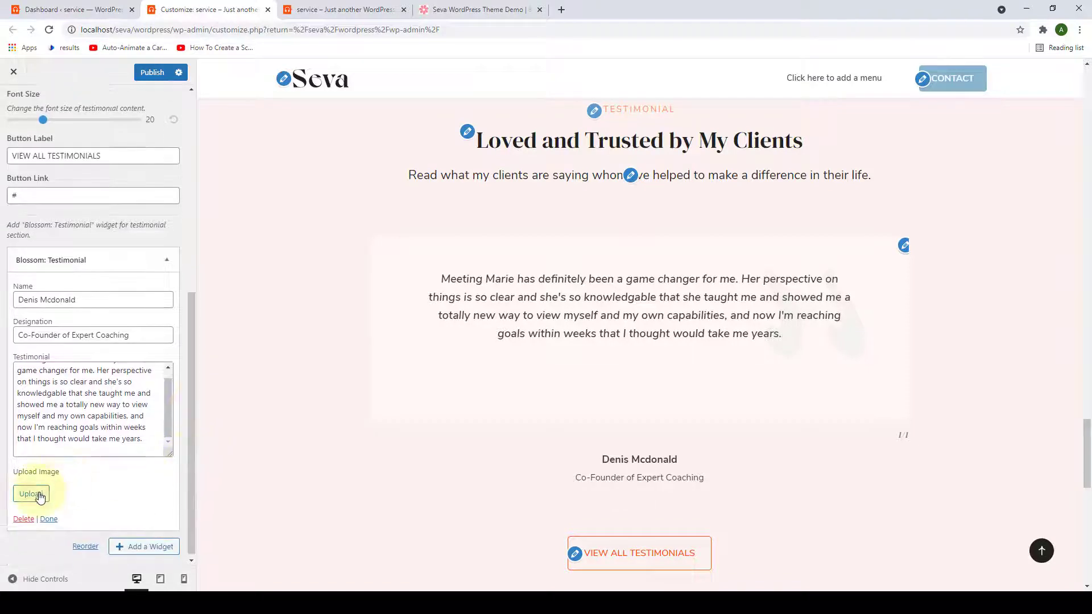
left_click(39, 495)
left_click(63, 405)
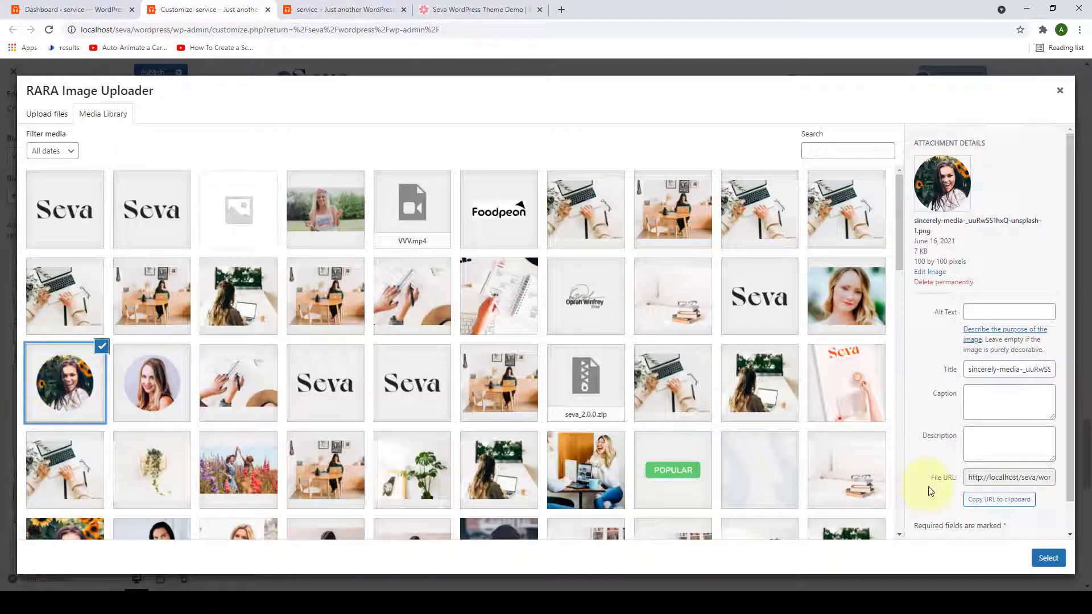
left_click(1048, 558)
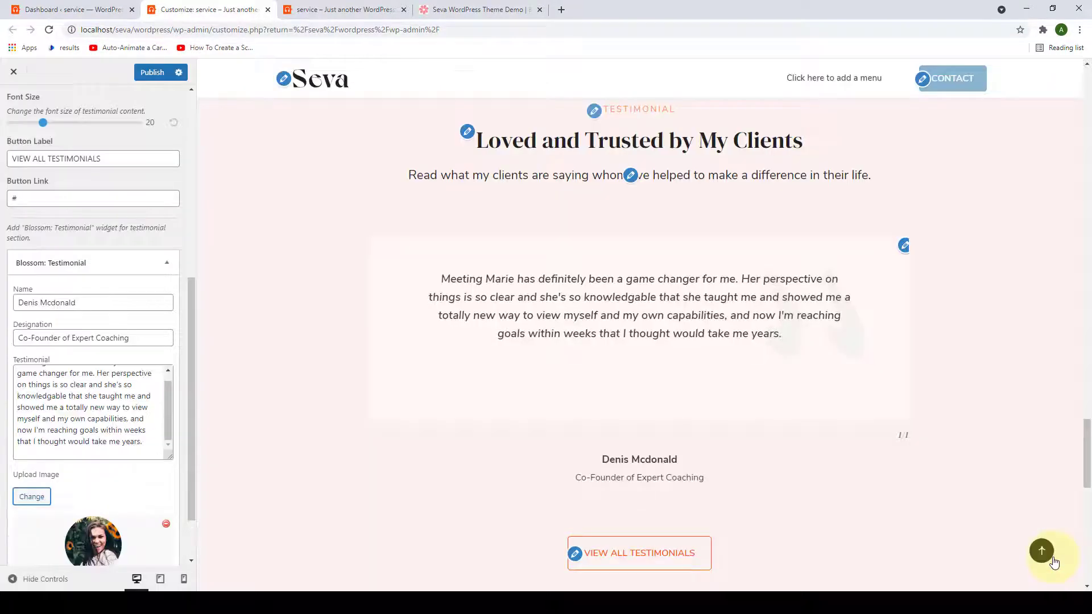
scroll(137, 468, "down", 1)
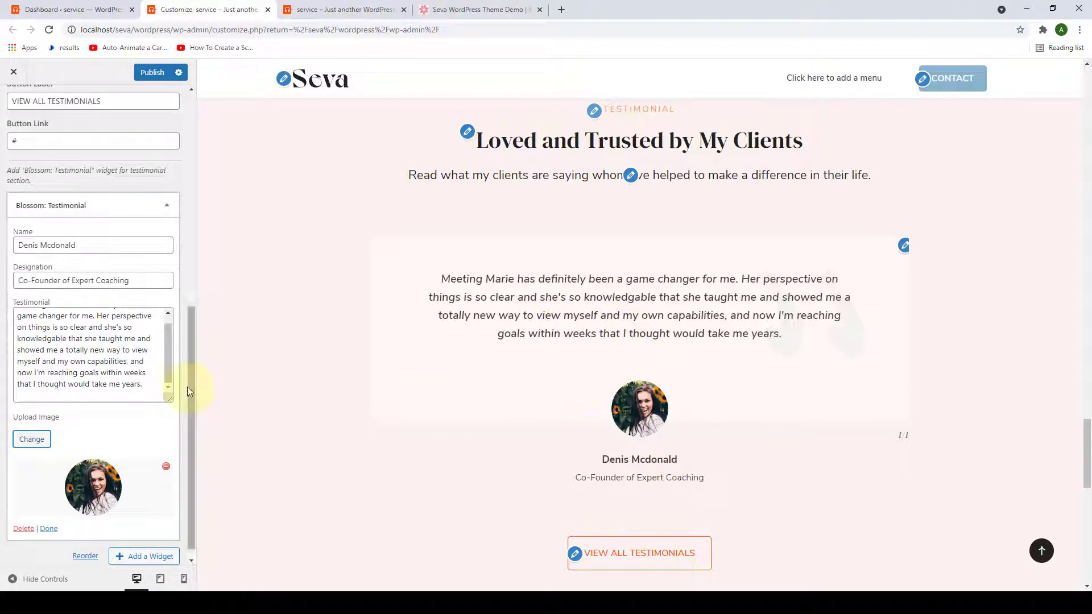
scroll(73, 523, "down", 1)
left_click(48, 516)
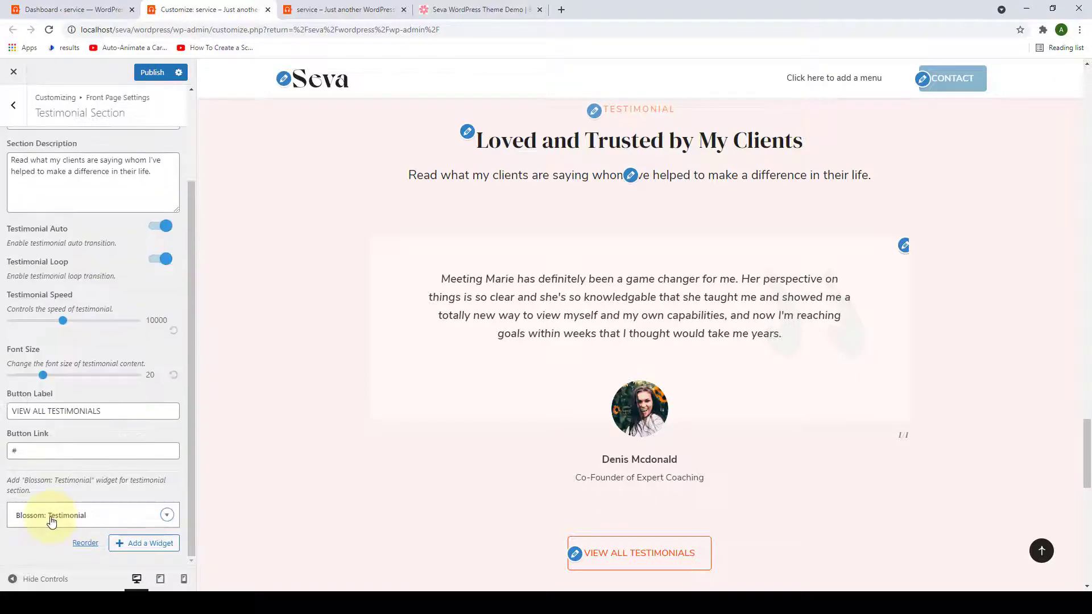
Add a second testimonial with the client's name, Finance Head At Ripple.Co designation, and quote.
left_click(121, 544)
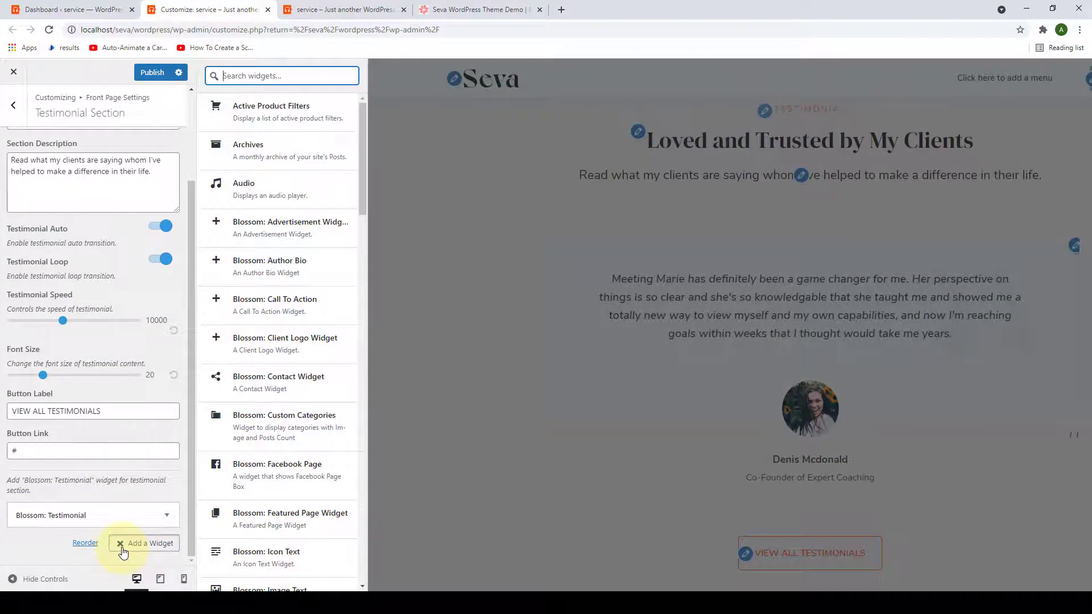
type("TESTI")
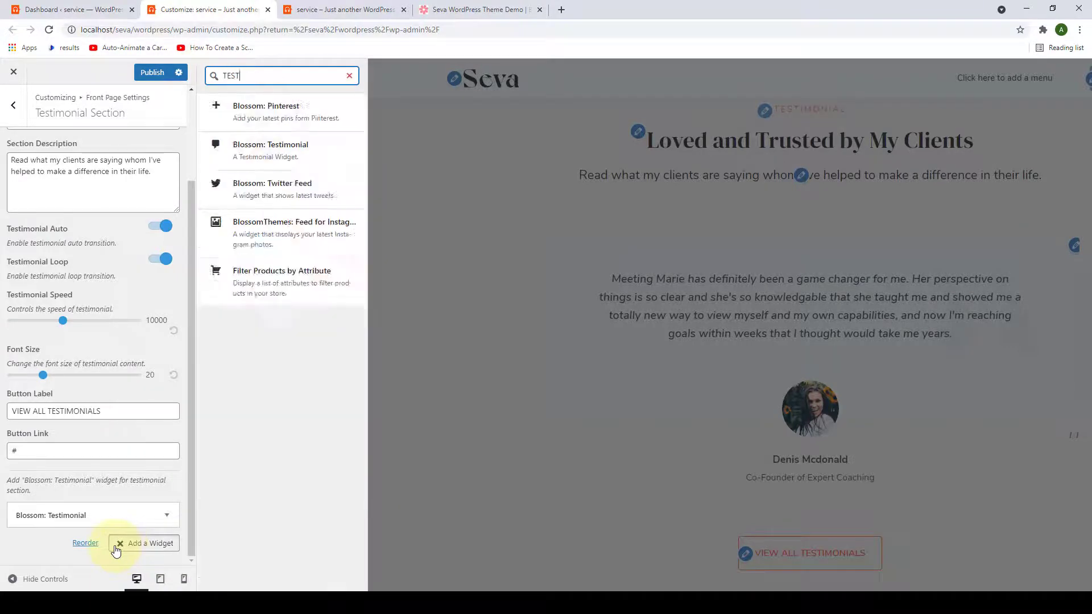
left_click(271, 112)
left_click(117, 367)
type("Natia Gutowski")
left_click(113, 401)
type("Finance Head At Ripple.Co")
left_click(114, 441)
type("Meeting Marie has definitely been a game changer for me. Her perspective on things is so clear and she's so knowledgable that she taught me and showed me a totally new way to view myself and my own capabilities, and now I'm reaching goals within weeks that I thought would take me years.")
Give the second testimonial a photo from the media library and collapse it.
left_click_drag(192, 478, 195, 529)
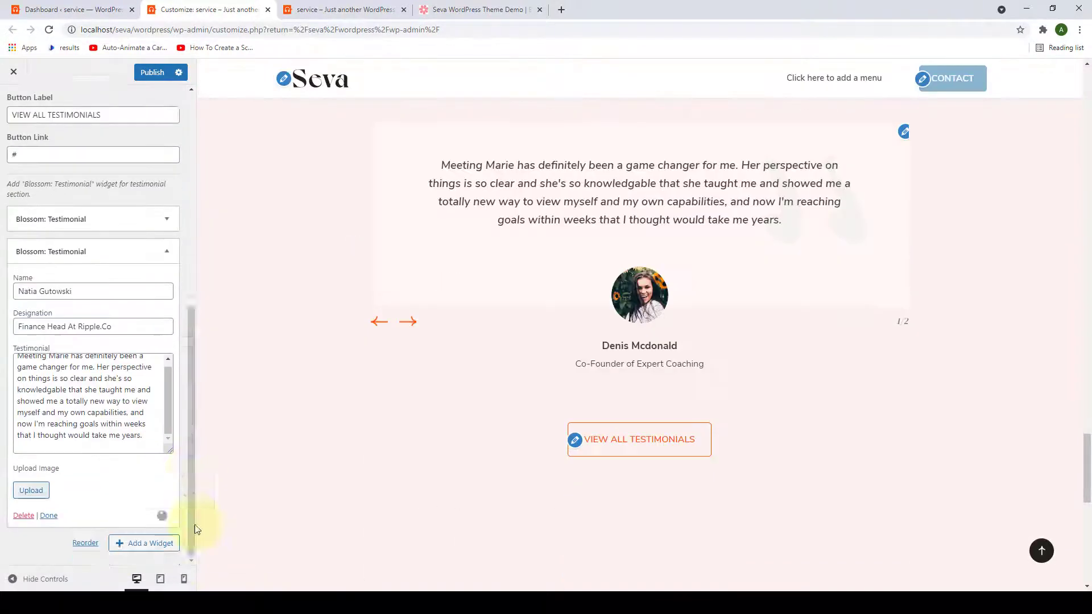
left_click(32, 489)
left_click(238, 210)
left_click(1042, 558)
left_click_drag(192, 468, 170, 531)
left_click(50, 522)
Add a third testimonial with the client's name, CEO At Financial Analyst designation, and quote.
left_click(144, 544)
type("TESTIMONIAL")
left_click(271, 112)
left_click(135, 391)
type("Katrin Harris")
left_click(112, 428)
type("CEO At Financial Analyst")
left_click(94, 494)
type("Meeting Marie has definitely been a game changer for me. Her perspective on things is so clear and she's so knowledgable that she taught me and showed me a totally new way to view myself and my own capabilities, and now I'm reaching goals within weeks that I thought would take me years.")
Give the third testimonial the woman's photo and collapse it.
left_click(31, 491)
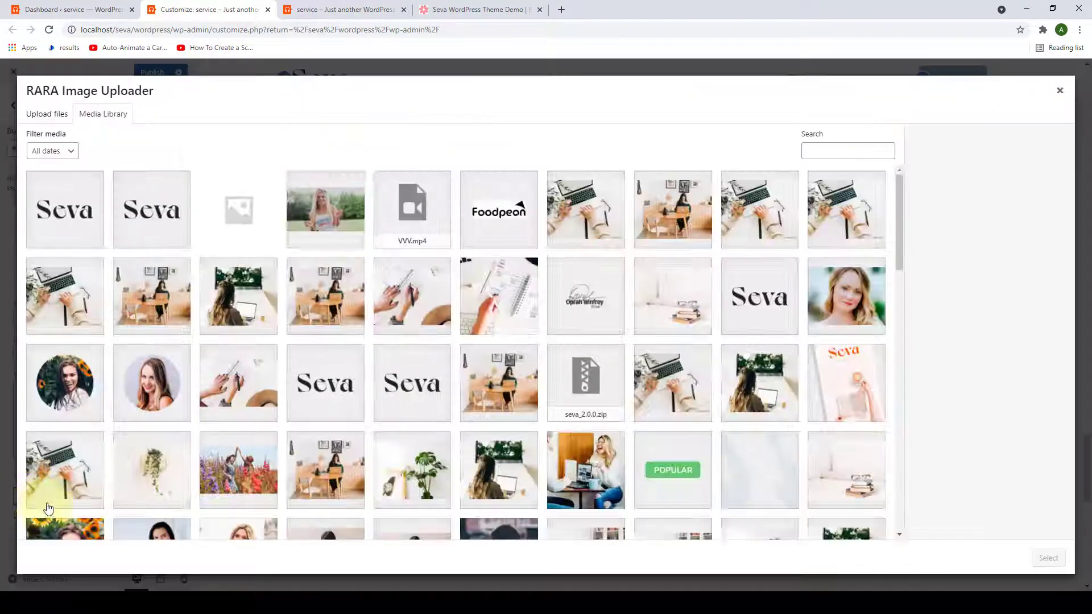
left_click(324, 208)
left_click(1049, 558)
left_click_drag(192, 462, 192, 510)
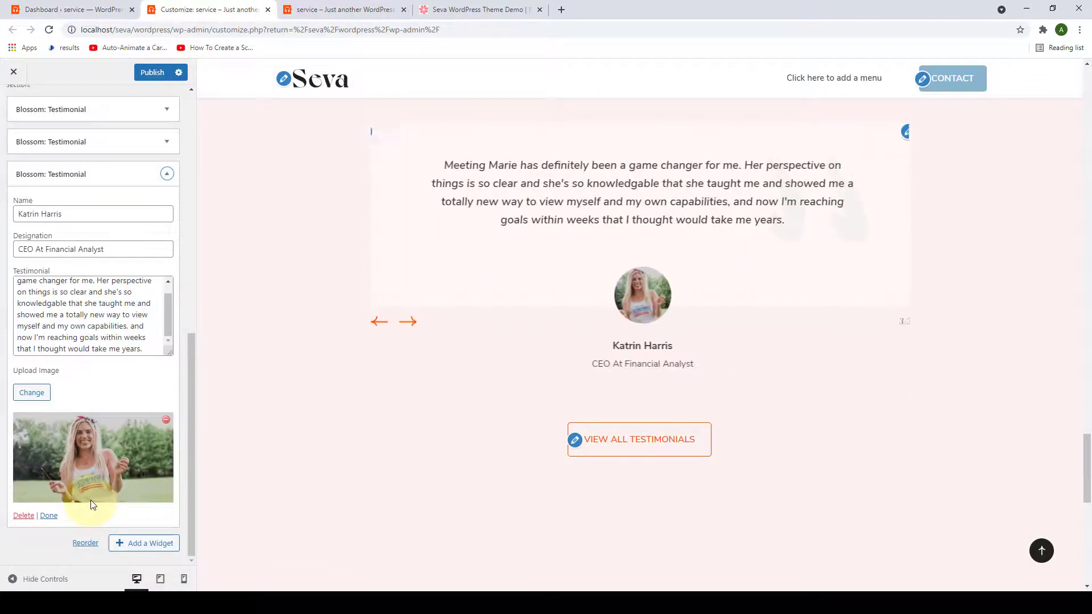
scroll(102, 444, "up", 2)
scroll(119, 487, "down", 1)
scroll(118, 486, "down", 1)
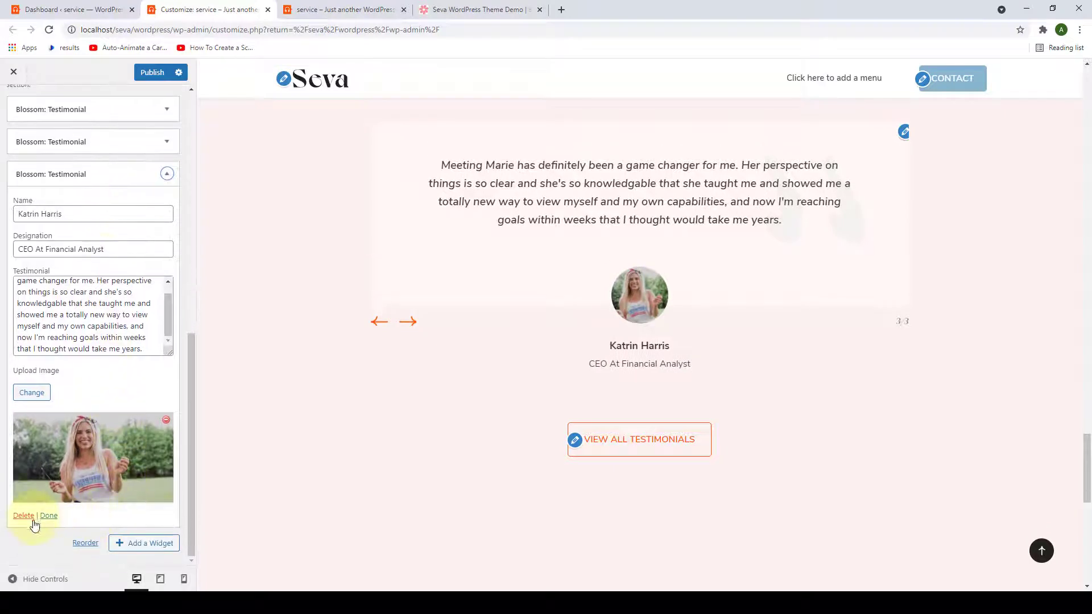
left_click(49, 518)
left_click_drag(191, 412, 190, 288)
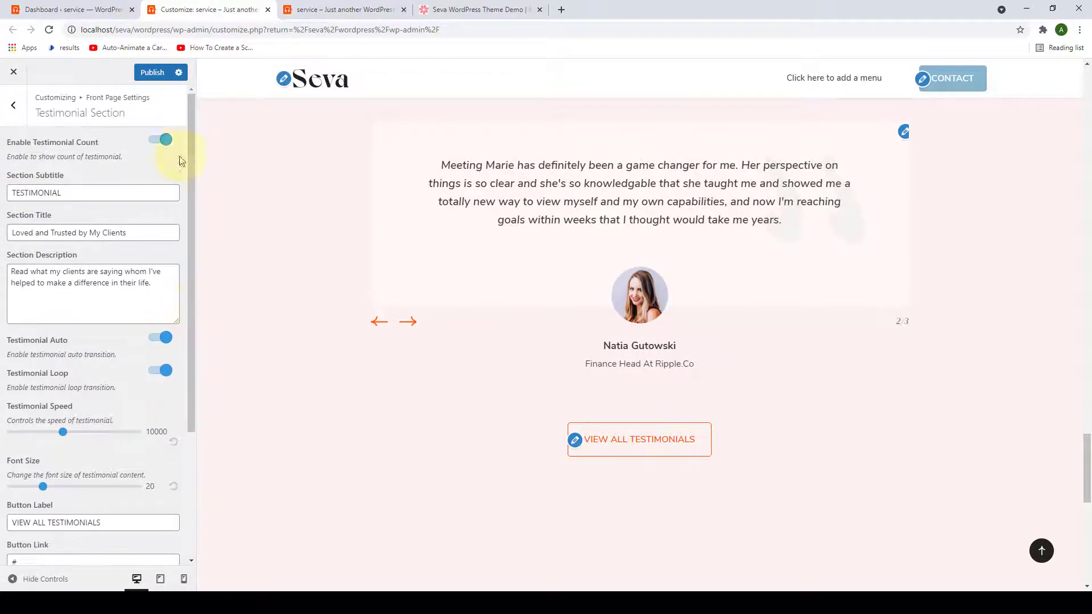
Toggle Enable Testimonial Count off and back on.
scroll(391, 244, "up", 1)
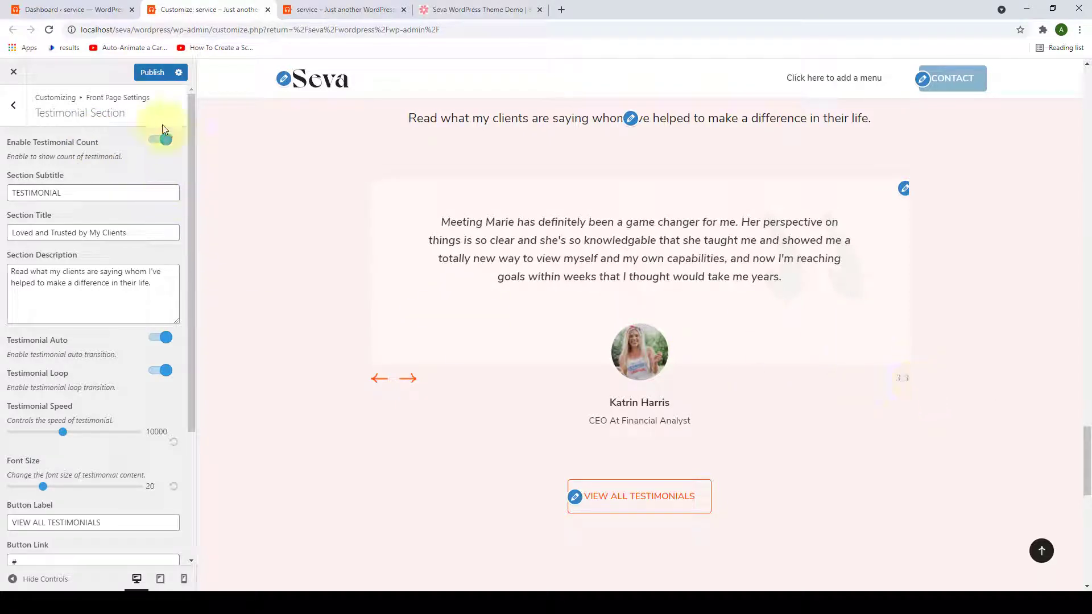
left_click(166, 142)
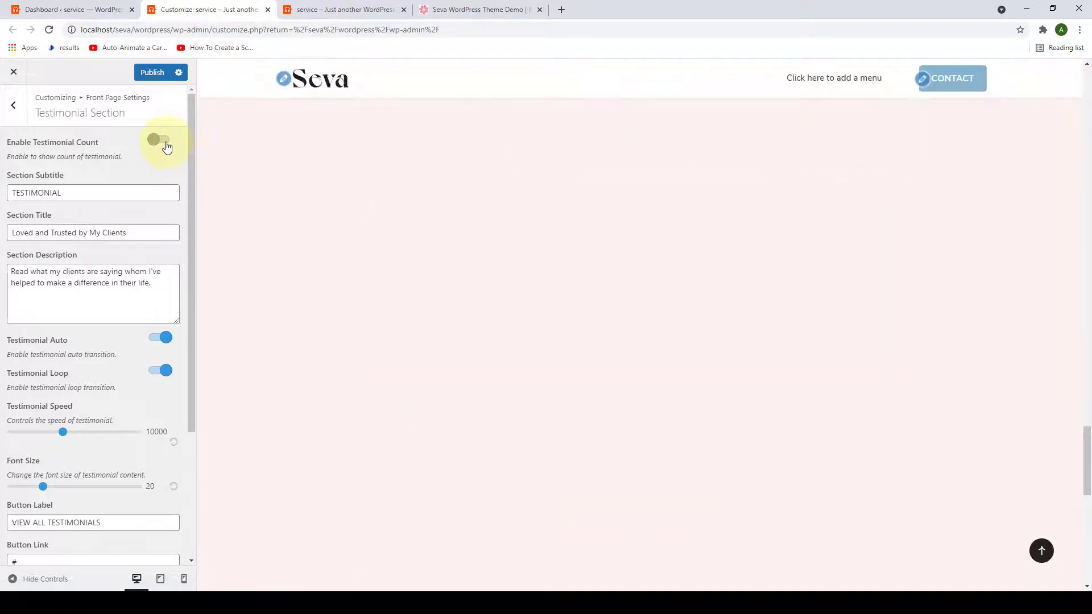
left_click(162, 141)
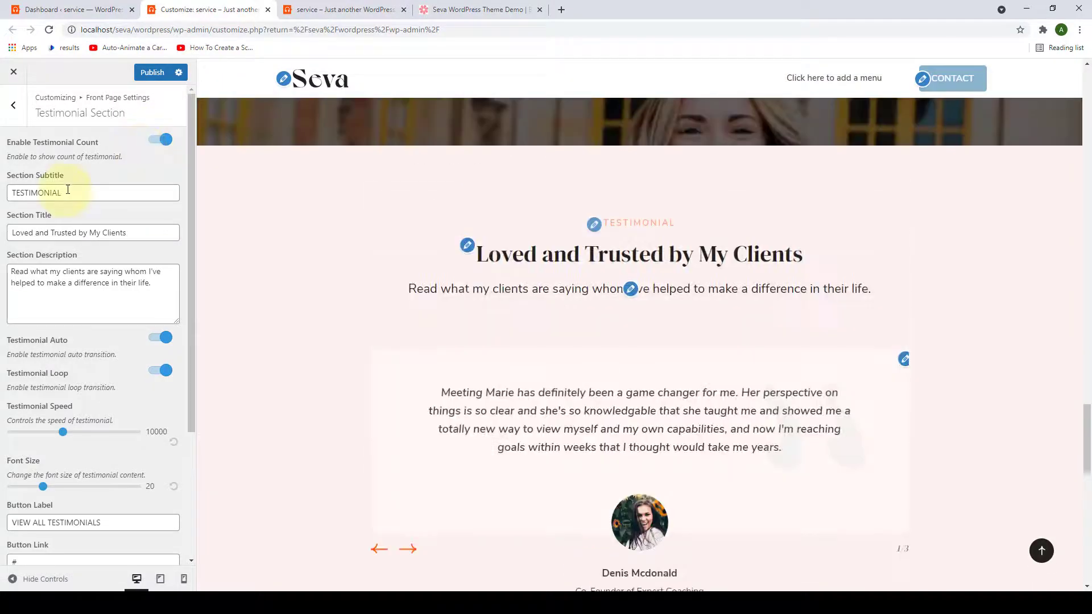
Replace the section title with 'Hear It From Our Users'.
left_click_drag(68, 189, 7, 191)
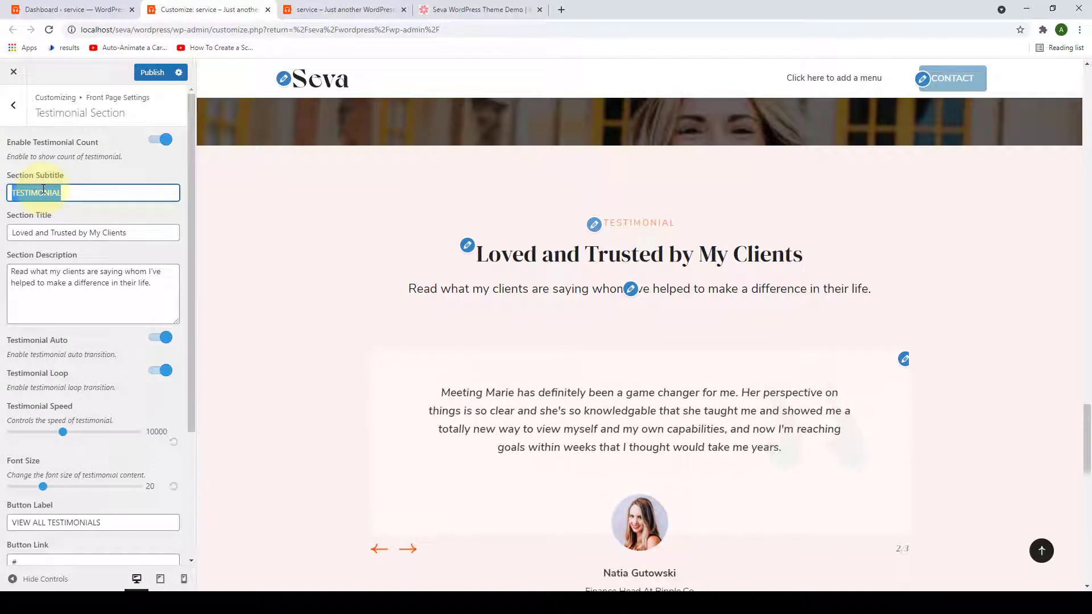
left_click(120, 233)
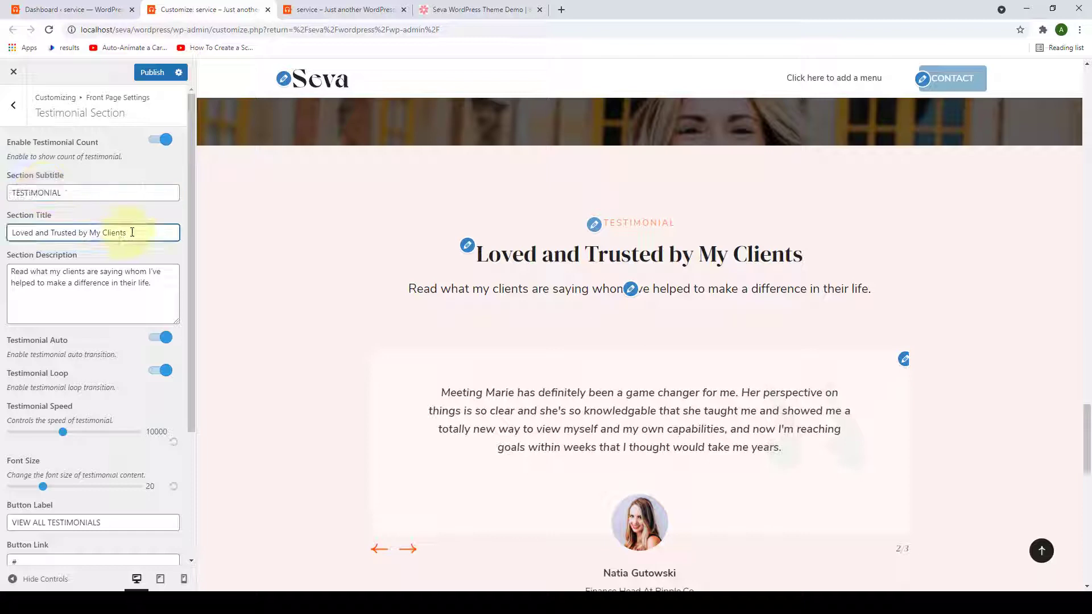
left_click_drag(132, 232, 7, 233)
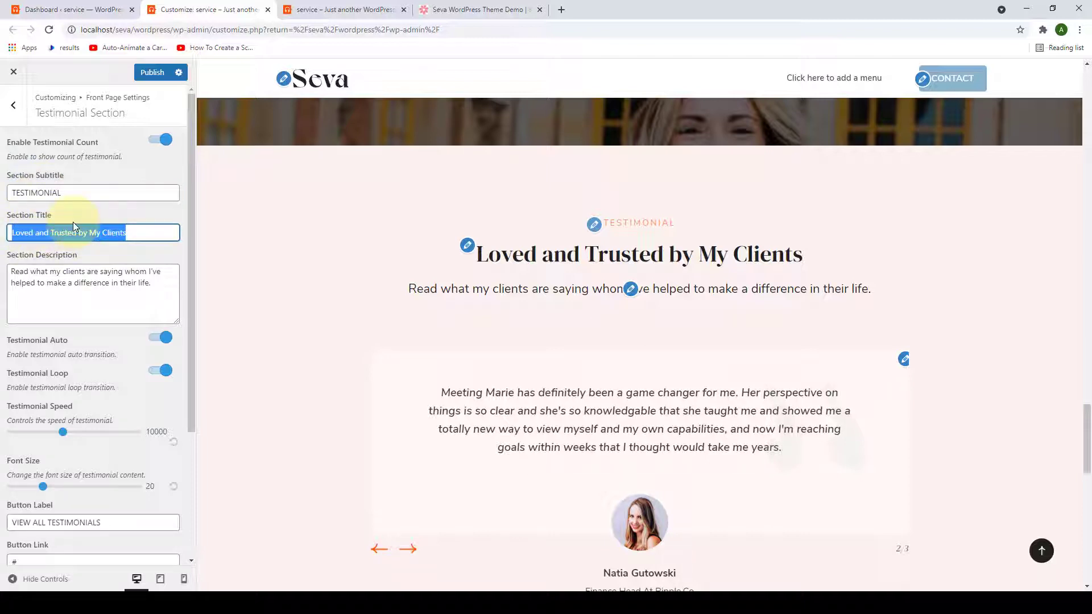
key("BackSpace")
type("Hear It From Our Users")
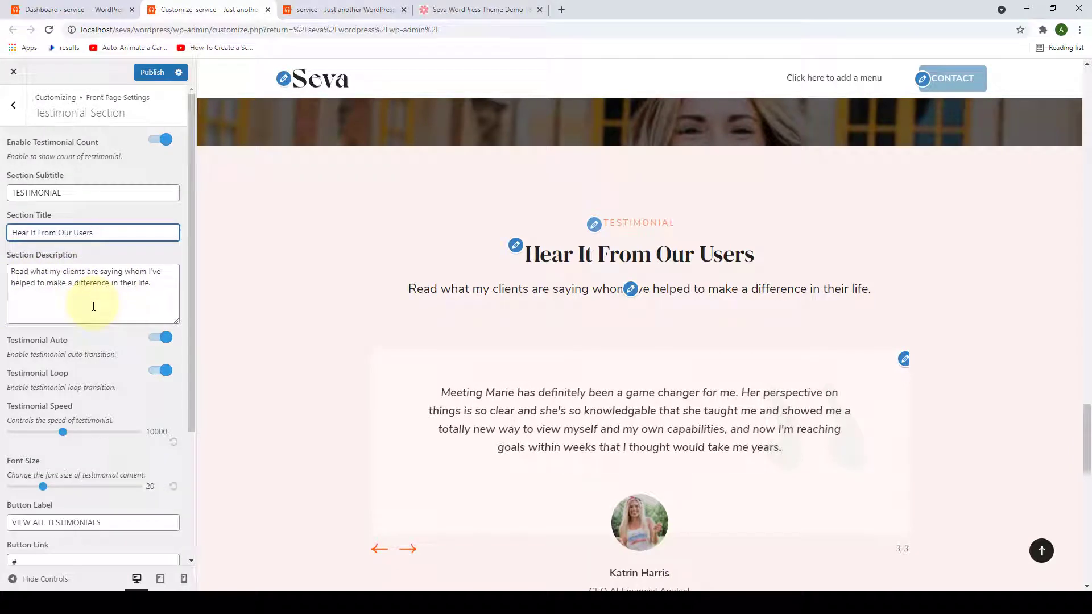
scroll(68, 285, "down", 2)
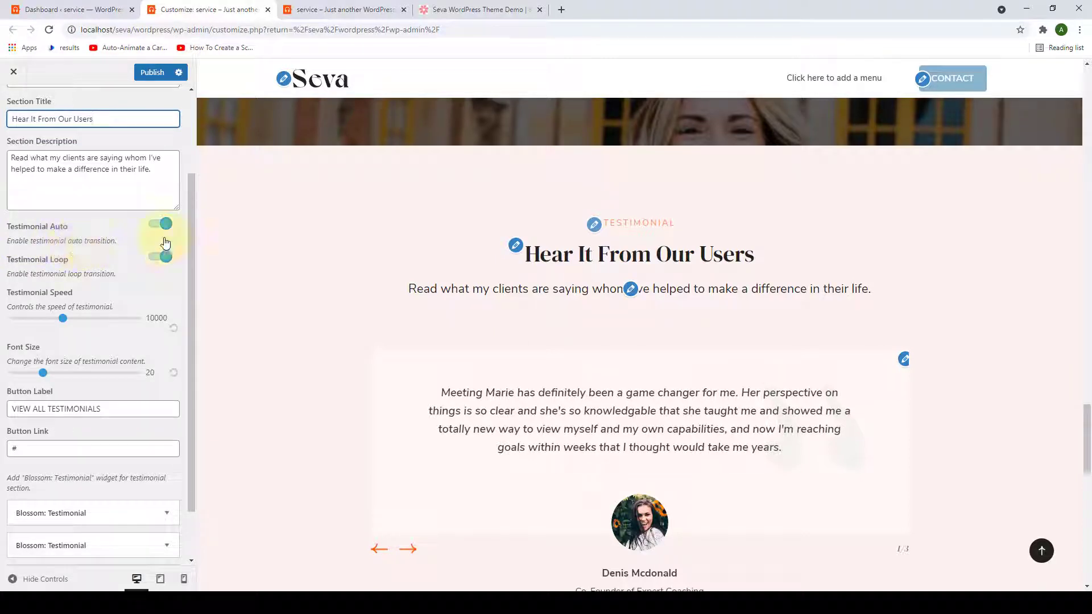
Set the testimonial text font size to 20 with the slider.
scroll(510, 366, "down", 2)
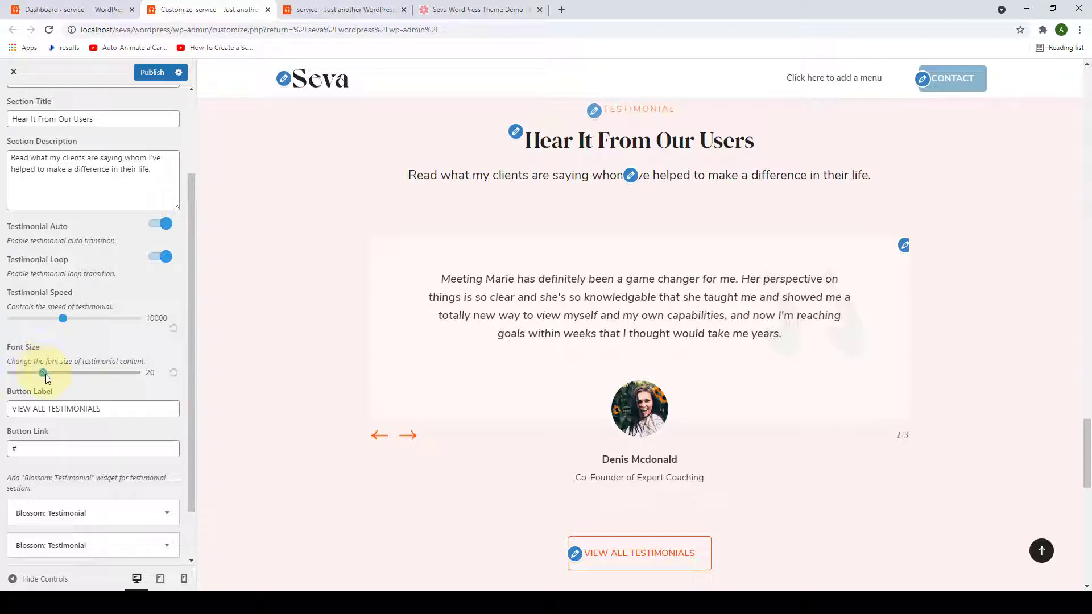
left_click_drag(44, 373, 73, 373)
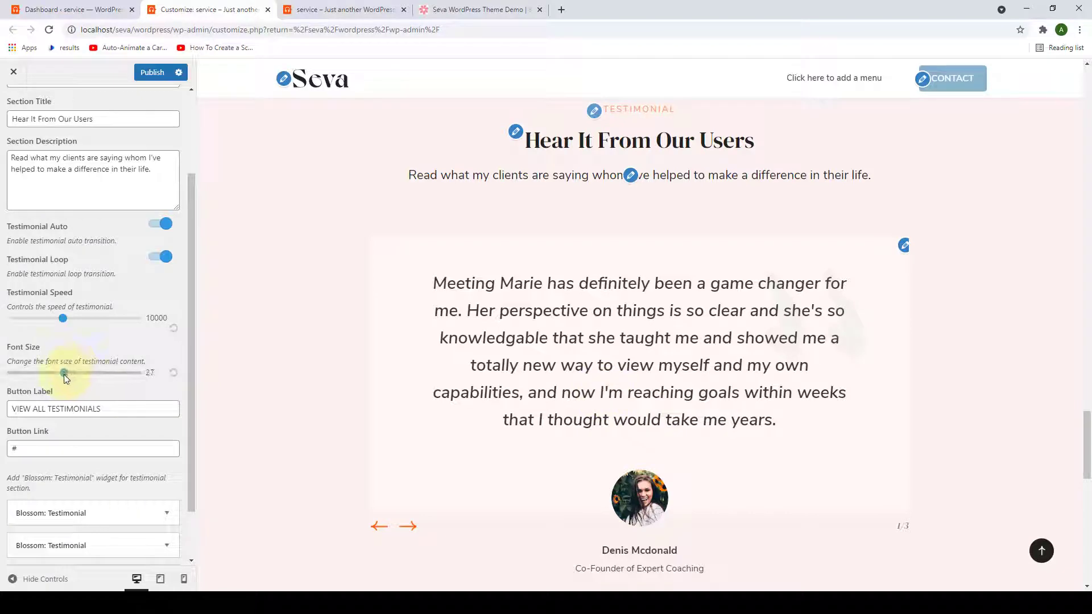
left_click_drag(64, 374, 43, 374)
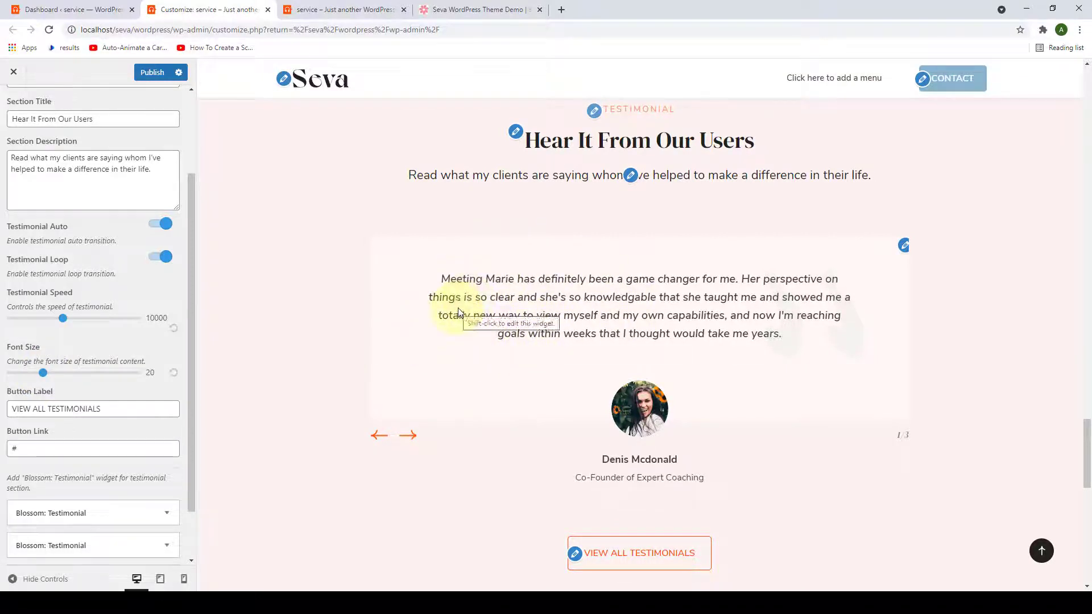
Replace the View All Testimonials button link '#' with the pasted localhost wp-admin address.
scroll(457, 342, "down", 3)
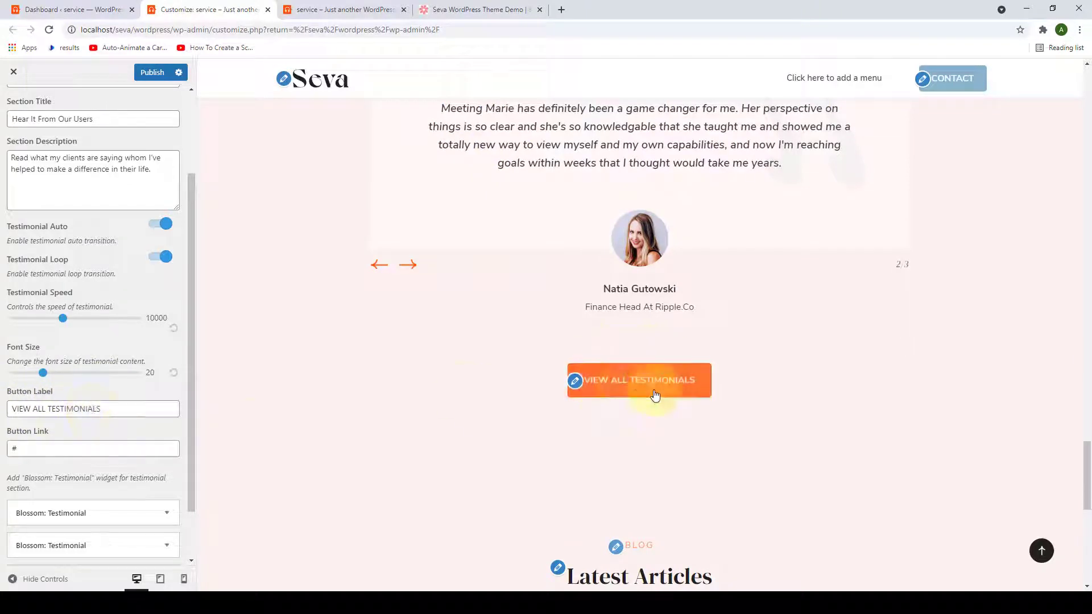
double_click(18, 447)
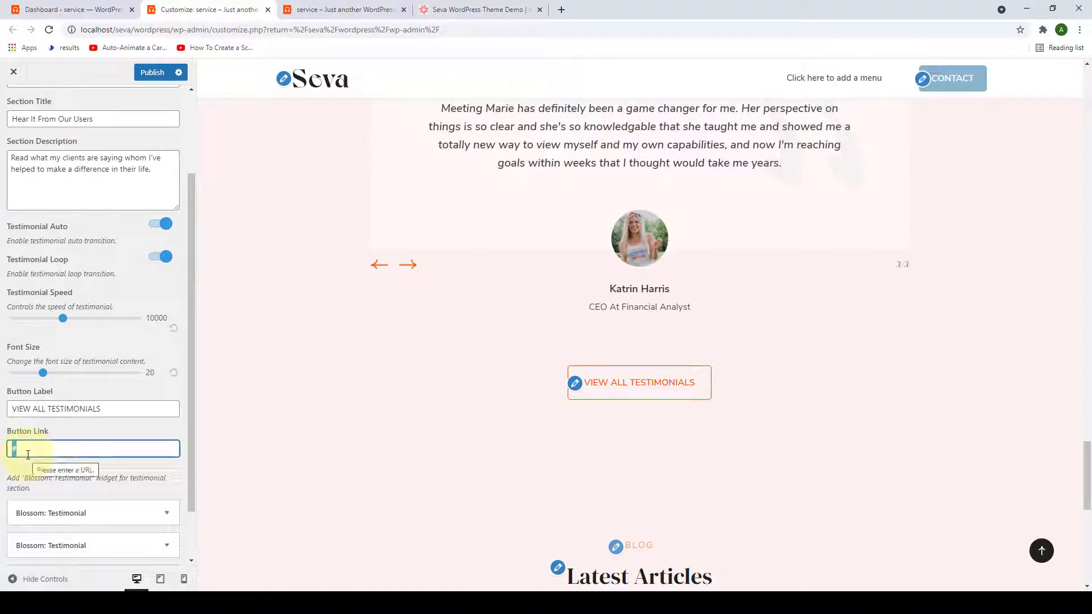
key("BackSpace")
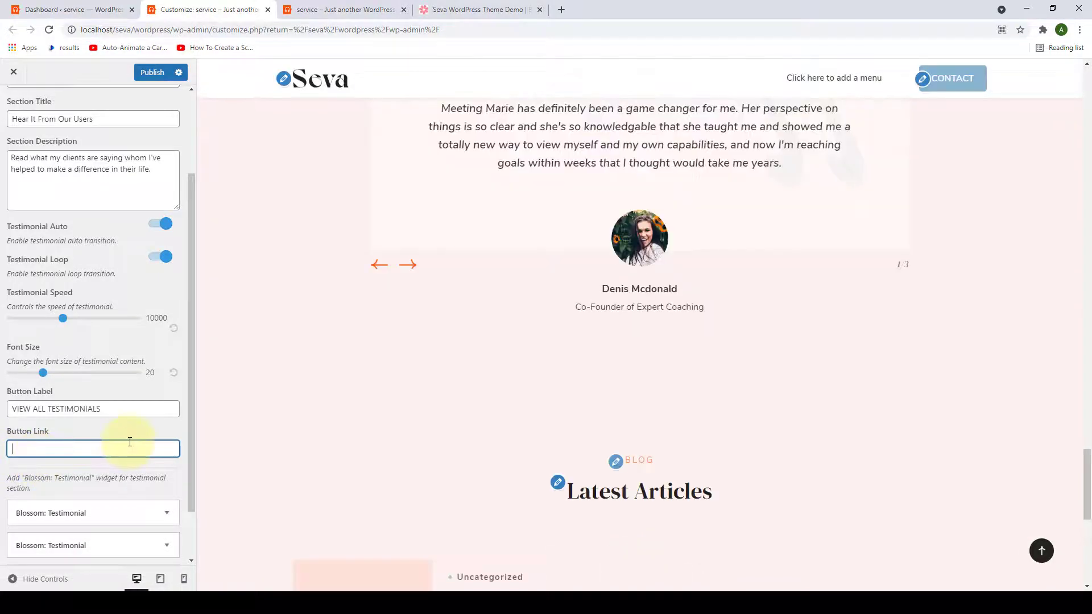
key("ctrl+v")
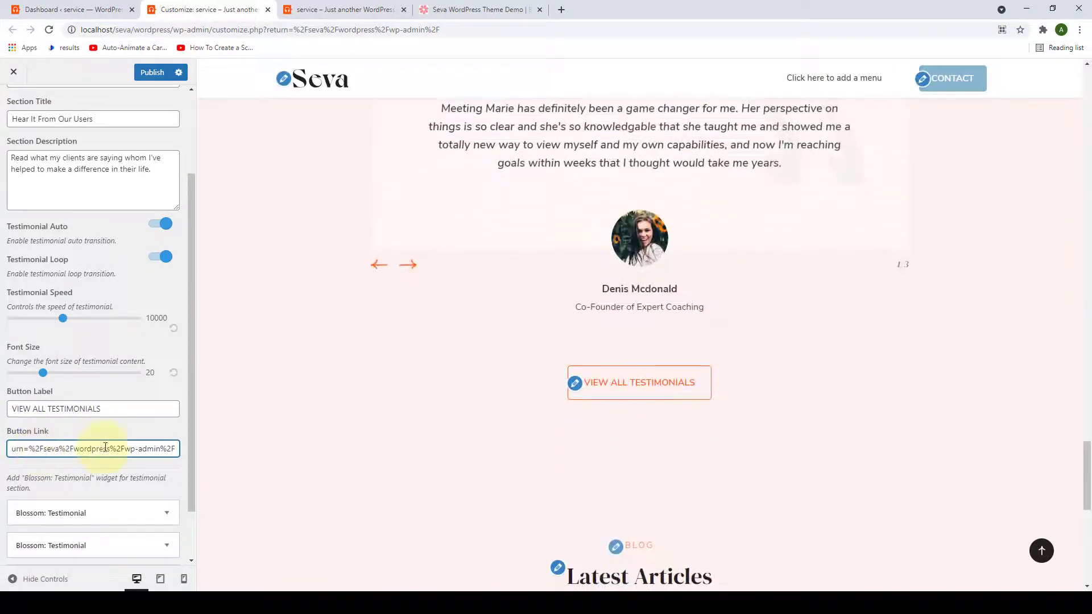
scroll(108, 399, "up", 2)
scroll(139, 433, "down", 3)
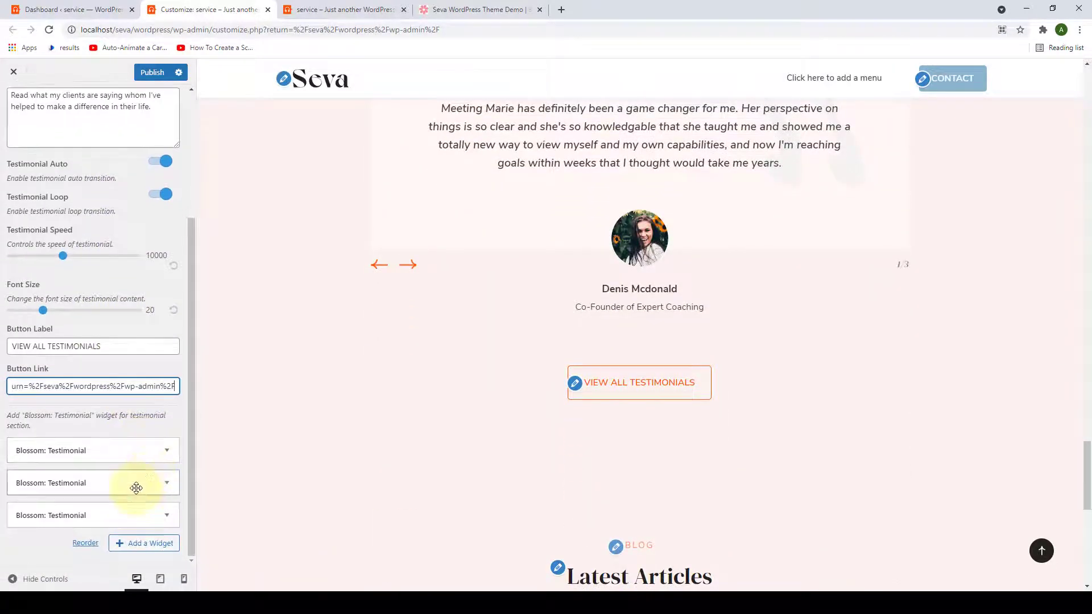
scroll(135, 486, "up", 3)
Publish, then scroll the live front page to the Hear It From Our Users testimonials.
left_click(143, 73)
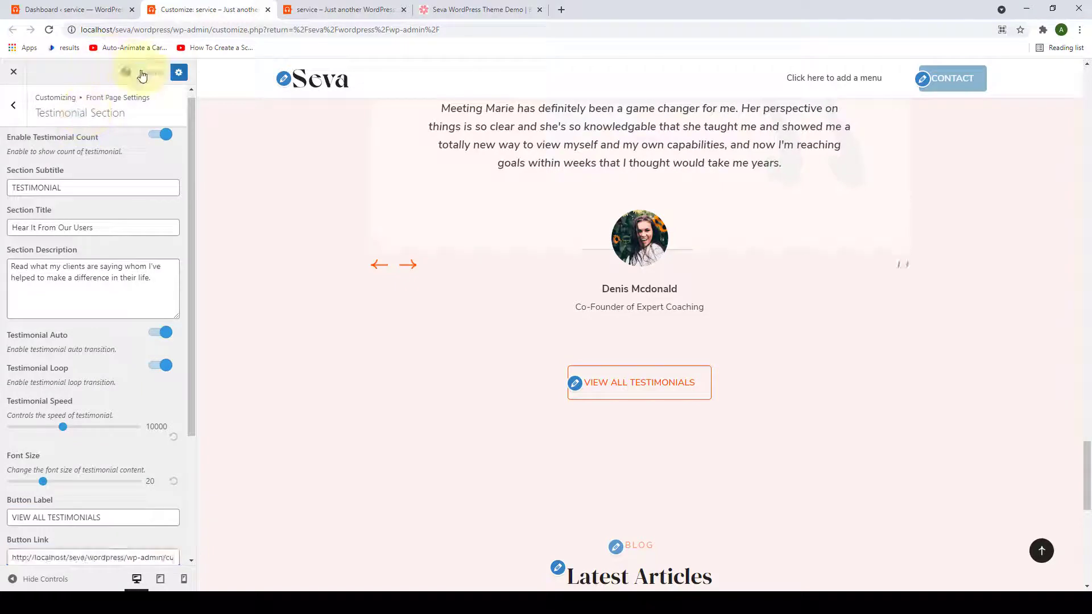
left_click(320, 7)
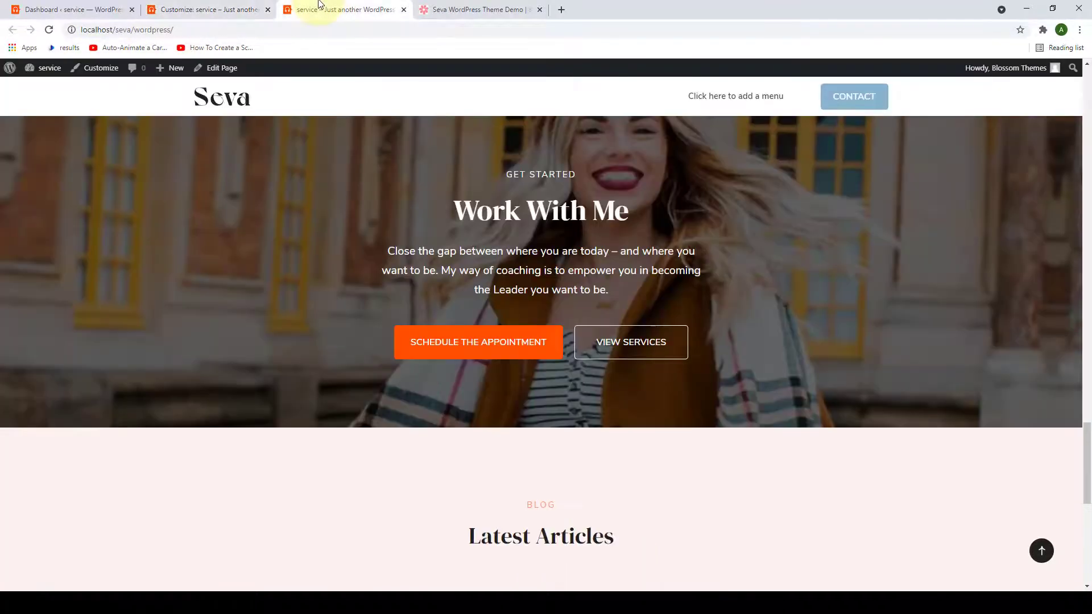
scroll(426, 308, "down", 5)
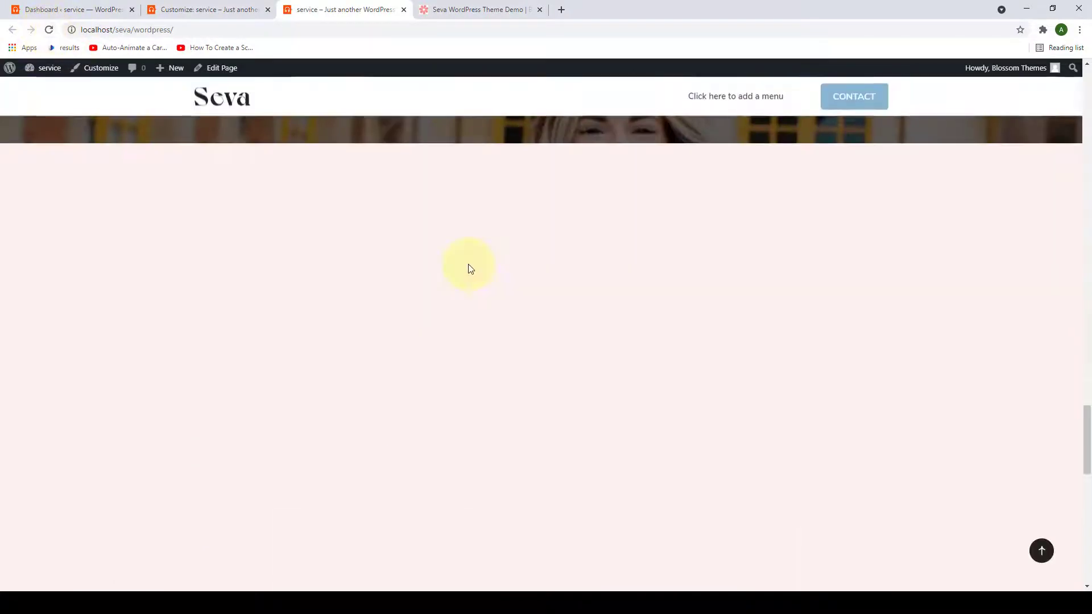
scroll(470, 260, "down", 2)
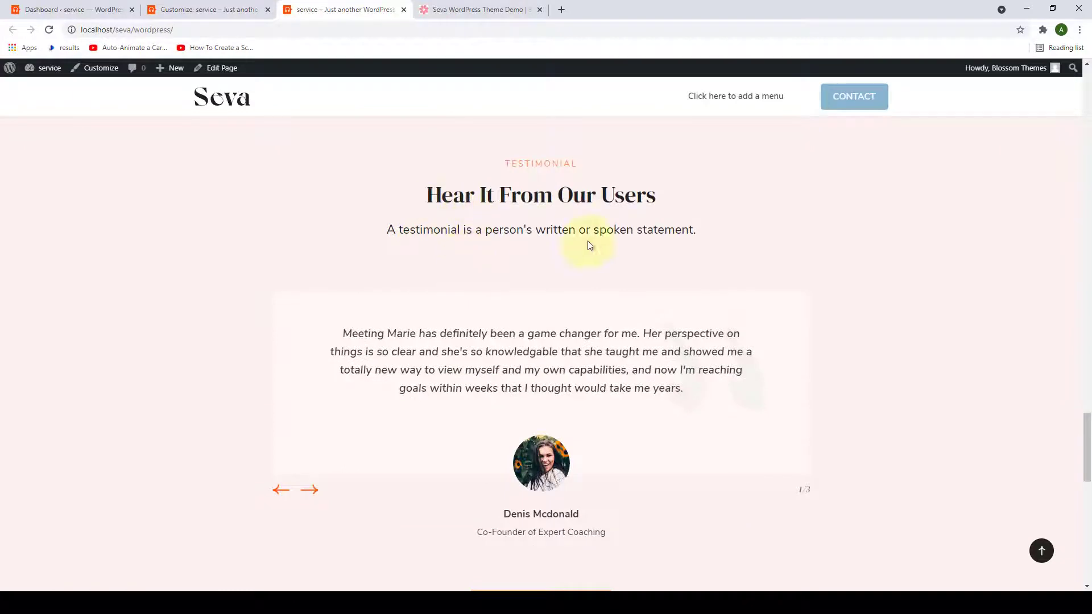
scroll(591, 301, "down", 1)
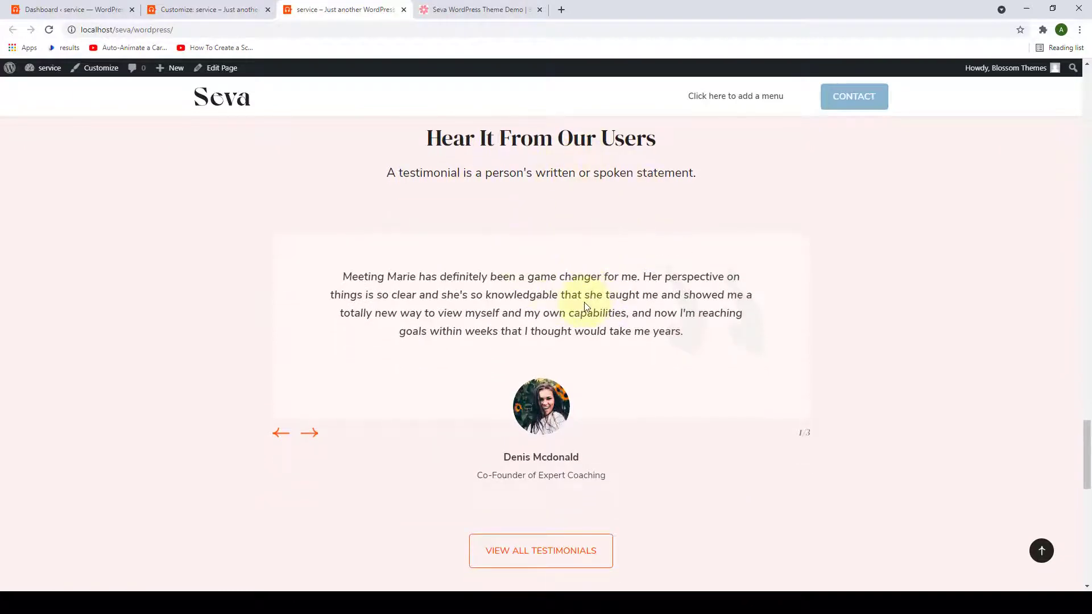
scroll(582, 310, "down", 1)
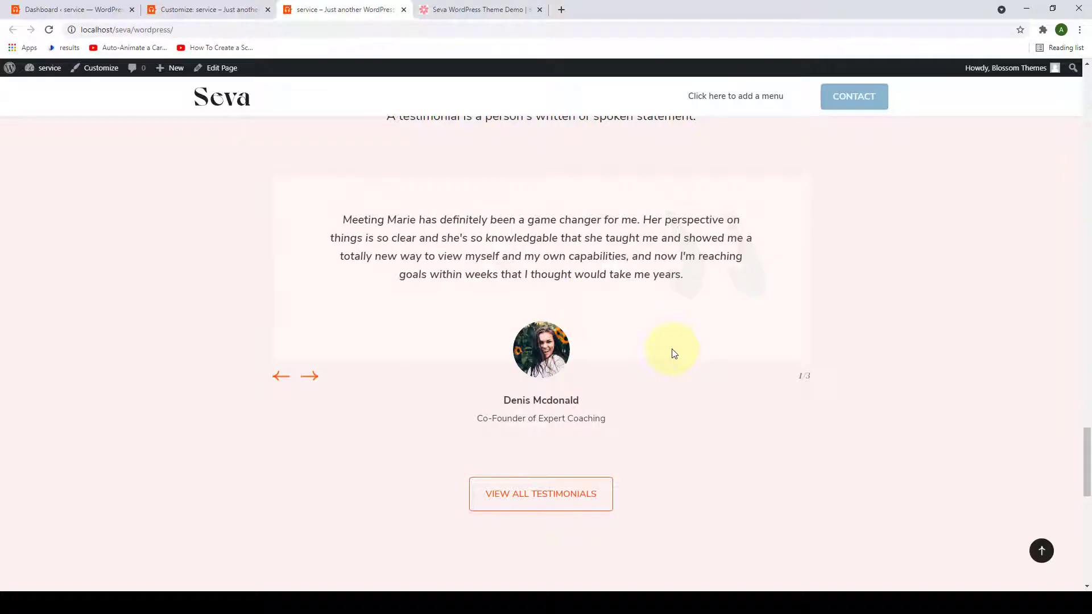
Return to the customizer's Process Section and add a new process step.
left_click(197, 7)
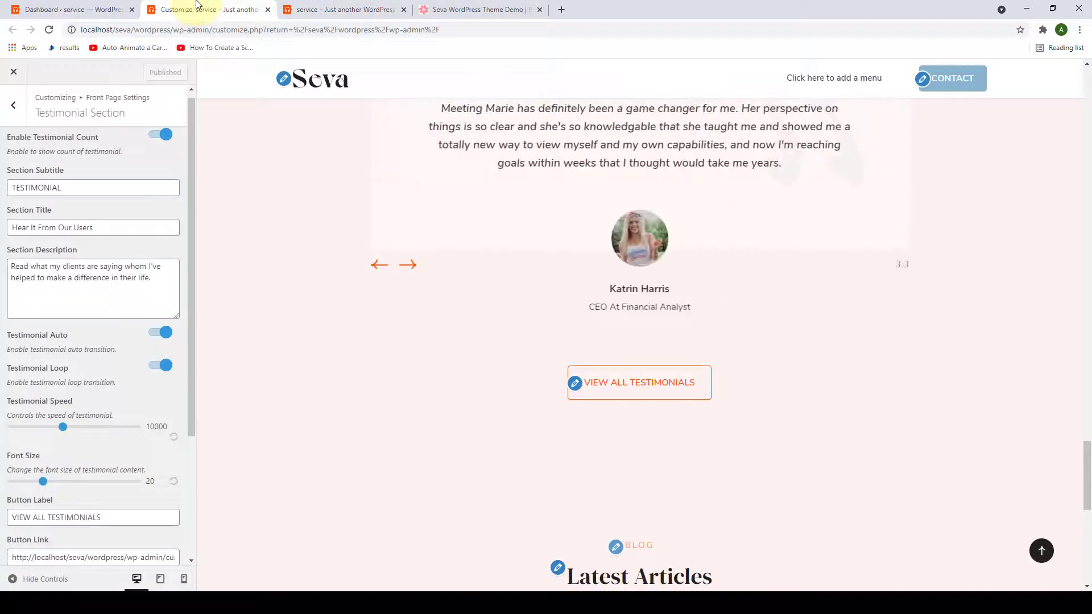
left_click(11, 108)
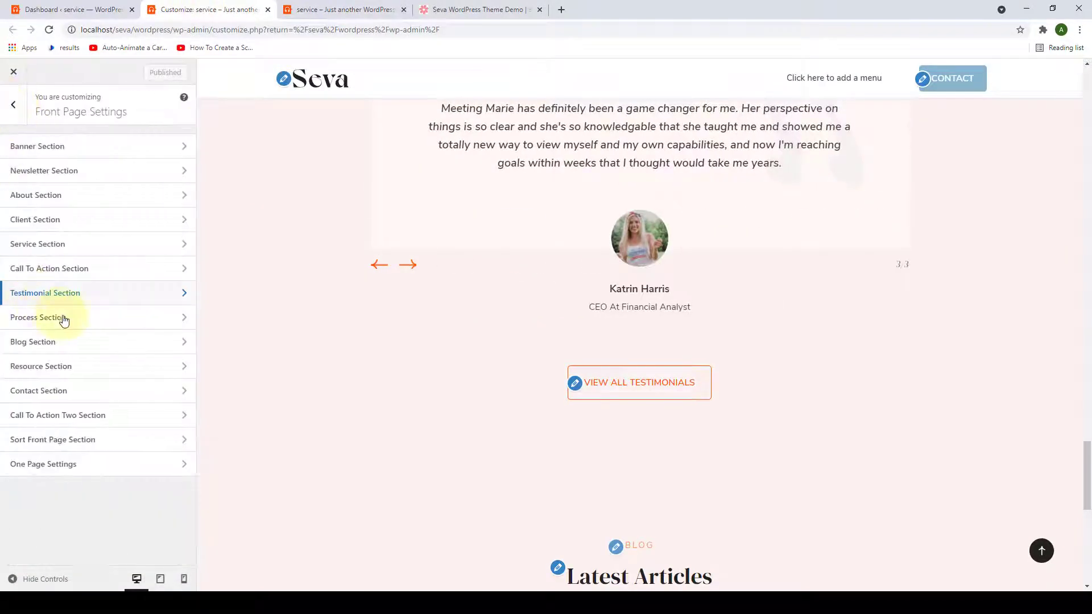
left_click(139, 331)
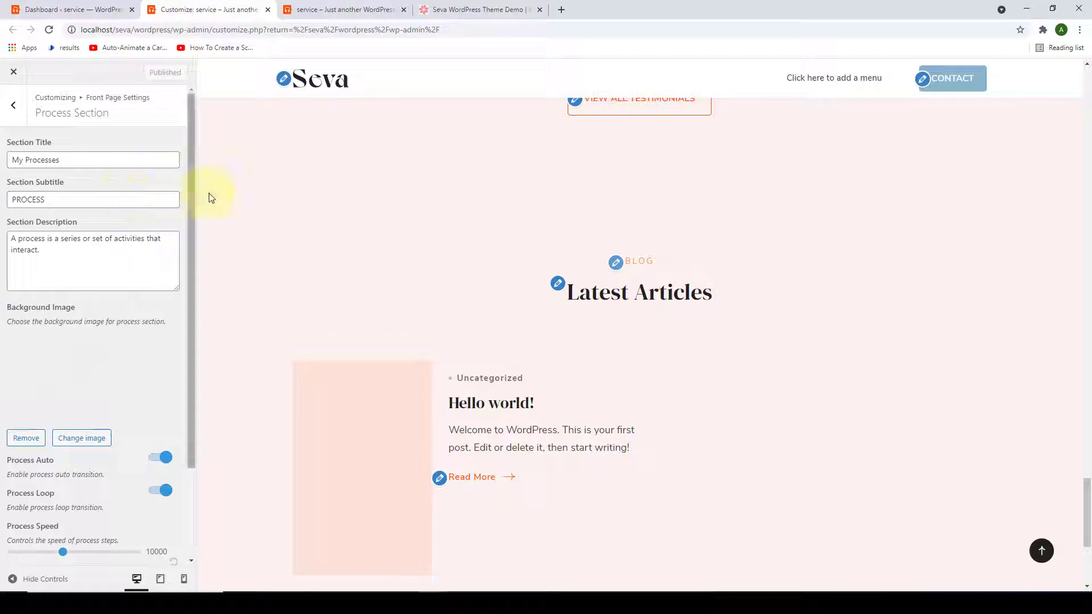
scroll(194, 243, "down", 2)
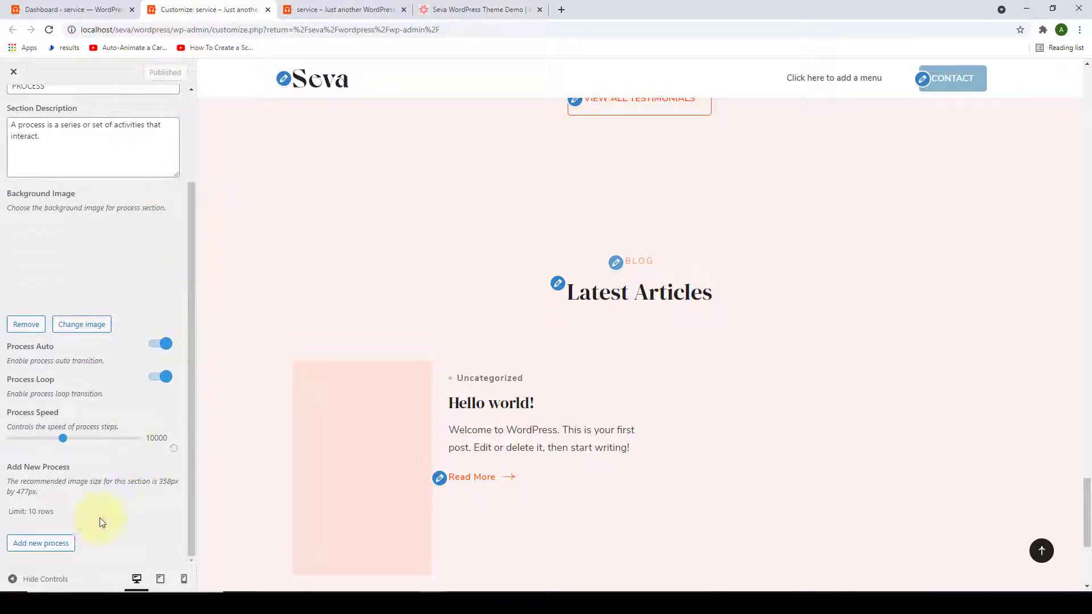
left_click(46, 545)
Title the step Requirement Analysis and paste in its description.
scroll(126, 482, "down", 2)
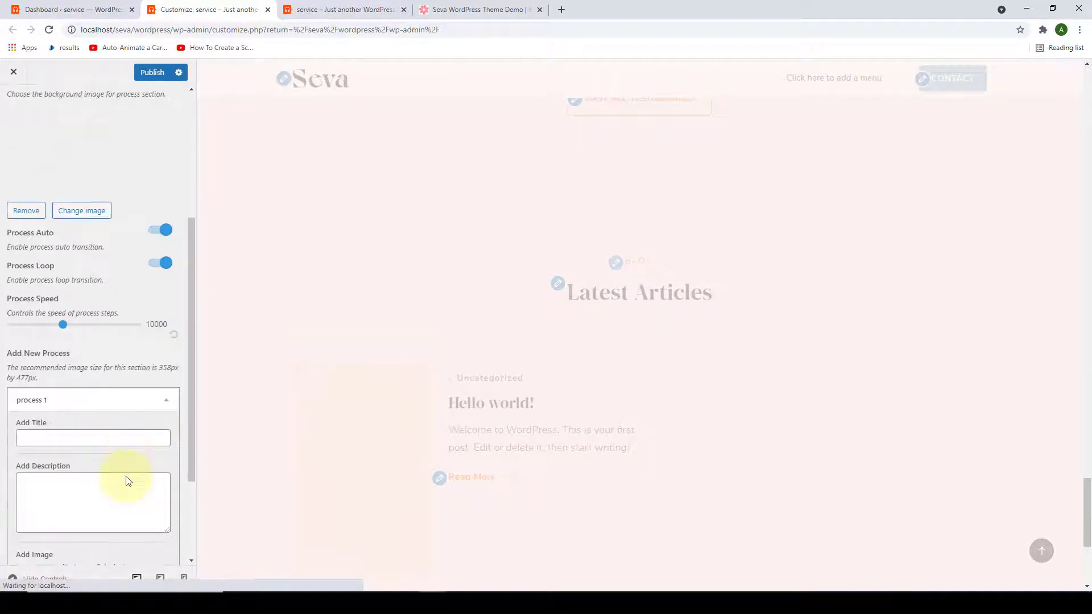
scroll(126, 481, "down", 1)
left_click(54, 384)
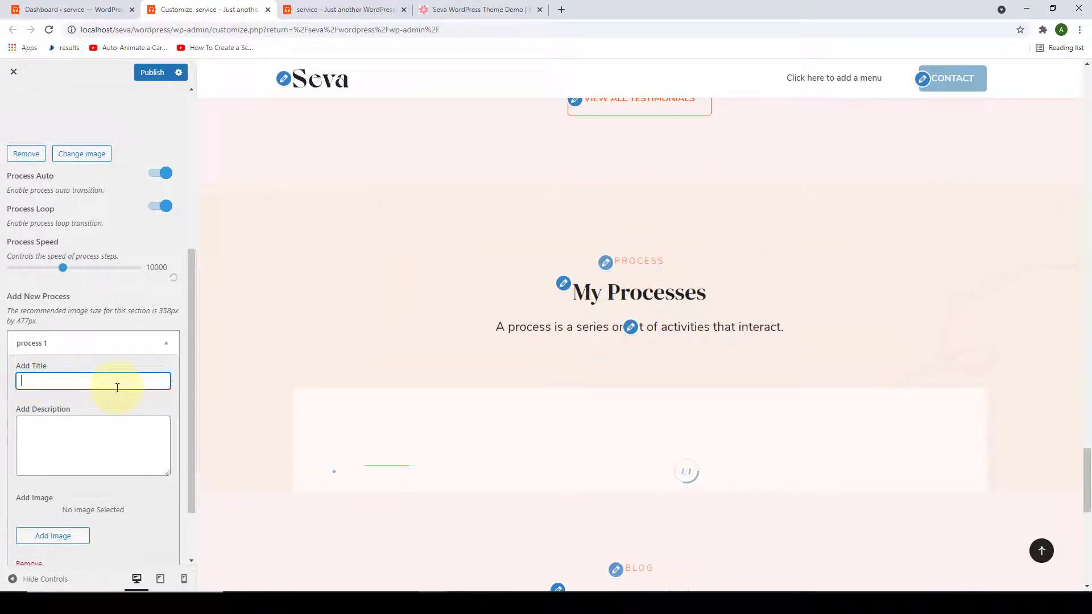
type("Requirement Analysis")
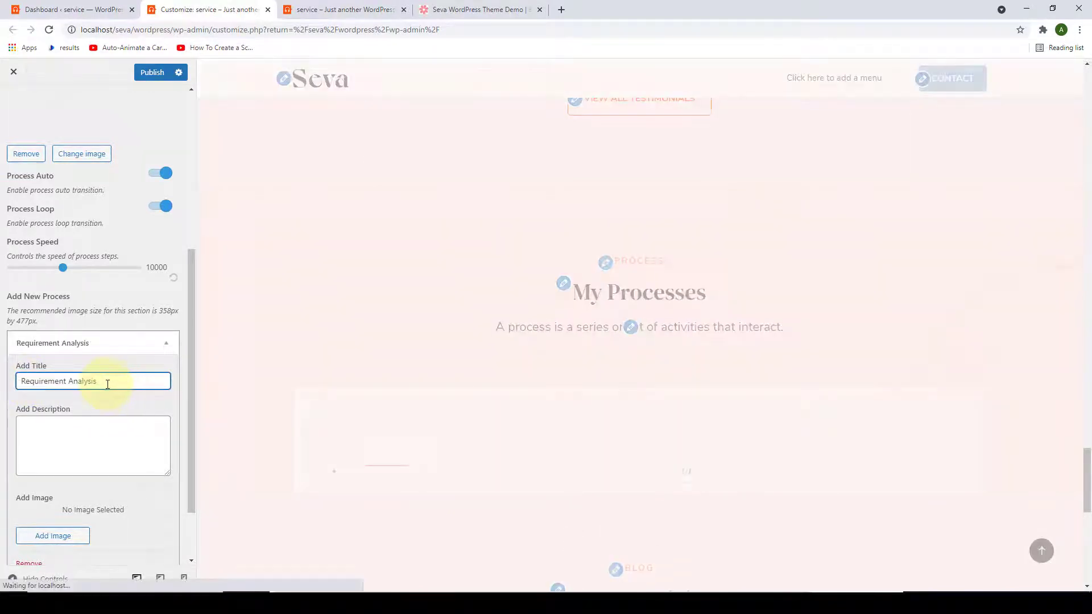
scroll(548, 398, "down", 2)
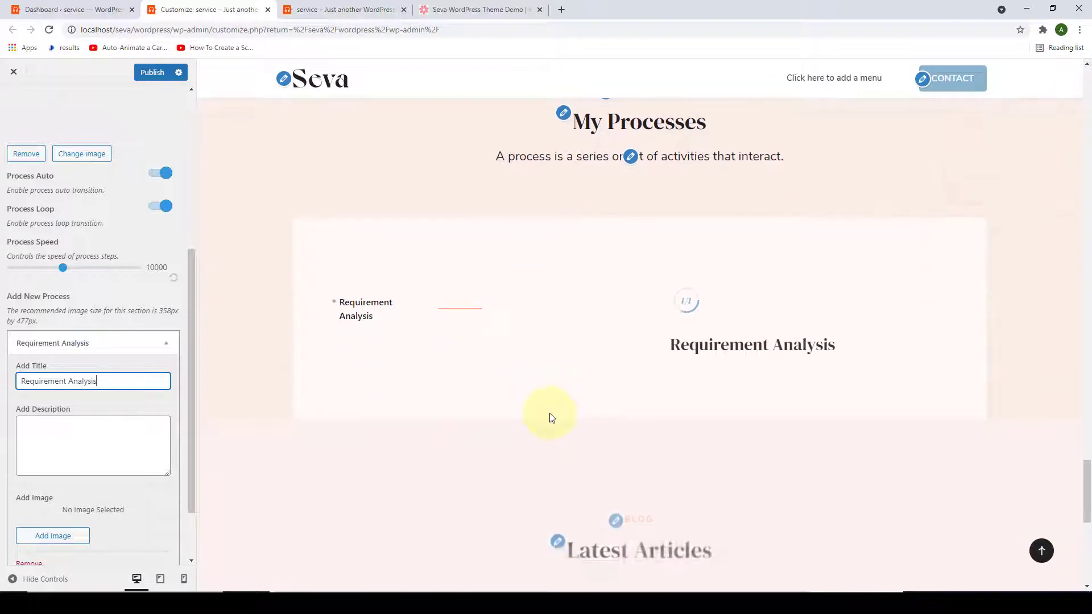
left_click(41, 432)
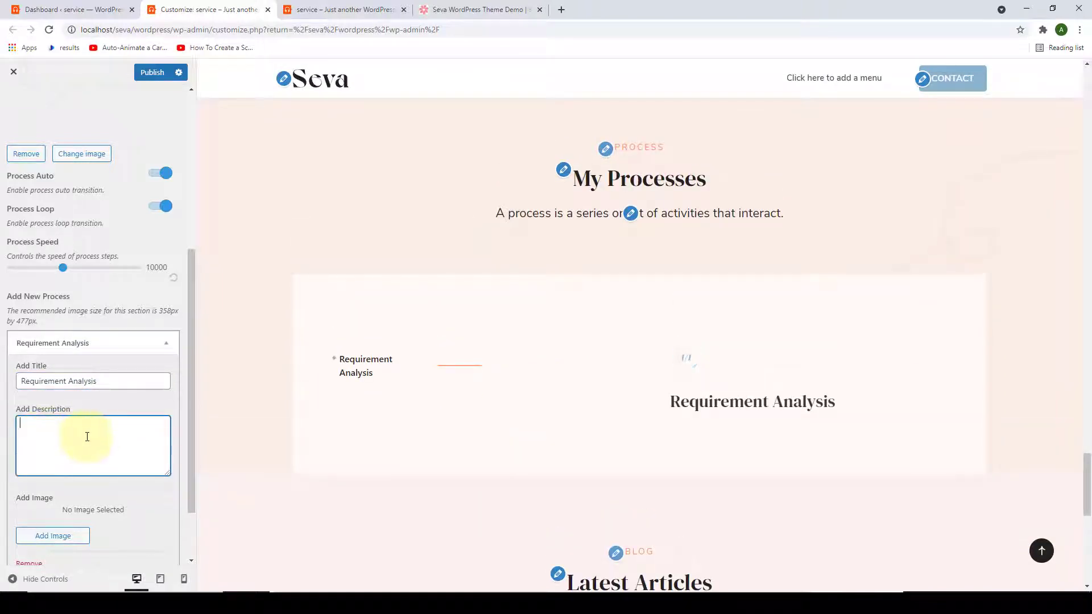
key("ctrl+v")
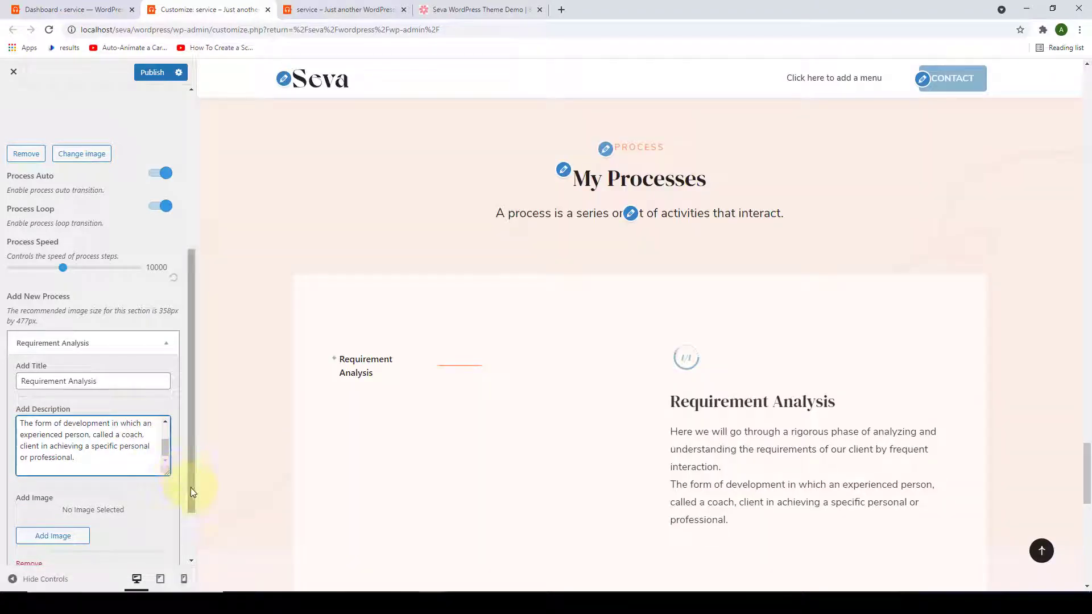
Set the step image to the process-img-1 laughing-woman photo.
left_click_drag(191, 491, 193, 517)
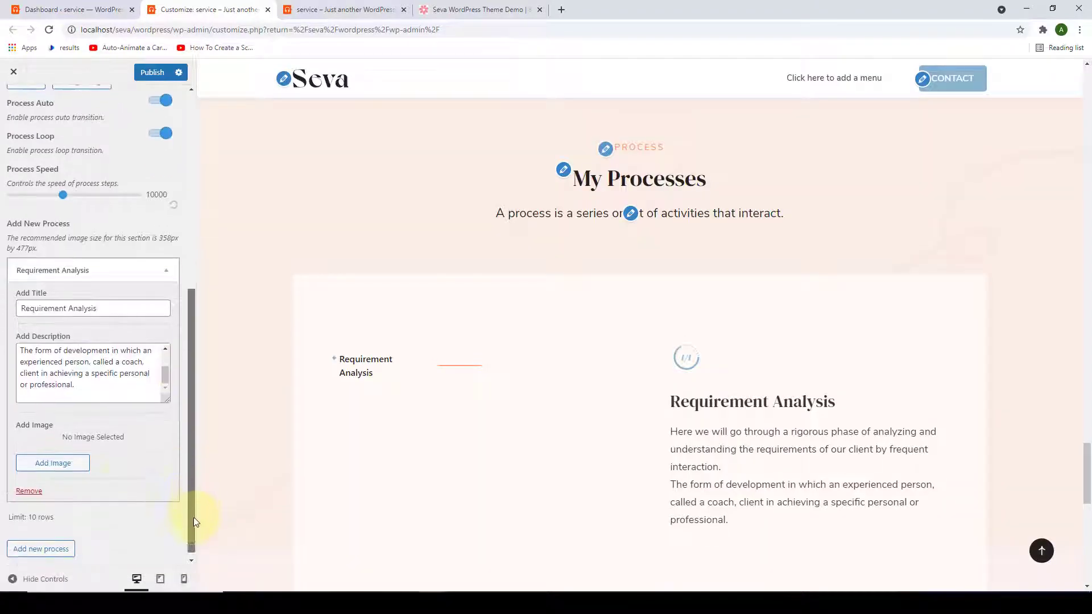
left_click(78, 466)
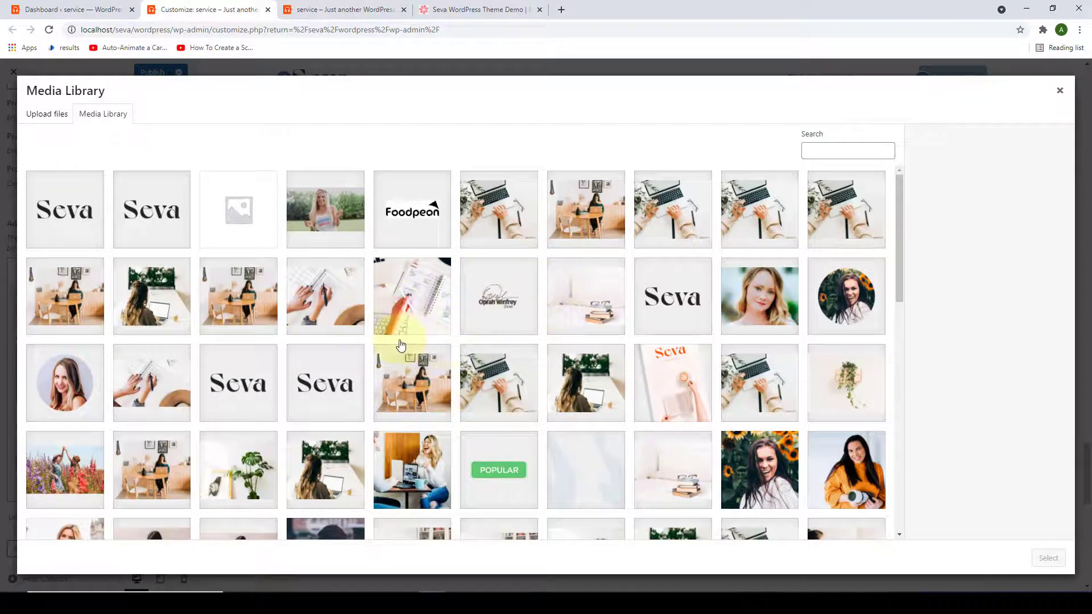
left_click(412, 470)
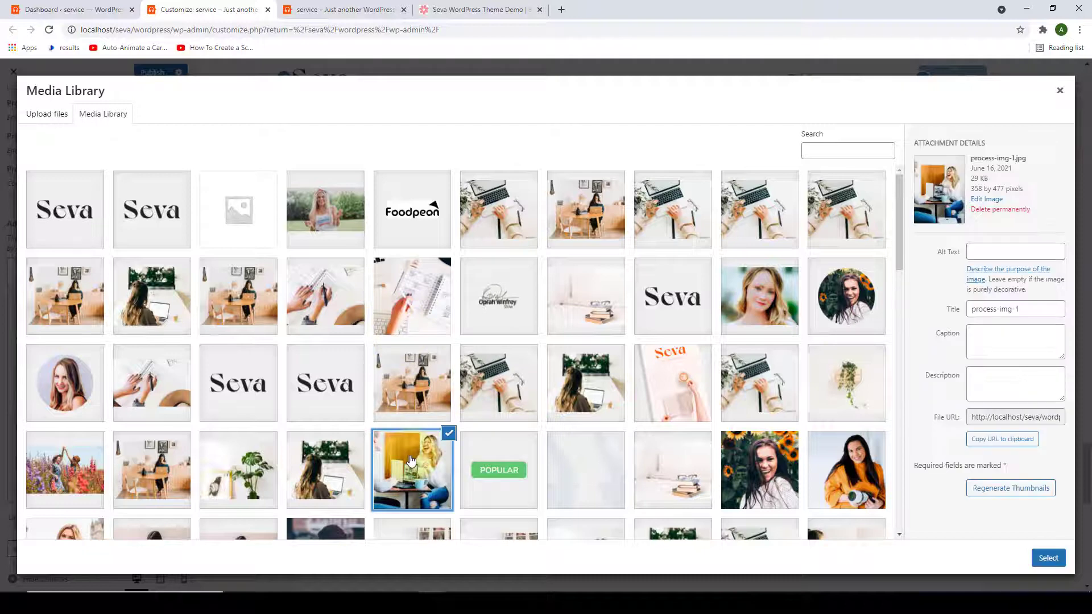
left_click(1050, 560)
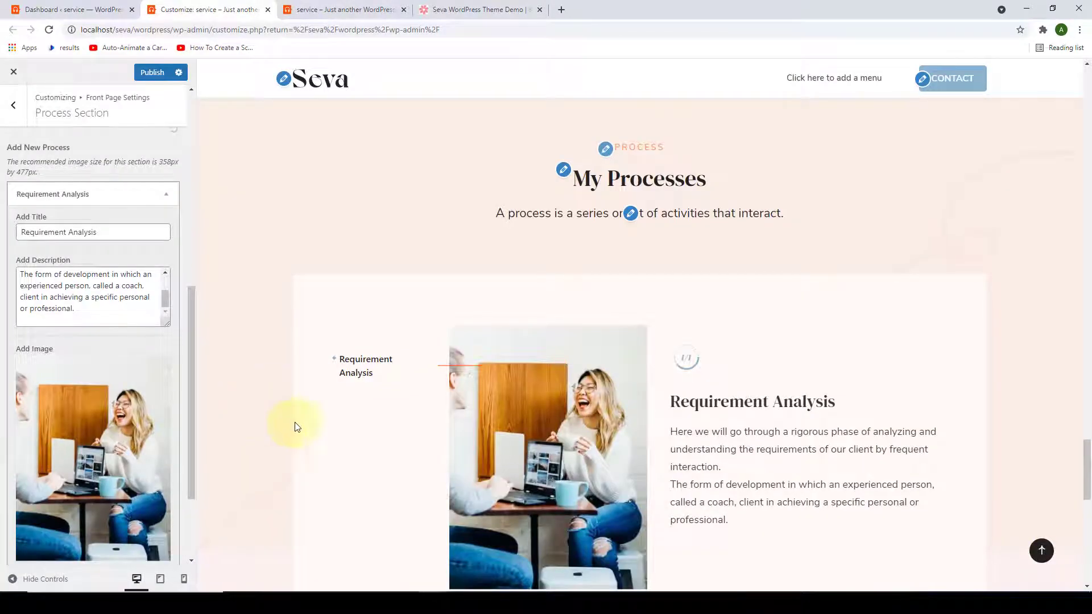
scroll(680, 364, "down", 3)
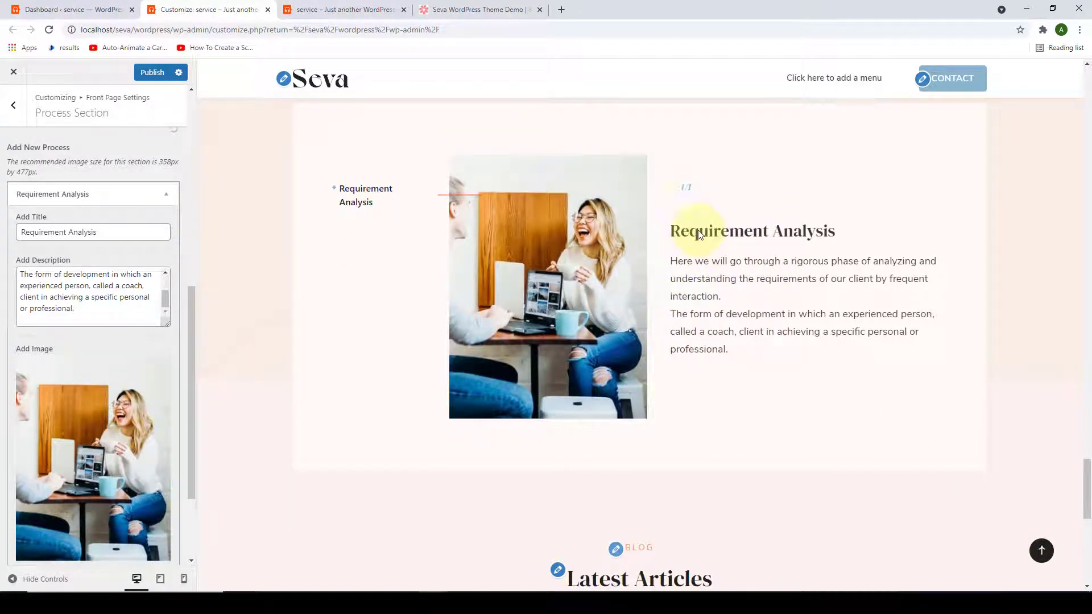
left_click_drag(189, 306, 202, 411)
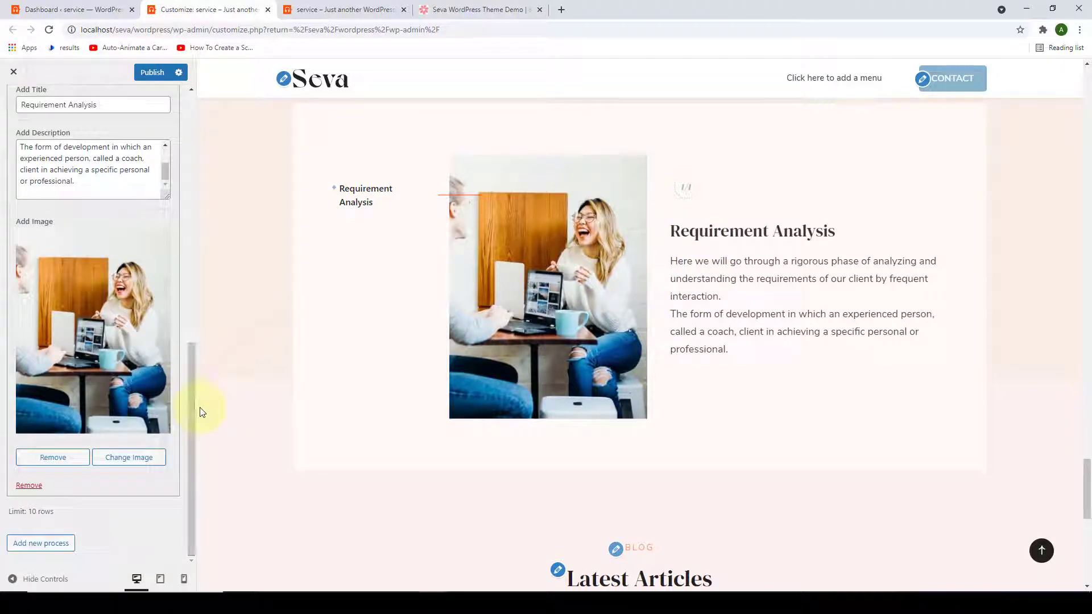
Add another process step and fill in its title and description.
left_click(55, 547)
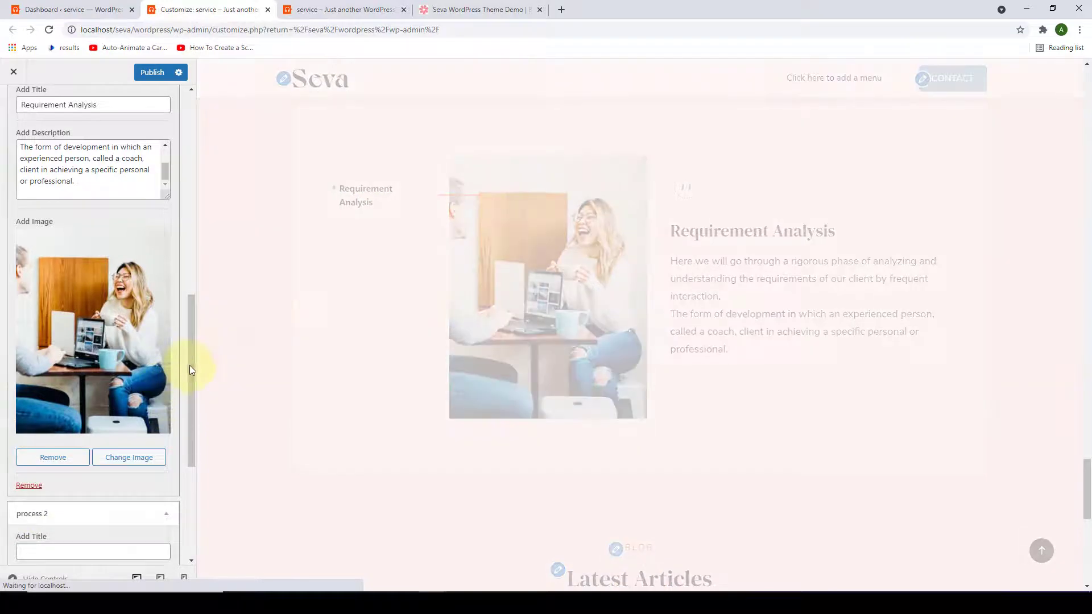
left_click_drag(190, 365, 192, 470)
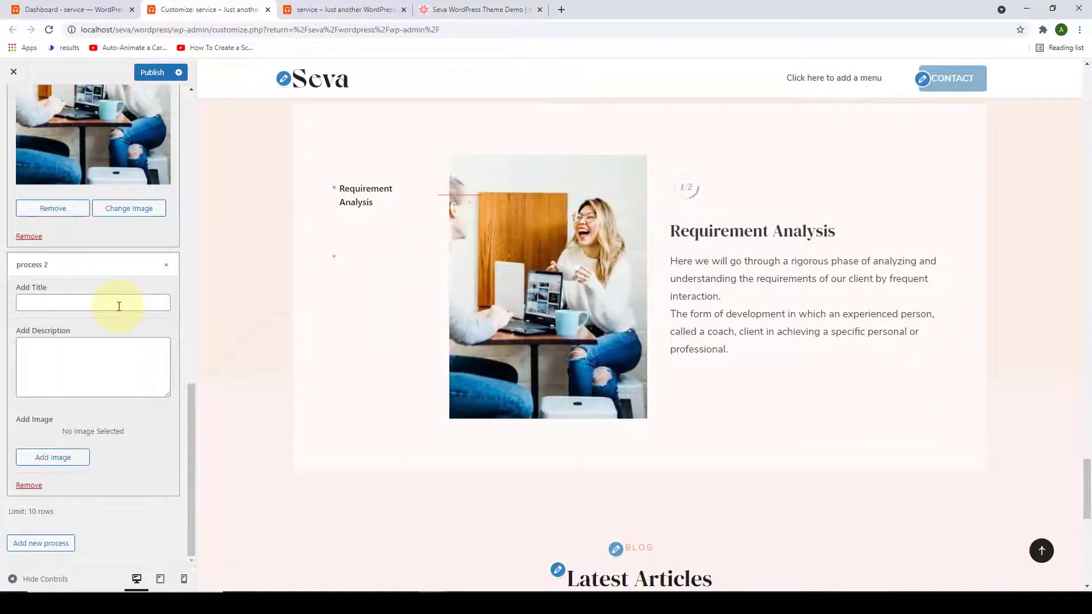
left_click(119, 307)
left_click(115, 377)
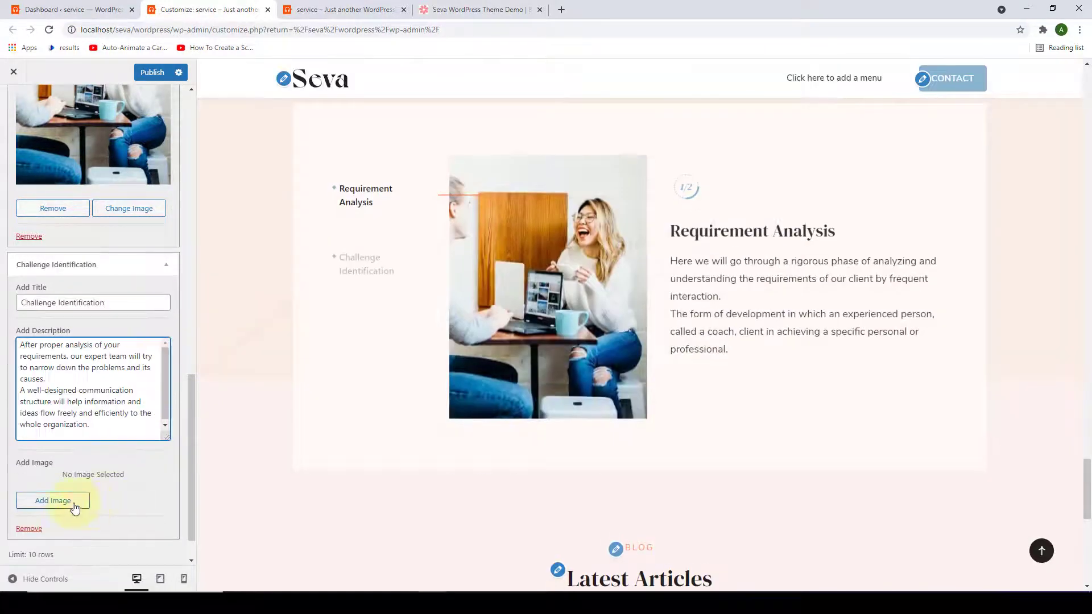
Give that step the photo of the curly-haired woman covering her face.
left_click(69, 502)
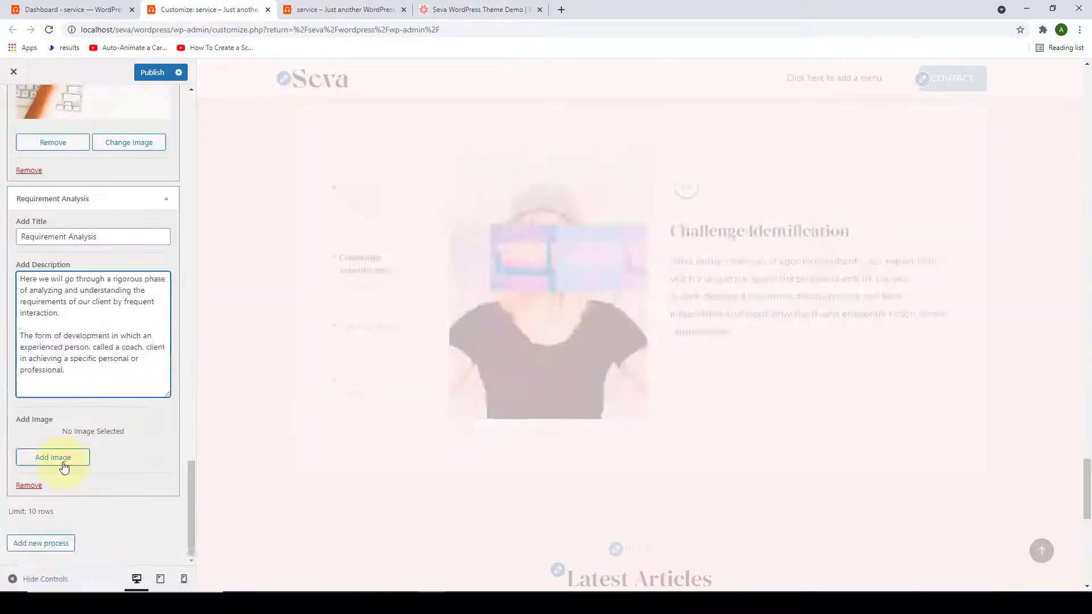
left_click(49, 457)
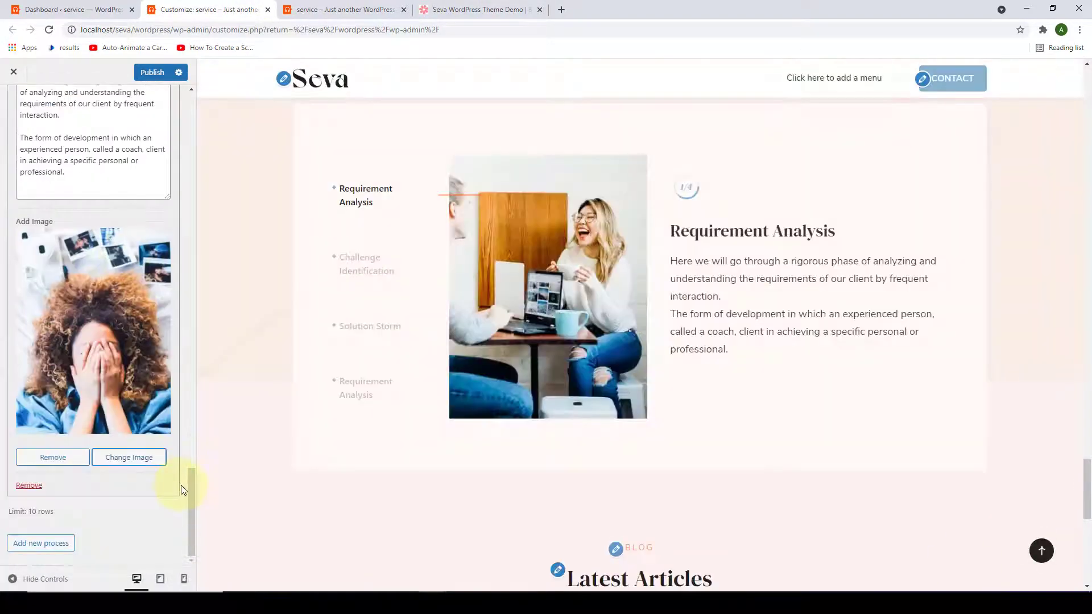
scroll(181, 481, "up", 8)
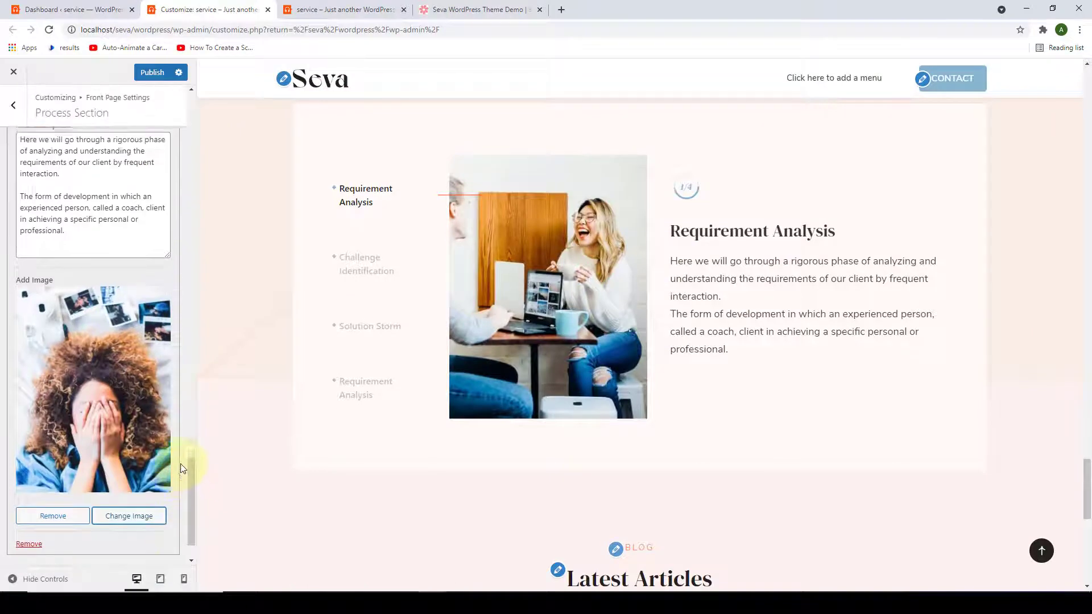
scroll(176, 423, "up", 10)
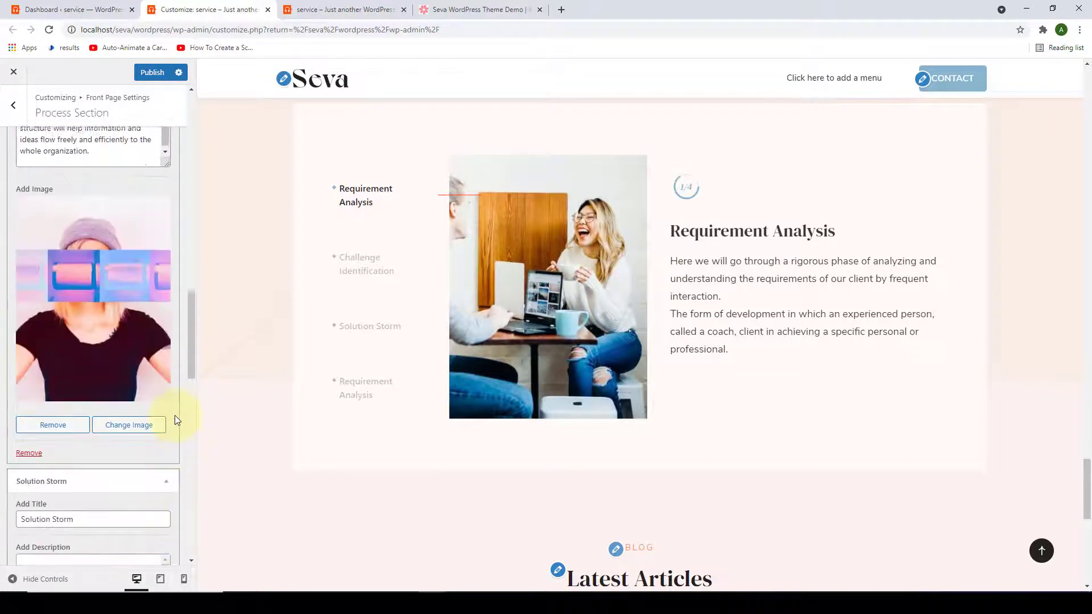
left_click_drag(190, 209, 189, 109)
scroll(312, 254, "up", 5)
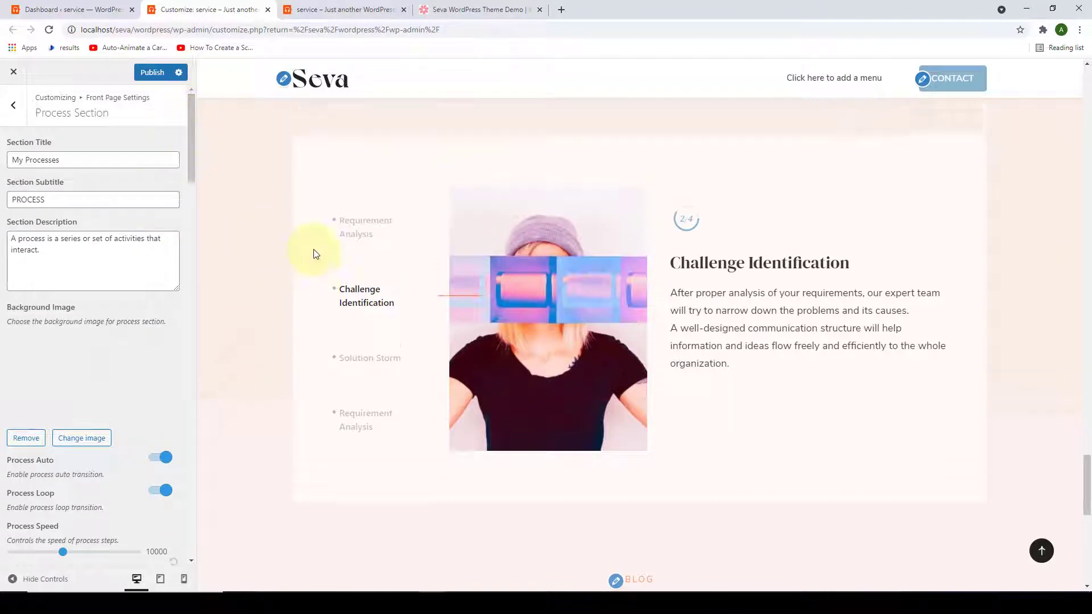
Swap the old Section Description for 'Step-By-Step demonstration of how we carry things out'.
scroll(312, 254, "down", 1)
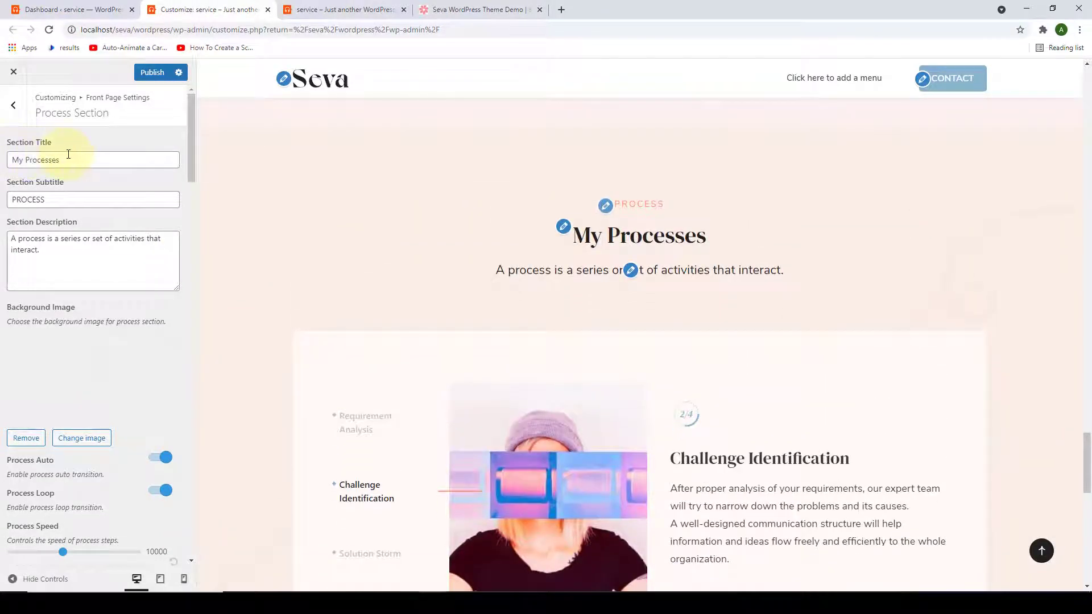
left_click_drag(70, 157, 16, 162)
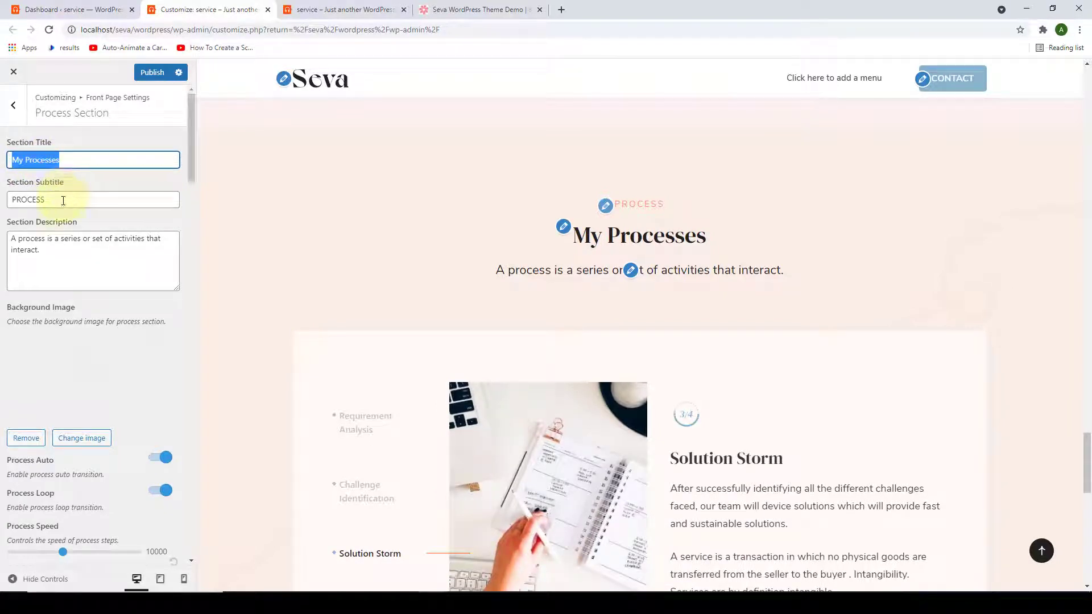
left_click_drag(64, 199, 14, 200)
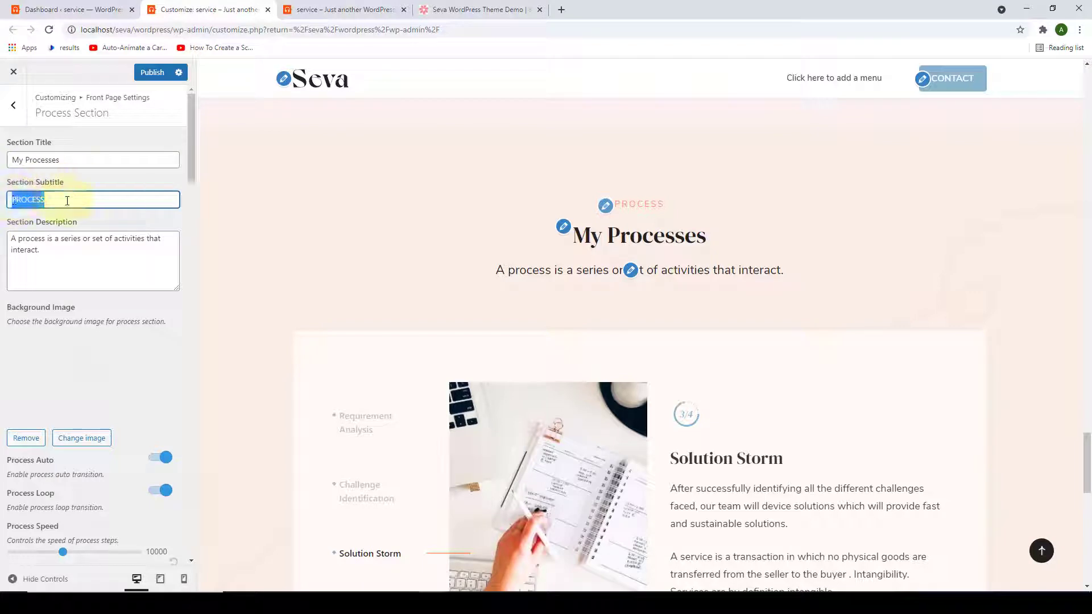
left_click_drag(146, 245, 5, 245)
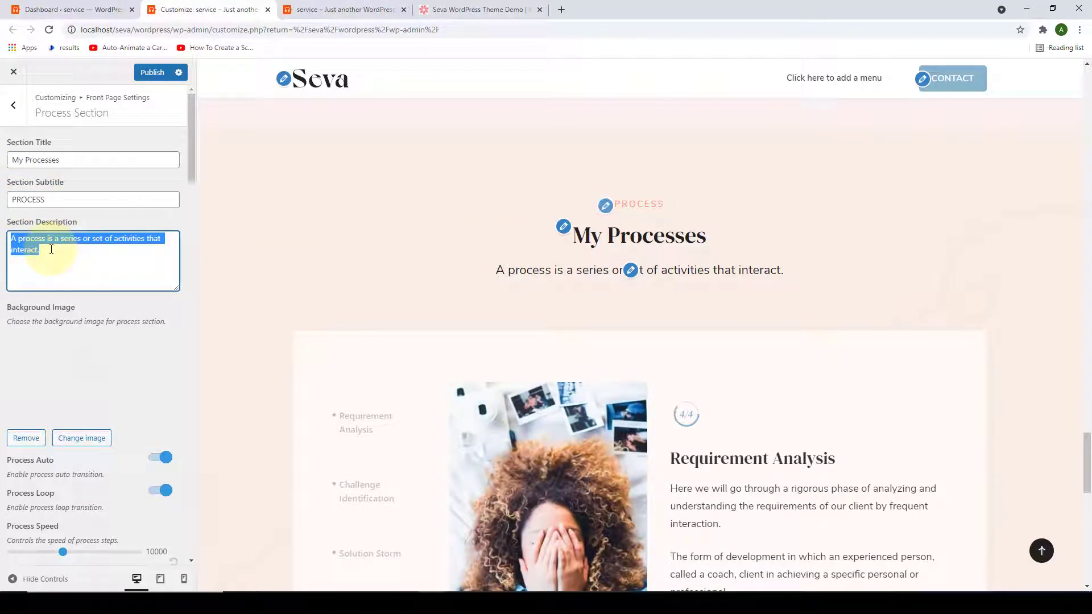
key("BackSpace")
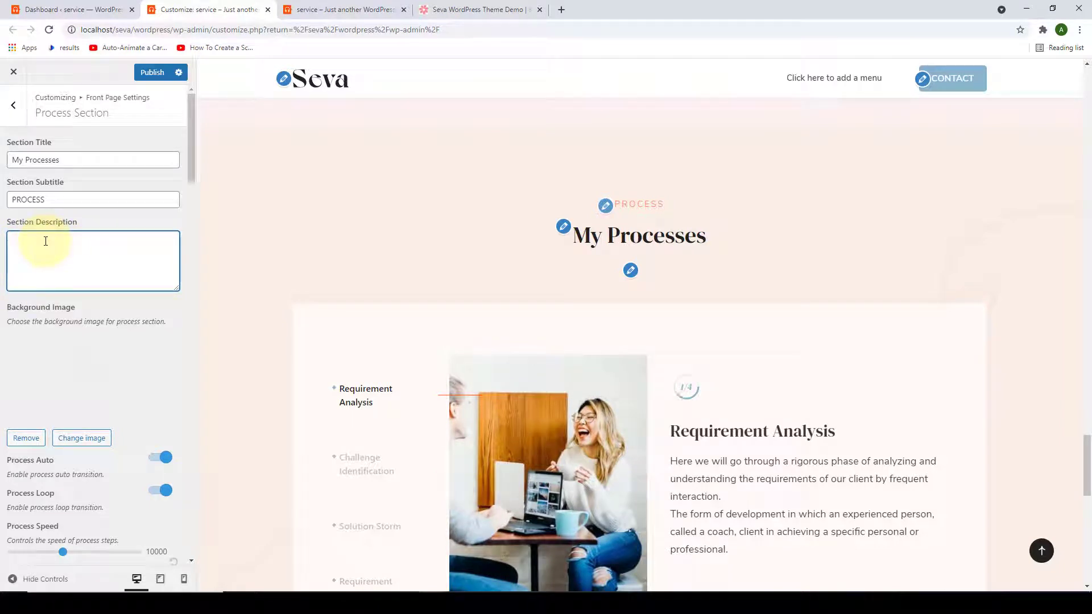
type("Step-By-Step demonstration of how we carry things out")
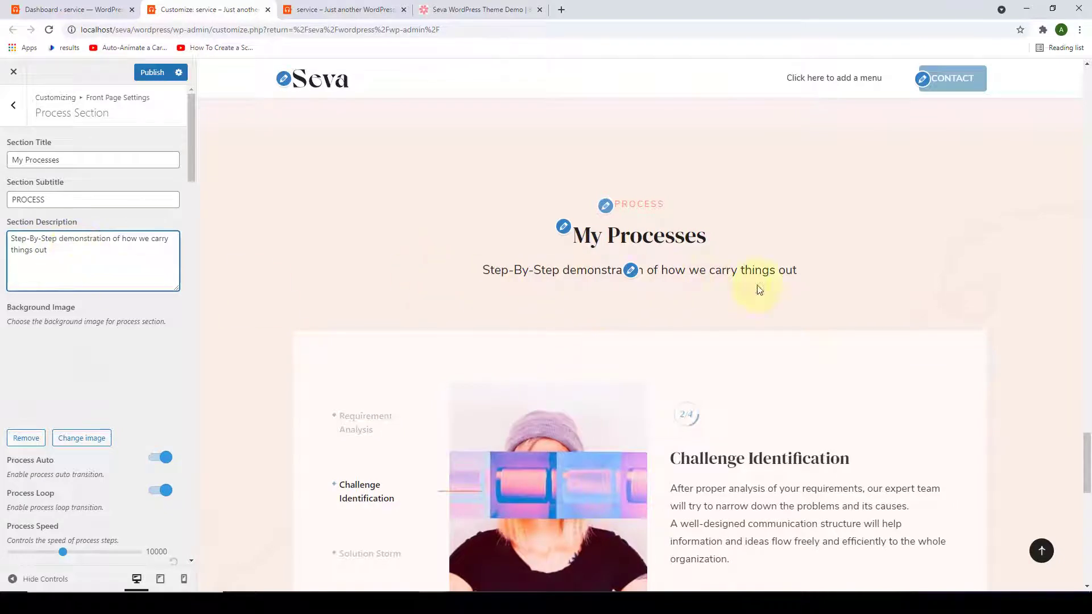
scroll(178, 284, "down", 2)
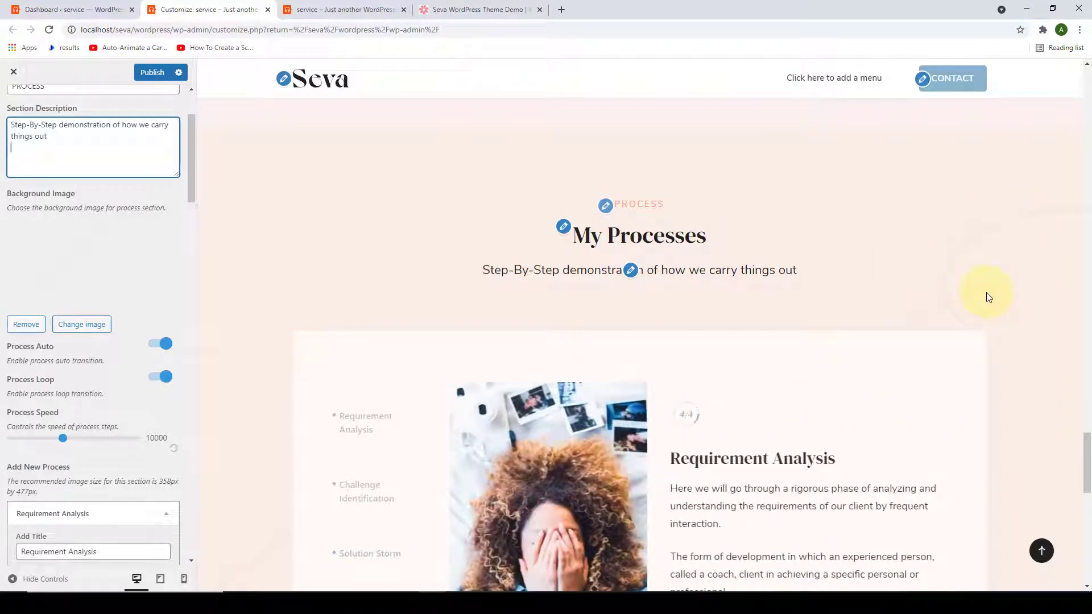
scroll(195, 207, "down", 3)
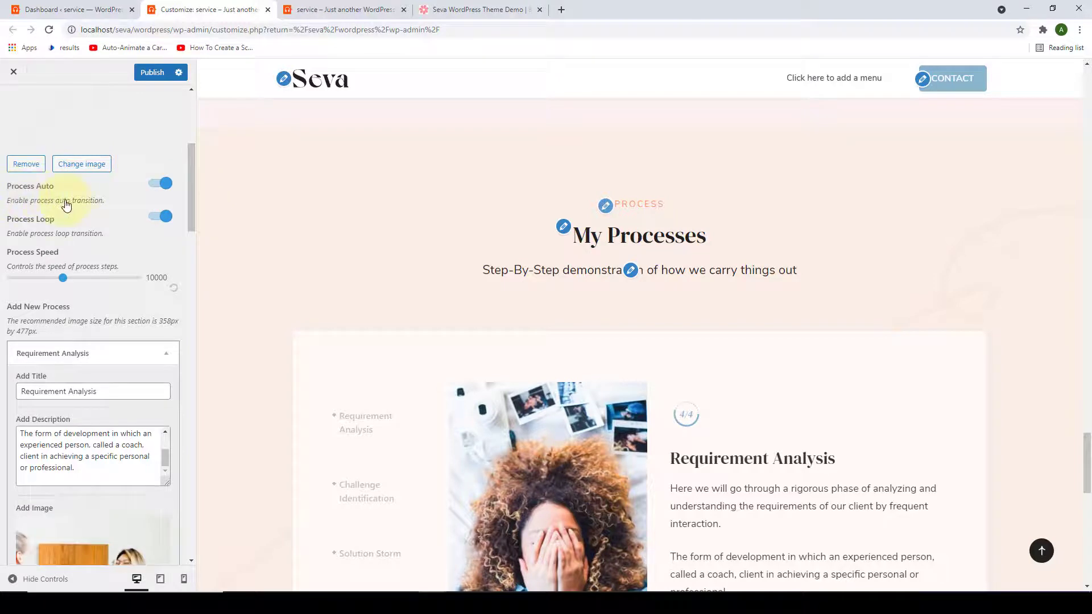
scroll(488, 272, "down", 3)
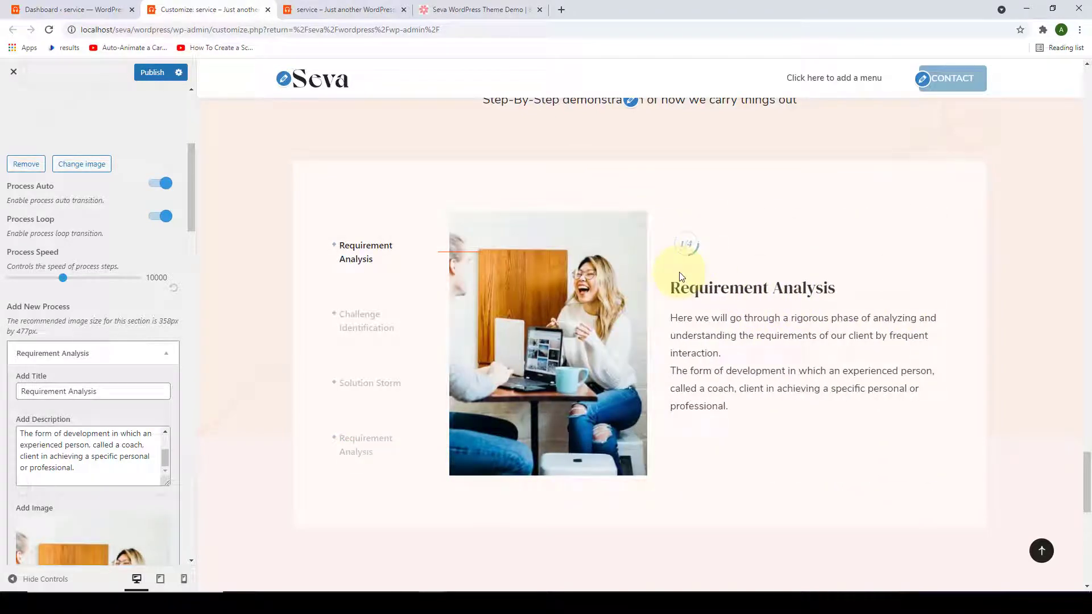
left_click(161, 186)
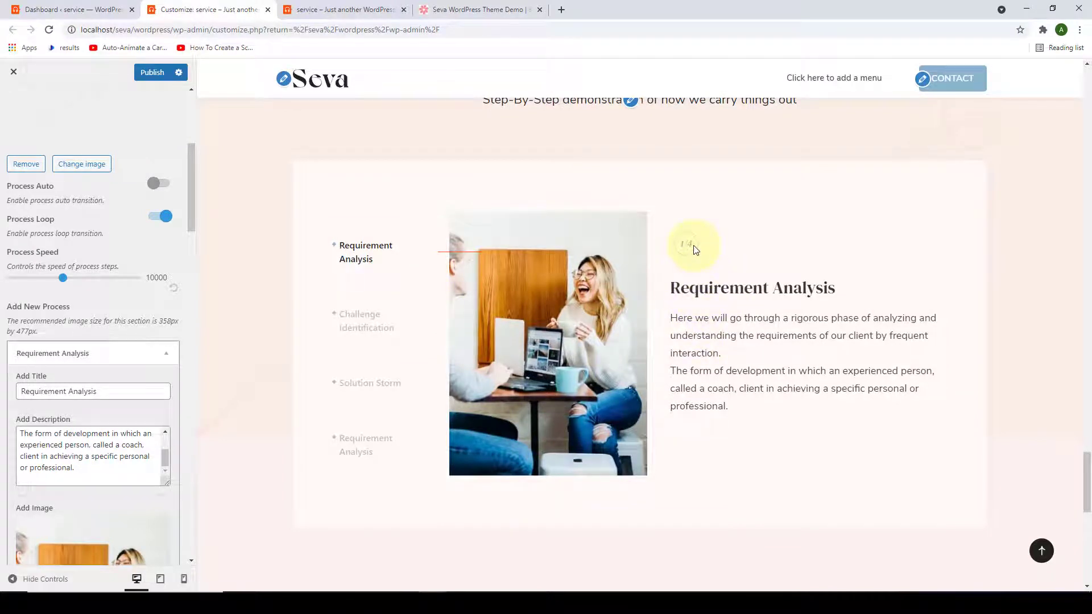
left_click(365, 322)
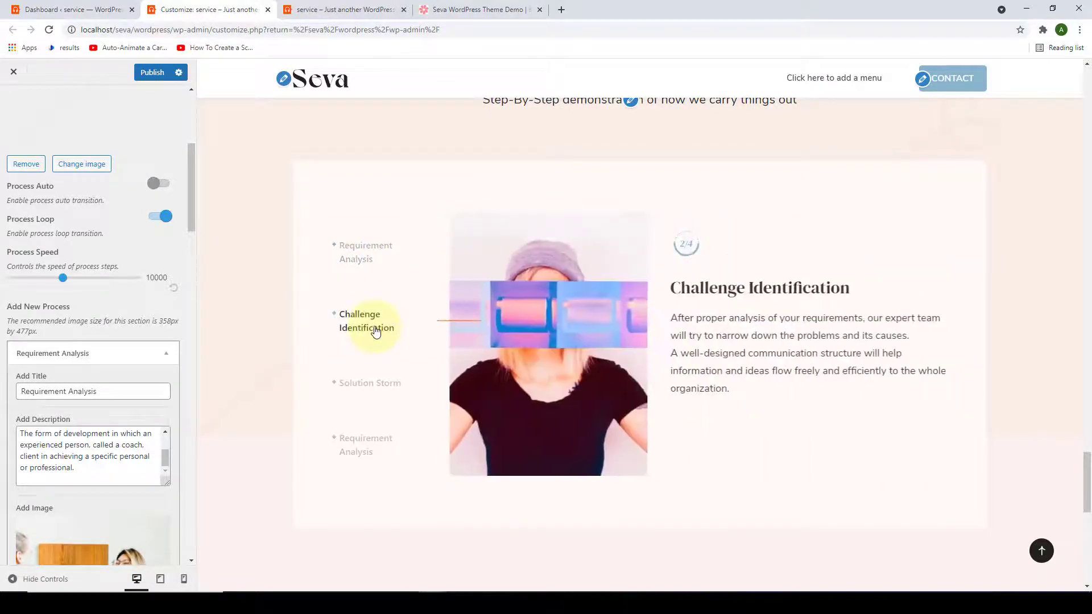
left_click(365, 383)
left_click(366, 443)
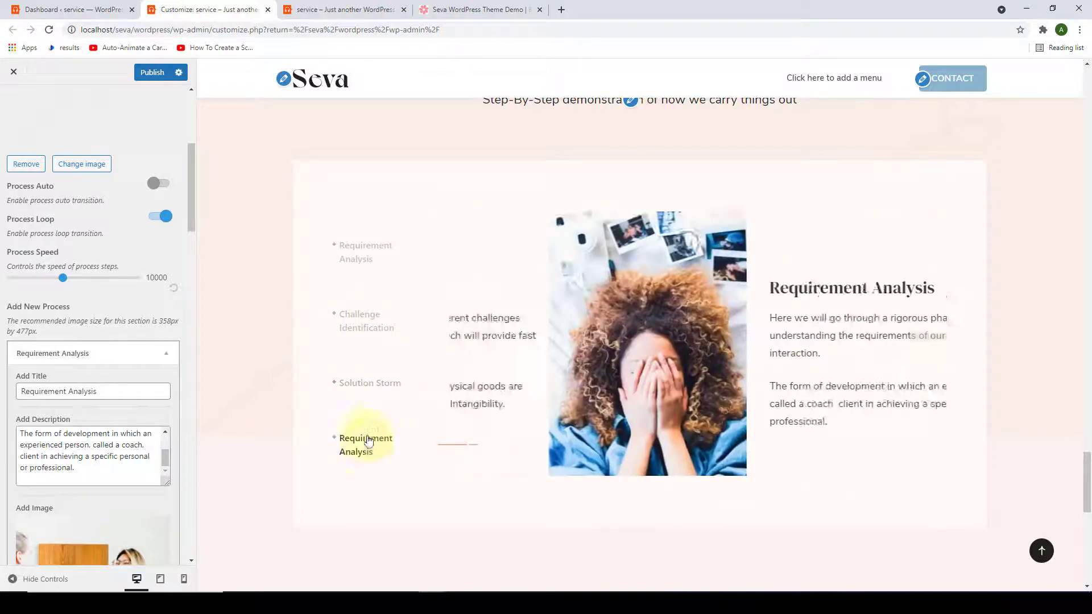
left_click(380, 257)
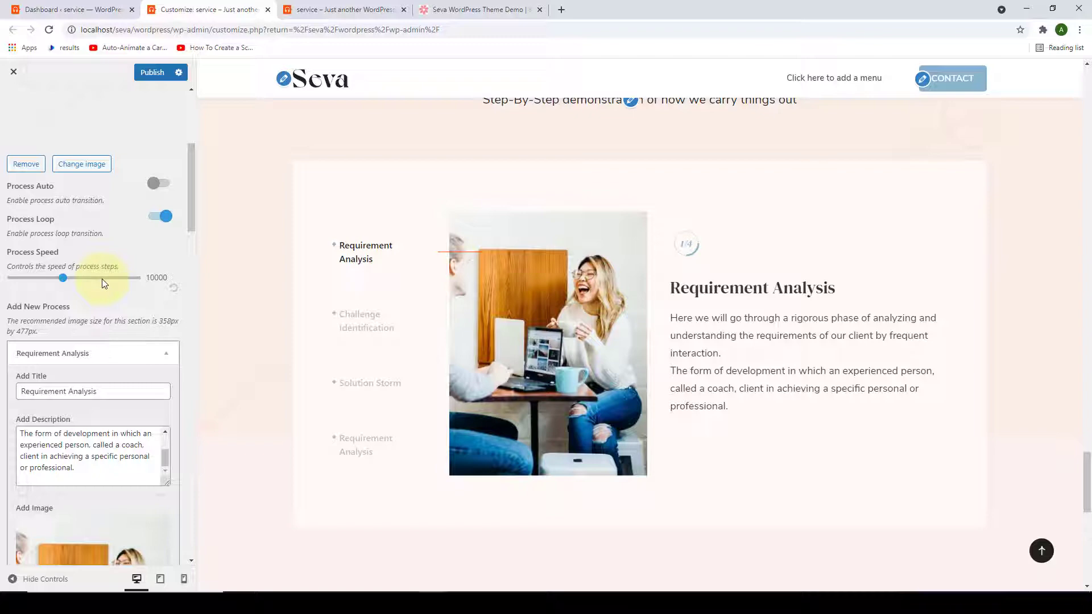
left_click(166, 180)
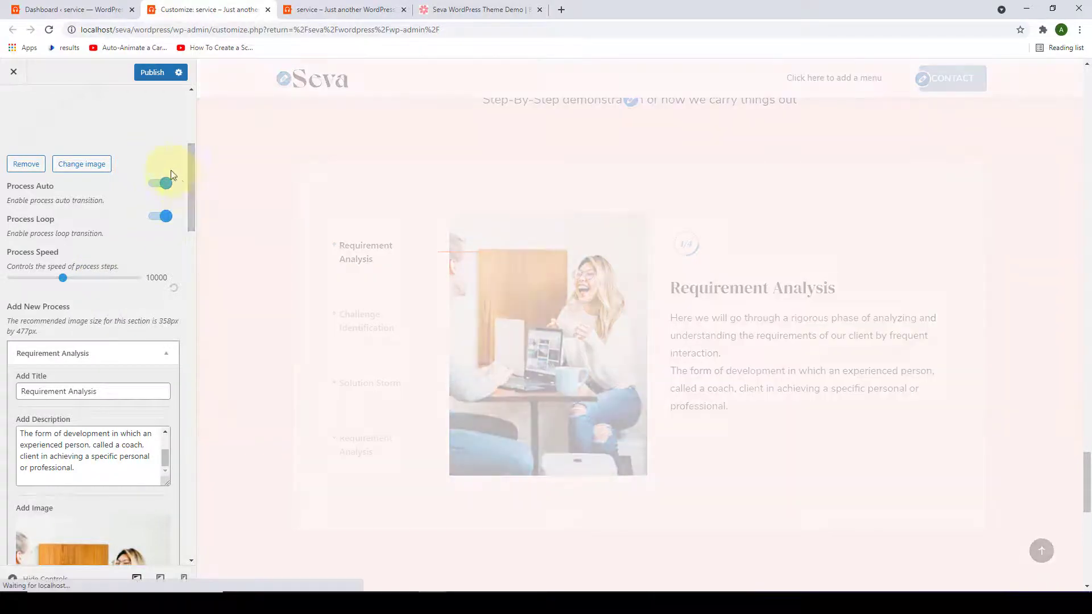
left_click_drag(191, 181, 196, 121)
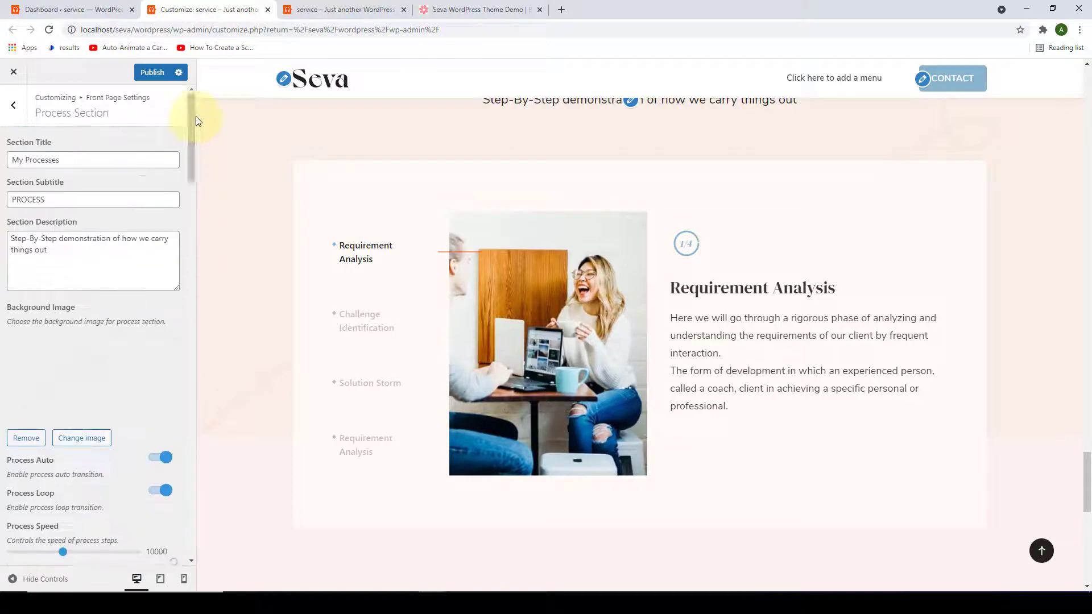
Publish, reload the live site to check My Processes, then return to Front Page Settings.
left_click(149, 73)
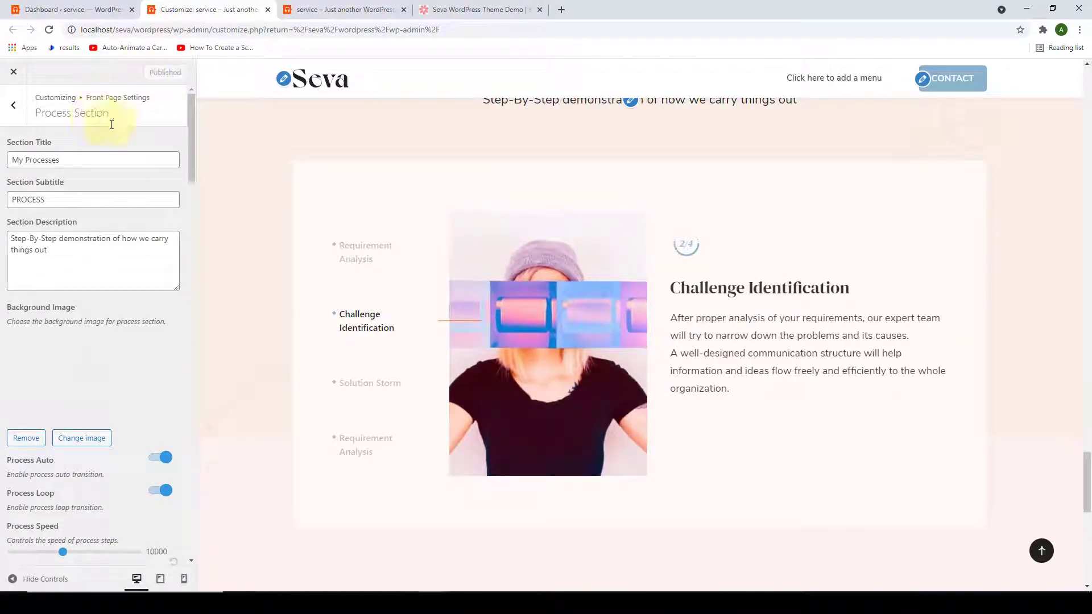
left_click(347, 9)
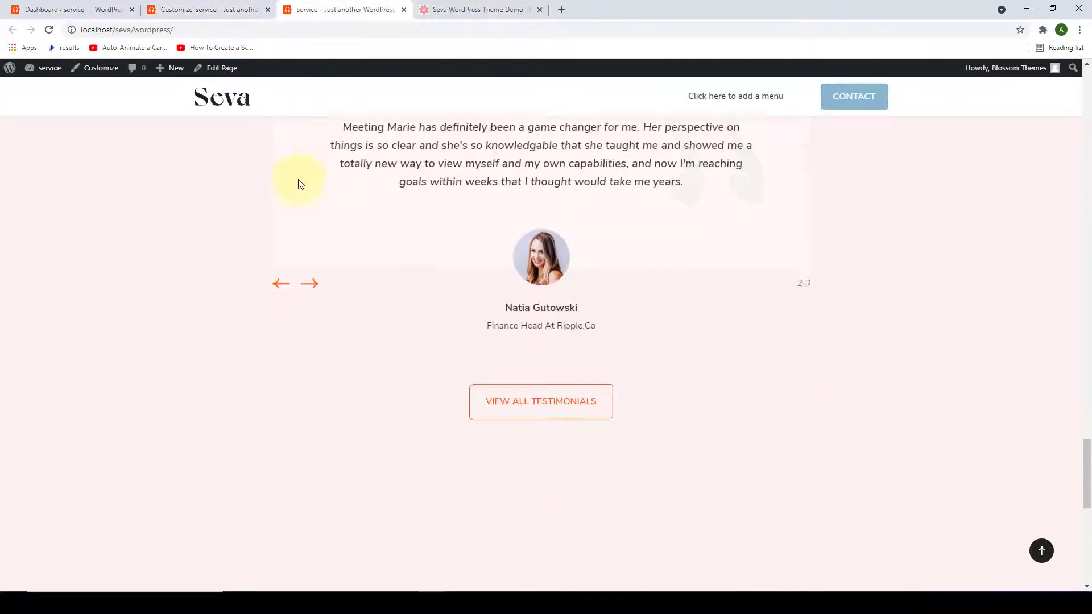
scroll(300, 184, "down", 3)
left_click(49, 30)
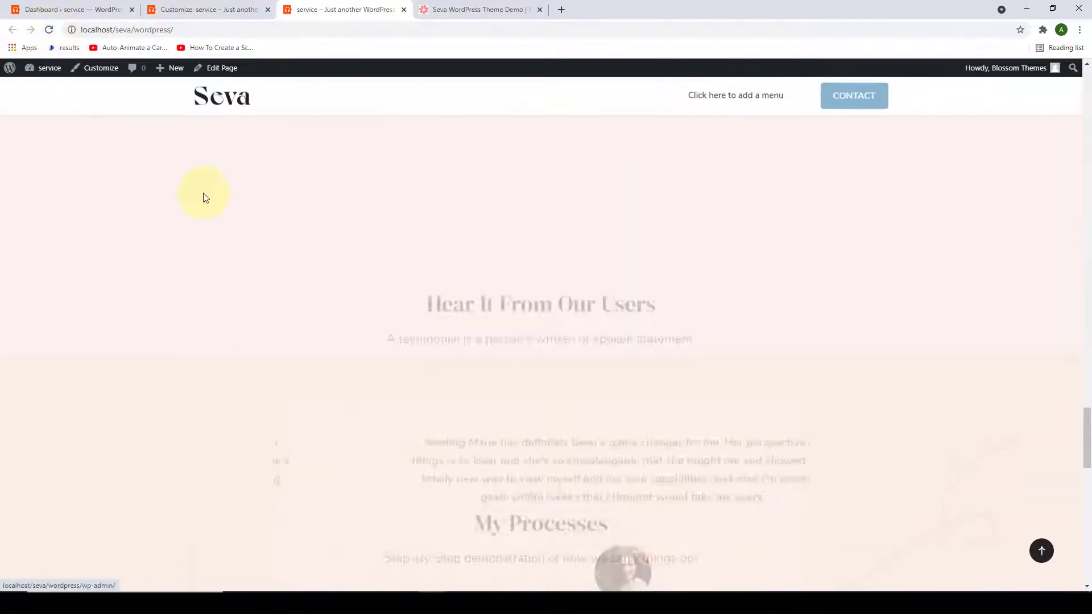
scroll(650, 175, "down", 5)
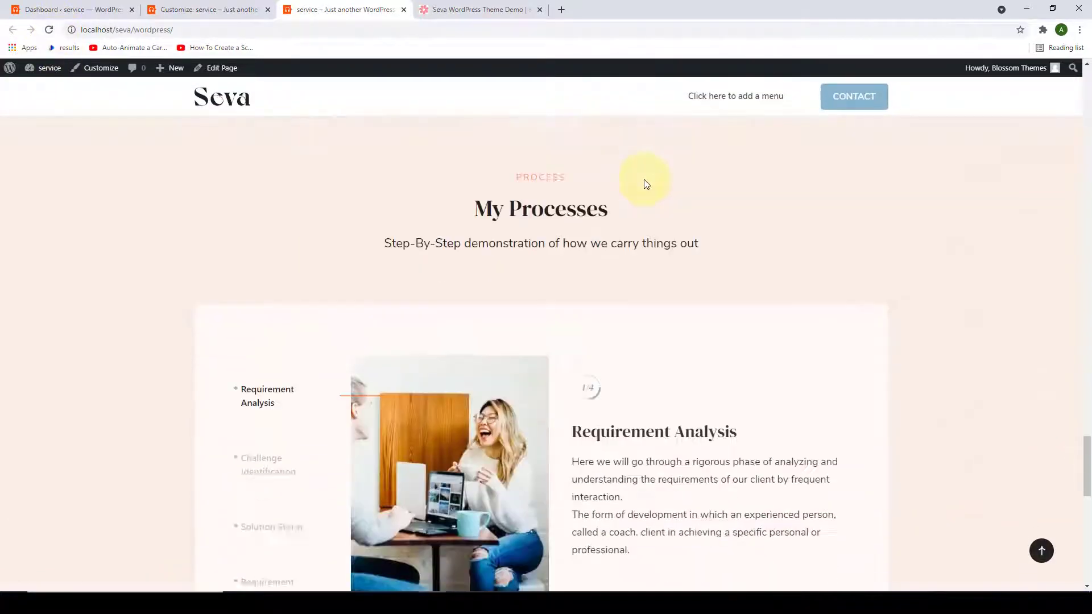
scroll(638, 205, "down", 2)
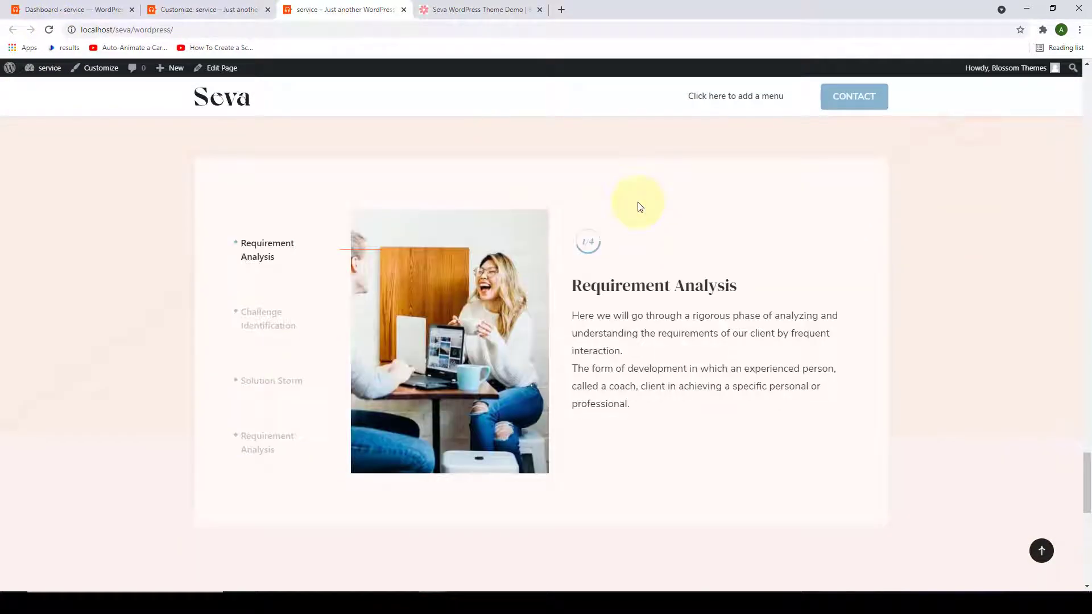
scroll(638, 205, "down", 1)
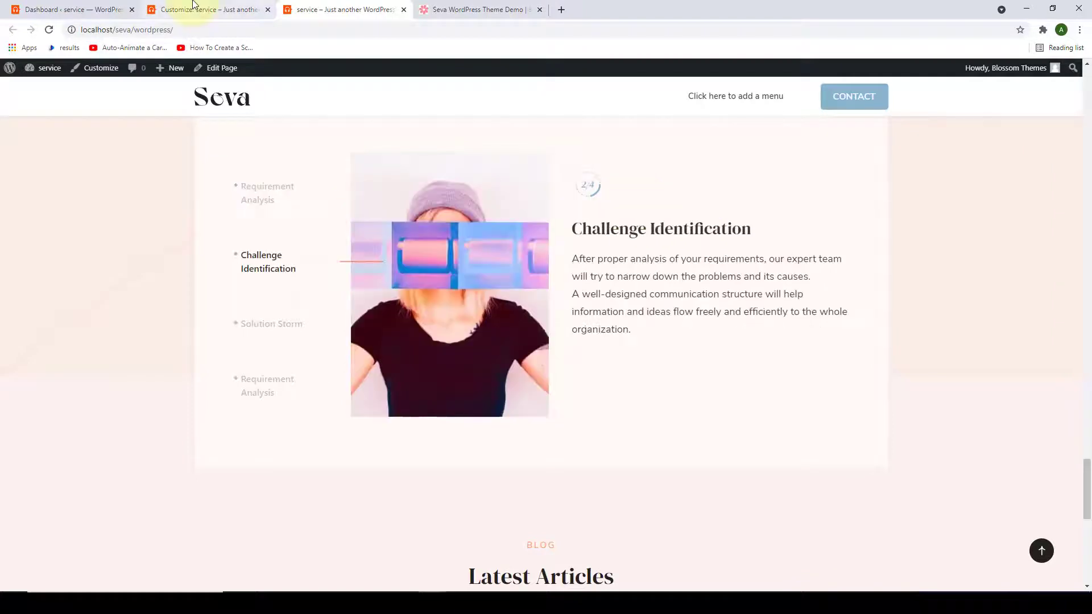
left_click(207, 10)
left_click(13, 108)
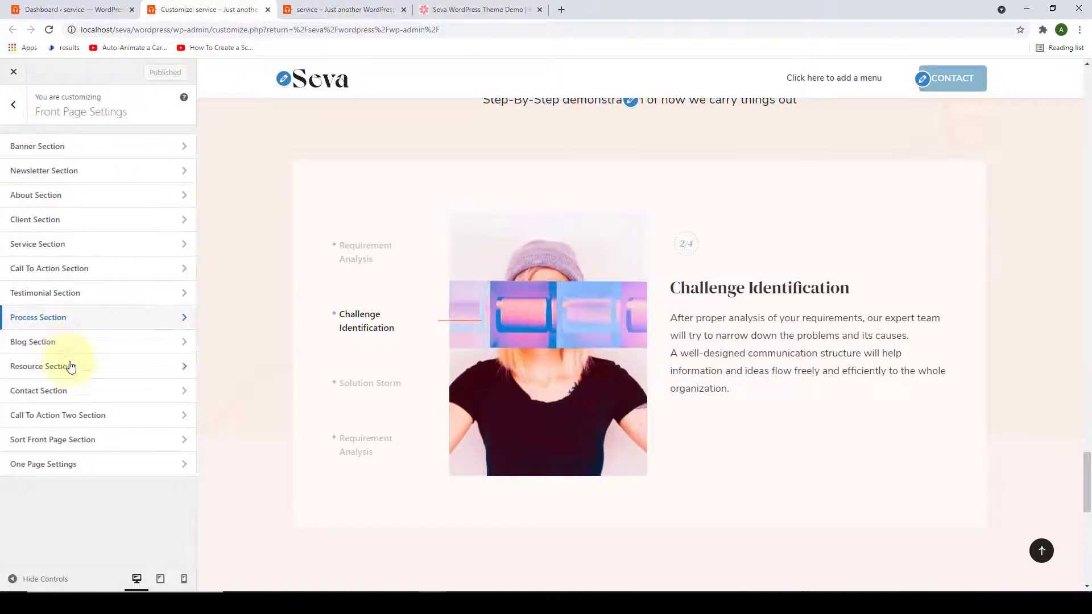
Open the Blog Section settings showing Latest Articles, subtitle BLOG and the Hello world! post.
left_click(120, 347)
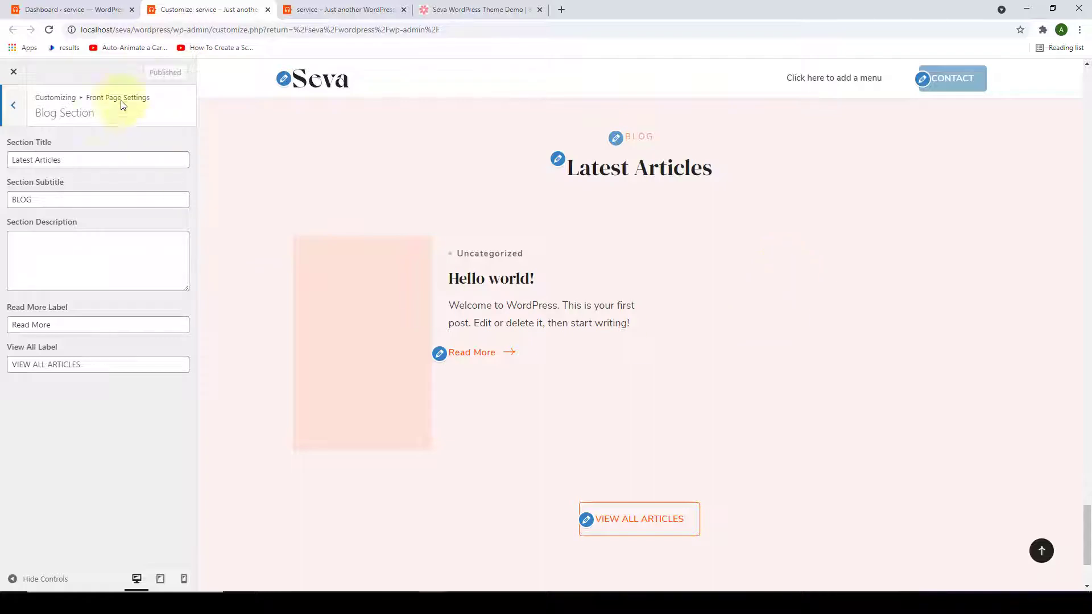
Create a new post from the Dashboard with Sidebar Layout and Single Layout boxes collapsed.
left_click(104, 5)
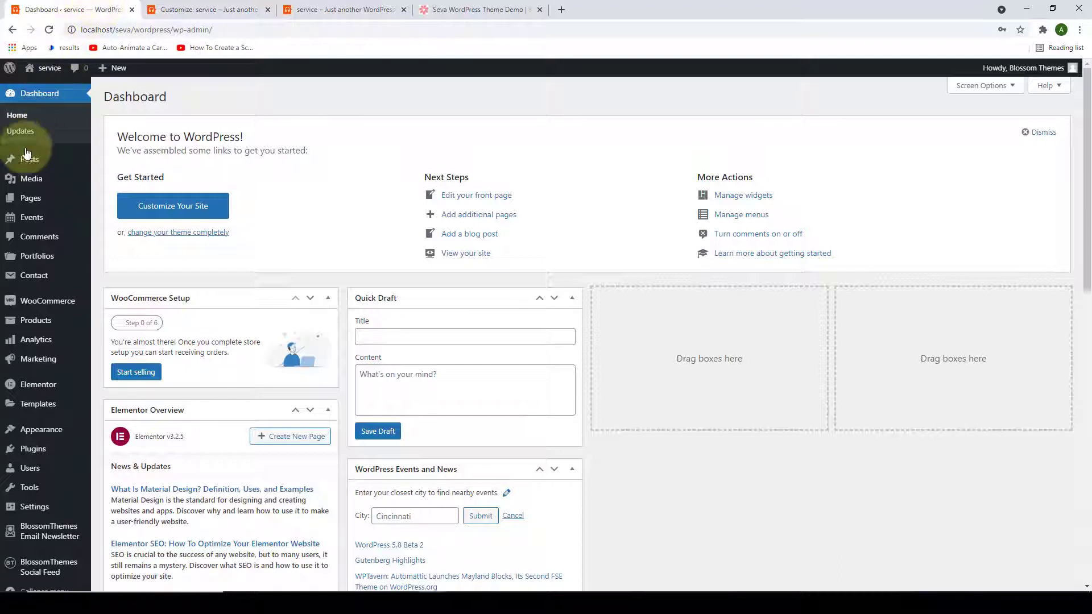
mouse_move(20, 162)
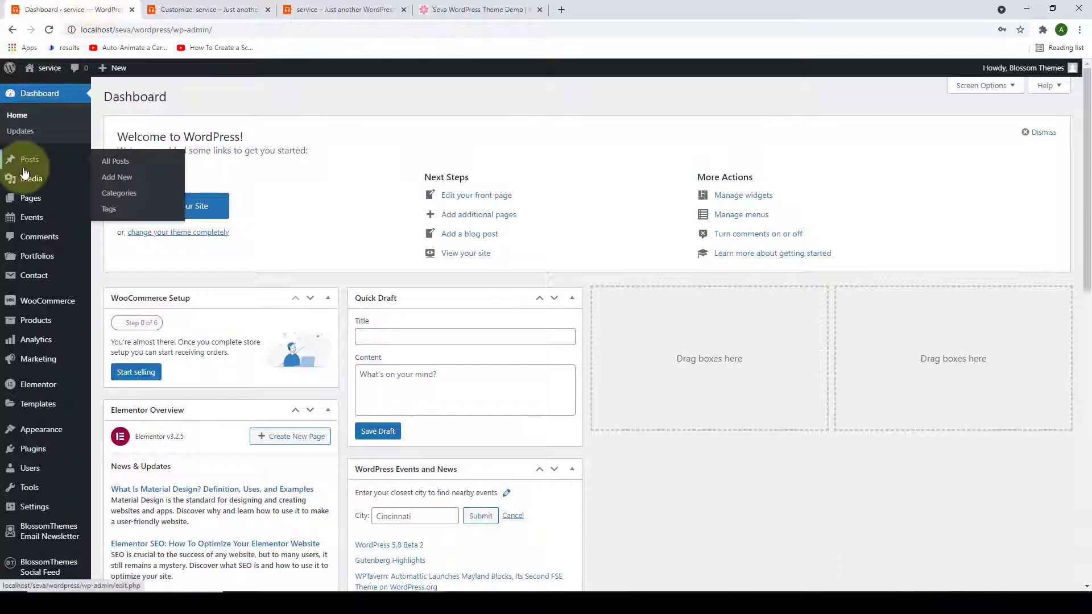
left_click(125, 179)
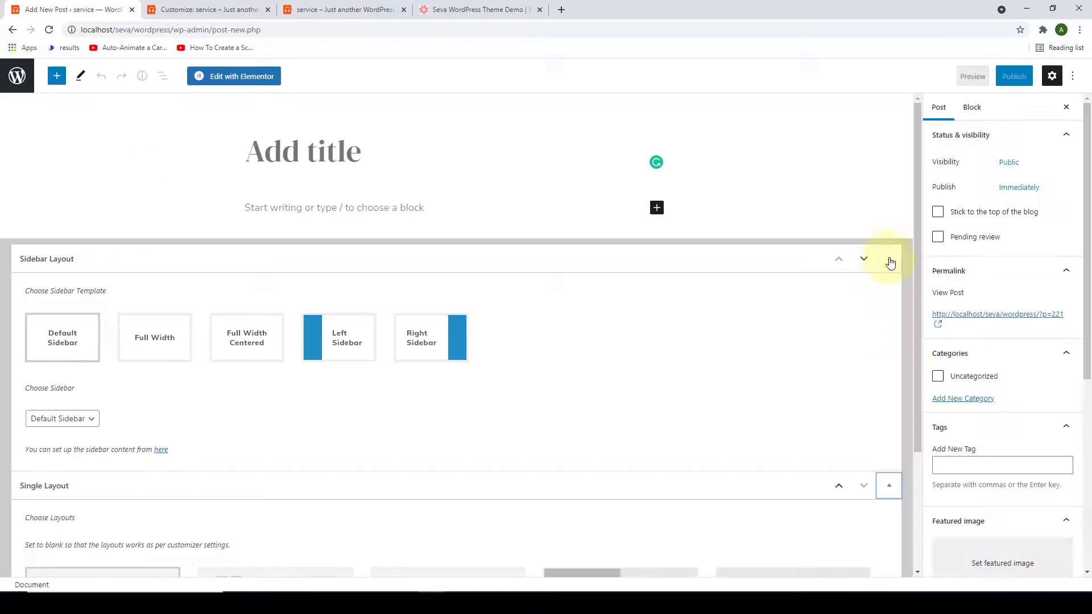
left_click(890, 261)
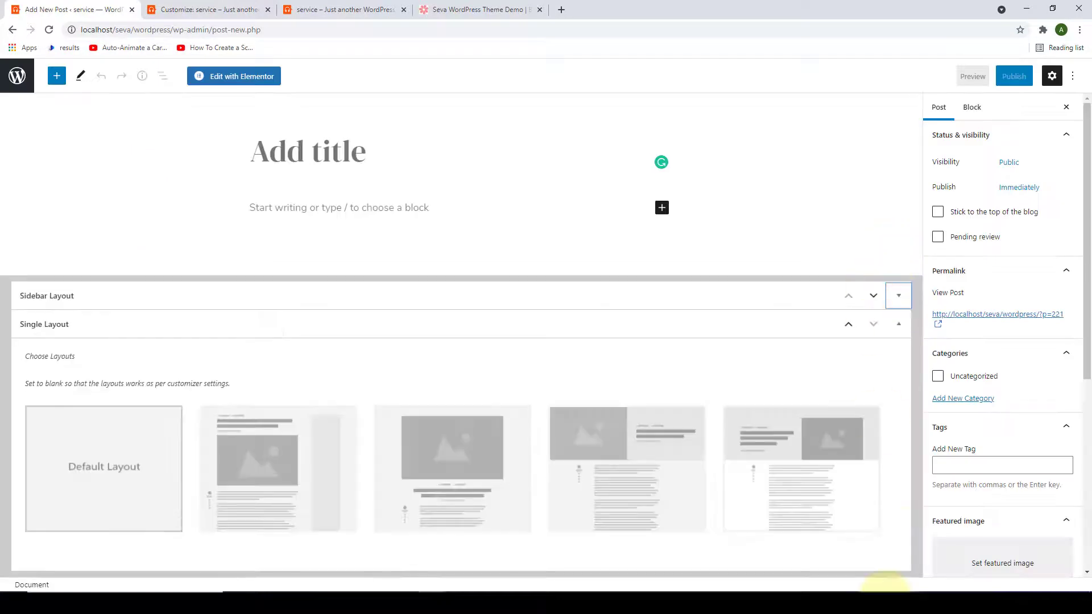
left_click(898, 324)
left_click(568, 306)
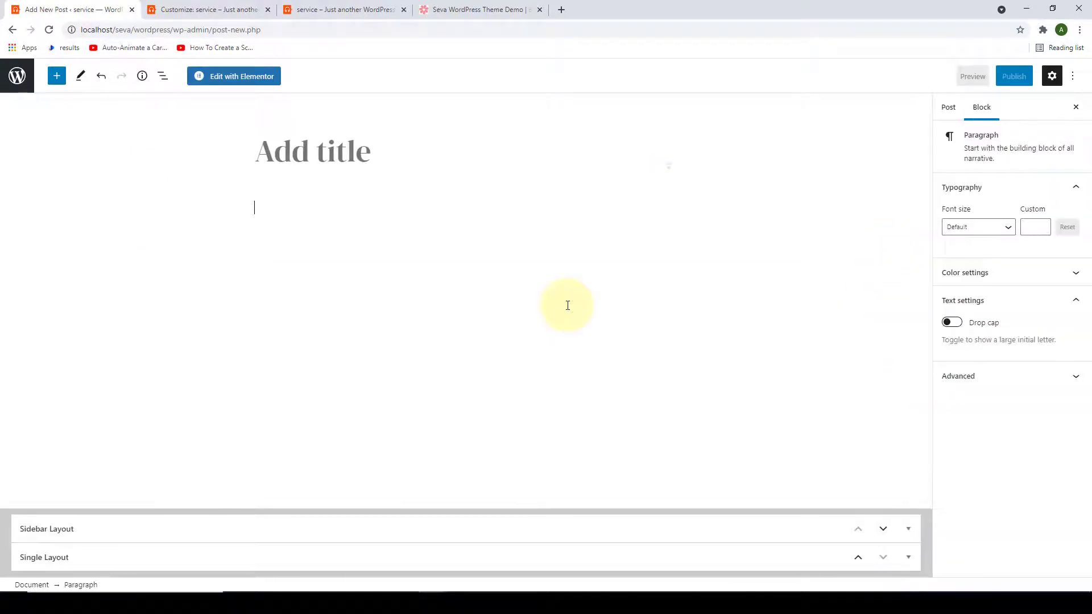
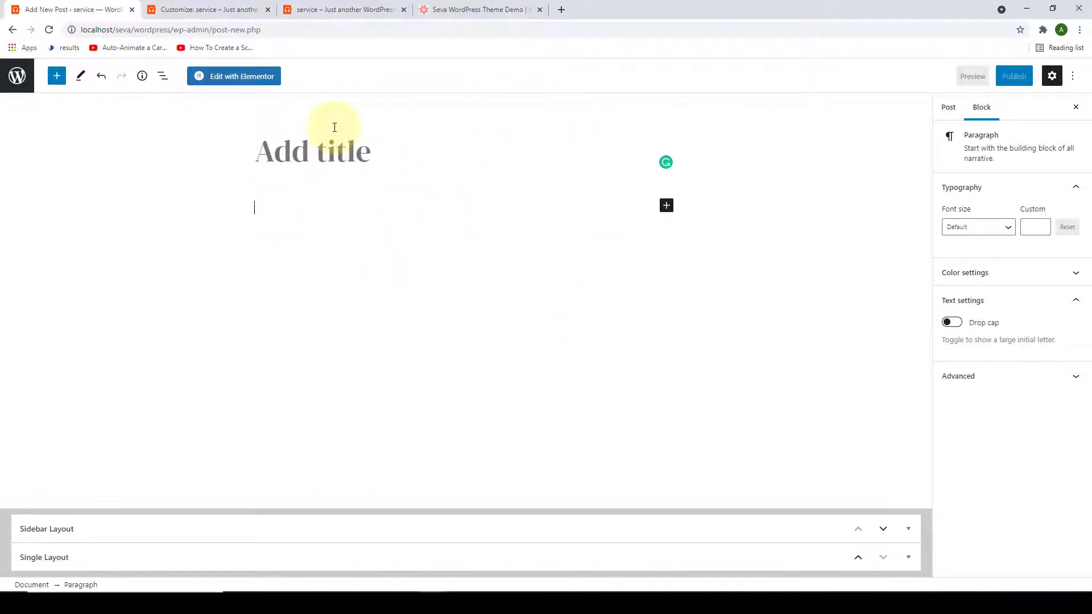
Paste the title 'Starting a Business for your Personal Growth' and the article body into the post.
left_click(342, 152)
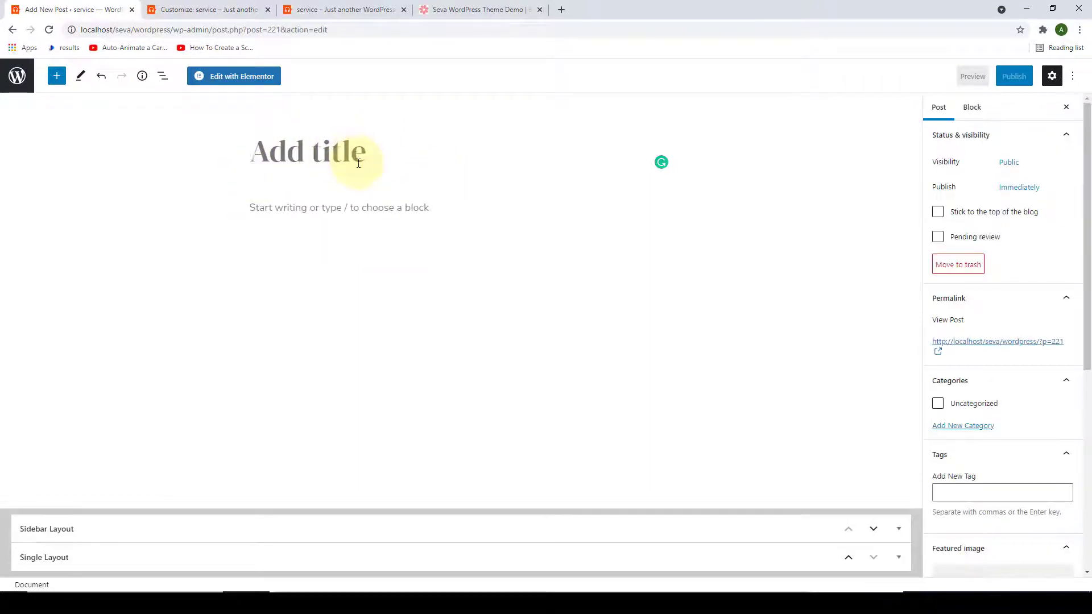
type("Starting a Business for your Personal Growth")
left_click(373, 246)
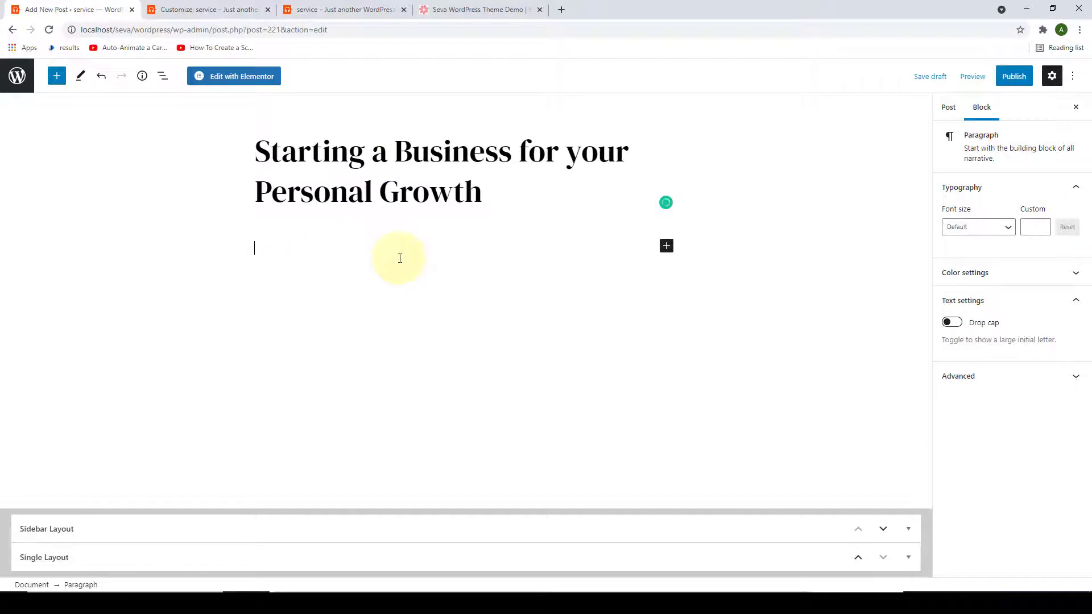
key("ctrl+v")
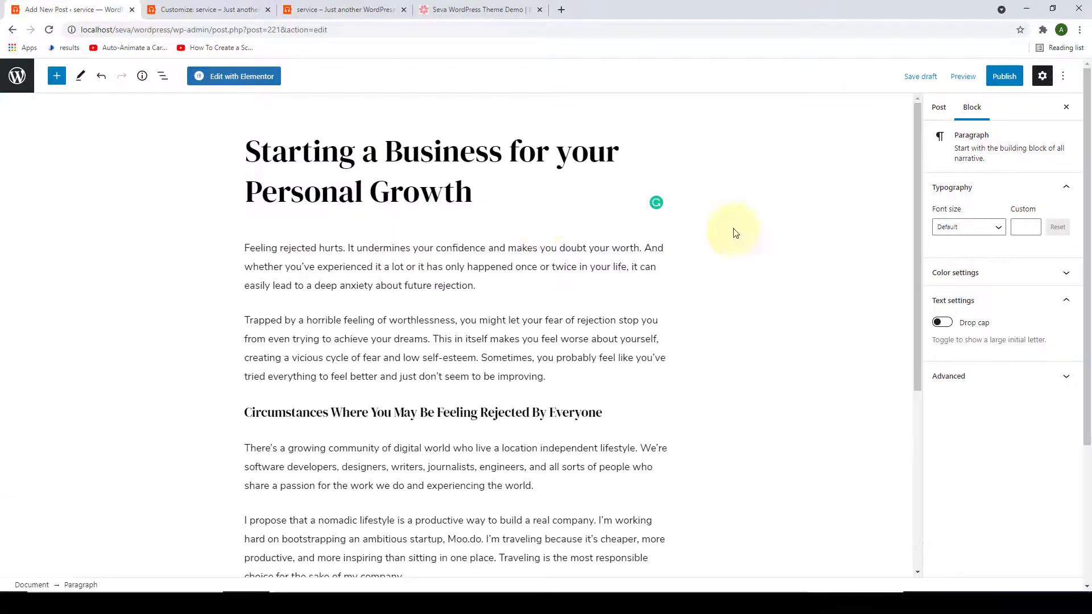
Create a new Business category in the post settings and file the post under it.
left_click(939, 111)
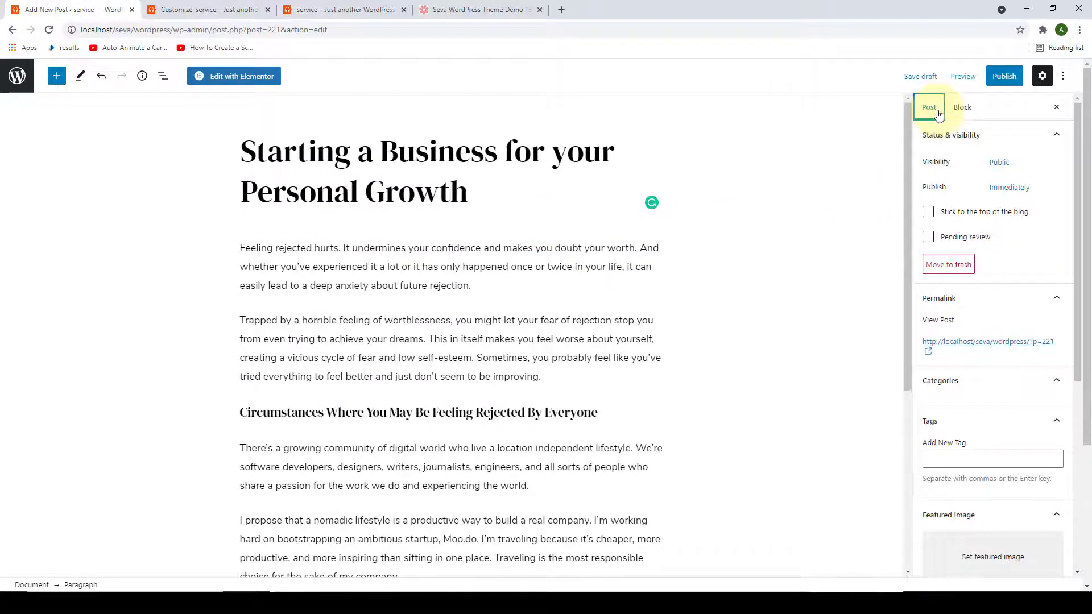
scroll(961, 239, "down", 2)
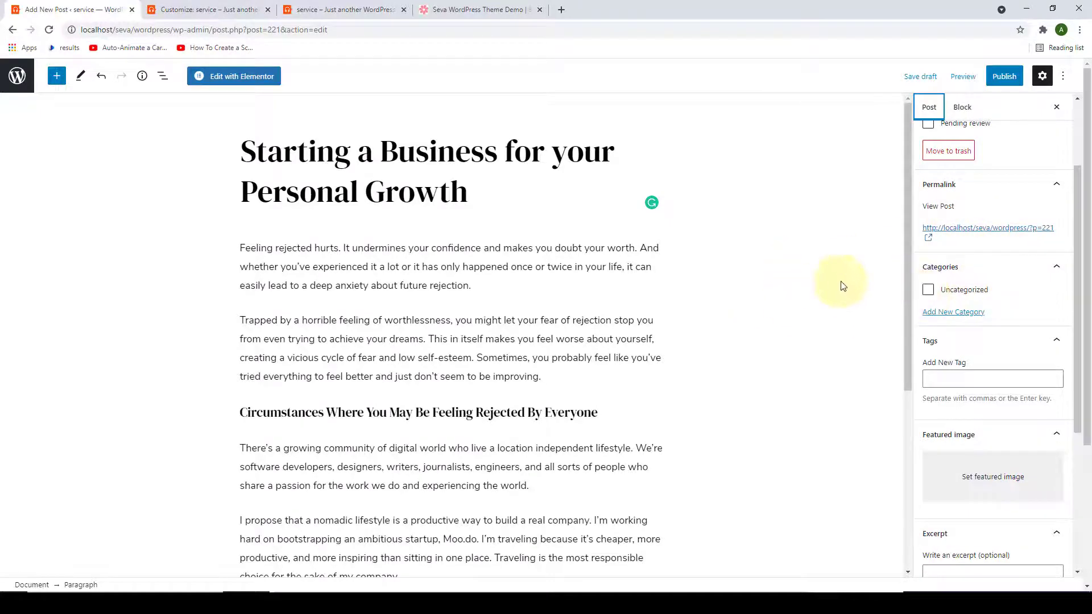
left_click(966, 314)
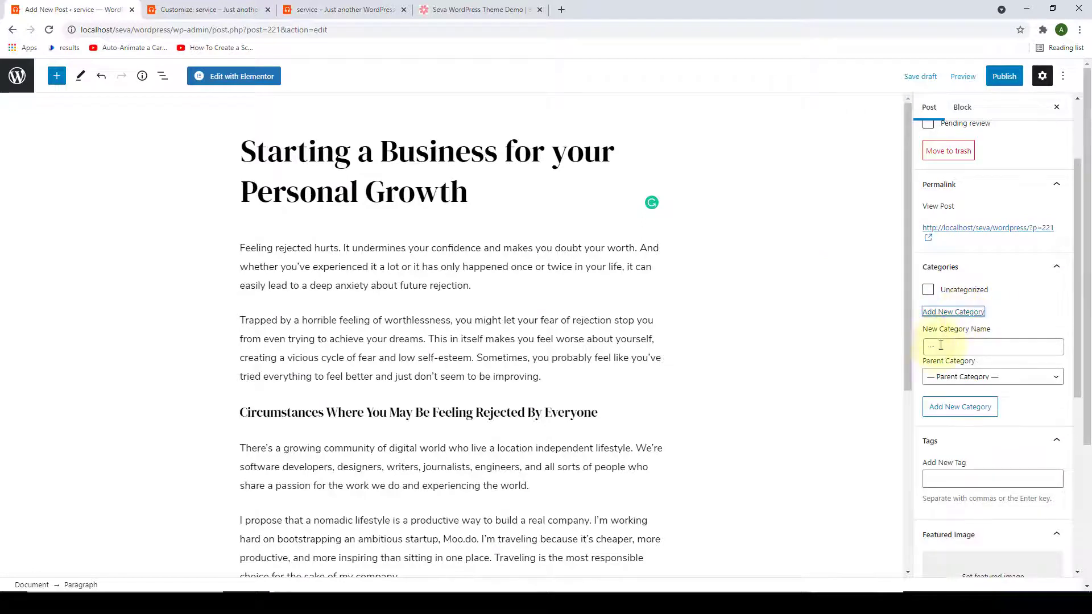
left_click(984, 351)
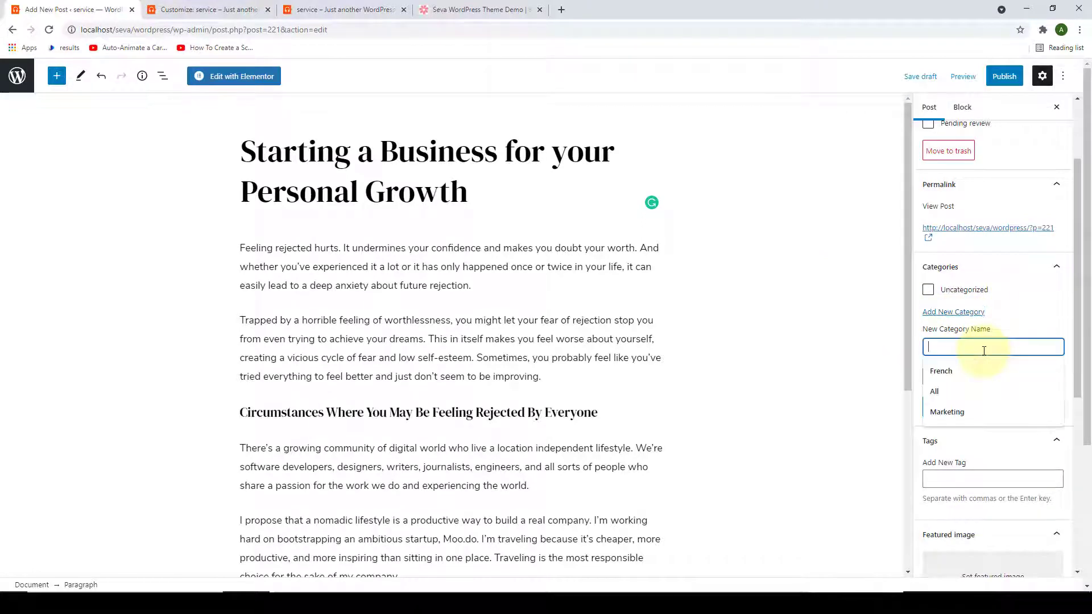
type("Business")
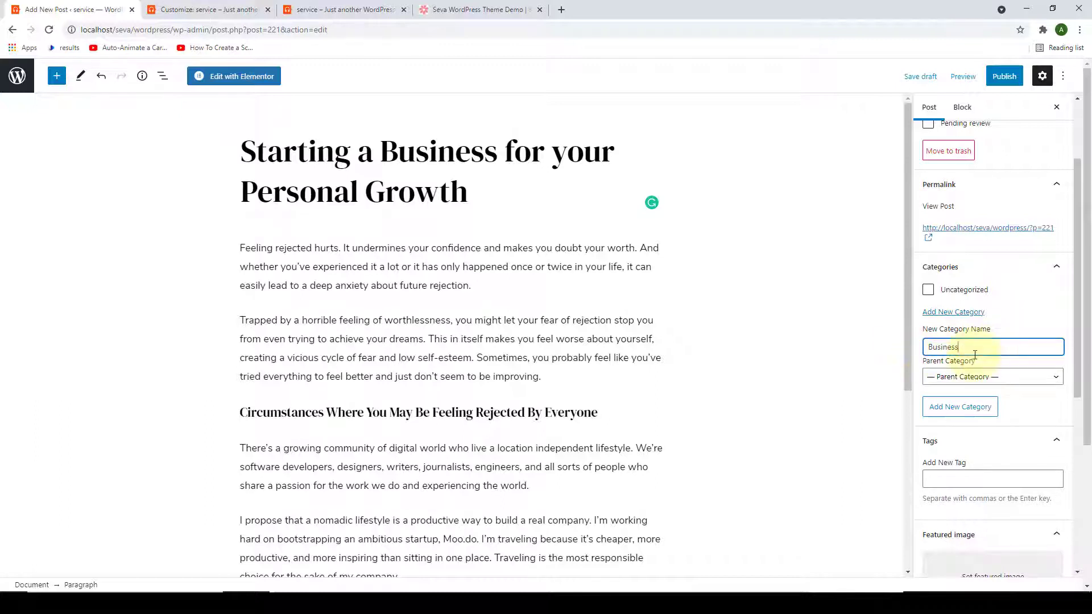
left_click(987, 414)
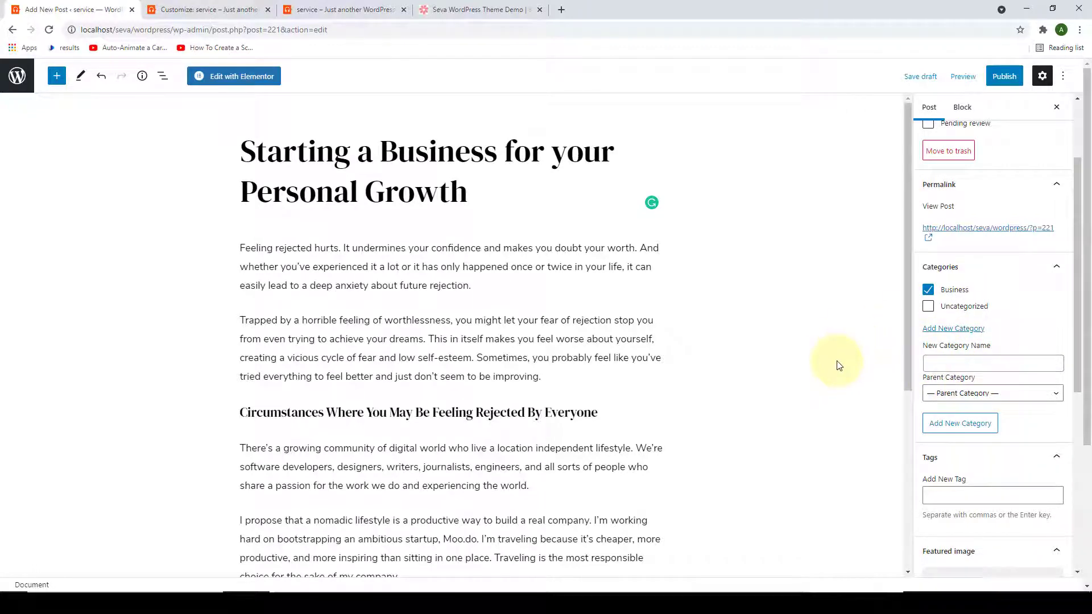
scroll(1041, 364, "down", 2)
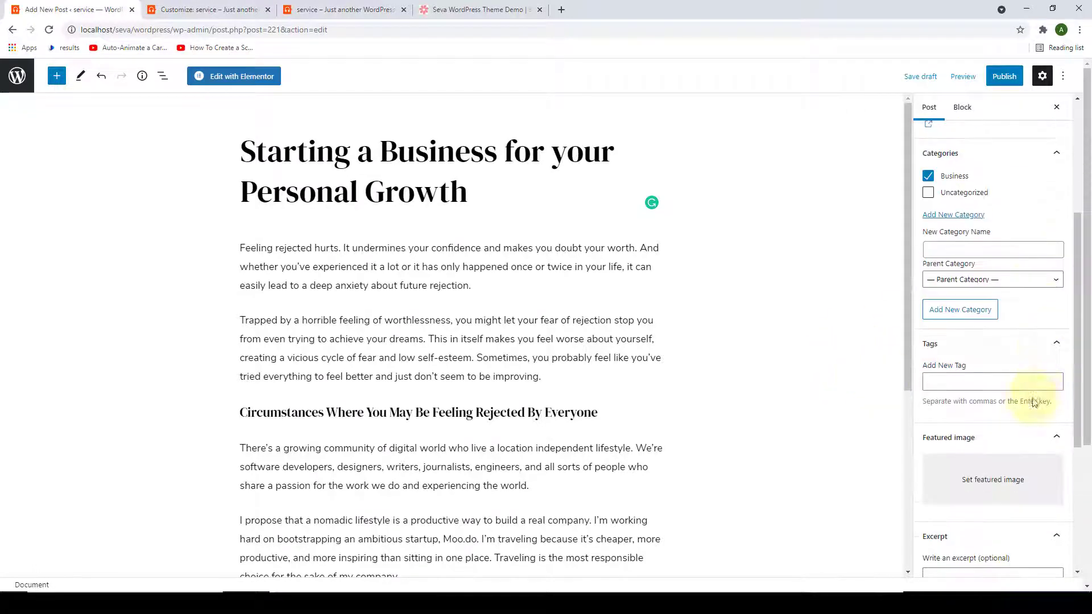
left_click(924, 385)
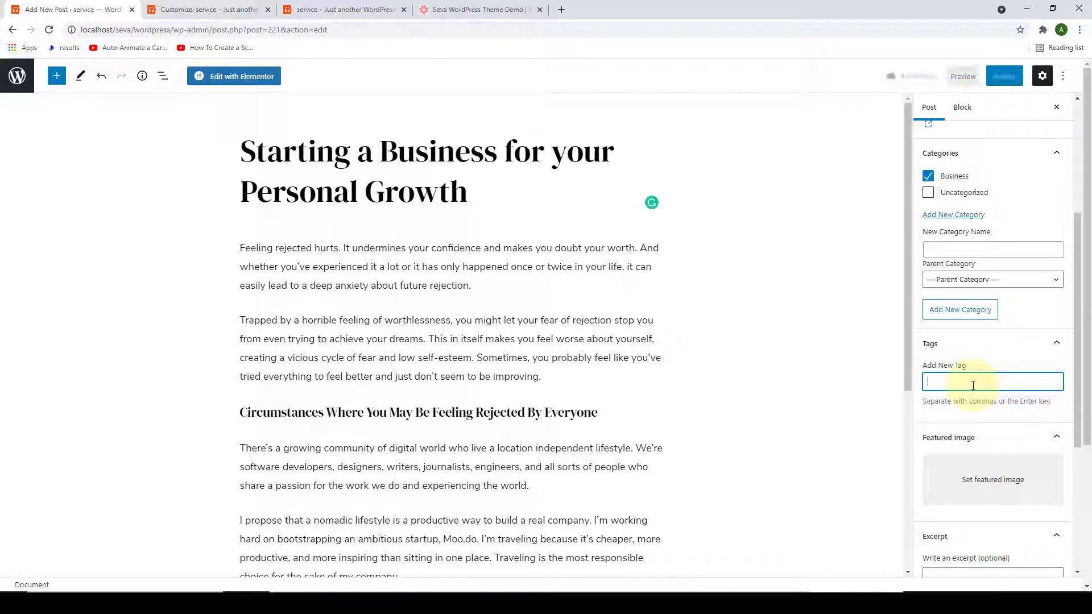
scroll(977, 404, "down", 2)
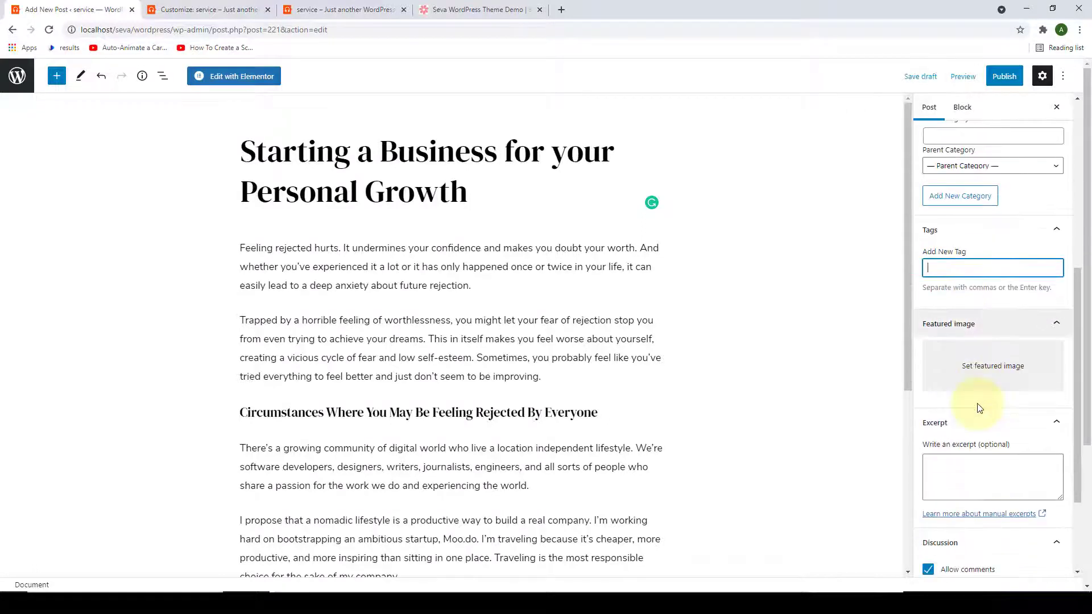
Set the photo of the woman at her desk as the post's featured image.
left_click(1024, 373)
scroll(797, 285, "down", 5)
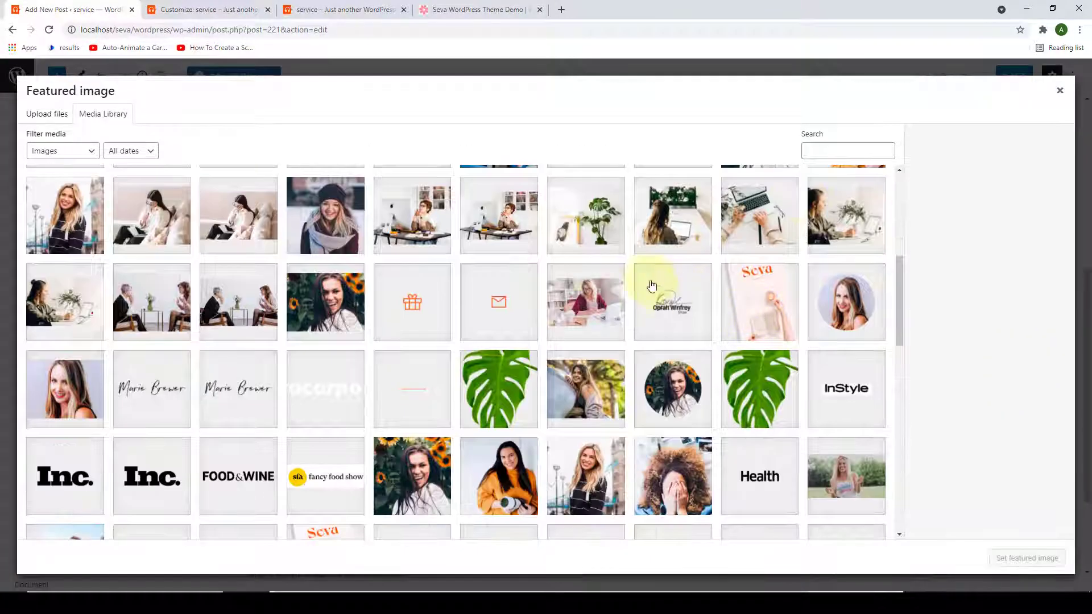
left_click(595, 310)
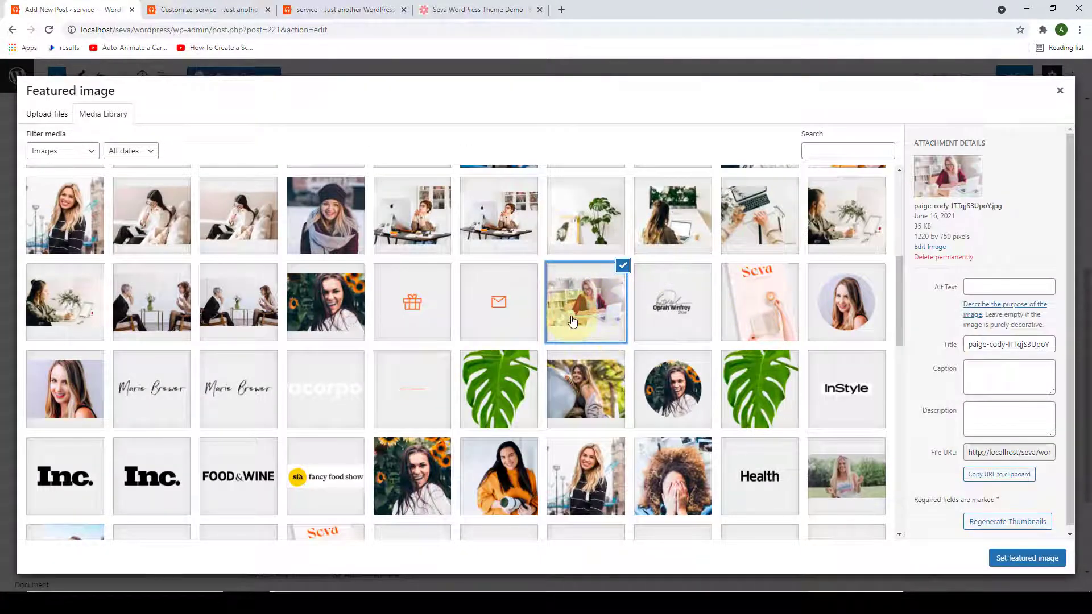
left_click(1034, 560)
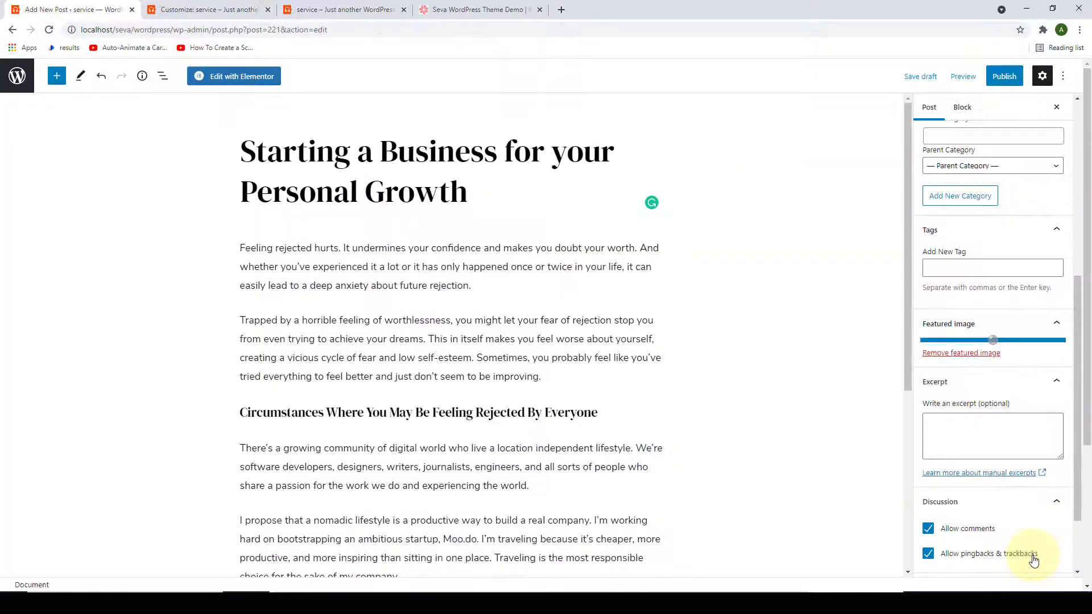
Publish the post and review its live page in a new tab.
scroll(1001, 450, "up", 6)
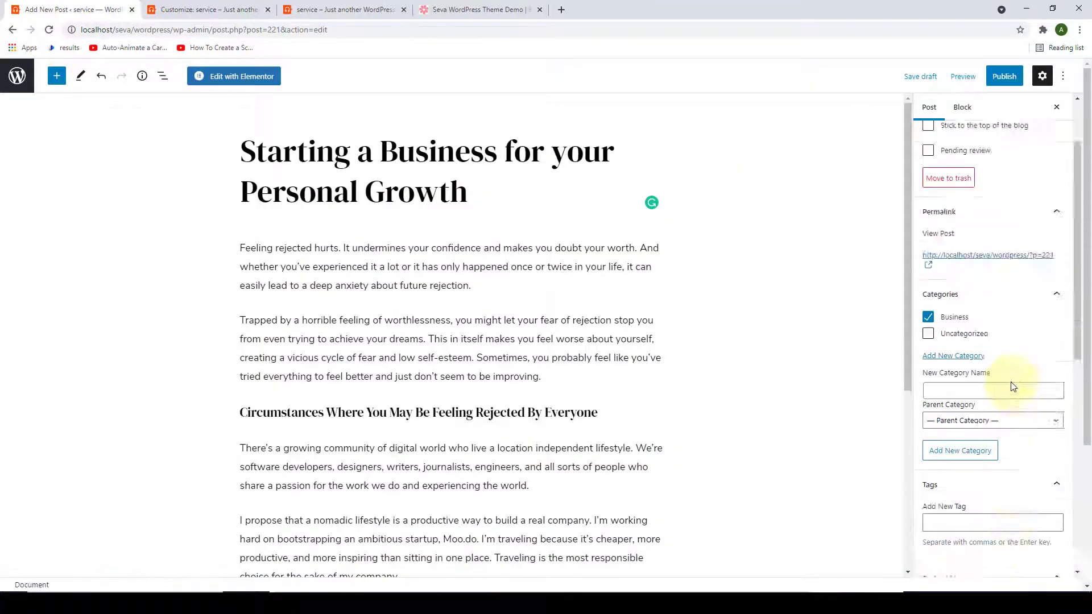
left_click(1005, 79)
left_click(996, 78)
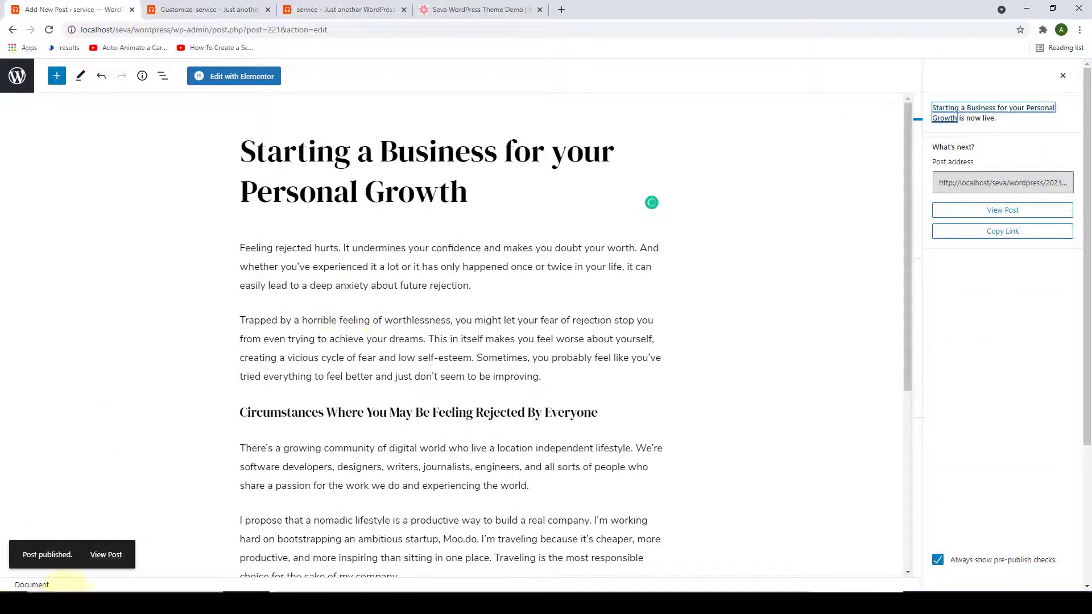
right_click(115, 553)
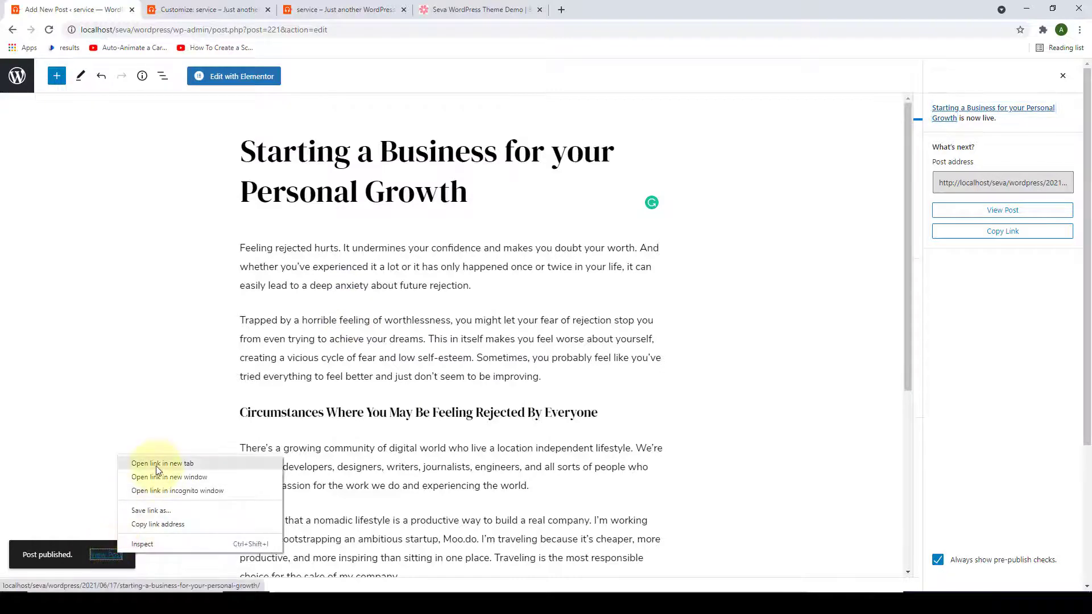
left_click(158, 470)
left_click(228, 10)
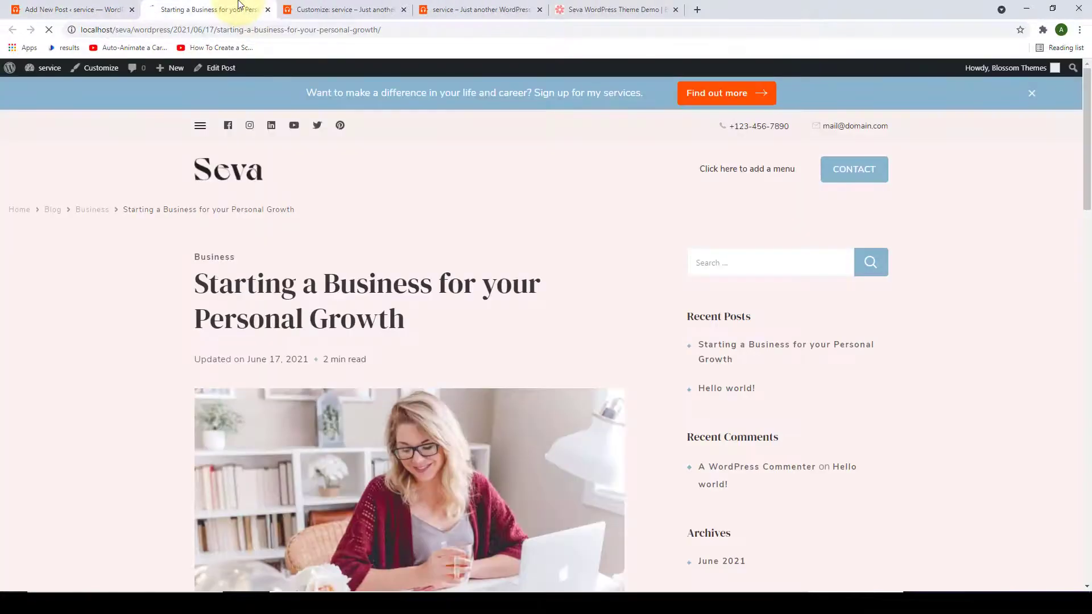
scroll(385, 234, "down", 6)
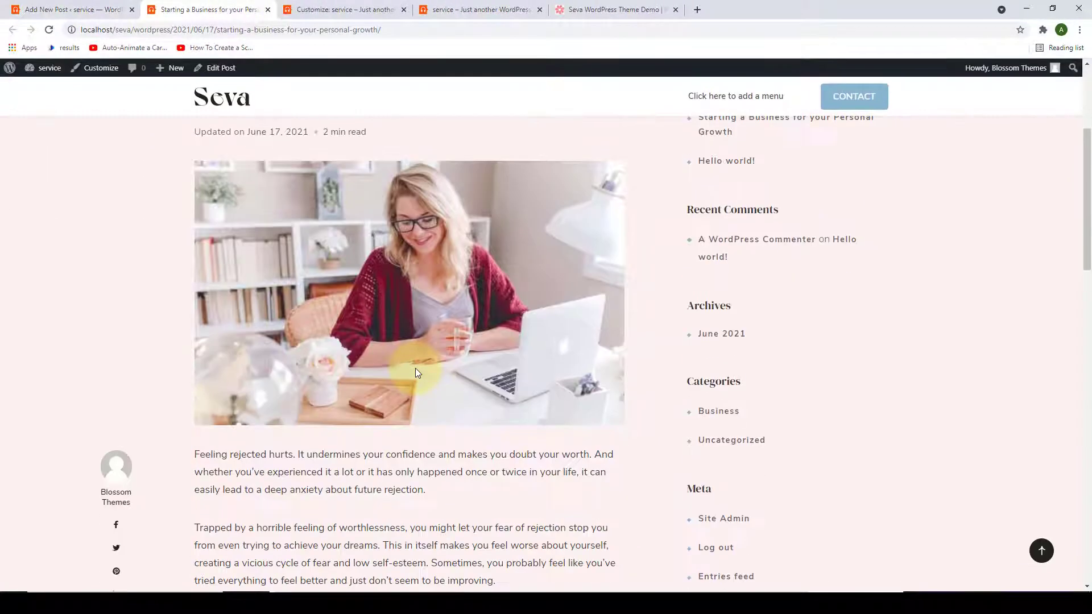
scroll(426, 450, "down", 5)
scroll(429, 455, "up", 8)
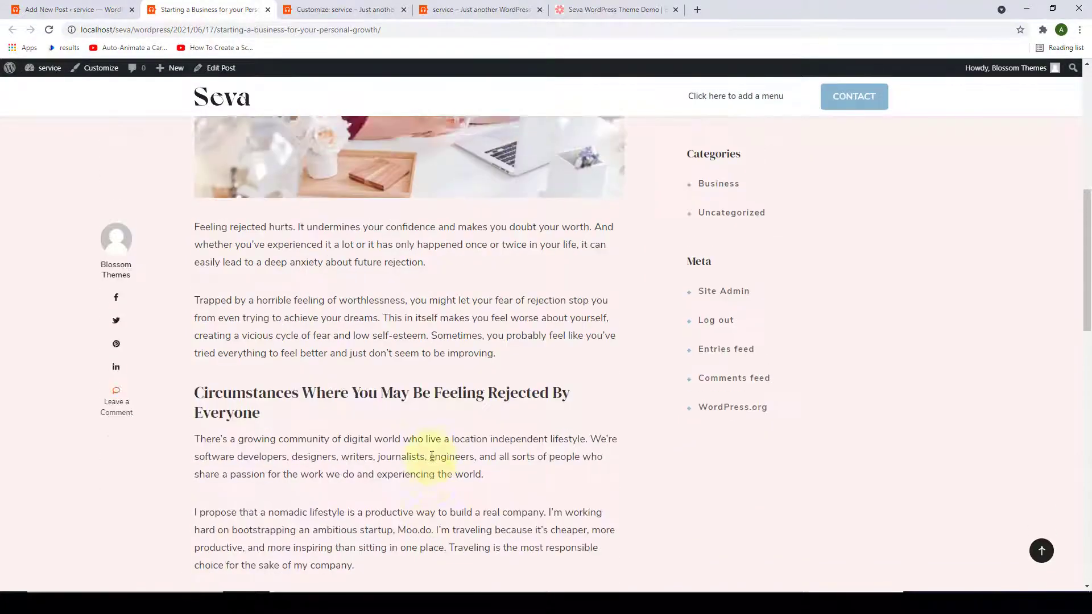
scroll(431, 443, "up", 3)
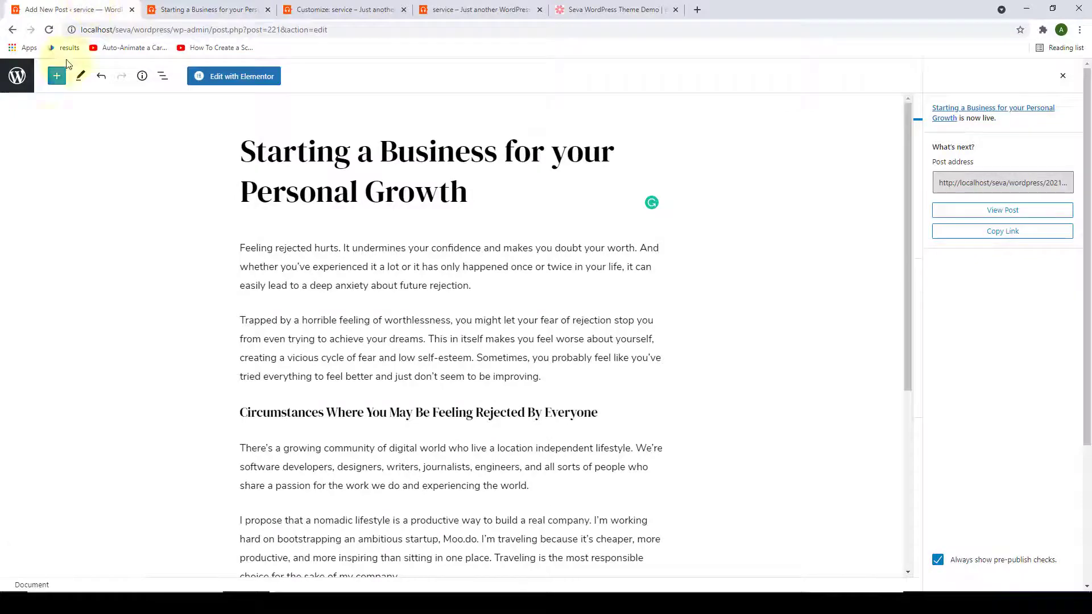
Review the six published posts in All Posts, then go back to the Customizer tab.
left_click(14, 80)
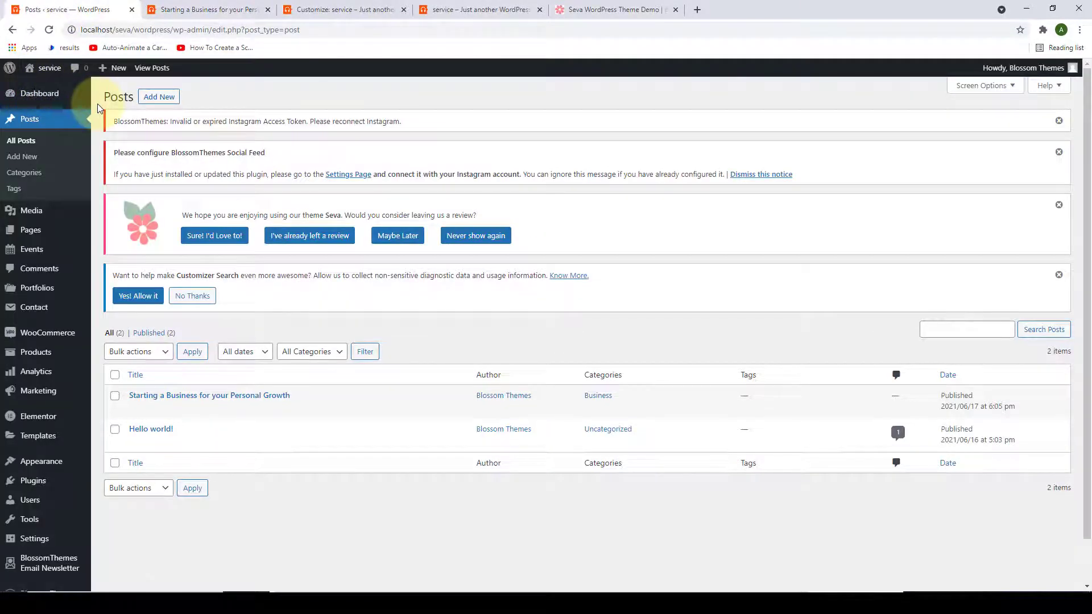
left_click(28, 142)
mouse_move(165, 413)
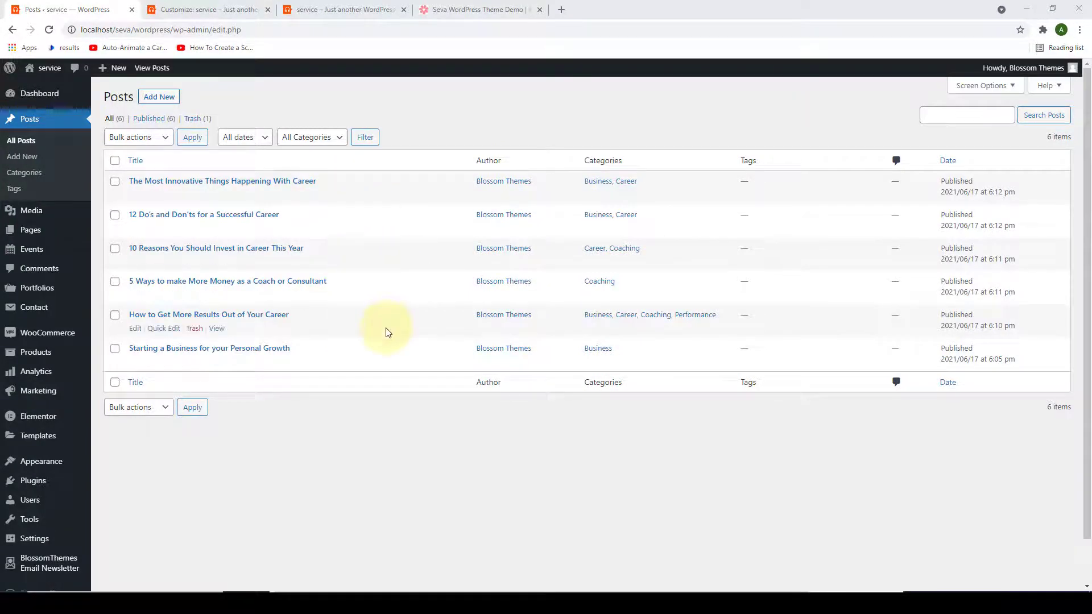
left_click(227, 10)
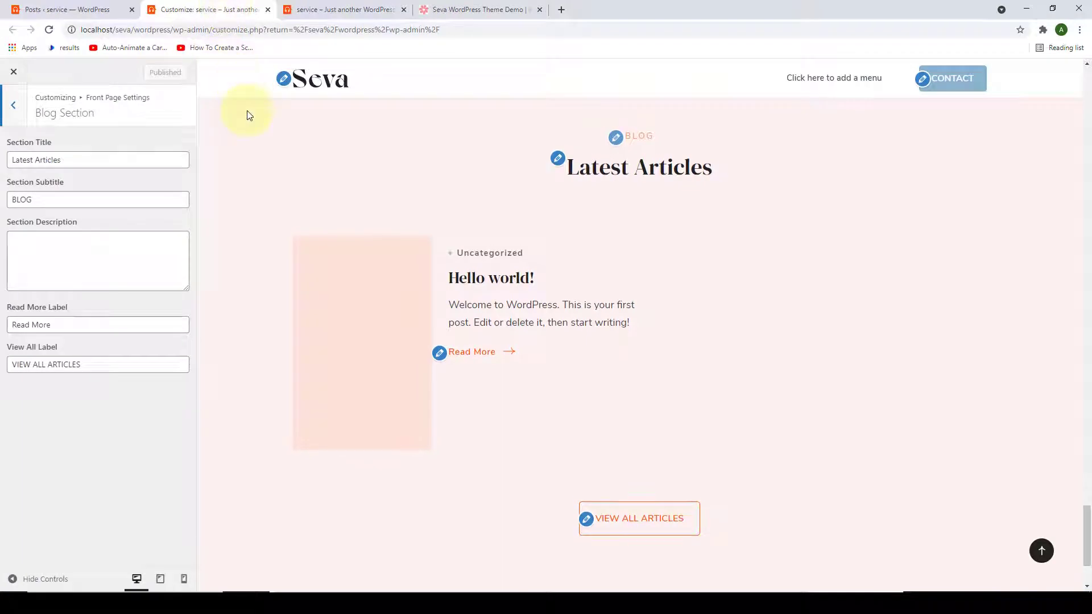
Reload the Customizer and review the Blog Section's title, subtitle, description and button labels.
left_click(49, 31)
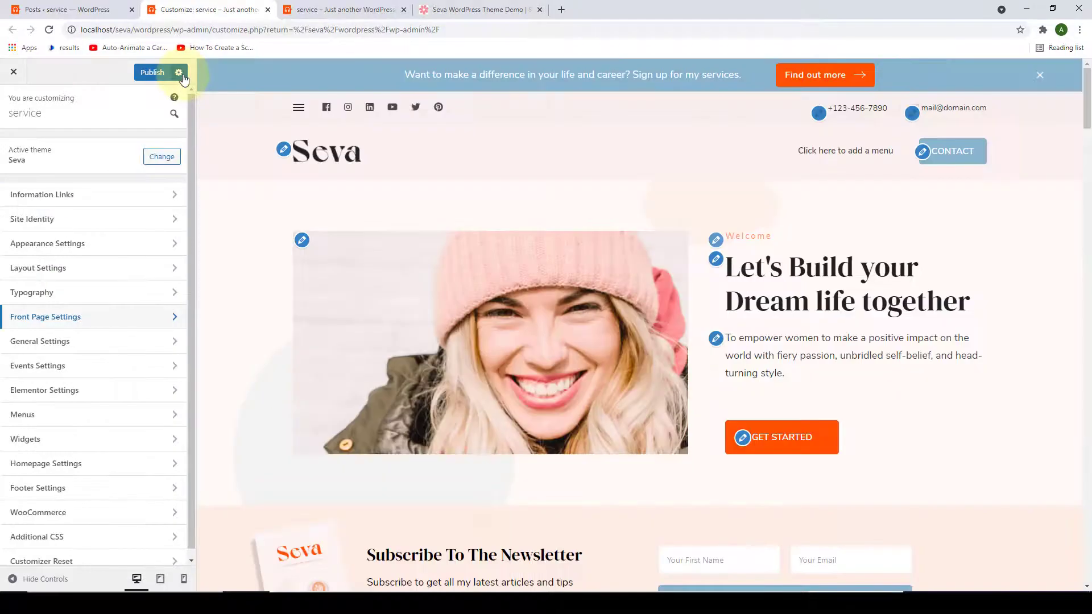
left_click(116, 326)
left_click(117, 342)
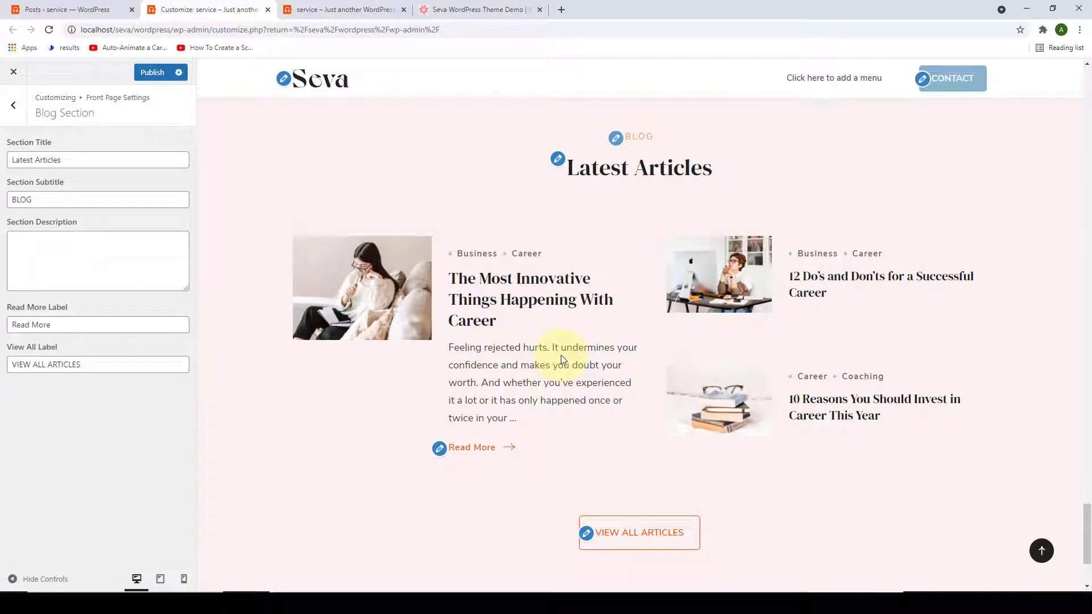
left_click_drag(71, 160, 12, 159)
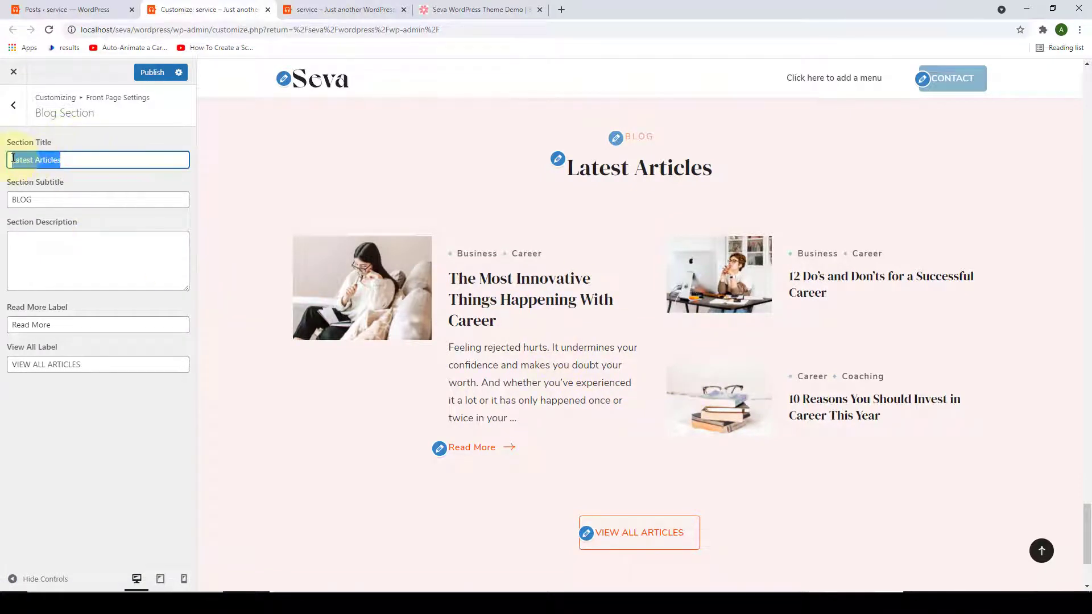
left_click_drag(56, 199, 8, 200)
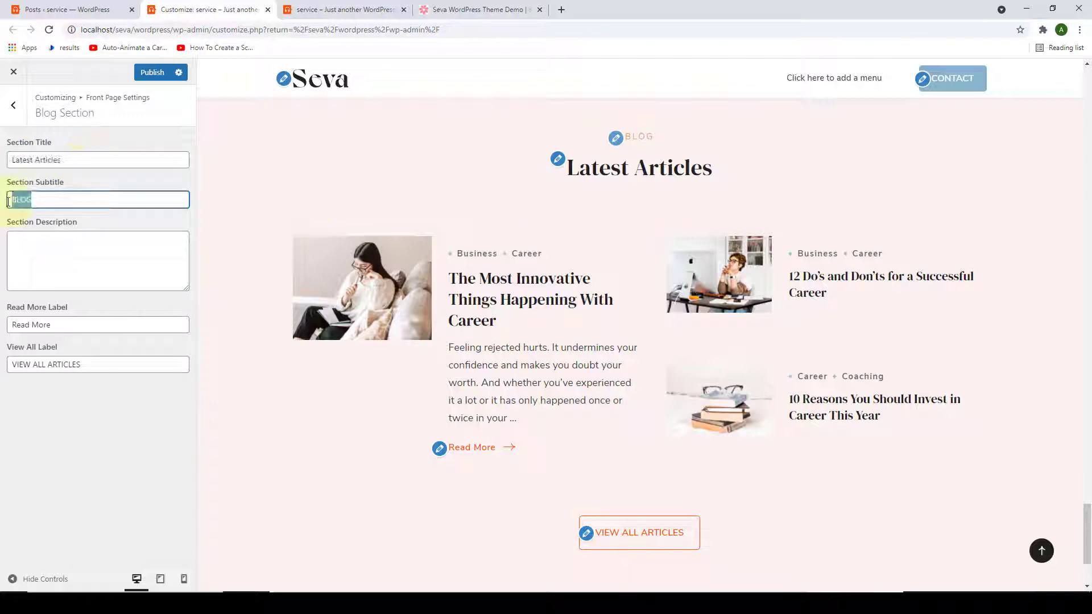
left_click(41, 260)
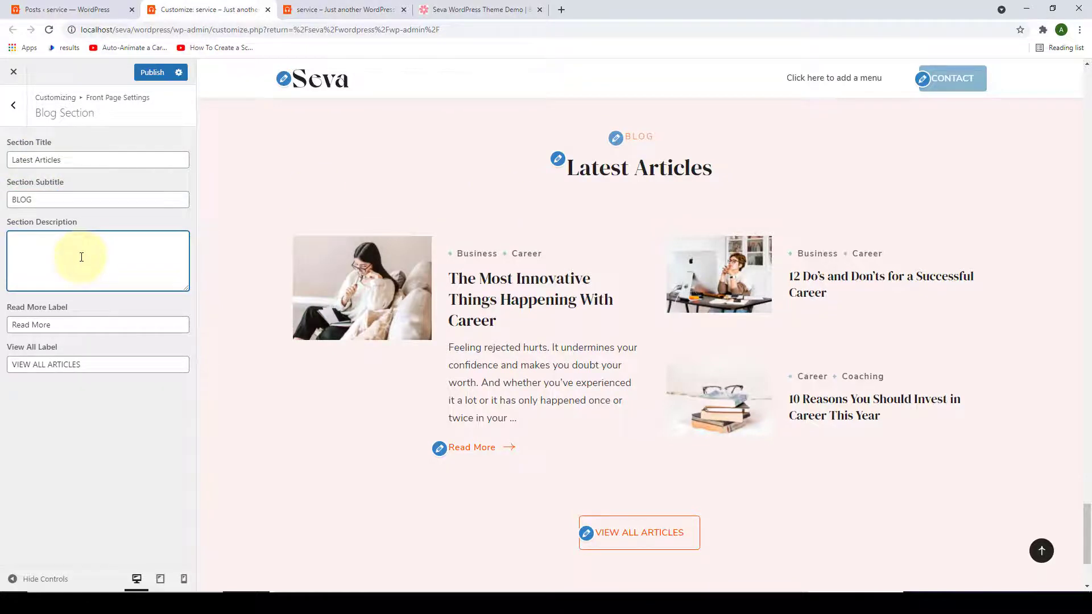
scroll(449, 320, "down", 3)
left_click_drag(117, 323, 12, 323)
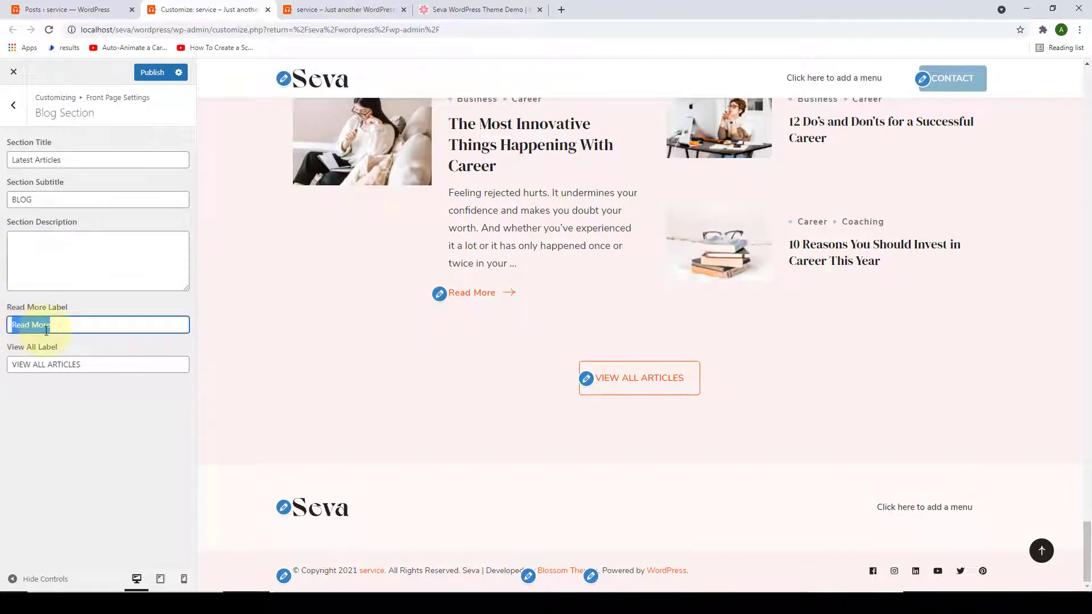
triple_click(93, 366)
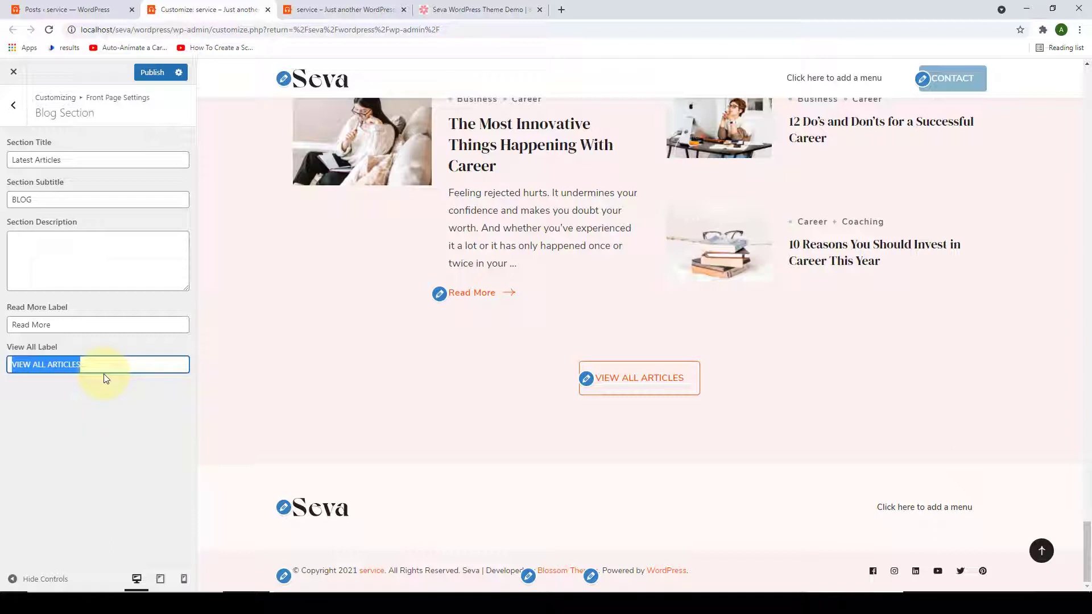
Publish and confirm the live Latest Articles section lists the new Career posts.
left_click(153, 75)
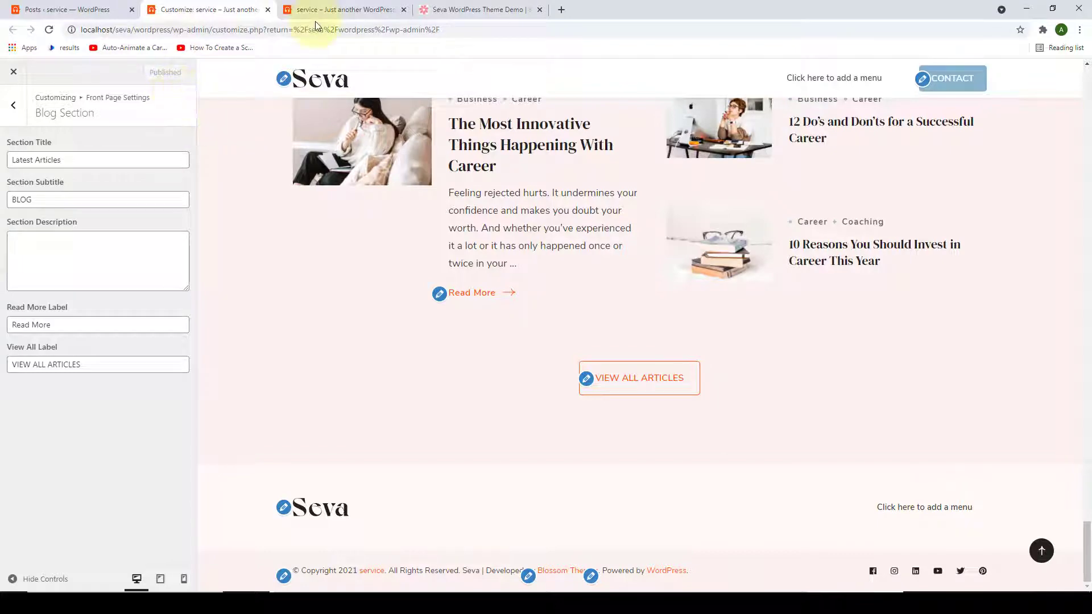
left_click(315, 5)
scroll(569, 210, "down", 5)
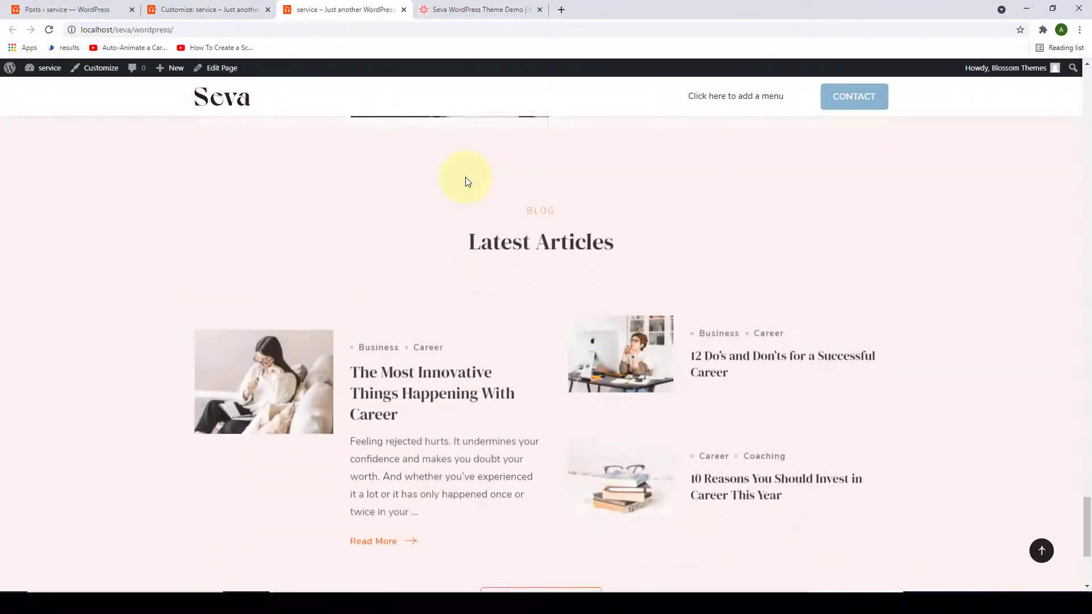
scroll(466, 181, "down", 4)
scroll(719, 239, "down", 1)
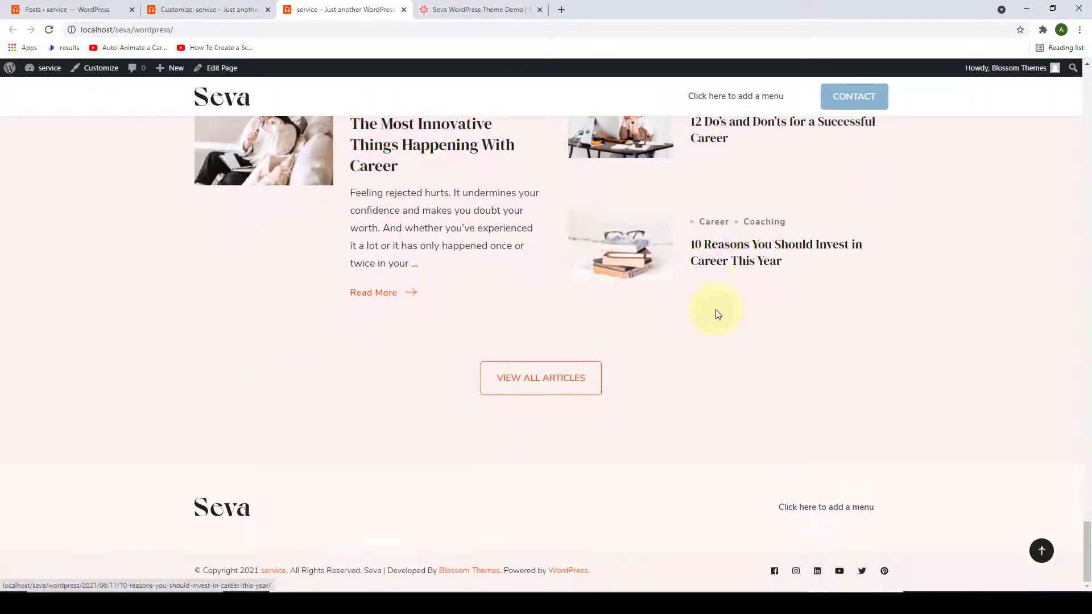
scroll(712, 296, "up", 2)
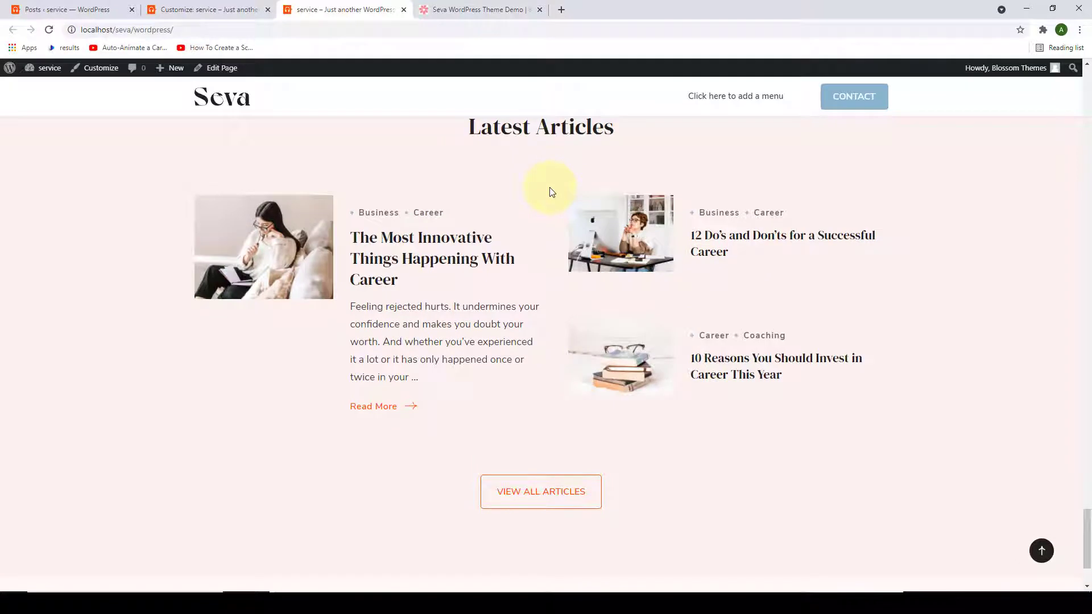
left_click(230, 11)
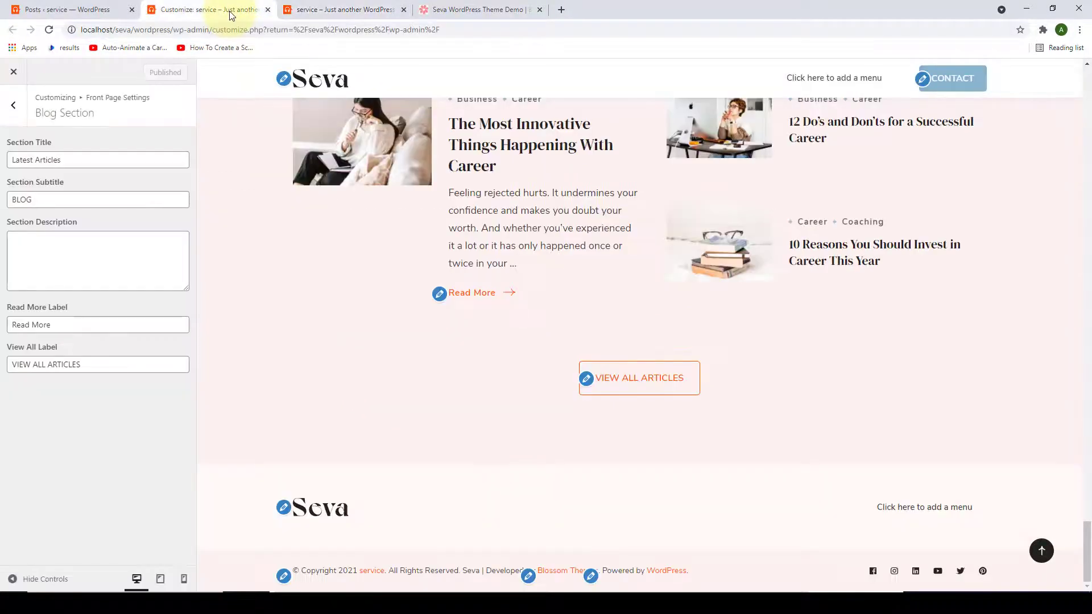
Add a new resource in the Resource Section using the plant photo as its image.
left_click(12, 108)
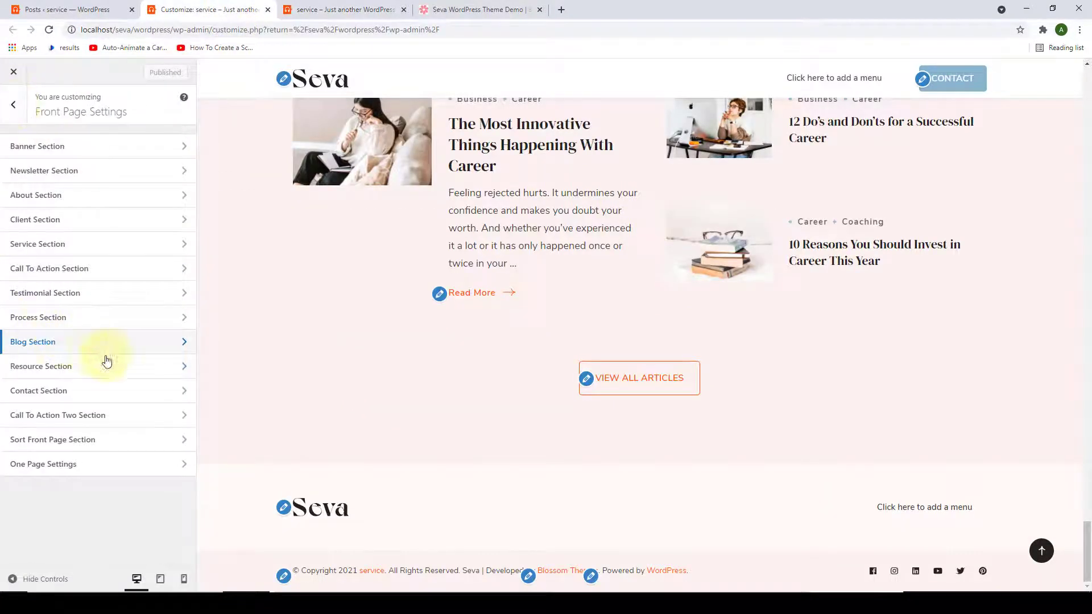
left_click(126, 367)
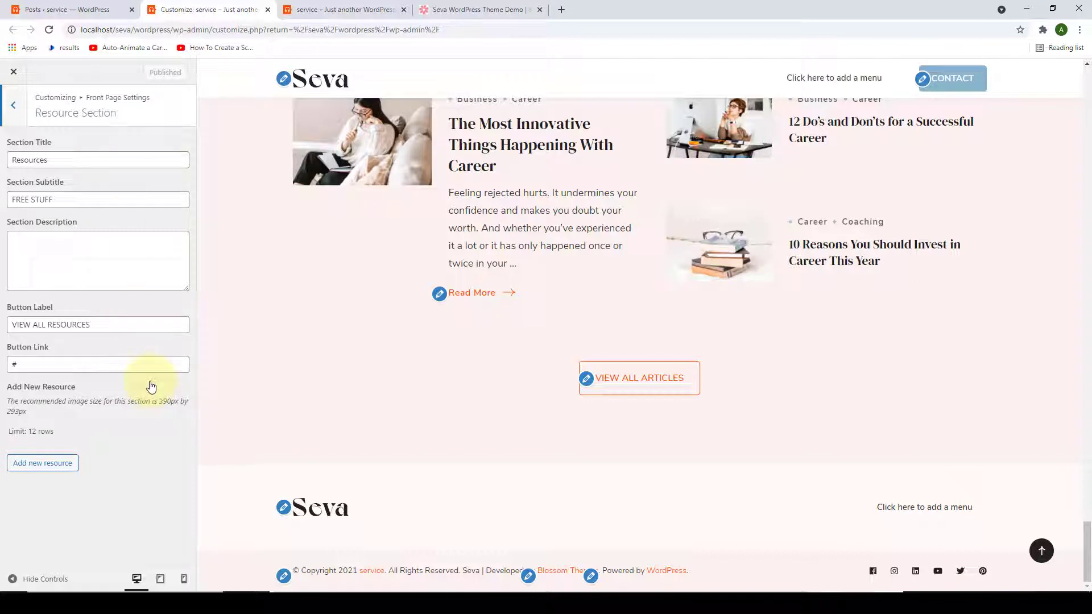
left_click(51, 467)
scroll(118, 430, "down", 3)
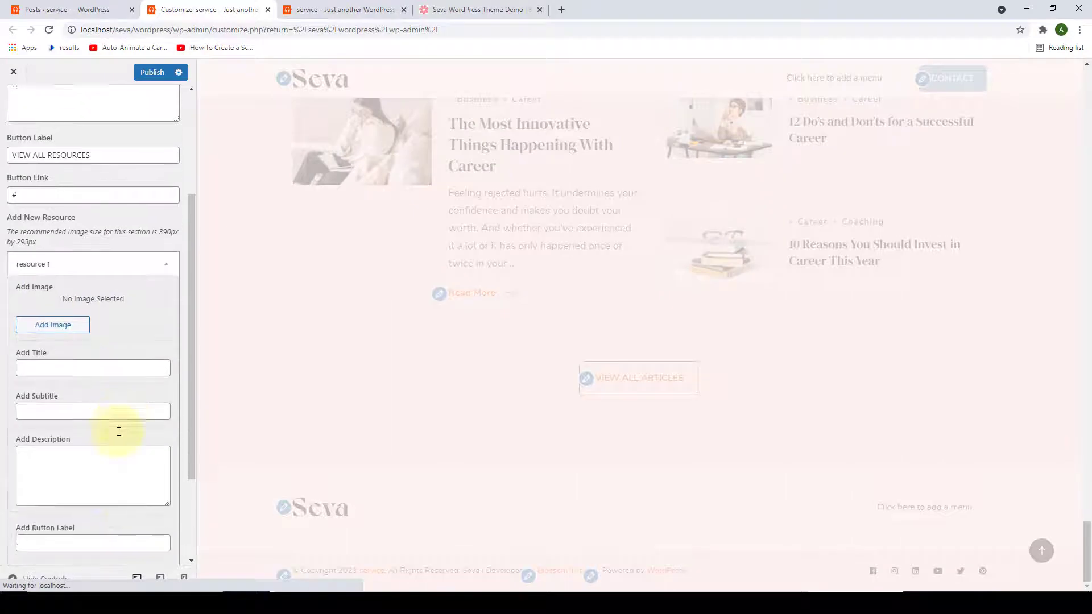
scroll(119, 432, "down", 1)
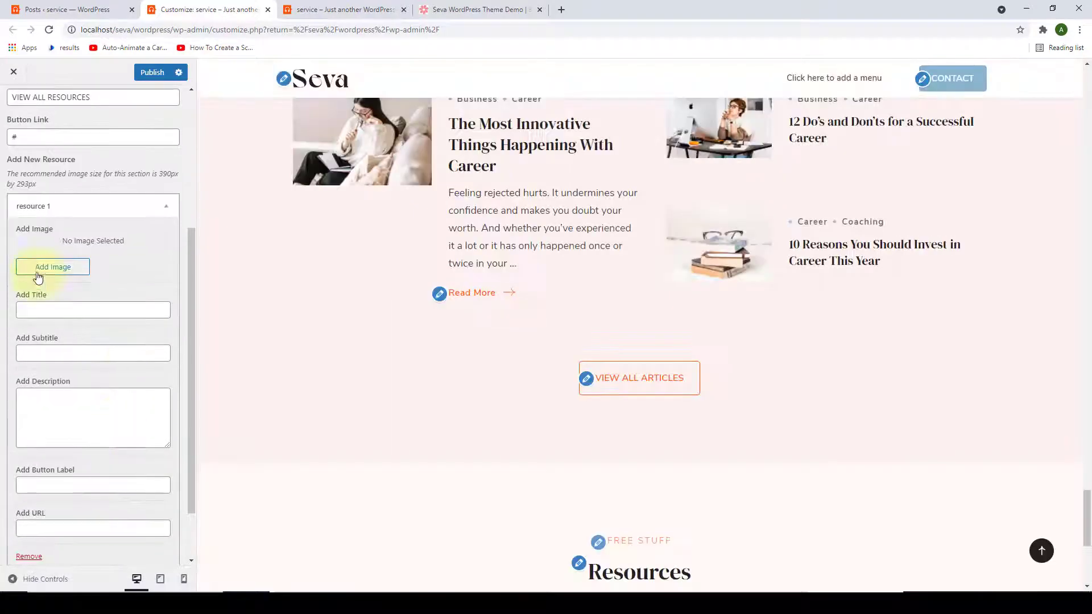
left_click(77, 273)
left_click(834, 404)
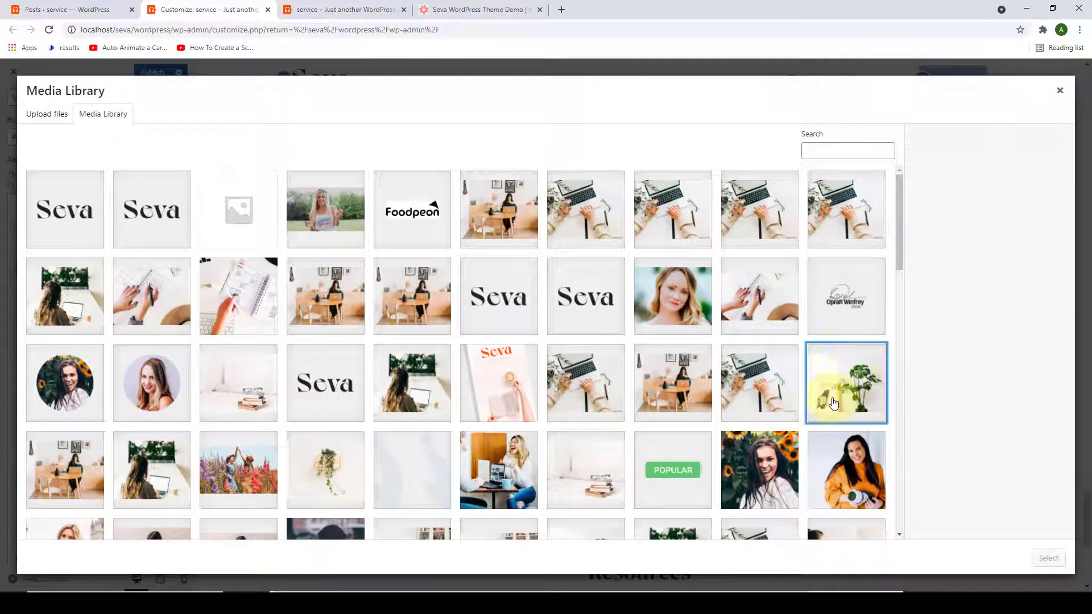
left_click(1051, 559)
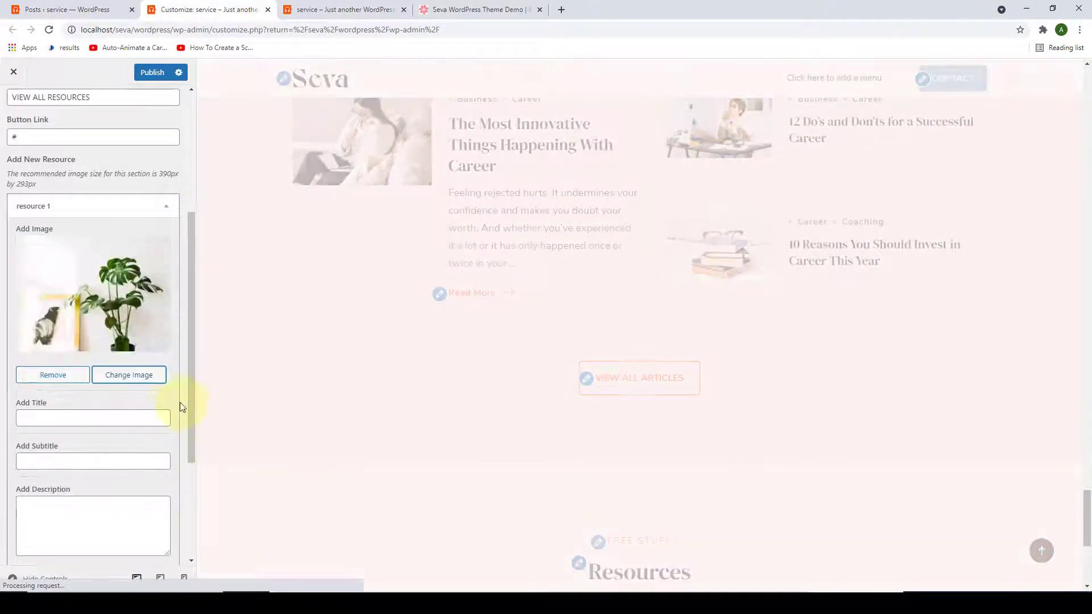
Give the resource the title 'Practical Tips to Grow Your Business and Career', a description and subtitle Freebies.
scroll(179, 402, "down", 1)
scroll(401, 339, "down", 5)
left_click(61, 364)
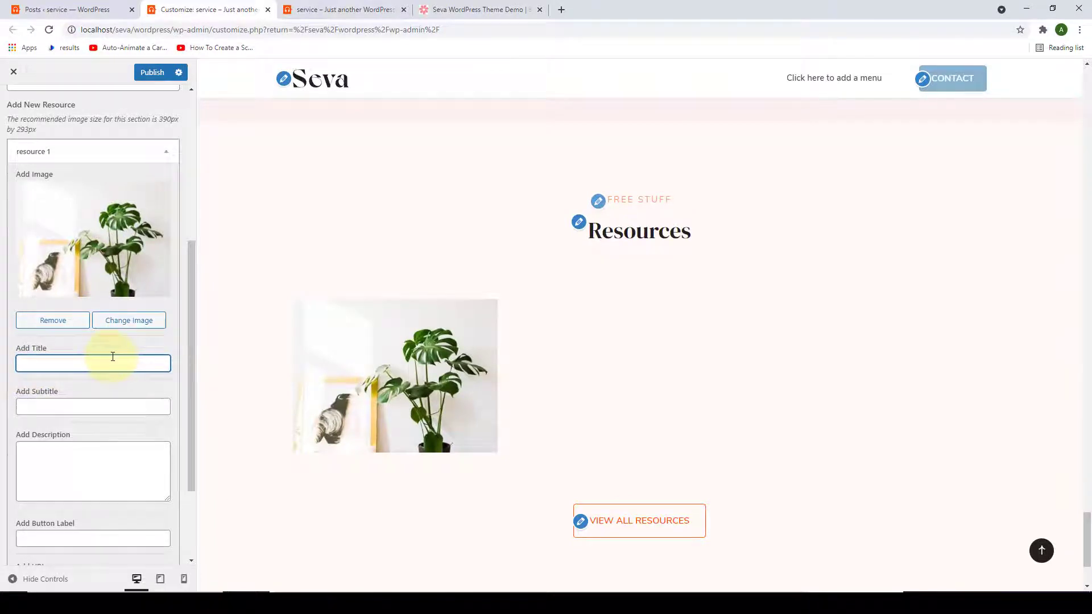
type("Practical Tips to Grow Your Business and Career")
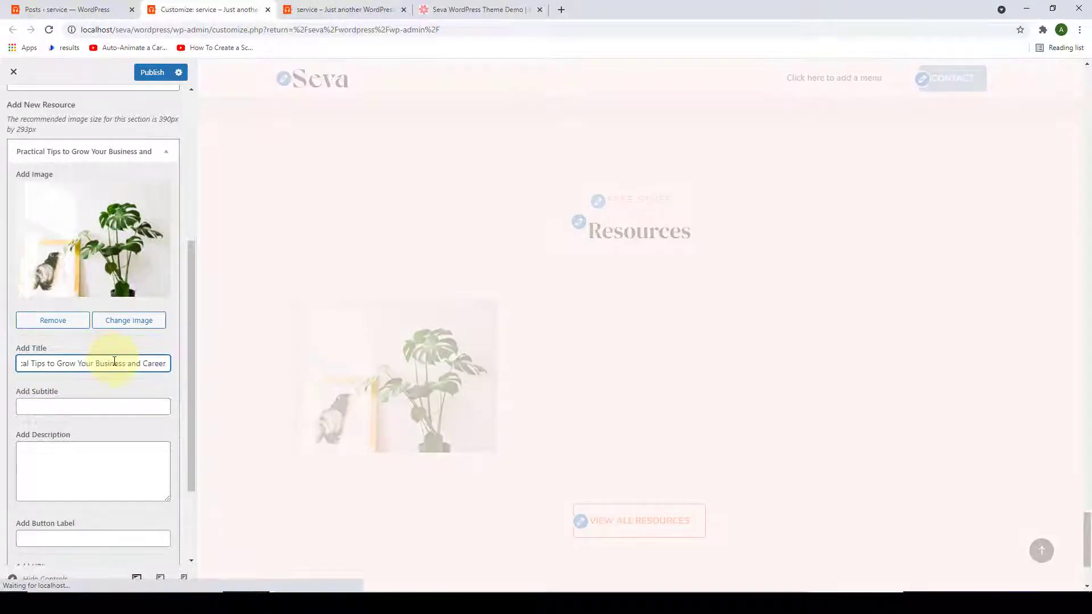
left_click(65, 457)
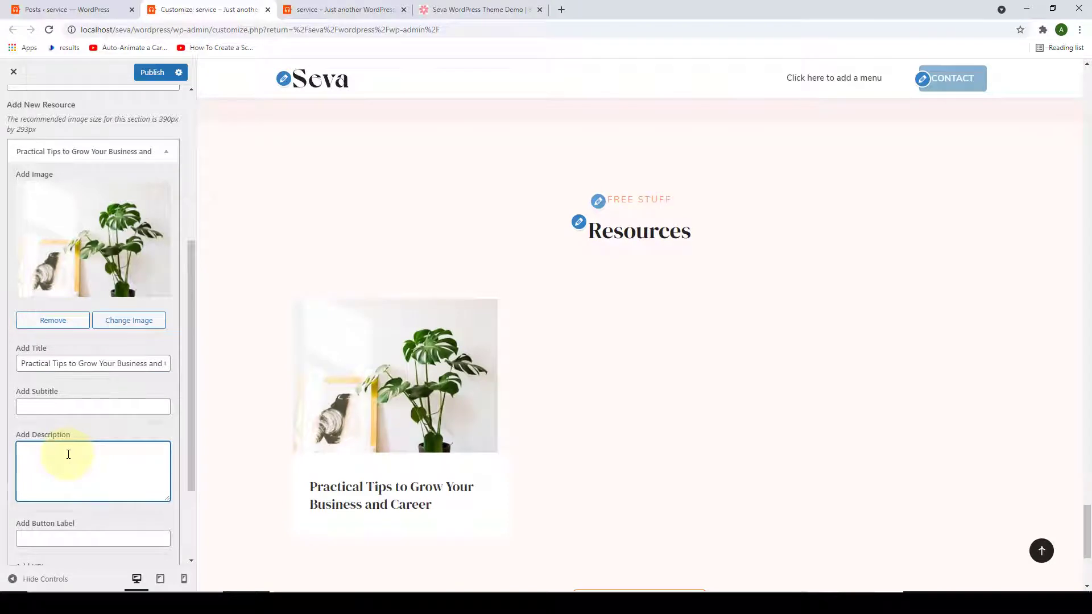
type("A highly practical guide curated from years of research and study. This guide includes the secrets tips from experts from renowned companies.")
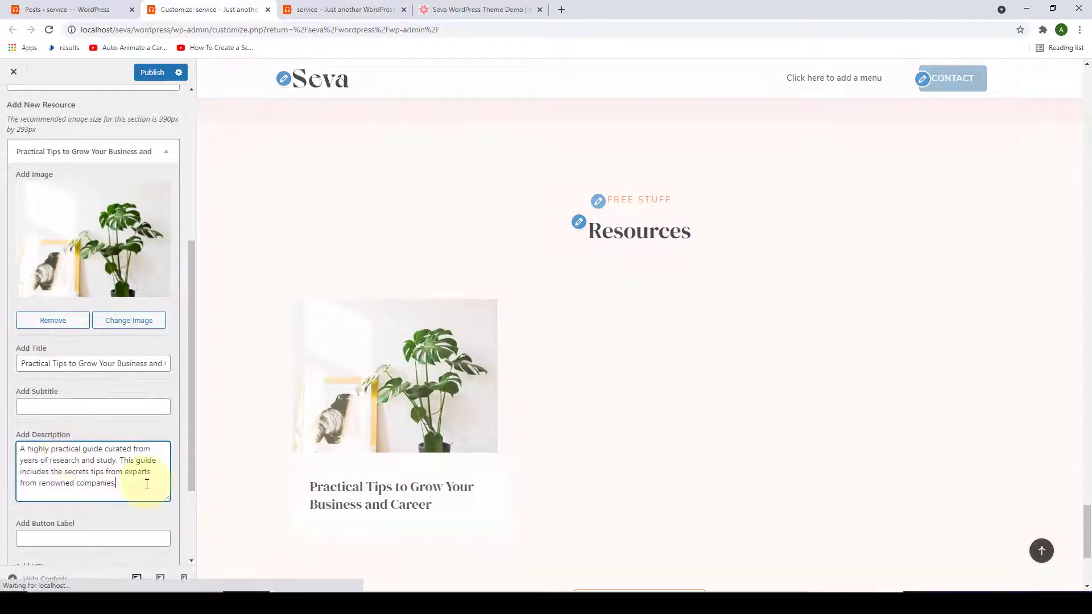
left_click(139, 408)
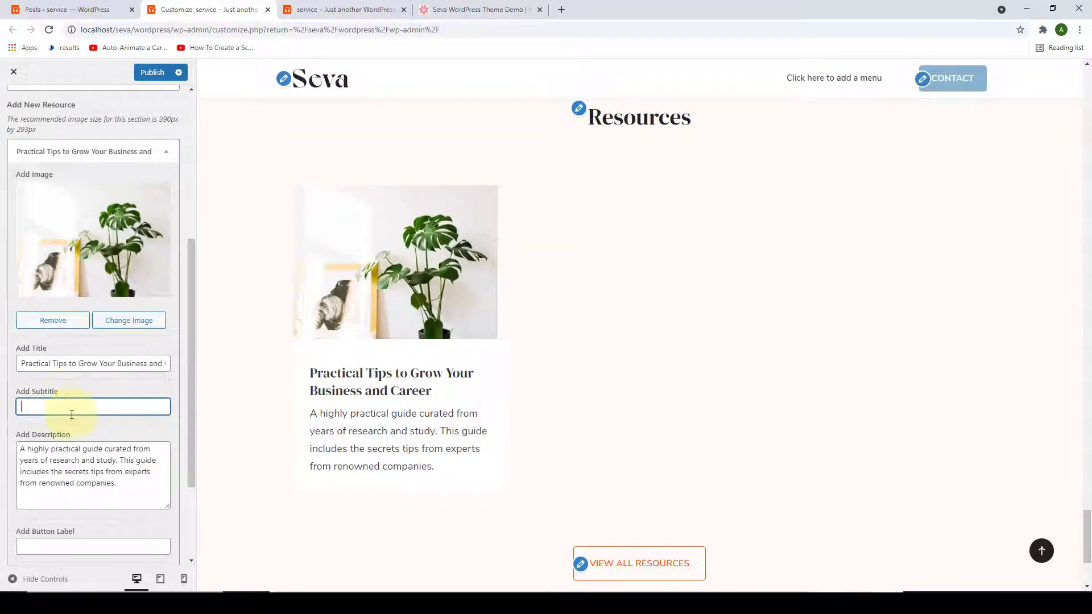
type("Freebies")
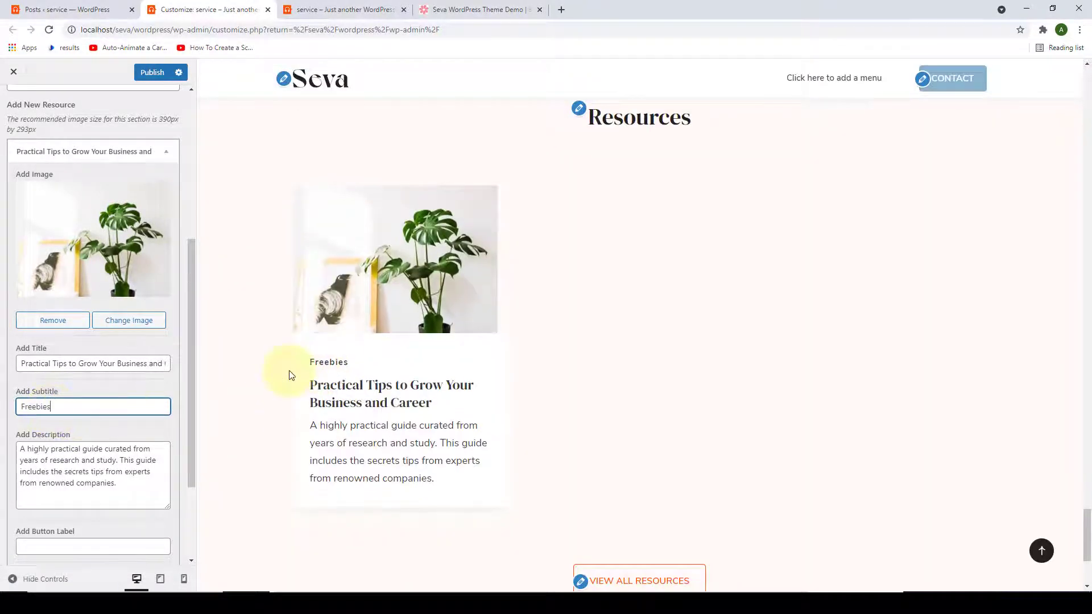
Set the resource's button label to 'Get It Now' and paste its link URL.
scroll(190, 383, "down", 3)
left_click(40, 414)
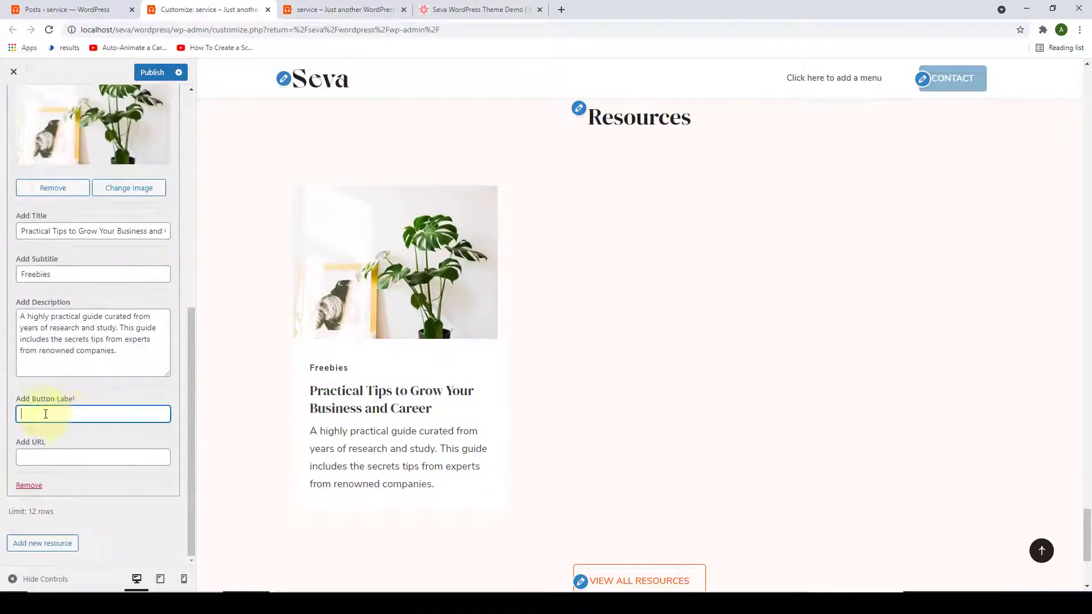
left_click(68, 457)
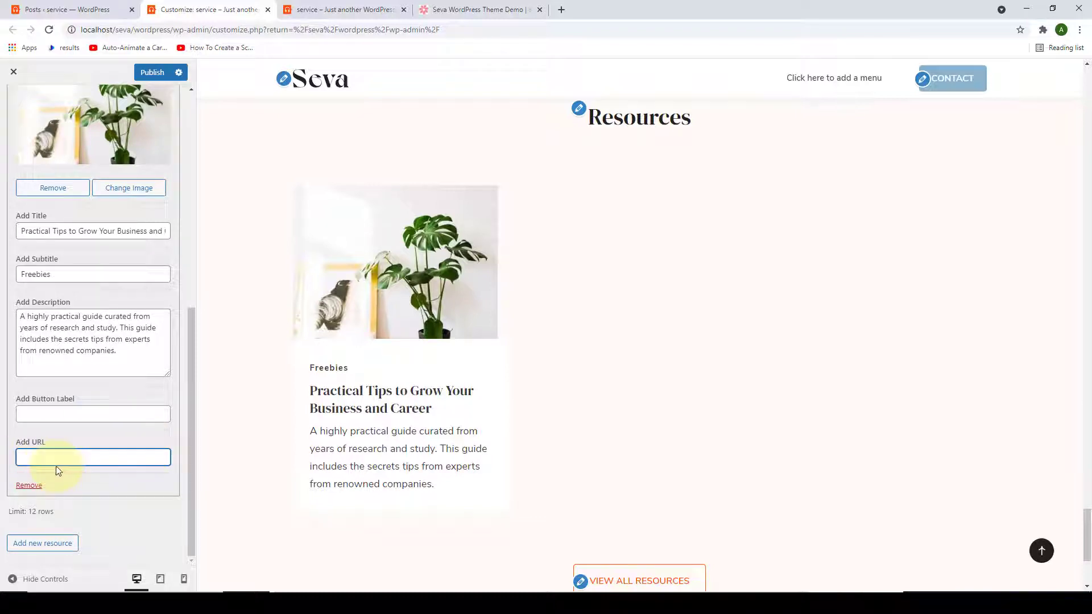
left_click(66, 415)
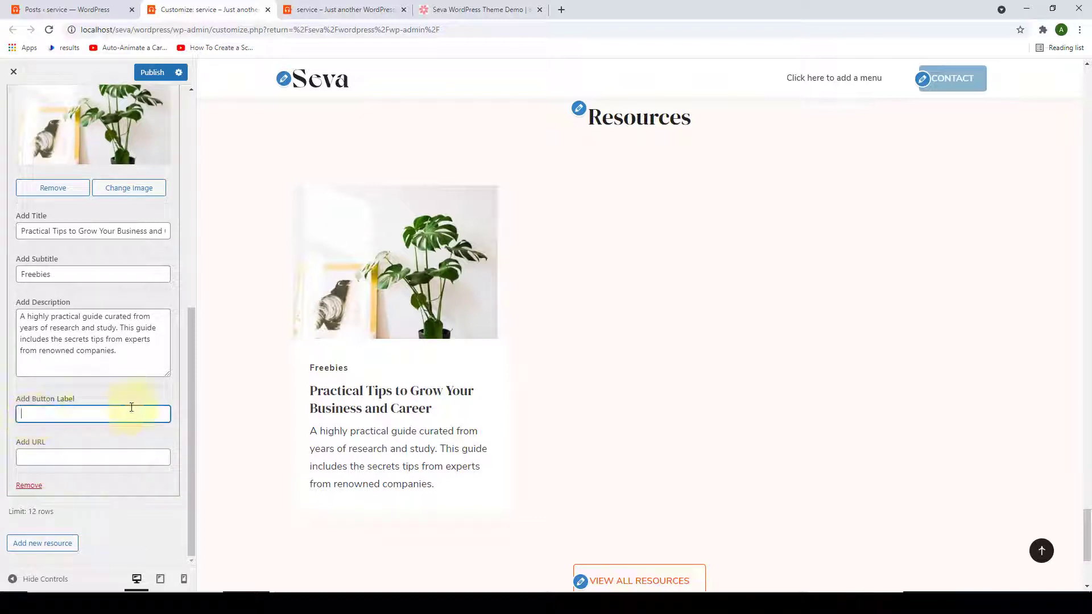
type("Get It Now")
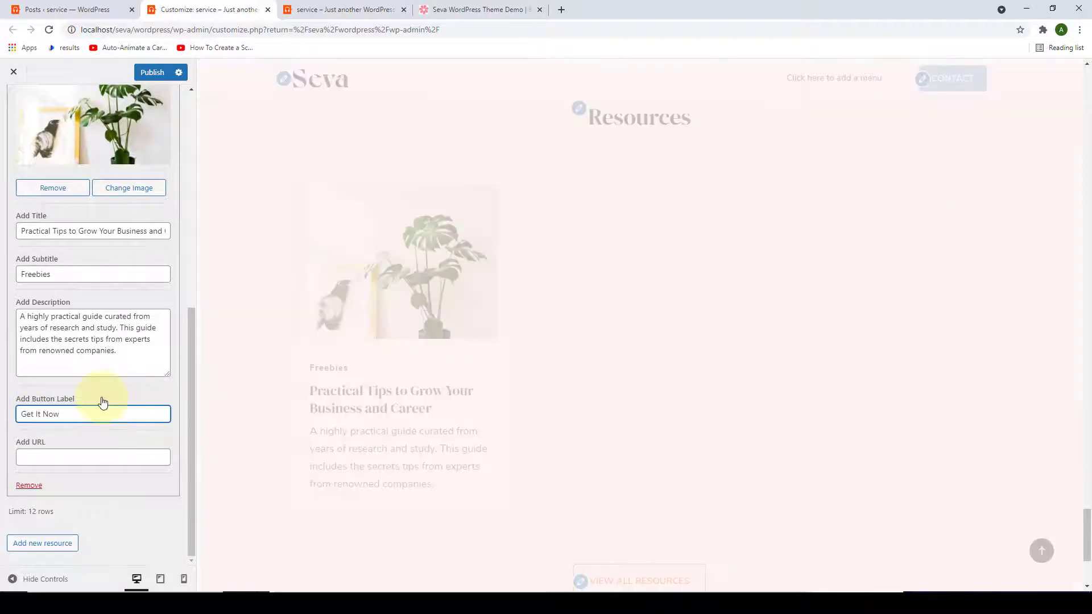
left_click(19, 455)
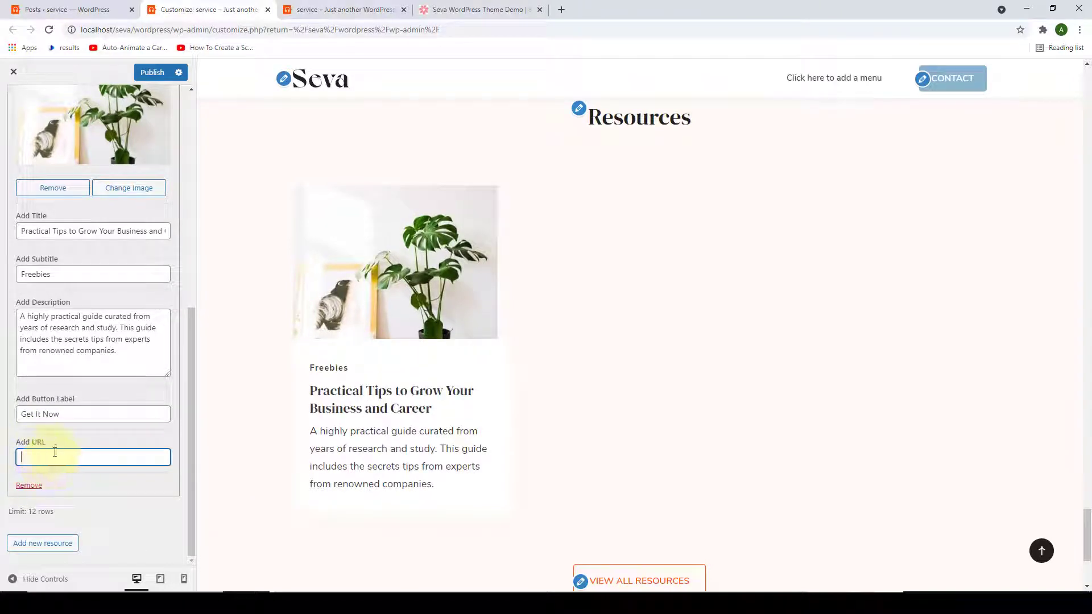
key("ctrl+v")
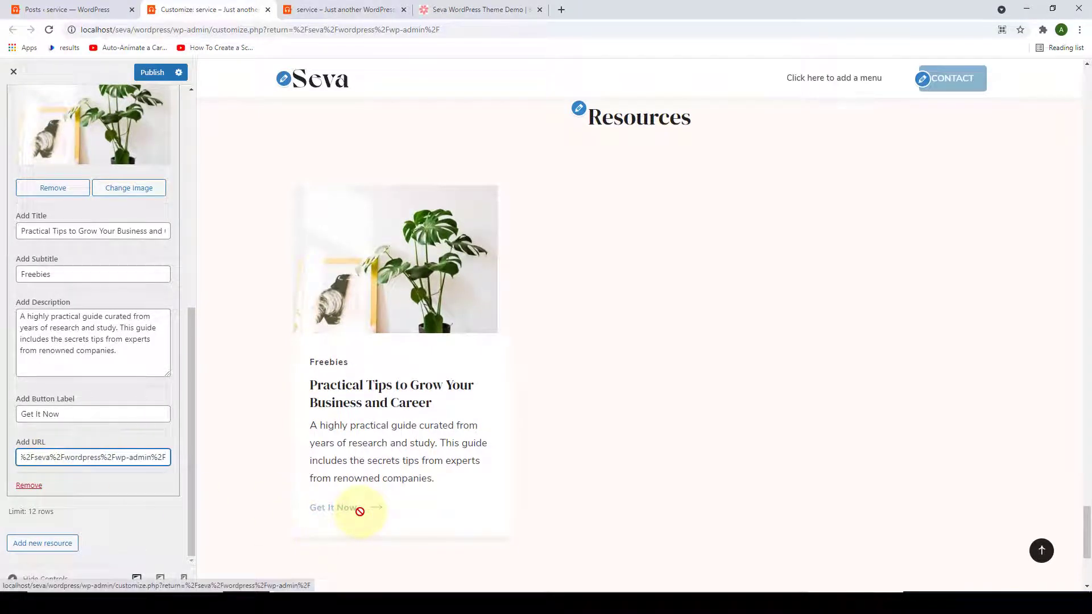
left_click(37, 545)
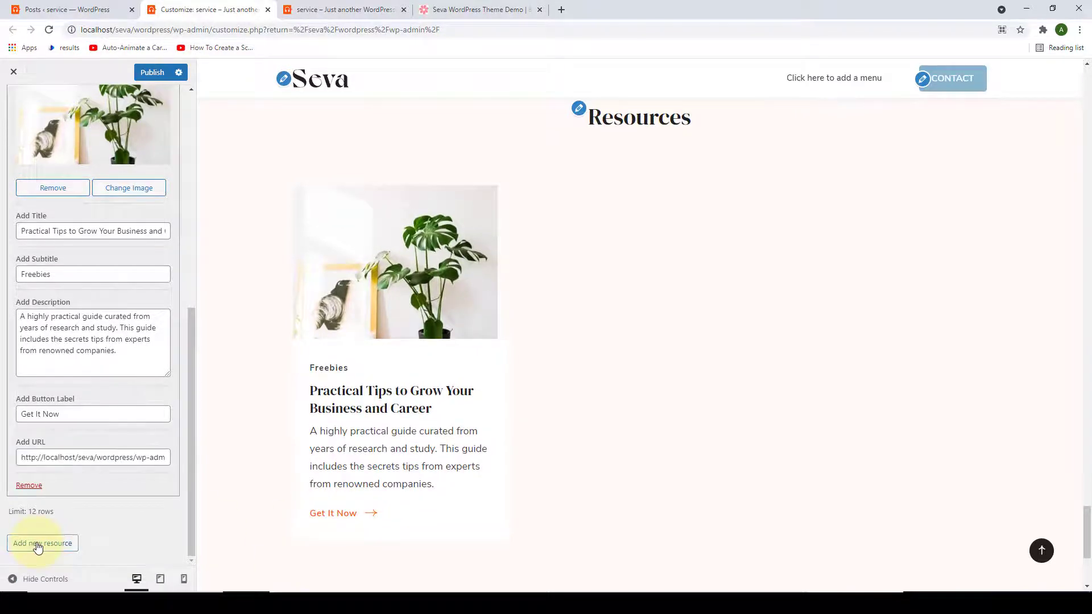
Fill in the List-Building Plan Checklist and Brand Photoshoot Guides eBook resource cards.
scroll(145, 500, "down", 5)
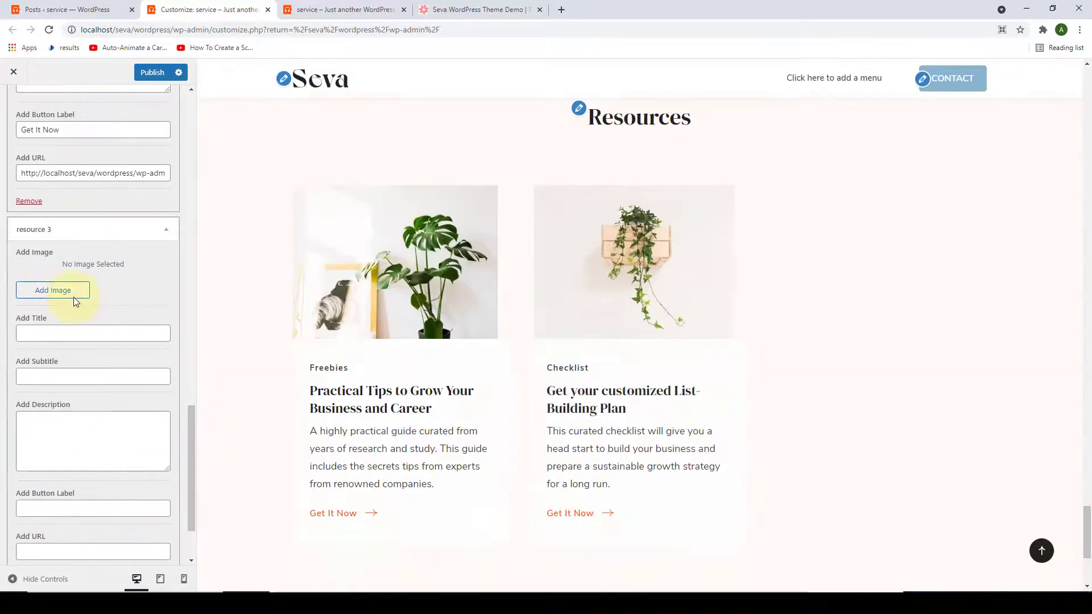
left_click(74, 296)
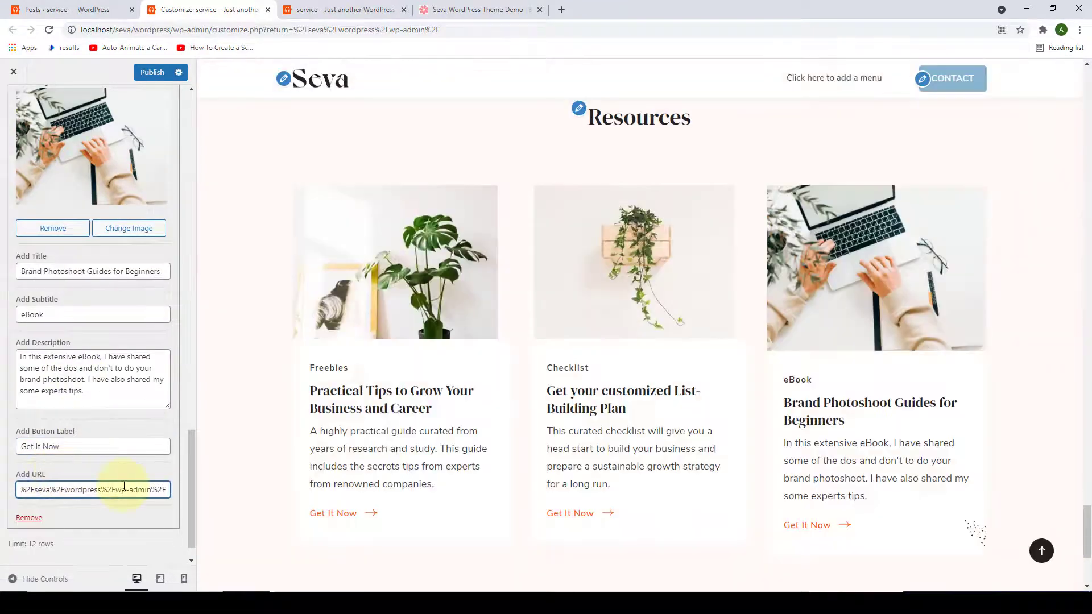
scroll(124, 486, "up", 15)
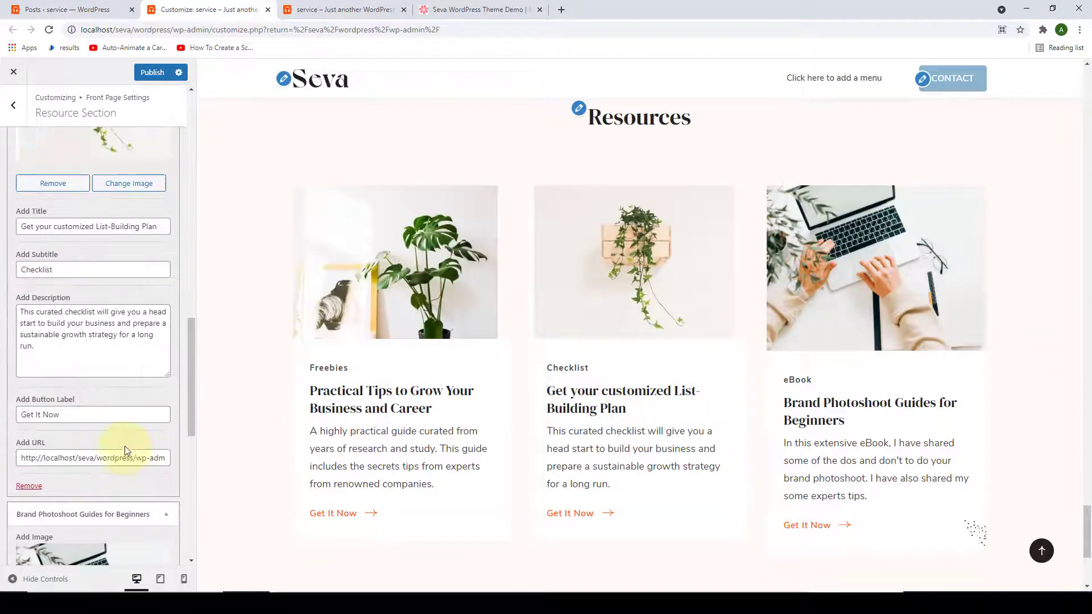
left_click_drag(193, 292, 201, 185)
left_click_drag(59, 160, 16, 152)
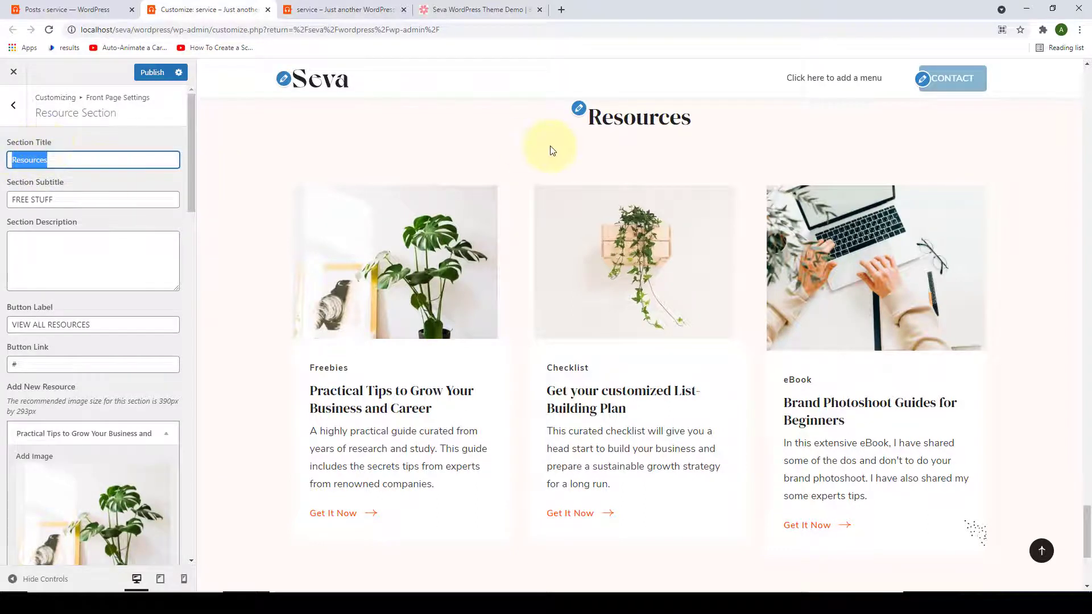
Change the Resources button label to EXPLORE ALL RESOURCES and replace its # link with an admin URL.
left_click_drag(69, 199, 13, 199)
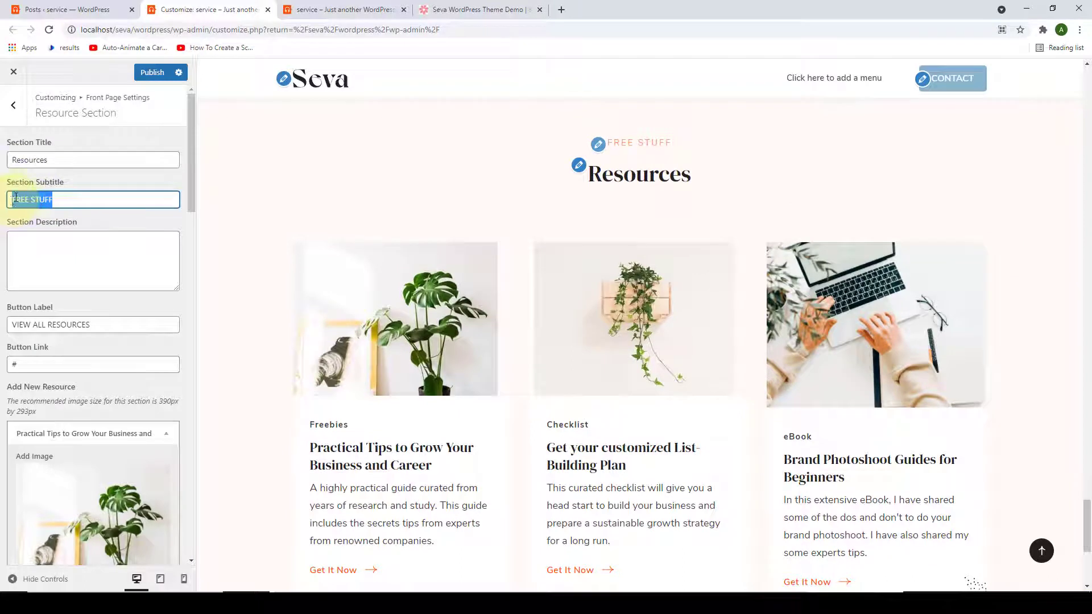
left_click(61, 243)
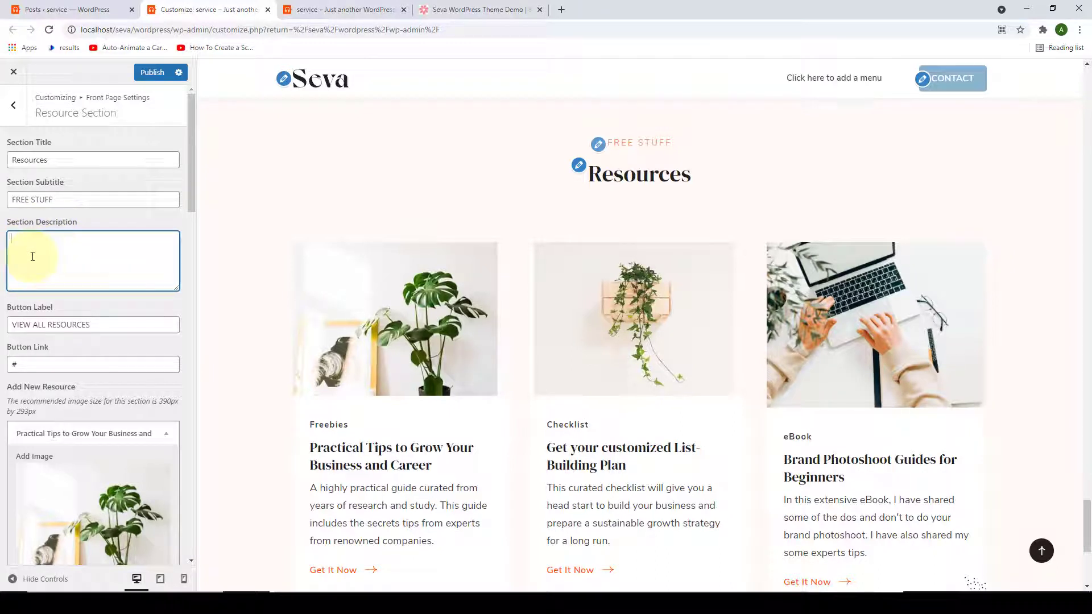
scroll(57, 284, "down", 1)
left_click_drag(91, 268, 15, 268)
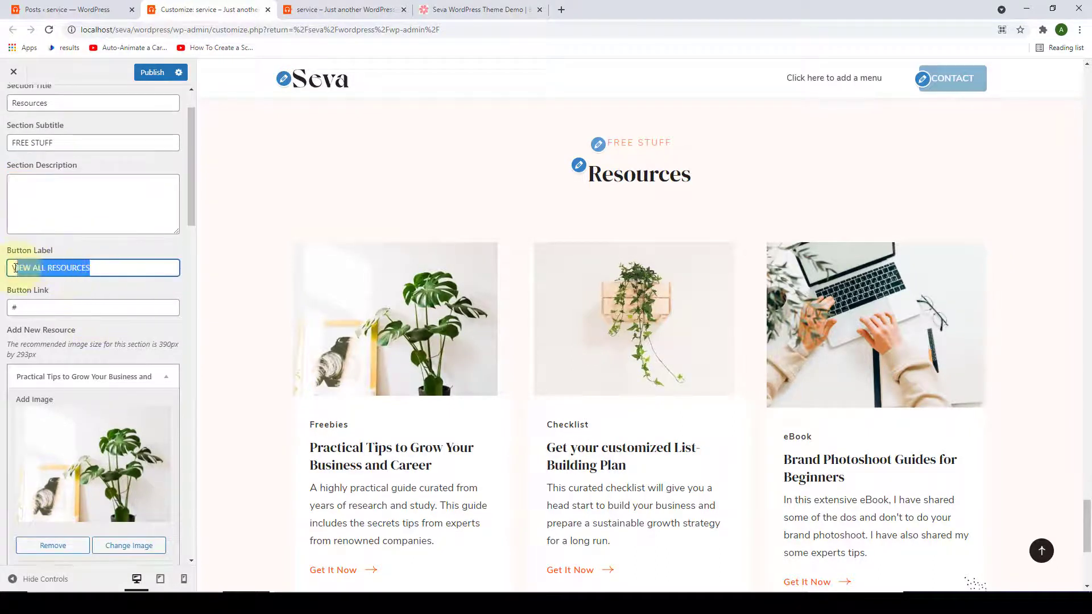
scroll(484, 262, "down", 5)
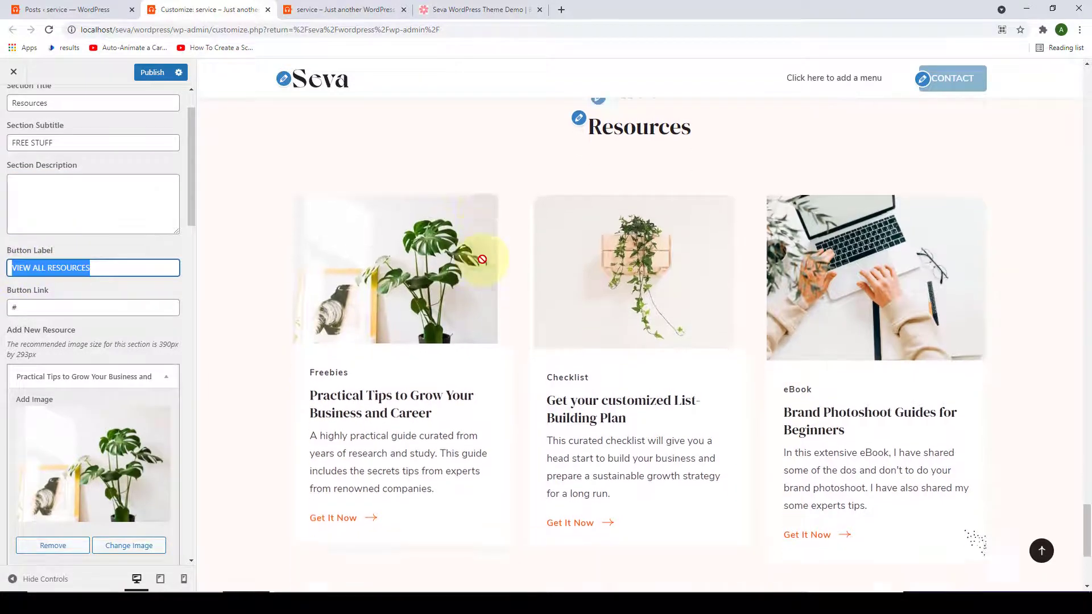
key("BackSpace")
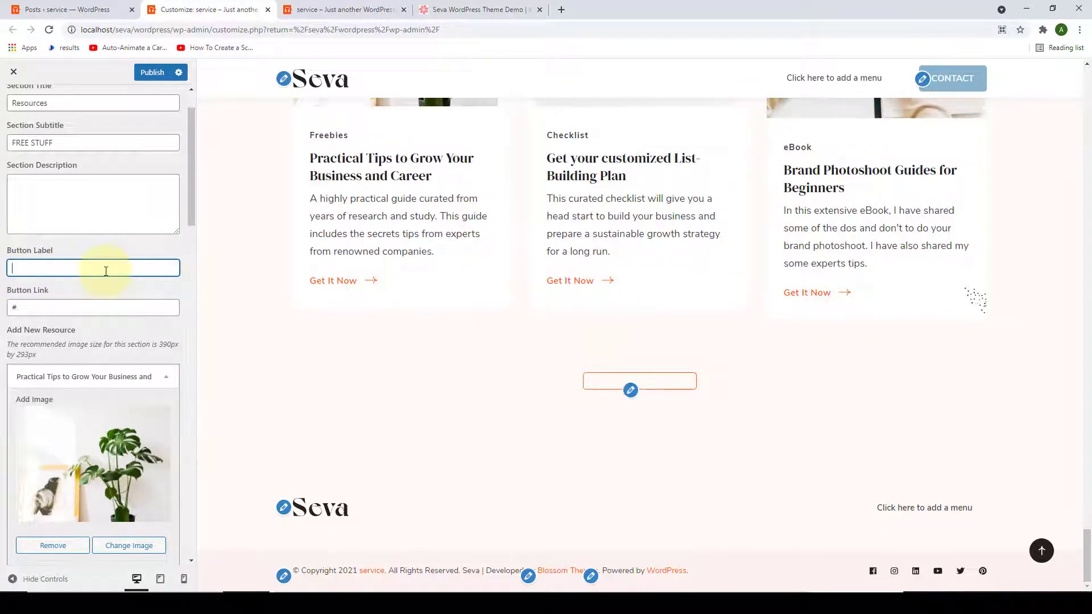
type("EXPLORE ")
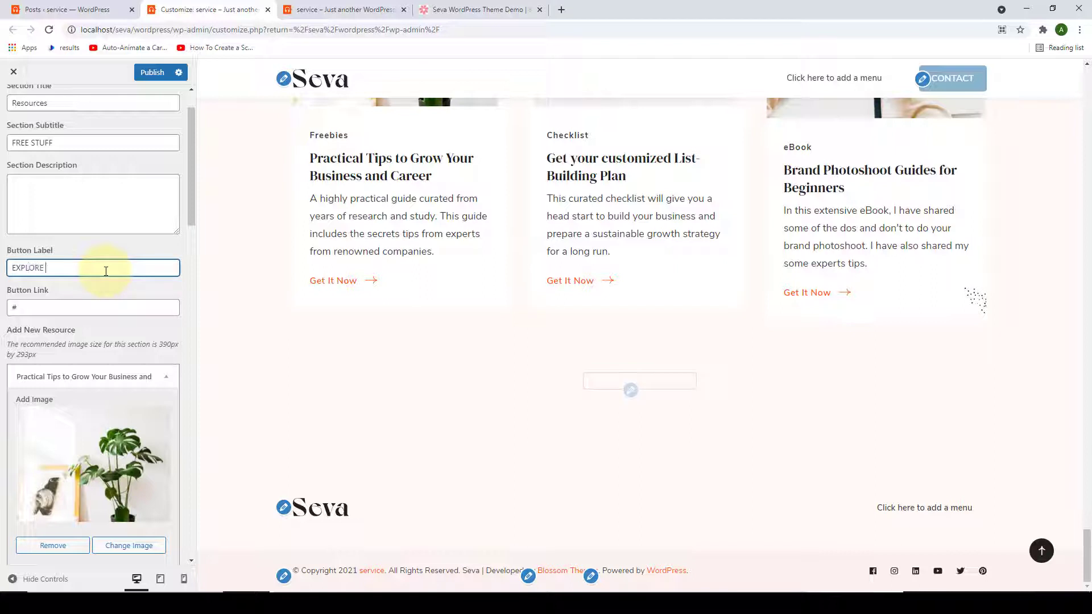
type("ALL RESOURCES")
double_click(14, 308)
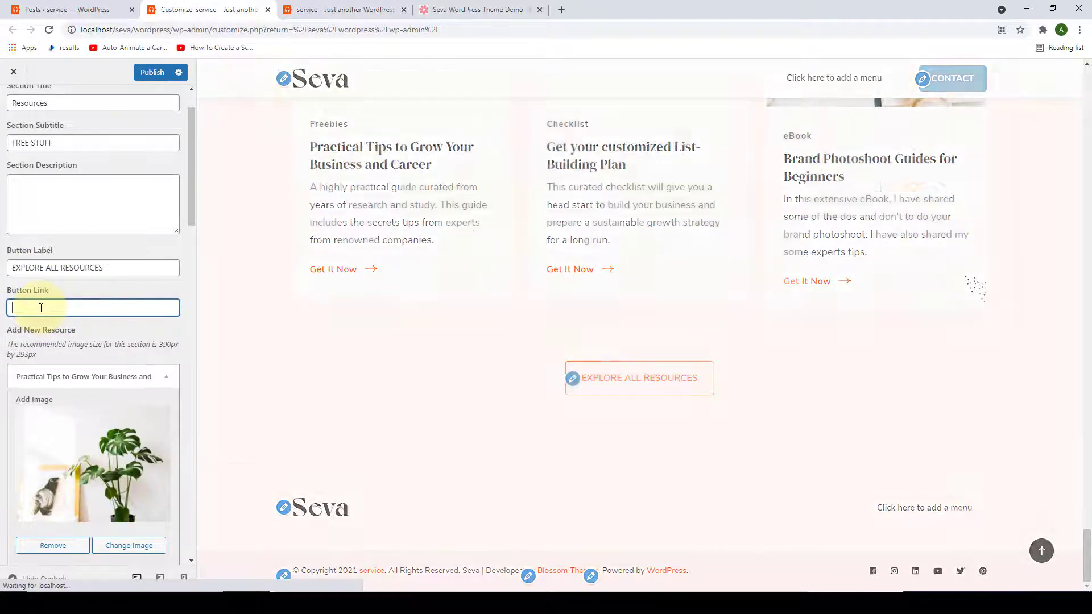
key("ctrl+v")
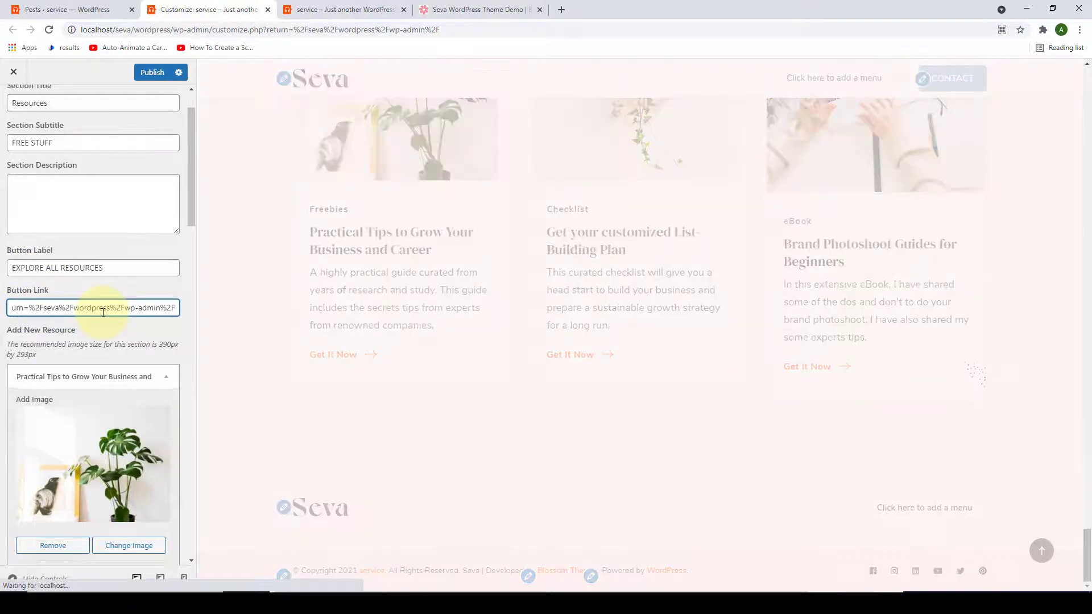
scroll(131, 296, "up", 1)
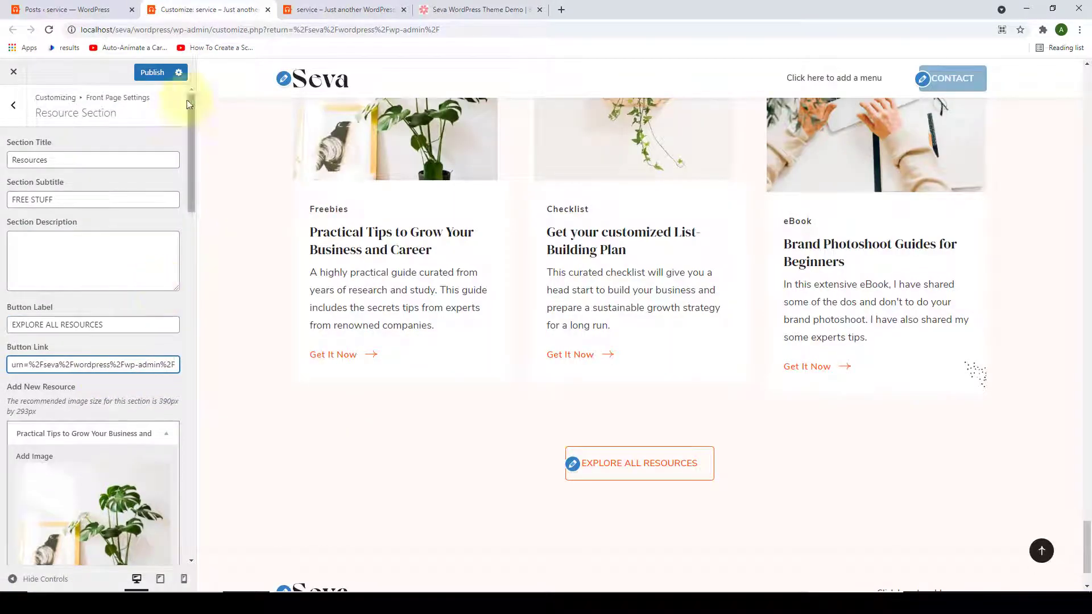
Publish, check the Resources cards and button on the live site, then return to Front Page Settings.
left_click(153, 74)
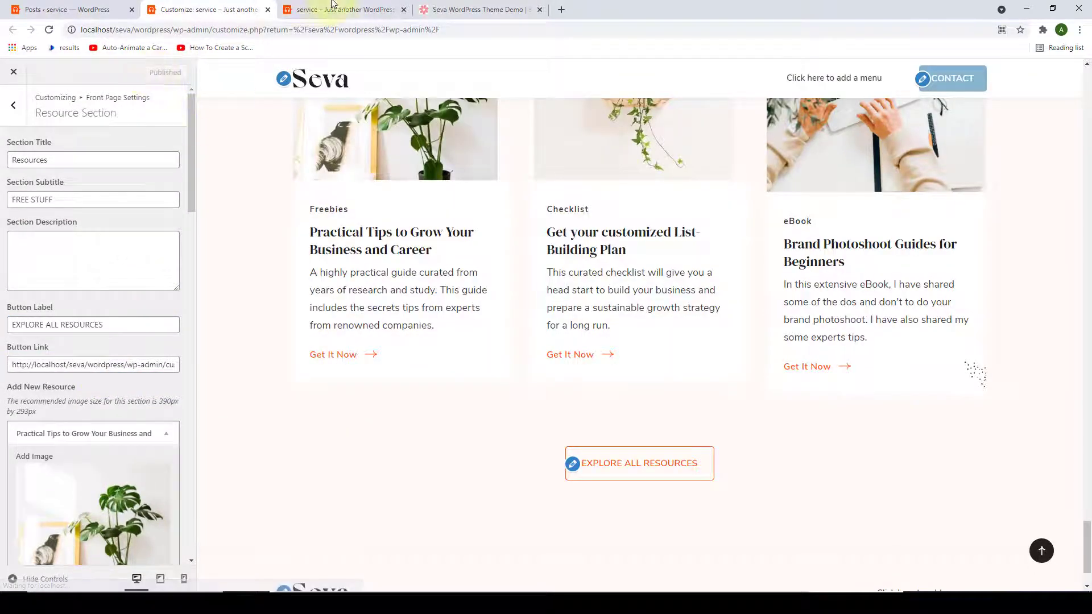
left_click(330, 9)
scroll(329, 216, "down", 2)
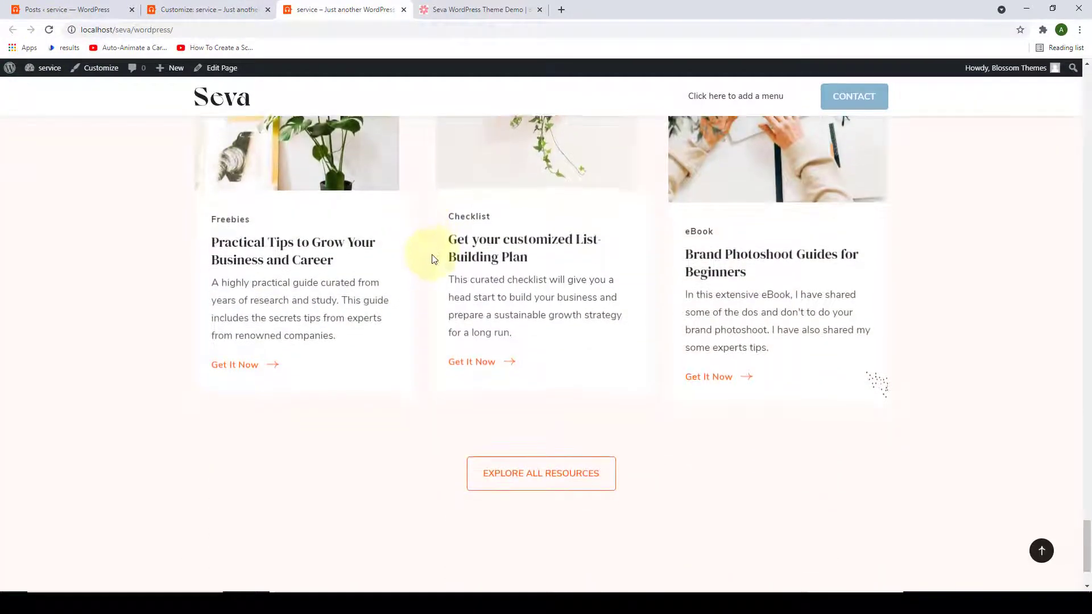
scroll(432, 255, "up", 4)
scroll(729, 342, "down", 2)
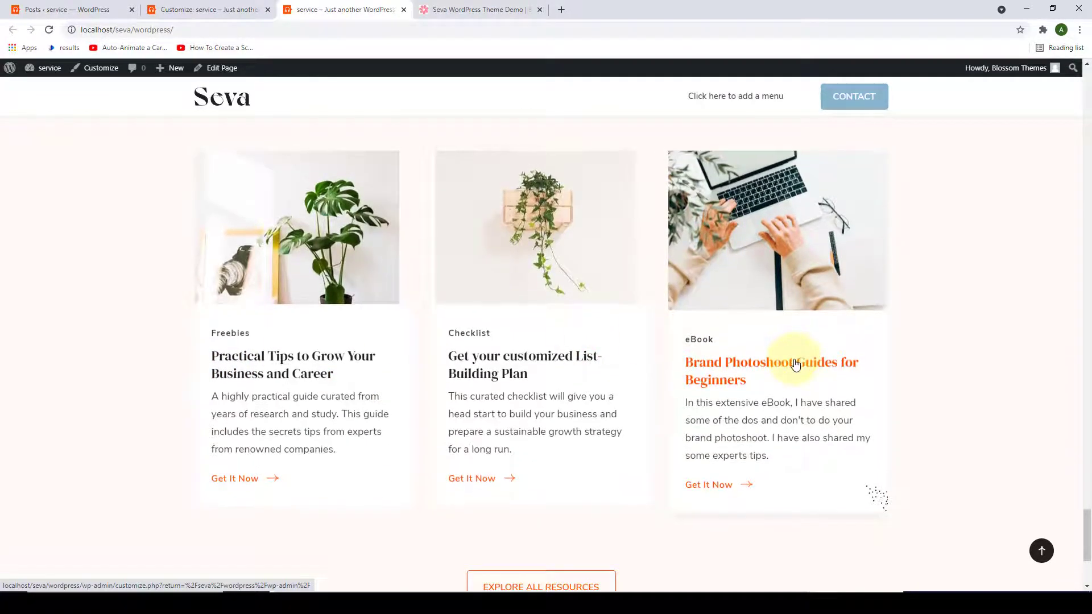
scroll(796, 365, "up", 2)
scroll(796, 365, "down", 2)
left_click(171, 8)
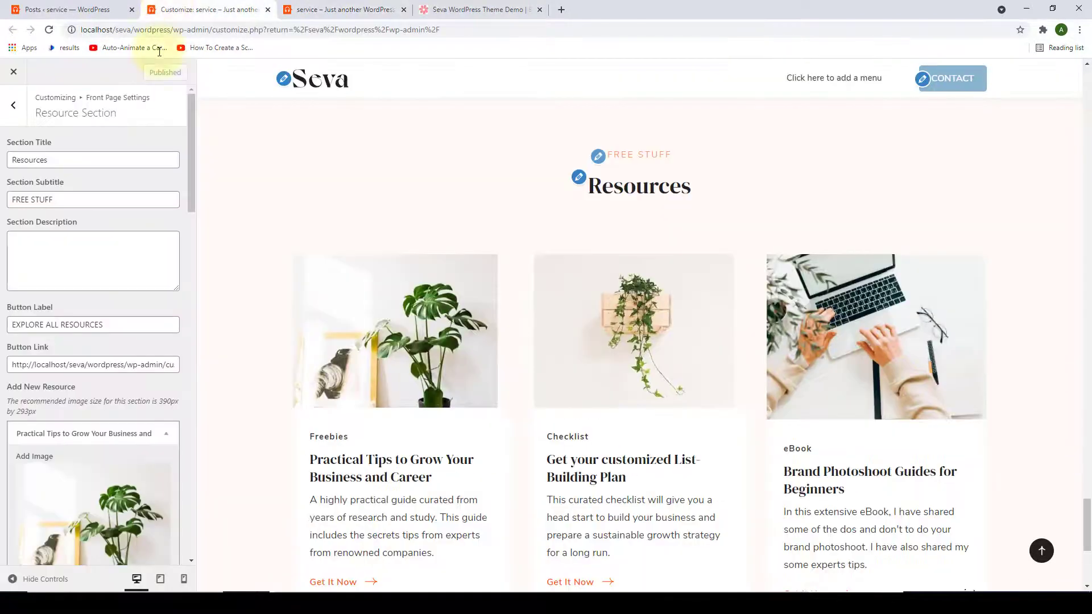
left_click(3, 117)
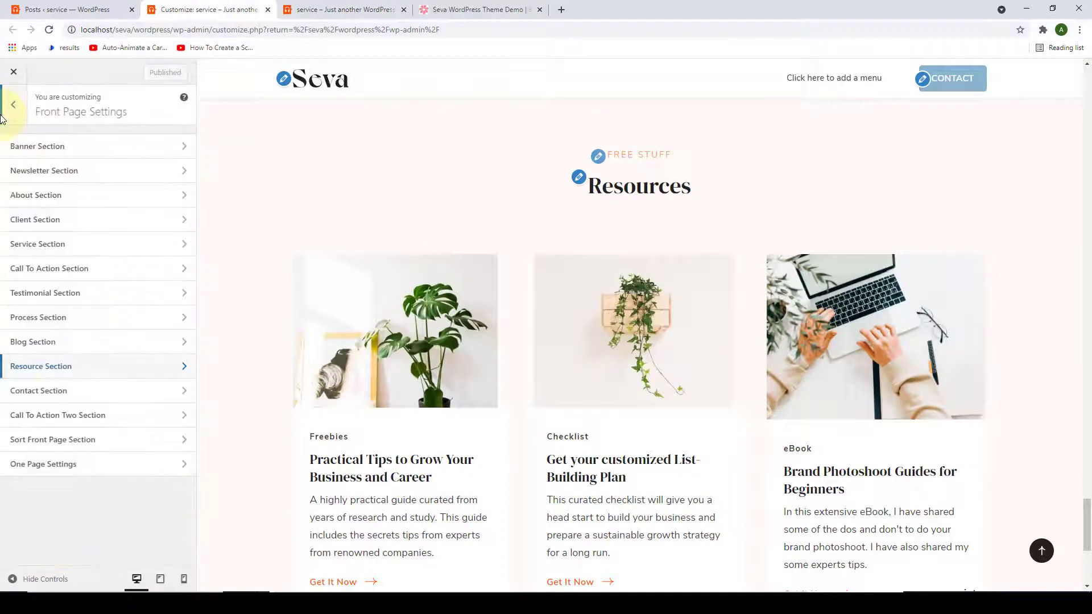
Add a Blossom: Contact Widget to the Contact Section and title it Get in touch.
left_click(129, 398)
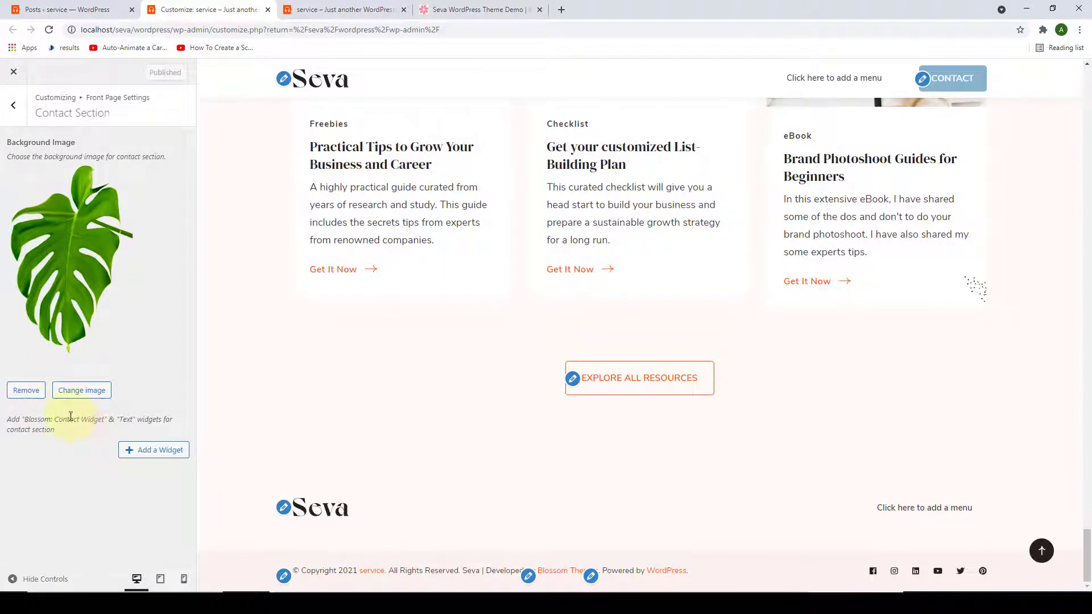
left_click(129, 452)
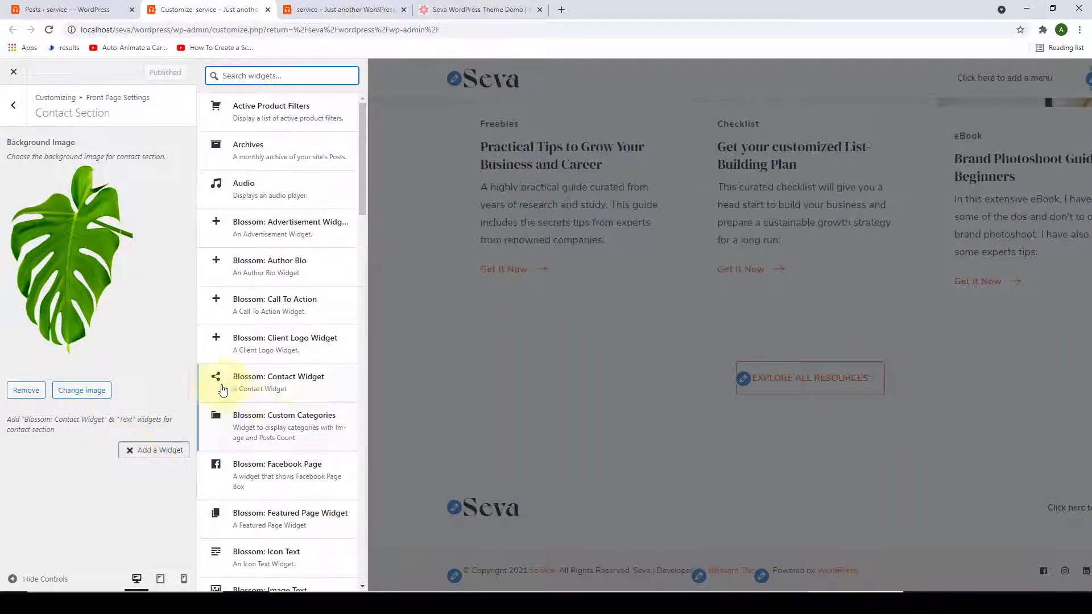
left_click(340, 390)
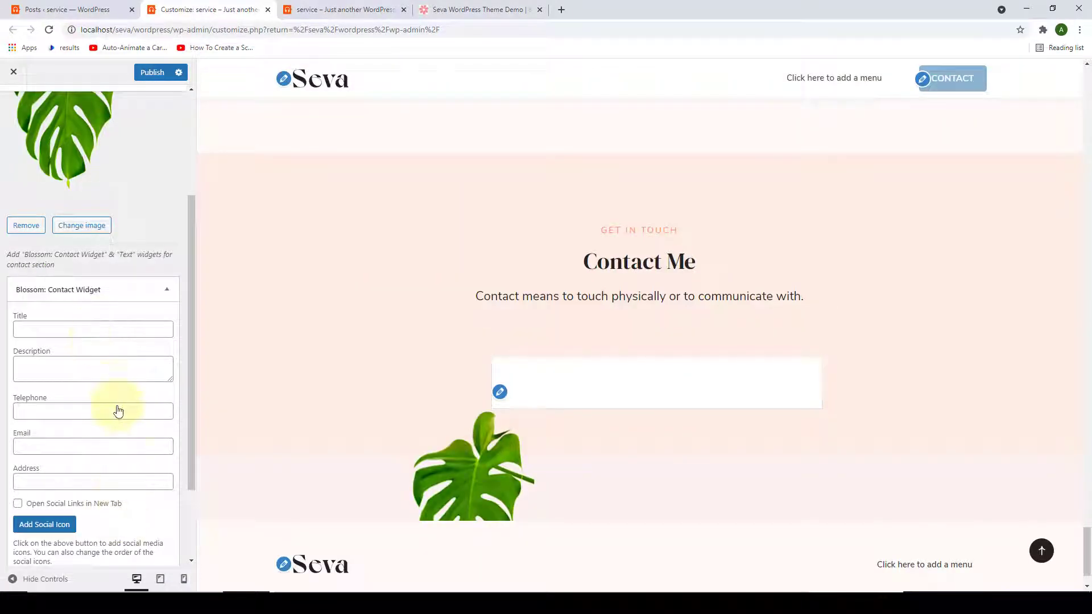
left_click(102, 331)
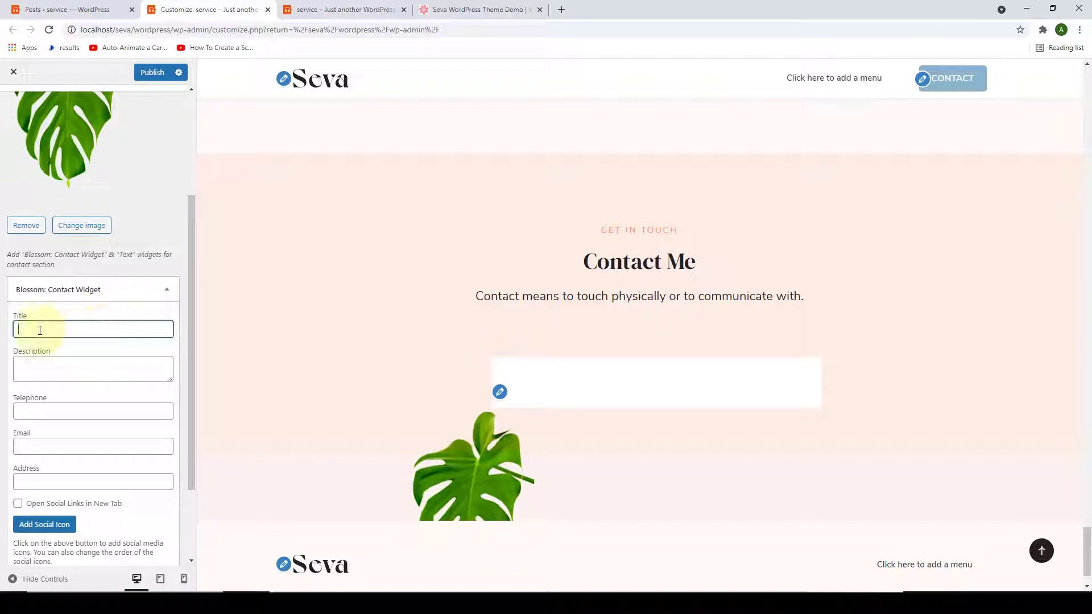
left_click(70, 375)
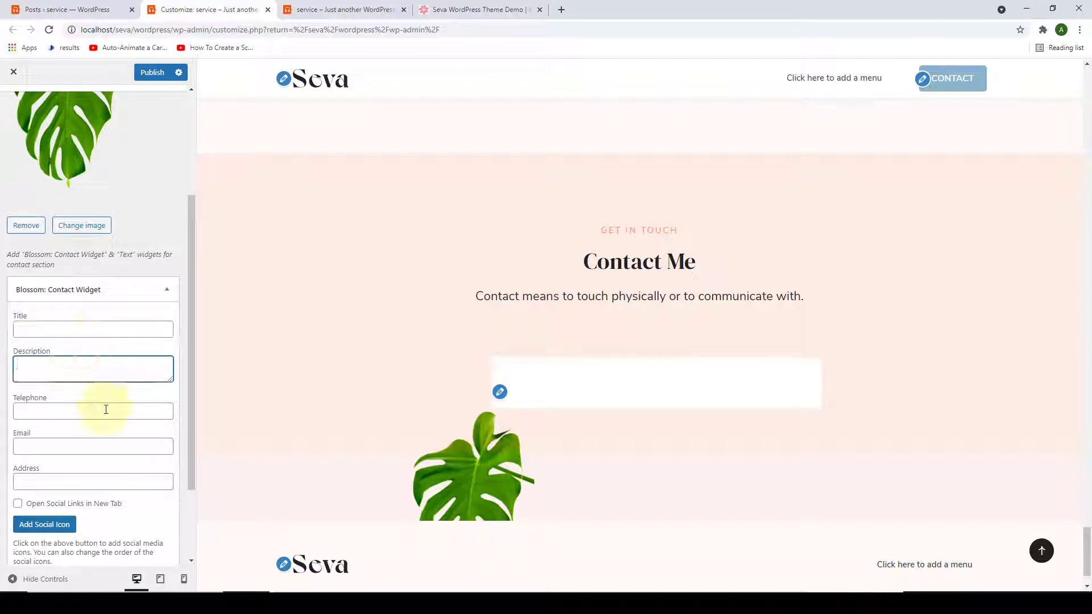
left_click(66, 410)
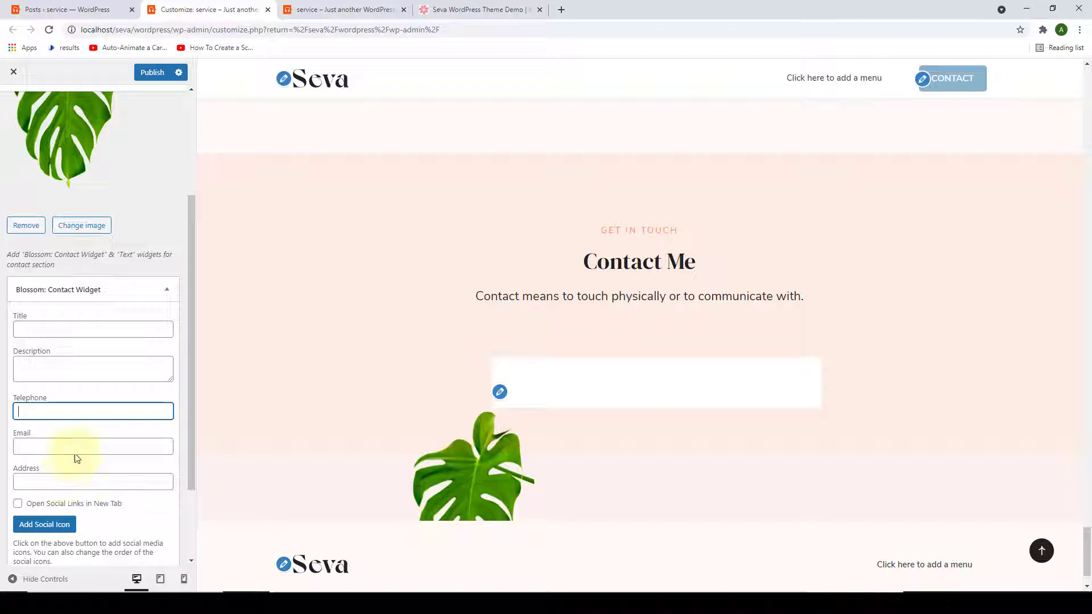
left_click(30, 332)
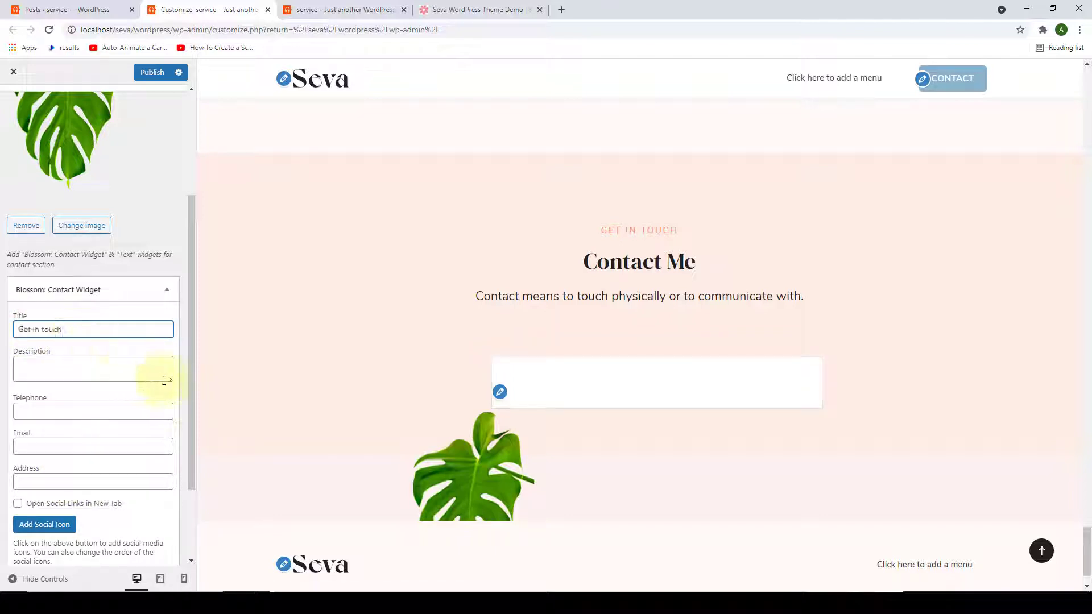
Enlarge the description box and paste the short contact description.
left_click_drag(170, 379, 168, 408)
left_click(98, 367)
type("Please feel free to reach out to me for any queries.")
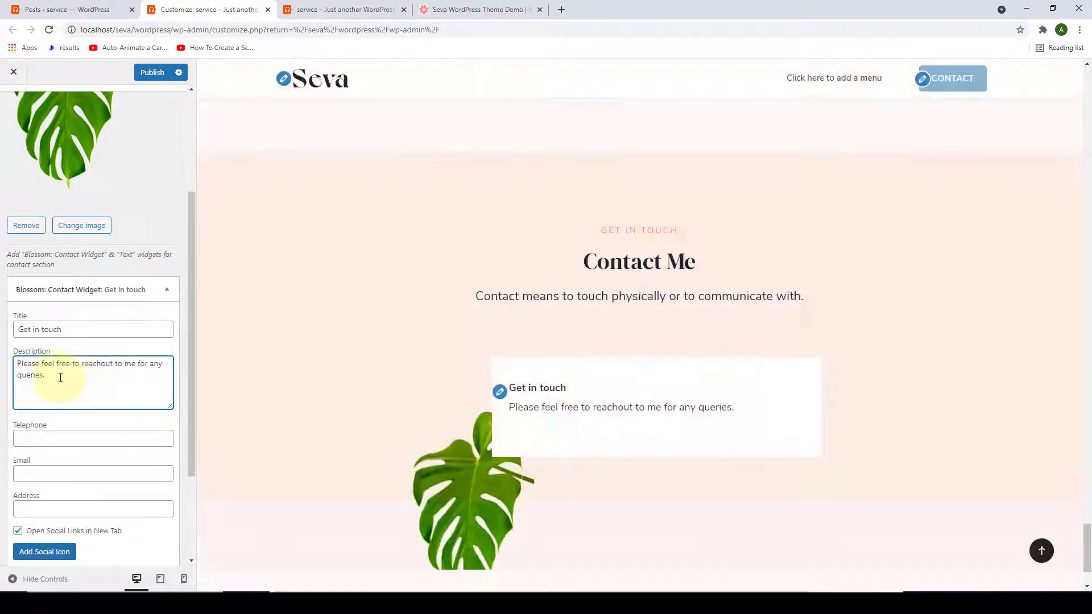
scroll(77, 396, "down", 1)
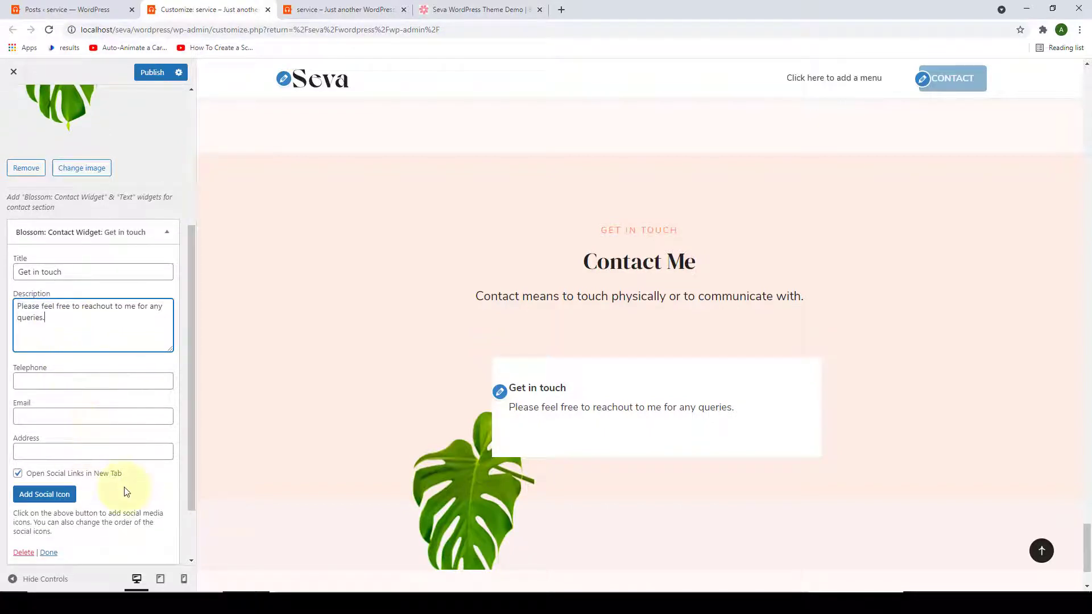
Paste the phone number, e-mail address and postal address, and add a social icon entry.
left_click(117, 387)
key("ctrl+v")
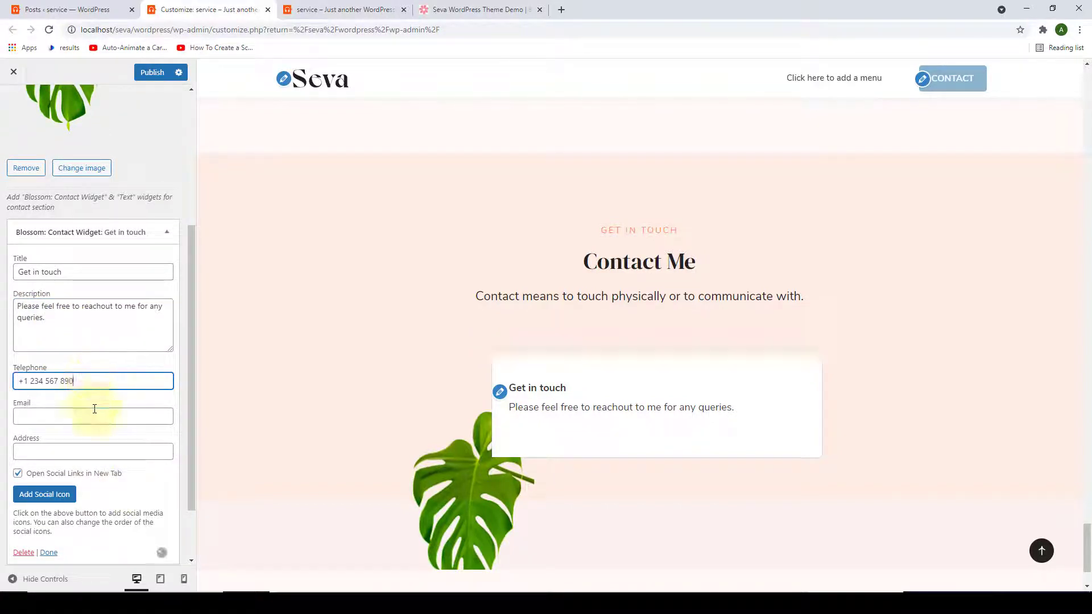
left_click(95, 414)
key("ctrl+v")
left_click(97, 450)
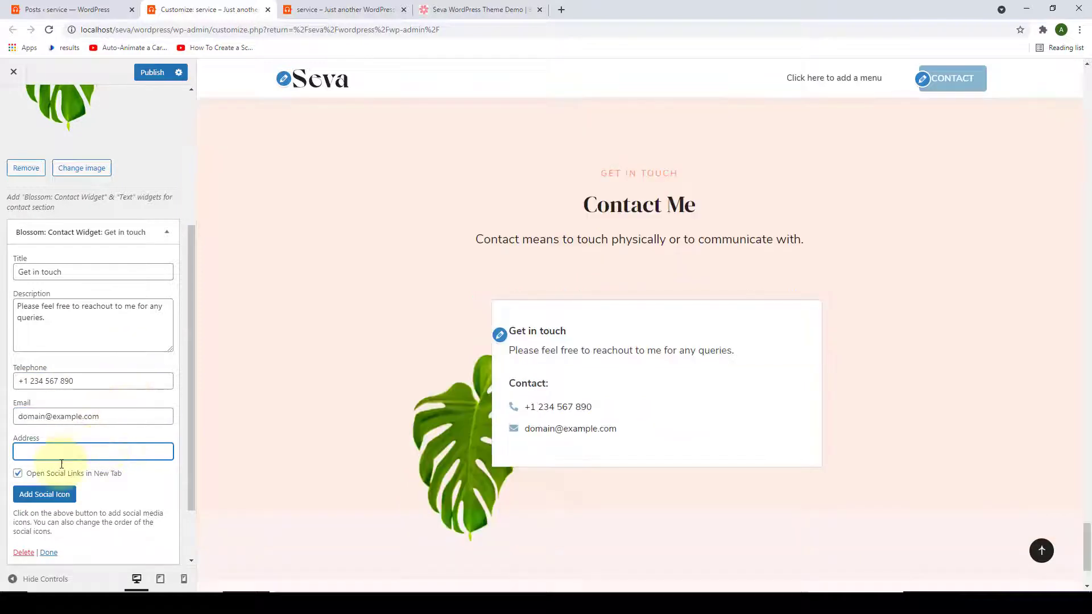
type("Apple Street, New York, USA")
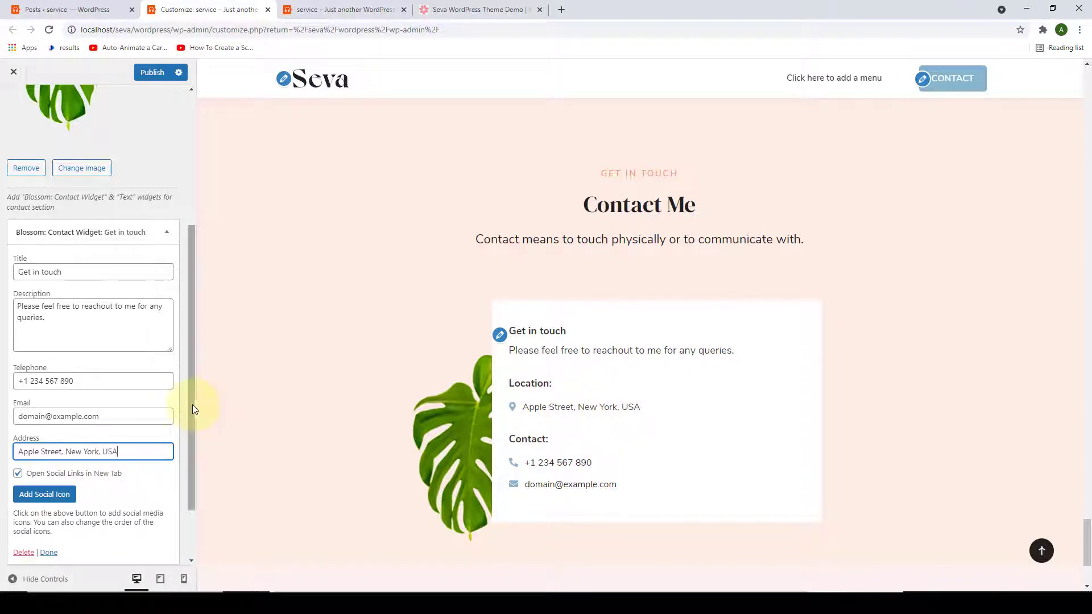
left_click_drag(193, 405, 195, 462)
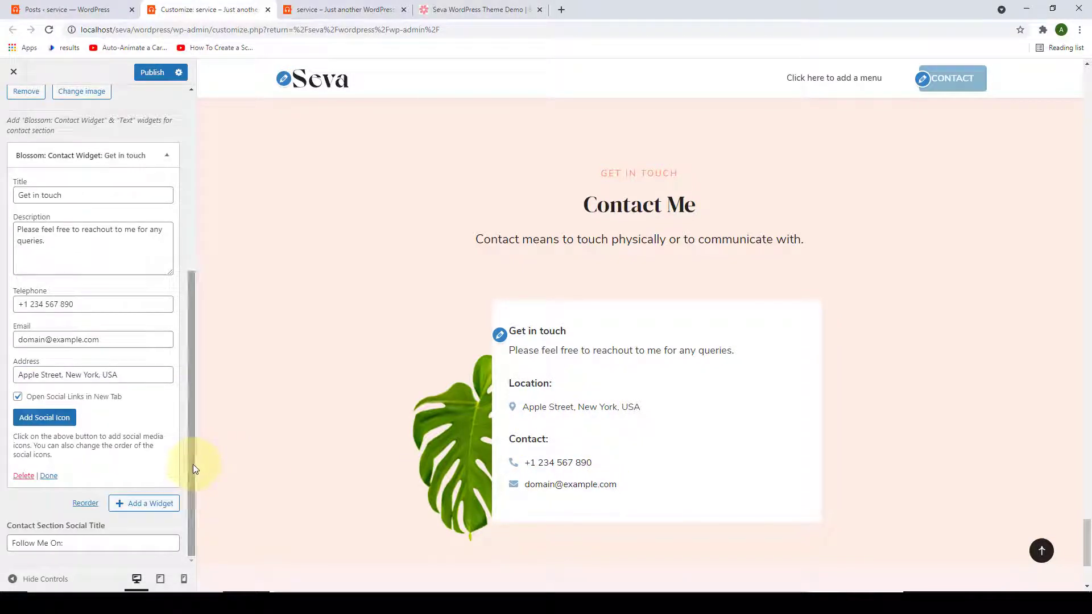
left_click(59, 418)
scroll(65, 424, "down", 1)
Set the first social icon to Facebook and select its example link.
left_click(70, 395)
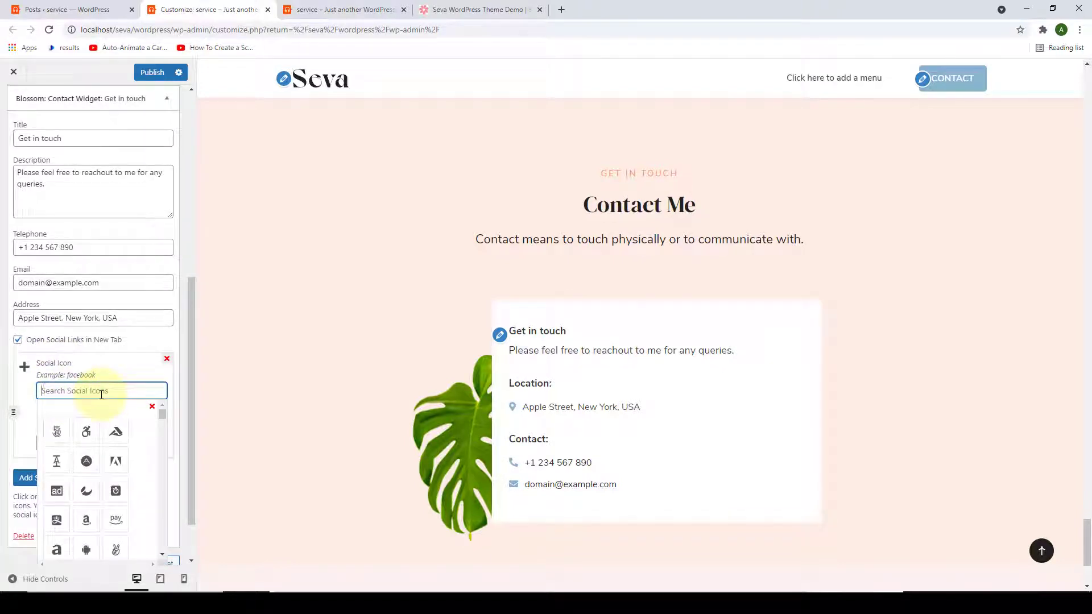
type("FAC")
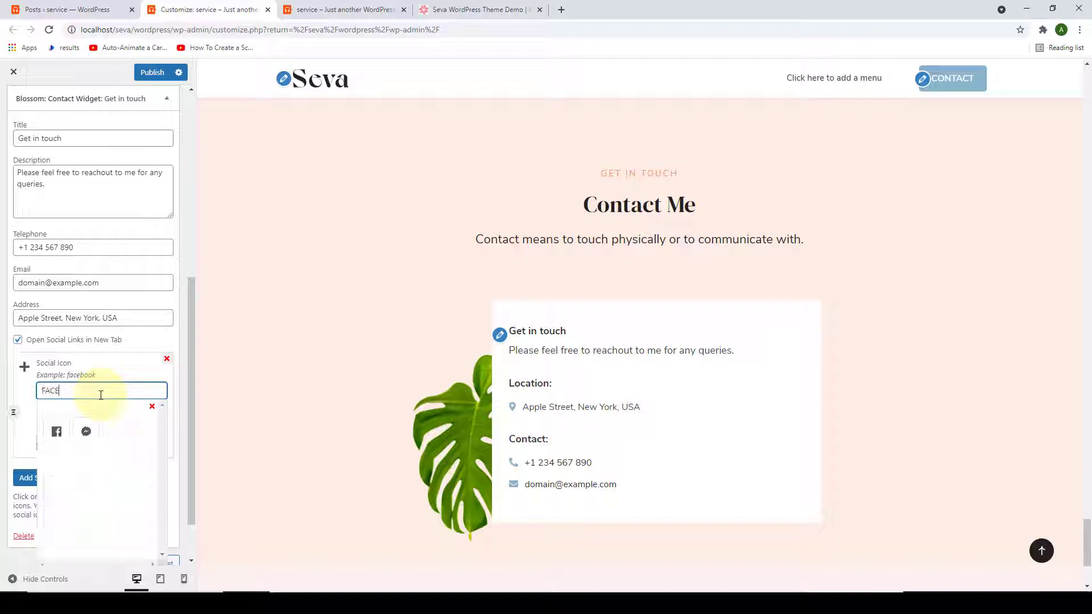
type("E")
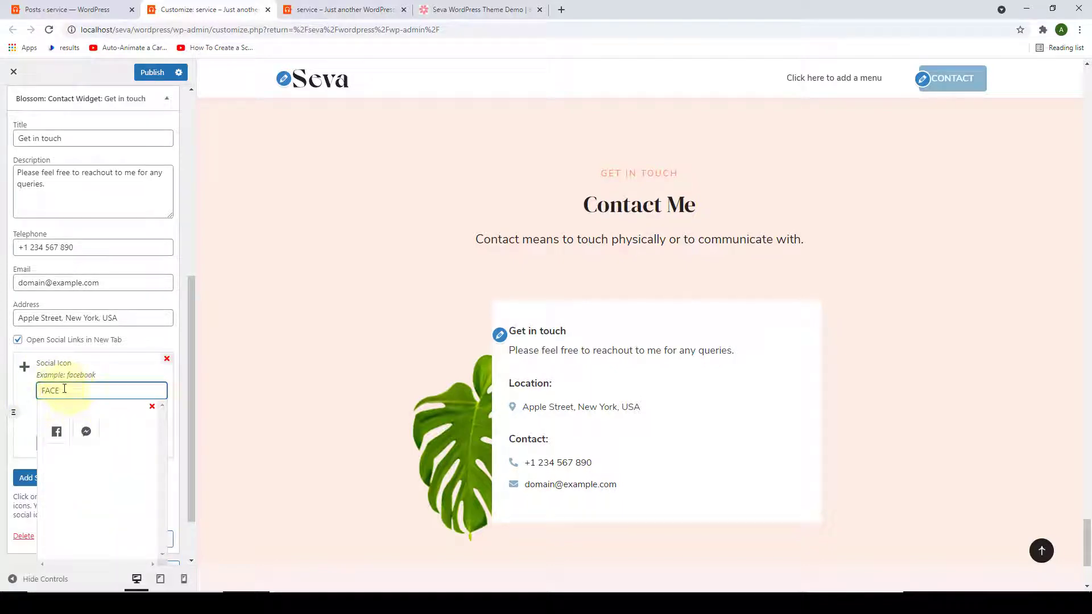
left_click(66, 437)
left_click_drag(120, 444, 40, 444)
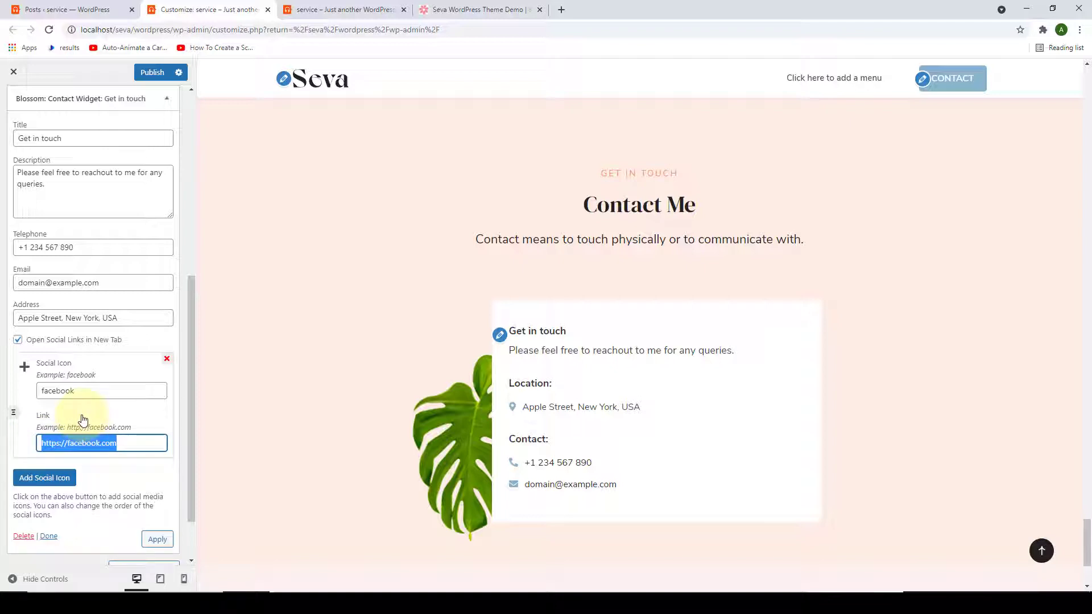
Add LinkedIn and Twitter social icons, apply them, and close the contact widget.
left_click(44, 477)
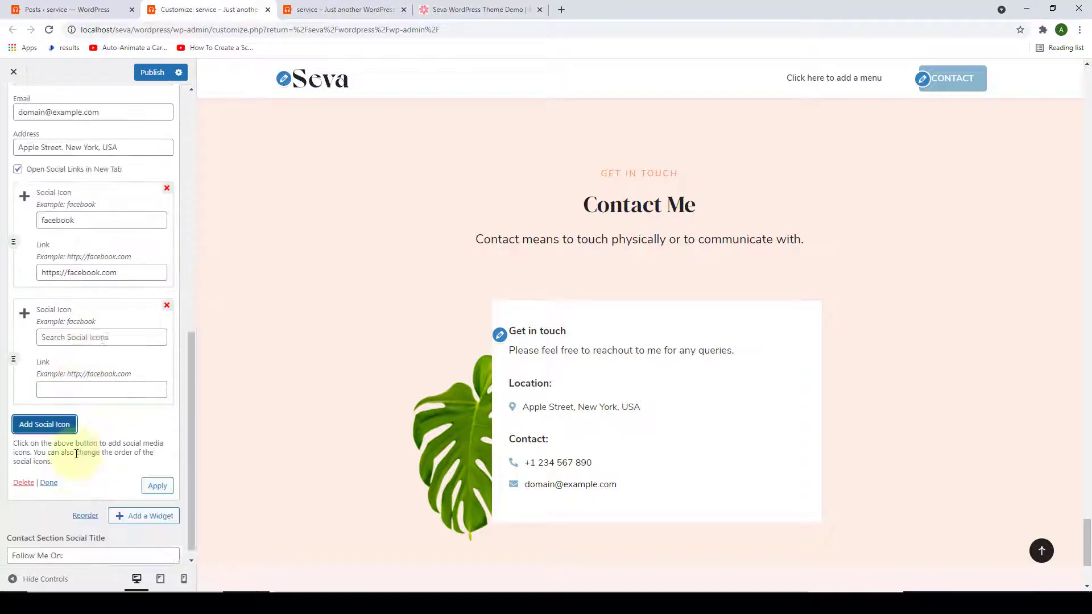
left_click(101, 339)
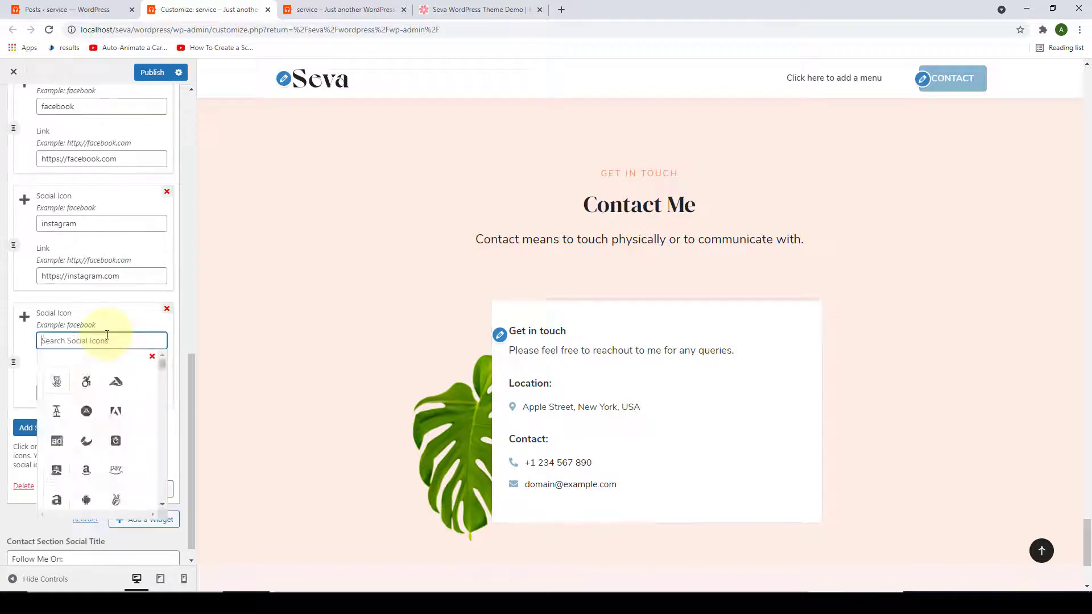
type("linkedin")
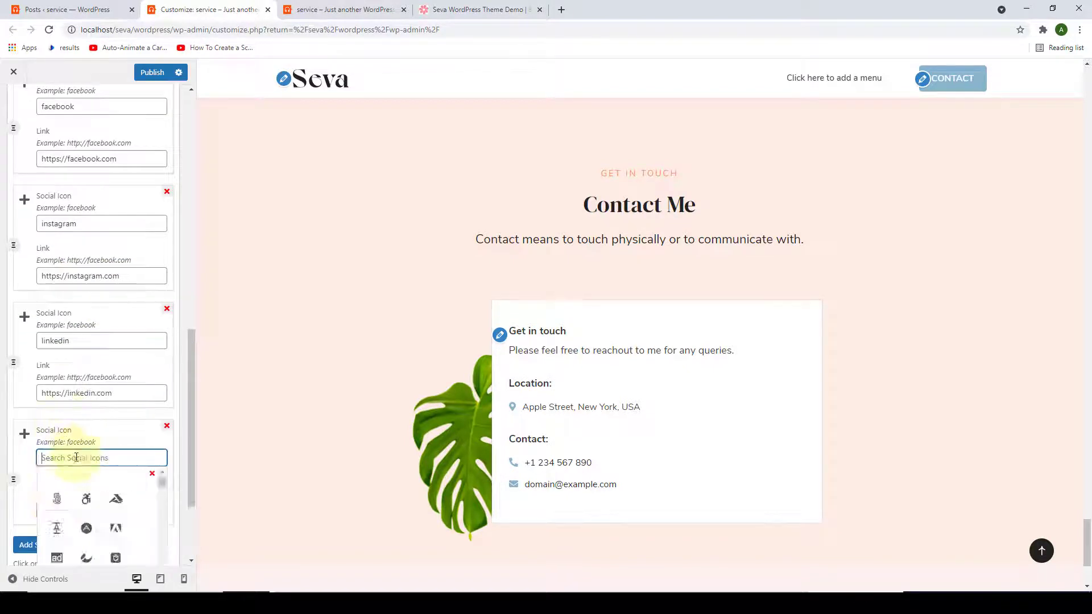
type("twitter")
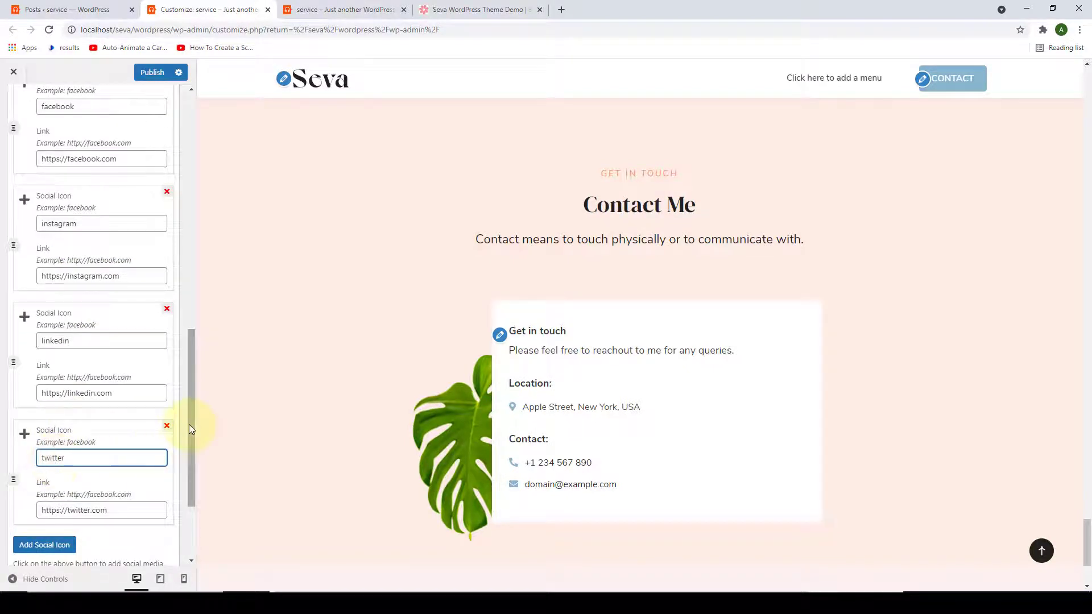
scroll(192, 455, "down", 3)
left_click(152, 473)
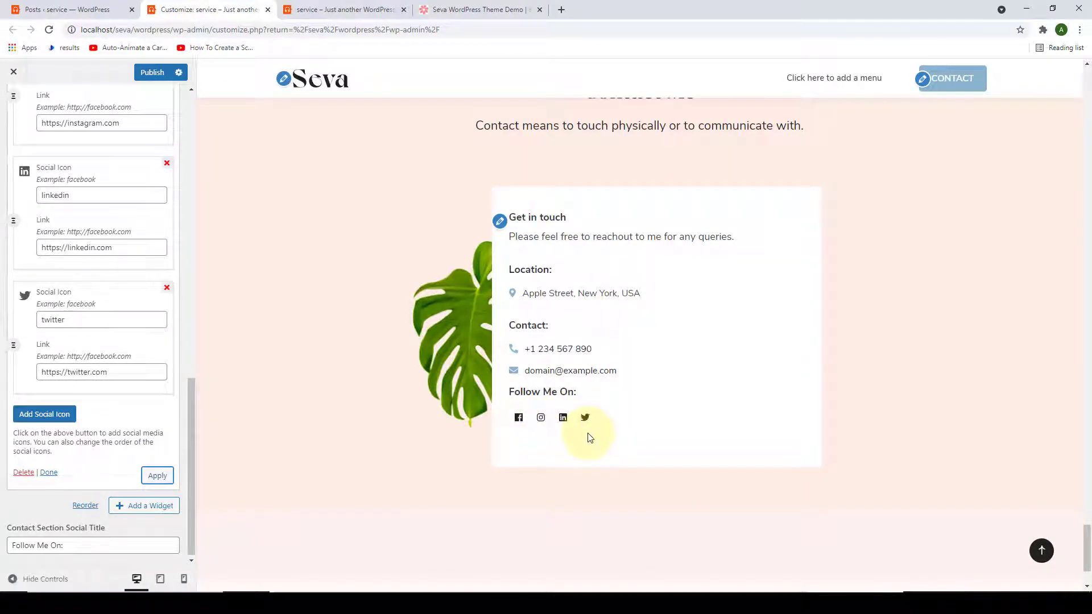
left_click_drag(83, 544, 17, 546)
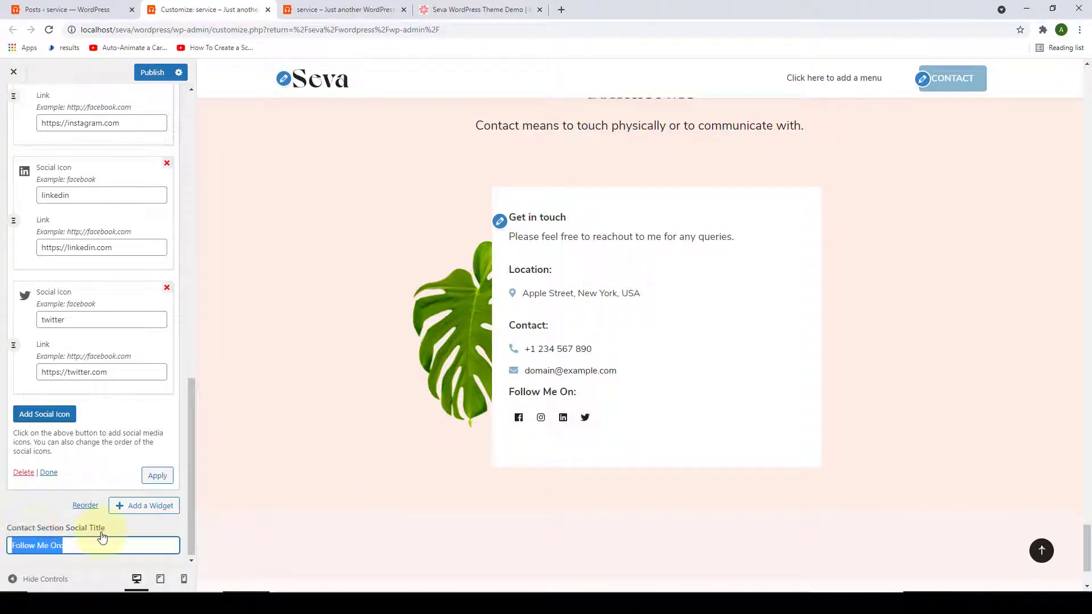
left_click(48, 472)
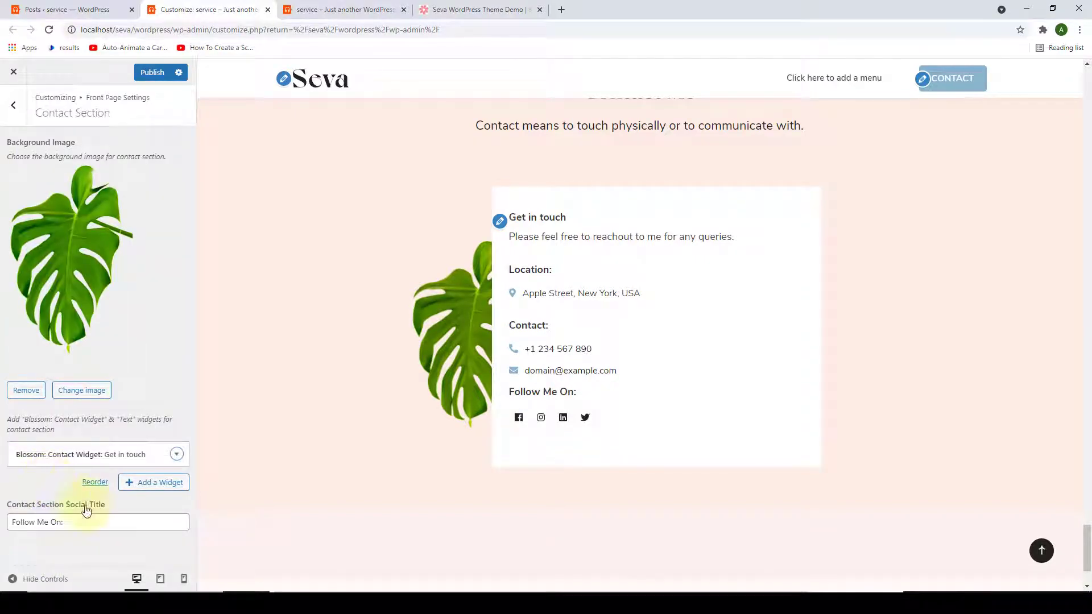
Add a Text widget titled 'Send a Message' to the contact section.
left_click(128, 487)
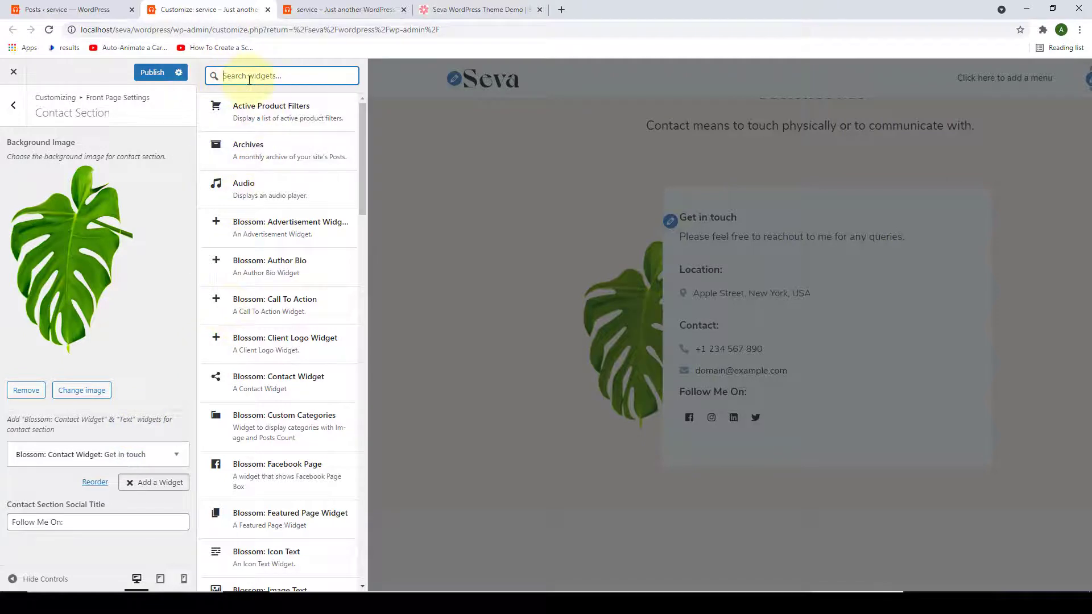
type("TEXT")
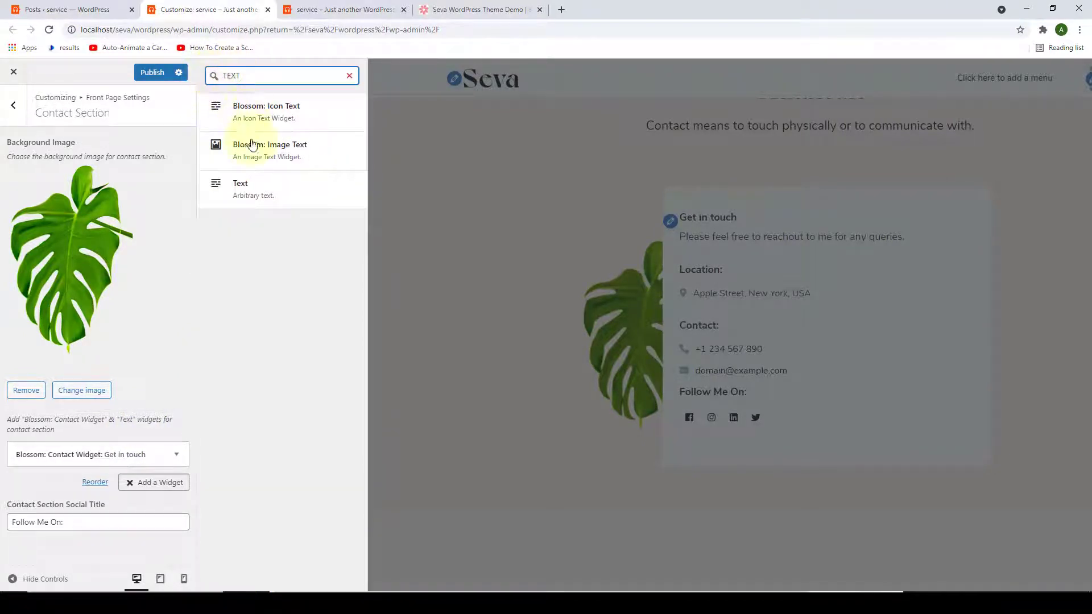
left_click(287, 192)
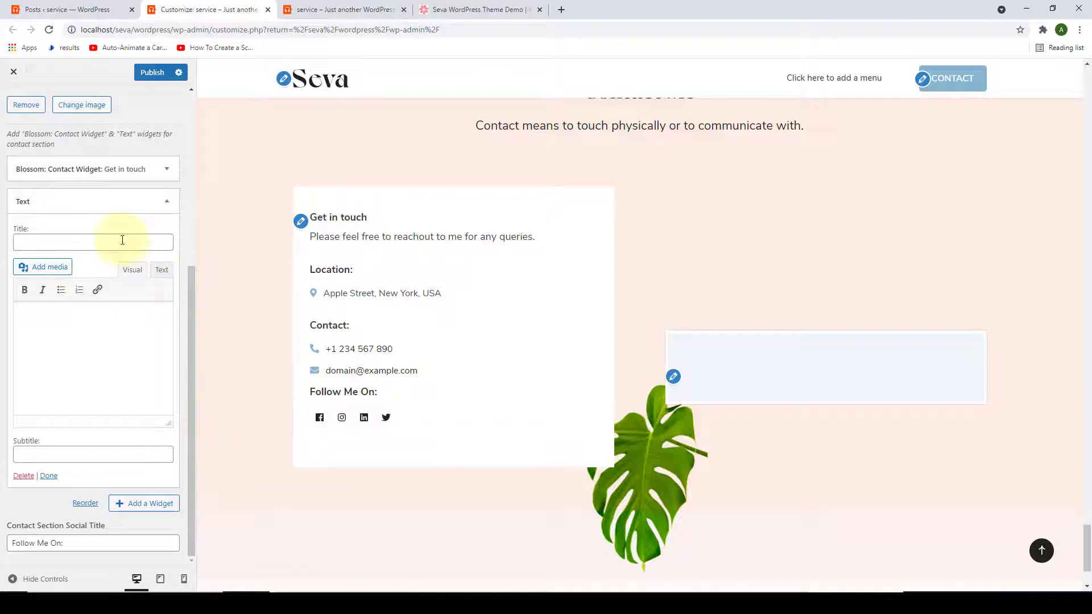
left_click(122, 241)
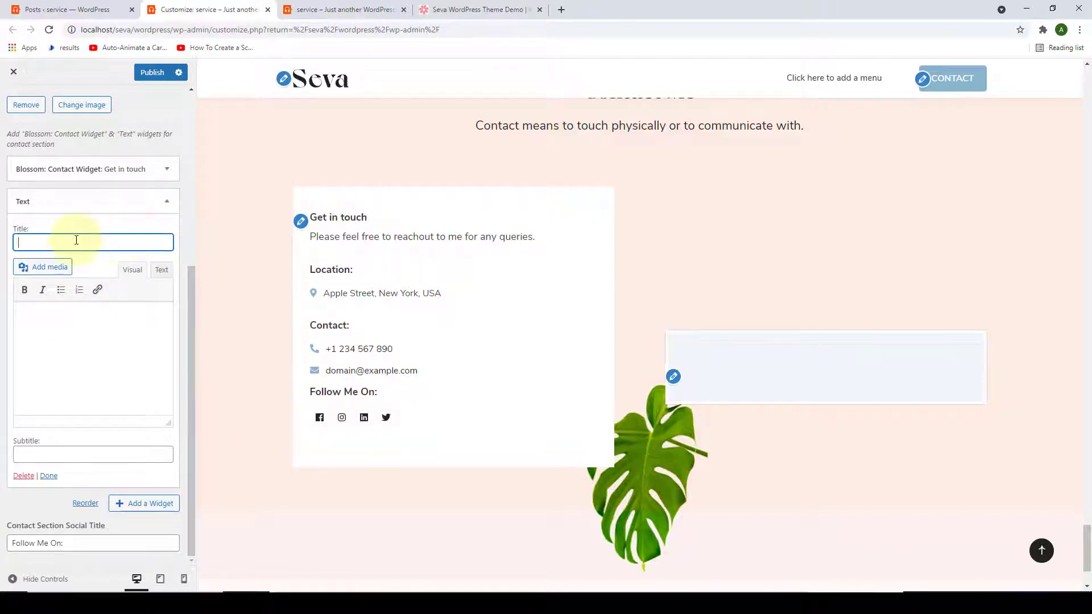
type("Send a Message")
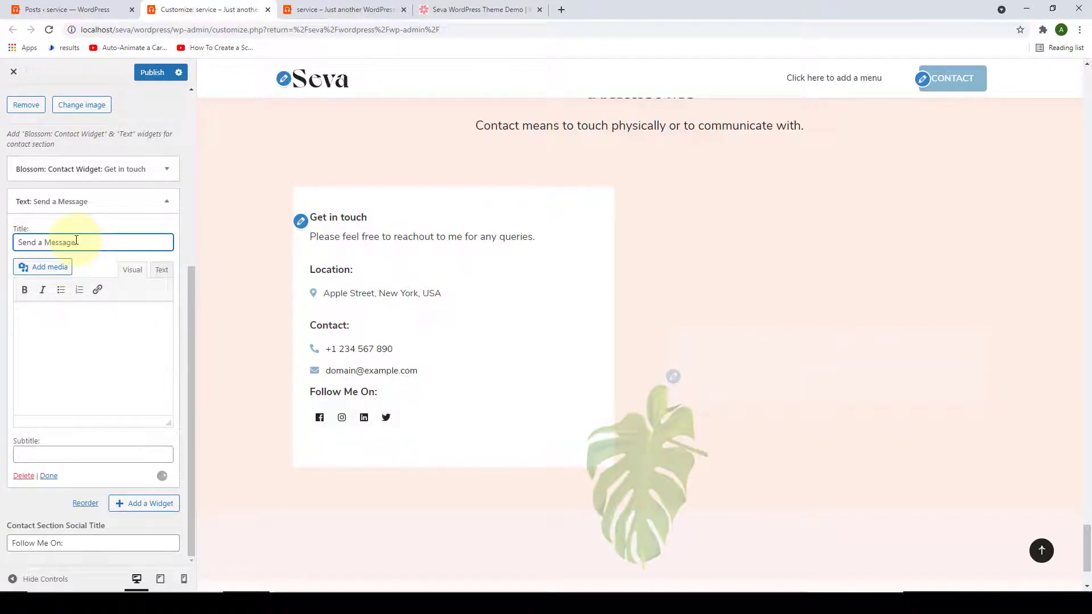
left_click(93, 317)
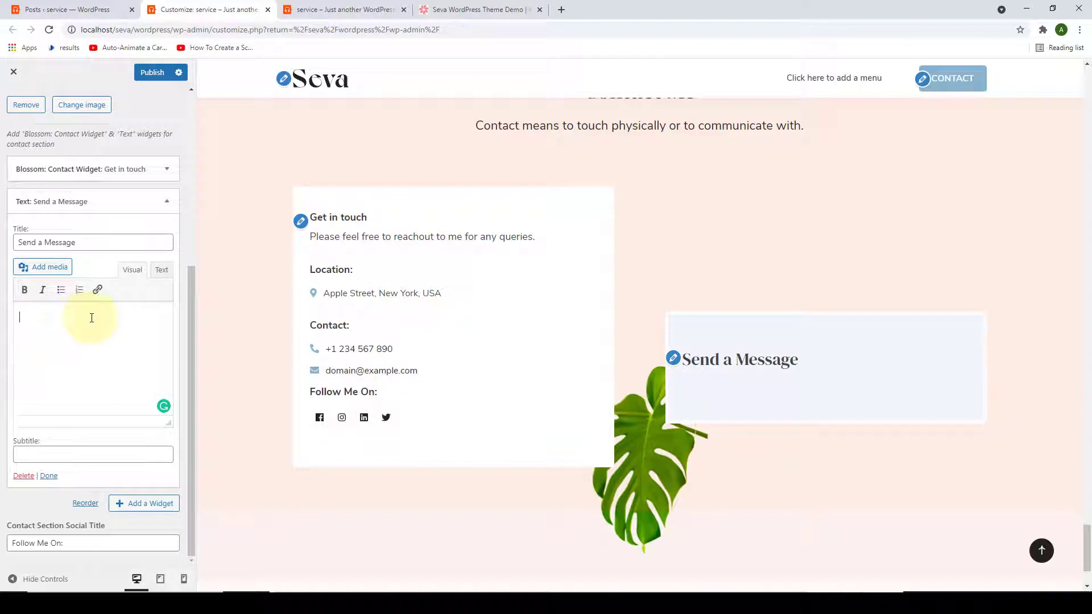
left_click(117, 12)
Copy Contact form 1's shortcode from the Contact Forms list.
mouse_move(34, 307)
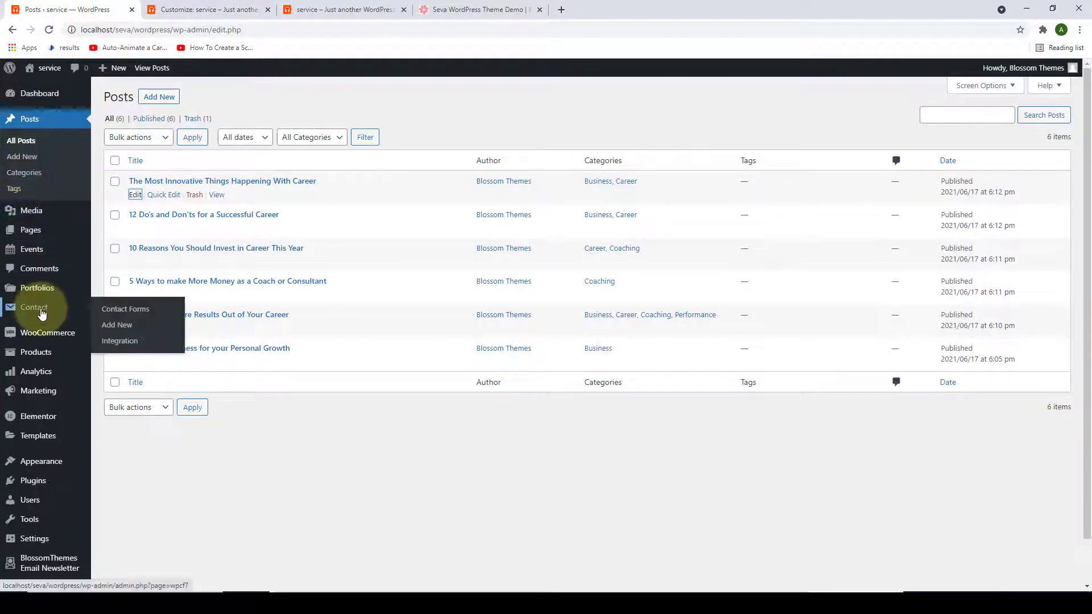
left_click(125, 310)
left_click(516, 426)
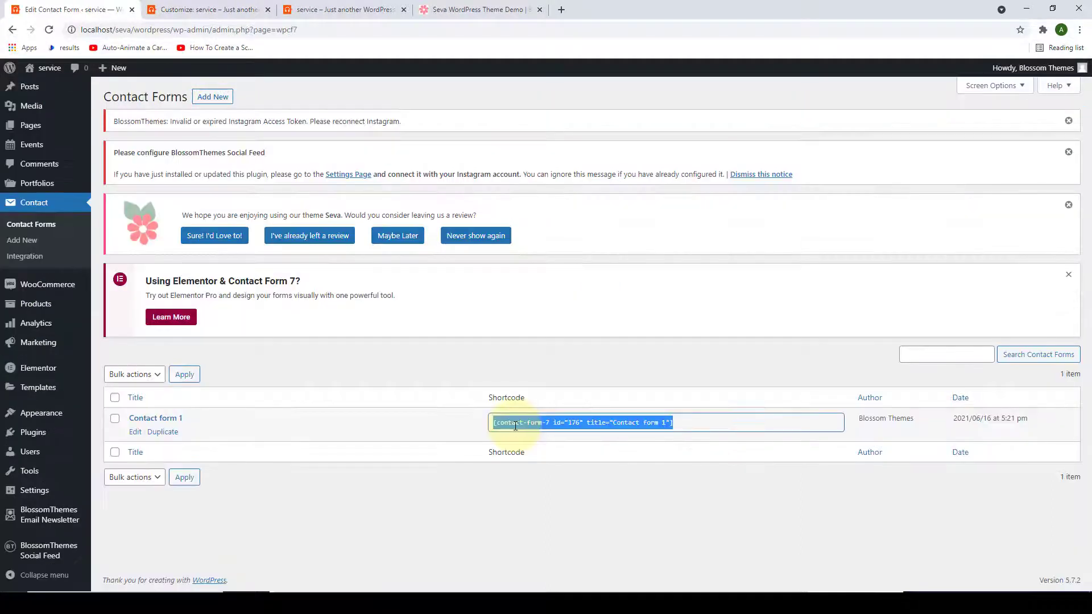
right_click(516, 426)
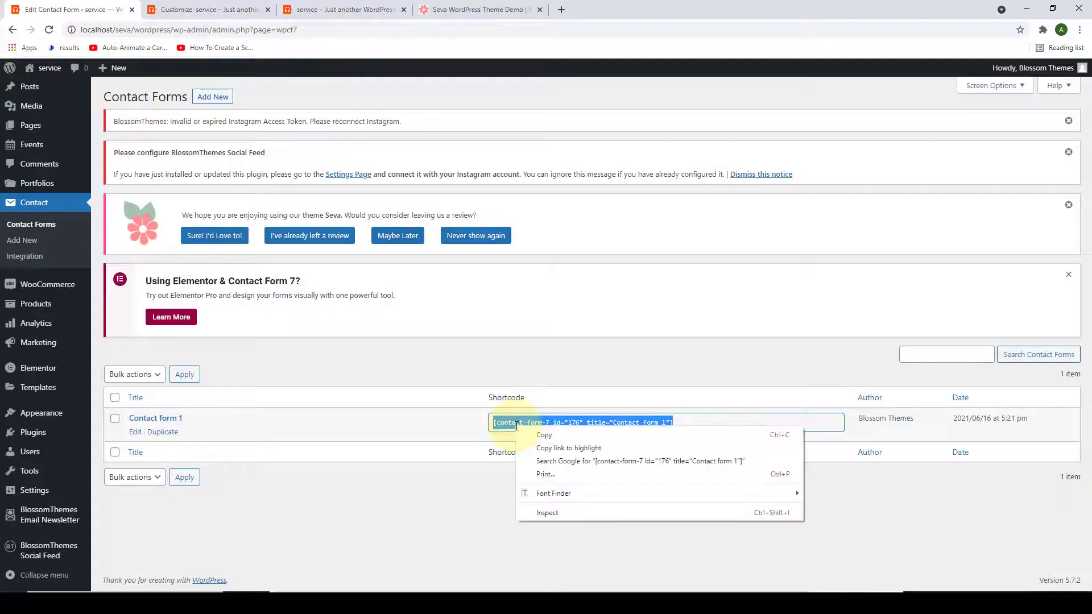
left_click(548, 435)
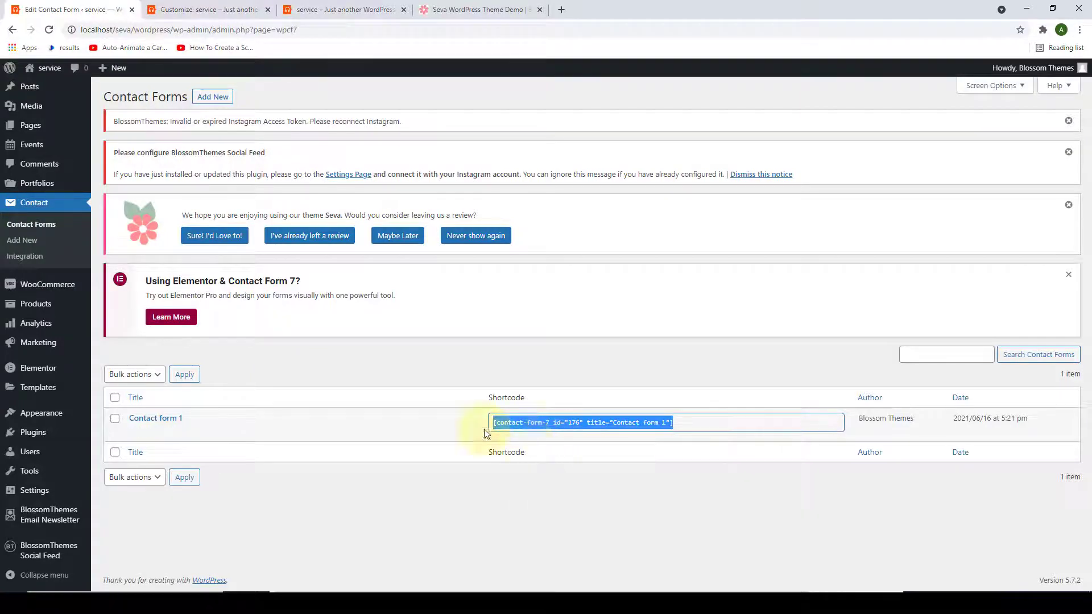
Paste the shortcode into the Send a Message widget body and close the widget.
left_click(204, 6)
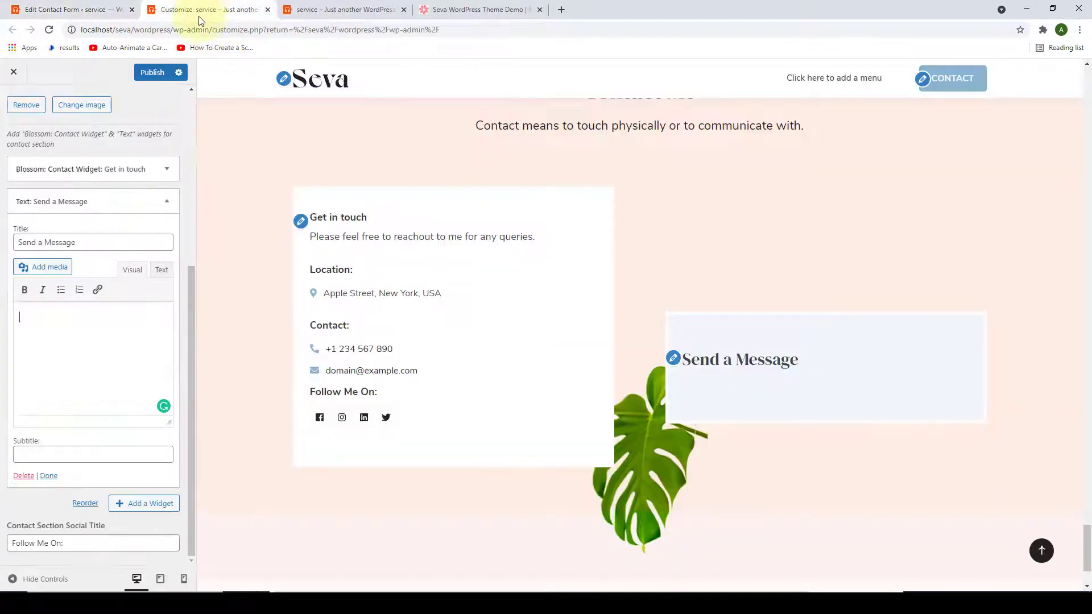
right_click(71, 323)
left_click(99, 411)
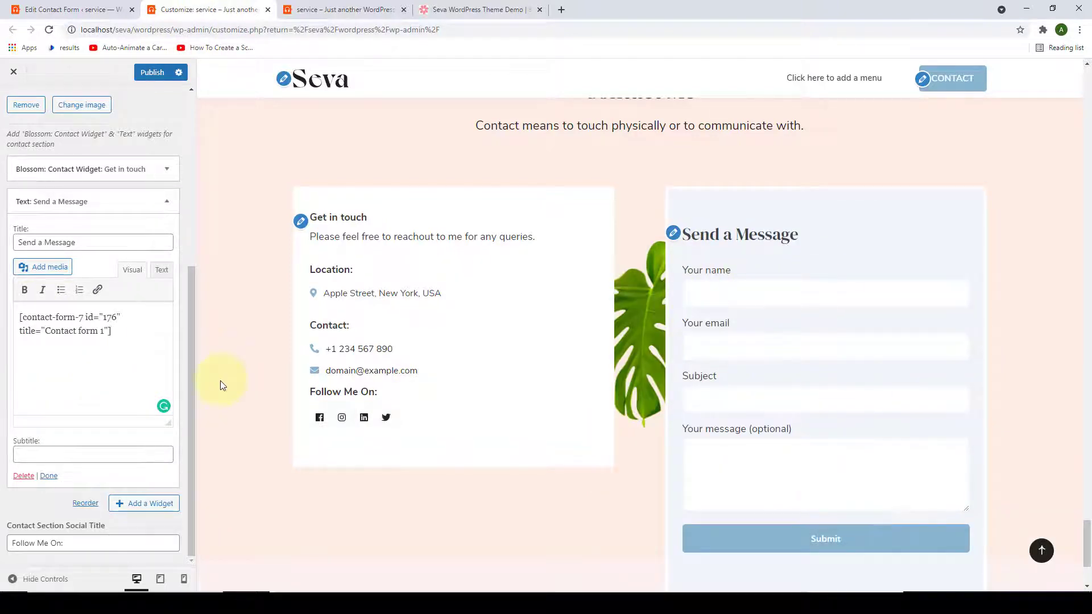
left_click(61, 455)
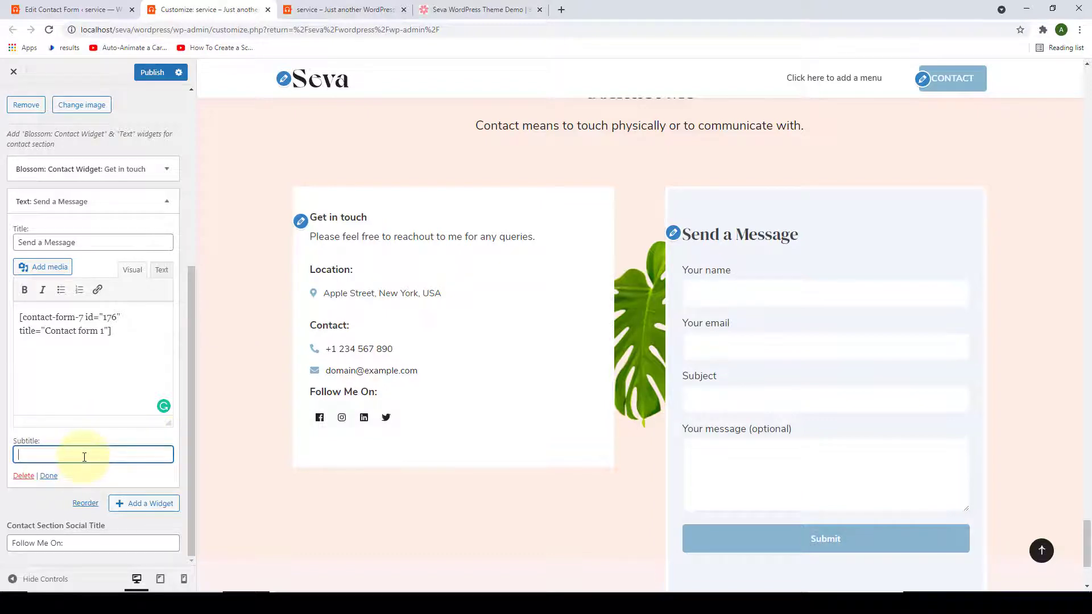
left_click(49, 478)
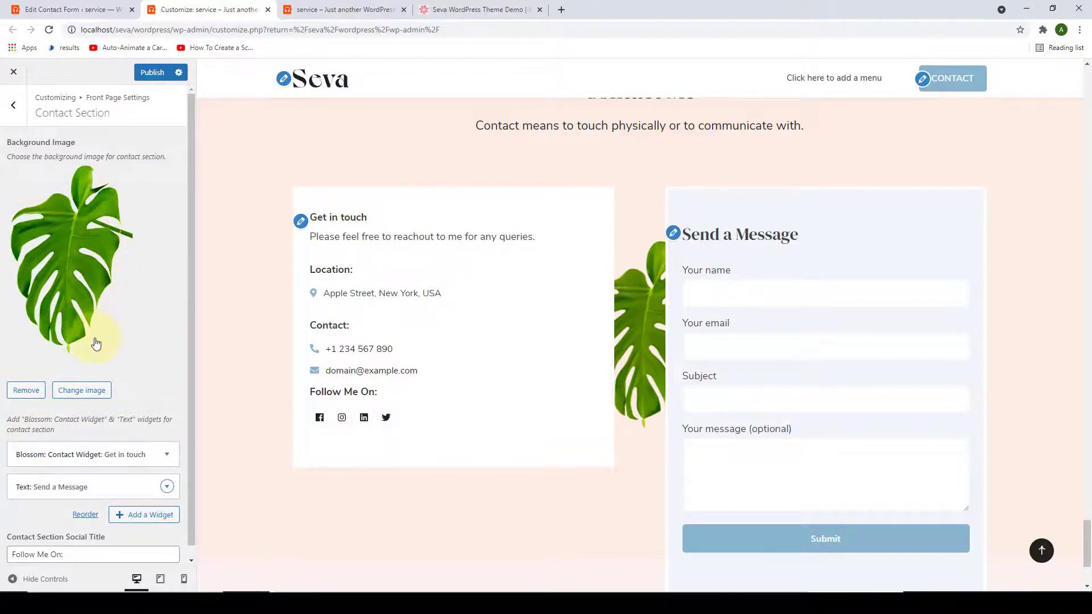
Publish the contact section changes, leaving the background image unchanged.
scroll(657, 227, "down", 1)
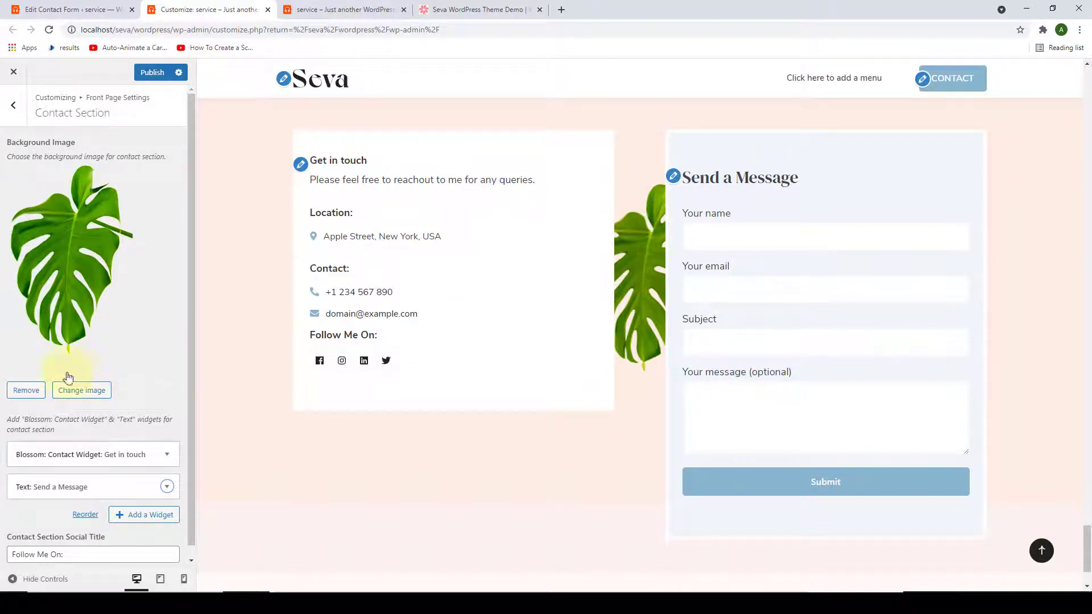
left_click(91, 400)
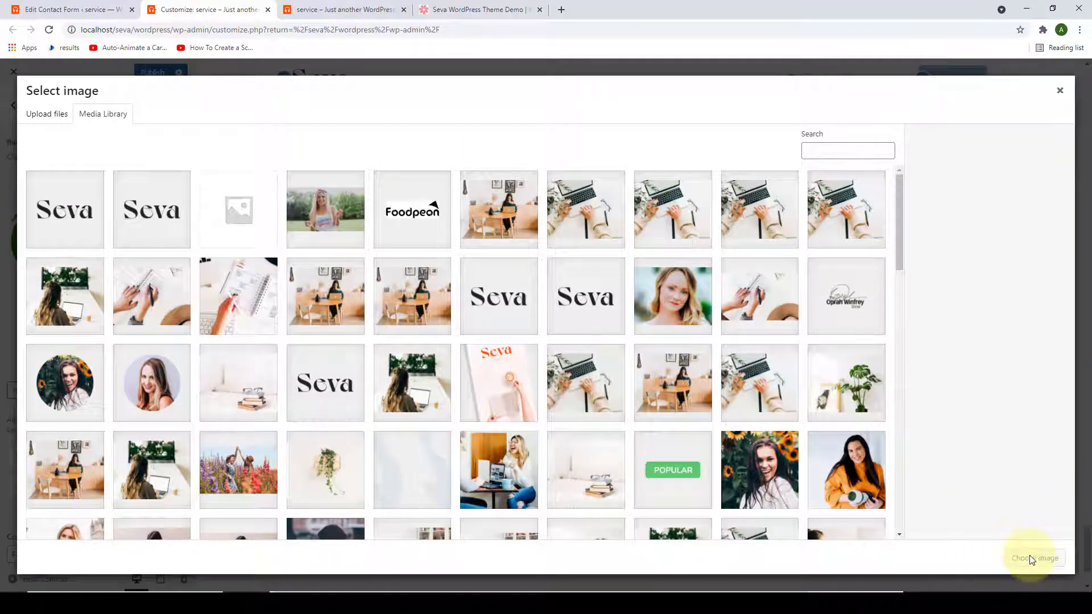
left_click(1060, 91)
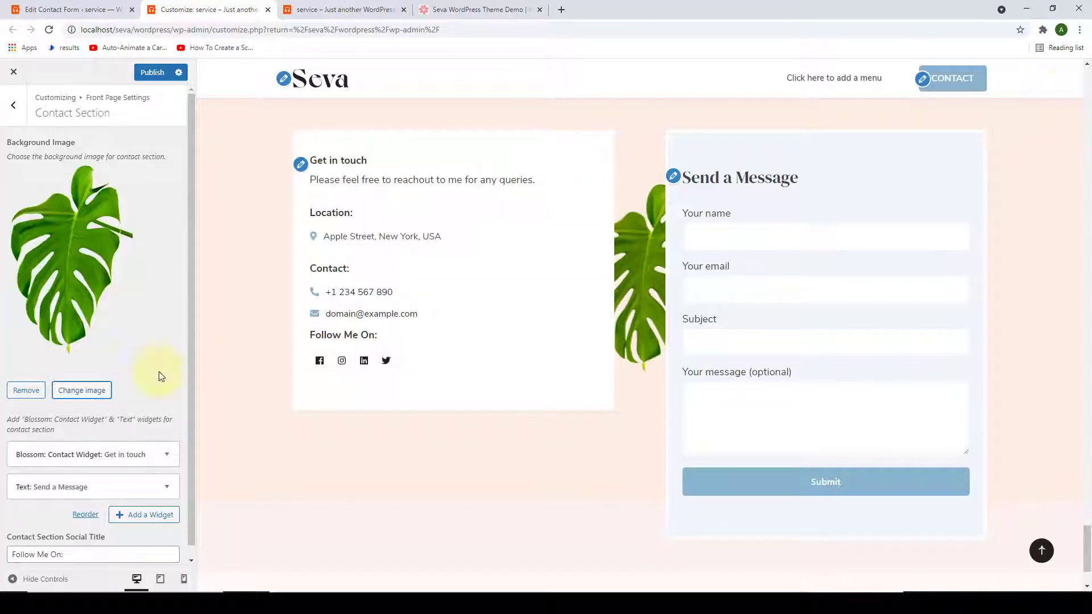
left_click(152, 77)
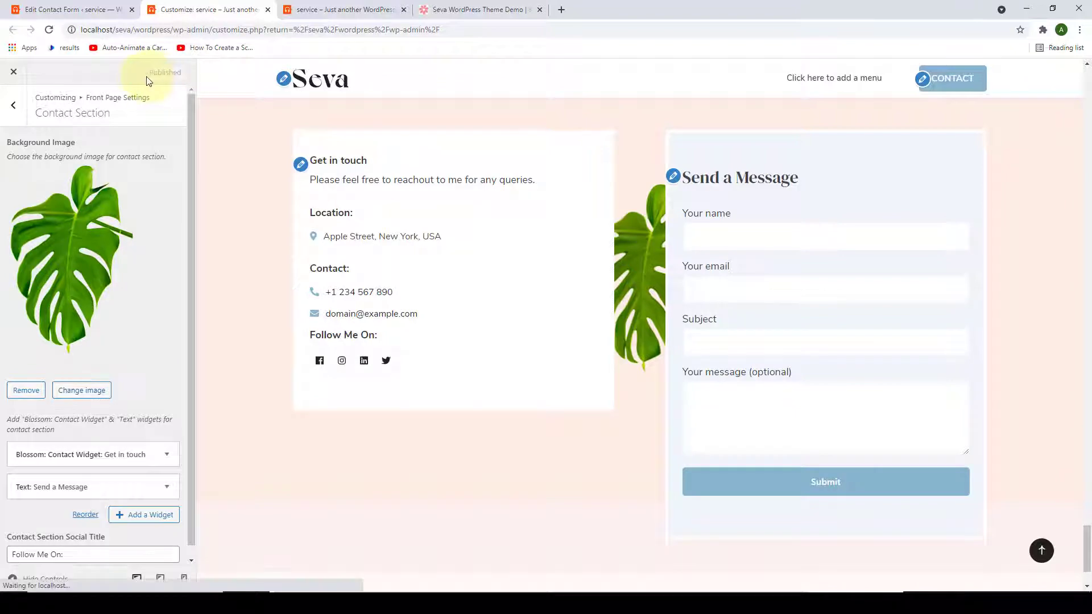
Reload the live front page and check the Send a Message form in the contact section.
left_click(336, 9)
scroll(434, 243, "down", 4)
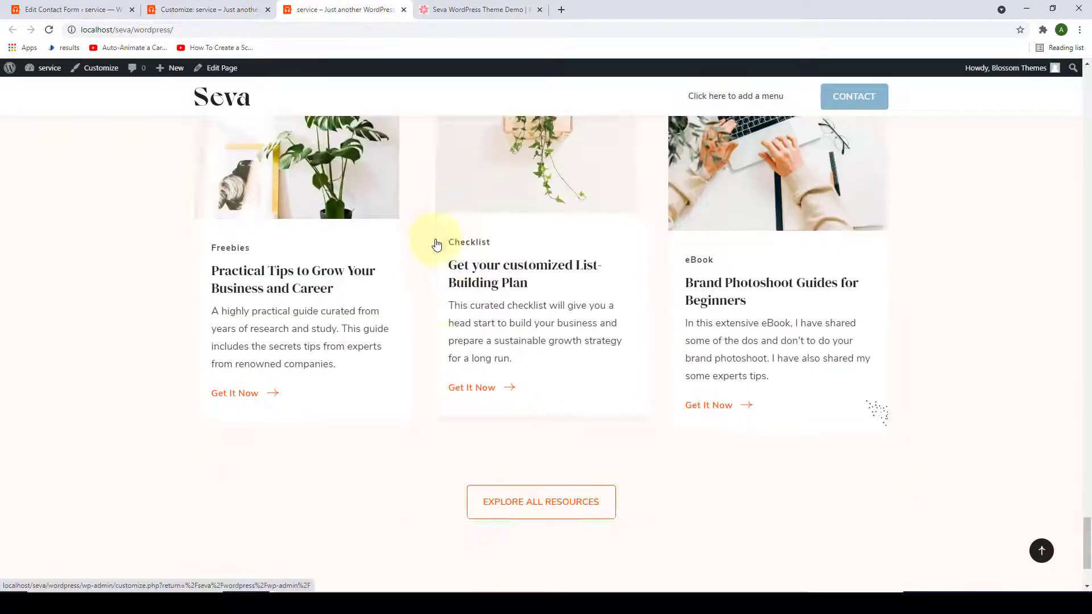
left_click(49, 30)
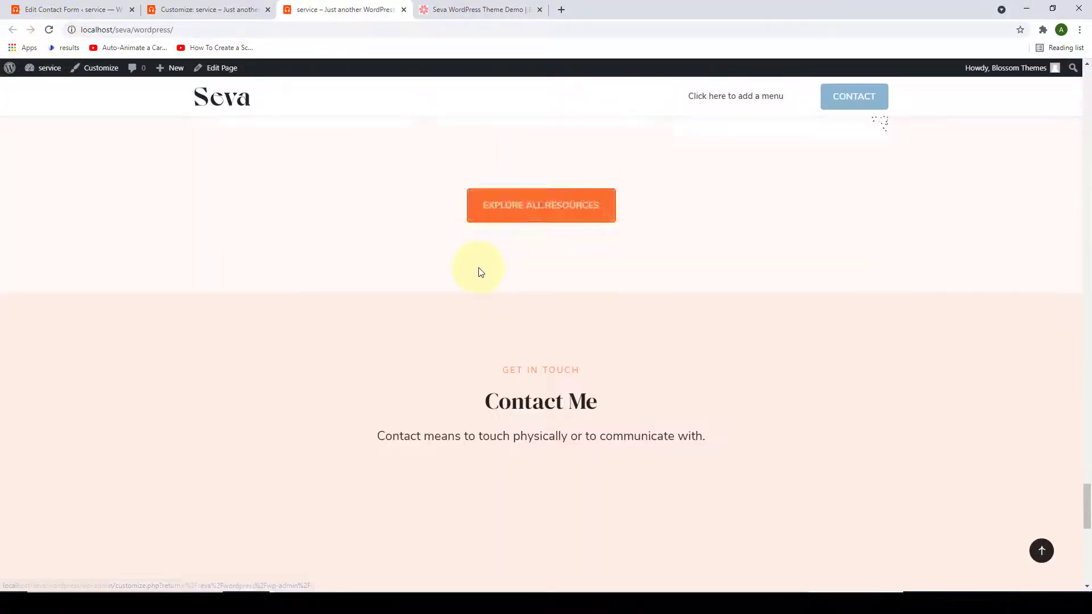
scroll(481, 272, "down", 8)
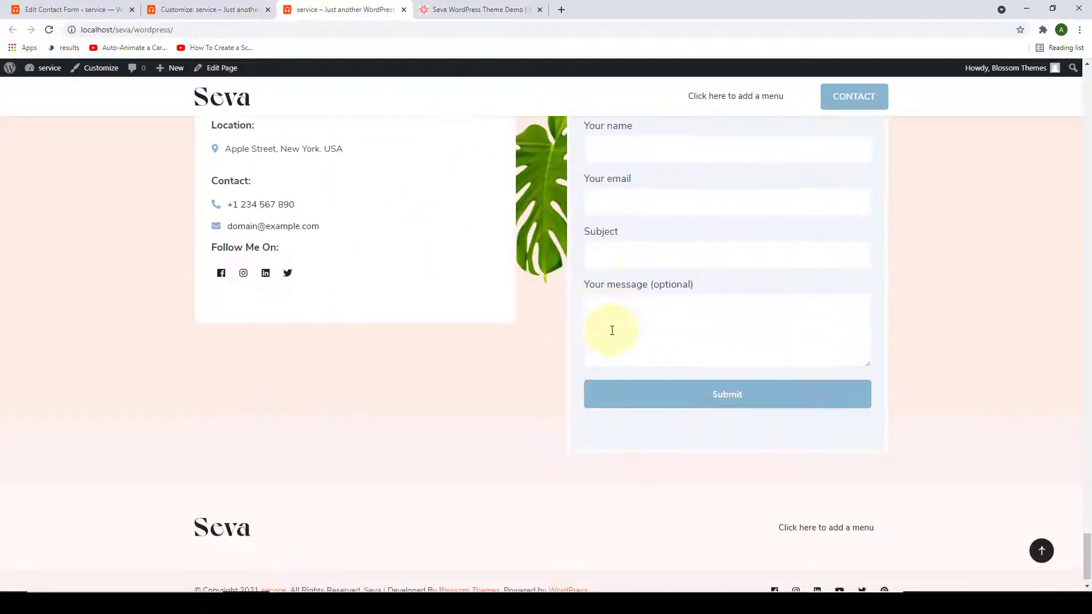
scroll(623, 333, "up", 3)
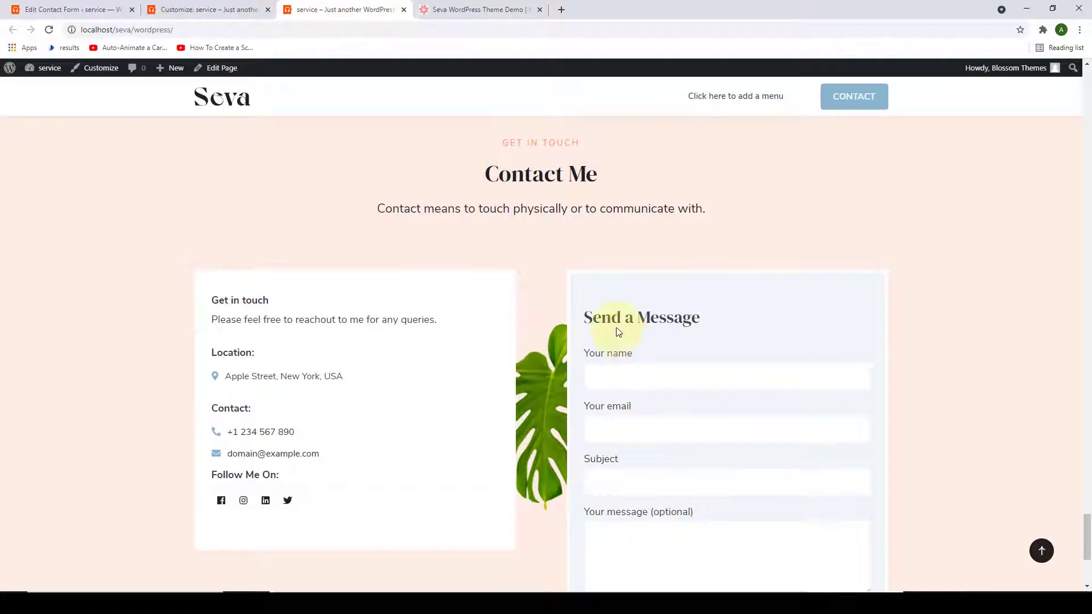
left_click(171, 9)
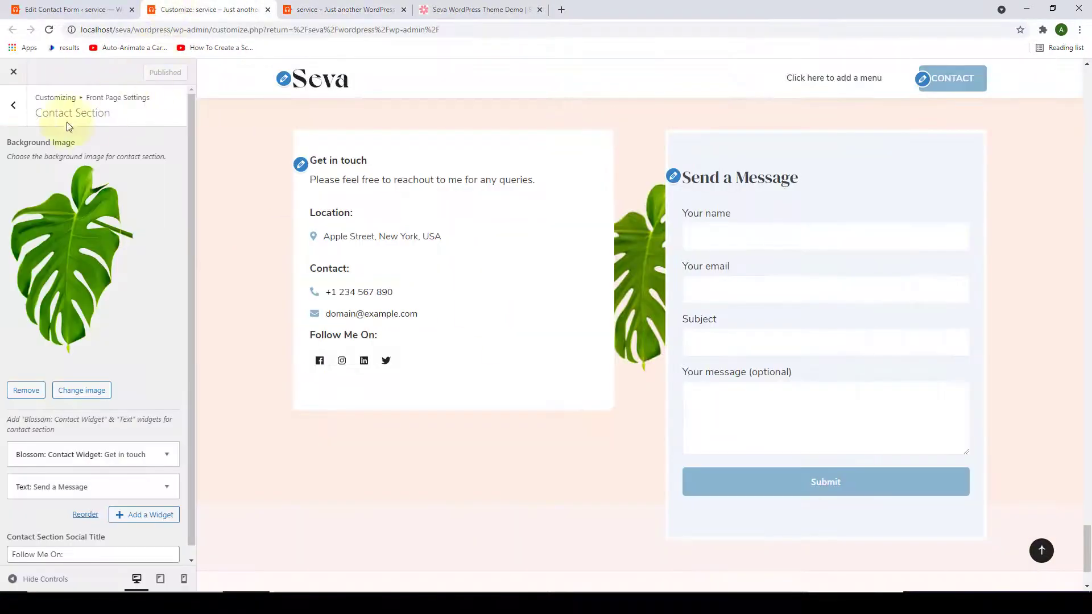
Open the Call To Action Two Section from Front Page Settings and list its available widgets.
left_click(12, 106)
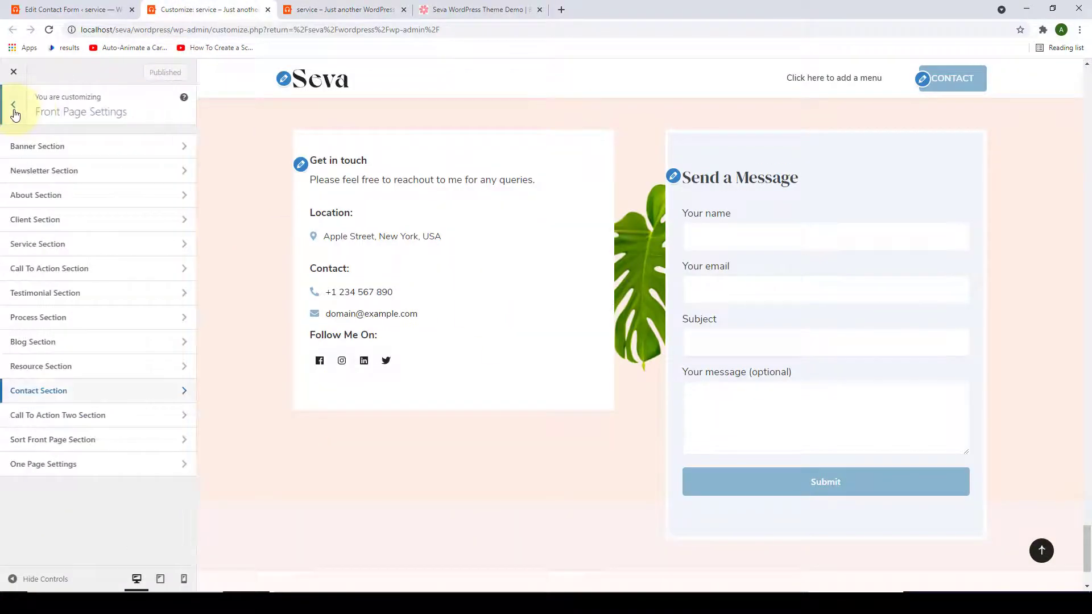
left_click(119, 421)
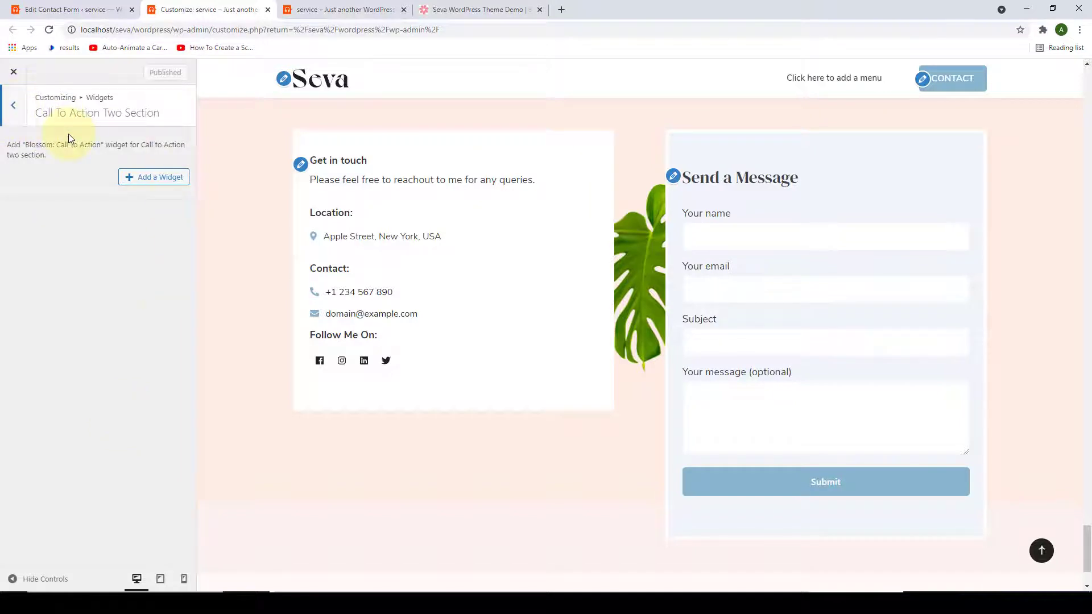
left_click(133, 182)
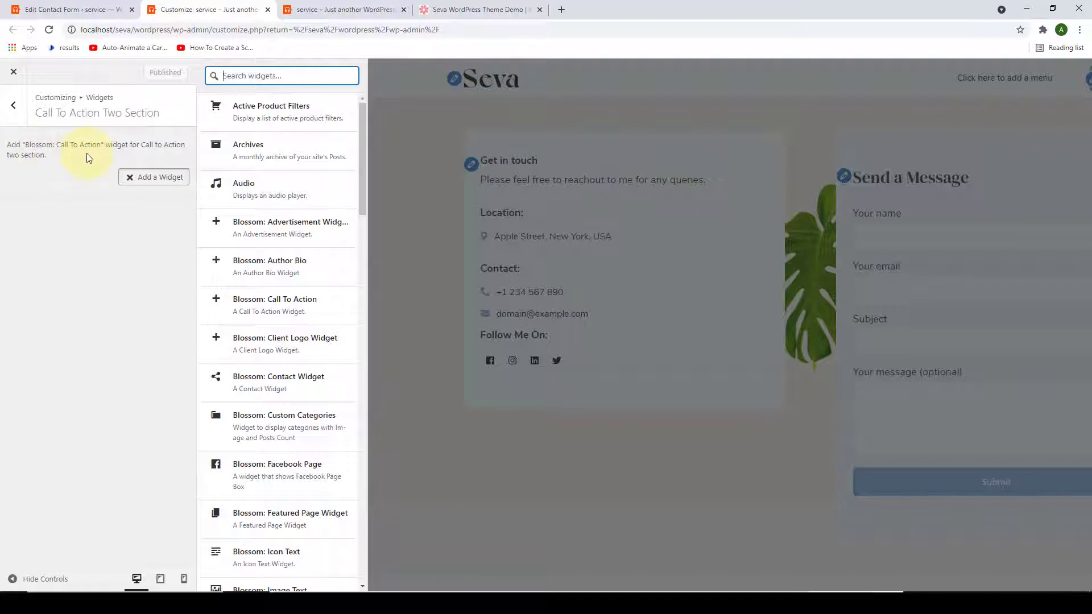
Add a Blossom: Call To Action widget and paste in its title and description.
left_click(317, 305)
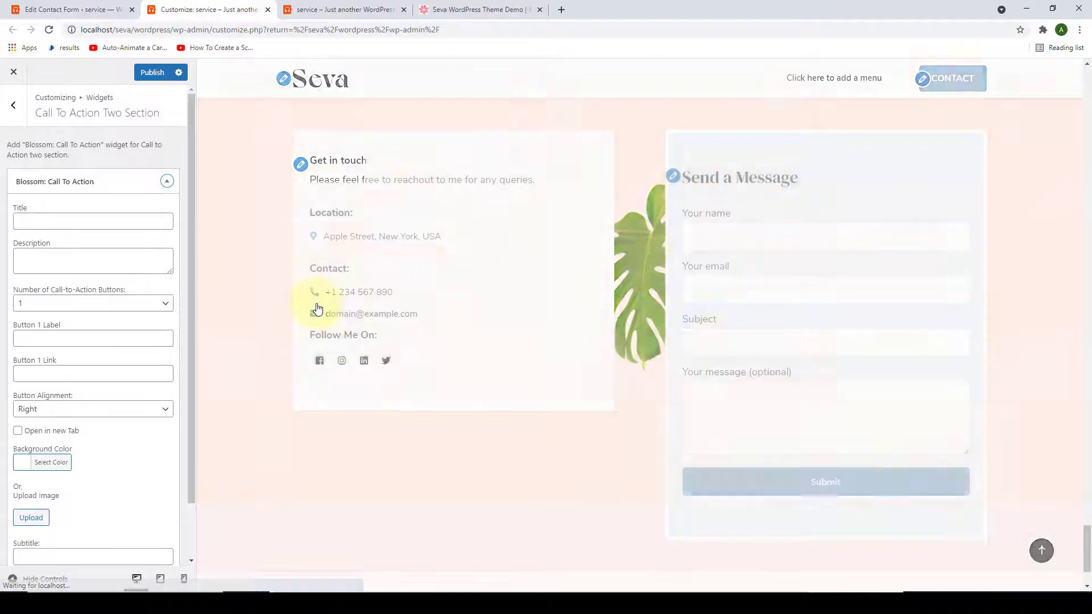
left_click(116, 229)
key("ctrl+v")
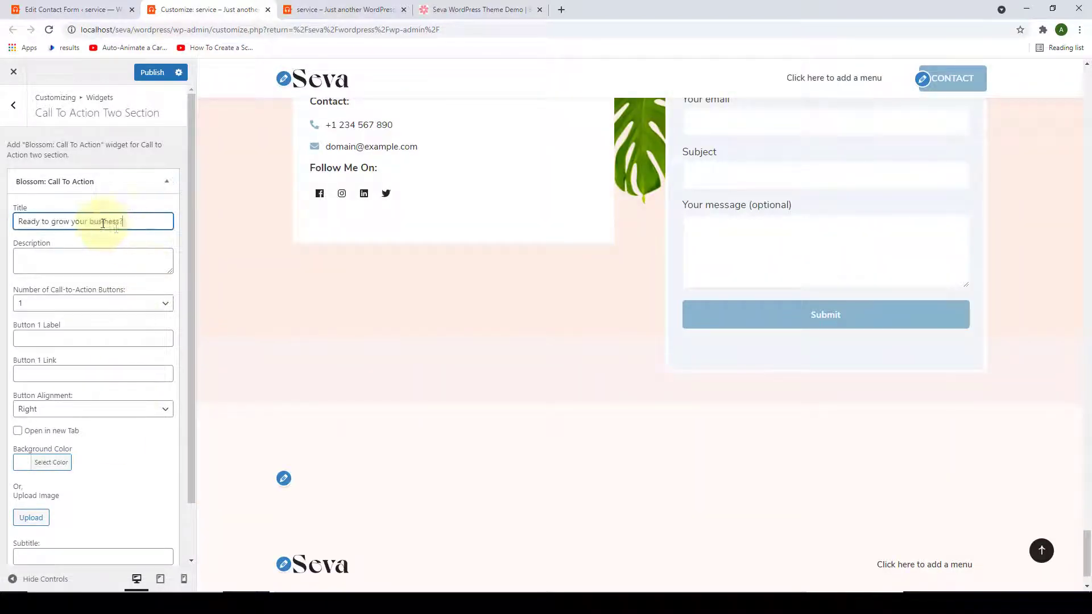
left_click_drag(171, 272, 172, 323)
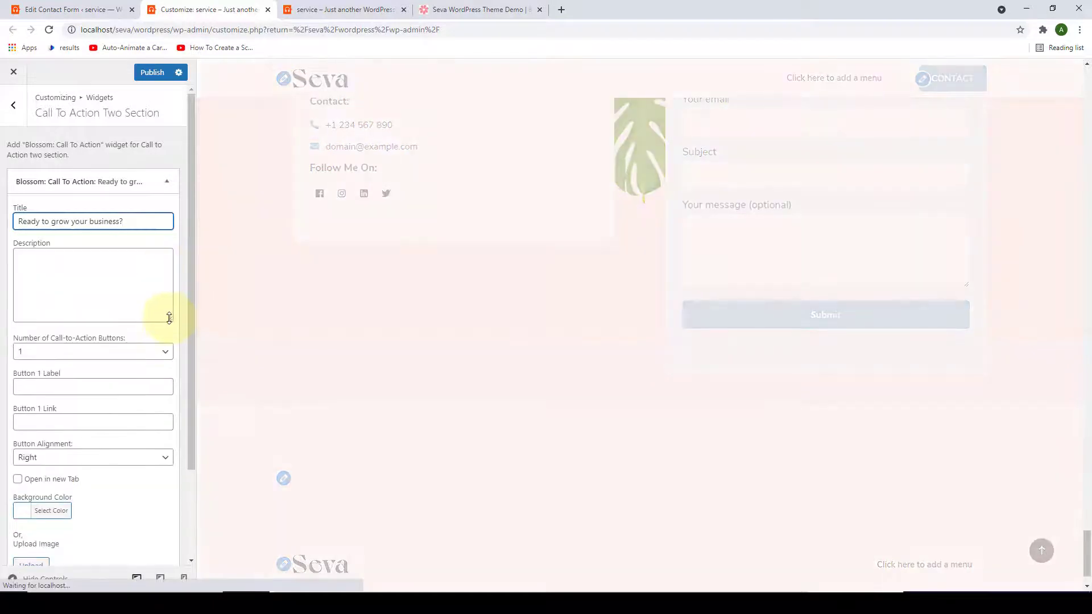
left_click(97, 296)
type("I'd love to share my experience to help you build your business from scratch to reach your goals.")
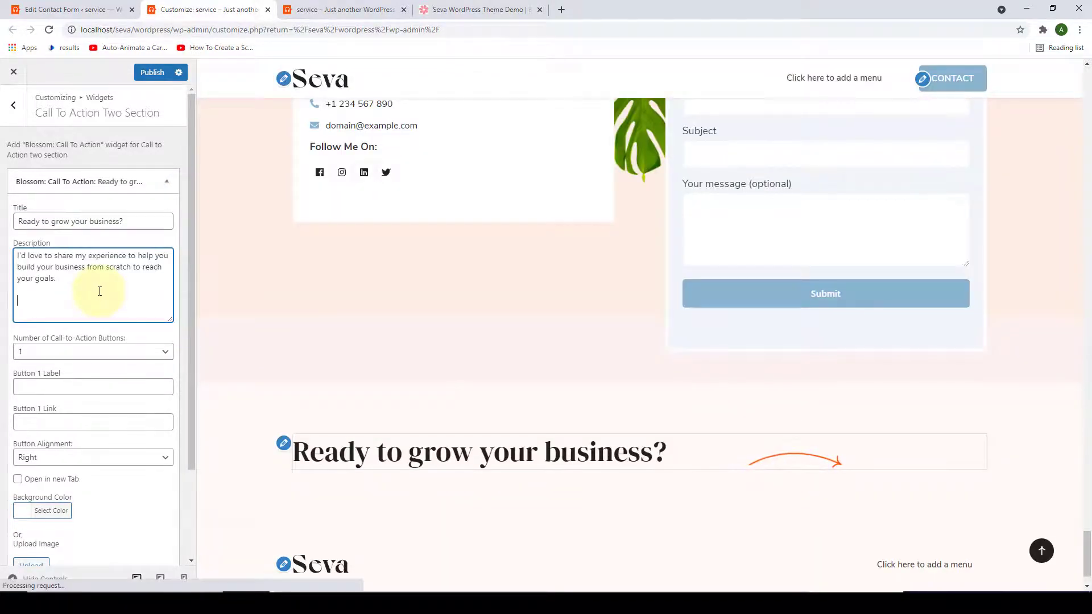
Give it a single button labelled GET STARTED with the pasted link.
left_click(128, 351)
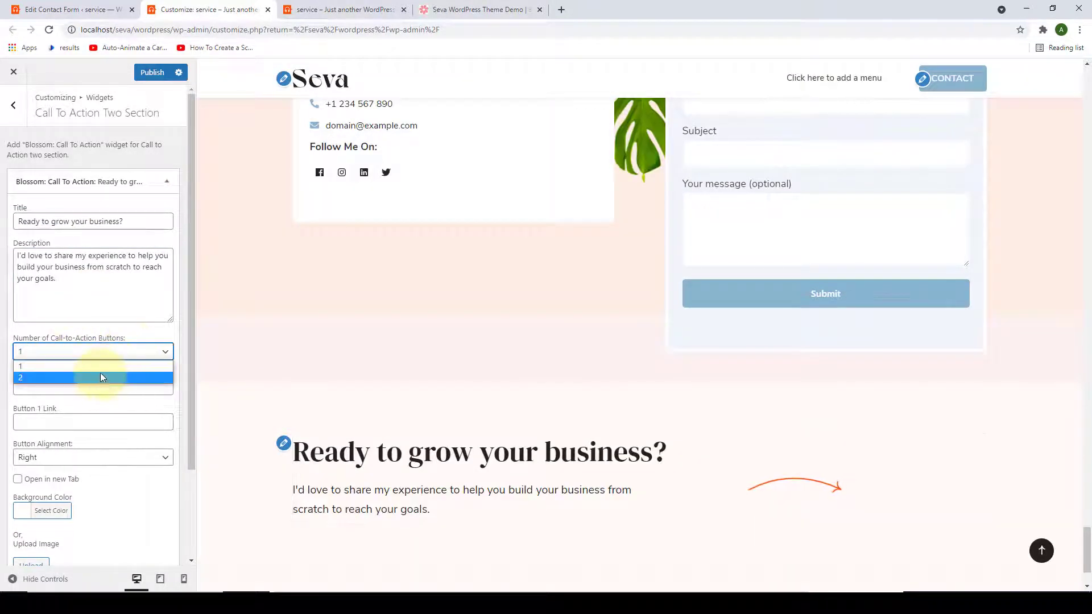
left_click(96, 368)
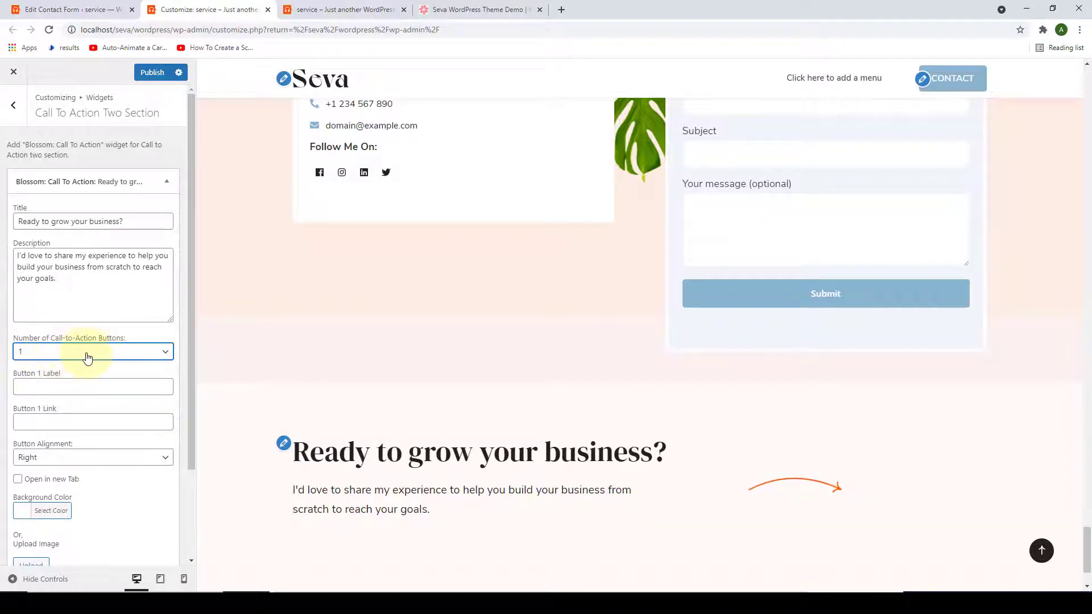
left_click(97, 386)
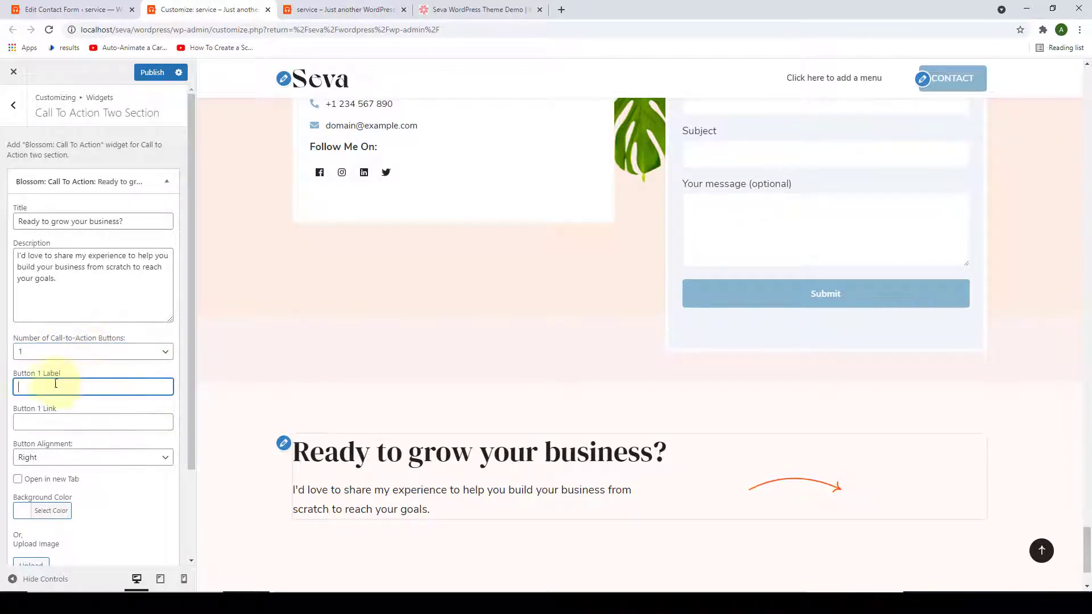
left_click(91, 421)
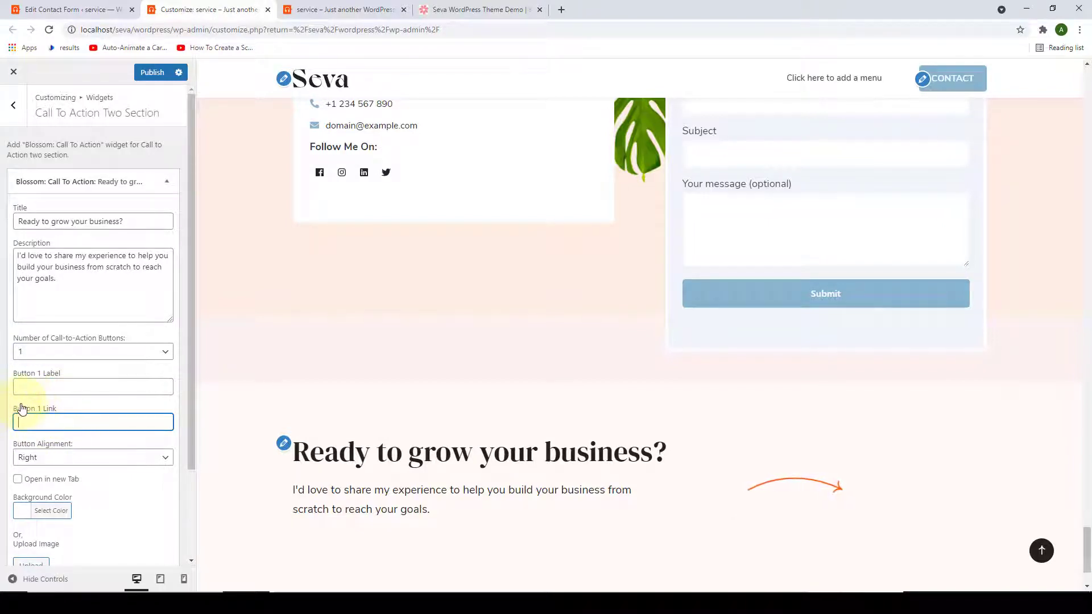
left_click(47, 387)
type("GET STARTED")
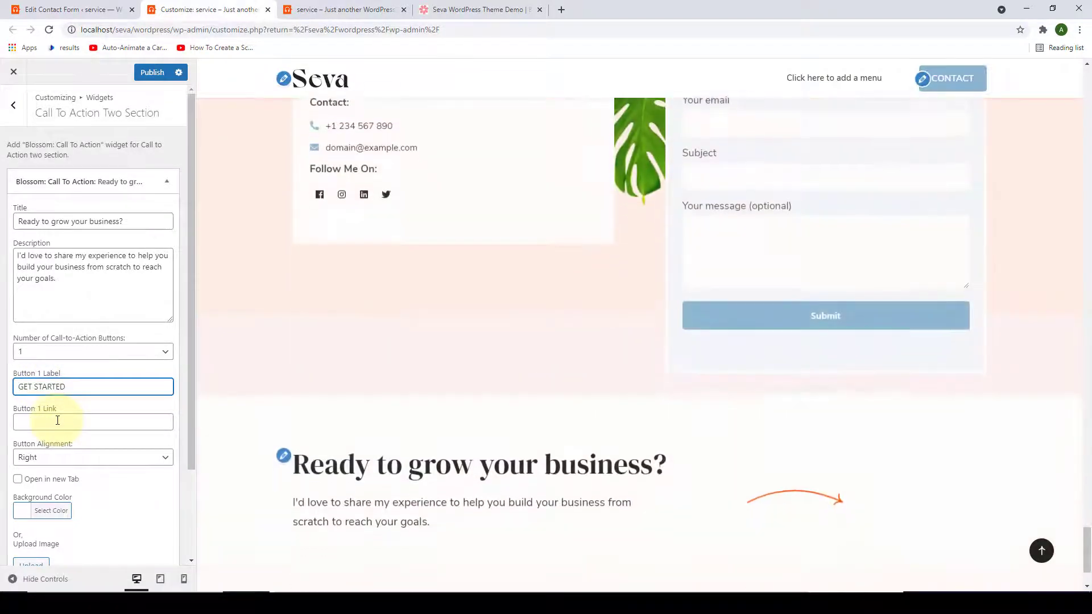
left_click(58, 420)
type("http://localhost/seva/wordpress/wp-admin/customize.php?return=%2Fseva%2Fwordpress%2Fwp-admin%2F")
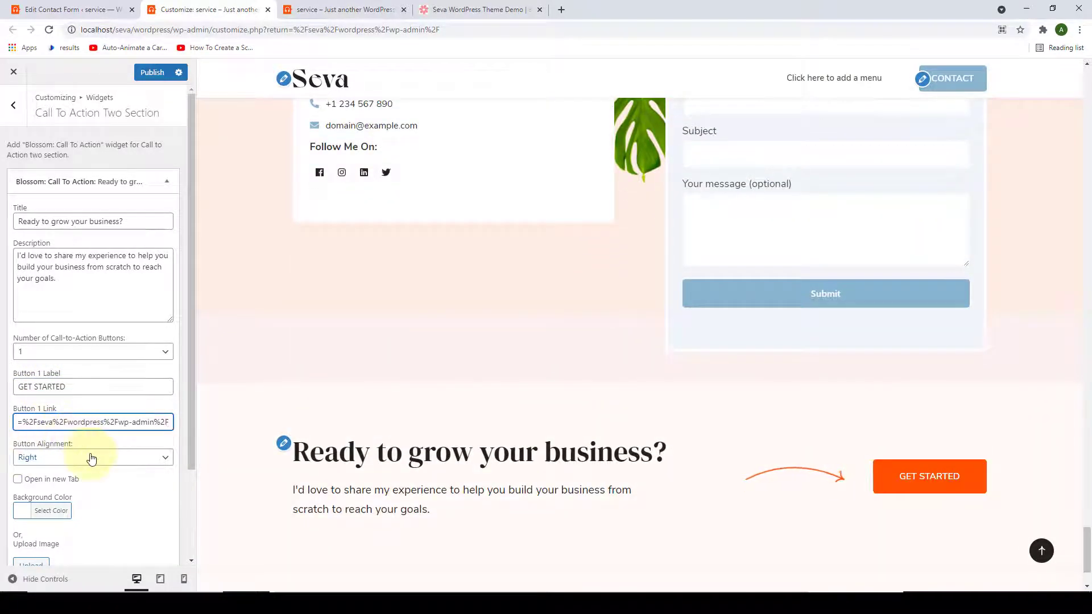
Keep the button right-aligned with no background colour, then publish.
left_click(91, 459)
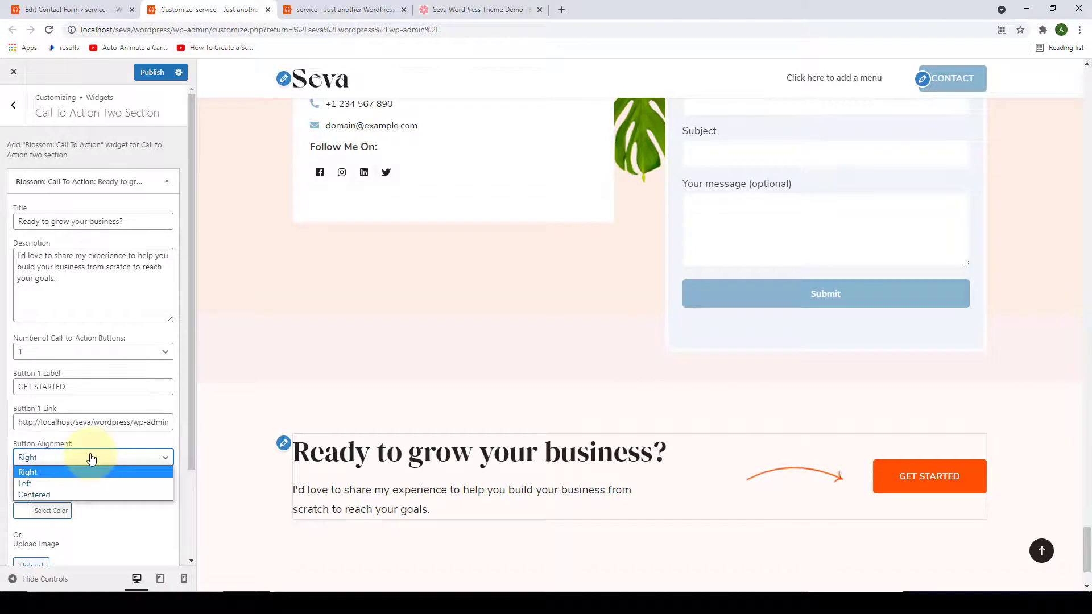
left_click(63, 471)
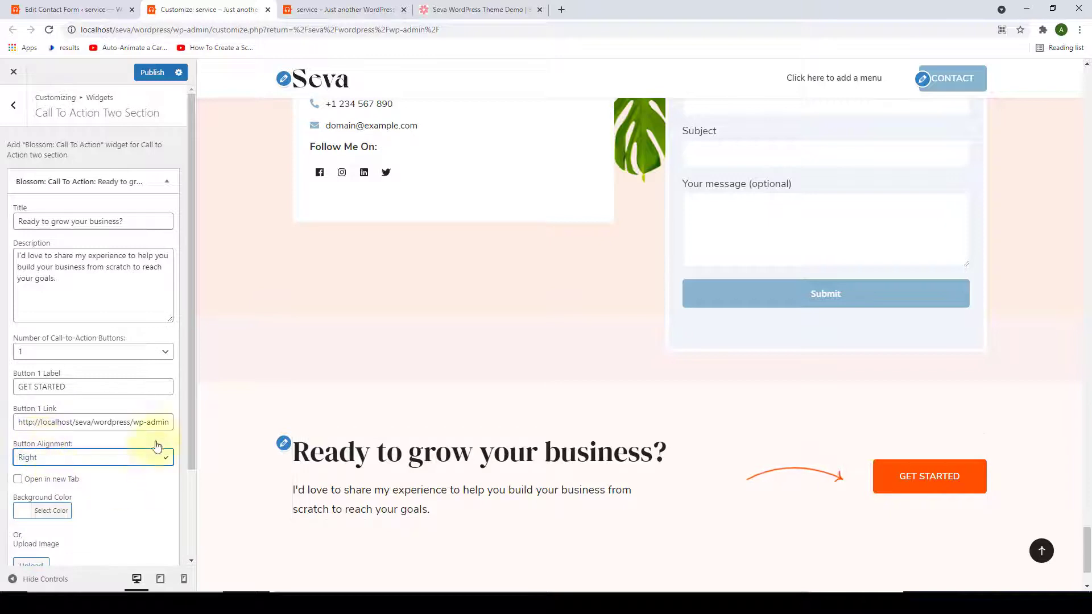
left_click_drag(191, 442, 185, 493)
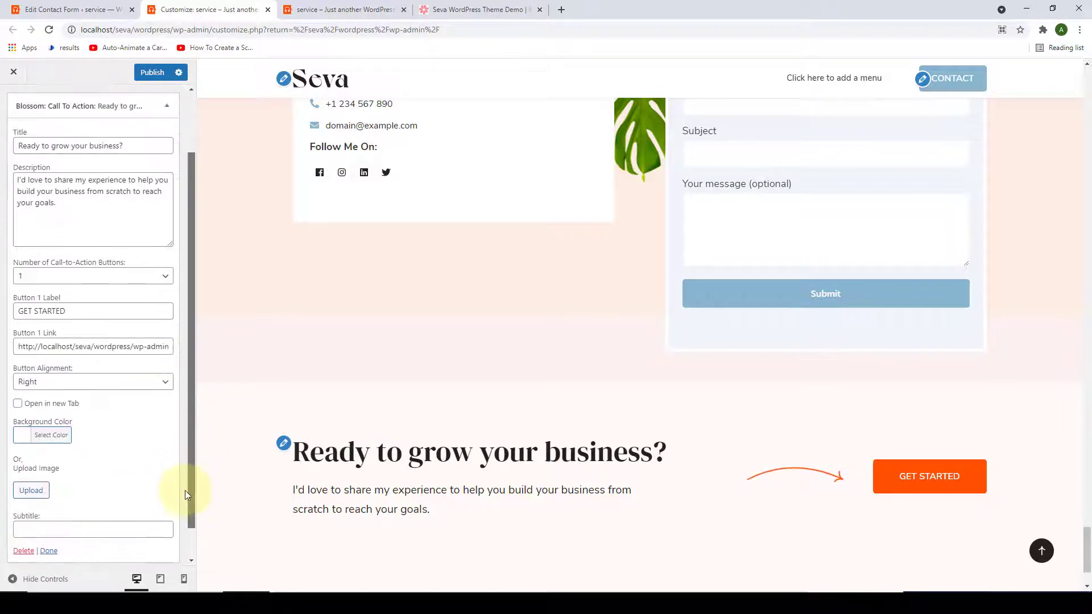
left_click(48, 436)
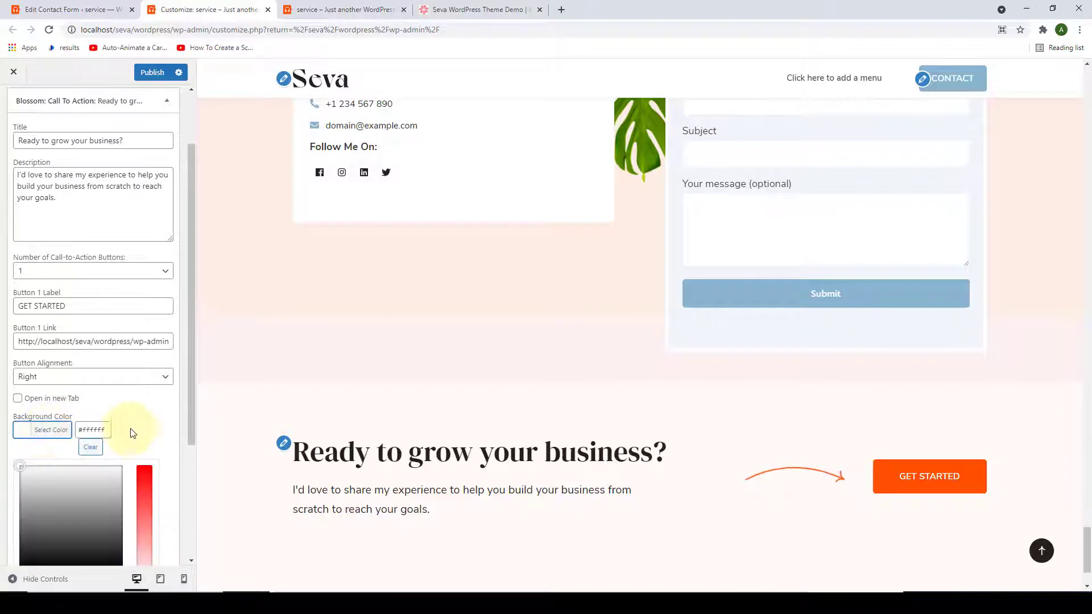
scroll(130, 432, "down", 3)
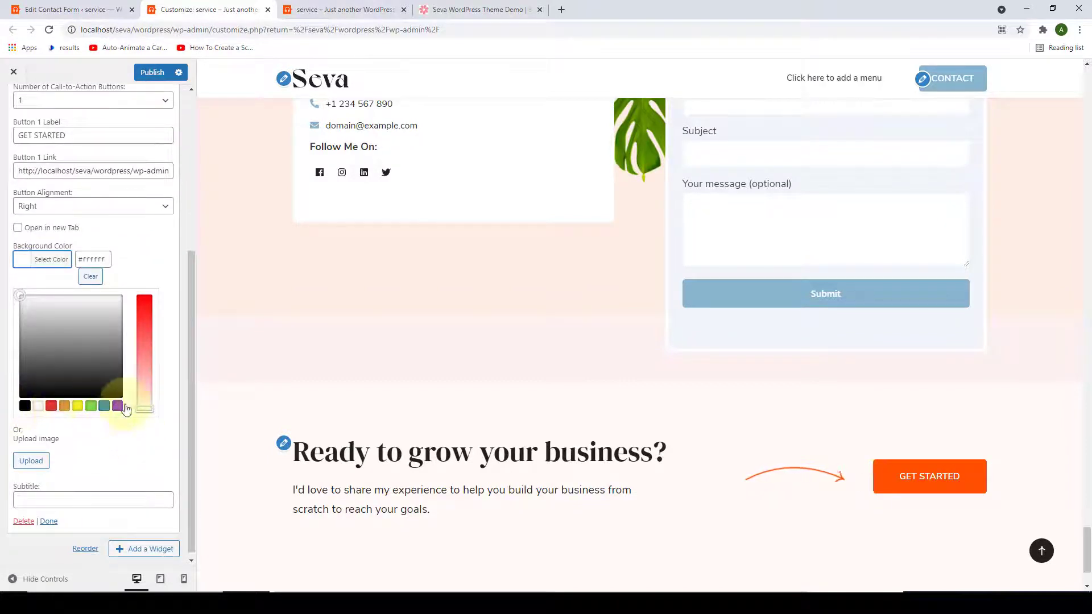
left_click(52, 500)
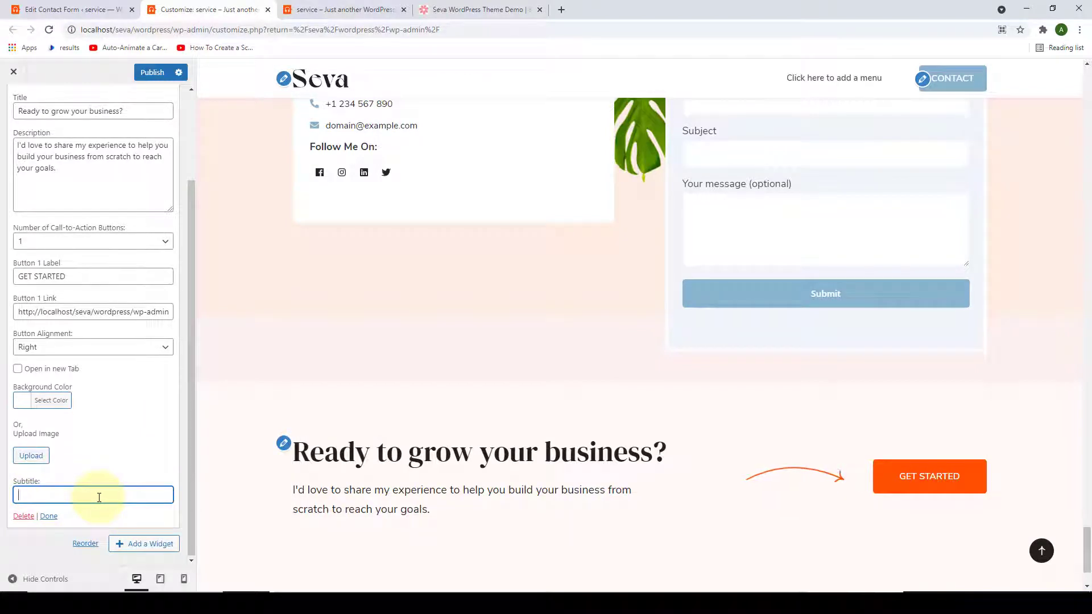
left_click(48, 516)
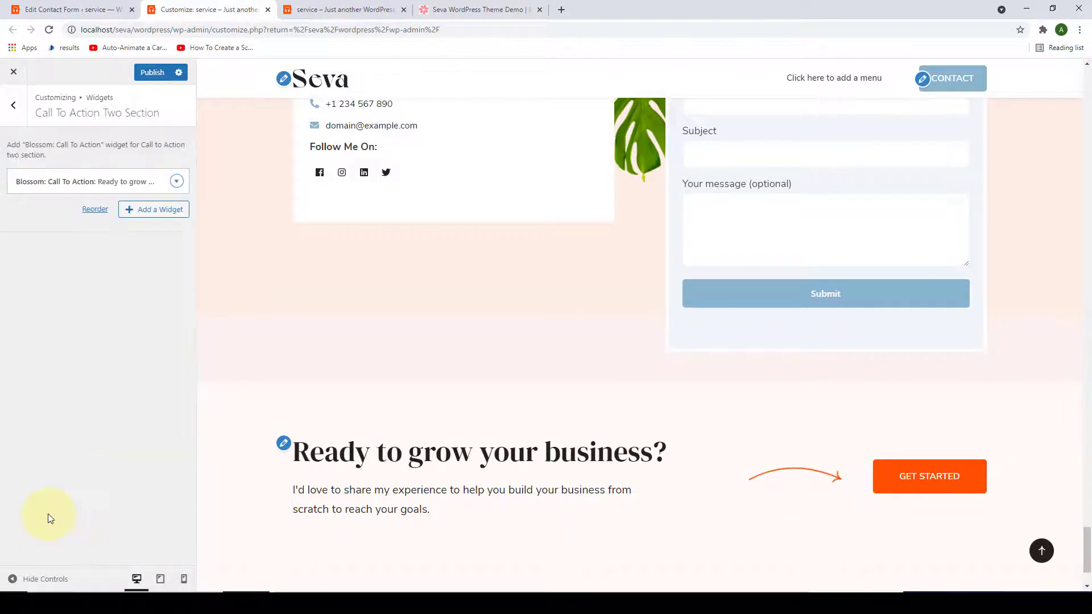
left_click(151, 72)
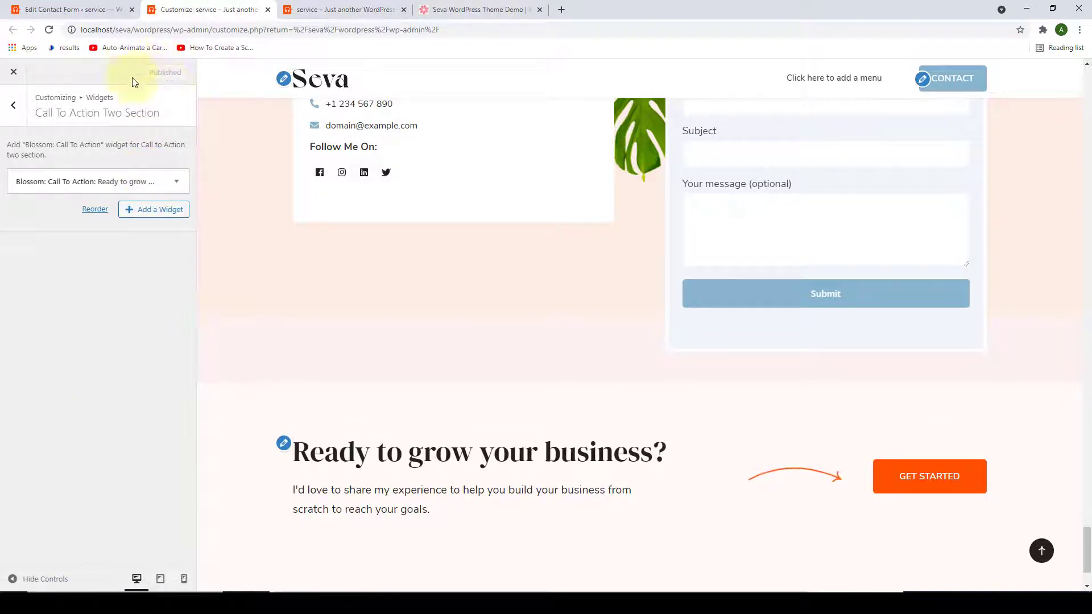
Reload the live front page and check the 'Ready to grow your business?' section with its GET STARTED button.
left_click(315, 9)
scroll(306, 267, "down", 4)
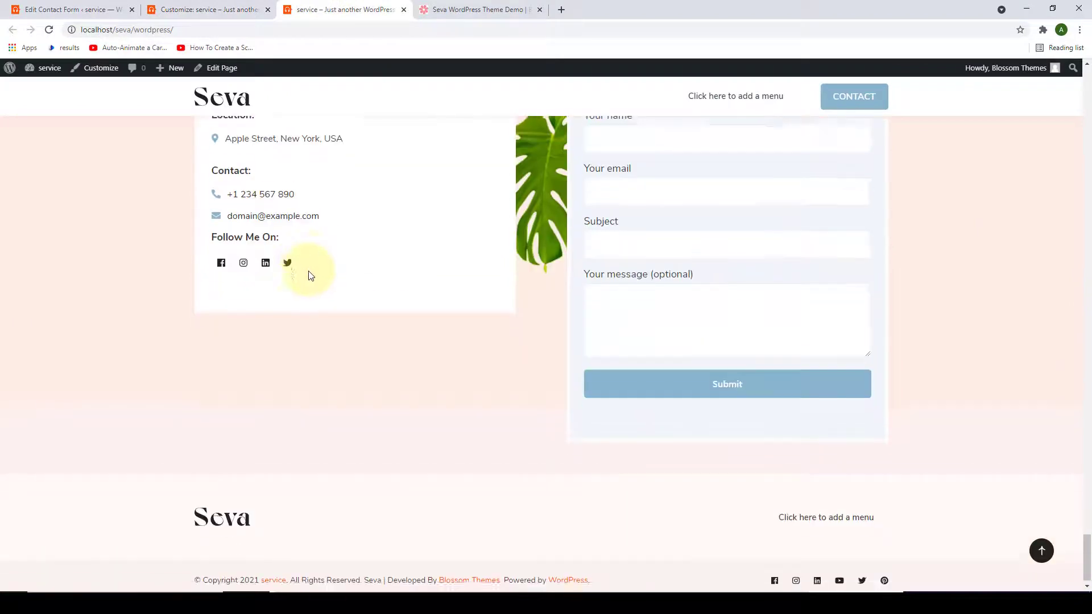
left_click(50, 30)
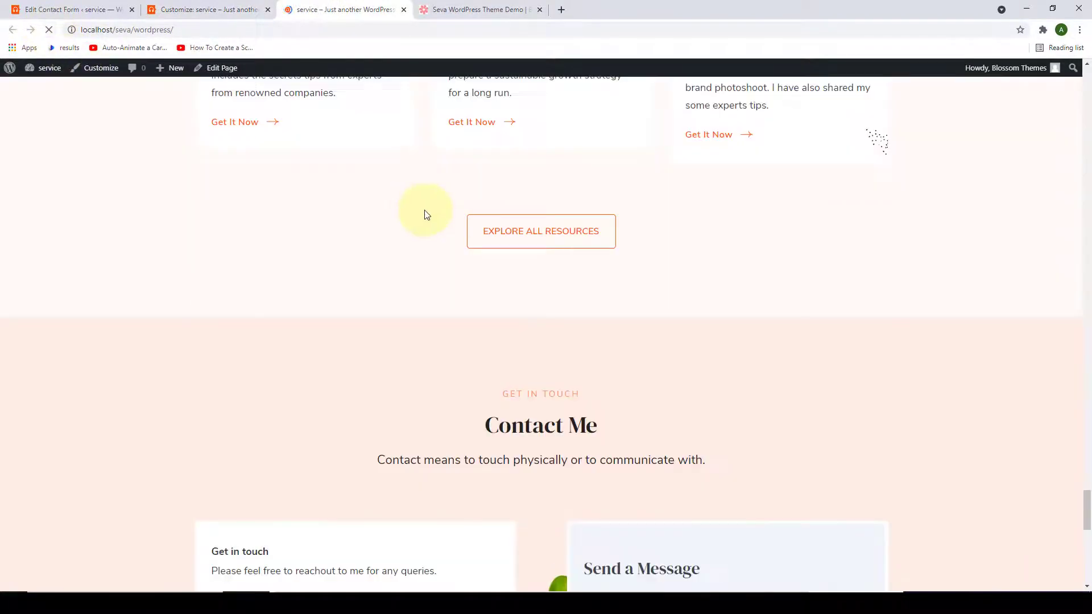
scroll(428, 214, "down", 10)
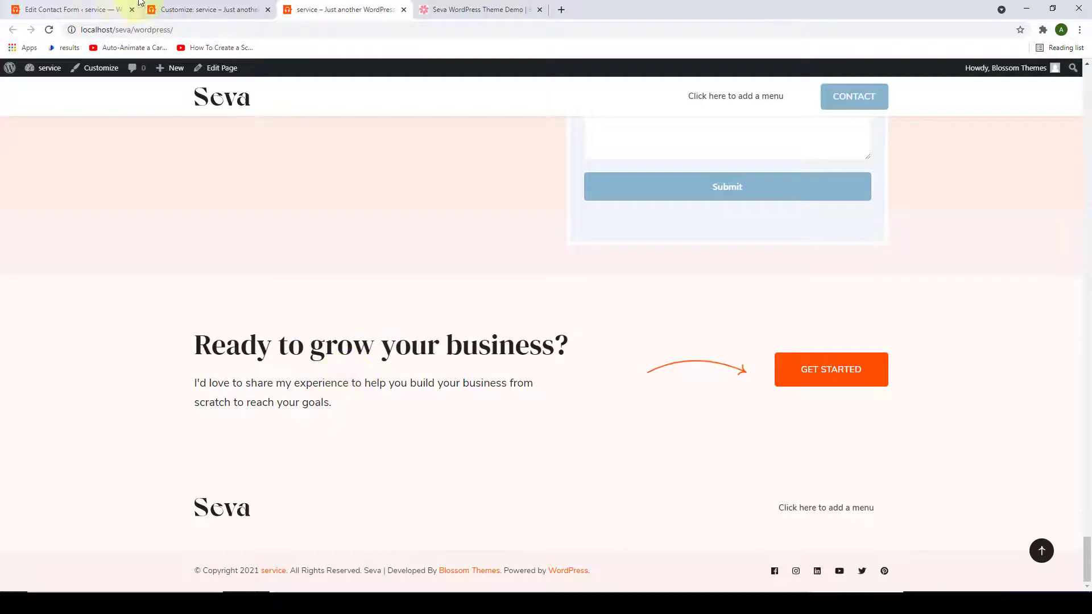
left_click(185, 7)
Open Sort Front Page Section and hide, then re-show, the Newsletter section.
left_click(14, 105)
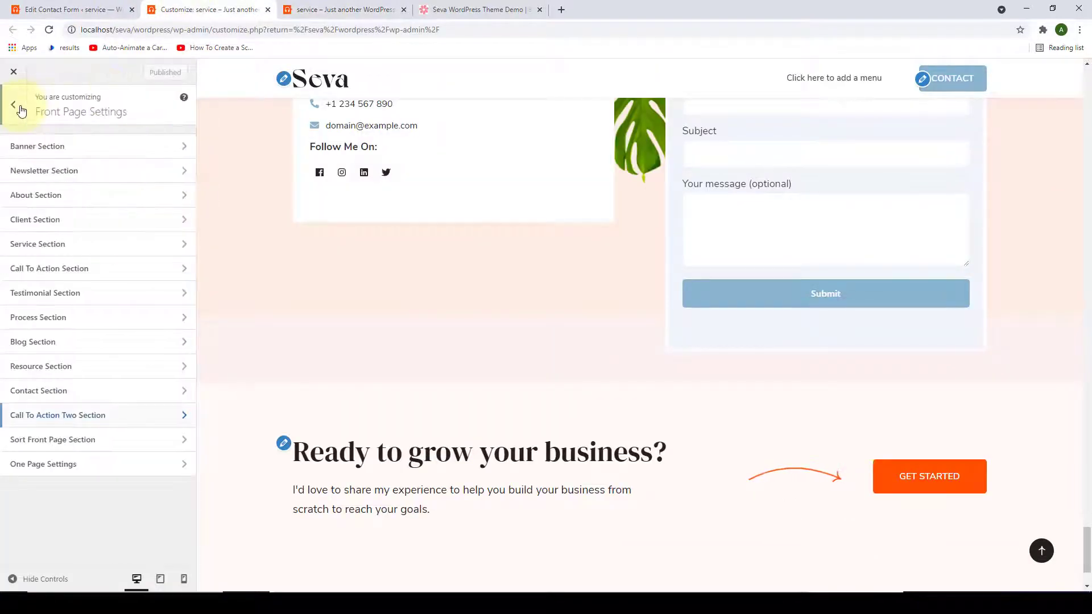
left_click(114, 442)
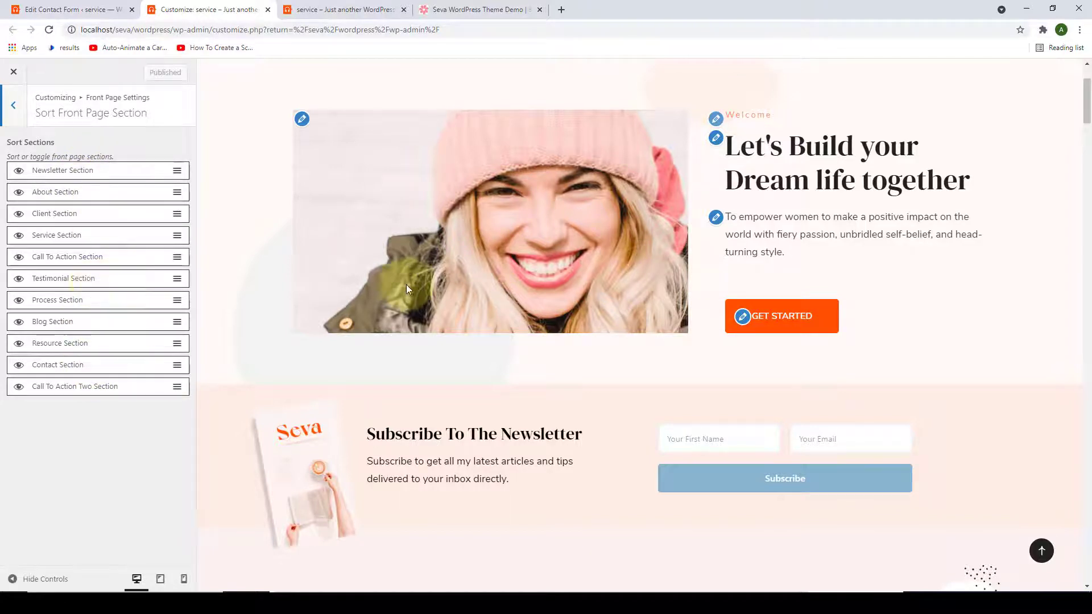
scroll(406, 284, "down", 4)
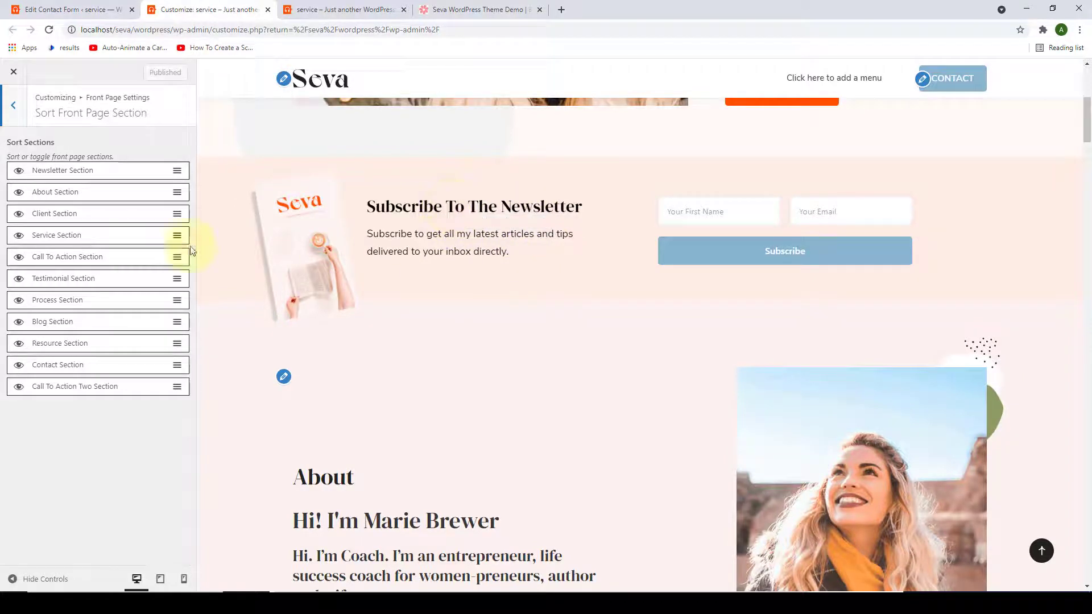
left_click(19, 172)
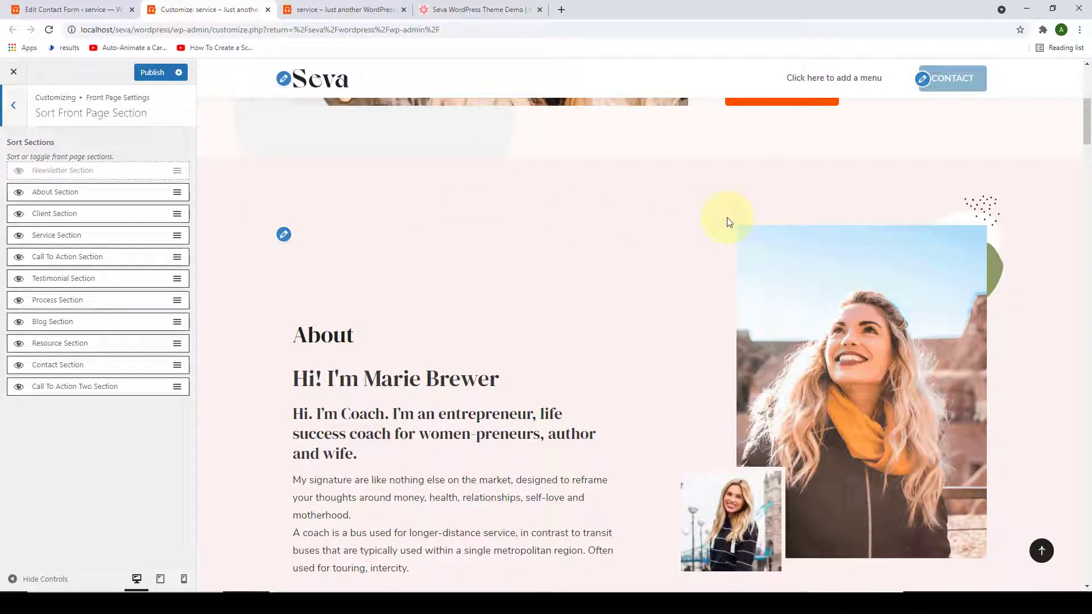
left_click(19, 172)
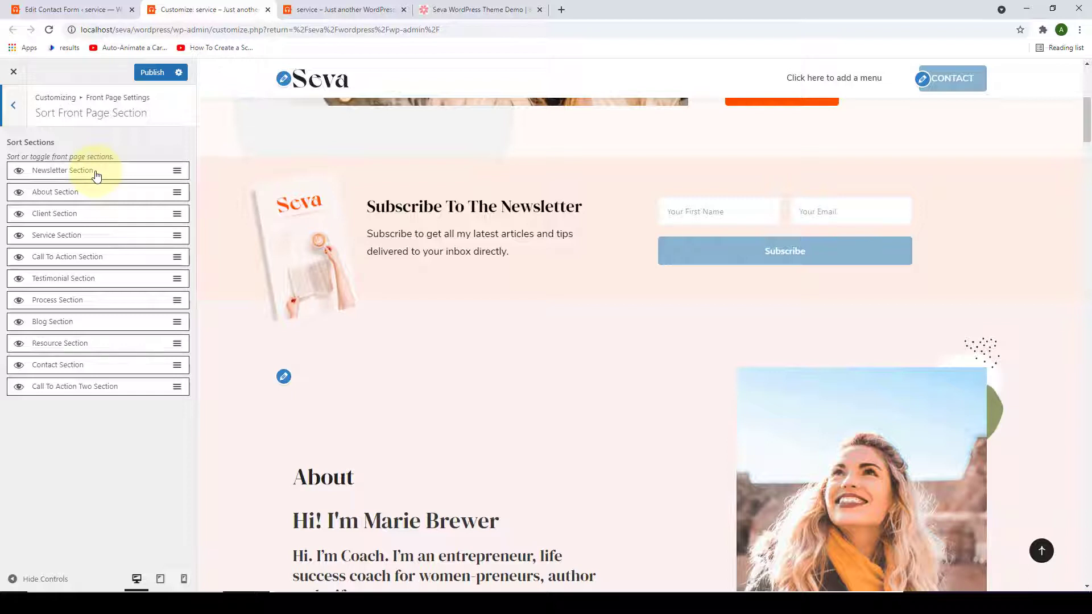
Drag Newsletter below About, then back above it.
left_click_drag(91, 177, 95, 197)
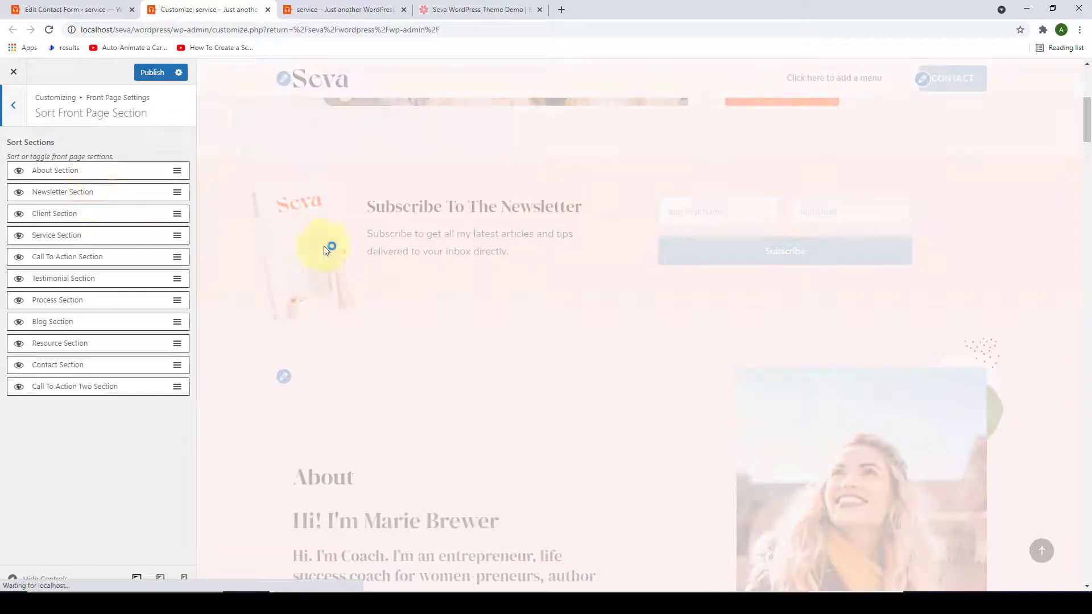
scroll(349, 267, "down", 5)
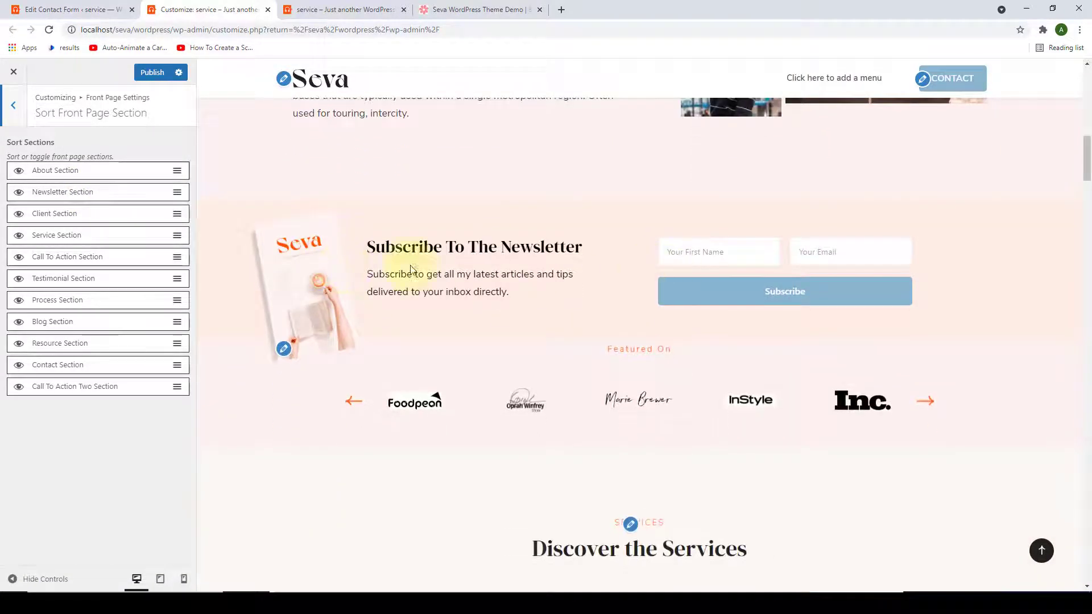
scroll(596, 307, "up", 2)
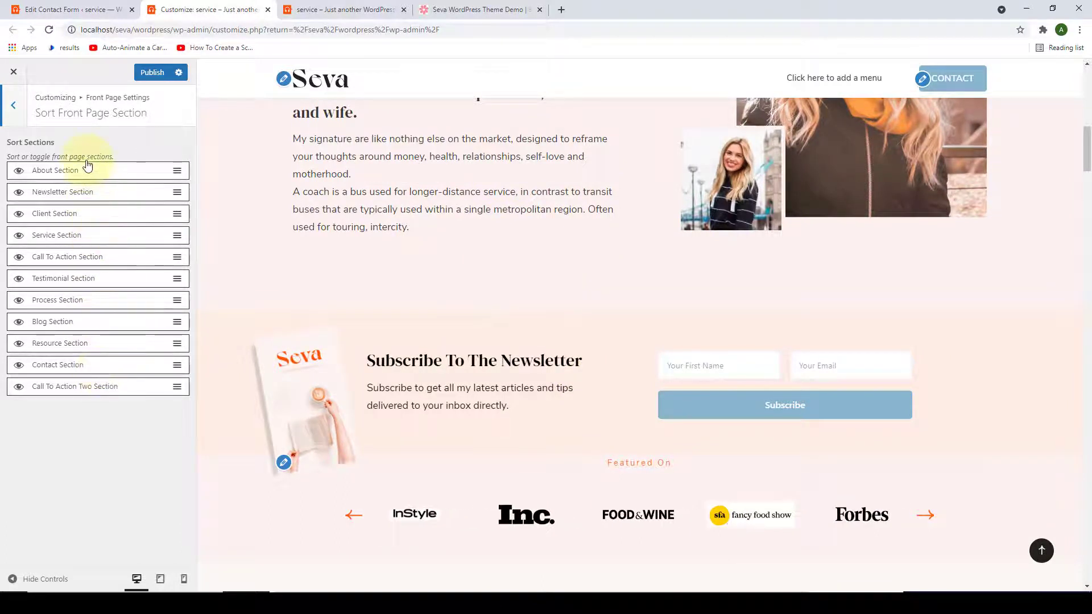
left_click_drag(118, 195, 114, 174)
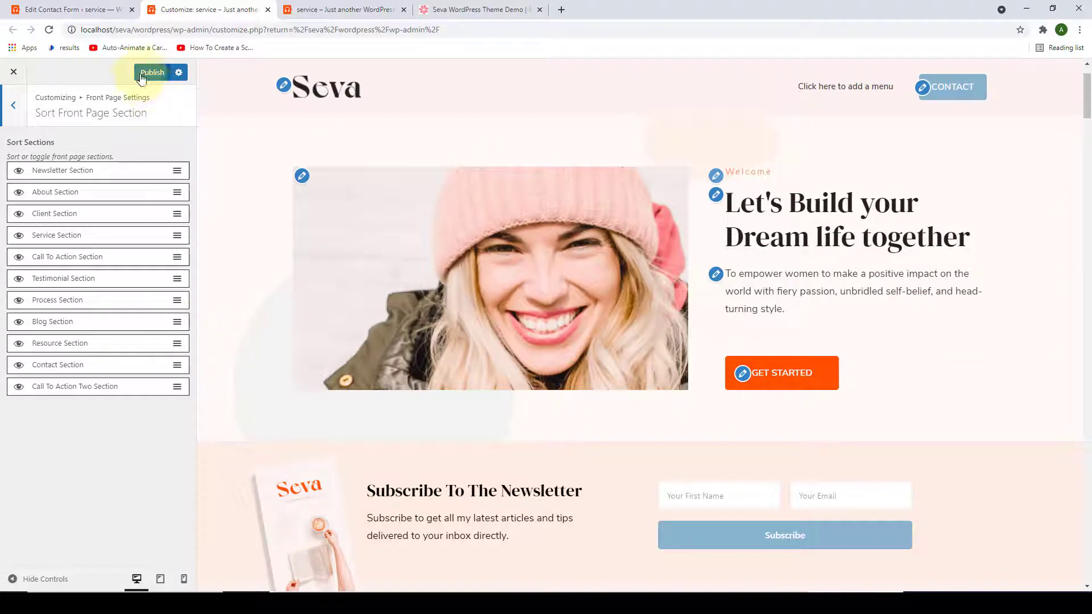
left_click(15, 105)
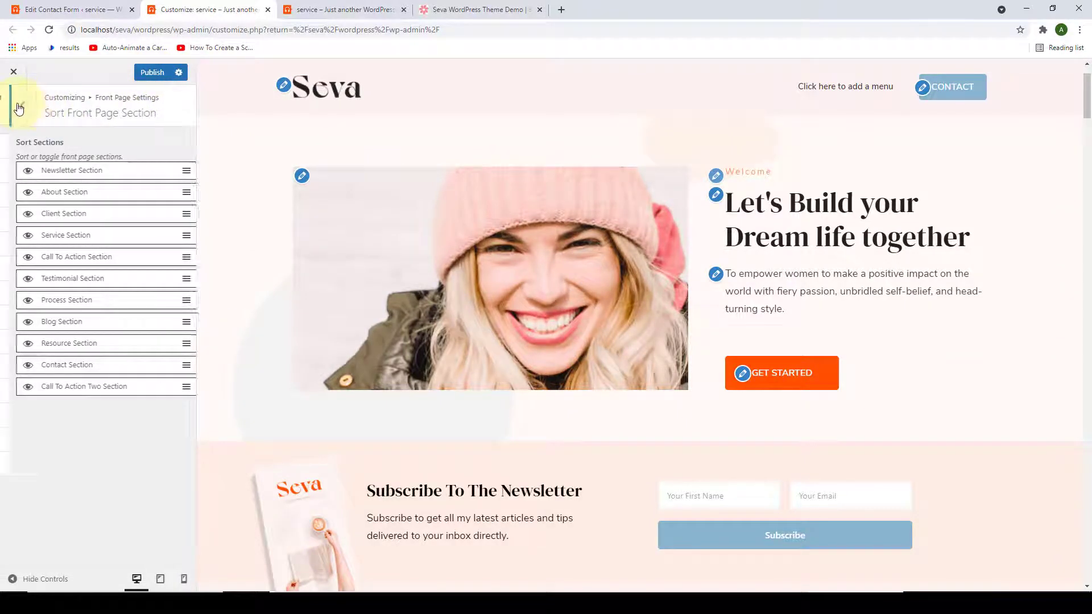
Enable the one-page section menu and toggle the Home link off and on again.
left_click(63, 464)
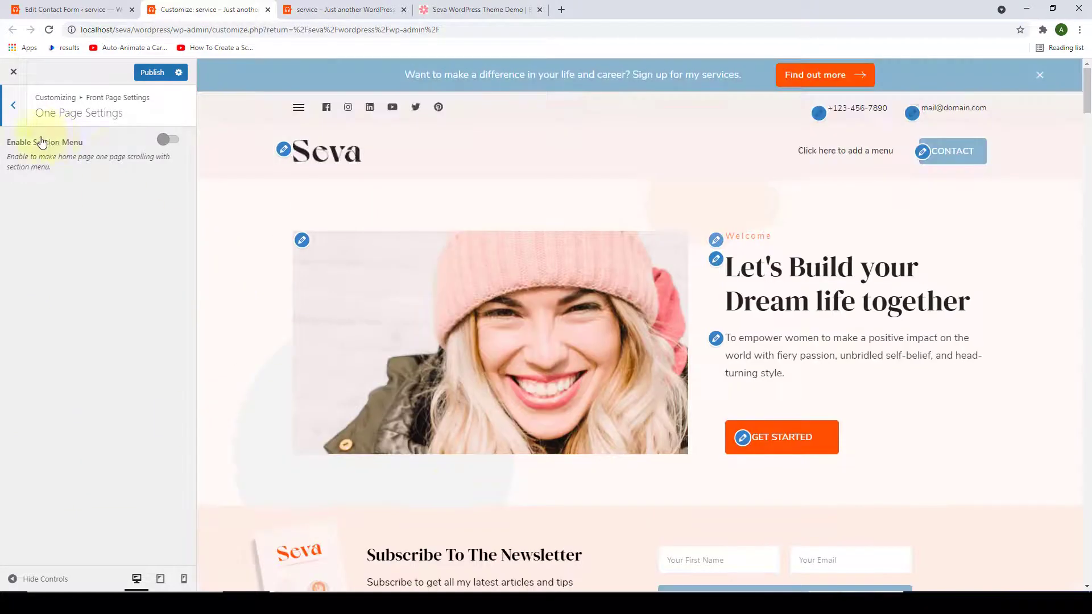
left_click(171, 144)
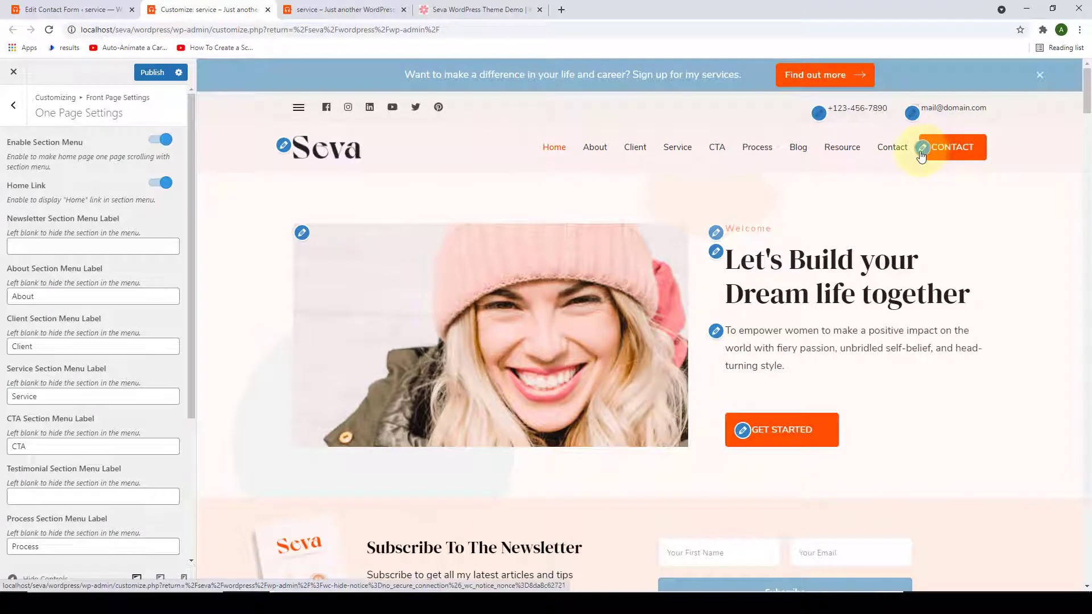
left_click(169, 180)
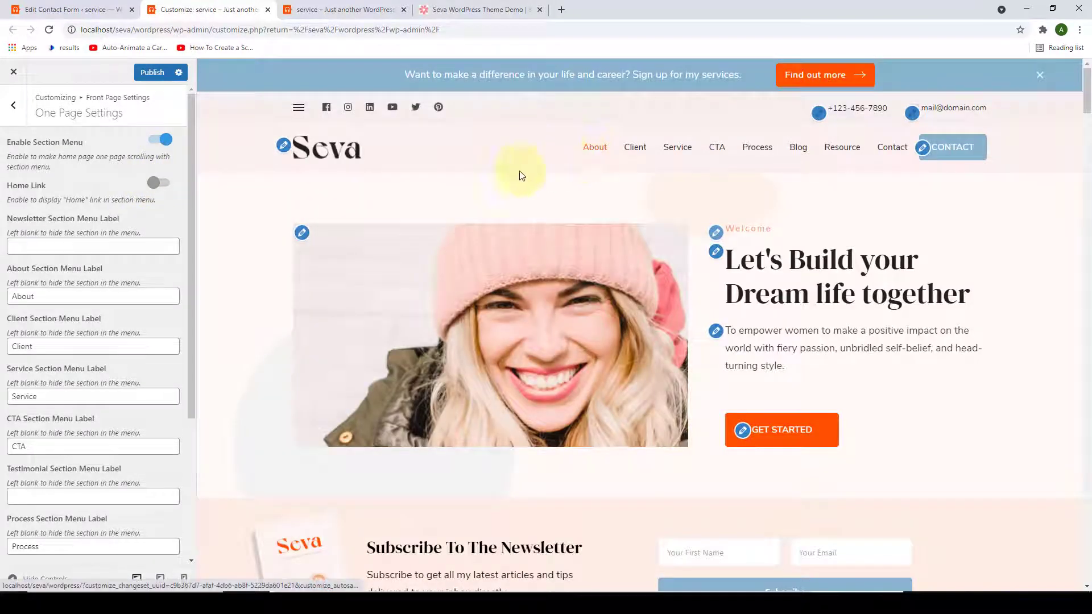
left_click(161, 183)
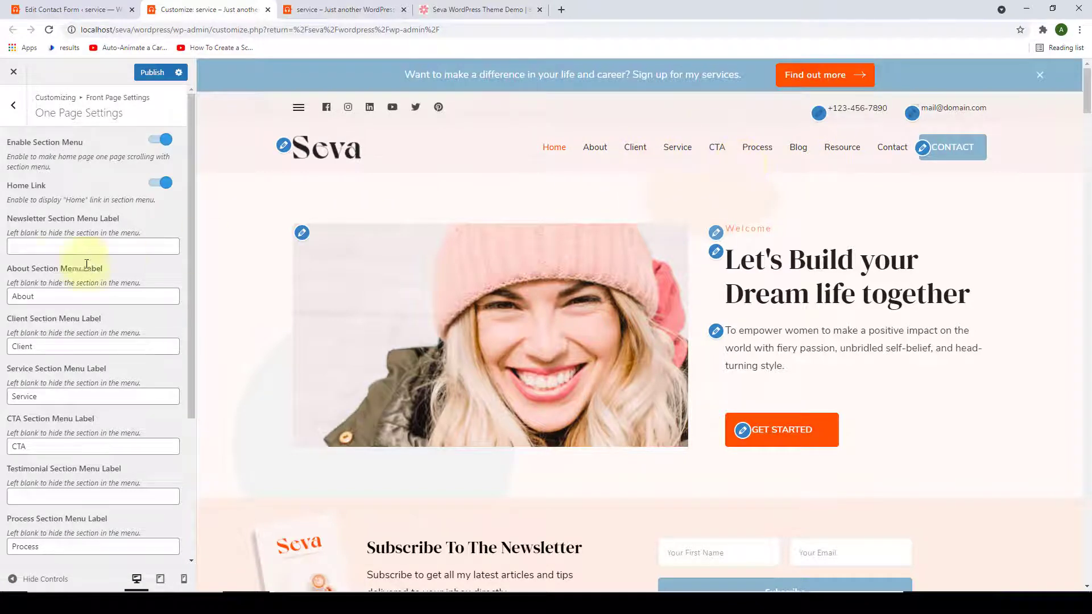
Clear the About menu label and switch the section menu back off.
left_click_drag(37, 296, 11, 296)
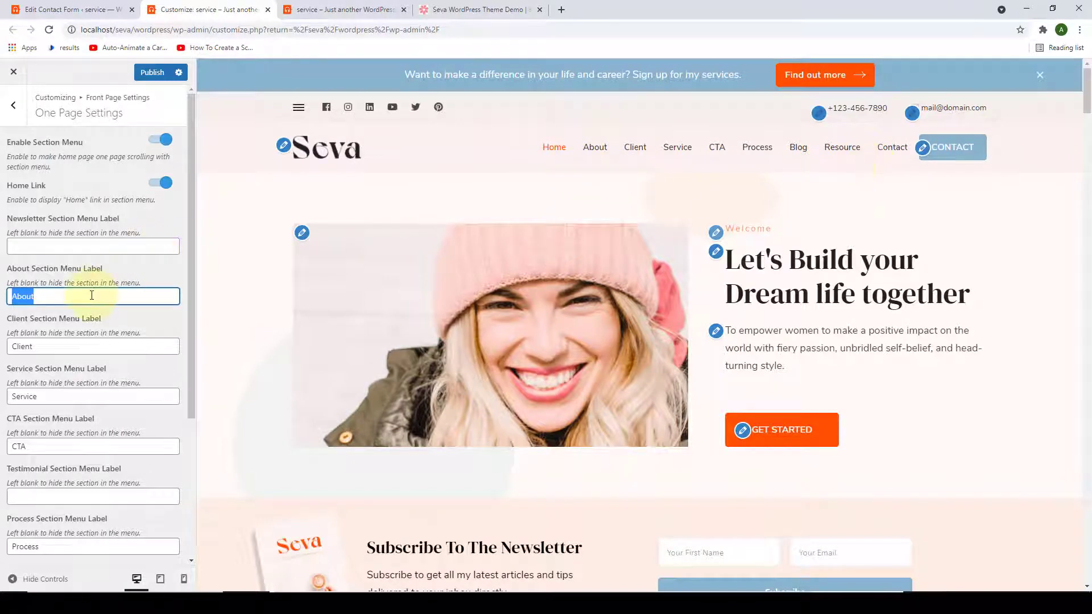
key("BackSpace")
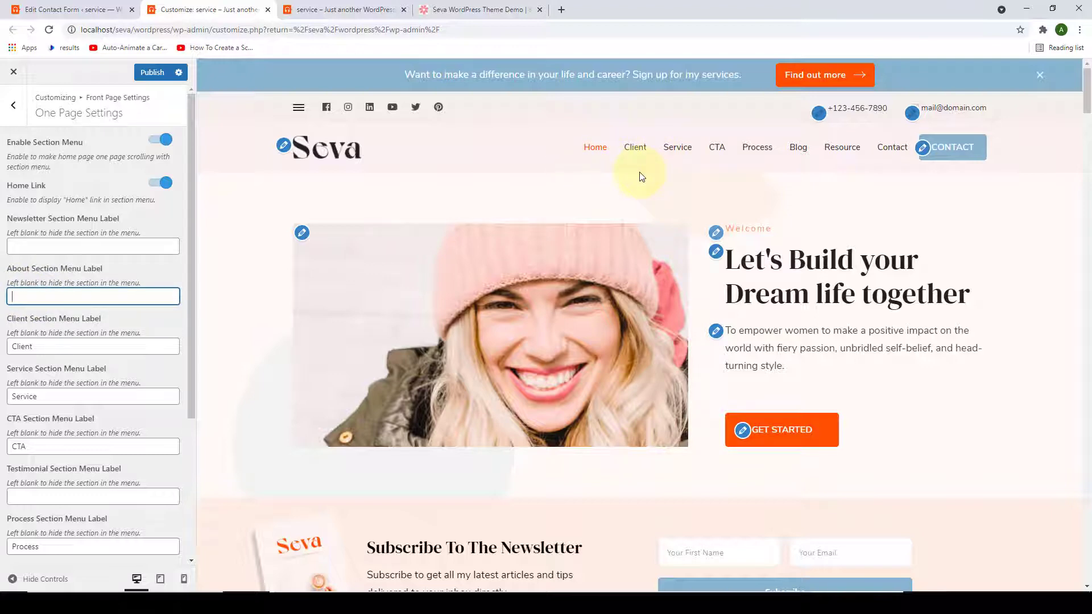
scroll(104, 378, "down", 3)
scroll(122, 392, "up", 3)
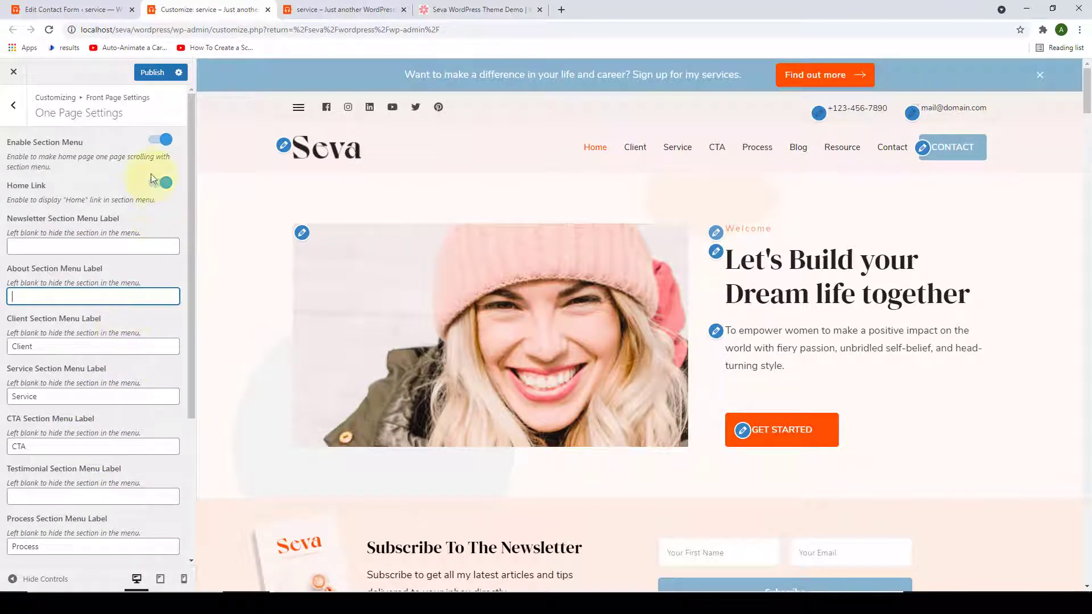
left_click(156, 140)
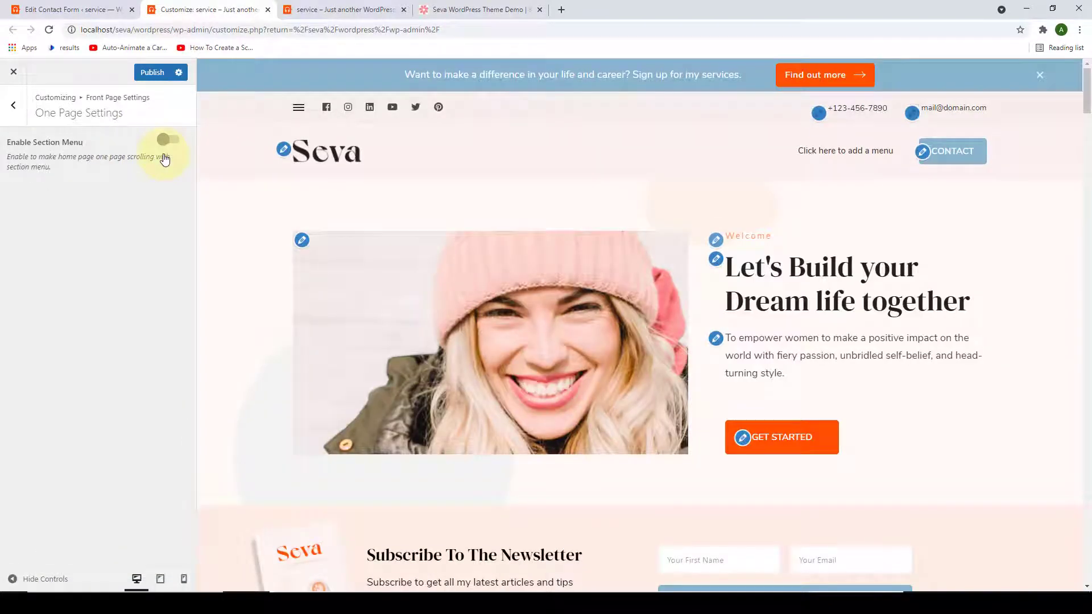
left_click(13, 105)
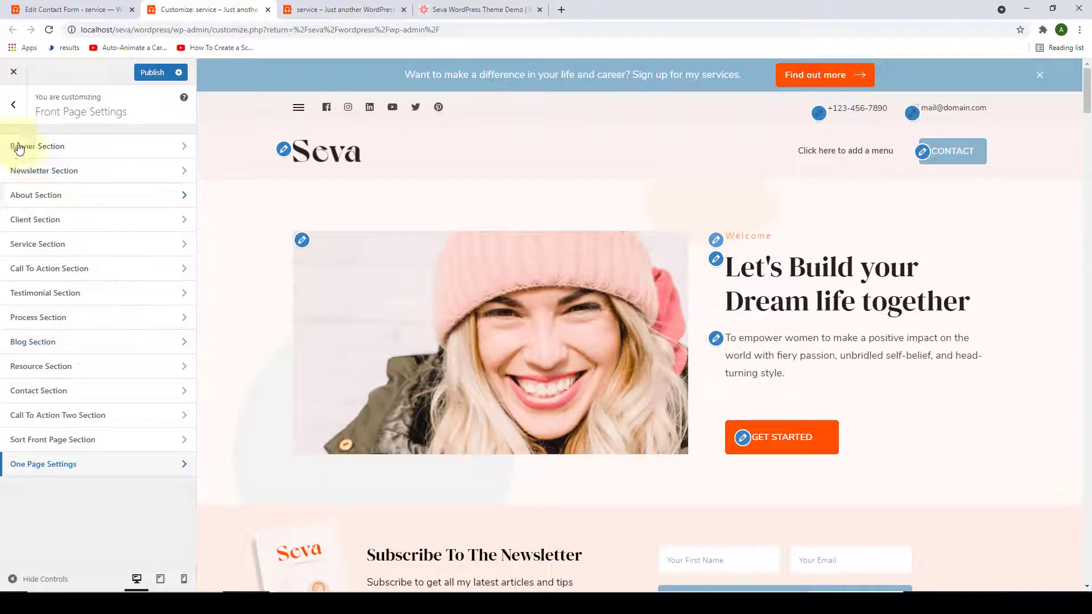
Set the Primary Color under Appearance Settings > Colors to deep red #c92424.
left_click(13, 109)
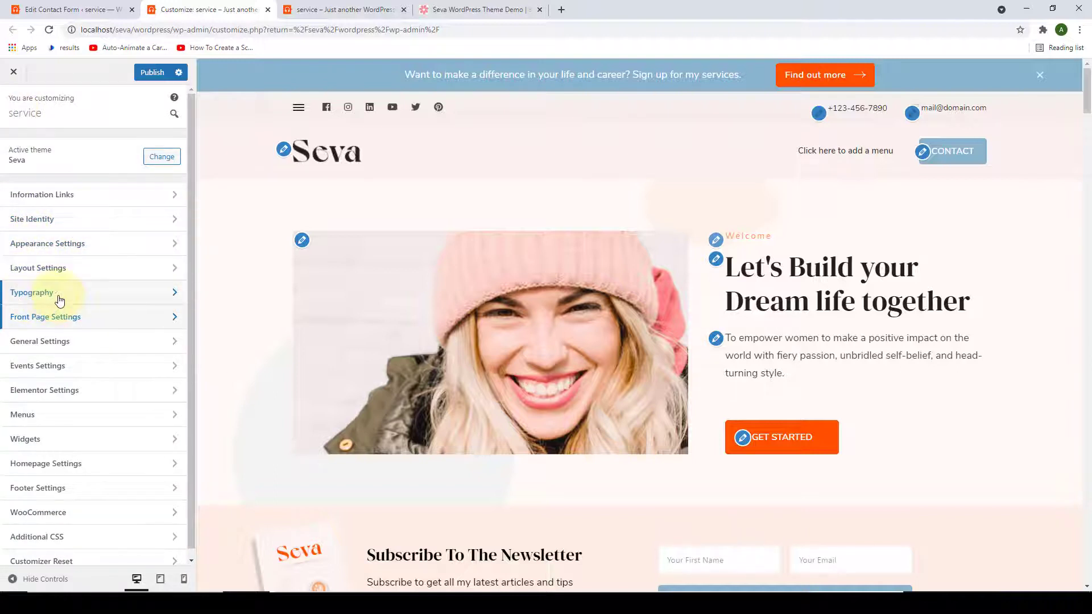
left_click(66, 246)
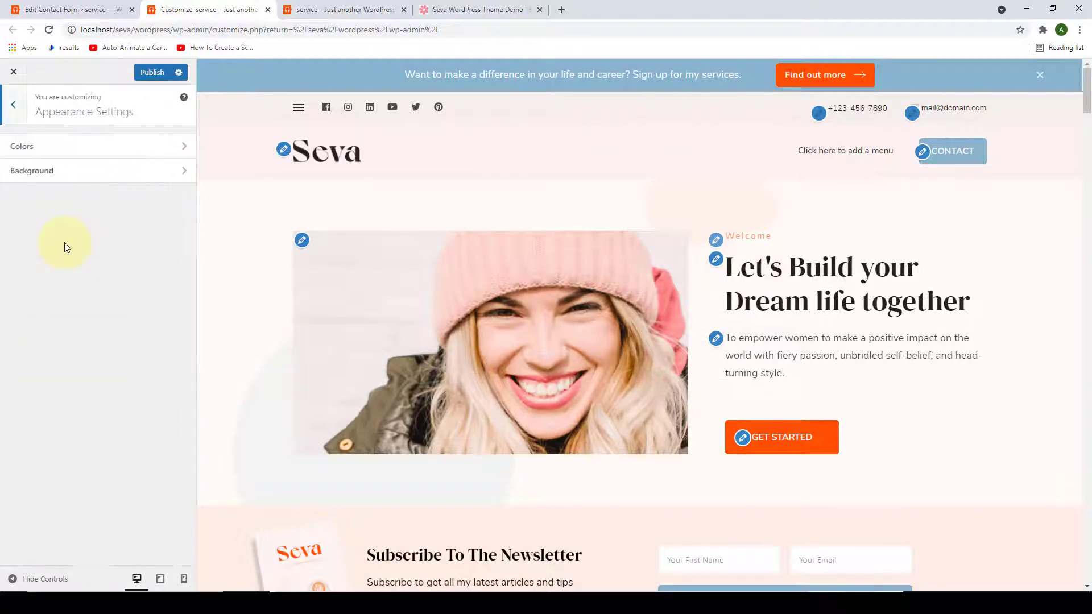
left_click(69, 157)
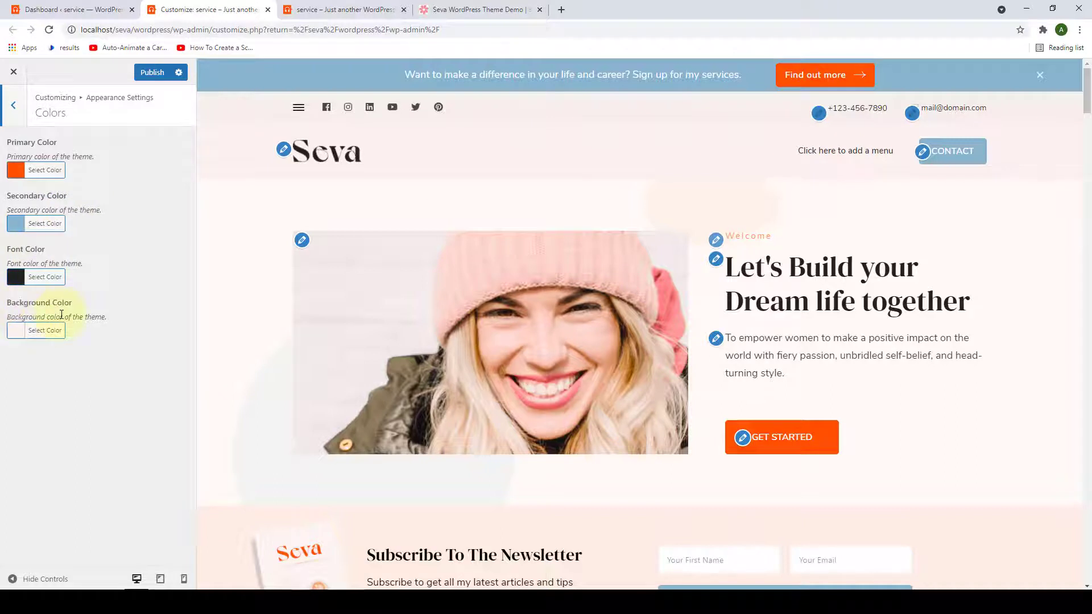
left_click(40, 172)
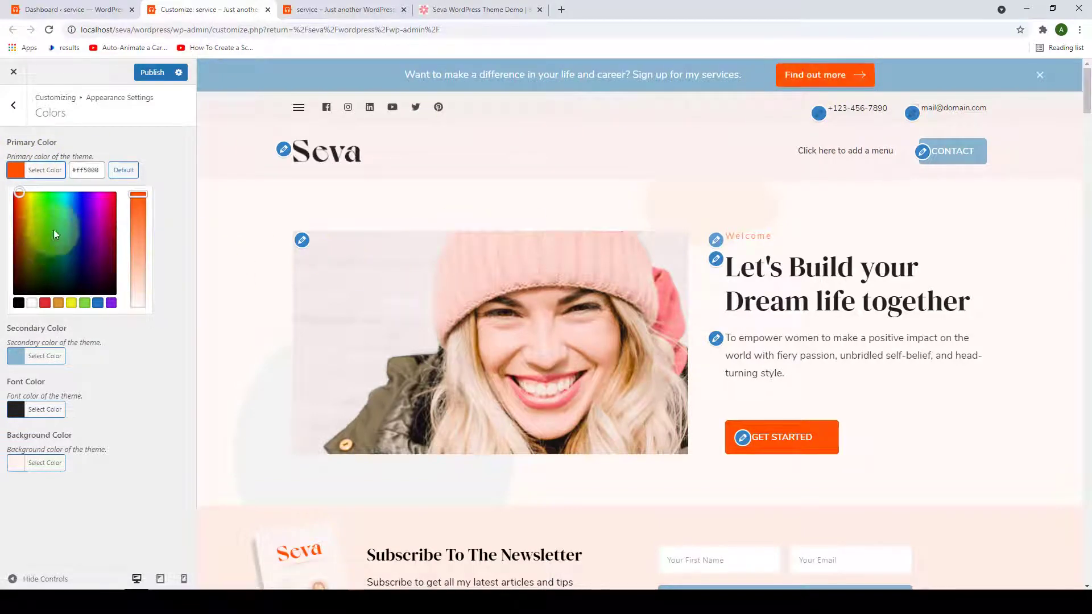
left_click(47, 304)
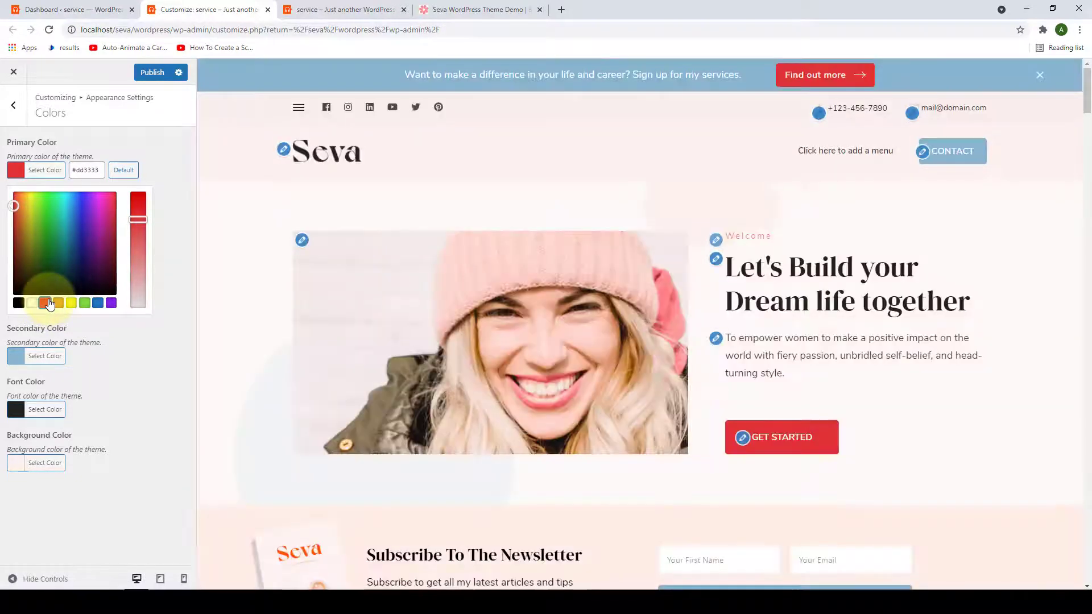
left_click(14, 214)
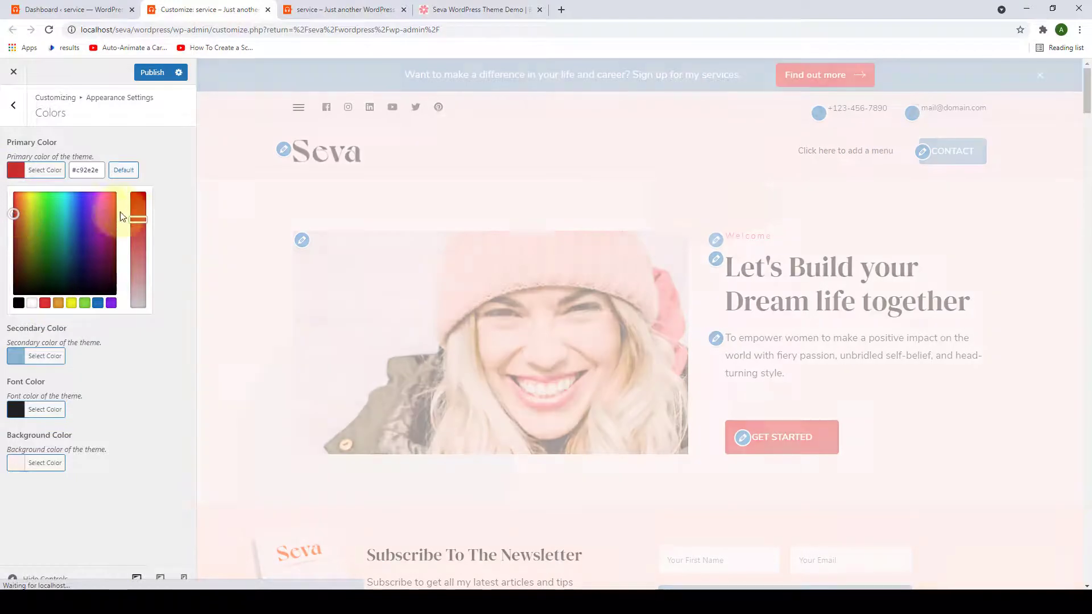
left_click(135, 215)
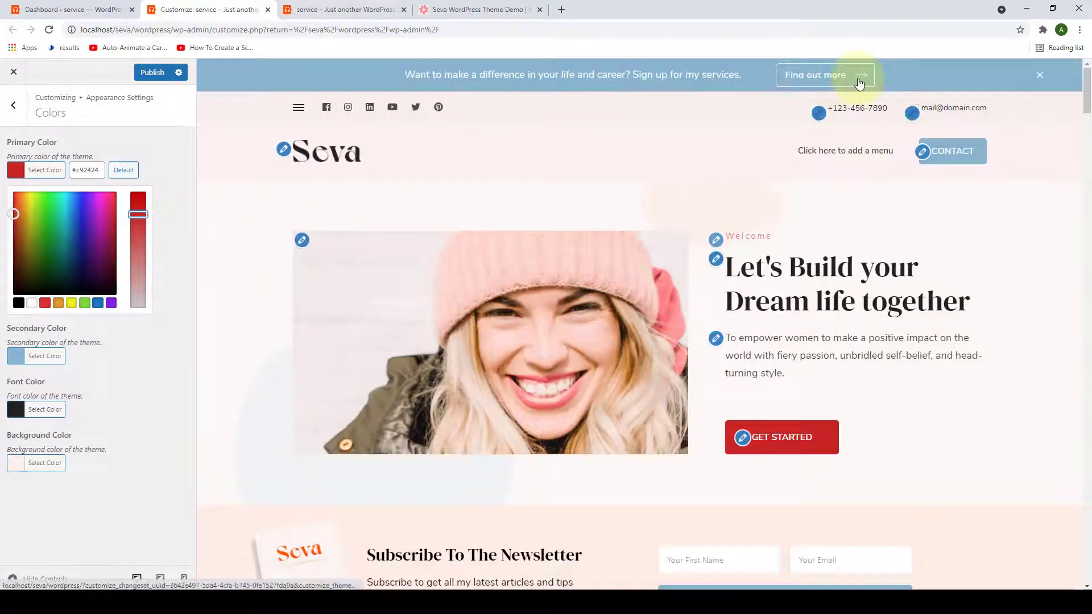
scroll(815, 212, "down", 4)
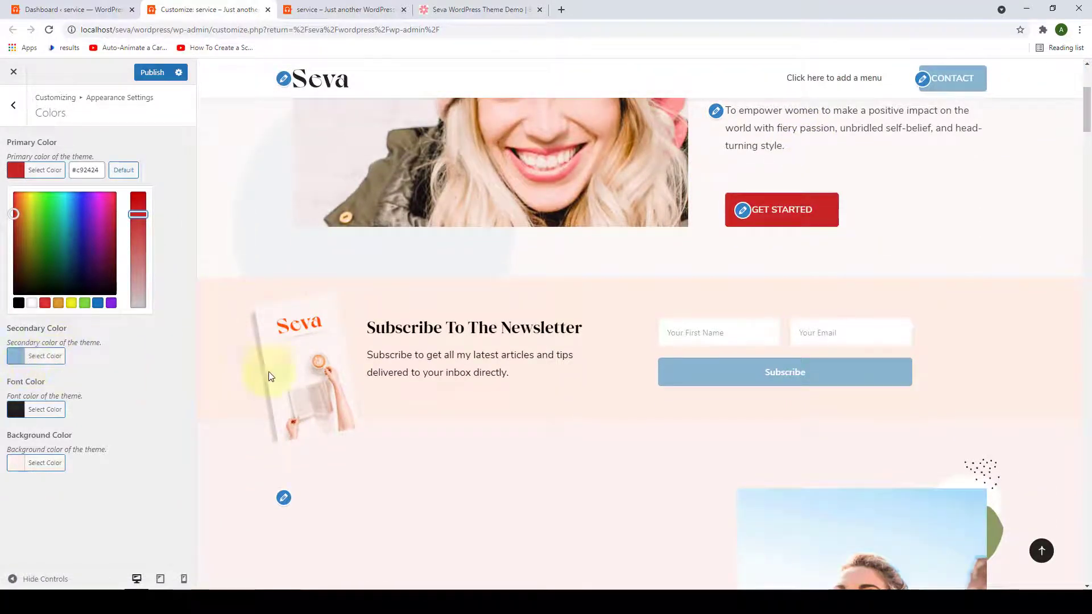
scroll(907, 317, "down", 5)
scroll(907, 317, "up", 5)
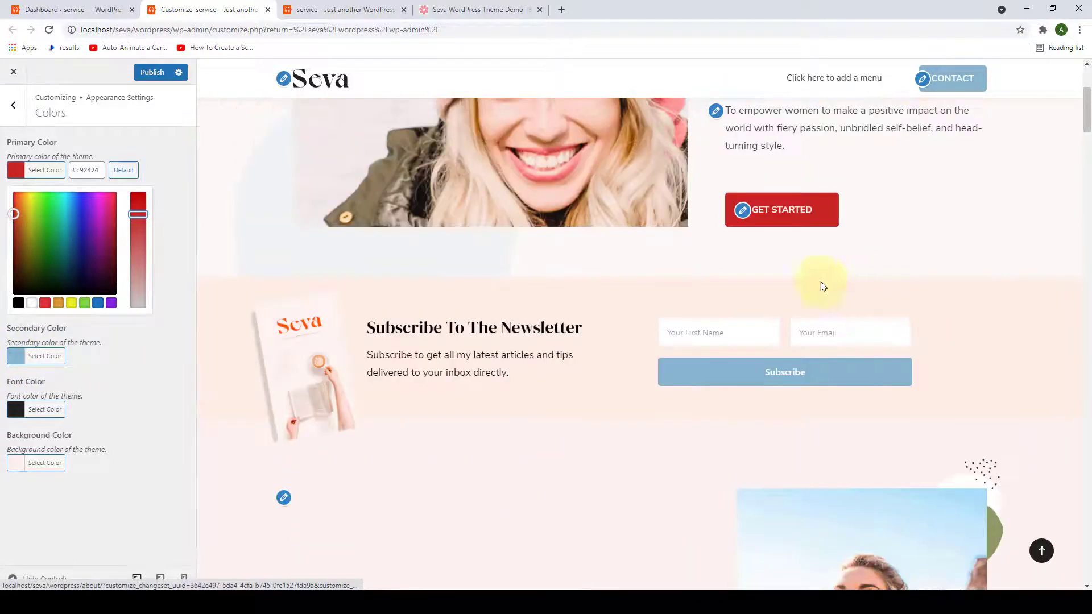
scroll(934, 285, "up", 4)
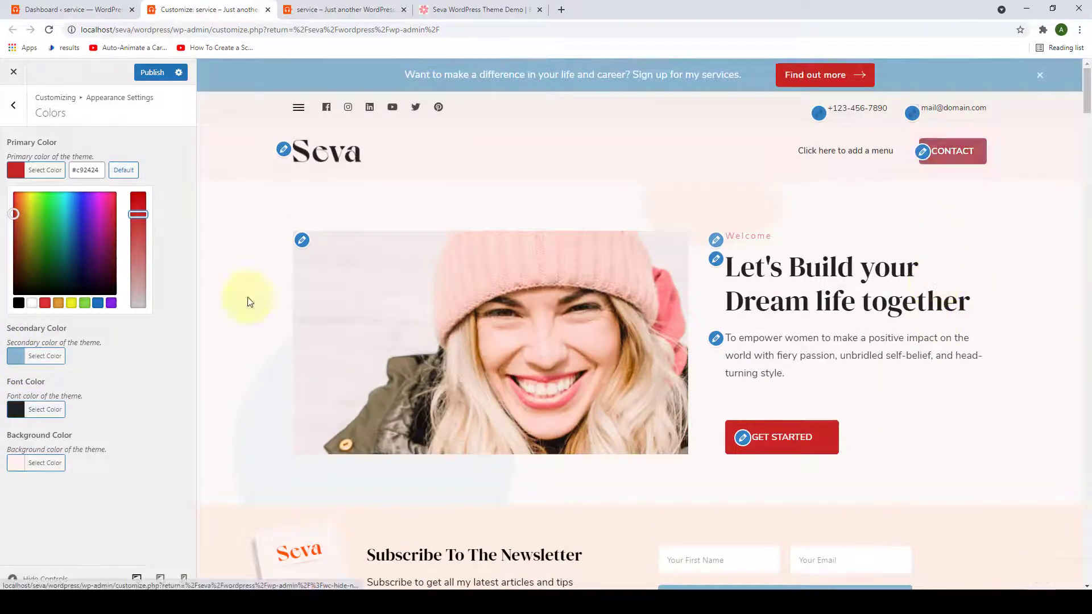
Try a blue secondary colour, #1456c9.
left_click(45, 356)
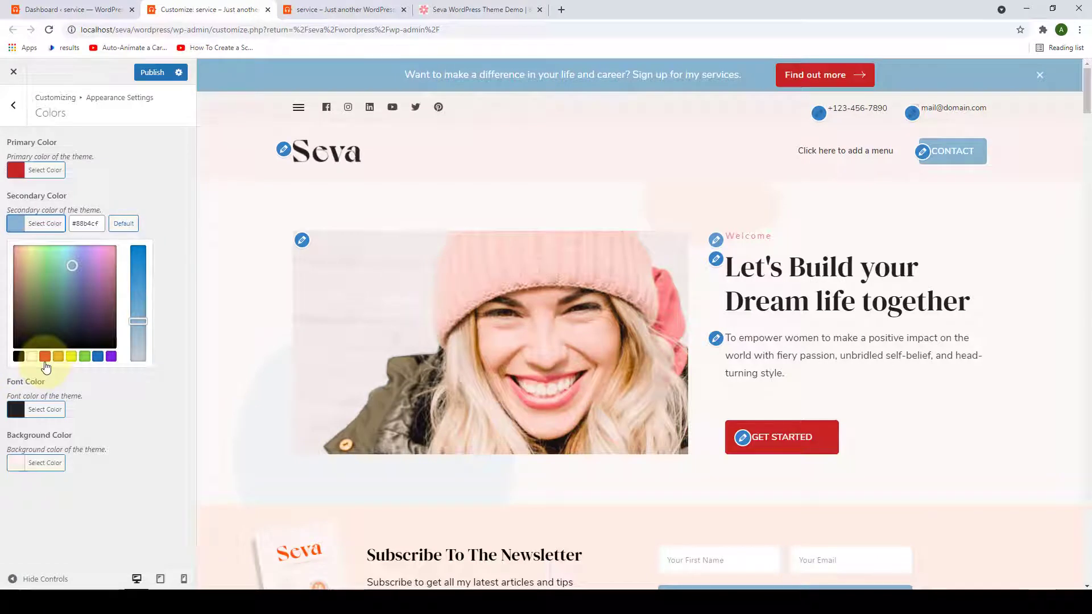
left_click(98, 357)
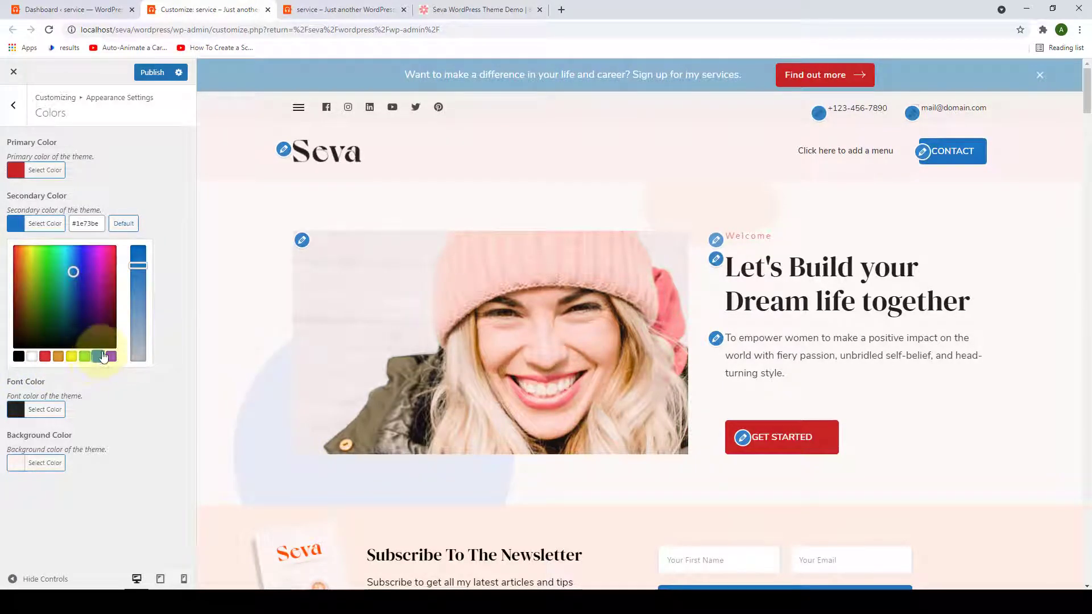
left_click(76, 268)
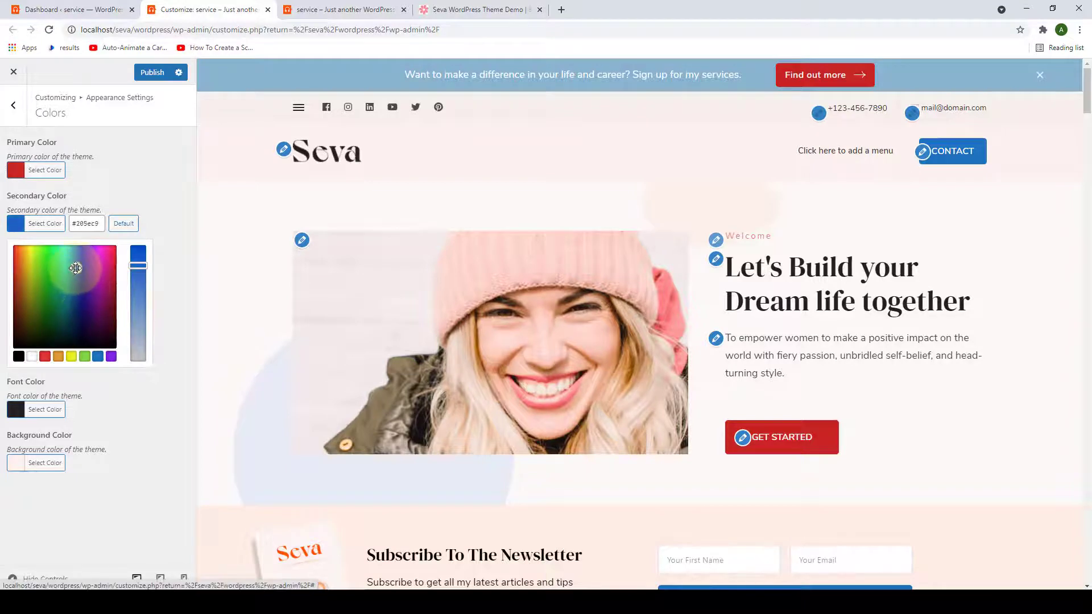
left_click(140, 259)
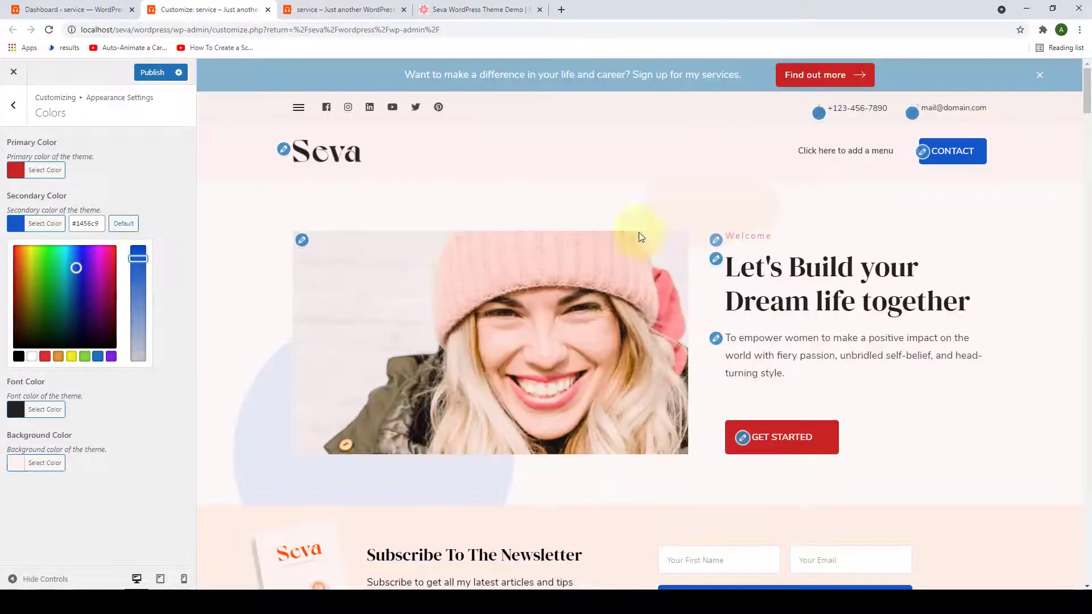
scroll(858, 271, "down", 4)
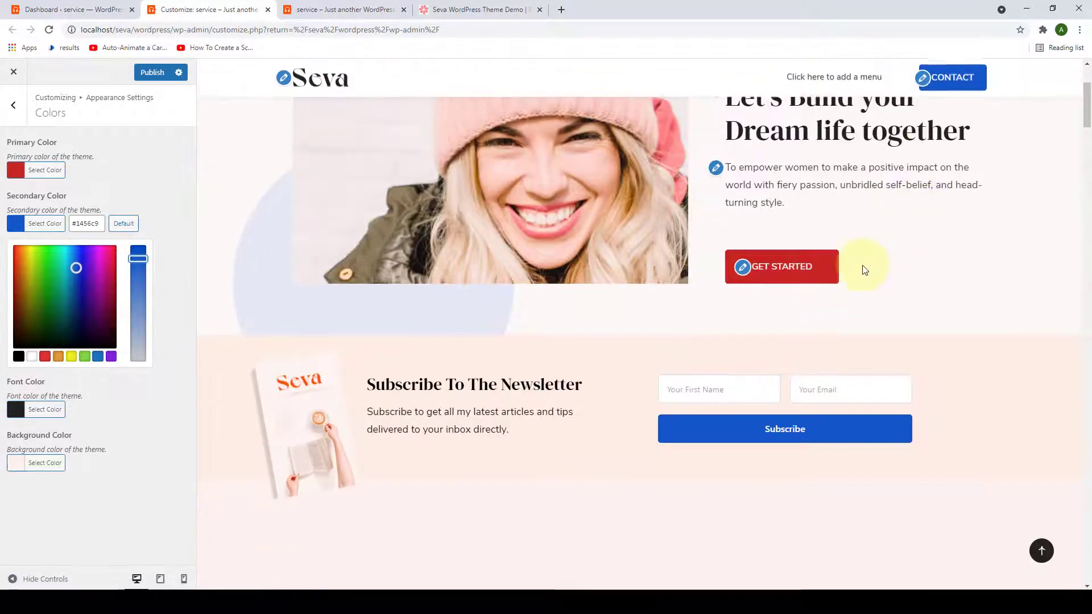
scroll(794, 239, "down", 3)
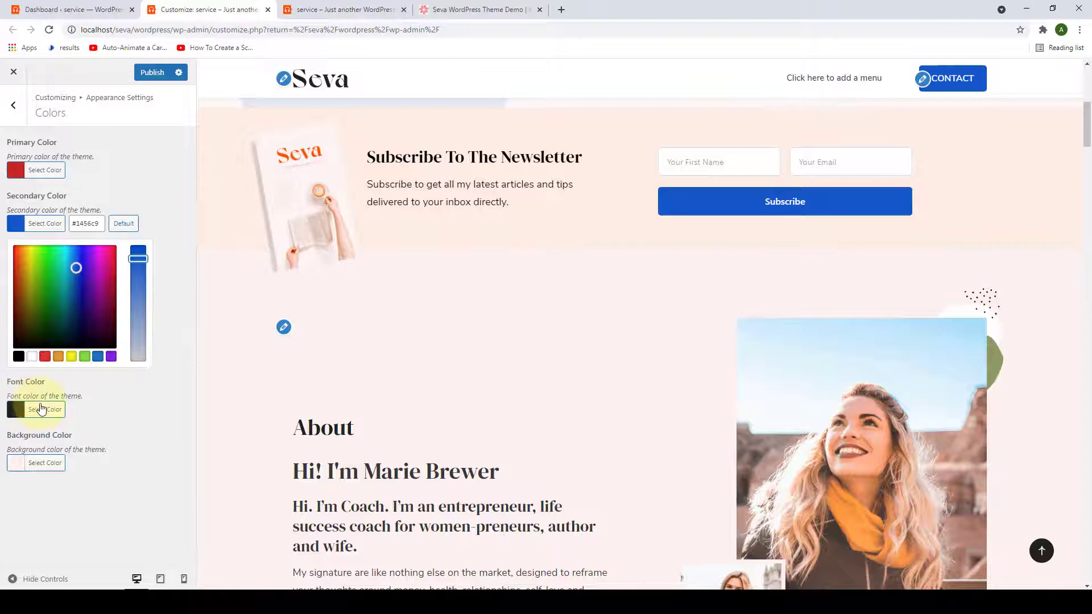
scroll(417, 224, "down", 5)
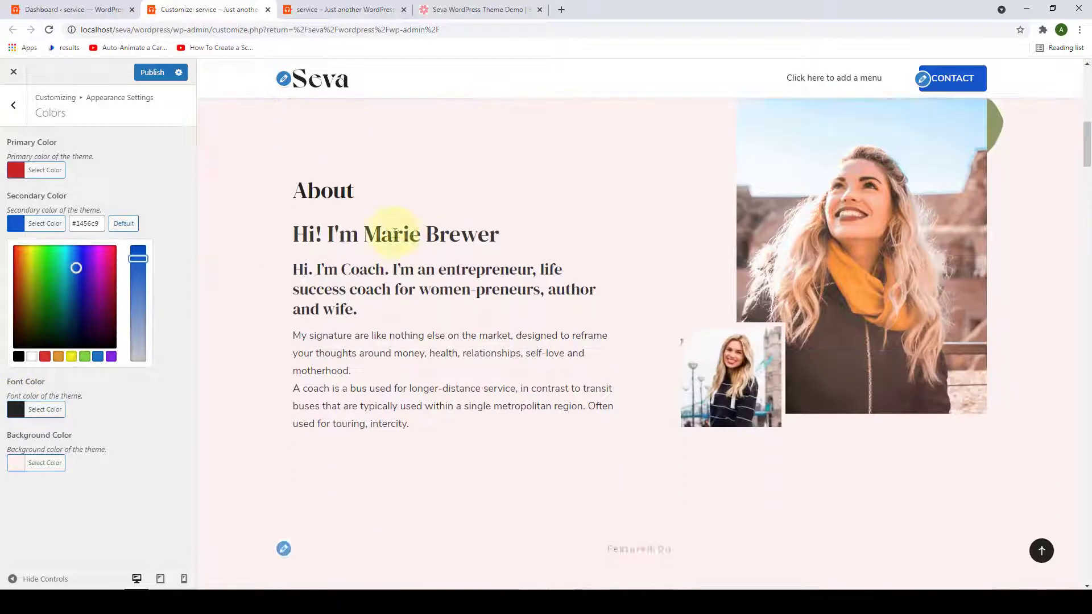
Change the font colour to blue.
left_click(45, 417)
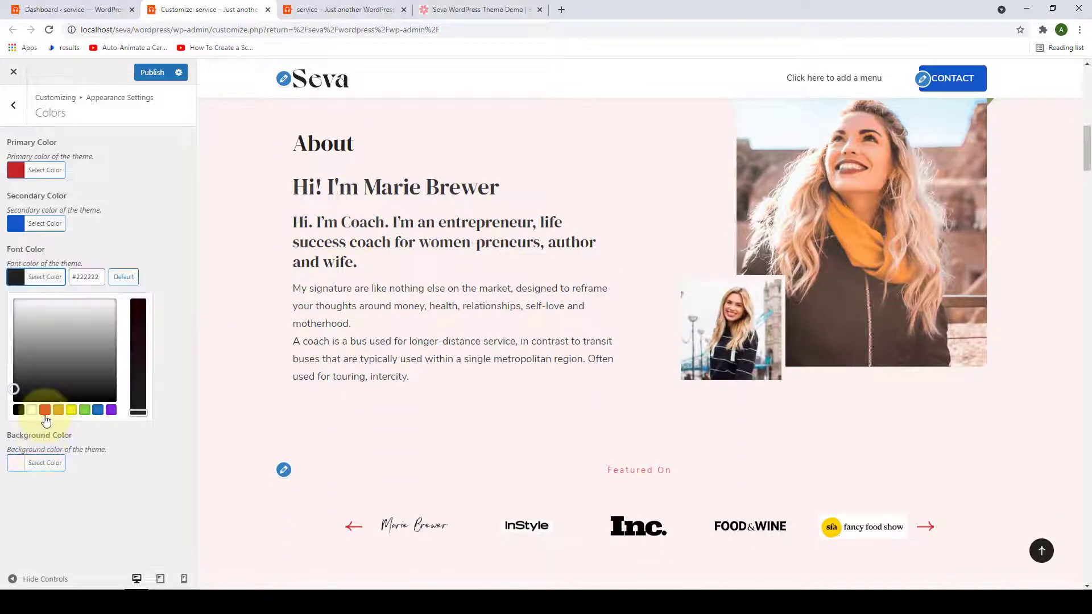
left_click(100, 413)
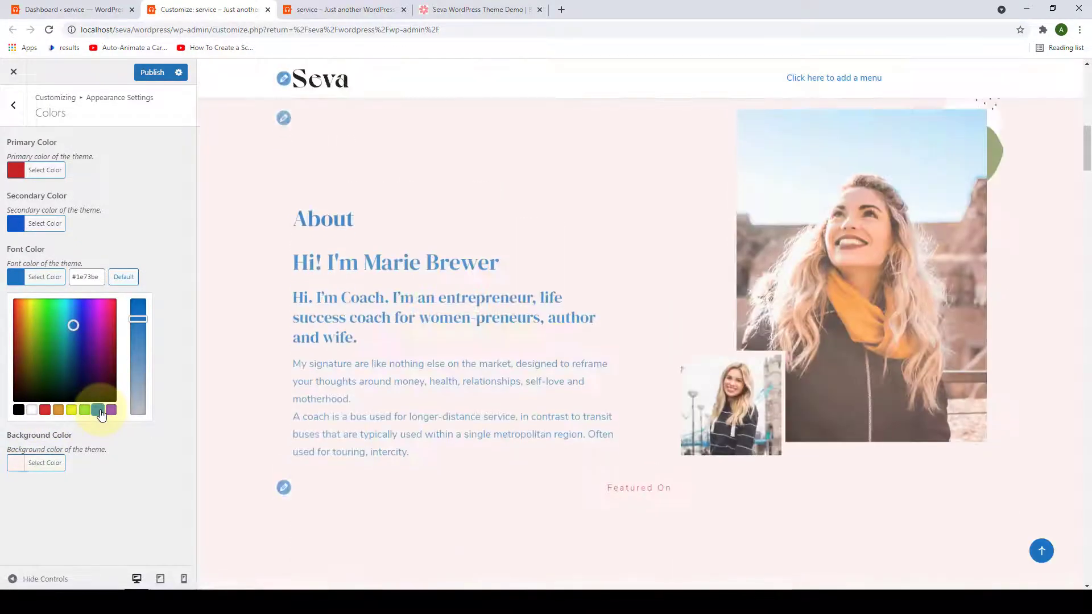
scroll(383, 260, "down", 10)
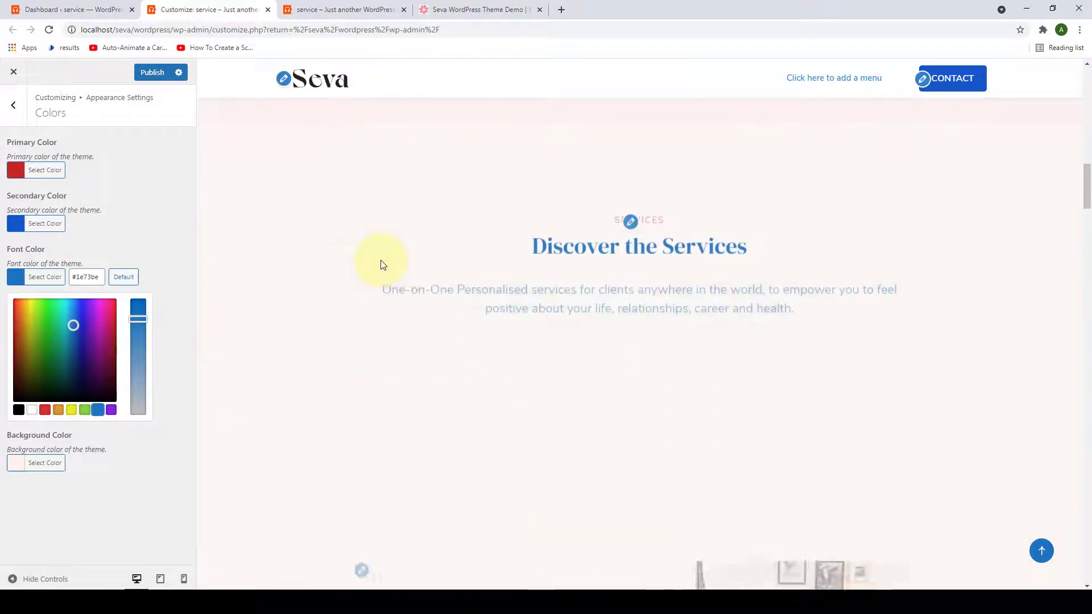
scroll(748, 244, "down", 7)
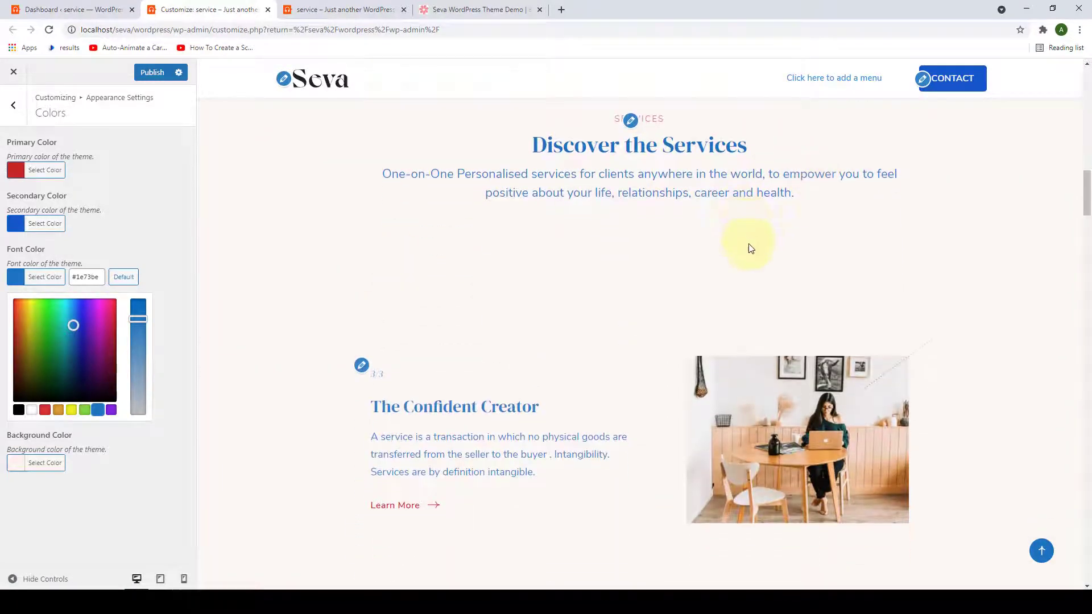
scroll(471, 219, "down", 3)
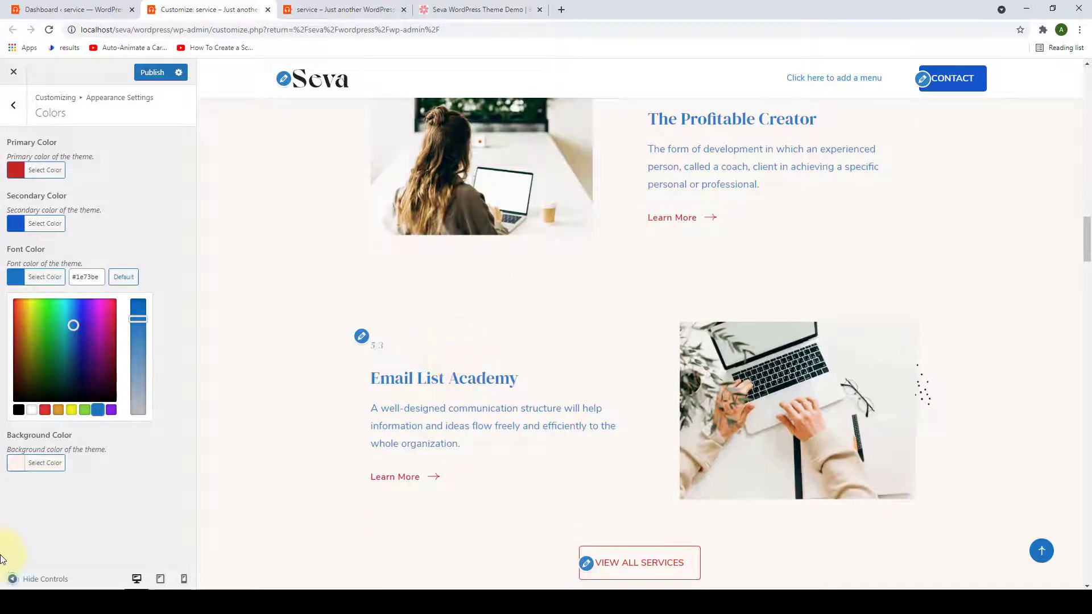
Make the site background white.
left_click(37, 469)
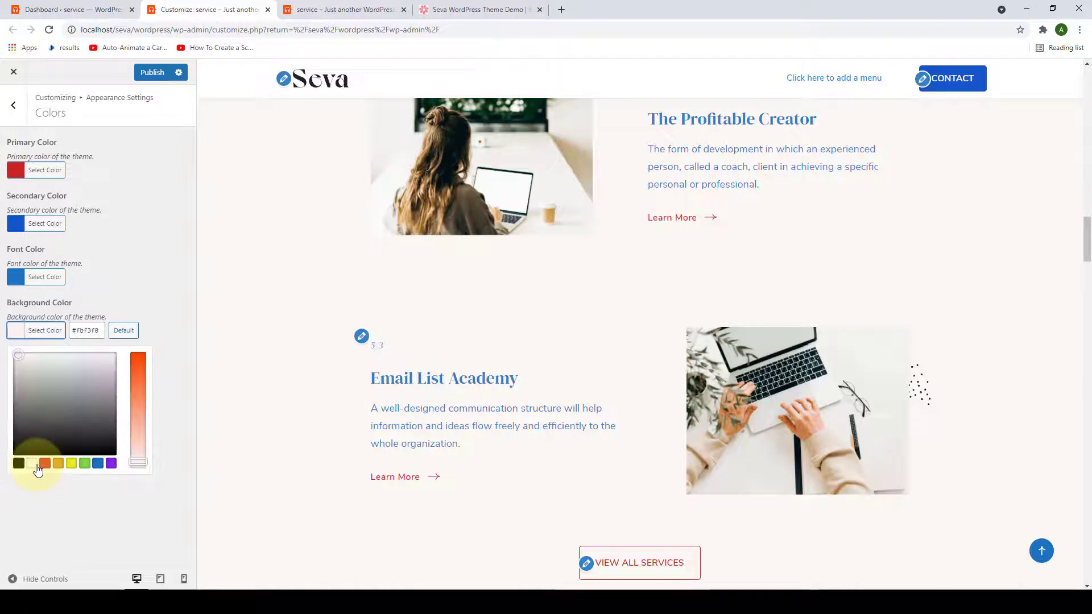
scroll(271, 344, "down", 2)
scroll(275, 432, "up", 4)
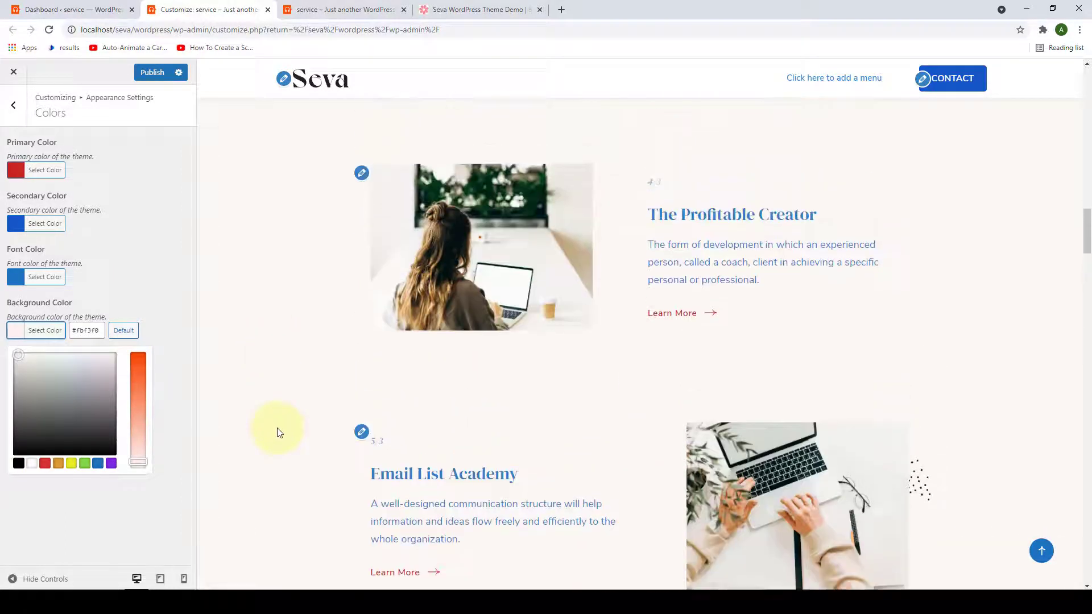
scroll(279, 432, "up", 1)
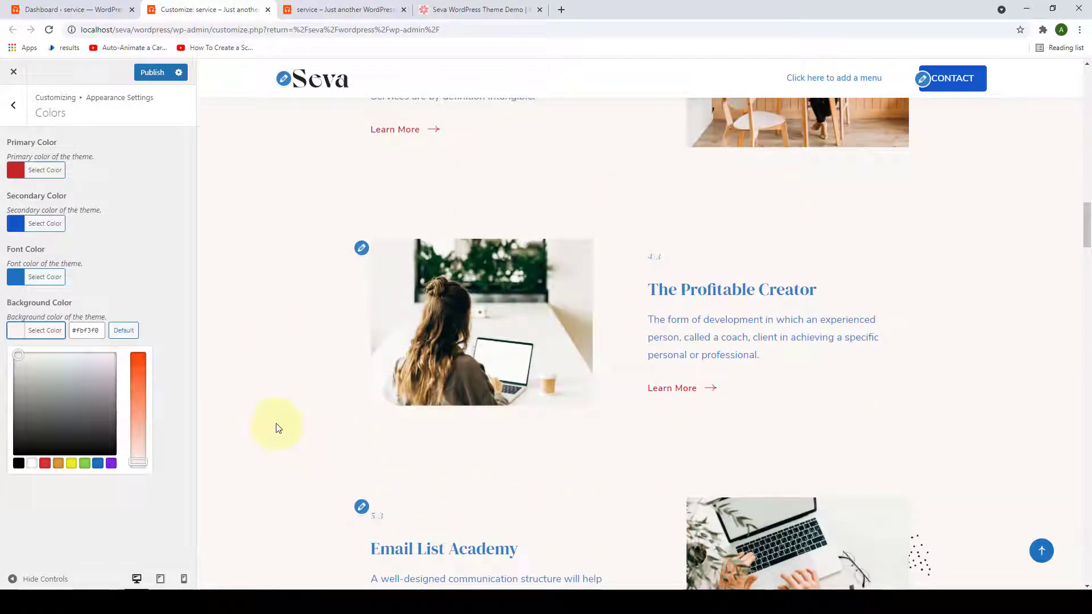
left_click(33, 465)
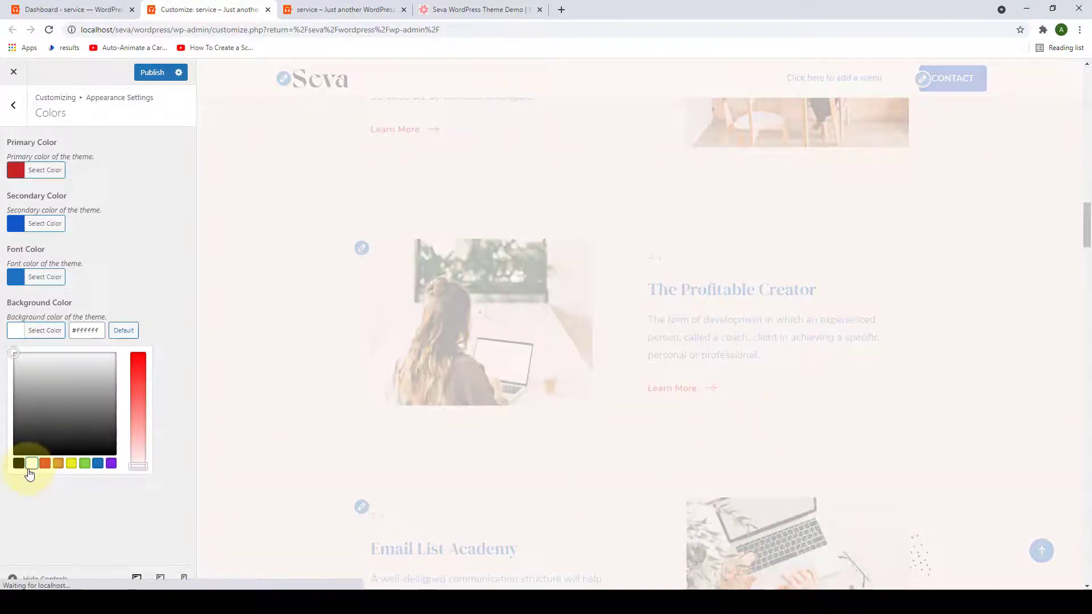
scroll(230, 398, "down", 4)
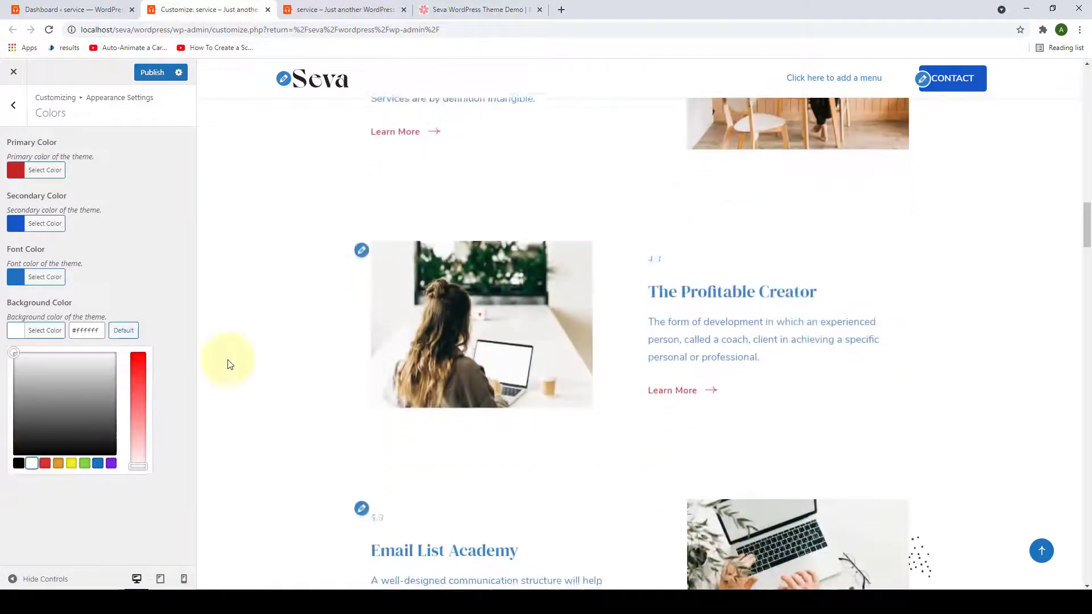
scroll(240, 447, "down", 5)
scroll(240, 448, "up", 8)
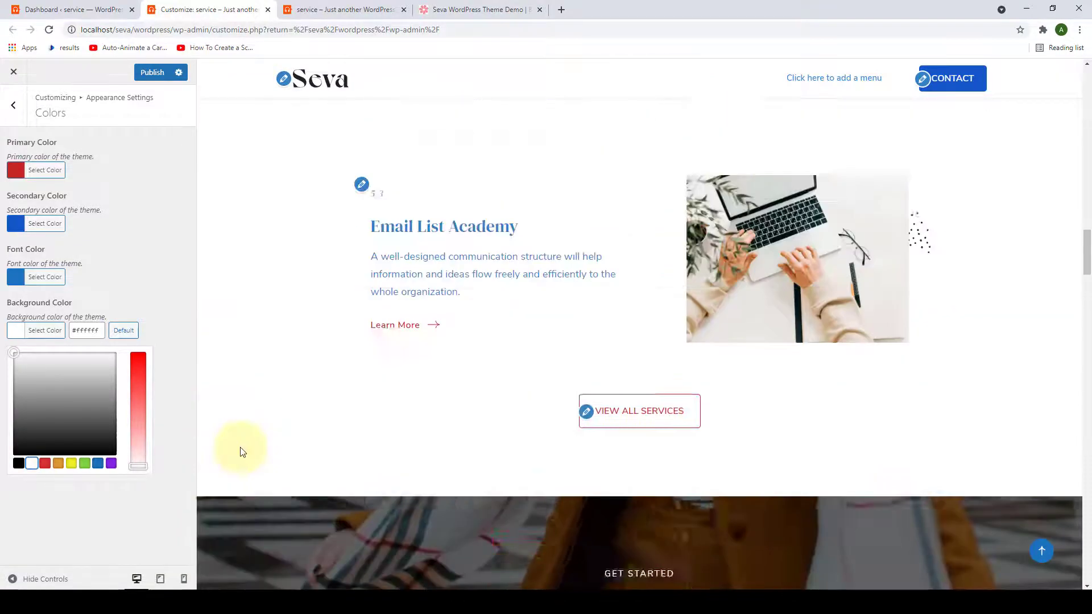
scroll(242, 446, "up", 14)
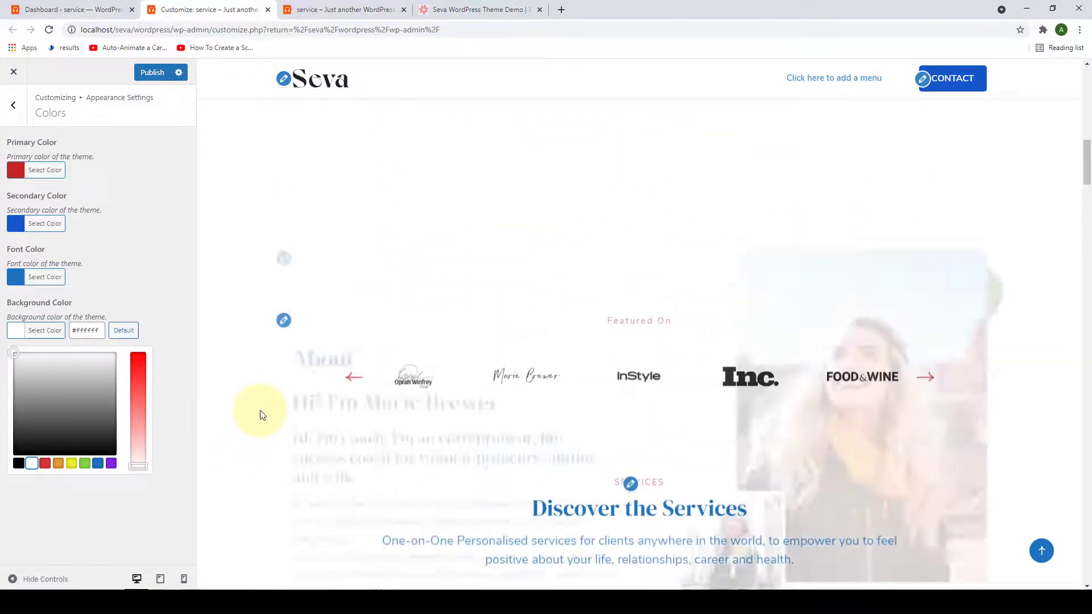
scroll(262, 414, "down", 1)
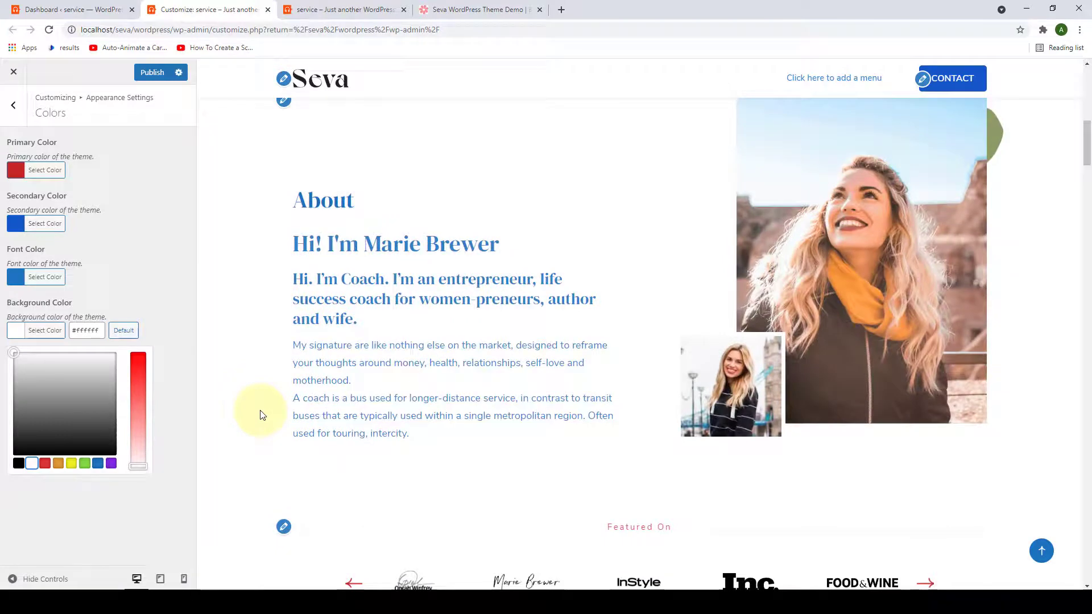
Reset the background, font, secondary and primary colours to the theme defaults.
left_click(134, 332)
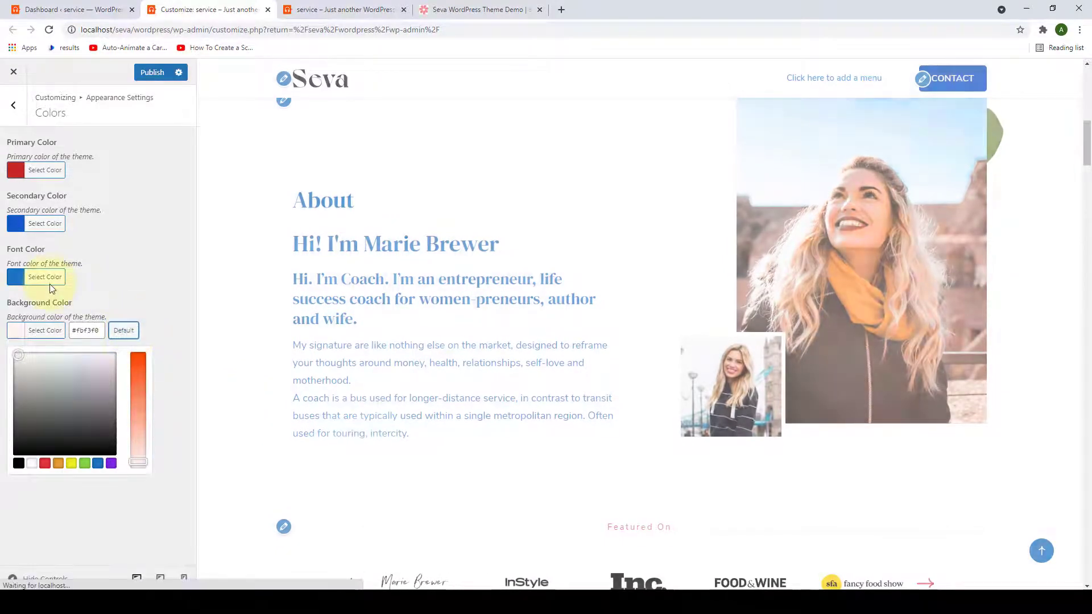
left_click(45, 277)
left_click(123, 277)
left_click(54, 231)
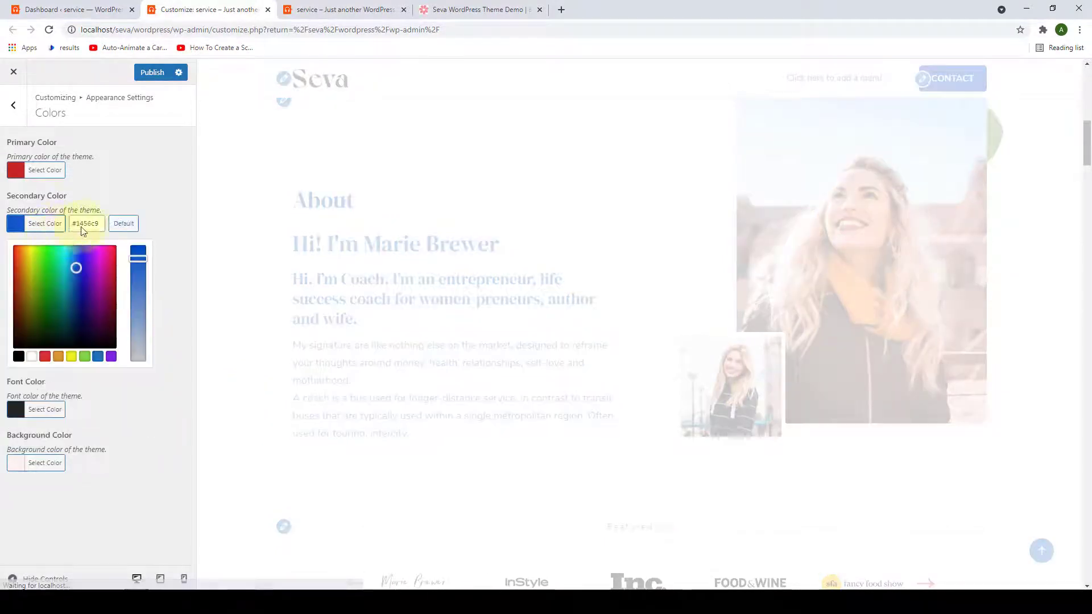
left_click(122, 223)
left_click(36, 172)
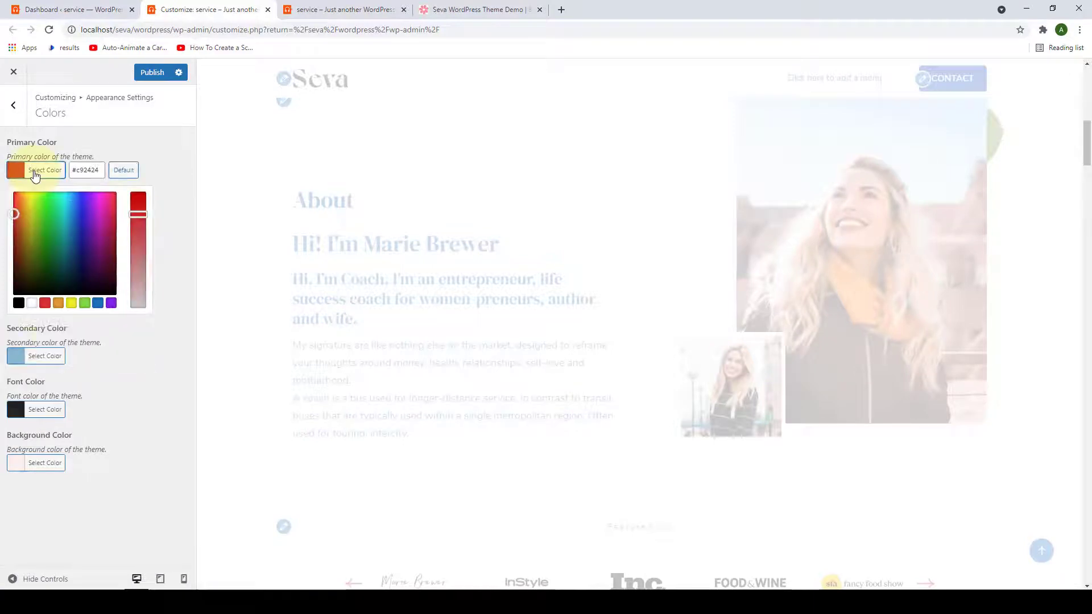
left_click(130, 169)
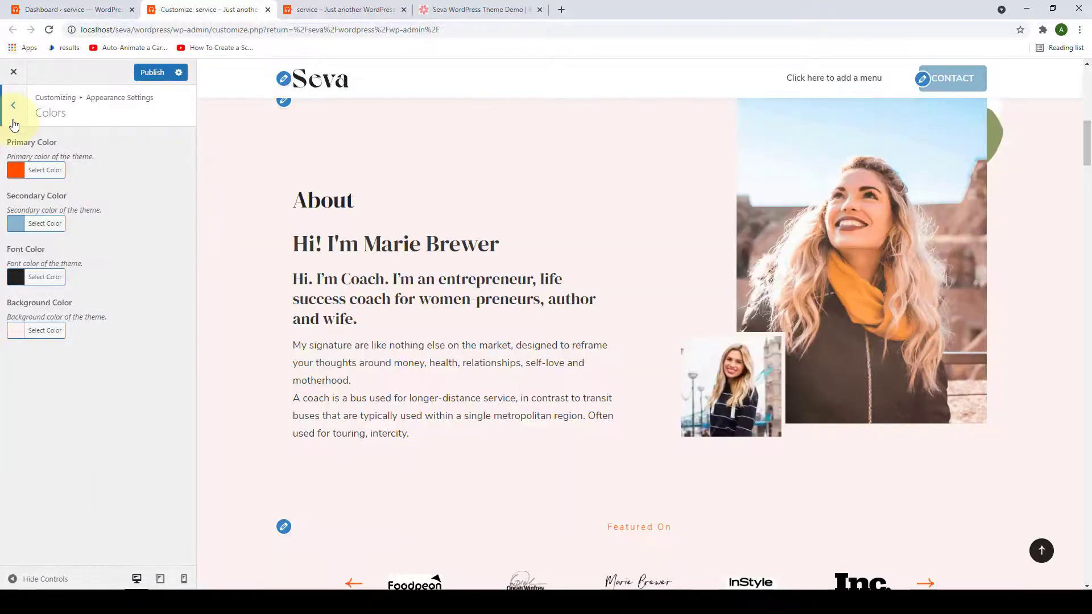
left_click(13, 104)
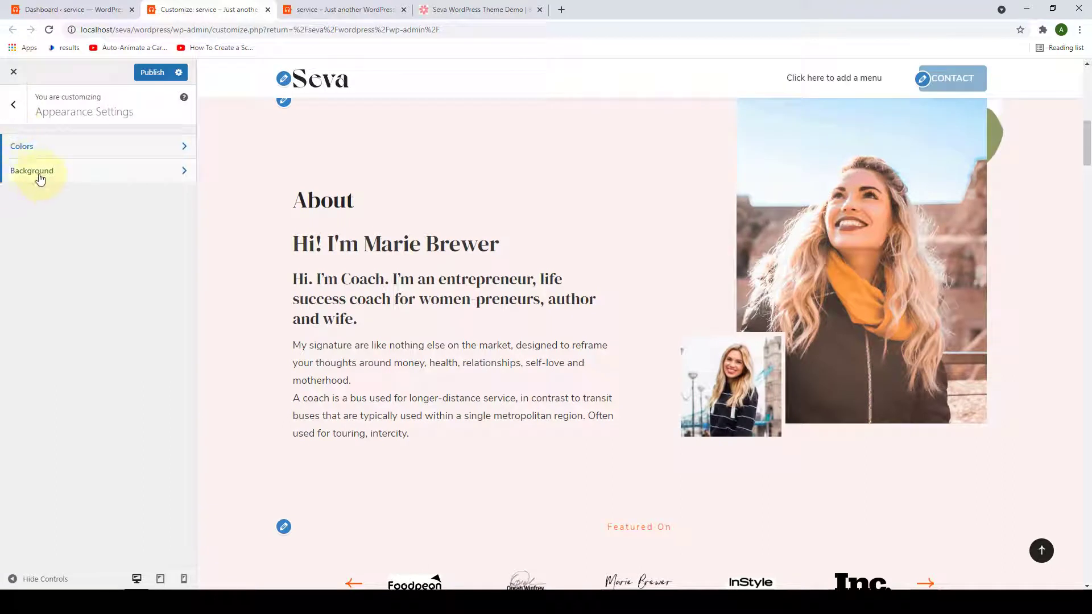
Set the orange plant photo from the Media Library as the body background image at Original size.
left_click(74, 175)
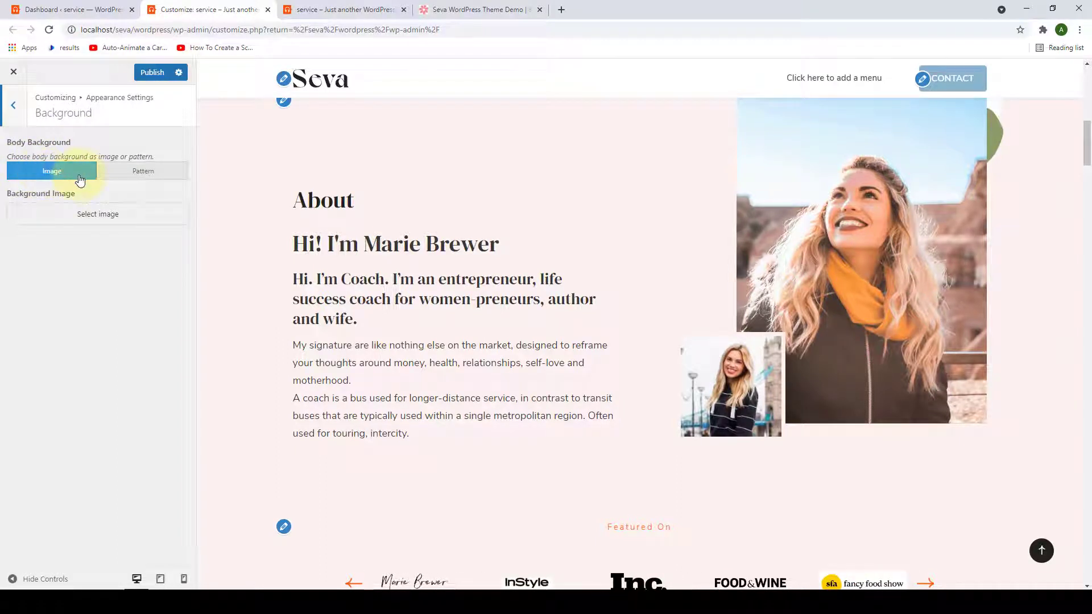
left_click(112, 220)
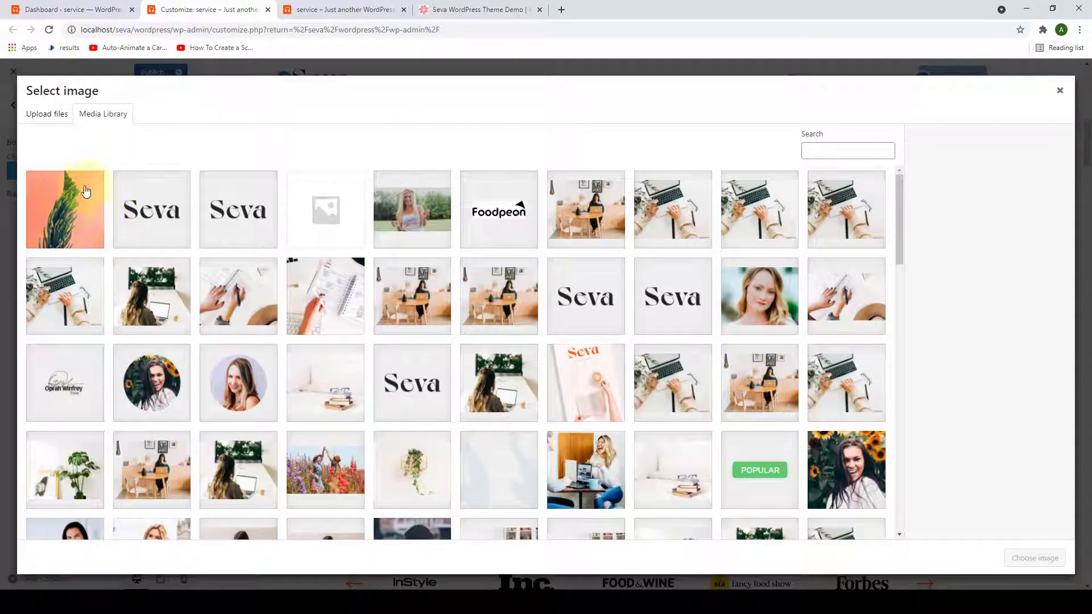
left_click(66, 191)
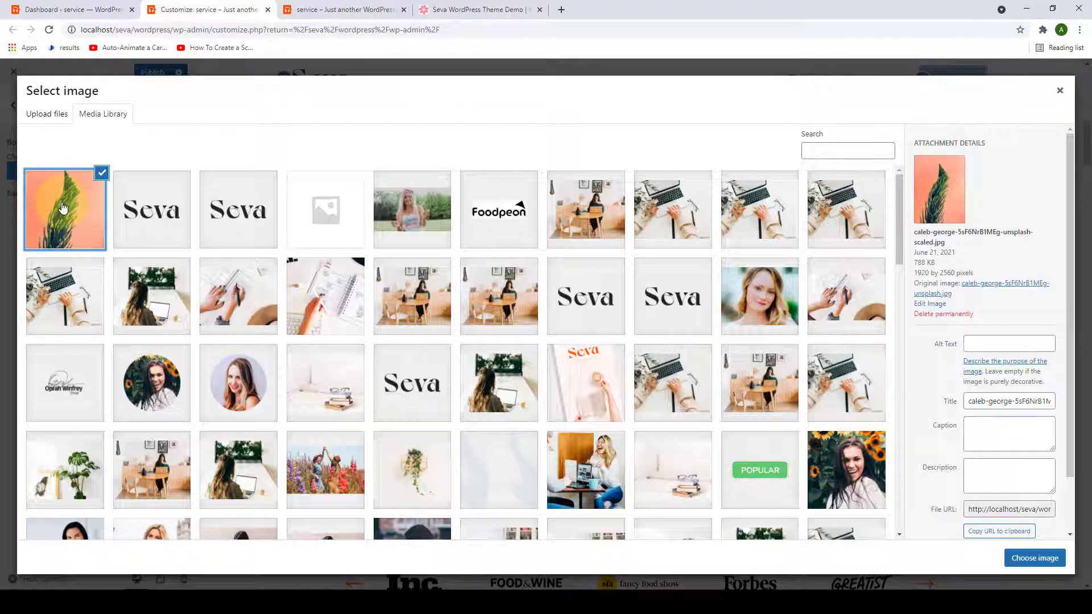
left_click(1035, 558)
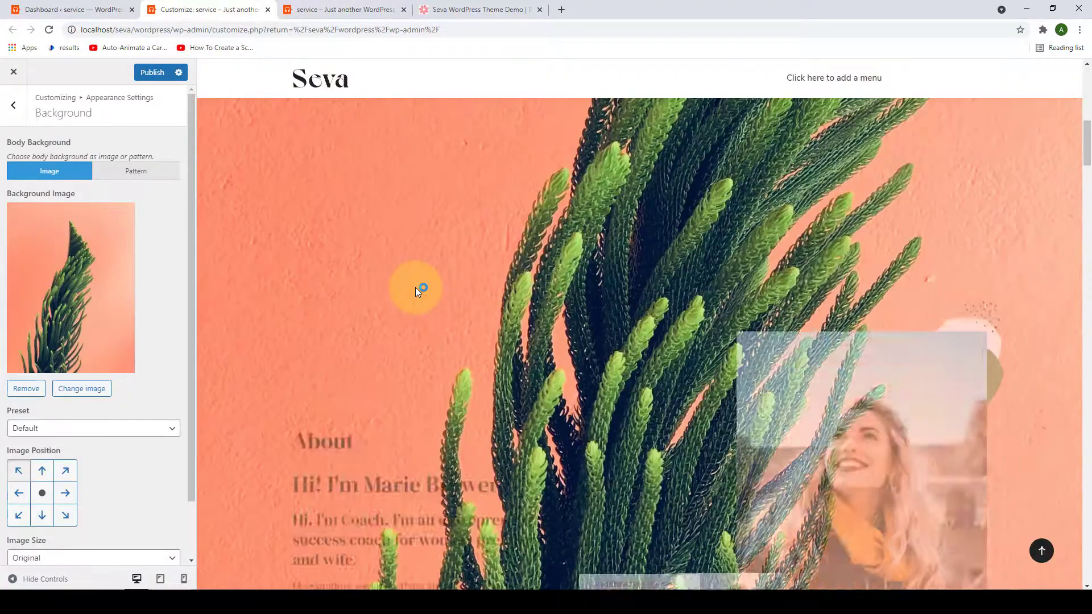
scroll(589, 266, "up", 1)
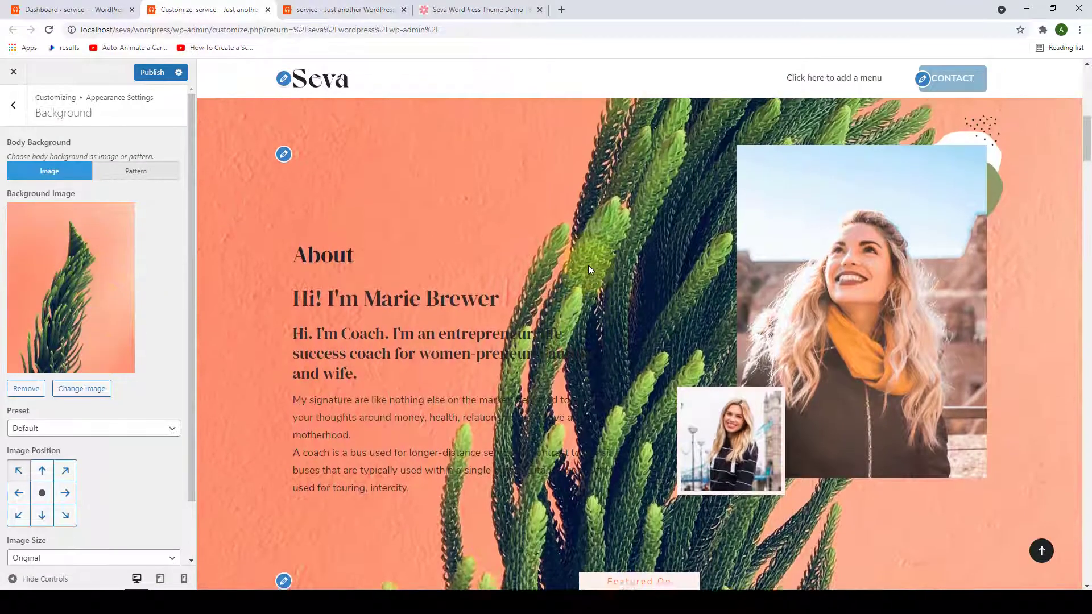
scroll(588, 265, "up", 10)
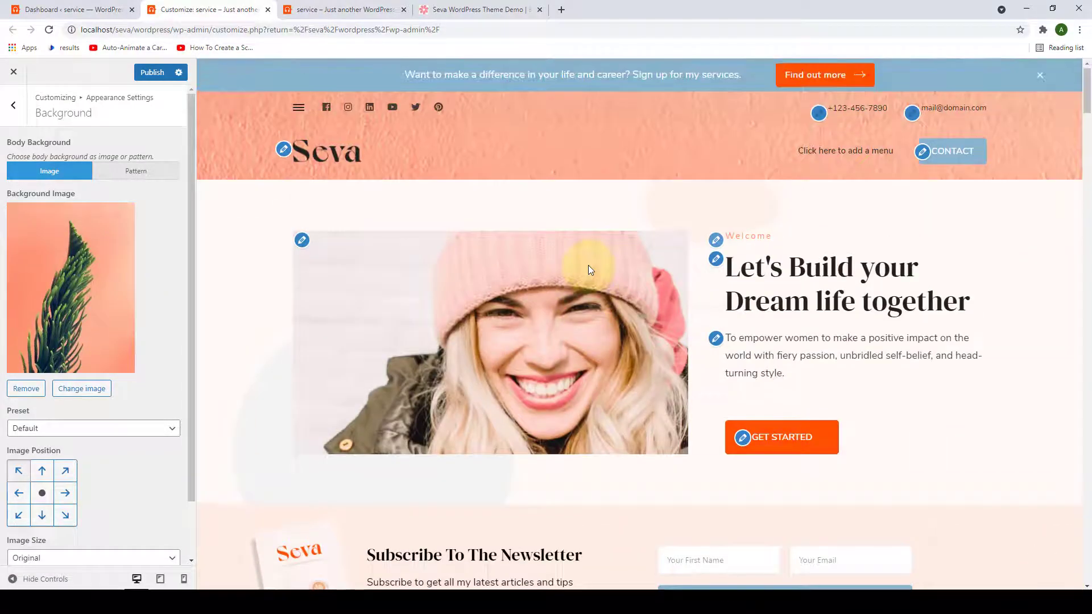
scroll(588, 269, "down", 12)
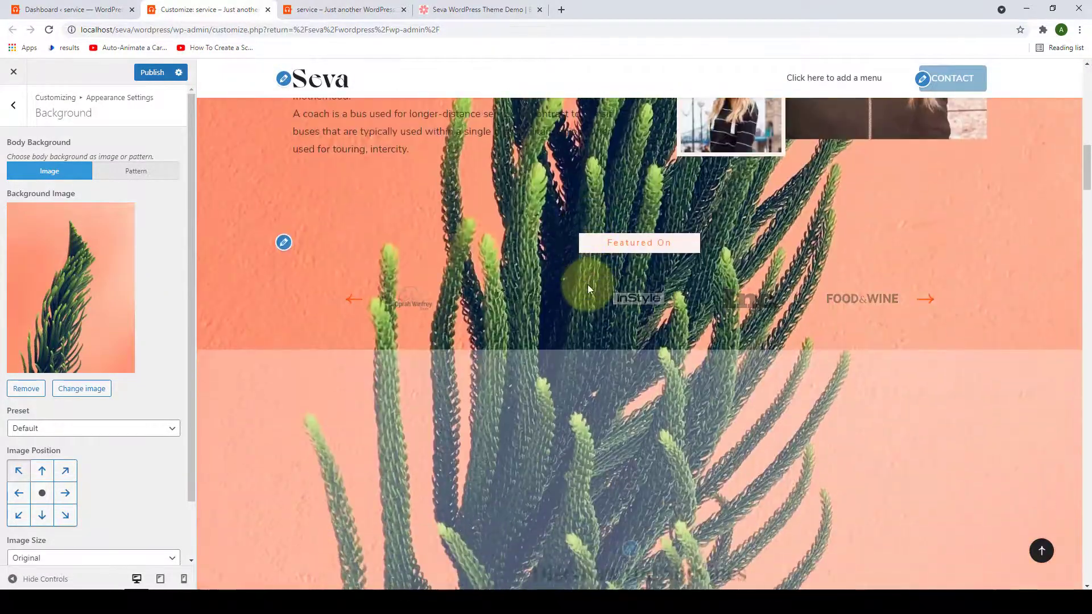
scroll(588, 284, "down", 10)
scroll(136, 398, "down", 1)
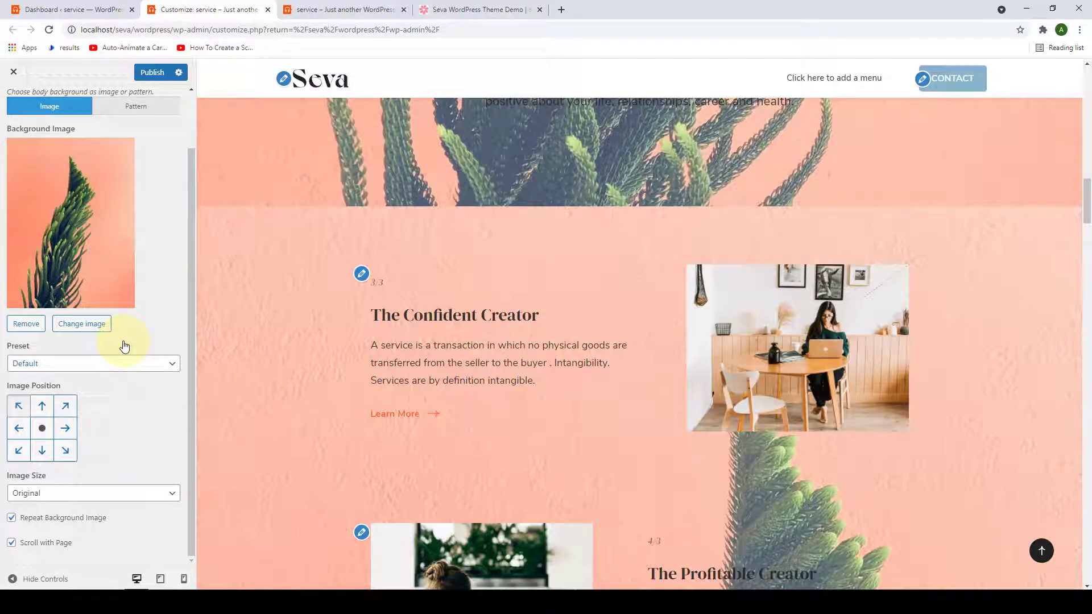
scroll(125, 347, "up", 2)
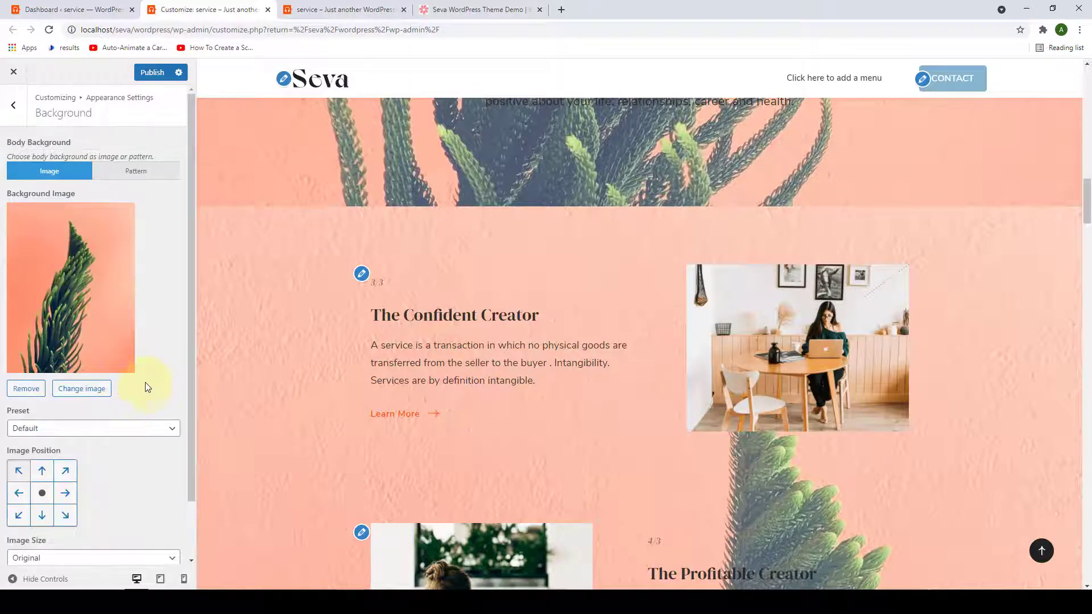
Remove the plant background image, try the third Pattern, then settle on No bg.
left_click(25, 389)
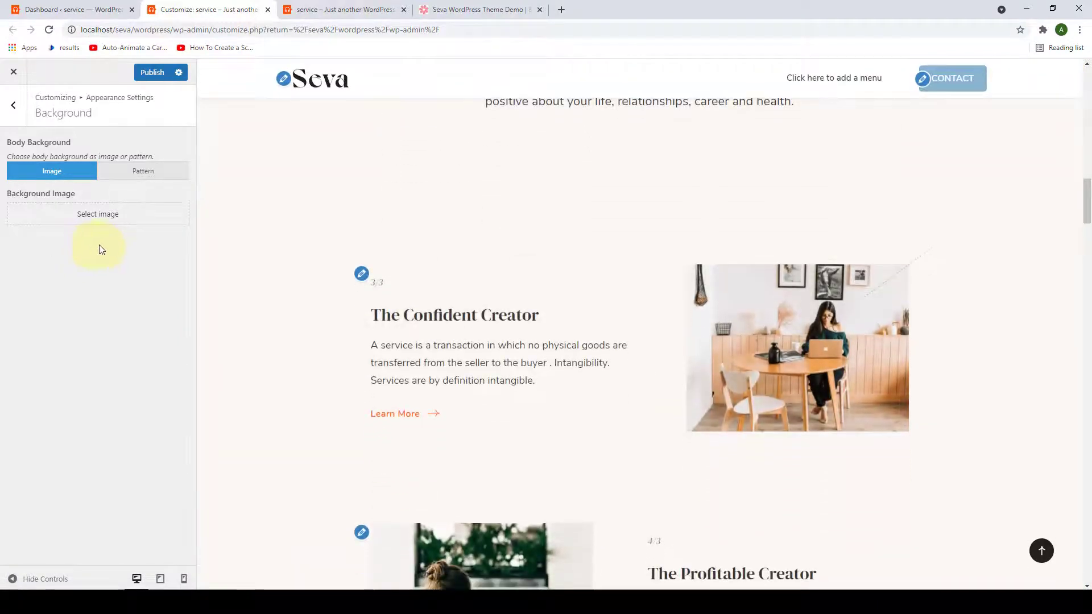
left_click(145, 176)
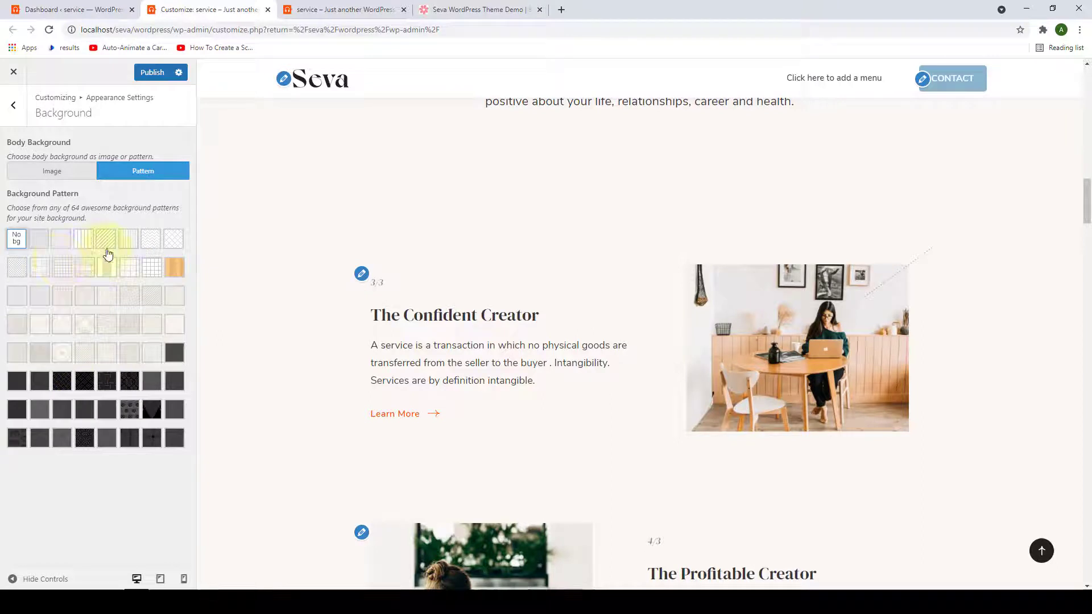
left_click(61, 240)
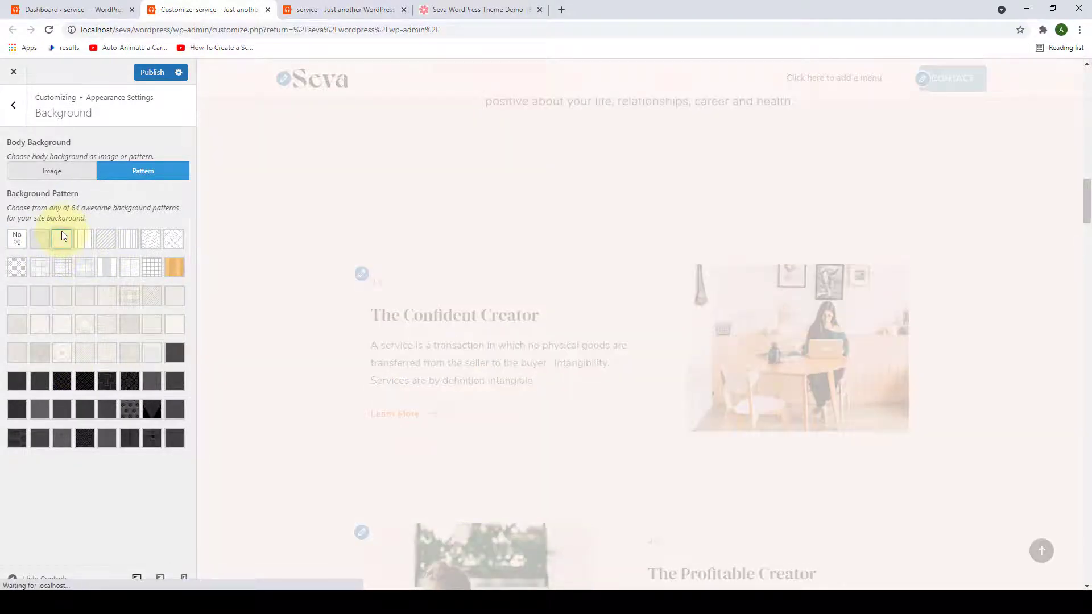
scroll(385, 351, "up", 7)
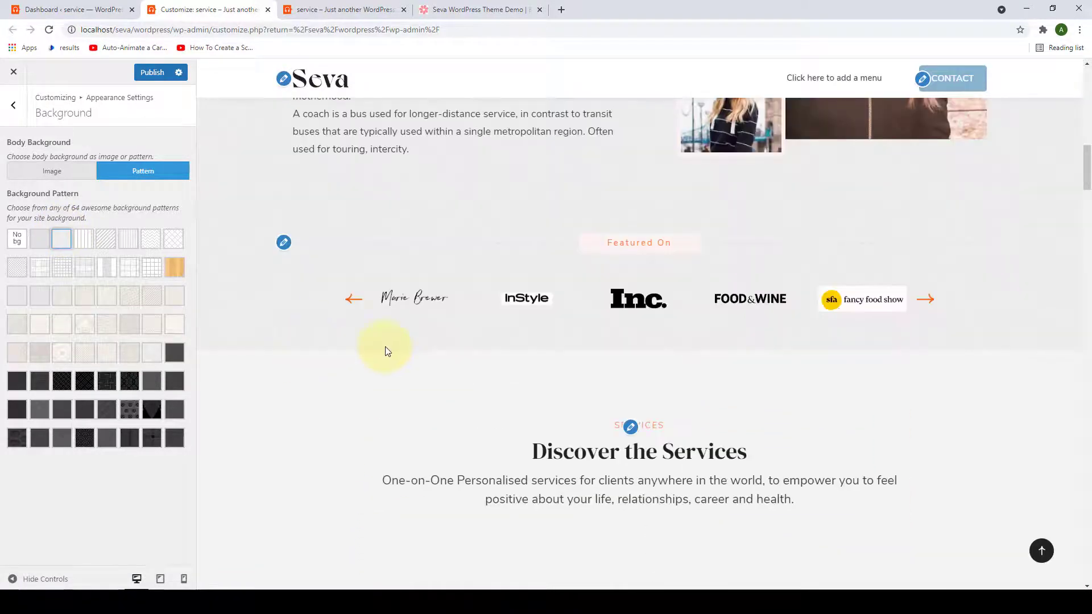
scroll(541, 333, "up", 6)
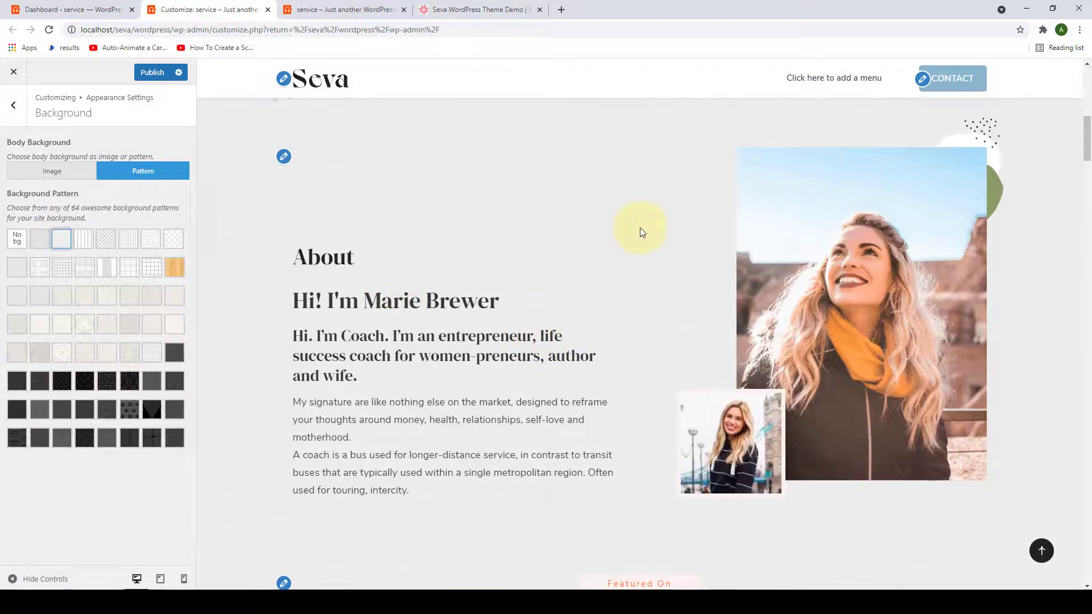
scroll(641, 232, "up", 9)
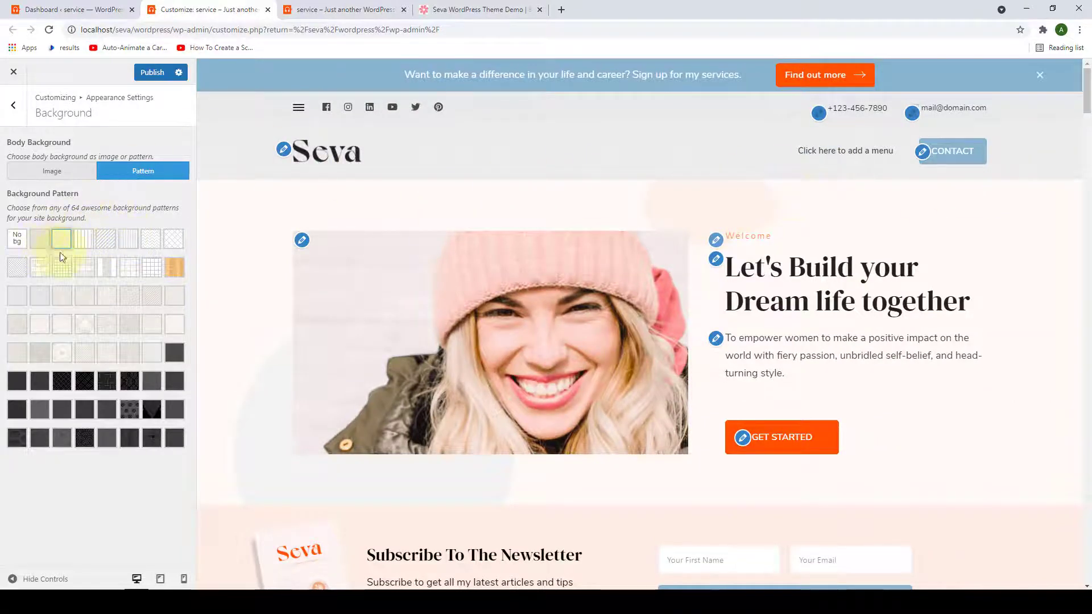
left_click(15, 245)
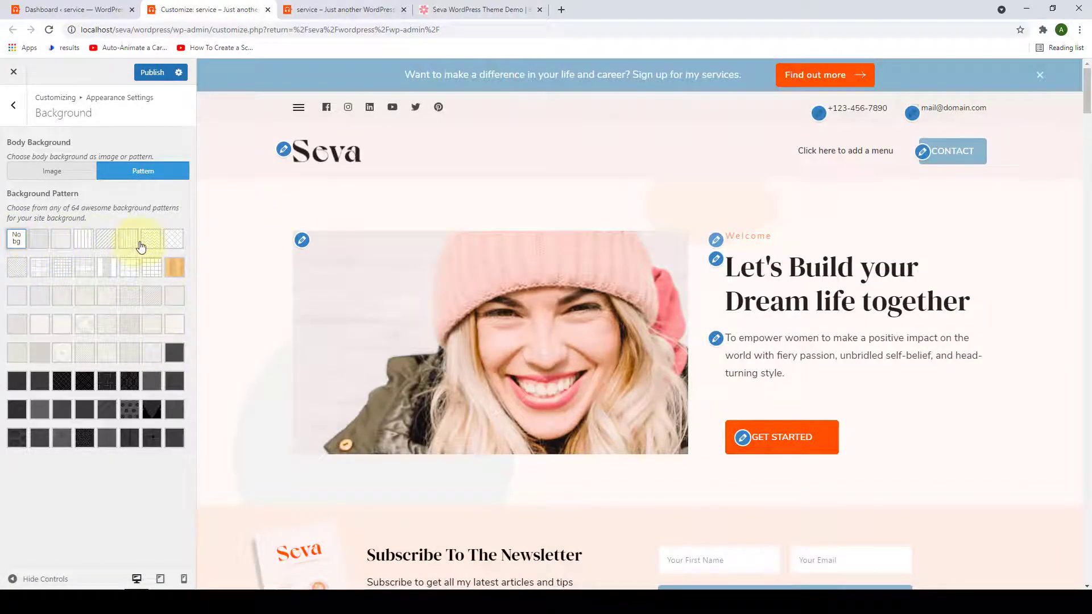
In Header Layout, try the fourth and fifth layouts, then choose the first layout with social icons above the logo.
left_click(13, 106)
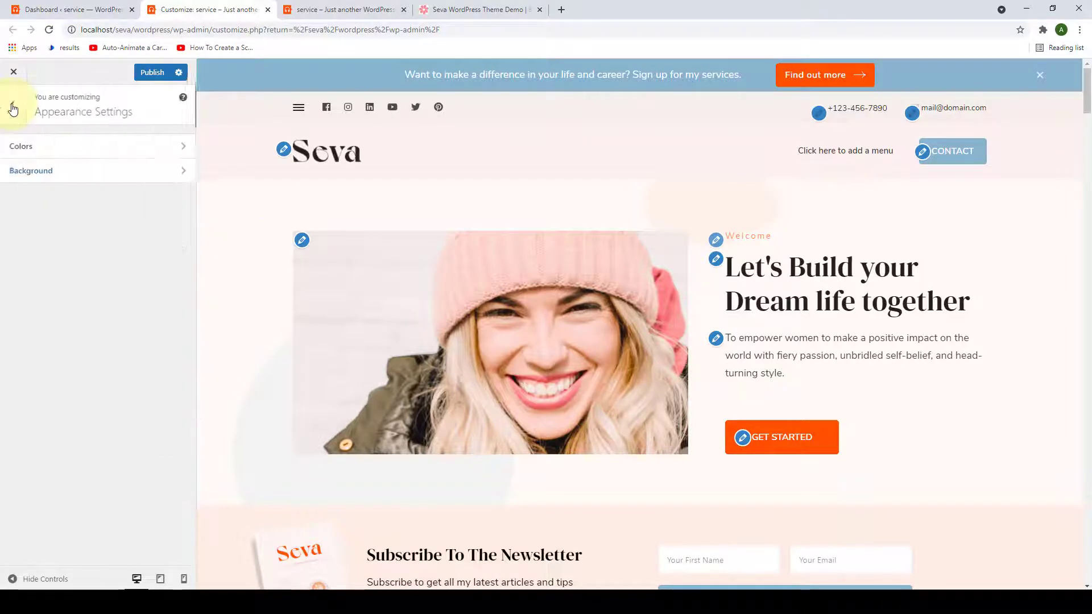
left_click(13, 109)
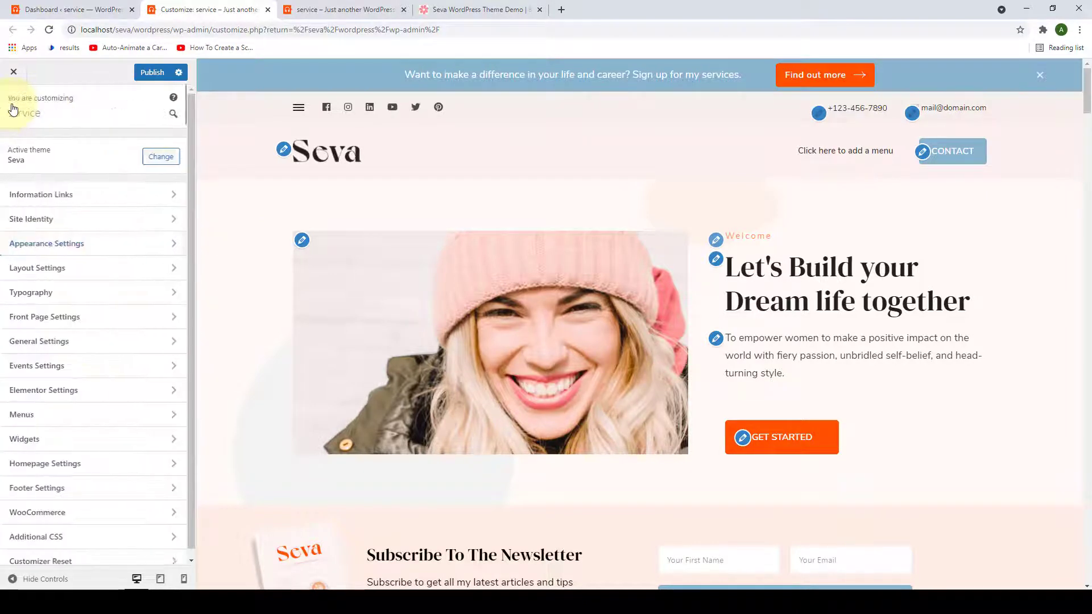
left_click(79, 276)
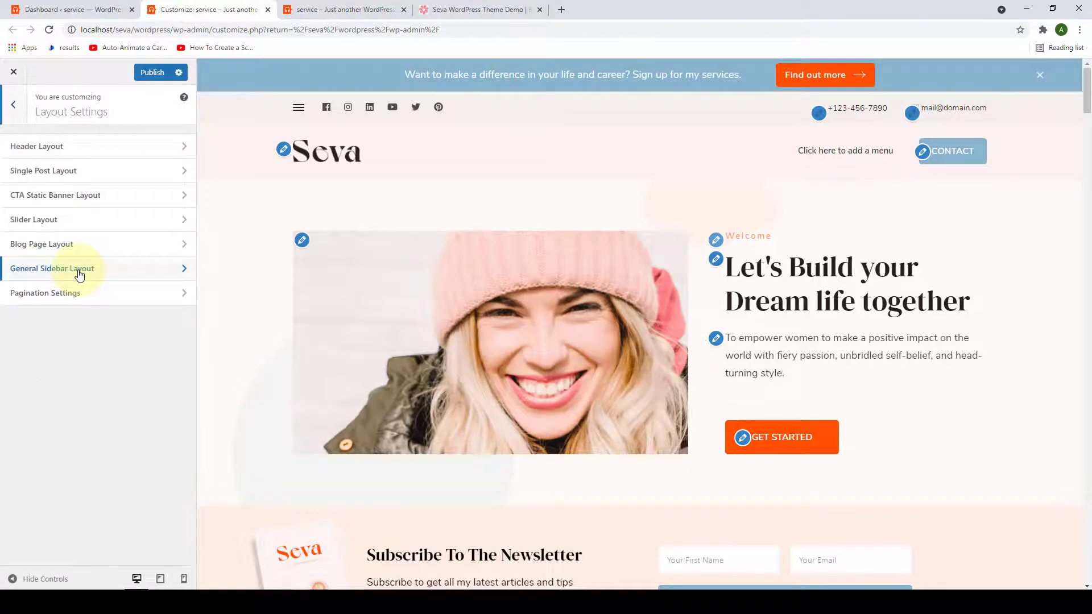
left_click(138, 154)
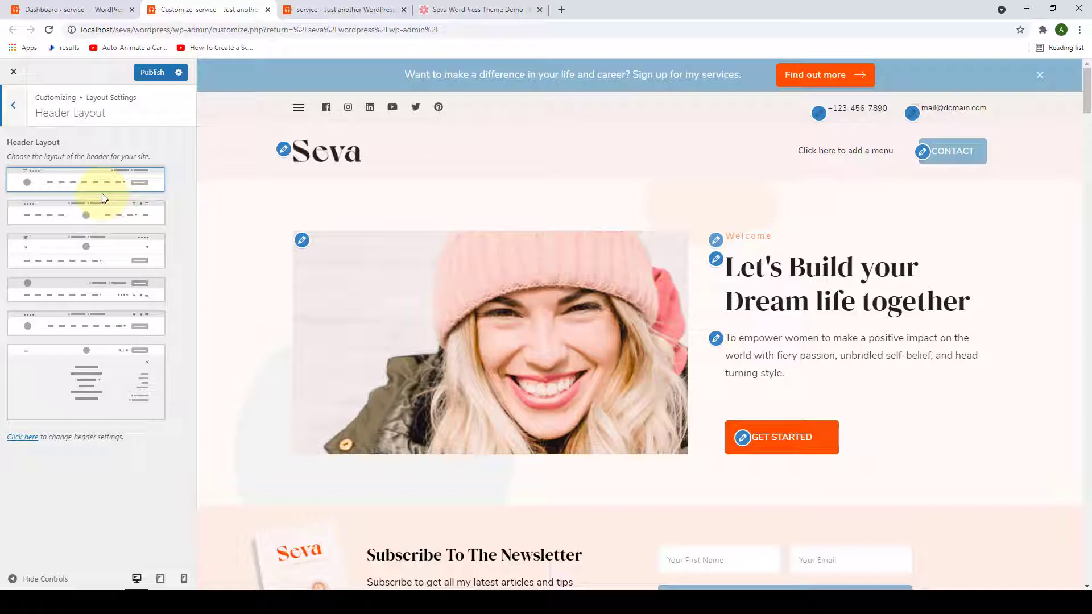
left_click(102, 292)
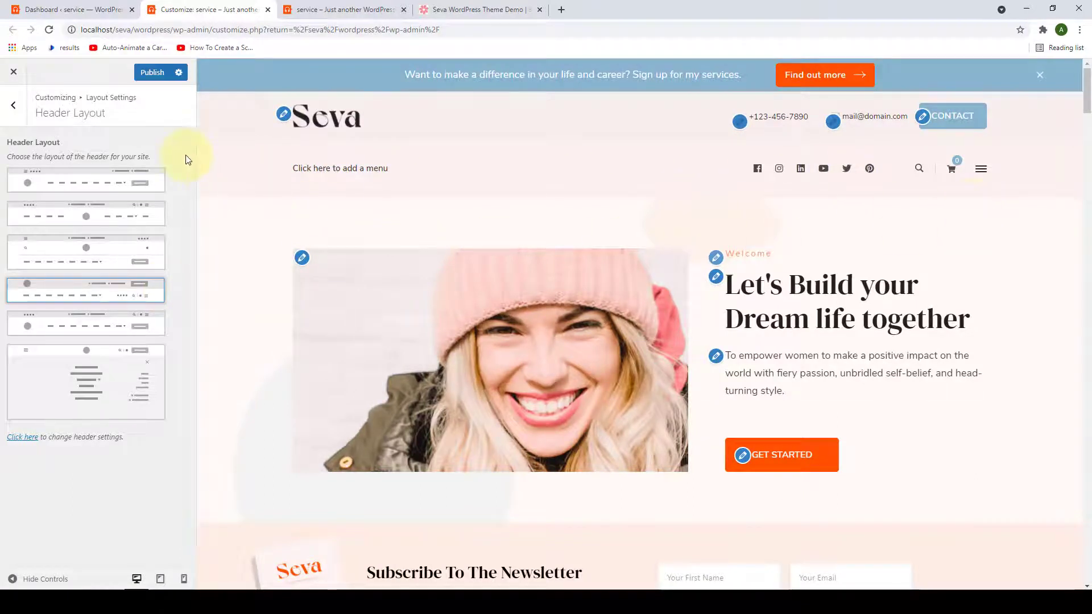
left_click(94, 329)
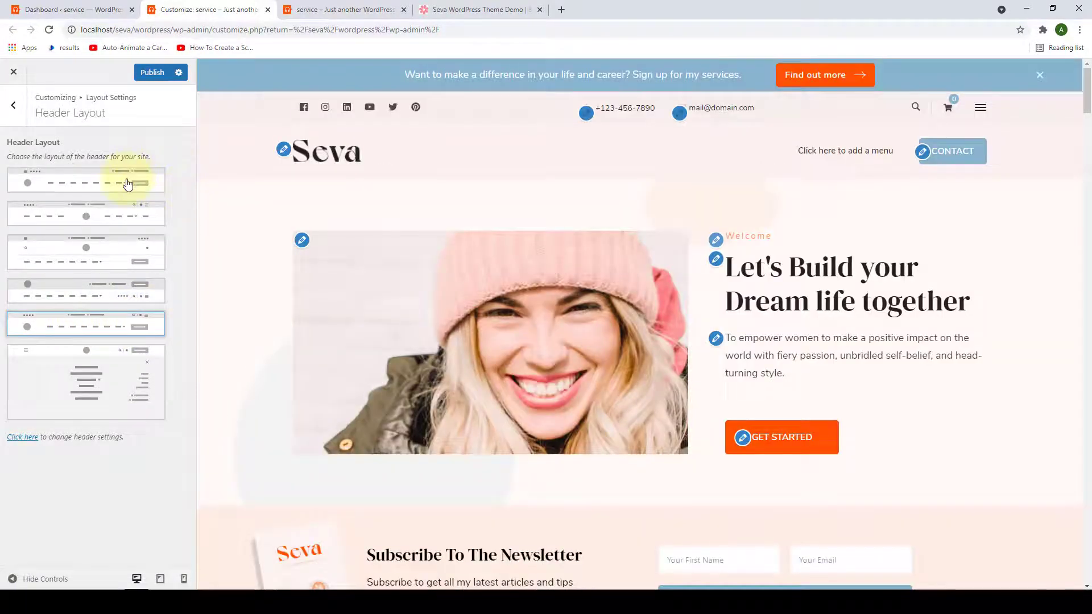
left_click(136, 181)
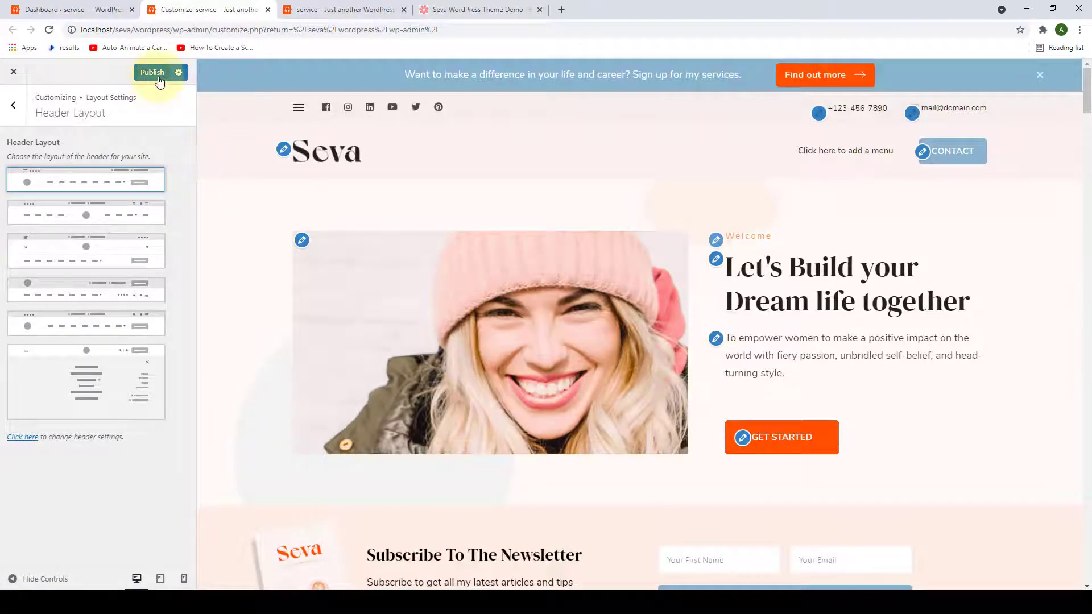
left_click(13, 105)
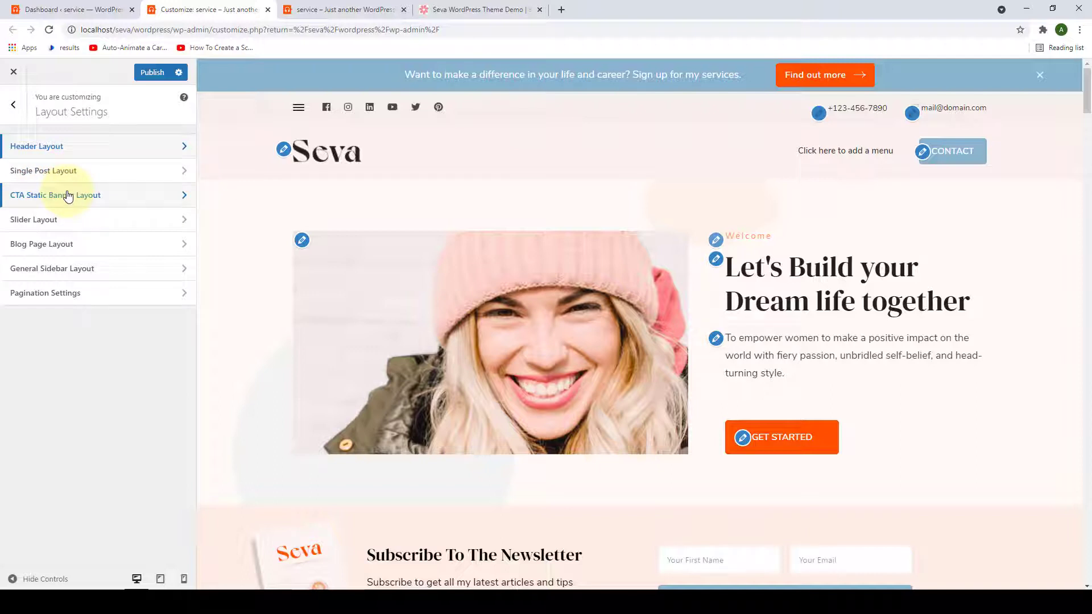
Try the text-over-image and image-left CTA Static Banner layouts, then restore the first layout.
left_click(107, 200)
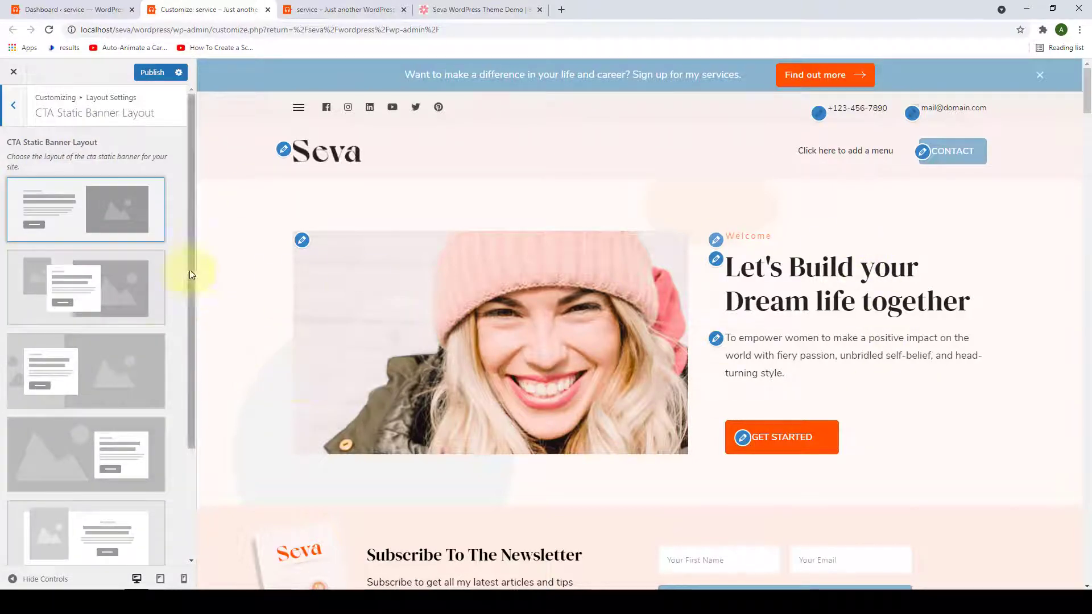
left_click_drag(195, 245, 201, 277)
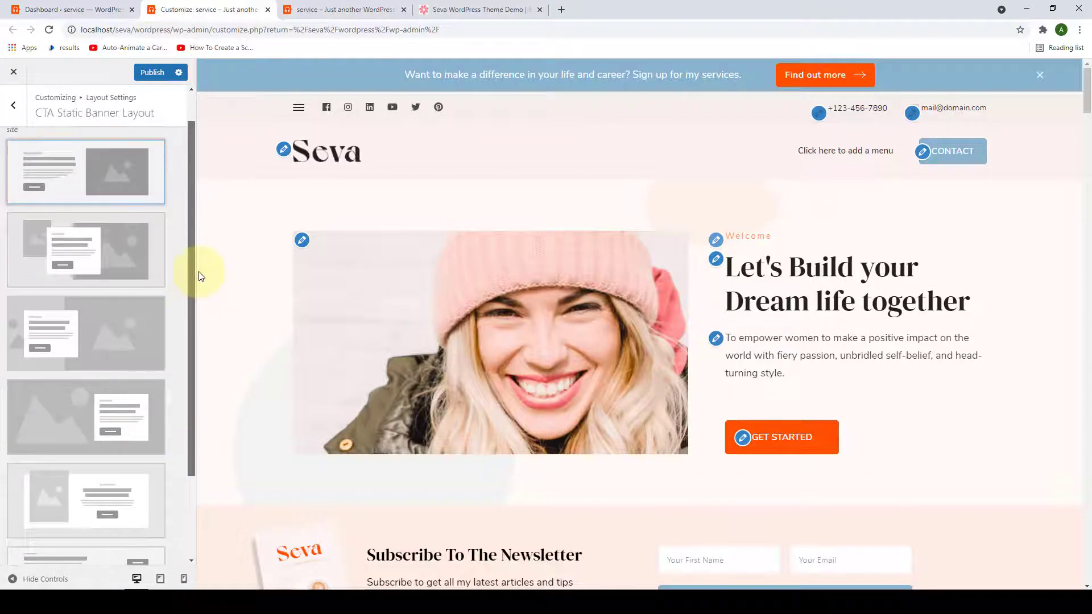
scroll(158, 256, "up", 1)
scroll(161, 245, "down", 2)
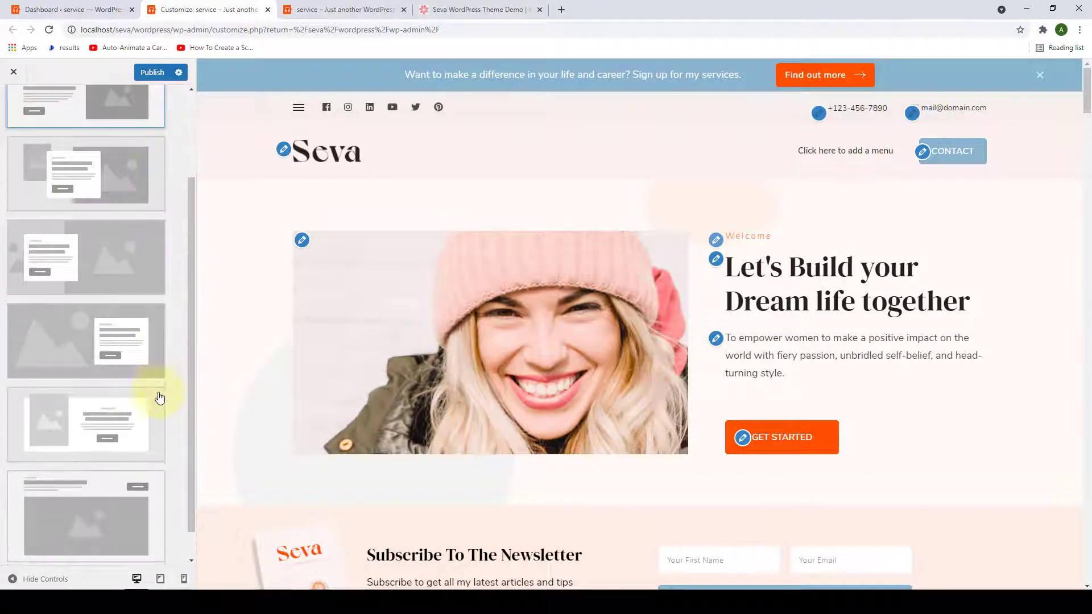
scroll(156, 458, "down", 2)
scroll(155, 444, "up", 5)
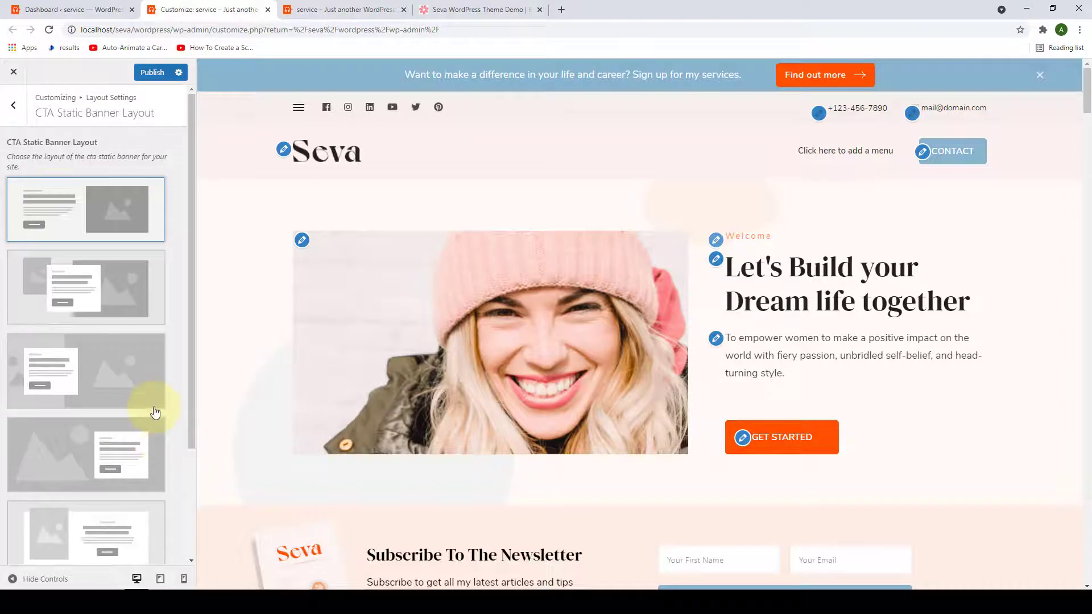
left_click(120, 393)
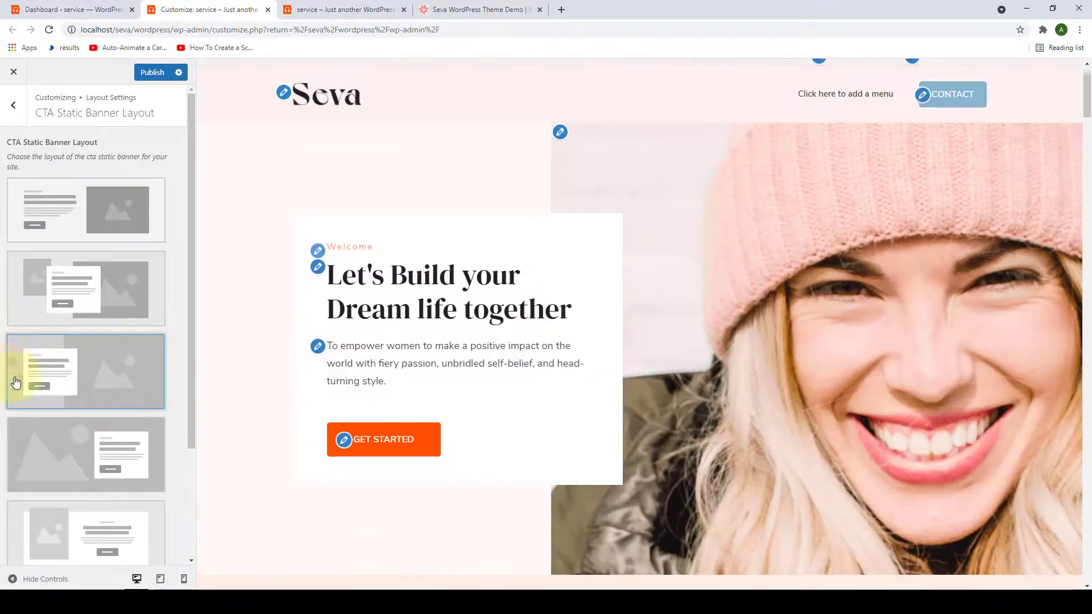
scroll(23, 398, "down", 3)
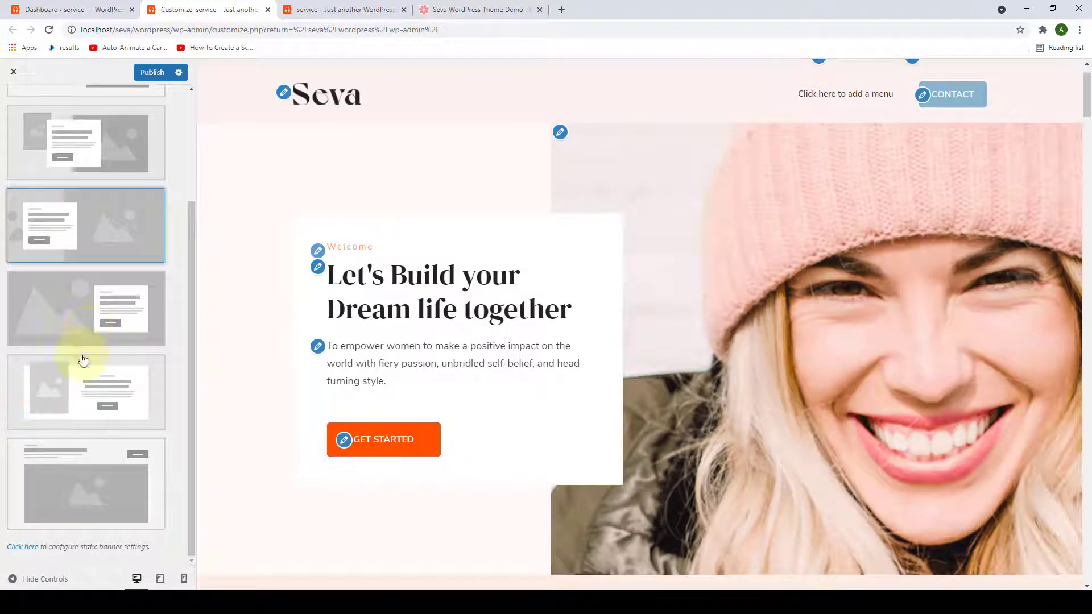
left_click(72, 400)
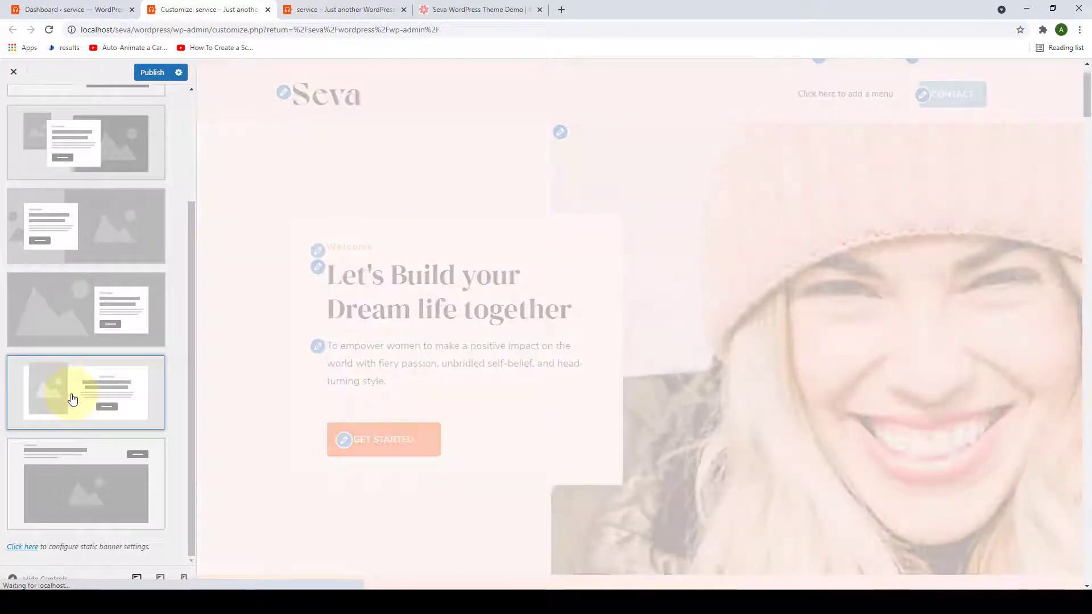
scroll(73, 395, "up", 3)
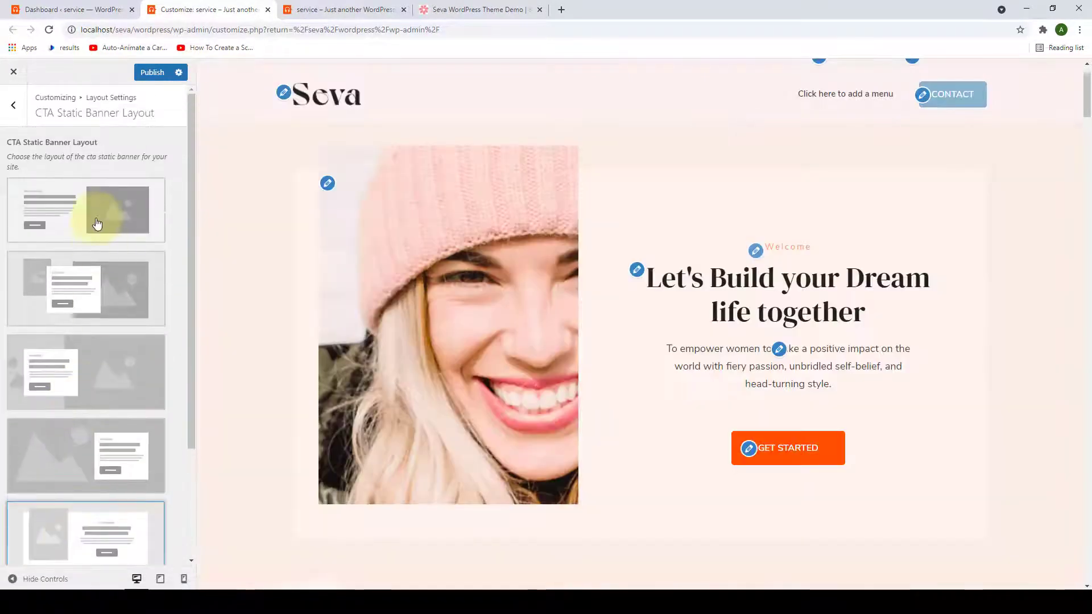
left_click(30, 229)
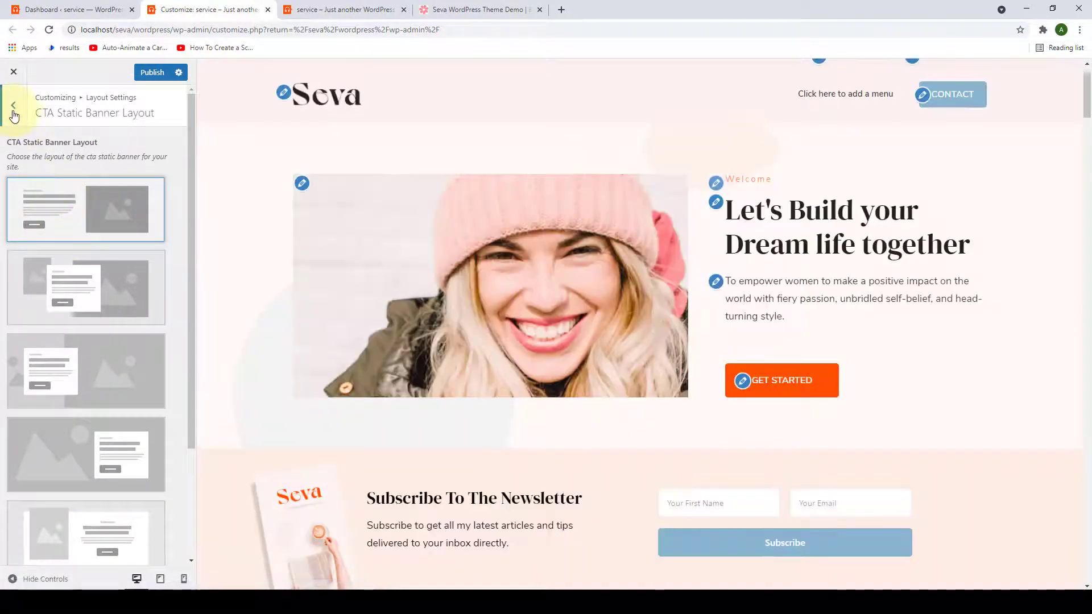
left_click(13, 105)
left_click(63, 231)
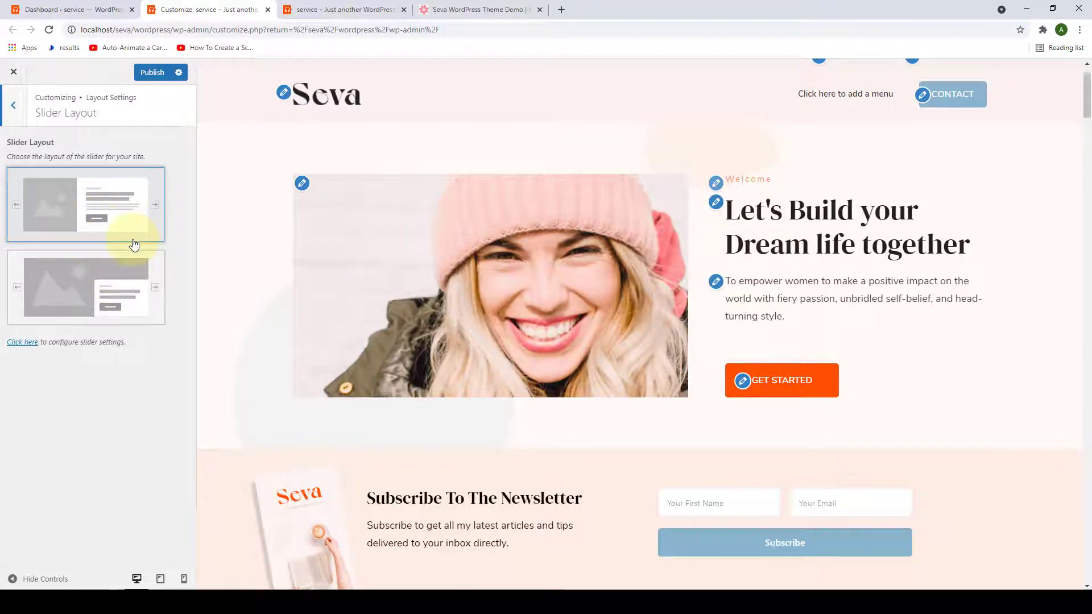
Open Blog Page Layout and show the View All Articles page in the preview.
left_click(21, 120)
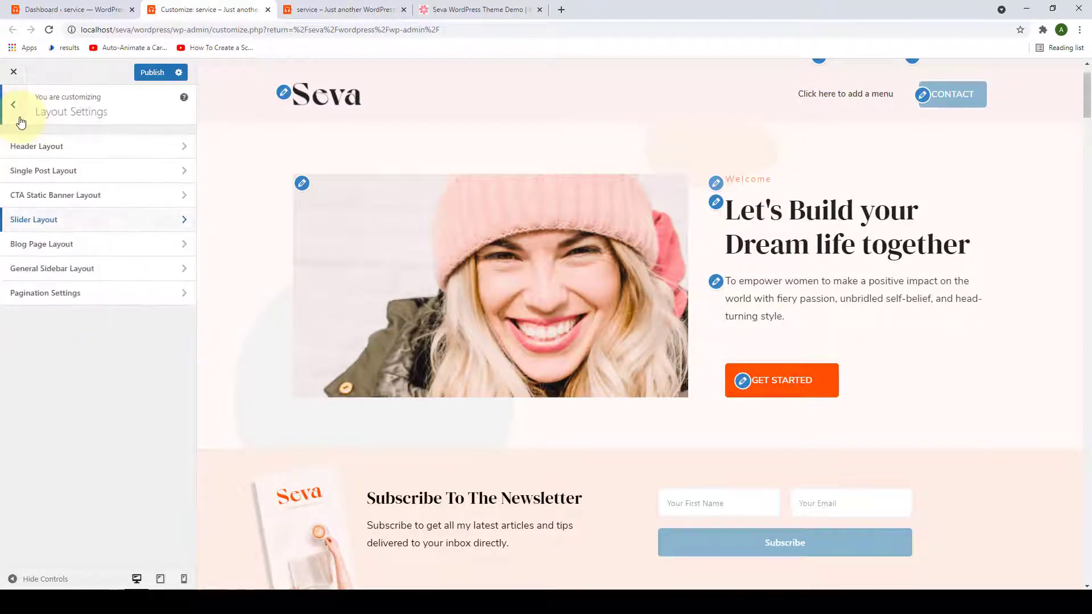
left_click(95, 248)
scroll(1084, 197, "down", 5)
left_click_drag(1084, 197, 1085, 436)
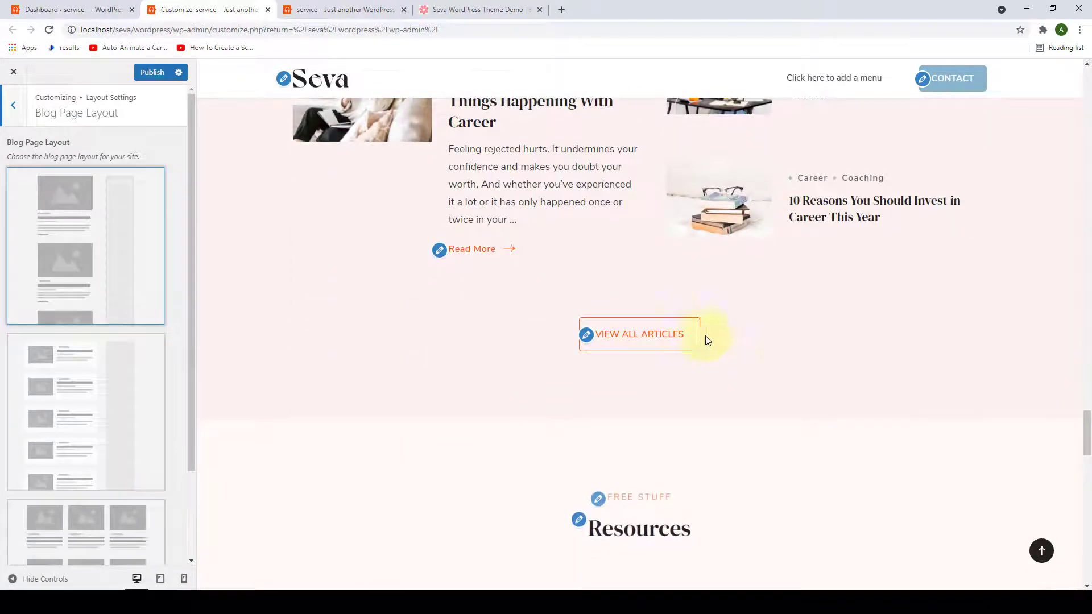
left_click(649, 334)
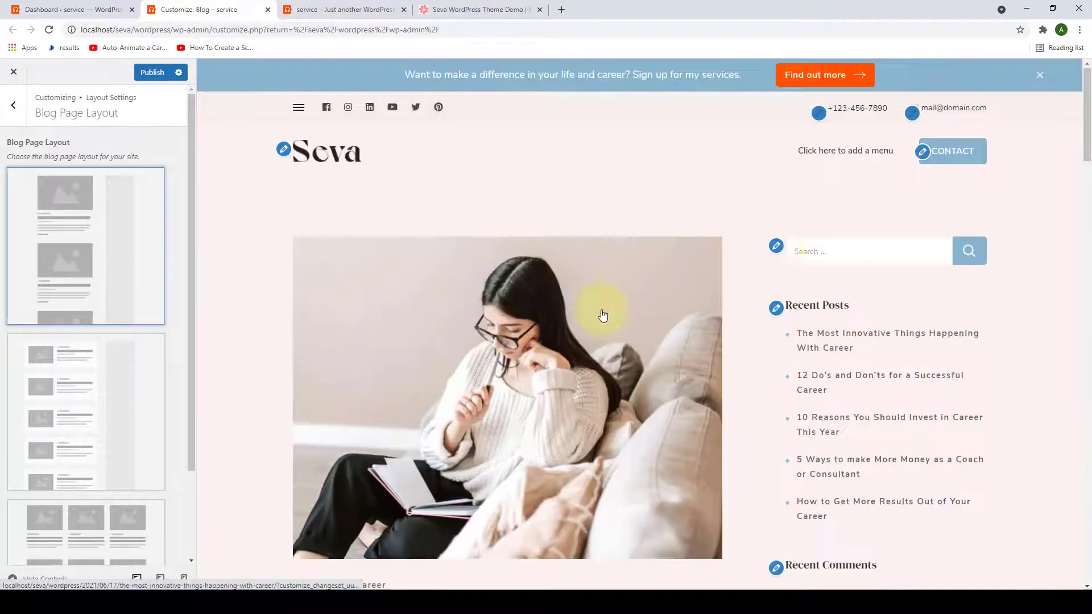
scroll(828, 388, "down", 5)
scroll(828, 388, "up", 5)
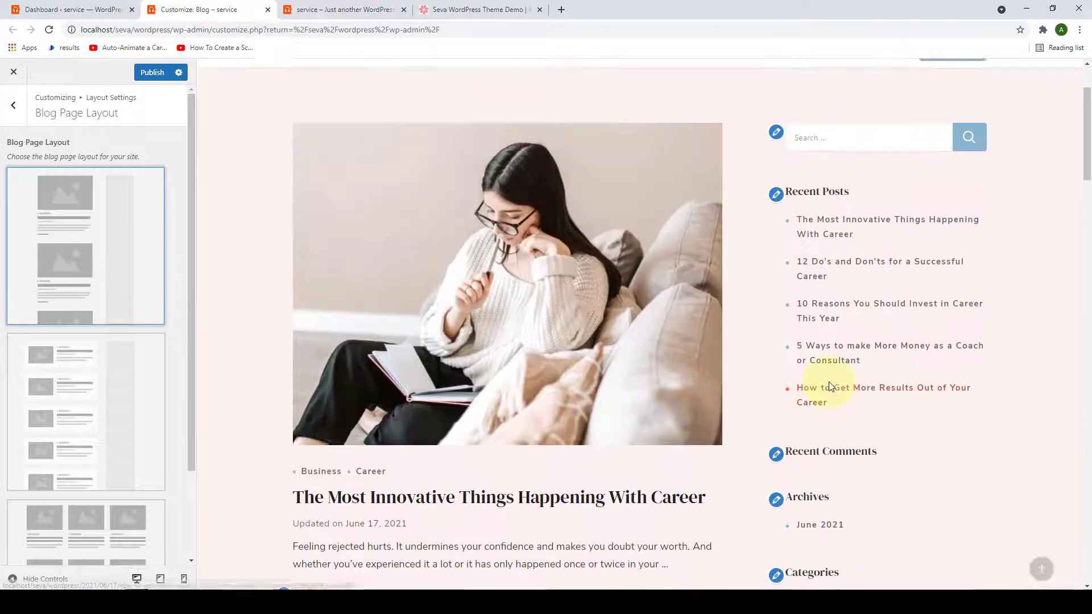
Compare the list and grid blog layouts, then settle on the list layout with images beside text.
left_click(86, 422)
scroll(86, 422, "down", 2)
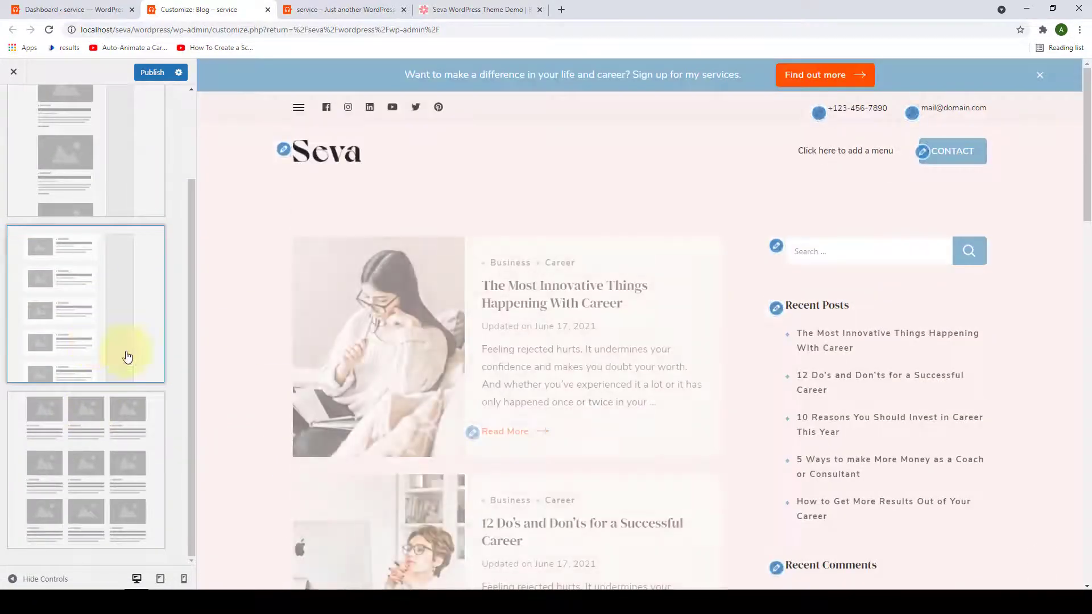
scroll(793, 344, "down", 4)
scroll(797, 345, "down", 9)
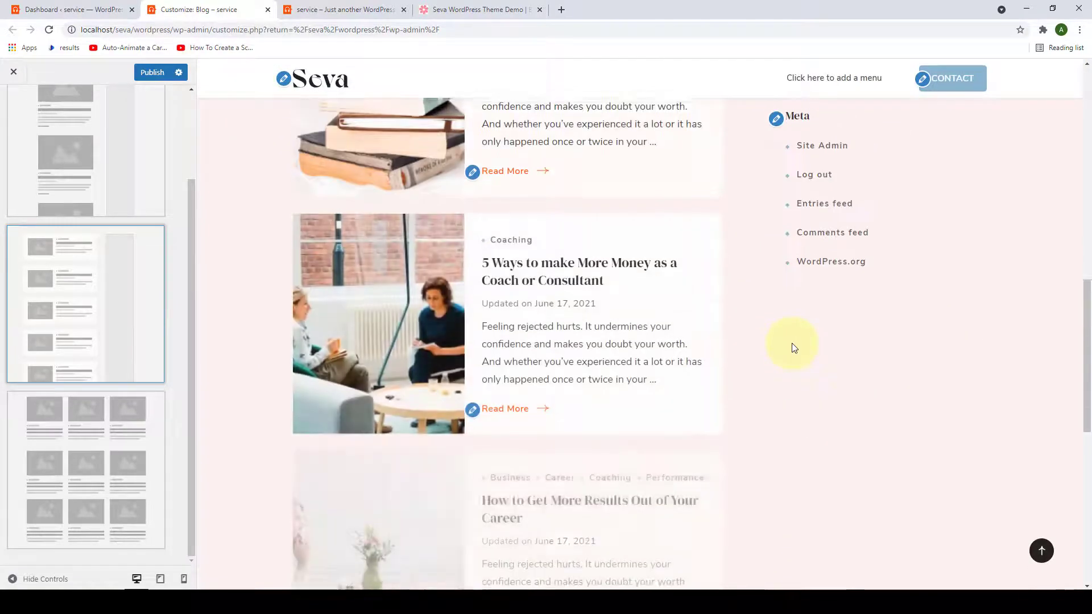
scroll(793, 346, "up", 10)
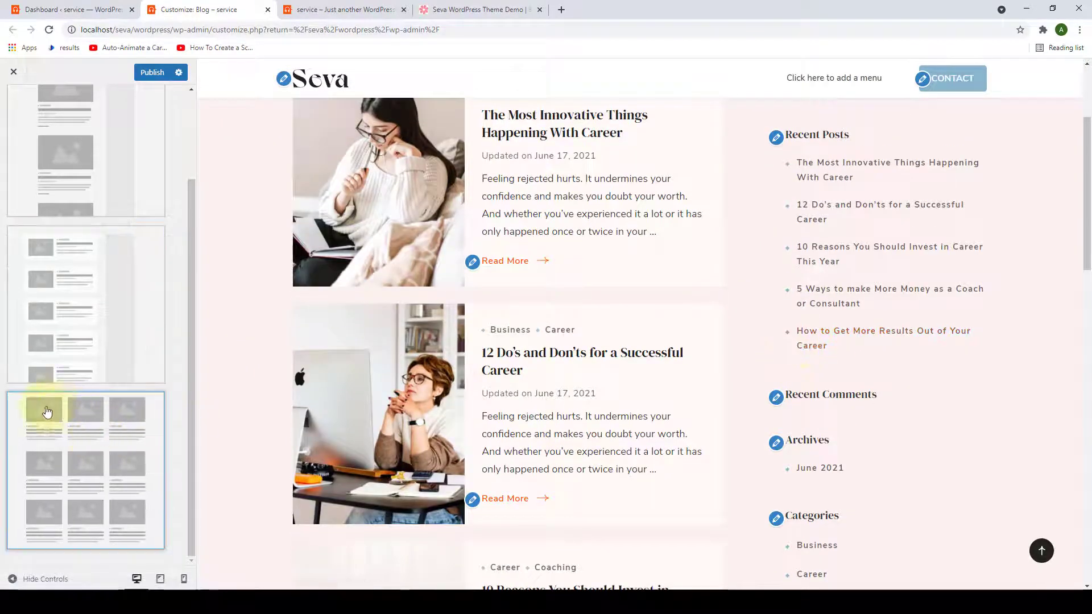
left_click(45, 412)
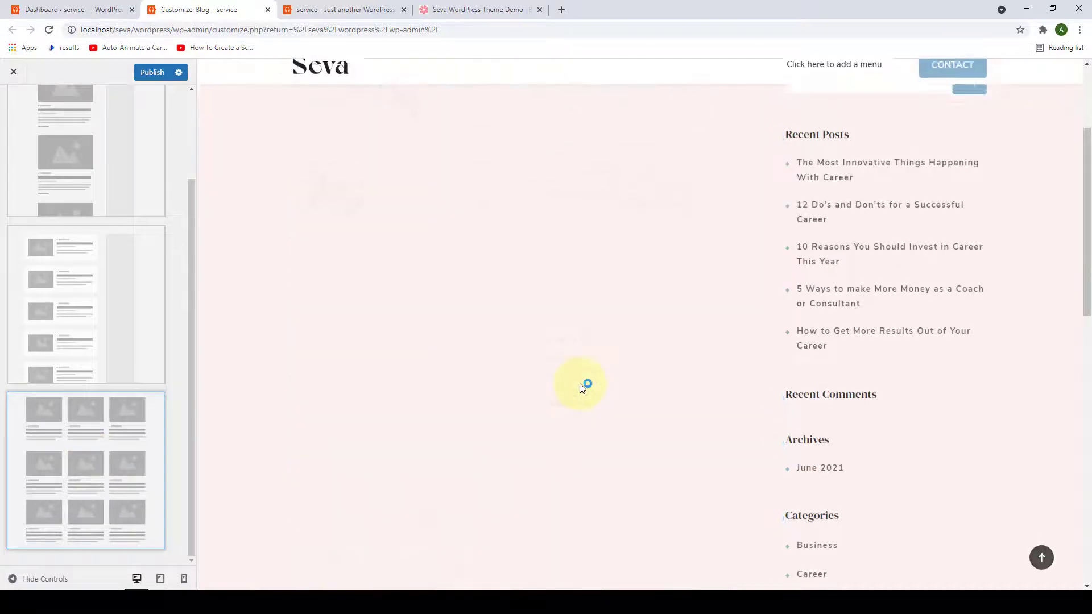
scroll(446, 300, "up", 3)
scroll(446, 300, "down", 10)
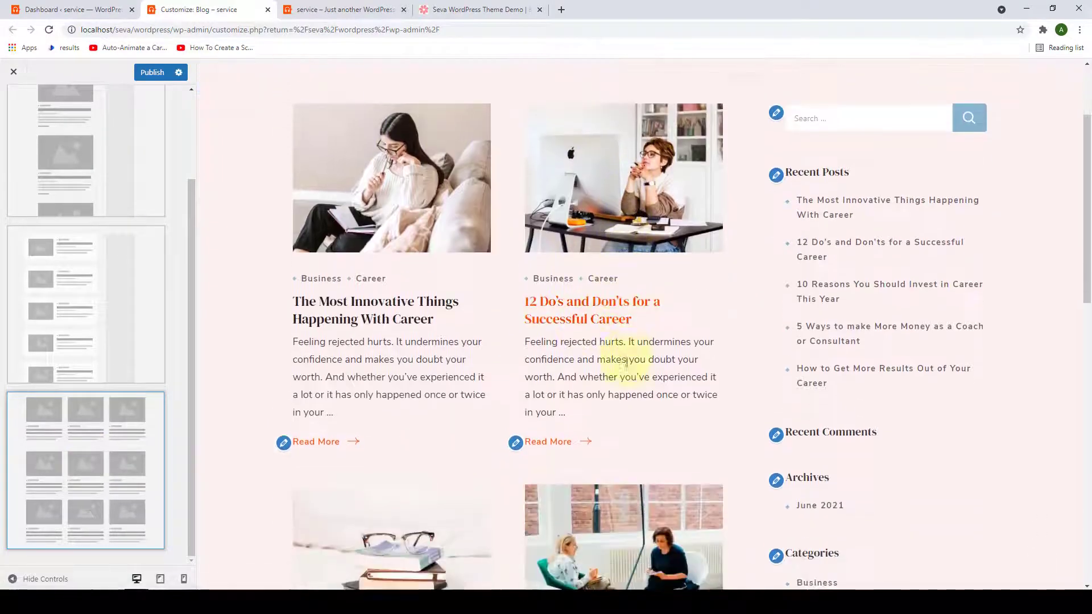
scroll(635, 403, "down", 3)
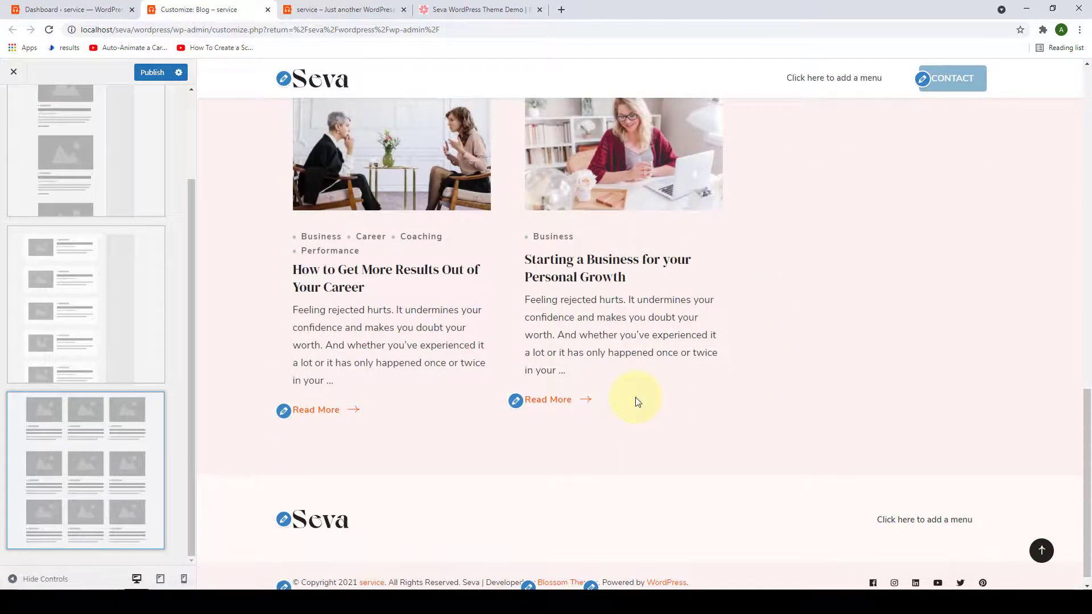
scroll(637, 400, "up", 10)
scroll(638, 397, "up", 5)
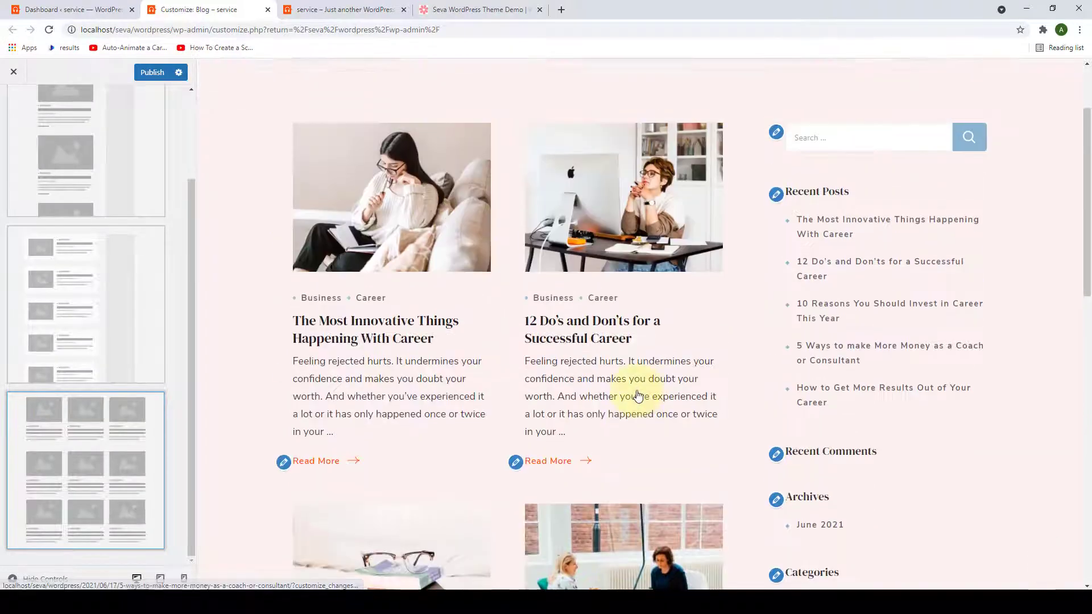
left_click(11, 269)
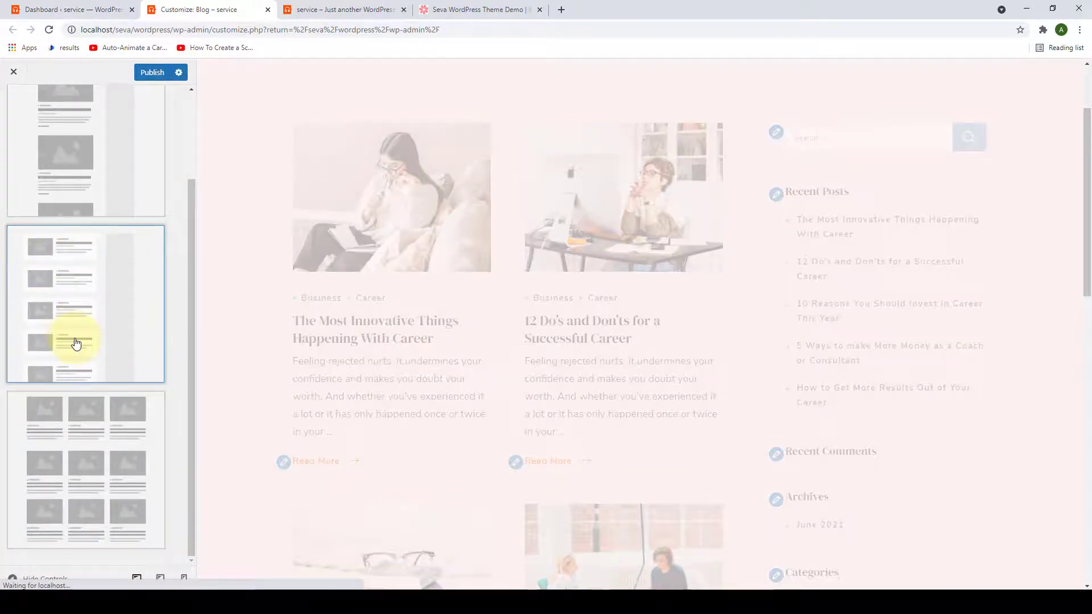
Publish the Customizer changes, then bring up the Single Post Layout choices.
scroll(82, 287, "up", 3)
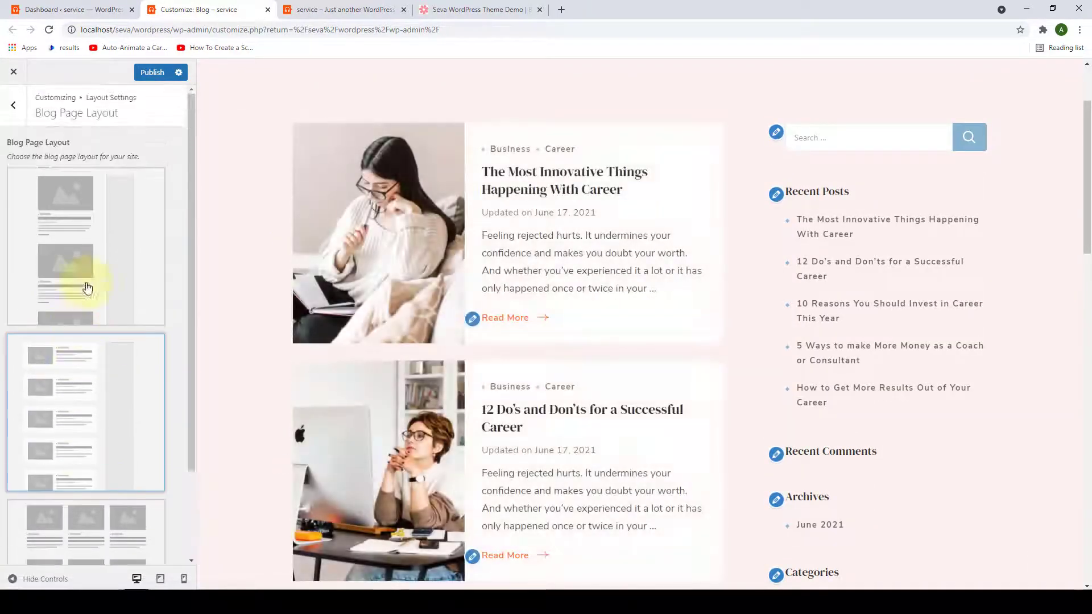
left_click(141, 76)
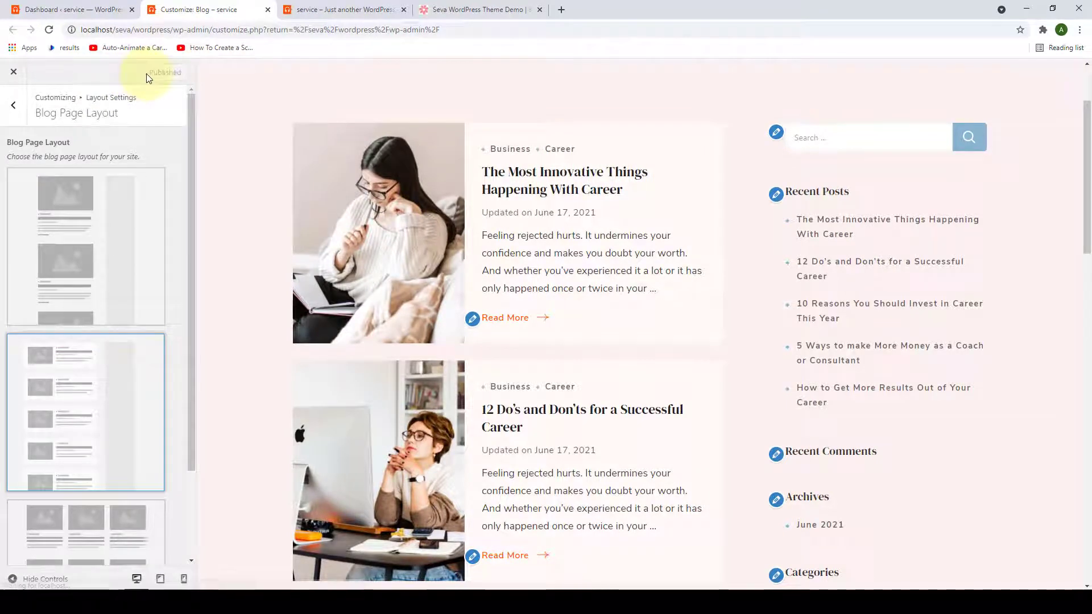
left_click(13, 105)
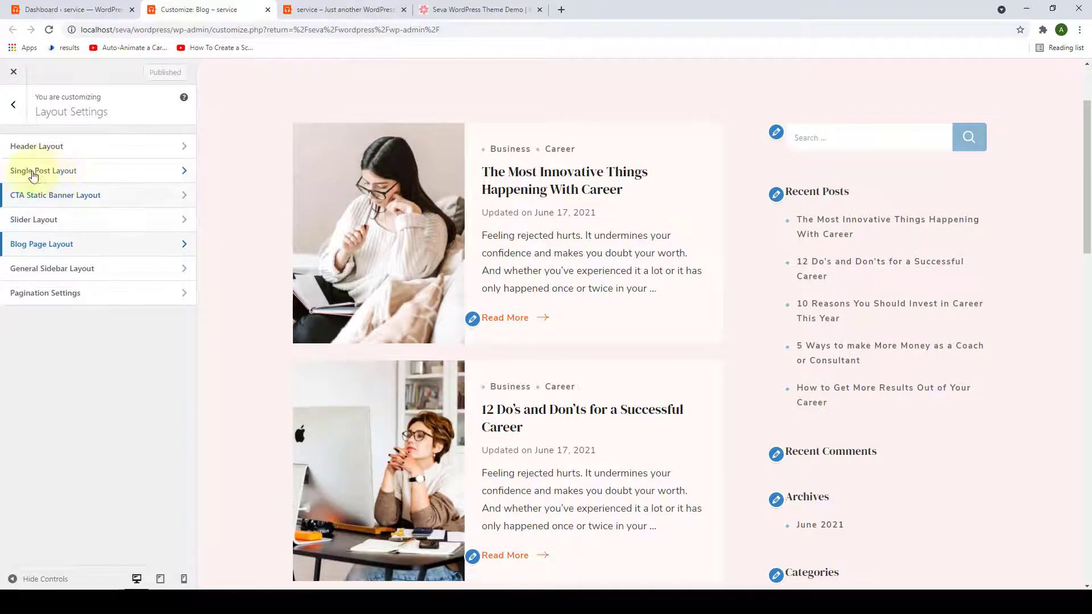
left_click(100, 181)
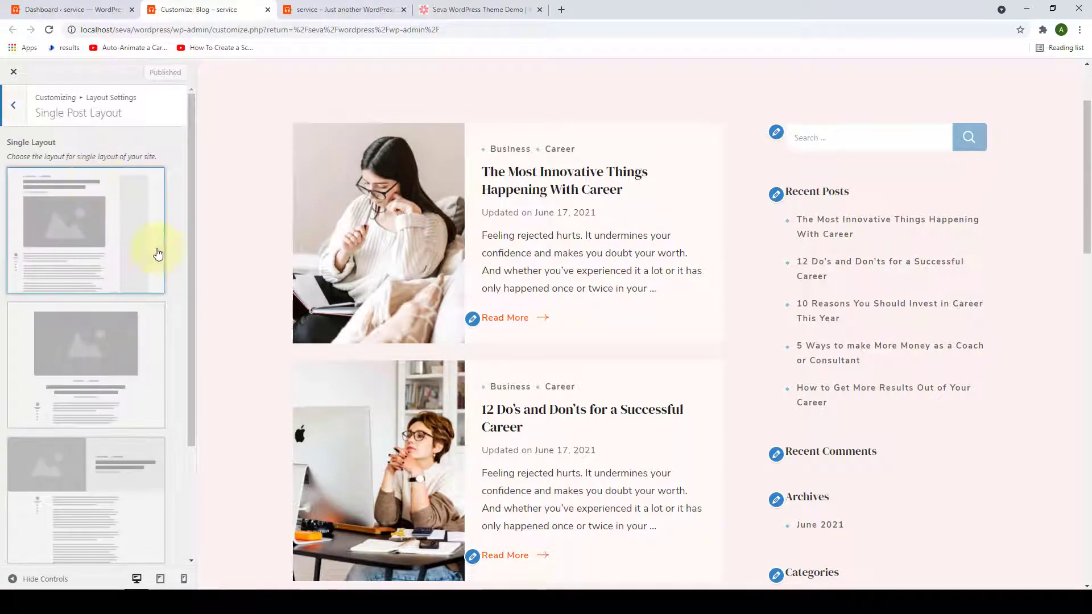
Preview The Most Innovative Things post and scroll through it.
left_click(526, 195)
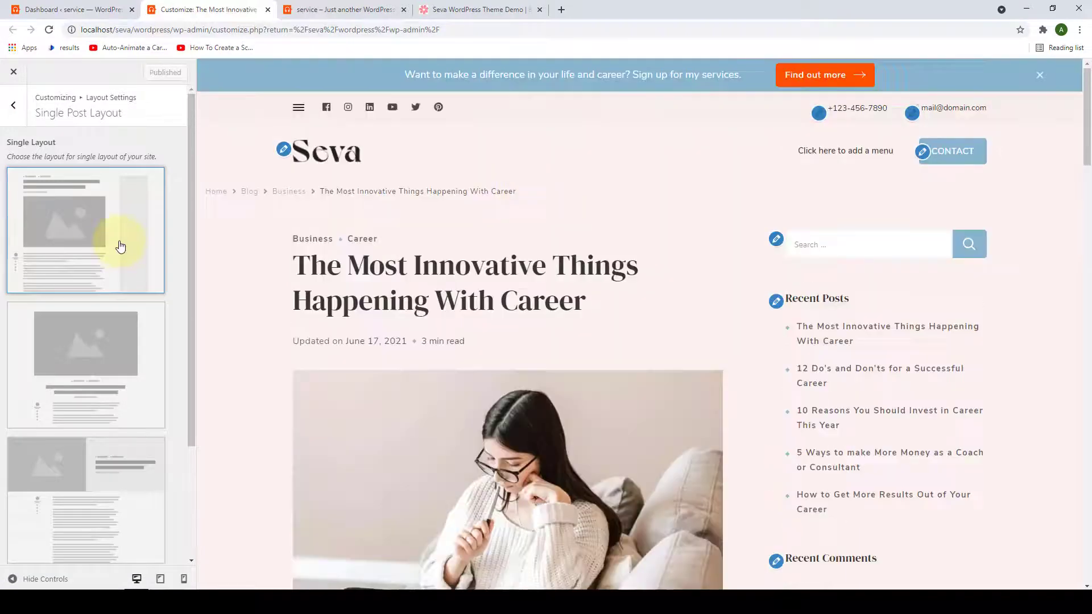
scroll(122, 284, "down", 3)
scroll(141, 436, "up", 3)
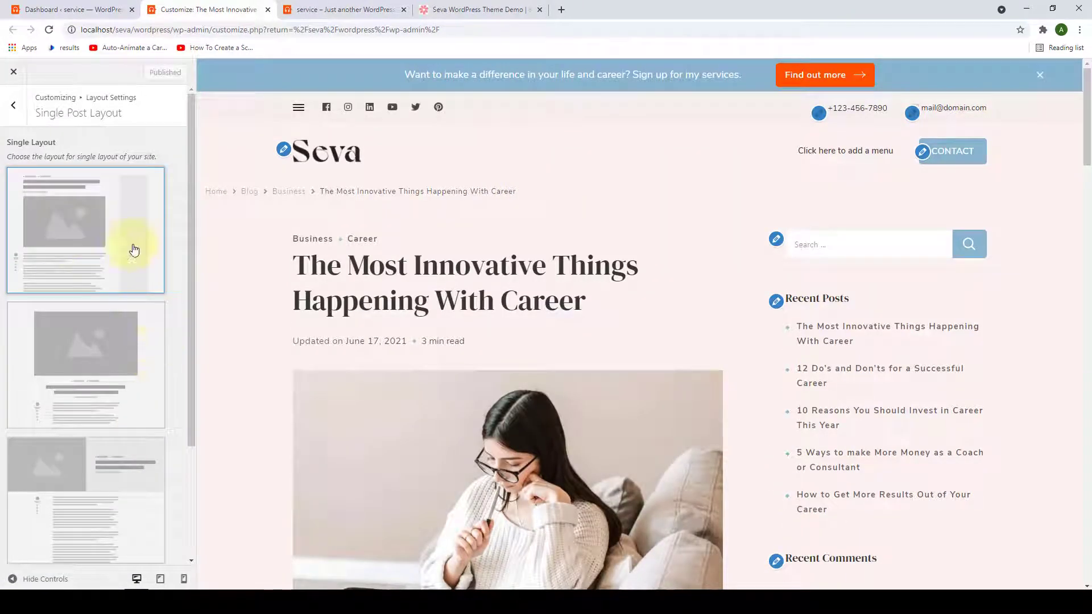
scroll(679, 356, "down", 4)
scroll(680, 354, "up", 3)
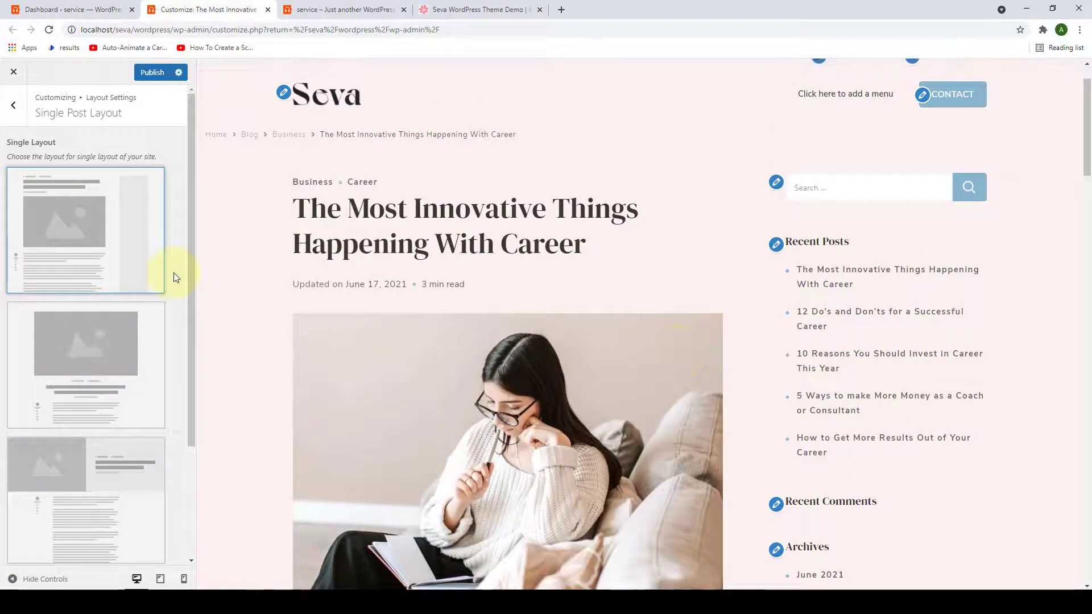
scroll(168, 398, "down", 3)
scroll(168, 458, "up", 3)
scroll(166, 221, "down", 3)
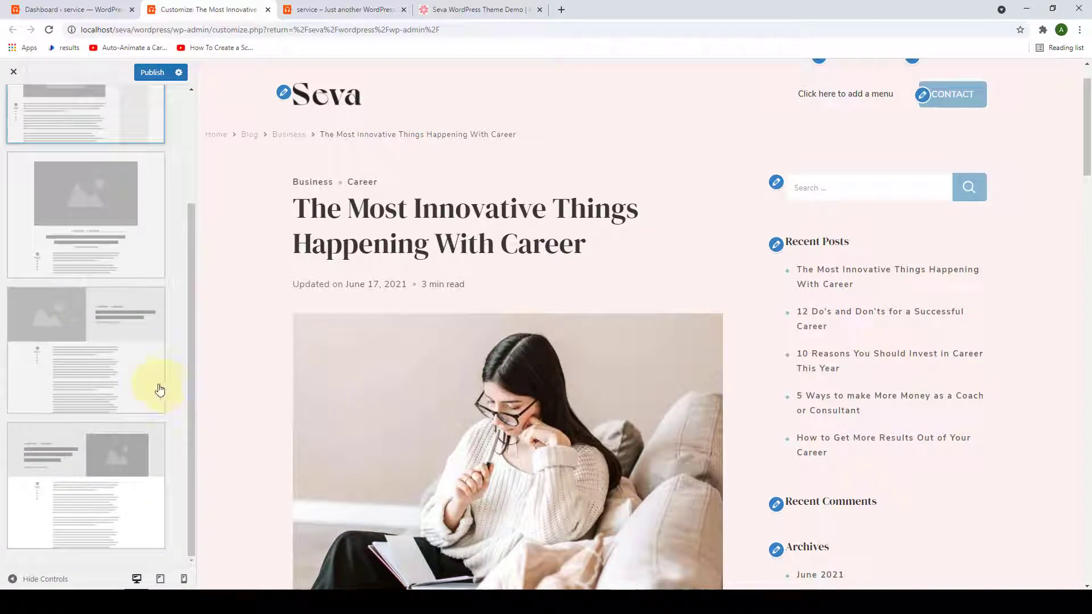
Try the fourth single post layout, return to the first, then bring up General Sidebar Layout.
left_click(97, 479)
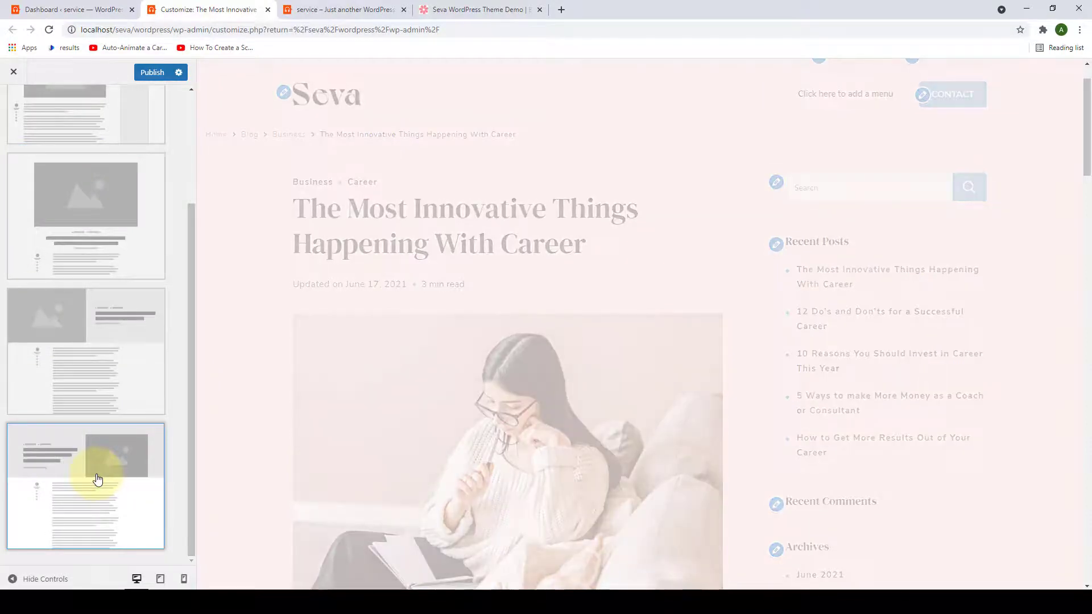
scroll(627, 314, "down", 4)
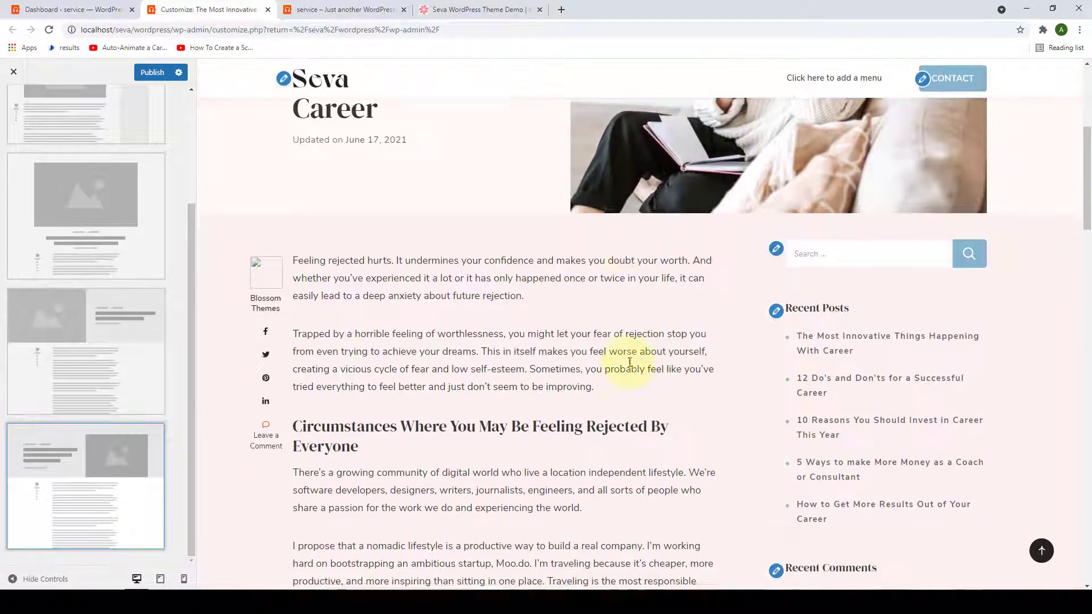
scroll(630, 363, "down", 5)
scroll(631, 381, "up", 4)
scroll(743, 244, "up", 4)
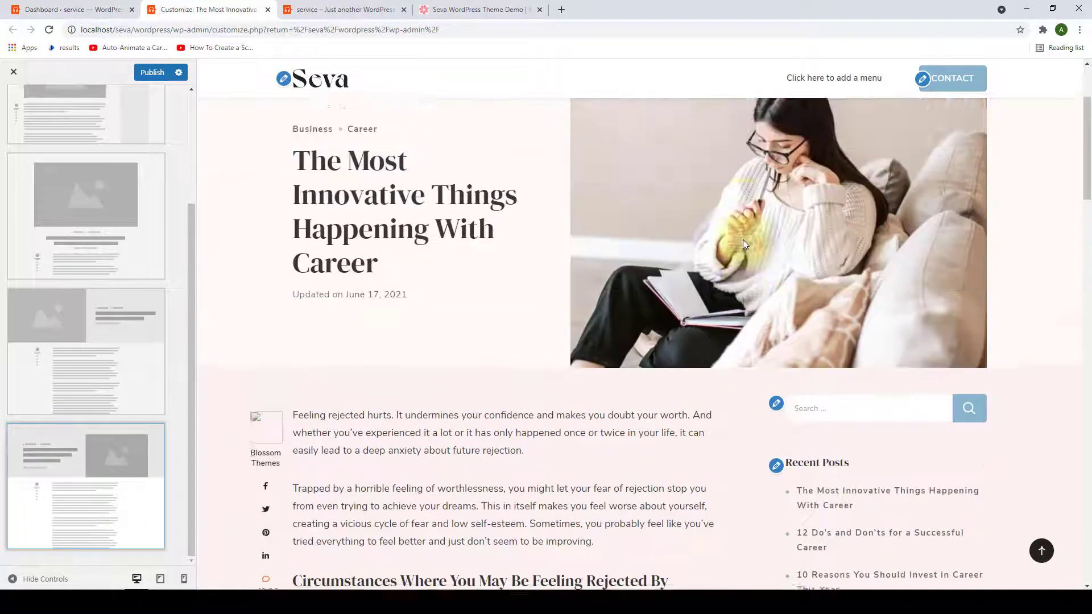
scroll(134, 254, "up", 3)
left_click(123, 219)
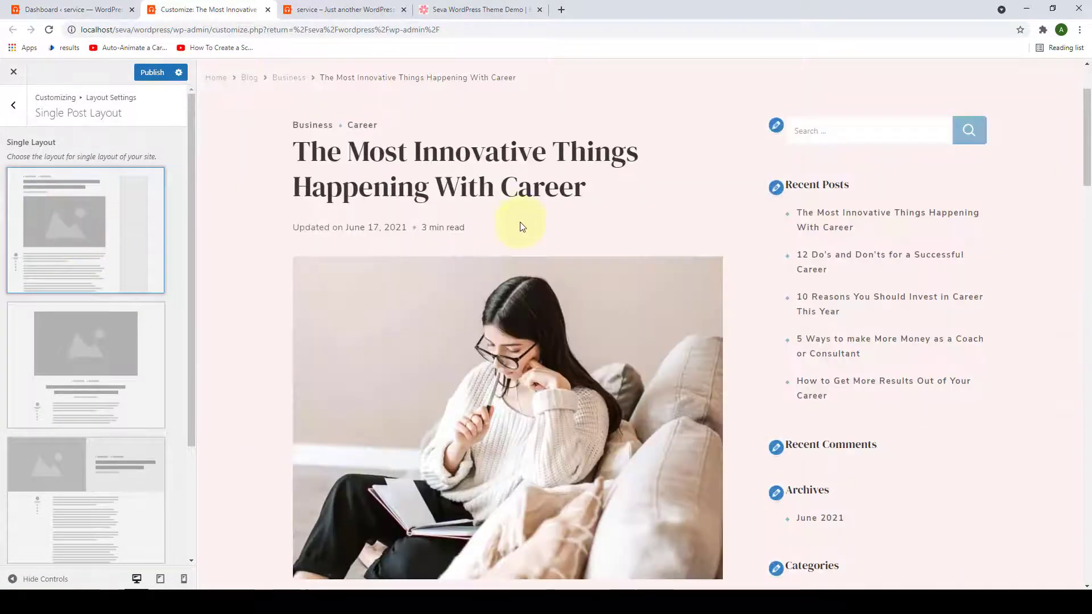
left_click(13, 104)
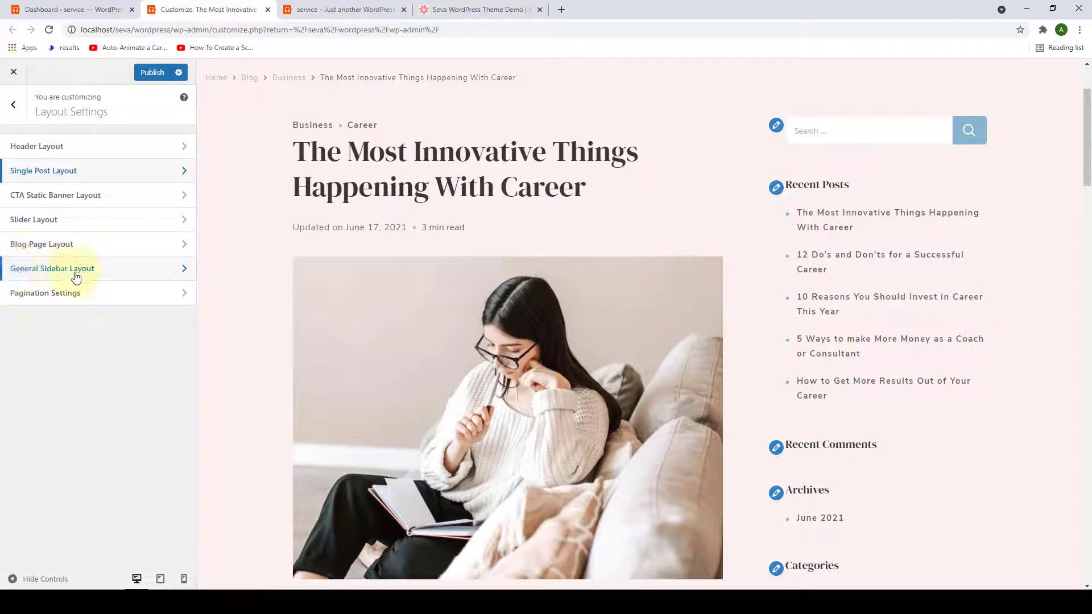
left_click(76, 273)
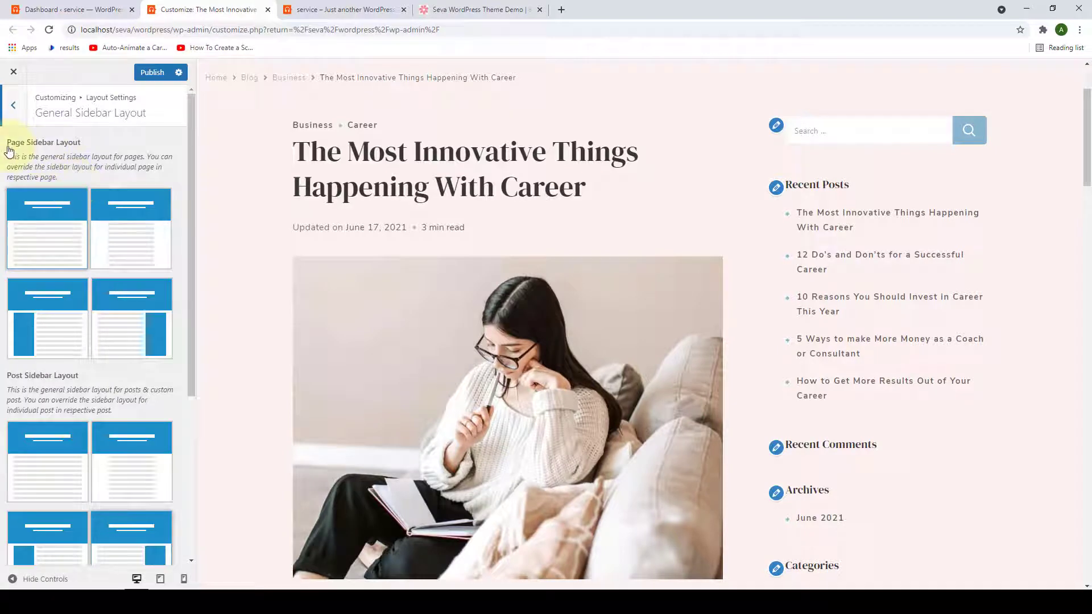
Check the live site's About page before changing its sidebar.
scroll(3, 275, "down", 2)
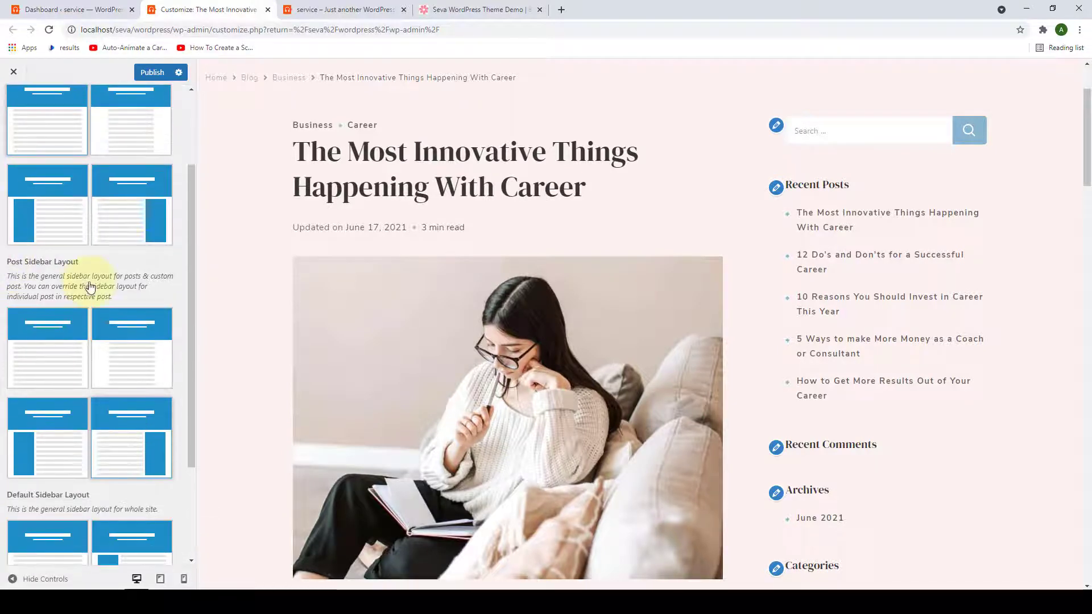
scroll(90, 288, "down", 2)
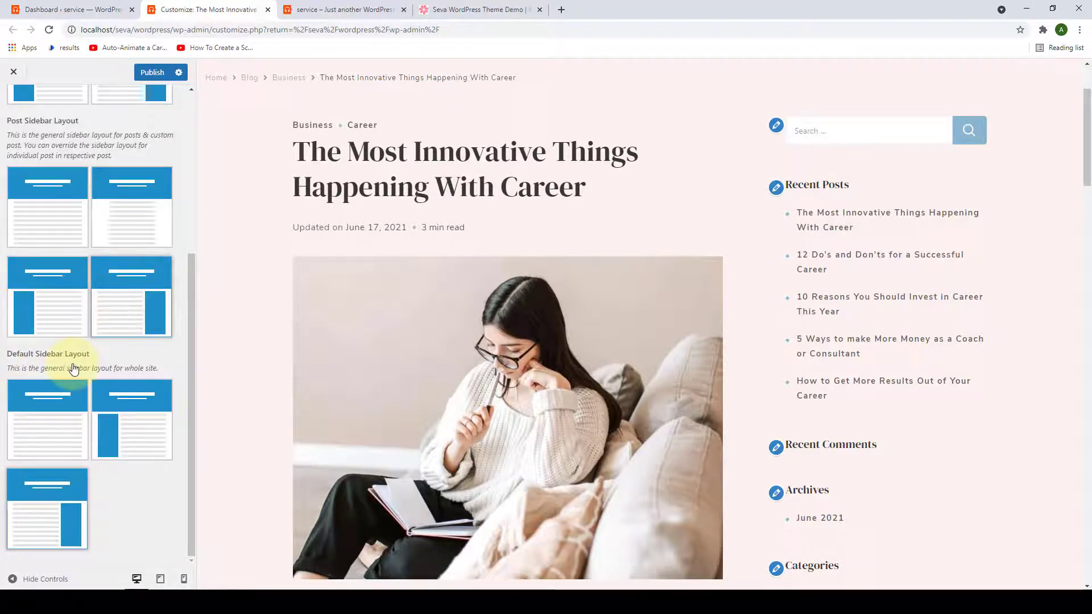
scroll(74, 368, "up", 5)
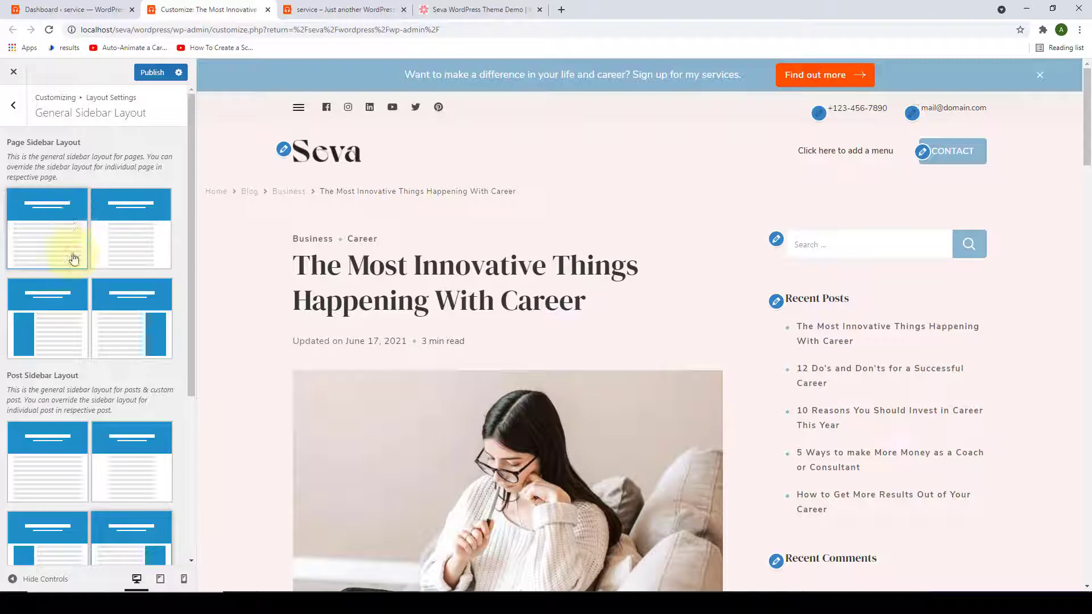
left_click(339, 11)
scroll(658, 256, "down", 10)
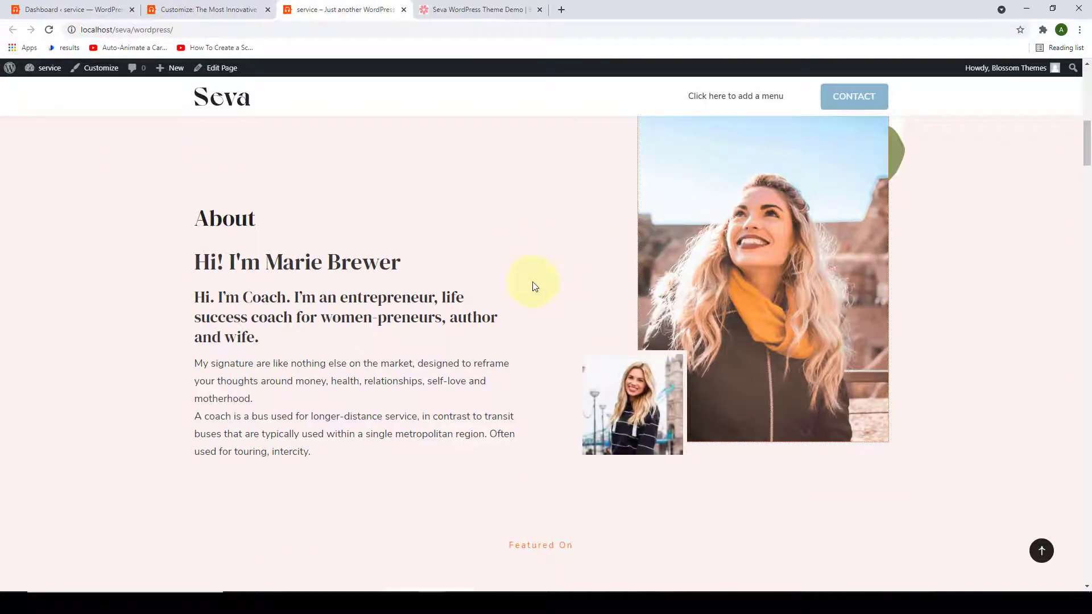
left_click(711, 251)
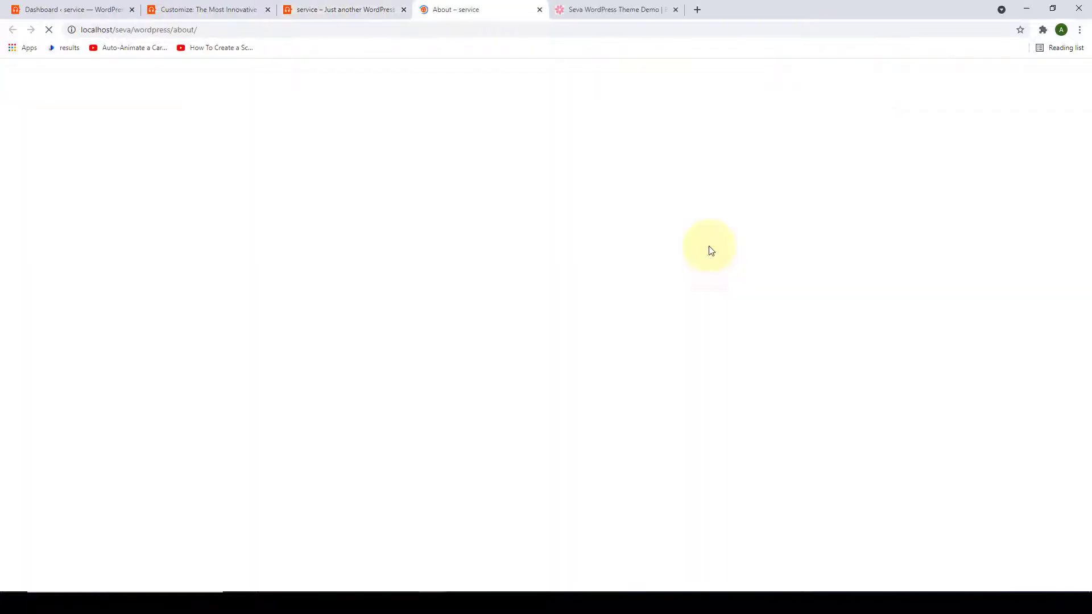
scroll(437, 281, "down", 4)
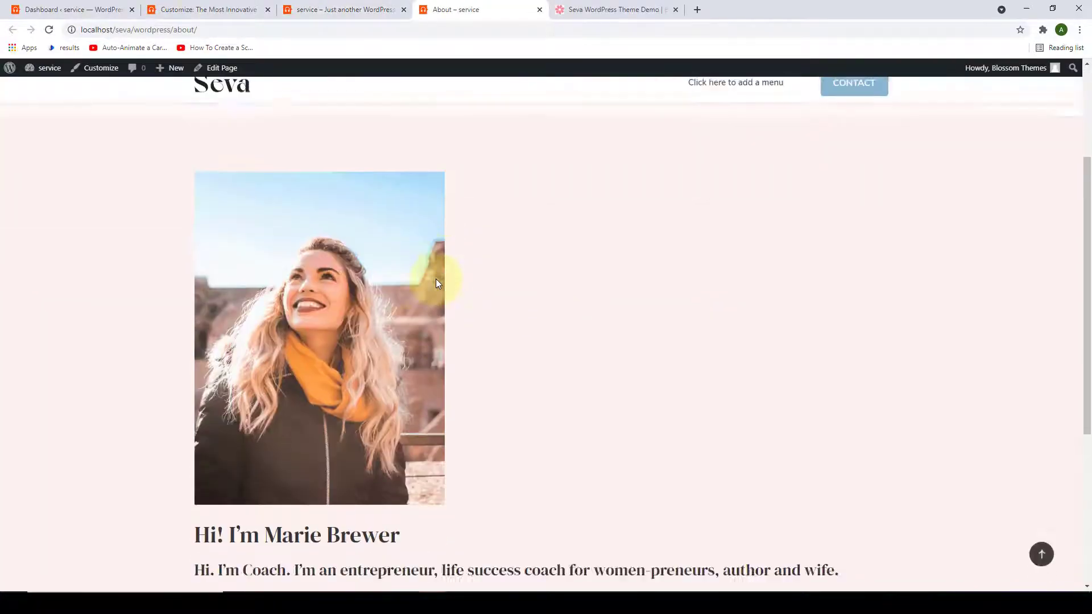
left_click(207, 9)
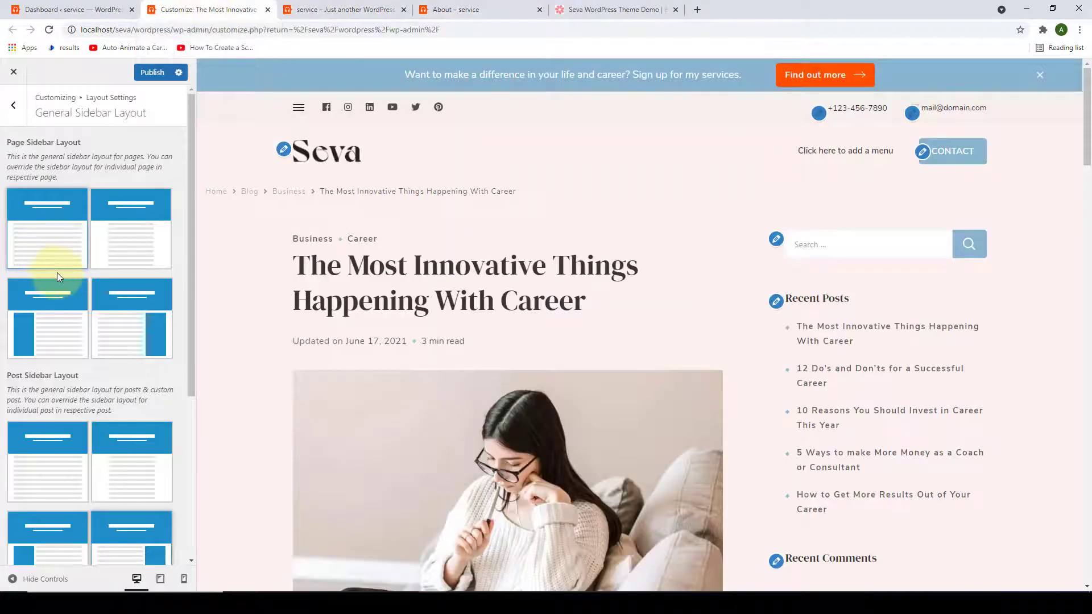
Set Page Sidebar Layout to the right sidebar, publish, and reload the About page to confirm.
scroll(57, 277, "down", 1)
left_click(122, 239)
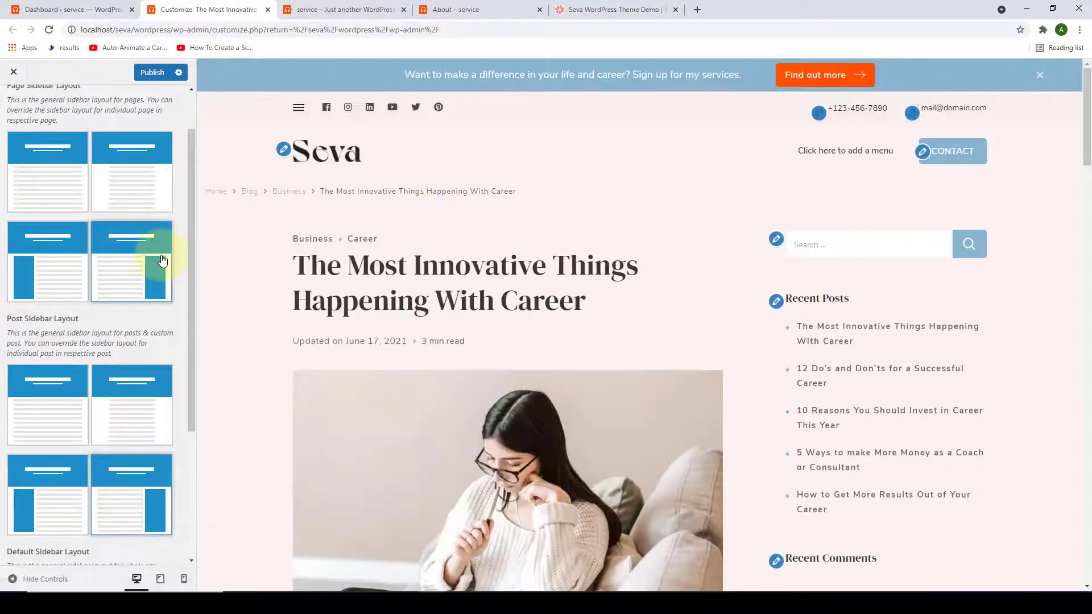
left_click(154, 73)
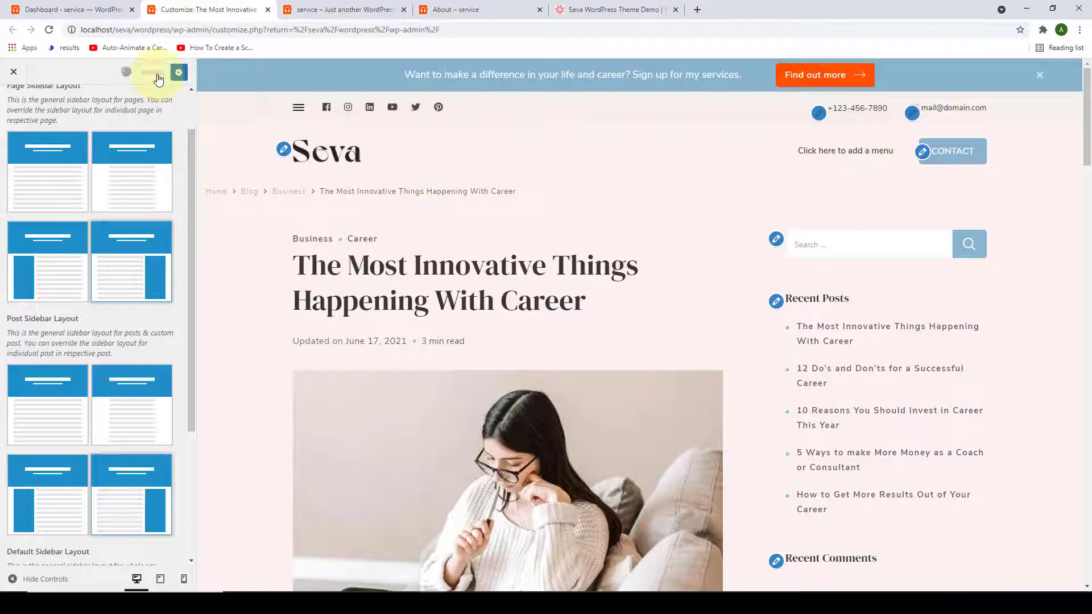
left_click(470, 6)
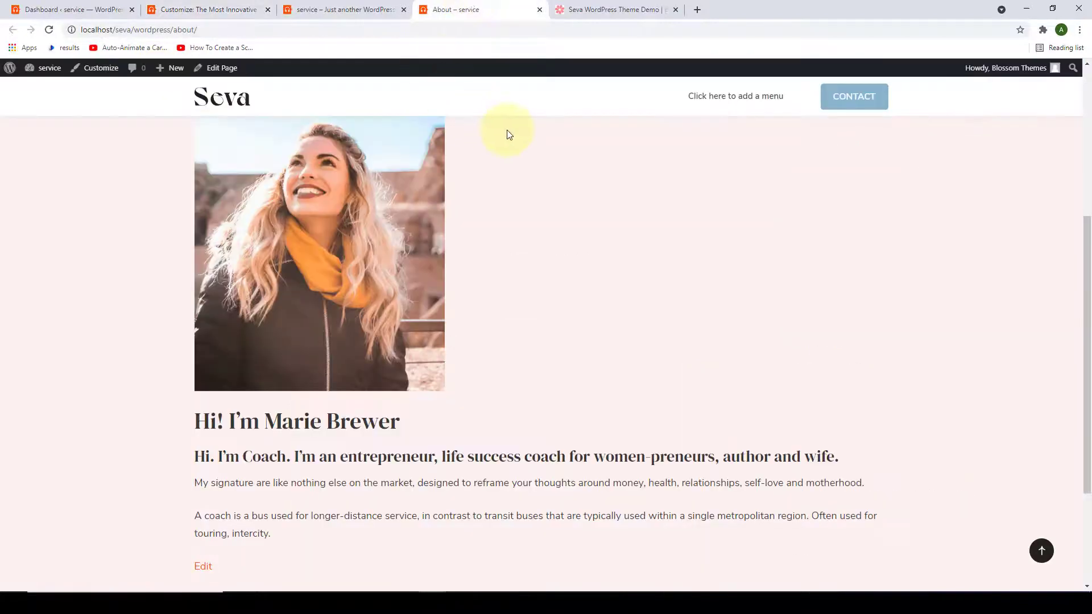
left_click(48, 29)
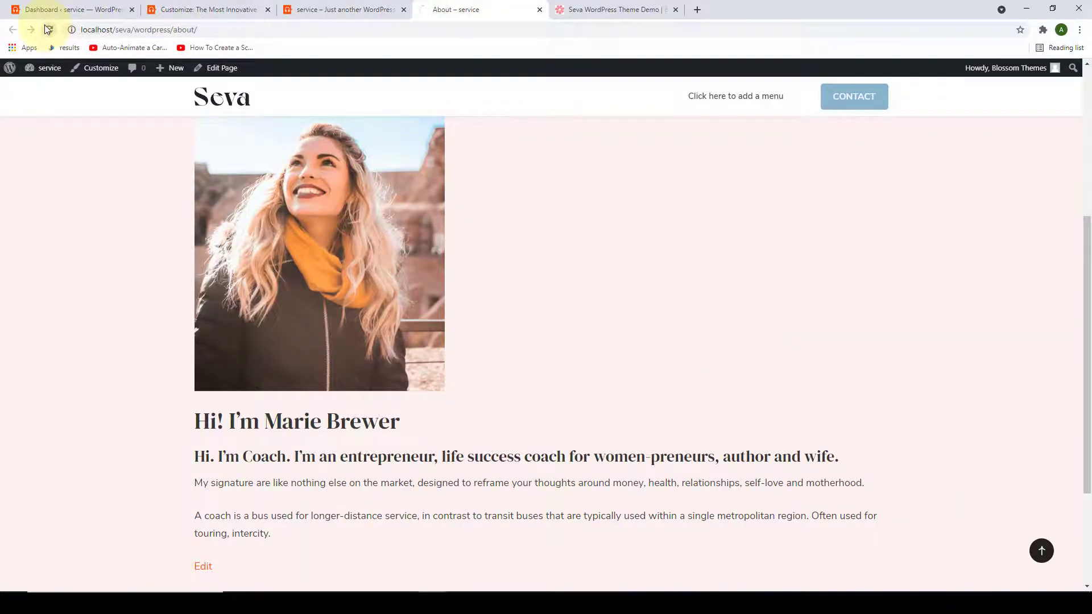
scroll(760, 204, "up", 3)
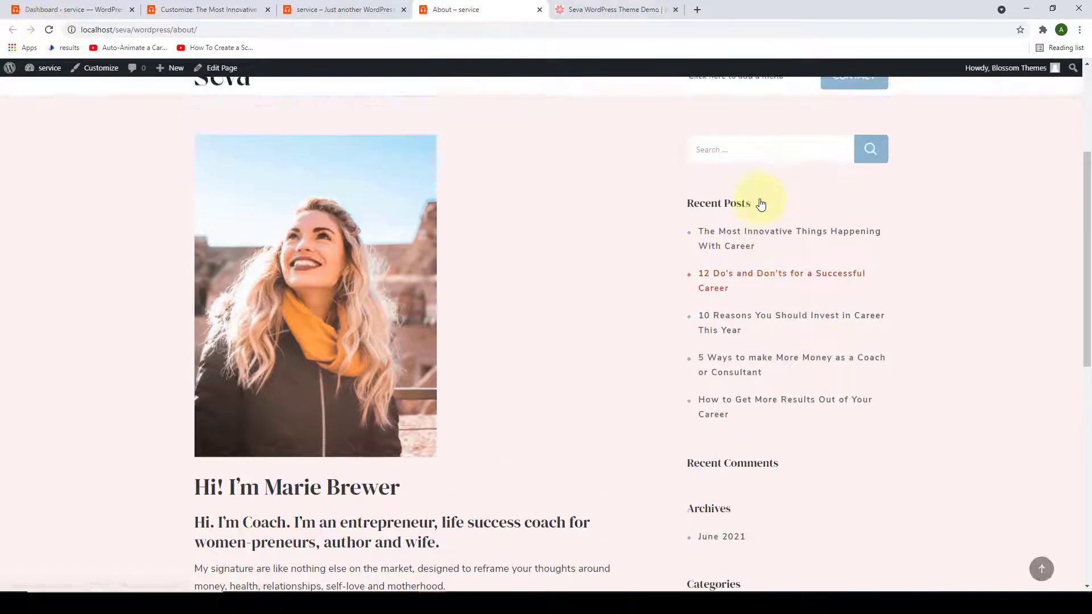
scroll(761, 209, "down", 7)
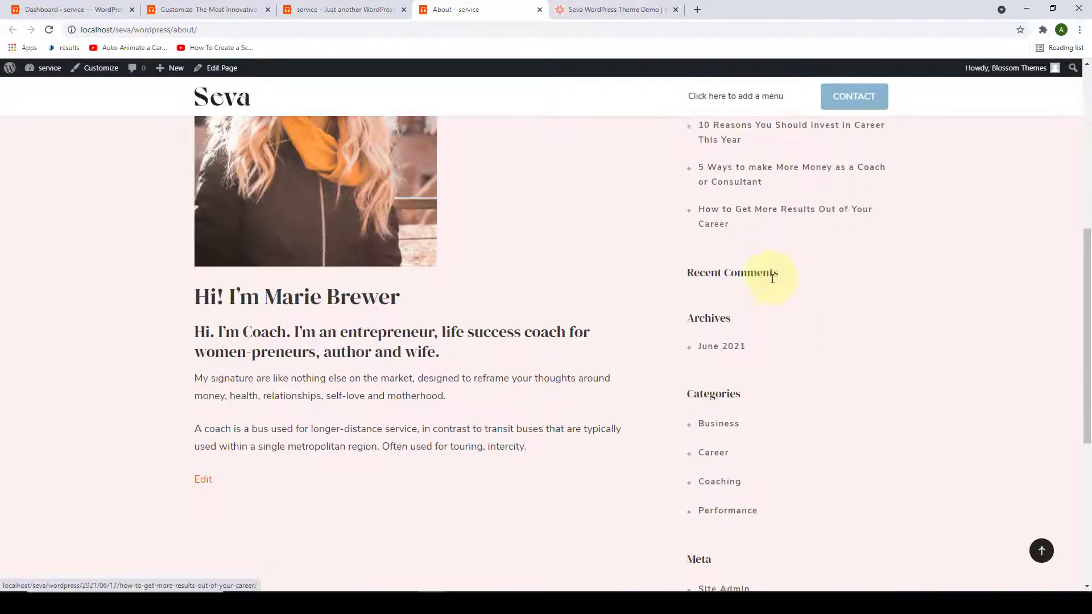
scroll(797, 318, "up", 7)
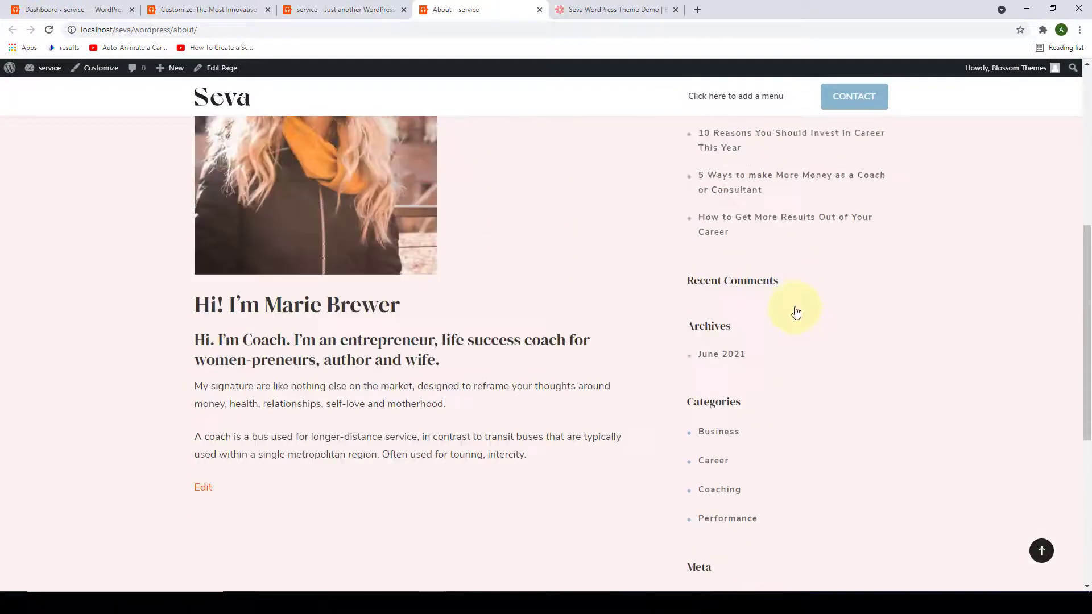
left_click(223, 7)
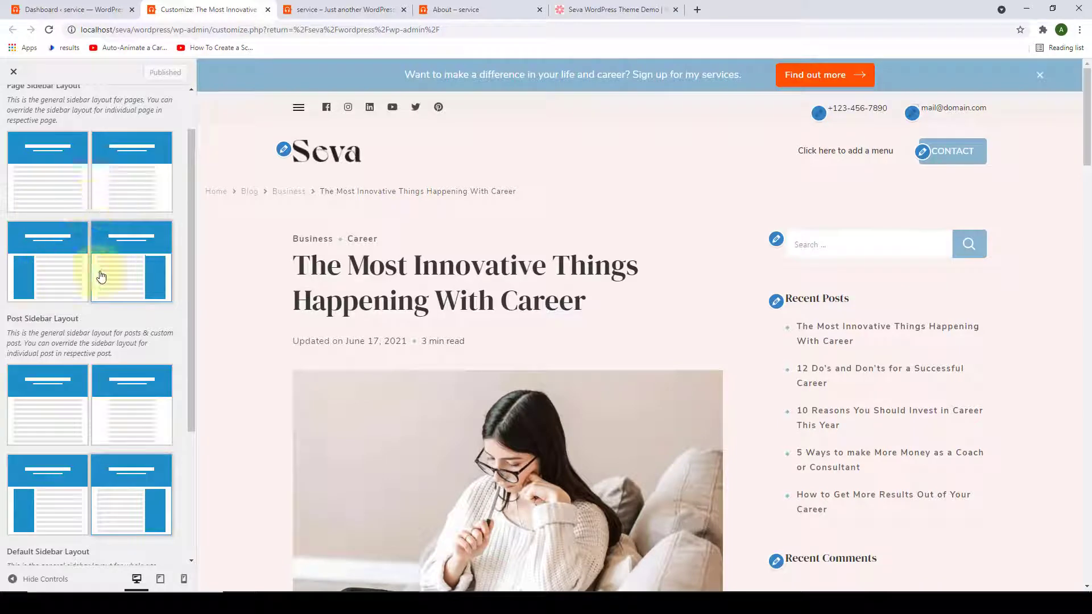
Set Post Sidebar Layout to the left sidebar, so the previewed Career post shows it left.
scroll(101, 277, "down", 3)
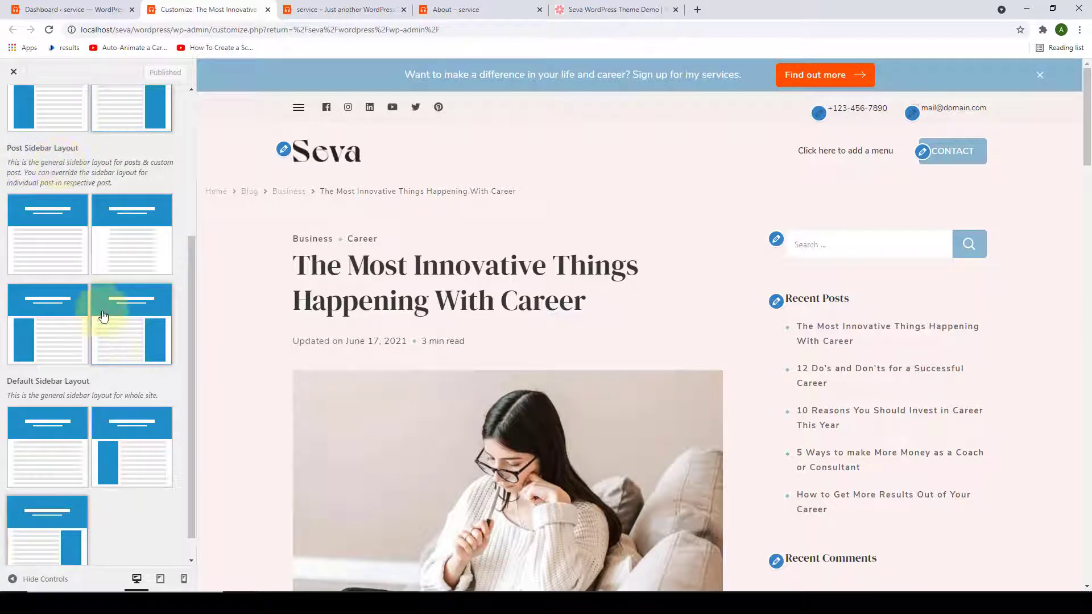
scroll(105, 314, "down", 1)
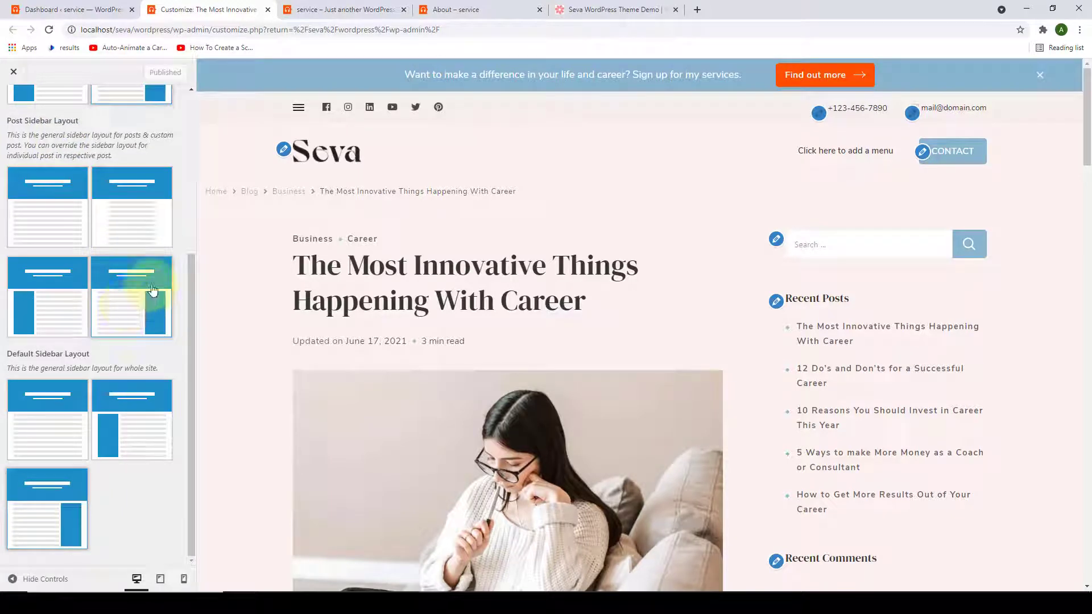
scroll(671, 265, "down", 7)
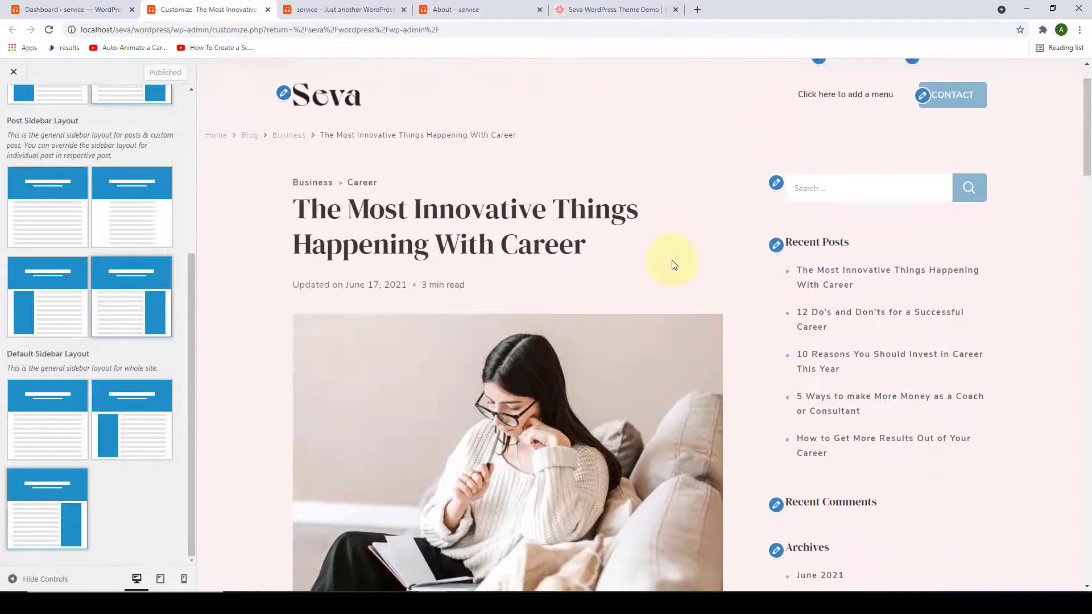
scroll(677, 278, "up", 5)
scroll(678, 281, "up", 2)
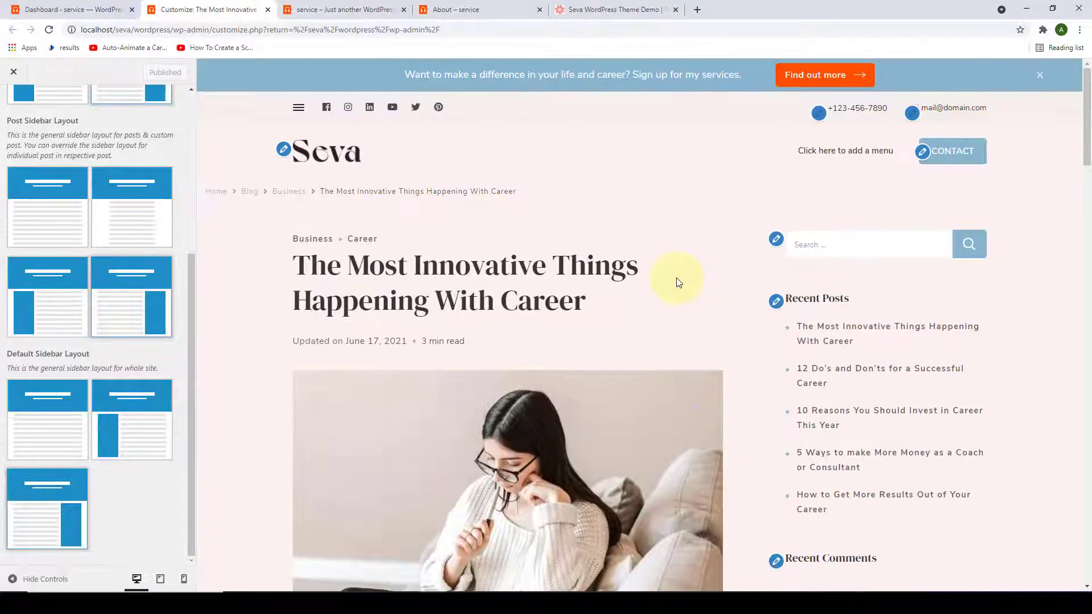
left_click(48, 293)
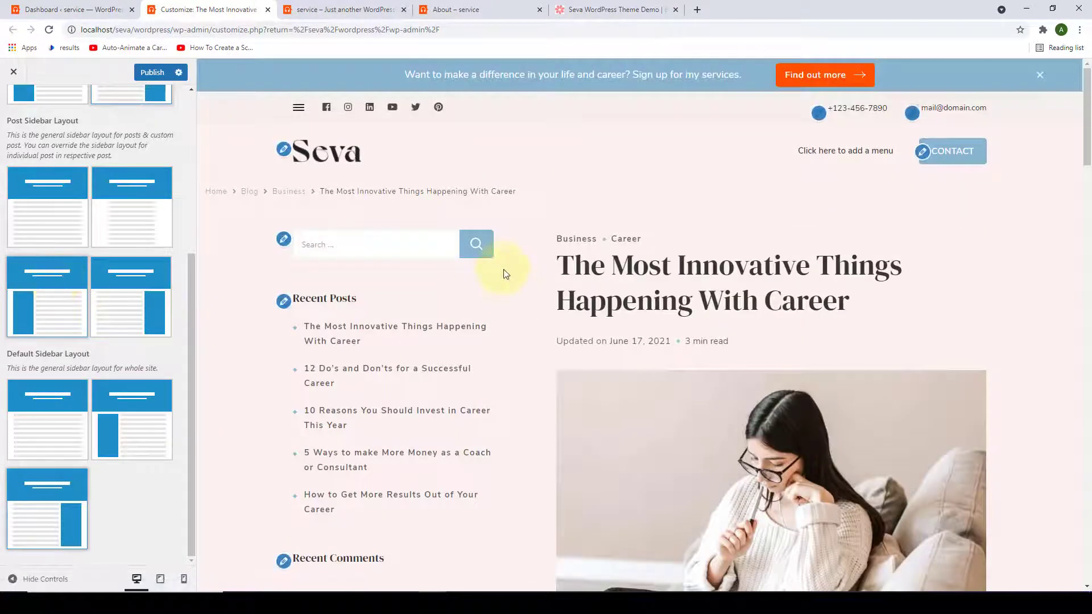
scroll(501, 275, "down", 9)
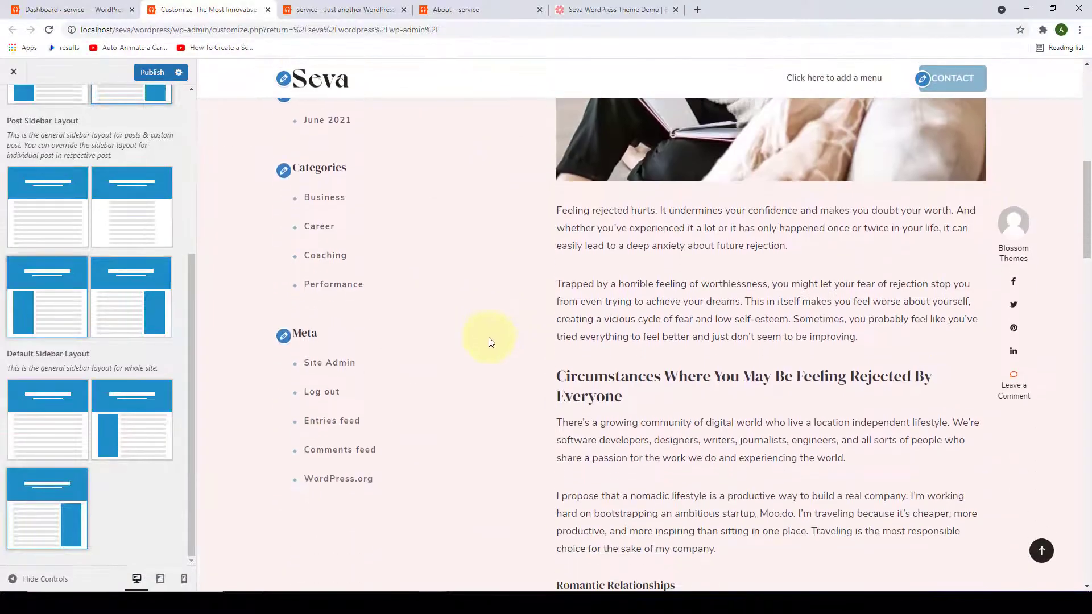
scroll(487, 337, "up", 5)
scroll(487, 312, "up", 3)
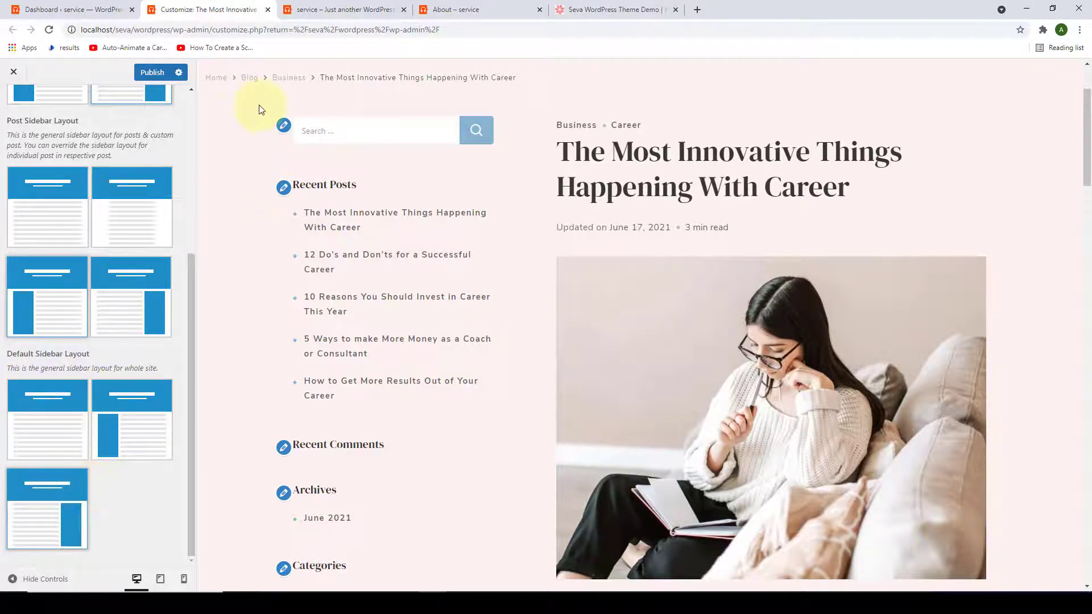
On the blog listing preview, try no-sidebar and left layouts, then set Default Sidebar Layout to right sidebar.
left_click(249, 78)
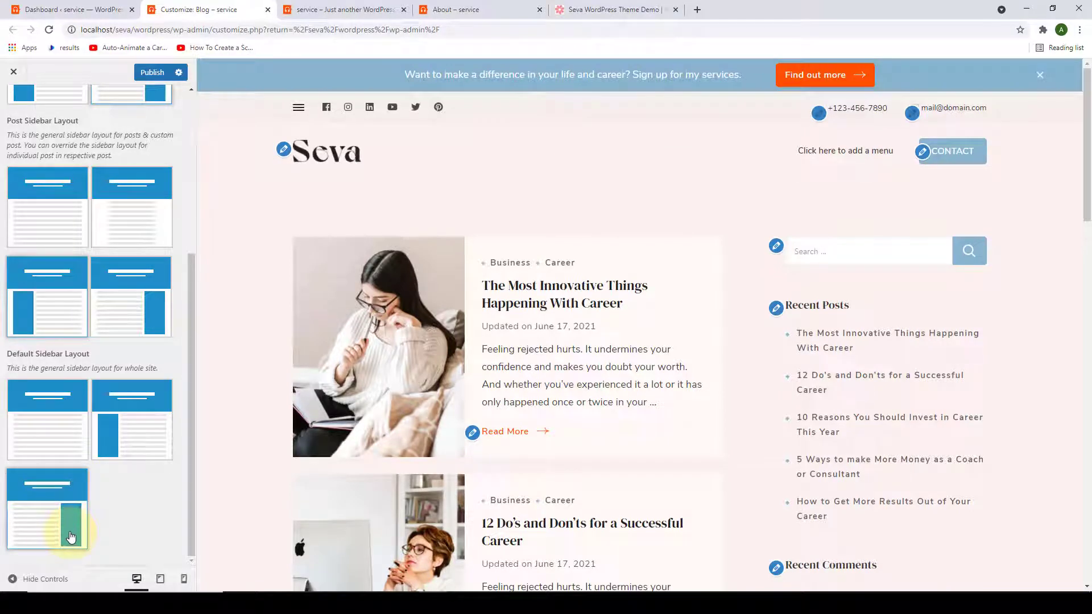
left_click(54, 431)
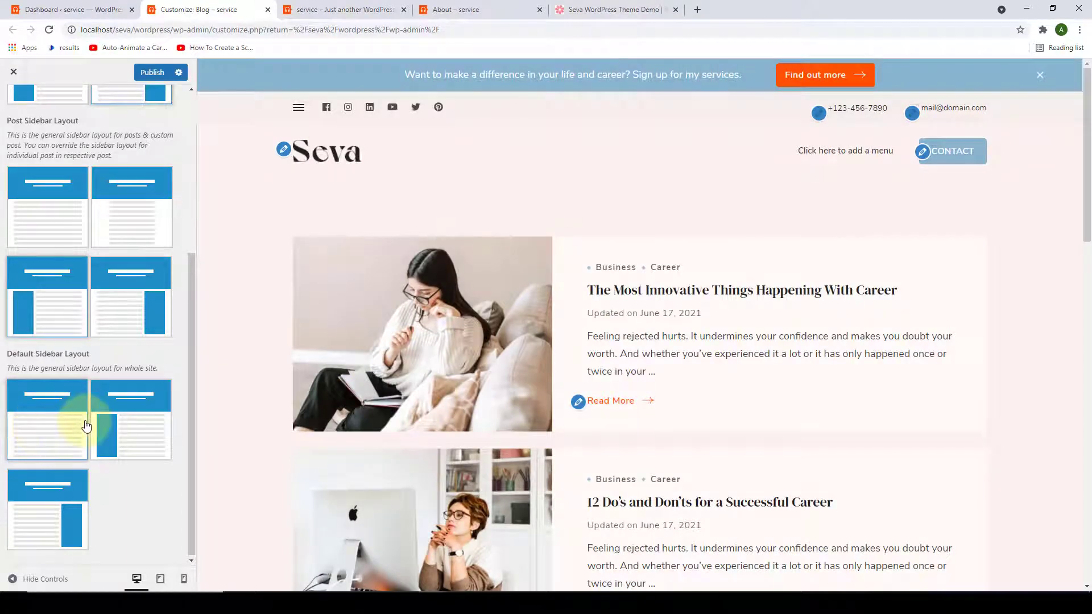
scroll(725, 261, "down", 9)
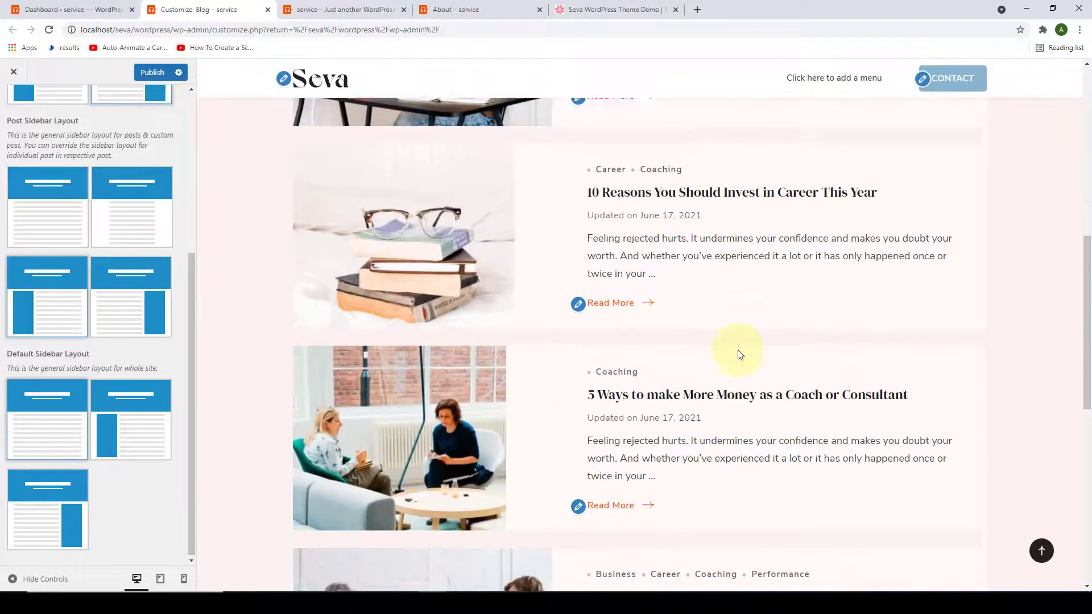
scroll(738, 348, "up", 10)
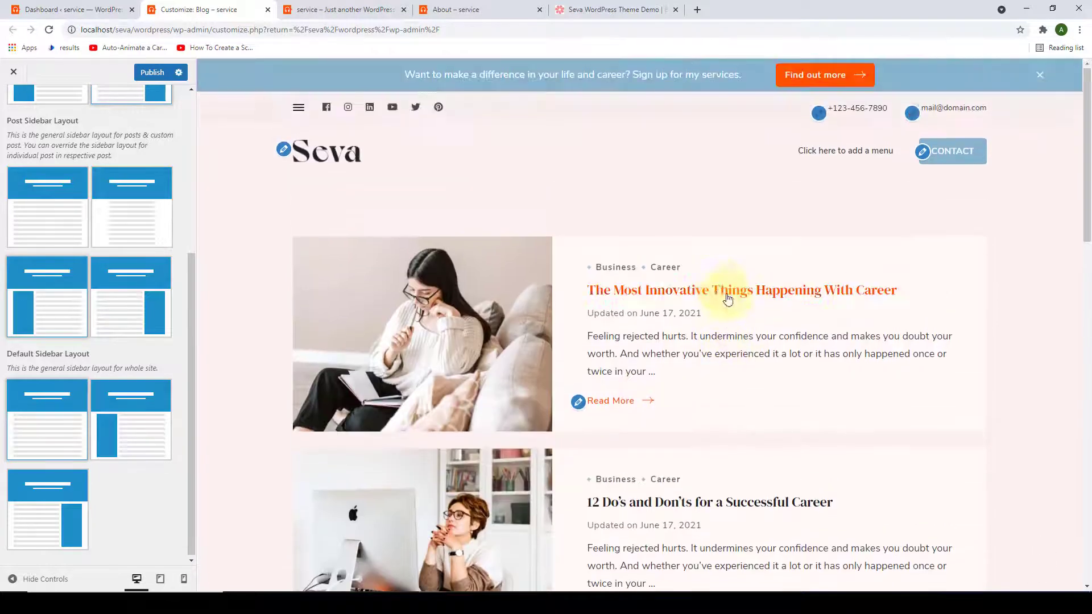
left_click(136, 408)
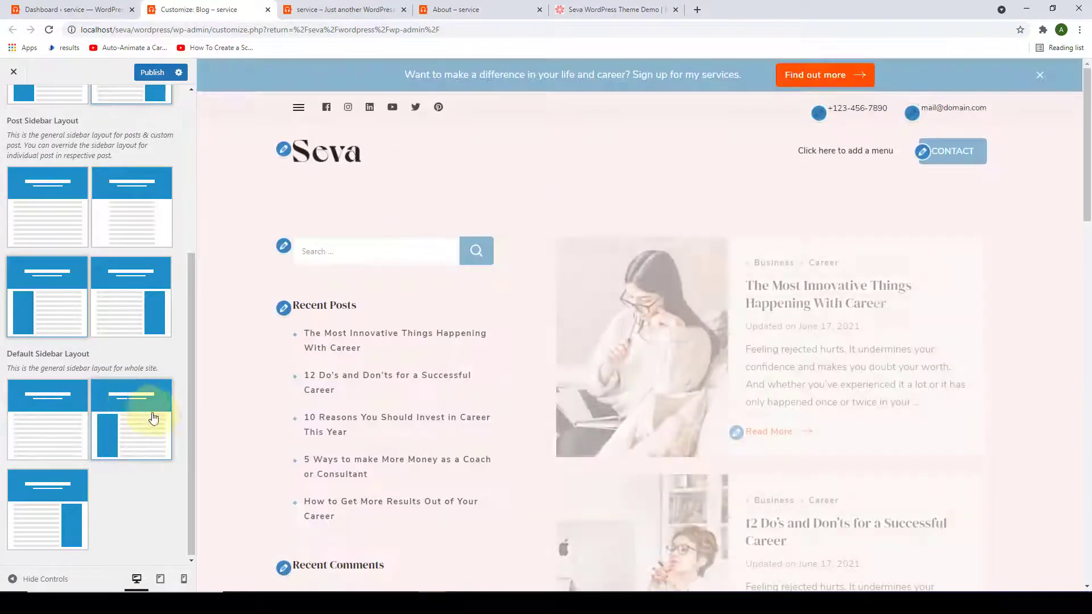
scroll(429, 232, "down", 7)
scroll(432, 426, "up", 7)
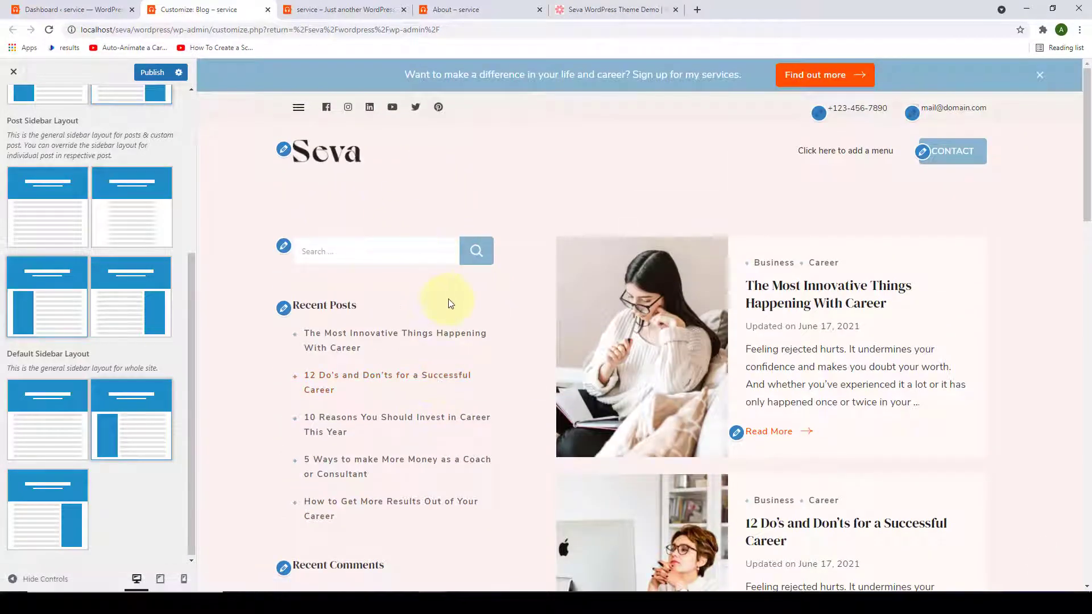
left_click(63, 515)
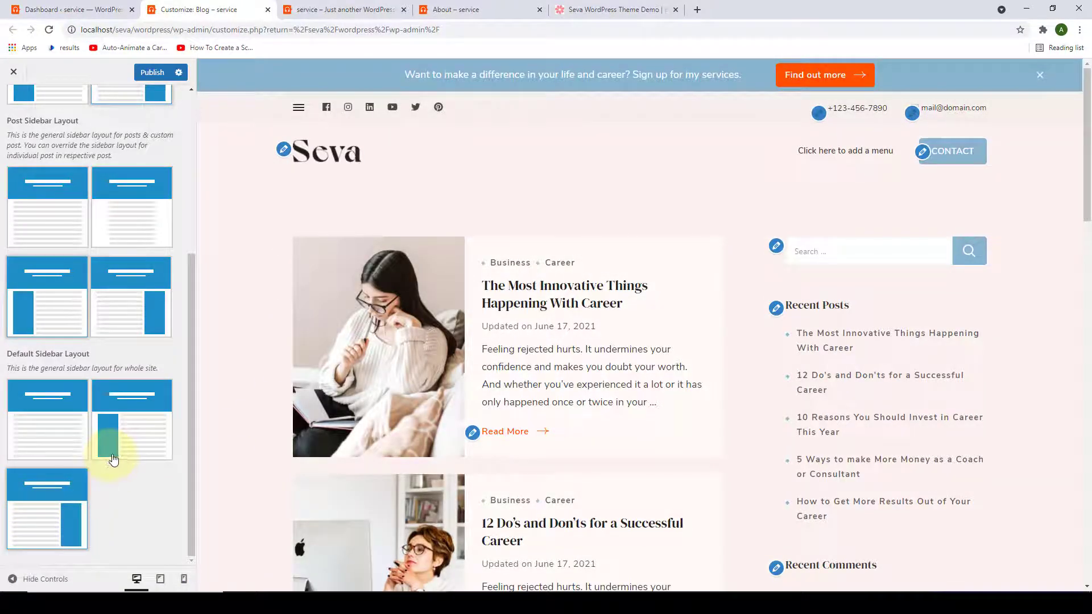
scroll(113, 455, "up", 5)
left_click(12, 103)
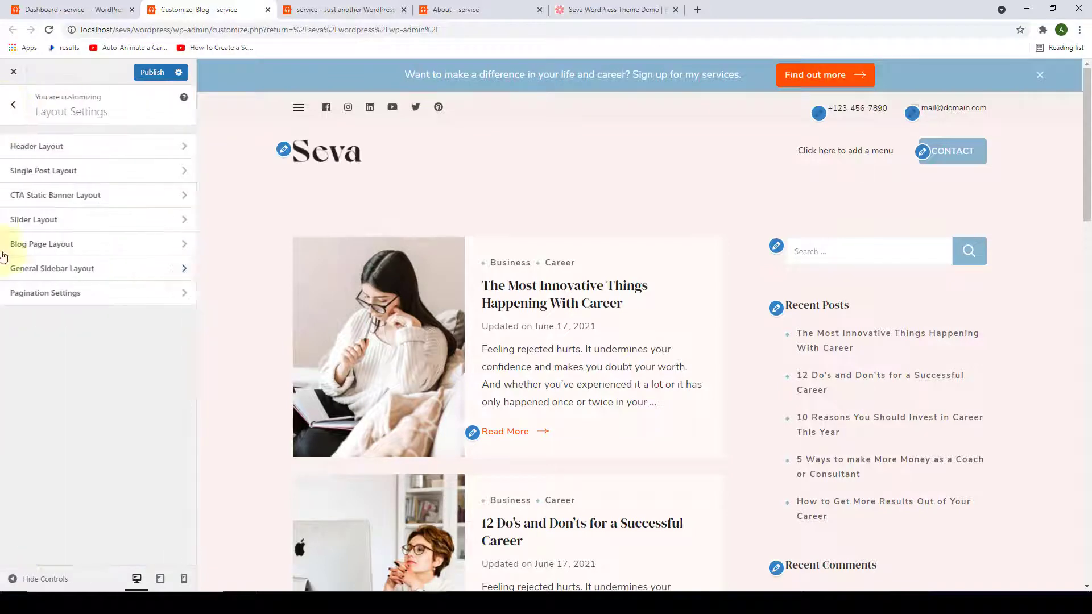
Try next/previous and infinite-scroll pagination, then set the blog's Pagination Type back to Numbered.
left_click(95, 294)
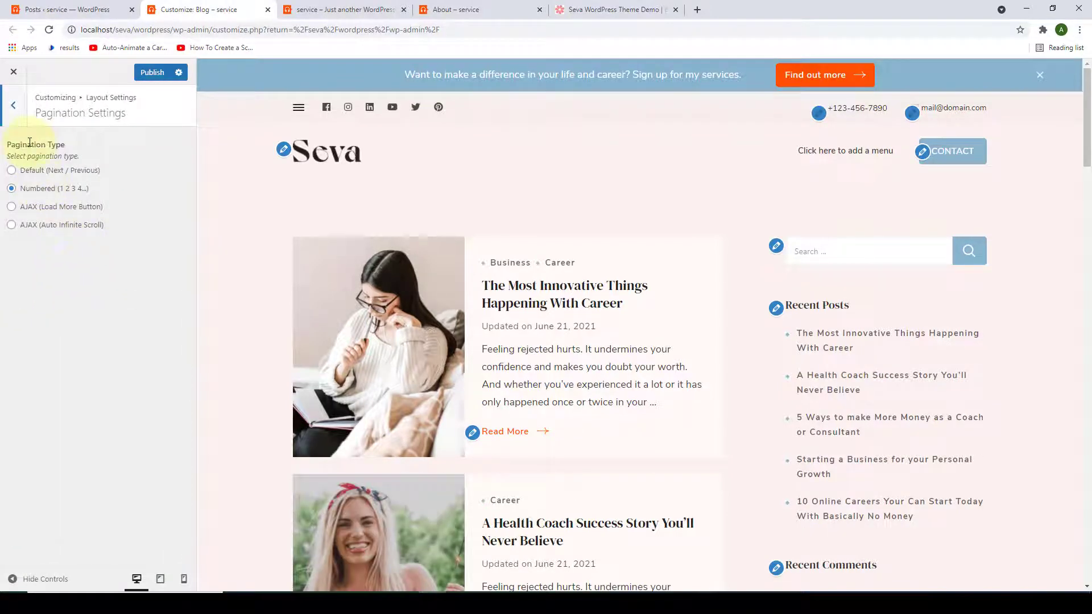
left_click_drag(1087, 114, 1086, 515)
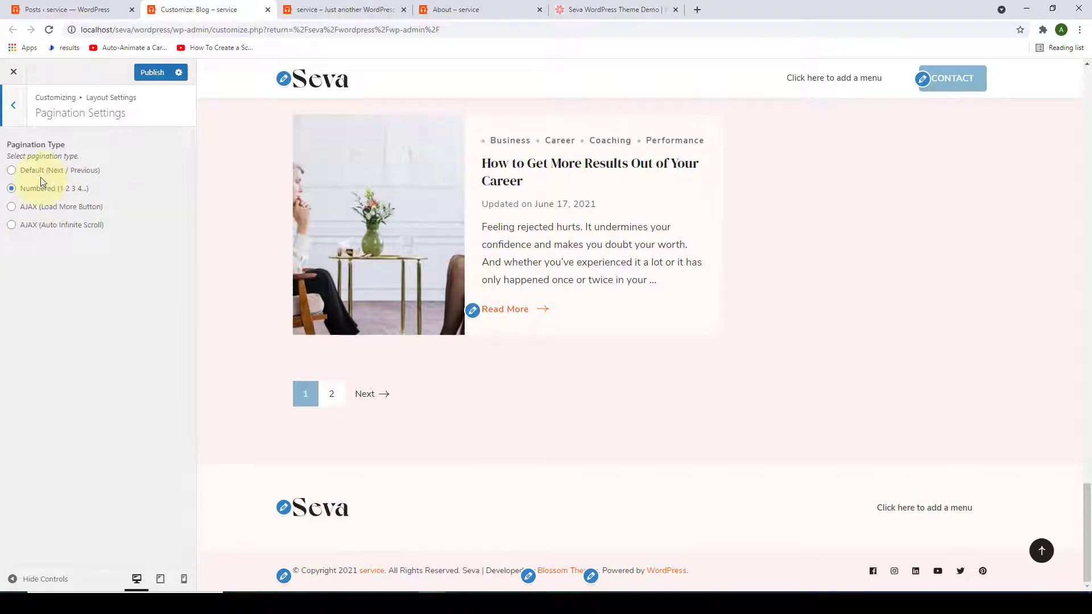
left_click(12, 170)
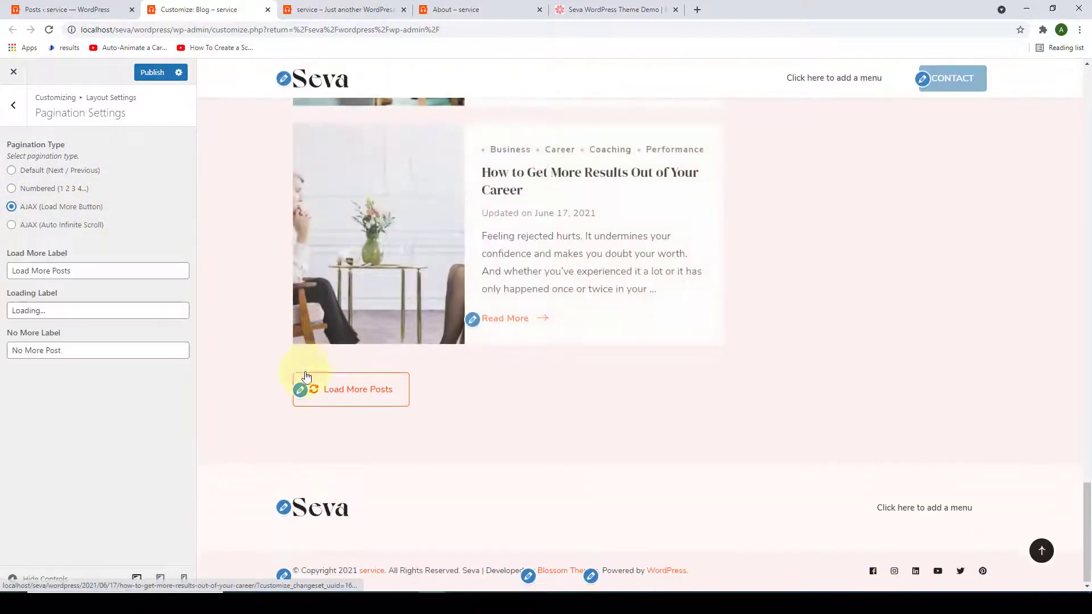
left_click(11, 225)
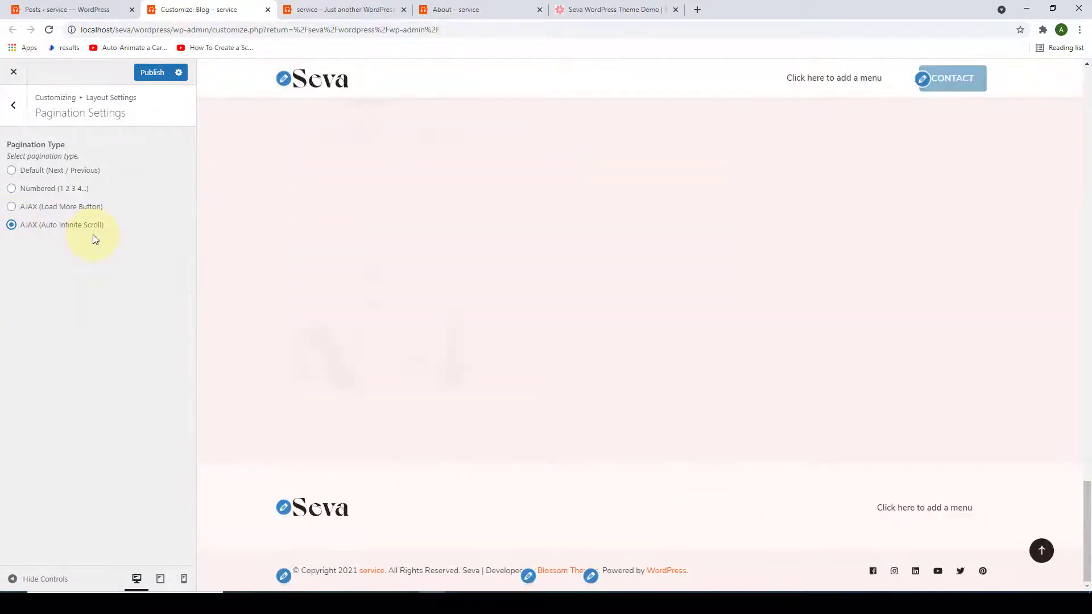
scroll(227, 338, "down", 5)
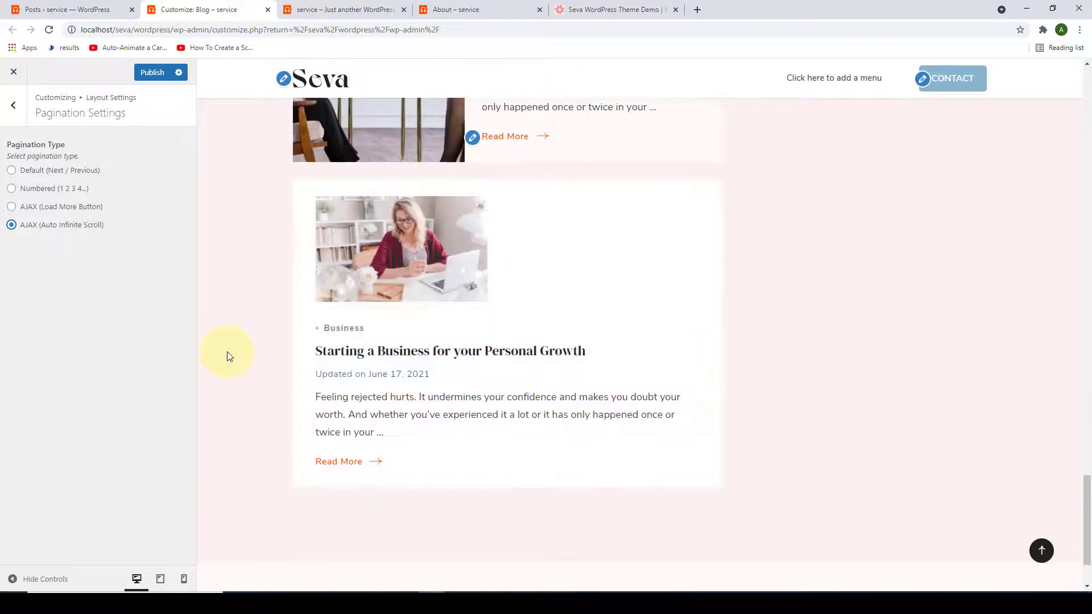
left_click(11, 190)
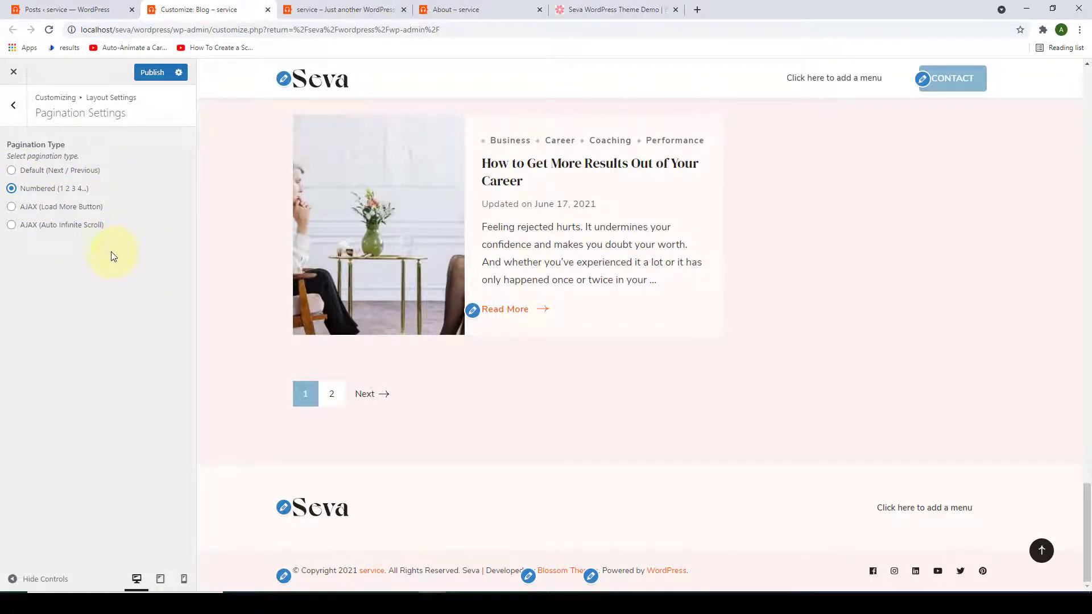
left_click(1041, 549)
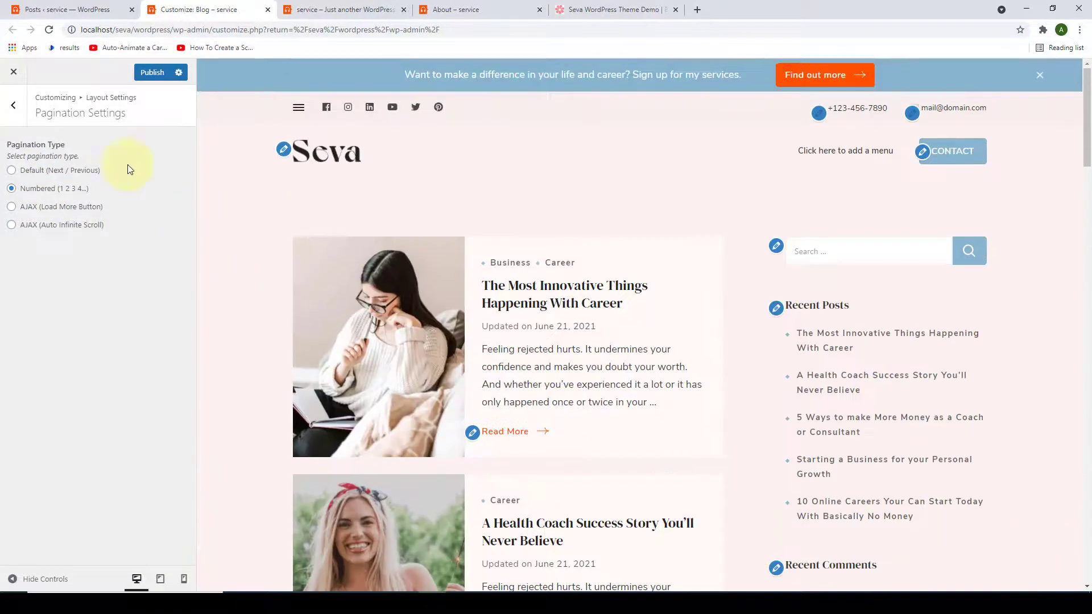
left_click(16, 111)
left_click(18, 111)
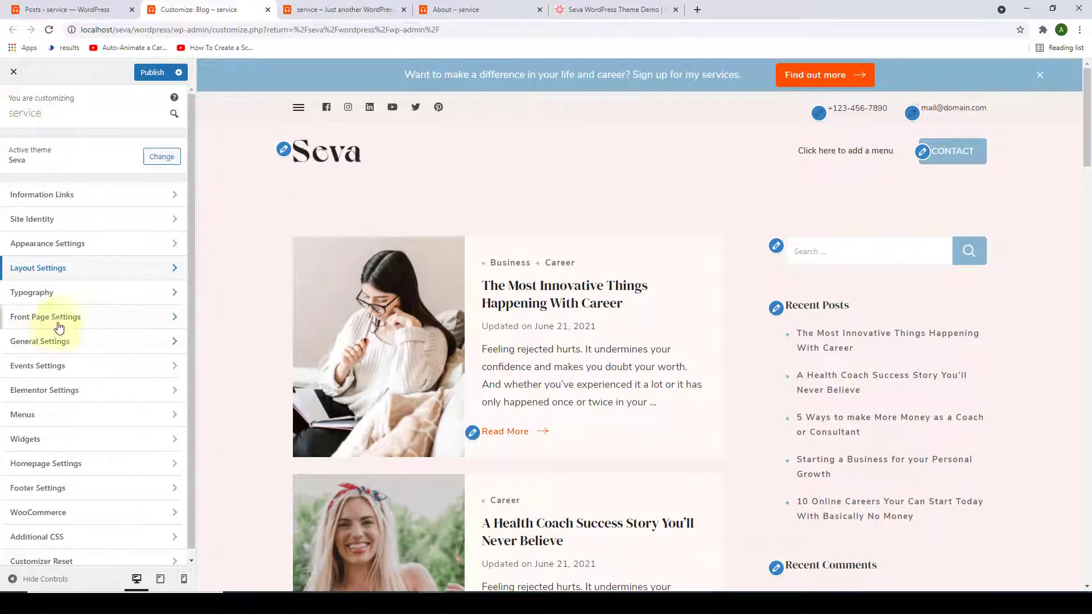
In Body Settings, try Orienta as the primary font and Days One as the secondary font.
left_click(63, 299)
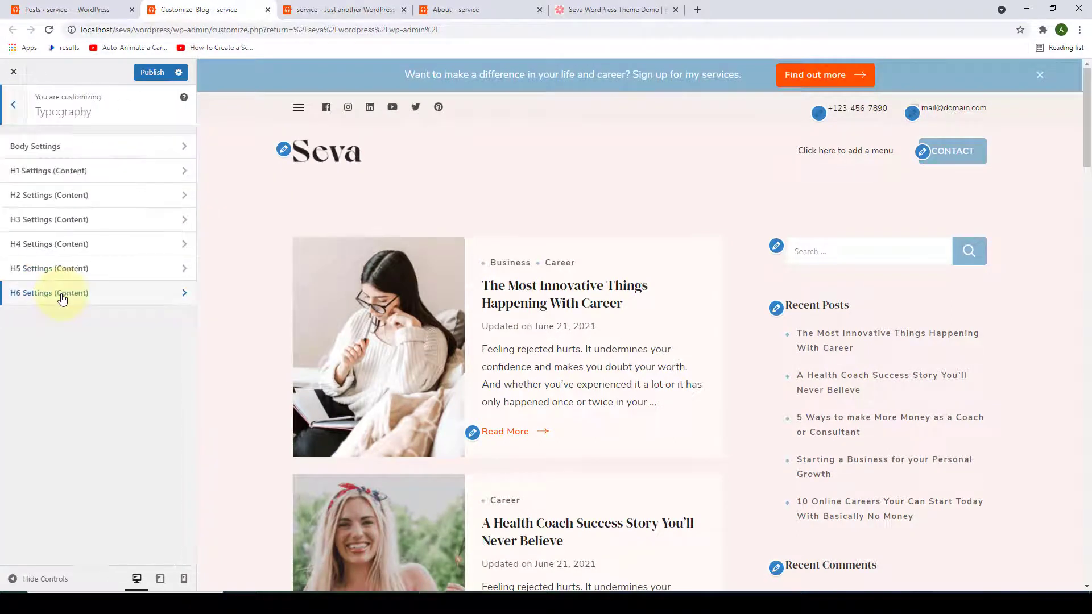
left_click(85, 154)
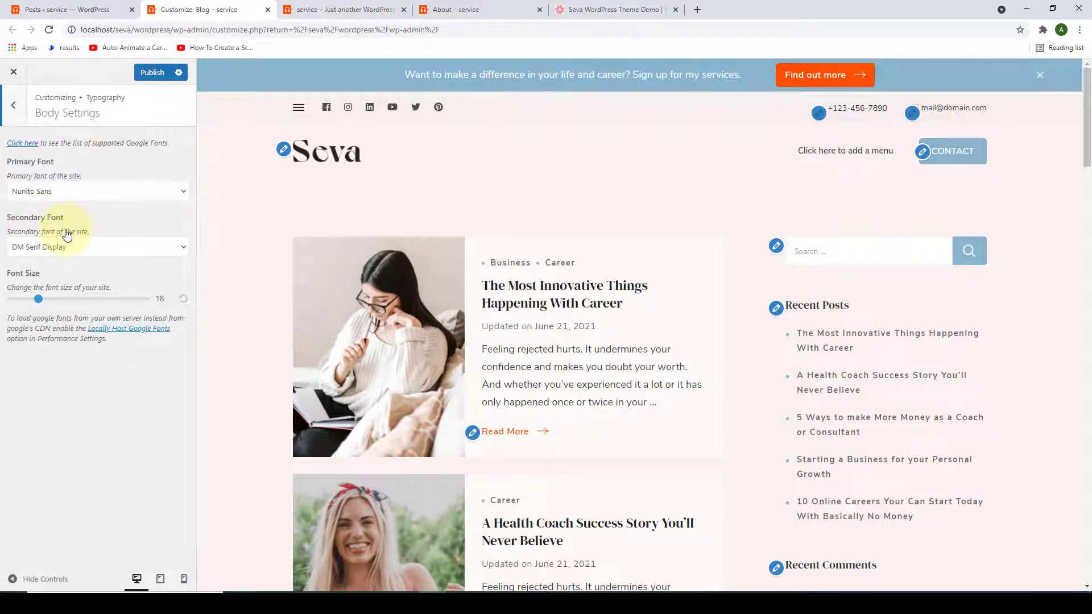
left_click(181, 192)
scroll(139, 271, "down", 3)
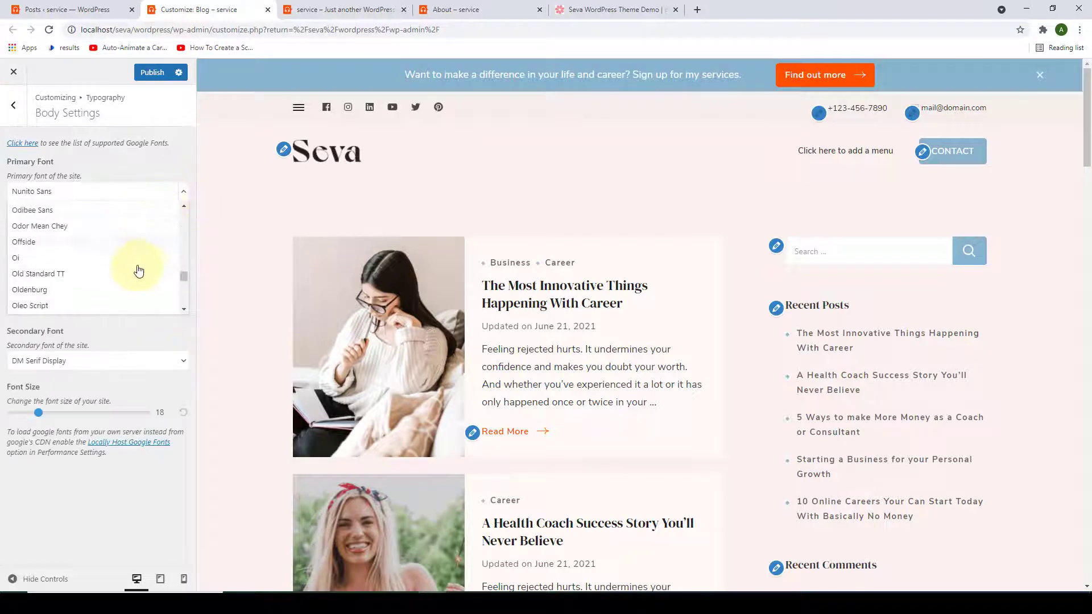
scroll(136, 273, "down", 3)
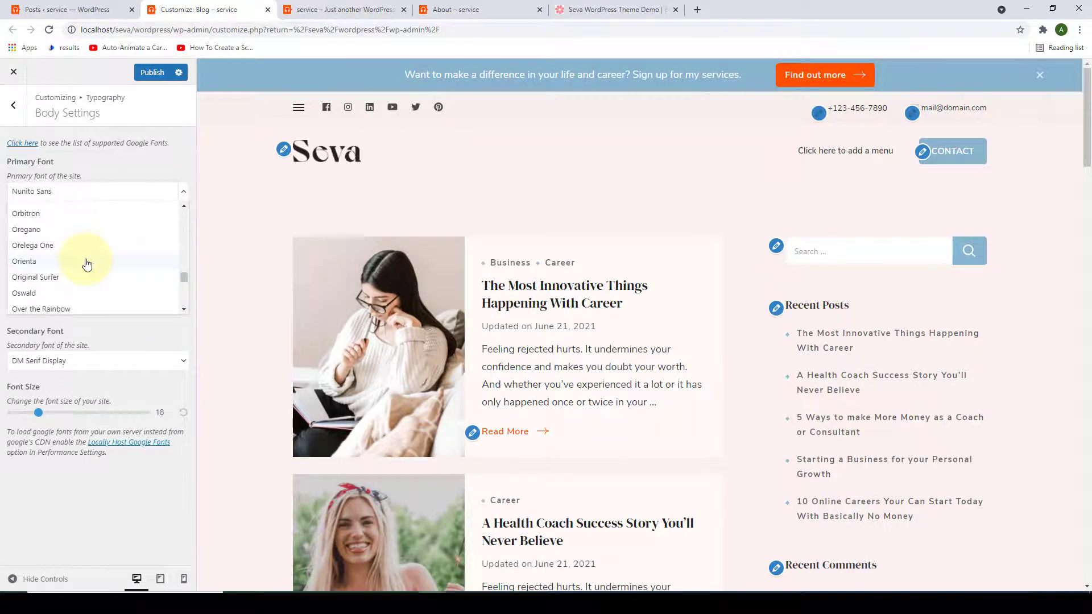
left_click(87, 262)
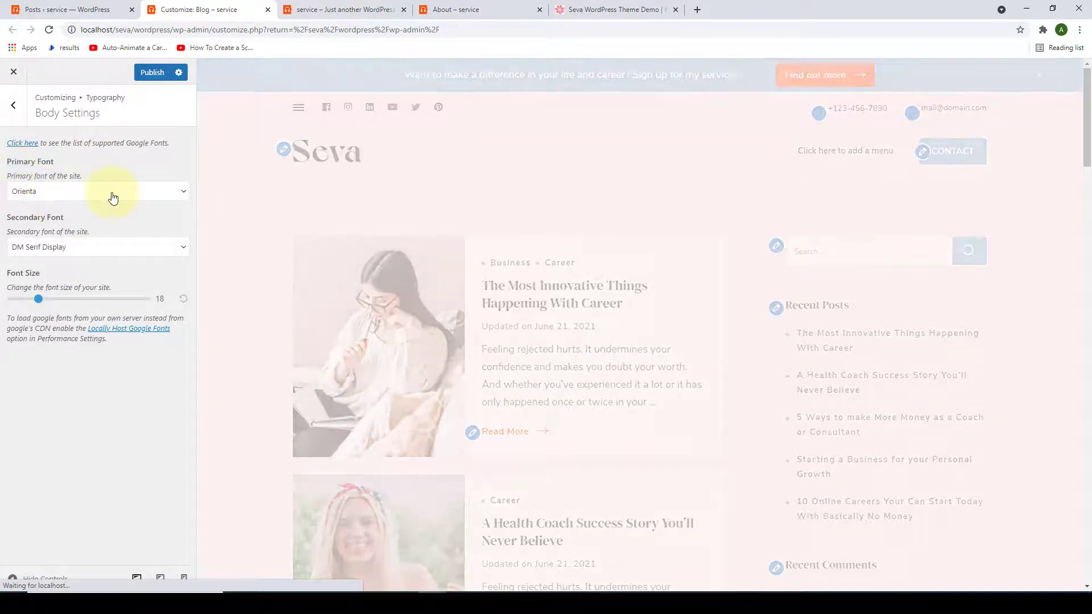
scroll(599, 263, "down", 3)
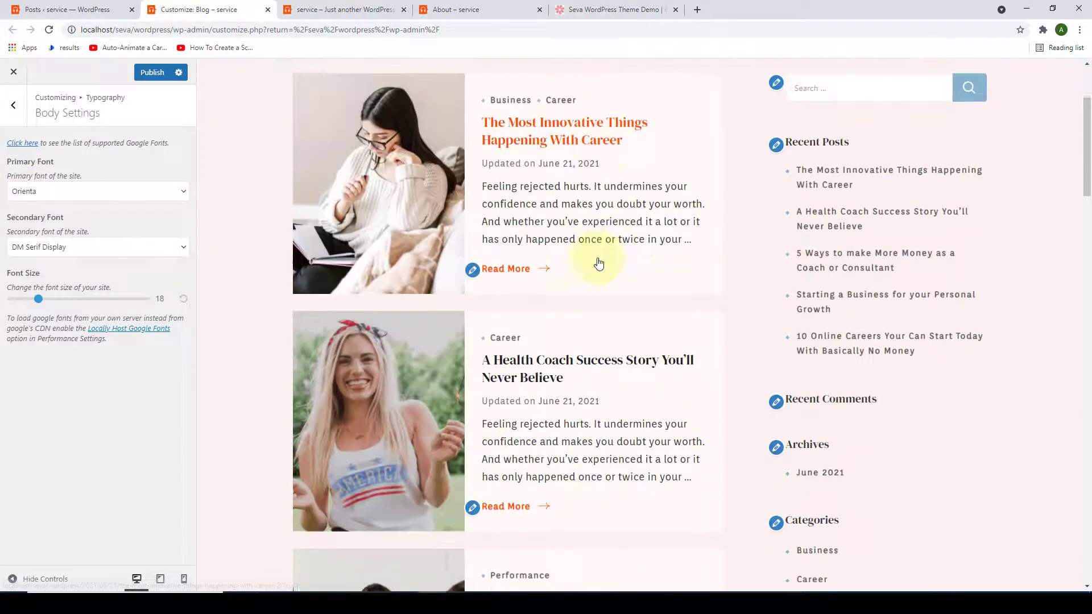
scroll(563, 247, "down", 3)
scroll(569, 262, "down", 4)
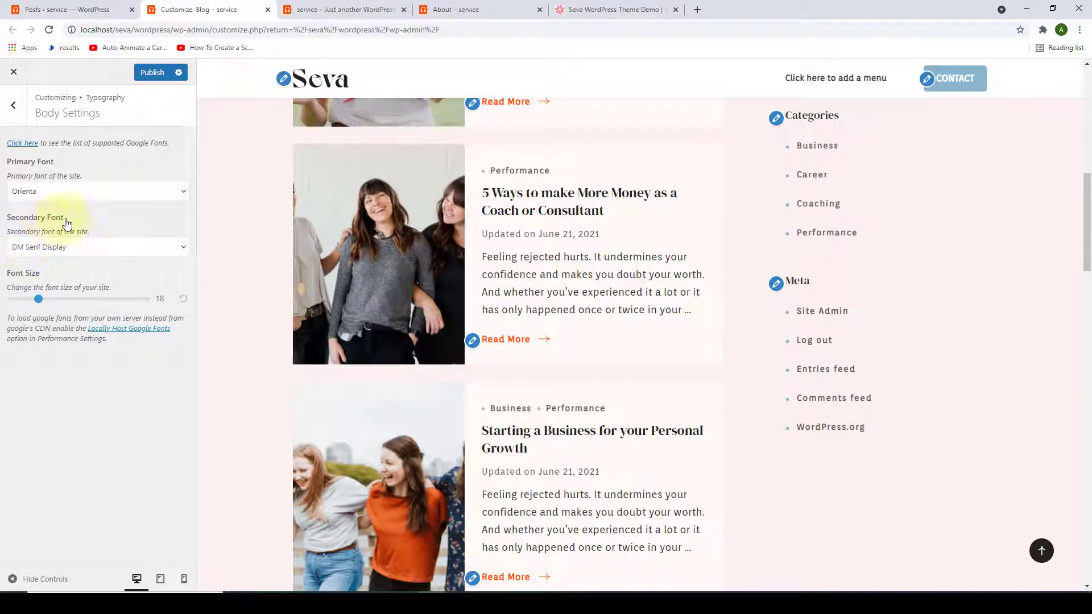
left_click(183, 250)
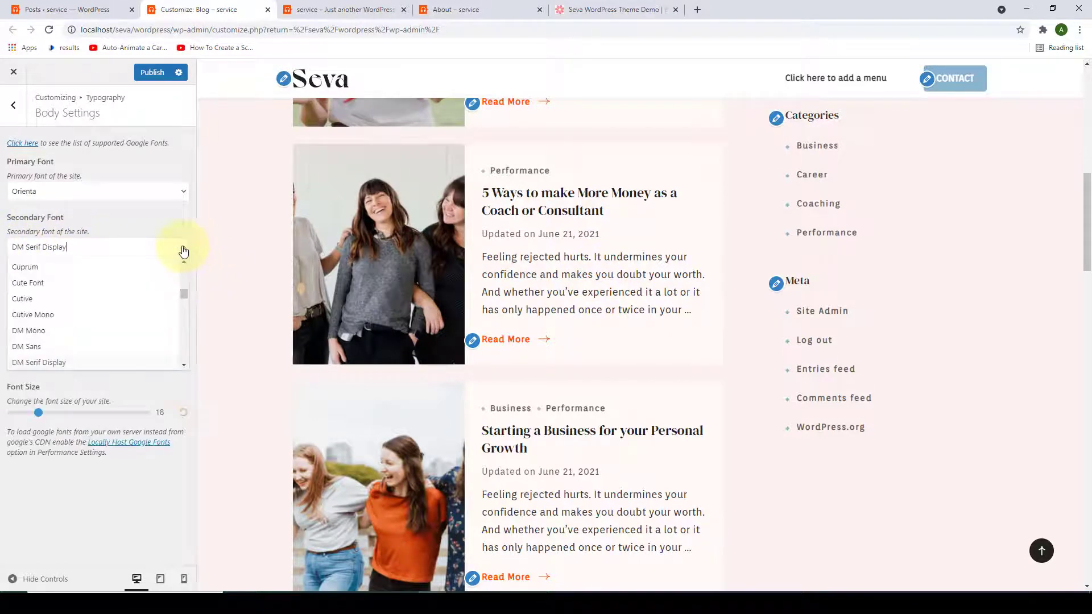
left_click(53, 323)
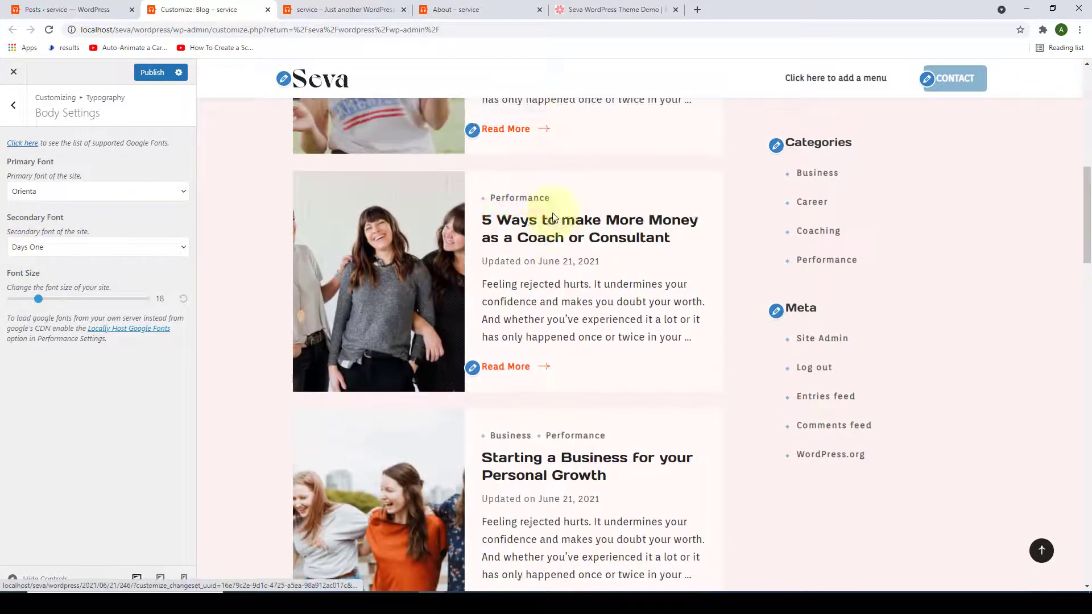
Try a larger base font size, leaving body fonts at Nunito Sans, DM Serif Display, size 18.
scroll(561, 216, "up", 5)
scroll(570, 251, "up", 2)
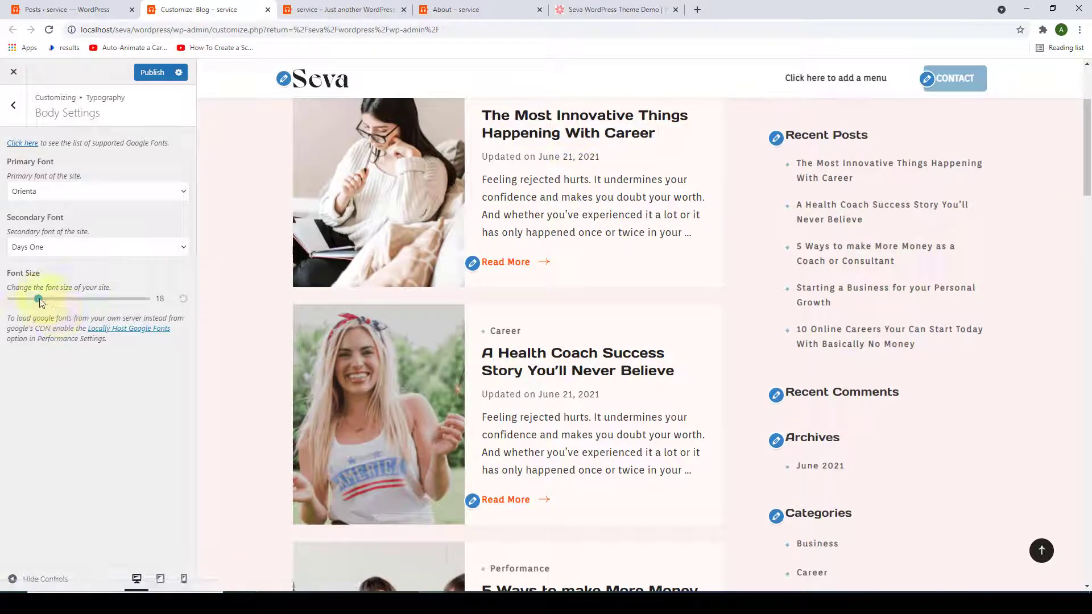
mouse_move(73, 301)
left_mouse_down()
mouse_move(83, 302)
mouse_move(63, 304)
left_mouse_up()
scroll(535, 220, "down", 4)
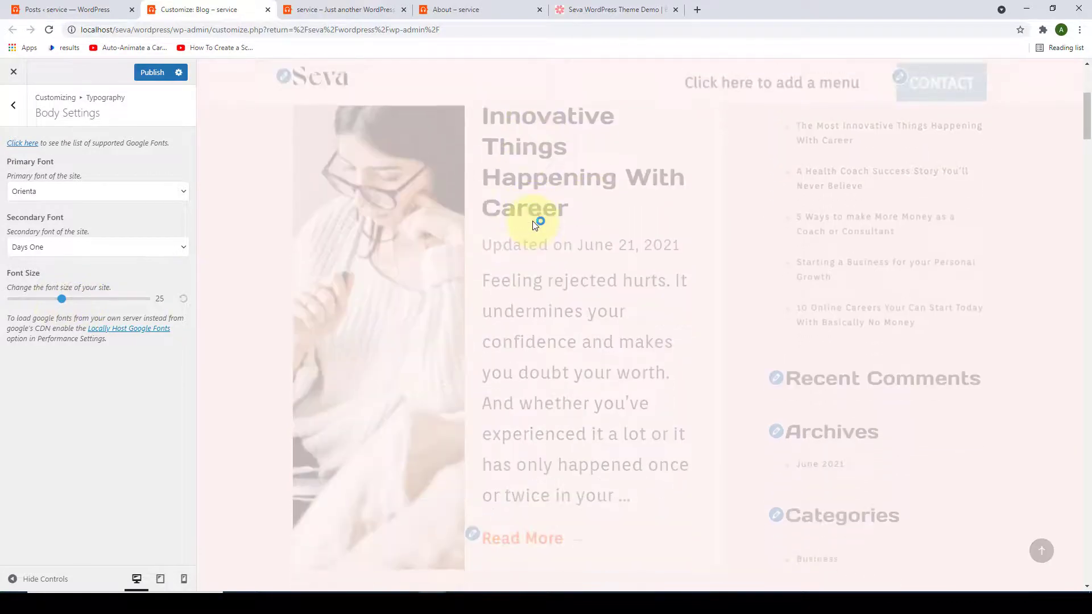
scroll(609, 268, "down", 5)
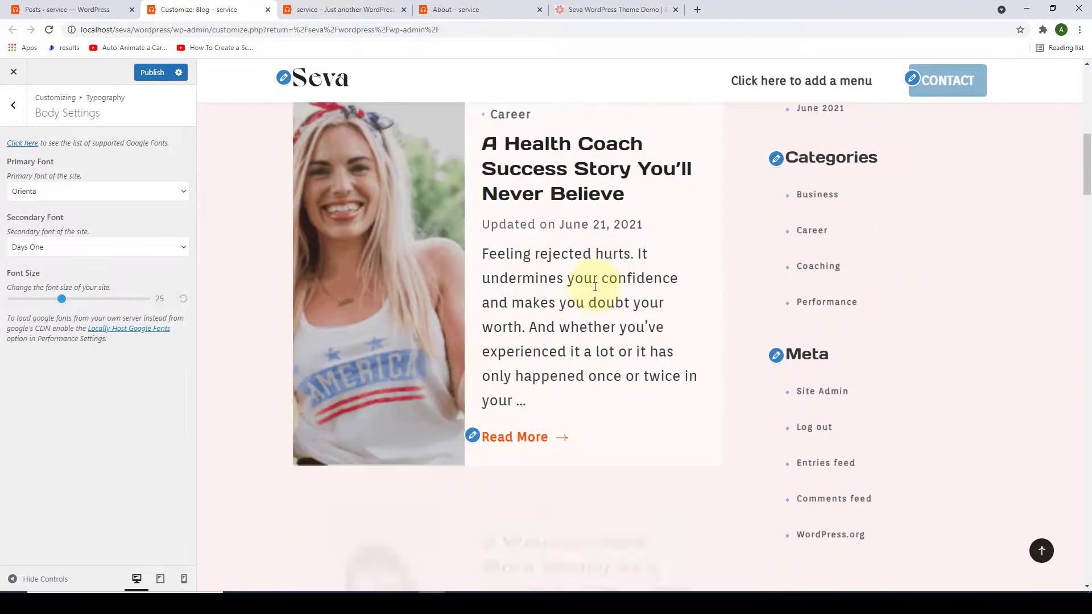
scroll(597, 273, "up", 6)
scroll(600, 275, "up", 2)
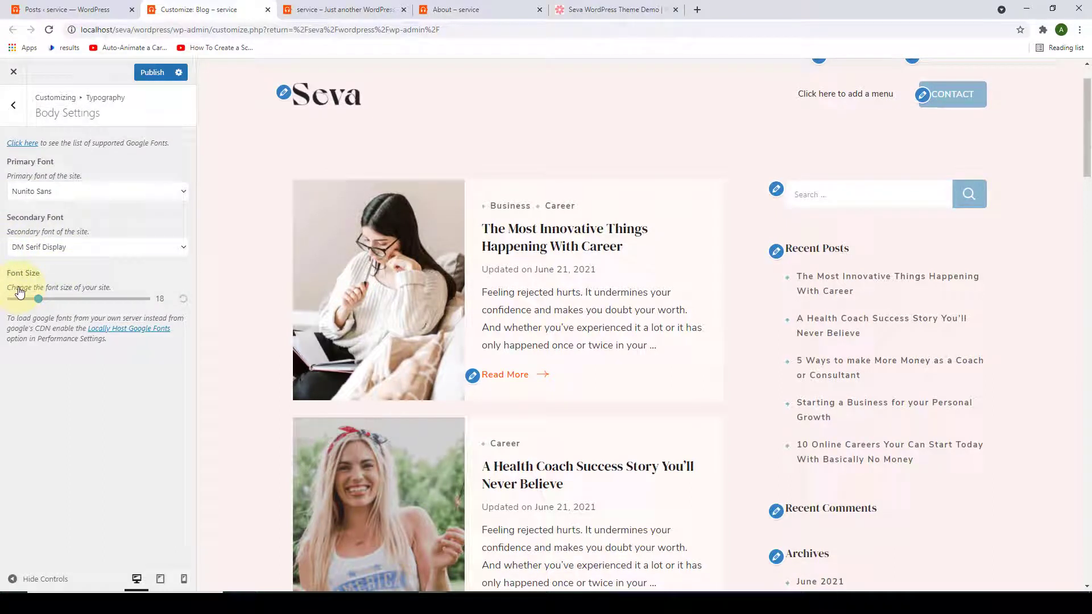
left_click(11, 109)
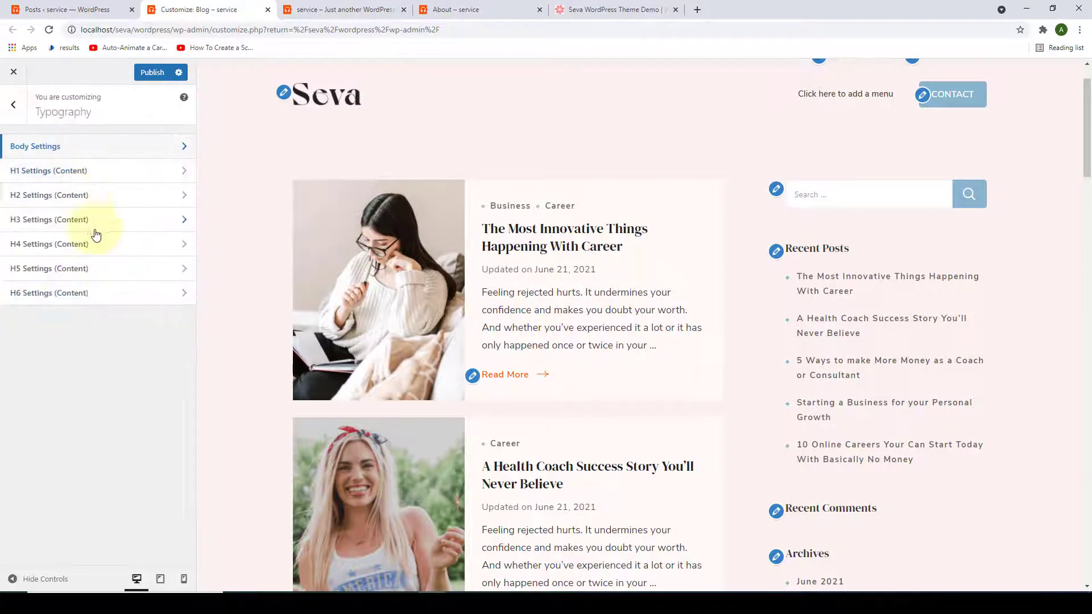
Keep the H1 font as DM Serif Display with Normal 400 style.
left_click(132, 181)
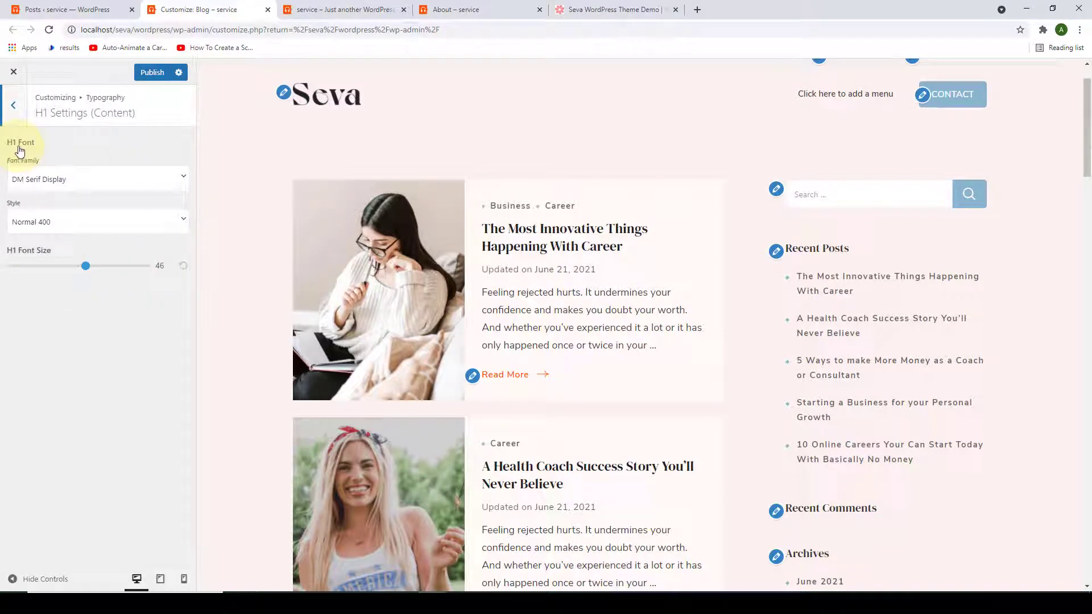
left_click(105, 178)
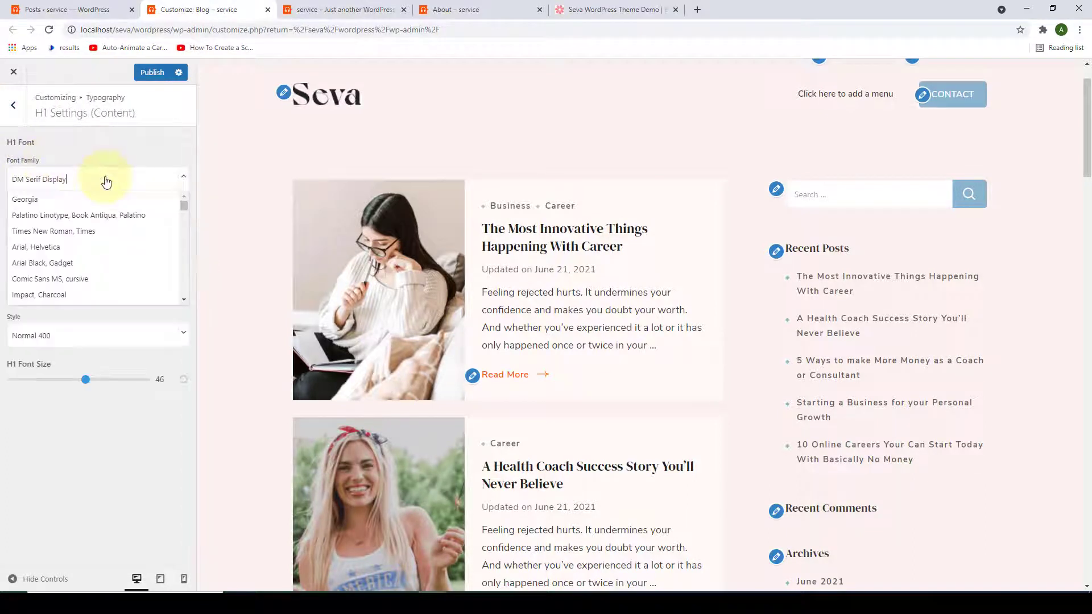
left_click(120, 155)
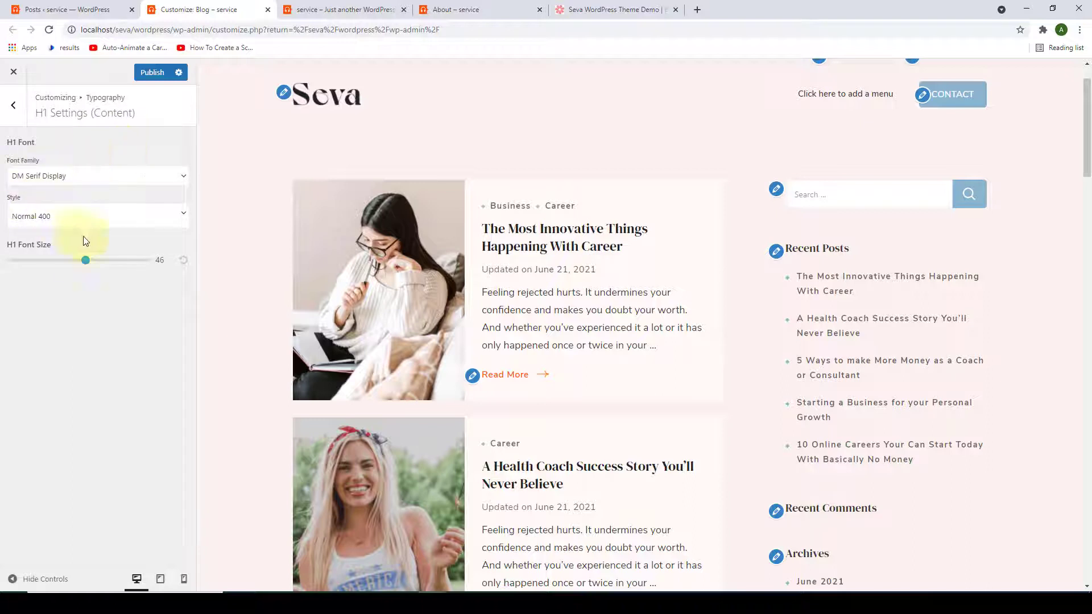
left_click(103, 215)
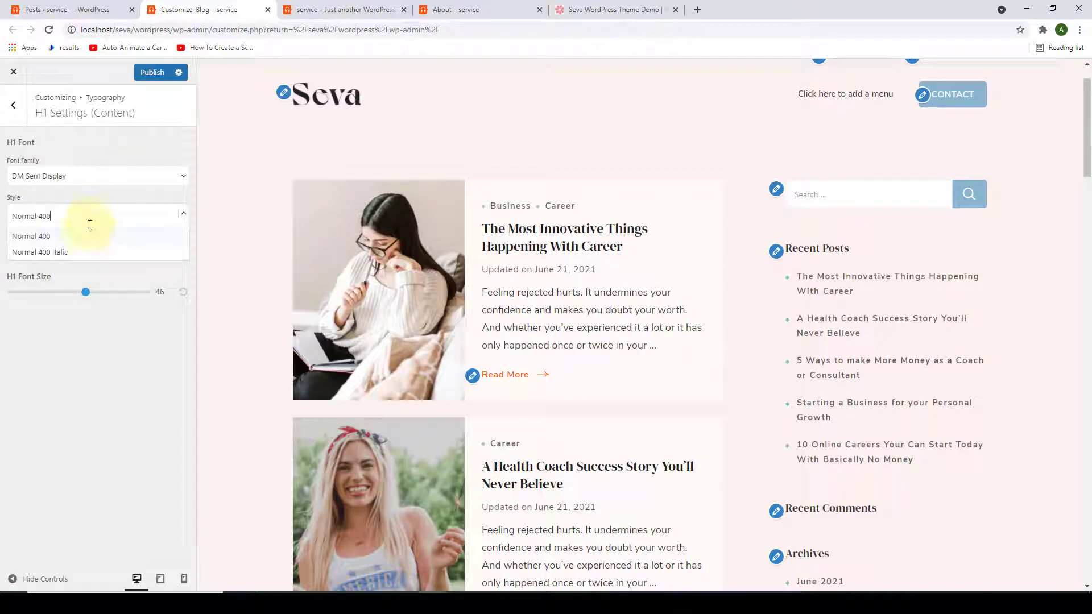
left_click(76, 328)
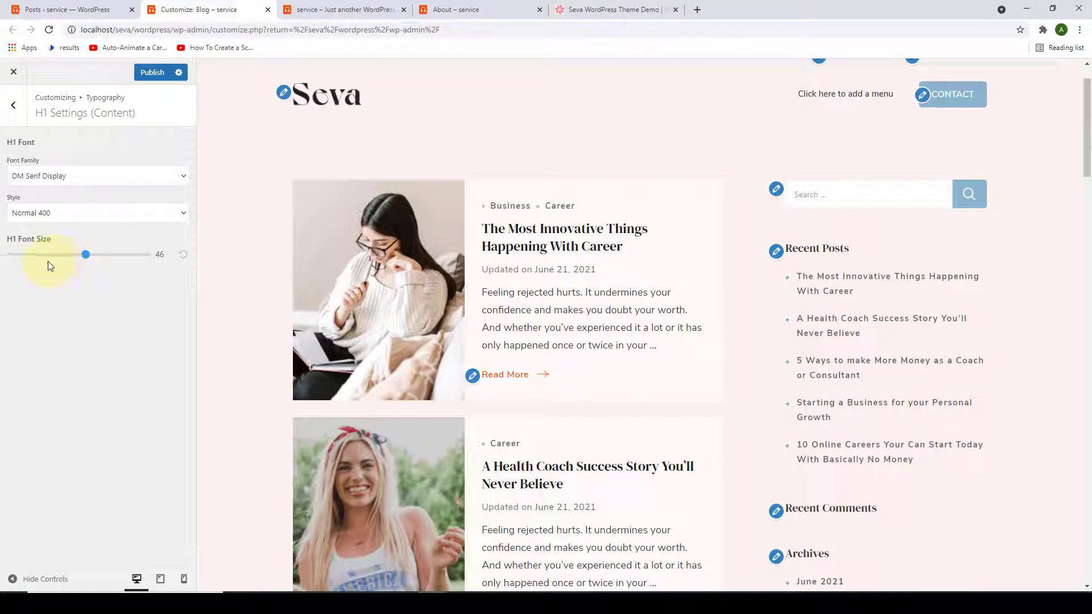
Return to the main Customizer menu and bring up General Settings.
left_click(13, 105)
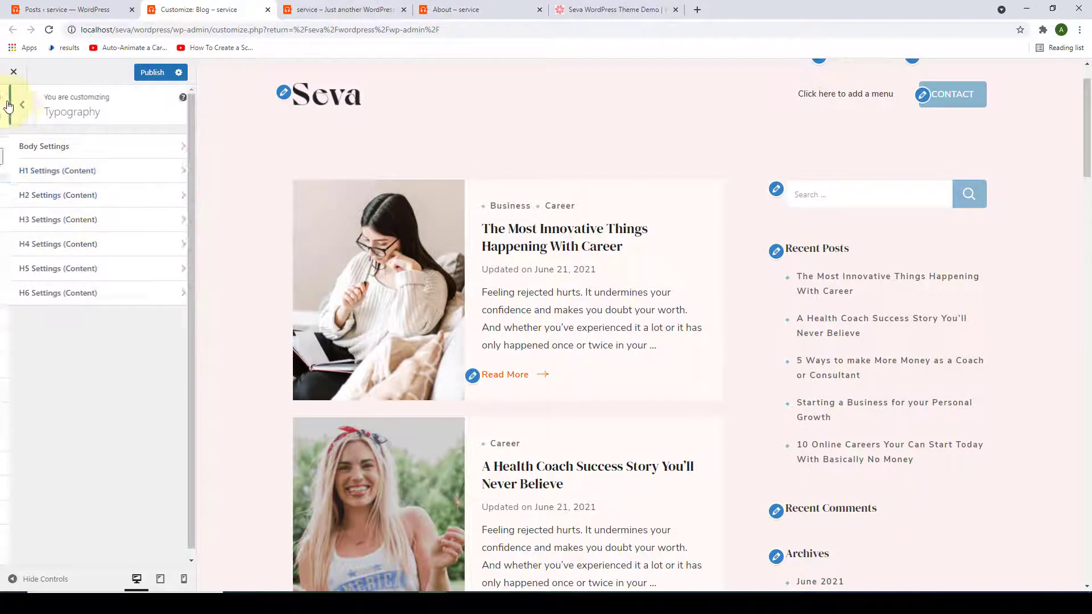
left_click(13, 106)
left_click(117, 341)
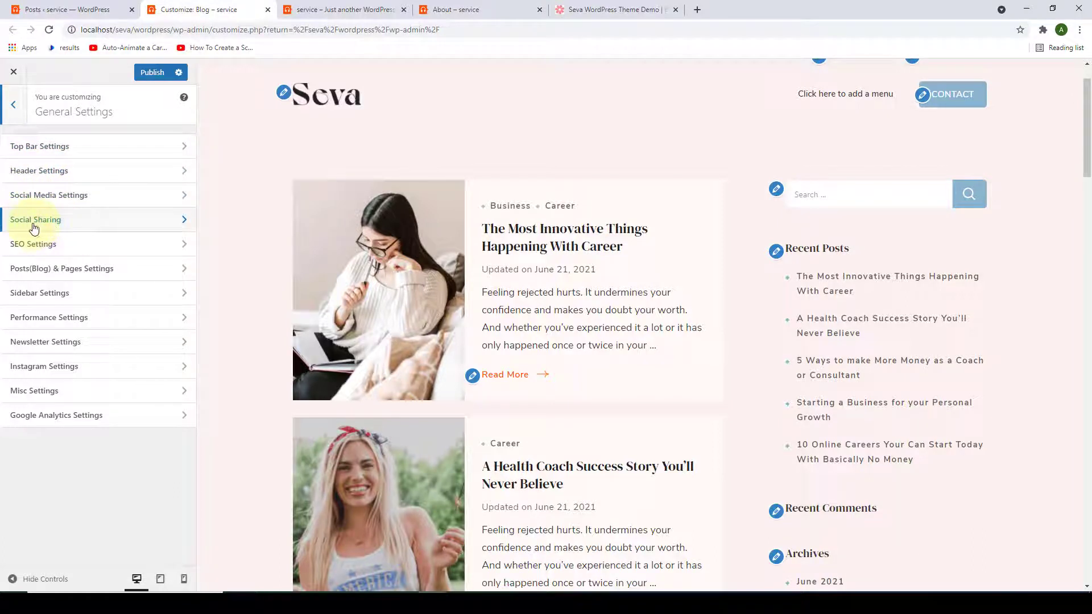
Preview the first blog post in Social Sharing and toggle the sharing buttons off and back on.
left_click(76, 224)
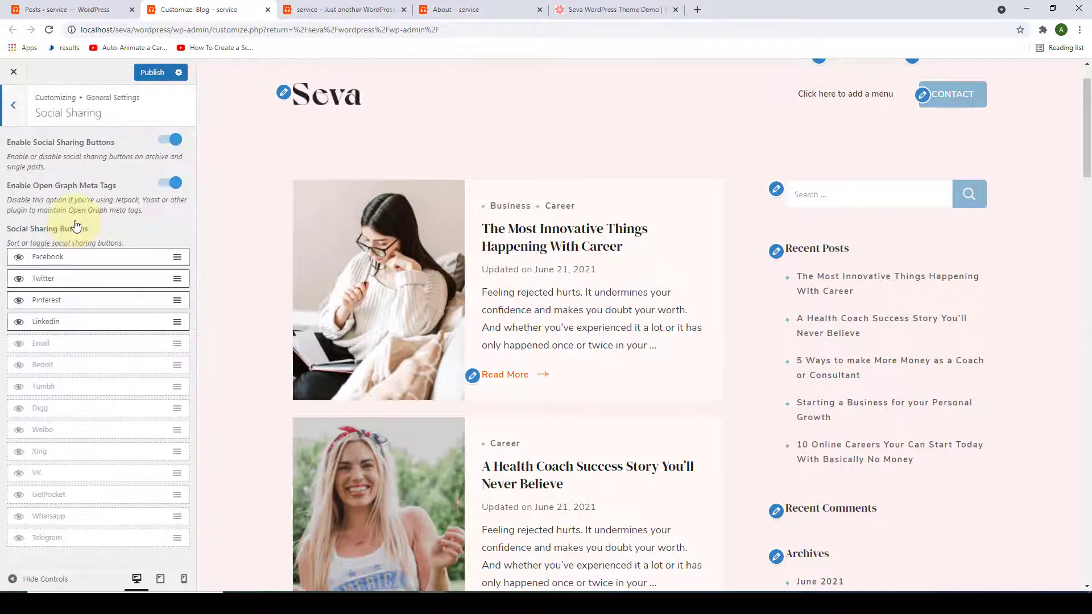
left_click(500, 250)
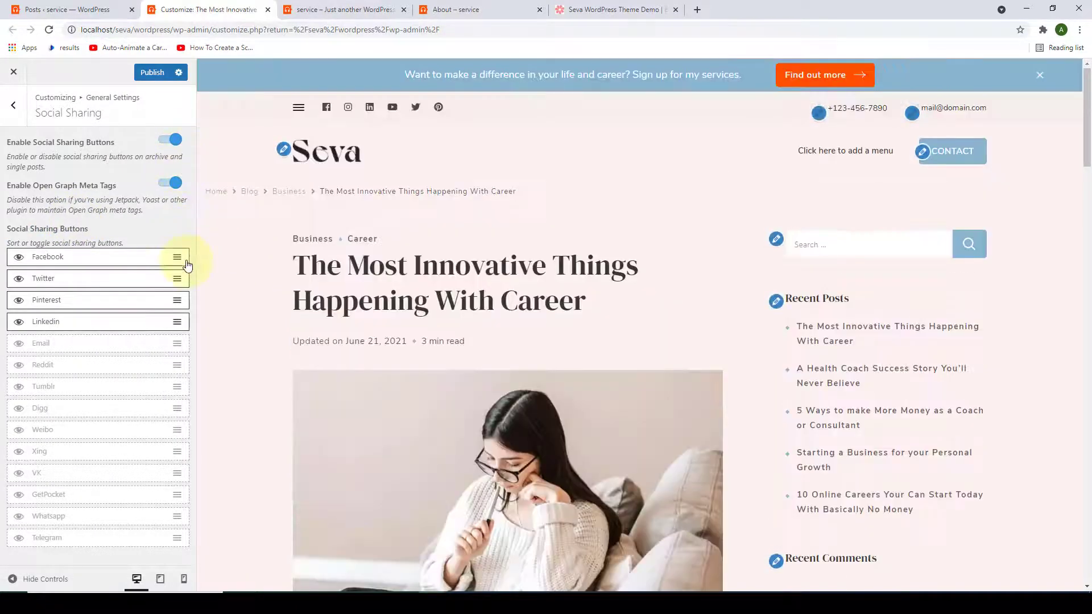
scroll(372, 257, "down", 2)
scroll(374, 255, "down", 5)
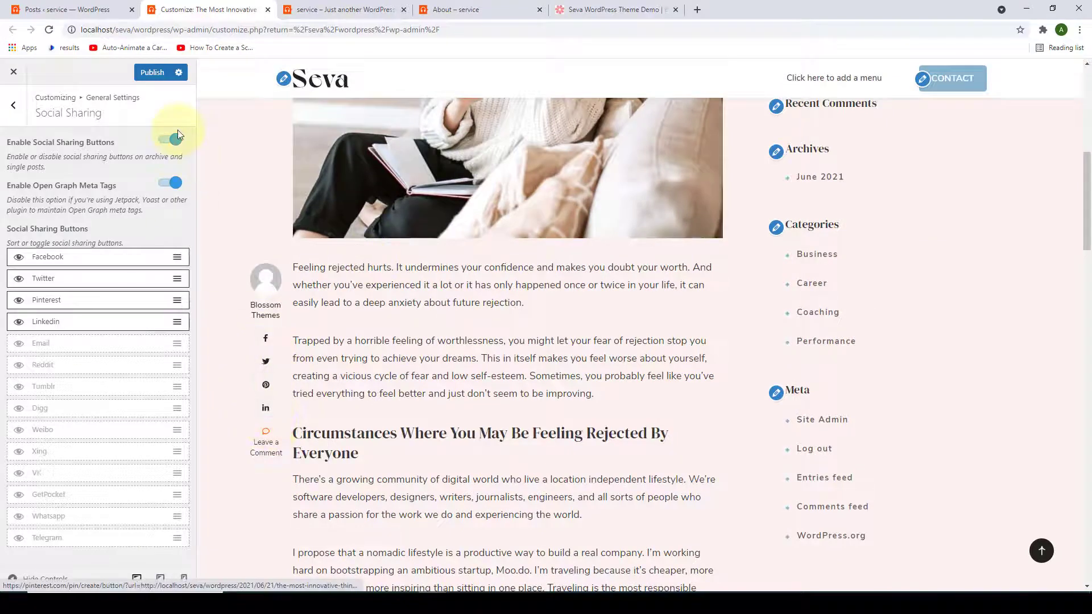
left_click(166, 142)
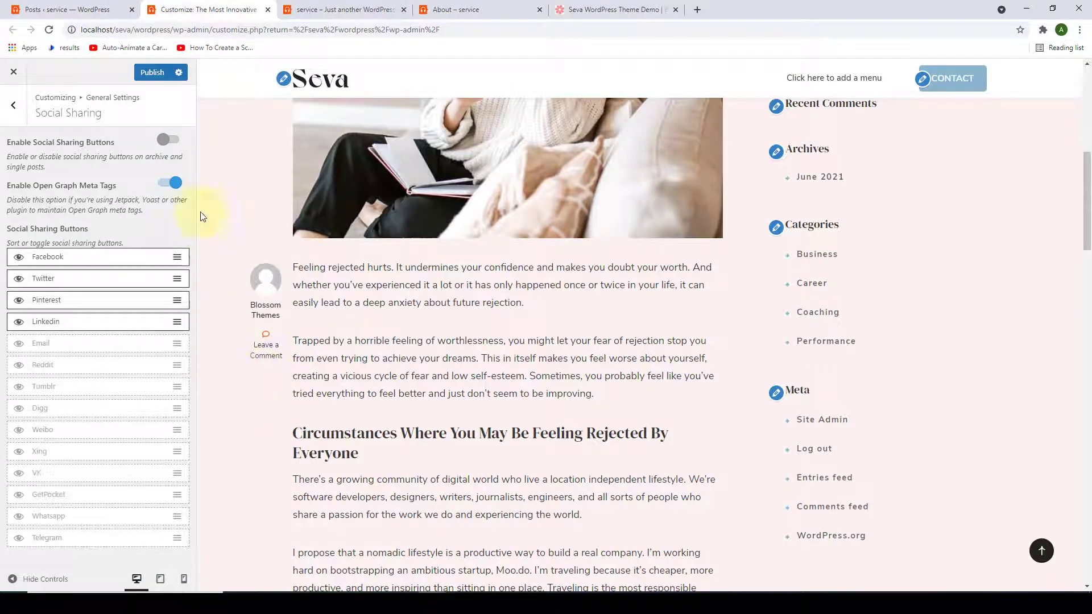
left_click(168, 138)
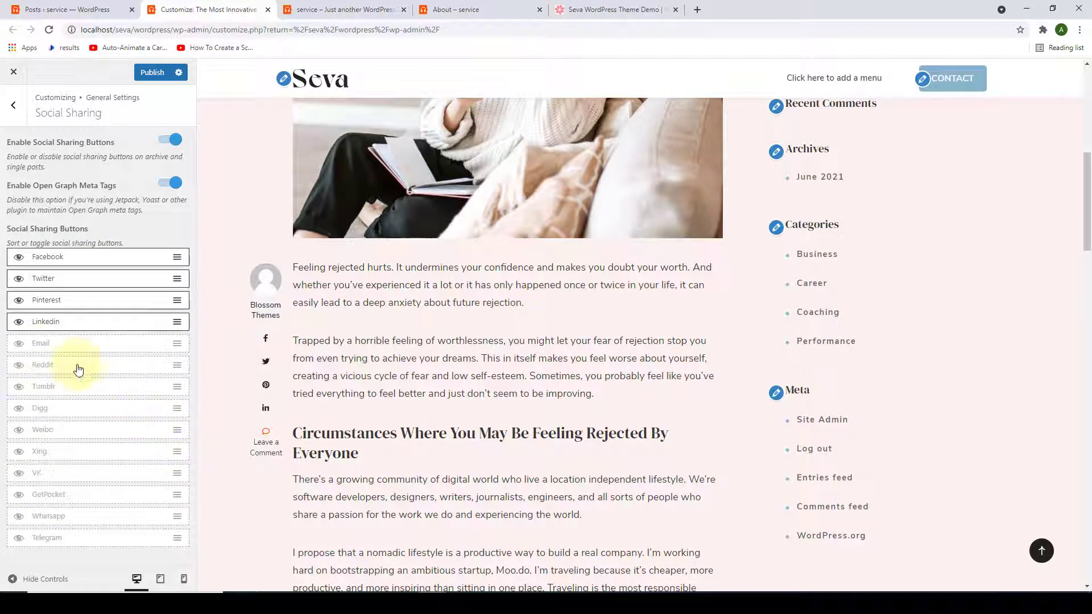
Enable Email and Reddit sharing buttons, and drag Reddit and Pinterest to reorder them.
left_click(21, 345)
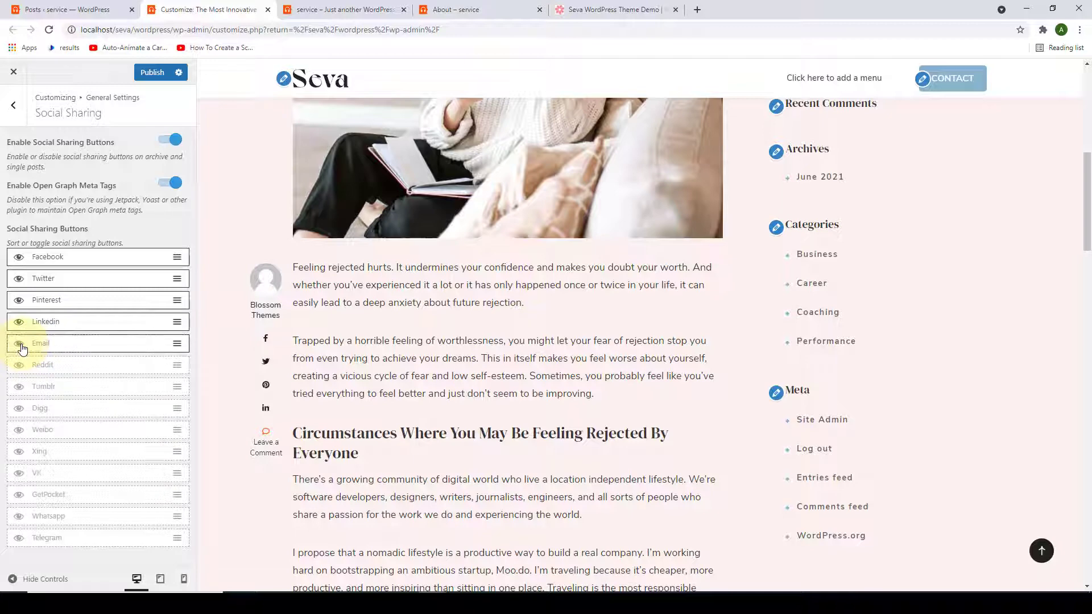
left_click(19, 367)
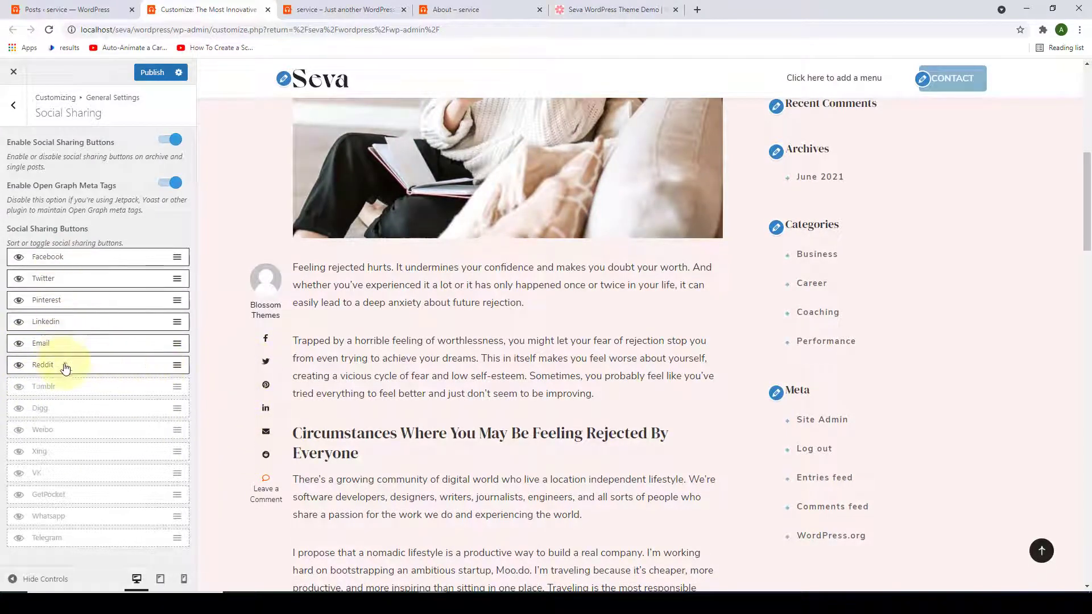
left_click_drag(59, 369, 63, 264)
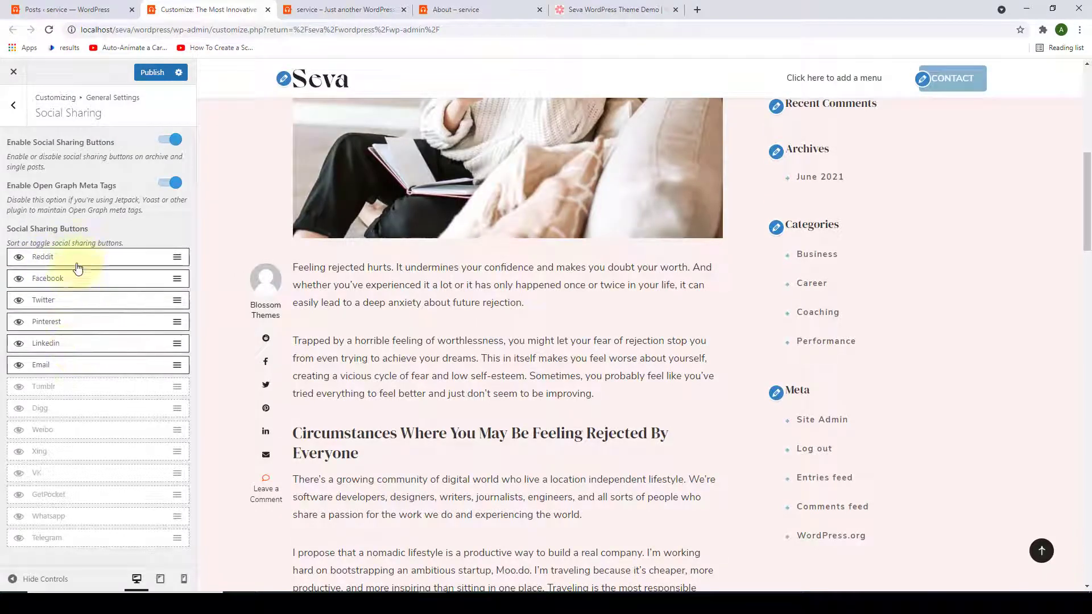
left_click_drag(266, 338, 263, 342)
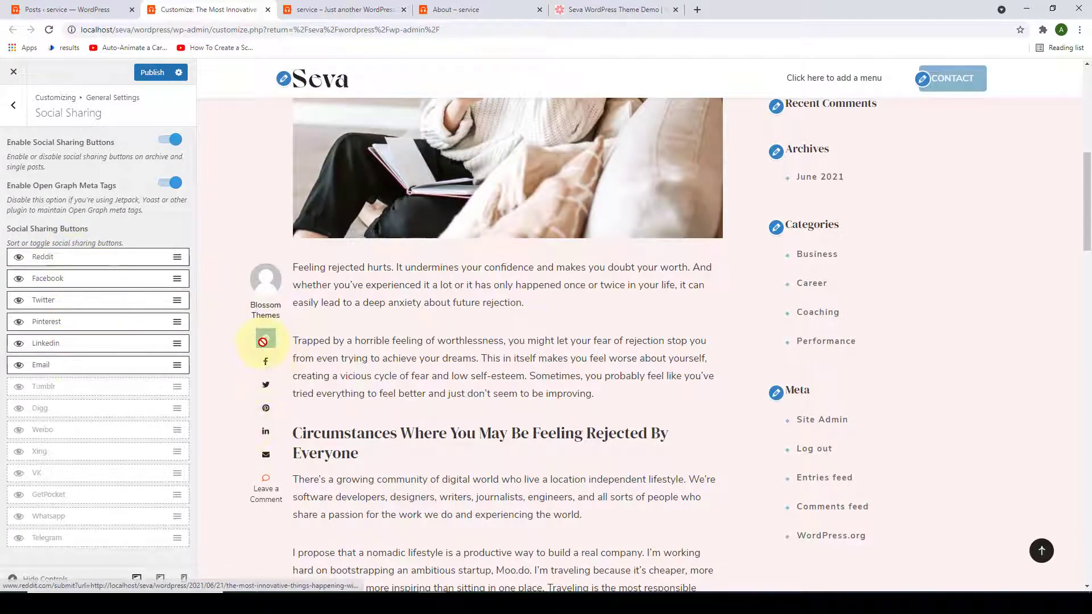
mouse_move(86, 322)
left_mouse_down()
mouse_move(80, 261)
mouse_move(82, 336)
left_mouse_up()
left_click_drag(74, 256, 68, 361)
Publish the sharing order, then toggle the last-updated post date option in SEO Settings.
left_click(151, 75)
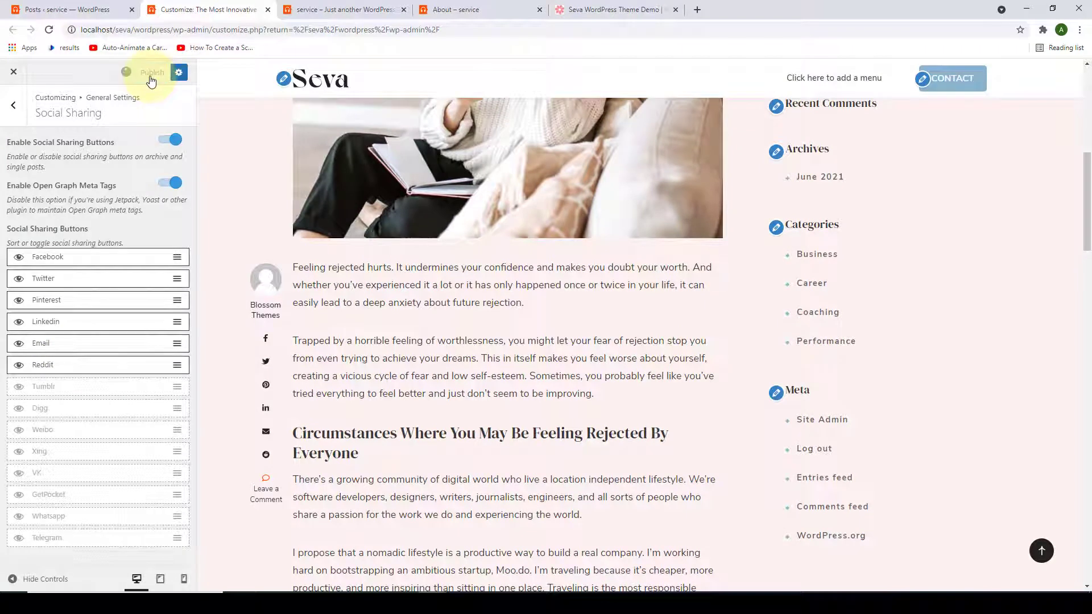
left_click(15, 112)
left_click(95, 244)
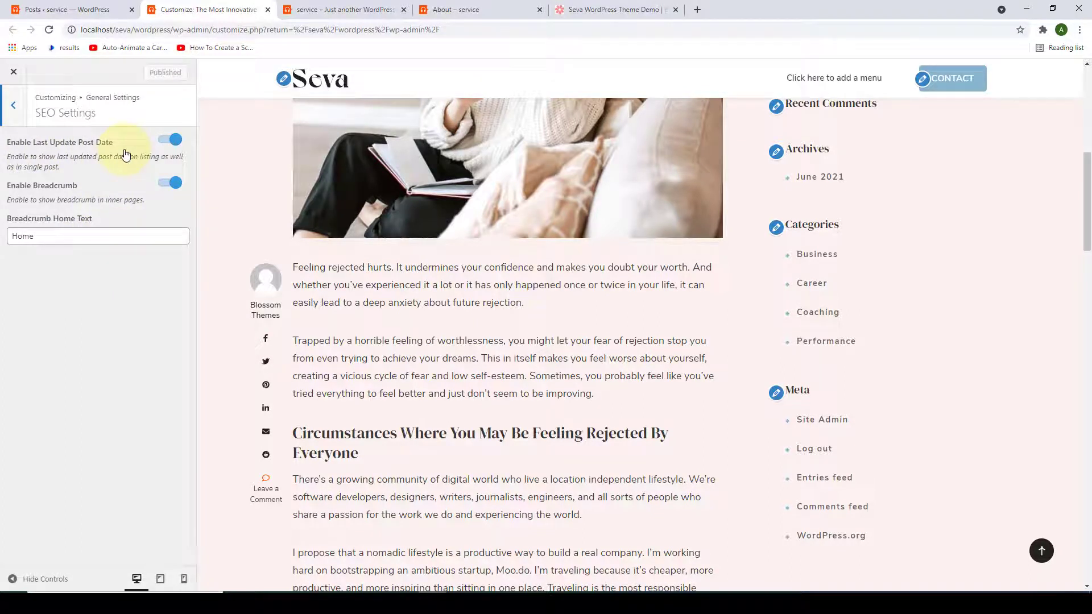
left_click(177, 139)
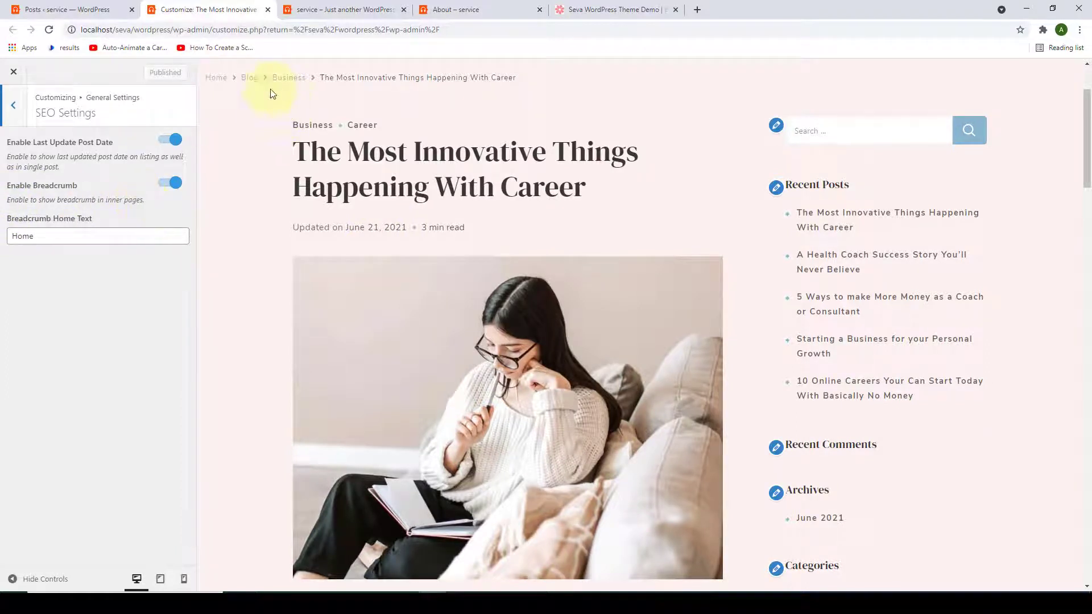
Keep breadcrumbs enabled with 'Home' as the home text, and publish the SEO settings.
left_click(171, 186)
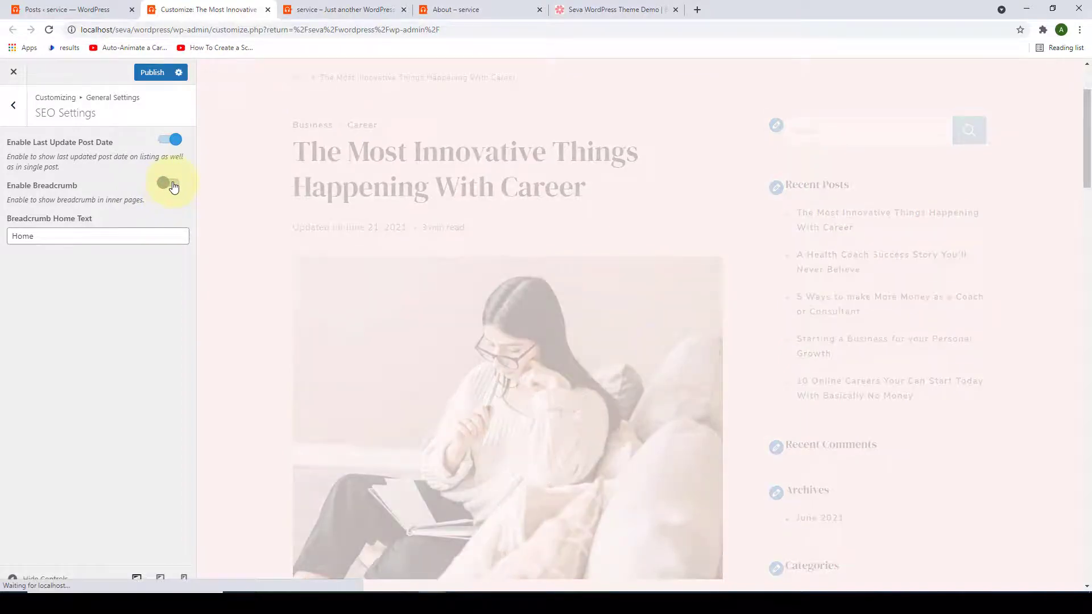
left_click(171, 184)
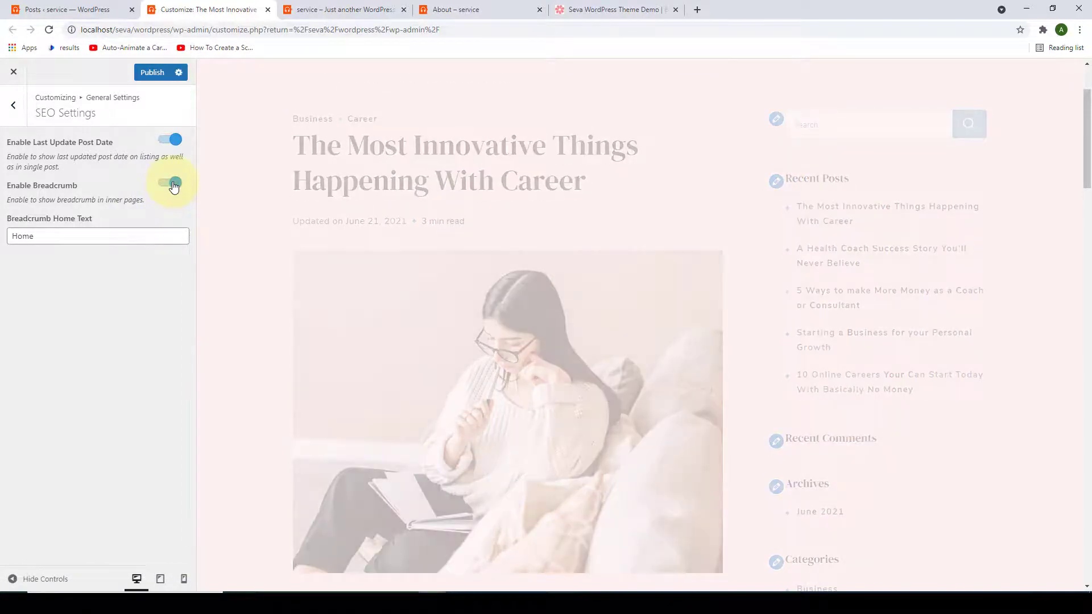
left_click_drag(117, 236, 8, 241)
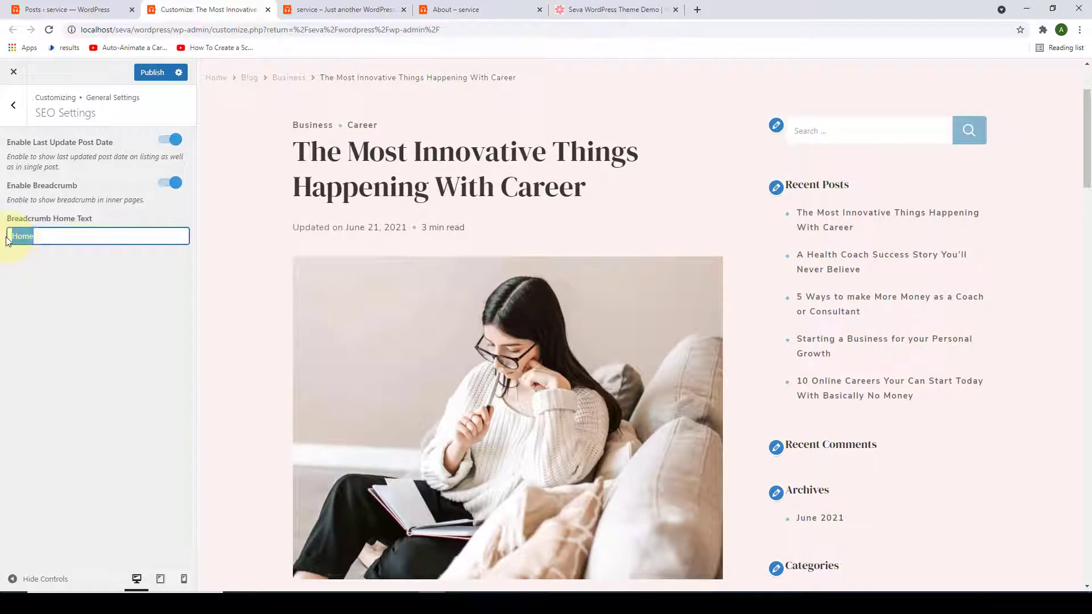
left_click(48, 241)
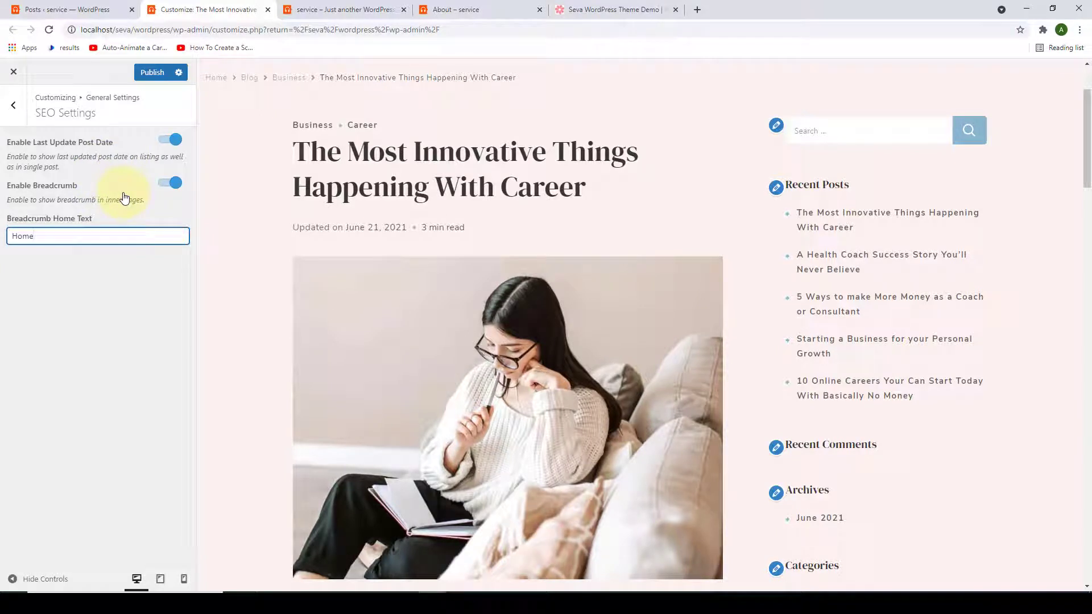
left_click(152, 72)
left_click(18, 114)
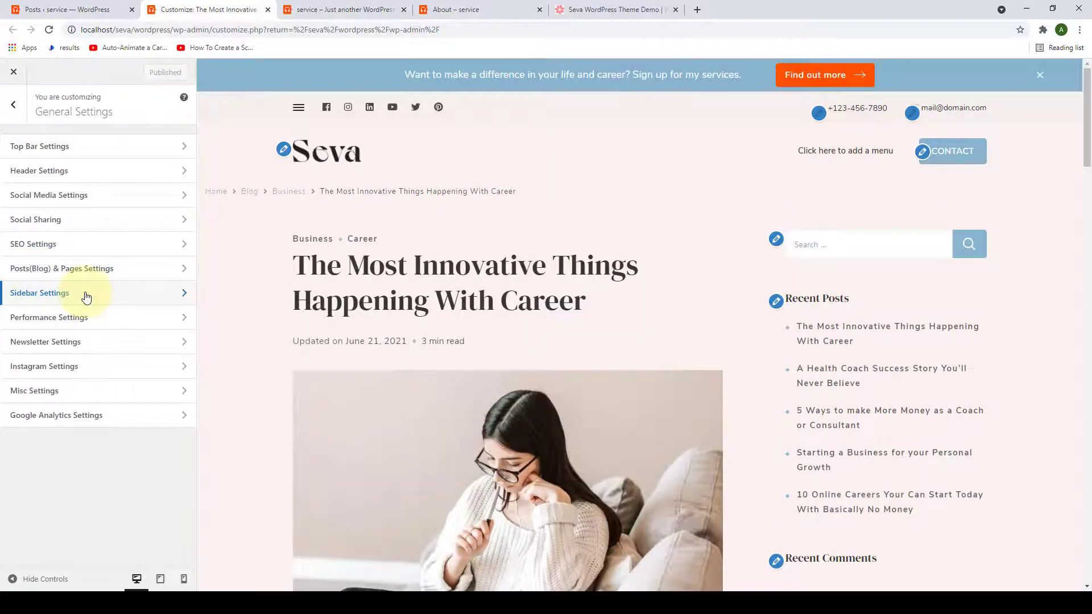
Review the Sidebar Settings dropdowns for each page type, then bring up Performance Settings.
left_click(86, 294)
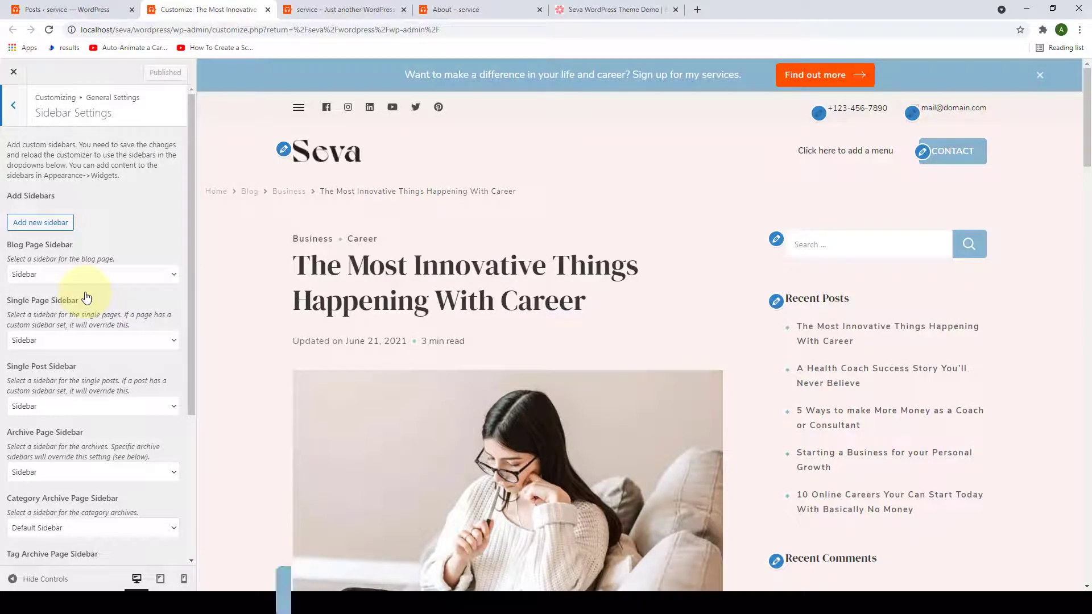
scroll(105, 318, "down", 3)
scroll(119, 381, "up", 3)
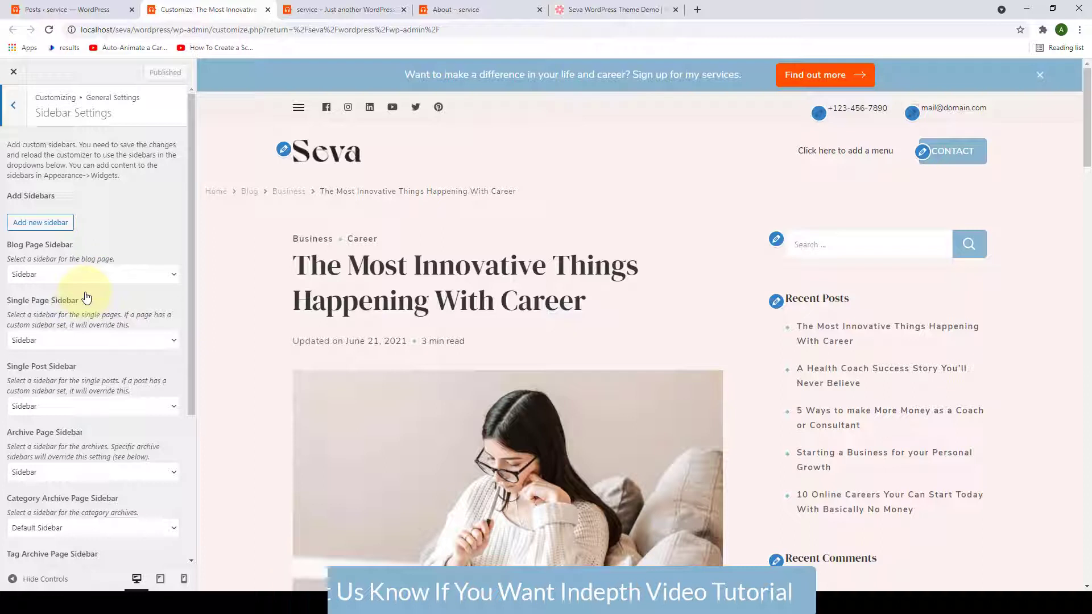
left_click(13, 105)
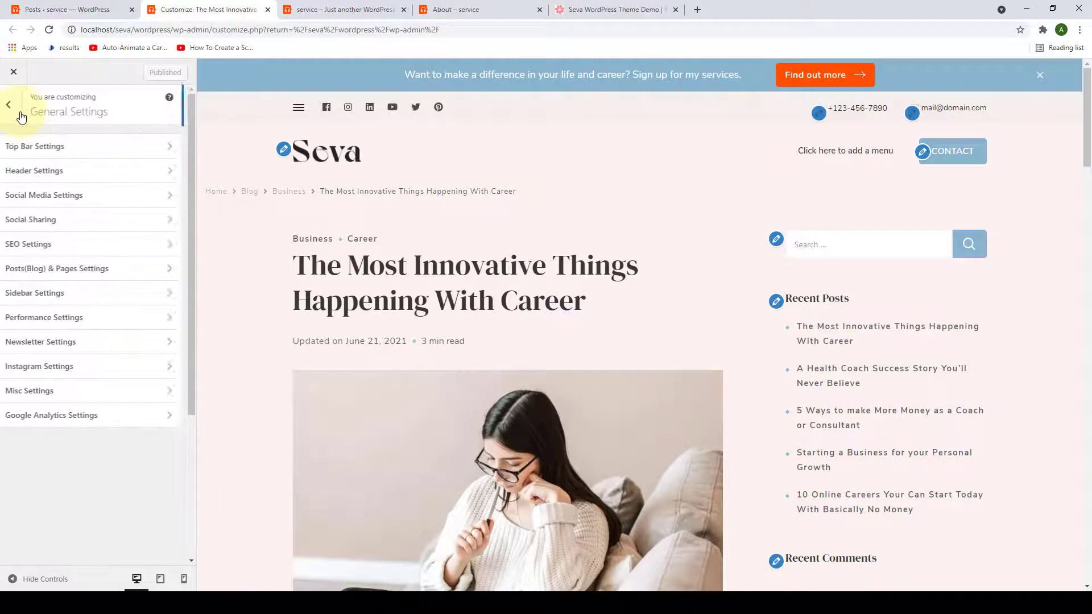
left_click(110, 316)
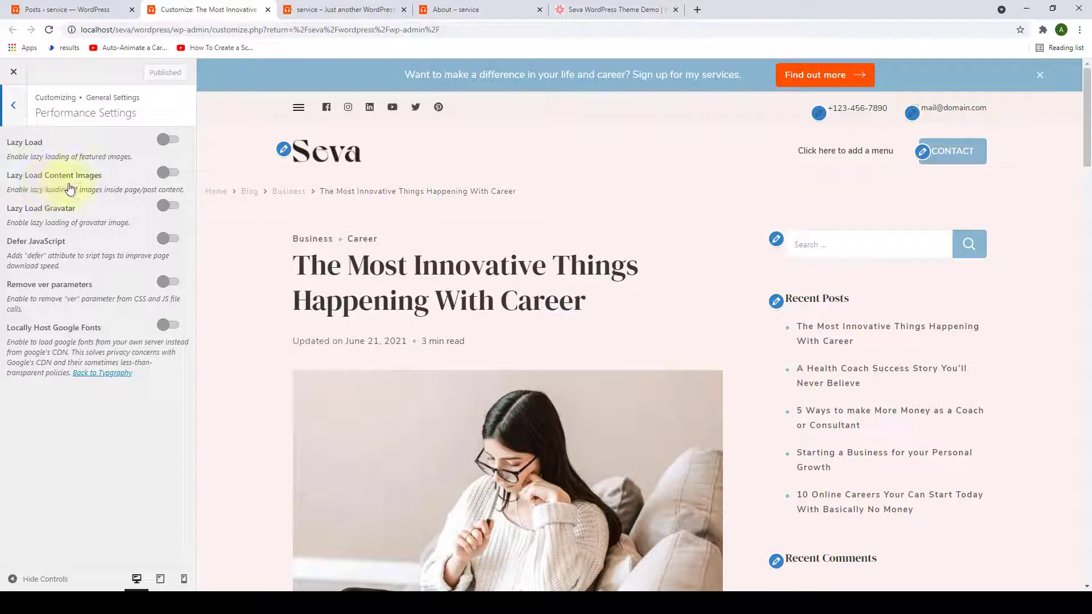
Enable Remove ver parameters, Defer JavaScript and Locally Host Google Fonts, and publish.
left_click(66, 215)
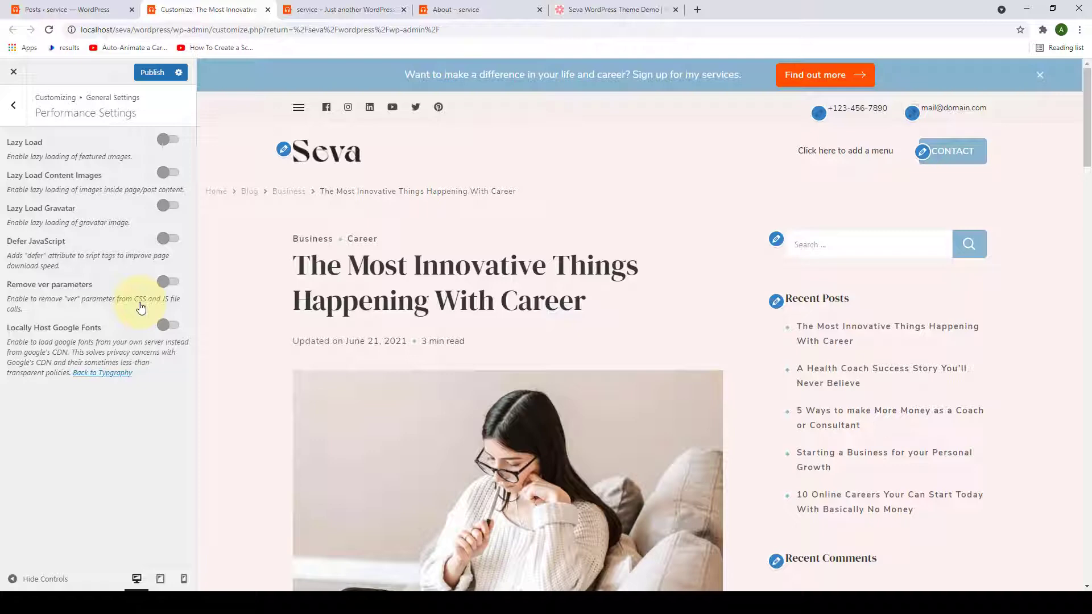
left_click(166, 281)
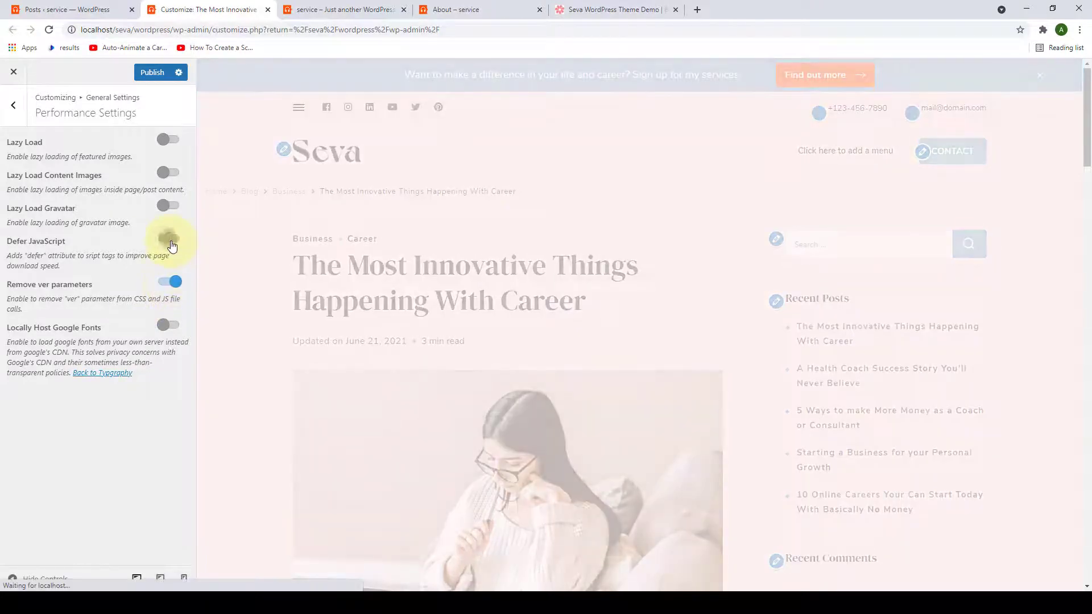
left_click(166, 239)
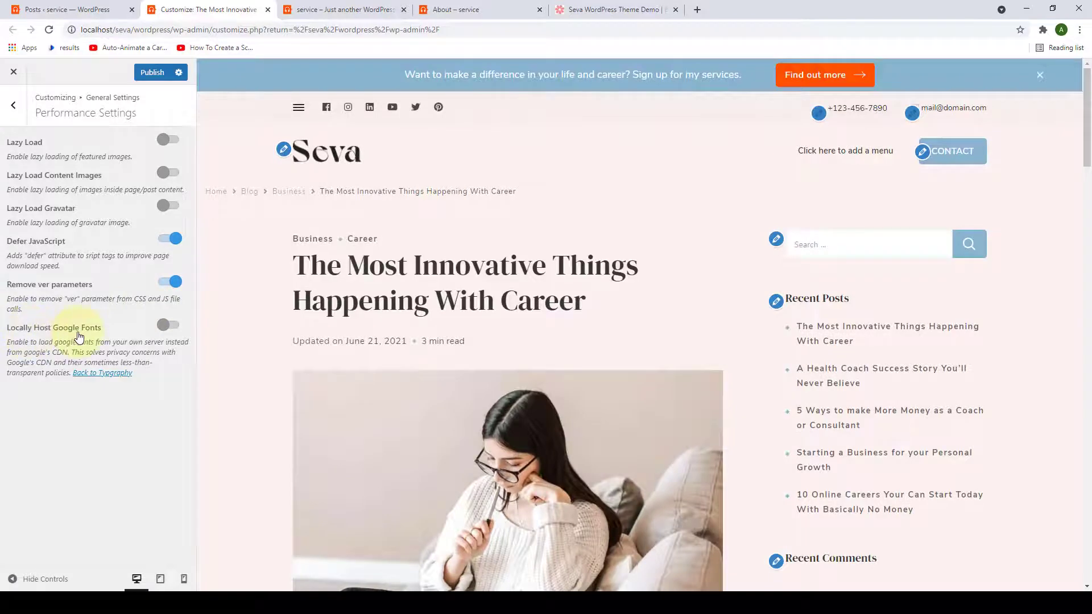
left_click(165, 322)
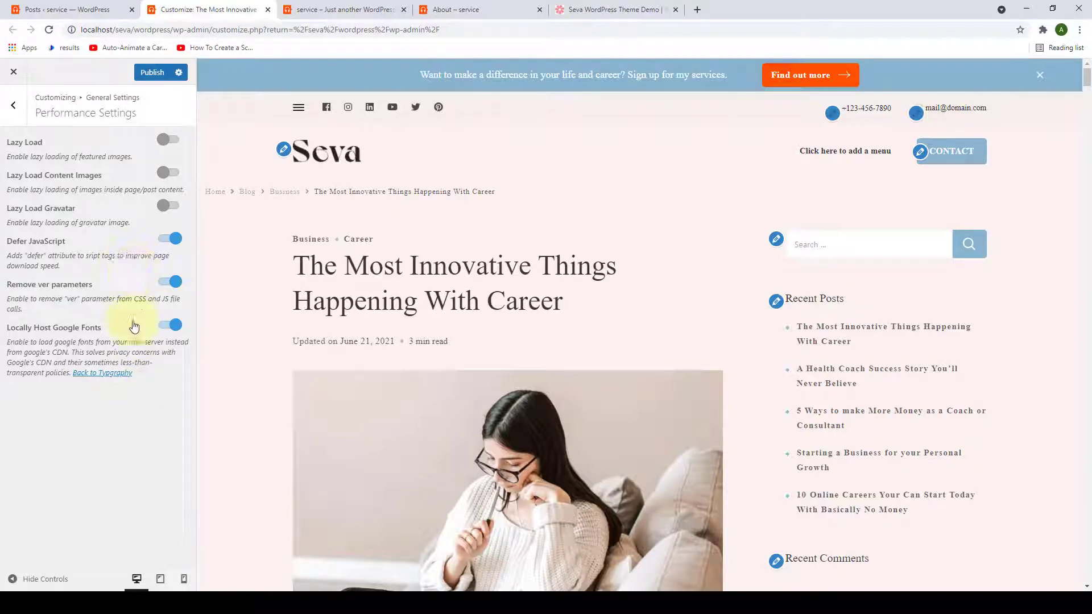
left_click(146, 73)
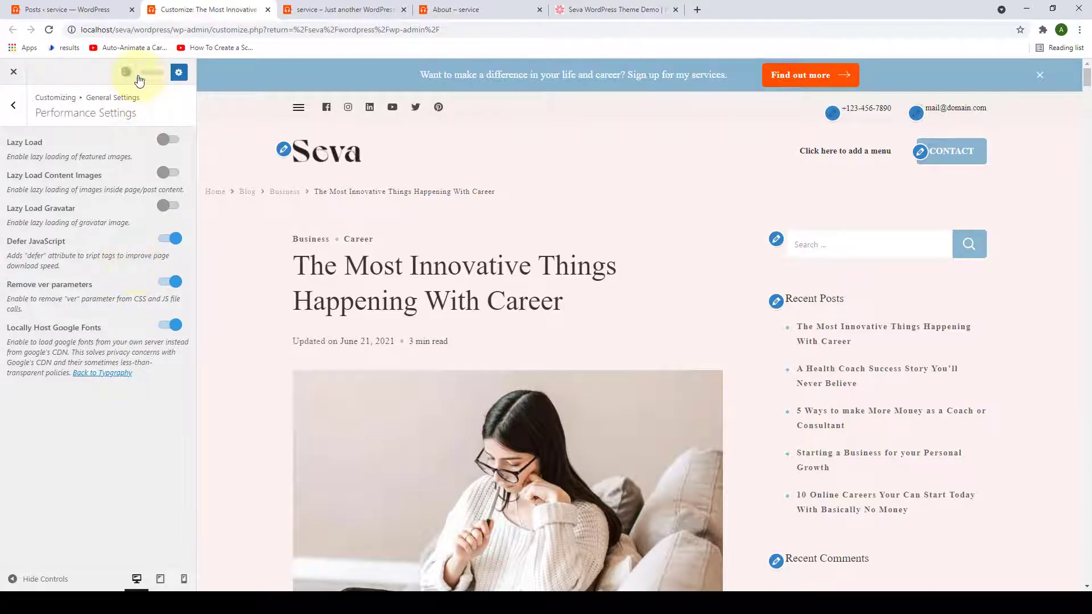
left_click(13, 105)
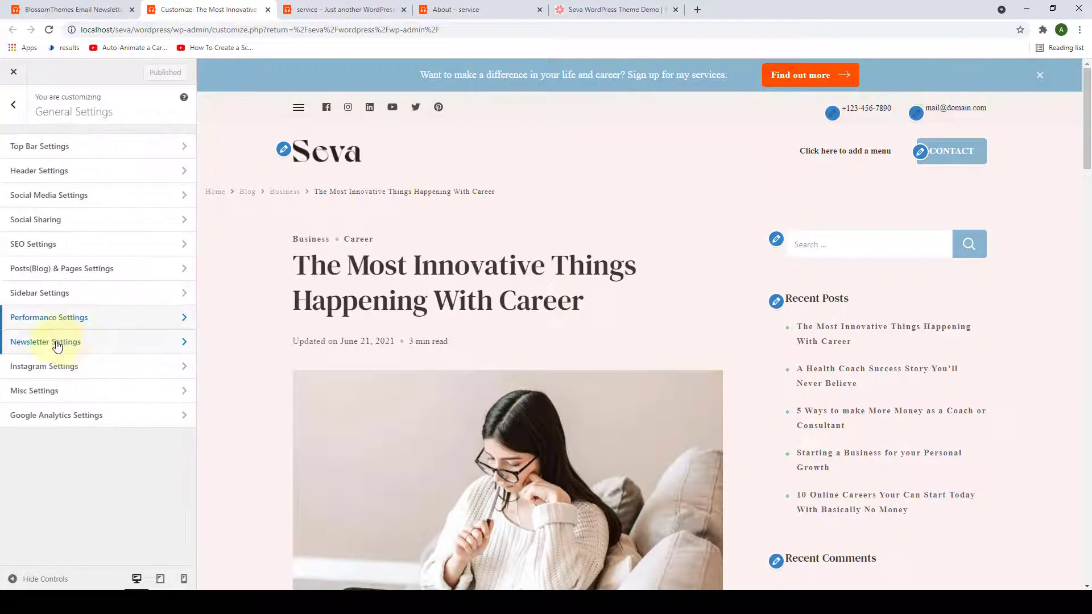
Show Newsletter Settings, with the Newsletter Section on and the shortcode field empty.
left_click(116, 352)
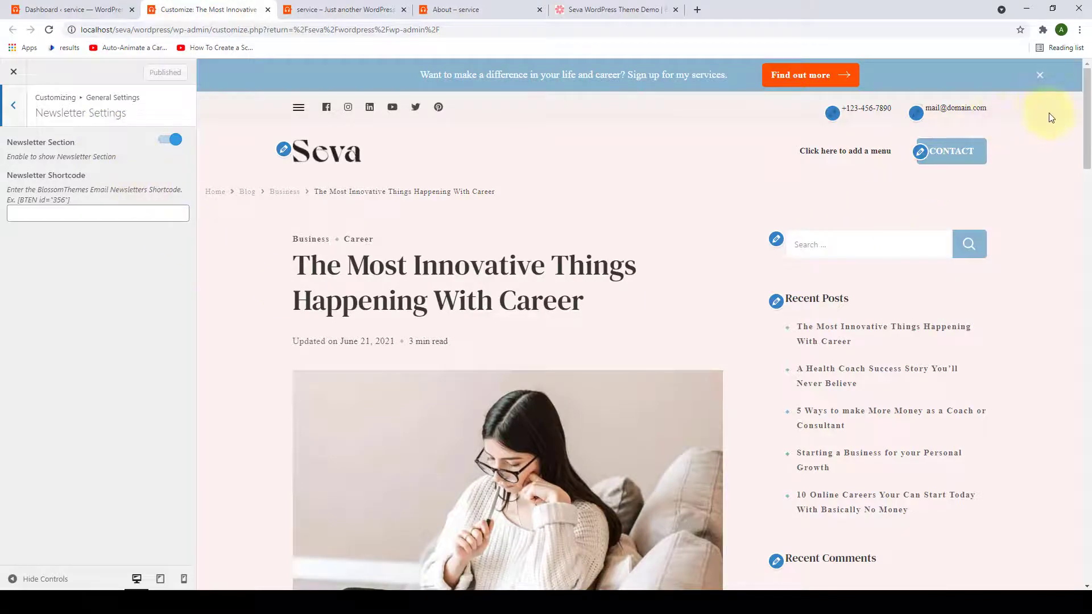
left_click_drag(1086, 113, 1087, 449)
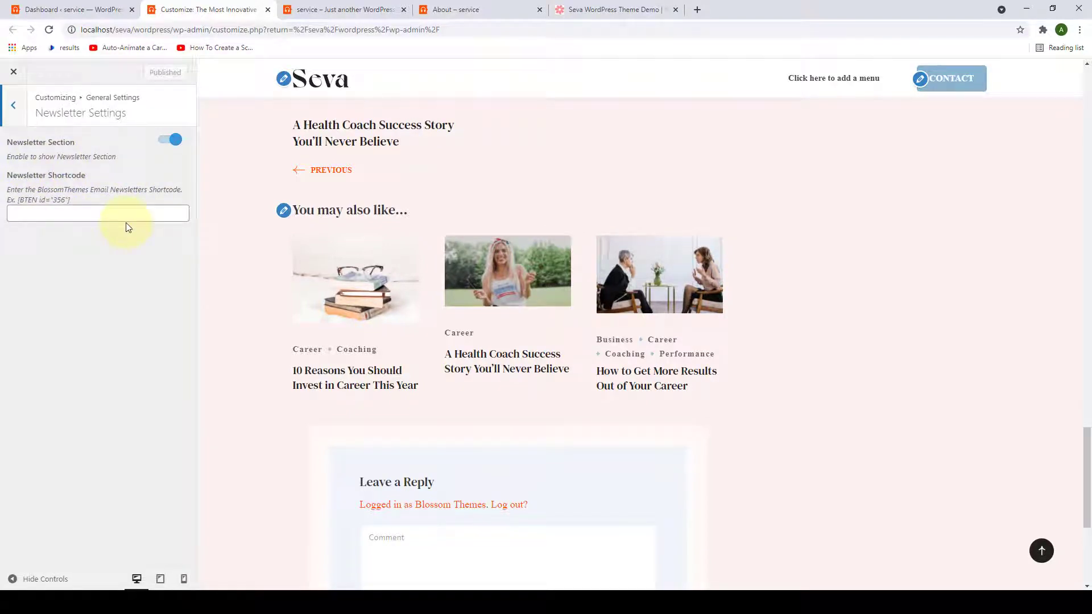
Copy the newsletter shortcode [BTEN id="204"] from BlossomThemes Email Newsletter > All Newsletters.
left_click(78, 7)
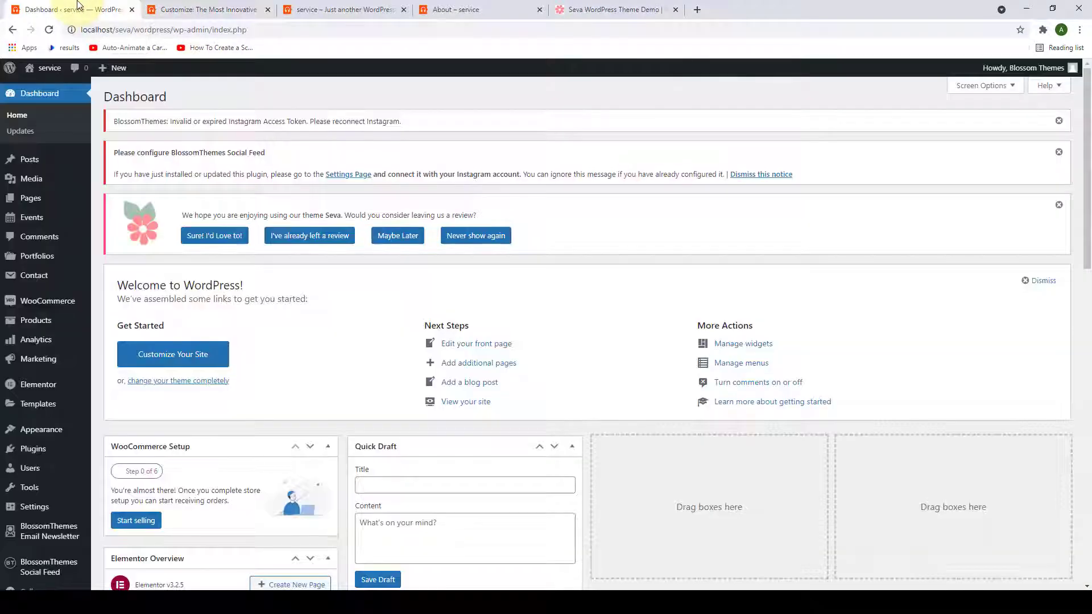
mouse_move(40, 535)
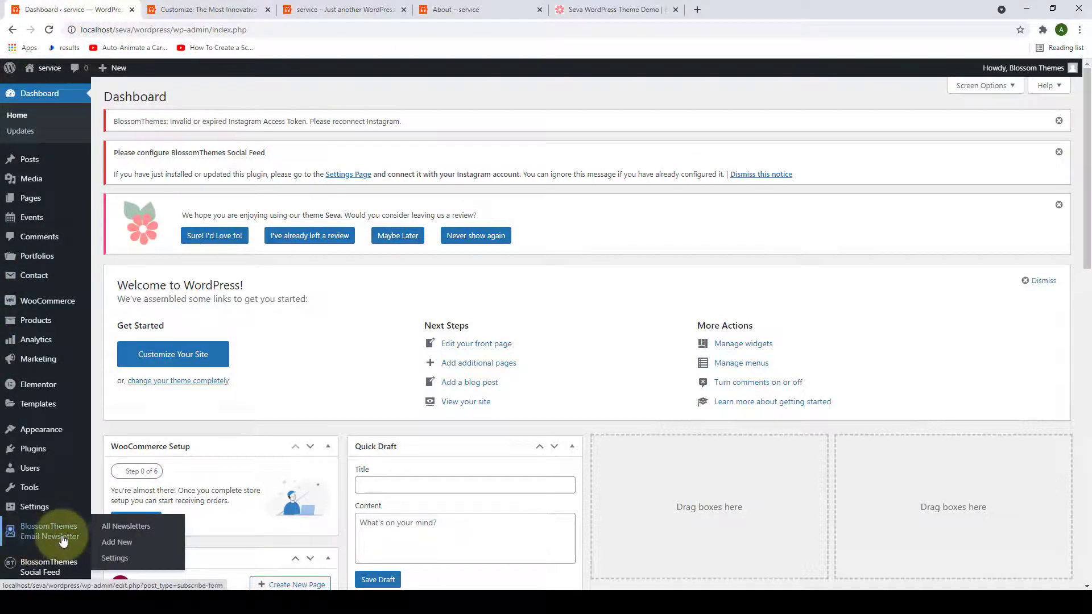
left_click(130, 527)
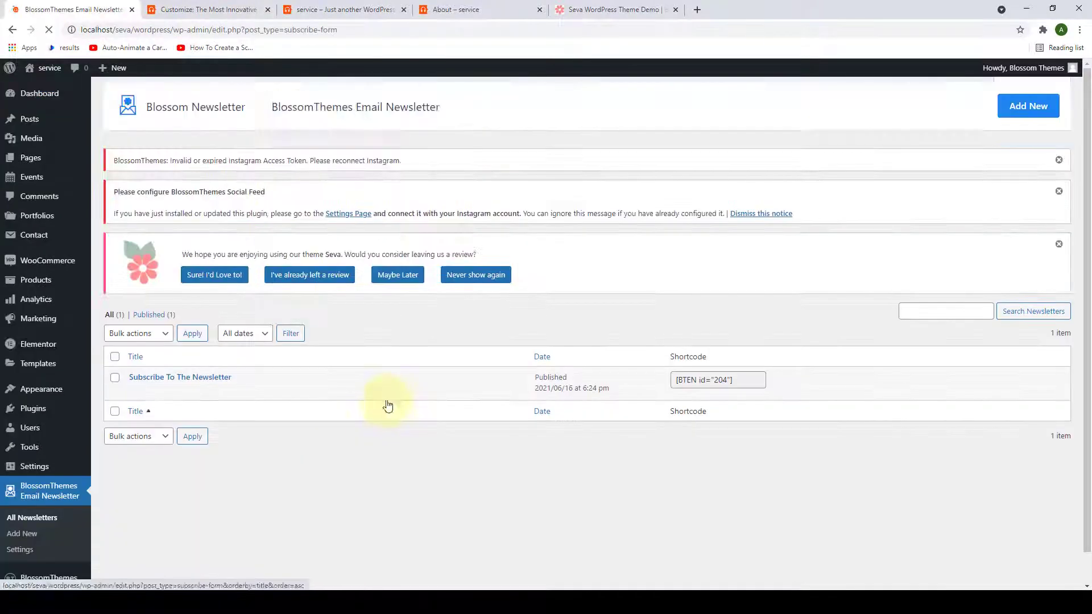
left_click(714, 379)
right_click(715, 380)
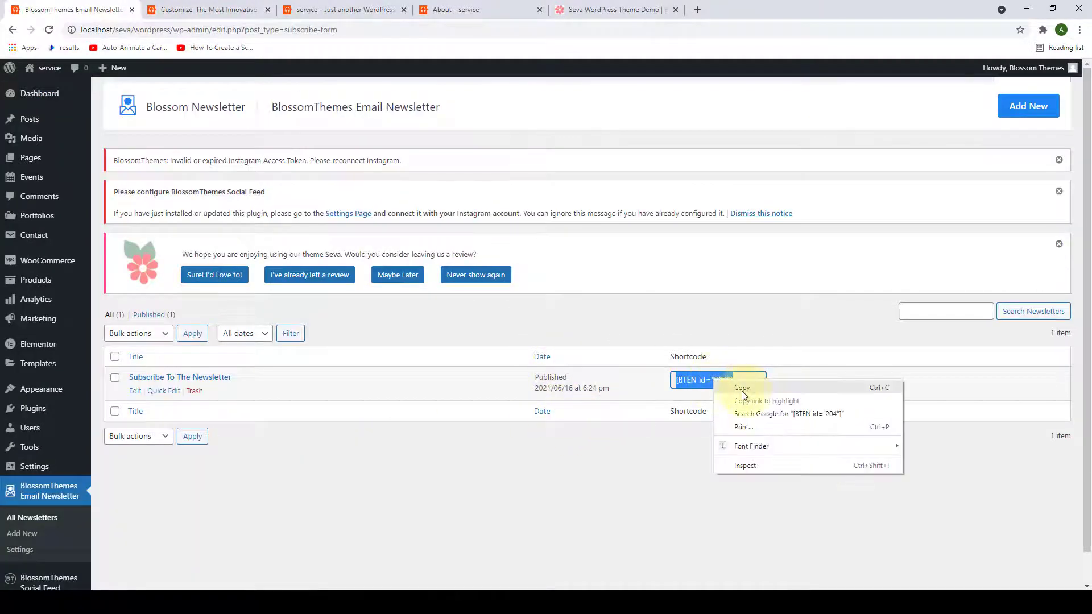
left_click(742, 388)
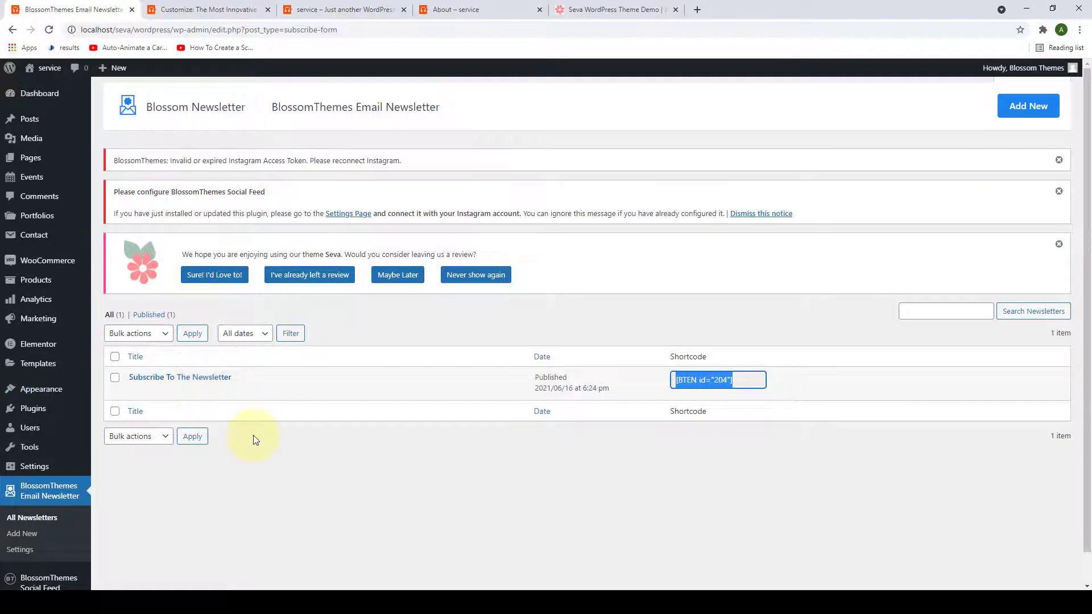
Paste [BTEN id="204"] into the Customizer's Newsletter Shortcode field and publish.
left_click(228, 7)
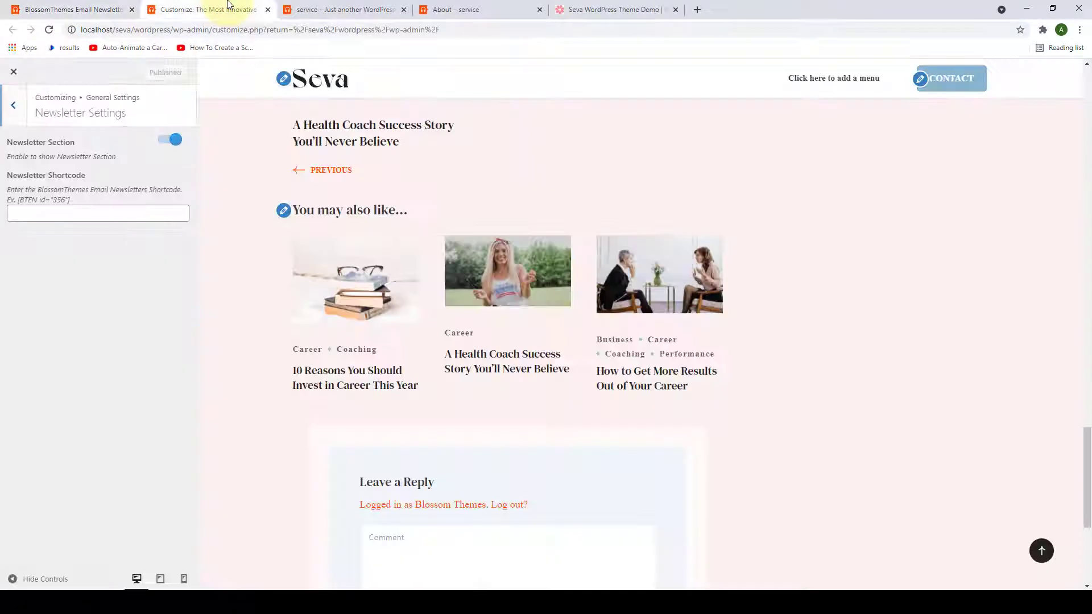
left_click(98, 215)
right_click(100, 214)
left_click(138, 305)
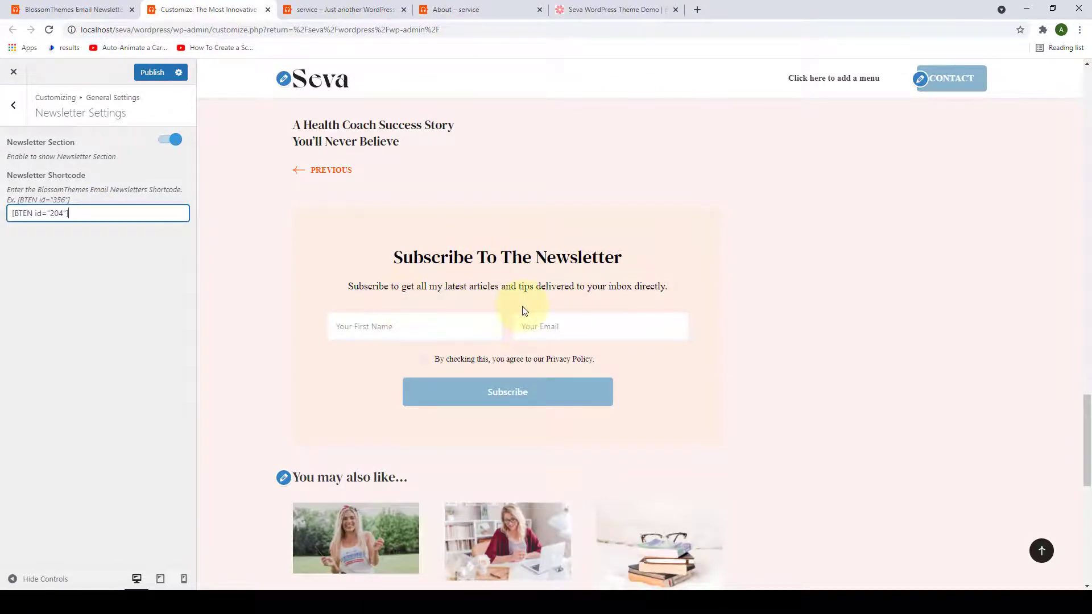
left_click(152, 73)
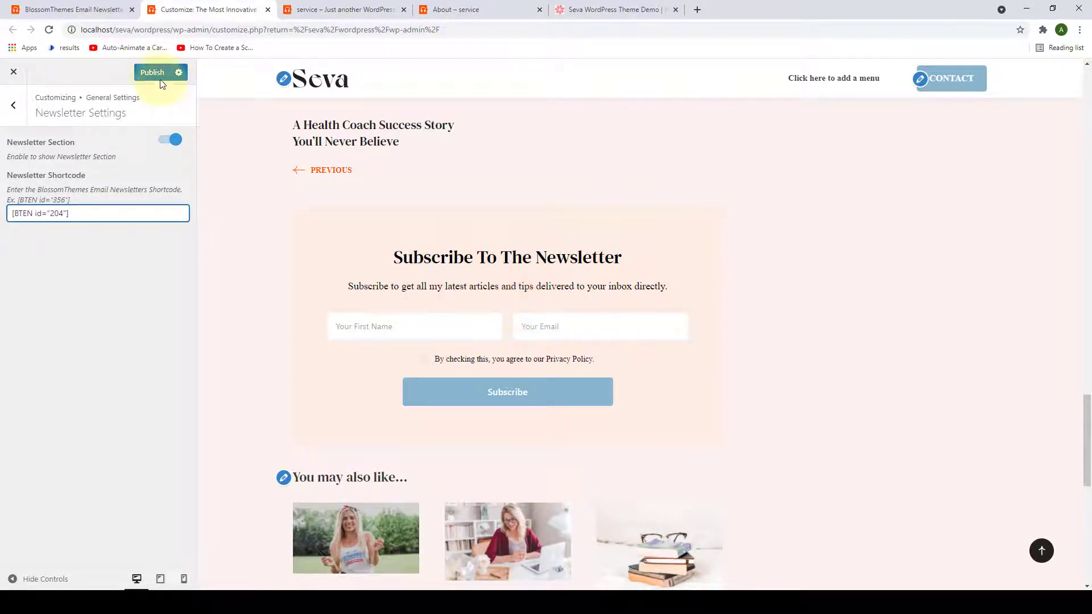
left_click(13, 111)
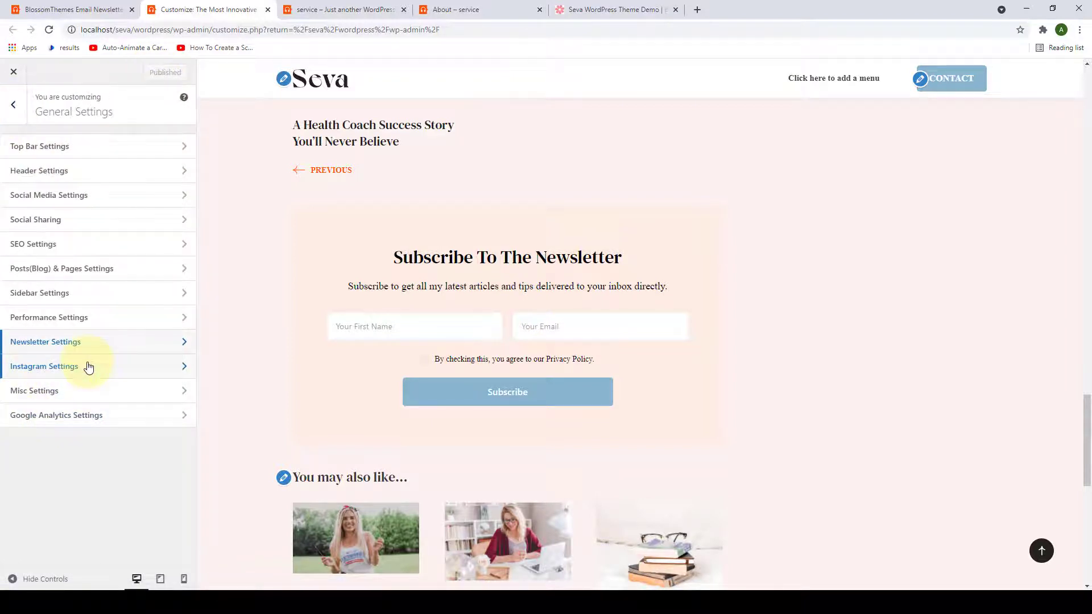
Open the Instagram Settings panel and load the Seva home page in the preview.
left_click(88, 366)
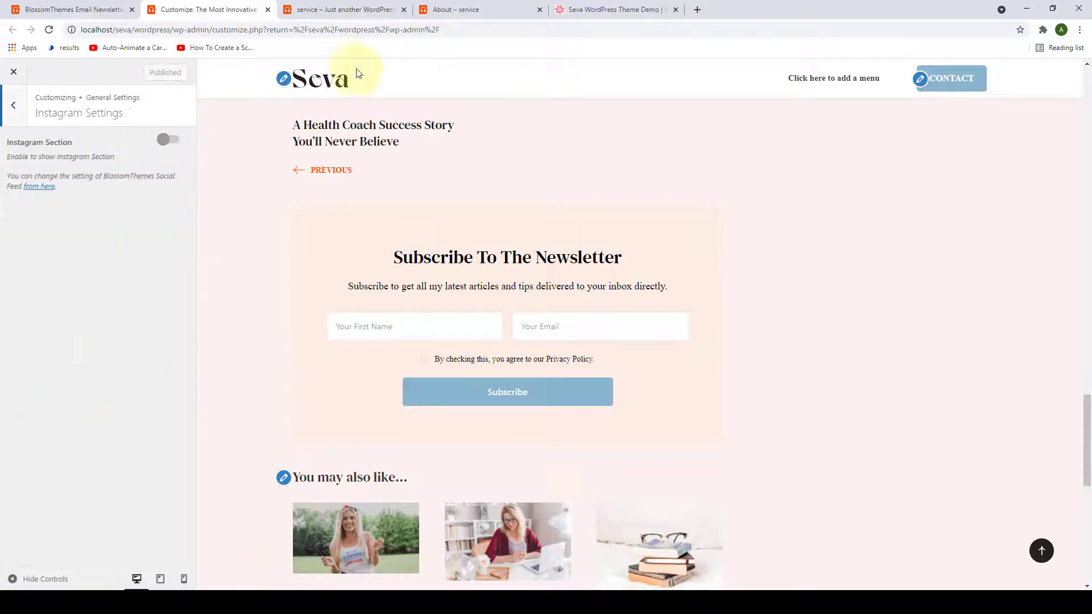
left_click(331, 81)
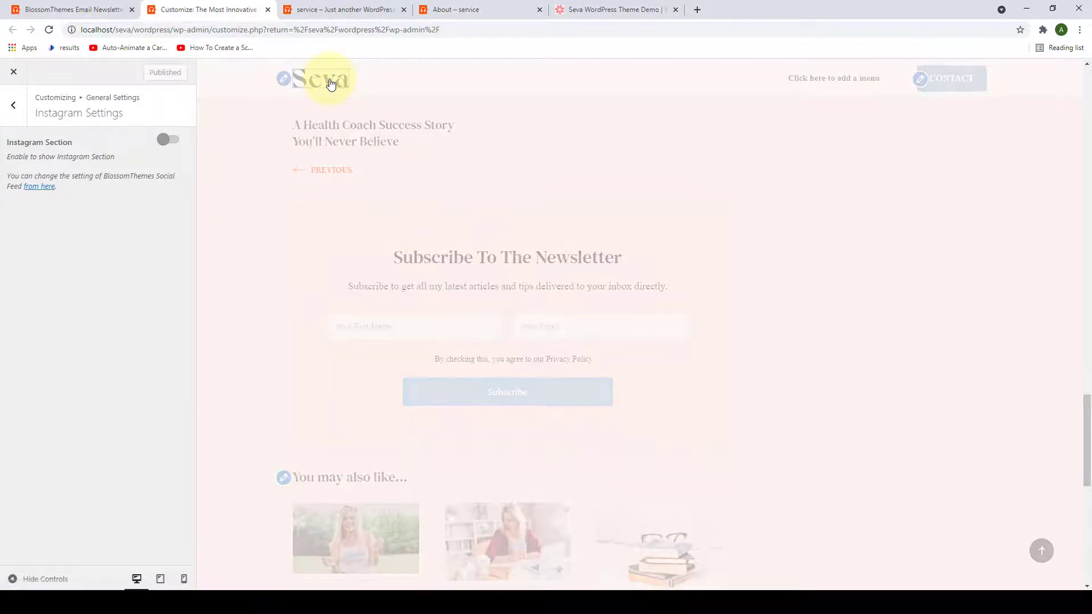
left_click_drag(1086, 86, 1087, 569)
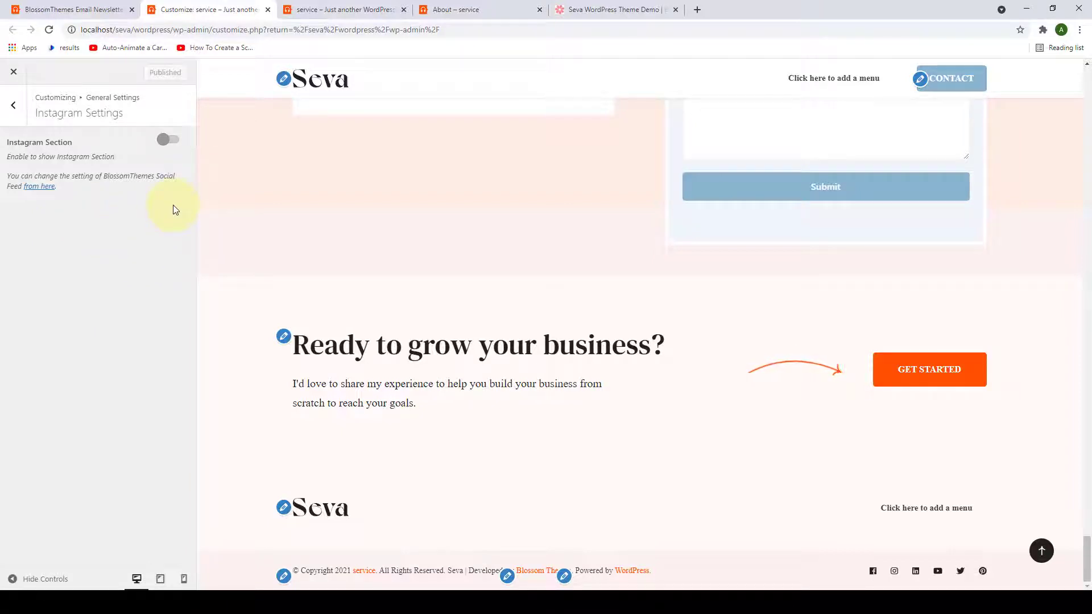
Connect the BlossomThemes Social Feed to the Instagram account and allow access.
left_click(50, 189)
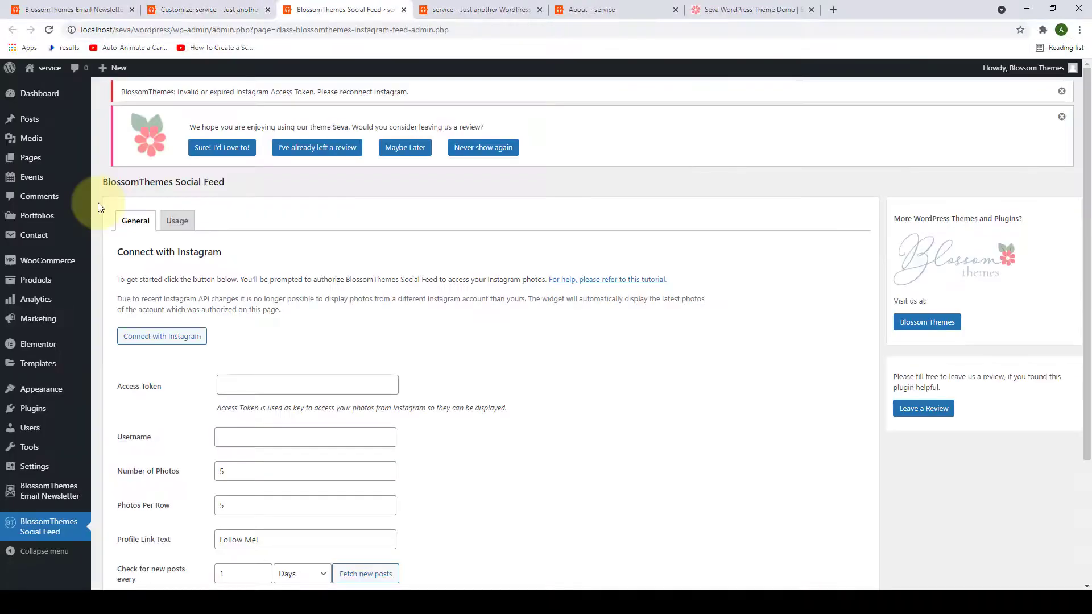
scroll(257, 278, "down", 2)
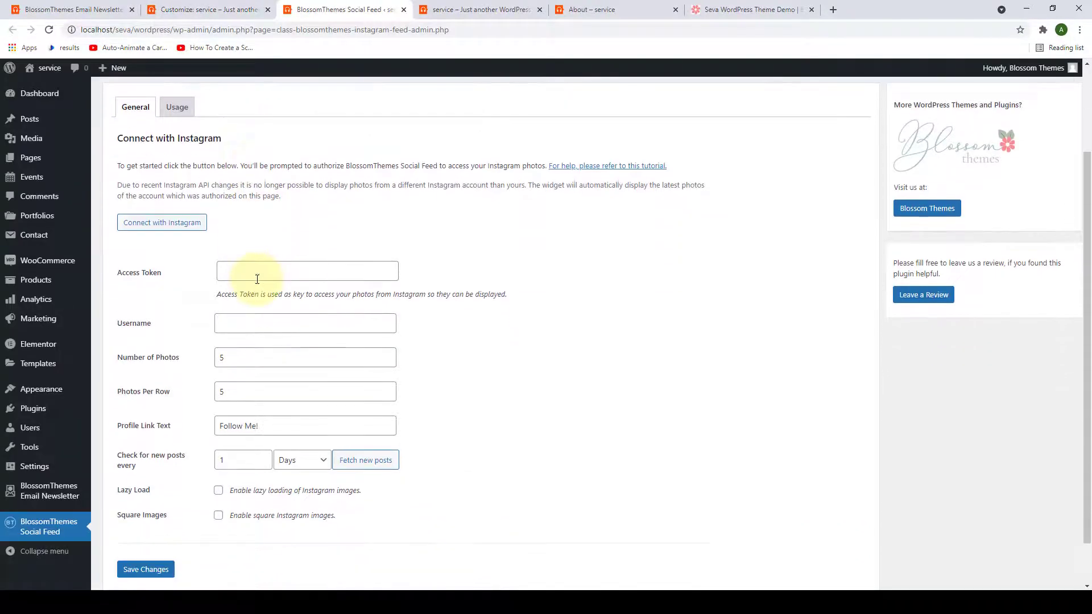
left_click(164, 230)
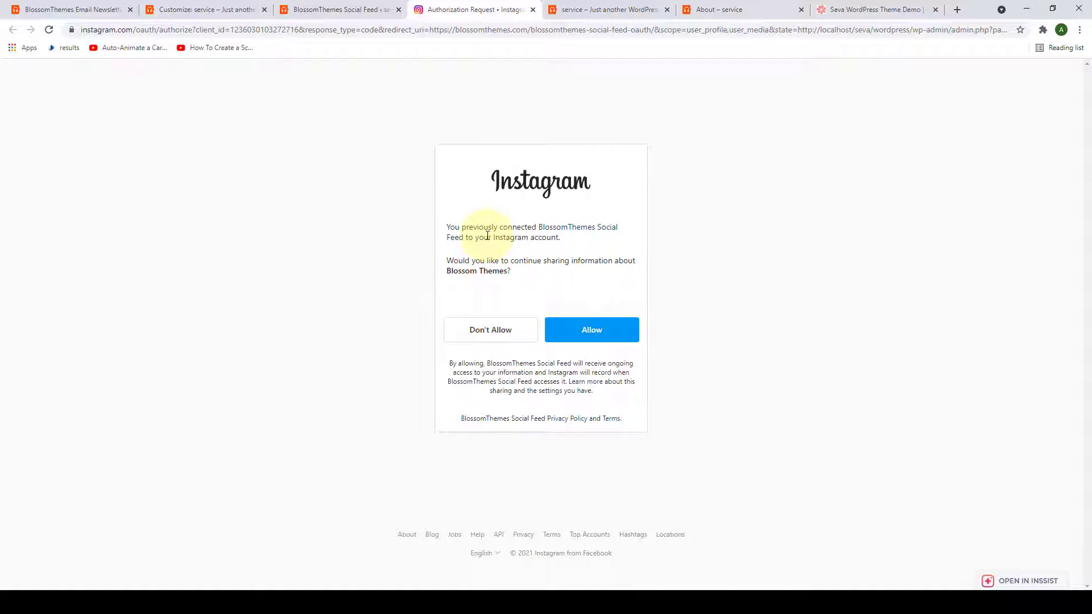
left_click(605, 334)
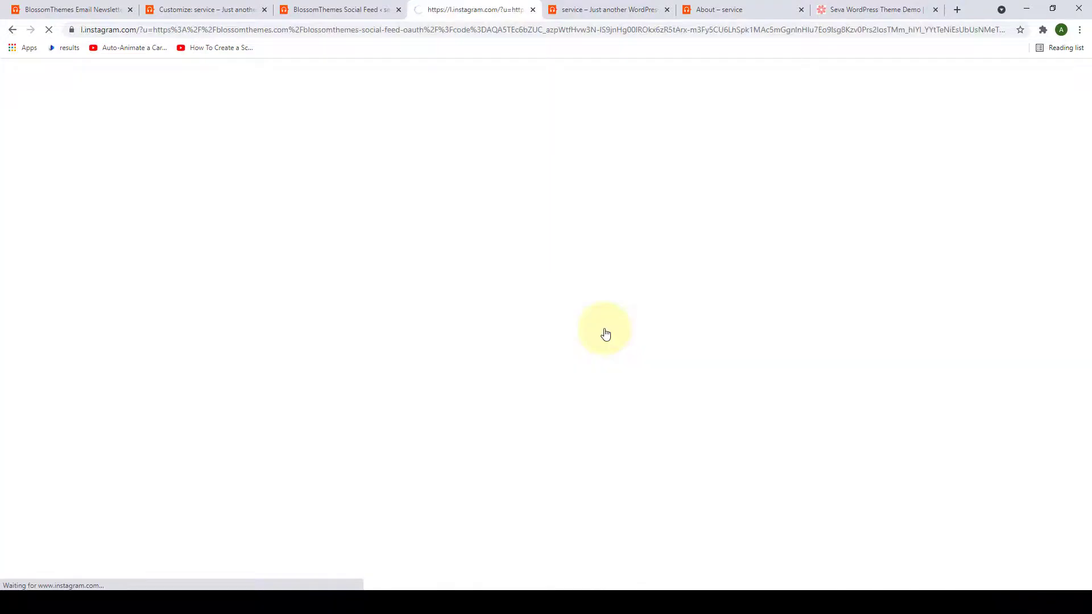
Enable Square Images and Lazy Load, save the feed settings, and close the tab.
scroll(375, 324, "down", 2)
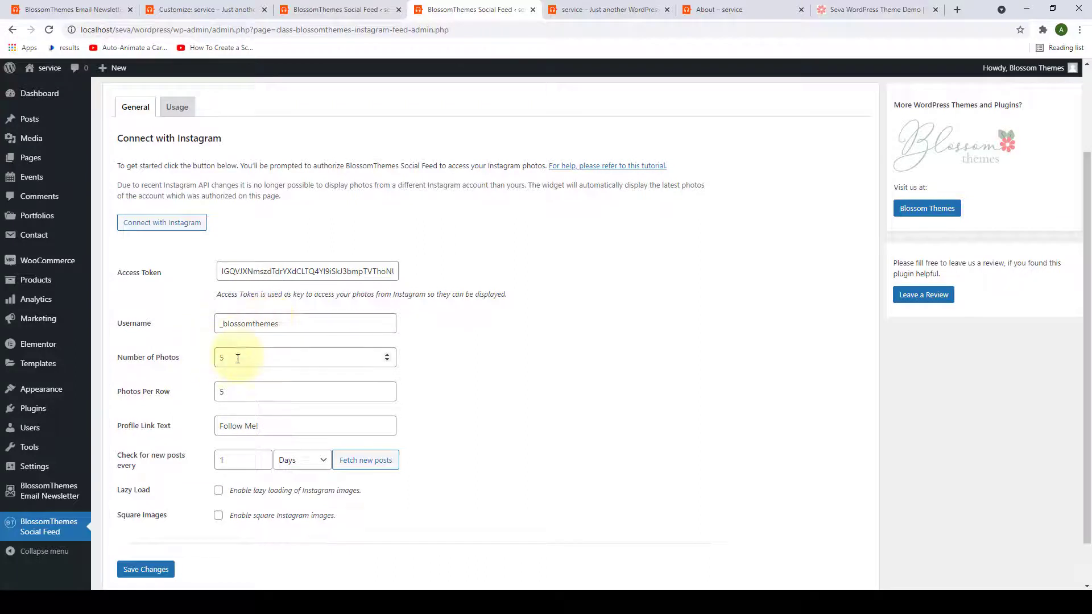
left_click(218, 519)
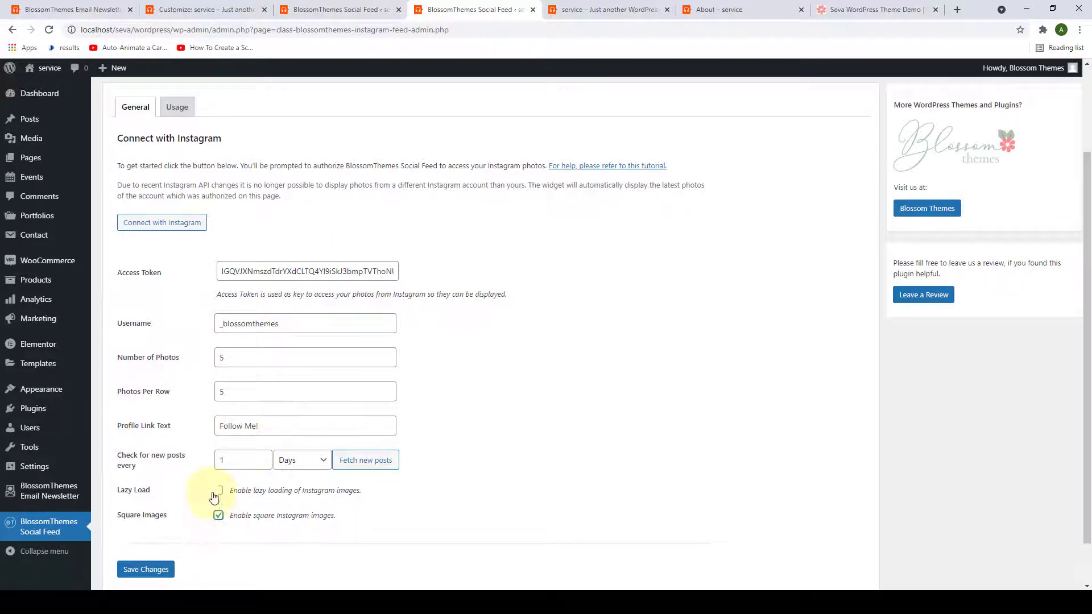
left_click(218, 491)
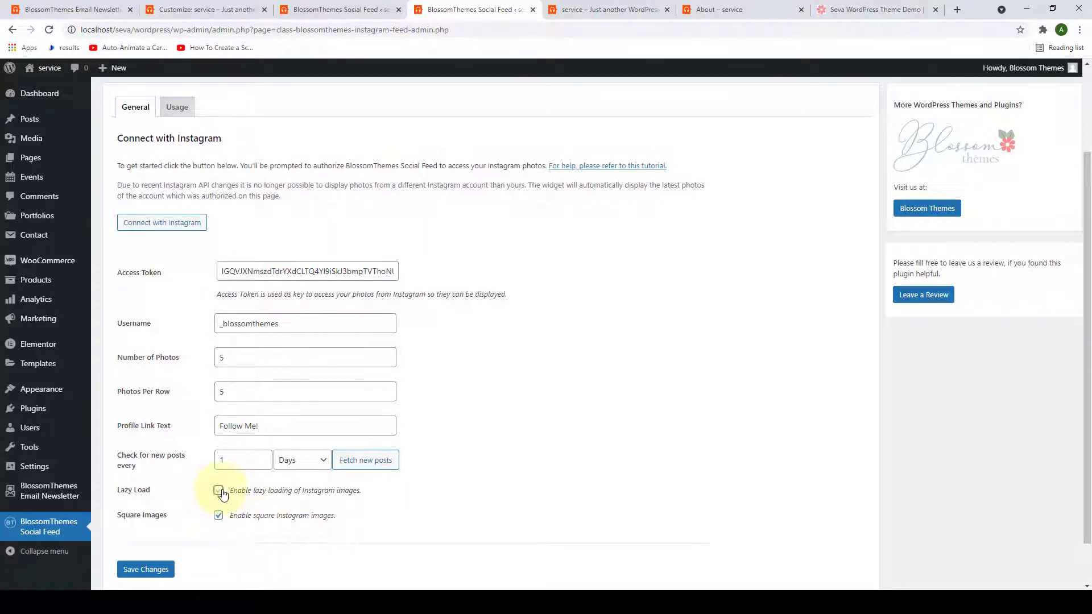
left_click(161, 575)
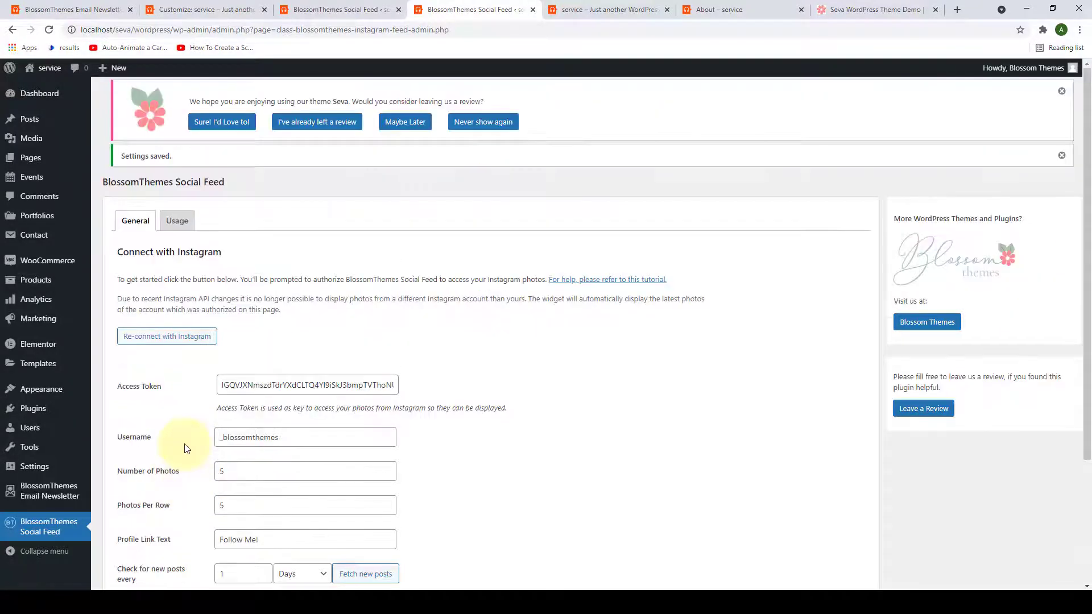
scroll(183, 514, "down", 2)
scroll(189, 453, "up", 1)
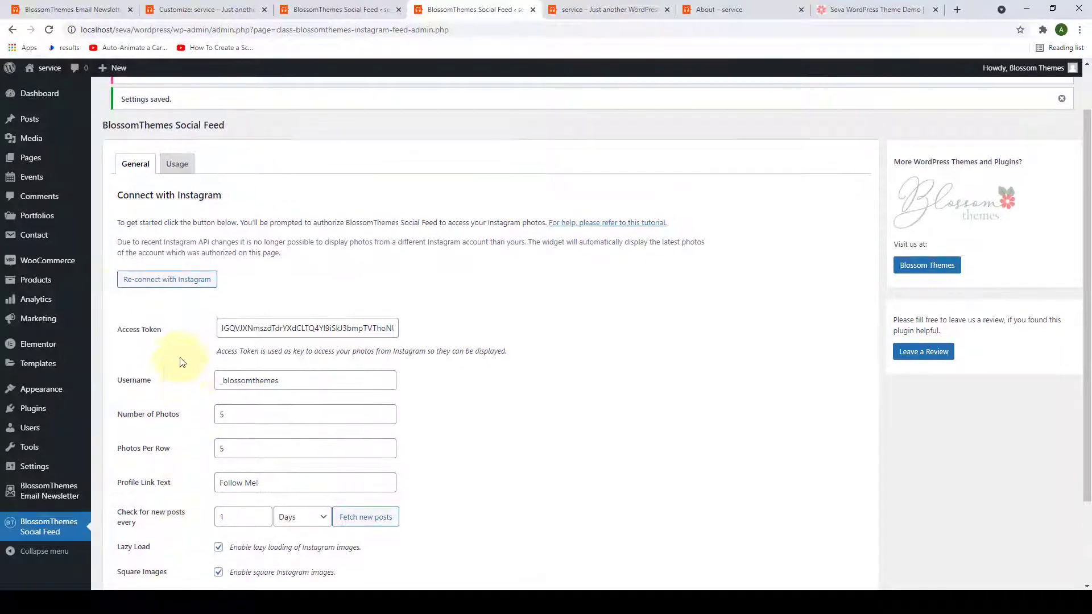
scroll(152, 299, "up", 1)
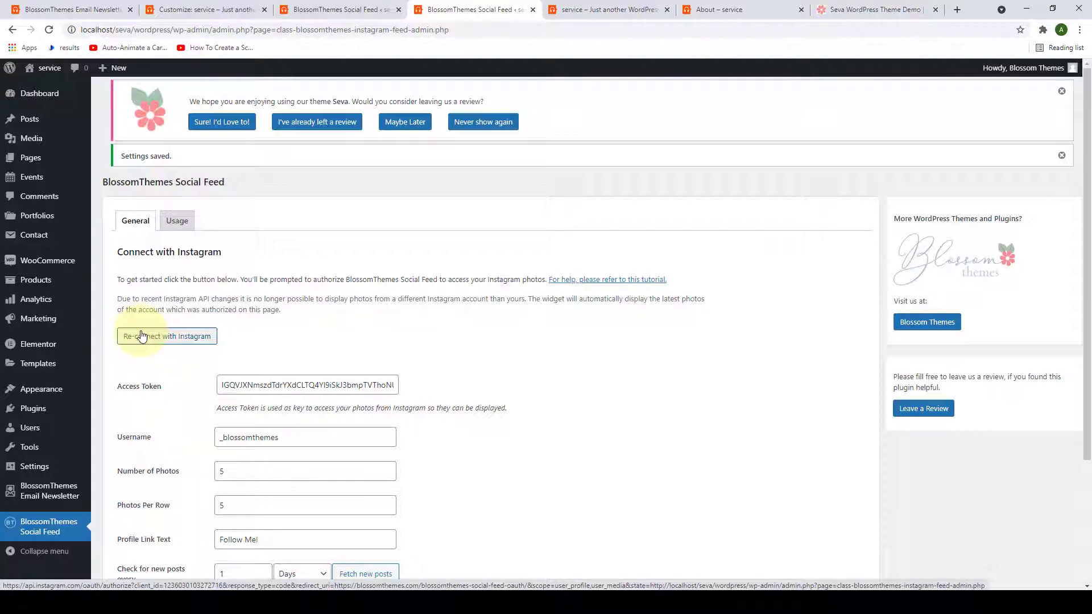
left_click(533, 9)
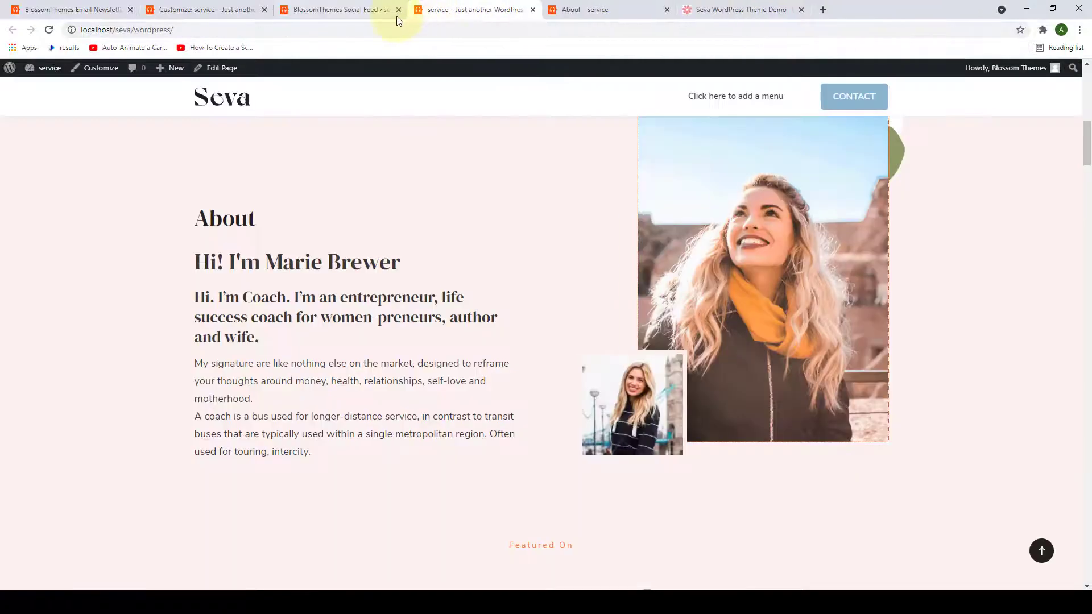
Switch the Instagram Section on in the Customizer and publish it.
left_click(399, 10)
left_click(532, 10)
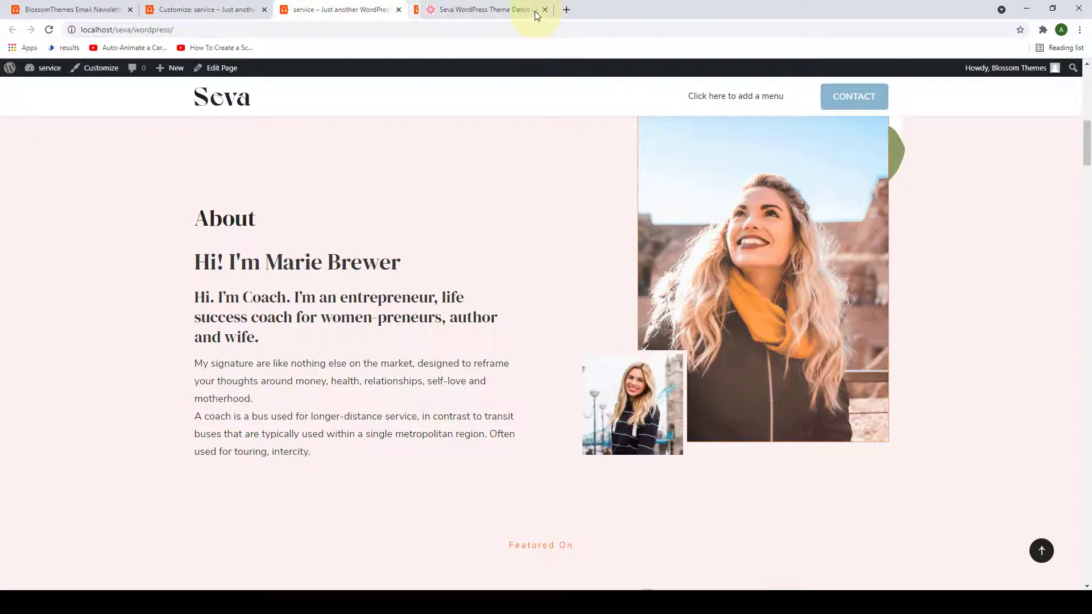
left_click(238, 7)
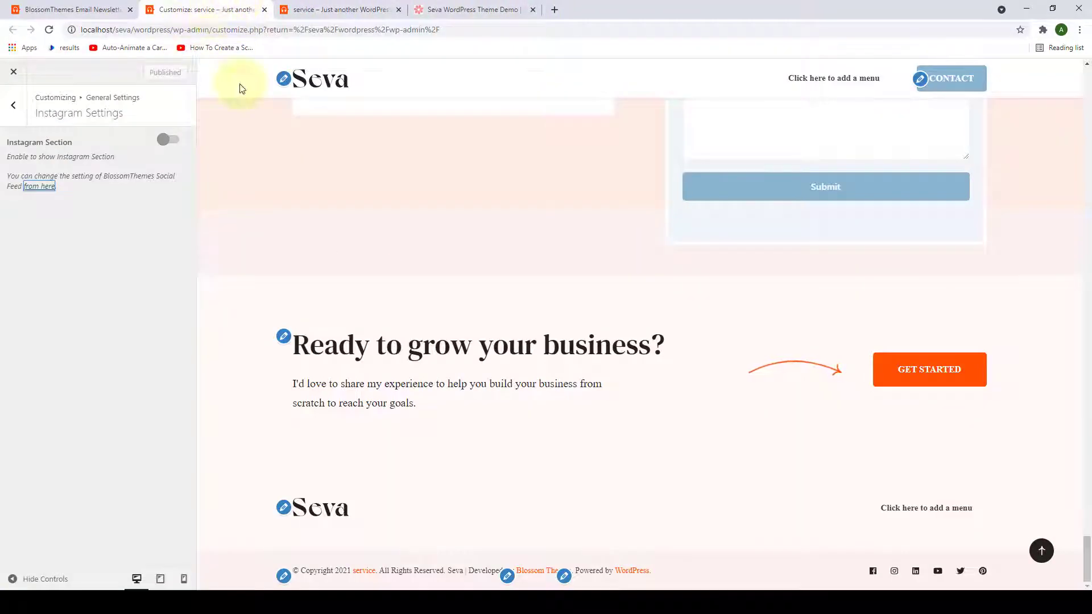
left_click(175, 139)
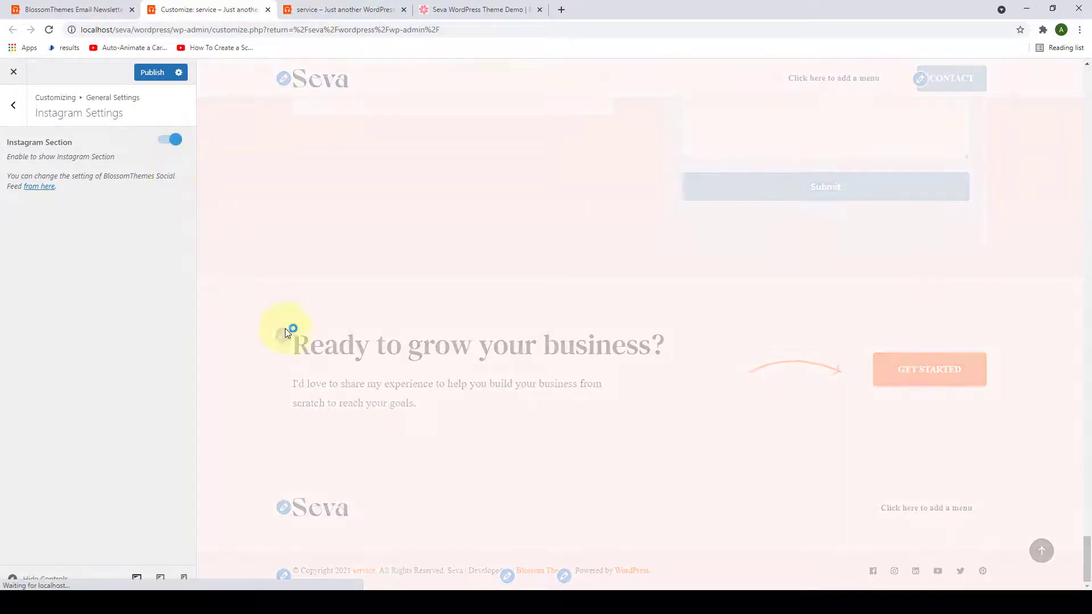
left_click(172, 140)
left_click(173, 140)
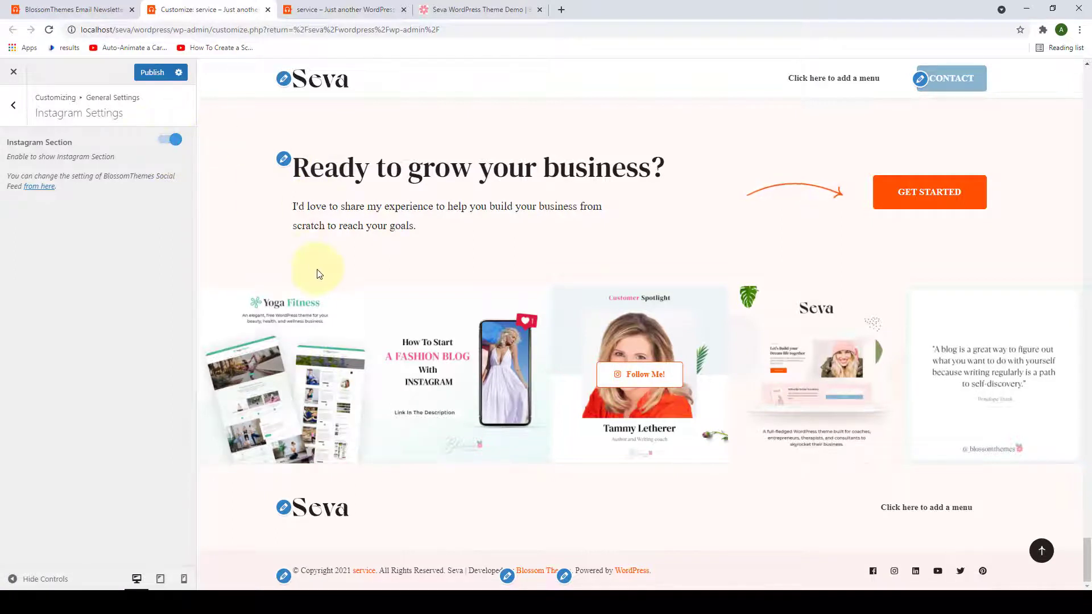
left_click(155, 74)
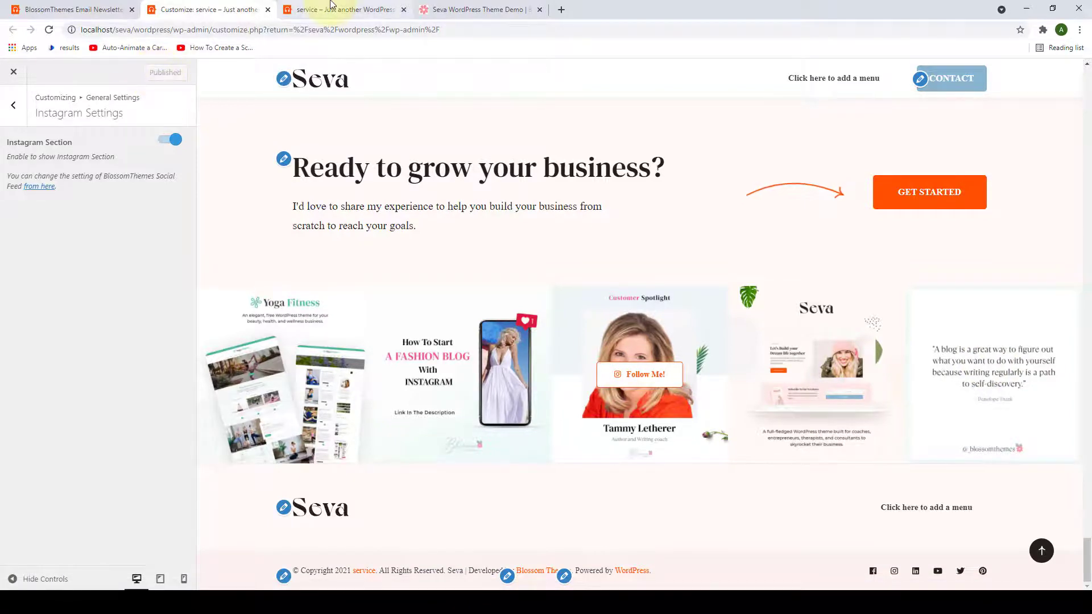
Reload the live home page to confirm the Instagram feed, then return to General Settings.
left_click(330, 9)
left_click(233, 97)
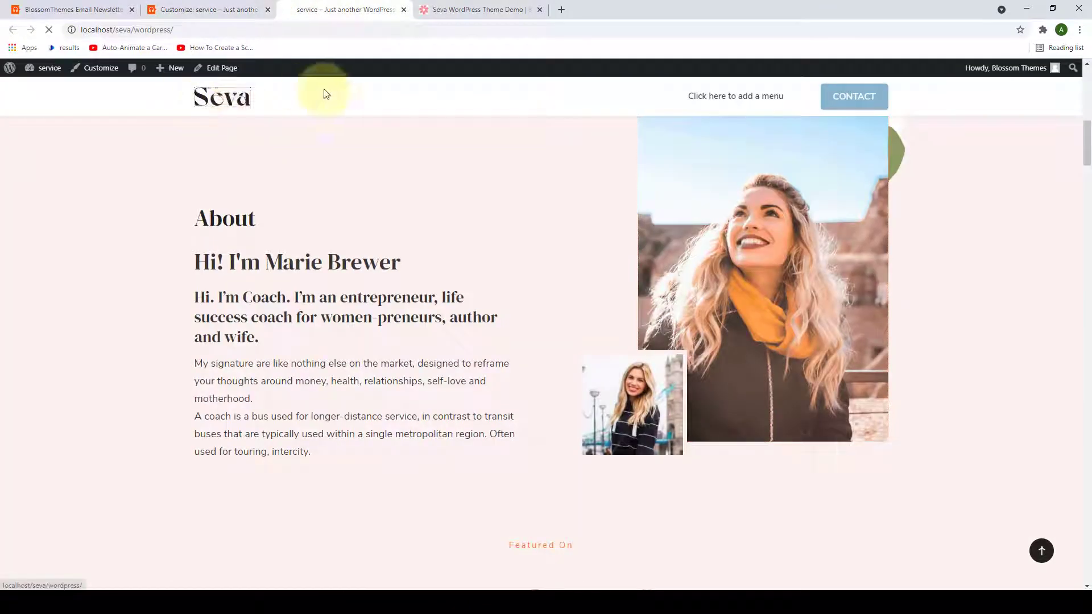
left_click_drag(1086, 94, 1086, 586)
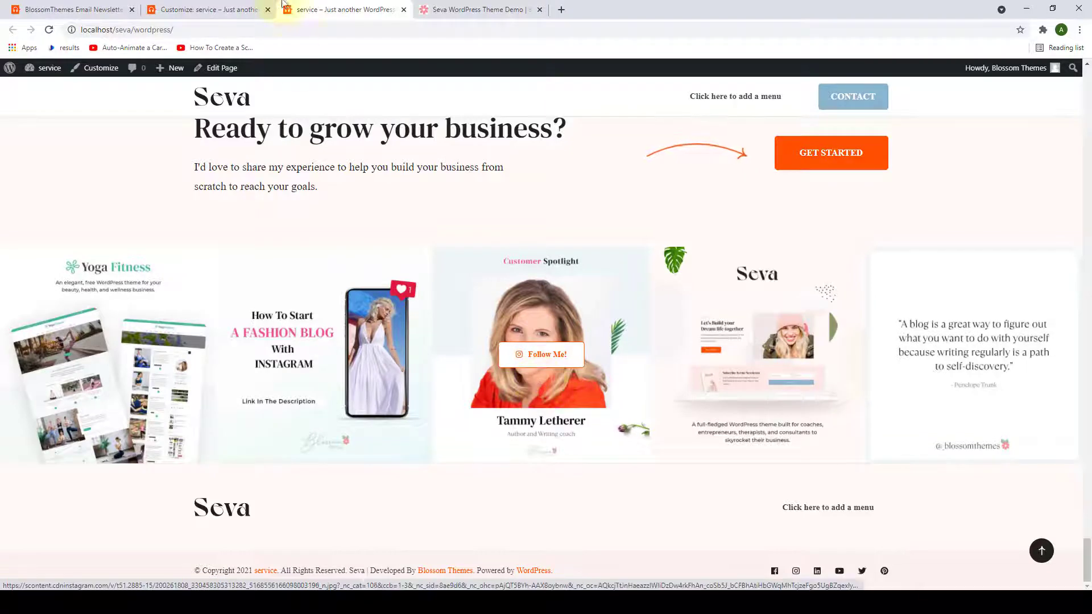
left_click(242, 6)
left_click(13, 104)
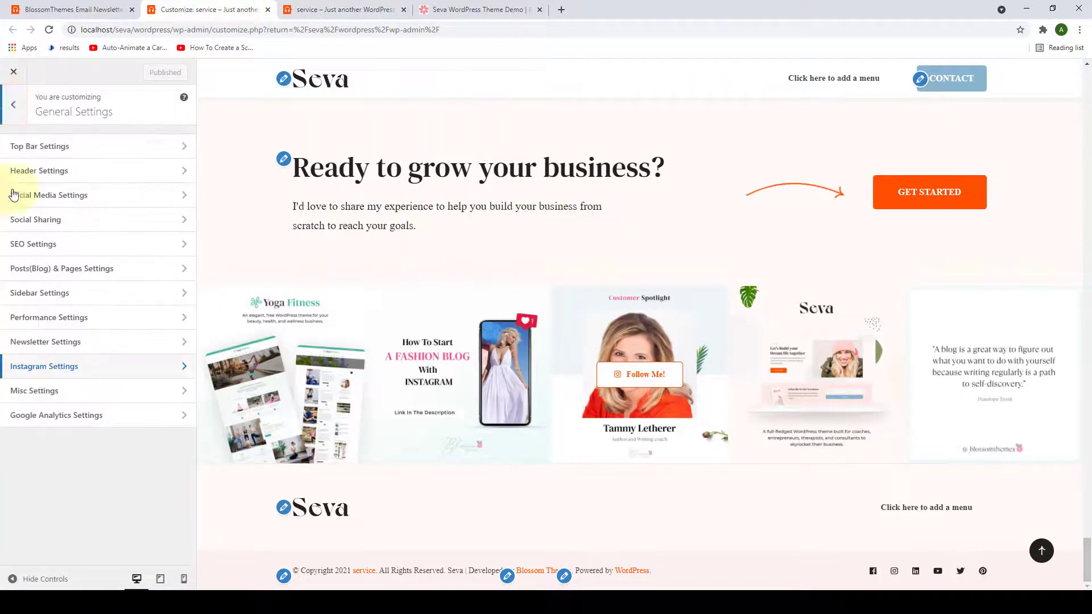
Open Misc Settings and load the Career article in the preview.
left_click(74, 393)
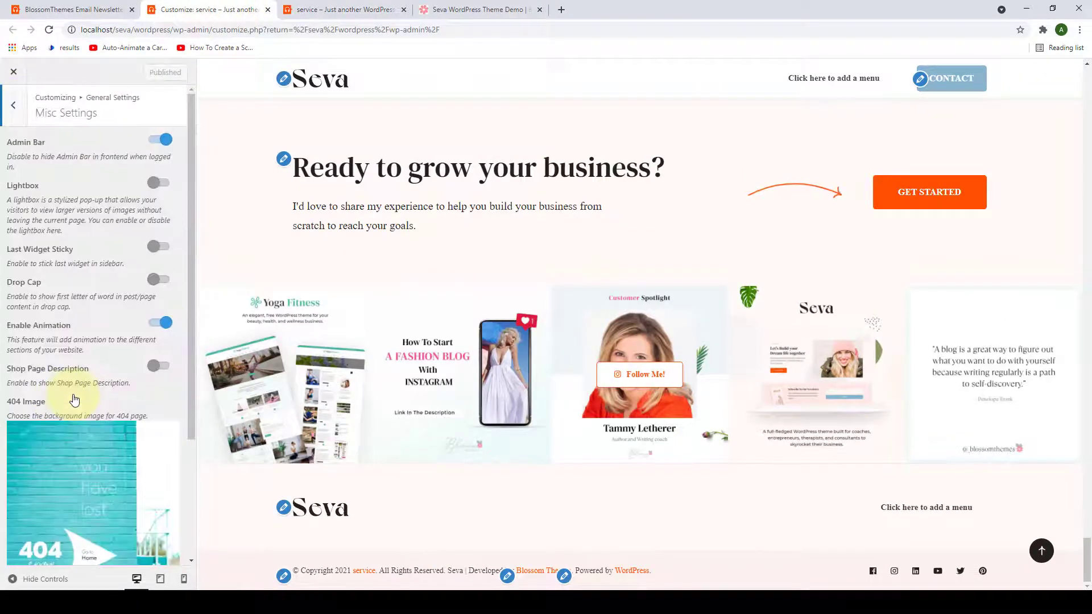
scroll(85, 244, "down", 3)
scroll(97, 398, "up", 3)
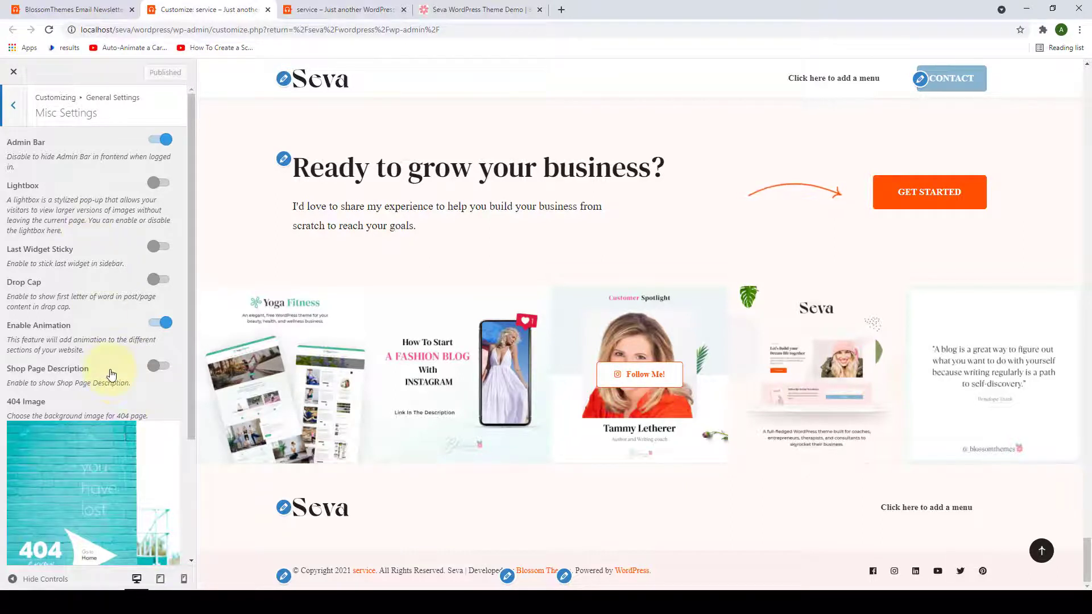
scroll(111, 374, "down", 3)
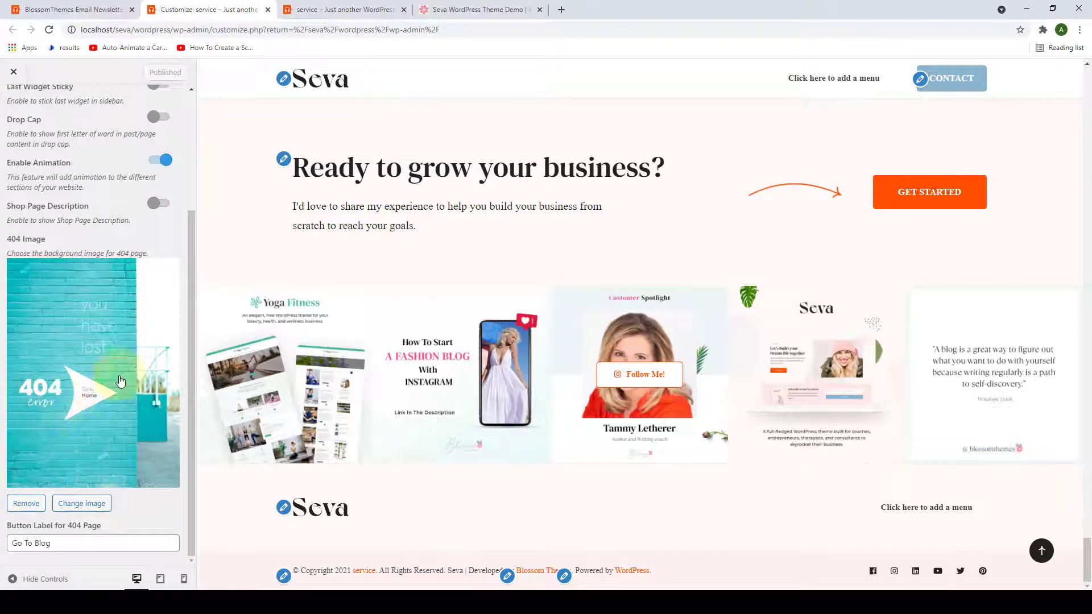
scroll(107, 414, "up", 3)
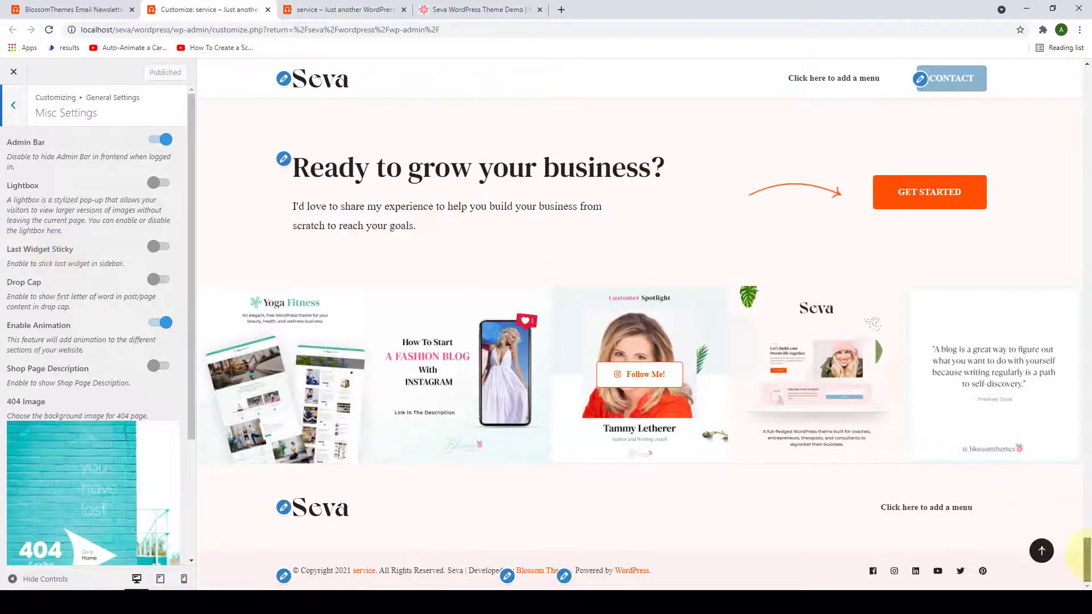
left_click_drag(1088, 560, 1087, 392)
left_click(541, 246)
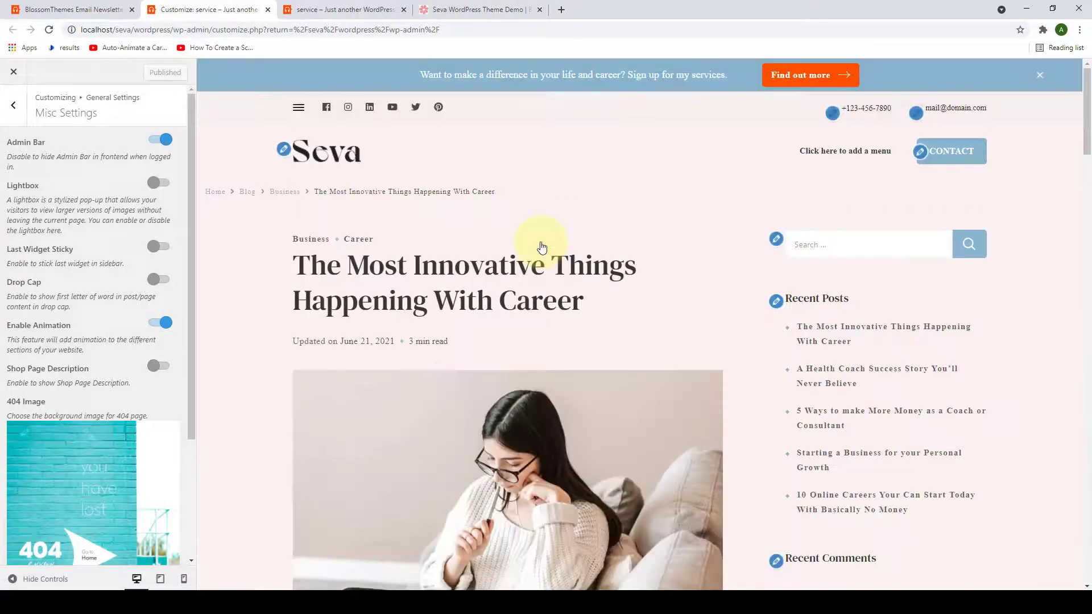
scroll(934, 305, "down", 15)
scroll(926, 380, "up", 2)
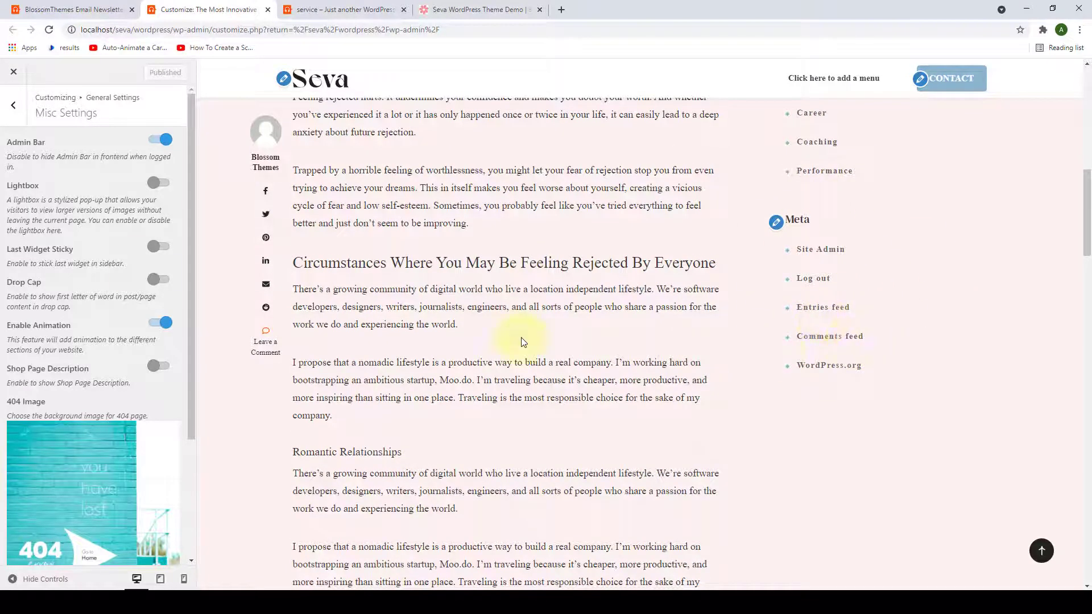
Turn on Last Widget Sticky and Drop Cap, then publish the changes.
left_click(162, 248)
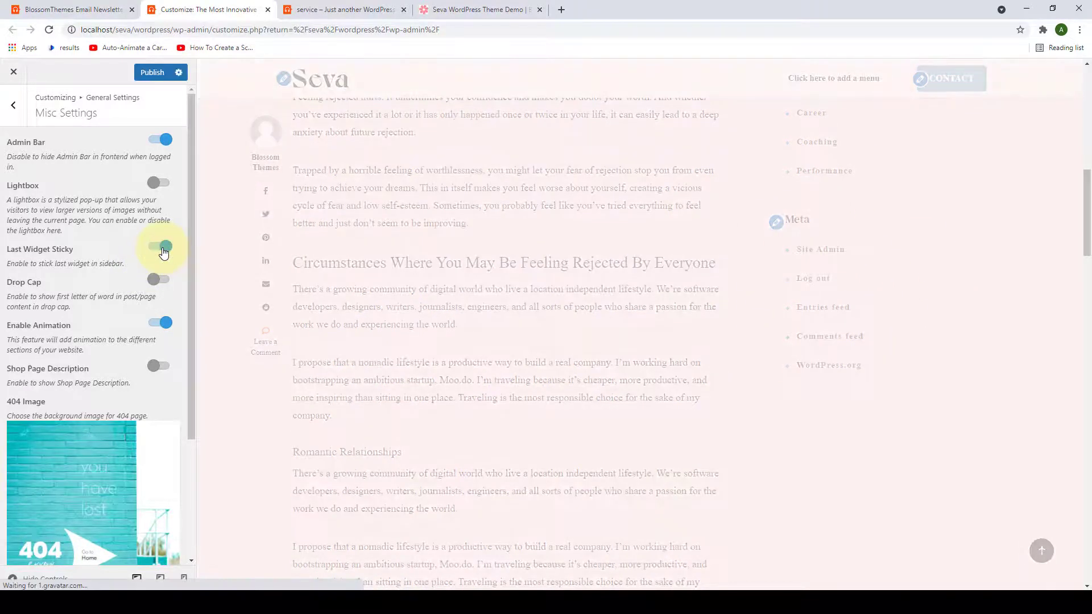
scroll(882, 239, "down", 10)
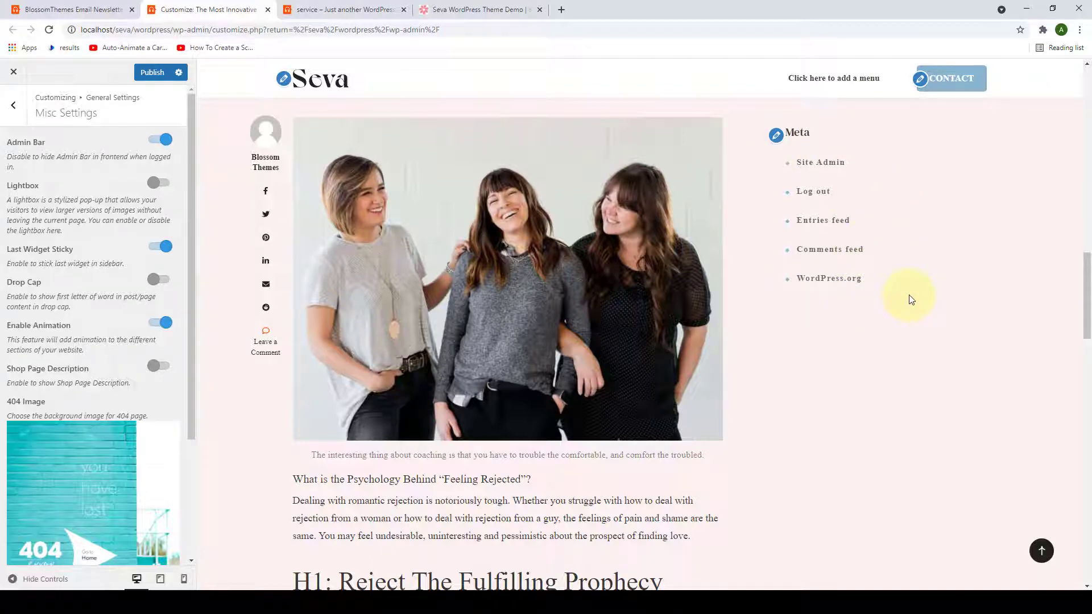
scroll(910, 295, "up", 10)
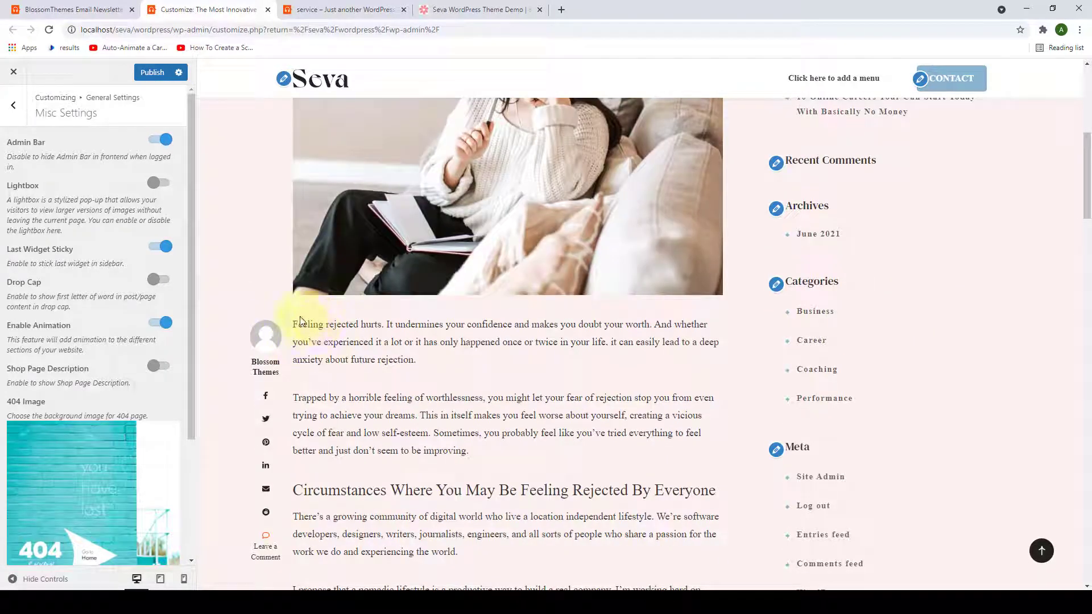
left_click(174, 279)
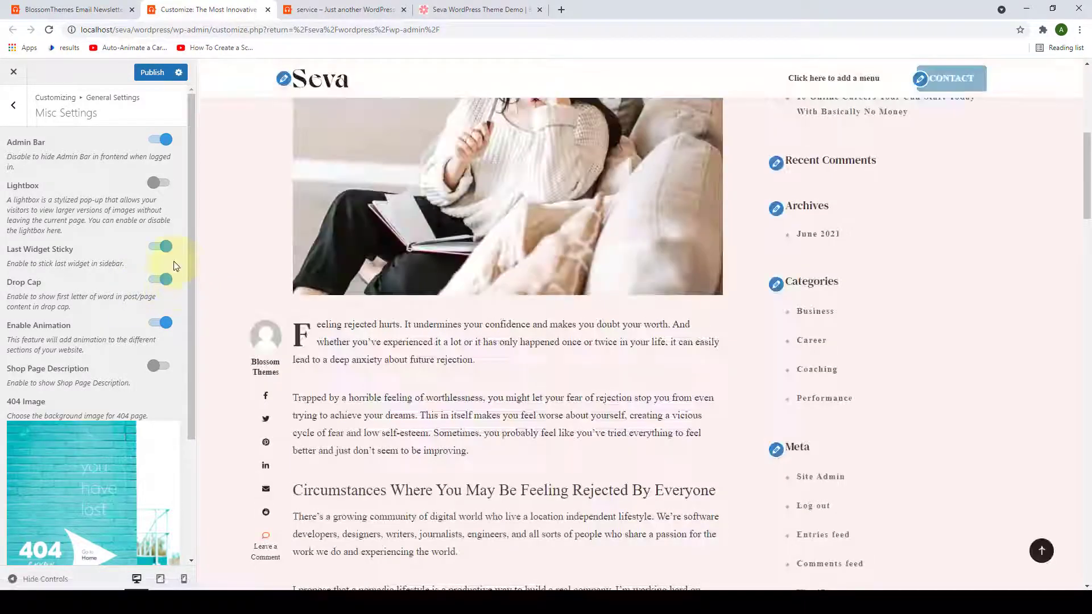
left_click(149, 72)
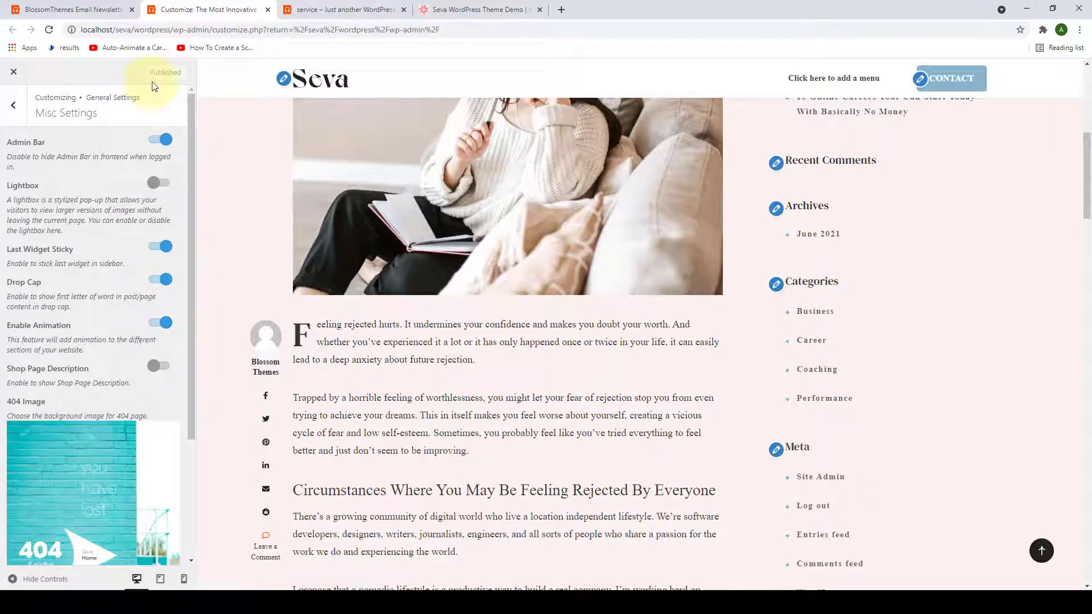
left_click(13, 106)
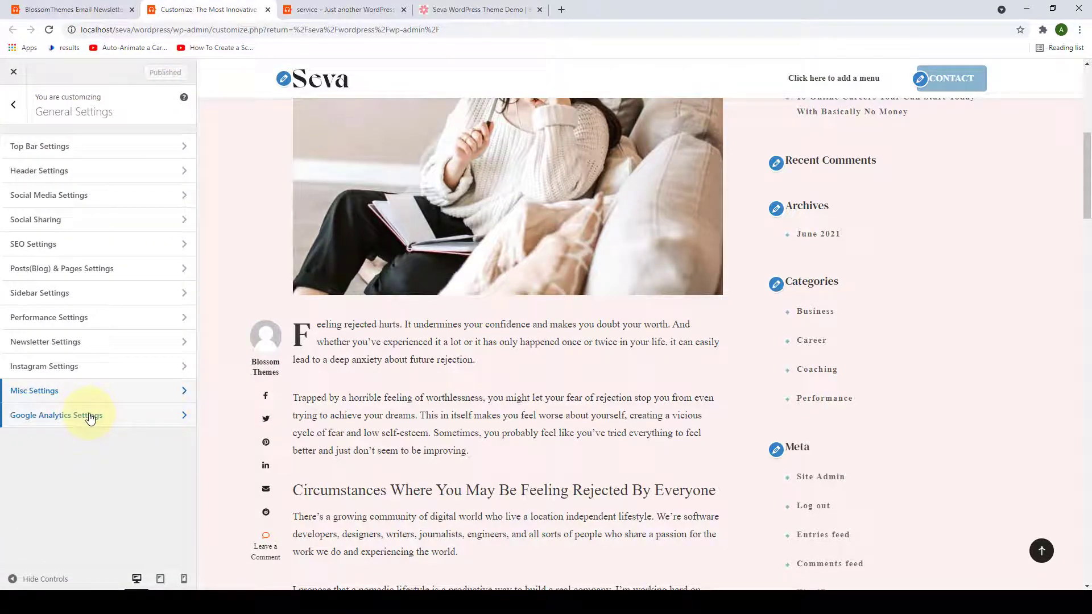
Look over the Google Analytics settings and return to the top-level sections.
left_click(90, 417)
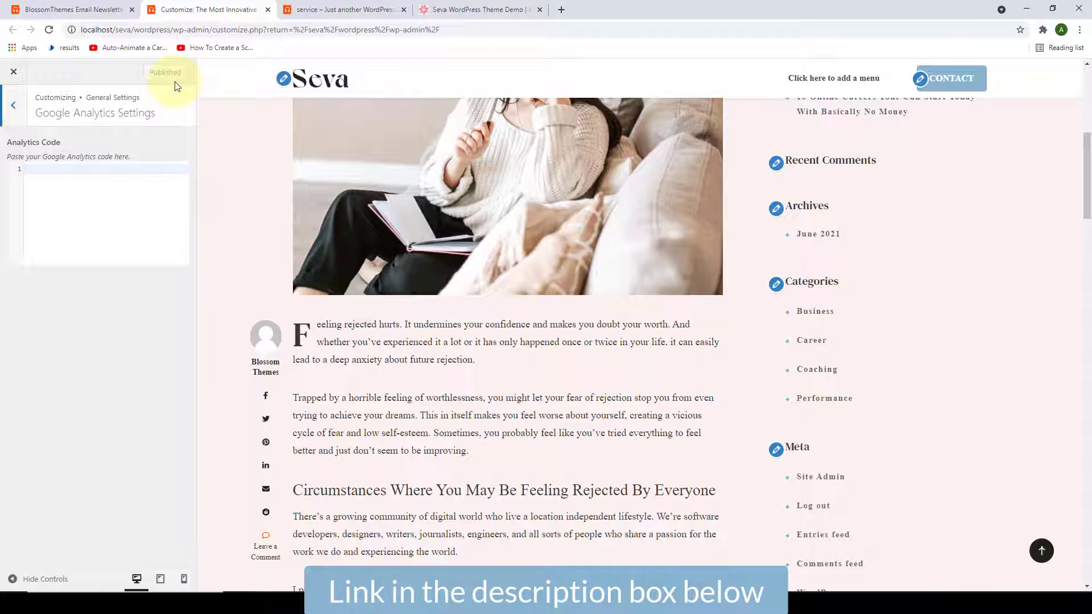
left_click(14, 122)
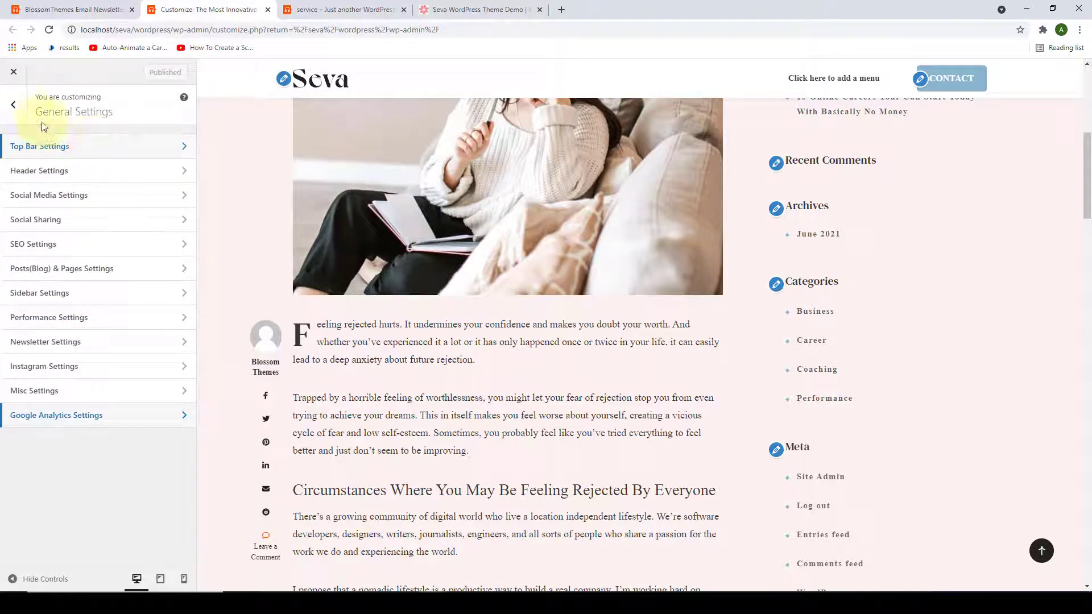
left_click(13, 105)
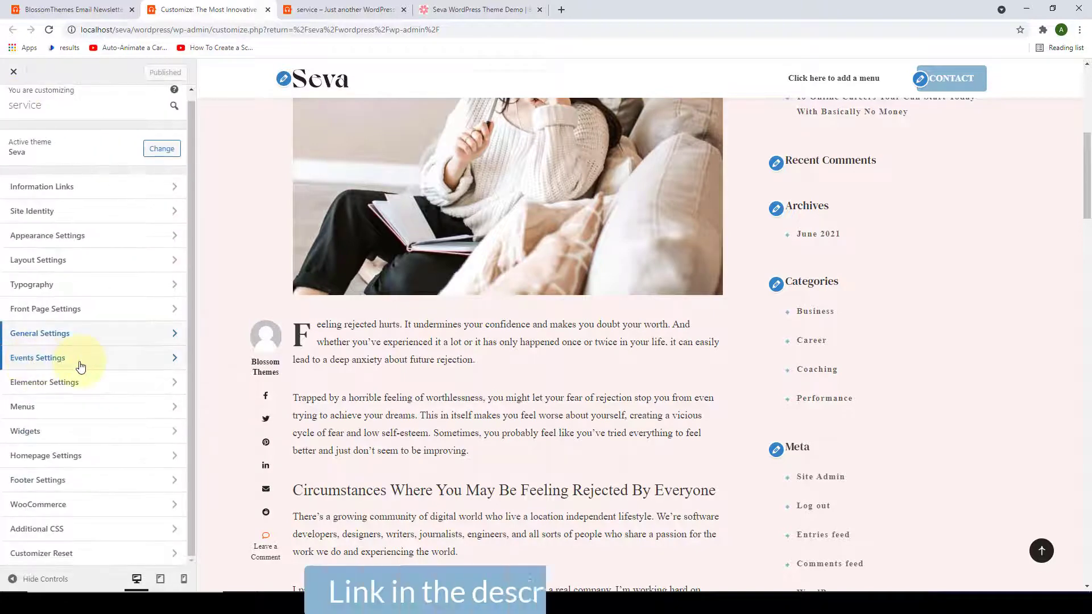
Browse the Events and Elementor settings, leaving Elementor Page Builder switched off.
left_click(80, 367)
scroll(135, 411, "down", 3)
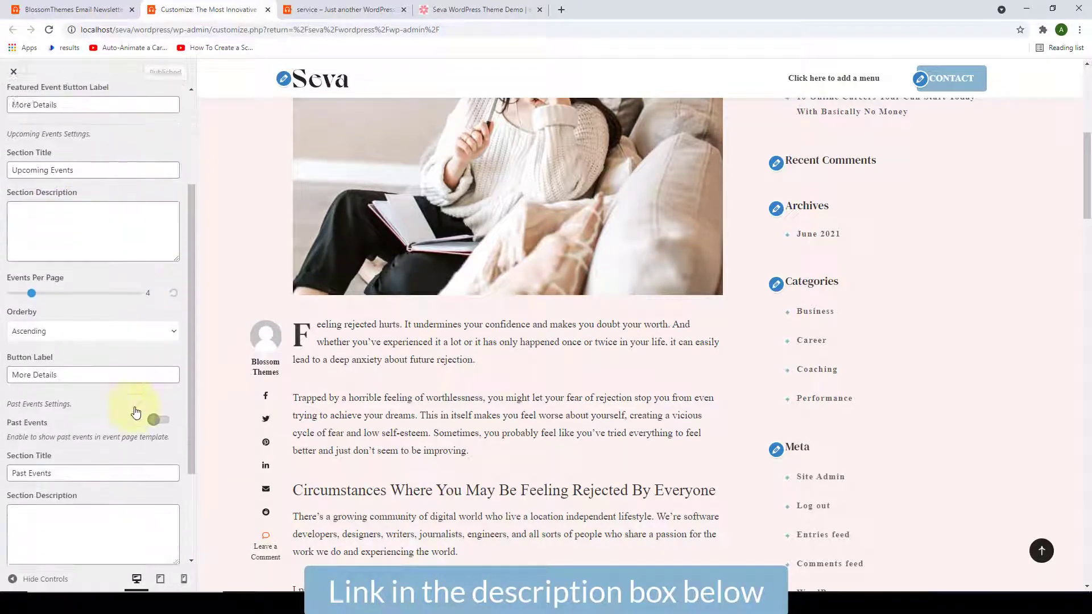
scroll(136, 411, "down", 3)
scroll(124, 463, "up", 5)
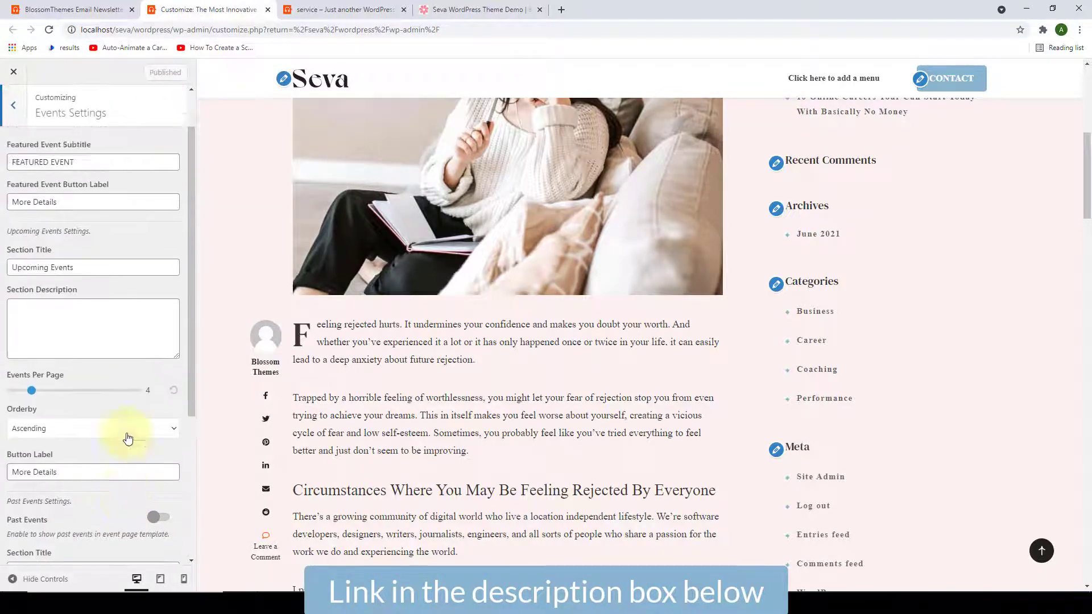
scroll(128, 438, "up", 1)
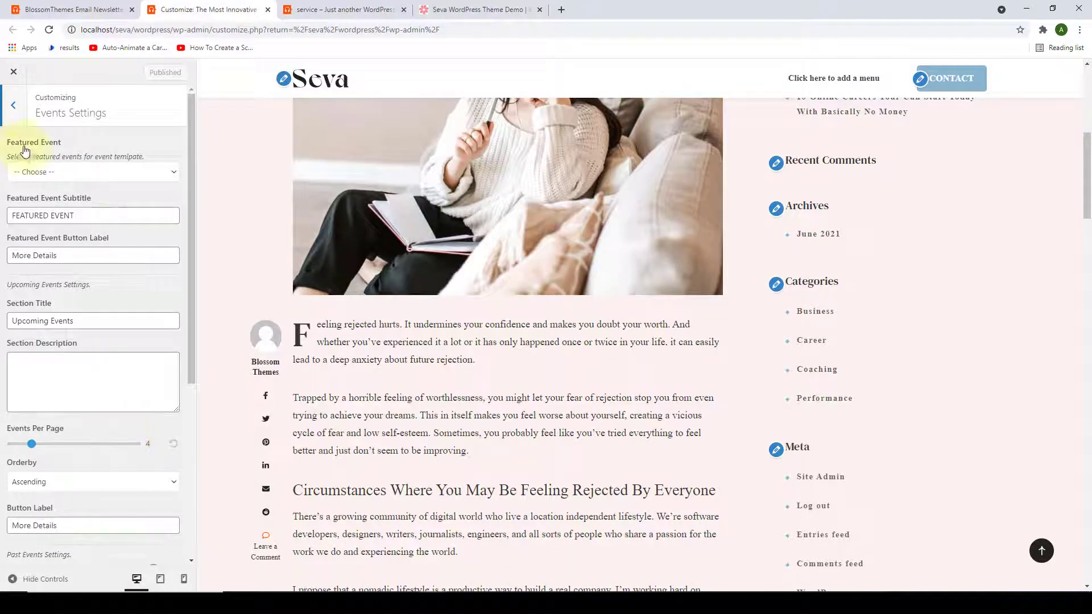
left_click(13, 106)
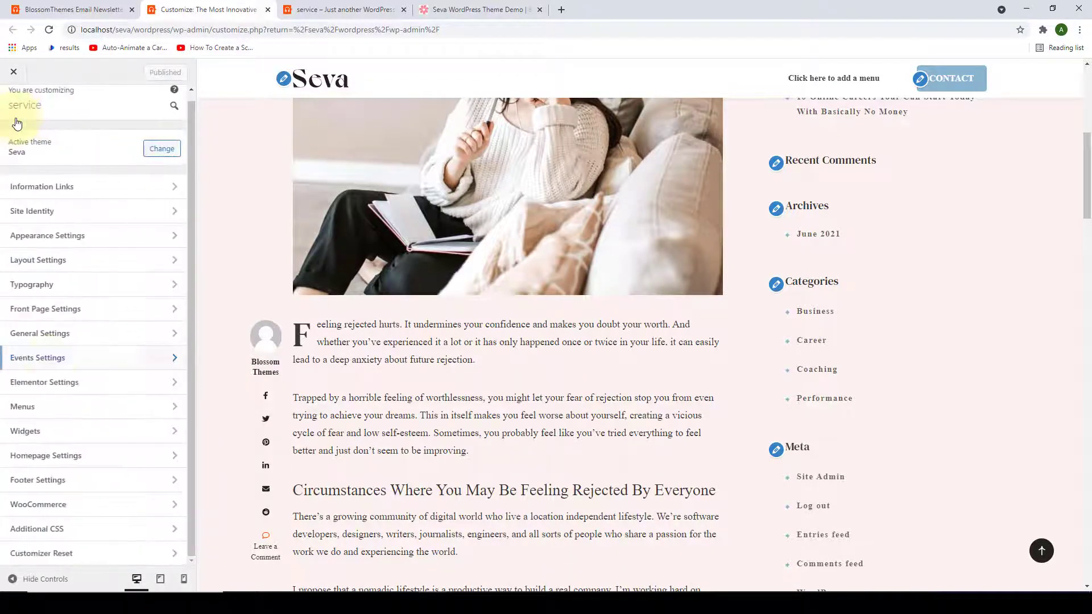
left_click(99, 393)
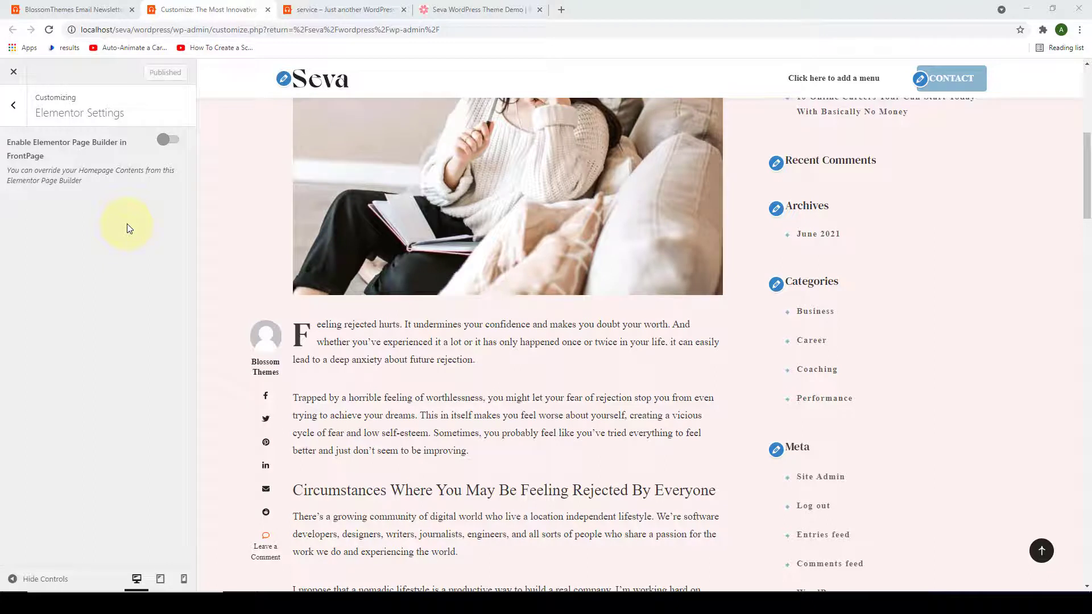
left_click(14, 105)
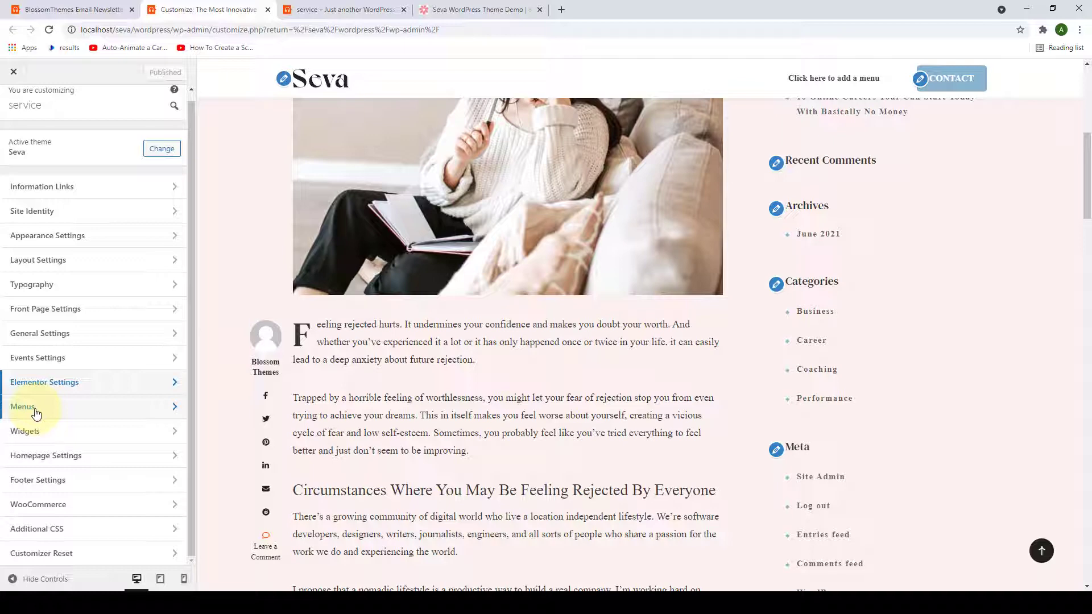
Copy the Contact form 1 shortcode from Contact Forms and start a blank new page.
left_click(67, 6)
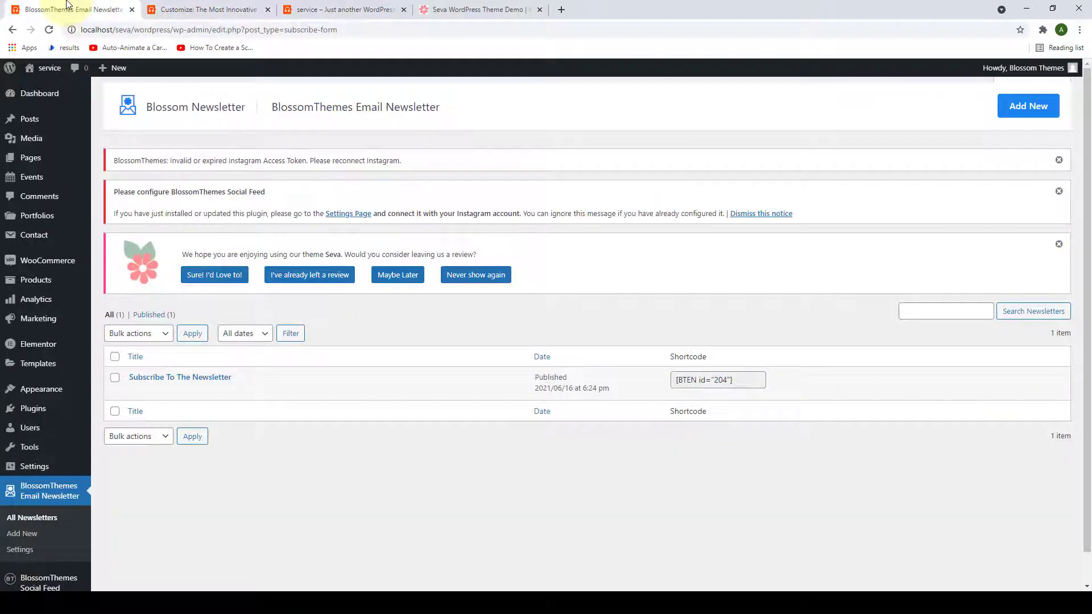
mouse_move(40, 235)
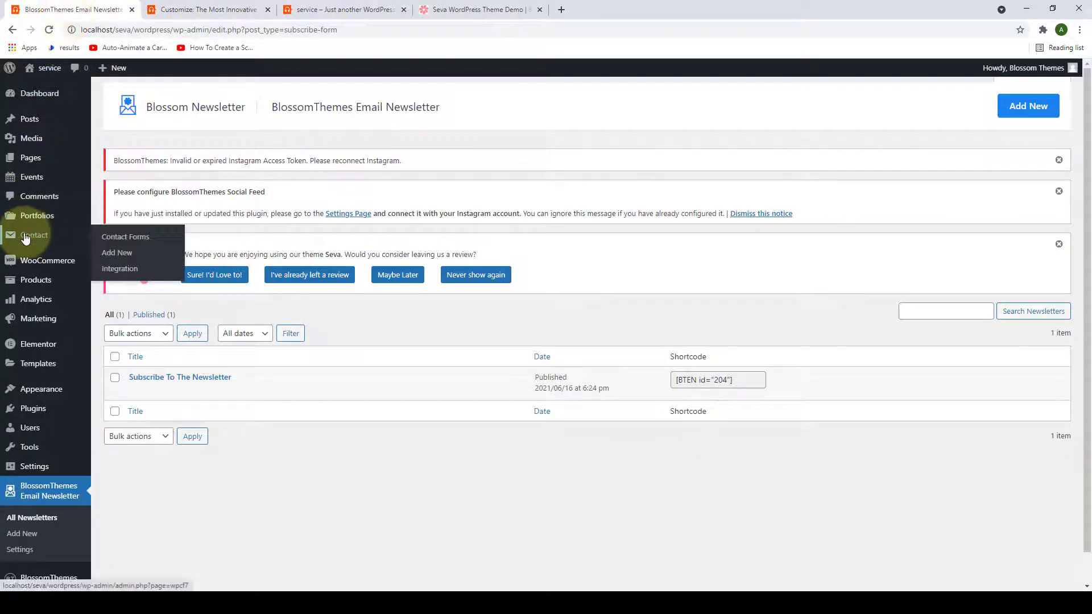
left_click(137, 243)
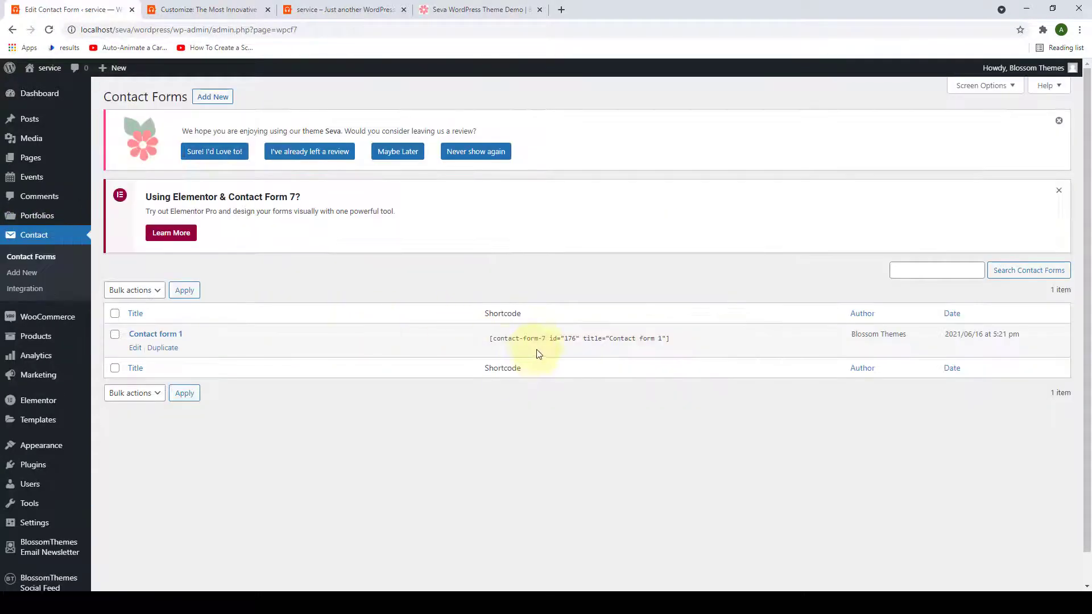
left_click(538, 341)
right_click(552, 341)
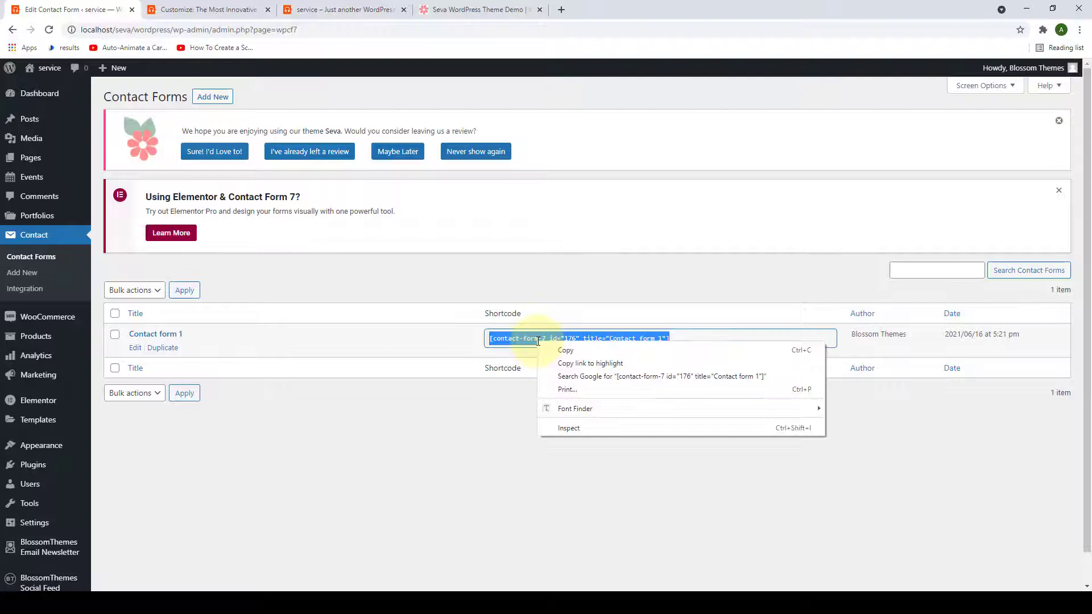
left_click(575, 353)
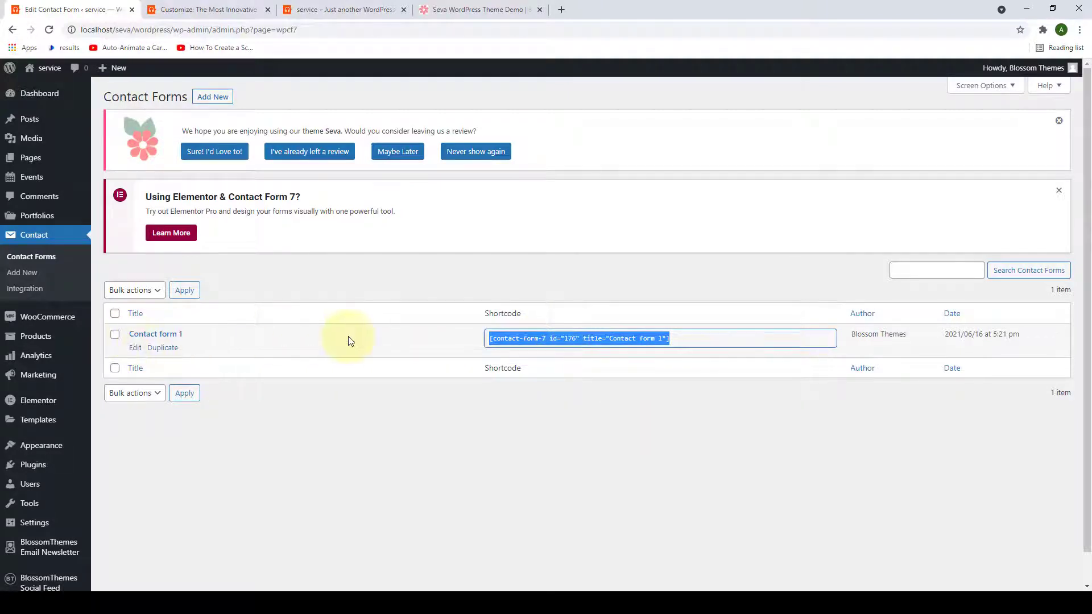
left_click(358, 407)
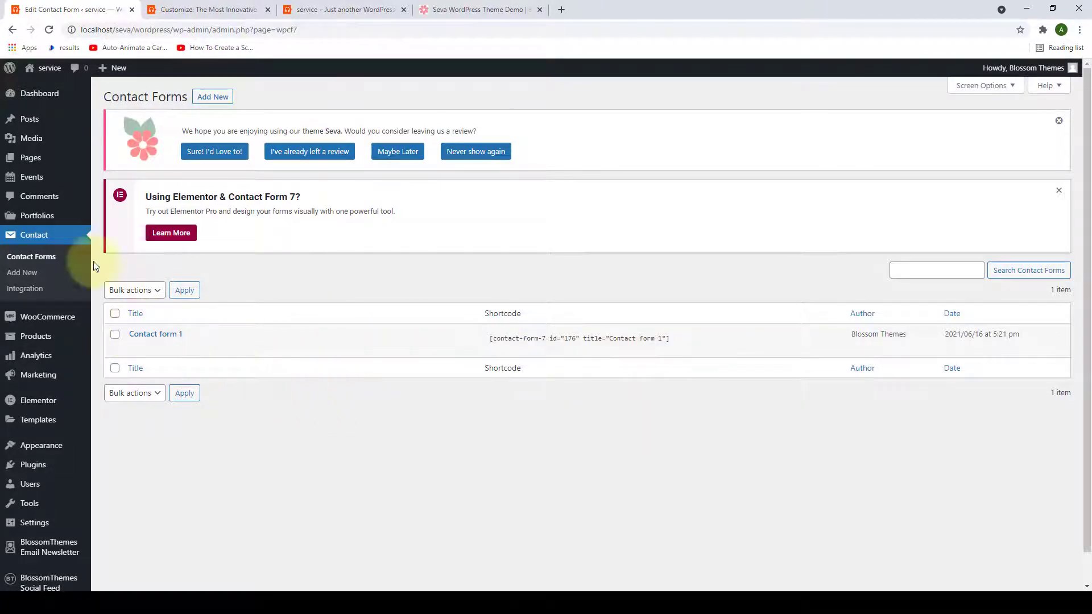
mouse_move(44, 157)
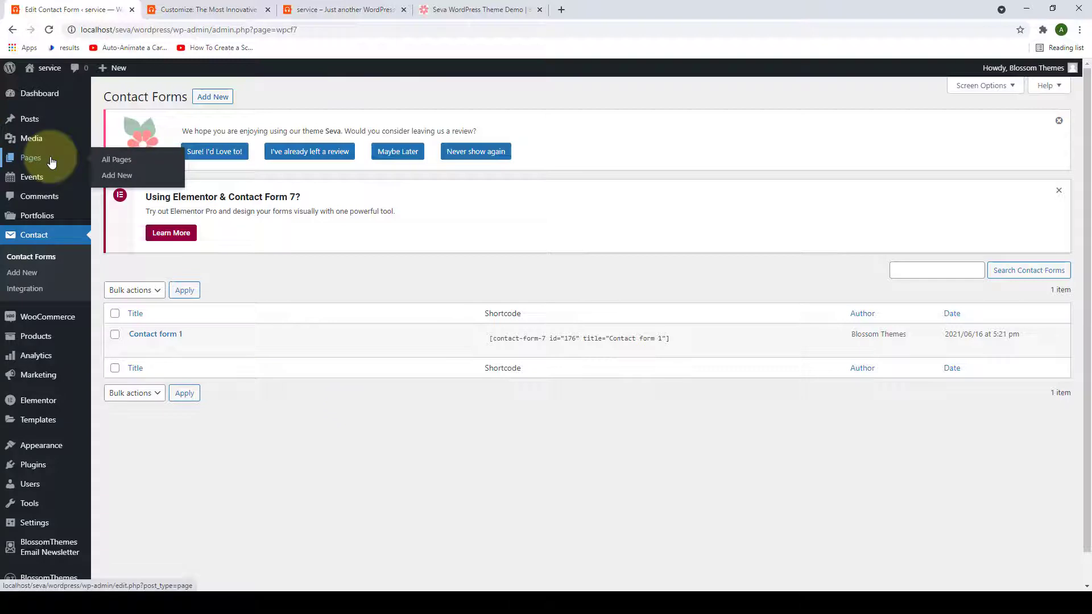
left_click(124, 179)
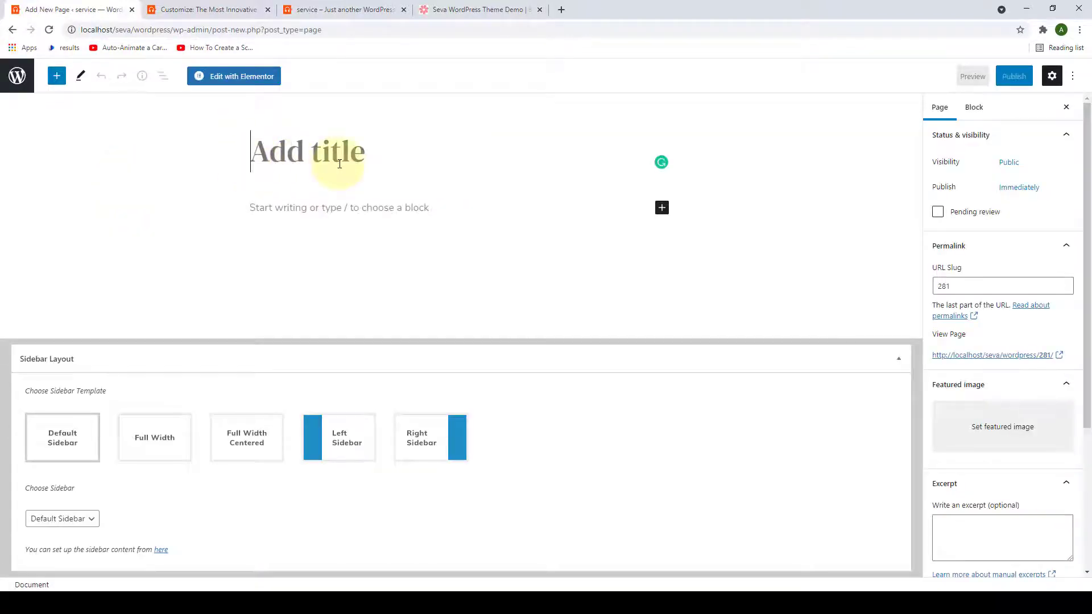
Title the page 'Contact Us', paste the Contact form 1 shortcode, and publish it.
left_click(900, 360)
left_click(273, 151)
type("Contact Us")
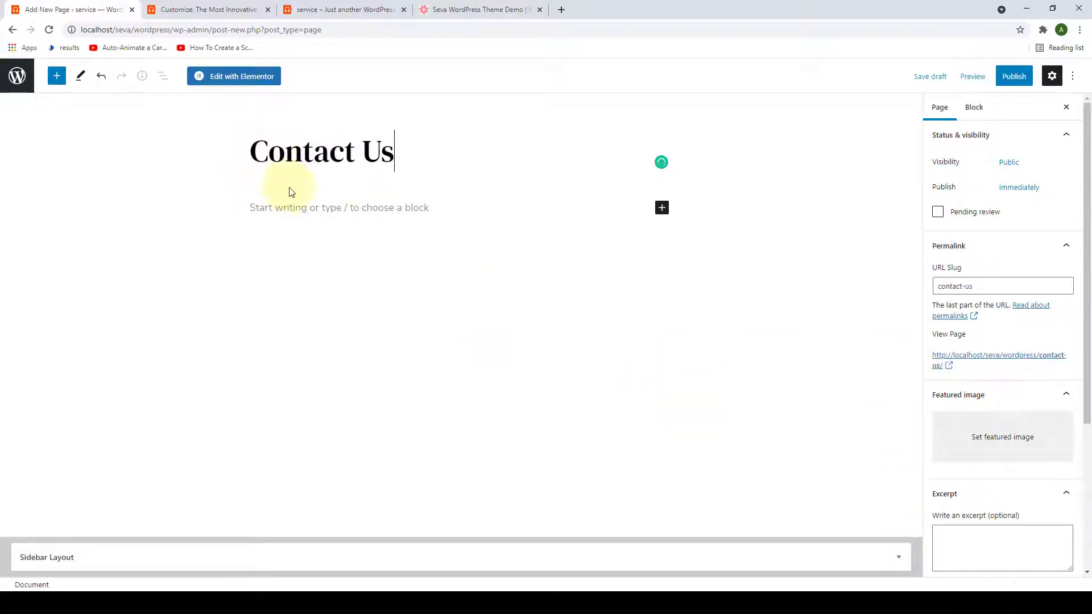
left_click(260, 214)
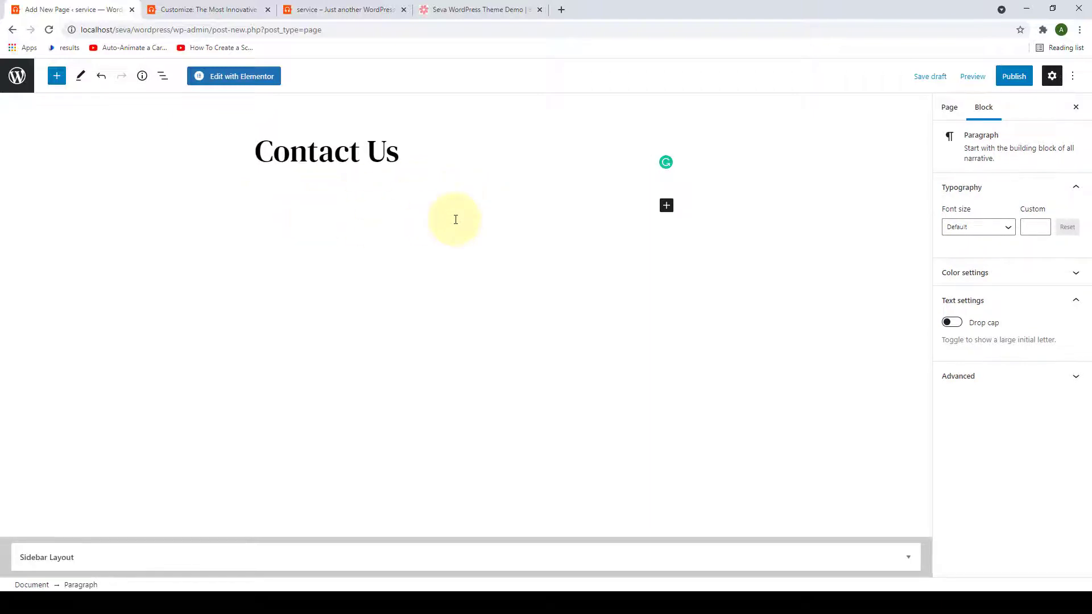
right_click(360, 215)
left_click(397, 301)
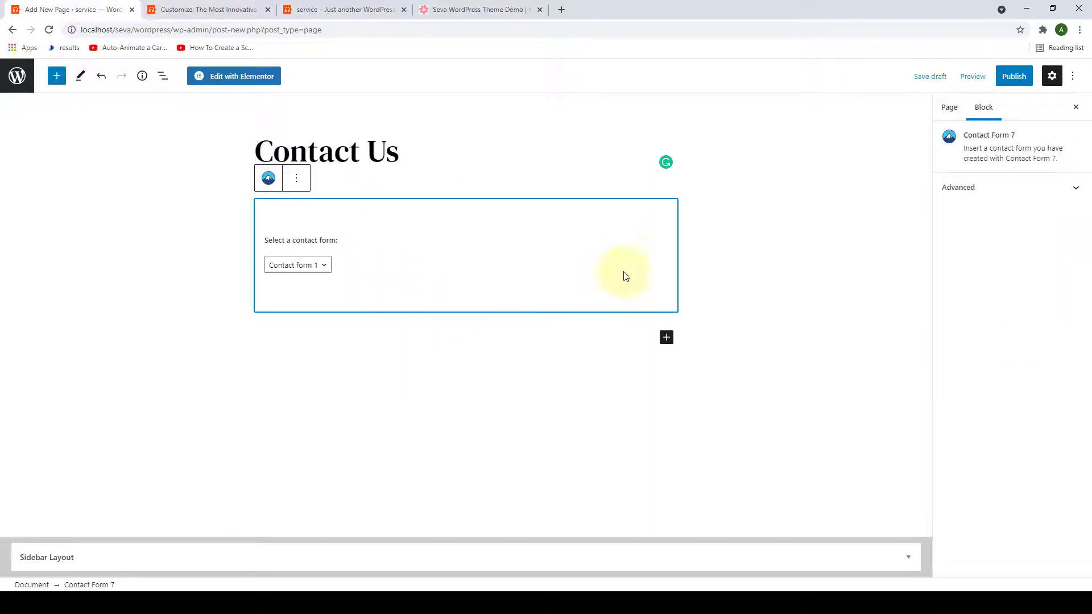
left_click(1013, 77)
left_click(1000, 78)
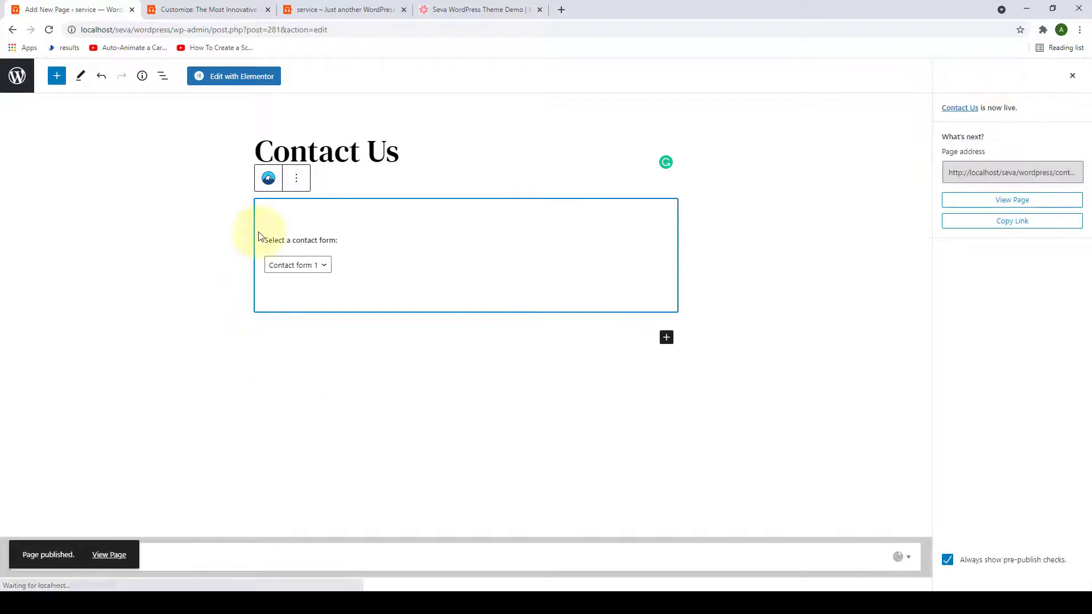
Open the published Contact Us page in a new tab and check the live form.
right_click(117, 556)
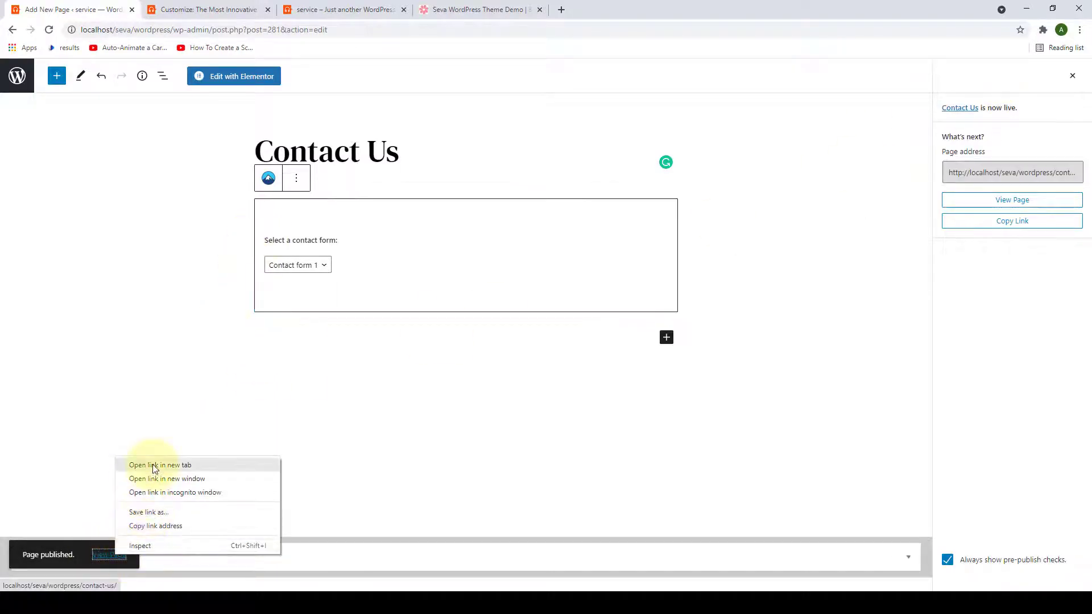
left_click(192, 468)
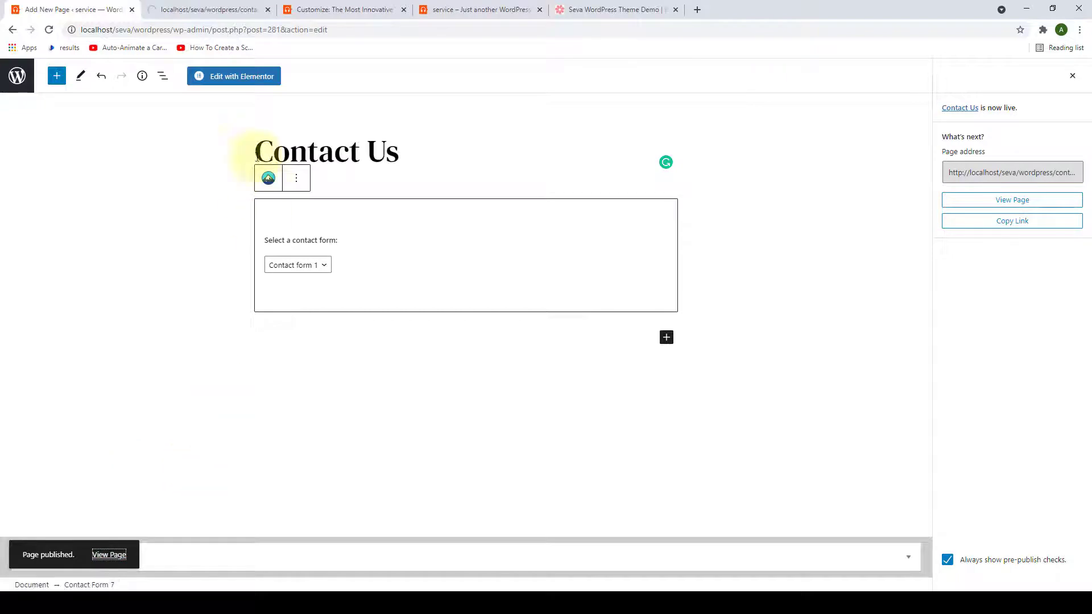
left_click(242, 5)
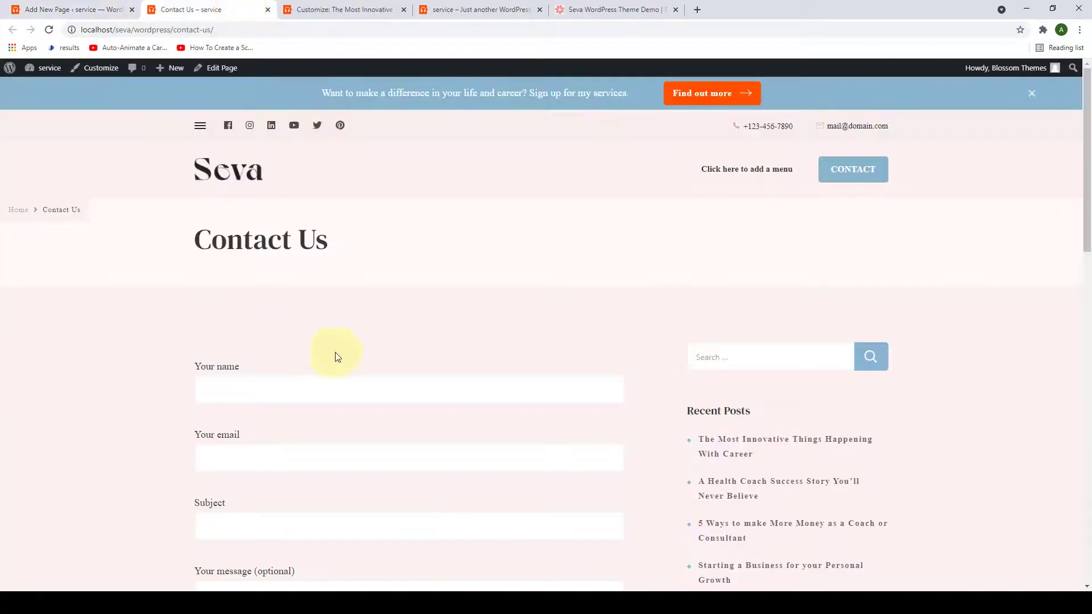
scroll(336, 356, "down", 6)
scroll(398, 433, "up", 6)
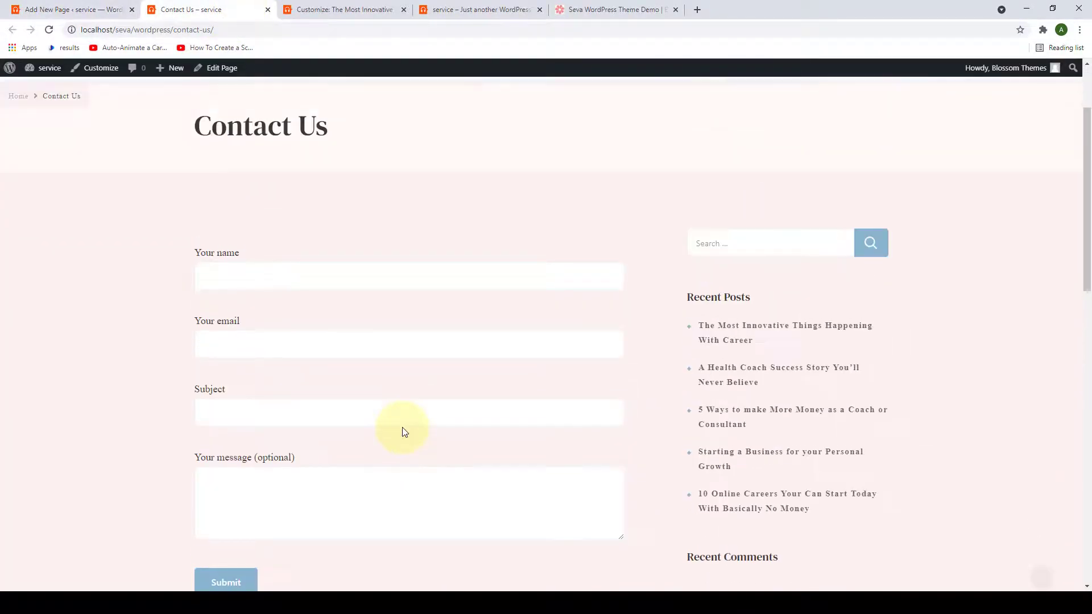
Dismiss the publish panel, return to All Pages, and close the live page tab.
left_click(62, 9)
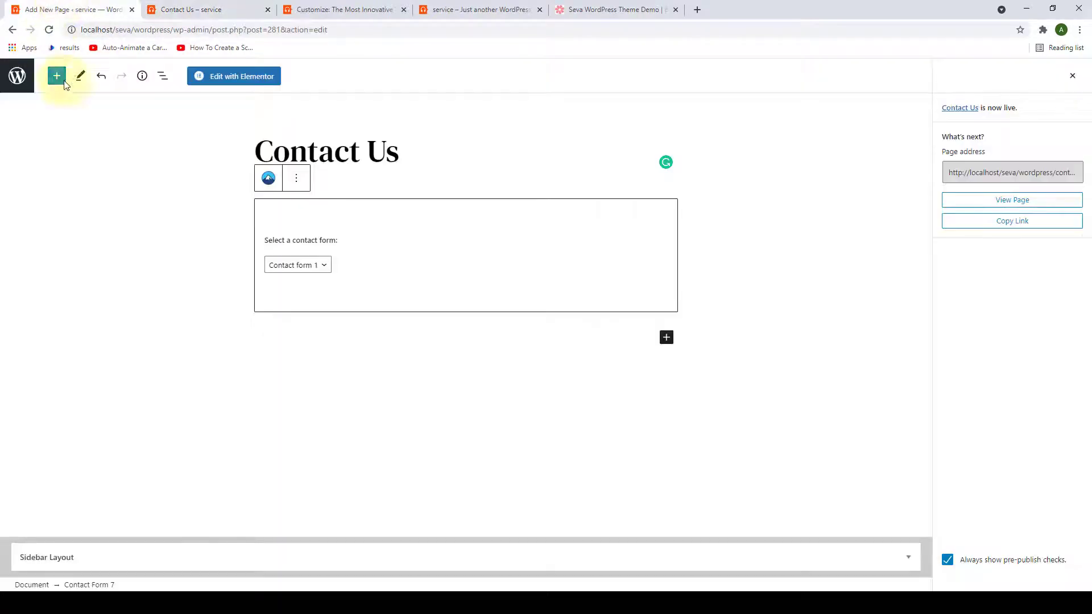
left_click(1073, 75)
left_click(951, 109)
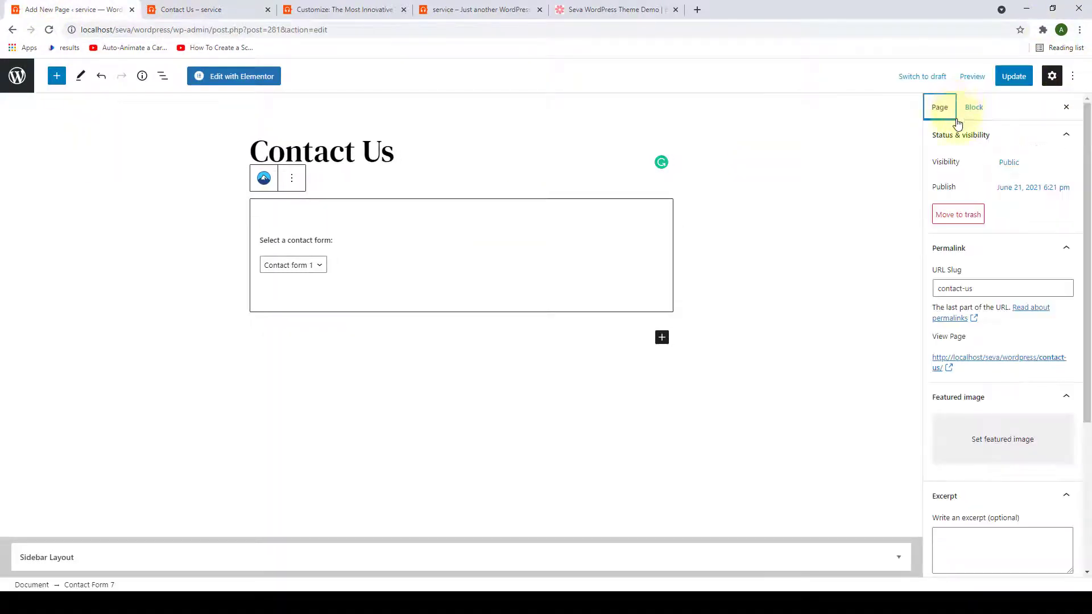
scroll(951, 312, "down", 2)
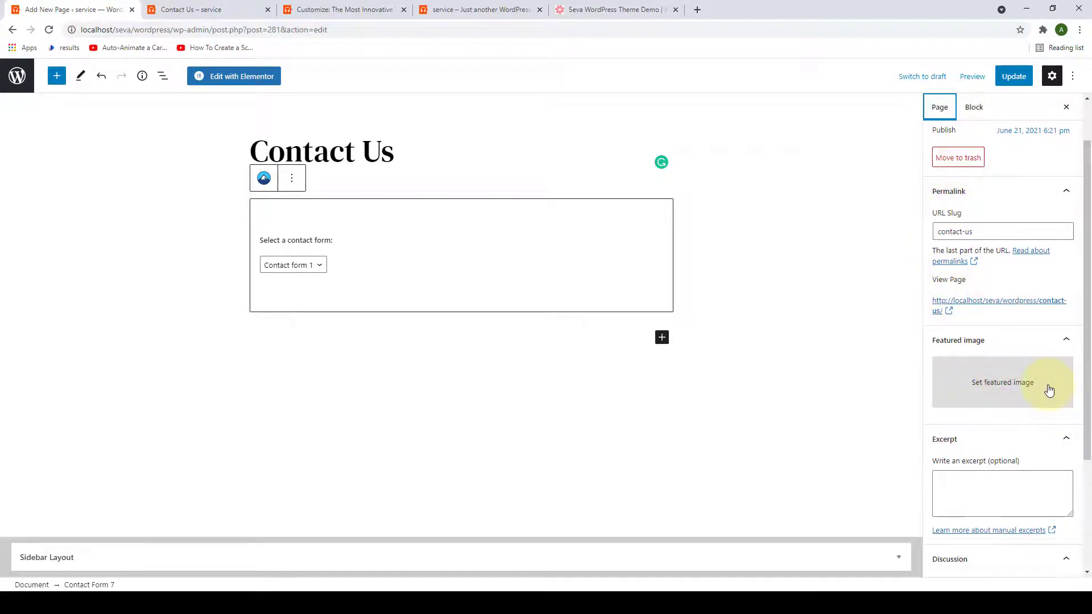
left_click(13, 78)
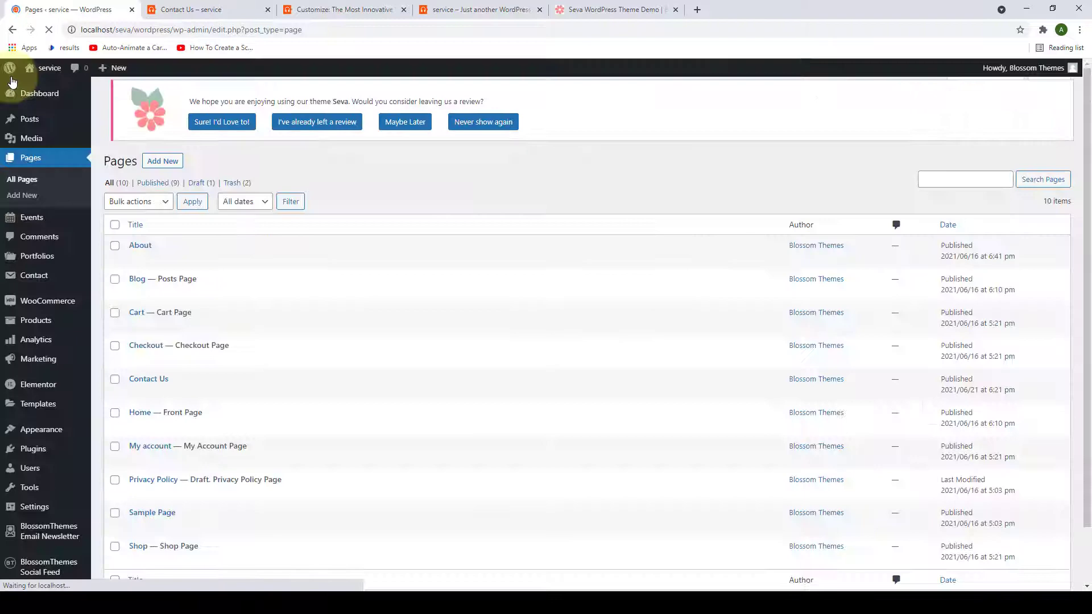
left_click(268, 9)
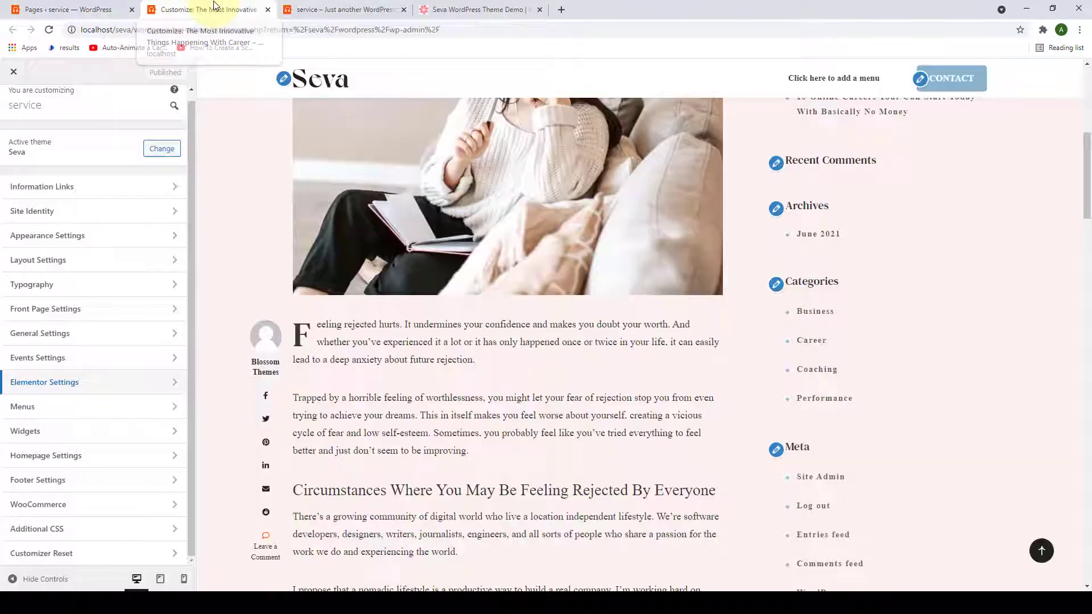
Create a new menu named Primary Menu assigned to the Primary location.
left_click(214, 5)
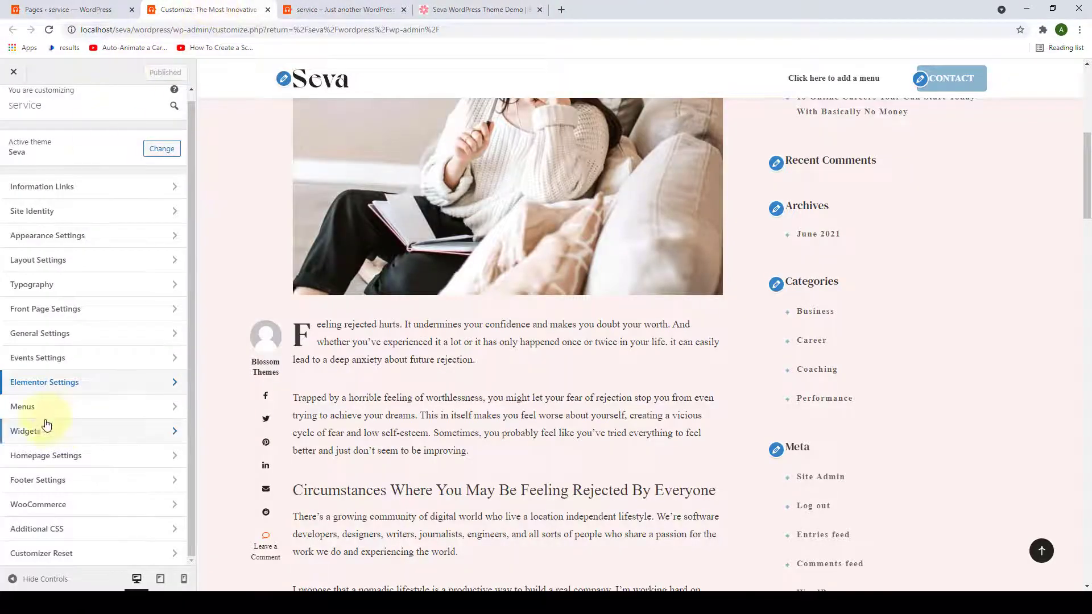
left_click(105, 413)
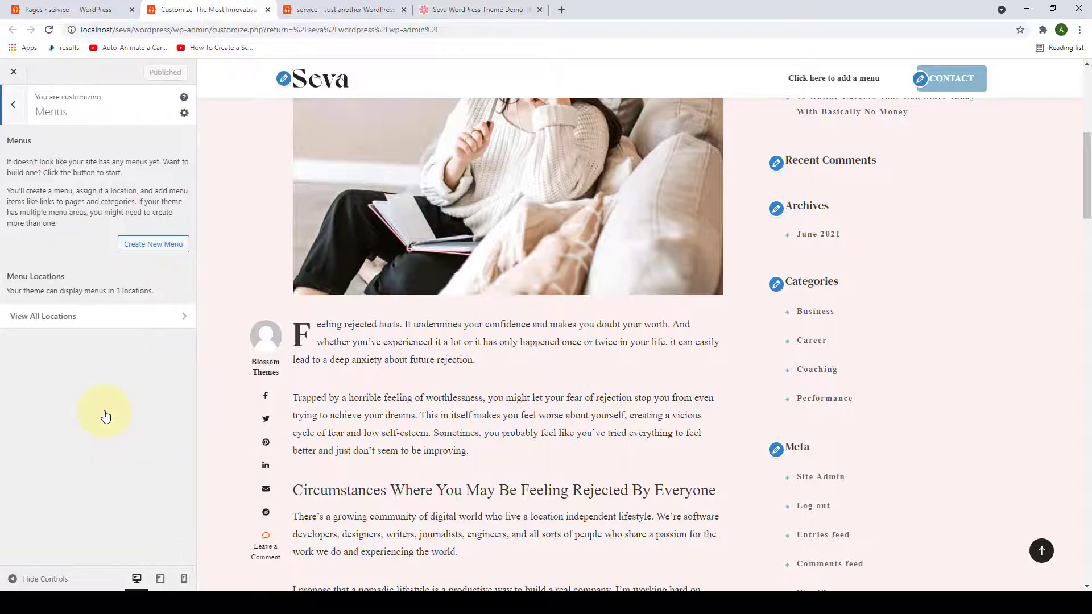
left_click(1042, 551)
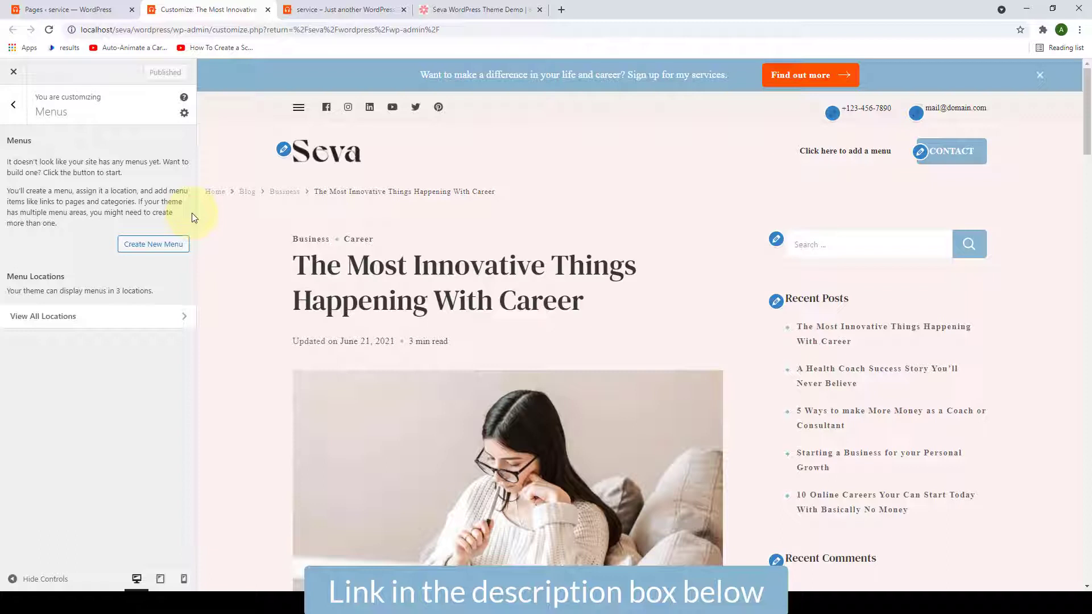
left_click(165, 245)
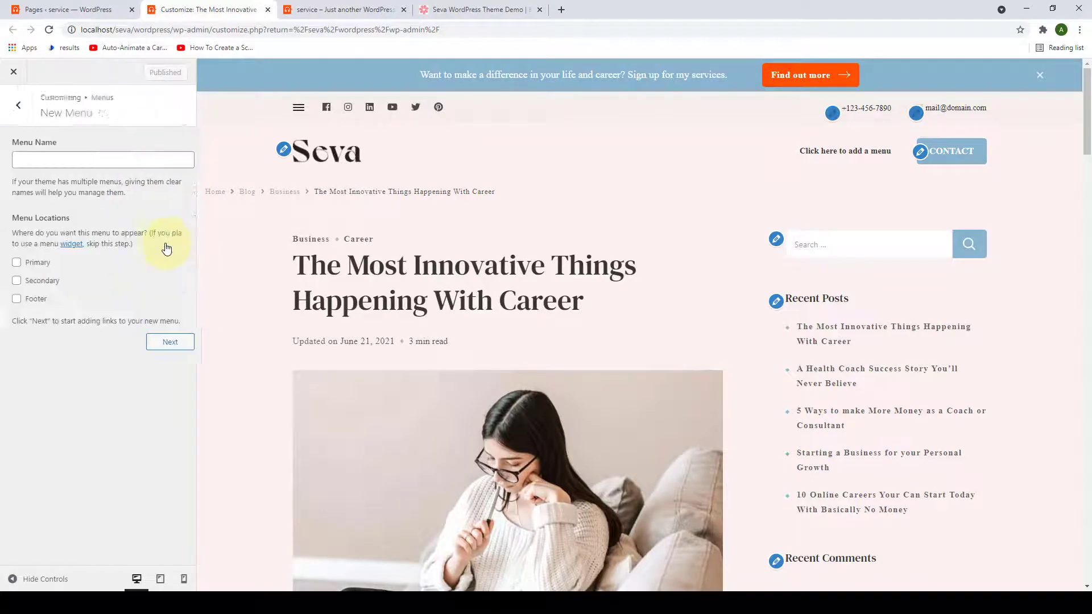
left_click(122, 161)
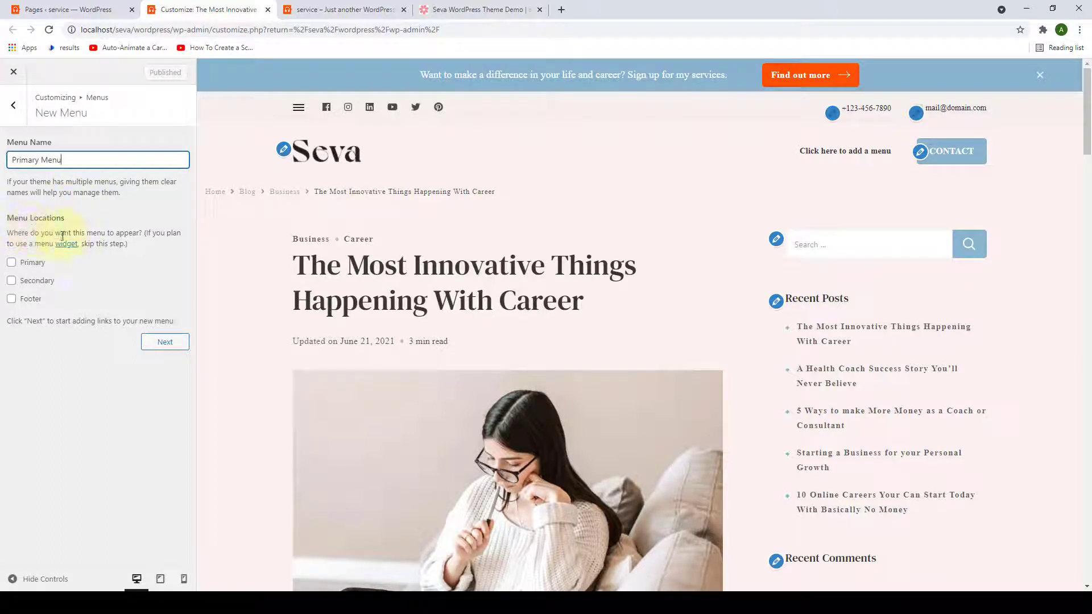
left_click(11, 265)
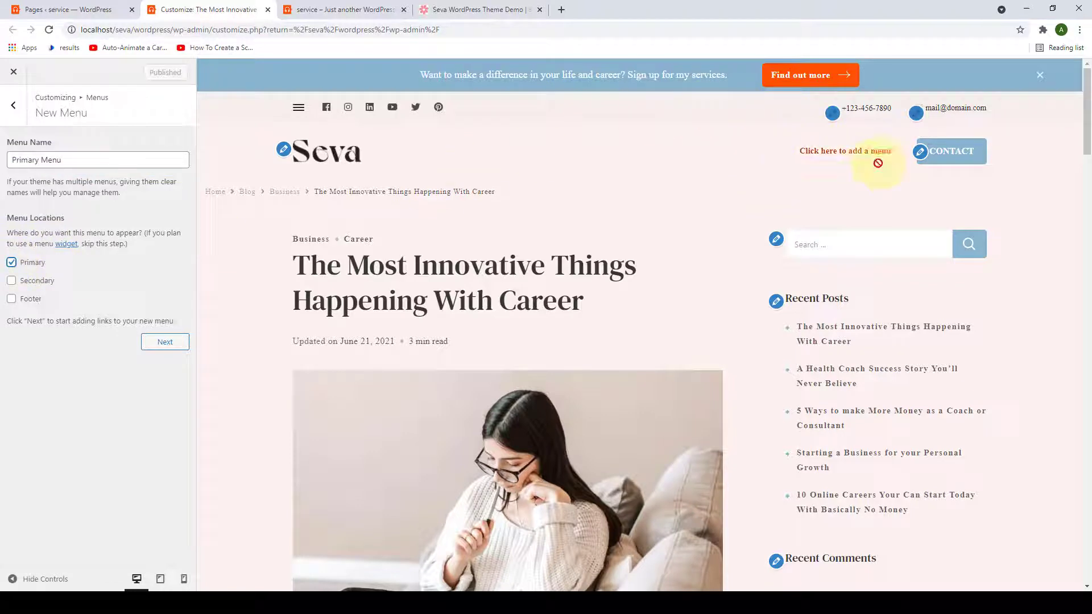
left_click(165, 342)
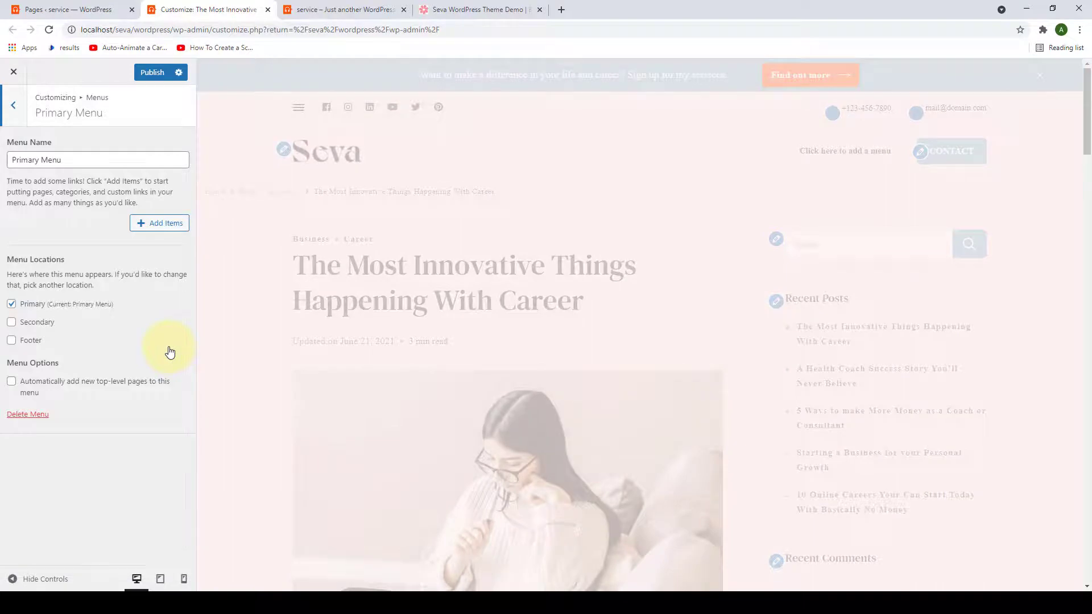
Add the Home, Blog, Contact Us and About pages to the menu.
left_click(150, 223)
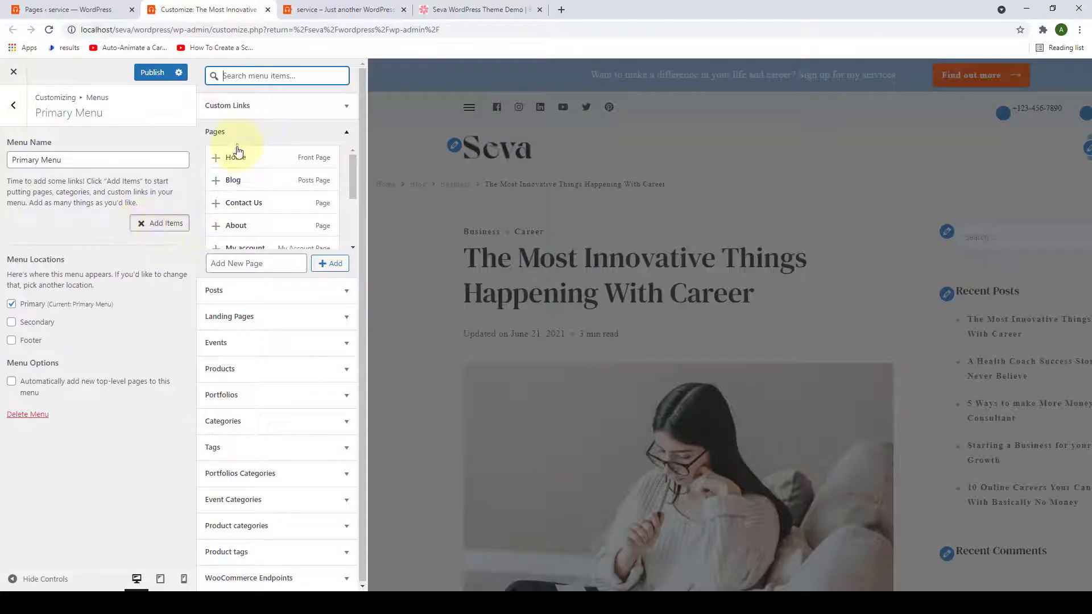
scroll(233, 211, "down", 2)
scroll(236, 217, "up", 2)
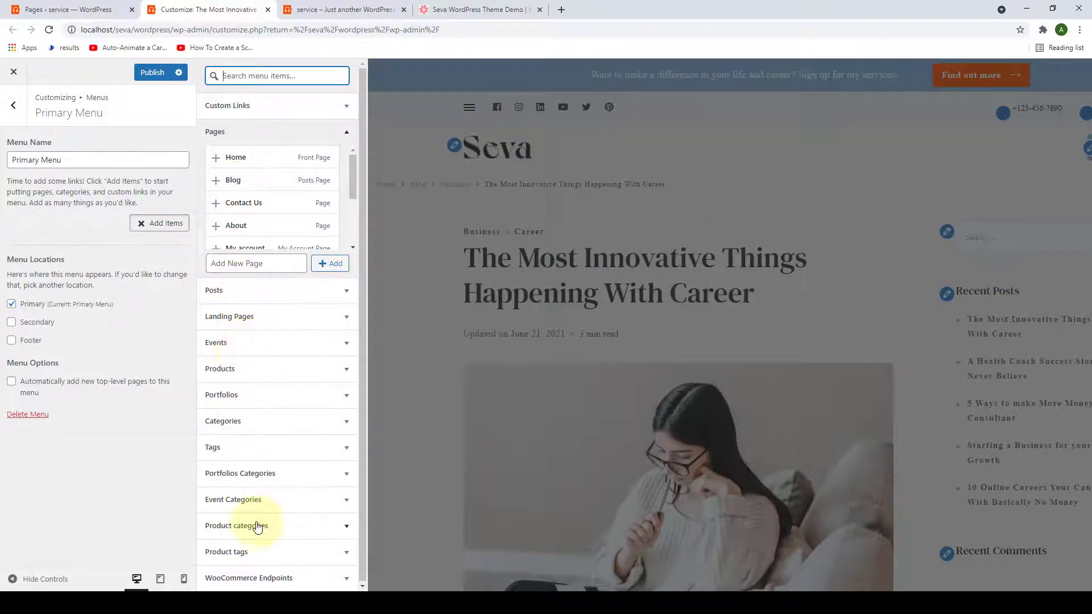
scroll(264, 538, "down", 1)
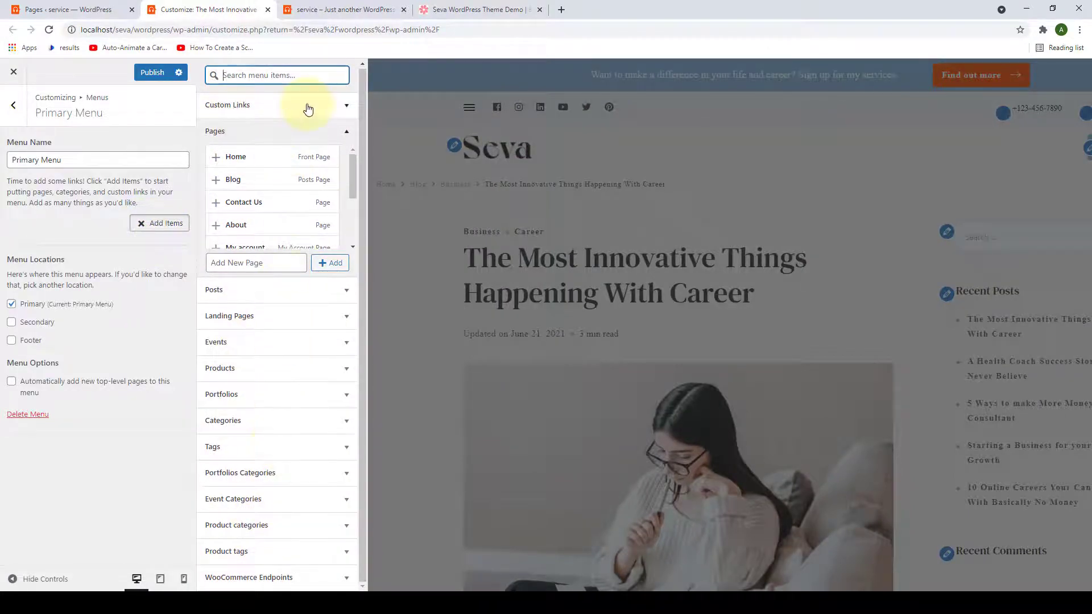
left_click(308, 108)
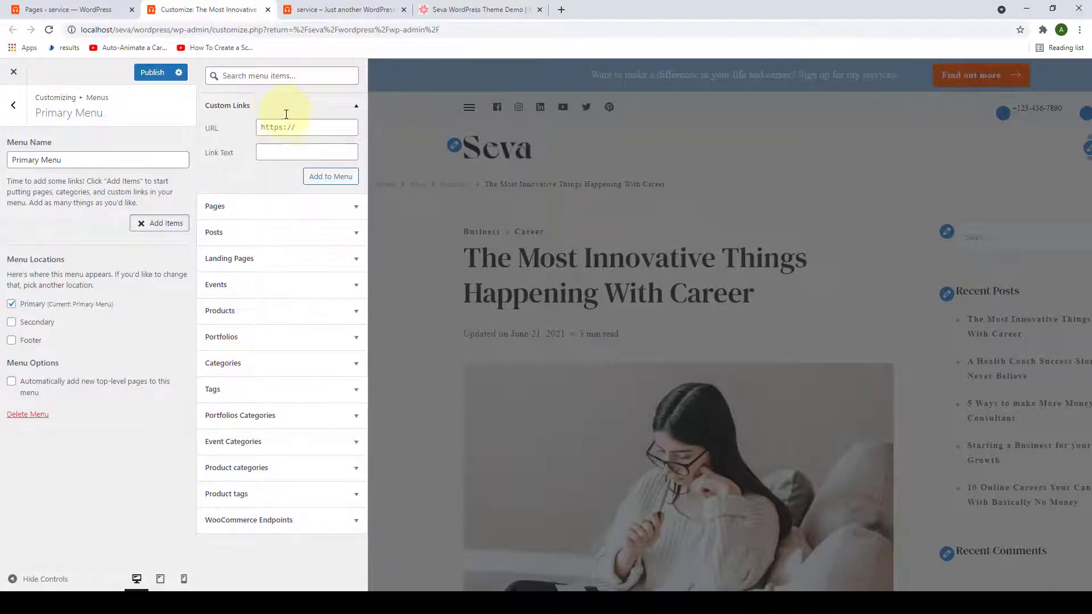
left_click(286, 108)
left_click(246, 134)
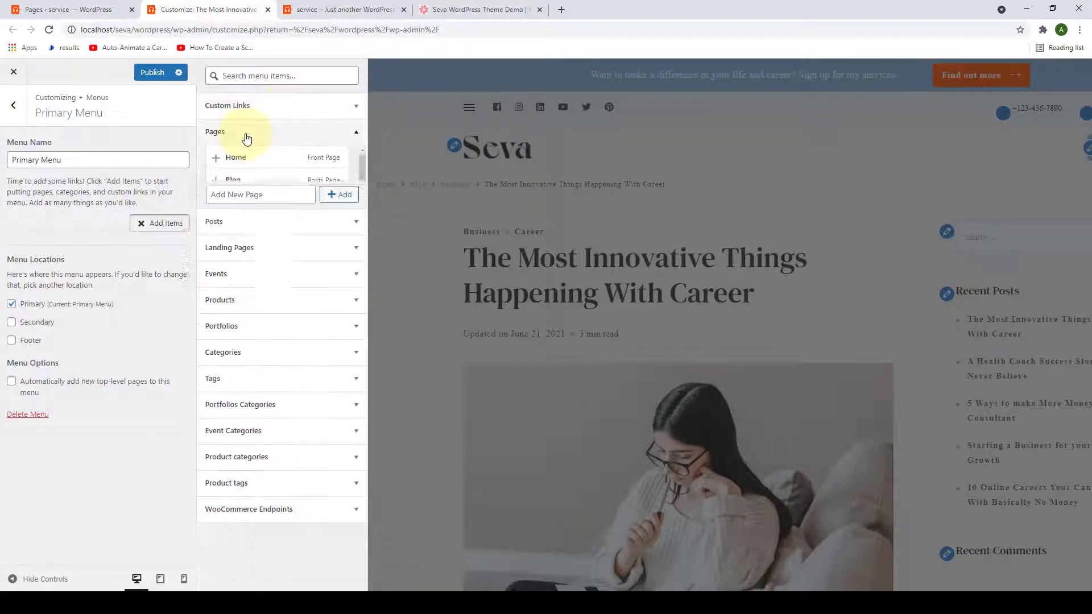
left_click(217, 162)
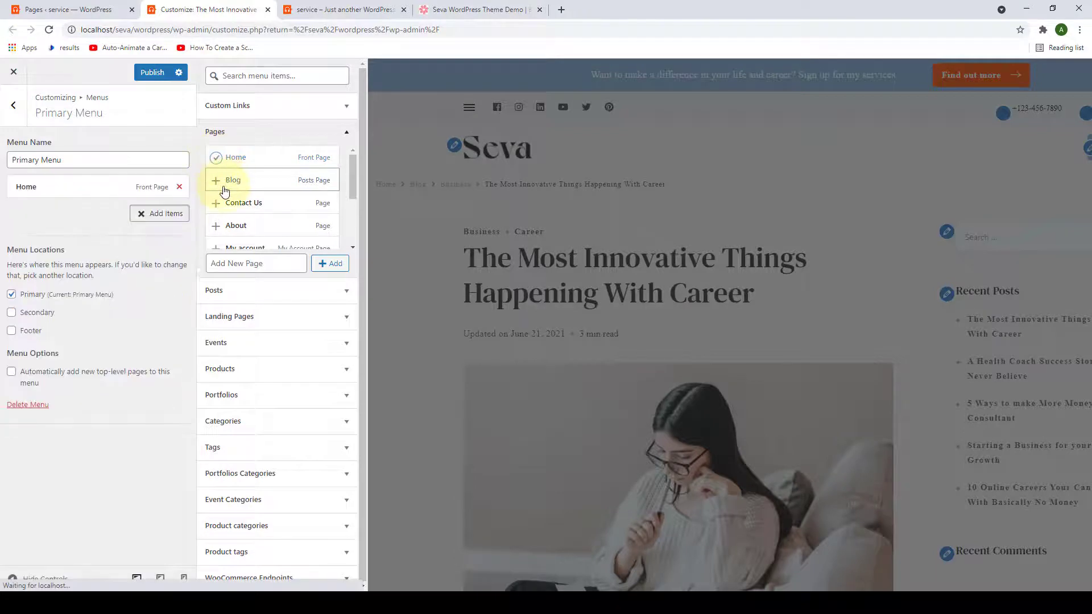
left_click(220, 181)
left_click(217, 204)
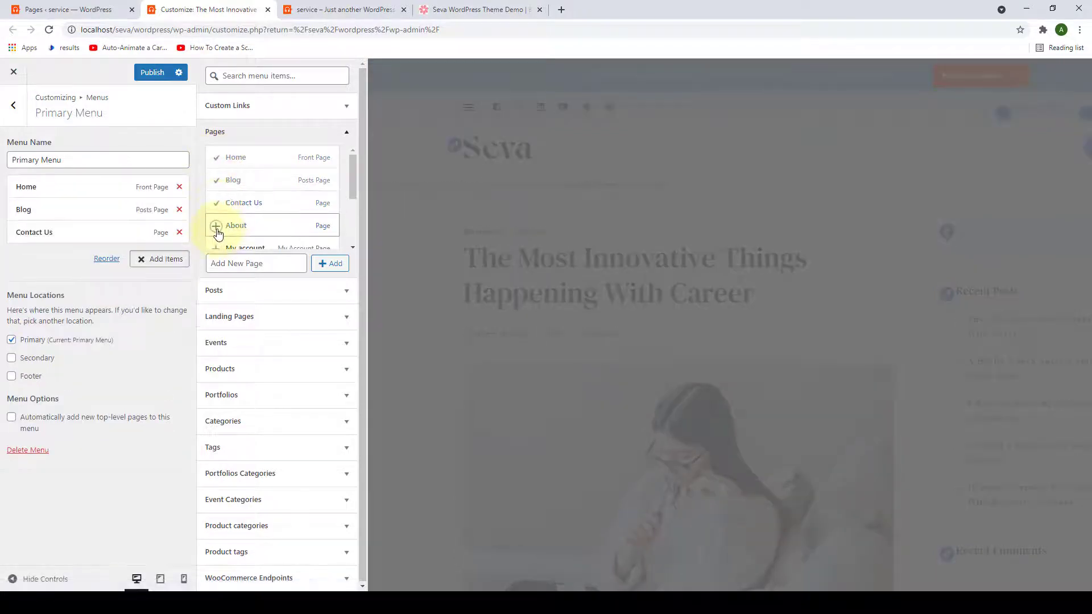
left_click(216, 229)
left_click(275, 133)
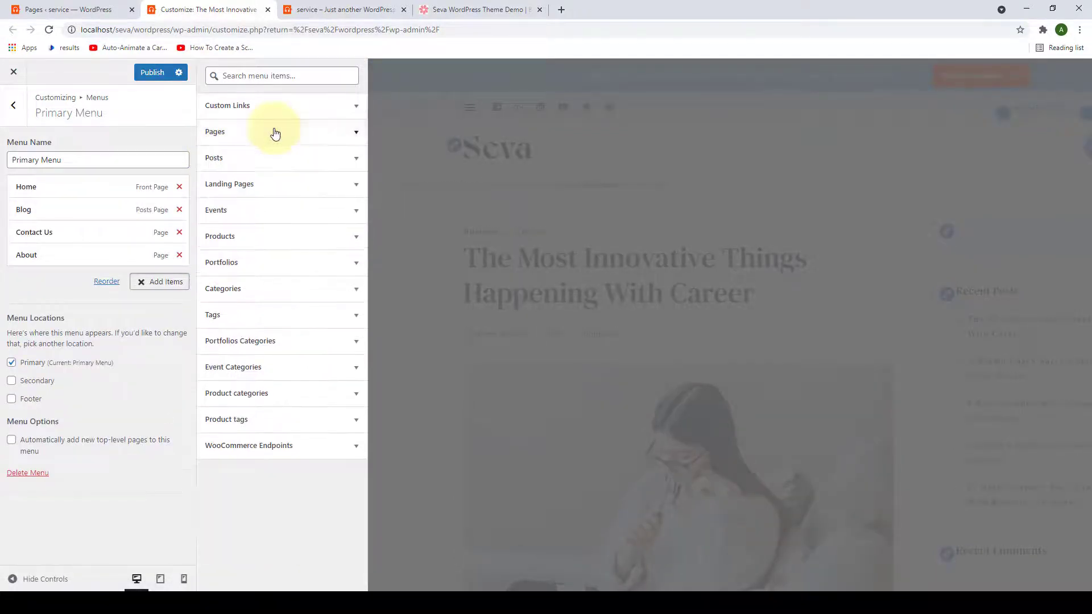
Move About above Contact Us, publish the menu, and preview the home page.
left_click_drag(54, 254, 47, 206)
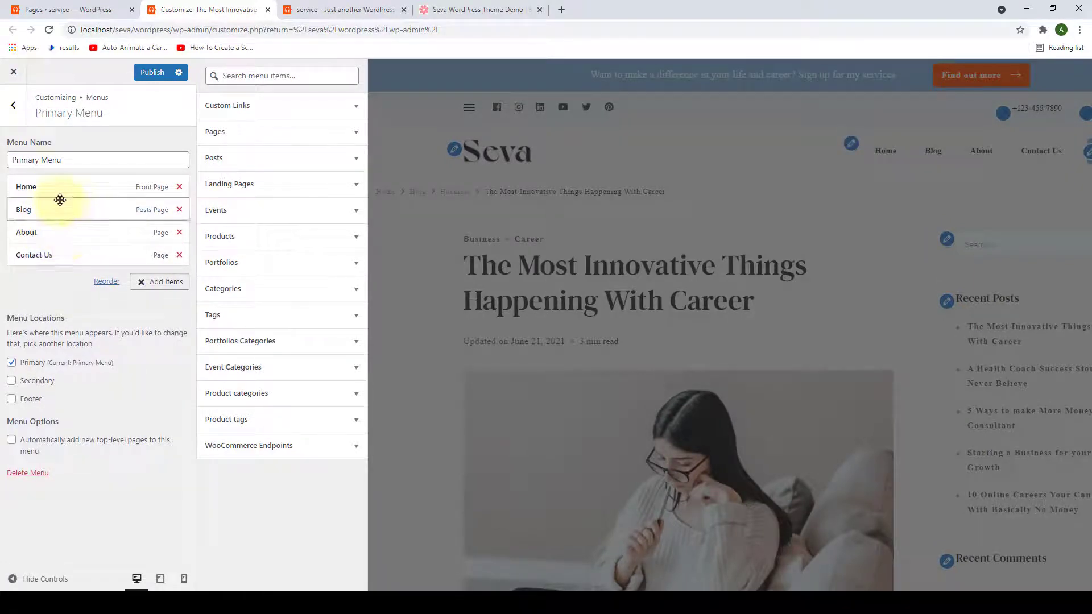
left_click(145, 77)
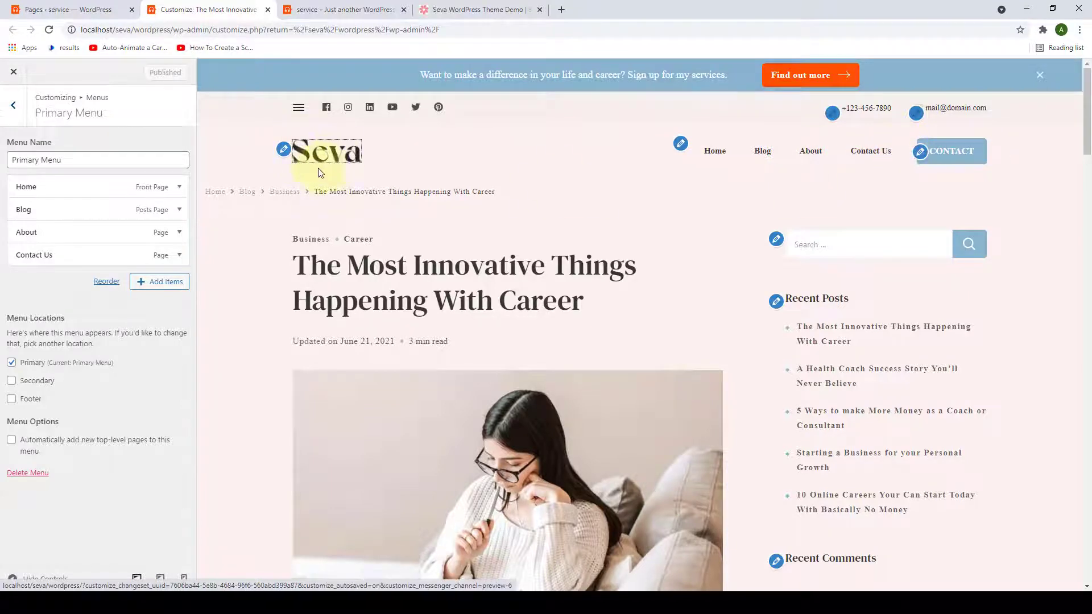
left_click(353, 162)
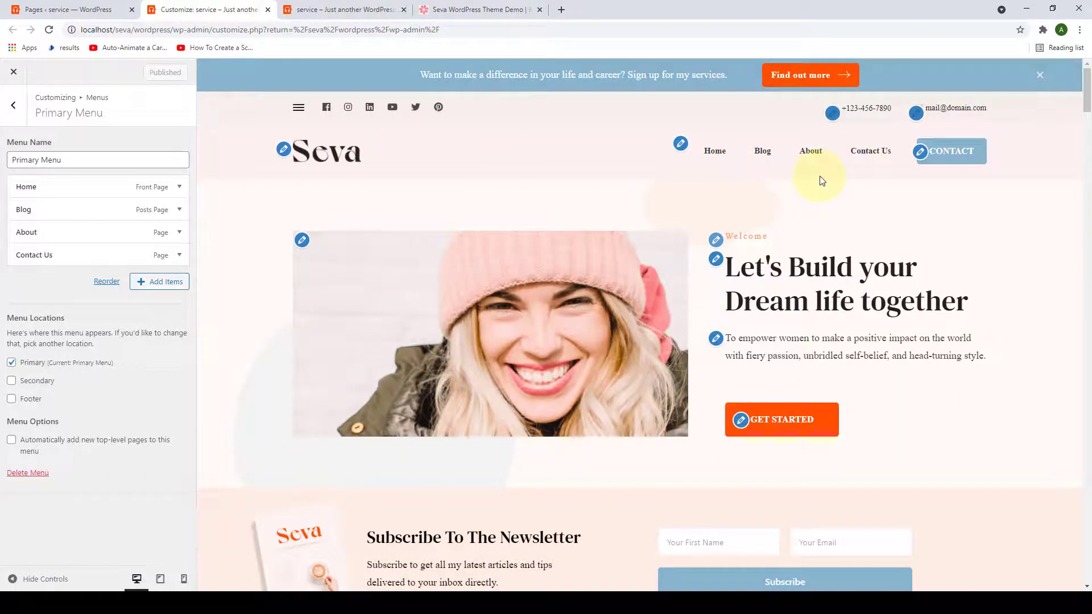
Create another new menu assigned to the Secondary location.
left_click(13, 107)
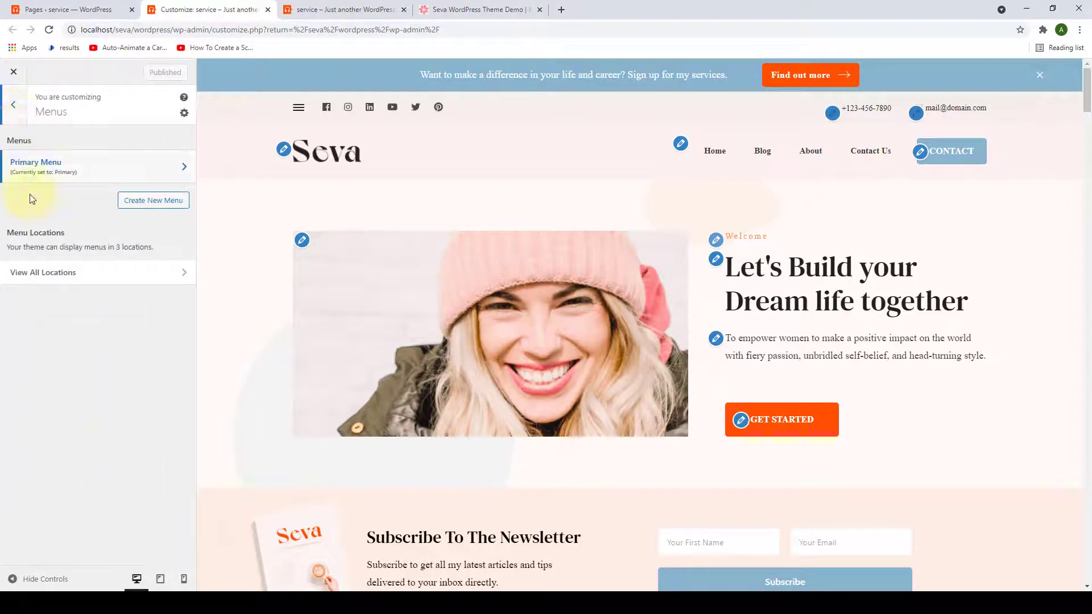
left_click(170, 201)
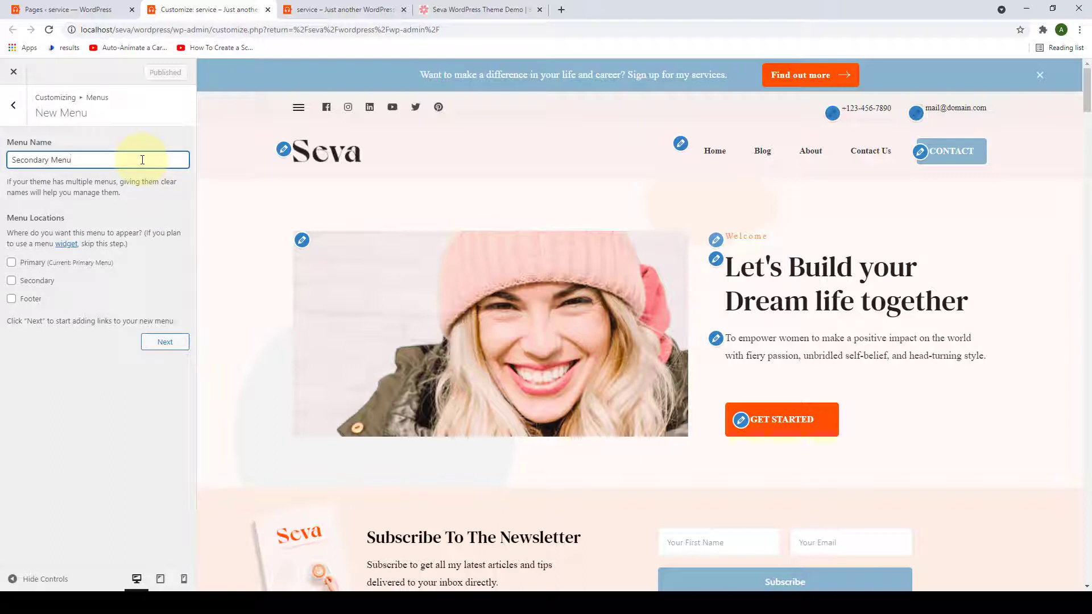
left_click(12, 282)
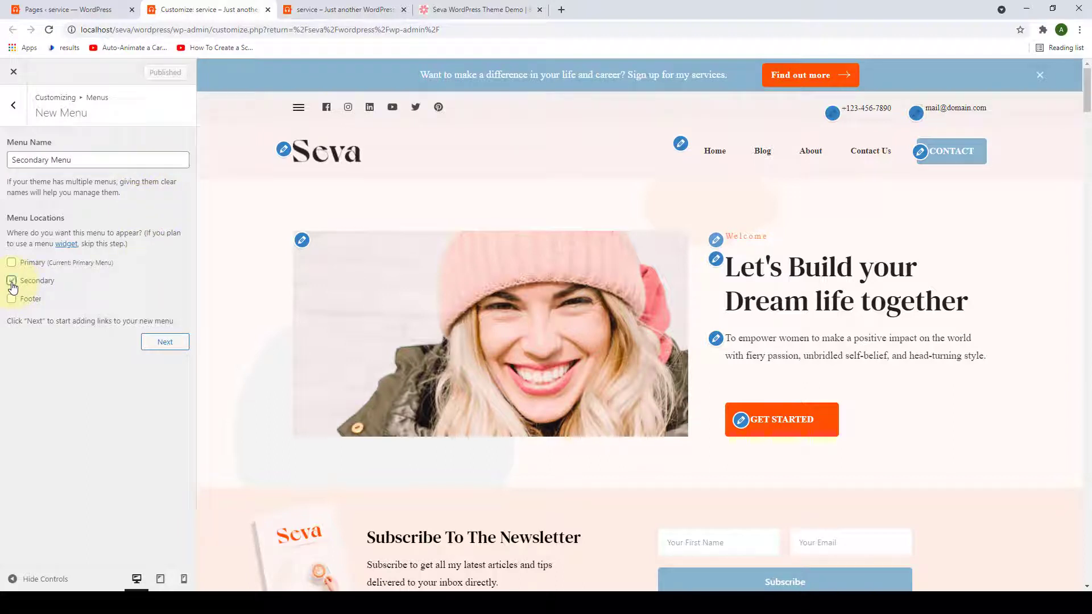
left_click(299, 110)
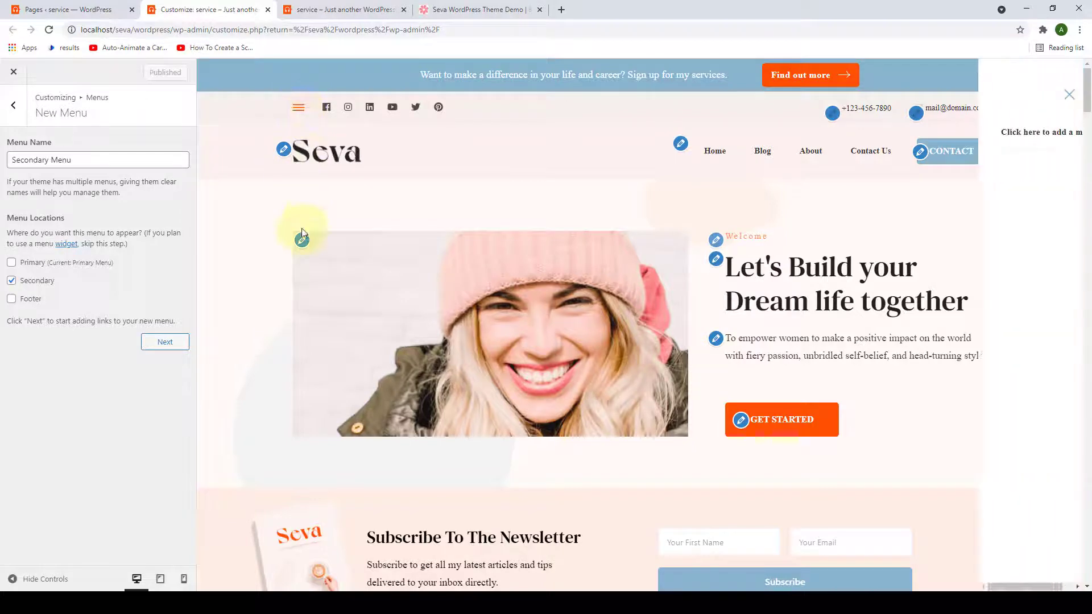
left_click(1070, 95)
left_click(165, 343)
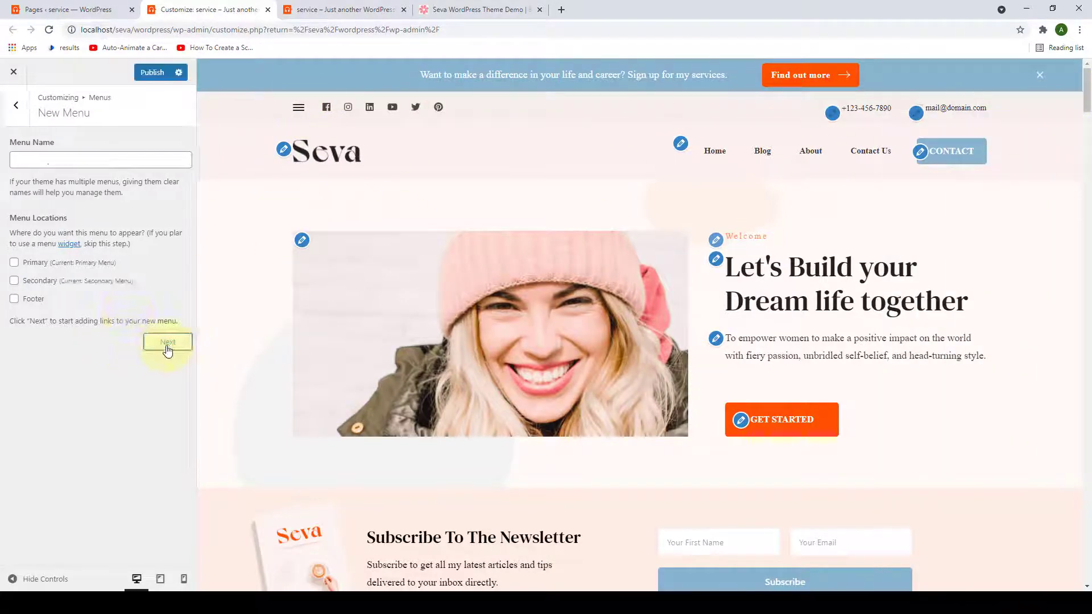
Add the Coaching, Performance, Career and Business categories, publish, and check the side menu.
left_click(139, 224)
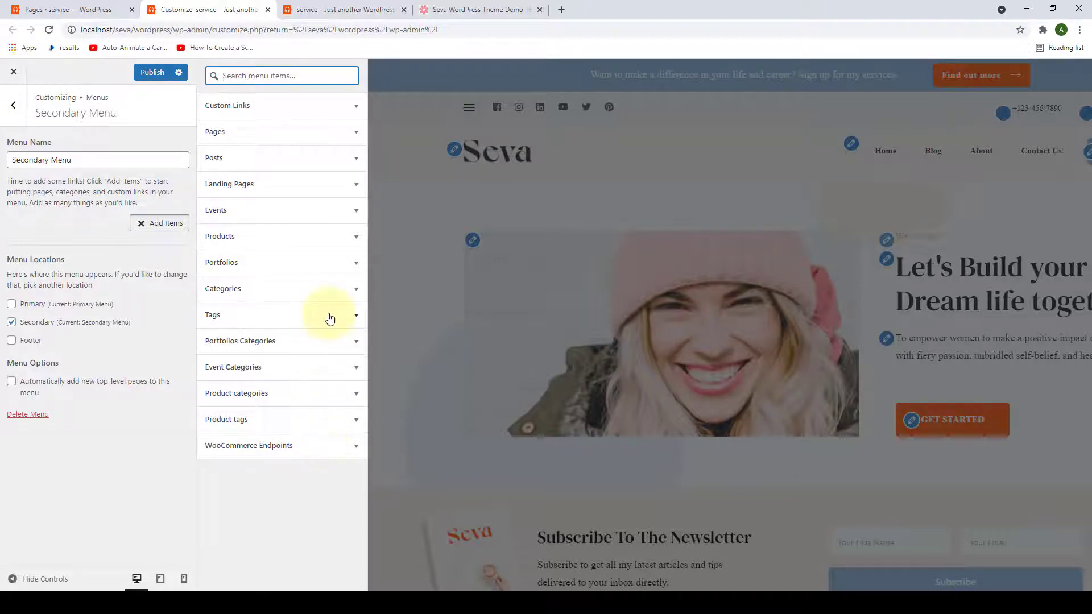
left_click(315, 289)
left_click(216, 382)
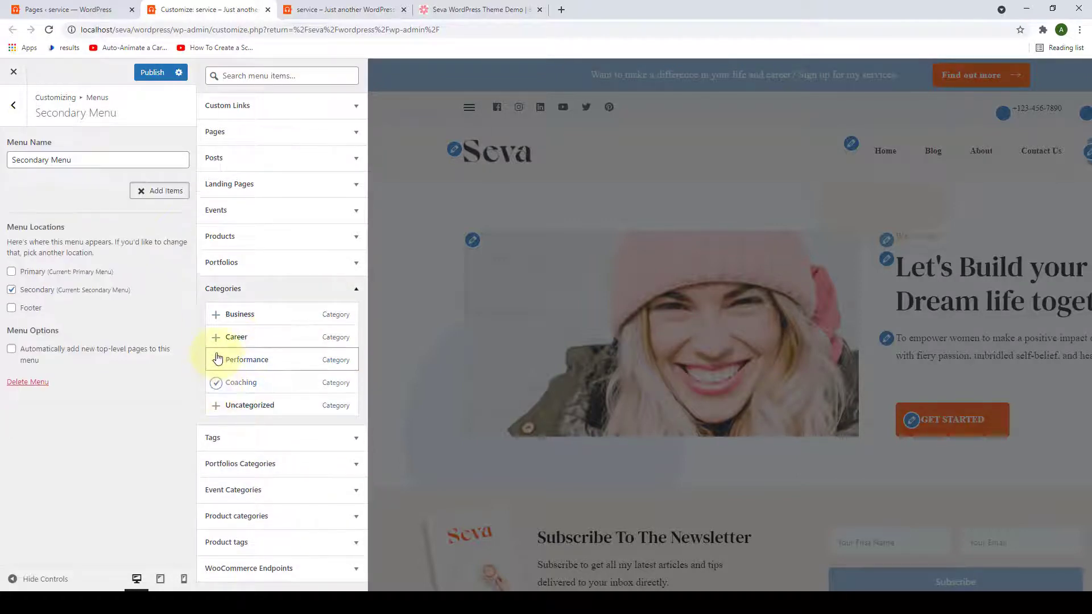
left_click(216, 360)
left_click(216, 337)
left_click(218, 316)
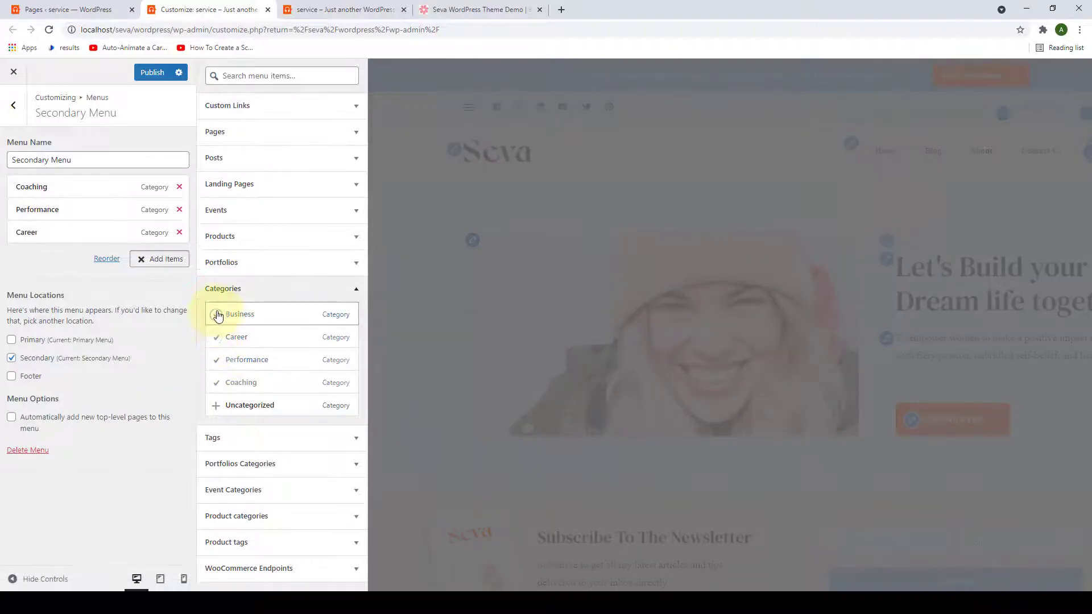
left_click(251, 291)
left_click(149, 76)
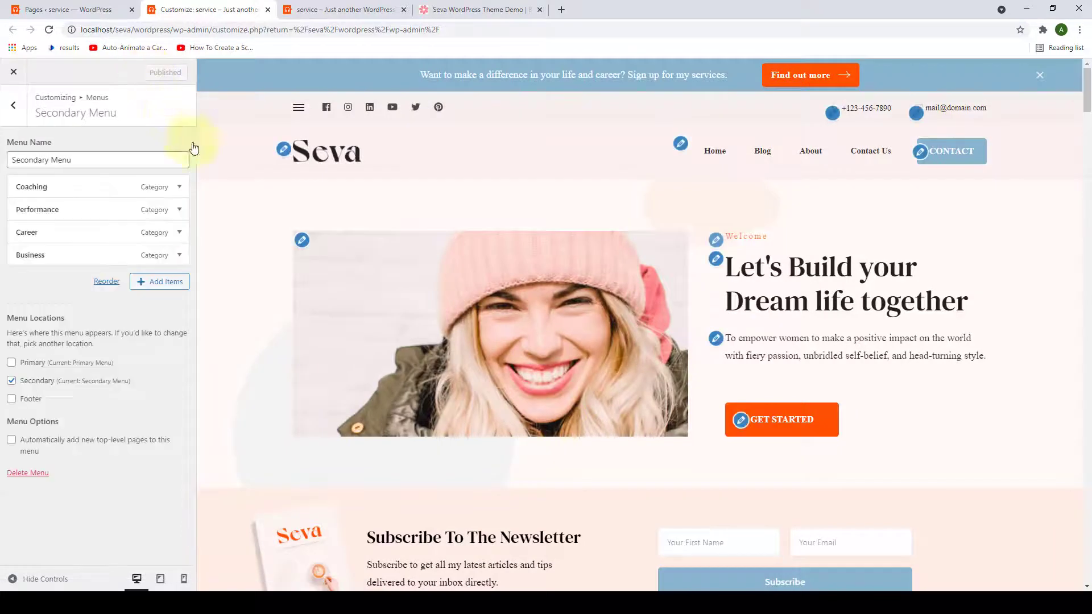
left_click(299, 109)
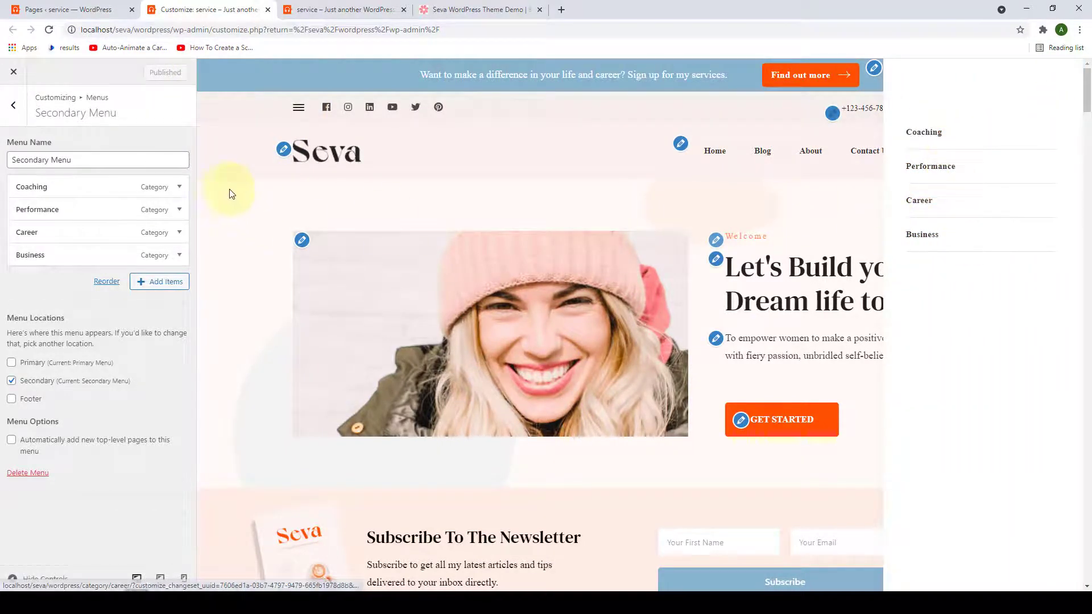
left_click(13, 104)
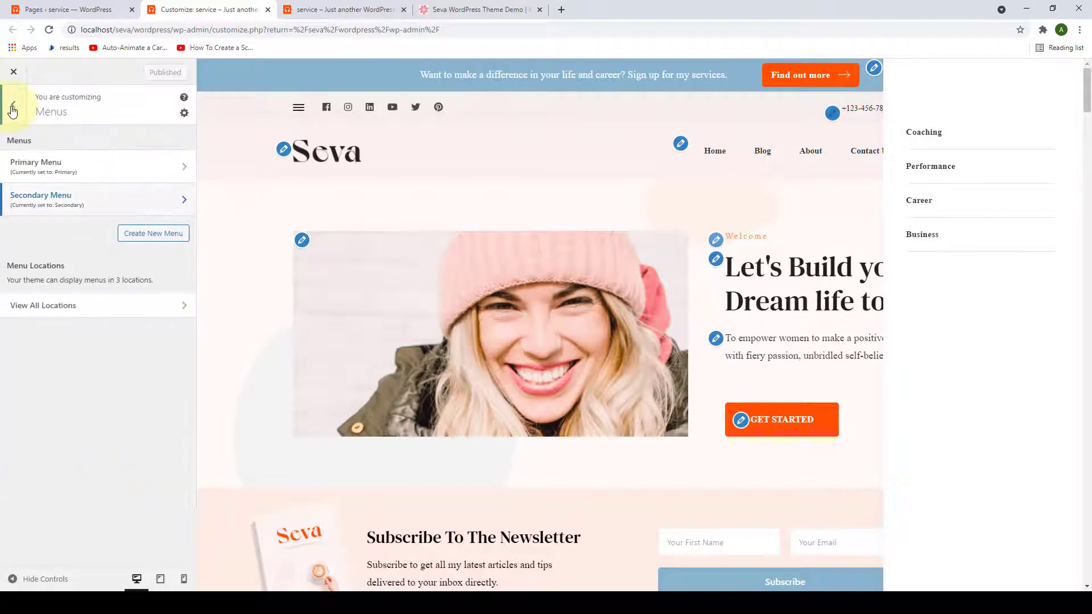
Create a new menu named 'Footer Menu' assigned to the Footer location.
left_click(168, 238)
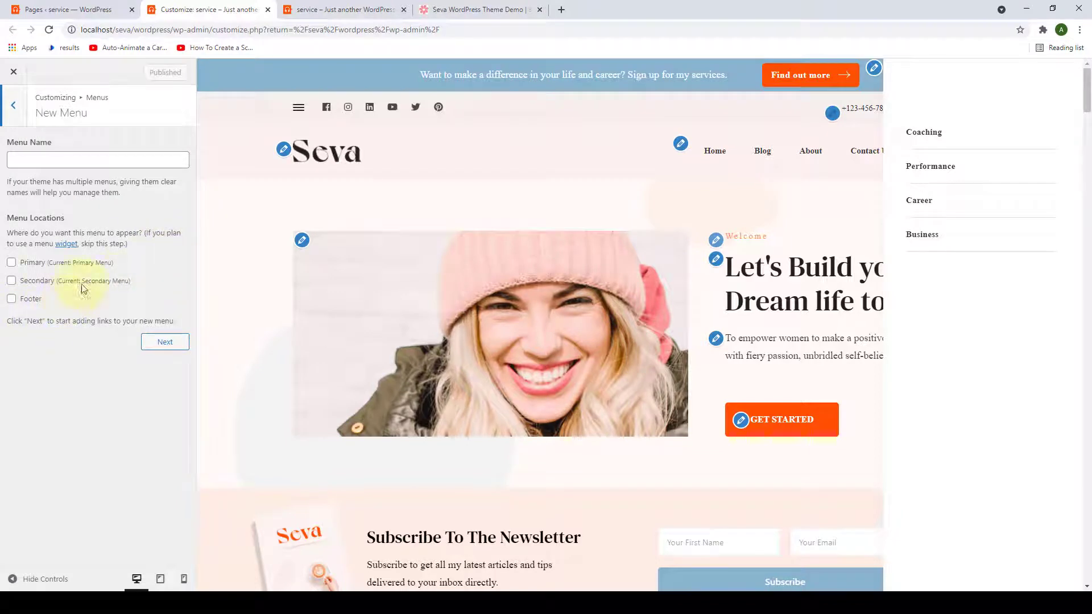
left_click(23, 159)
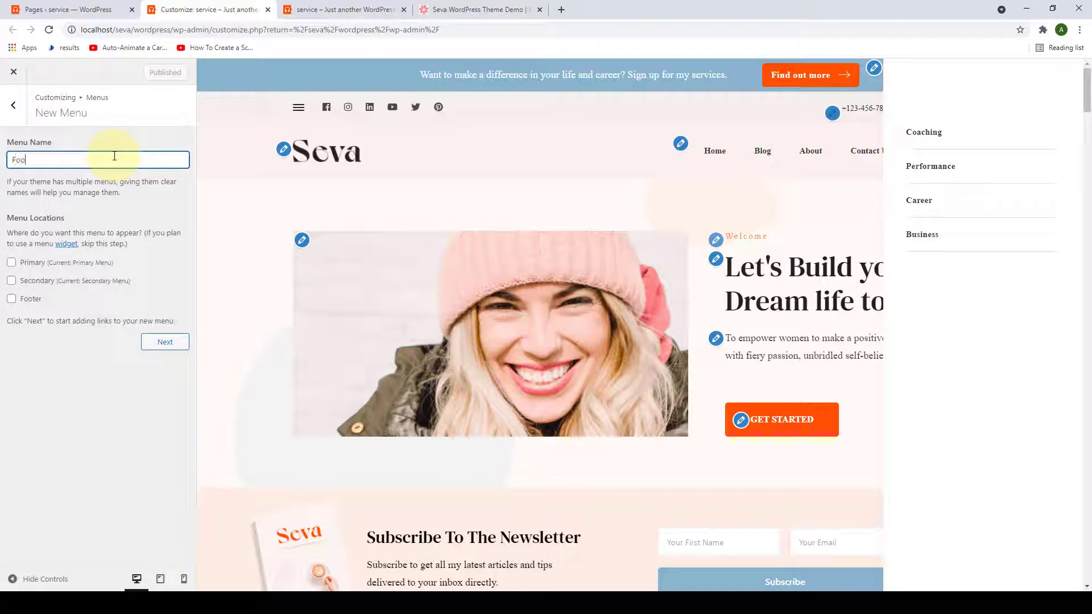
type("Footer Menu")
left_click(180, 258)
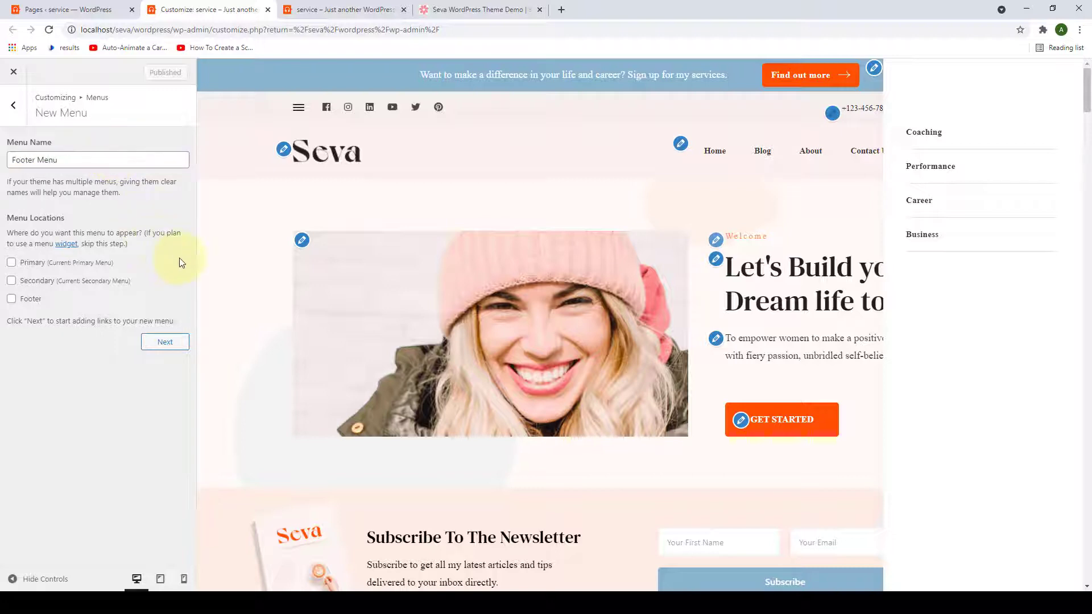
left_click(299, 109)
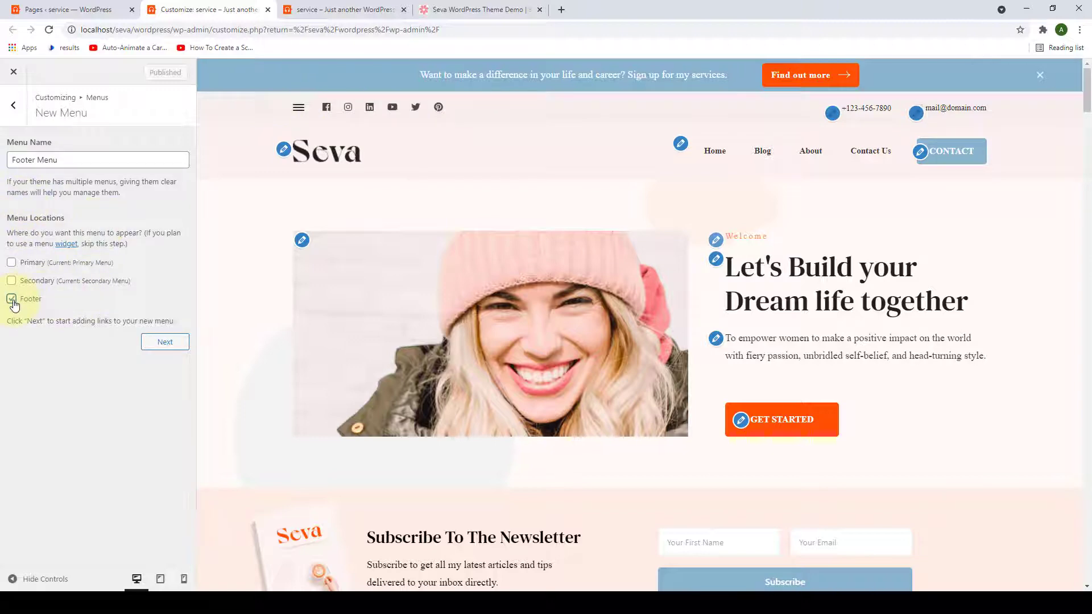
left_click_drag(1087, 86, 1085, 569)
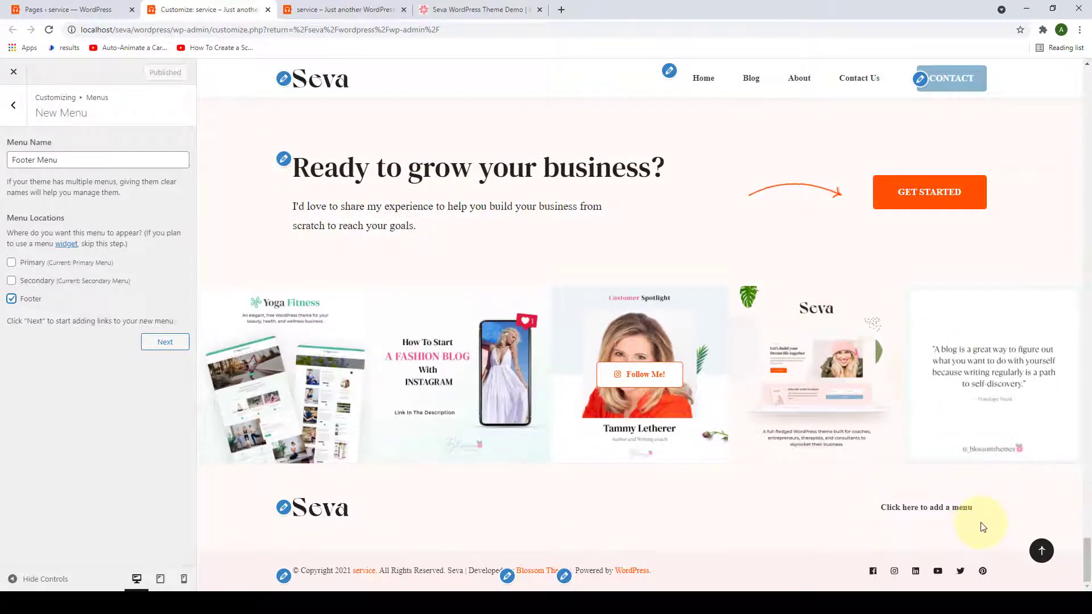
left_click(165, 342)
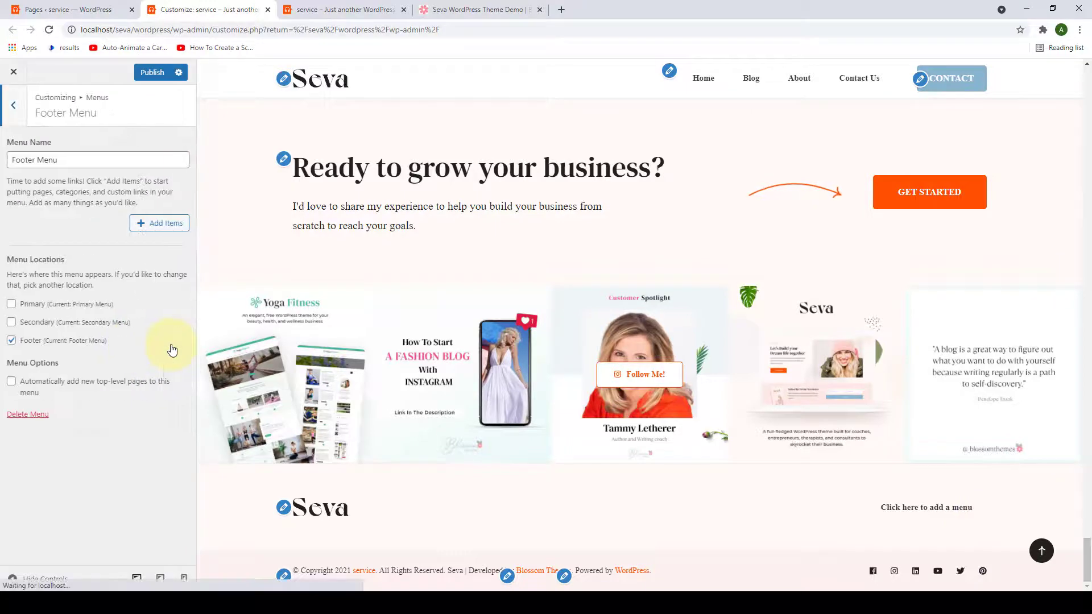
Add a Terms & Conditions custom link pointing to the site address.
left_click(152, 223)
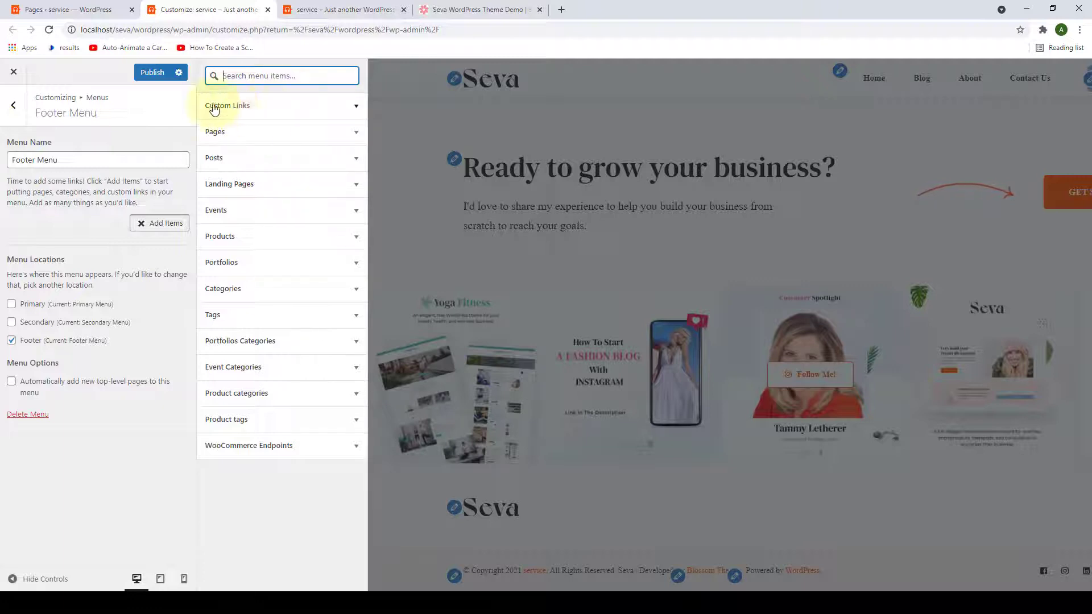
left_click(257, 107)
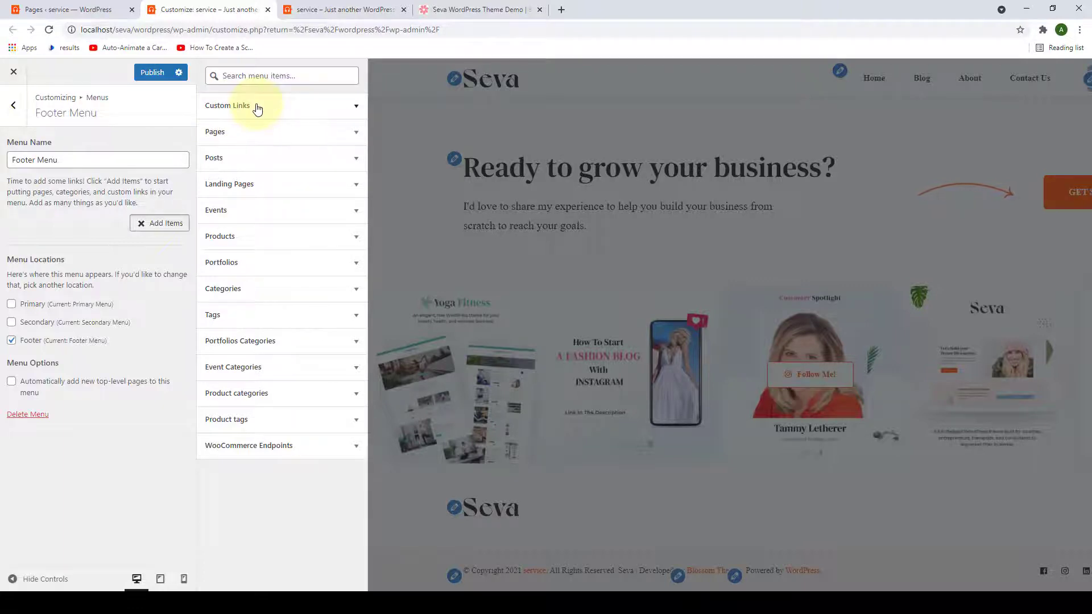
left_click(278, 125)
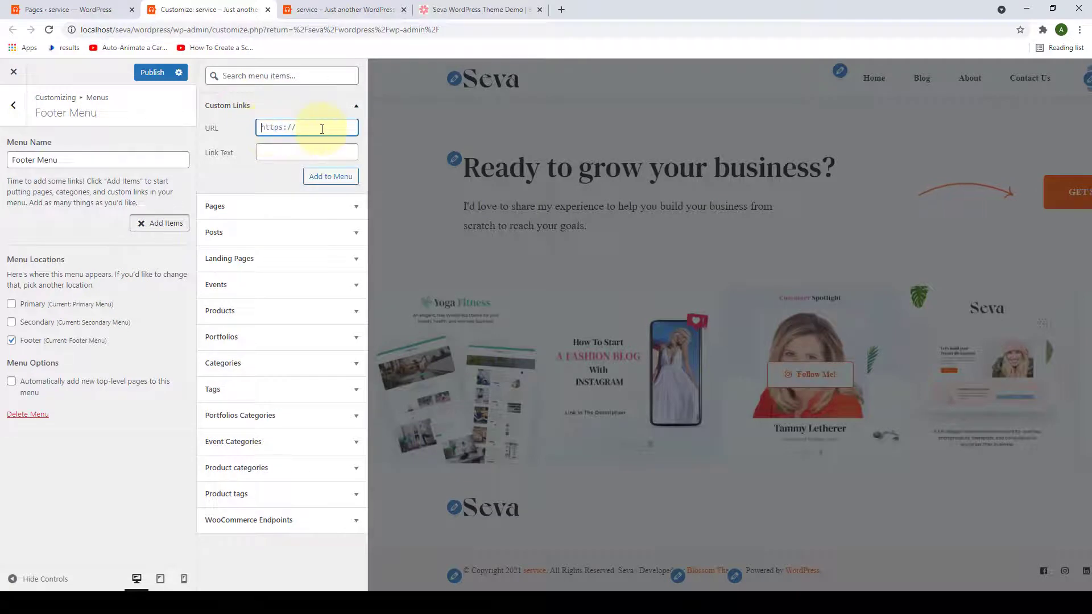
key("ctrl+v")
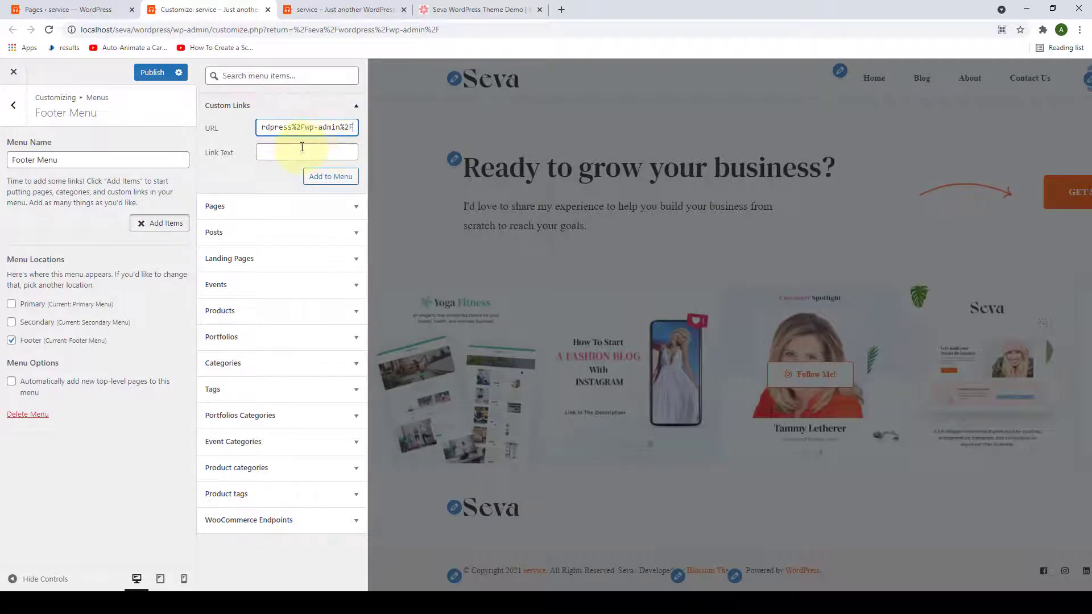
left_click(272, 152)
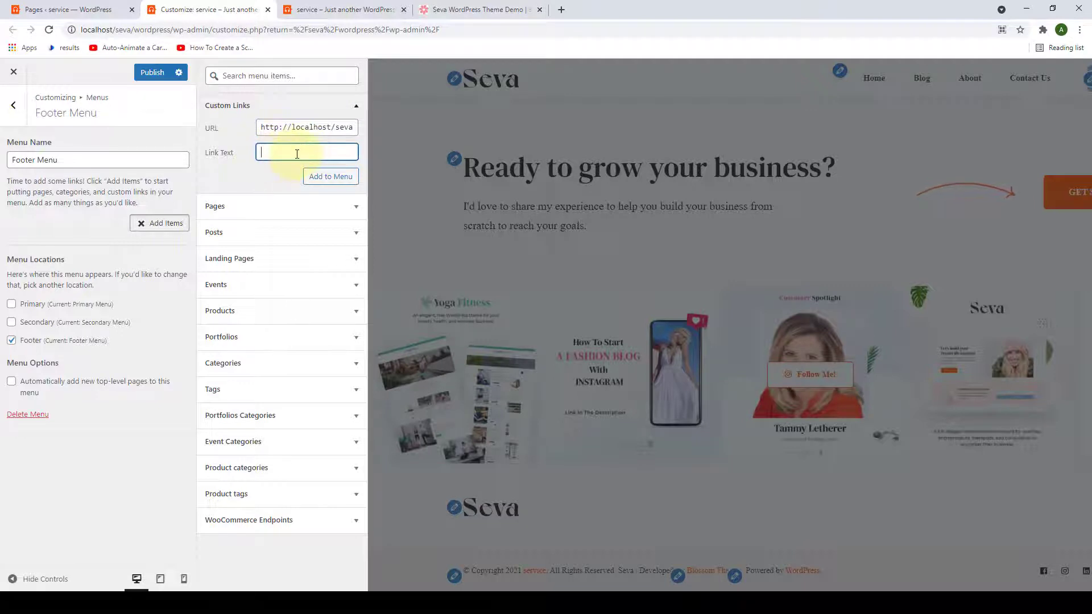
type("Terms & Conditions")
left_click(349, 180)
Add a Privacy Policy custom link to the site address, then publish the footer menu.
left_click(335, 128)
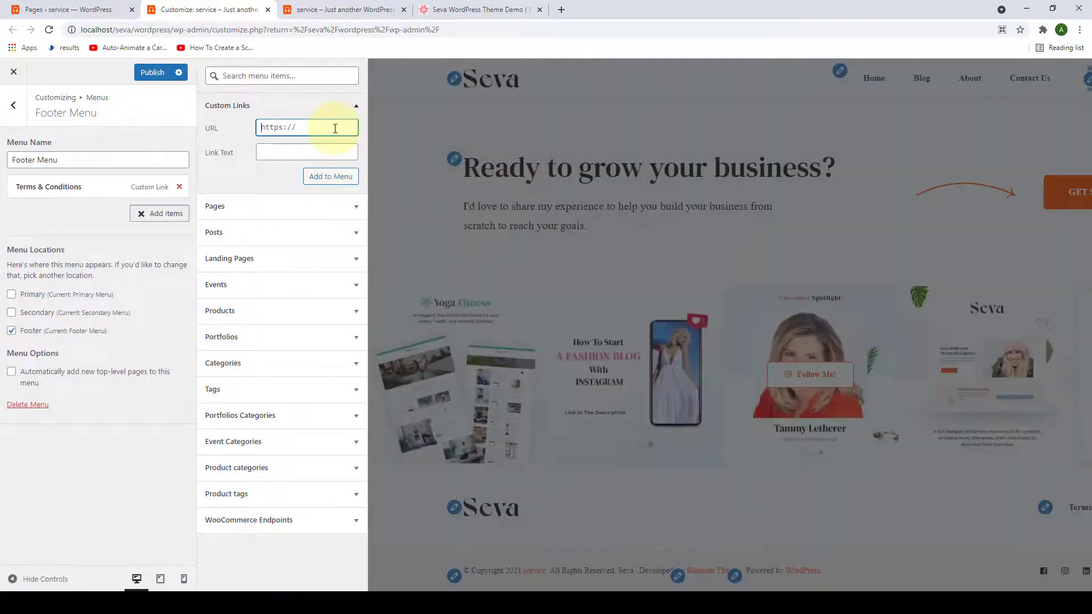
key("ctrl+v")
left_click(320, 150)
type("Privacy Policy")
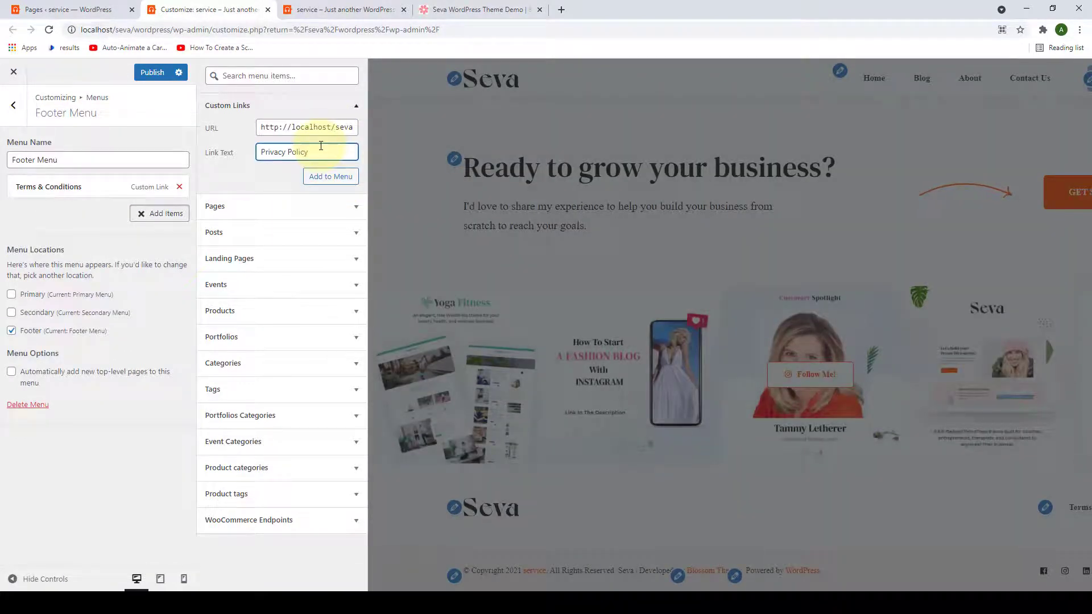
left_click(326, 177)
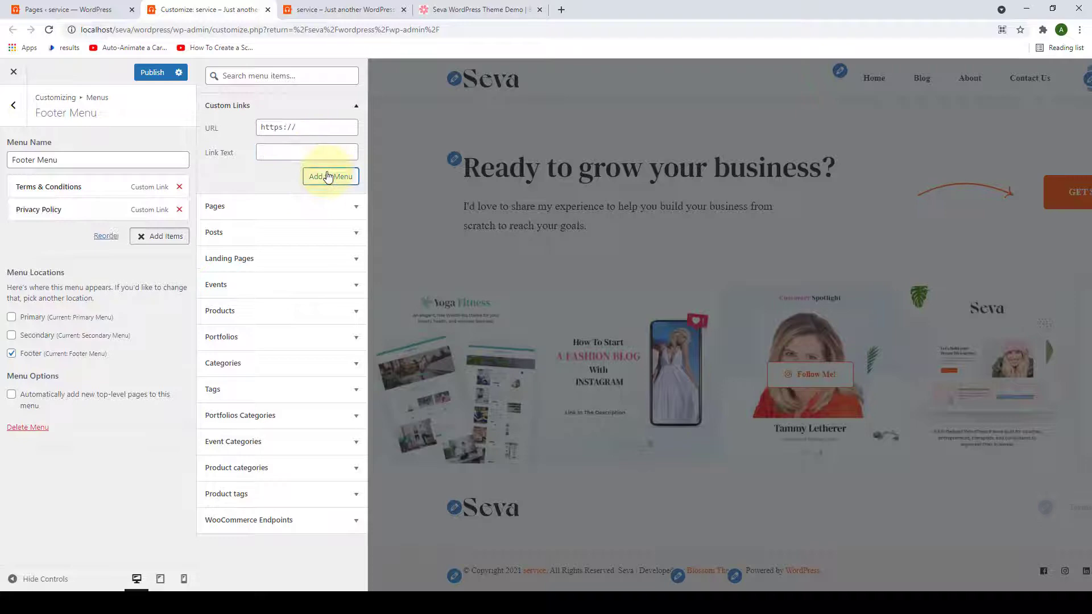
left_click(381, 196)
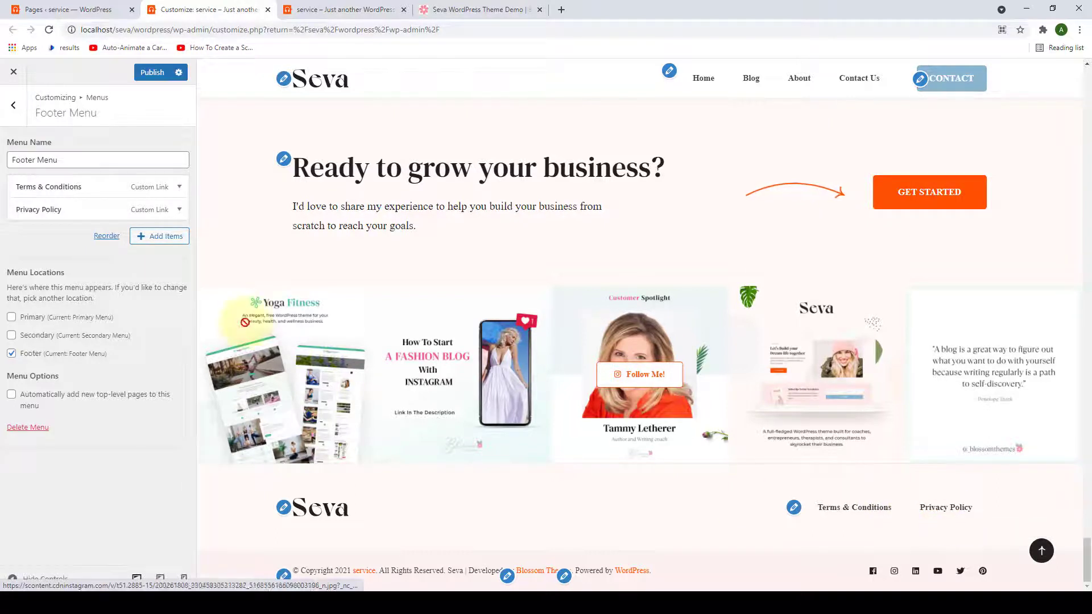
left_click(154, 72)
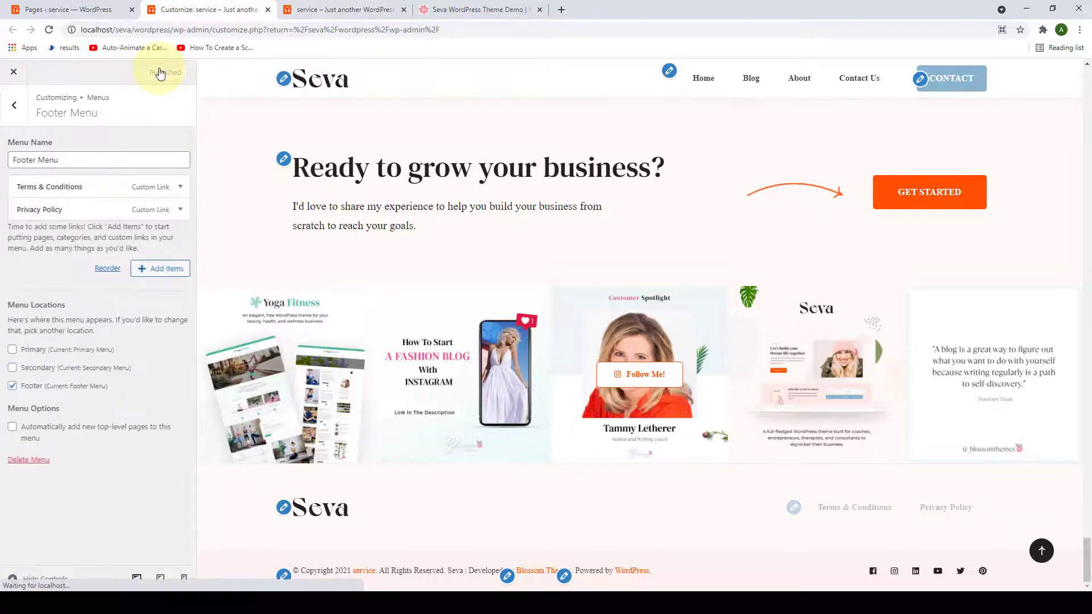
Open the Sidebar widget area and preview the Blog page where it appears.
left_click(17, 108)
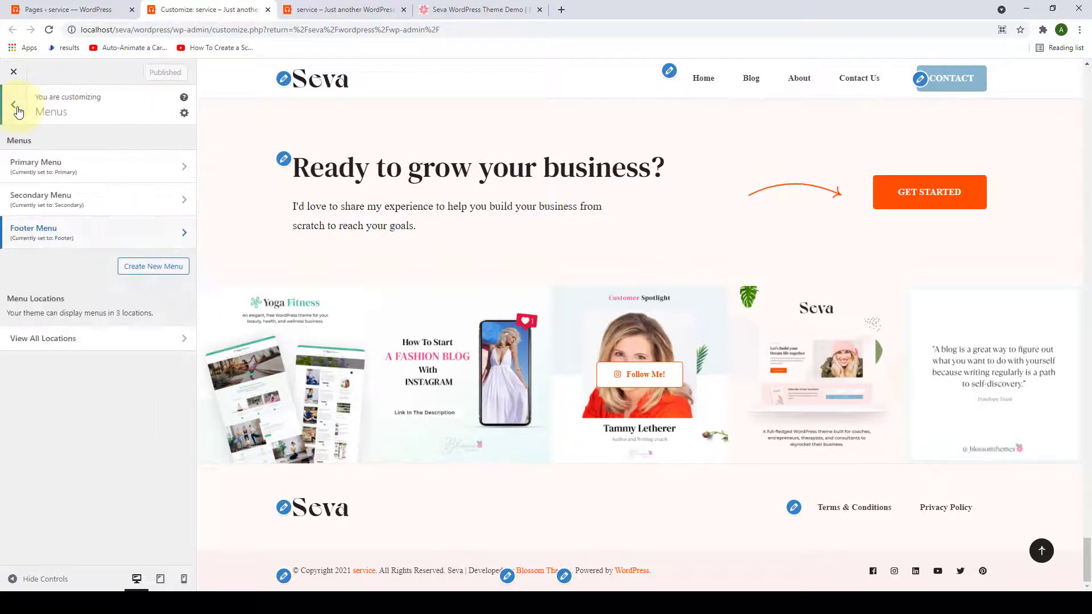
left_click(17, 108)
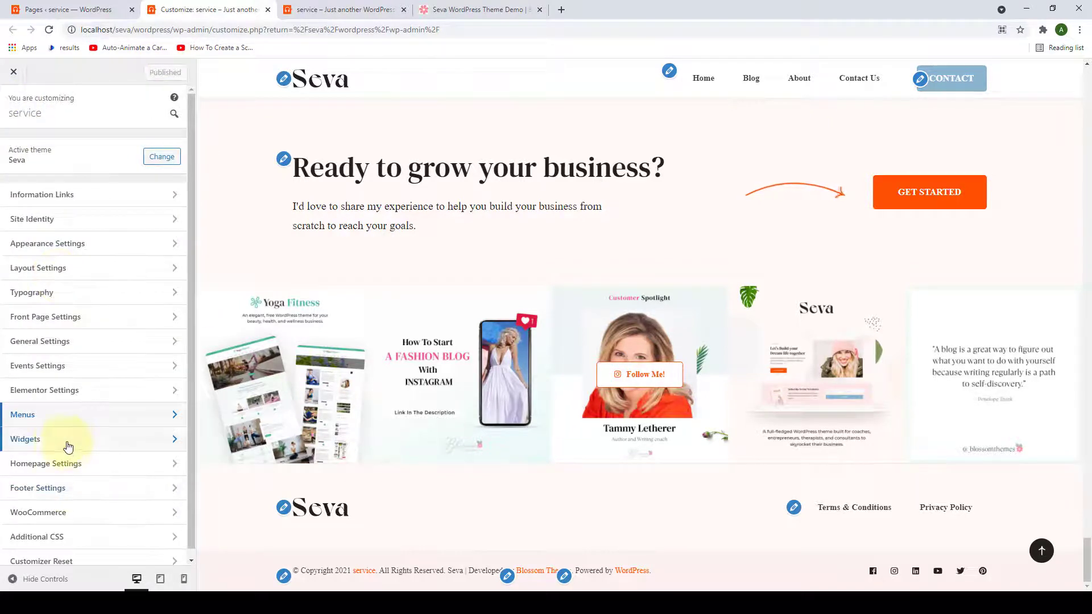
left_click(102, 444)
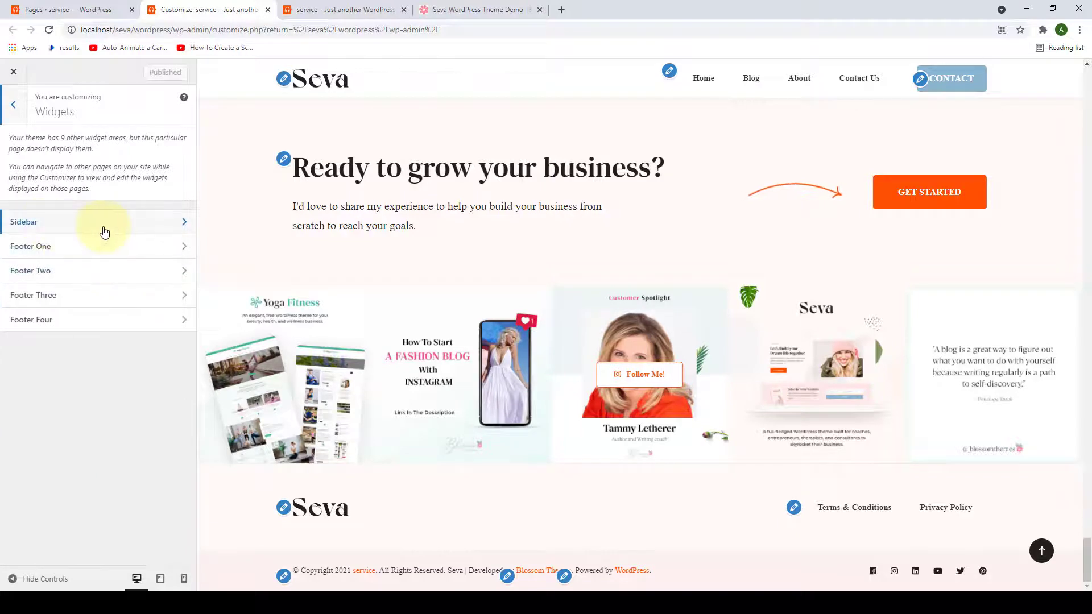
left_click(136, 231)
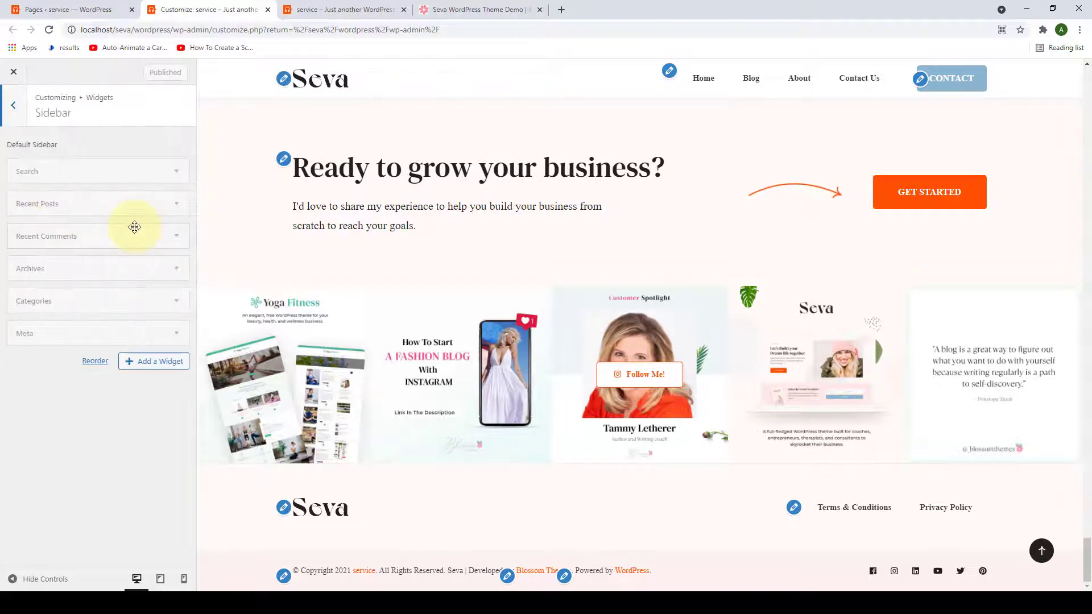
left_click(752, 80)
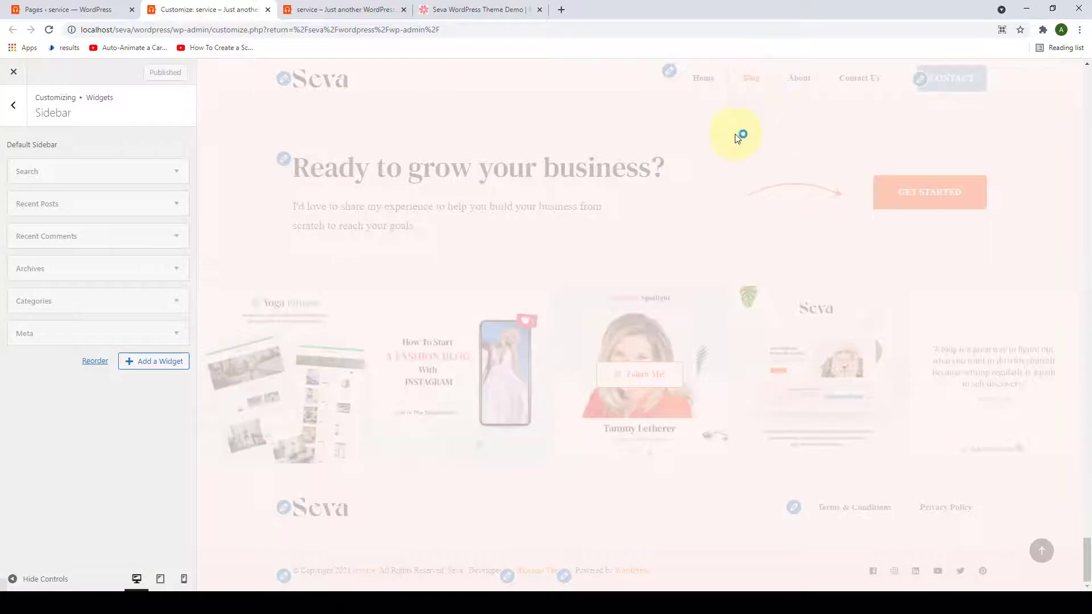
scroll(856, 341, "down", 10)
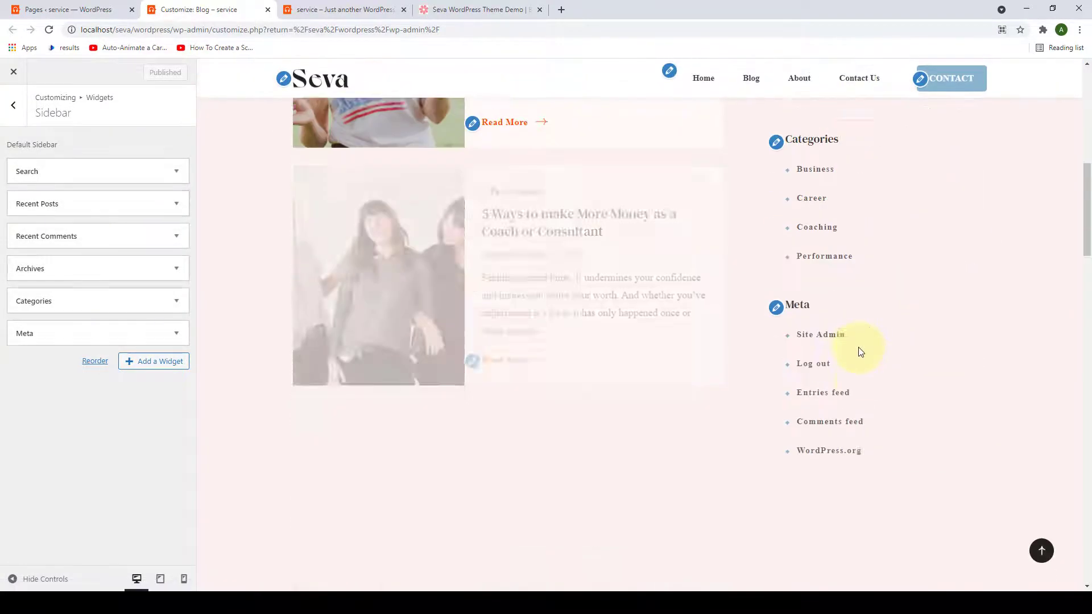
scroll(864, 366, "up", 10)
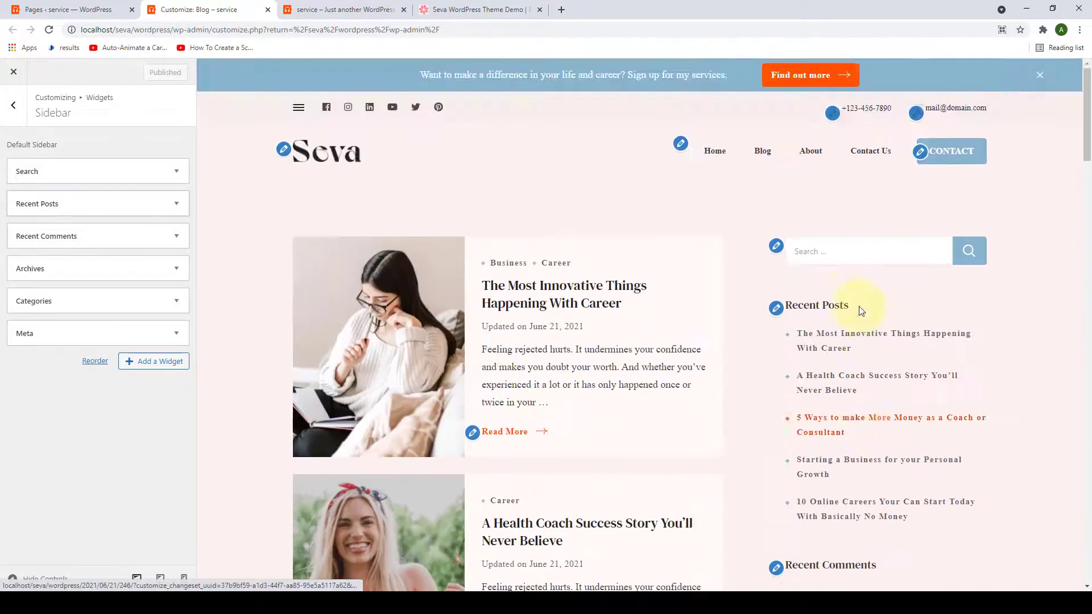
Remove the Meta, Categories, Archives, Recent Comments, Recent Posts and Search widgets from the sidebar.
left_click(63, 334)
left_click(25, 394)
left_click(63, 302)
left_click(26, 408)
left_click(63, 270)
left_click(26, 362)
left_click(63, 239)
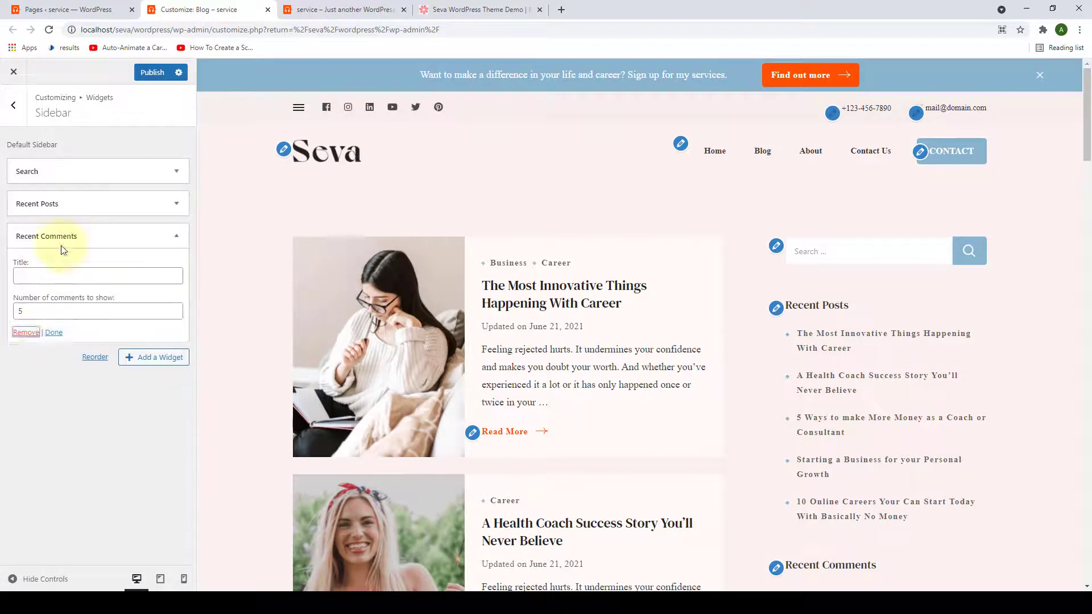
left_click(25, 330)
left_click(26, 234)
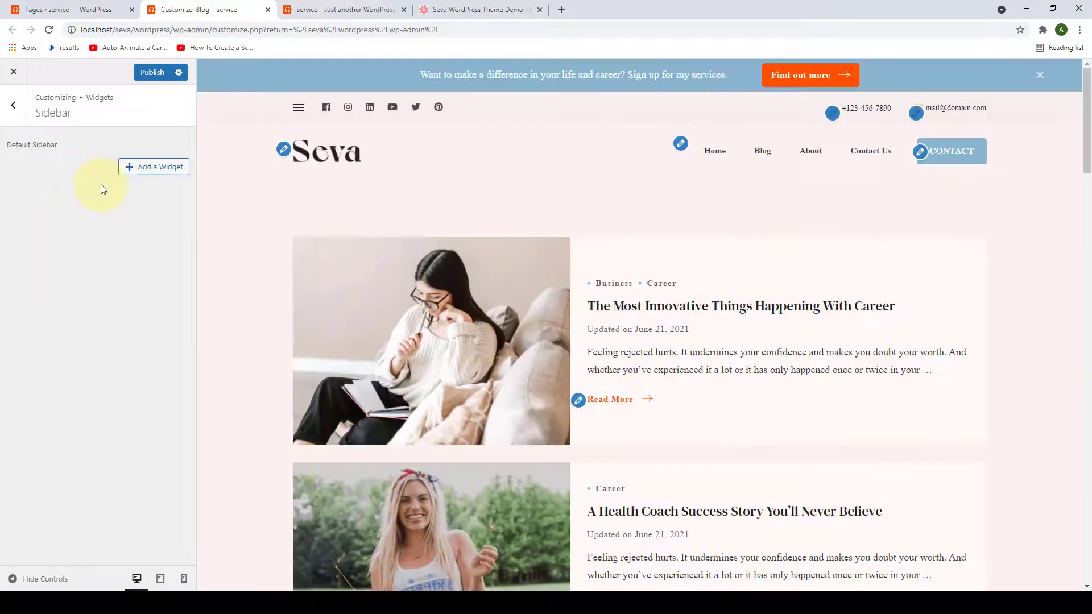
Bring up the list of widgets available to add to the sidebar.
left_click(128, 173)
scroll(364, 142, "down", 1)
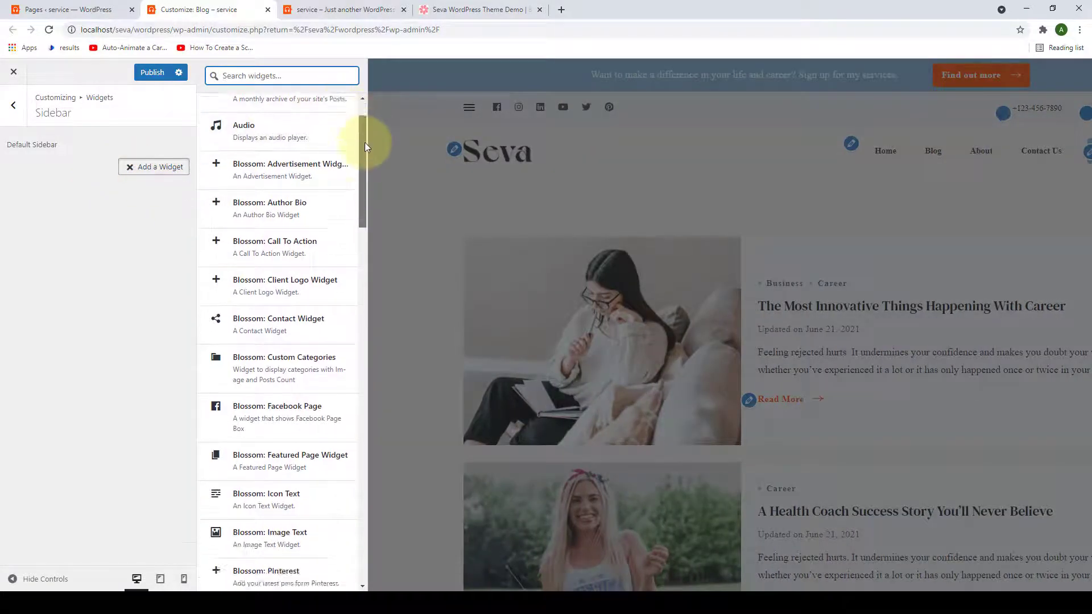
left_click_drag(364, 143, 363, 101)
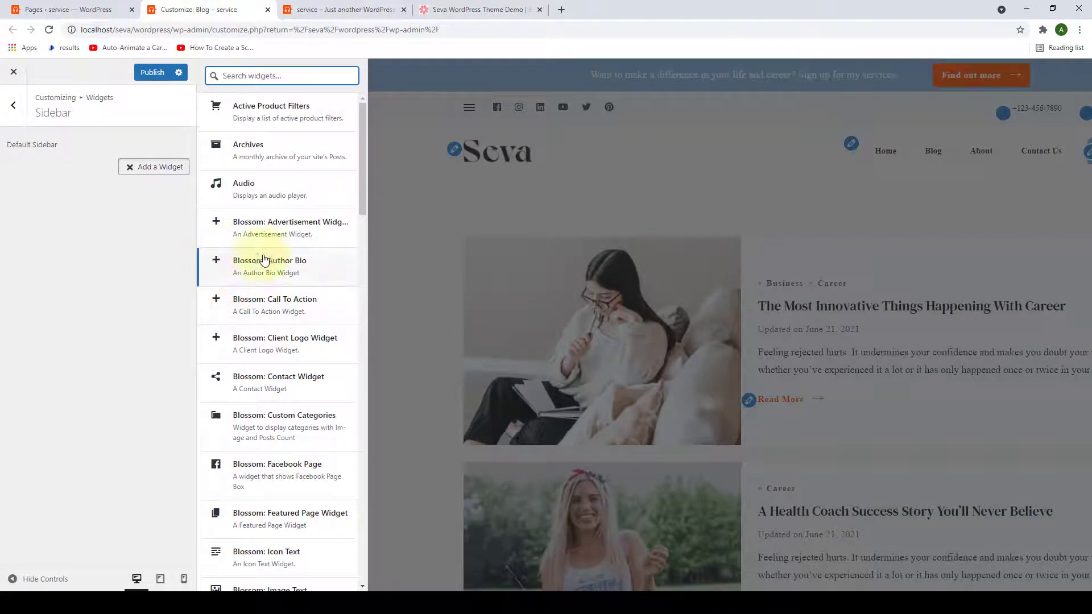
Add the Blossom: Author Bio widget, enter the author name, and choose Uploaded Photo as photo source.
left_click(286, 266)
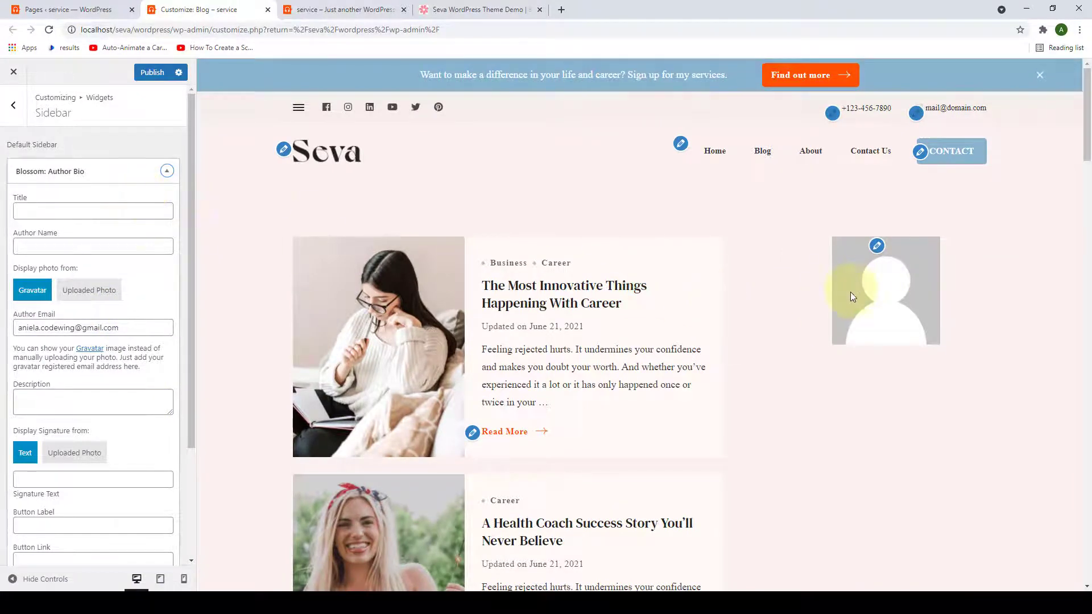
scroll(906, 300, "down", 1)
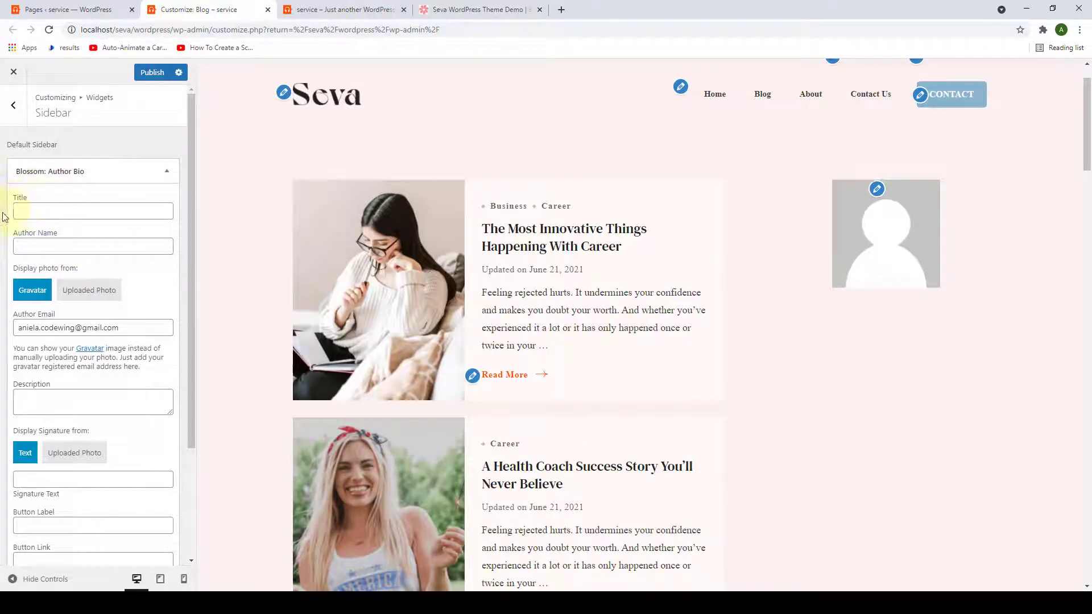
left_click(45, 243)
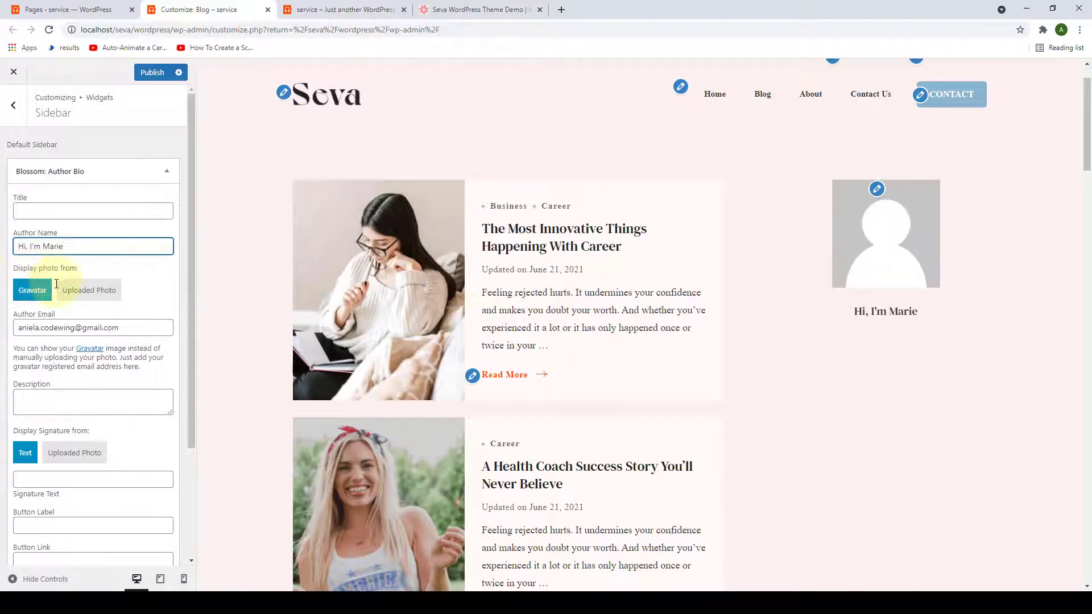
left_click(99, 293)
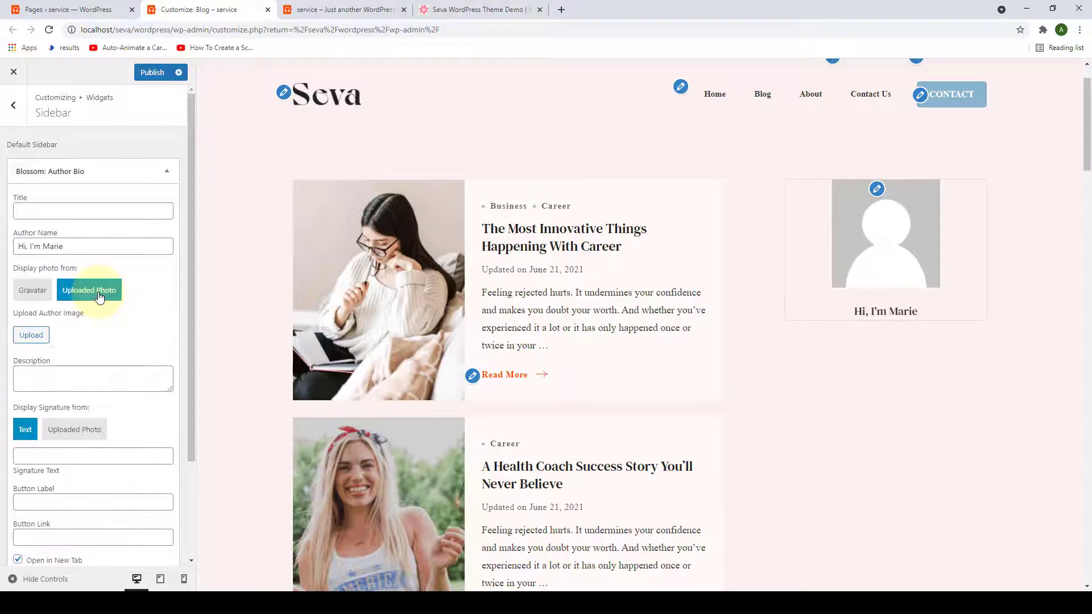
Select the cropped-about-img pink-beanie portrait from the Media Library as the Author Bio photo.
left_click(33, 337)
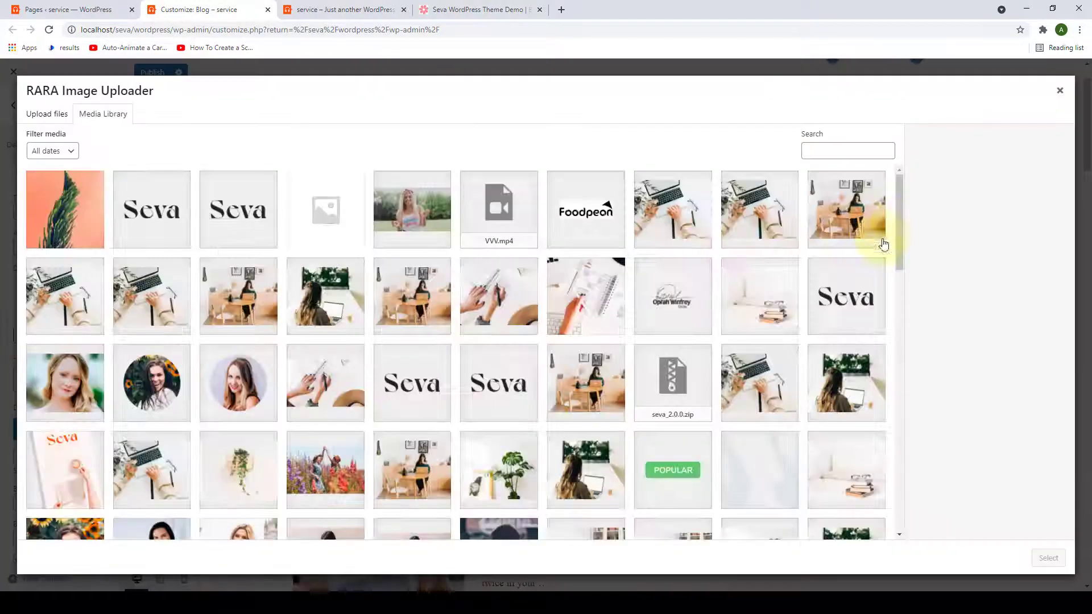
left_click_drag(897, 223, 921, 439)
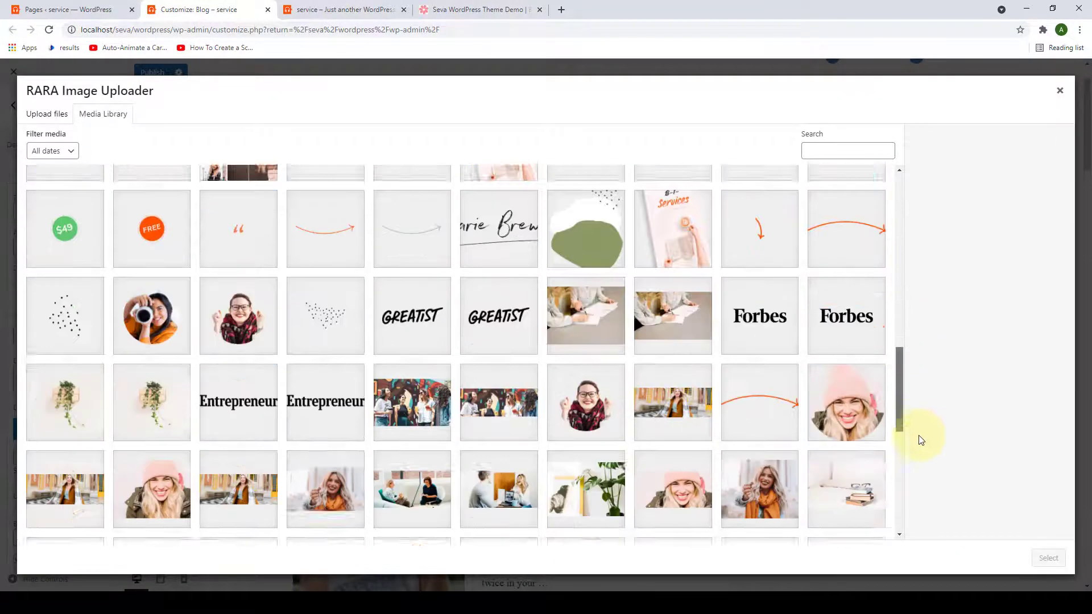
scroll(843, 234, "down", 3)
left_click(843, 235)
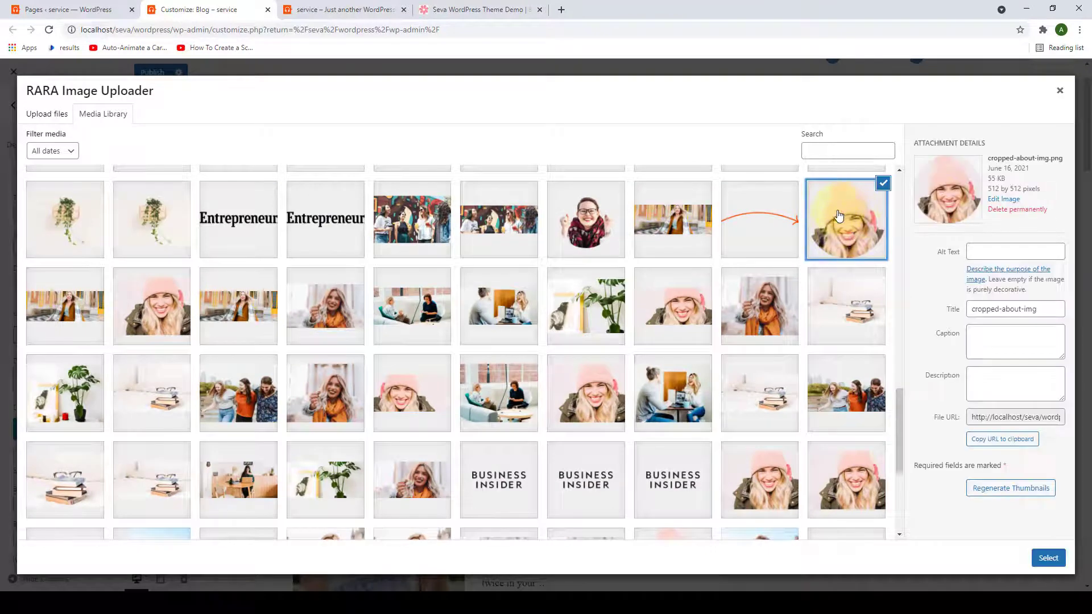
left_click(1049, 558)
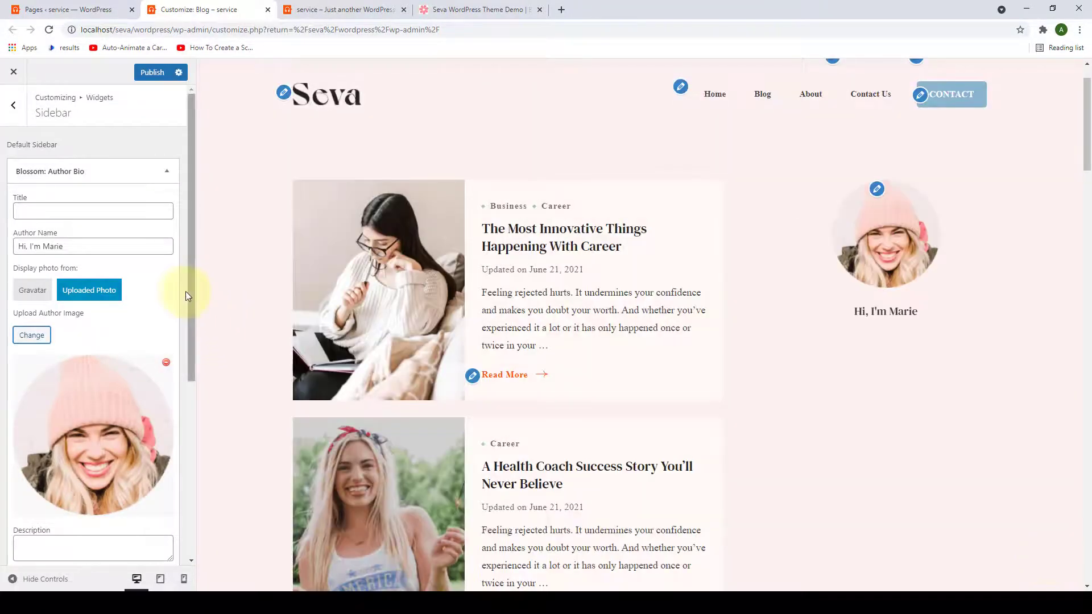
left_click_drag(187, 290, 195, 463)
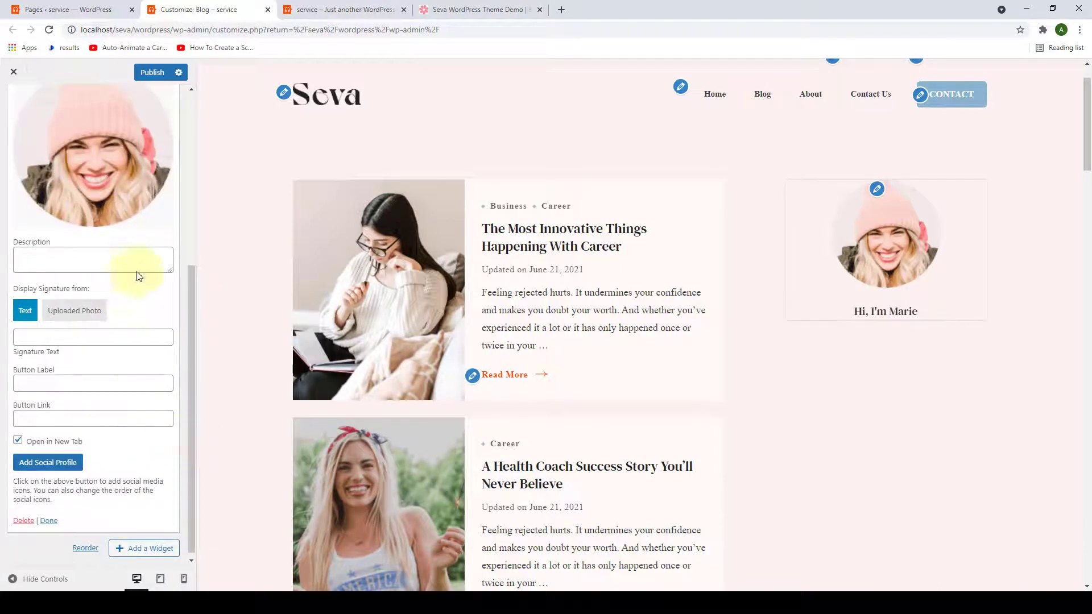
left_click(152, 266)
Paste the entrepreneur bio, add the author-name signature, and set the button label to 'Know More About Me'.
type("I am an entrepreneur, best-selling author, philanthropist, and the nation's #1 life and business strategist.")
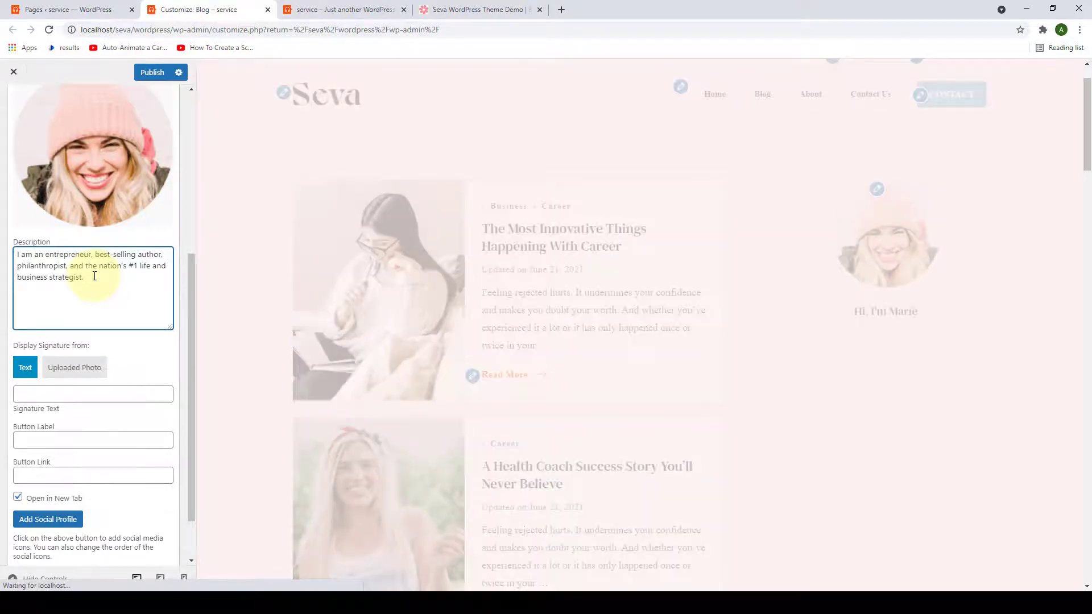
scroll(102, 302, "down", 1)
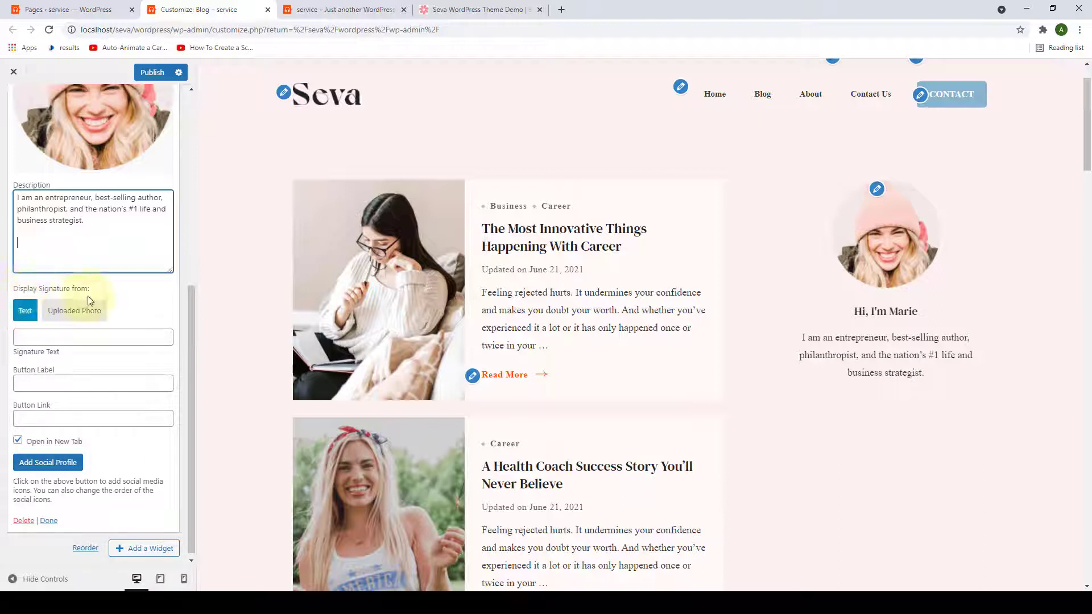
left_click(35, 338)
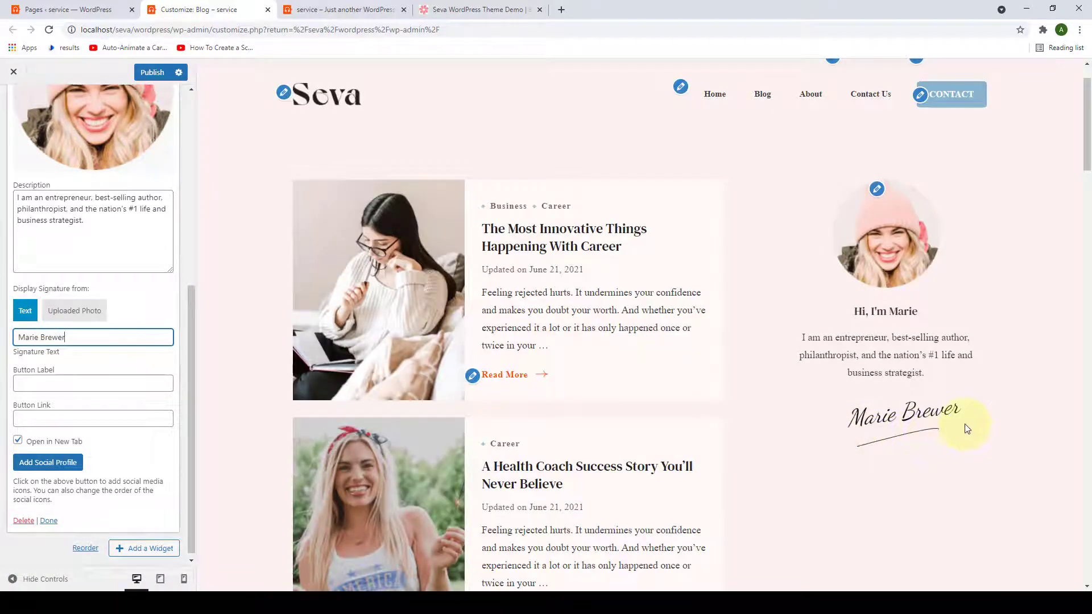
left_click(38, 387)
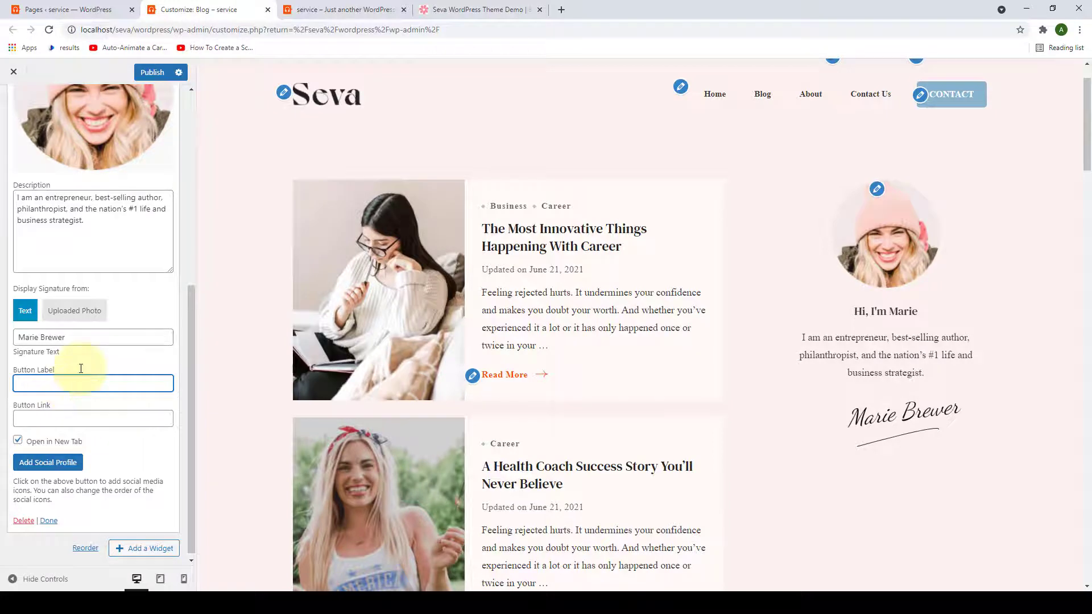
type("Know More About Me")
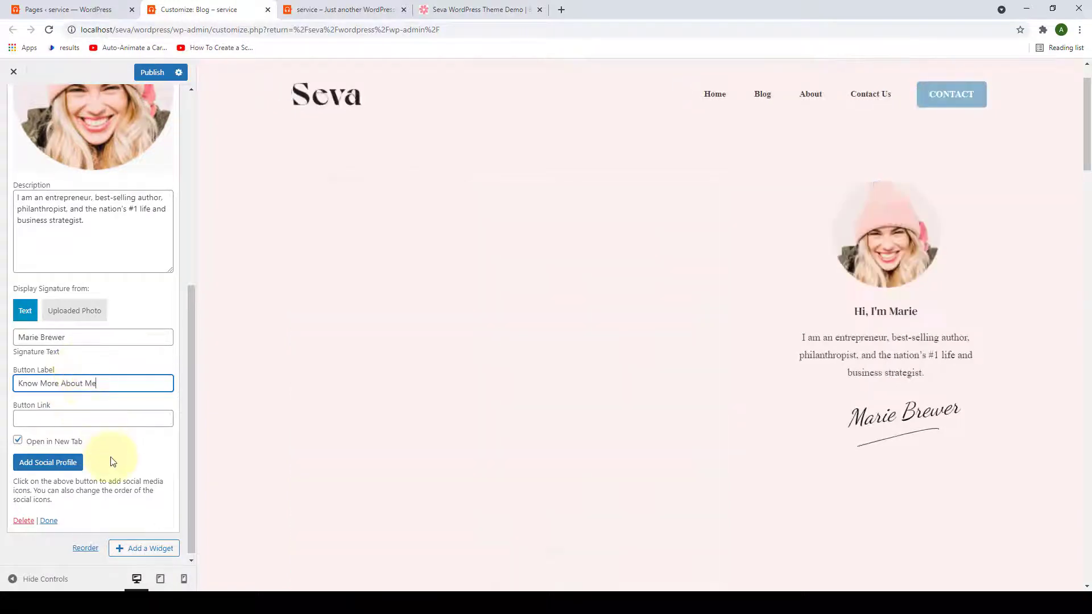
left_click(103, 420)
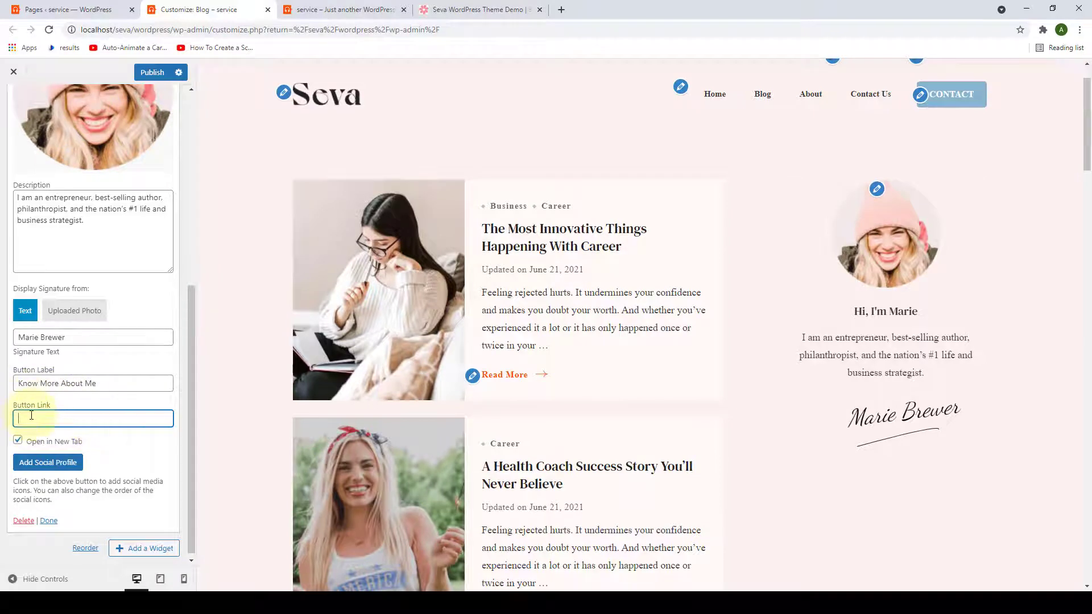
Reload the live site, open its About page and copy that page's URL from the address bar.
left_click(326, 6)
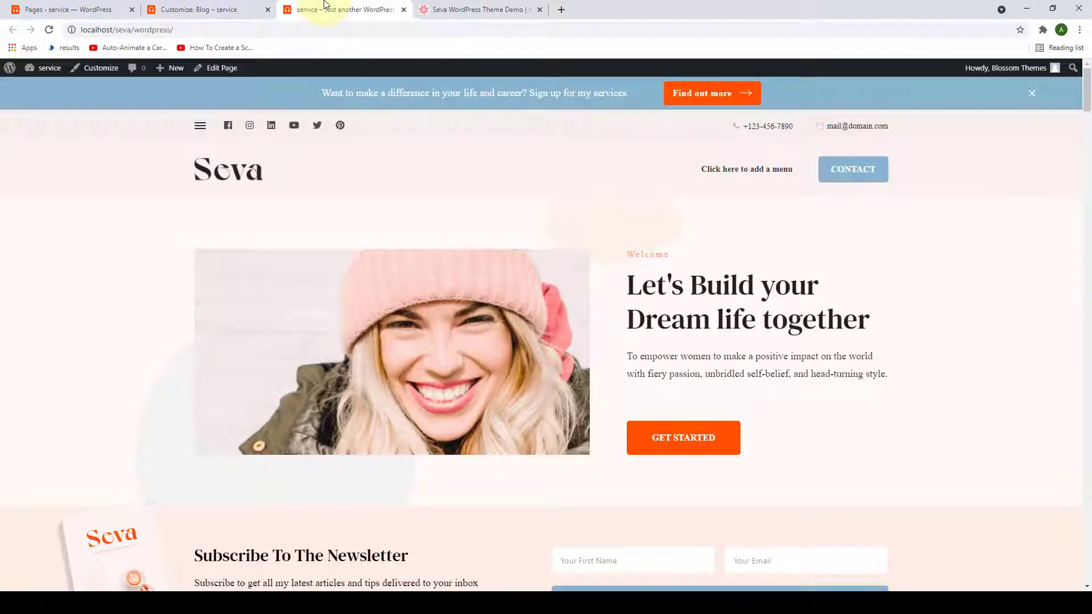
left_click(49, 32)
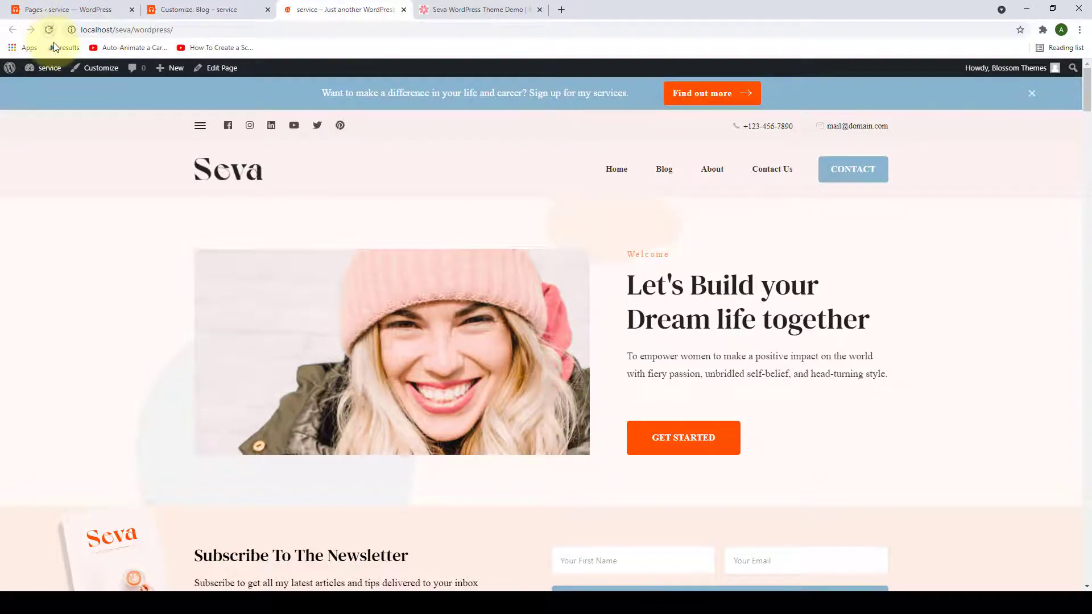
left_click(719, 175)
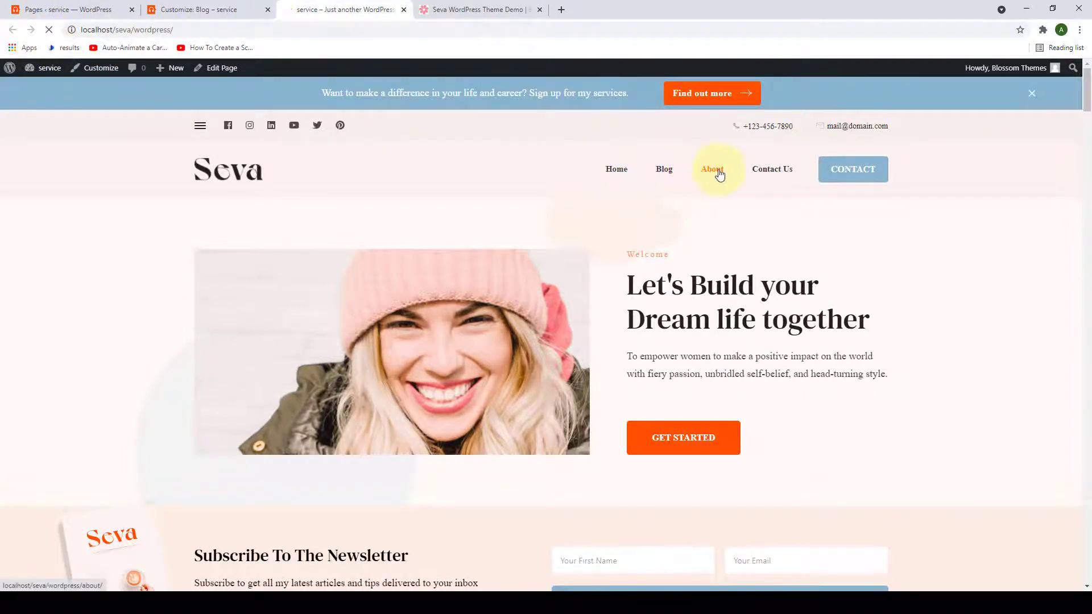
left_click(329, 29)
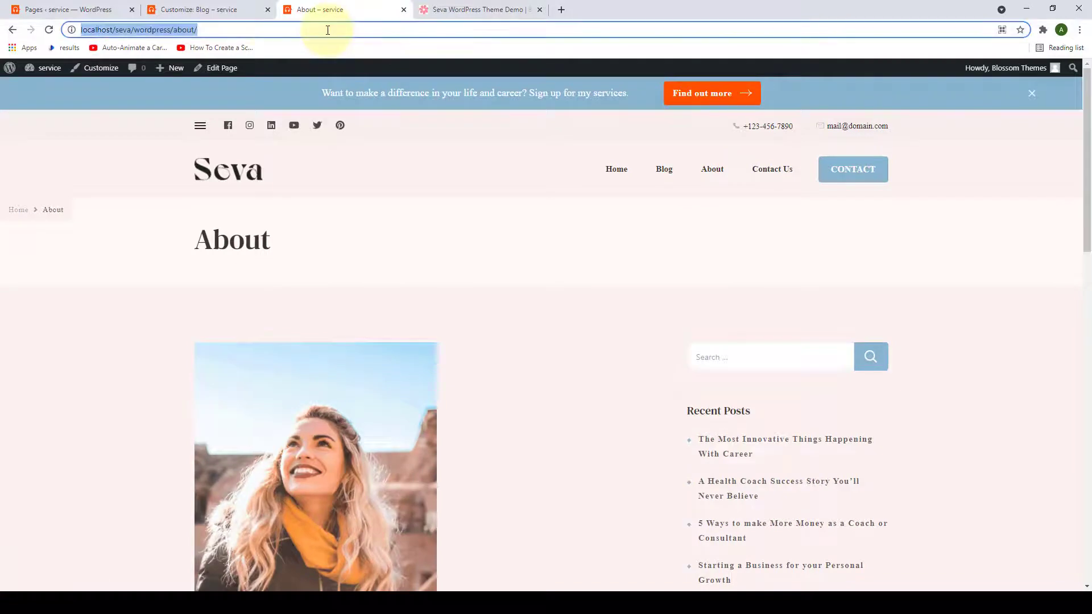
right_click(329, 30)
left_click(355, 92)
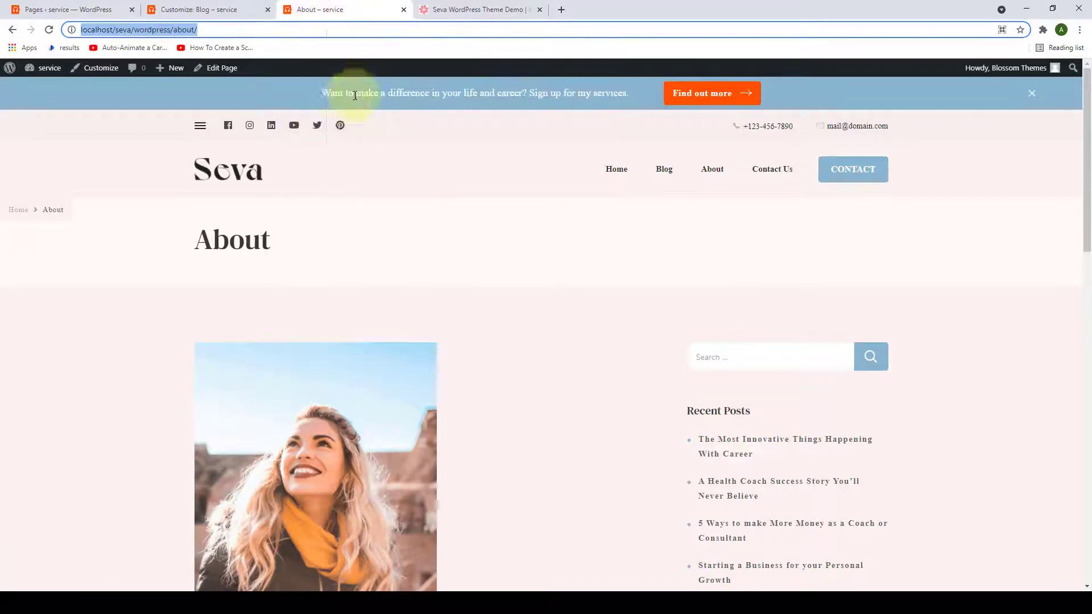
left_click(210, 7)
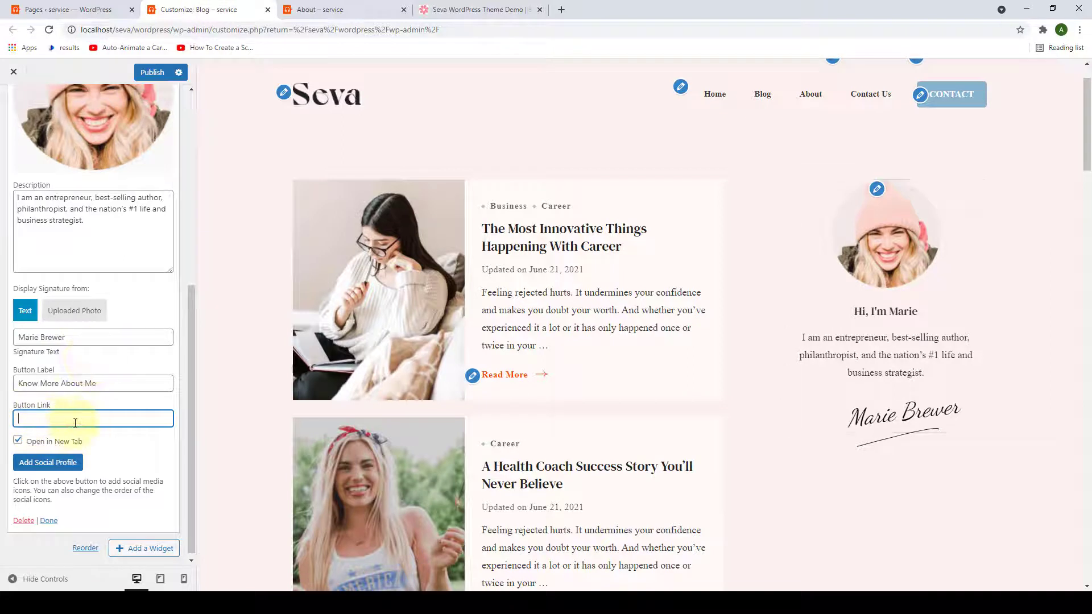
Paste the About page URL into the Author Bio Button Link field.
left_click(24, 423)
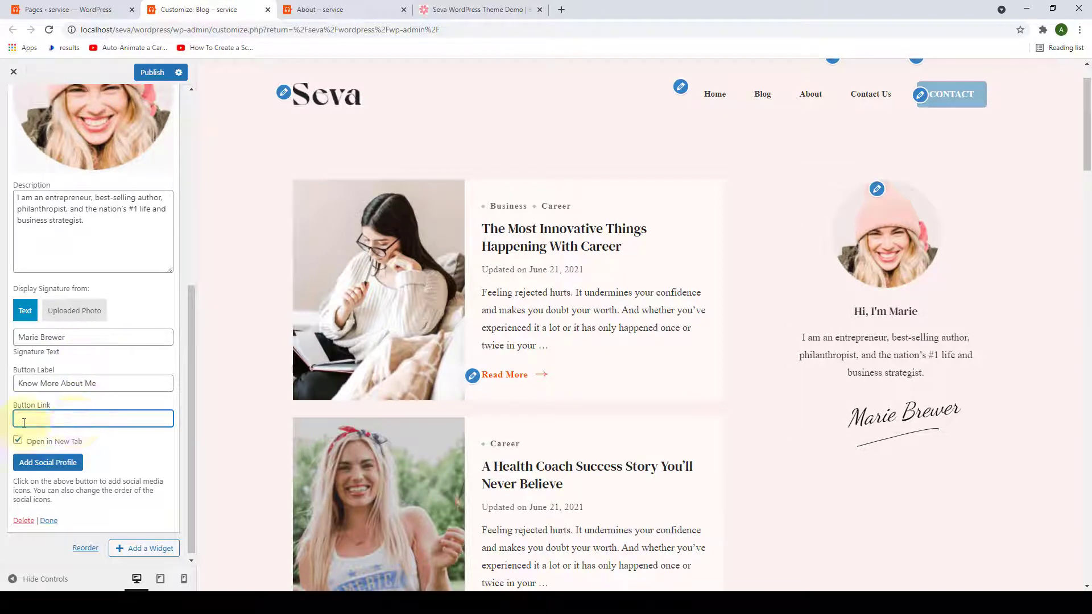
right_click(66, 421)
left_click(100, 334)
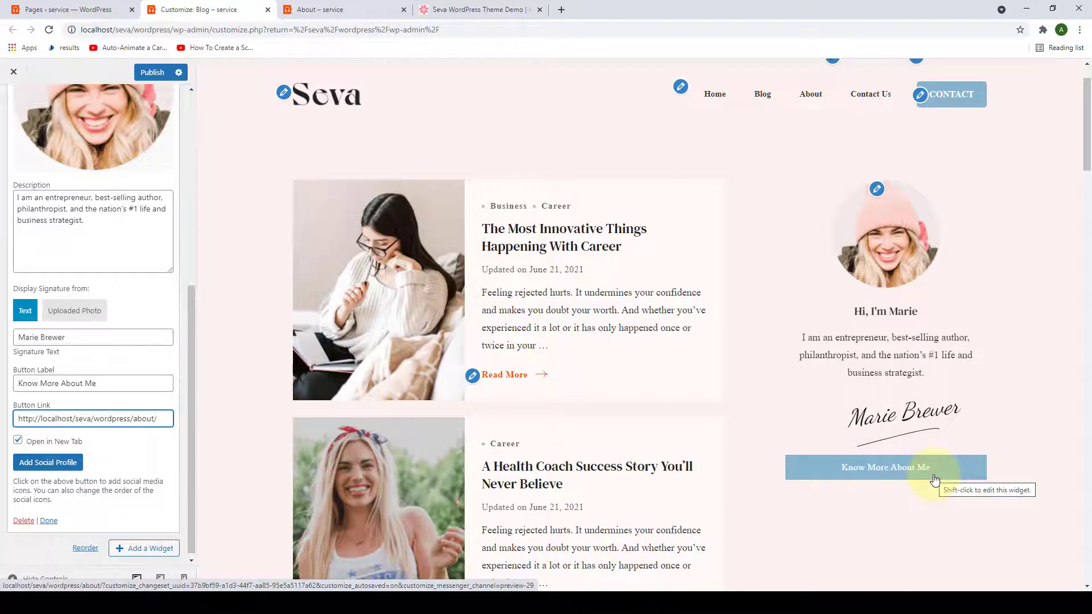
Add a Facebook social profile with its default link.
left_click(67, 463)
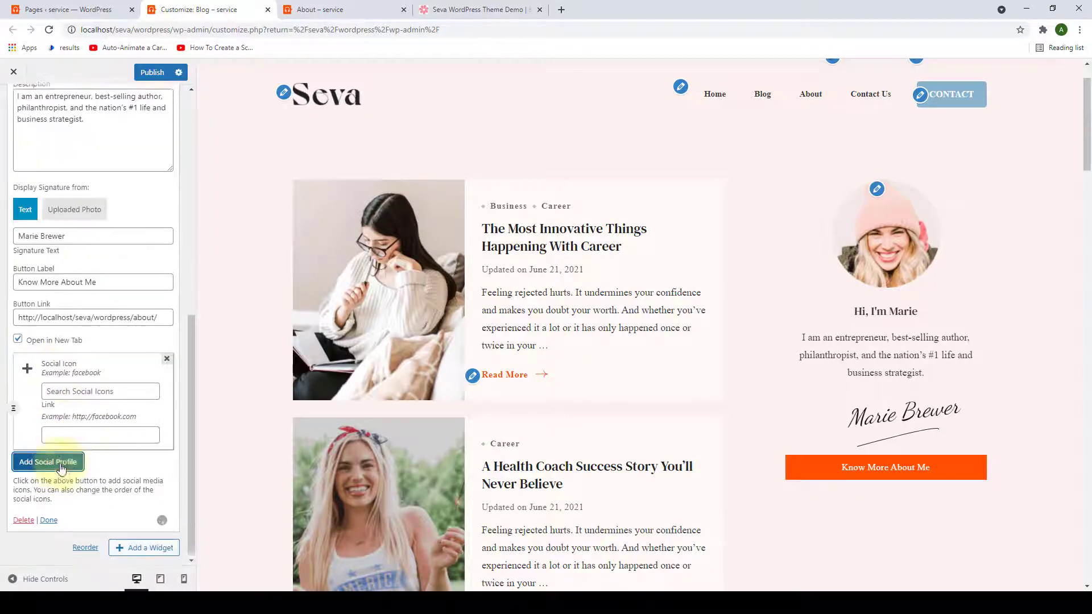
left_click(76, 390)
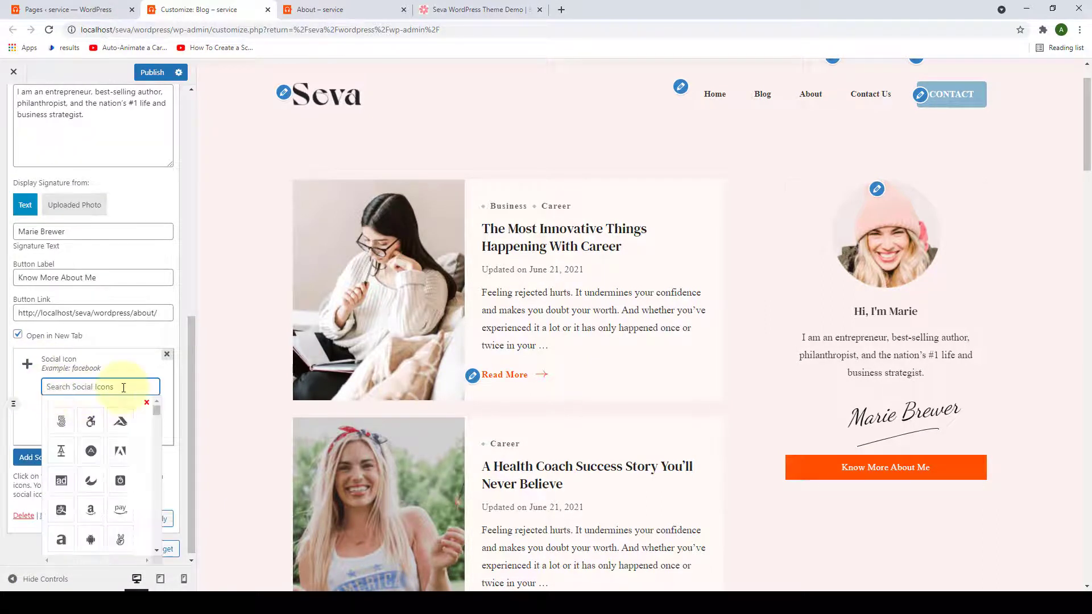
type("face")
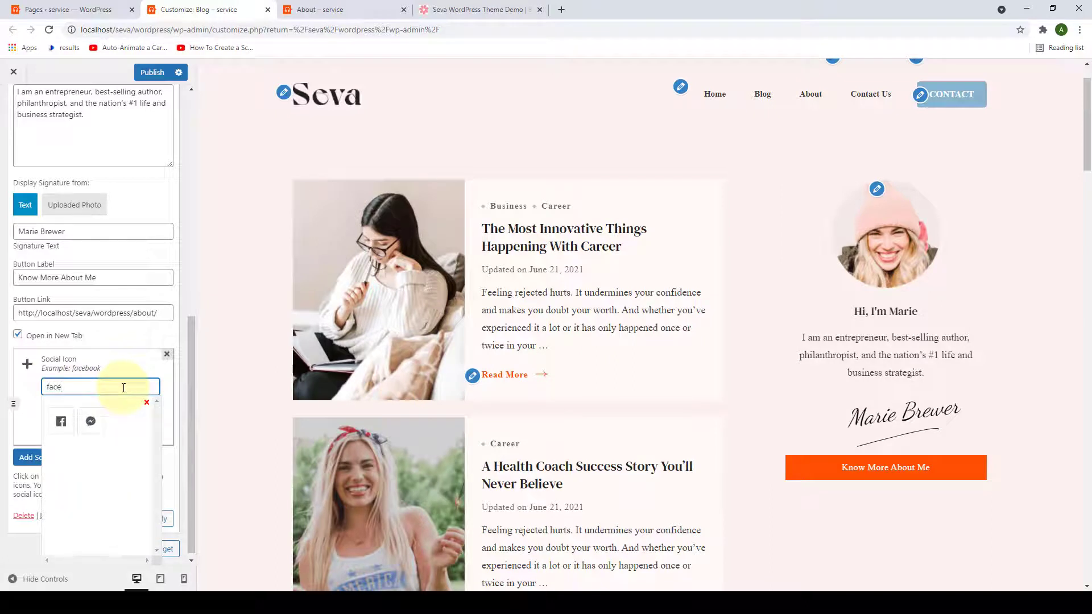
left_click(62, 421)
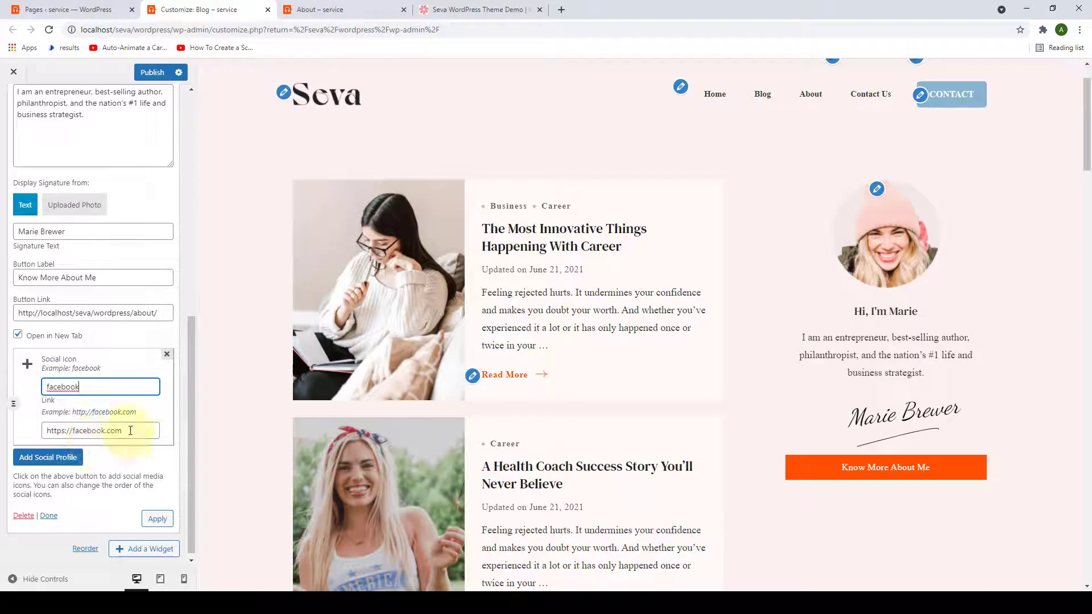
left_click_drag(132, 432, 12, 414)
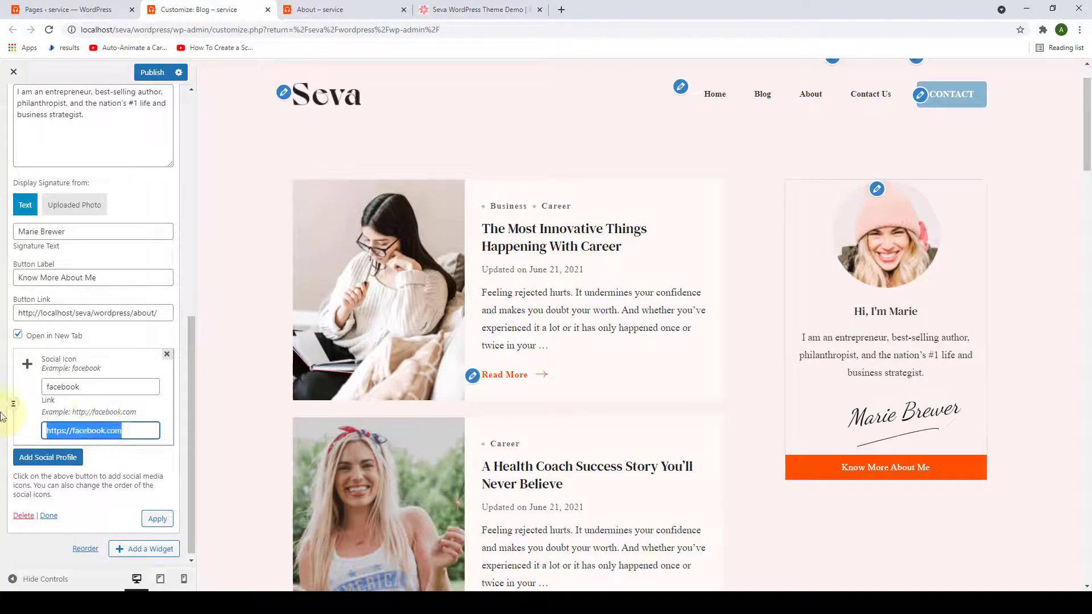
left_click(138, 431)
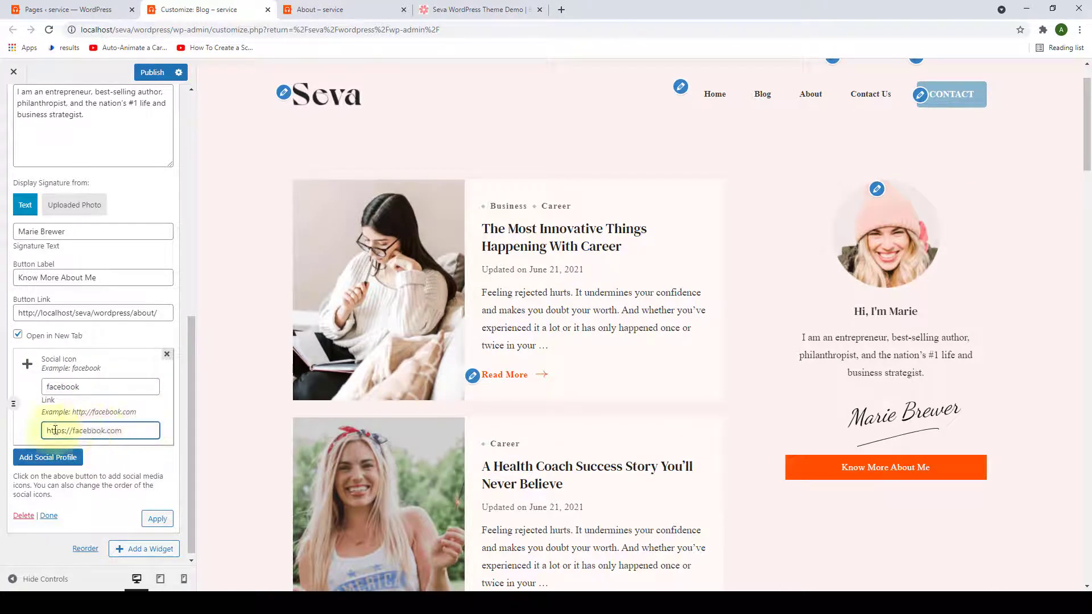
Add Instagram, Twitter and Pinterest social profiles to the Author Bio widget.
left_click(54, 458)
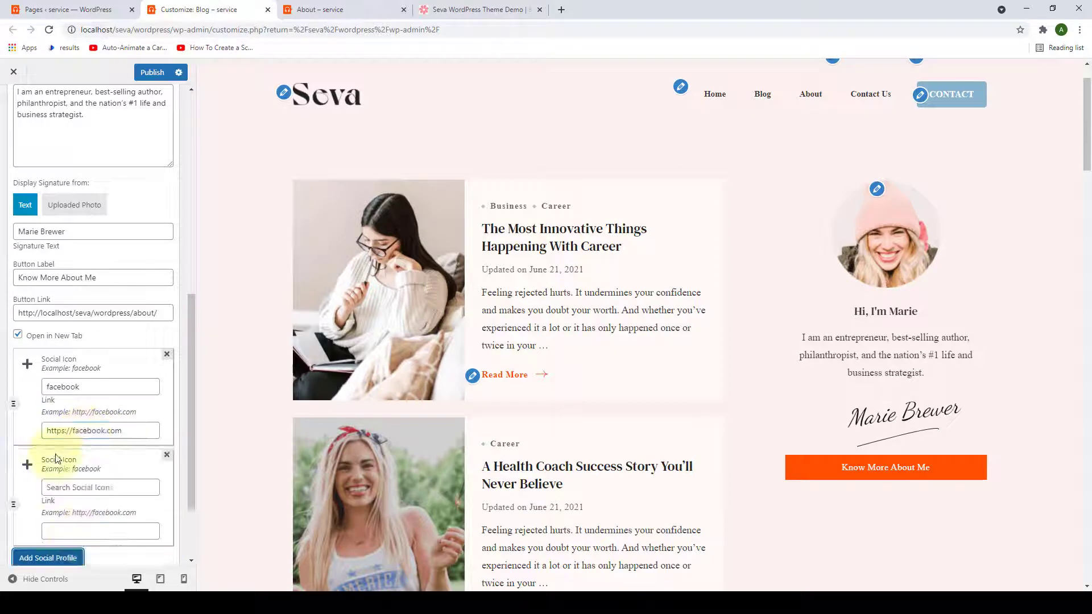
scroll(57, 459, "down", 2)
left_click(88, 380)
type("insta")
left_click(62, 415)
left_click(50, 455)
scroll(49, 455, "down", 2)
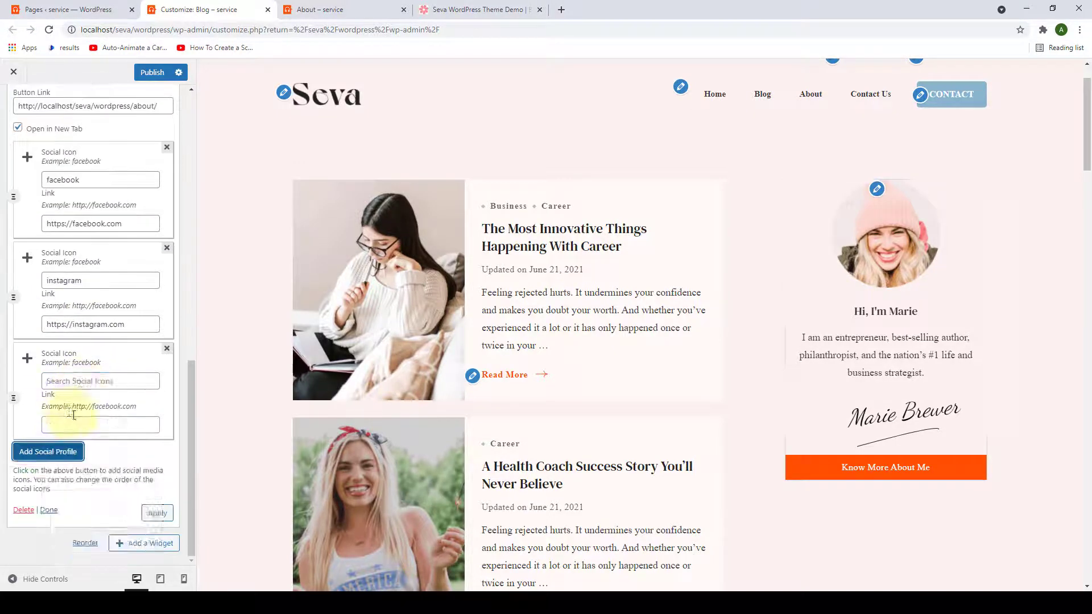
left_click(86, 380)
type("twitter")
left_click(60, 415)
left_click(40, 455)
scroll(40, 455, "down", 2)
left_click(86, 380)
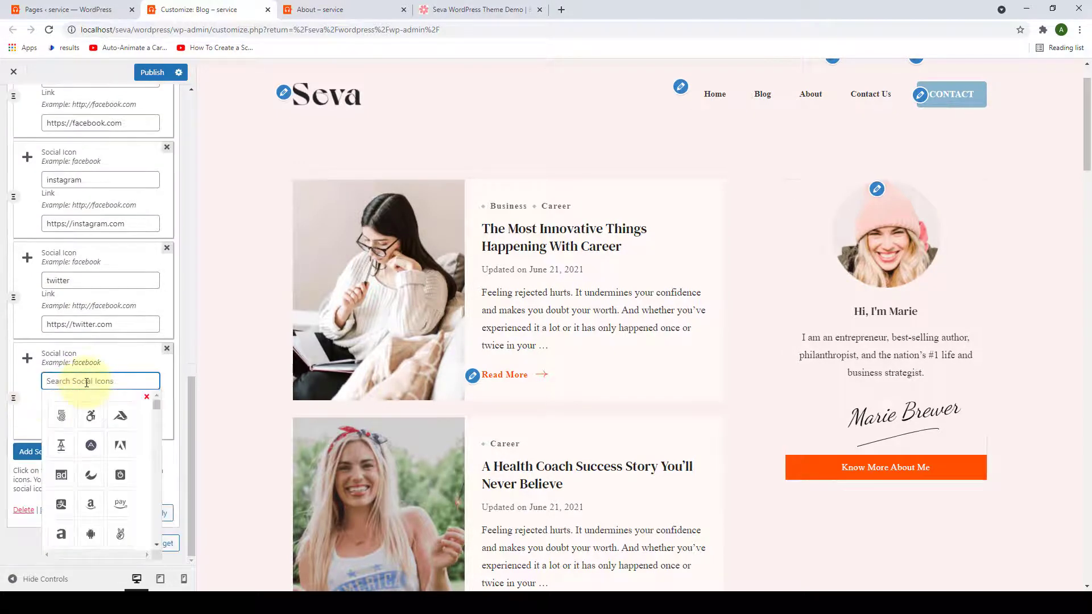
type("pinterest")
left_click(61, 414)
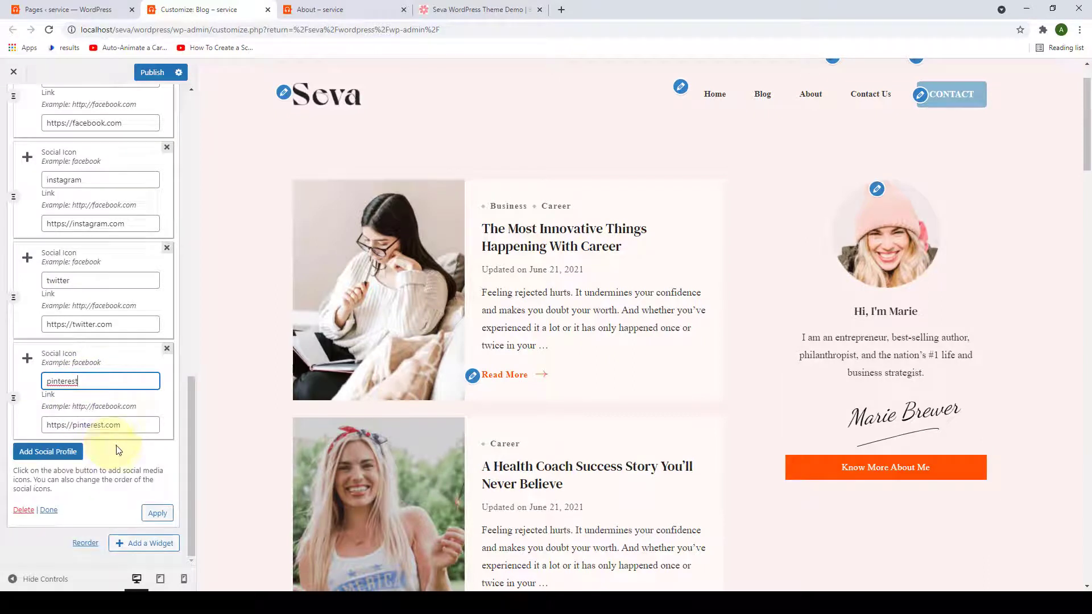
Apply the Author Bio widget changes and collapse its settings.
scroll(116, 447, "up", 1)
scroll(118, 449, "down", 1)
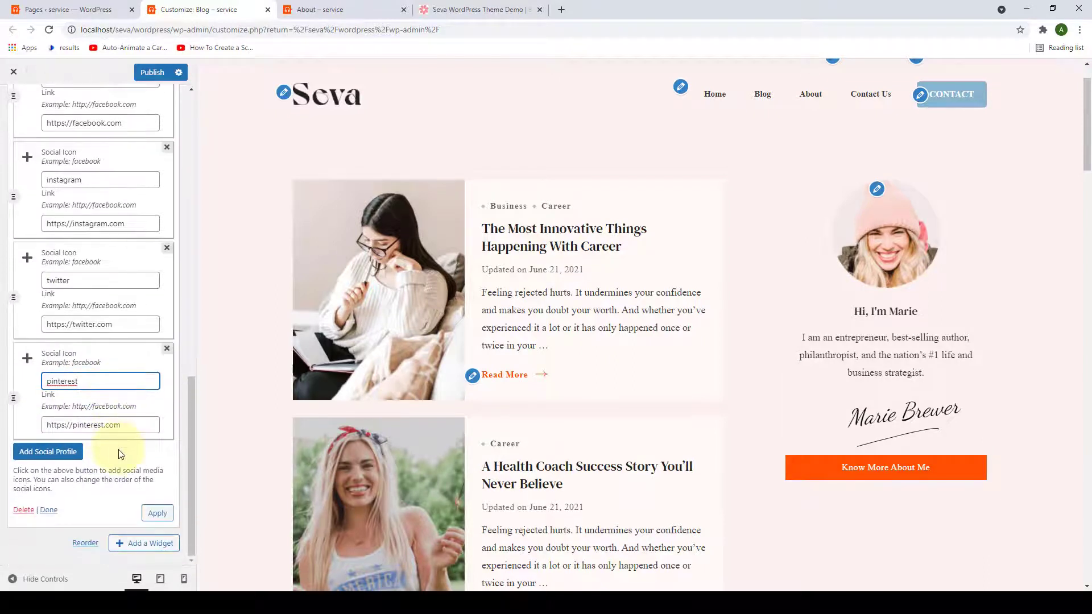
left_click(160, 517)
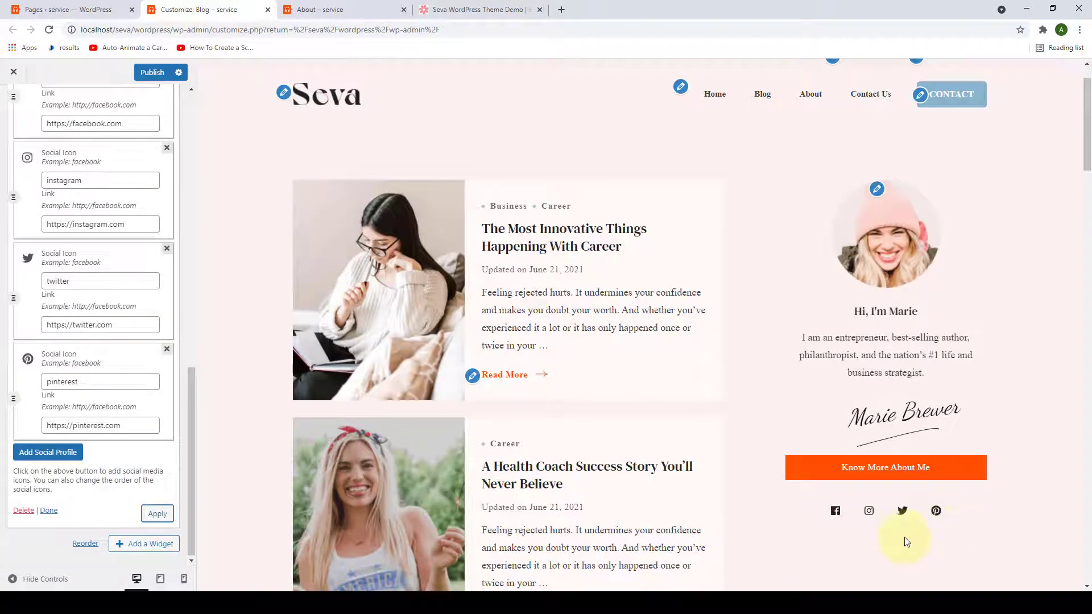
left_click(46, 511)
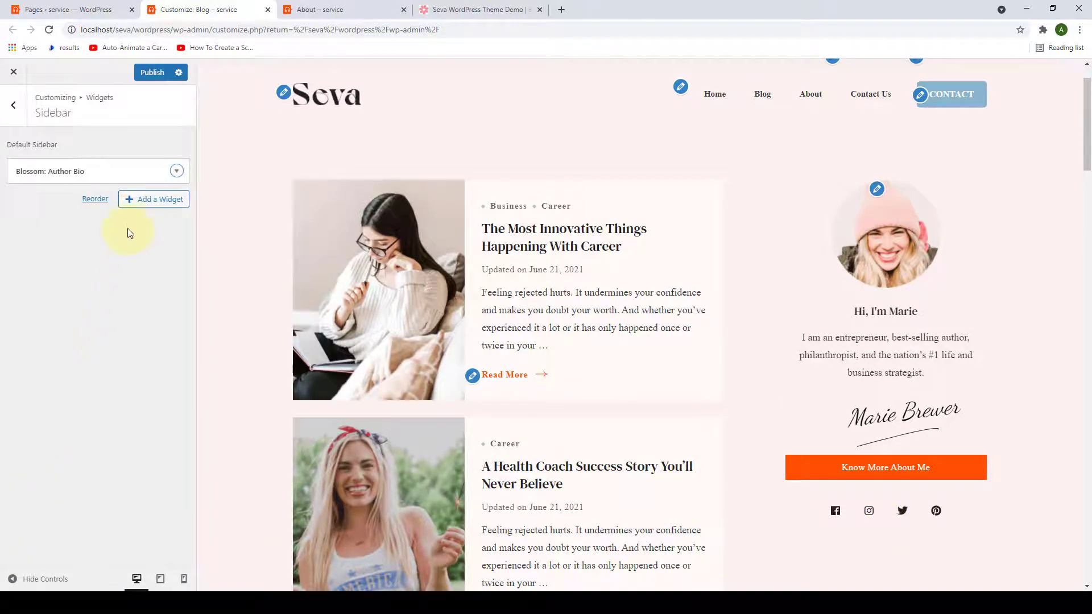
Dismiss the available-widgets list, publish the sidebar holding only Blossom: Author Bio, and go back to Widgets.
left_click(130, 199)
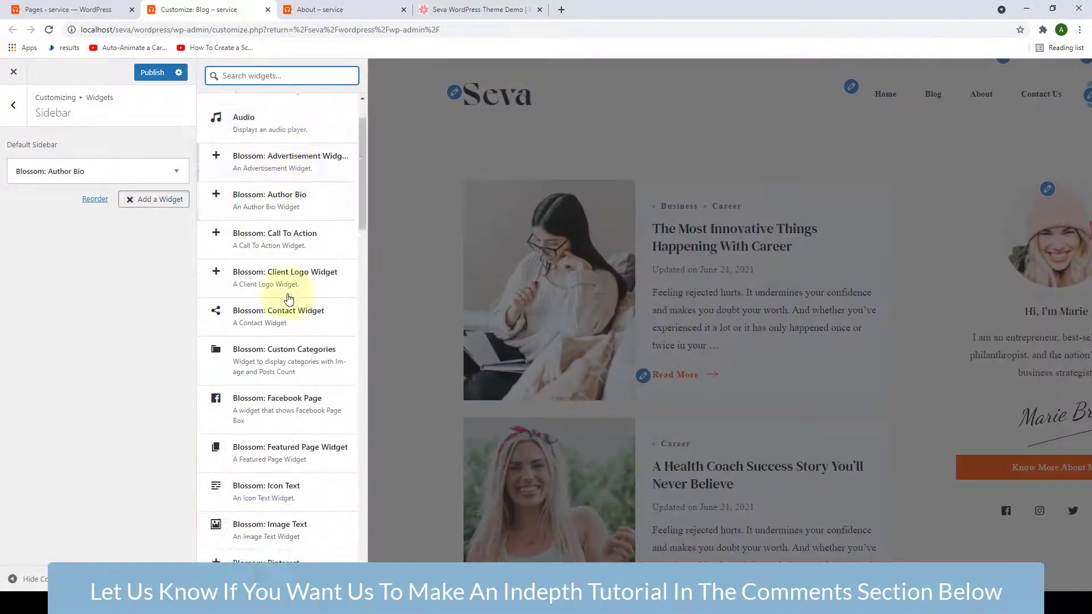
scroll(289, 299, "down", 5)
scroll(293, 371, "up", 7)
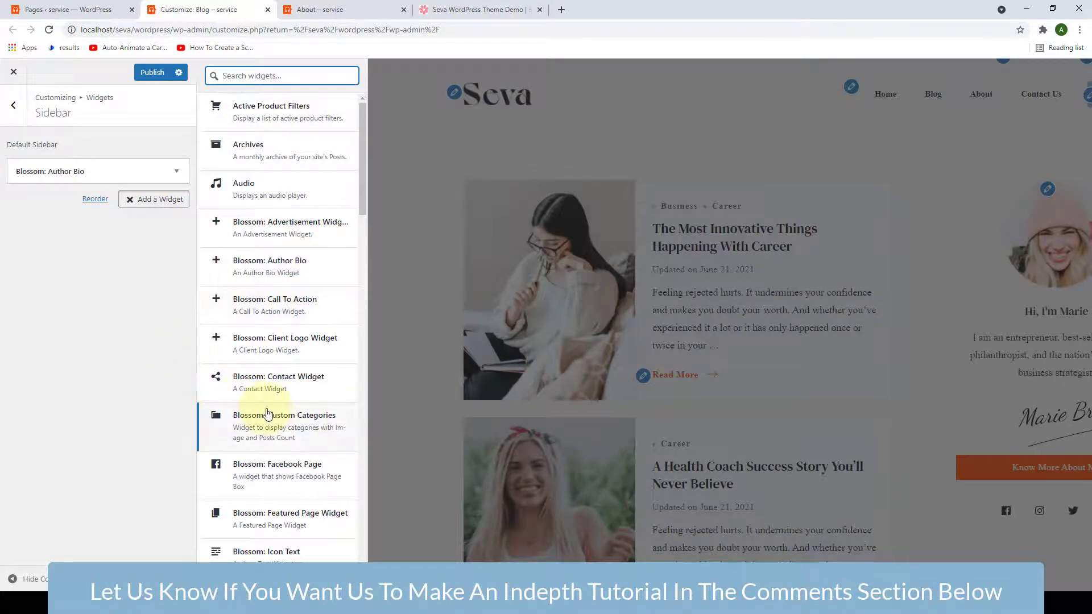
left_click(143, 345)
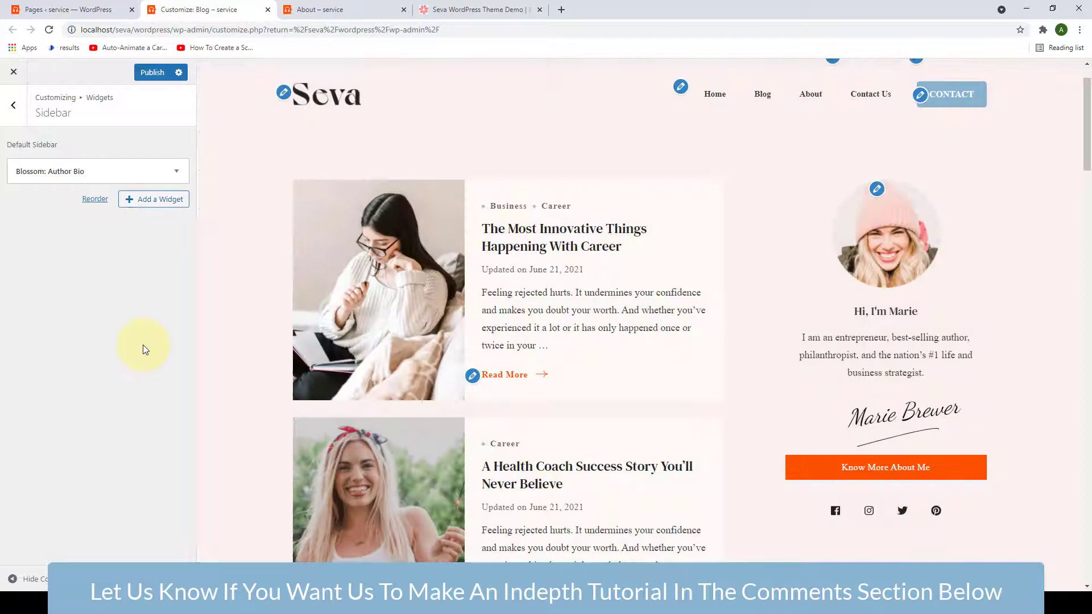
left_click(142, 73)
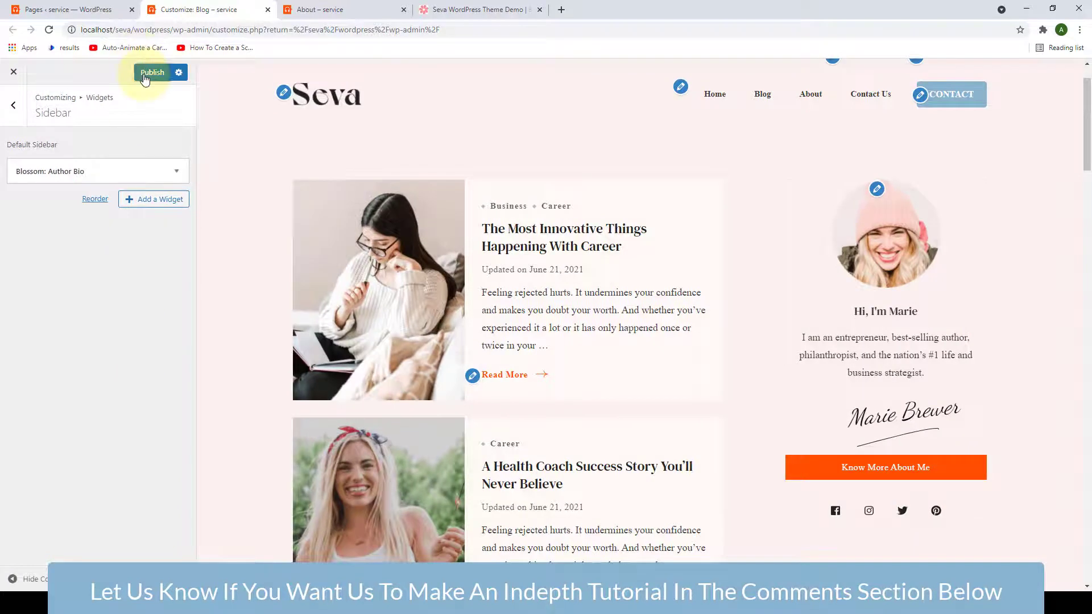
left_click(14, 105)
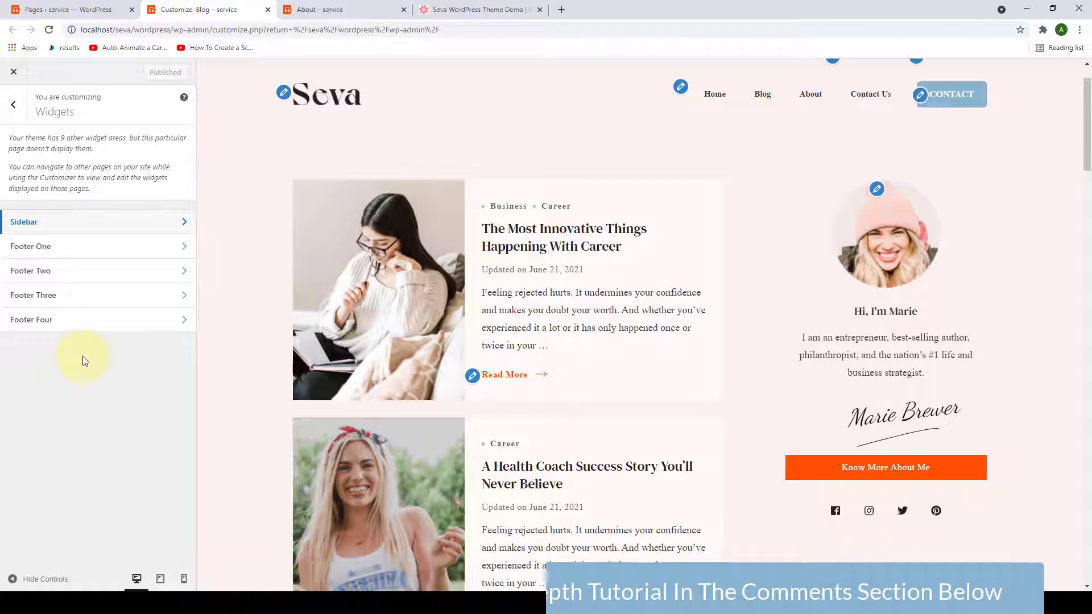
Add a Blossom: Recent Post widget to the Footer One area.
left_click(108, 260)
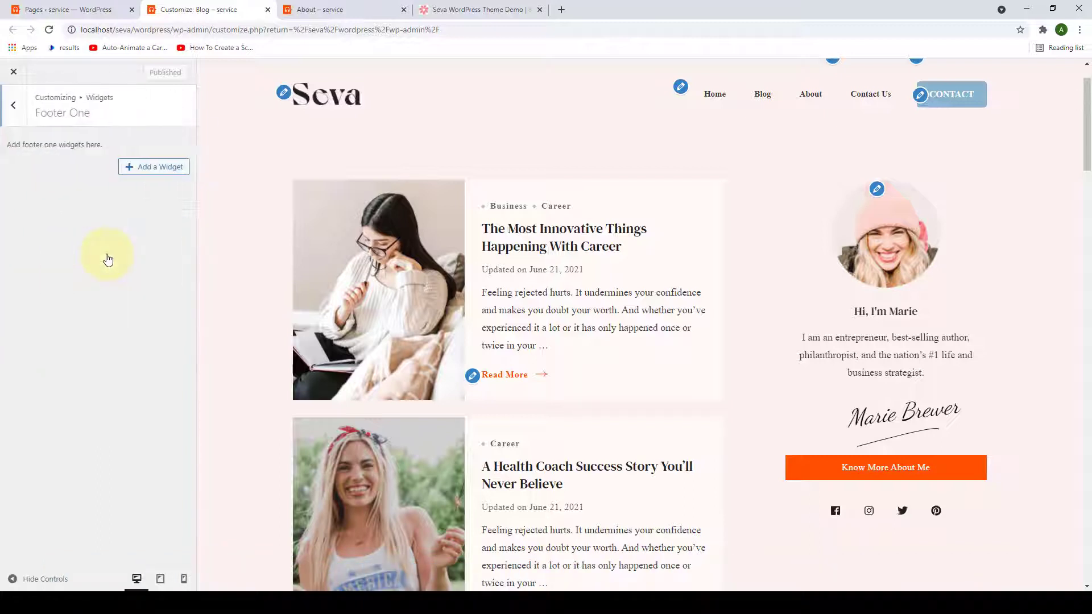
left_click_drag(1087, 176, 1087, 563)
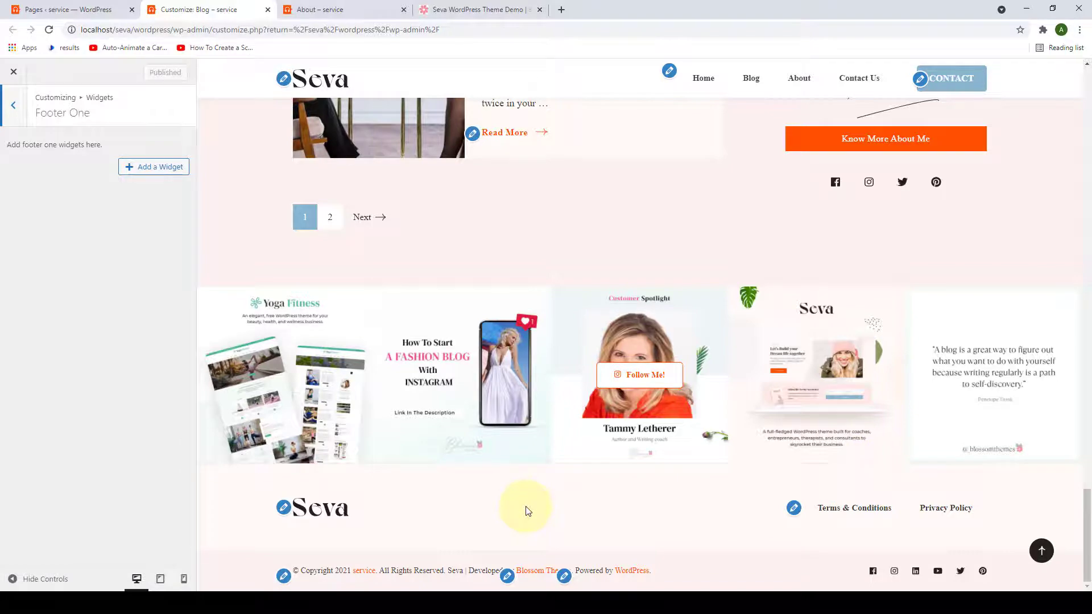
left_click(130, 169)
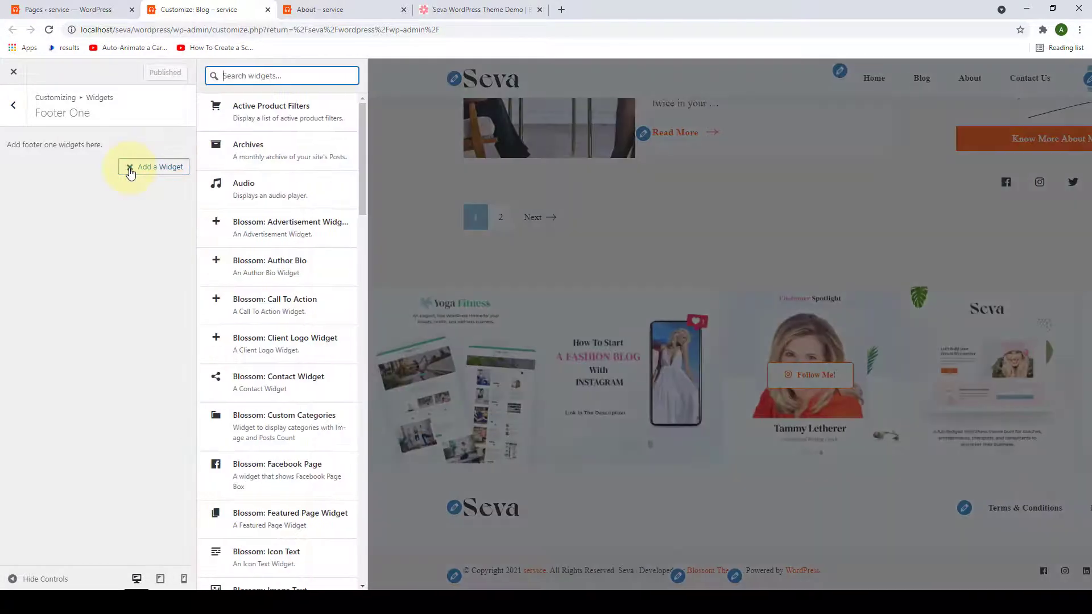
scroll(295, 351, "down", 2)
scroll(288, 424, "down", 4)
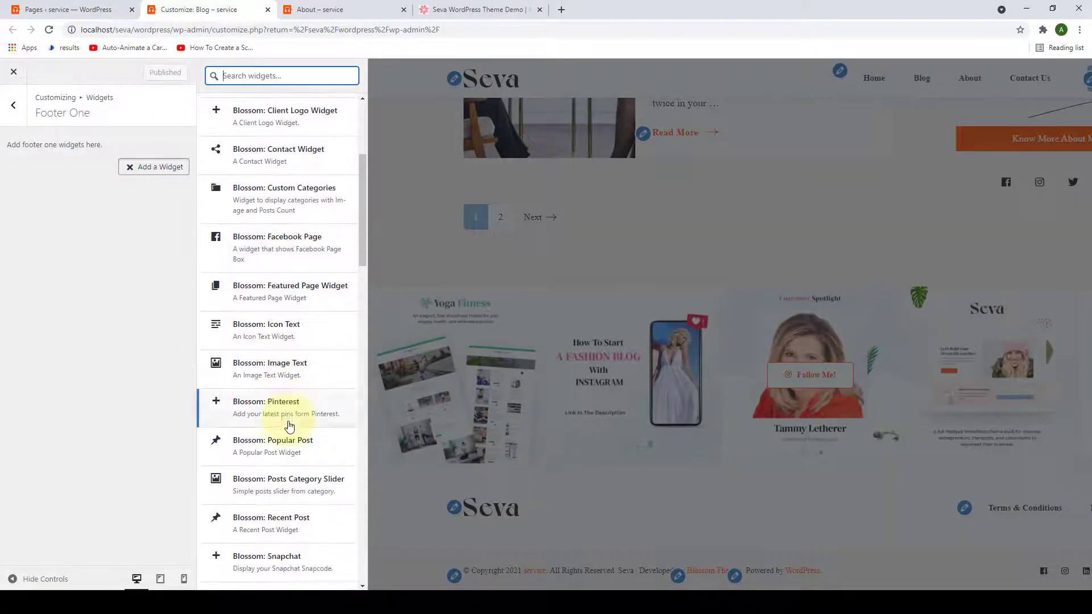
scroll(286, 417, "up", 4)
scroll(286, 396, "up", 2)
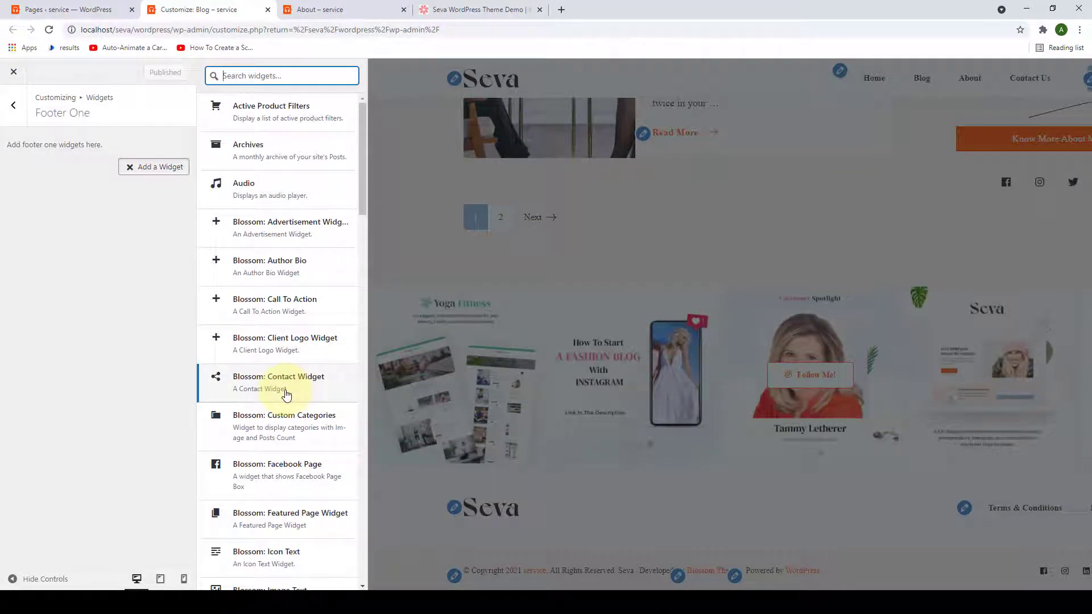
scroll(287, 394, "down", 7)
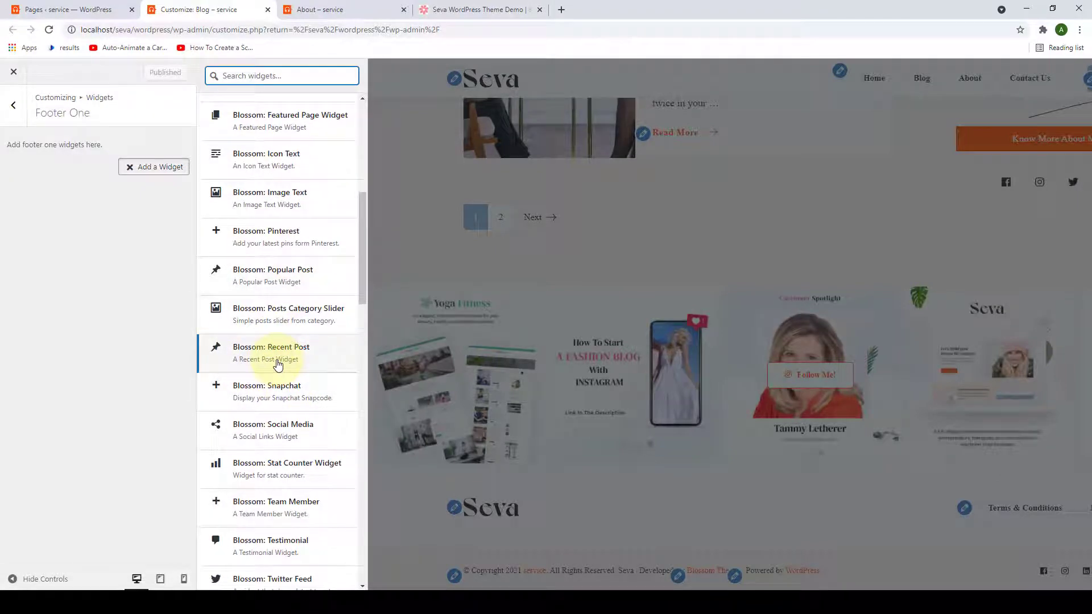
left_click(277, 365)
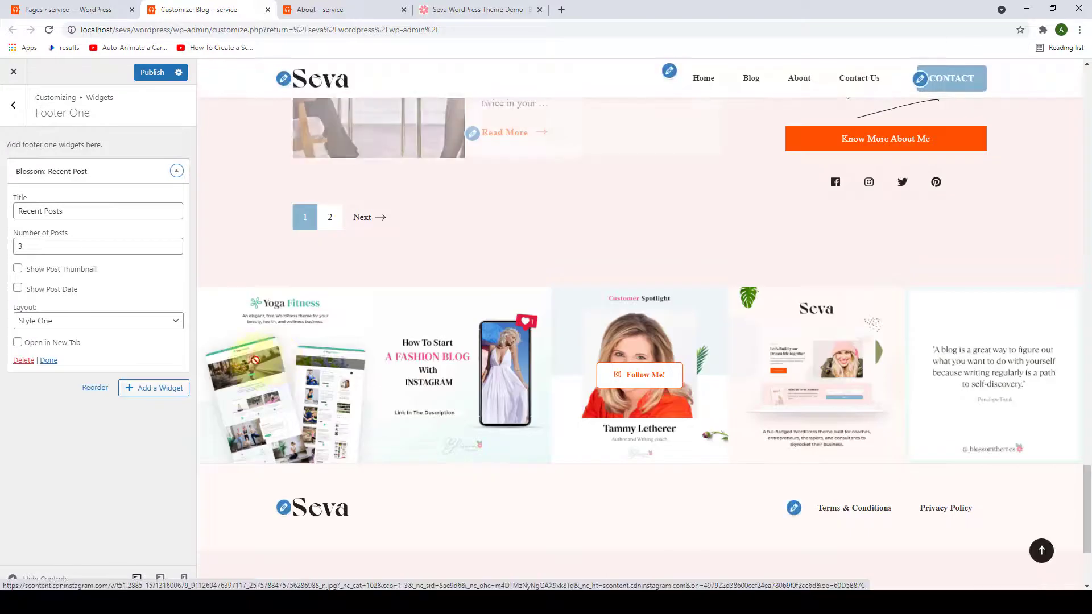
Keep 3 posts and turn on Show Post Thumbnail and Show Post Date.
scroll(327, 298, "down", 3)
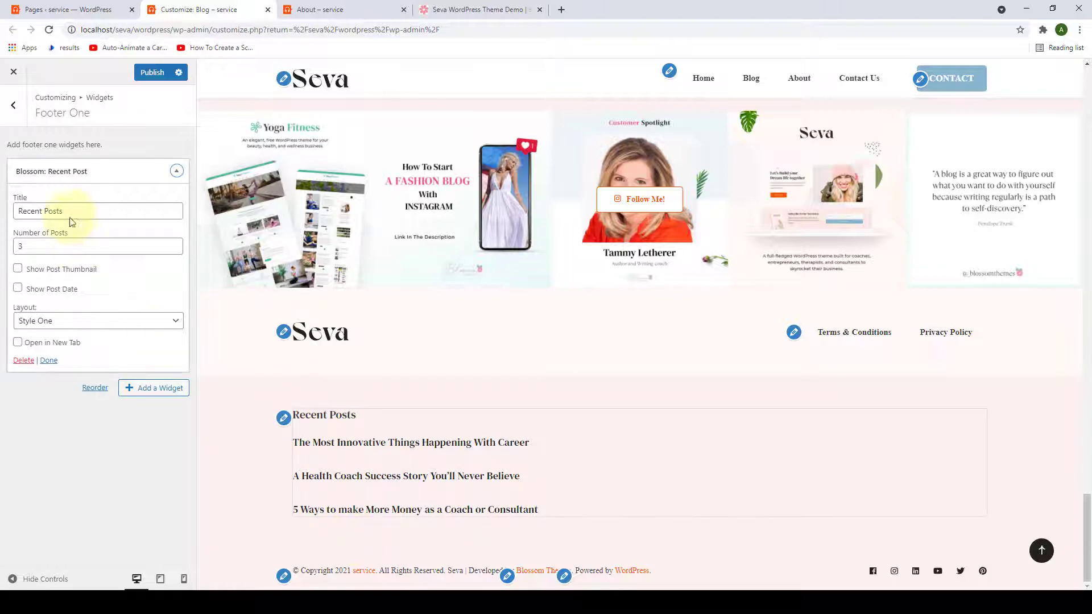
left_click_drag(72, 216, 14, 220)
double_click(20, 246)
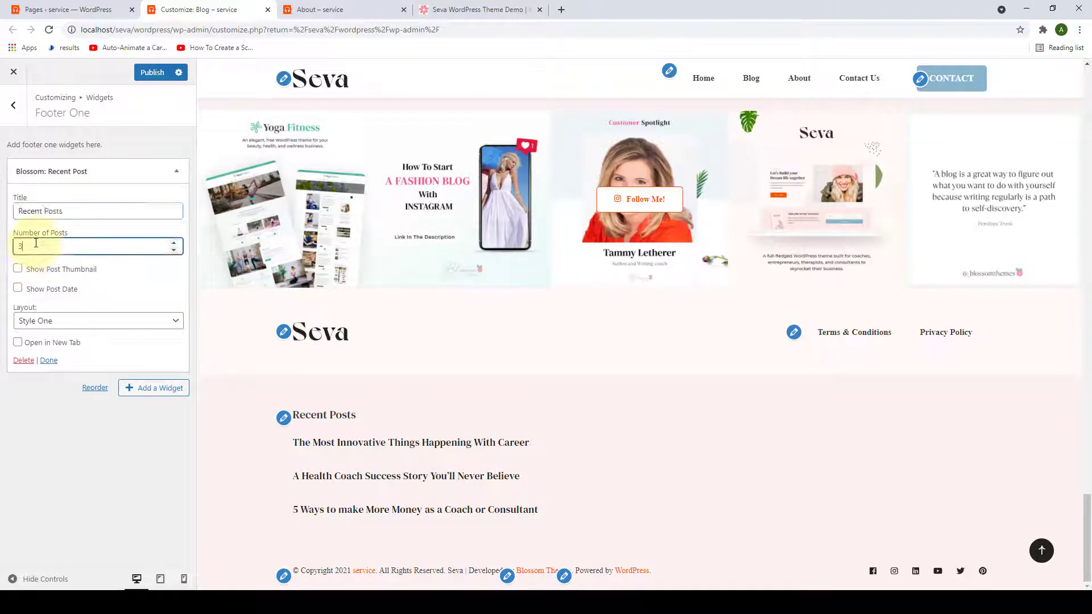
key("BackSpace")
key("ctrl+z")
left_click(28, 248)
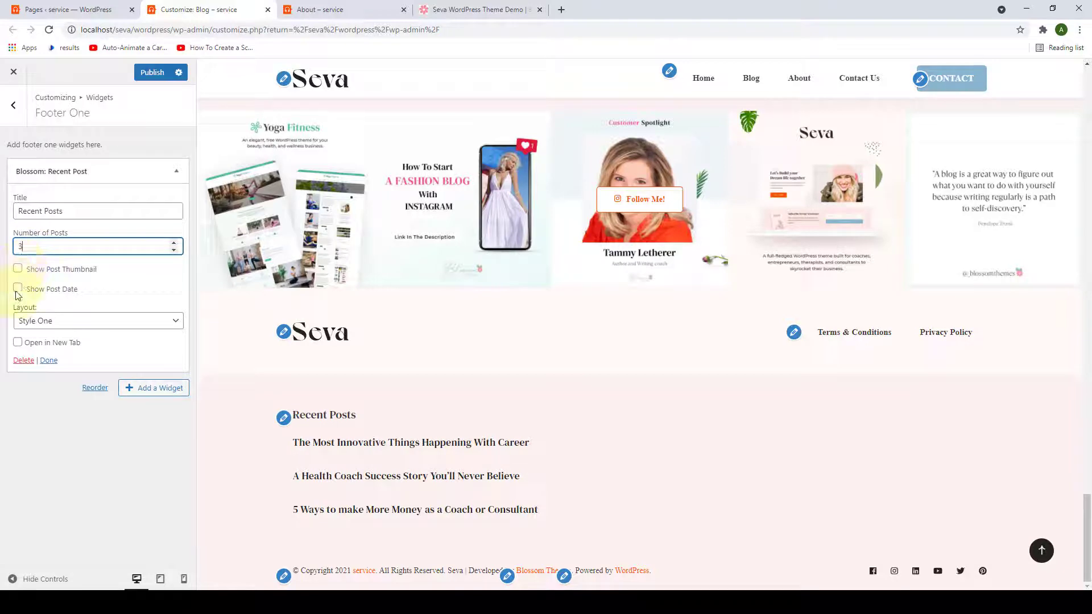
left_click(18, 269)
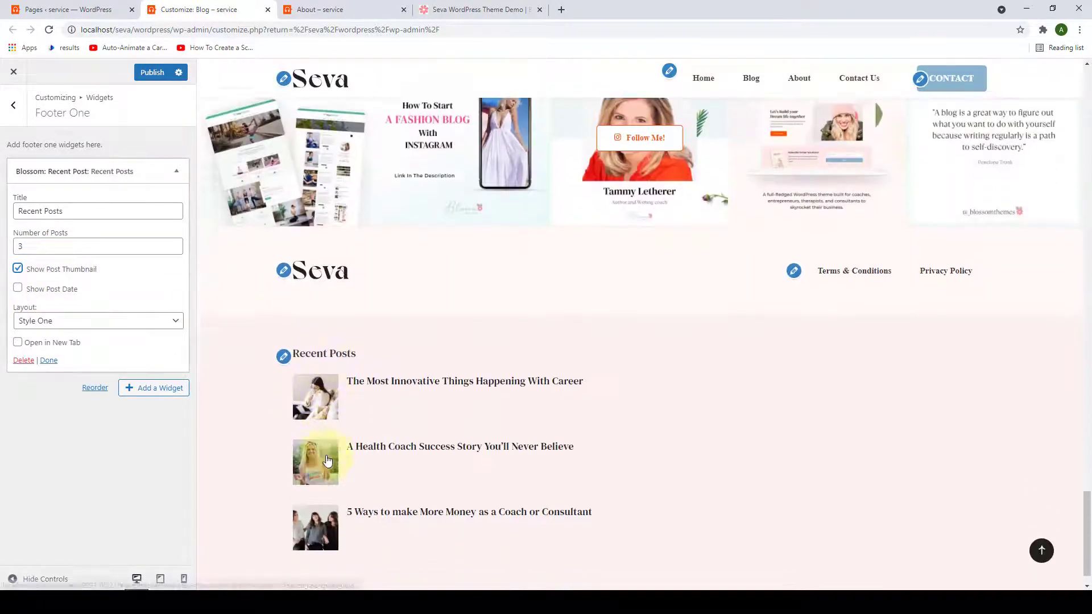
left_click(17, 288)
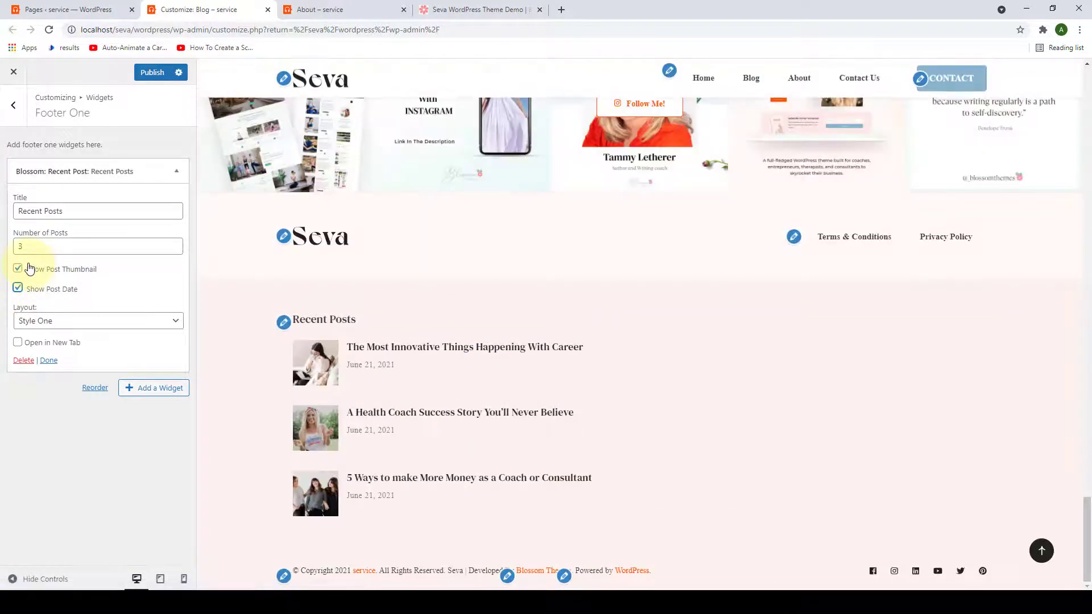
Try Style Two and Style Three layouts, then settle on Style One.
left_click(88, 323)
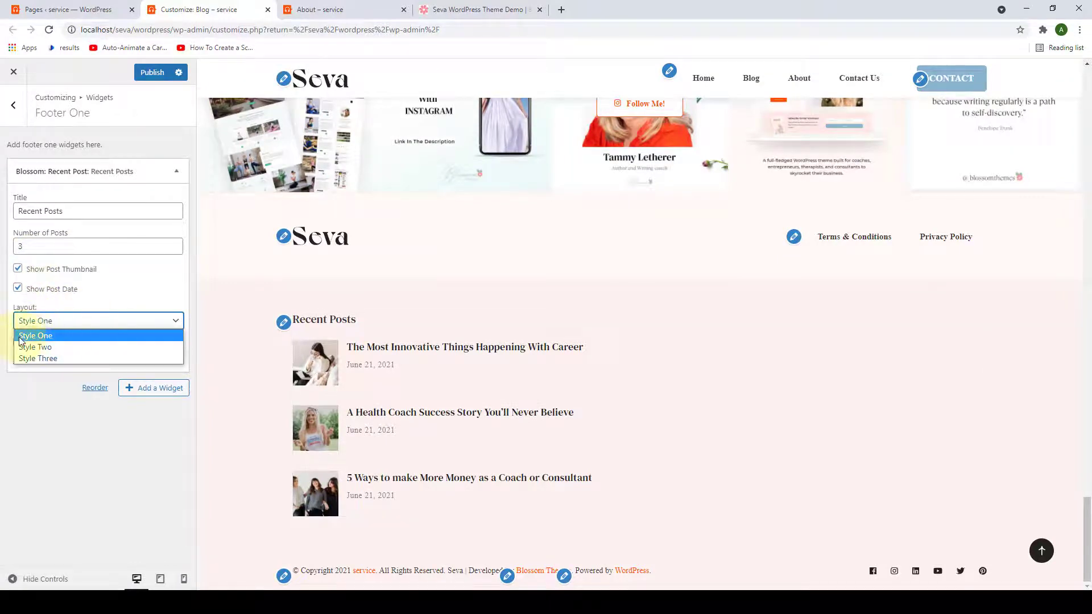
left_click(52, 347)
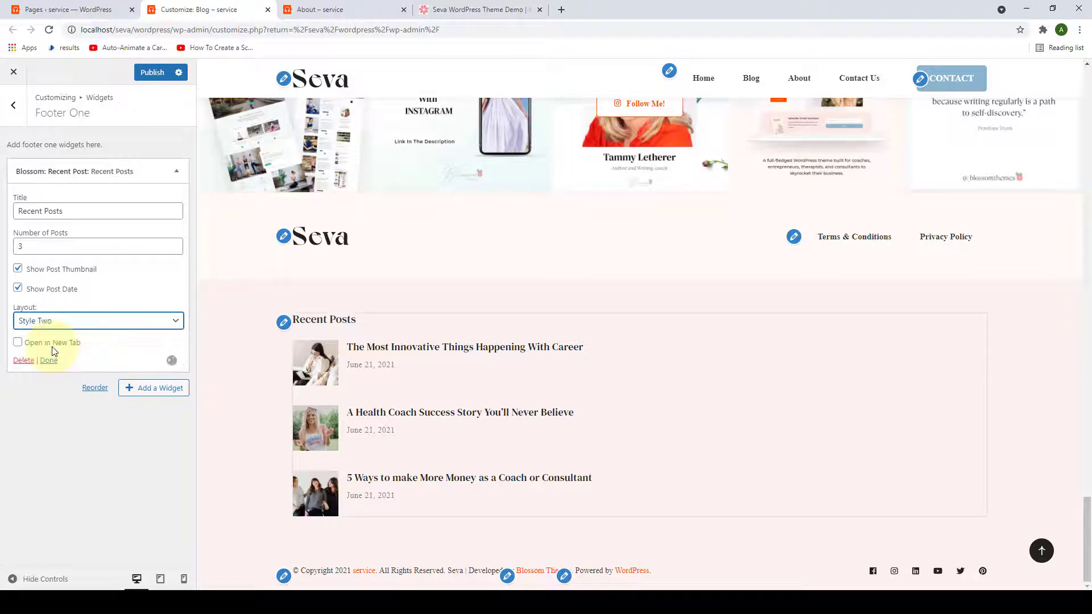
scroll(346, 390, "down", 7)
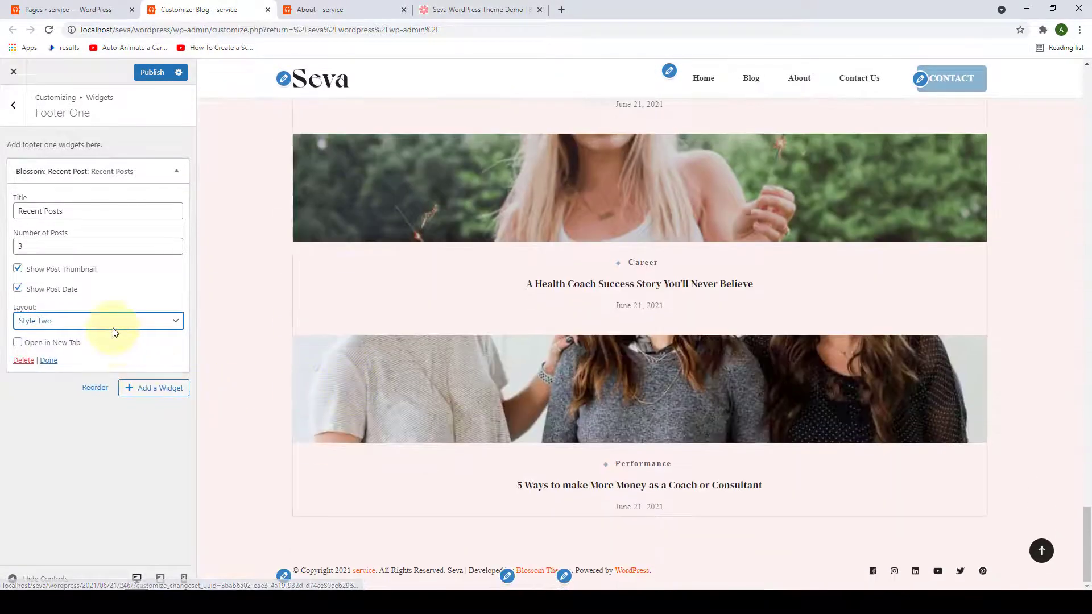
left_click(113, 332)
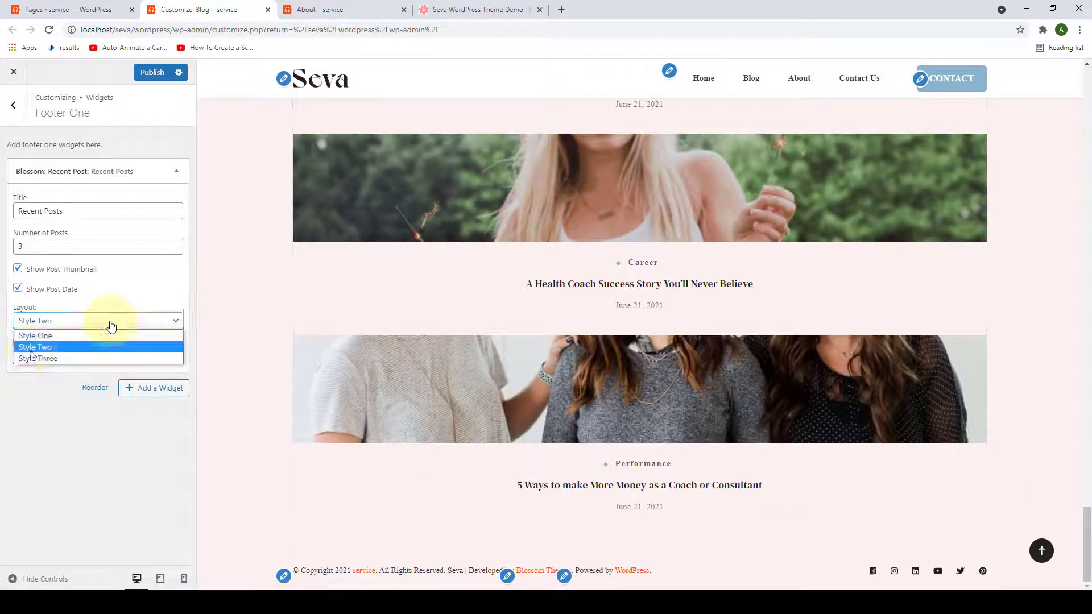
left_click(36, 359)
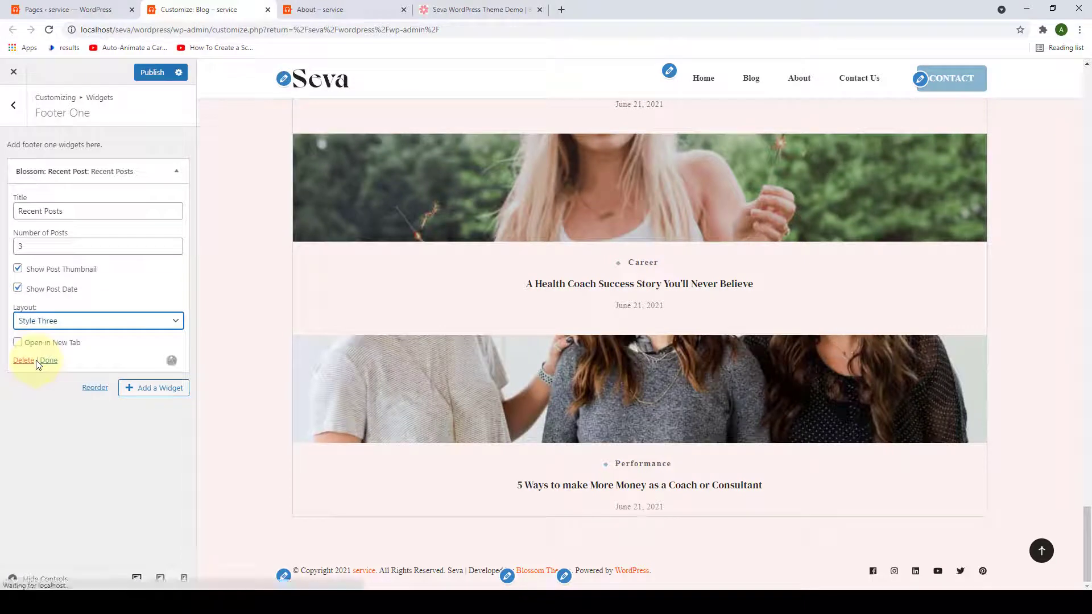
scroll(366, 347, "up", 3)
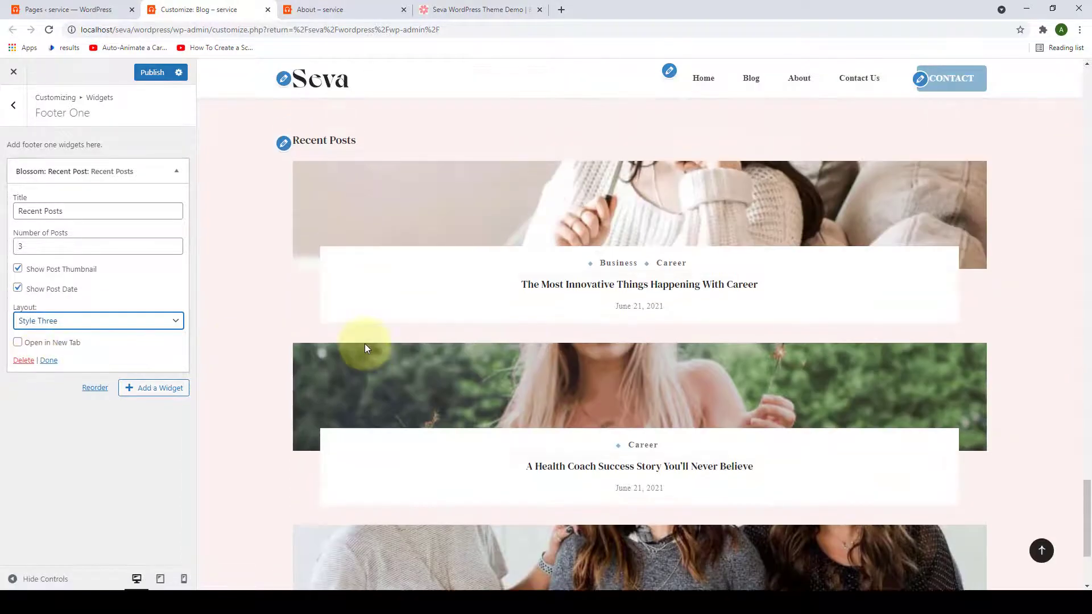
left_click(128, 323)
left_click(39, 333)
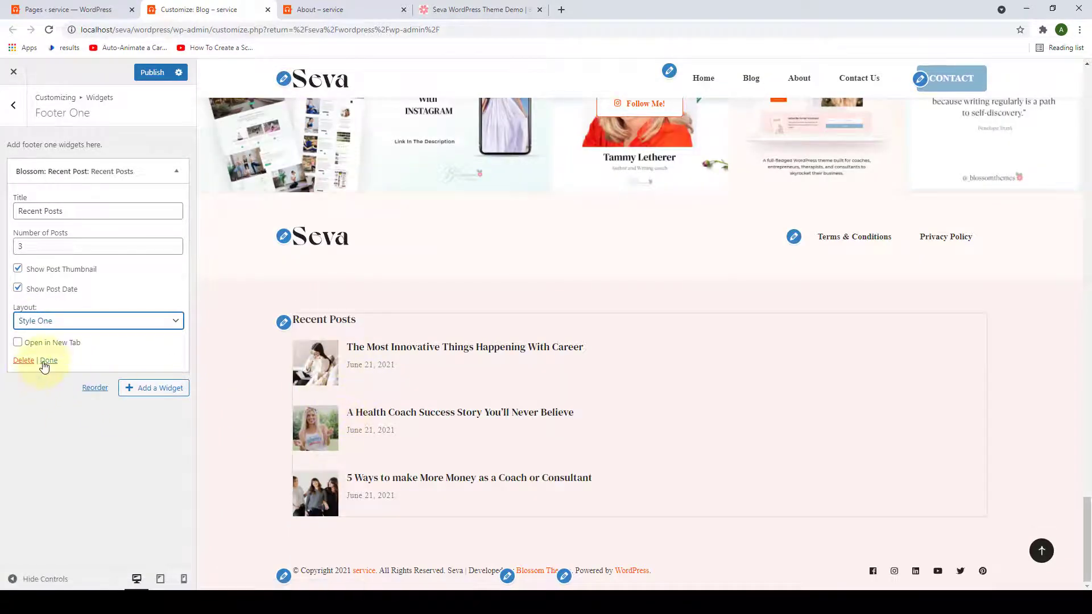
left_click(48, 360)
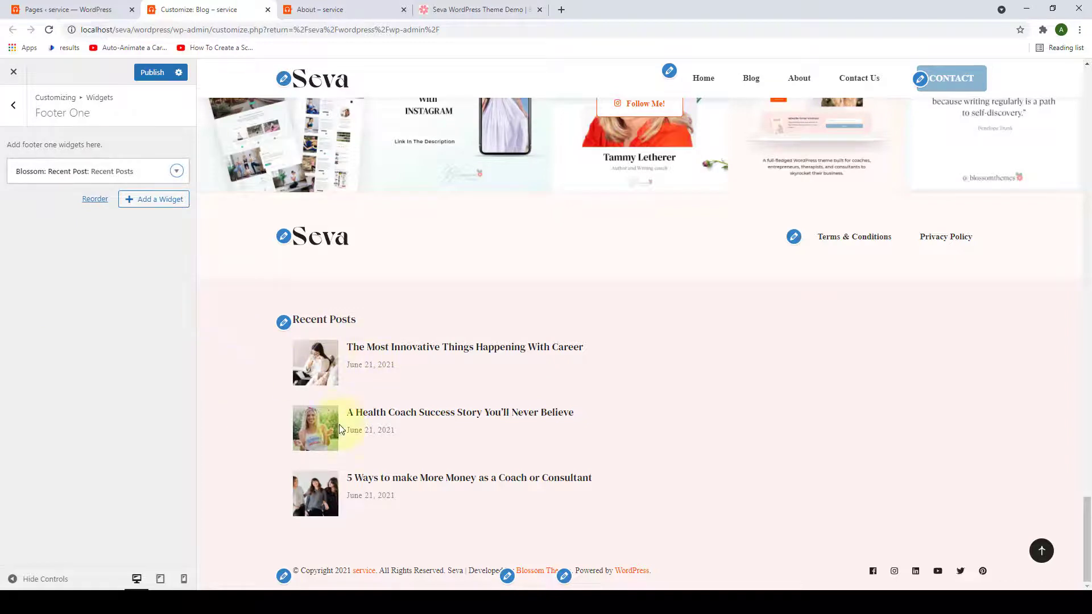
Check the Footer Two, Three and Four widget areas, then reopen Footer One.
left_click(13, 105)
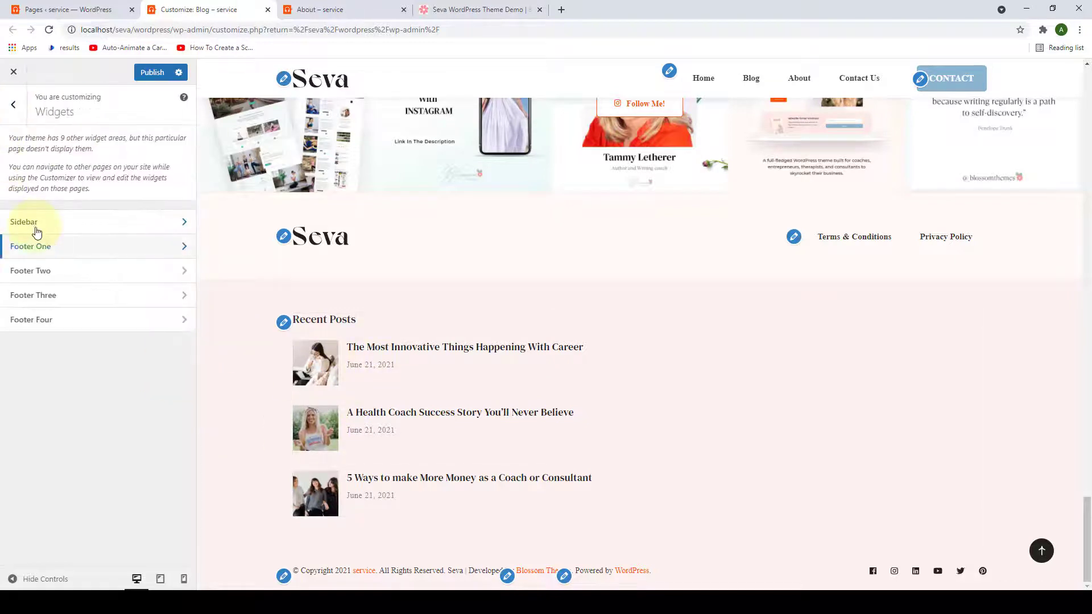
left_click(53, 274)
left_click(13, 105)
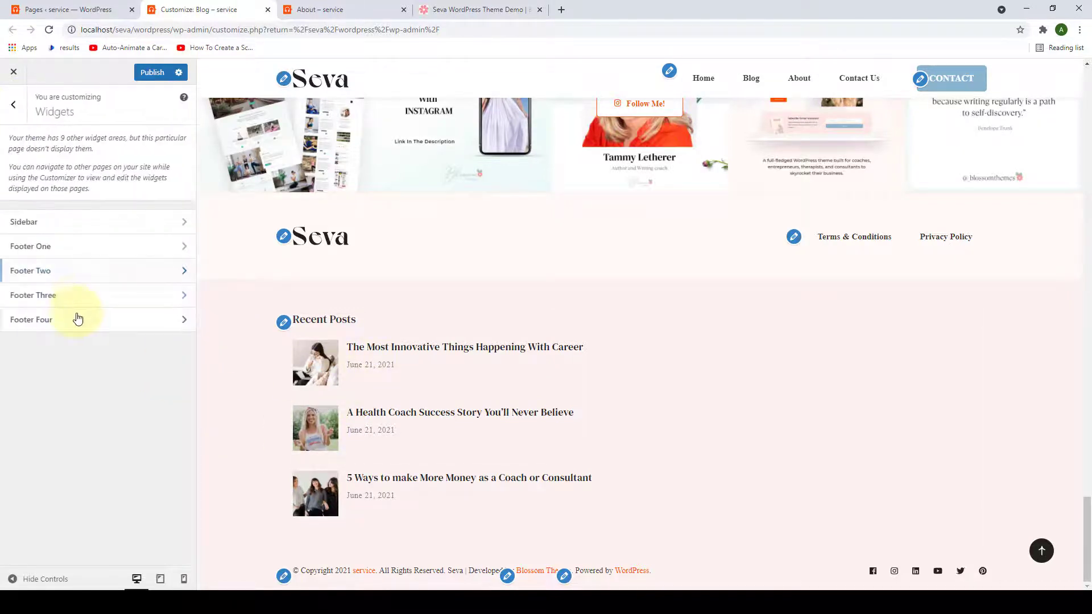
left_click(78, 302)
left_click(13, 105)
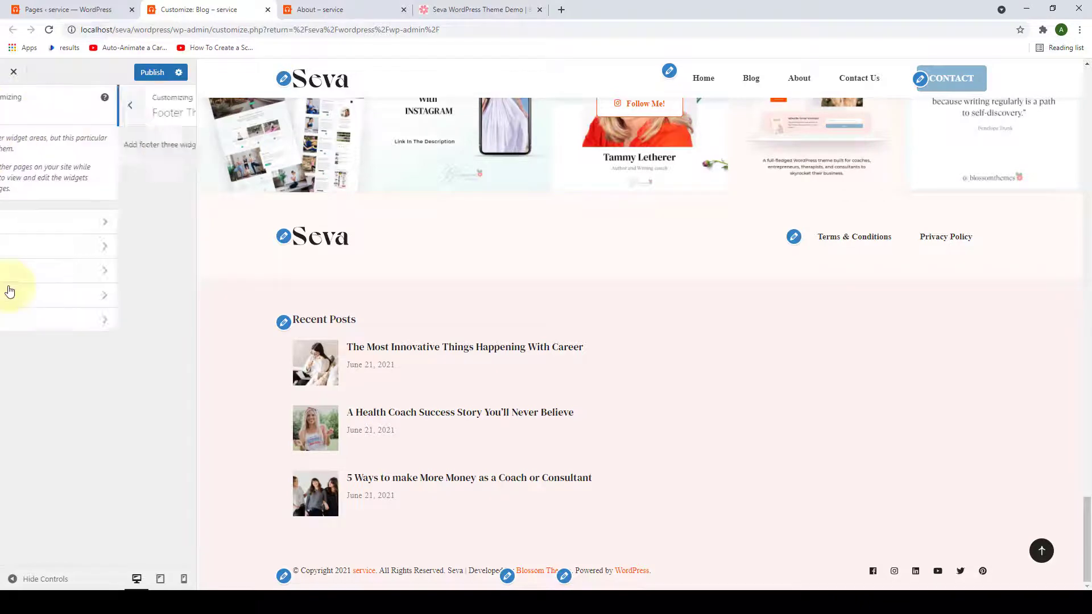
left_click(52, 324)
left_click(14, 105)
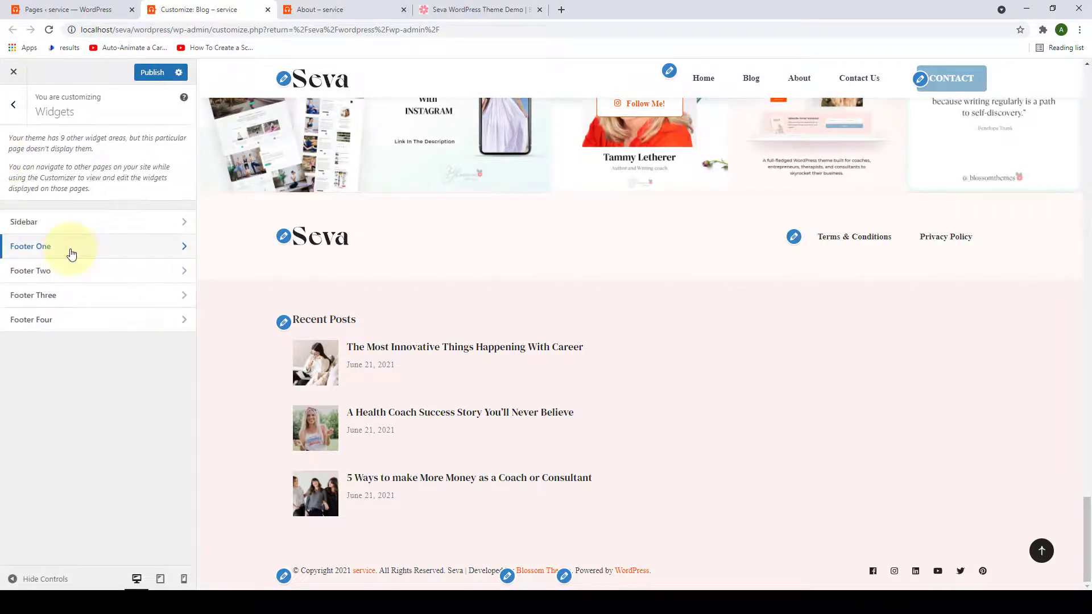
left_click(68, 250)
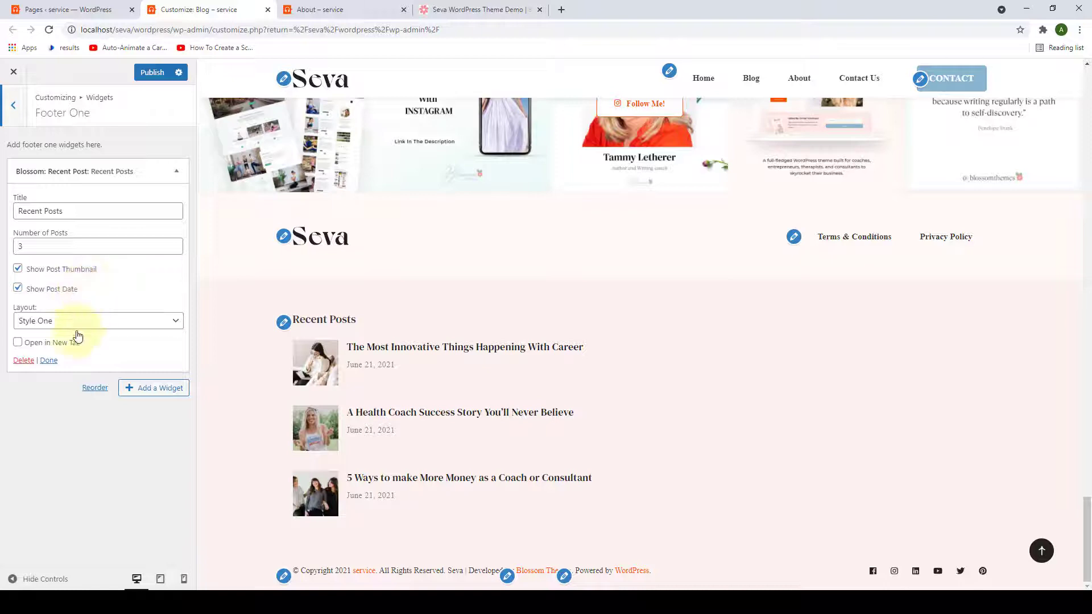
Delete the Blossom: Recent Post widget and go back to the Customizer root.
left_click(23, 361)
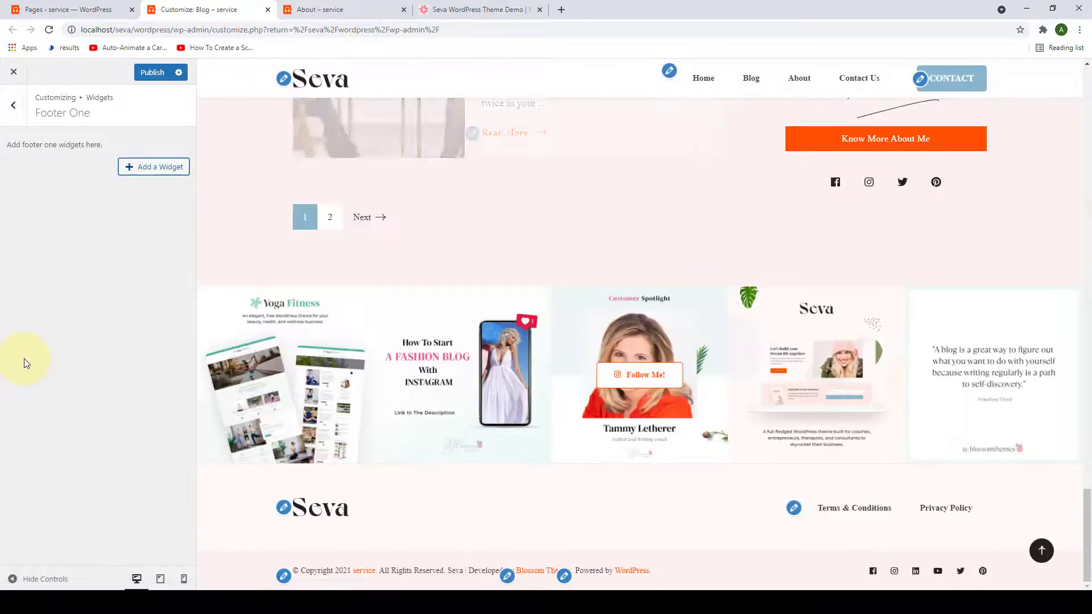
left_click(13, 105)
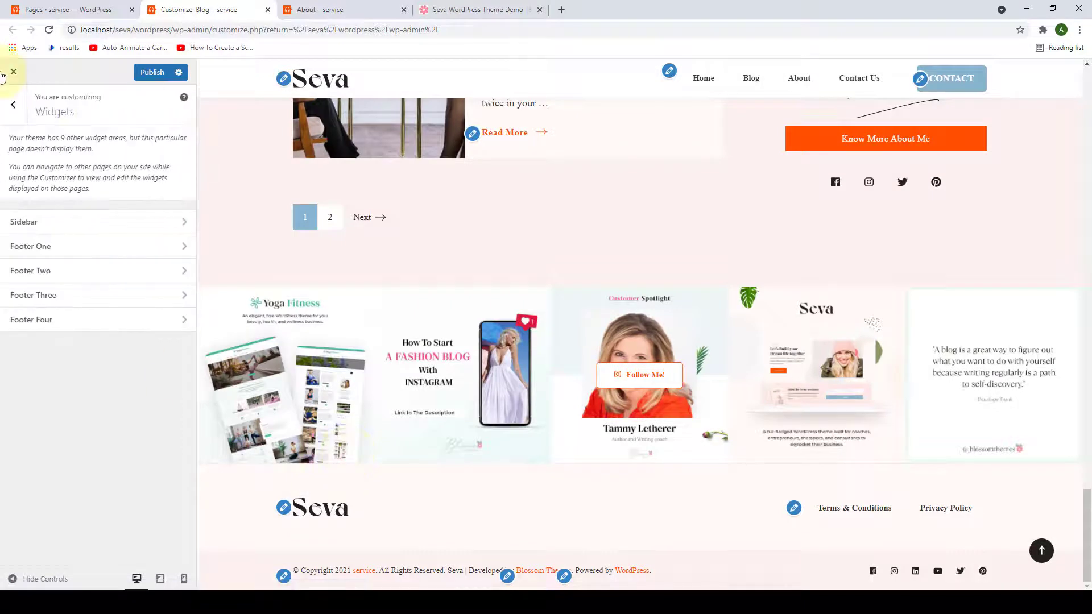
left_click(14, 106)
scroll(63, 433, "down", 1)
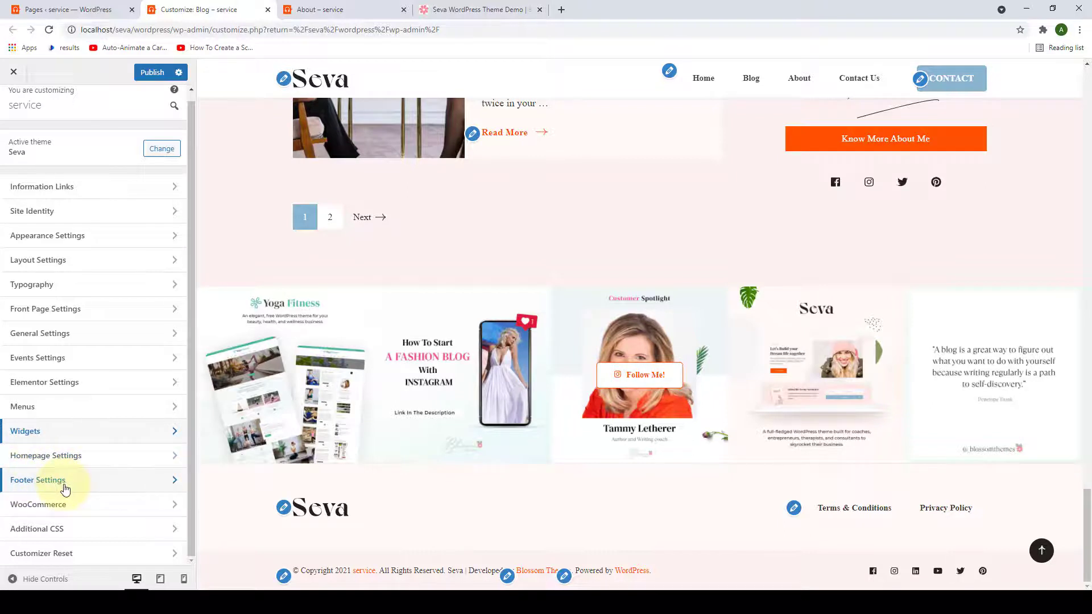
In Footer Settings, paste the current copyright line and delete its hard-coded year and site name.
left_click(65, 488)
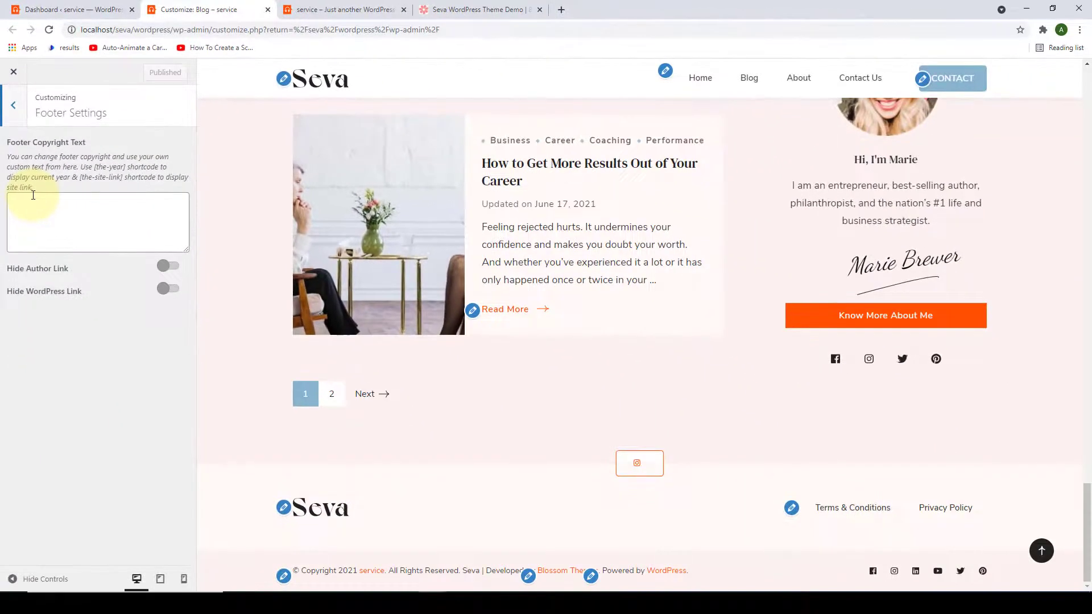
left_click_drag(479, 572, 295, 570)
key("ctrl+c")
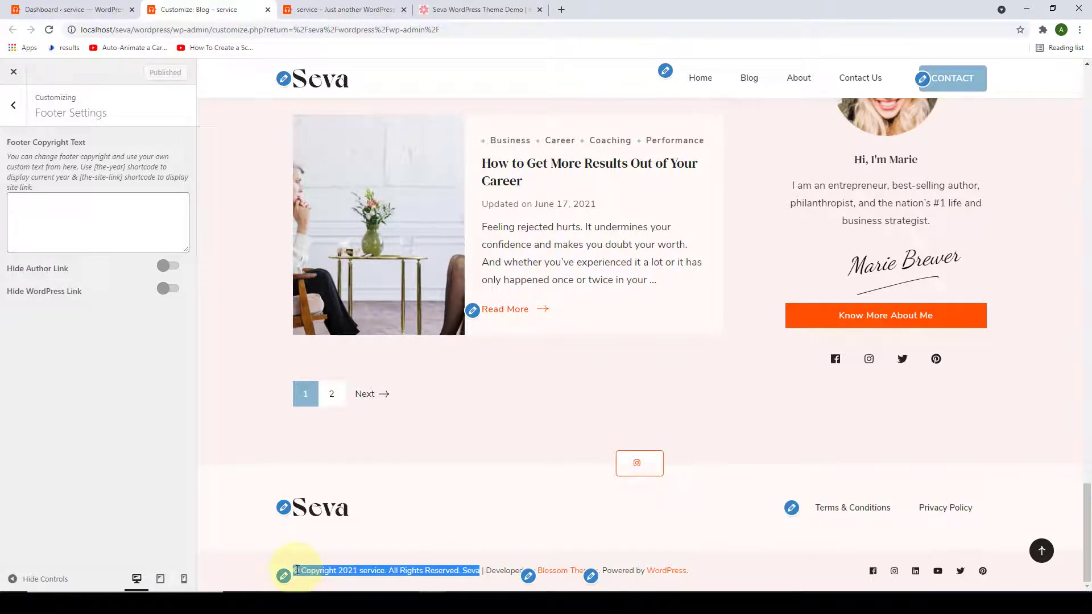
left_click(59, 220)
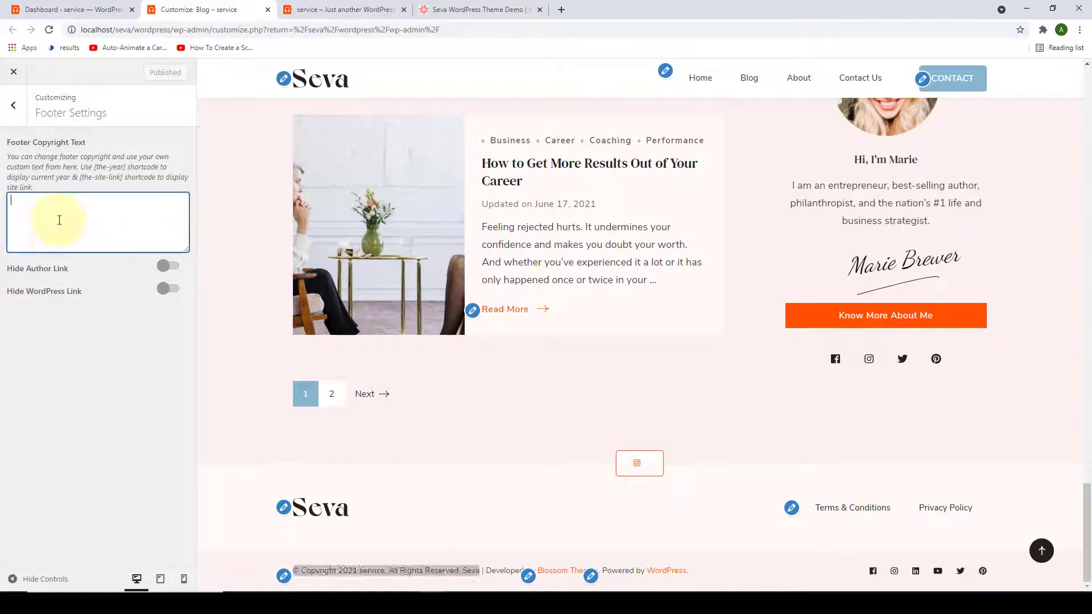
key("ctrl+v")
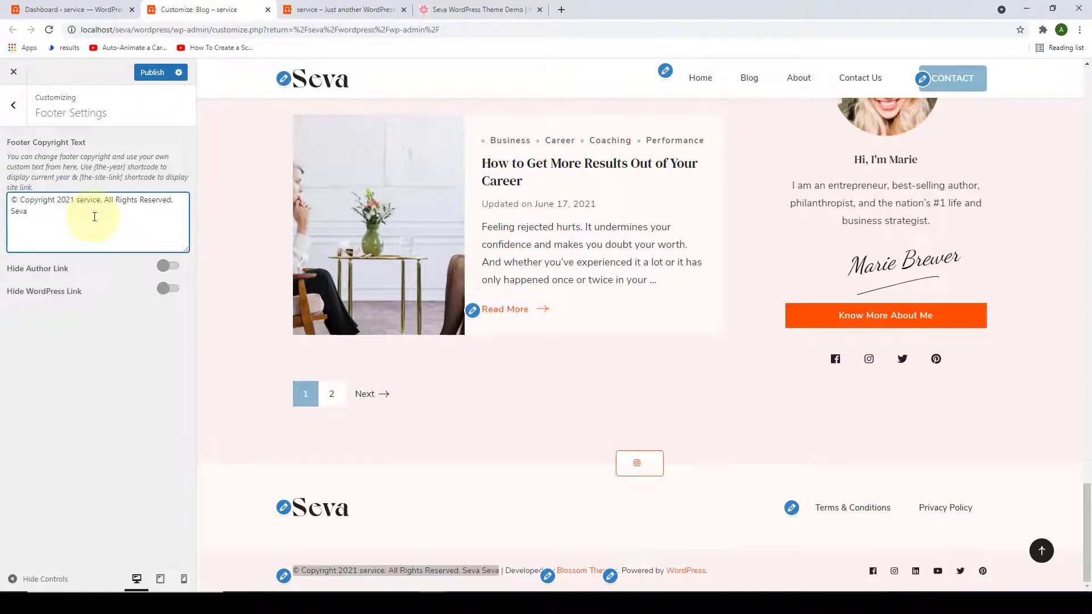
left_click_drag(101, 200, 57, 200)
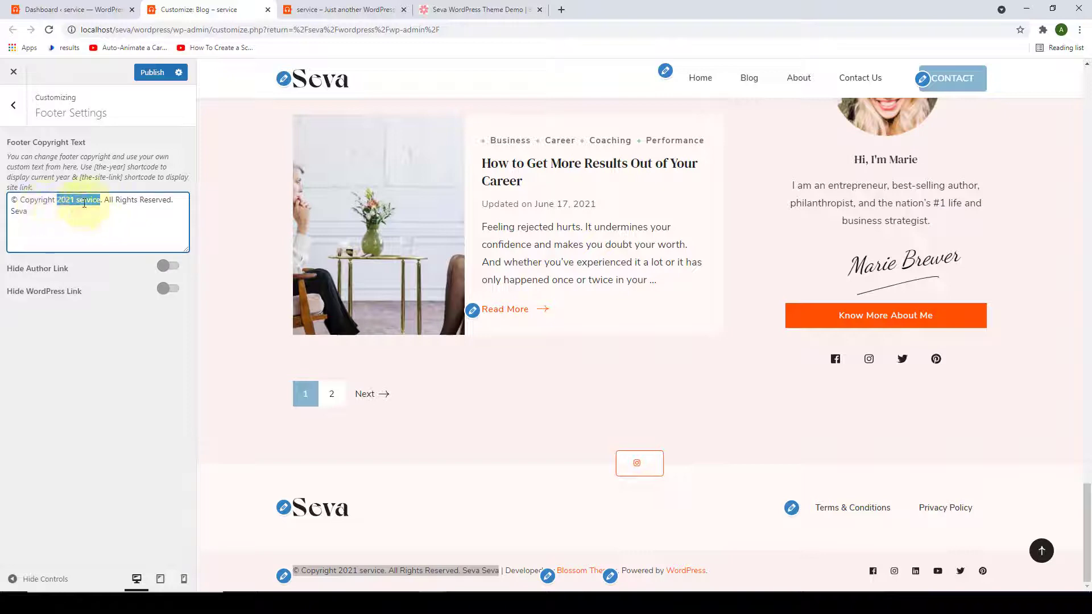
key("BackSpace")
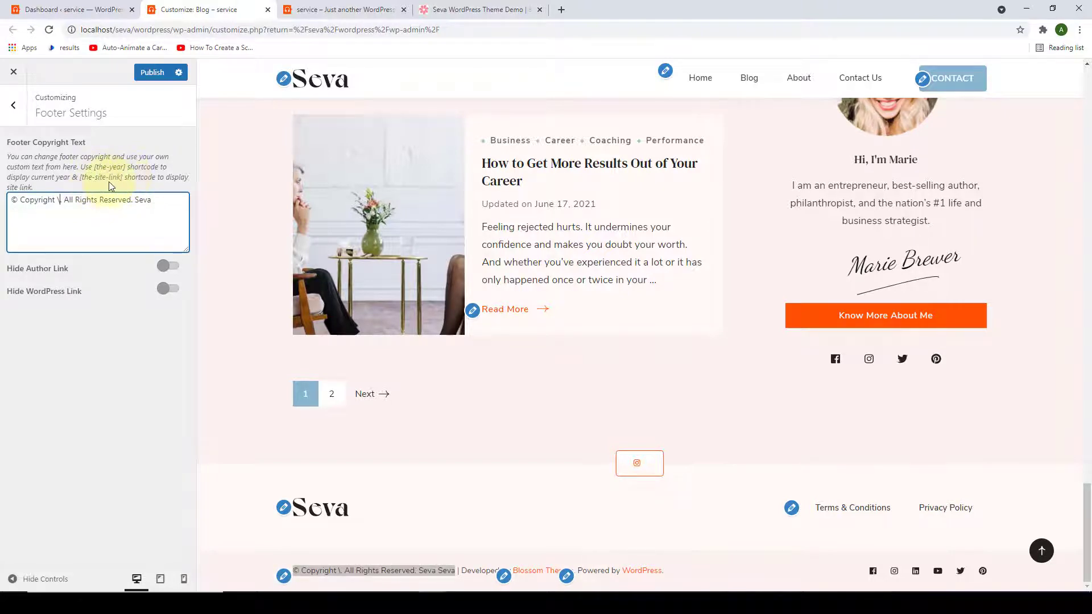
key("BackSpace")
Insert the [the-year] and [the-site-link] shortcodes after 'Copyright'.
left_click_drag(126, 167, 96, 169)
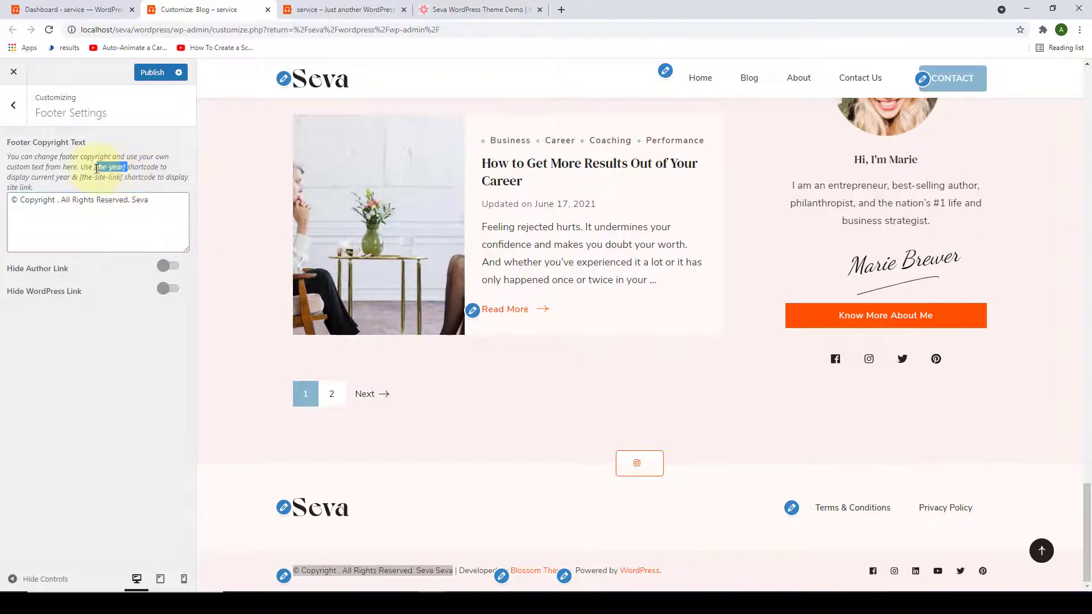
right_click(111, 167)
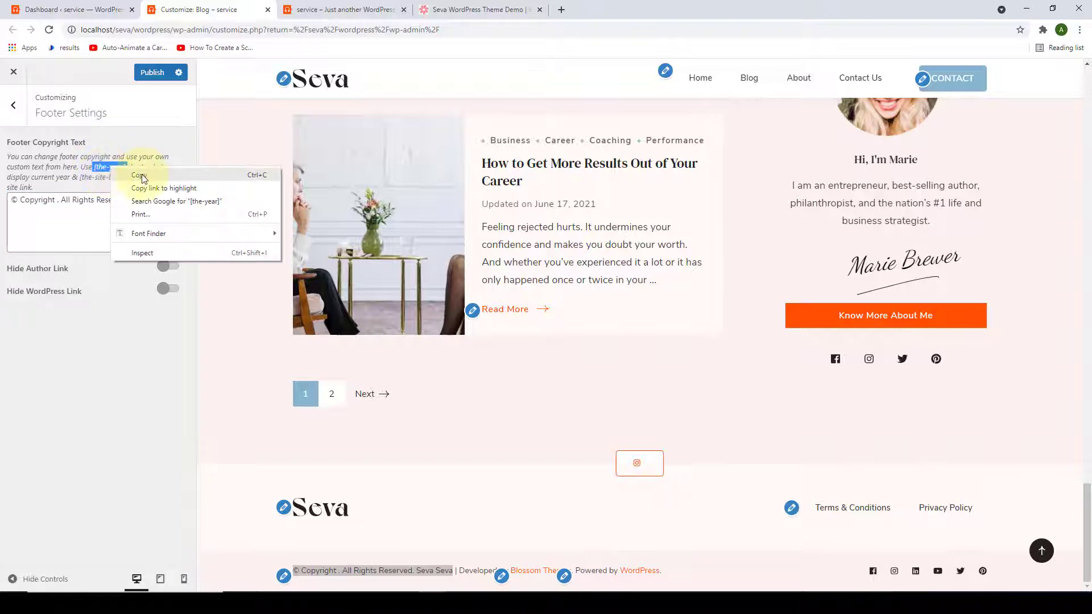
left_click(130, 172)
right_click(54, 202)
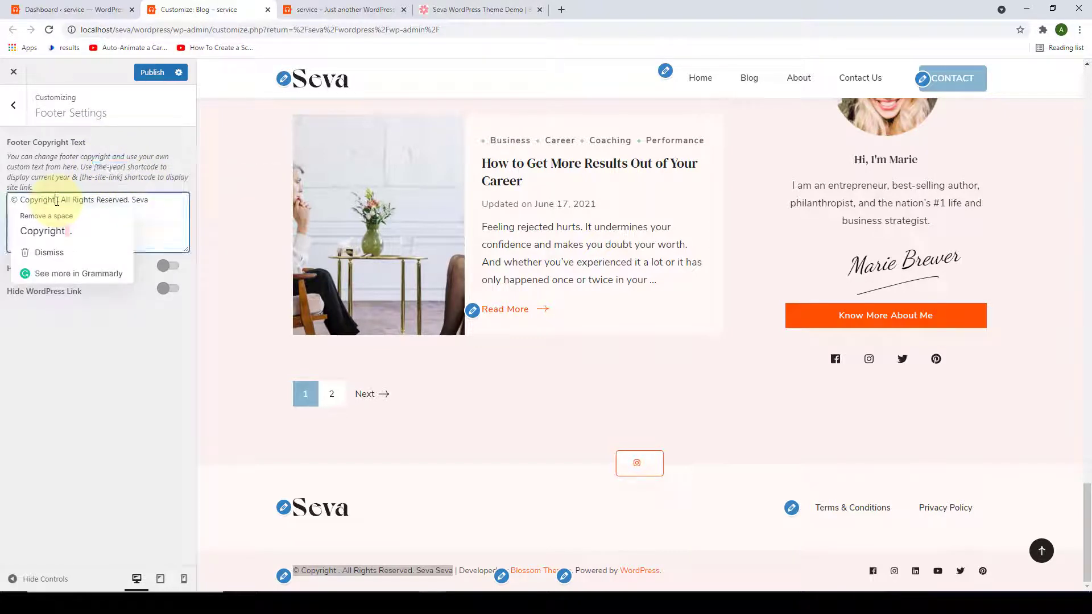
key("ctrl+v")
left_click_drag(122, 178, 86, 179)
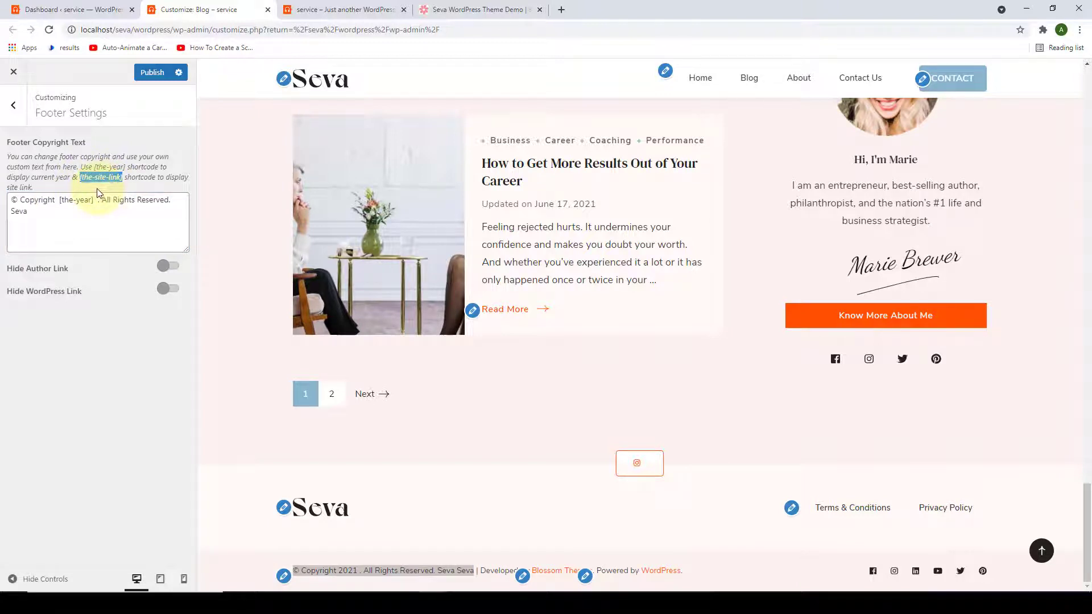
left_click(96, 201)
key("ctrl+v")
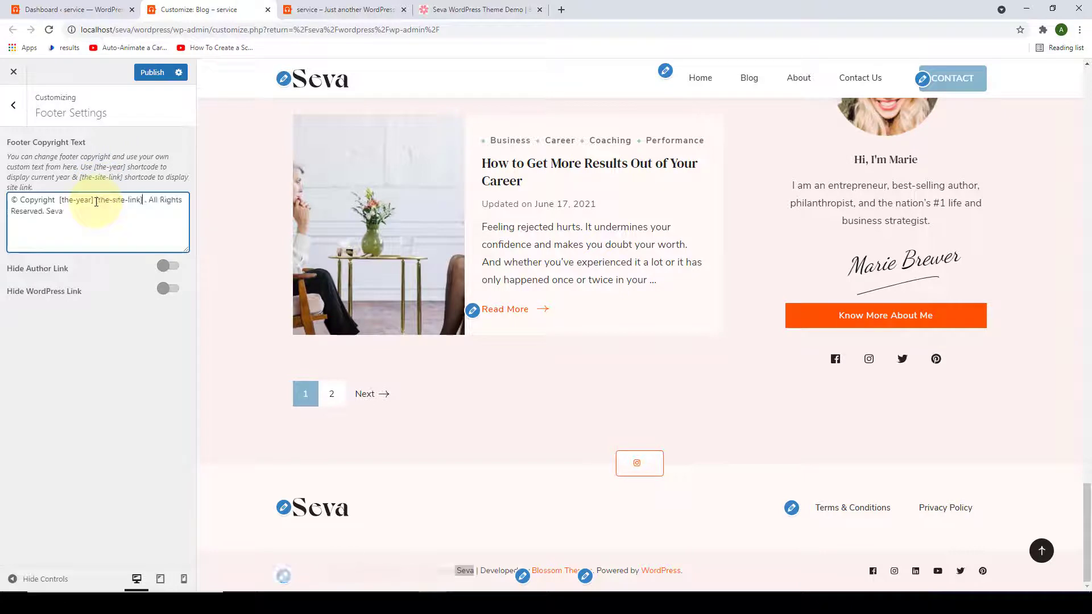
left_click(349, 574)
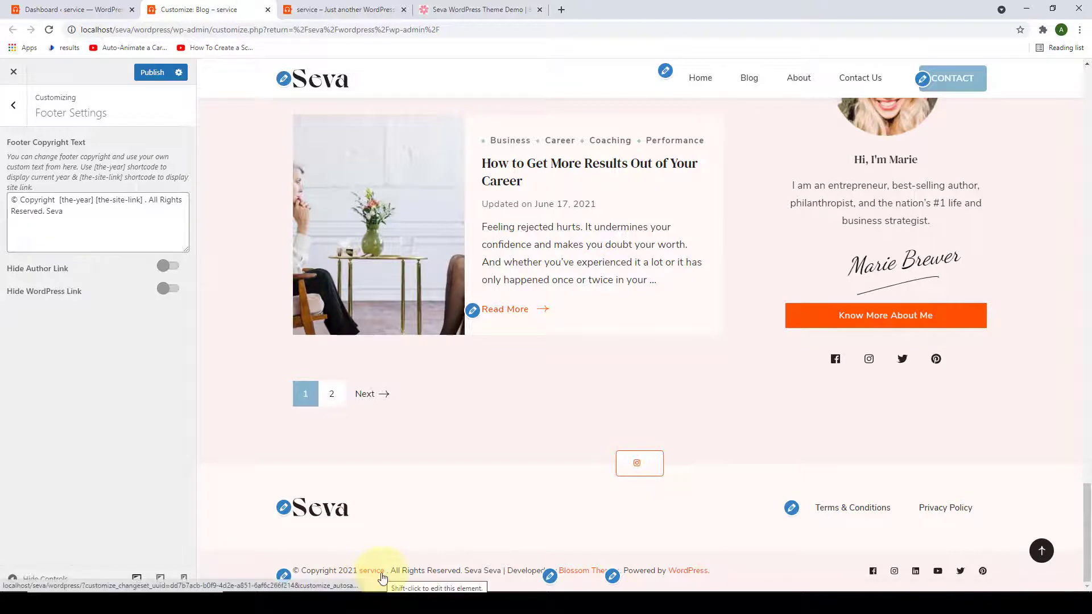
Delete the trailing 'Seva', hide the author and WordPress credit links, and publish.
double_click(49, 212)
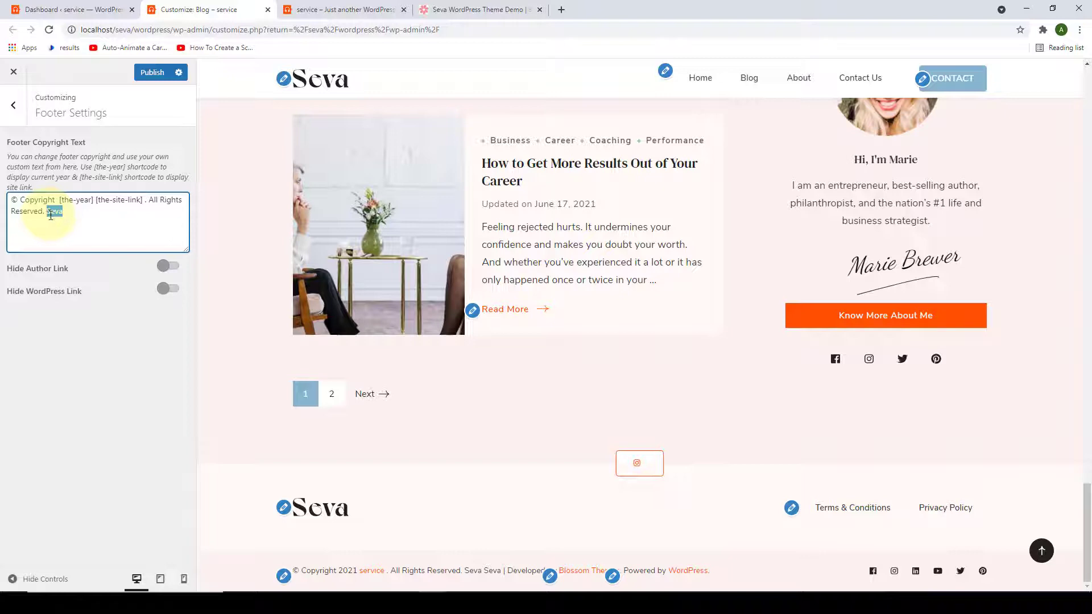
key("BackSpace")
left_click(170, 289)
left_click(168, 267)
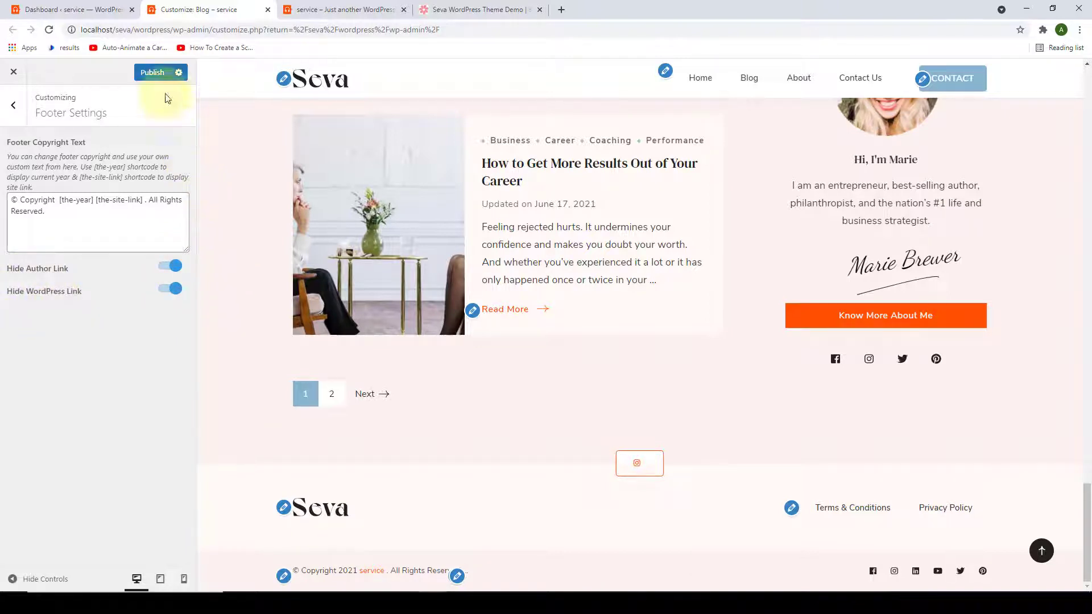
left_click(152, 73)
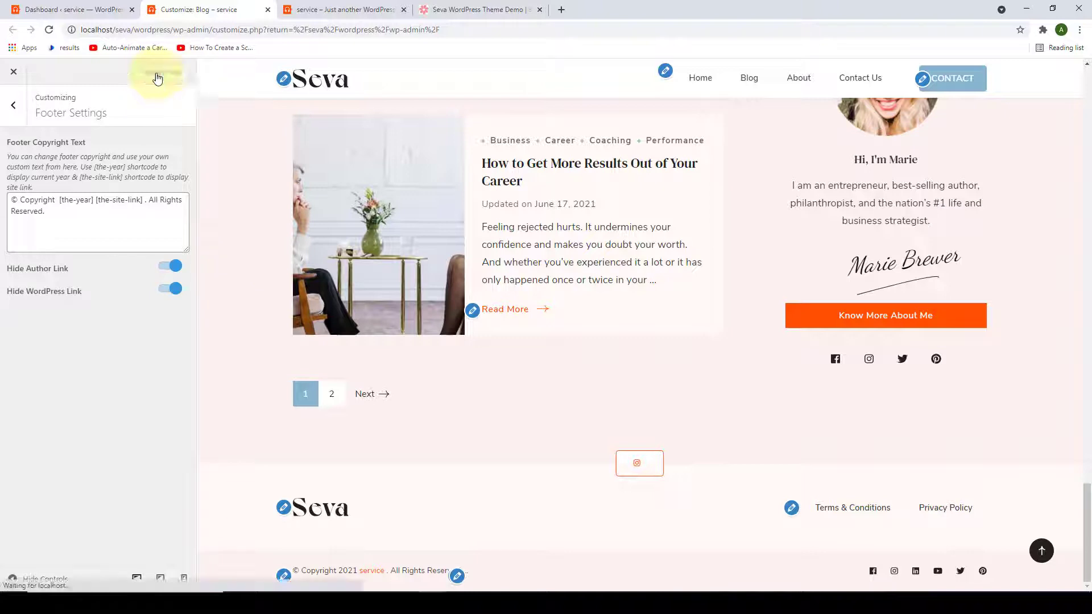
left_click(14, 110)
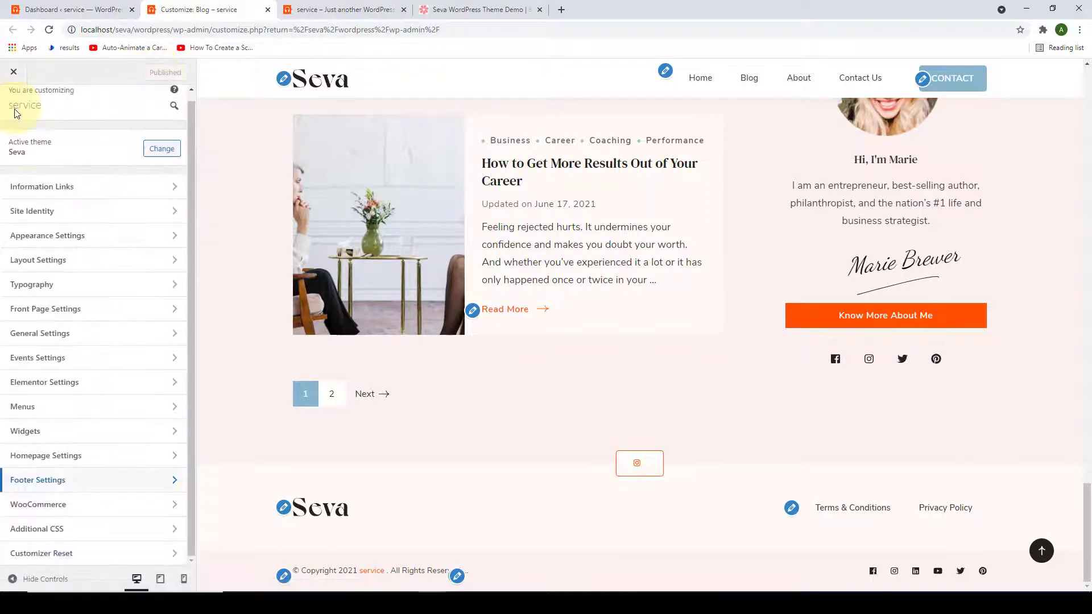
Glance through the WooCommerce and Additional CSS sections, then open Customizer Reset with its irreversibility warning.
left_click(91, 506)
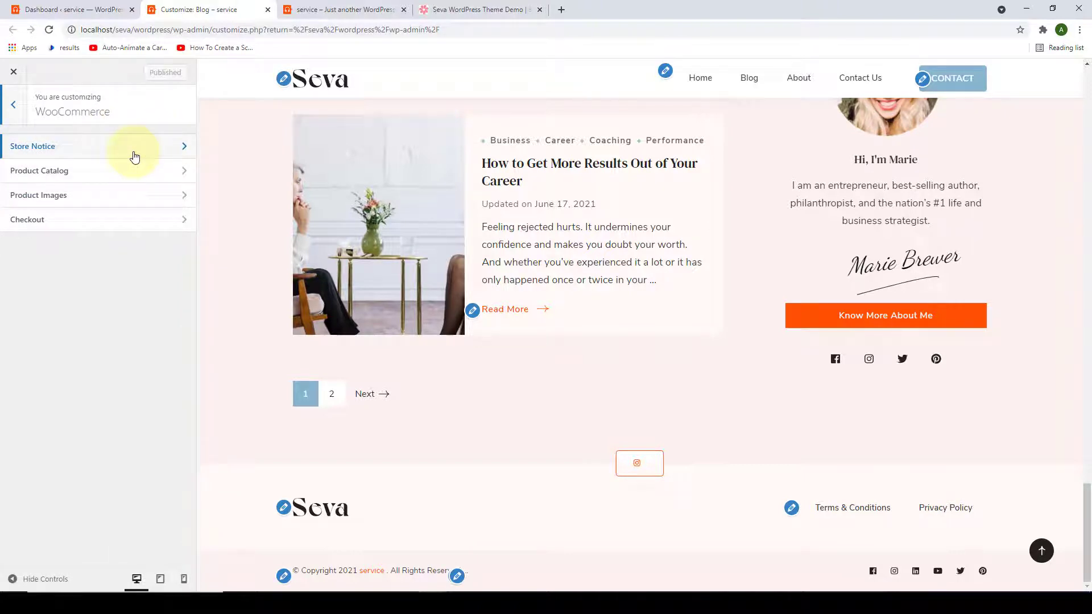
left_click(21, 121)
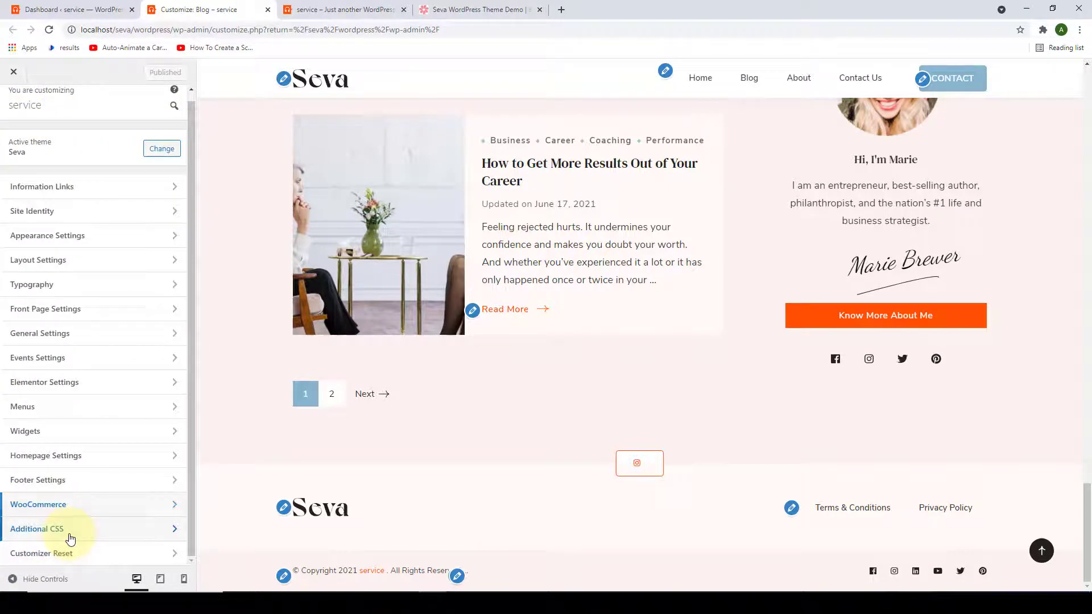
left_click(70, 538)
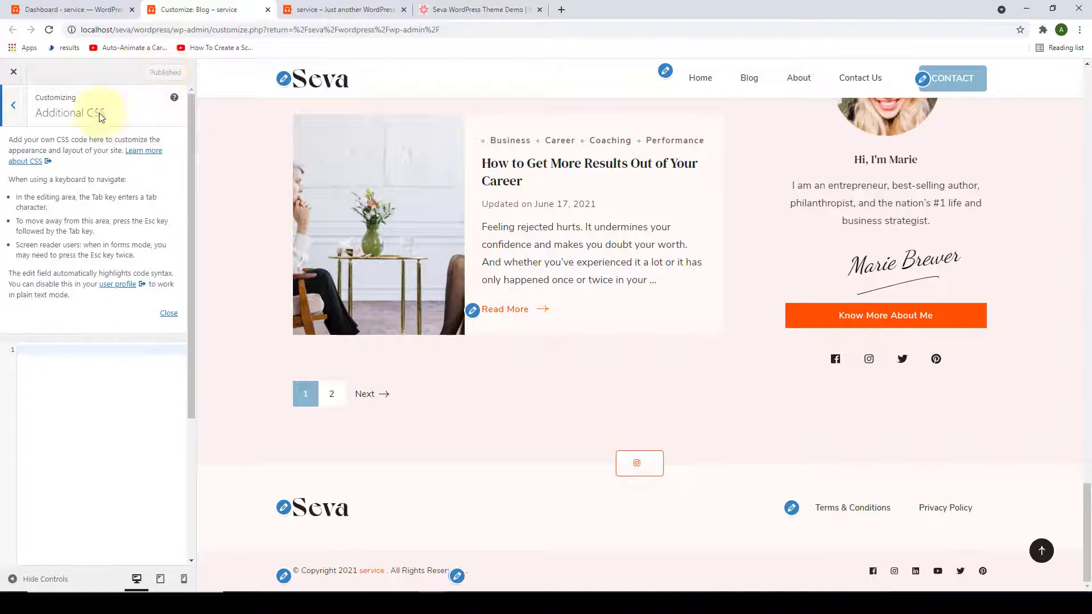
left_click(13, 106)
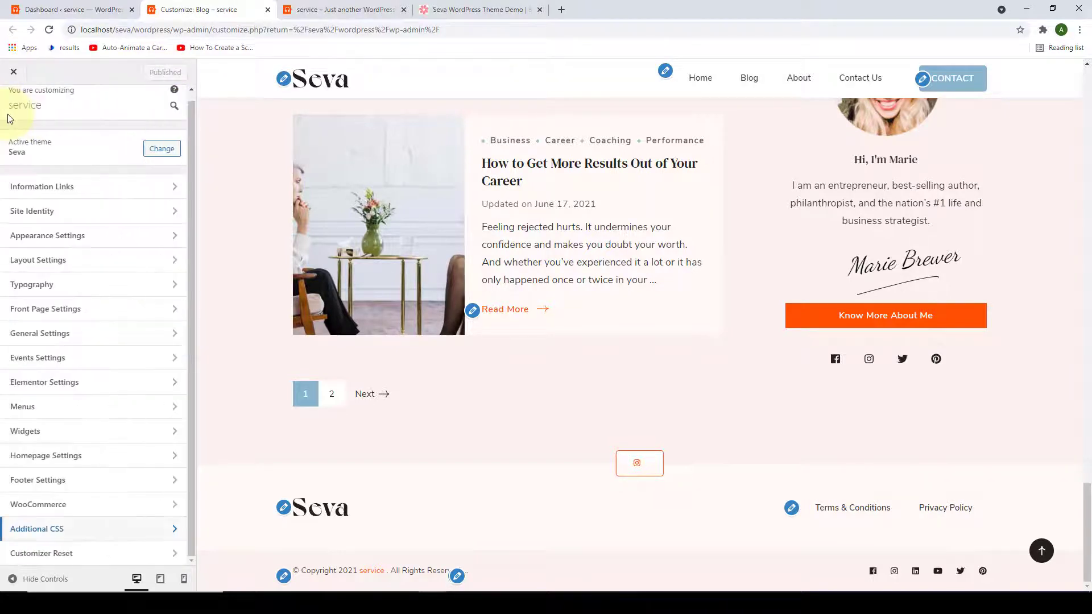
left_click(95, 555)
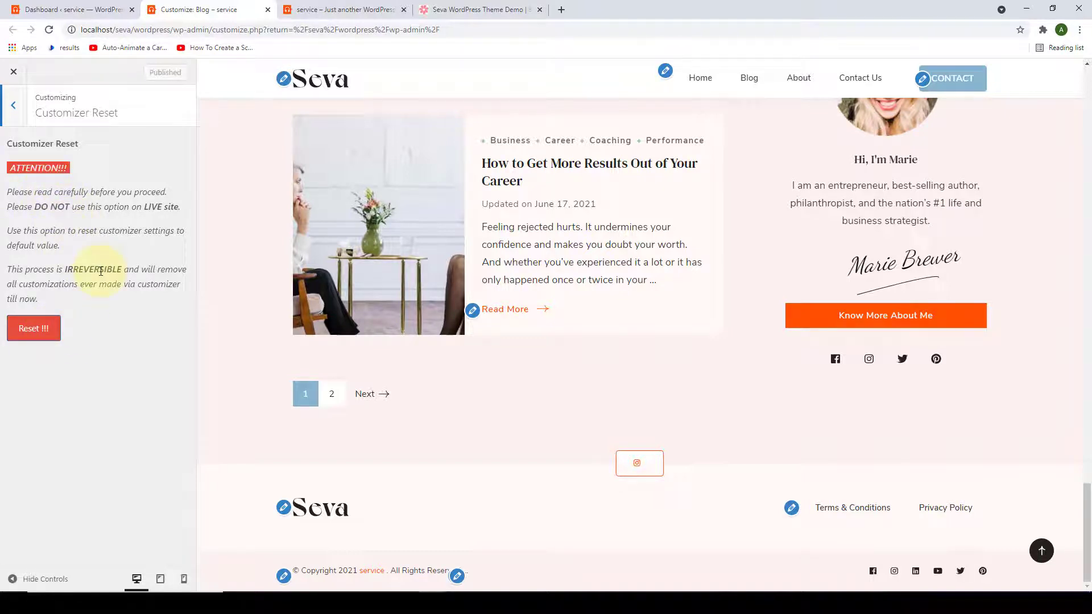
Start a customizer reset, answer NO to cancel it, and return to the sections list.
left_click(36, 330)
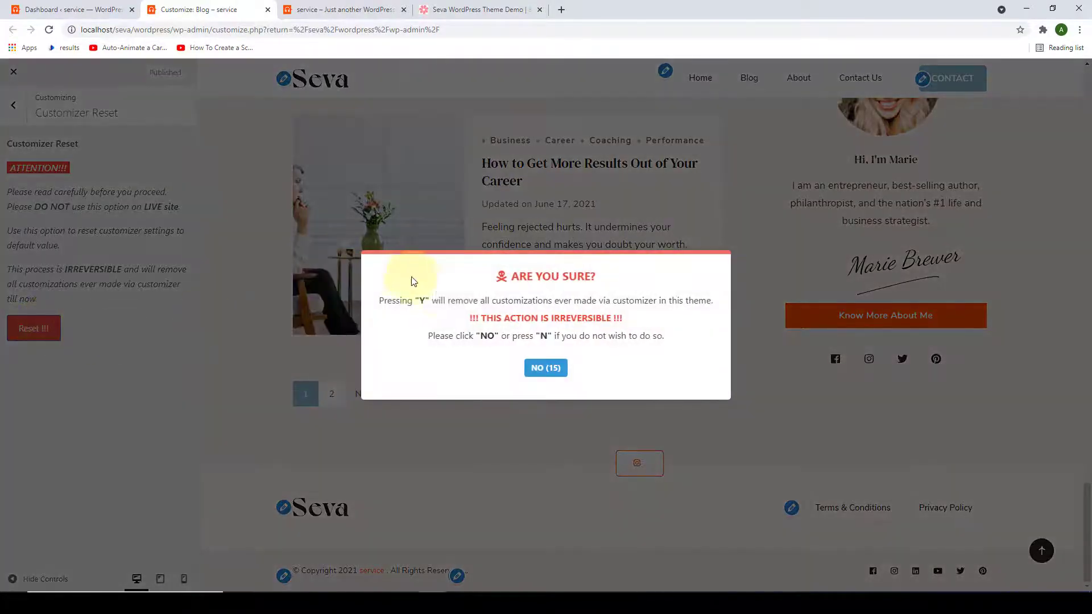
left_click(545, 370)
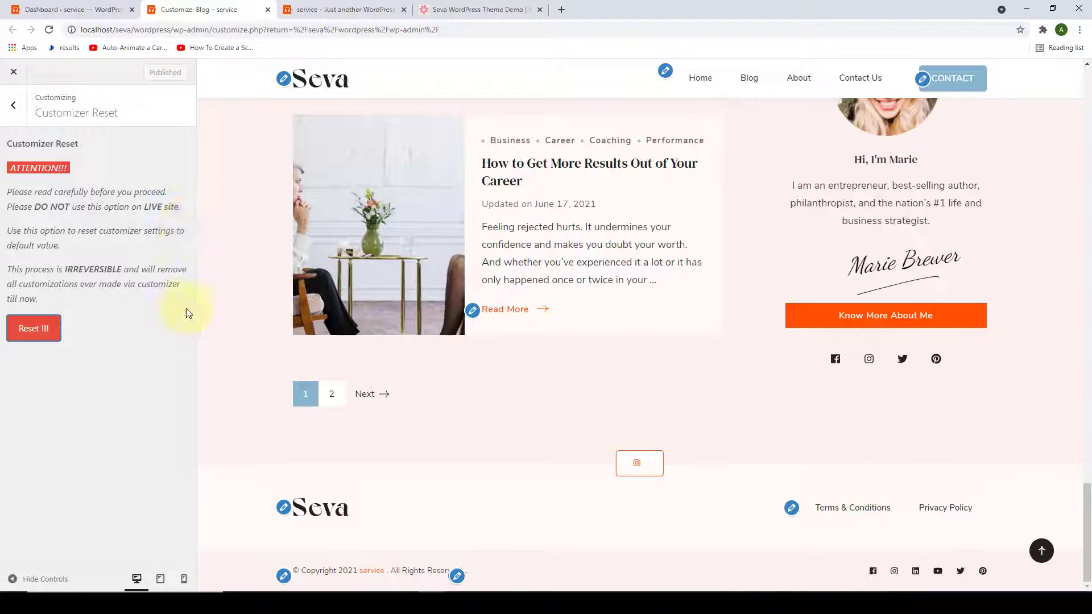
left_click(13, 106)
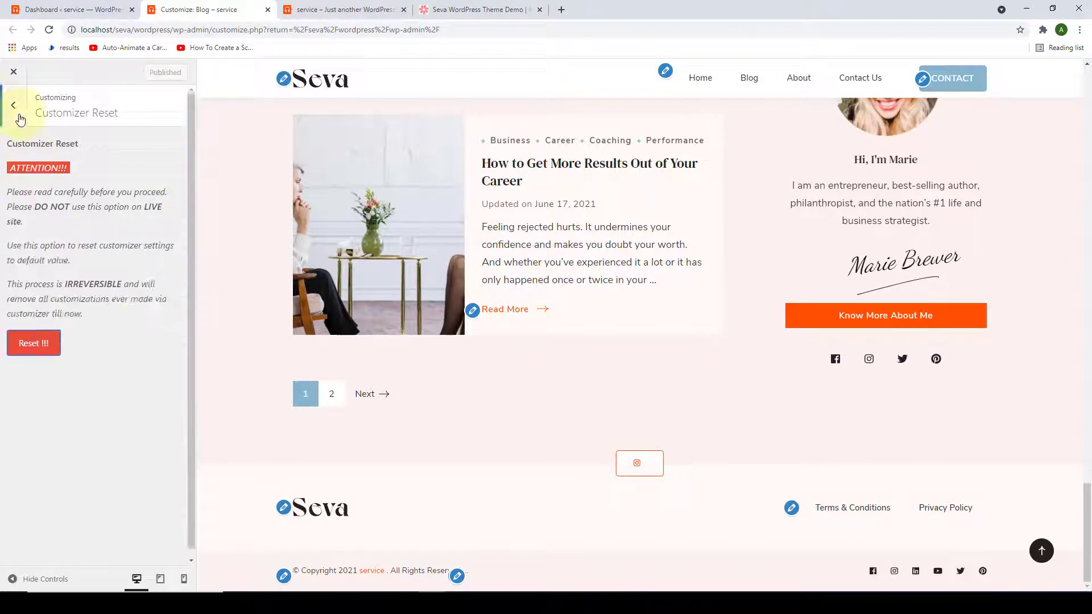
Bring the preview to the top and load the Seva home page via the logo.
left_click(1041, 551)
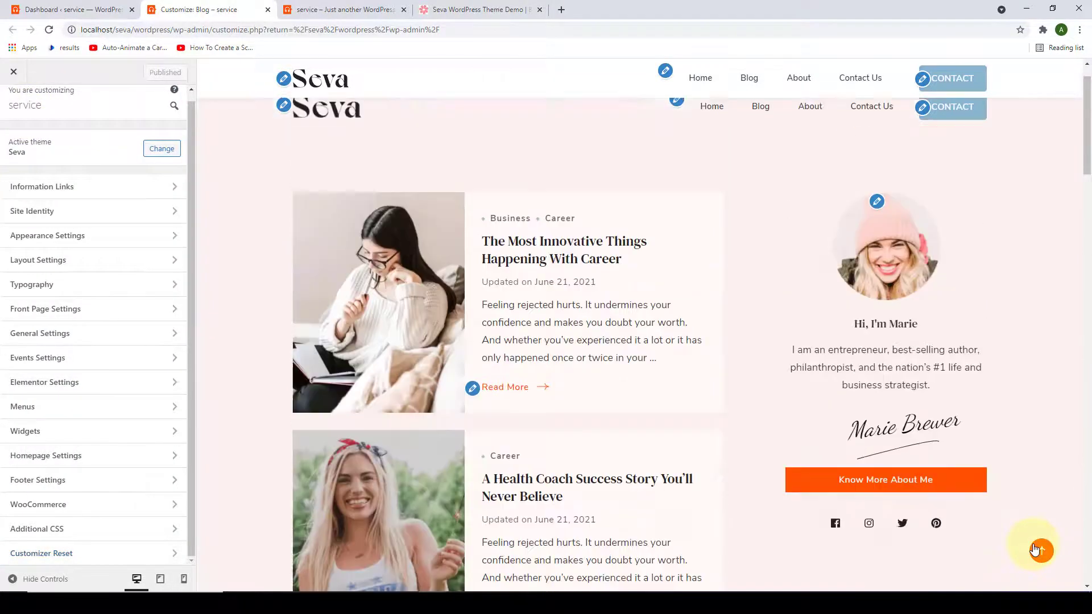
left_click(305, 163)
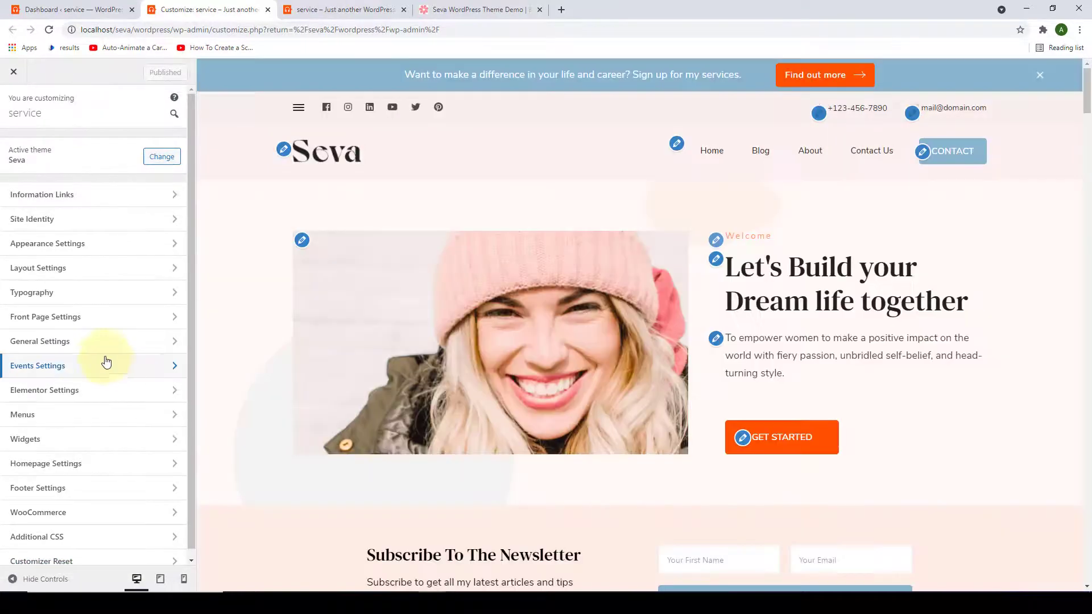
scroll(112, 374, "up", 1)
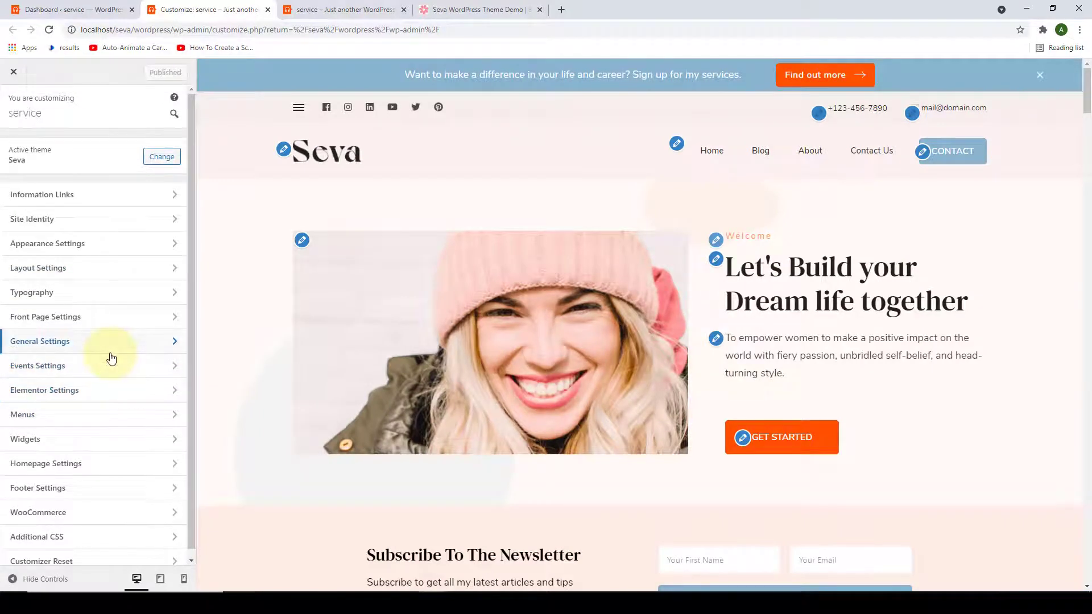
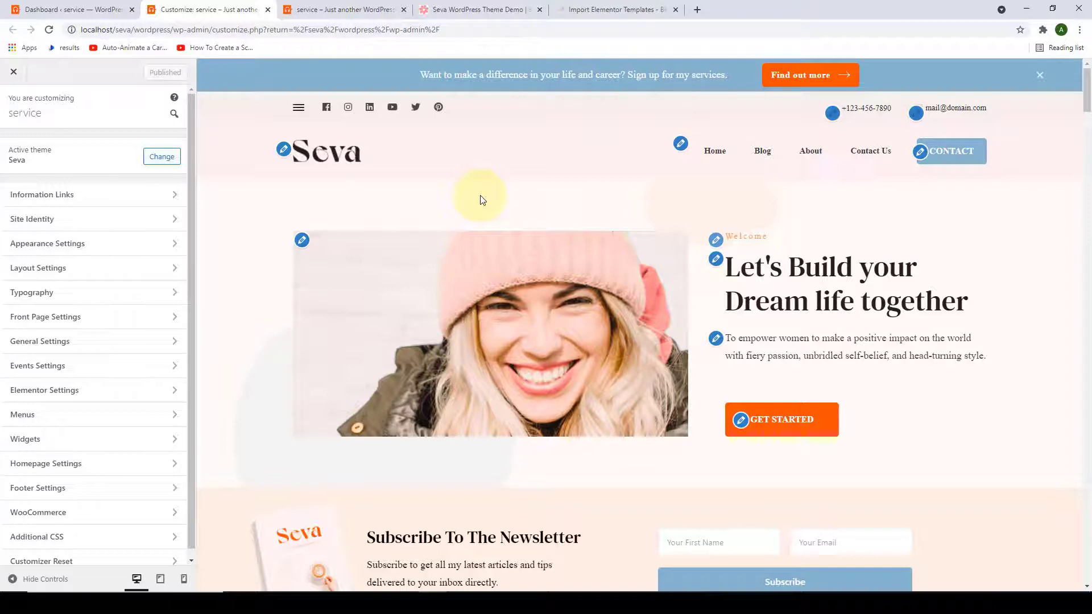
Download the Seva Theme Elementor Templates zip from Step 1 of the Import Elementor Templates docs.
left_click(617, 9)
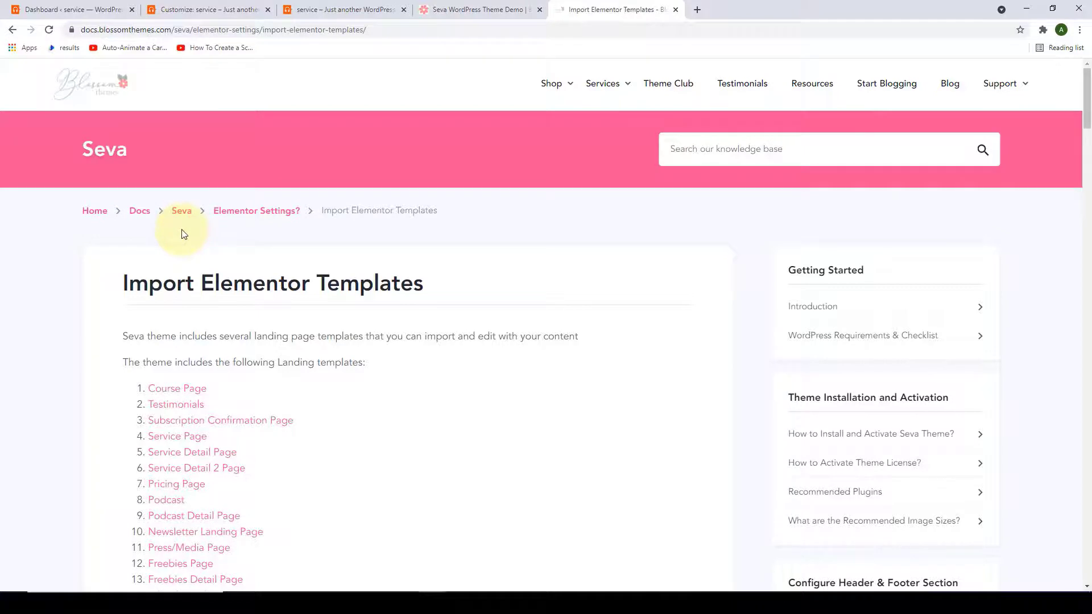
scroll(336, 237, "down", 4)
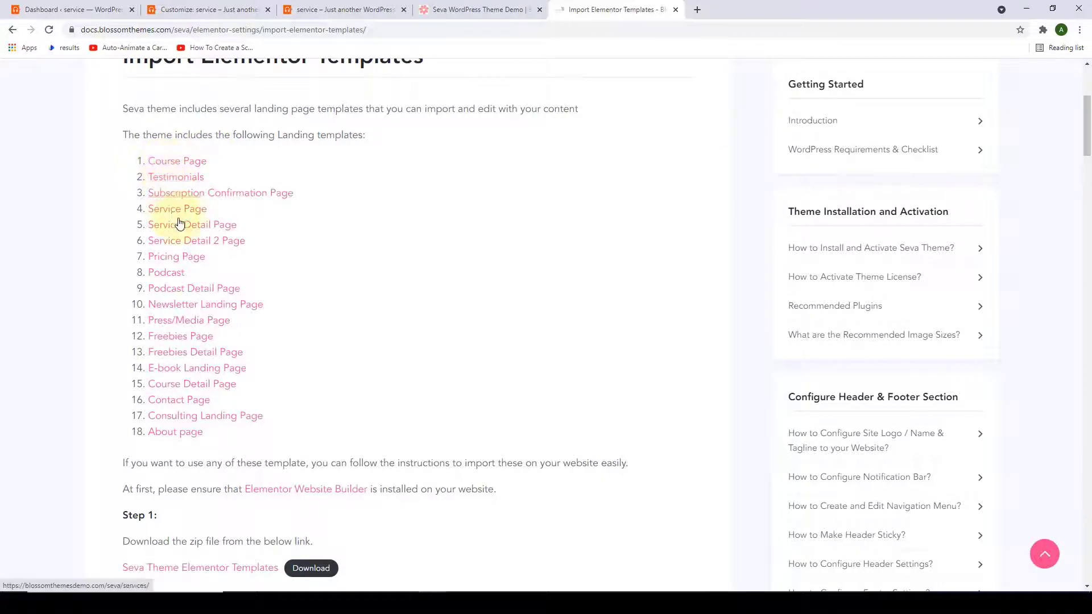
scroll(380, 332, "down", 3)
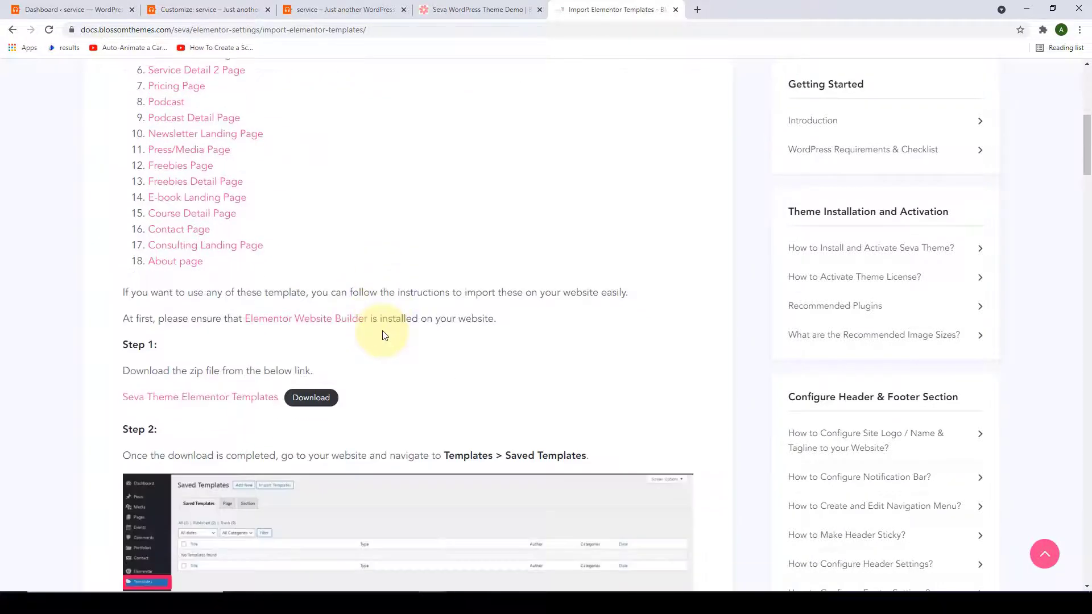
scroll(382, 335, "down", 1)
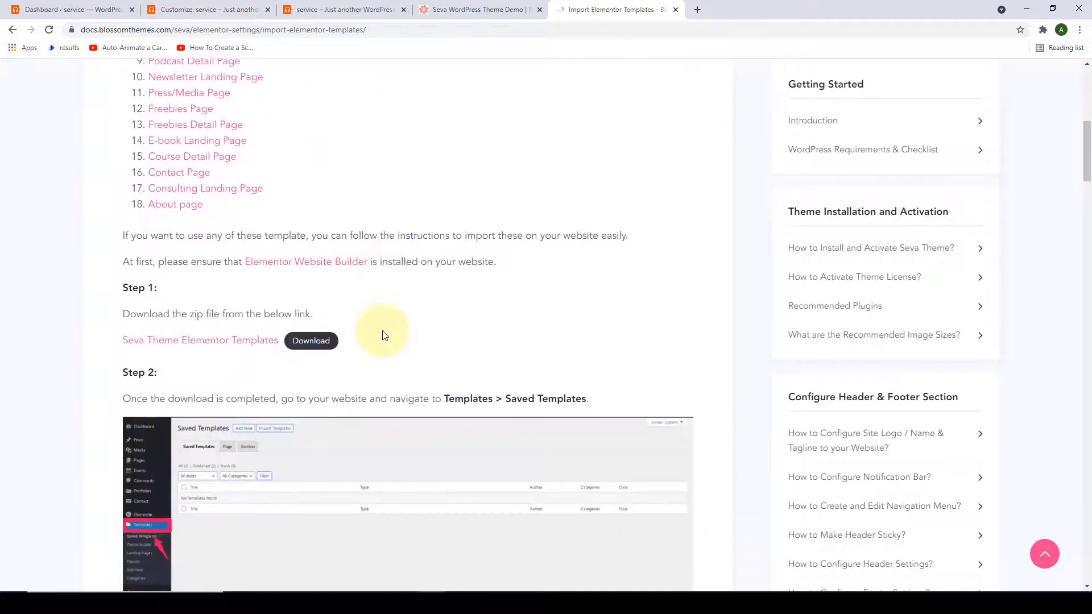
left_click(332, 343)
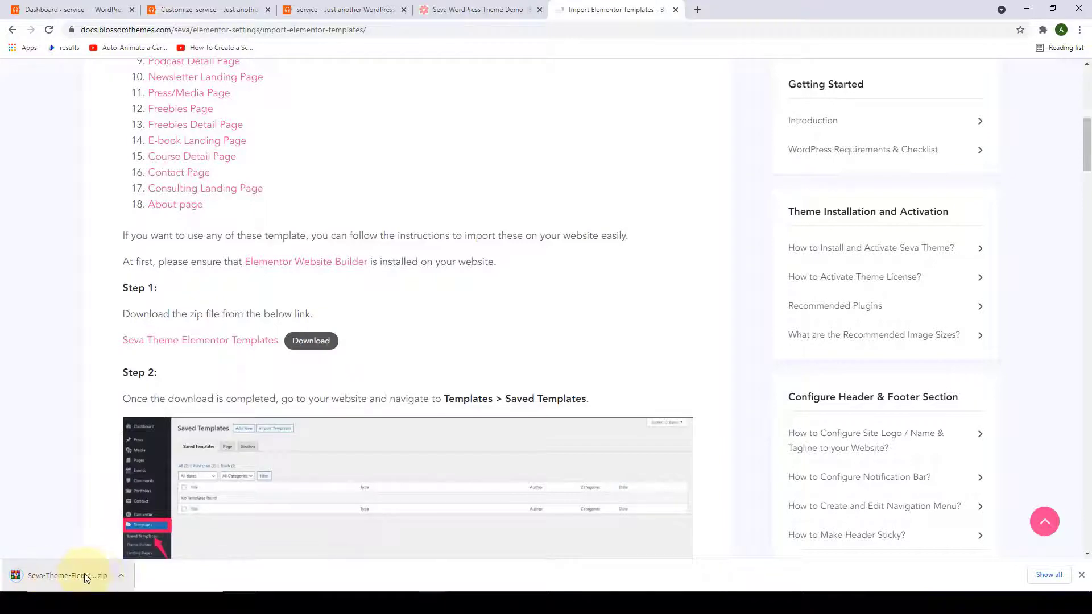
scroll(371, 251, "up", 2)
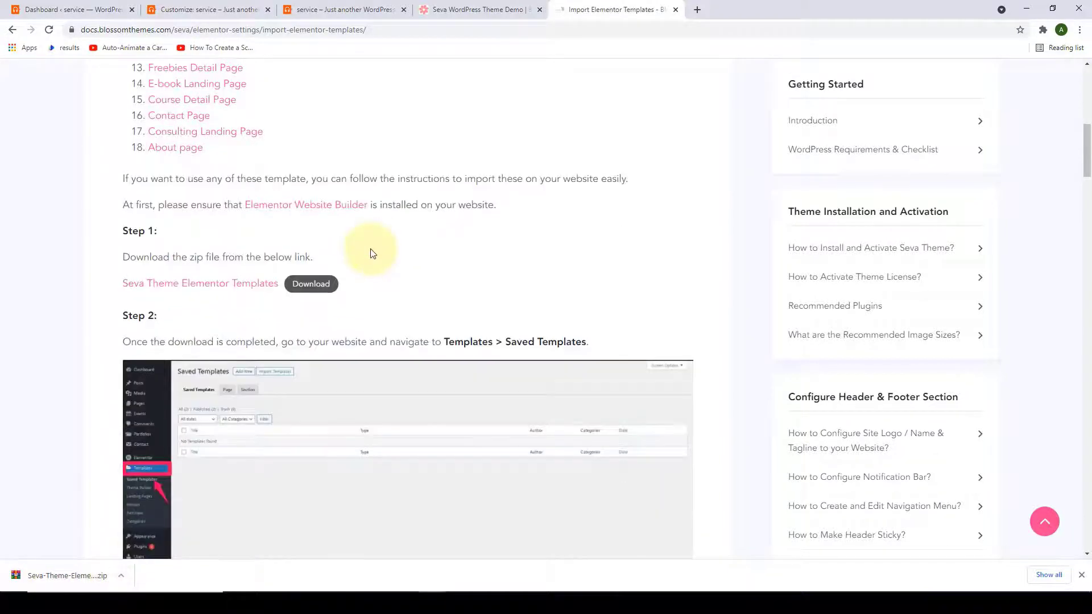
scroll(371, 251, "up", 5)
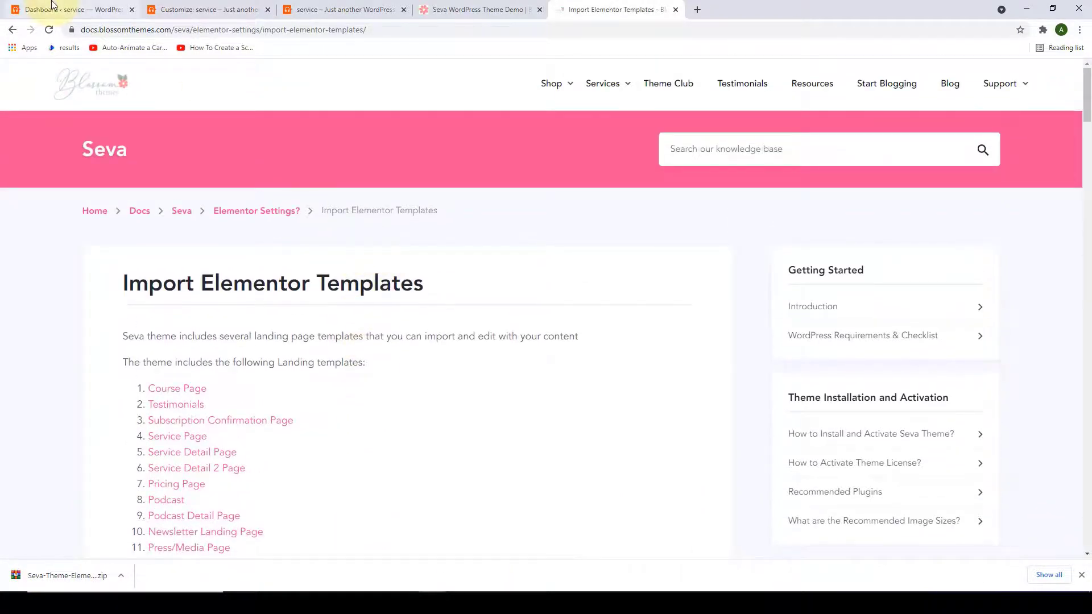
left_click(52, 5)
Import the Seva templates zip in Saved Templates, adding its 18 landing page templates.
mouse_move(22, 375)
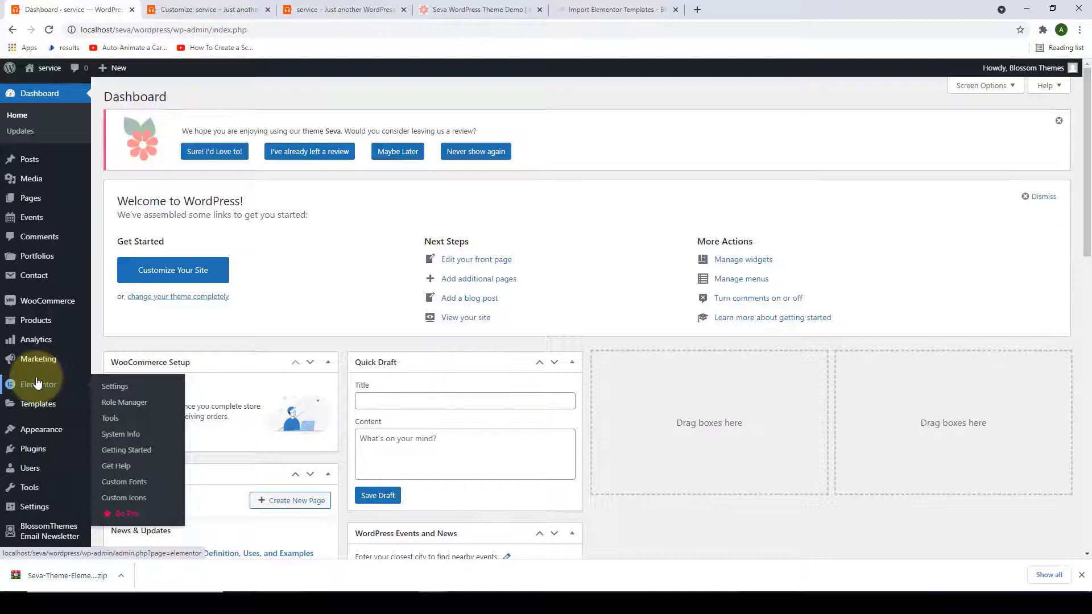
mouse_move(39, 405)
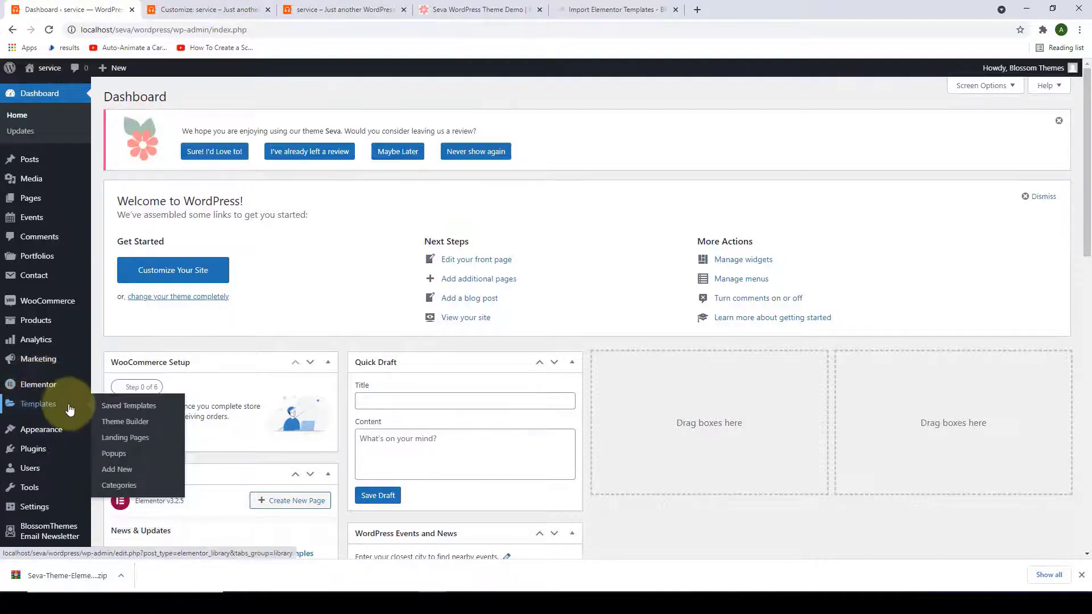
left_click(129, 407)
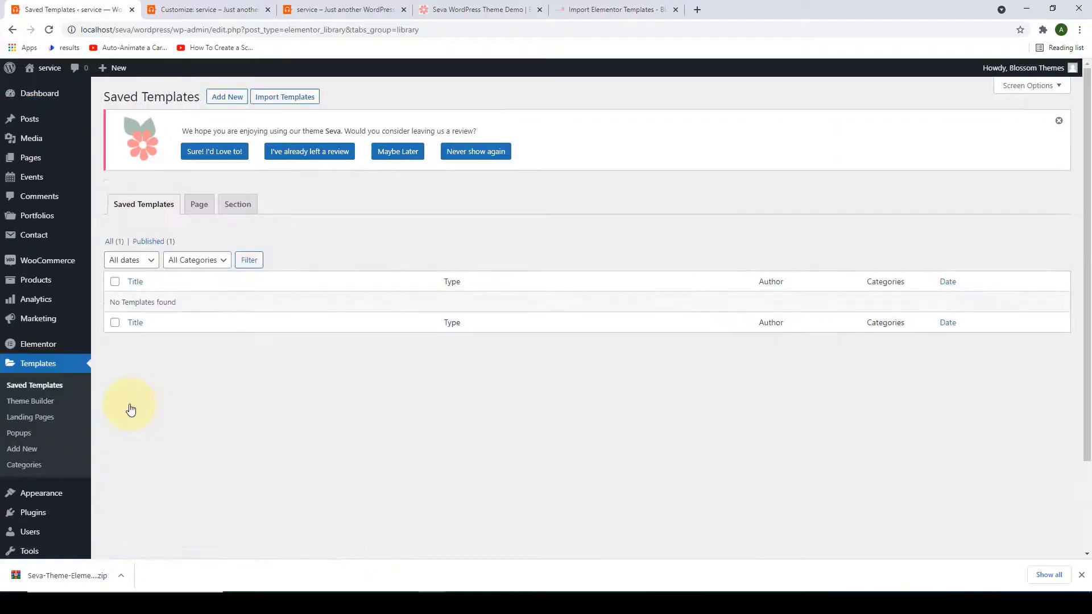
left_click(278, 98)
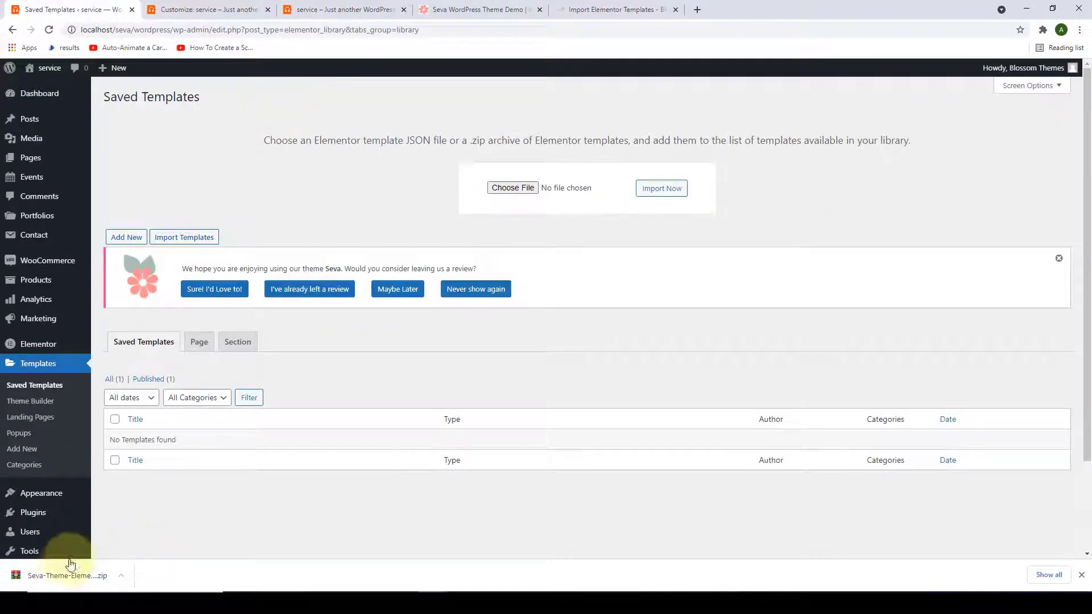
left_click_drag(68, 575, 509, 192)
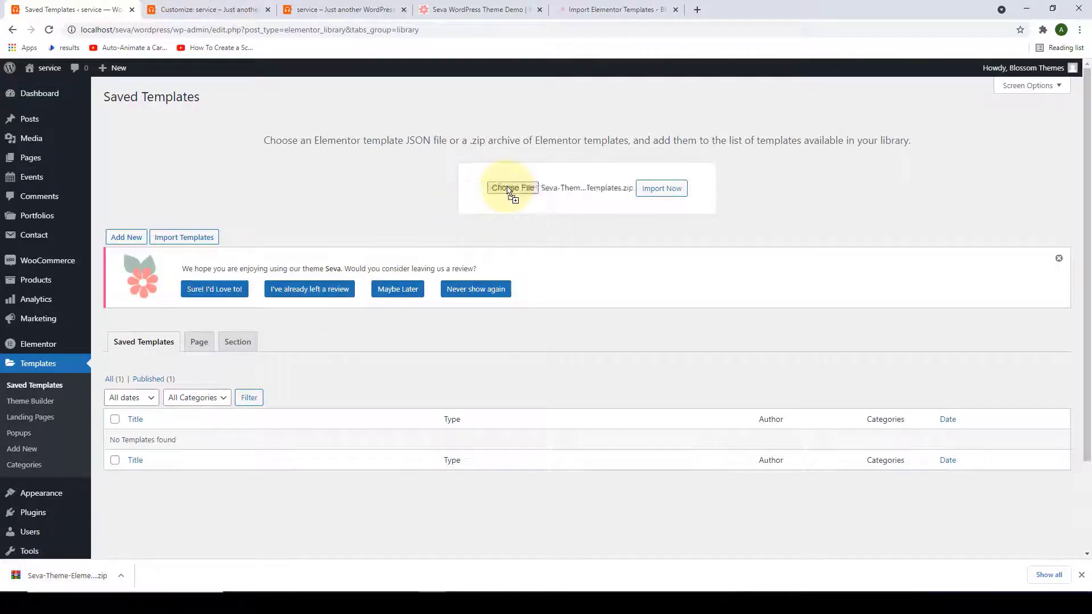
left_click(662, 194)
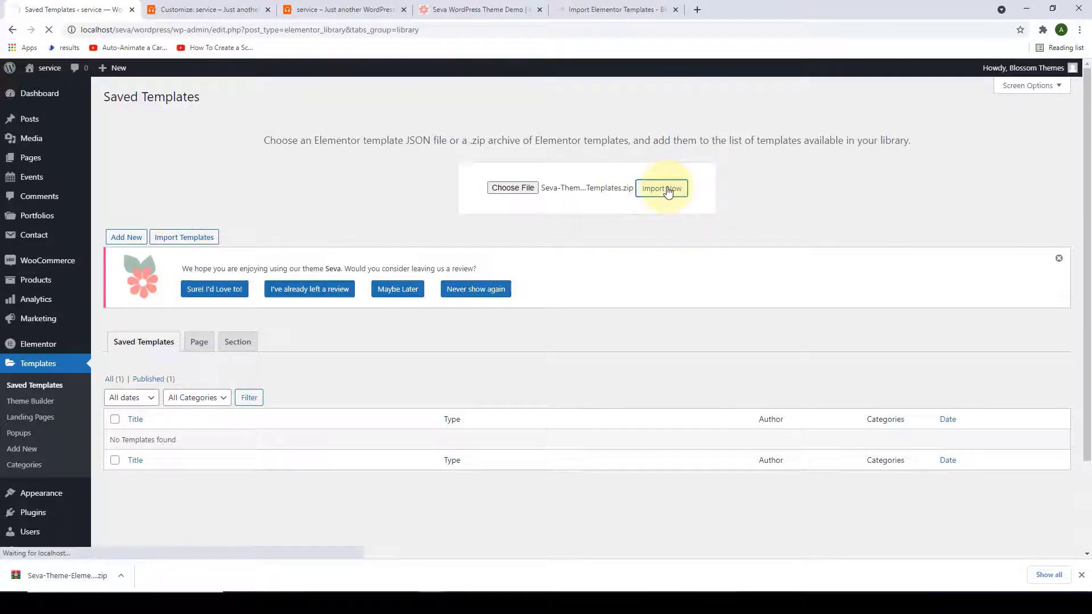
left_click(1082, 575)
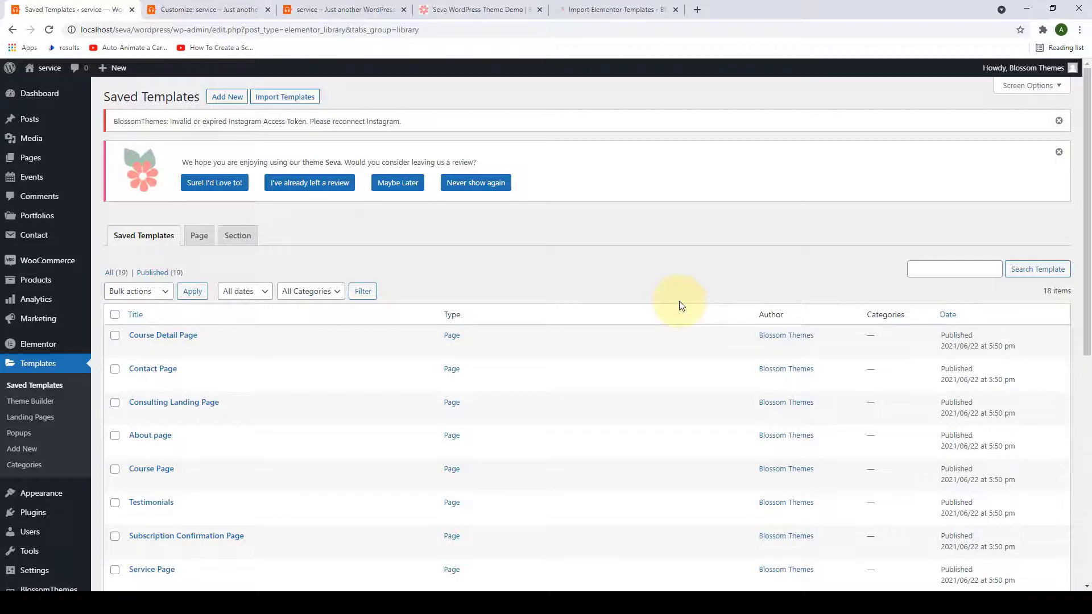
Select all saved templates and bring up bulk editing for them.
scroll(449, 386, "down", 8)
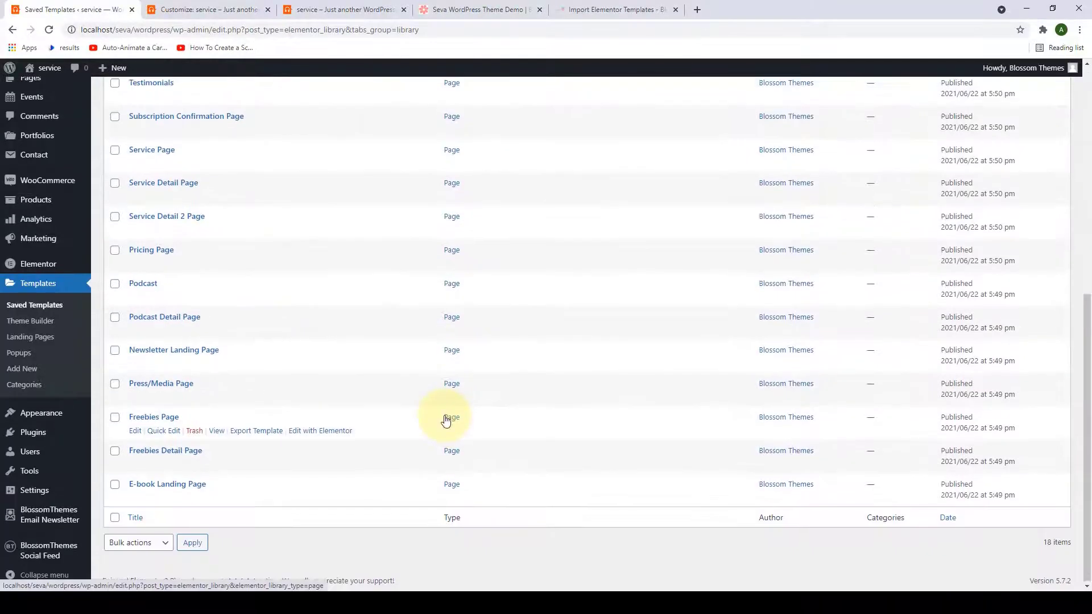
scroll(447, 420, "up", 7)
scroll(447, 419, "up", 2)
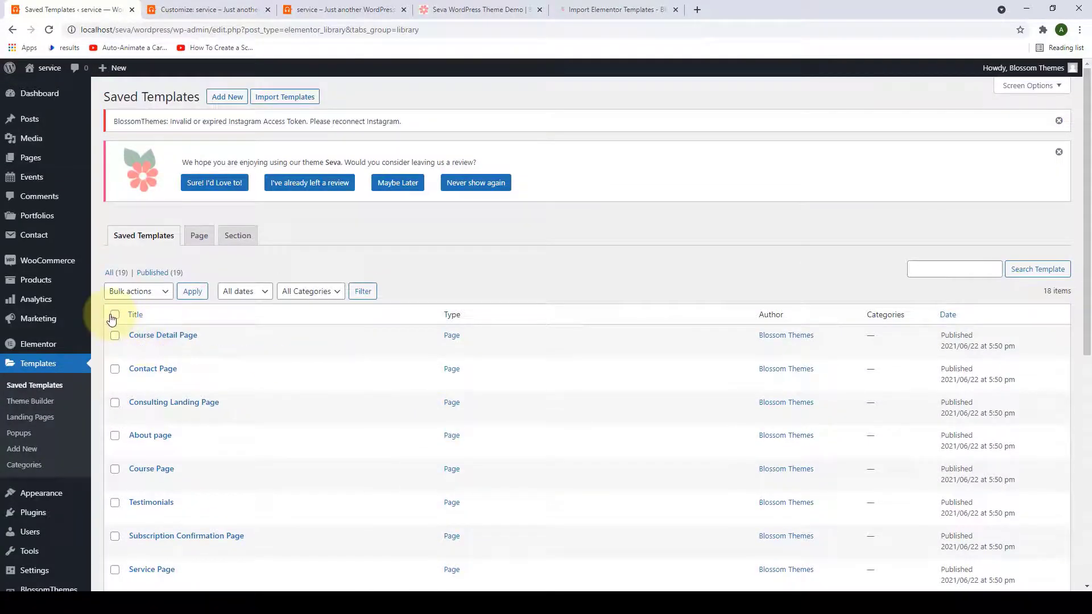
left_click(116, 349)
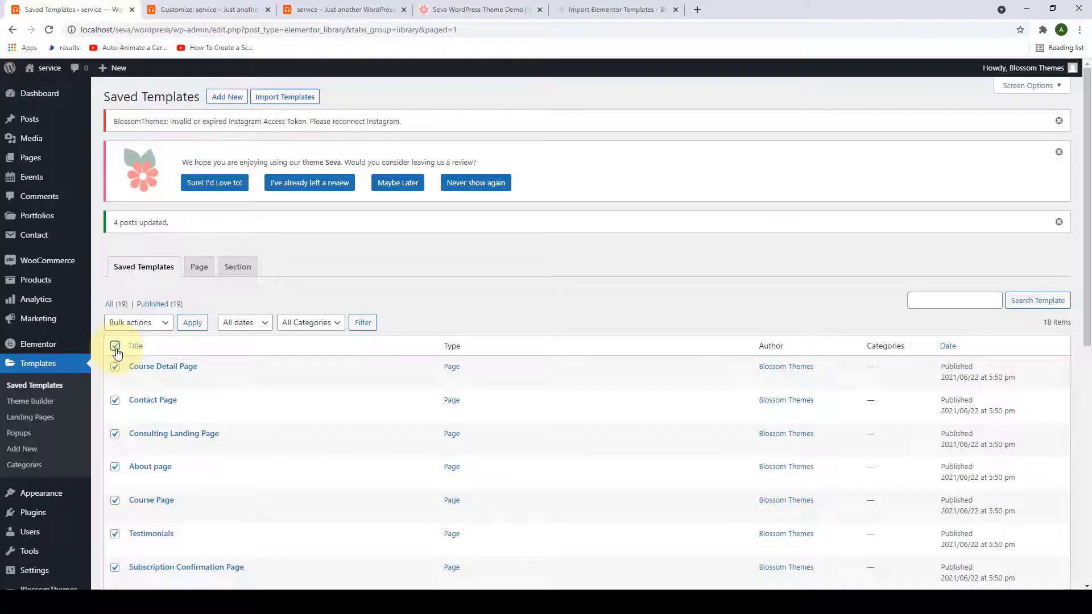
left_click(137, 322)
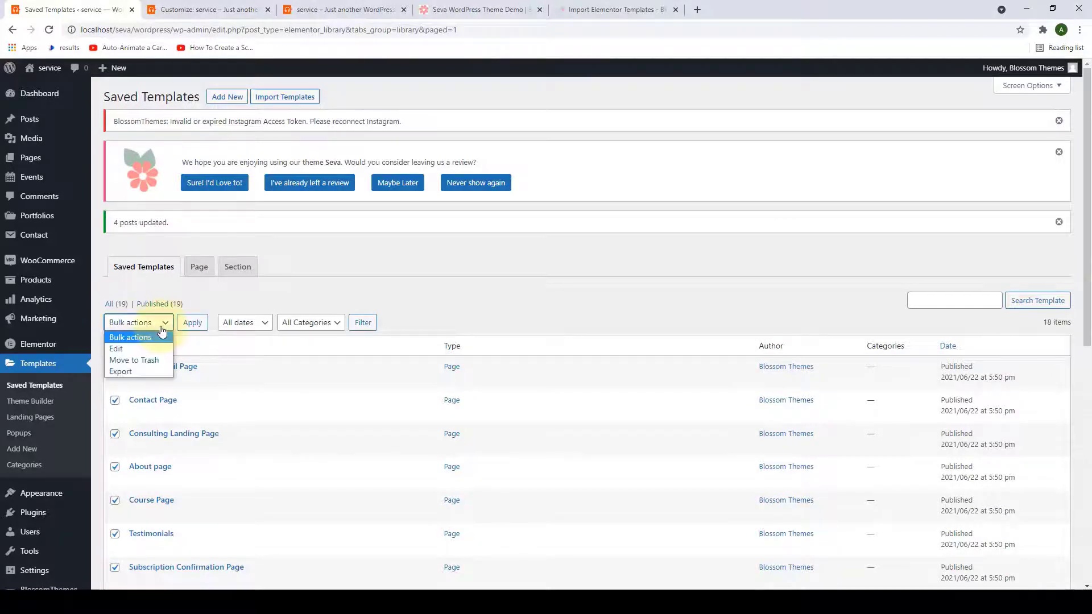
left_click(141, 348)
left_click(191, 323)
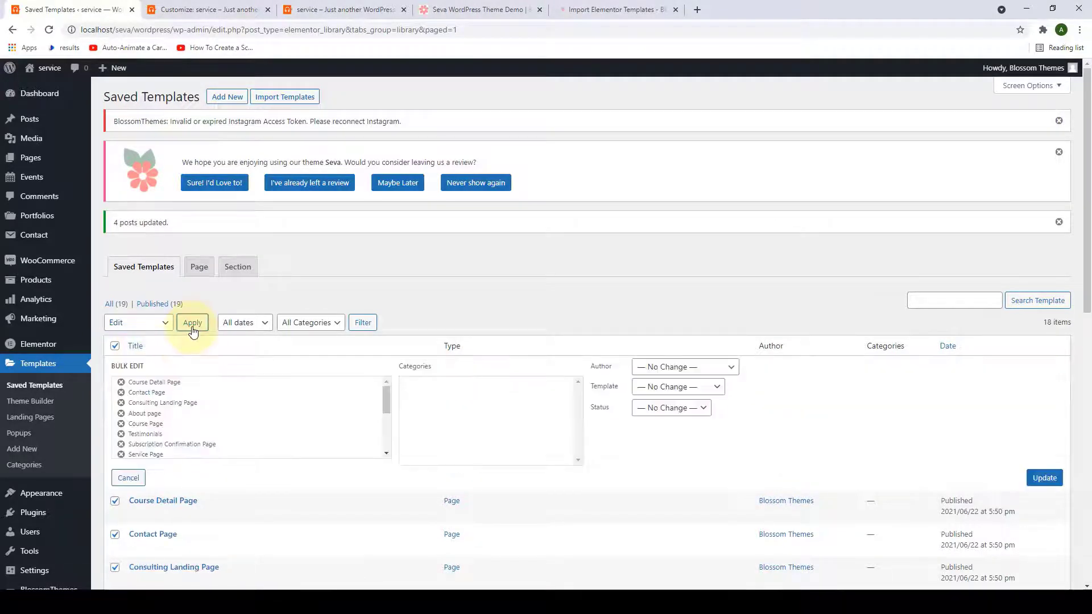
Set the selected templates' page template to Elementor Full Width and update them.
left_click(667, 389)
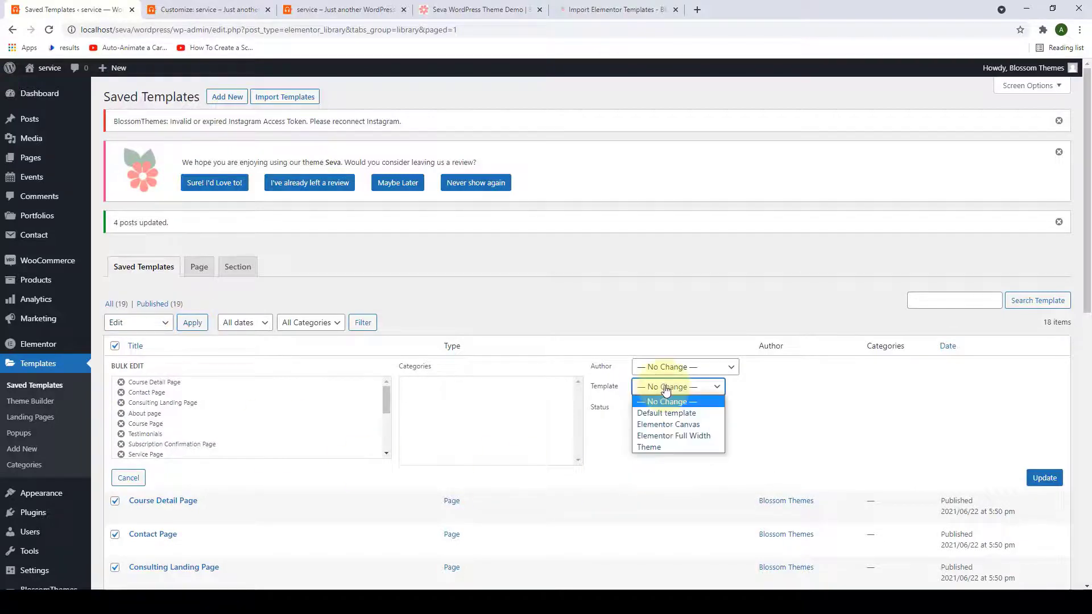
left_click(681, 436)
left_click(1052, 479)
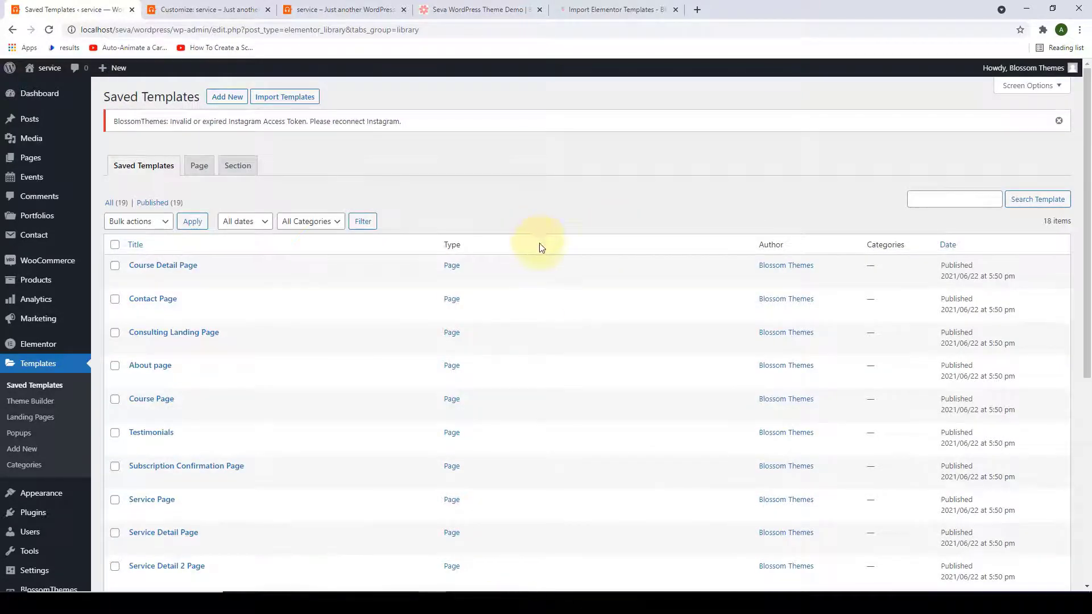
scroll(539, 245, "down", 3)
scroll(543, 259, "down", 4)
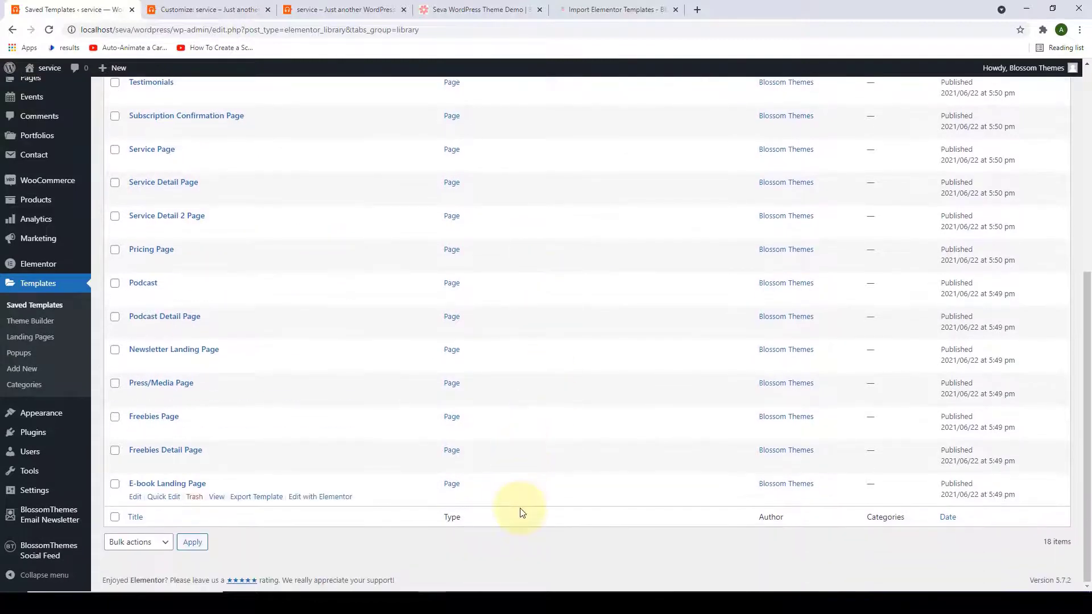
scroll(519, 512, "up", 1)
scroll(519, 512, "up", 4)
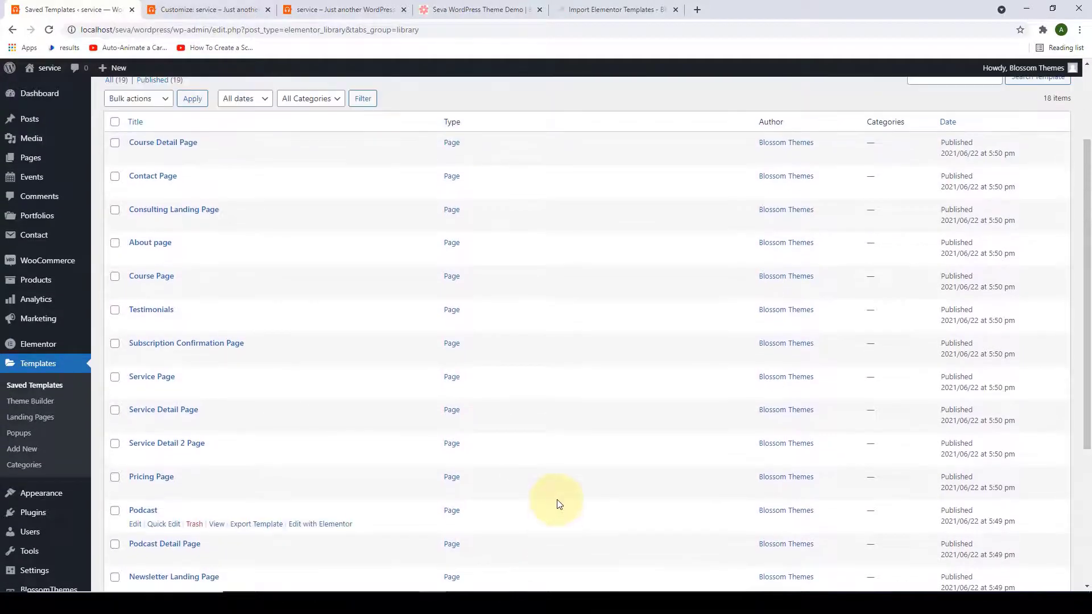
scroll(559, 504, "up", 1)
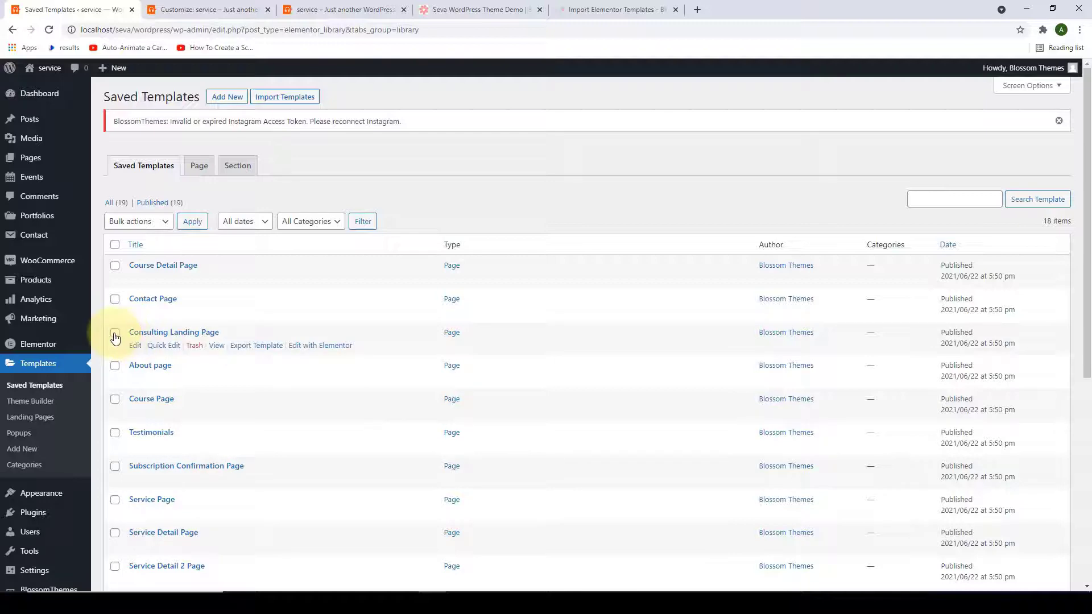
Check the Consulting Landing, Subscription Confirmation, Newsletter Landing and E-book Landing templates.
left_click(115, 334)
scroll(115, 348, "down", 3)
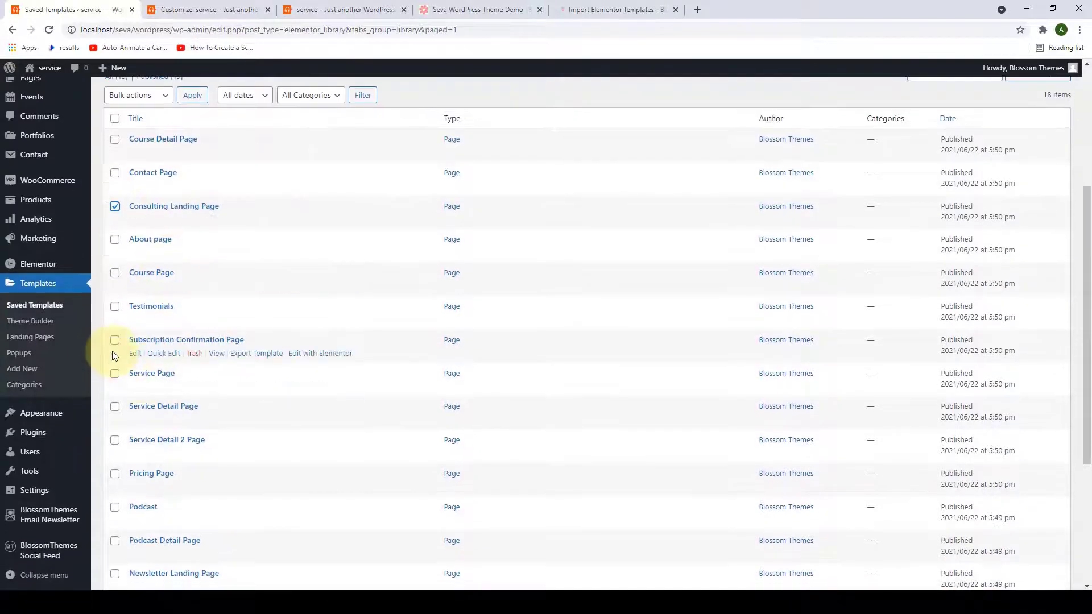
left_click(115, 342)
scroll(168, 350, "down", 3)
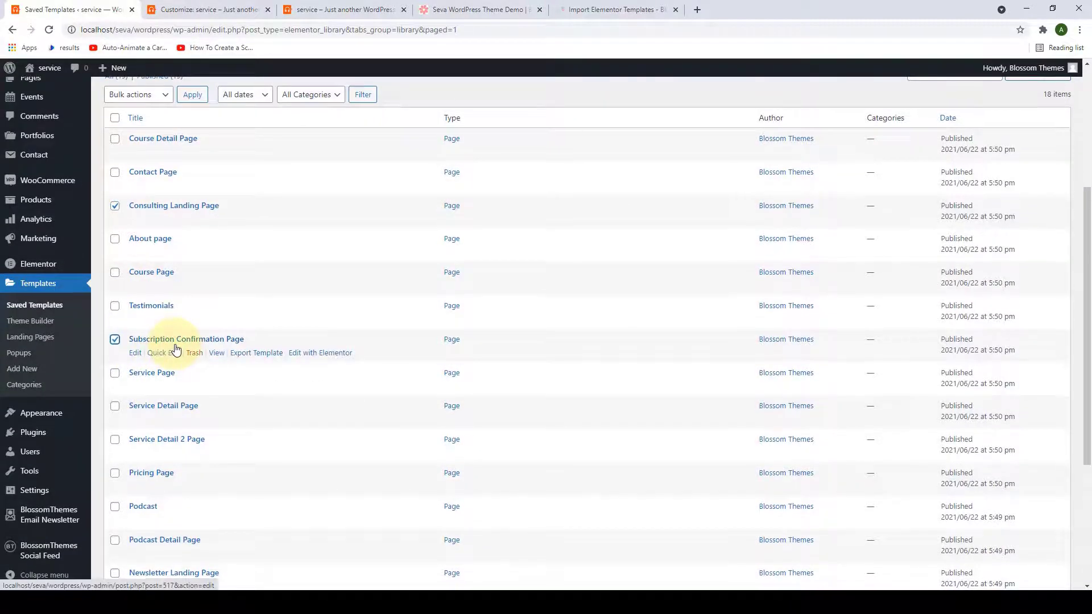
scroll(176, 349, "down", 1)
left_click(115, 349)
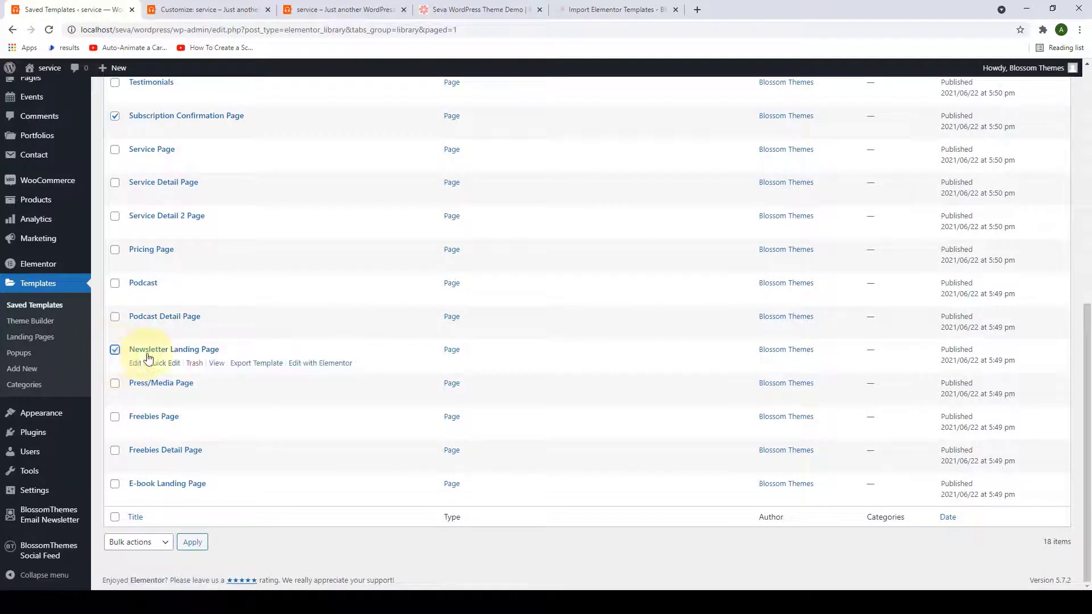
left_click(115, 484)
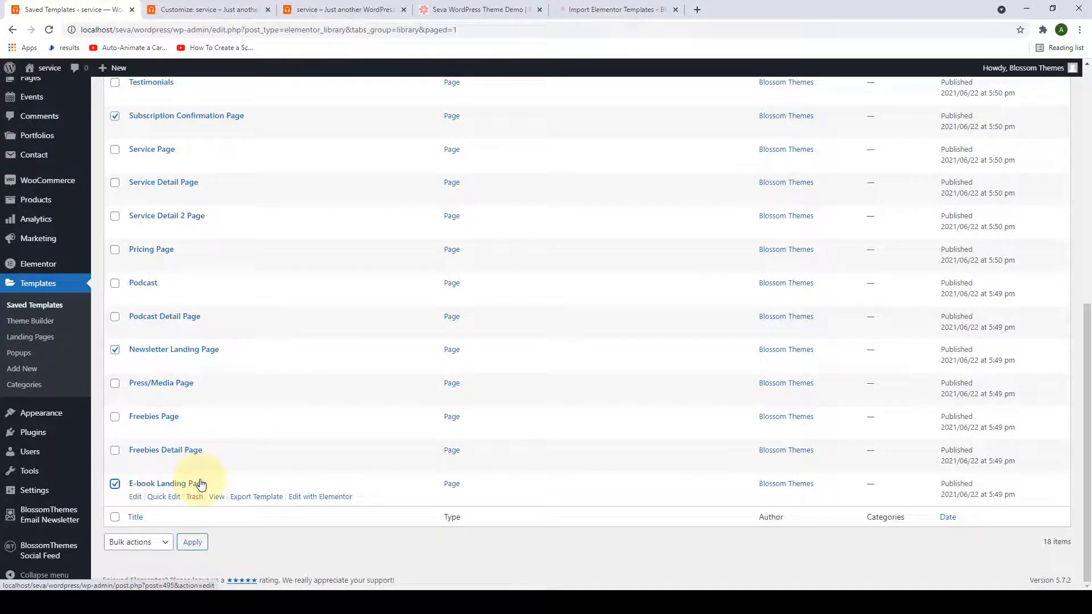
scroll(201, 484, "up", 6)
scroll(203, 468, "up", 2)
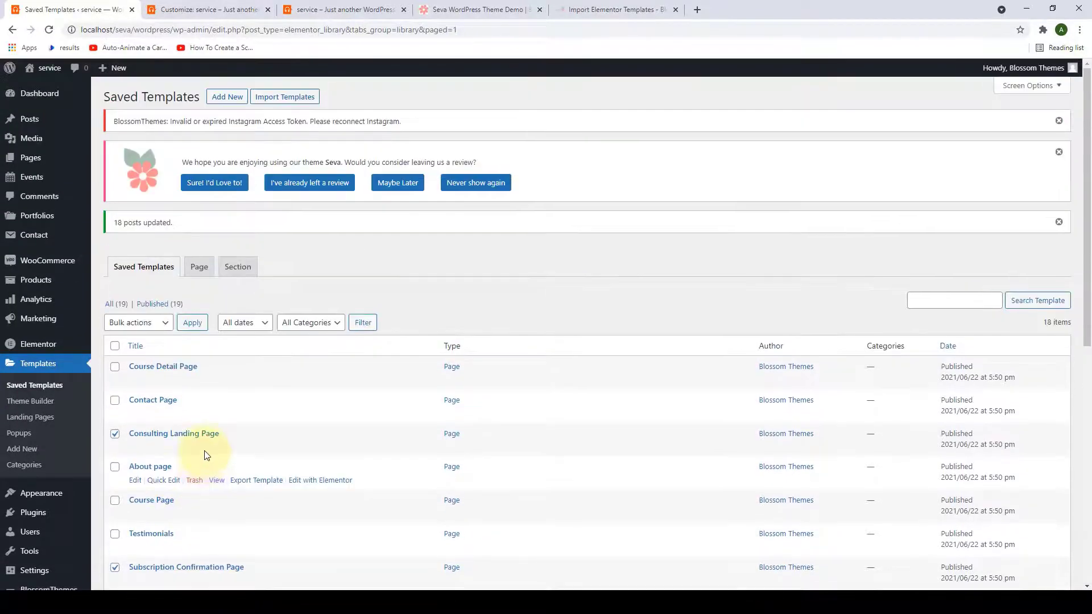
Bulk-edit the four checked templates to use an Elementor page template.
left_click(160, 331)
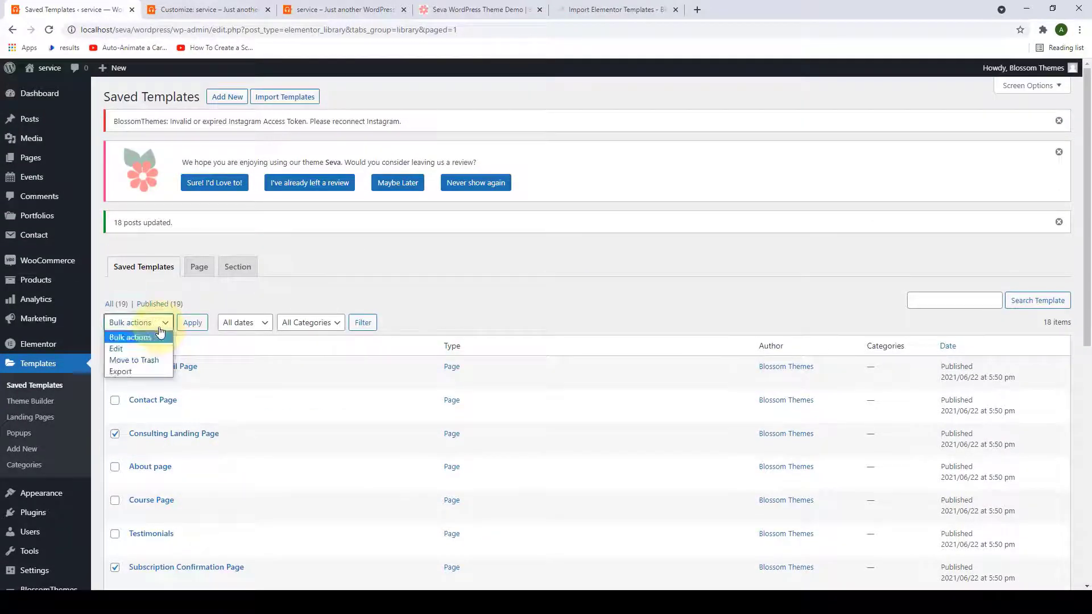
left_click(147, 351)
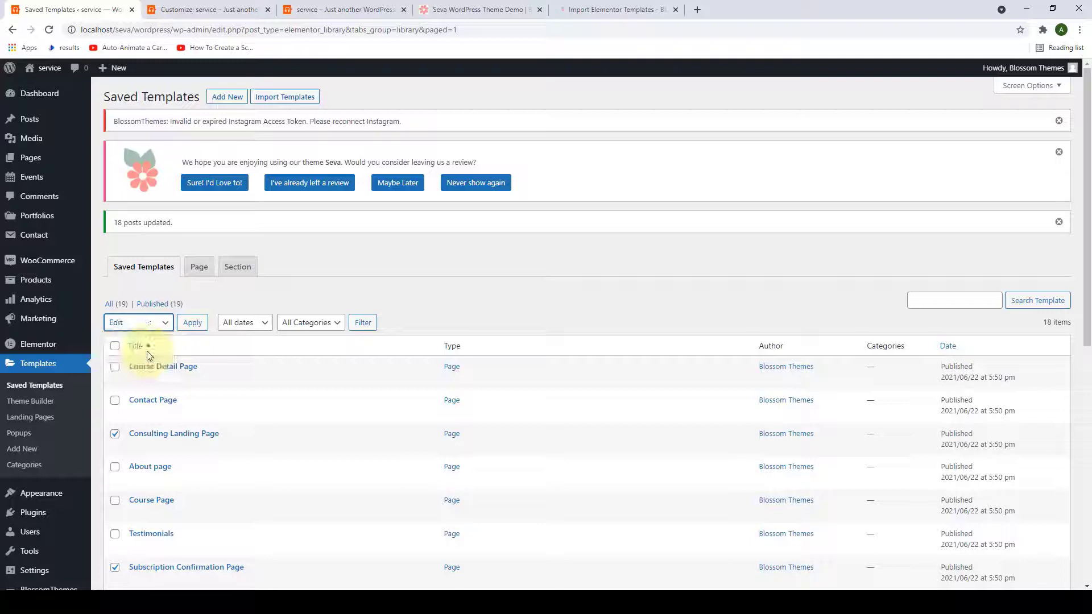
left_click(192, 323)
scroll(196, 330, "down", 1)
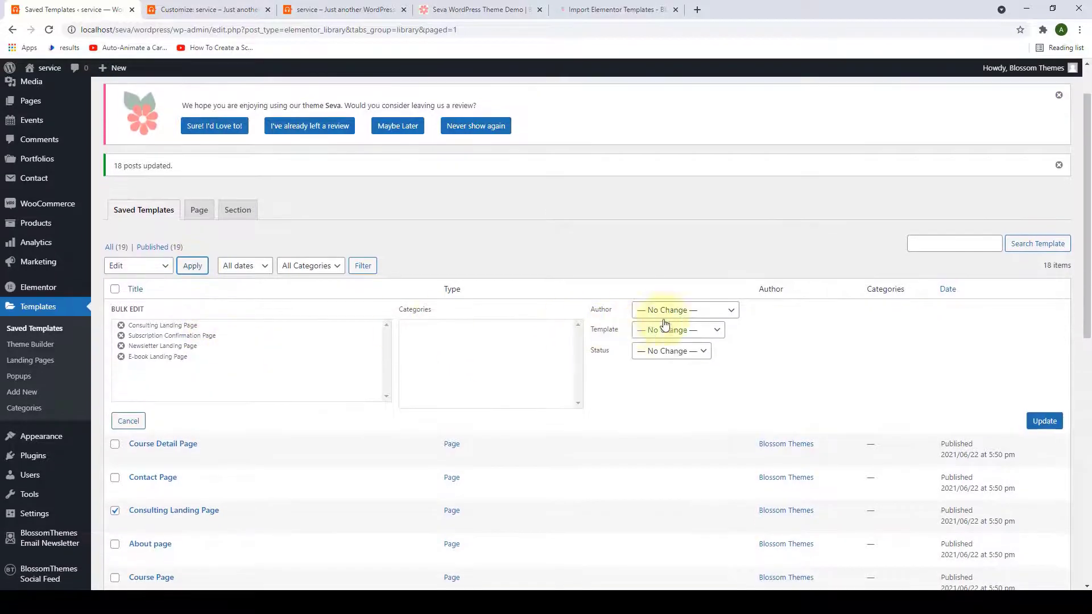
left_click(705, 330)
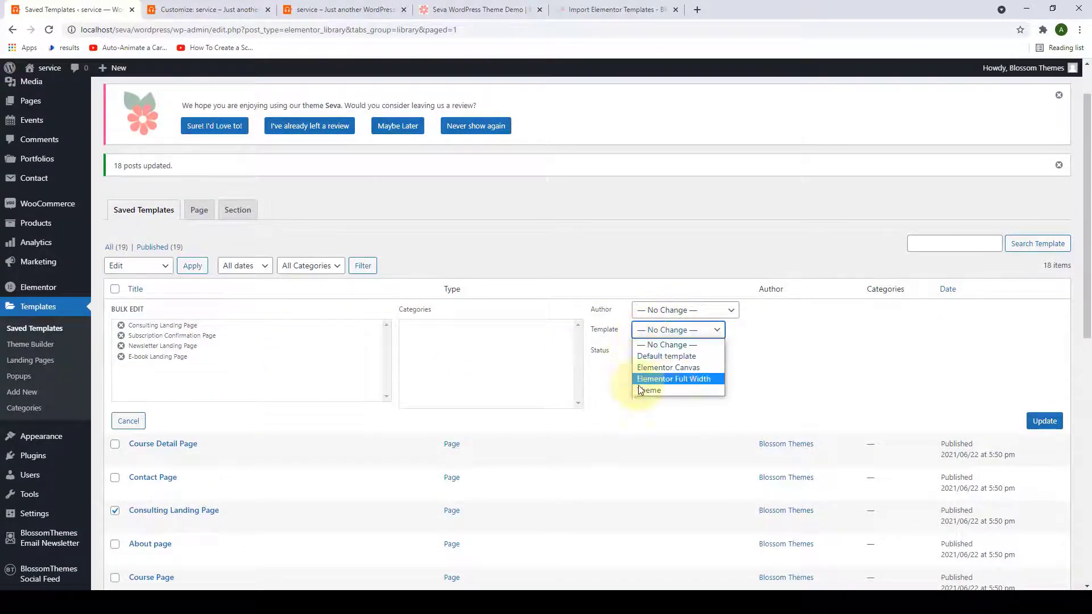
left_click(673, 369)
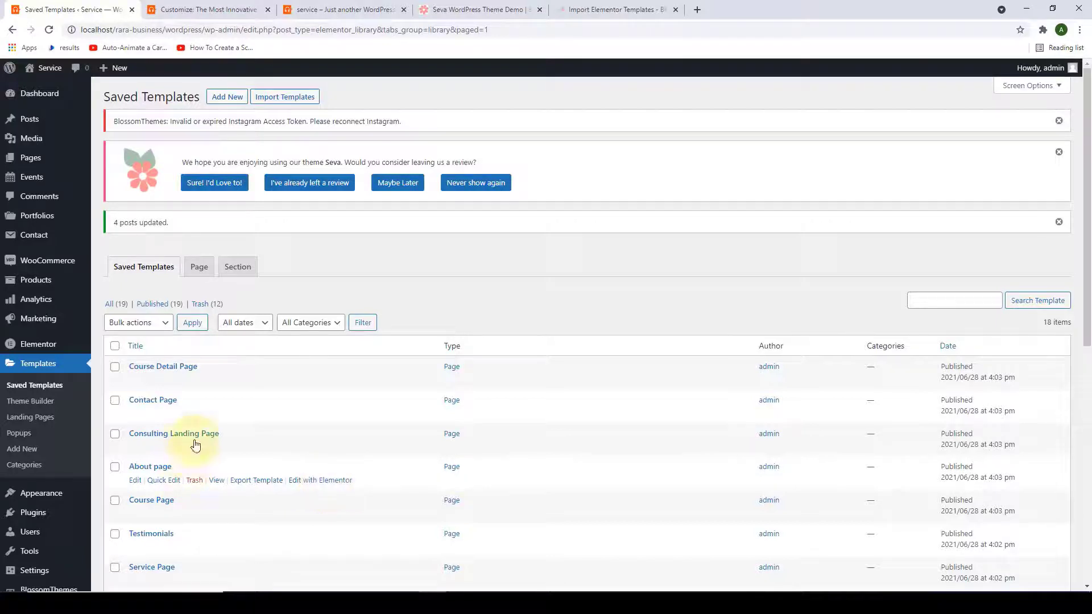
Replace the About page title with the pasted greeting title via Quick Edit in All Pages.
mouse_move(84, 165)
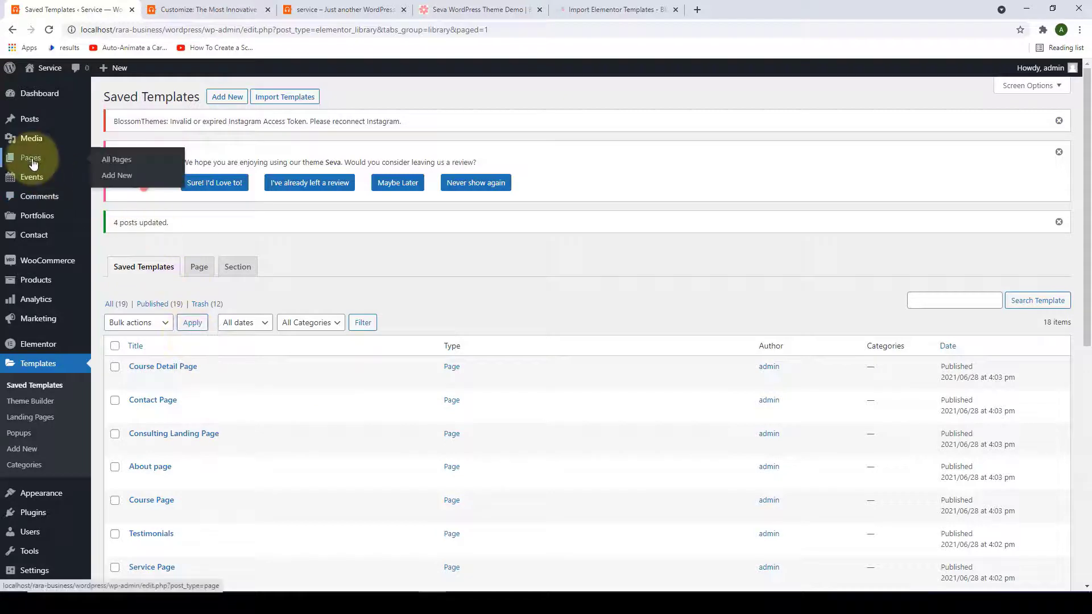
left_click(123, 164)
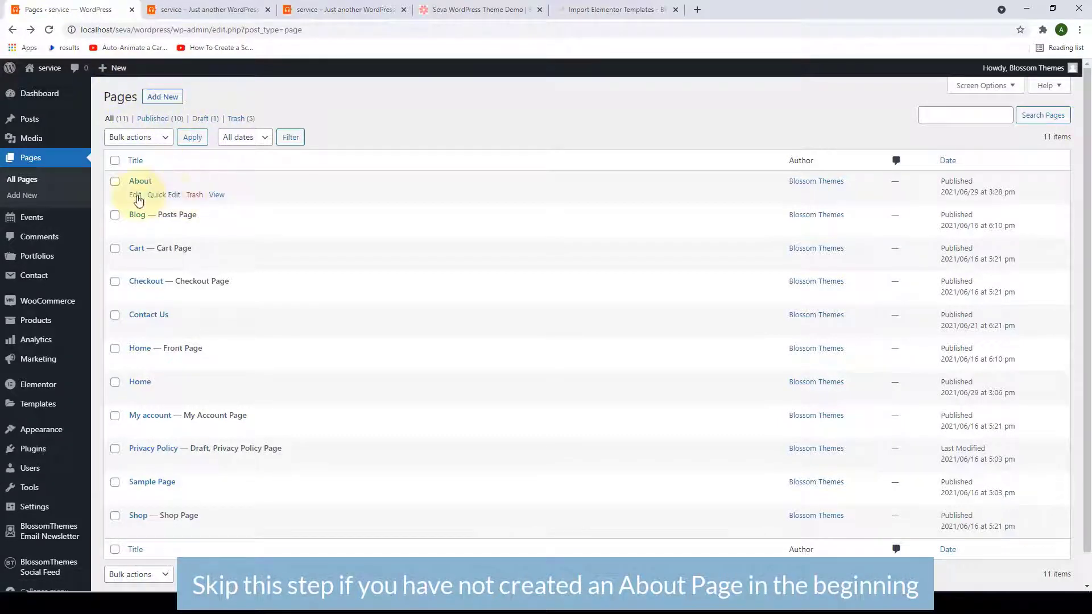
left_click(171, 196)
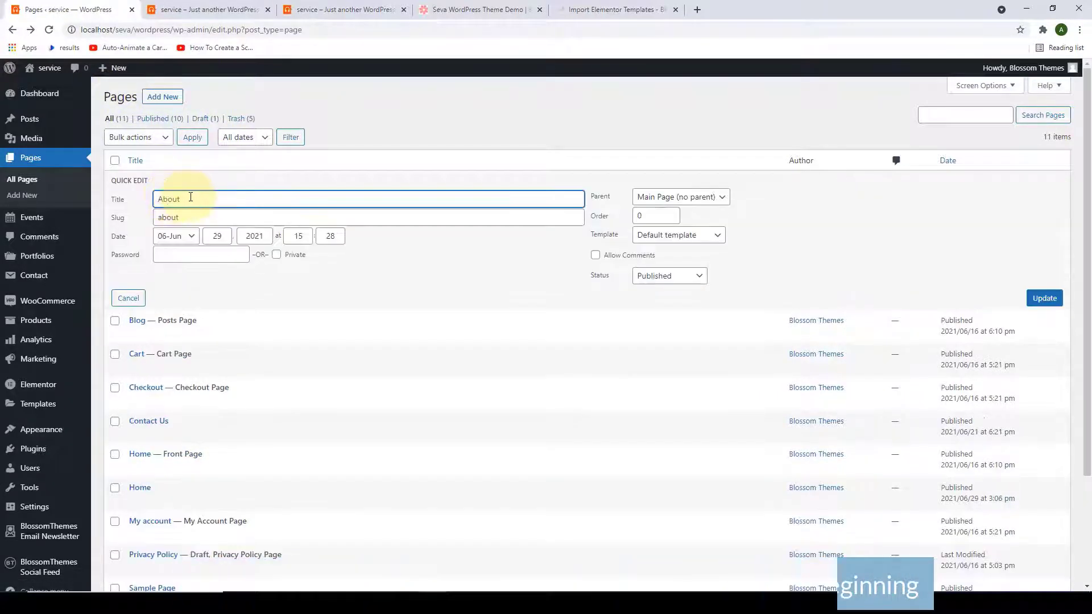
double_click(179, 200)
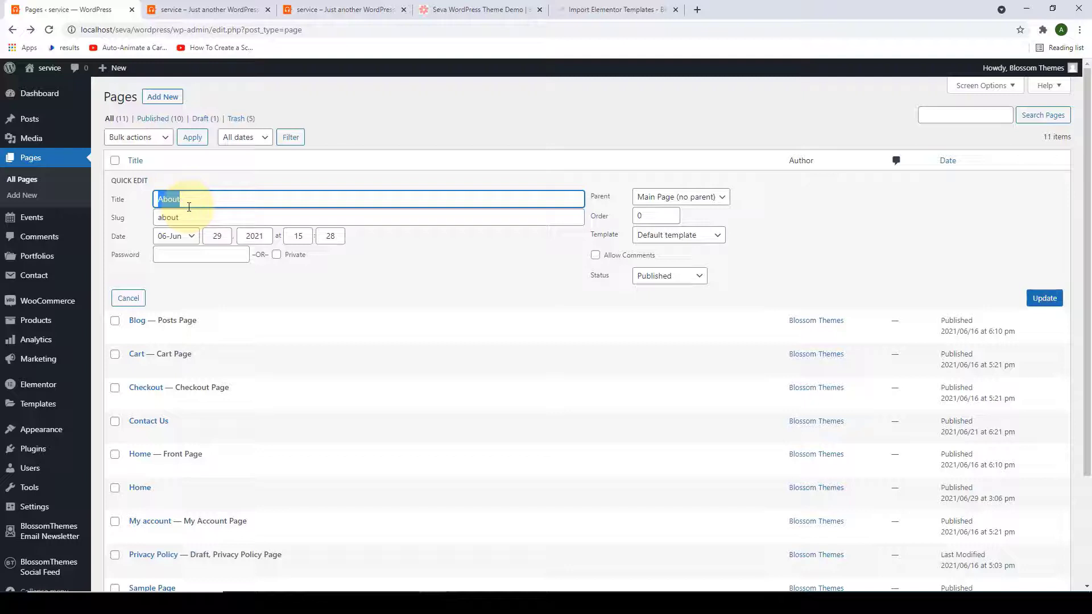
type("Hi! I'm Marie Brewer")
left_click(1045, 298)
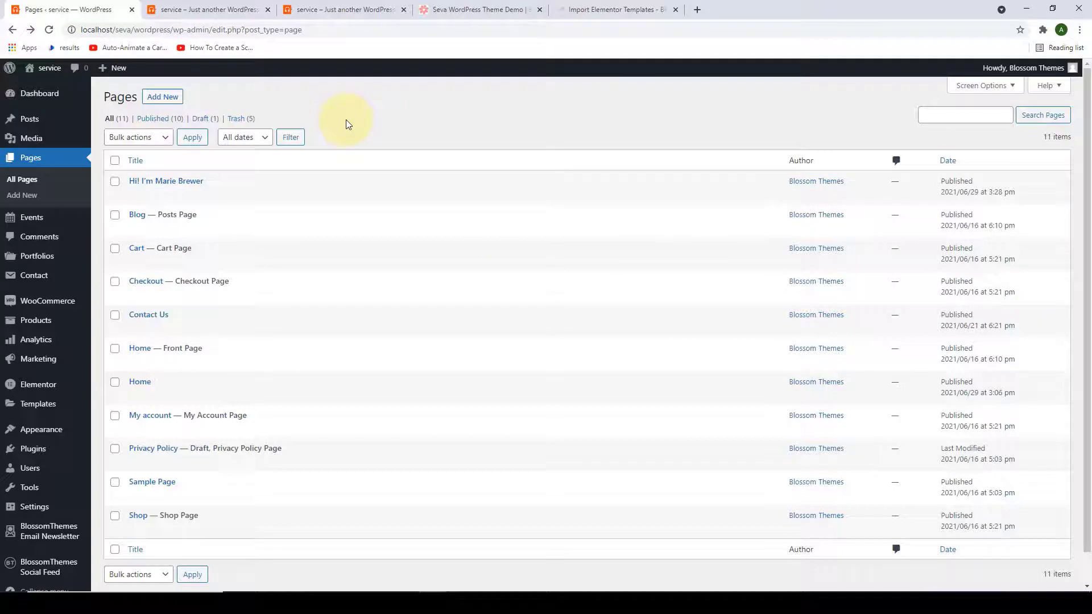
Publish a new page titled 'About' using the Elementor Full Width template.
left_click(171, 100)
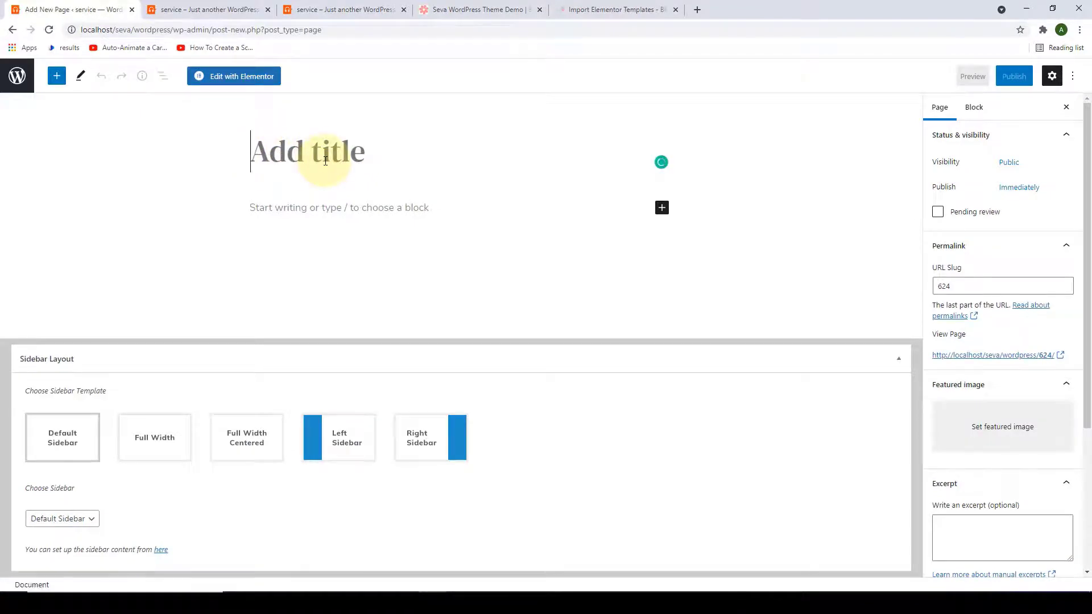
left_click(326, 161)
type("About")
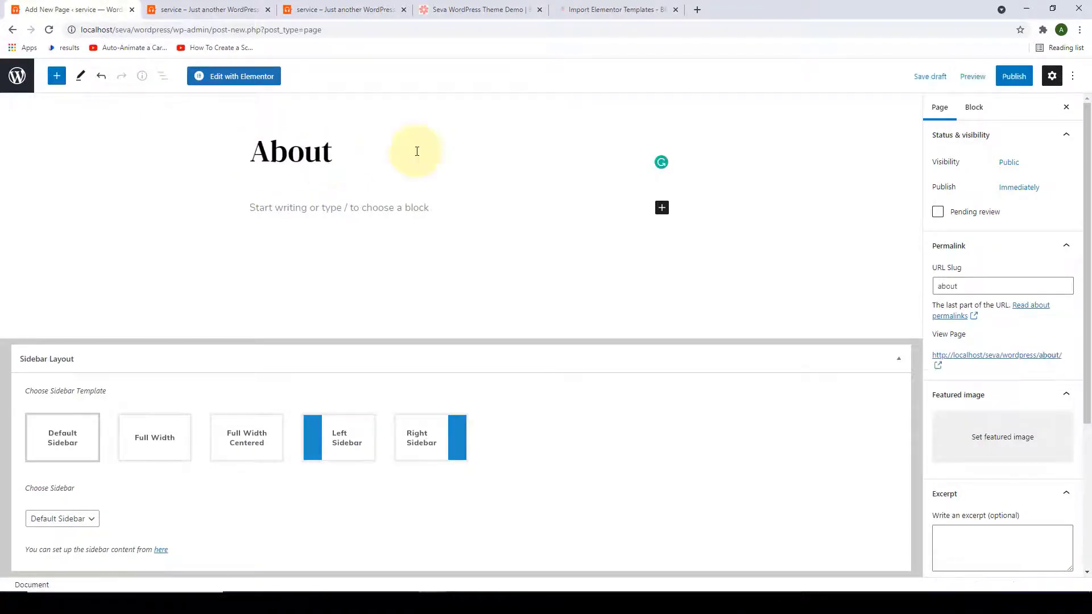
scroll(1015, 205, "down", 4)
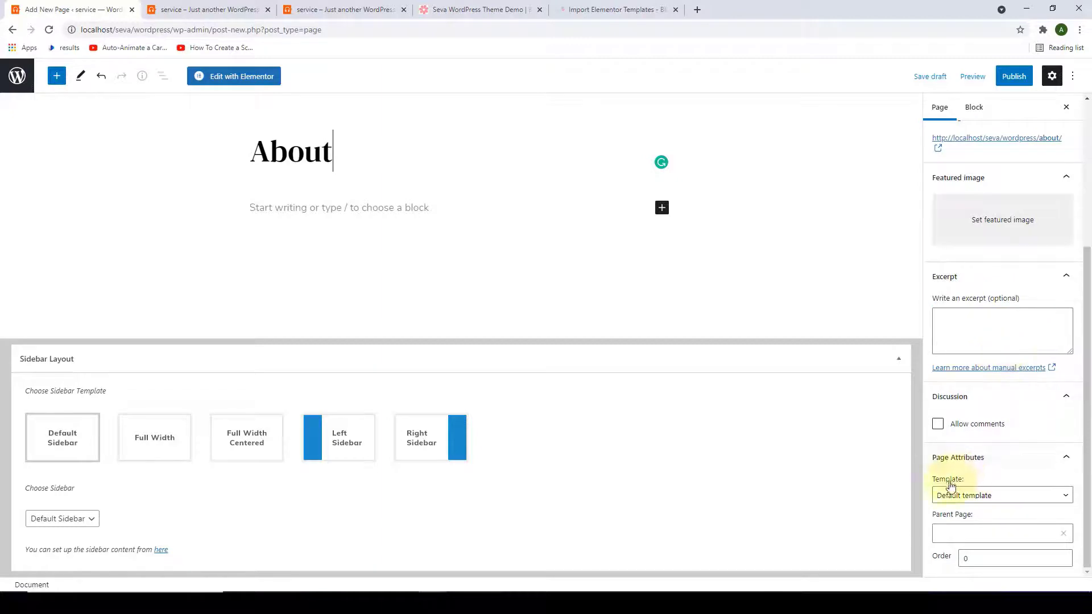
left_click(987, 498)
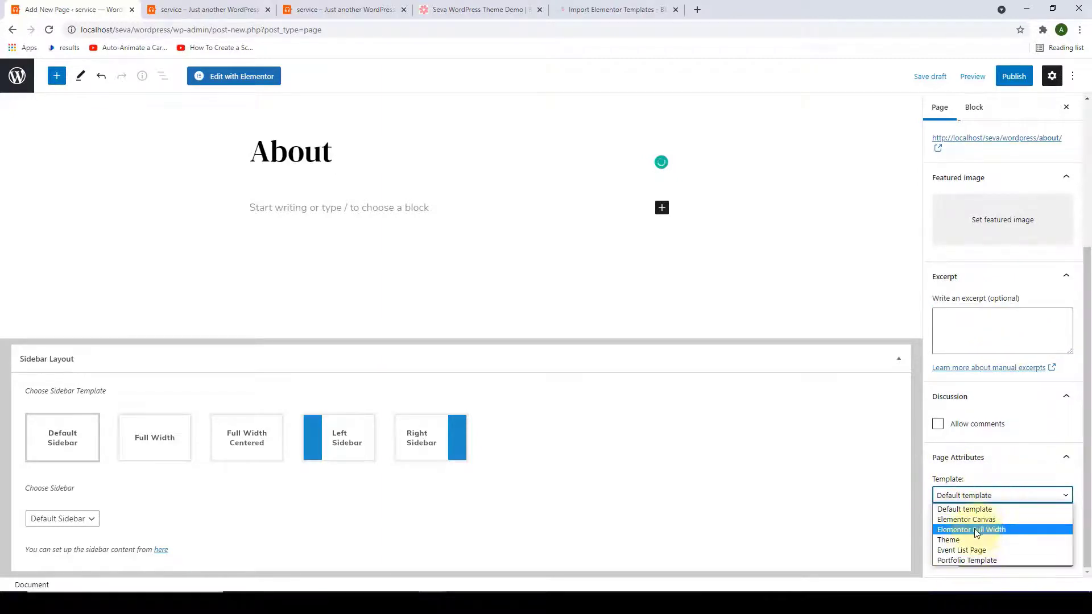
left_click(995, 531)
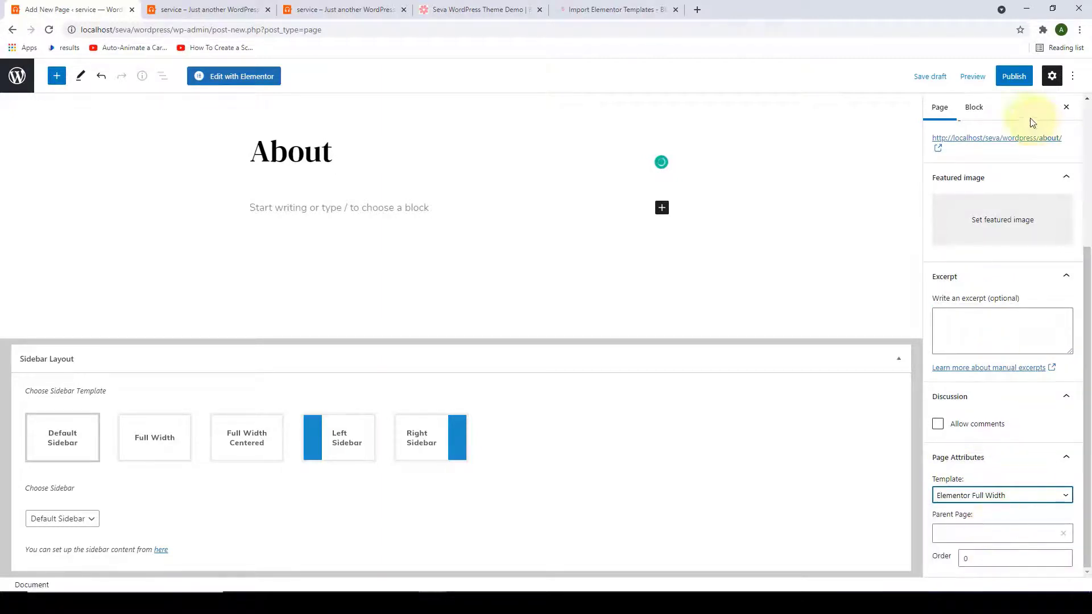
left_click(1013, 76)
left_click(984, 77)
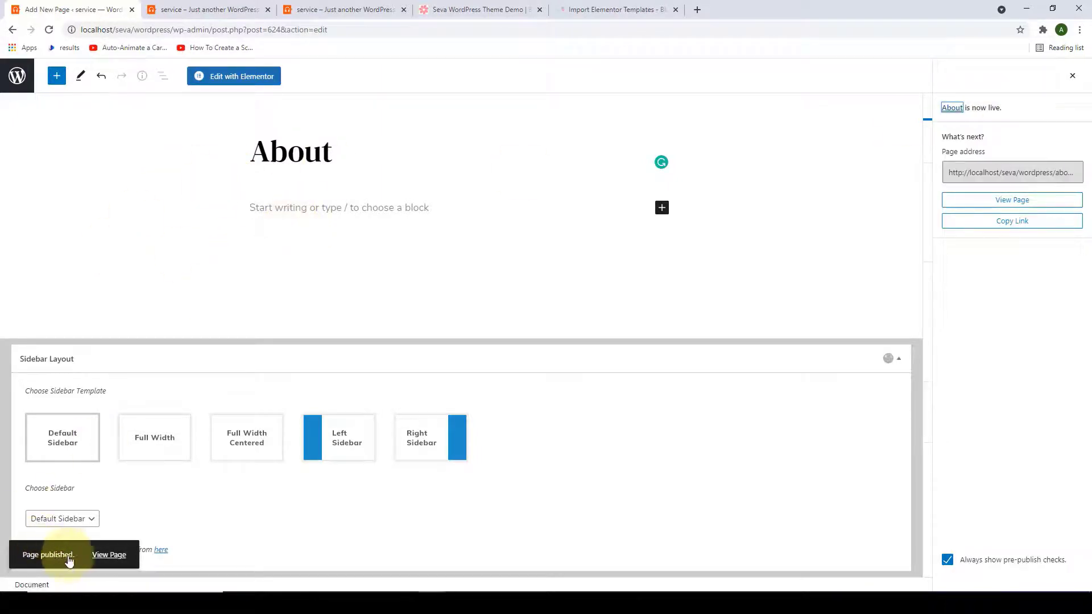
Open the published About page on the live site in a new tab.
right_click(117, 562)
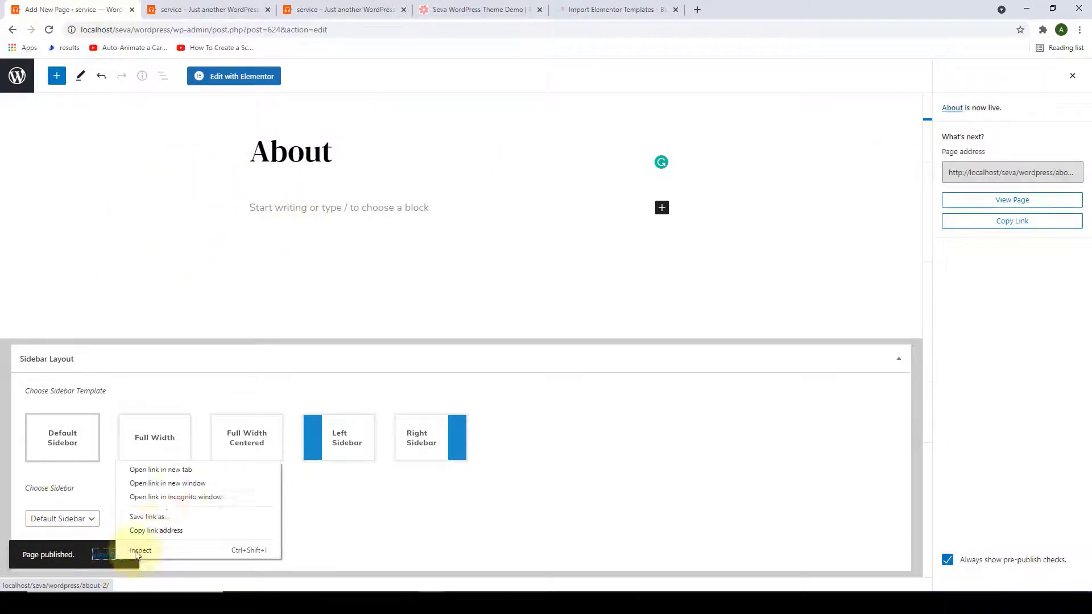
left_click(145, 468)
left_click(215, 9)
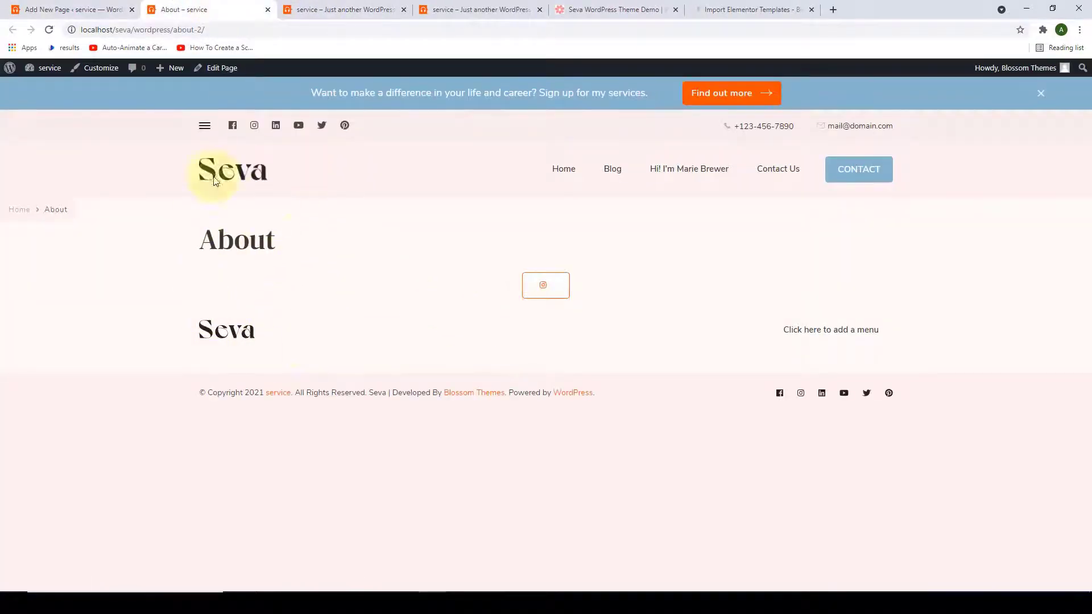
Go back to the page editor and launch Edit with Elementor for the About page.
left_click(96, 8)
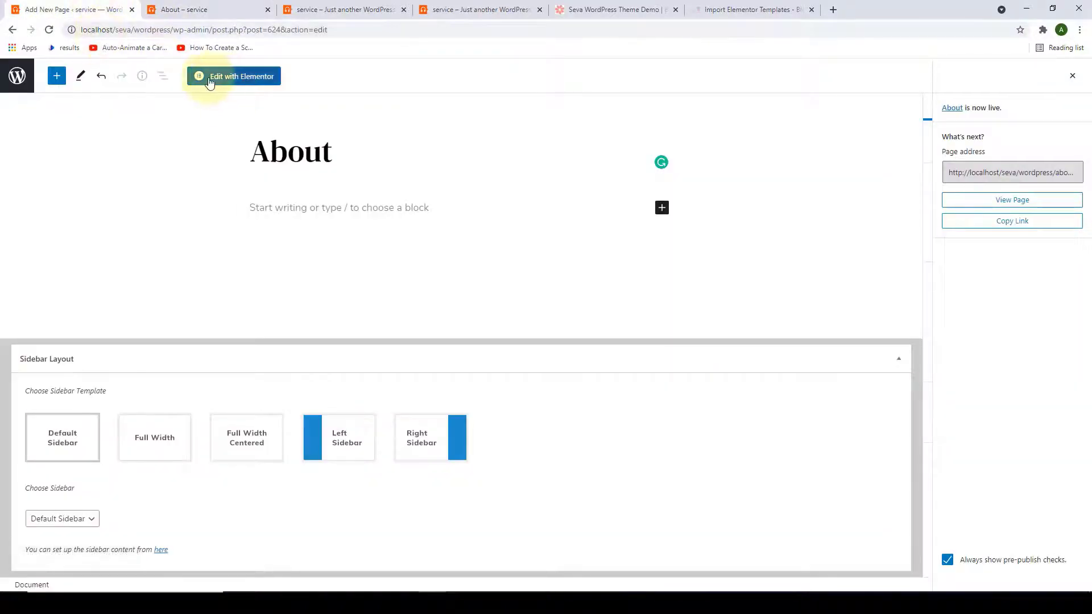
left_click(262, 84)
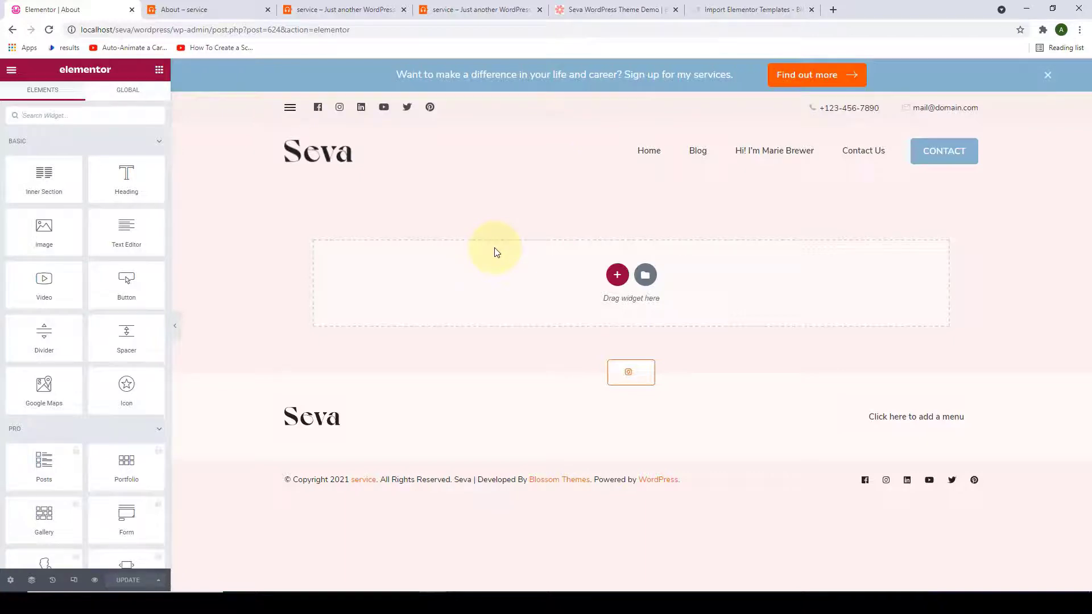
Insert the 'About page' template from My Templates, importing its document settings too.
left_click(647, 276)
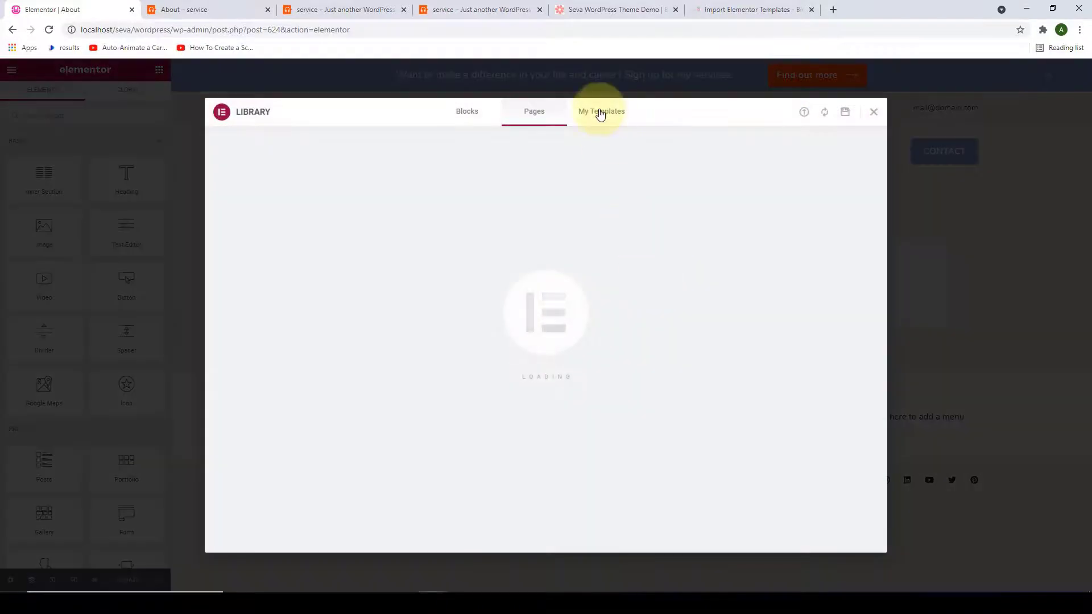
left_click(600, 113)
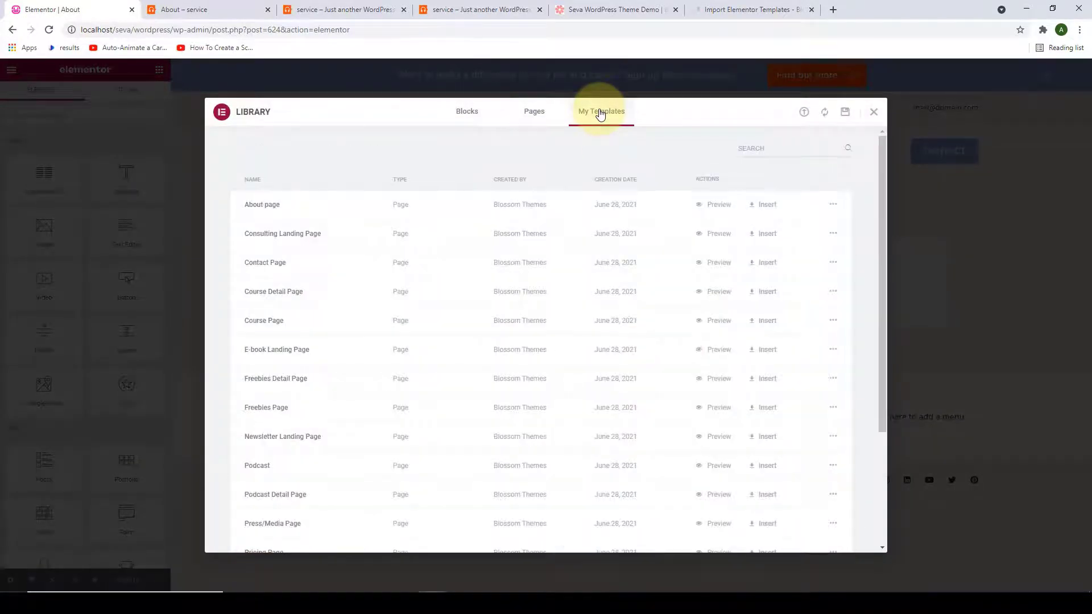
left_click(763, 209)
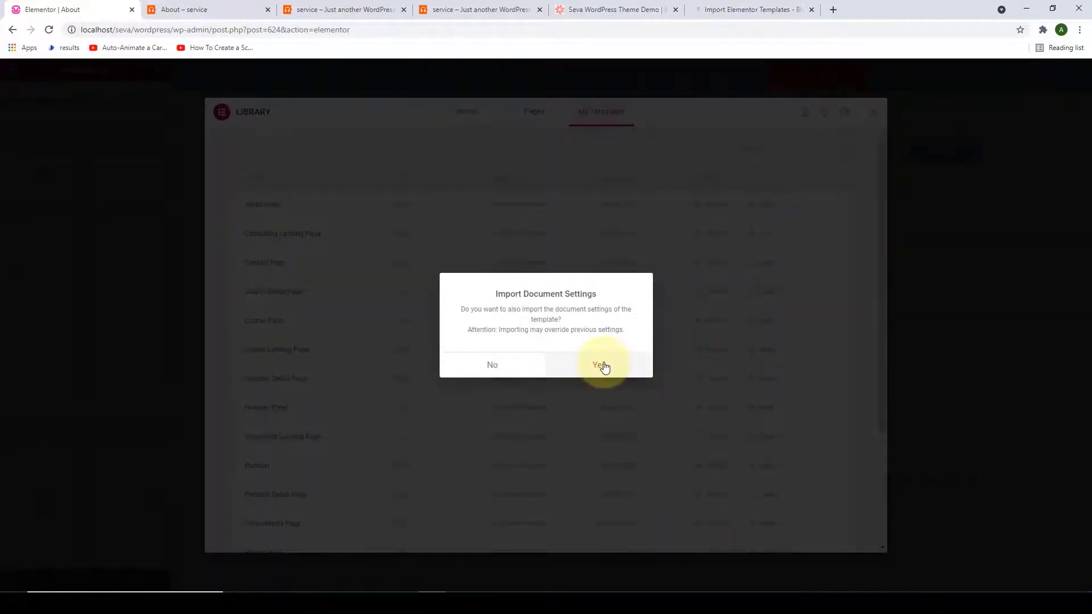
left_click(604, 366)
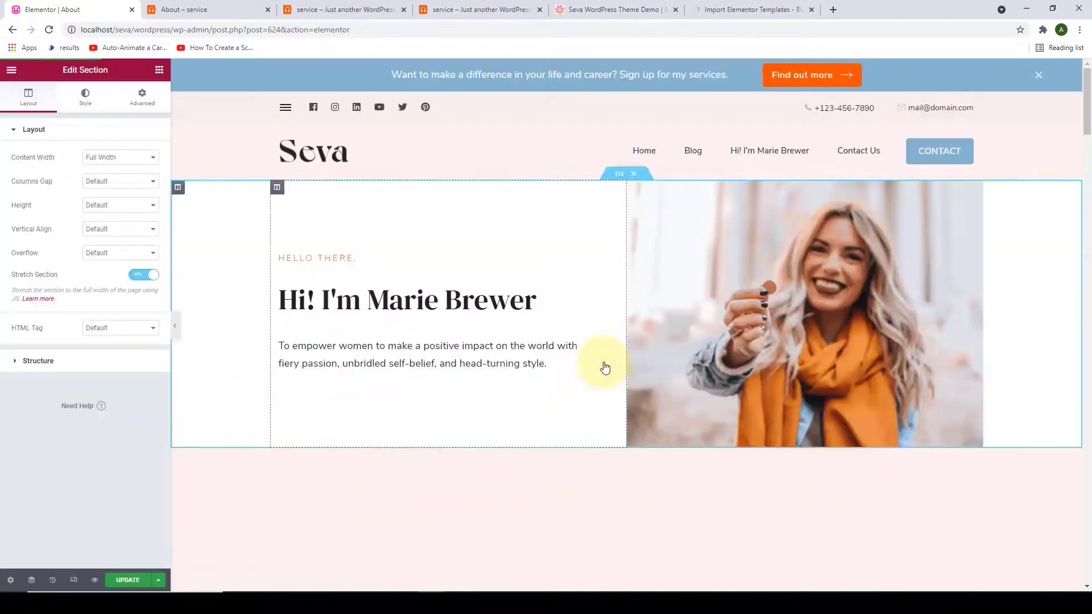
left_click(524, 168)
scroll(540, 267, "down", 1)
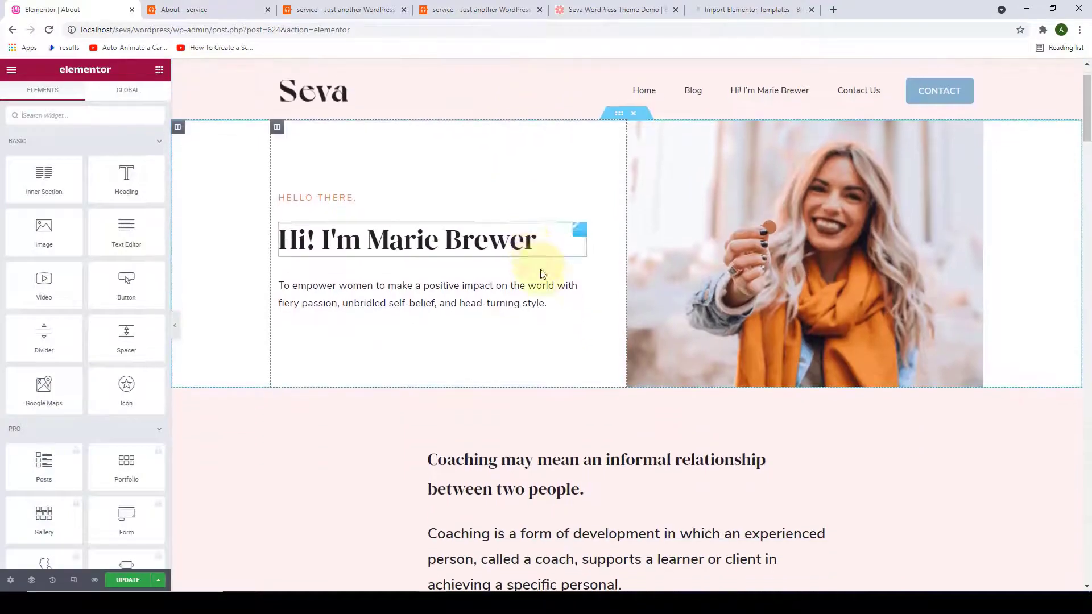
scroll(542, 274, "down", 20)
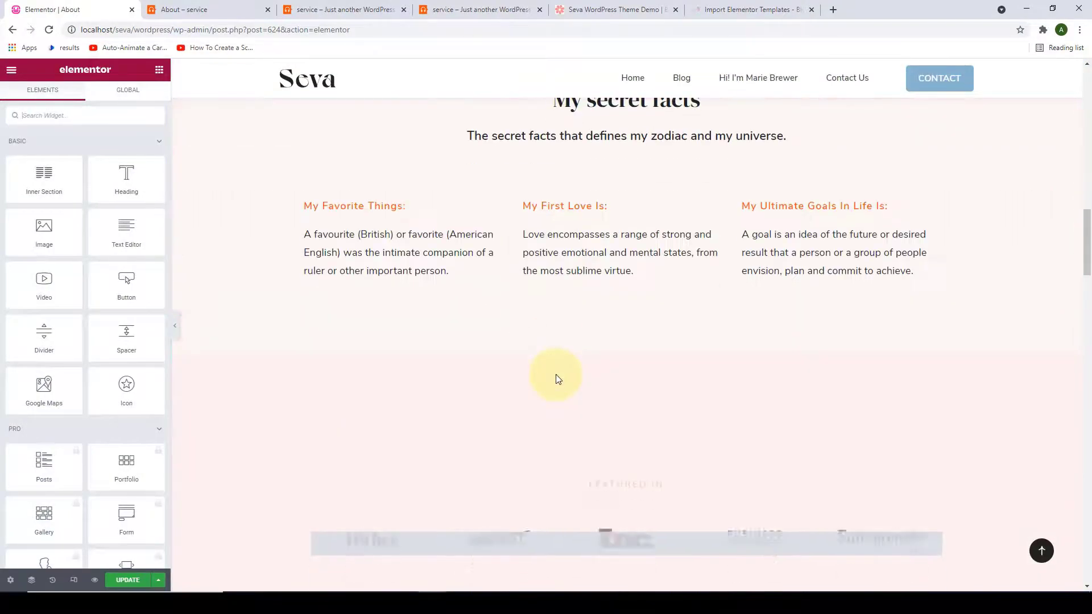
scroll(557, 379, "down", 5)
scroll(558, 380, "up", 14)
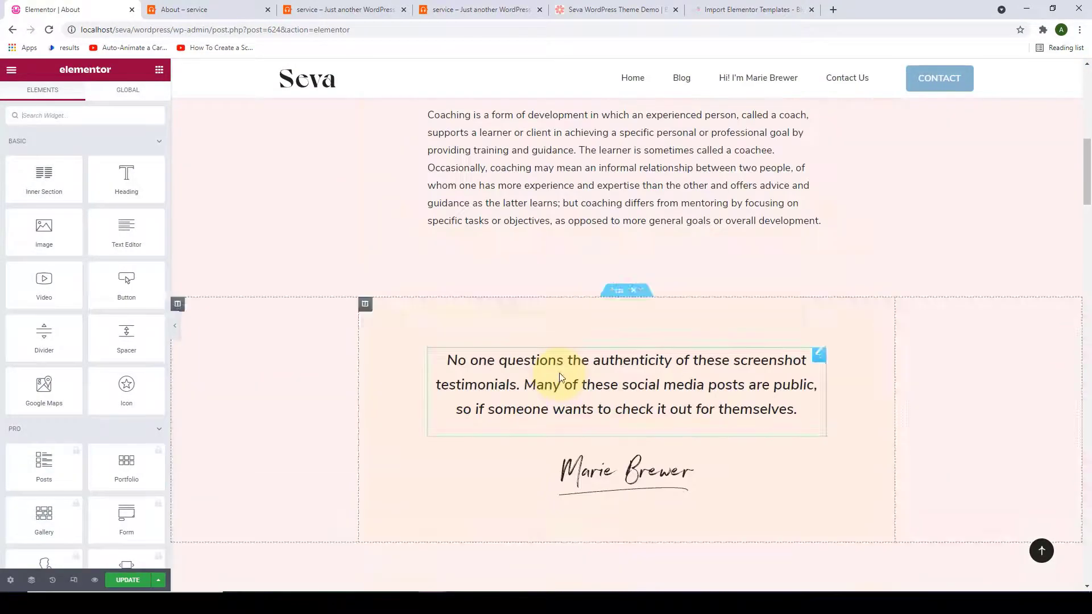
scroll(560, 377, "up", 10)
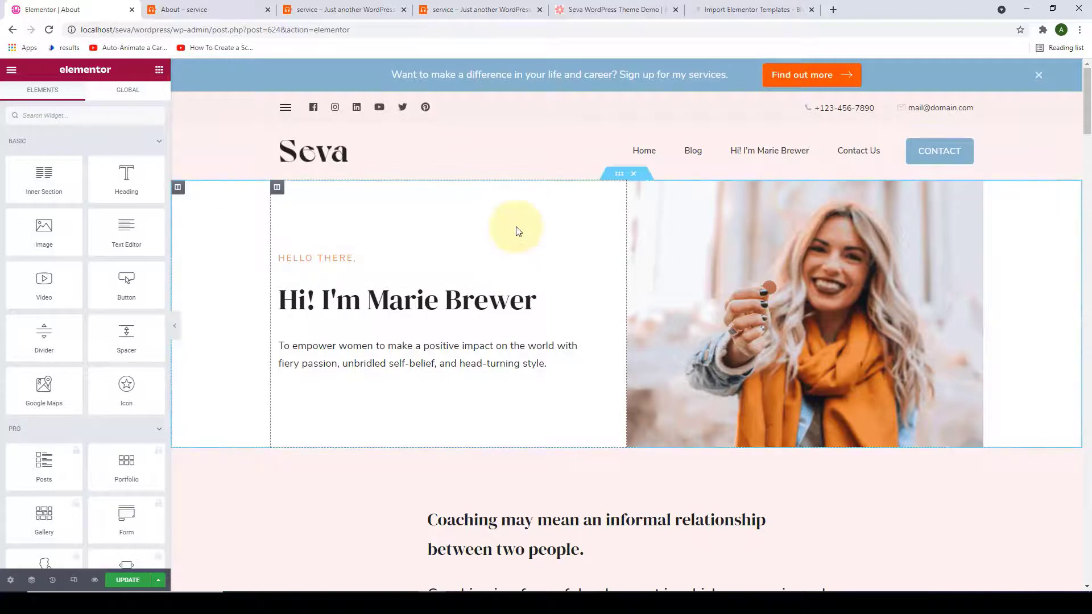
Review the HELLO THERE, heading's Content, Style and Advanced settings, then open the Navigator.
left_click(326, 259)
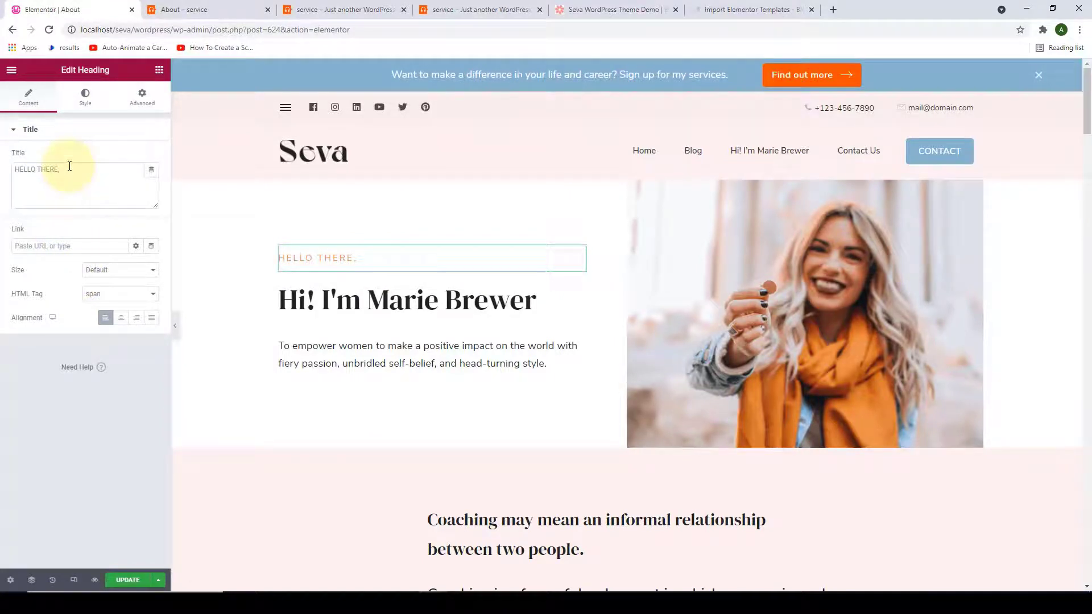
left_click(85, 98)
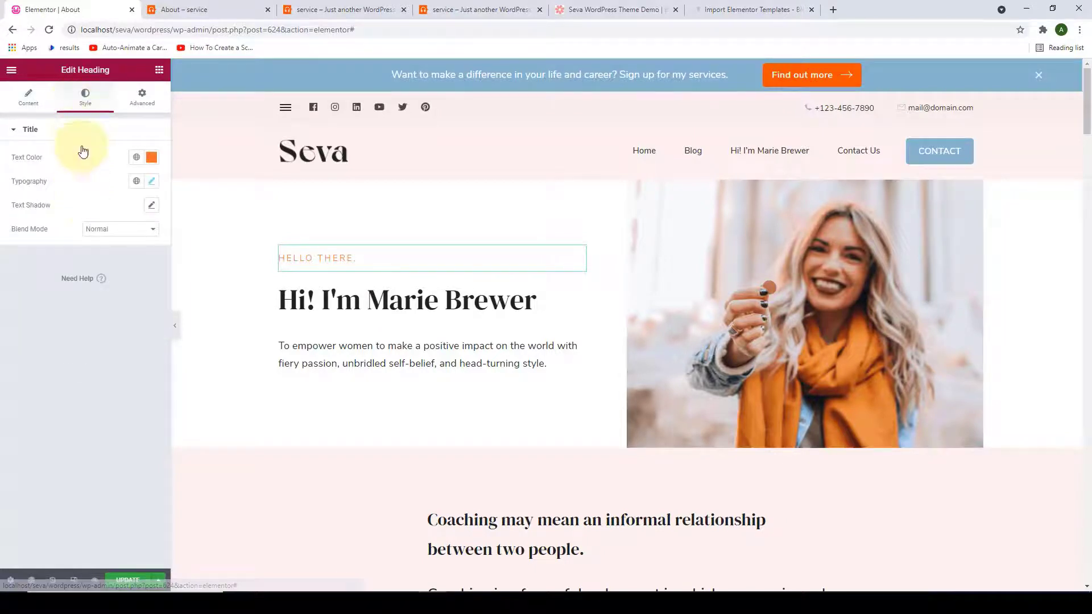
left_click(129, 105)
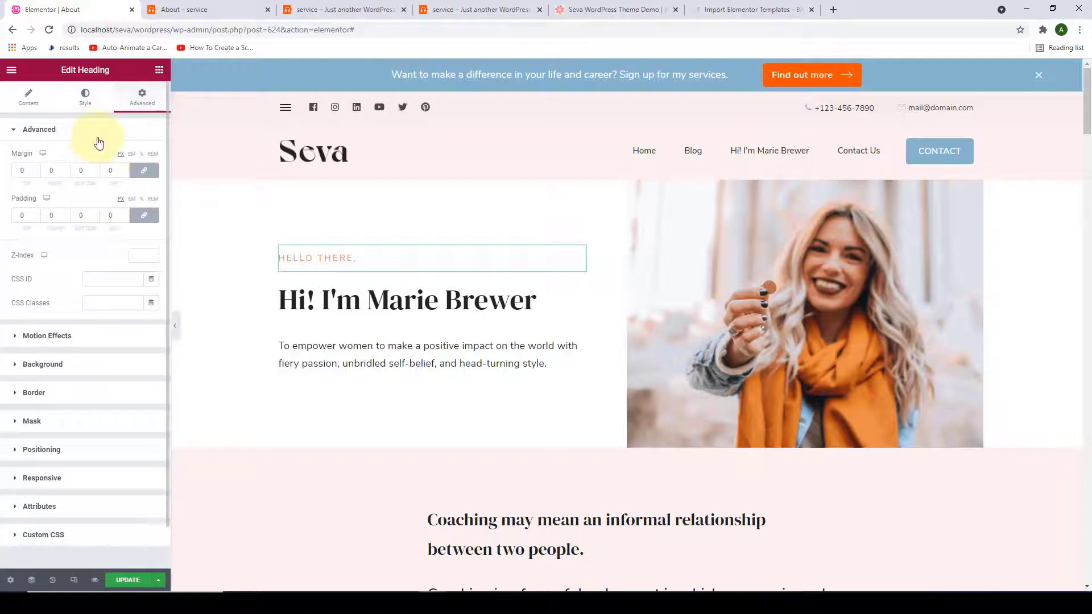
left_click(46, 105)
left_click(190, 139)
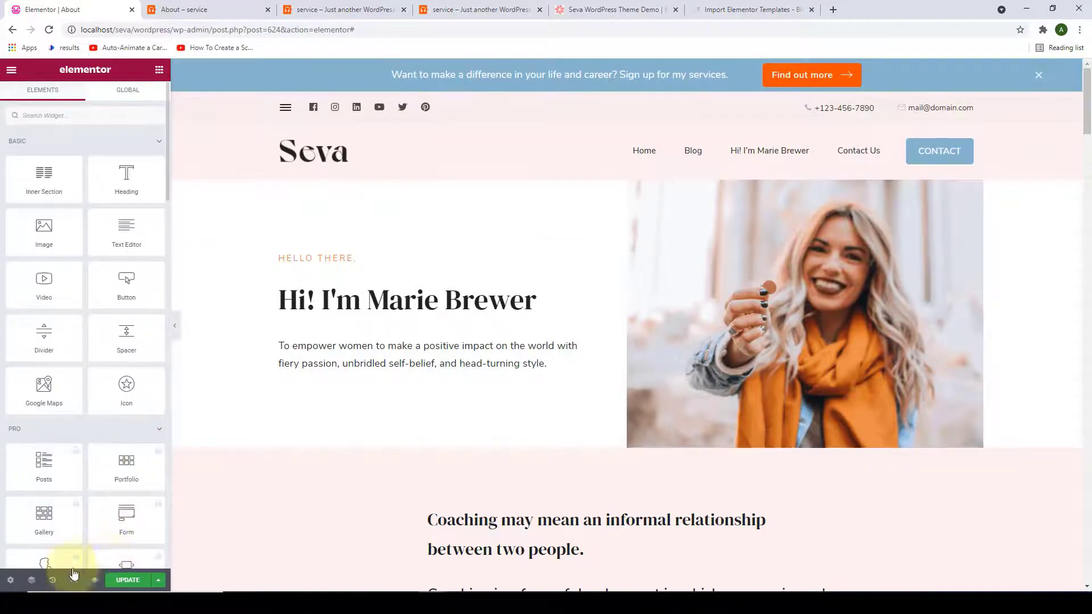
left_click(31, 581)
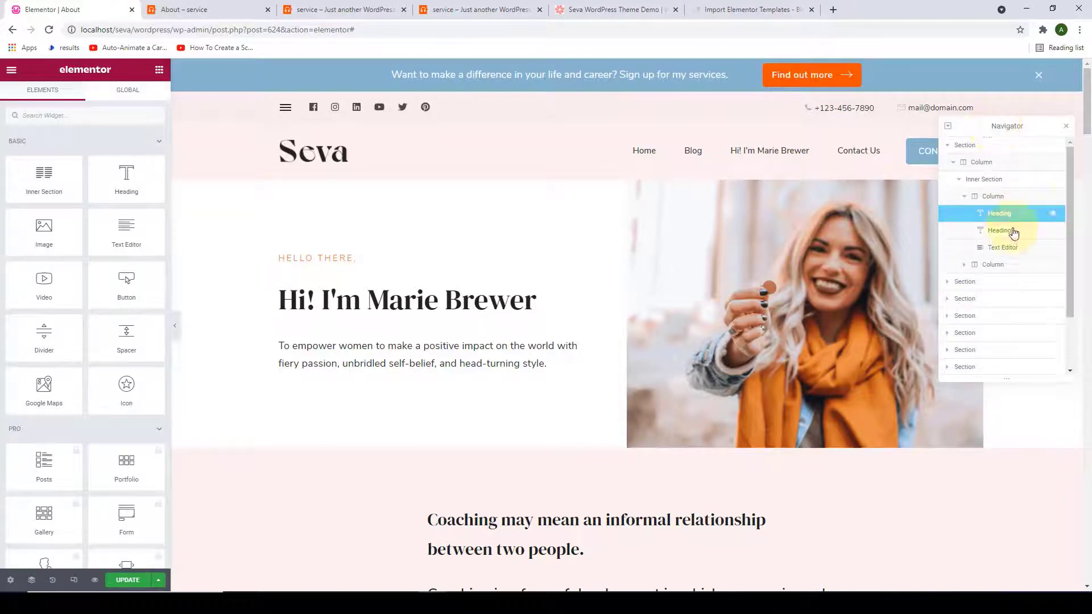
scroll(1018, 233, "down", 2)
scroll(1017, 333, "up", 2)
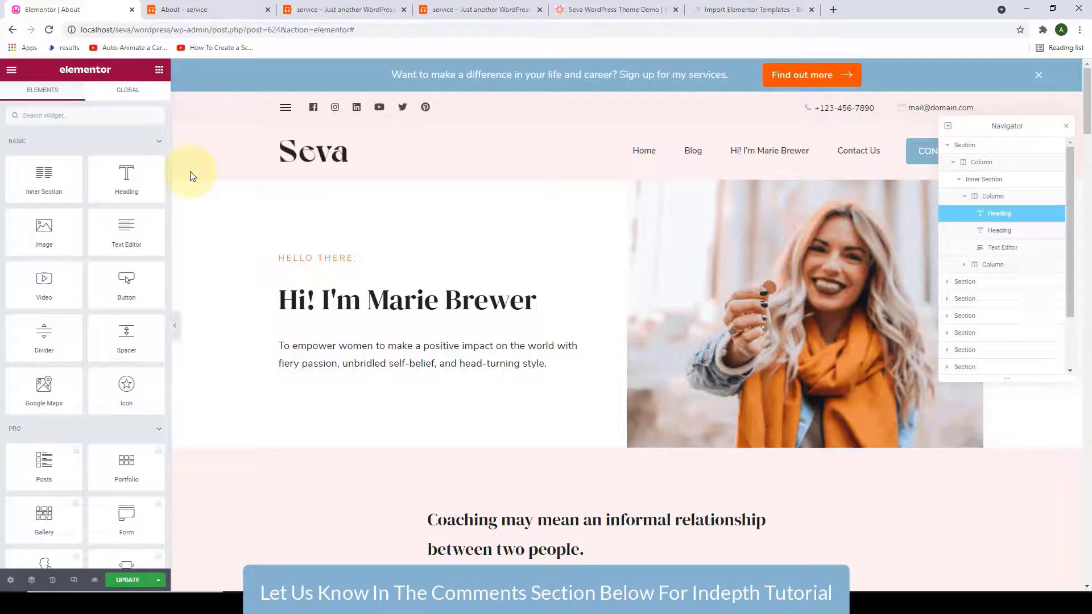
scroll(476, 228, "down", 4)
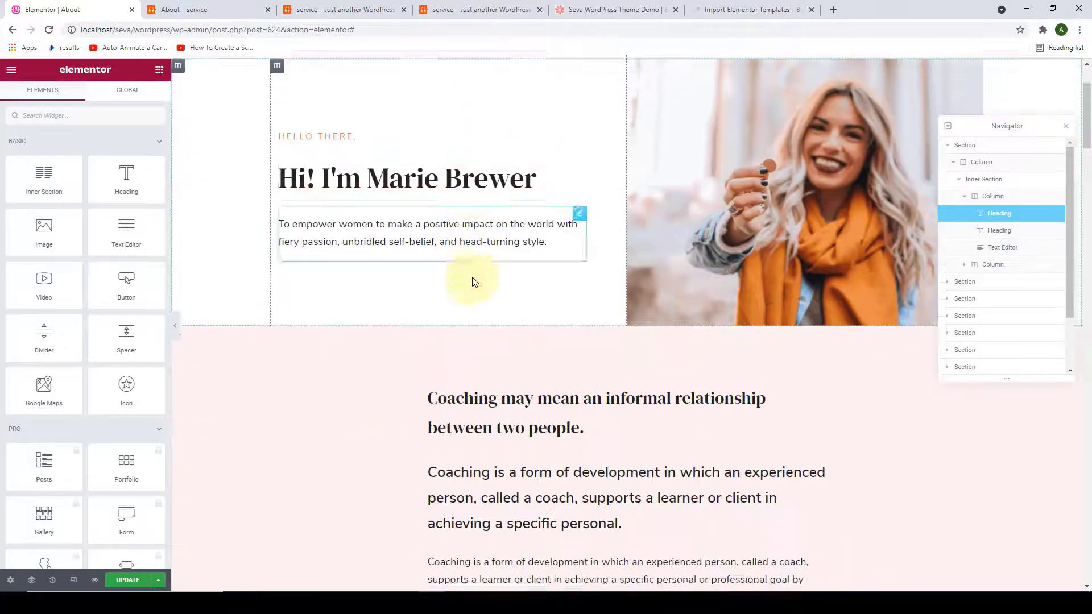
scroll(415, 354, "up", 4)
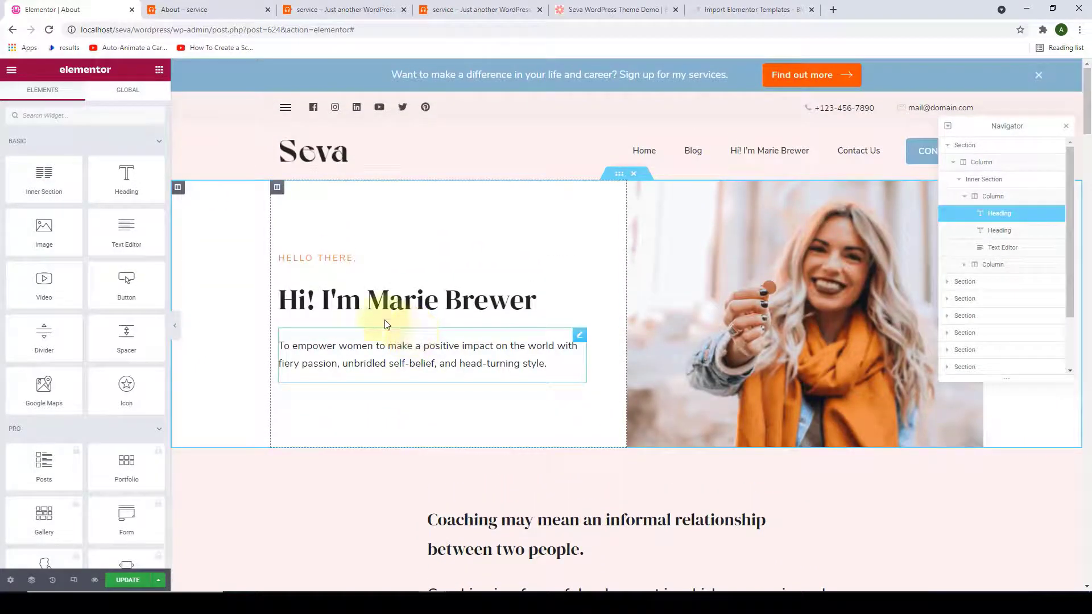
Open Global Colors under Site Settings from the Elementor main menu.
left_click(12, 69)
left_click(25, 127)
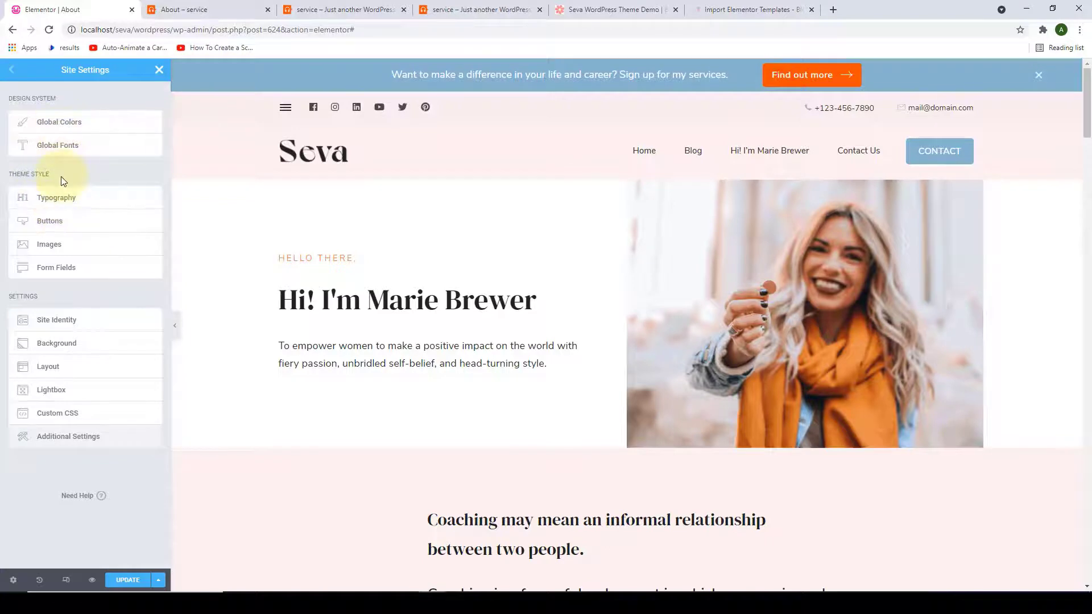
left_click(63, 132)
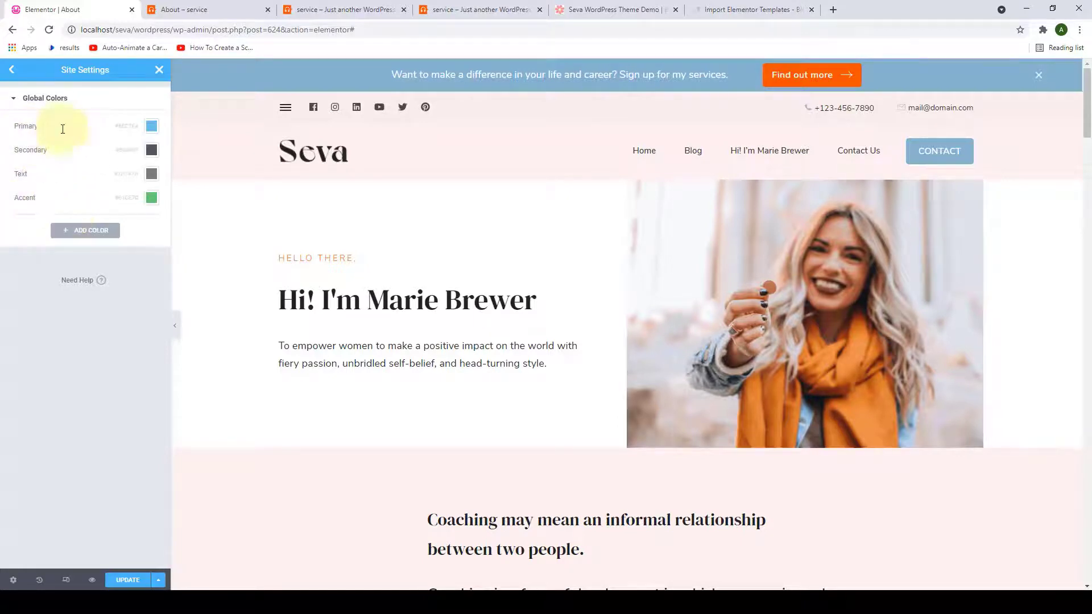
Change the Primary global colour to red with slightly reduced opacity.
left_click(151, 133)
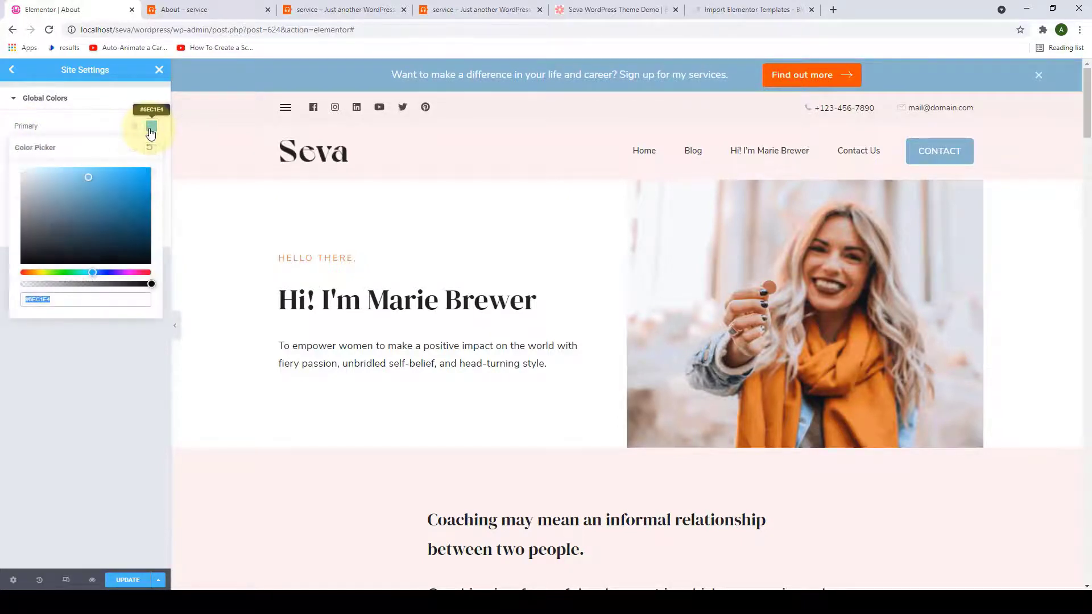
left_click_drag(92, 273, 28, 273)
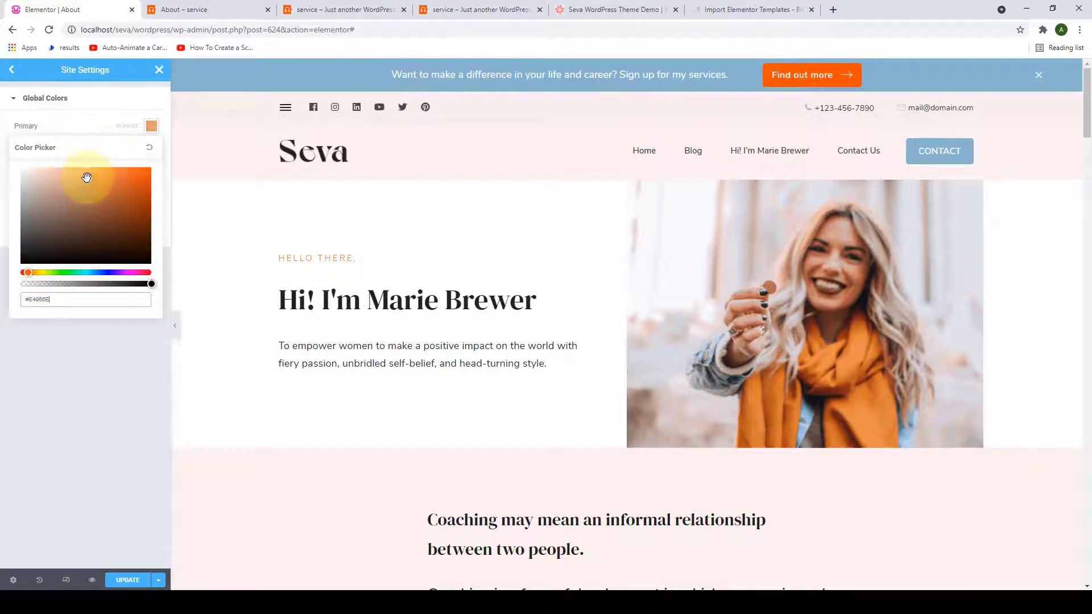
left_click_drag(88, 177, 146, 178)
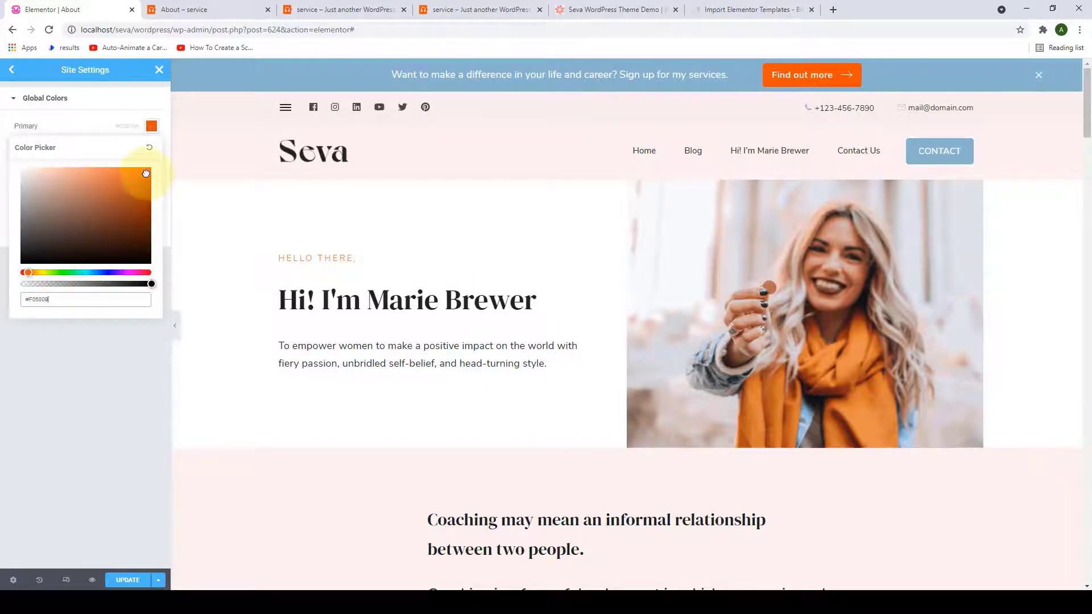
left_click_drag(22, 272, 20, 275)
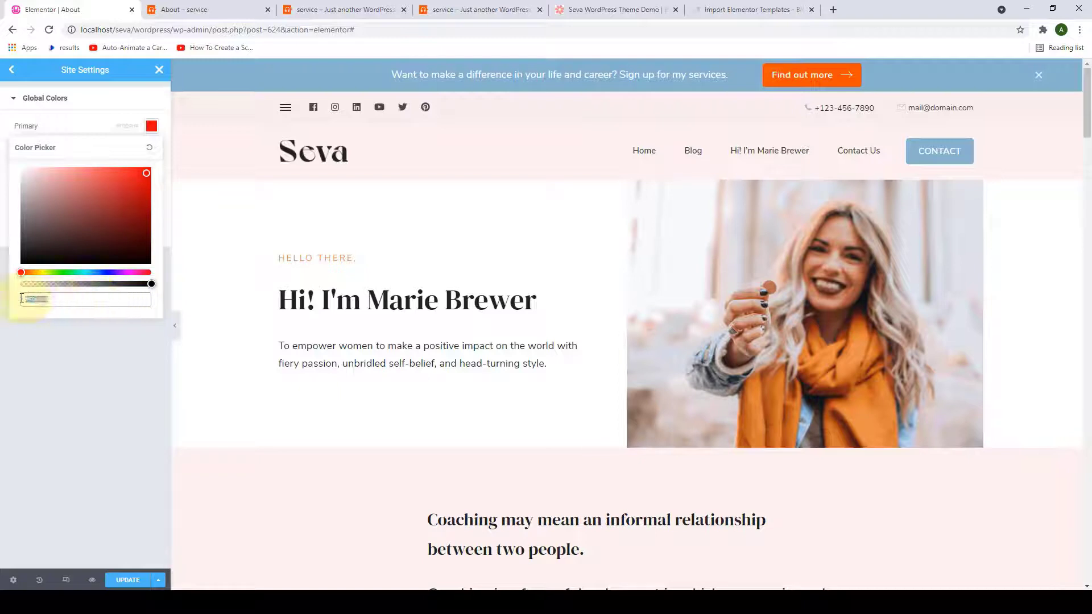
left_click_drag(24, 299, 54, 303)
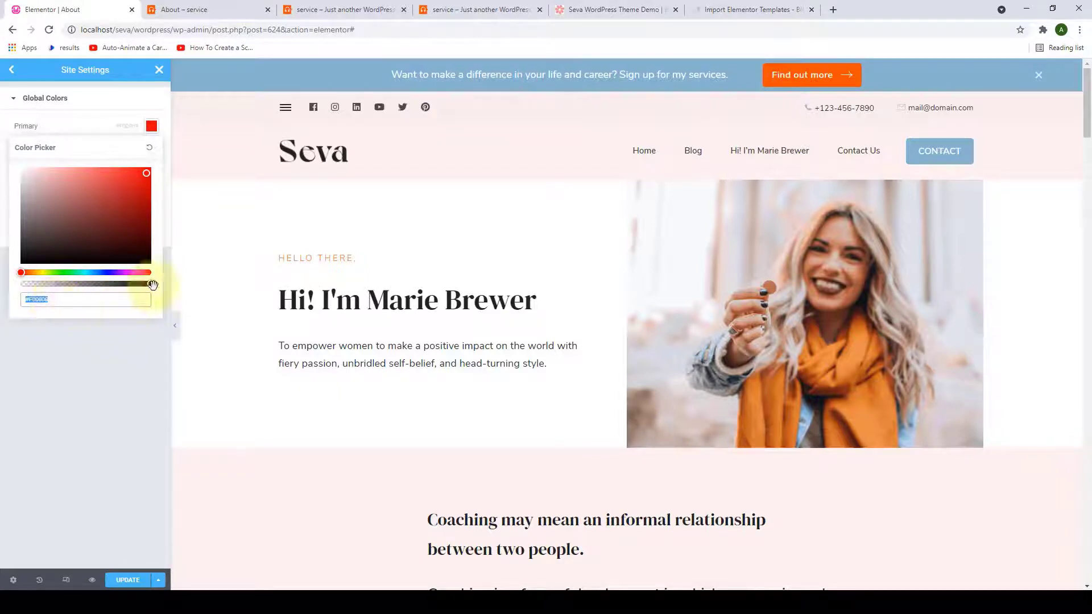
mouse_move(151, 284)
left_mouse_down()
mouse_move(48, 288)
mouse_move(157, 288)
left_mouse_up()
left_click(106, 332)
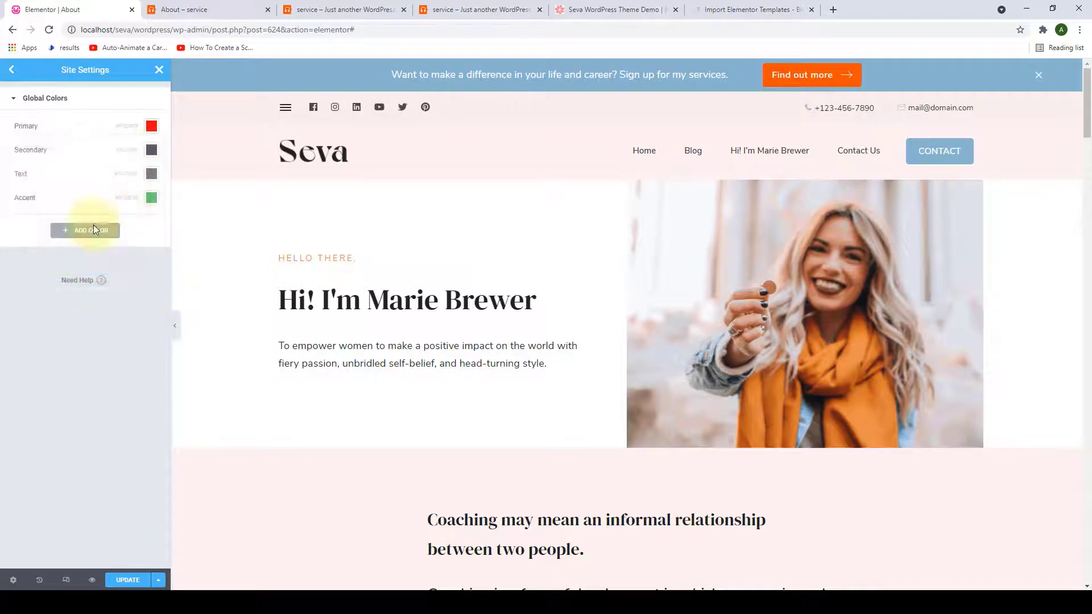
Set the Secondary global colour to blue and the Text colour to near-black.
left_click(152, 154)
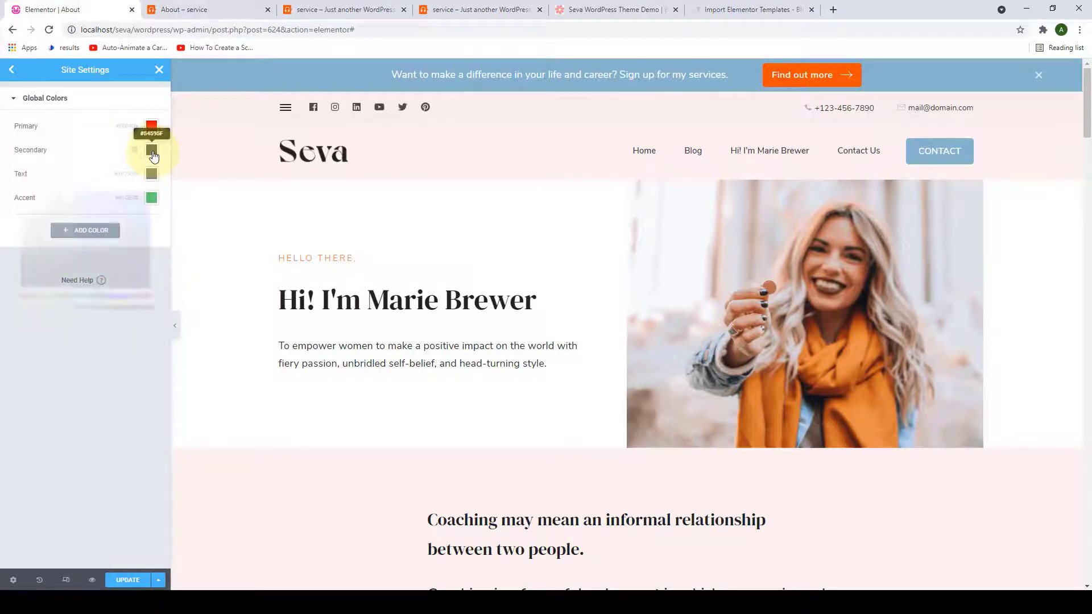
left_click(117, 212)
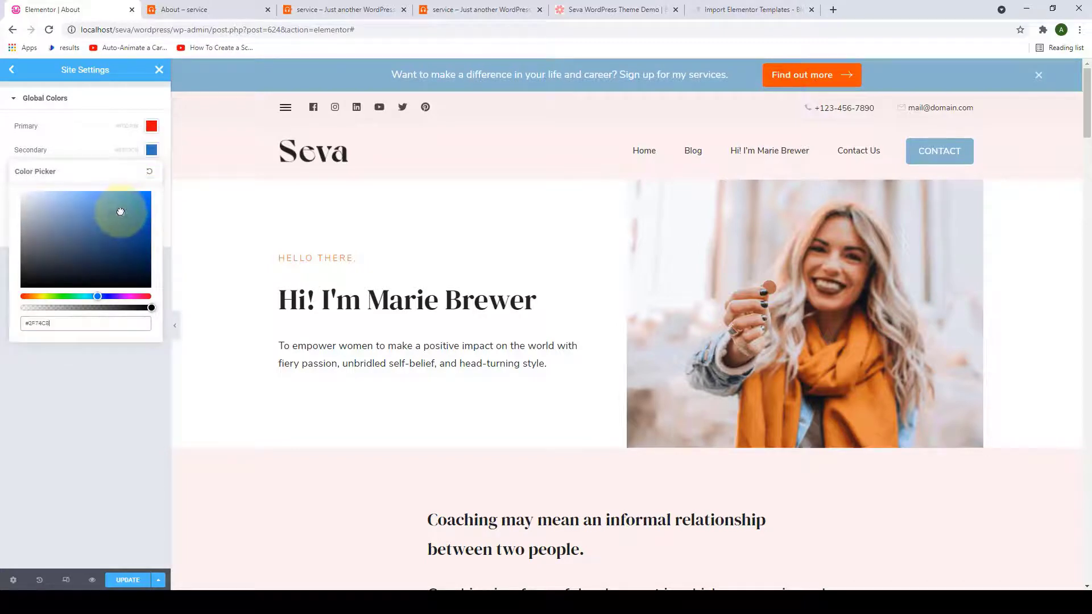
left_click(113, 234)
left_click(69, 386)
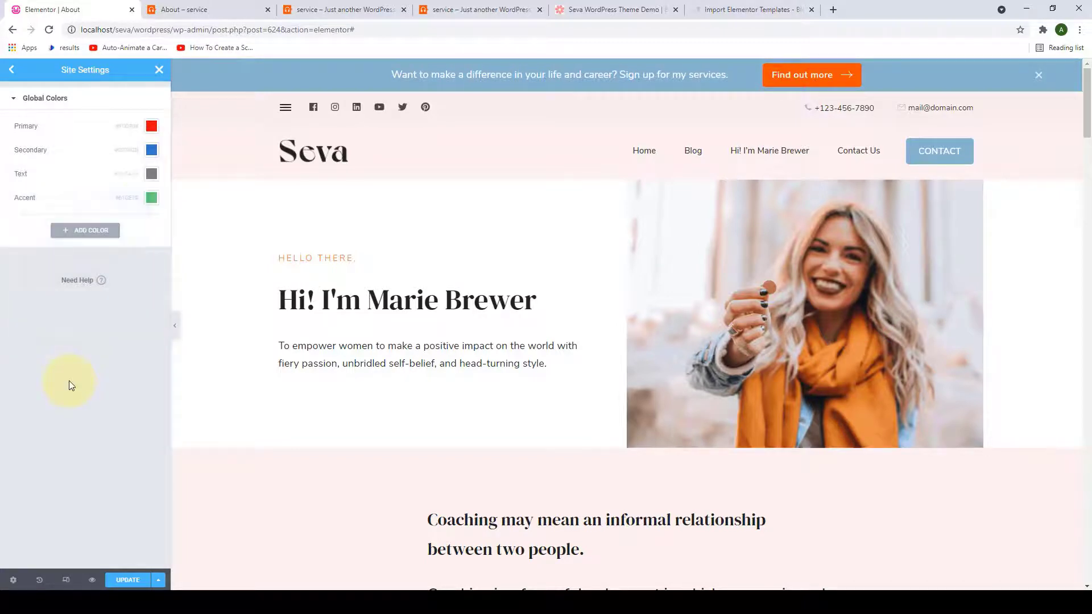
left_click(151, 173)
left_click(24, 305)
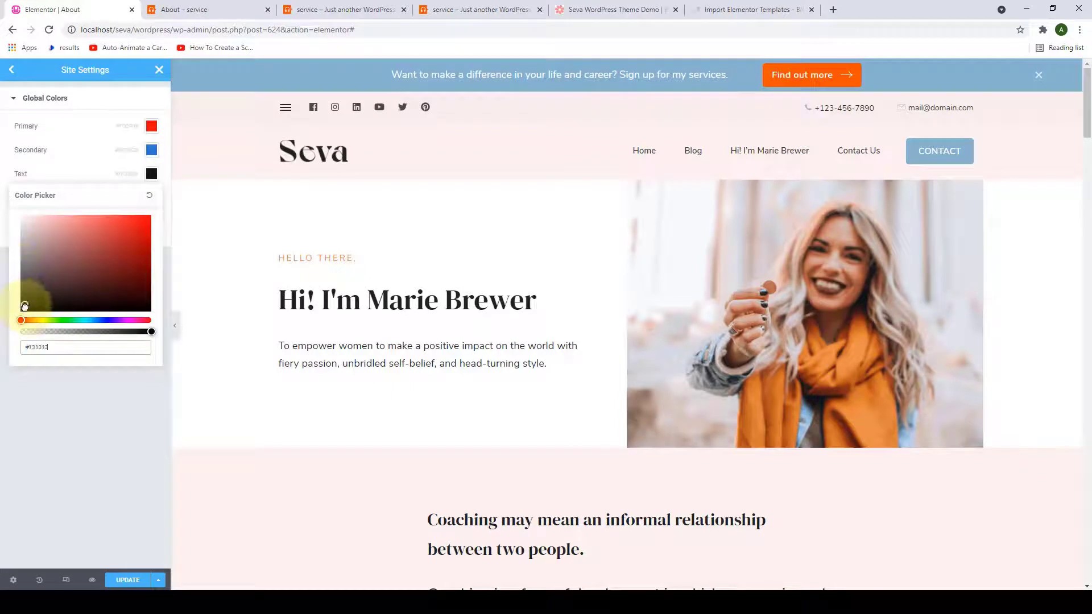
left_click(36, 405)
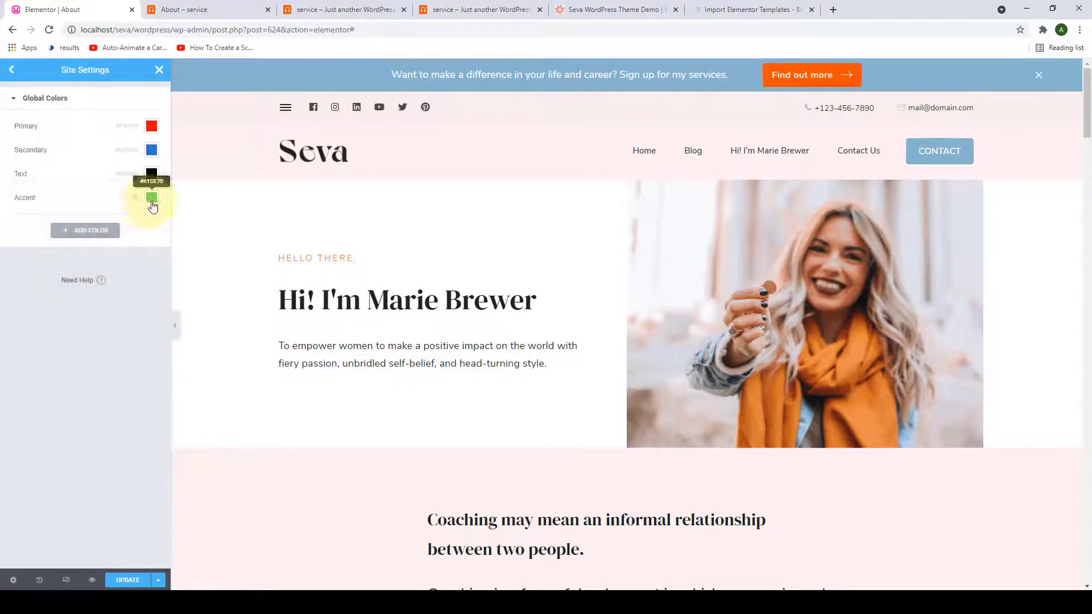
Copy Secondary's hex #3076CB and paste it into the Accent global colour.
left_click(152, 198)
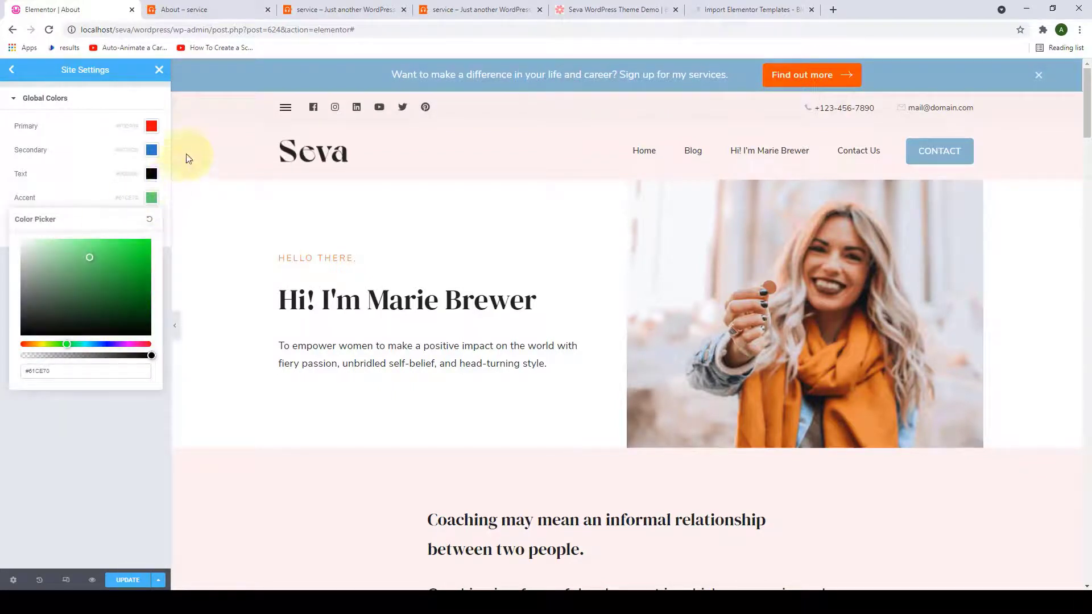
left_click(152, 151)
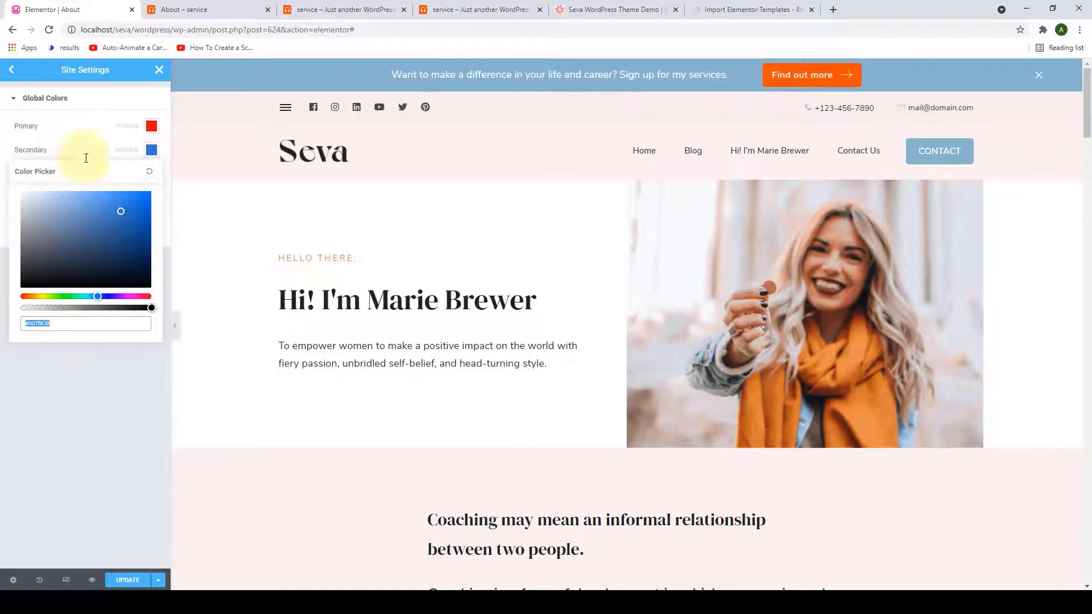
right_click(41, 322)
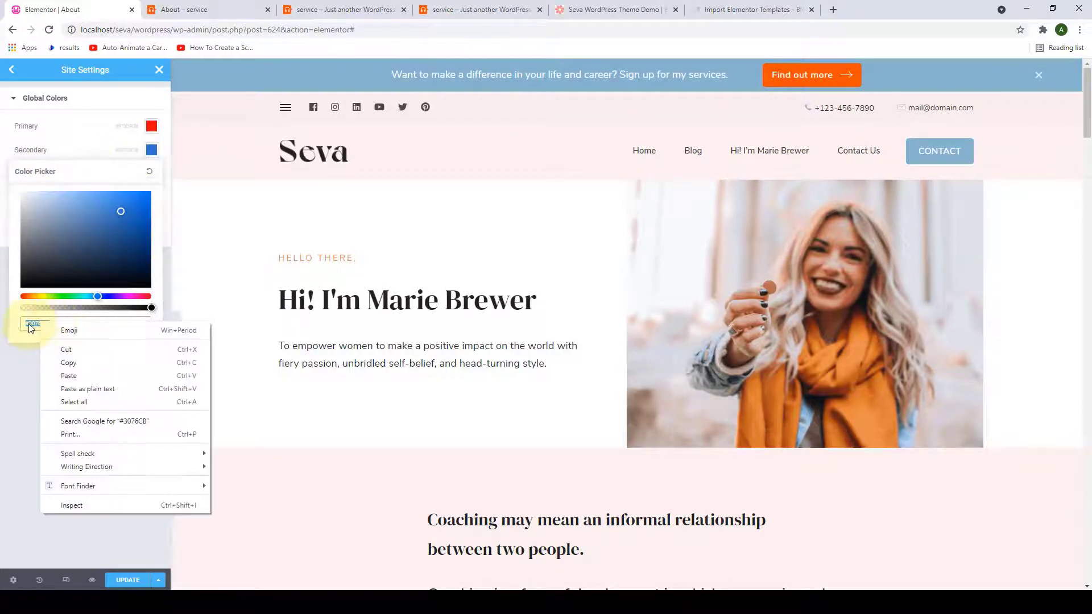
left_click(68, 363)
left_click(63, 384)
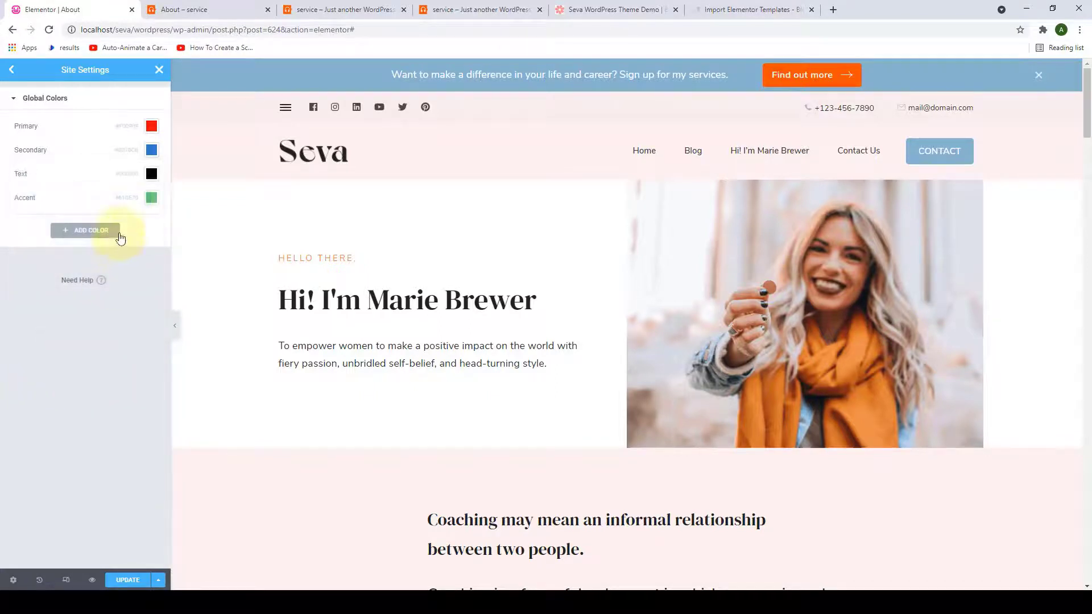
left_click(152, 197)
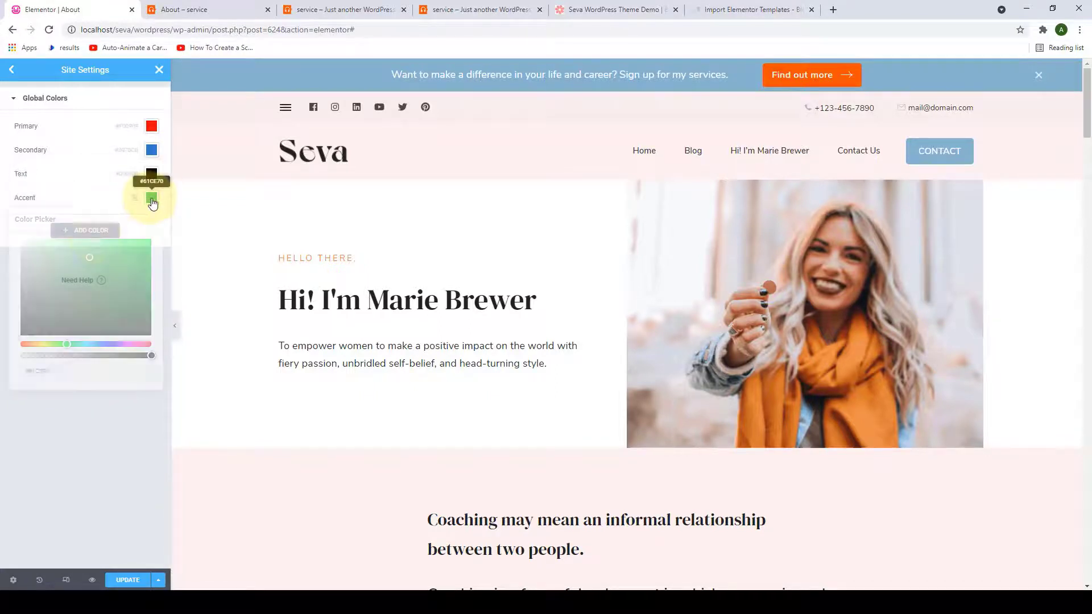
right_click(60, 372)
left_click(98, 424)
left_click(97, 422)
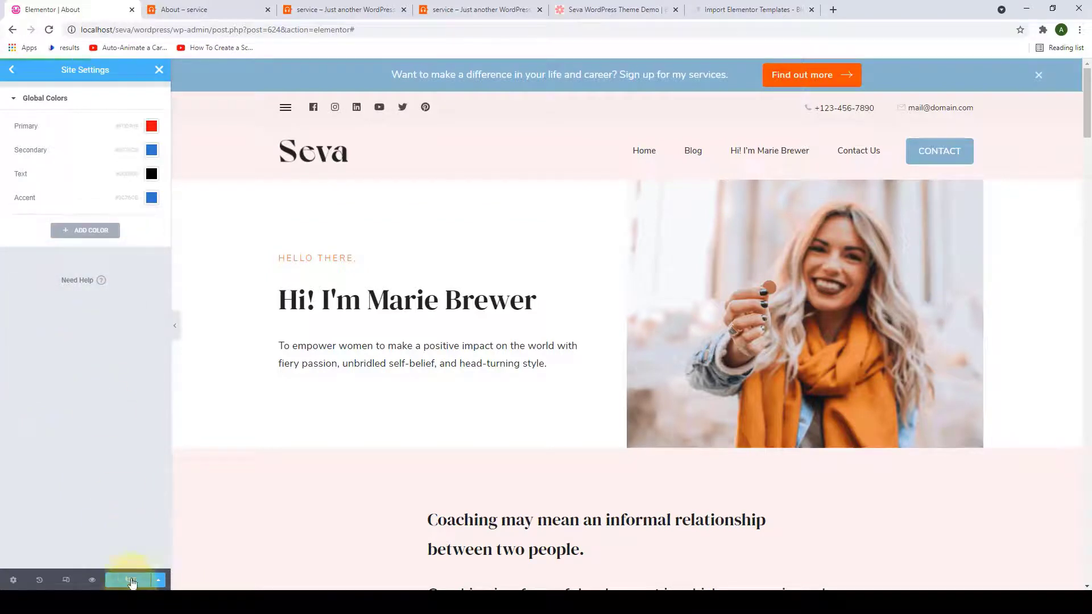
Add a test global colour New Item #1, then delete it.
left_click(12, 70)
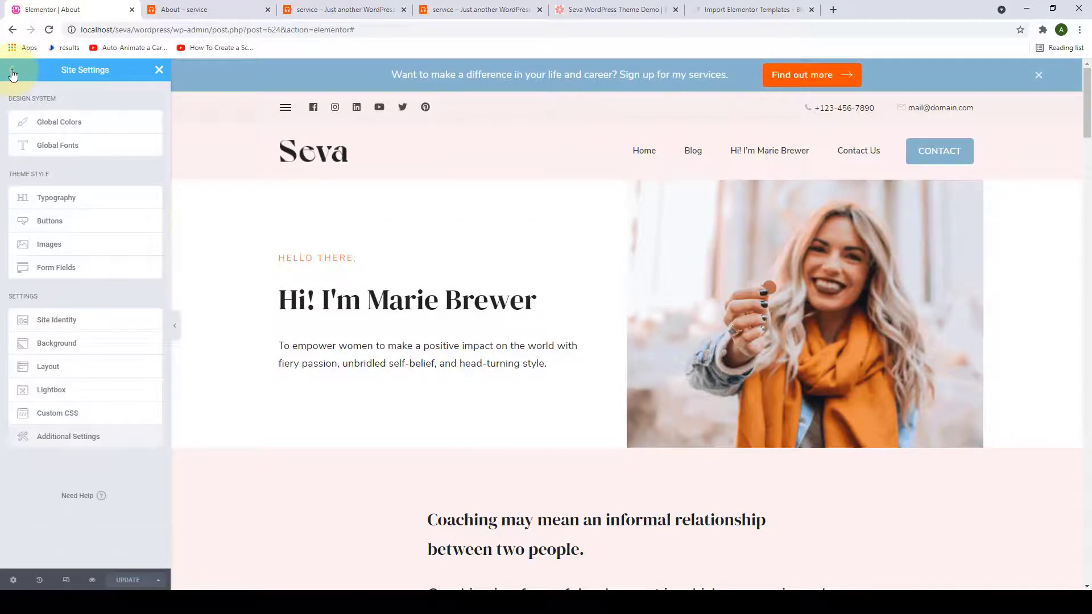
left_click(80, 120)
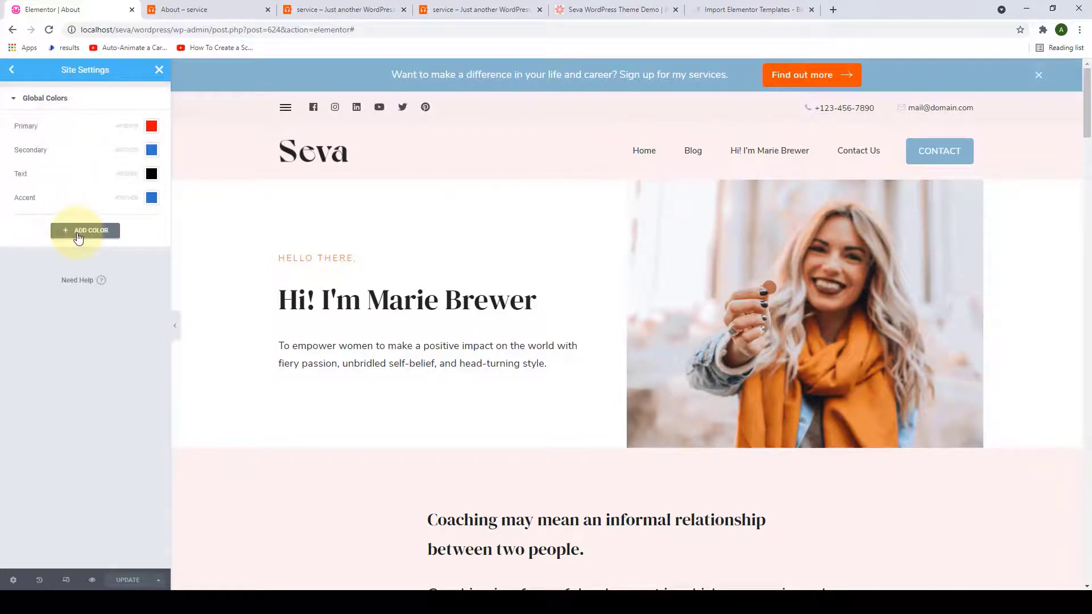
left_click(78, 238)
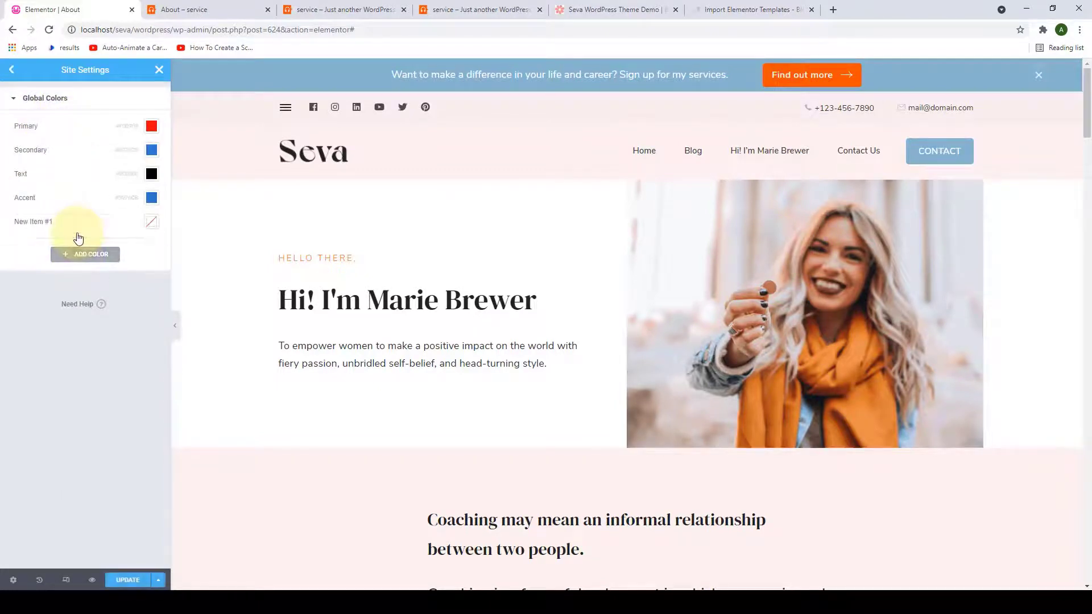
left_click(152, 227)
left_click(97, 475)
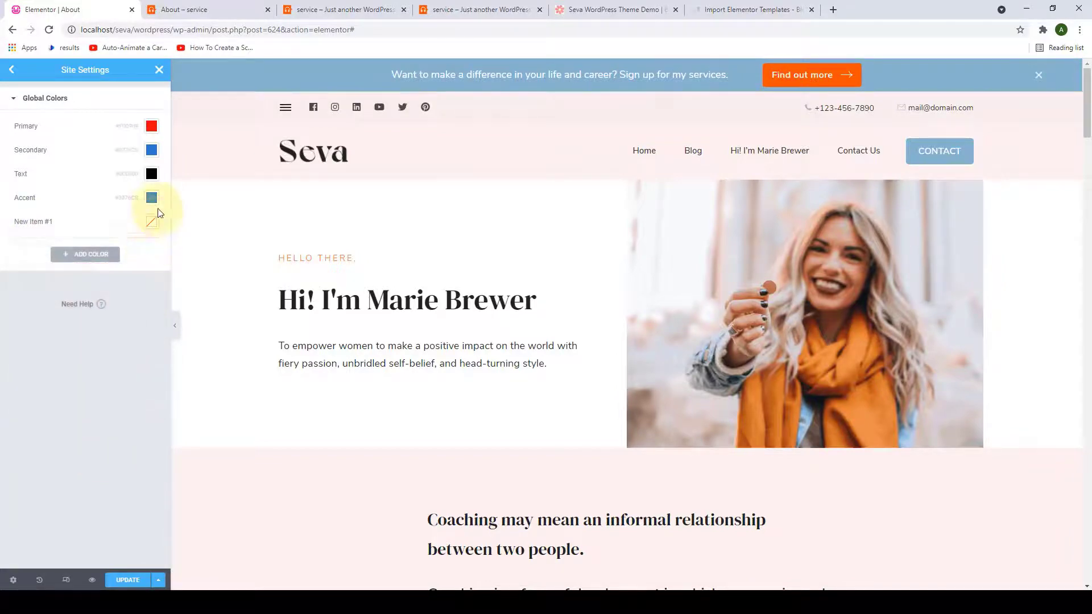
left_click(137, 226)
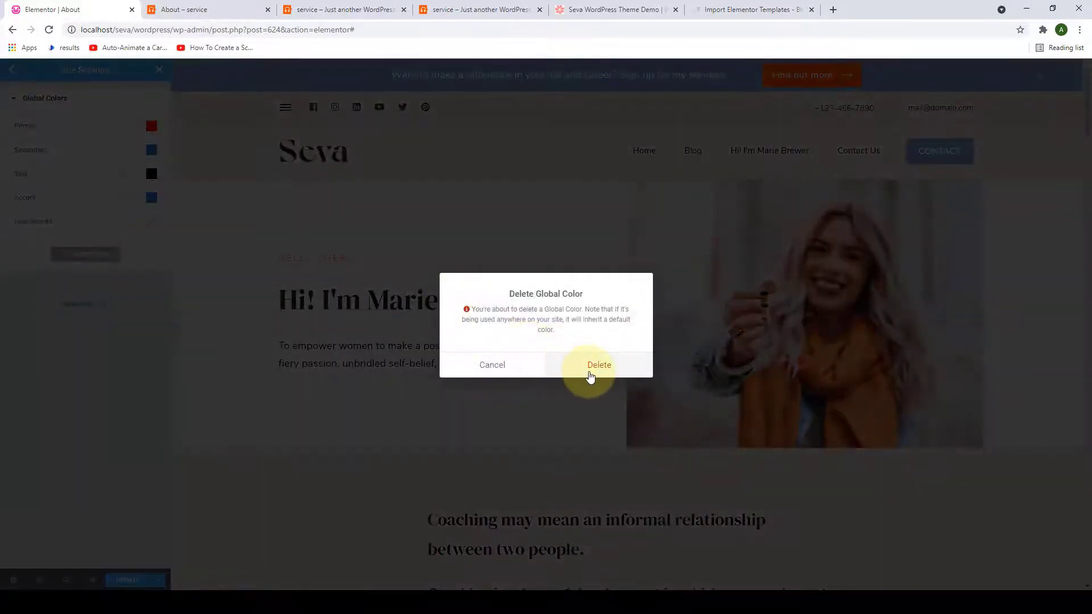
left_click(594, 371)
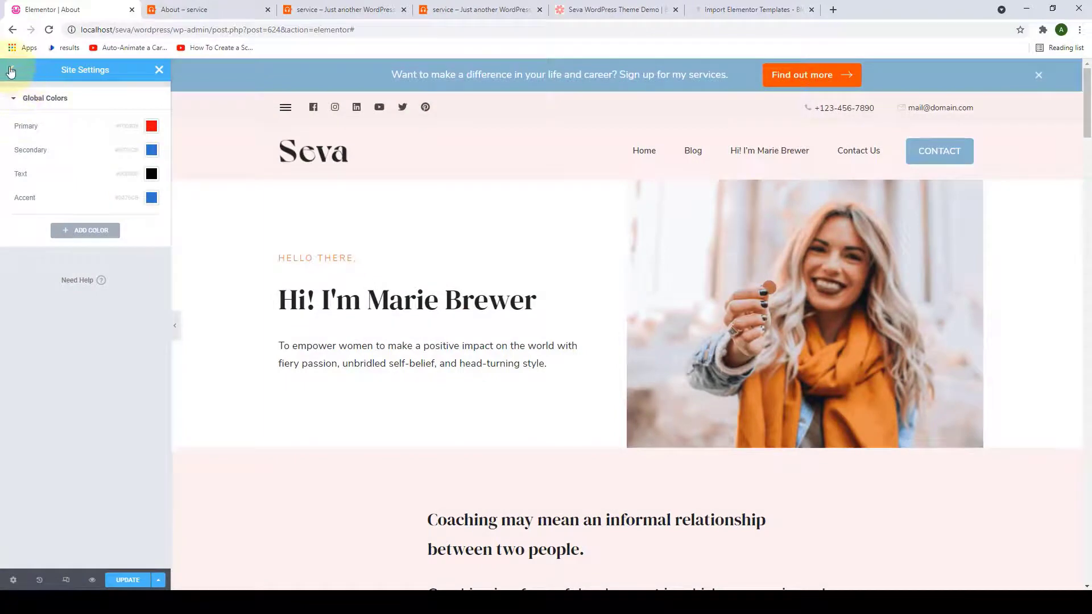
left_click(10, 72)
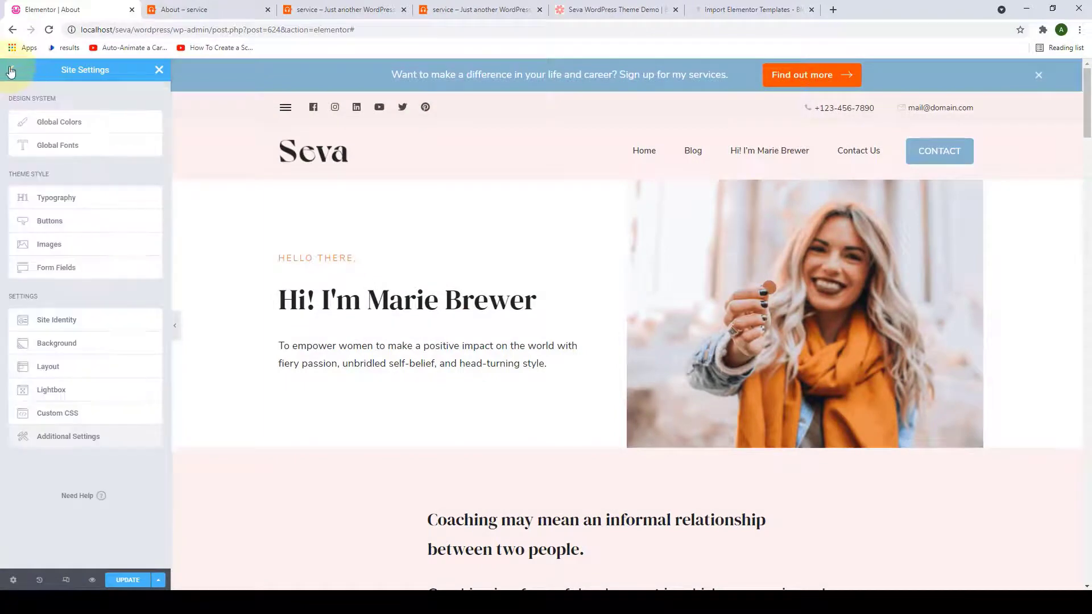
In Global Fonts, add a New Item #1 font style and then delete it.
left_click(91, 153)
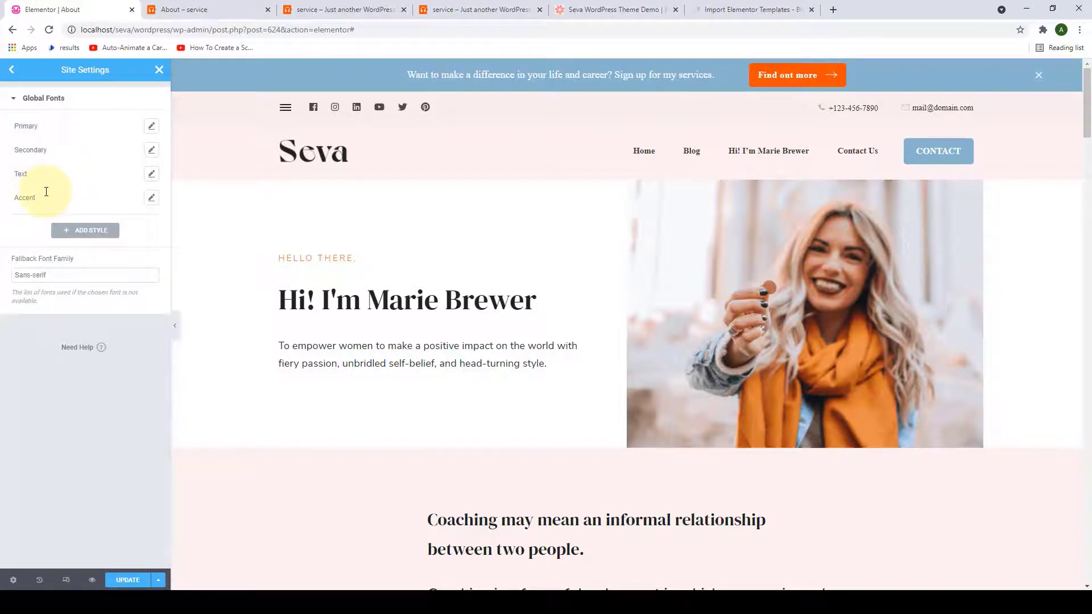
left_click(69, 237)
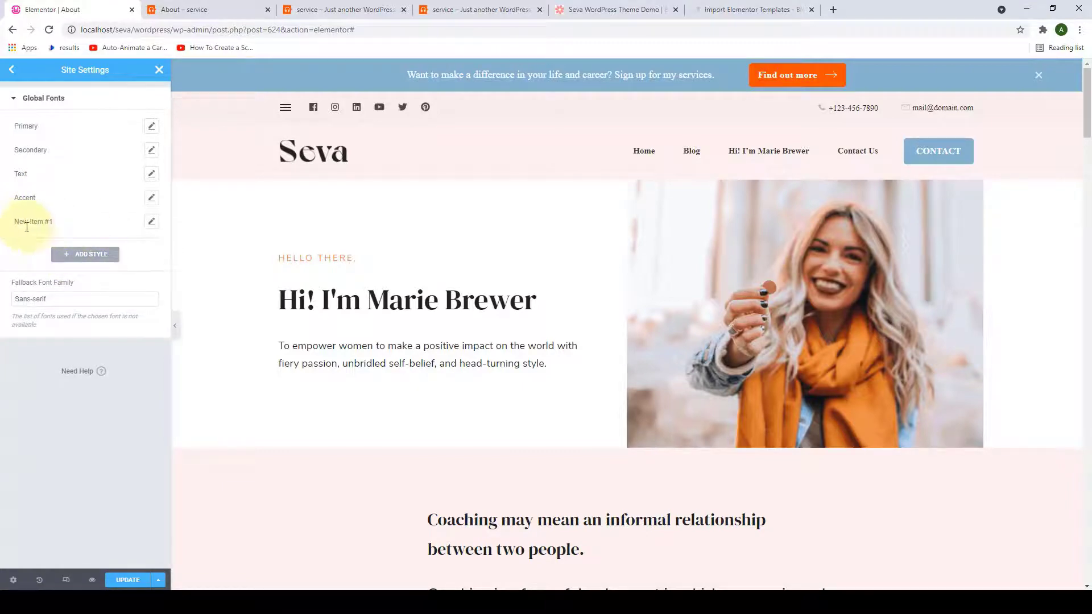
left_click(135, 222)
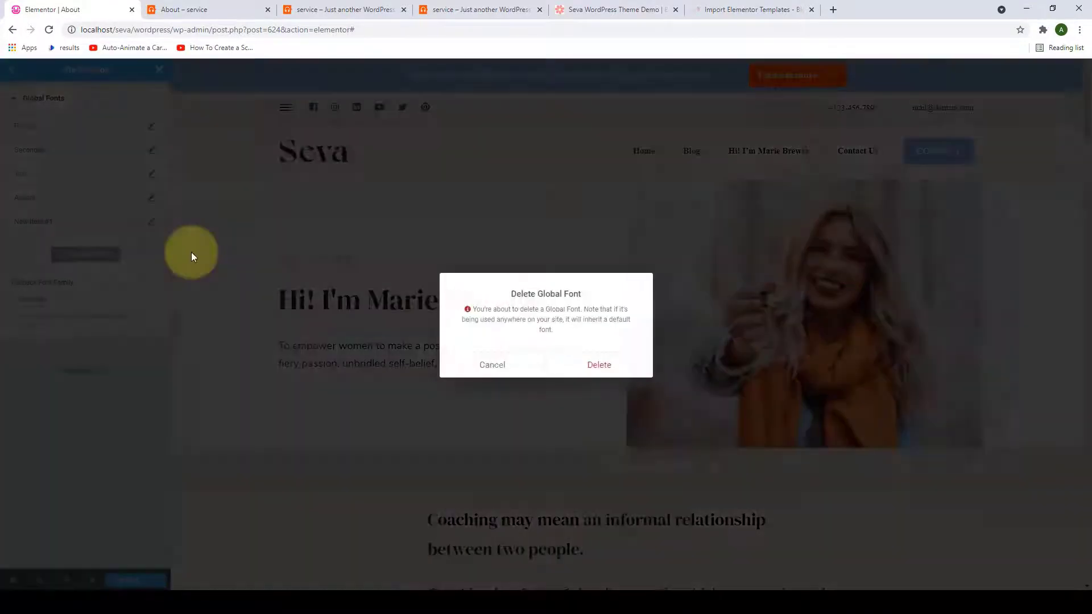
left_click(590, 371)
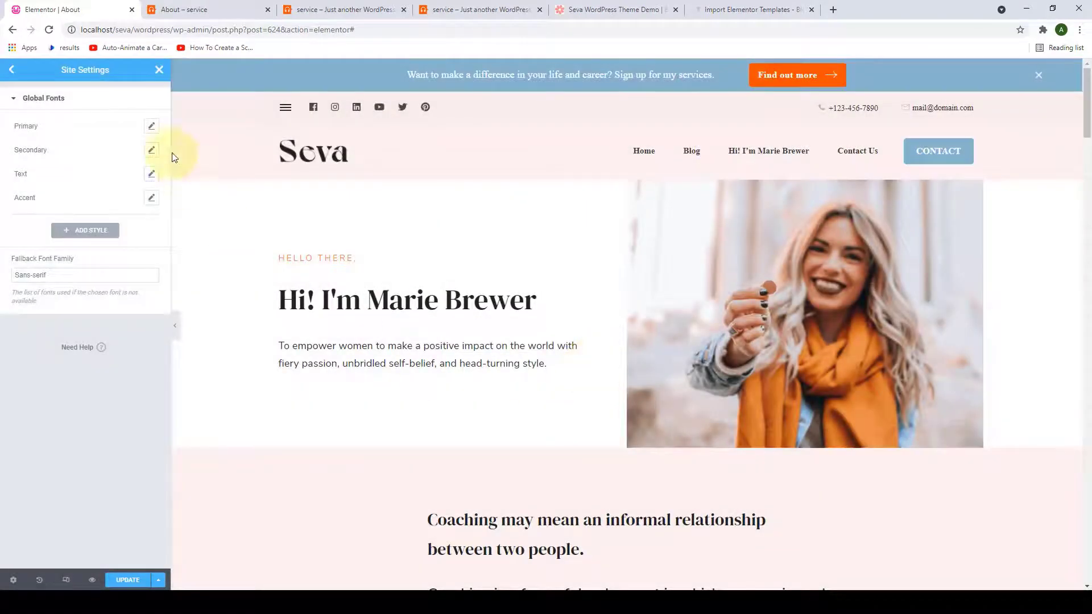
Set the Primary global font family to Patua One.
left_click(152, 129)
left_click(137, 177)
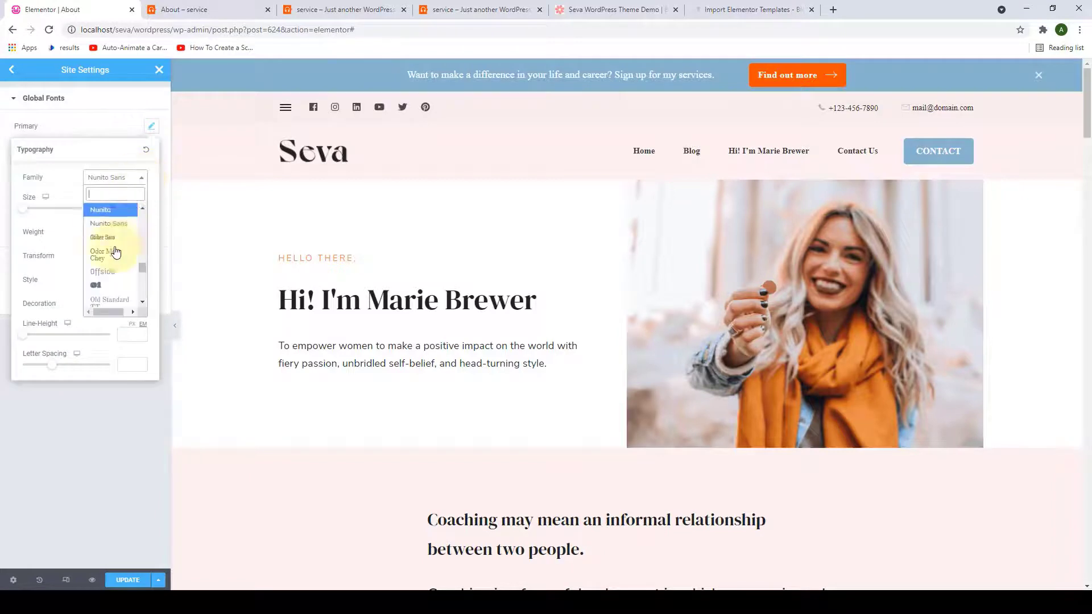
scroll(113, 261, "down", 2)
scroll(113, 278, "down", 3)
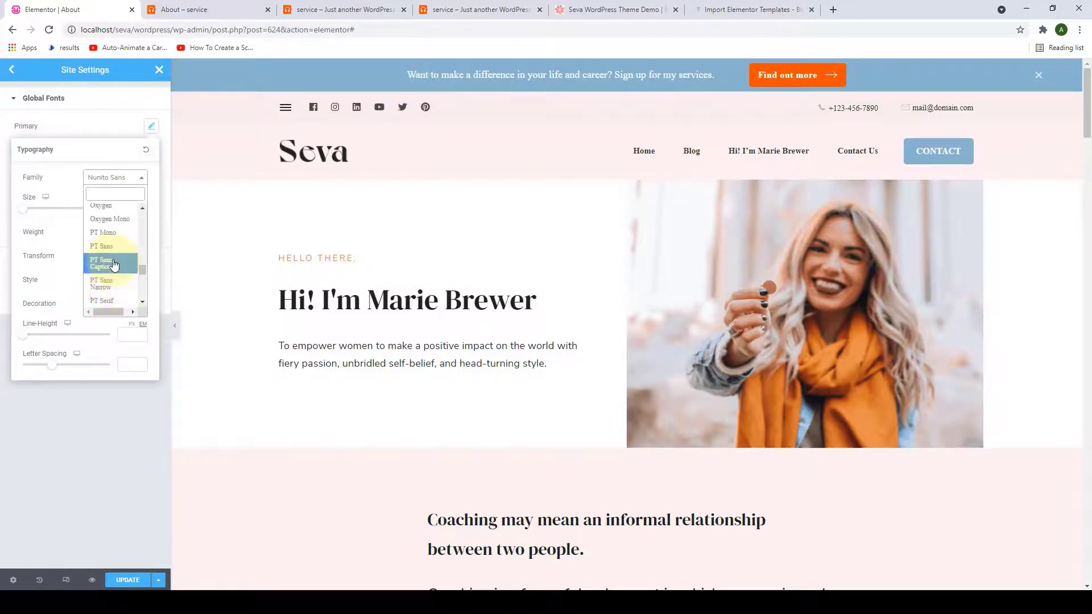
scroll(115, 239, "up", 1)
scroll(114, 250, "down", 5)
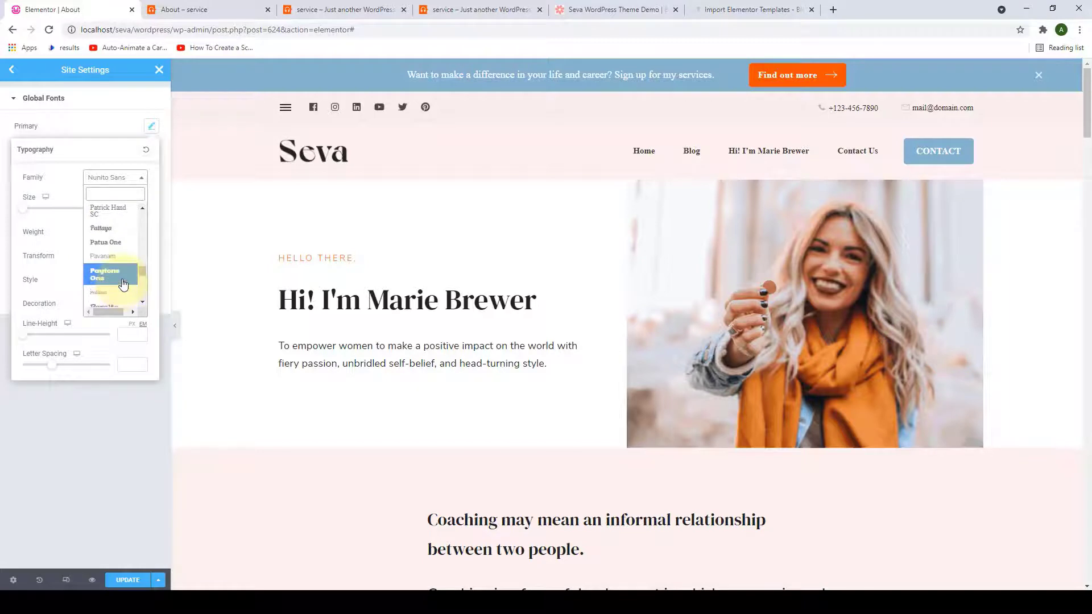
left_click(107, 242)
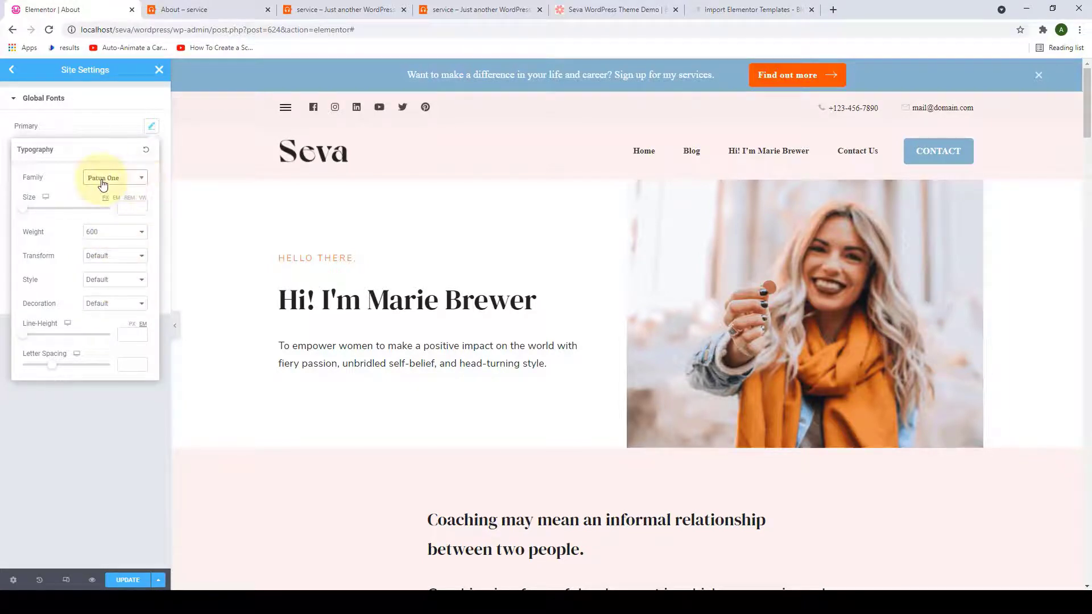
left_click(194, 151)
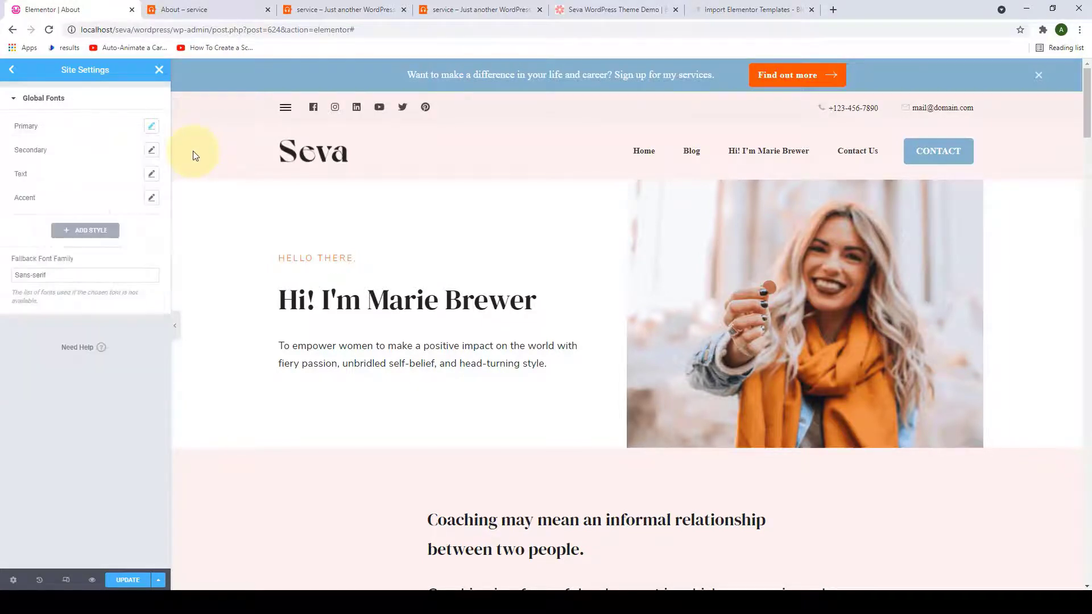
Browse the Secondary global font's family list, leaving it unchanged.
left_click(151, 155)
left_click(117, 202)
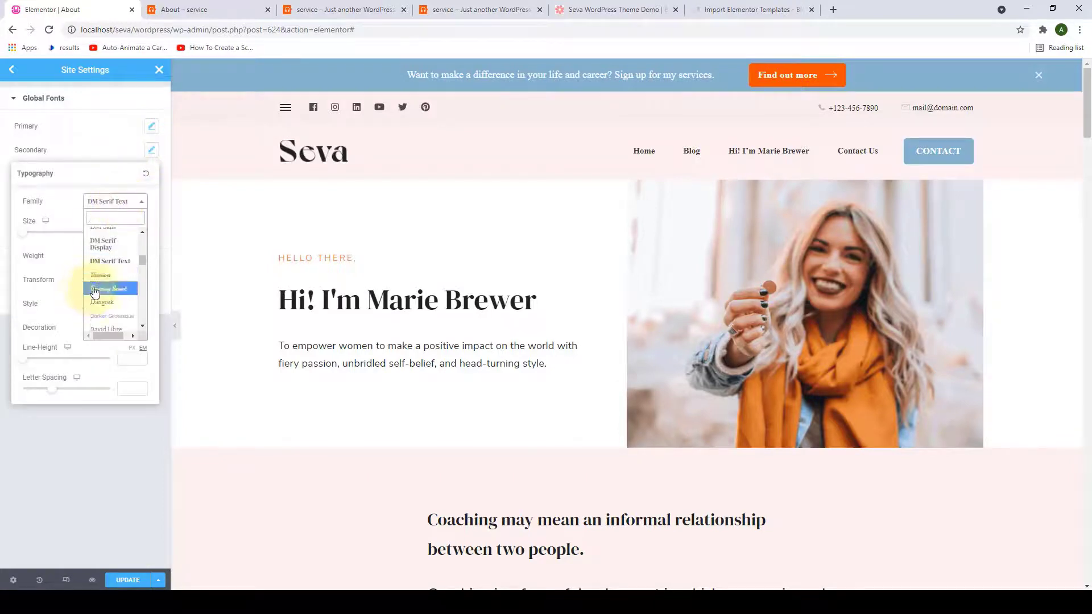
scroll(94, 292, "down", 5)
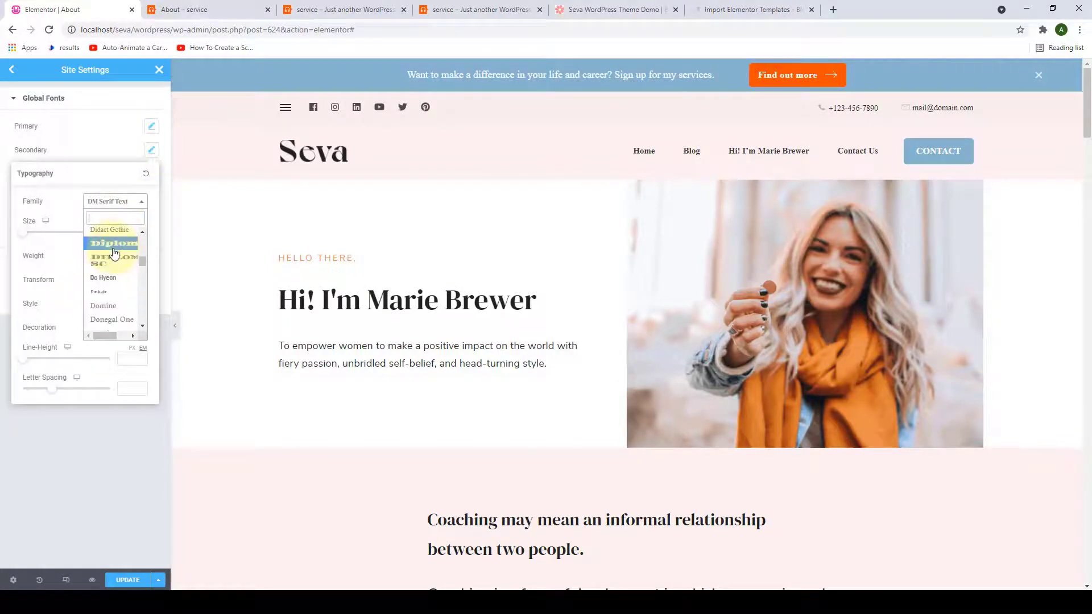
scroll(116, 267, "down", 4)
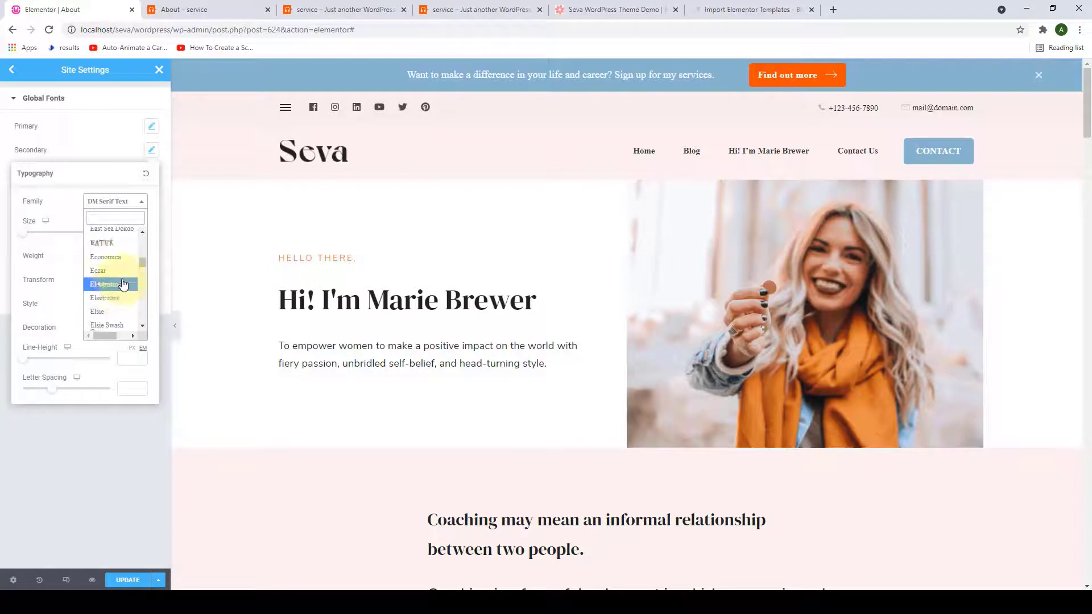
left_click(177, 165)
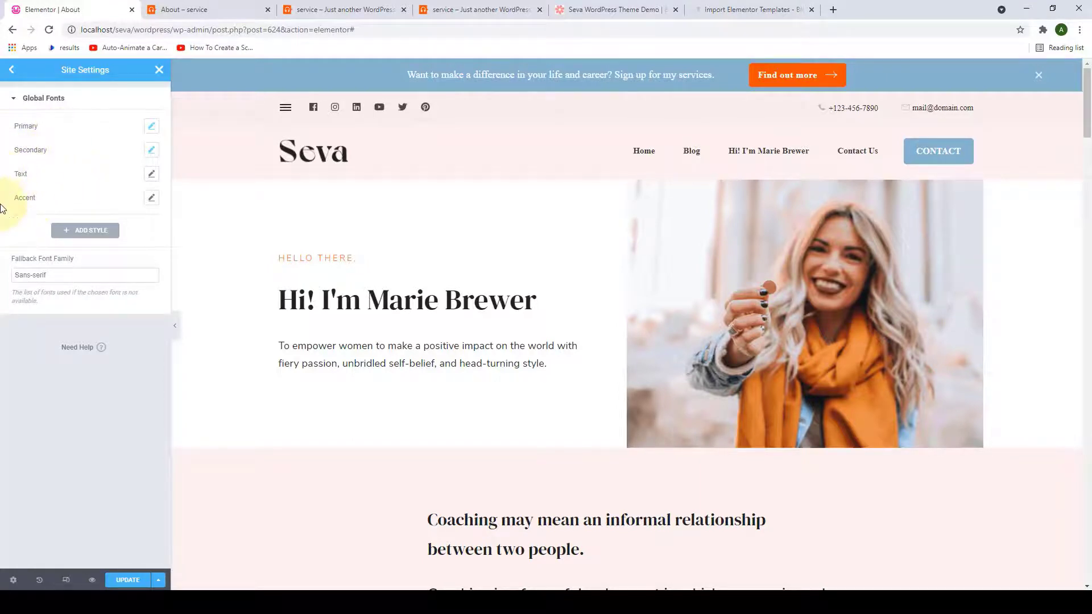
Search 'patua' and set the Text global font family to Patua One.
left_click(151, 174)
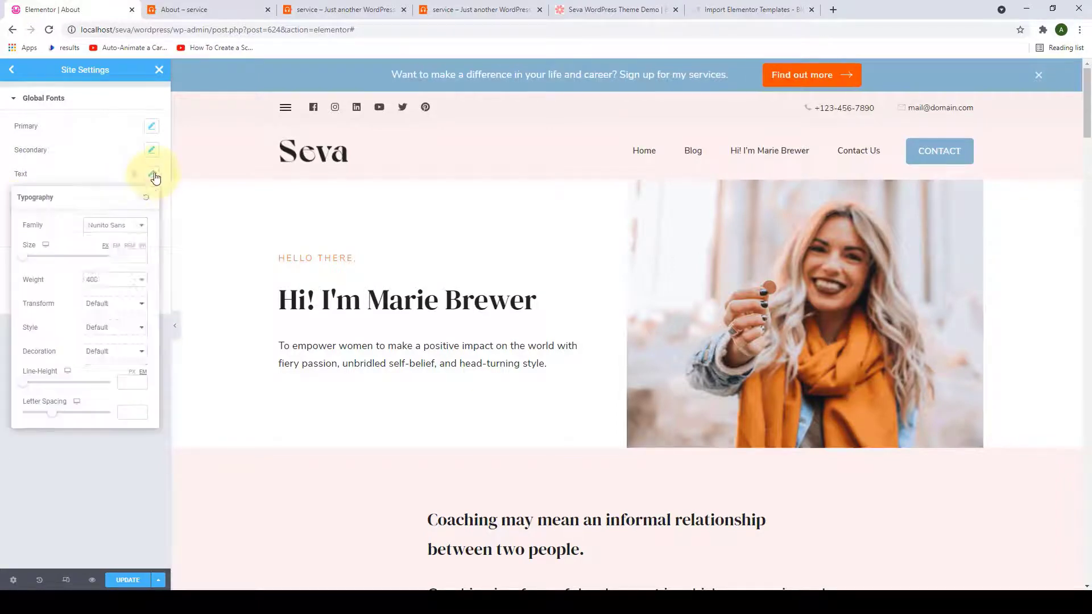
left_click(115, 225)
scroll(112, 307, "down", 5)
scroll(111, 318, "down", 4)
left_click(108, 243)
type("patua")
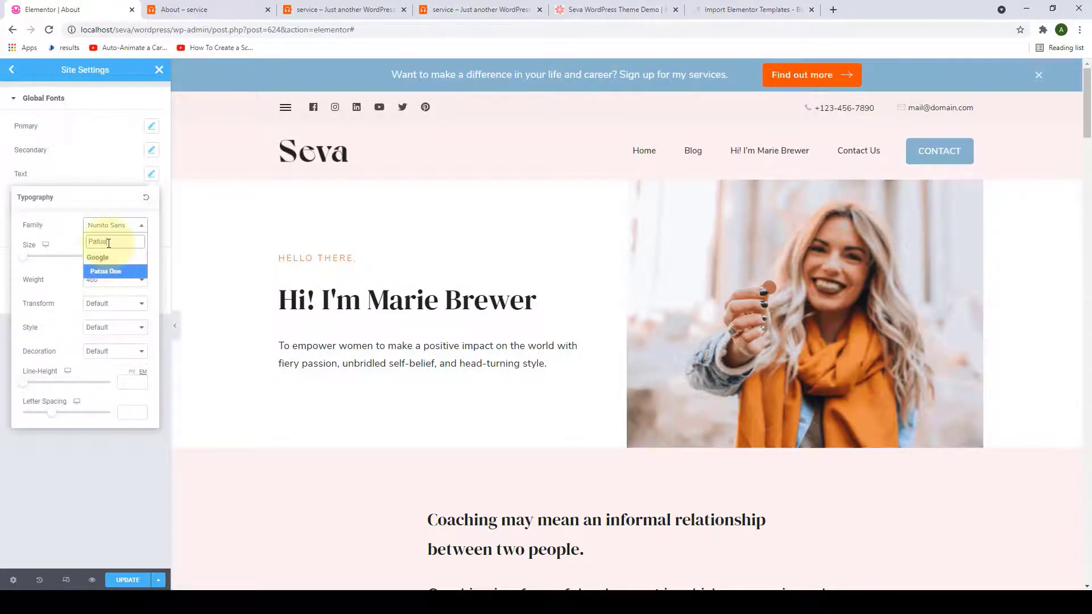
left_click(113, 270)
left_click(151, 174)
Change the Accent global font to the one found by searching 'prata'.
left_click(149, 200)
left_click(131, 250)
left_click(131, 266)
type("prata")
left_click(126, 294)
left_click(152, 198)
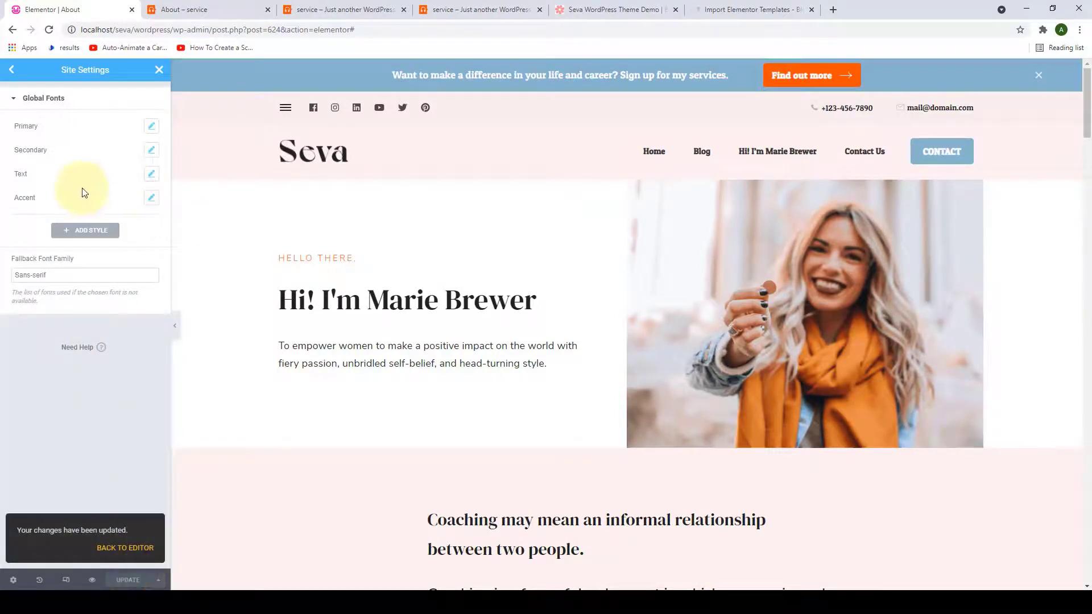
left_click(14, 76)
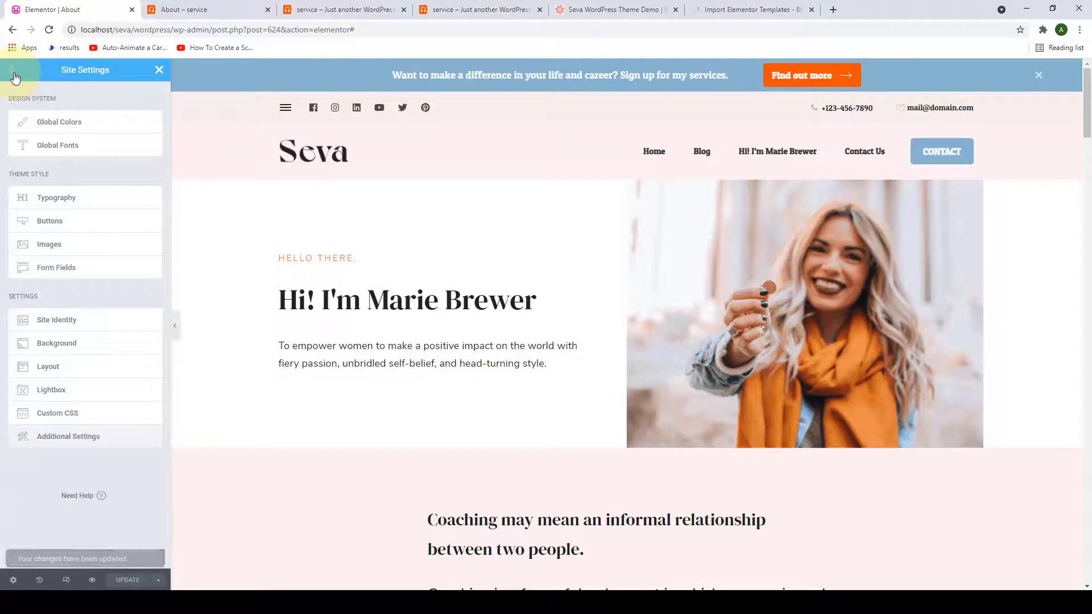
In Typography, give body text the global Text colour and global Text font.
left_click(57, 199)
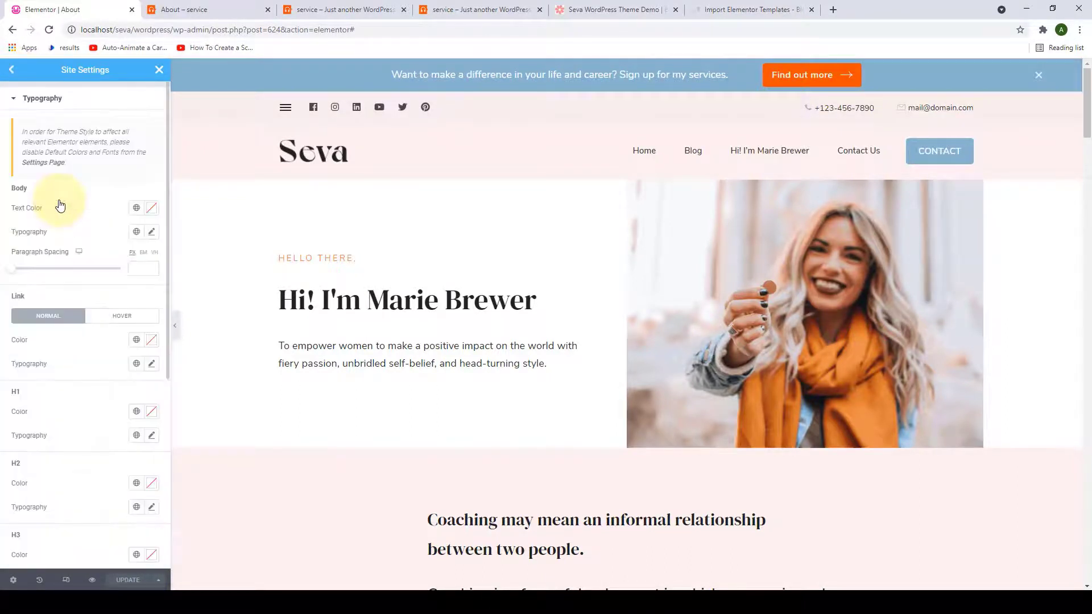
scroll(72, 237, "down", 5)
scroll(116, 429, "up", 5)
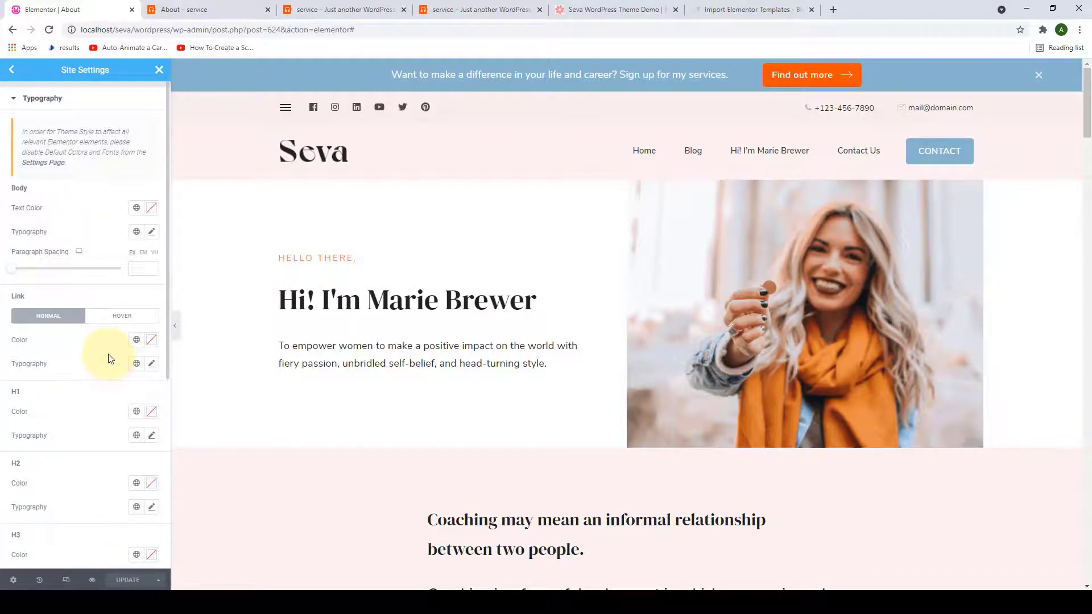
left_click(137, 208)
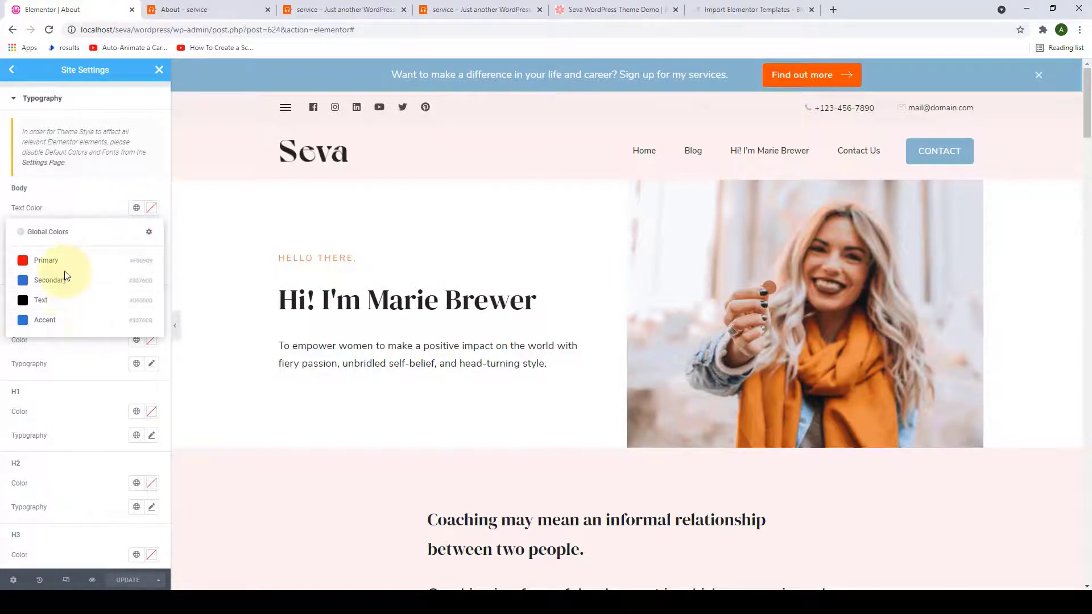
left_click(67, 306)
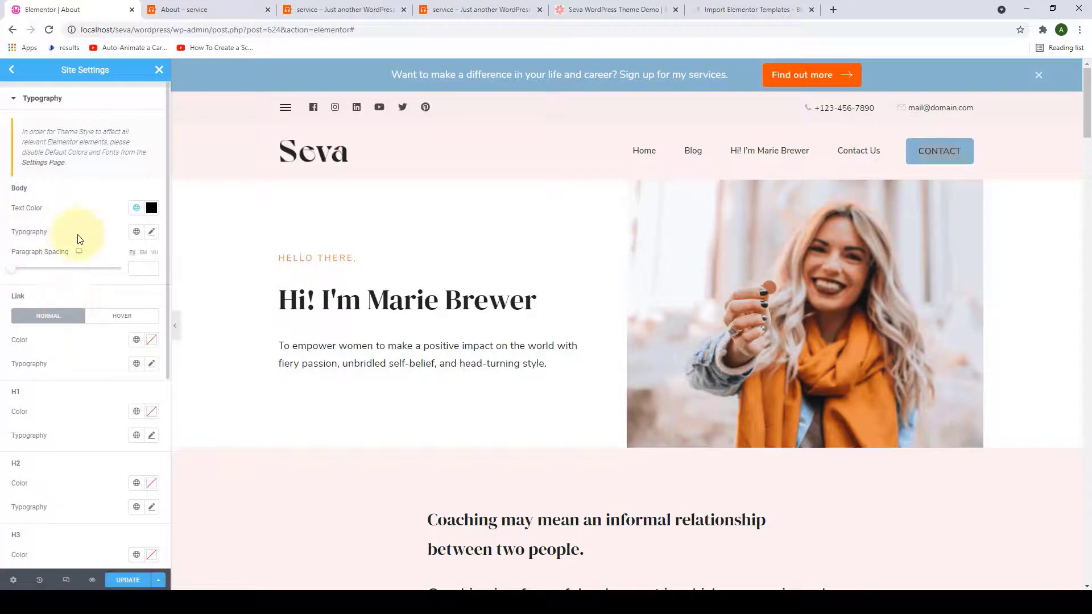
left_click(136, 234)
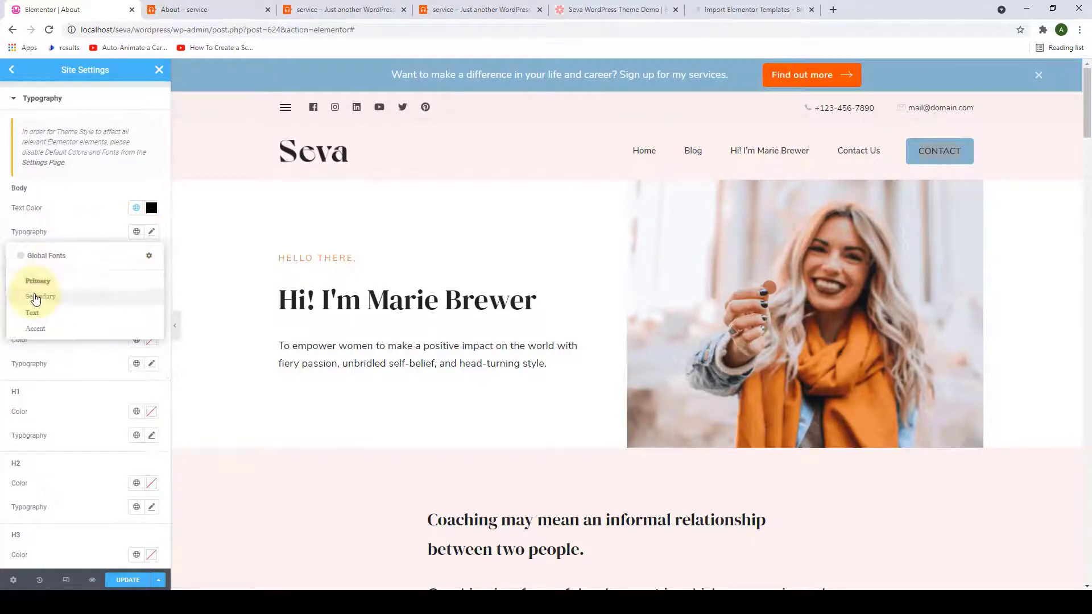
left_click(36, 317)
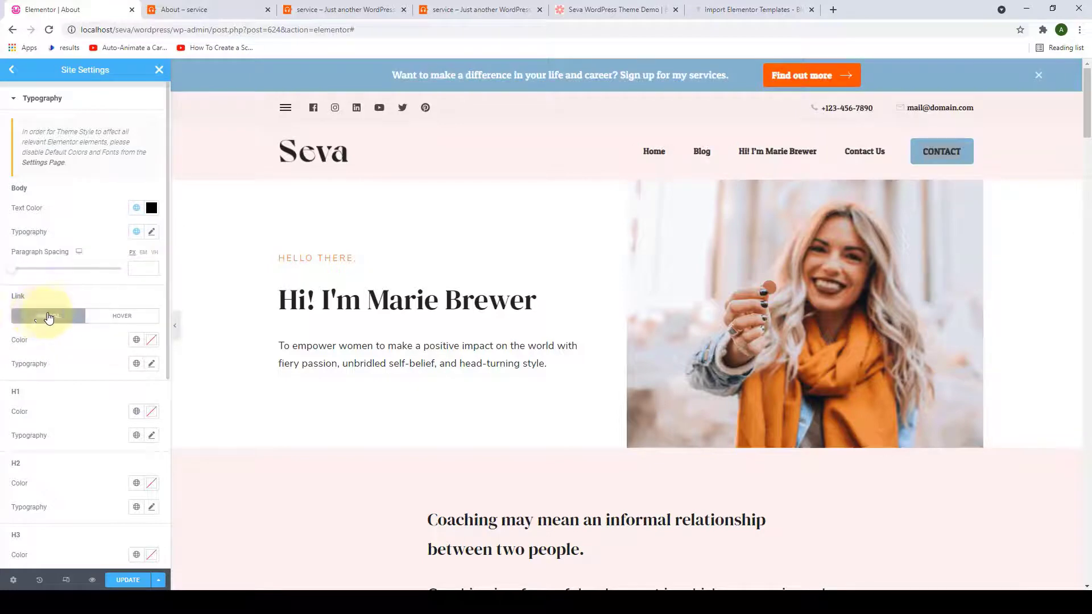
Give H1 headings the global Text colour and global Text font.
scroll(48, 317, "down", 1)
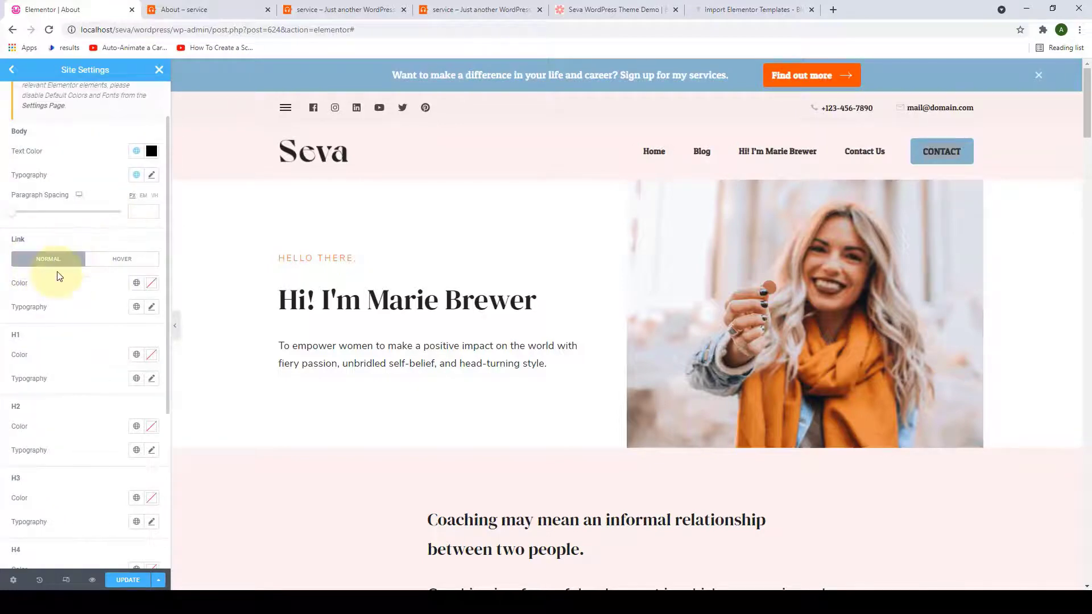
scroll(59, 276, "down", 2)
scroll(59, 276, "down", 1)
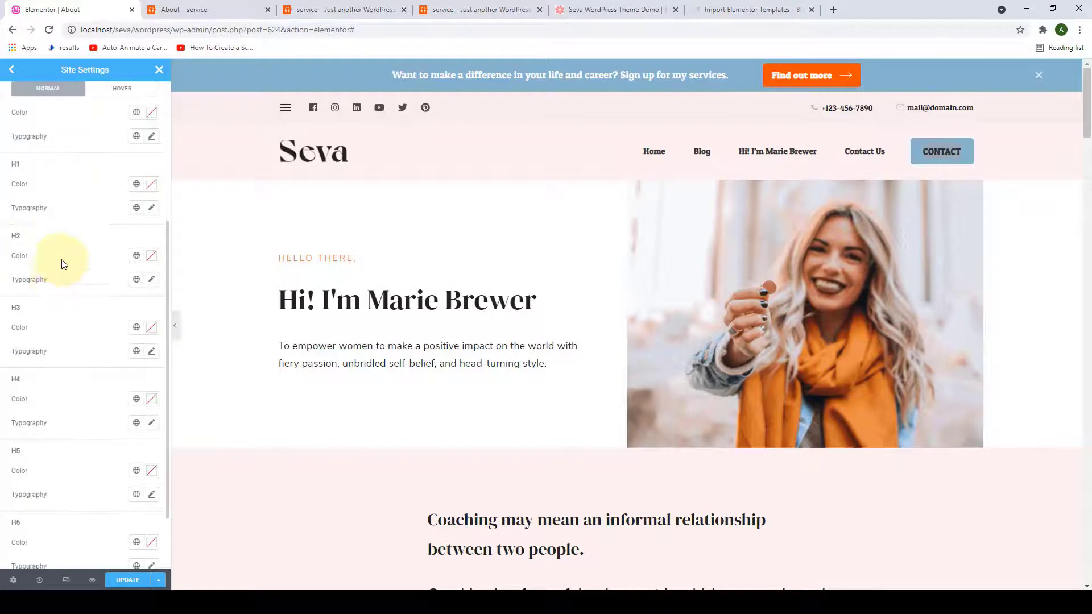
left_click(137, 187)
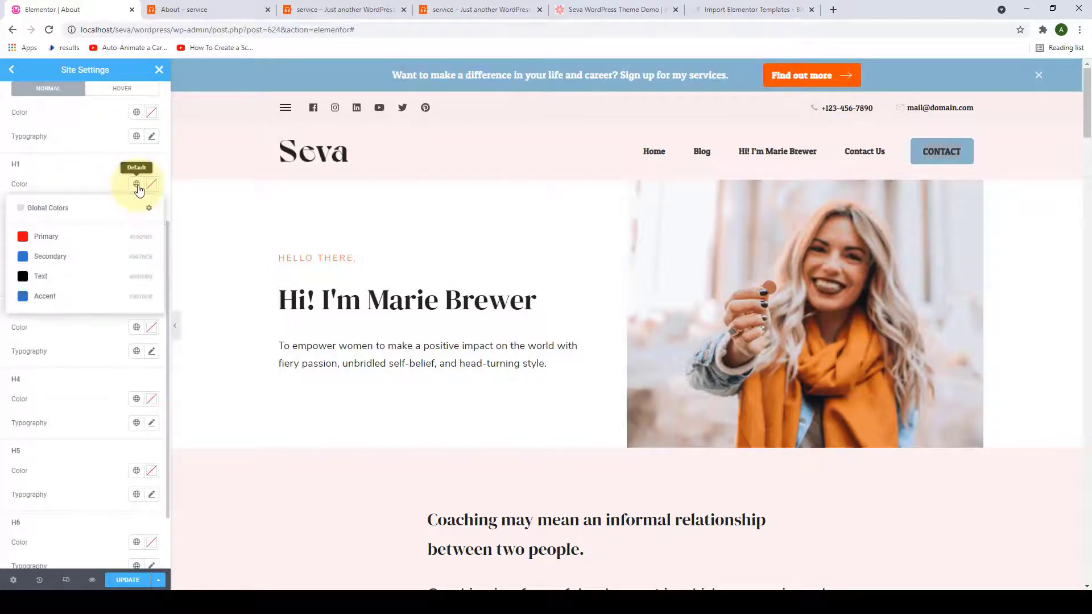
left_click(60, 277)
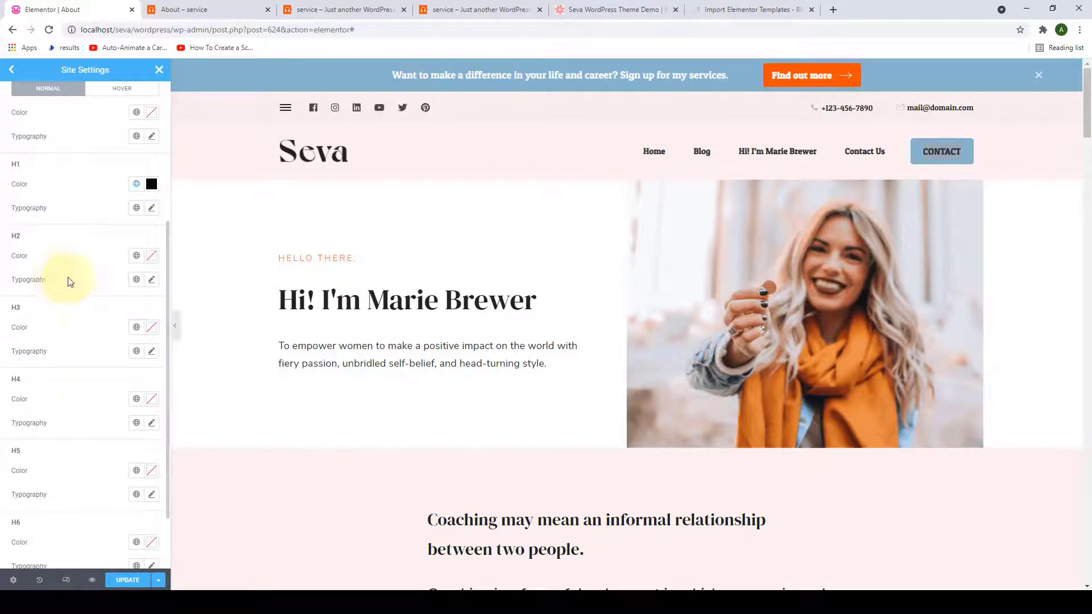
left_click(136, 210)
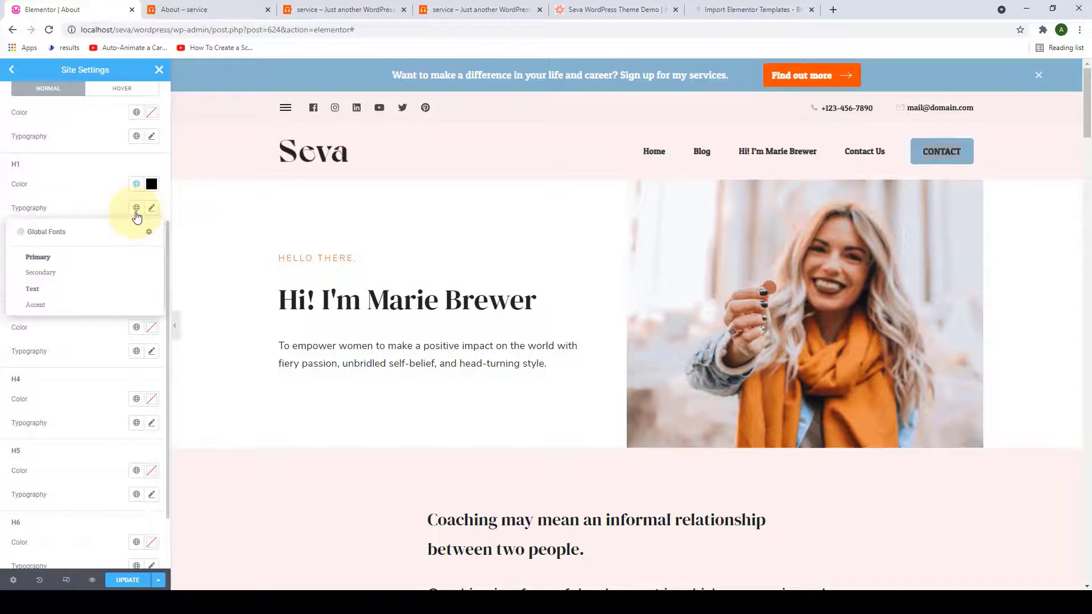
left_click(75, 290)
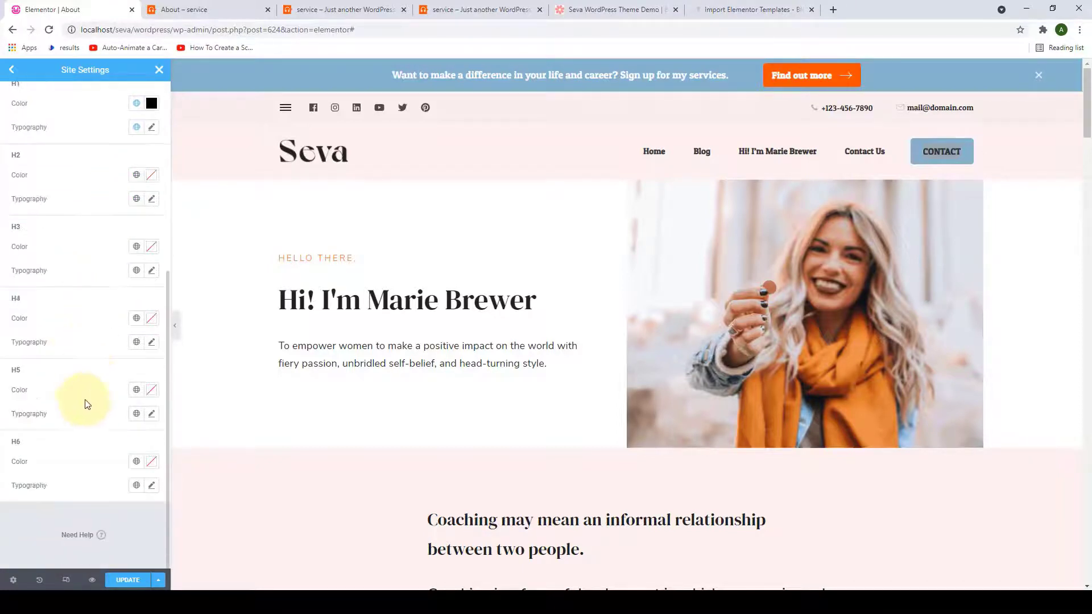
Apply the global Text colour to H2 and H3, and the Text font to H3.
scroll(86, 403, "down", 3)
scroll(100, 438, "up", 2)
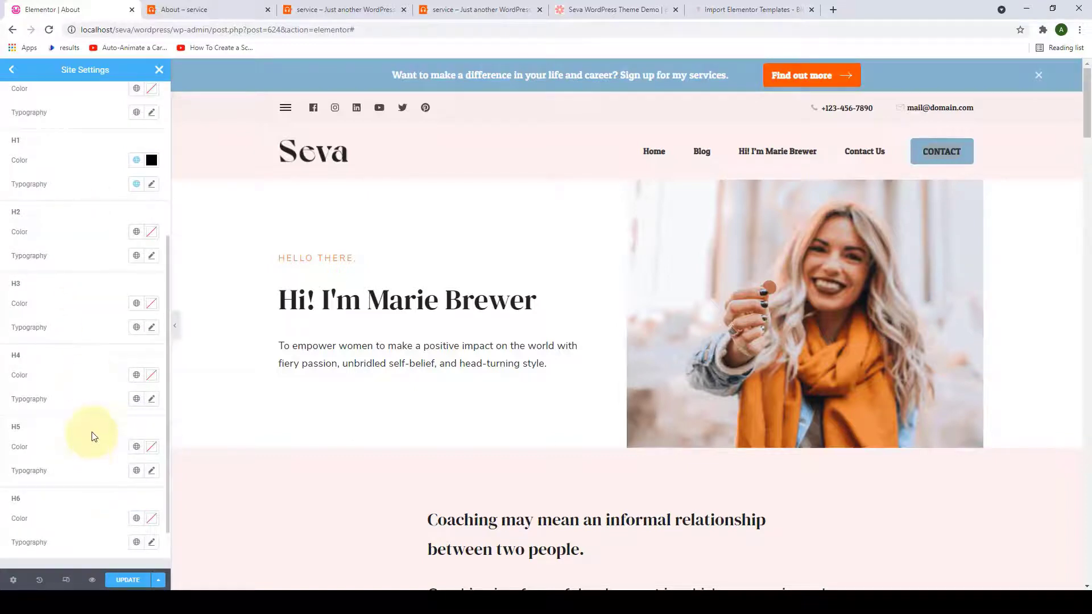
left_click(137, 231)
left_click(86, 322)
left_click(137, 303)
left_click(34, 396)
left_click(136, 327)
Apply the global Text colour and font to H4, H5 and H6 headings.
left_click(34, 409)
scroll(103, 398, "down", 1)
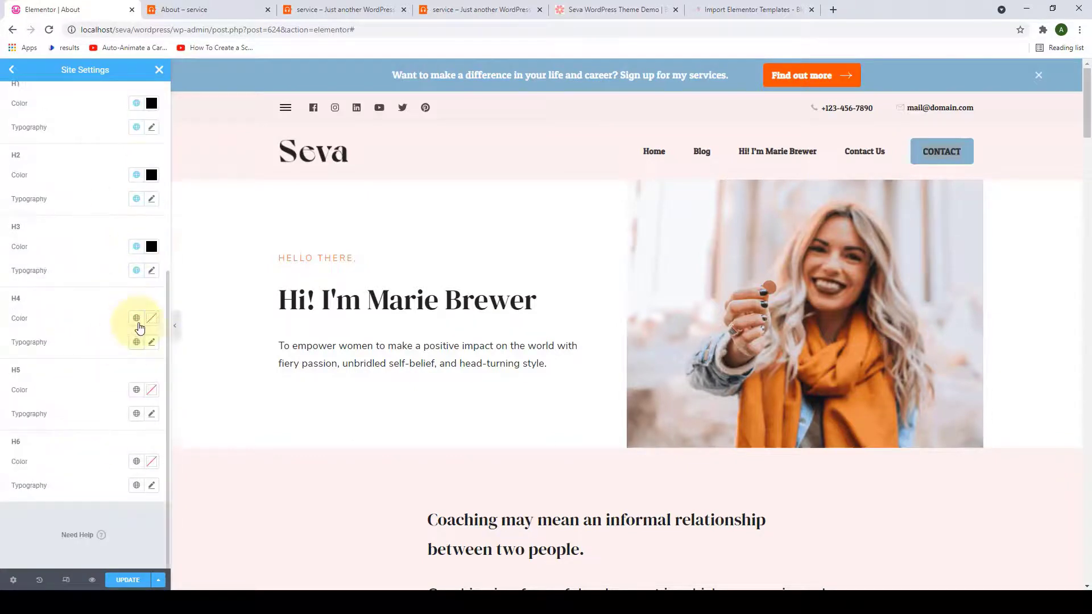
left_click(137, 318)
left_click(34, 411)
left_click(136, 342)
left_click(35, 423)
left_click(102, 448)
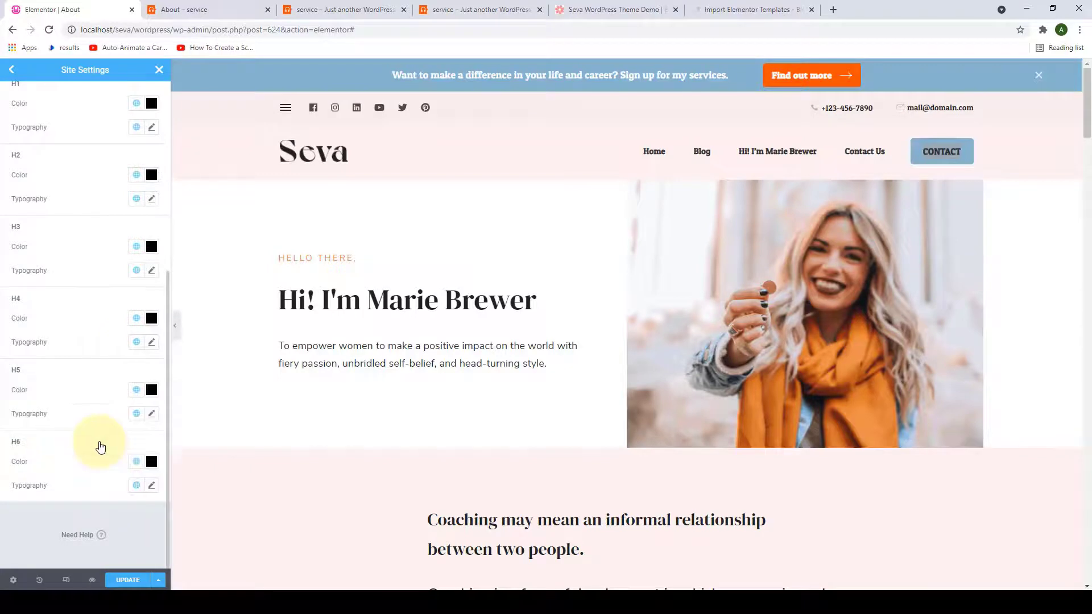
scroll(105, 451, "up", 3)
scroll(120, 524, "down", 2)
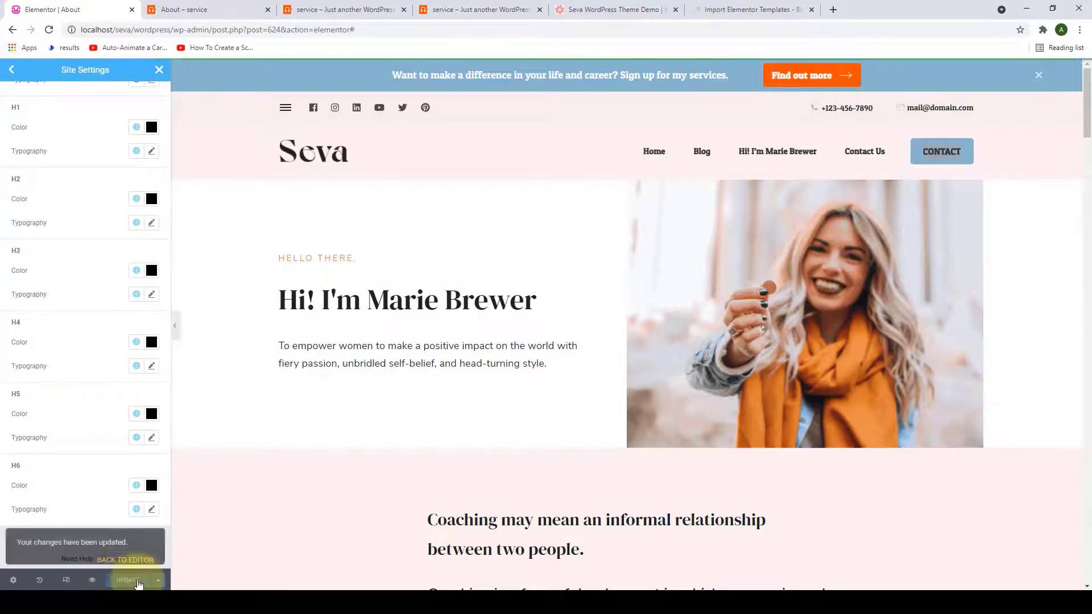
scroll(110, 418, "up", 5)
scroll(110, 419, "up", 1)
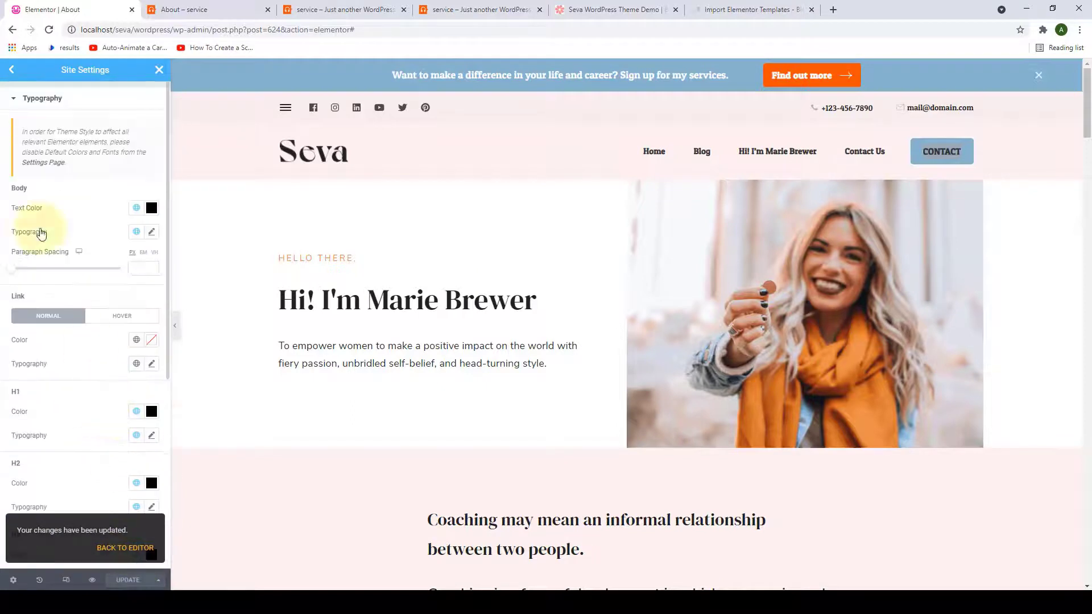
left_click(12, 72)
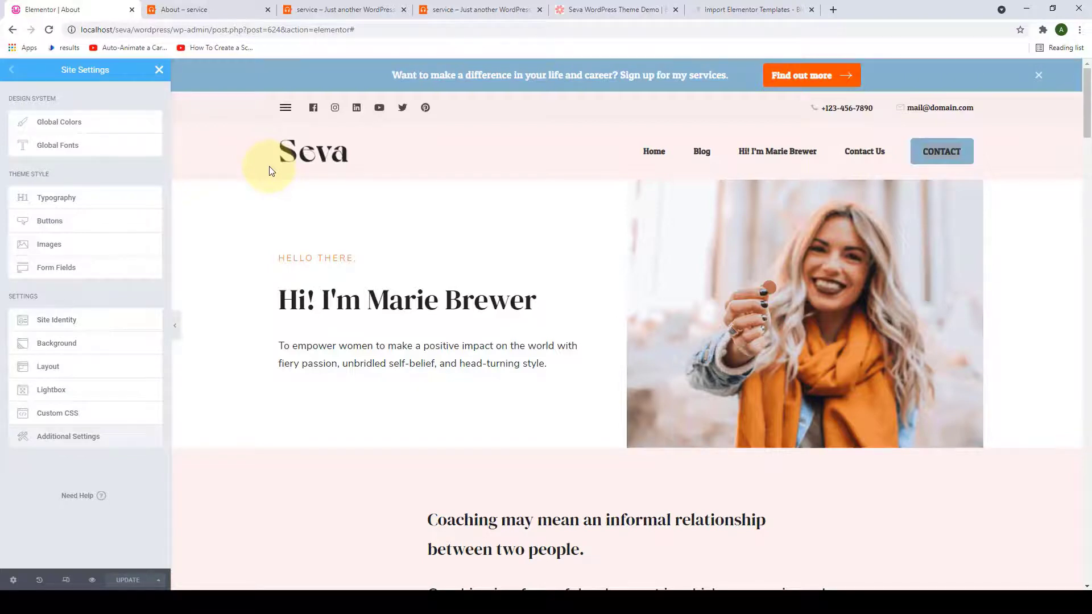
Exit Site Settings and scroll the About page down through its sections and back up to the hero.
left_click(159, 69)
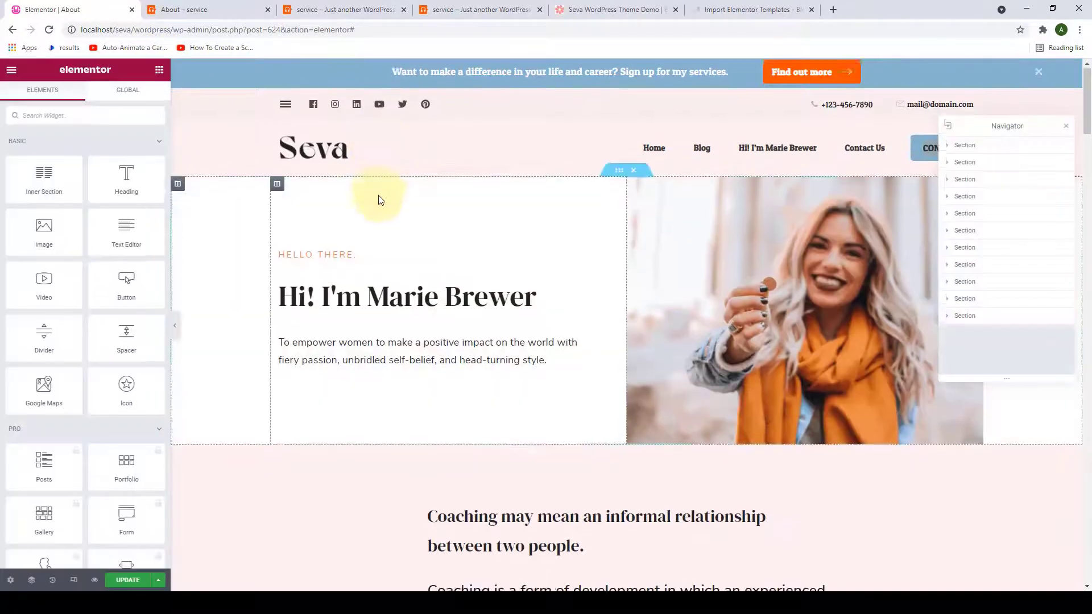
scroll(293, 276, "down", 3)
scroll(538, 302, "down", 3)
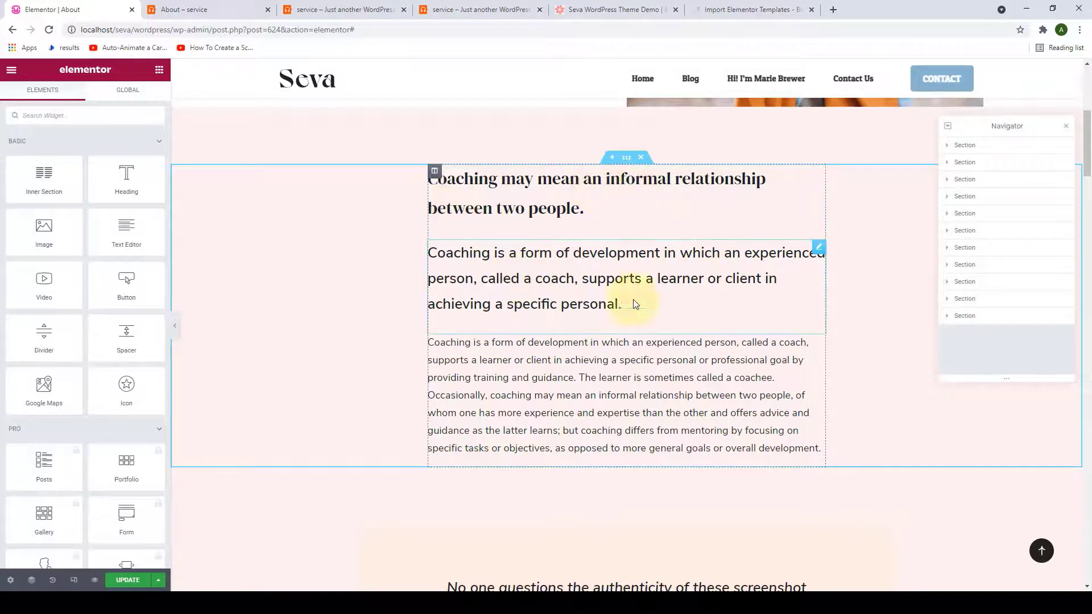
scroll(544, 327, "down", 4)
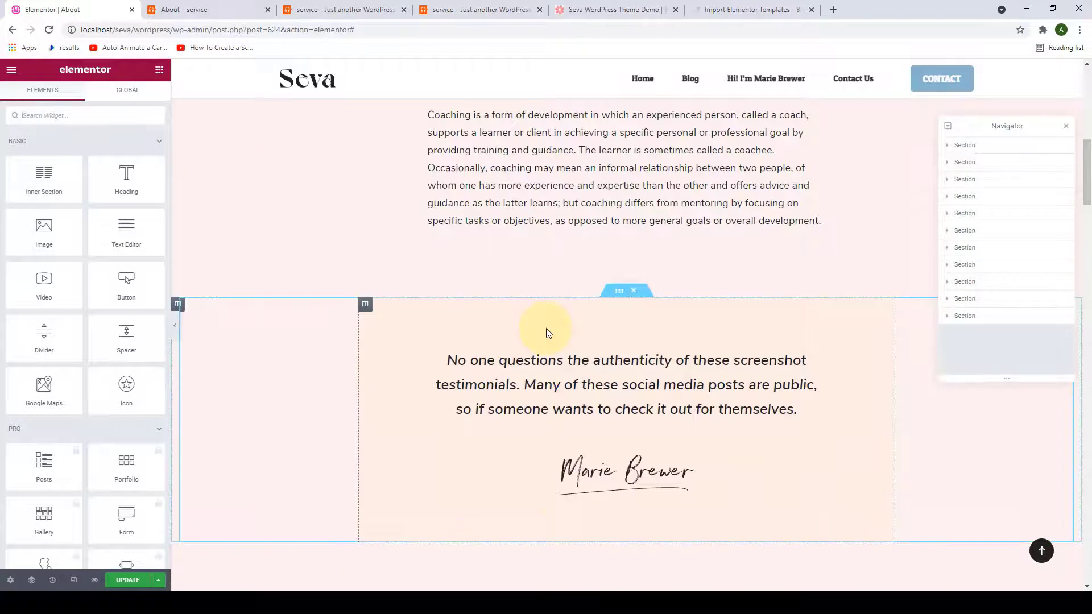
scroll(546, 329, "down", 3)
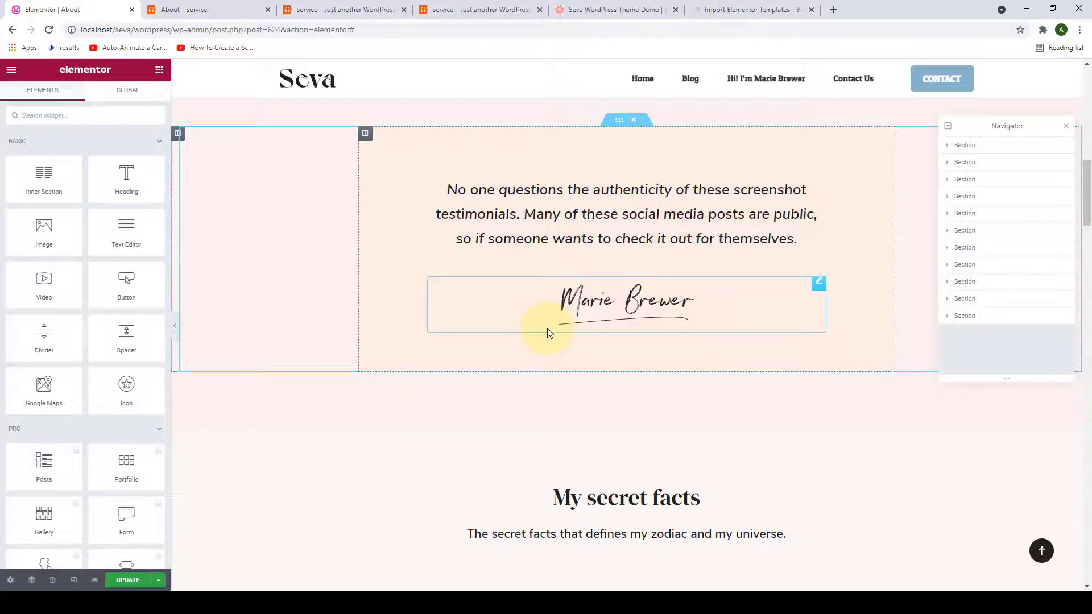
scroll(547, 329, "up", 10)
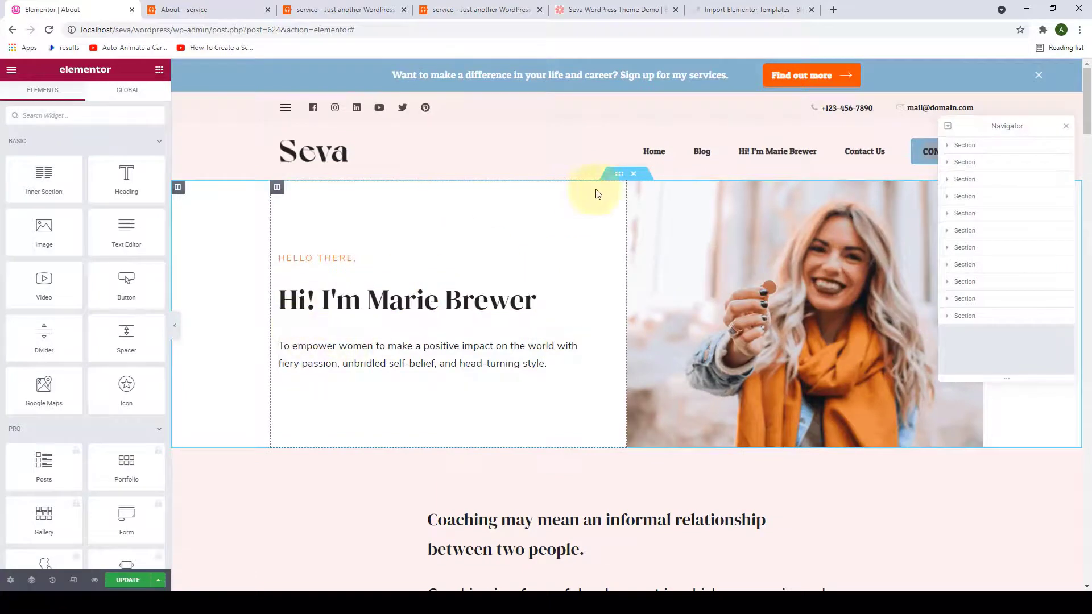
Change the hero greeting from HELLO THERE to HI THERE.
left_click(314, 259)
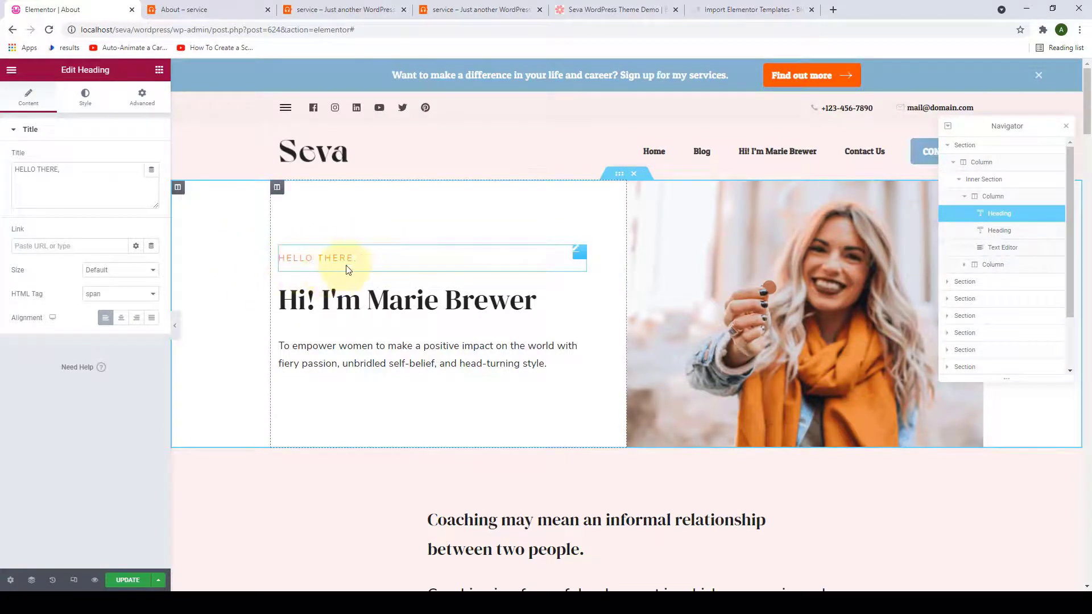
left_click_drag(36, 168, 6, 171)
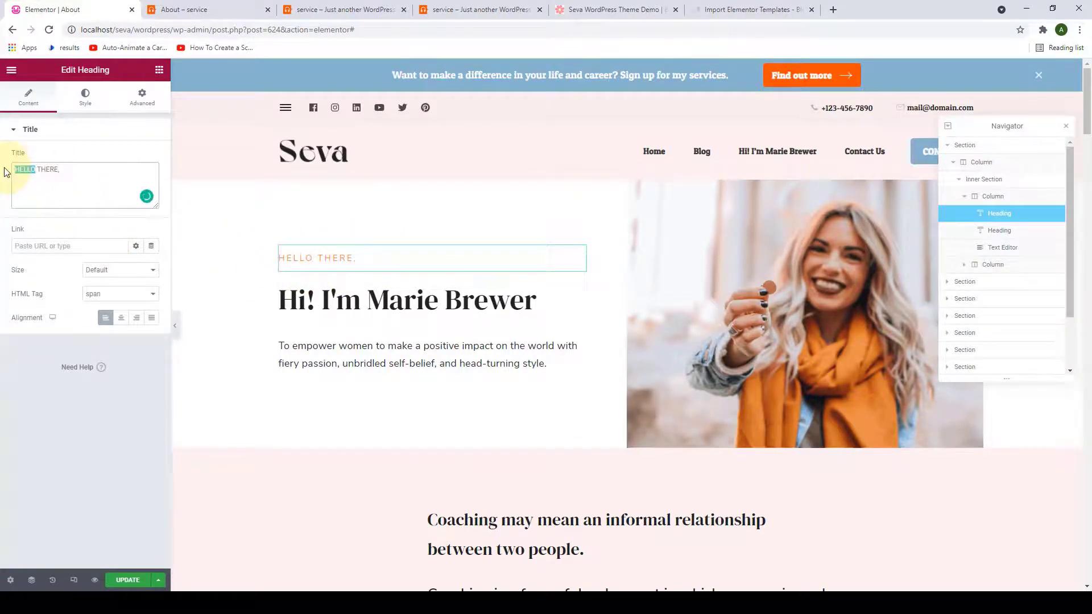
type("H")
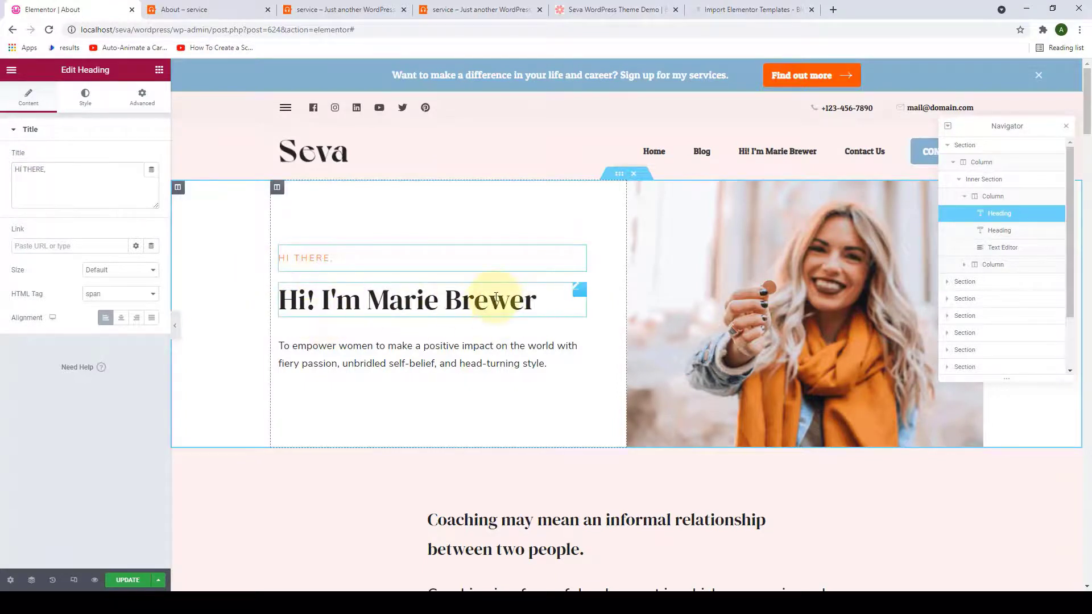
Edit the surname in the main H1 heading, keeping it left-aligned after trying other alignments.
left_click(558, 308)
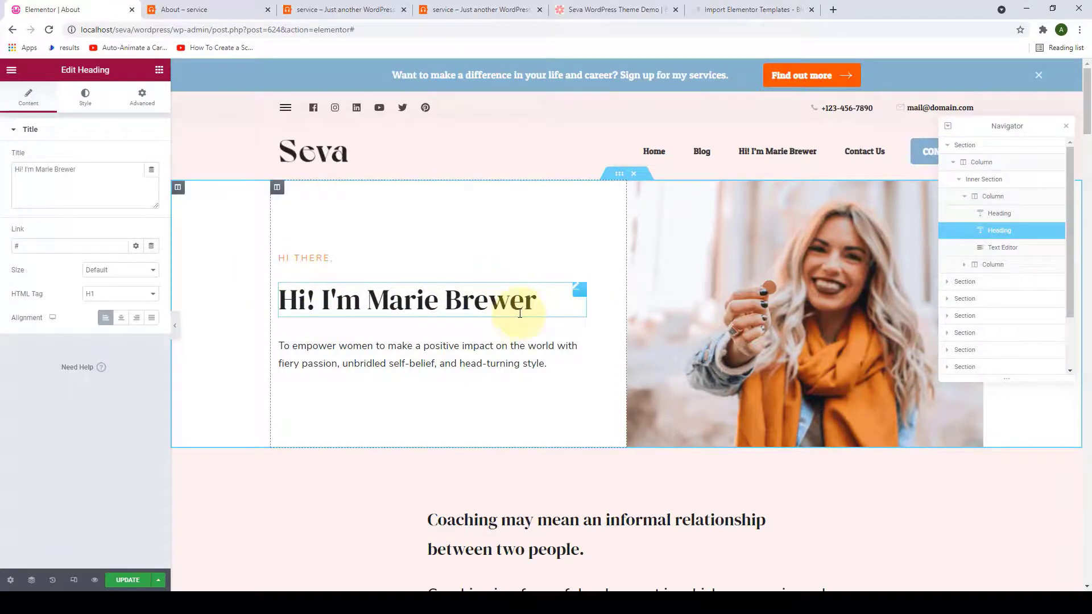
left_click_drag(78, 171, 61, 171)
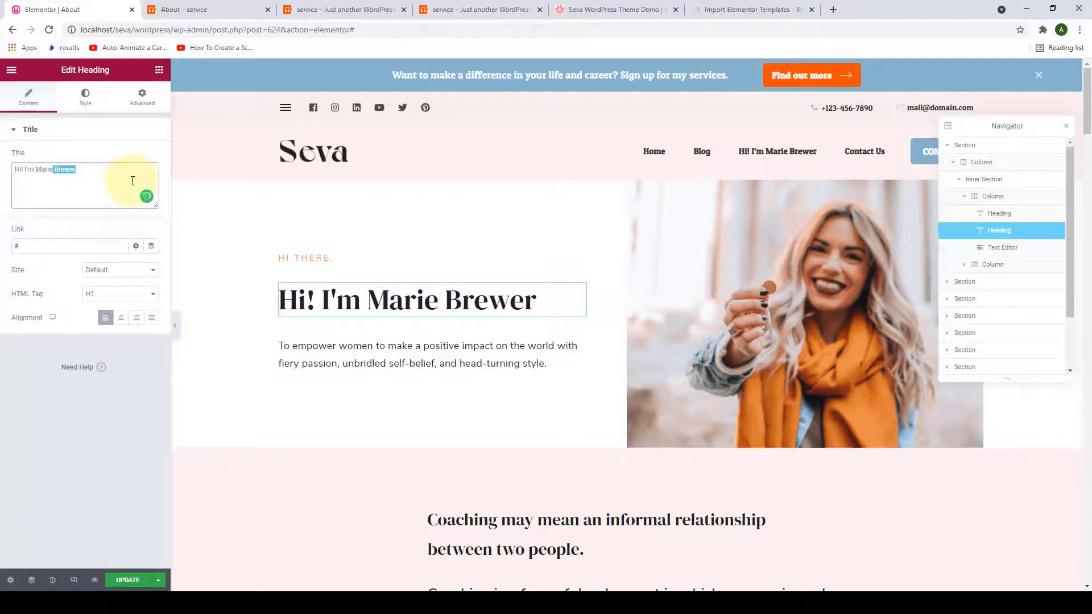
key("BackSpace")
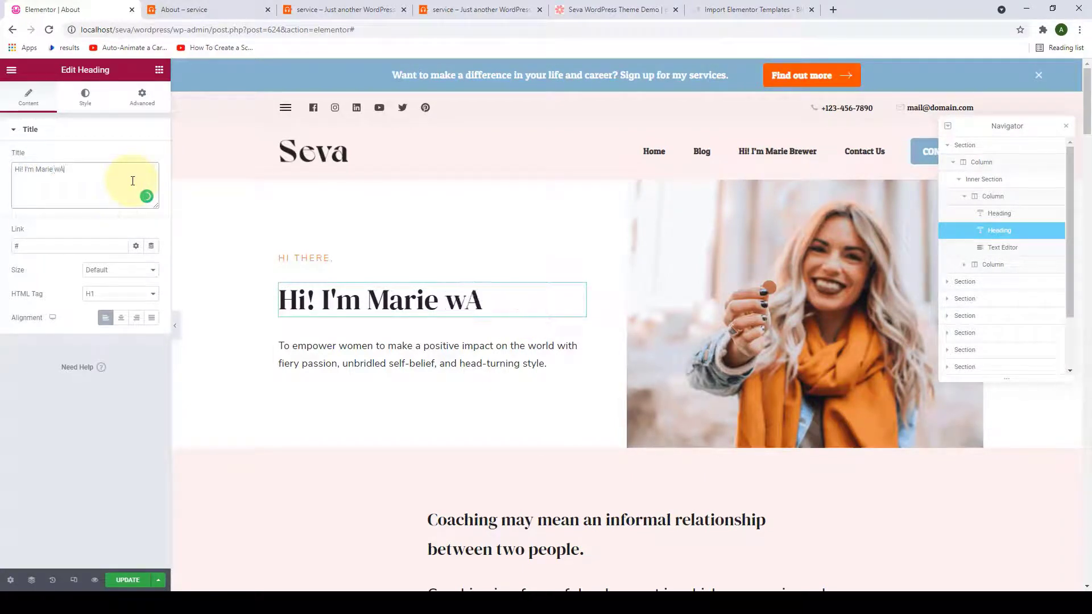
type("rs")
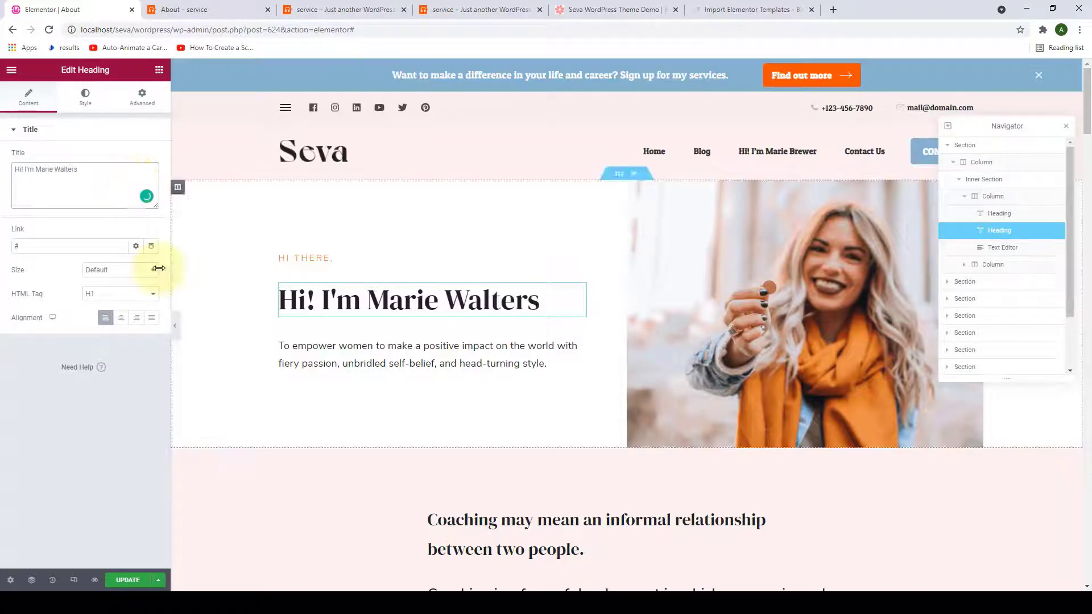
left_click(121, 318)
left_click(136, 318)
left_click(151, 317)
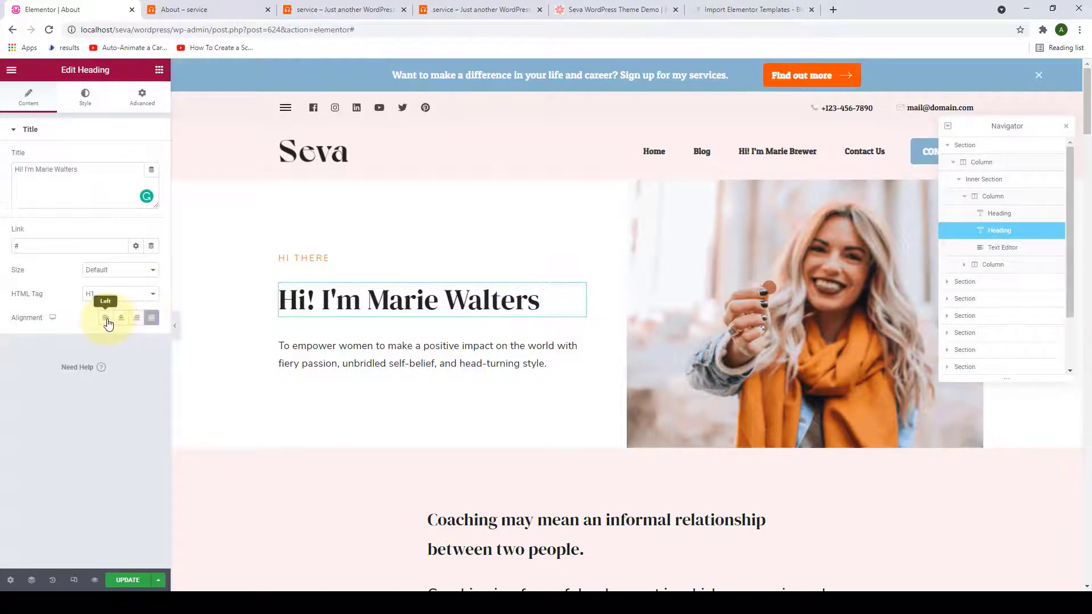
left_click(107, 321)
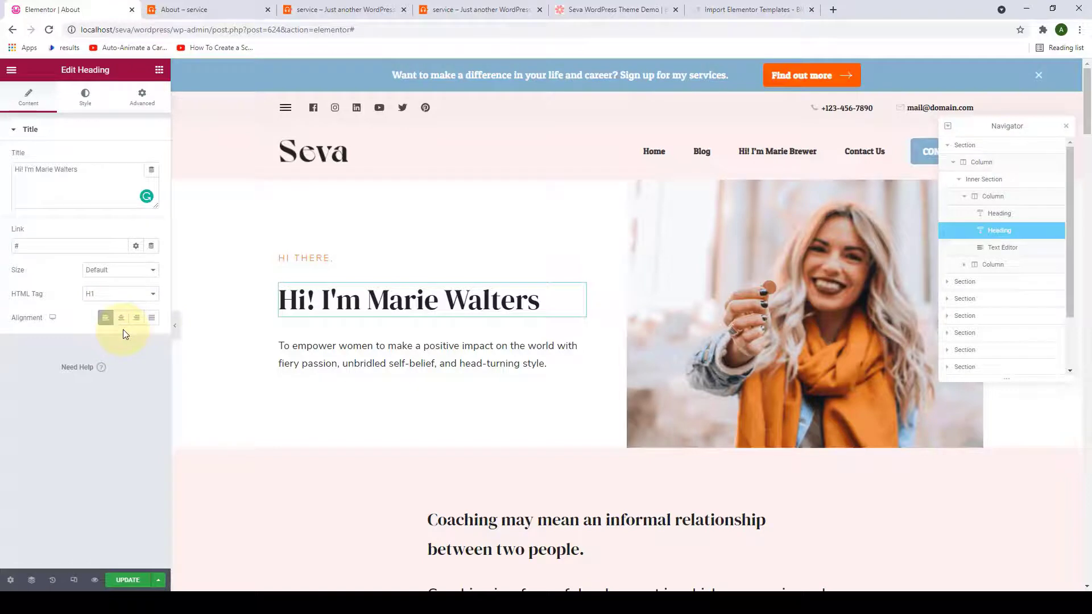
Replace the intro paragraph with the pasted 'A coach is a bus…' text.
left_click(349, 366)
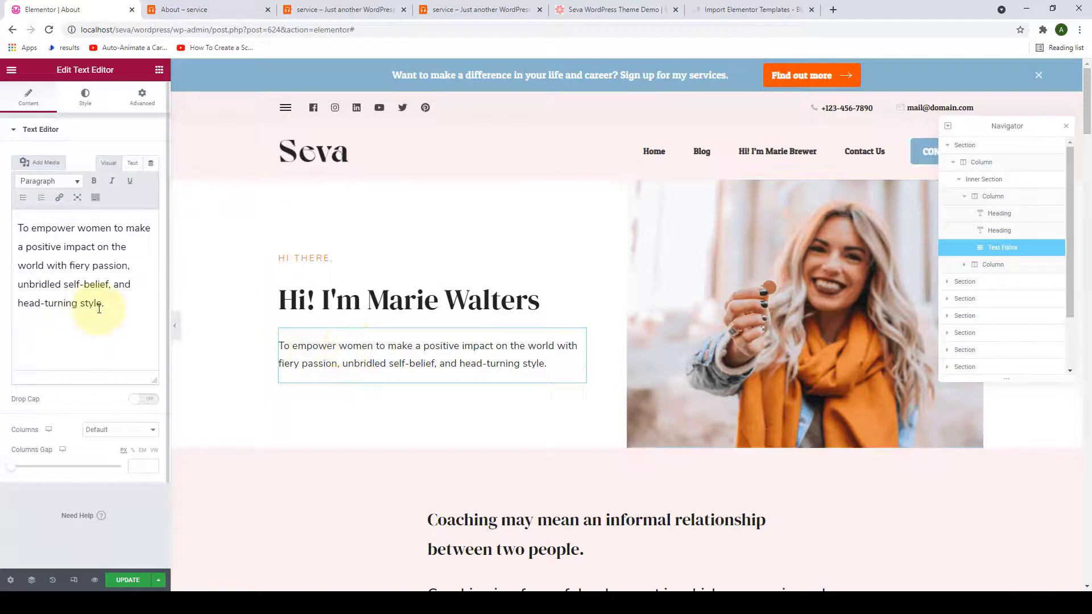
left_click_drag(104, 304, 17, 225)
mouse_move(95, 287)
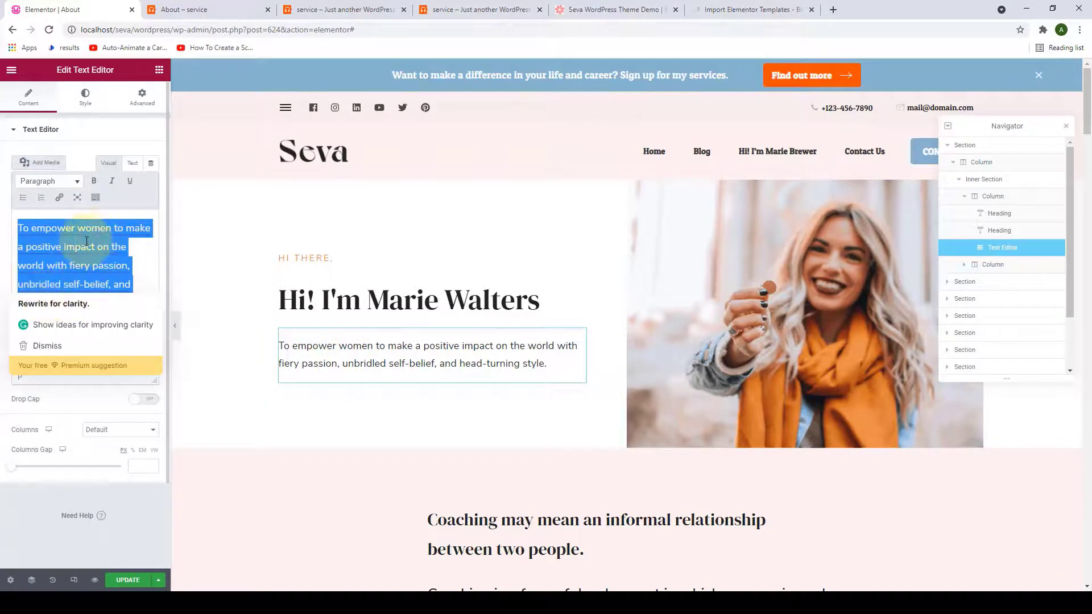
key("BackSpace")
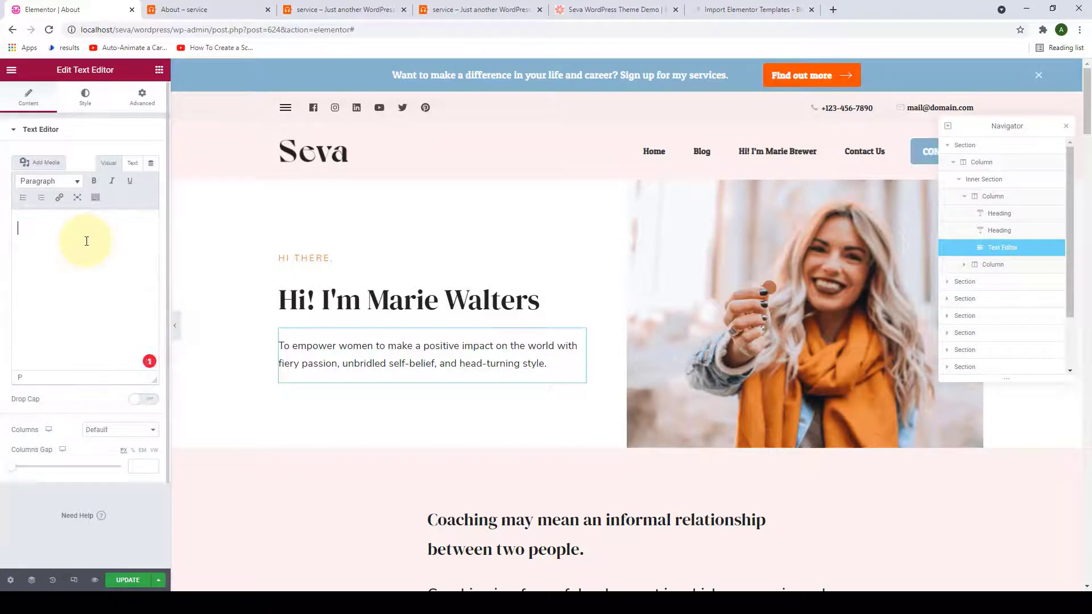
type("A coach is a bus used for longer-distance service, in contrast to transit buses that are typically used within a single metropolitan region. Often used for touring, intercity.")
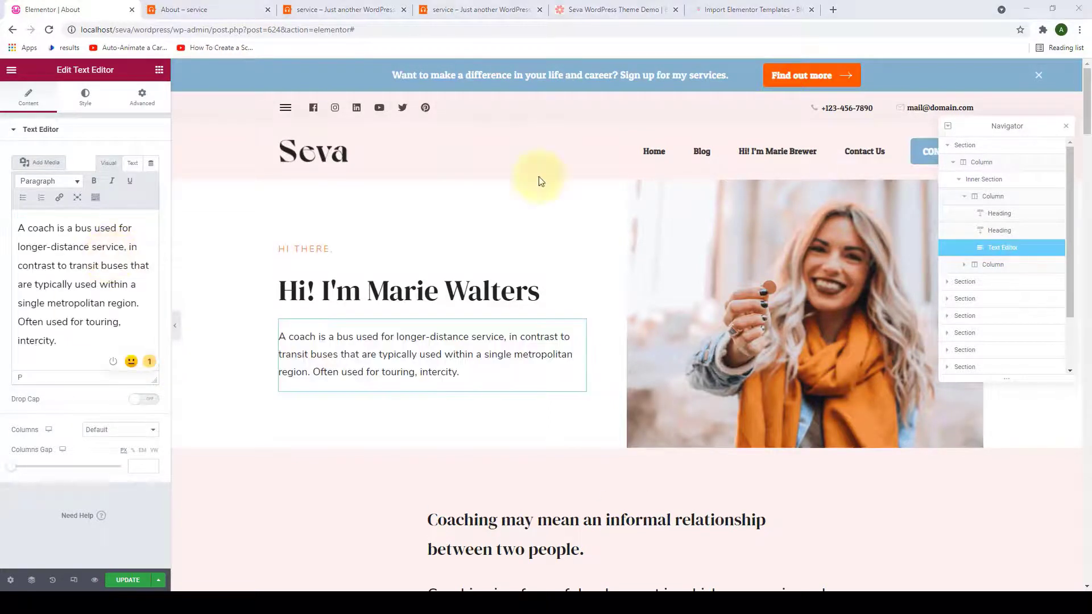
left_click(725, 230)
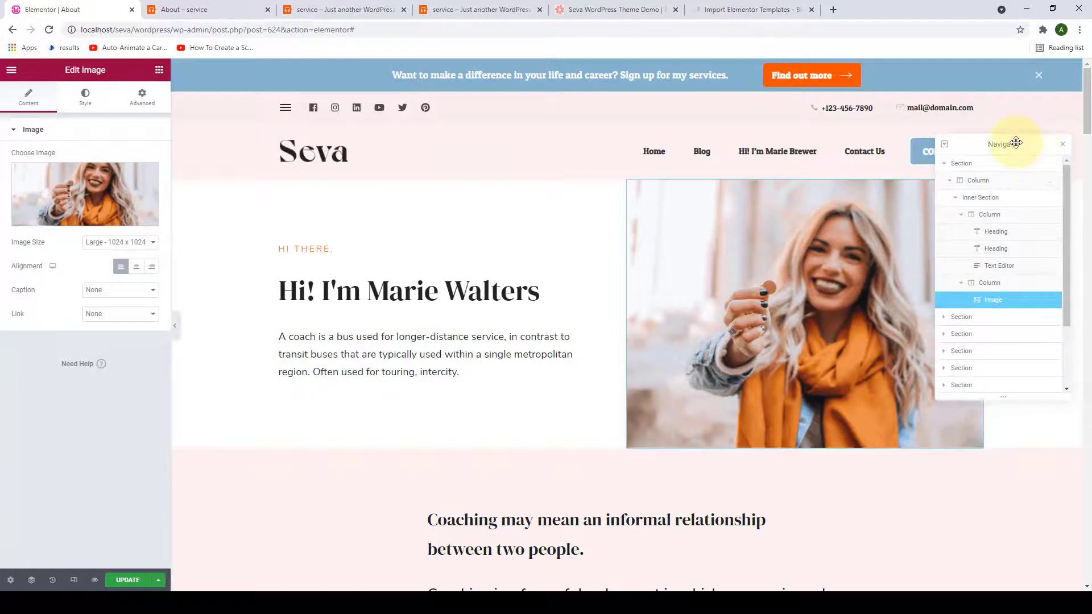
Swap the hero image for the woman-at-laptop Media Library photo and align it left.
left_click_drag(1018, 147, 1042, 178)
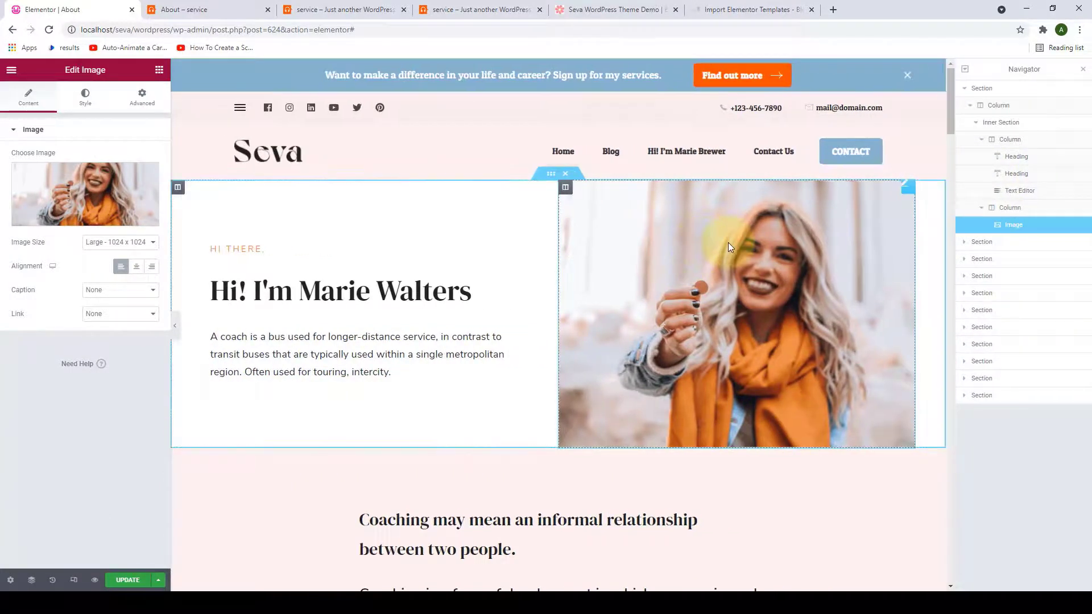
left_click(579, 172)
left_click(714, 265)
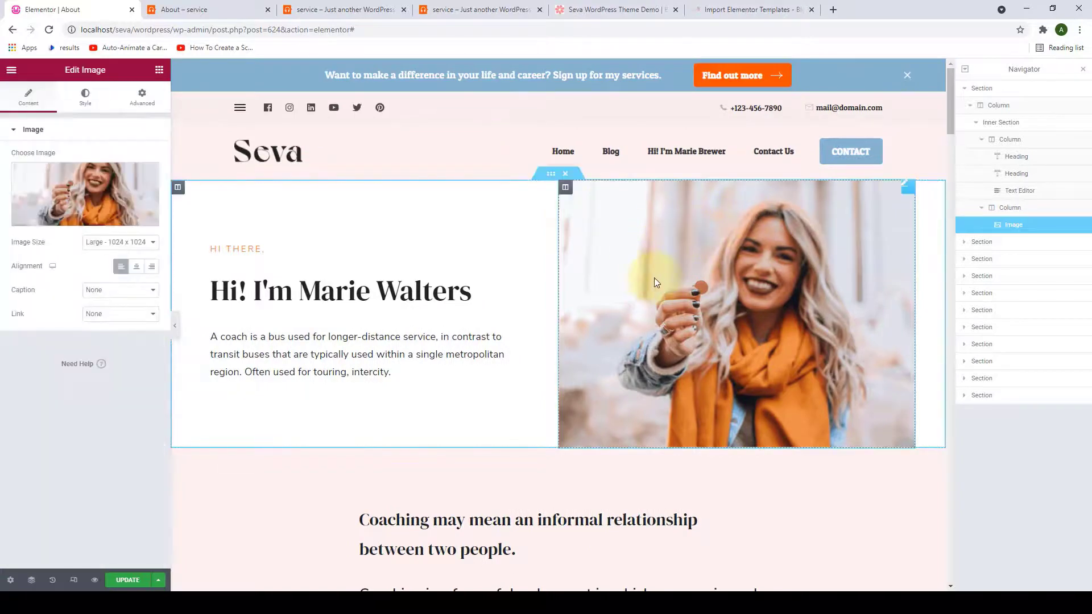
left_click(79, 222)
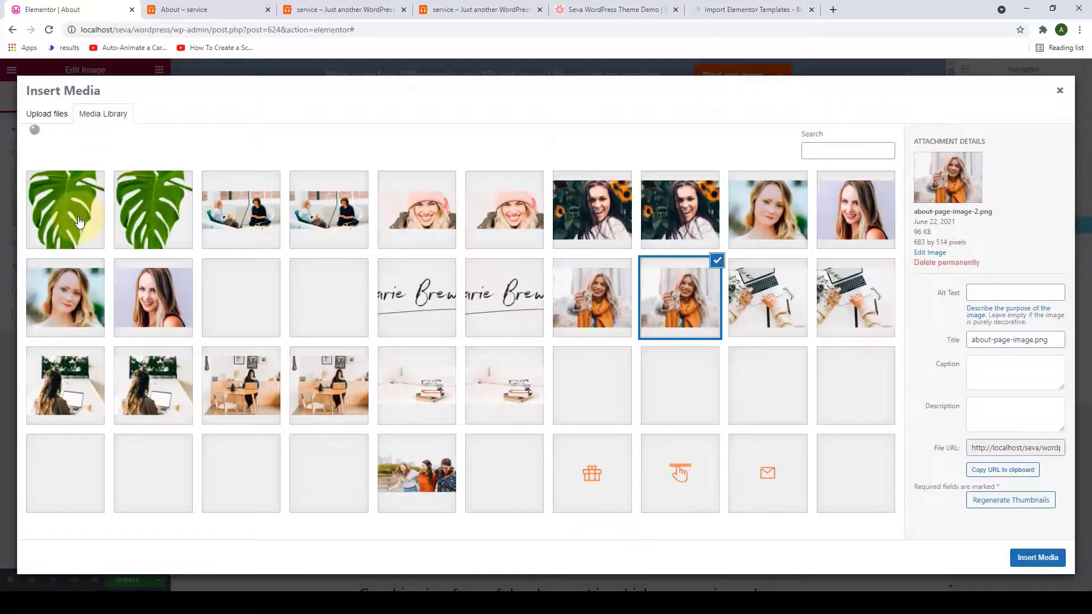
scroll(398, 256, "down", 2)
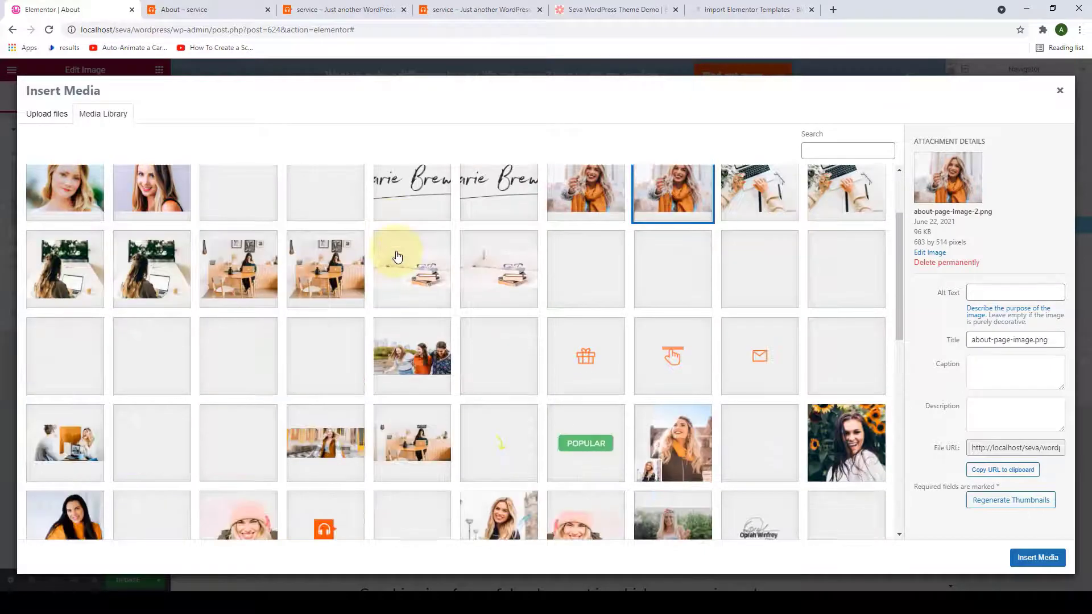
left_click(324, 278)
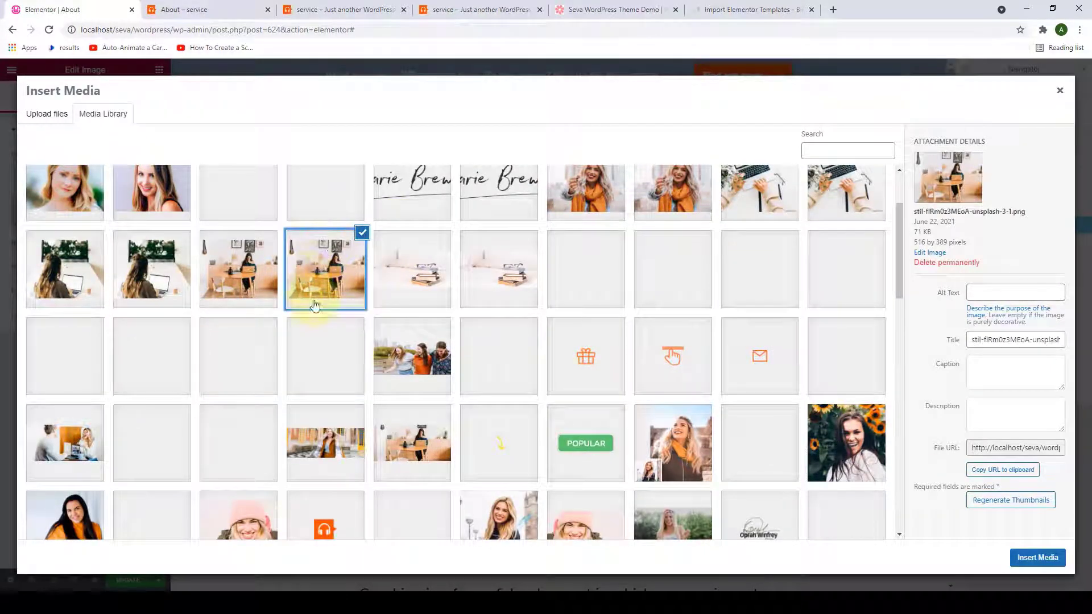
left_click(1037, 558)
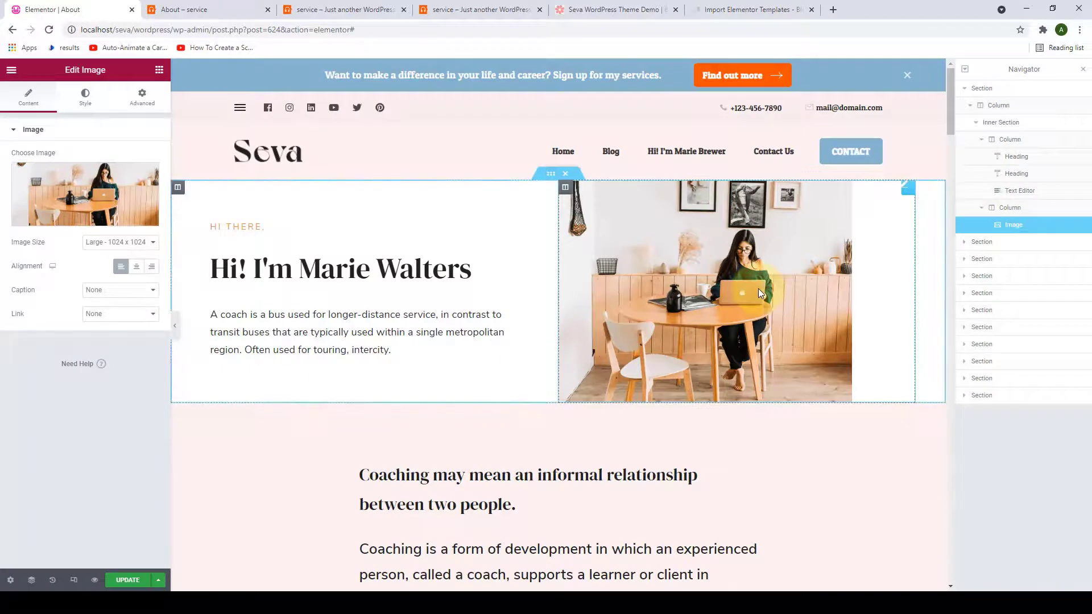
scroll(719, 260, "down", 1)
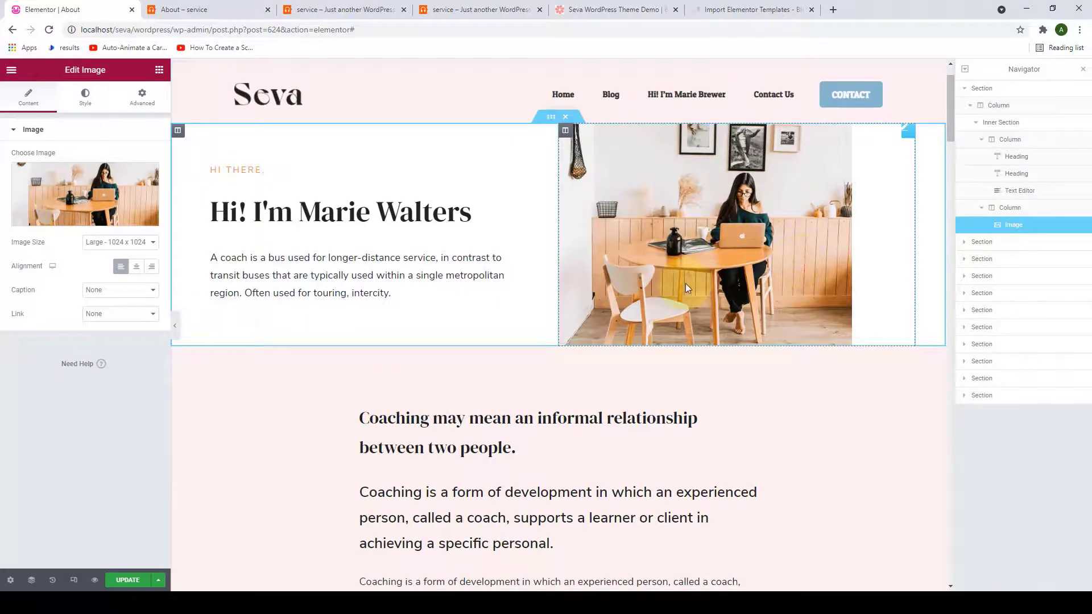
left_click(142, 272)
left_click(151, 267)
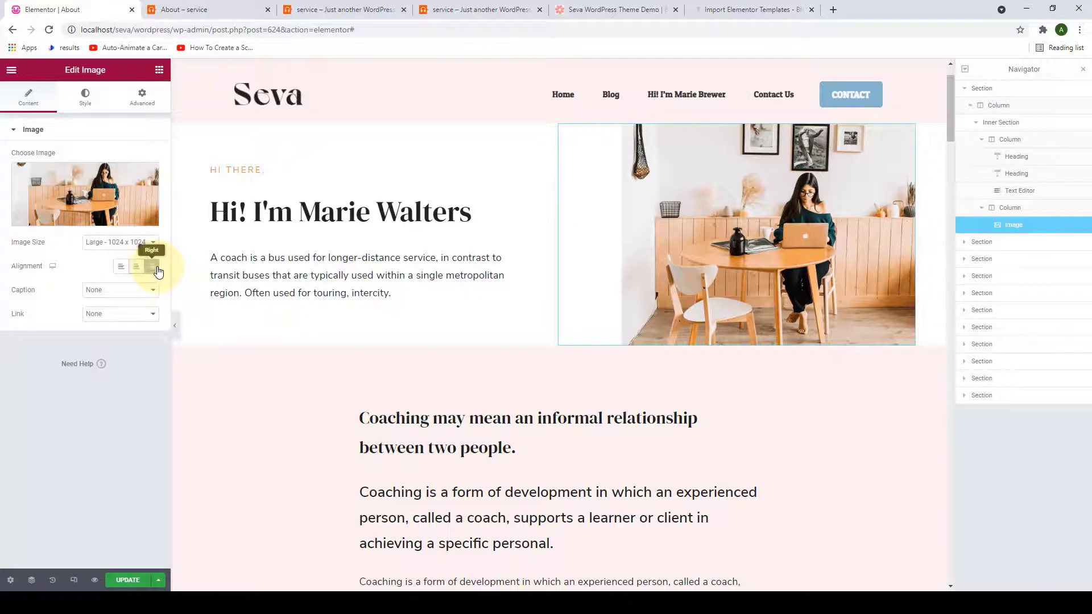
left_click(124, 271)
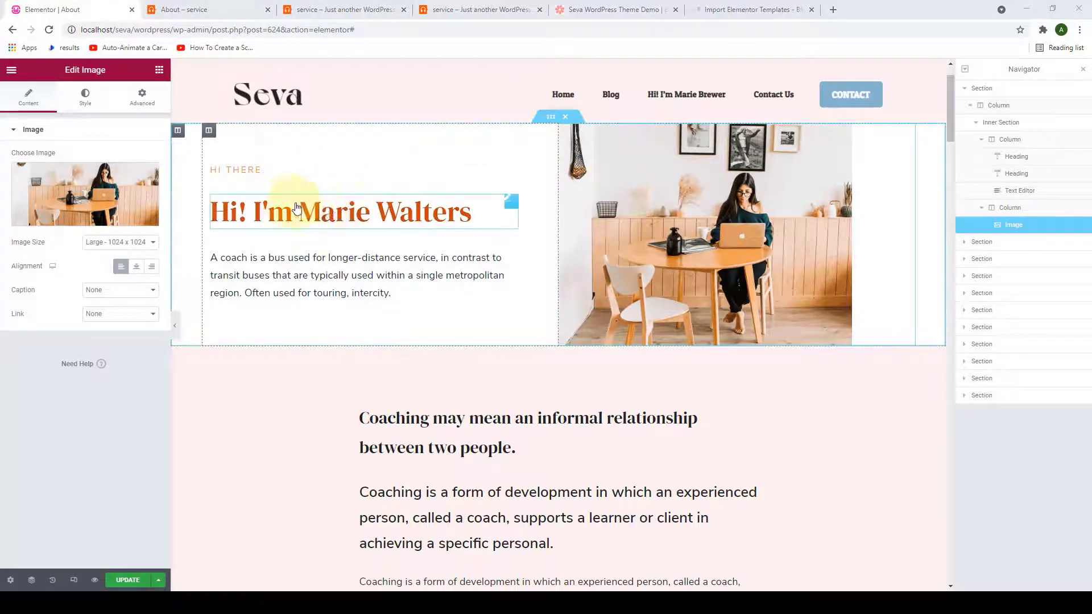
Set the 'Hi! I'm Marie Walters' heading's text colour to the global Primary red.
left_click(483, 211)
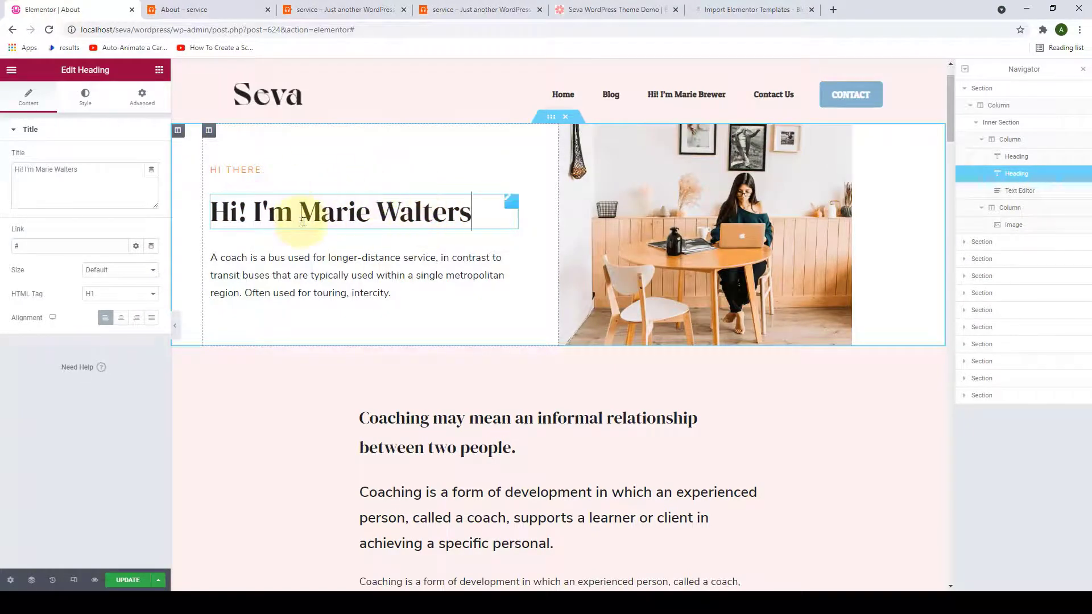
left_click(81, 106)
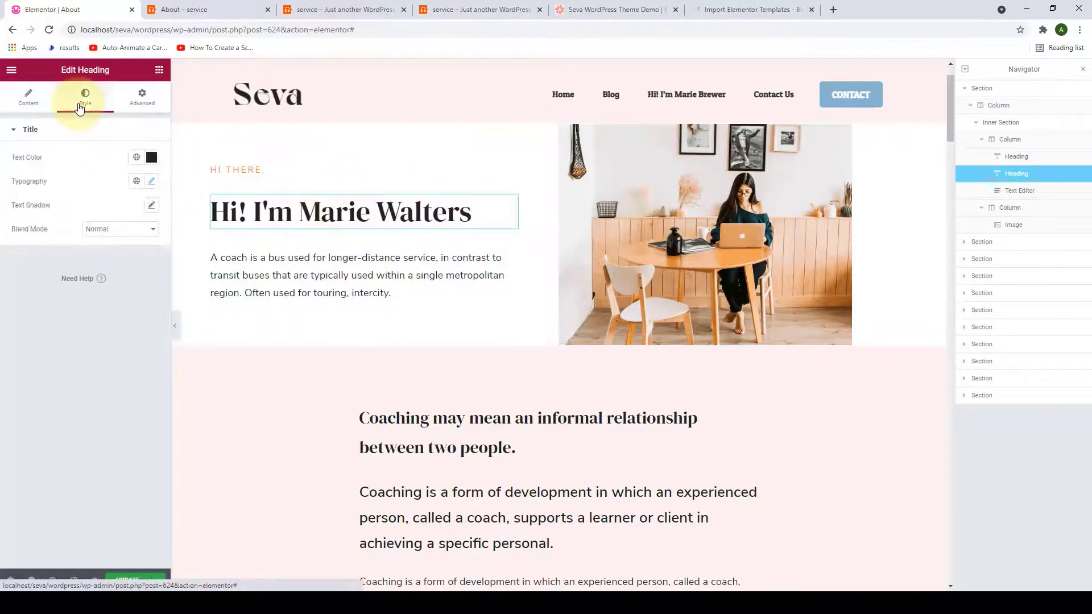
left_click(137, 158)
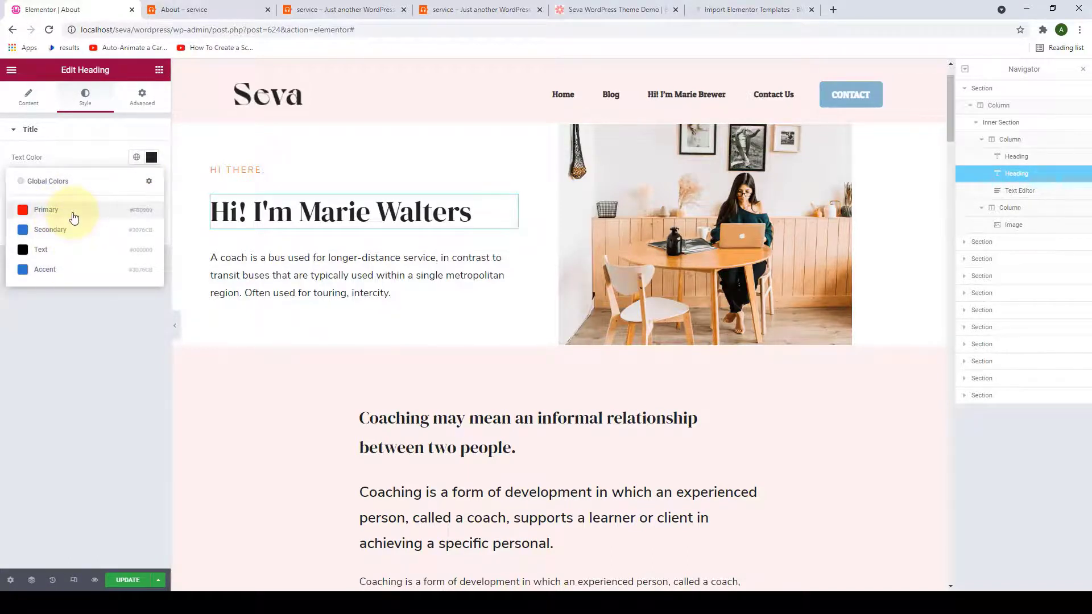
left_click(54, 211)
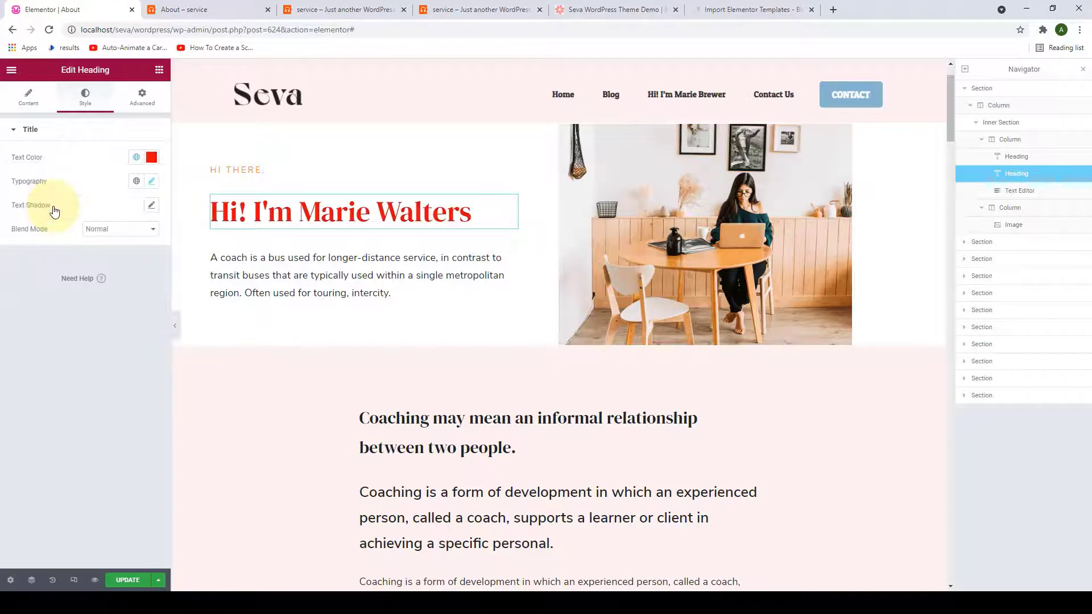
left_click(137, 157)
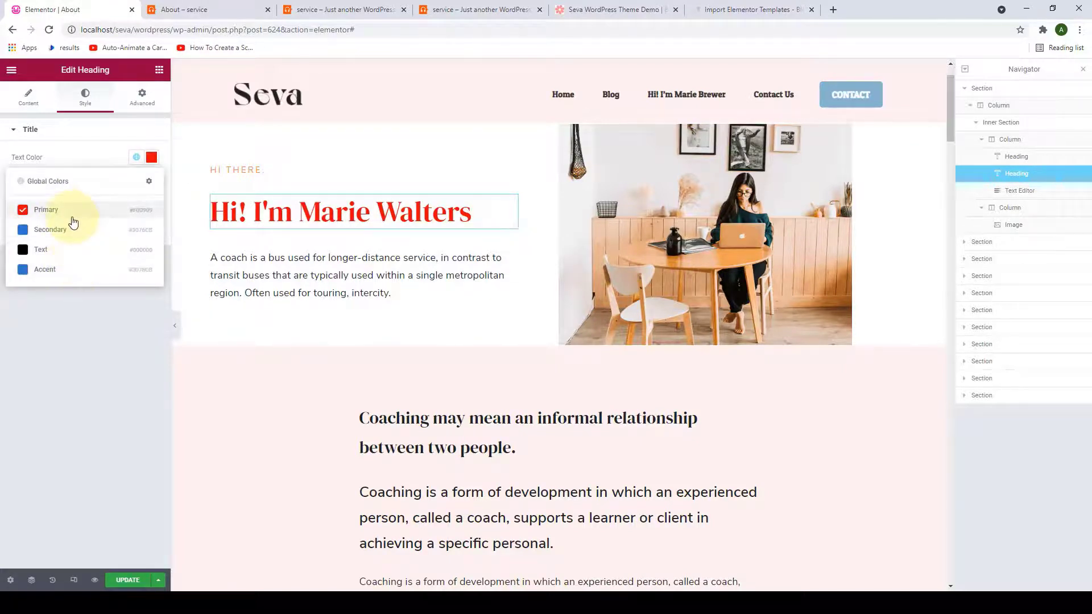
left_click(151, 159)
left_click_drag(149, 209, 103, 247)
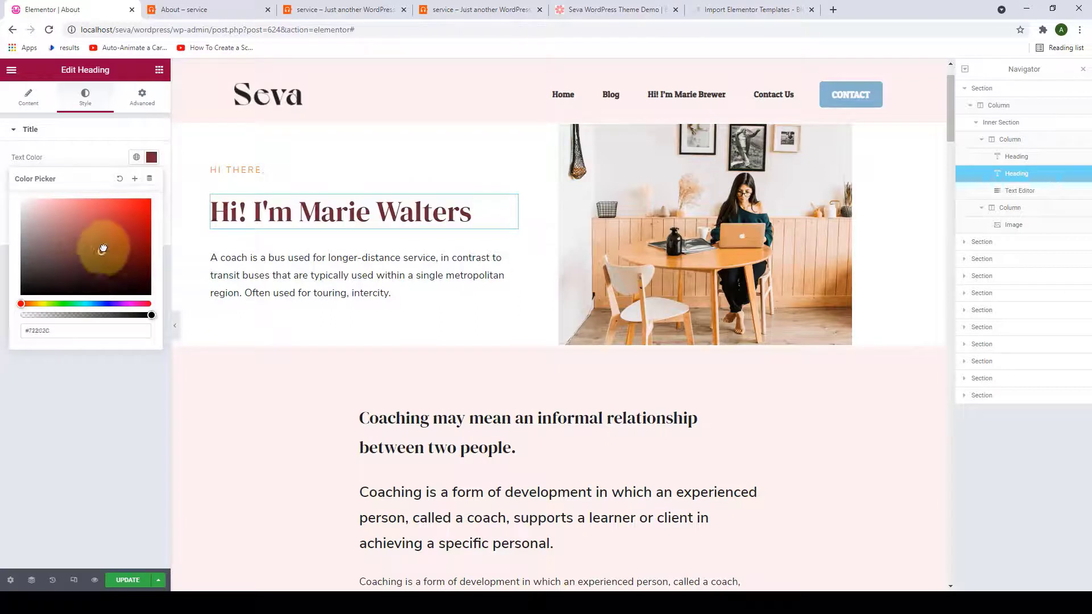
left_click_drag(60, 305, 109, 306)
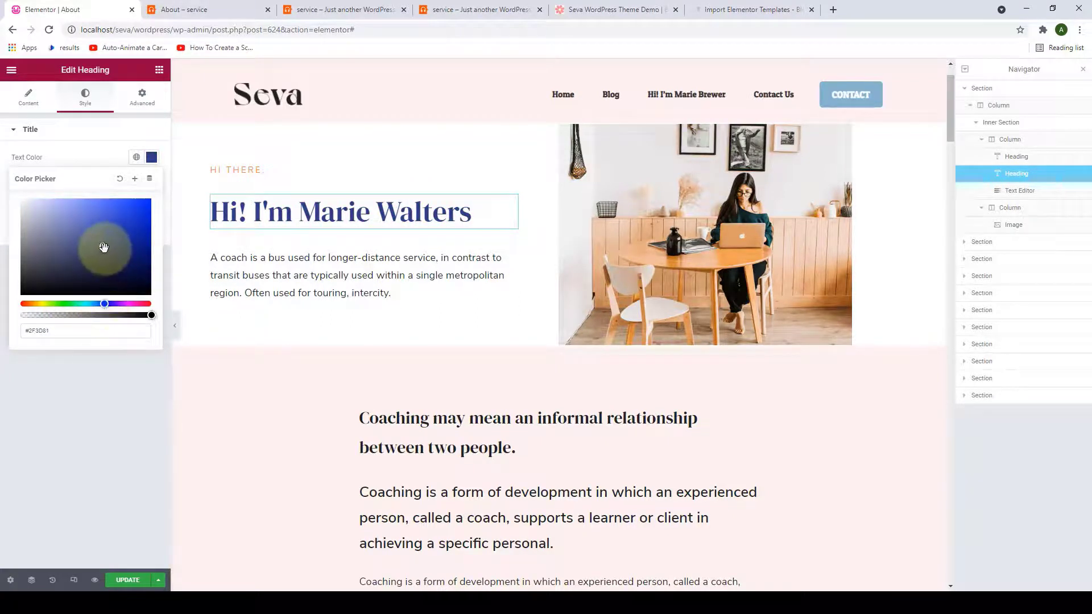
left_click_drag(103, 246, 83, 232)
left_click(96, 305)
left_click_drag(96, 305, 92, 305)
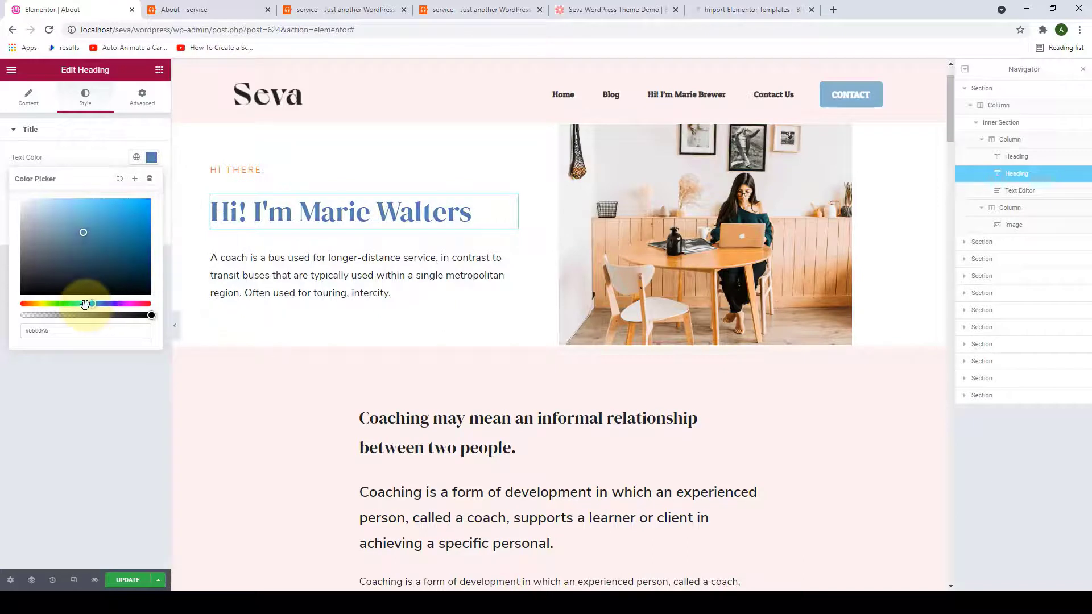
left_click(137, 157)
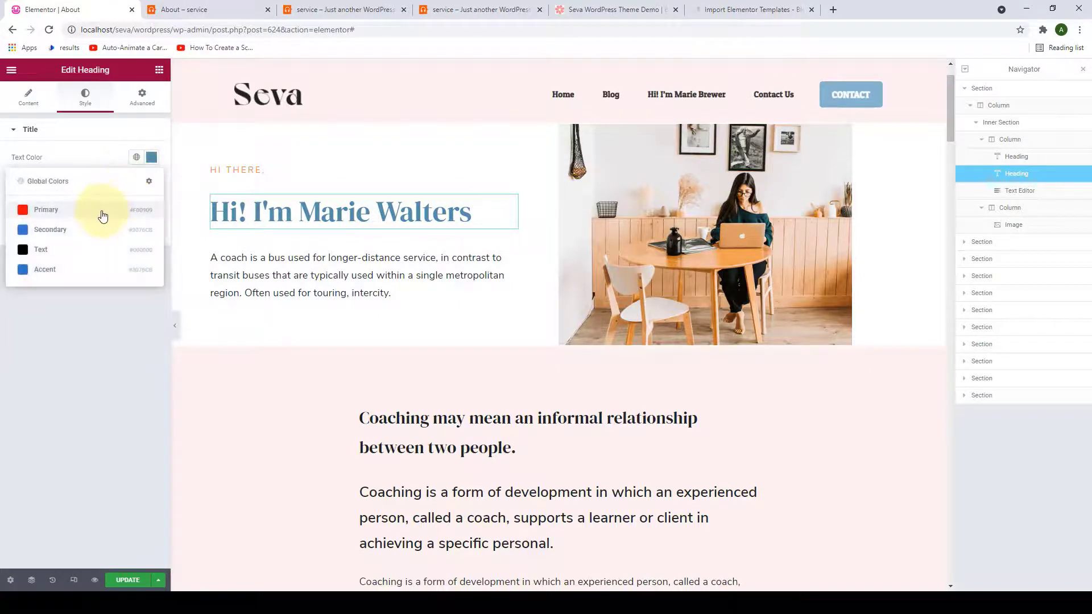
left_click(102, 213)
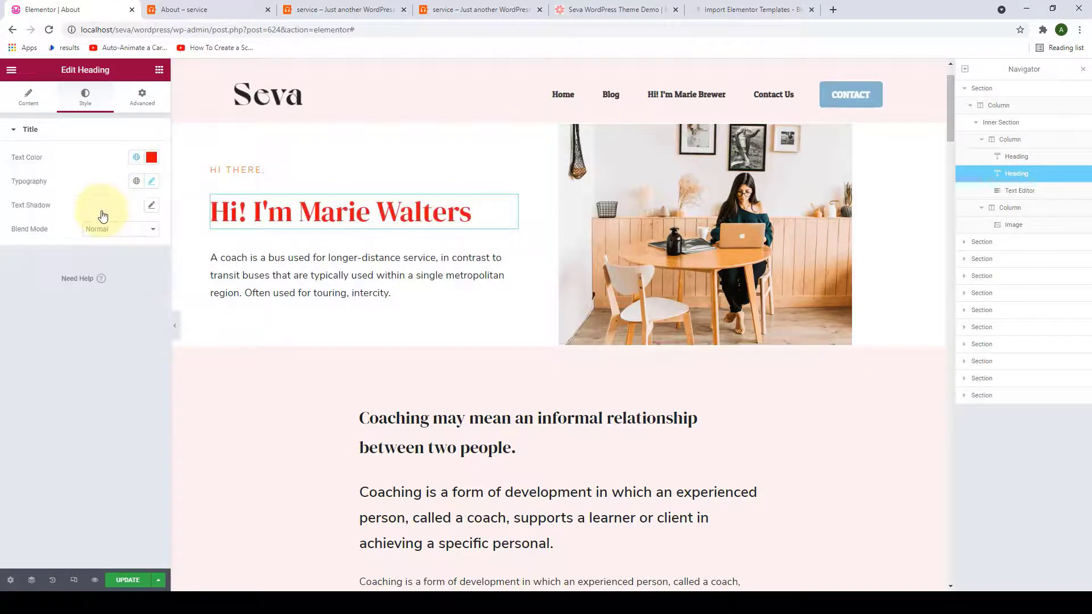
Apply the Secondary global font to the heading and confirm its colour and font.
left_click(138, 181)
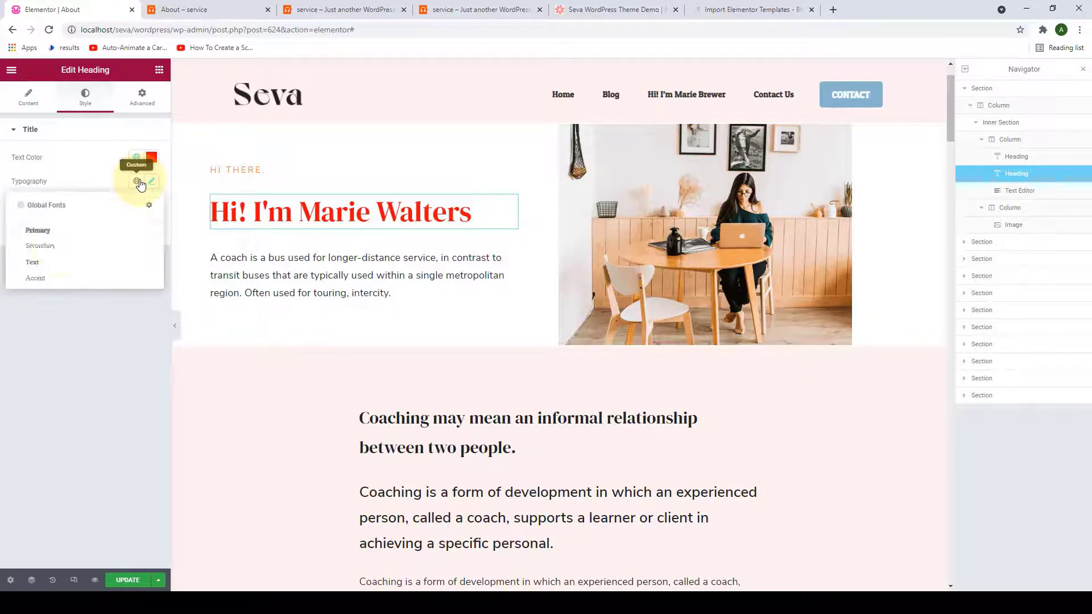
left_click(57, 238)
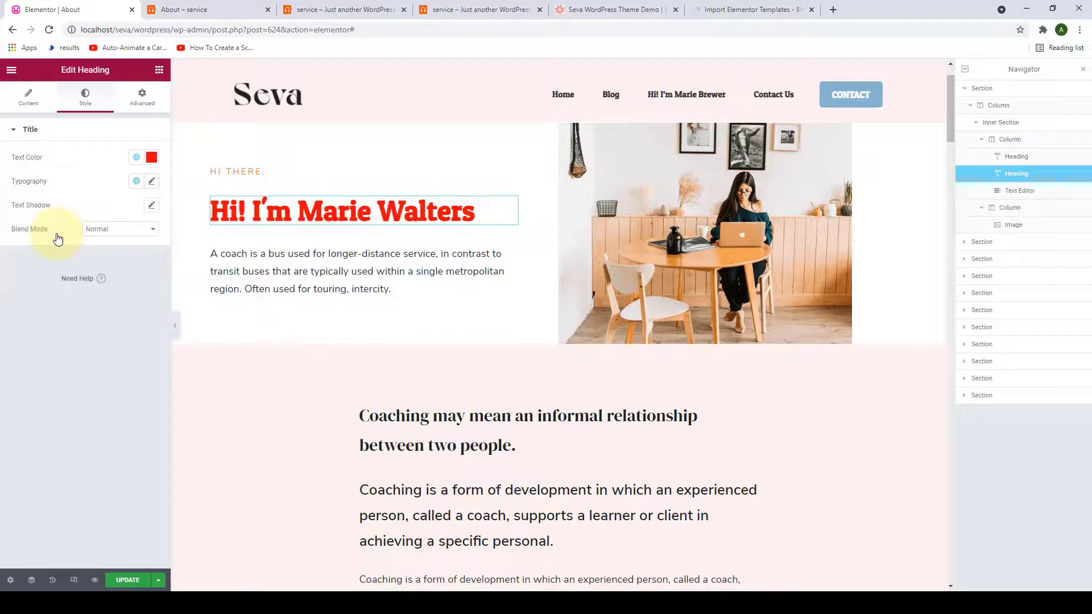
left_click(135, 182)
left_click(93, 253)
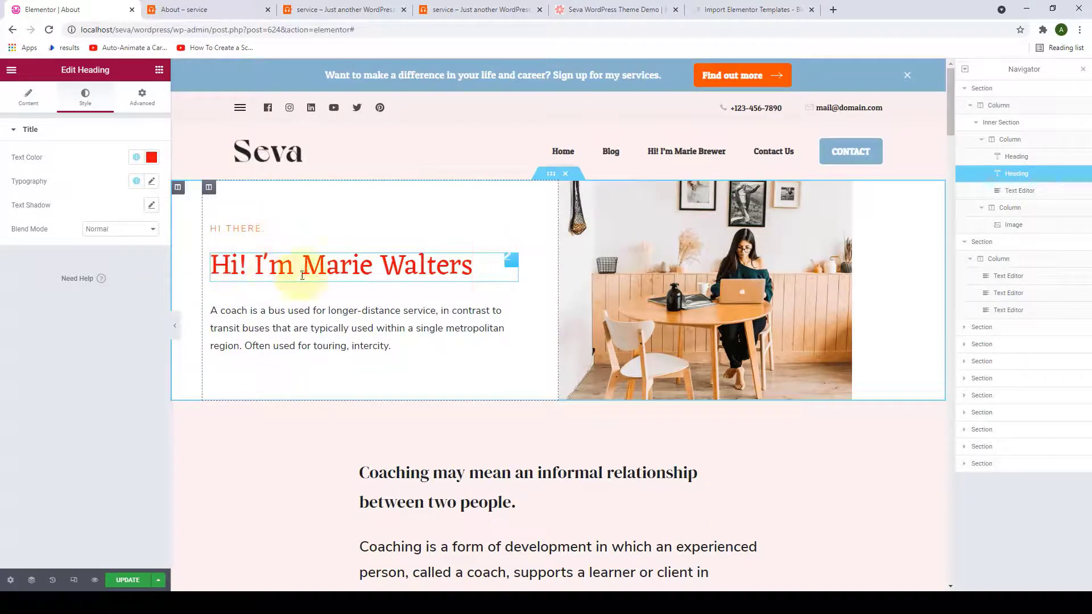
left_click(137, 157)
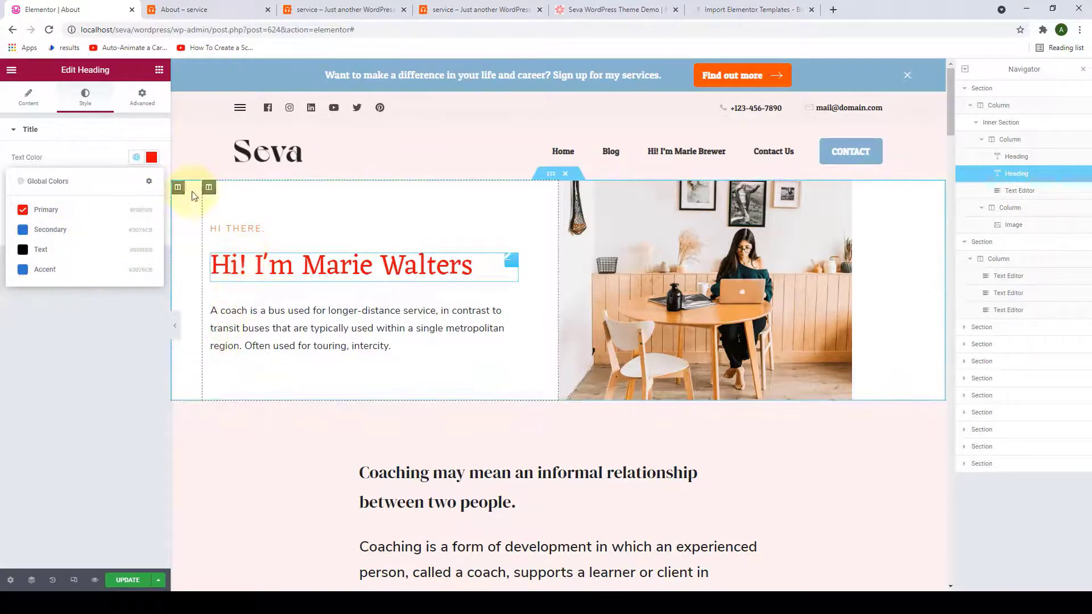
left_click(117, 136)
left_click(127, 135)
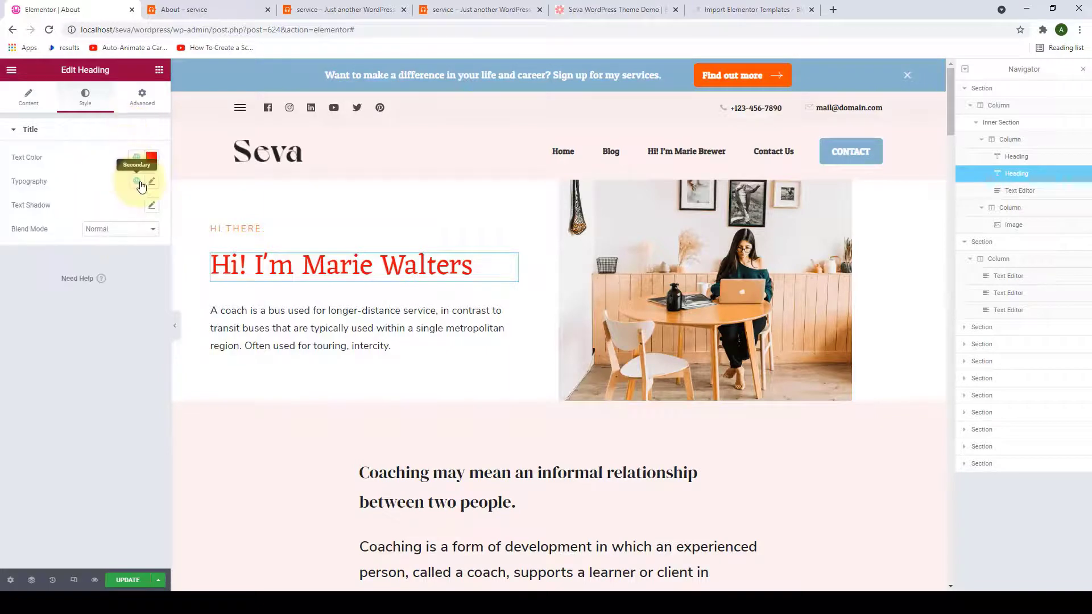
left_click(136, 181)
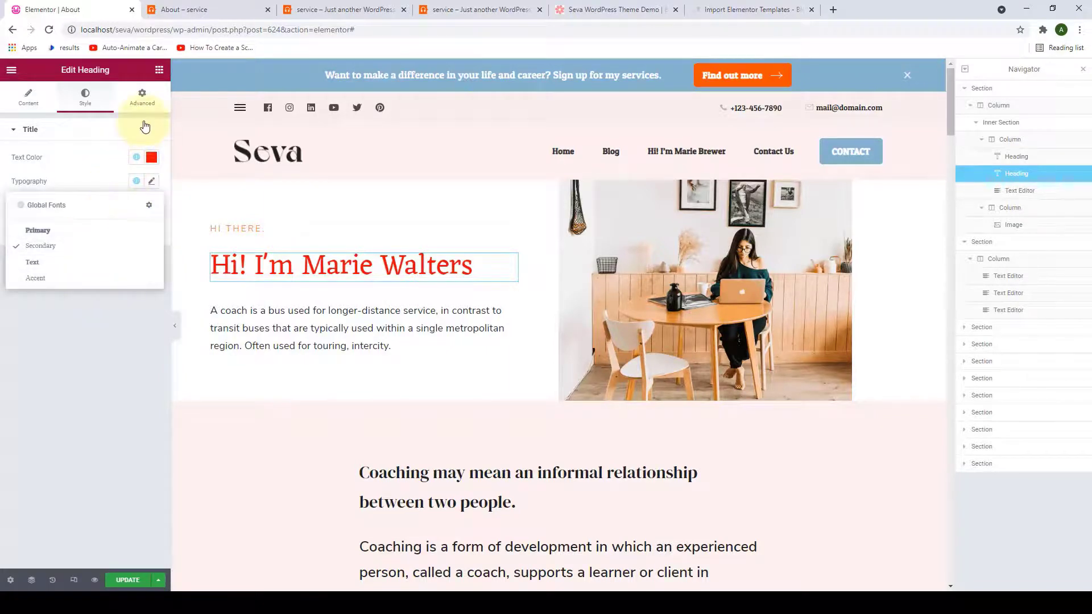
left_click(149, 119)
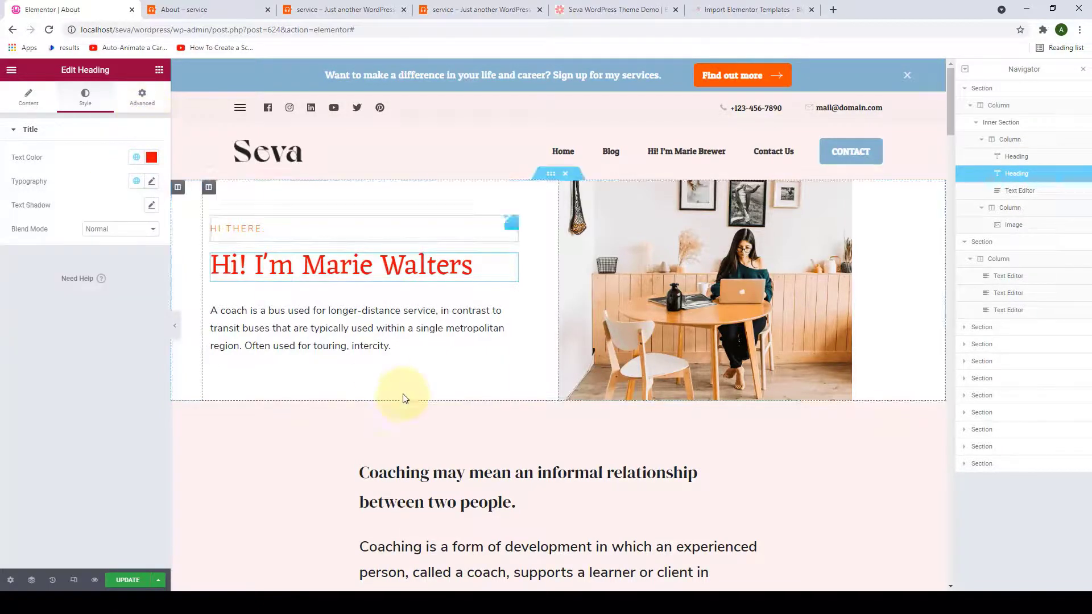
scroll(378, 383, "down", 3)
scroll(296, 193, "up", 1)
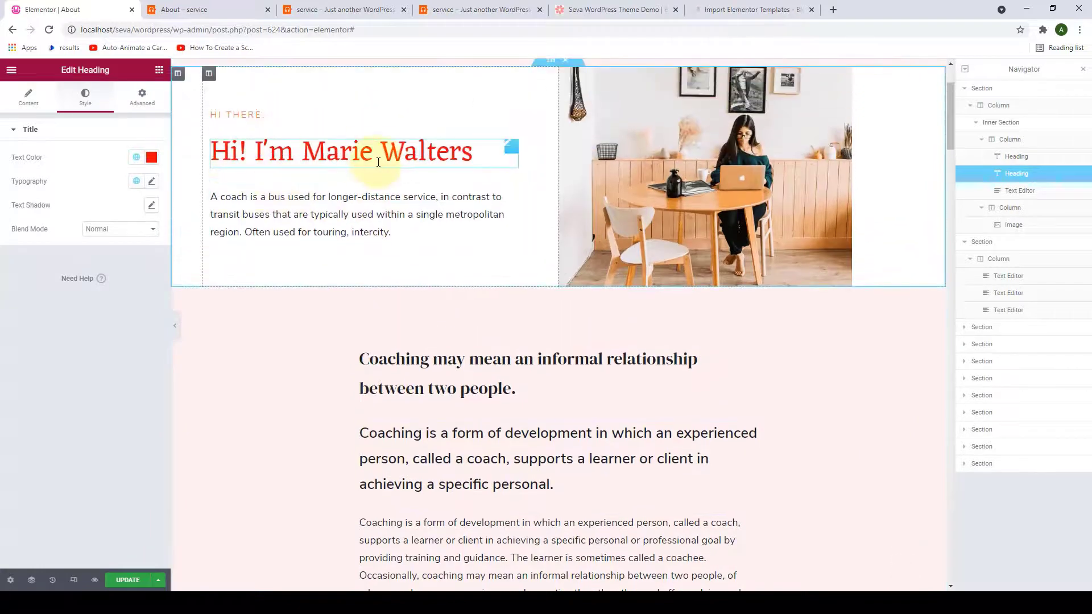
scroll(417, 472, "down", 2)
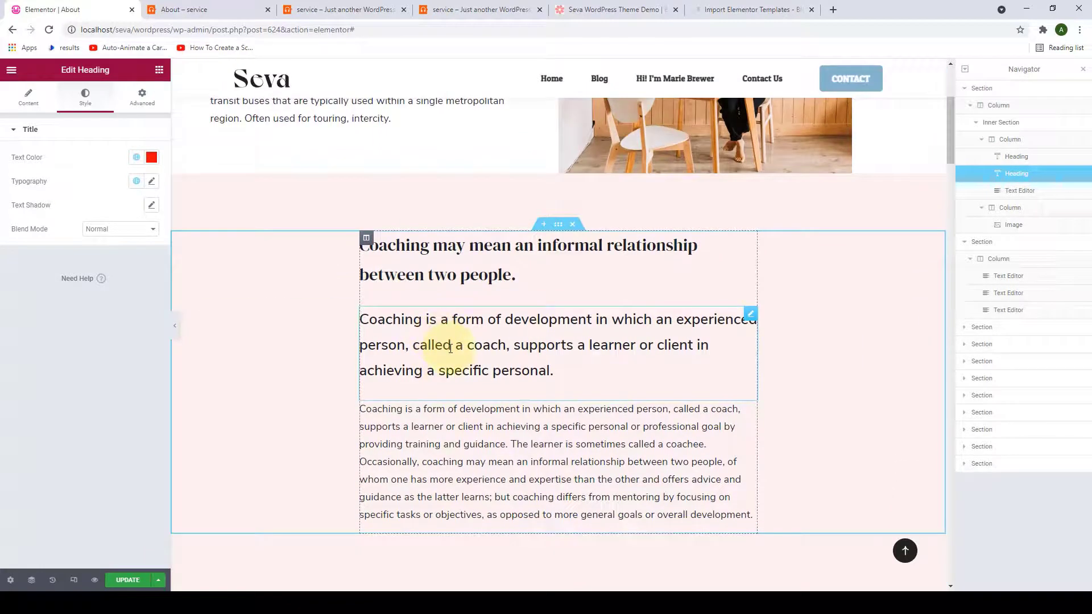
Colour the 'Coaching is a form of development…' paragraph Primary red with the Secondary global font.
left_click(449, 356)
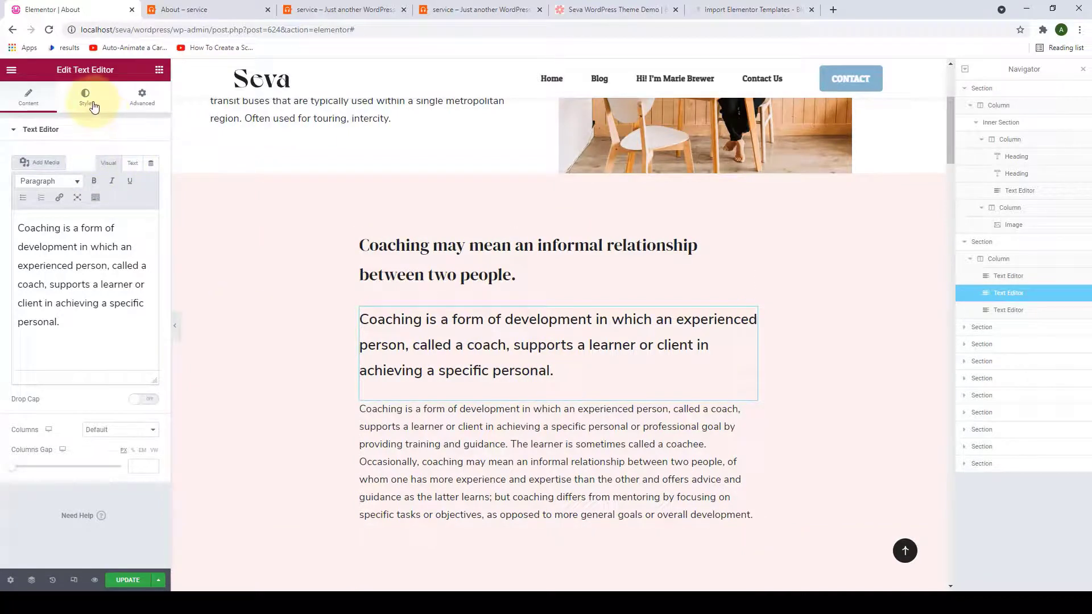
left_click(94, 106)
left_click(151, 181)
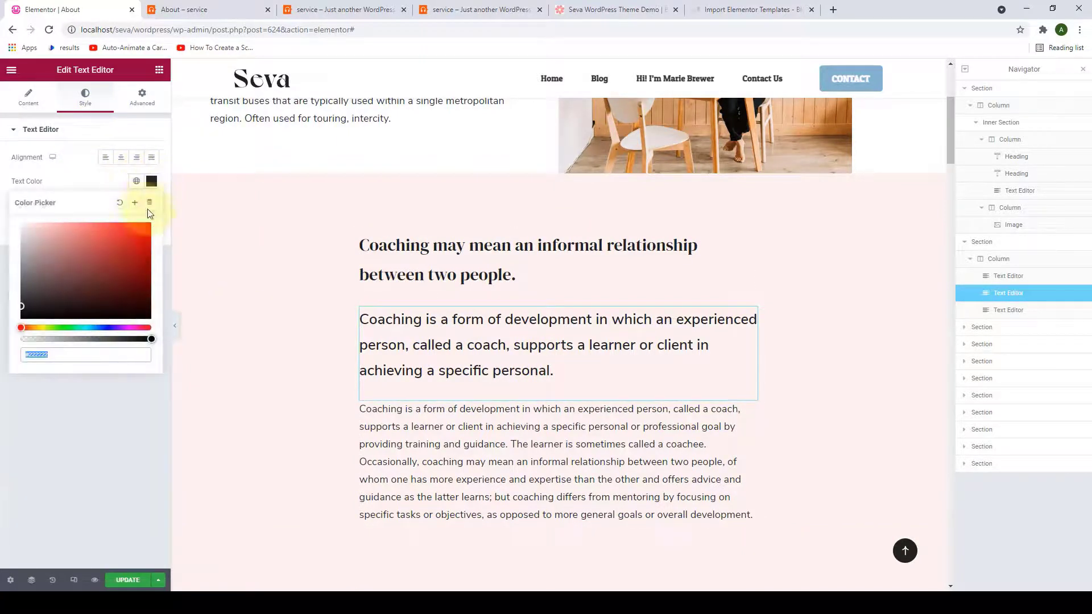
left_click(136, 181)
left_click(105, 234)
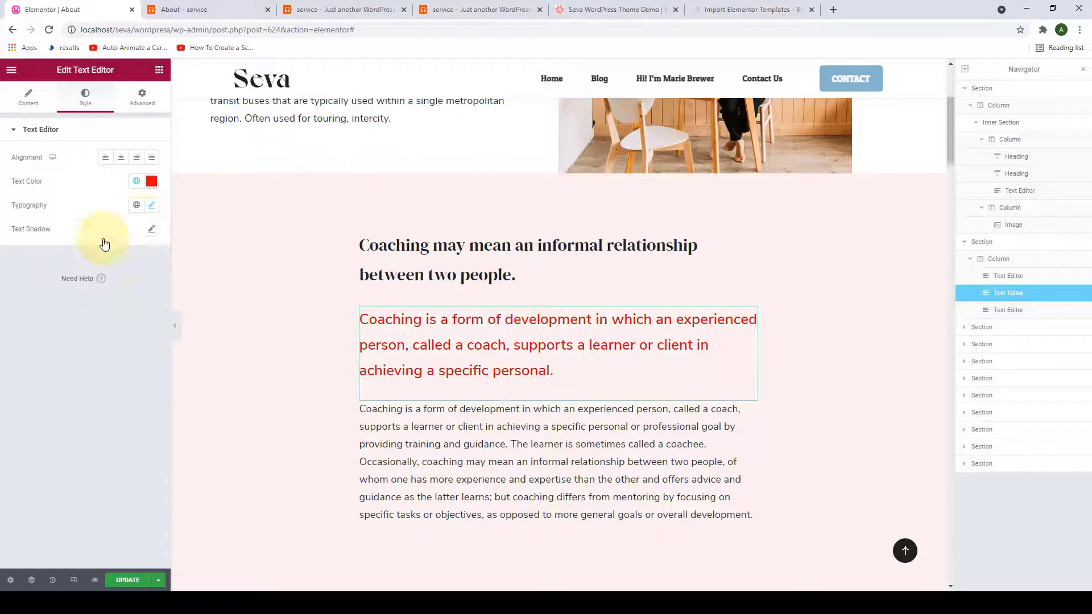
left_click(136, 205)
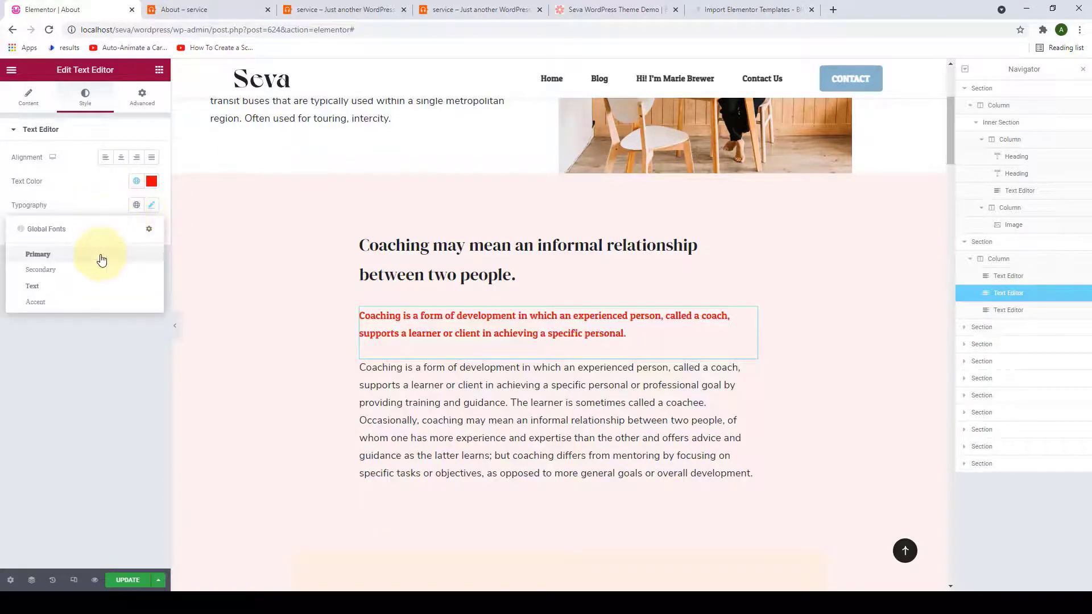
left_click(63, 275)
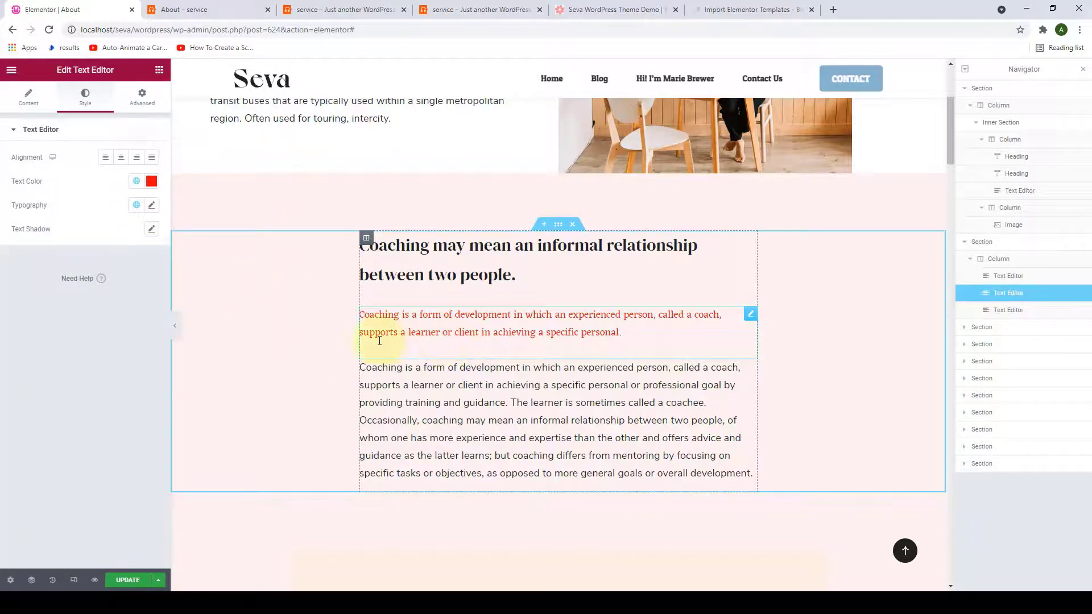
scroll(437, 337, "up", 3)
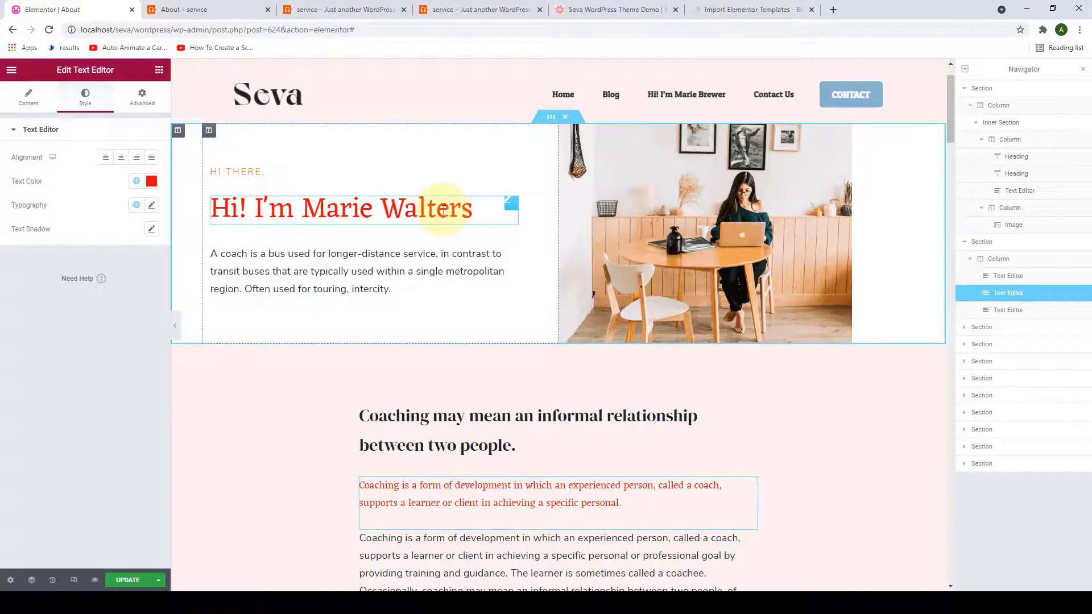
In Site Settings > Global Colors, soften the Primary colour from bright red to muted coral.
left_click(11, 70)
left_click(33, 125)
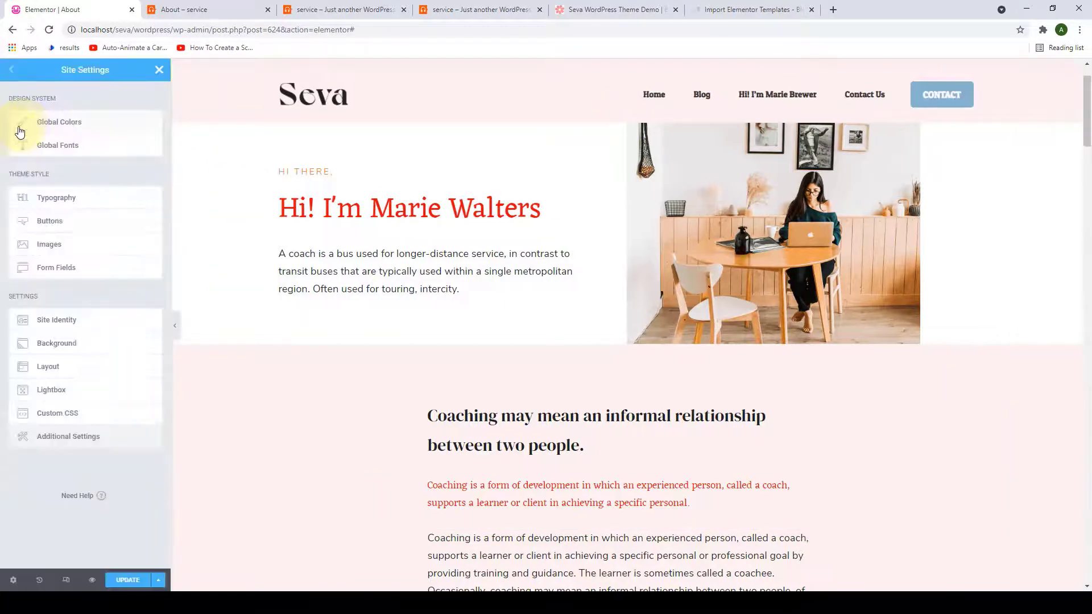
left_click(22, 130)
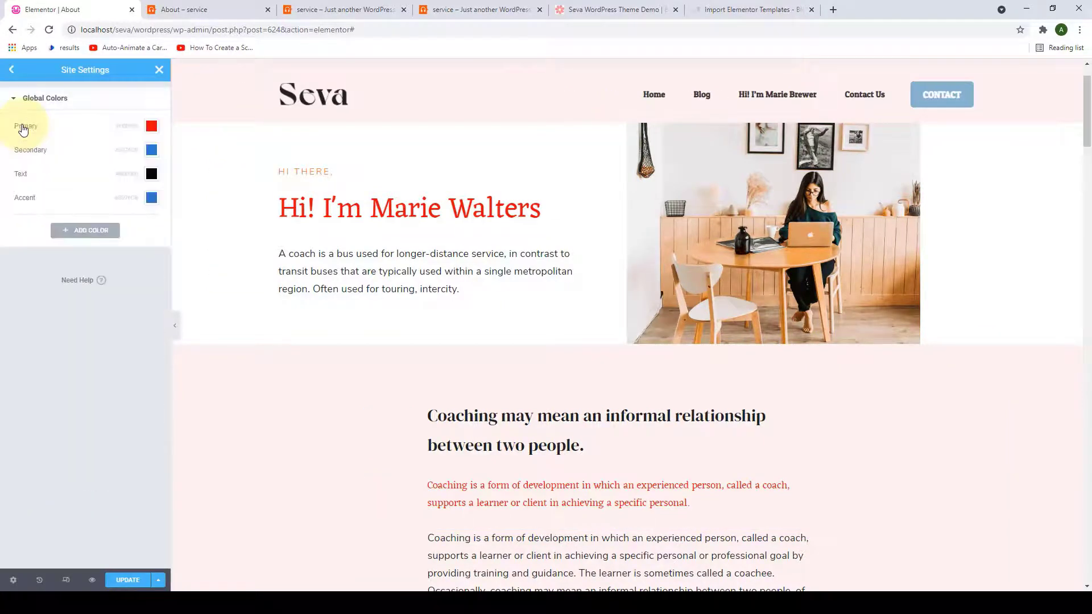
left_click(151, 127)
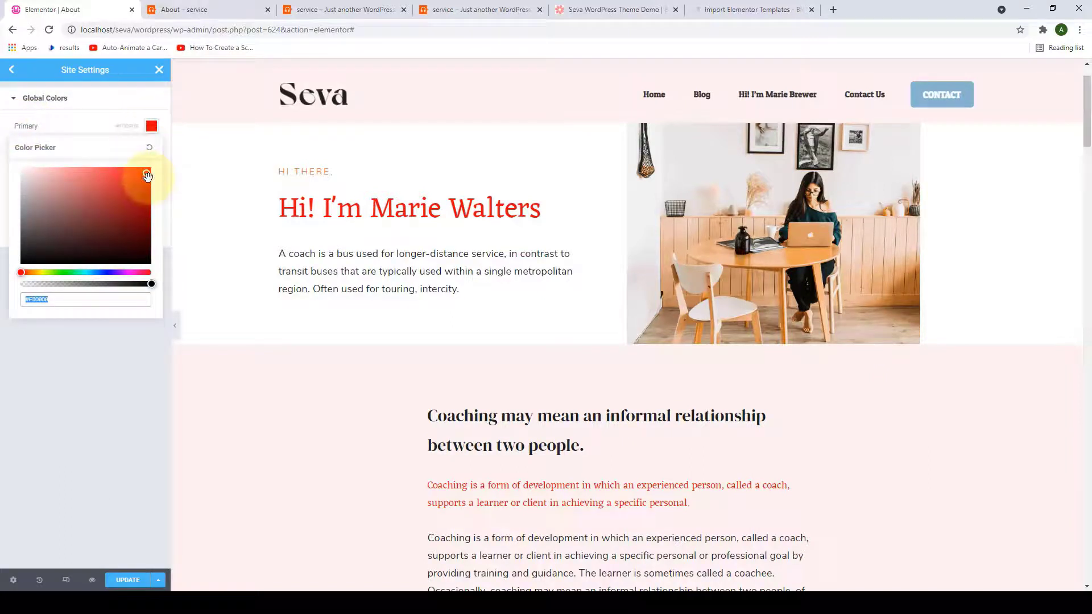
left_click_drag(90, 172, 68, 175)
scroll(264, 228, "down", 1)
scroll(251, 222, "down", 1)
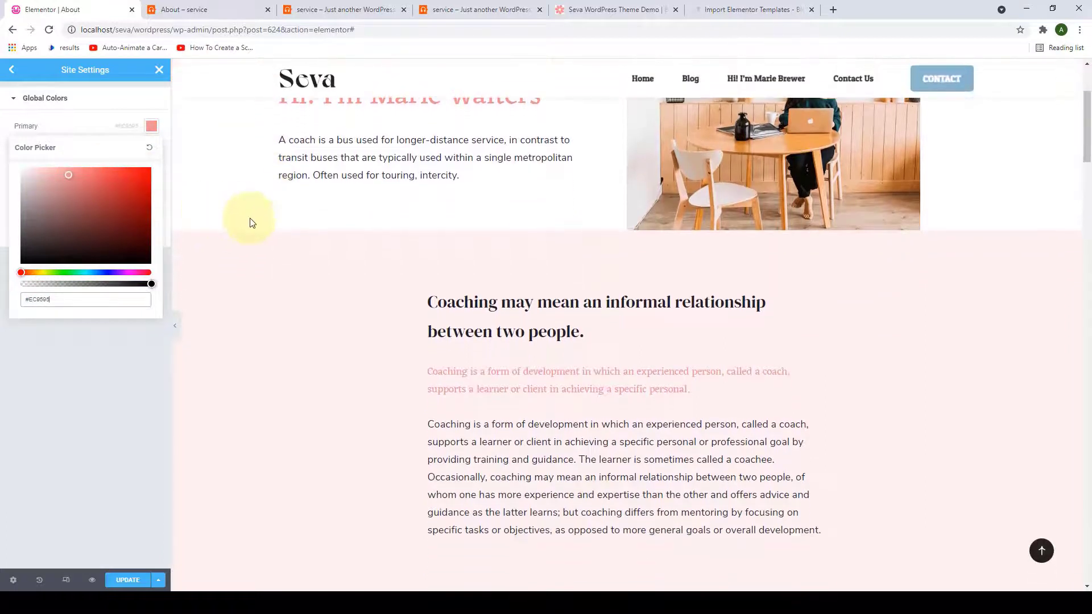
scroll(228, 210, "up", 2)
left_click_drag(67, 175, 95, 187)
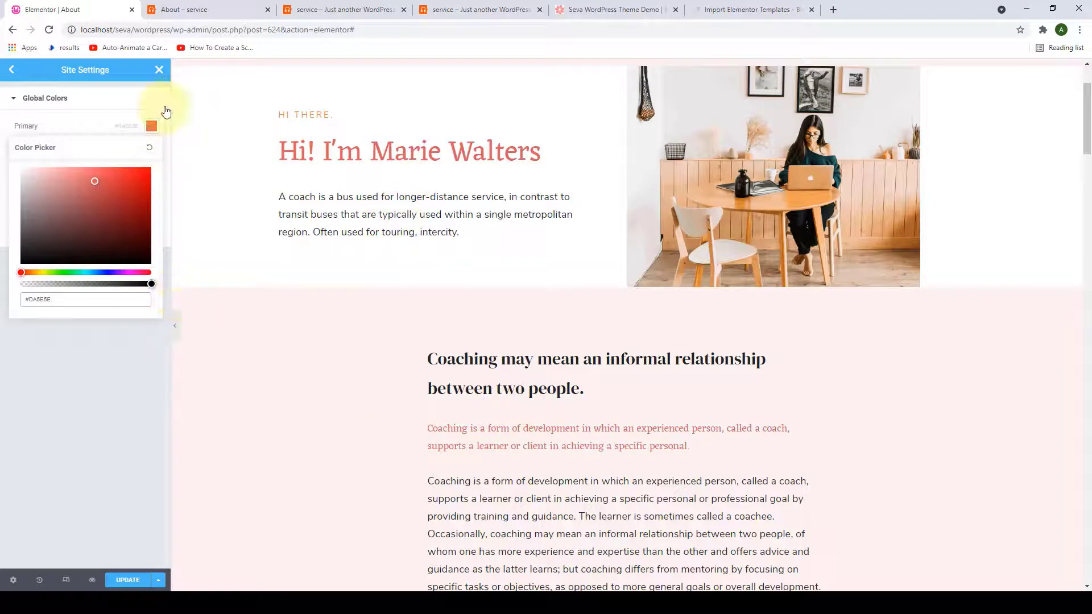
left_click(152, 126)
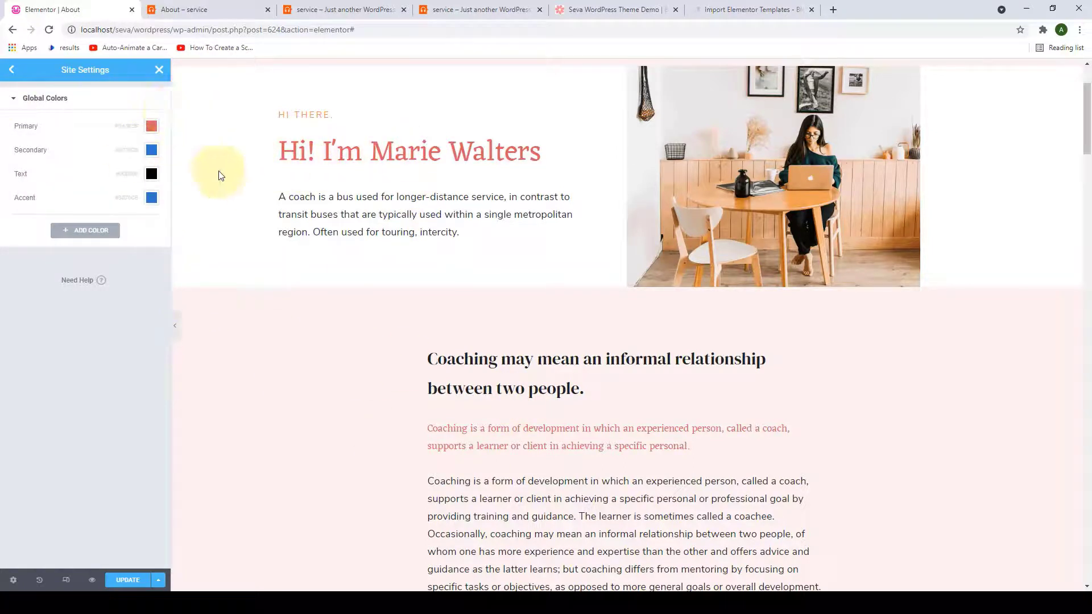
left_click(9, 70)
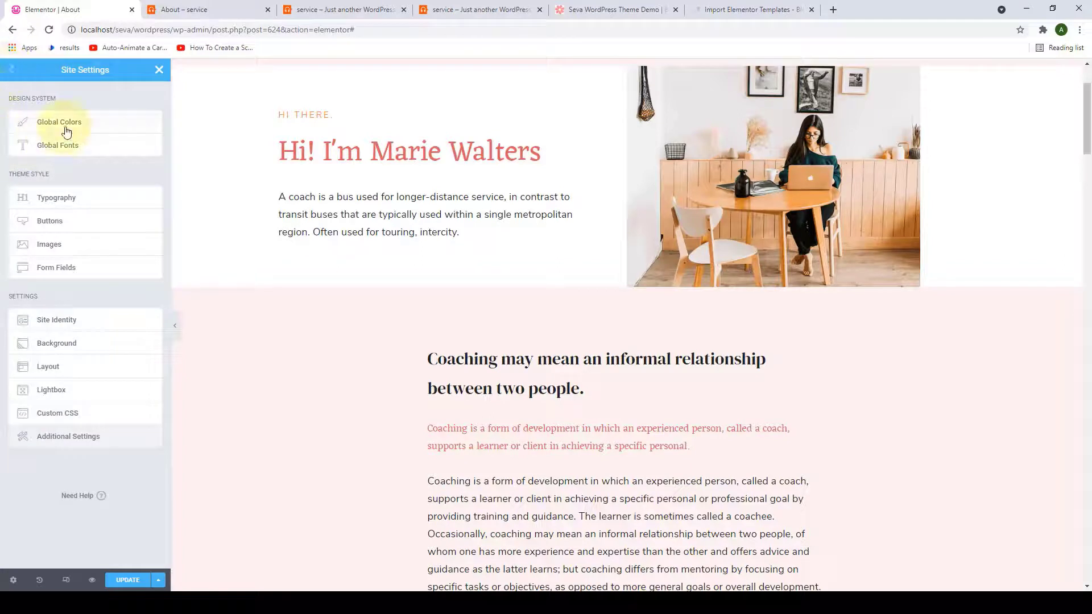
Change the Secondary global font's family to DM Serif Text in Global Fonts.
left_click(67, 148)
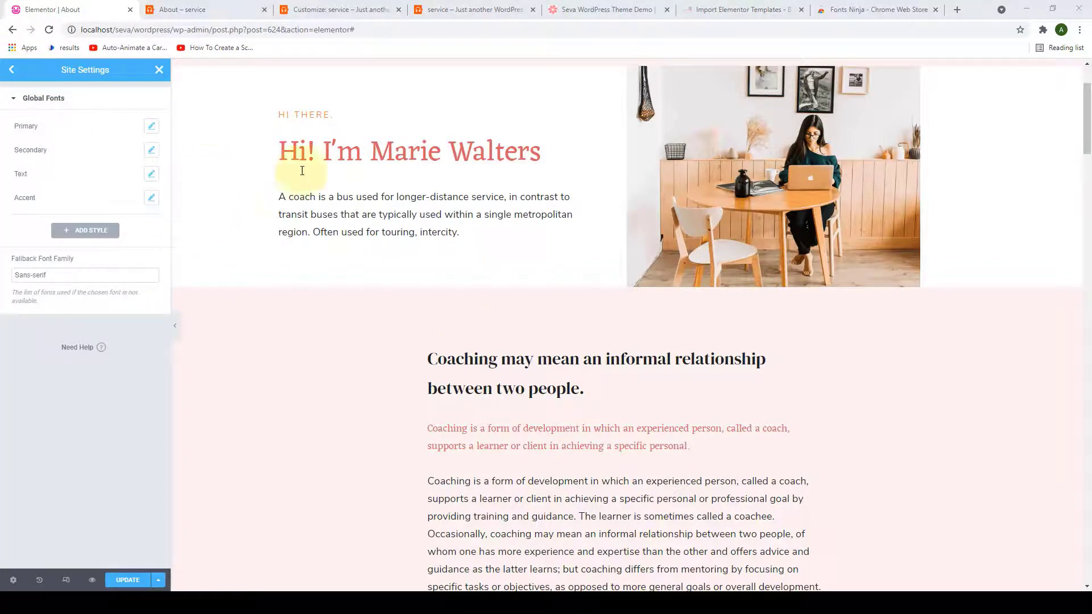
scroll(438, 335, "down", 2)
scroll(458, 334, "up", 3)
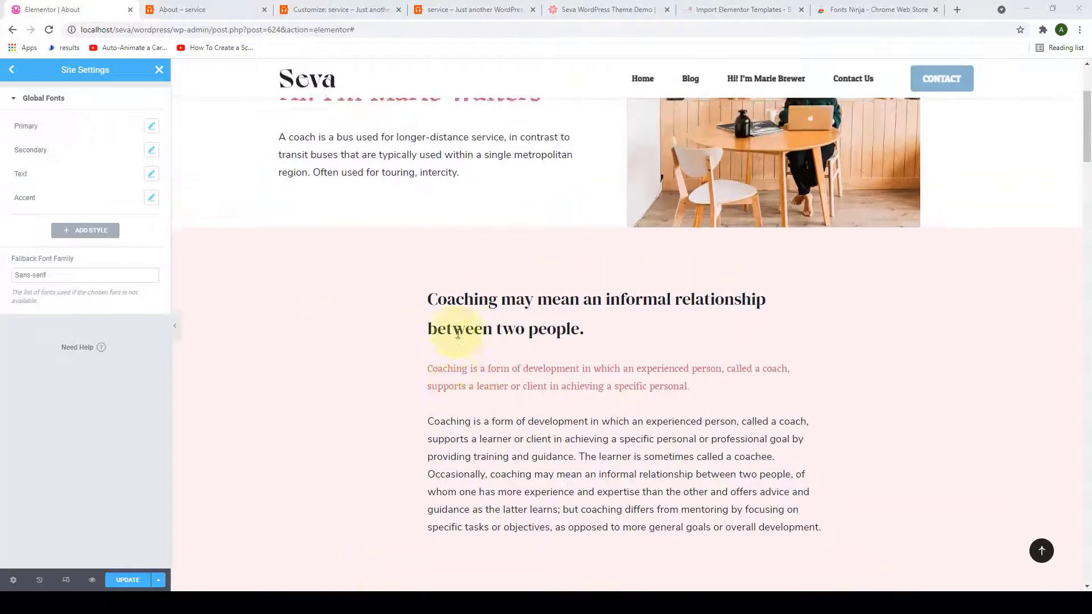
left_click(151, 151)
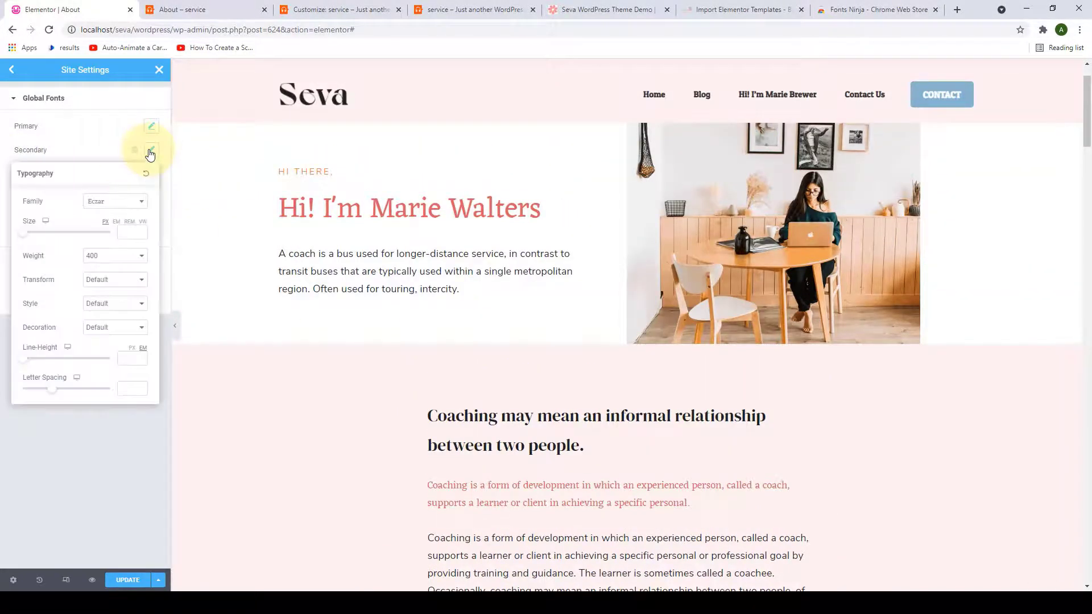
left_click(129, 204)
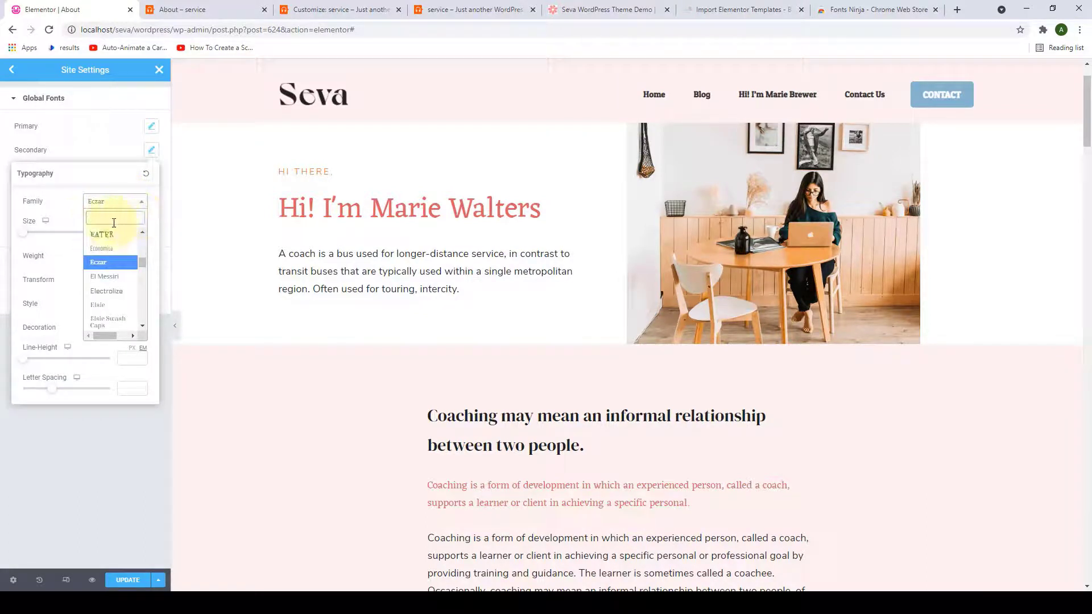
scroll(115, 284, "down", 2)
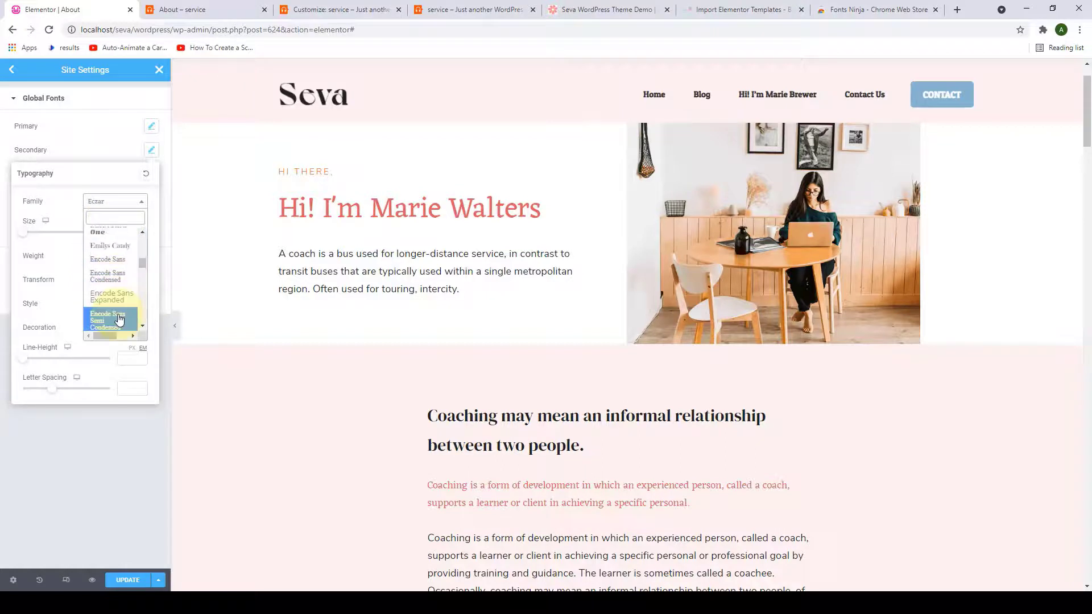
scroll(114, 296, "up", 2)
type("dm")
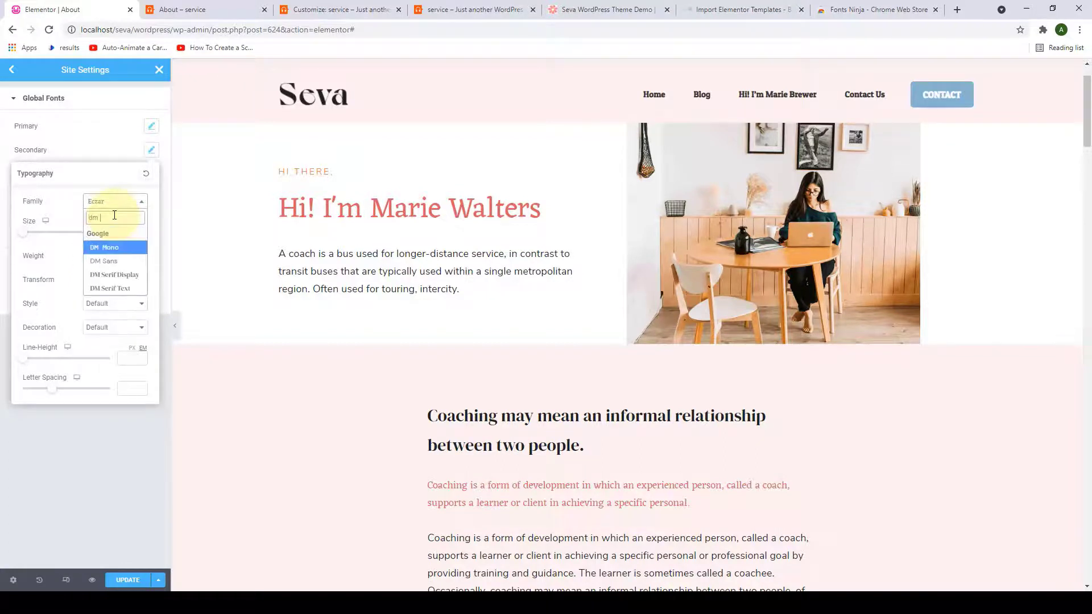
left_click(130, 291)
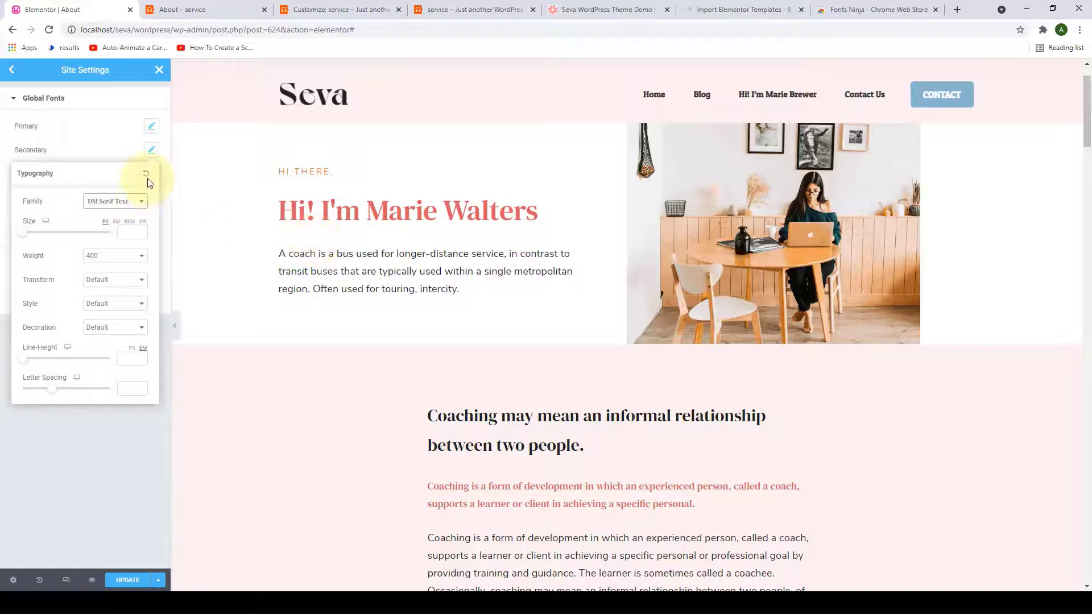
scroll(222, 232, "down", 1)
scroll(451, 183, "down", 3)
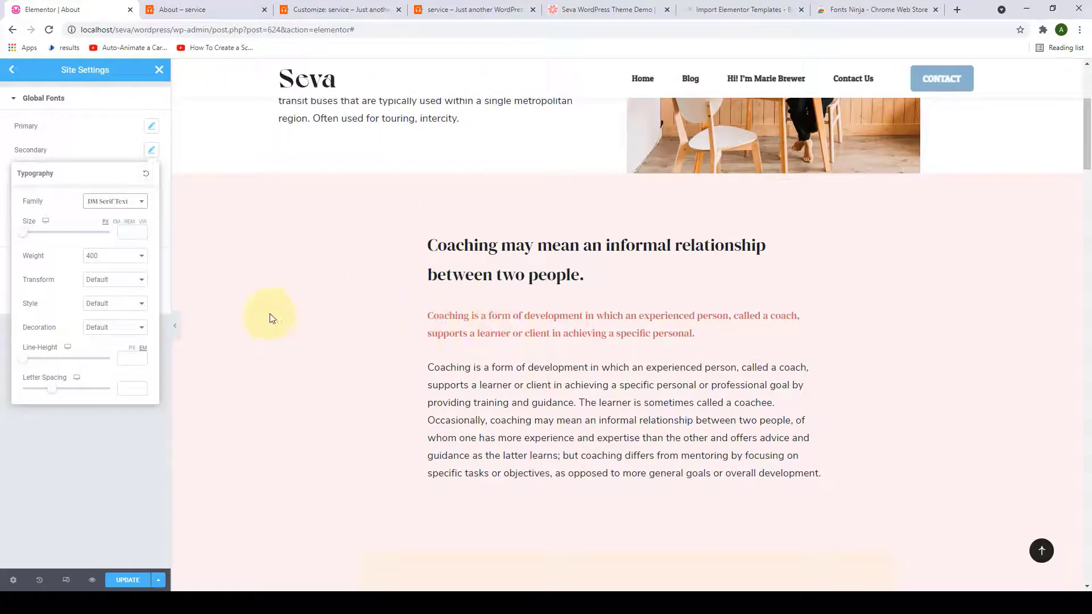
scroll(272, 317, "up", 3)
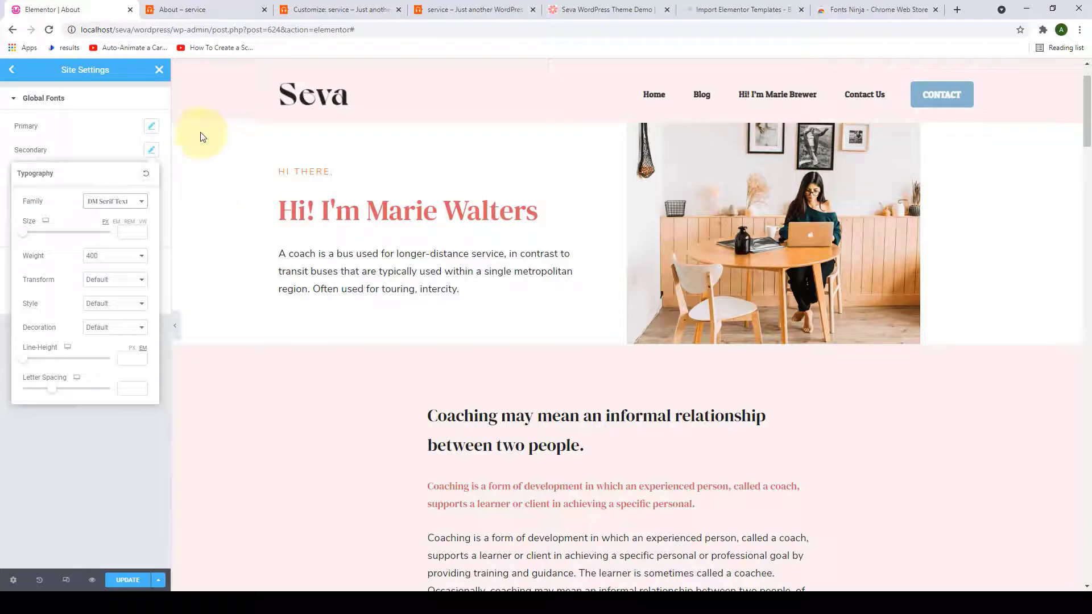
left_click(196, 103)
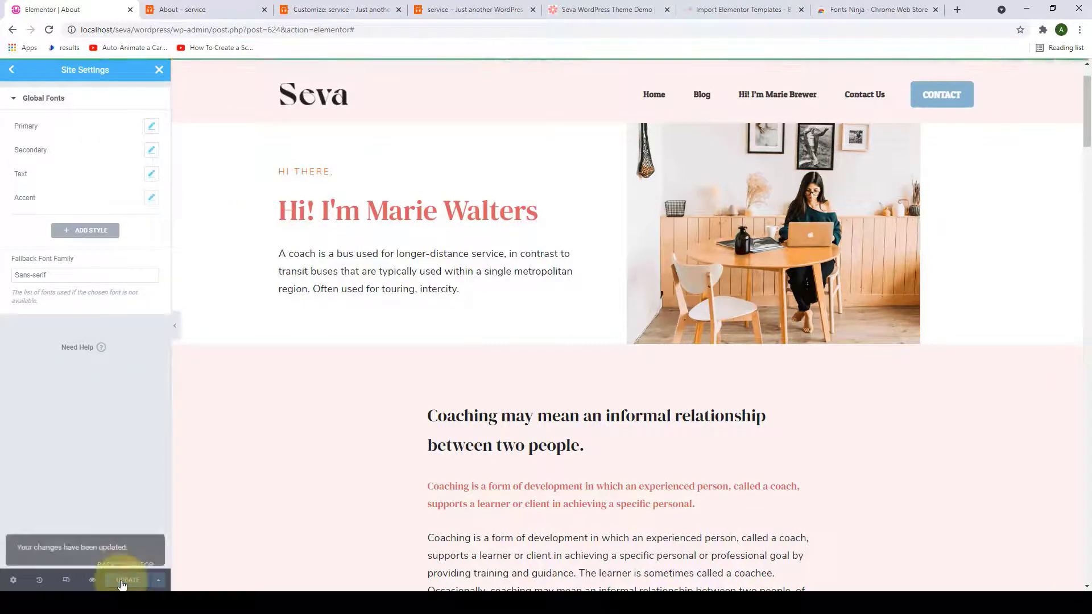
left_click(11, 70)
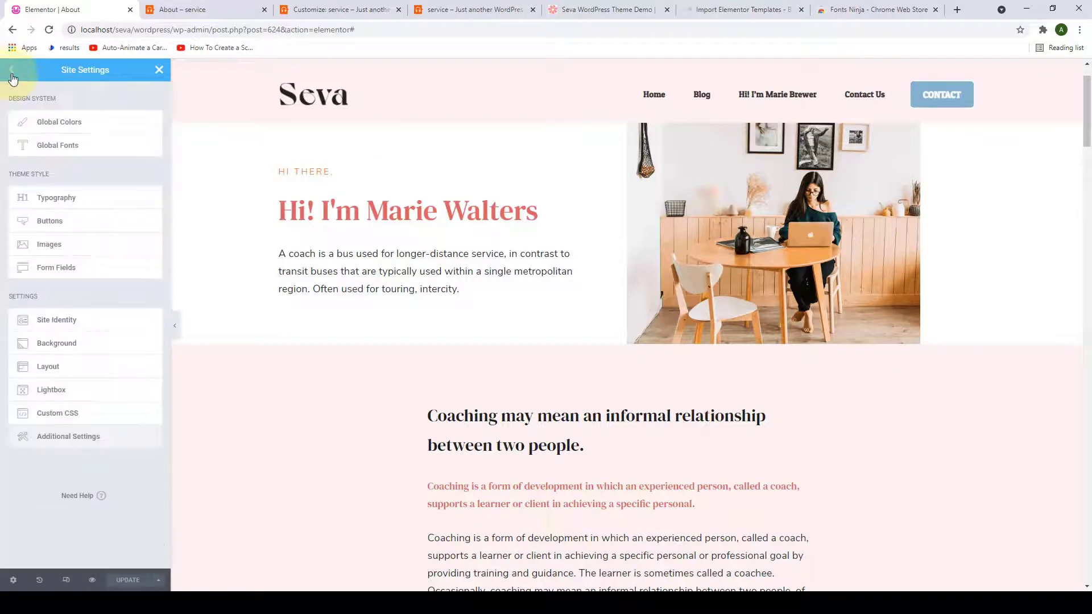
Change the 'Hi! I'm Marie Walters' heading's text colour to black.
left_click(159, 70)
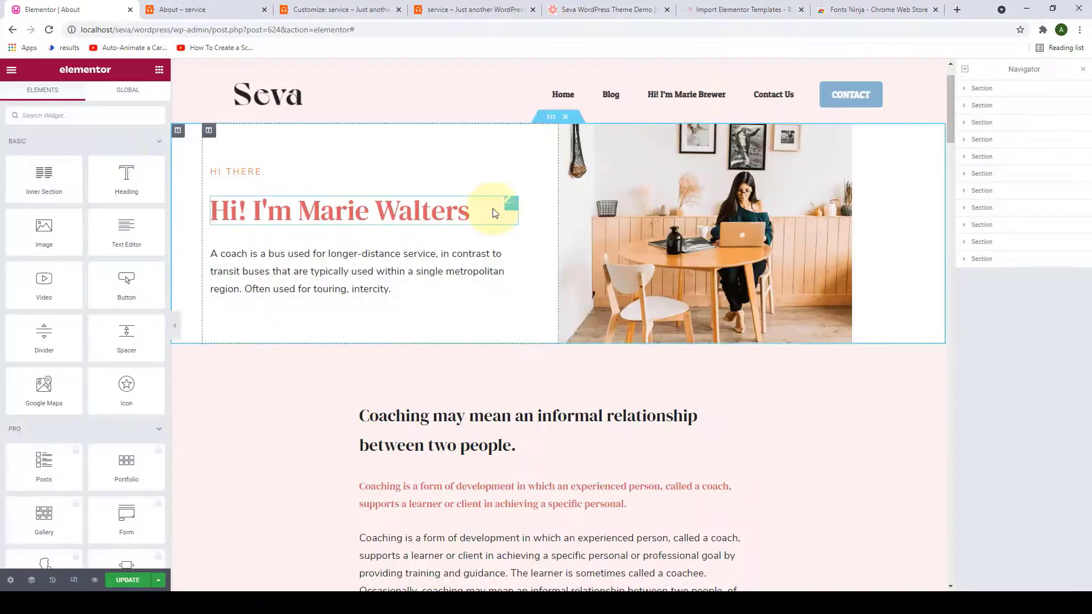
left_click(495, 214)
left_click(151, 157)
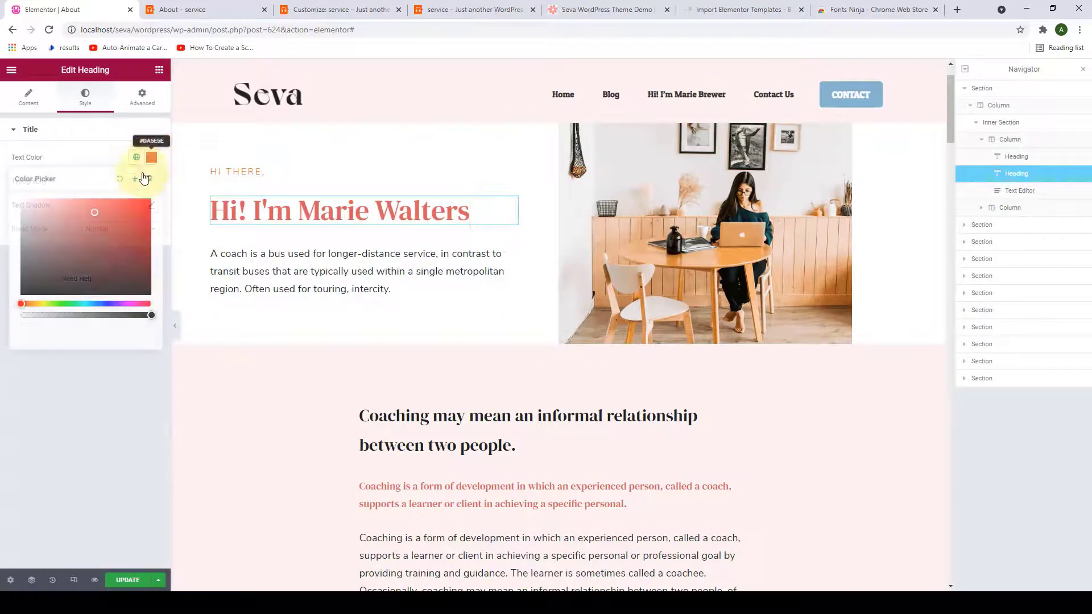
left_click_drag(96, 217, 21, 295)
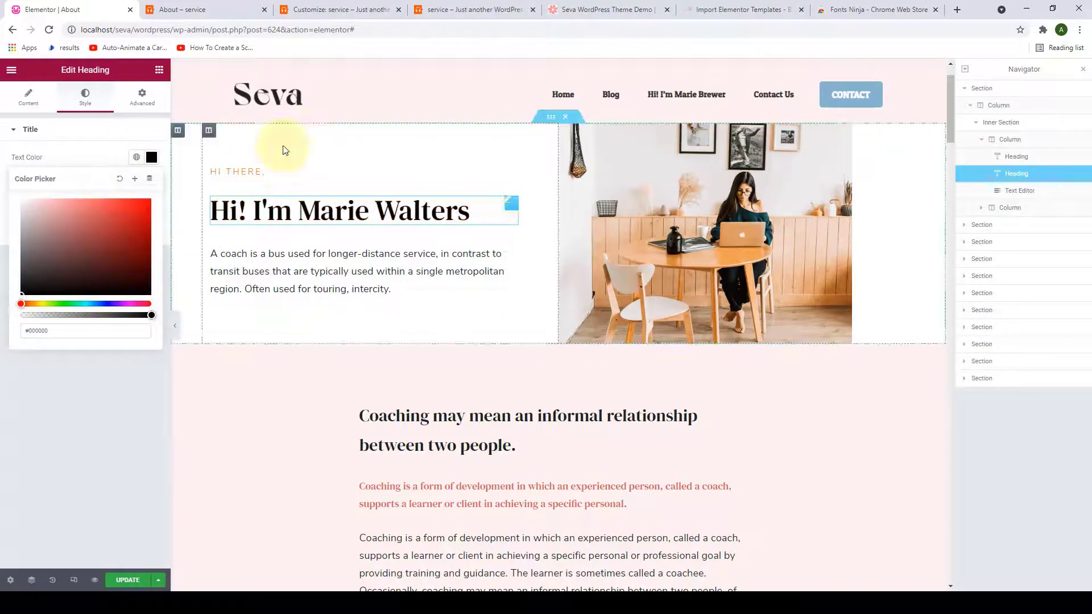
left_click(410, 370)
Make the Coaching intro paragraph's text colour black as well.
scroll(435, 438, "down", 1)
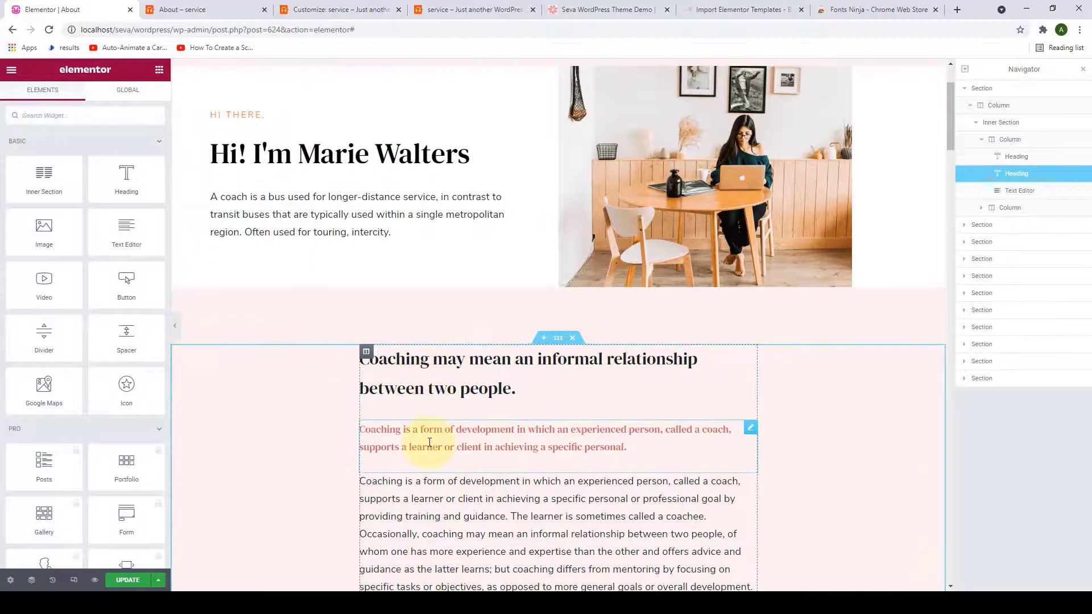
left_click(429, 443)
left_click(152, 181)
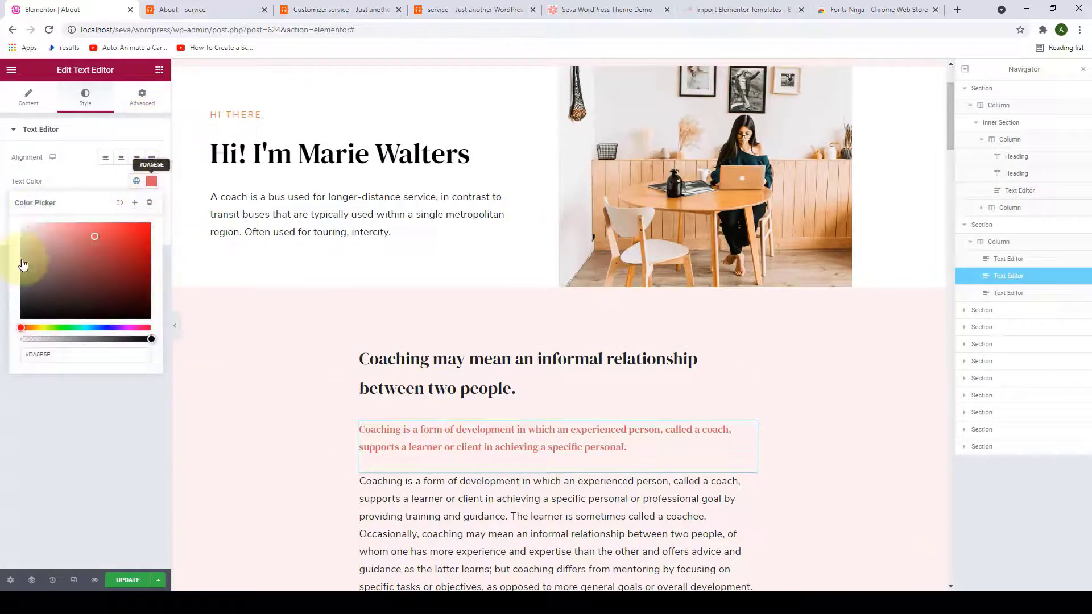
left_click_drag(91, 237, 28, 316)
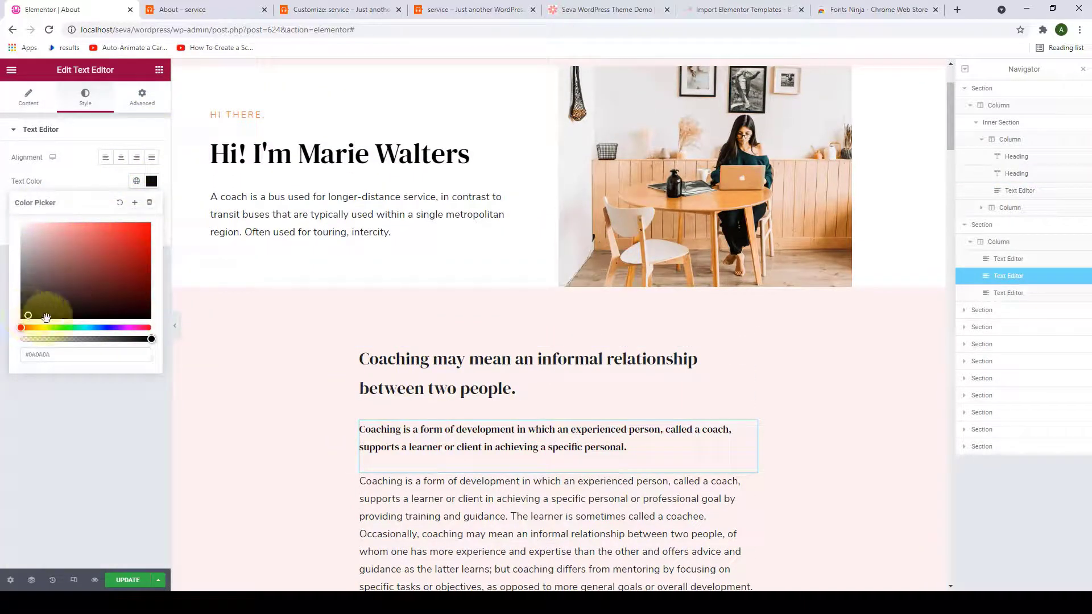
left_click(288, 351)
scroll(282, 387, "up", 2)
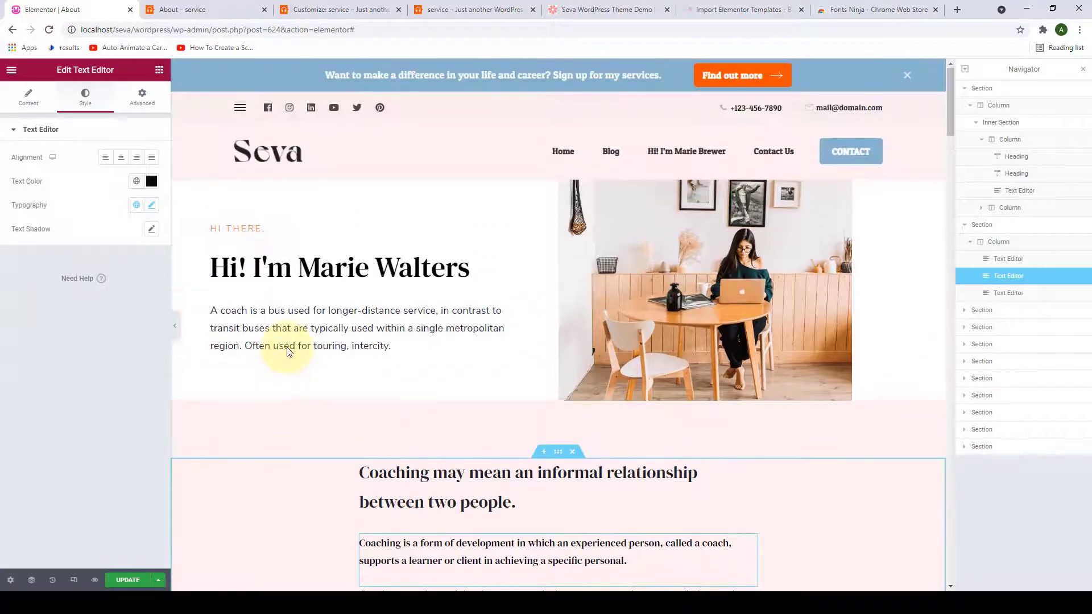
Delete the empty grey section below the Featured In logos.
left_click(444, 147)
scroll(483, 219, "down", 5)
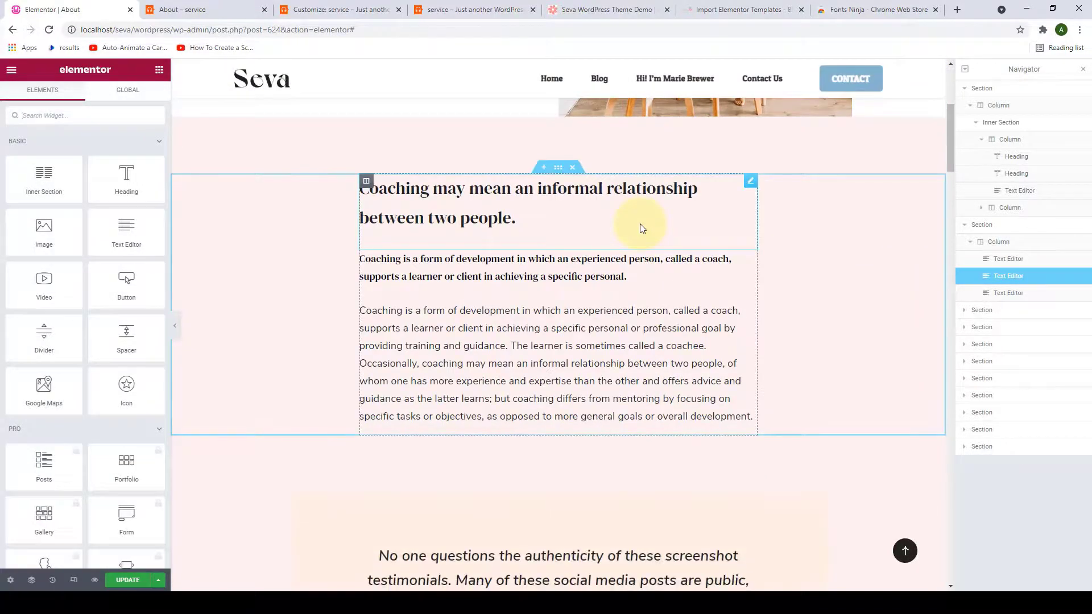
scroll(640, 223, "down", 13)
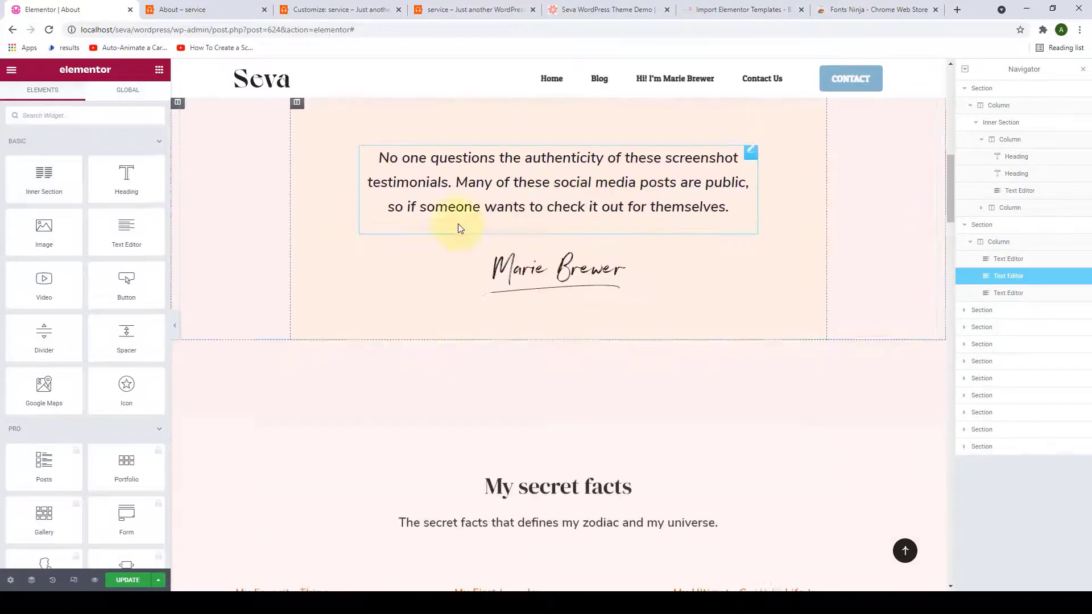
scroll(439, 287, "down", 5)
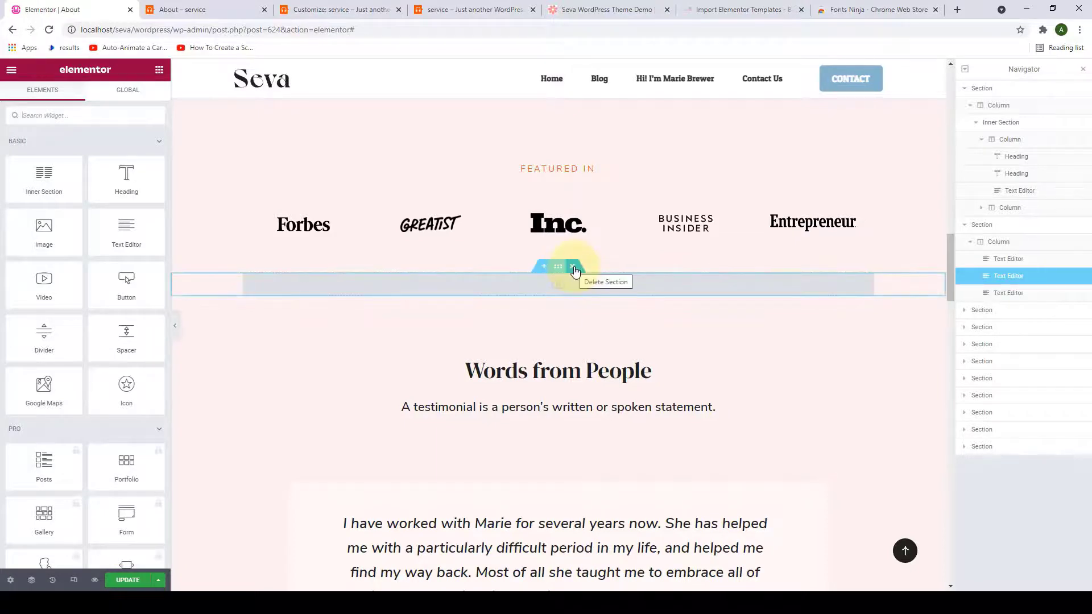
left_click(575, 271)
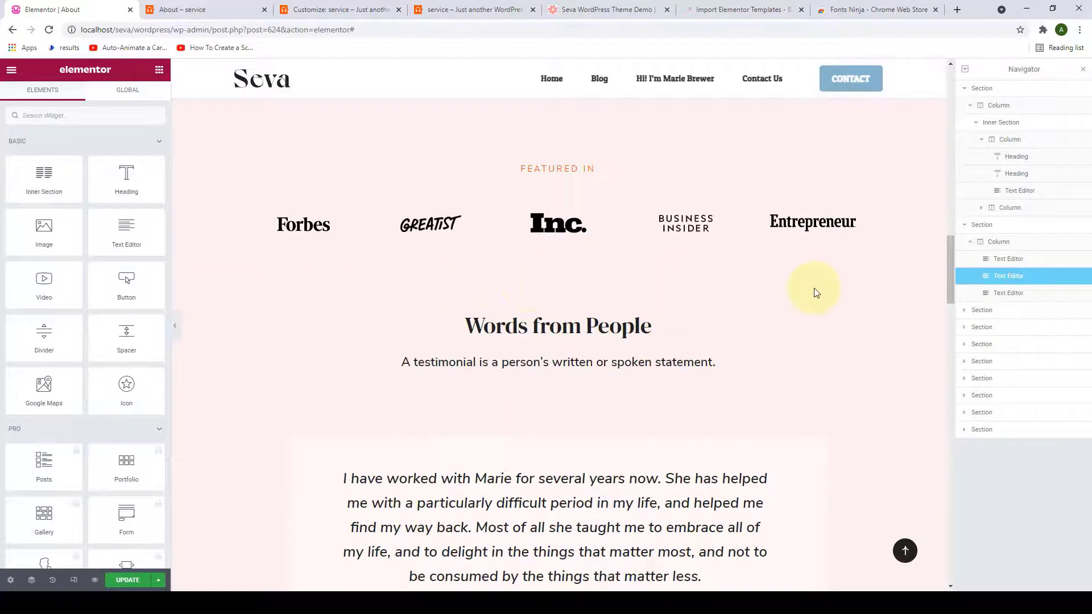
scroll(817, 293, "down", 7)
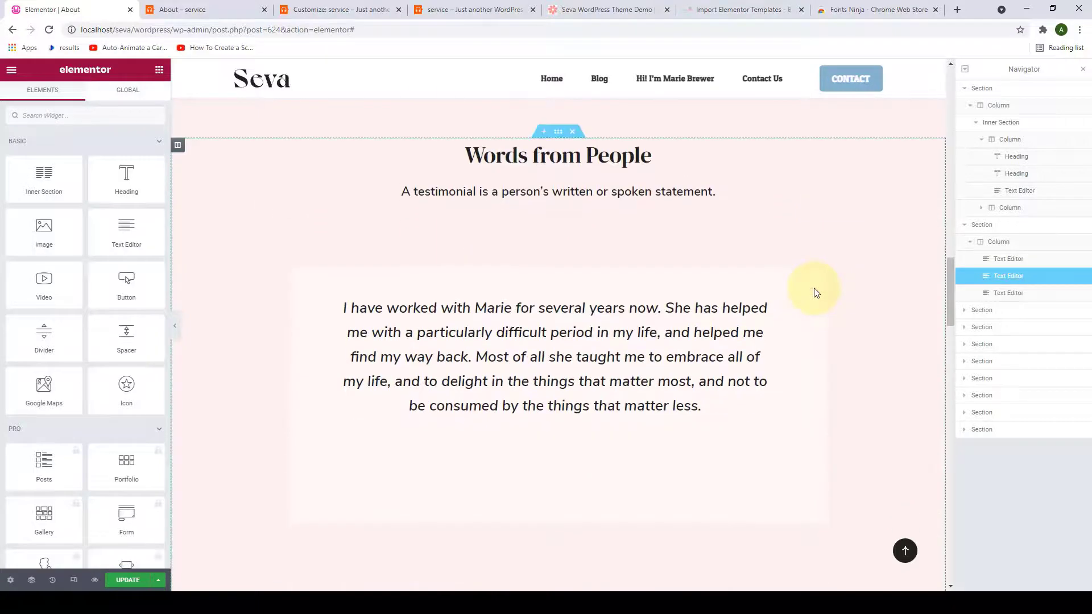
scroll(815, 290, "up", 1)
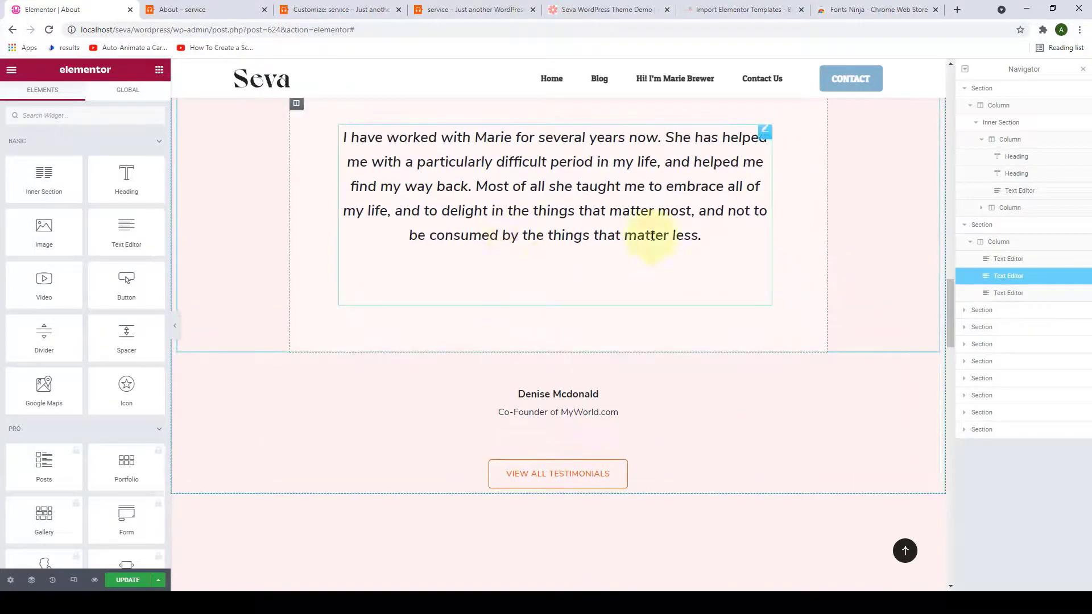
scroll(508, 253, "up", 1)
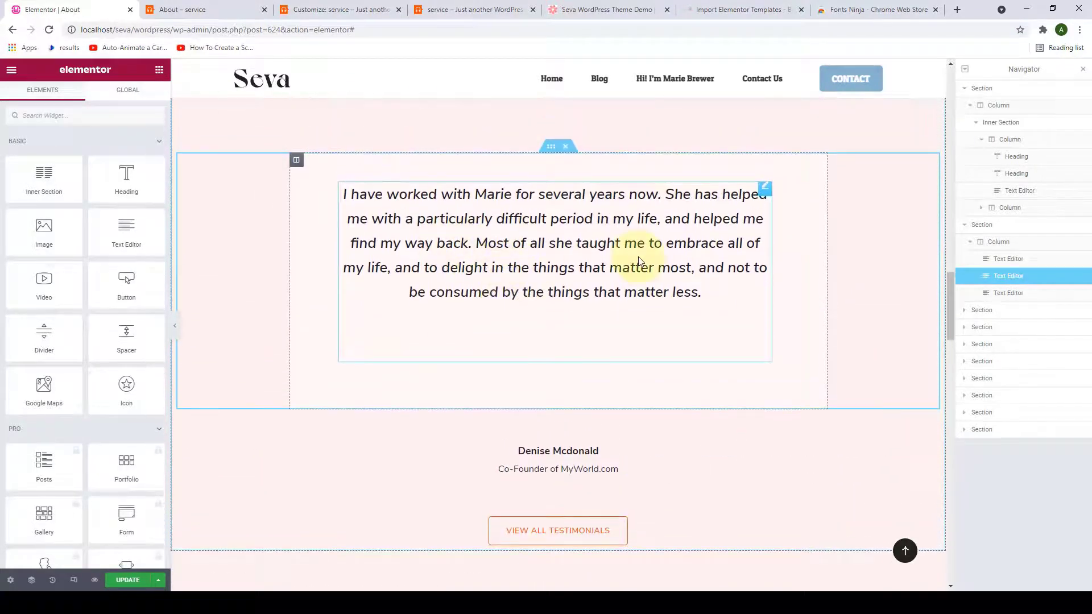
scroll(640, 260, "down", 2)
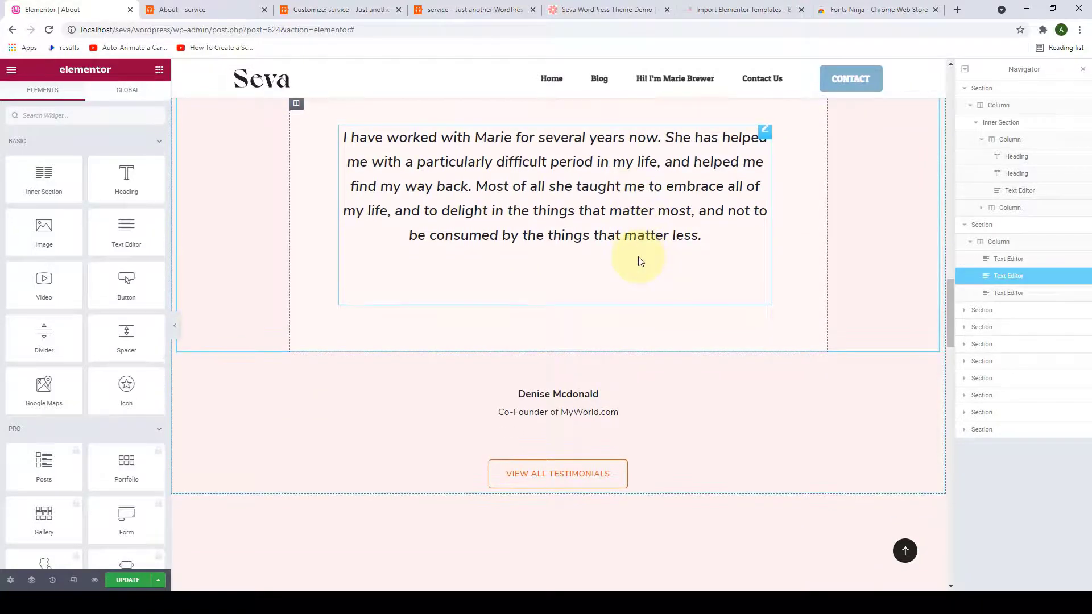
scroll(614, 210, "up", 2)
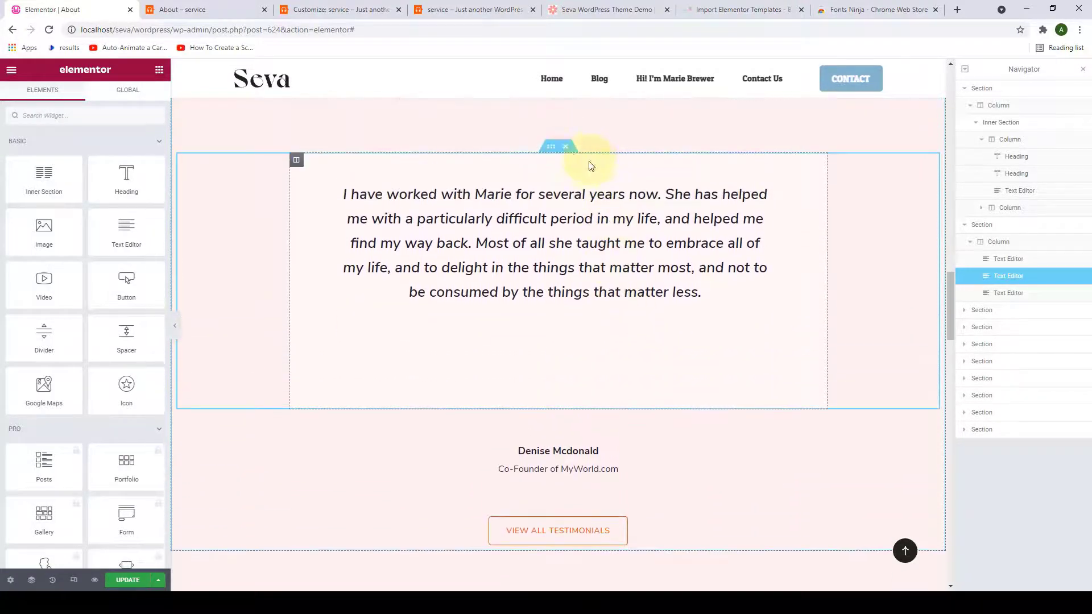
Duplicate the Words from People testimonial block so the quote appears twice.
left_click(556, 148)
scroll(556, 165, "down", 3)
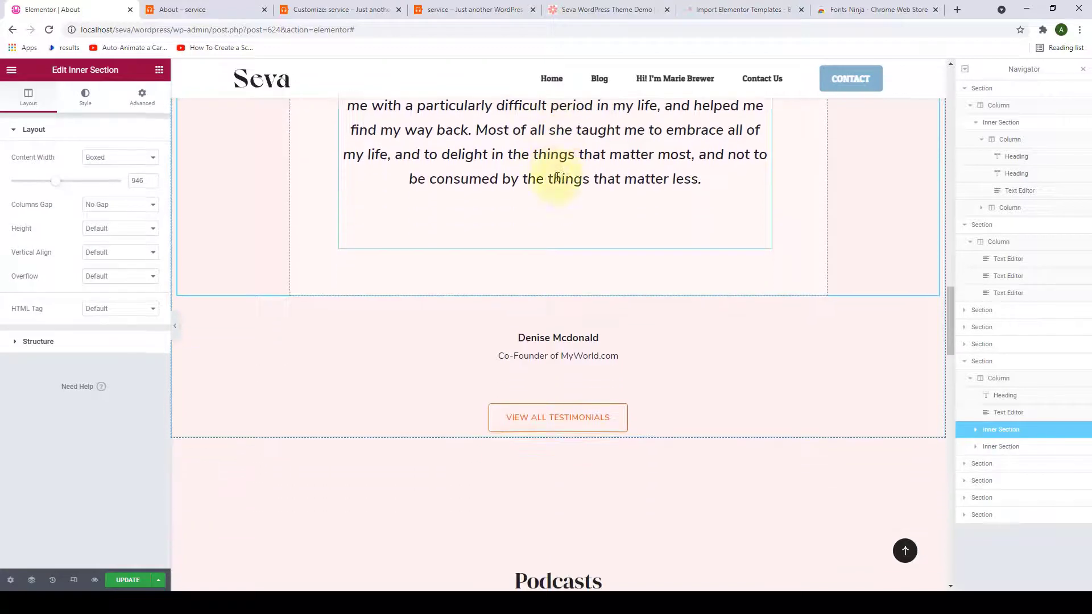
scroll(609, 204, "up", 1)
scroll(605, 202, "up", 2)
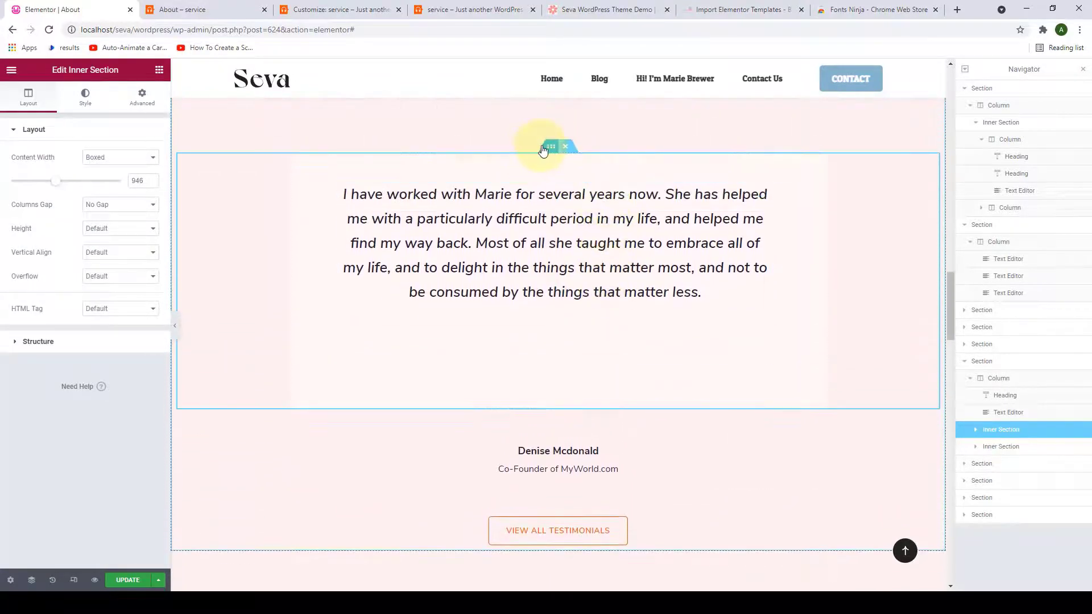
right_click(551, 149)
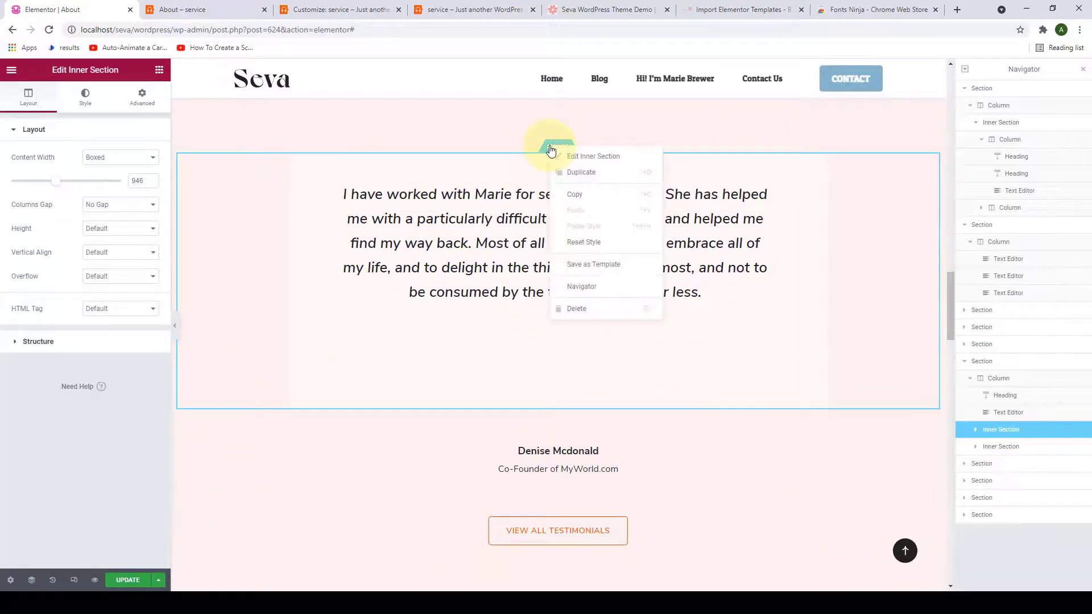
left_click(594, 178)
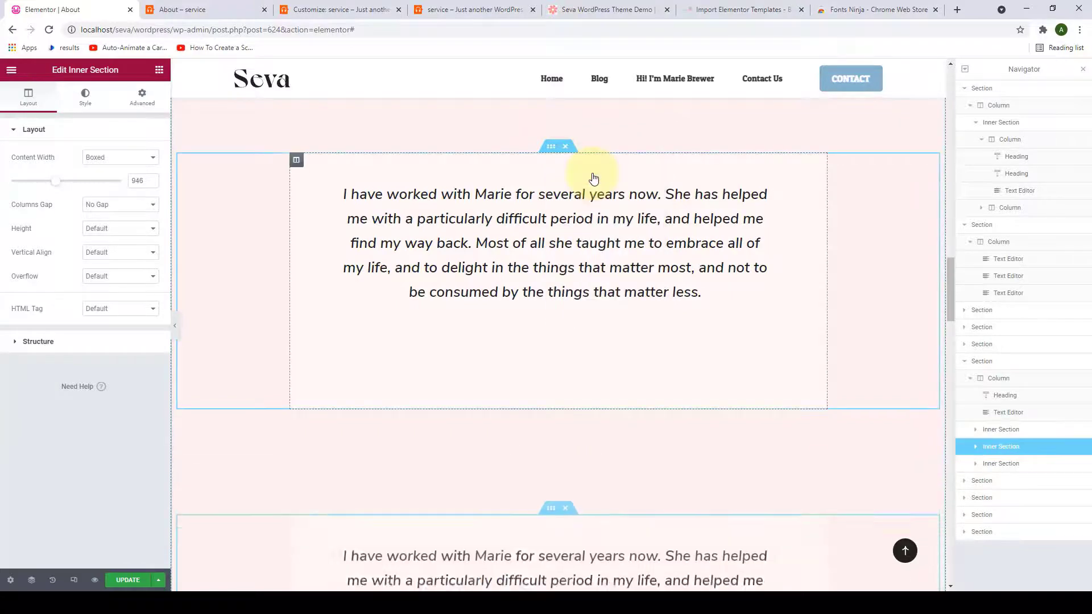
scroll(578, 297, "up", 4)
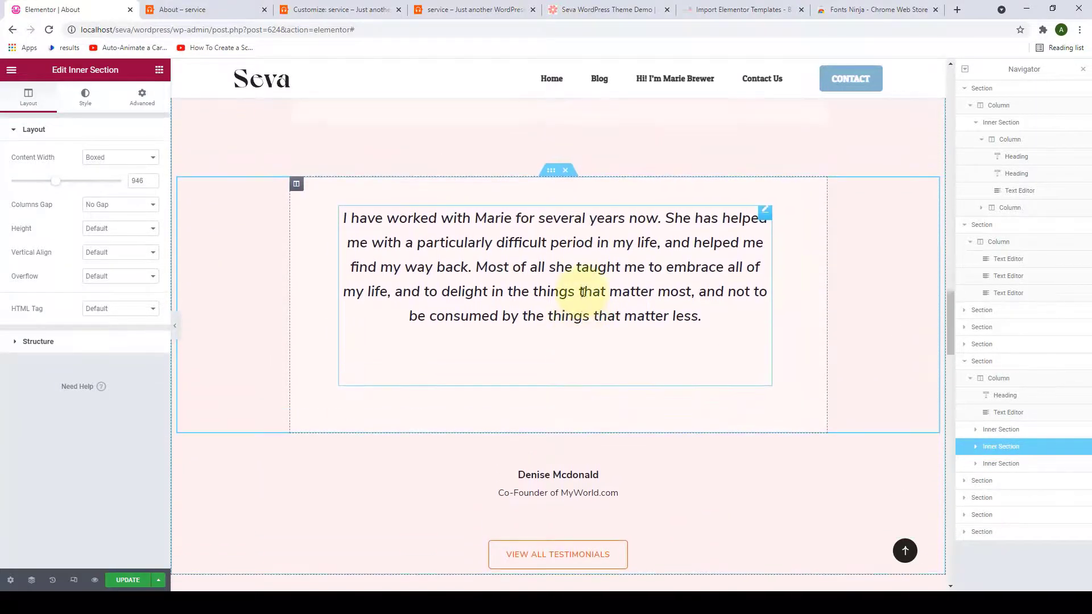
scroll(592, 183, "up", 3)
scroll(593, 183, "down", 11)
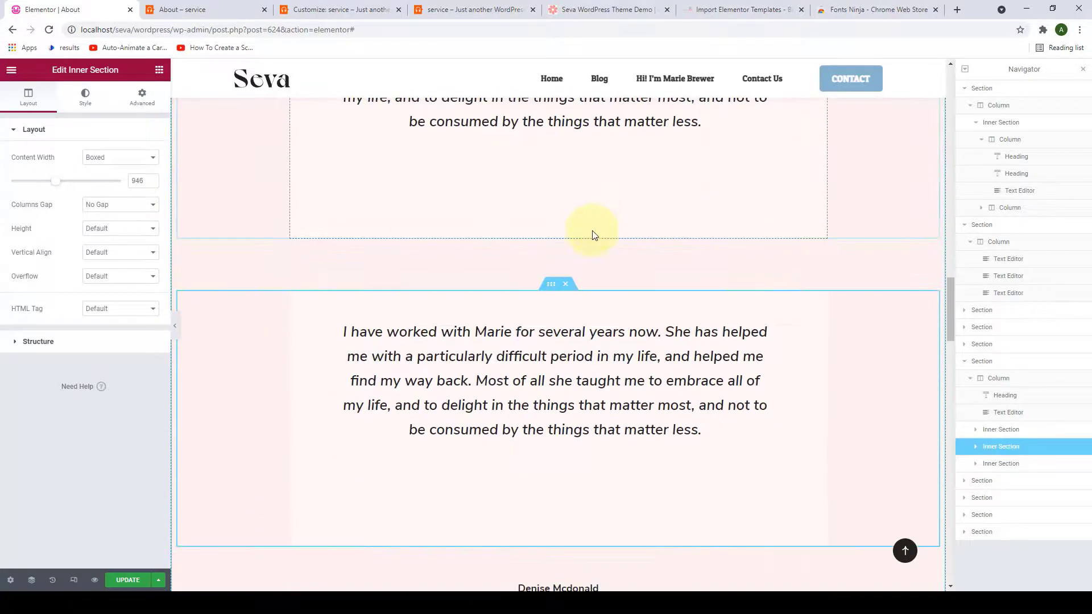
scroll(590, 254, "up", 1)
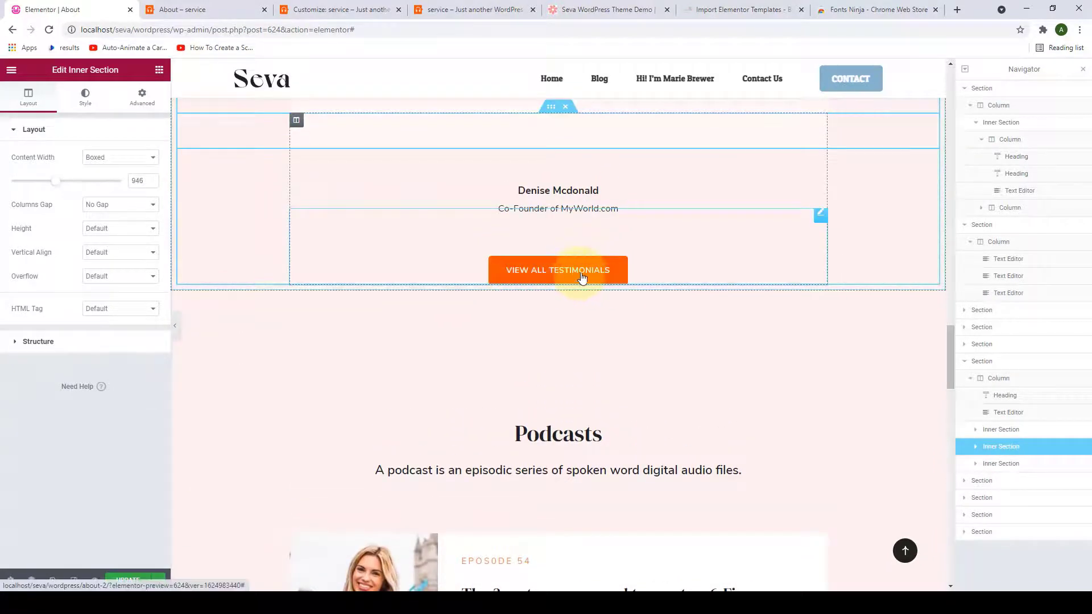
Give the testimonials button a local link and relabel it 'Checkout all the testimonials from here'.
left_click(595, 275)
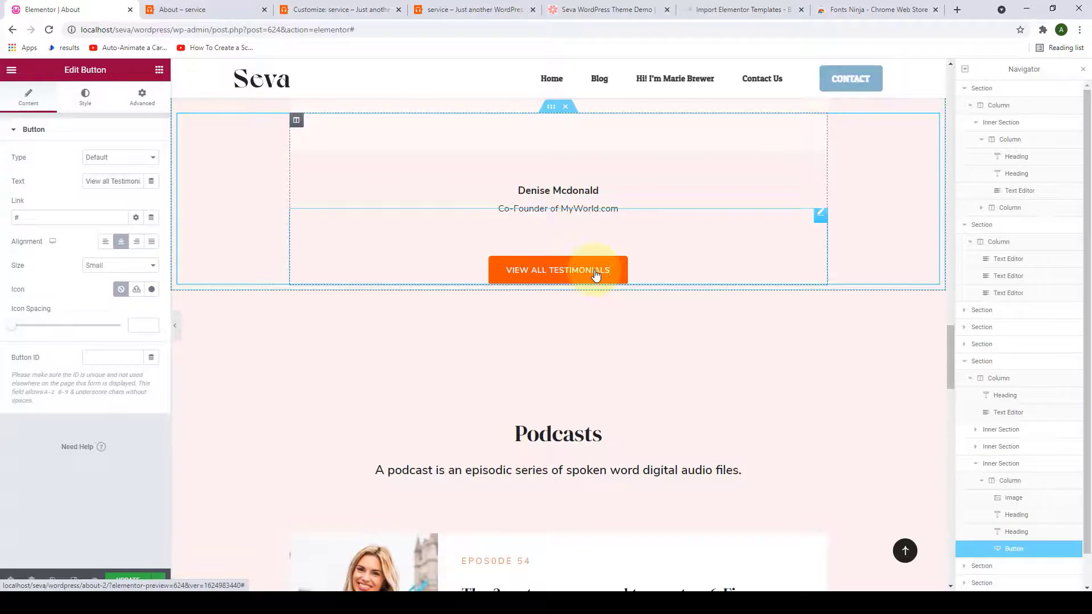
left_click(25, 219)
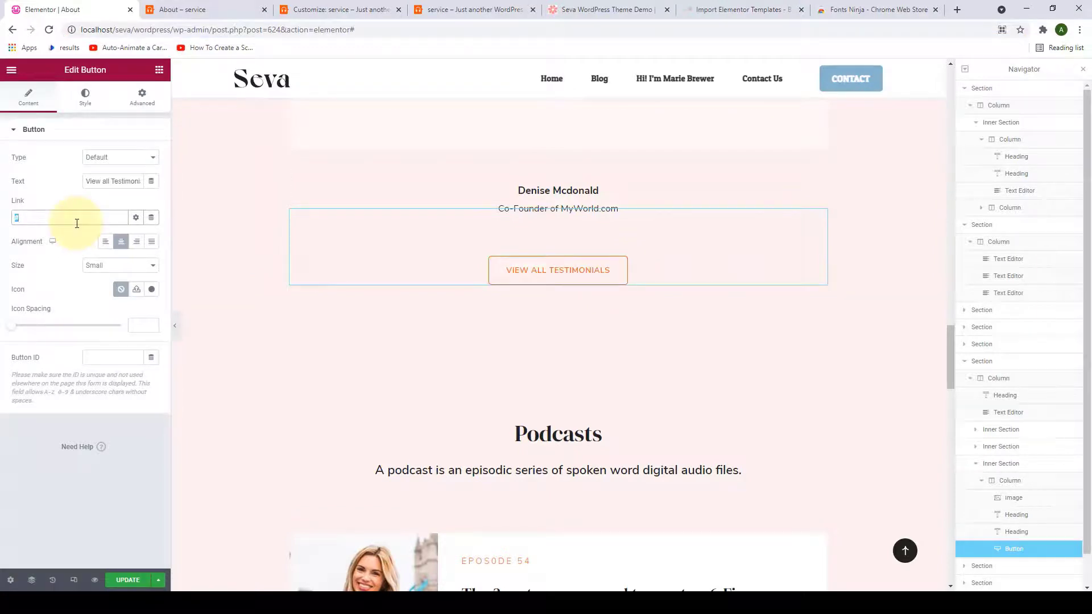
double_click(124, 182)
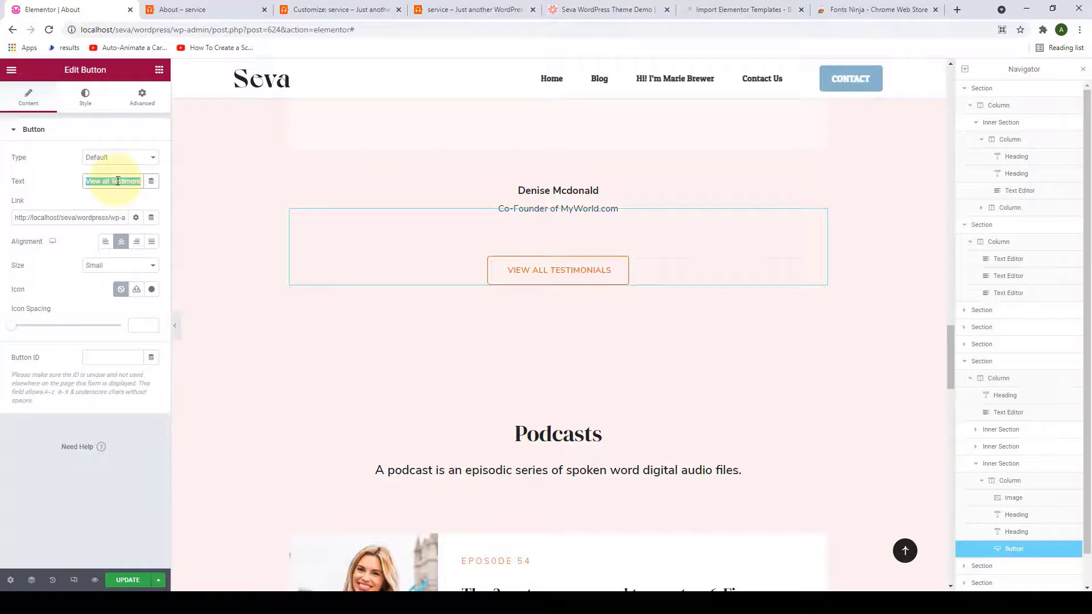
key("BackSpace")
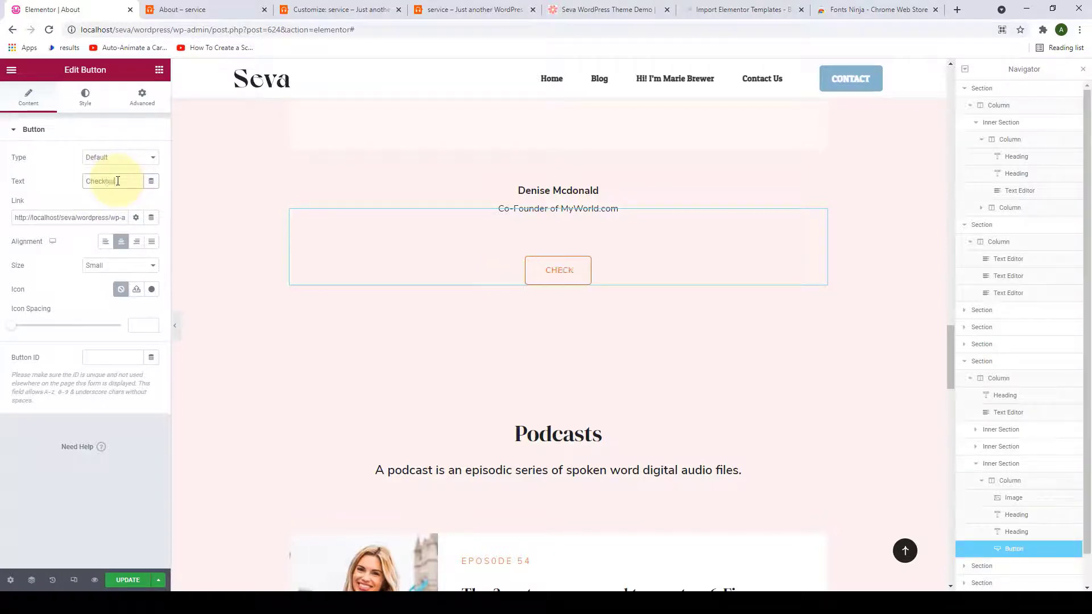
type("Checkout all")
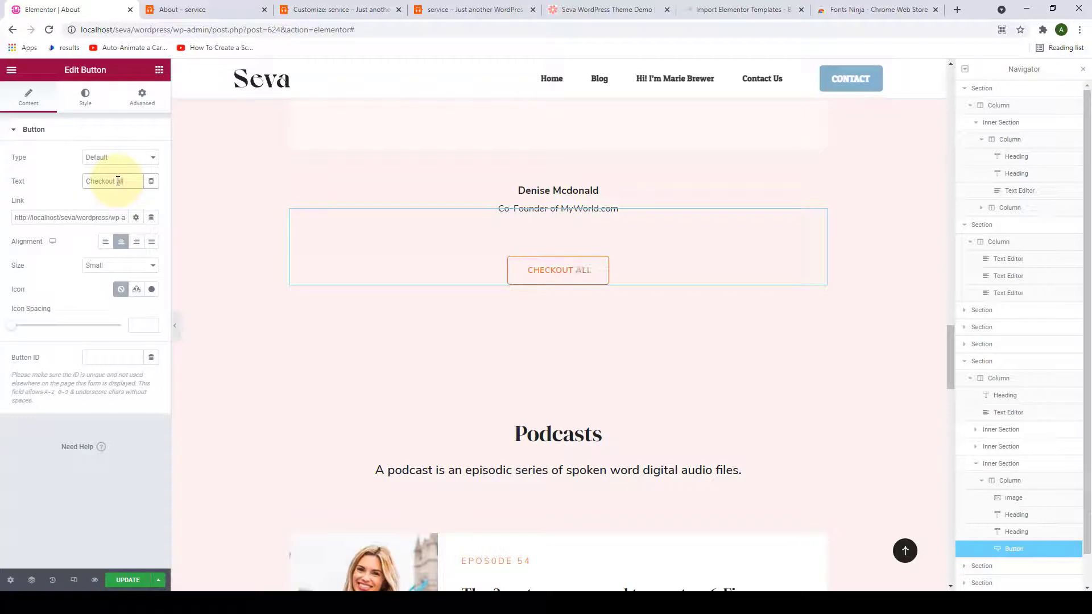
type(" the testi")
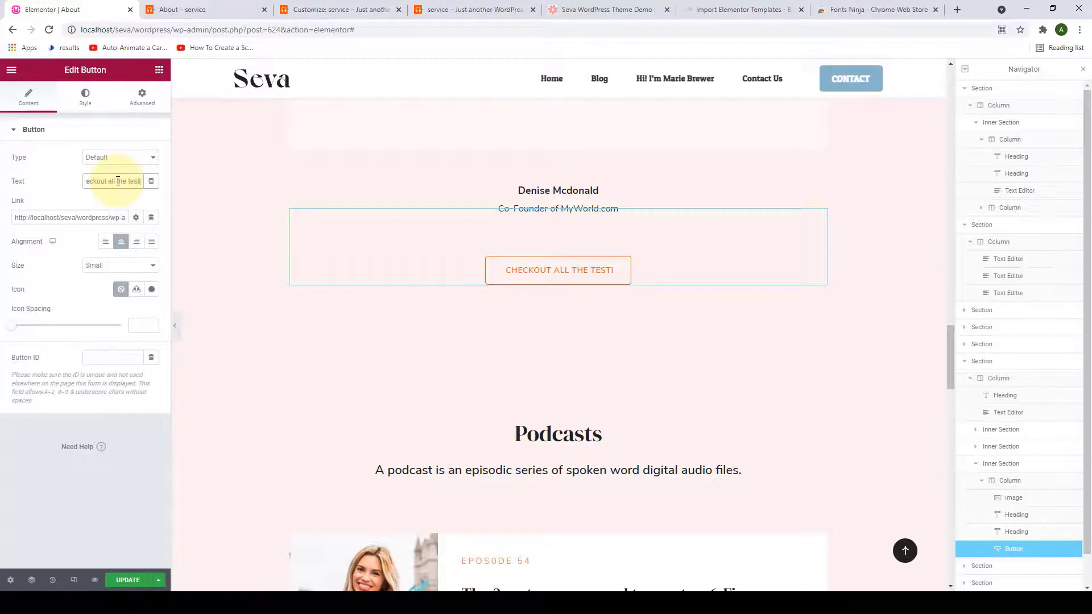
type("monials")
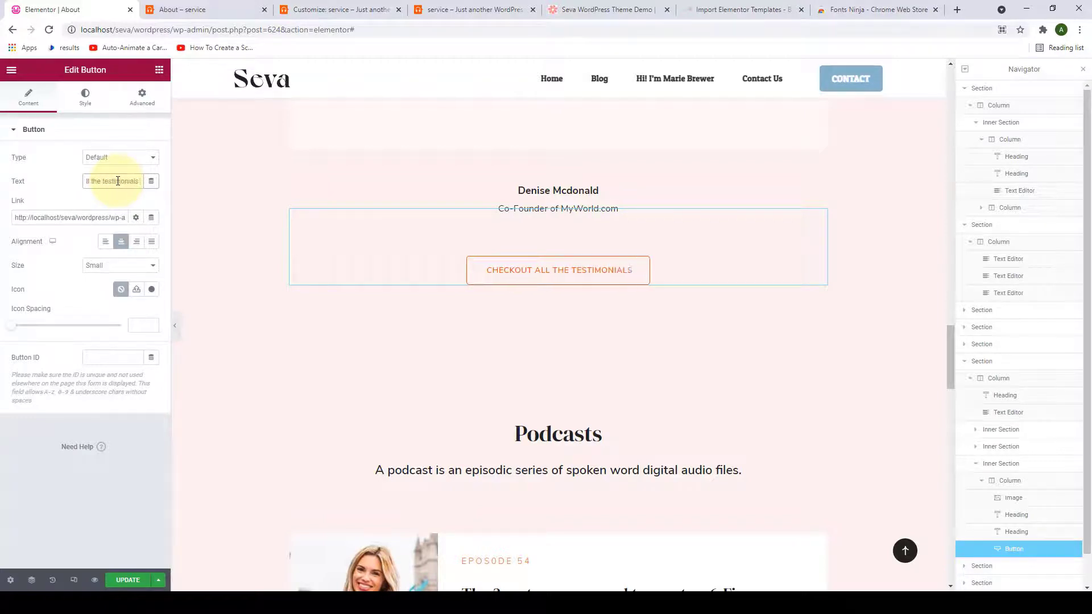
type(" from here")
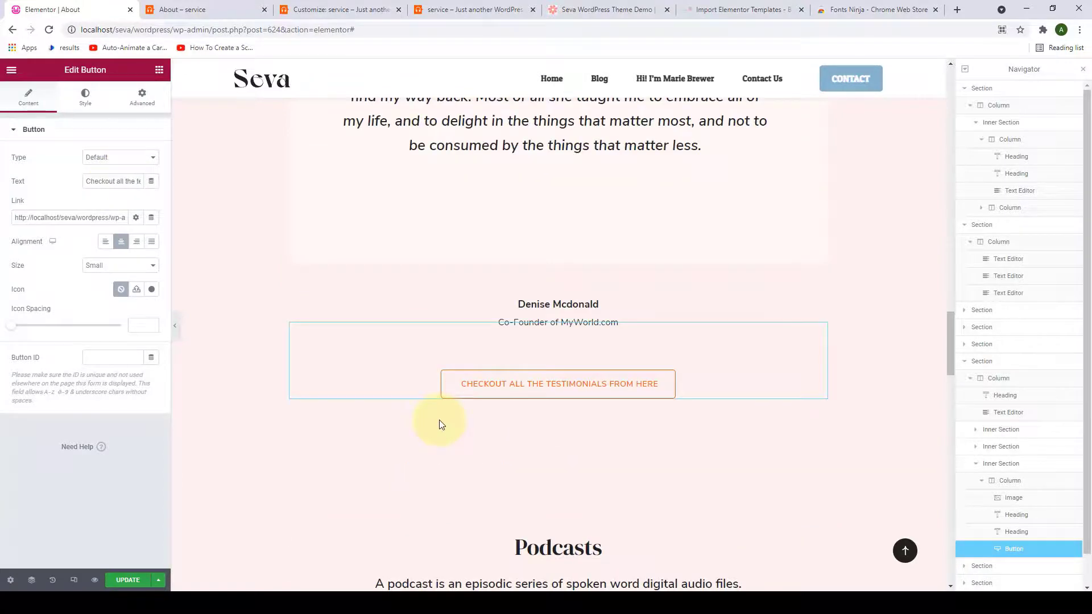
scroll(440, 420, "down", 5)
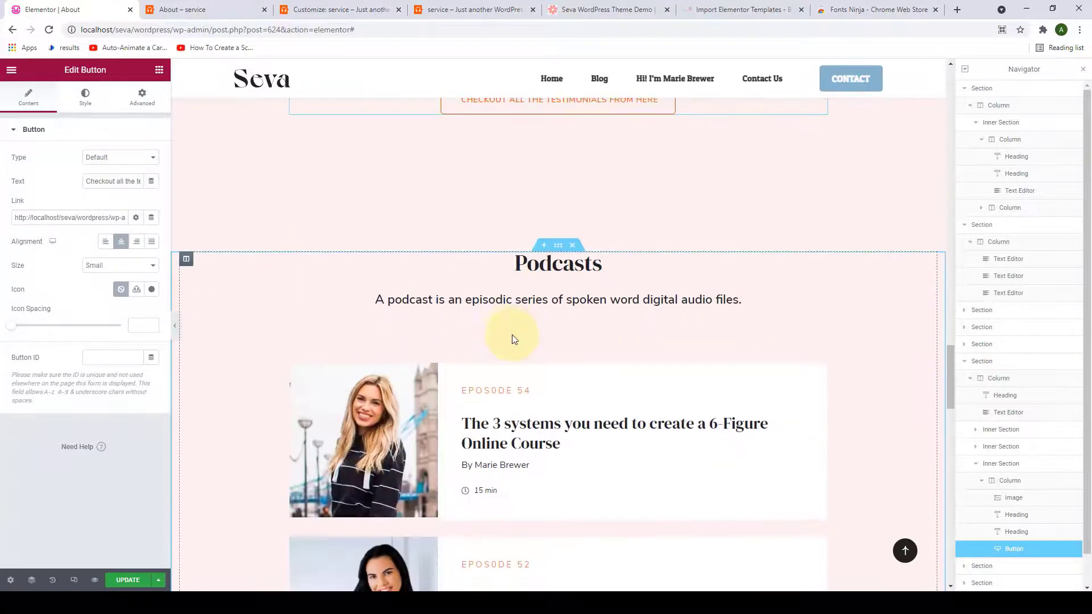
Select the whole Meet the team section with its three coach profile cards.
scroll(547, 366, "down", 8)
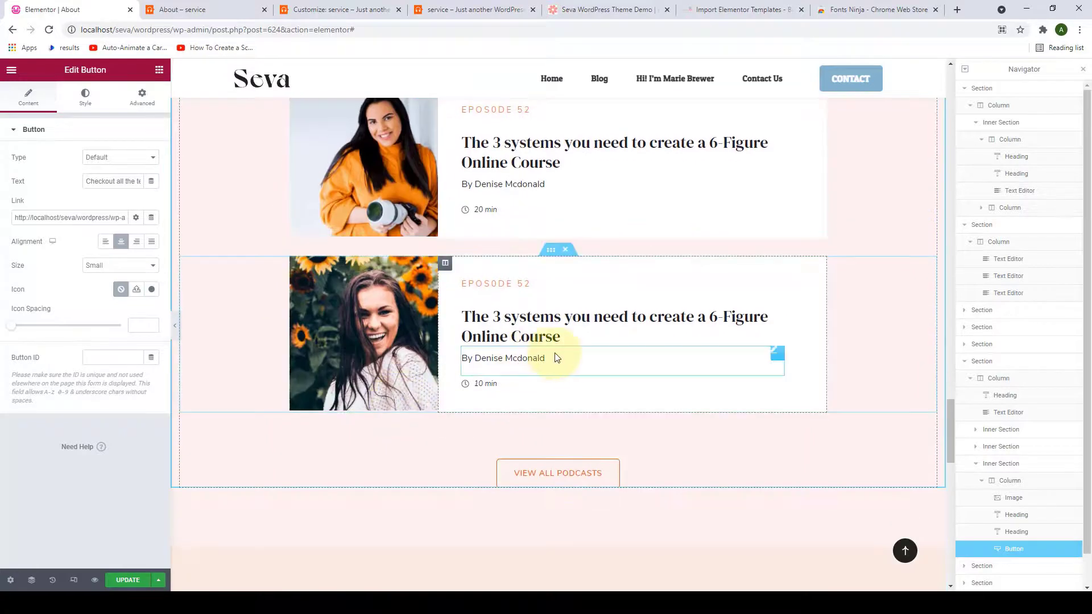
scroll(557, 358, "down", 7)
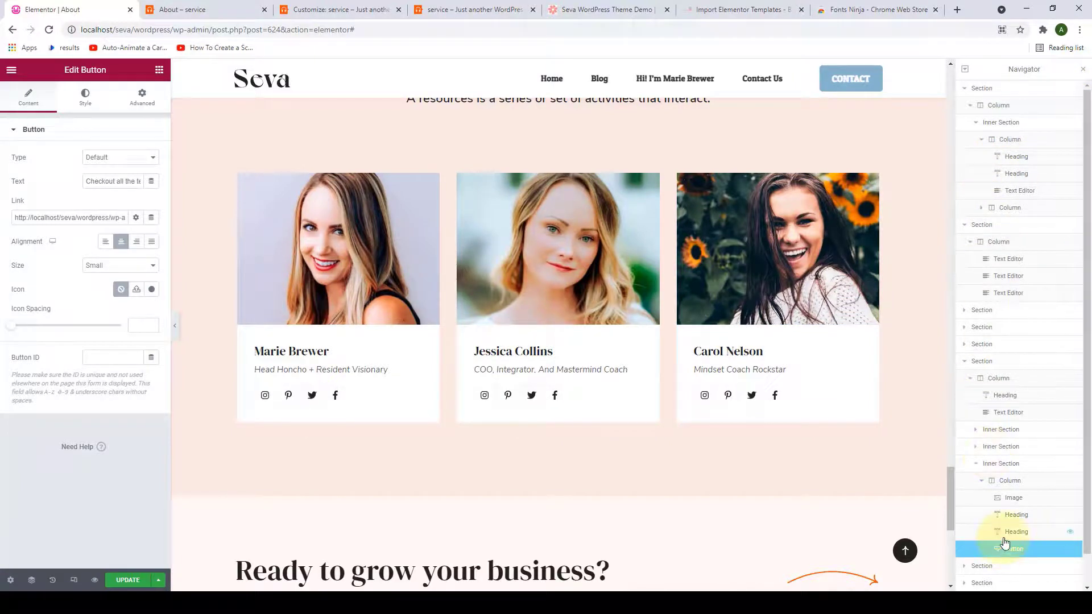
scroll(853, 284, "down", 1)
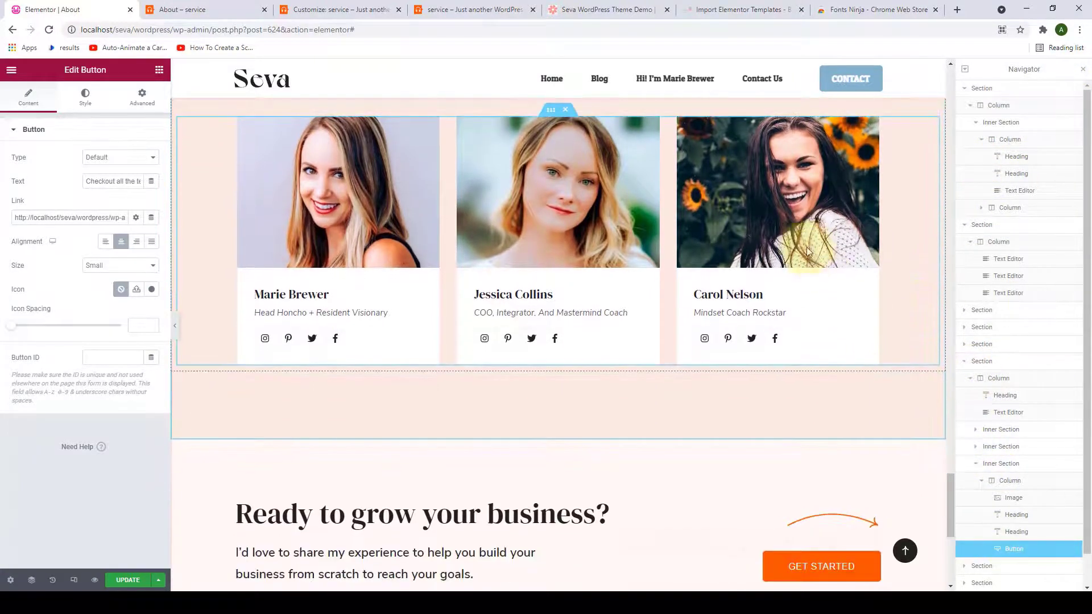
scroll(822, 257, "up", 4)
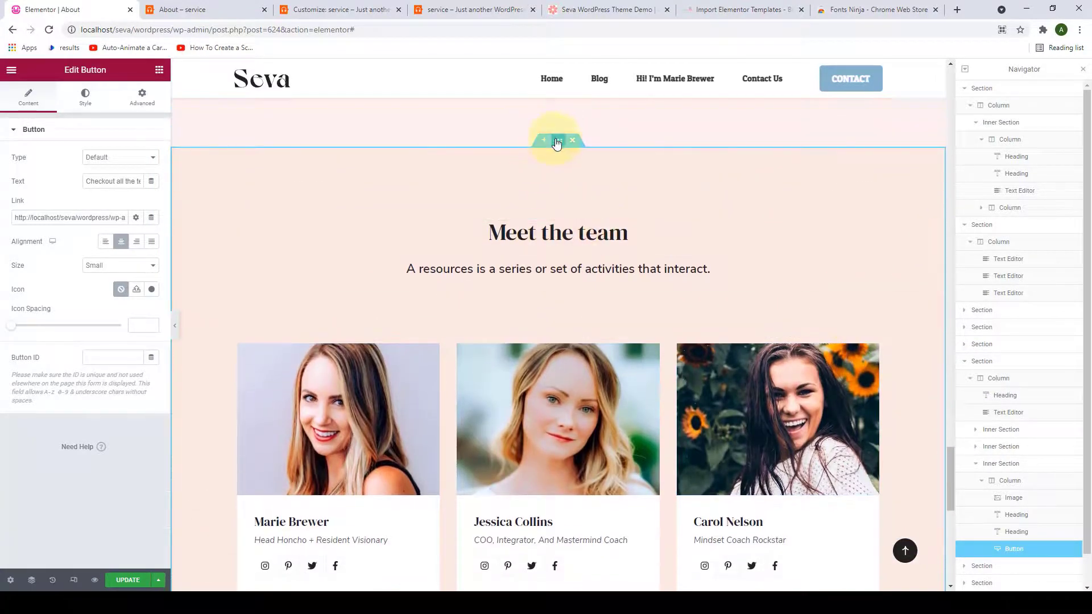
left_click(557, 142)
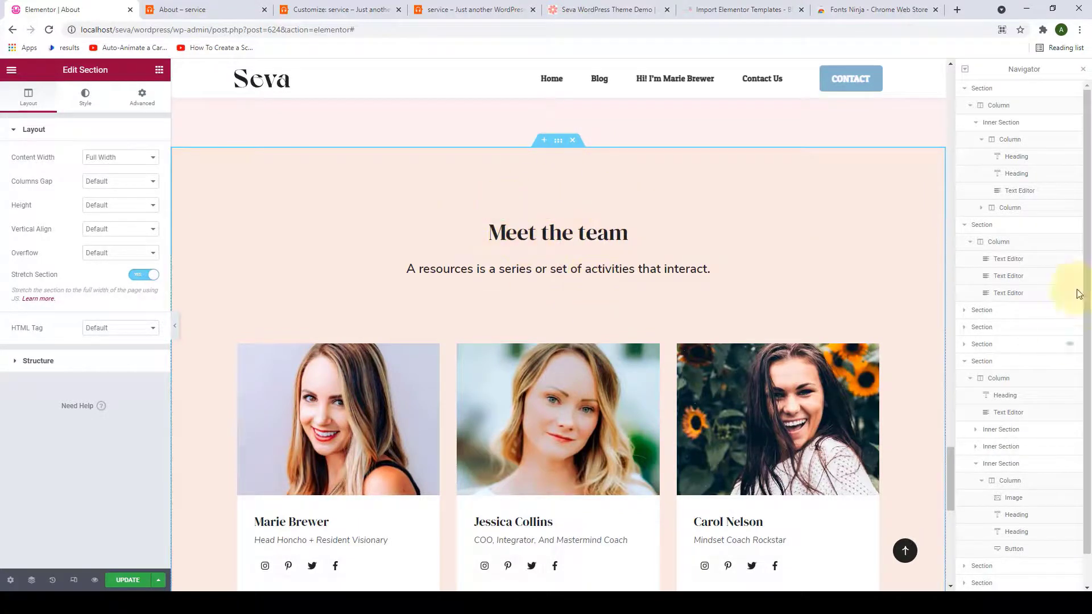
scroll(1021, 333, "down", 1)
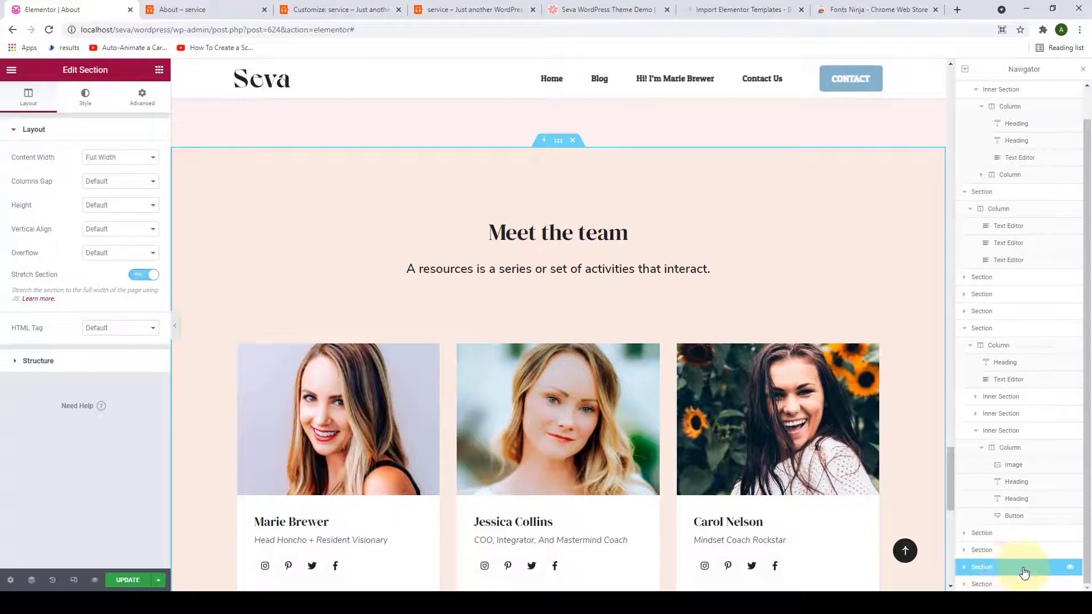
scroll(782, 308, "down", 3)
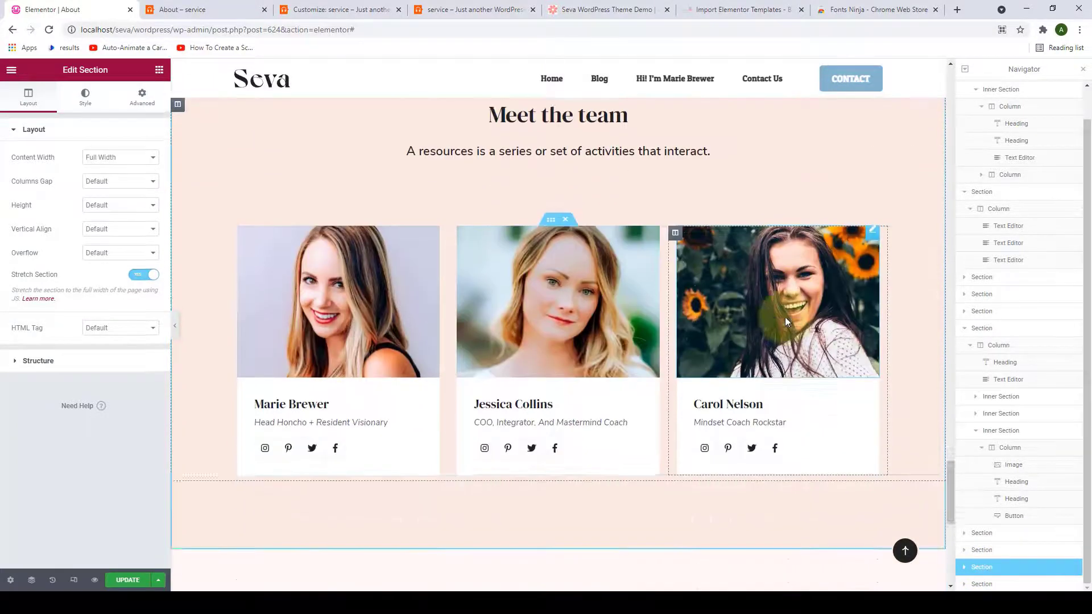
scroll(784, 392, "up", 1)
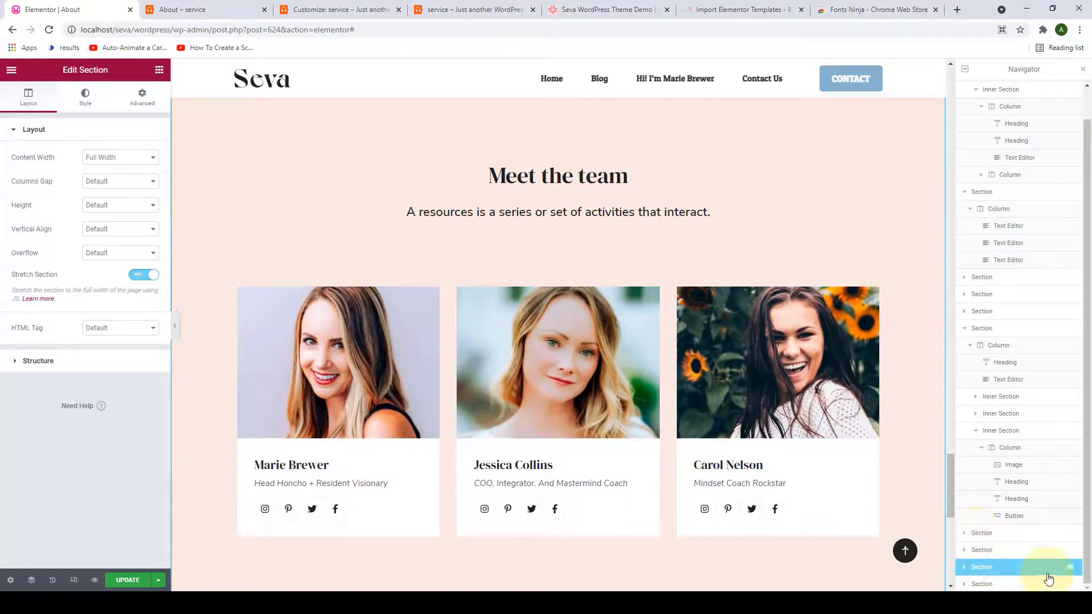
left_click(1072, 569)
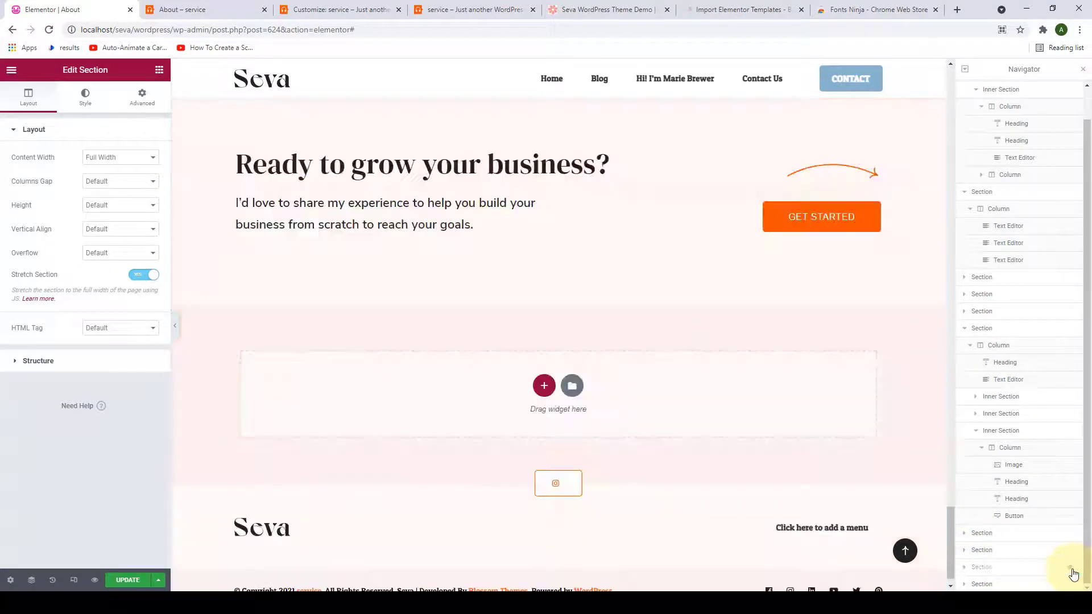
scroll(641, 299, "up", 1)
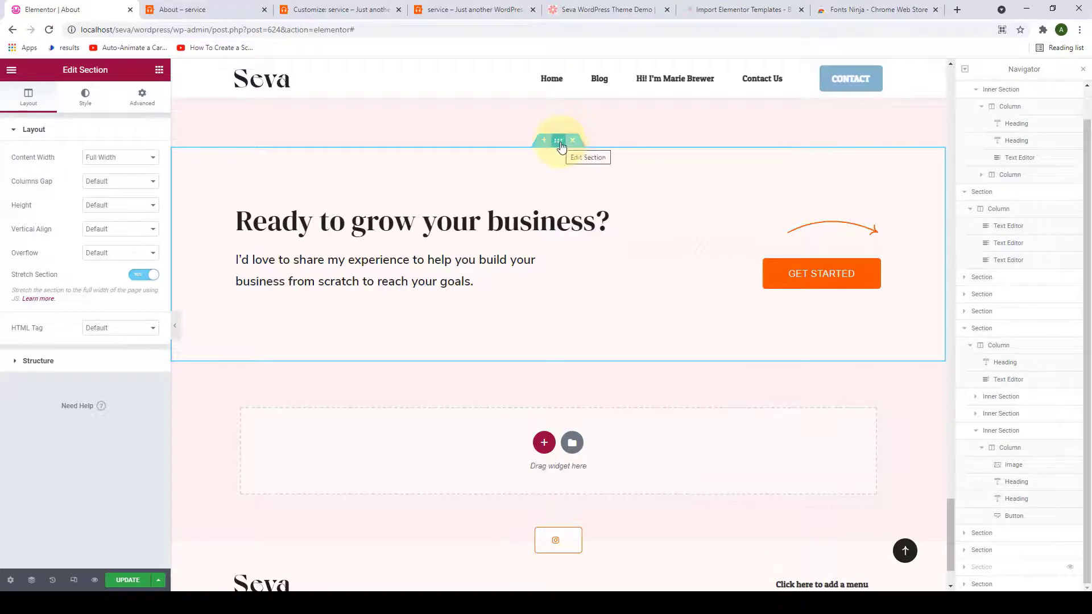
left_click(561, 144)
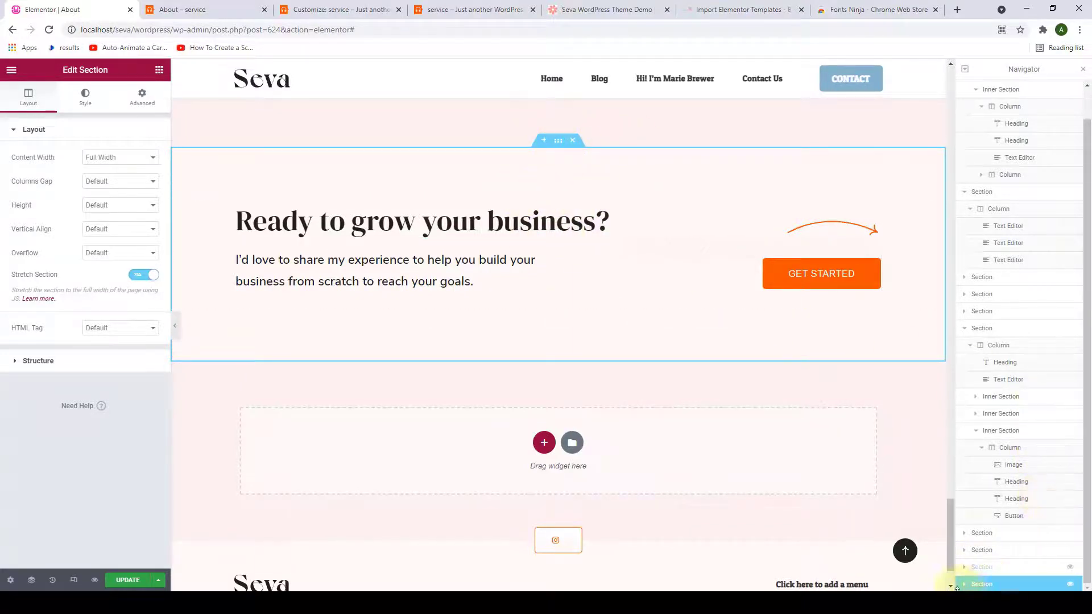
left_click(1071, 587)
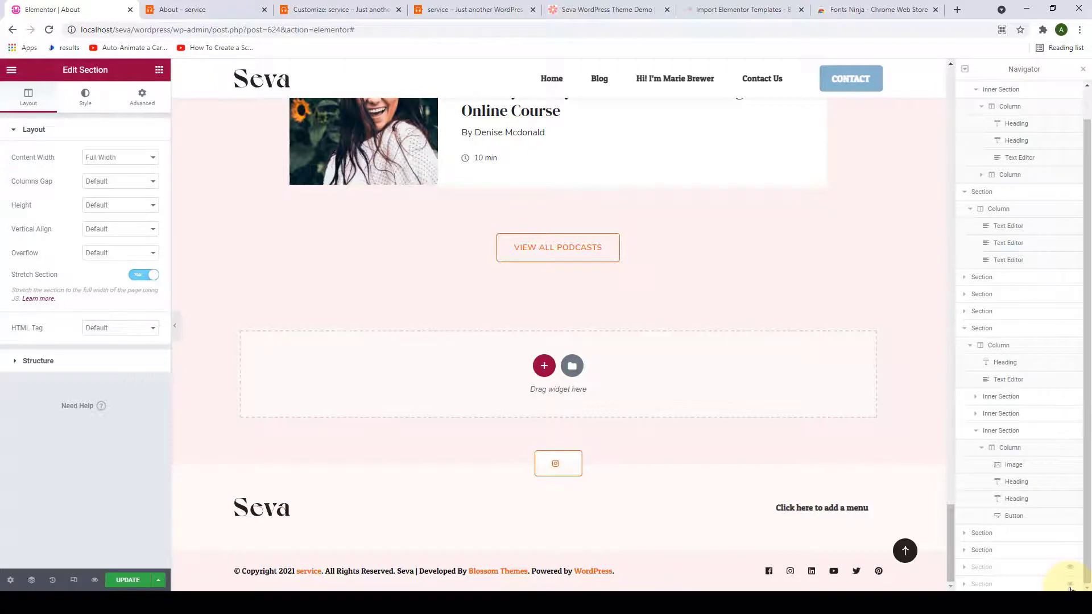
left_click(1072, 584)
scroll(1074, 585, "up", 1)
left_click(1074, 585)
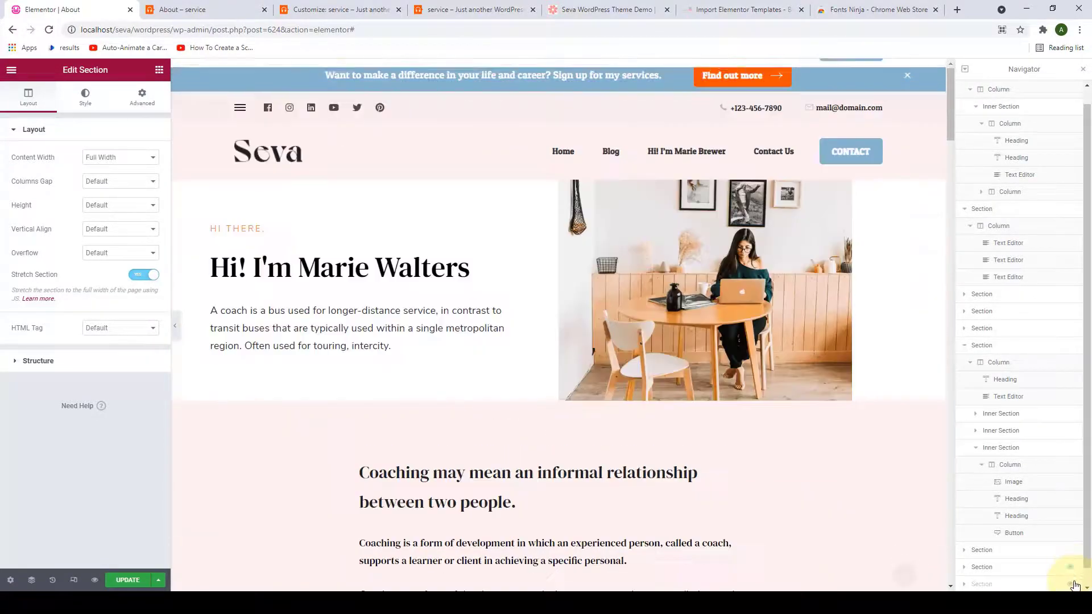
left_click(1073, 586)
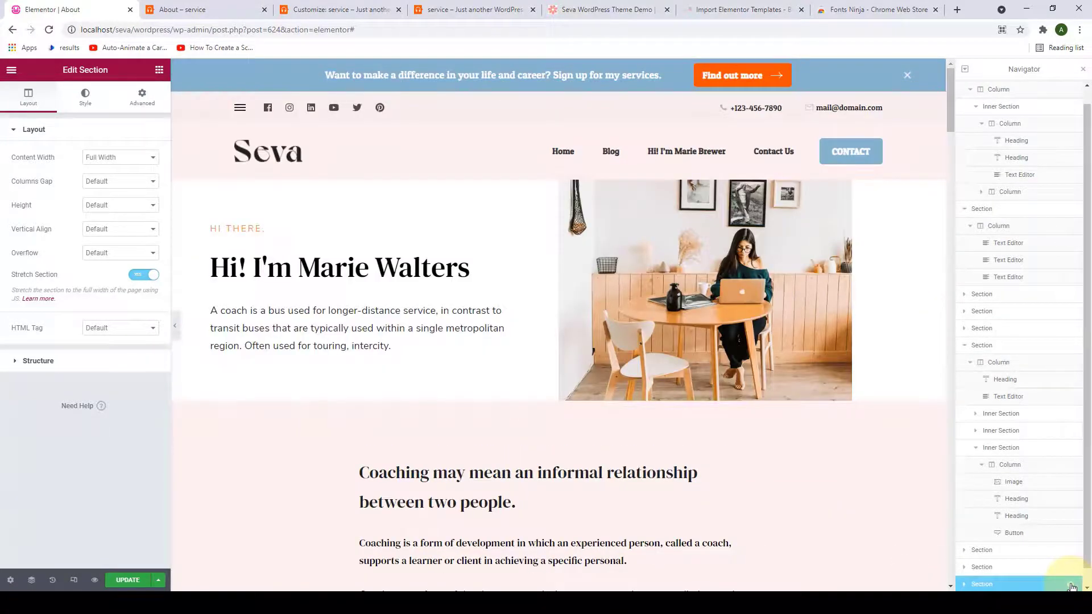
scroll(771, 281, "down", 4)
left_click_drag(949, 132, 939, 424)
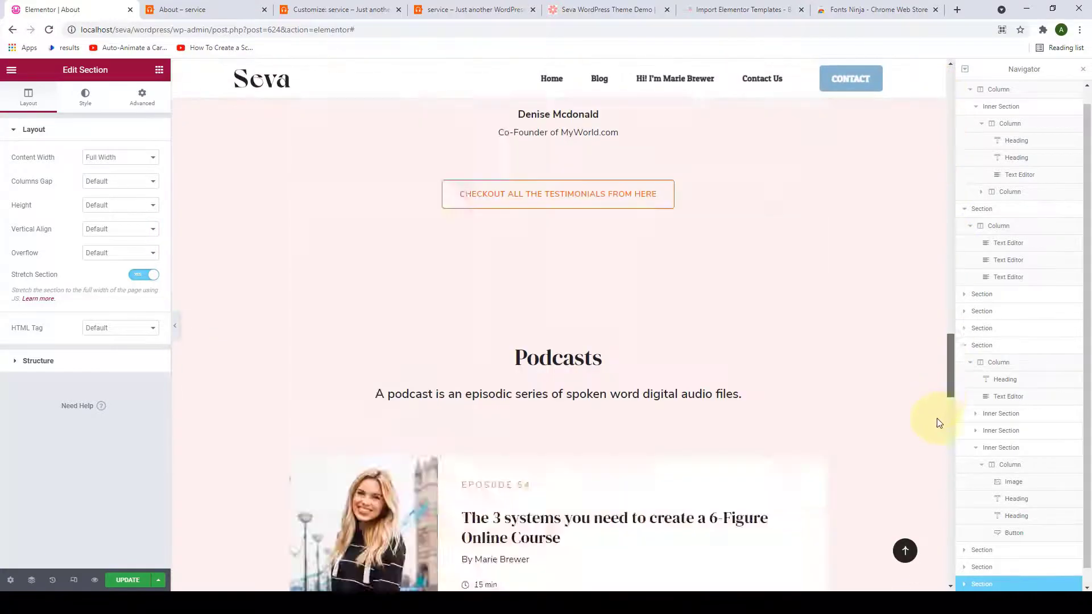
scroll(939, 423, "down", 10)
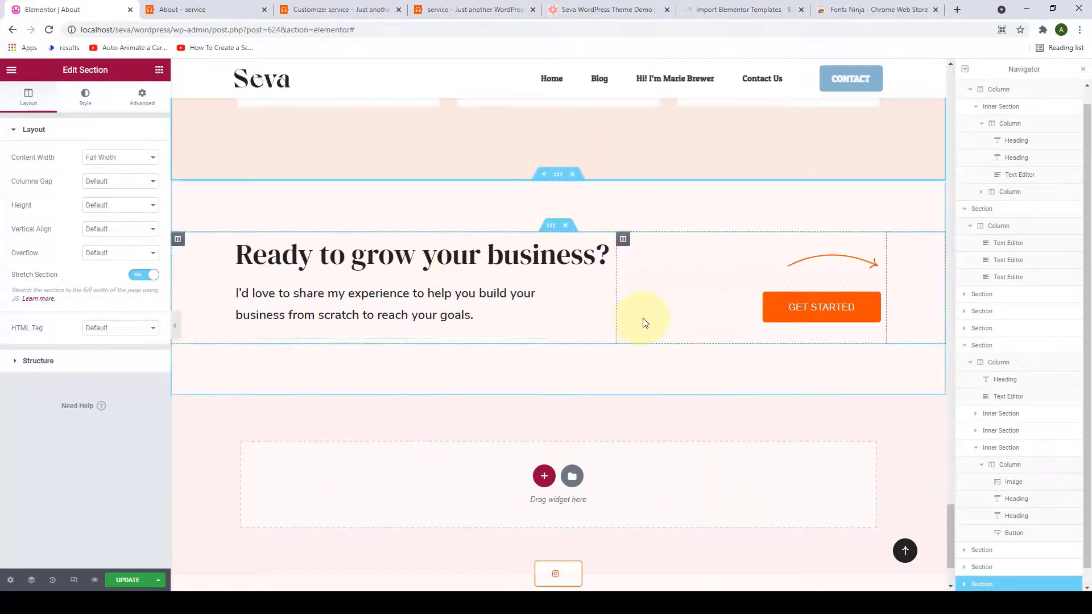
scroll(641, 319, "up", 5)
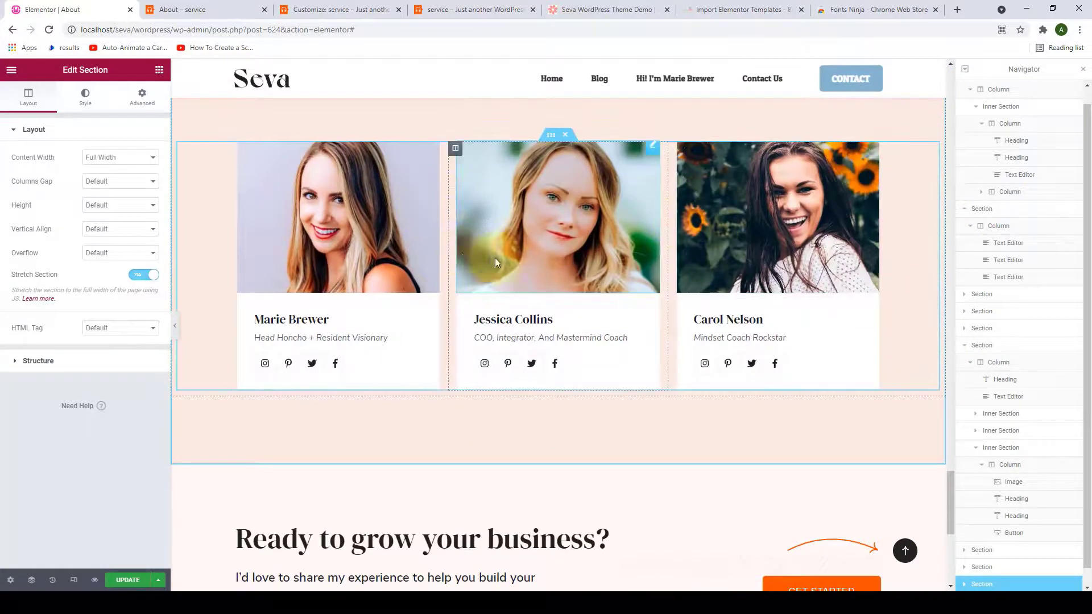
scroll(628, 289, "down", 1)
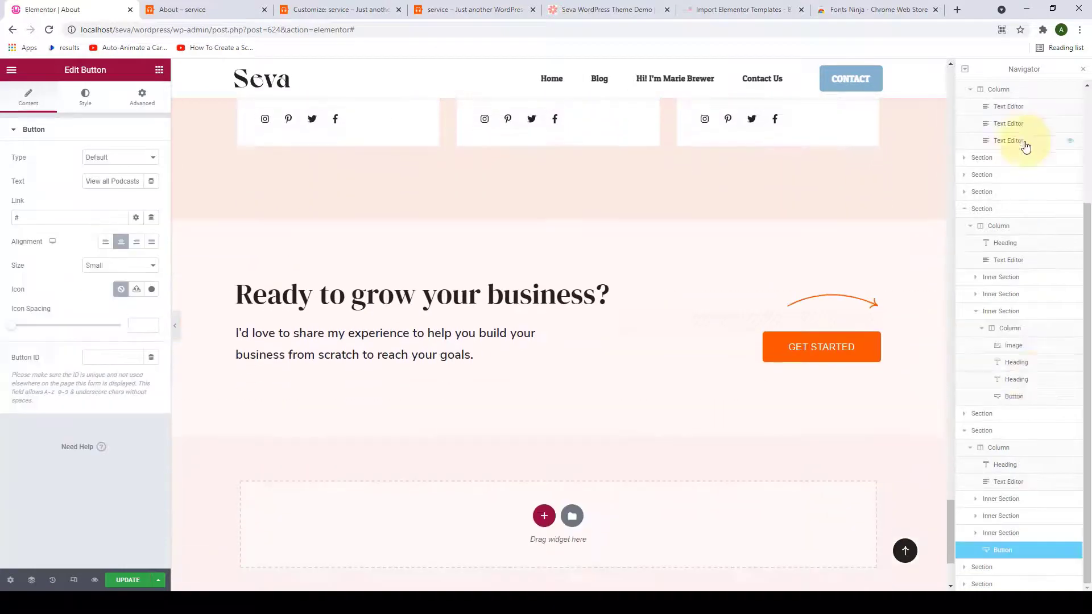
scroll(1022, 465, "up", 3)
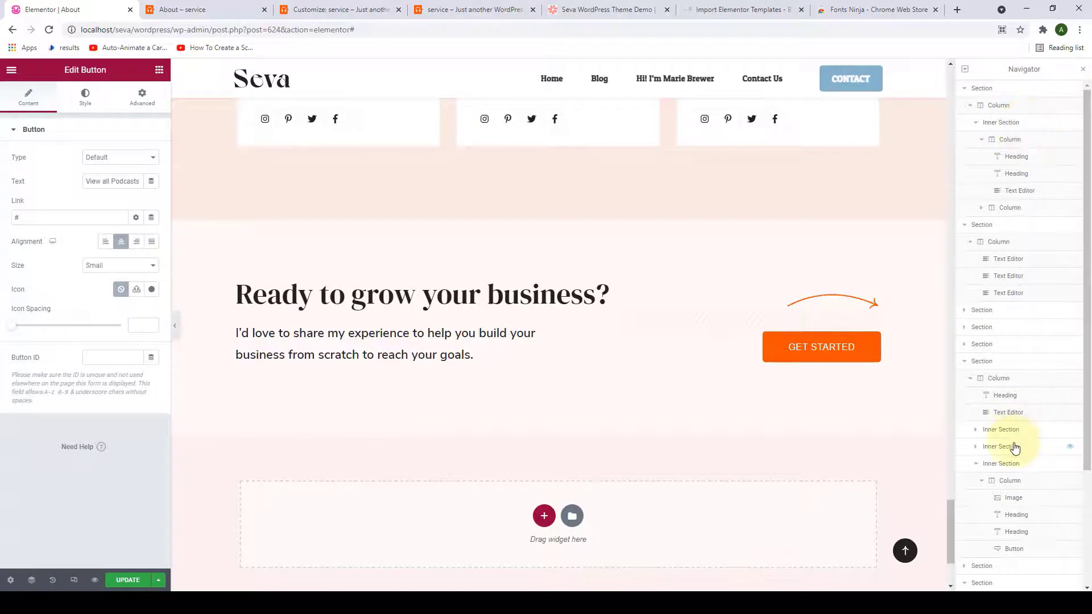
Collapse all expanded sections and columns in the Navigator outline.
left_click(966, 89)
left_click(966, 105)
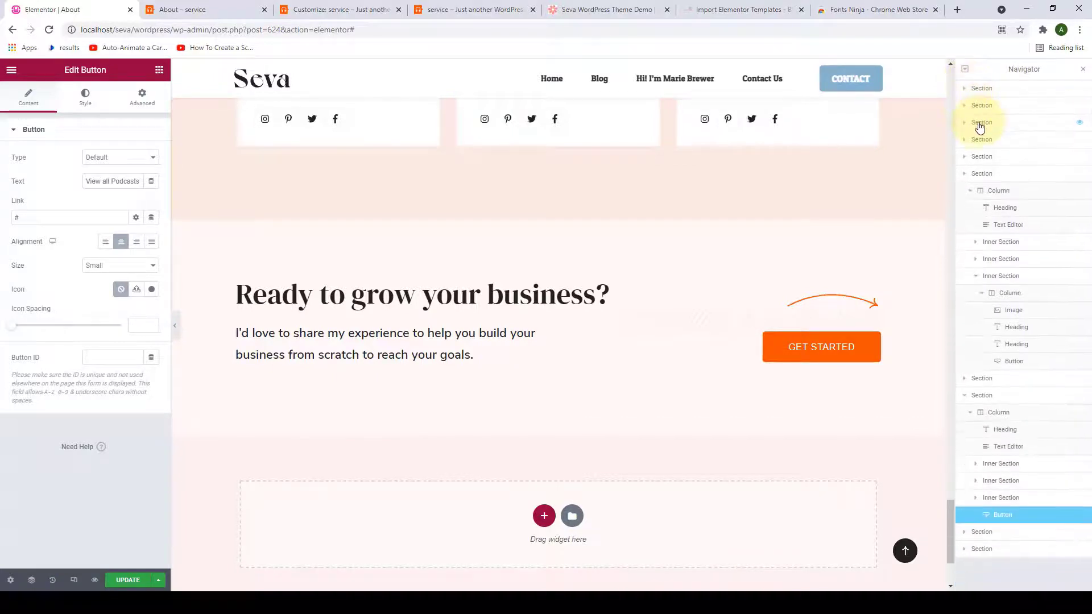
left_click(965, 174)
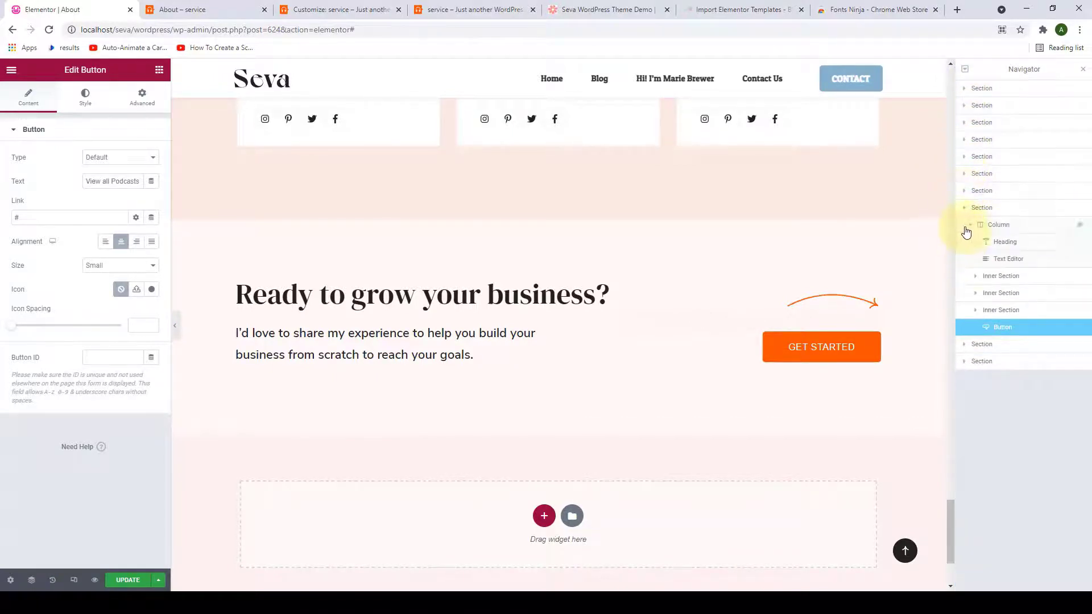
left_click(970, 225)
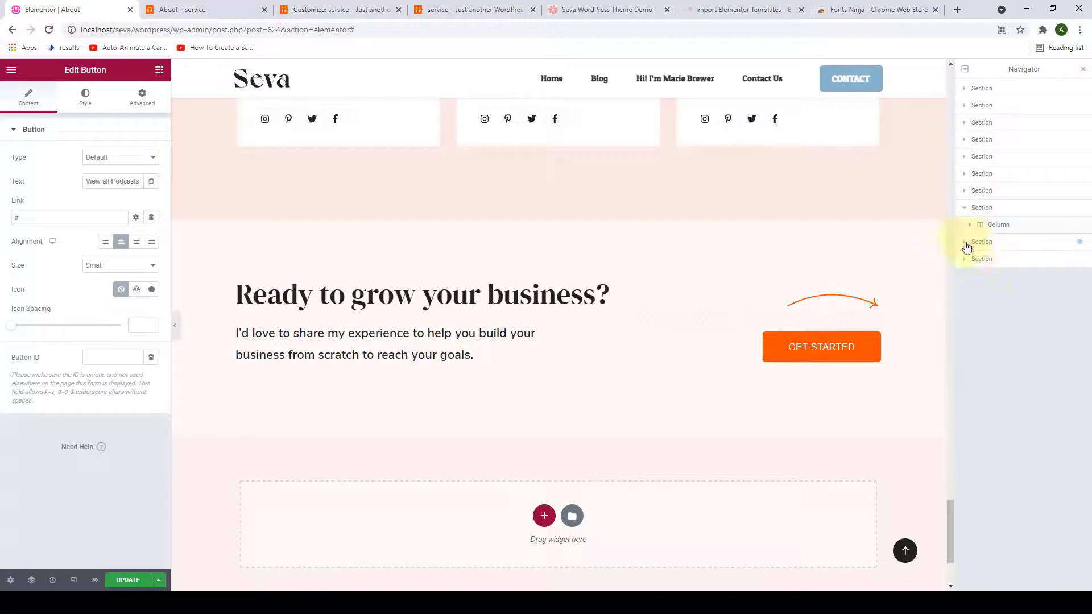
left_click(966, 208)
scroll(917, 226, "up", 4)
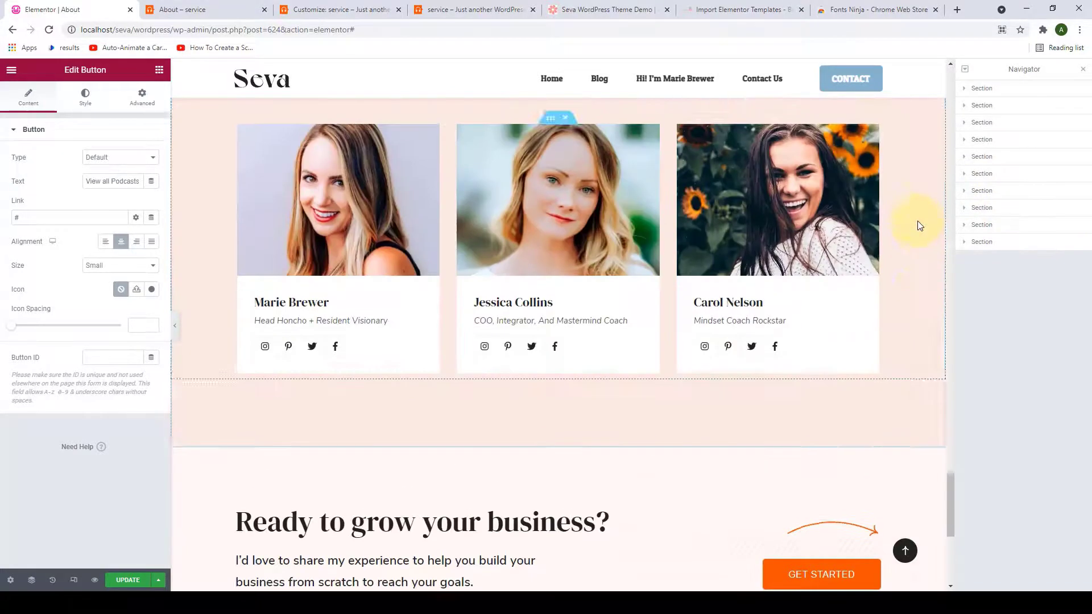
scroll(917, 226, "up", 2)
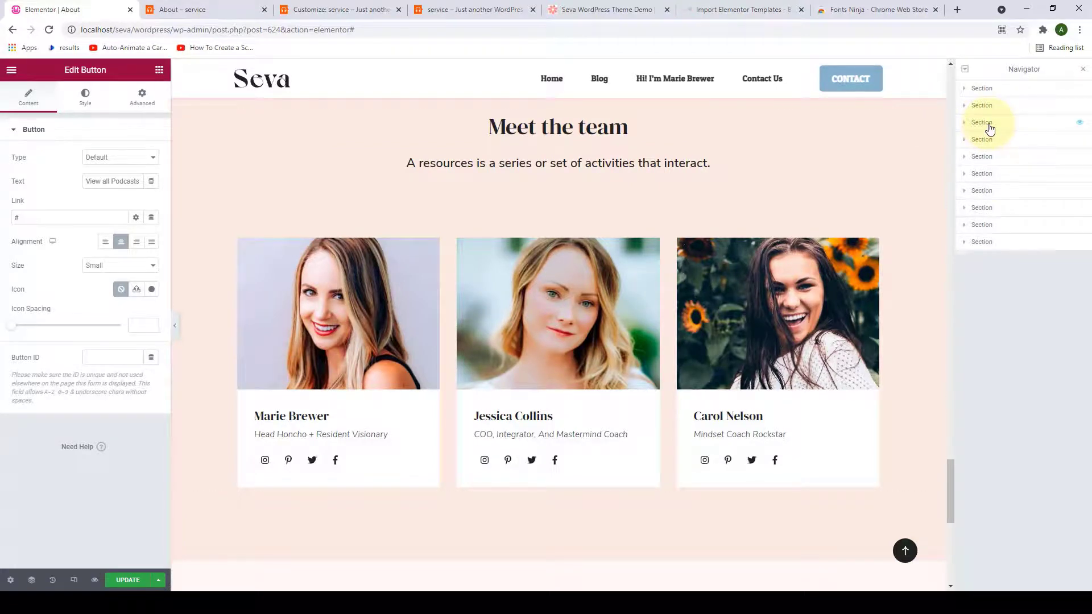
scroll(651, 178, "up", 1)
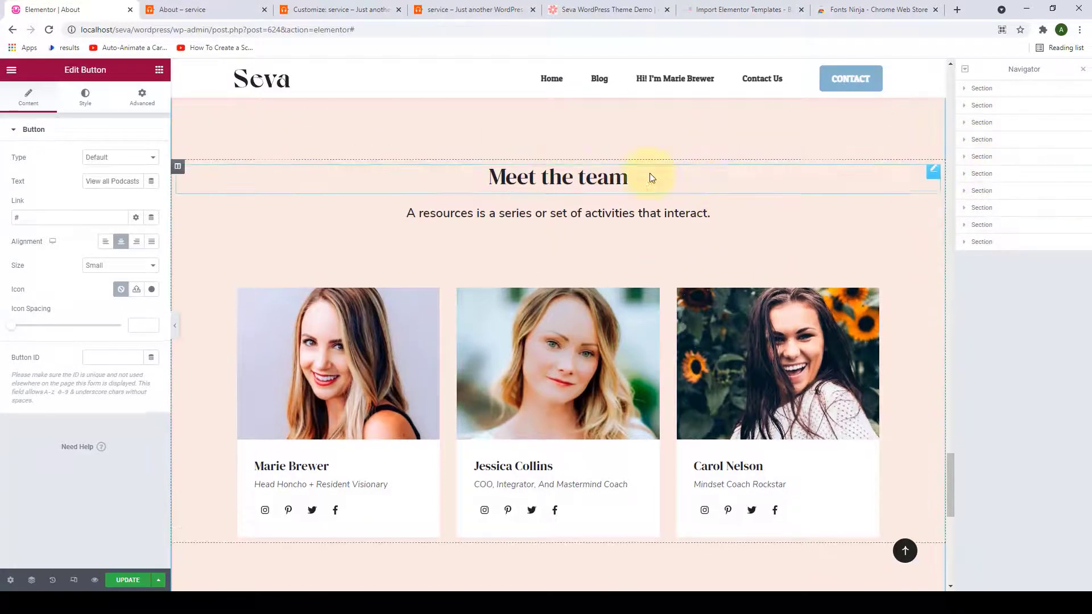
scroll(589, 136, "up", 1)
Drag the Meet the team section to third place, below the coaching section, and close the Navigator.
left_click(563, 157)
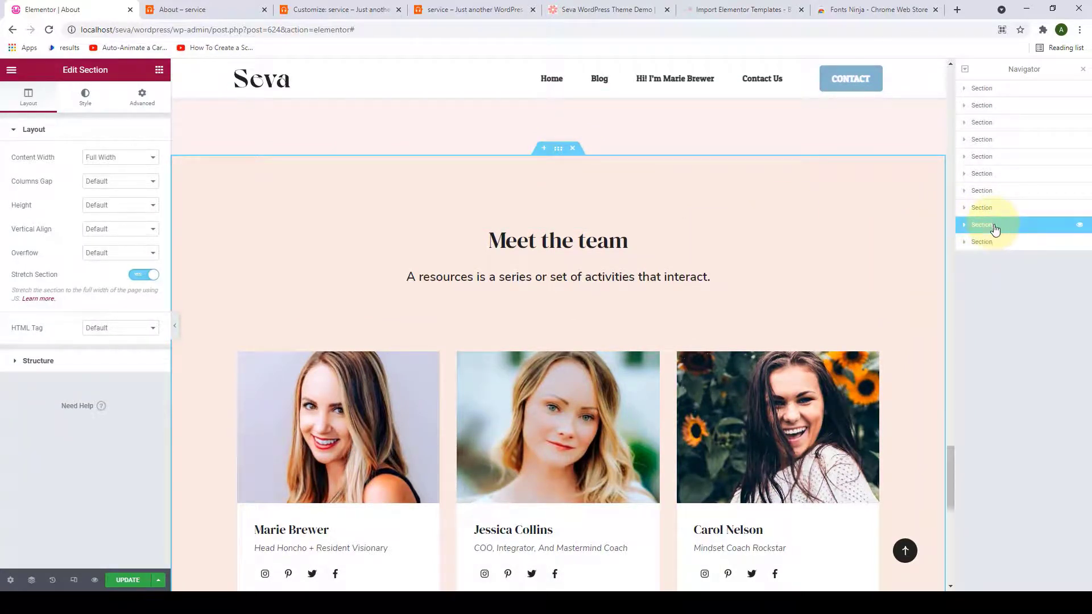
left_click_drag(995, 229, 999, 127)
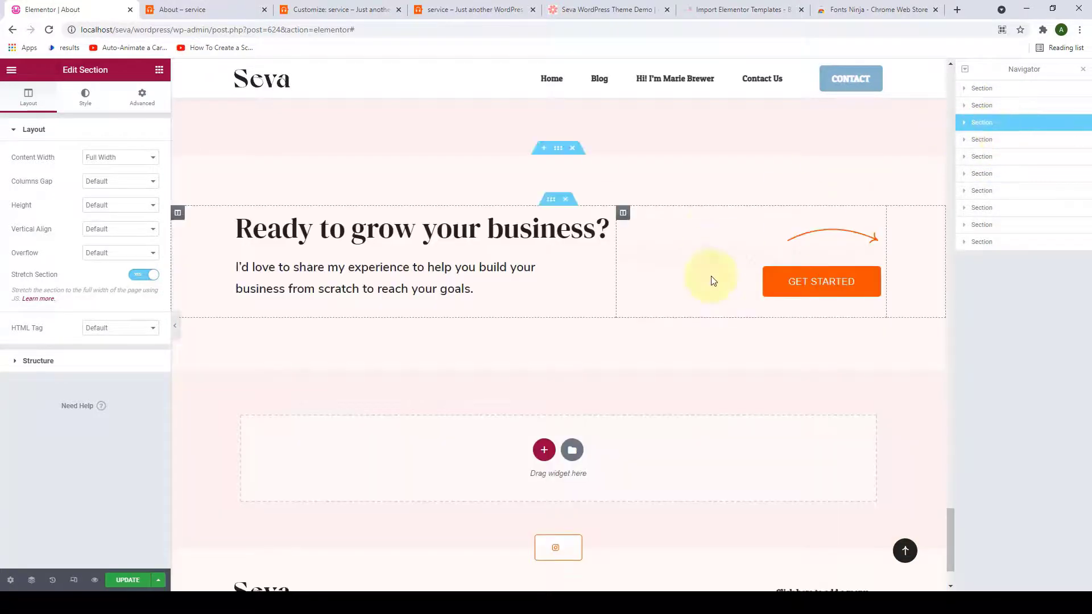
scroll(714, 280, "up", 4)
scroll(713, 281, "up", 15)
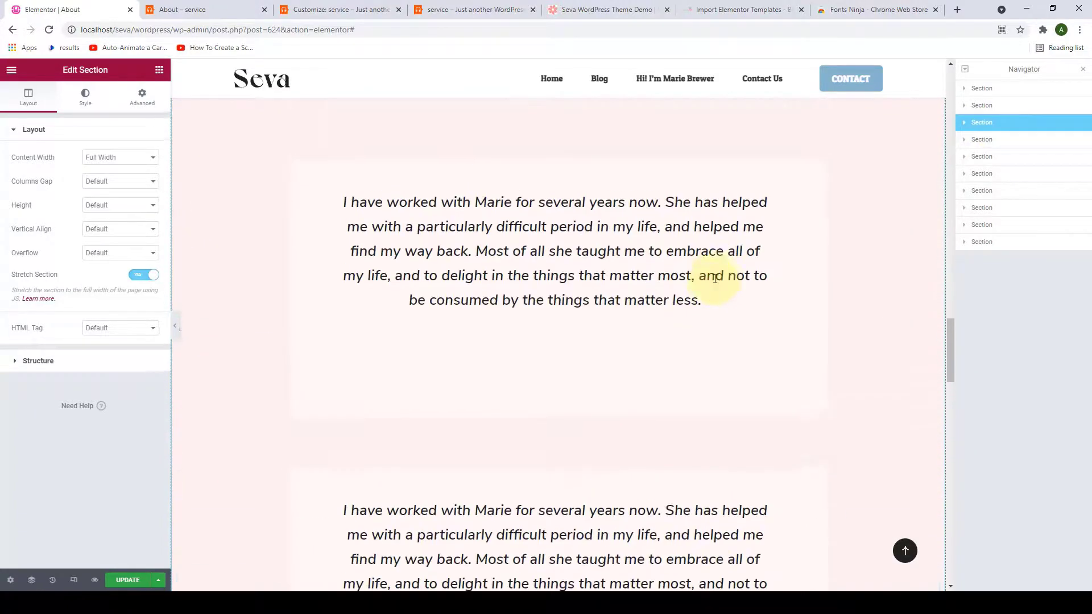
scroll(715, 279, "up", 15)
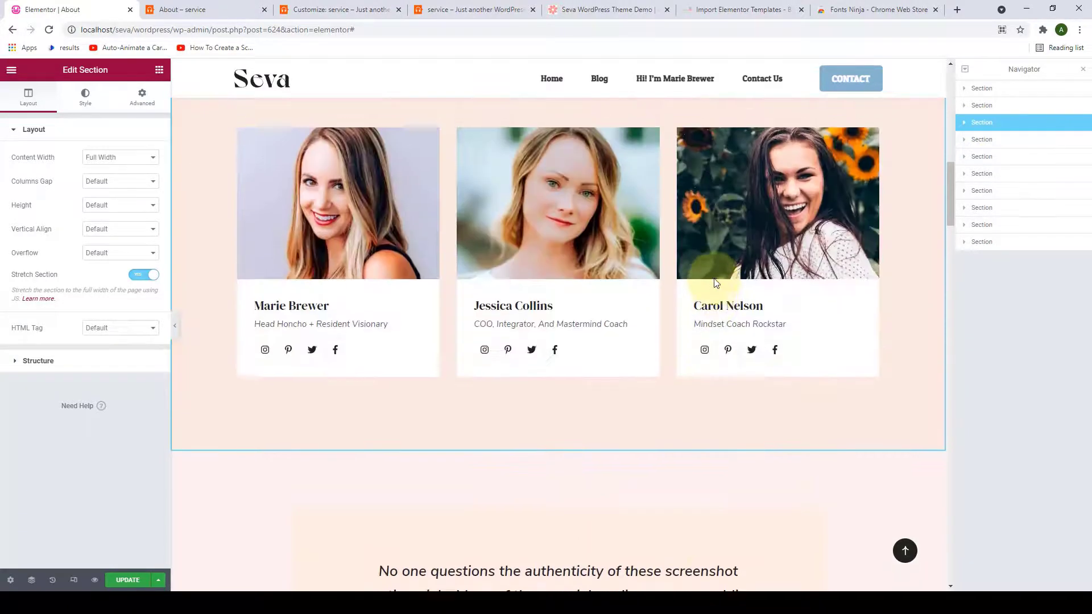
scroll(655, 216, "down", 2)
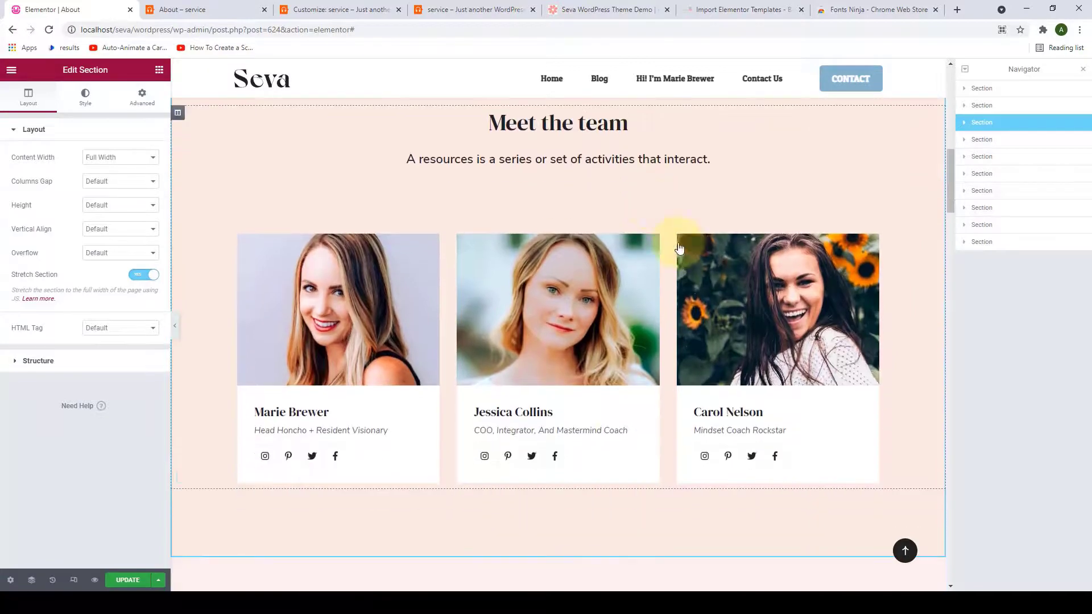
scroll(756, 275, "up", 8)
scroll(756, 275, "up", 1)
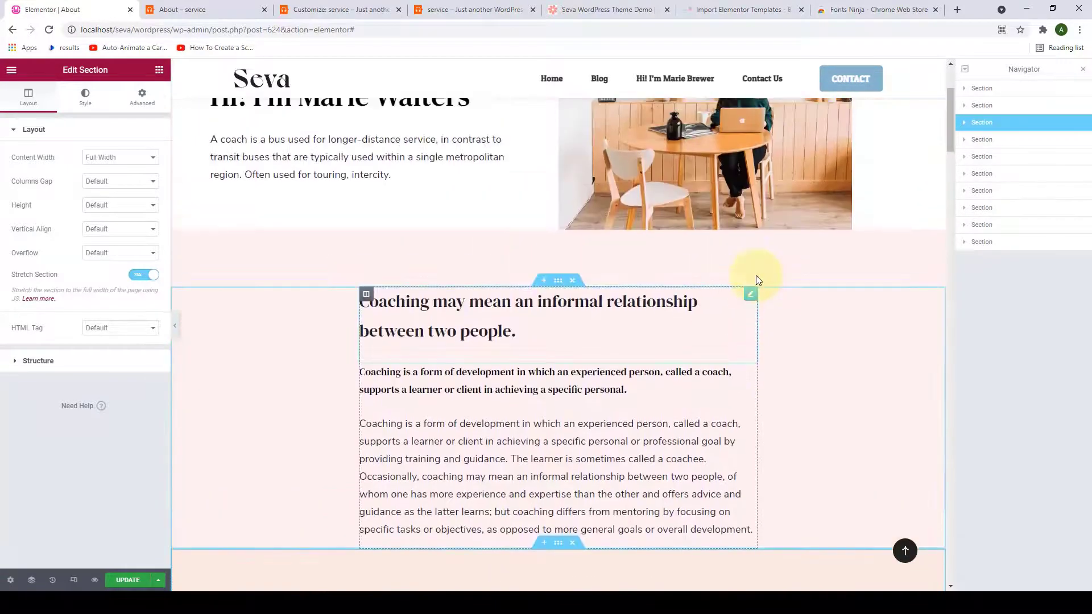
scroll(603, 305, "up", 3)
scroll(603, 305, "down", 5)
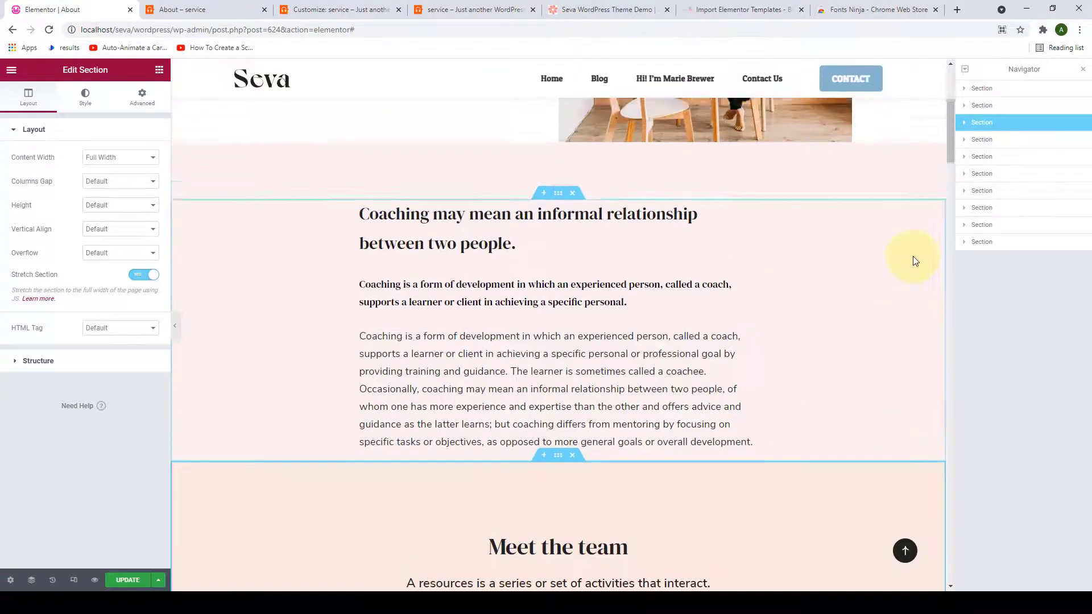
scroll(913, 256, "up", 3)
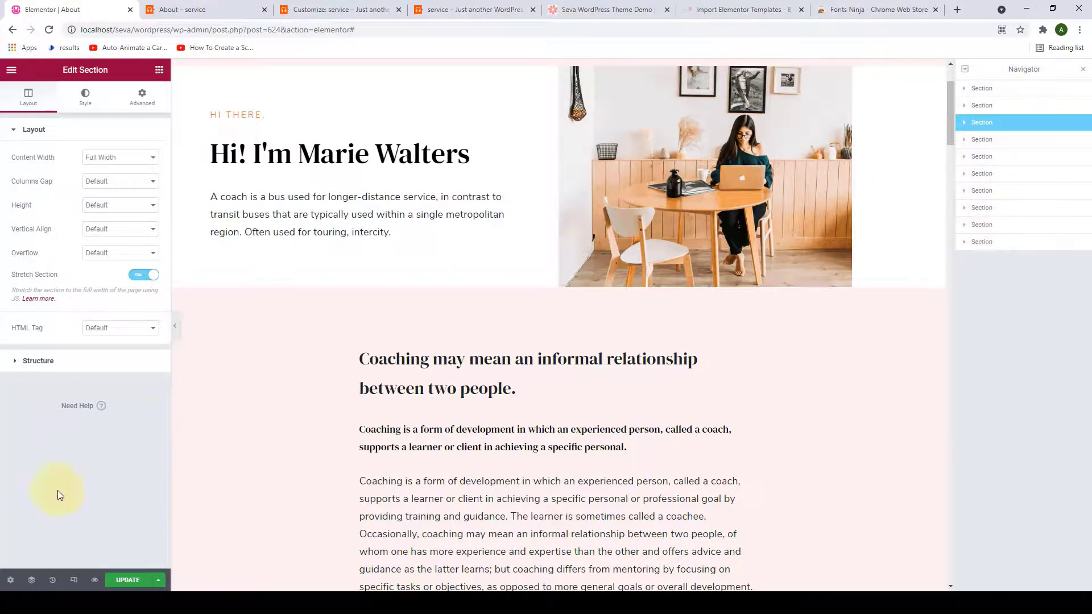
left_click(32, 580)
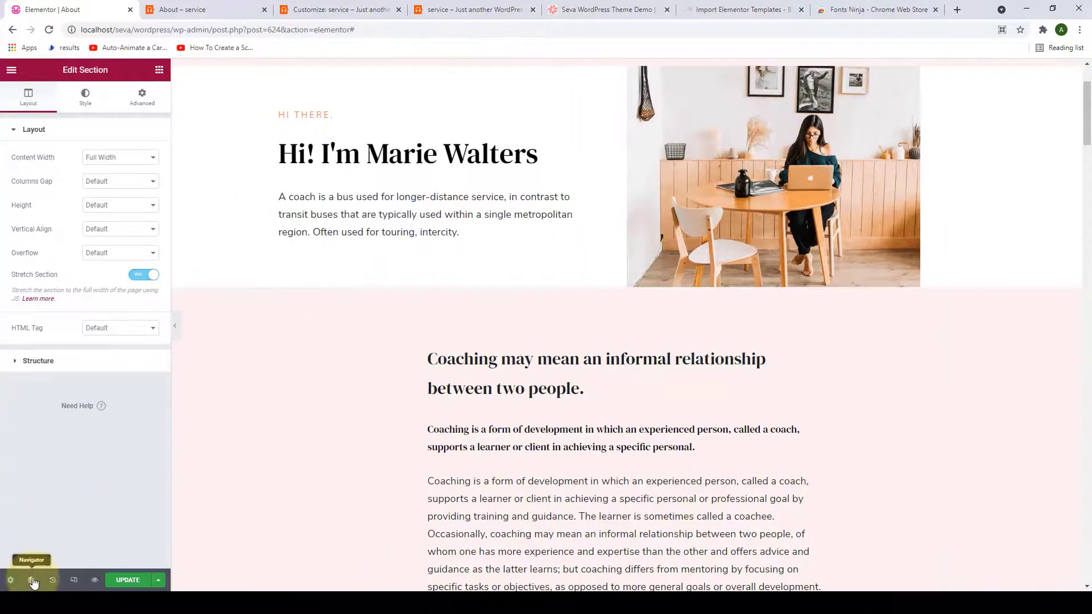
Reopen the Navigator and scroll down the About page to review the new section order.
left_click(32, 580)
scroll(869, 329, "up", 2)
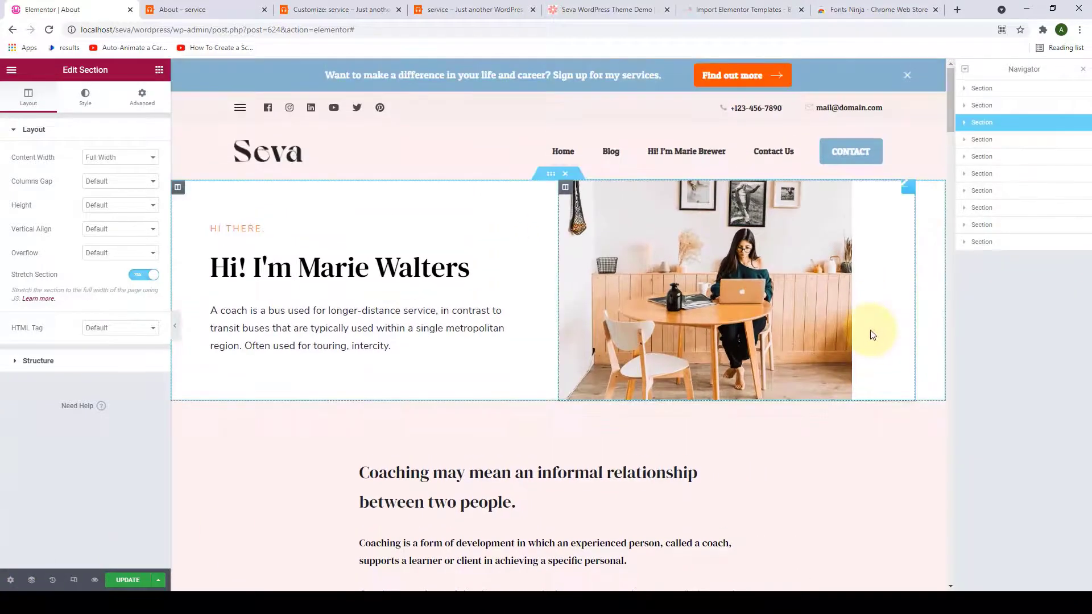
scroll(871, 298, "down", 8)
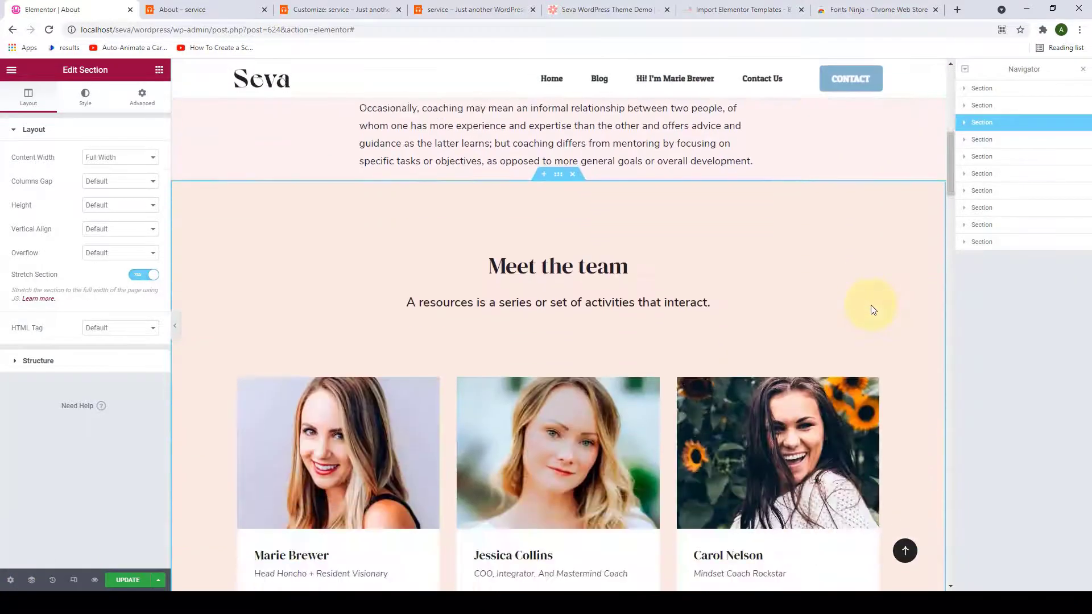
scroll(807, 301, "down", 10)
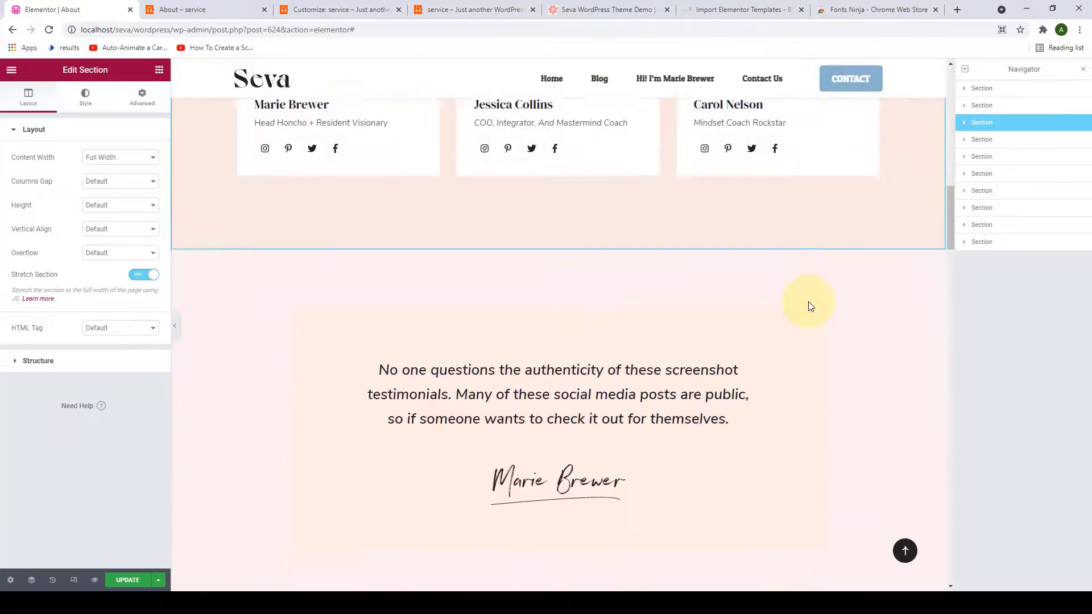
scroll(810, 308, "down", 10)
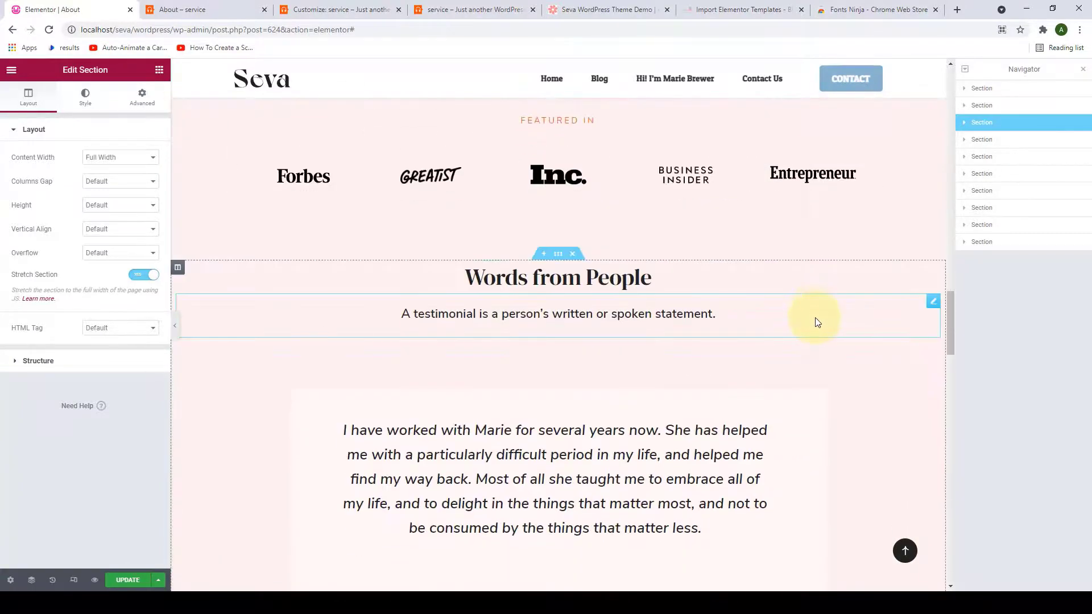
scroll(816, 325, "down", 10)
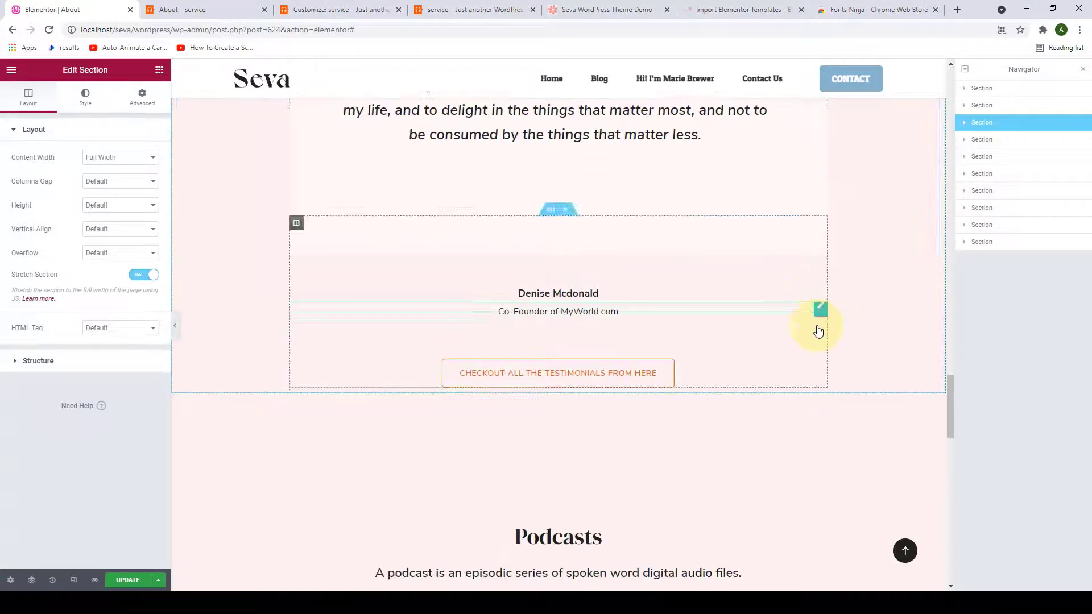
scroll(819, 331, "down", 4)
scroll(818, 331, "down", 4)
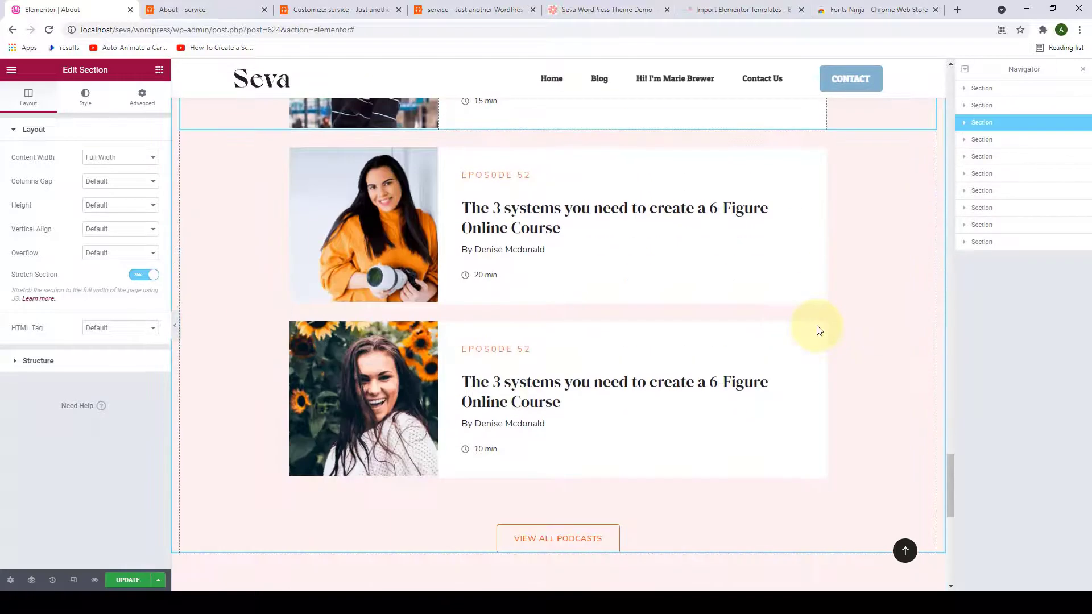
scroll(820, 331, "down", 4)
scroll(823, 332, "down", 5)
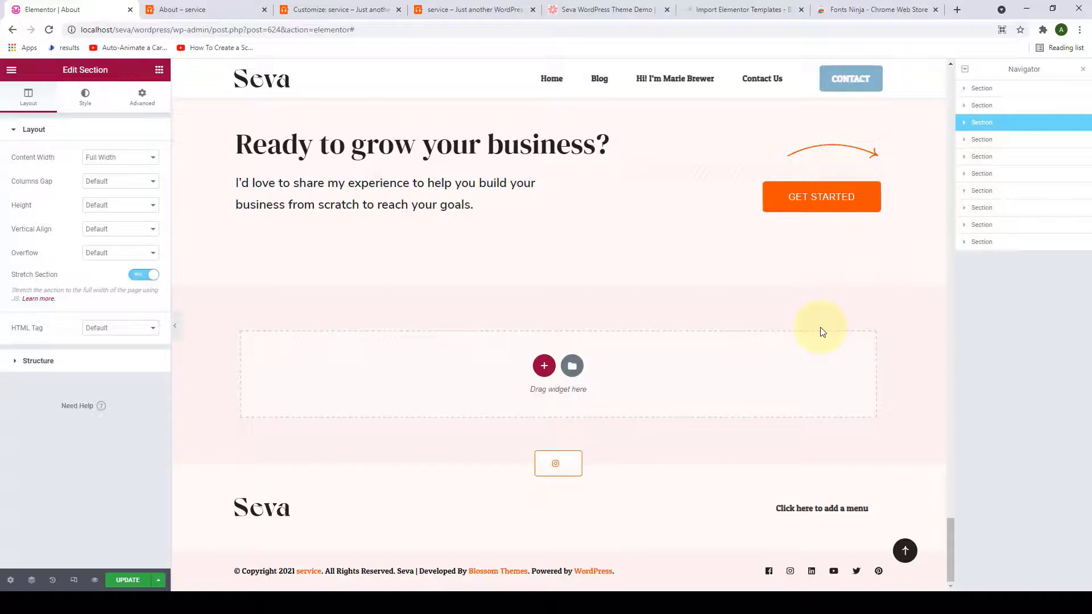
Close the Navigator and save the About page edits with Update.
left_click_drag(949, 529, 965, 62)
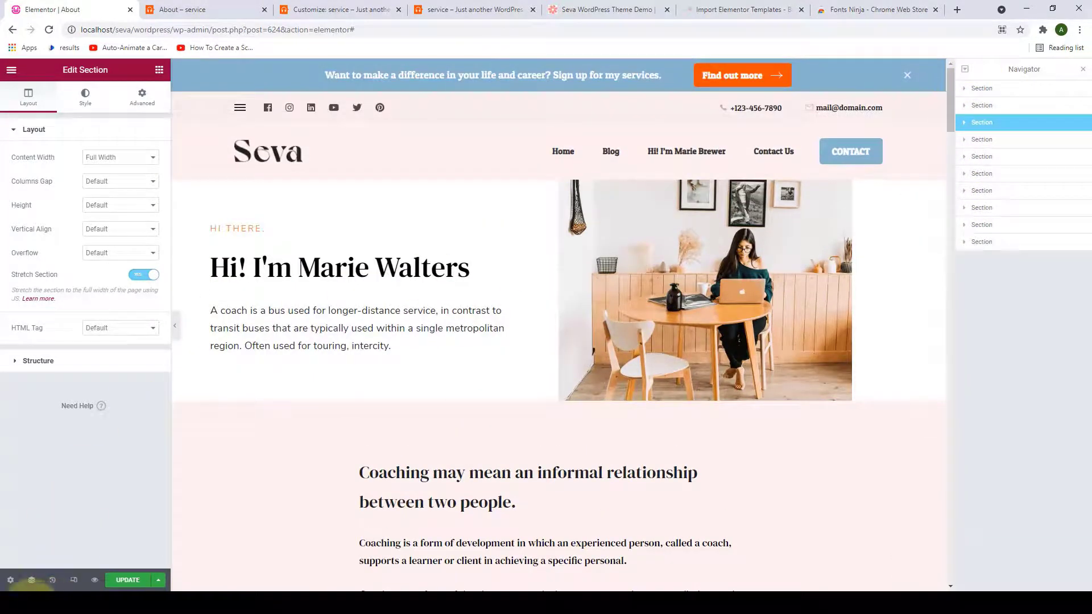
left_click(28, 582)
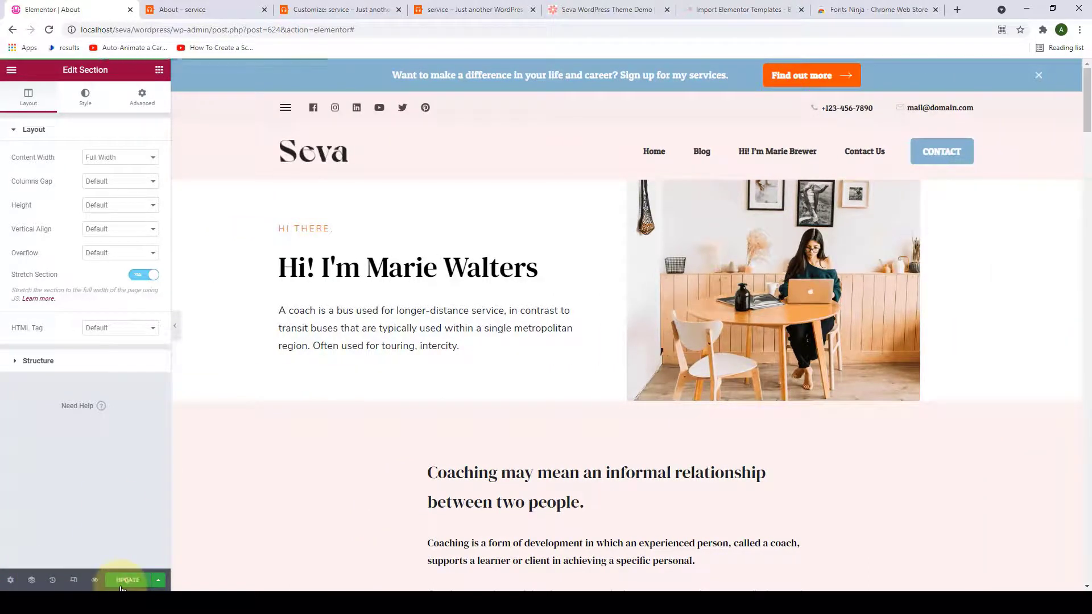
left_click(121, 580)
left_click(188, 9)
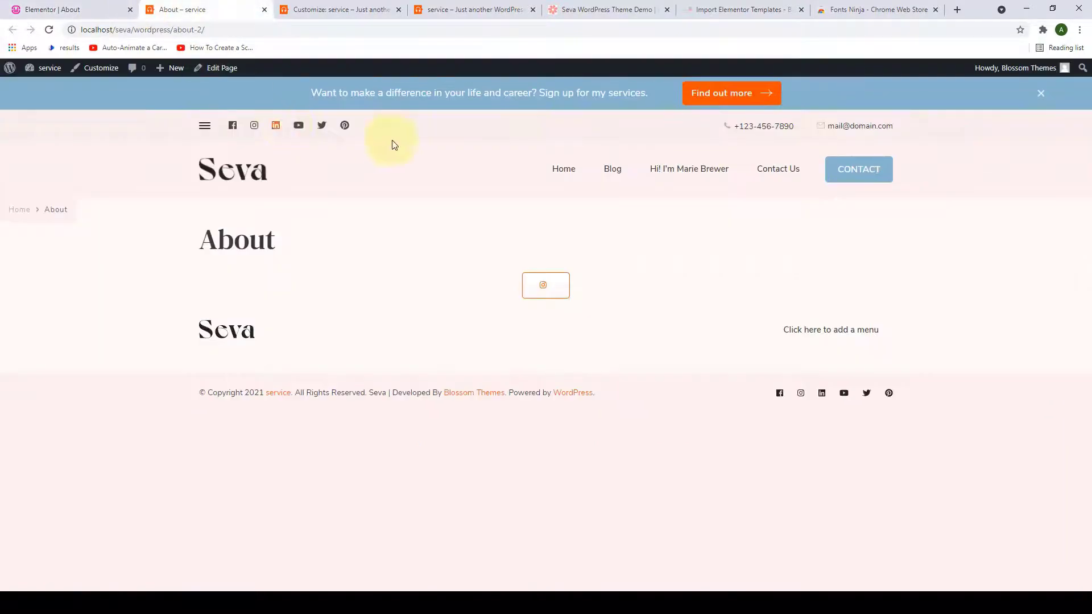
left_click(49, 30)
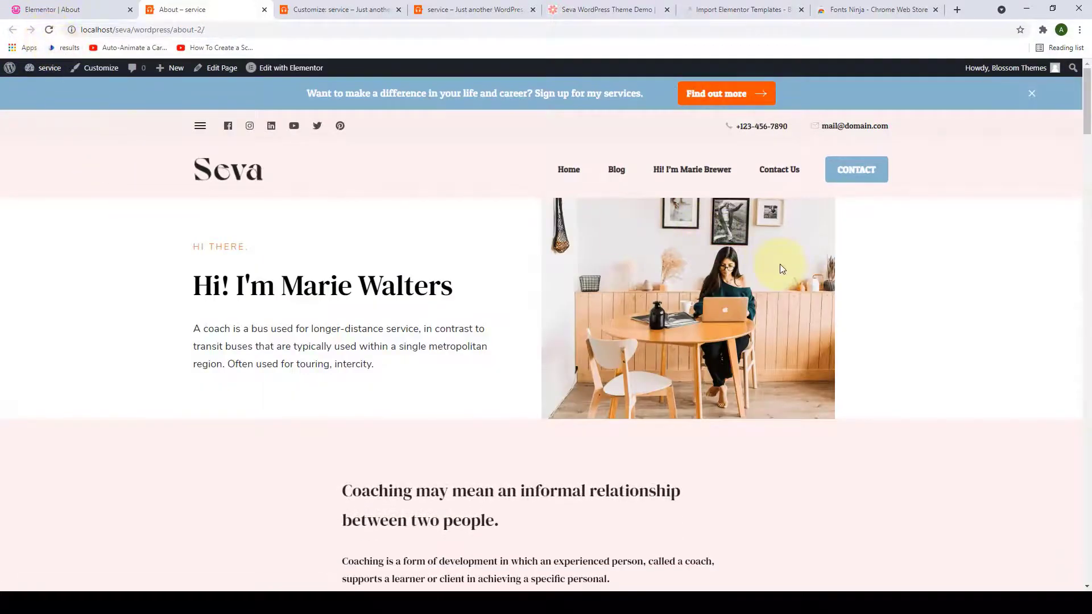
scroll(782, 268, "down", 15)
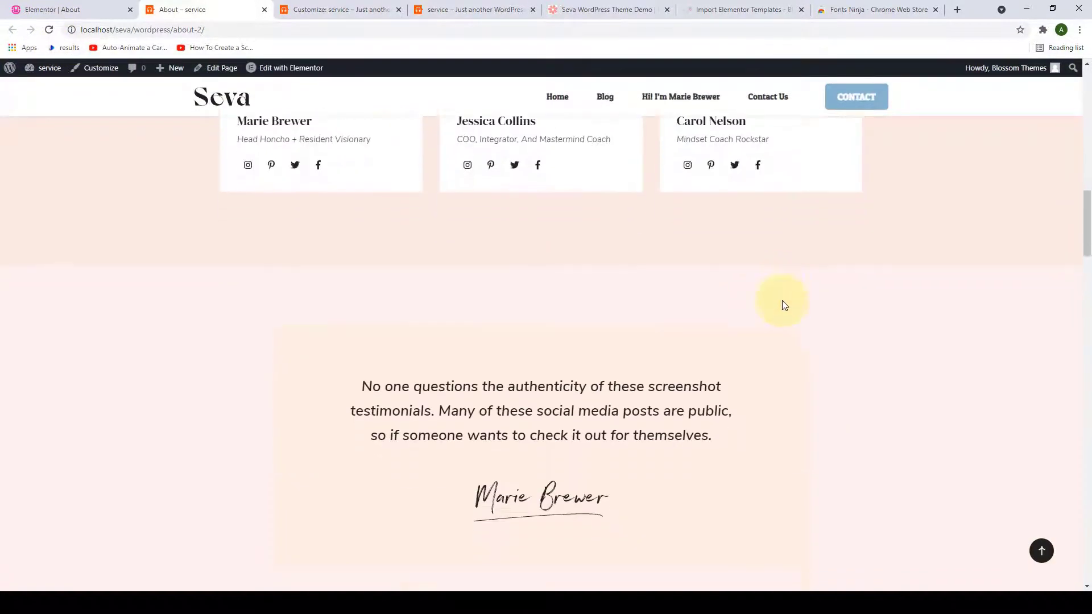
scroll(782, 308, "down", 20)
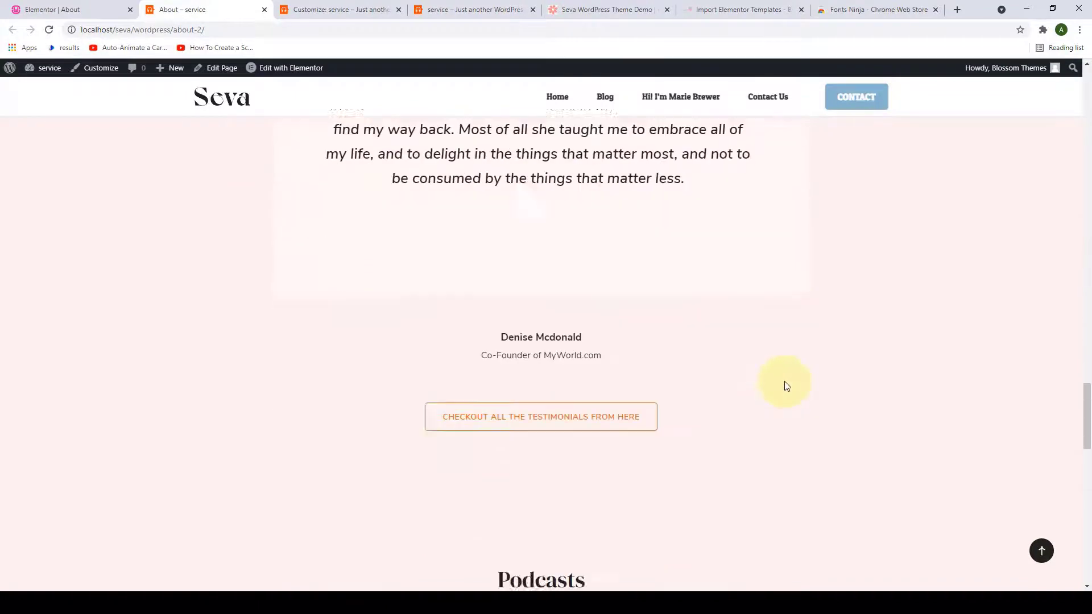
scroll(786, 386, "down", 15)
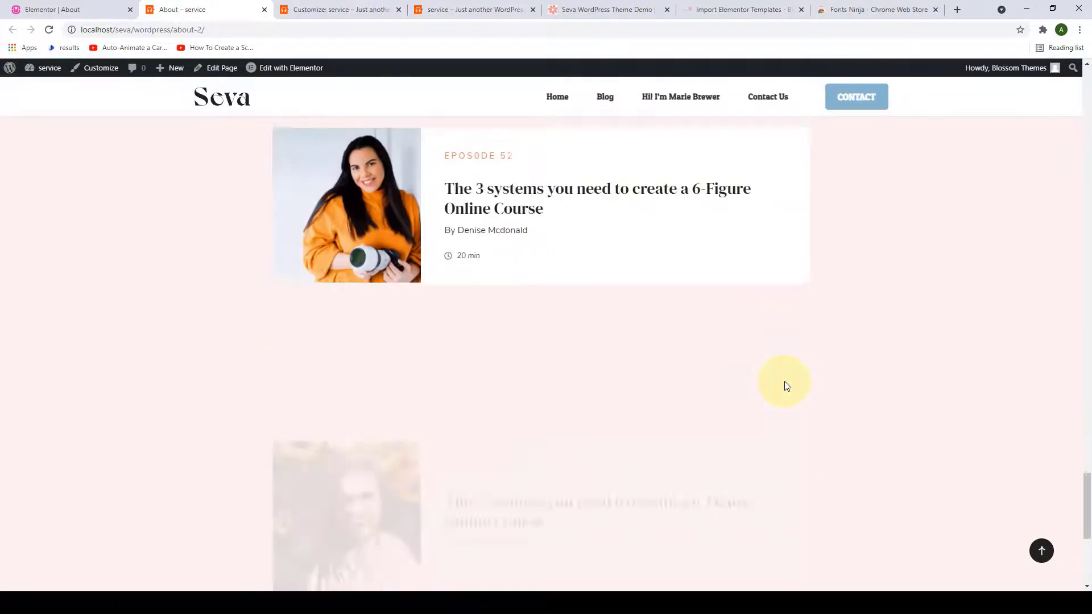
scroll(786, 386, "down", 4)
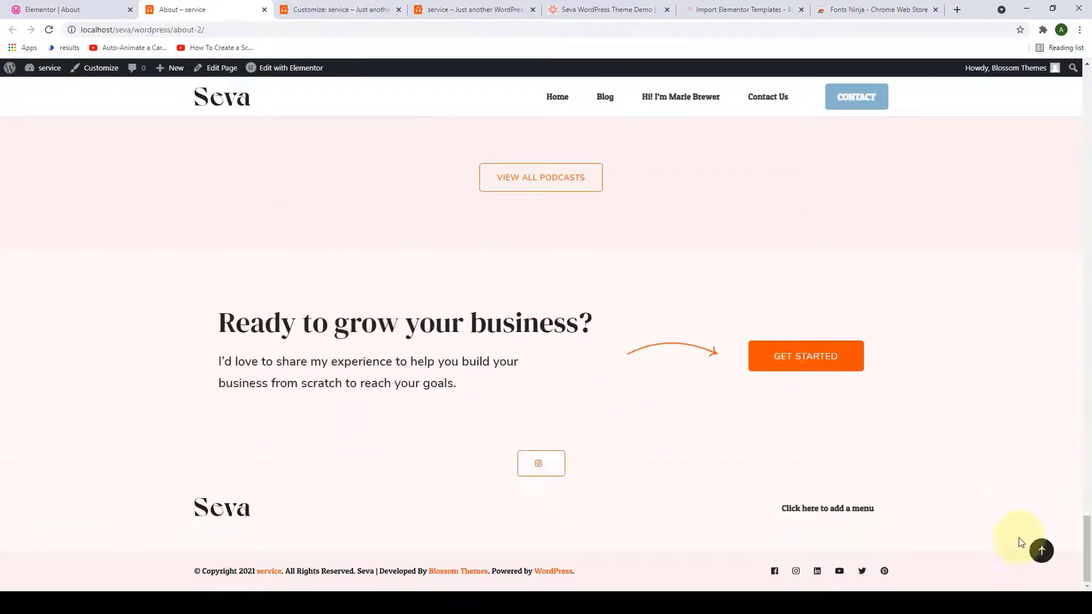
left_click(1038, 550)
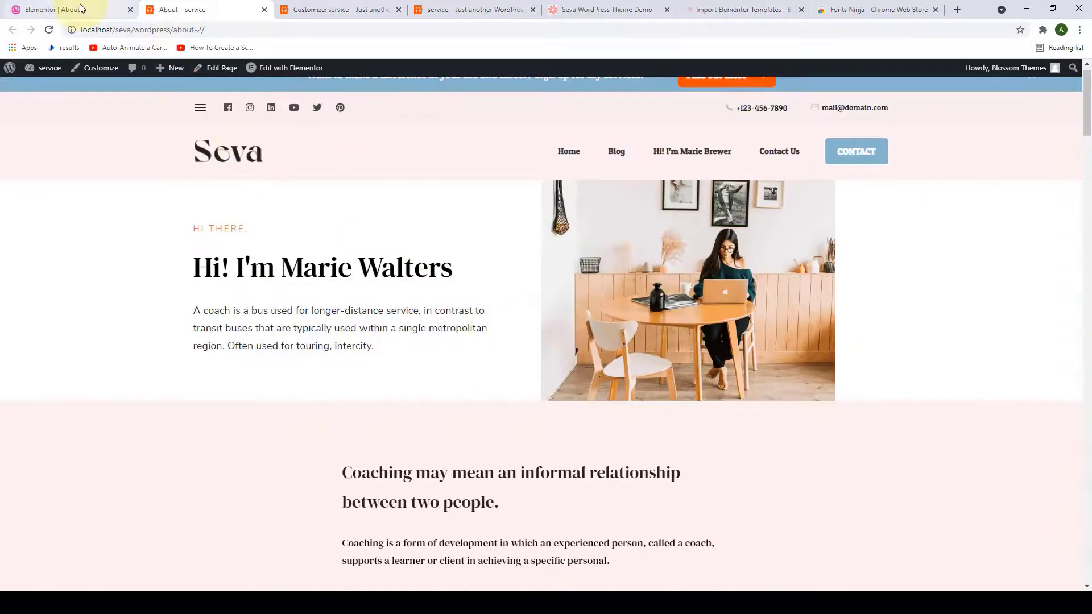
left_click(80, 9)
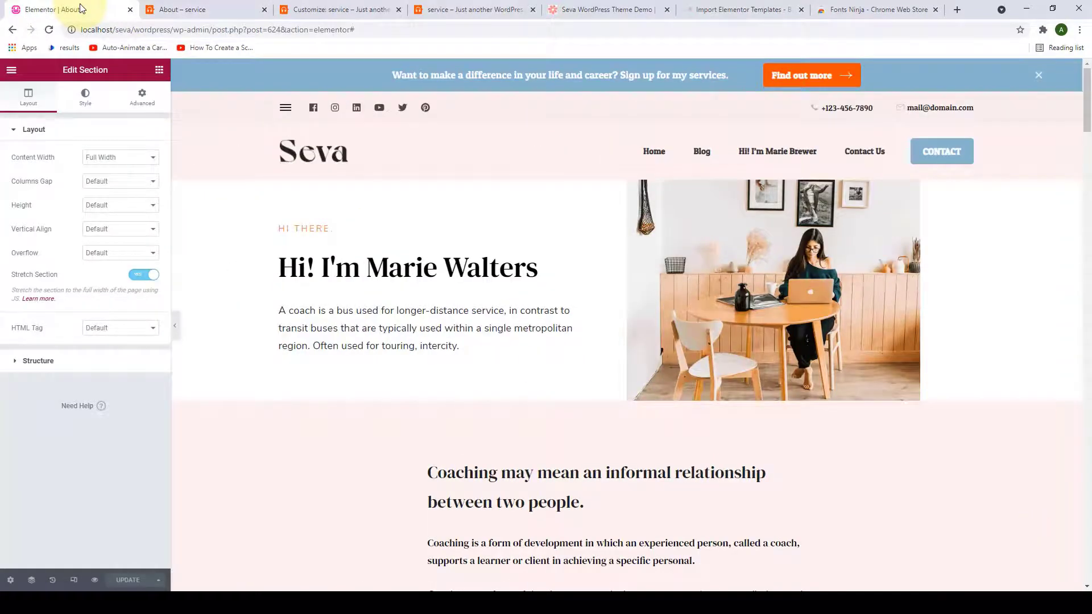
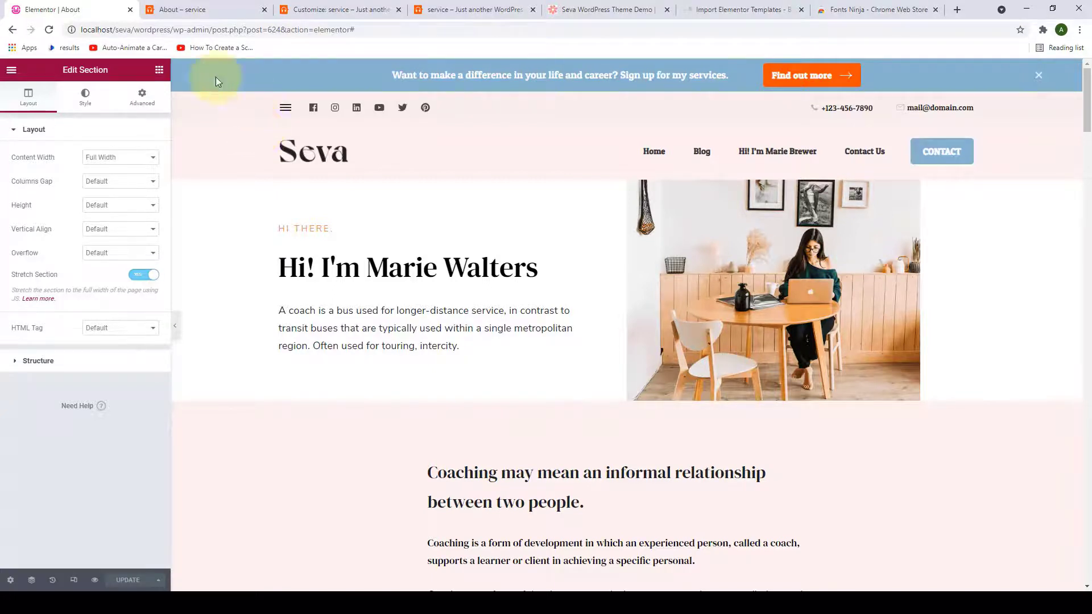
Close the About page's Elementor editor via Exit to Dashboard and show the Pages list.
left_click(160, 70)
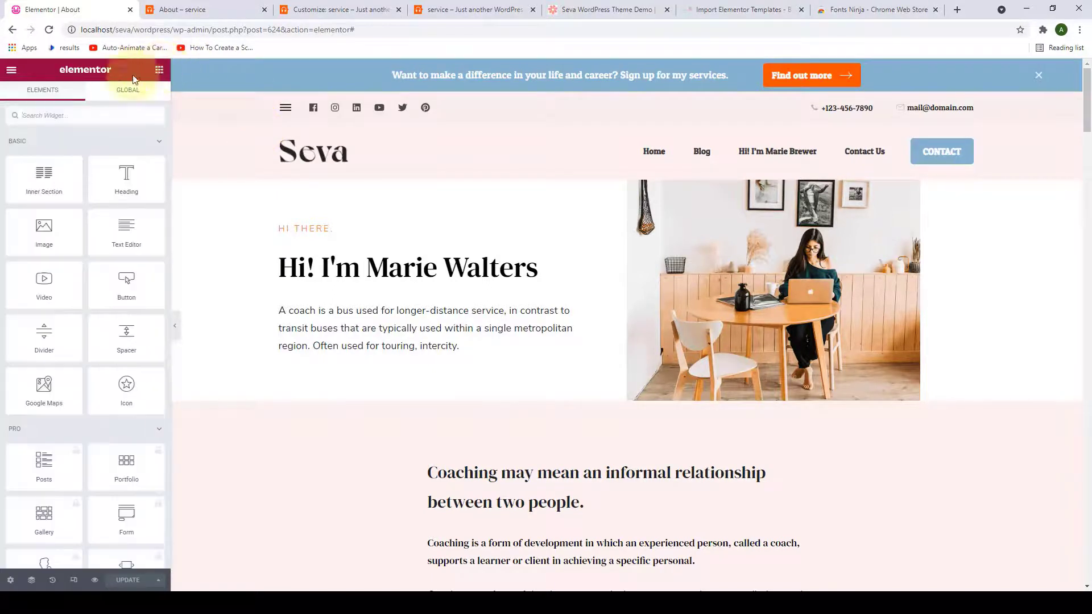
left_click(11, 72)
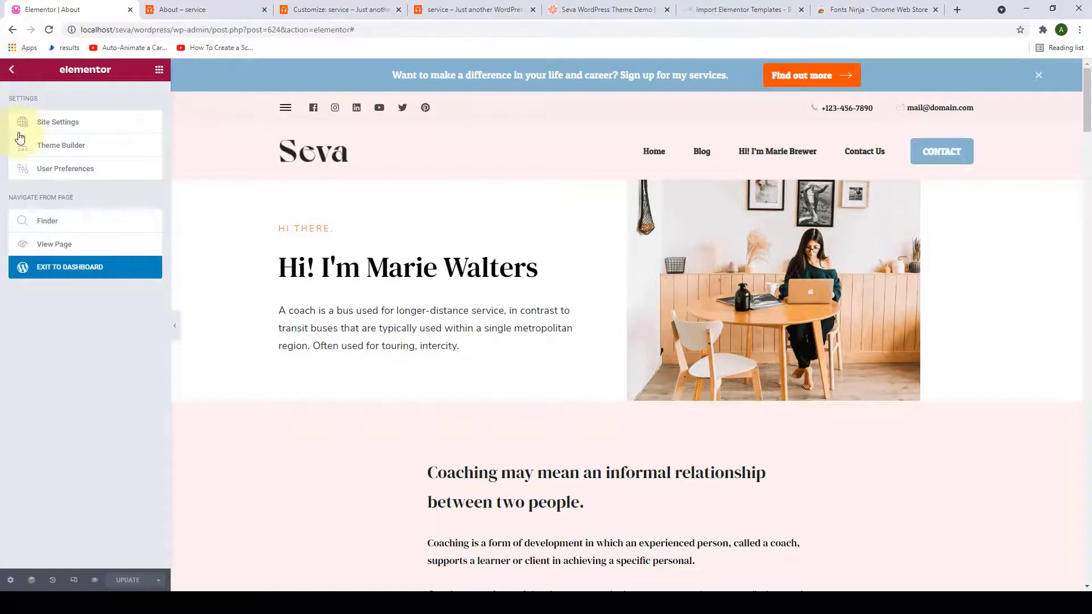
left_click(80, 280)
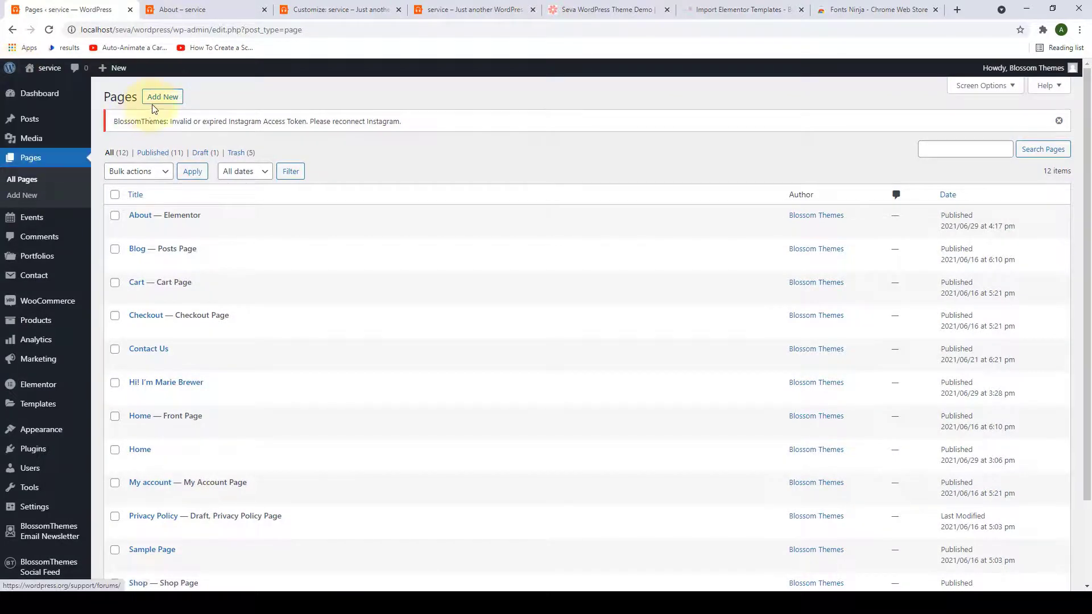
Create and publish a new page titled 'Services' with the Elementor Full Width template.
left_click(177, 101)
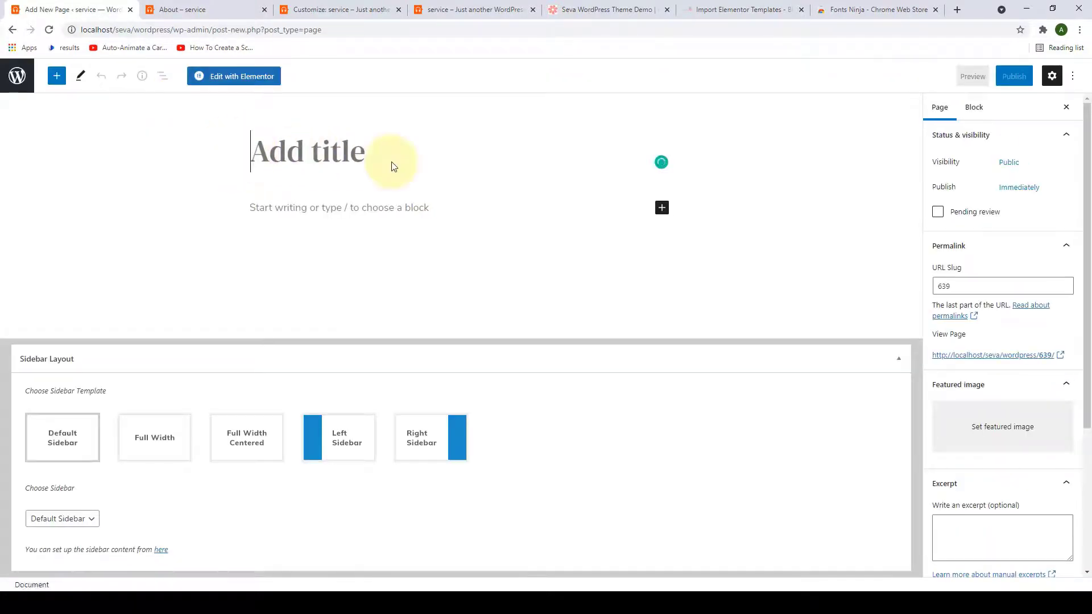
type("Ser")
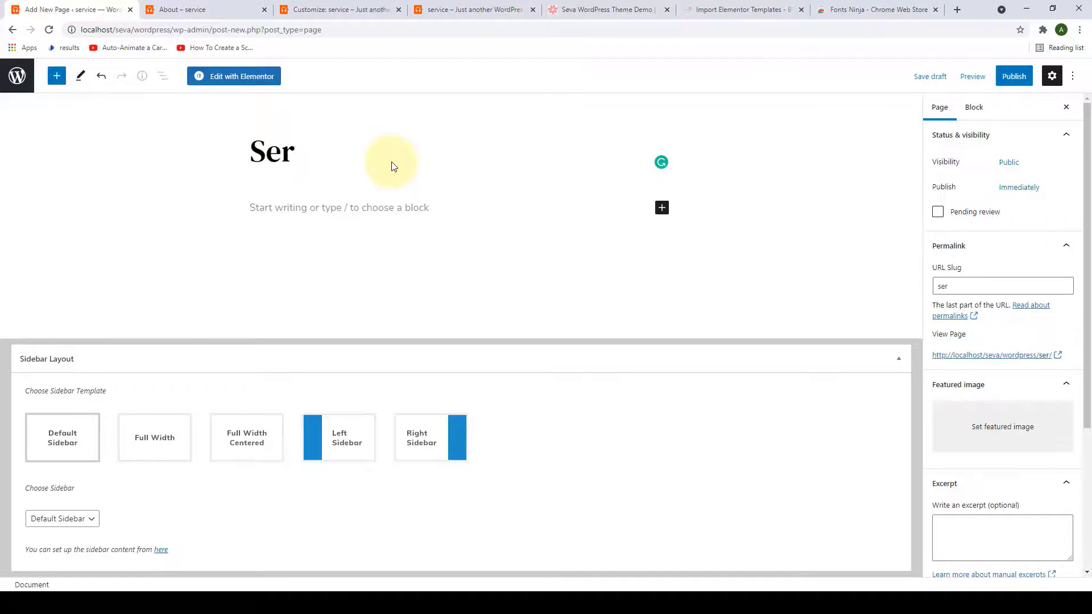
type("vices")
scroll(988, 293, "down", 4)
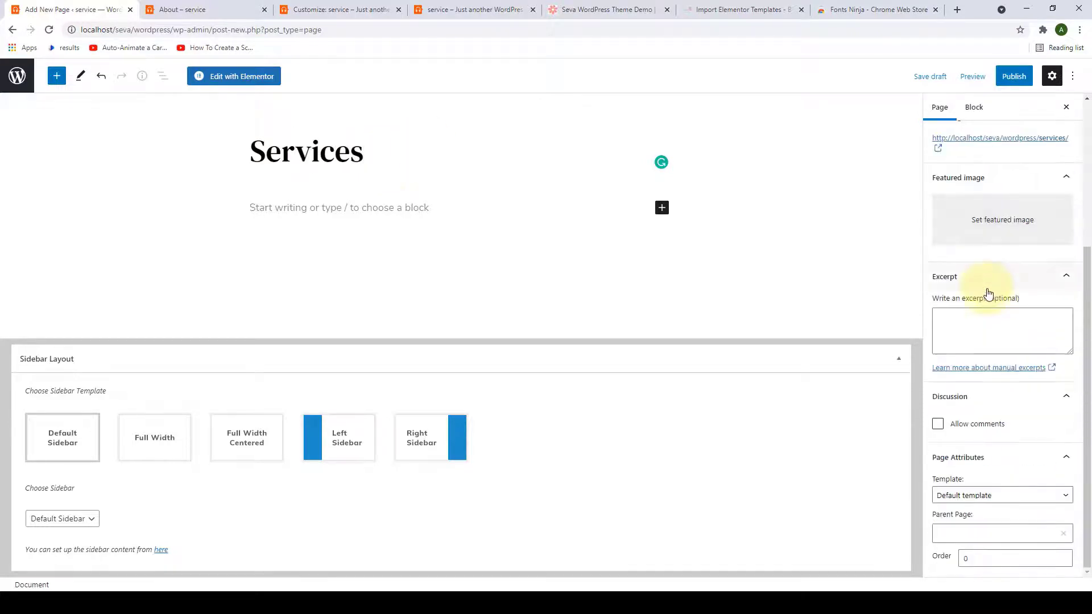
left_click(1001, 500)
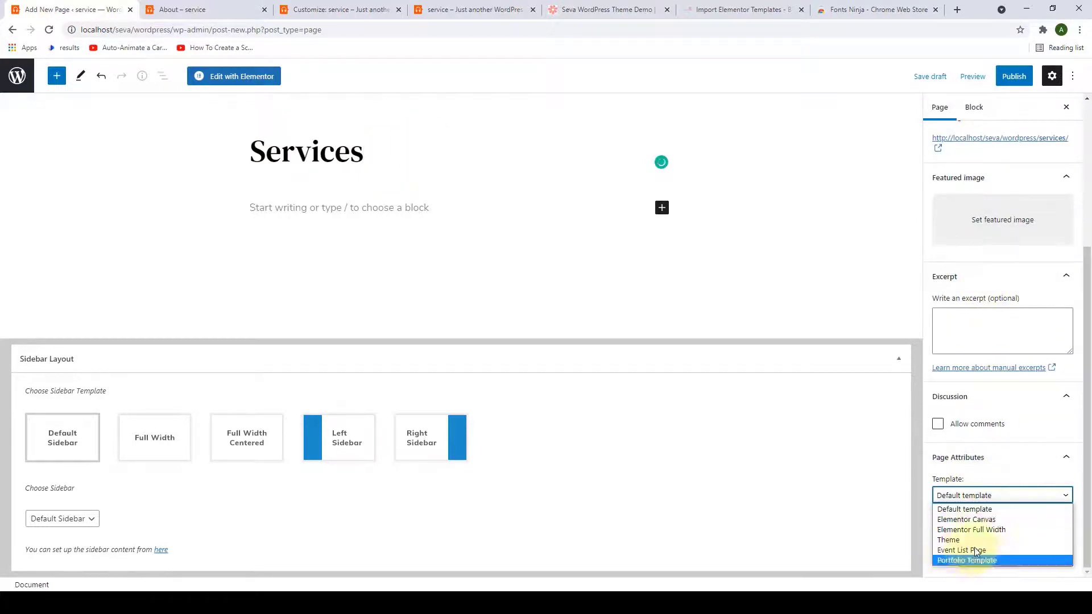
left_click(981, 530)
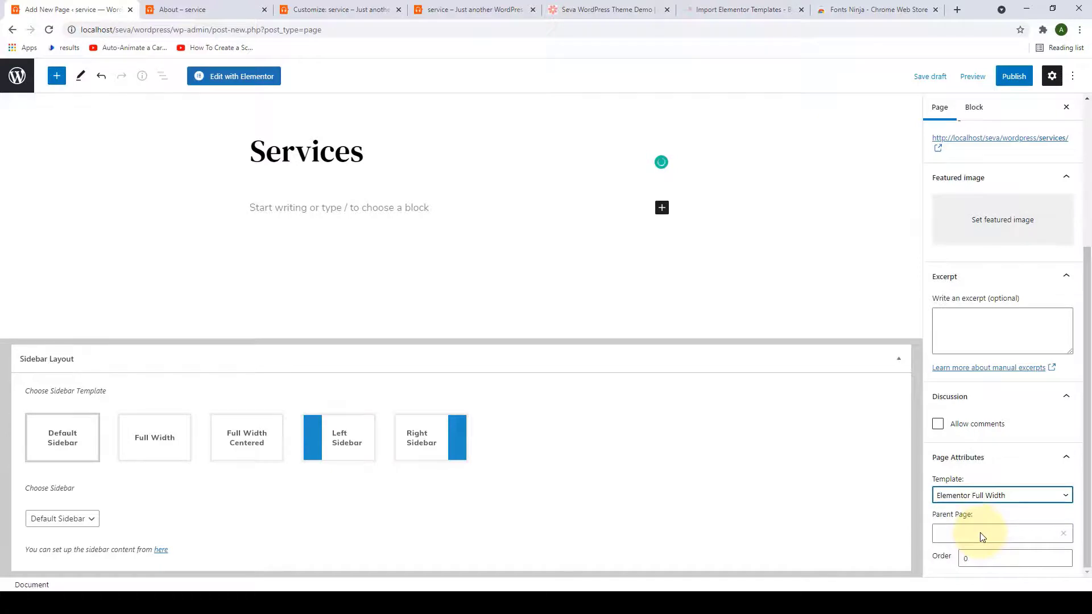
left_click(1025, 77)
left_click(996, 76)
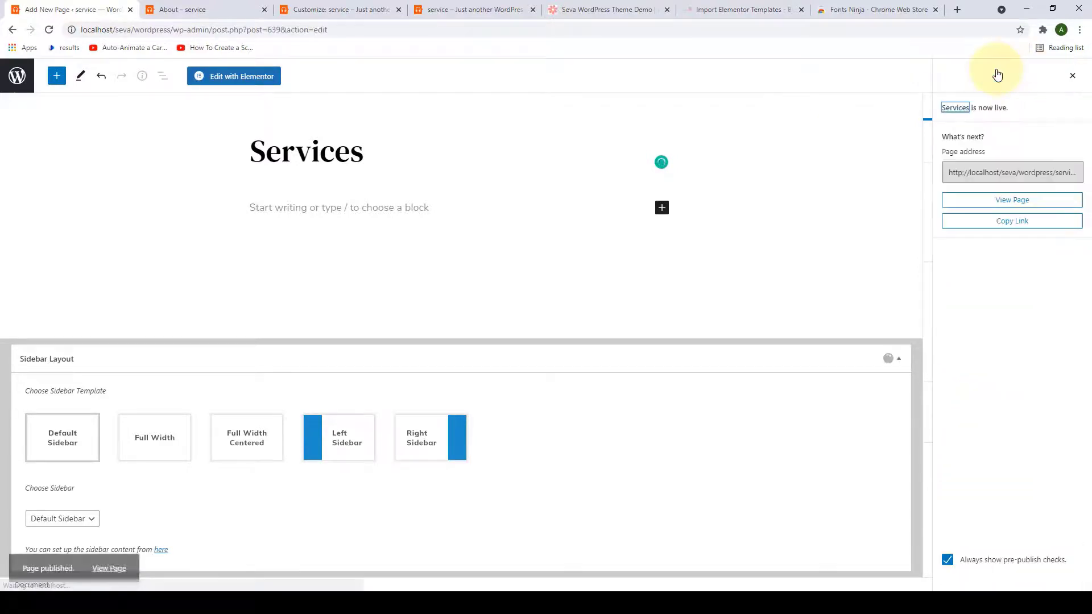
Open the published Services page in a new tab to check it live.
left_click(251, 13)
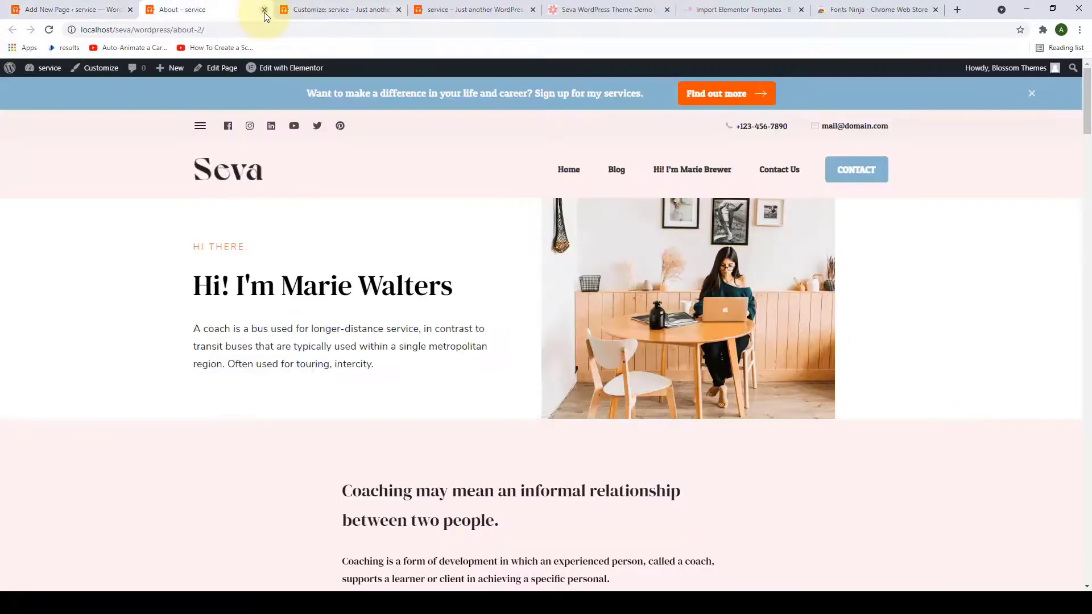
left_click(264, 11)
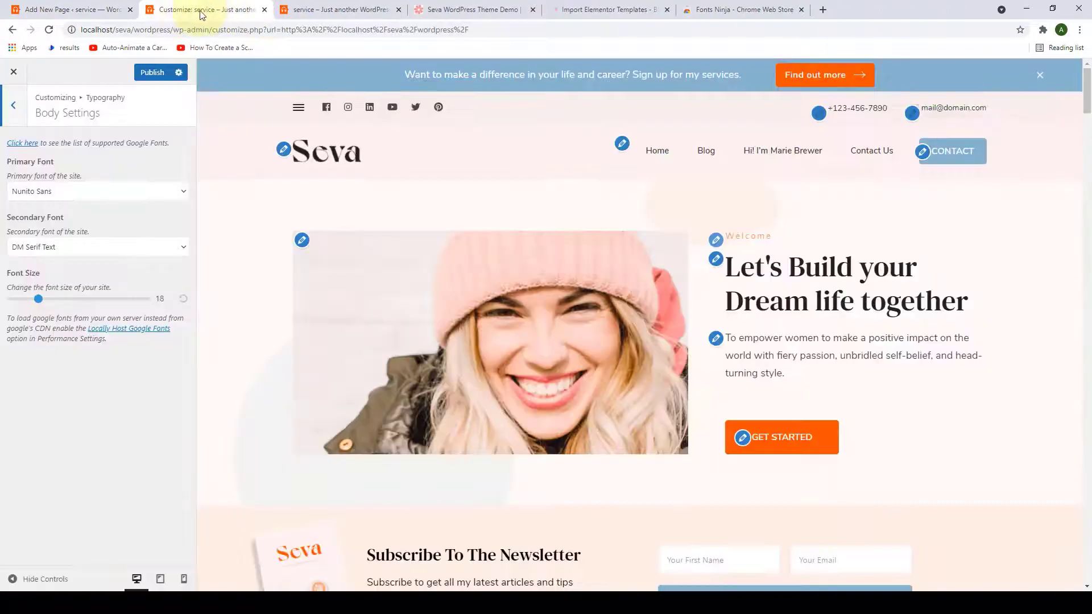
left_click(91, 6)
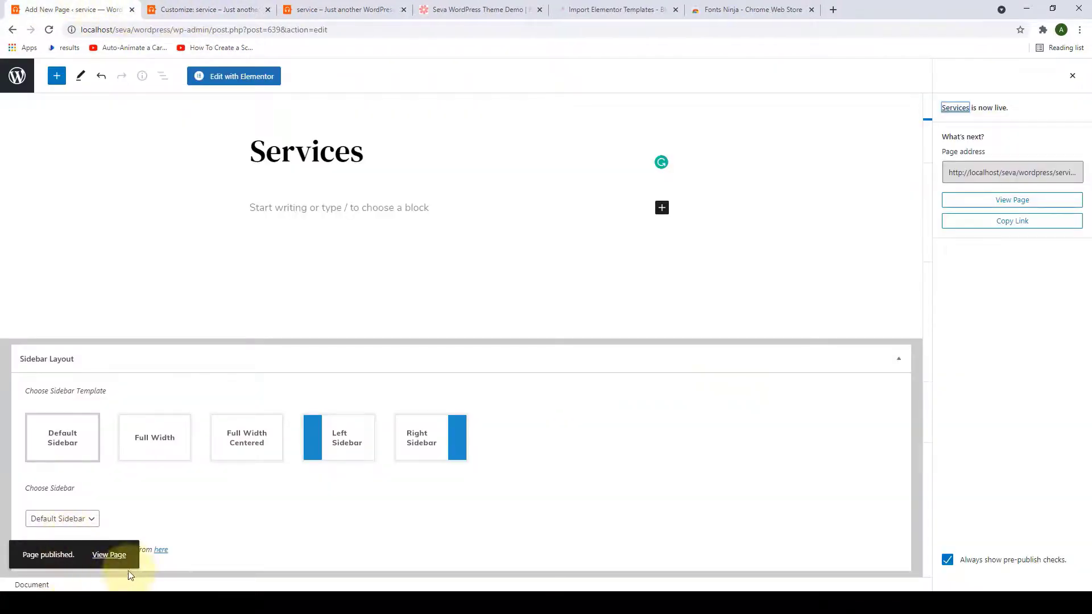
right_click(114, 556)
left_click(145, 464)
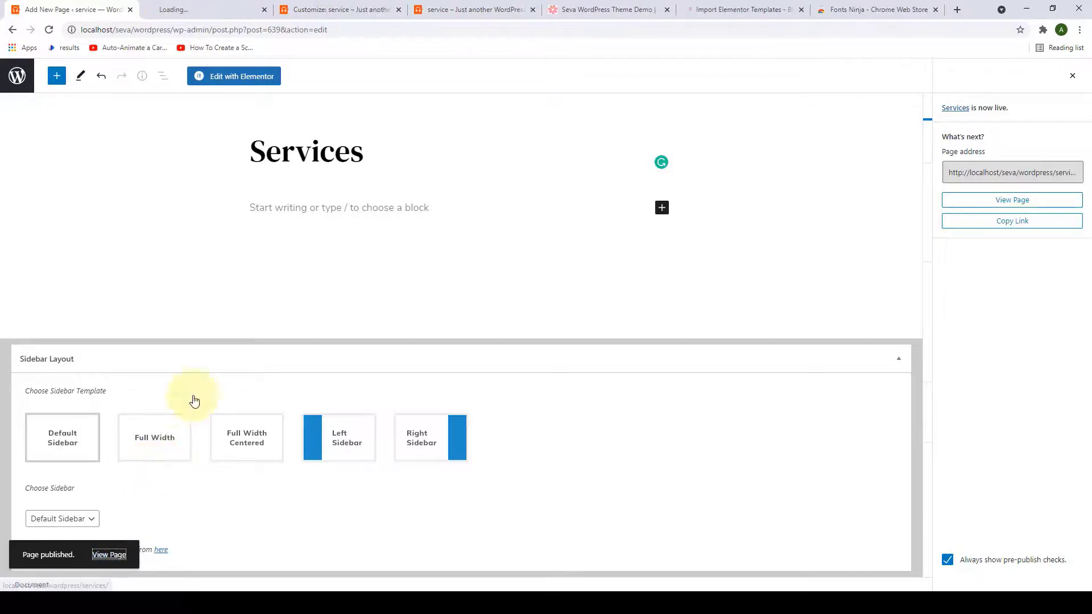
left_click(219, 11)
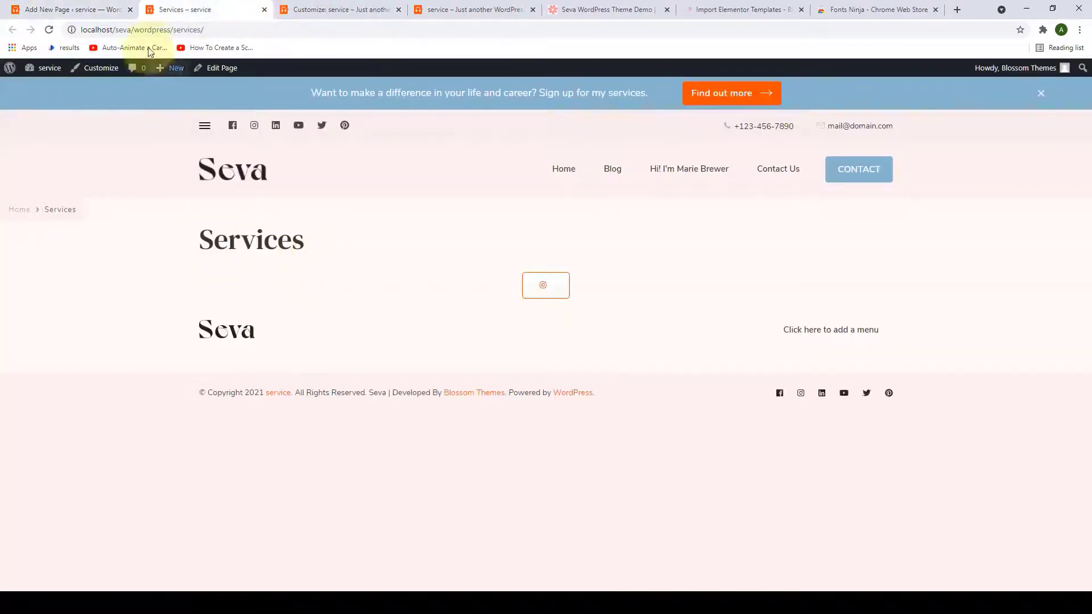
left_click(109, 9)
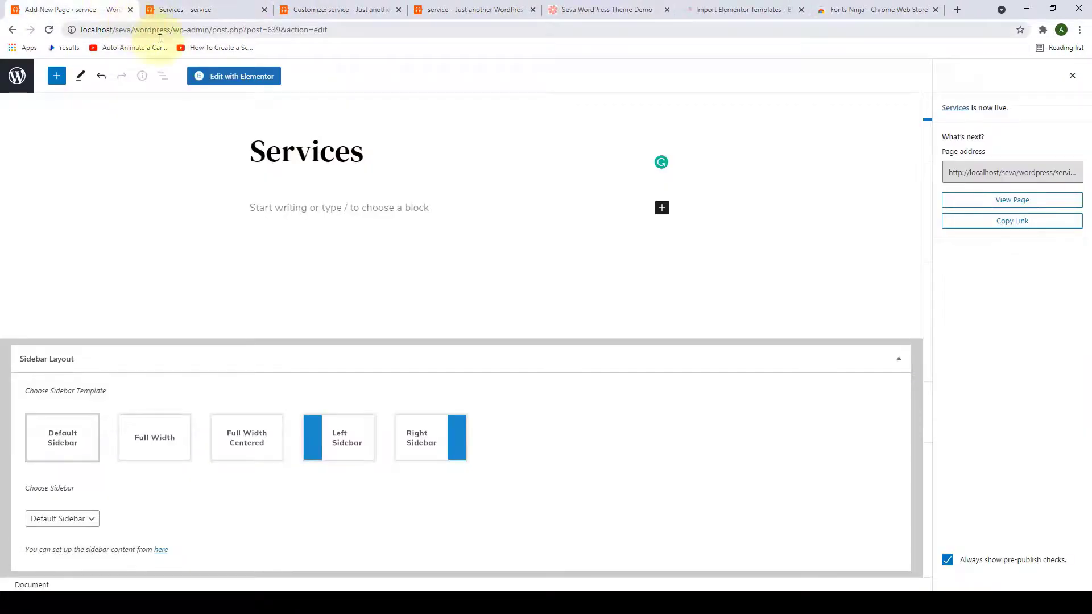
left_click(899, 360)
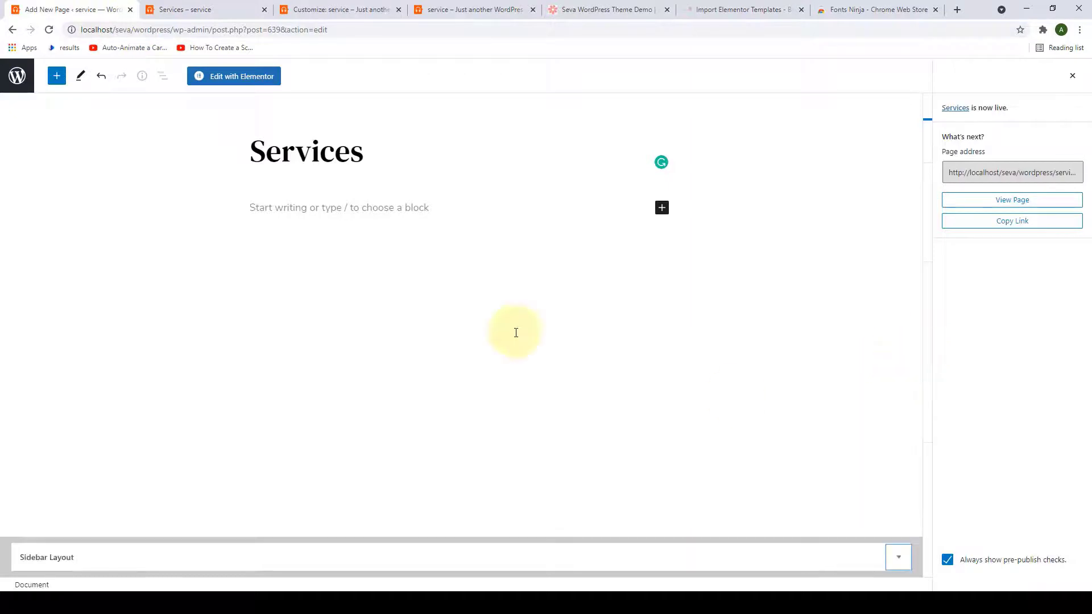
Insert the saved 'Service Page' template from My Templates into Services, importing its document settings.
left_click(243, 78)
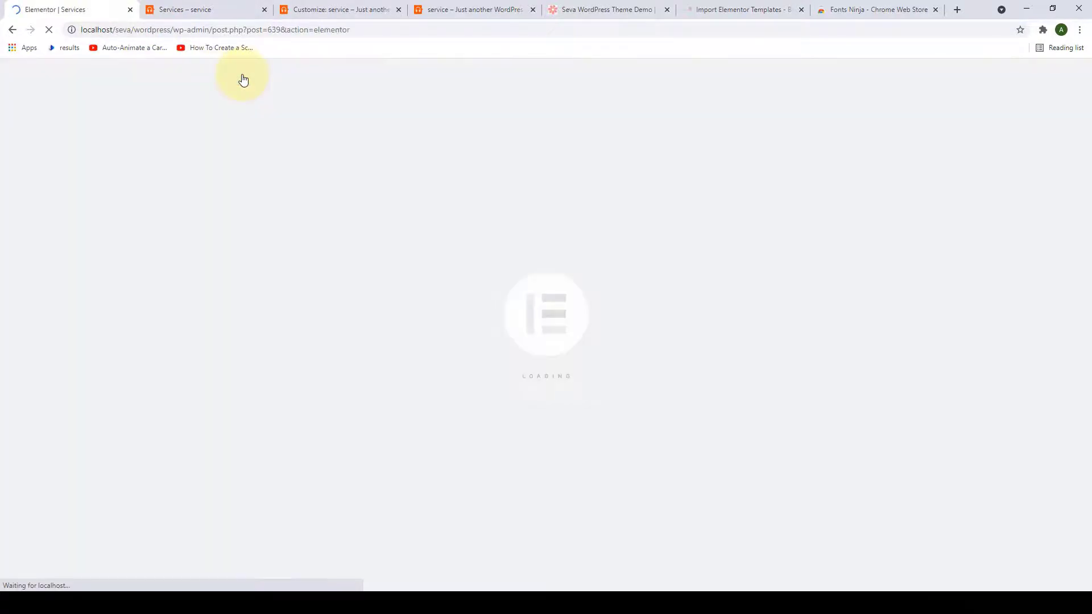
left_click(644, 276)
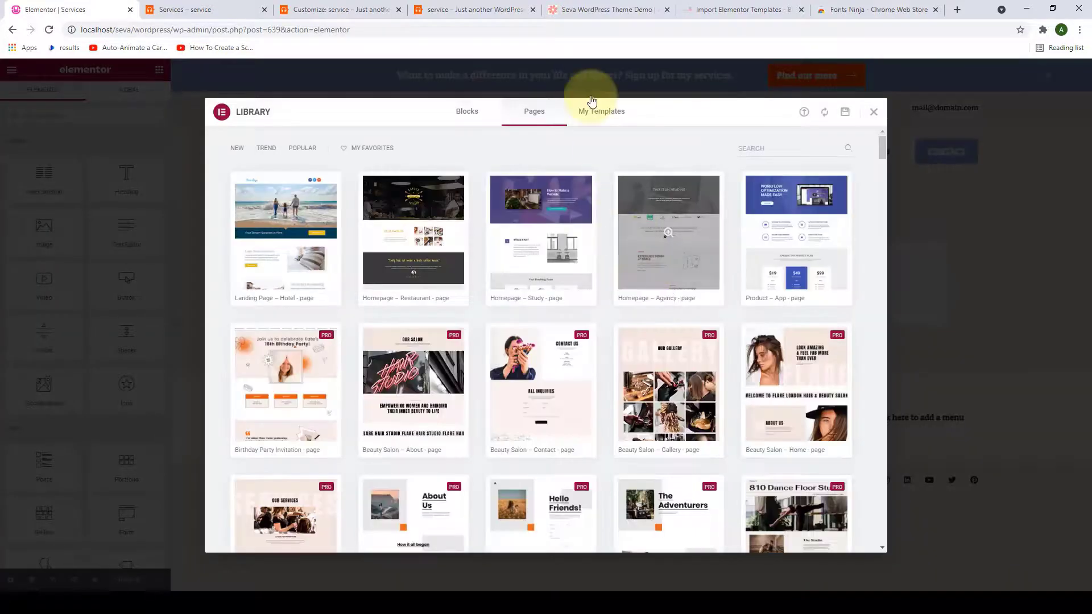
left_click(593, 115)
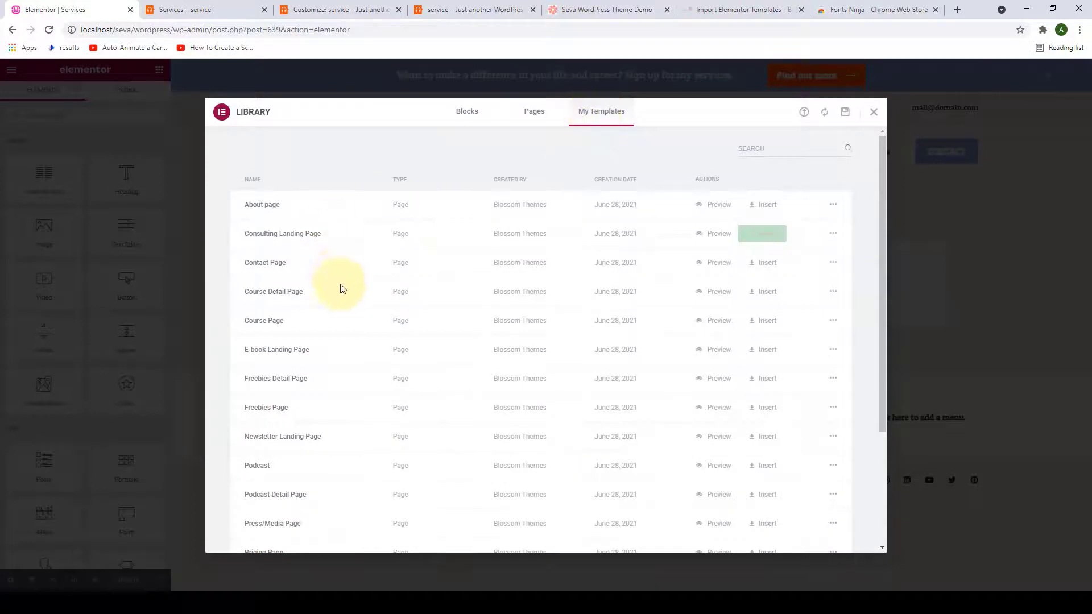
scroll(342, 318, "down", 3)
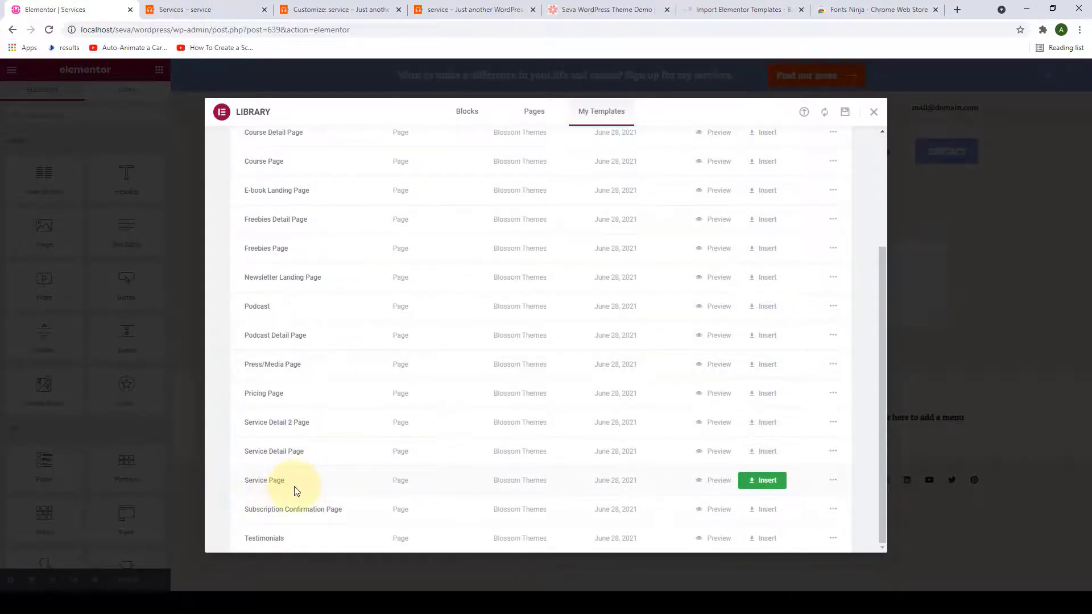
left_click(763, 480)
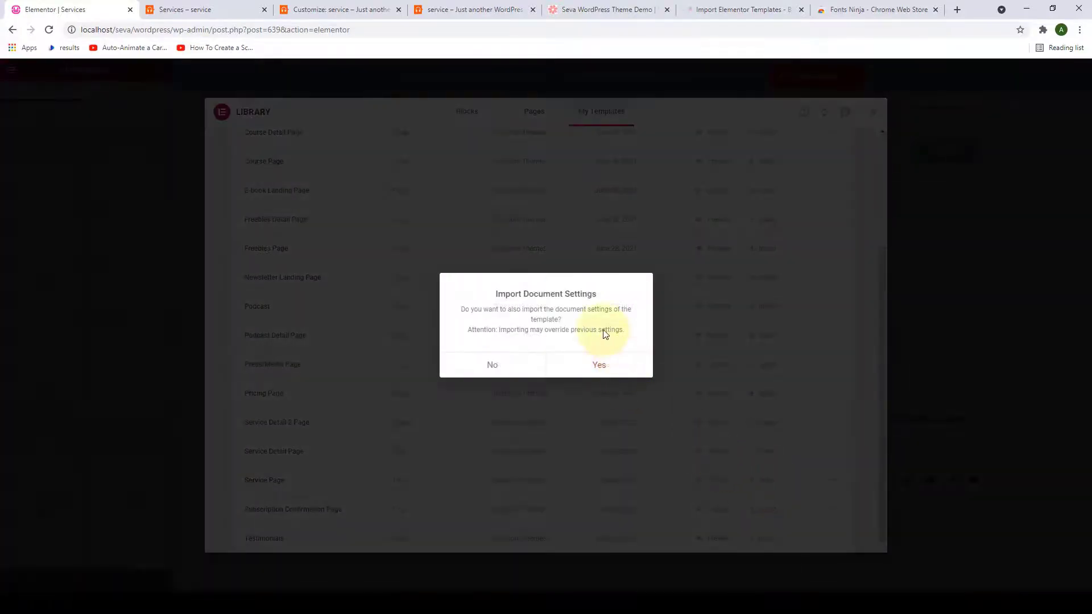
left_click(596, 373)
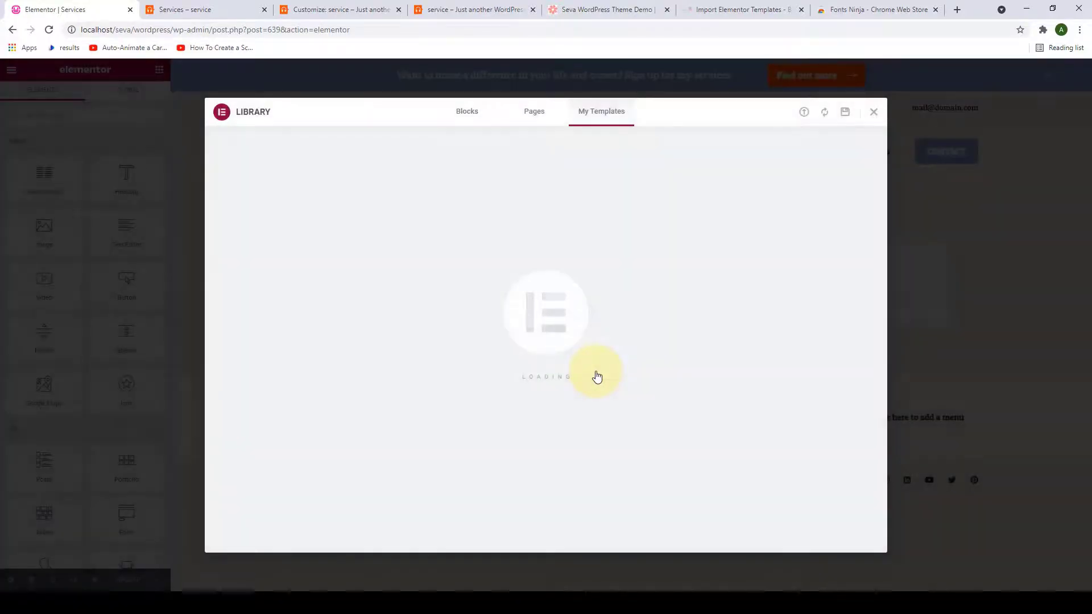
Replace the hero section's background image with the photo of a woman writing in an armchair.
scroll(541, 227, "down", 2)
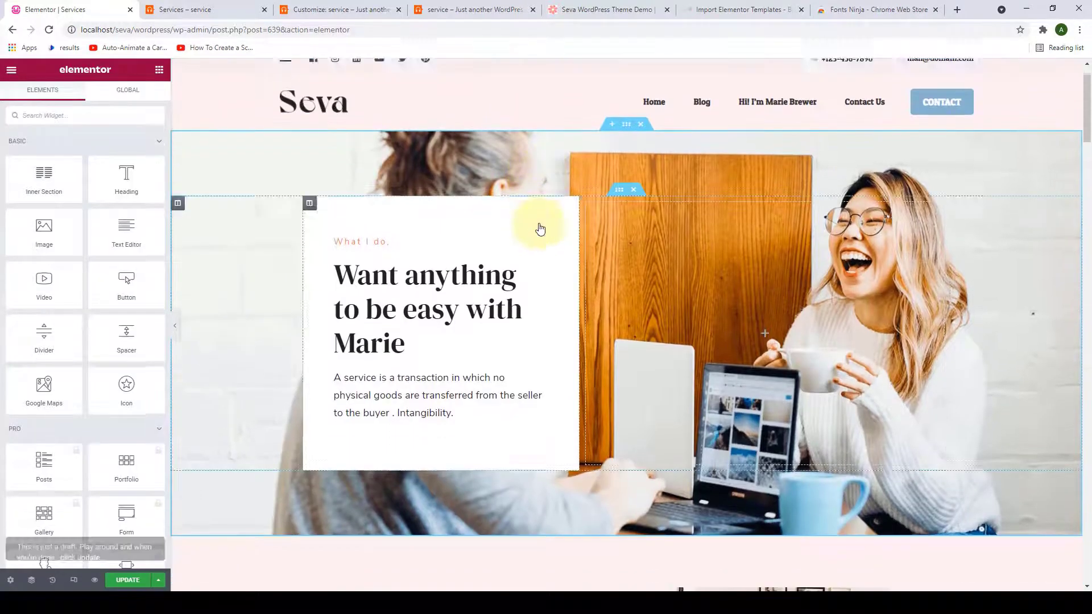
scroll(653, 351, "up", 2)
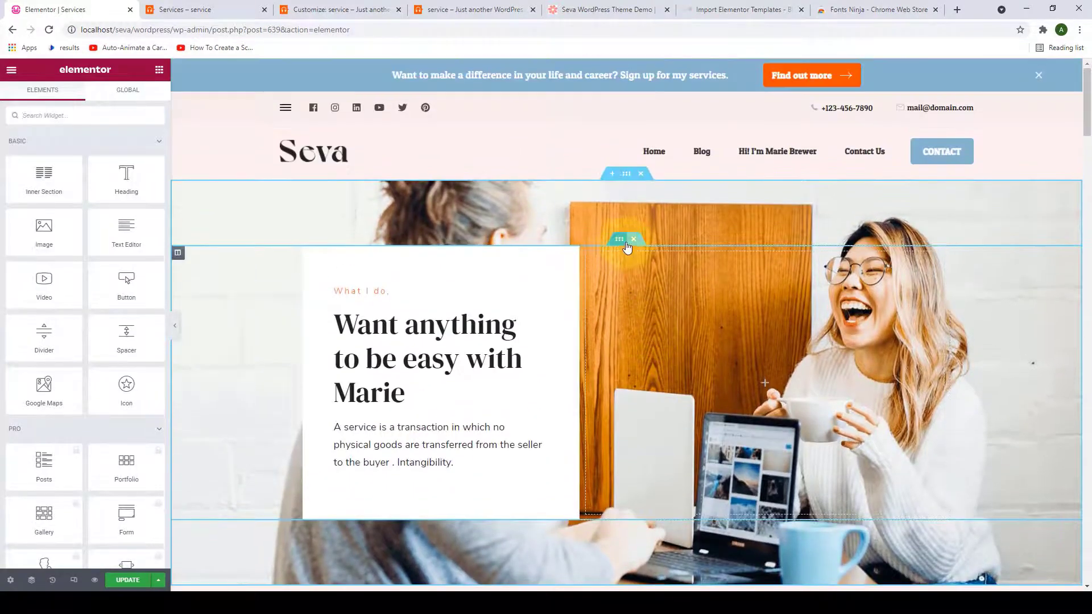
scroll(623, 438, "down", 1)
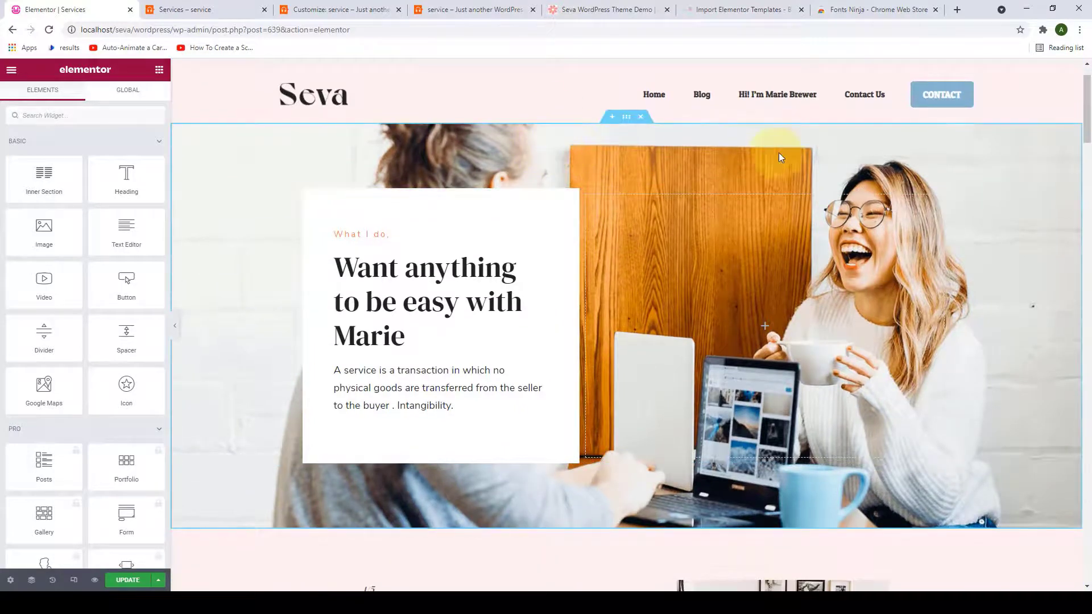
left_click(627, 118)
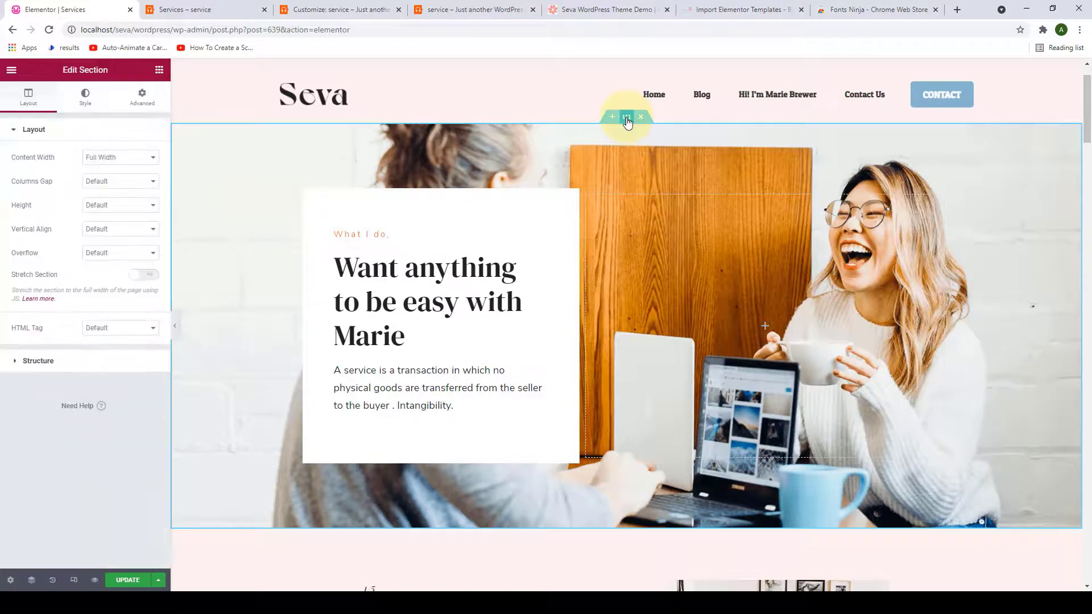
left_click(86, 100)
scroll(77, 283, "down", 1)
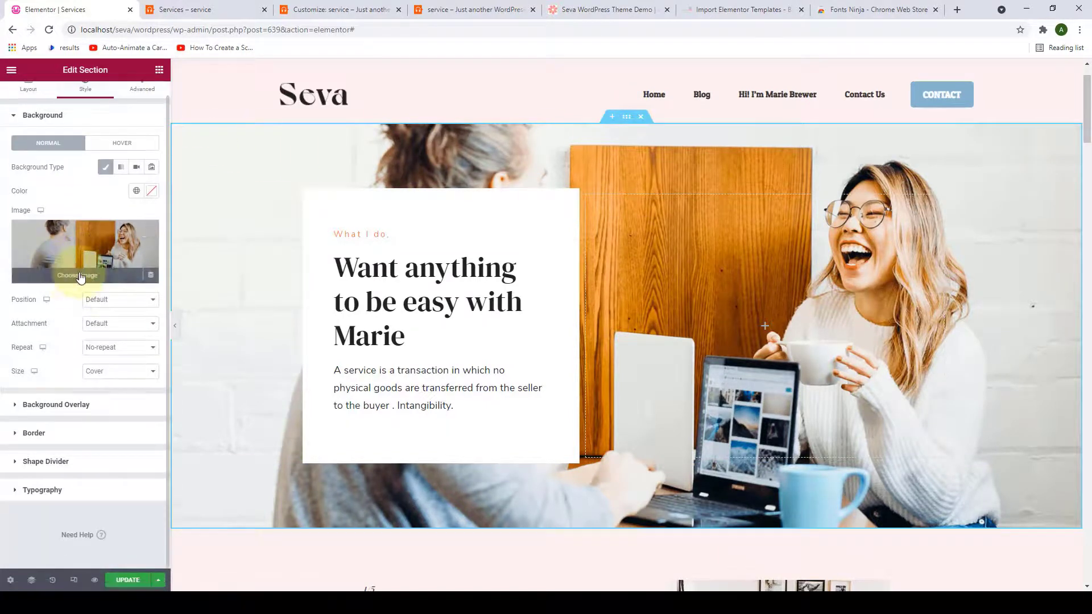
left_click(80, 277)
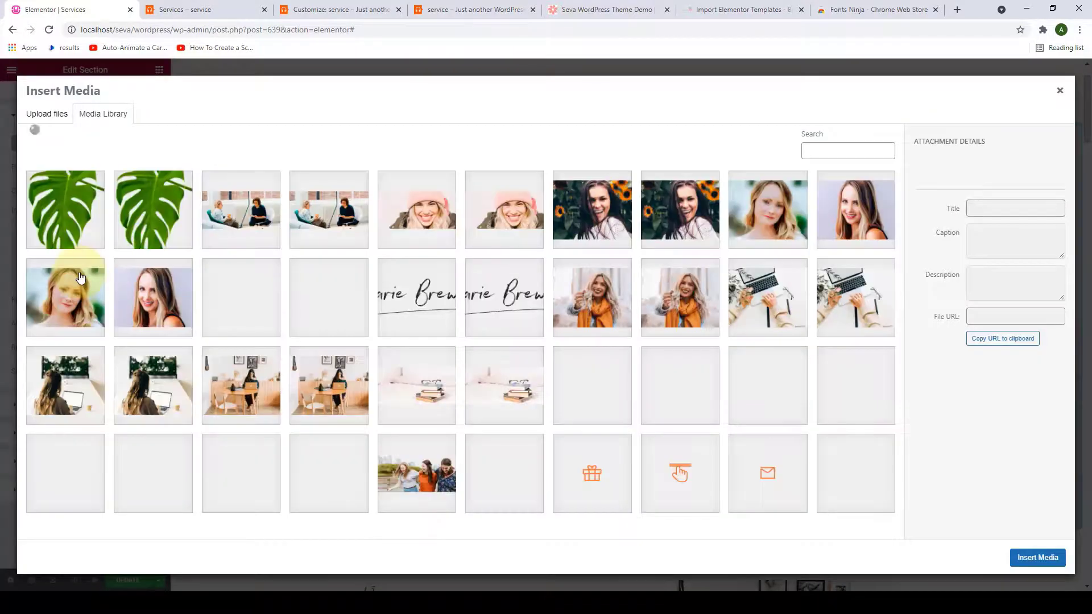
left_click(318, 230)
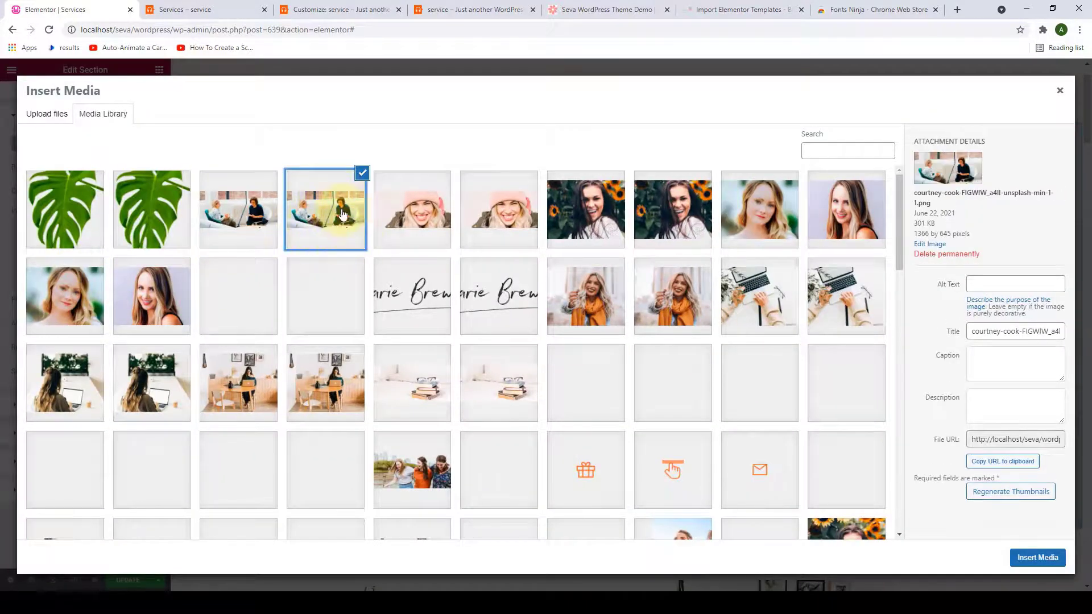
left_click(1038, 558)
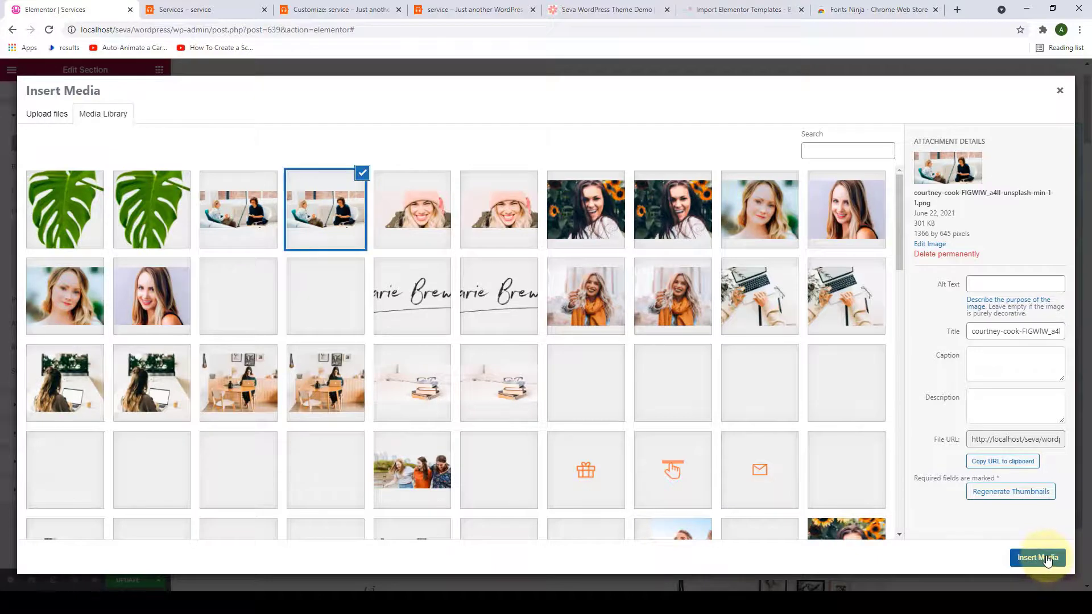
scroll(639, 285, "down", 1)
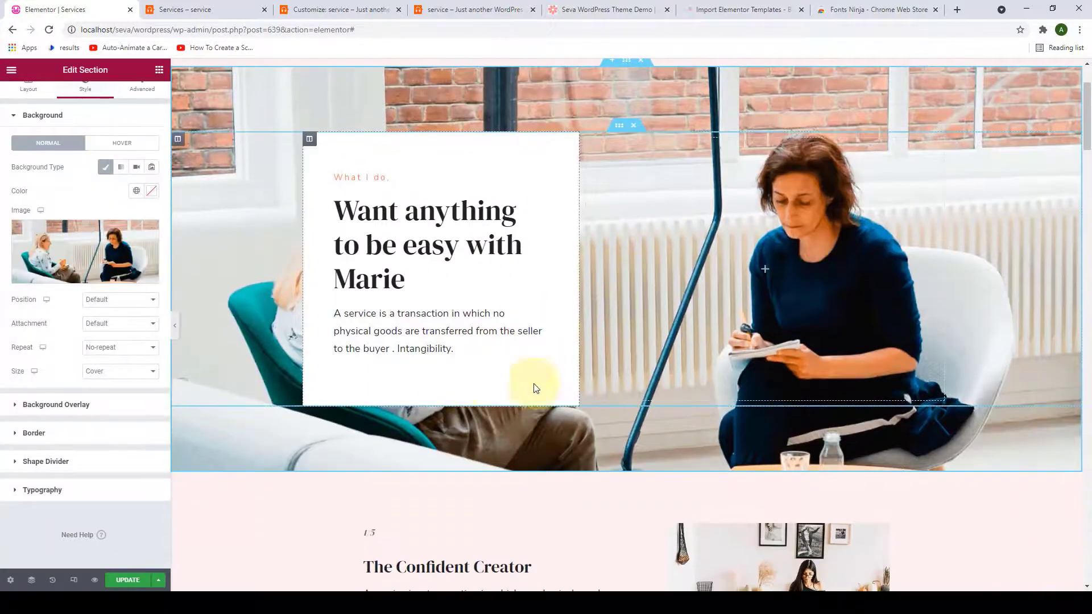
scroll(463, 181, "up", 1)
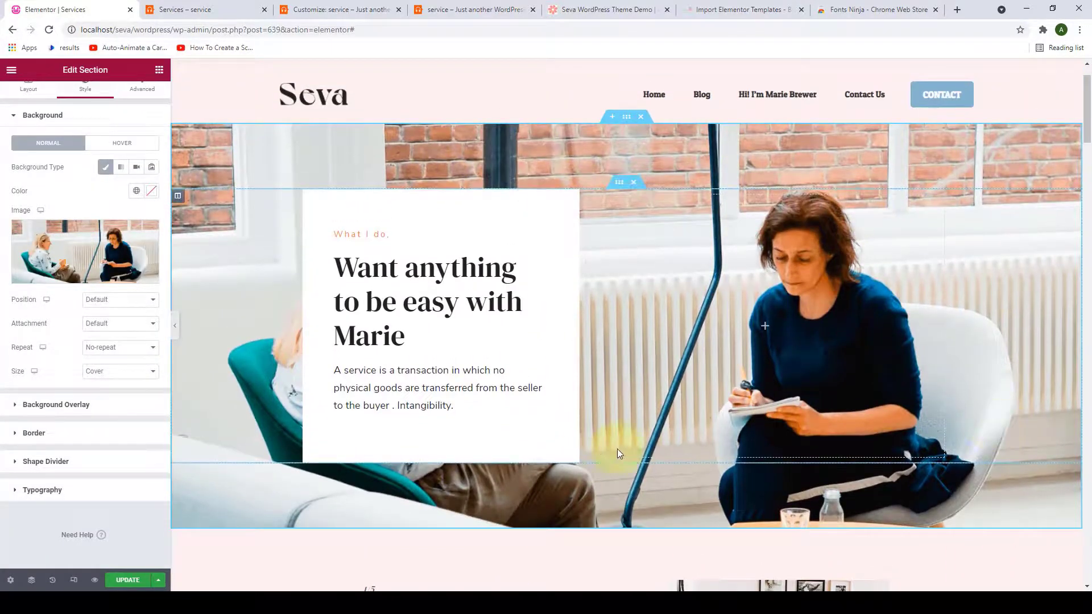
Replace the small 'What I do,' heading text with 'Services I Provide'.
left_click(380, 238)
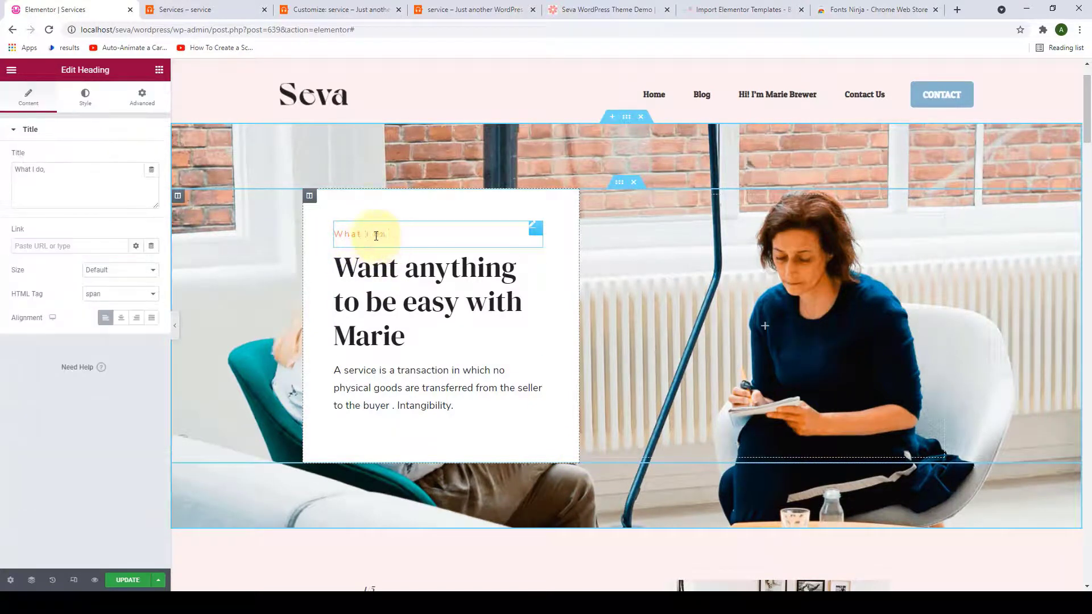
triple_click(366, 238)
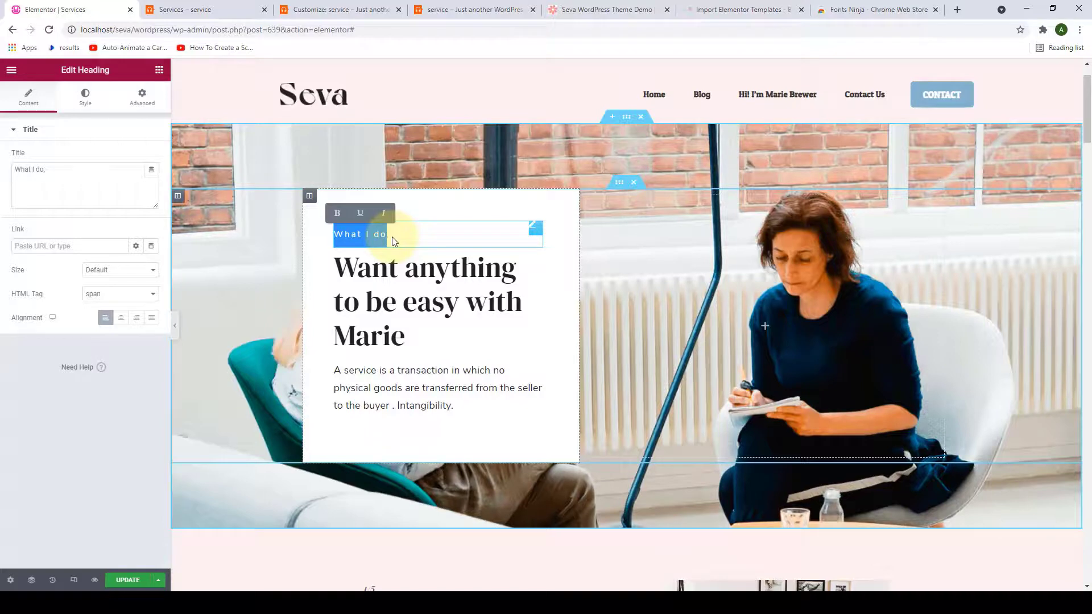
key("BackSpace")
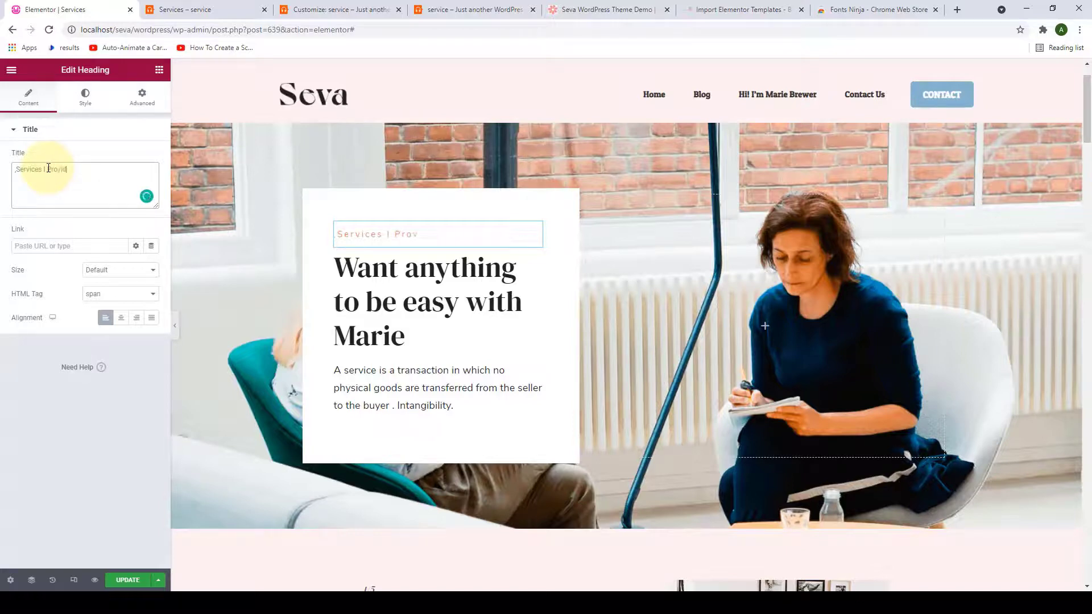
Give the main 'Want anything to be easy with' heading a dark brown custom text colour.
left_click(447, 290)
scroll(407, 342, "up", 1)
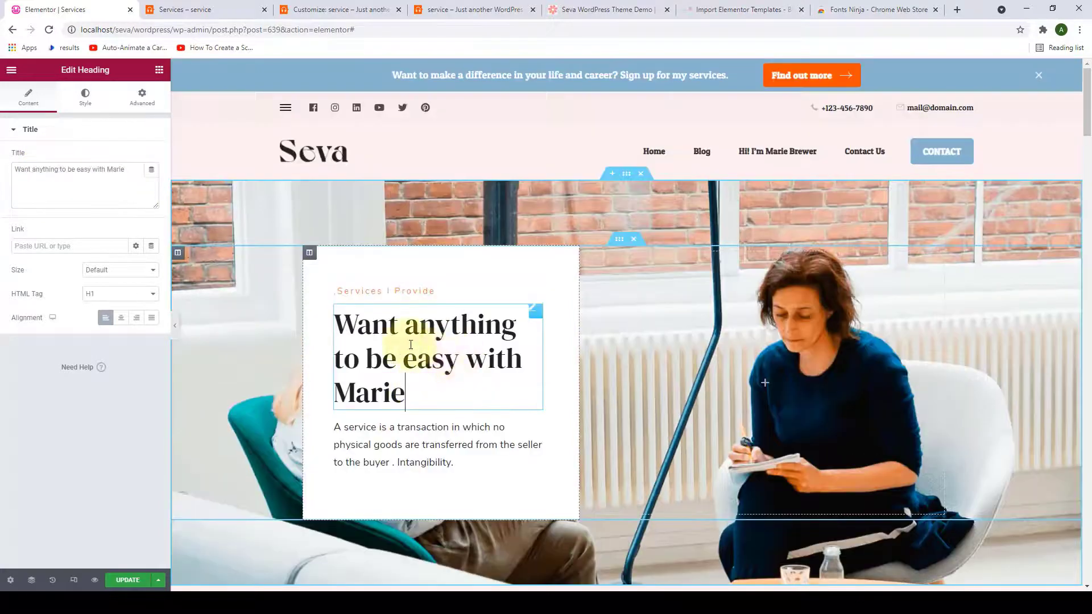
left_click(85, 96)
left_click(137, 160)
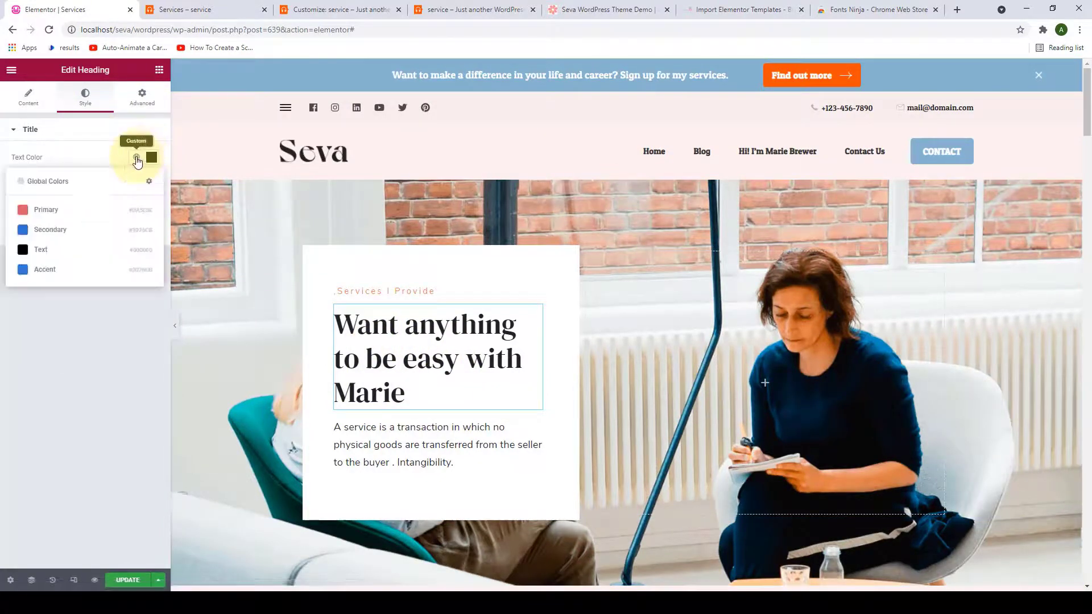
left_click(73, 215)
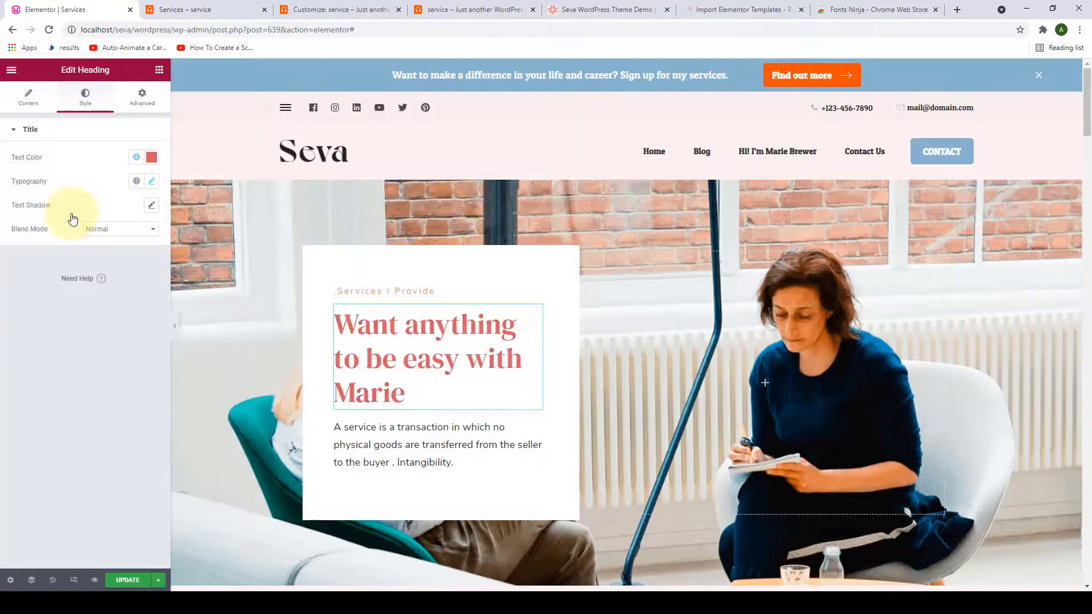
scroll(427, 364, "down", 1)
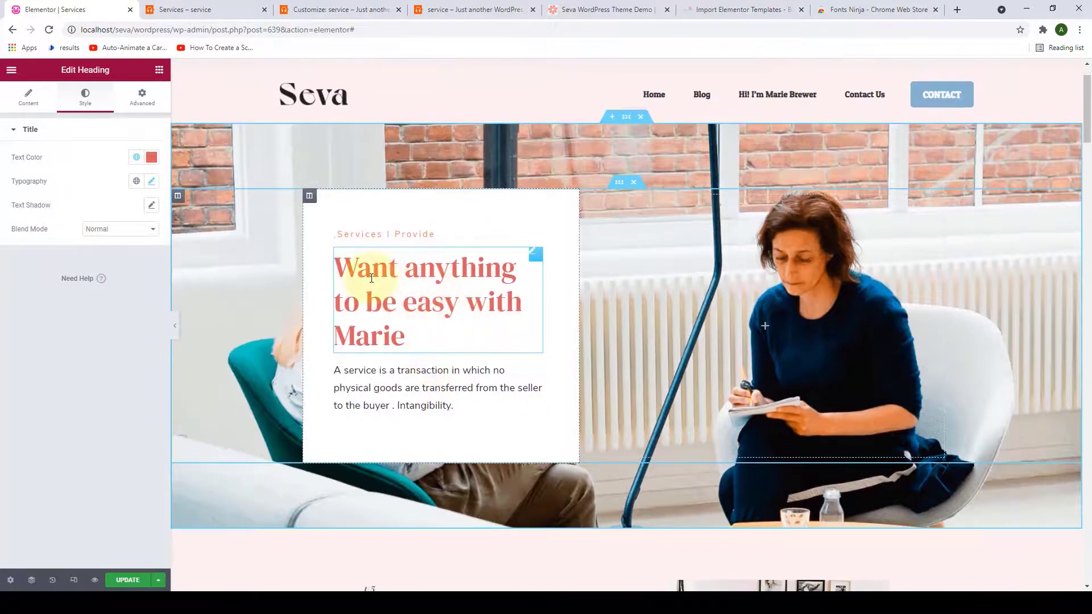
left_click(151, 157)
mouse_move(103, 211)
left_mouse_down()
mouse_move(83, 240)
mouse_move(46, 258)
mouse_move(42, 276)
left_mouse_up()
left_click(119, 134)
Inspect the second service's laptop photo, description and The Confident Creator heading.
scroll(476, 307, "down", 6)
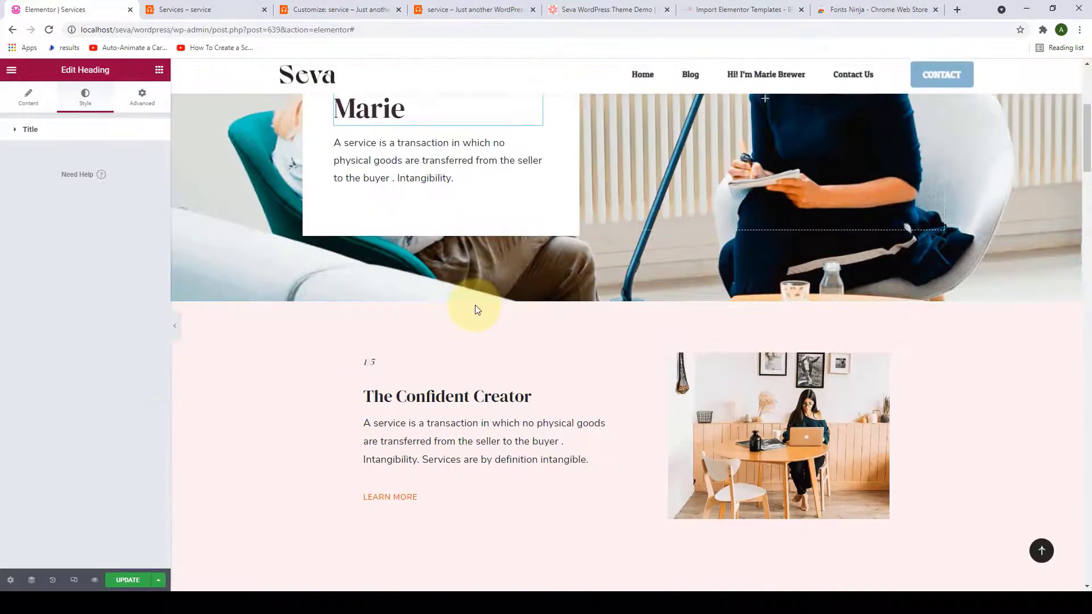
scroll(700, 385, "down", 4)
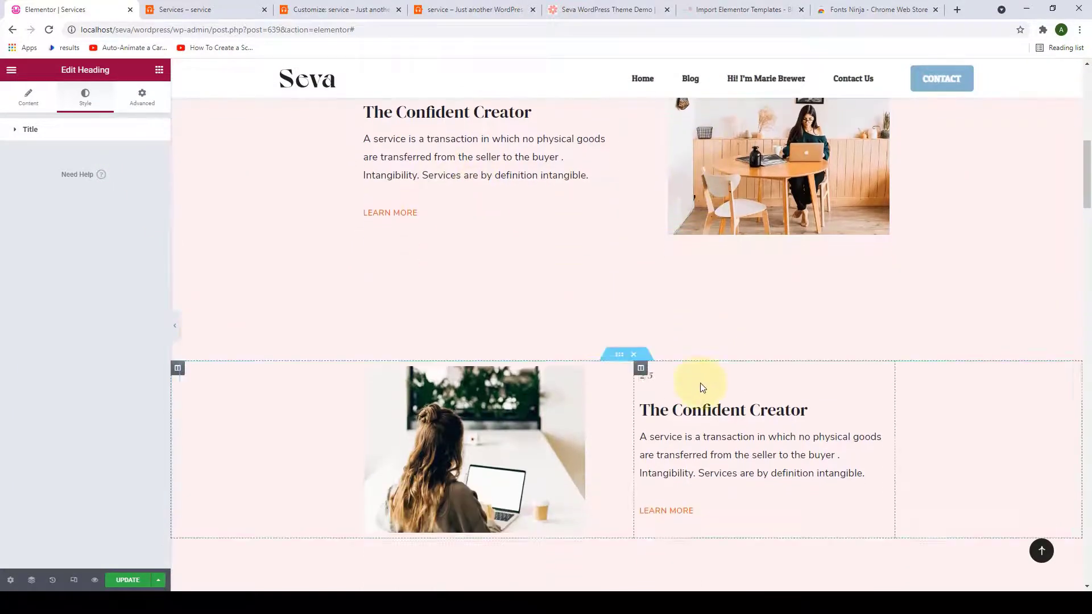
left_click(545, 263)
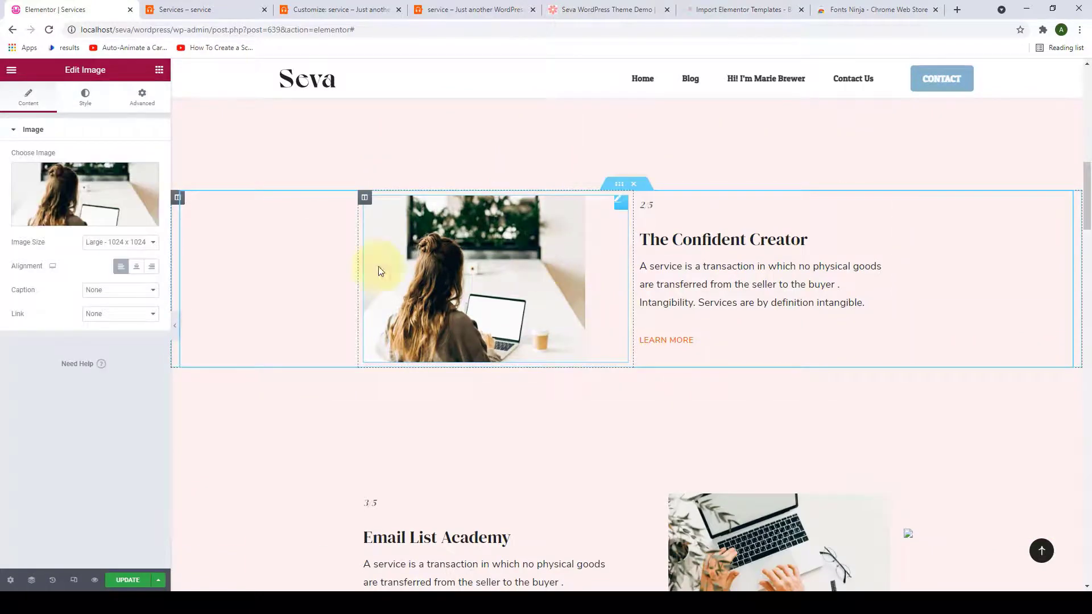
left_click(720, 283)
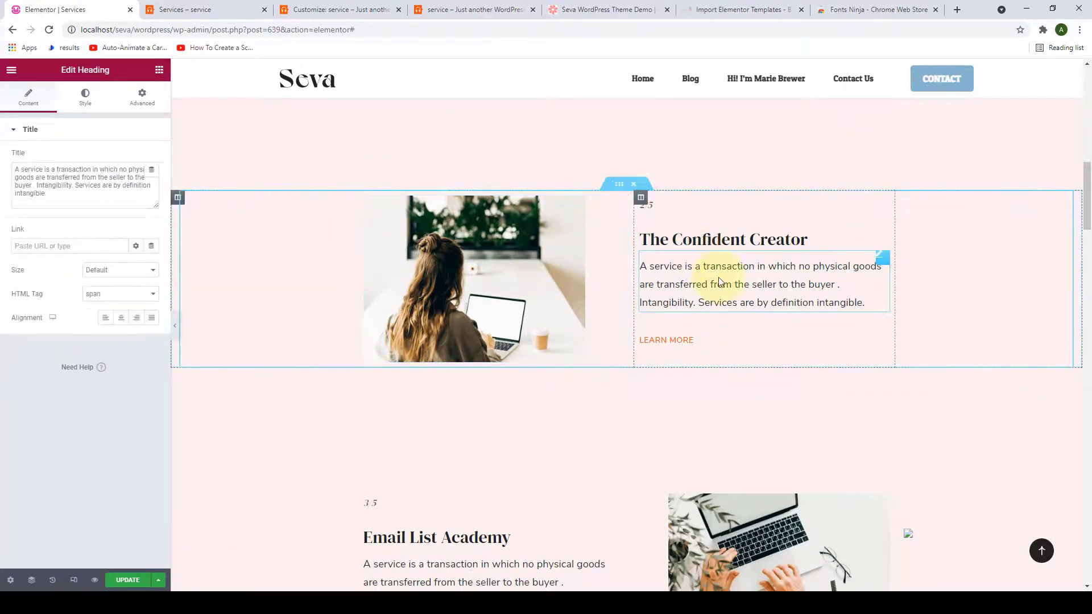
left_click(733, 238)
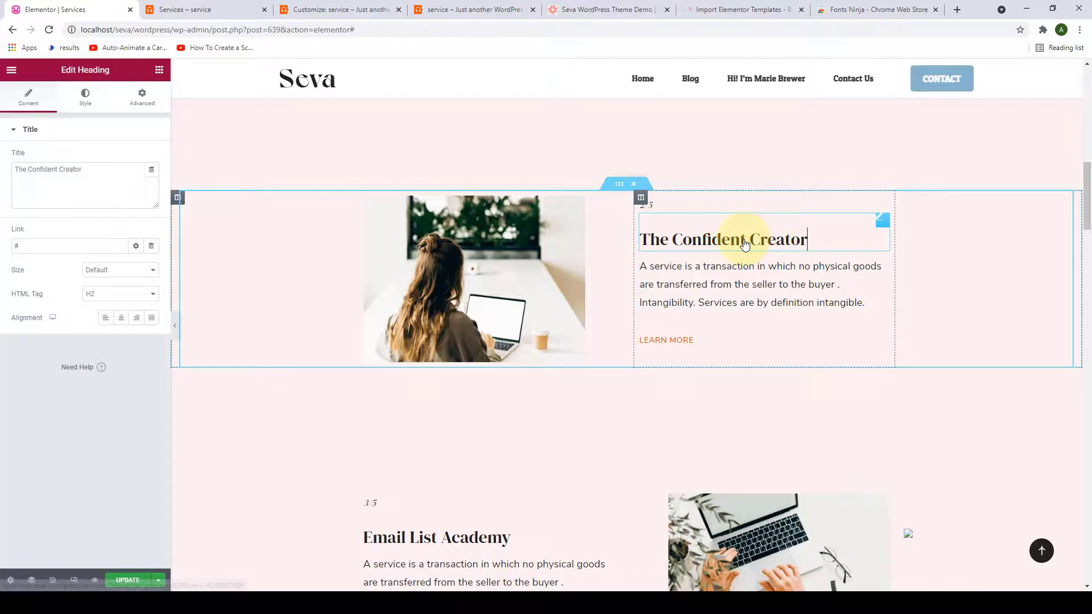
scroll(685, 256, "down", 2)
scroll(690, 285, "up", 1)
scroll(691, 283, "down", 5)
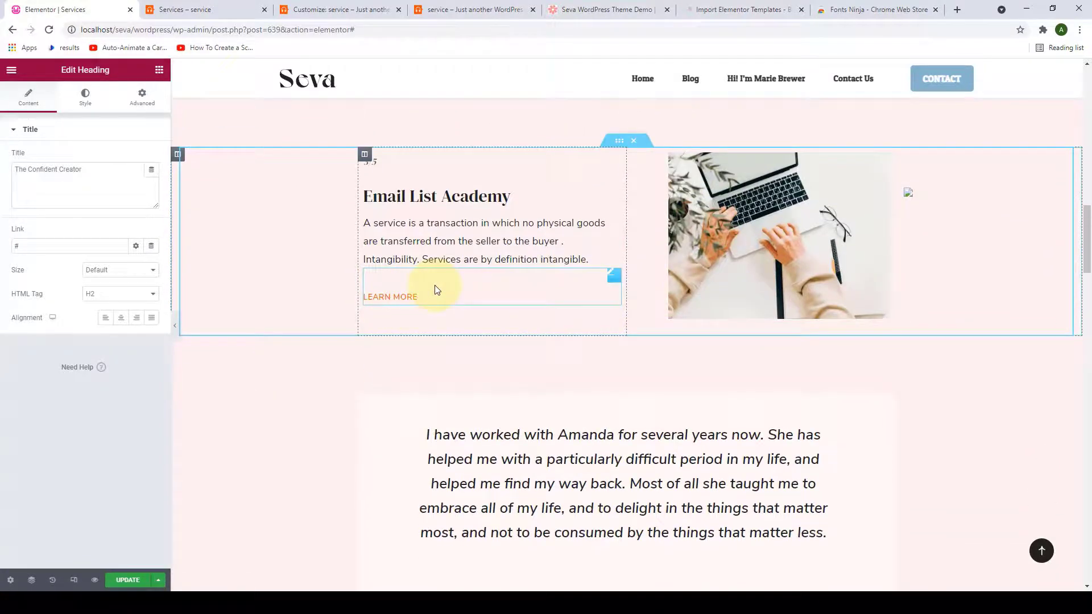
Link the Email List Academy LEARN MORE button to the local site URL, keeping 'Learn More' as its label.
left_click(434, 286)
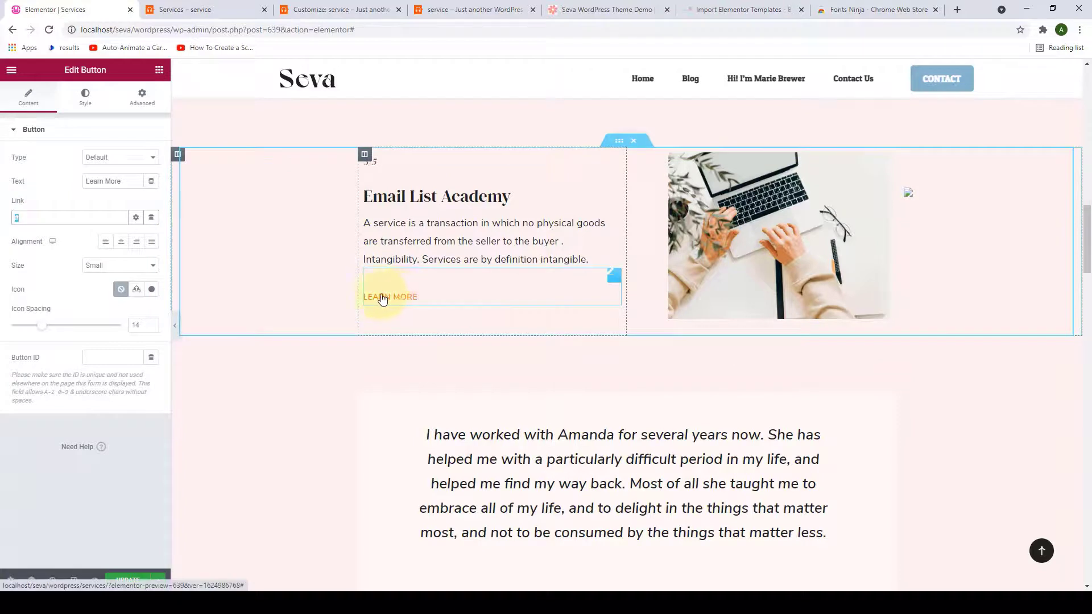
type("http://localhost/seva/wordpress/wp-admin/post.php?post=639&action=elementor#")
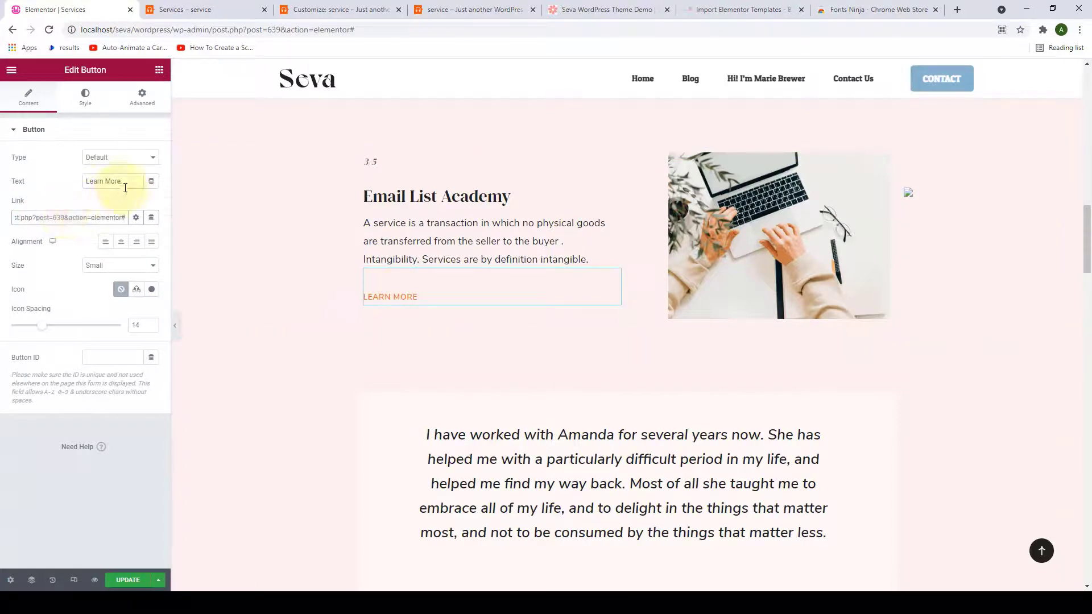
left_click_drag(123, 184, 95, 199)
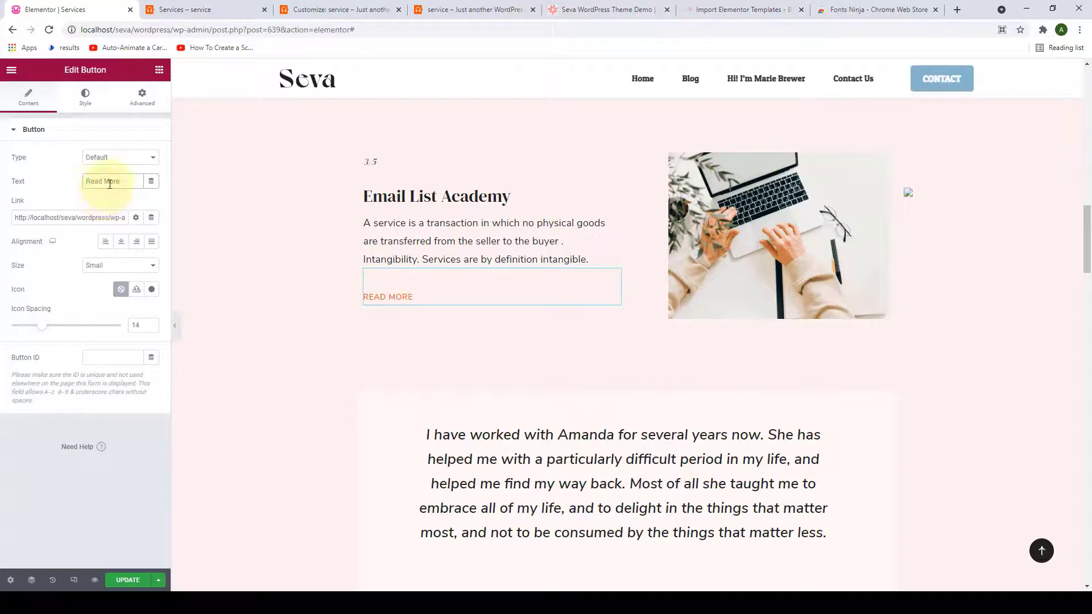
type("L")
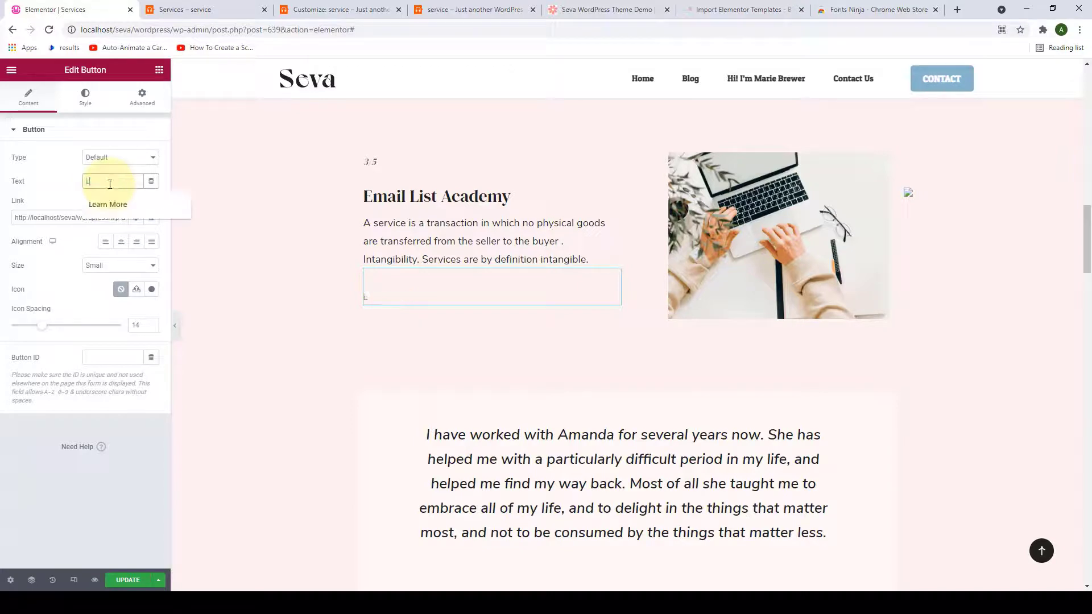
type("ea")
left_click(109, 206)
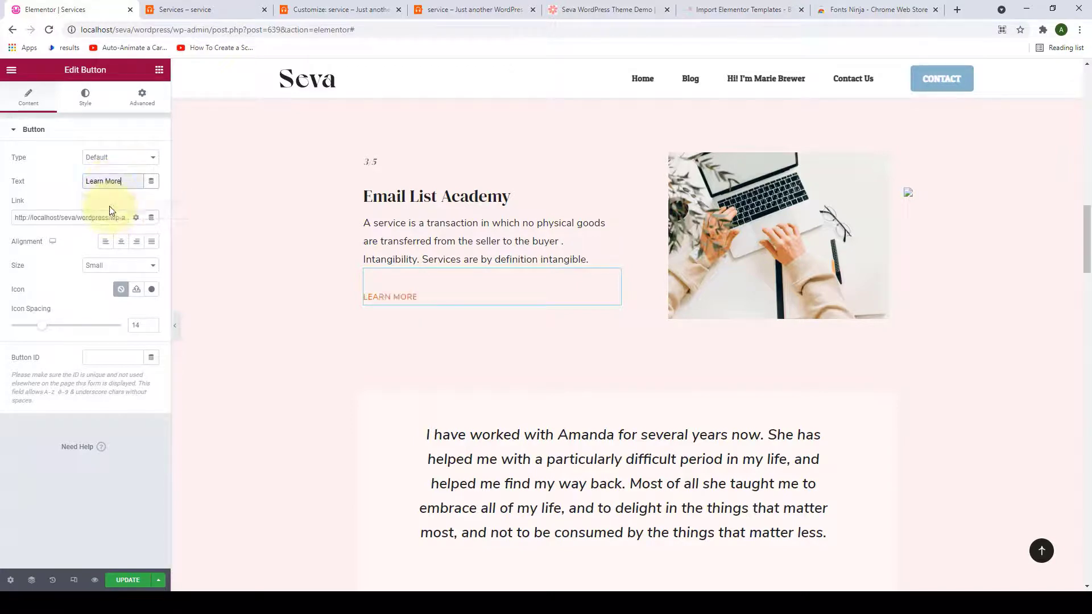
scroll(620, 219, "down", 5)
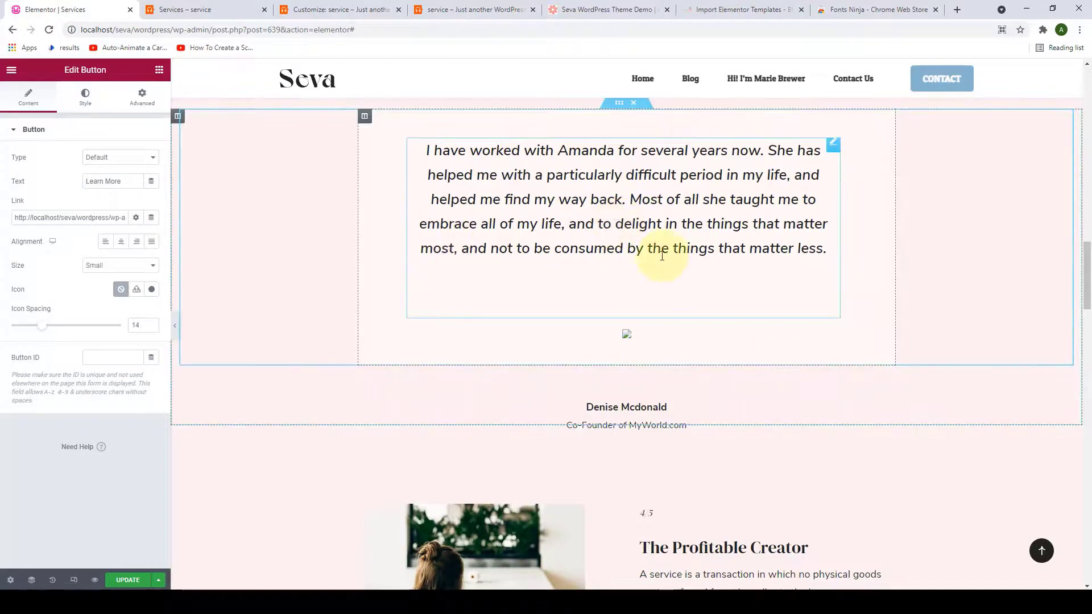
scroll(663, 253, "down", 4)
scroll(664, 256, "down", 10)
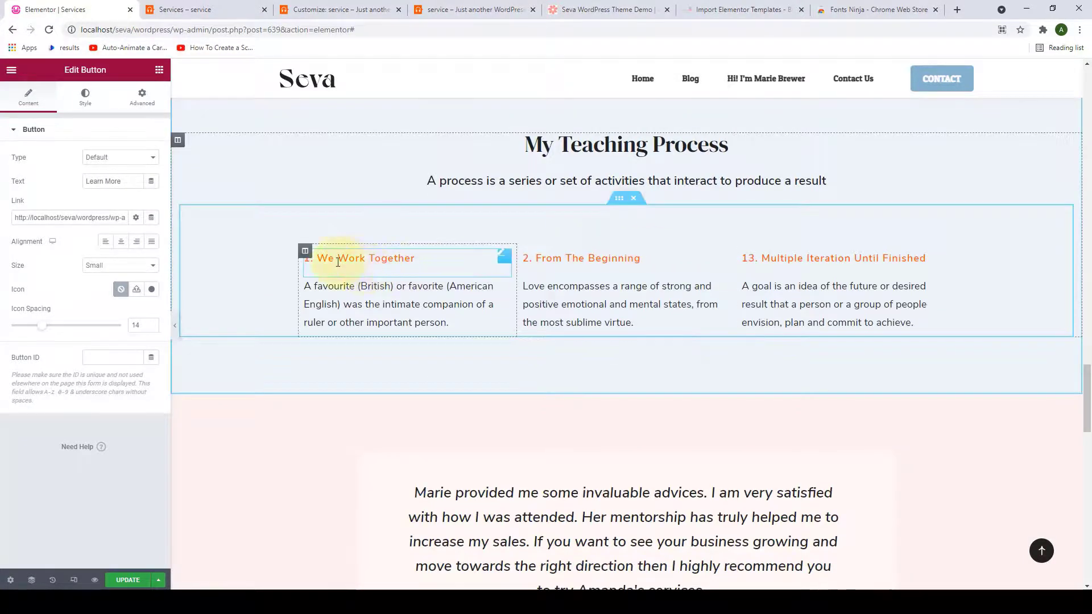
scroll(626, 256, "down", 10)
scroll(579, 279, "up", 5)
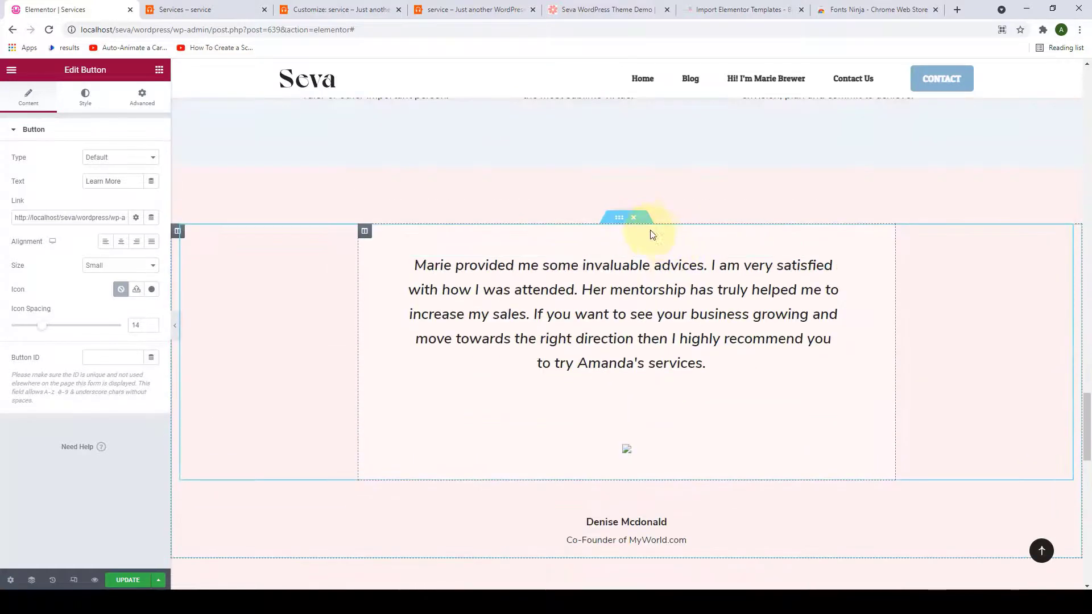
left_click_drag(633, 222, 609, 288)
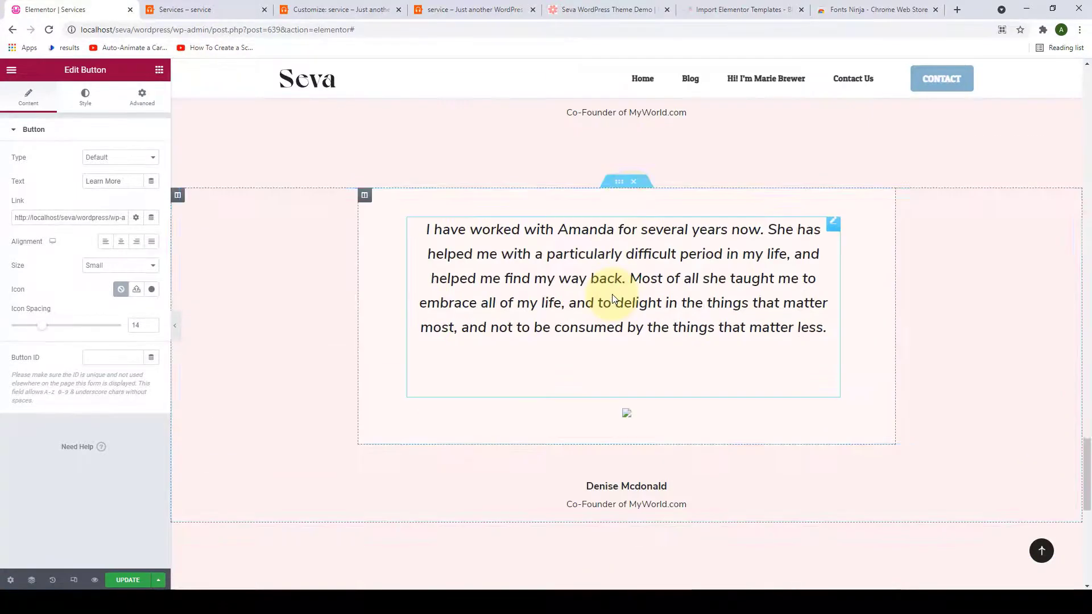
left_click(640, 183)
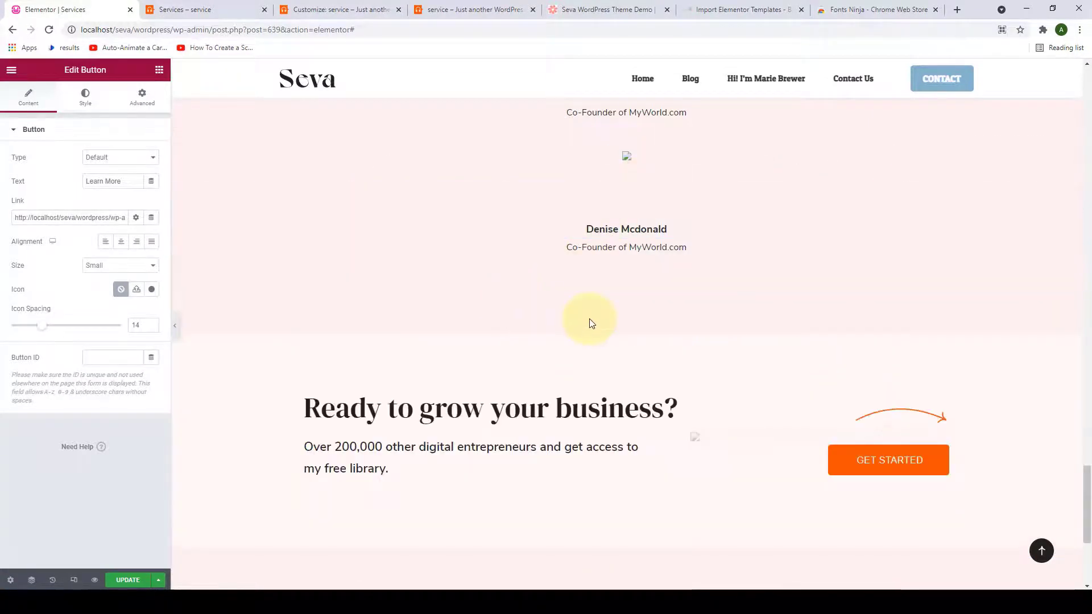
scroll(591, 323, "down", 5)
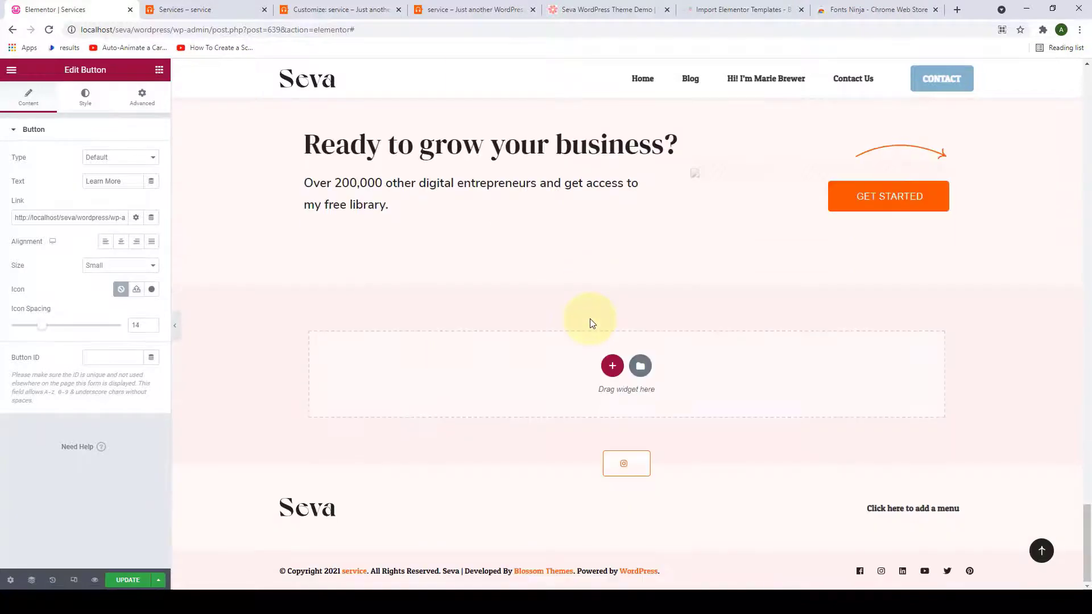
left_click(1042, 553)
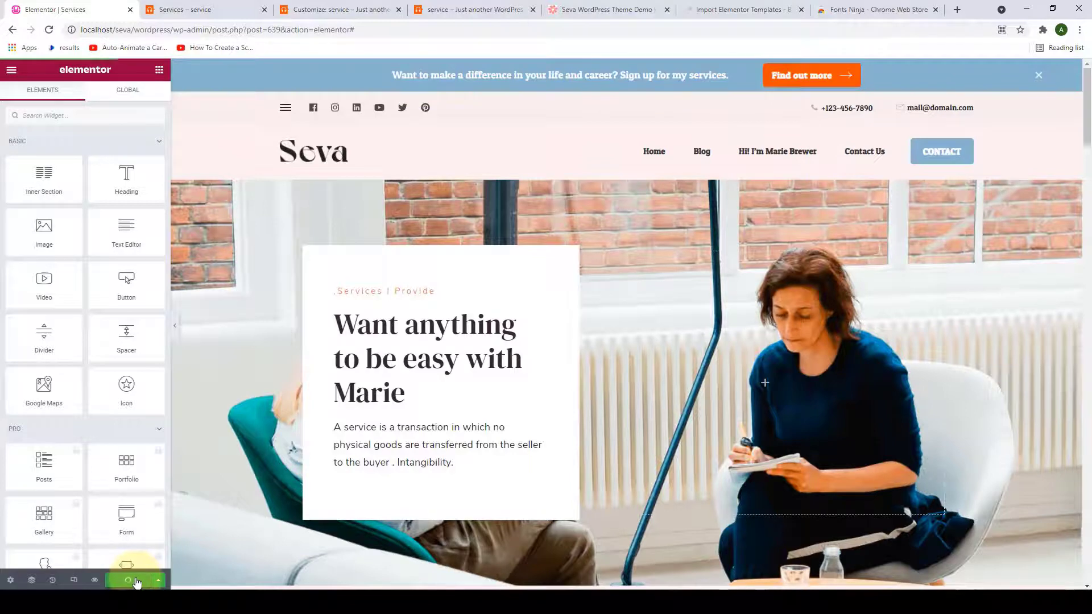
Reload the live Services page, scroll through its new hero and services, then return to Elementor.
left_click(202, 5)
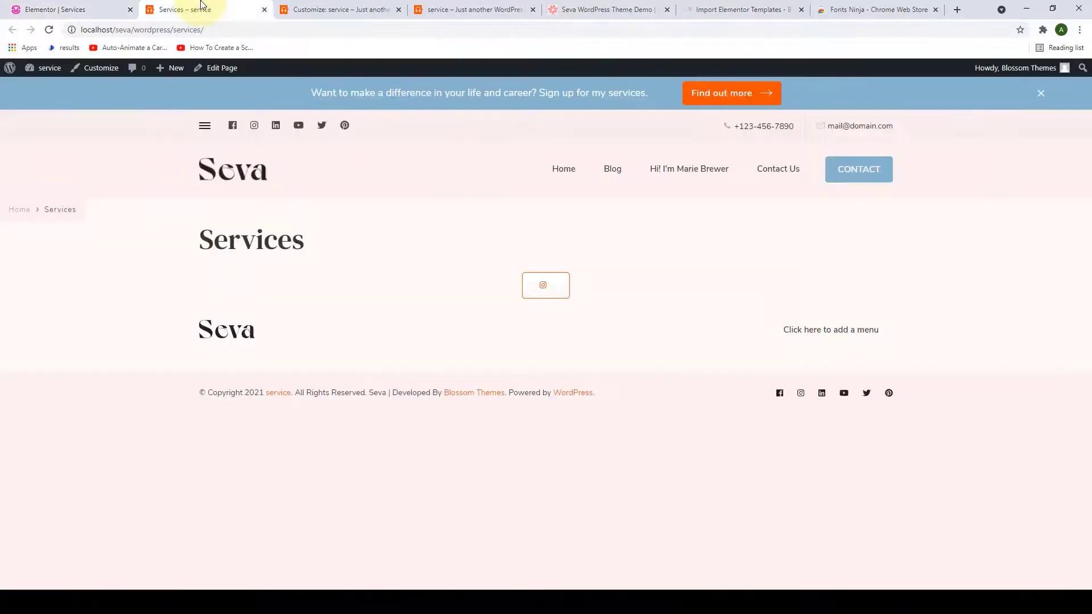
left_click(49, 29)
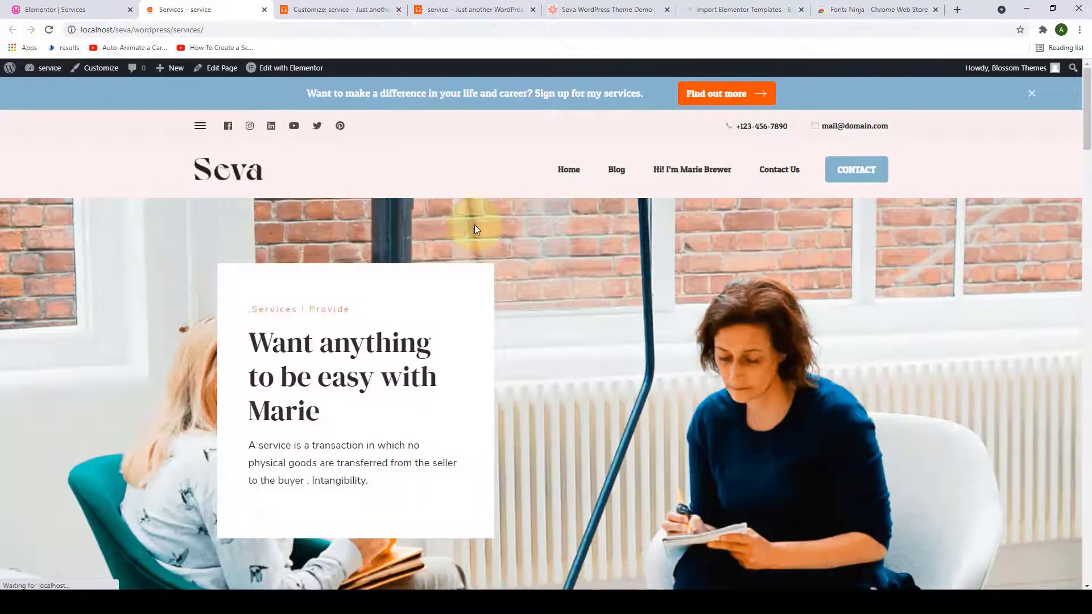
scroll(479, 227, "down", 10)
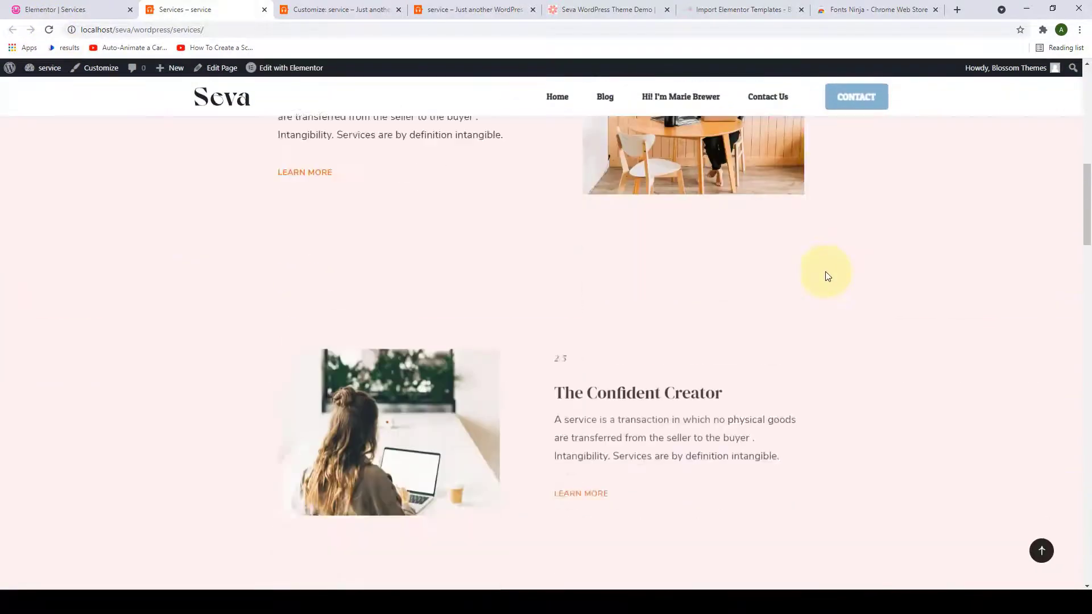
scroll(828, 276, "down", 8)
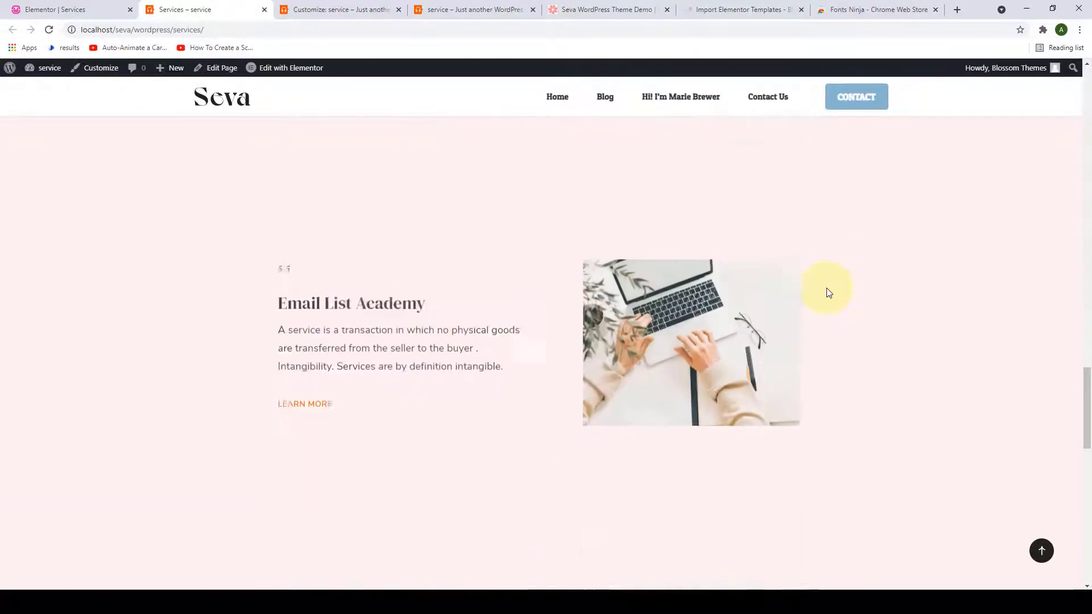
scroll(828, 295, "down", 10)
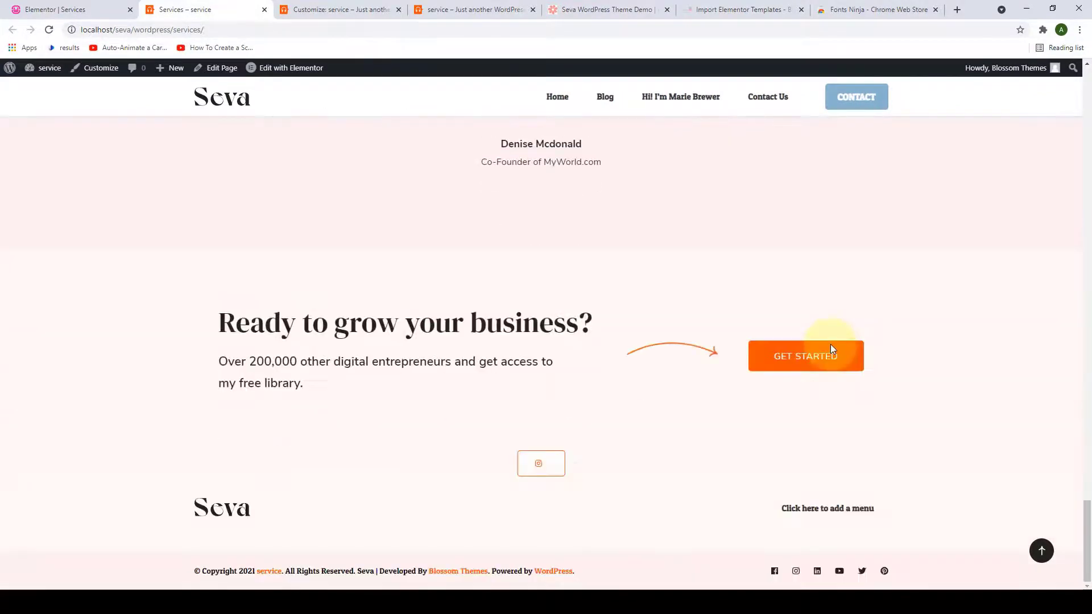
scroll(830, 348, "up", 15)
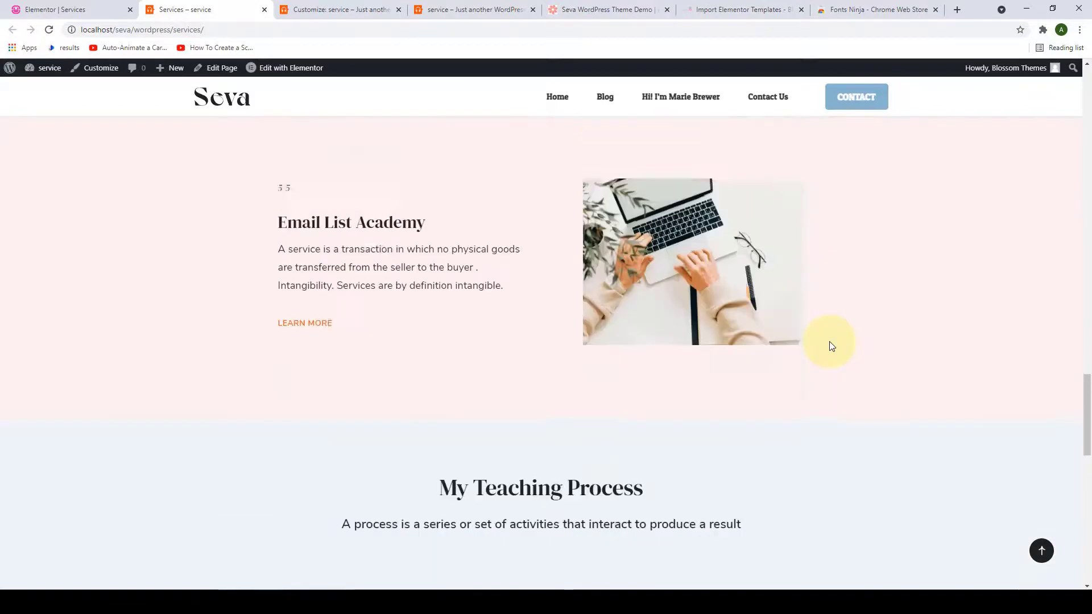
scroll(829, 342, "up", 20)
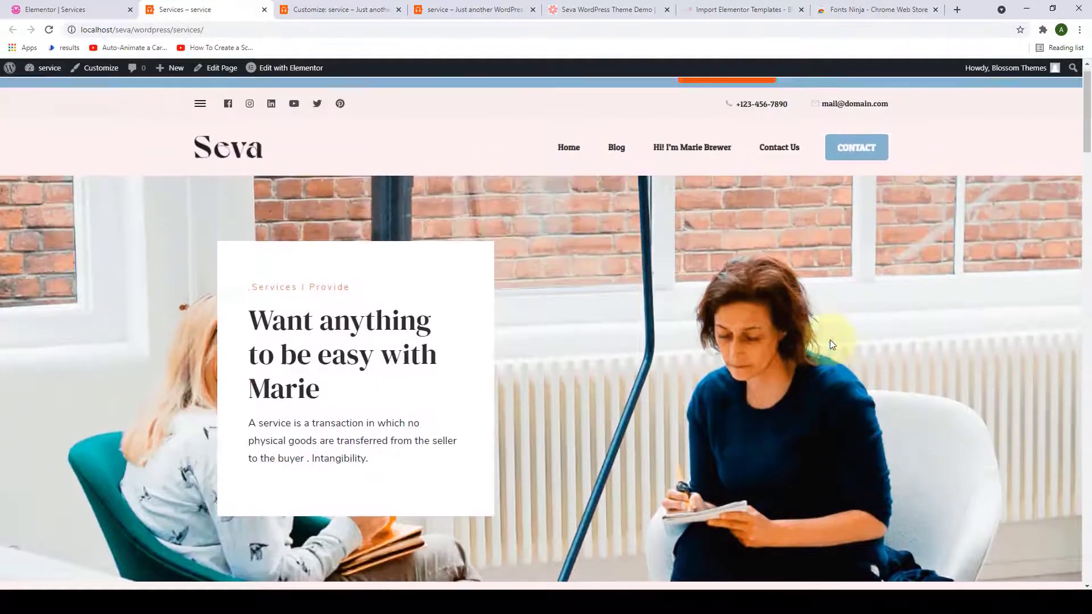
left_click(55, 9)
scroll(577, 331, "down", 10)
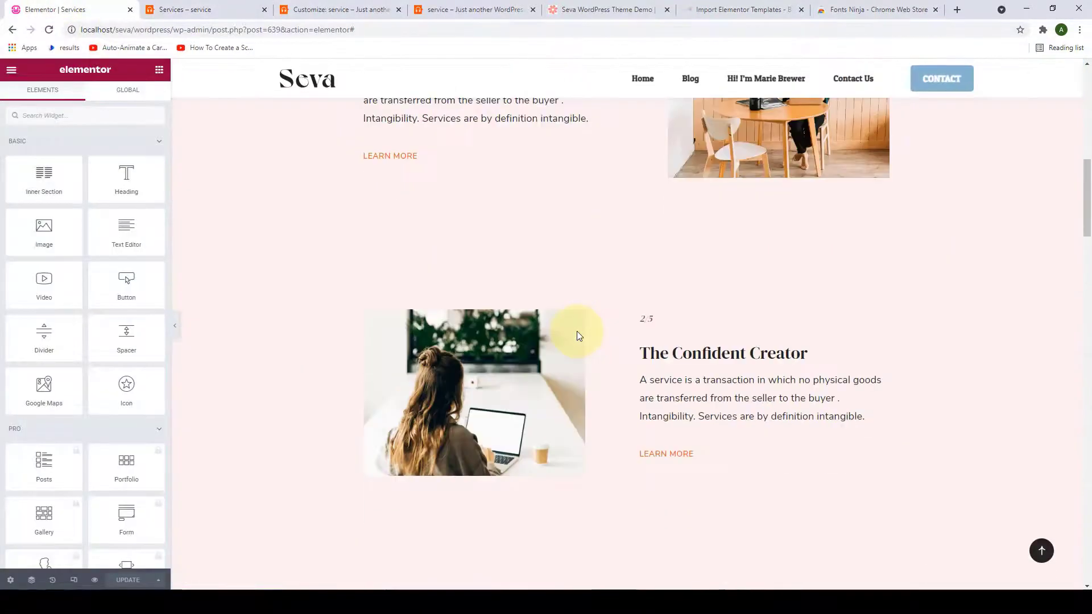
scroll(577, 331, "down", 19)
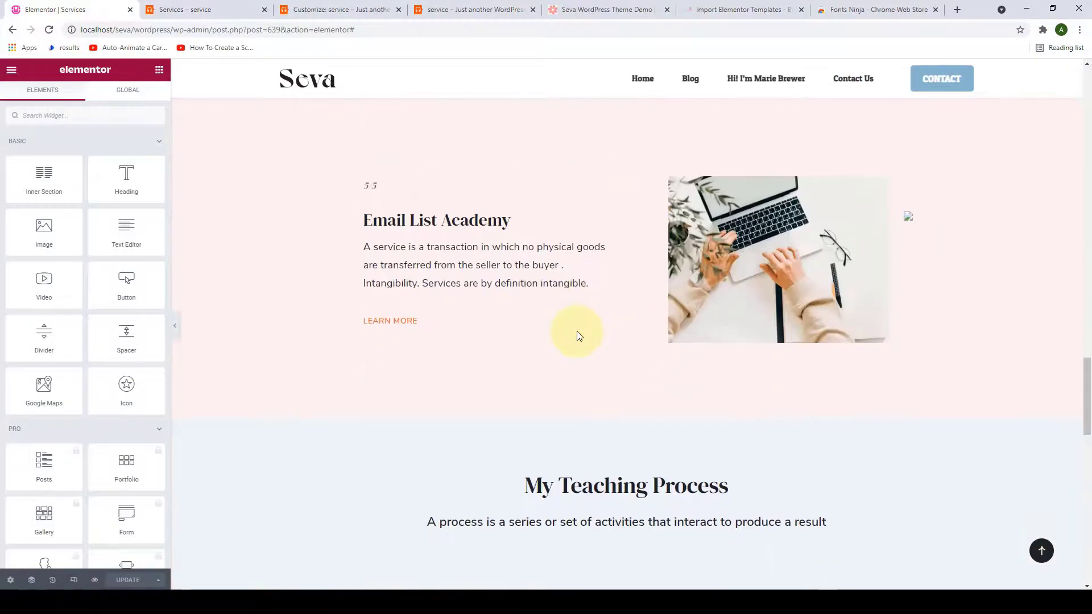
scroll(577, 331, "up", 4)
scroll(659, 212, "up", 6)
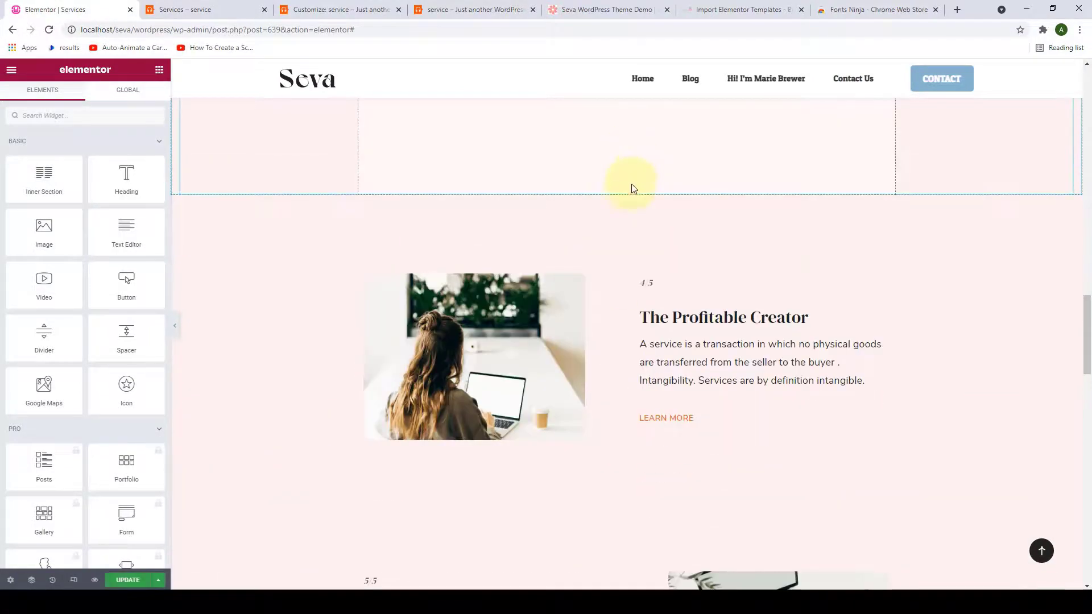
scroll(633, 203, "down", 15)
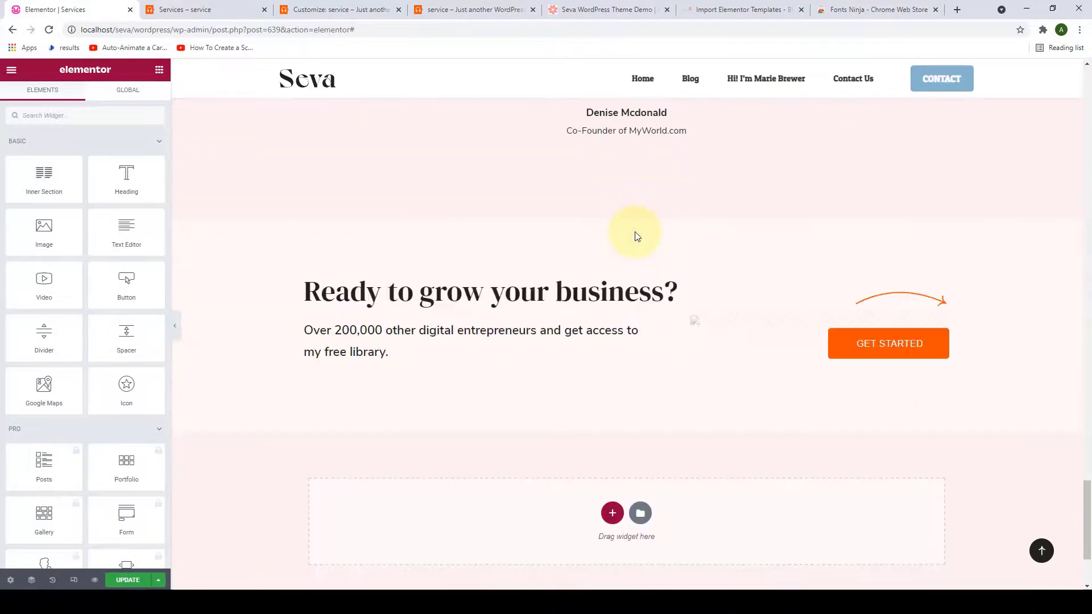
scroll(667, 214, "up", 3)
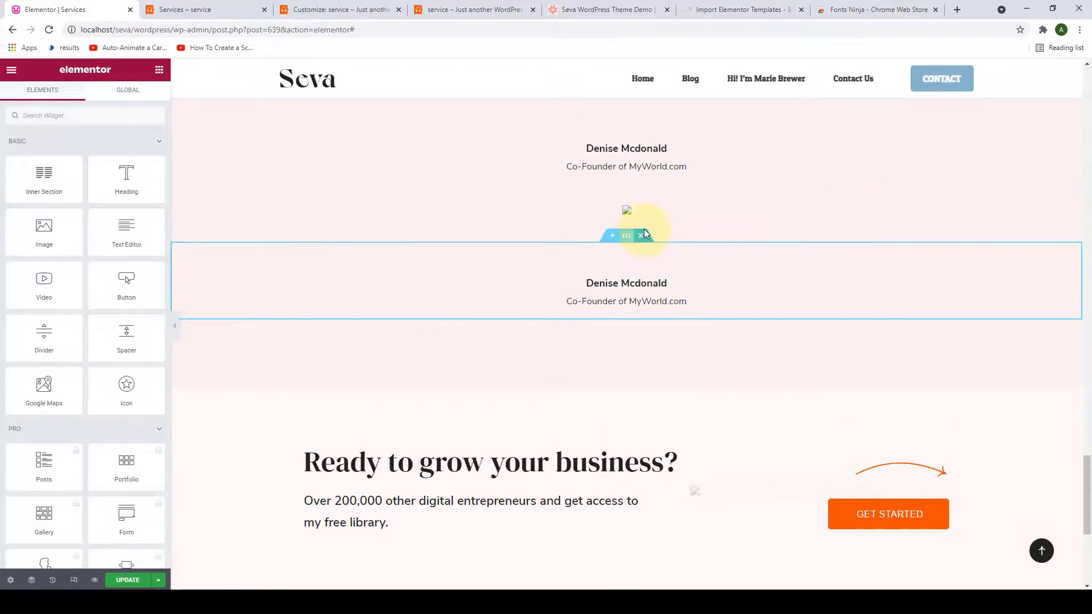
scroll(649, 171, "down", 2)
left_click(640, 101)
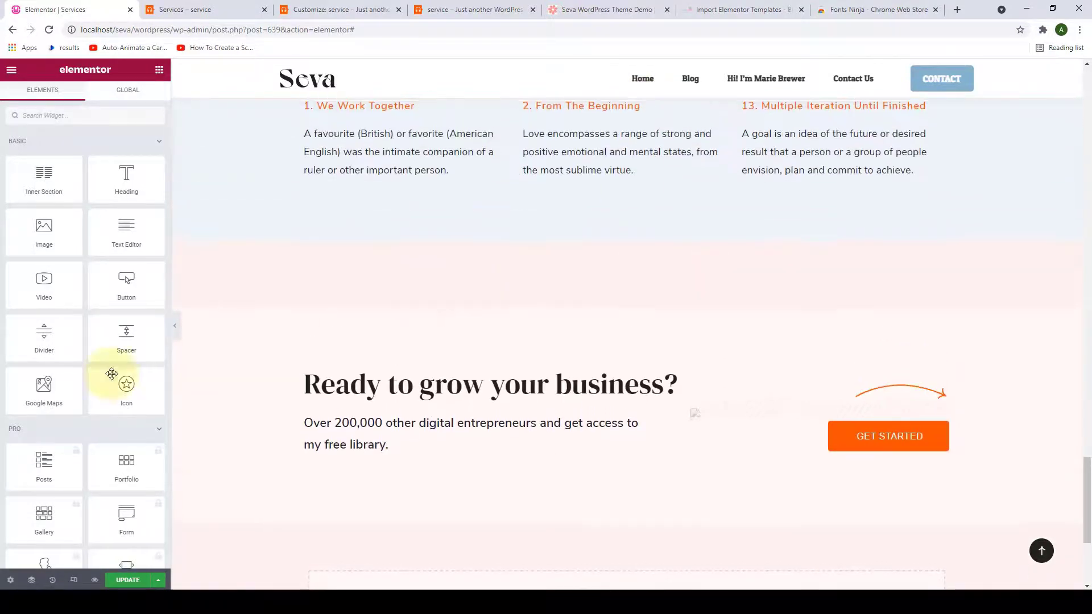
left_click(137, 583)
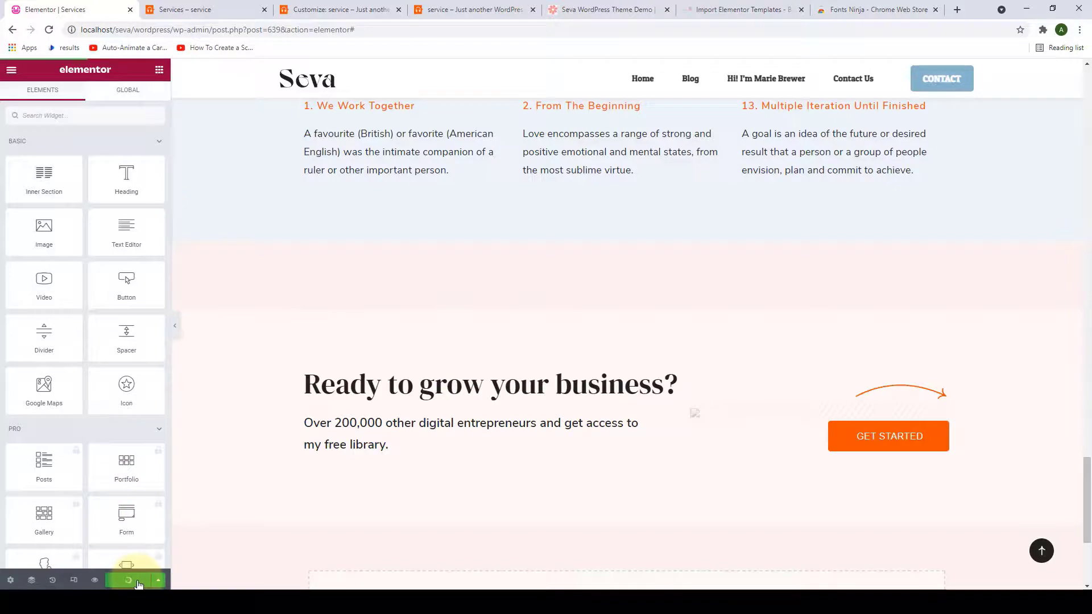
left_click(228, 9)
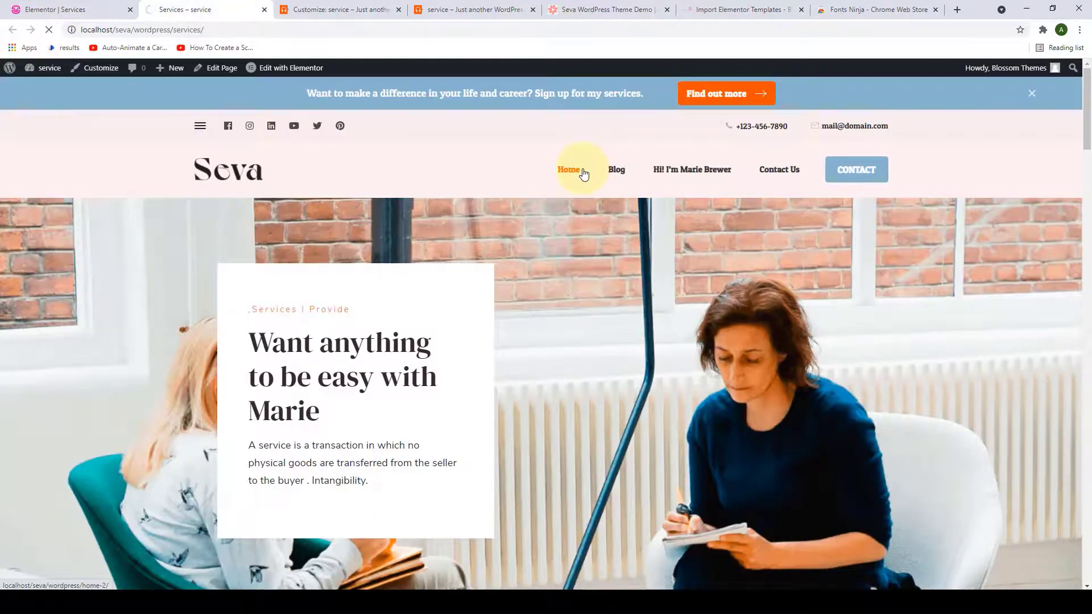
Scroll through the updated live Services page and back to top, then return to the Elementor editor.
scroll(587, 236, "down", 10)
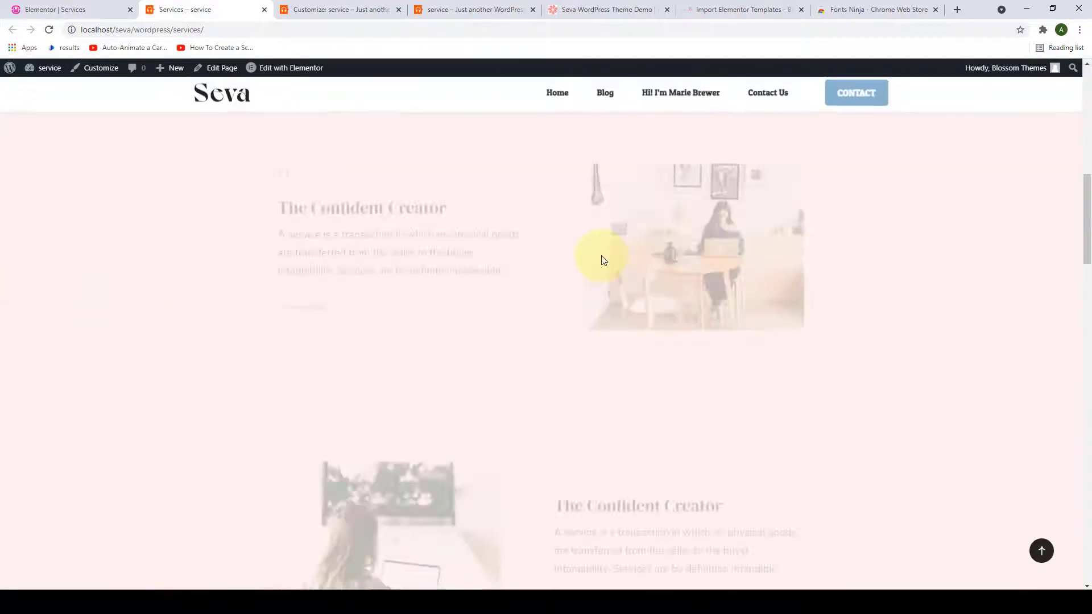
scroll(603, 260, "down", 15)
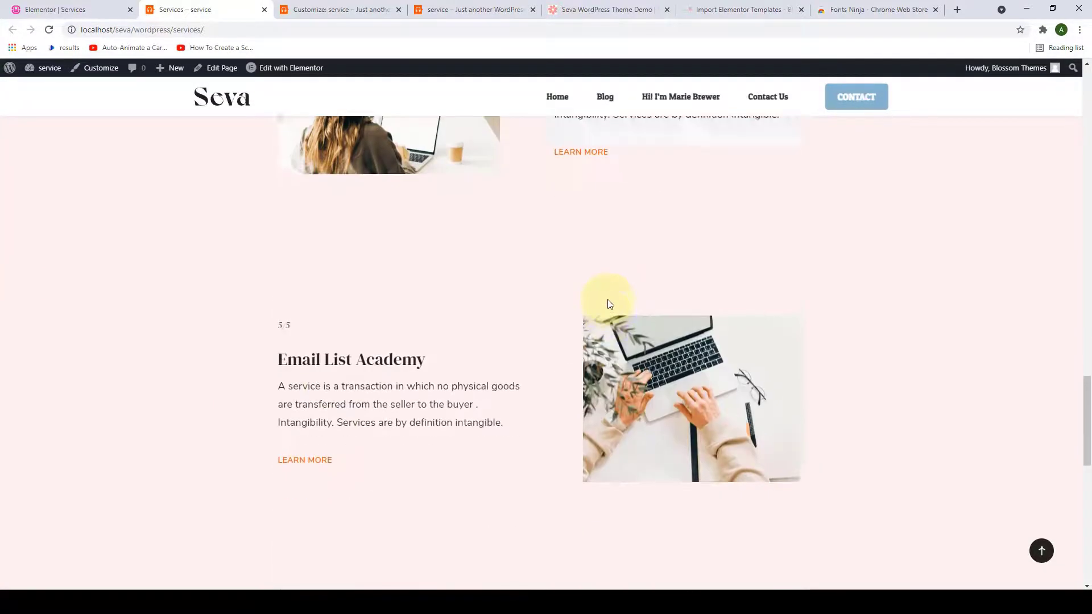
scroll(609, 305, "down", 10)
scroll(984, 439, "up", 5)
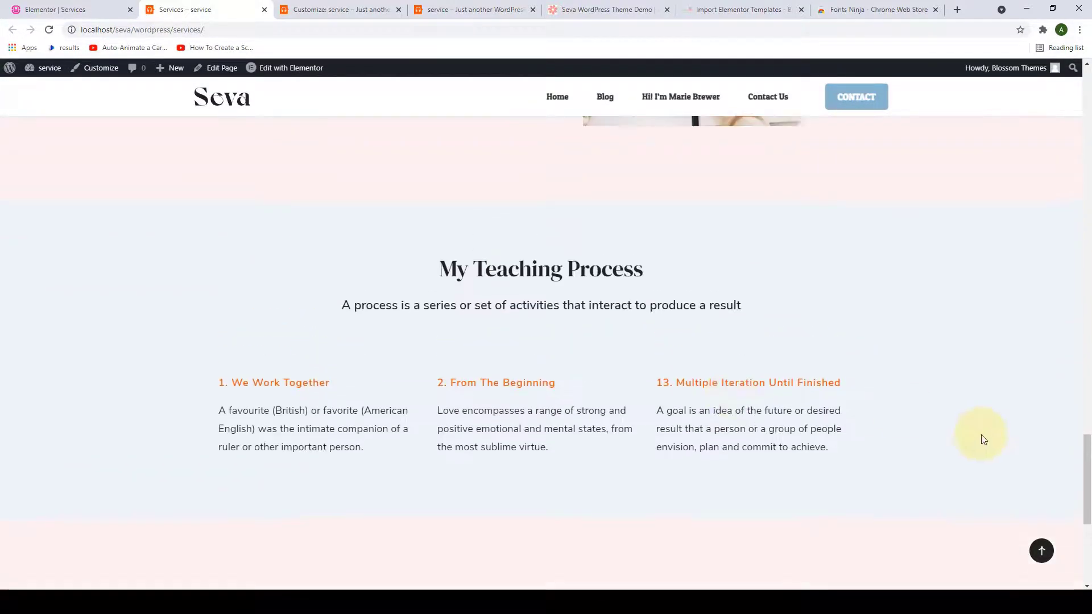
left_click(1042, 549)
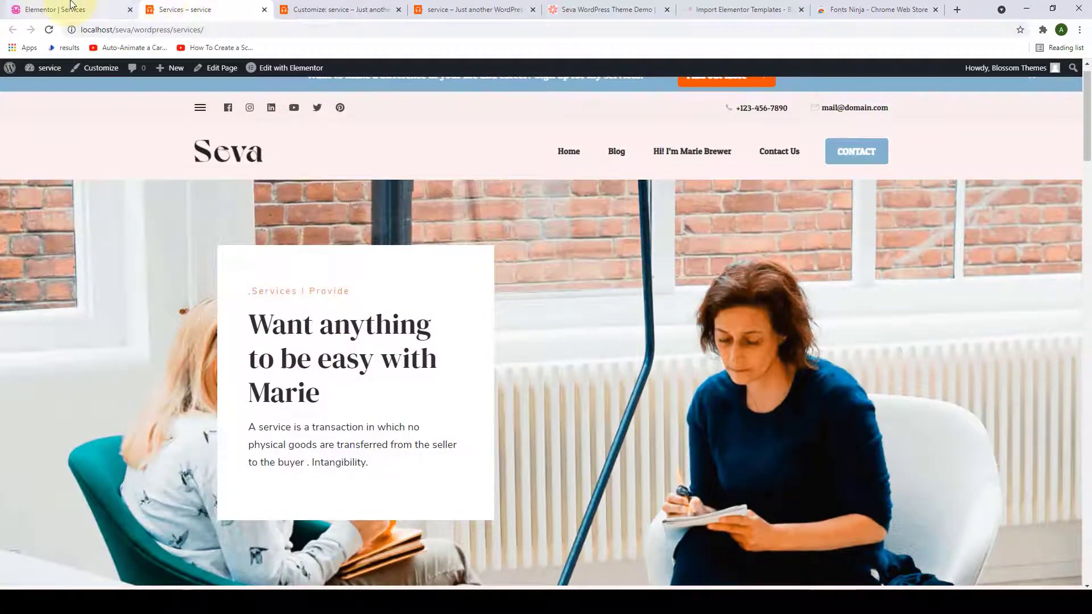
left_click(72, 4)
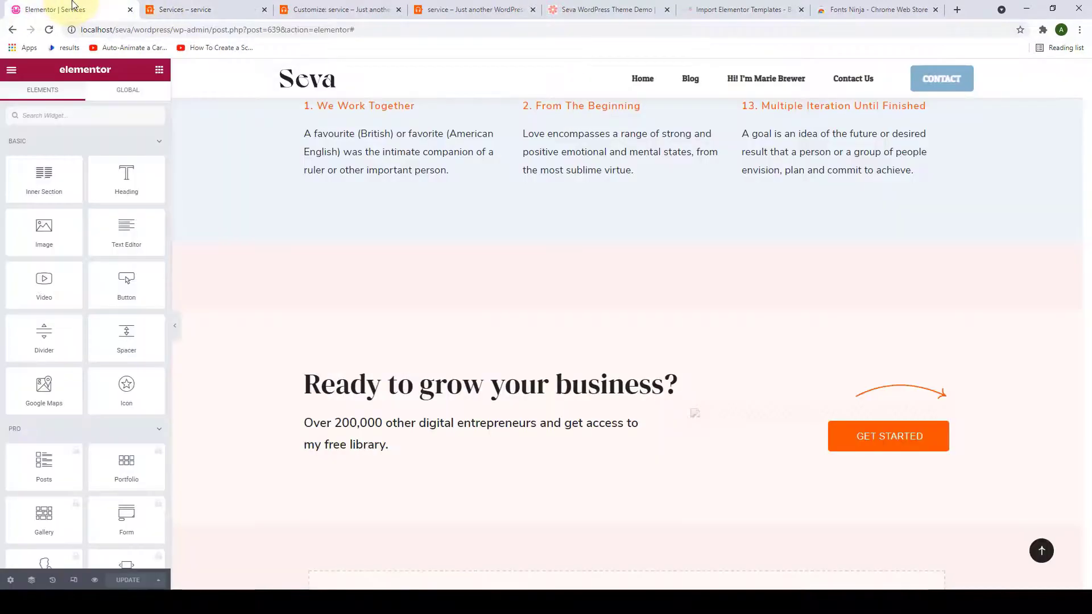
Exit Elementor to the WordPress dashboard and go to the All Pages list.
left_click(12, 70)
left_click(63, 271)
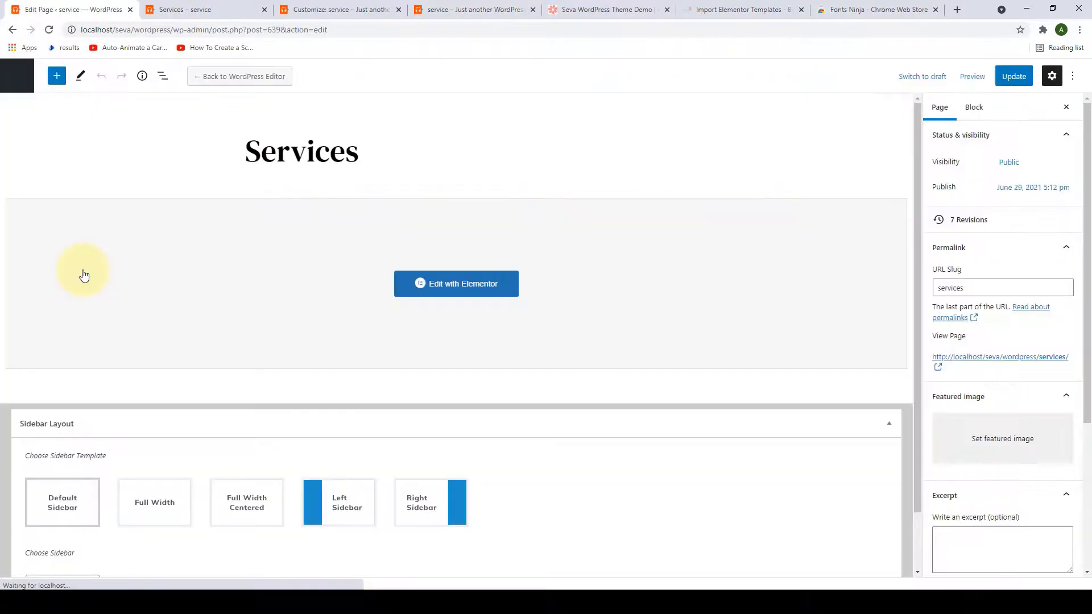
left_click(19, 77)
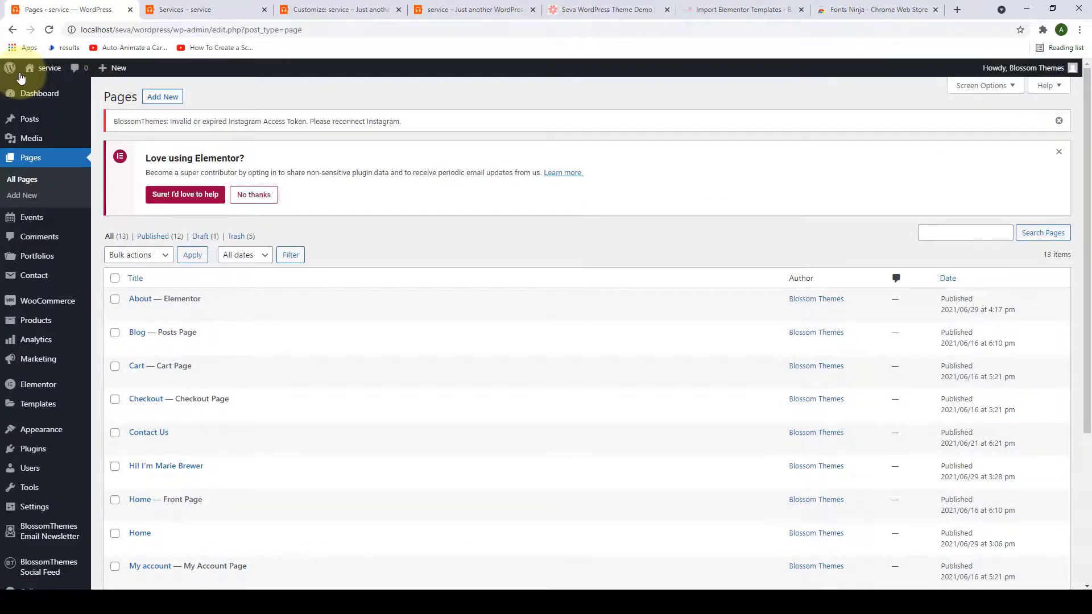
Create a page titled 'Testimonial' with the Elementor Full Width template and publish it.
left_click(164, 99)
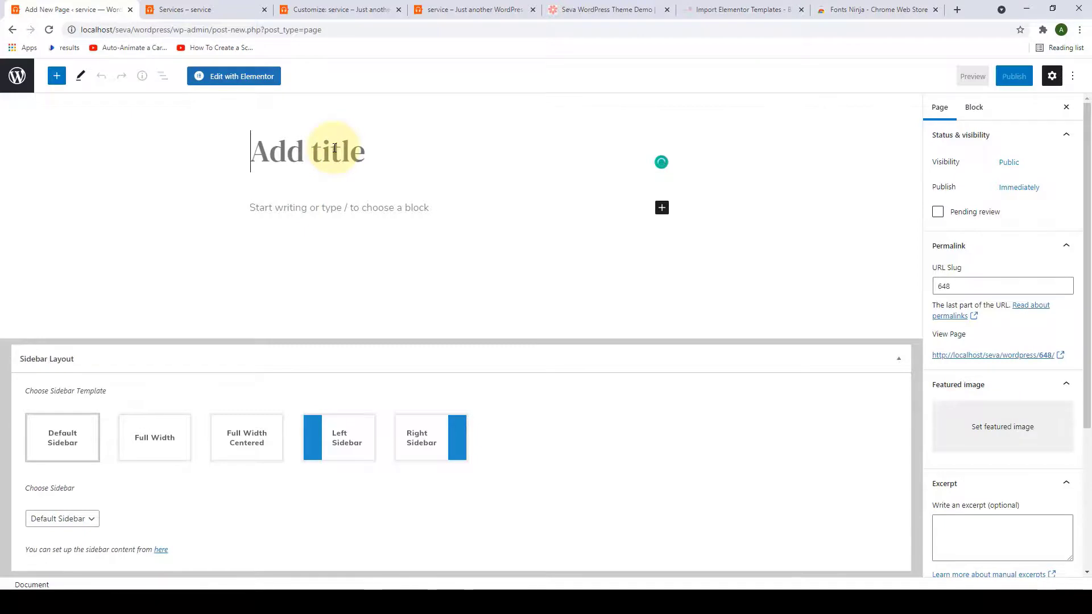
type("T")
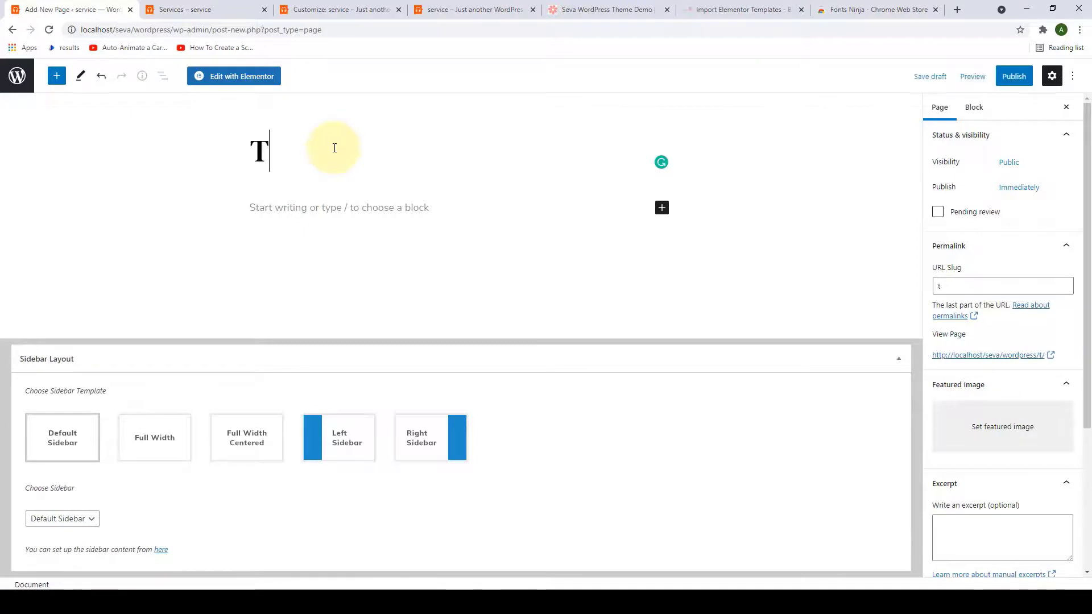
type("estimonial")
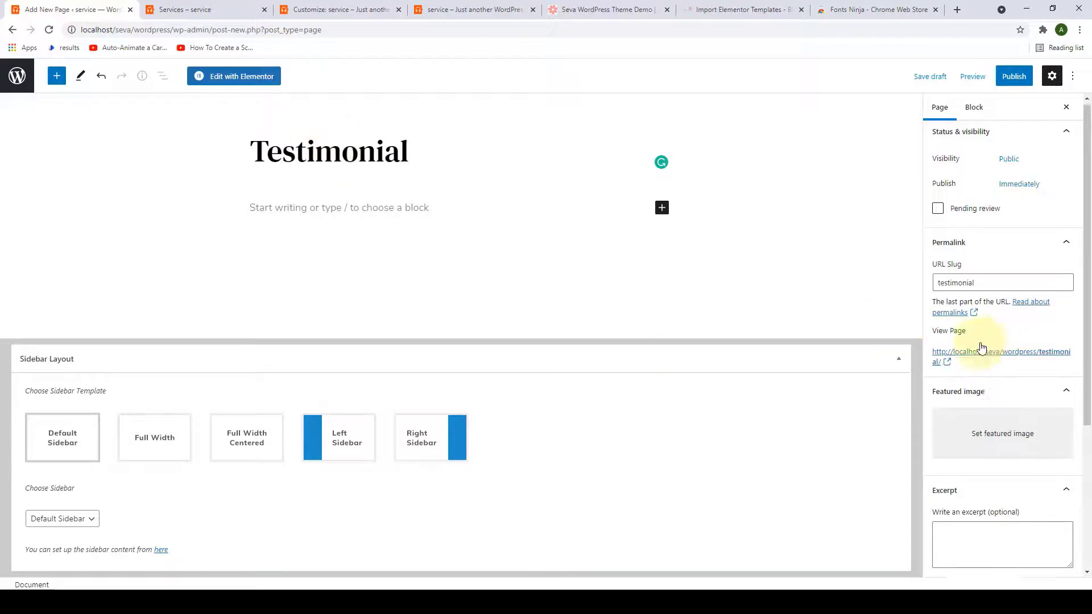
scroll(984, 364, "down", 4)
left_click(1001, 497)
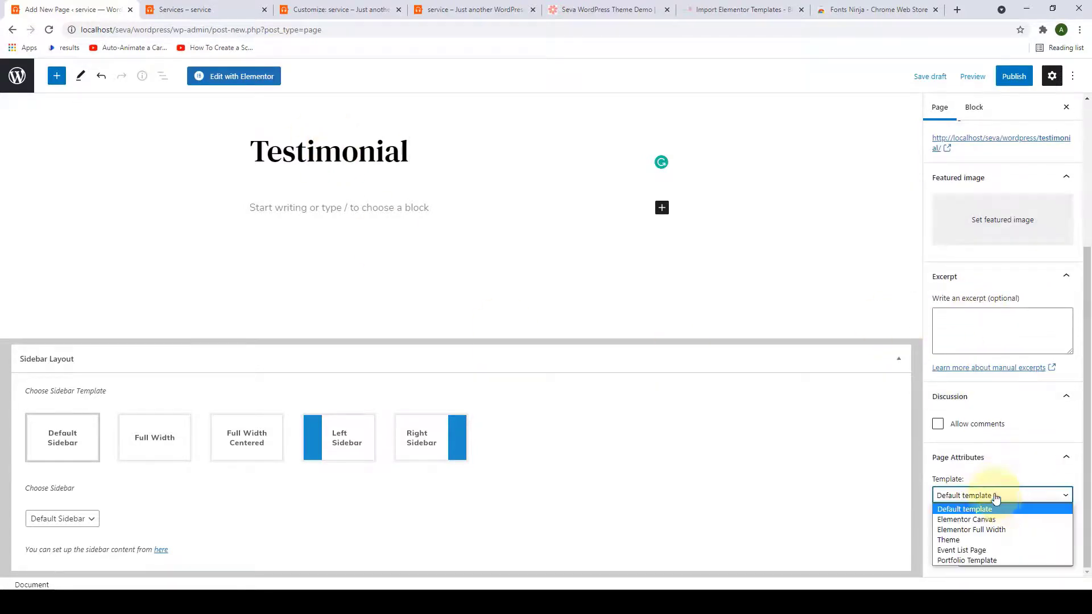
left_click(973, 535)
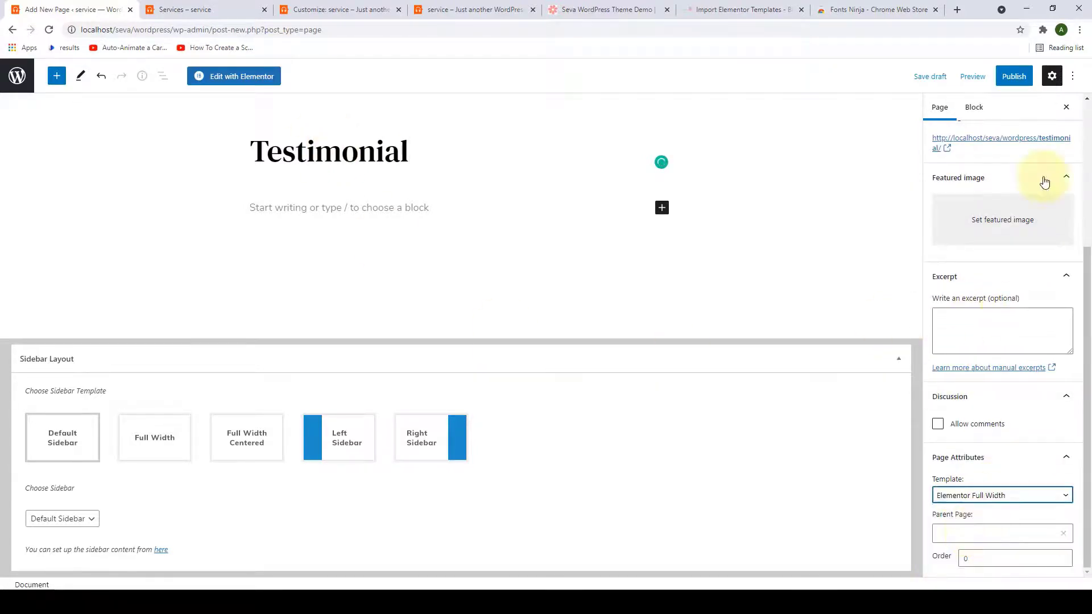
left_click(1014, 77)
left_click(991, 81)
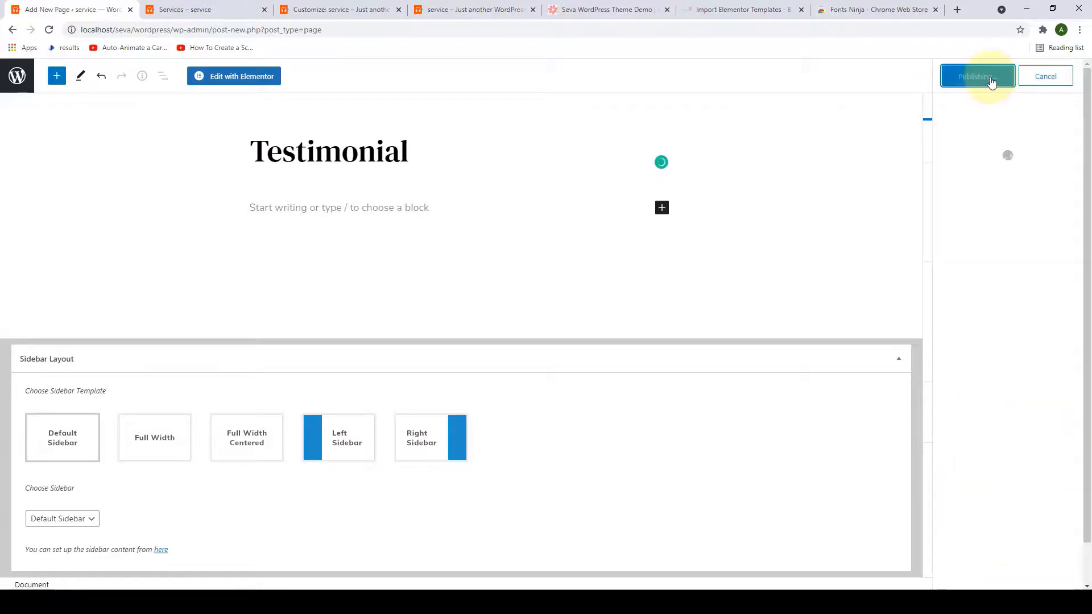
Close the old Services tab and open the live Testimonial page in a new tab.
left_click(265, 11)
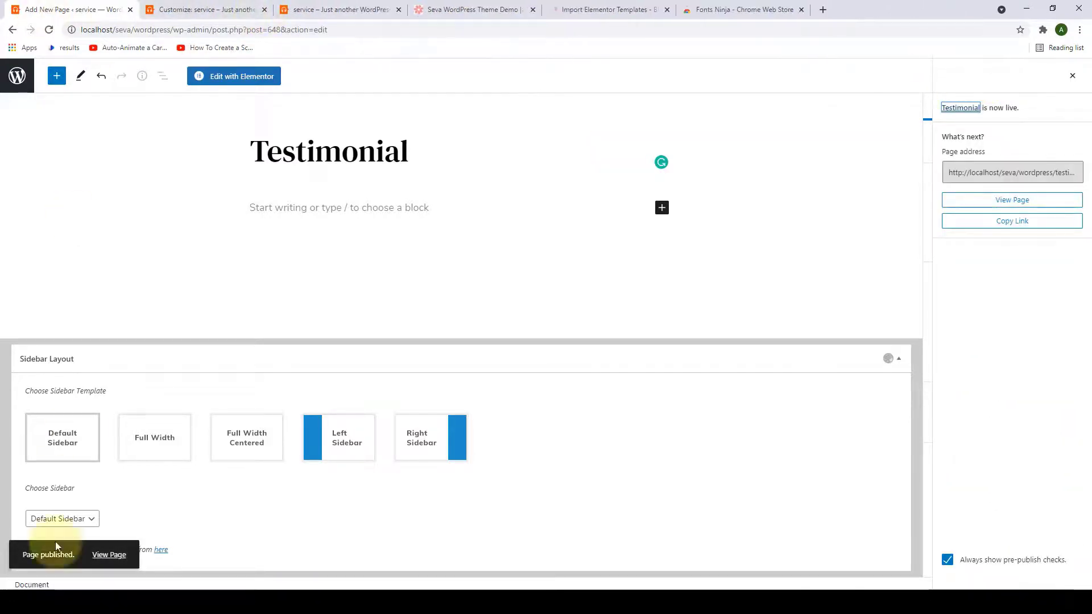
right_click(119, 550)
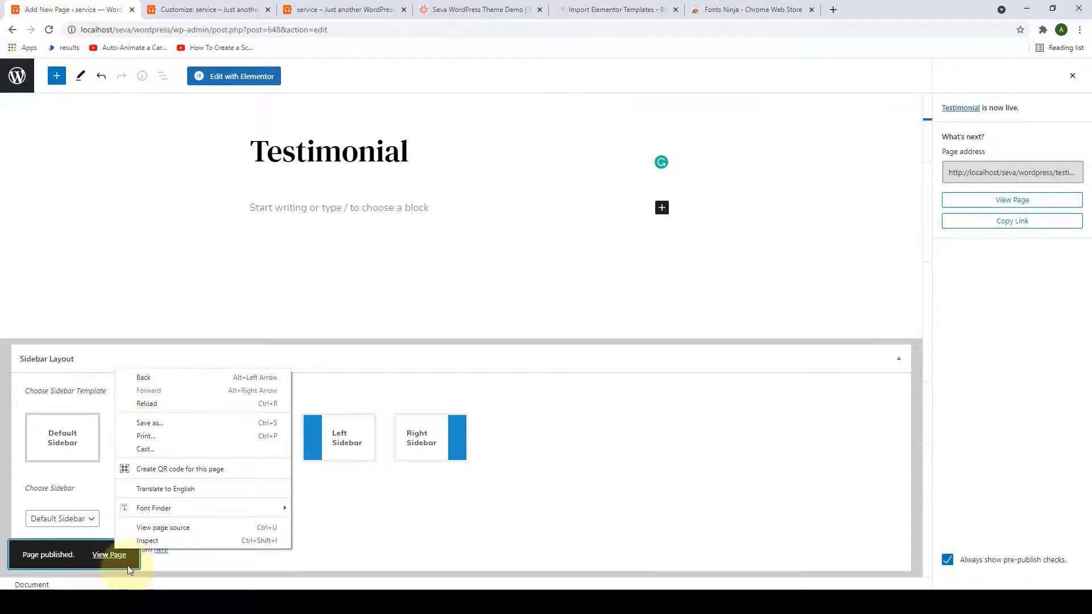
right_click(115, 557)
left_click(154, 465)
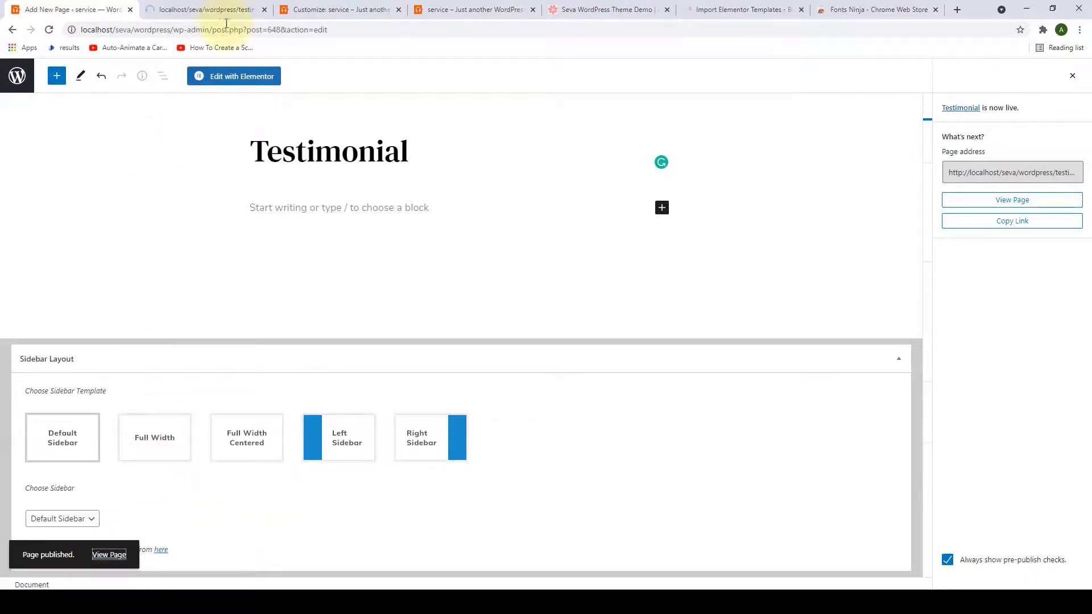
left_click(234, 8)
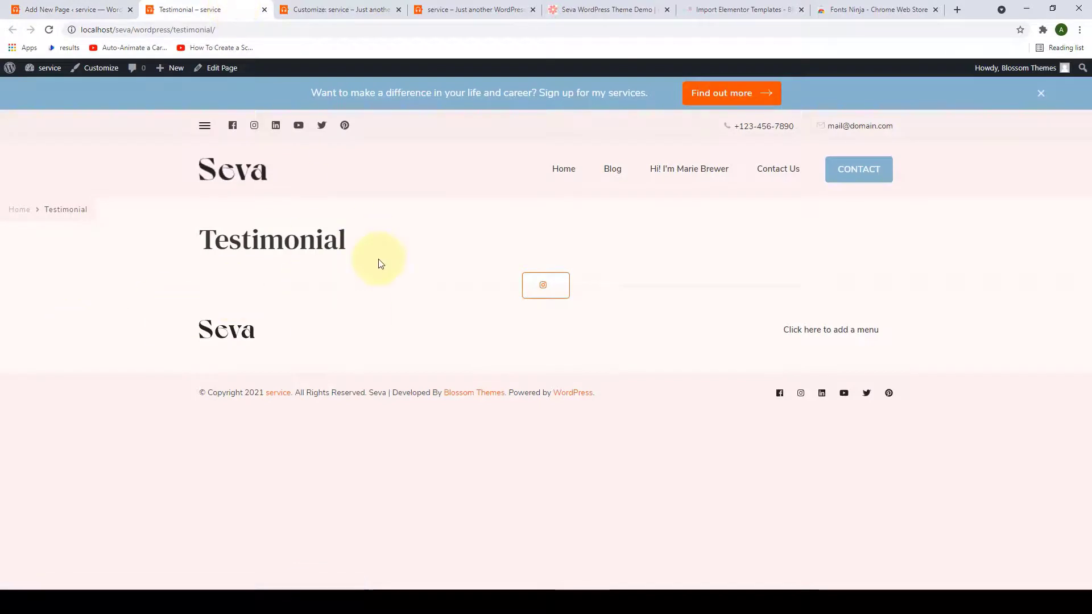
Edit the Testimonial page in Elementor and insert the saved Testimonials template from My Templates.
left_click(107, 10)
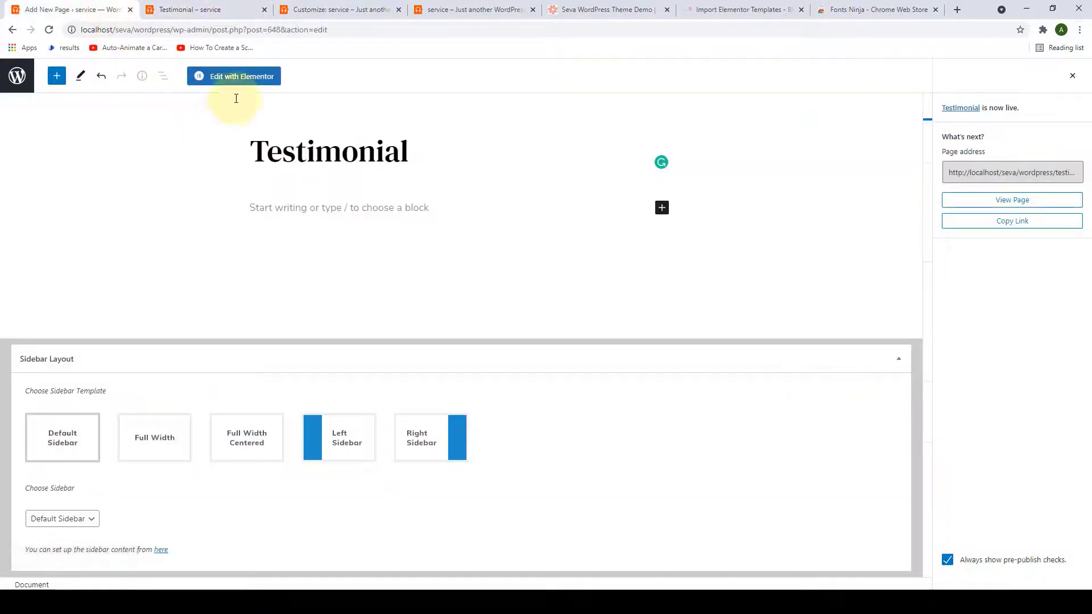
left_click(257, 77)
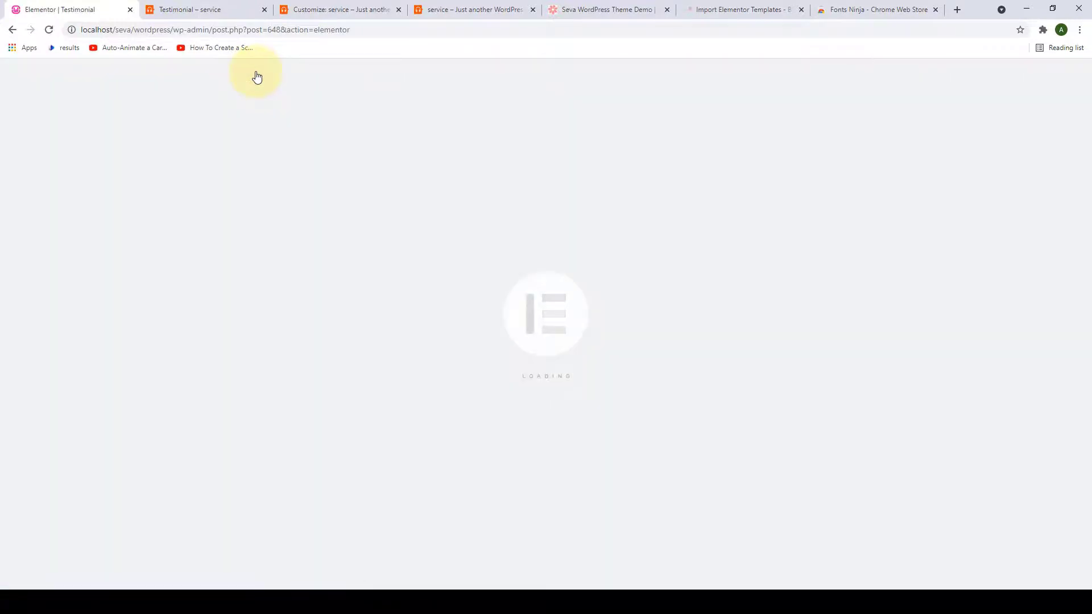
left_click(646, 276)
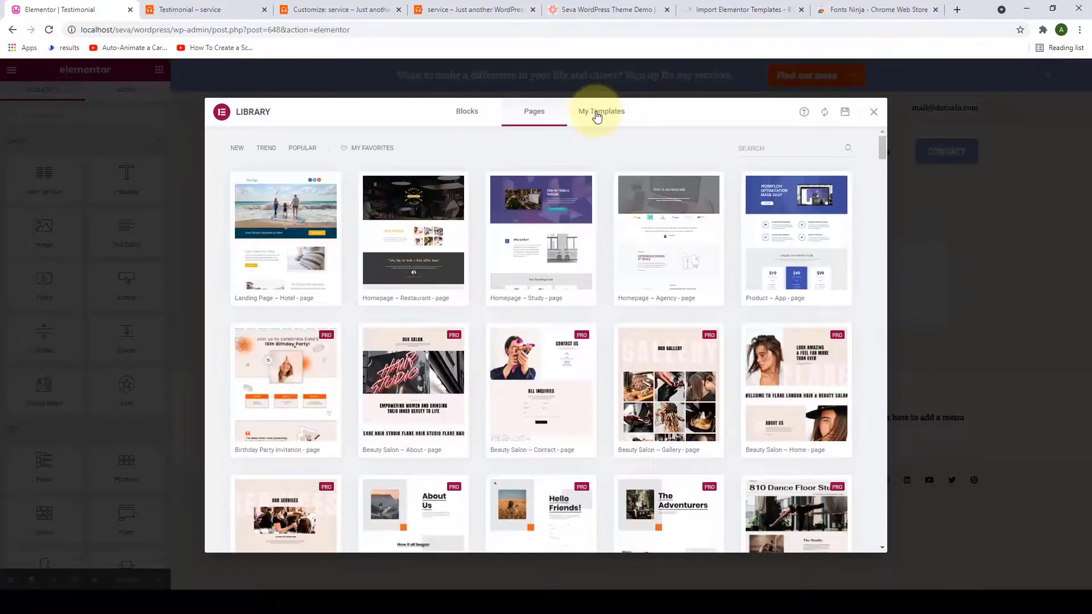
left_click(597, 117)
scroll(341, 318, "down", 3)
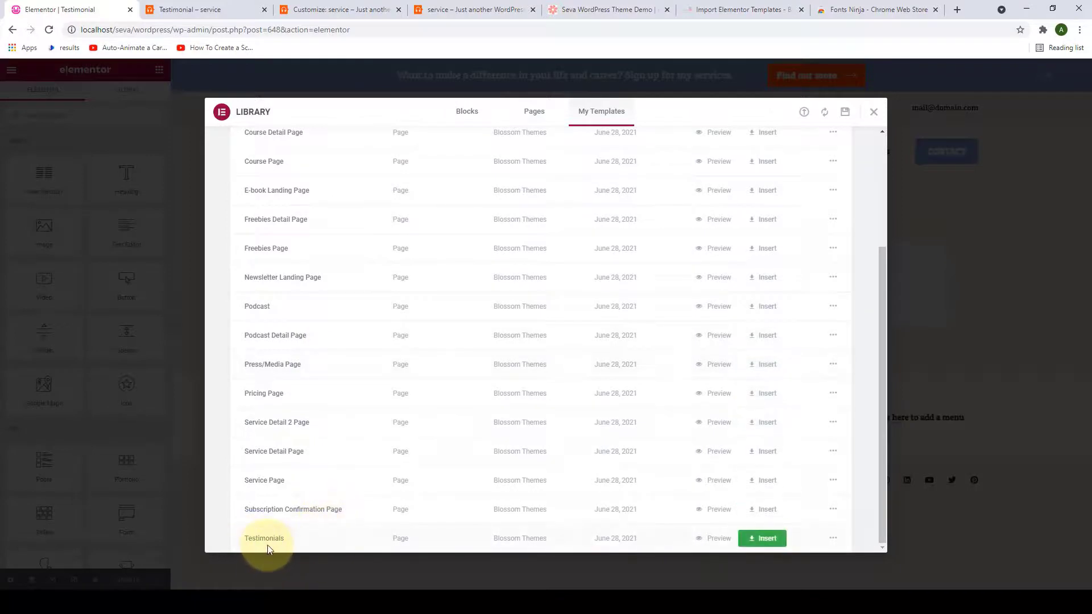
left_click(768, 539)
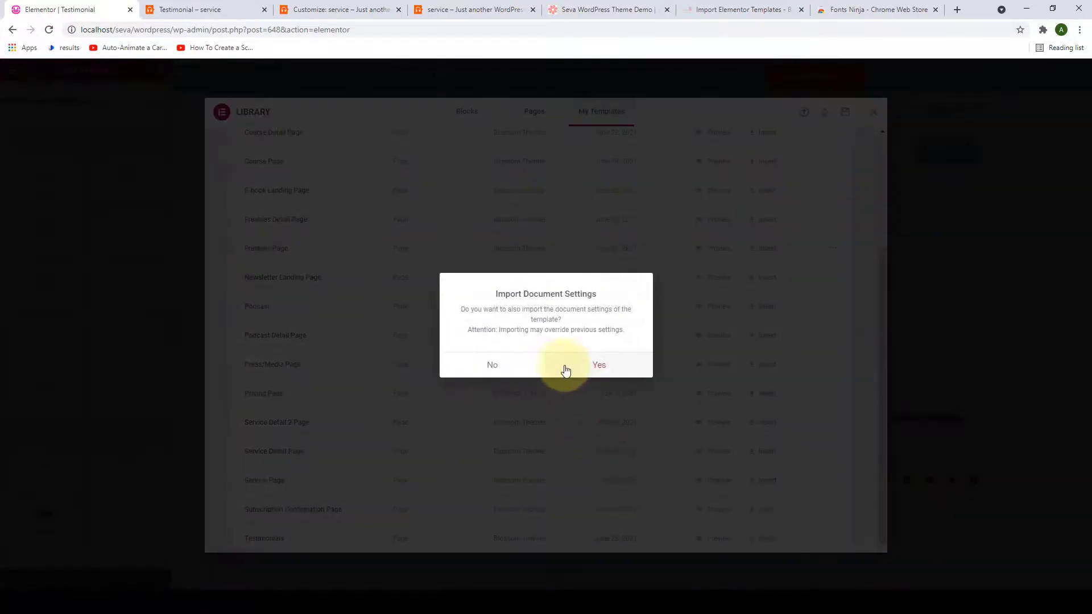
Import the template's document settings, review the inserted Success Stories layout, and return to the top.
left_click(620, 369)
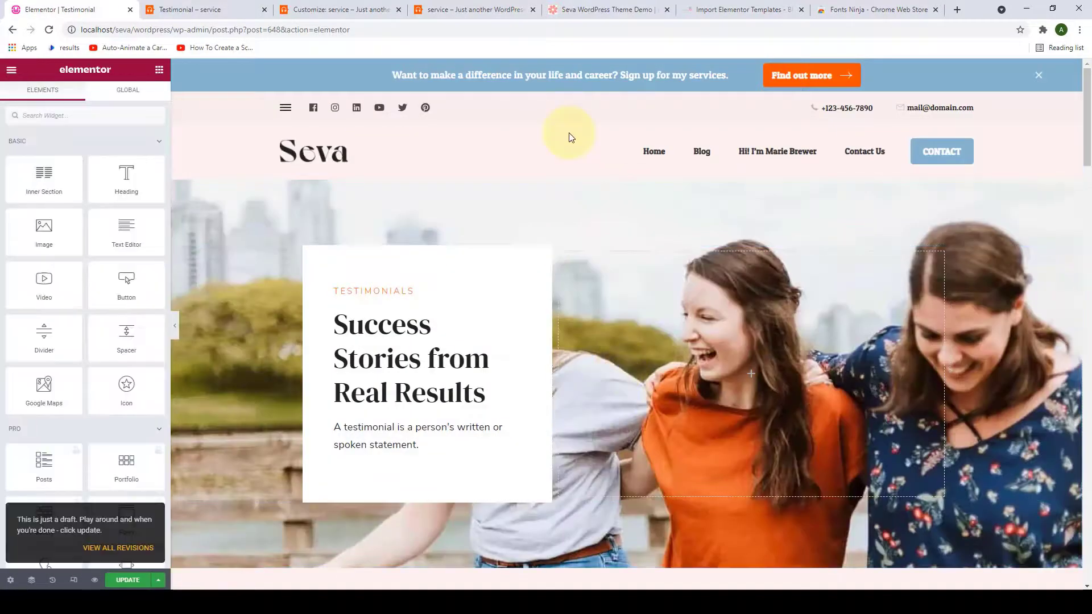
scroll(586, 259, "down", 2)
scroll(588, 259, "down", 15)
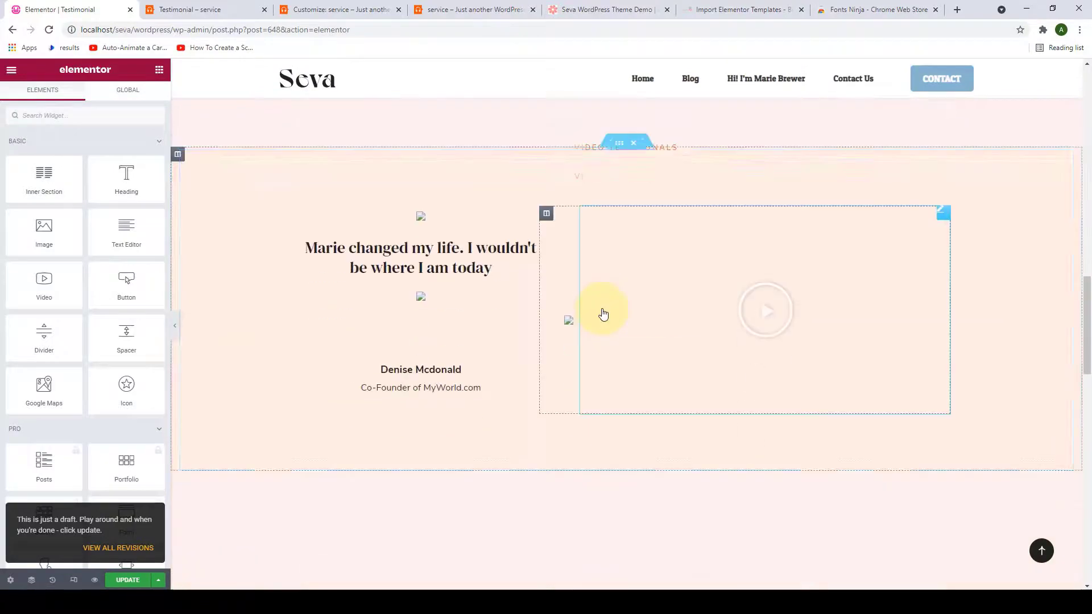
scroll(605, 315, "down", 2)
scroll(569, 347, "down", 8)
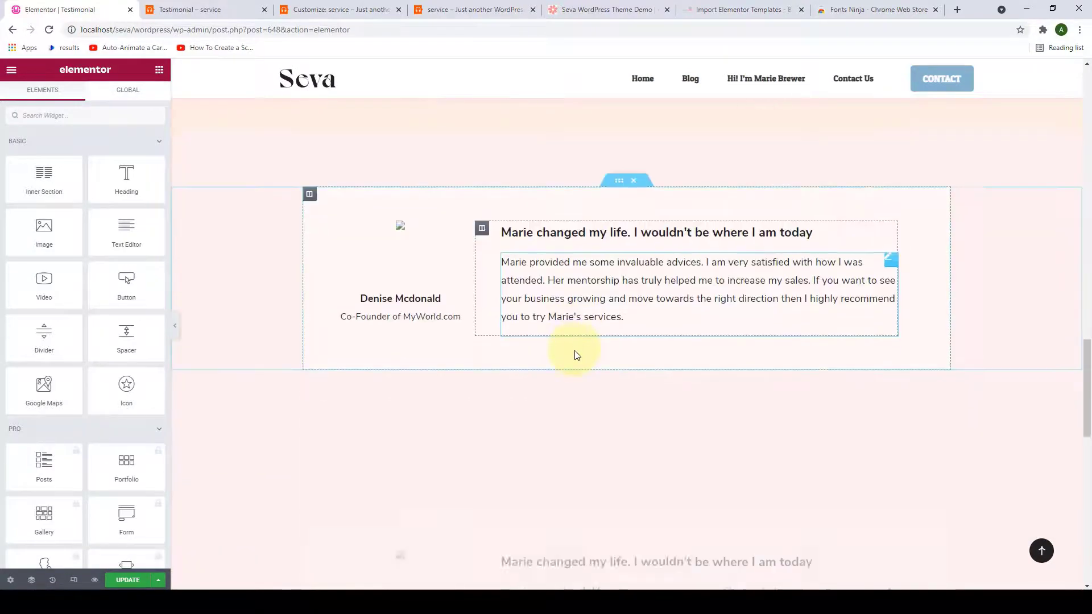
left_click(1041, 550)
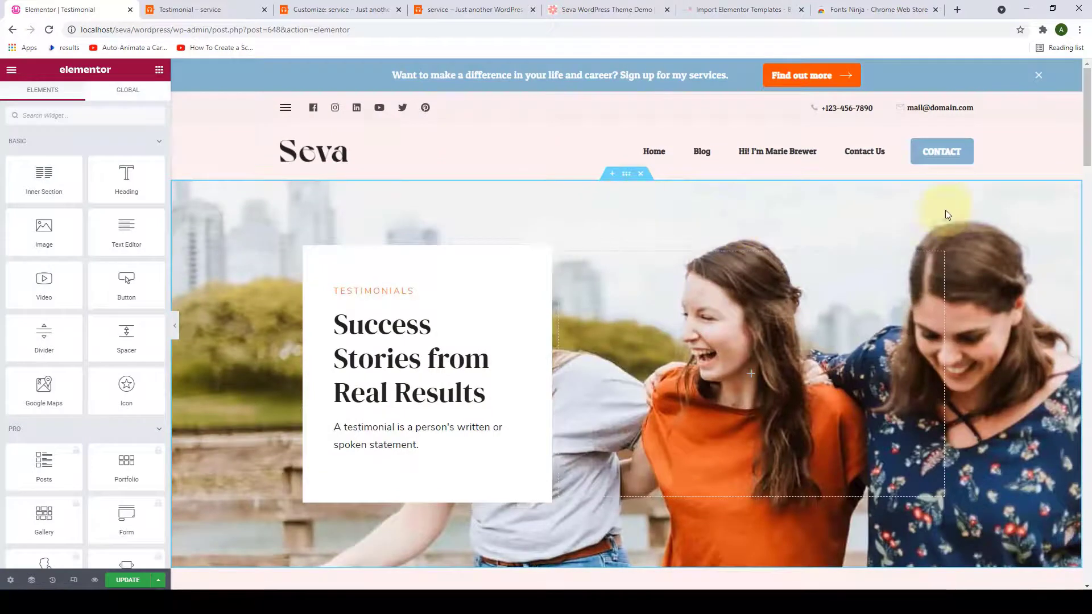
Set the hero section's background image to pexels-vlada-karpovich-40503.jpg.
left_click(627, 174)
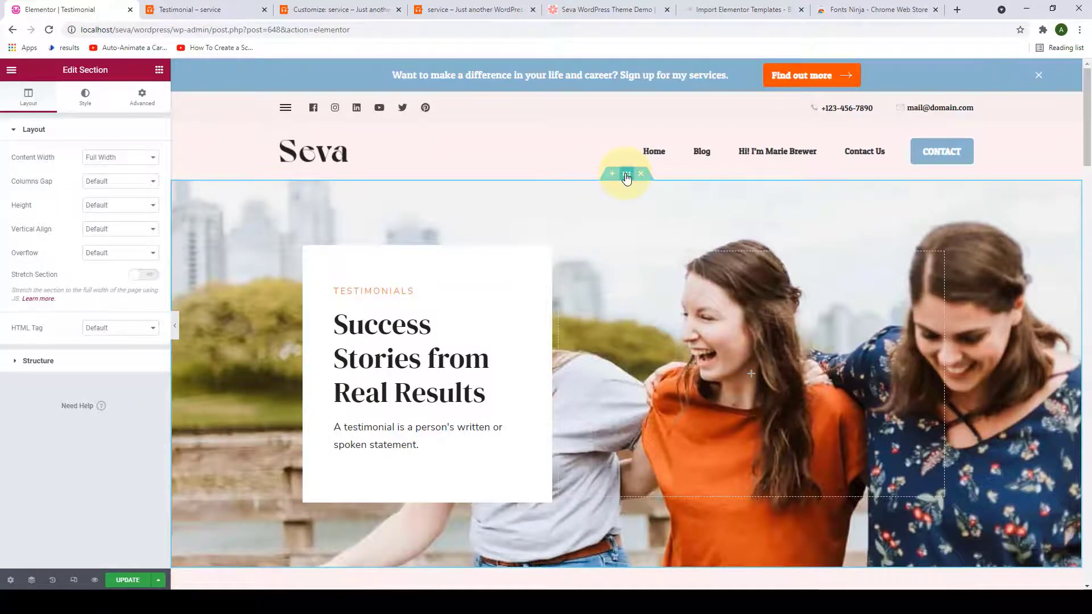
left_click(86, 95)
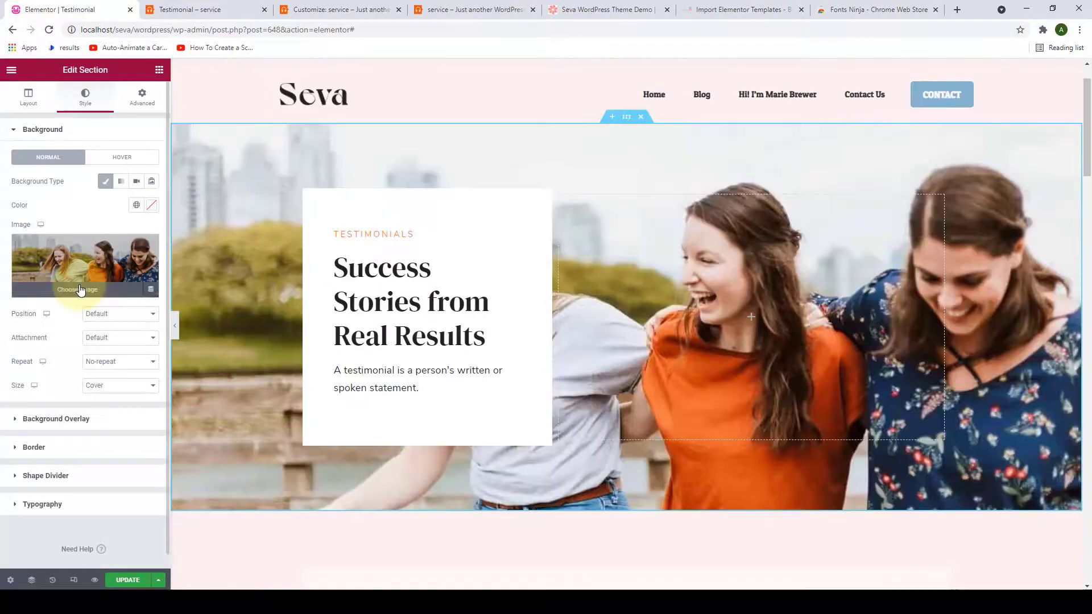
left_click(81, 291)
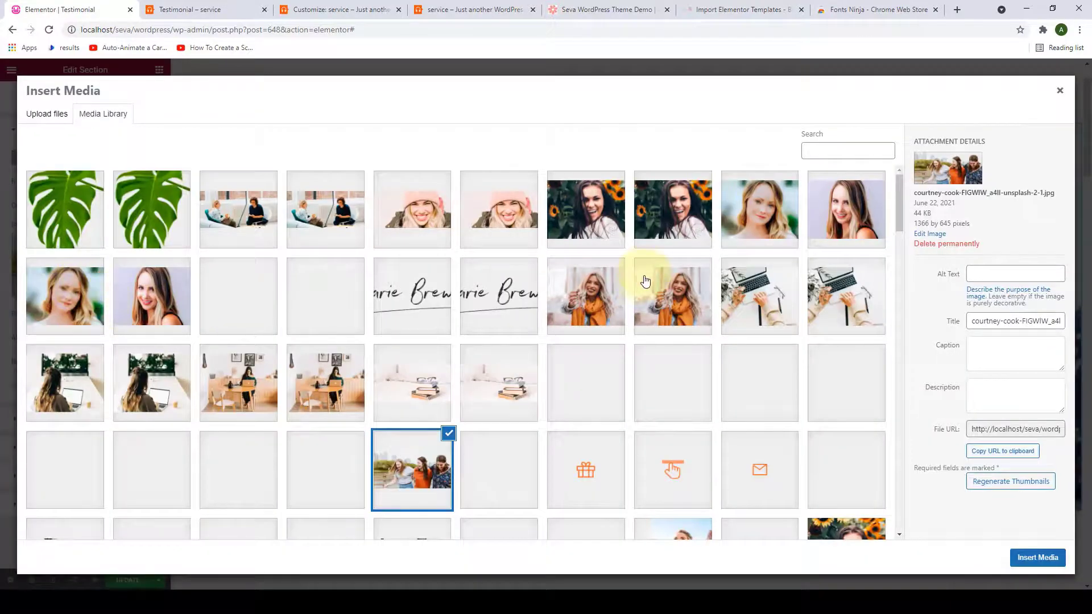
scroll(647, 279, "down", 10)
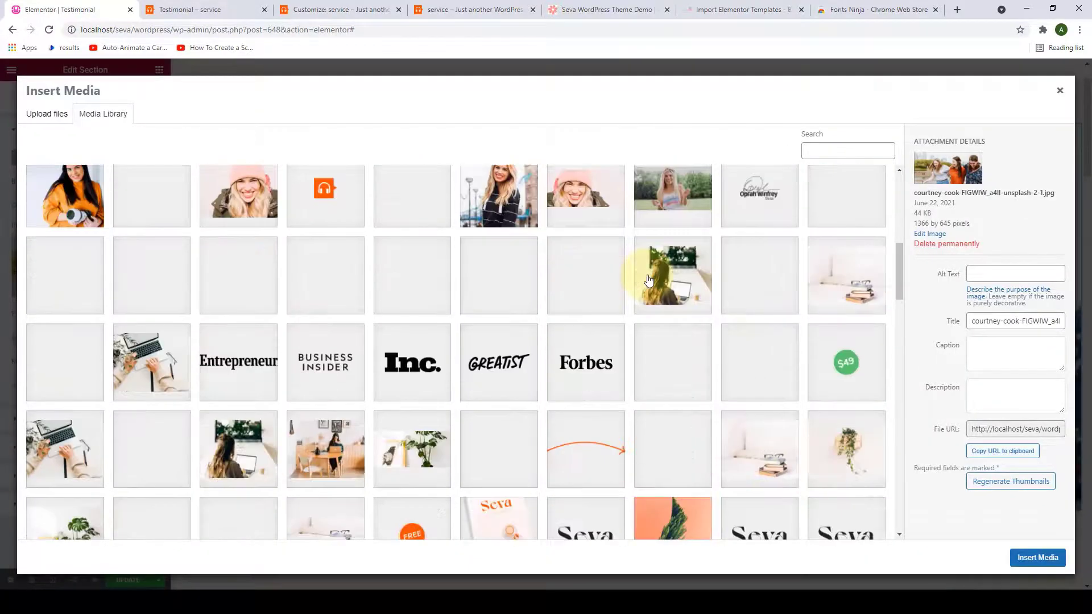
scroll(649, 280, "down", 6)
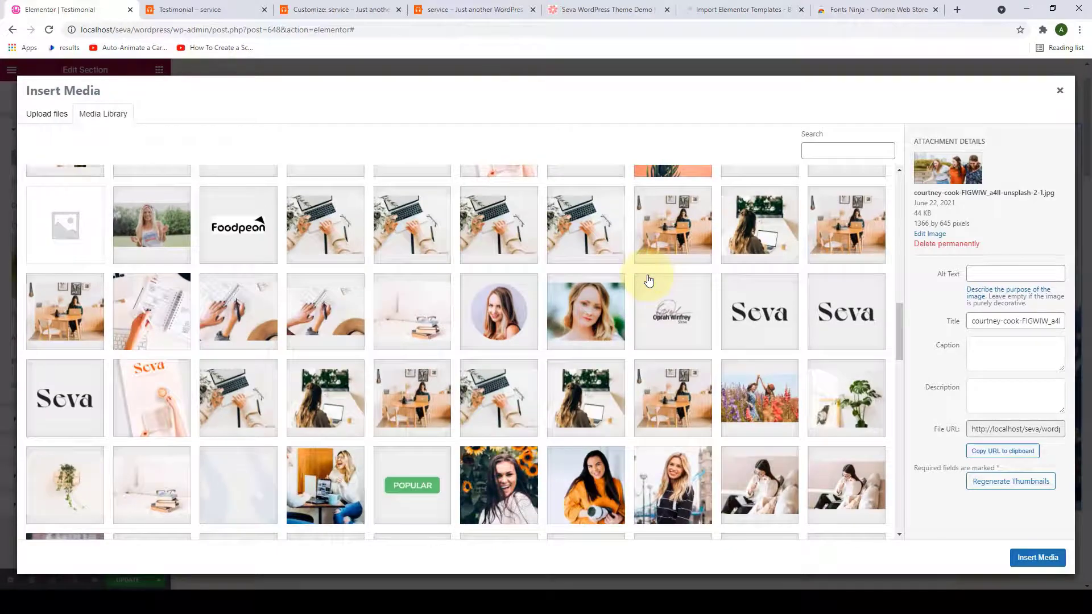
scroll(854, 353, "up", 1)
left_click(871, 387)
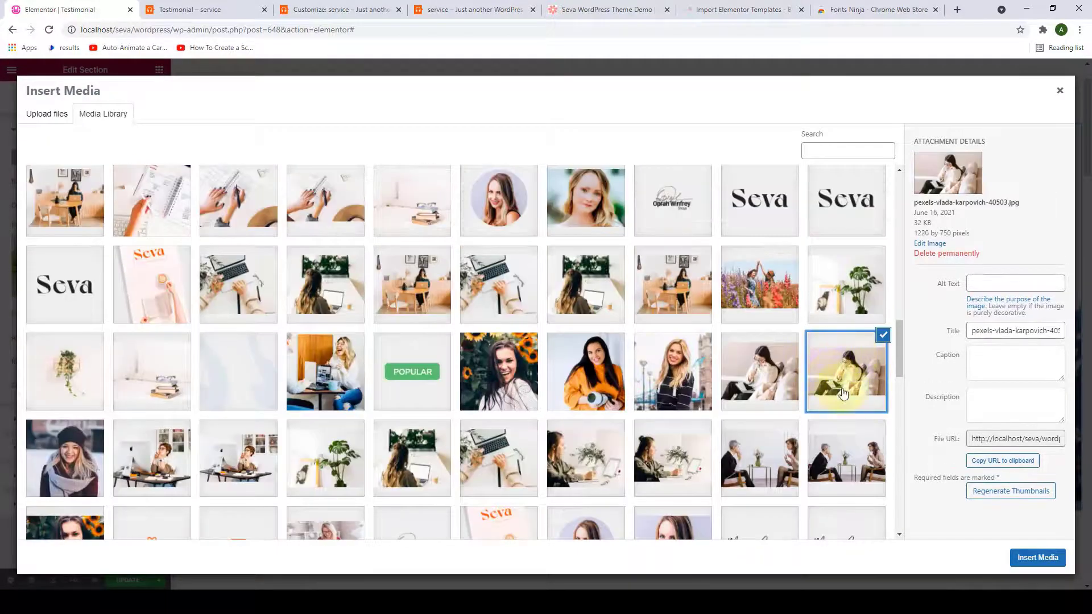
left_click(1038, 558)
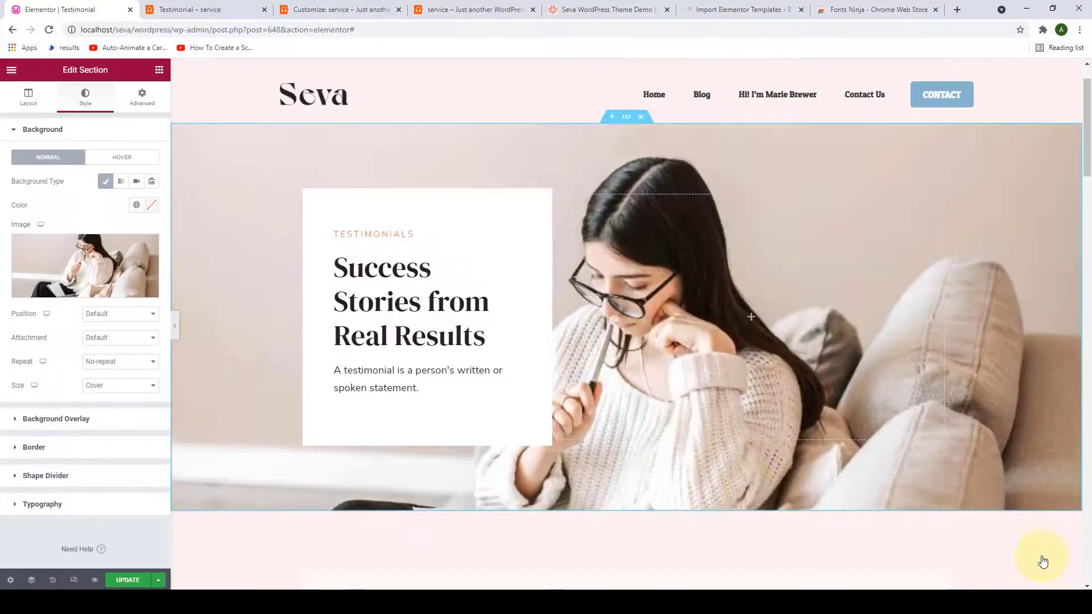
scroll(643, 200, "down", 3)
scroll(678, 370, "up", 1)
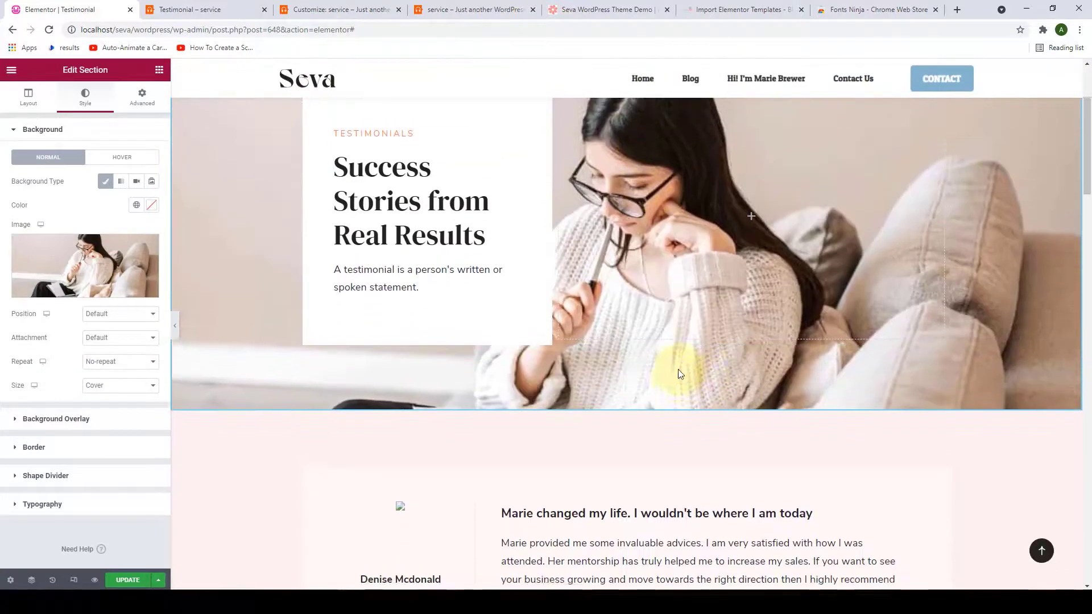
scroll(409, 240, "up", 2)
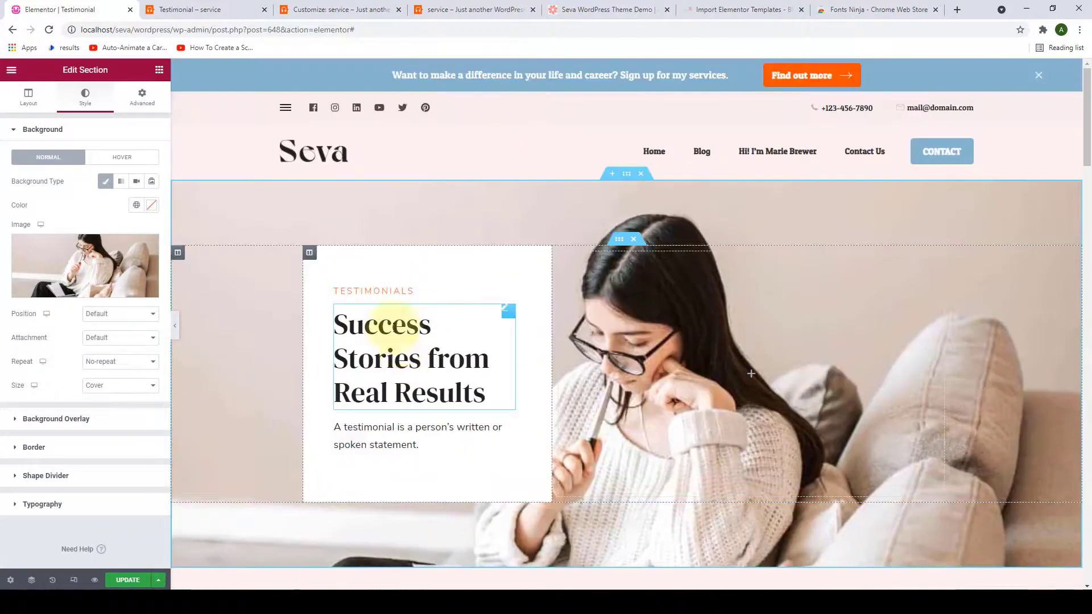
left_click(401, 341)
left_click(384, 290)
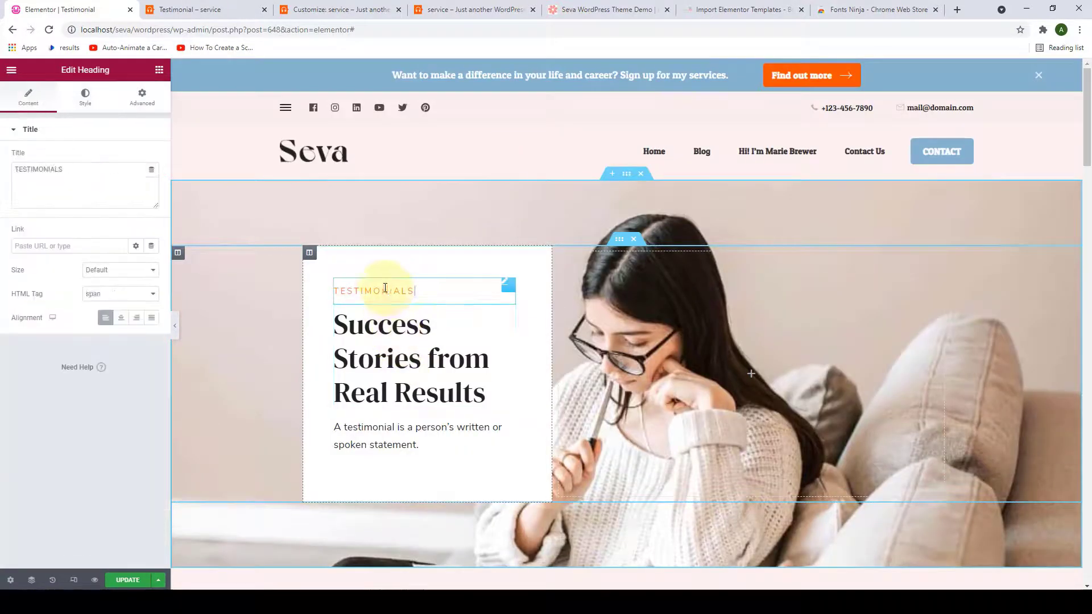
left_click(387, 441)
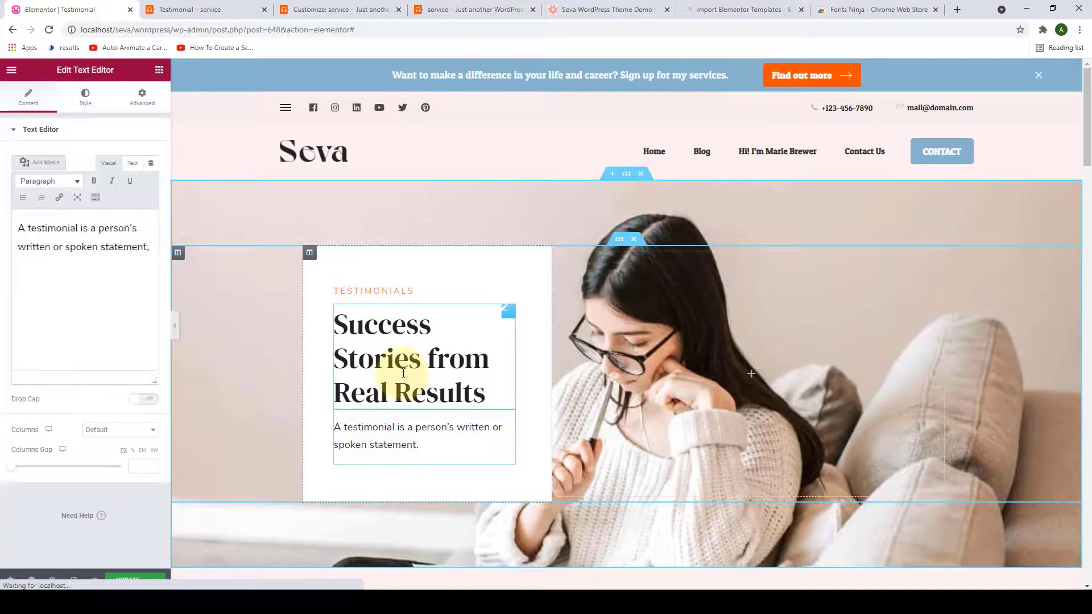
left_click(398, 369)
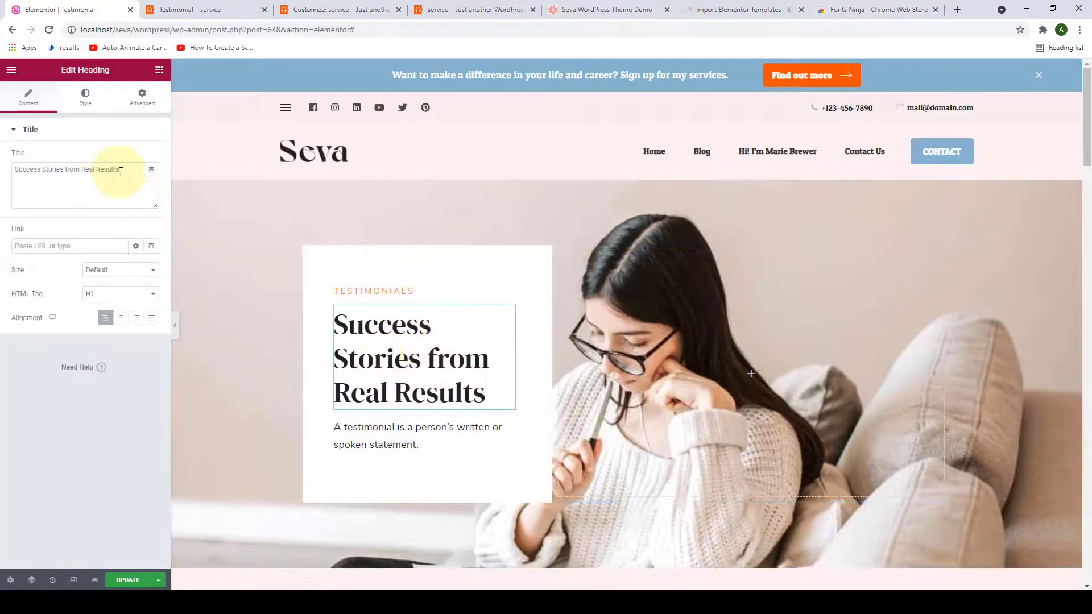
left_click_drag(120, 169, 37, 164)
left_click(372, 431)
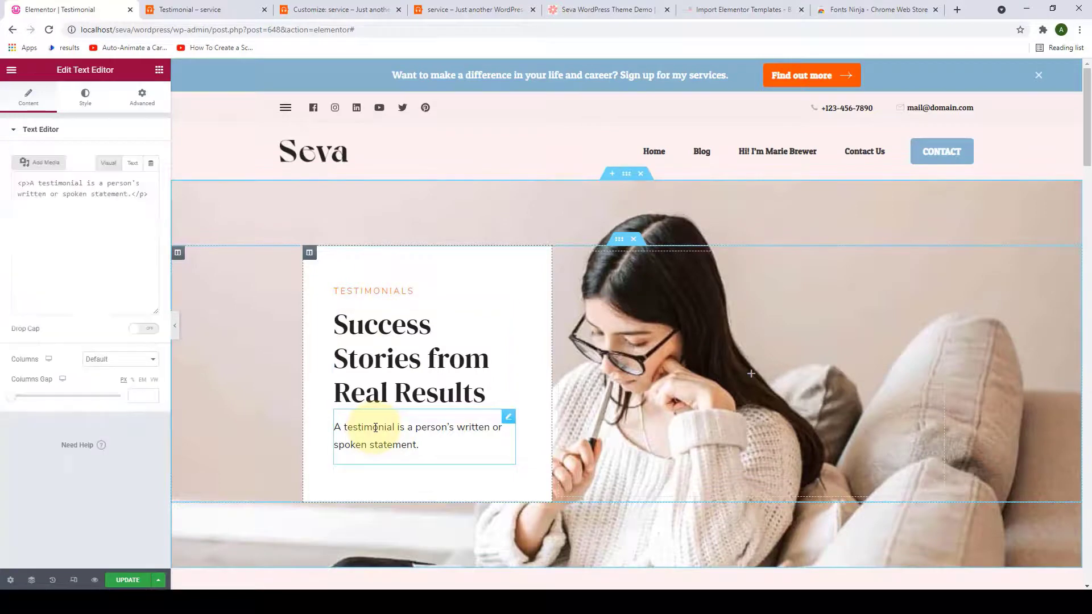
left_click_drag(81, 247, 27, 235)
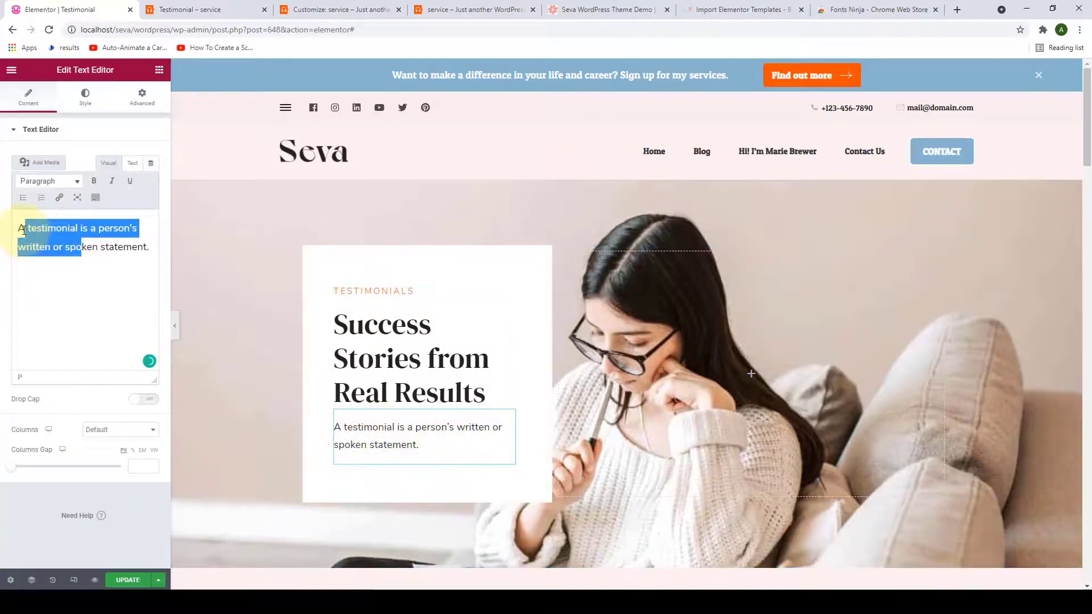
left_click(458, 161)
scroll(472, 227, "down", 1)
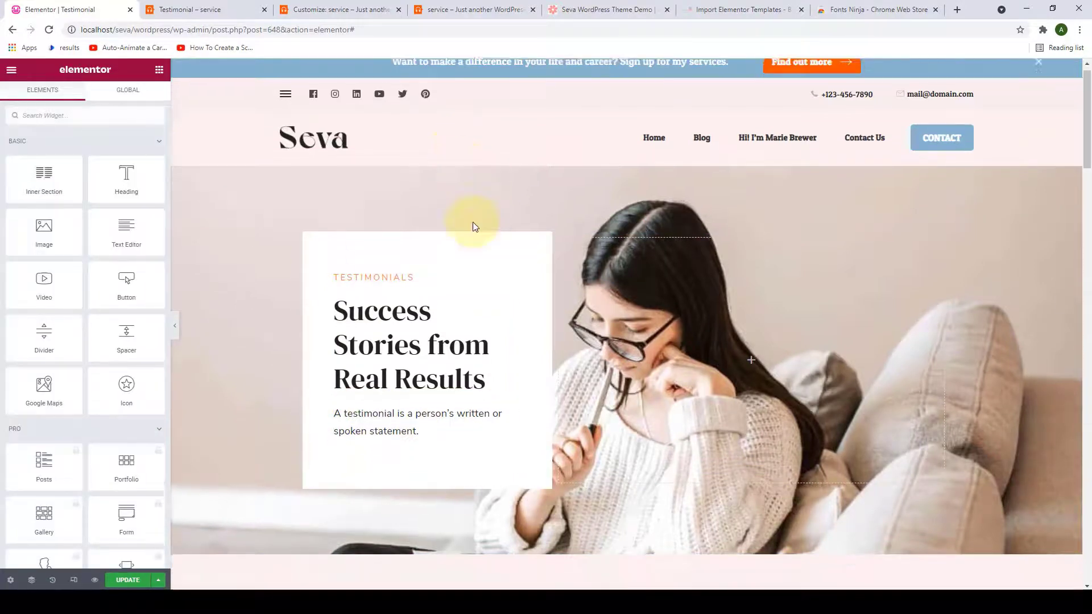
scroll(455, 256, "down", 7)
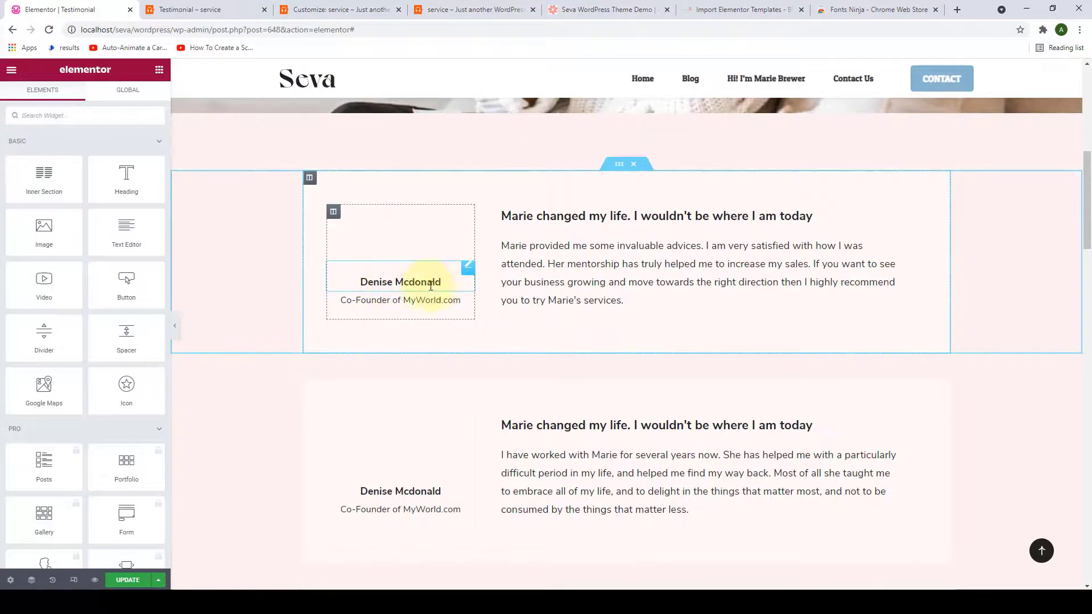
Add a surname to the first testimonial's reviewer name, then select its job title and image.
left_click(448, 284)
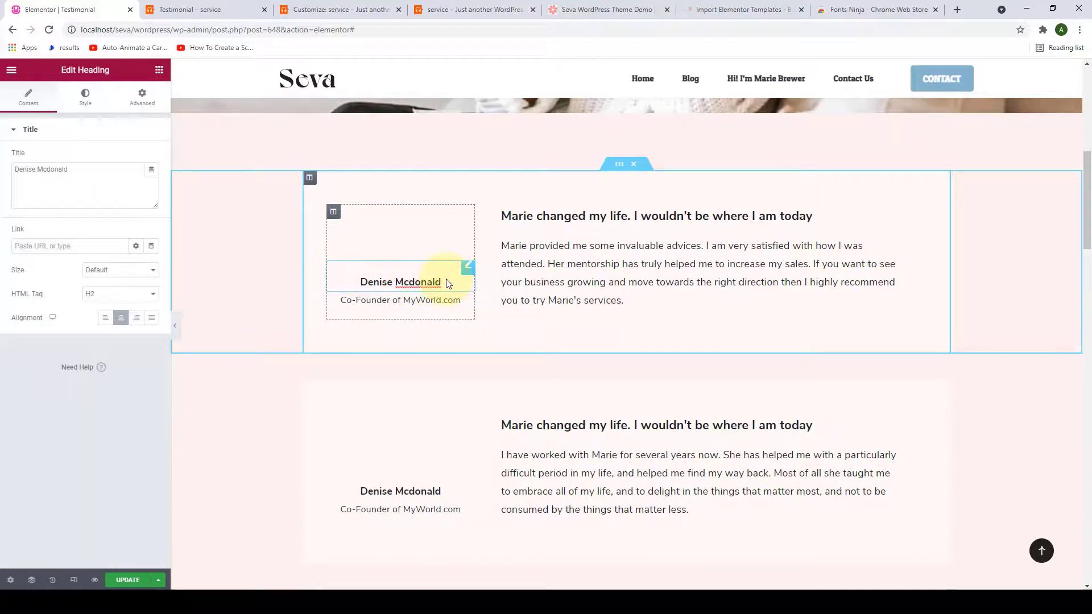
left_click_drag(448, 284, 358, 280)
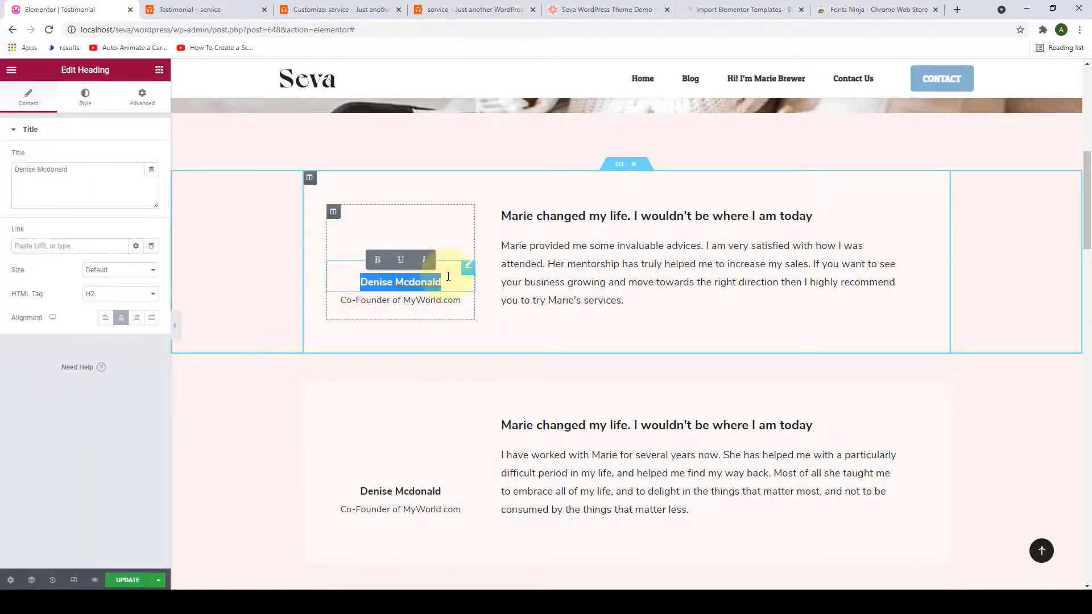
type("Lindsey Brewer")
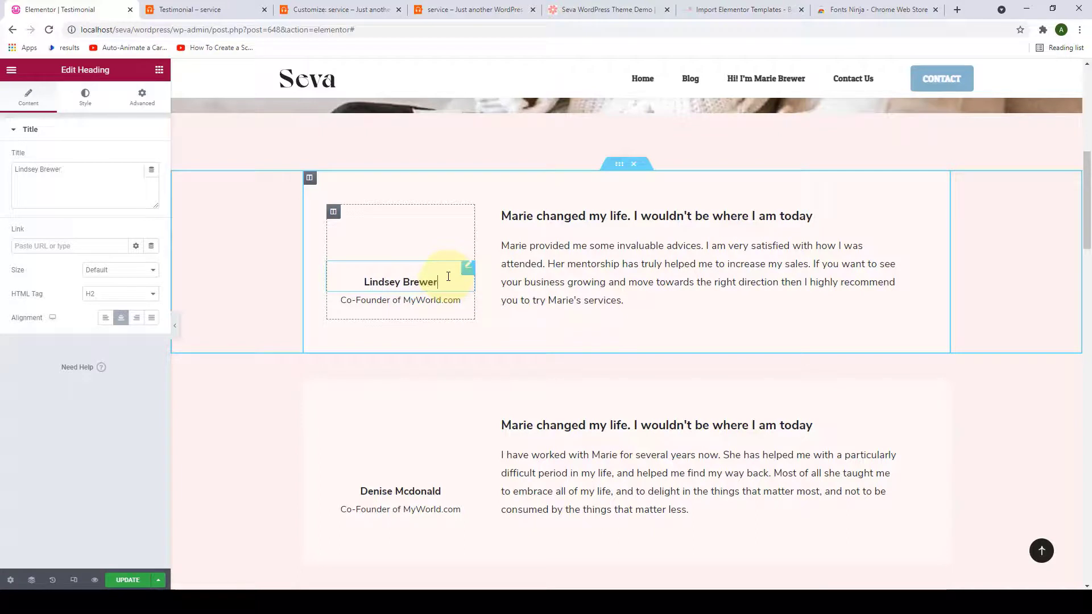
triple_click(448, 307)
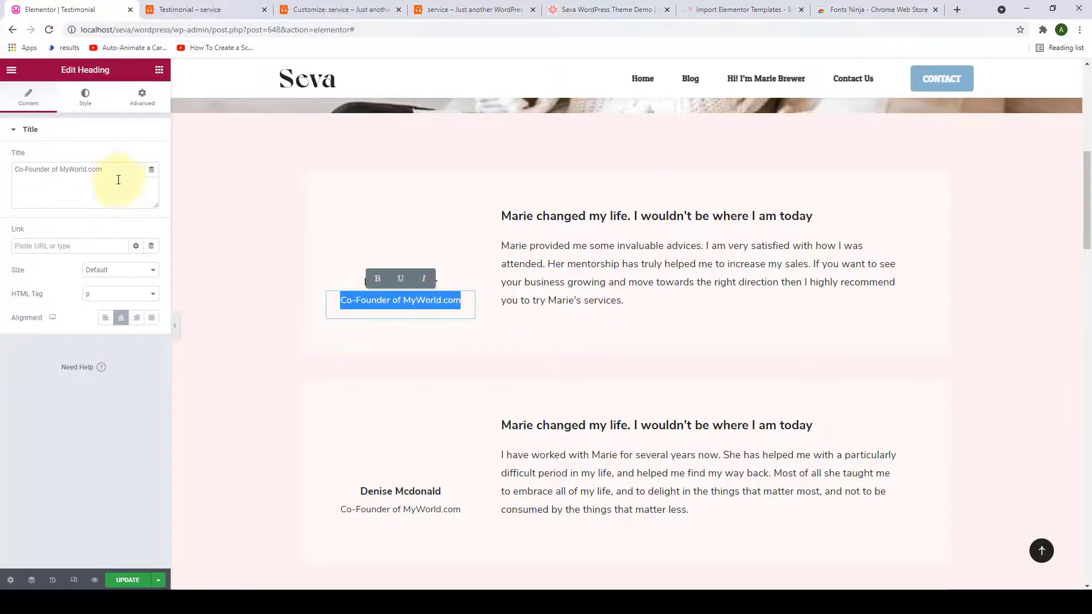
left_click_drag(114, 170, 20, 173)
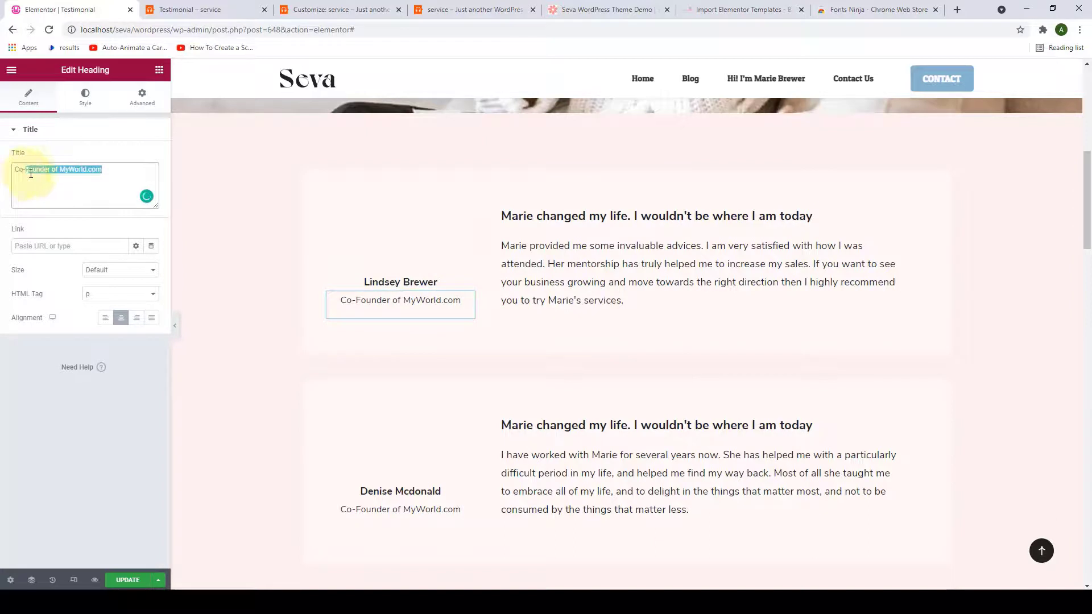
left_click(402, 247)
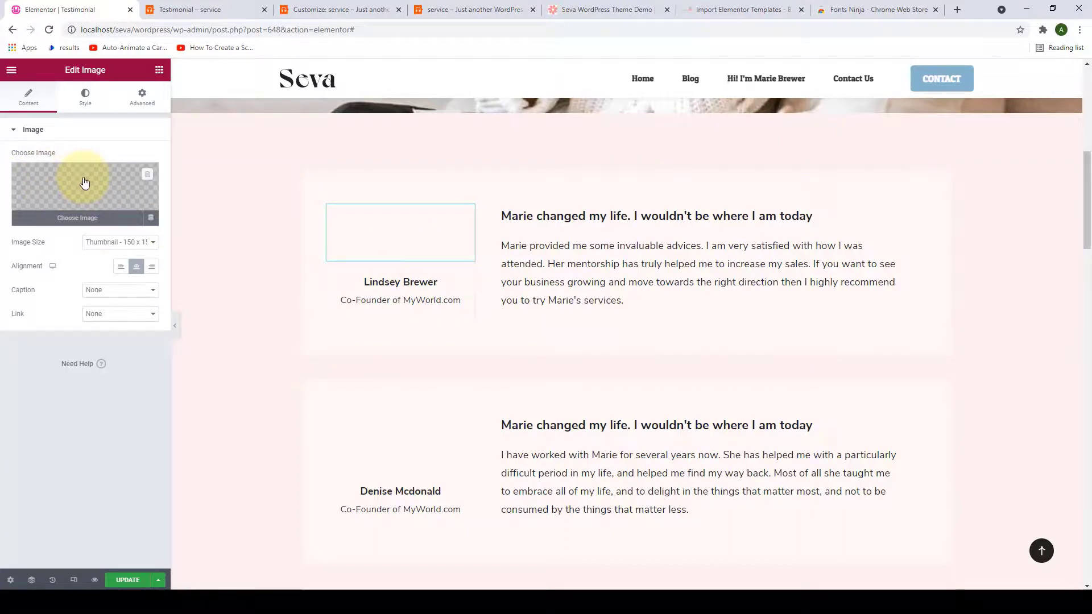
Insert the smiling blonde woman's portrait into the first testimonial card's image.
left_click(77, 221)
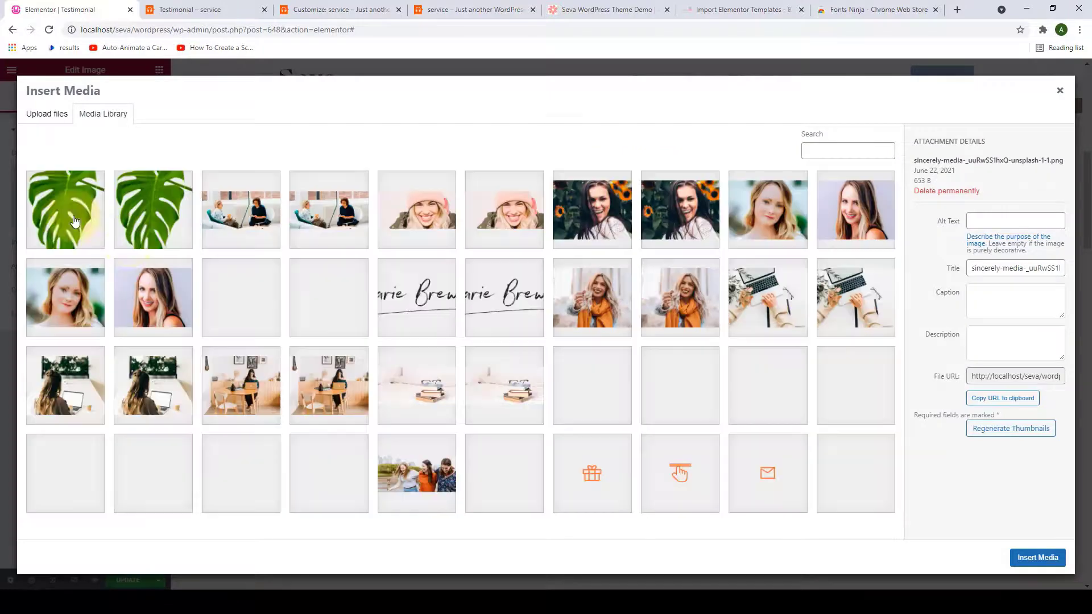
left_click(844, 216)
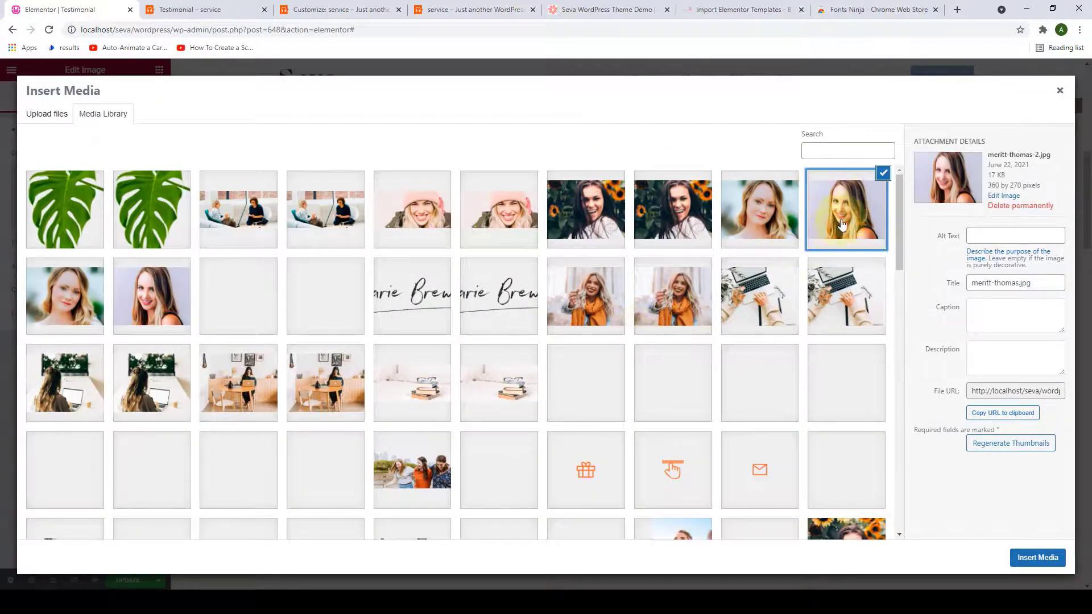
left_click(1037, 558)
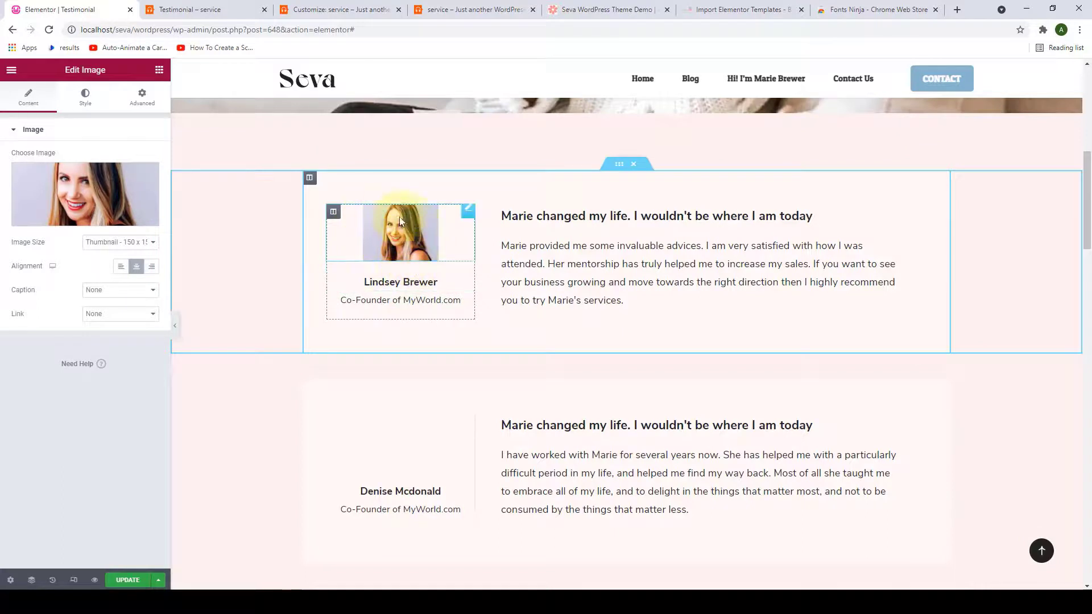
Select the testimonial paragraph and headline text for editing.
left_click(611, 285)
triple_click(580, 279)
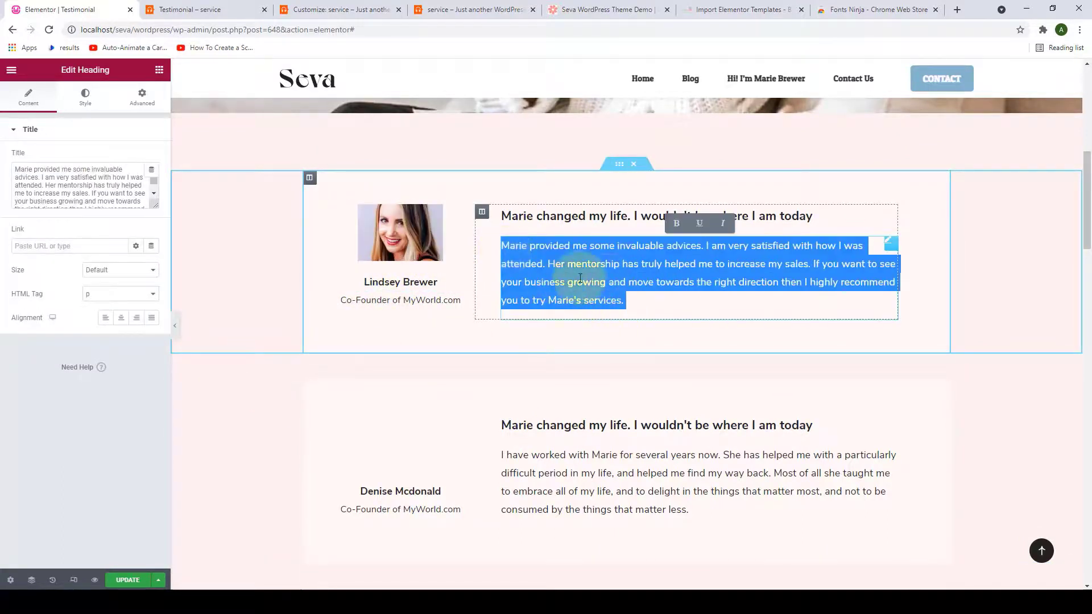
left_click(581, 218)
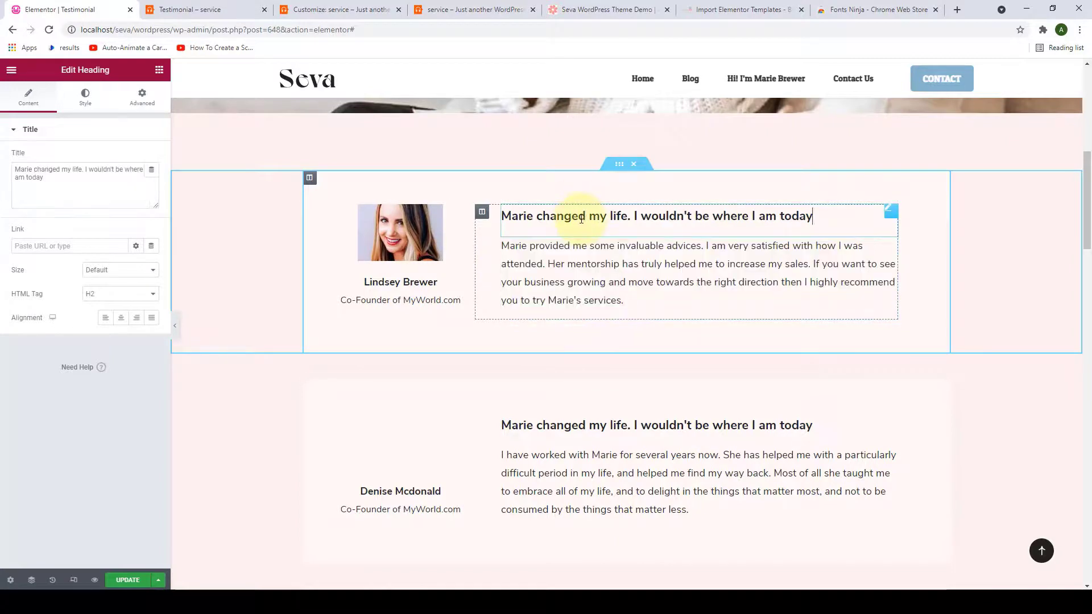
triple_click(581, 219)
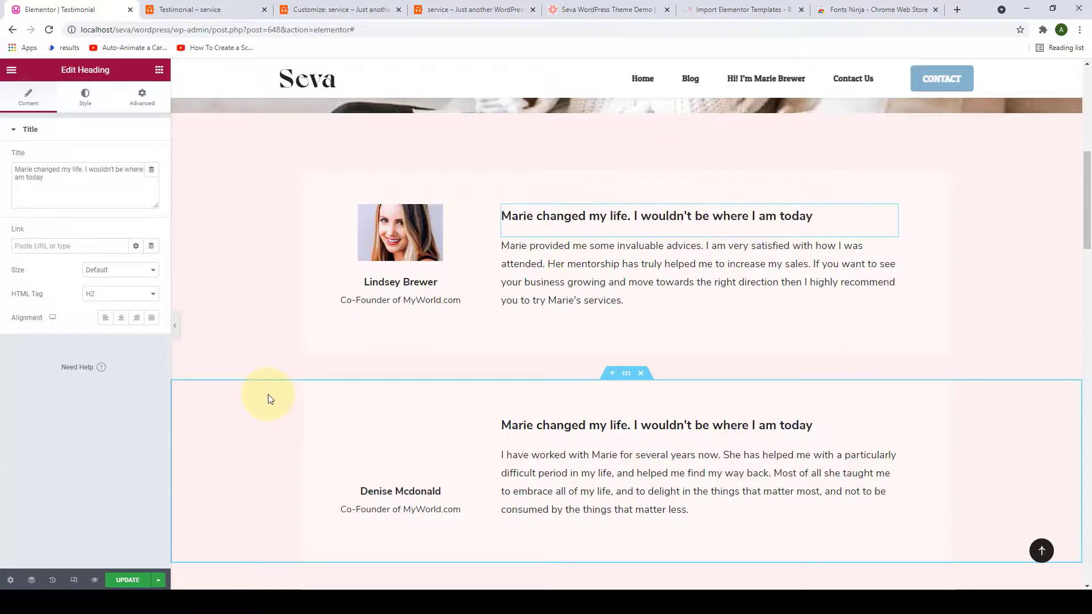
Replace the video widget's YouTube link with the Blossom Themes recommendation video URL.
scroll(268, 397, "down", 2)
scroll(590, 346, "down", 5)
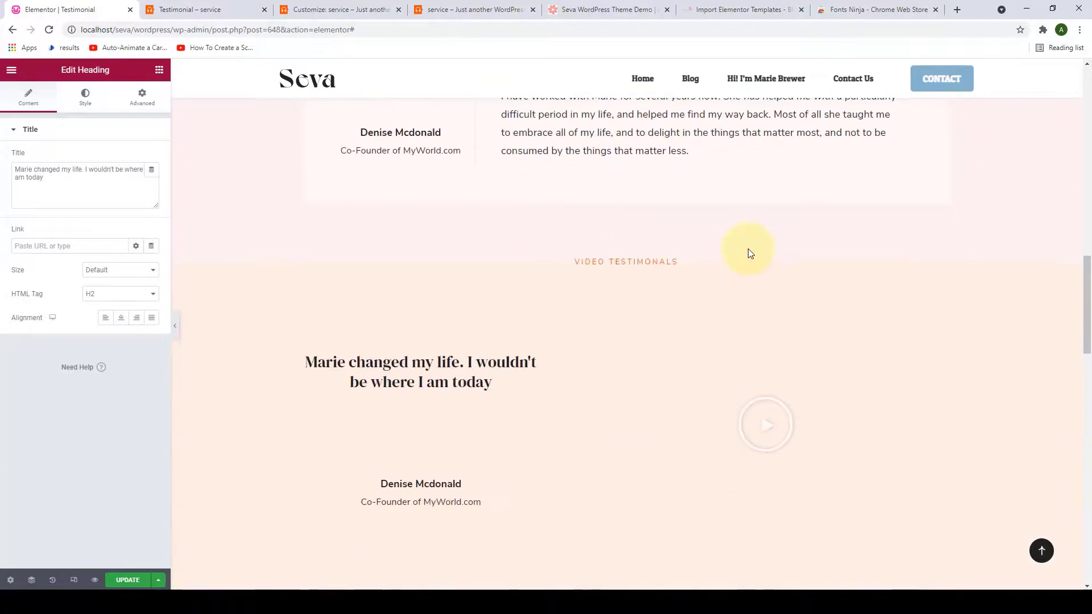
scroll(749, 253, "up", 3)
scroll(707, 239, "down", 5)
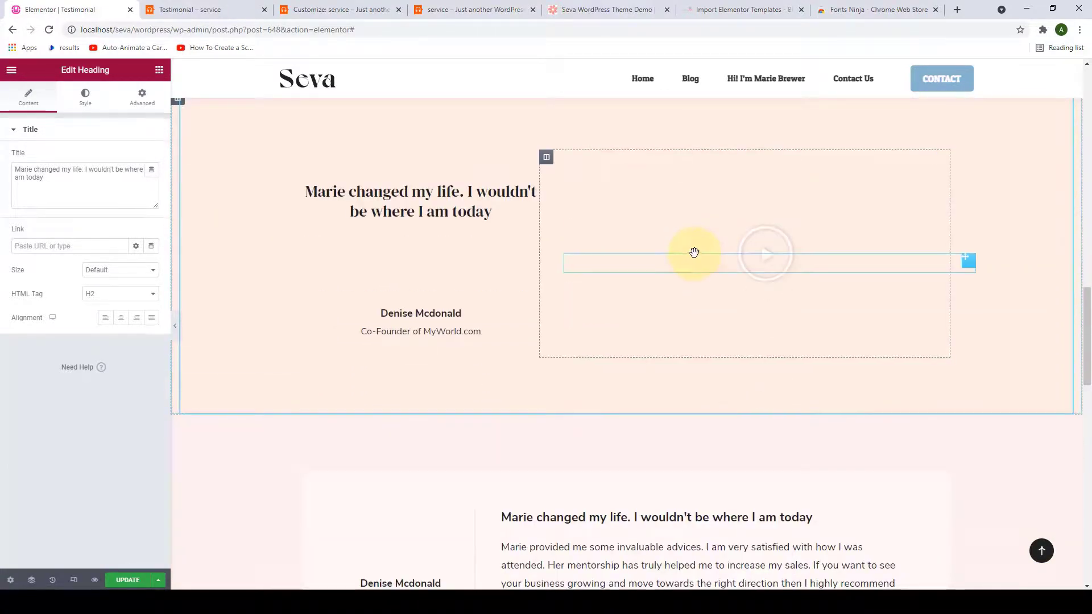
scroll(631, 178, "up", 1)
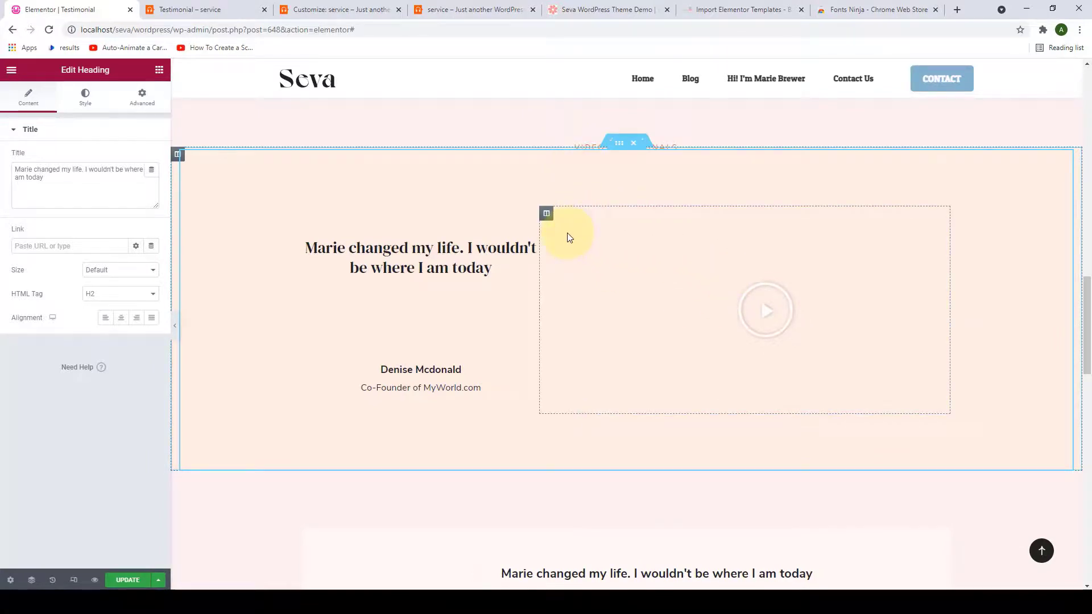
left_click(596, 250)
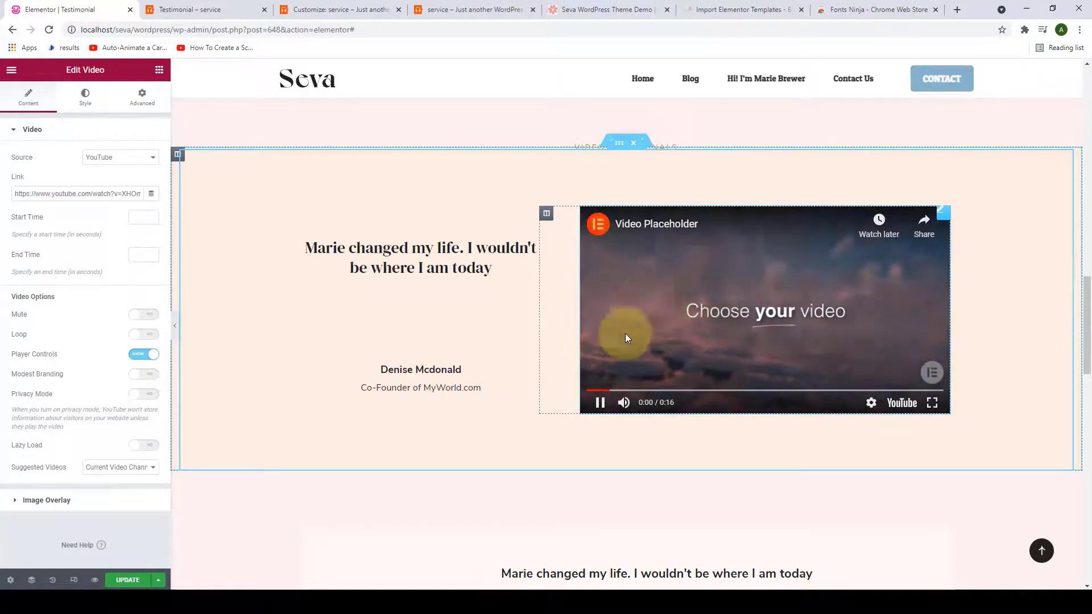
left_click(600, 404)
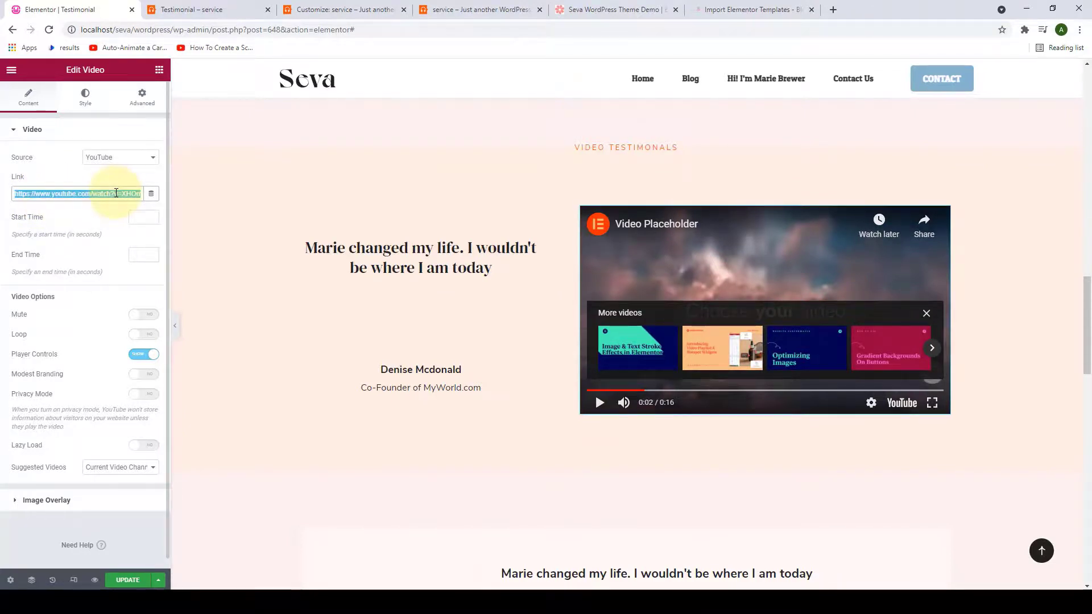
key("BackSpace")
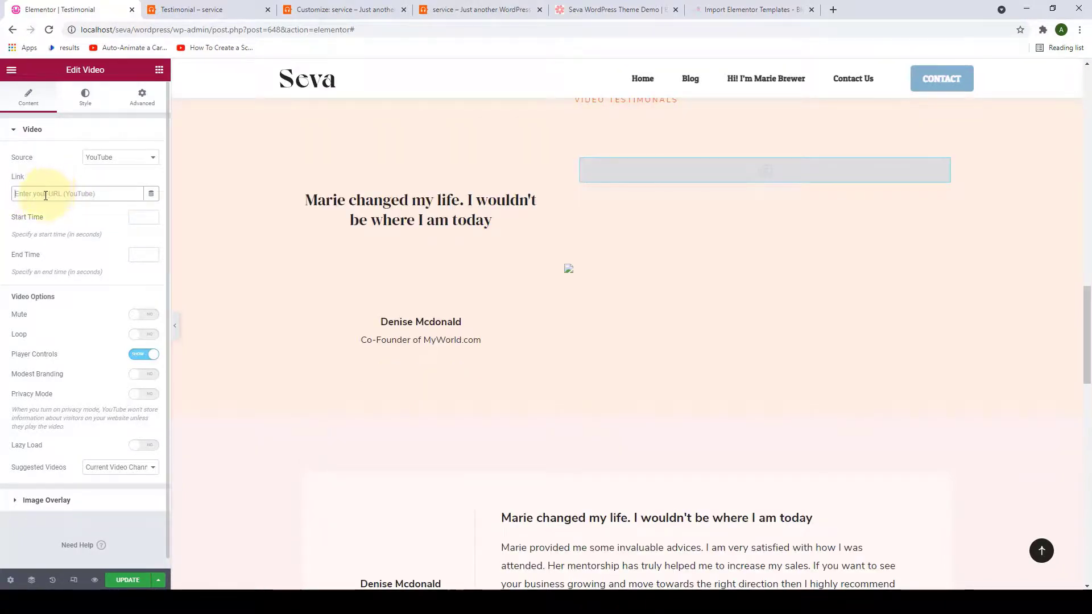
type("https://www.youtube.com/watch?v=qbxzac5Ad6w")
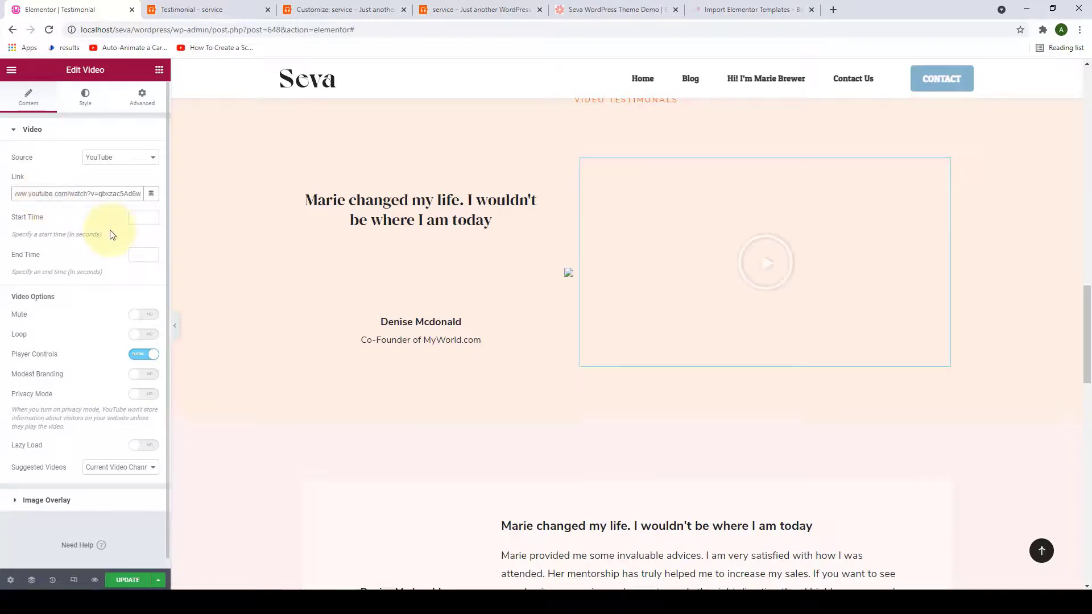
Play the new video preview to confirm it works, then select the headline and reviewer name.
scroll(93, 424, "down", 1)
scroll(93, 425, "up", 1)
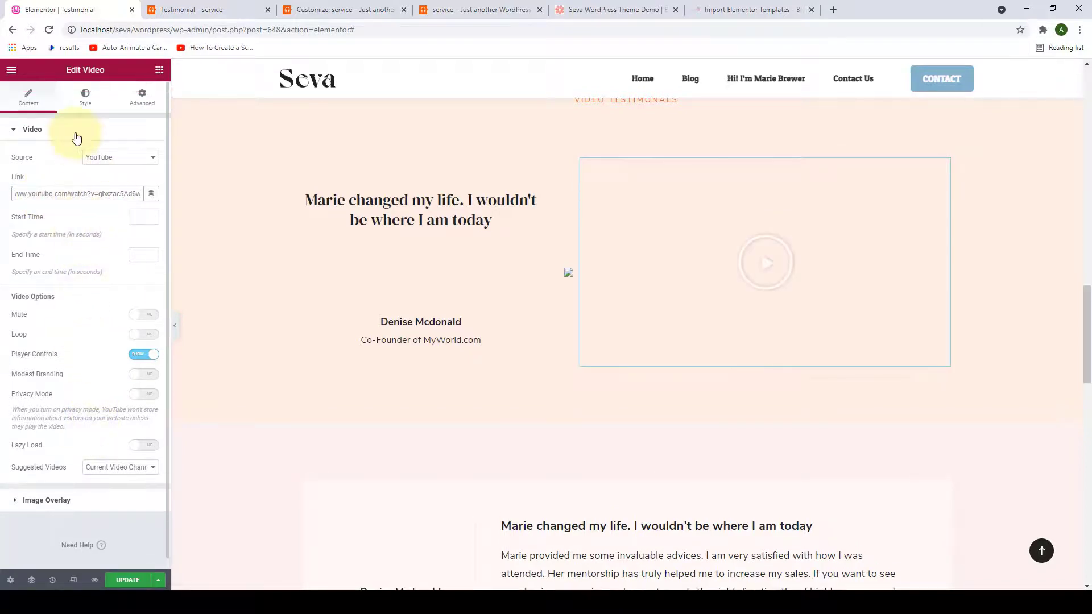
left_click(766, 262)
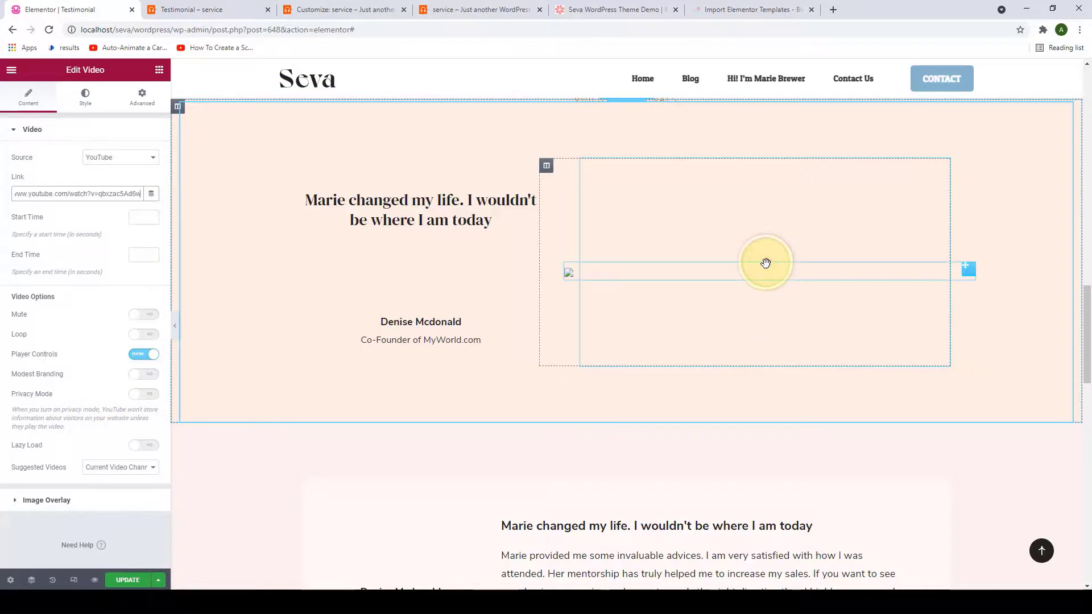
left_click(763, 264)
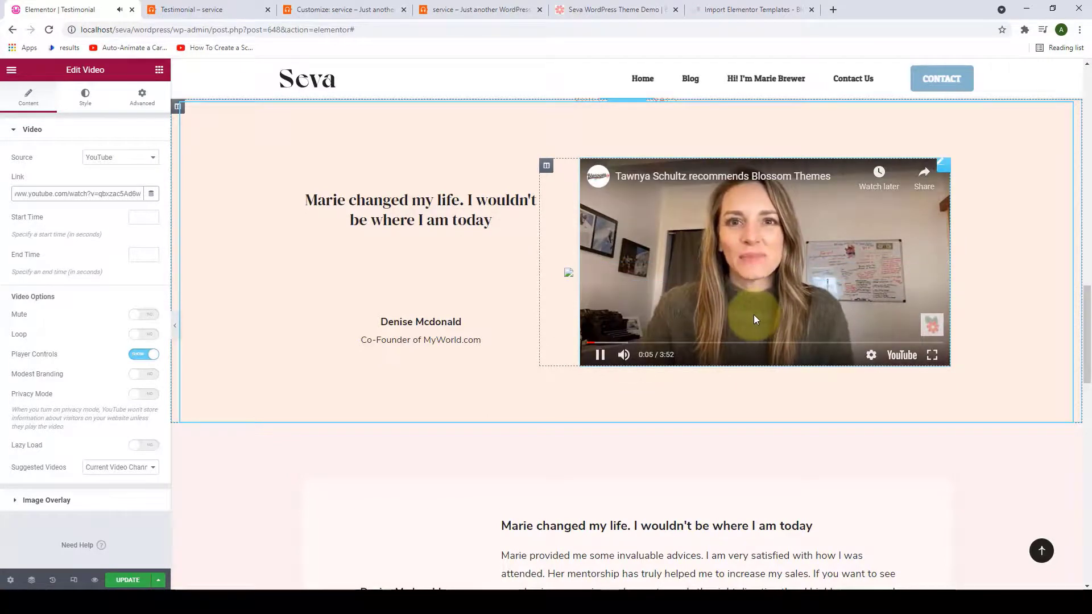
left_click(600, 355)
left_click(376, 205)
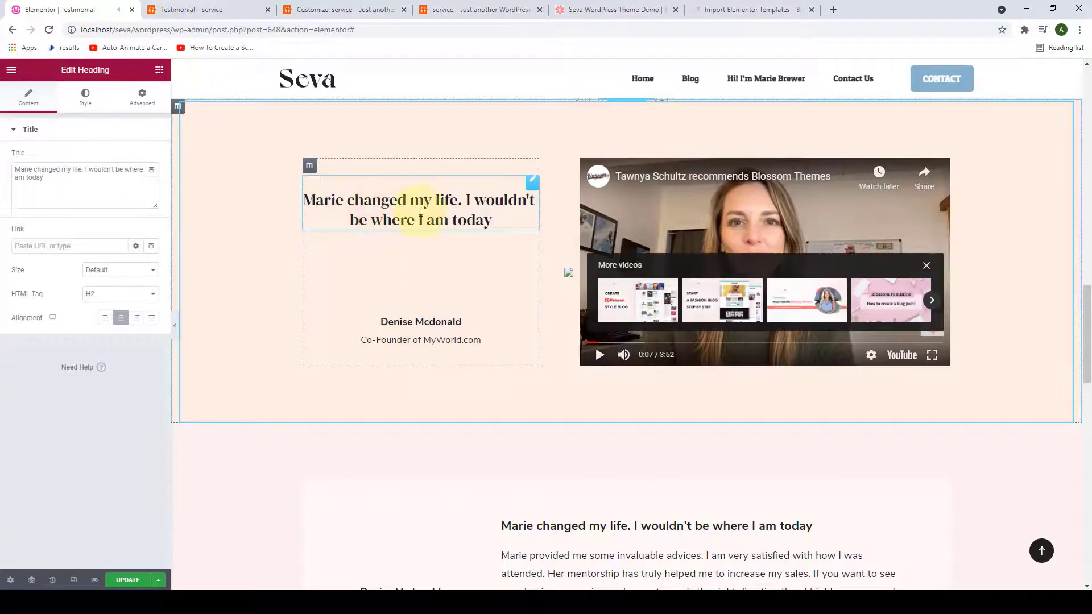
left_click(407, 323)
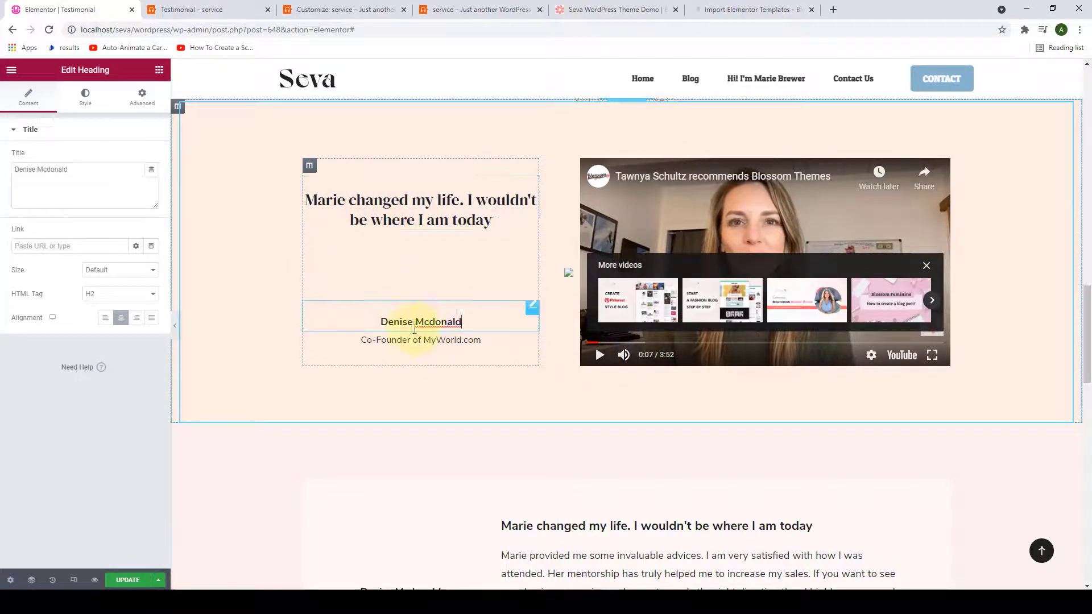
Delete the duplicate testimonial section from the page.
left_click(428, 341)
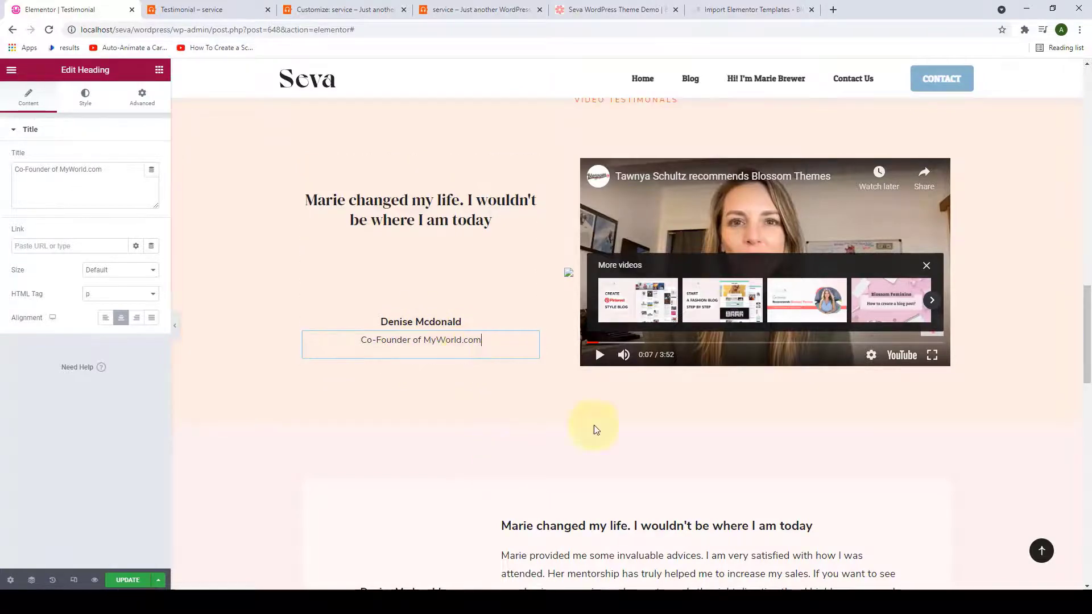
scroll(637, 358, "down", 6)
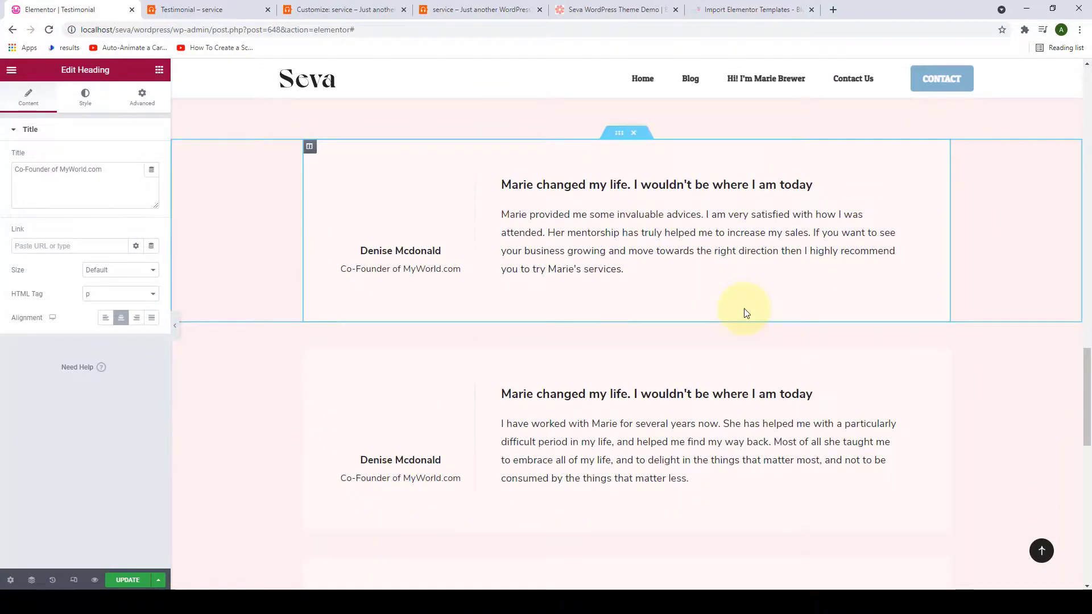
scroll(438, 273, "down", 2)
scroll(438, 299, "down", 1)
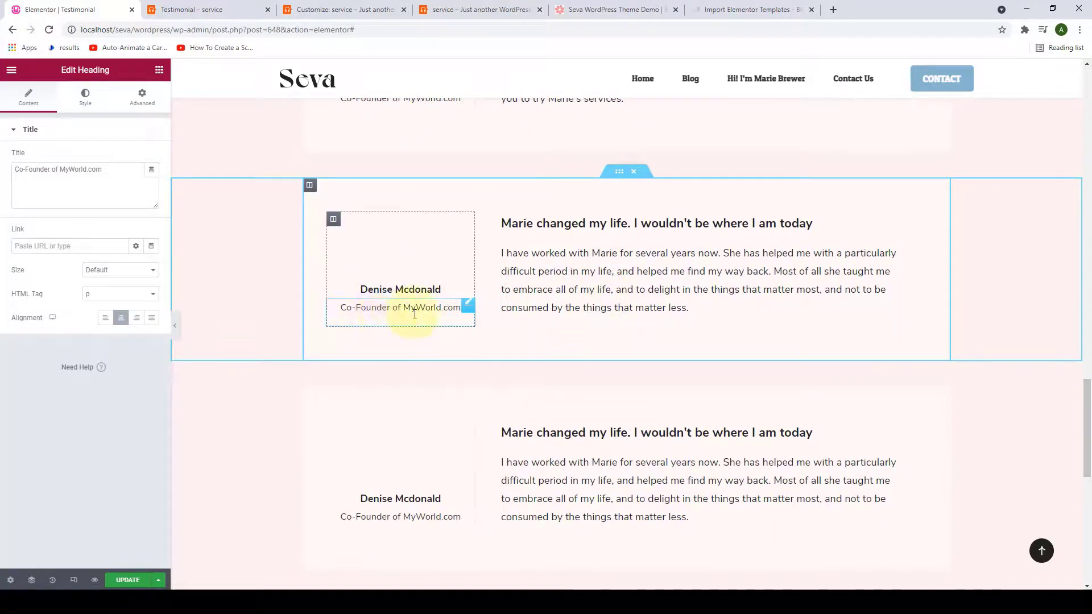
scroll(519, 294, "down", 3)
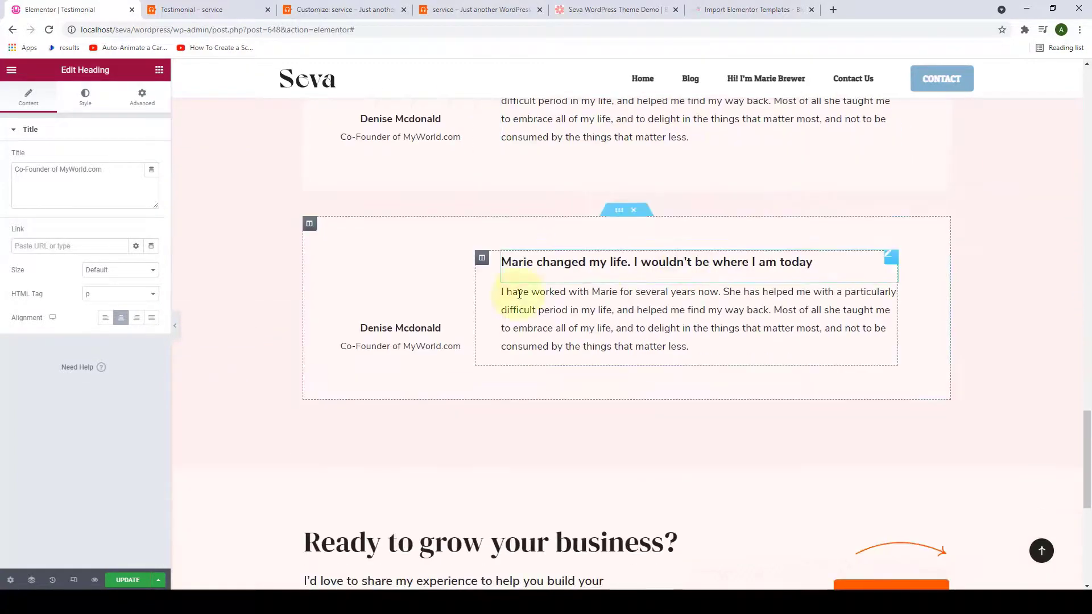
scroll(711, 310, "down", 4)
scroll(718, 313, "up", 4)
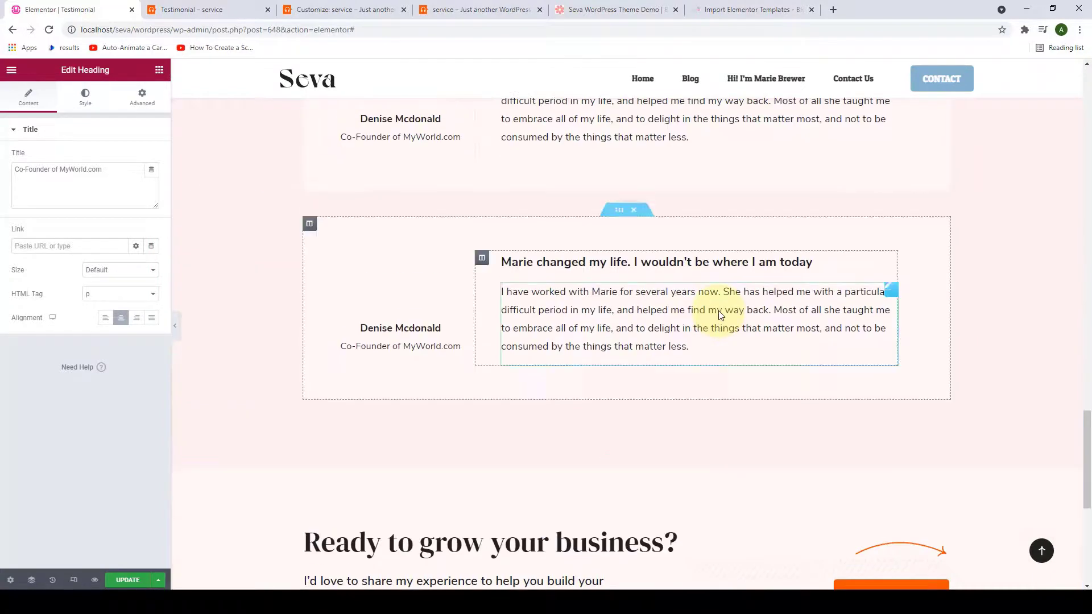
scroll(453, 329, "up", 3)
scroll(459, 268, "down", 2)
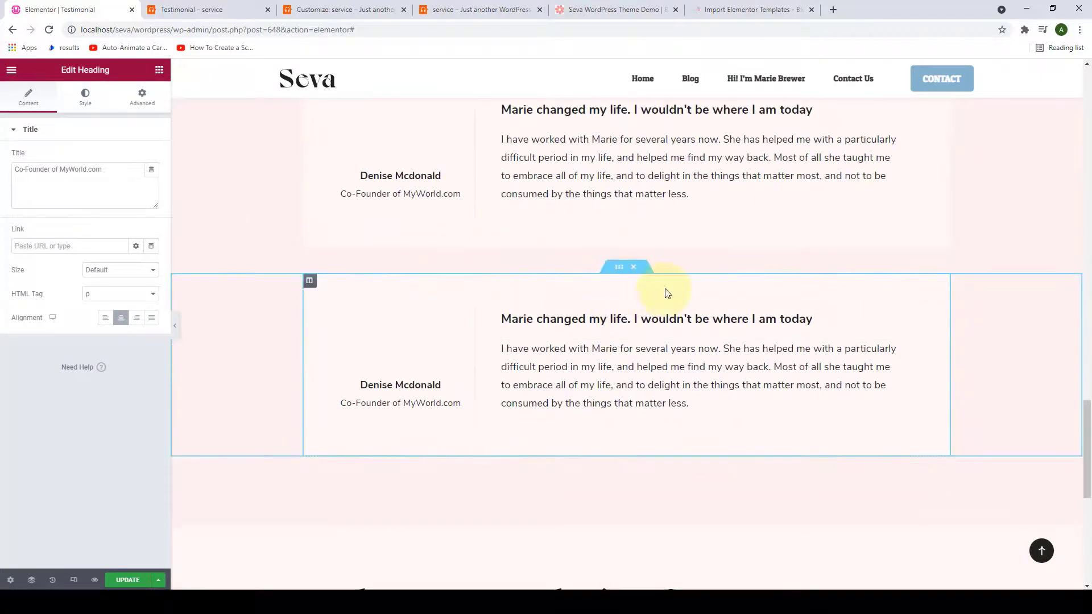
left_click(636, 271)
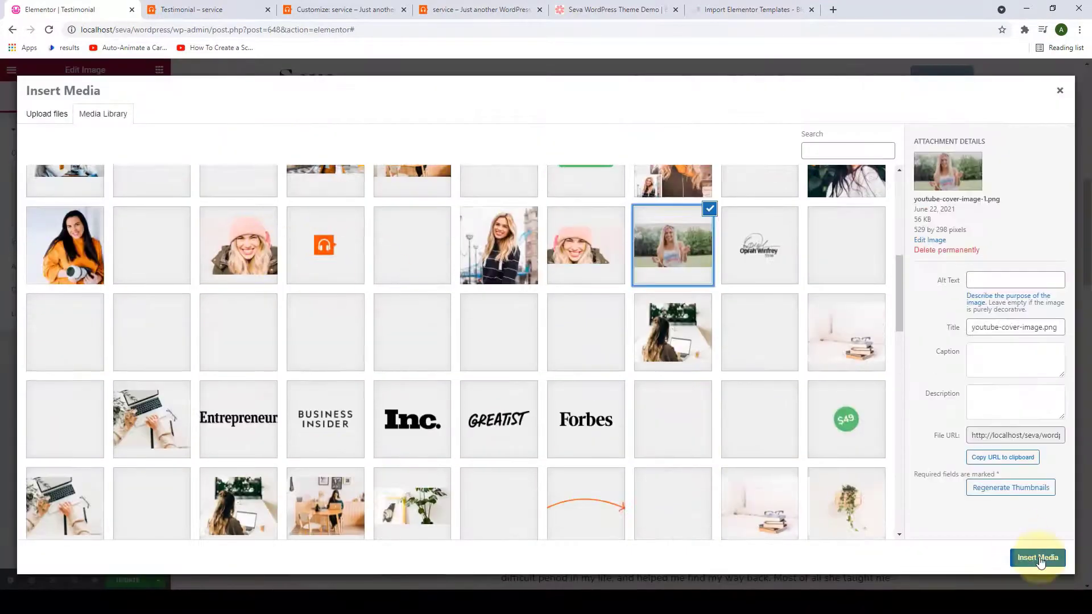
Place the outdoor portrait in the second testimonial and save the page with Update.
left_click(1038, 557)
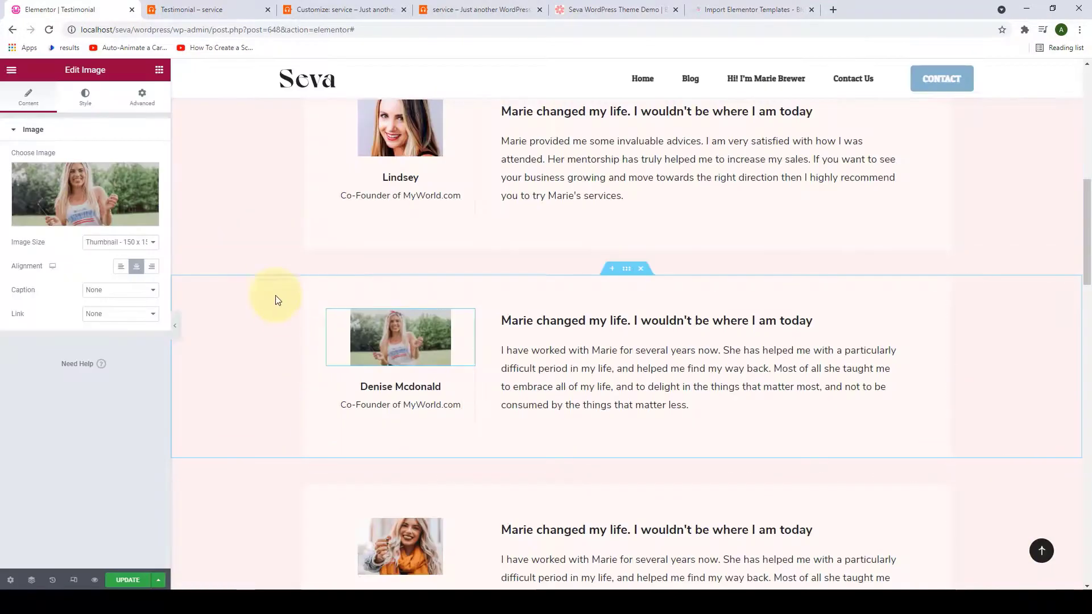
scroll(286, 312, "down", 3)
scroll(294, 403, "down", 4)
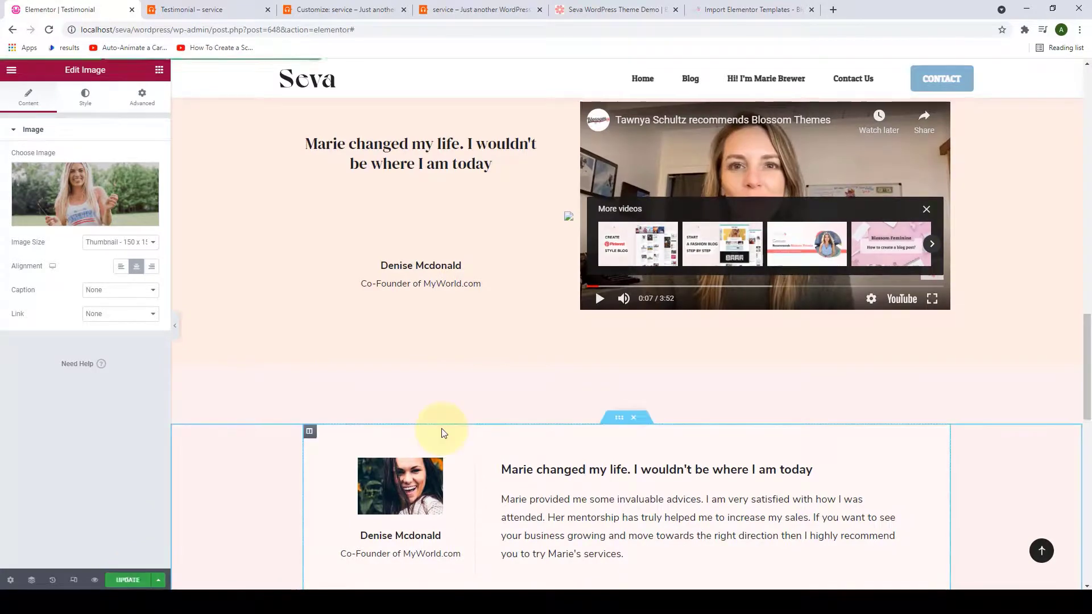
scroll(441, 434, "up", 3)
left_click(1042, 550)
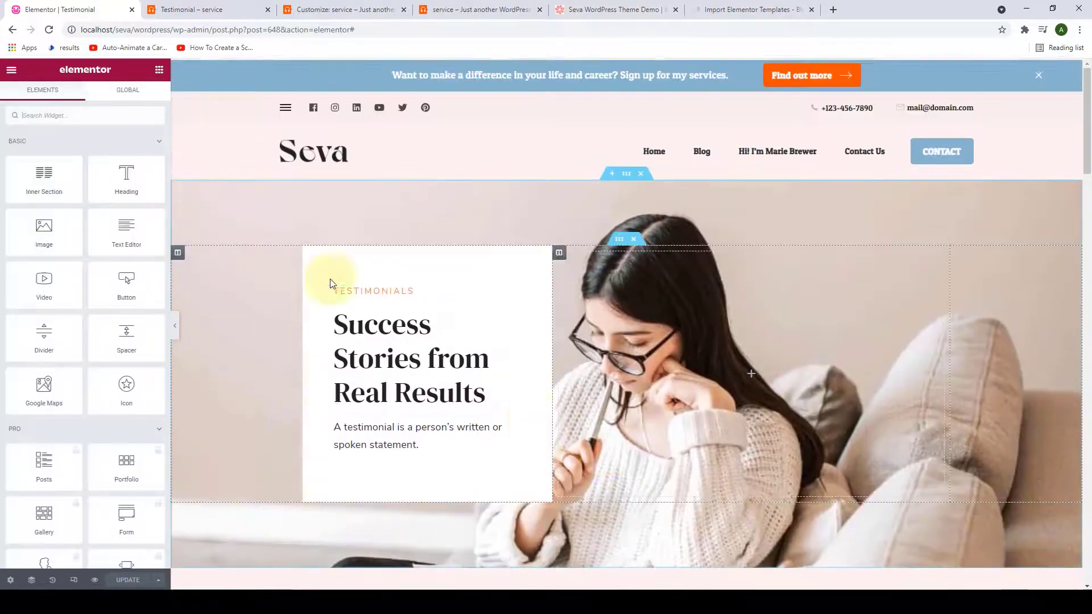
Reload and review the live Testimonial page, then close it and return to the Elementor editor.
left_click(178, 4)
left_click(49, 29)
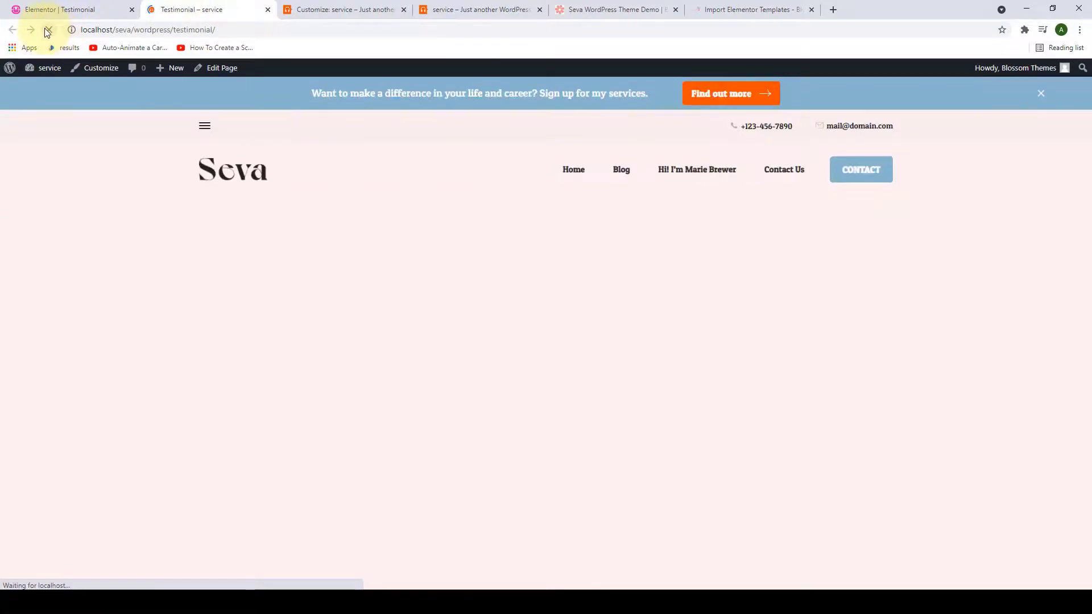
scroll(478, 220, "down", 10)
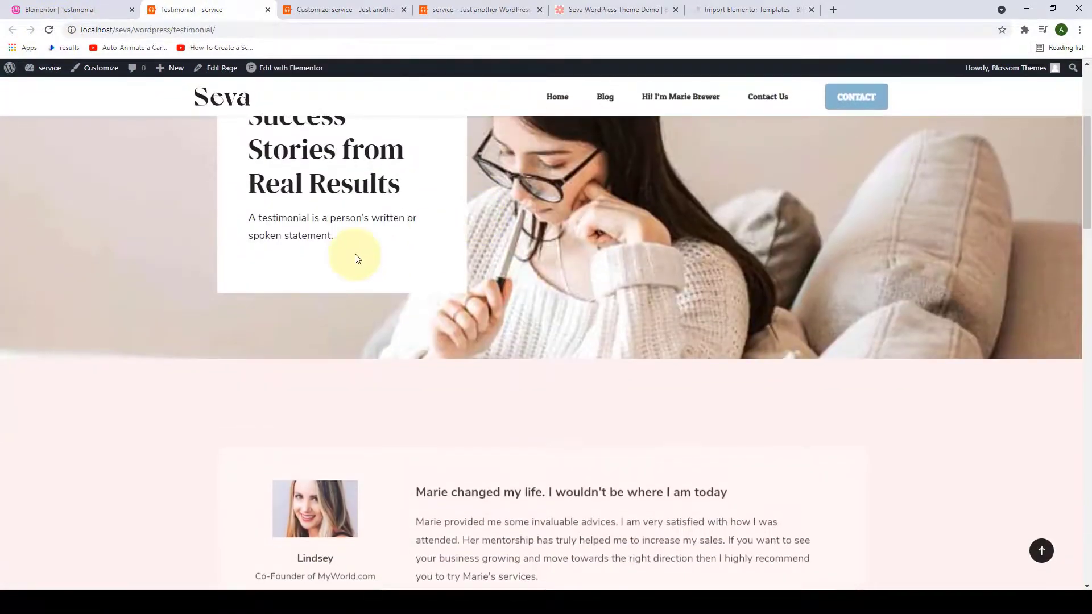
scroll(492, 290, "down", 5)
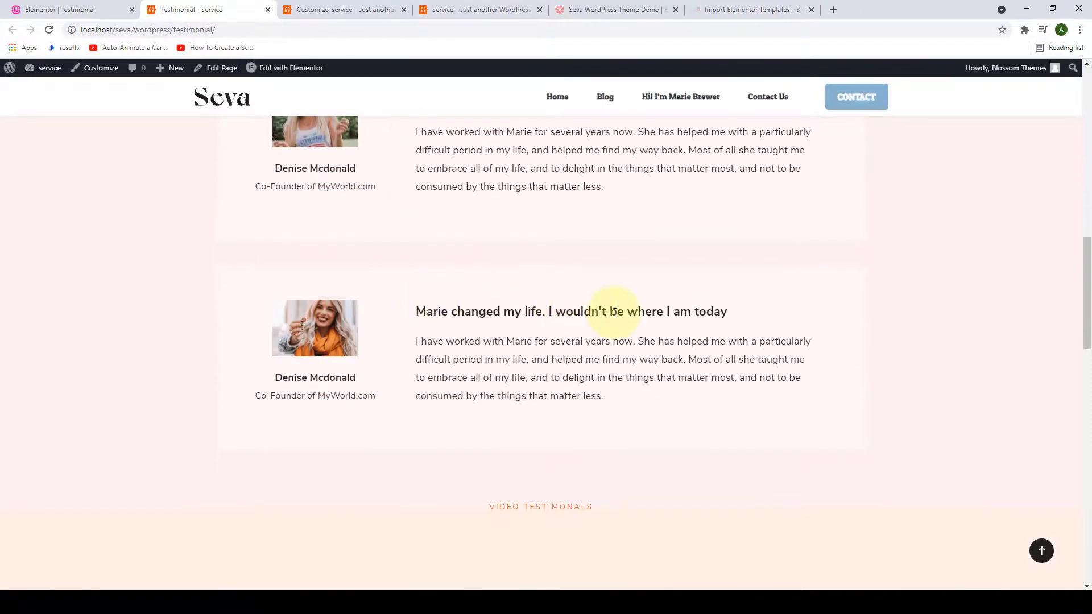
scroll(611, 316, "down", 5)
scroll(611, 317, "down", 7)
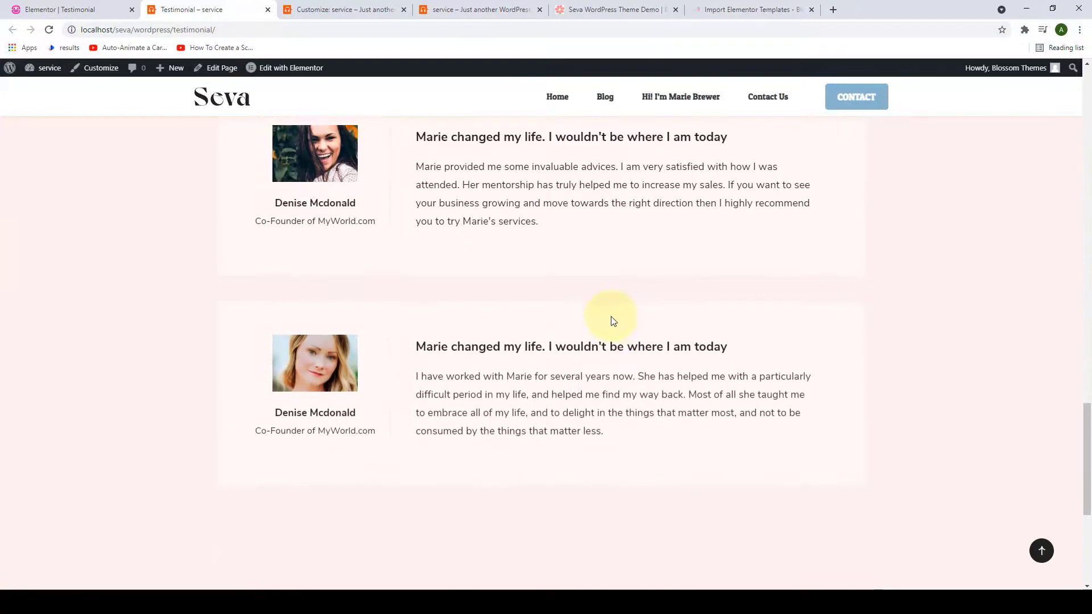
scroll(612, 316, "down", 5)
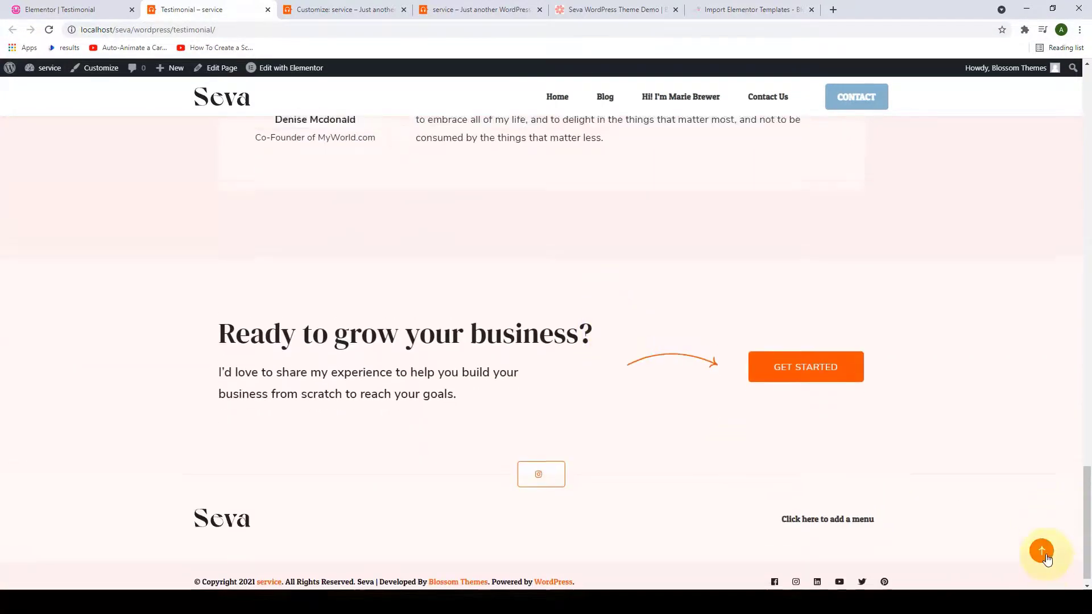
left_click(1046, 557)
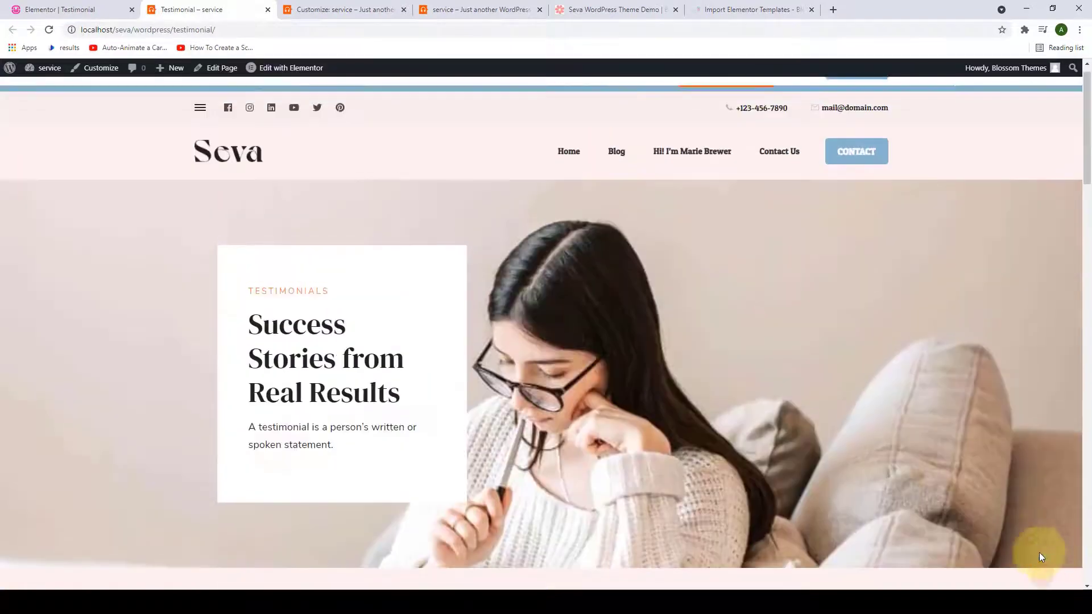
left_click(268, 10)
left_click(76, 6)
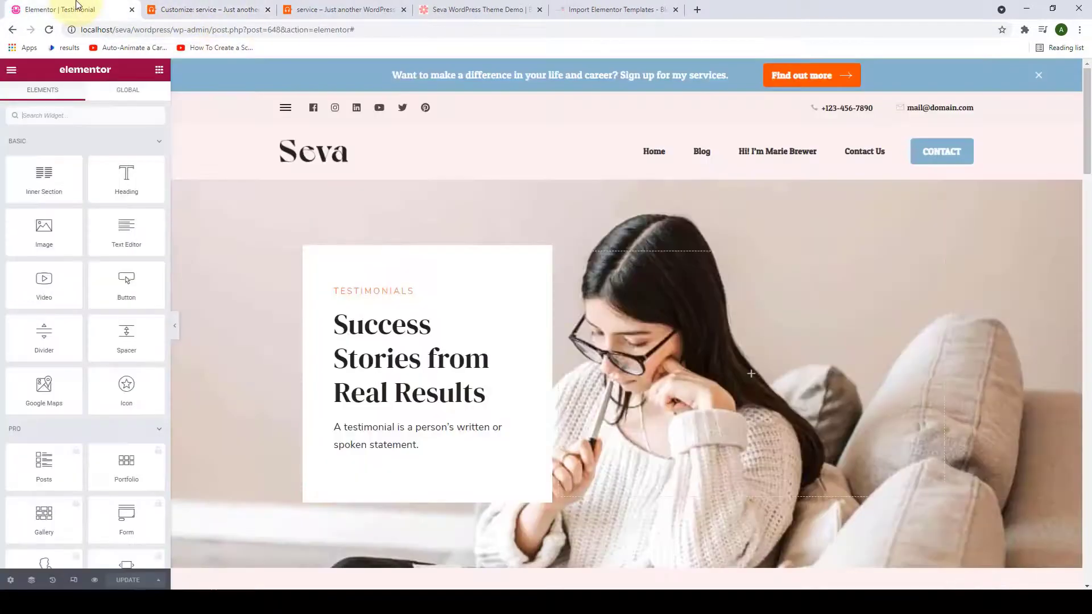
Exit Elementor to the WordPress dashboard and open the Contact Us page for editing.
left_click(10, 69)
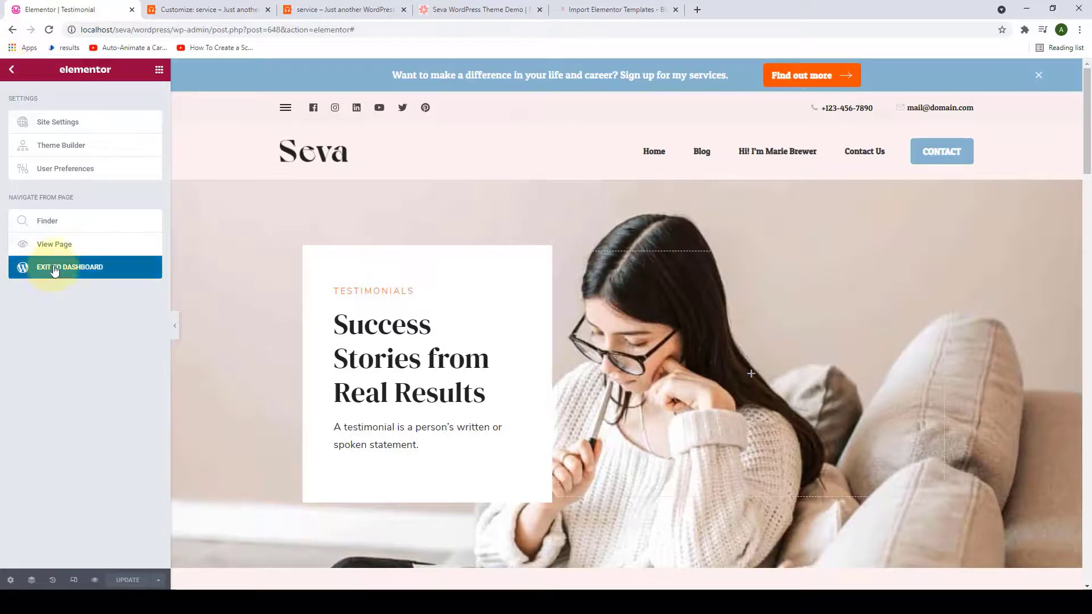
left_click(114, 274)
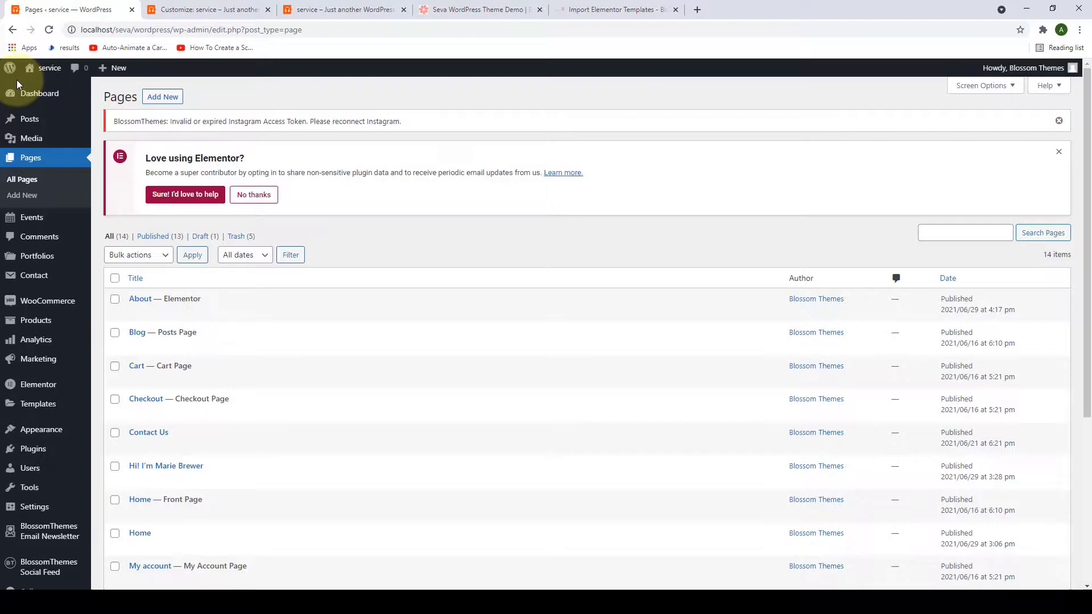
scroll(121, 284, "down", 3)
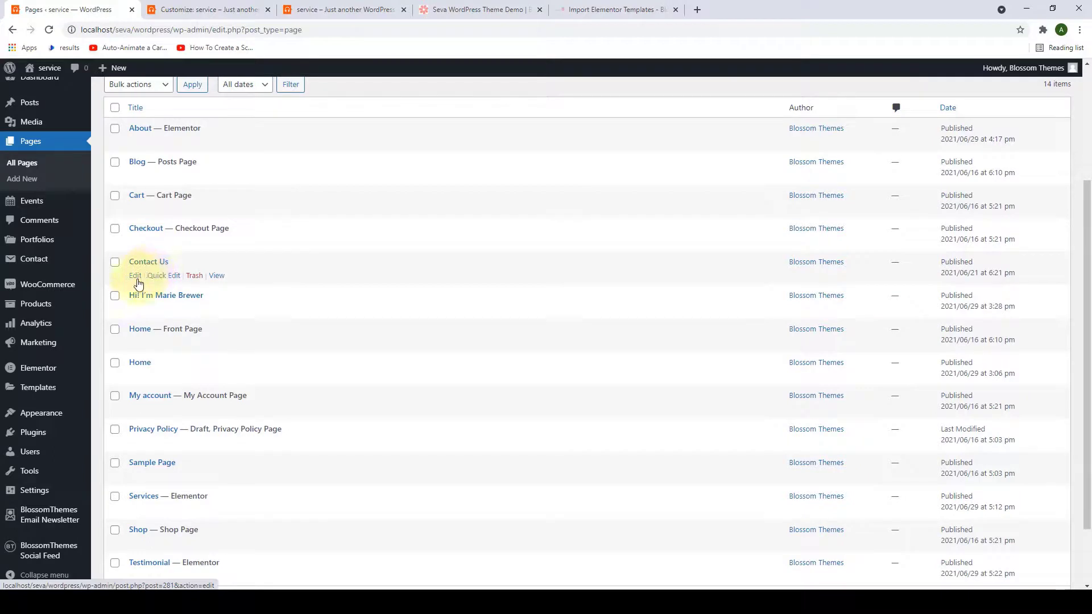
left_click(136, 277)
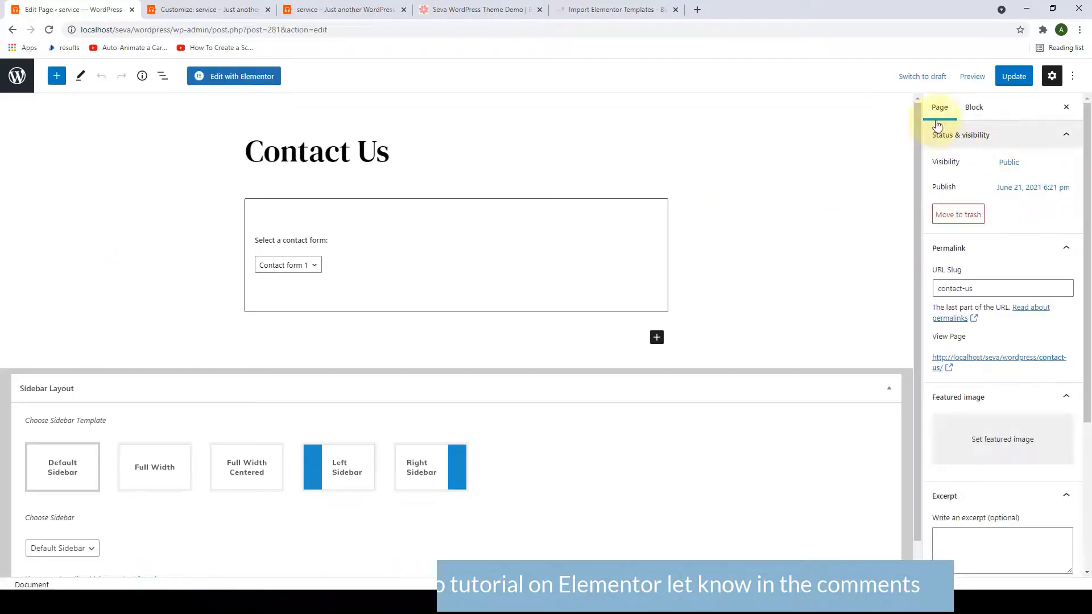
Give the Contact Us page the 'Elementor Full Width' template and update it.
scroll(961, 341, "down", 4)
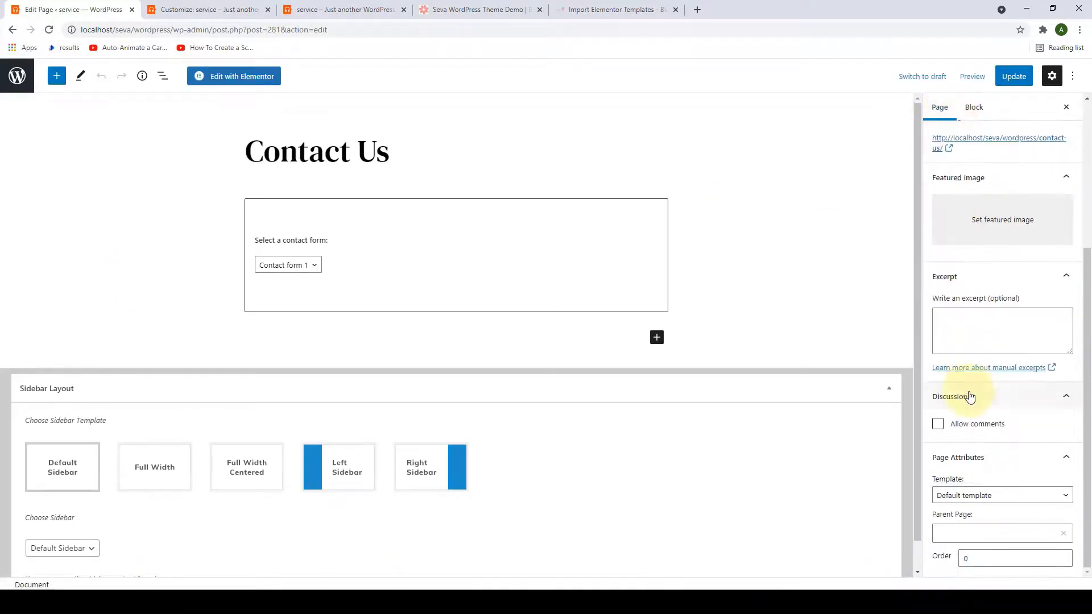
left_click(995, 501)
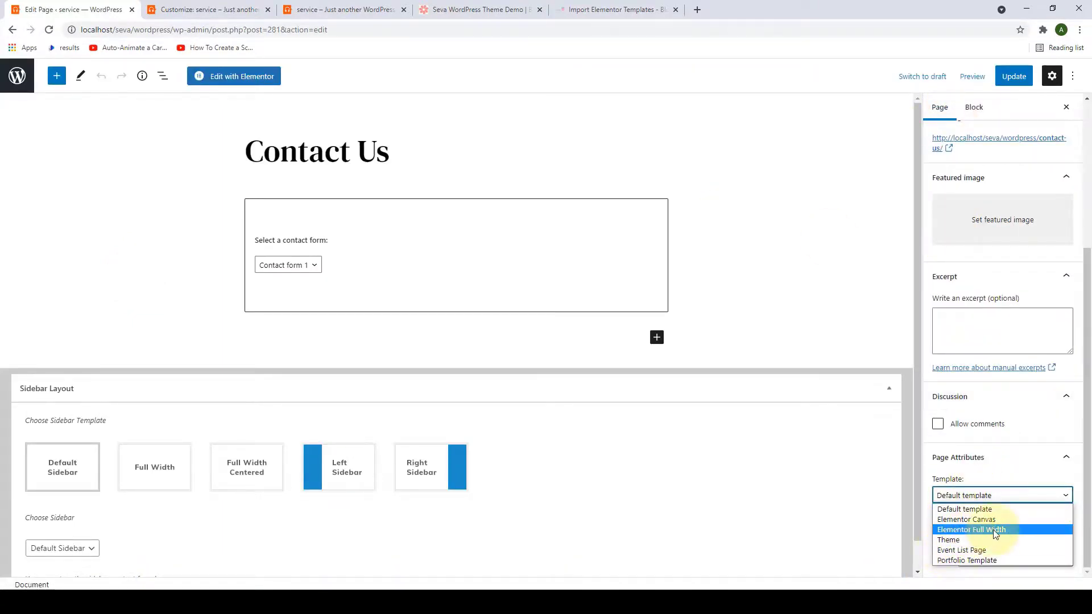
left_click(995, 530)
left_click(1018, 80)
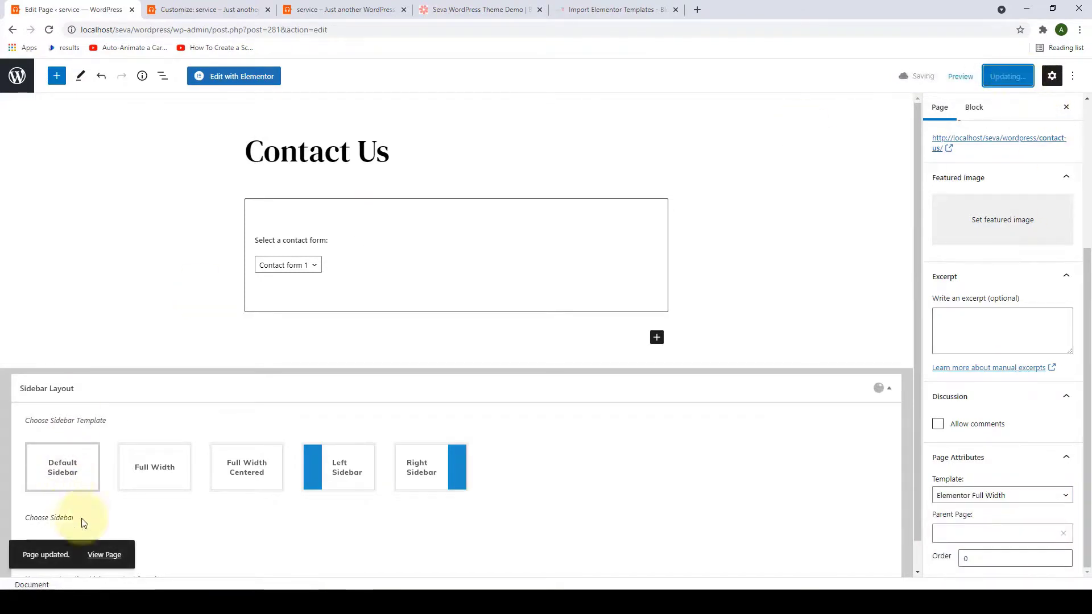
View the live Contact Us page in a new tab, then return to the editor.
right_click(113, 555)
left_click(145, 464)
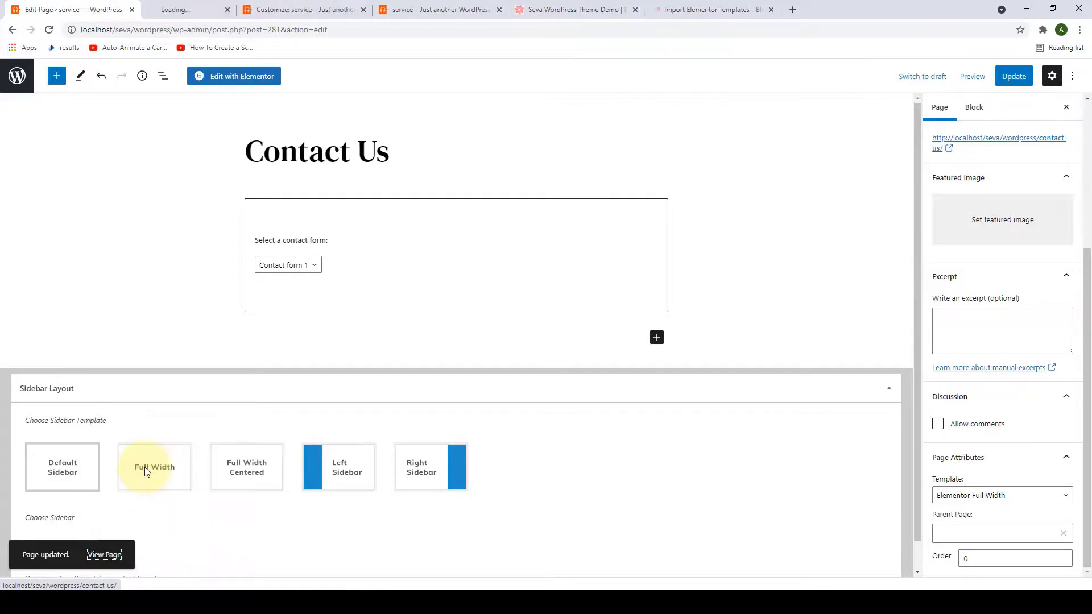
left_click(177, 6)
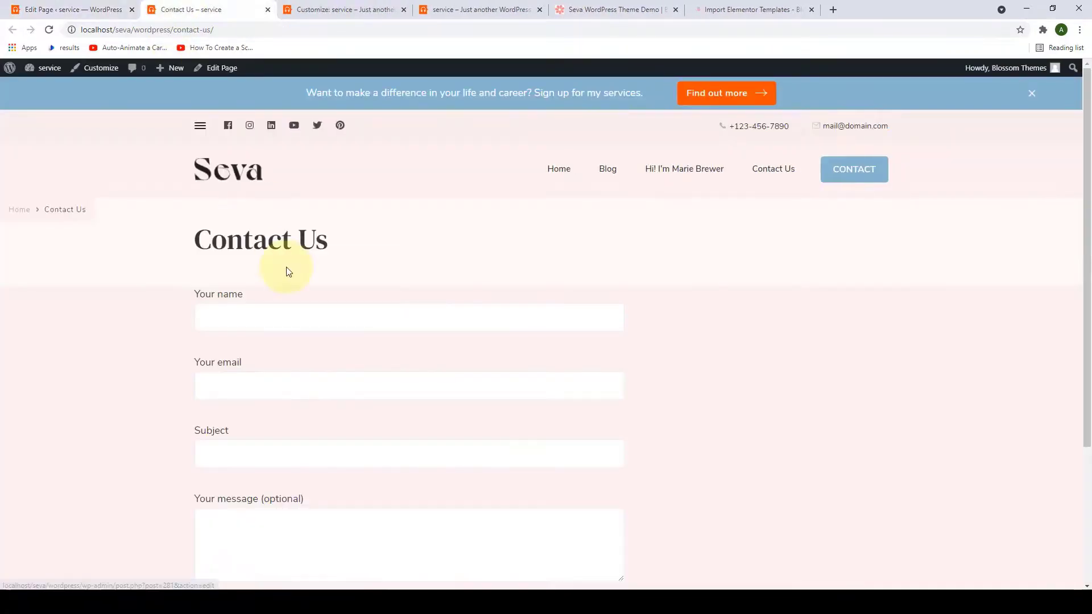
scroll(288, 375, "down", 3)
scroll(295, 398, "up", 3)
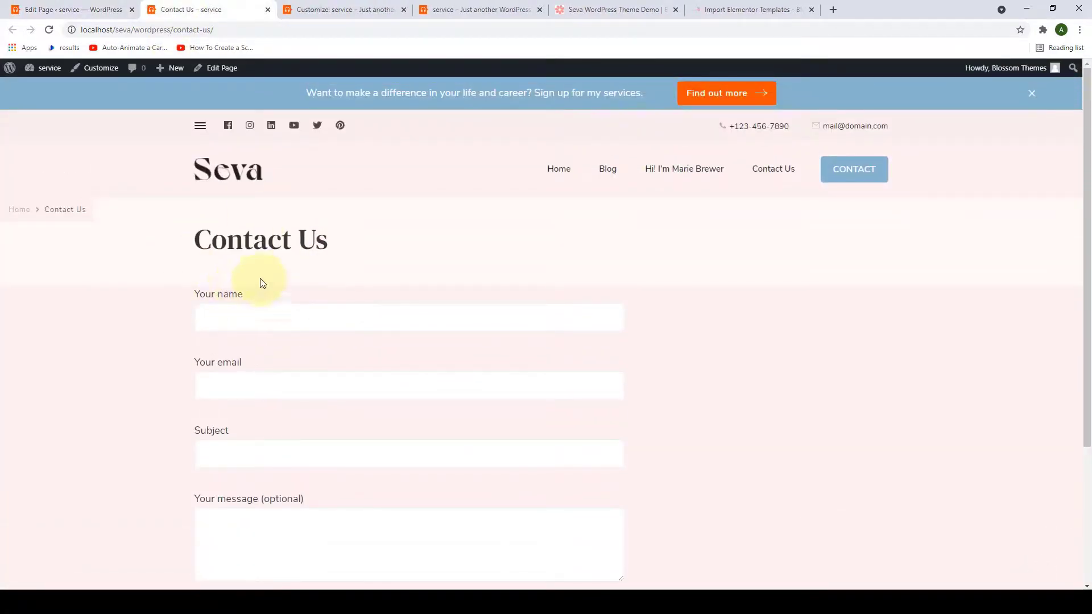
left_click(107, 12)
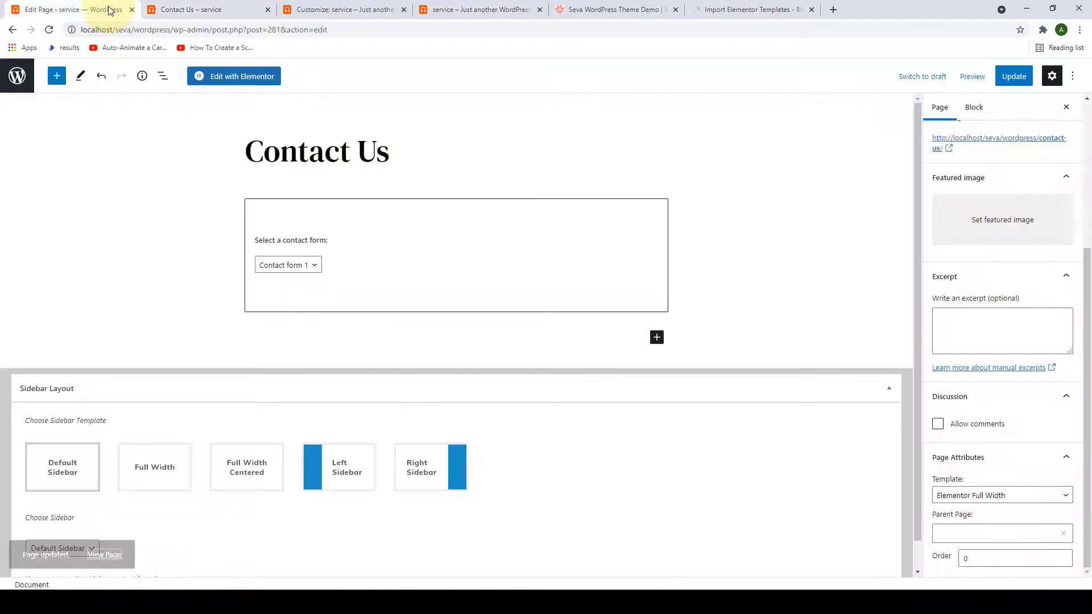
In Elementor, delete the old form section and insert the saved 'Contact Page' template with its document settings.
left_click(253, 80)
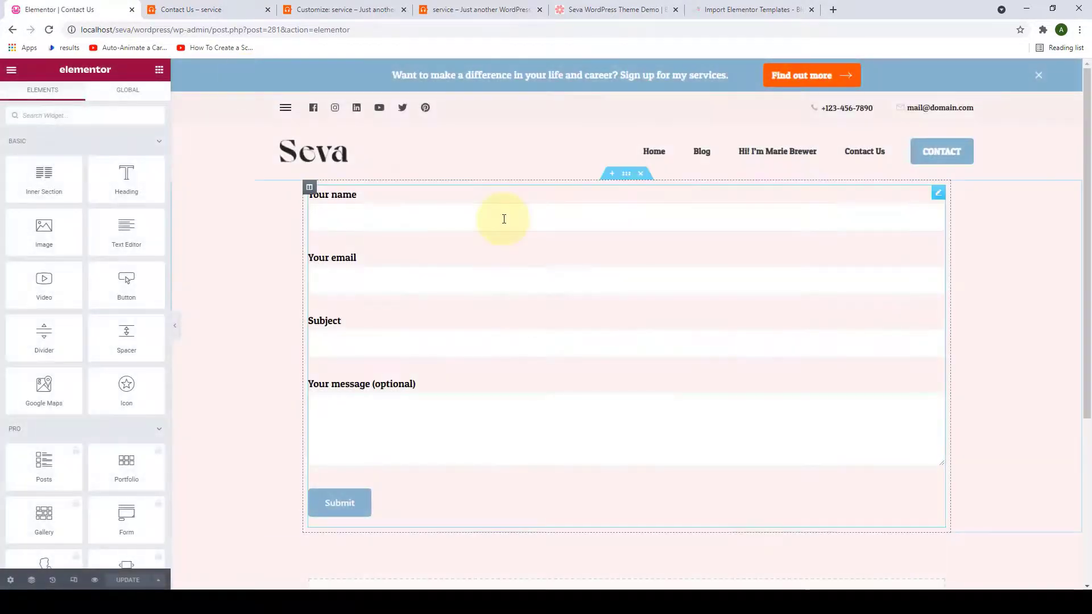
left_click(644, 175)
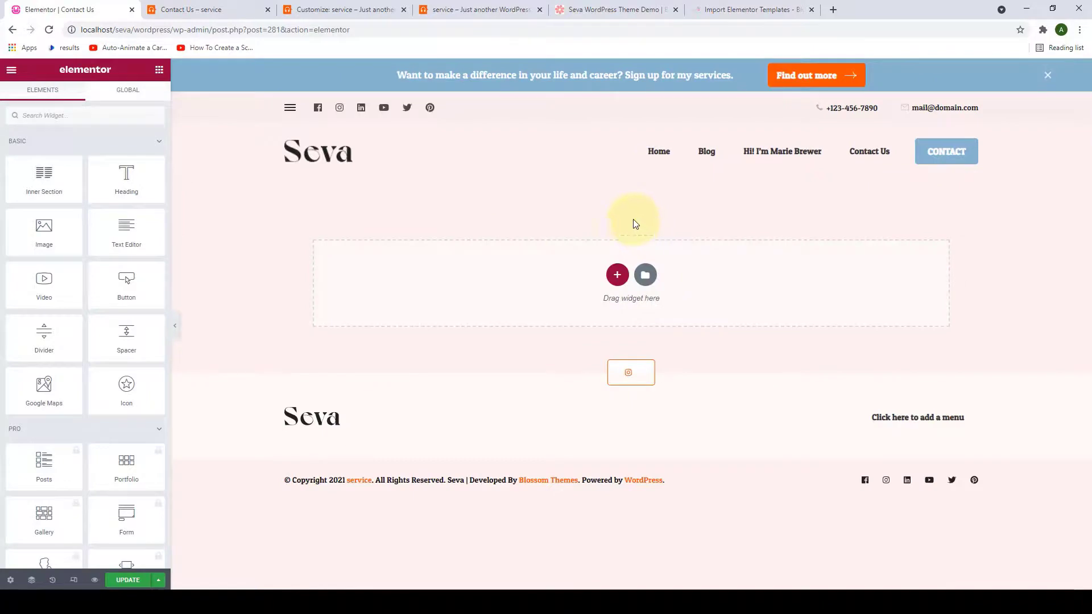
left_click(646, 275)
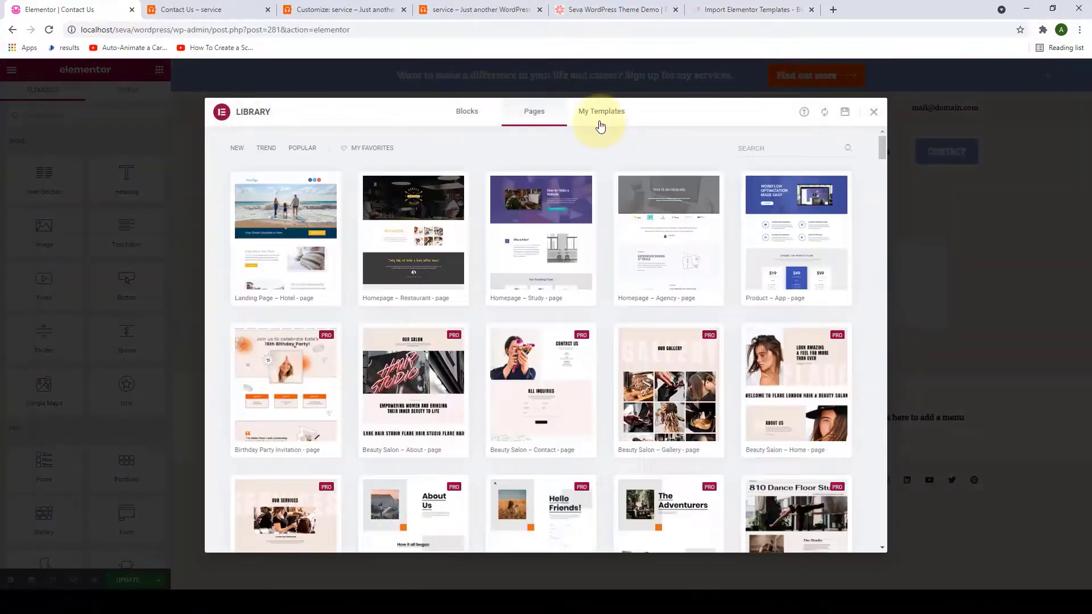
left_click(599, 123)
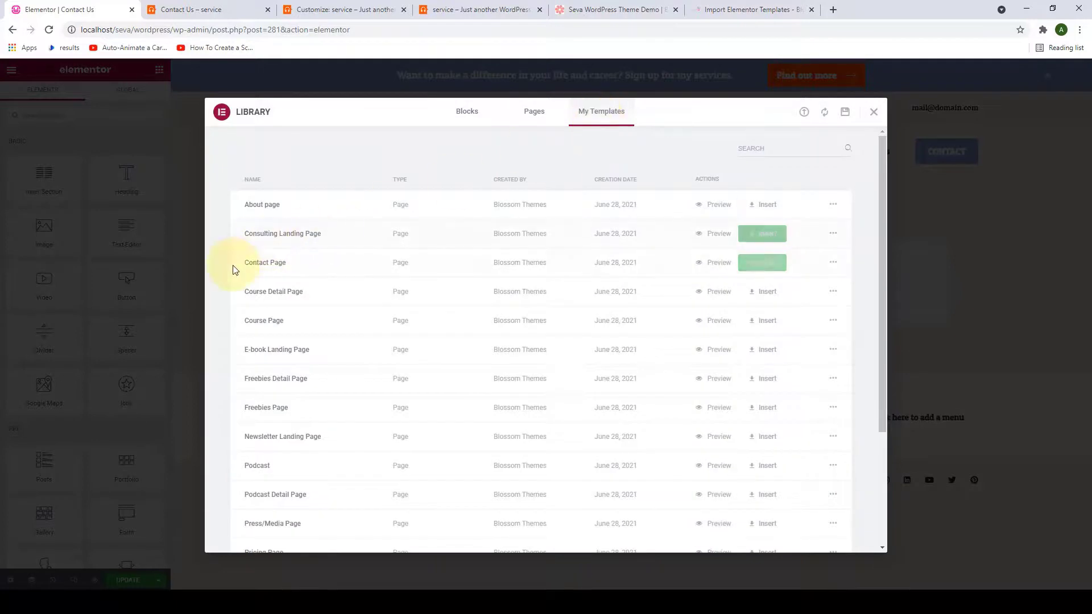
left_click(767, 264)
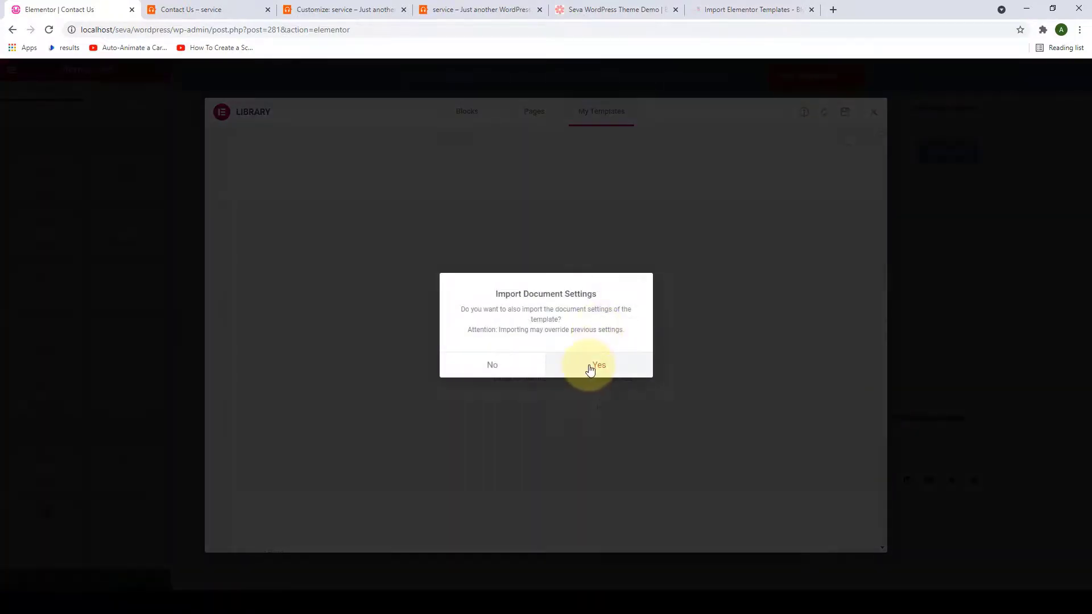
left_click(589, 370)
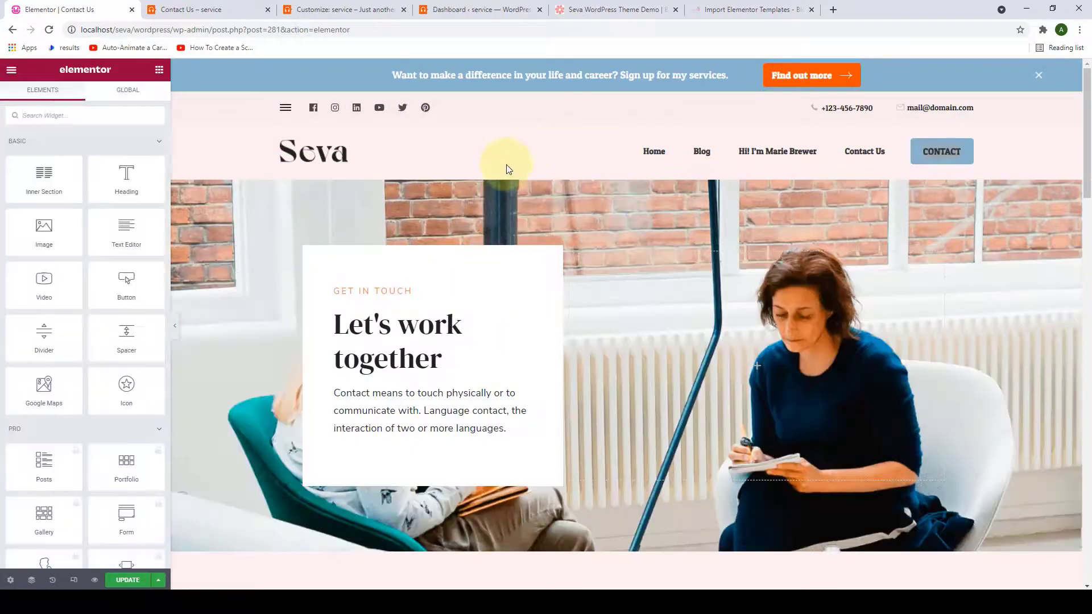
Set the hero section's background image to the photo of two women in a flower field.
scroll(483, 194, "down", 2)
scroll(775, 251, "down", 12)
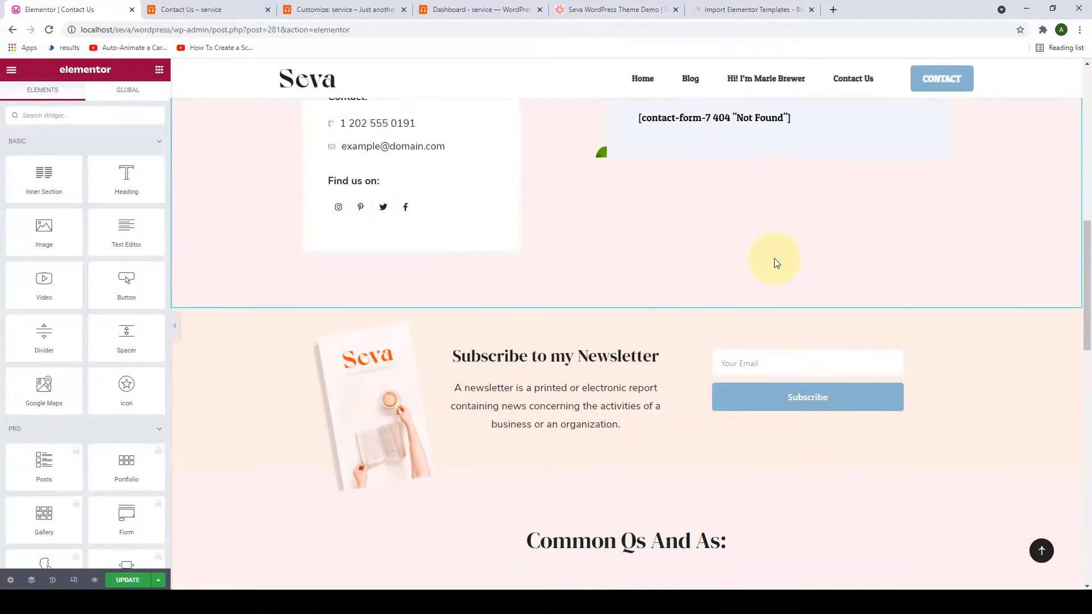
scroll(775, 263, "down", 12)
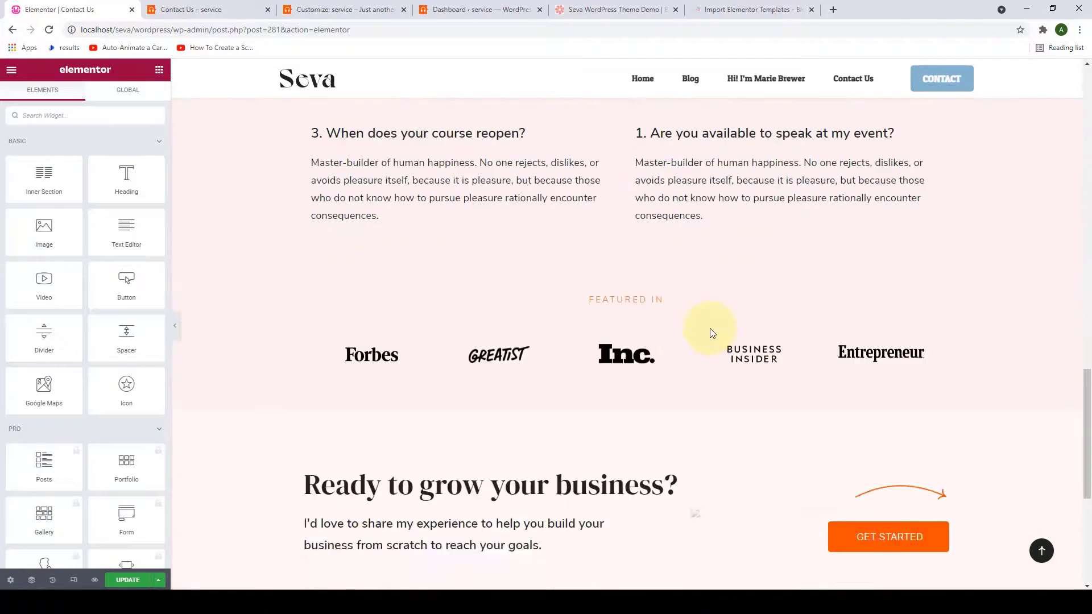
left_click(1041, 548)
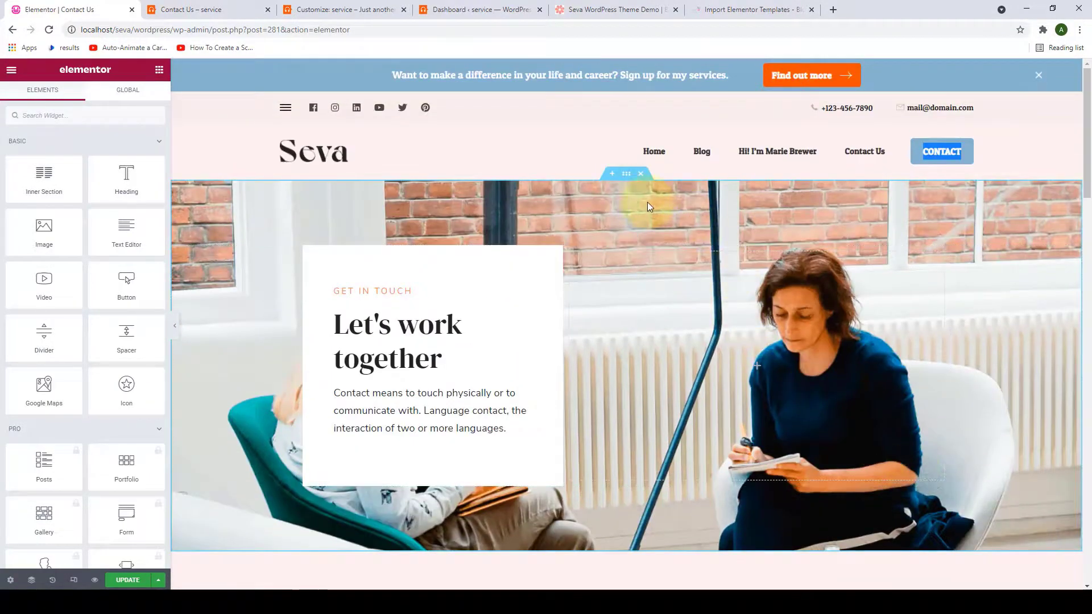
scroll(647, 202, "down", 1)
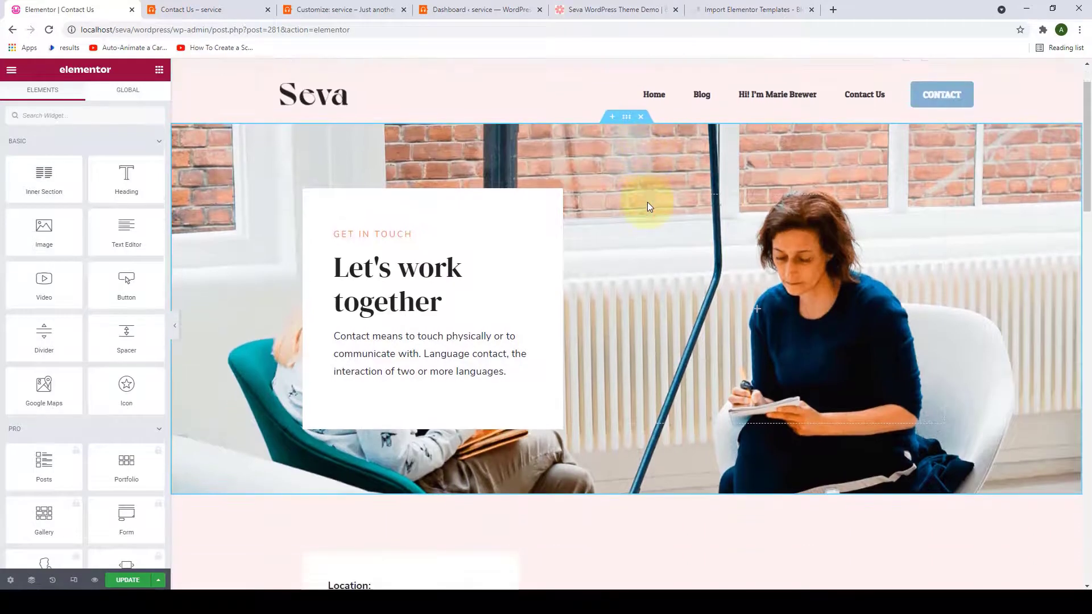
left_click(627, 117)
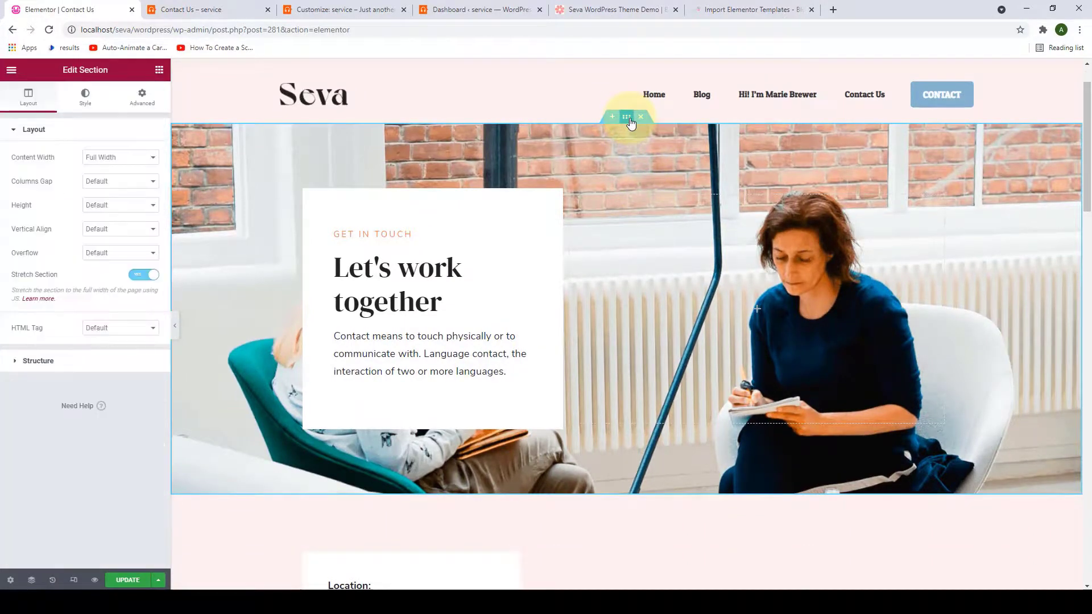
left_click(88, 98)
left_click(89, 280)
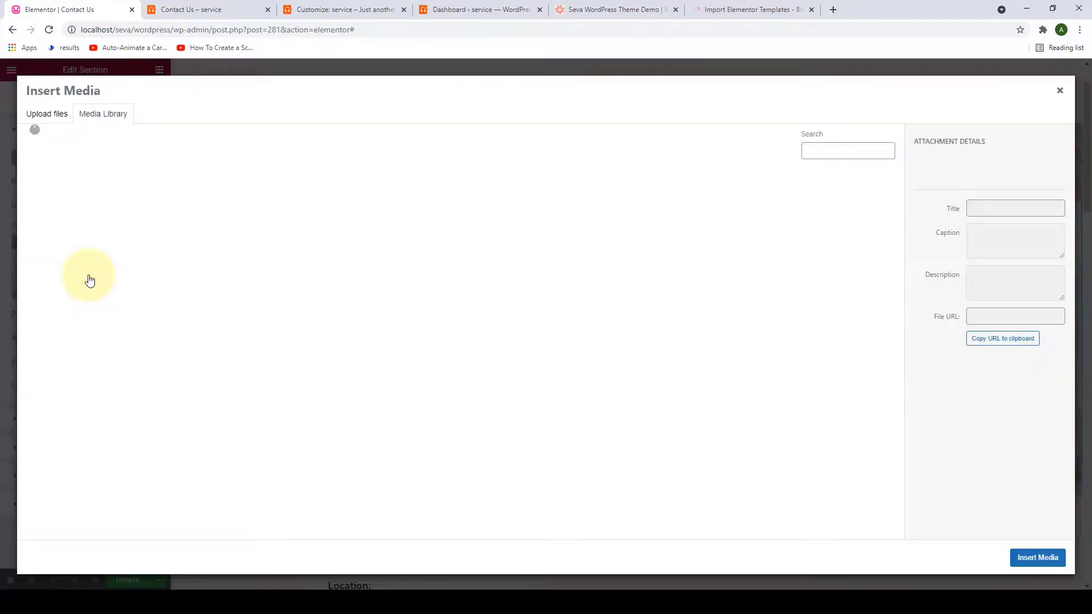
scroll(787, 344, "down", 10)
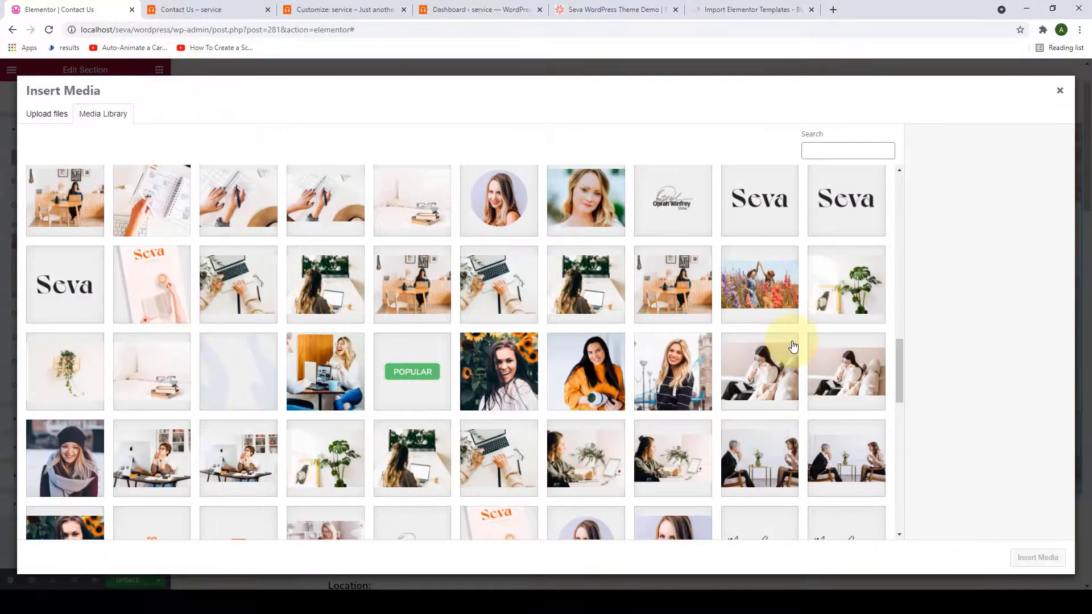
left_click(789, 285)
left_click(1038, 549)
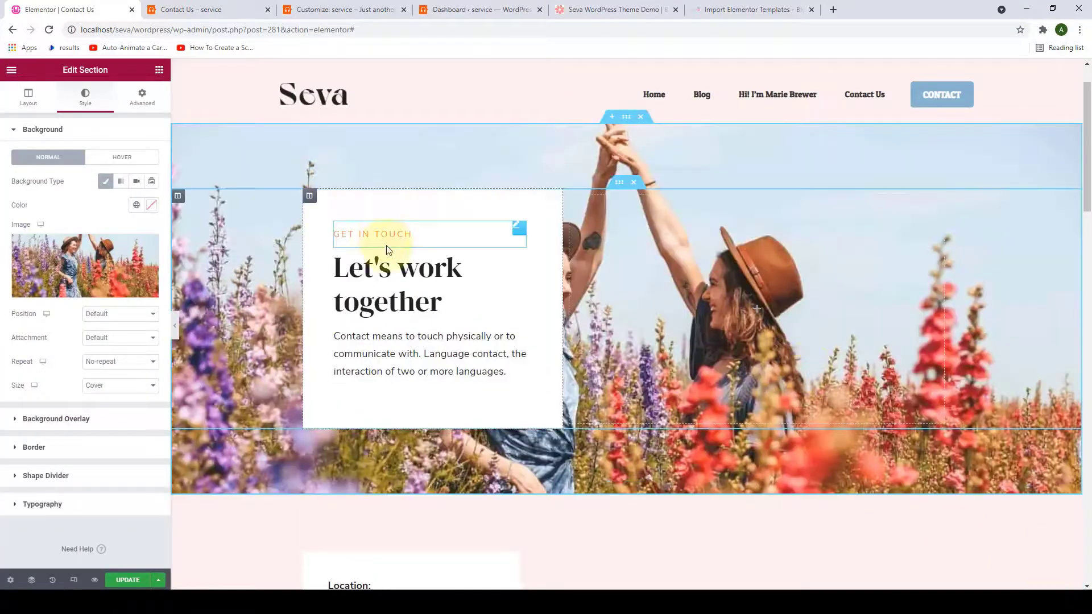
Check the hero texts: GET IN TOUCH, Let's work together, and the paragraph below.
left_click(384, 236)
left_click(390, 282)
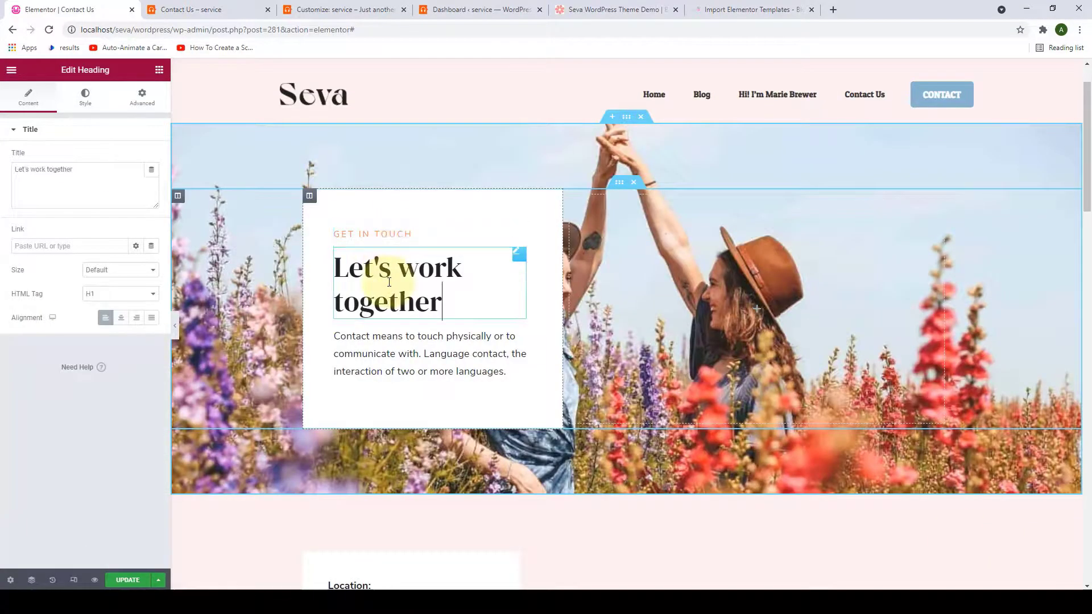
left_click(397, 348)
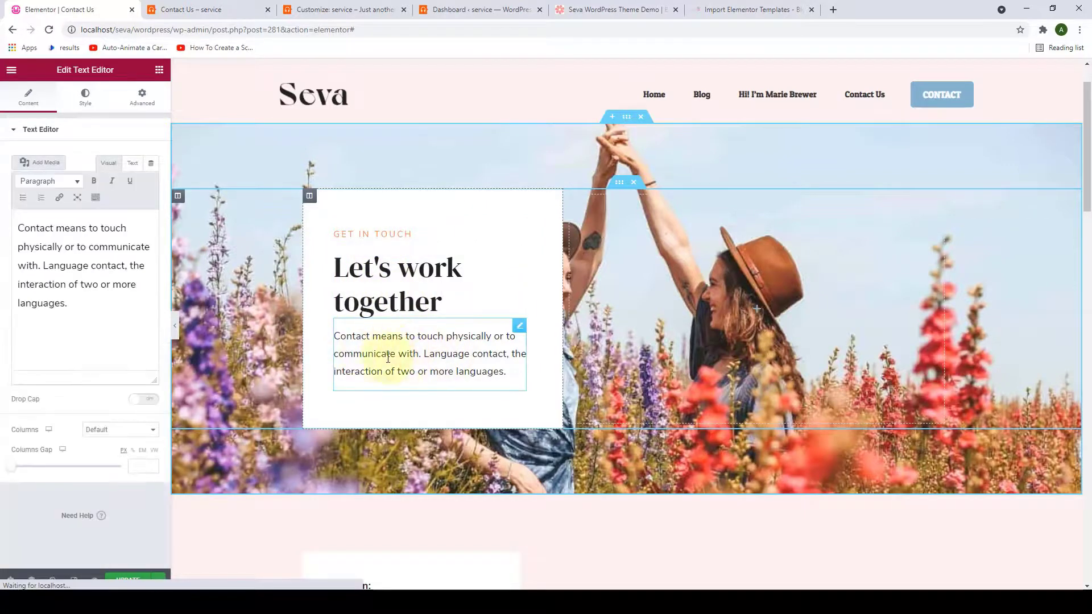
Check the contact card's address, phone and email lines, then select the Instagram icon under Find us on.
scroll(427, 397, "down", 3)
scroll(427, 397, "down", 4)
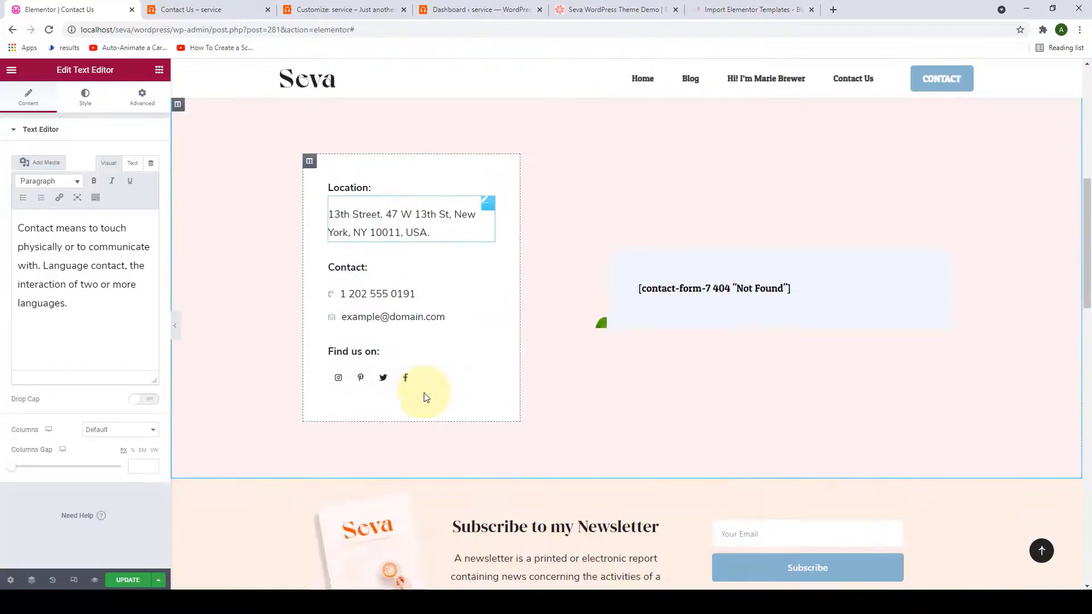
scroll(426, 397, "down", 1)
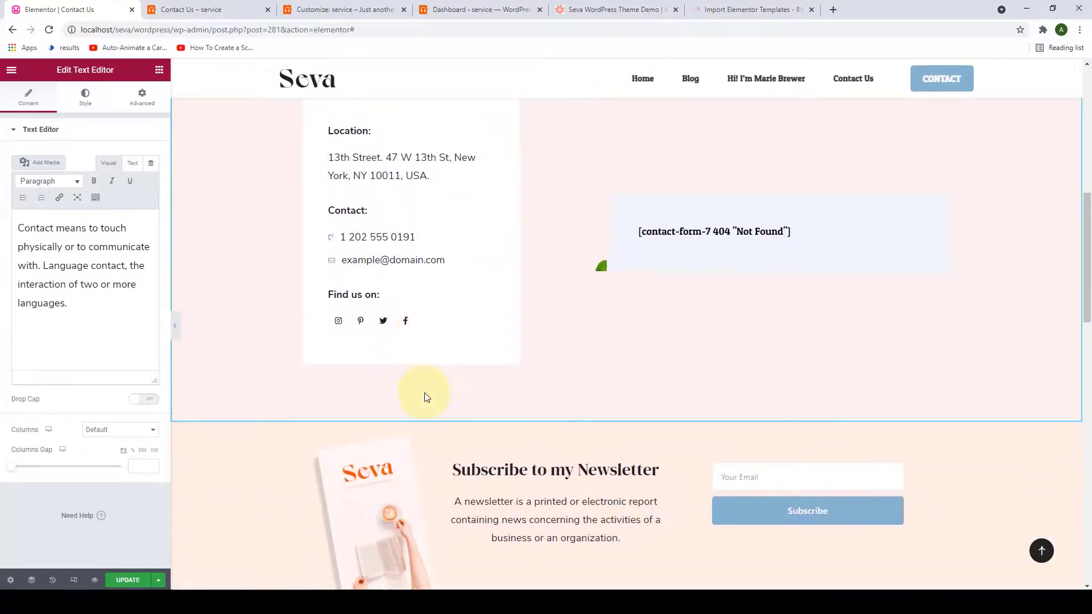
left_click(398, 166)
triple_click(392, 170)
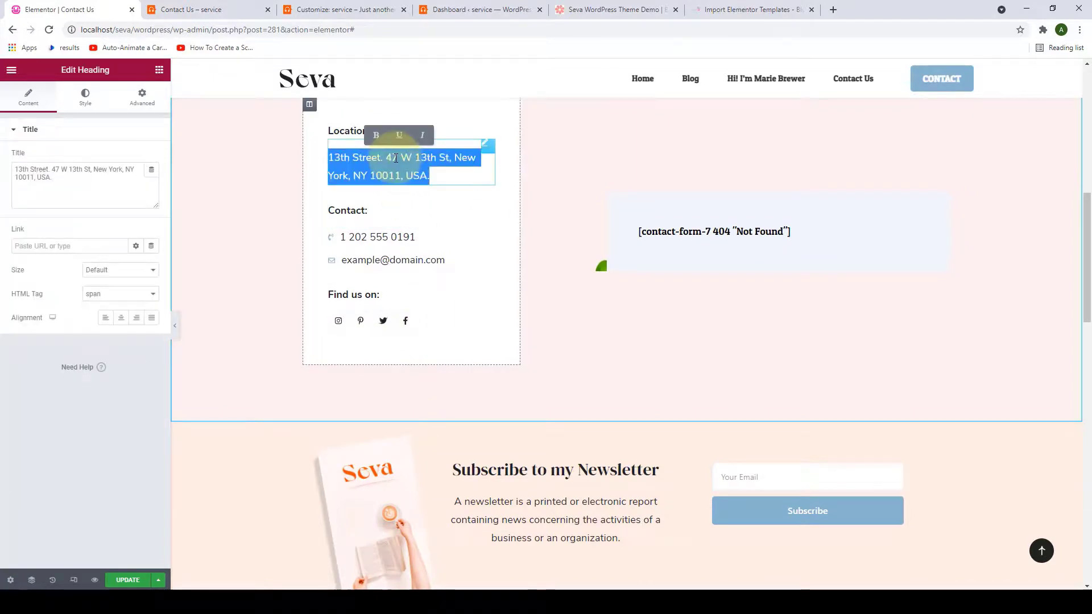
left_click(375, 236)
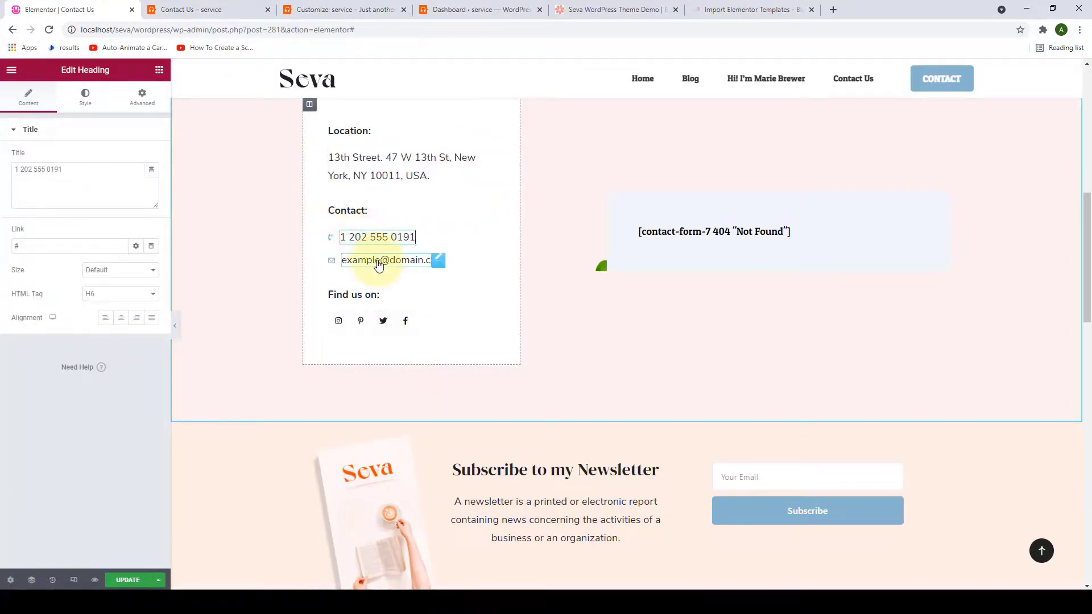
left_click(370, 260)
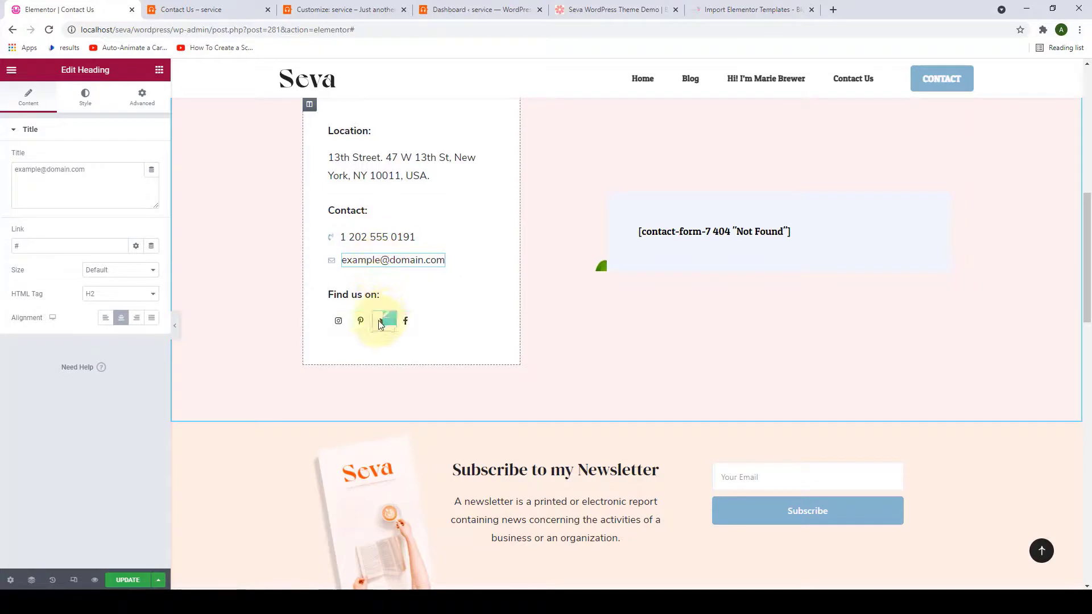
left_click(335, 308)
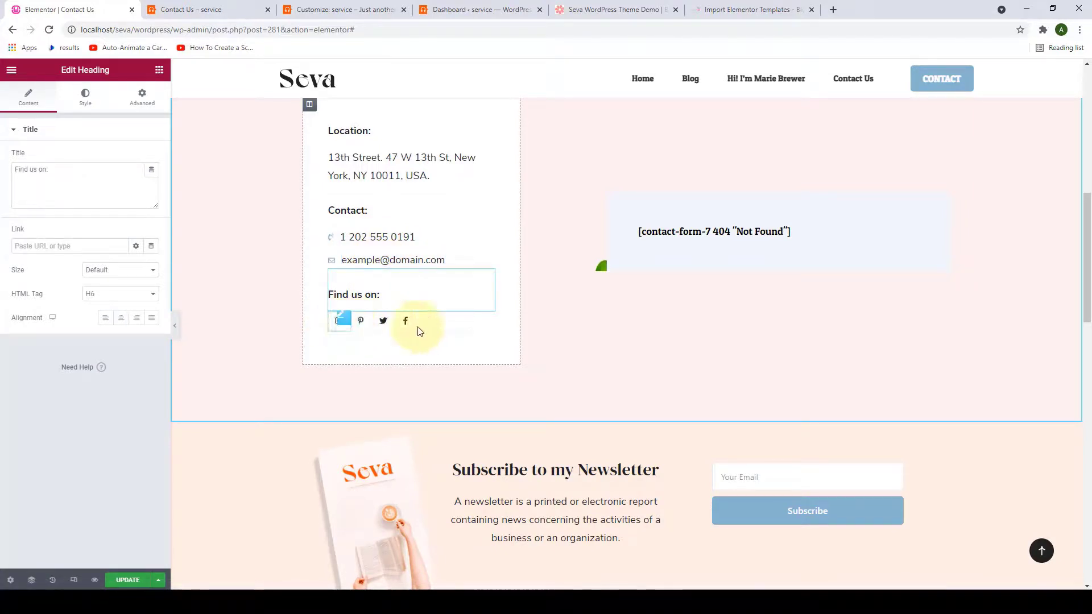
left_click(344, 321)
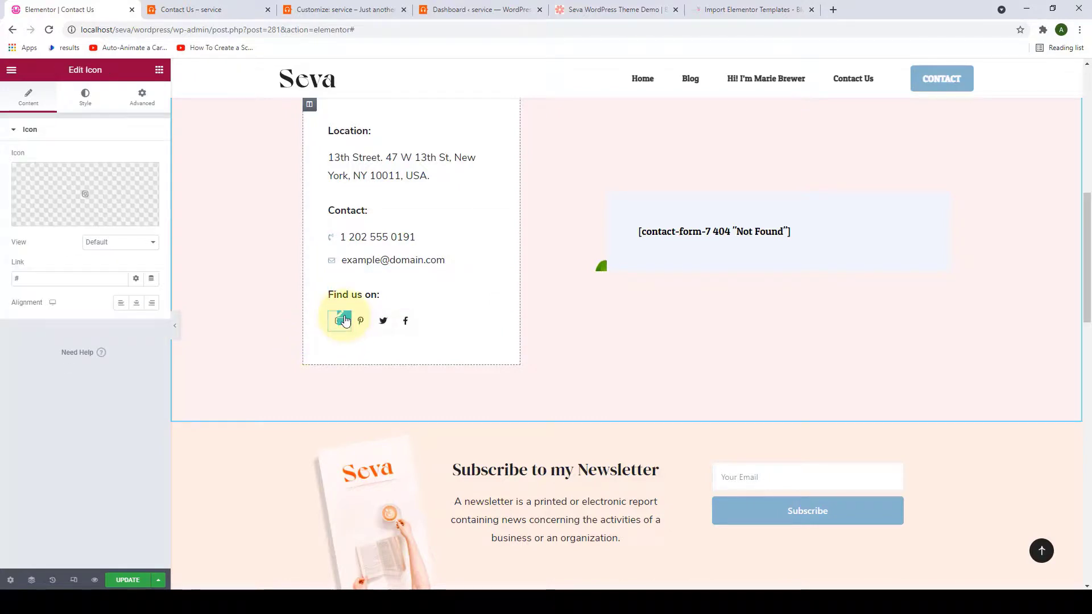
Replace the Instagram icon with the first LinkedIn icon from the Icon Library.
mouse_move(80, 195)
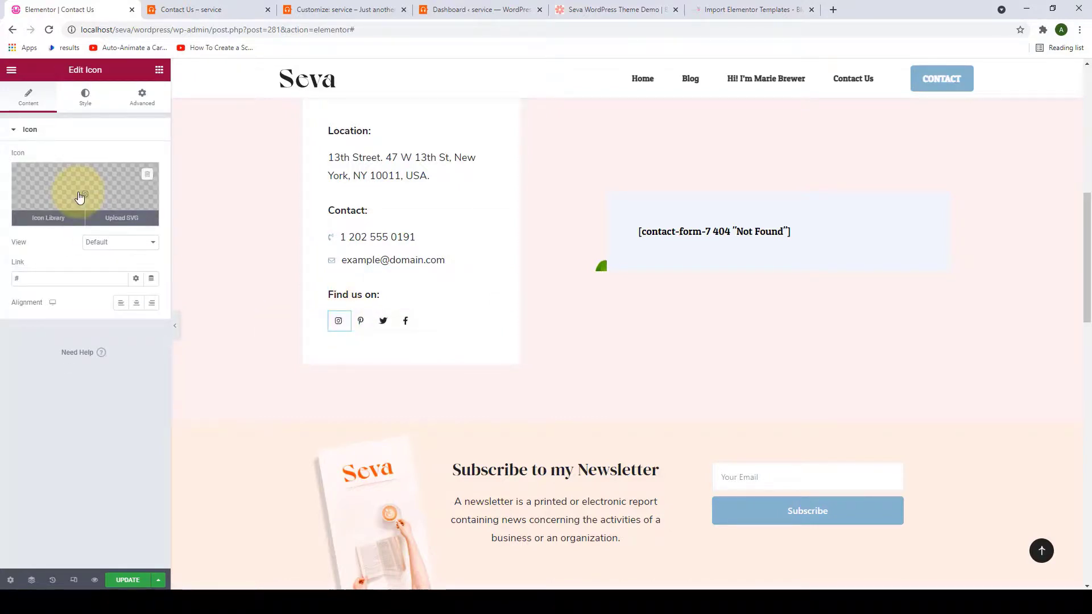
left_click(51, 219)
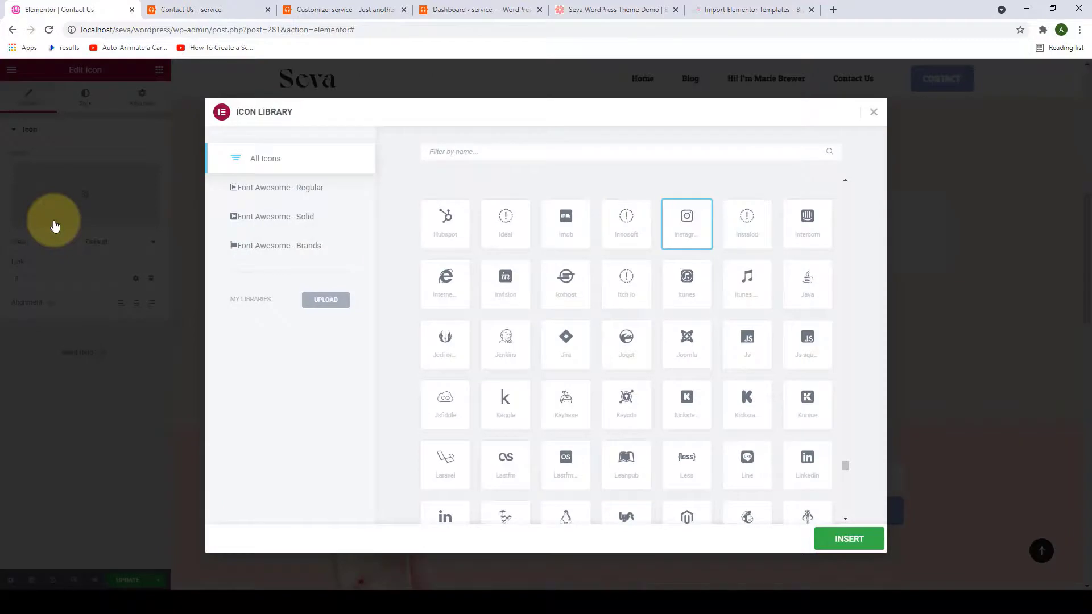
left_click(457, 154)
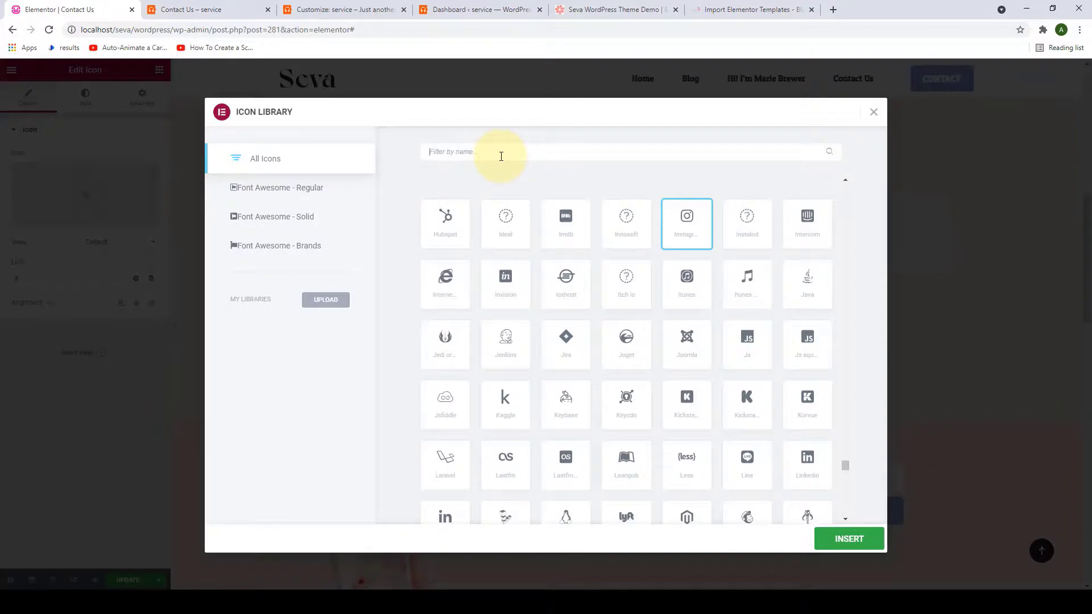
type("linkedin")
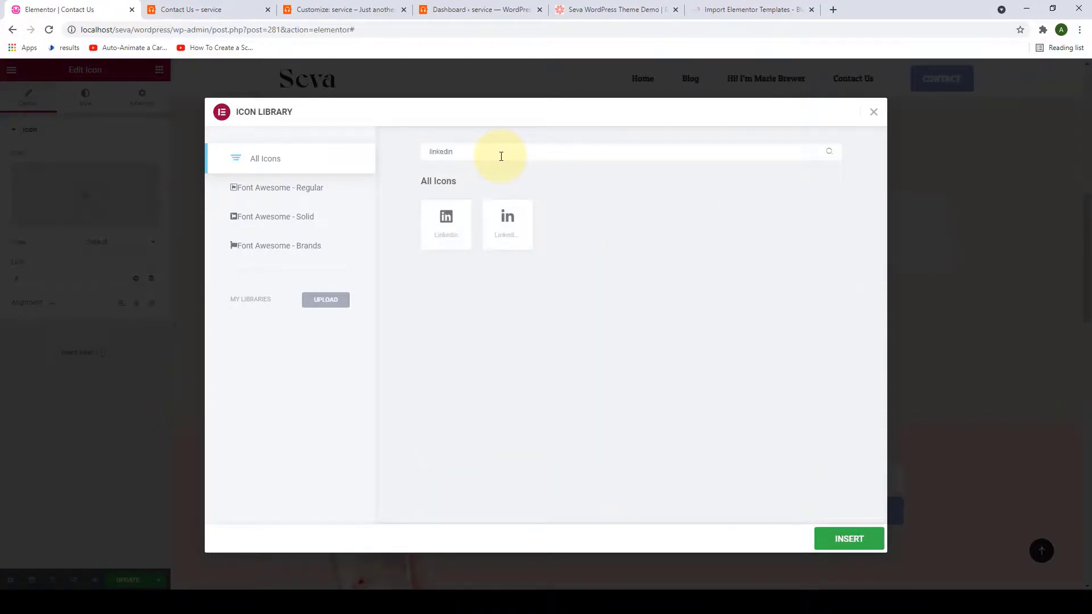
left_click(442, 232)
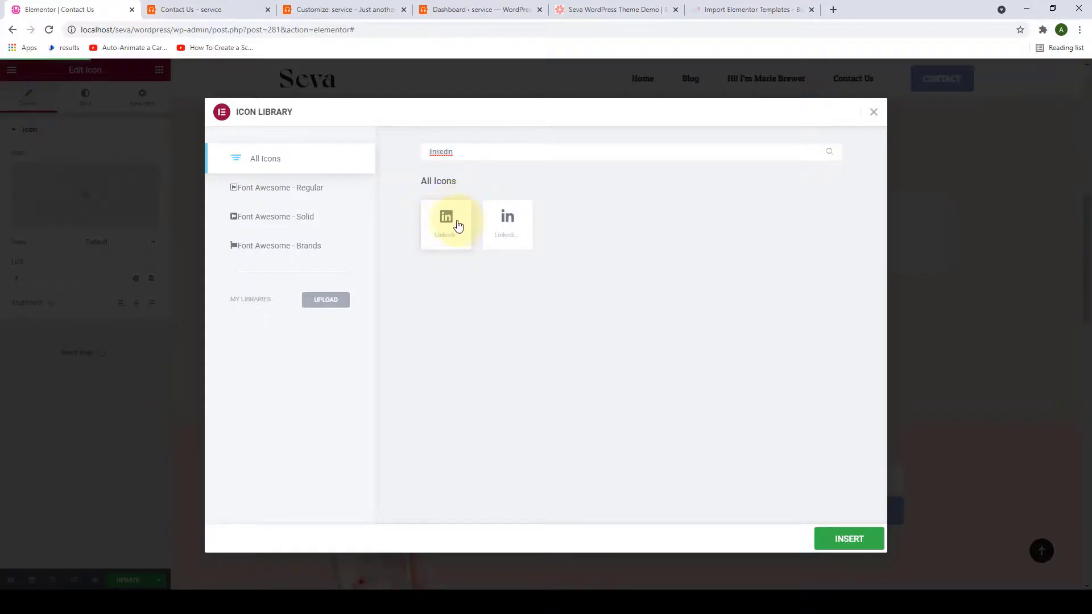
left_click(456, 226)
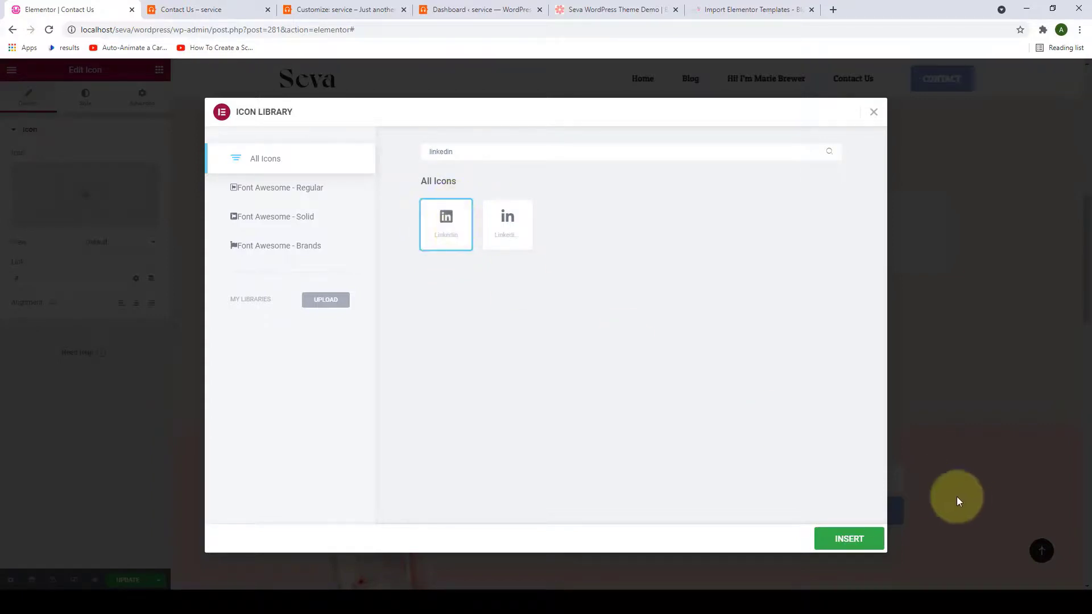
left_click(849, 540)
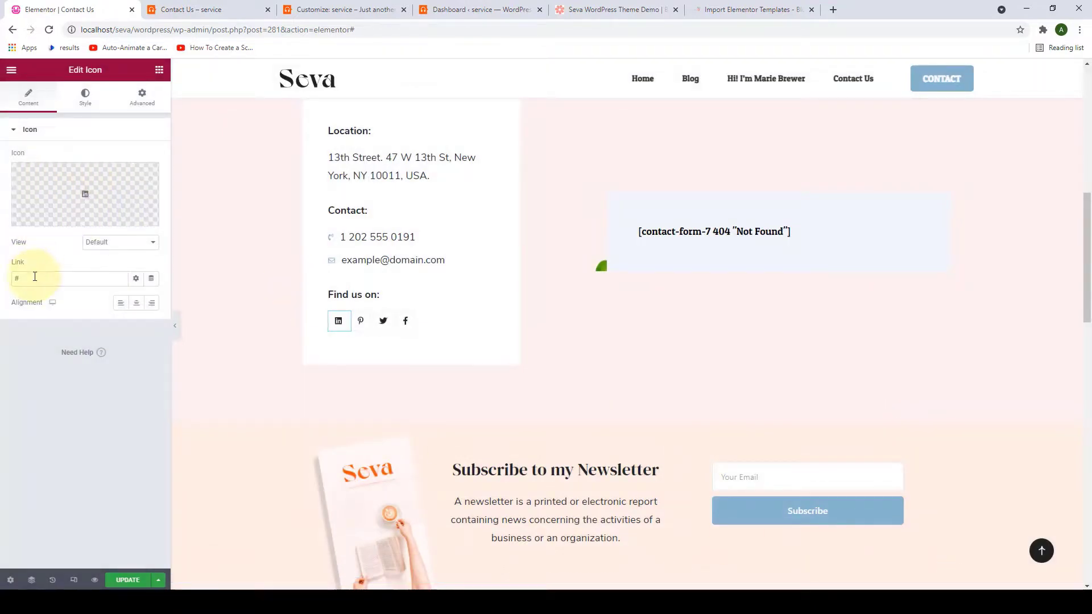
Set the LinkedIn icon's link to linkedin.com.
left_click_drag(34, 278, 16, 280)
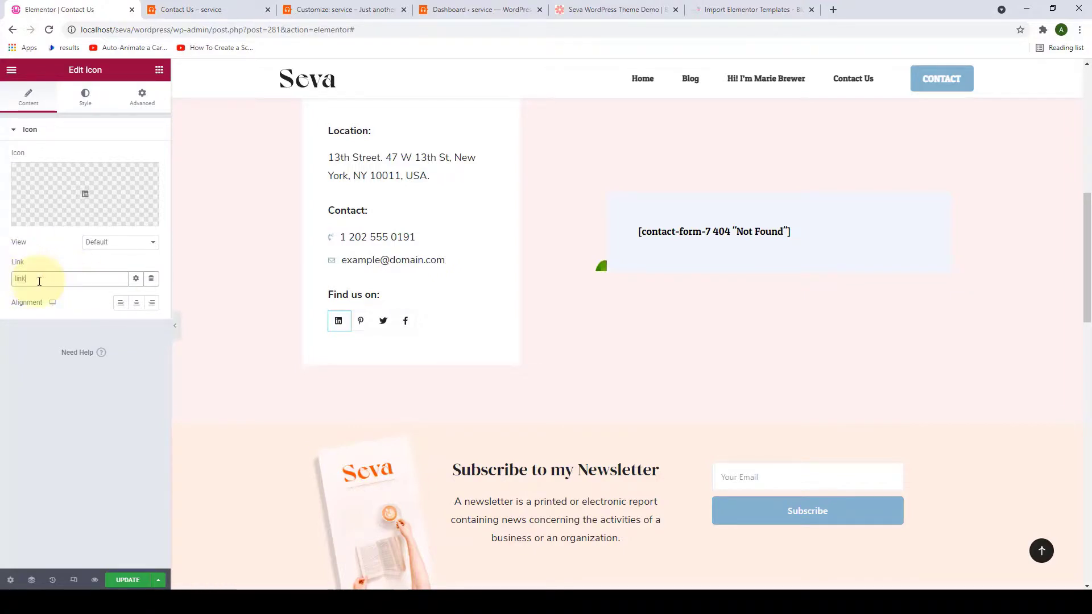
type("edin.com")
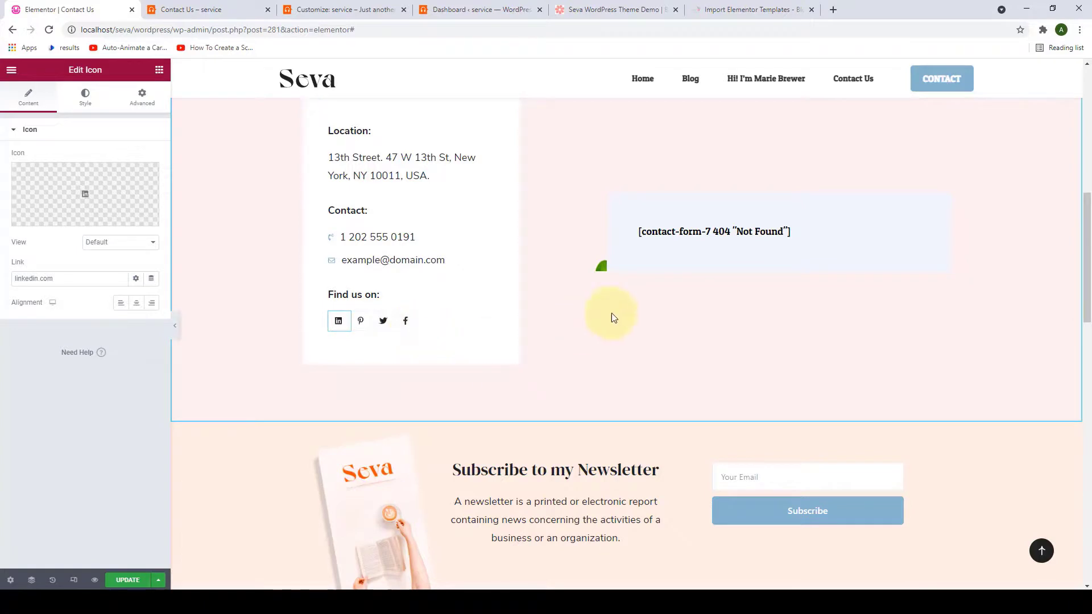
scroll(612, 313, "up", 1)
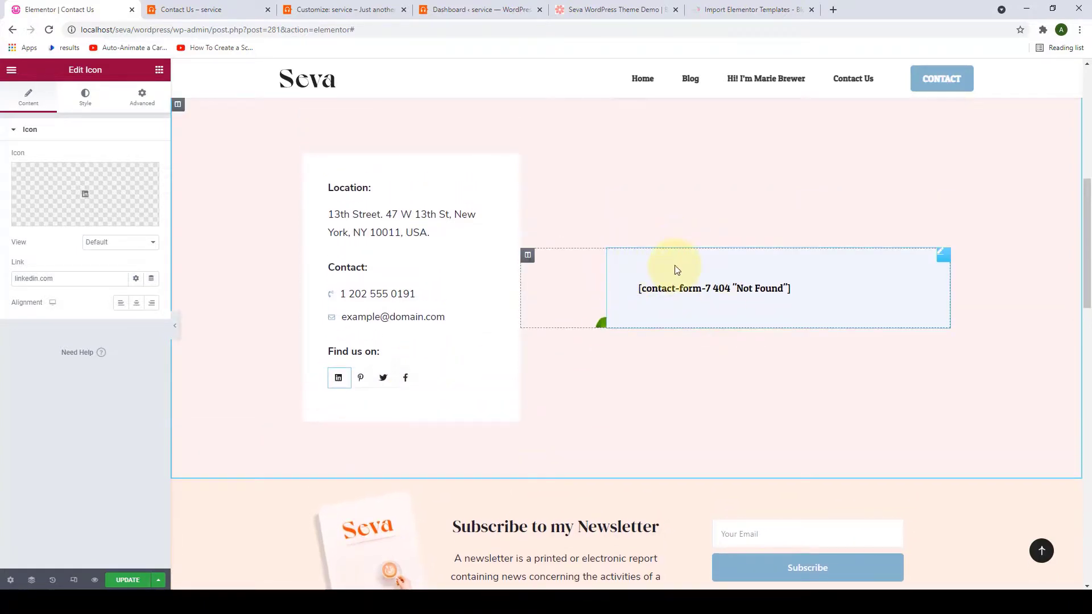
Replace the 'Not Found' shortcode in the contact-form widget with the Contact Form 7 id 176 shortcode.
left_click(678, 269)
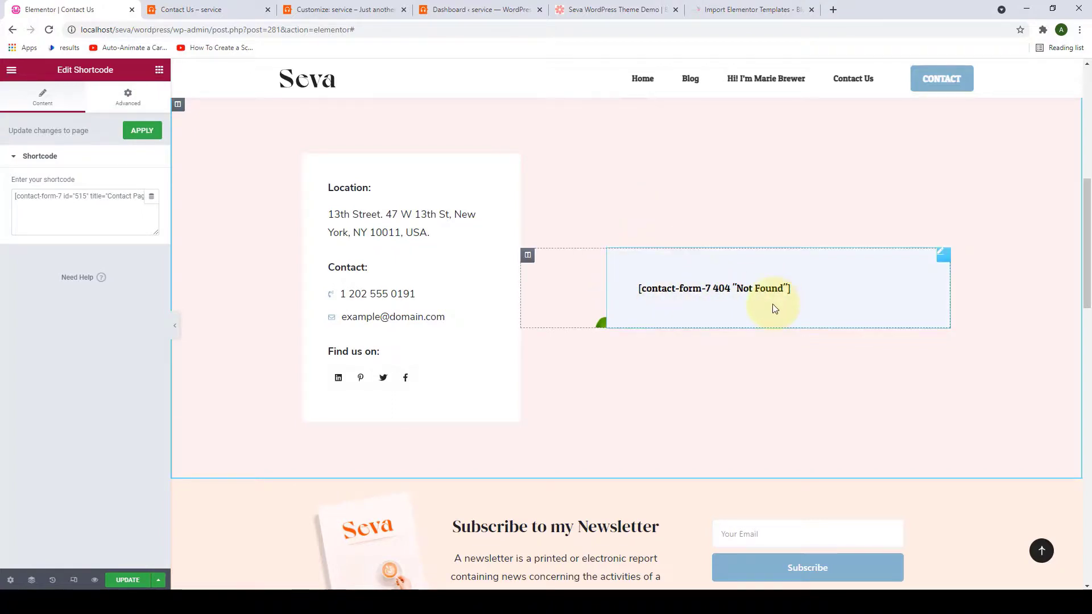
triple_click(32, 199)
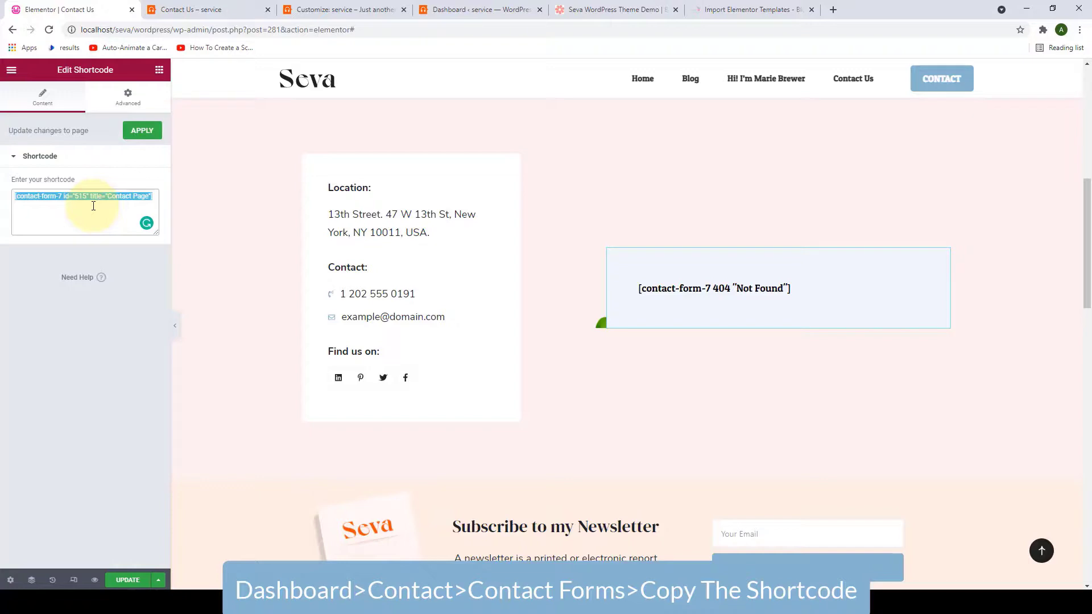
key("BackSpace")
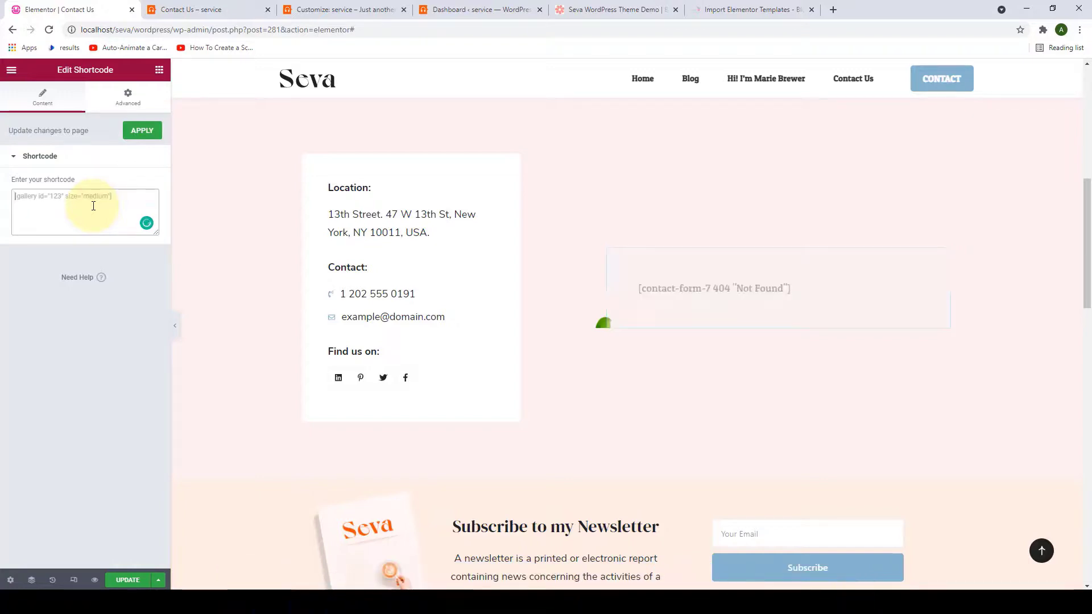
type("[contact-form-7 id=\"176\" title=\"Contact form 1\"]")
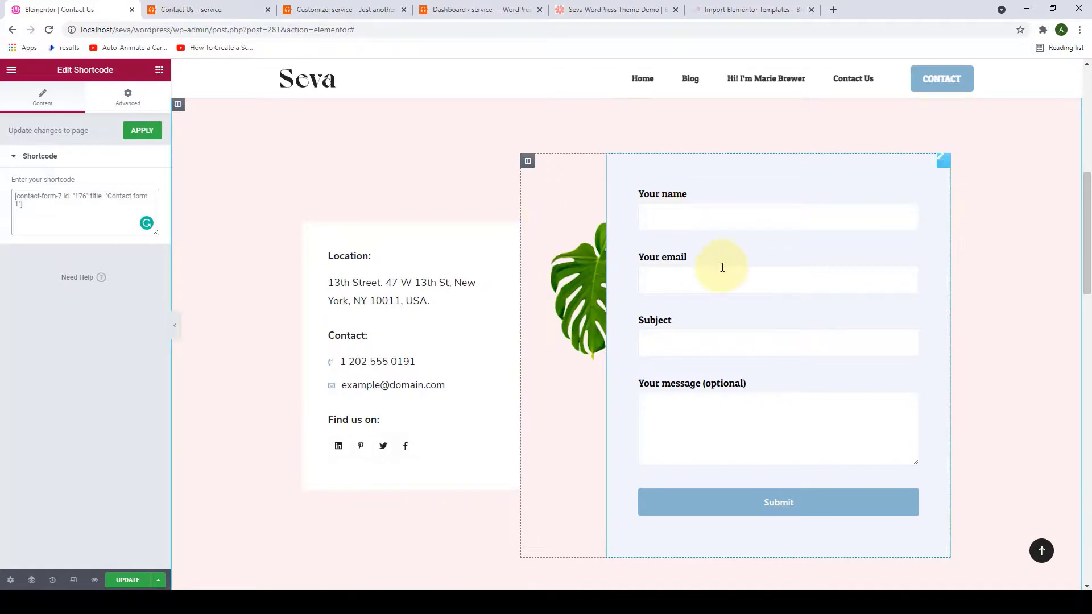
scroll(687, 322, "down", 1)
scroll(683, 322, "up", 2)
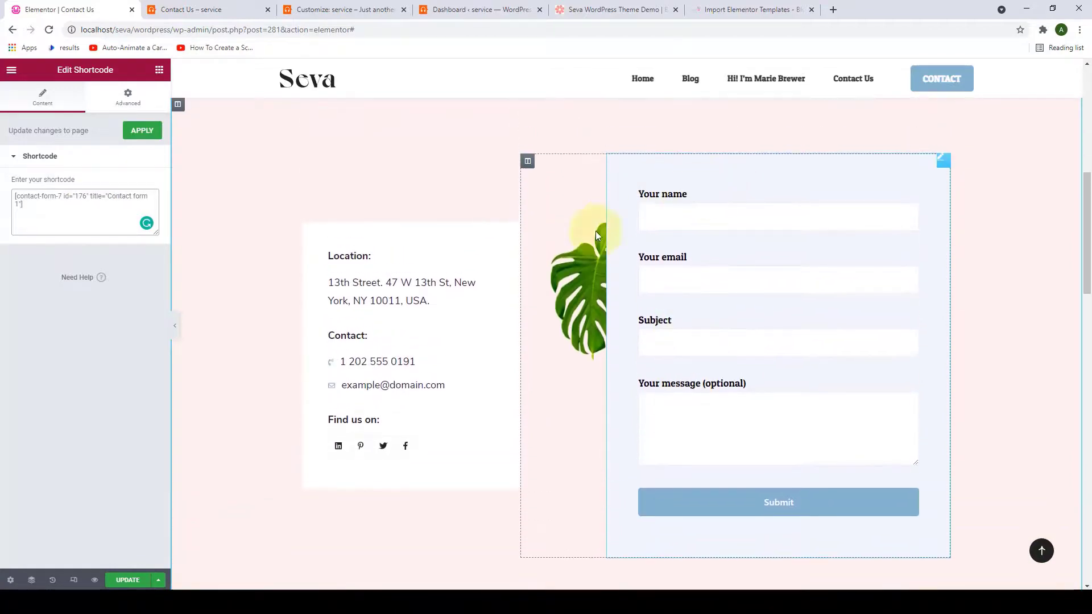
scroll(669, 278, "down", 9)
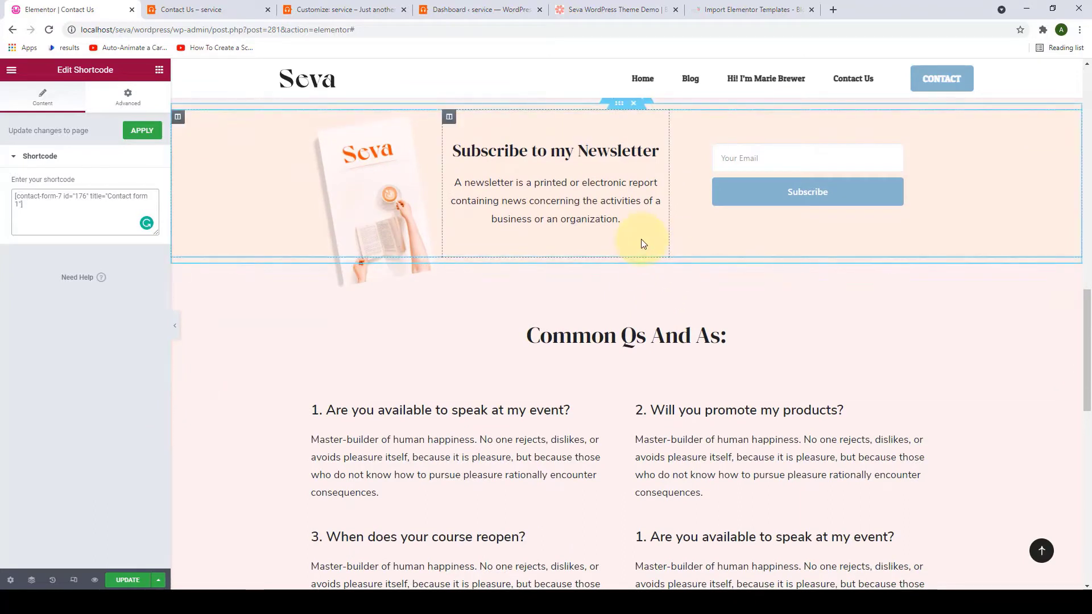
Inspect the newsletter section's text, book image and signup-form shortcode.
left_click(625, 224)
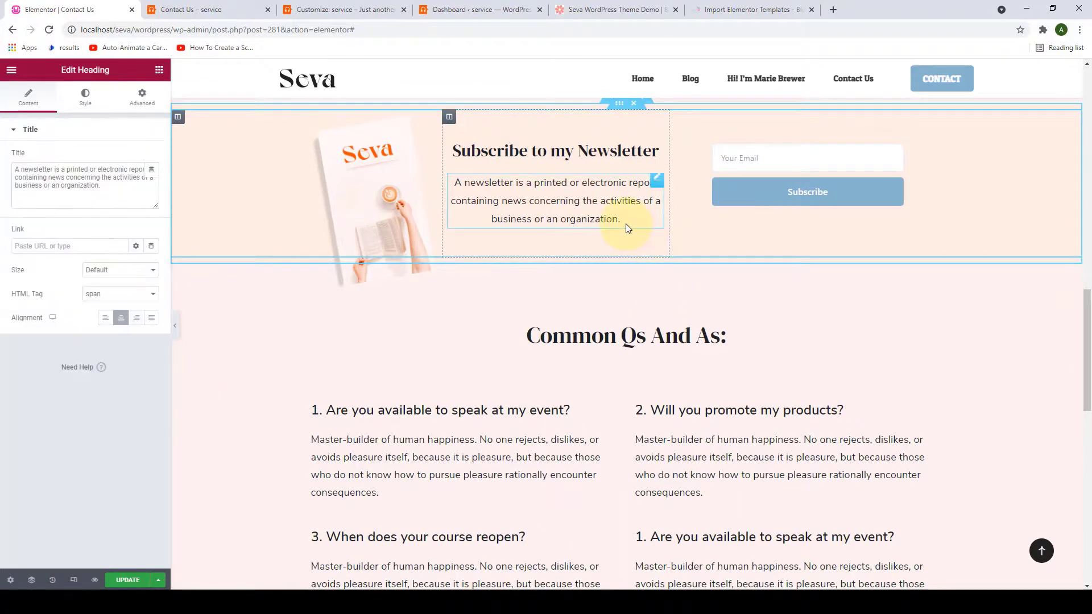
left_click(401, 193)
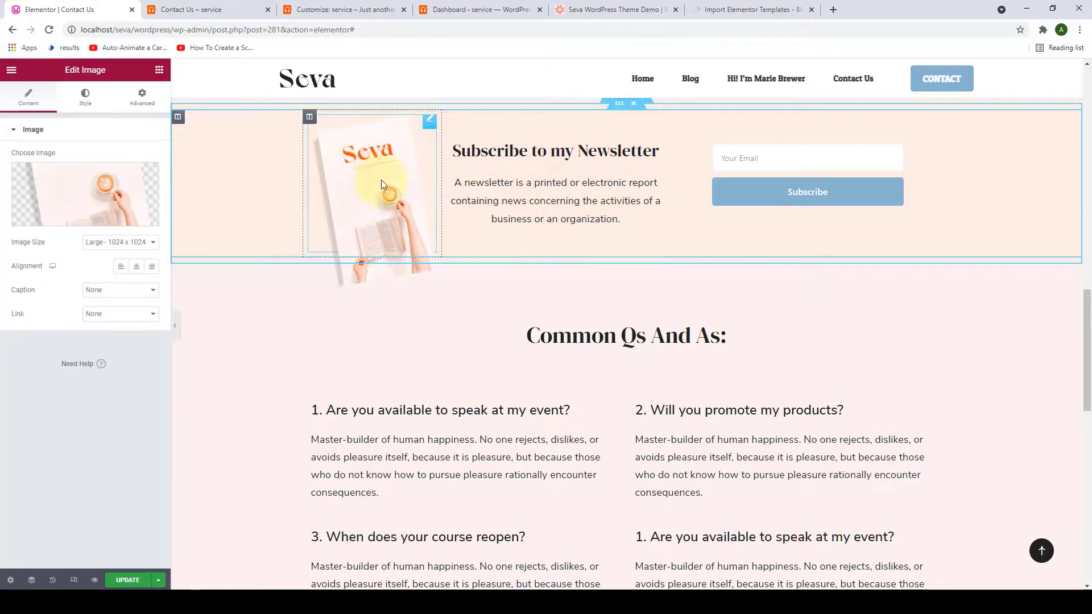
left_click(813, 155)
left_click(783, 127)
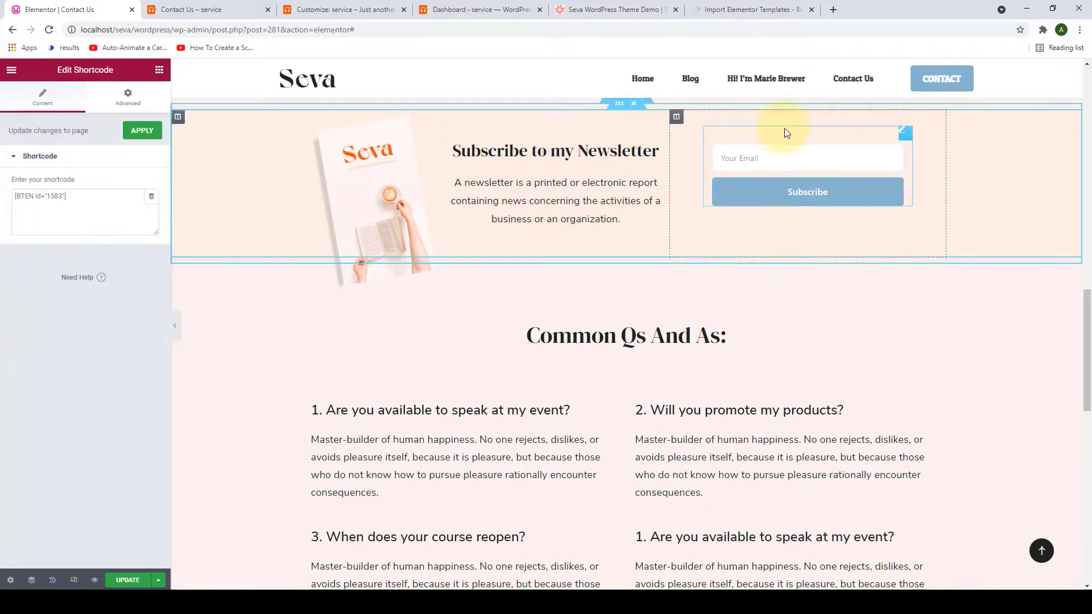
left_click_drag(66, 196, 20, 196)
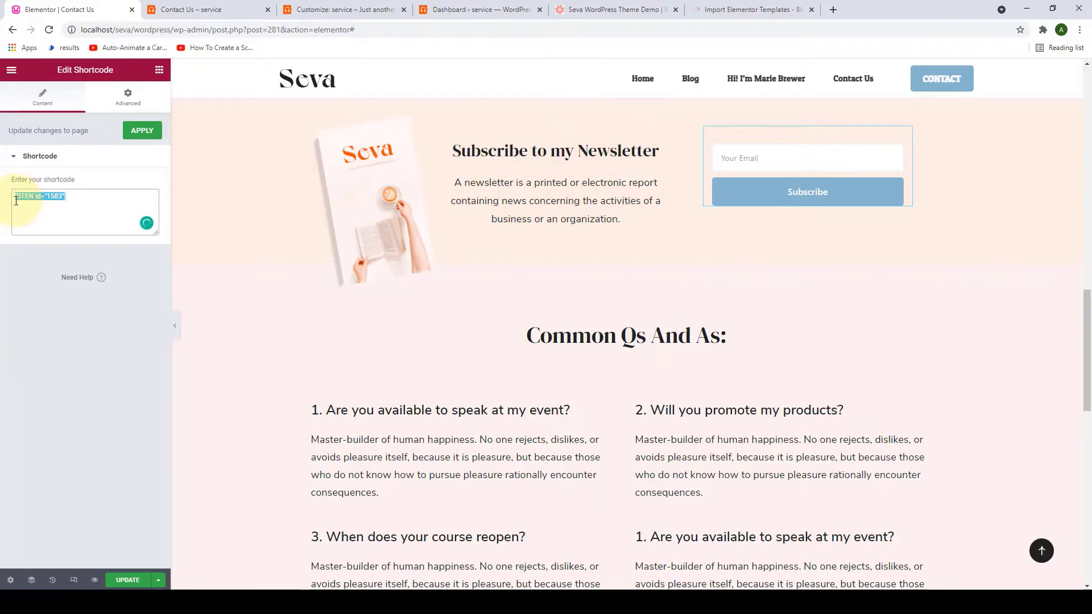
Inspect the Common Qs And As heading and the first FAQ question and answer.
left_click(377, 339)
scroll(641, 267, "down", 3)
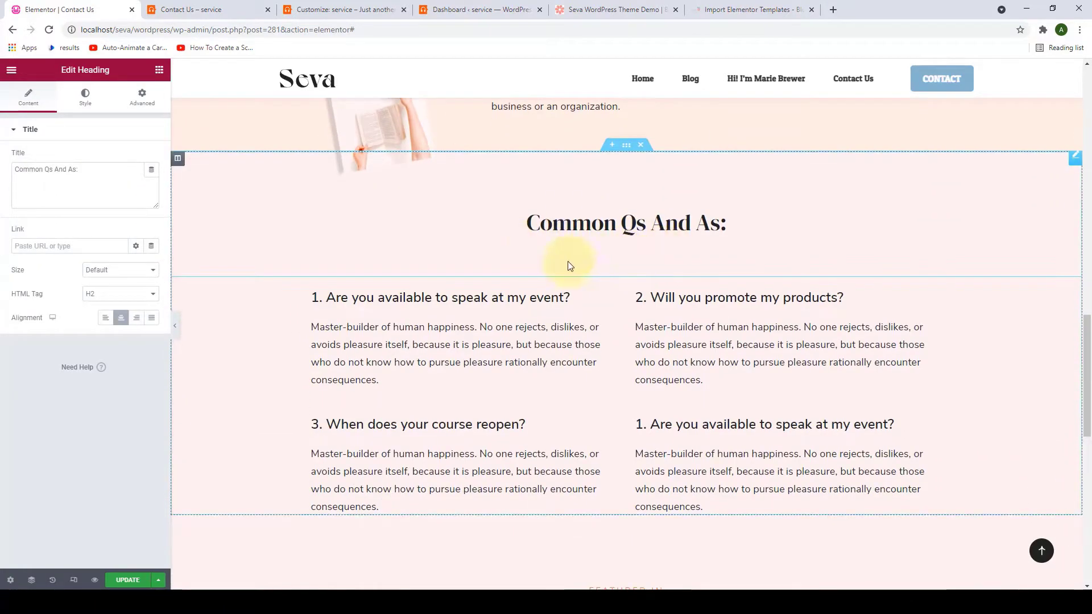
left_click(500, 318)
scroll(455, 240, "down", 1)
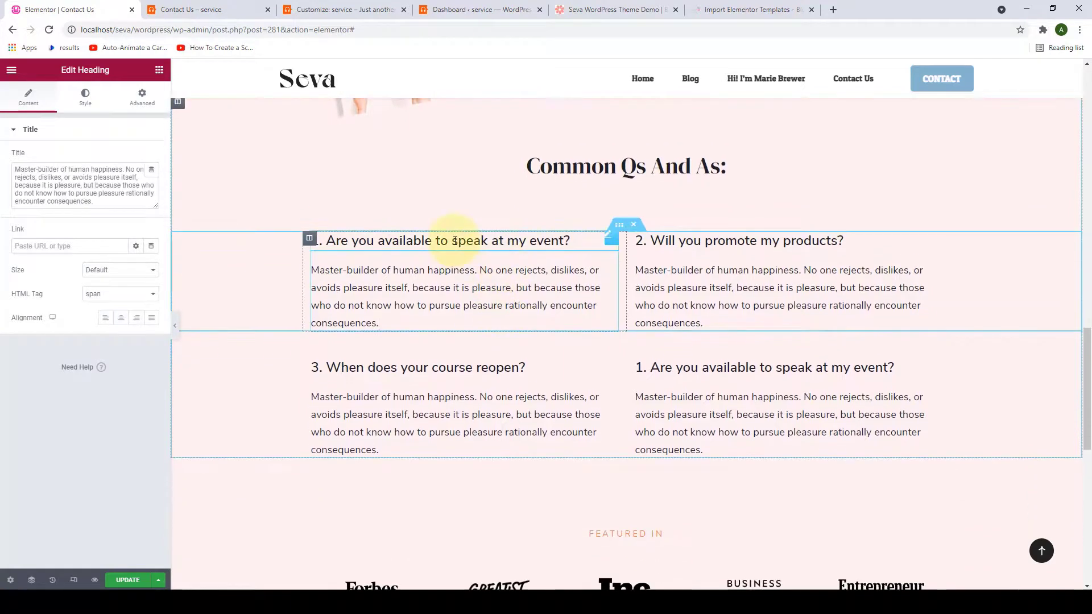
triple_click(455, 241)
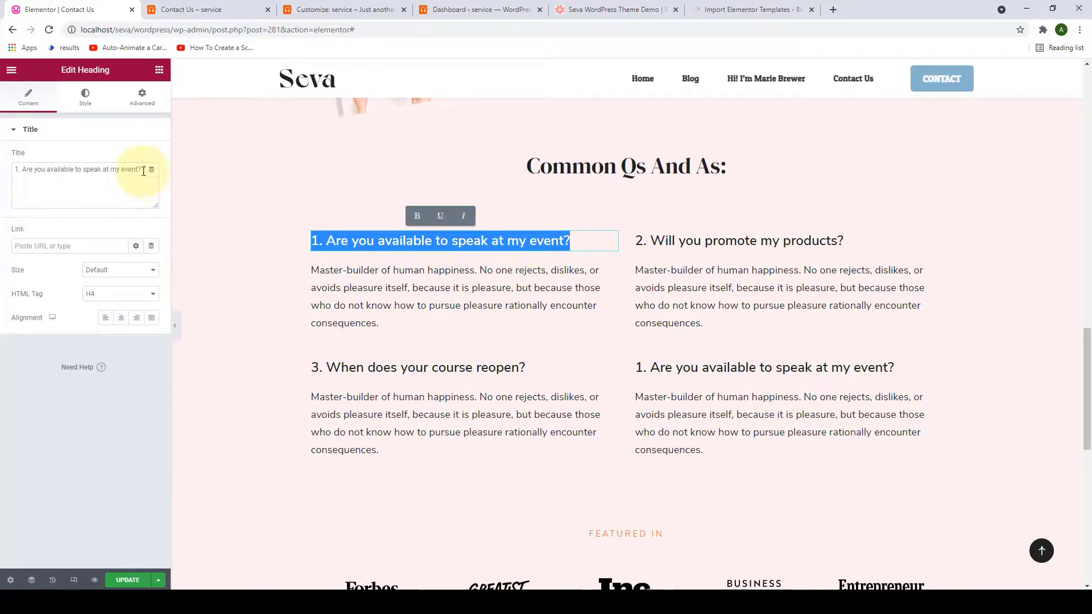
left_click_drag(142, 170, 11, 177)
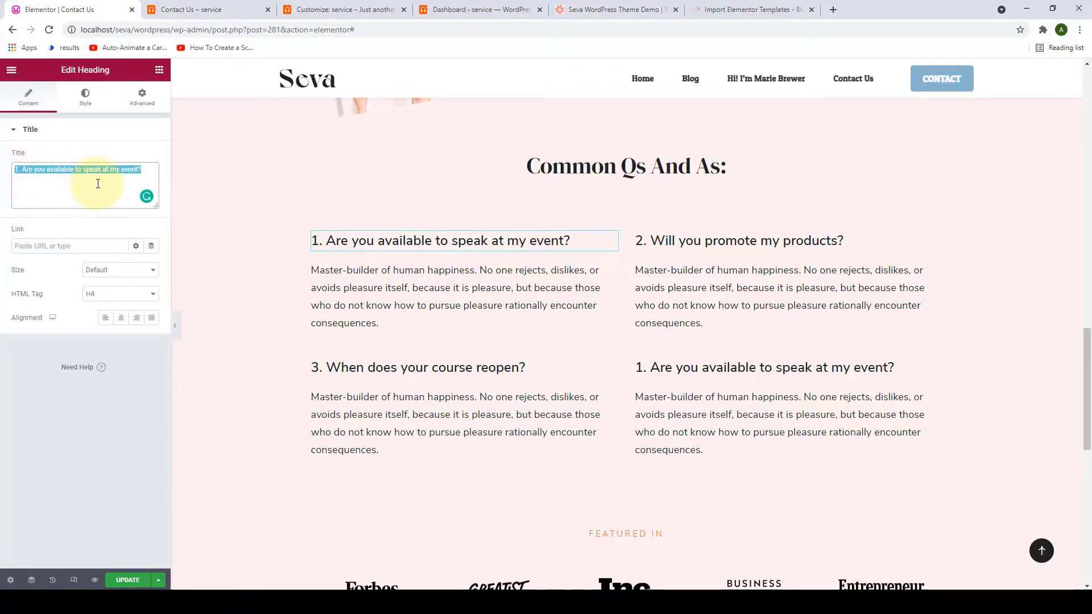
left_click(369, 291)
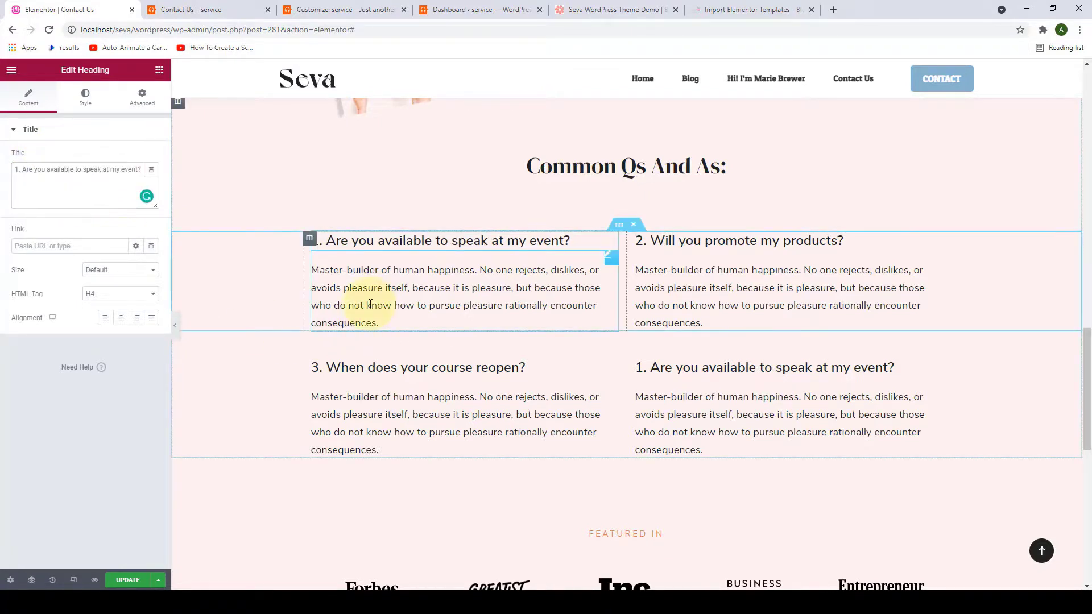
triple_click(369, 303)
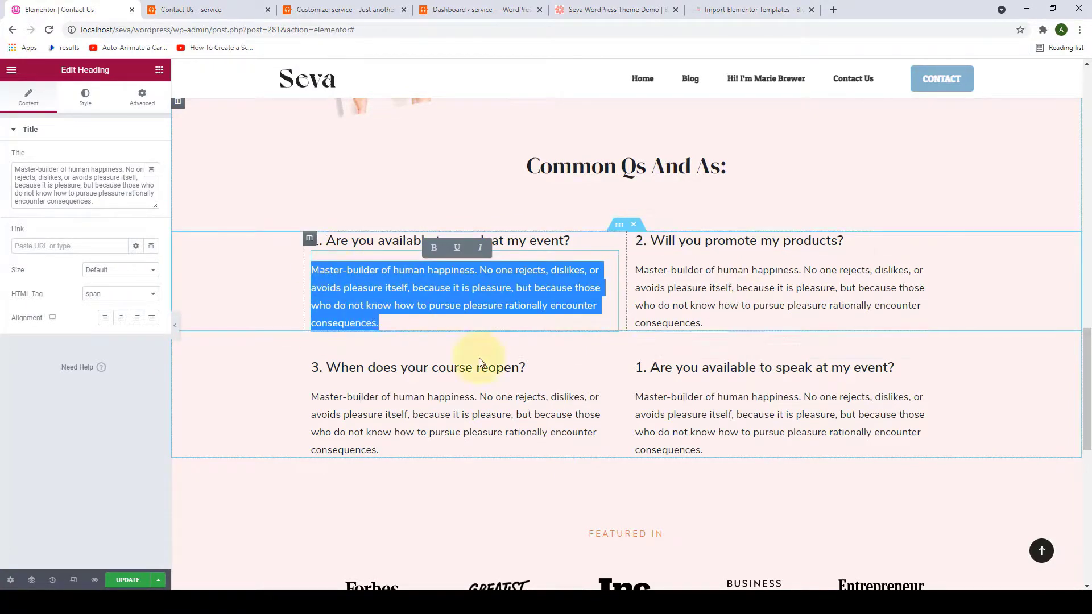
scroll(613, 415, "down", 7)
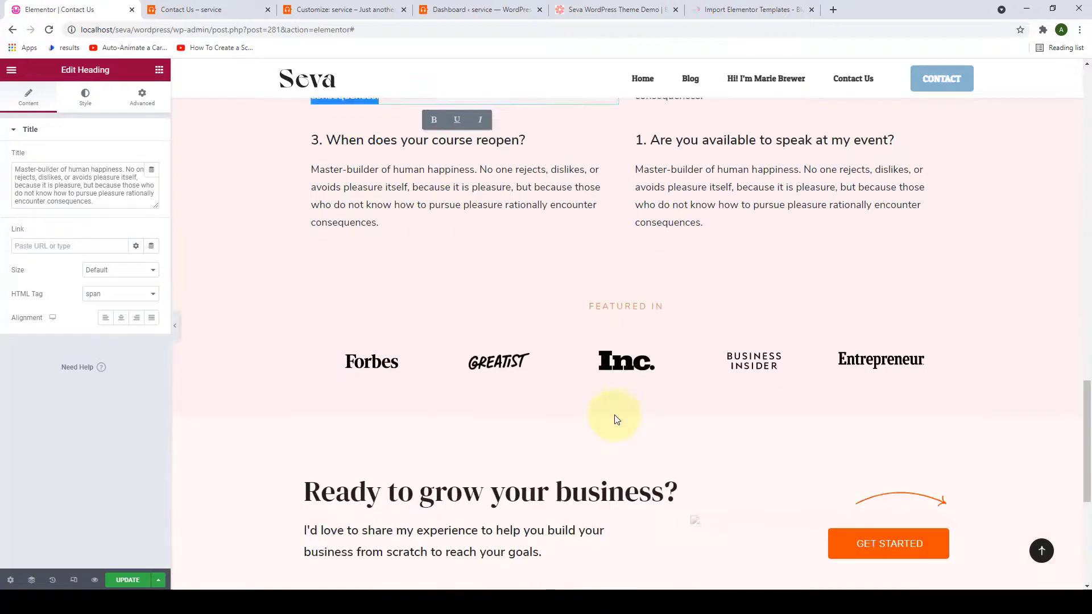
scroll(664, 230, "up", 1)
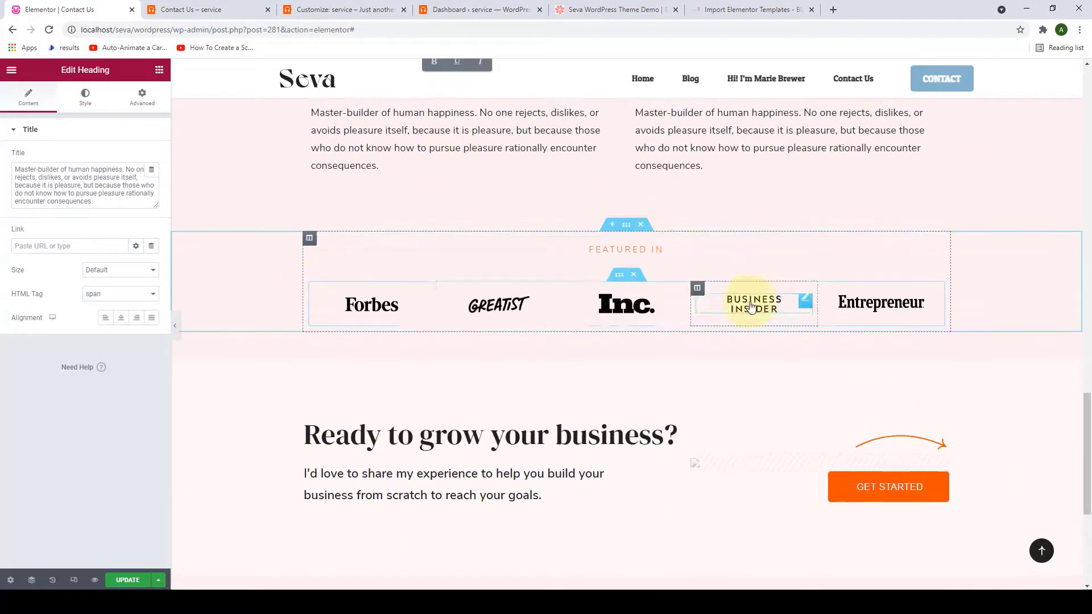
Delete the Featured In logo section and open the Navigator.
left_click(643, 228)
scroll(529, 227, "down", 1)
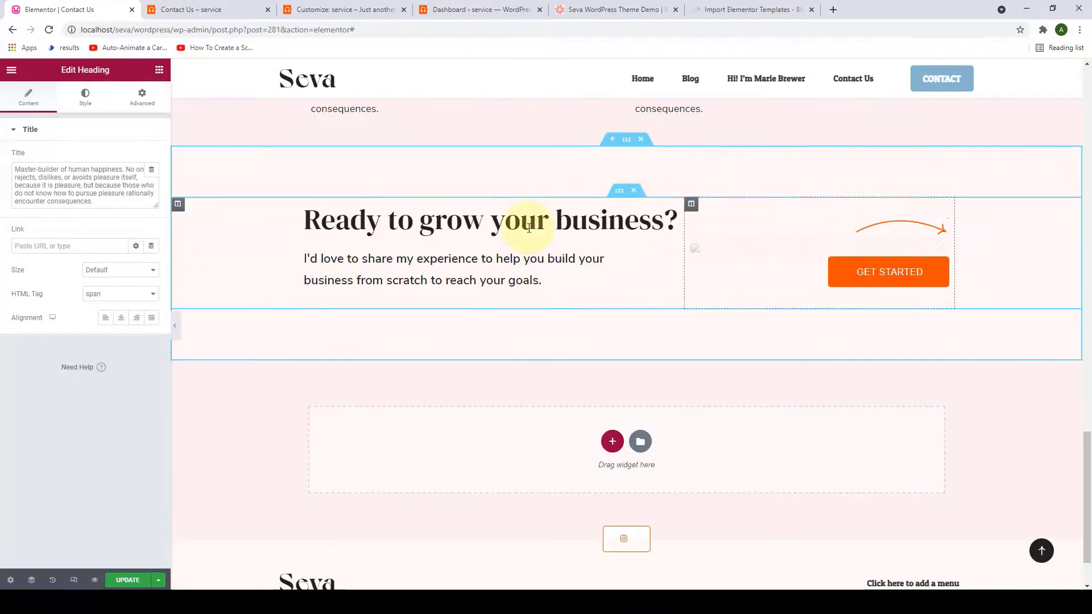
scroll(761, 233, "up", 8)
scroll(772, 258, "down", 4)
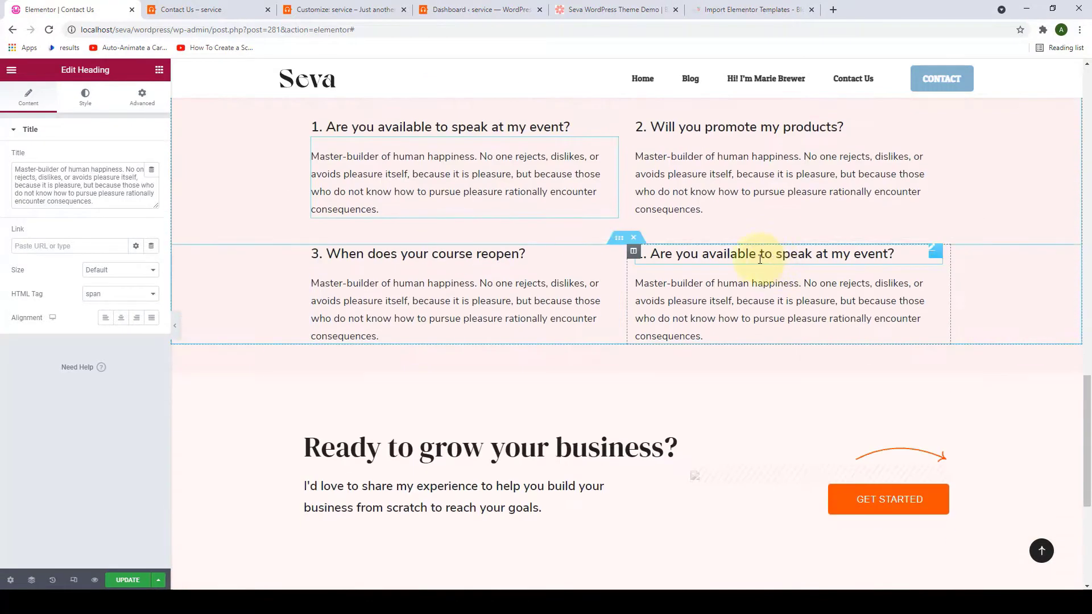
left_click(31, 579)
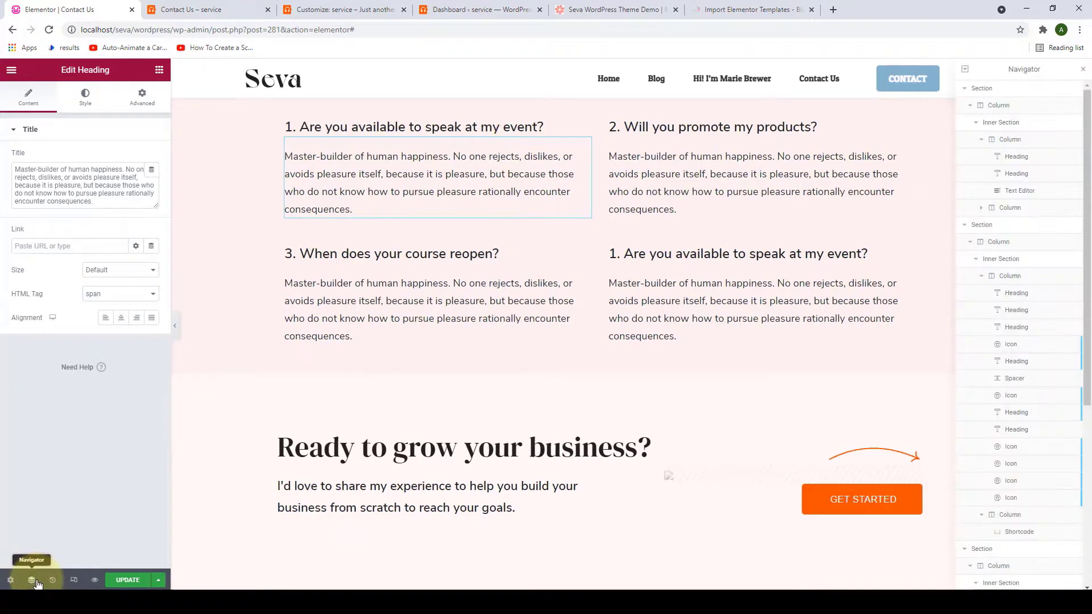
In the Navigator, drag the collapsed newsletter section below the FAQ section.
scroll(598, 152, "up", 8)
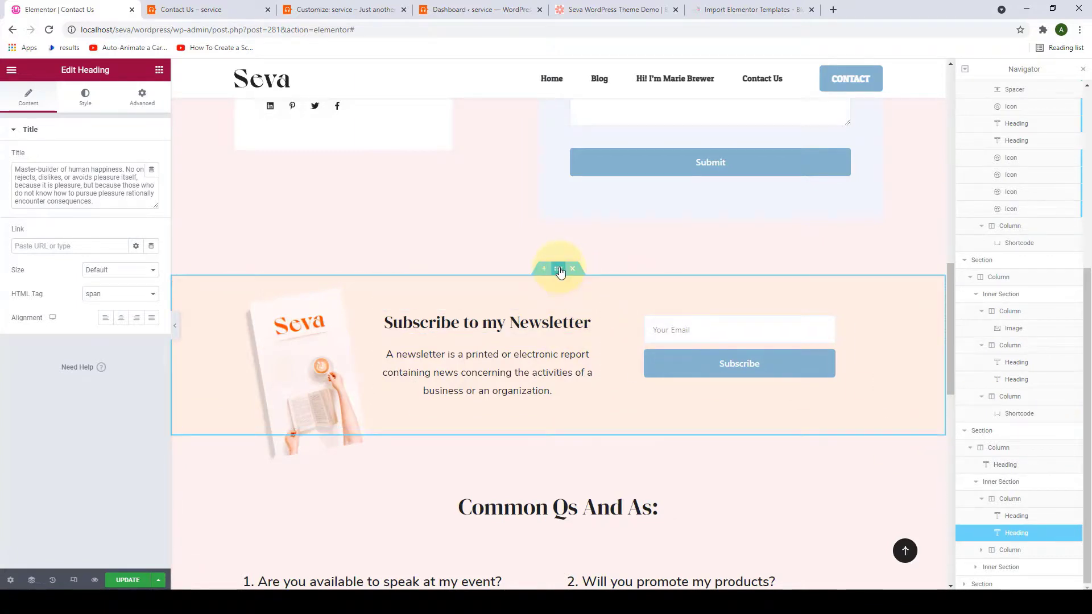
left_click(560, 272)
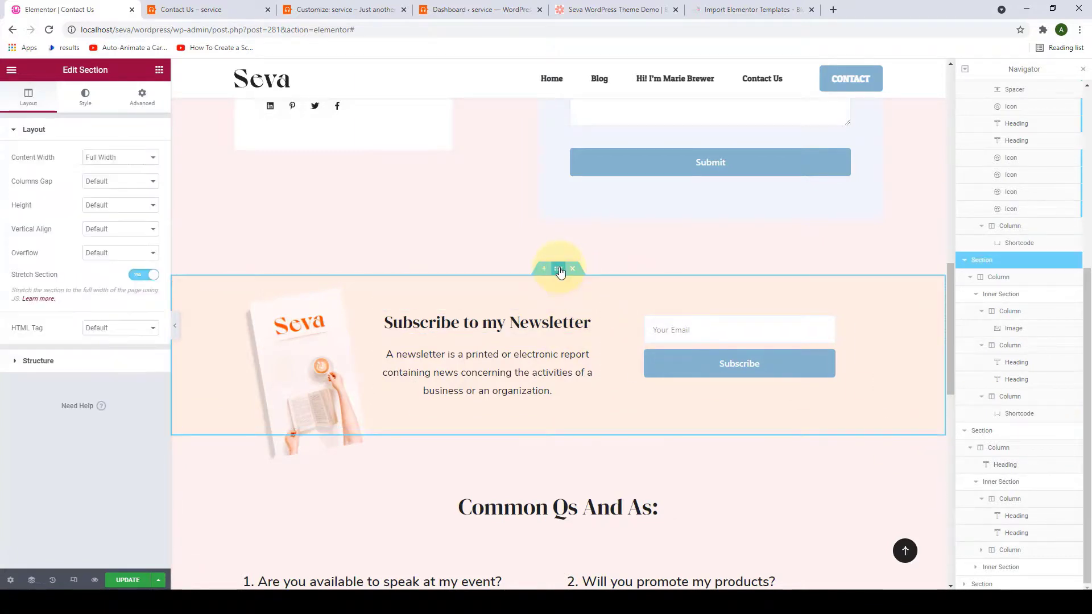
left_click(966, 262)
left_click_drag(1005, 416, 1020, 553)
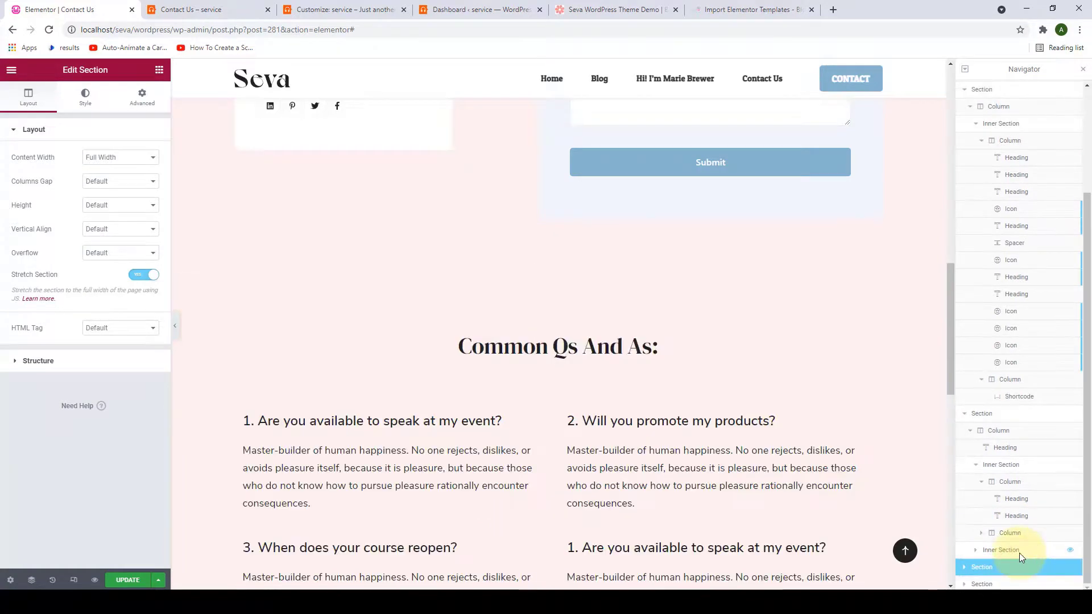
Review the reordered page, close the Navigator and jump back to the top.
scroll(845, 370, "down", 6)
scroll(850, 380, "down", 4)
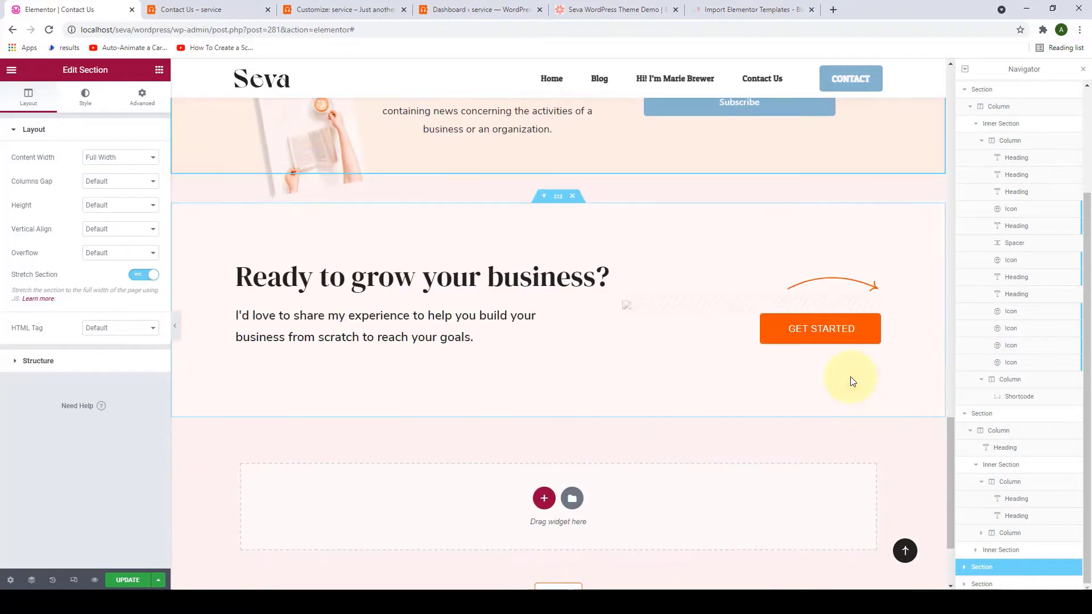
scroll(845, 376, "up", 2)
scroll(683, 302, "up", 1)
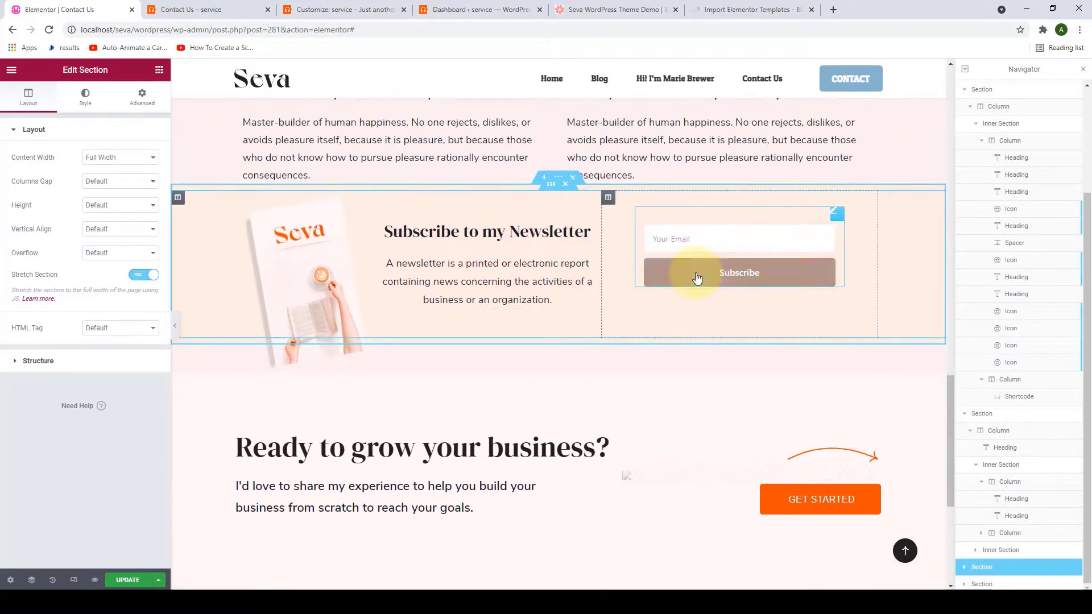
scroll(705, 284, "down", 1)
scroll(708, 308, "up", 2)
scroll(701, 267, "up", 5)
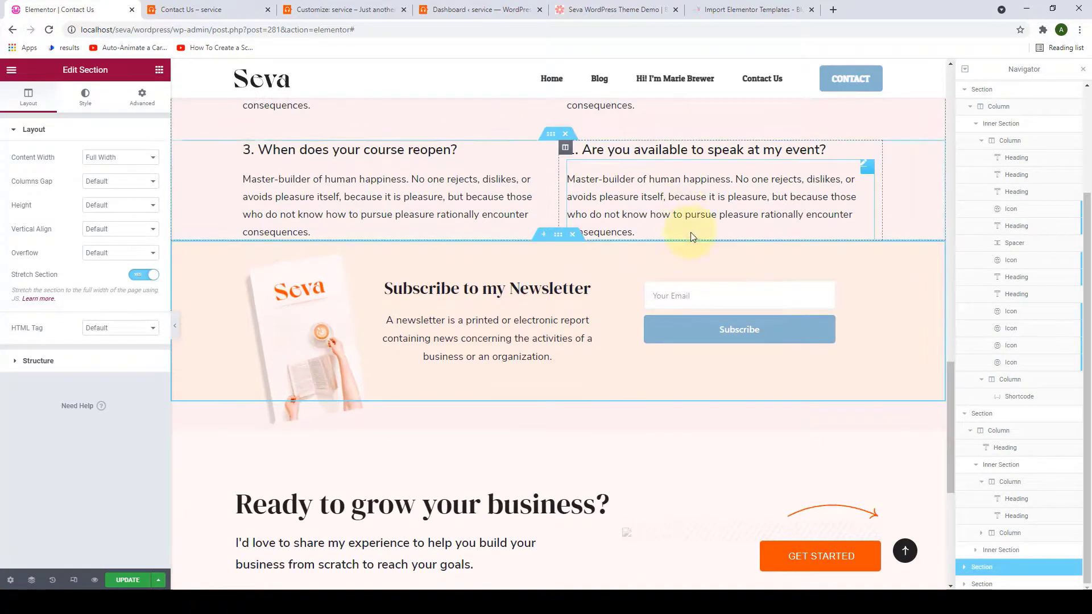
scroll(707, 254, "down", 5)
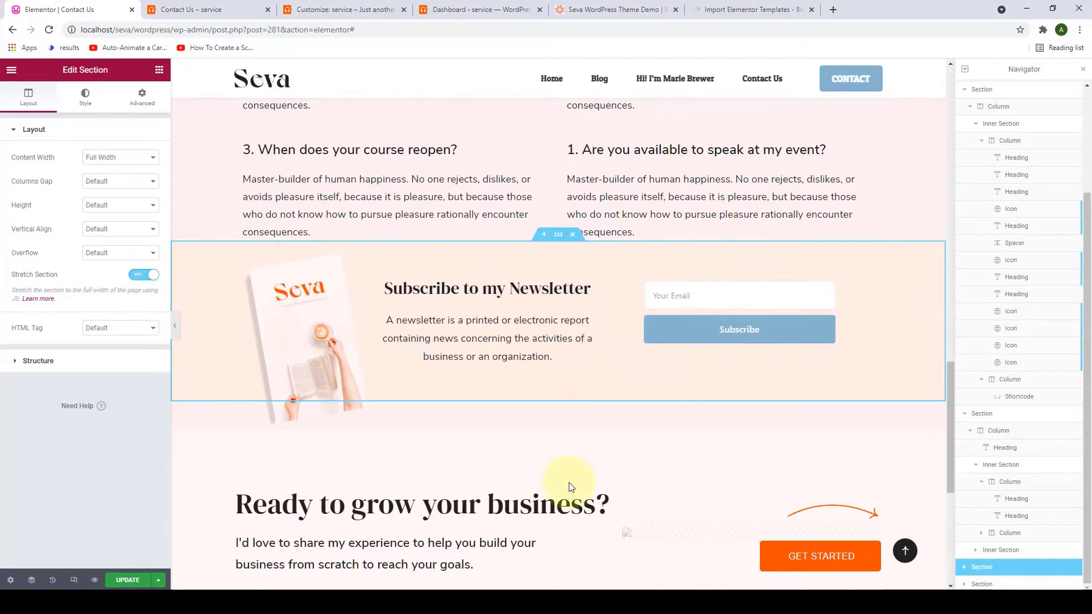
scroll(626, 450, "up", 3)
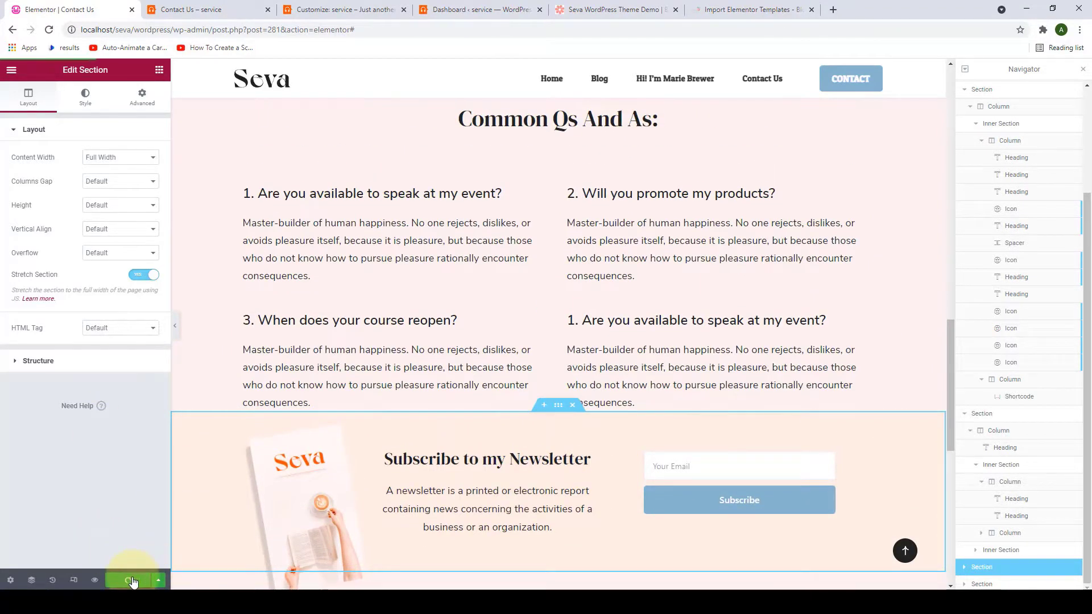
left_click(1084, 73)
left_click(1043, 551)
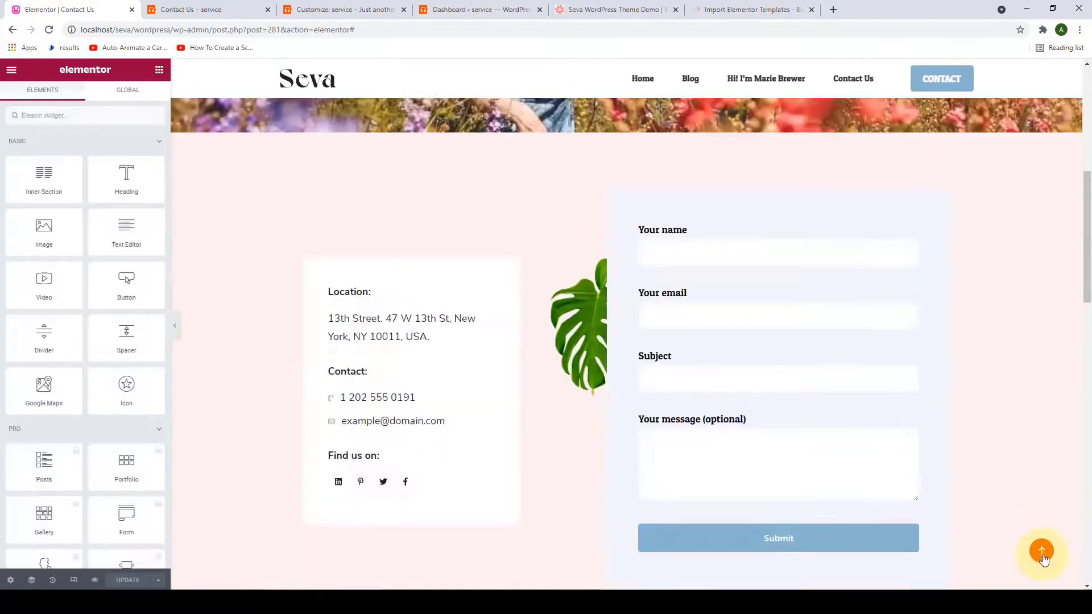
left_click(242, 9)
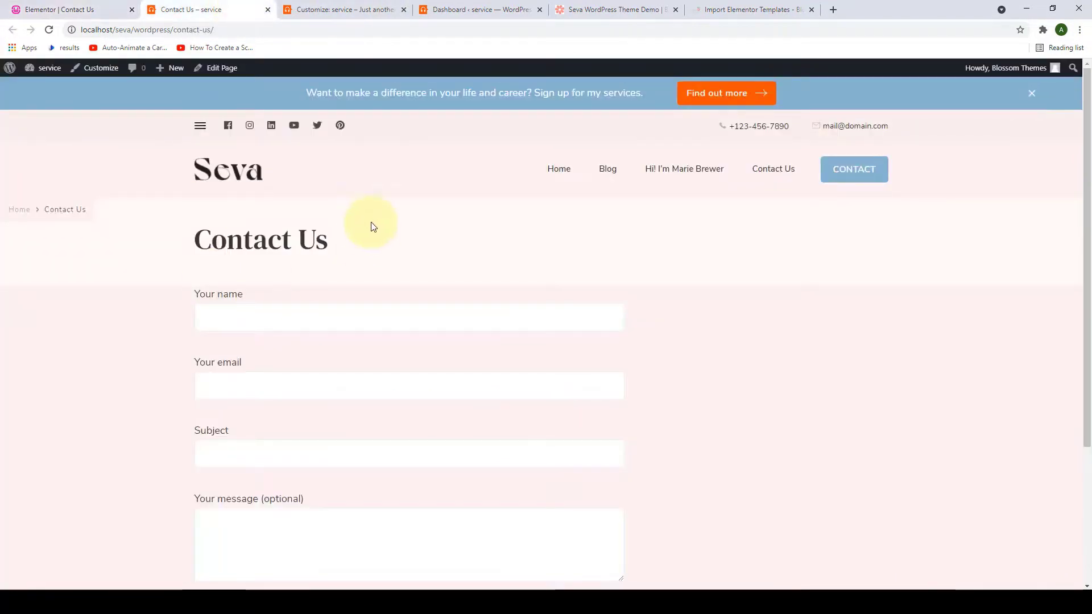
left_click(49, 32)
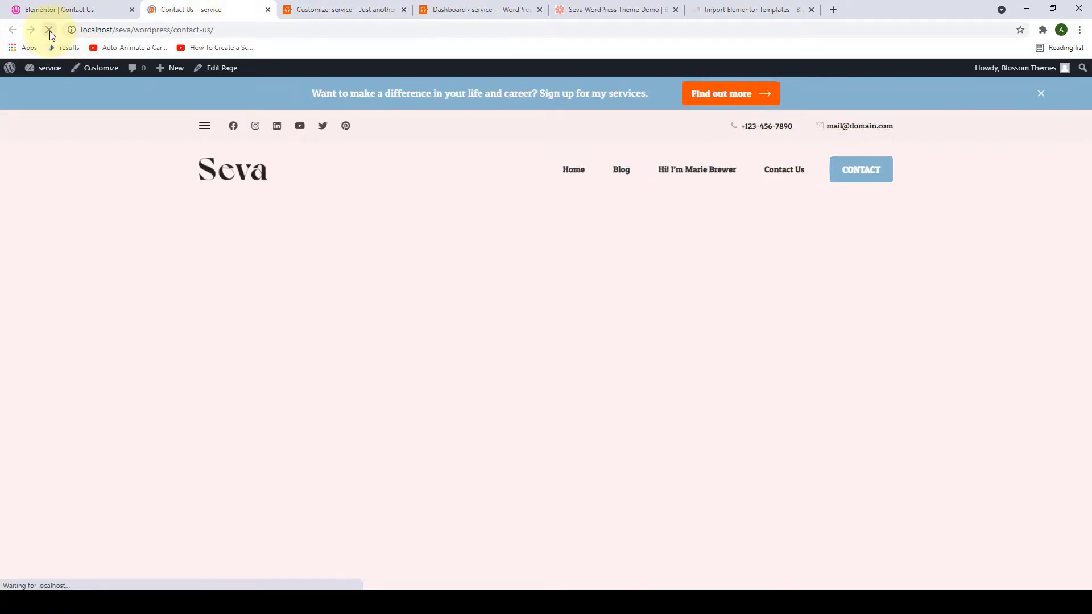
scroll(478, 255, "down", 15)
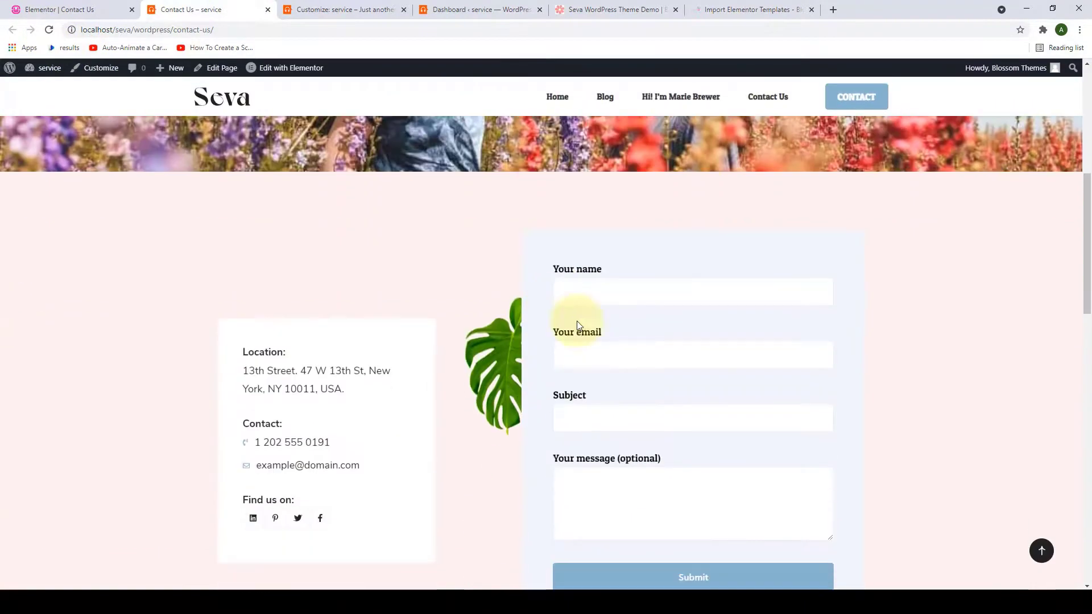
scroll(582, 342, "down", 12)
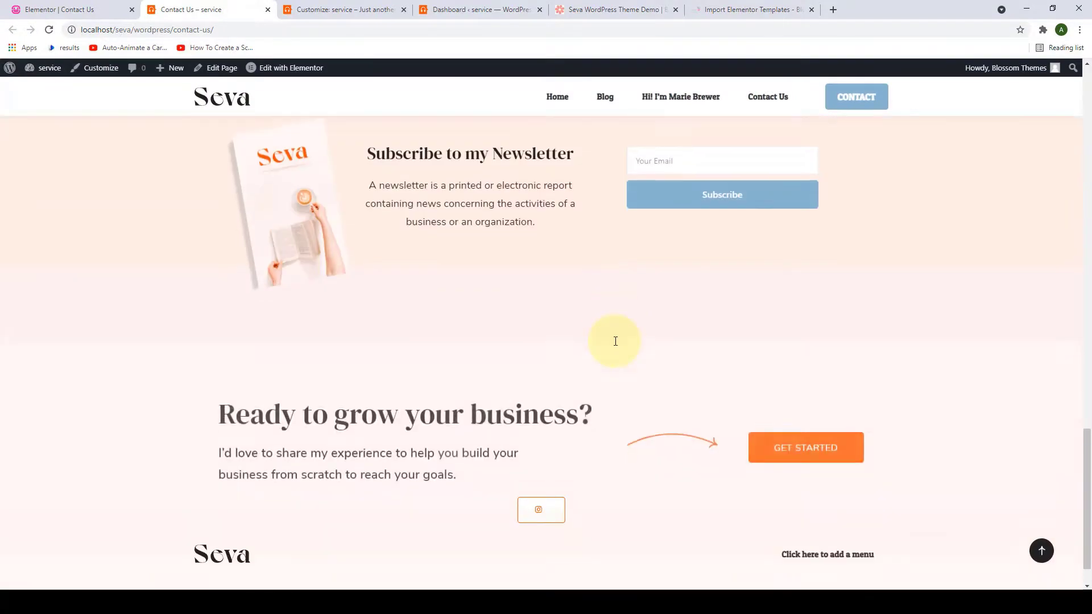
left_click(1042, 551)
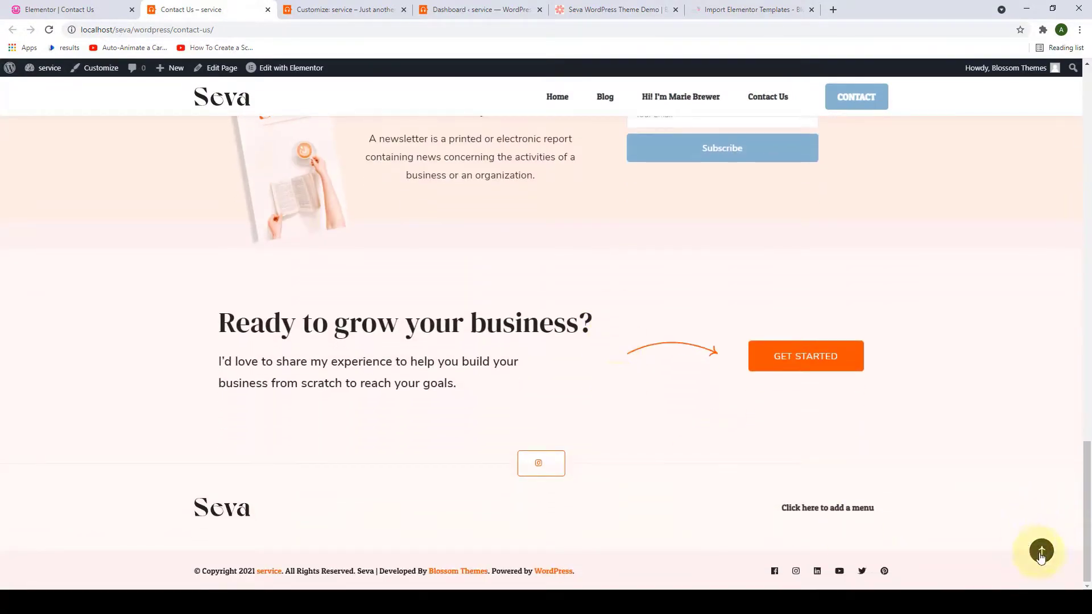
scroll(457, 216, "down", 3)
scroll(460, 235, "up", 3)
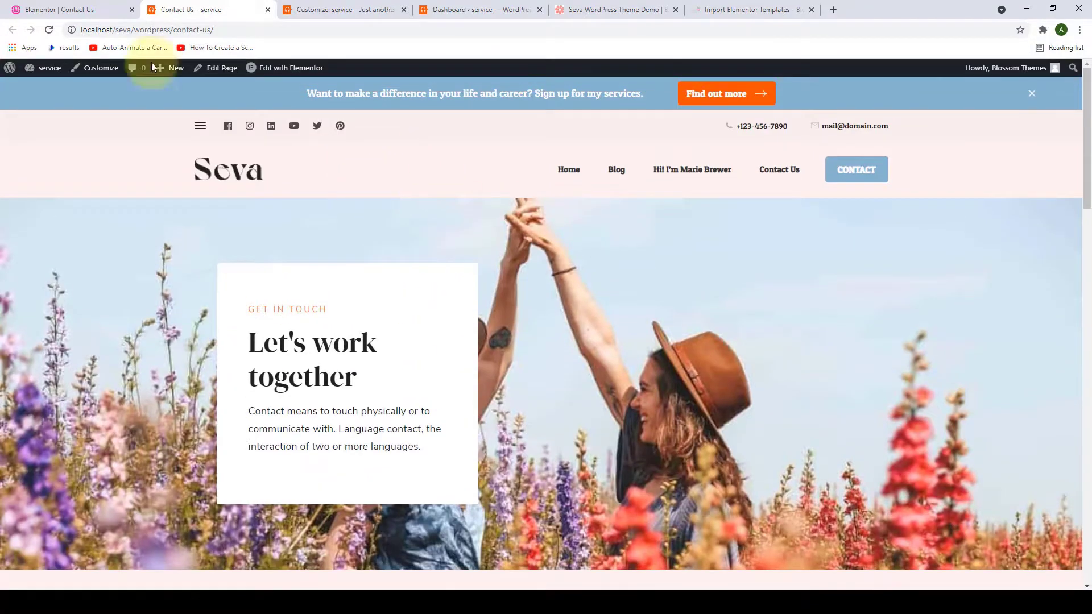
left_click(69, 9)
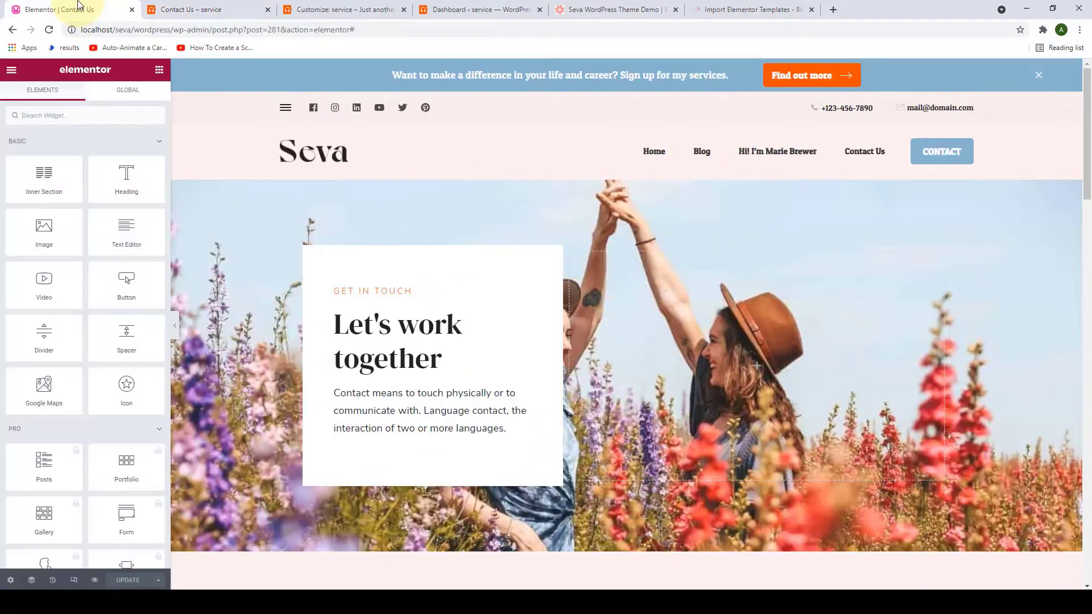
left_click(11, 69)
left_click(63, 270)
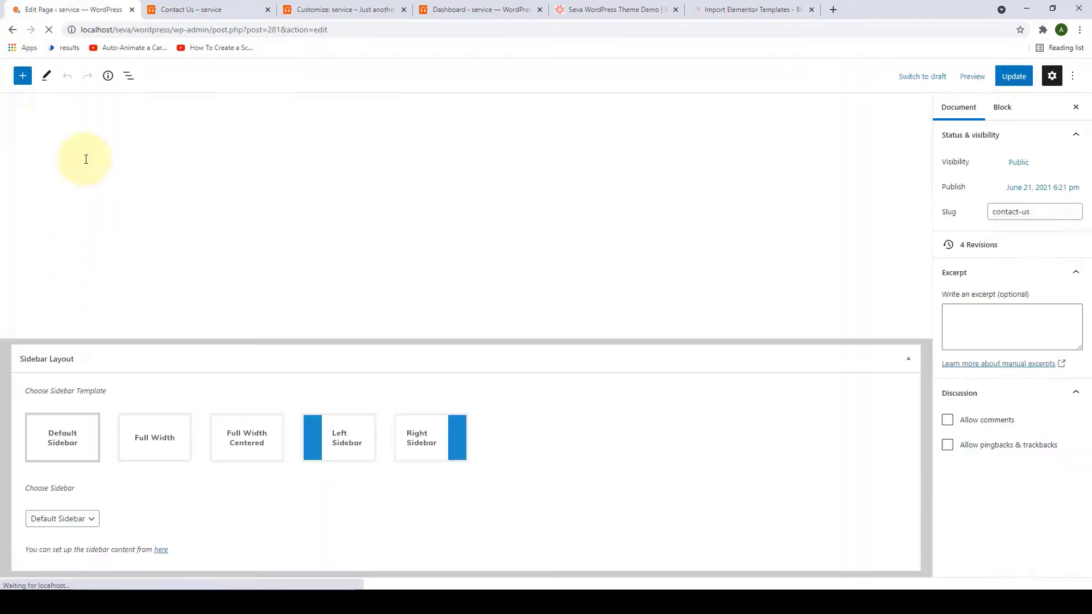
Close the live Contact Us tab and dismiss the 'Love using Elementor?' notice.
left_click(15, 83)
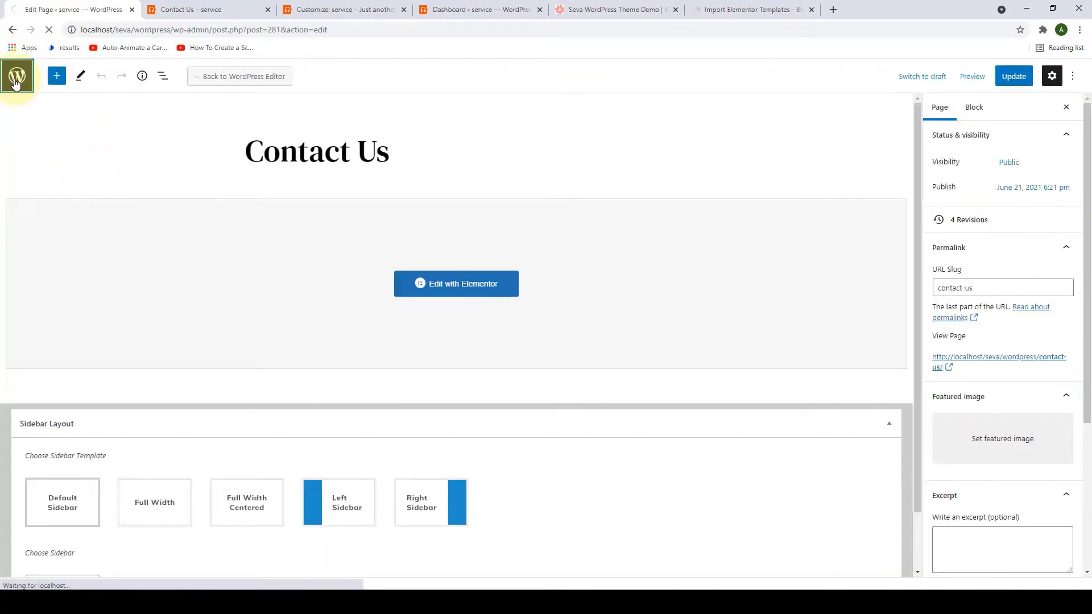
left_click(268, 10)
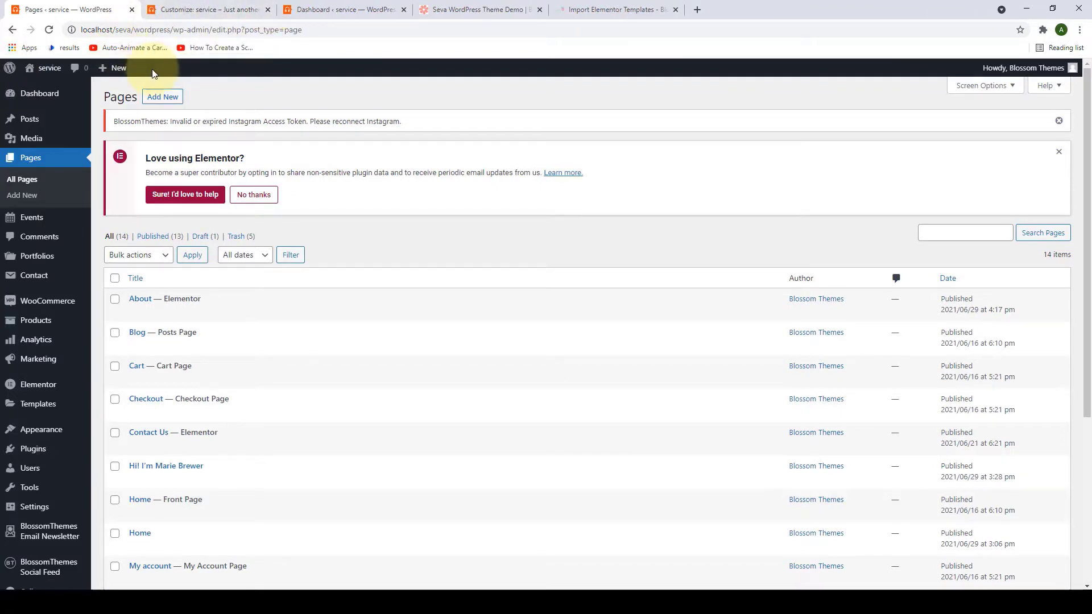
left_click(1059, 151)
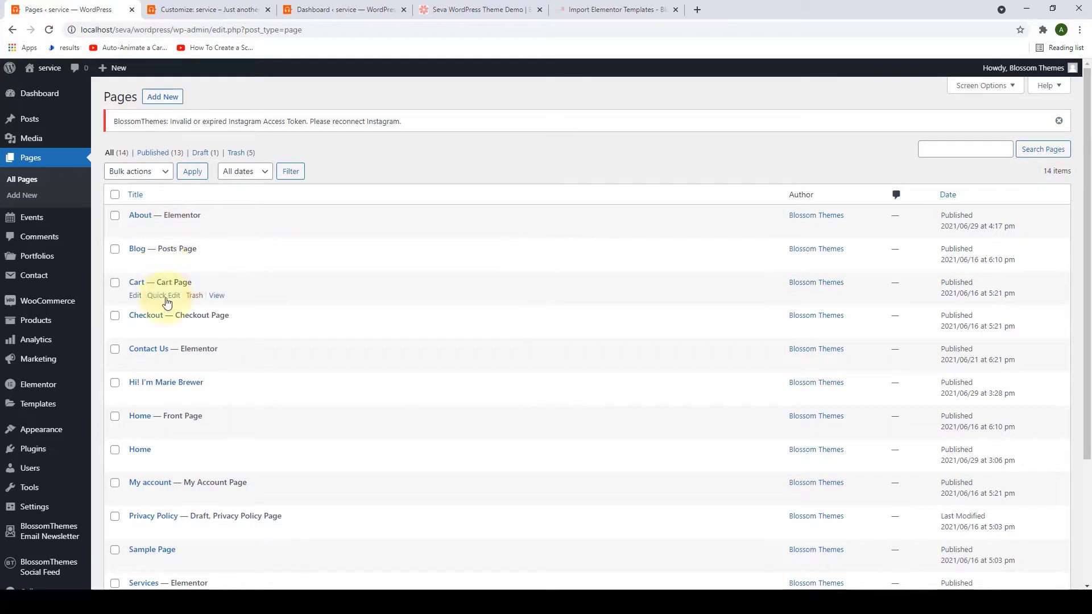
Go to Appearance > Menus from the admin sidebar.
scroll(166, 398, "down", 1)
scroll(179, 272, "up", 1)
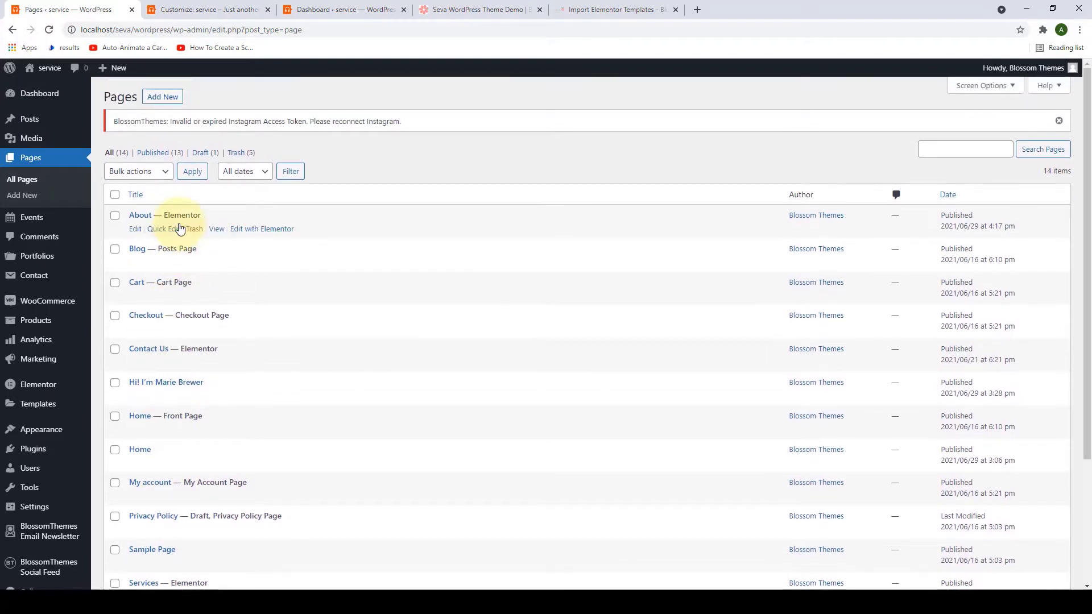
scroll(36, 307, "down", 1)
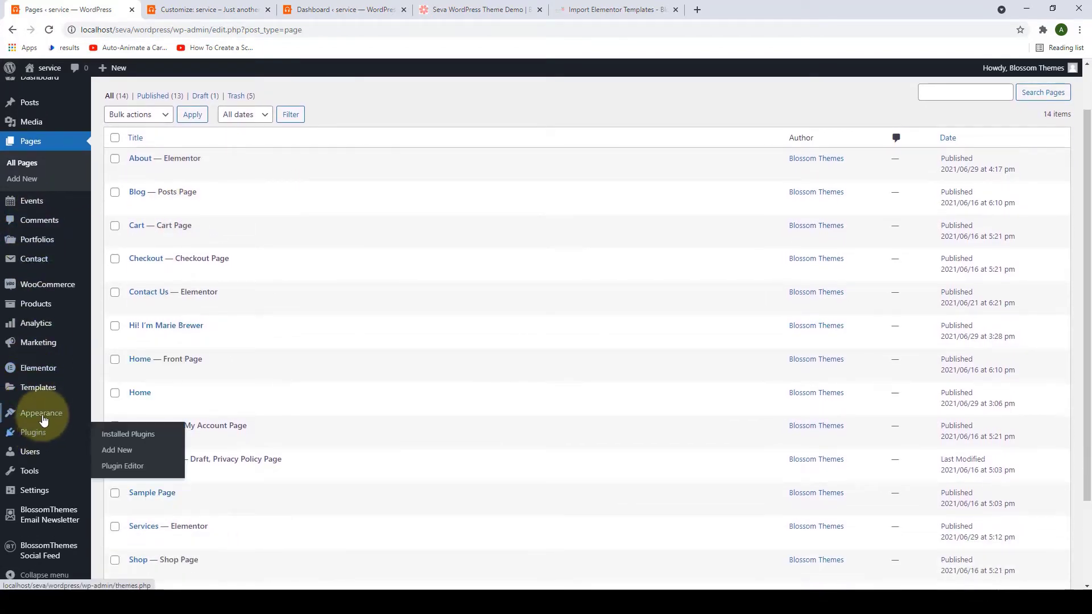
mouse_move(43, 420)
left_click(114, 465)
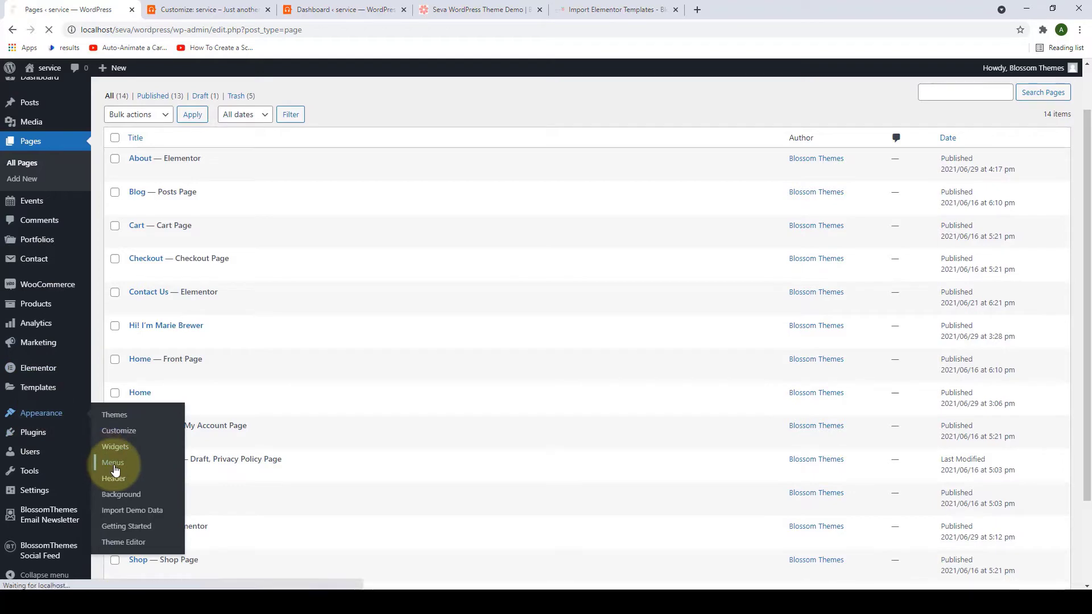
Select and load the Primary Menu for editing.
scroll(252, 367, "down", 1)
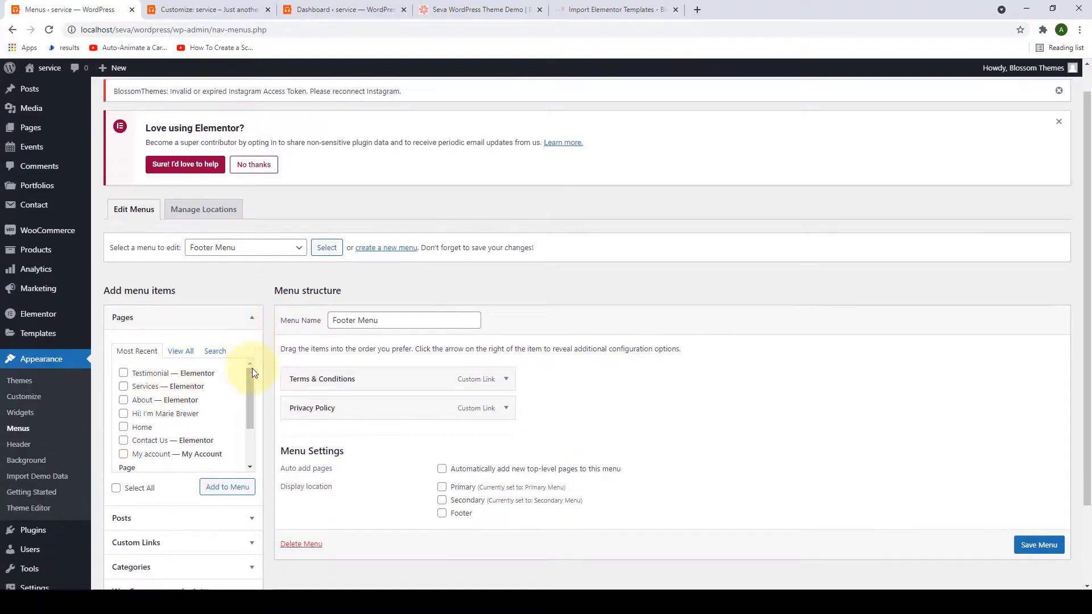
scroll(252, 372, "down", 3)
left_click(260, 165)
left_click(240, 189)
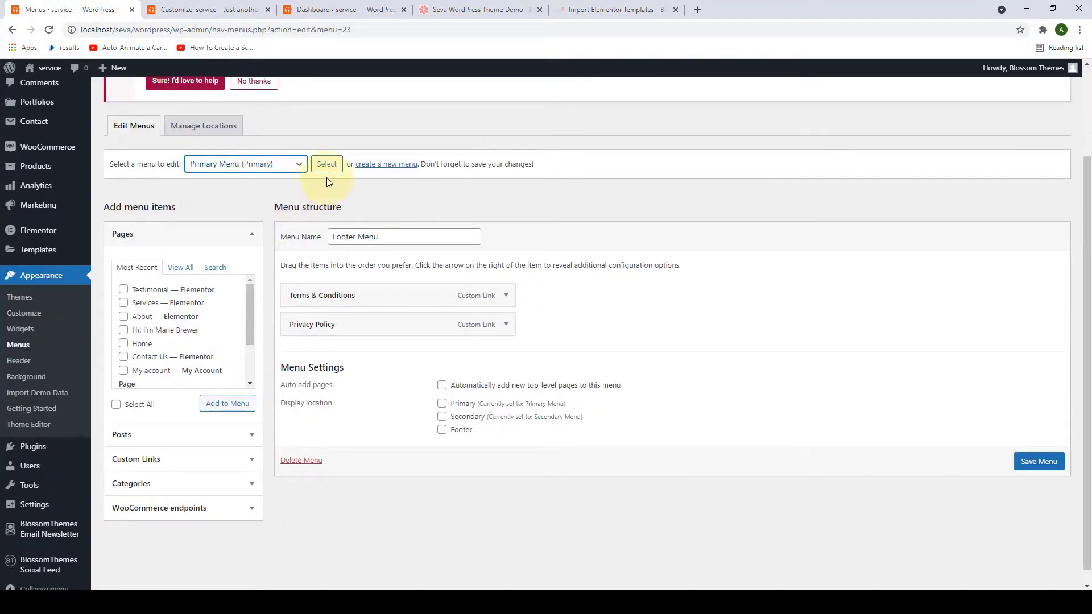
left_click(328, 171)
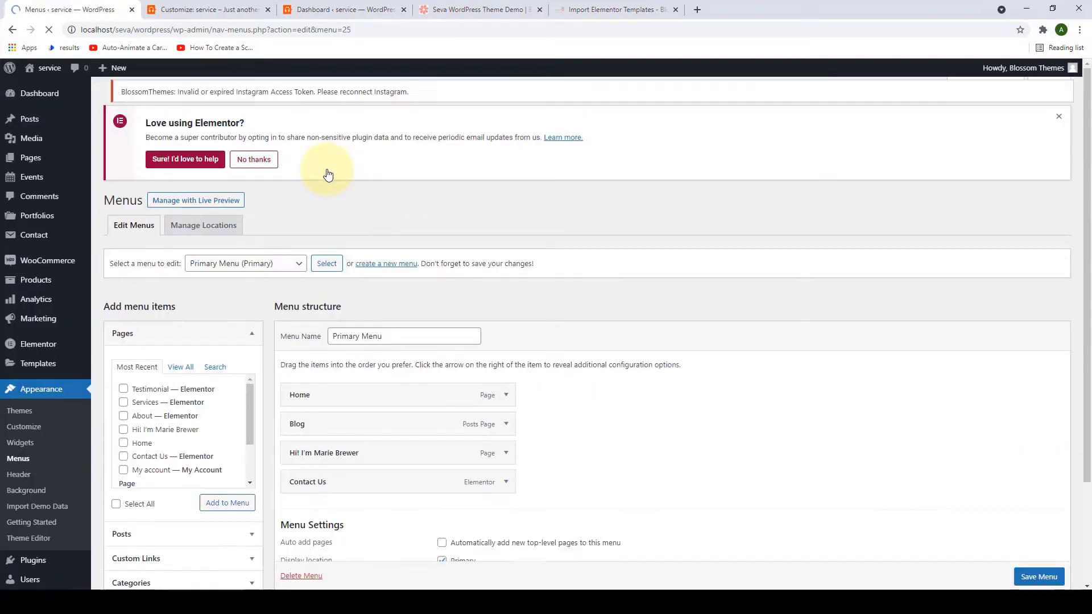
Add the Services and Contact Us pages to the menu.
scroll(232, 353, "down", 4)
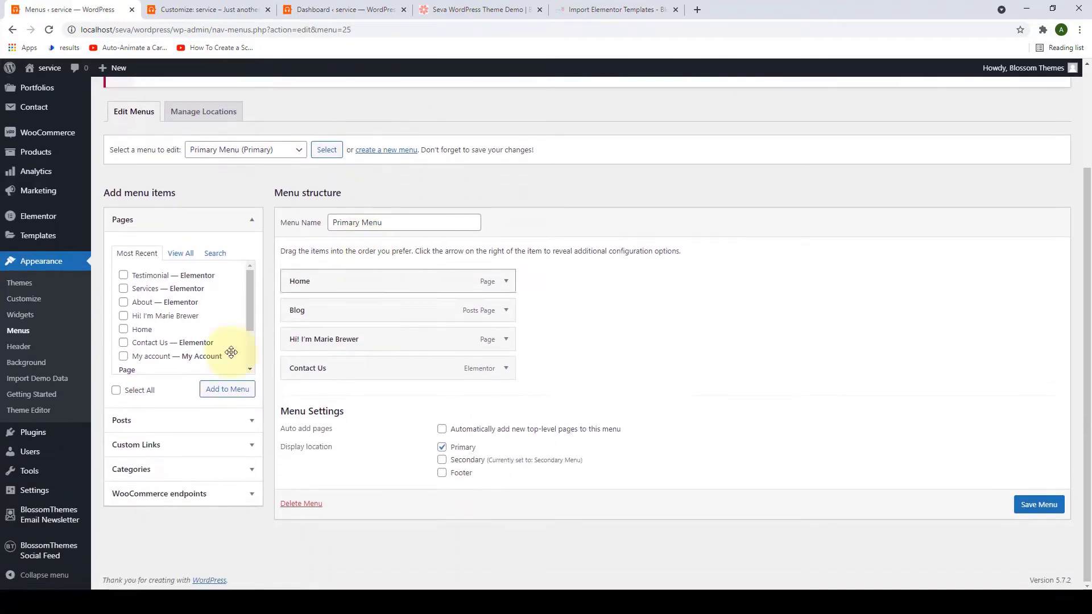
left_click(124, 290)
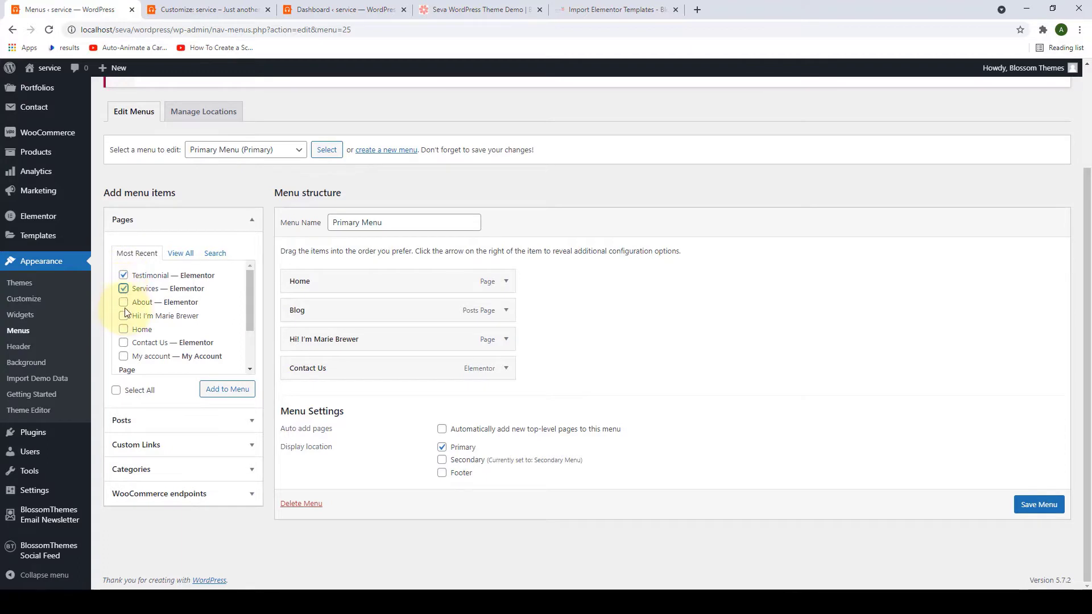
left_click(124, 343)
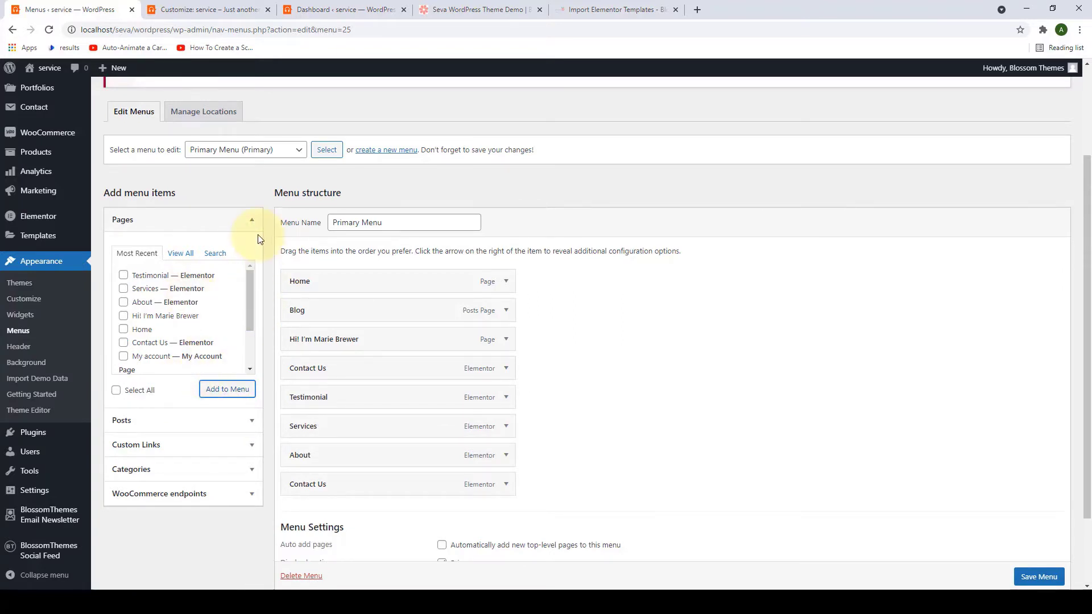
Reorder the menu items so About, Testimonial, Services and Contact Us follow Blog.
scroll(260, 242, "down", 2)
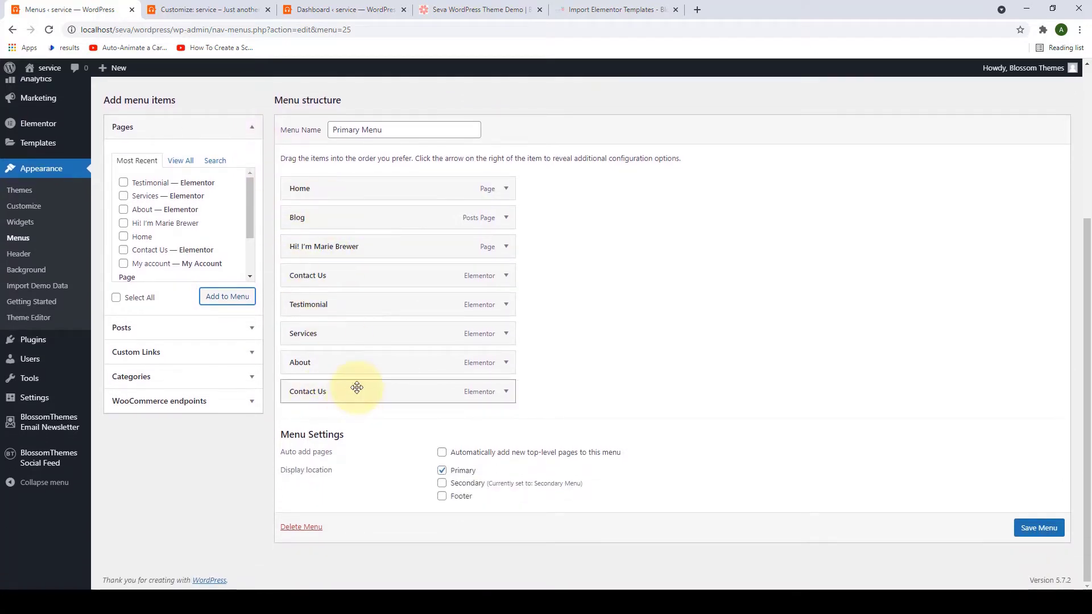
left_click_drag(356, 366, 360, 275)
left_click_drag(337, 340, 333, 303)
left_click_drag(333, 365, 332, 304)
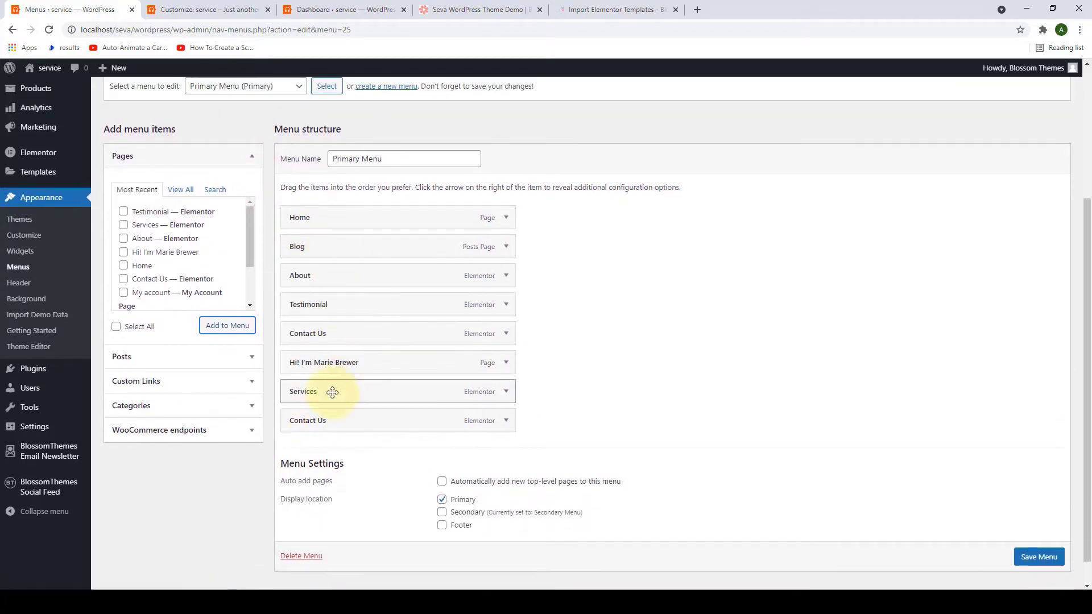
left_click_drag(332, 392, 331, 334)
Remove the duplicate Contact Us item and the 'Hi! I'm Marie Brewer' item.
scroll(463, 396, "down", 1)
left_click(506, 391)
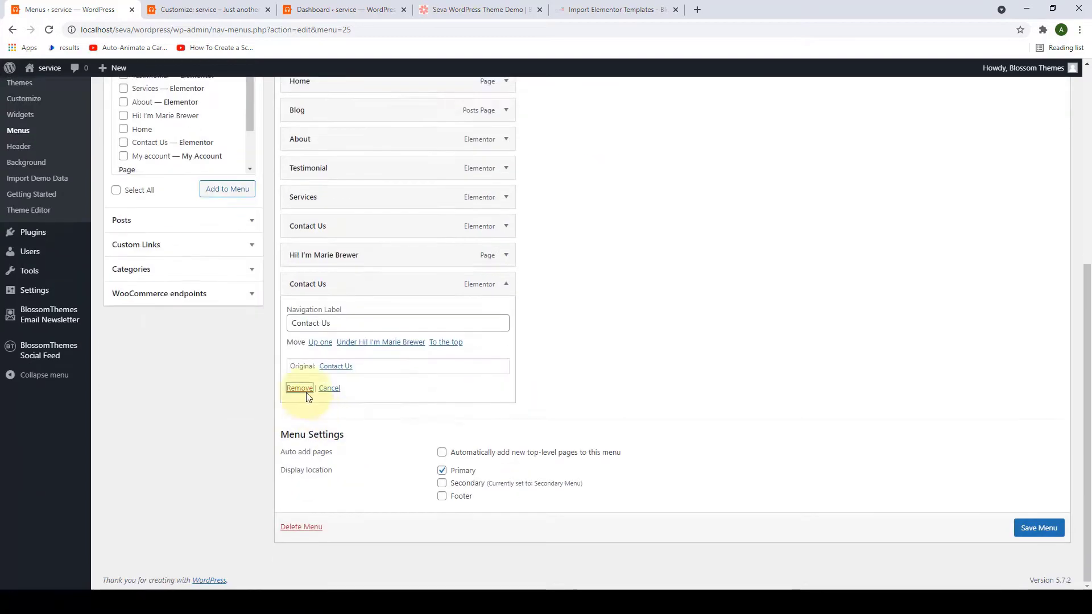
left_click(304, 391)
left_click(506, 391)
left_click(310, 390)
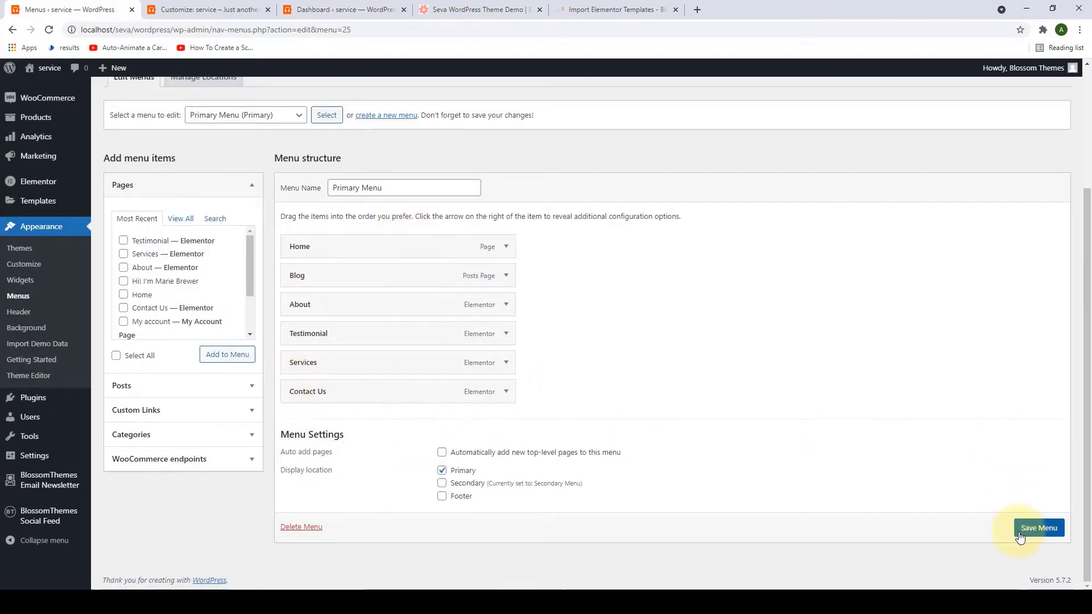
Save the Primary Menu and open the live site in a new tab.
left_click(1039, 529)
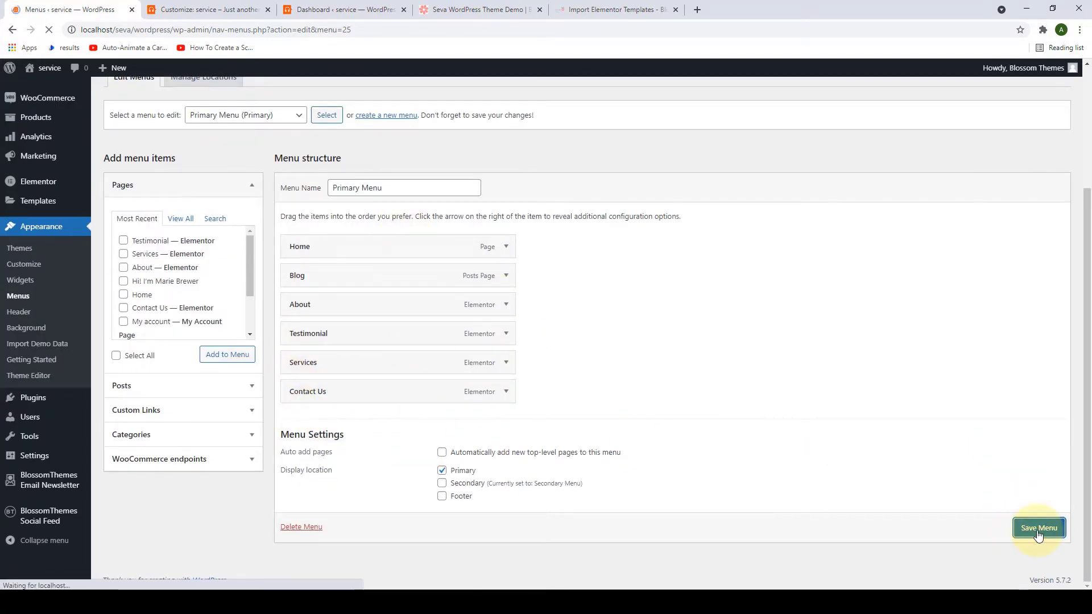
scroll(361, 305, "down", 3)
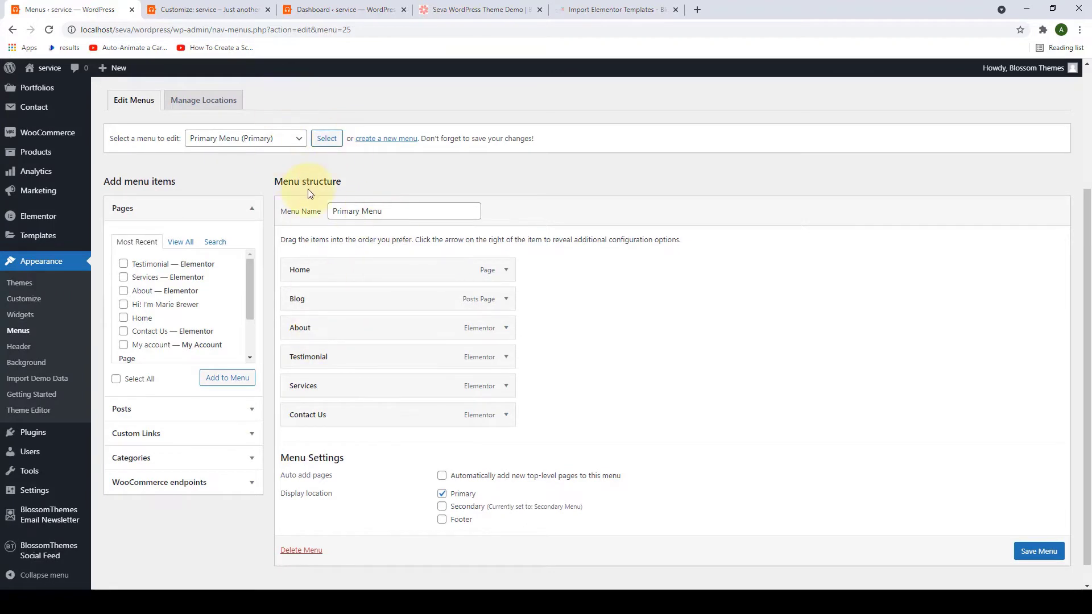
mouse_move(45, 73)
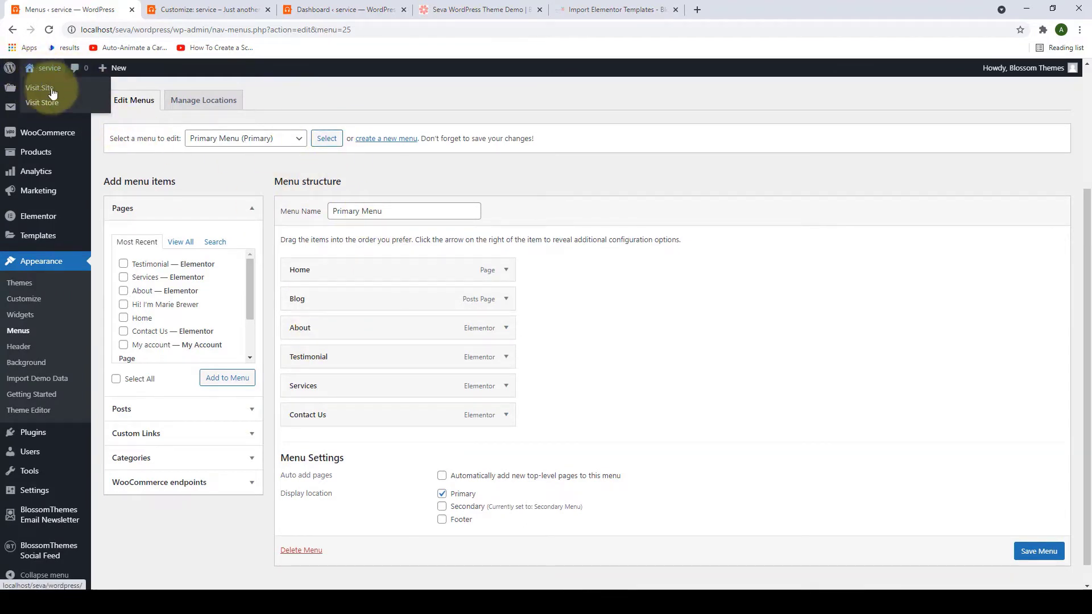
middle_click(72, 94)
Switch to the live site tab and scroll through the About page.
left_click(187, 7)
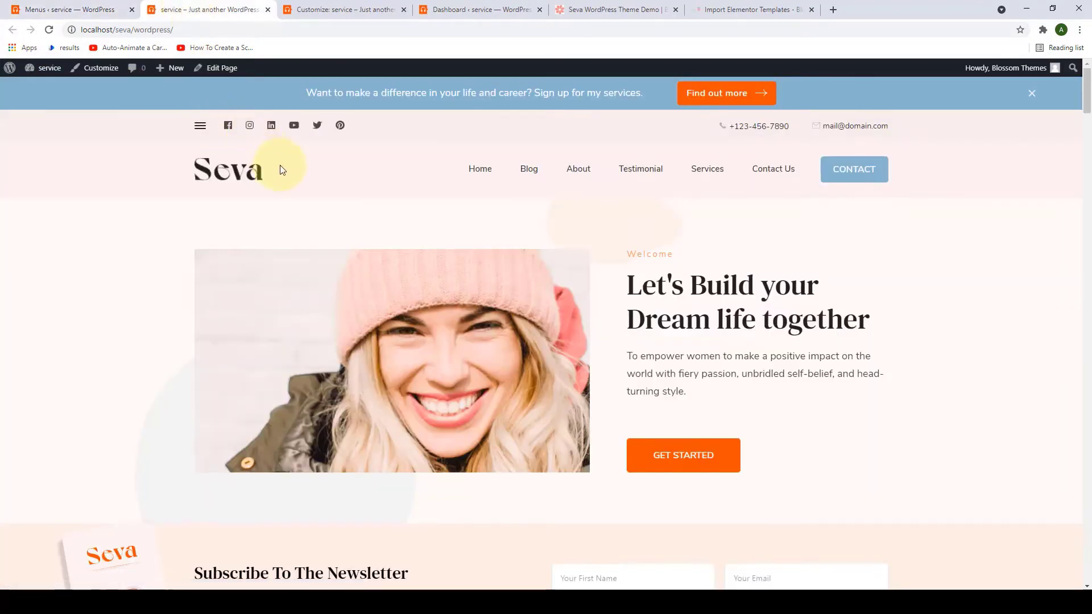
scroll(370, 160, "down", 1)
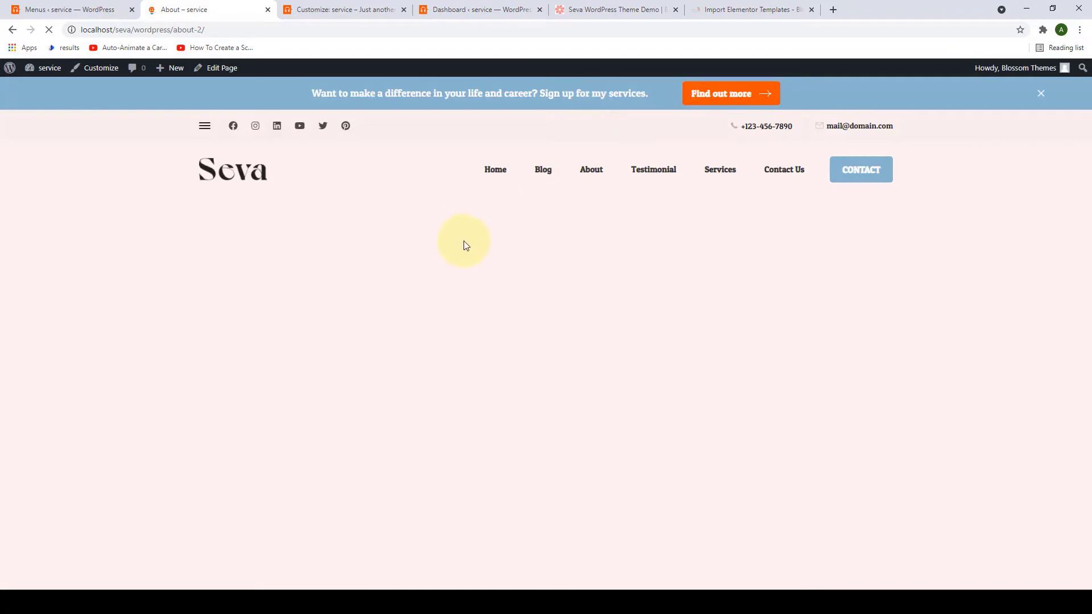
scroll(463, 243, "down", 5)
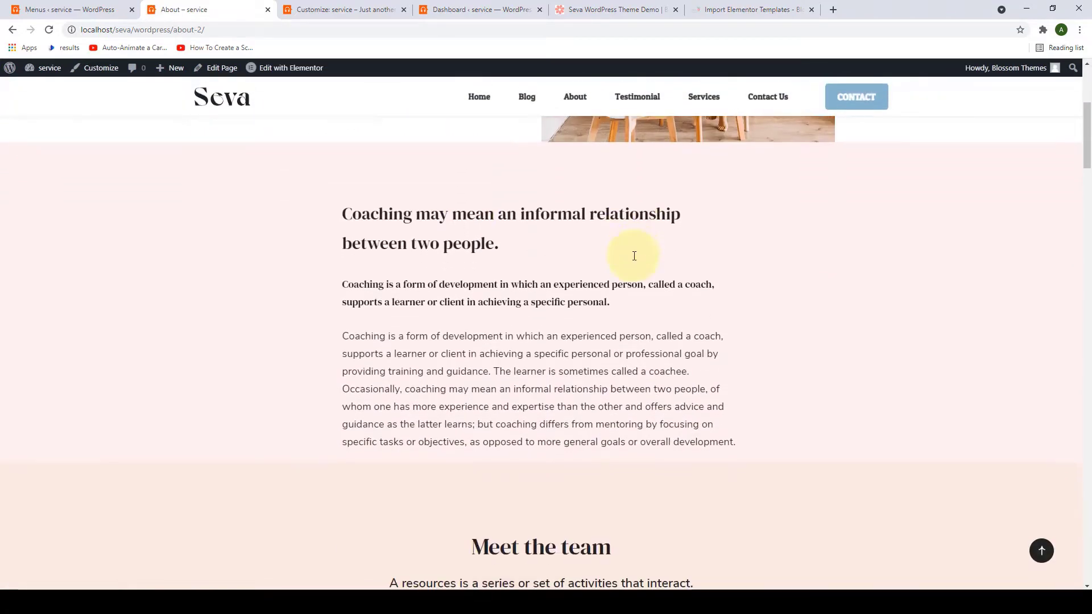
scroll(630, 208, "down", 10)
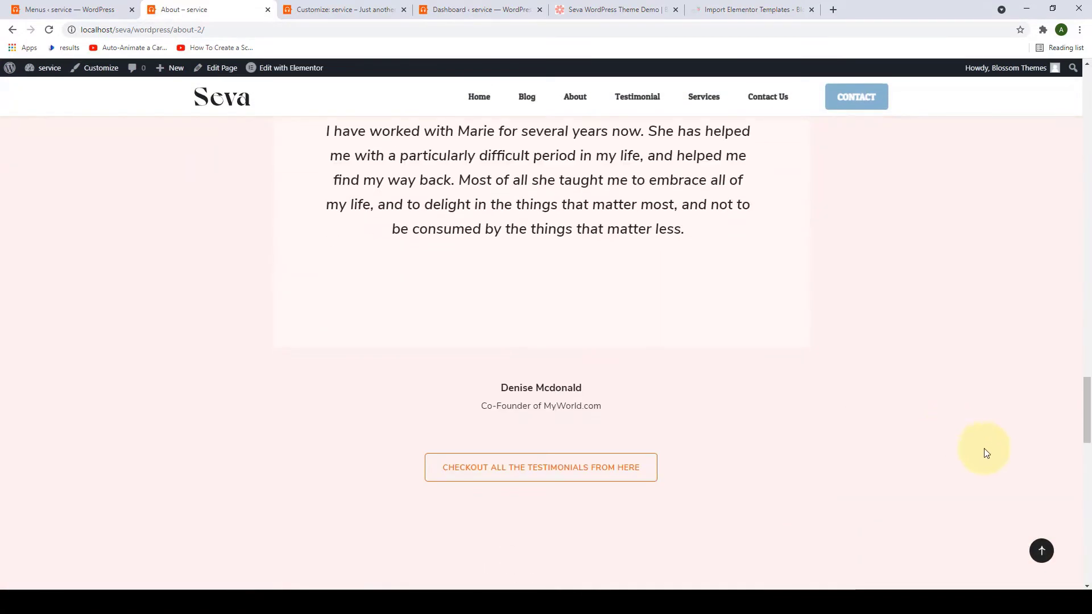
left_click(1042, 550)
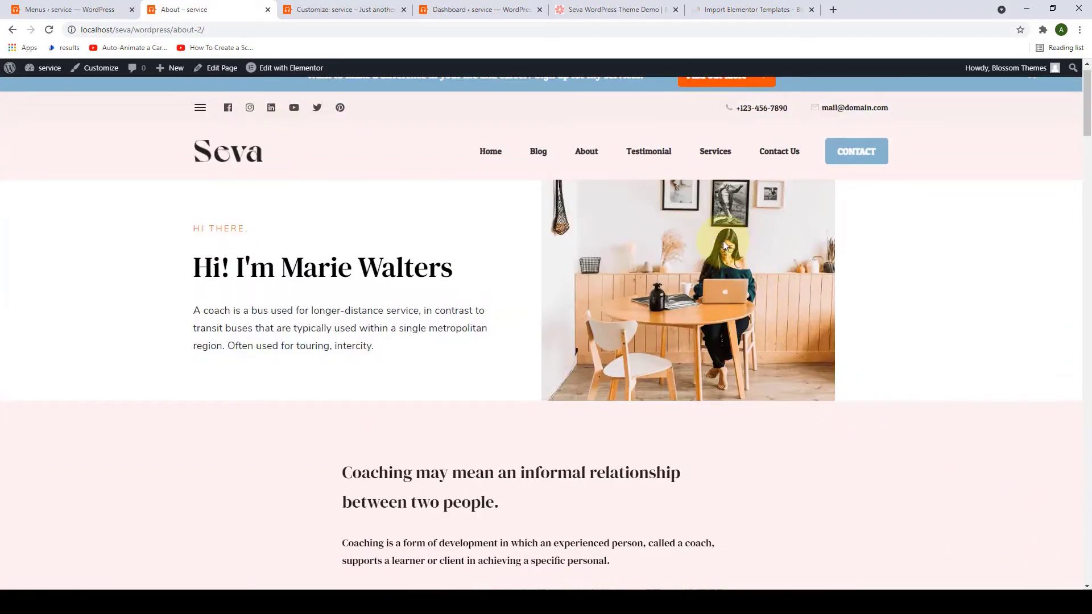
Open the Testimonial page from the site menu and scroll through it.
left_click(652, 171)
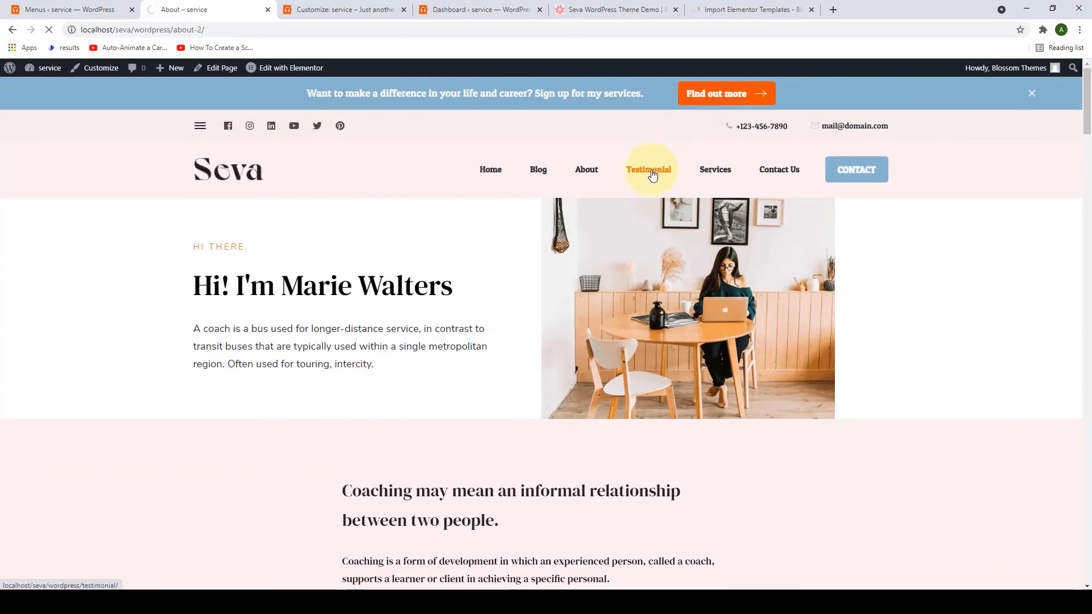
scroll(698, 264, "down", 10)
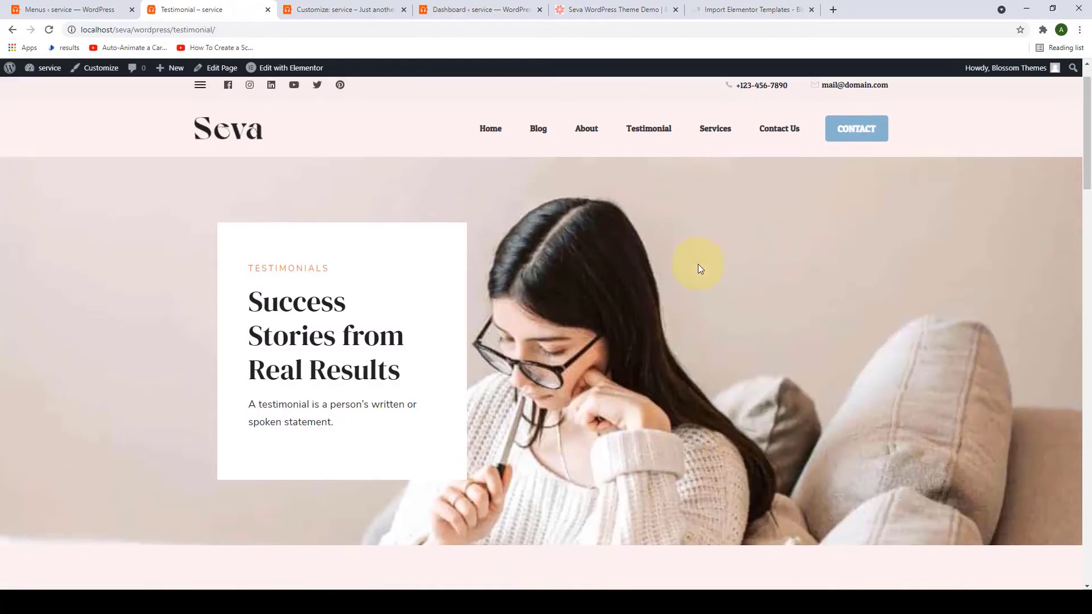
scroll(751, 398, "down", 15)
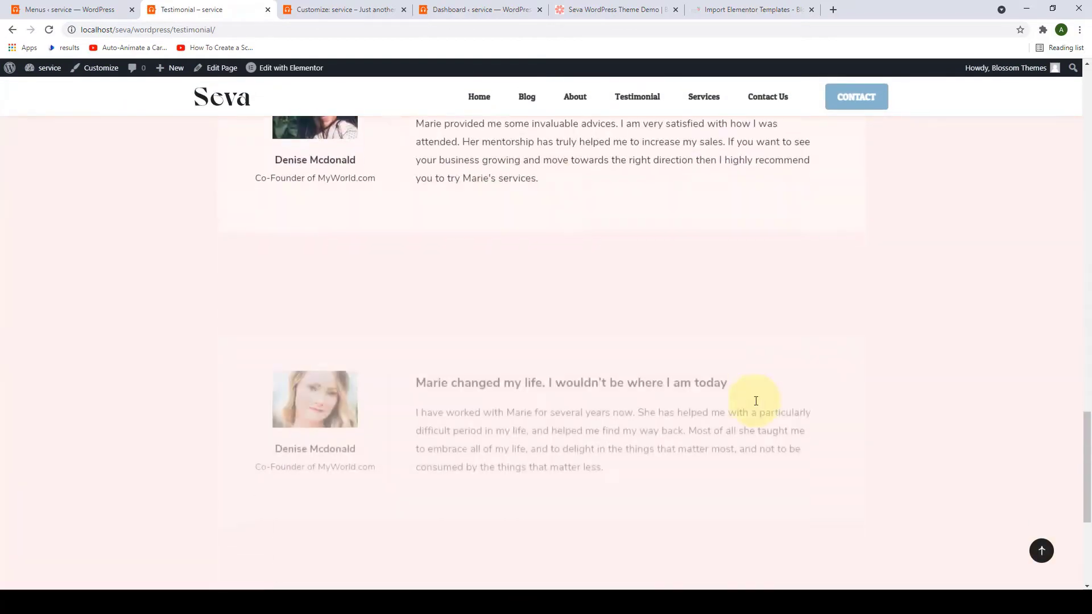
left_click(1041, 551)
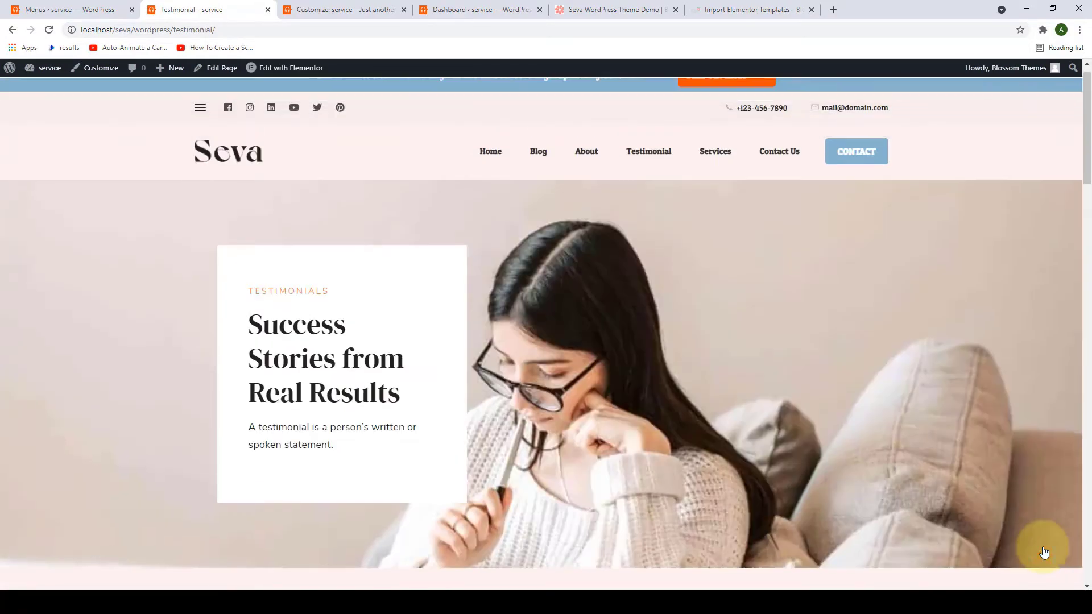